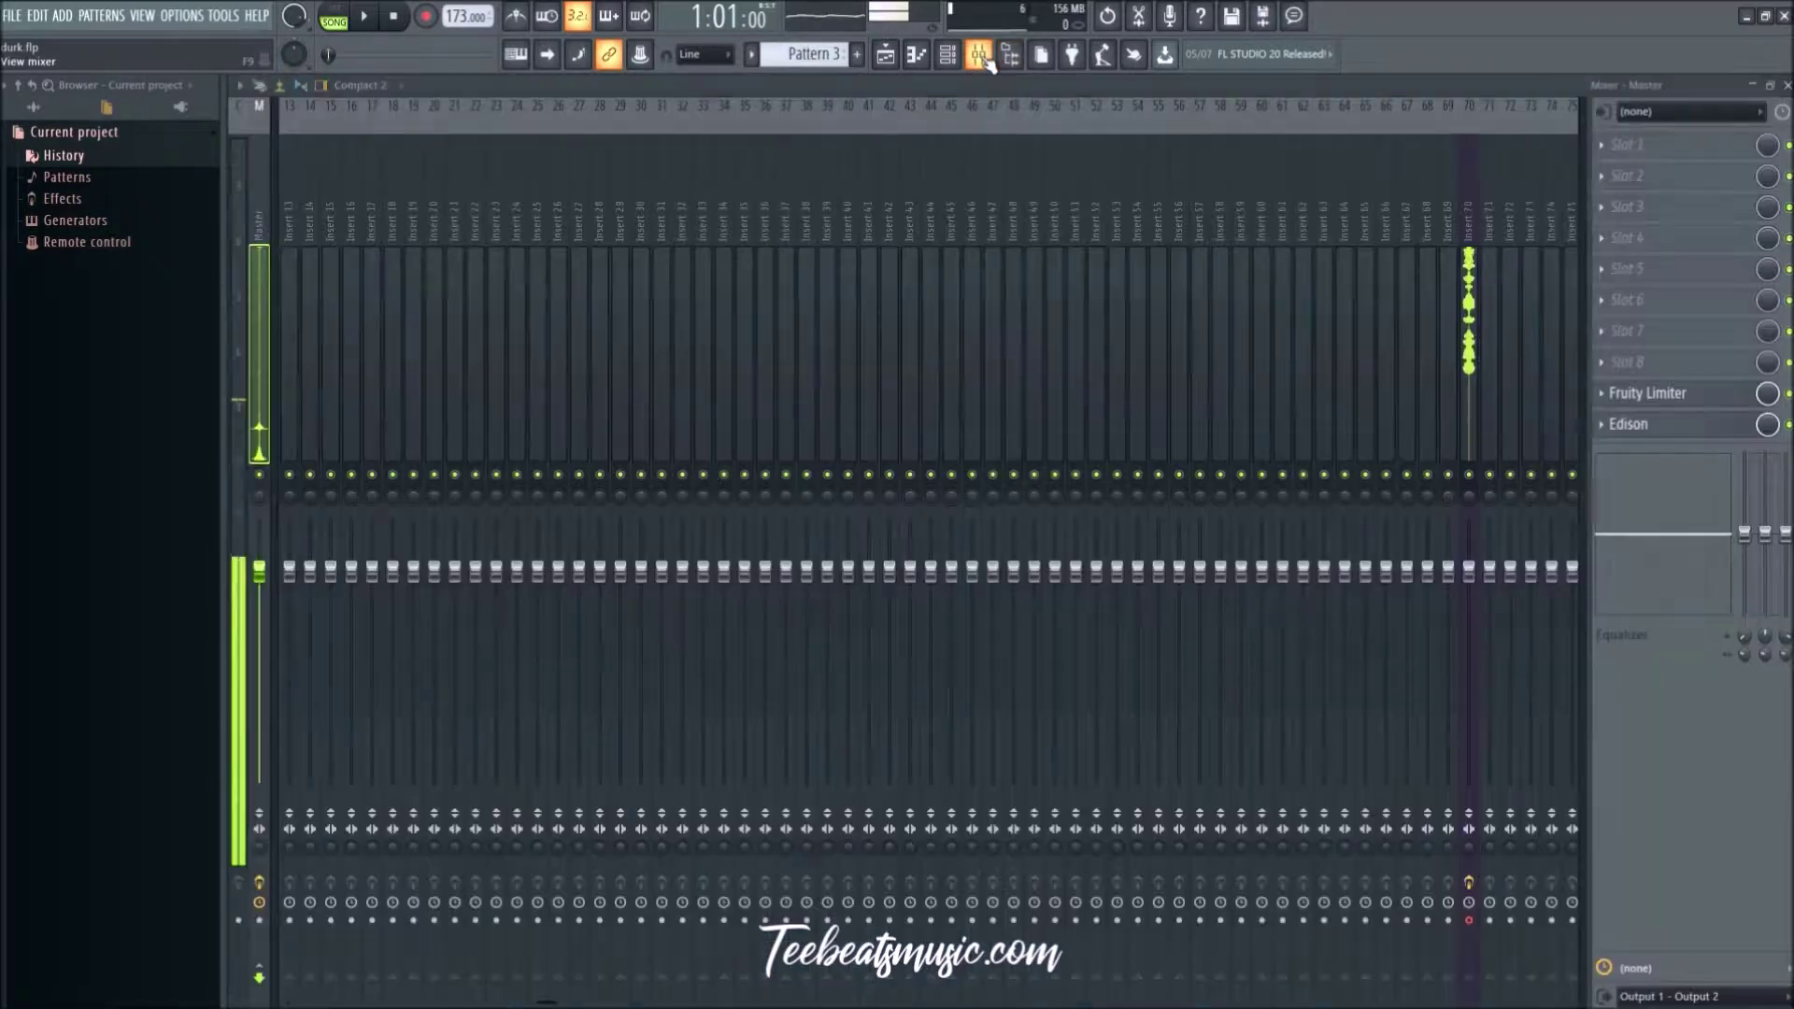
Step: Hide the mixer, enlarge Track 8 in the playlist, and briefly play the arrangement
{"action": "left_click", "coordinate": [981, 67]}
{"action": "key", "text": "ctrl"}
{"action": "right_click", "coordinate": [692, 432]}
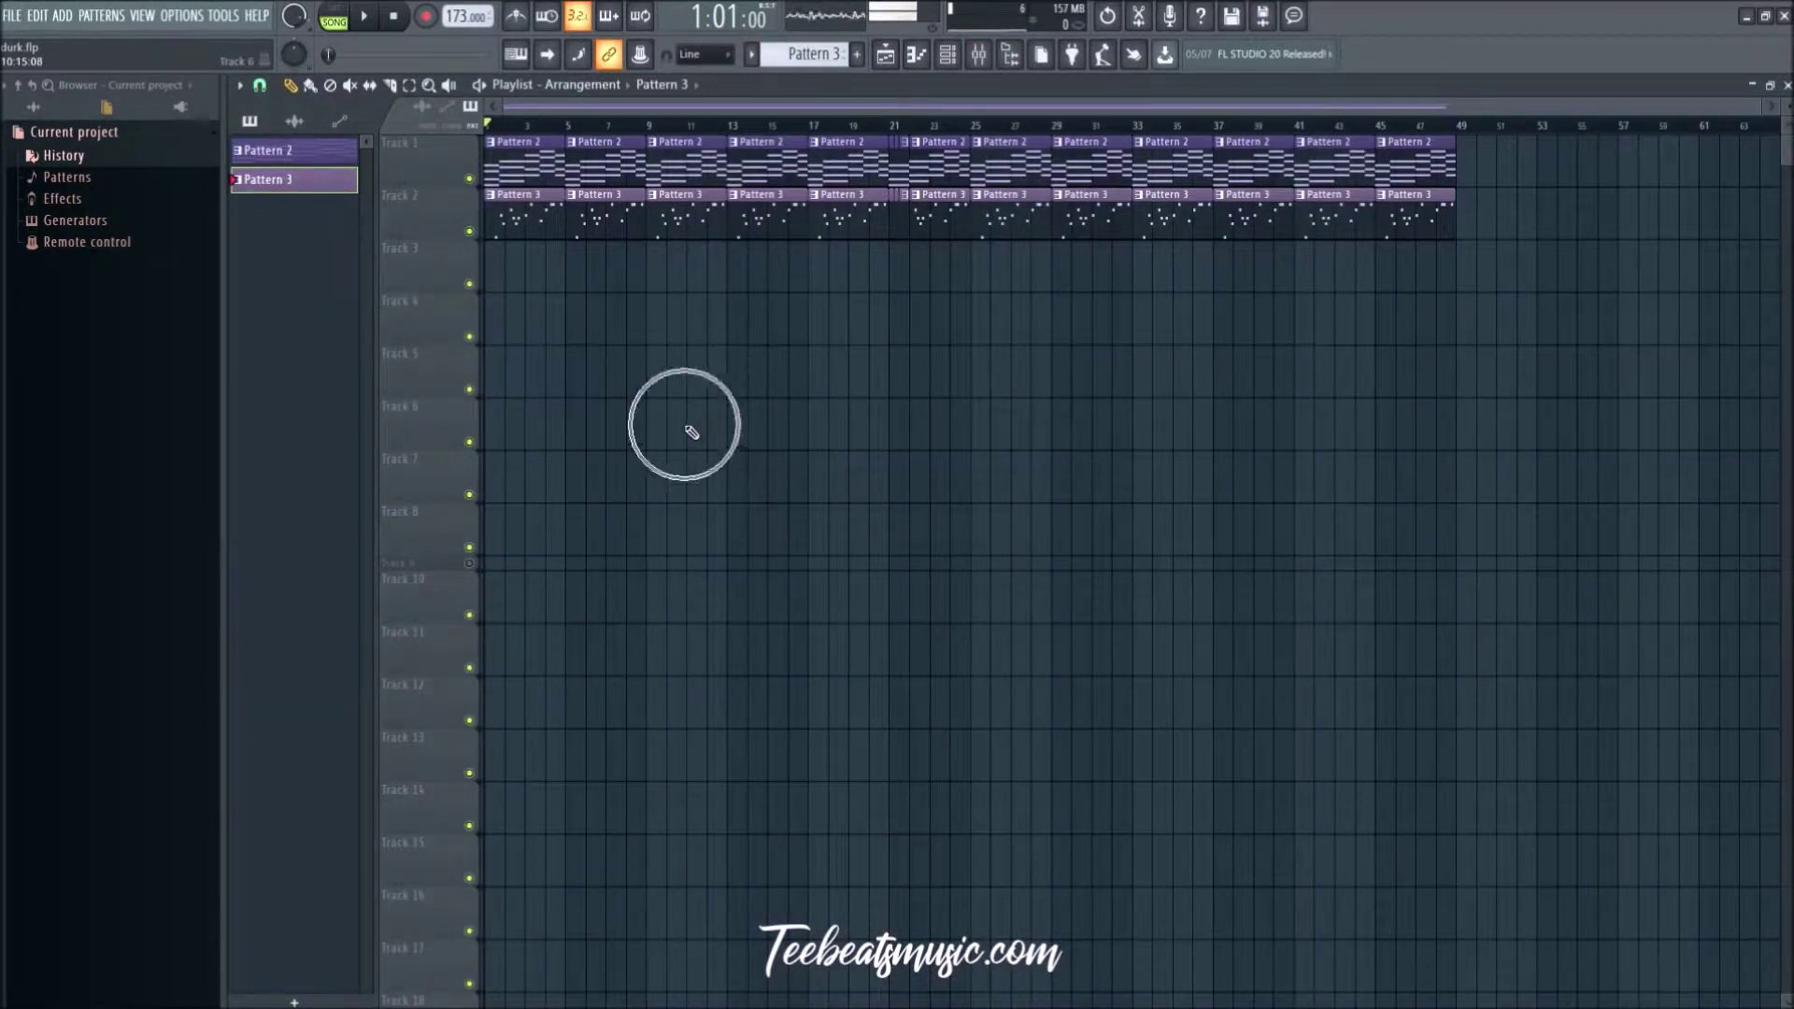
{"action": "left_click_drag", "start_coordinate": [445, 553], "coordinate": [432, 587]}
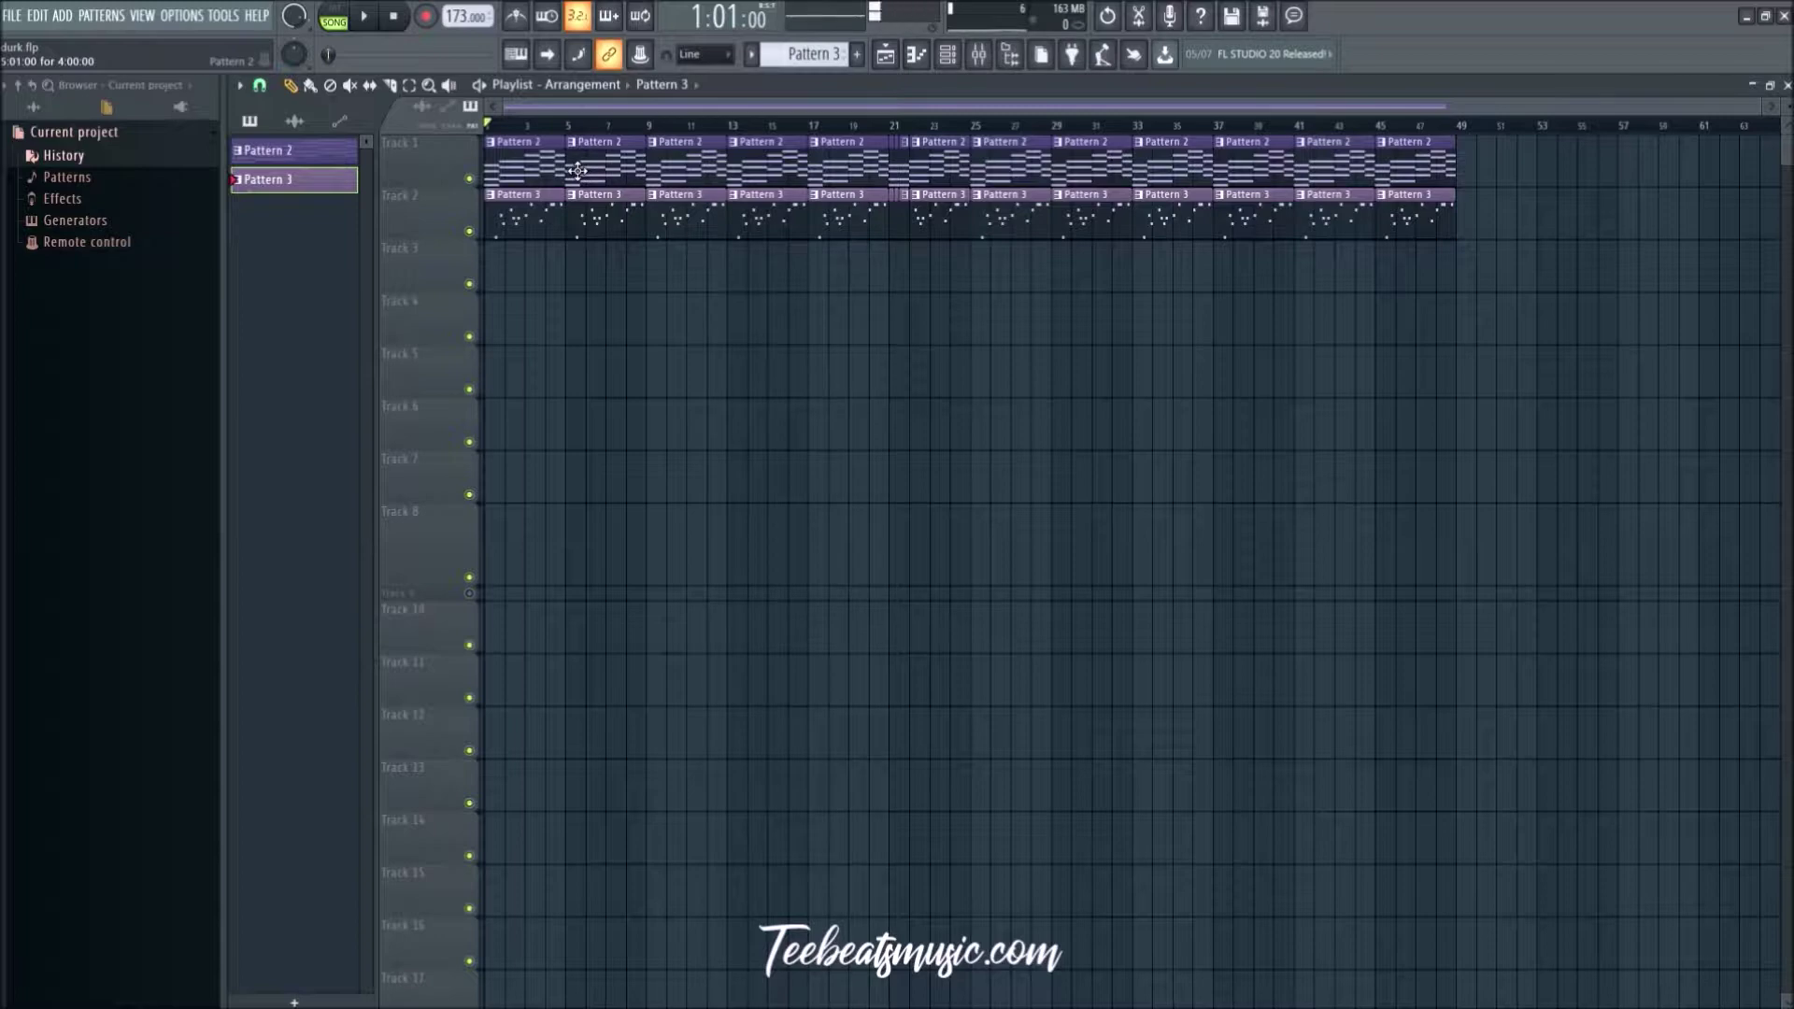
{"action": "key", "text": "space"}
{"action": "key", "text": "space"}
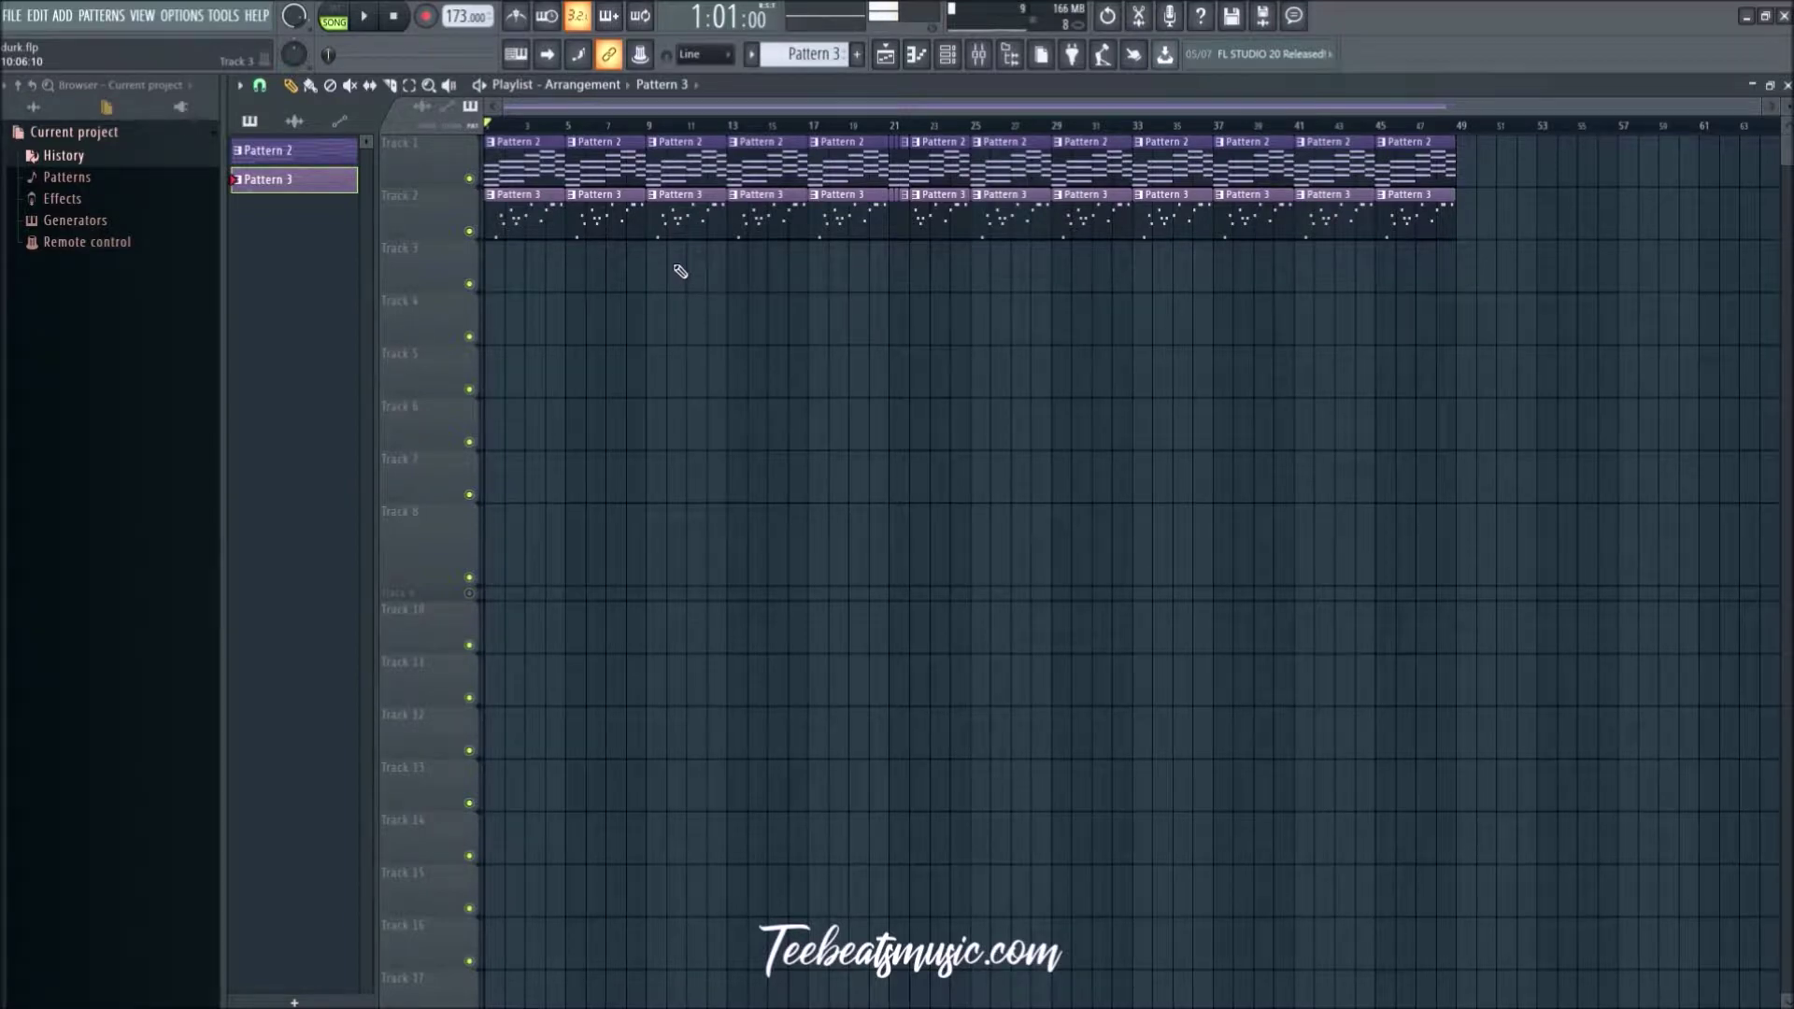
{"action": "key", "text": "space"}
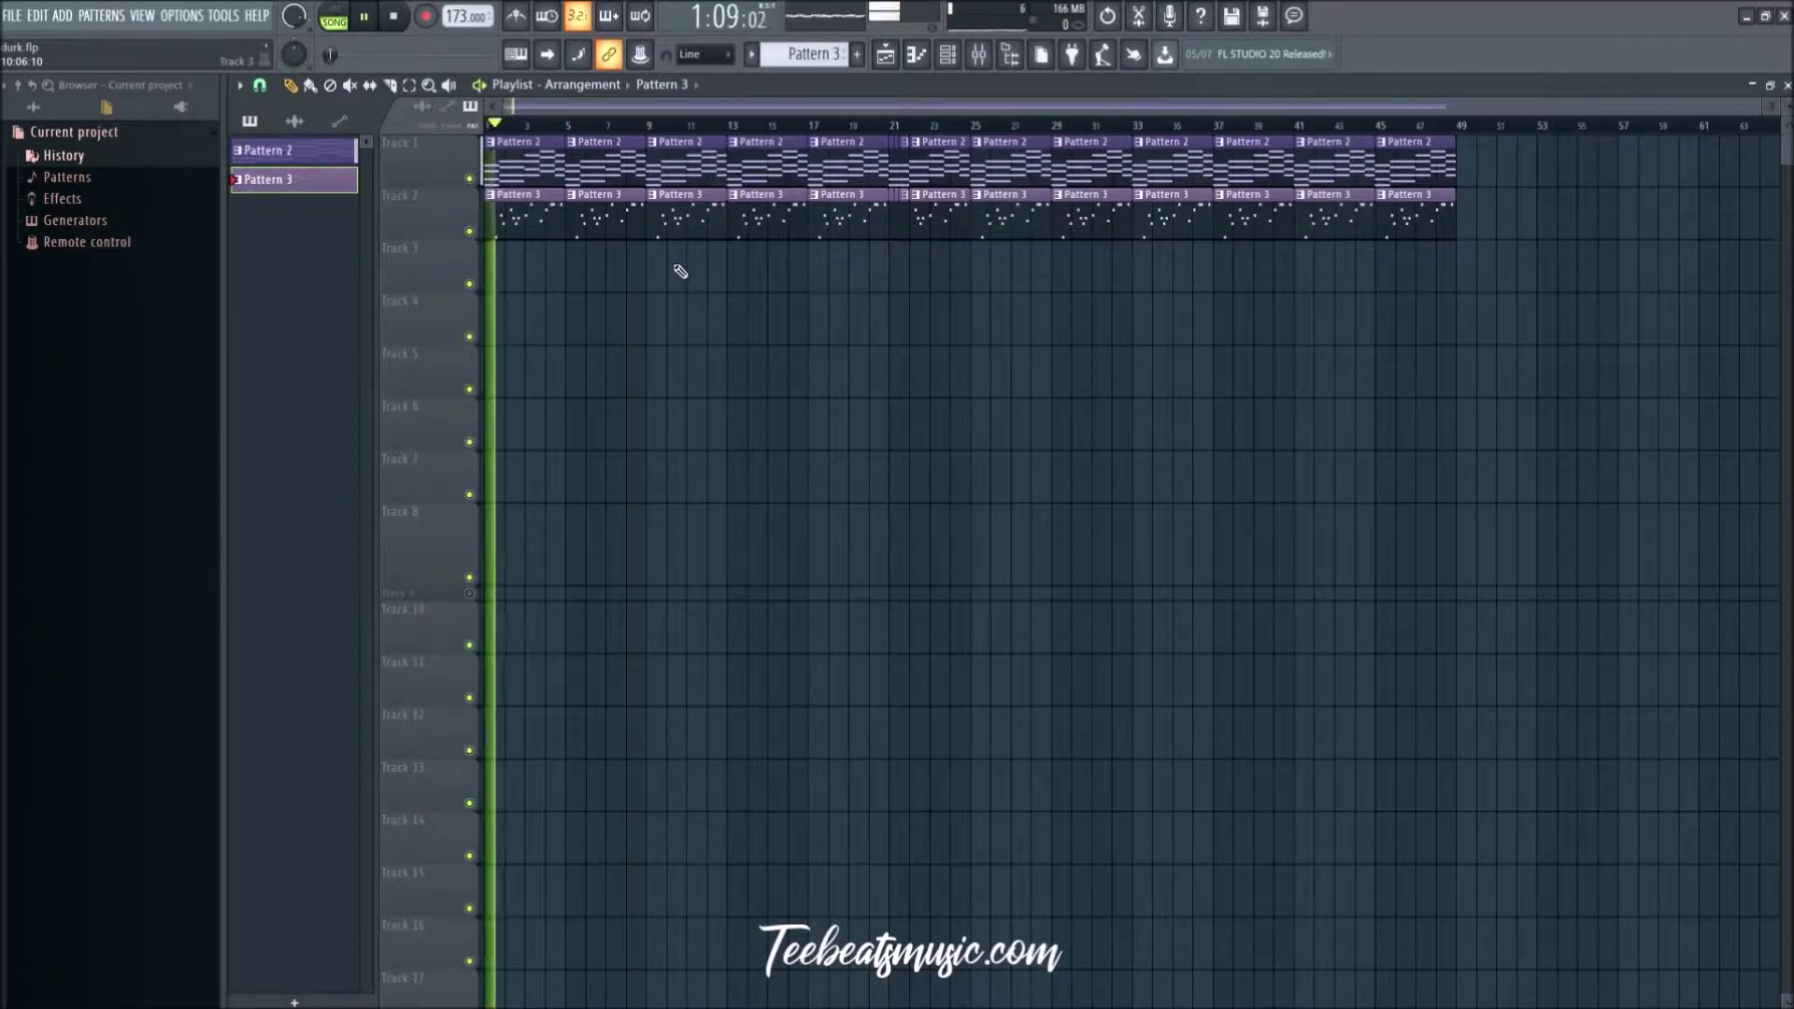
{"action": "left_click", "coordinate": [949, 56]}
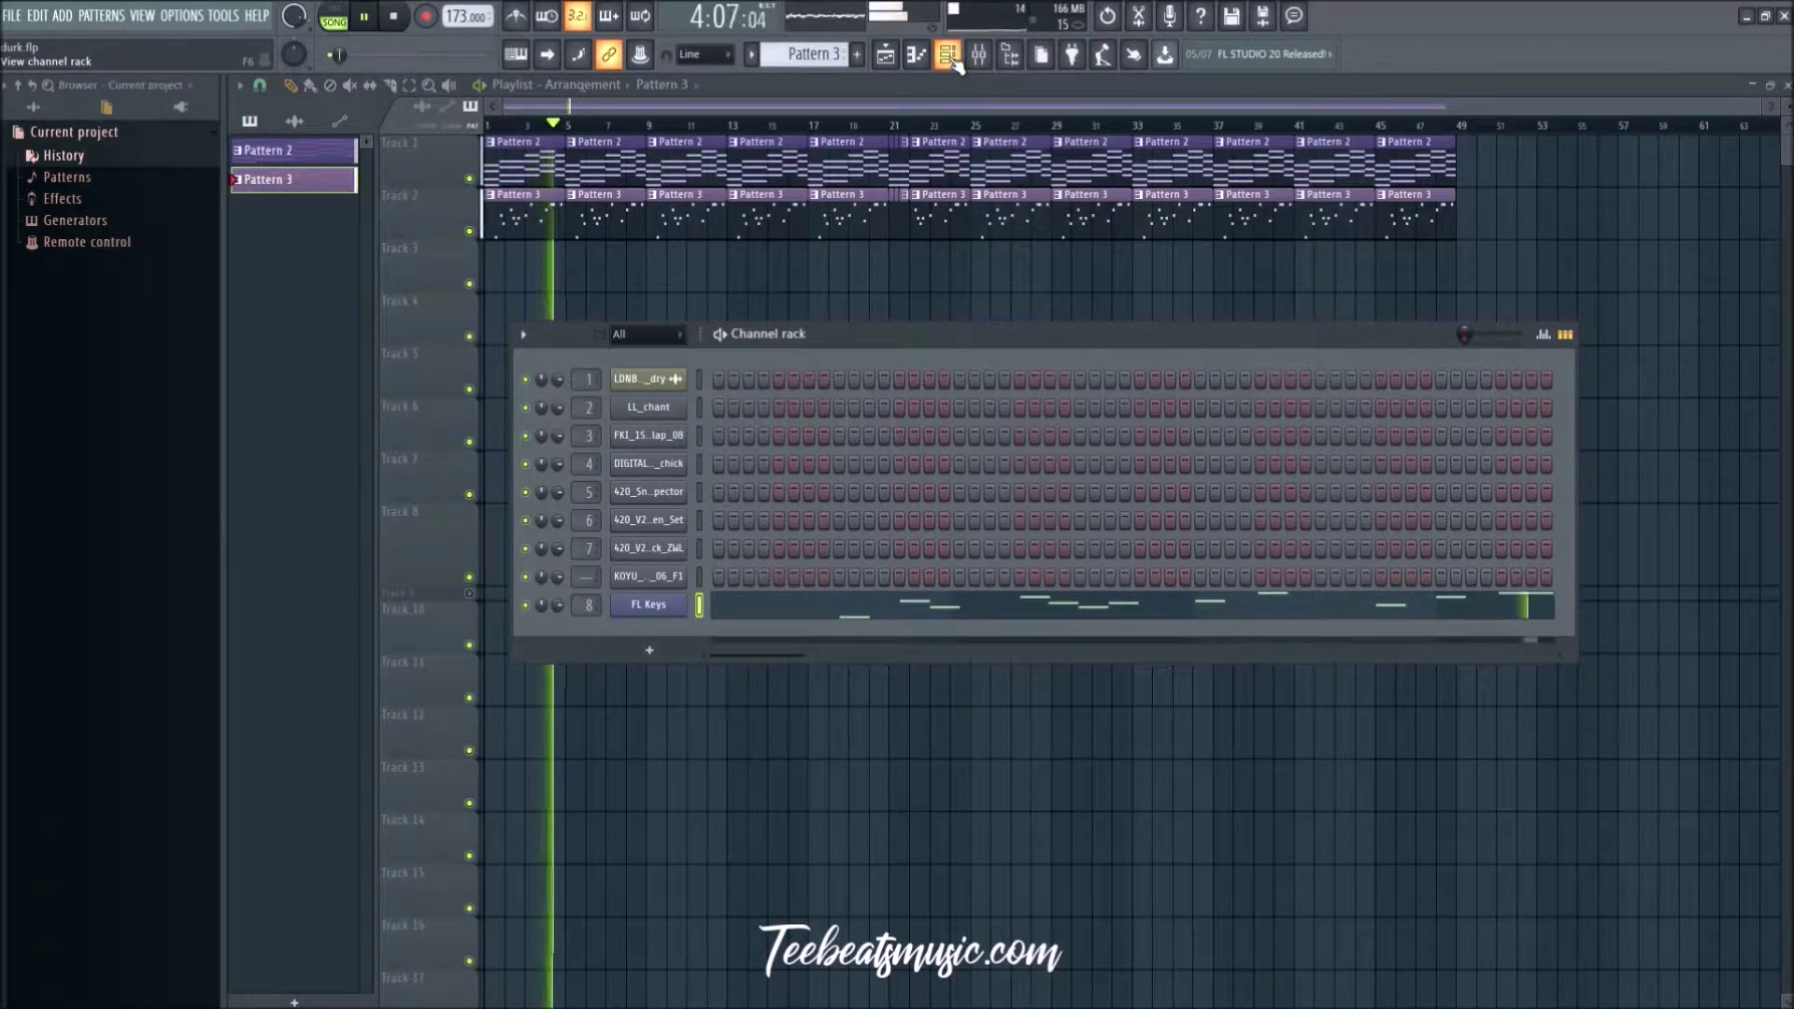
{"action": "key", "text": "space"}
{"action": "left_click", "coordinate": [648, 379]}
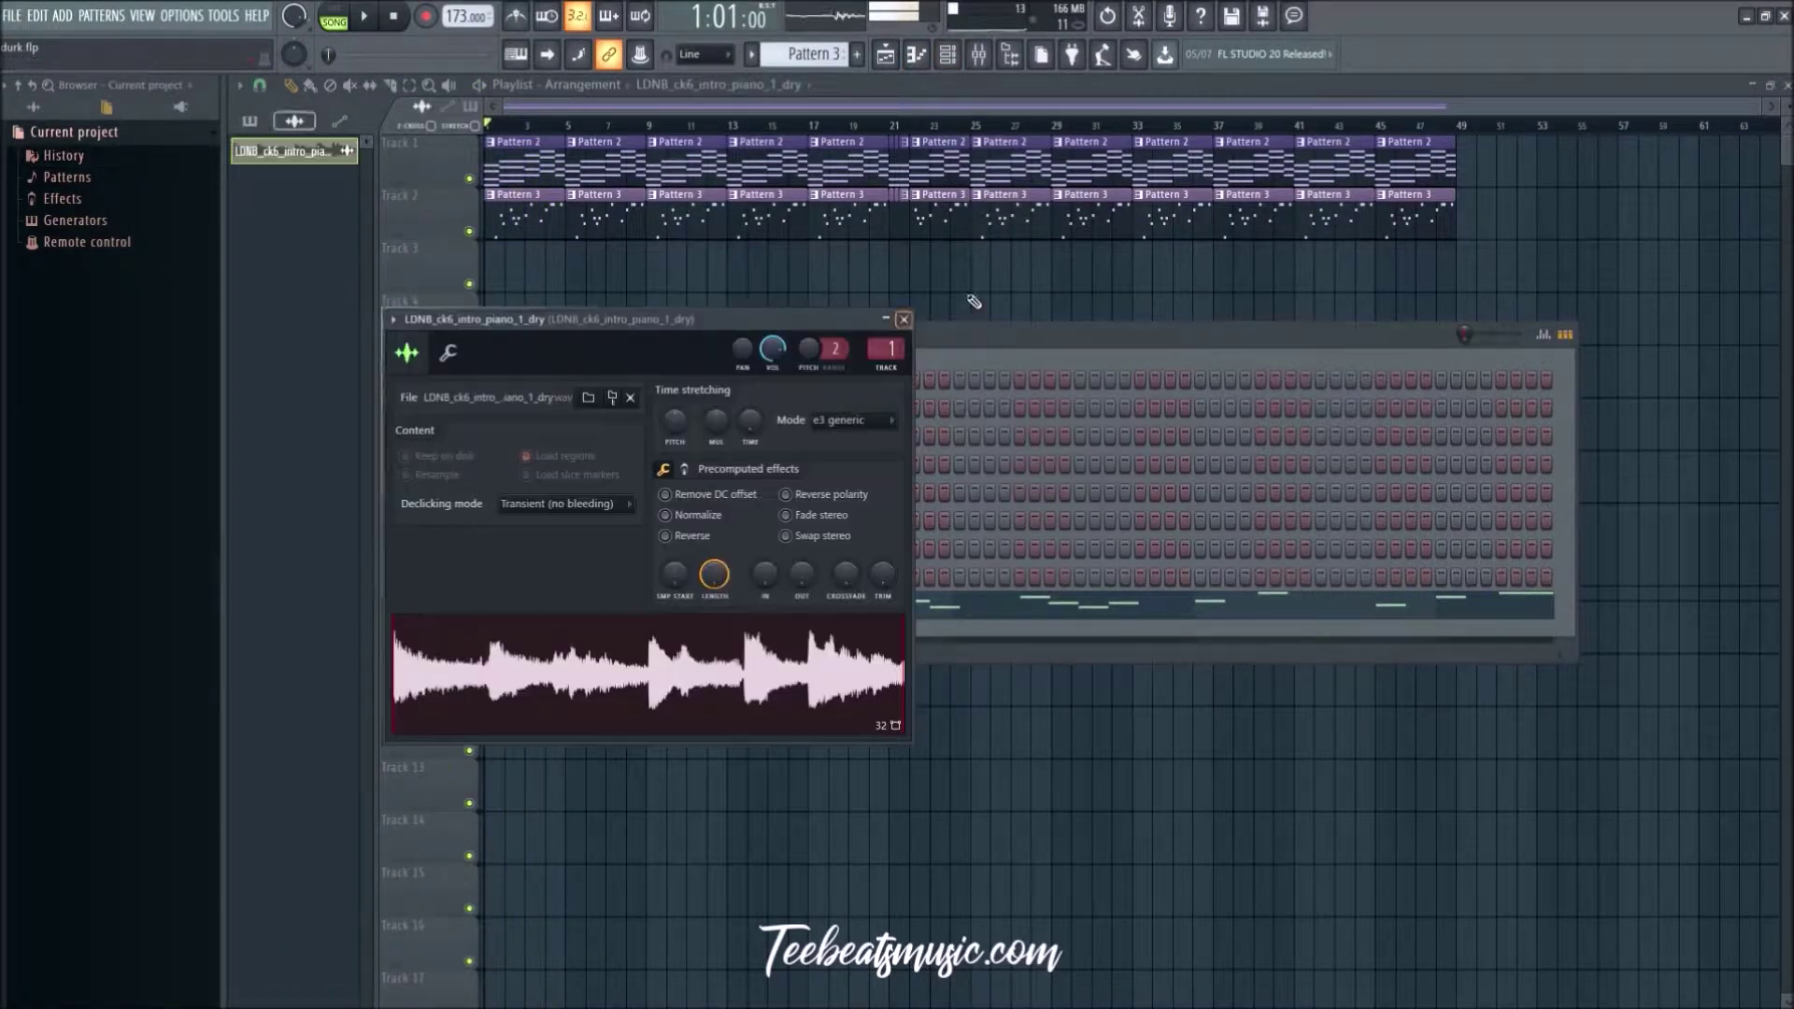
{"action": "left_click_drag", "start_coordinate": [750, 330], "coordinate": [1103, 293]}
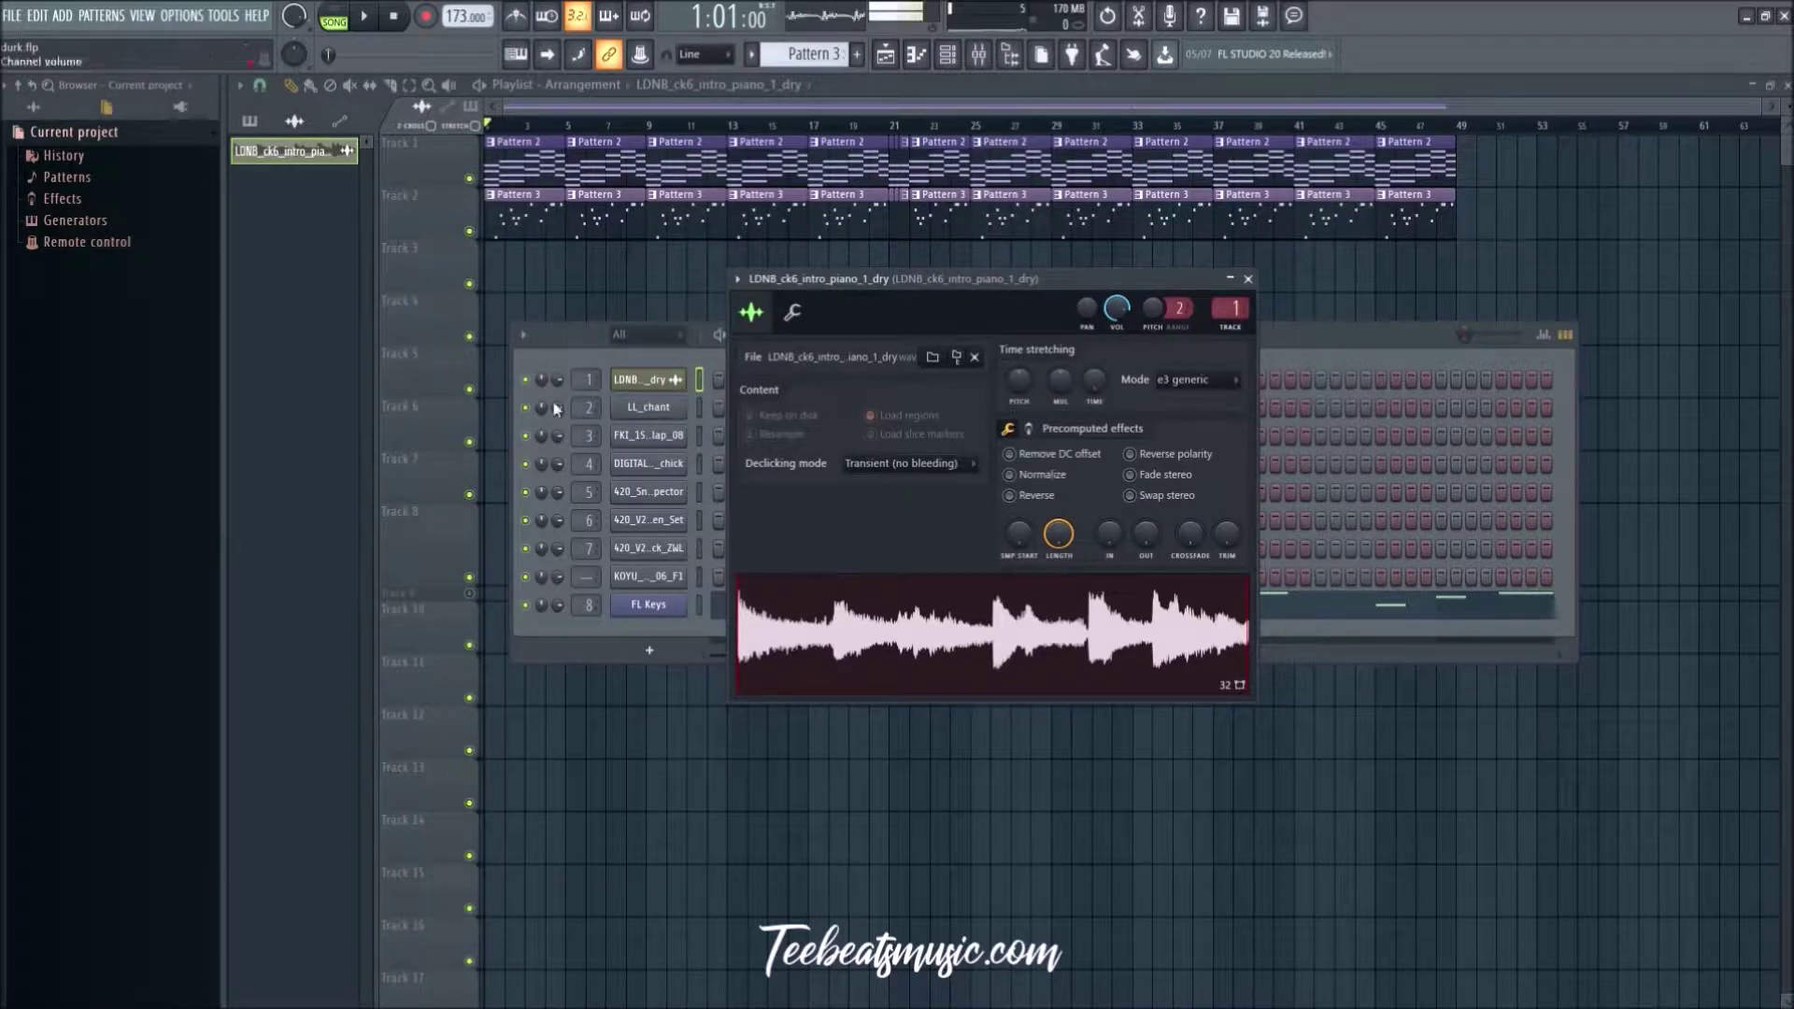
{"action": "left_click", "coordinate": [1075, 619]}
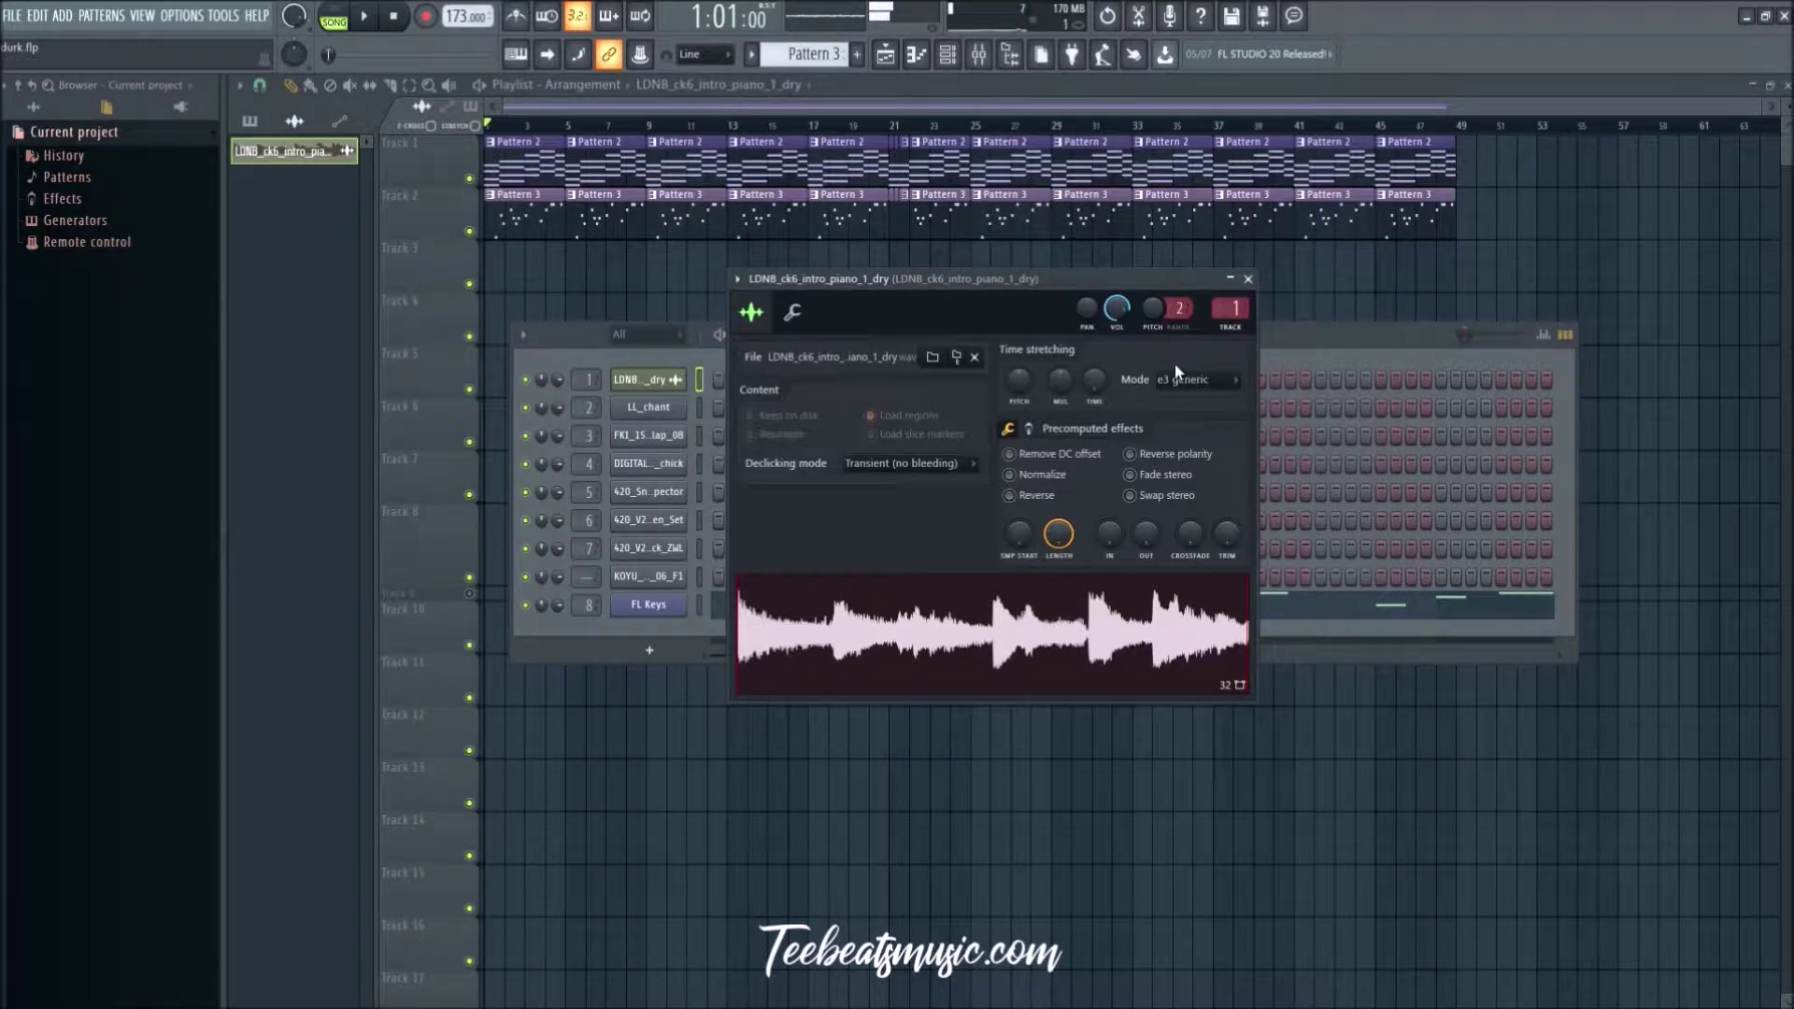
{"action": "left_click", "coordinate": [1247, 280]}
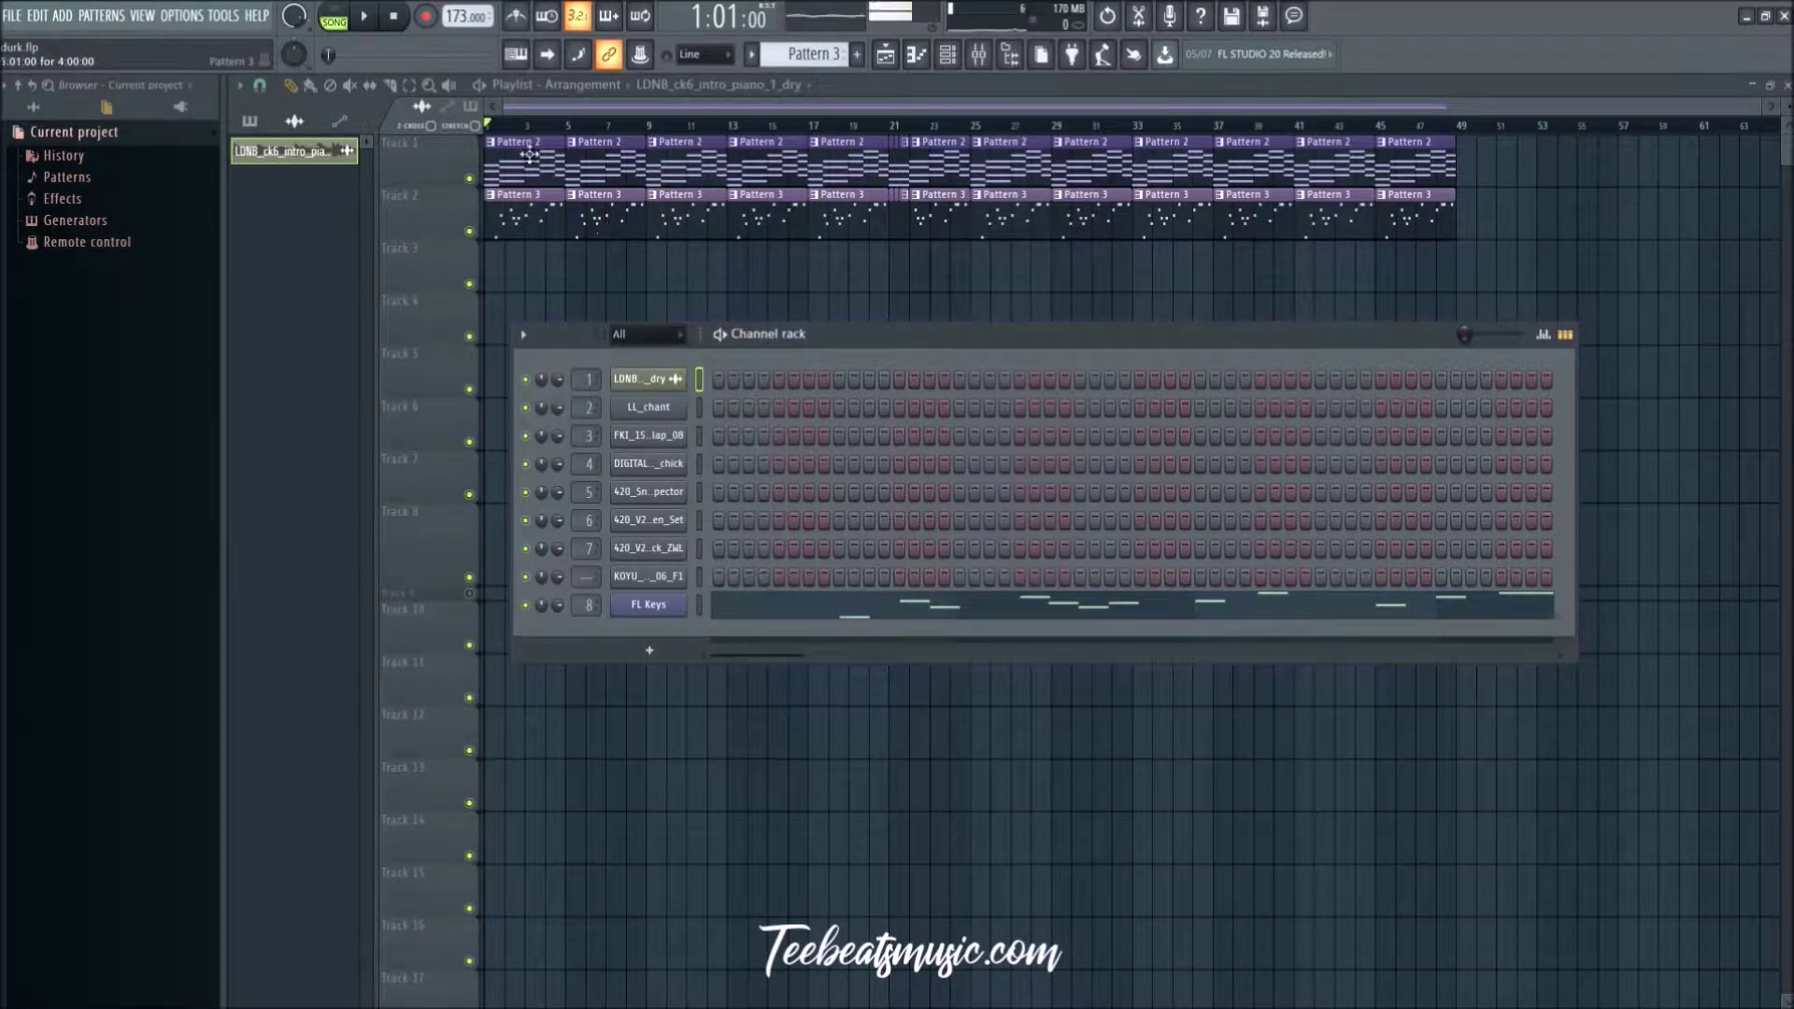
{"action": "left_click", "coordinate": [632, 385]}
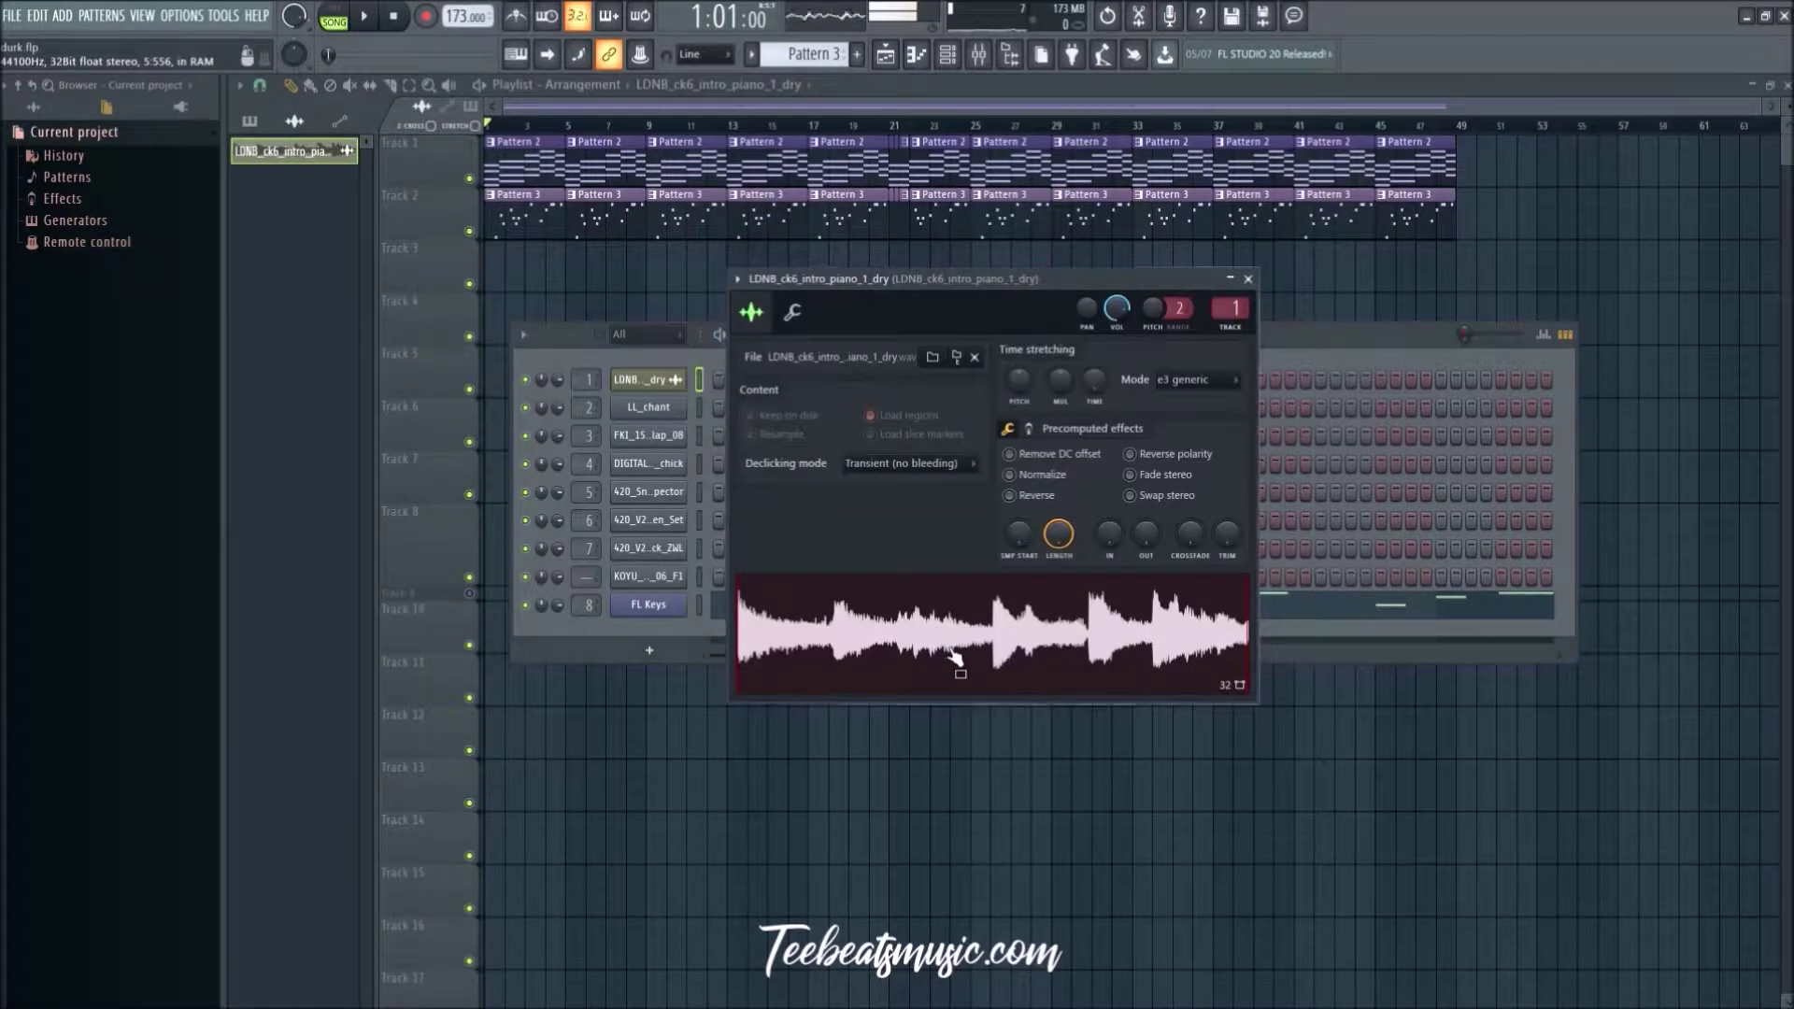
{"action": "left_click", "coordinate": [1248, 280]}
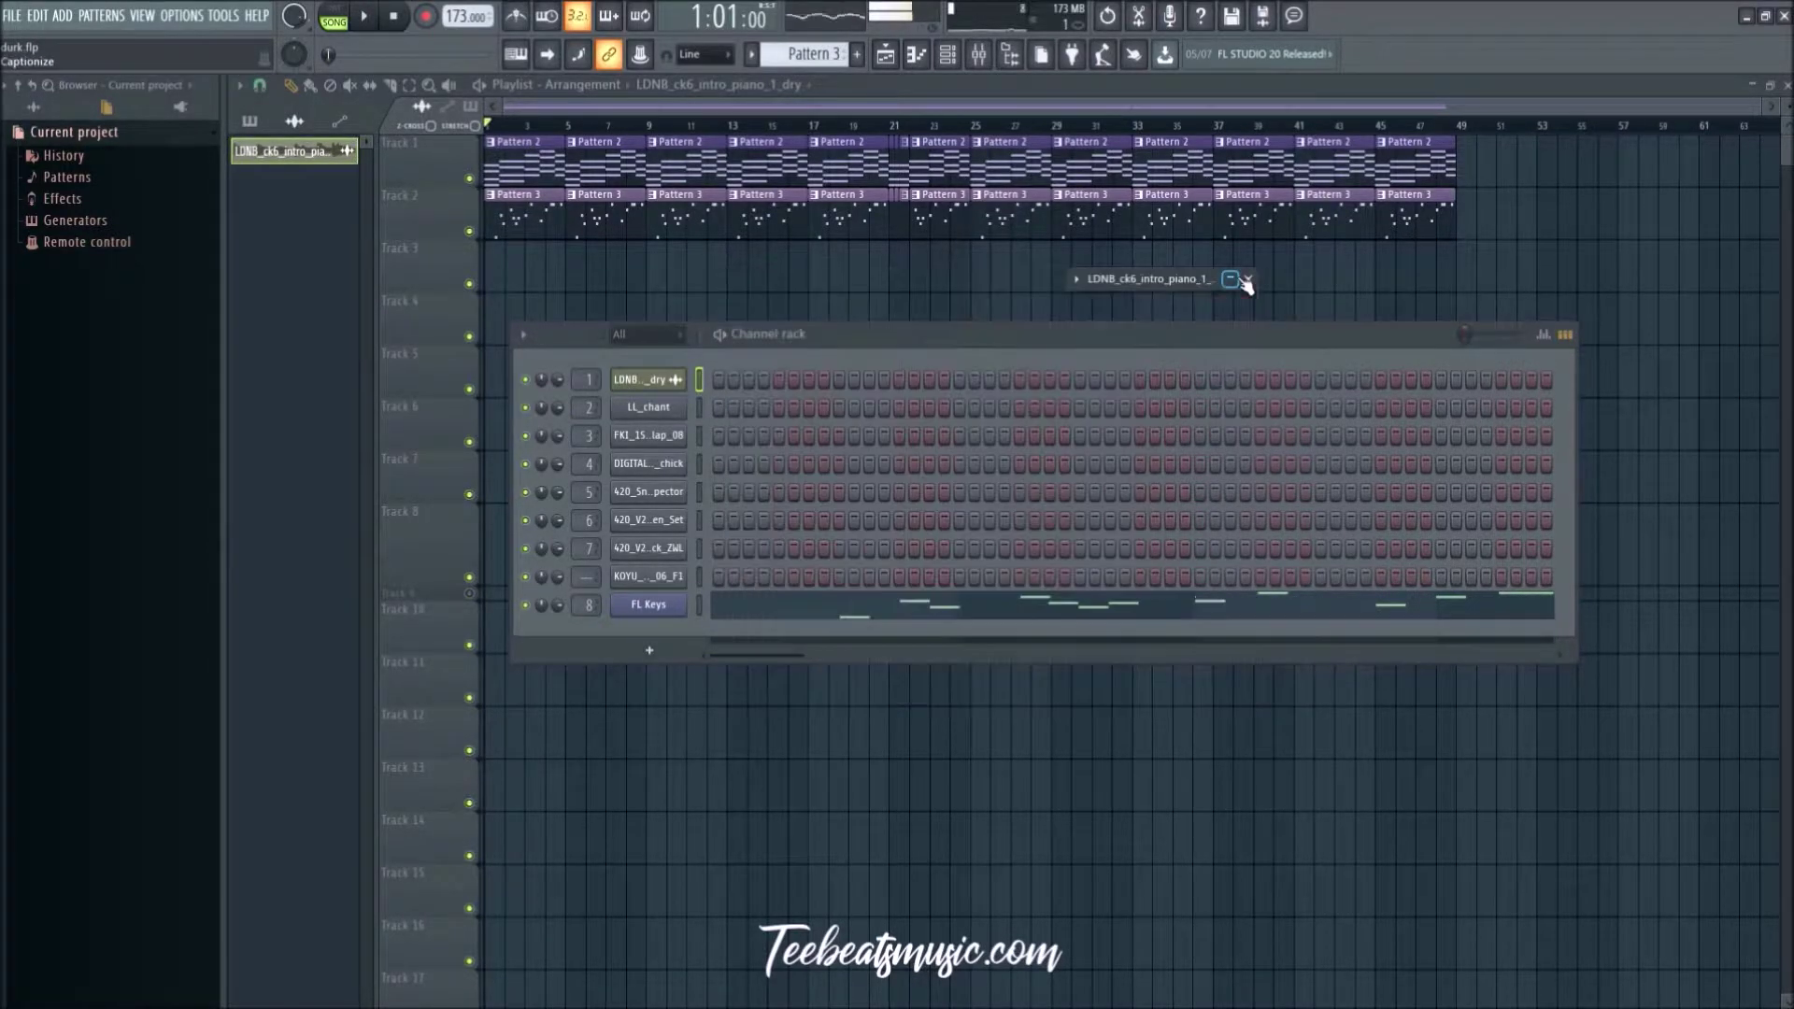
{"action": "key", "text": "space"}
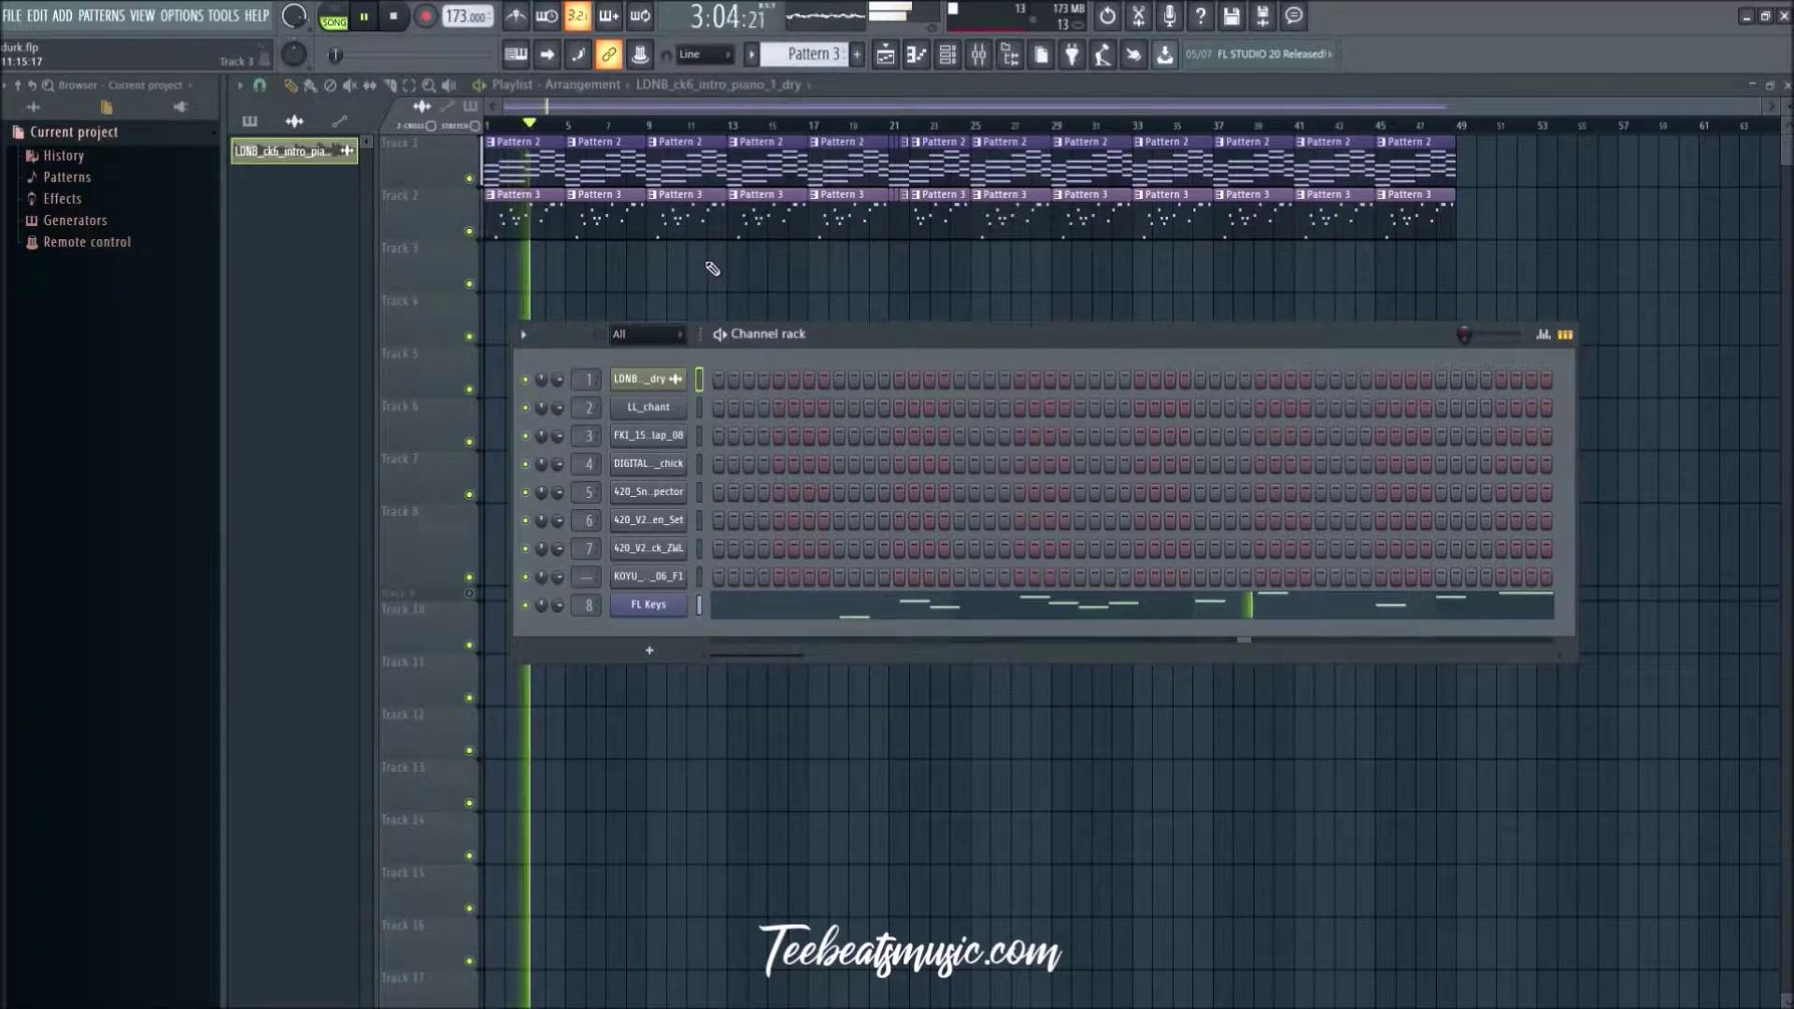
{"action": "key", "text": "space"}
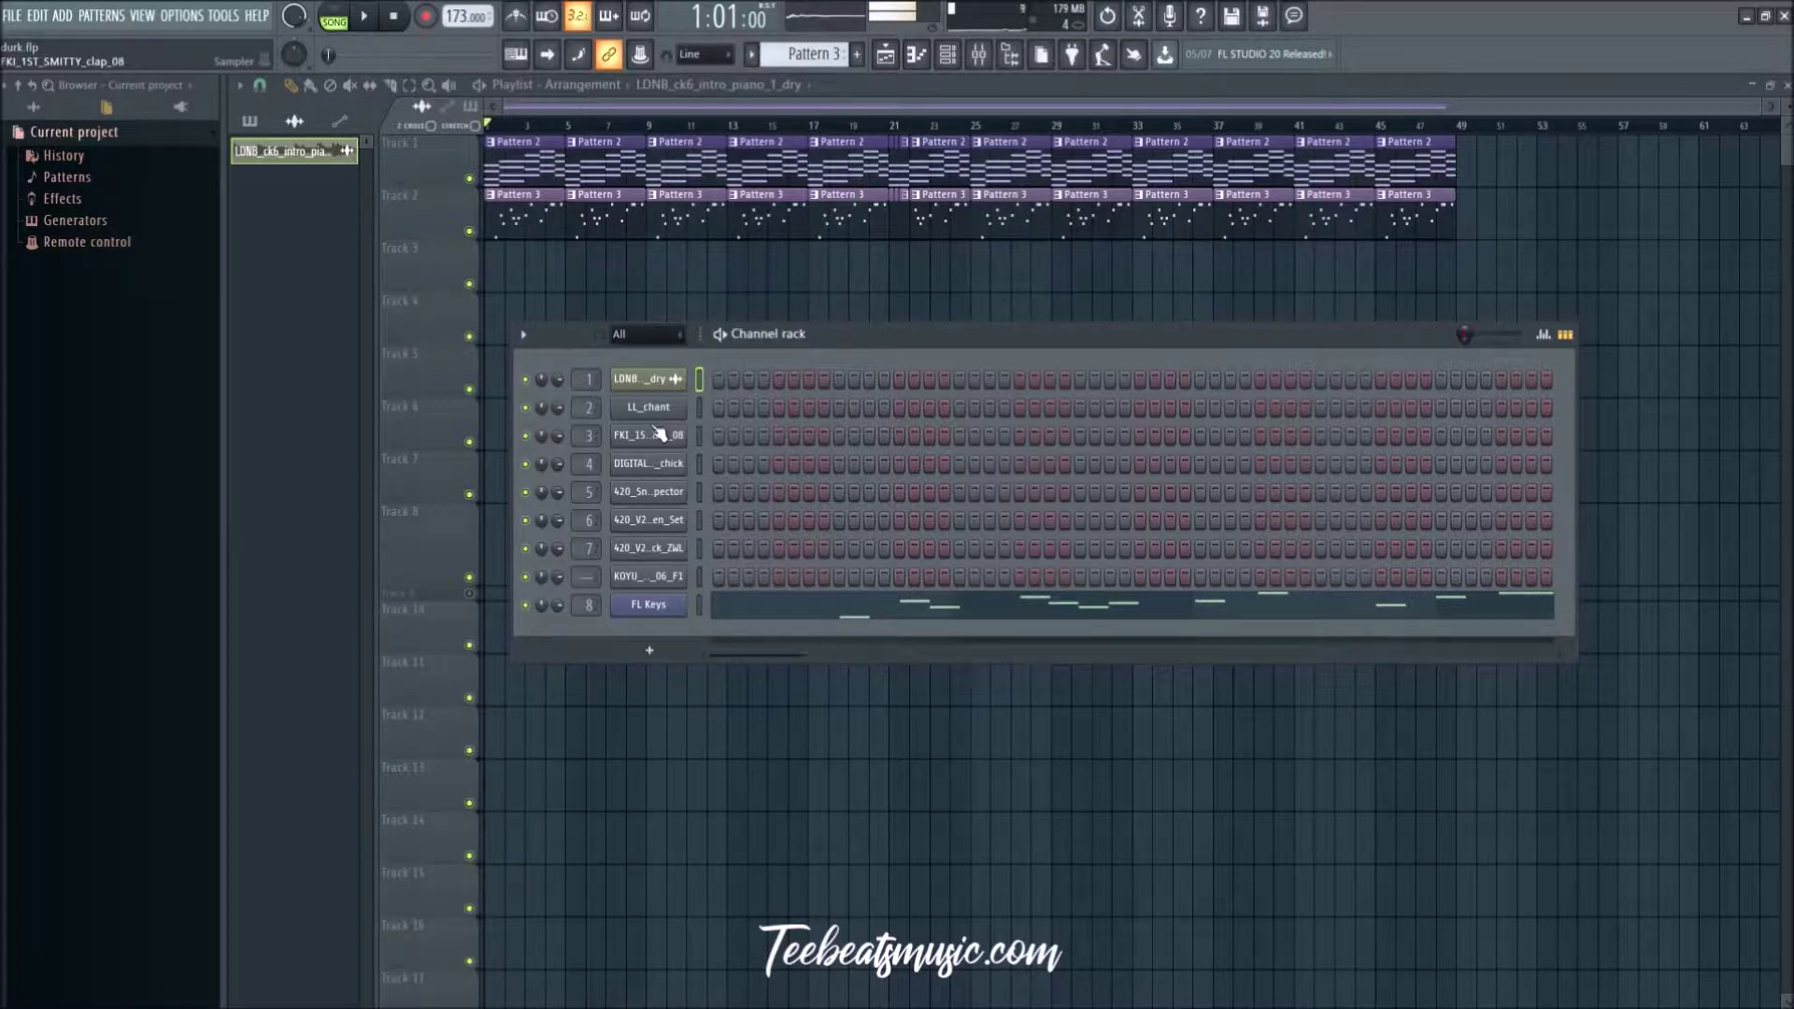
{"action": "key", "text": "F6"}
{"action": "scroll", "coordinate": [605, 357], "scroll_direction": "up", "scroll_amount": 2}
{"action": "left_click_drag", "start_coordinate": [720, 107], "coordinate": [666, 108]}
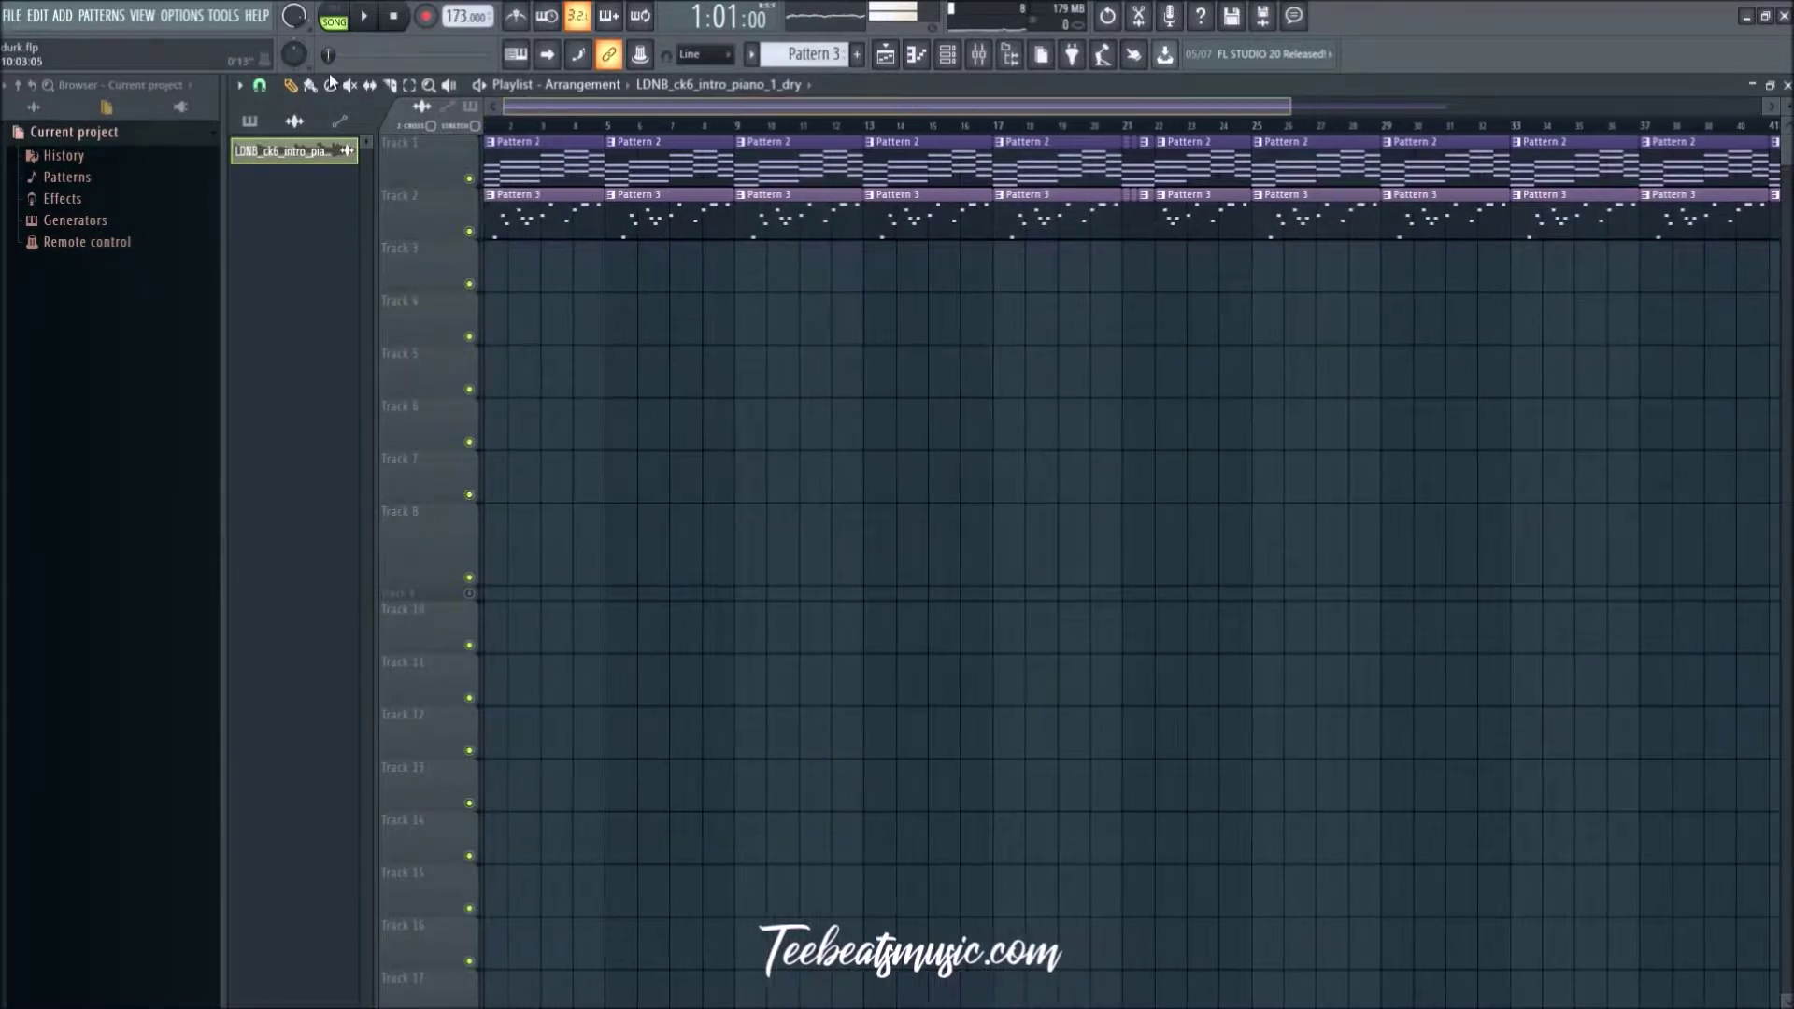
Step: Preview the LDNB piano sample from channel 1's settings in the Channel rack, then close it
{"action": "double_click", "coordinate": [539, 153]}
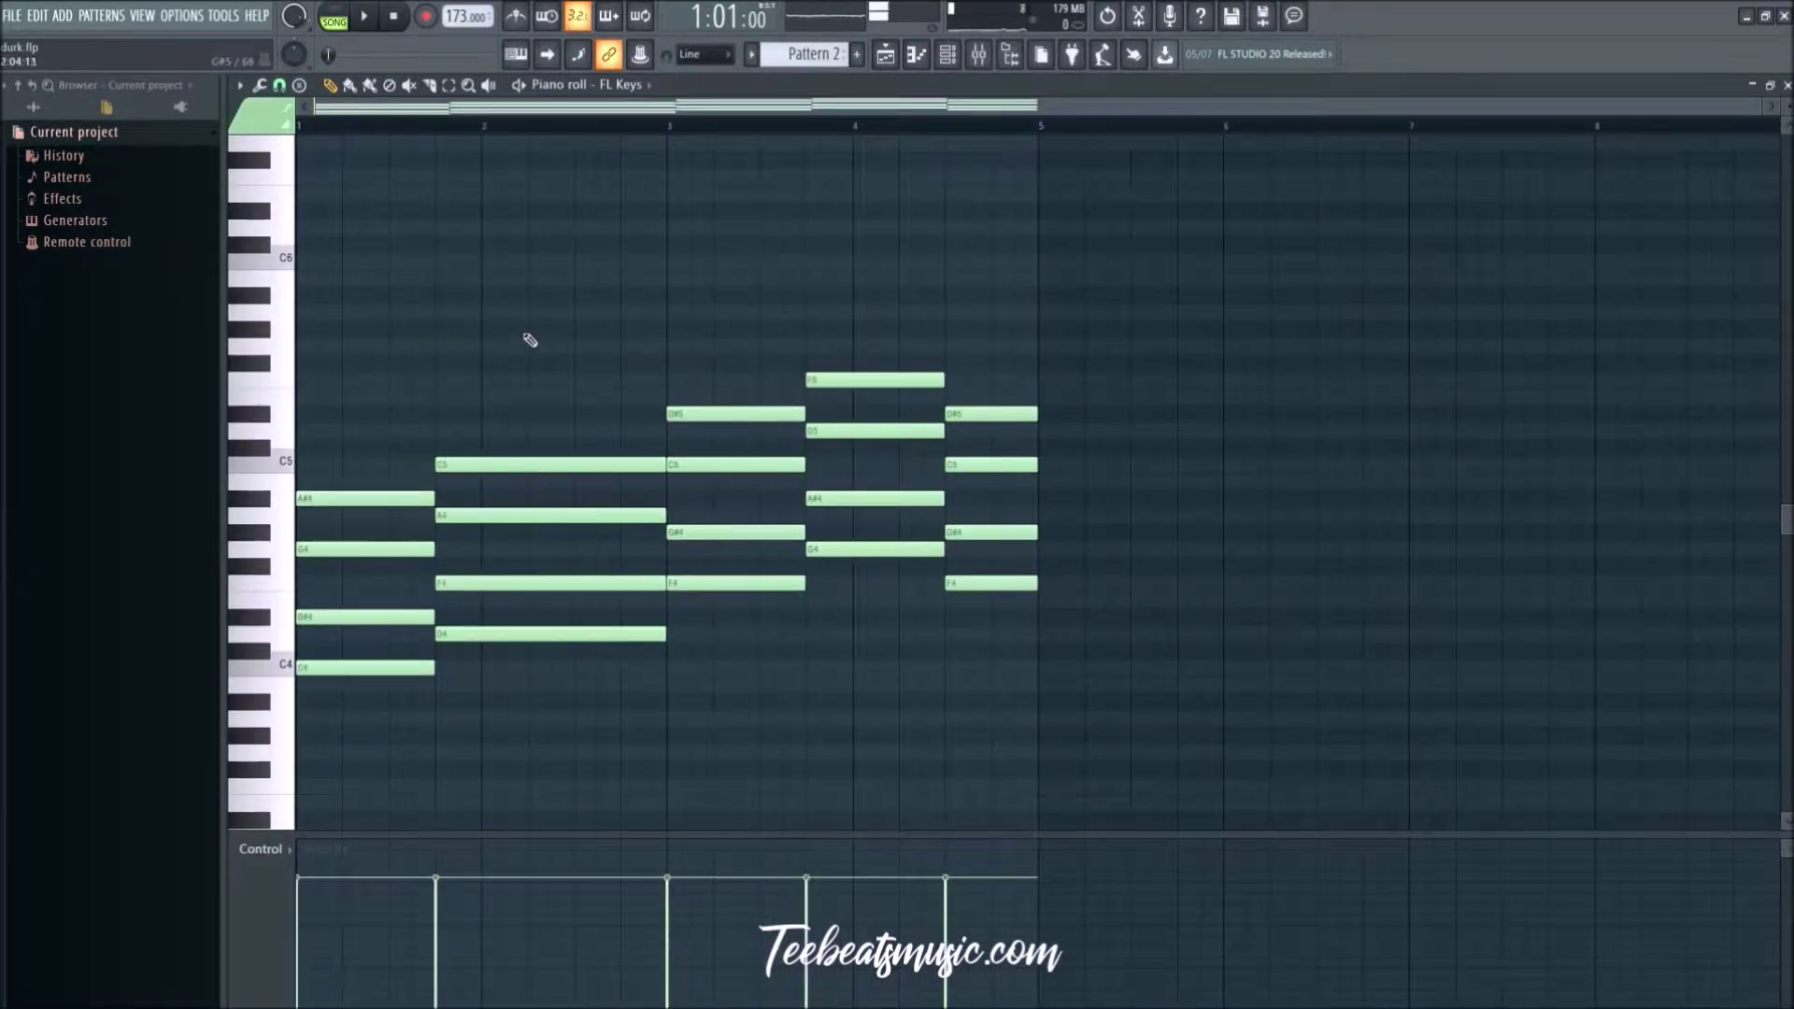
{"action": "left_click", "coordinate": [885, 55]}
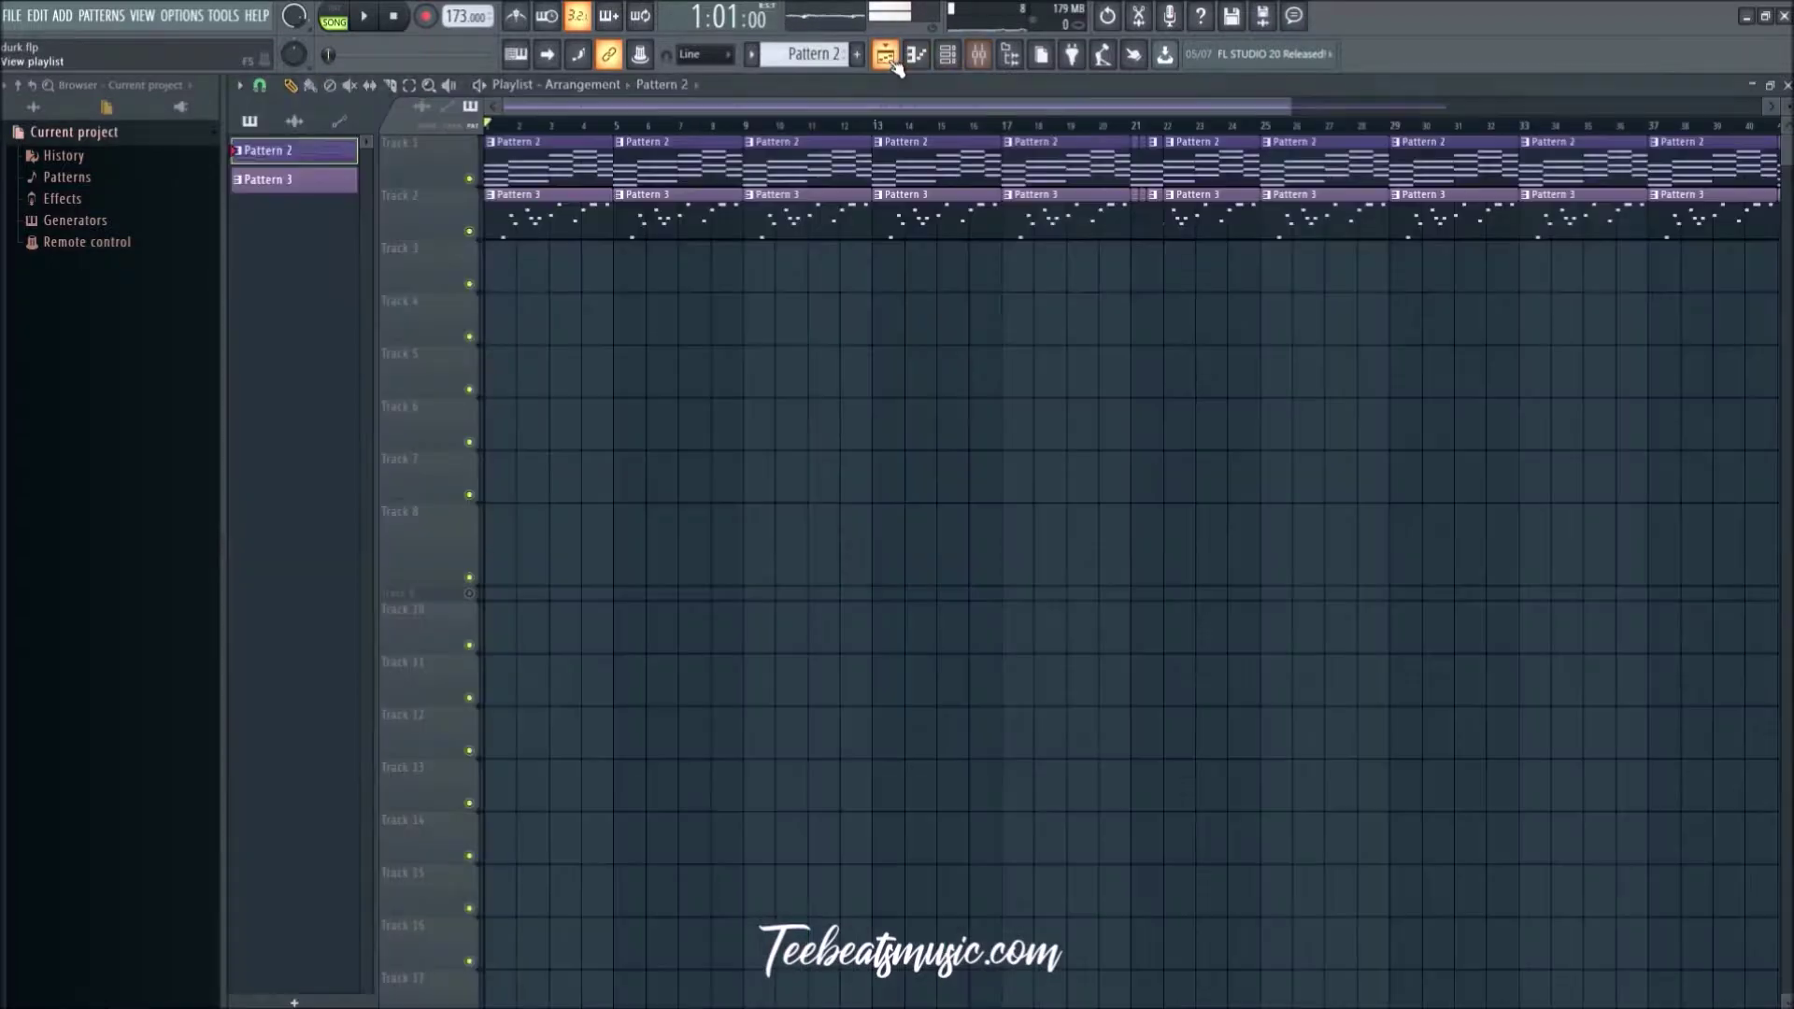
{"action": "left_click", "coordinate": [948, 54]}
{"action": "left_click", "coordinate": [649, 381]}
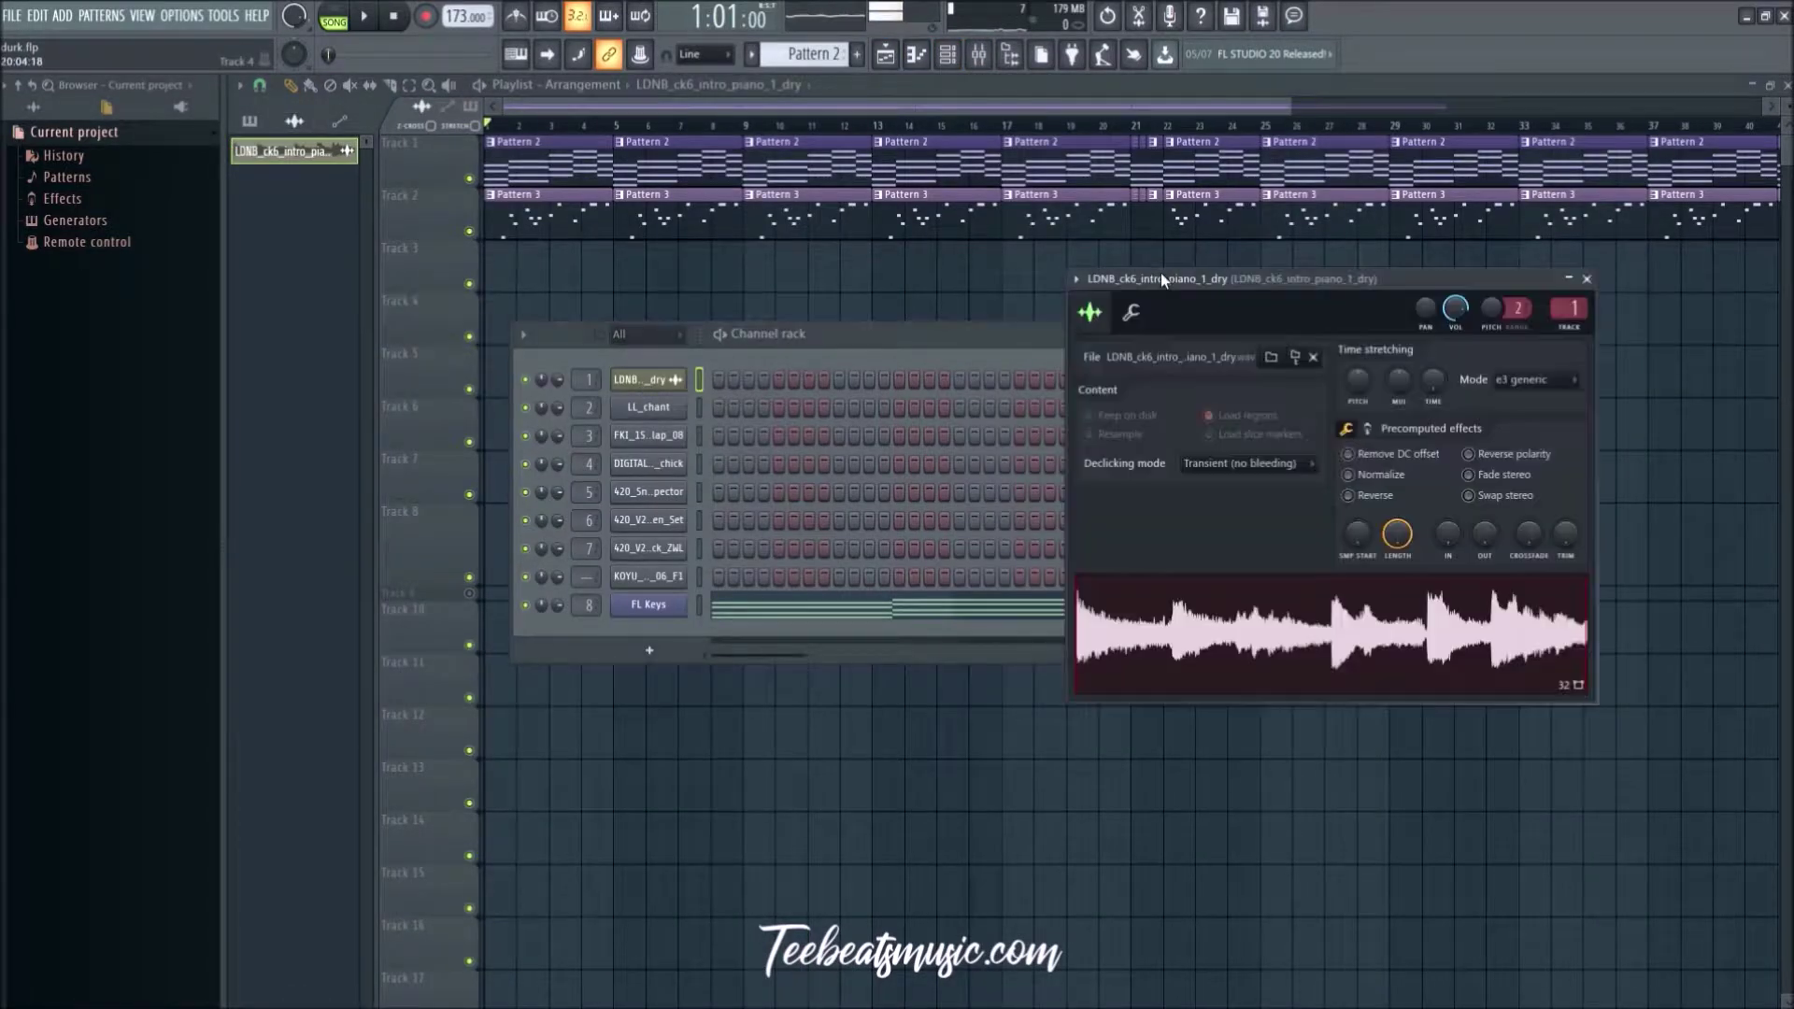
{"action": "left_click_drag", "start_coordinate": [1346, 290], "coordinate": [996, 225]}
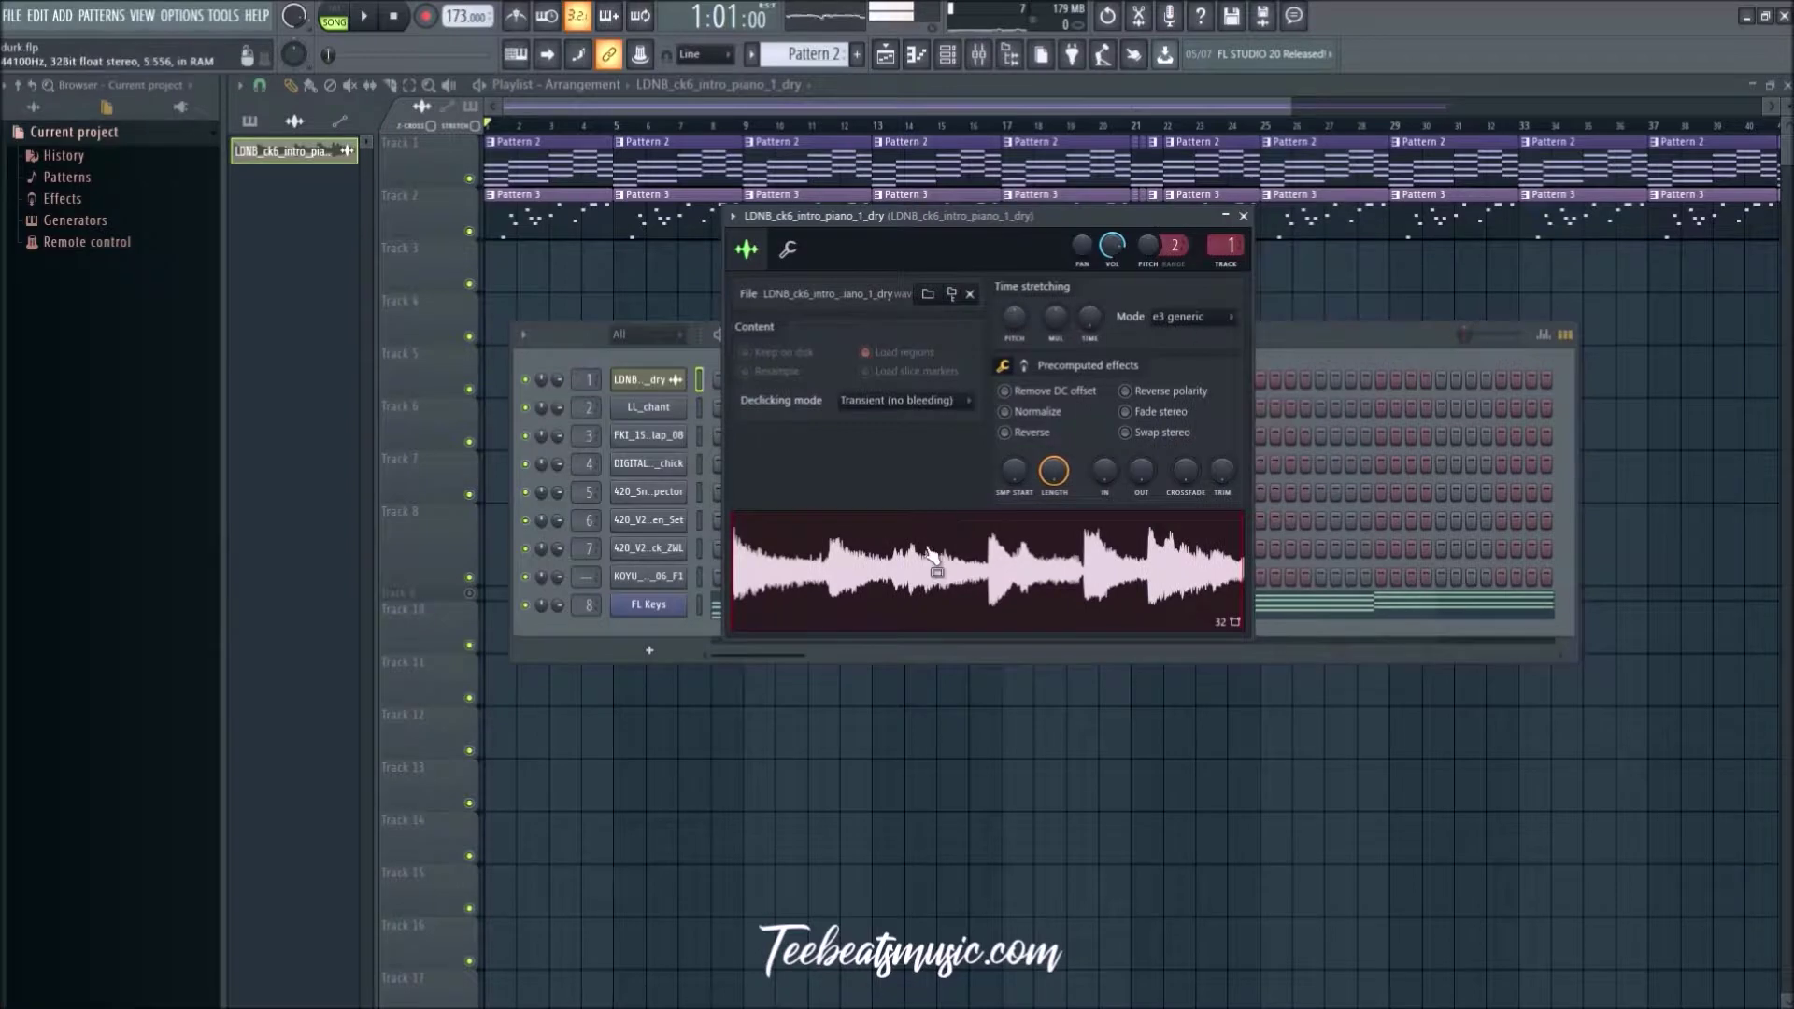
{"action": "left_click", "coordinate": [925, 551]}
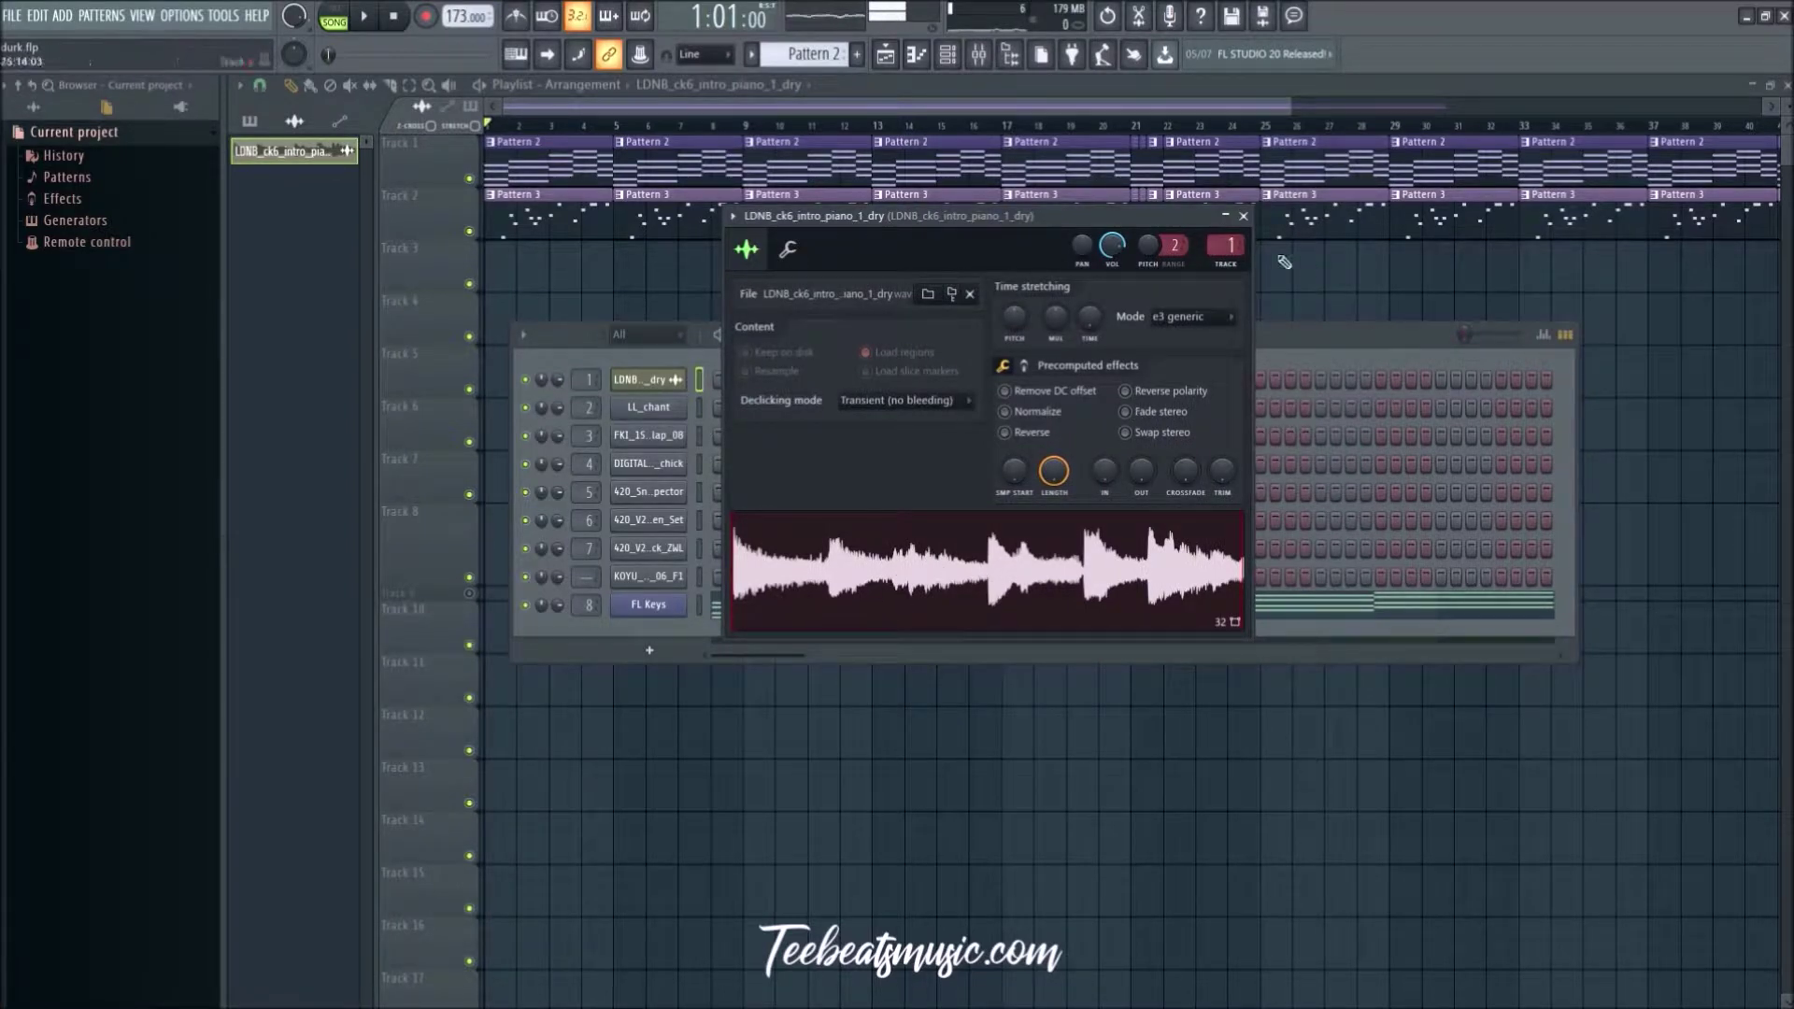
{"action": "left_click", "coordinate": [1244, 217]}
{"action": "key", "text": "F6"}
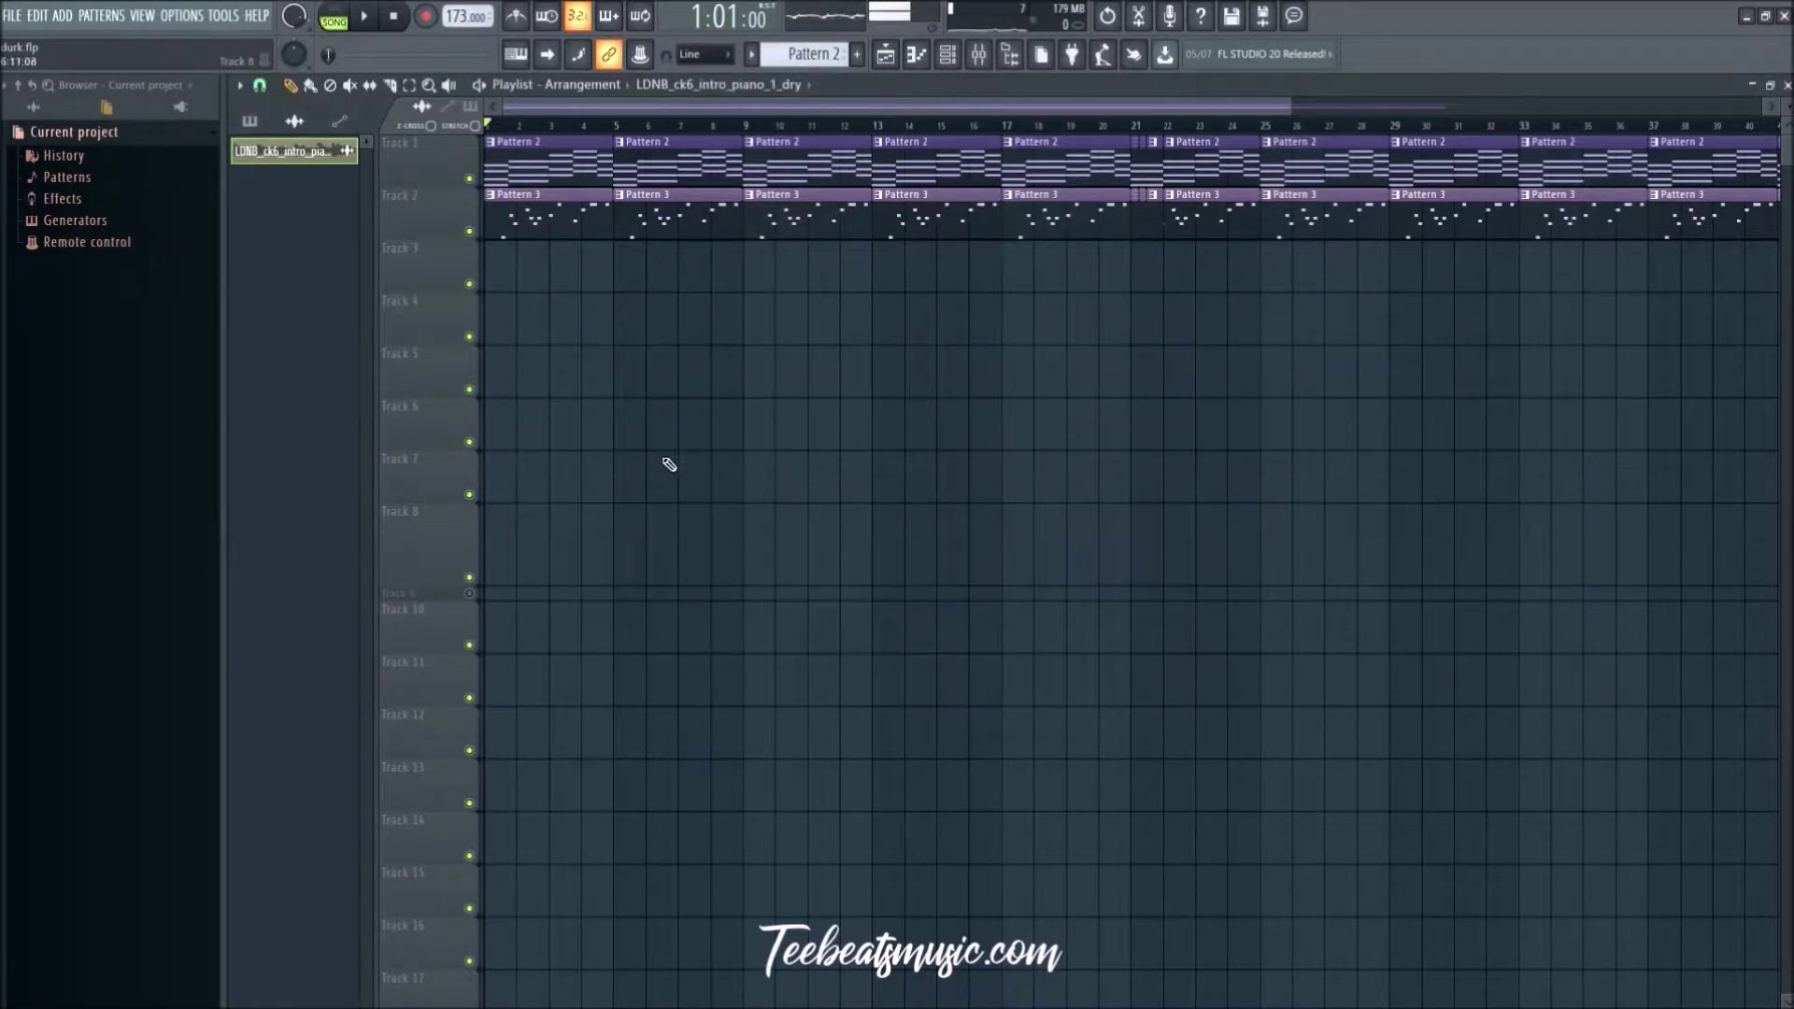
Step: Play the arrangement briefly, then open the FL Keys Pattern 2 clip in the piano roll
{"action": "key", "text": "space"}
{"action": "key", "text": "space"}
{"action": "scroll", "coordinate": [694, 355], "scroll_direction": "down", "scroll_amount": 3}
{"action": "scroll", "coordinate": [507, 245], "scroll_direction": "up", "scroll_amount": 4}
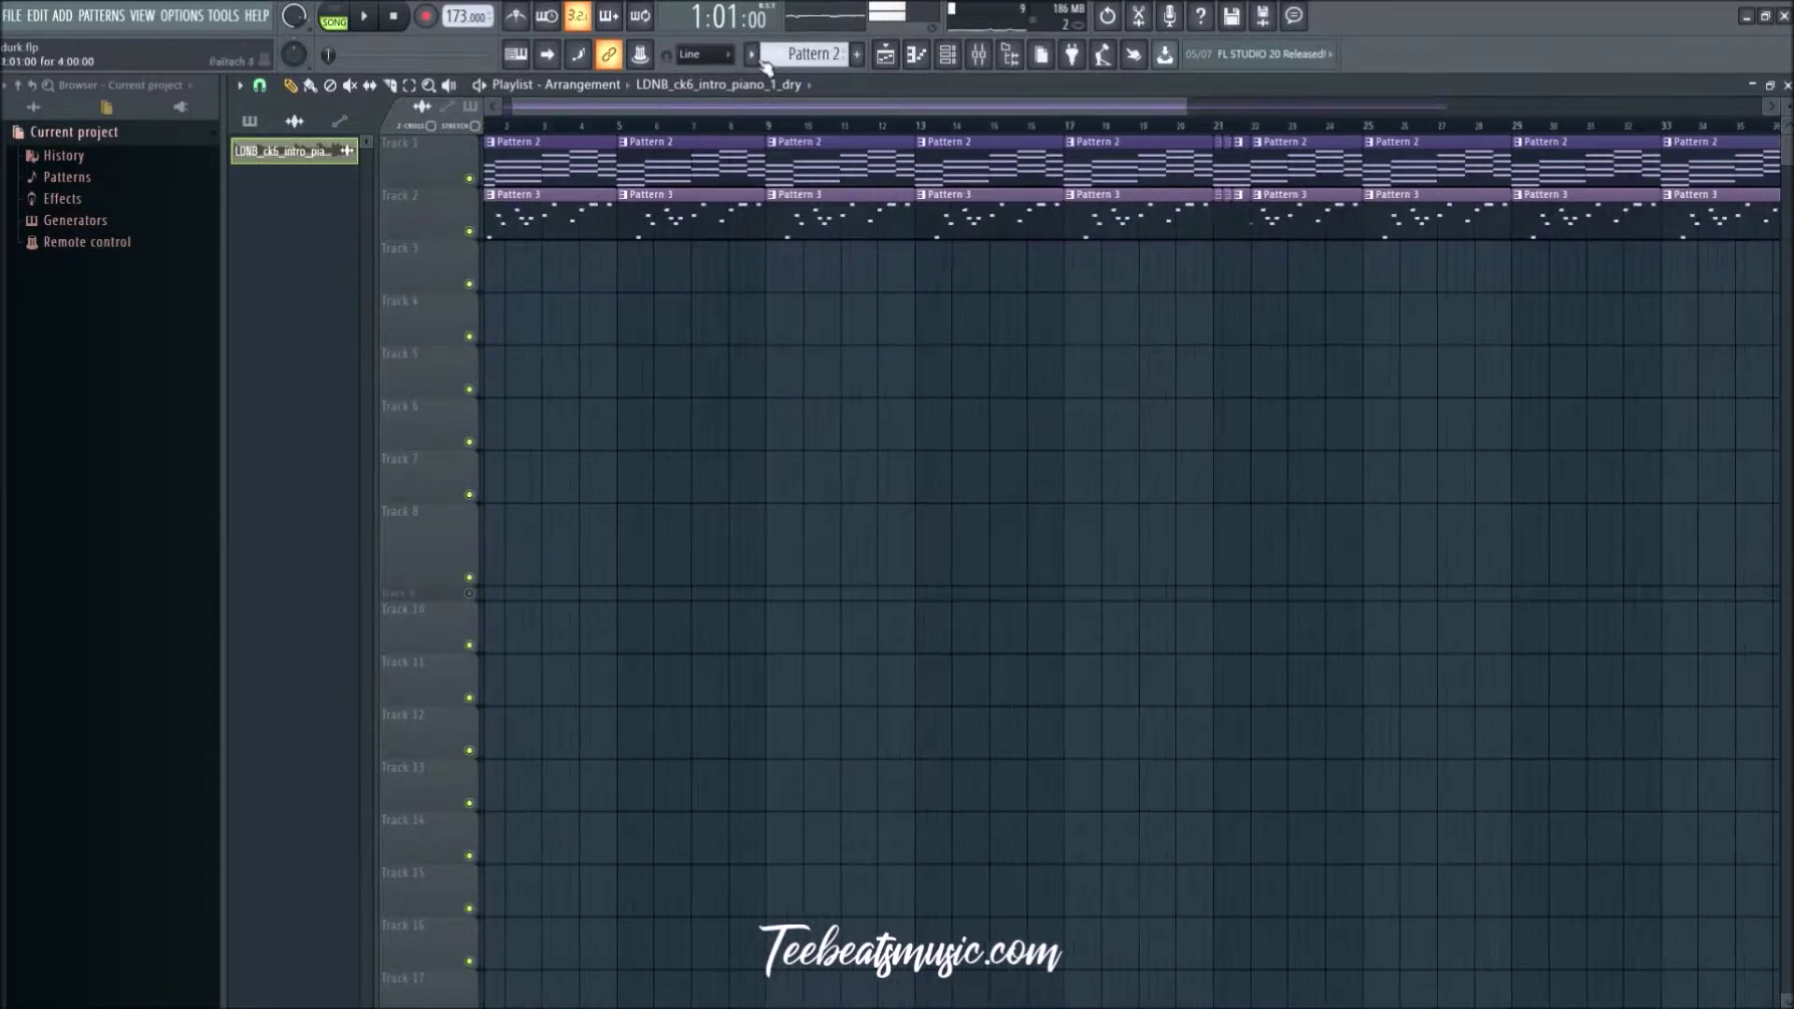
{"action": "left_click", "coordinate": [656, 86]}
{"action": "left_click", "coordinate": [738, 122]}
{"action": "scroll", "coordinate": [564, 374], "scroll_direction": "up", "scroll_amount": 4}
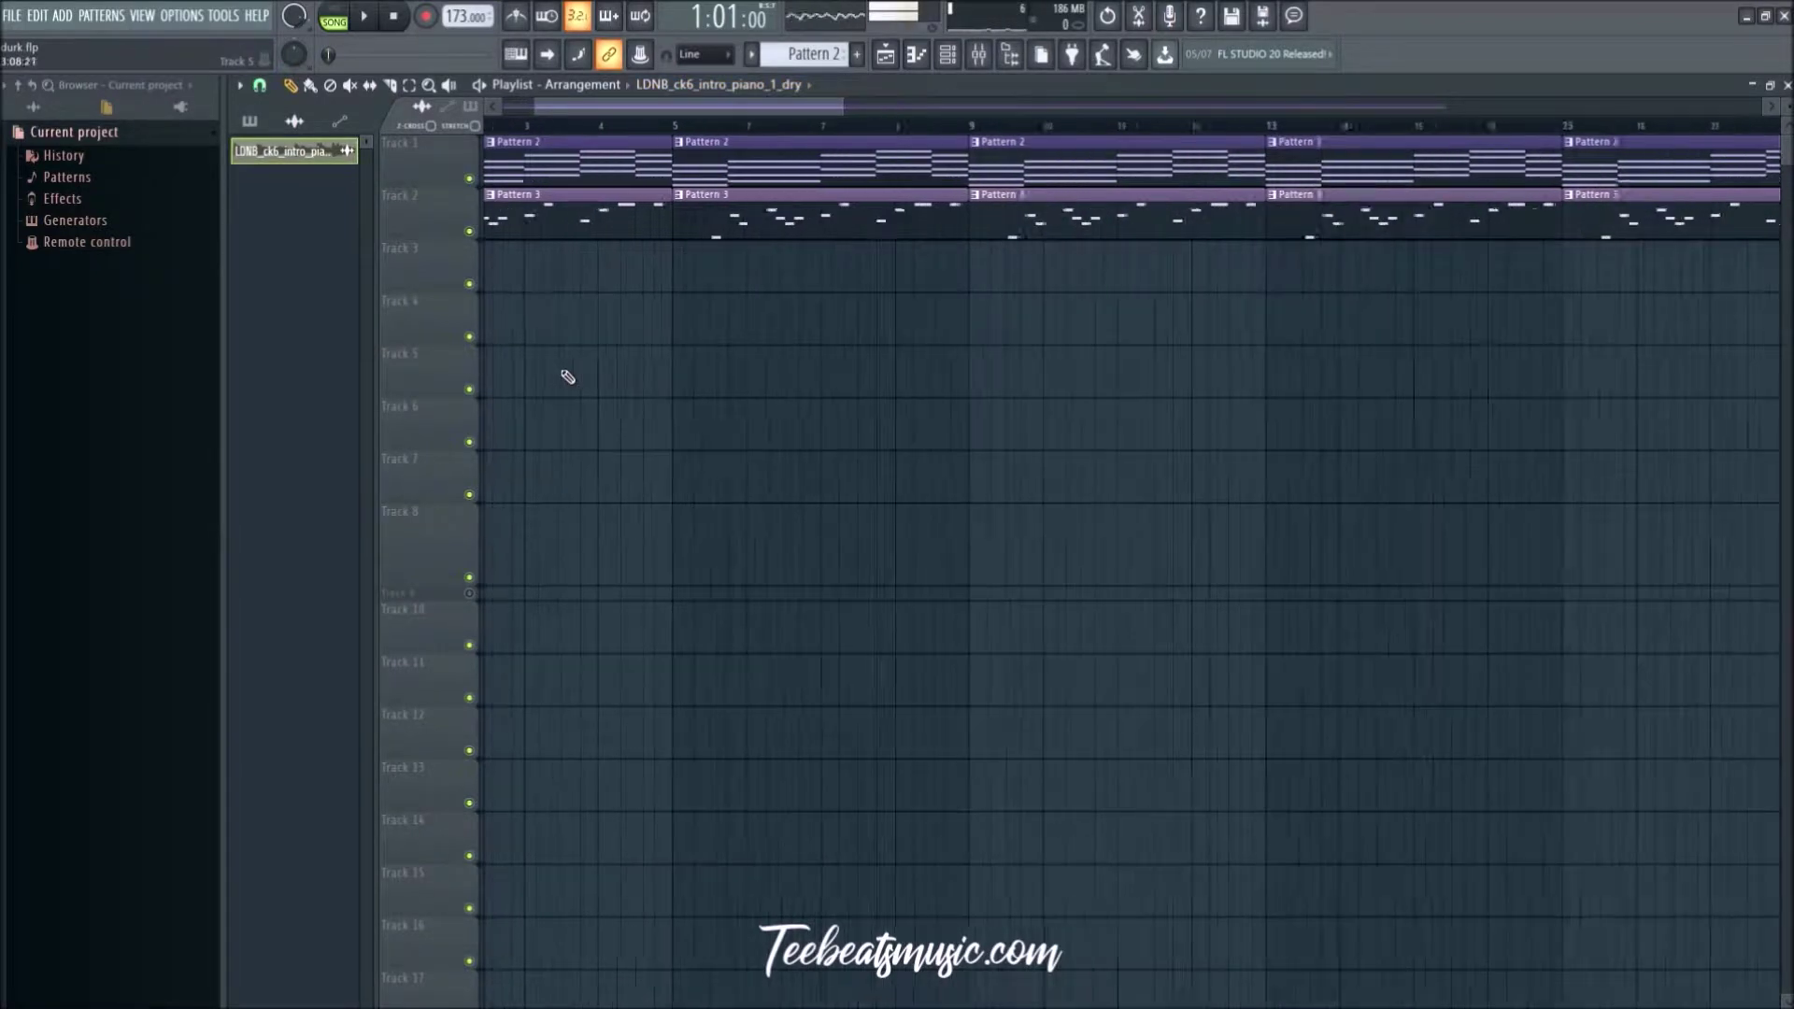
{"action": "double_click", "coordinate": [542, 160]}
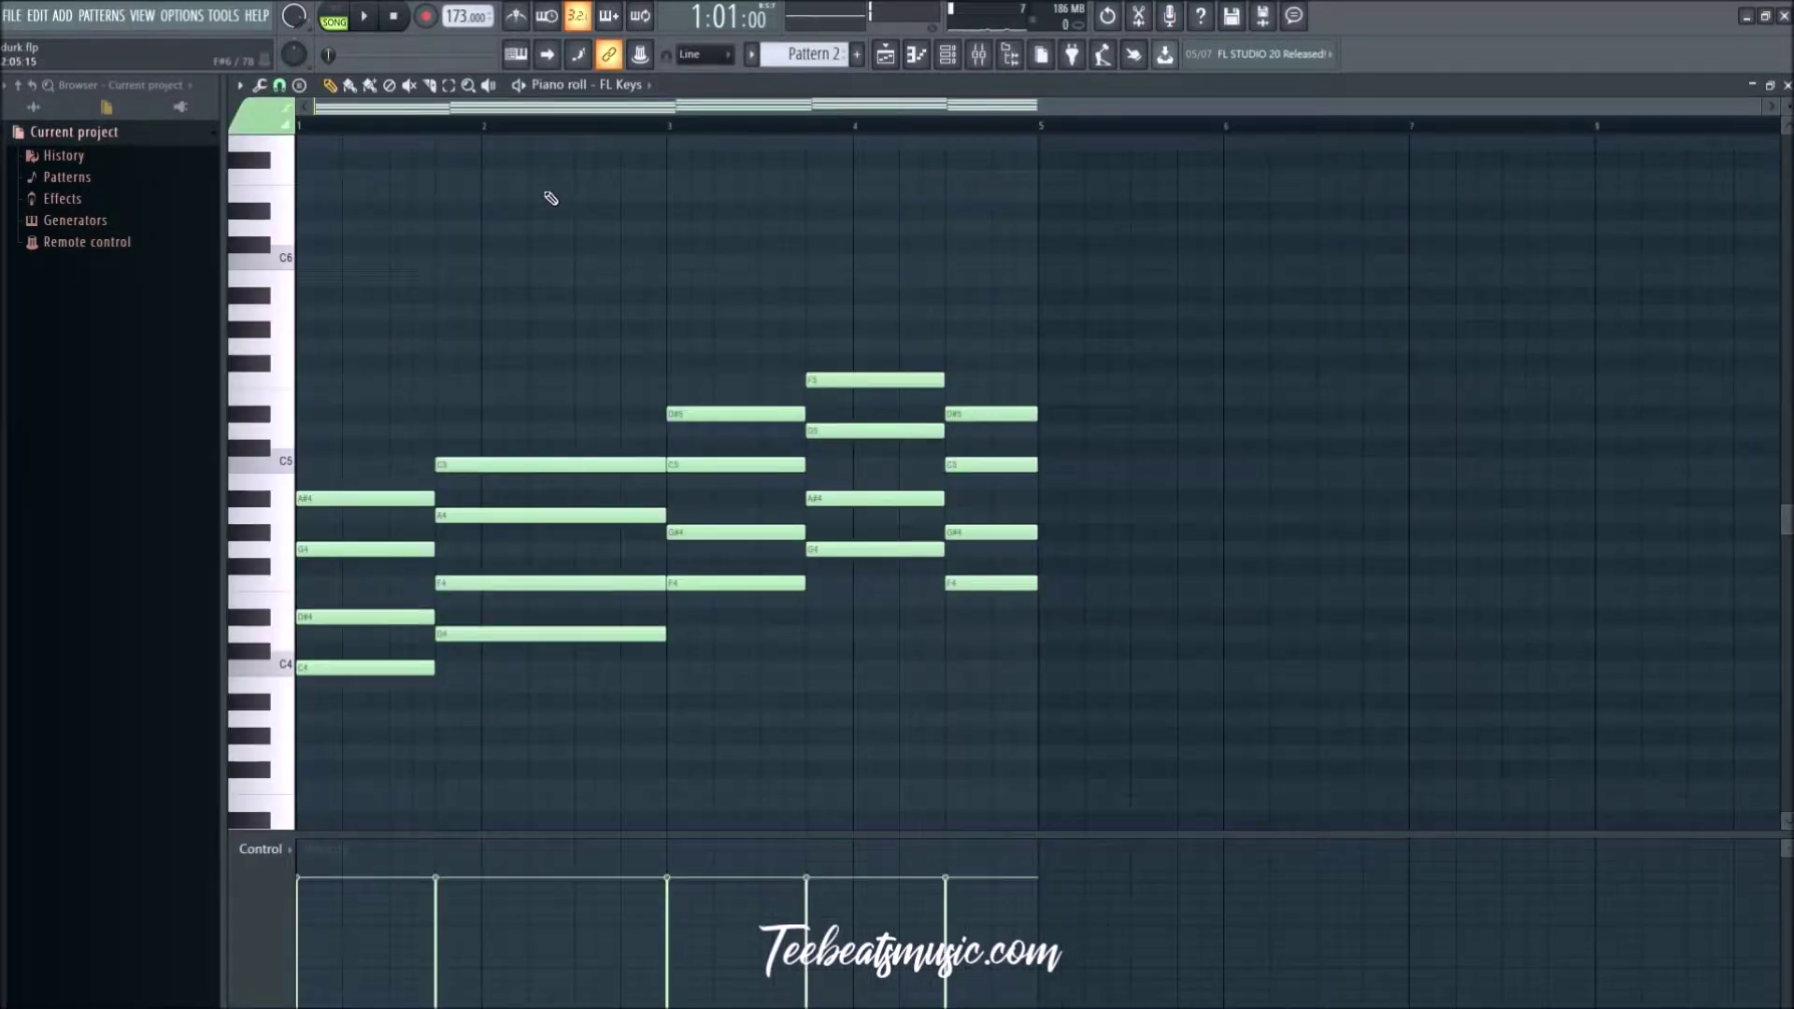
Step: Pan the piano roll back to bar 1 and audition the A#4 and C4 chord notes
{"action": "scroll", "coordinate": [389, 384], "scroll_direction": "up", "scroll_amount": 2}
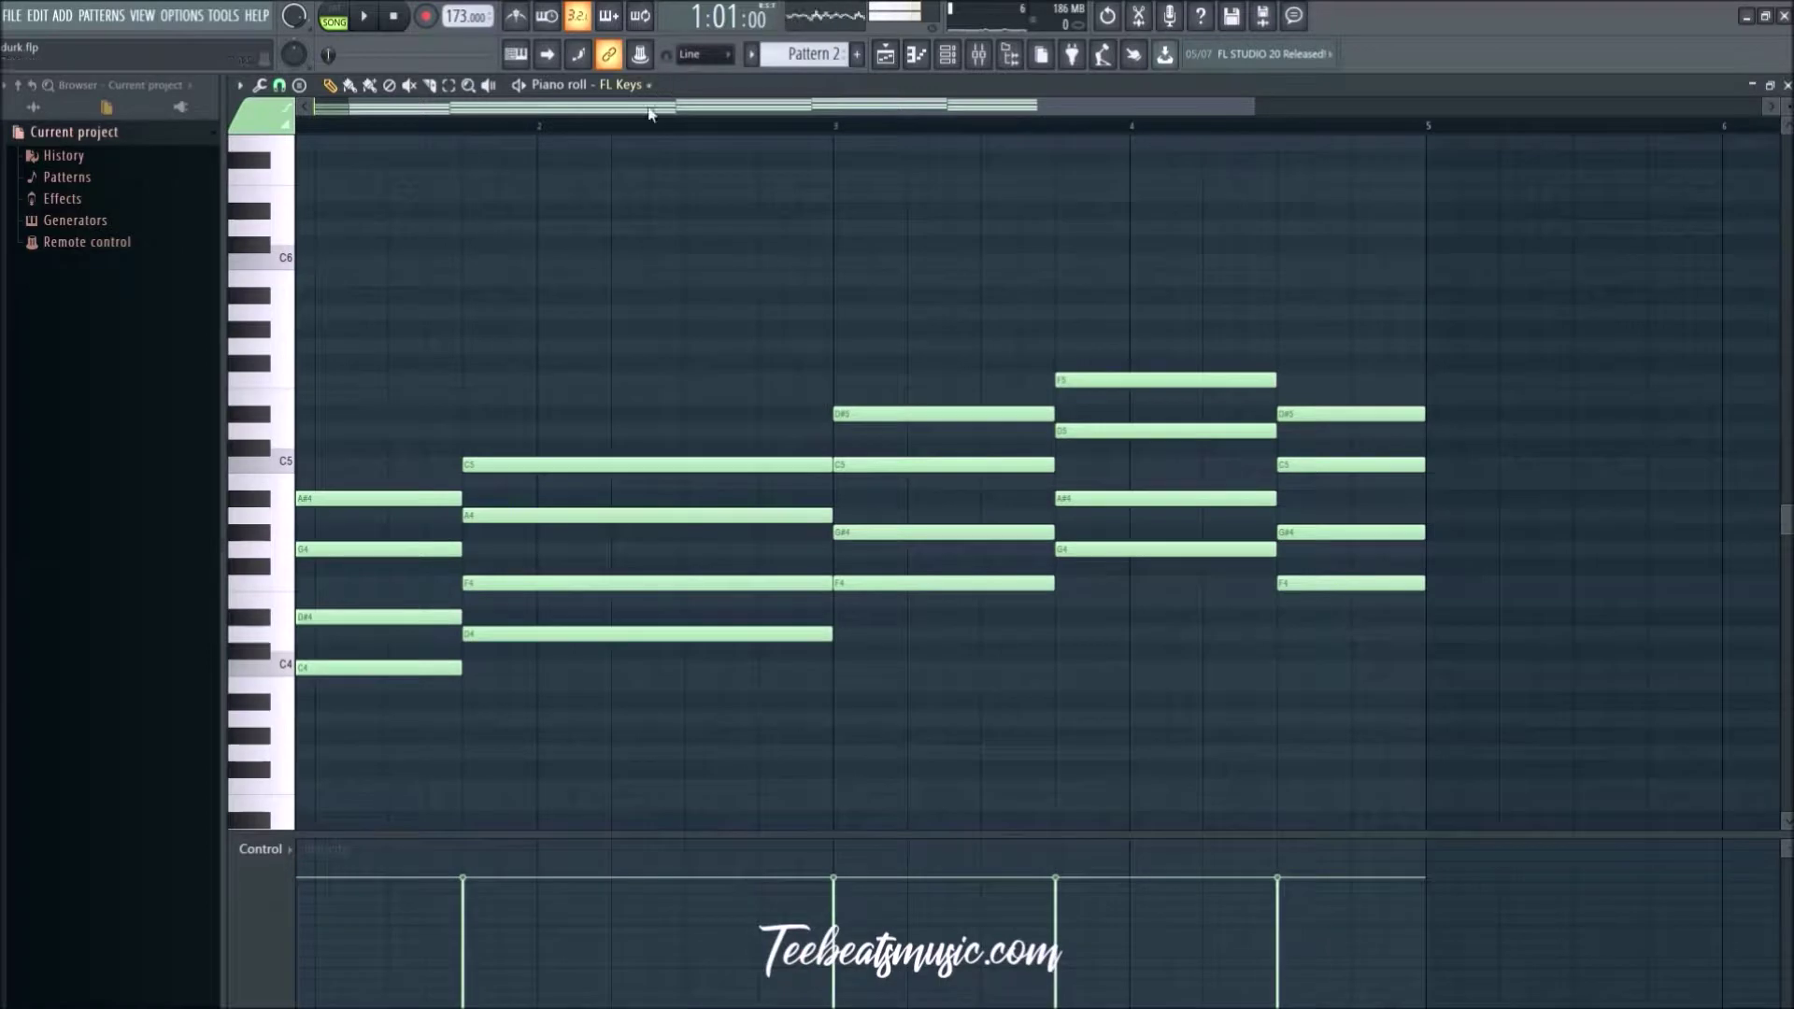
{"action": "scroll", "coordinate": [457, 389], "scroll_direction": "up", "scroll_amount": 3}
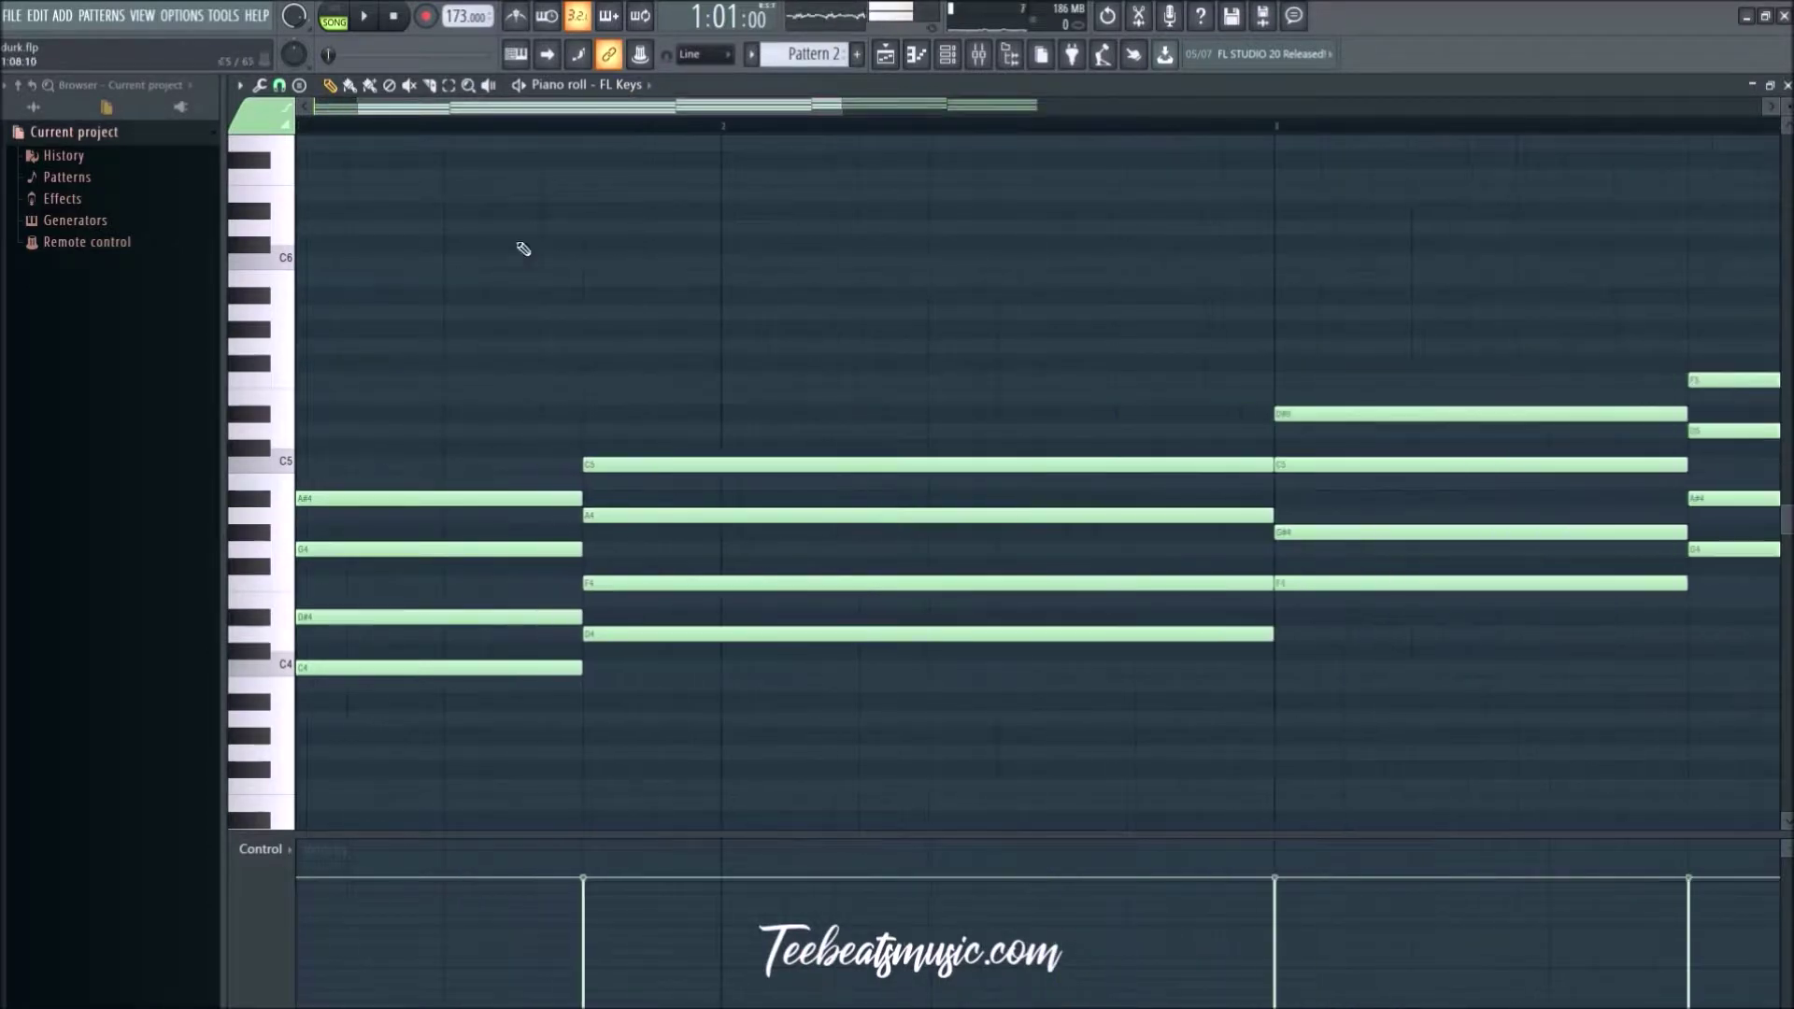
{"action": "scroll", "coordinate": [447, 122], "scroll_direction": "up", "scroll_amount": 2}
{"action": "left_click_drag", "start_coordinate": [447, 122], "coordinate": [386, 126]}
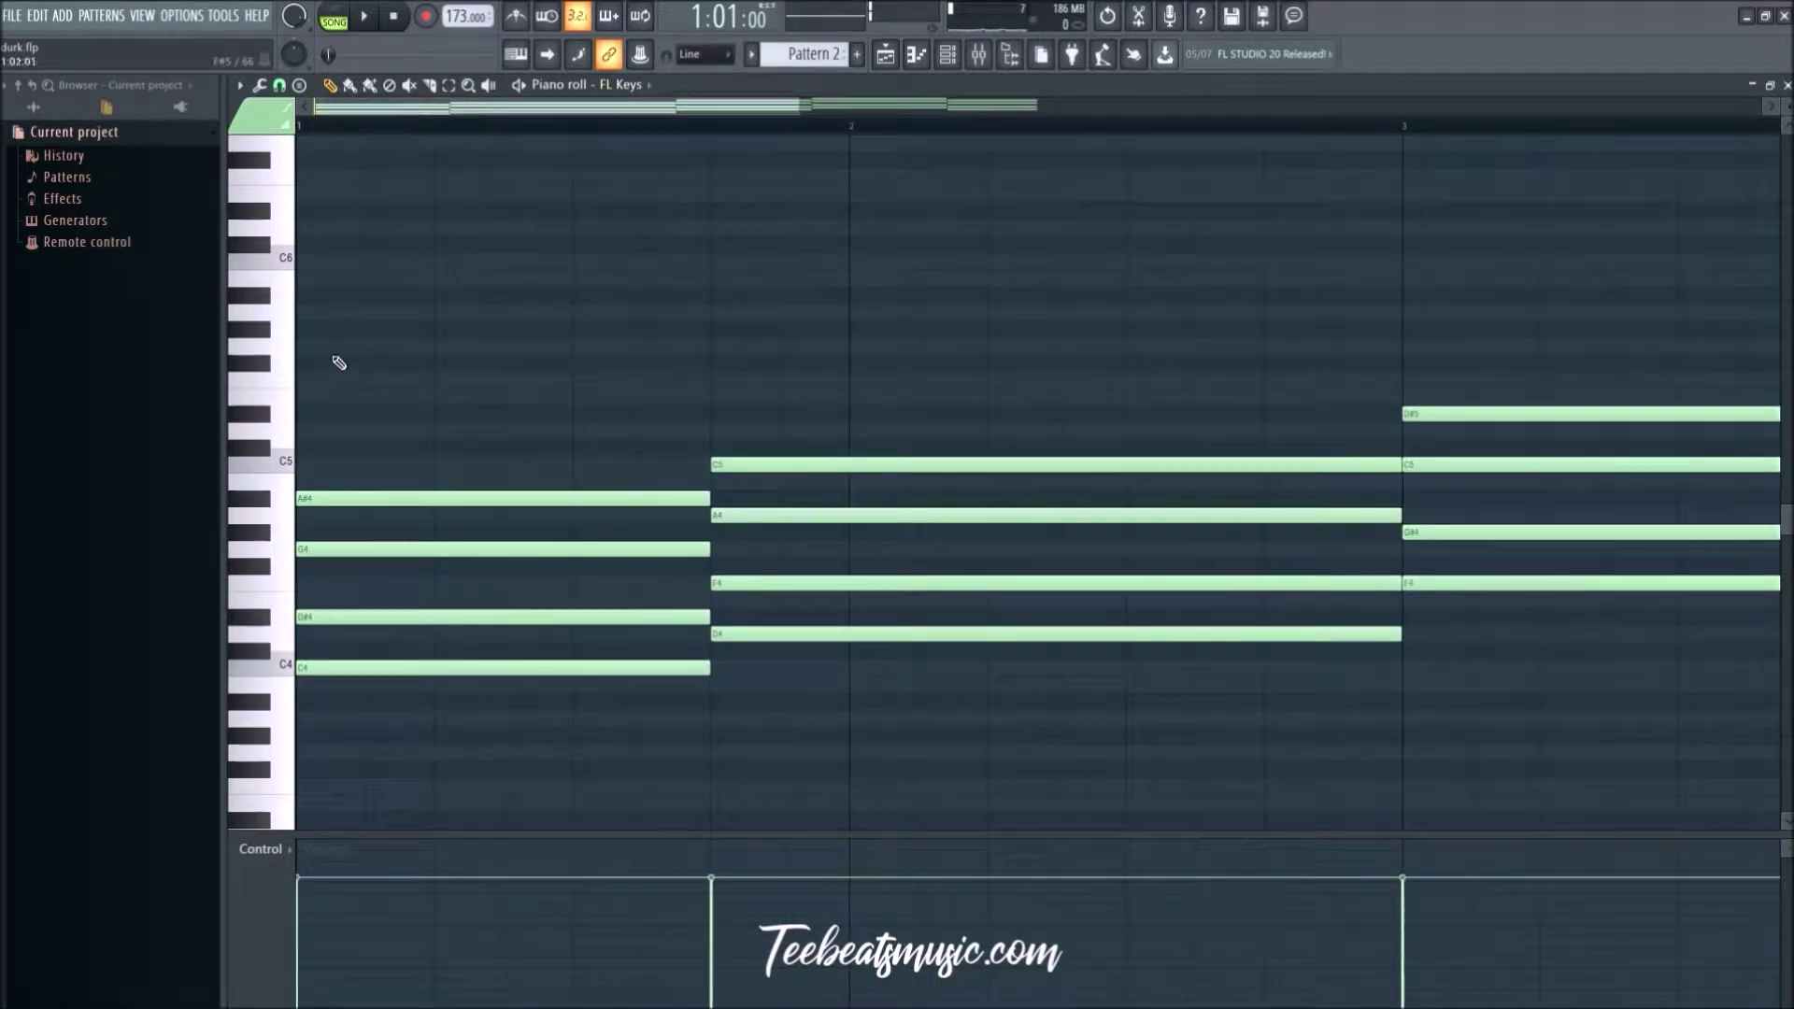
{"action": "left_click", "coordinate": [332, 499]}
{"action": "left_click", "coordinate": [324, 660]}
Step: Audition the D4, D5 and G4 notes of the later chords, then zoom out over all four bars
{"action": "scroll", "coordinate": [753, 748], "scroll_direction": "down", "scroll_amount": 5}
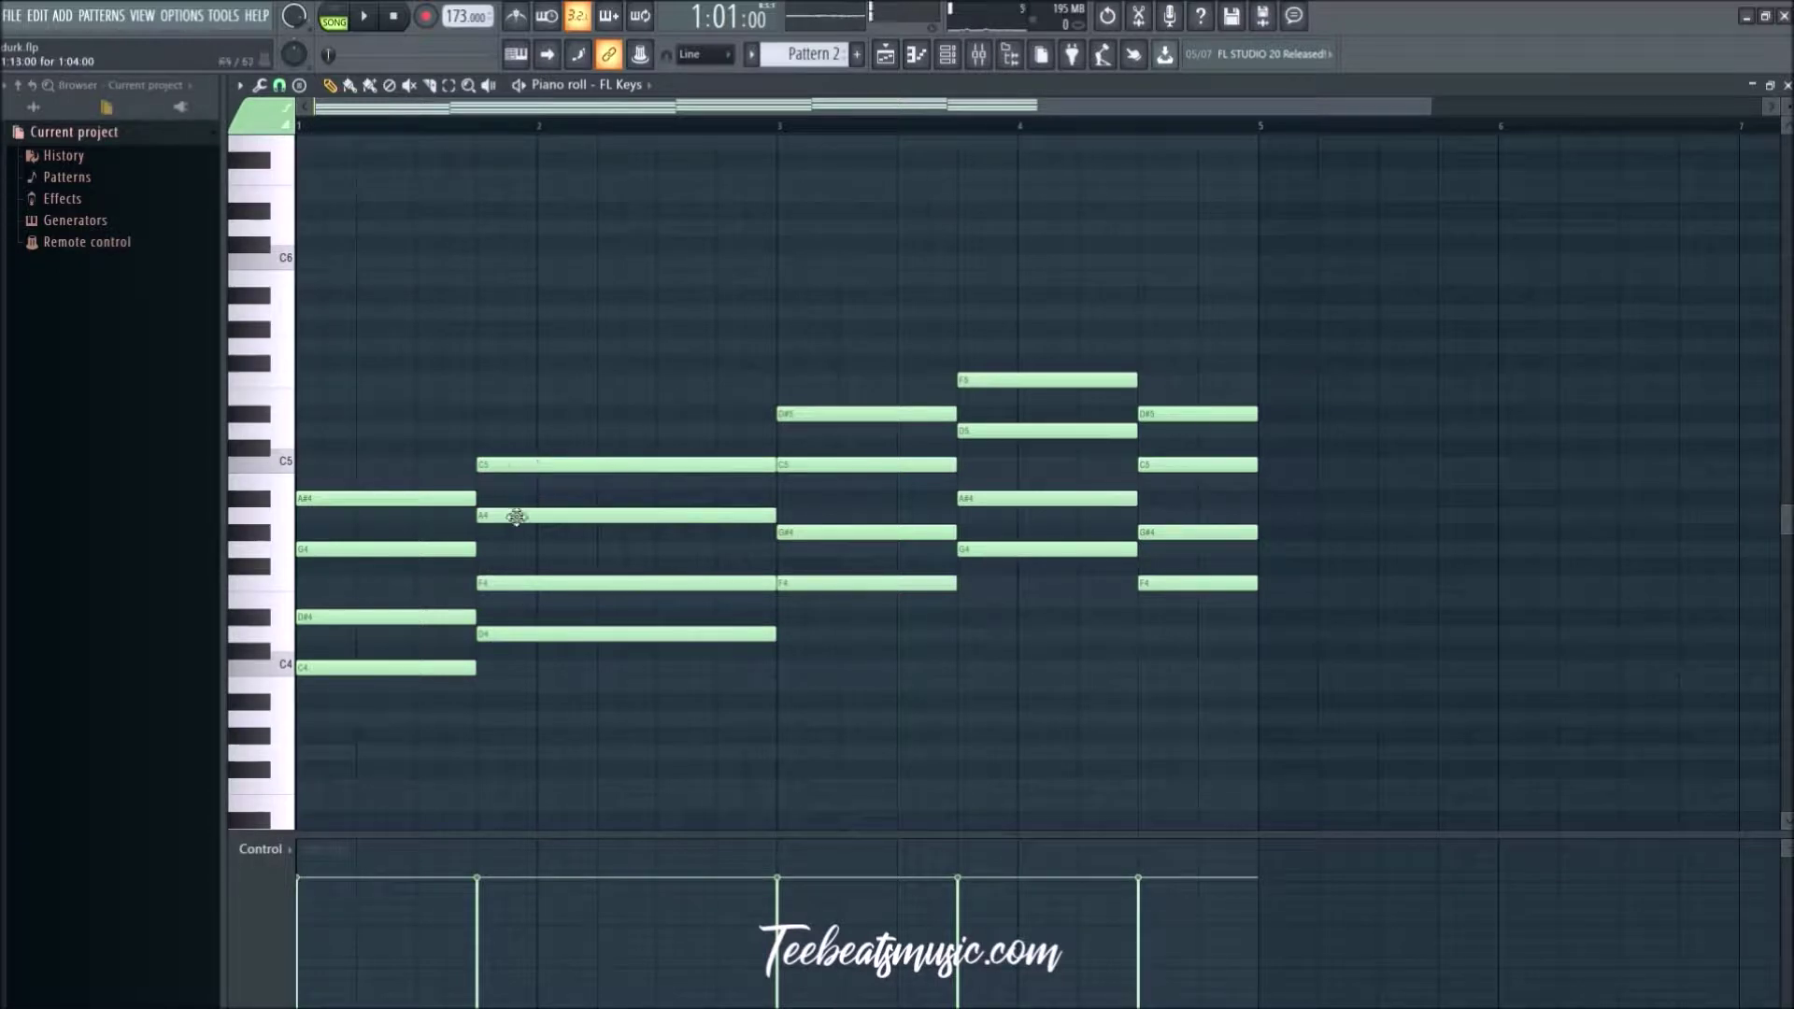
{"action": "left_click", "coordinate": [528, 633]}
{"action": "left_click", "coordinate": [995, 437]}
{"action": "left_click", "coordinate": [995, 430]}
{"action": "right_click", "coordinate": [1014, 470]}
{"action": "left_click", "coordinate": [996, 434], "text": "ctrl"}
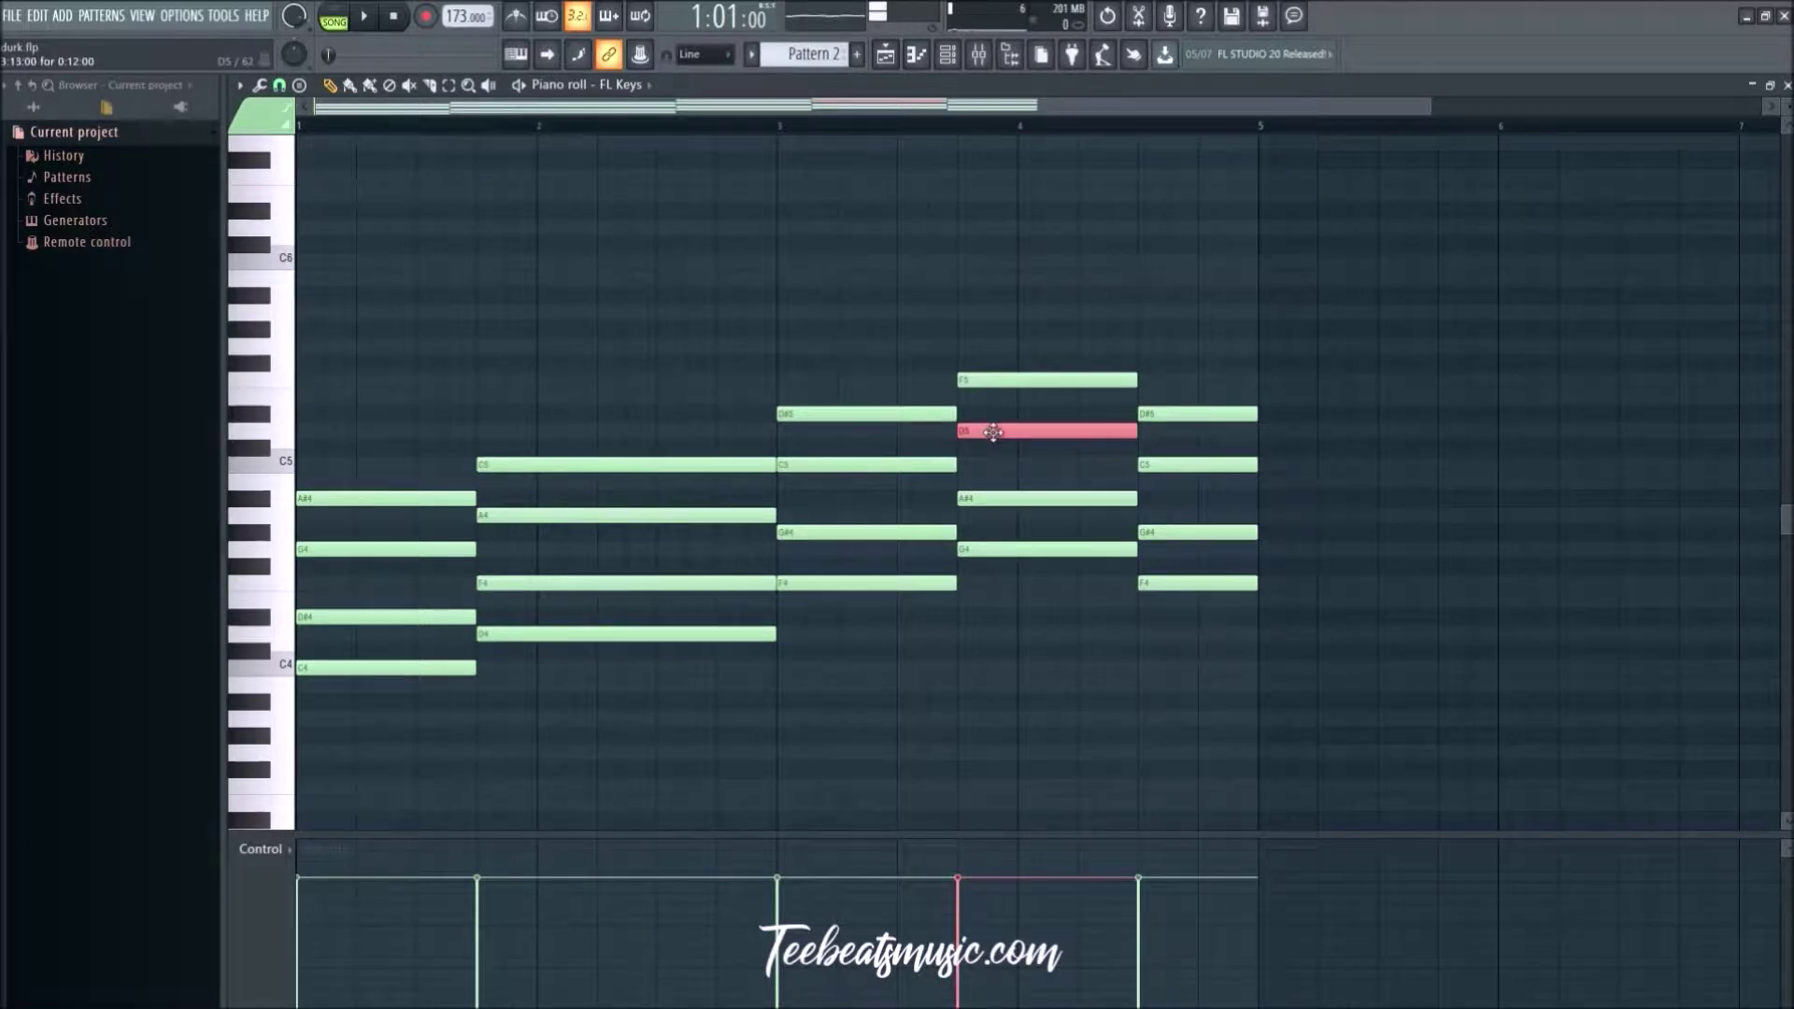
{"action": "left_click", "coordinate": [972, 497]}
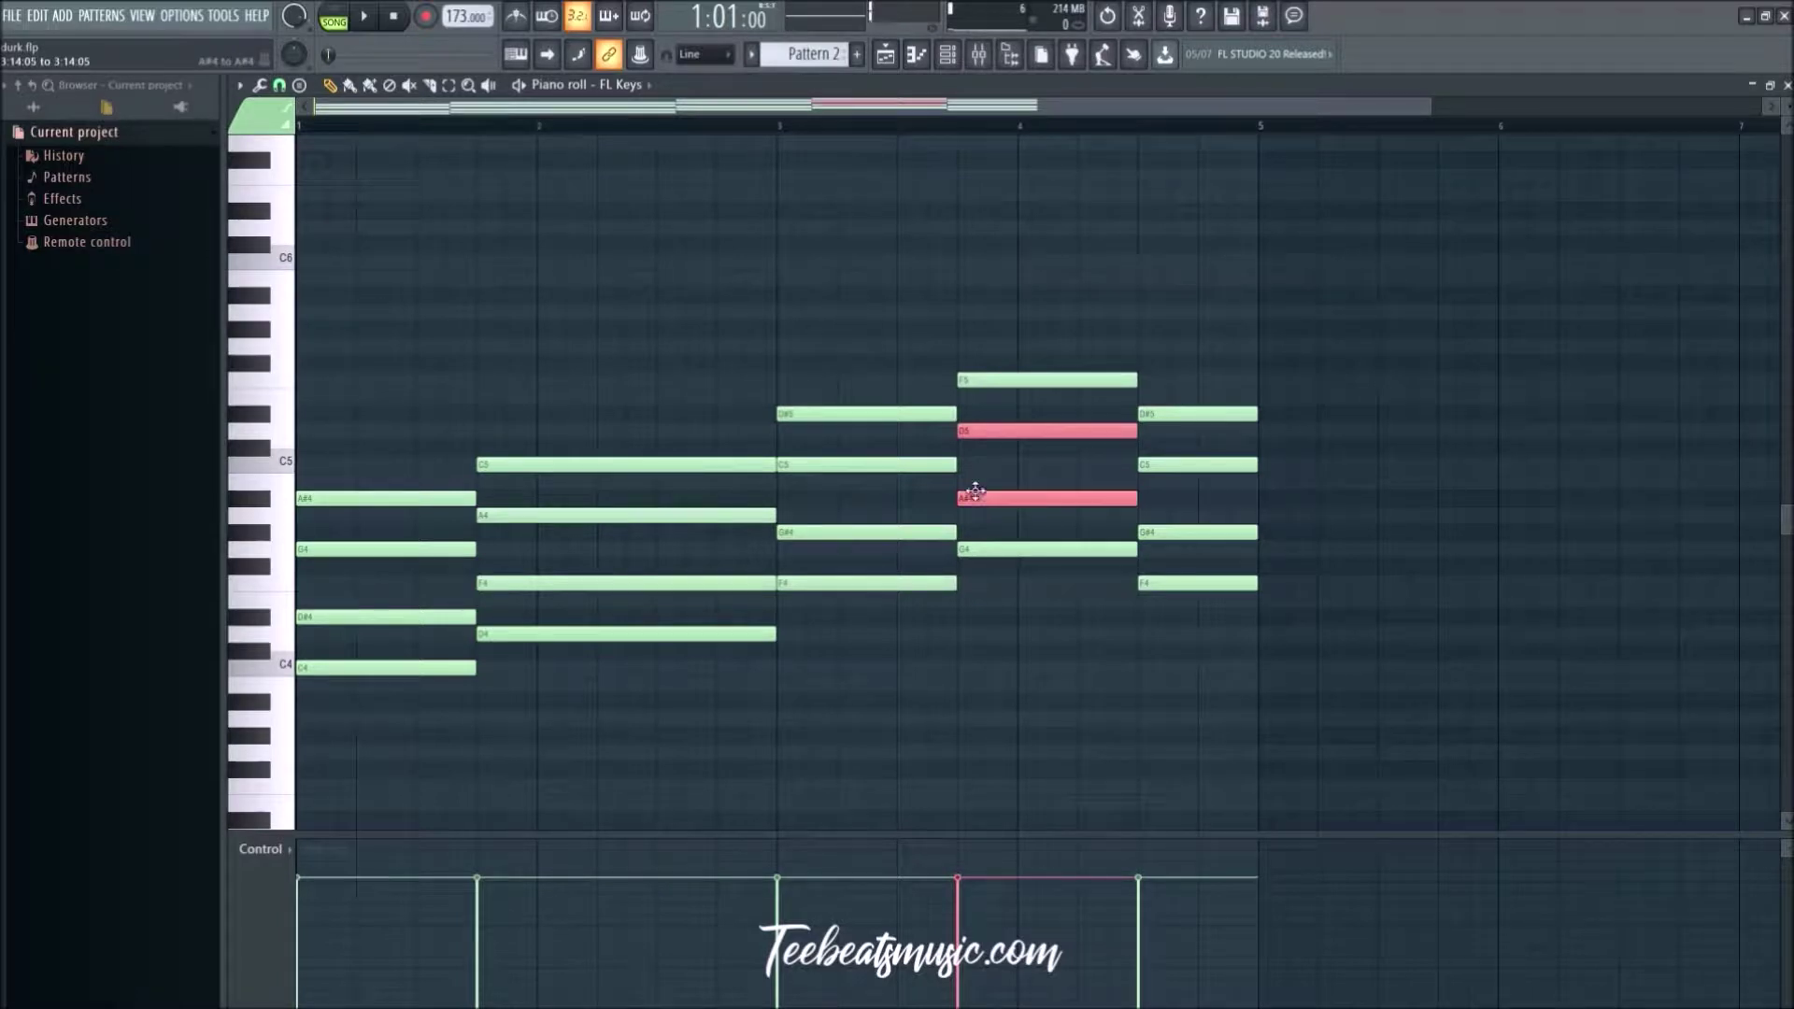
{"action": "left_click", "coordinate": [986, 543]}
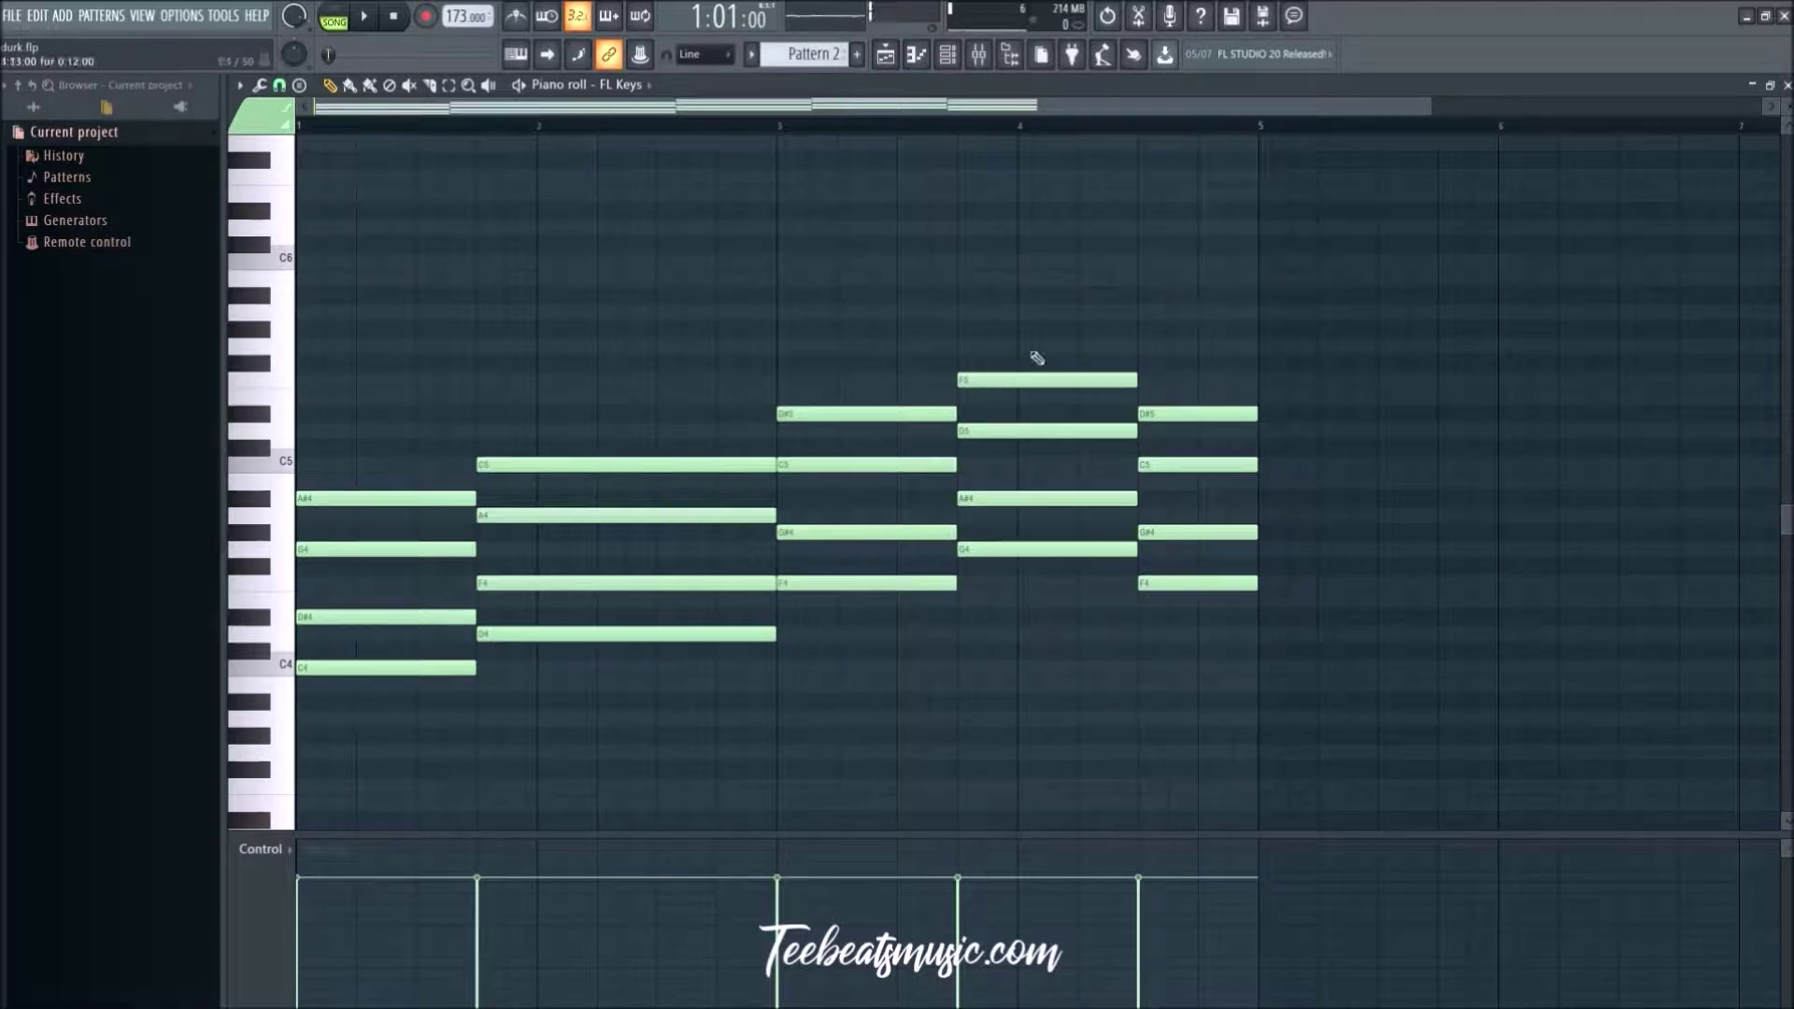
{"action": "scroll", "coordinate": [1007, 364], "scroll_direction": "down", "scroll_amount": 2}
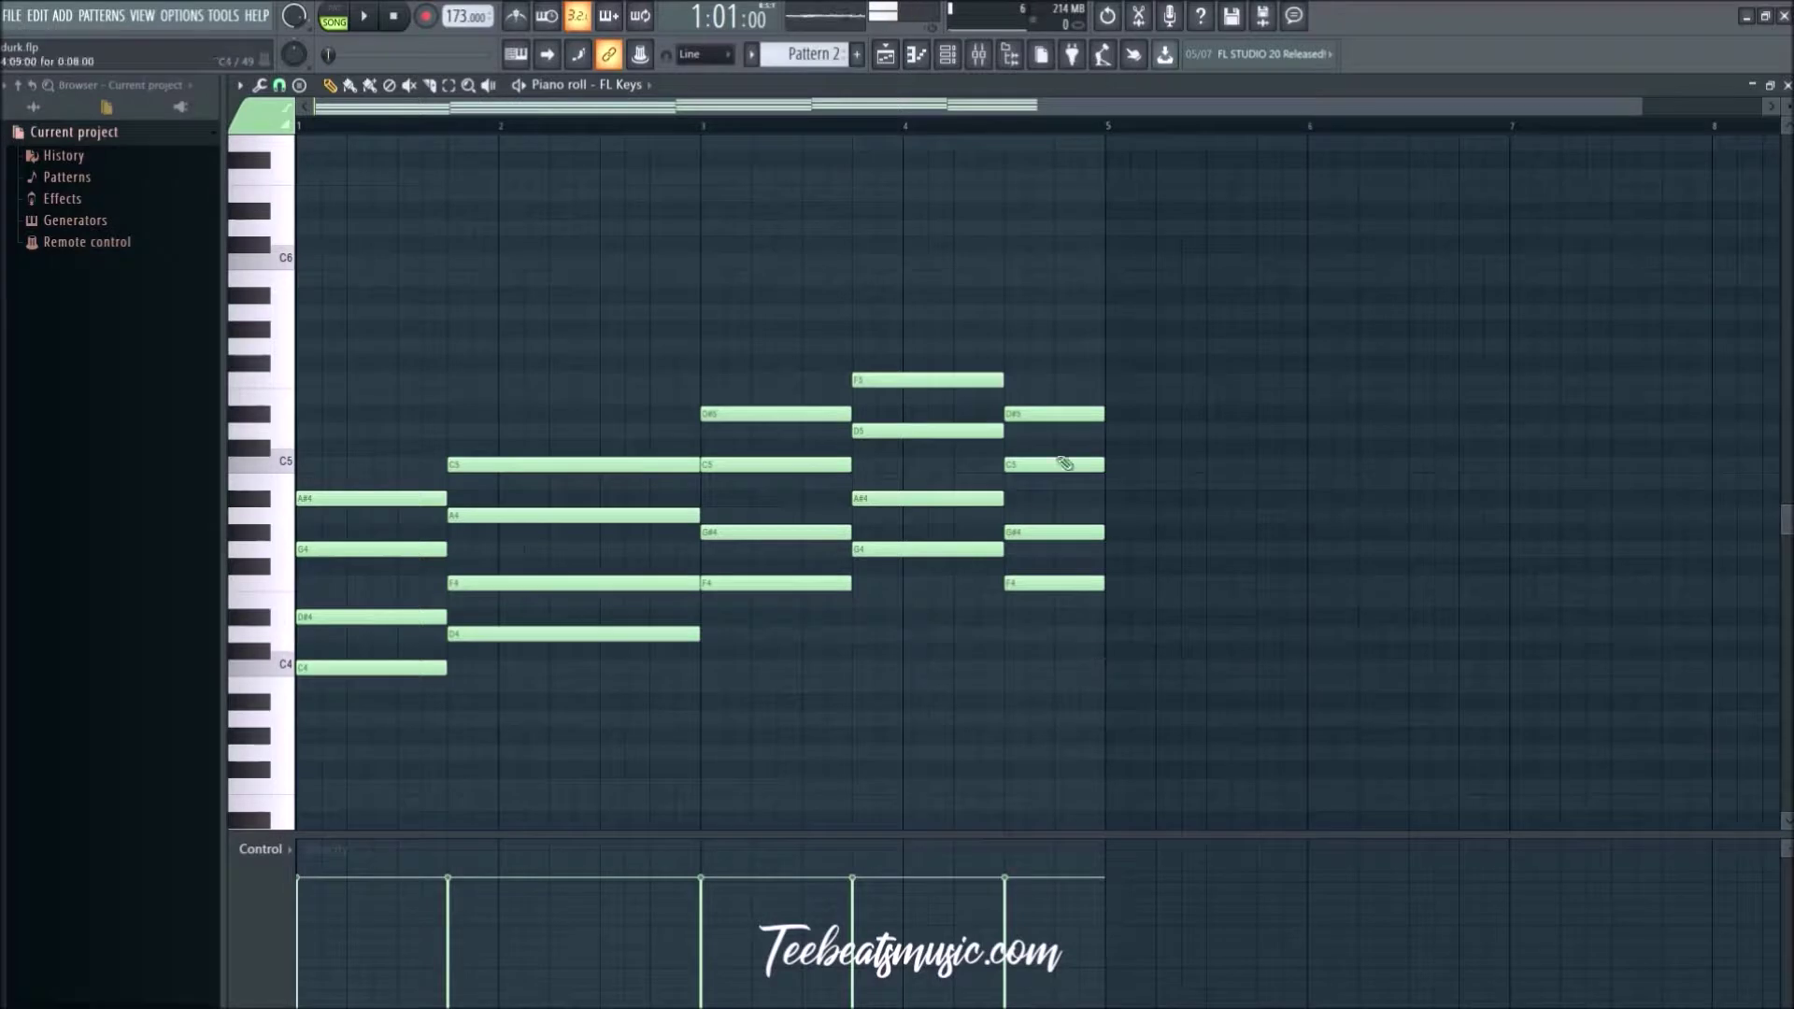
{"action": "key", "text": "space"}
{"action": "key", "text": "space"}
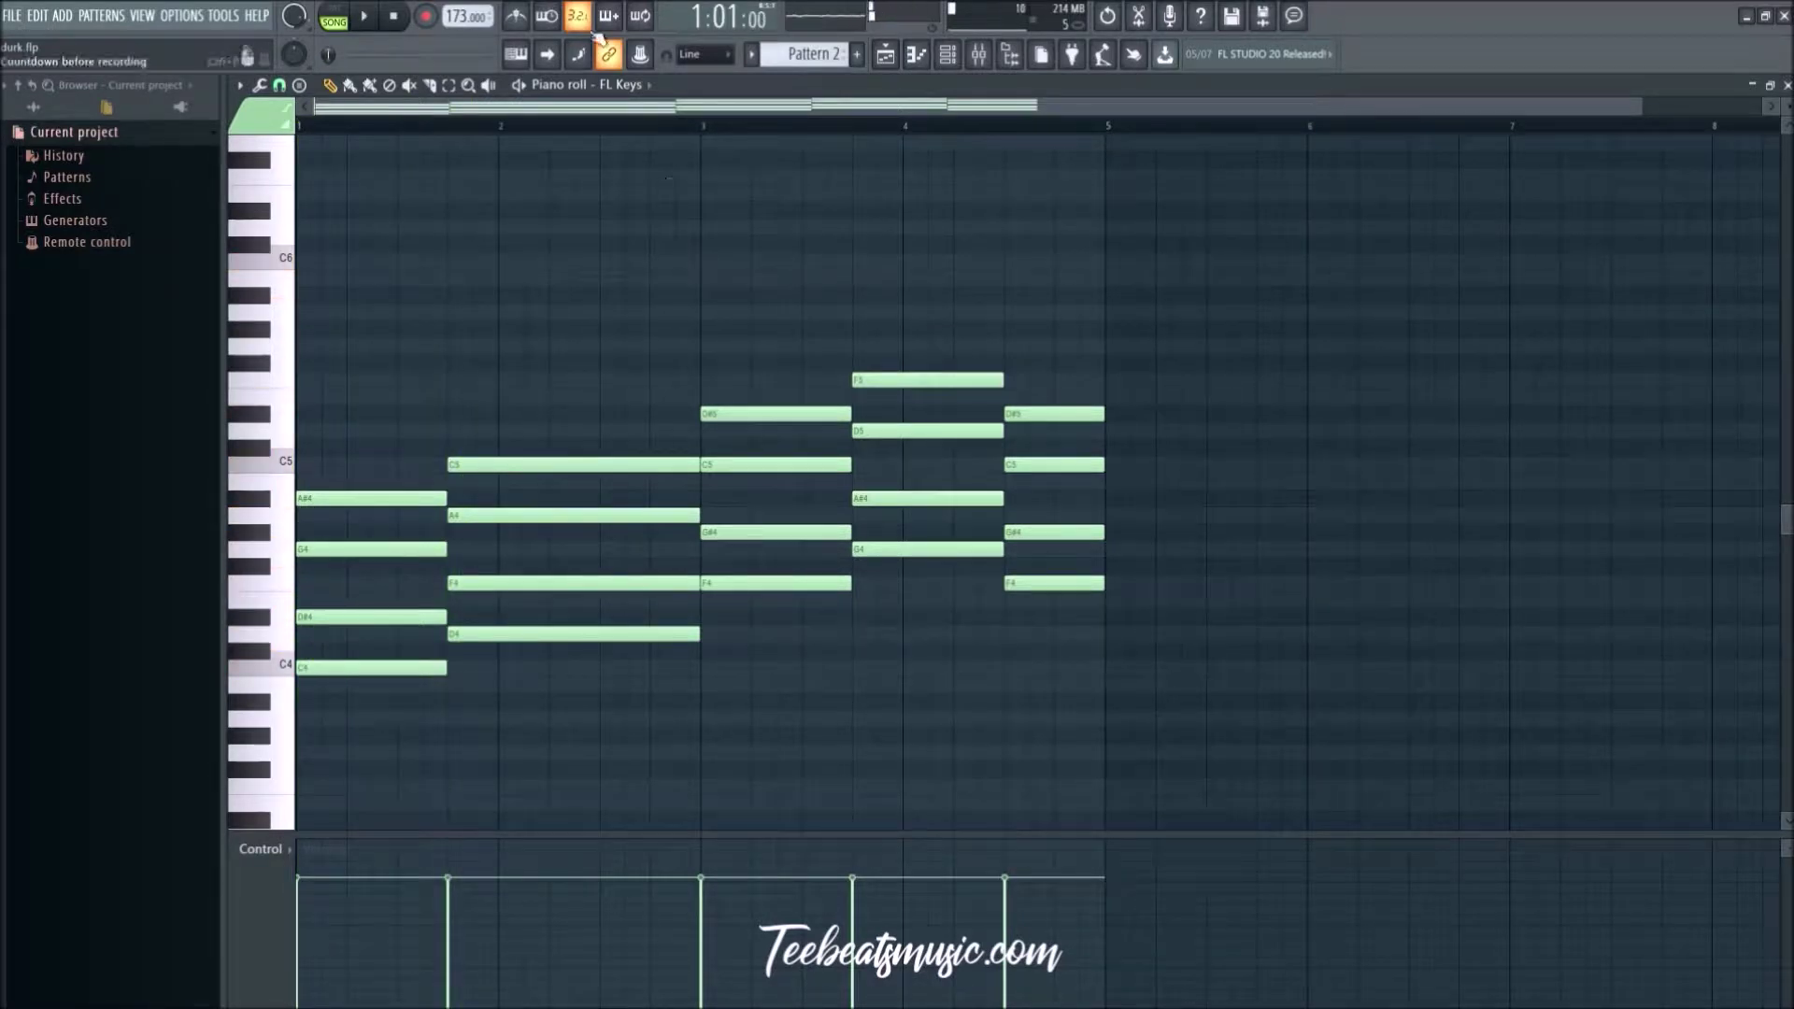
{"action": "key", "text": "F6"}
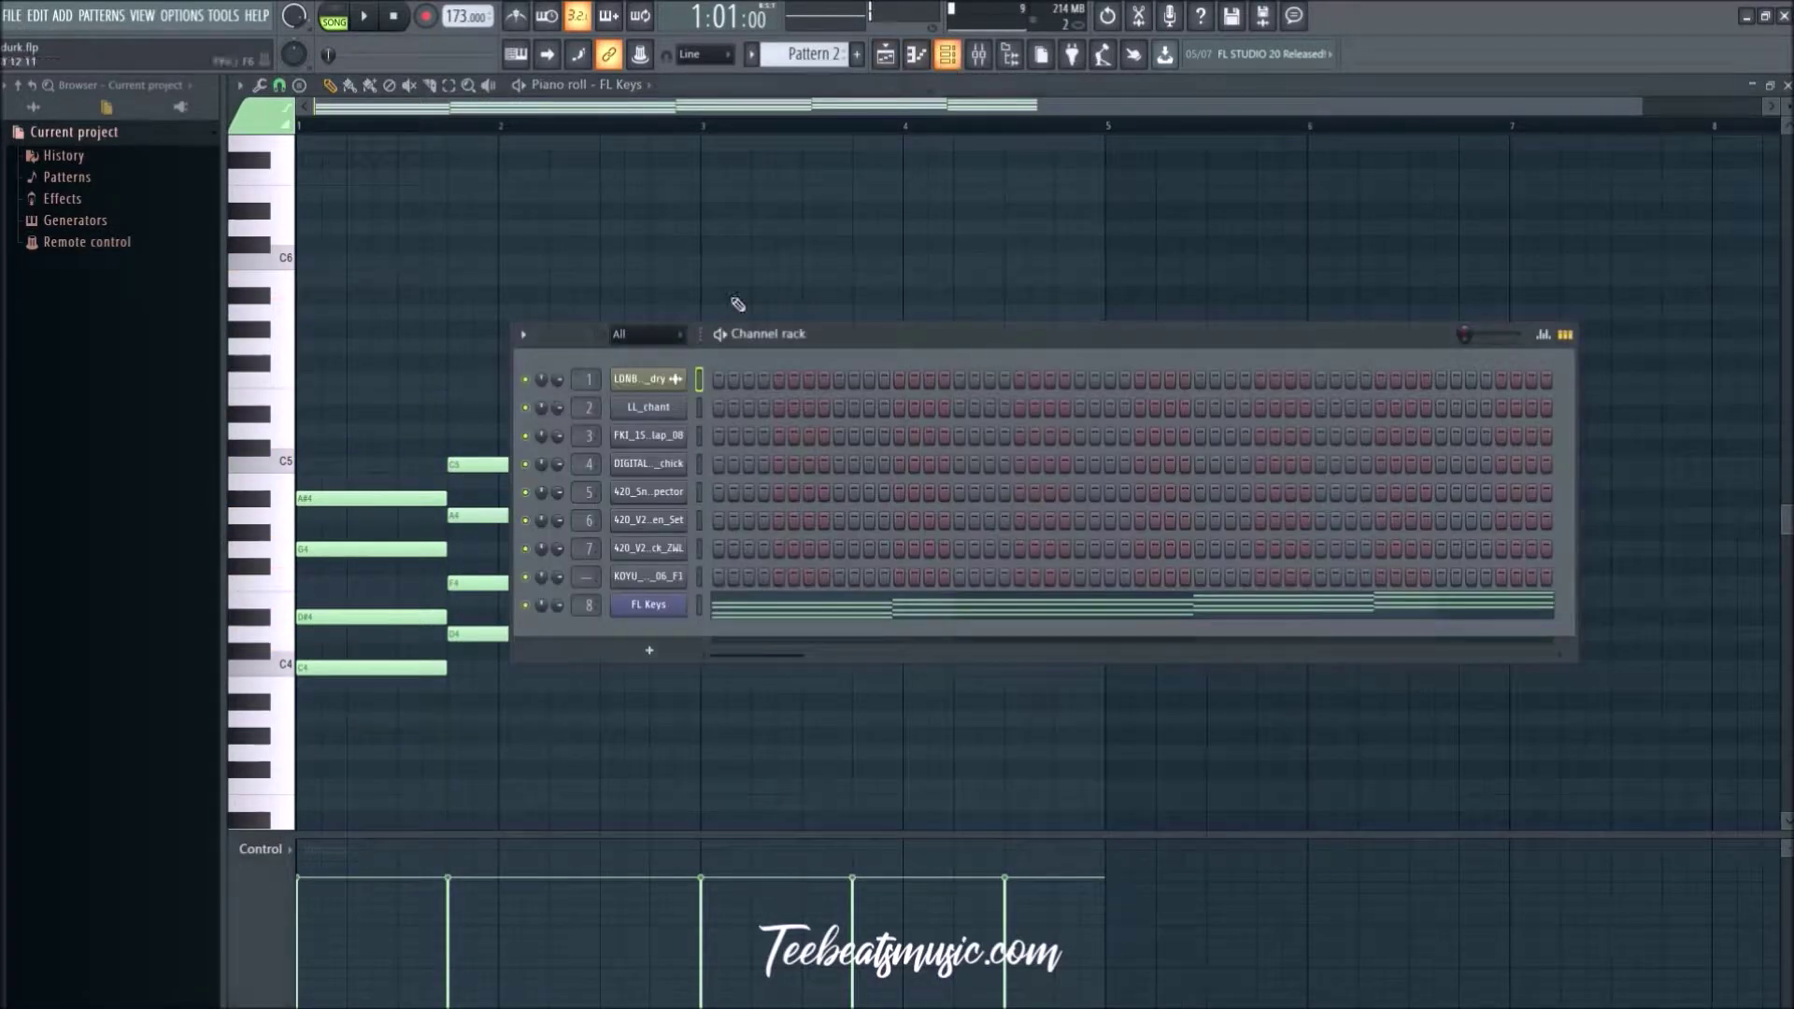
{"action": "left_click", "coordinate": [978, 55]}
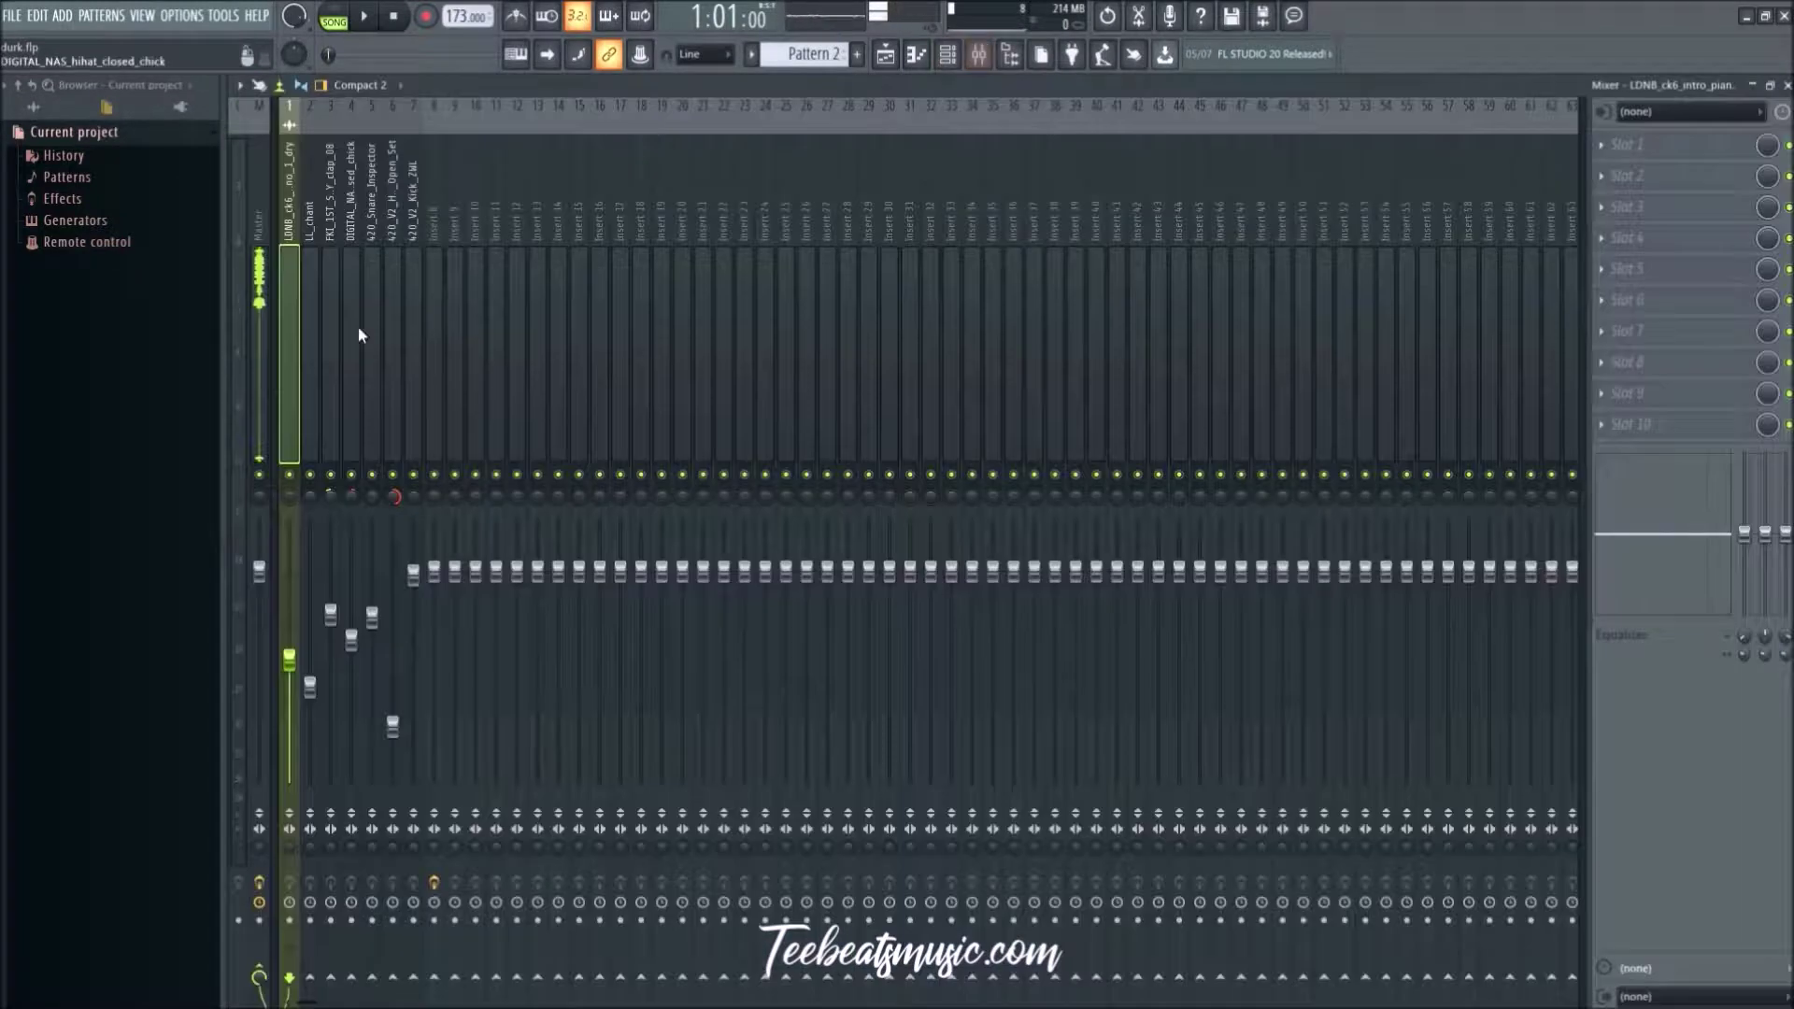
{"action": "left_click", "coordinate": [885, 55]}
{"action": "key", "text": "space"}
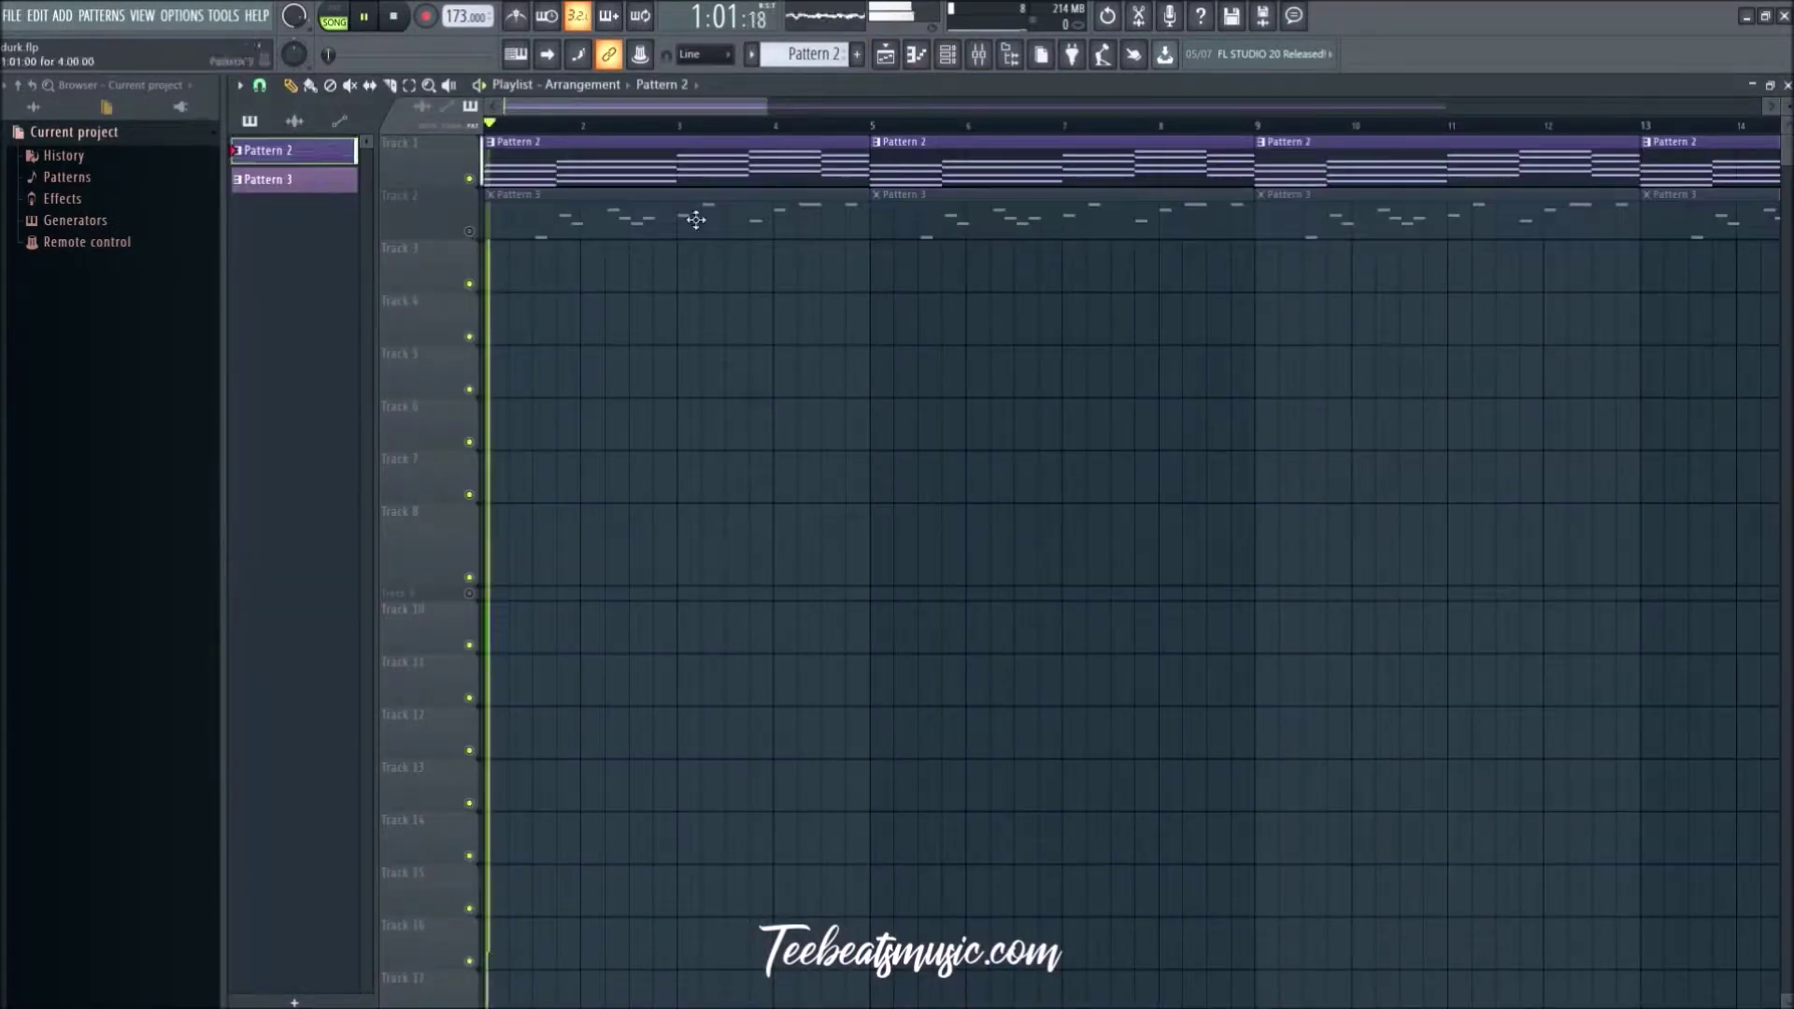
{"action": "scroll", "coordinate": [753, 329], "scroll_direction": "down", "scroll_amount": 2}
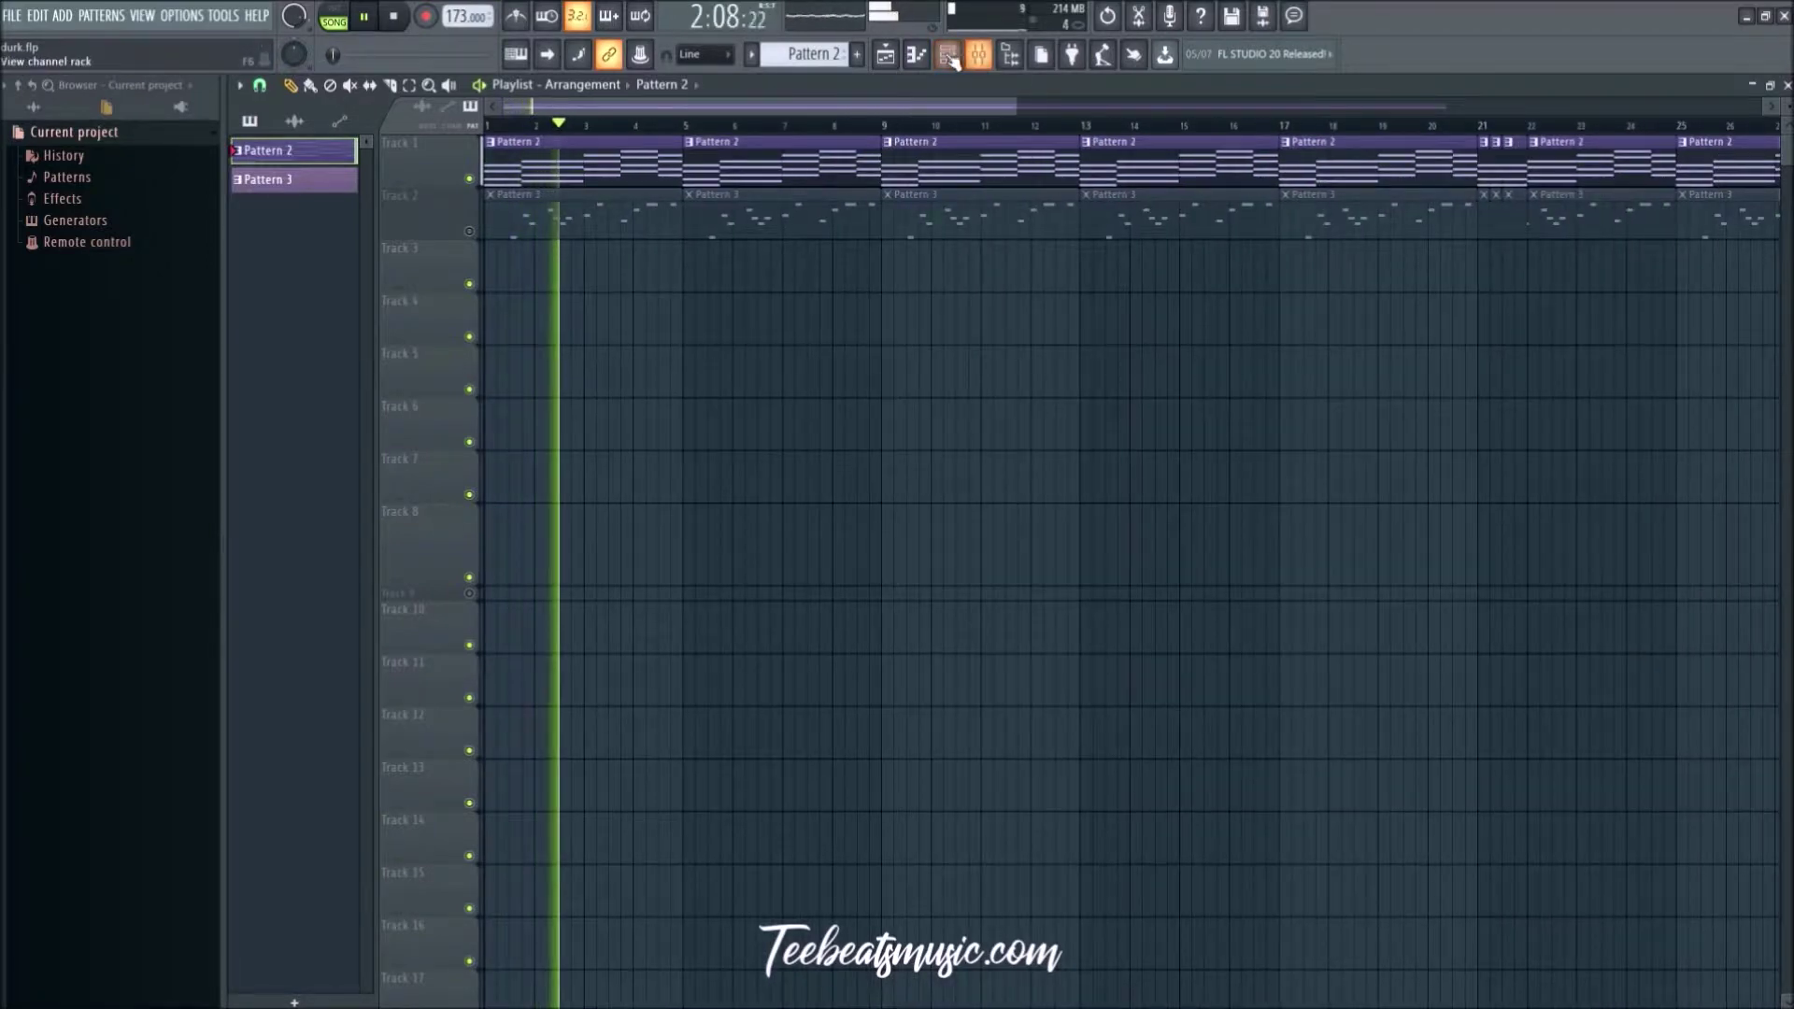
{"action": "left_click", "coordinate": [953, 58]}
{"action": "left_click", "coordinate": [820, 622]}
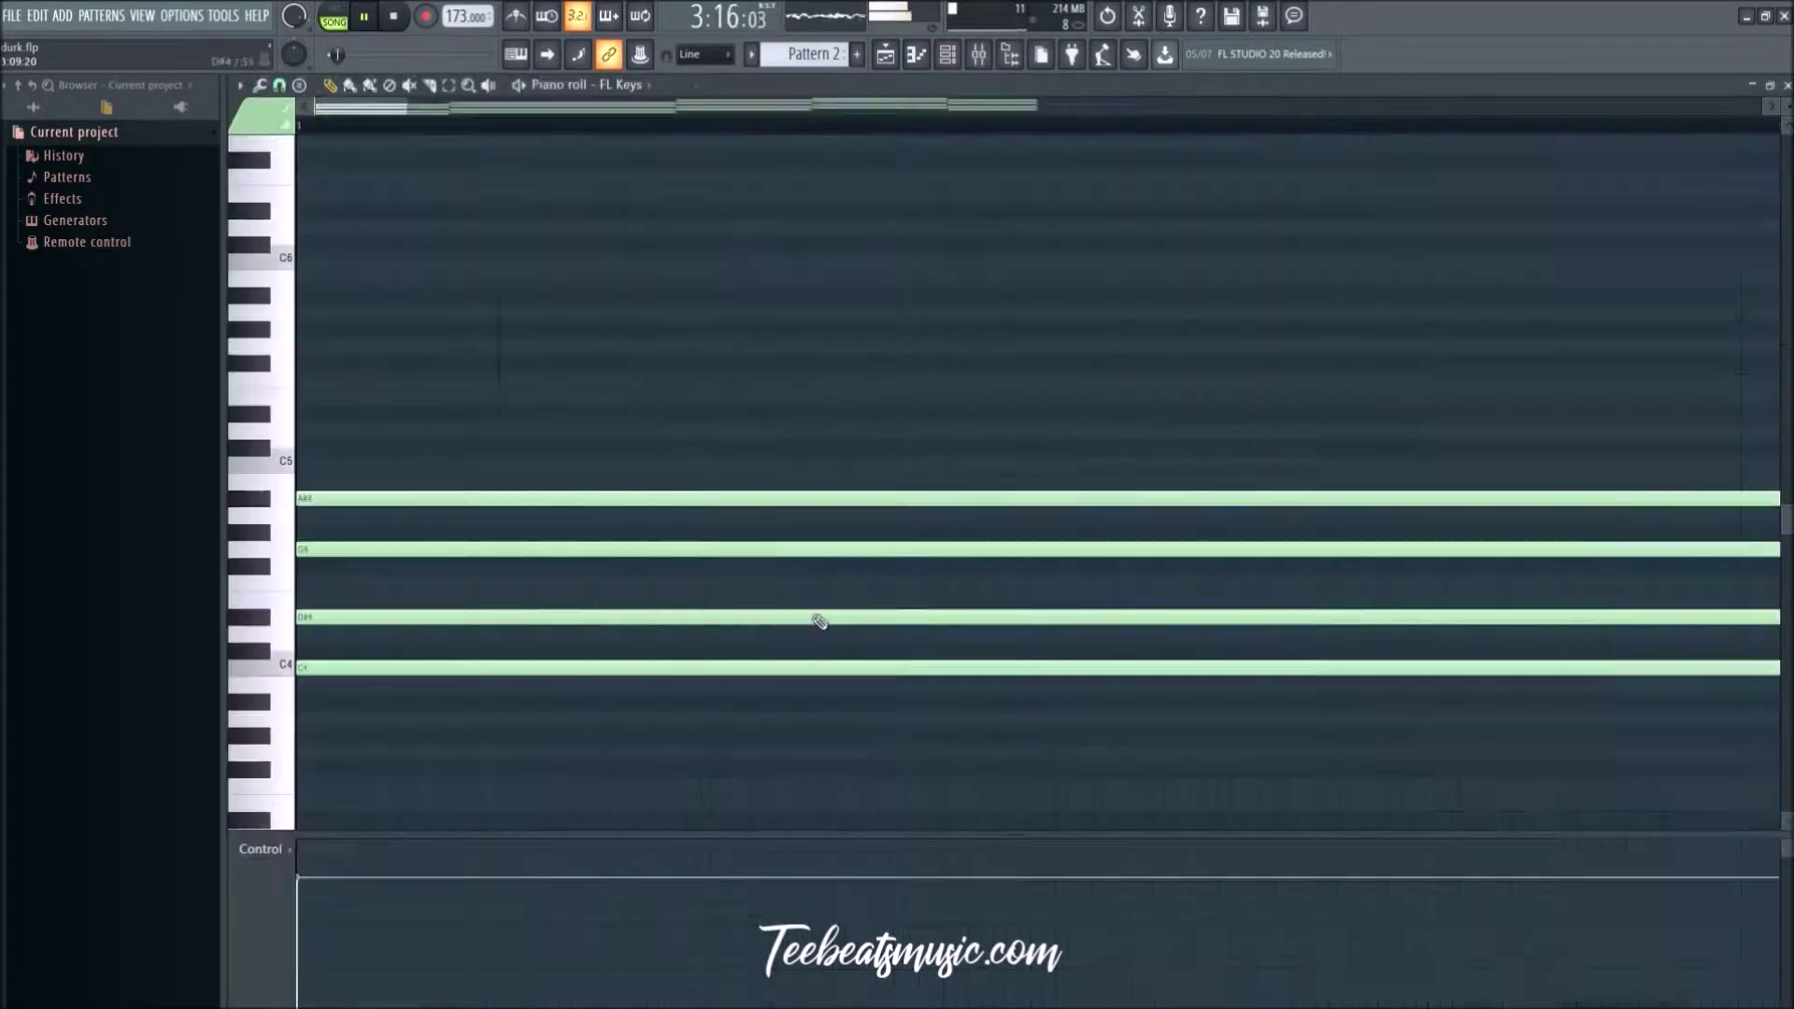
Step: Turn on the metronome and play Pattern 2's chords from bar 1
{"action": "key", "text": "space"}
{"action": "left_click", "coordinate": [516, 17]}
{"action": "key", "text": "space"}
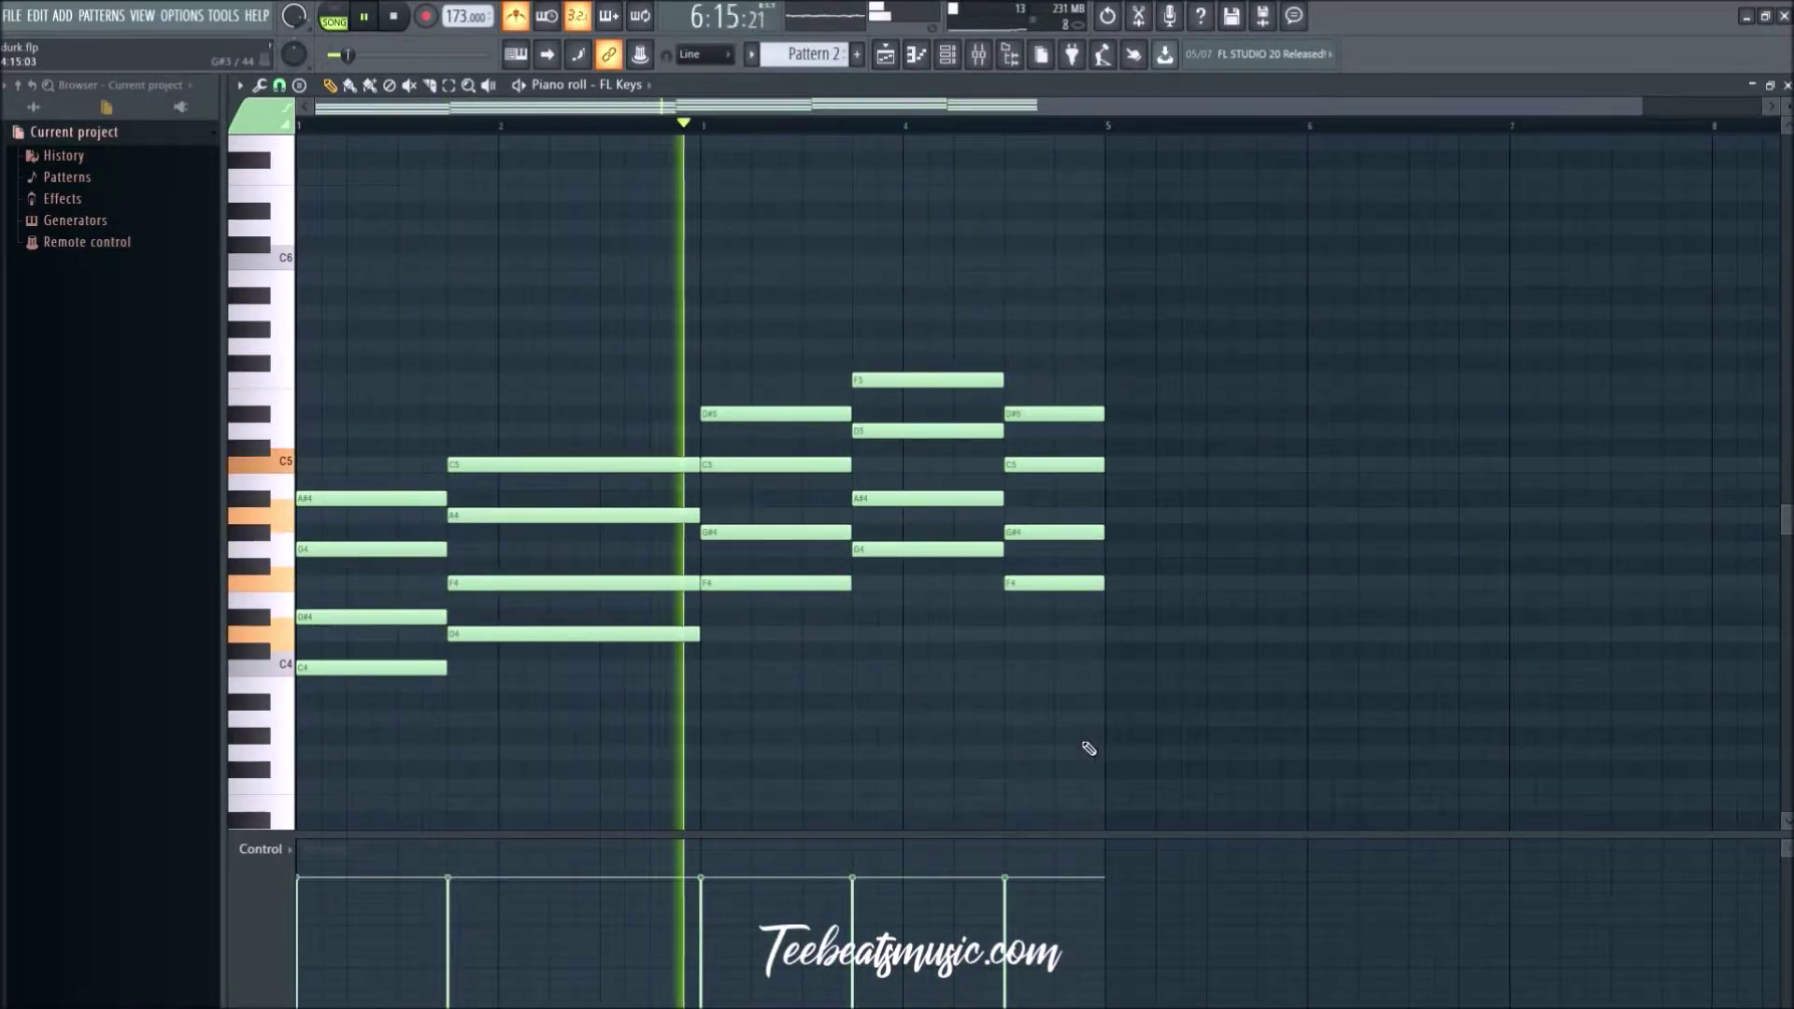
{"action": "key", "text": "space"}
{"action": "scroll", "coordinate": [598, 776], "scroll_direction": "up", "scroll_amount": 3}
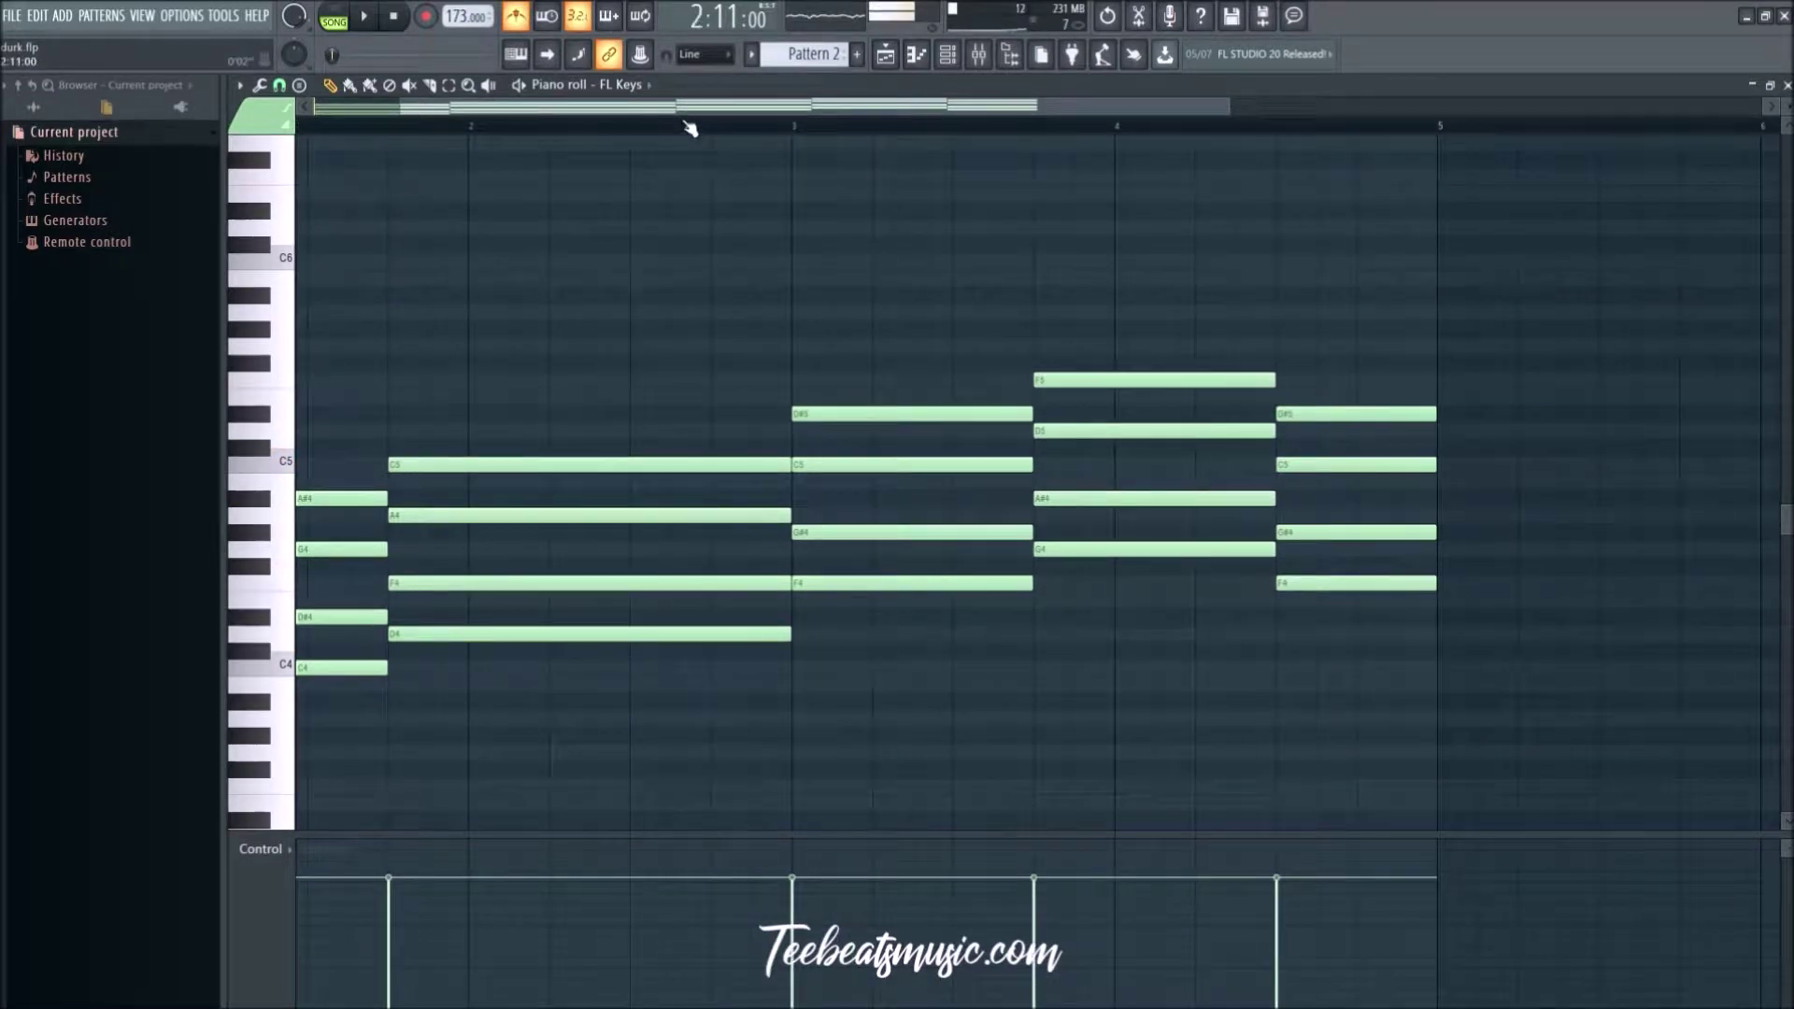
{"action": "left_click_drag", "start_coordinate": [684, 113], "coordinate": [599, 112]}
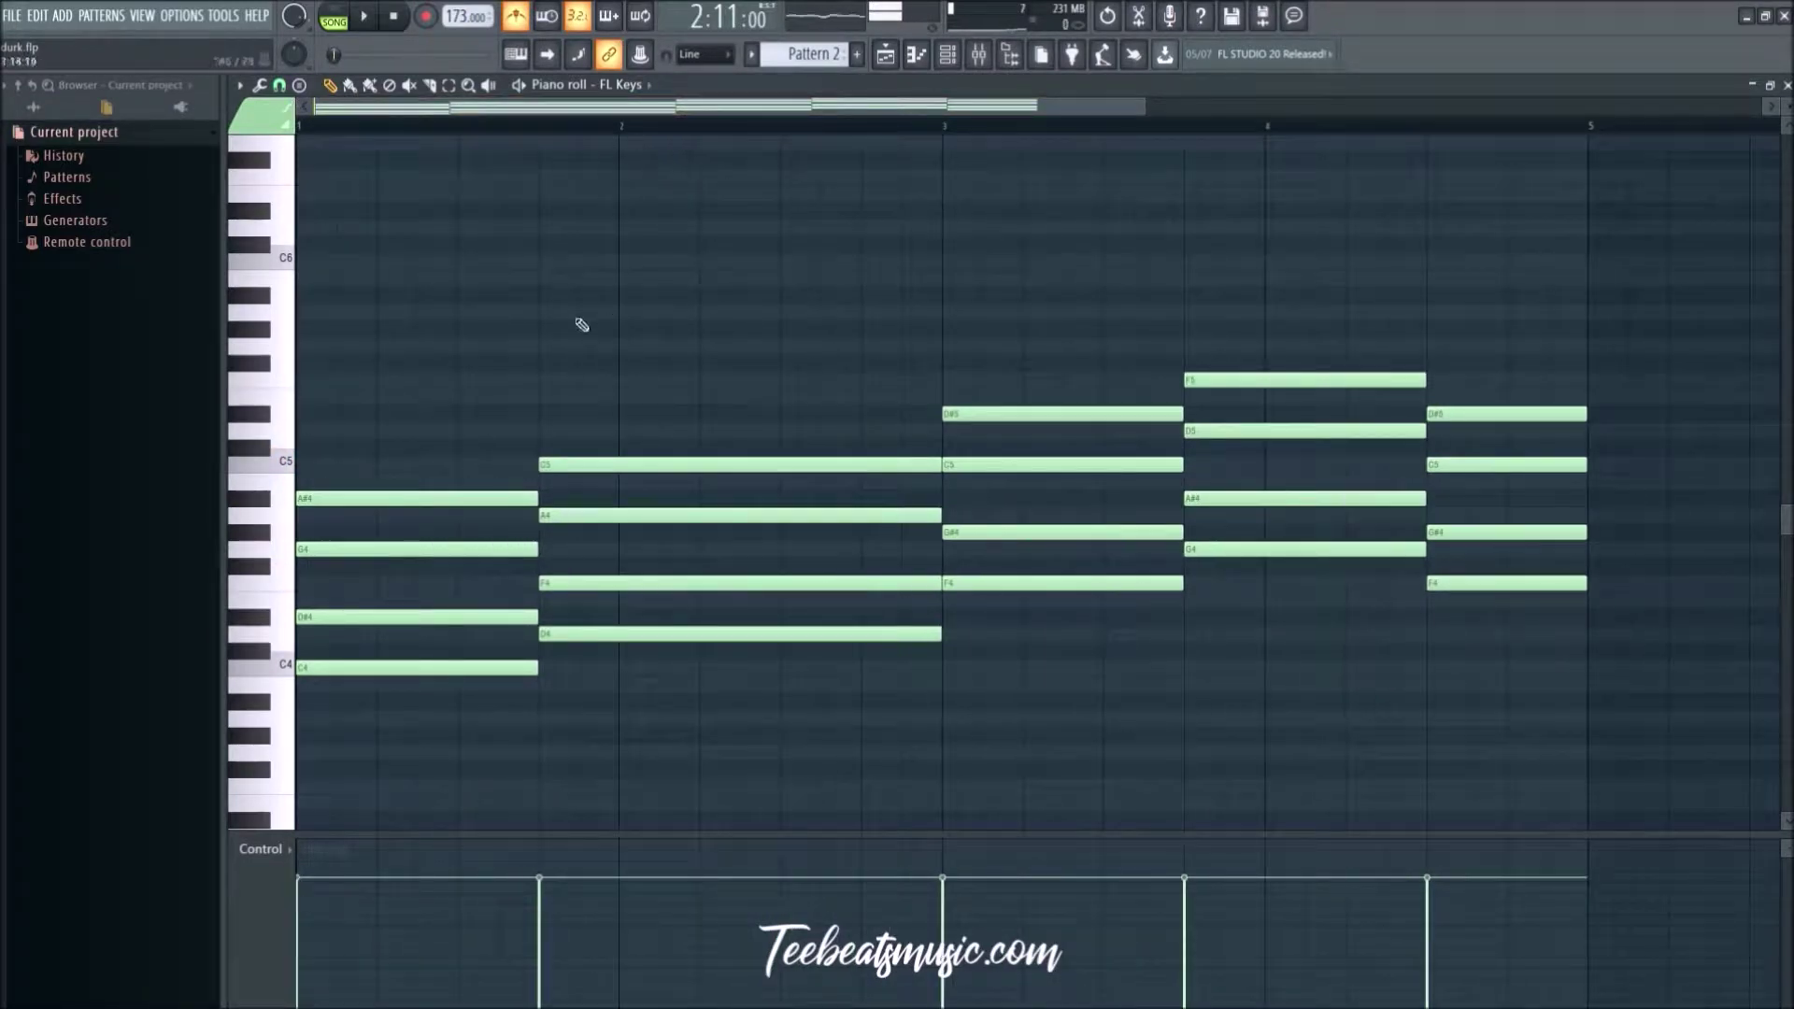
{"action": "key", "text": "space"}
{"action": "key", "text": "space"}
{"action": "left_click_drag", "start_coordinate": [924, 127], "coordinate": [175, 130]}
{"action": "key", "text": "space"}
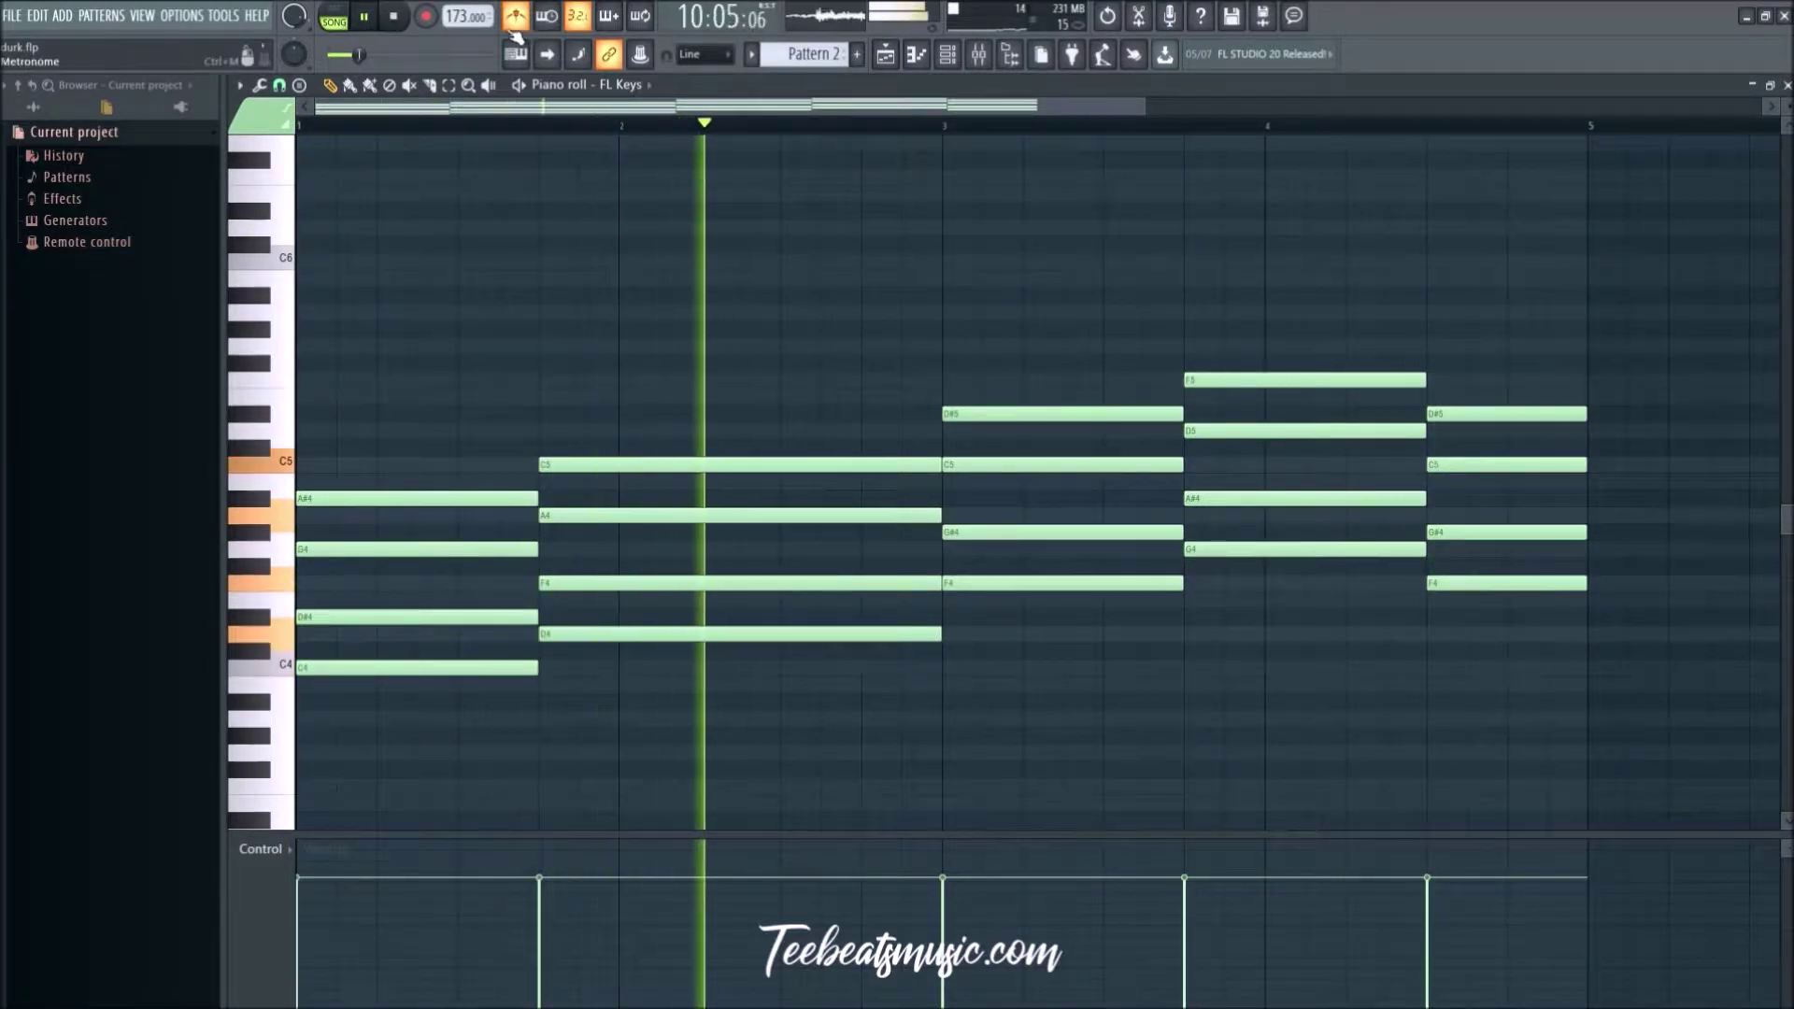
Step: Stop playback in the playlist and open Pattern 3's melody in the piano roll
{"action": "left_click", "coordinate": [885, 55]}
{"action": "key", "text": "space"}
{"action": "double_click", "coordinate": [506, 217]}
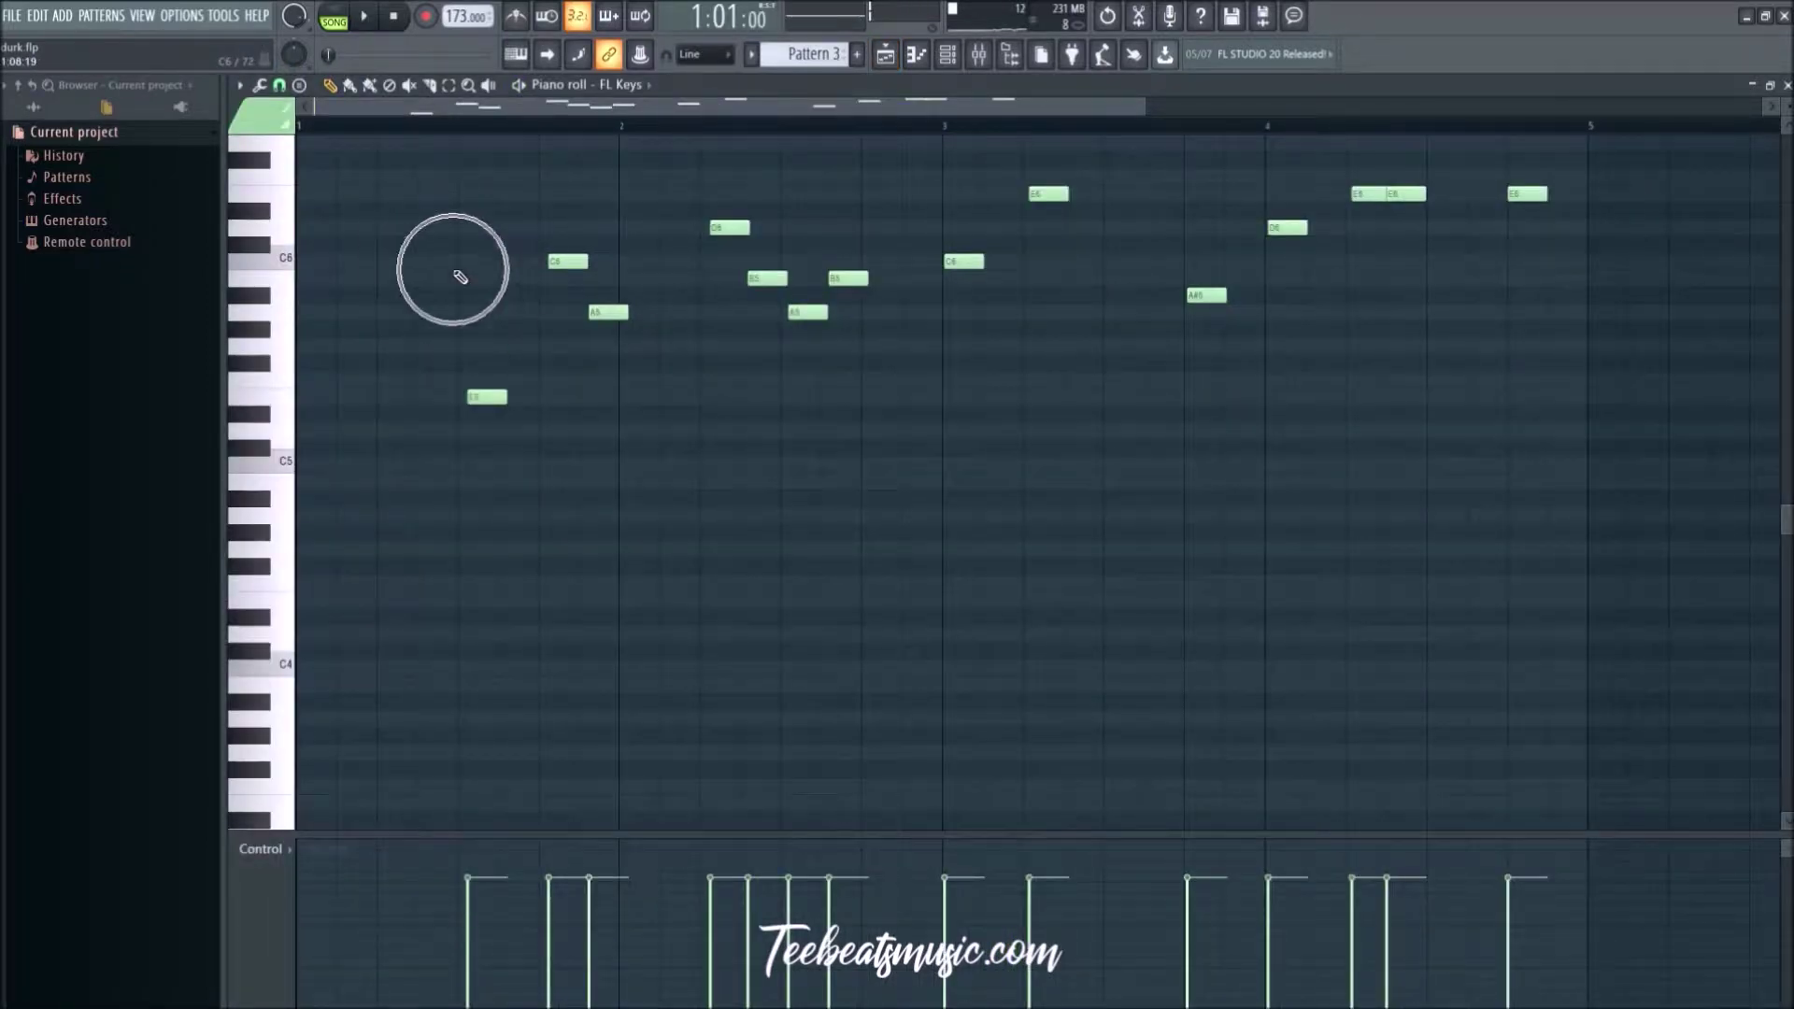
Step: Unmute Track 2, open a Pattern 3 clip, and box-select its fourteen melody notes
{"action": "scroll", "coordinate": [460, 276], "scroll_direction": "up", "scroll_amount": 3}
{"action": "scroll", "coordinate": [453, 223], "scroll_direction": "down", "scroll_amount": 2}
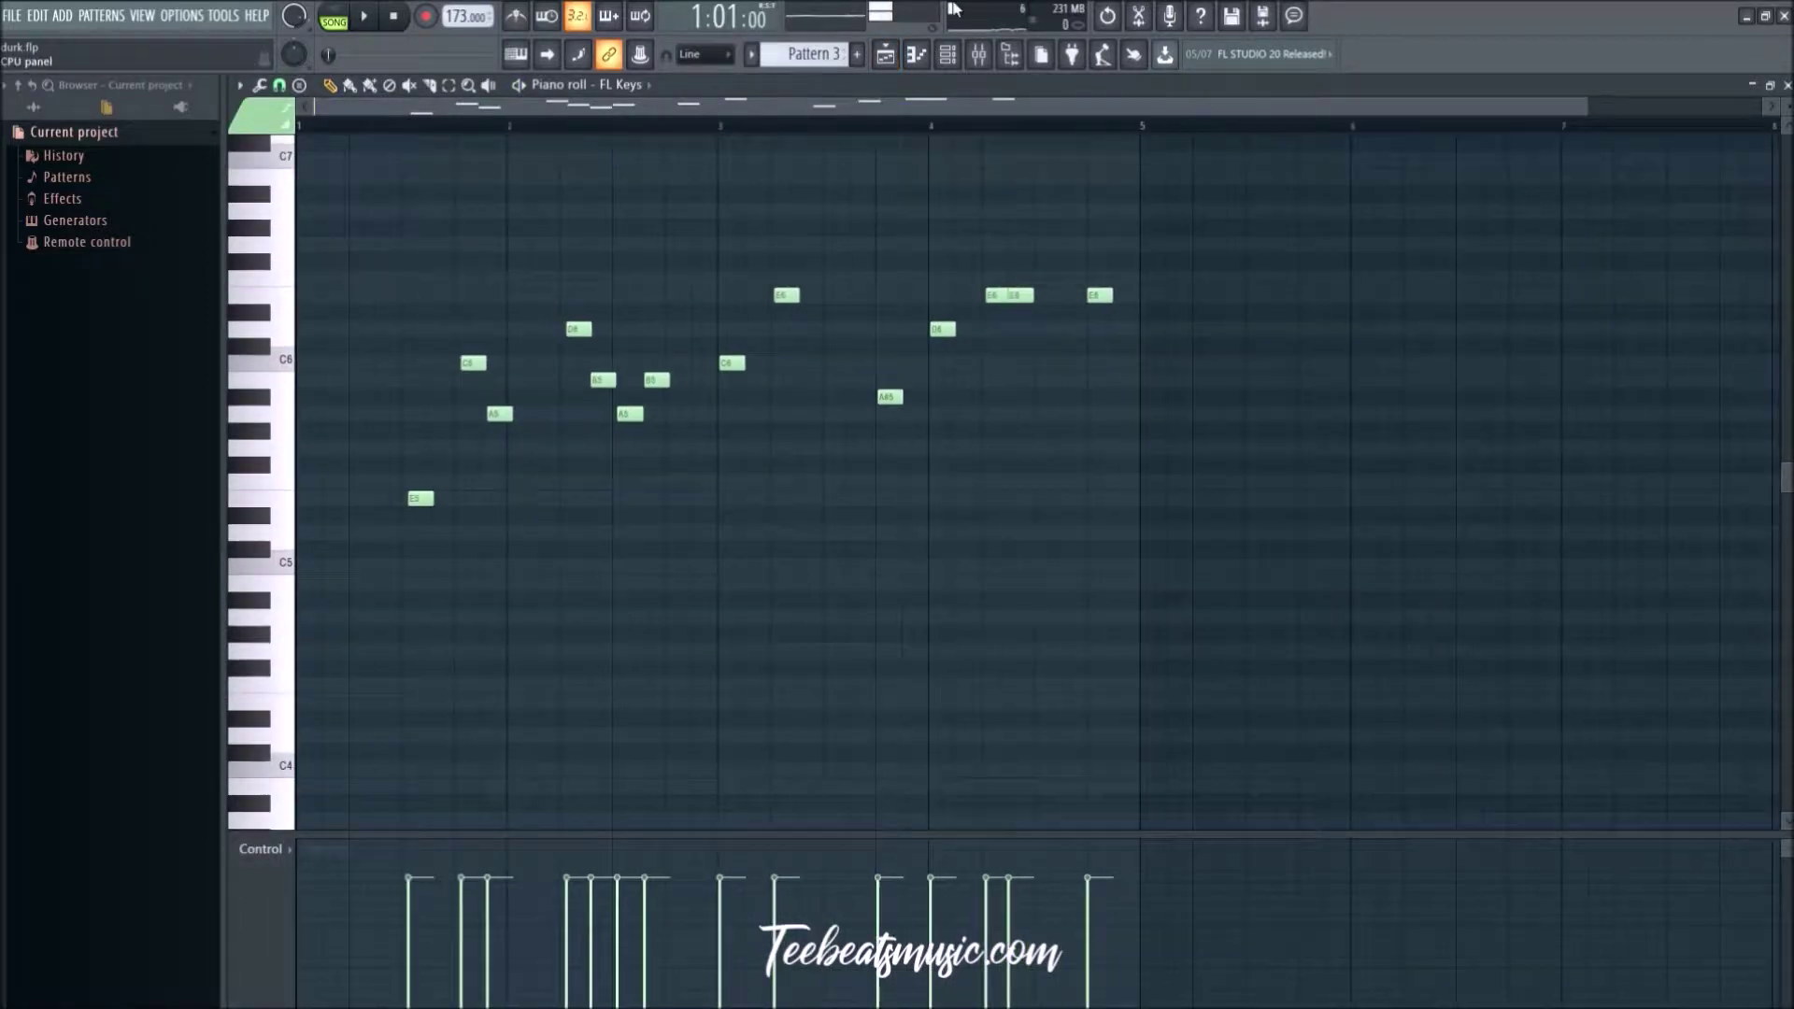
{"action": "left_click", "coordinate": [893, 58]}
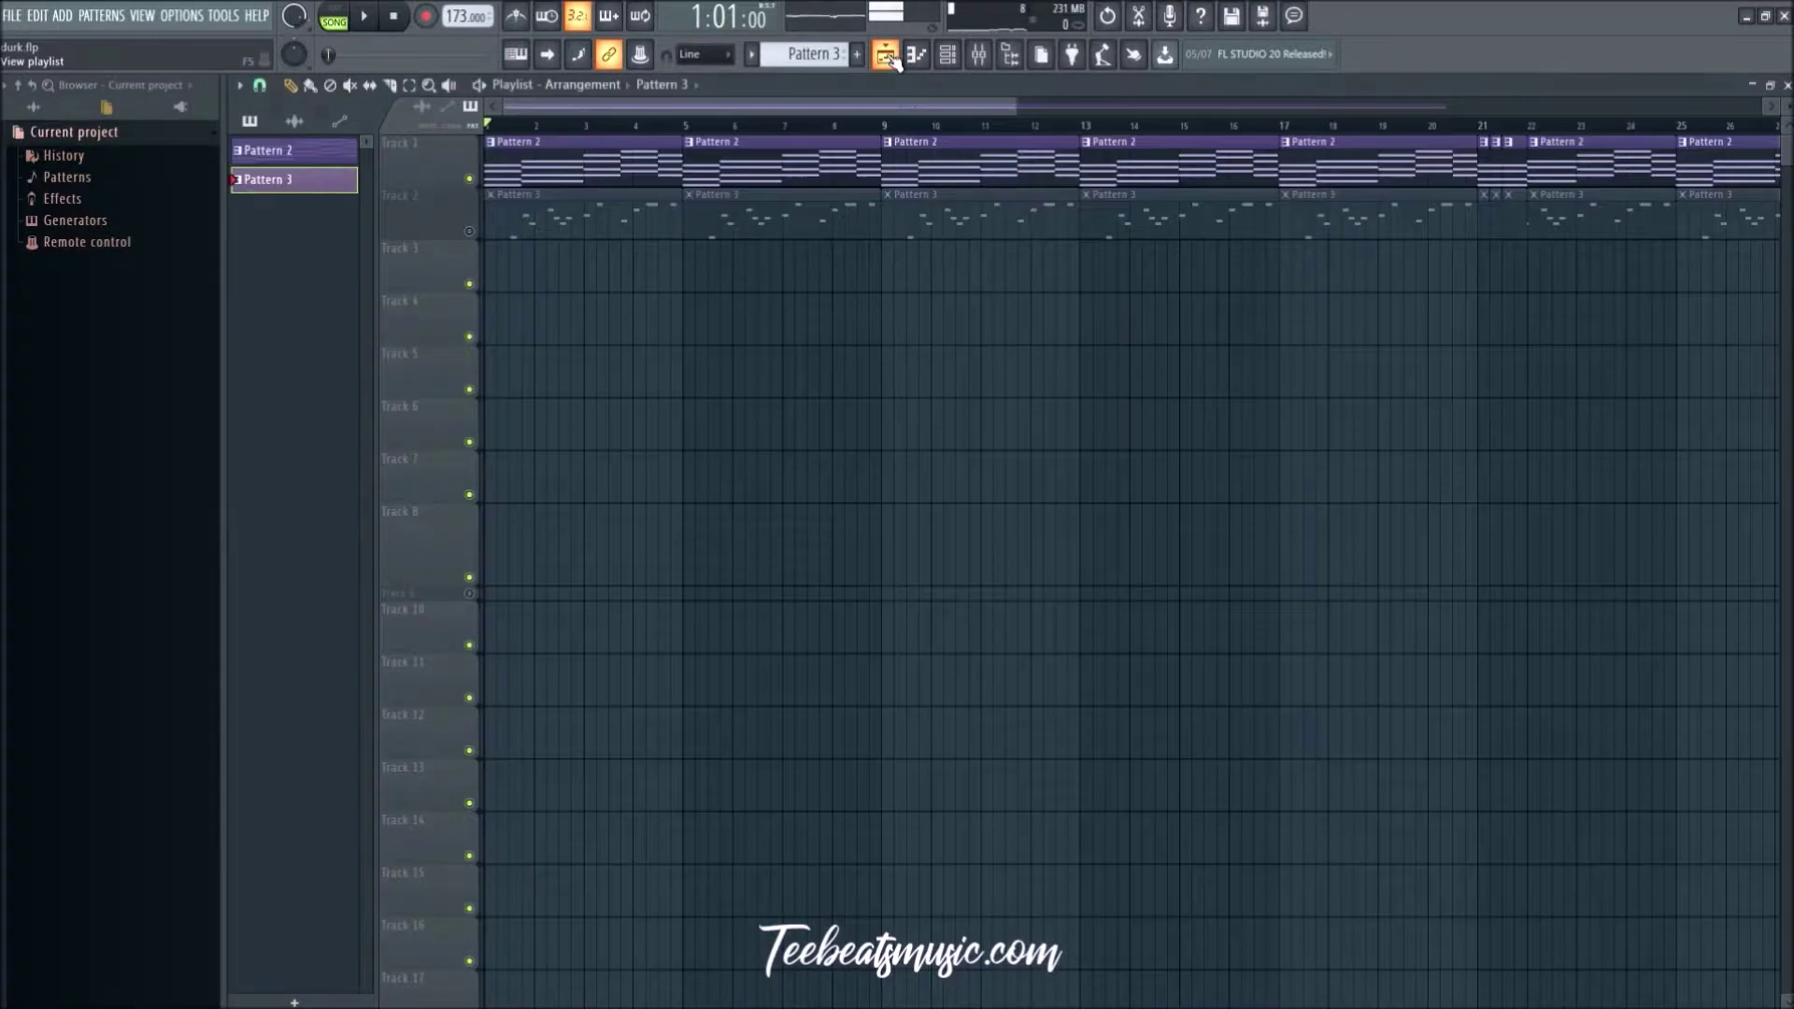
{"action": "left_click", "coordinate": [469, 232]}
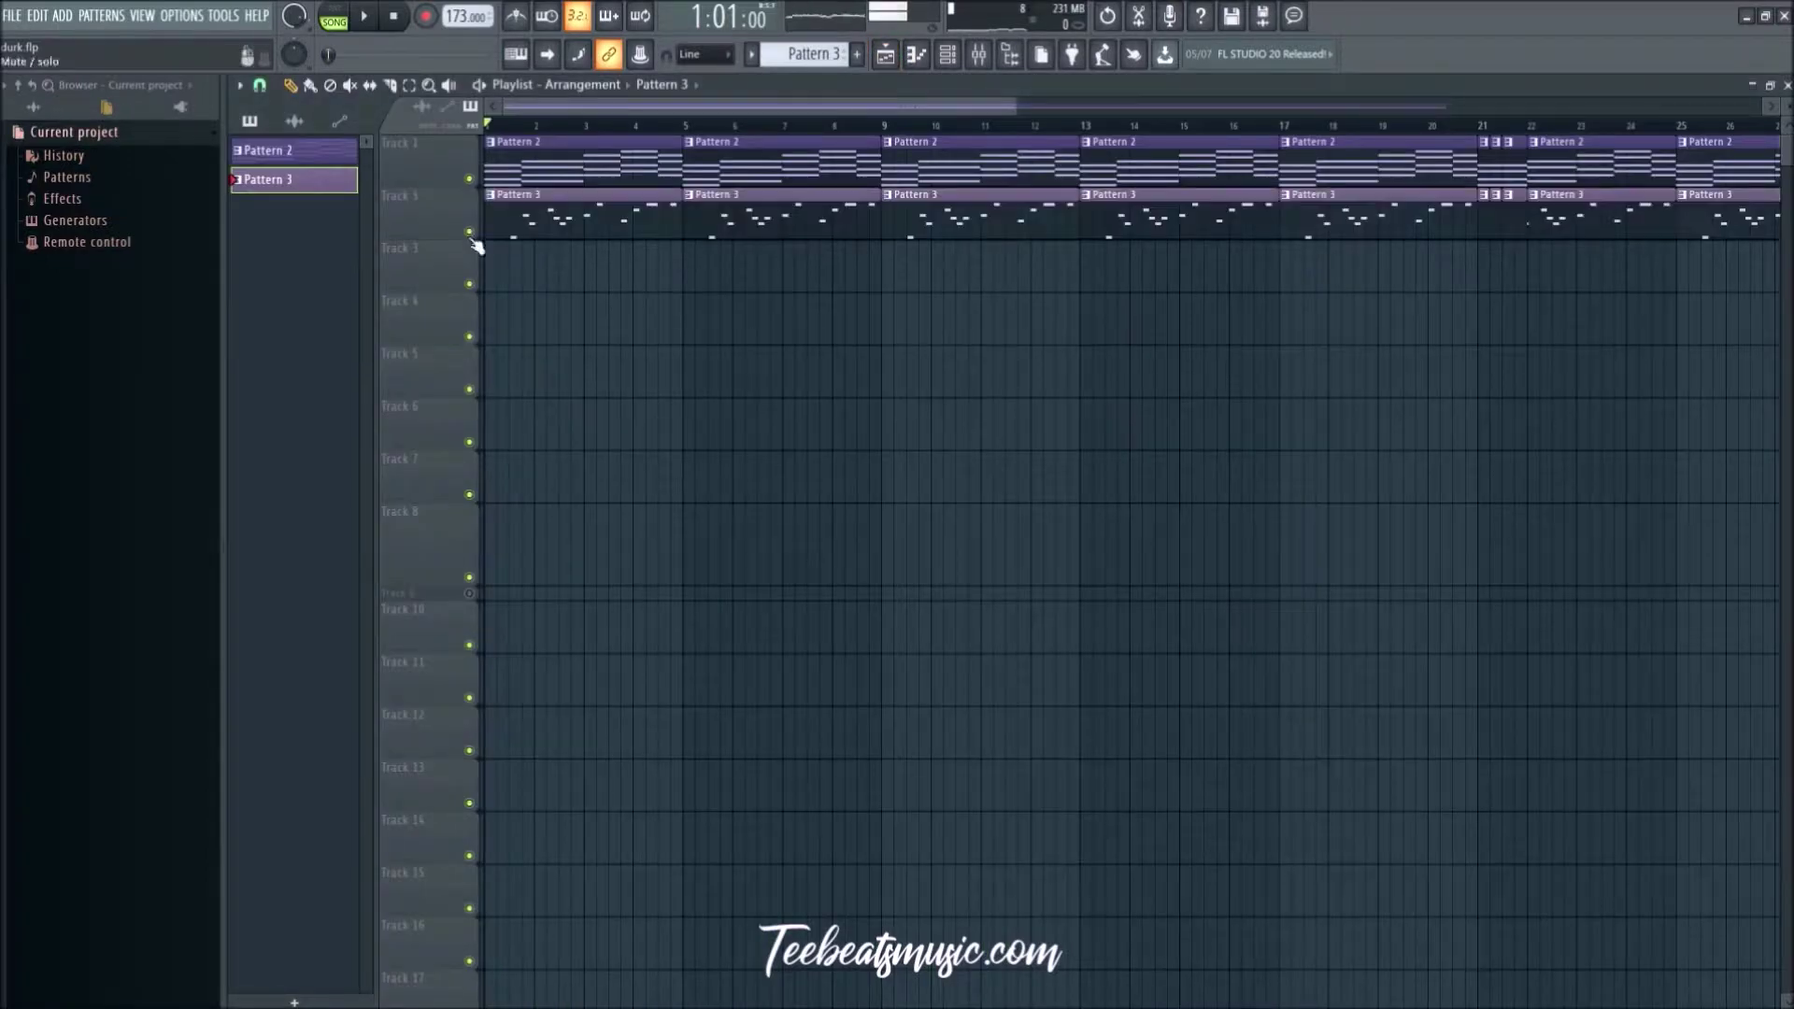
{"action": "double_click", "coordinate": [600, 199]}
{"action": "scroll", "coordinate": [507, 482], "scroll_direction": "down", "scroll_amount": 2}
{"action": "left_click_drag", "start_coordinate": [1337, 611], "coordinate": [306, 258]}
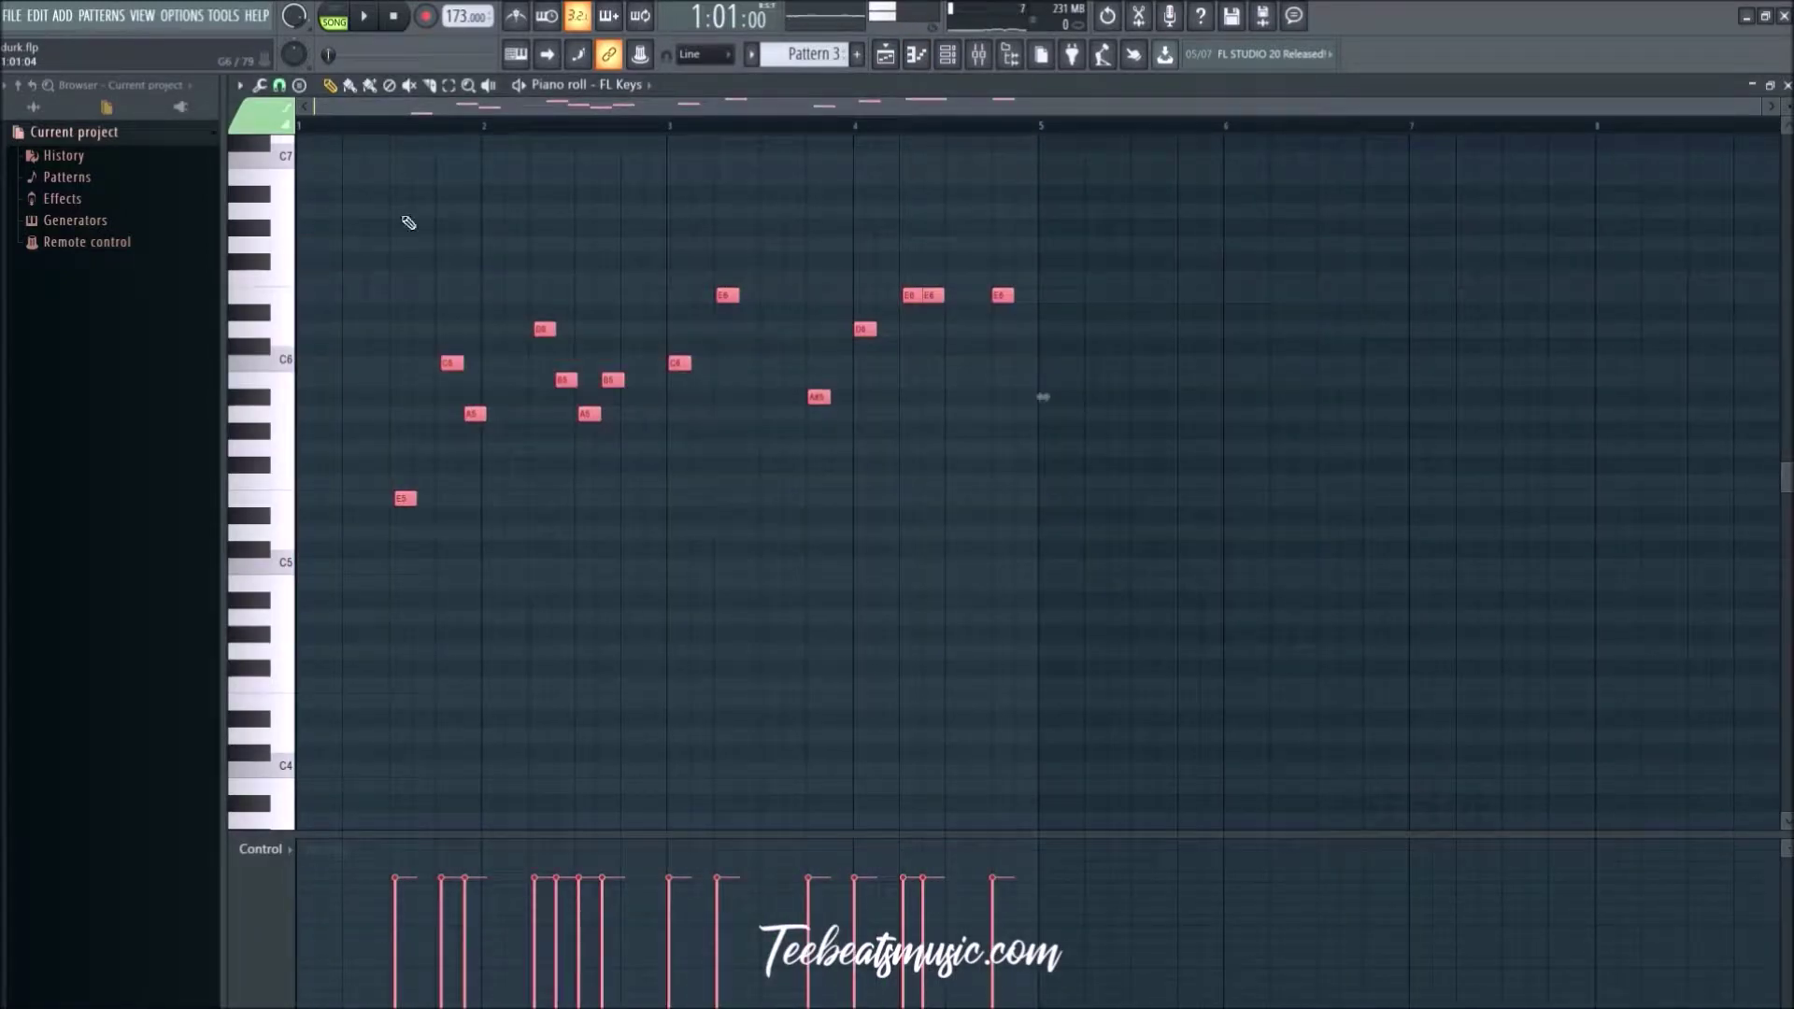
{"action": "left_click", "coordinate": [979, 56]}
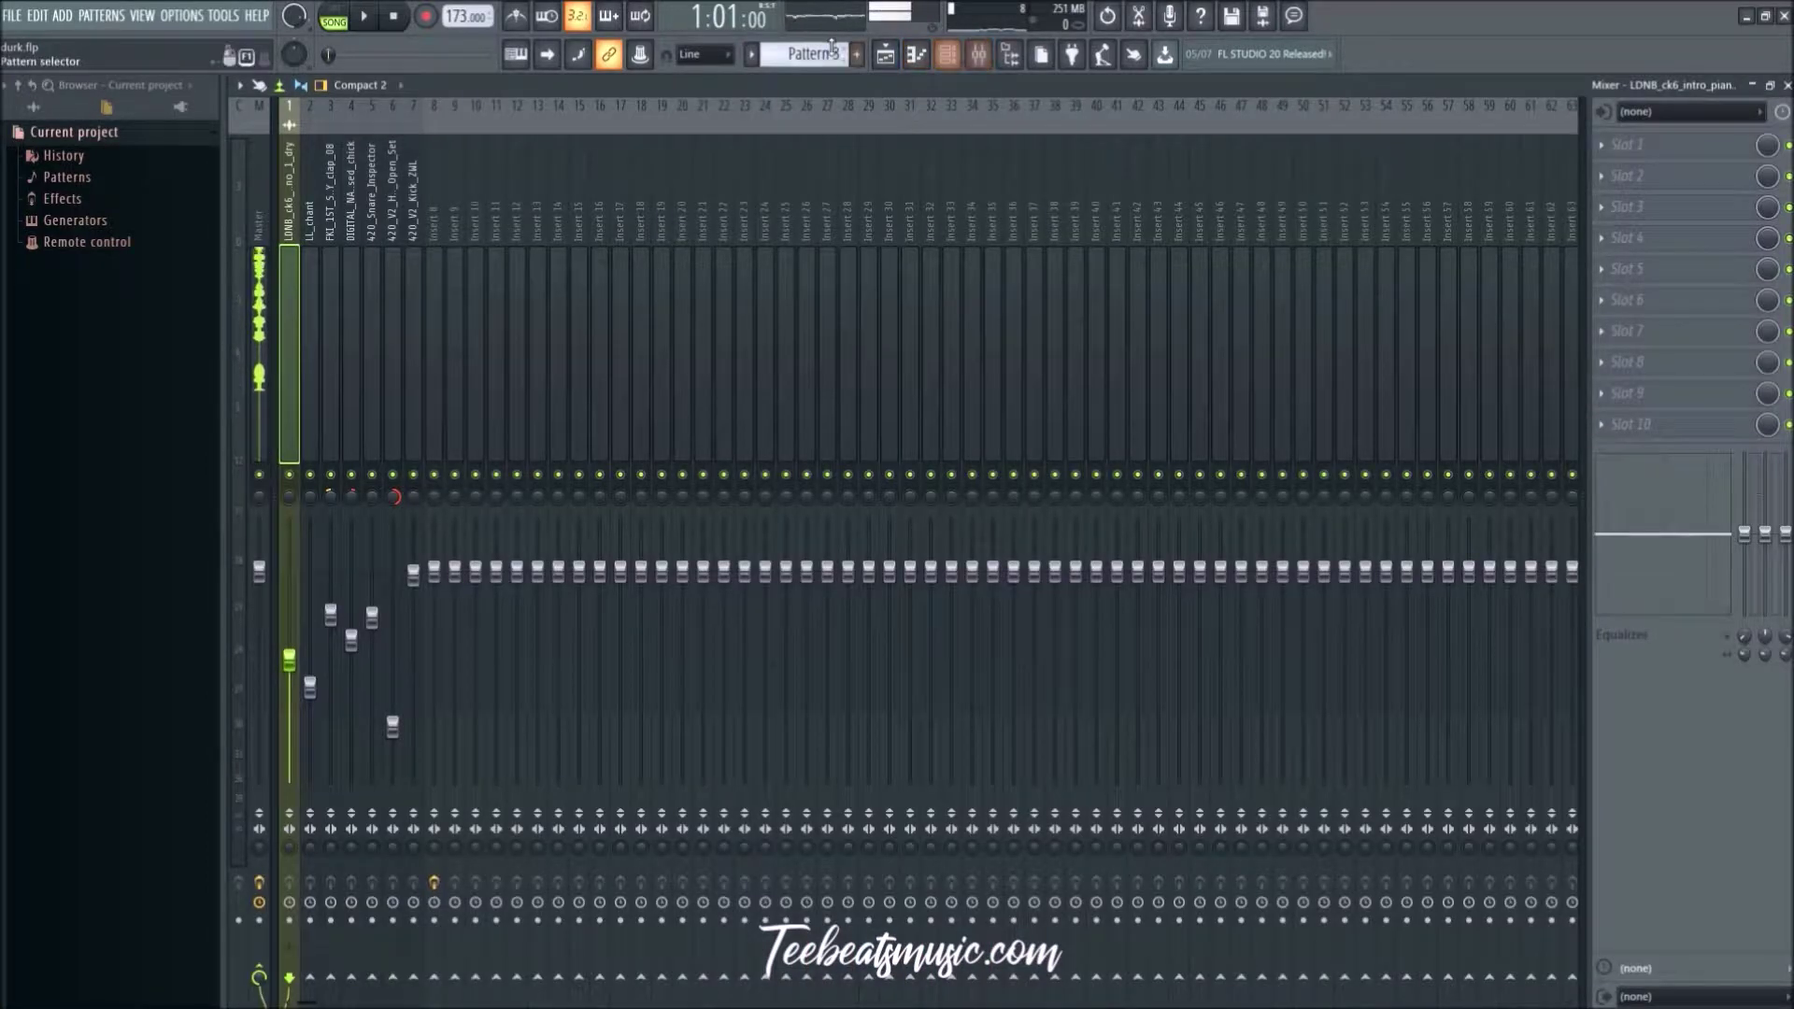
Step: Paste the copied melody notes into Pattern 2's piano roll with Ctrl+V
{"action": "left_click", "coordinate": [918, 56]}
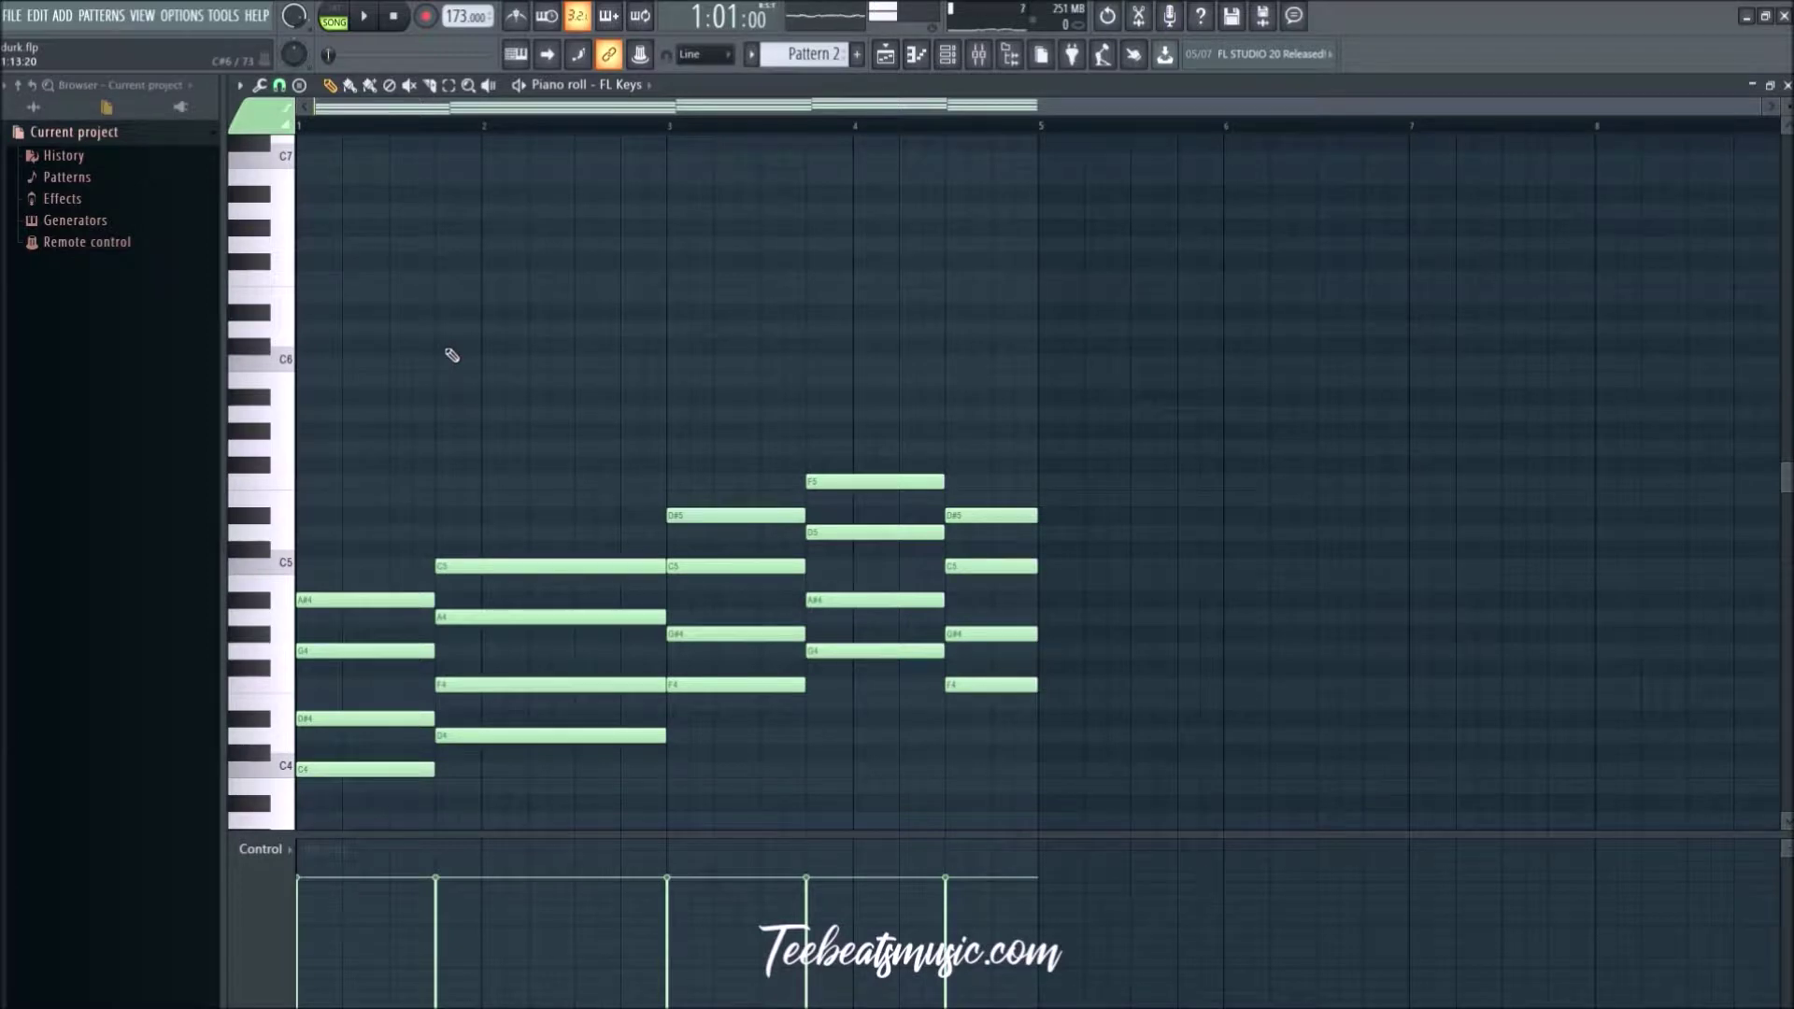
{"action": "key", "text": "ctrl+v"}
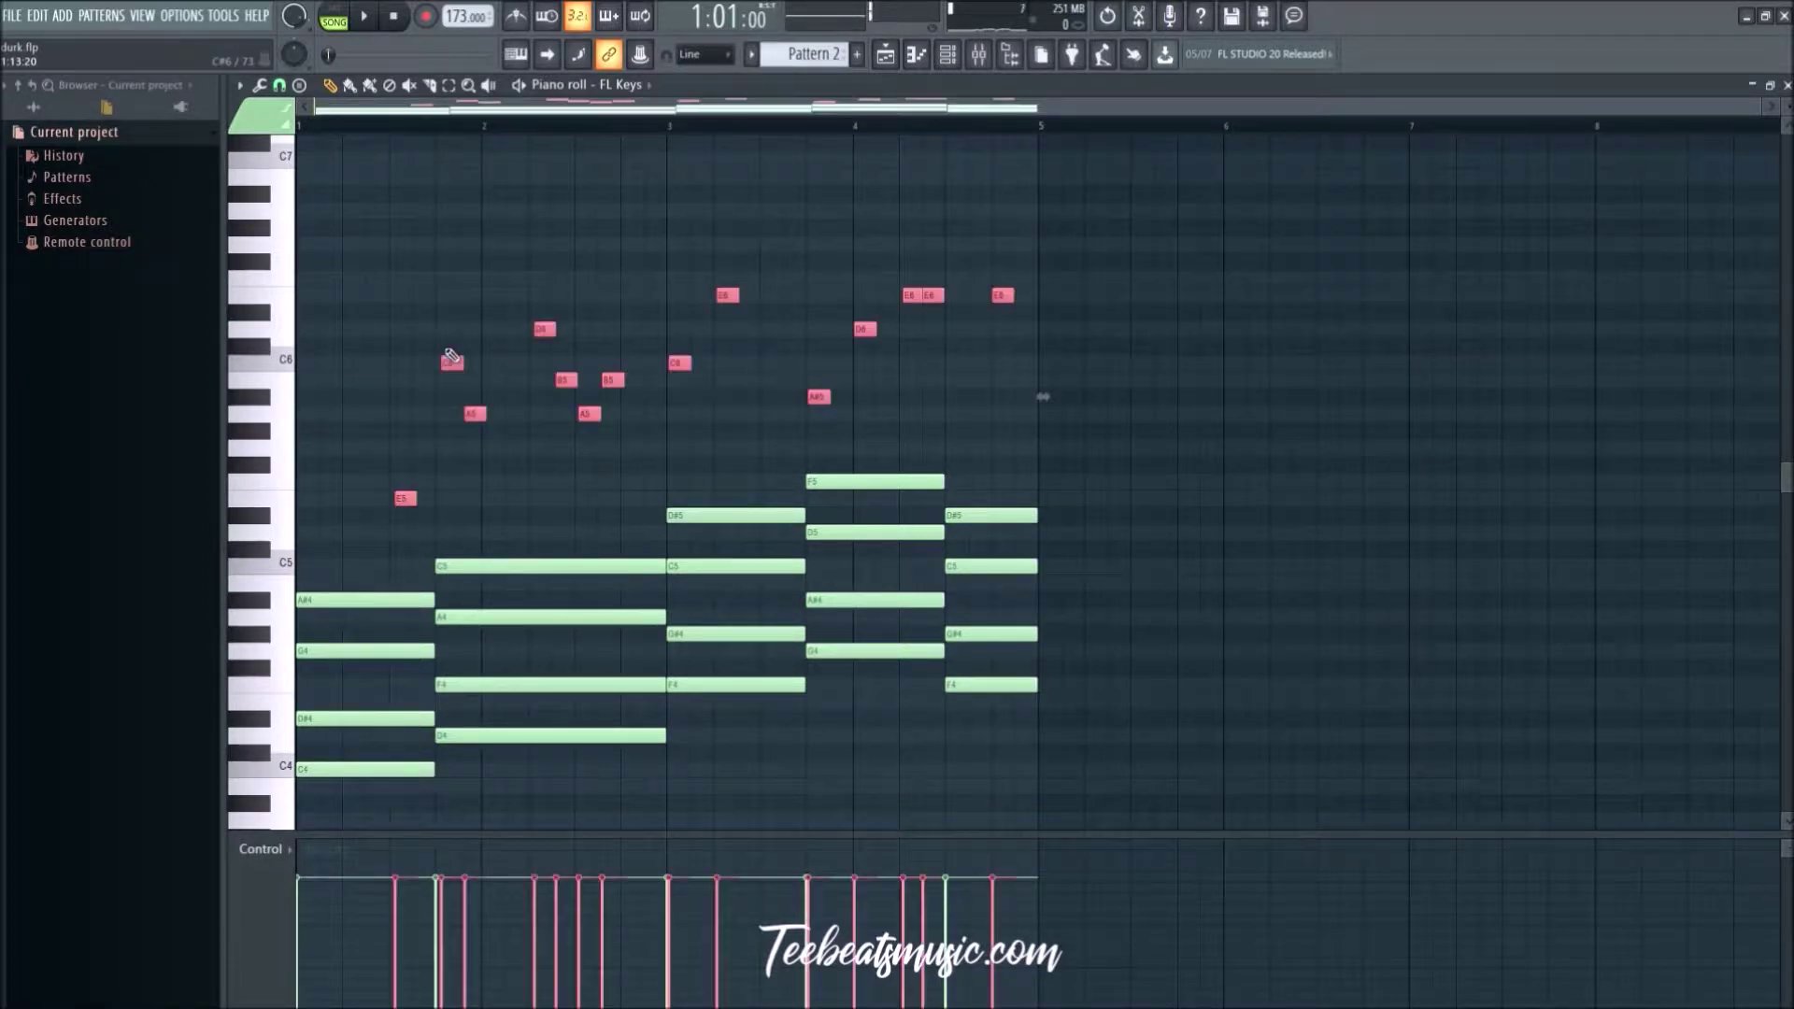
{"action": "right_click", "coordinate": [1240, 404]}
{"action": "scroll", "coordinate": [603, 400], "scroll_direction": "down", "scroll_amount": 3}
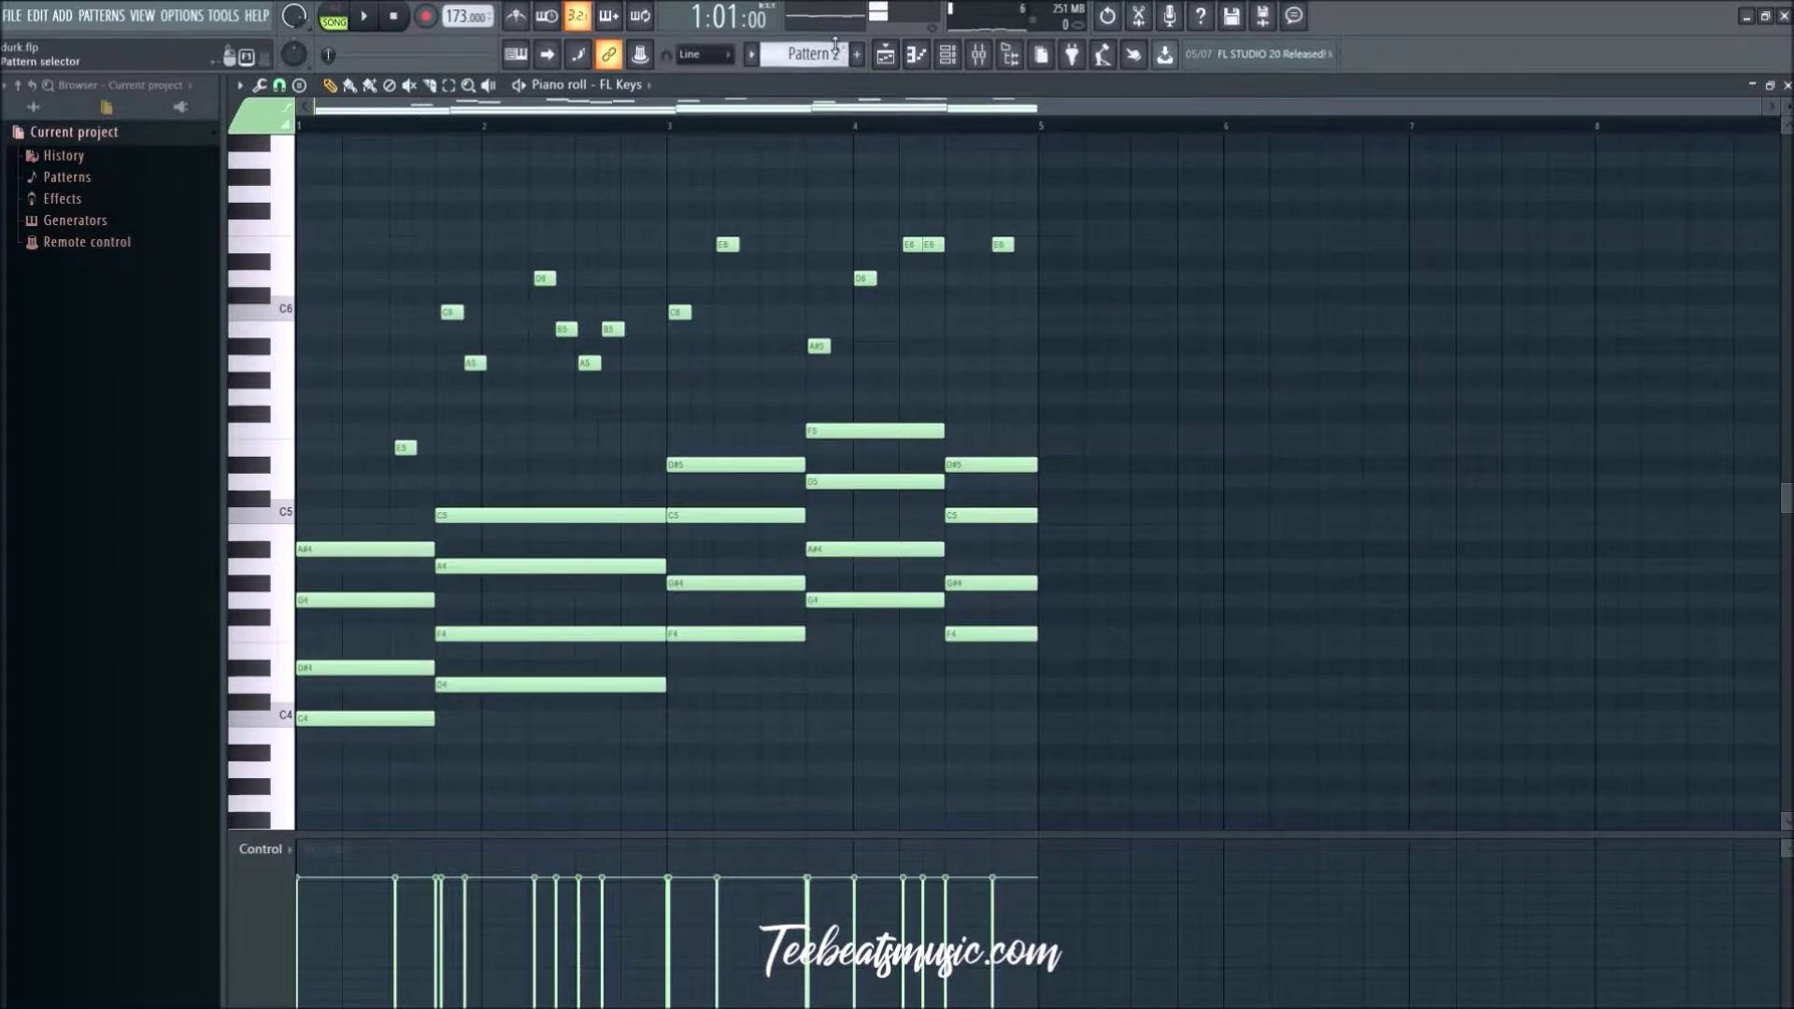
Step: Play back Pattern 2 with the layered melody and reselect the upper melody notes
{"action": "left_click", "coordinate": [883, 56]}
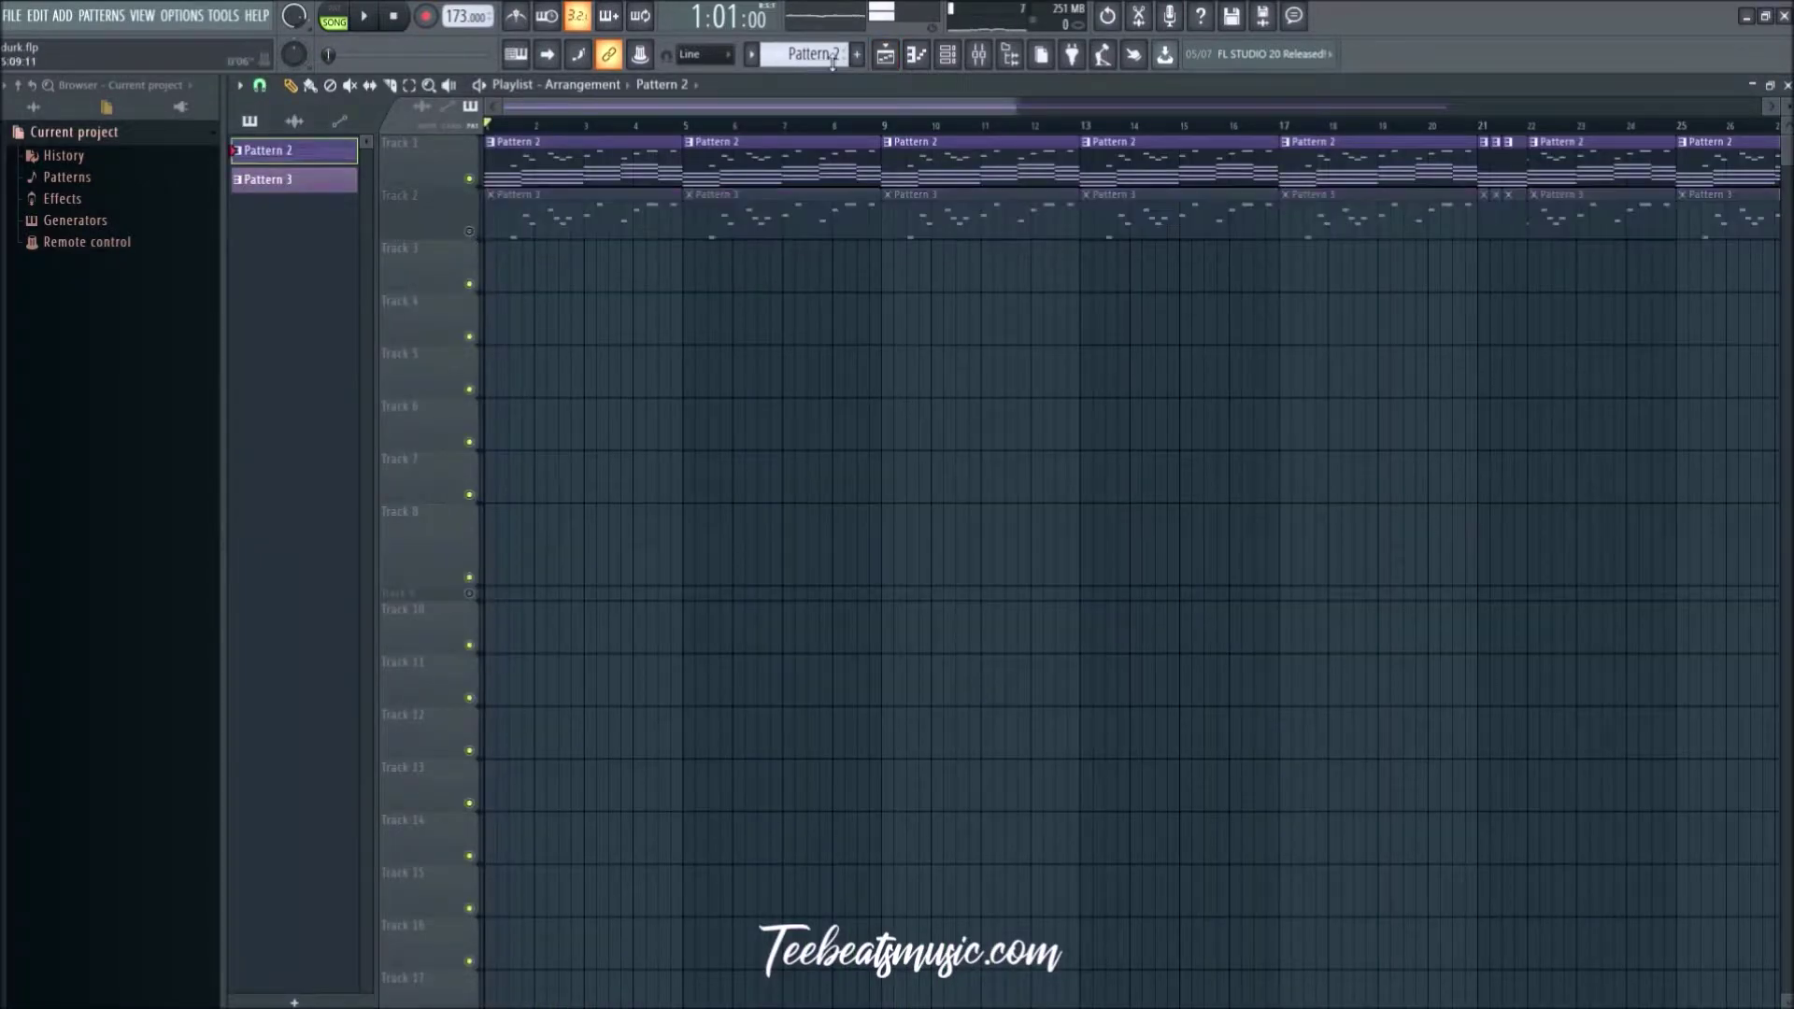
{"action": "left_click", "coordinate": [884, 56]}
{"action": "key", "text": "space"}
{"action": "key", "text": "space"}
{"action": "key", "text": "space"}
{"action": "scroll", "coordinate": [313, 439], "scroll_direction": "up", "scroll_amount": 4}
{"action": "key", "text": "space"}
{"action": "key", "text": "space"}
{"action": "key", "text": "space"}
{"action": "scroll", "coordinate": [561, 474], "scroll_direction": "down", "scroll_amount": 1}
{"action": "scroll", "coordinate": [897, 380], "scroll_direction": "down", "scroll_amount": 4}
{"action": "left_click_drag", "start_coordinate": [1267, 221], "coordinate": [306, 417]}
{"action": "left_click", "coordinate": [432, 392], "text": "ctrl"}
{"action": "left_click_drag", "start_coordinate": [364, 301], "coordinate": [443, 387]}
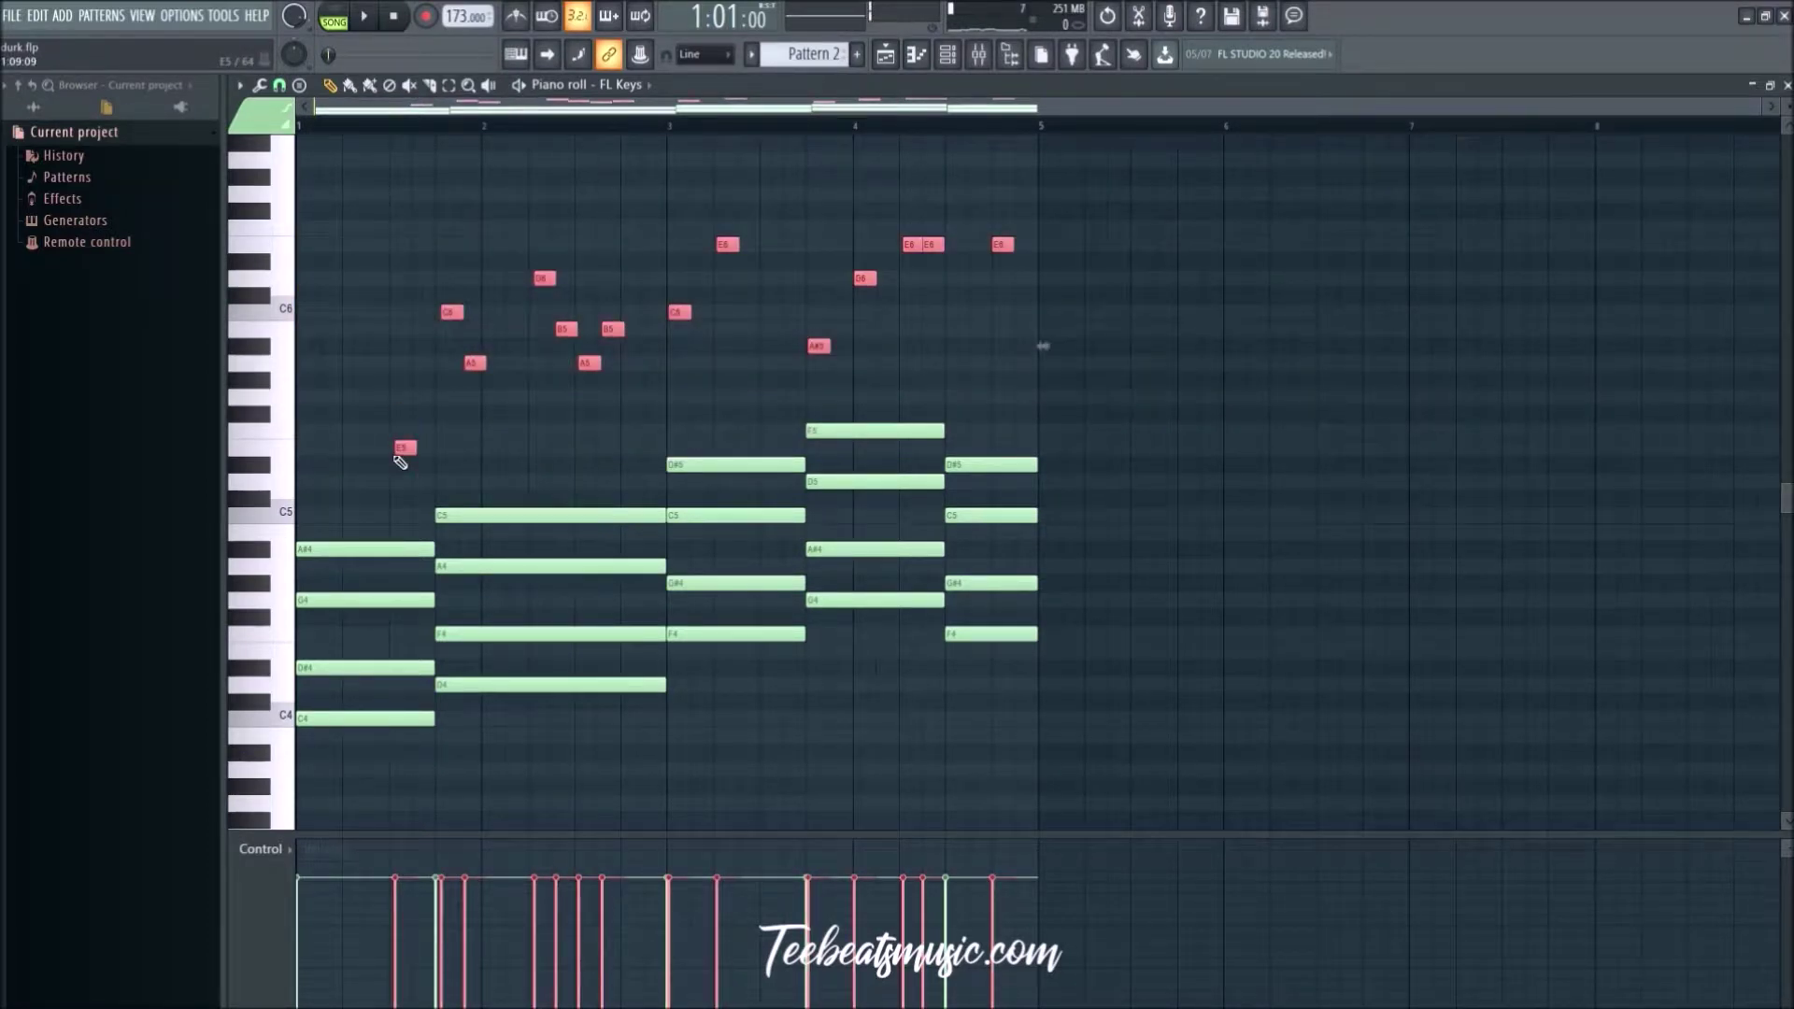
{"action": "scroll", "coordinate": [362, 467], "scroll_direction": "up", "scroll_amount": 4}
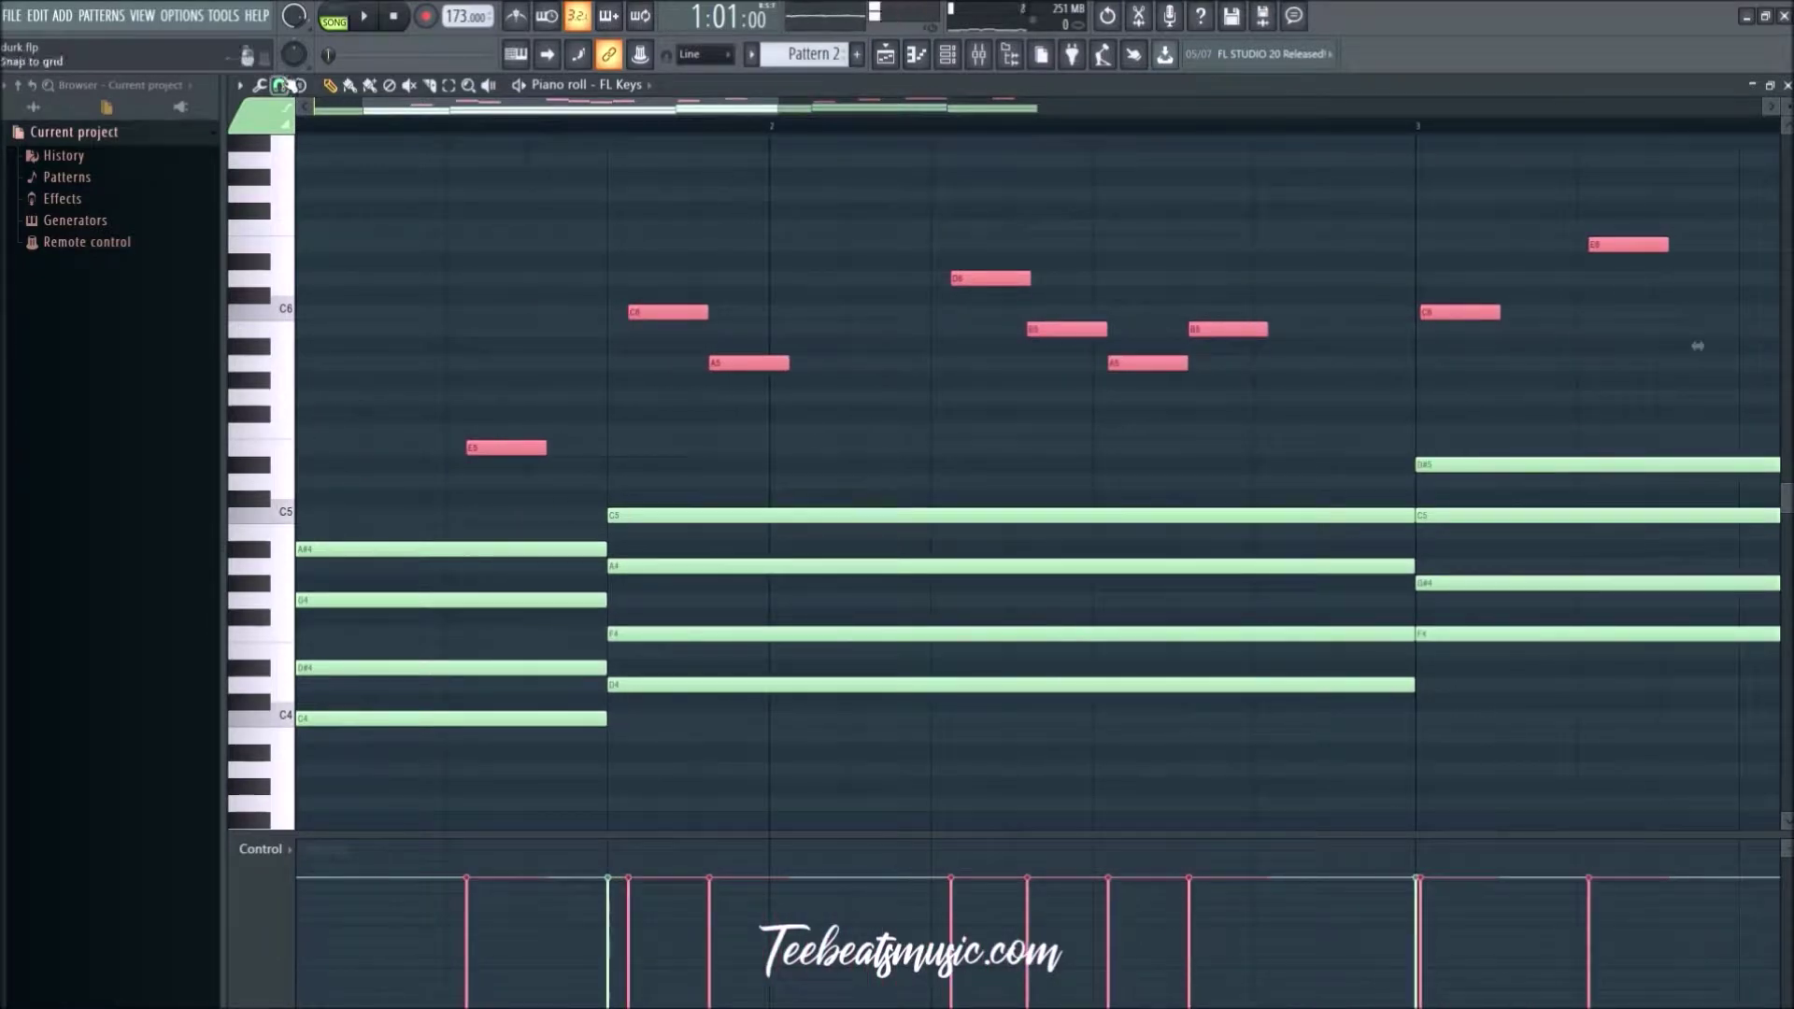
{"action": "left_click", "coordinate": [293, 86]}
{"action": "left_click", "coordinate": [290, 166]}
{"action": "left_click_drag", "start_coordinate": [494, 454], "coordinate": [477, 454]}
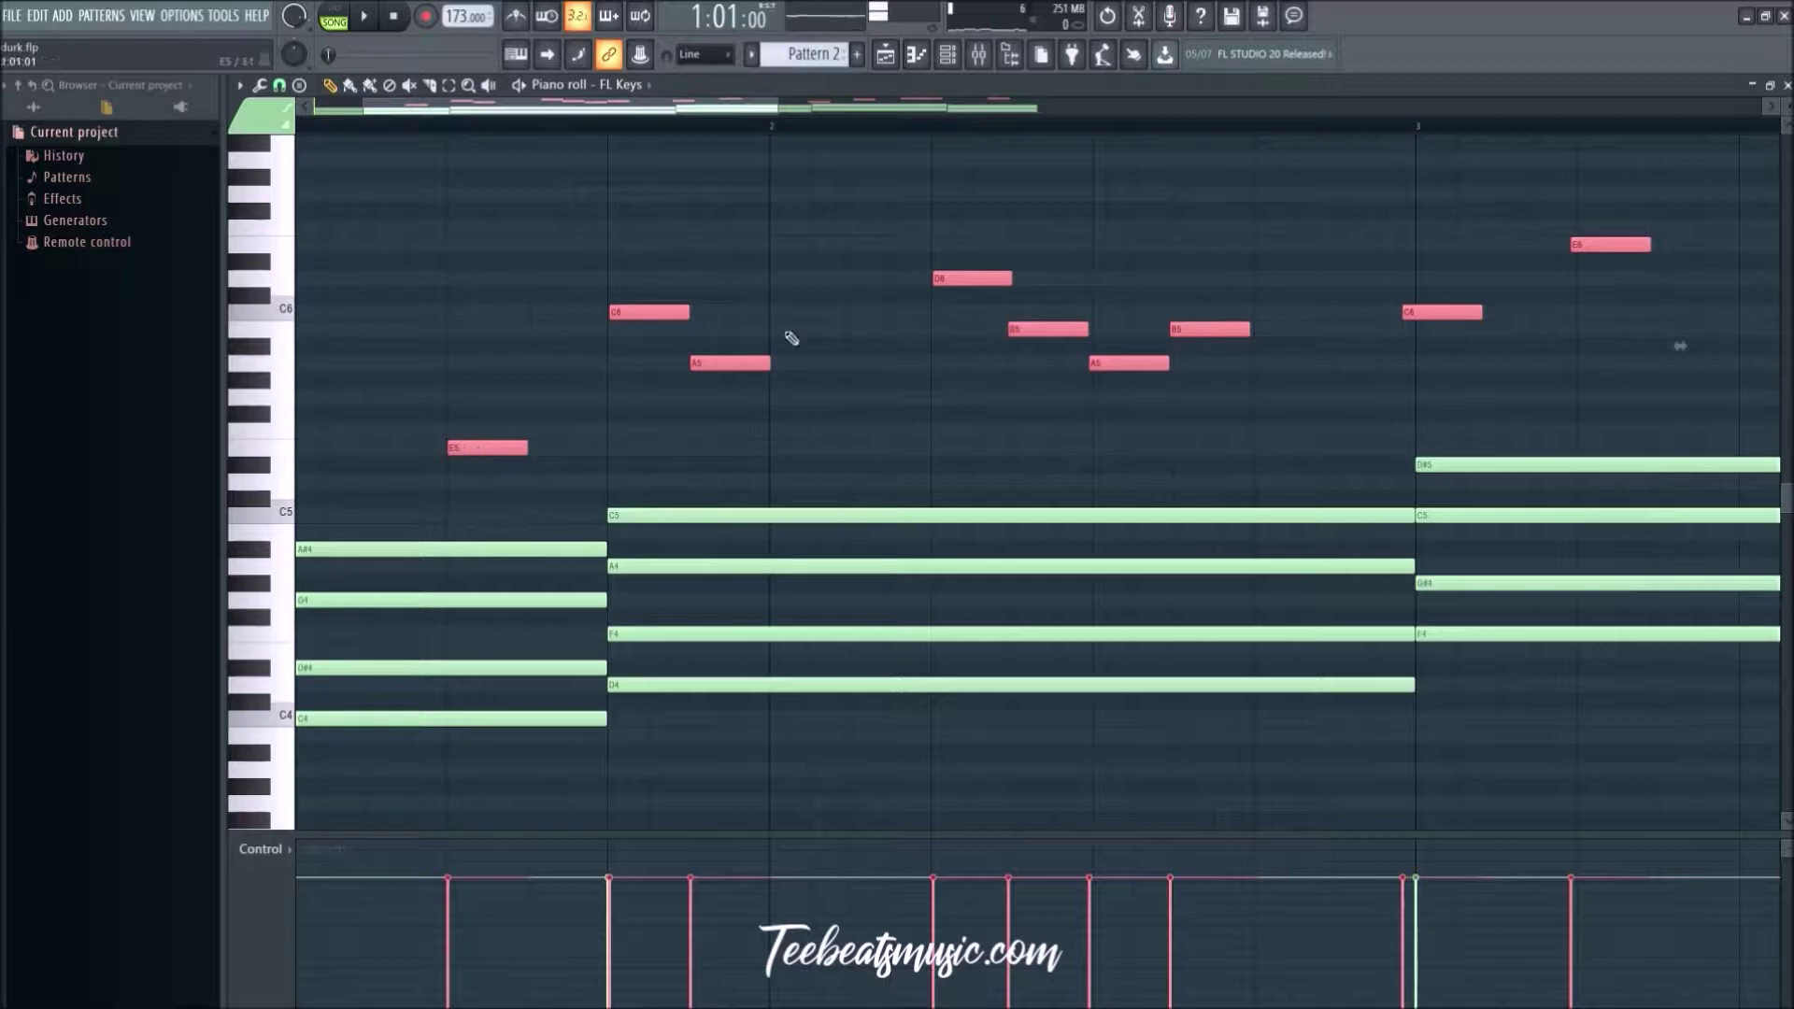
{"action": "scroll", "coordinate": [925, 323], "scroll_direction": "down", "scroll_amount": 2}
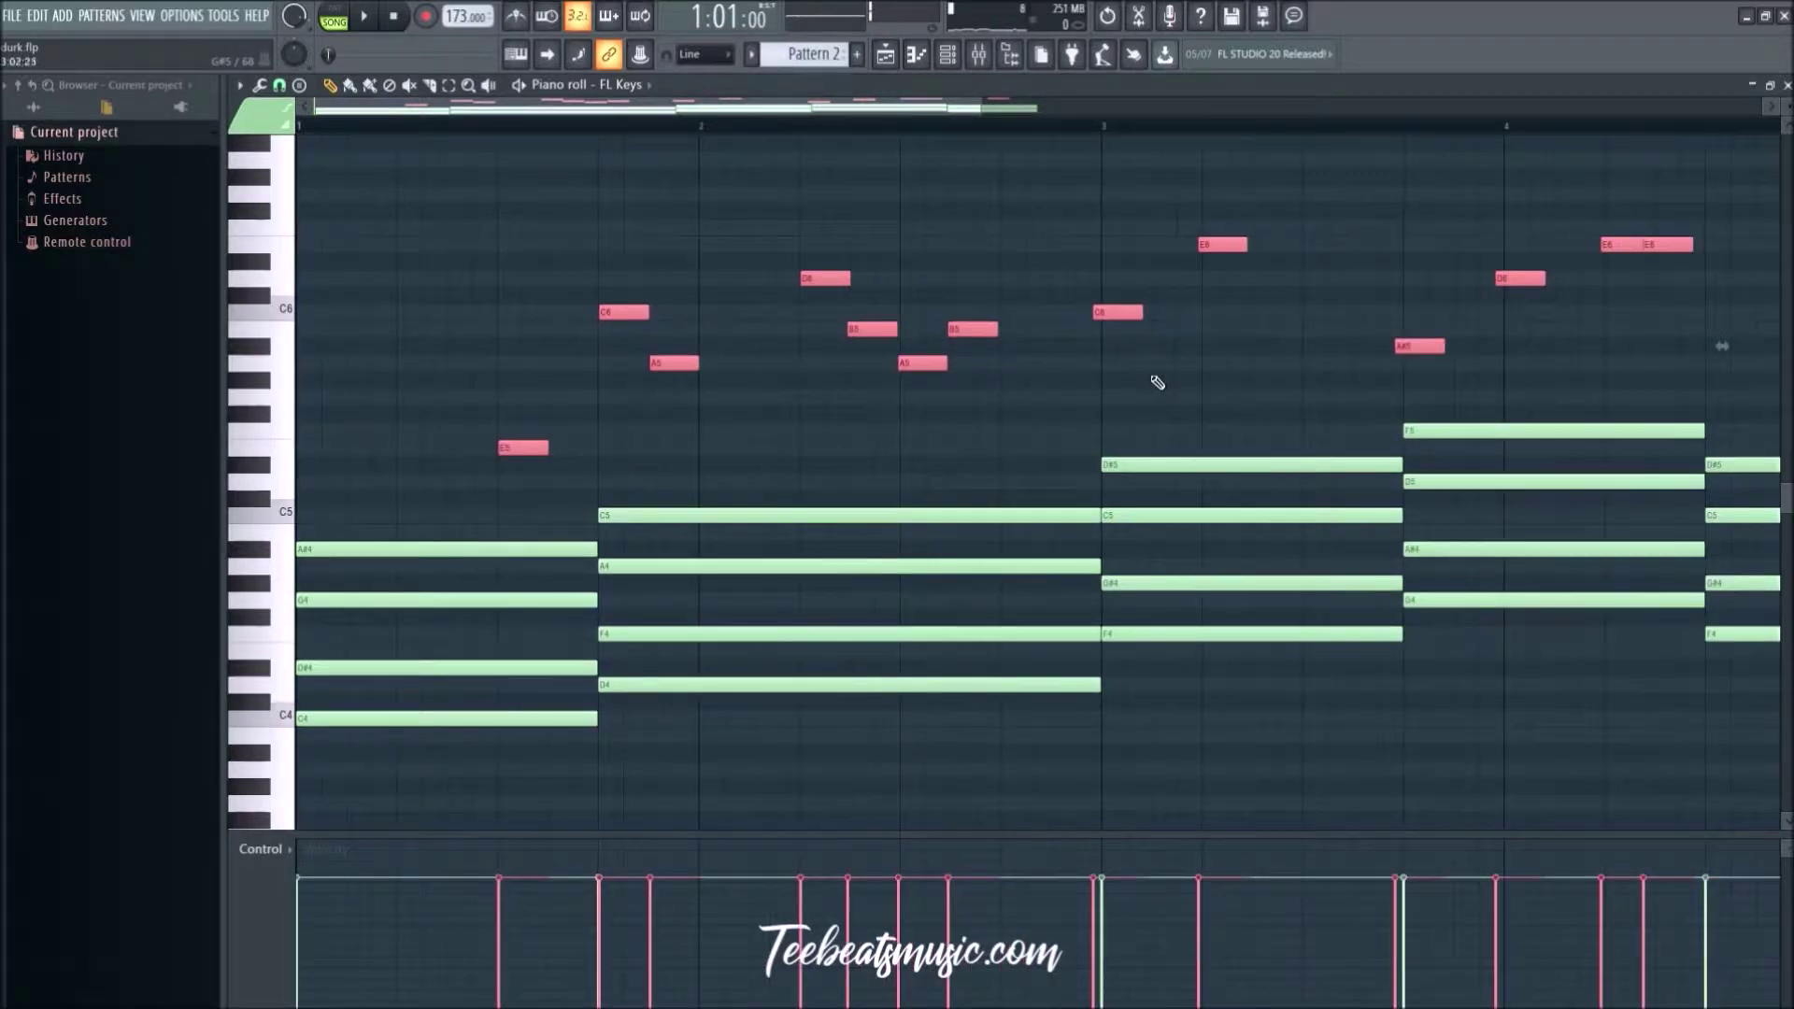
{"action": "scroll", "coordinate": [1157, 382], "scroll_direction": "down", "scroll_amount": 1}
{"action": "key", "text": "space"}
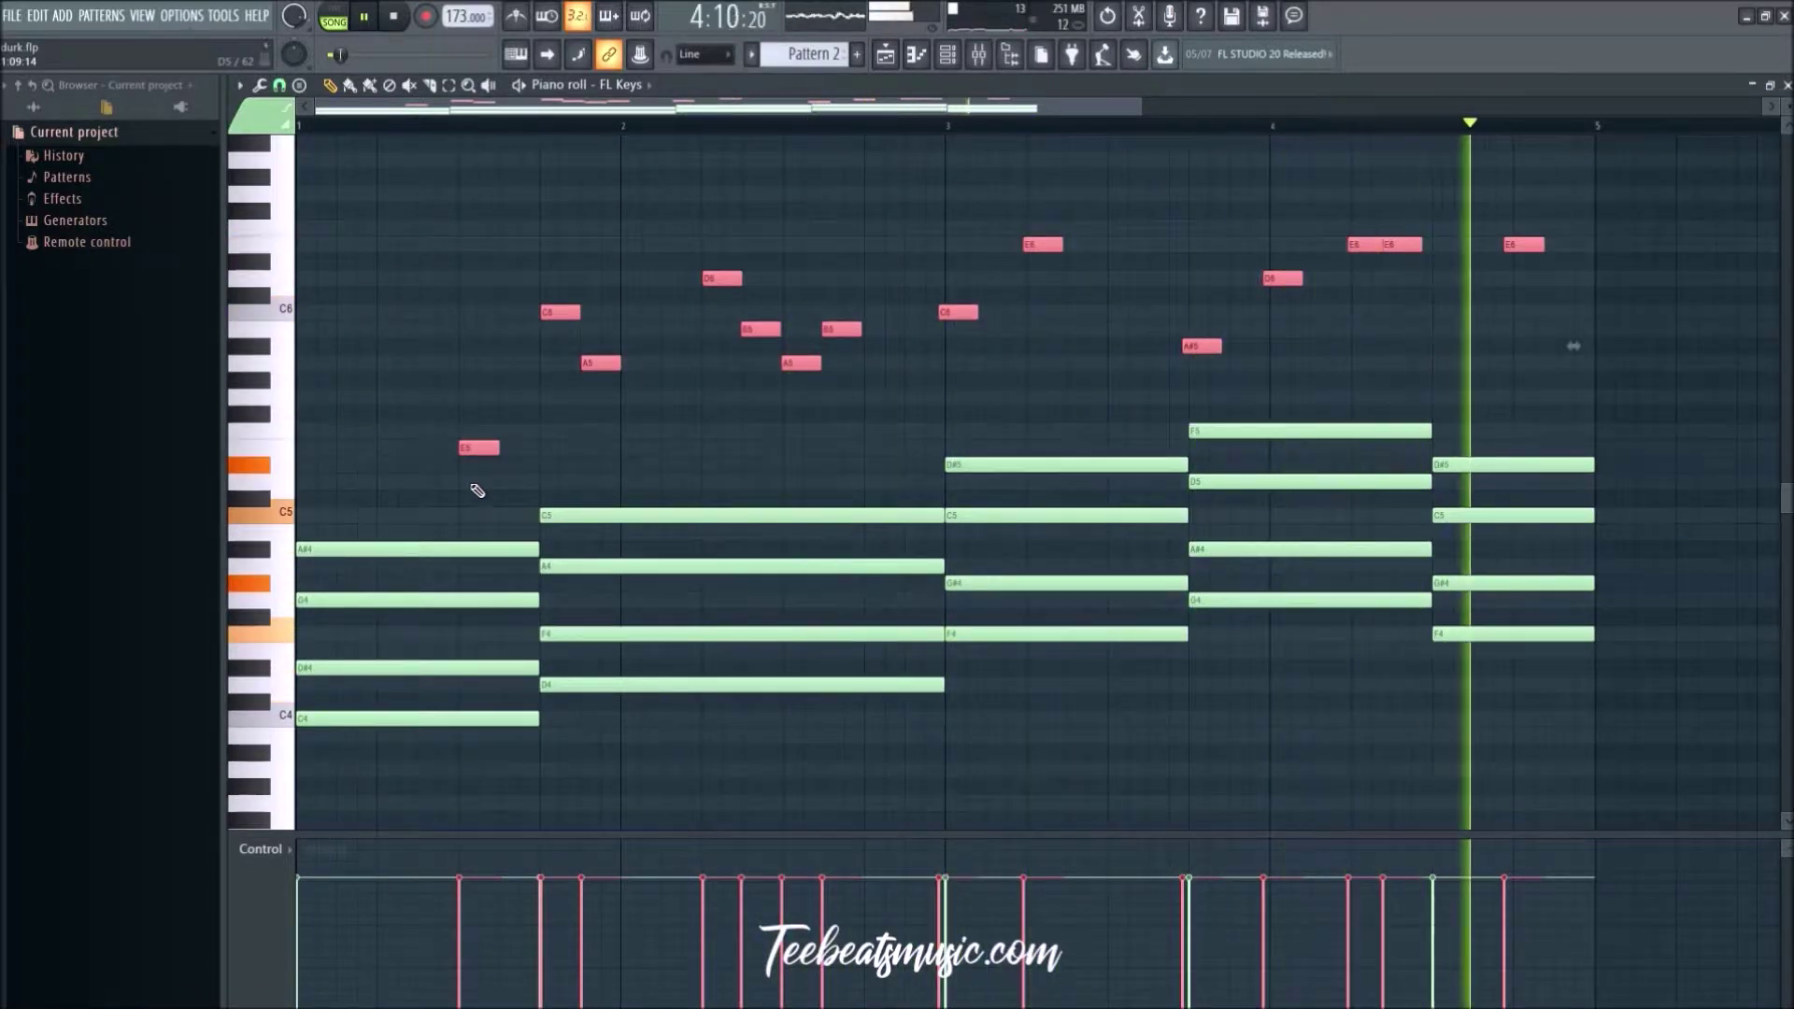
{"action": "key", "text": "space"}
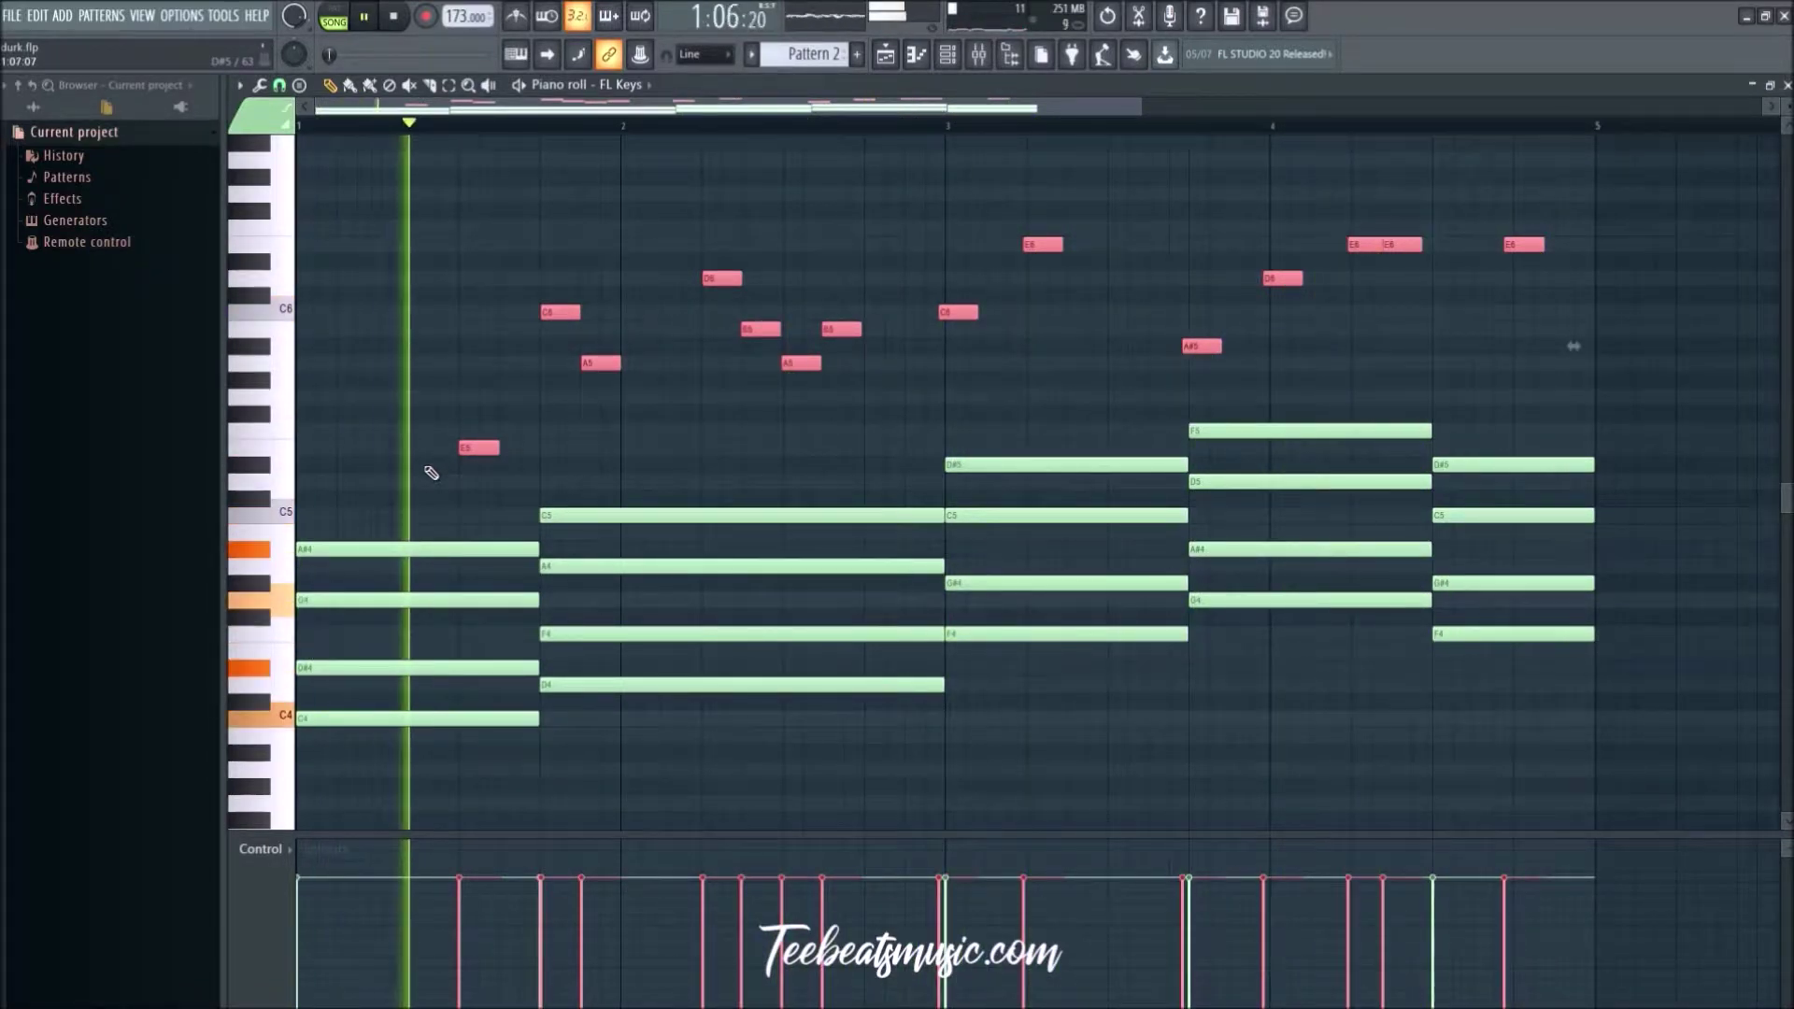
{"action": "key", "text": "space"}
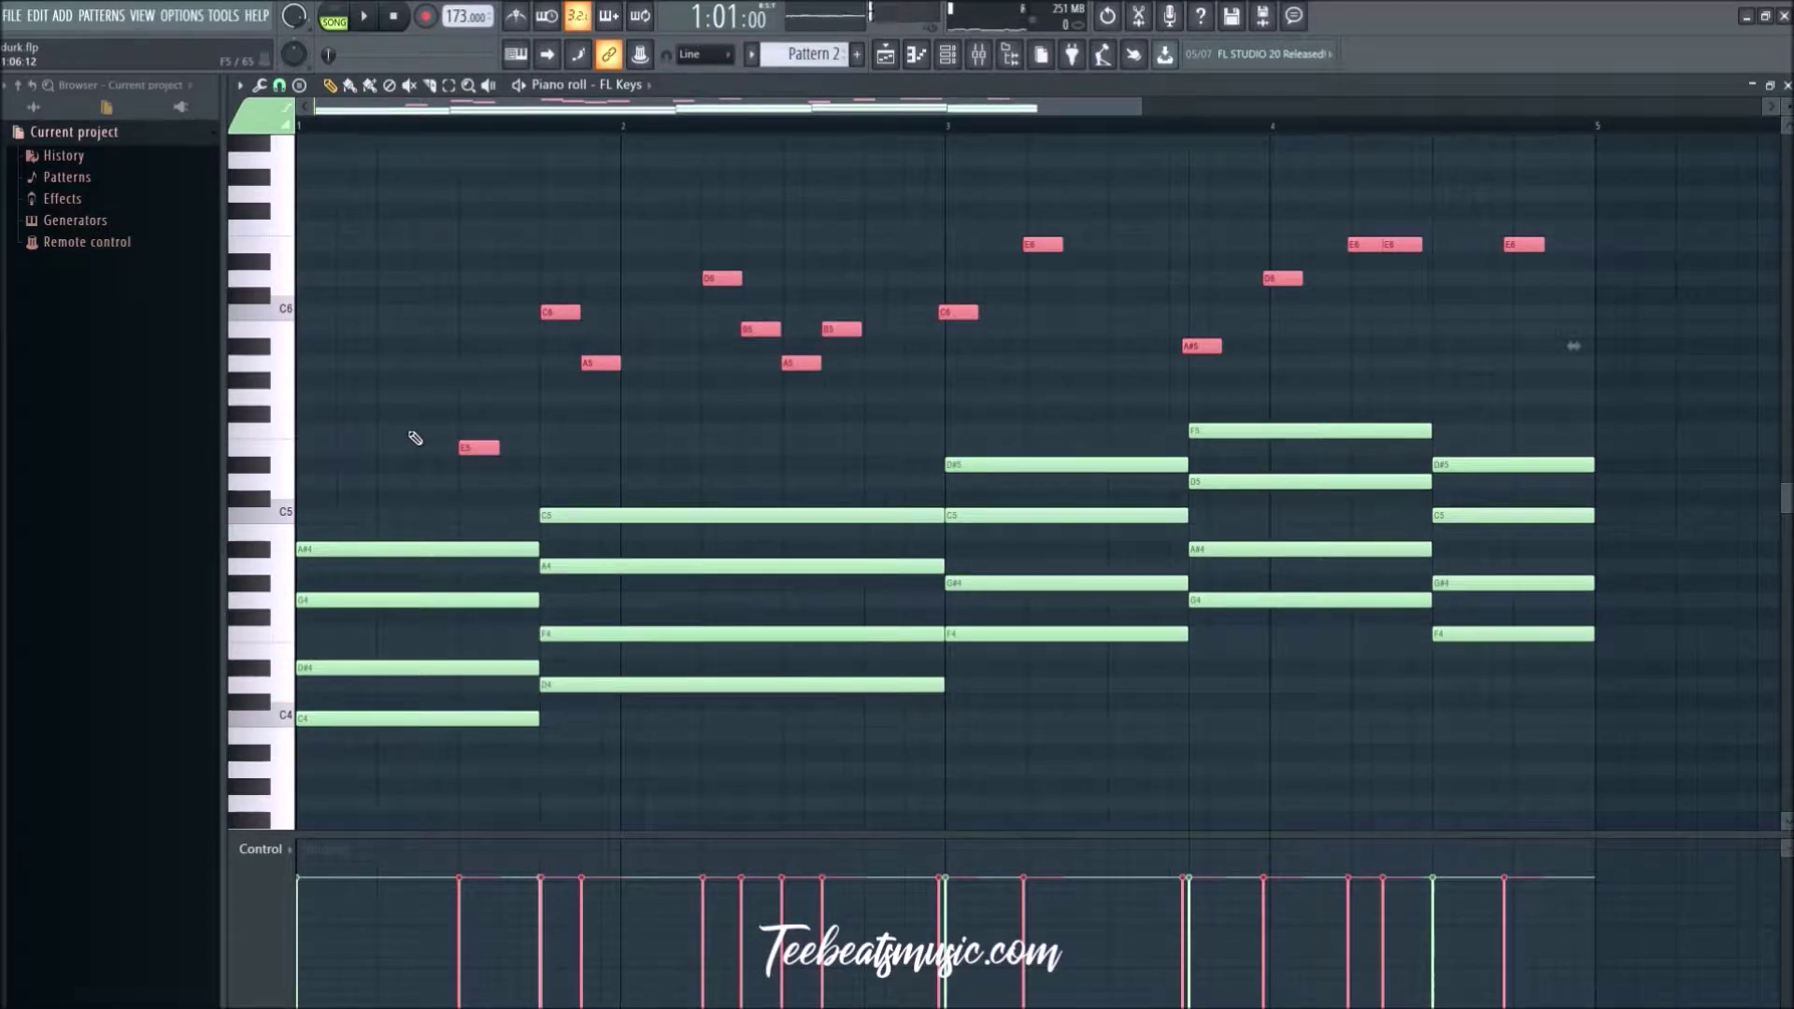
{"action": "key", "text": "space"}
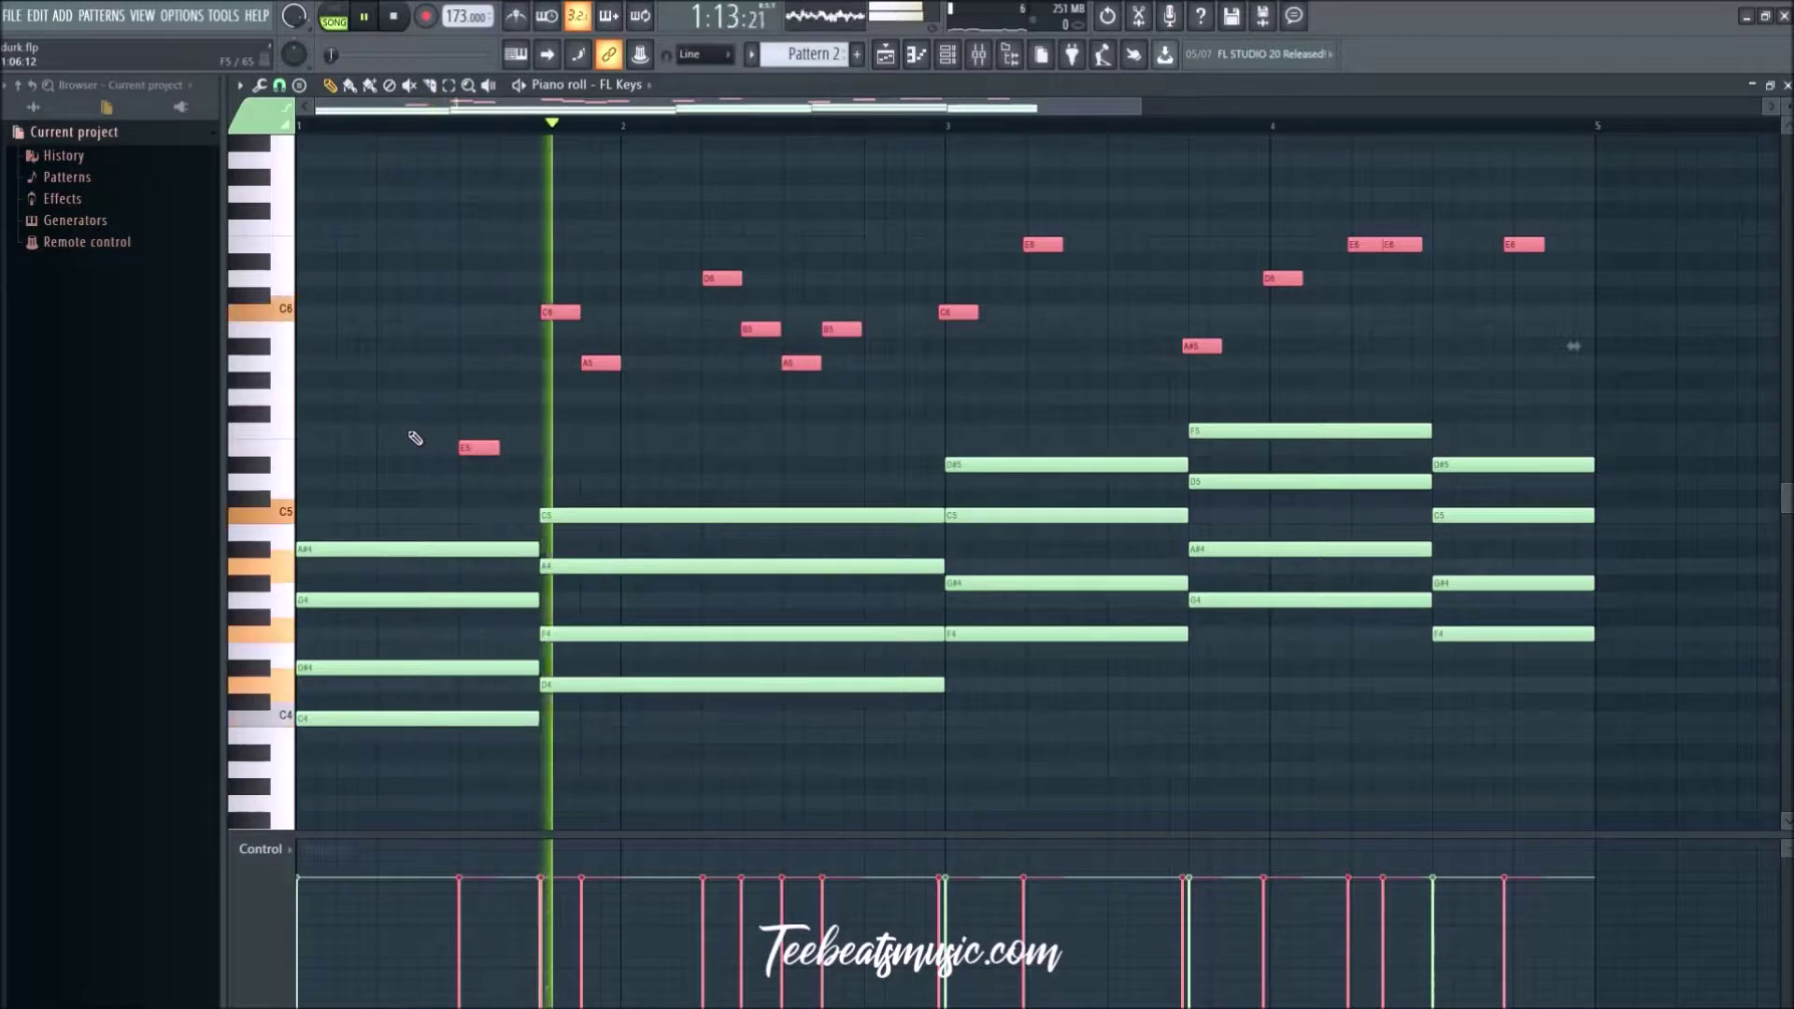
{"action": "key", "text": "space"}
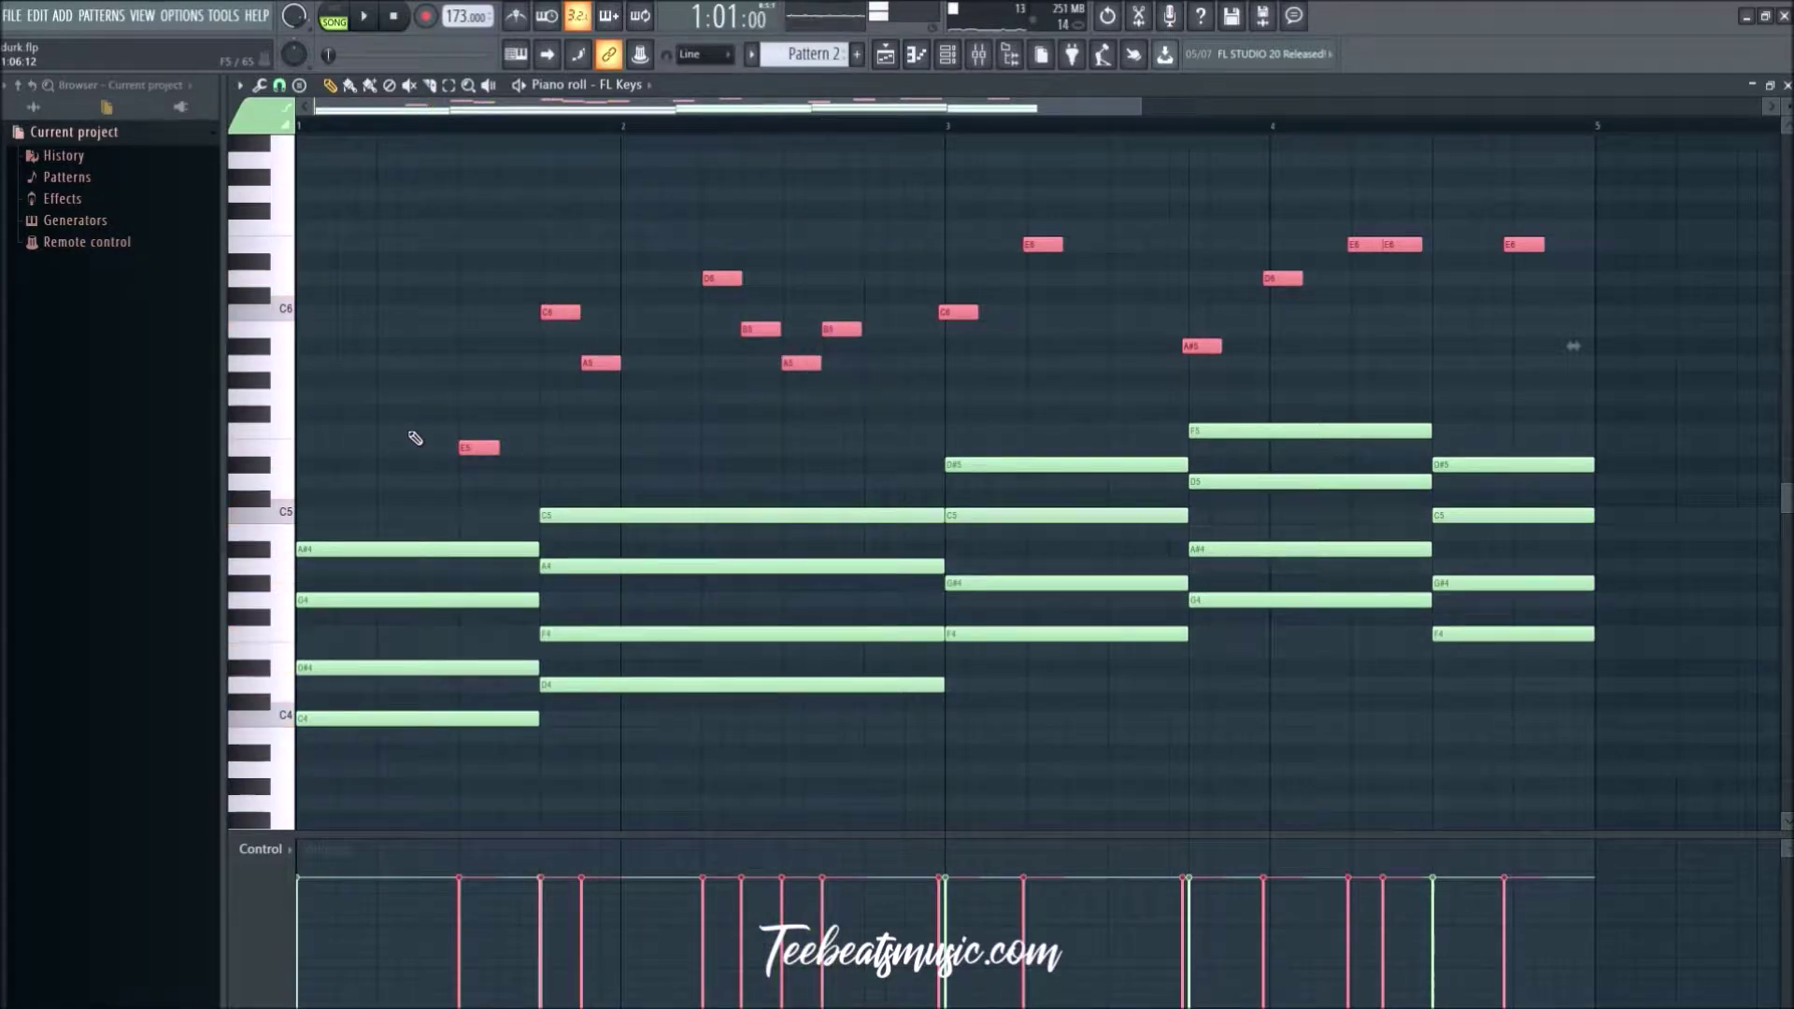
{"action": "key", "text": "space"}
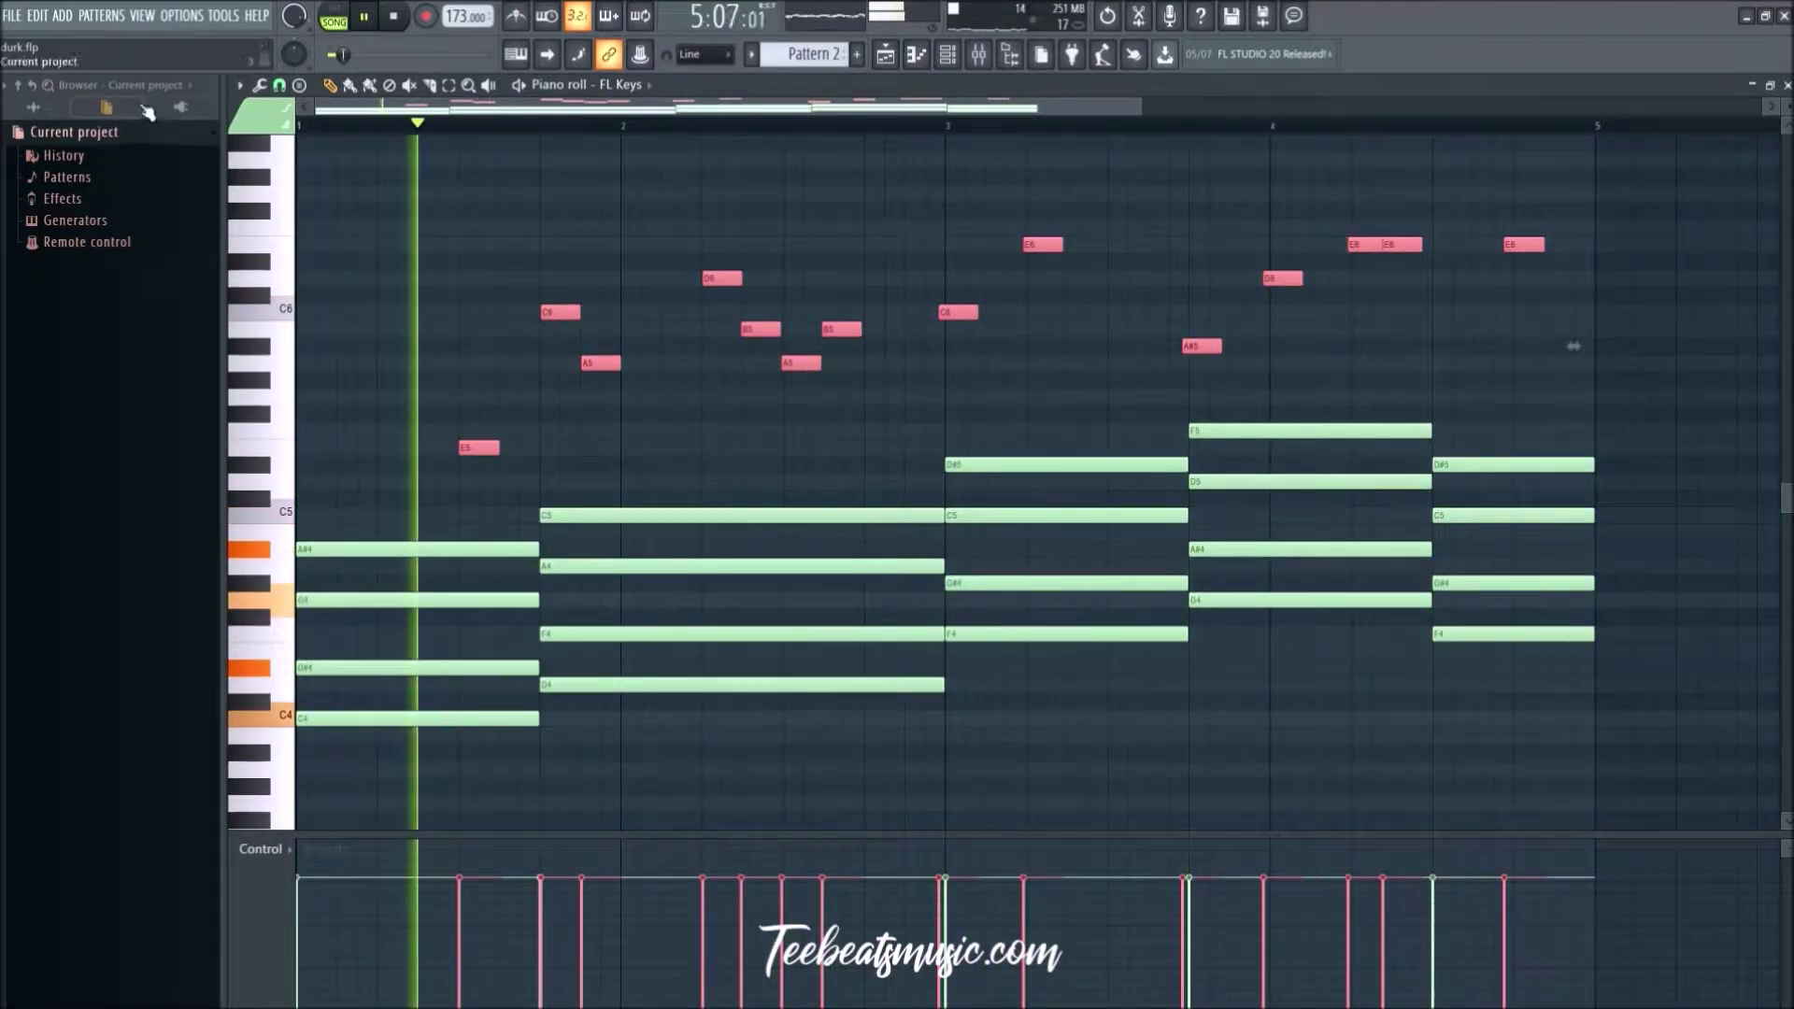
{"action": "key", "text": "ctrl+s"}
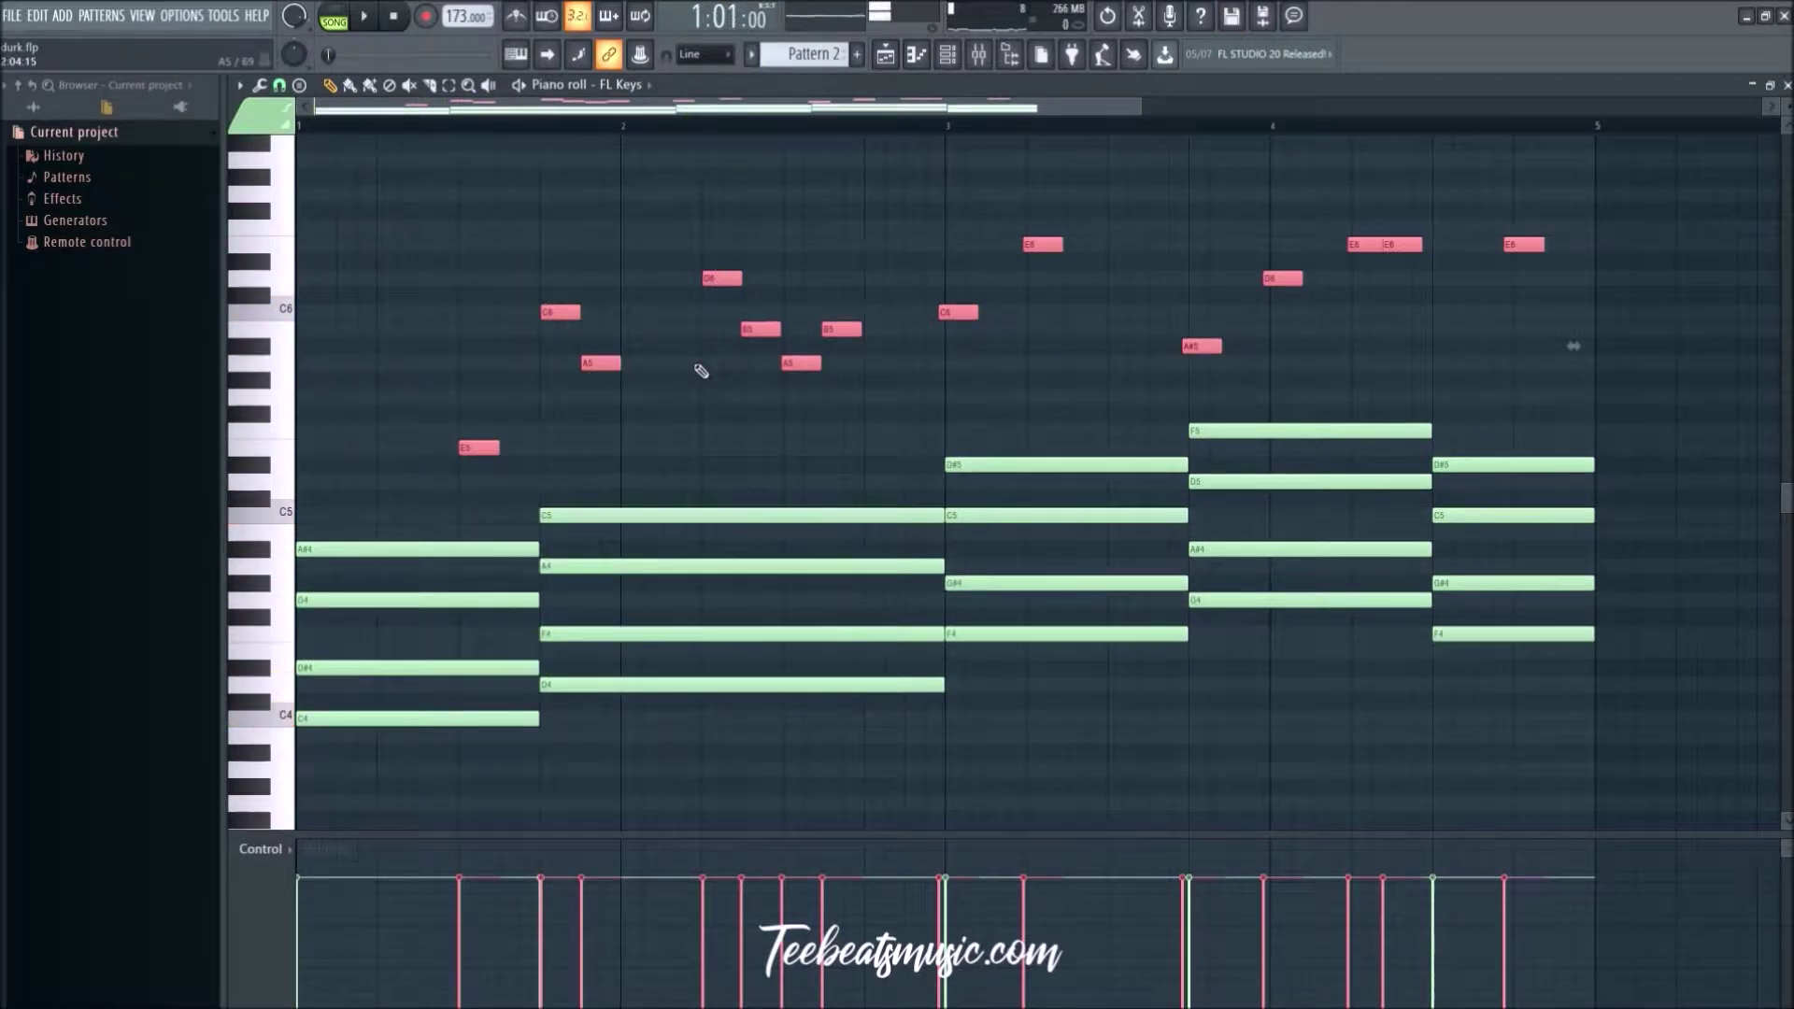
{"action": "scroll", "coordinate": [701, 371], "scroll_direction": "down", "scroll_amount": 2}
{"action": "left_click", "coordinate": [950, 54]}
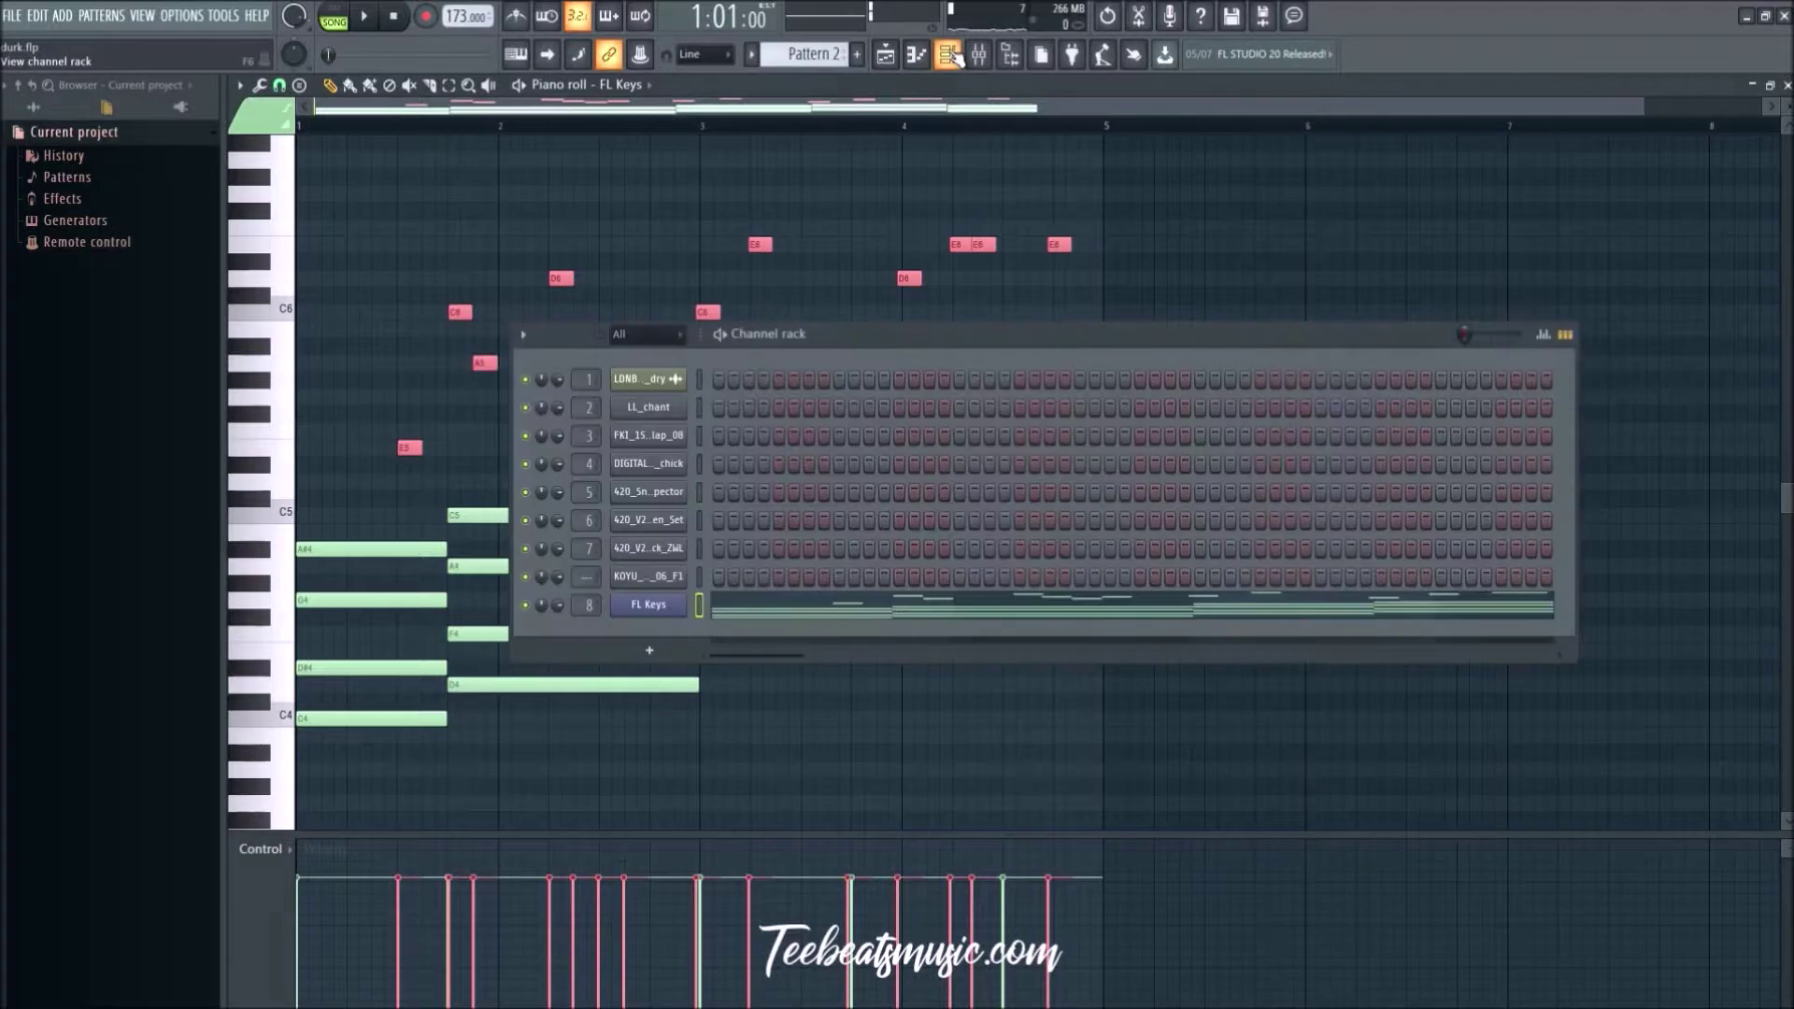
{"action": "left_click", "coordinate": [655, 380]}
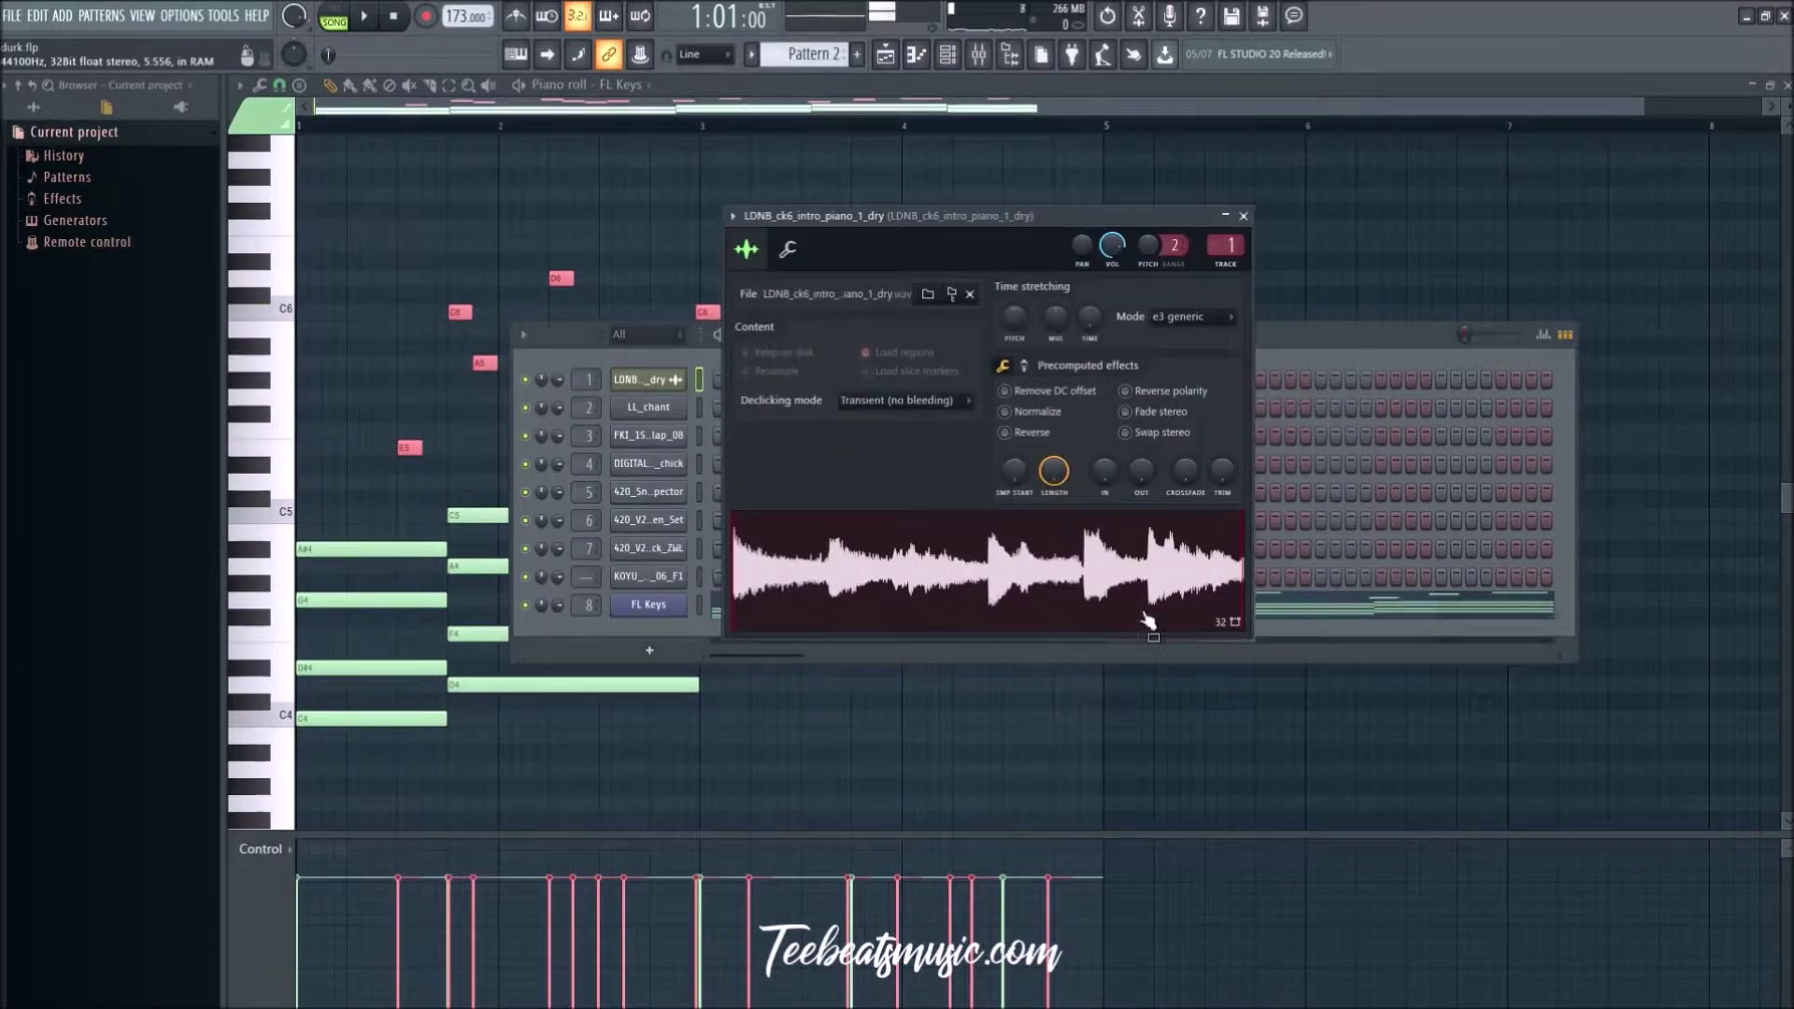
{"action": "left_click", "coordinate": [1244, 217]}
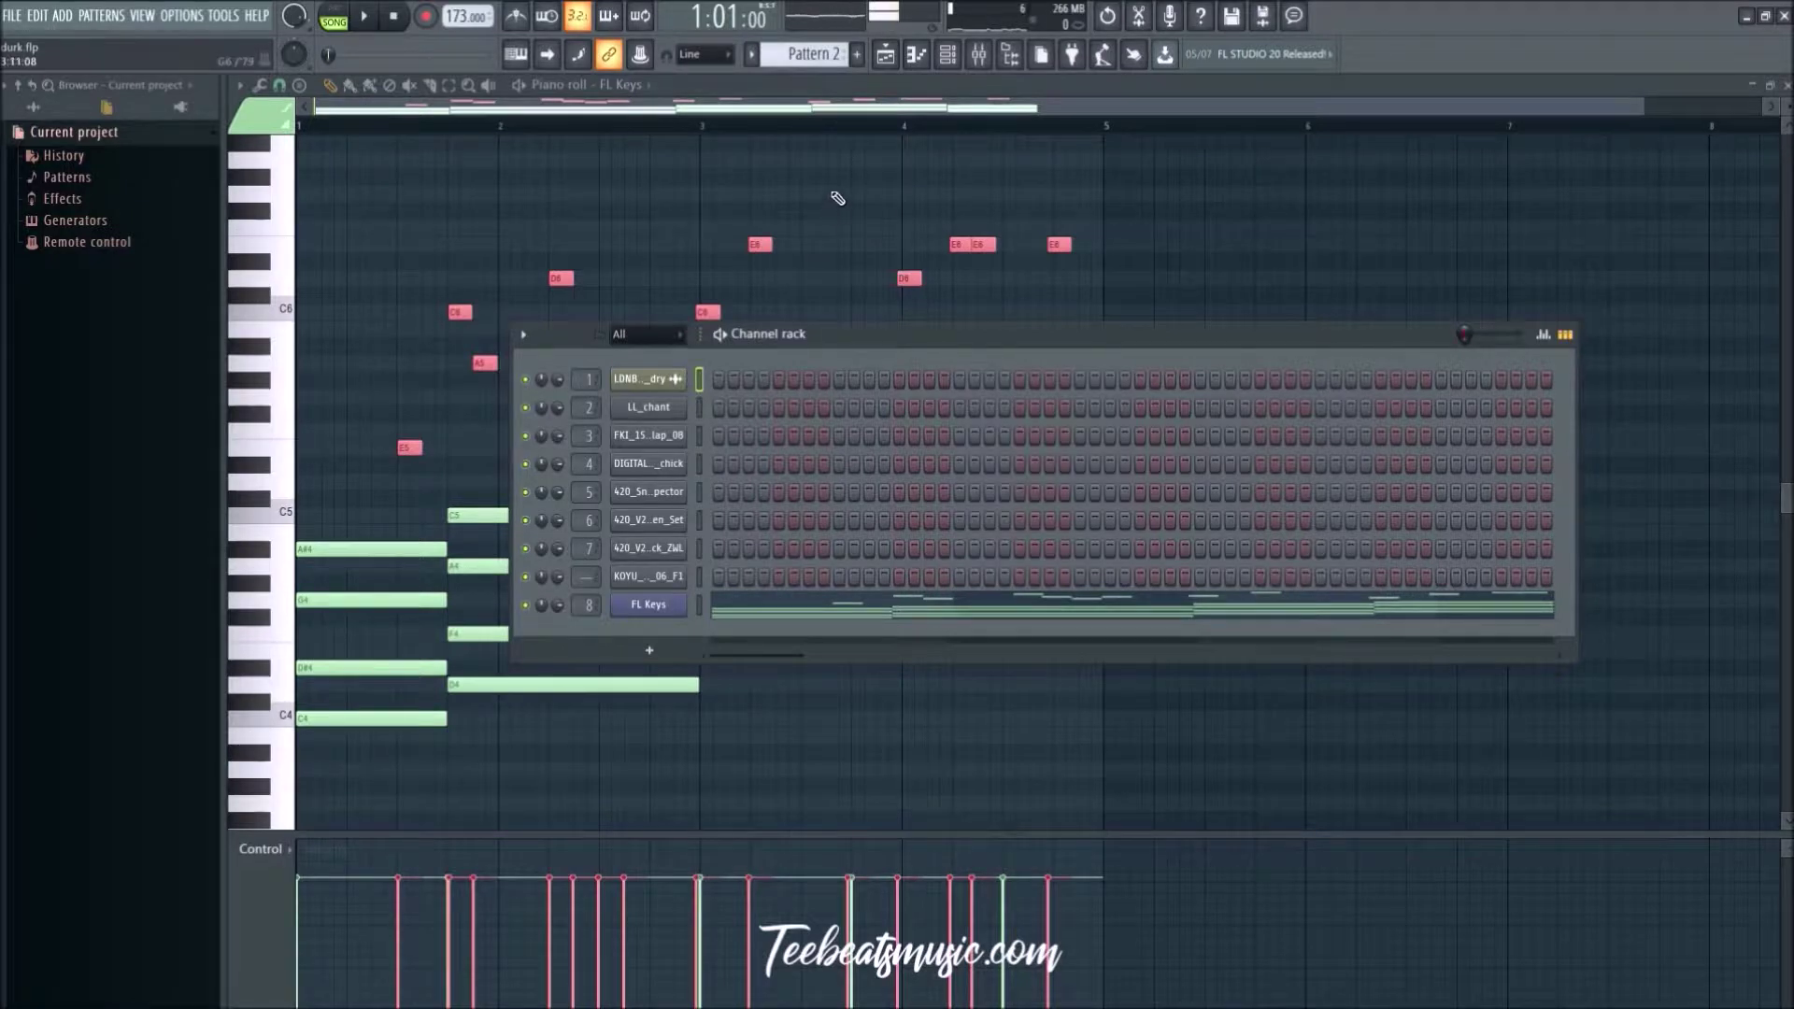
{"action": "key", "text": "F6"}
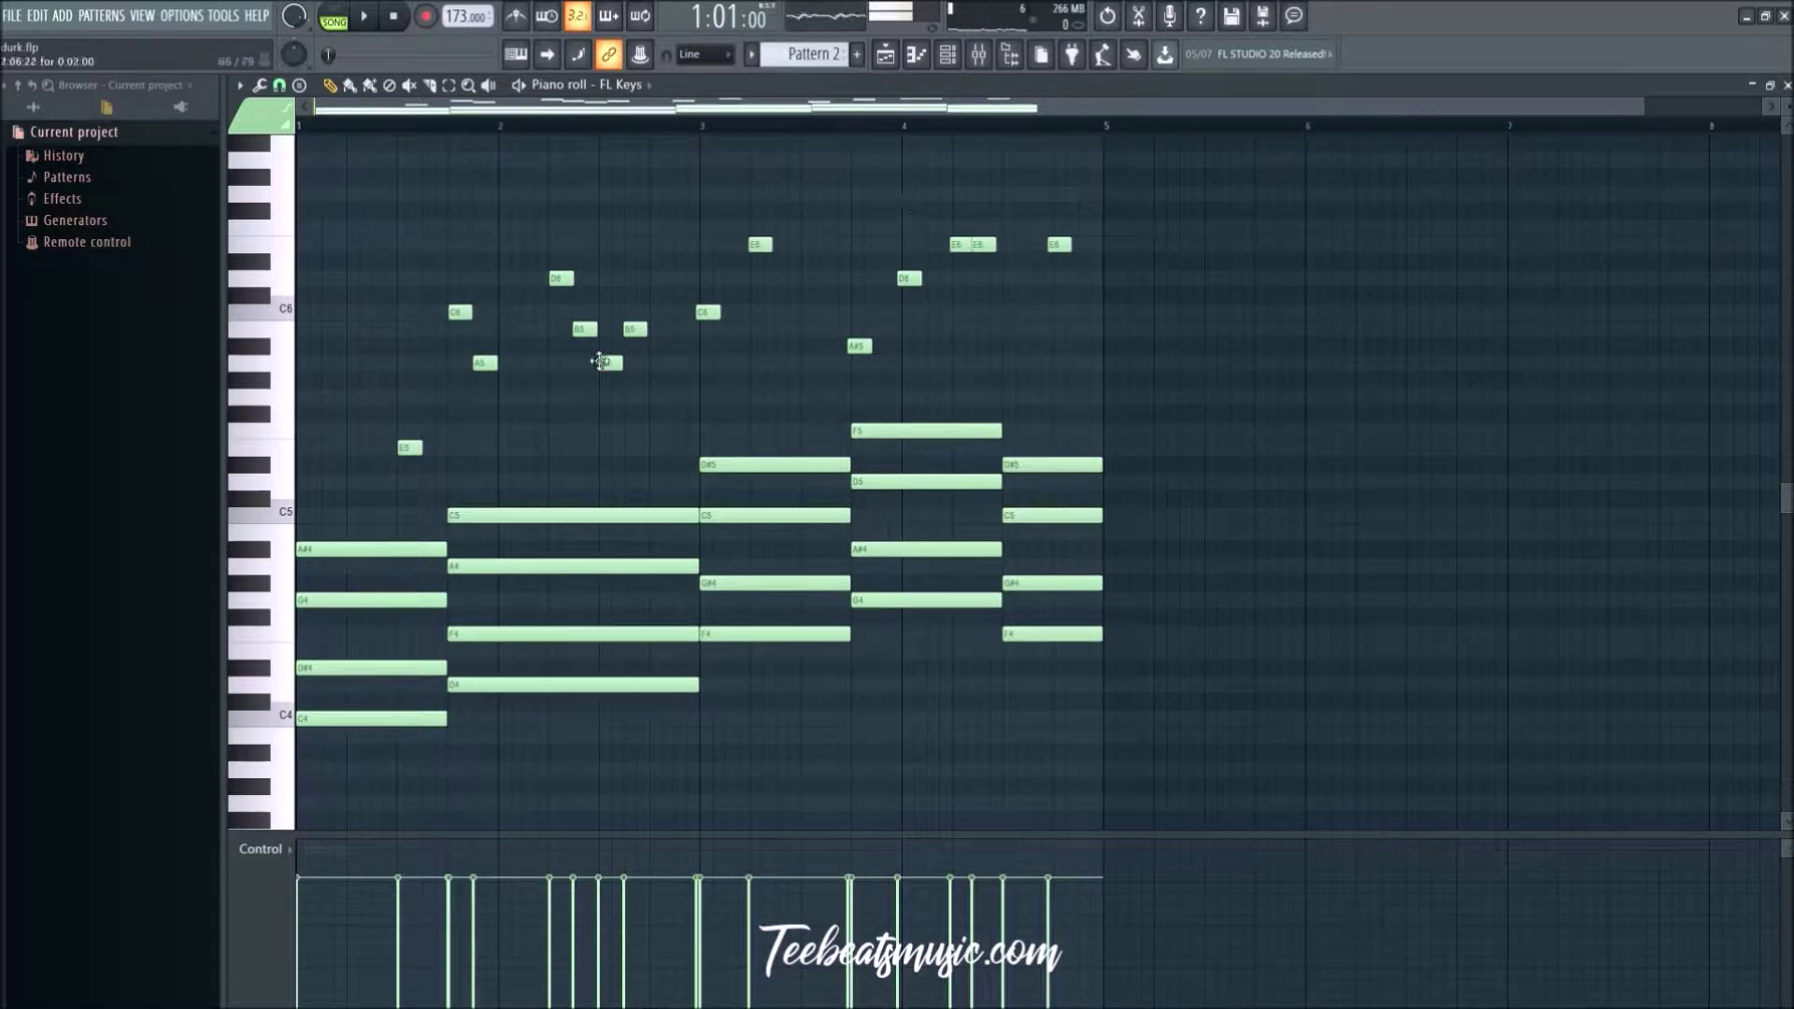
Step: Try raising three melody notes to E6 and D6 and deleting them, then undo both
{"action": "key", "text": "space"}
{"action": "left_click_drag", "start_coordinate": [585, 331], "coordinate": [585, 247]}
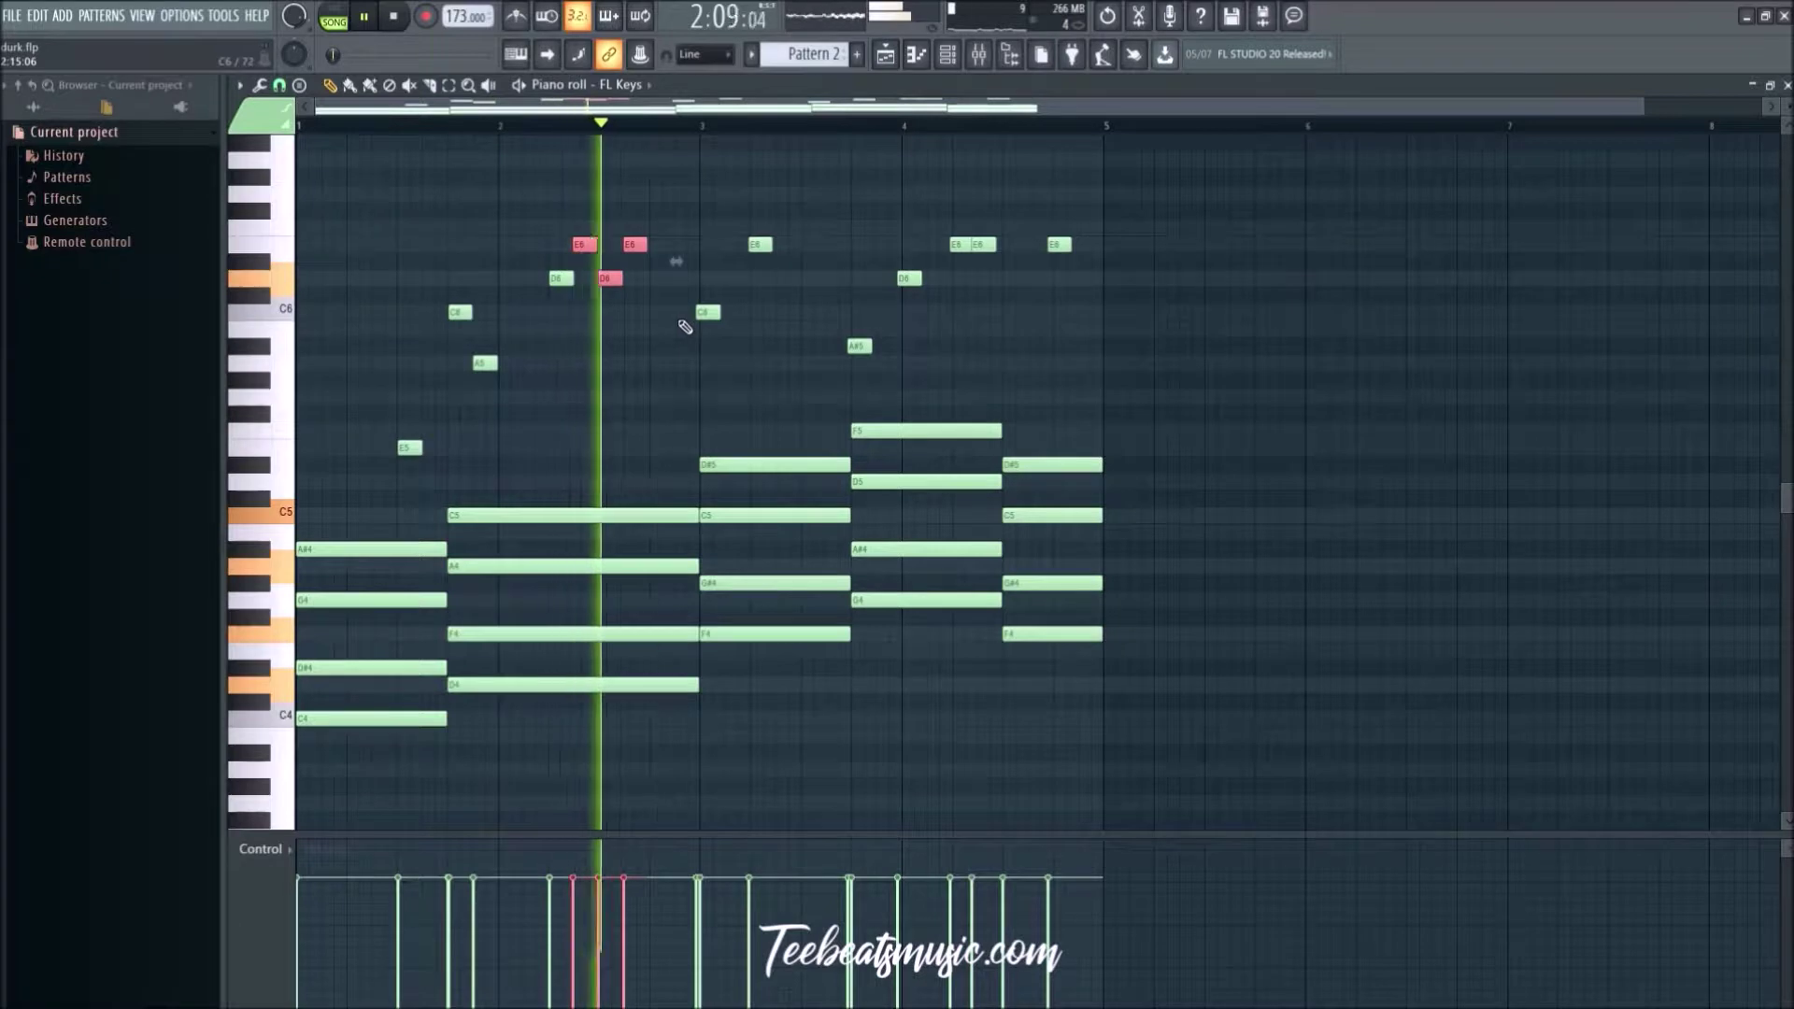
{"action": "key", "text": "Delete"}
{"action": "key", "text": "ctrl+z"}
{"action": "key", "text": "ctrl+alt+z"}
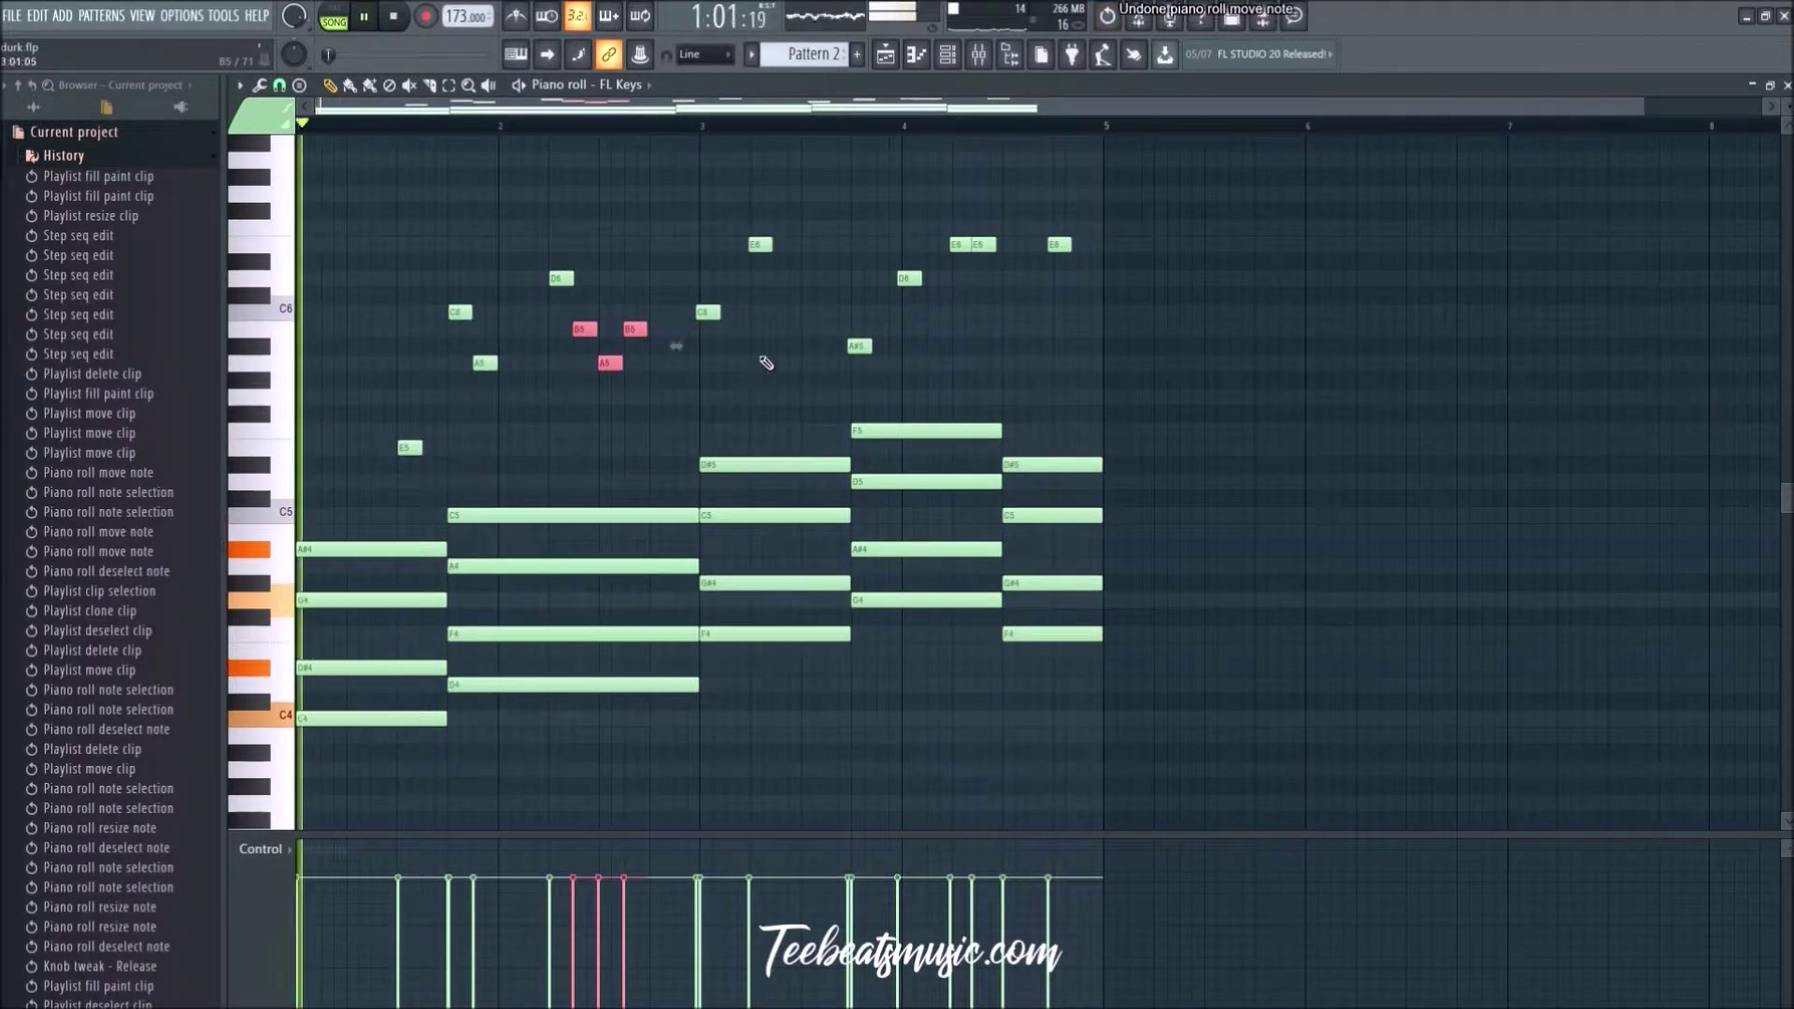
{"action": "left_click", "coordinate": [1041, 379], "text": "ctrl"}
{"action": "key", "text": "space"}
Step: Select all nine upper melody notes and delete them, plus the leftover E5 note
{"action": "left_click", "coordinate": [897, 66]}
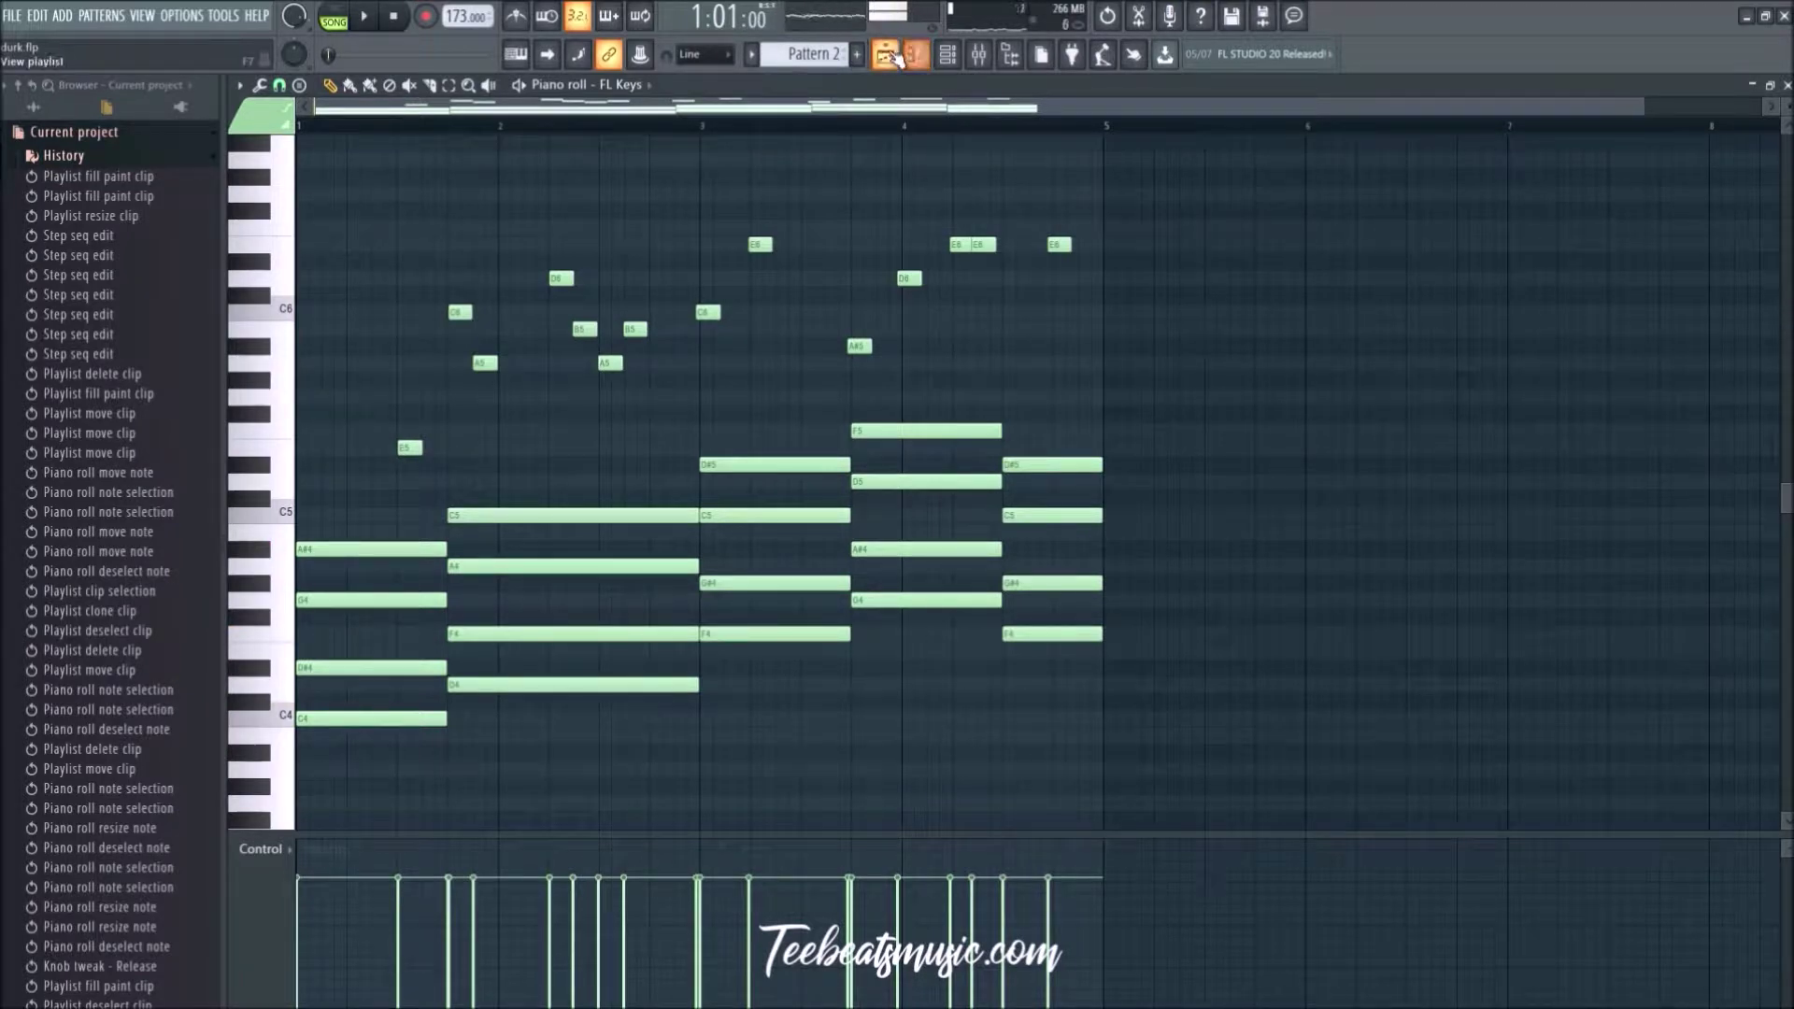
{"action": "left_click_drag", "start_coordinate": [1134, 207], "coordinate": [791, 339]}
{"action": "left_click_drag", "start_coordinate": [882, 153], "coordinate": [390, 469]}
{"action": "key", "text": "Delete"}
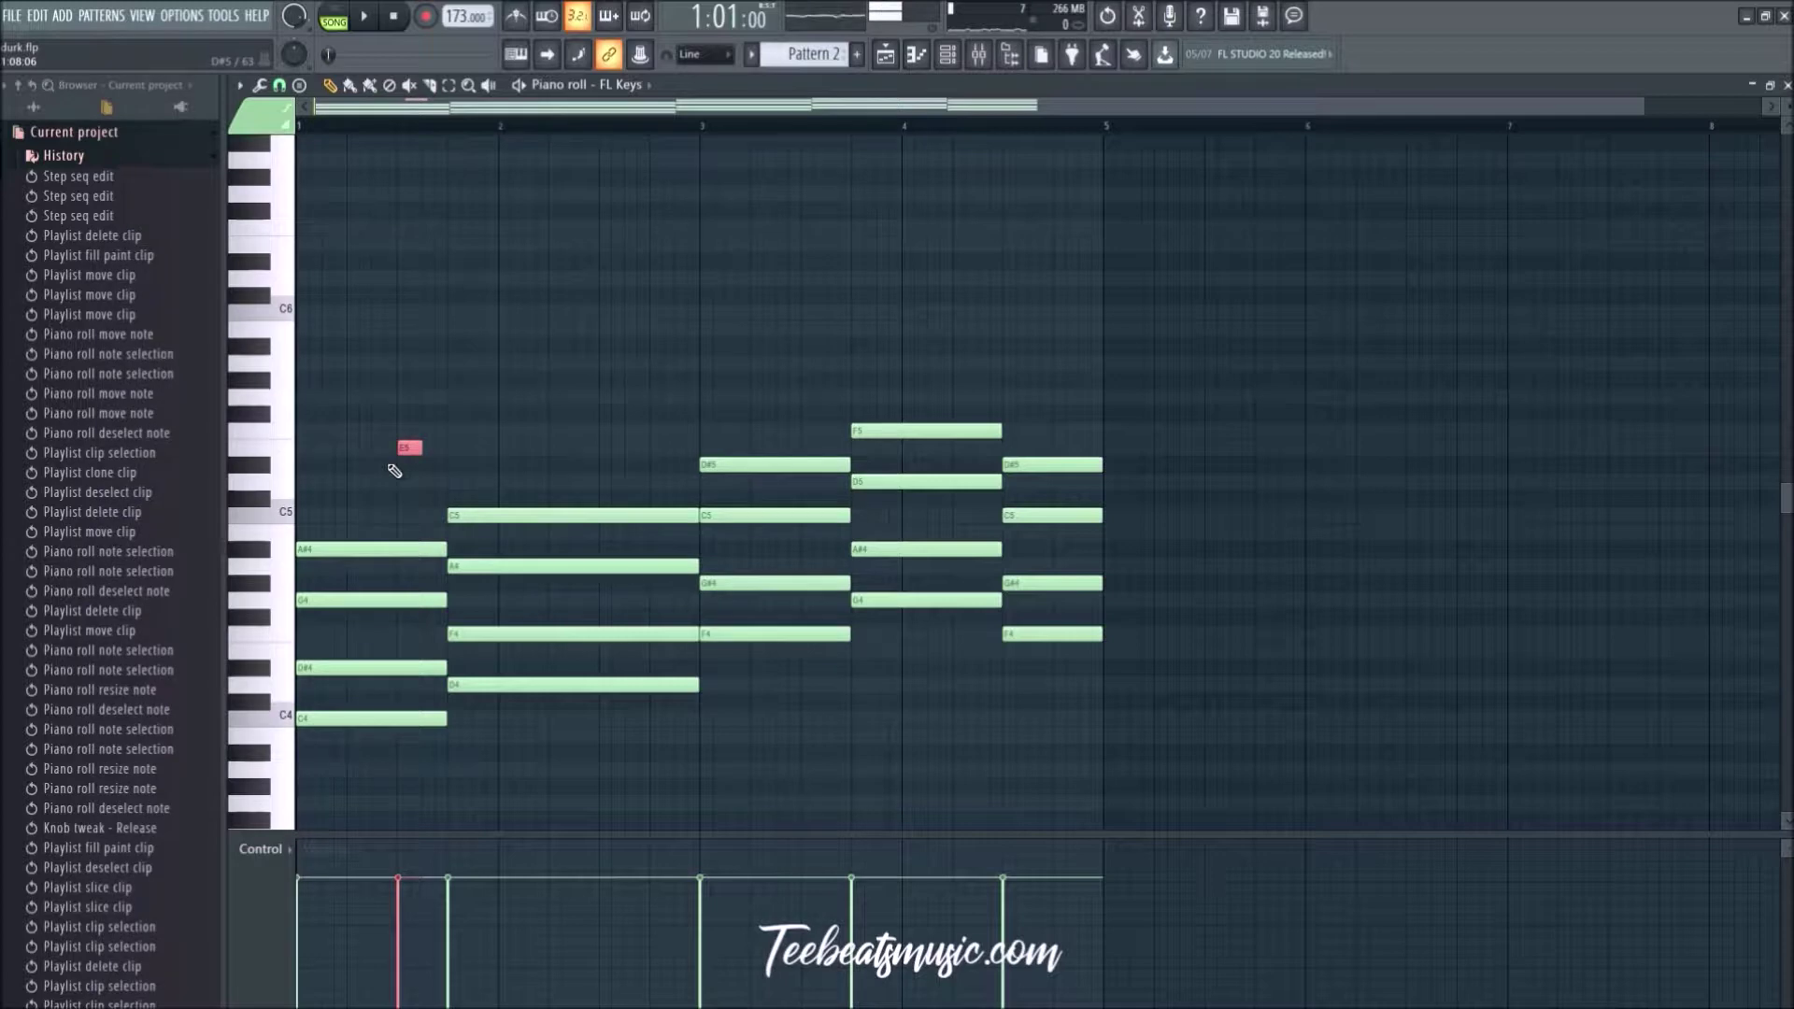
{"action": "key", "text": "Delete"}
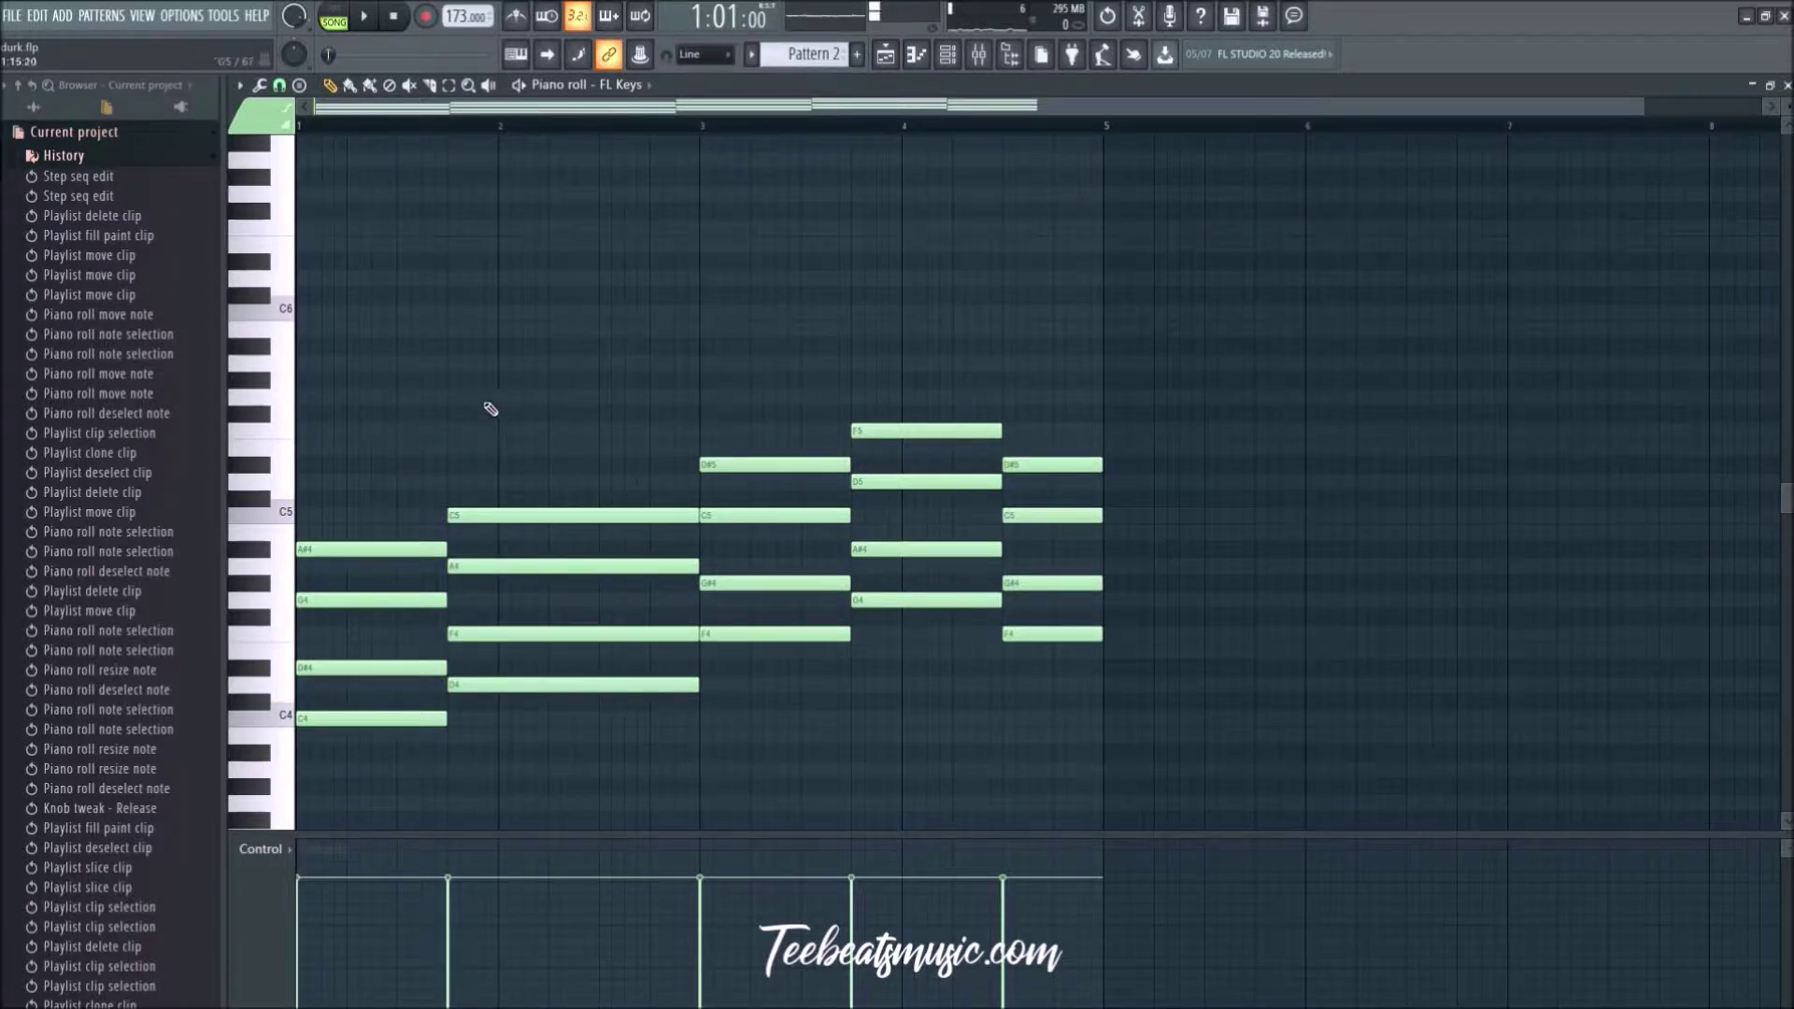
{"action": "key", "text": "space"}
{"action": "key", "text": "space"}
{"action": "key", "text": "space"}
{"action": "left_click", "coordinate": [405, 396]}
{"action": "key", "text": "space"}
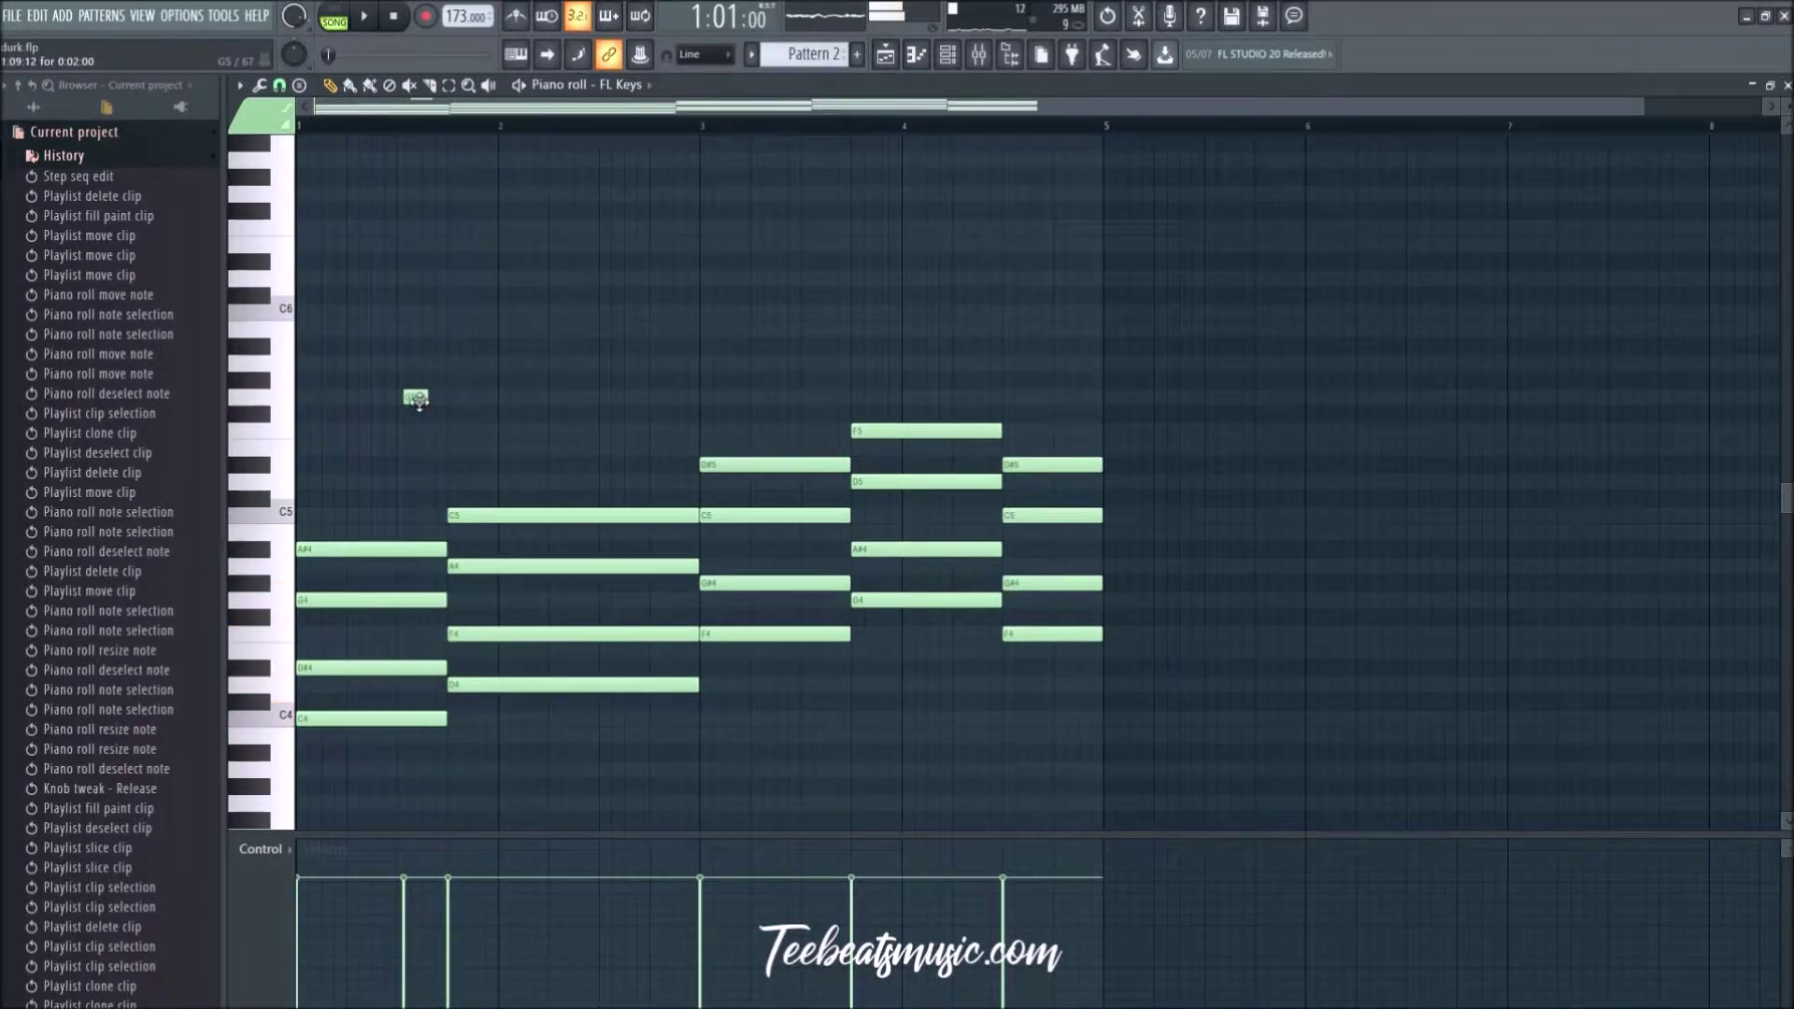
{"action": "left_click_drag", "start_coordinate": [418, 400], "coordinate": [413, 397]}
{"action": "key", "text": "space"}
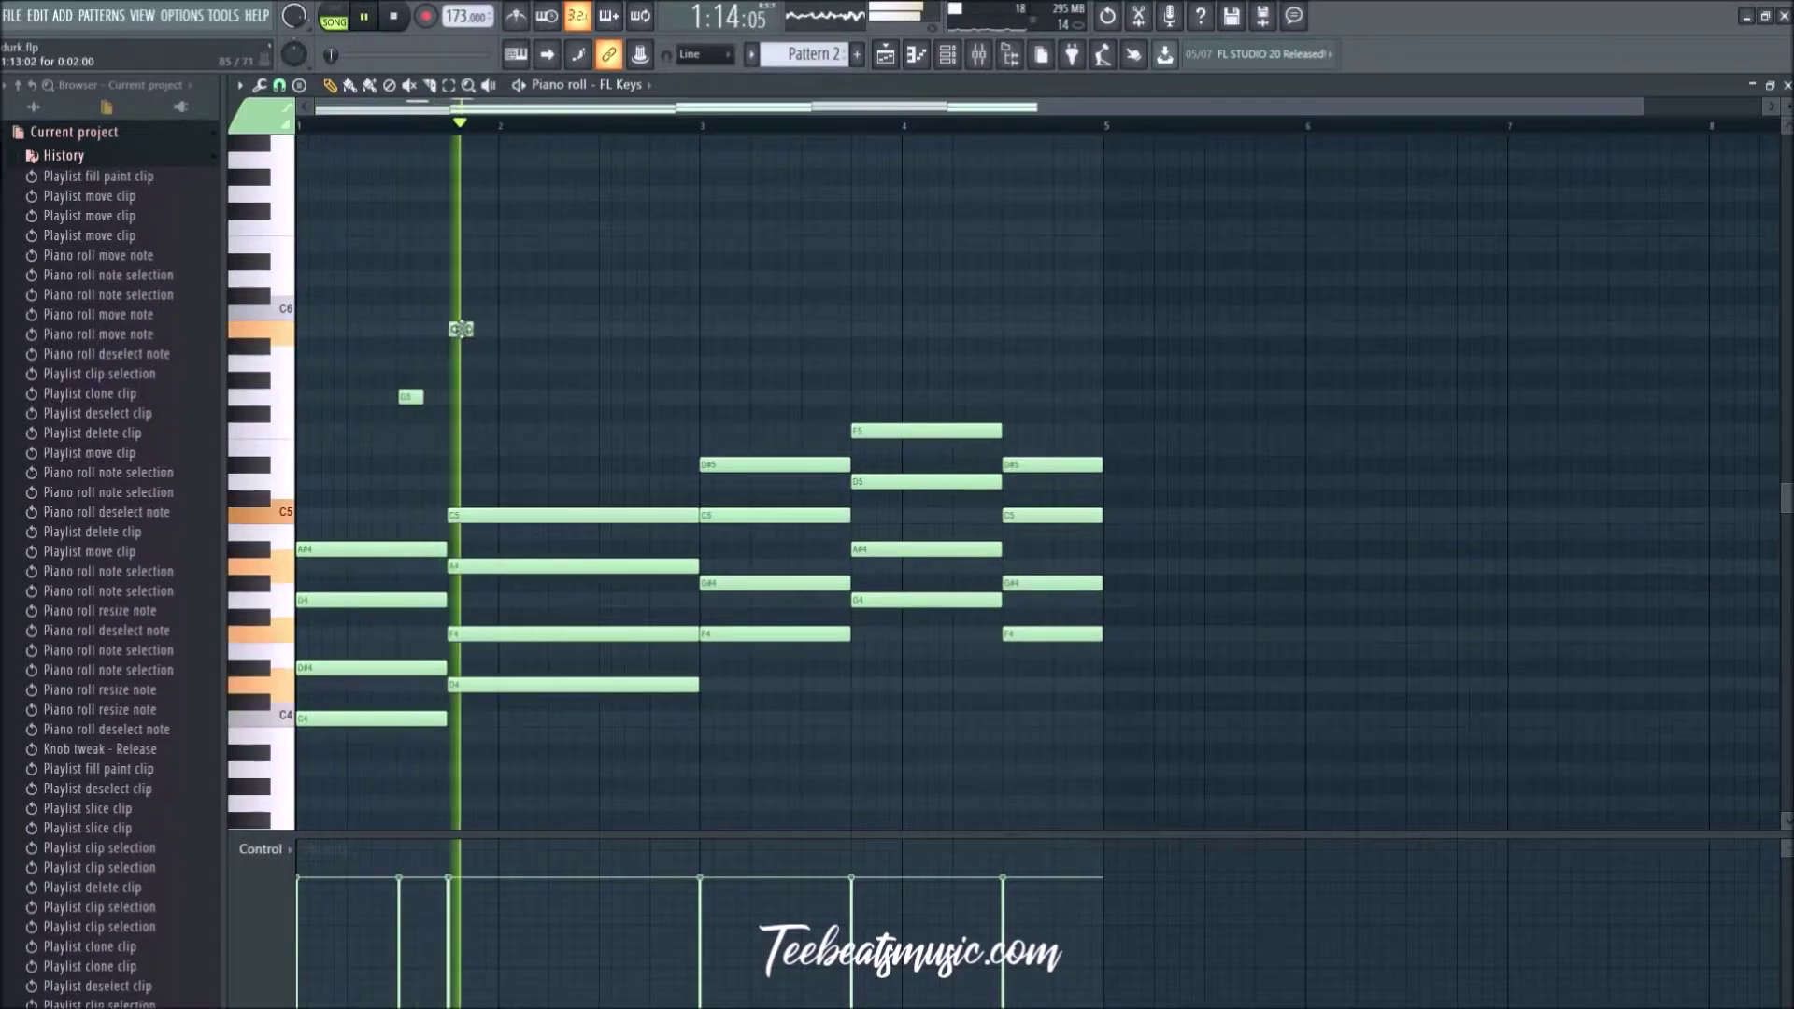
{"action": "left_click_drag", "start_coordinate": [461, 329], "coordinate": [485, 329]}
{"action": "left_click", "coordinate": [501, 311]}
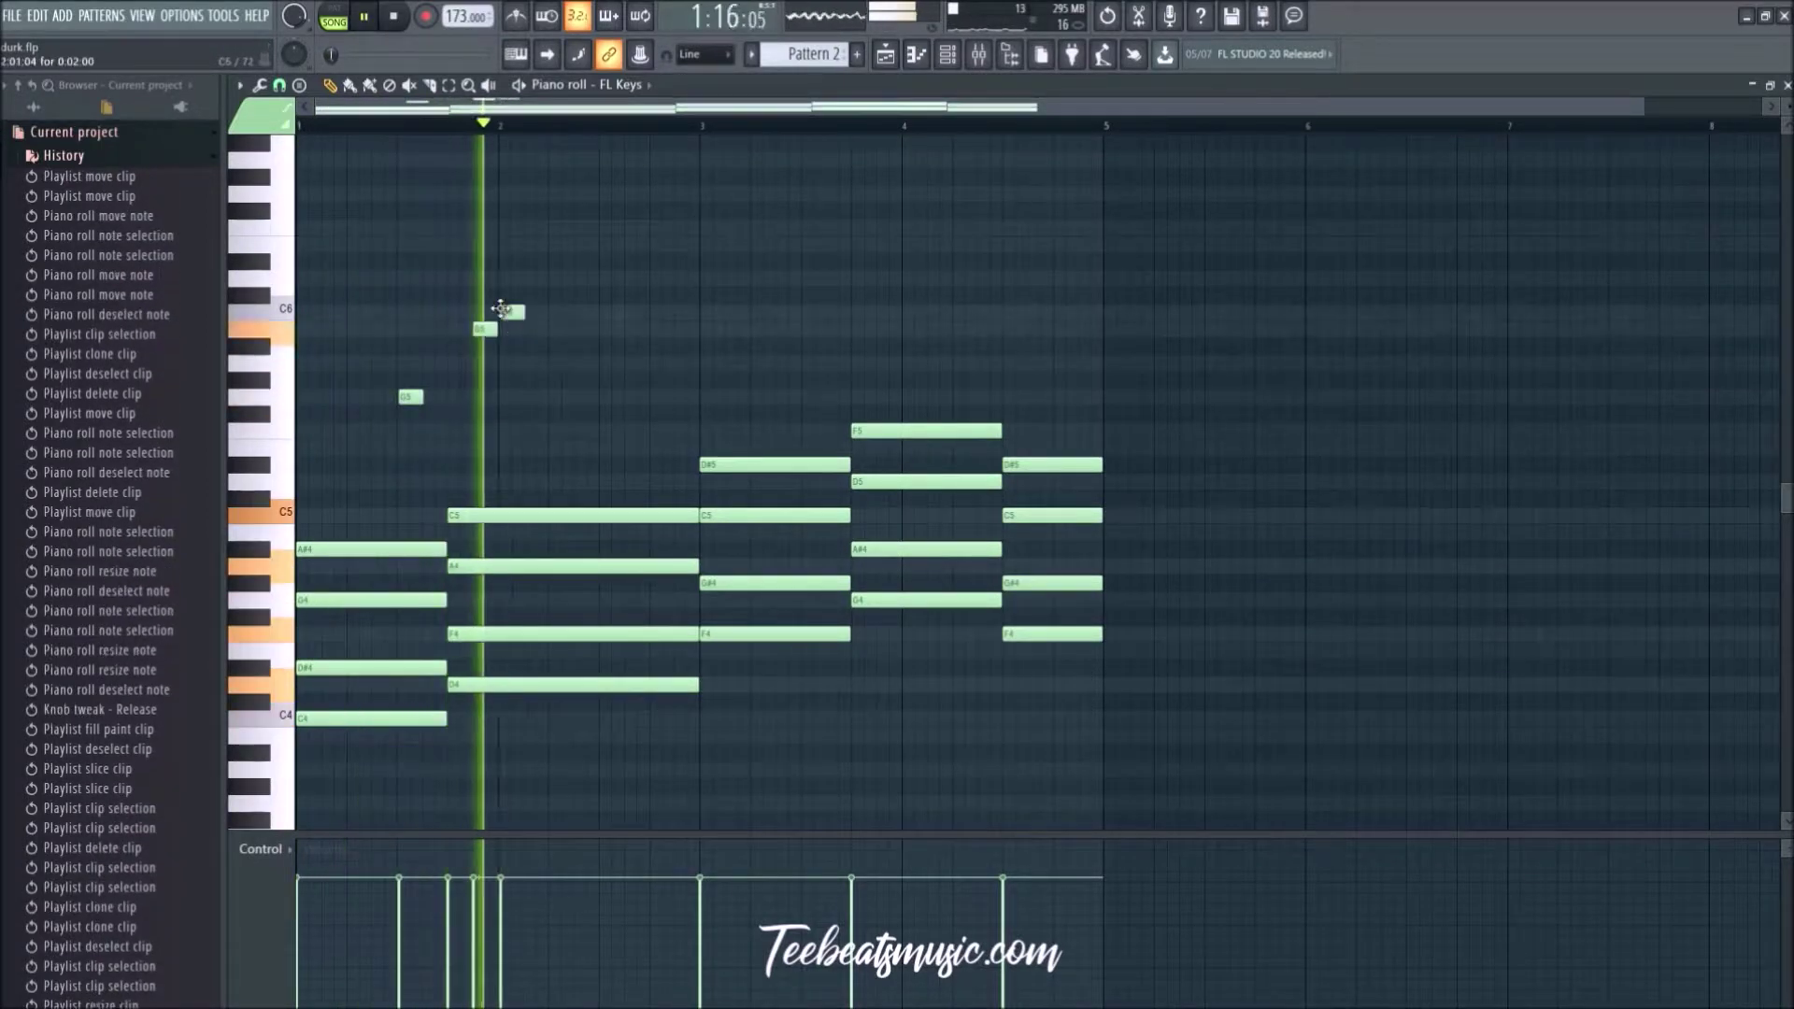
{"action": "left_click", "coordinate": [555, 278]}
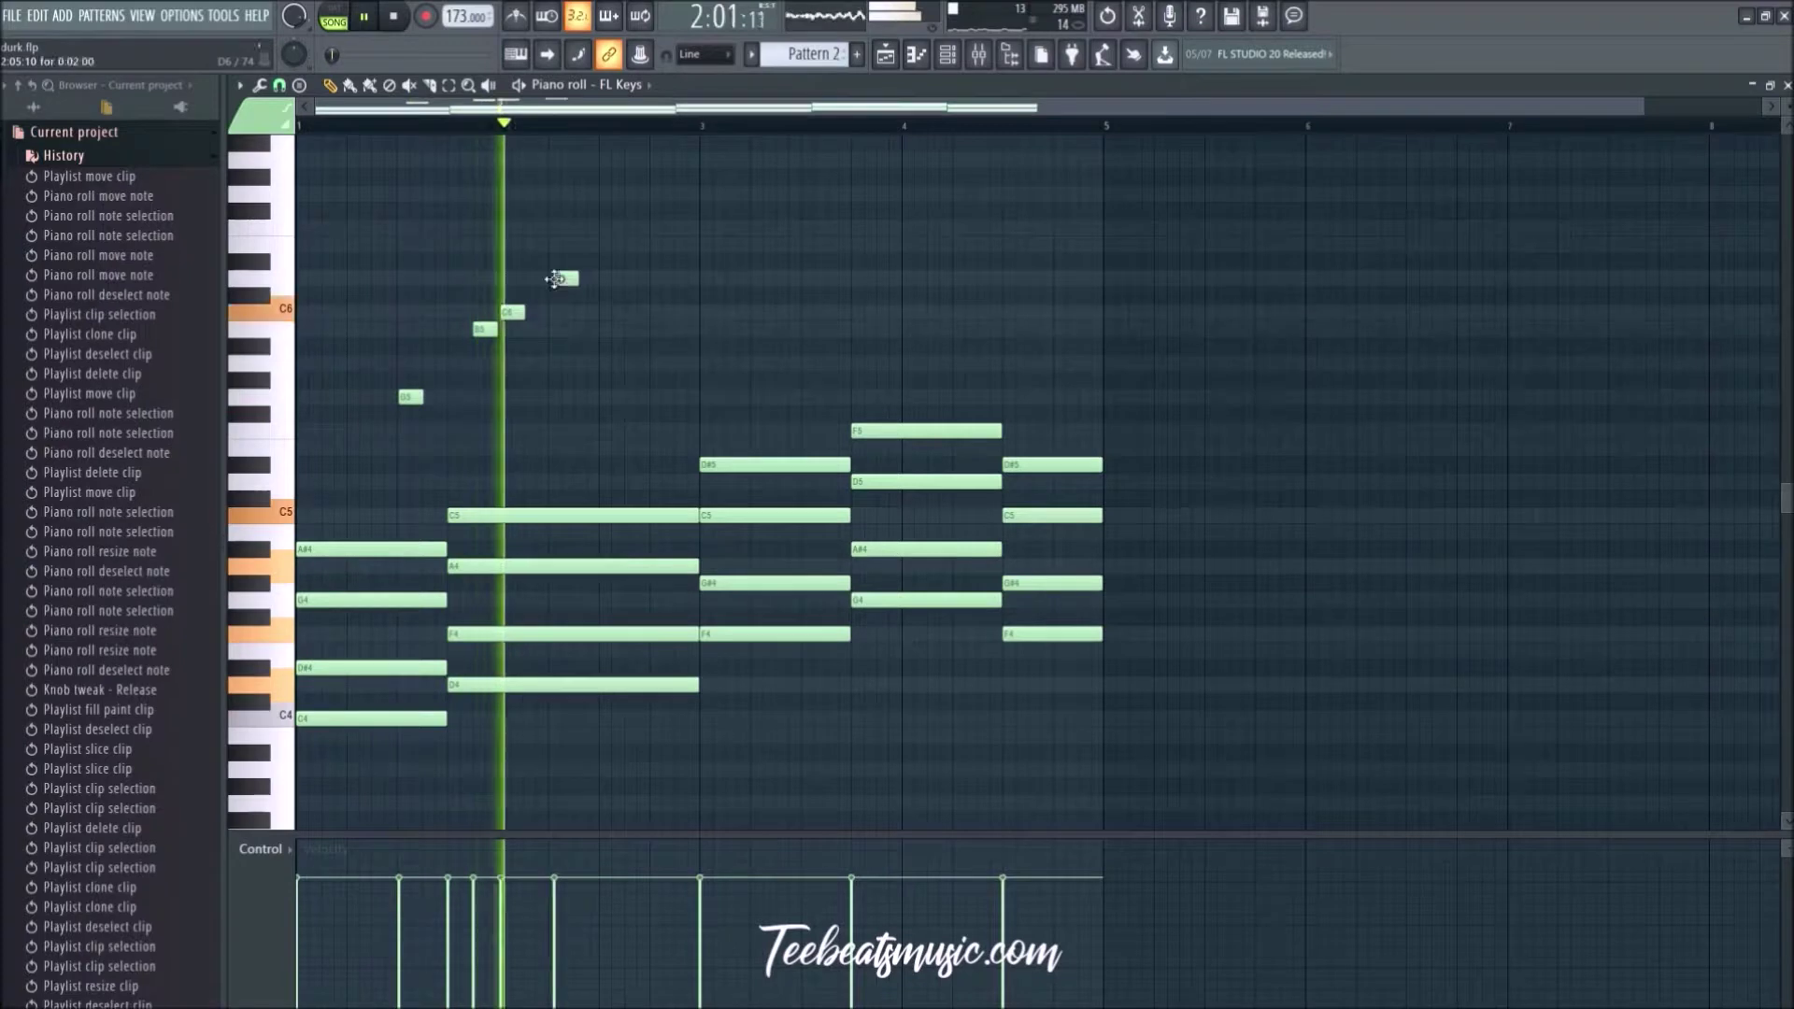
{"action": "key", "text": "space"}
{"action": "left_click_drag", "start_coordinate": [565, 278], "coordinate": [559, 278]}
{"action": "key", "text": "space"}
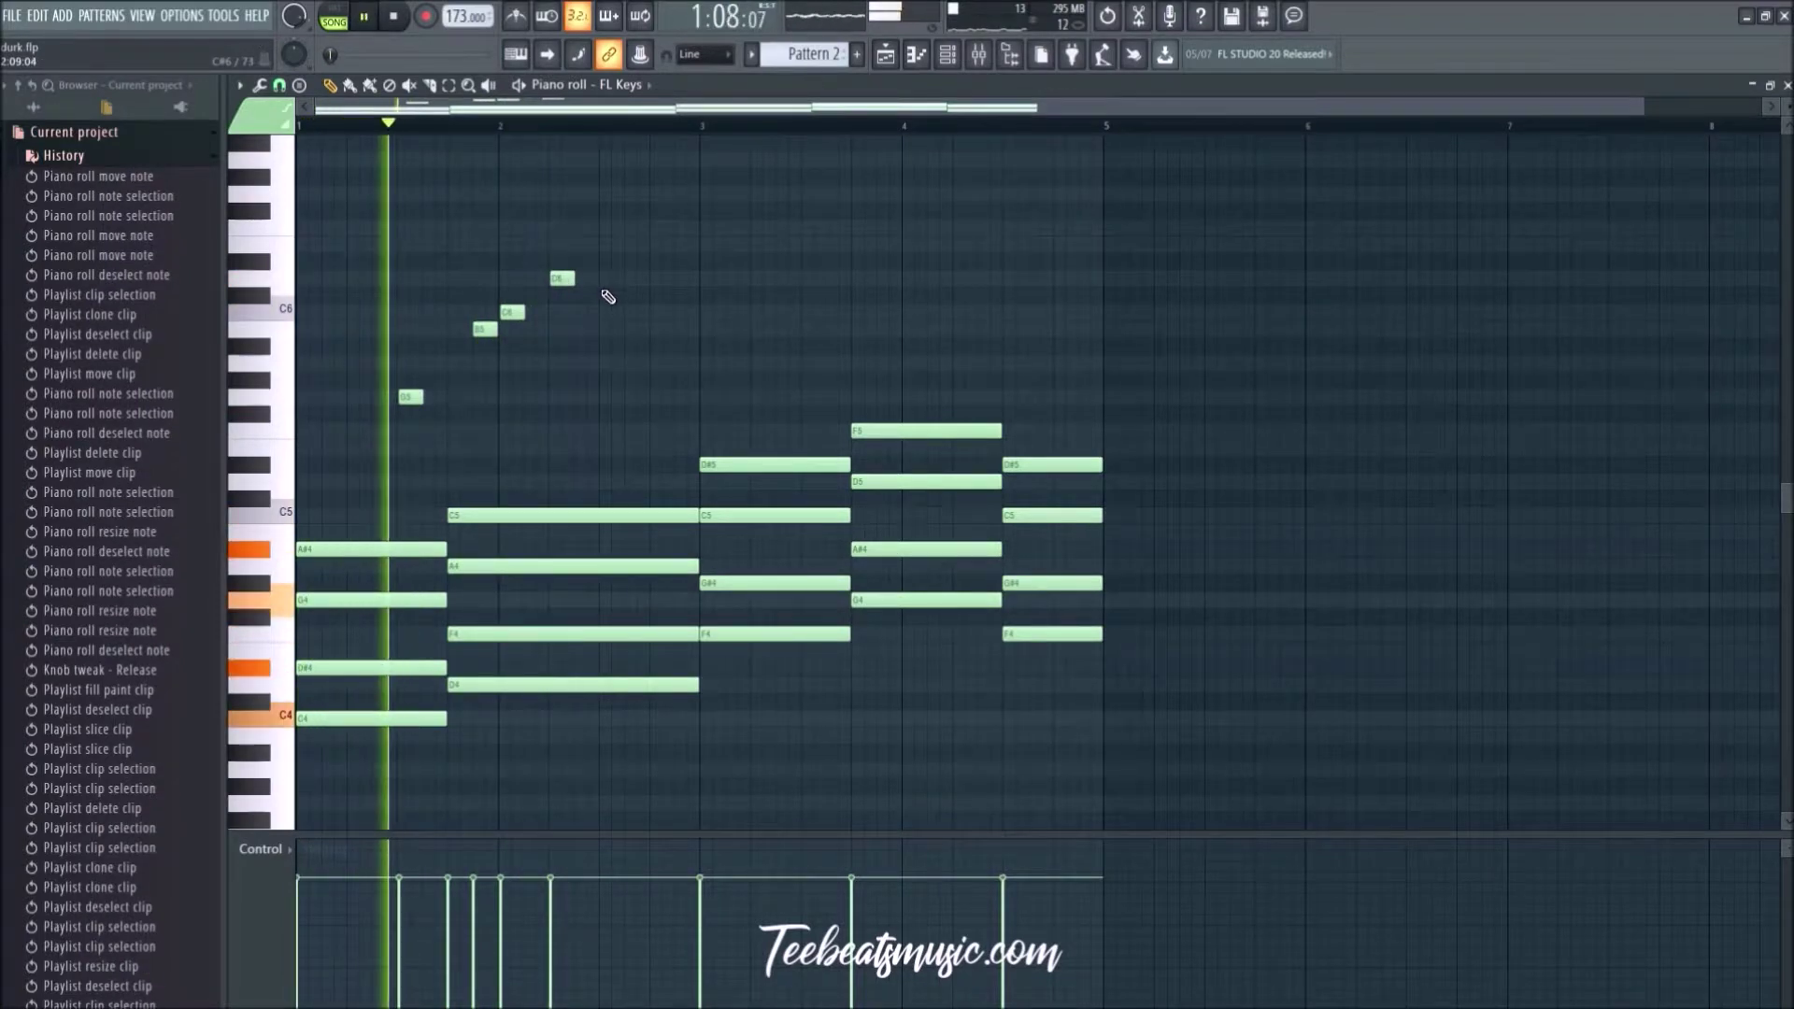
{"action": "left_click", "coordinate": [602, 312]}
{"action": "left_click", "coordinate": [629, 312]}
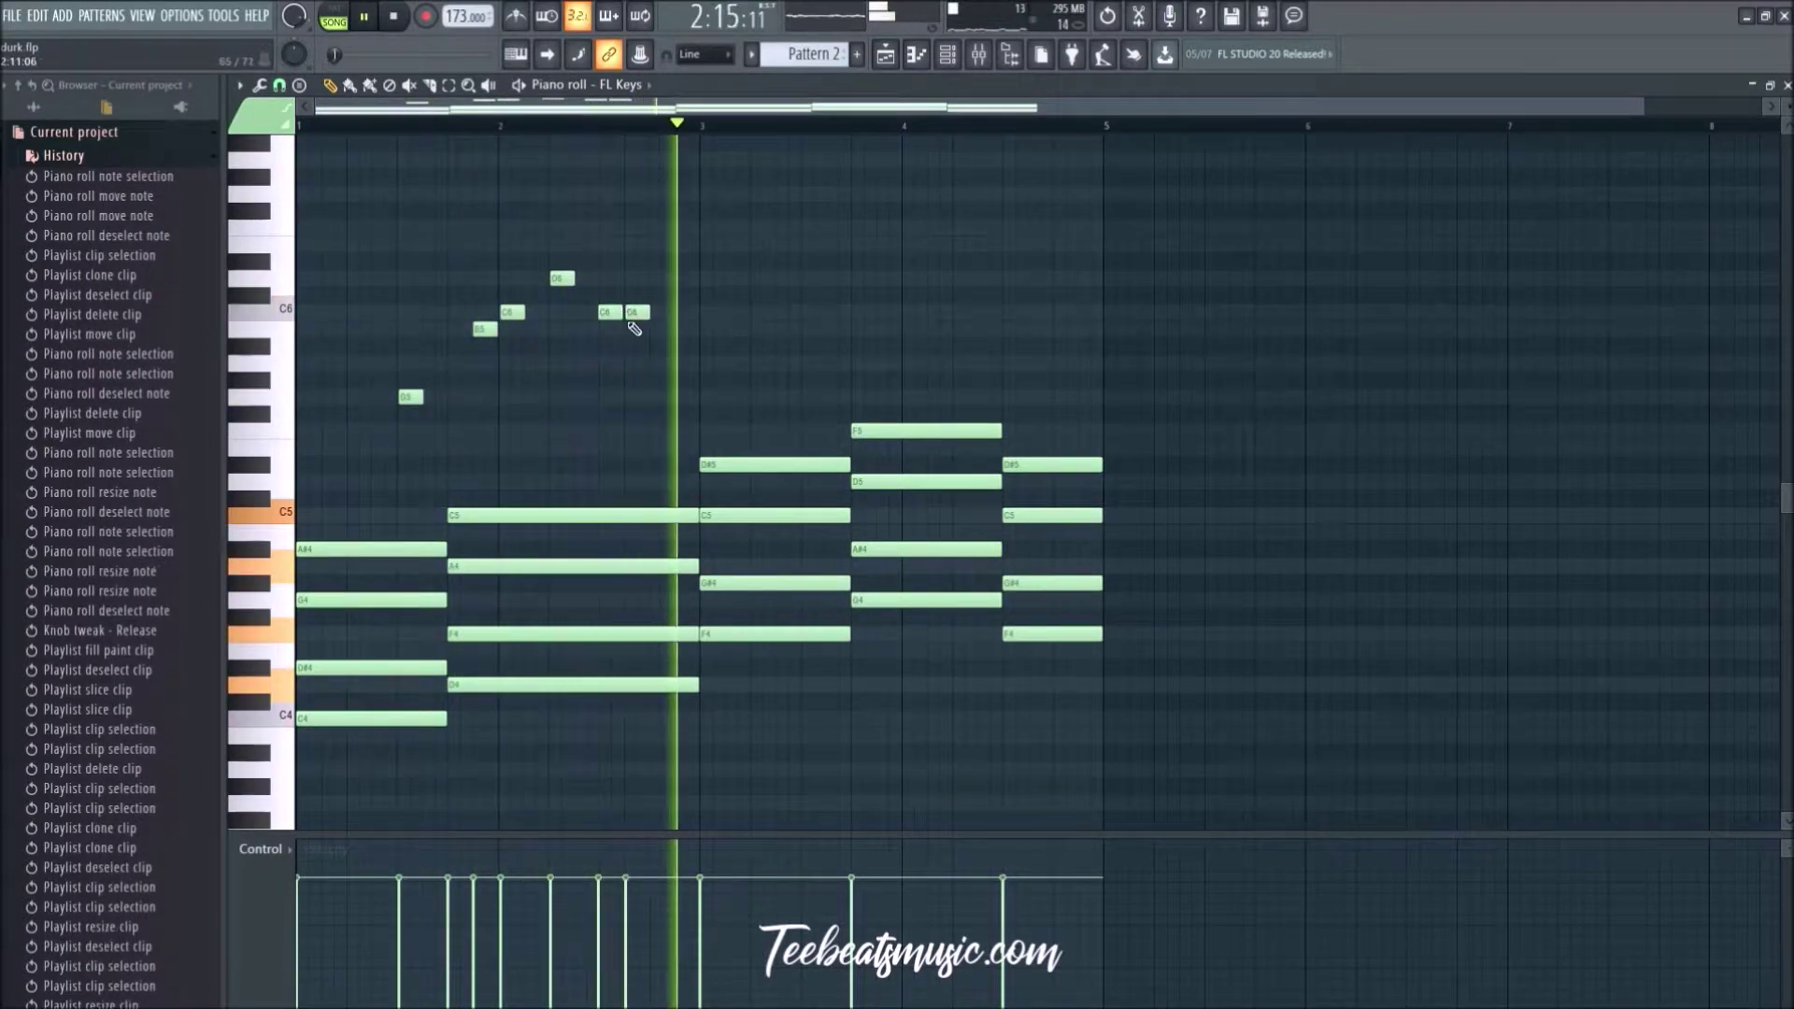
{"action": "left_click", "coordinate": [652, 279]}
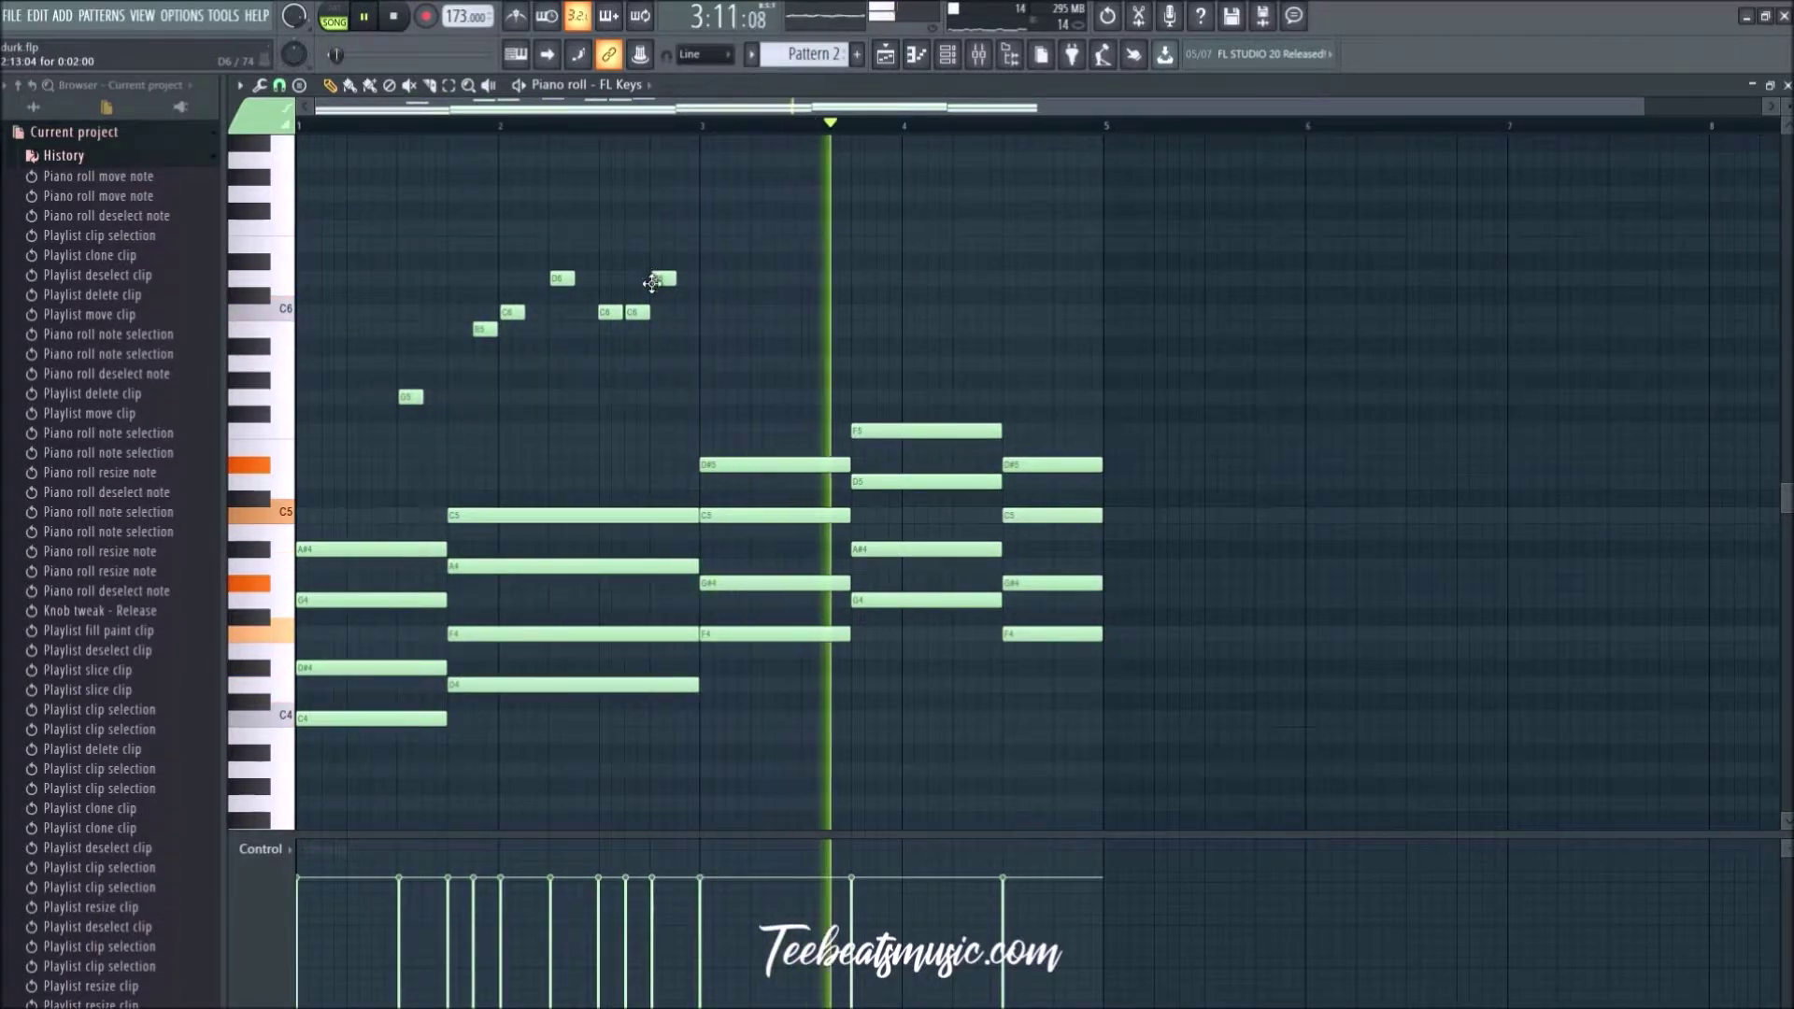
{"action": "key", "text": "space"}
{"action": "key", "text": "space"}
{"action": "left_click_drag", "start_coordinate": [741, 370], "coordinate": [512, 238]}
{"action": "left_click_drag", "start_coordinate": [513, 313], "coordinate": [715, 311]}
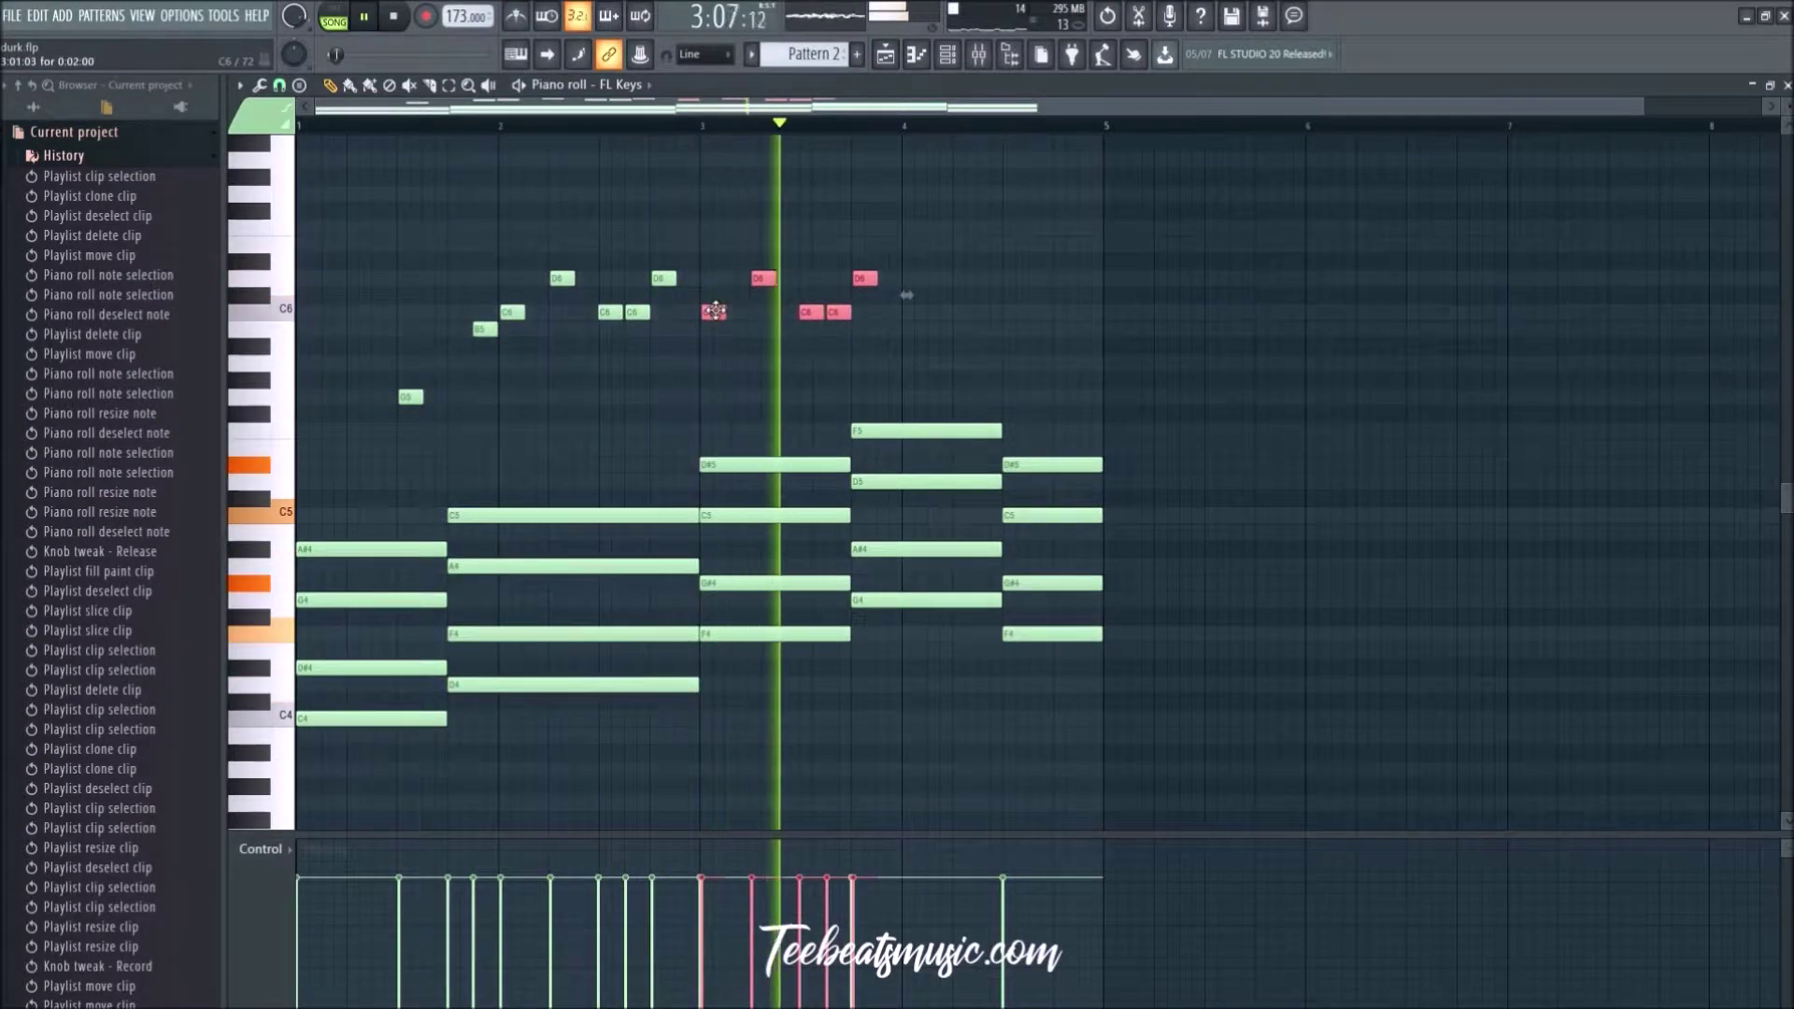
{"action": "left_click", "coordinate": [786, 349], "text": "ctrl"}
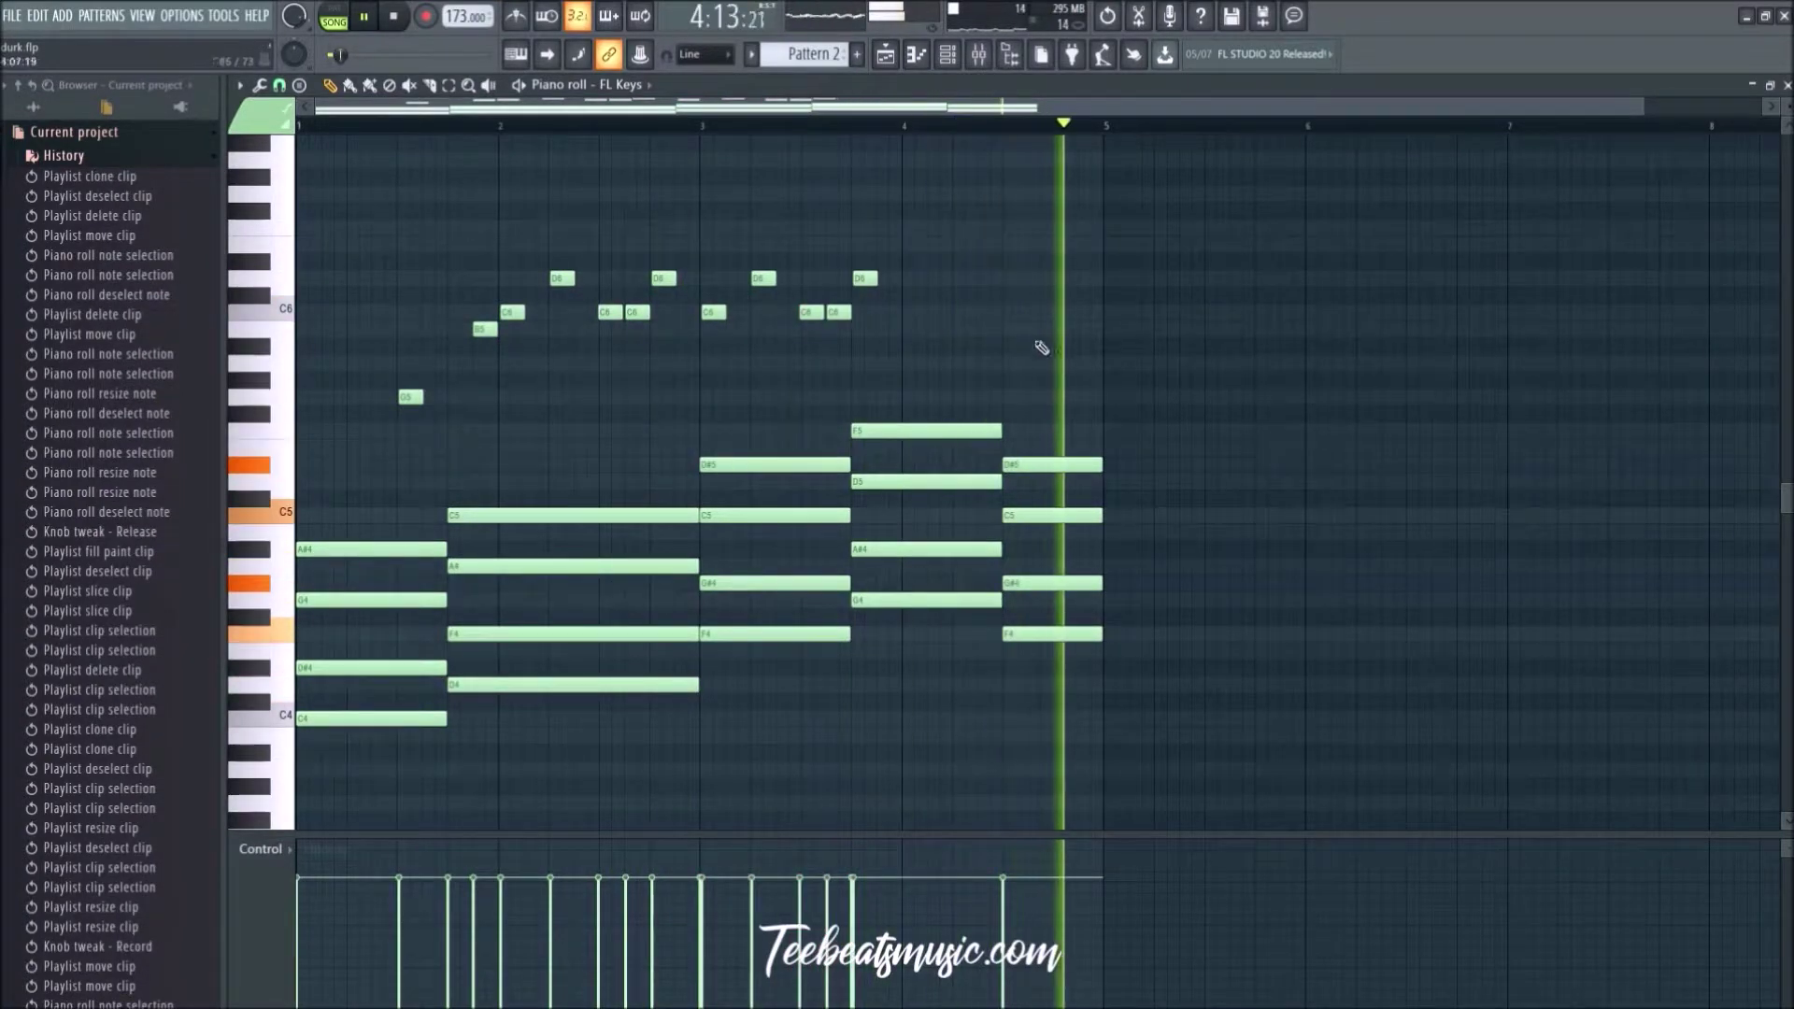
{"action": "left_click_drag", "start_coordinate": [380, 437], "coordinate": [879, 202]}
{"action": "left_click", "coordinate": [919, 282], "text": "ctrl"}
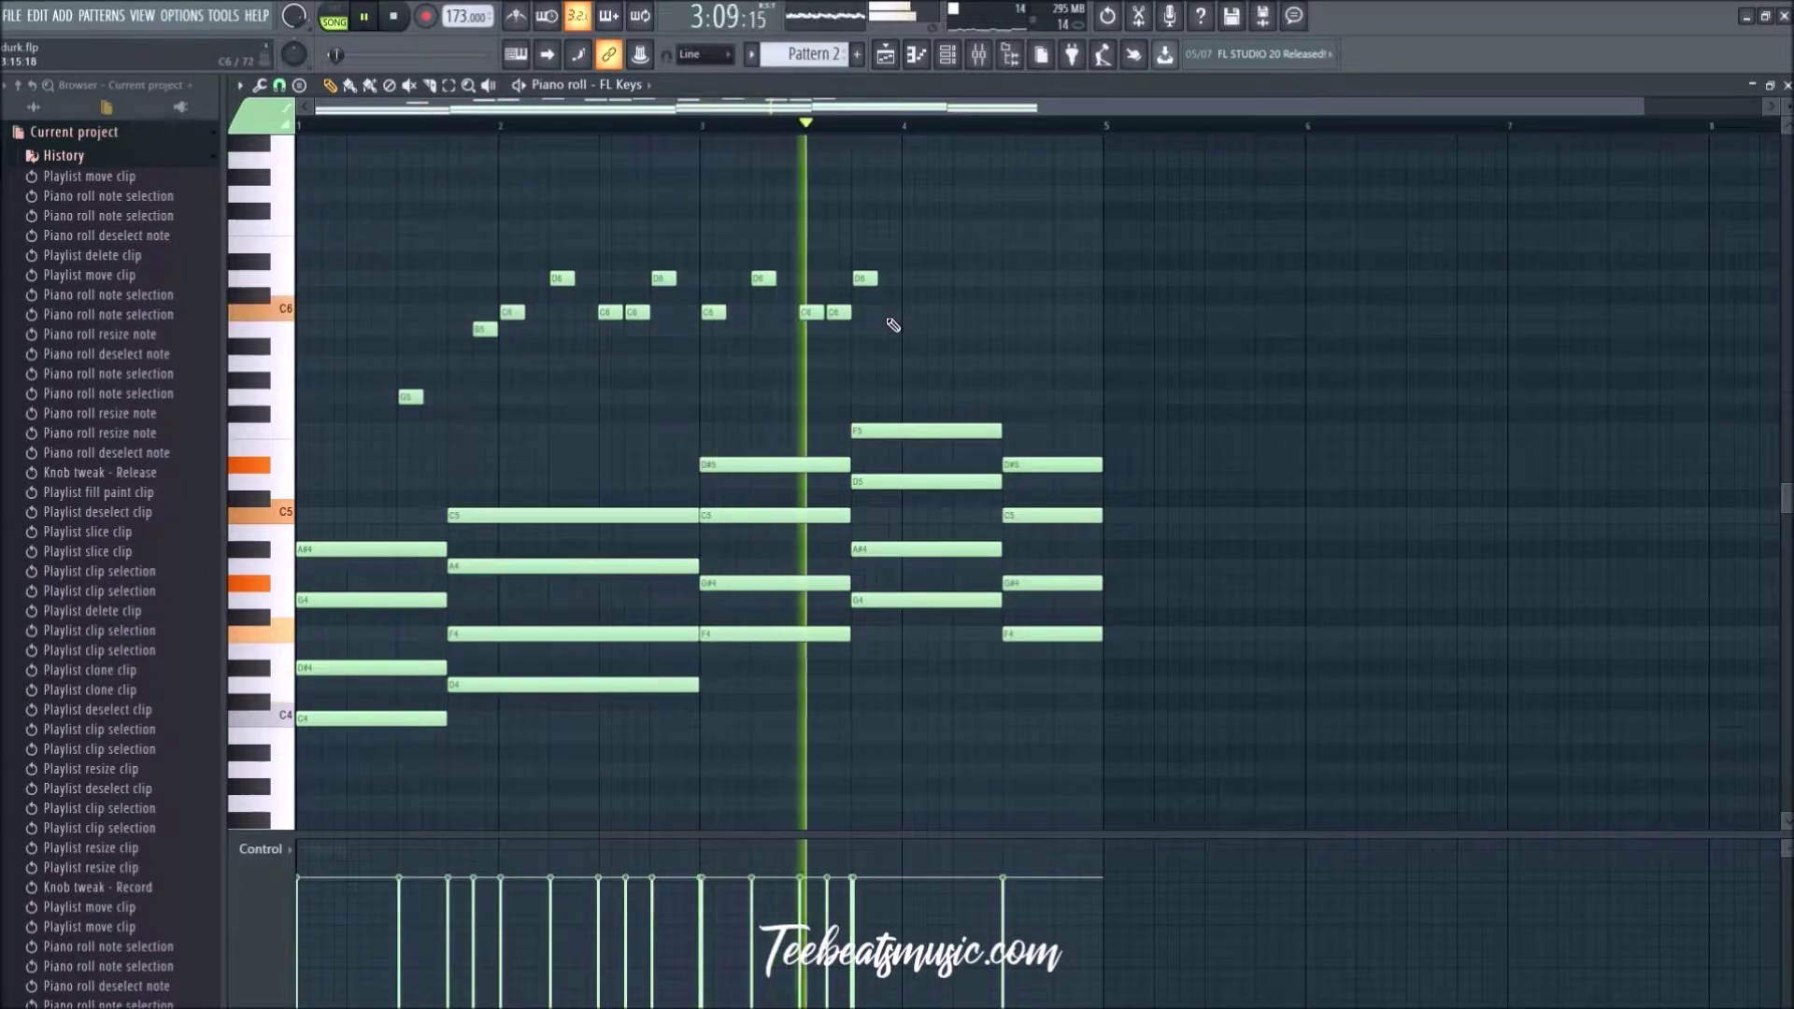
{"action": "right_click", "coordinate": [812, 314]}
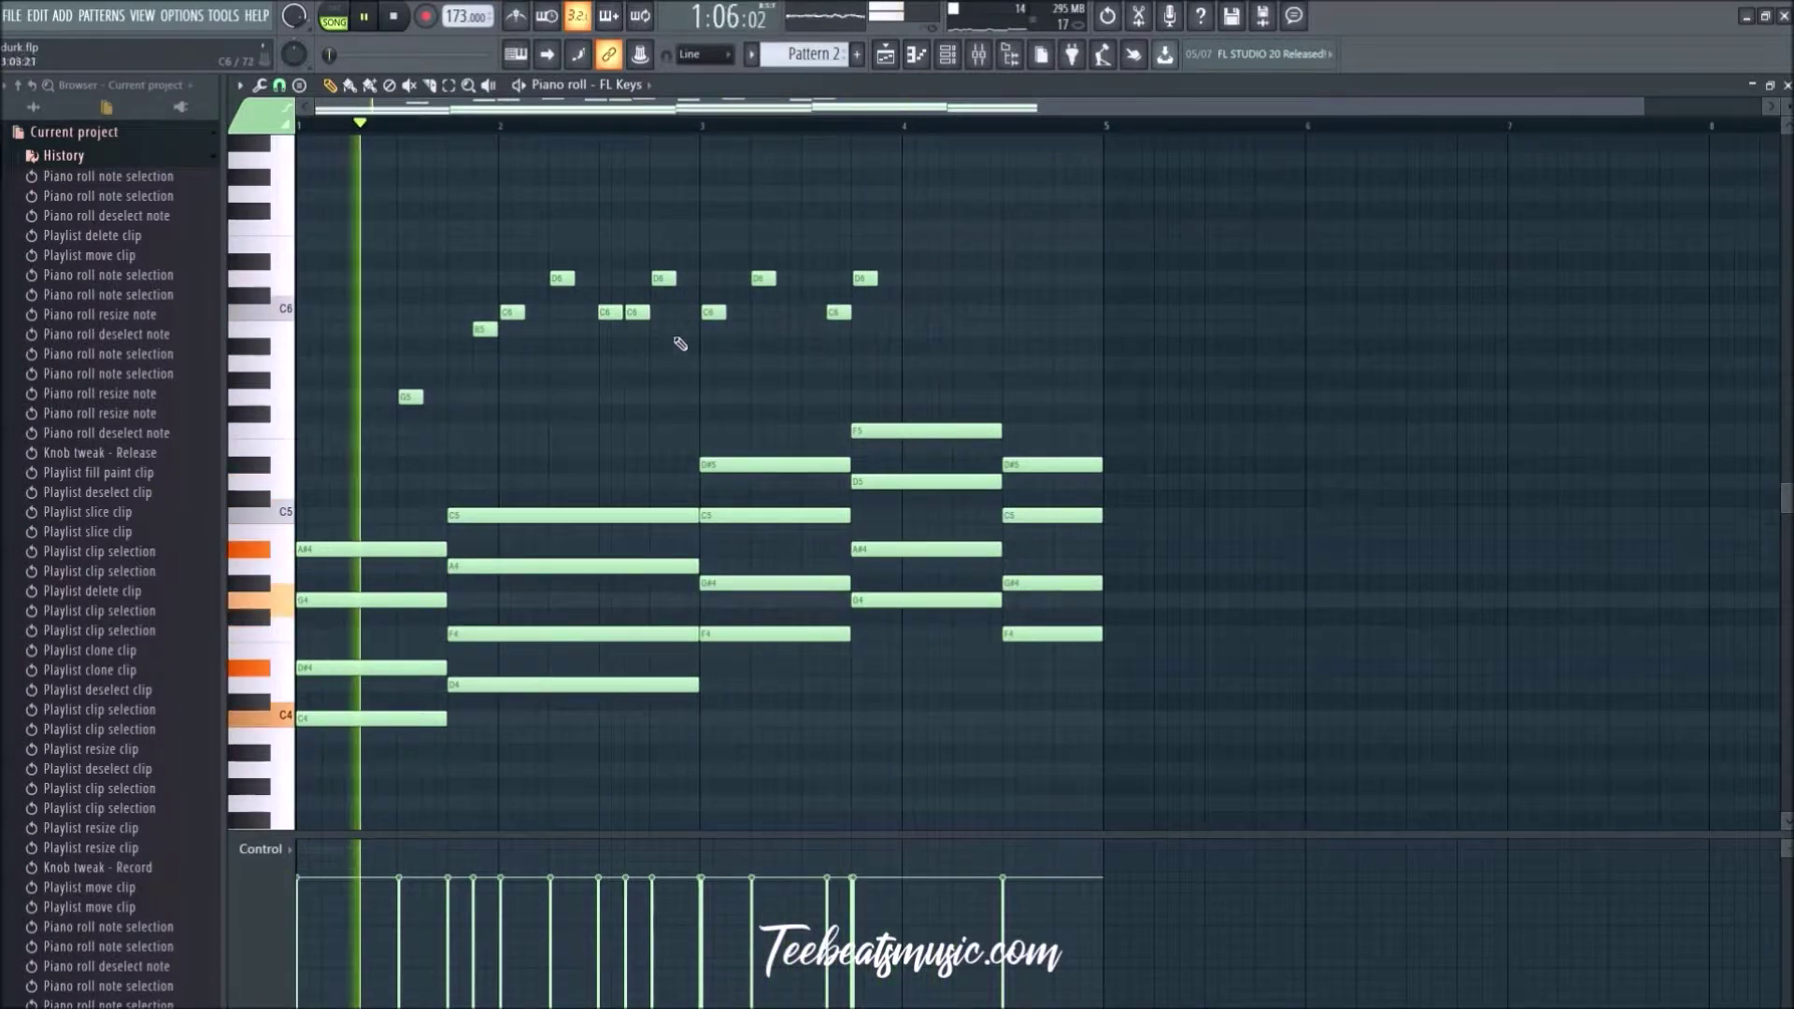
{"action": "left_click_drag", "start_coordinate": [389, 429], "coordinate": [1070, 273]}
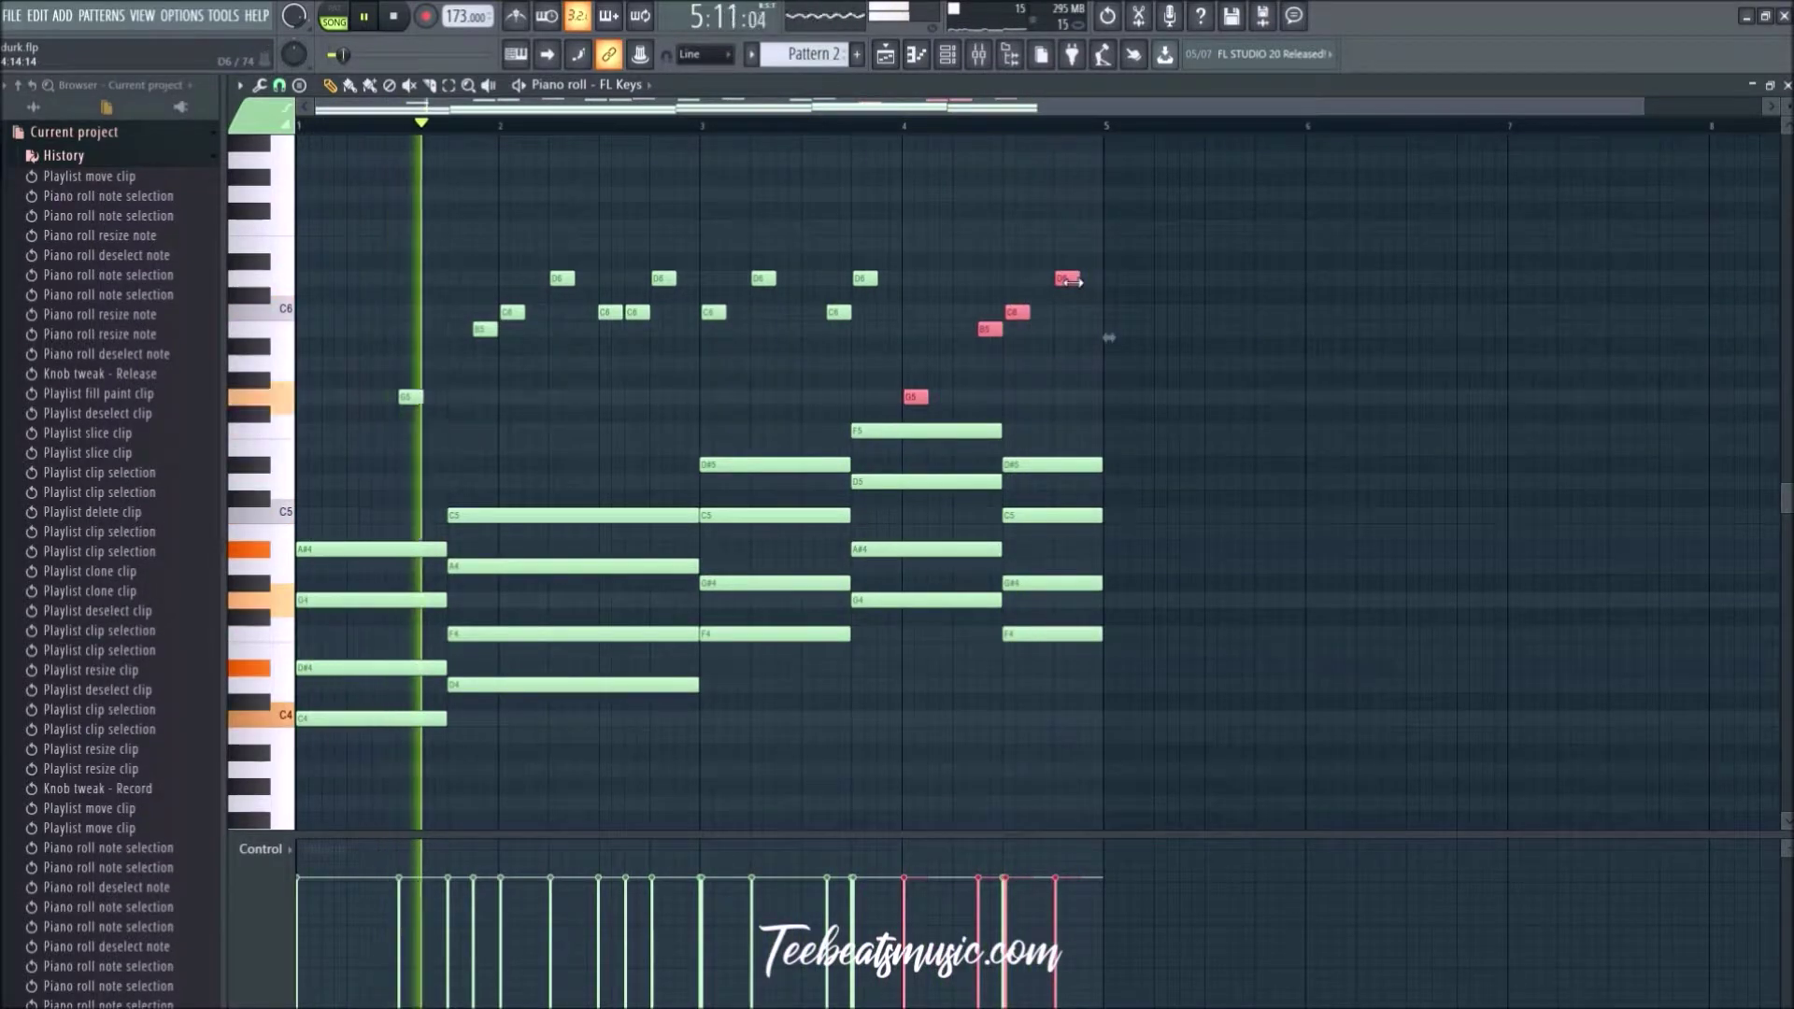
{"action": "left_click_drag", "start_coordinate": [1071, 280], "coordinate": [1070, 281]}
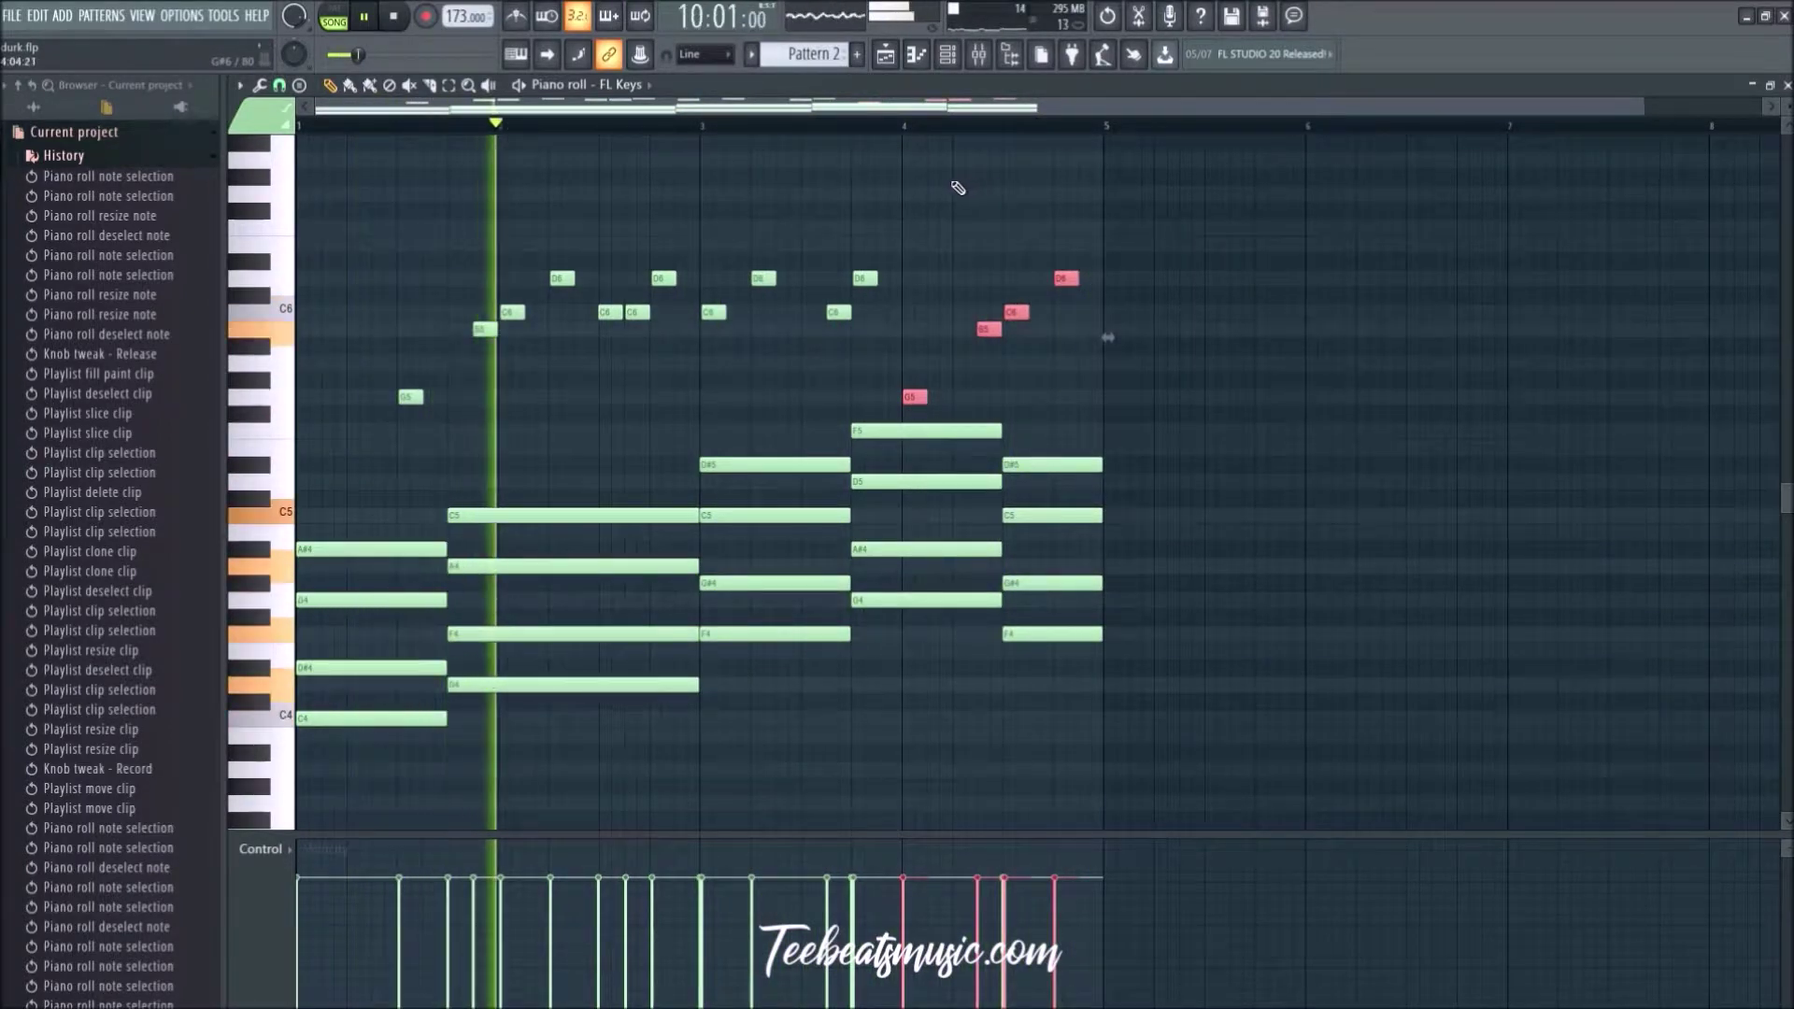
{"action": "key", "text": "space"}
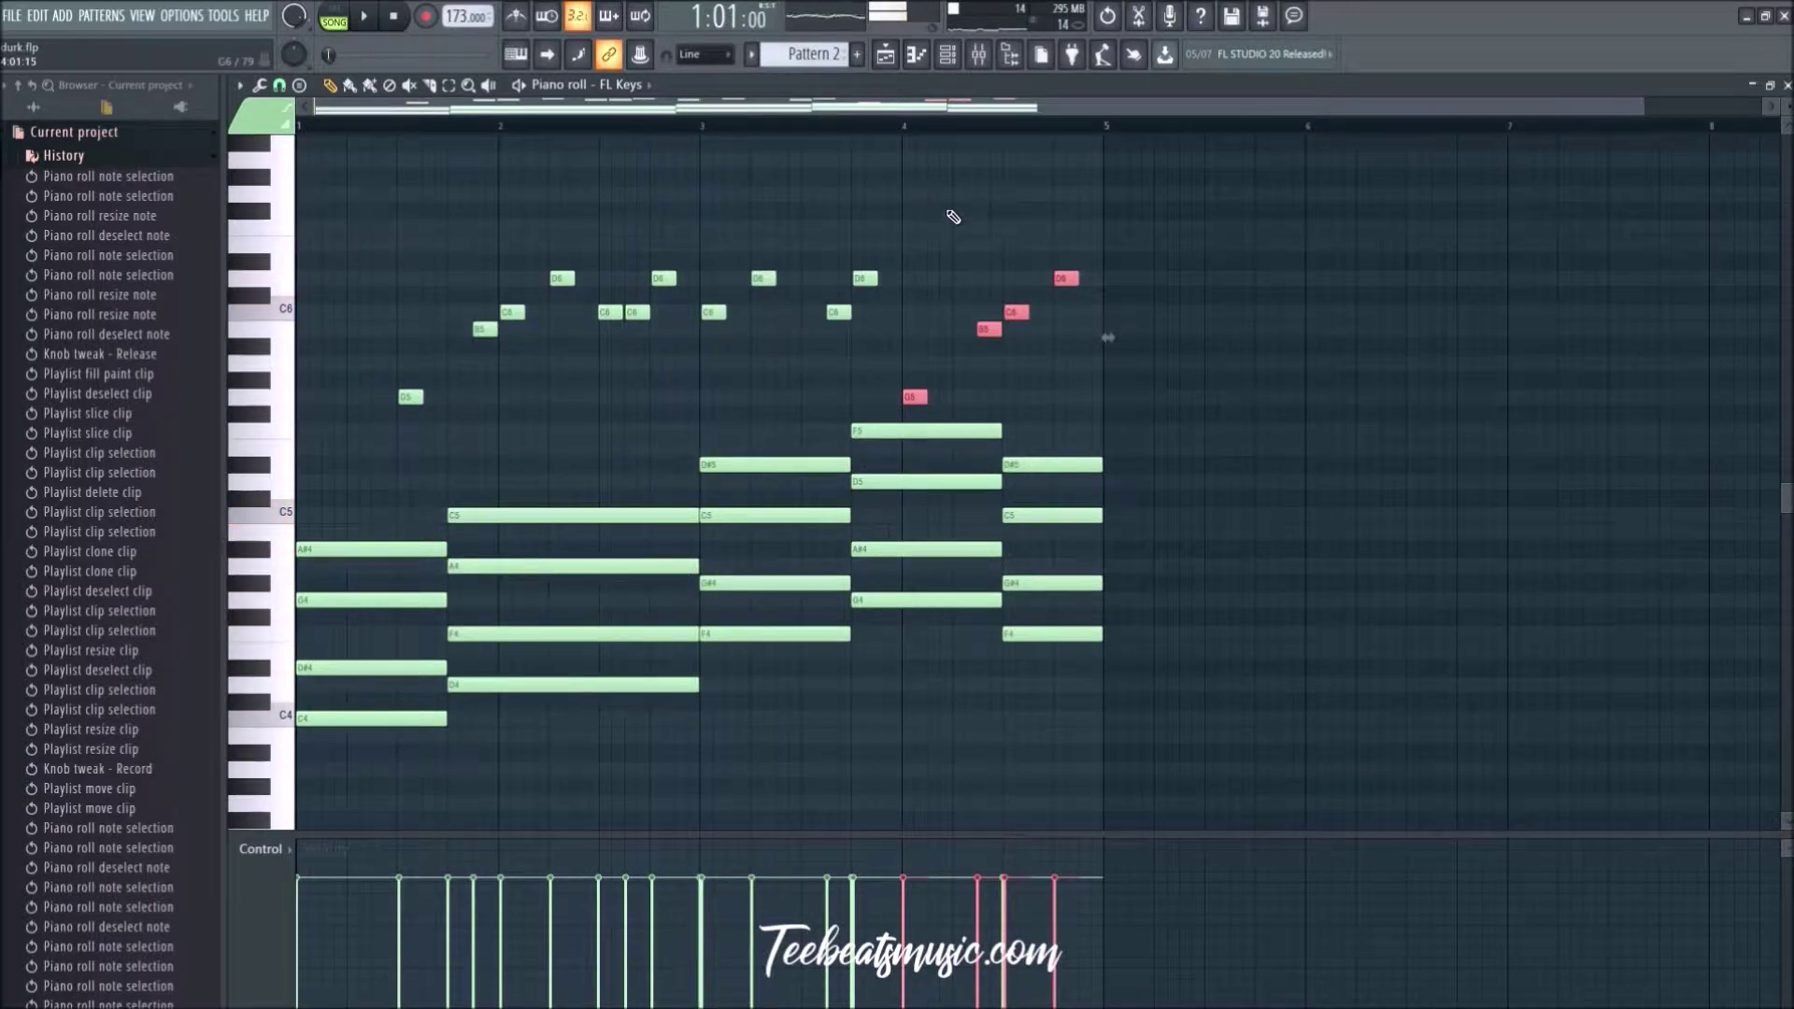
{"action": "left_click_drag", "start_coordinate": [1250, 261], "coordinate": [371, 420]}
{"action": "key", "text": "Delete"}
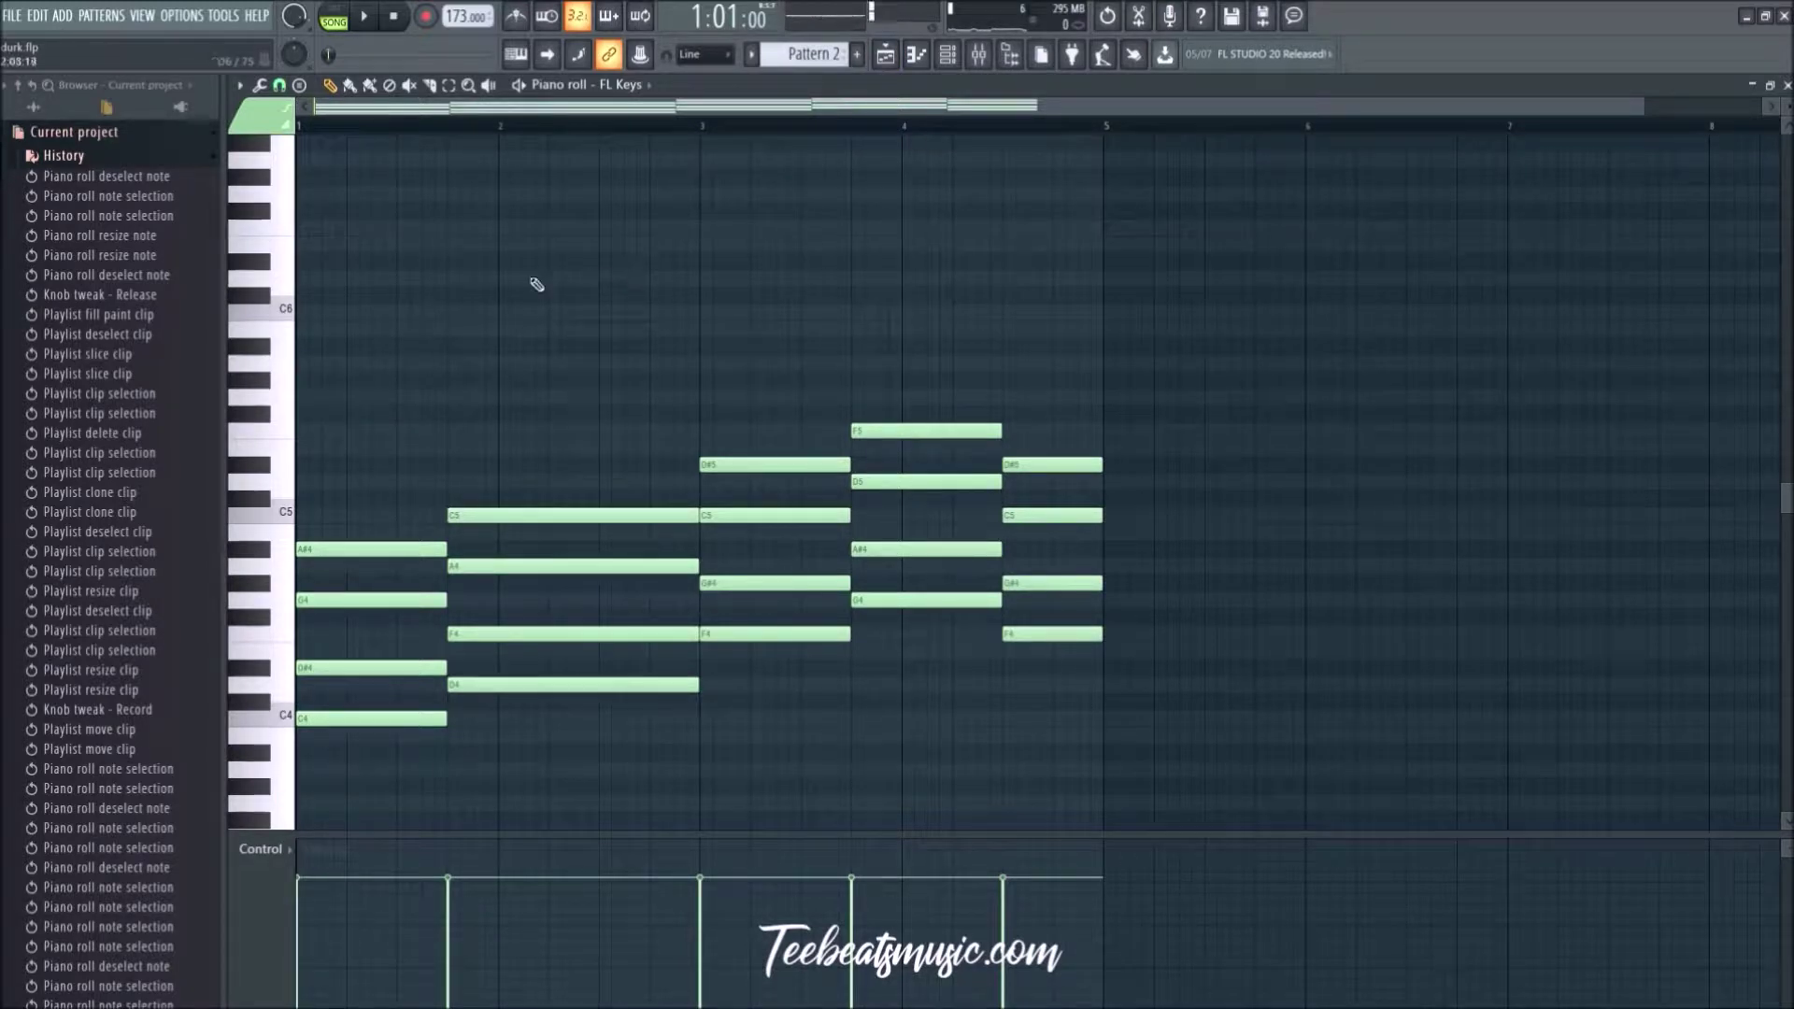
Step: Set the piano roll snap to 1/2 step, after trying Bar and Beat, and play the chords
{"action": "left_click", "coordinate": [281, 89]}
{"action": "left_click", "coordinate": [317, 372]}
{"action": "left_click", "coordinate": [280, 86]}
{"action": "left_click", "coordinate": [307, 353]}
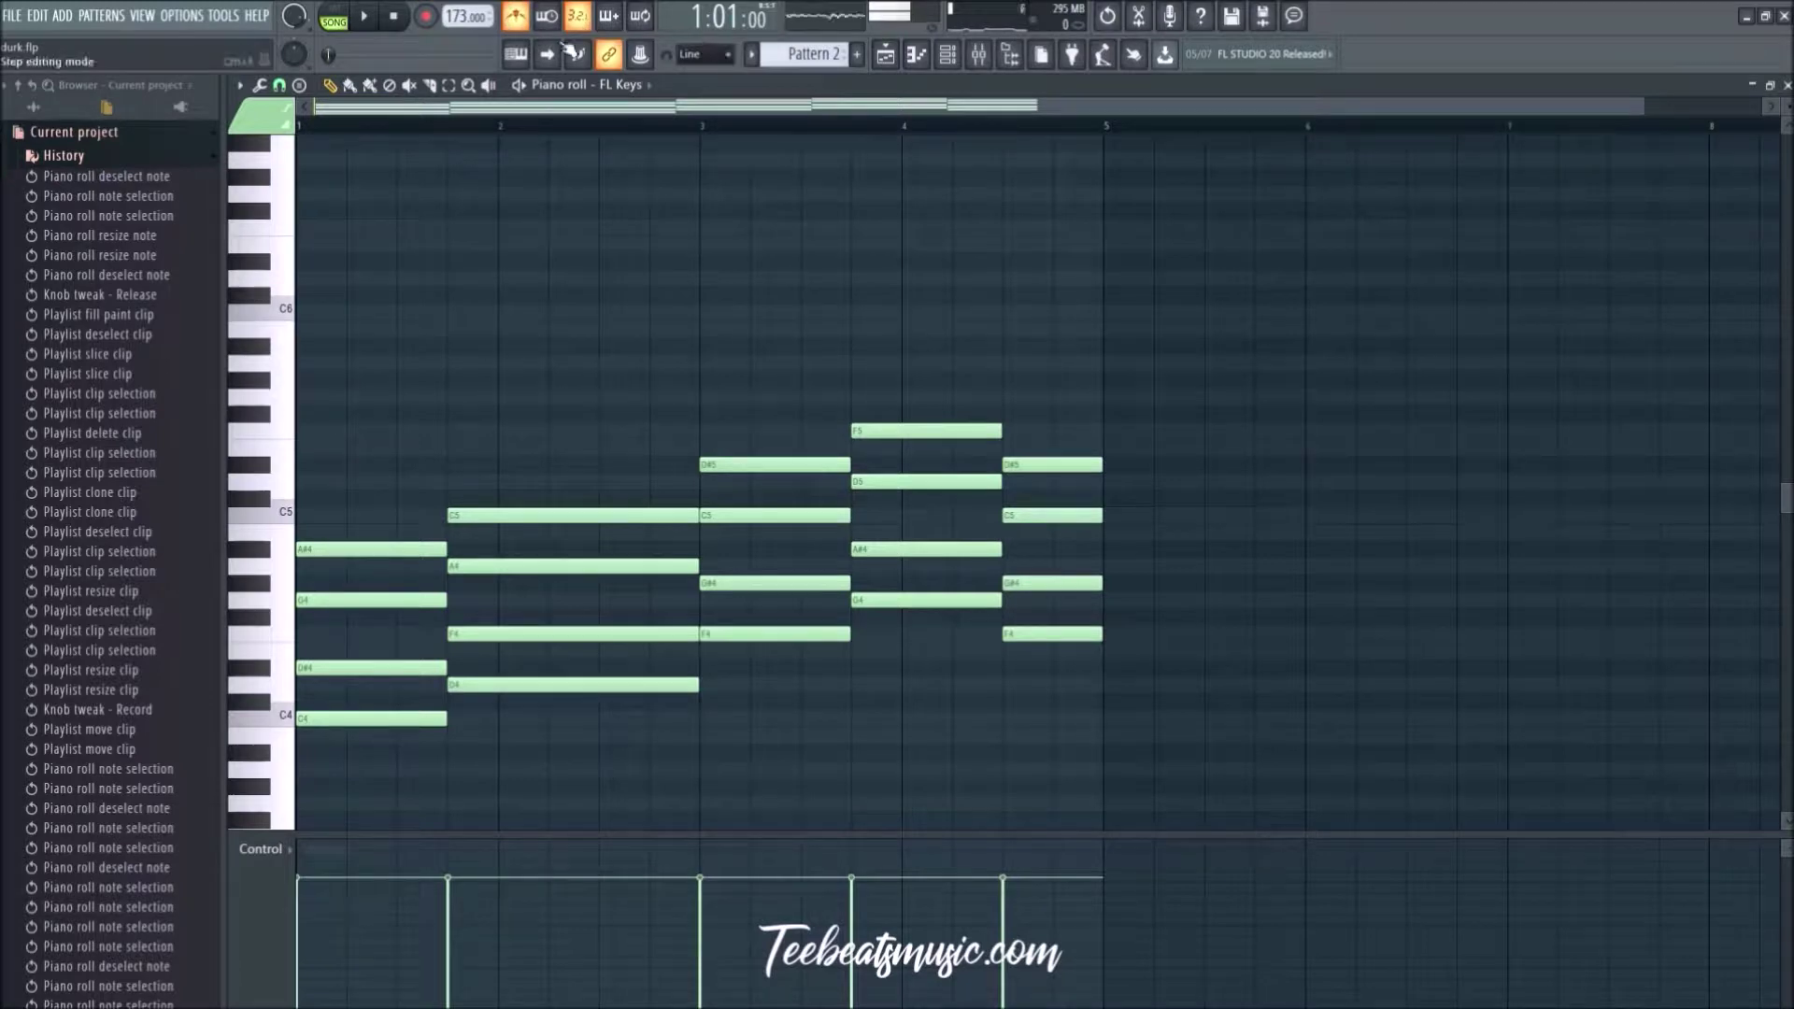
{"action": "left_click", "coordinate": [280, 86]}
{"action": "left_click", "coordinate": [312, 248]}
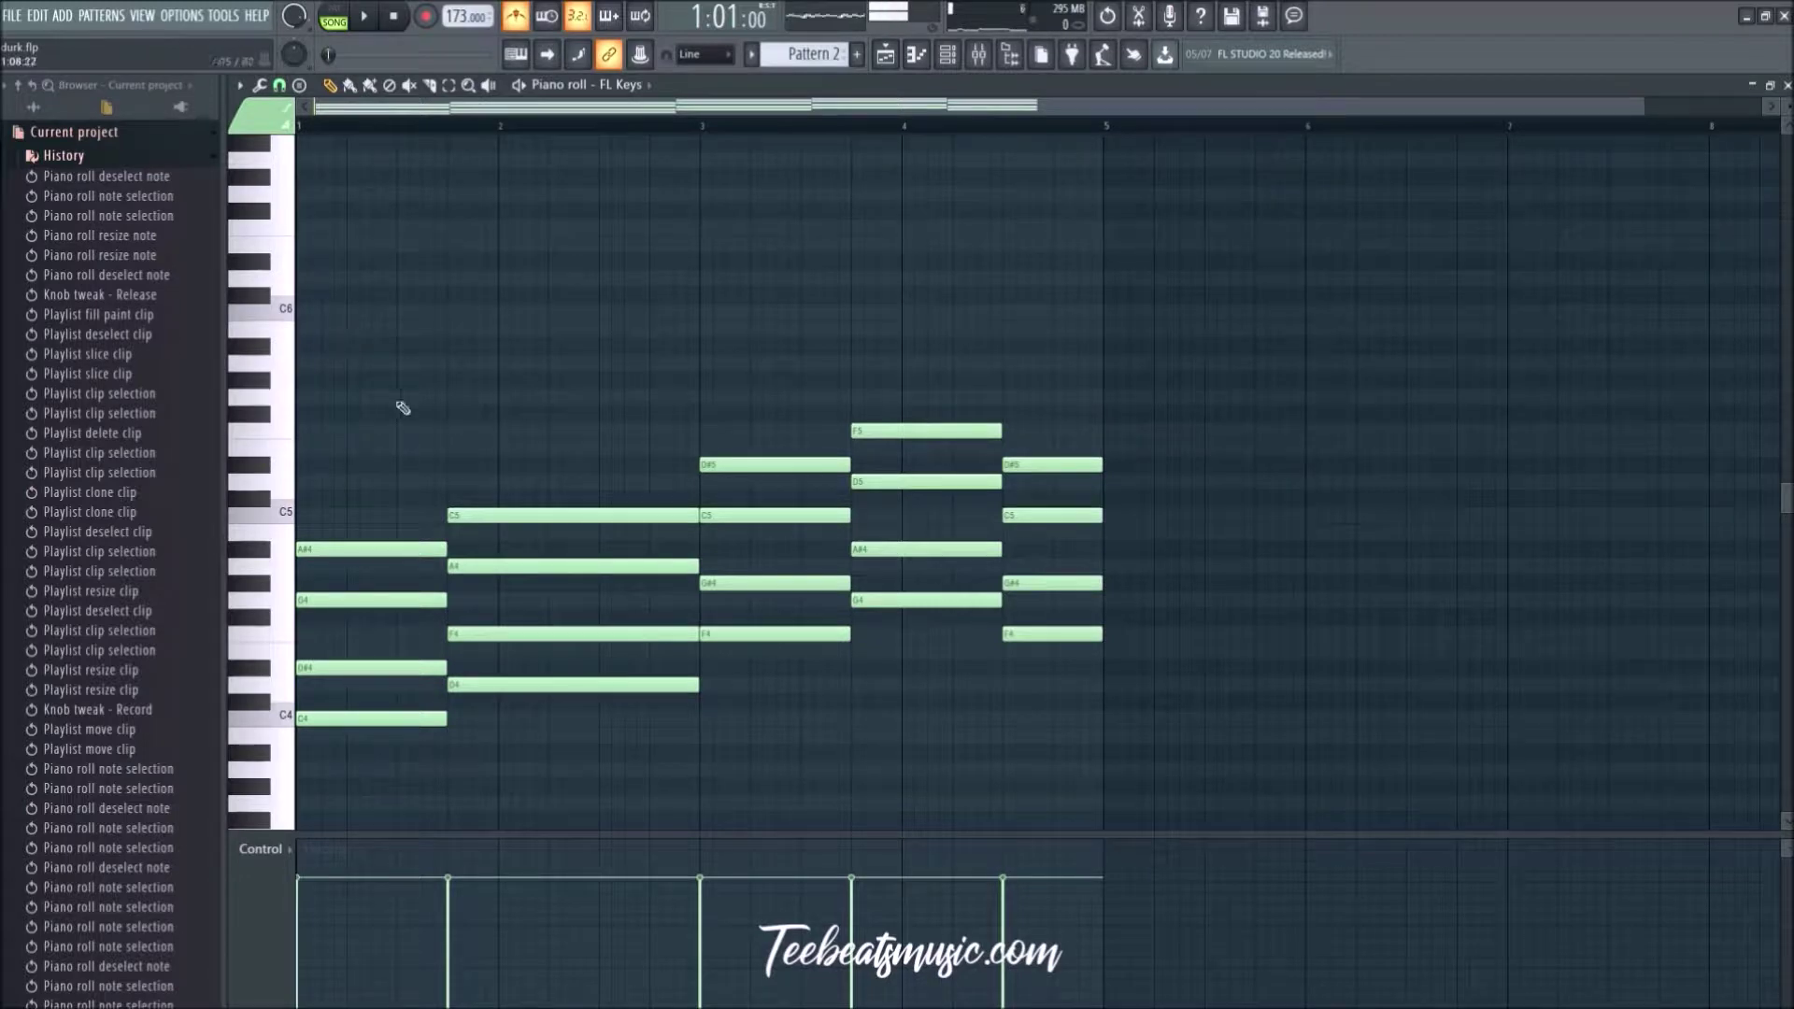
{"action": "key", "text": "space"}
{"action": "key", "text": "space"}
Step: Unmute Track 2, open Pattern 3's melody in the piano roll, and play it
{"action": "left_click", "coordinate": [888, 56]}
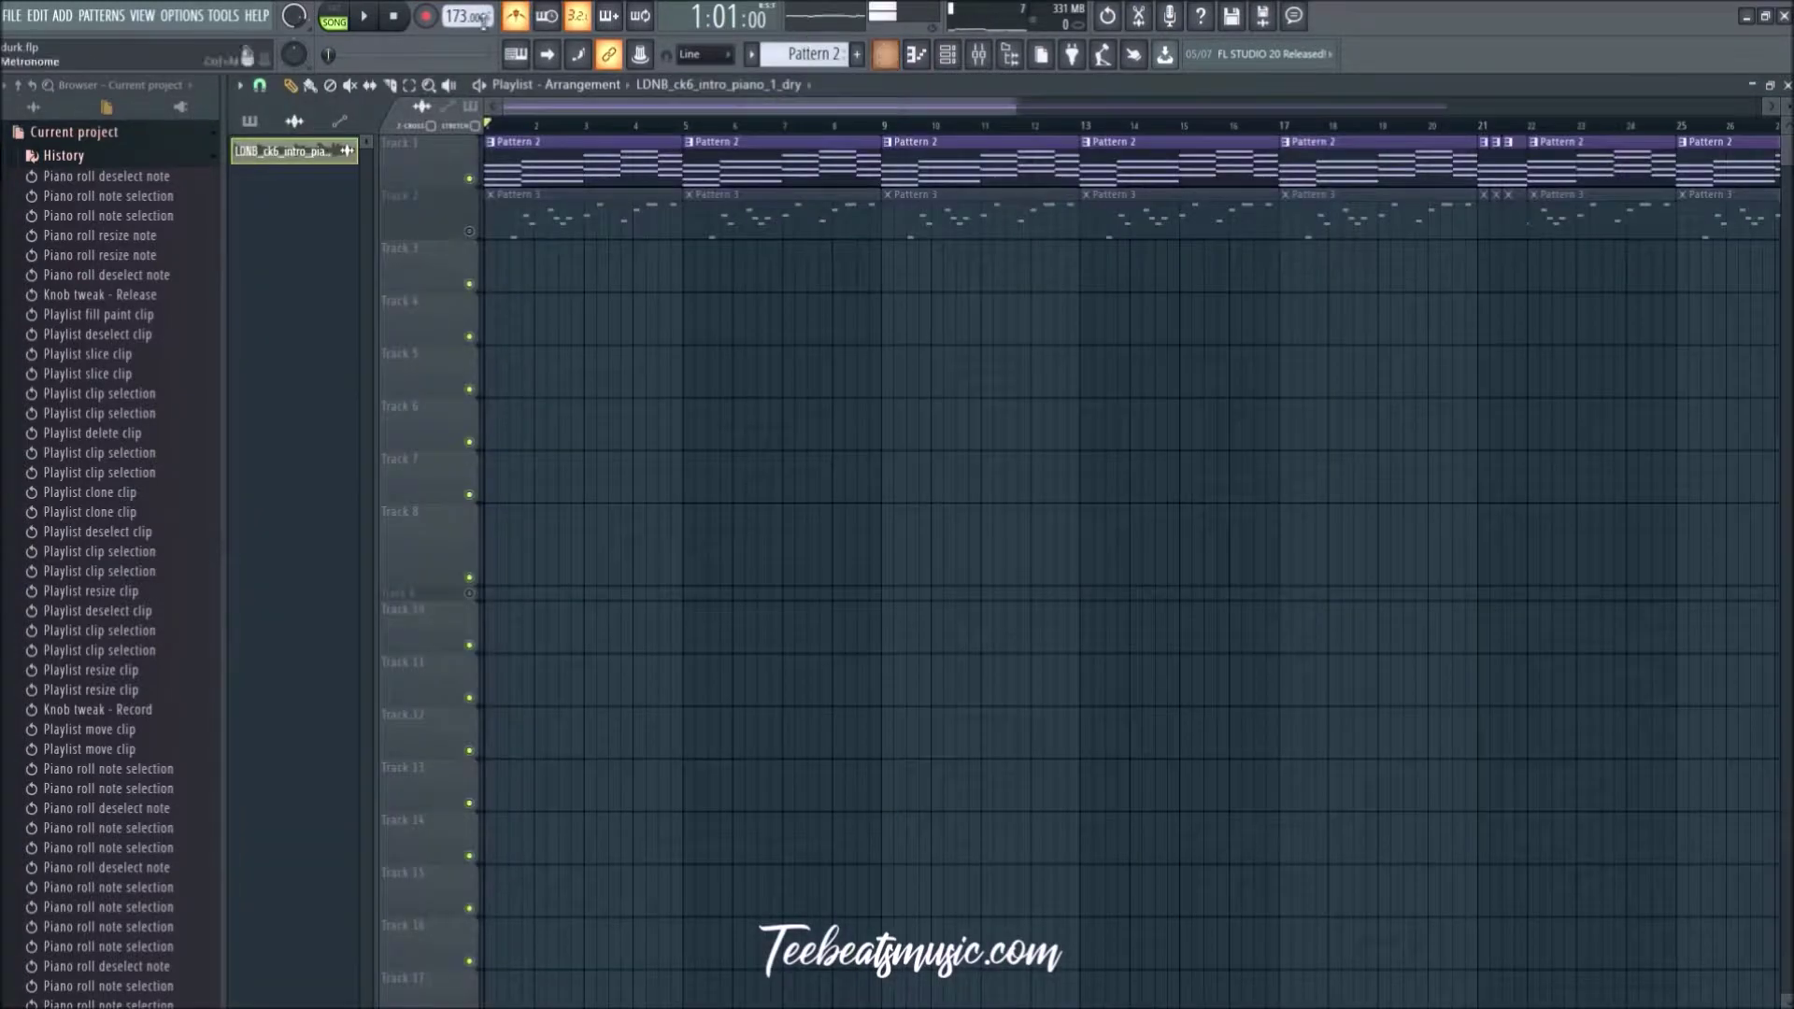
{"action": "left_click", "coordinate": [469, 232]}
{"action": "scroll", "coordinate": [552, 341], "scroll_direction": "up", "scroll_amount": 3}
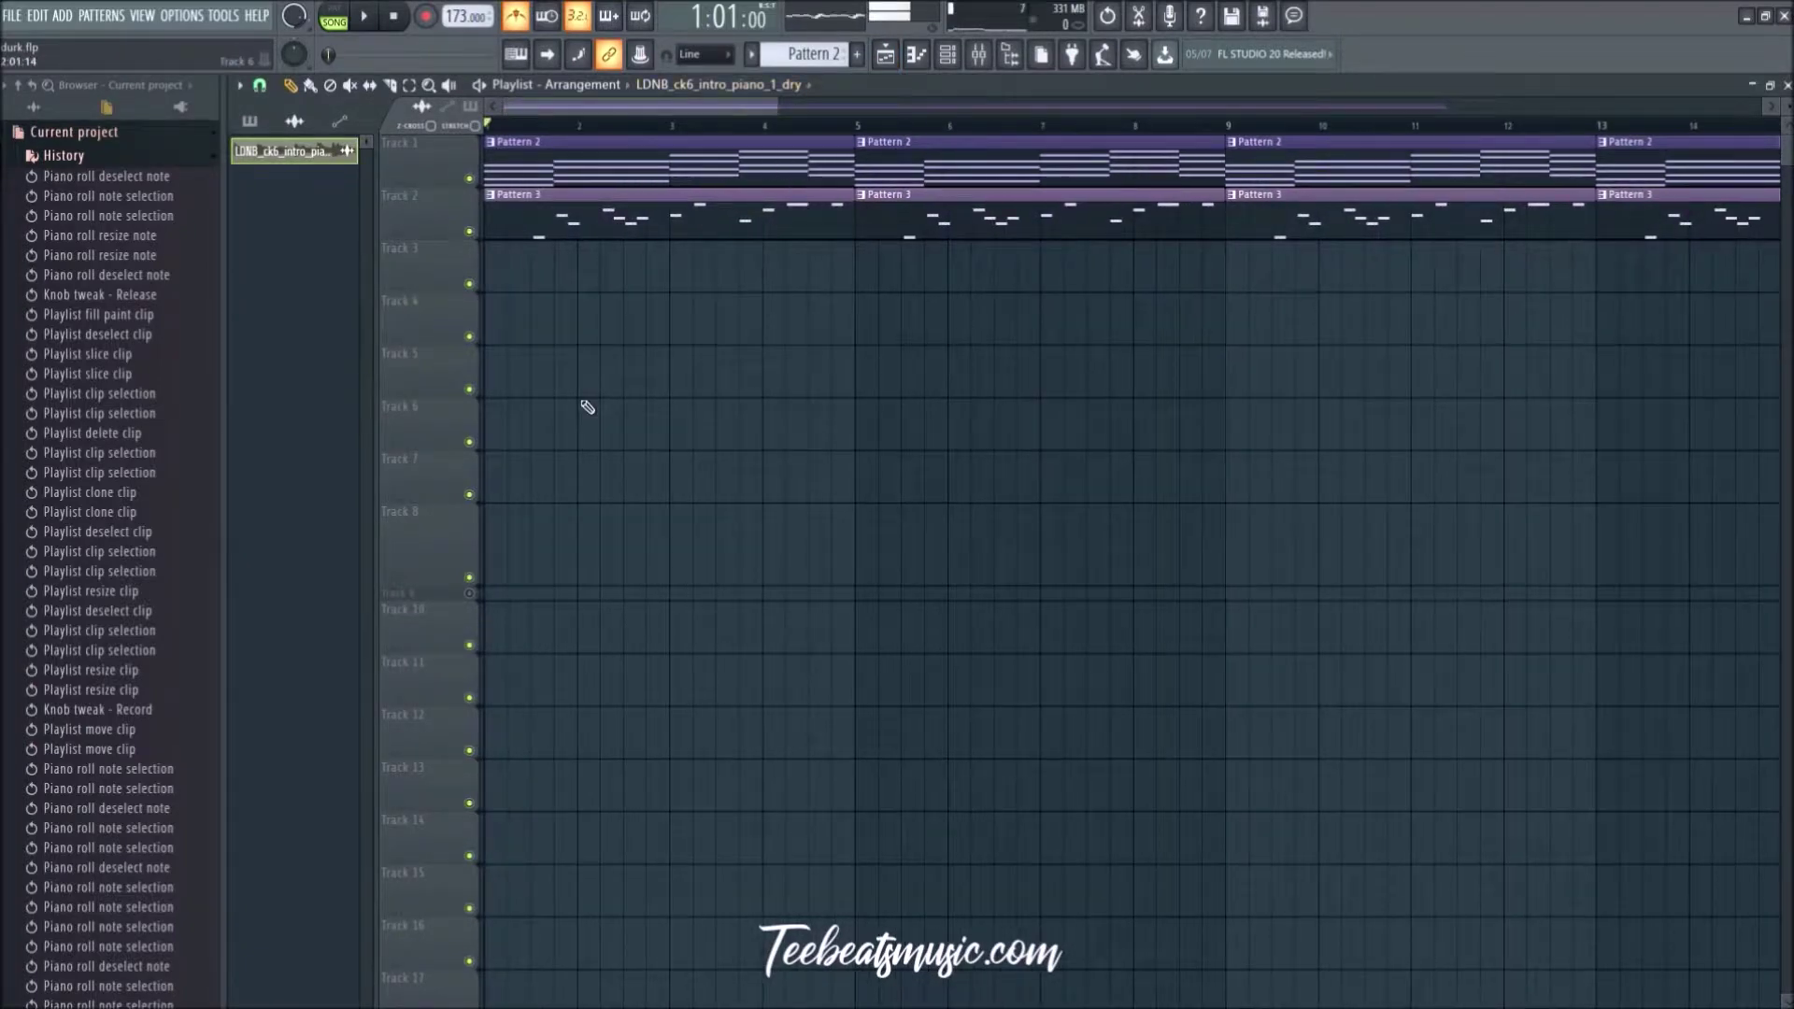
{"action": "scroll", "coordinate": [581, 384], "scroll_direction": "down", "scroll_amount": 3}
{"action": "double_click", "coordinate": [552, 231]}
{"action": "scroll", "coordinate": [577, 429], "scroll_direction": "down", "scroll_amount": 3}
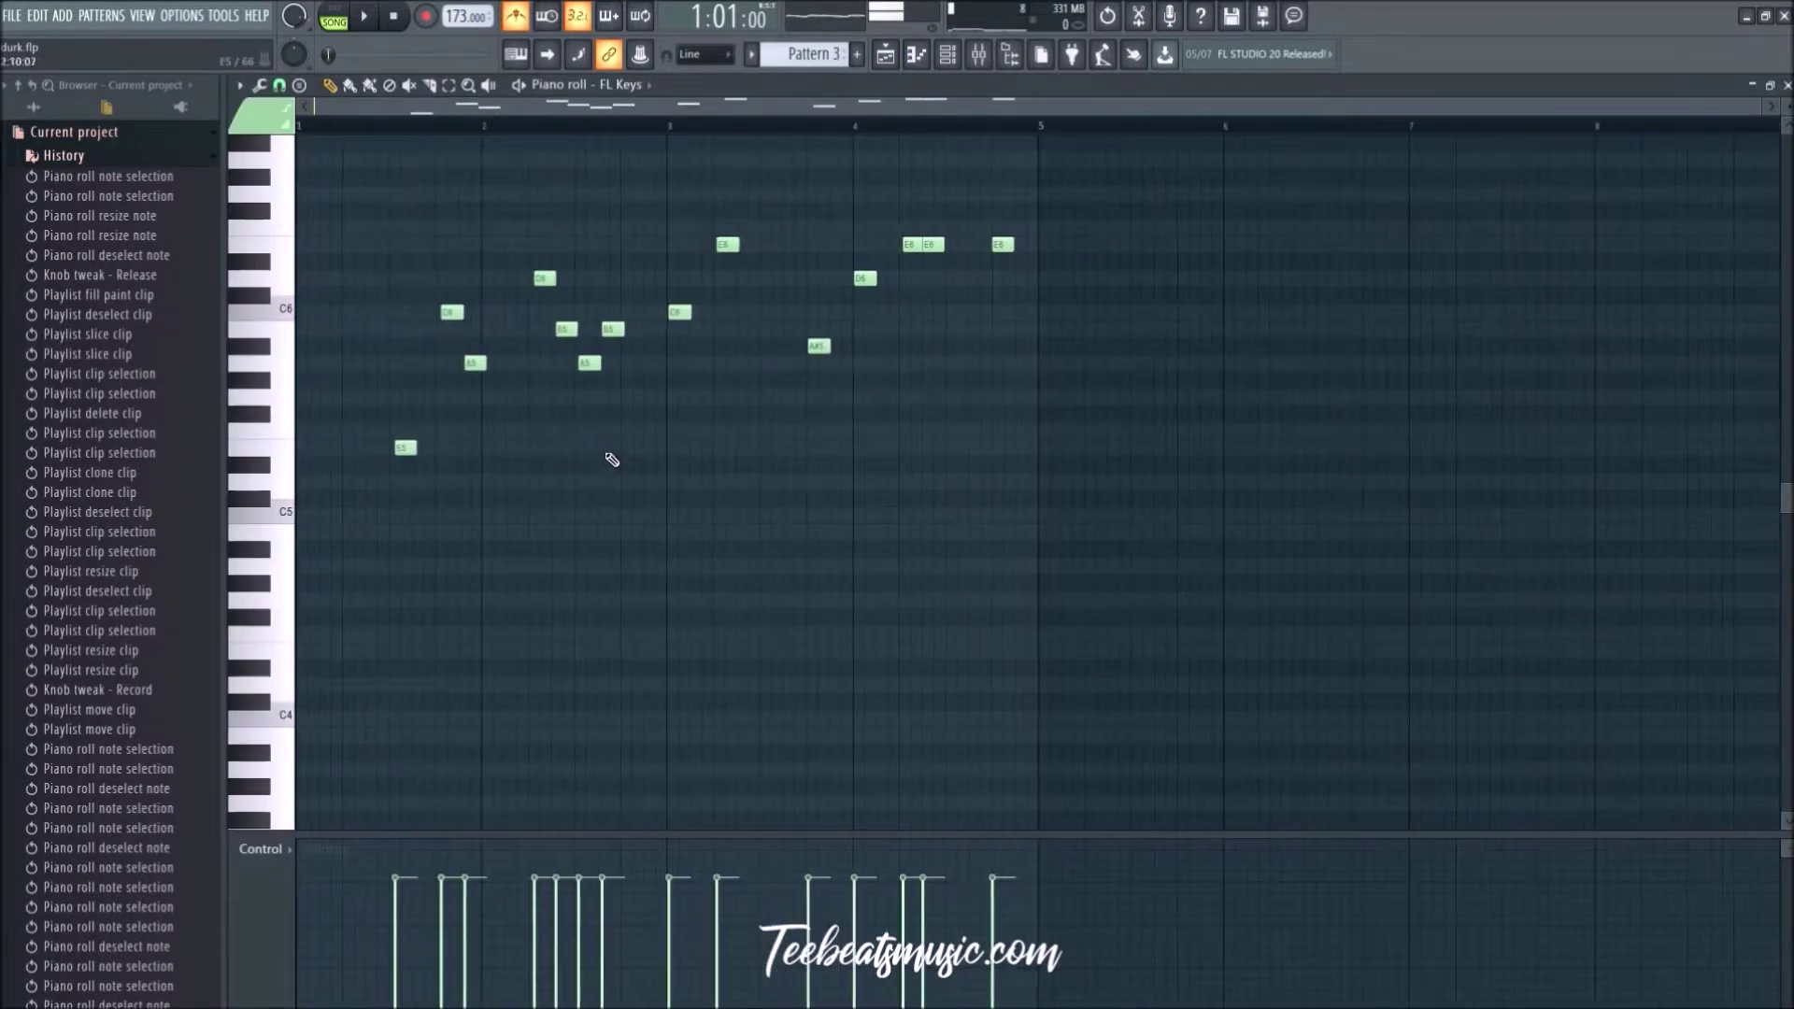
{"action": "left_click_drag", "start_coordinate": [1190, 519], "coordinate": [333, 170]}
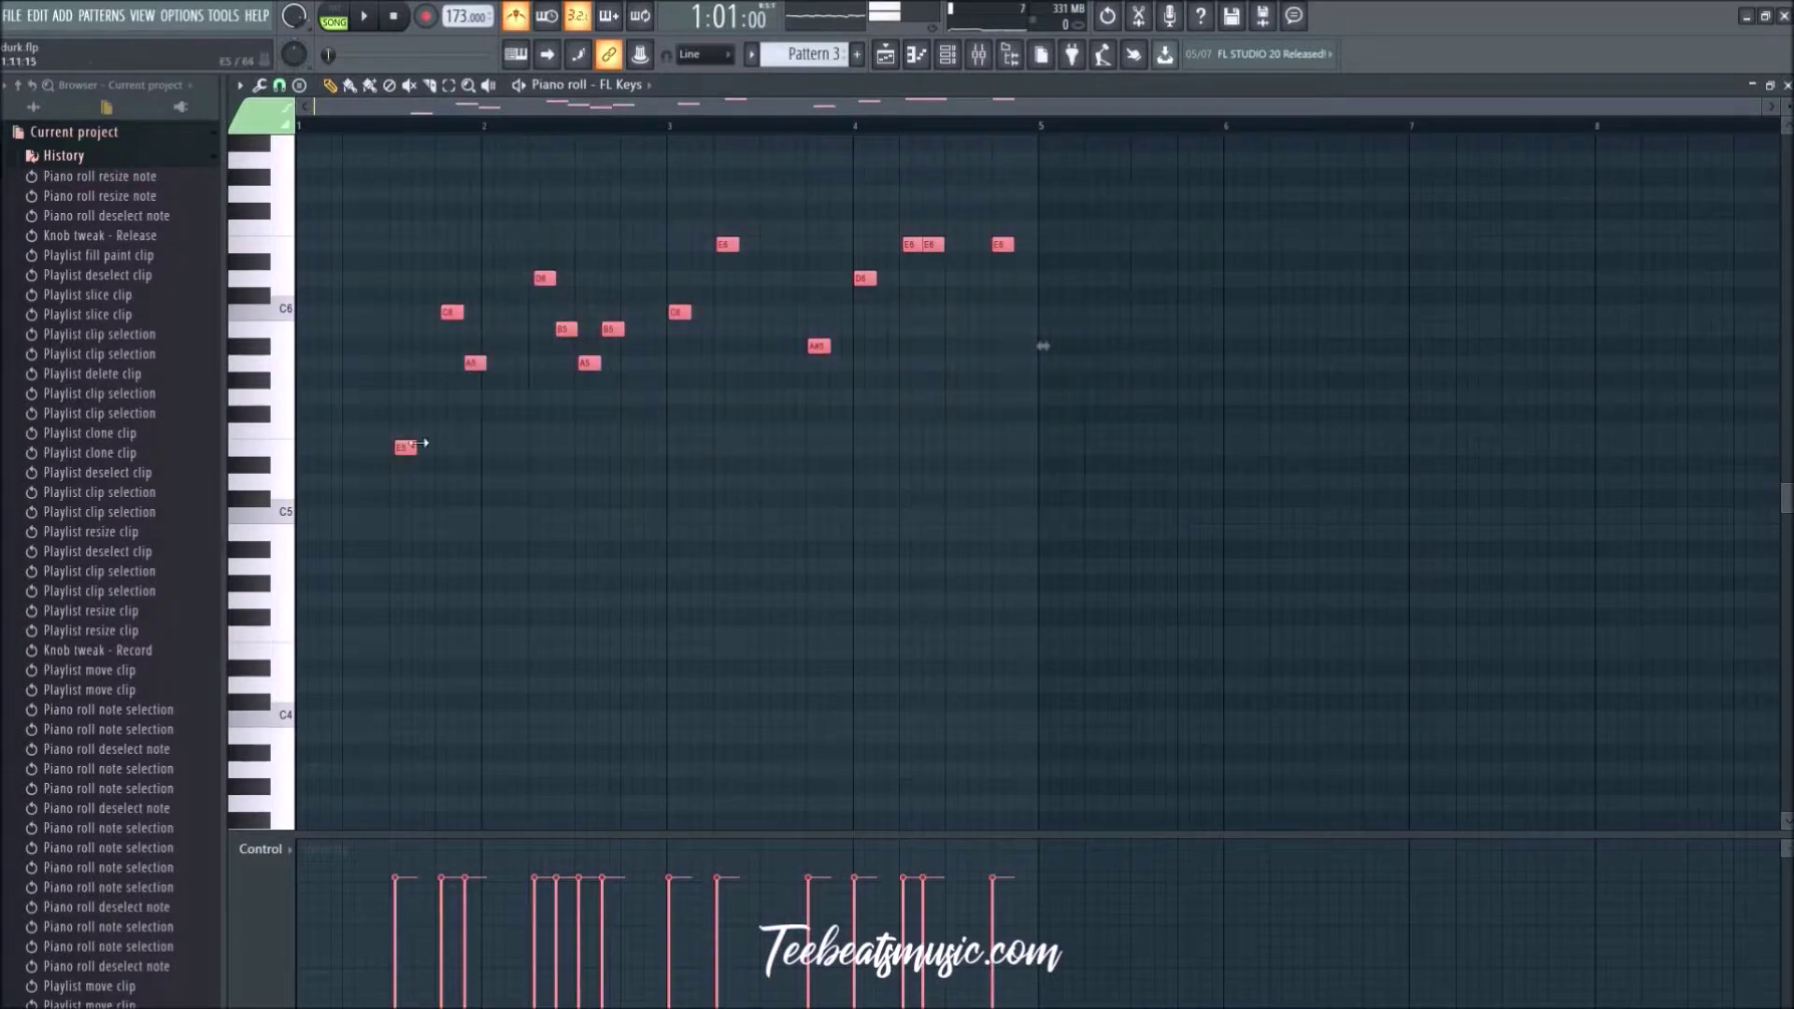
{"action": "scroll", "coordinate": [736, 577], "scroll_direction": "up", "scroll_amount": 2}
{"action": "left_click", "coordinate": [736, 577]}
{"action": "key", "text": "space"}
{"action": "key", "text": "space"}
Step: Turn snapping to (none) and nudge all melody notes slightly off the grid
{"action": "left_click_drag", "start_coordinate": [1678, 659], "coordinate": [317, 140]}
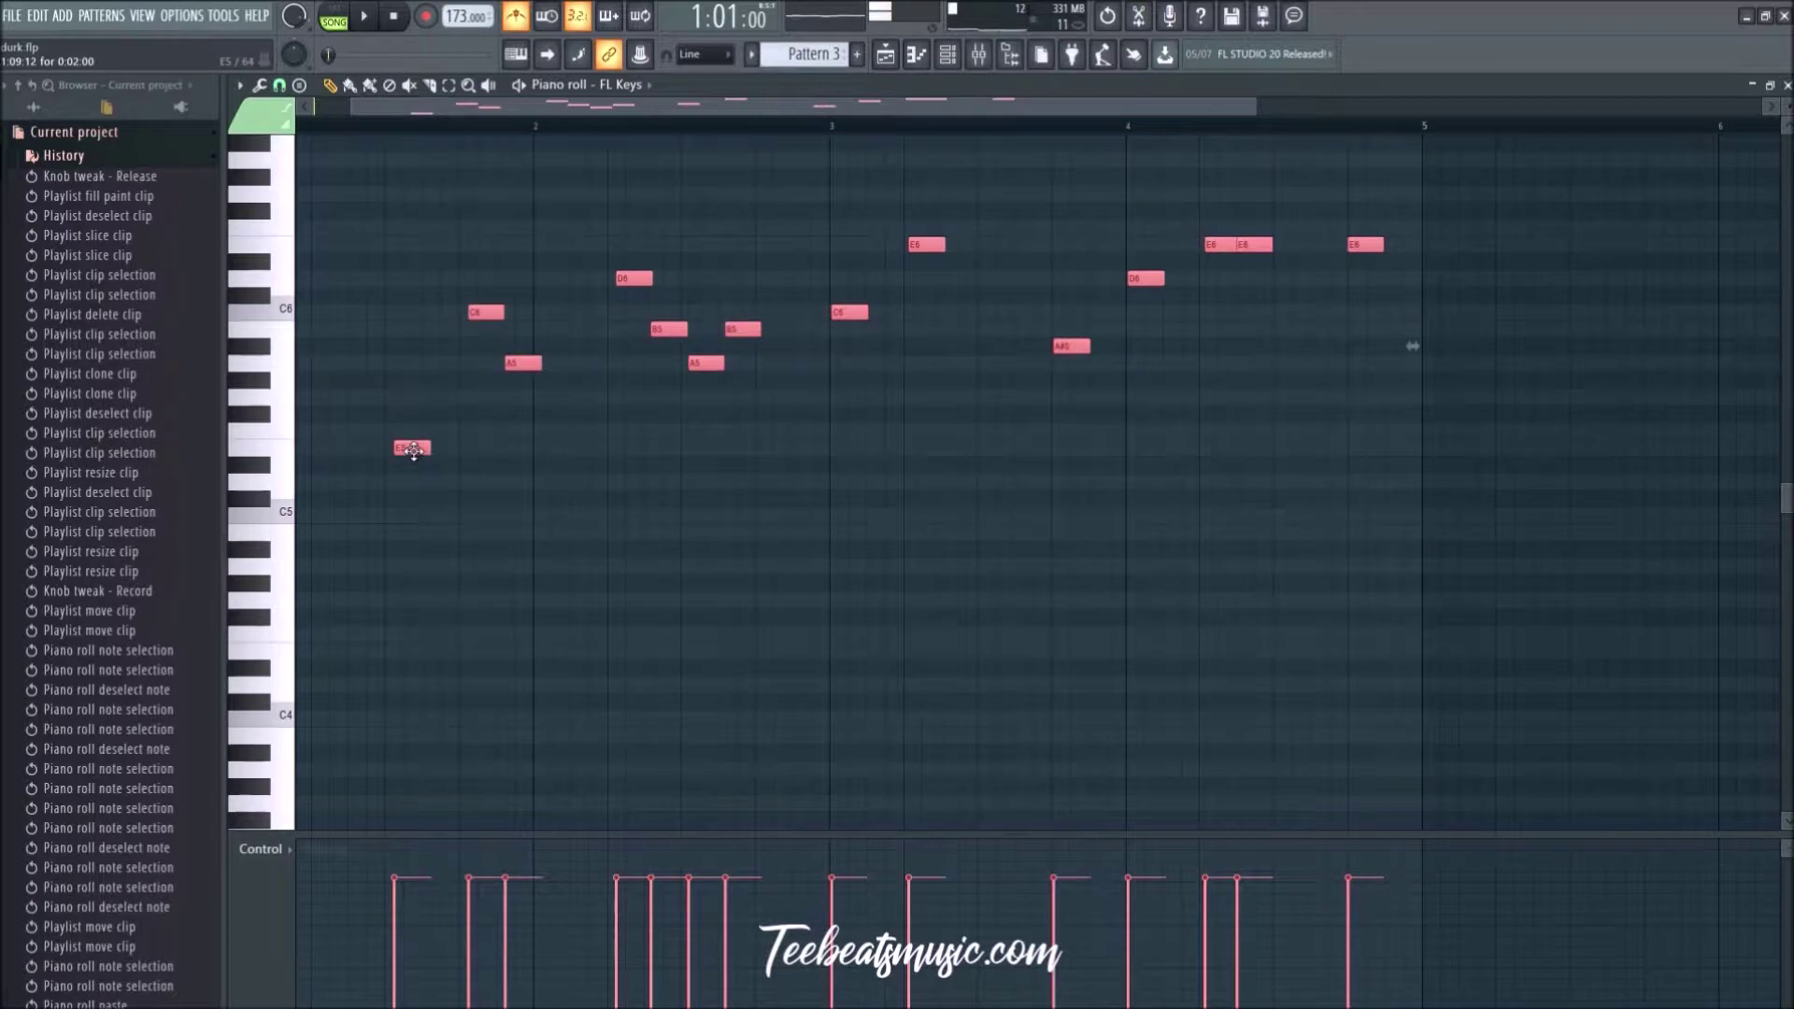
{"action": "left_click", "coordinate": [280, 86]}
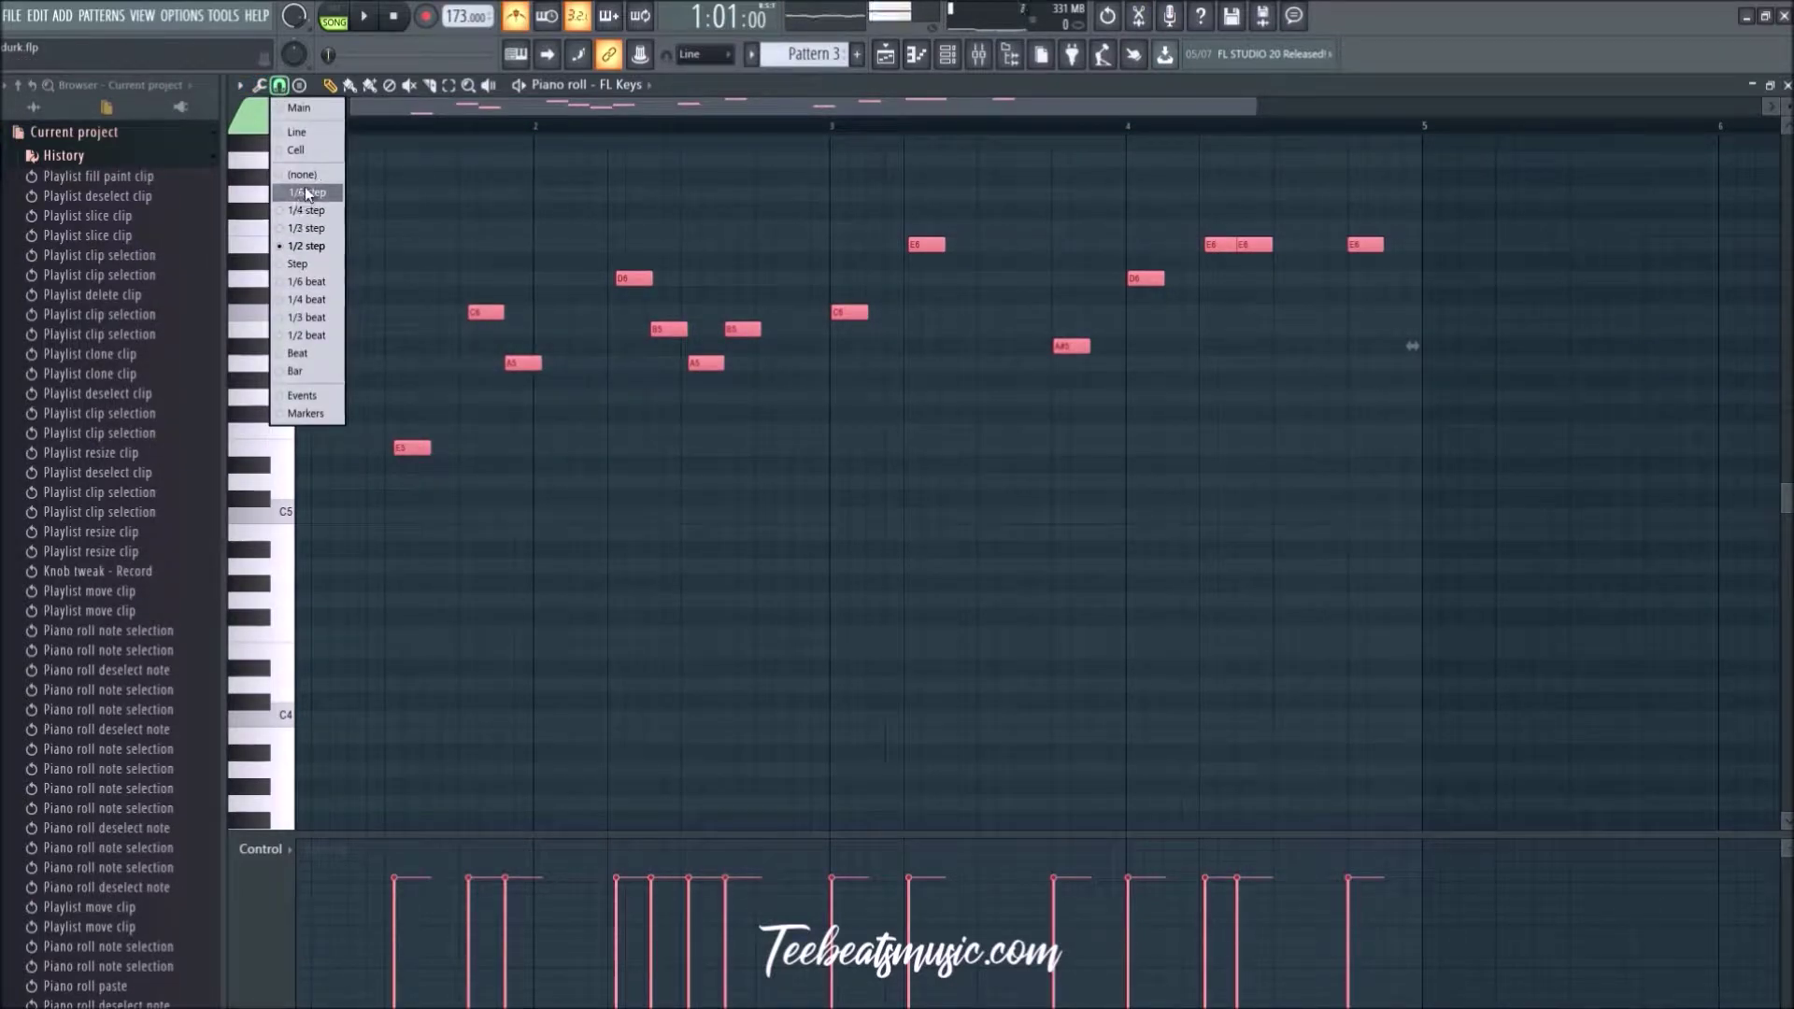
{"action": "left_click", "coordinate": [307, 193]}
{"action": "left_click", "coordinate": [279, 86]}
{"action": "left_click", "coordinate": [286, 175]}
{"action": "key", "text": "shift+Right"}
{"action": "key", "text": "space"}
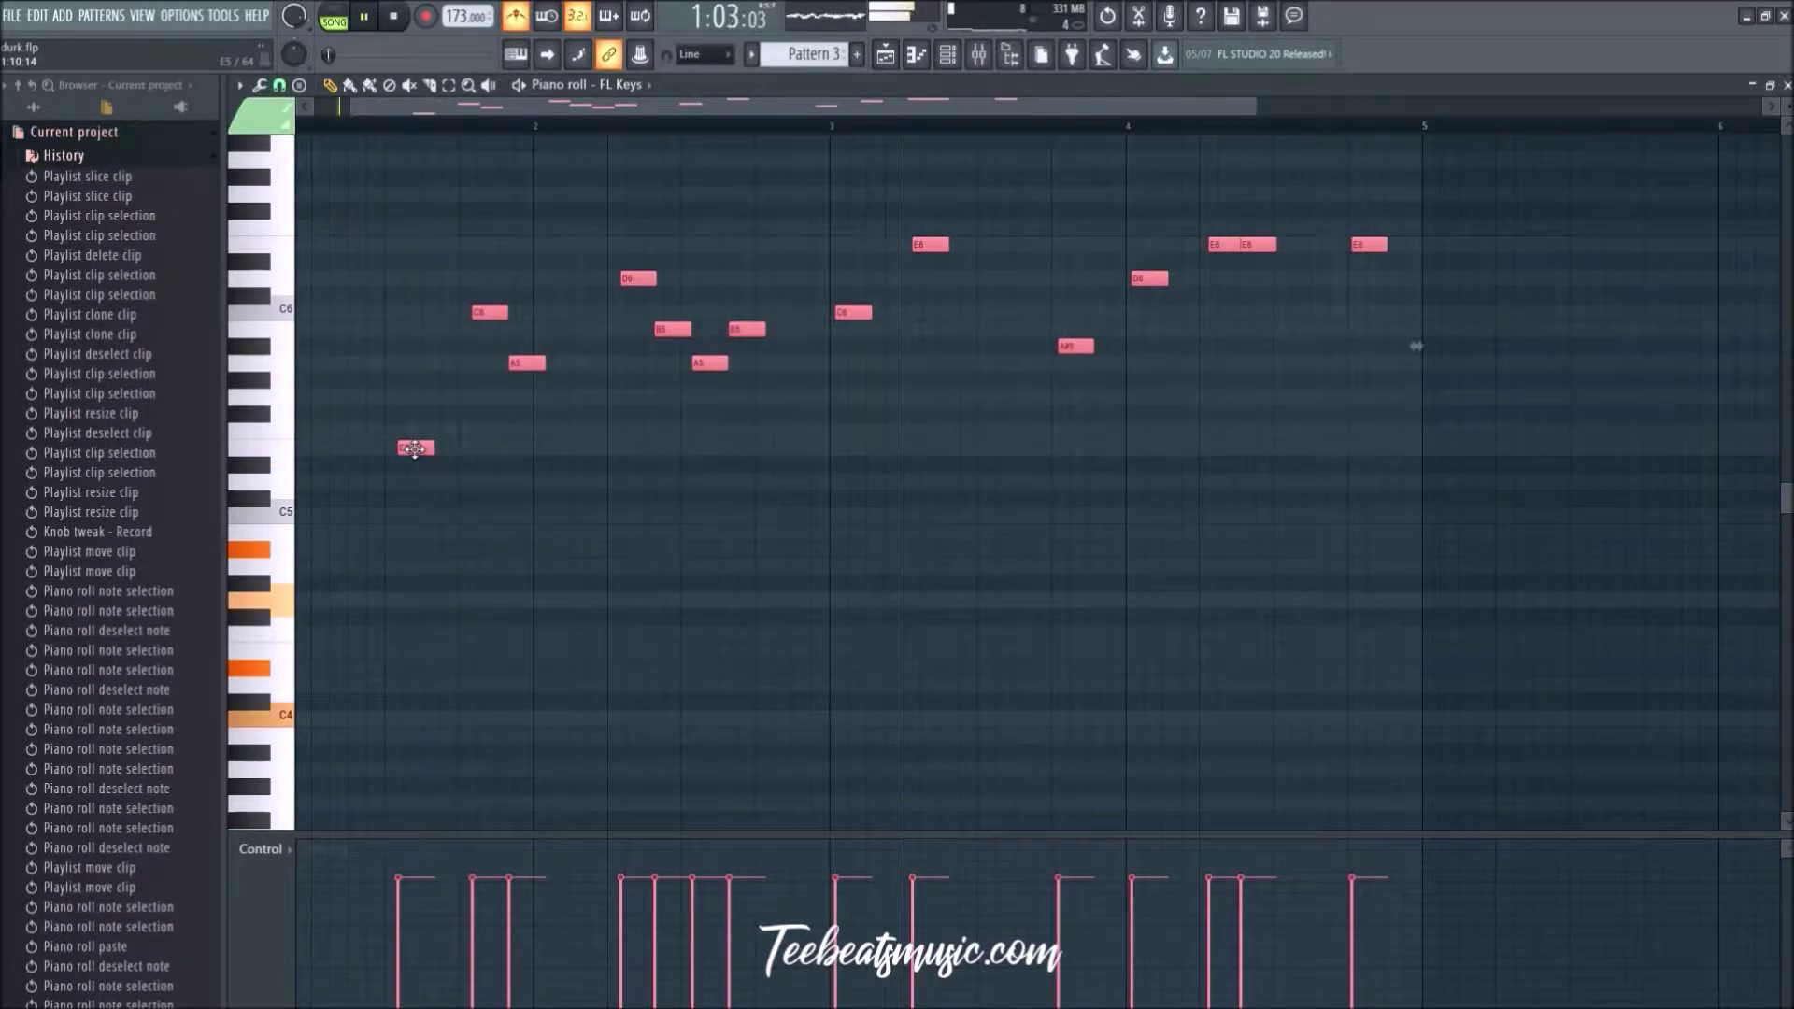
{"action": "key", "text": "shift+Right"}
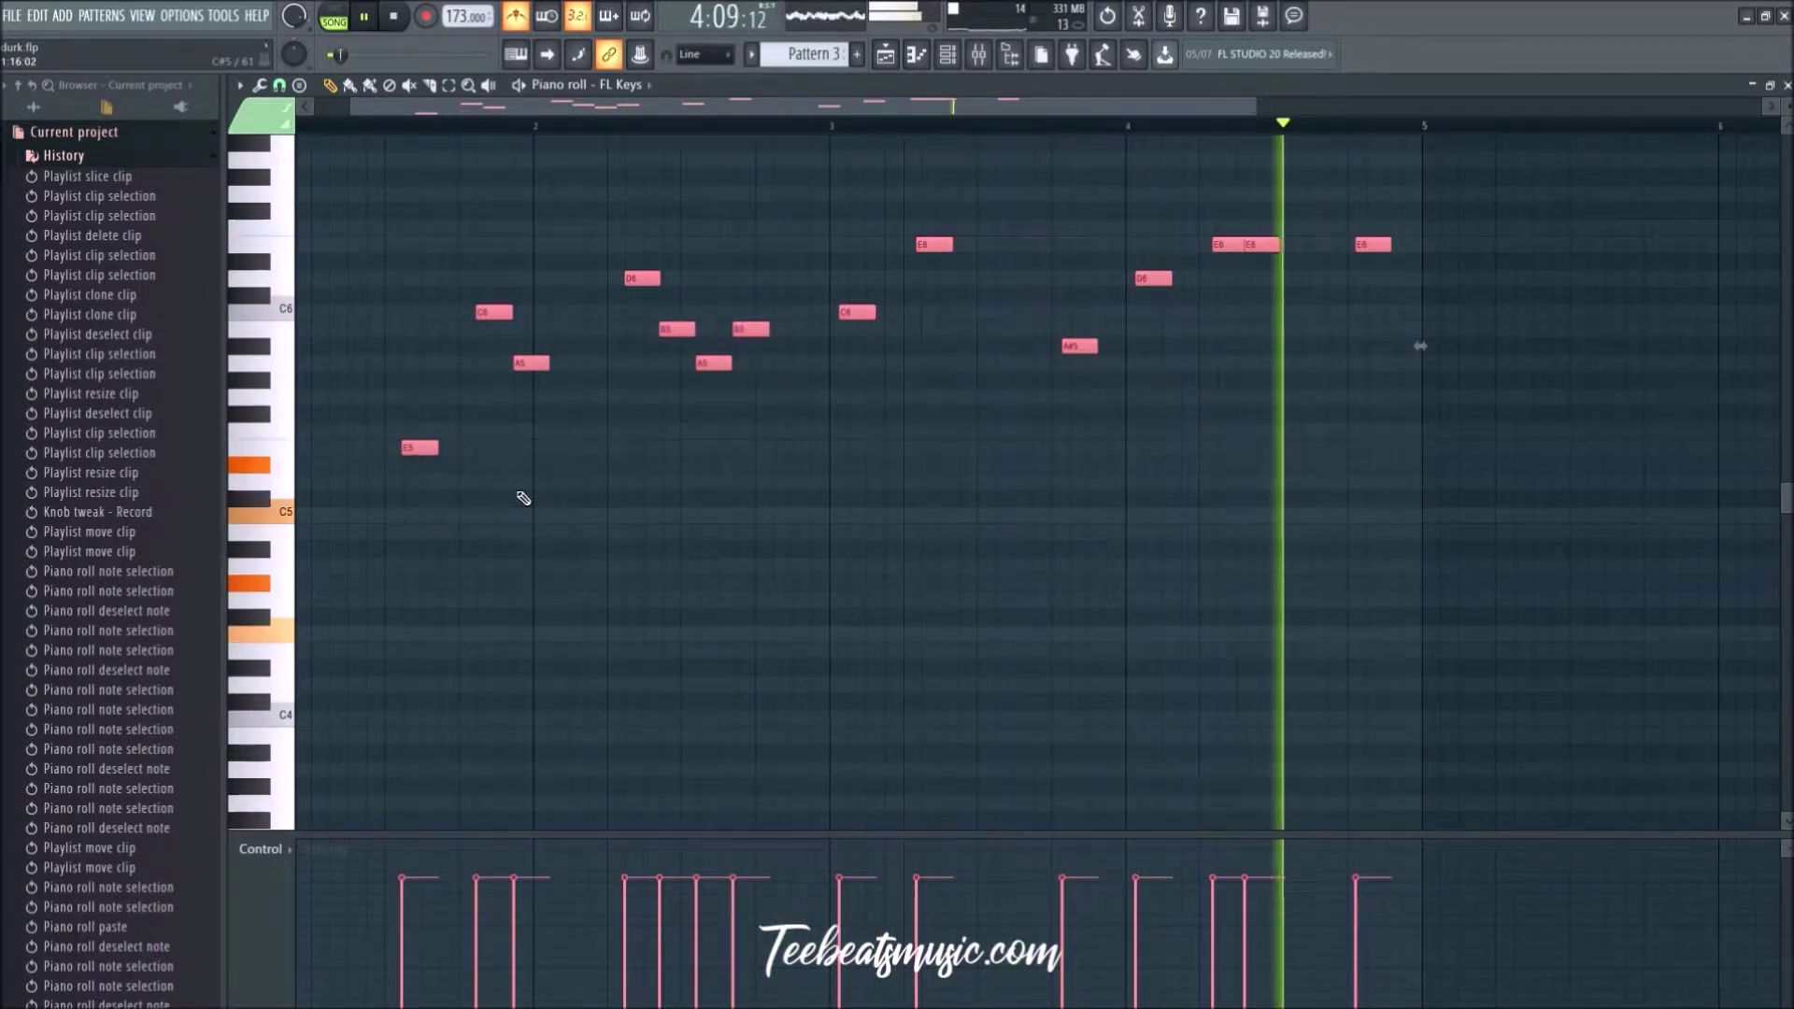
{"action": "key", "text": "ctrl+d"}
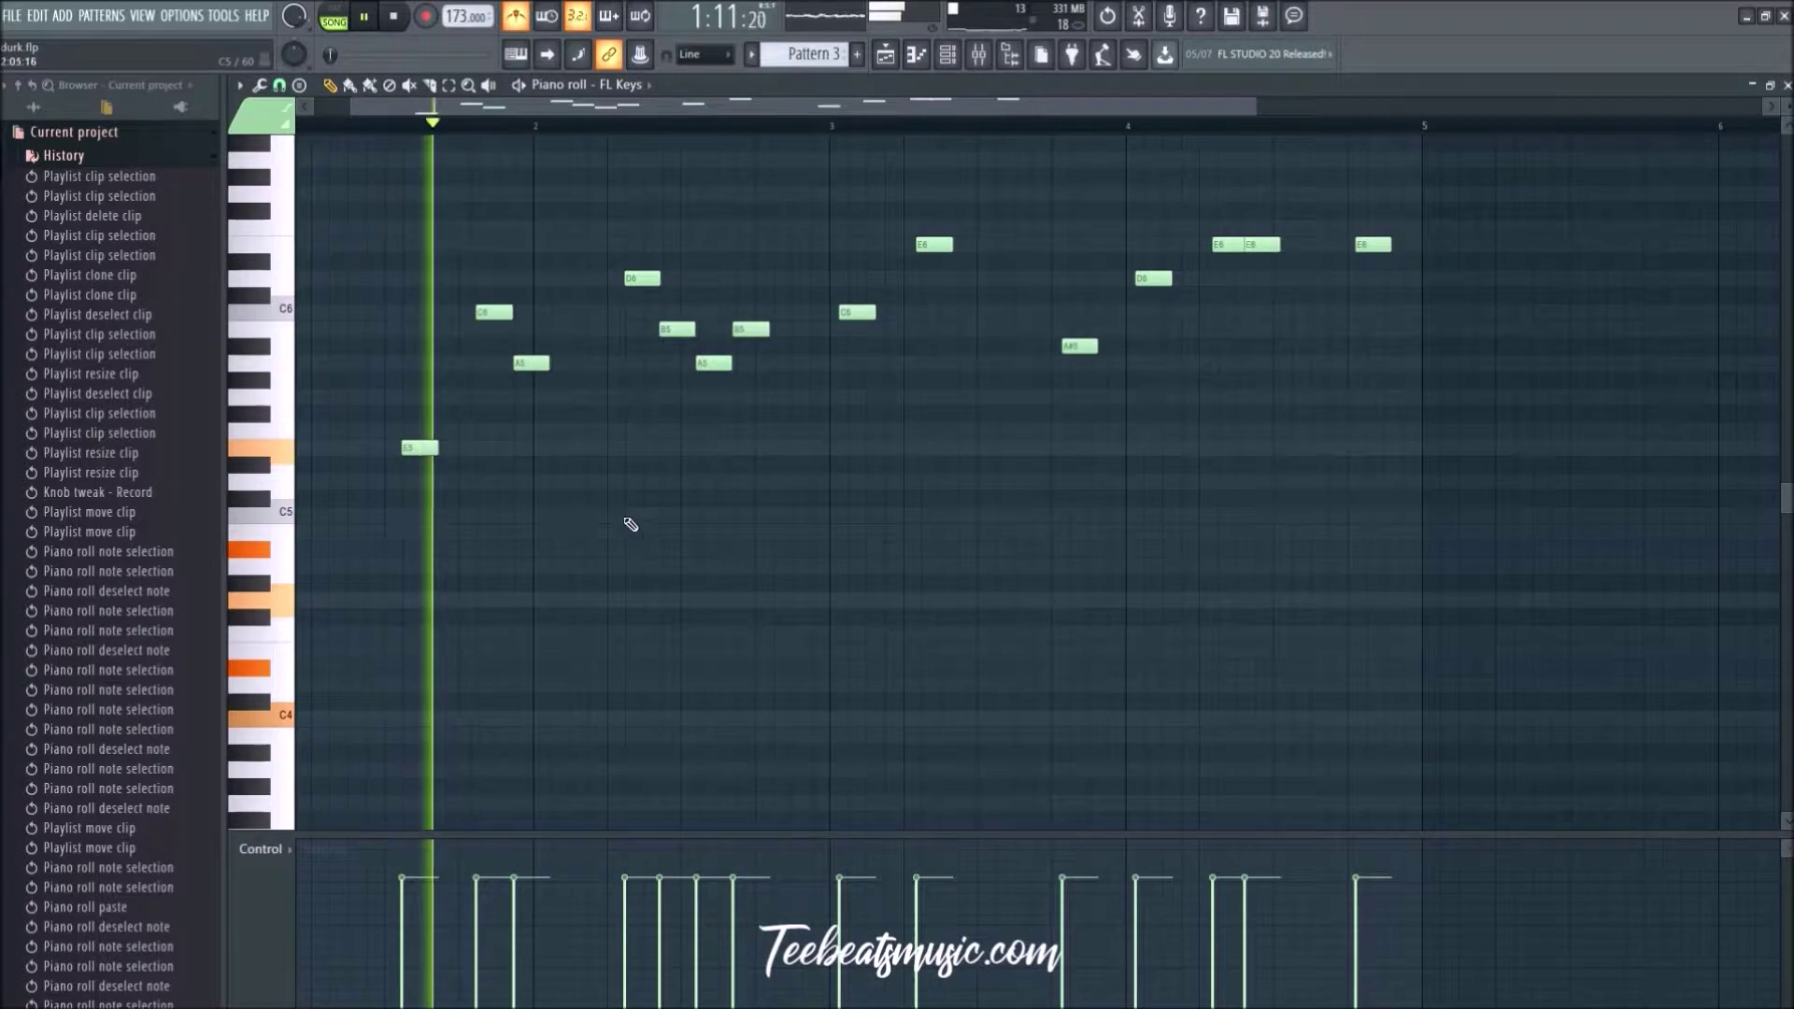
{"action": "left_click_drag", "start_coordinate": [1422, 589], "coordinate": [393, 200]}
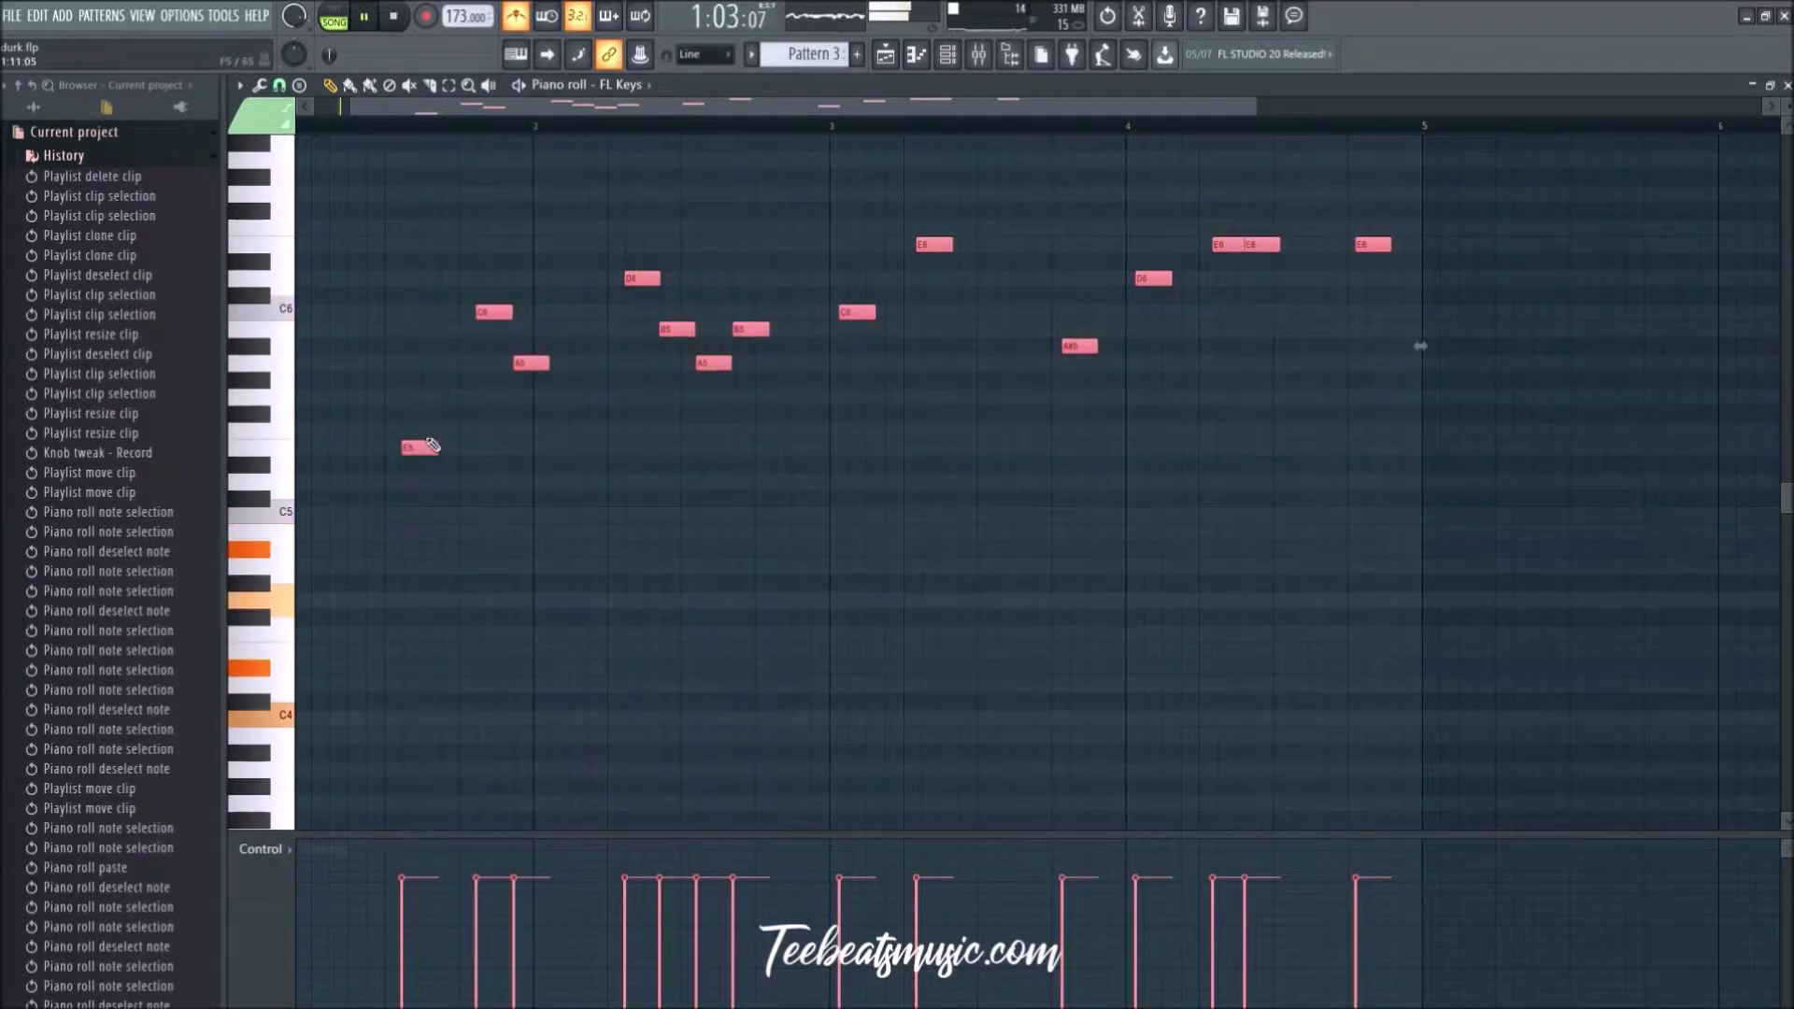
{"action": "left_click_drag", "start_coordinate": [432, 446], "coordinate": [418, 448]}
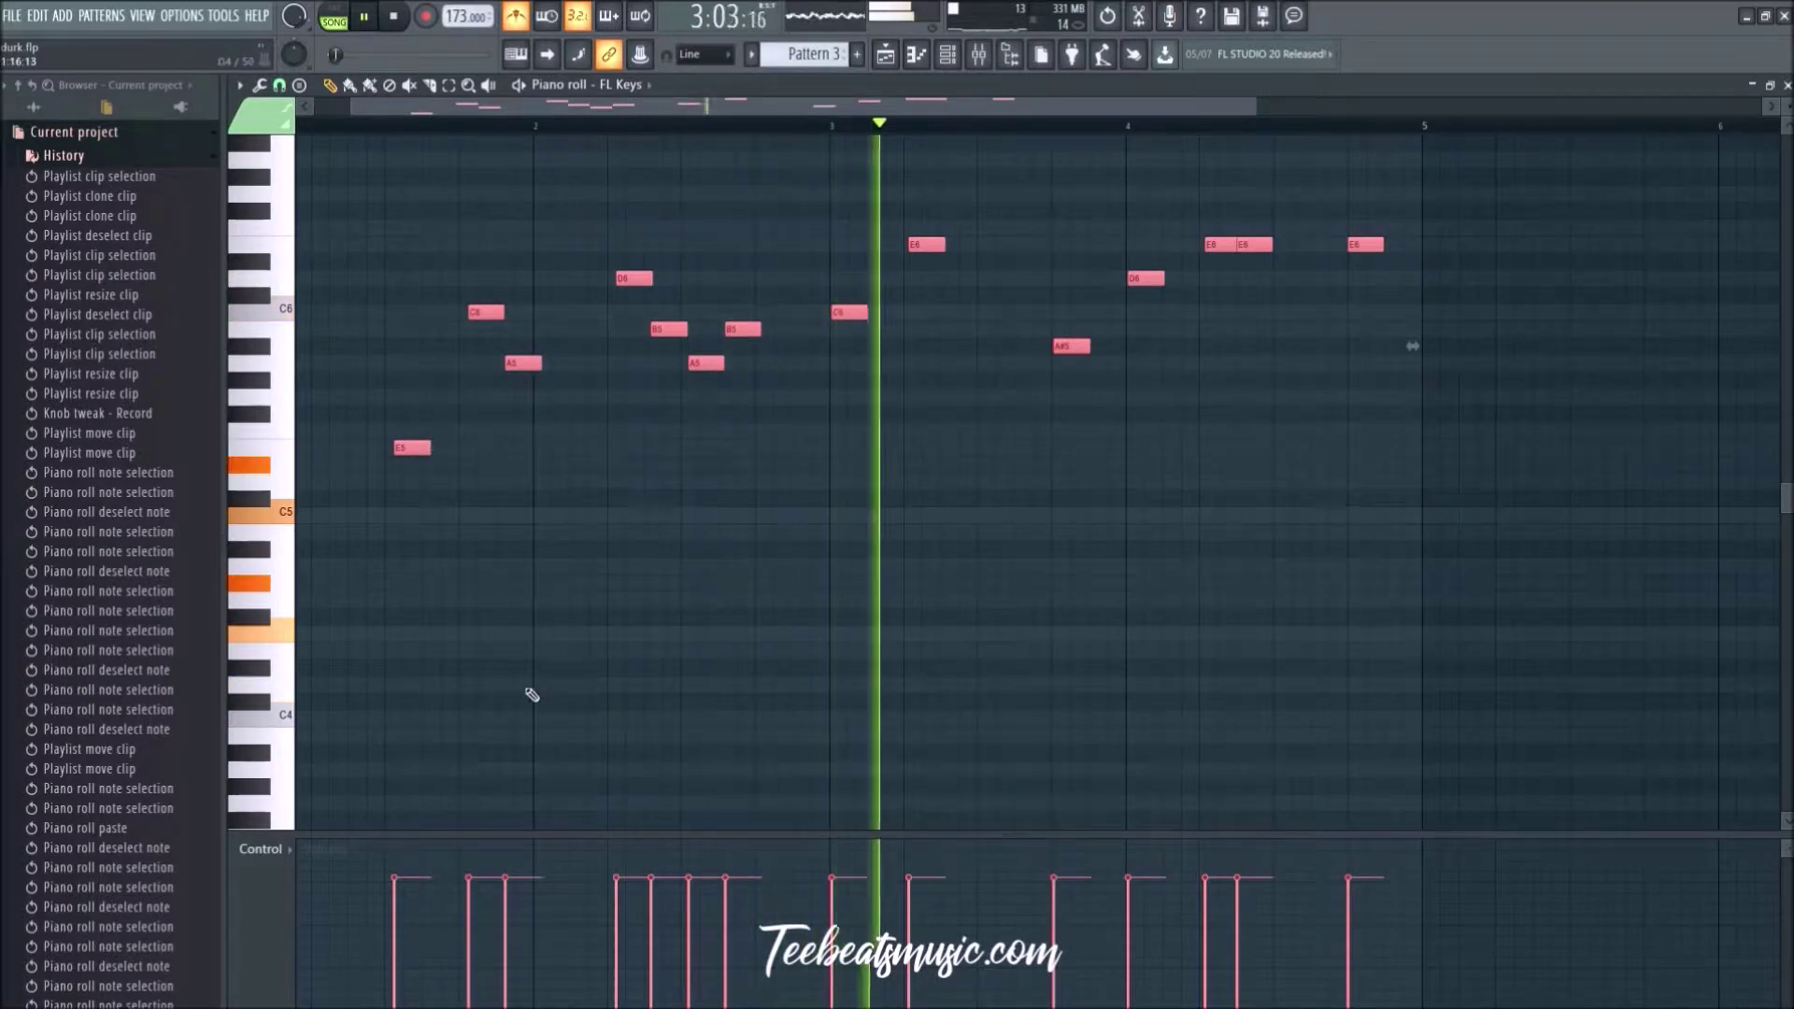
Step: Lengthen all melody notes far right and slice them at bar 5 with snap set to Bar
{"action": "key", "text": "space"}
{"action": "left_click_drag", "start_coordinate": [429, 449], "coordinate": [1441, 446]}
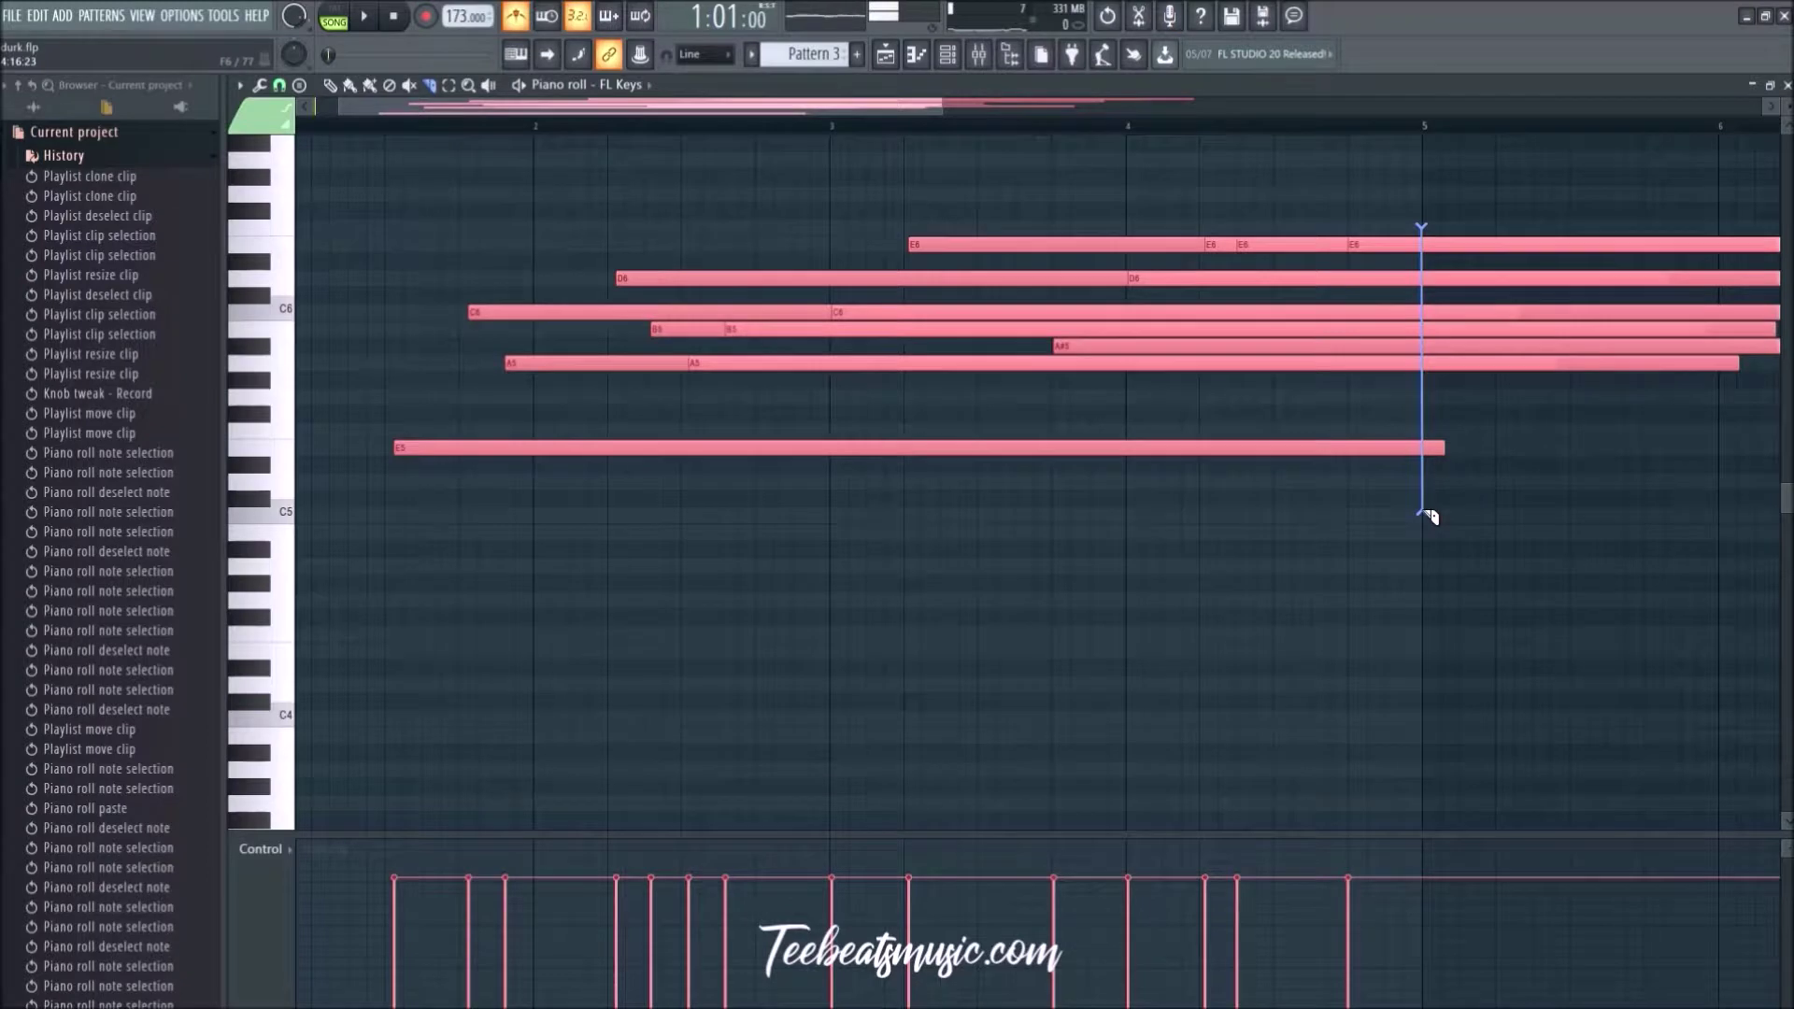
{"action": "left_click_drag", "start_coordinate": [1430, 517], "coordinate": [1431, 517]}
{"action": "scroll", "coordinate": [1491, 513], "scroll_direction": "up", "scroll_amount": 3}
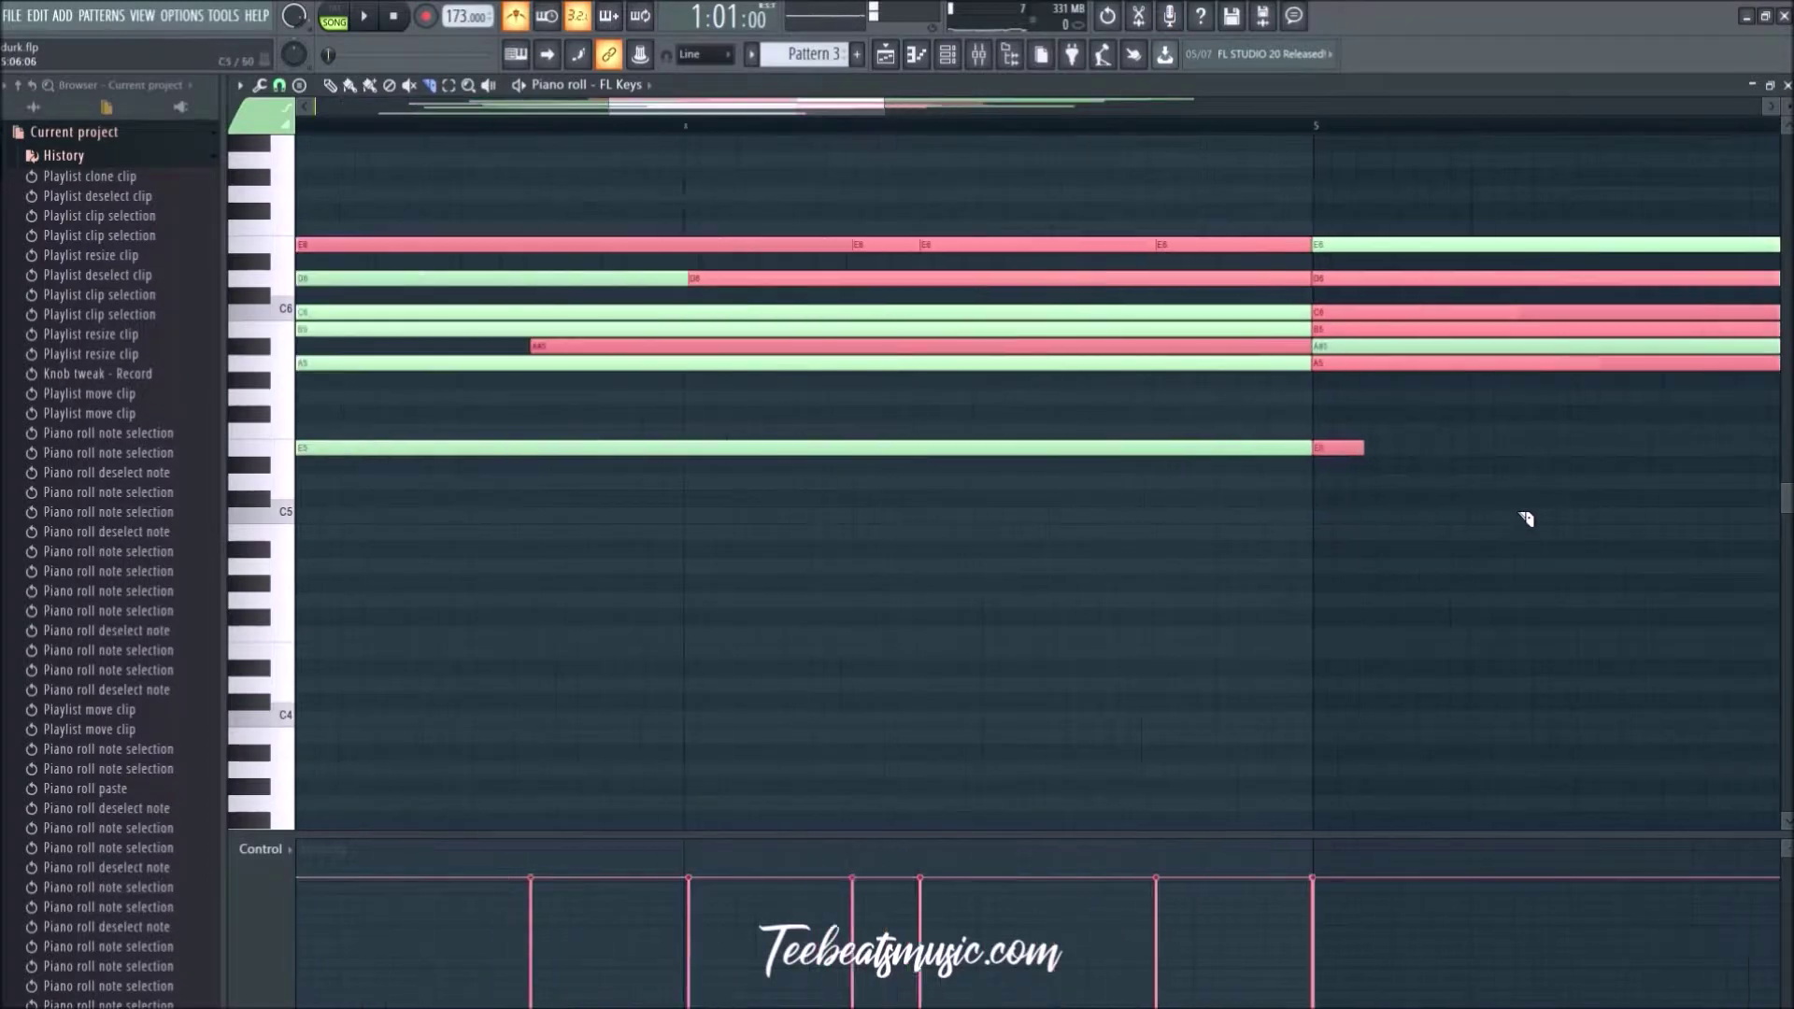
{"action": "left_click", "coordinate": [260, 85]}
{"action": "left_click", "coordinate": [318, 87]}
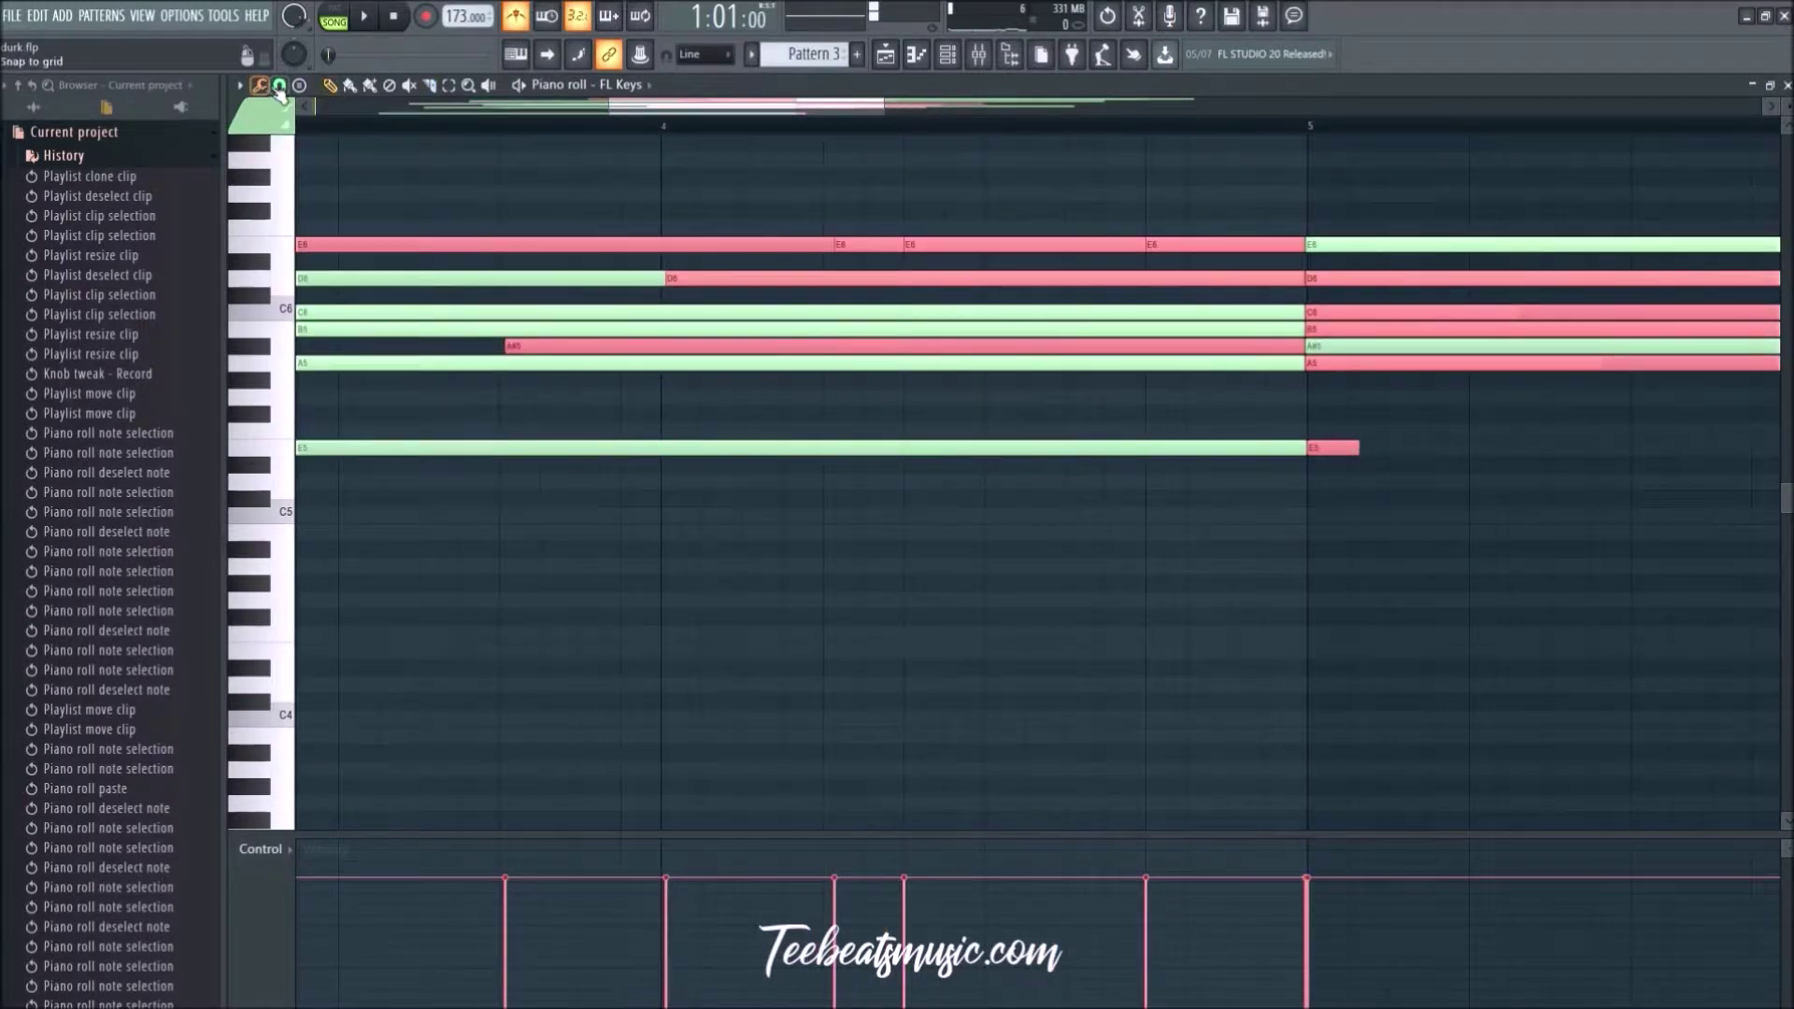
{"action": "left_click", "coordinate": [279, 86]}
{"action": "left_click", "coordinate": [305, 372]}
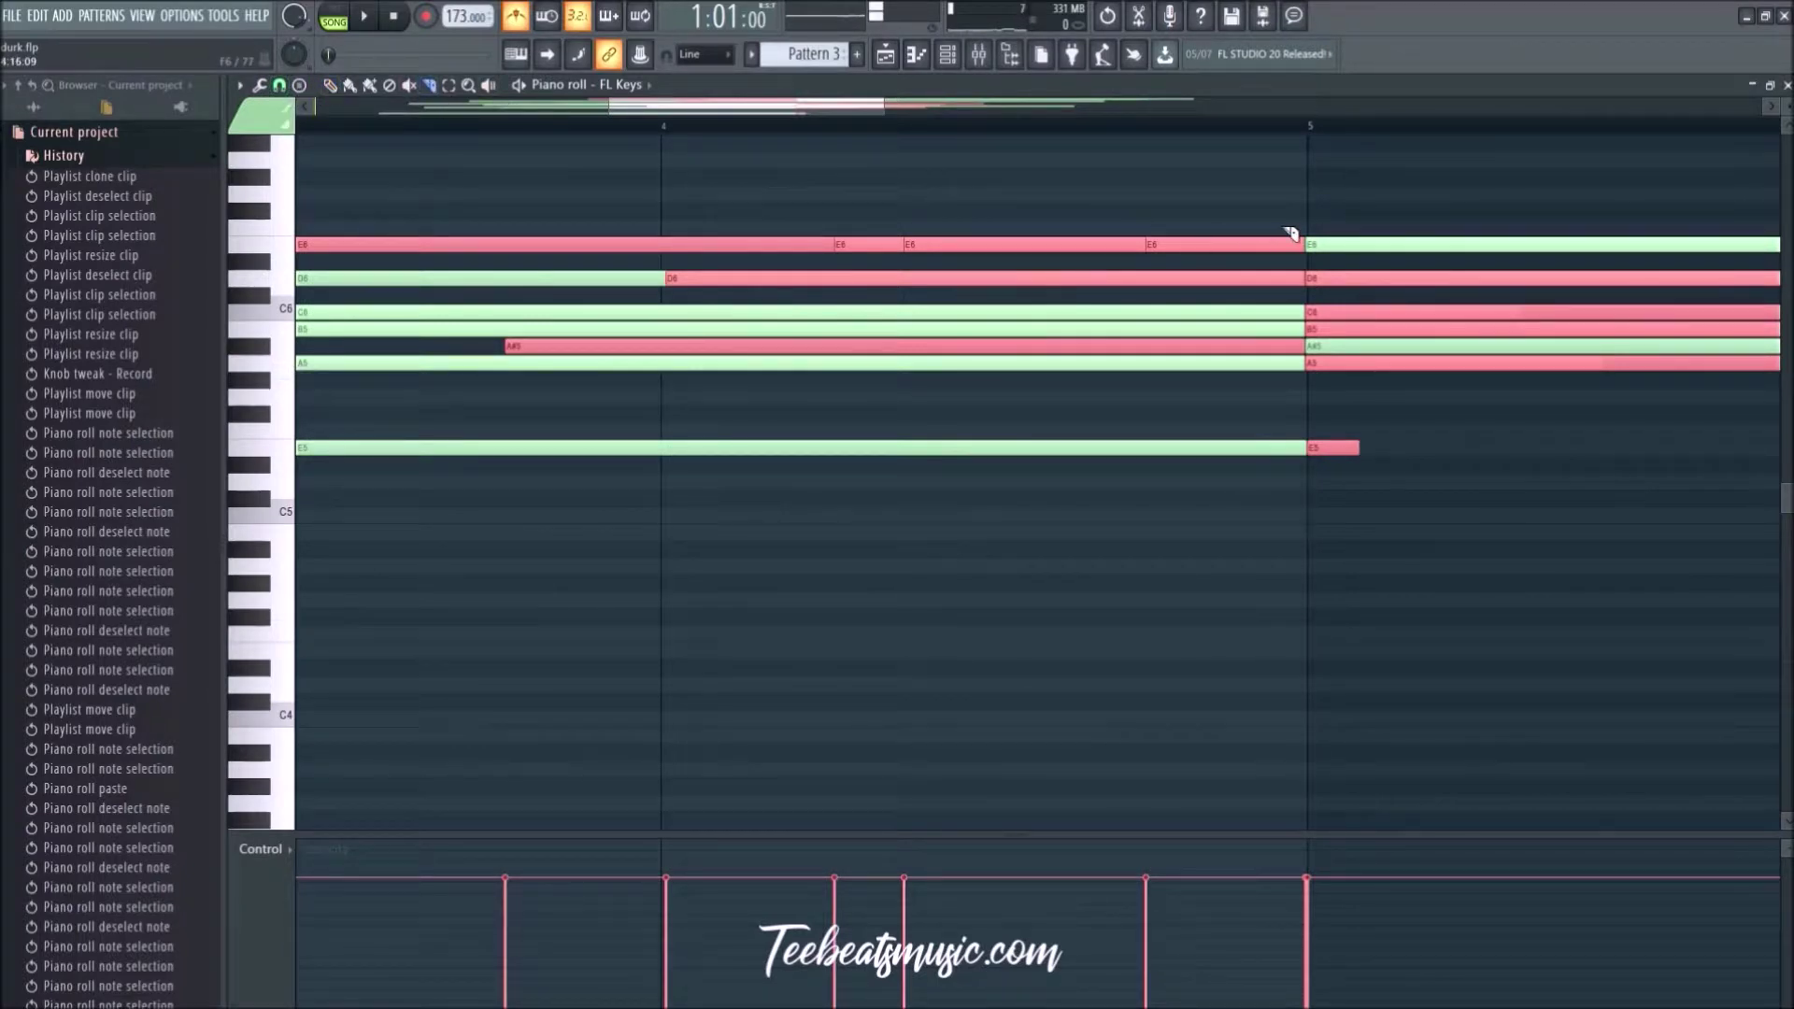
{"action": "left_click_drag", "start_coordinate": [1320, 483], "coordinate": [1320, 485]}
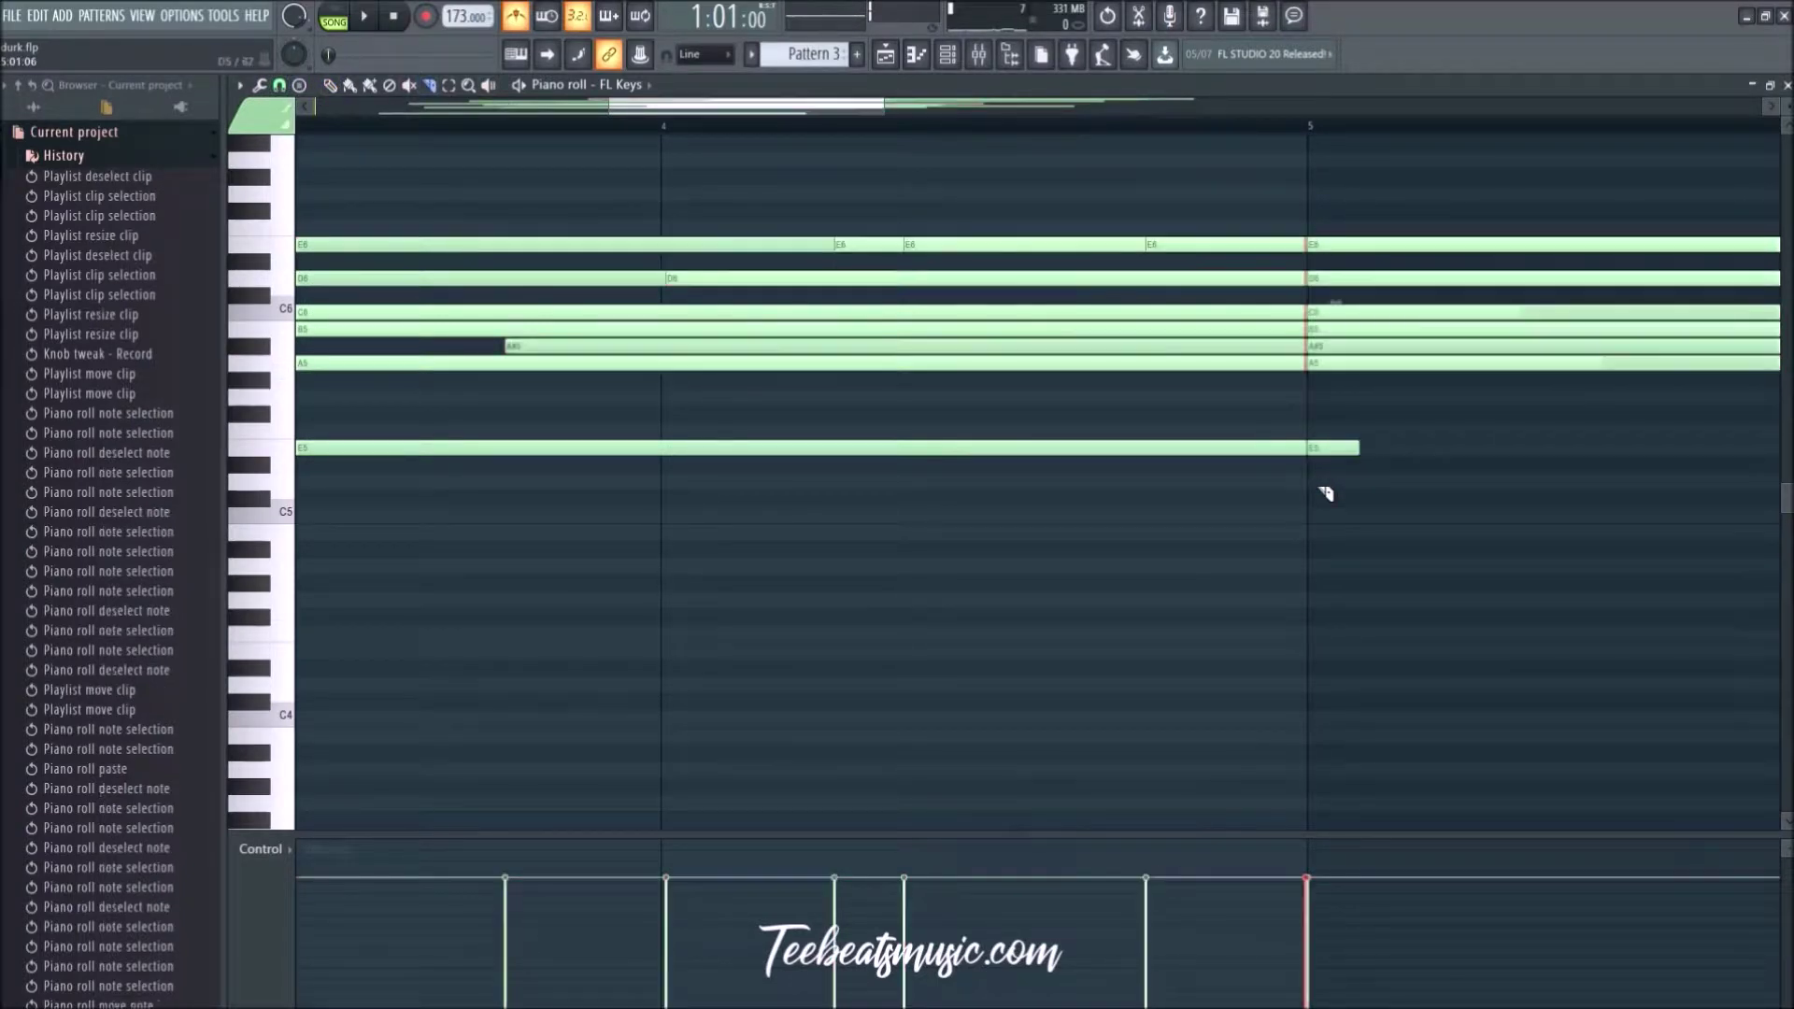
Step: Delete the long D6 and C6 notes near bar 5, then undo those deletions
{"action": "scroll", "coordinate": [1307, 471], "scroll_direction": "up", "scroll_amount": 5}
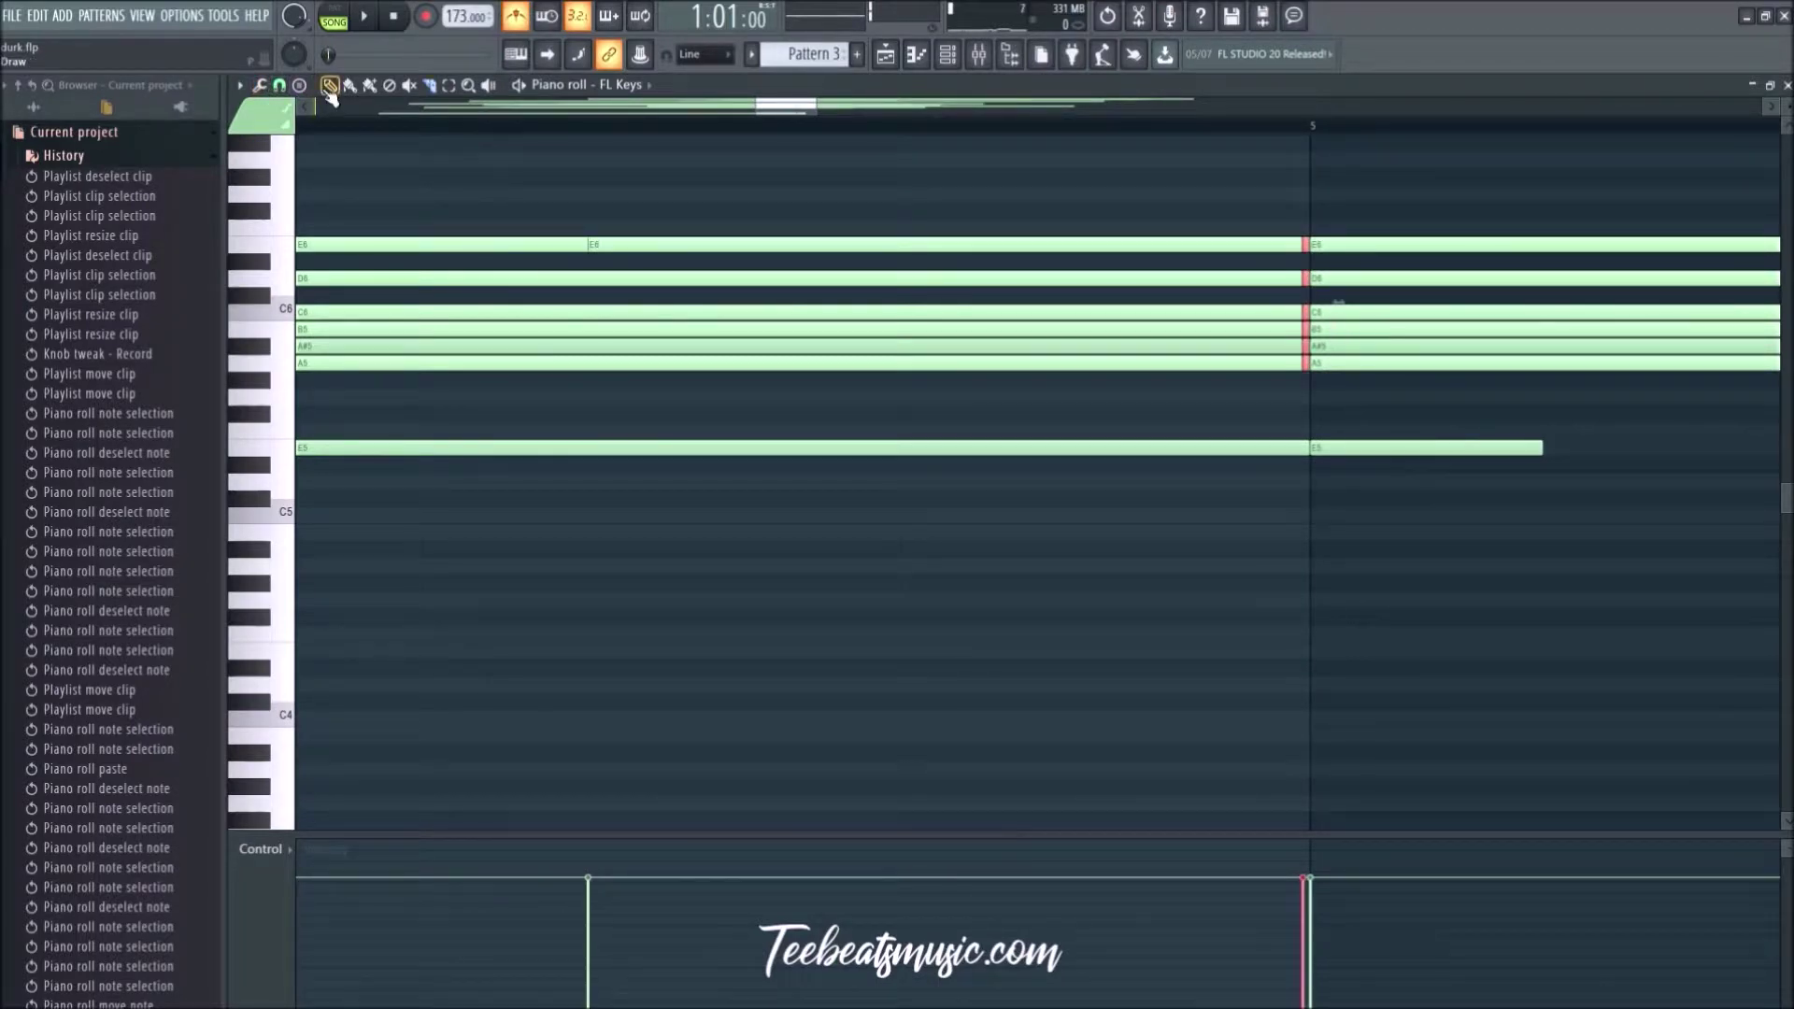
{"action": "left_click", "coordinate": [1304, 240]}
{"action": "left_click", "coordinate": [1306, 244]}
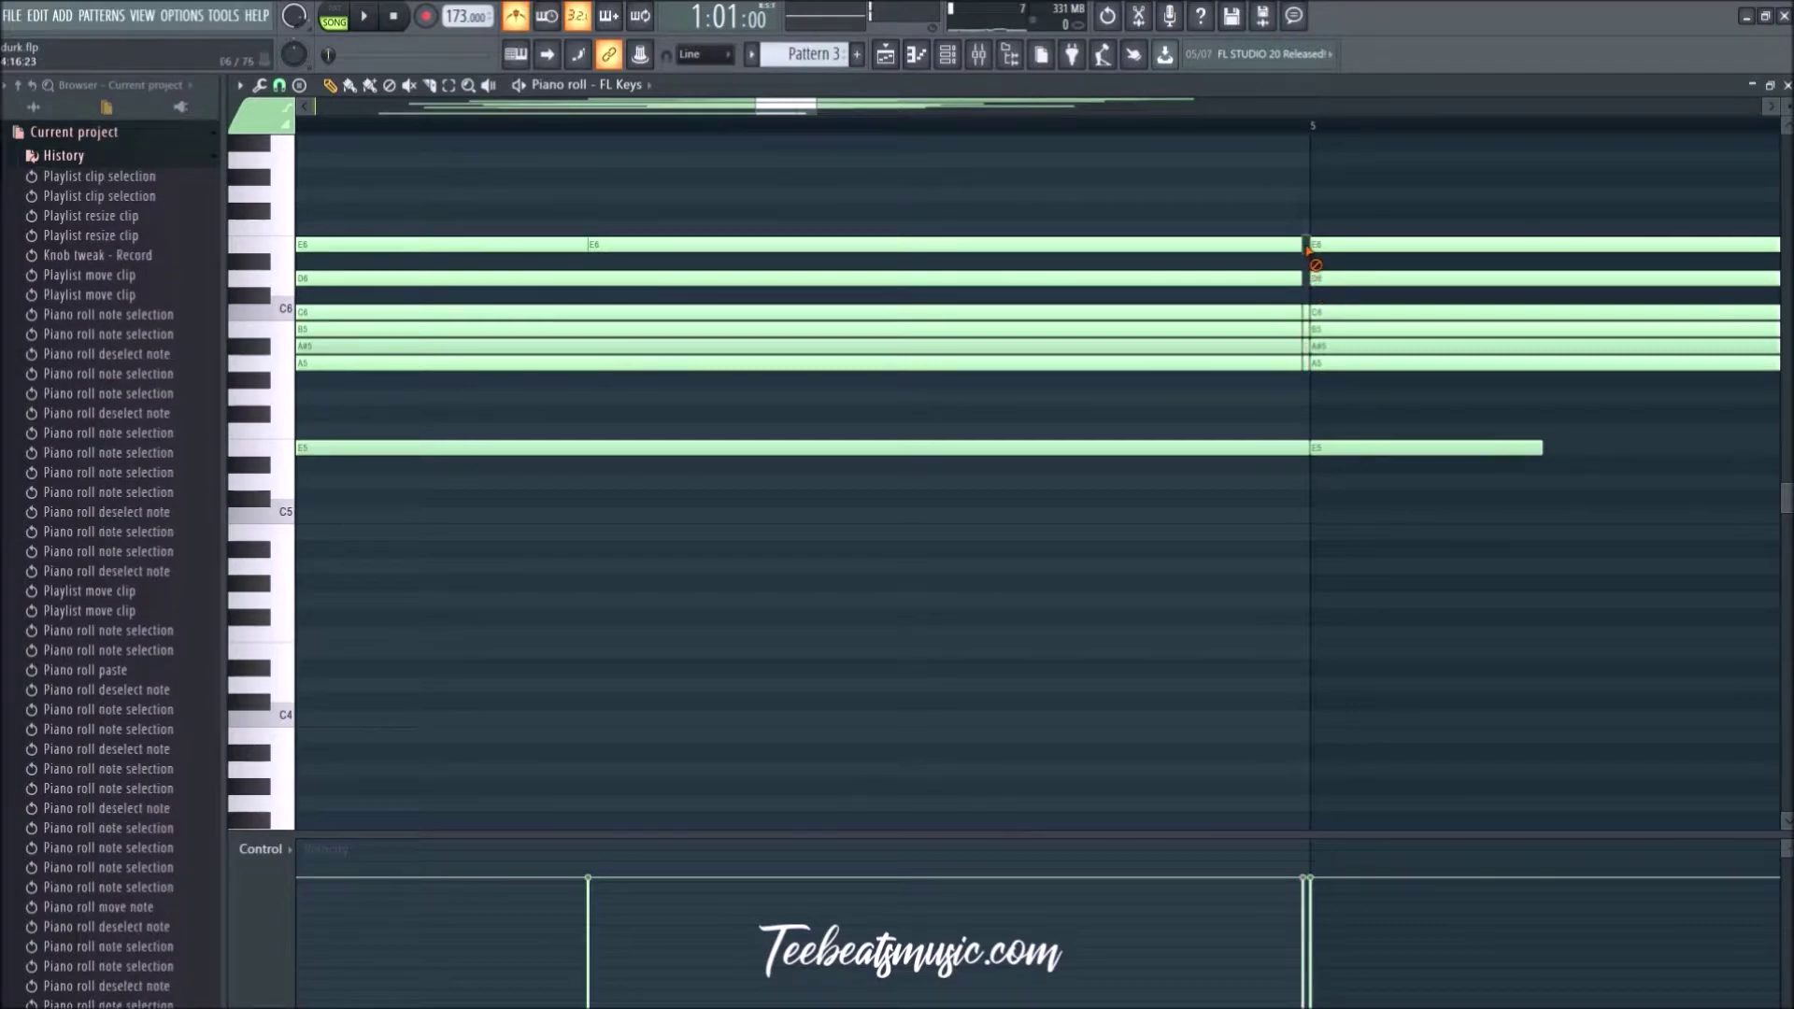
{"action": "right_click", "coordinate": [1305, 277]}
{"action": "right_click", "coordinate": [1305, 311]}
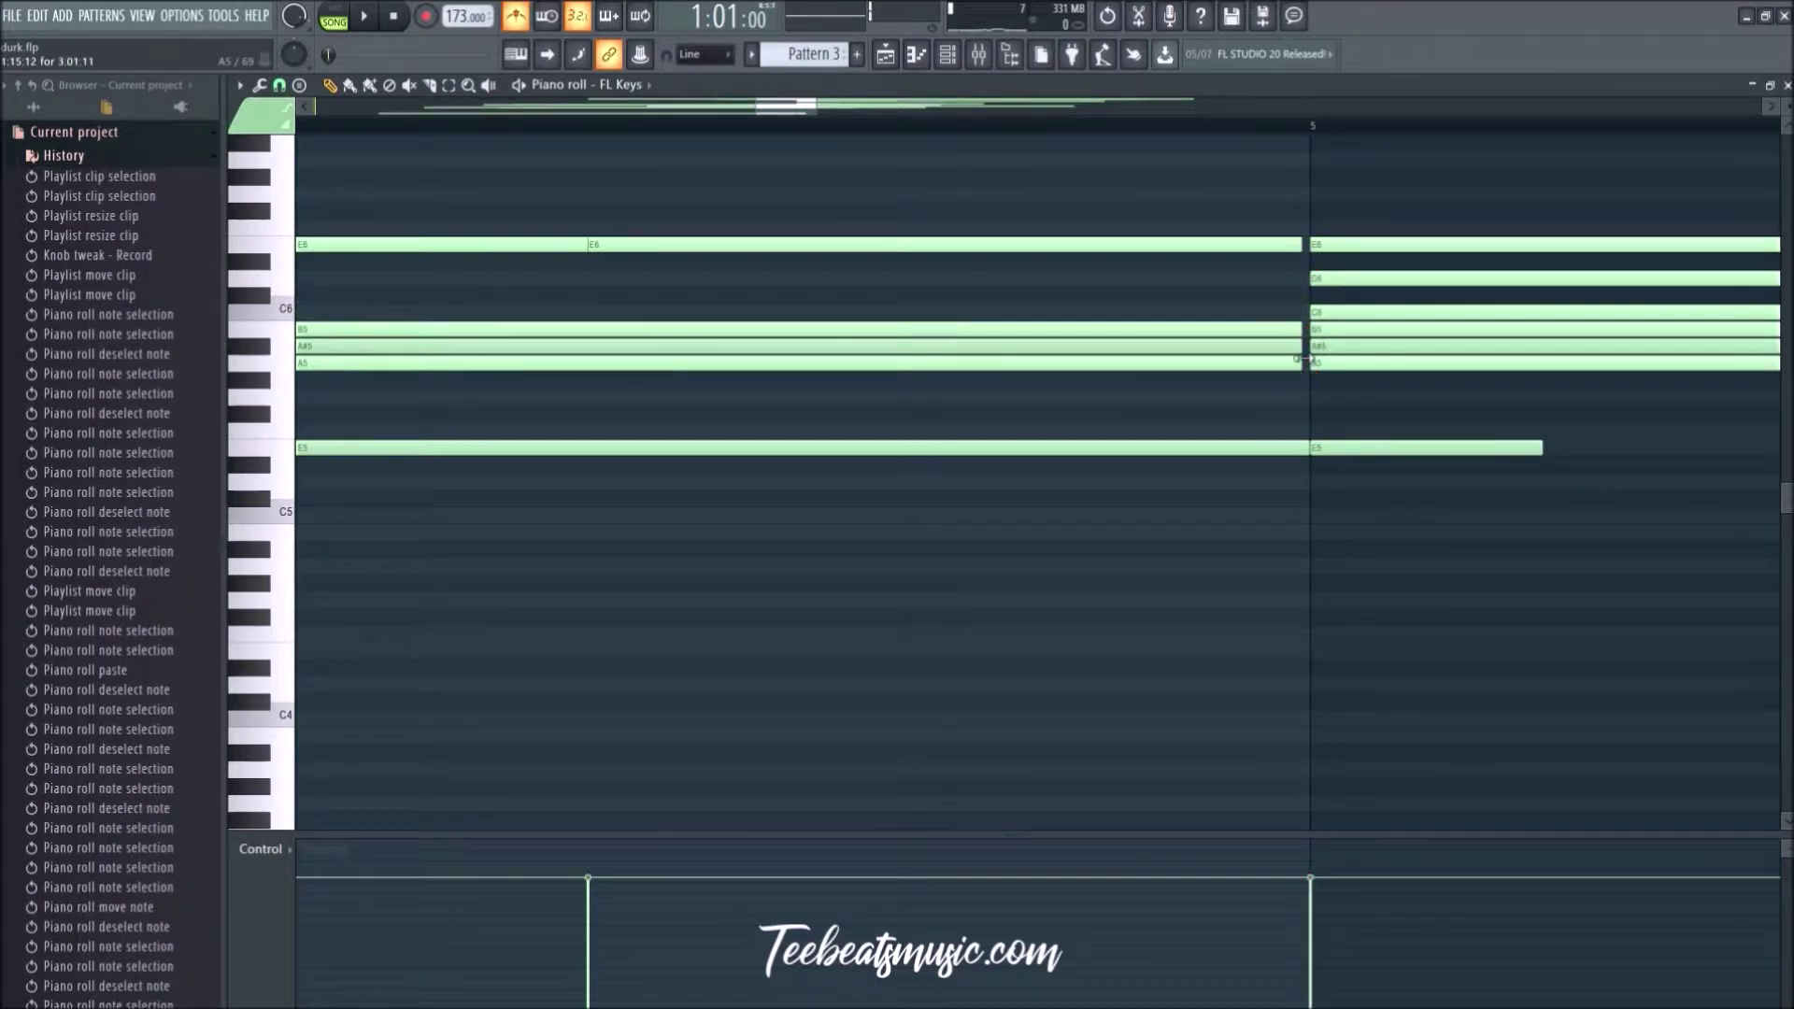
{"action": "key", "text": "ctrl+z"}
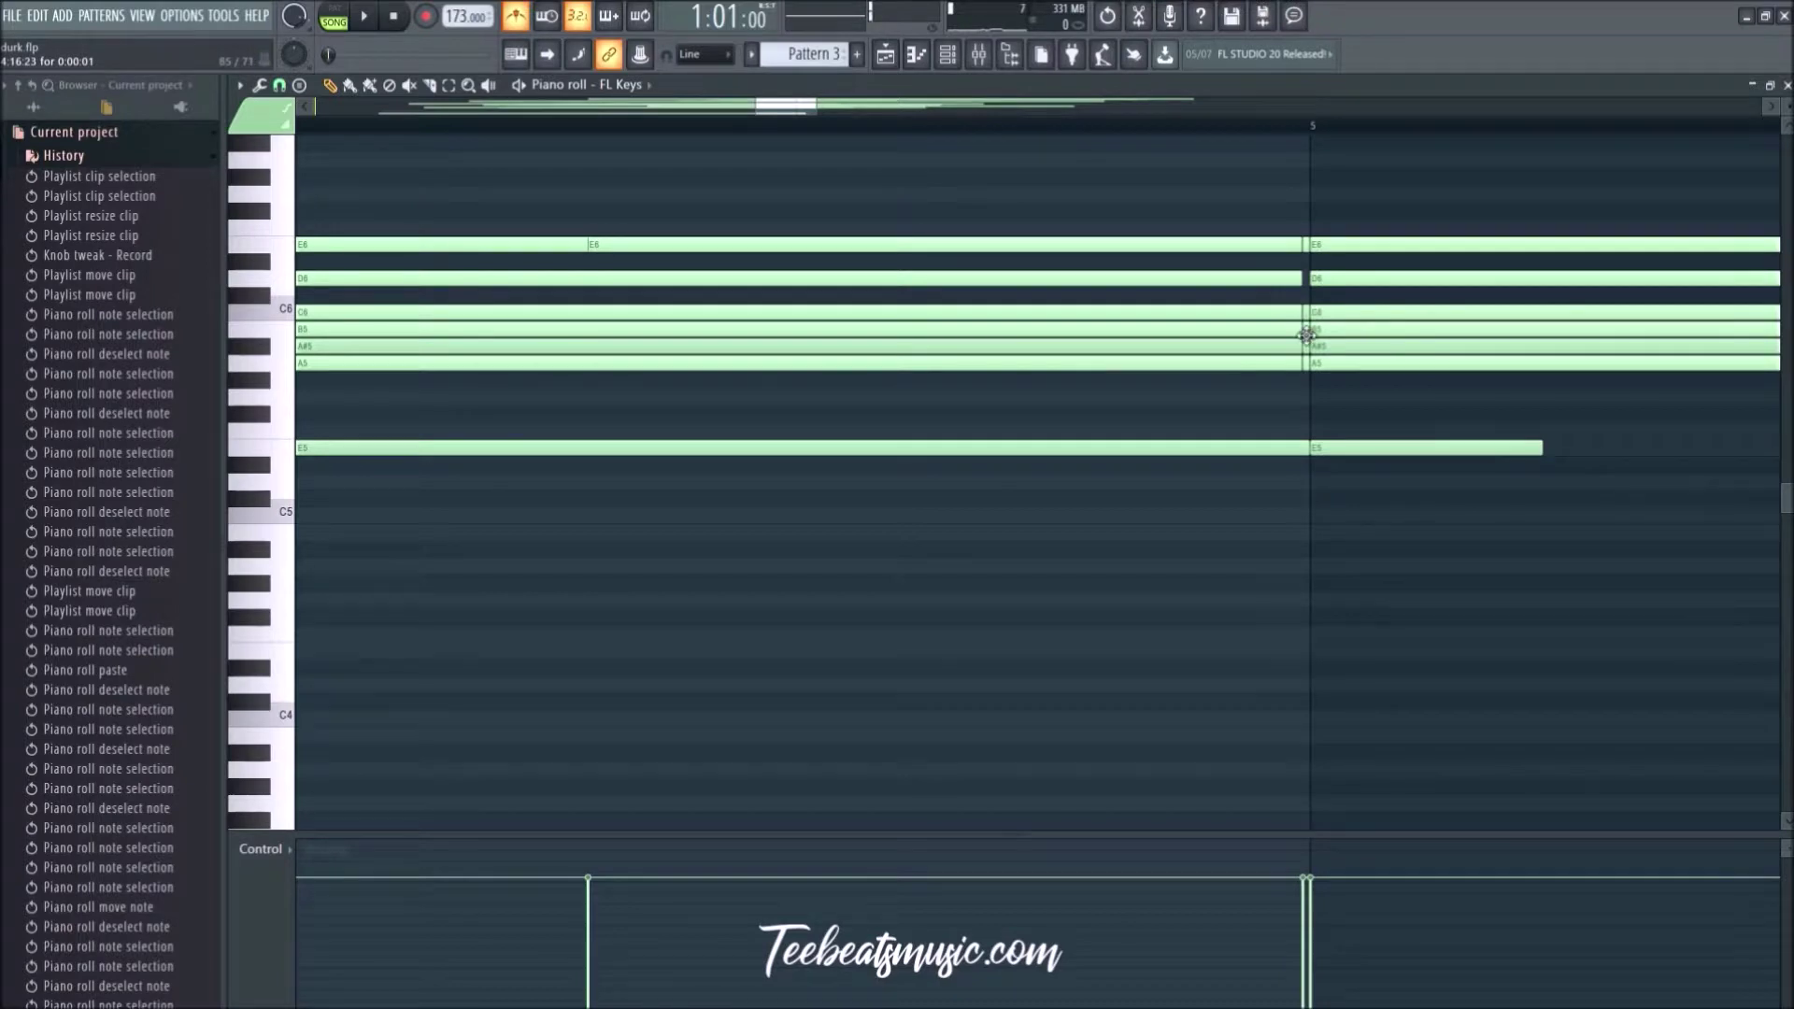
Step: Delete the E6, C6, B5, A#5, A5 and E5 pieces past bar 5
{"action": "right_click", "coordinate": [1307, 331]}
{"action": "right_click", "coordinate": [1306, 313]}
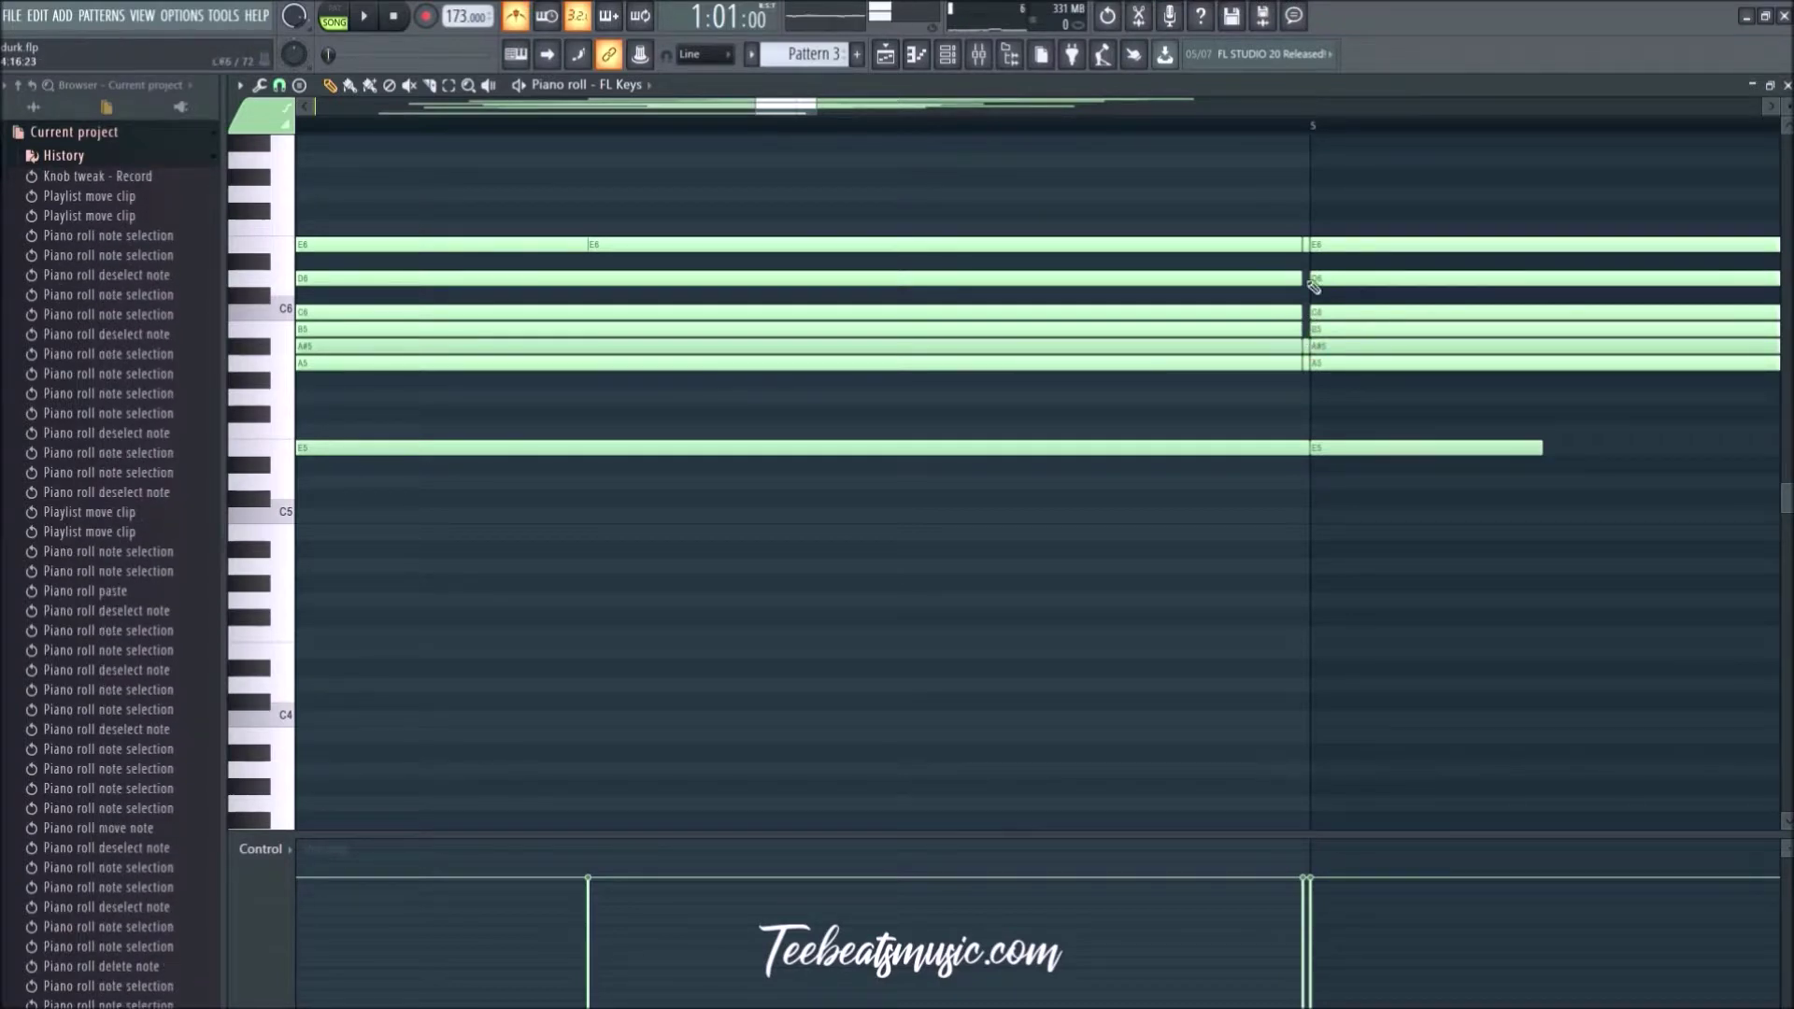
{"action": "right_click", "coordinate": [1308, 246]}
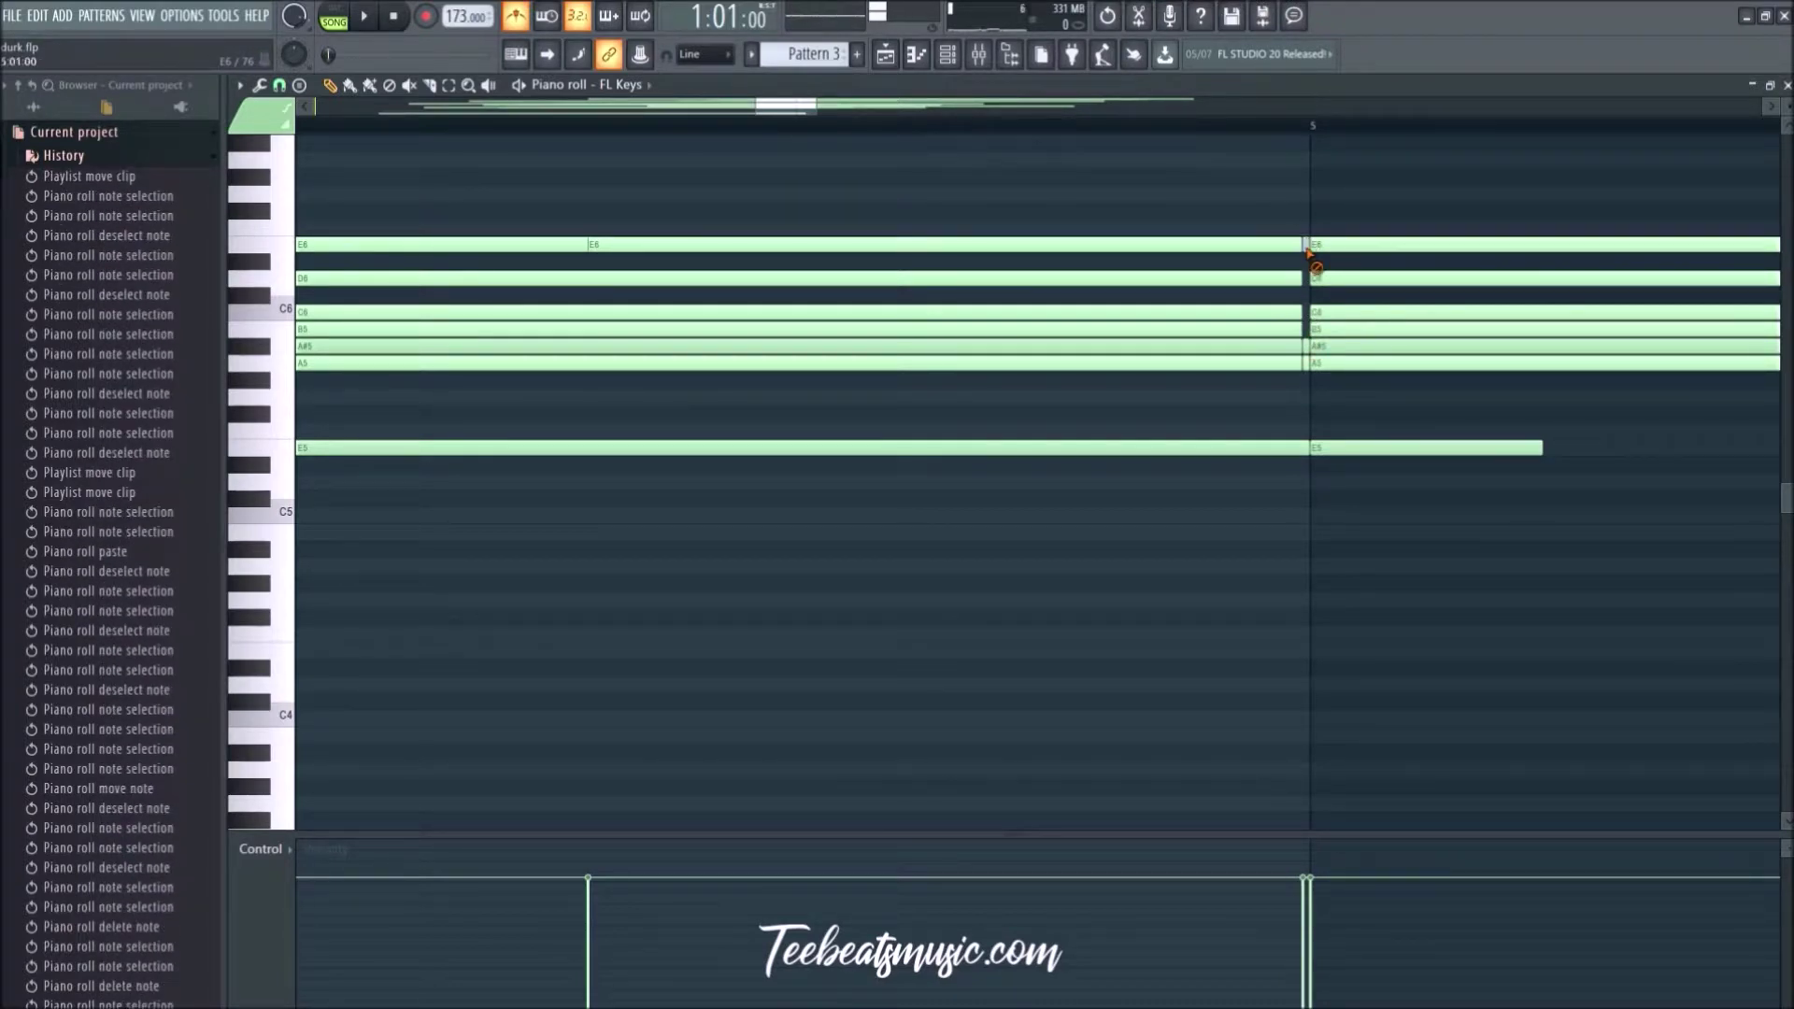
{"action": "right_click", "coordinate": [1305, 348]}
{"action": "right_click", "coordinate": [1307, 364]}
{"action": "right_click", "coordinate": [1305, 363]}
{"action": "left_click_drag", "start_coordinate": [1292, 385], "coordinate": [1305, 247]}
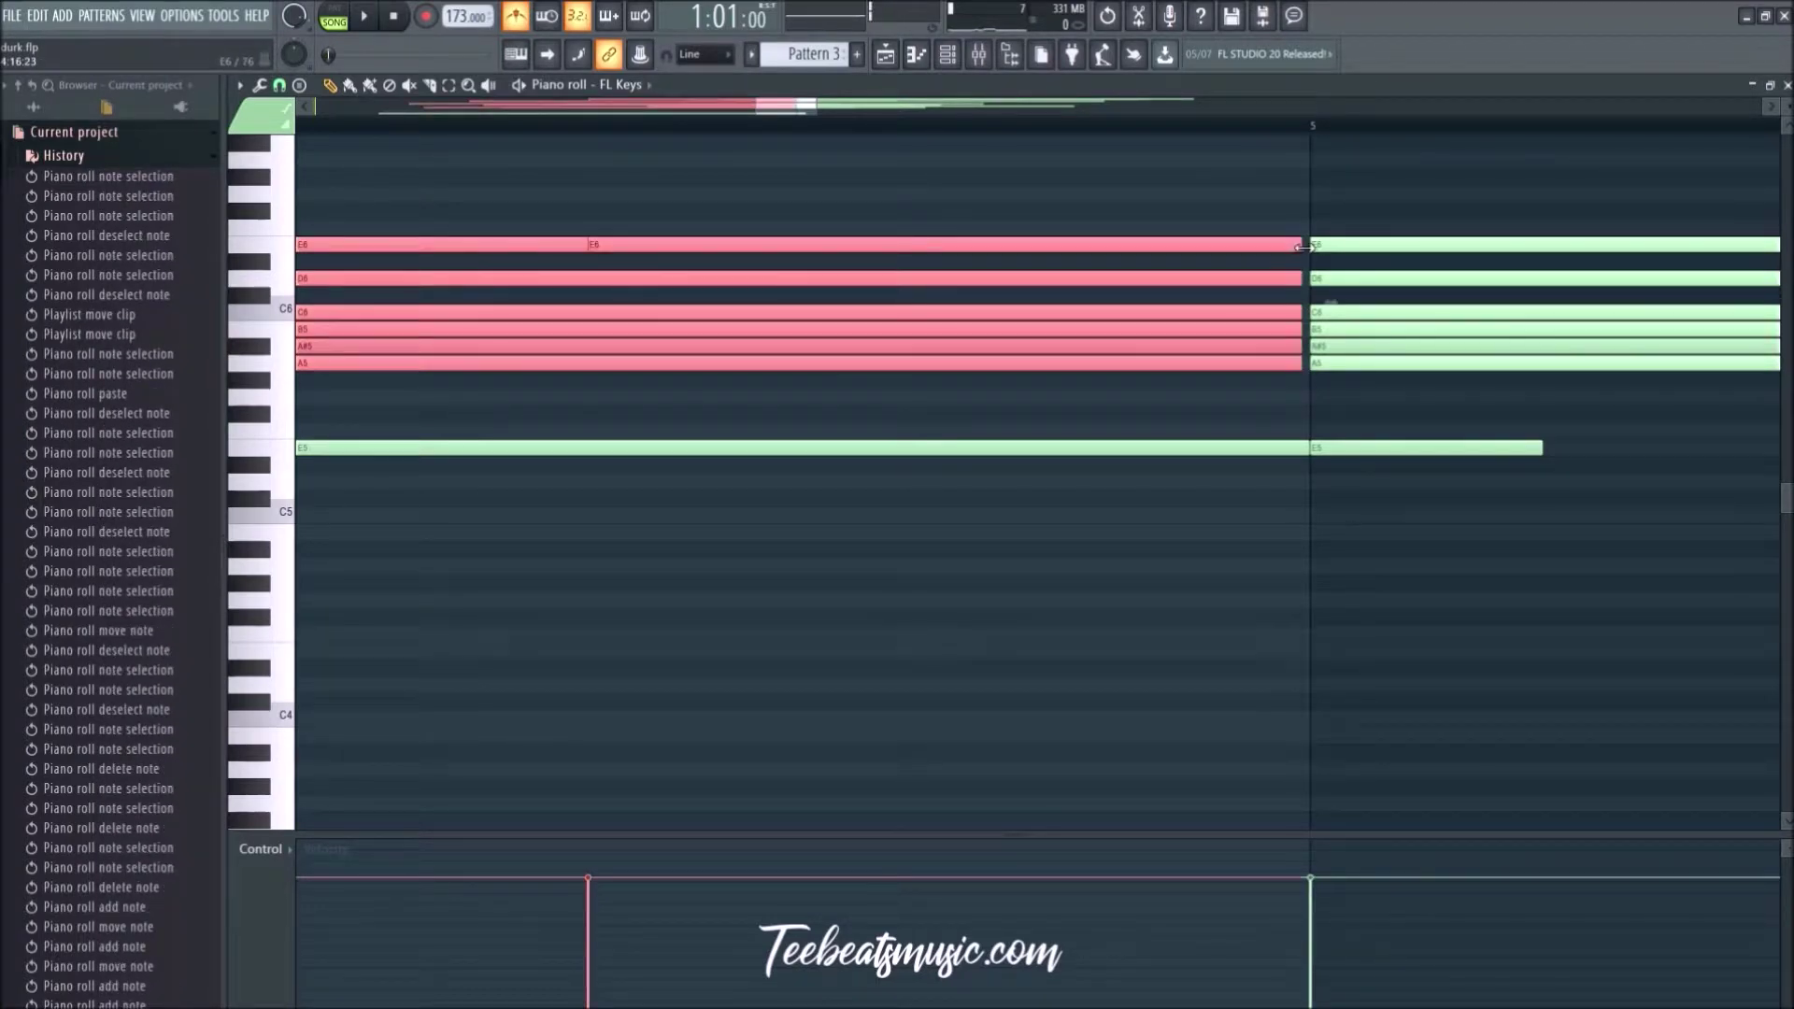
{"action": "scroll", "coordinate": [1320, 400], "scroll_direction": "down", "scroll_amount": 5}
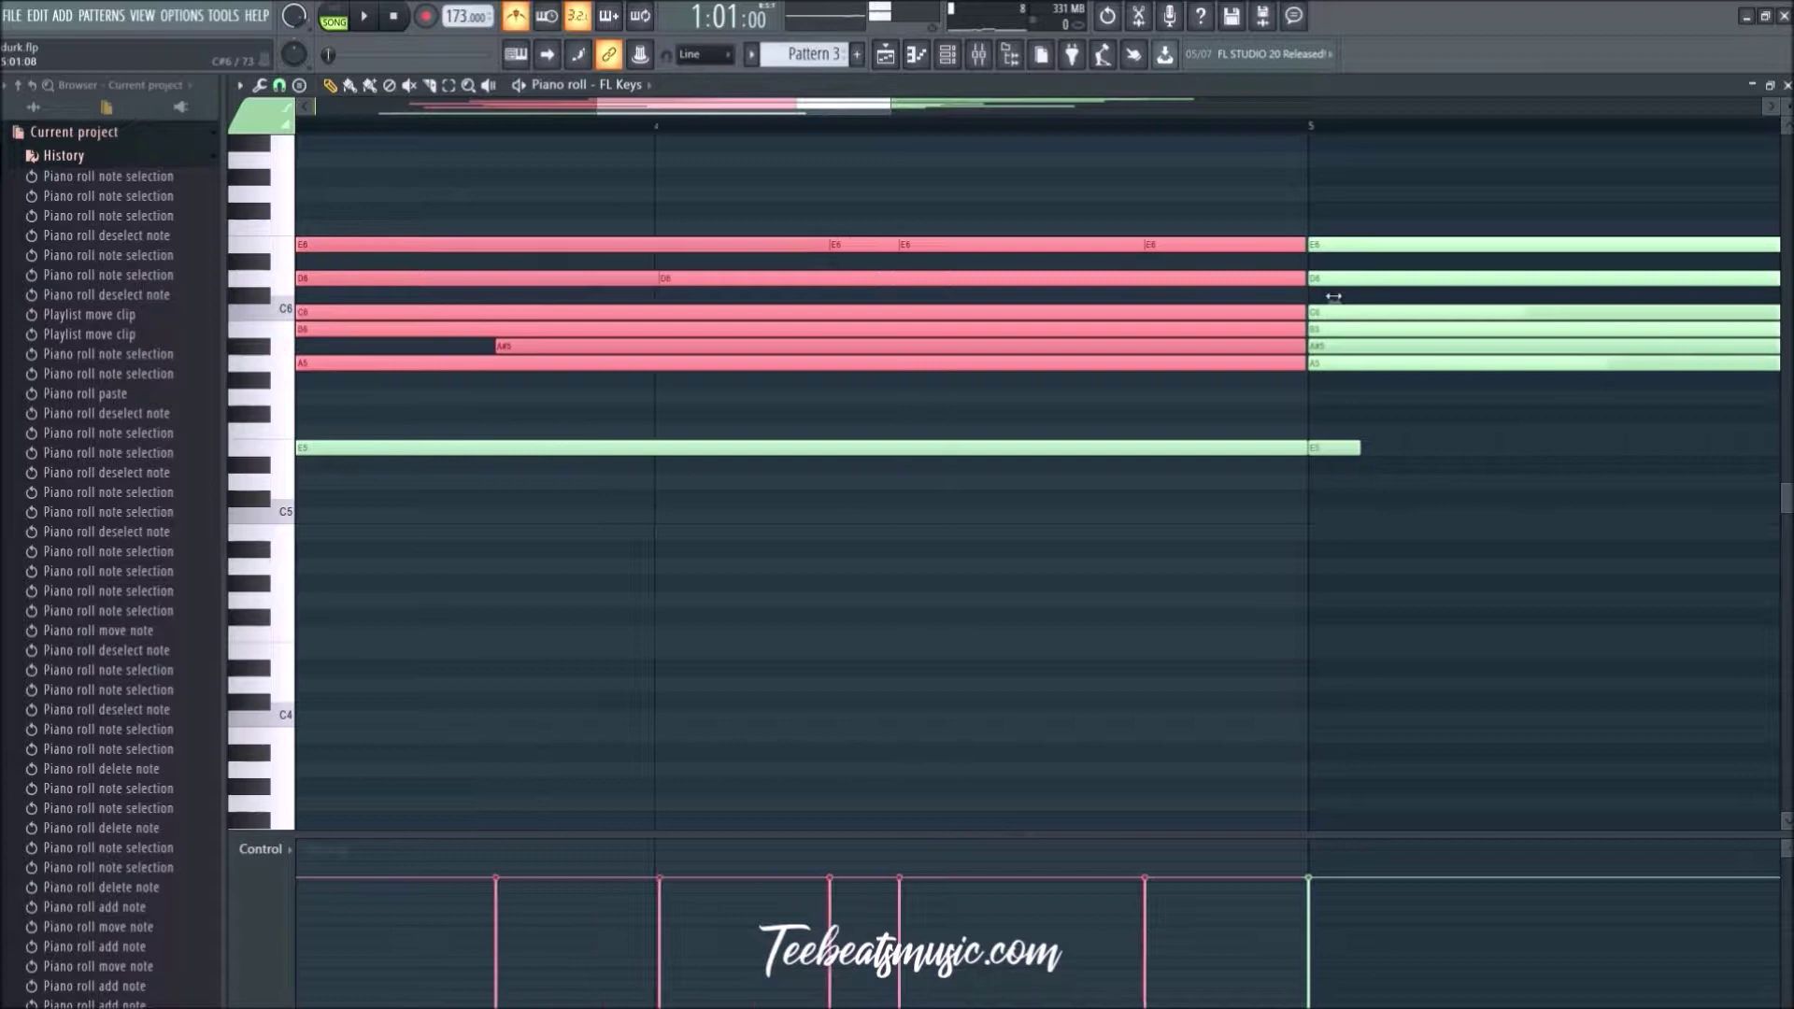
{"action": "right_click", "coordinate": [1210, 245]}
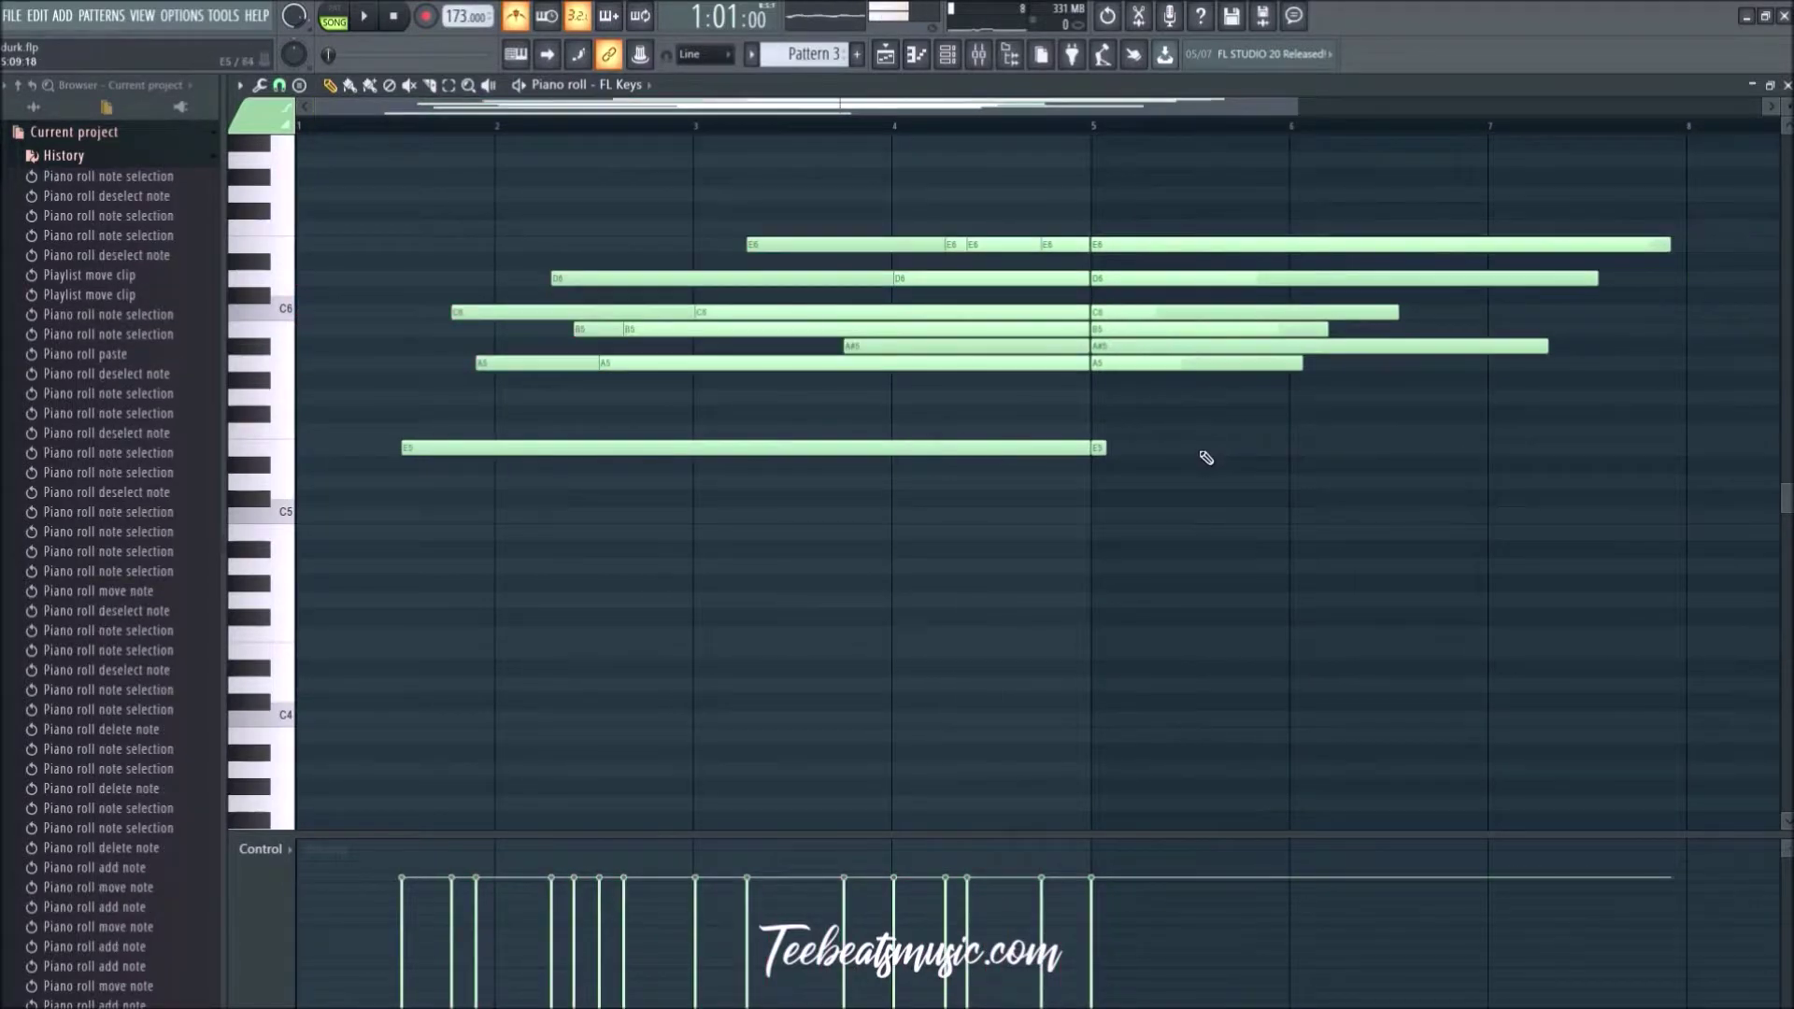
{"action": "right_click", "coordinate": [1159, 244]}
{"action": "right_click", "coordinate": [1101, 448]}
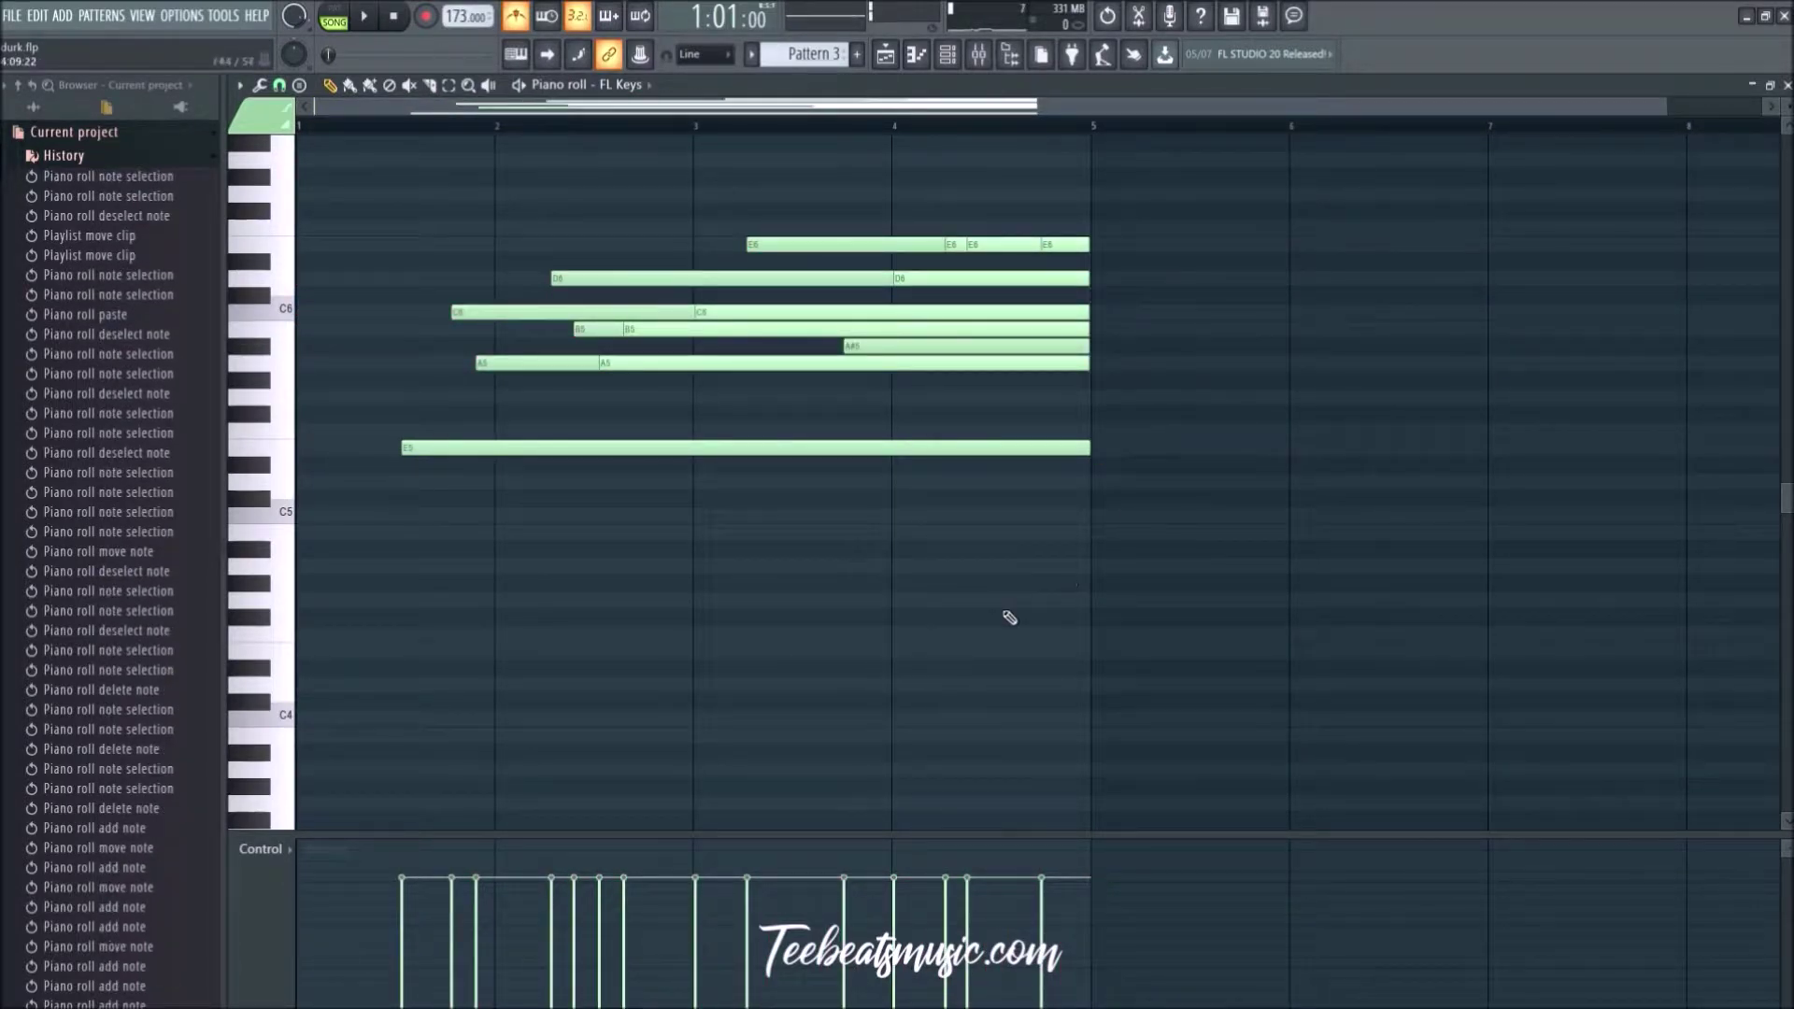
Step: Raise the project tempo from 173 to 175 BPM while the melody plays
{"action": "scroll", "coordinate": [1010, 618], "scroll_direction": "down", "scroll_amount": 1}
{"action": "key", "text": "space"}
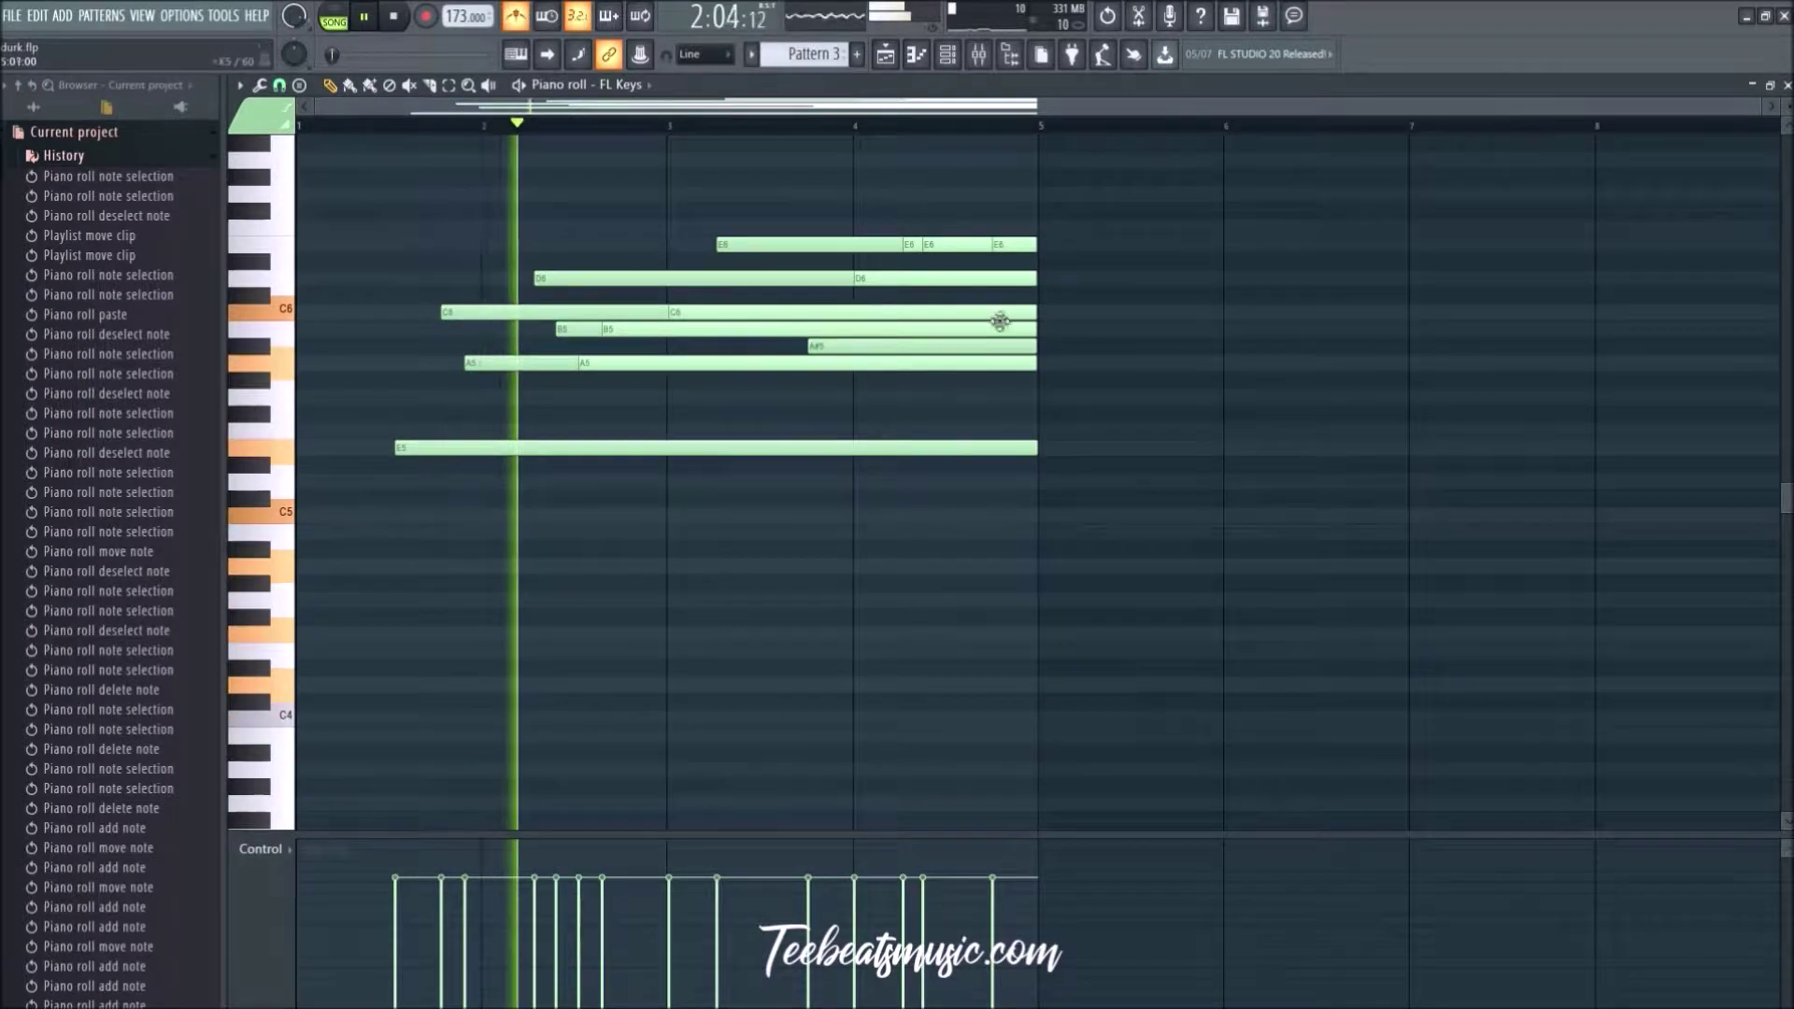
{"action": "left_click", "coordinate": [880, 56]}
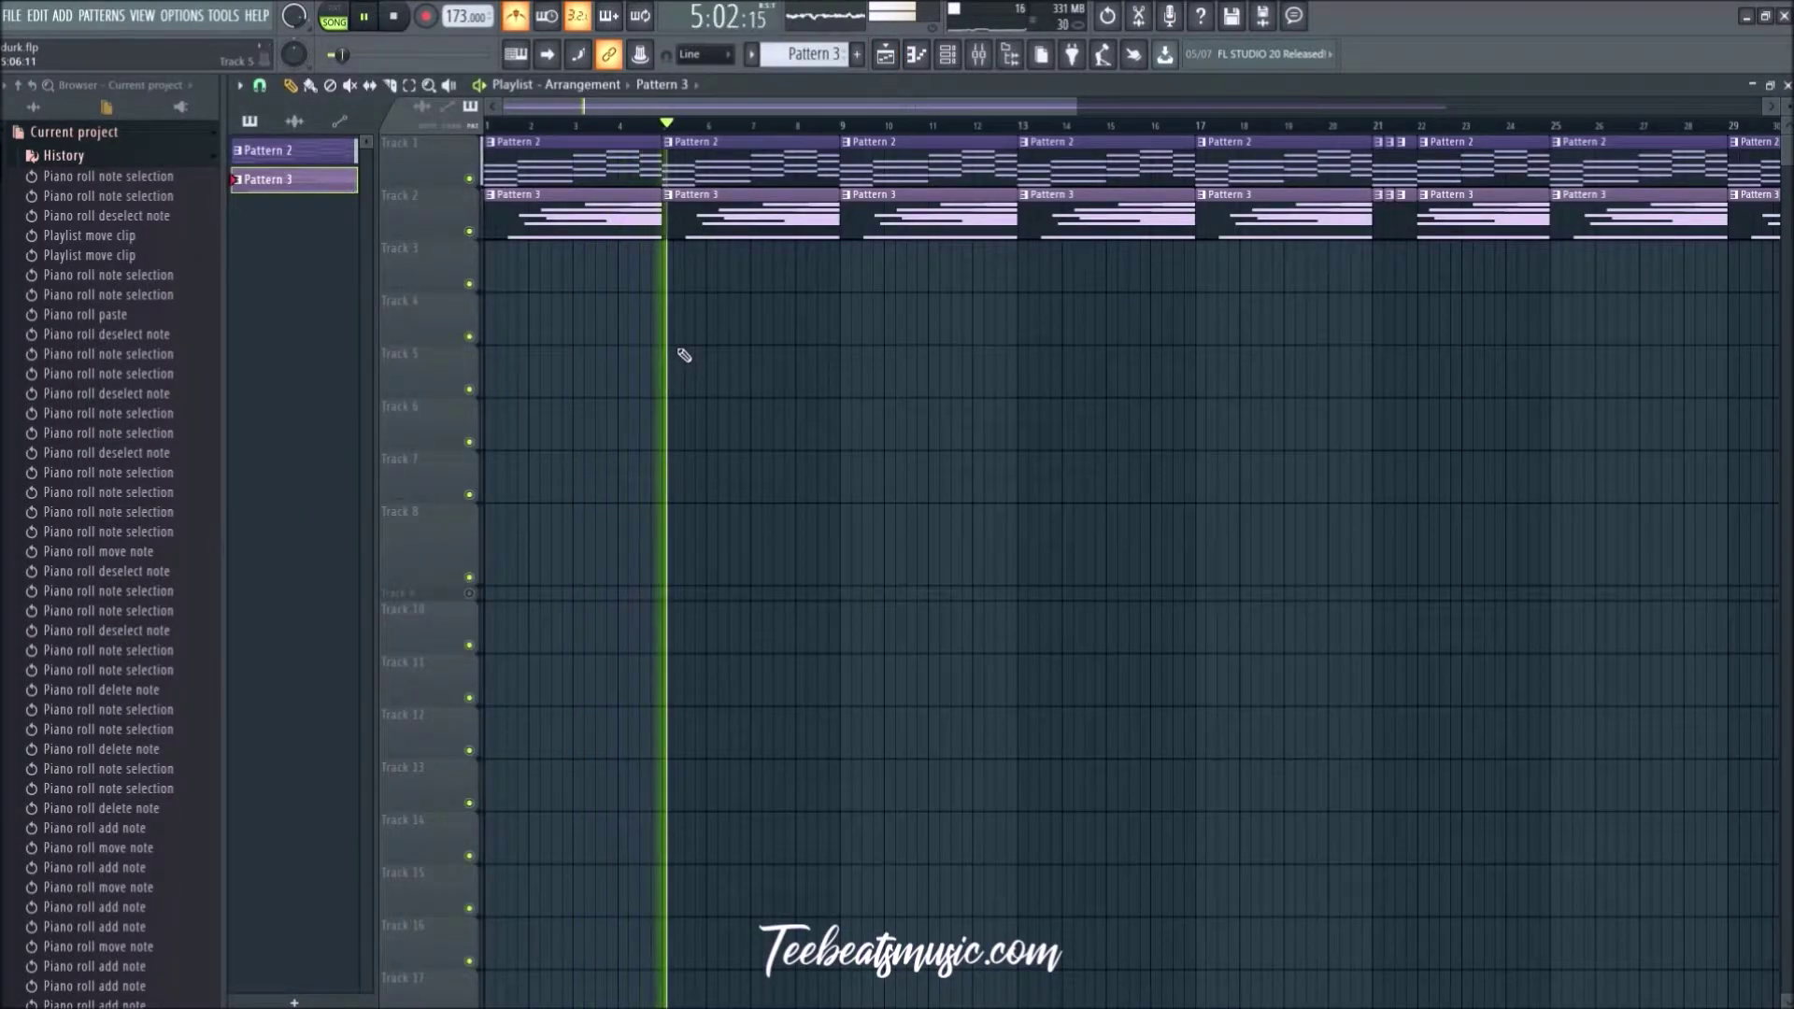
{"action": "scroll", "coordinate": [682, 355], "scroll_direction": "down", "scroll_amount": 2}
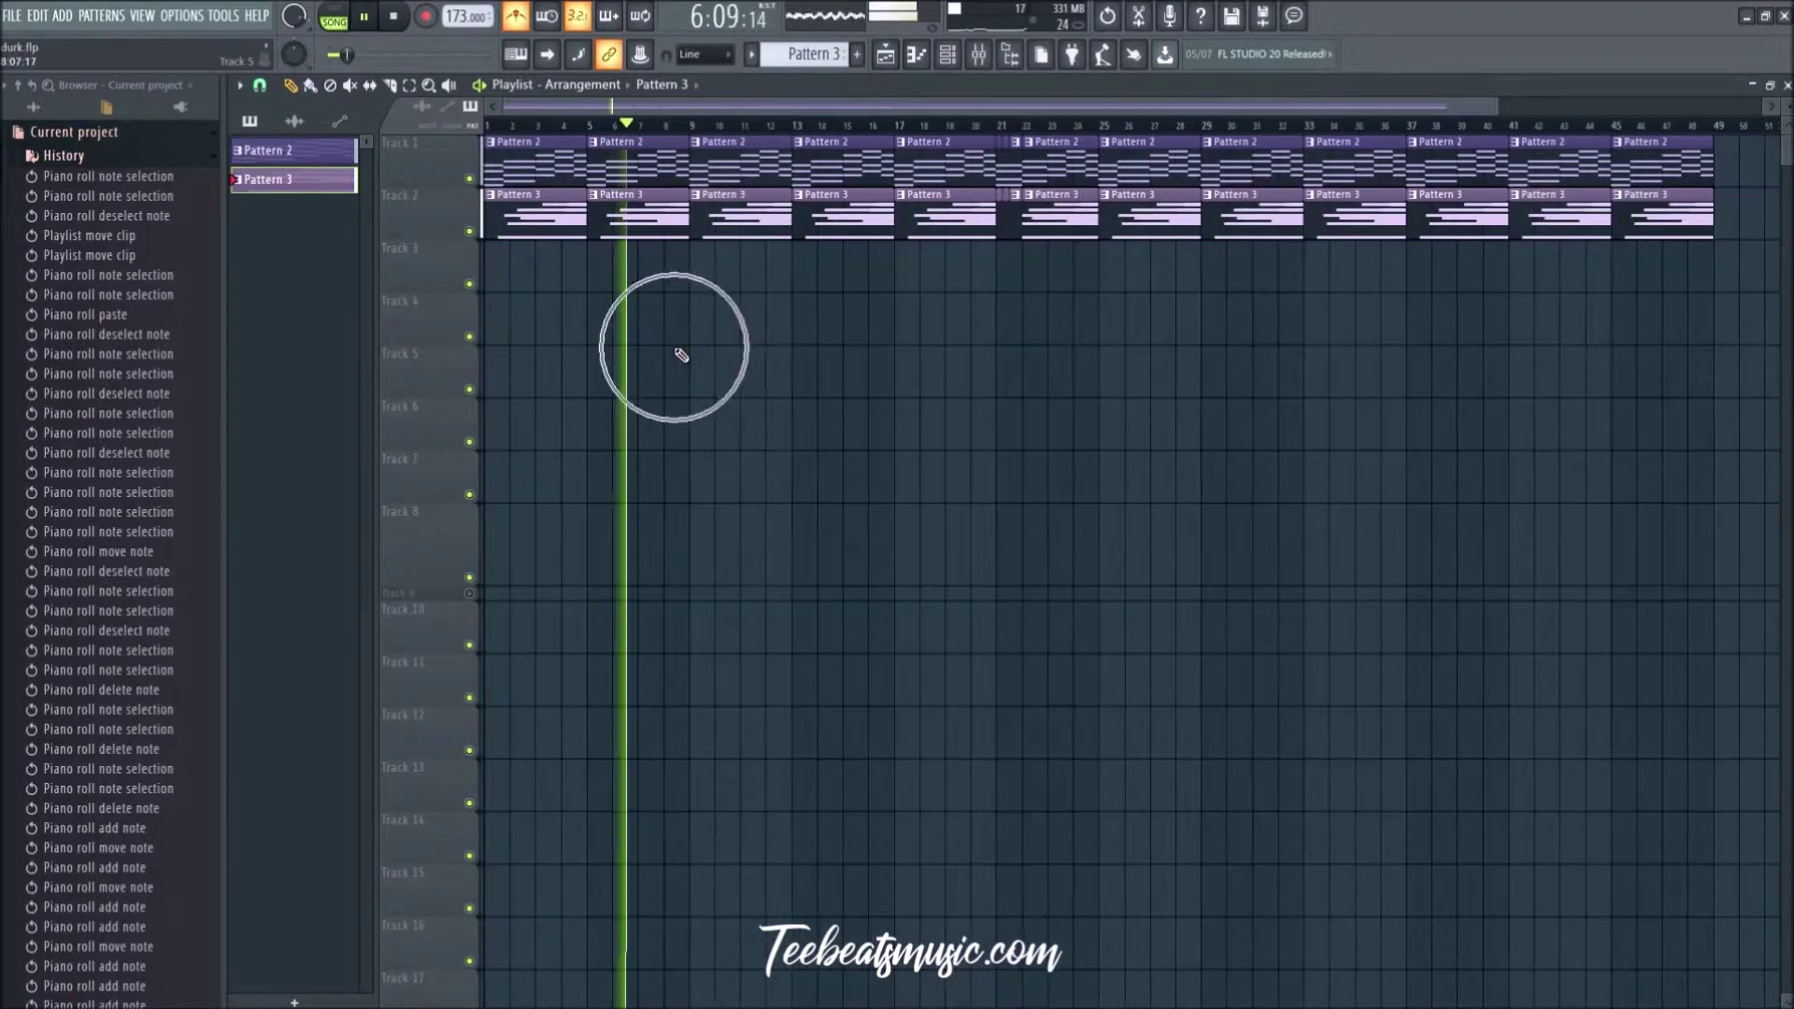
{"action": "scroll", "coordinate": [682, 355], "scroll_direction": "down", "scroll_amount": 2}
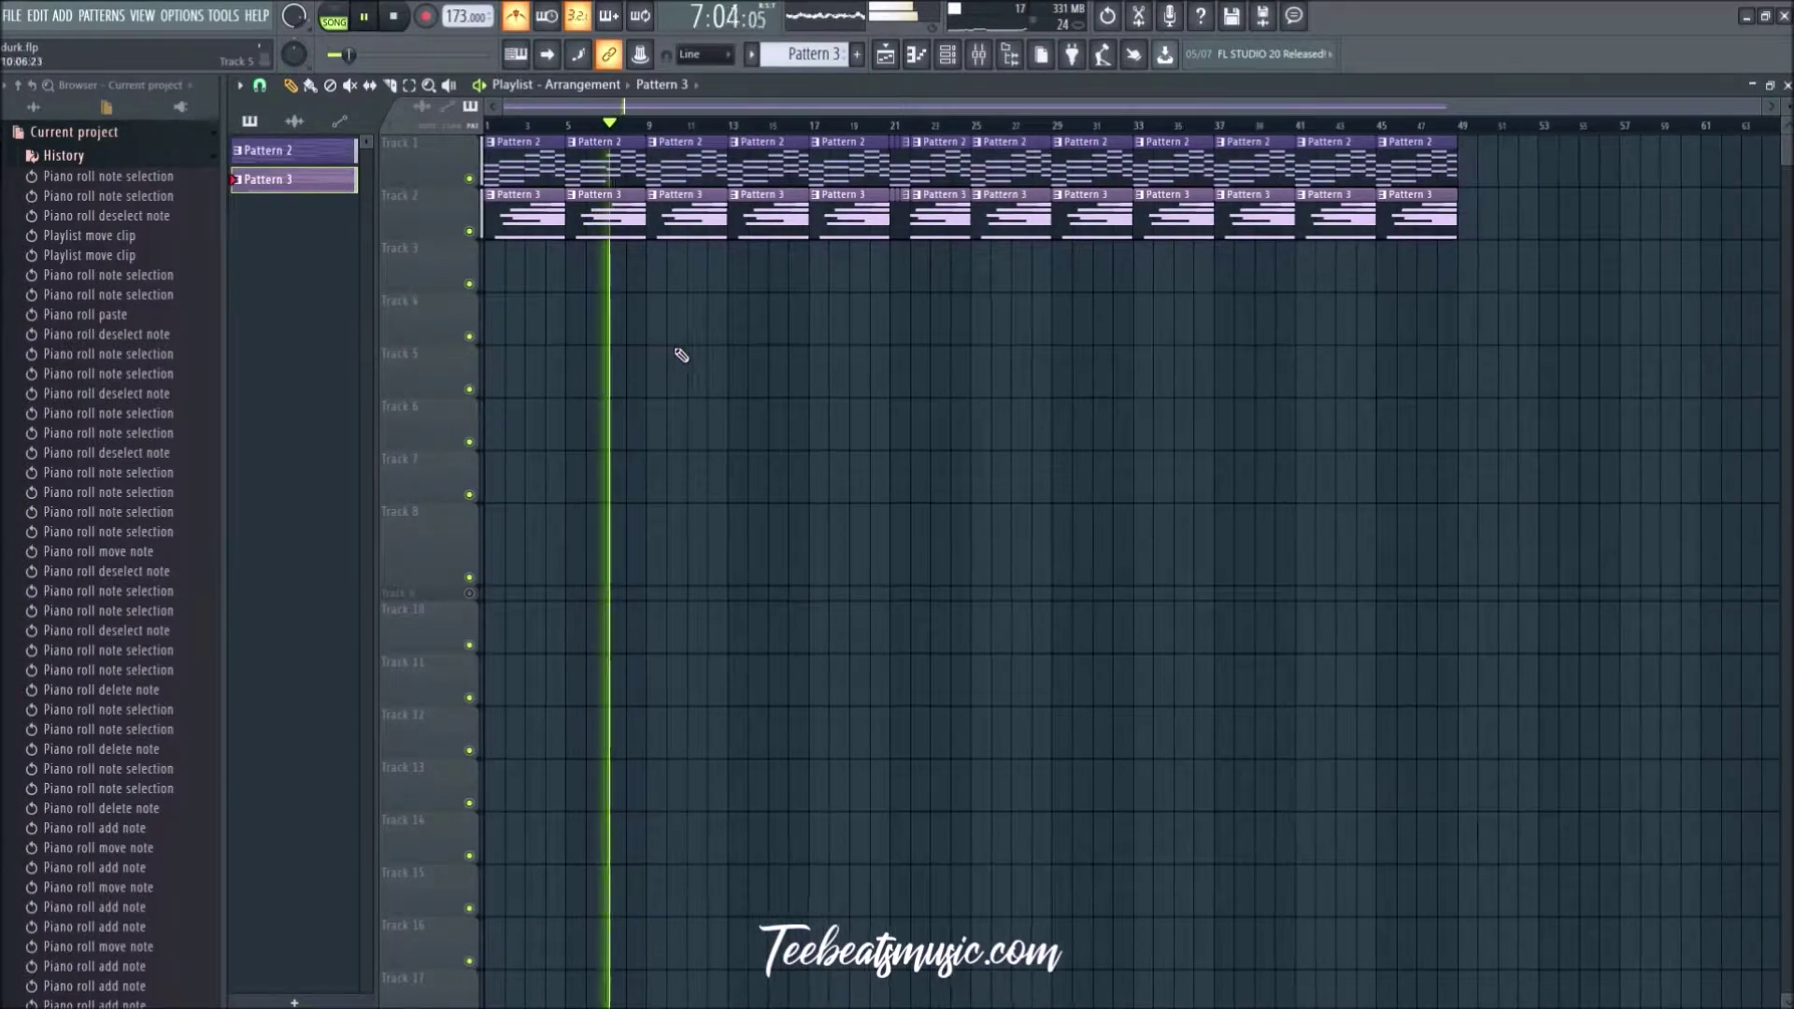
Step: Close the Mixer to show the arrangement and open Pattern 3's chord notes in the piano roll
{"action": "left_click", "coordinate": [979, 56]}
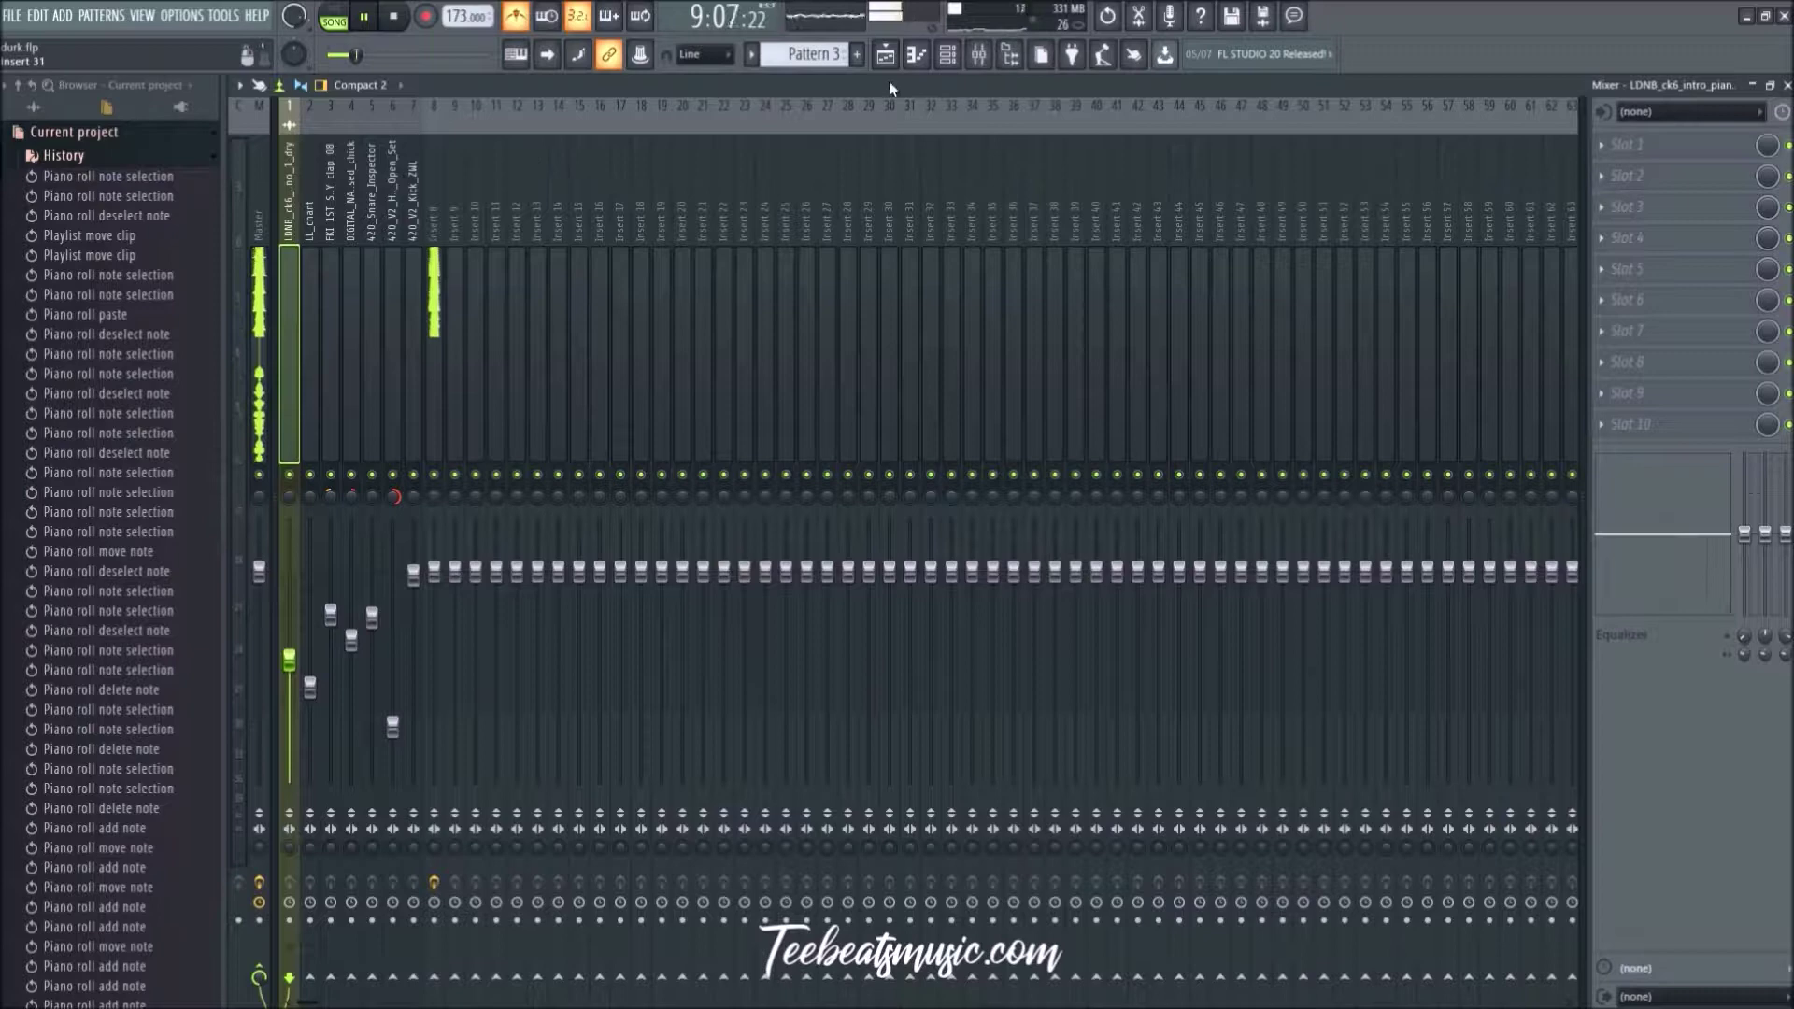
{"action": "left_click", "coordinate": [978, 56]}
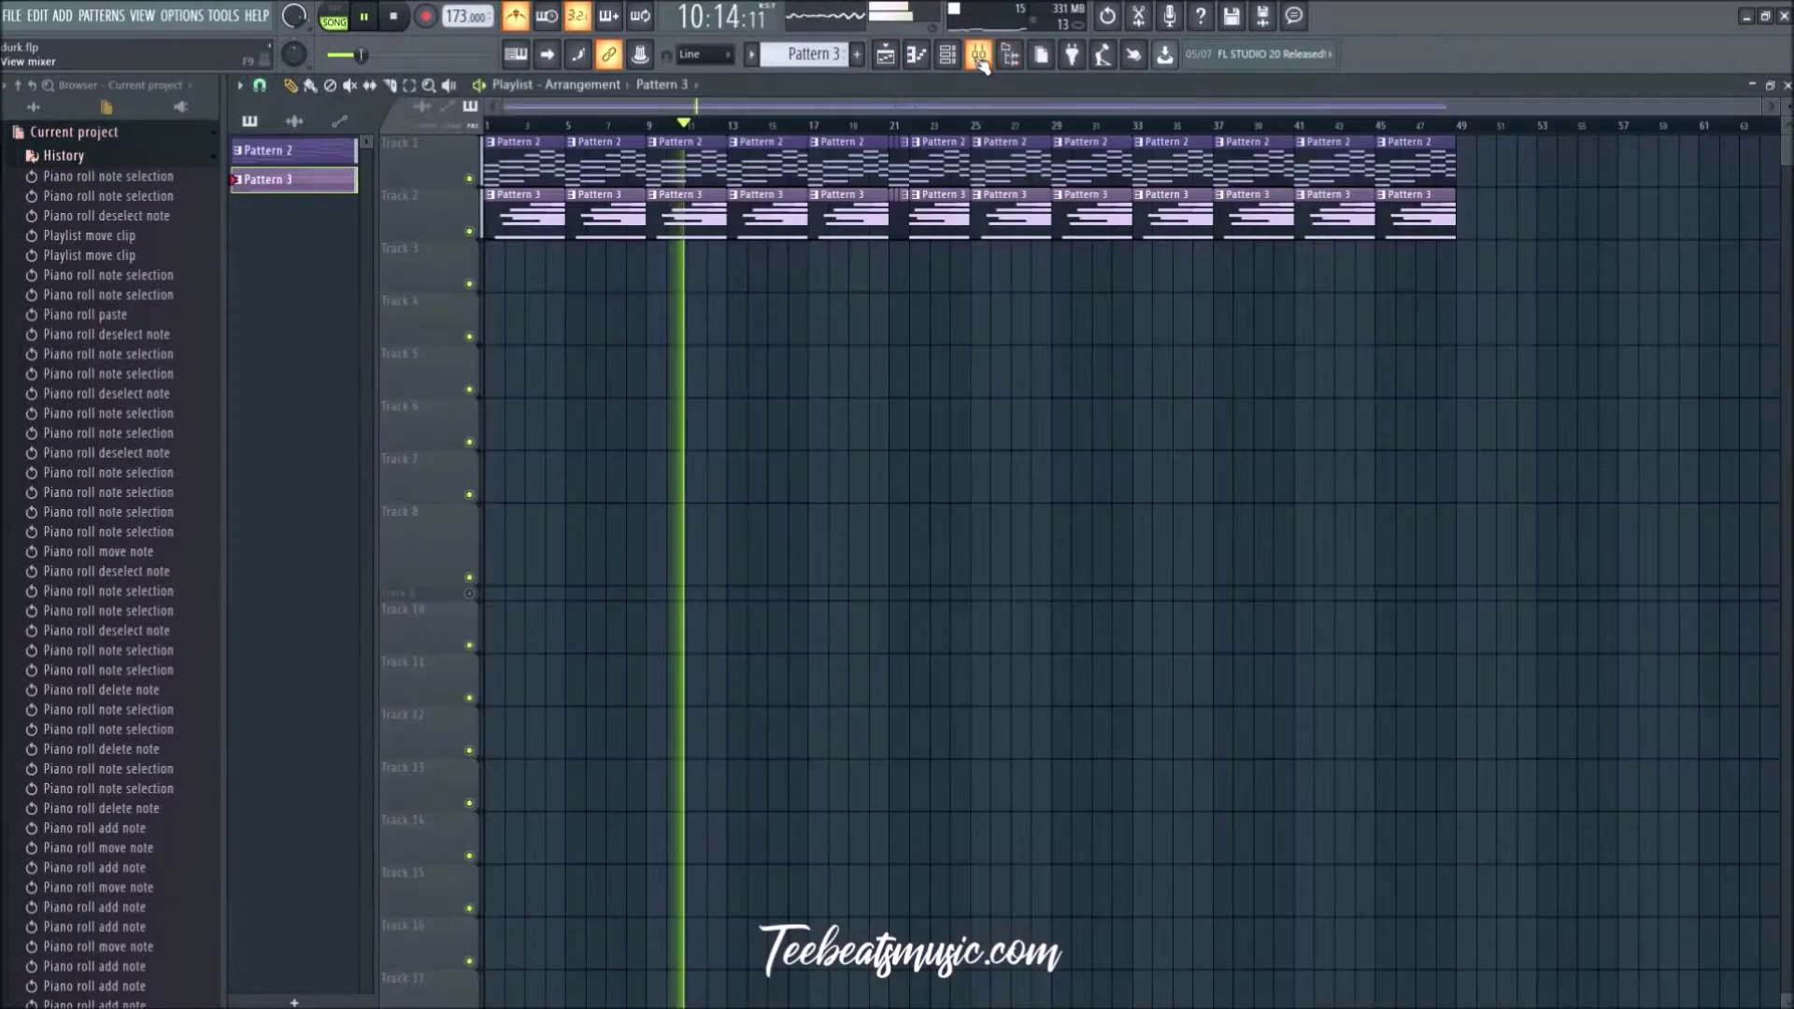
{"action": "left_click", "coordinate": [978, 56]}
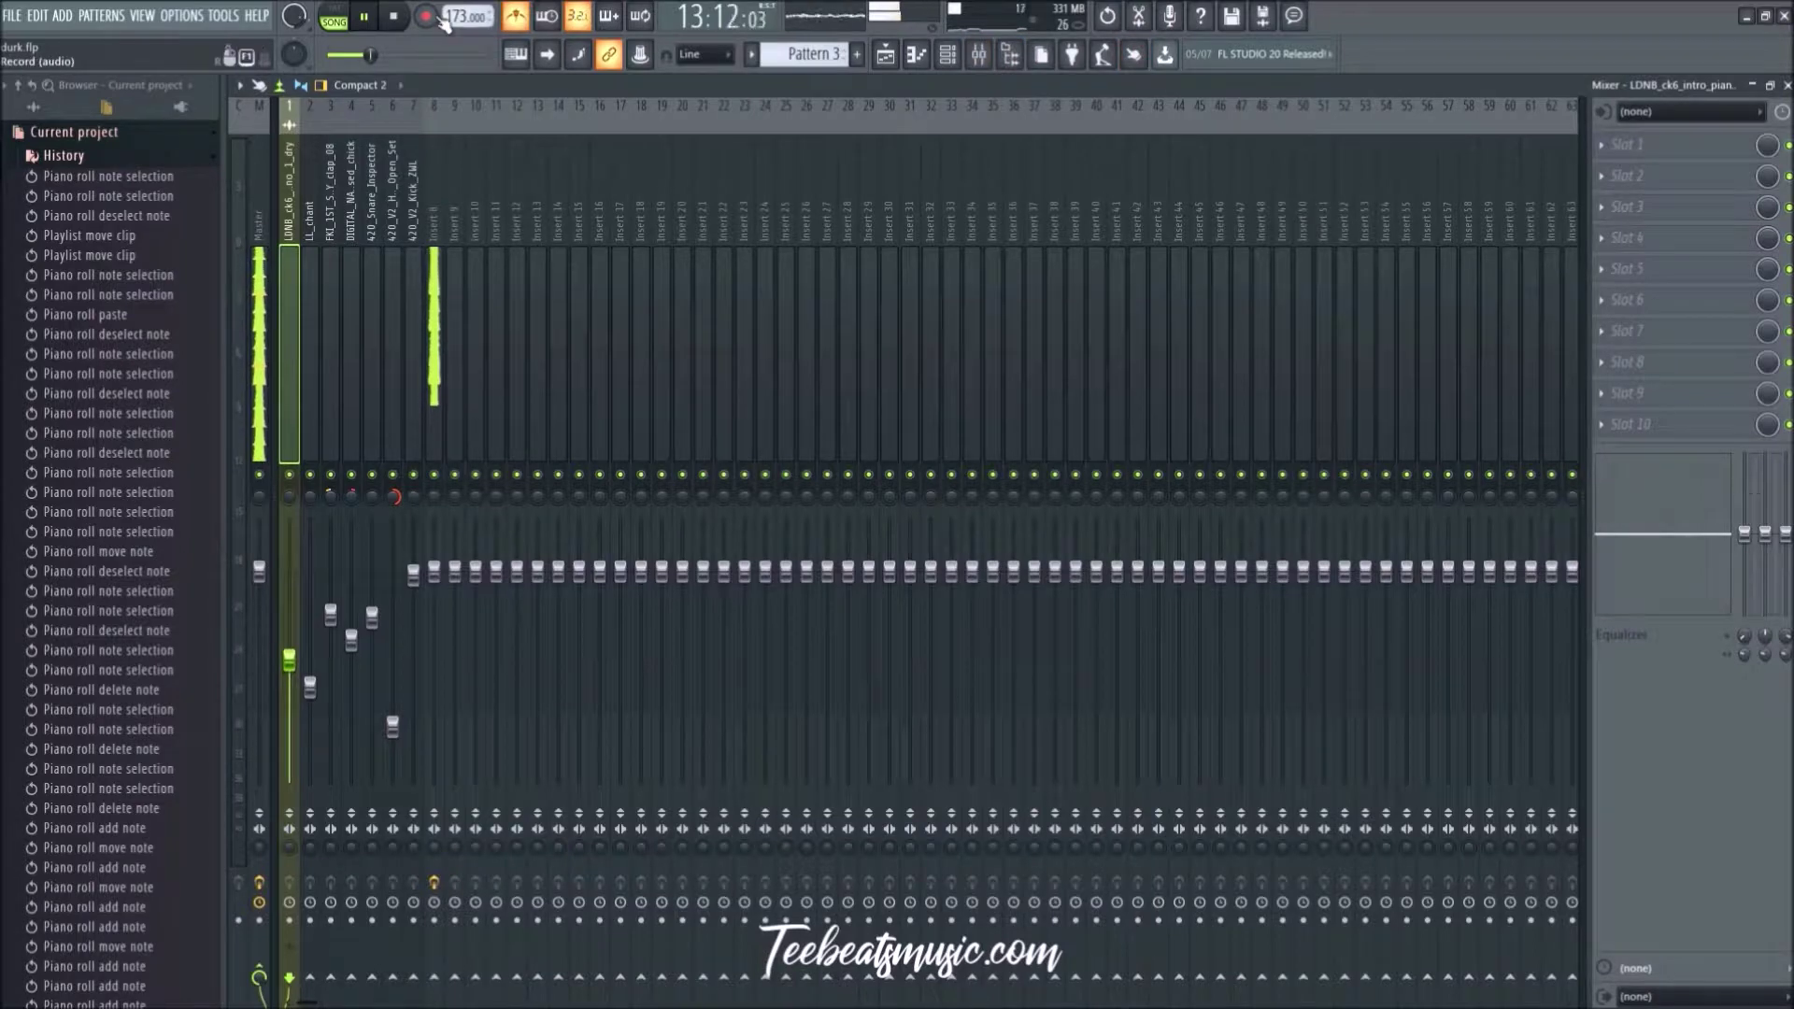
{"action": "scroll", "coordinate": [447, 15], "scroll_direction": "up", "scroll_amount": 2}
{"action": "scroll", "coordinate": [447, 15], "scroll_direction": "down", "scroll_amount": 1}
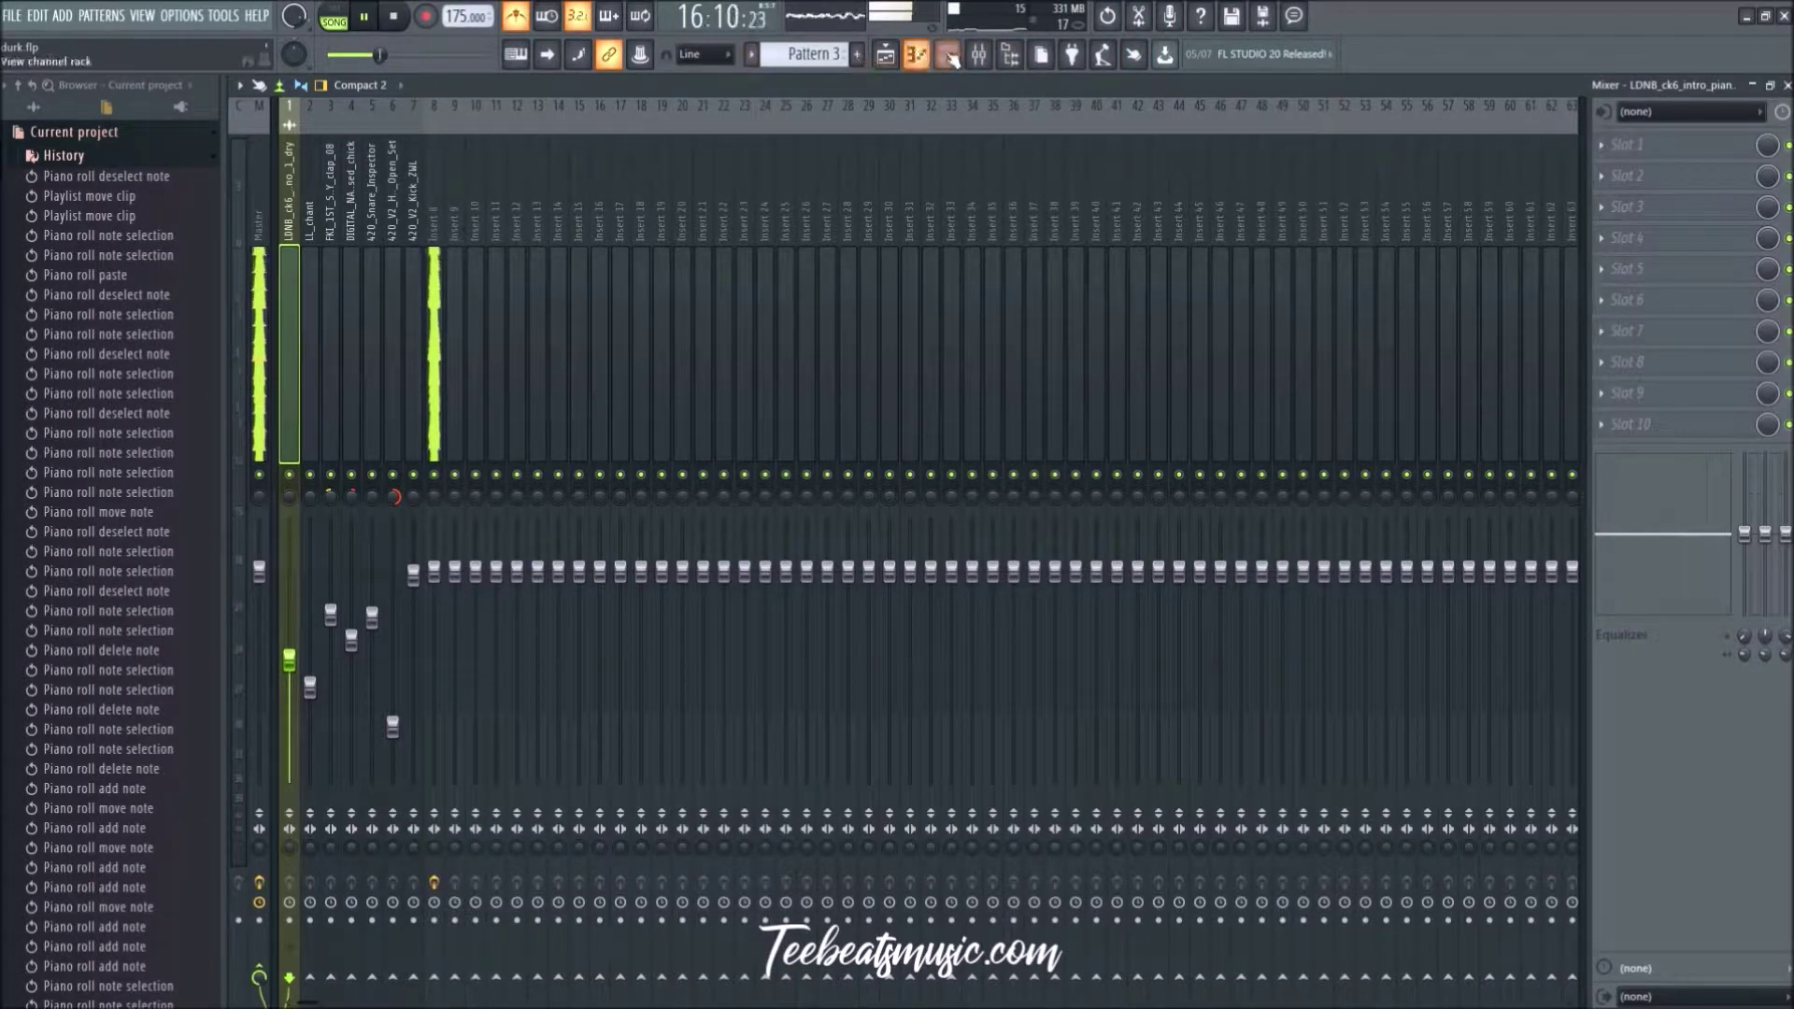
{"action": "left_click", "coordinate": [979, 54]}
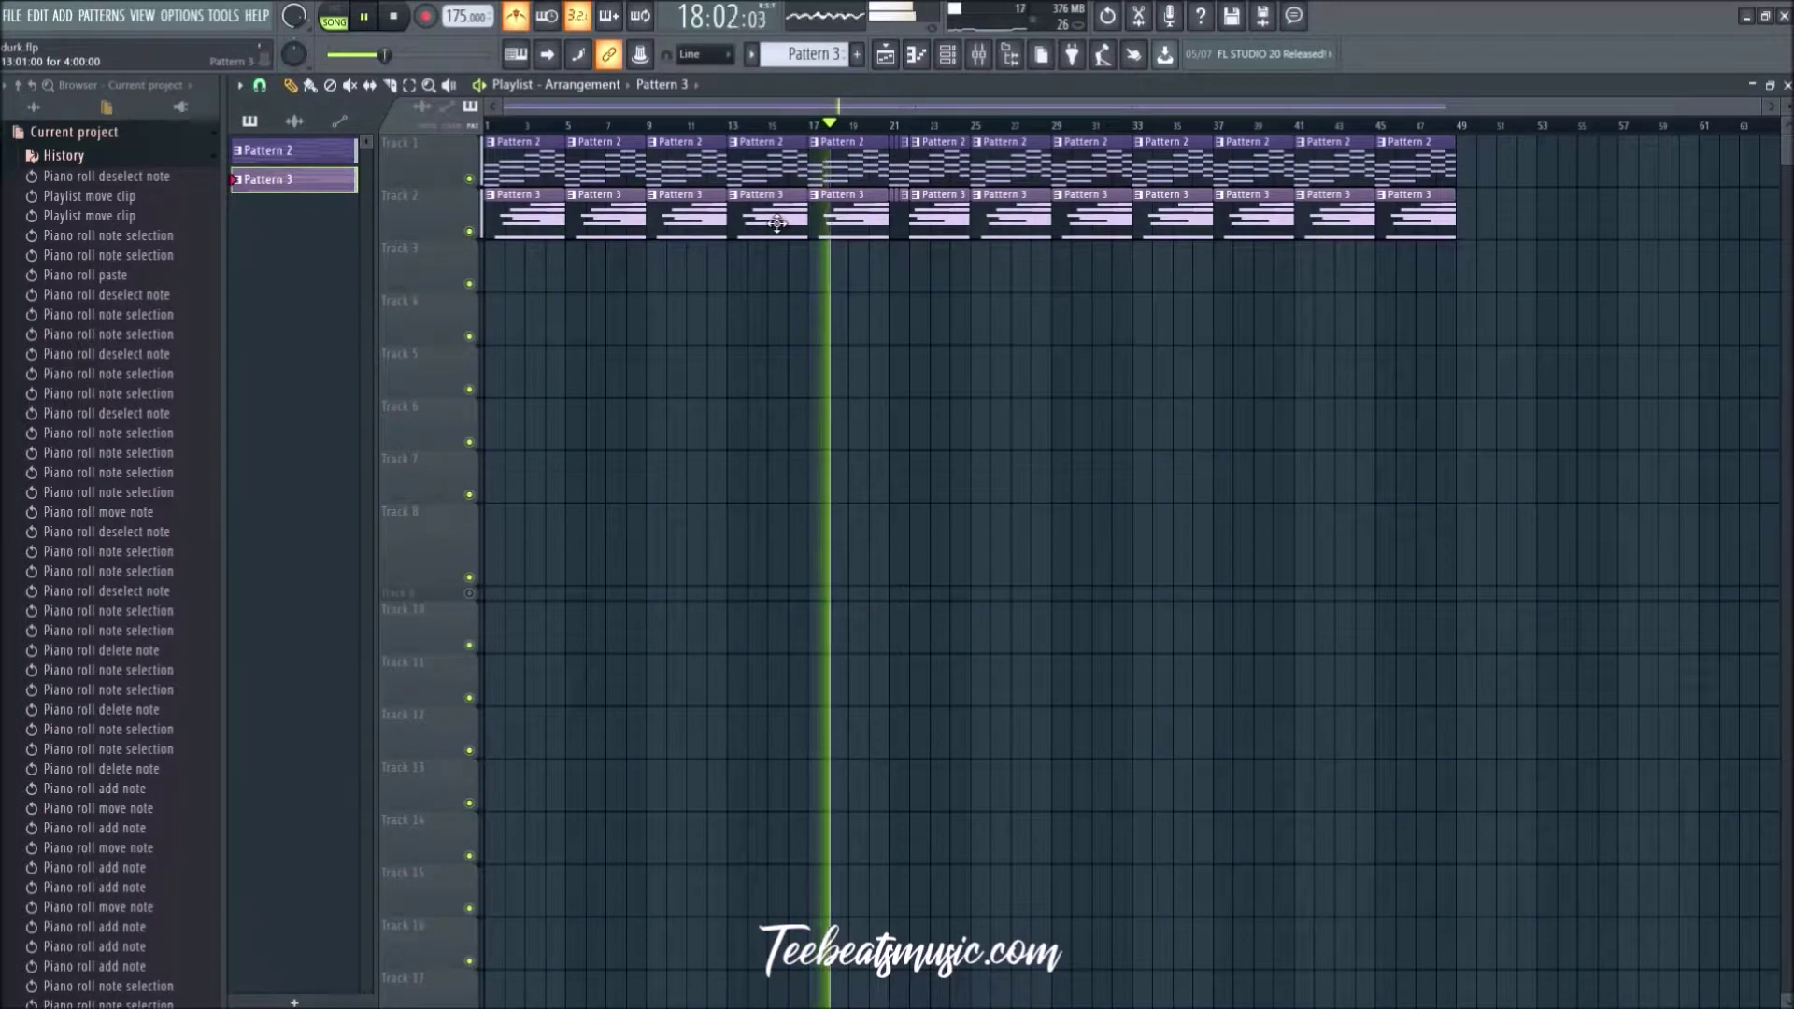
{"action": "left_click", "coordinate": [916, 54]}
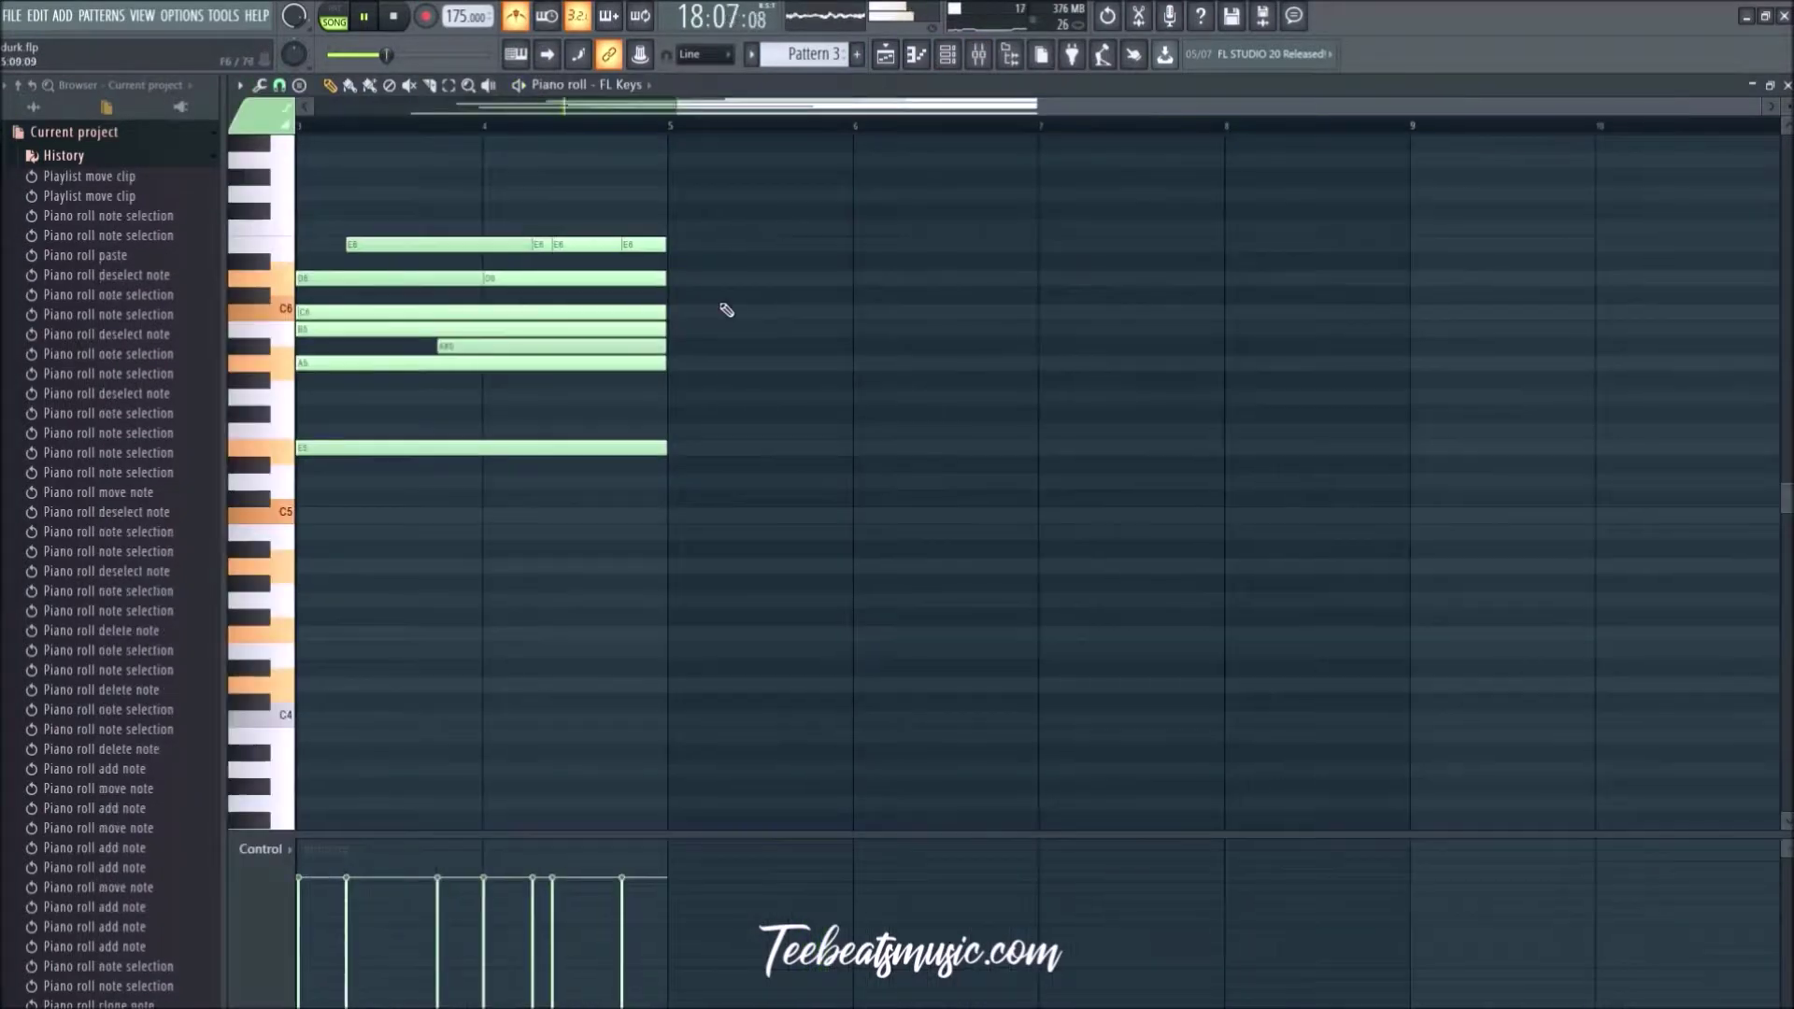
Step: Stop playback and make Track 2's second chord clip unique as Pattern 4
{"action": "left_click", "coordinate": [857, 54]}
{"action": "left_click", "coordinate": [965, 190]}
{"action": "left_click", "coordinate": [887, 58]}
{"action": "left_click", "coordinate": [885, 54]}
{"action": "key", "text": "space"}
{"action": "left_click", "coordinate": [570, 195]}
{"action": "left_click", "coordinate": [608, 318]}
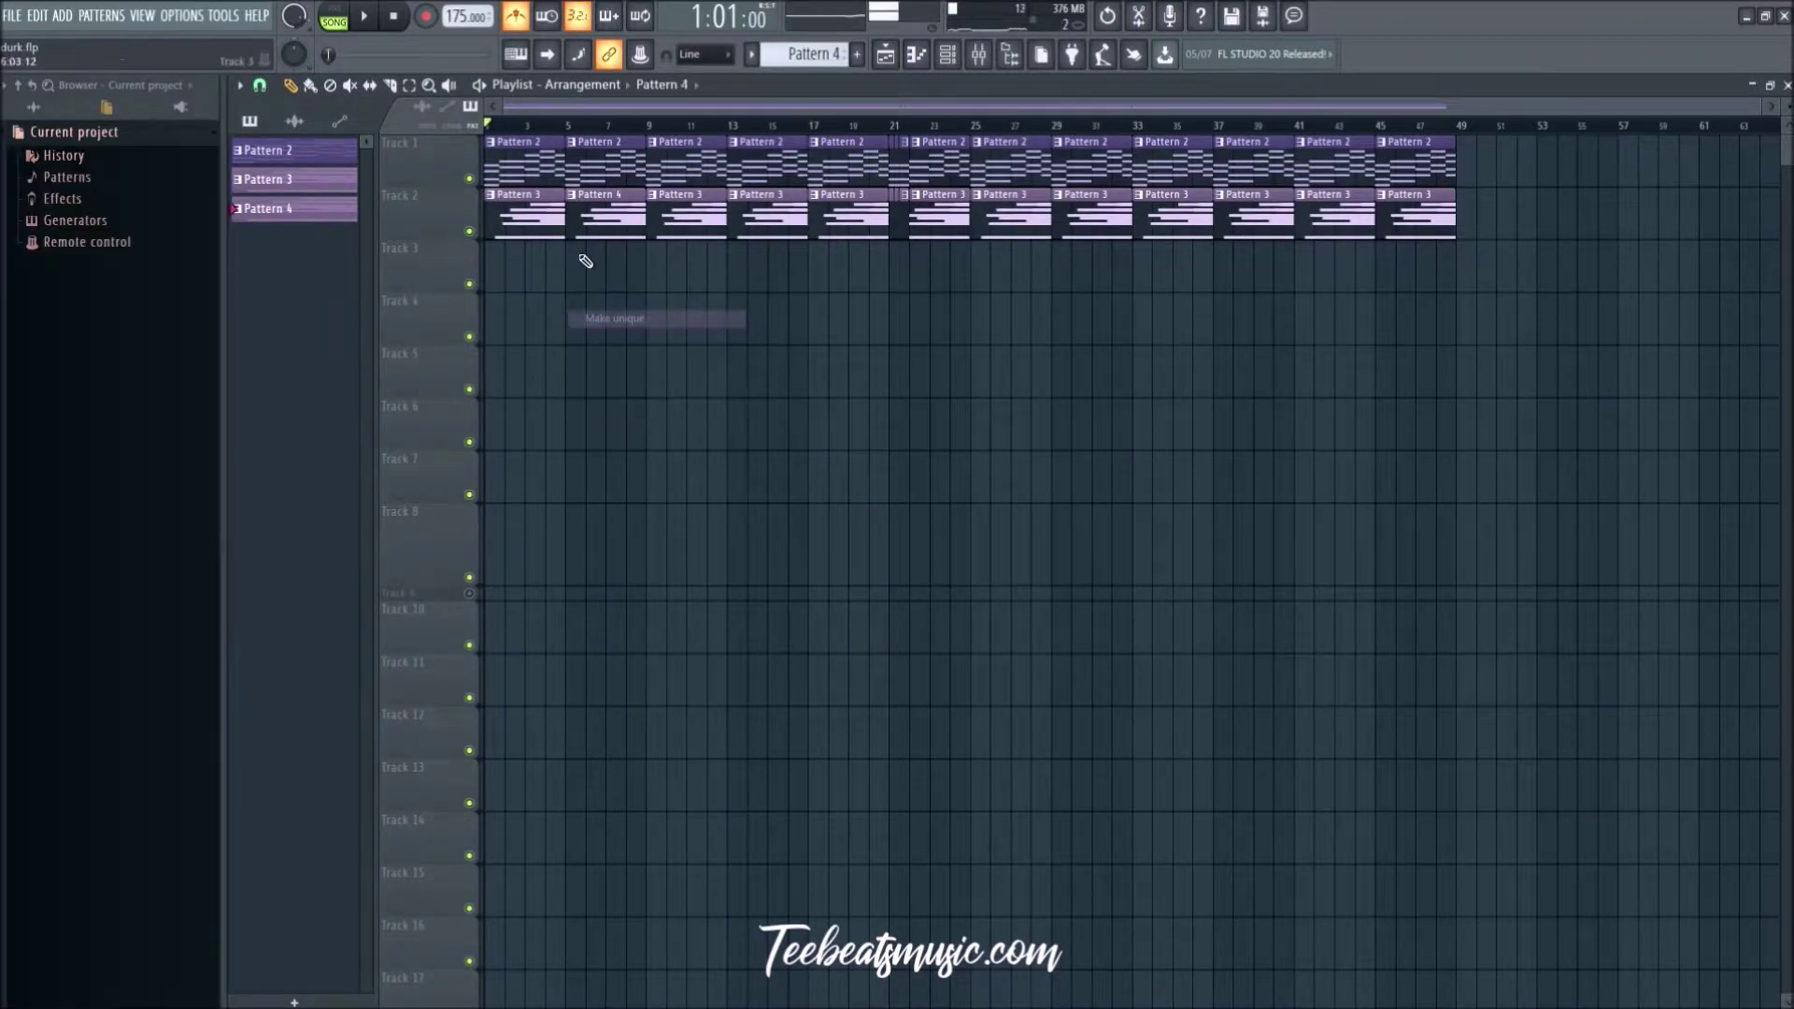
Step: Raise Pattern 4's top chord note one semitone to F#6
{"action": "double_click", "coordinate": [593, 234]}
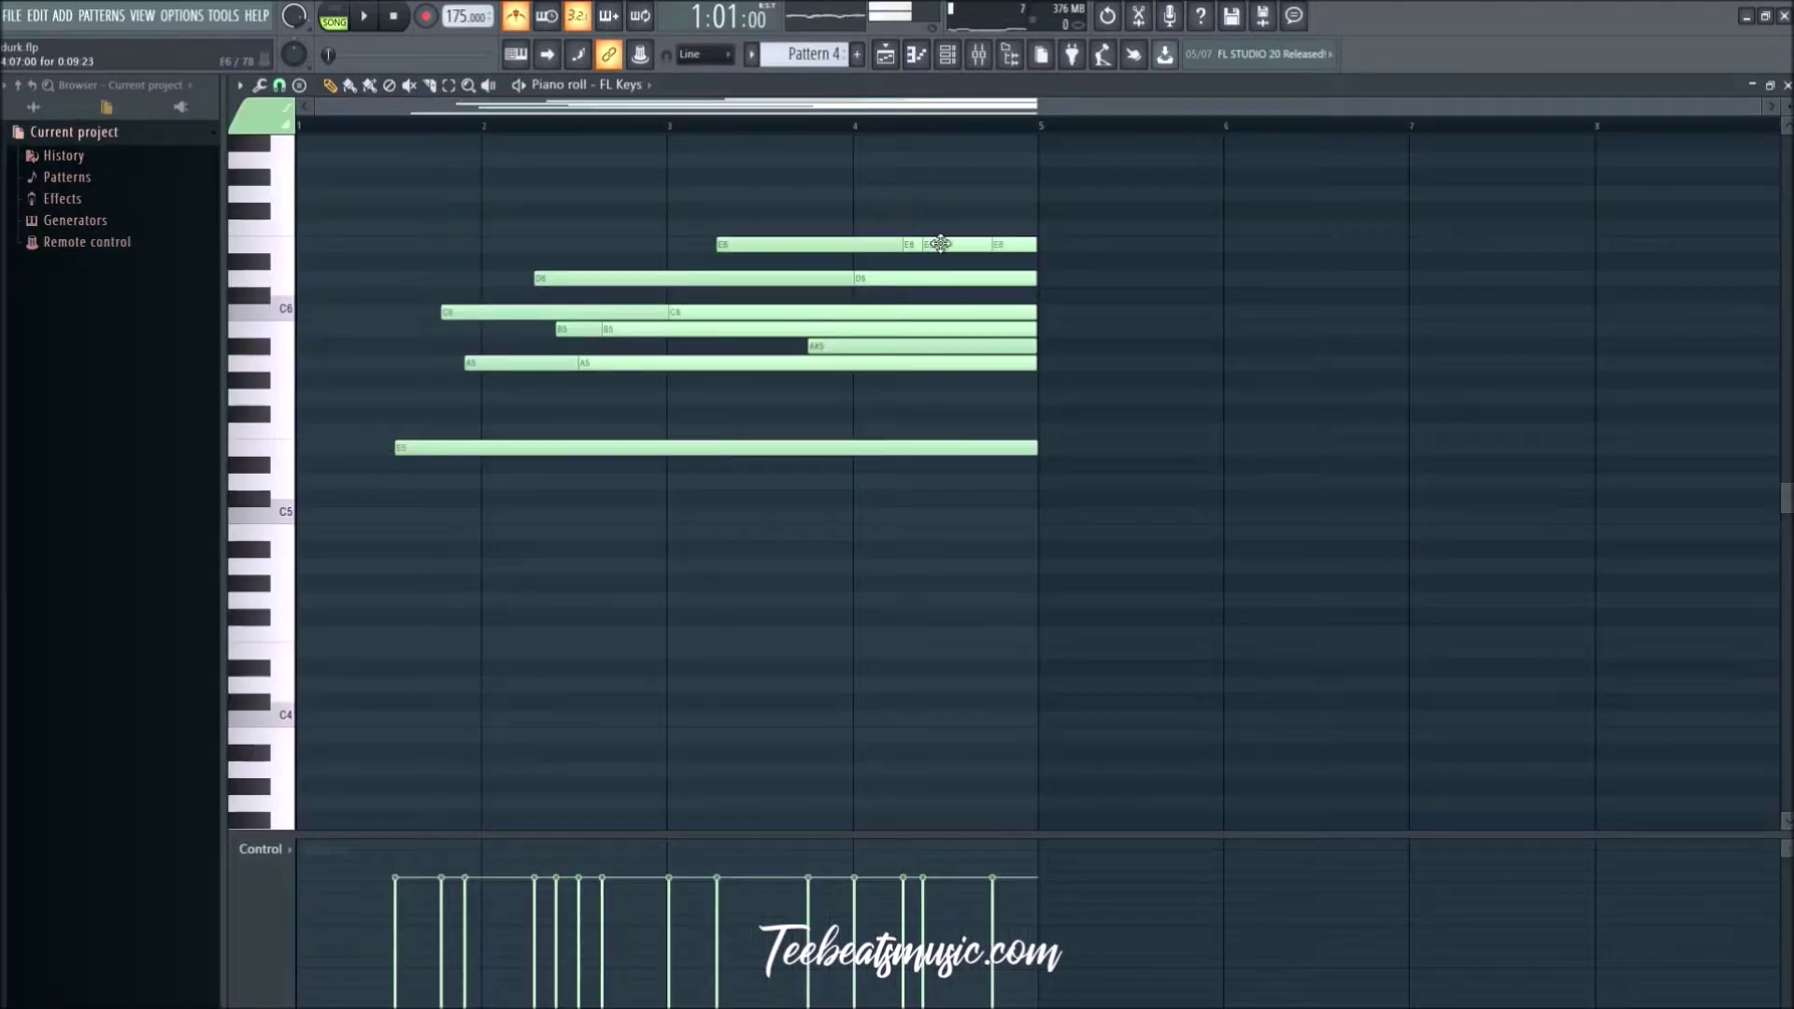
{"action": "left_click_drag", "start_coordinate": [939, 186], "coordinate": [843, 245]}
{"action": "key", "text": "space"}
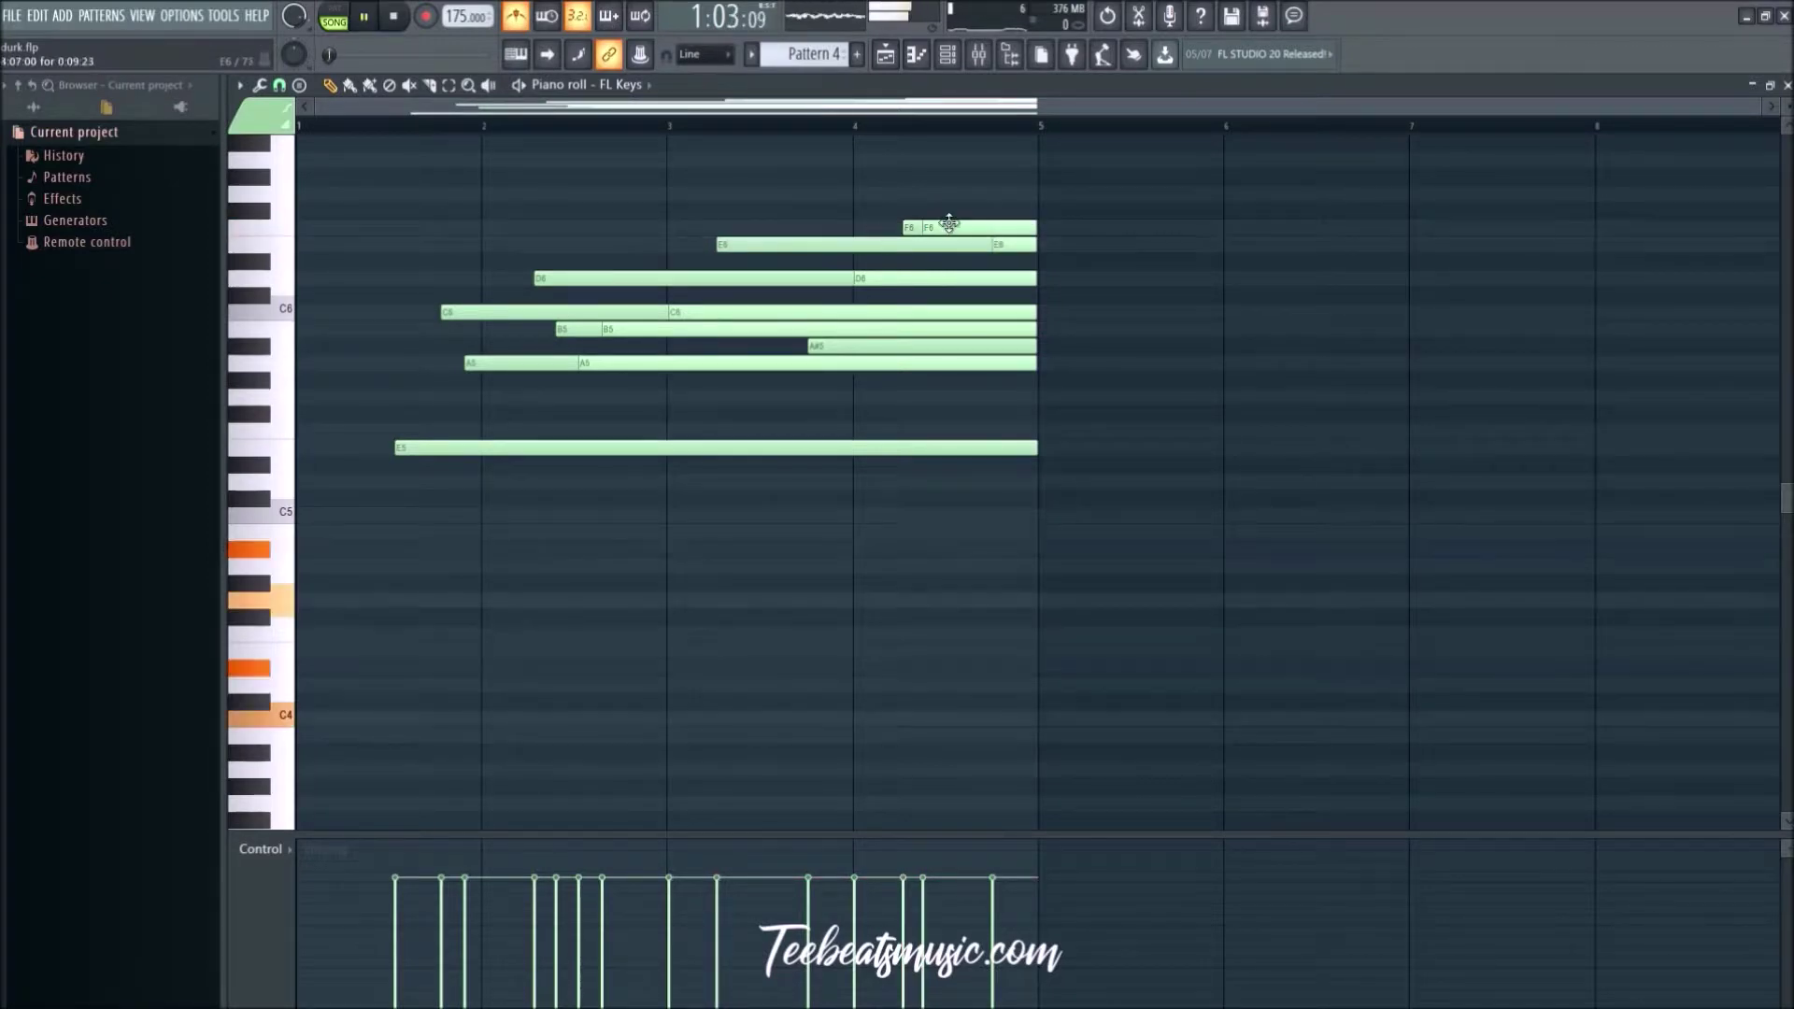
{"action": "left_click_drag", "start_coordinate": [923, 224], "coordinate": [921, 208]}
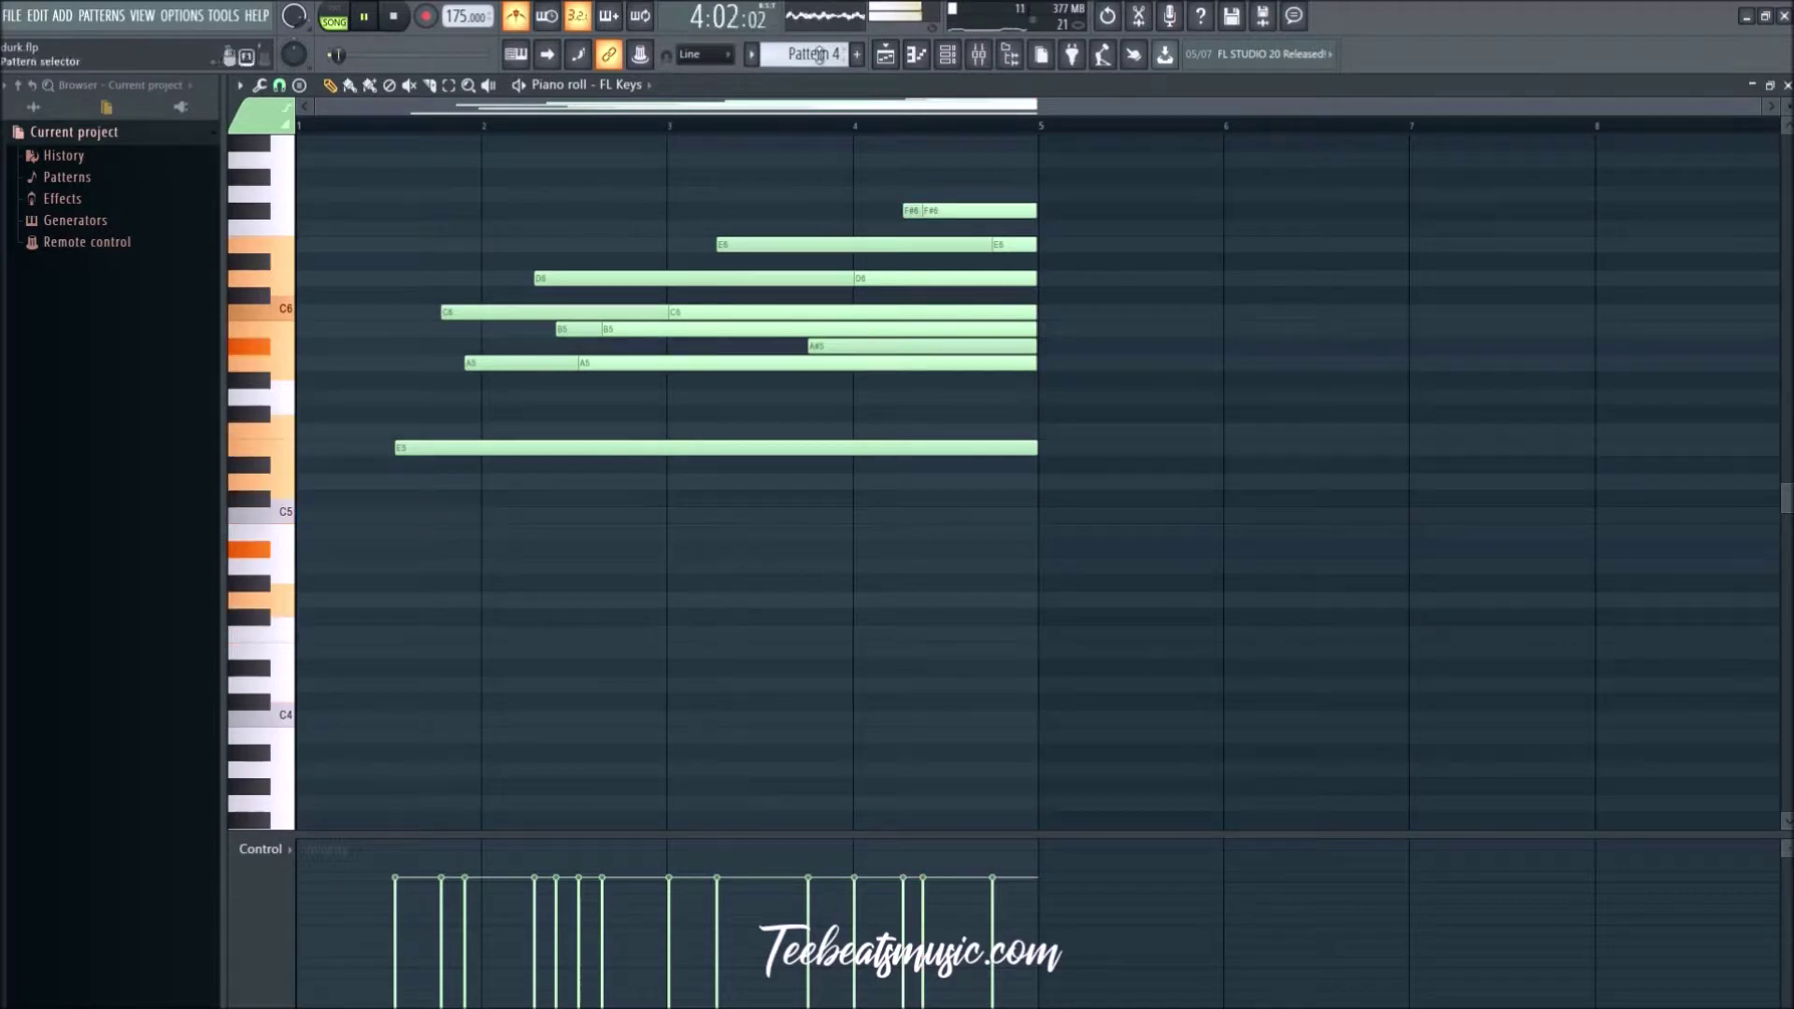
{"action": "left_click", "coordinate": [897, 60]}
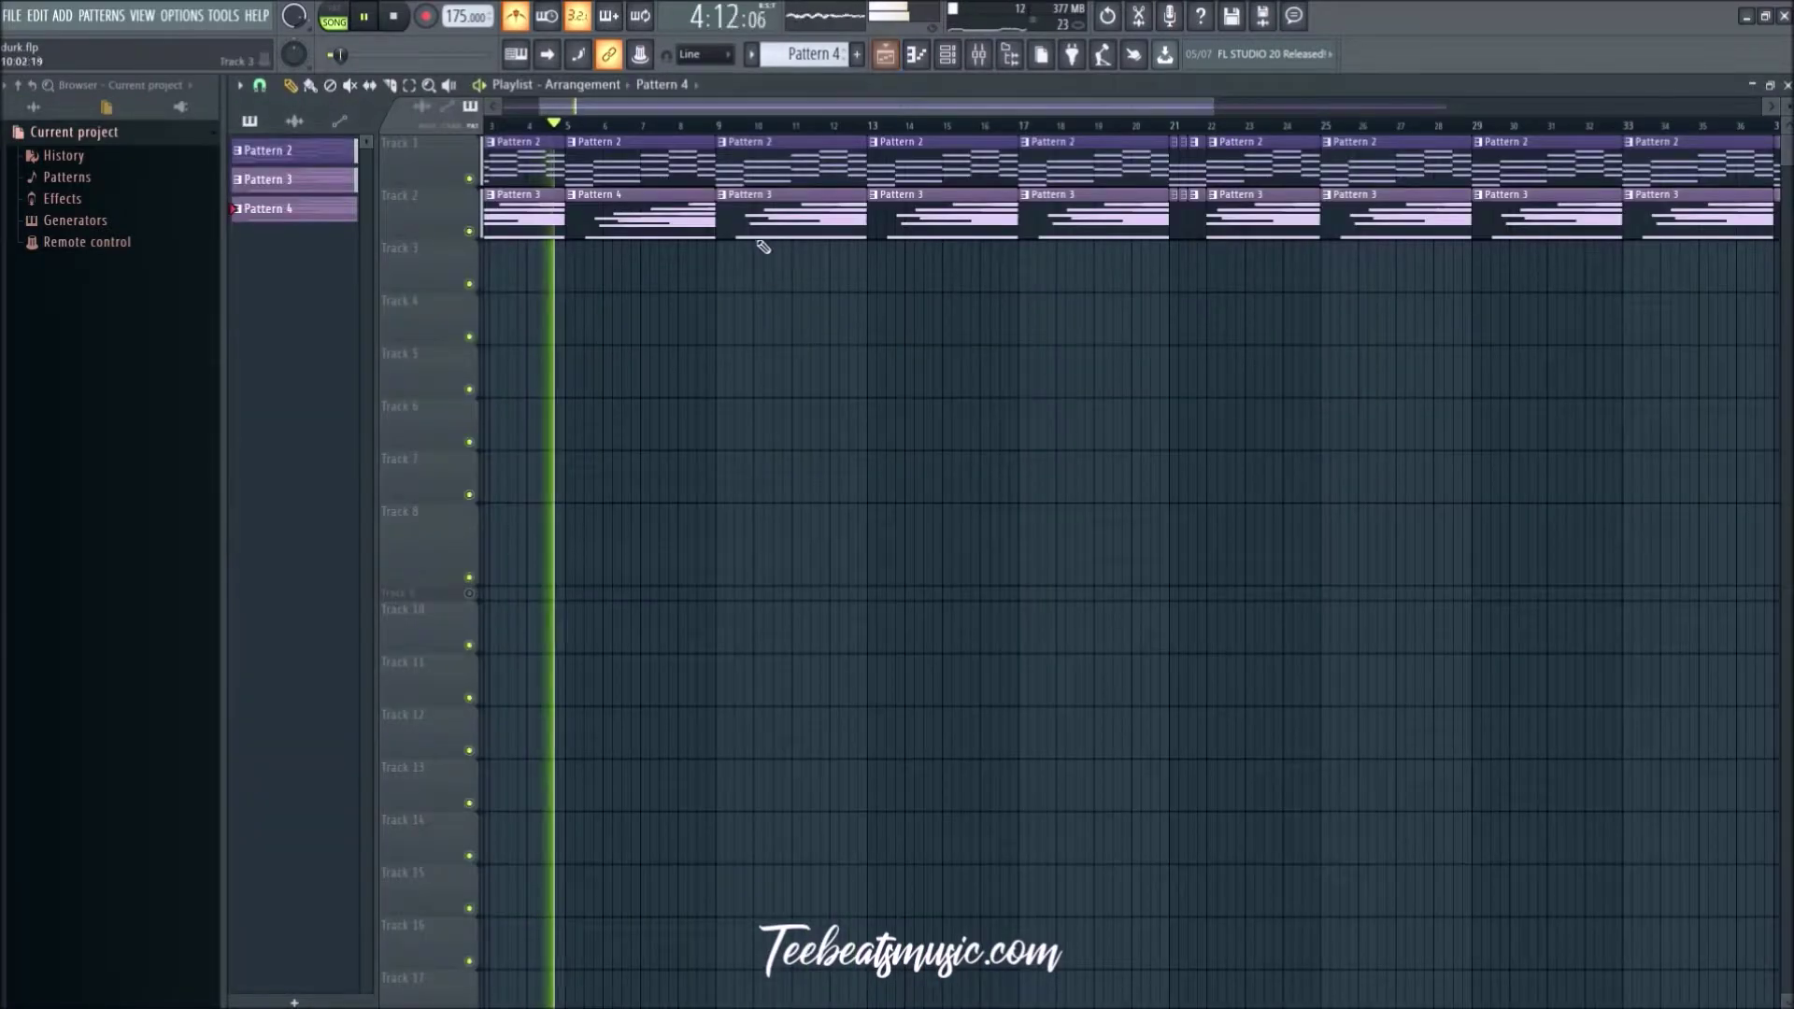
Step: Rebuild Track 2 with alternating Pattern 3/4 clips over 16 bars and give Pattern 4 a random colour
{"action": "left_click", "coordinate": [723, 197]}
{"action": "left_click", "coordinate": [941, 253]}
{"action": "scroll", "coordinate": [933, 271], "scroll_direction": "down", "scroll_amount": 3}
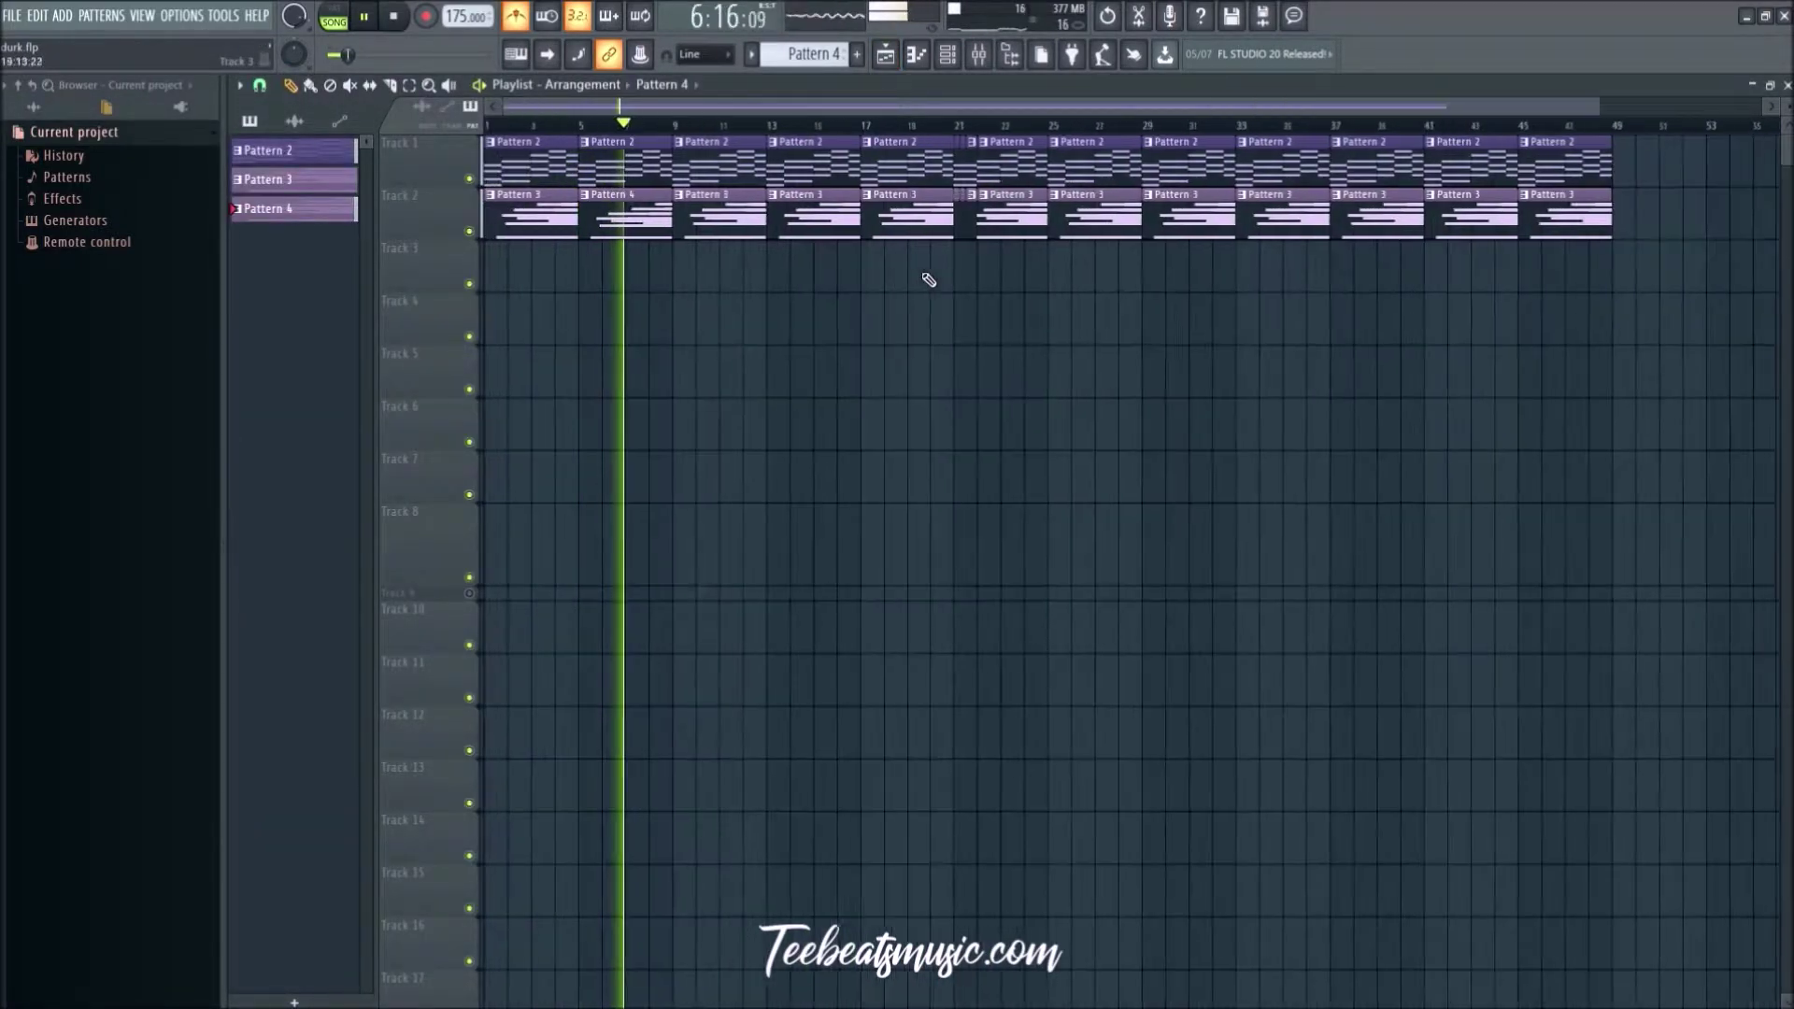
{"action": "mouse_move", "coordinate": [1441, 252]}
{"action": "left_mouse_down"}
{"action": "mouse_move", "coordinate": [535, 223]}
{"action": "mouse_move", "coordinate": [600, 207]}
{"action": "mouse_move", "coordinate": [697, 225]}
{"action": "left_mouse_up"}
{"action": "left_click", "coordinate": [552, 260], "text": "ctrl"}
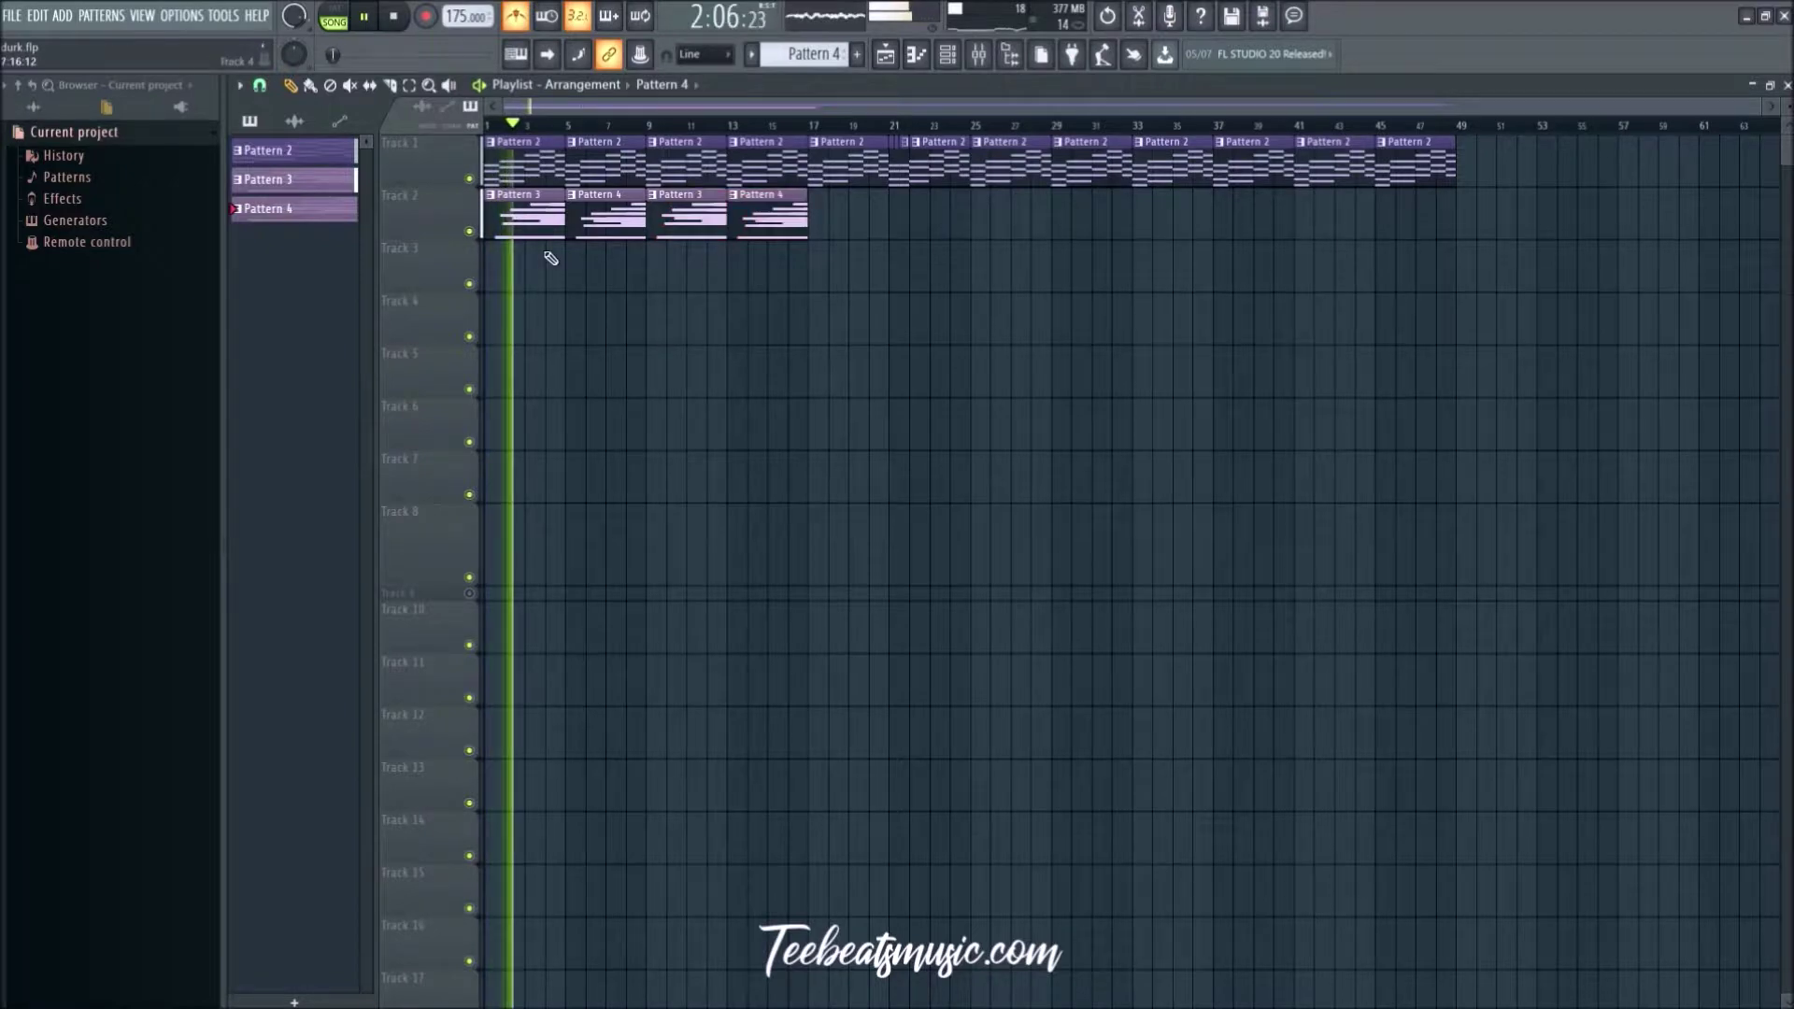
{"action": "right_click", "coordinate": [311, 212]}
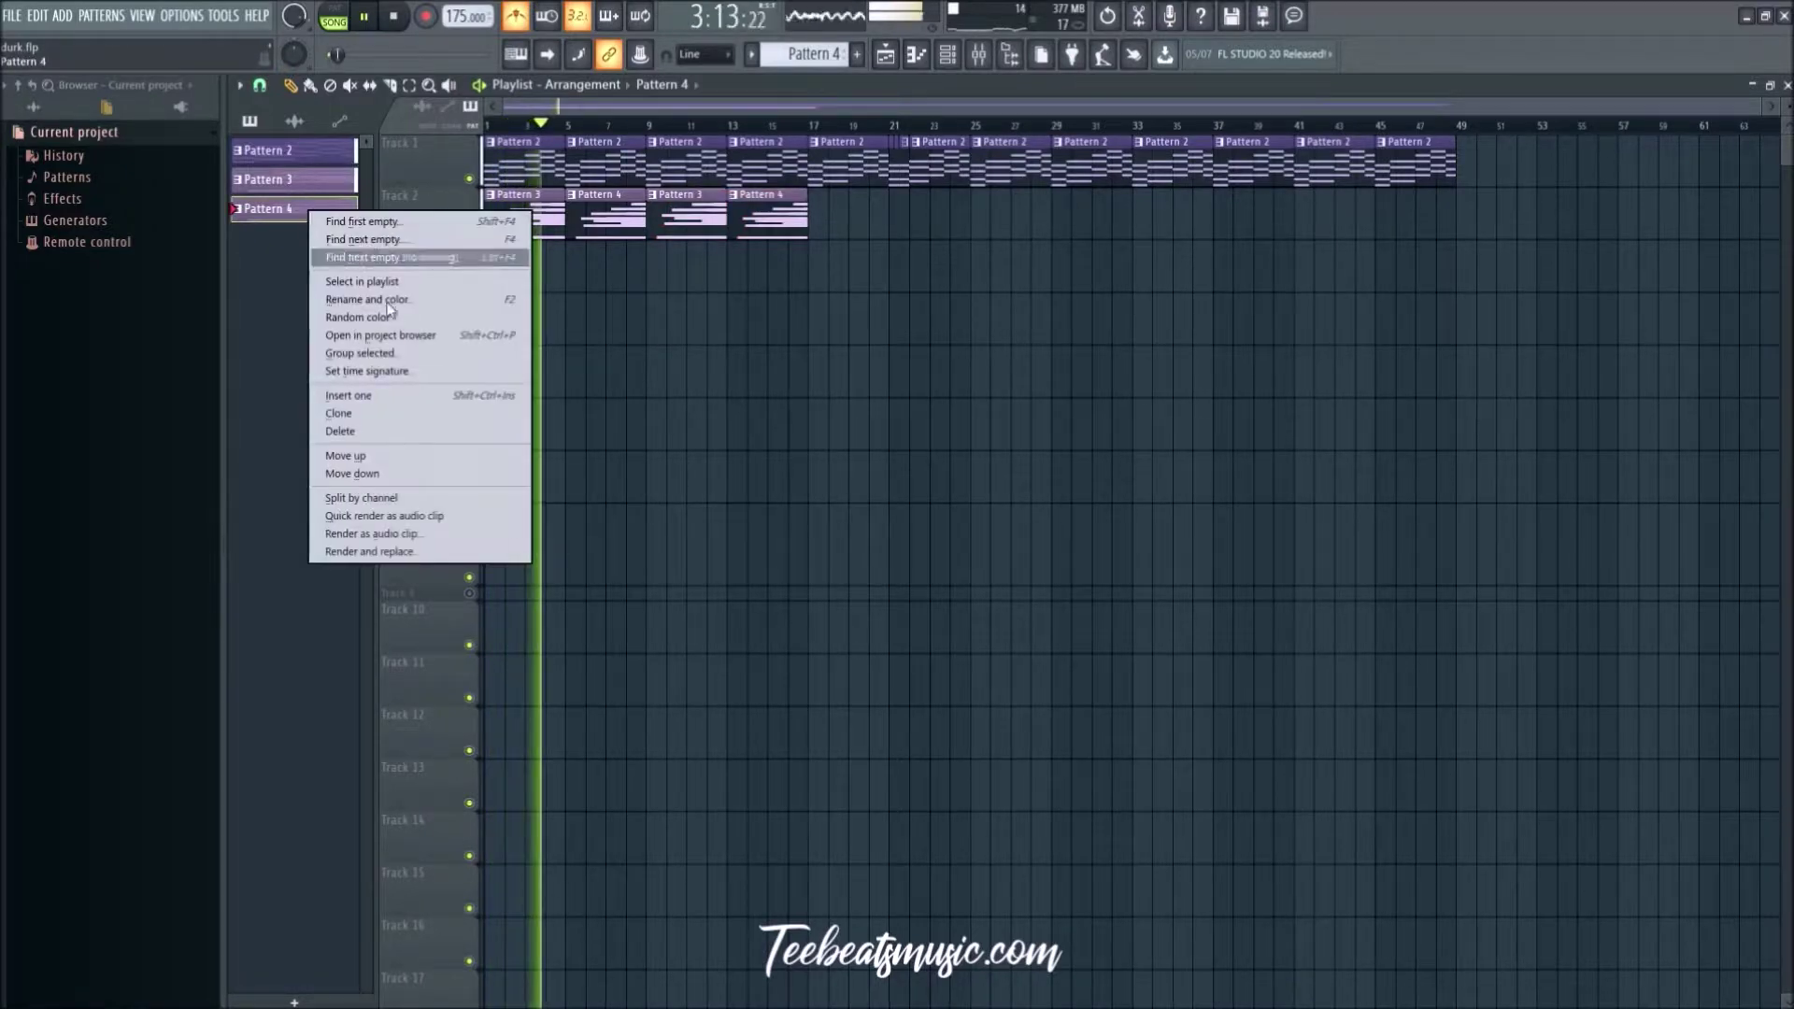
{"action": "left_click", "coordinate": [370, 319]}
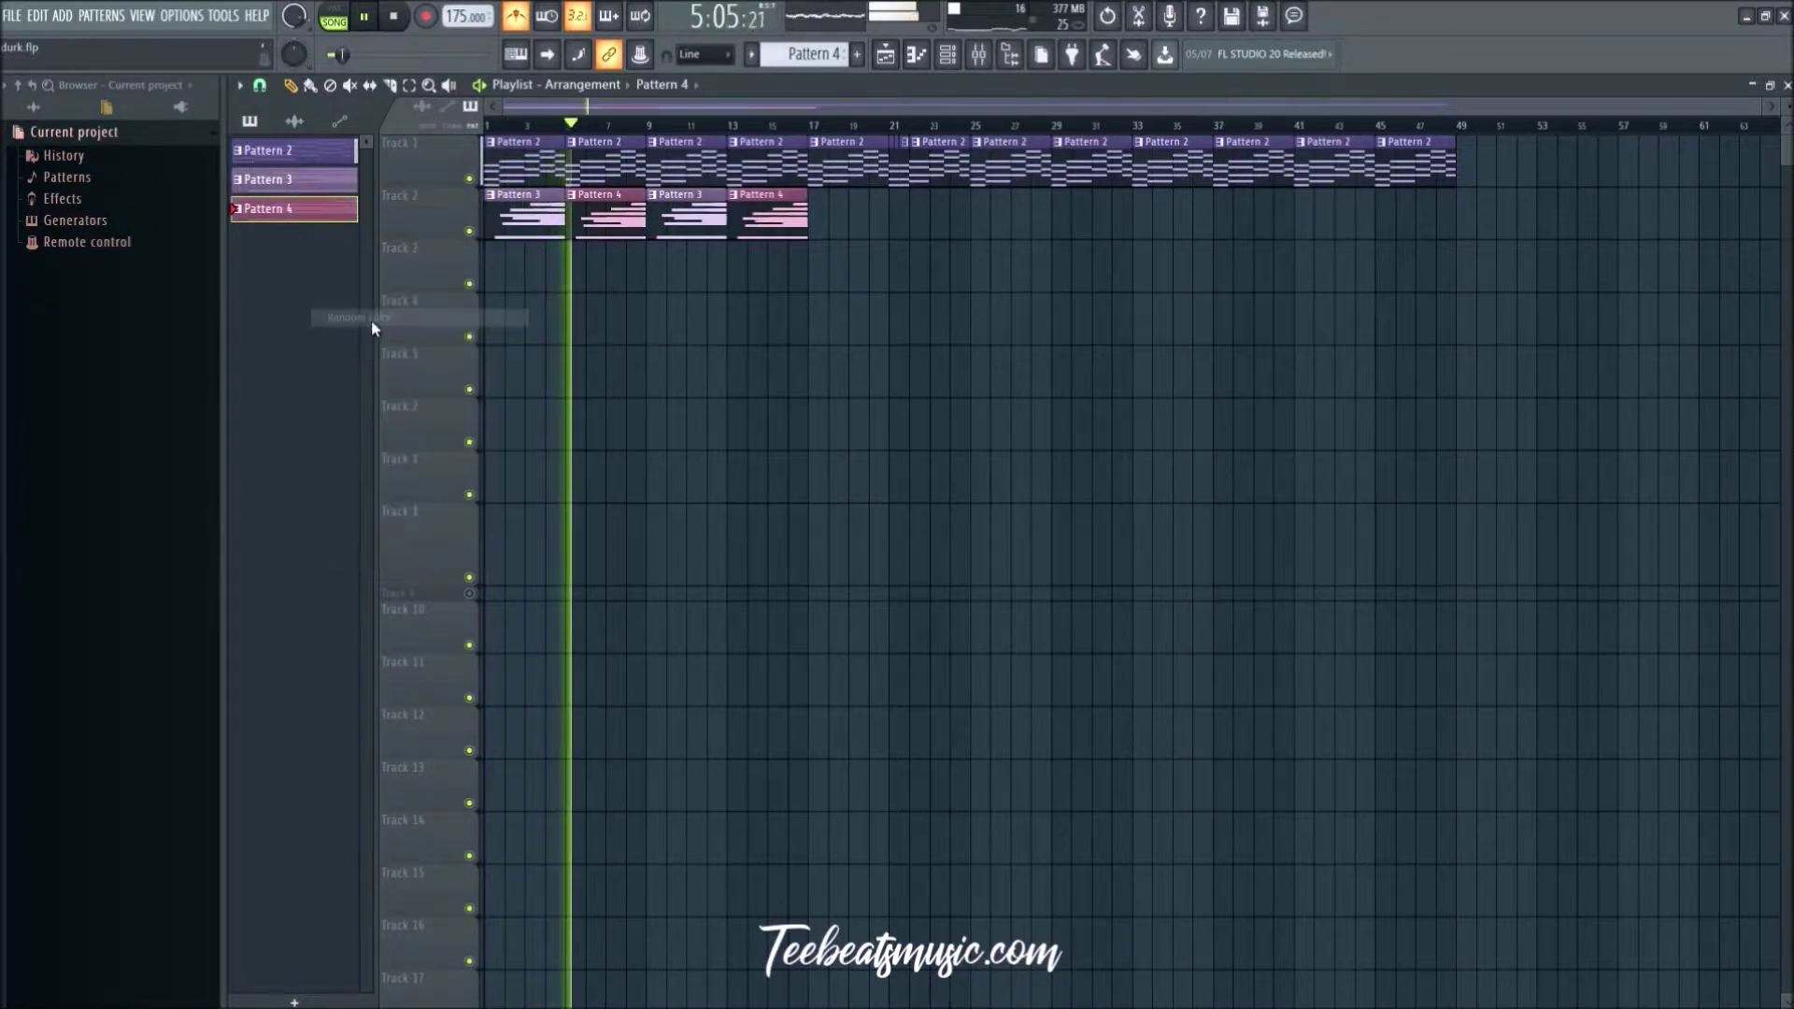
Step: Lower Pattern 4's top note from F#6 to F6
{"action": "double_click", "coordinate": [612, 220]}
{"action": "left_click", "coordinate": [928, 207]}
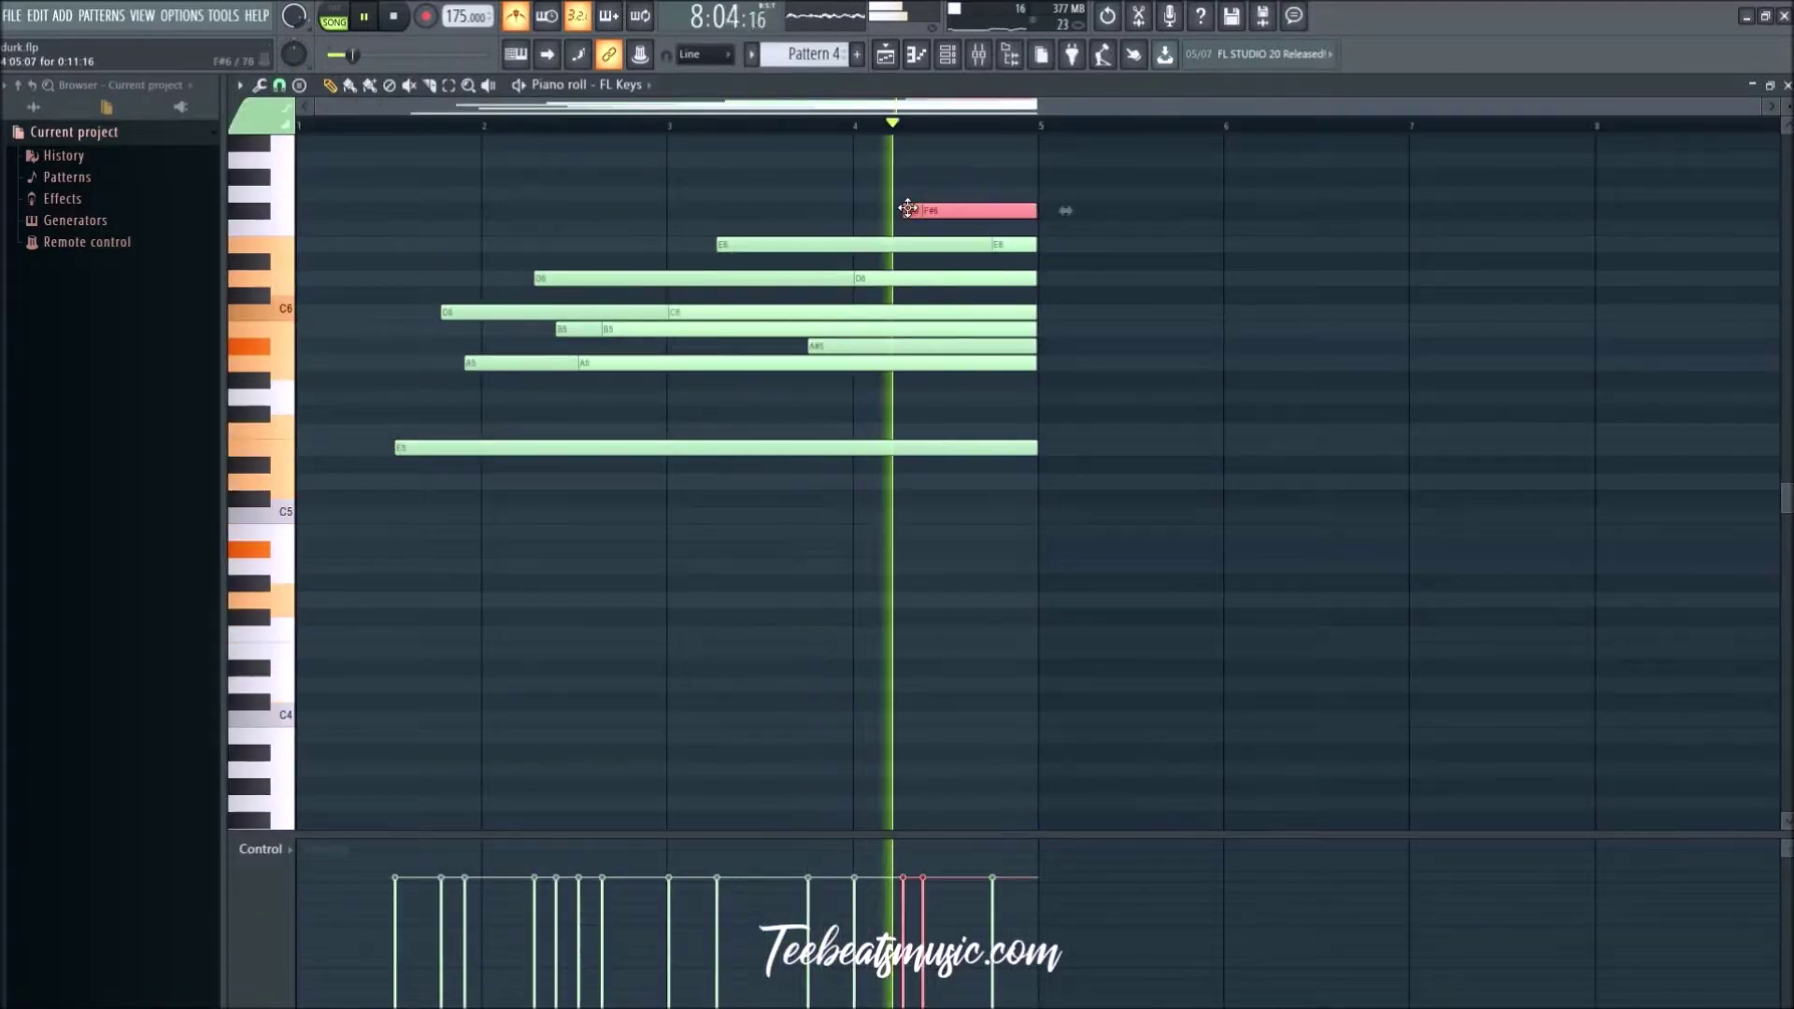
{"action": "left_click_drag", "start_coordinate": [928, 207], "coordinate": [928, 225]}
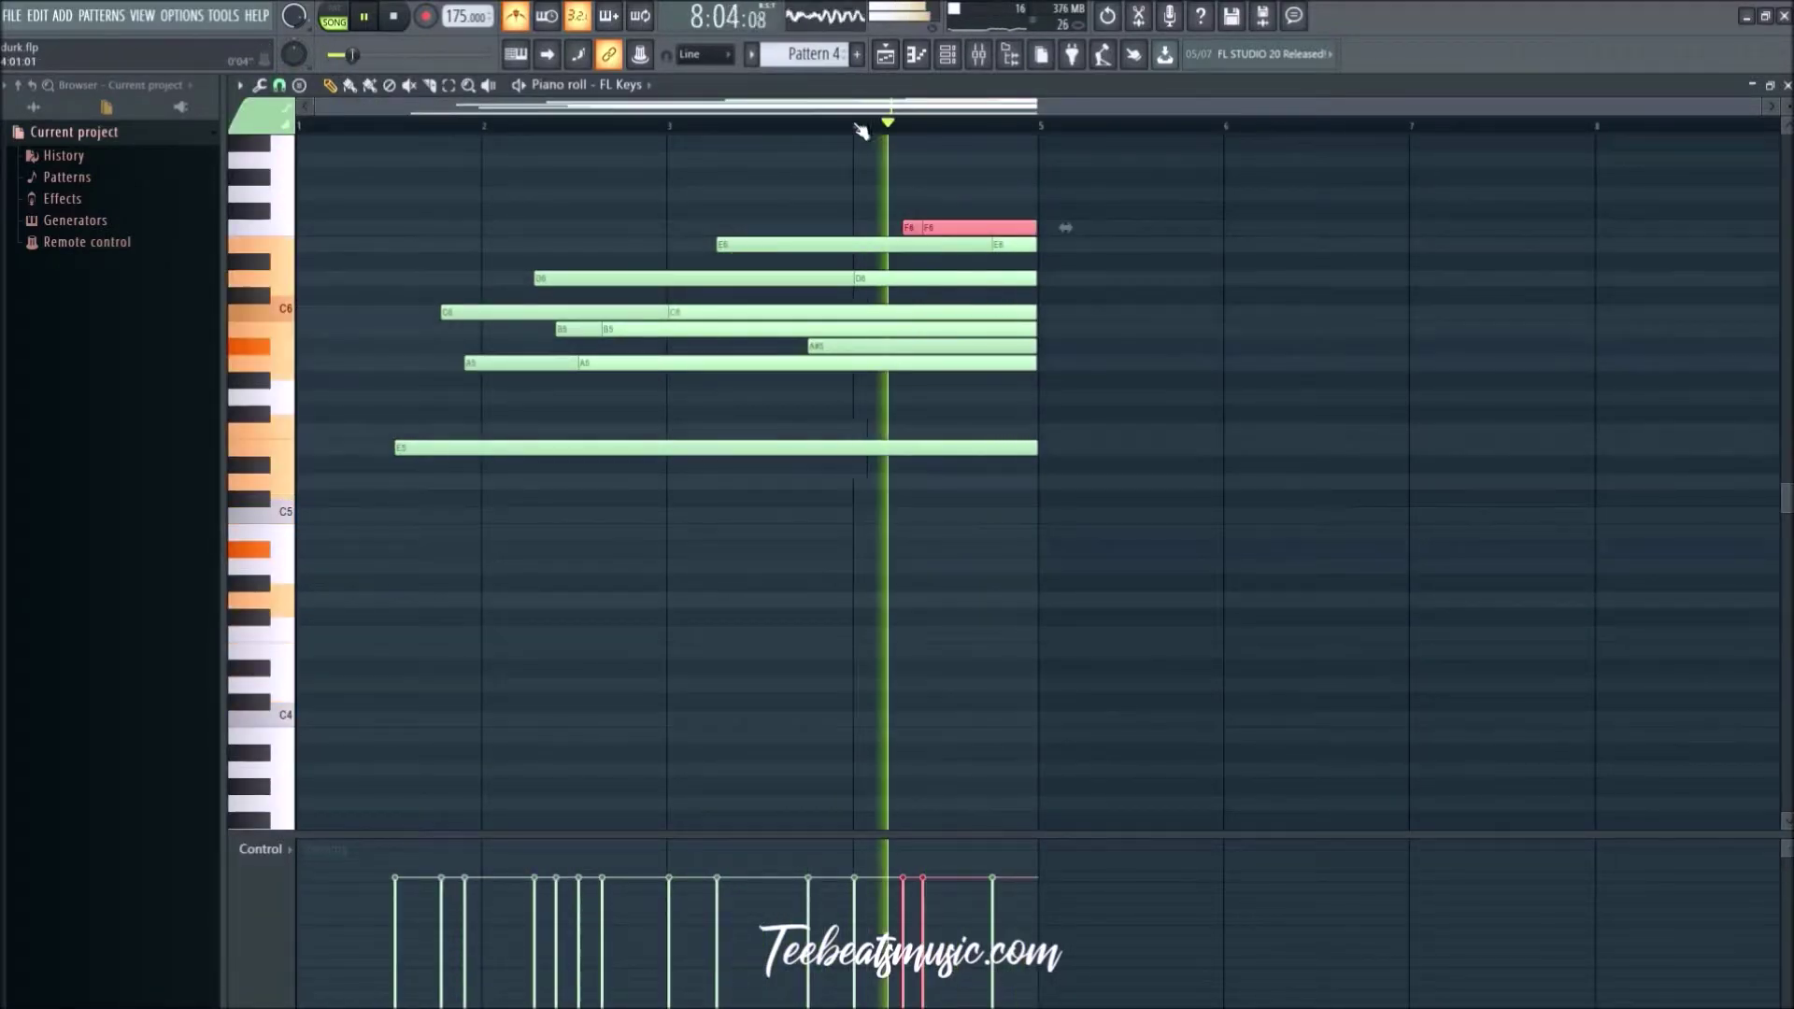
{"action": "left_click", "coordinate": [885, 54]}
Step: Duplicate Track 2's four chord clips with Ctrl+B to reach bar 33, and turn off the metronome
{"action": "left_click_drag", "start_coordinate": [846, 239], "coordinate": [481, 188]}
{"action": "key", "text": "ctrl+b"}
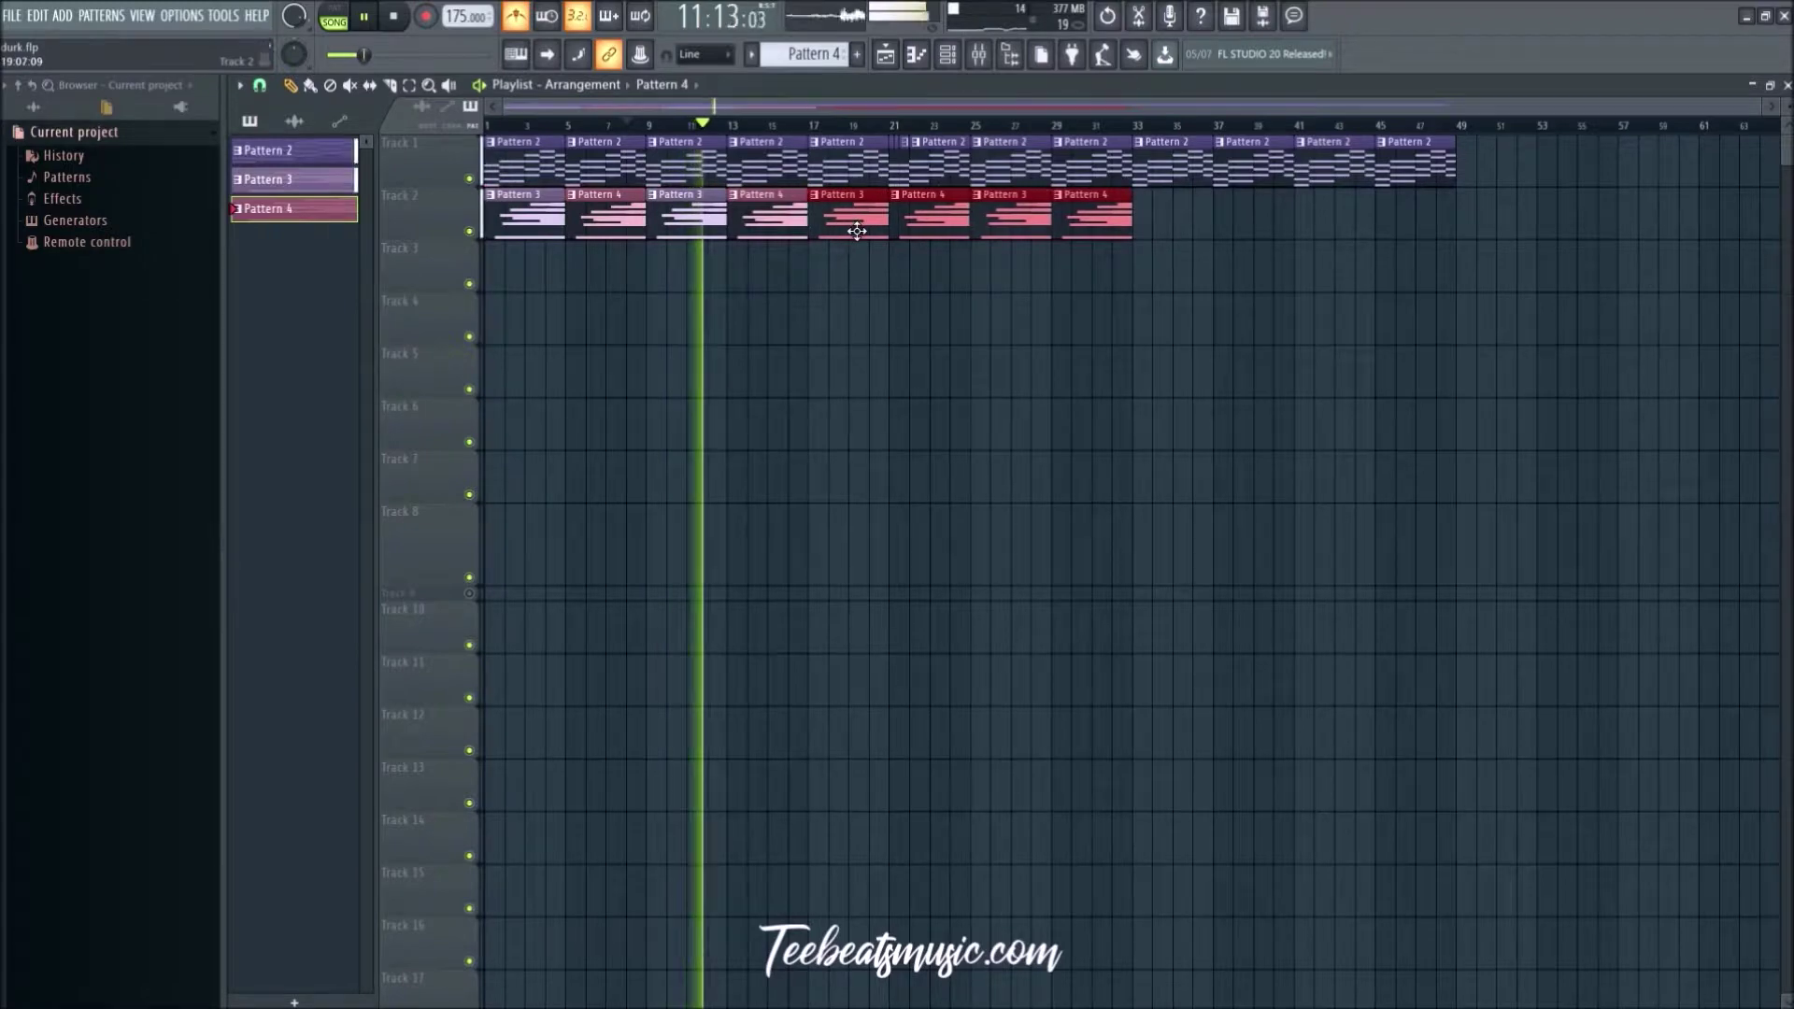
{"action": "left_click", "coordinate": [888, 307], "text": "ctrl"}
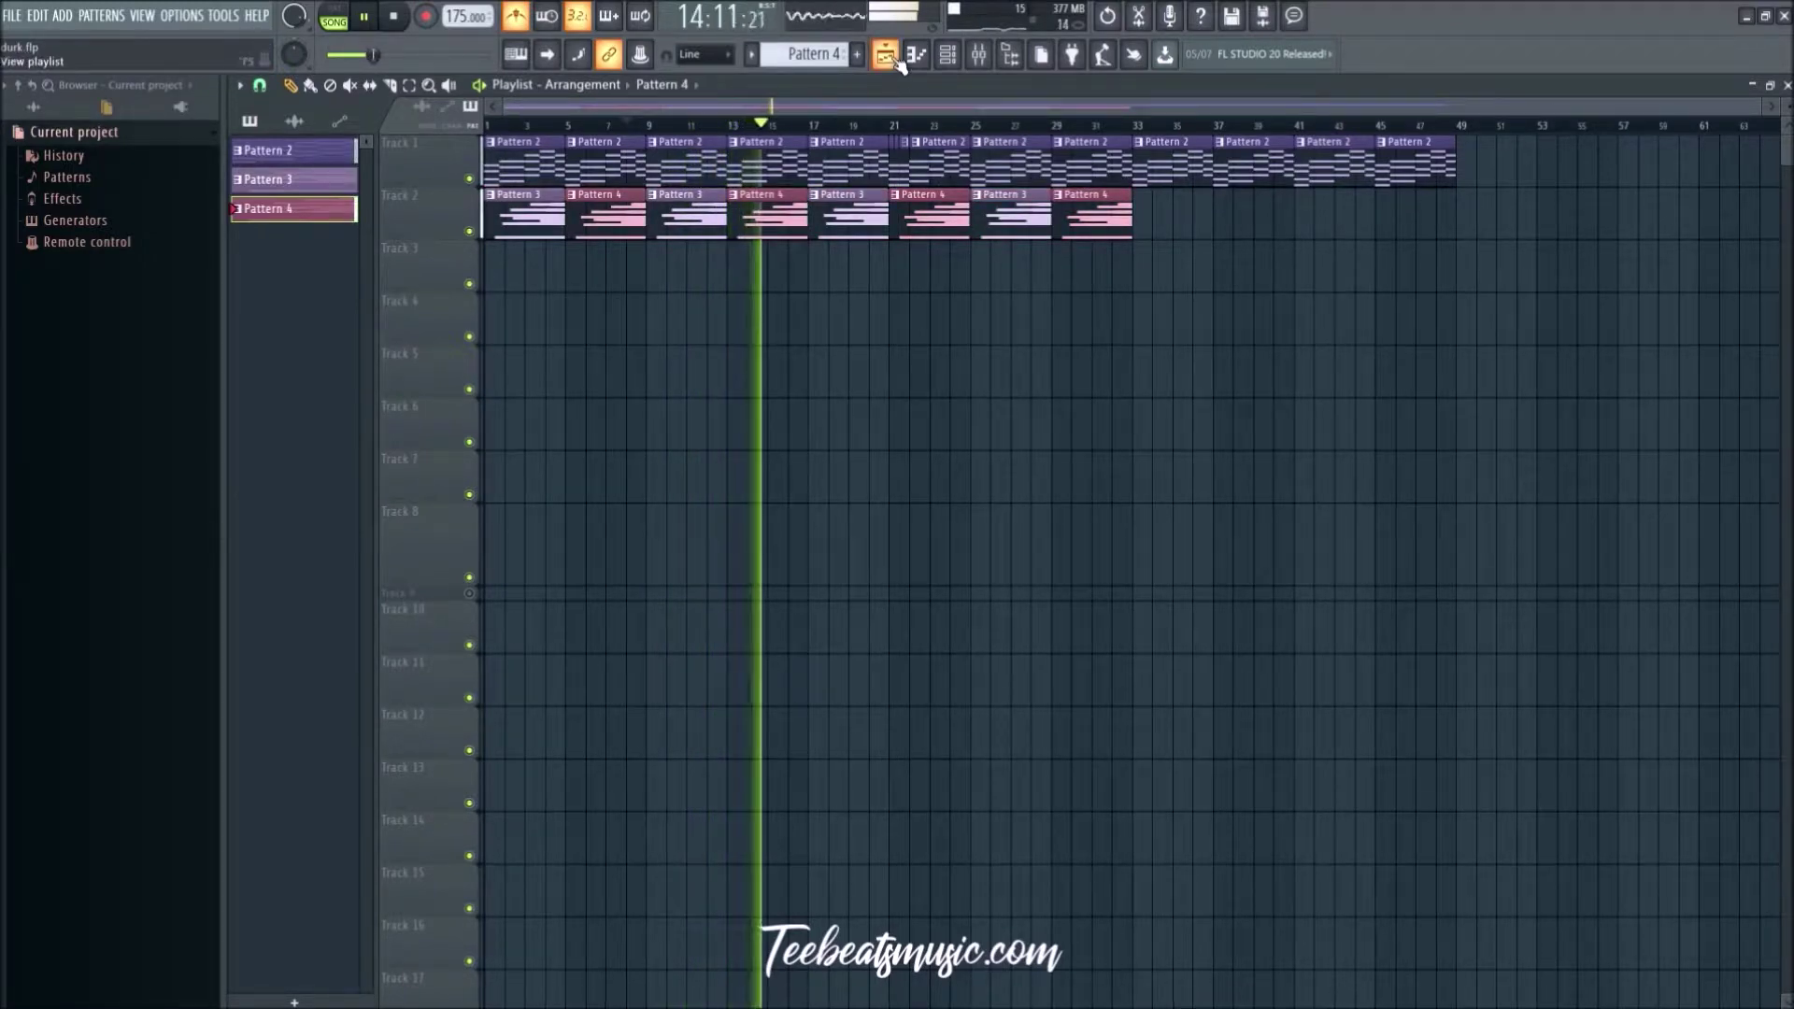
{"action": "left_click", "coordinate": [516, 16]}
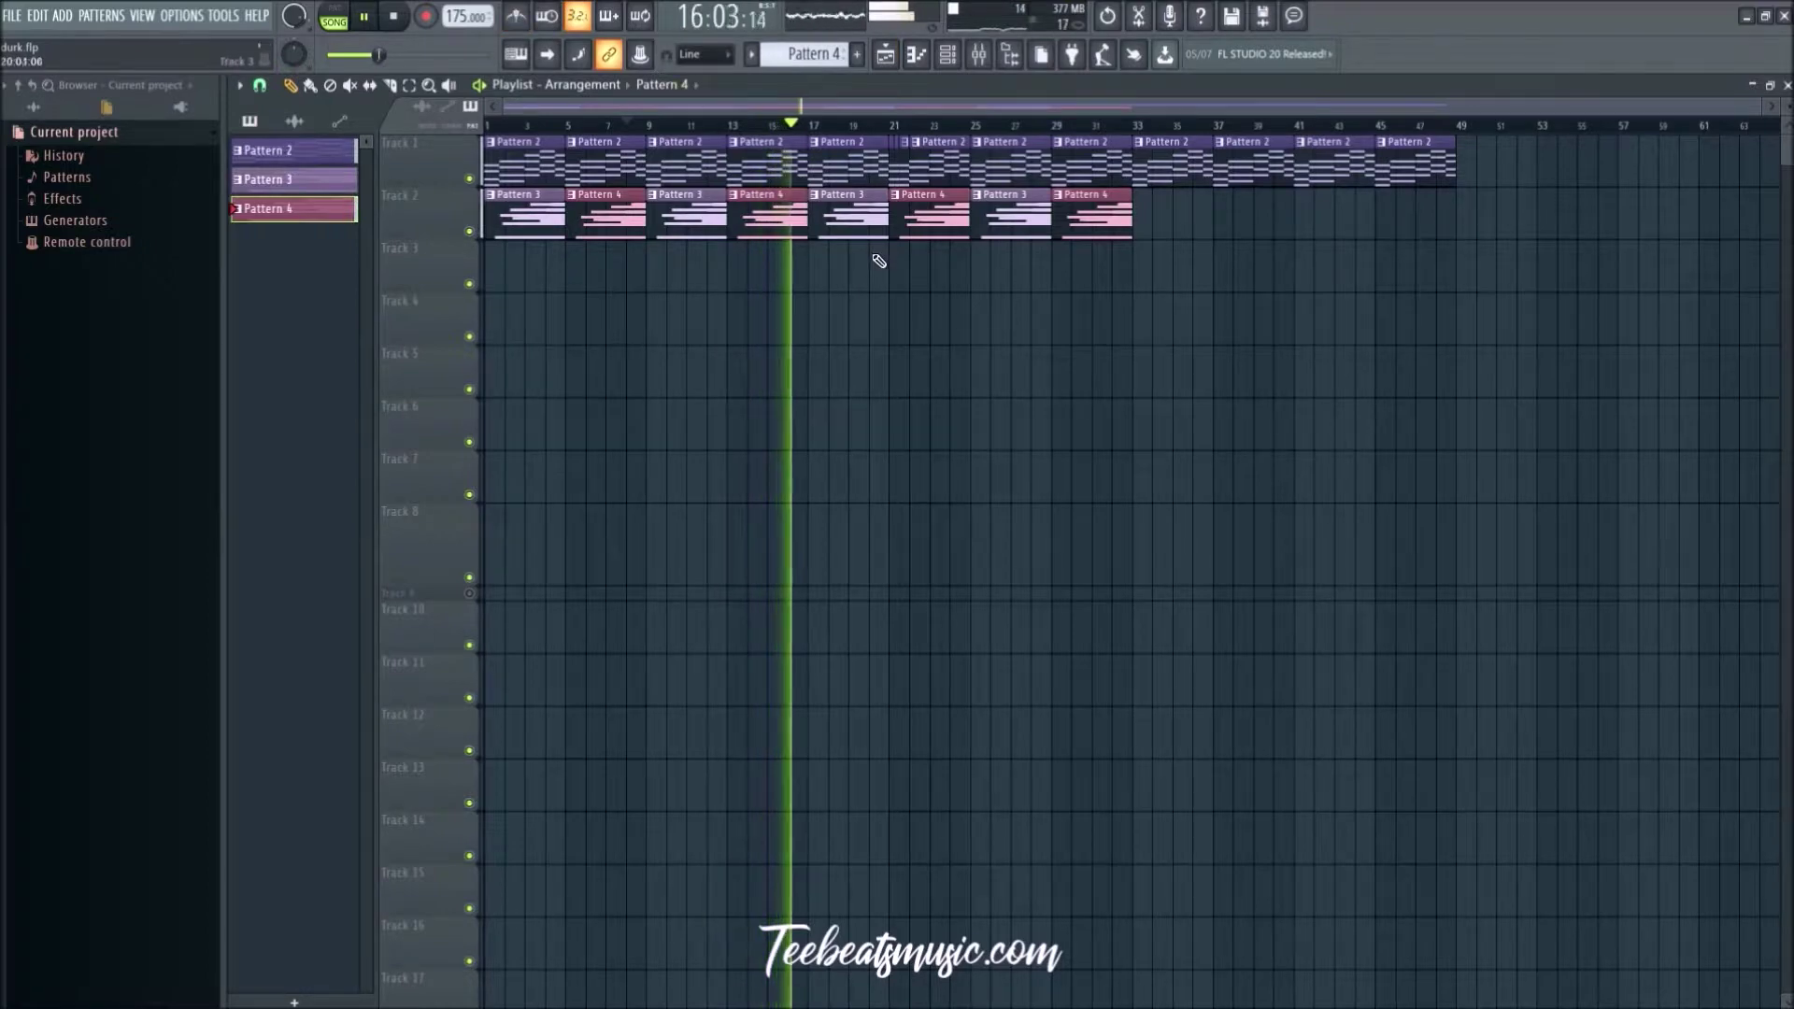
Step: Check Pattern 4's notes, then rewind playback to the song start and stop
{"action": "double_click", "coordinate": [748, 230]}
{"action": "left_click", "coordinate": [885, 54]}
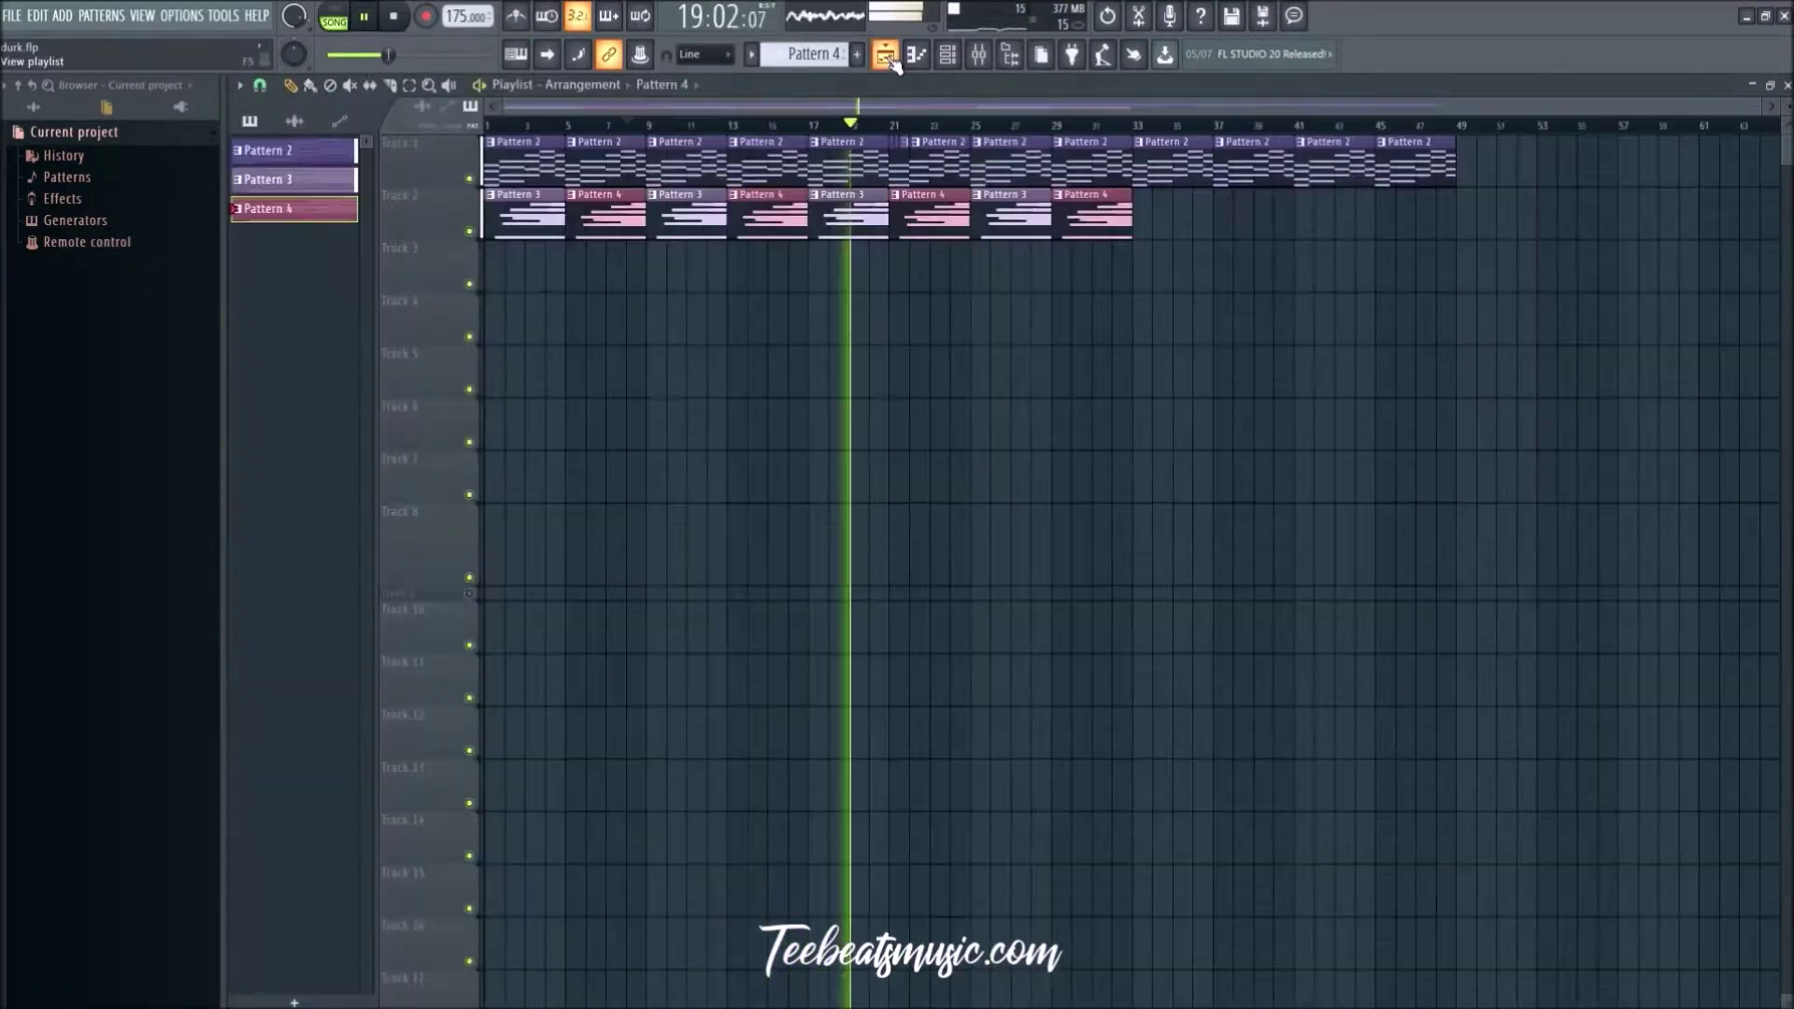
{"action": "left_click", "coordinate": [816, 197]}
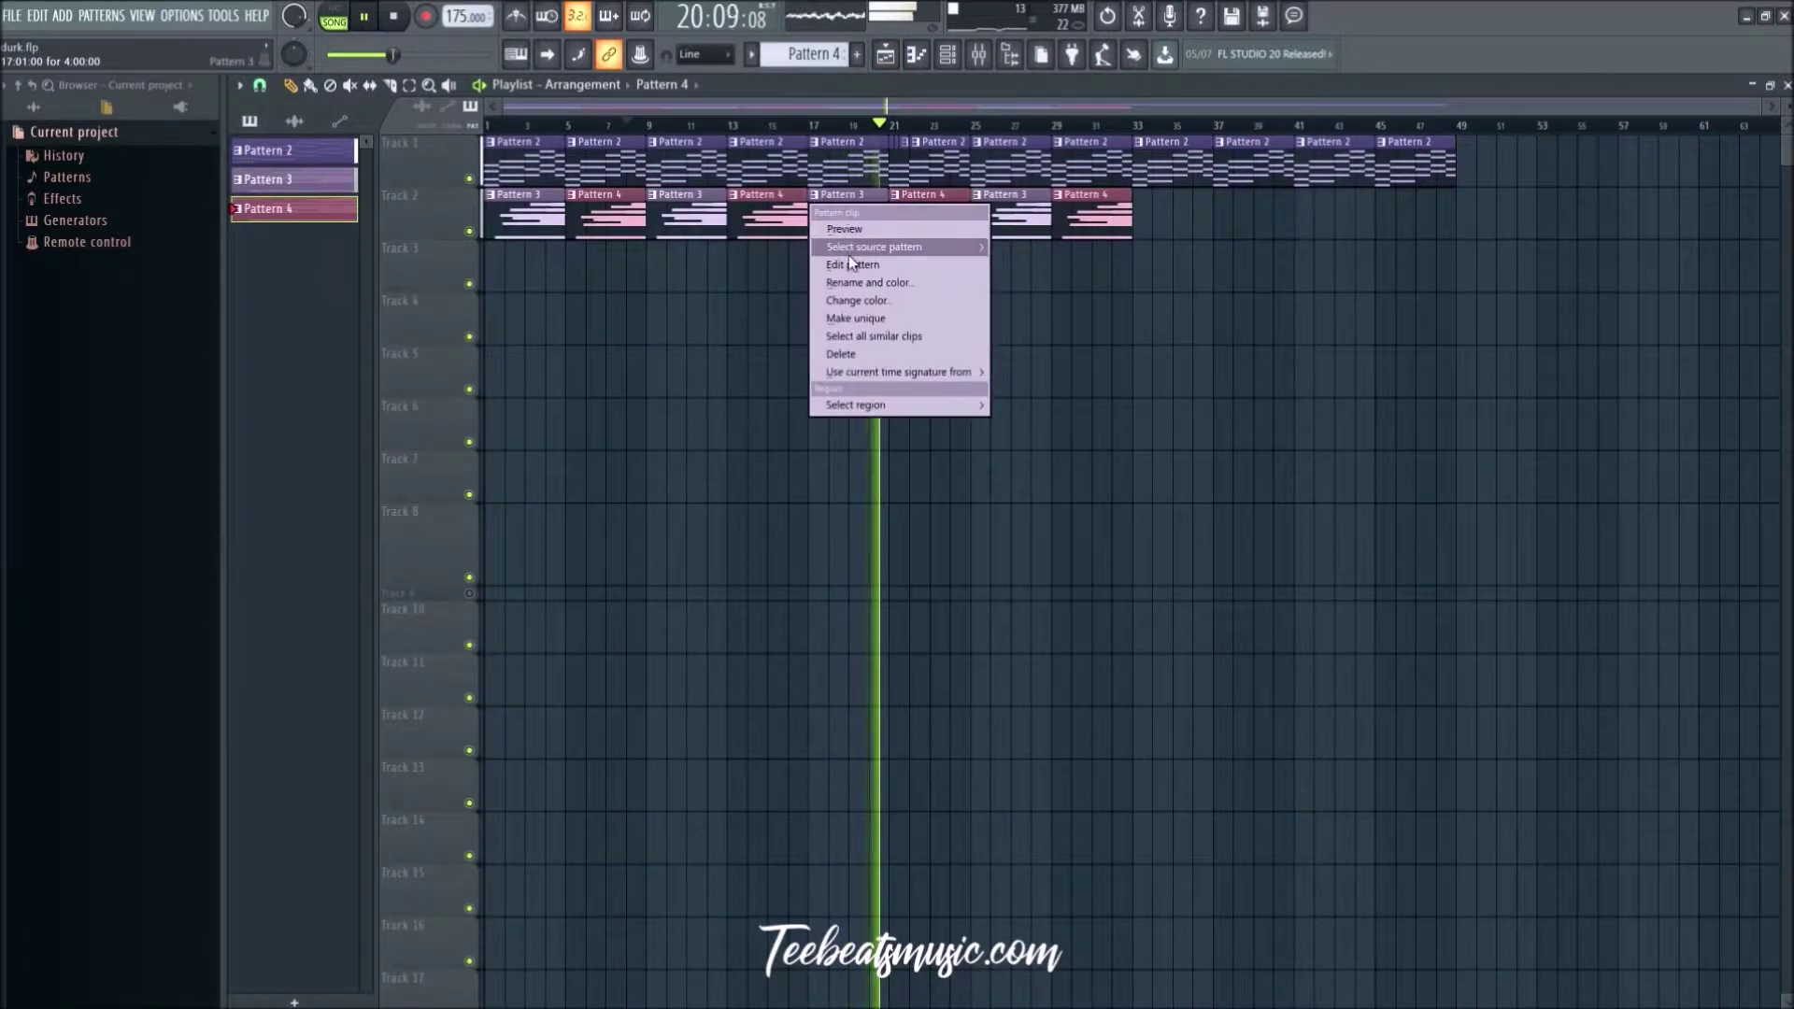
{"action": "left_click", "coordinate": [1050, 323]}
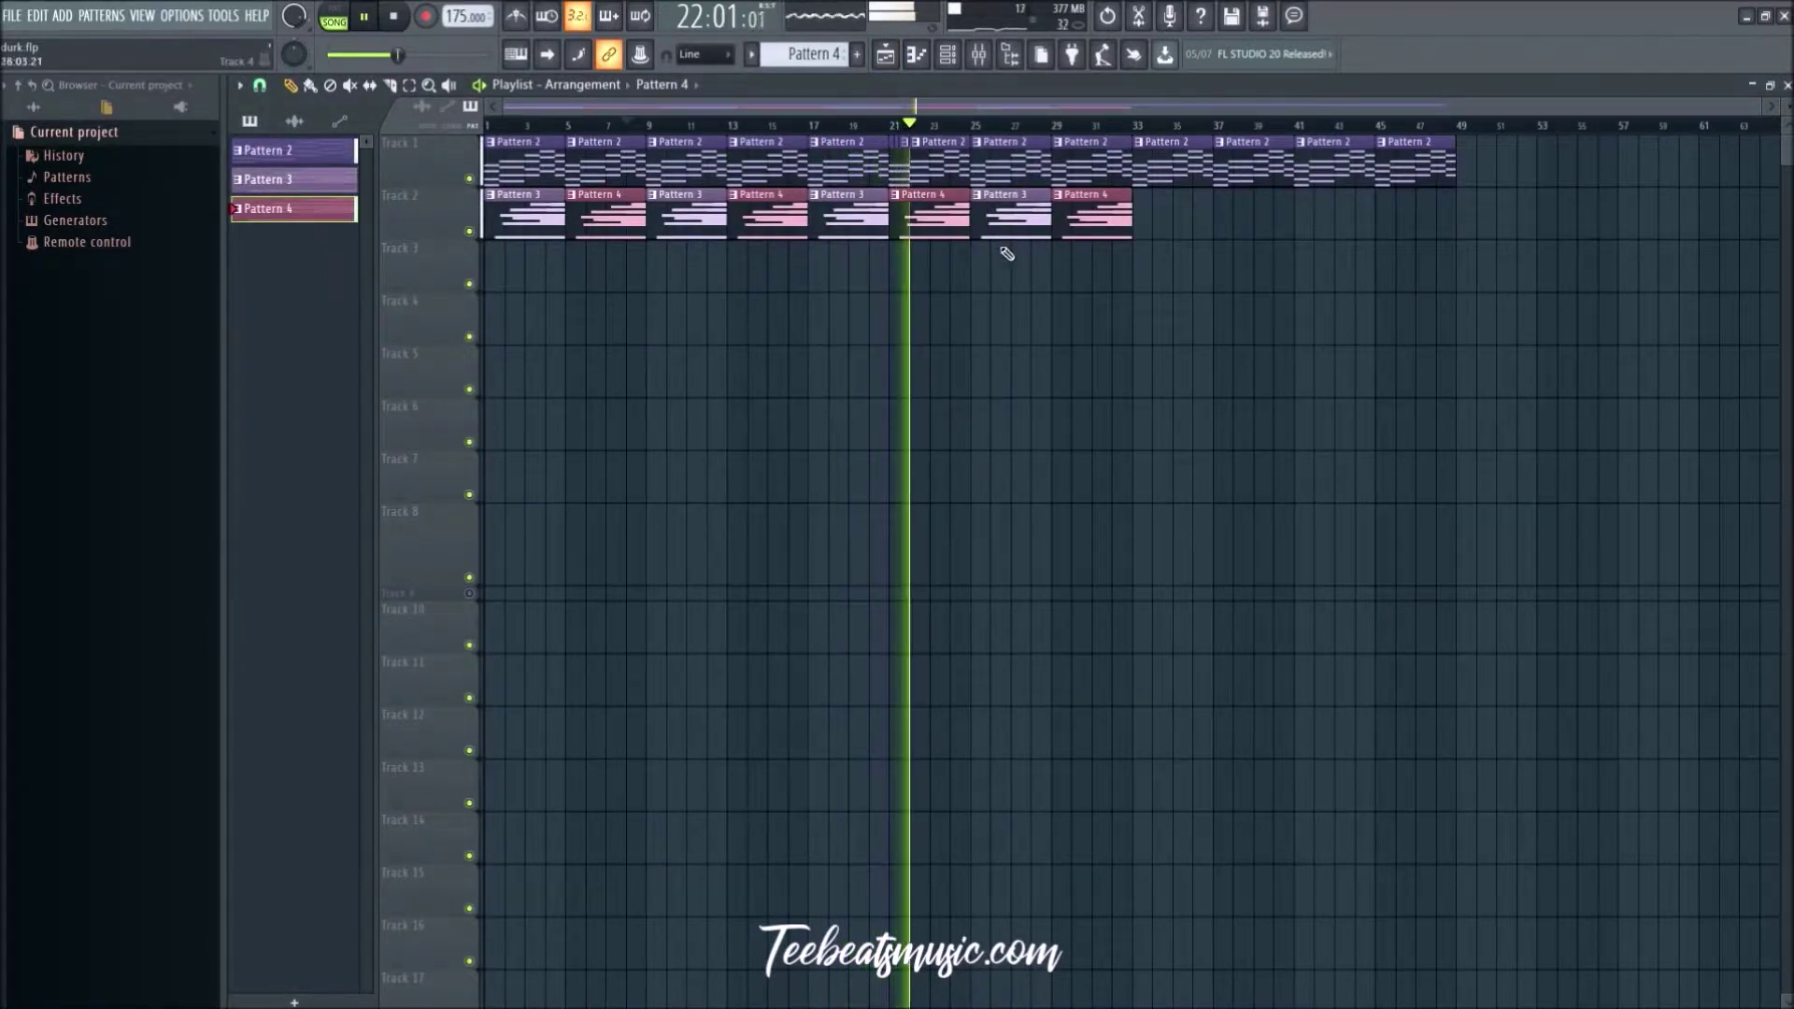
{"action": "left_click_drag", "start_coordinate": [933, 125], "coordinate": [485, 126]}
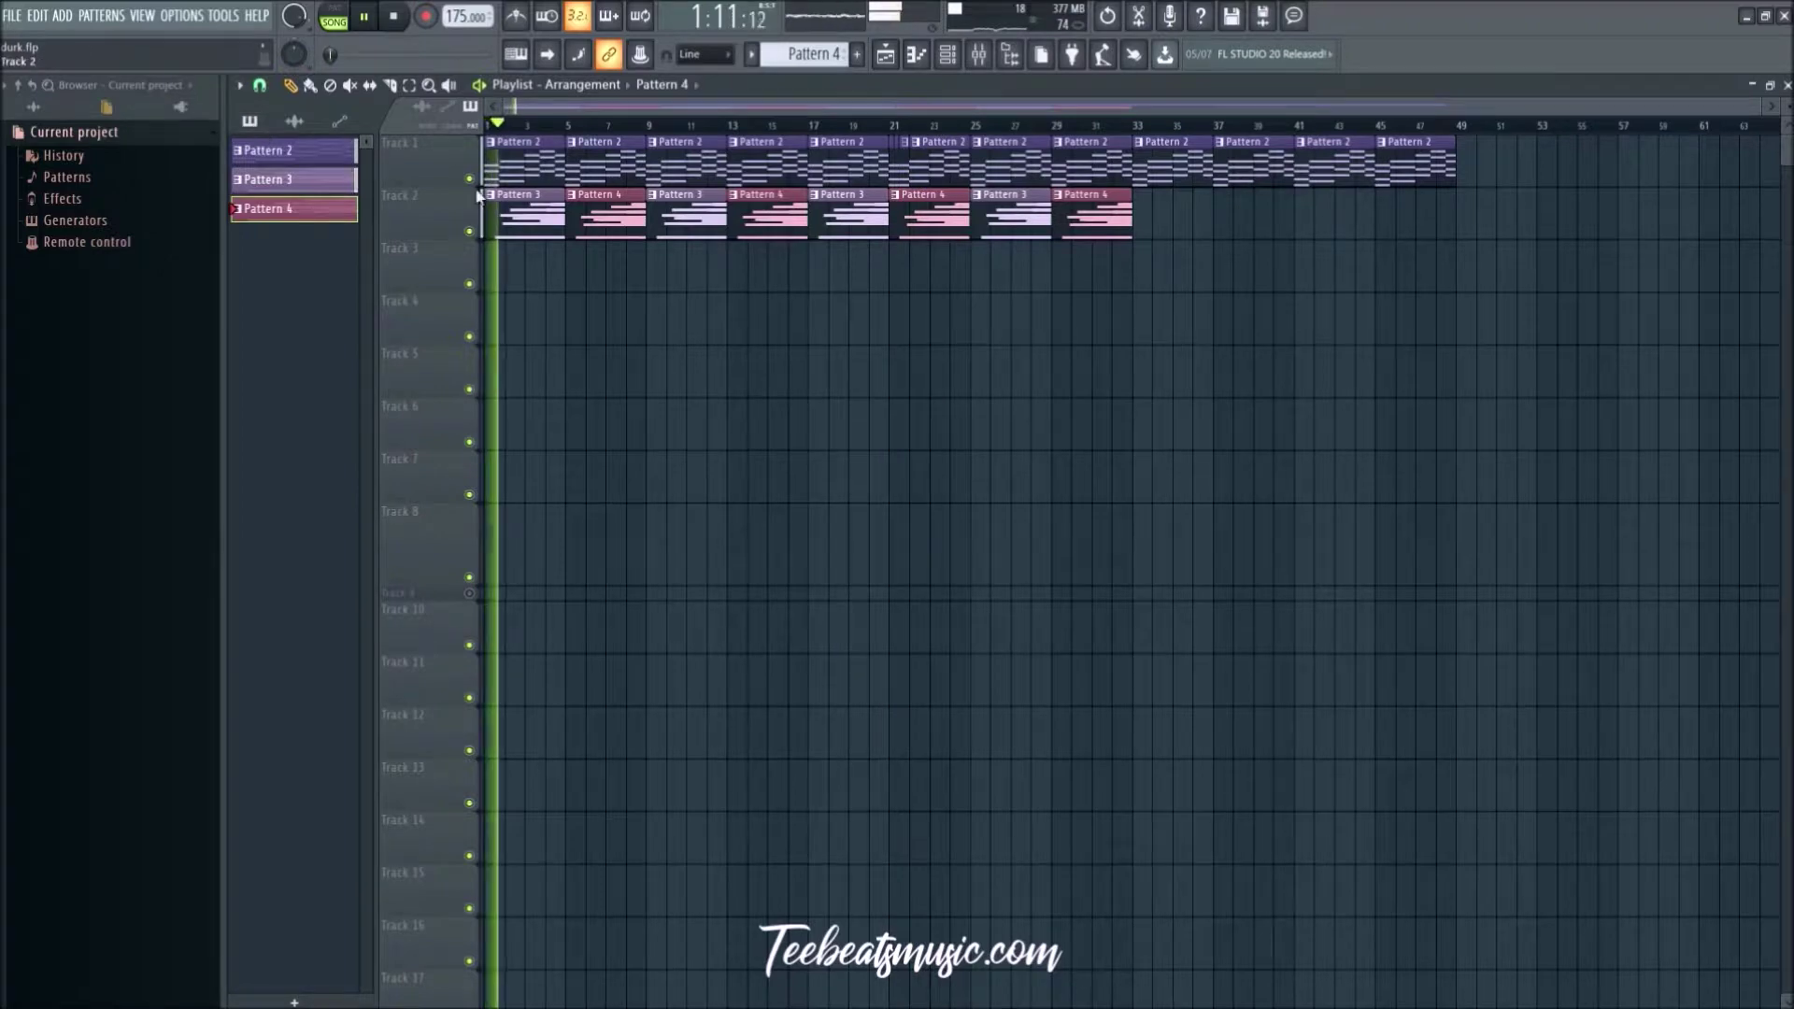
{"action": "key", "text": "space"}
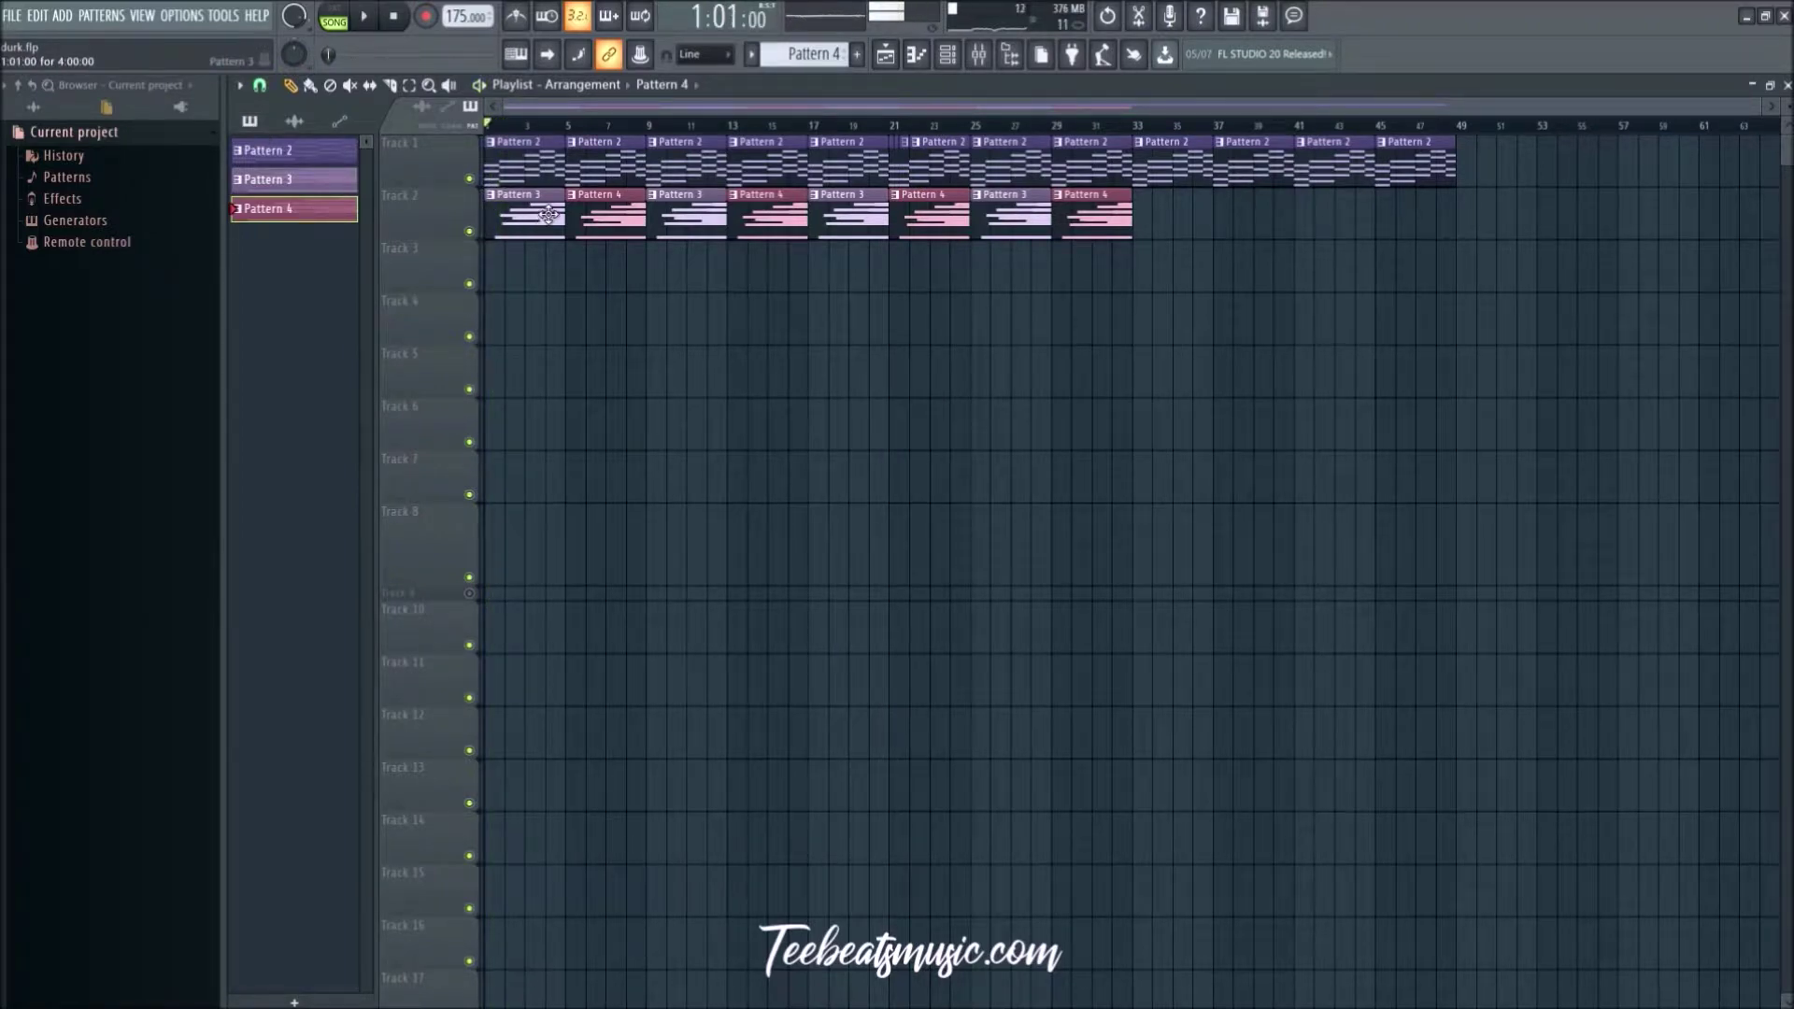
Step: Compare Pattern 3's notes, then reopen Pattern 4 for editing
{"action": "double_click", "coordinate": [538, 213]}
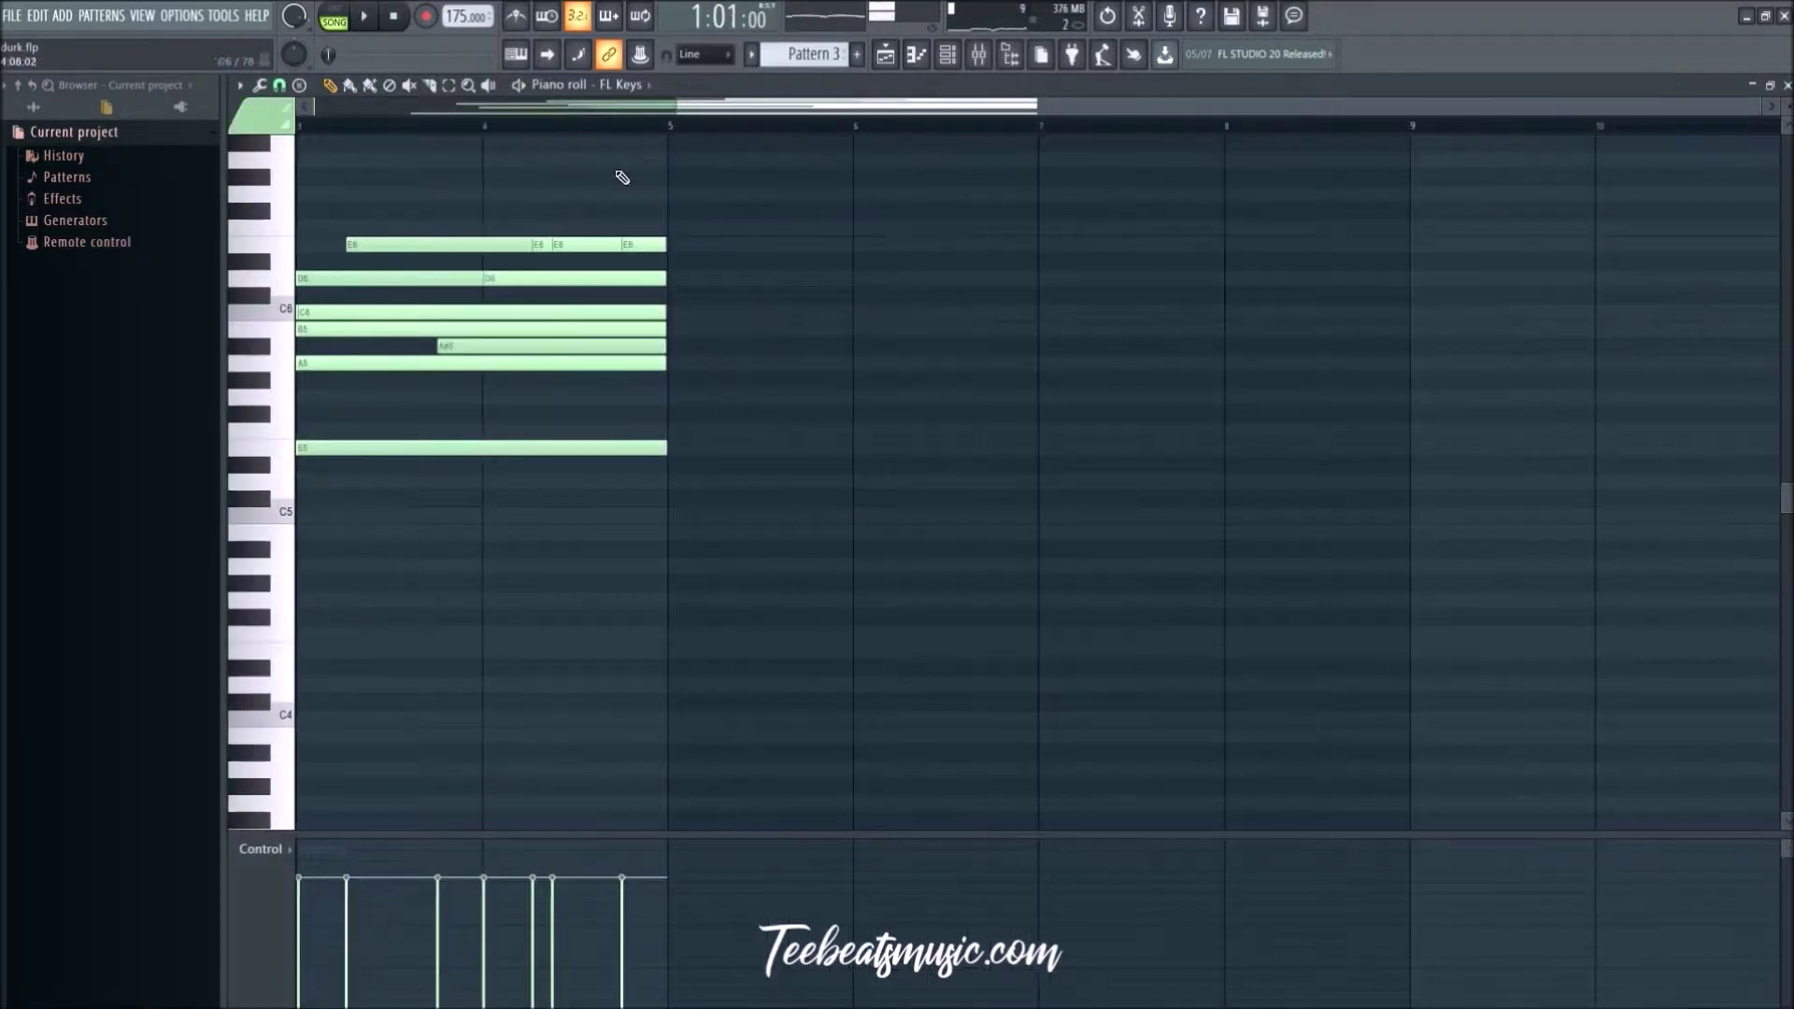
{"action": "left_click", "coordinate": [883, 55]}
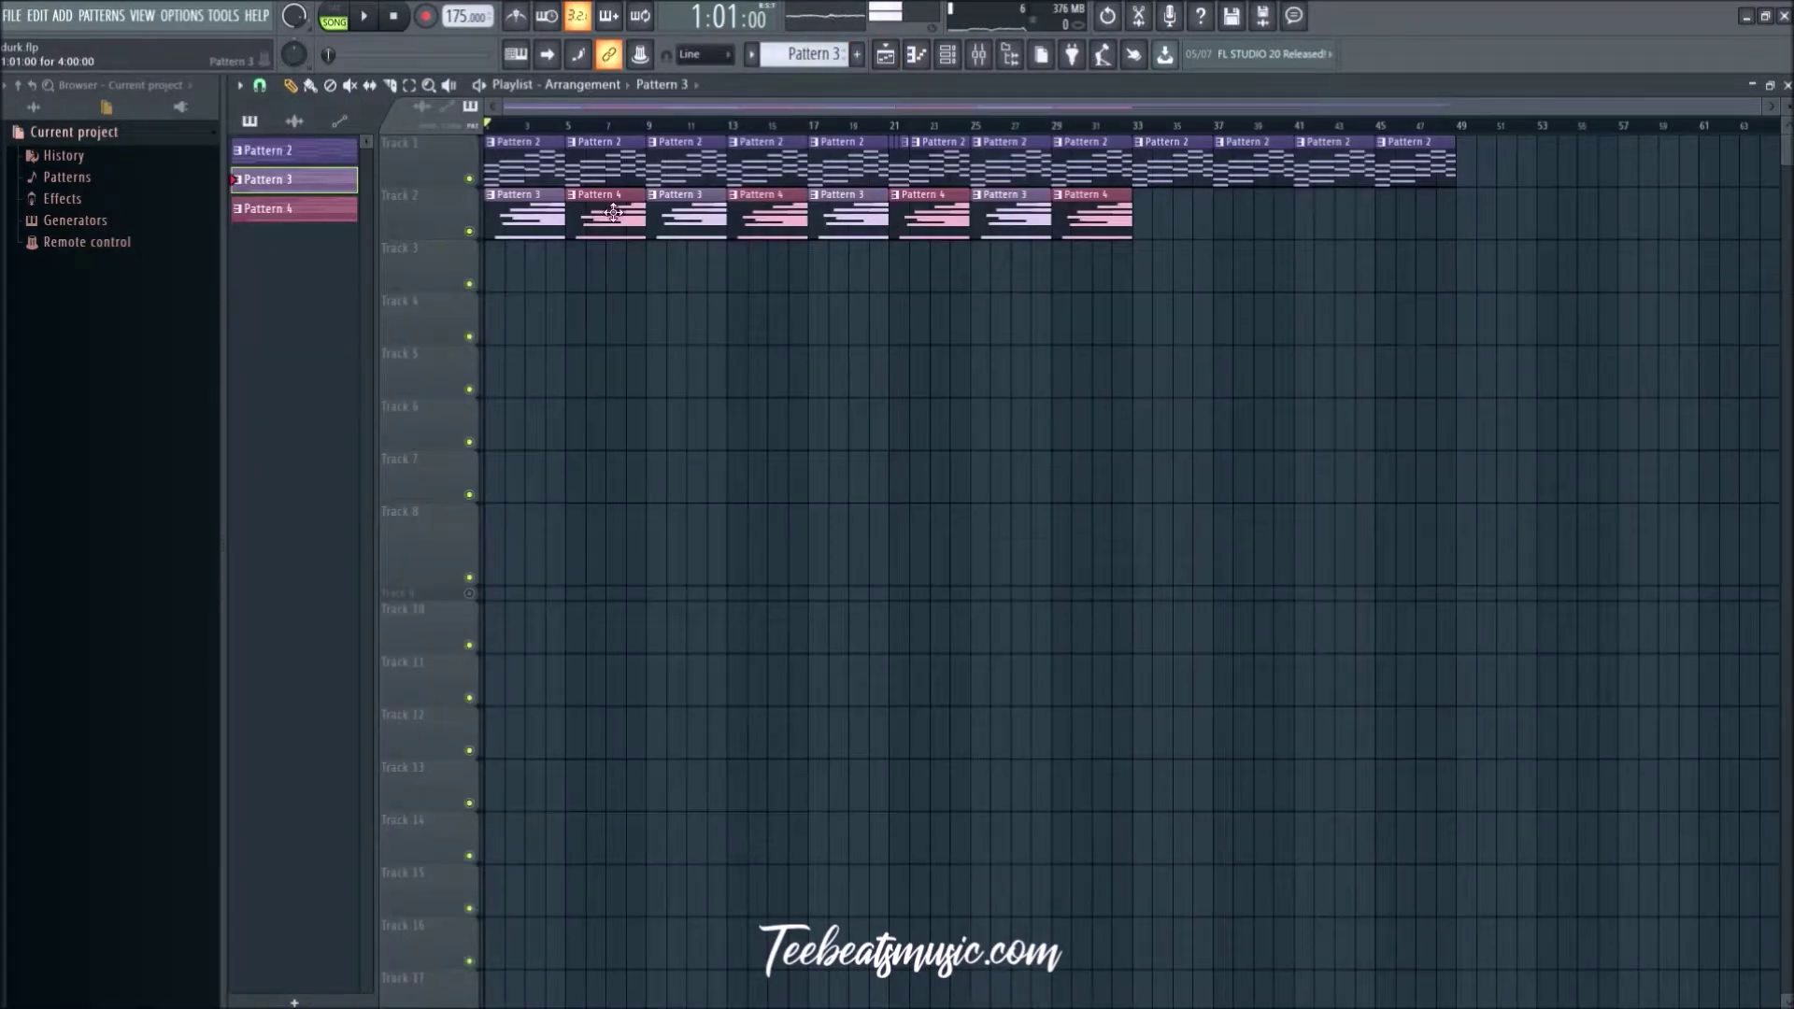
{"action": "double_click", "coordinate": [579, 213]}
{"action": "scroll", "coordinate": [895, 330], "scroll_direction": "up", "scroll_amount": 2}
{"action": "scroll", "coordinate": [895, 330], "scroll_direction": "down", "scroll_amount": 2}
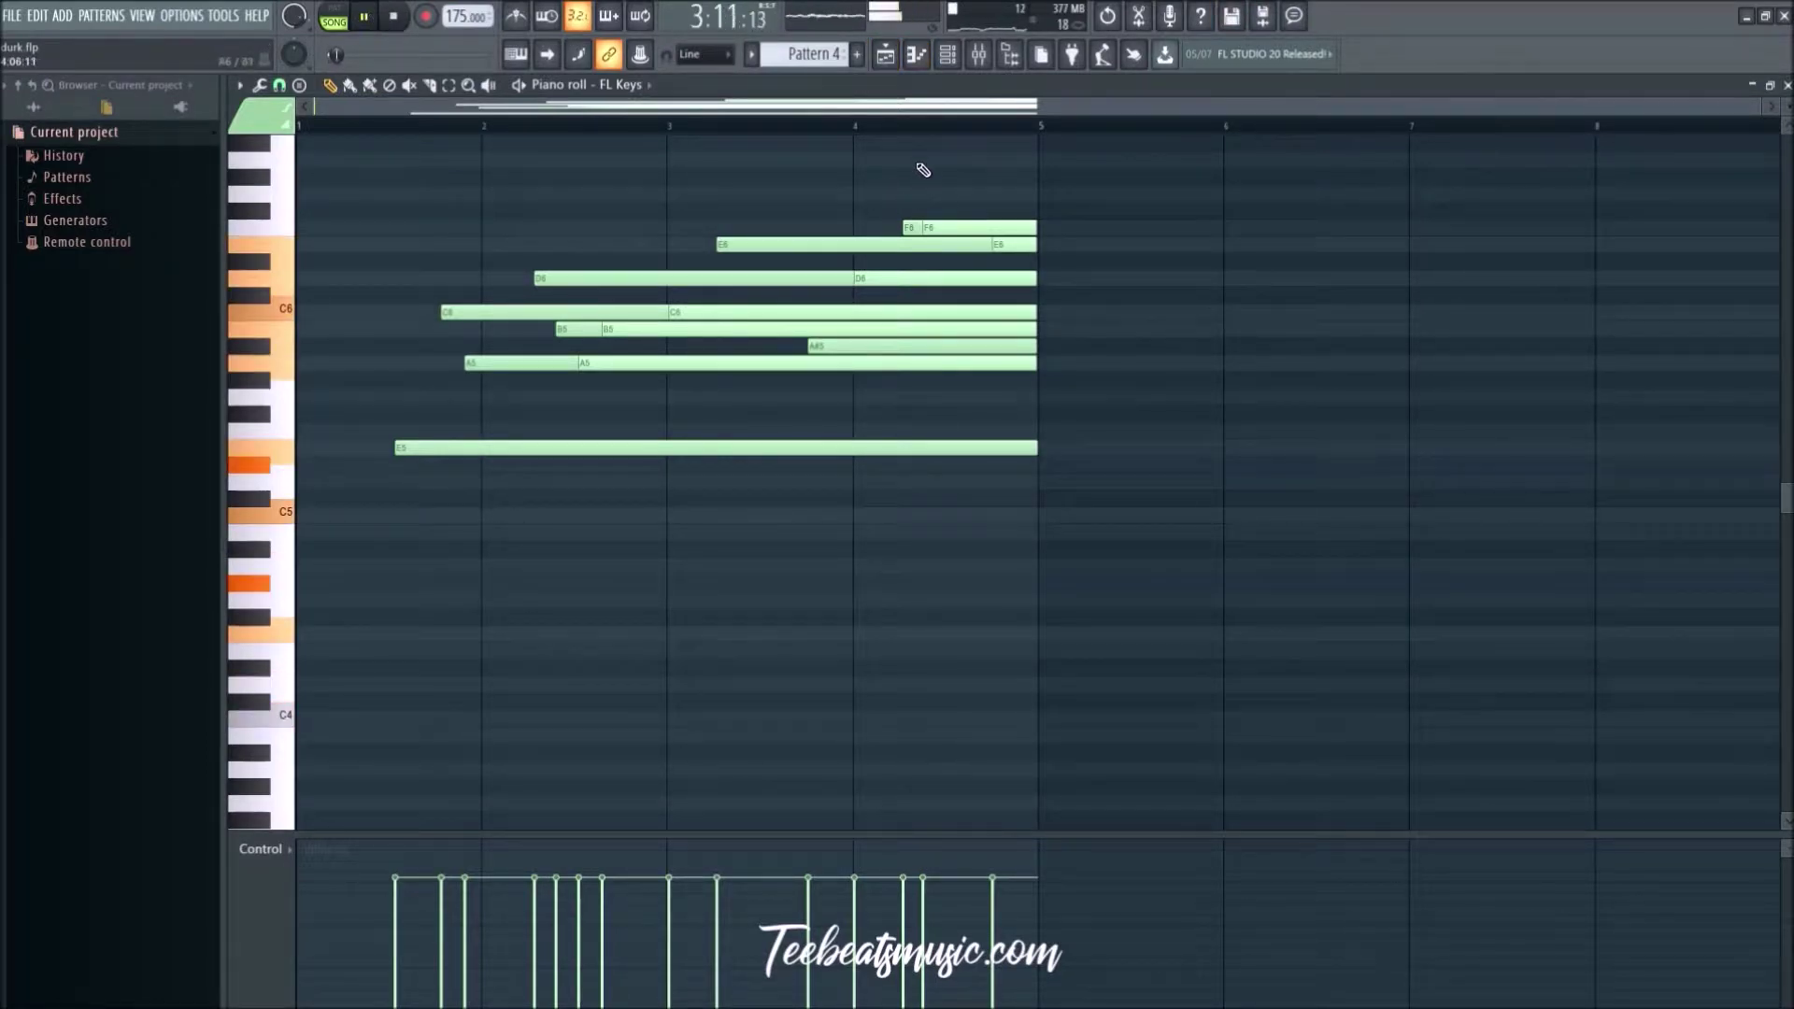
Step: Set snap to 1/2 beat and resize all Pattern 4 chord notes to end at bar 5
{"action": "left_click_drag", "start_coordinate": [923, 170], "coordinate": [994, 501]}
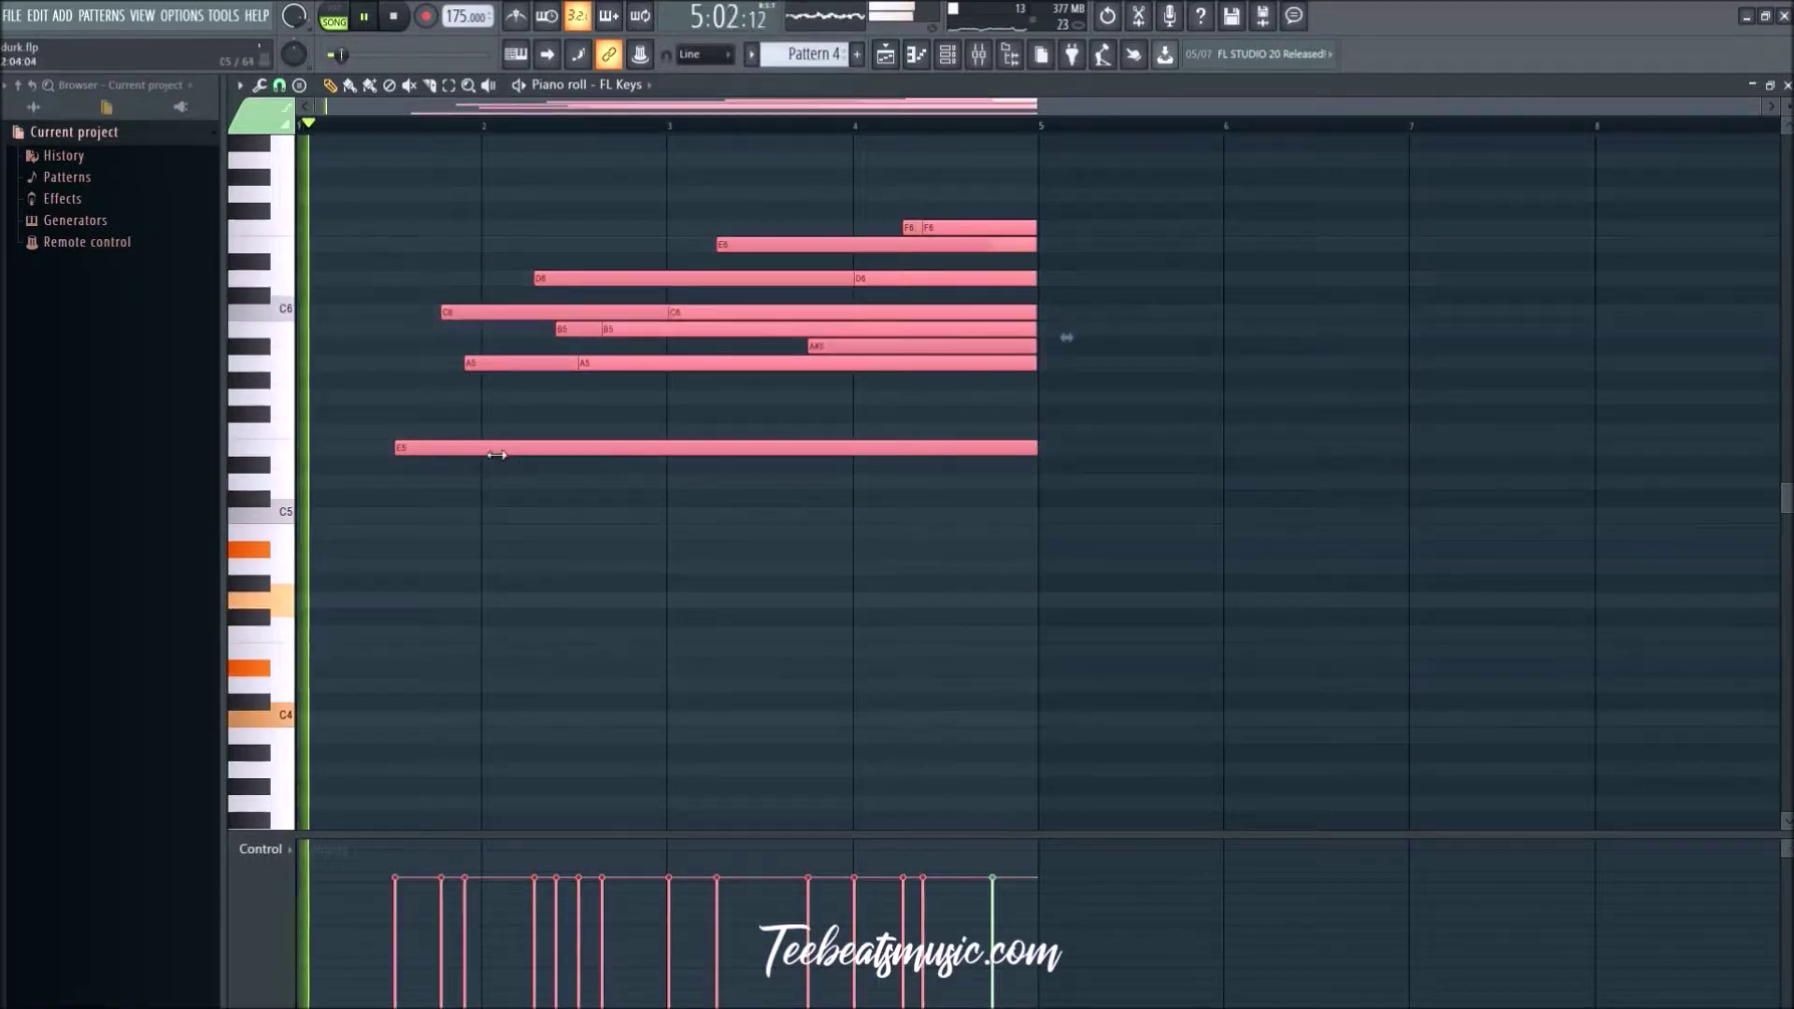
{"action": "key", "text": "space"}
{"action": "left_click", "coordinate": [260, 85]}
{"action": "left_click", "coordinate": [262, 86]}
{"action": "left_click", "coordinate": [280, 86]}
{"action": "left_click", "coordinate": [291, 337]}
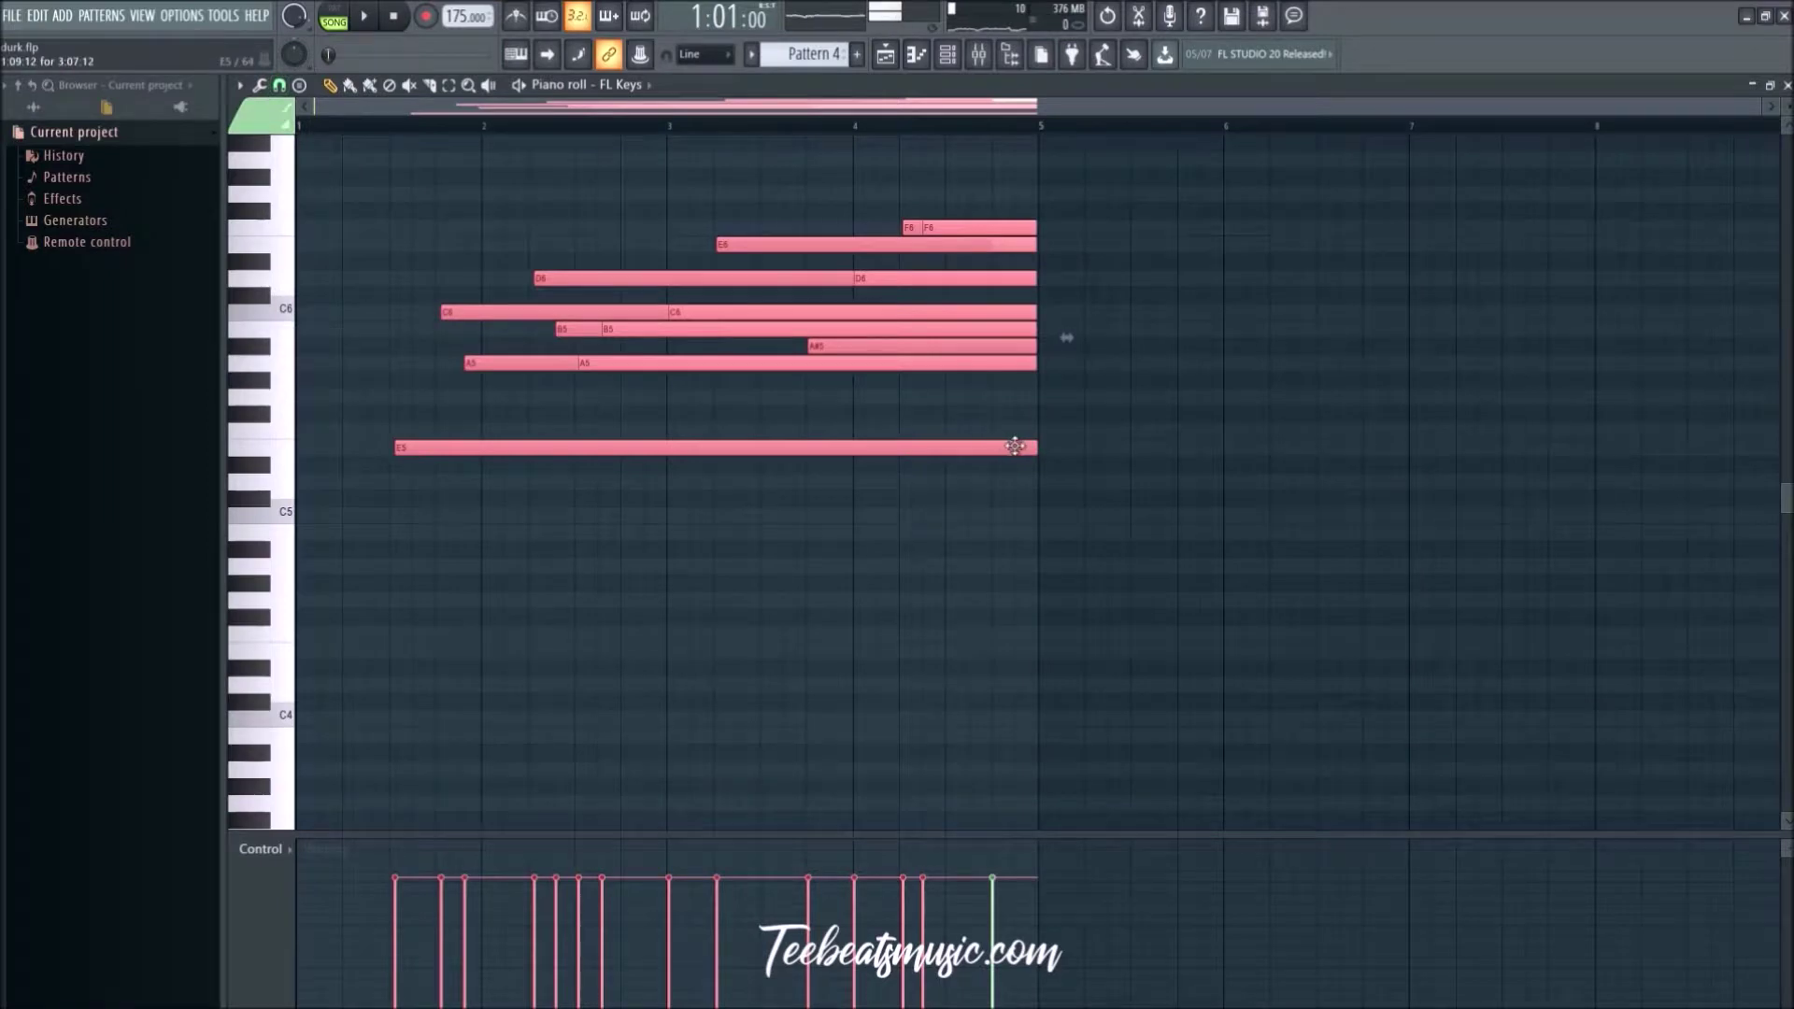
{"action": "left_click_drag", "start_coordinate": [1031, 452], "coordinate": [475, 453]}
{"action": "left_click_drag", "start_coordinate": [652, 449], "coordinate": [1021, 454]}
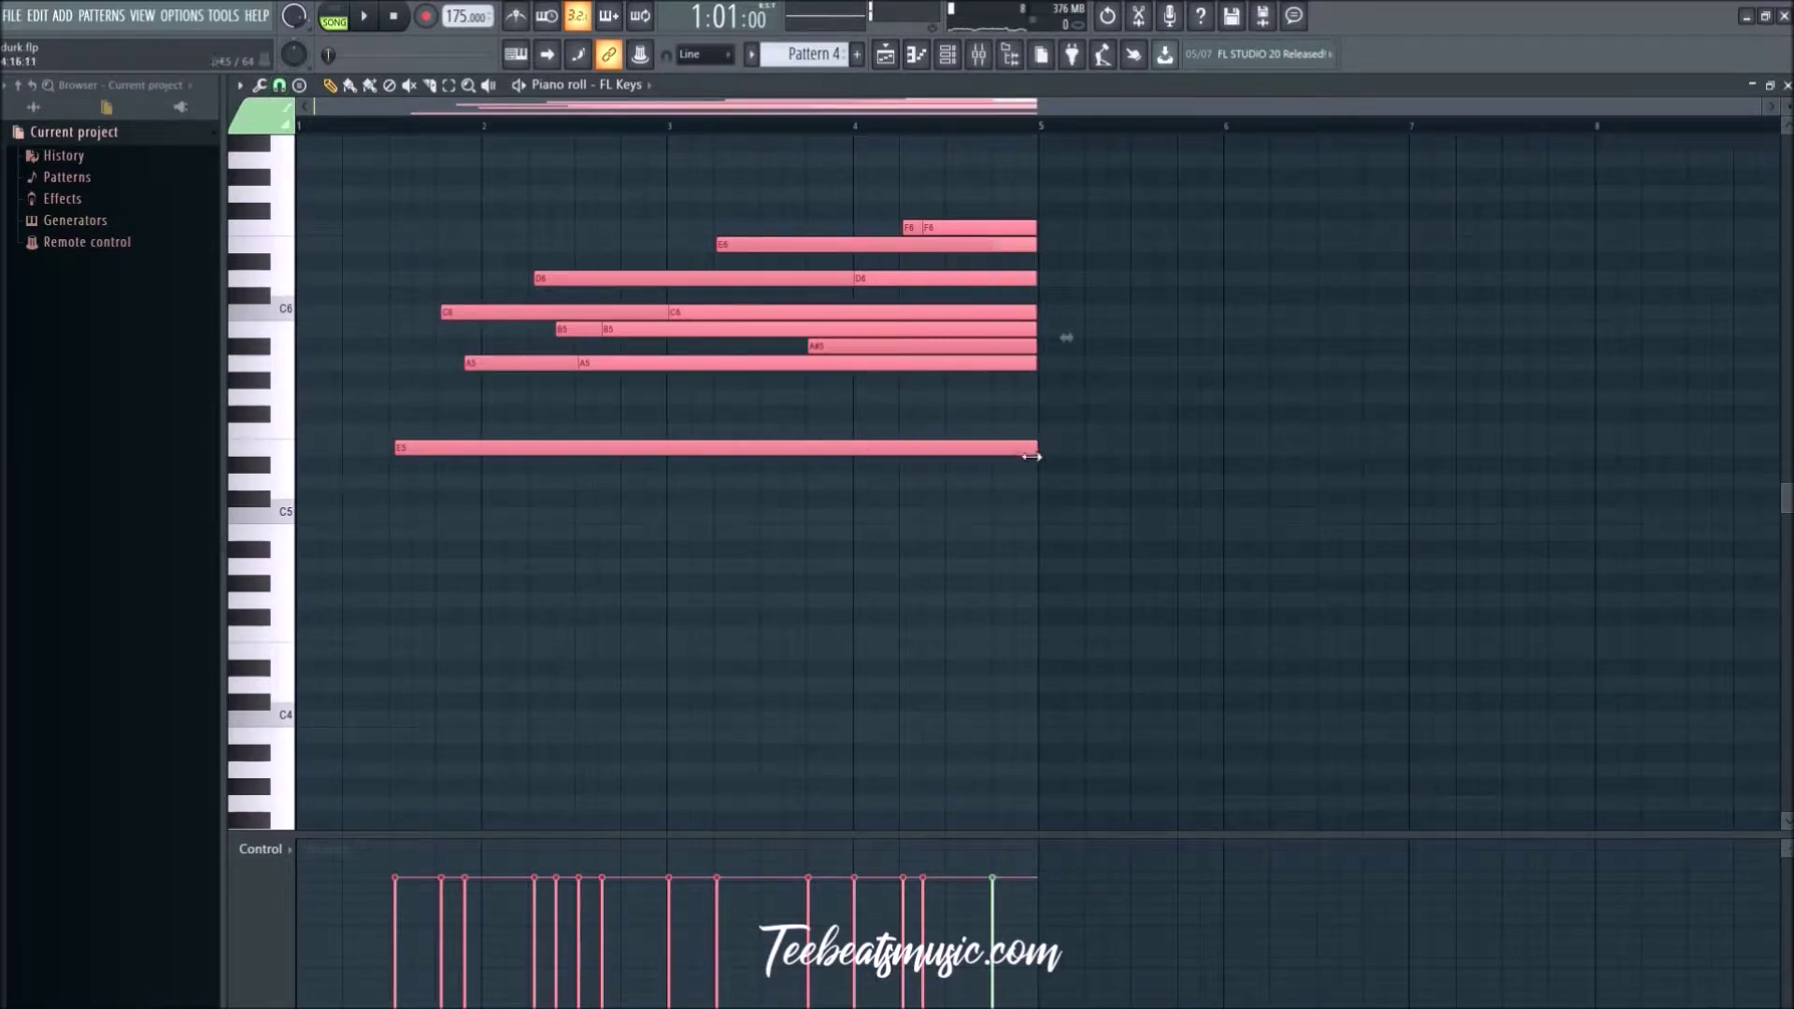
{"action": "left_click", "coordinate": [1086, 430]}
Step: Lower the bar-4 D6 to C#6 and F6 to D#6, then return to the playlist
{"action": "left_click", "coordinate": [870, 128]}
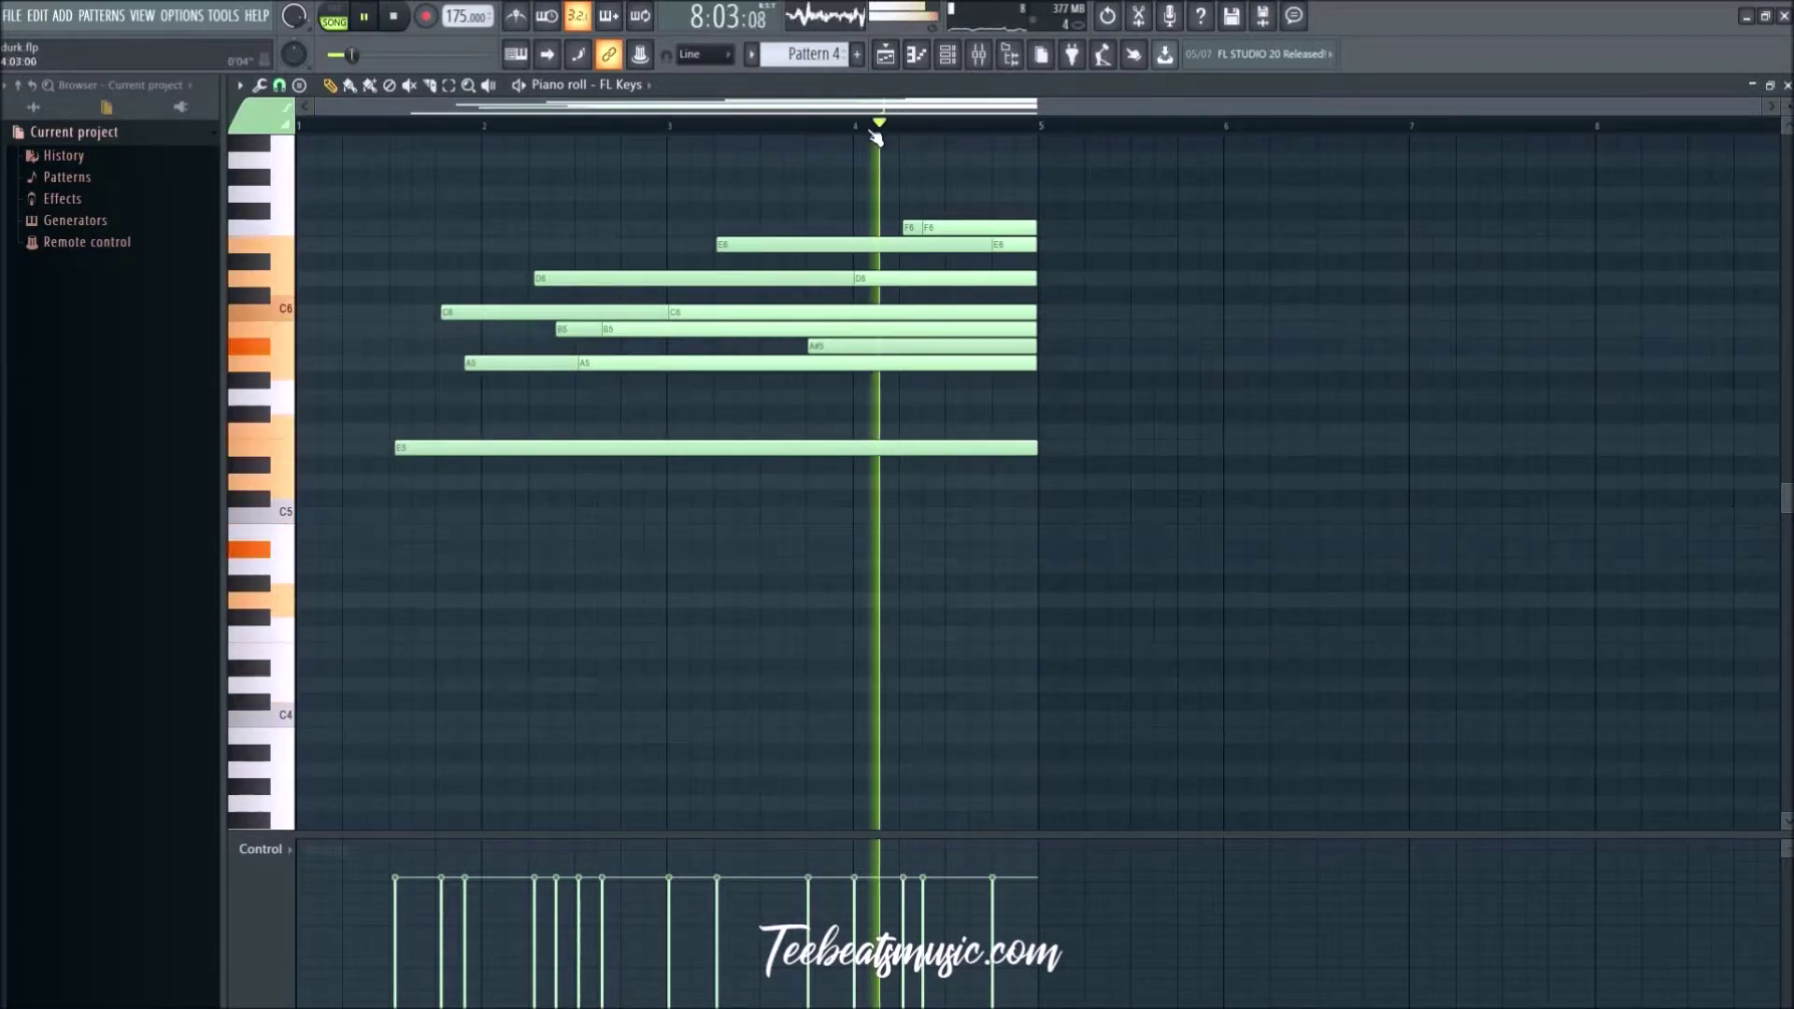
{"action": "left_click", "coordinate": [857, 128]}
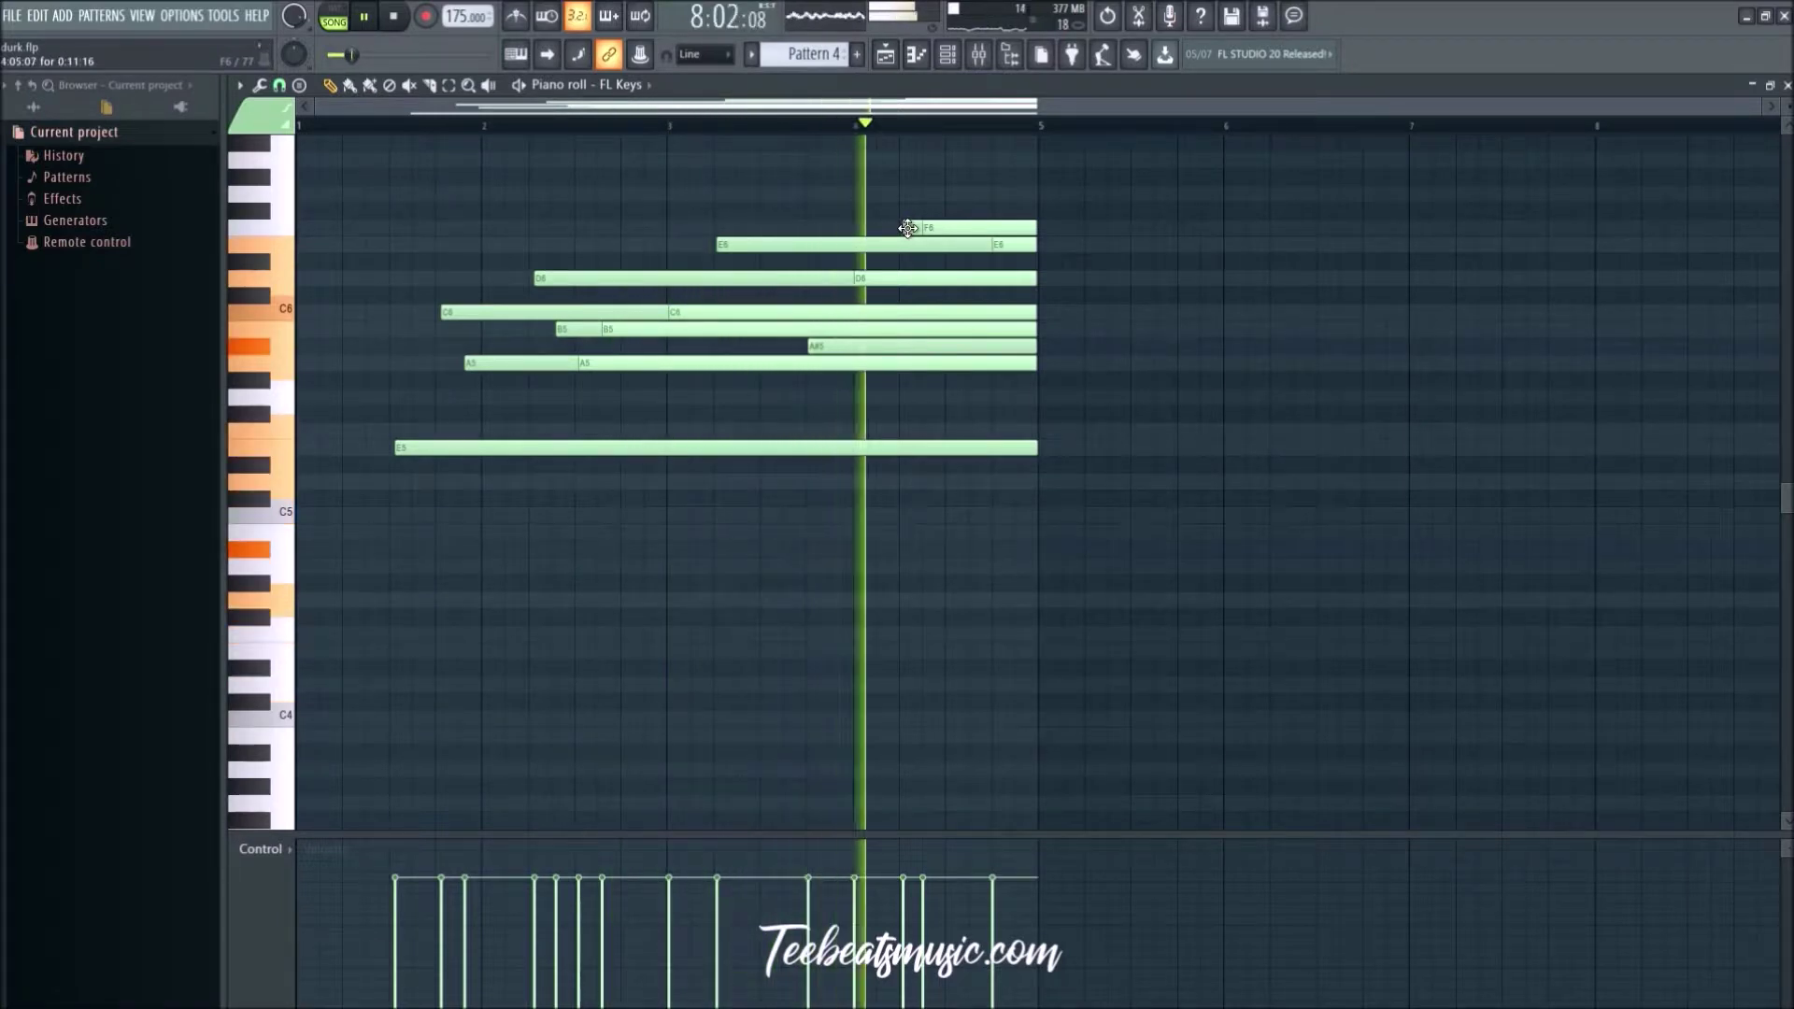
{"action": "left_click_drag", "start_coordinate": [888, 278], "coordinate": [886, 305]}
{"action": "mouse_move", "coordinate": [909, 228]}
{"action": "left_mouse_down"}
{"action": "mouse_move", "coordinate": [908, 262]}
{"action": "mouse_move", "coordinate": [935, 243]}
{"action": "left_mouse_up"}
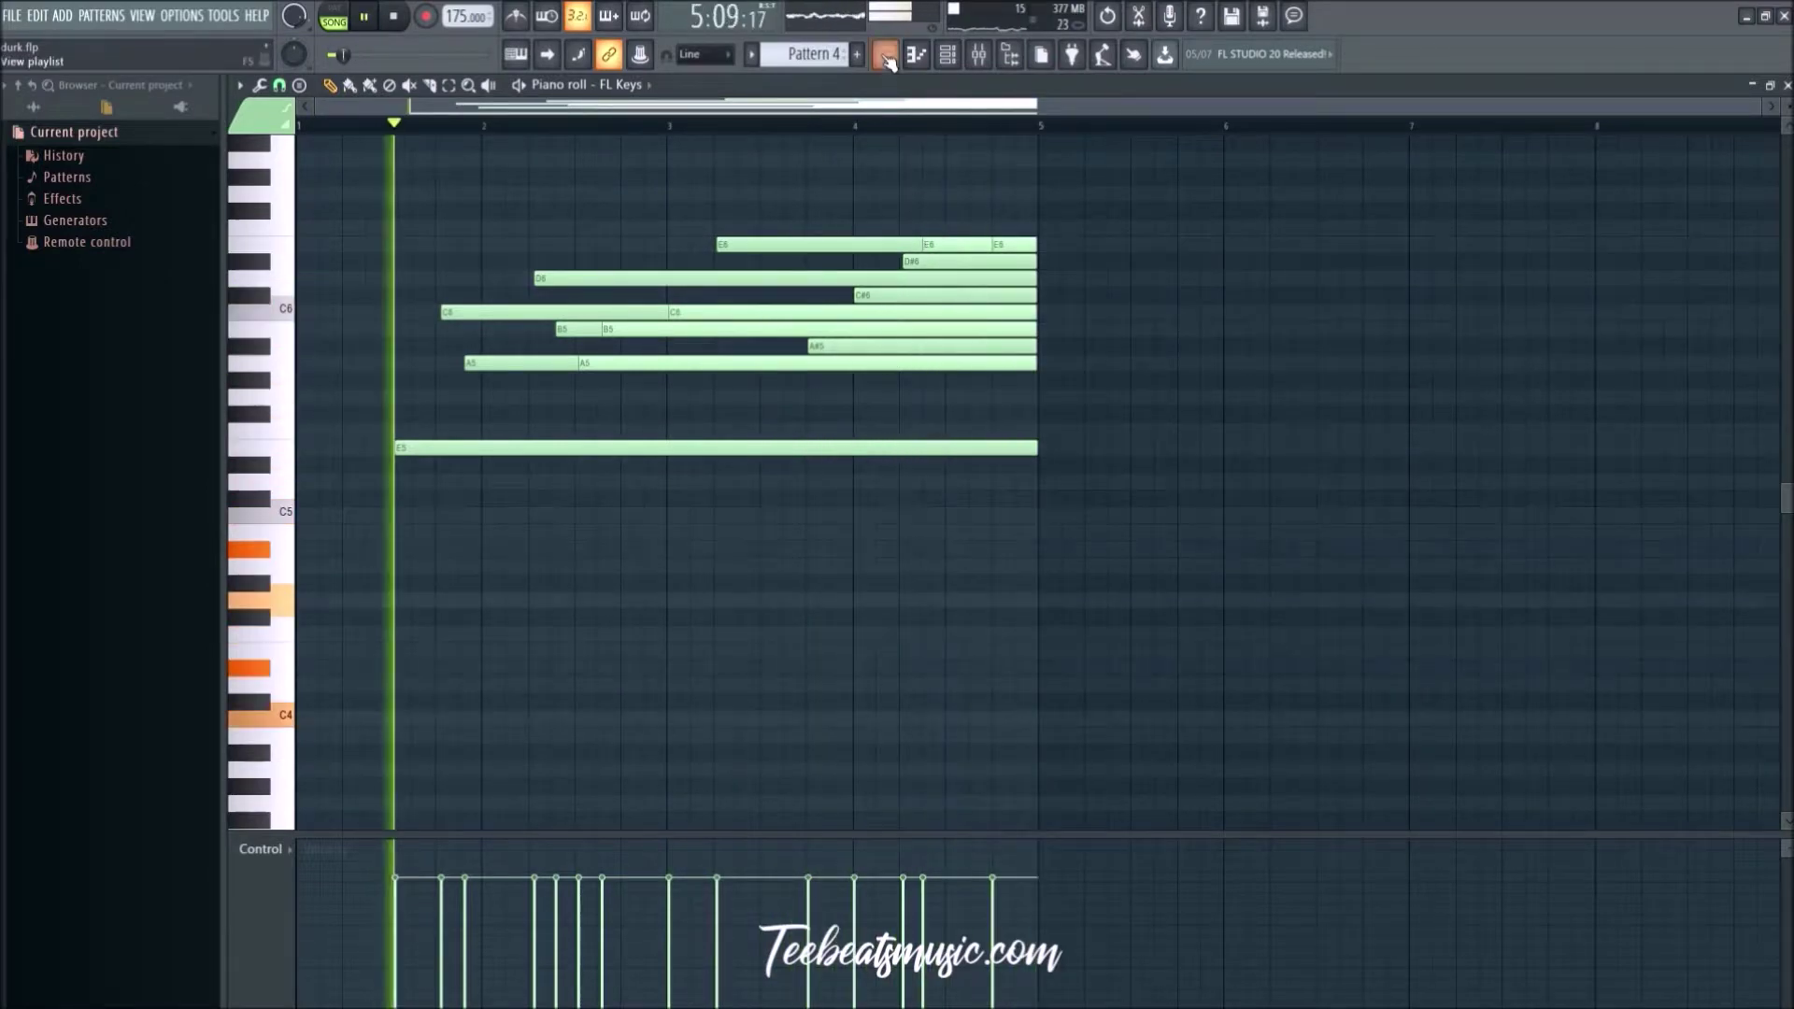
{"action": "key", "text": "F5"}
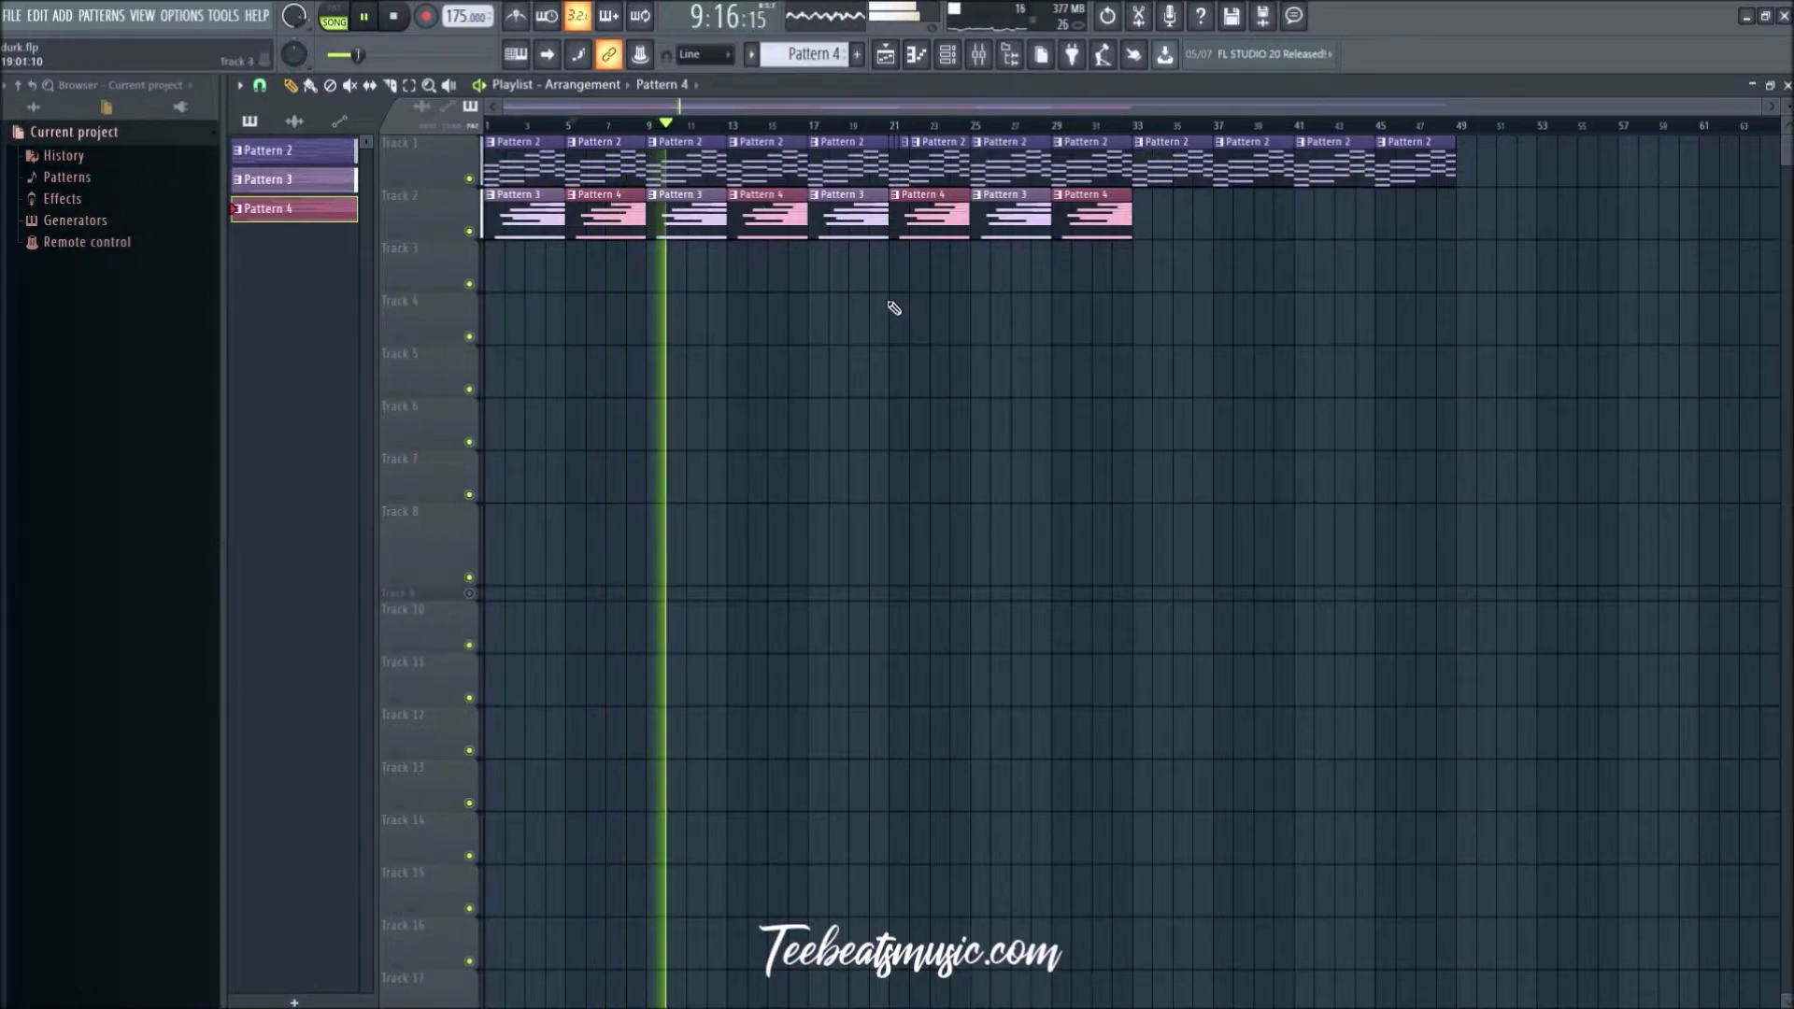
Step: Duplicate Track 2's clips from bars 17–33 into bars 33–49
{"action": "left_click_drag", "start_coordinate": [1191, 224], "coordinate": [860, 227]}
{"action": "key", "text": "ctrl+b"}
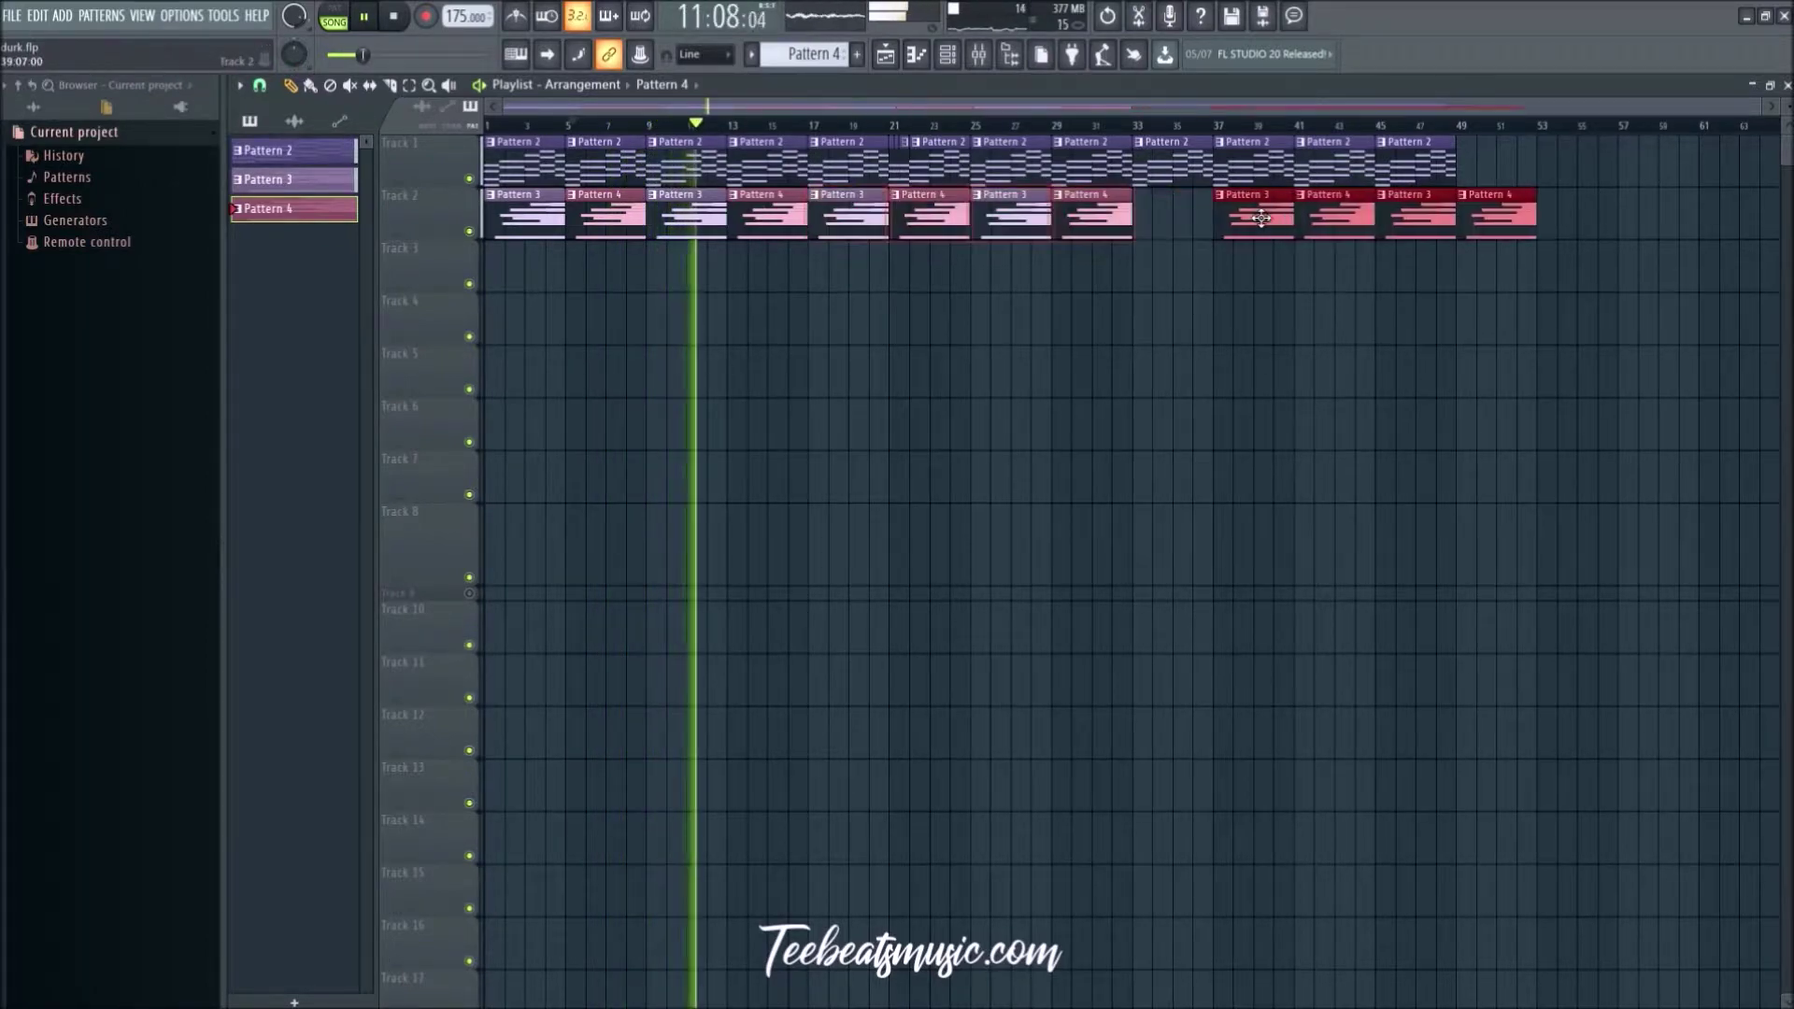
{"action": "scroll", "coordinate": [1239, 305], "scroll_direction": "up", "scroll_amount": 5}
{"action": "scroll", "coordinate": [1239, 304], "scroll_direction": "down", "scroll_amount": 4}
{"action": "left_click", "coordinate": [1238, 303], "text": "ctrl"}
{"action": "scroll", "coordinate": [1238, 300], "scroll_direction": "down", "scroll_amount": 1}
{"action": "scroll", "coordinate": [1233, 297], "scroll_direction": "down", "scroll_amount": 1}
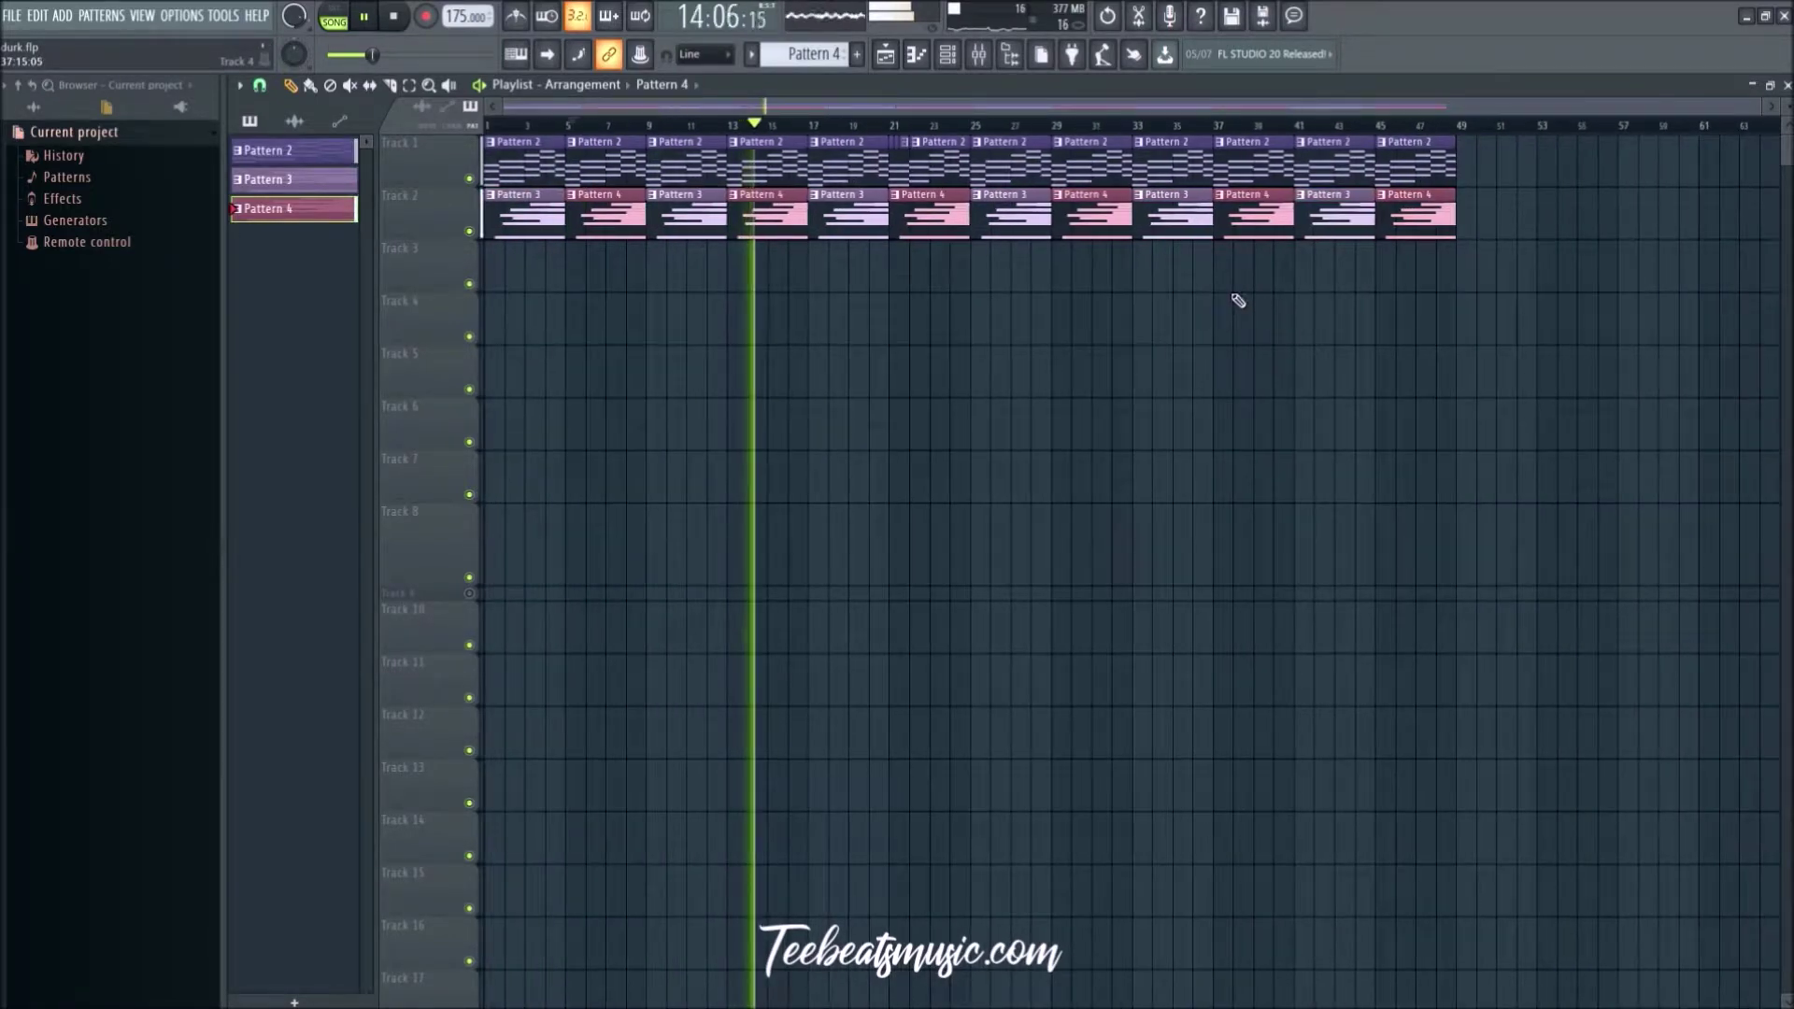
Step: Erase Track 2's clips in bars 1–17 and move the remaining clips to start at bar 1
{"action": "mouse_move", "coordinate": [500, 227]}
{"action": "left_mouse_down"}
{"action": "mouse_move", "coordinate": [732, 235]}
{"action": "mouse_move", "coordinate": [780, 219]}
{"action": "left_mouse_up"}
{"action": "left_click_drag", "start_coordinate": [605, 125], "coordinate": [377, 132]}
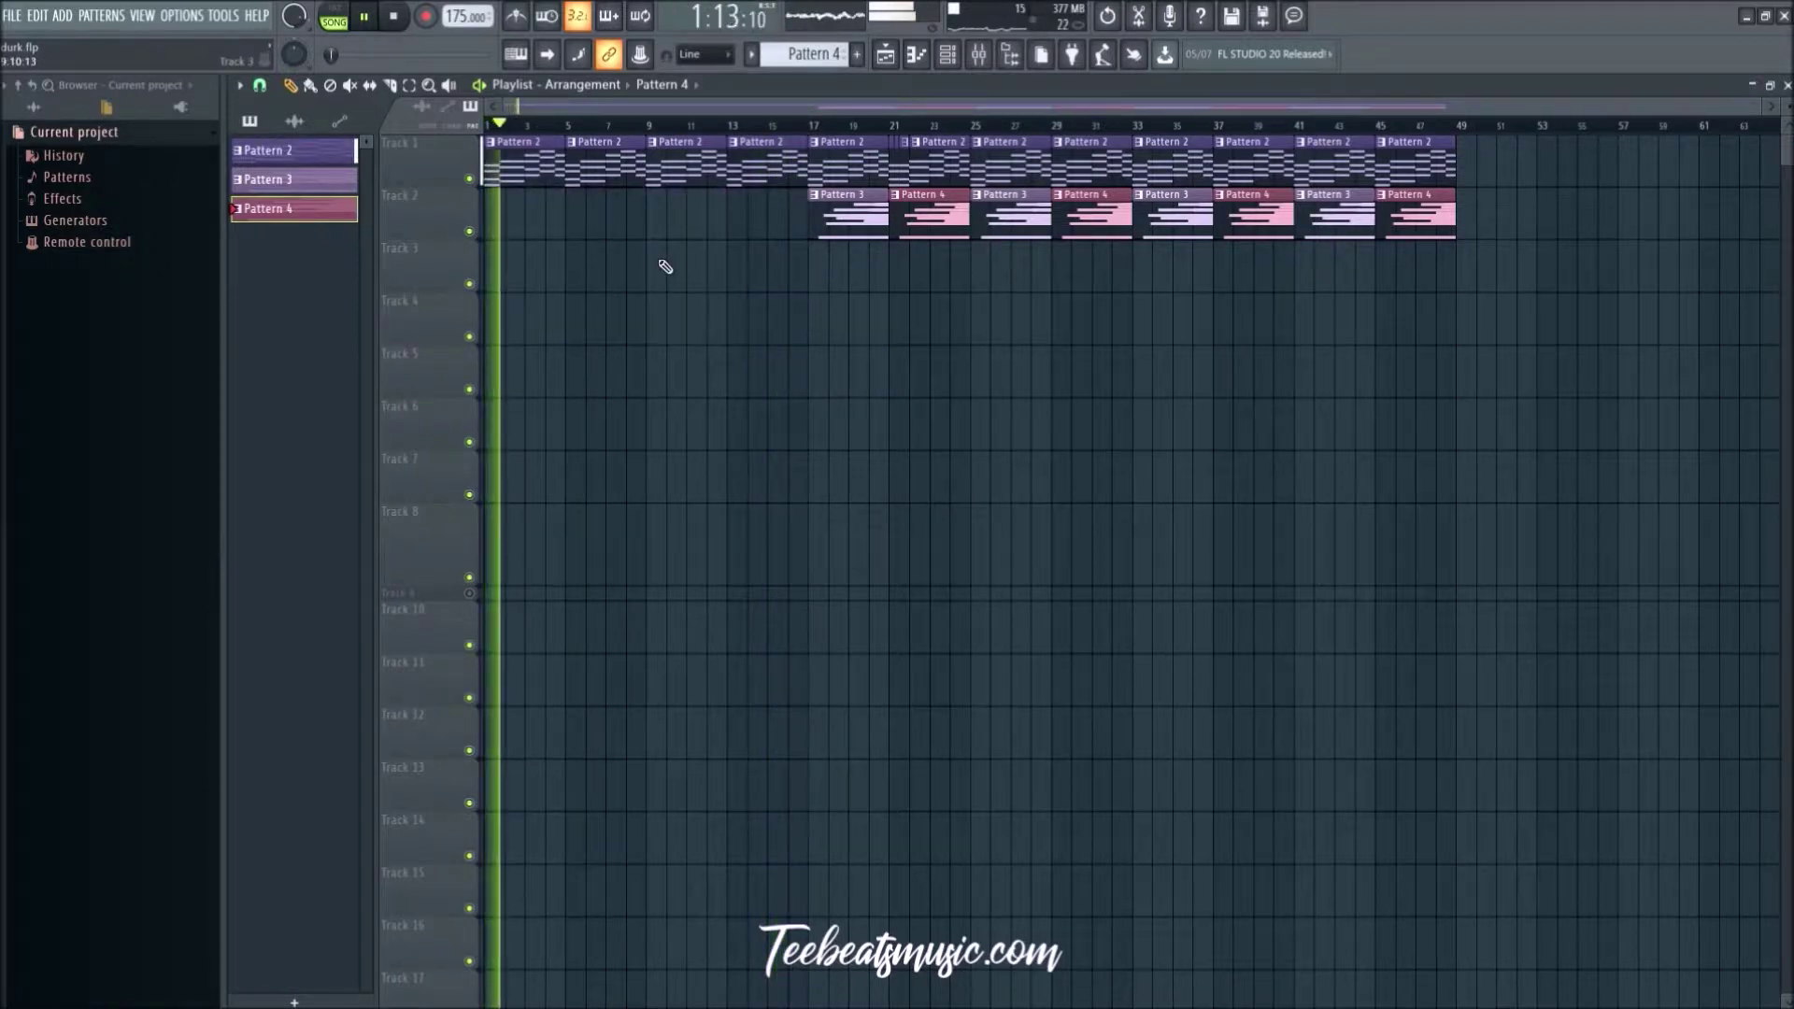
{"action": "left_click_drag", "start_coordinate": [1642, 343], "coordinate": [564, 239]}
{"action": "key", "text": "space"}
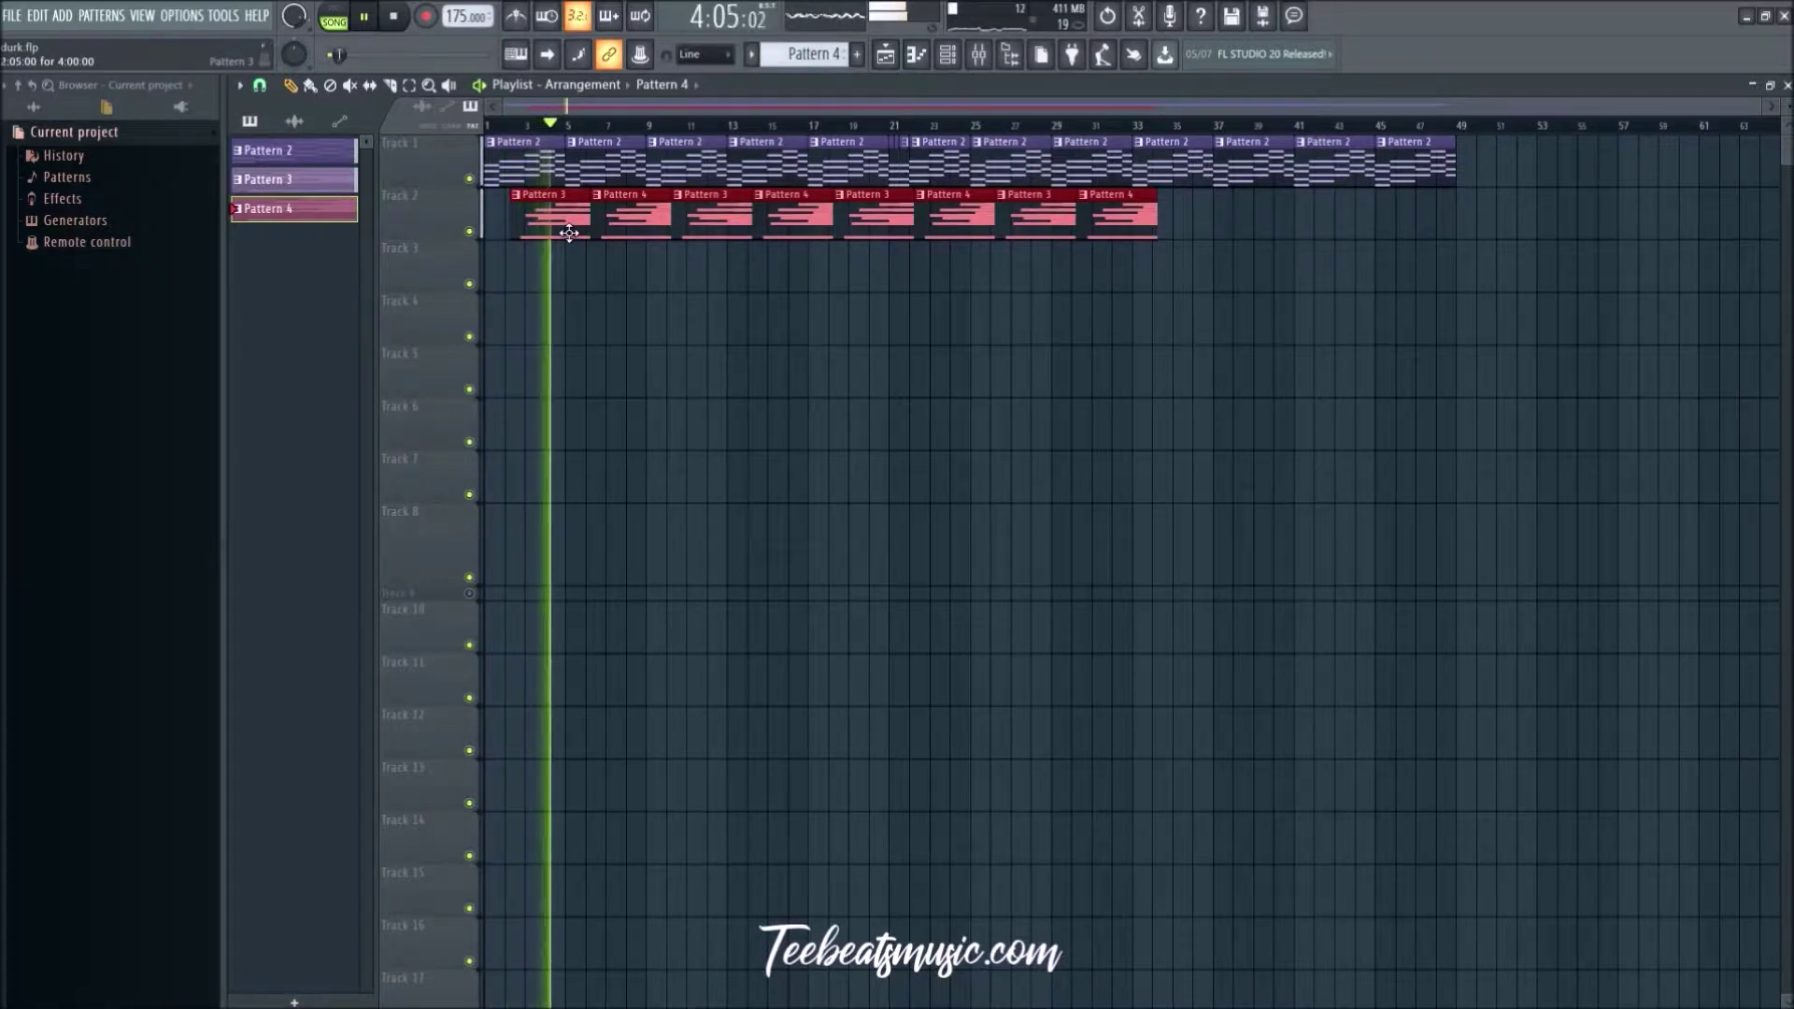
{"action": "left_click_drag", "start_coordinate": [569, 233], "coordinate": [485, 230]}
{"action": "key", "text": "space"}
Step: Play the arrangement from the start, then create empty Pattern 5 and show the channel rack
{"action": "left_click", "coordinate": [669, 376]}
{"action": "key", "text": "space"}
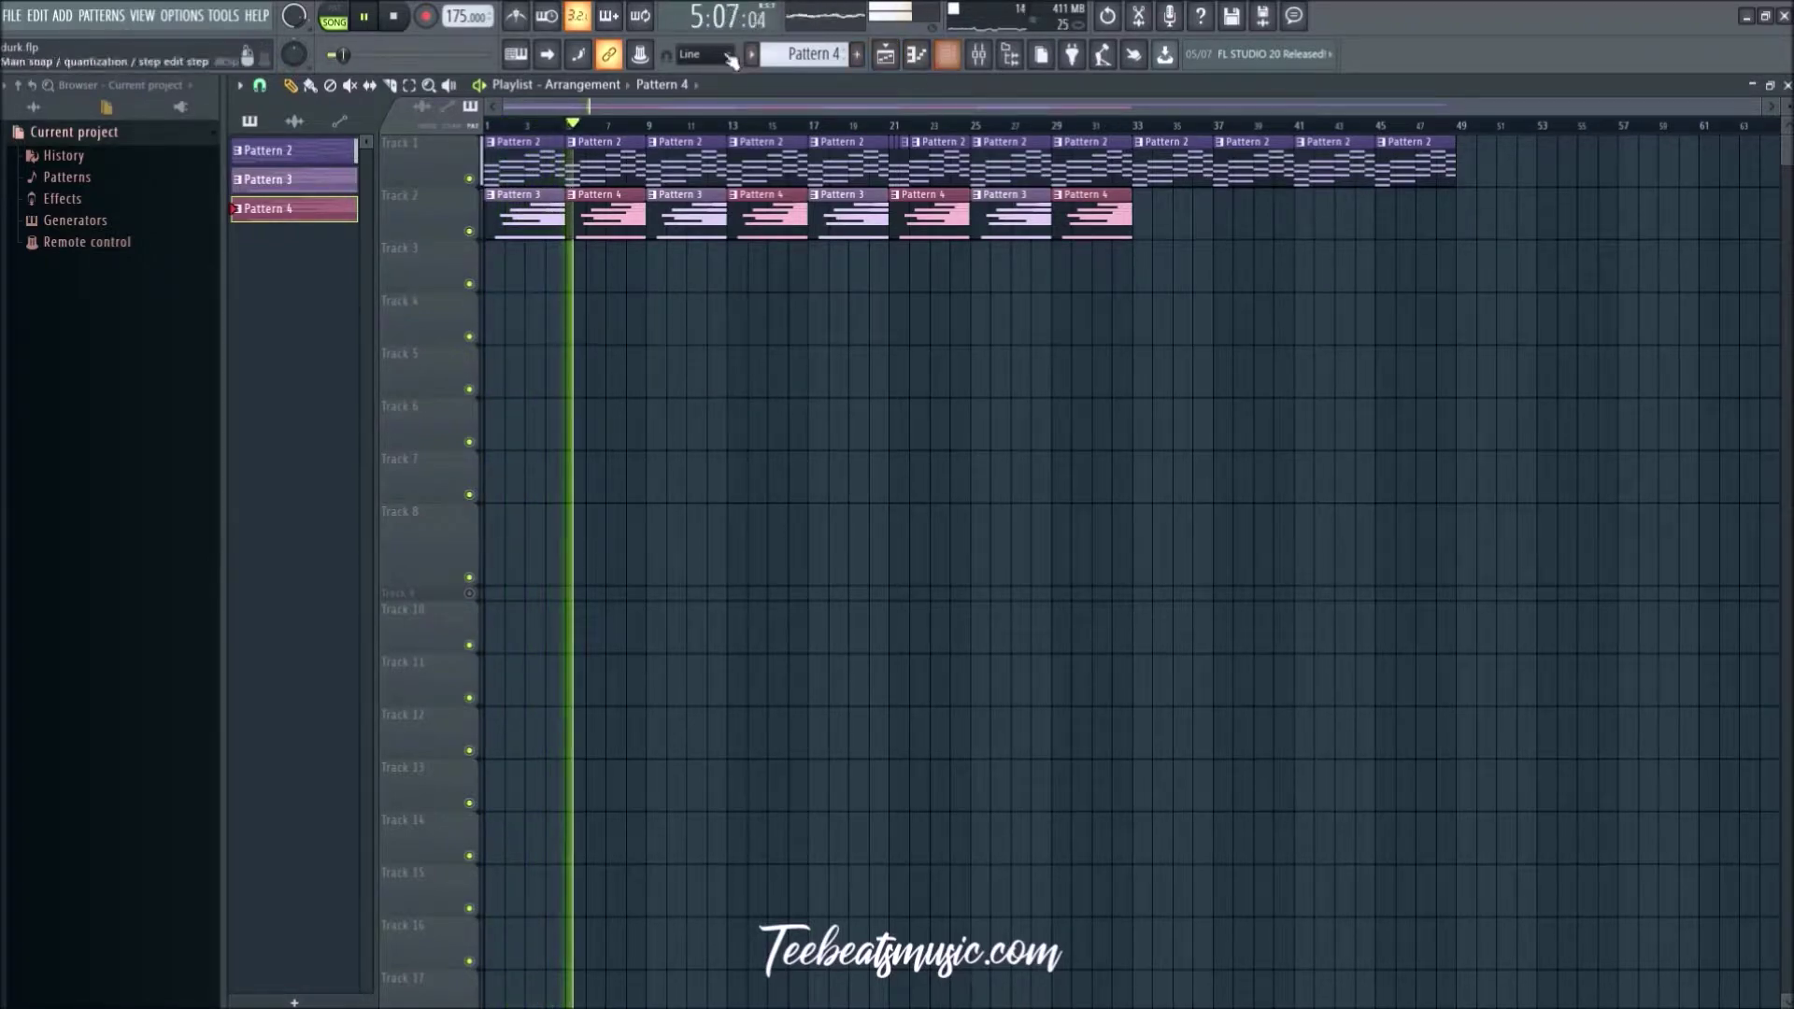
{"action": "key", "text": "F4"}
{"action": "key", "text": "F6"}
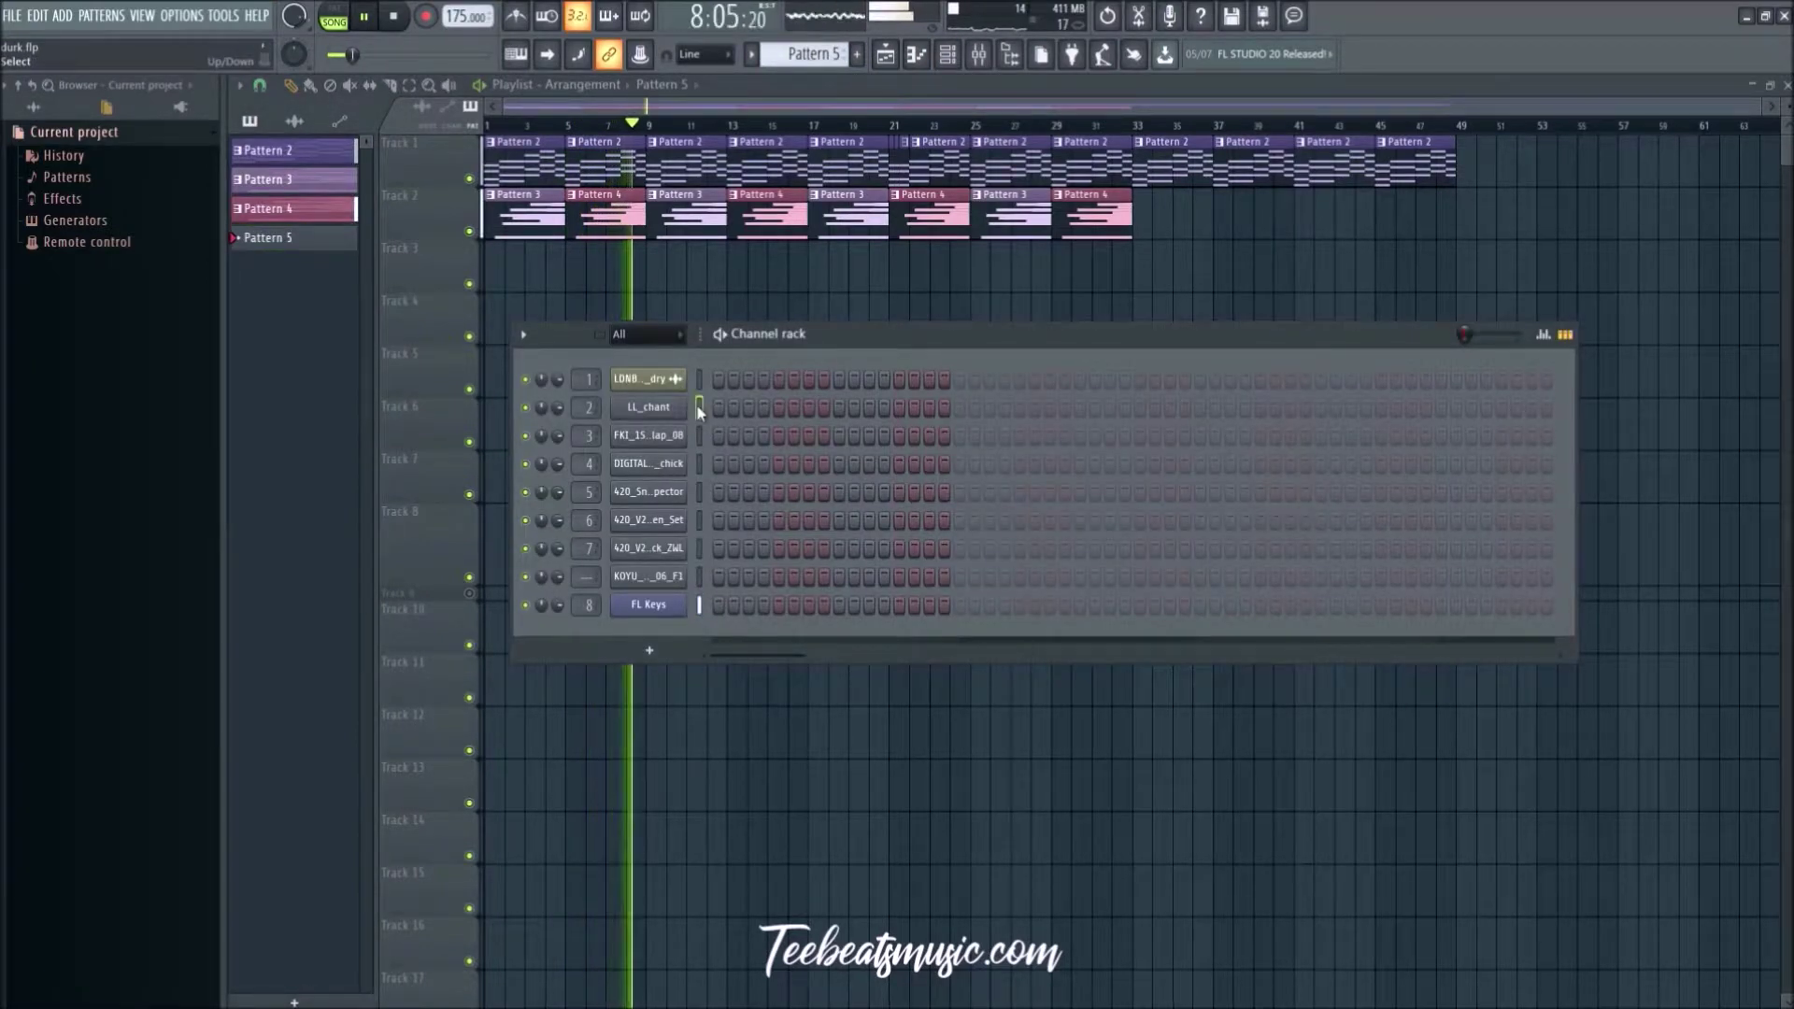
{"action": "key", "text": "space"}
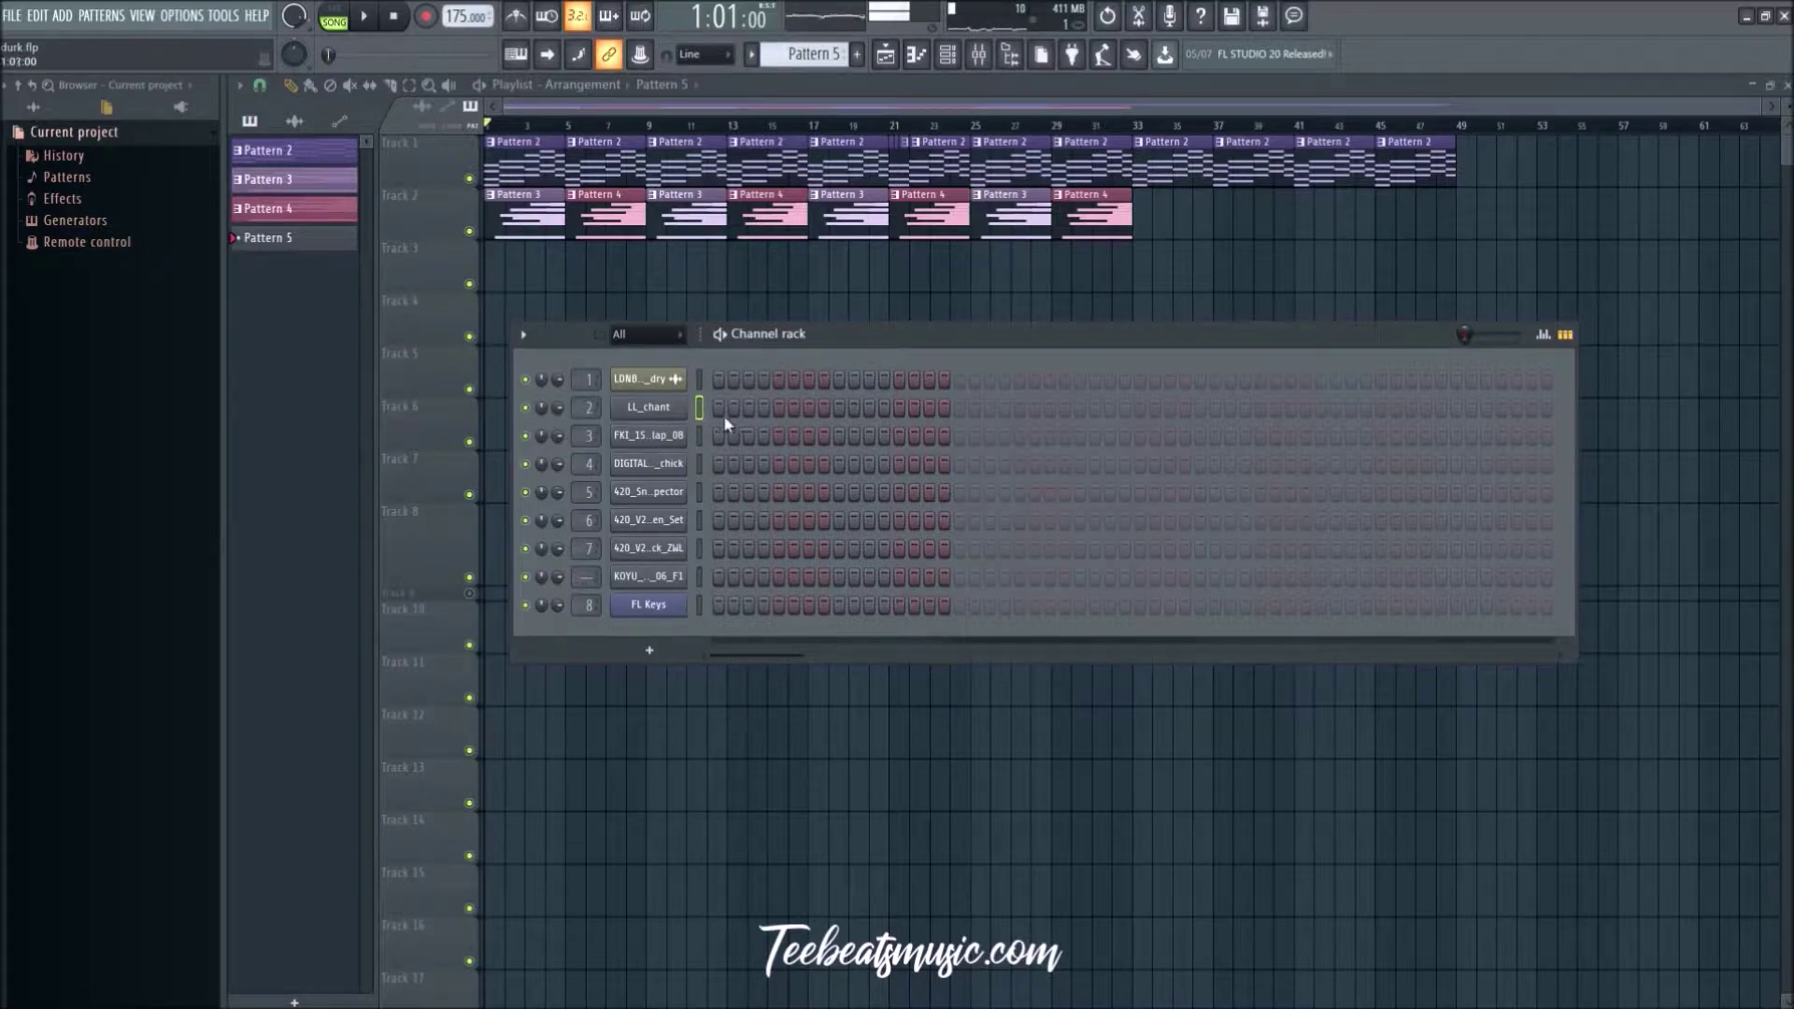
{"action": "double_click", "coordinate": [697, 413]}
{"action": "left_click", "coordinate": [678, 416]}
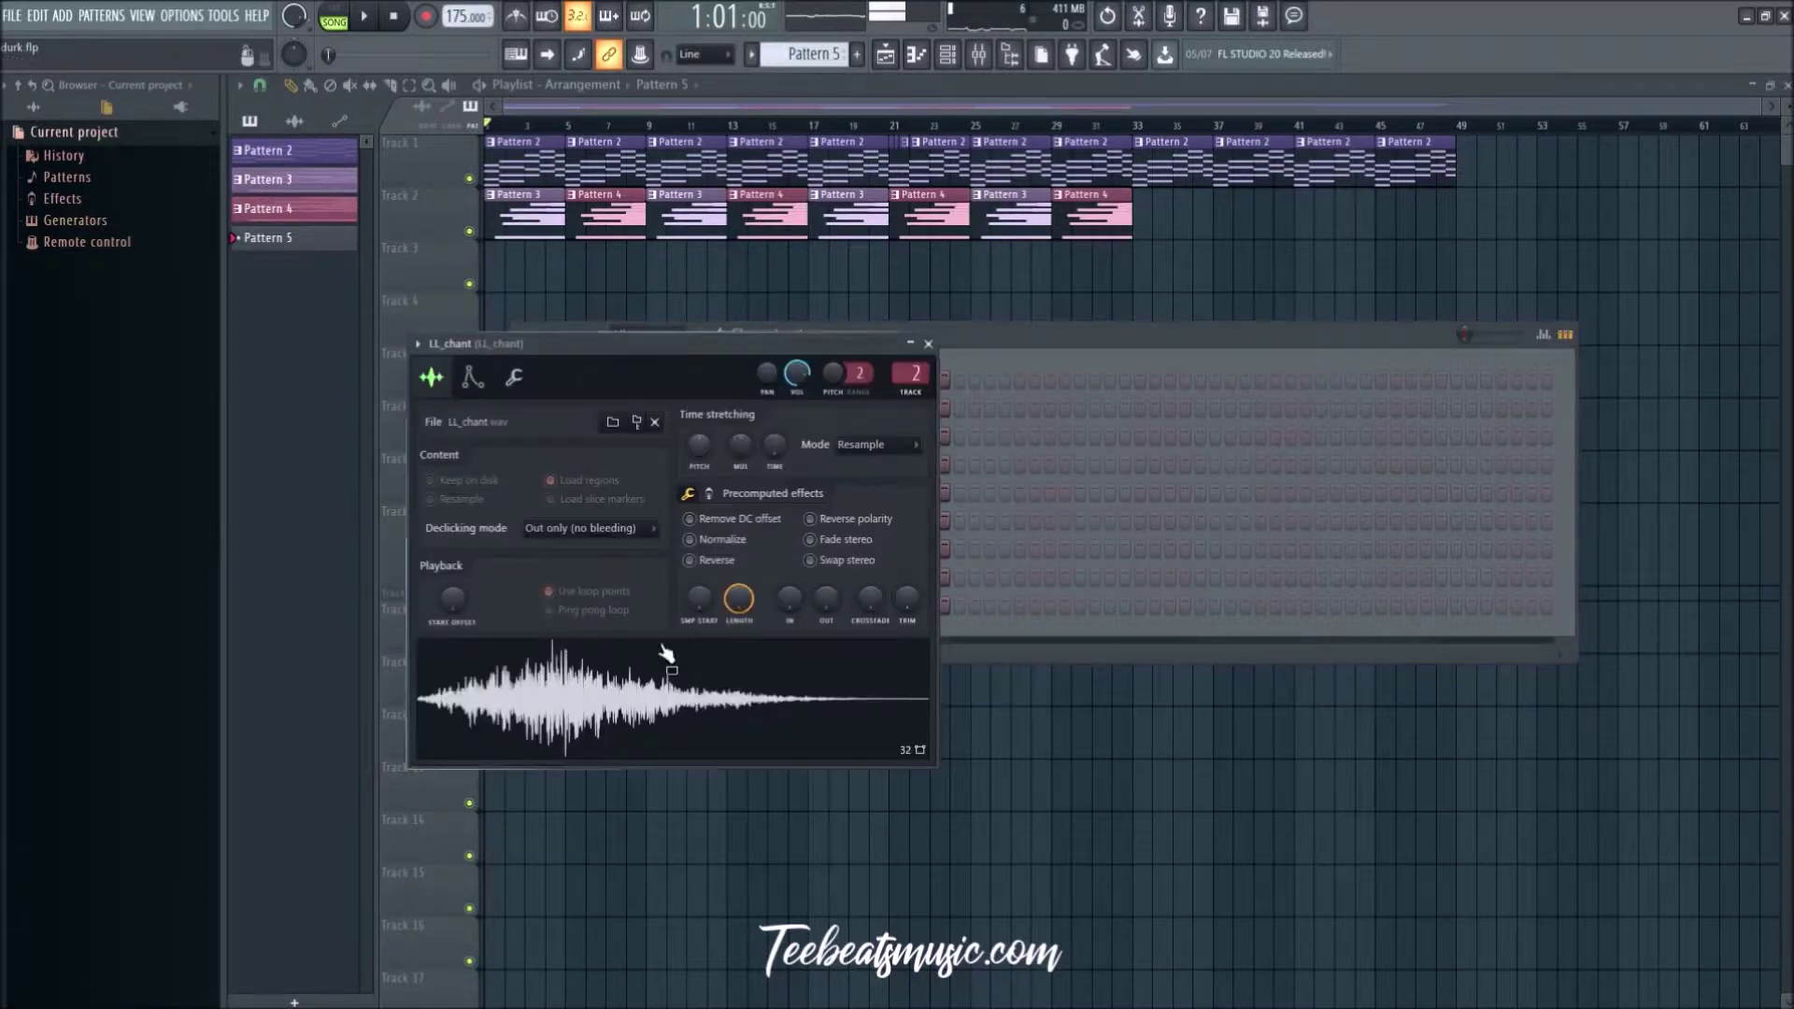
{"action": "left_click", "coordinate": [929, 345]}
{"action": "left_click", "coordinate": [675, 439]}
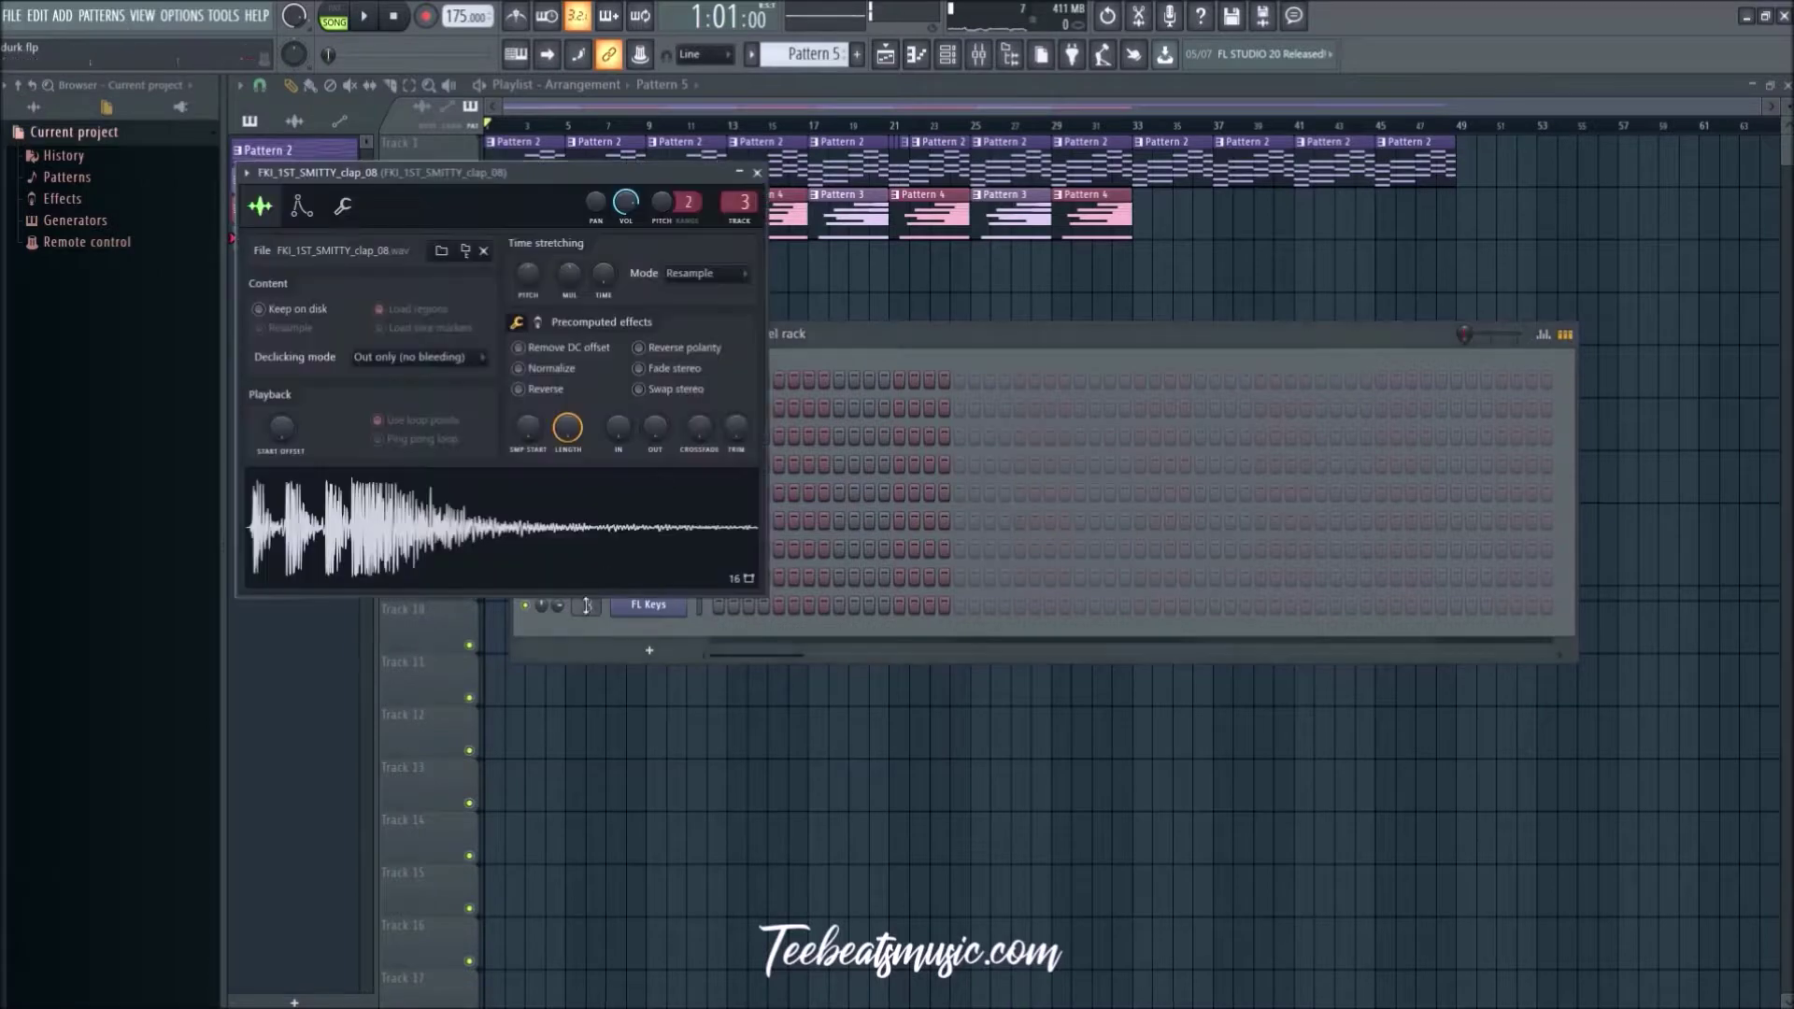
{"action": "left_click", "coordinate": [757, 173]}
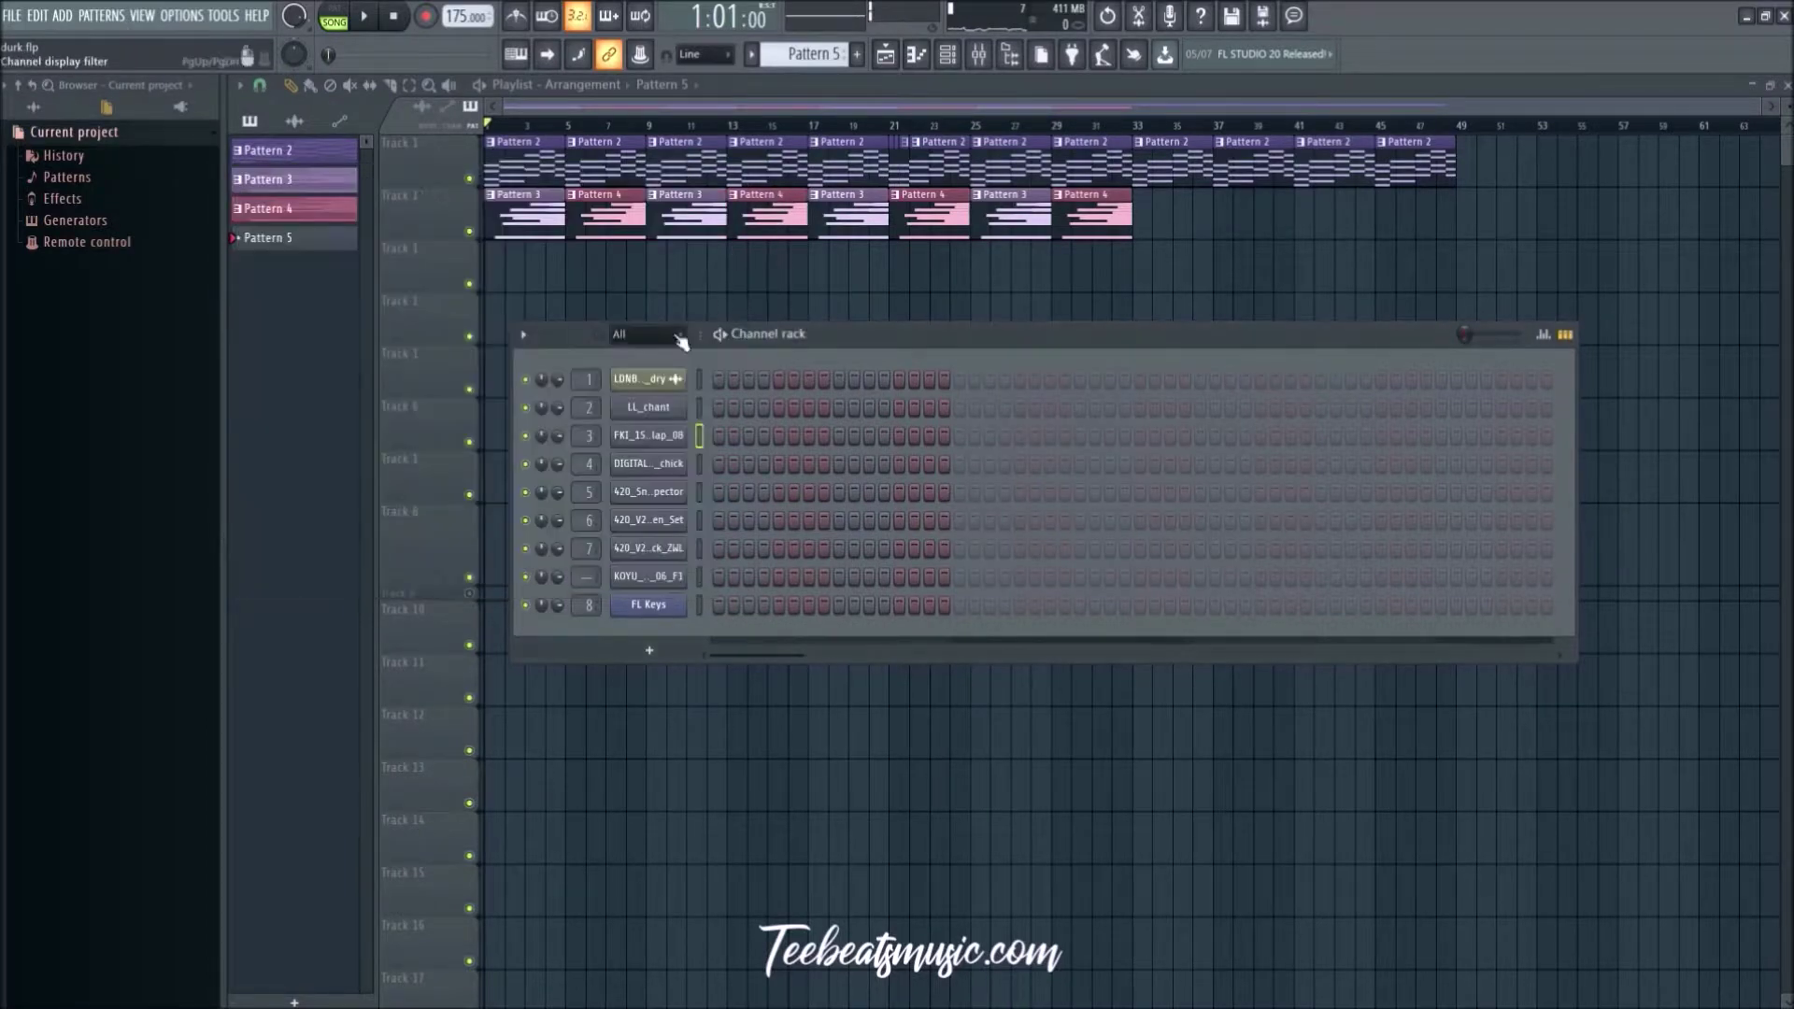
{"action": "left_click", "coordinate": [672, 464]}
{"action": "left_click", "coordinate": [779, 198]}
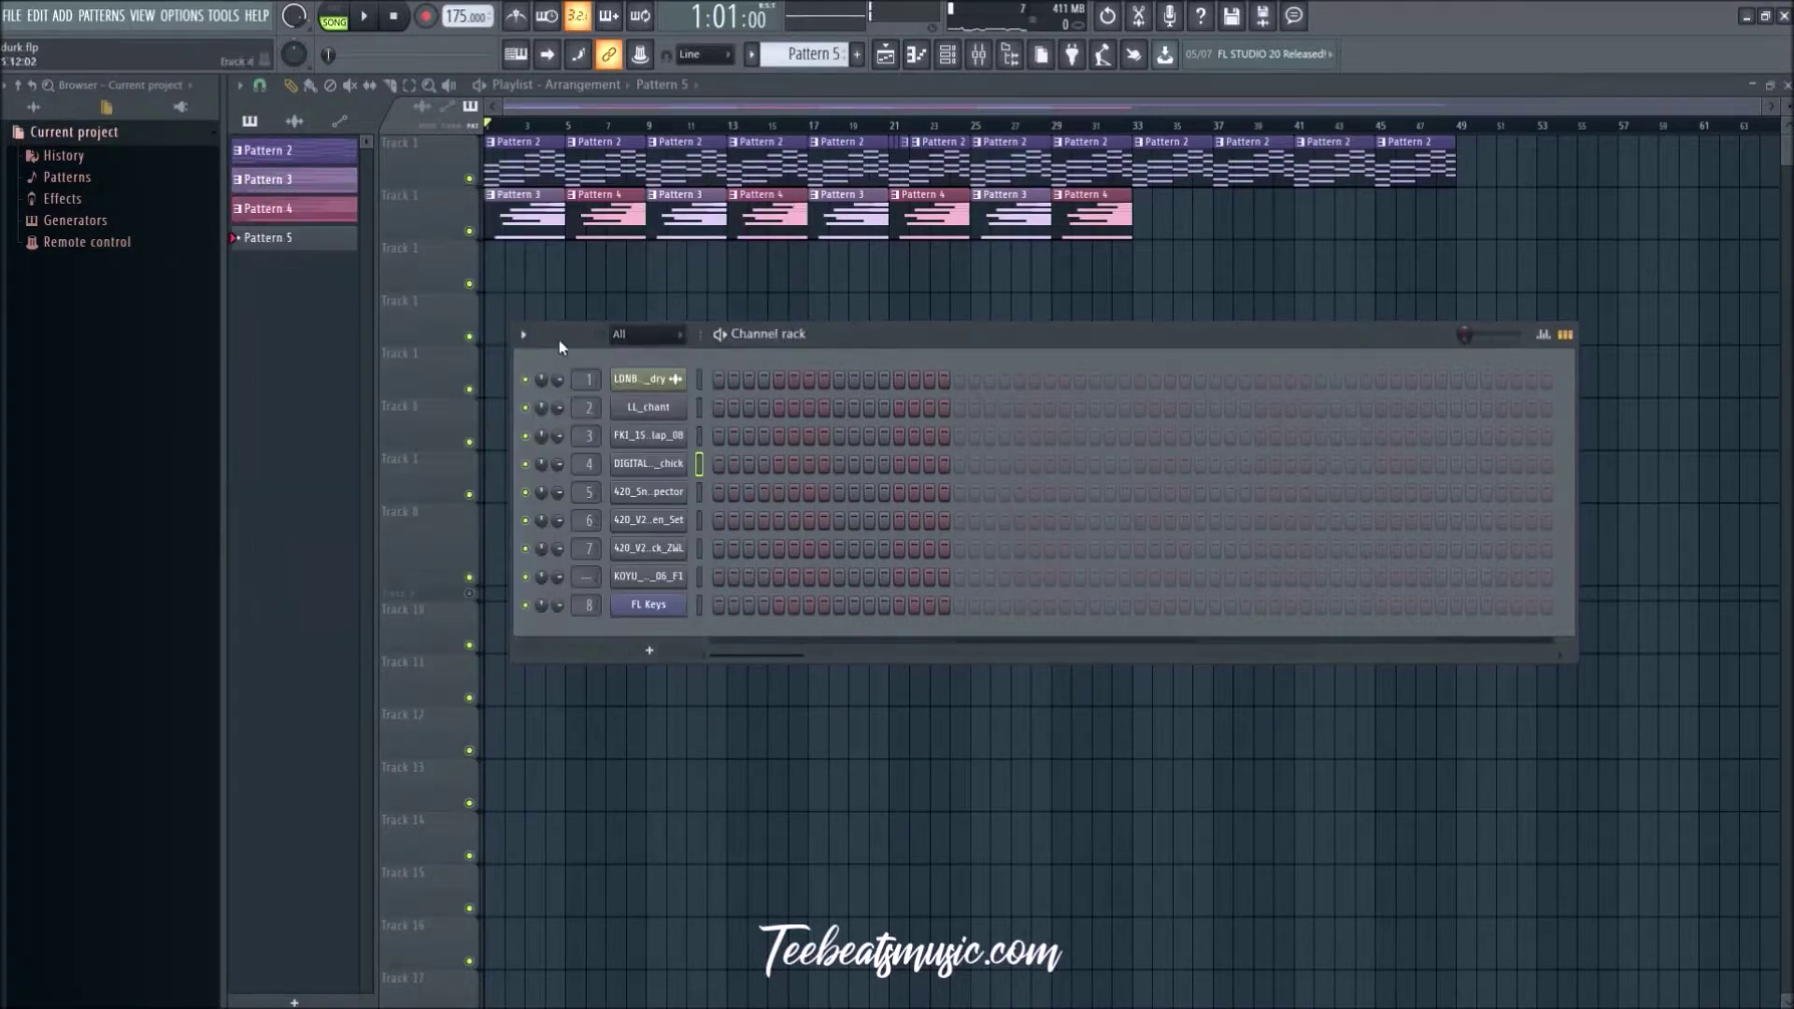
{"action": "left_click", "coordinate": [629, 492]}
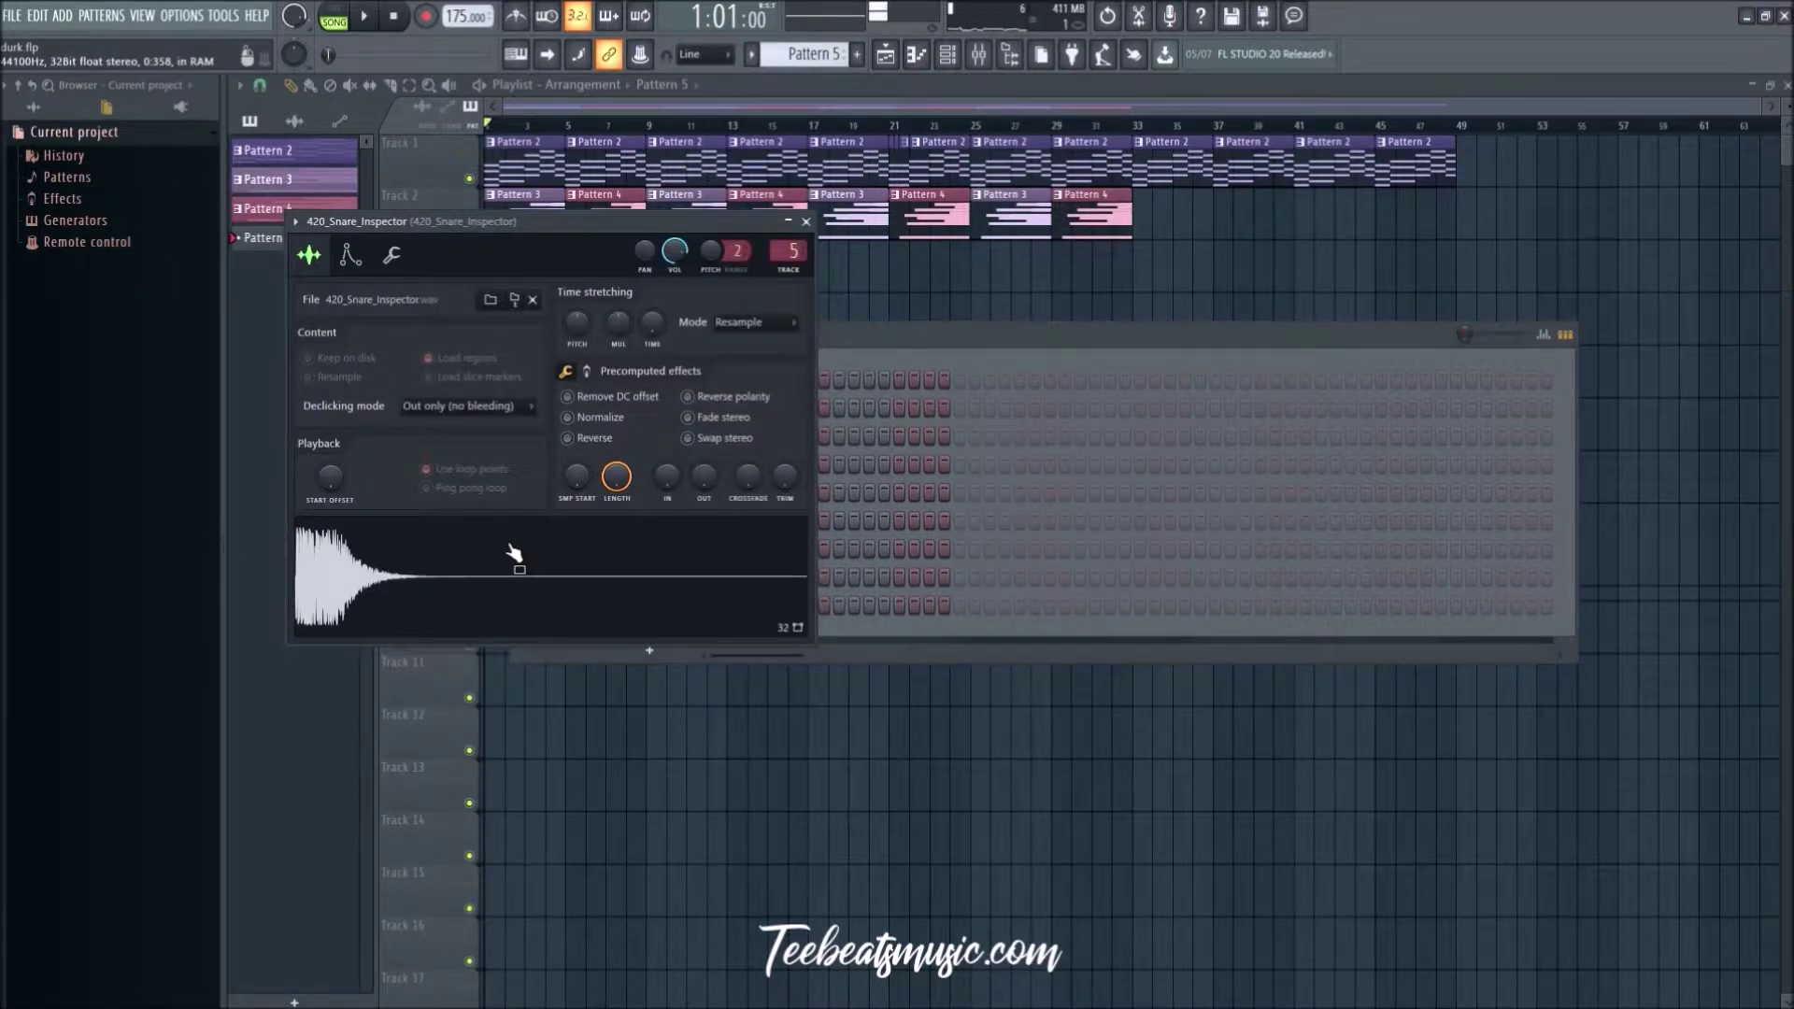
{"action": "left_click", "coordinate": [807, 222]}
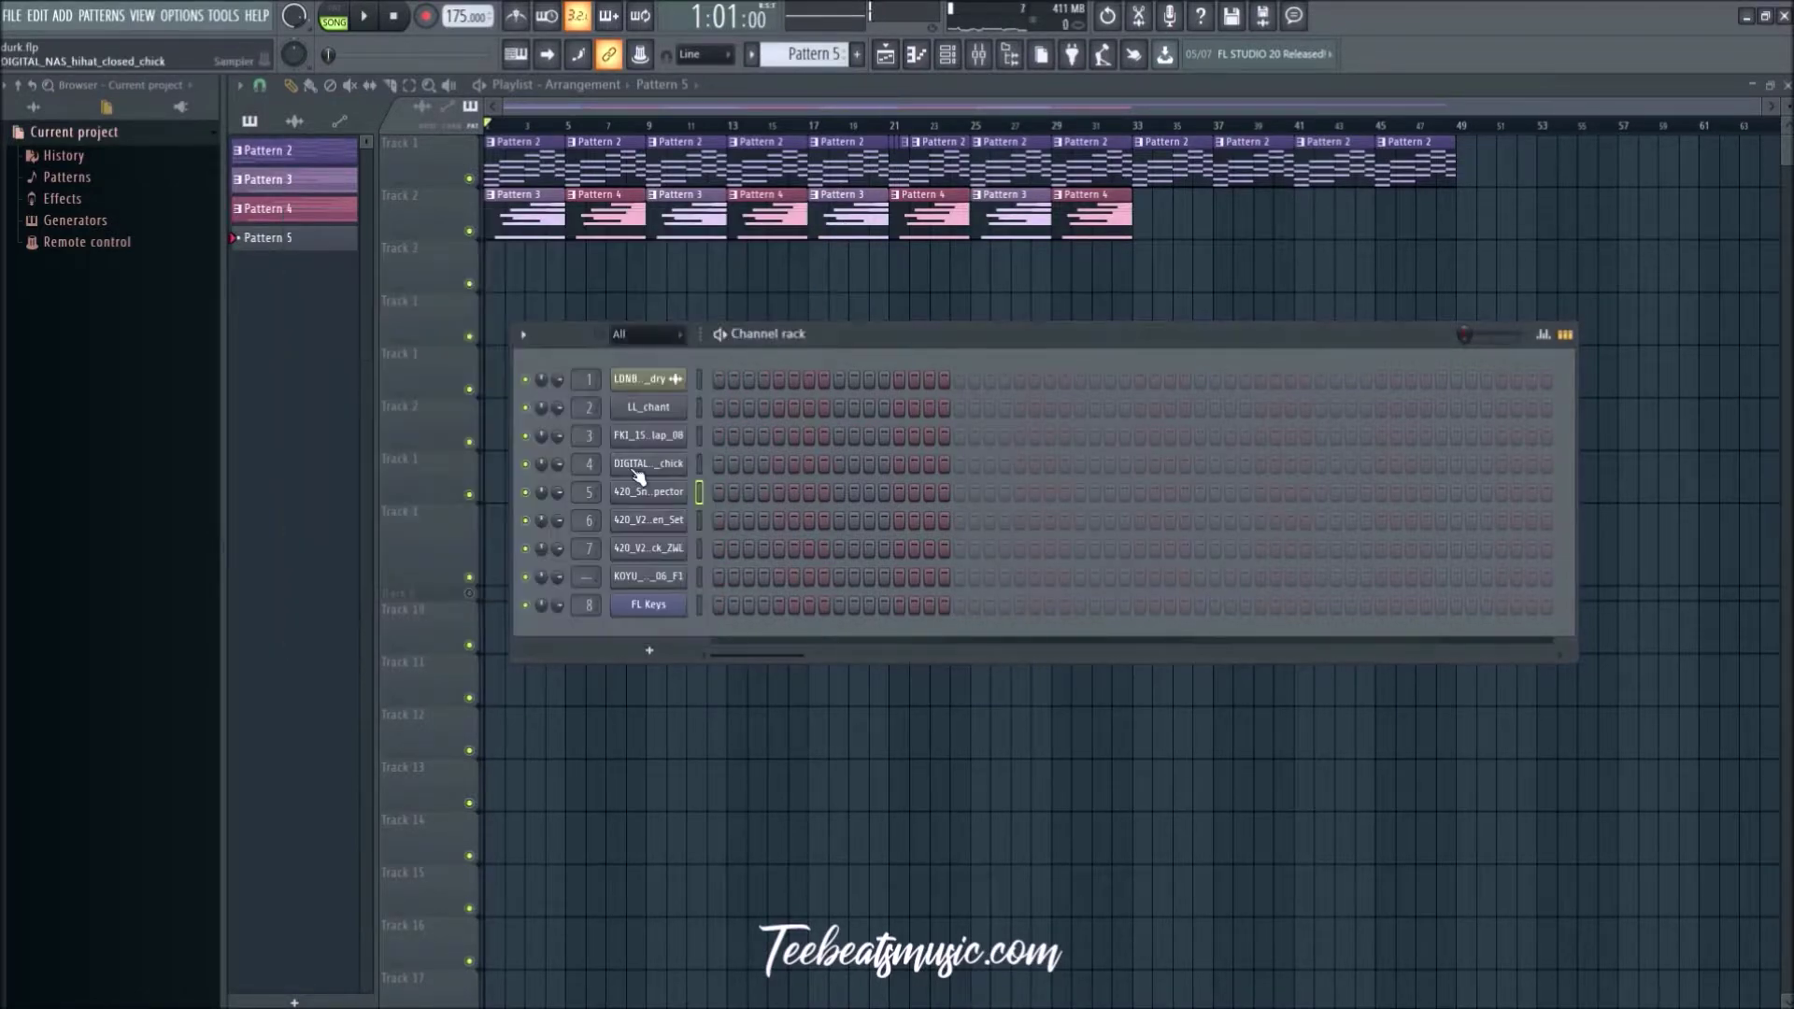
{"action": "left_click", "coordinate": [654, 521]}
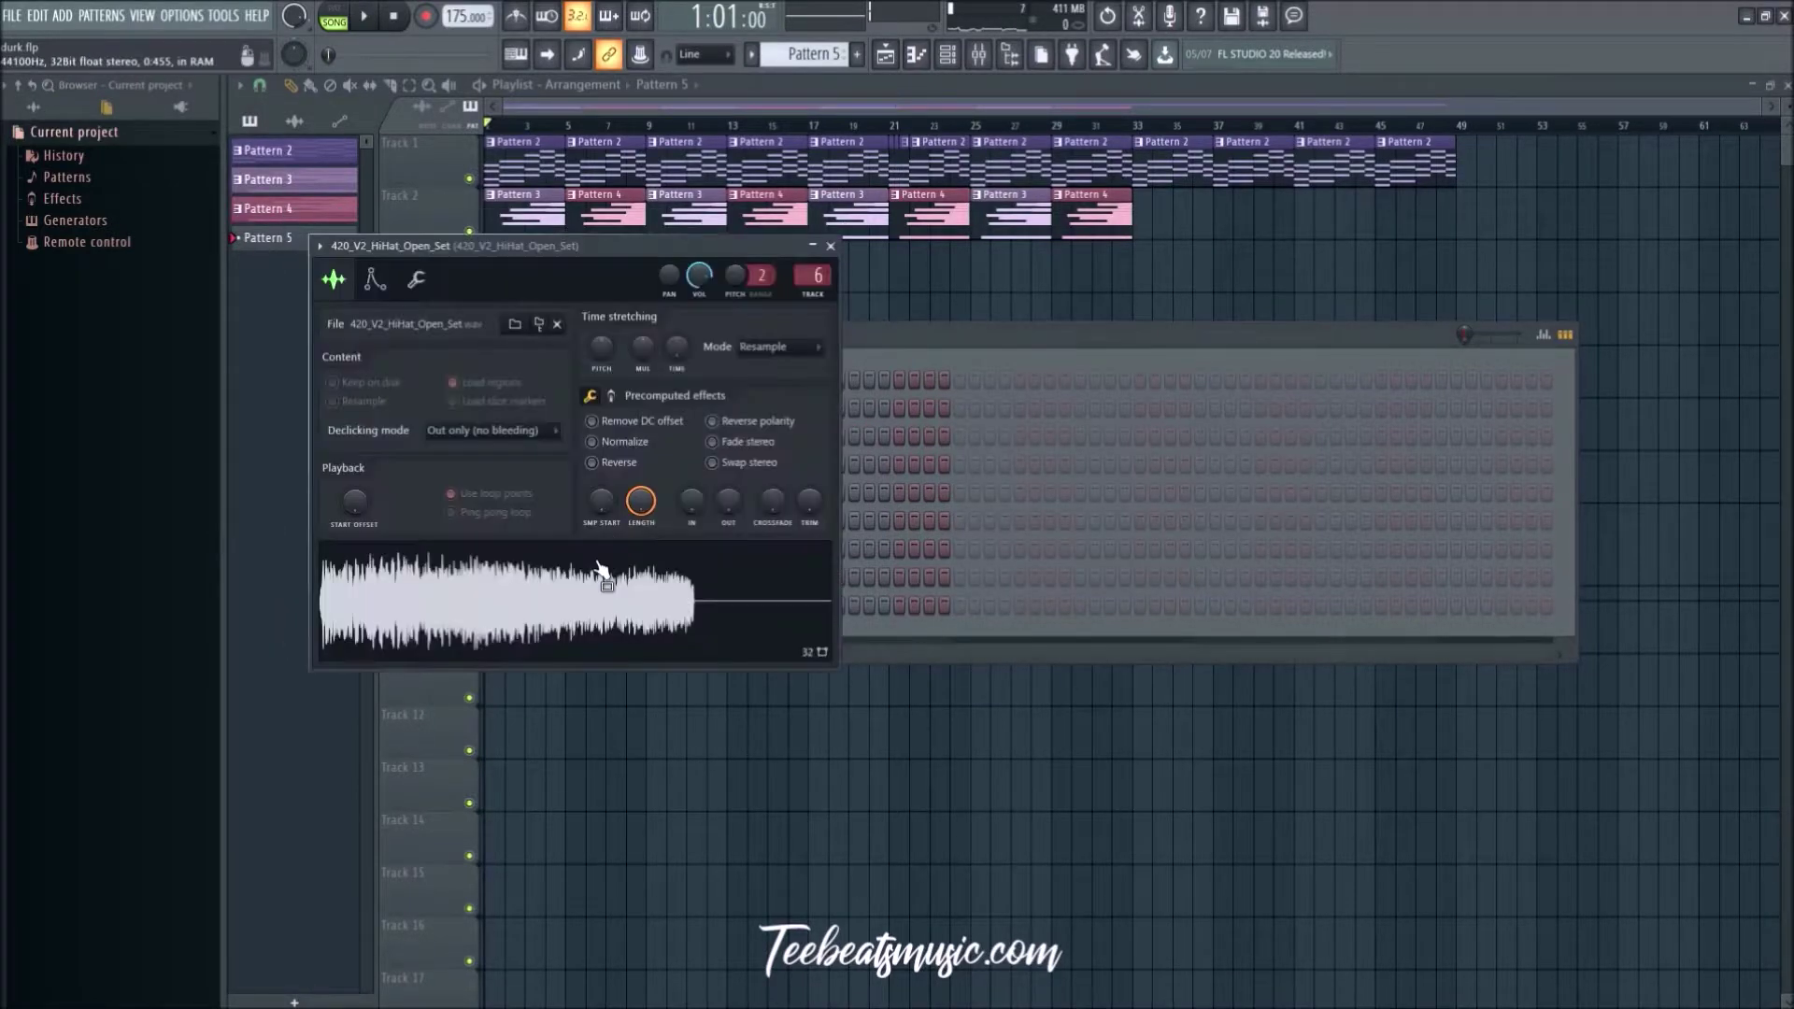
{"action": "left_click", "coordinate": [831, 247]}
{"action": "left_click", "coordinate": [668, 555]}
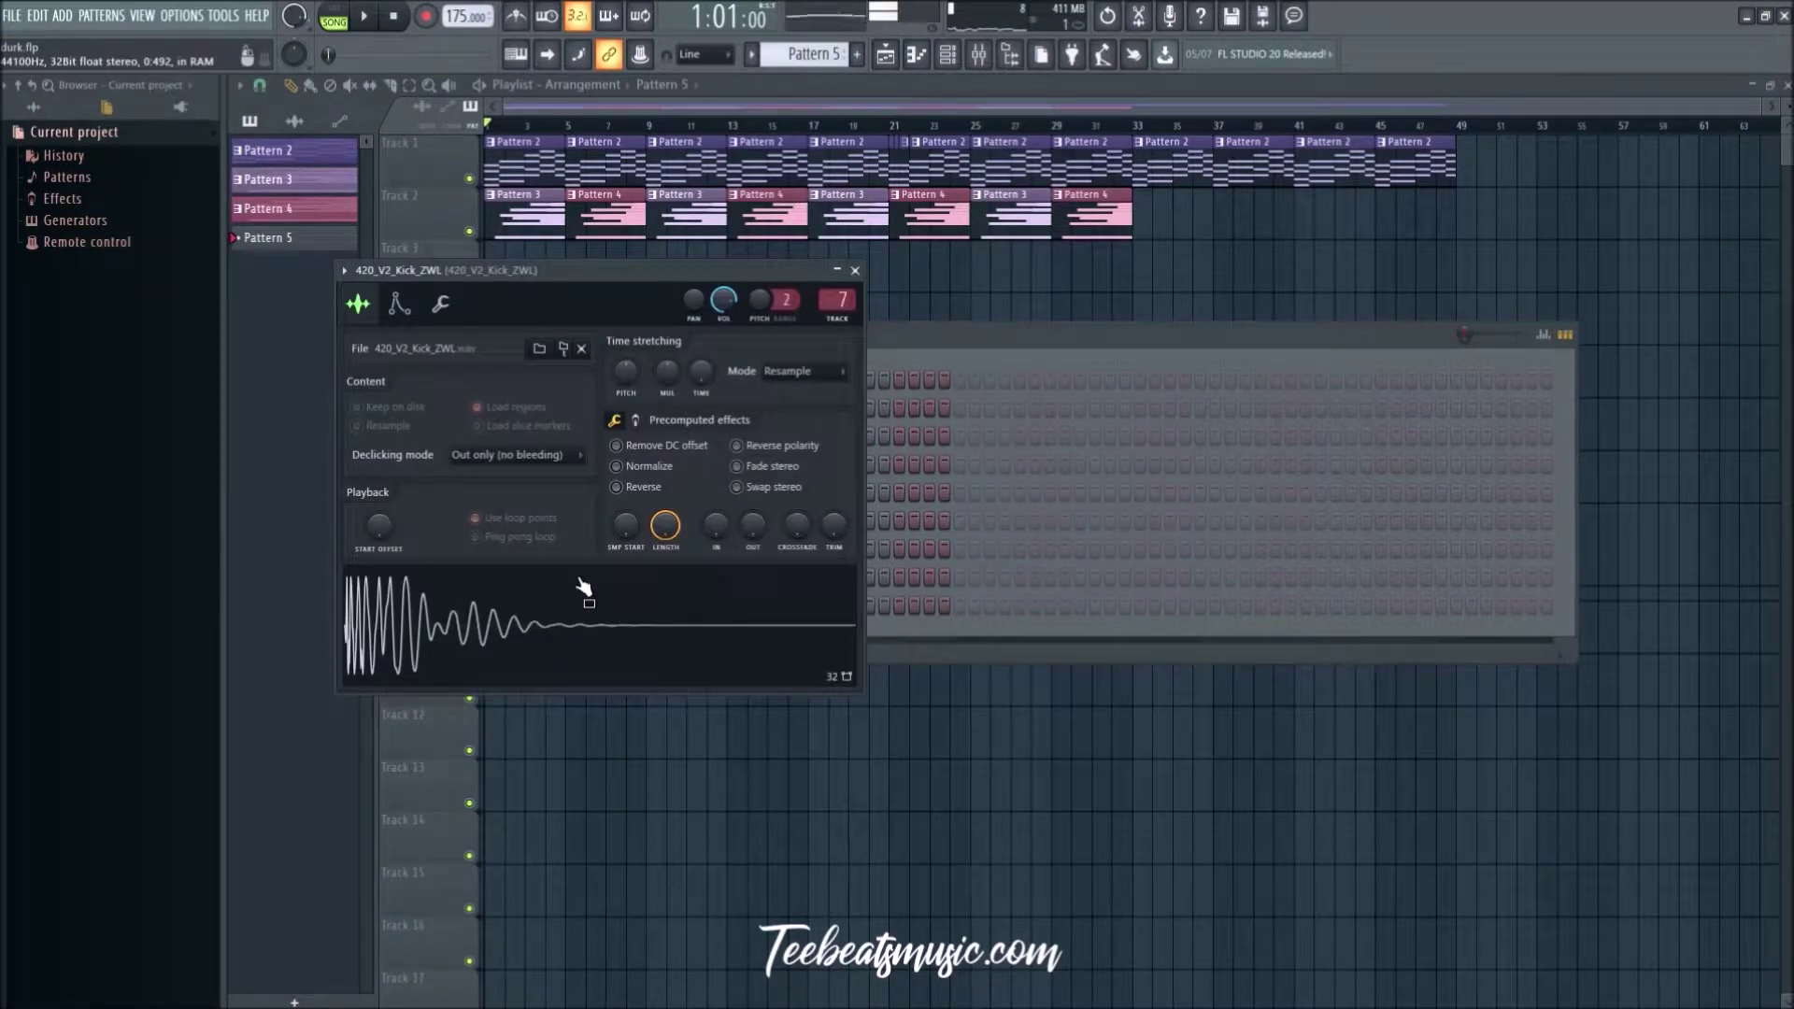
{"action": "left_click", "coordinate": [854, 270]}
{"action": "left_click", "coordinate": [659, 580]}
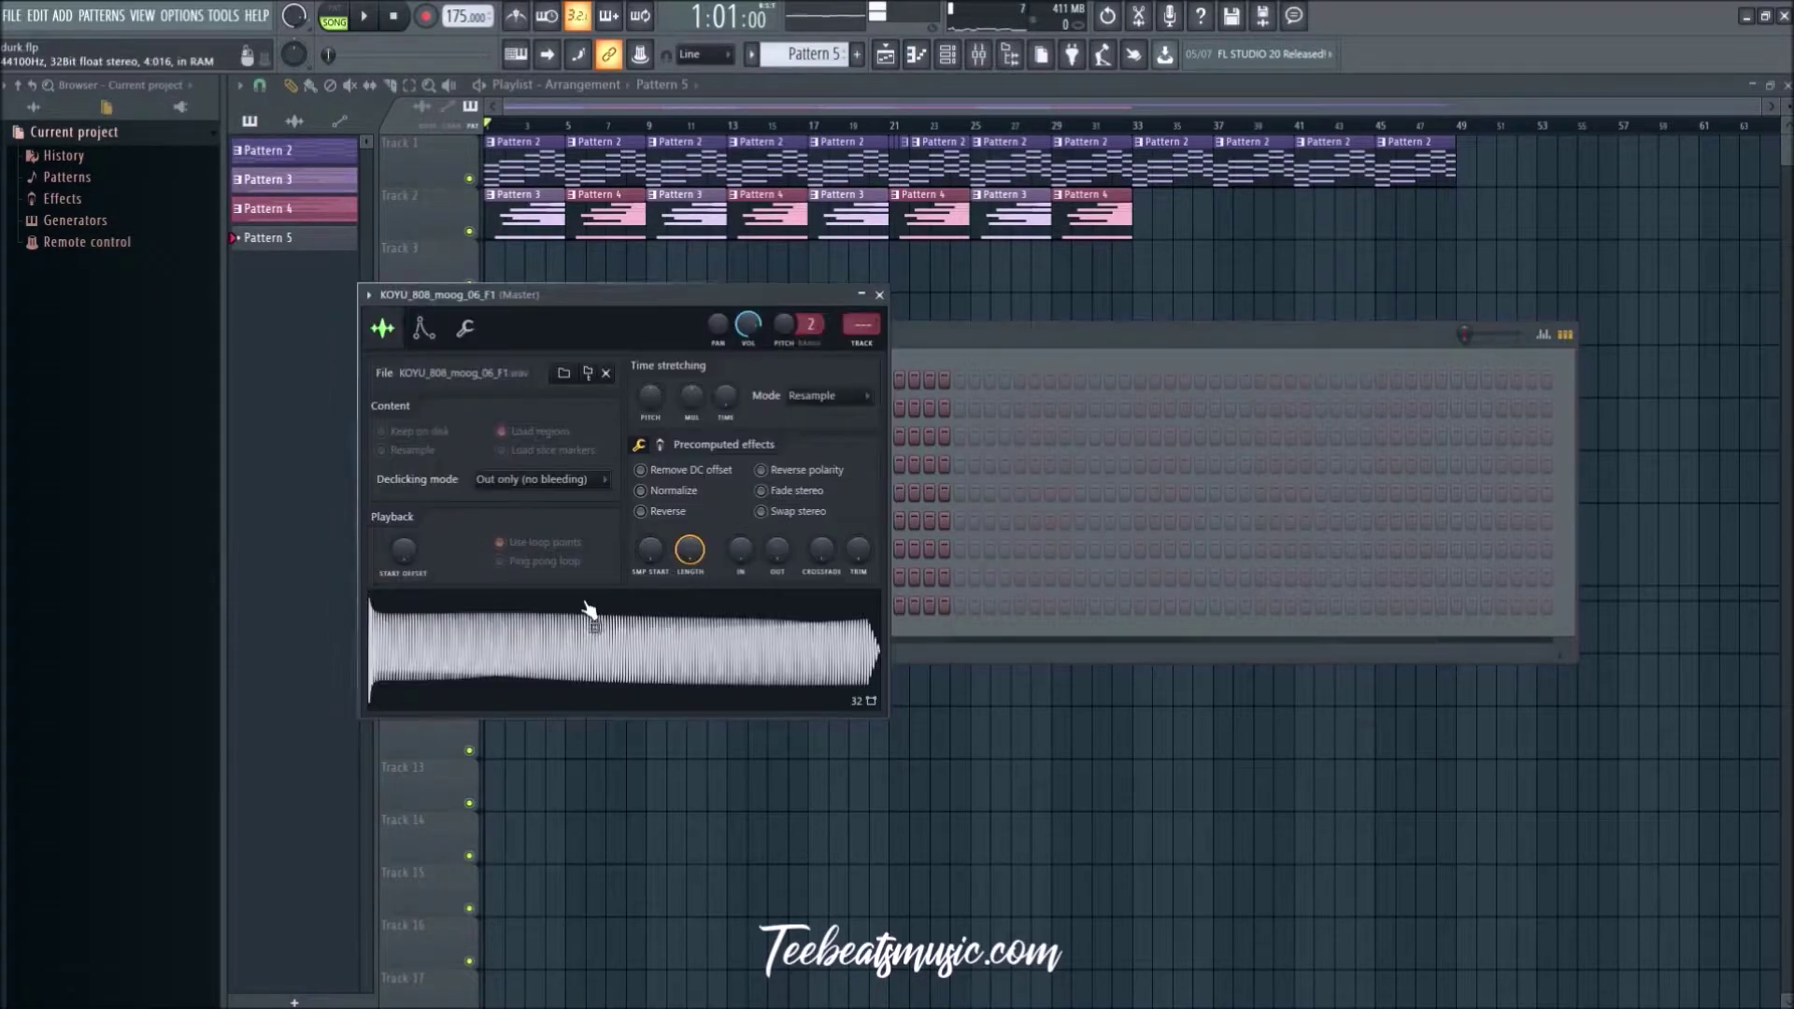
{"action": "left_click", "coordinate": [880, 294]}
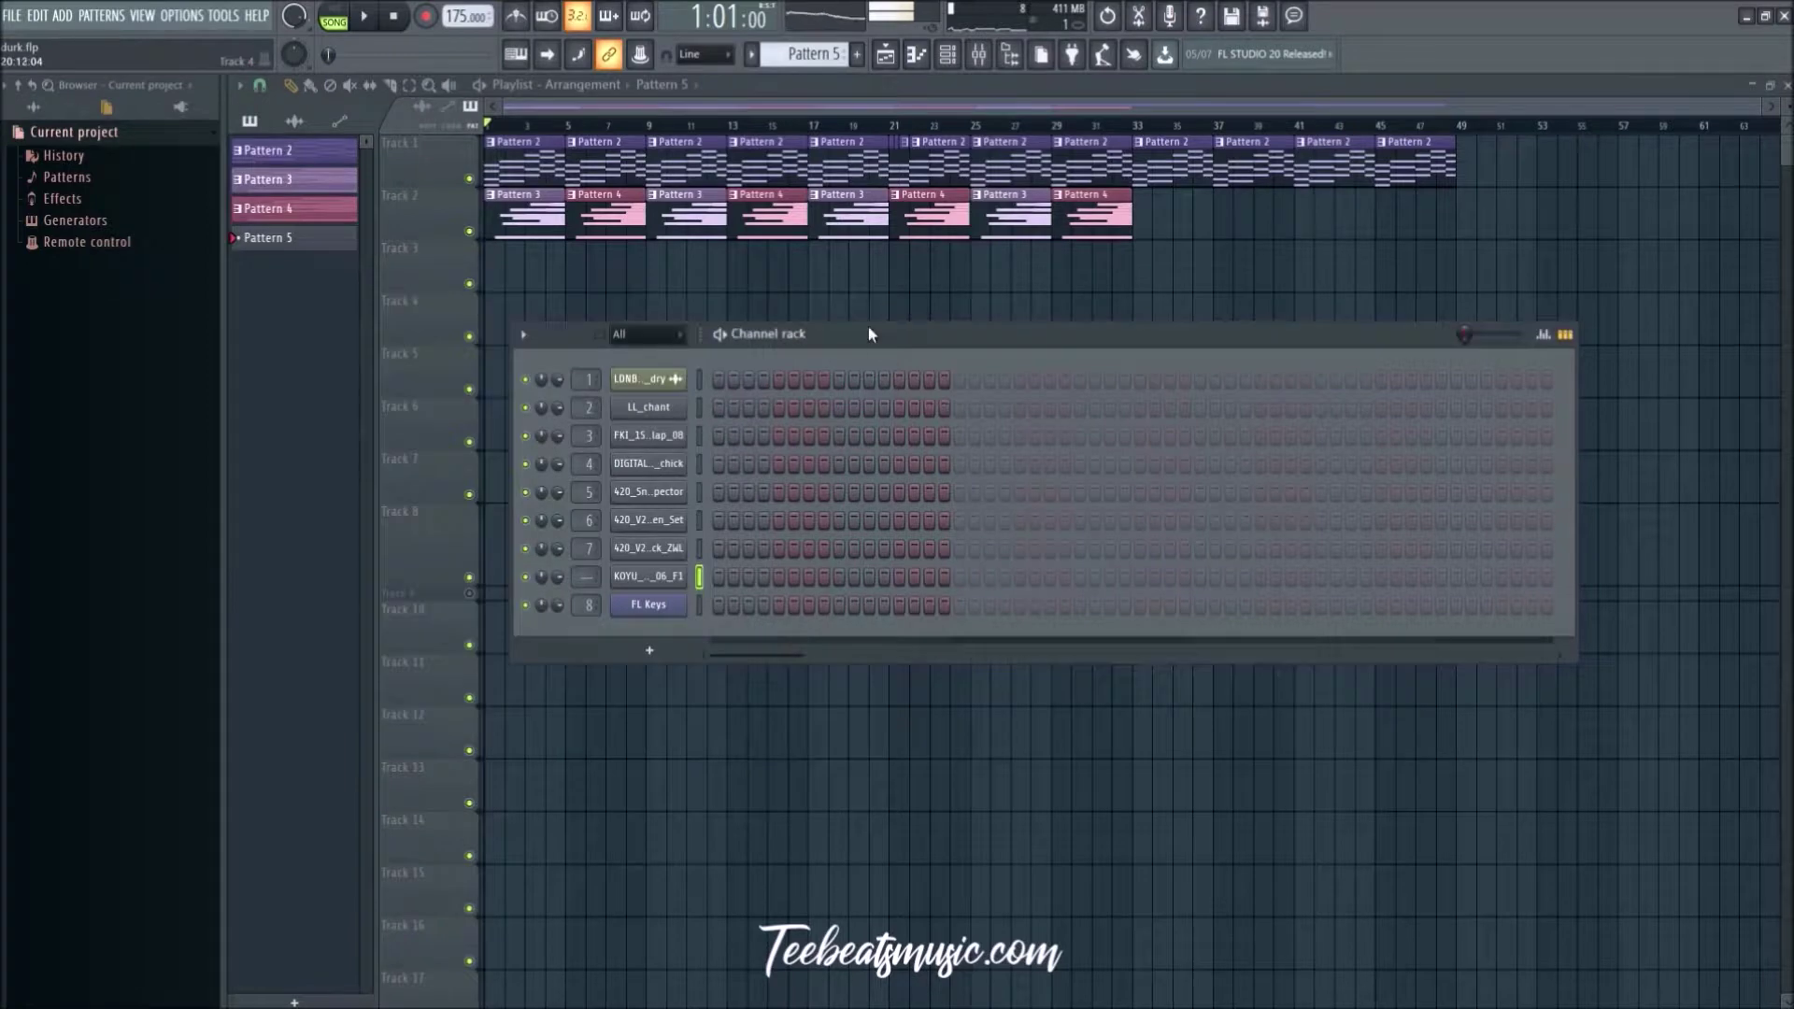
{"action": "left_click", "coordinate": [700, 383]}
Step: Open the Mixer and route each channel to its own mixer track
{"action": "key", "text": "F9"}
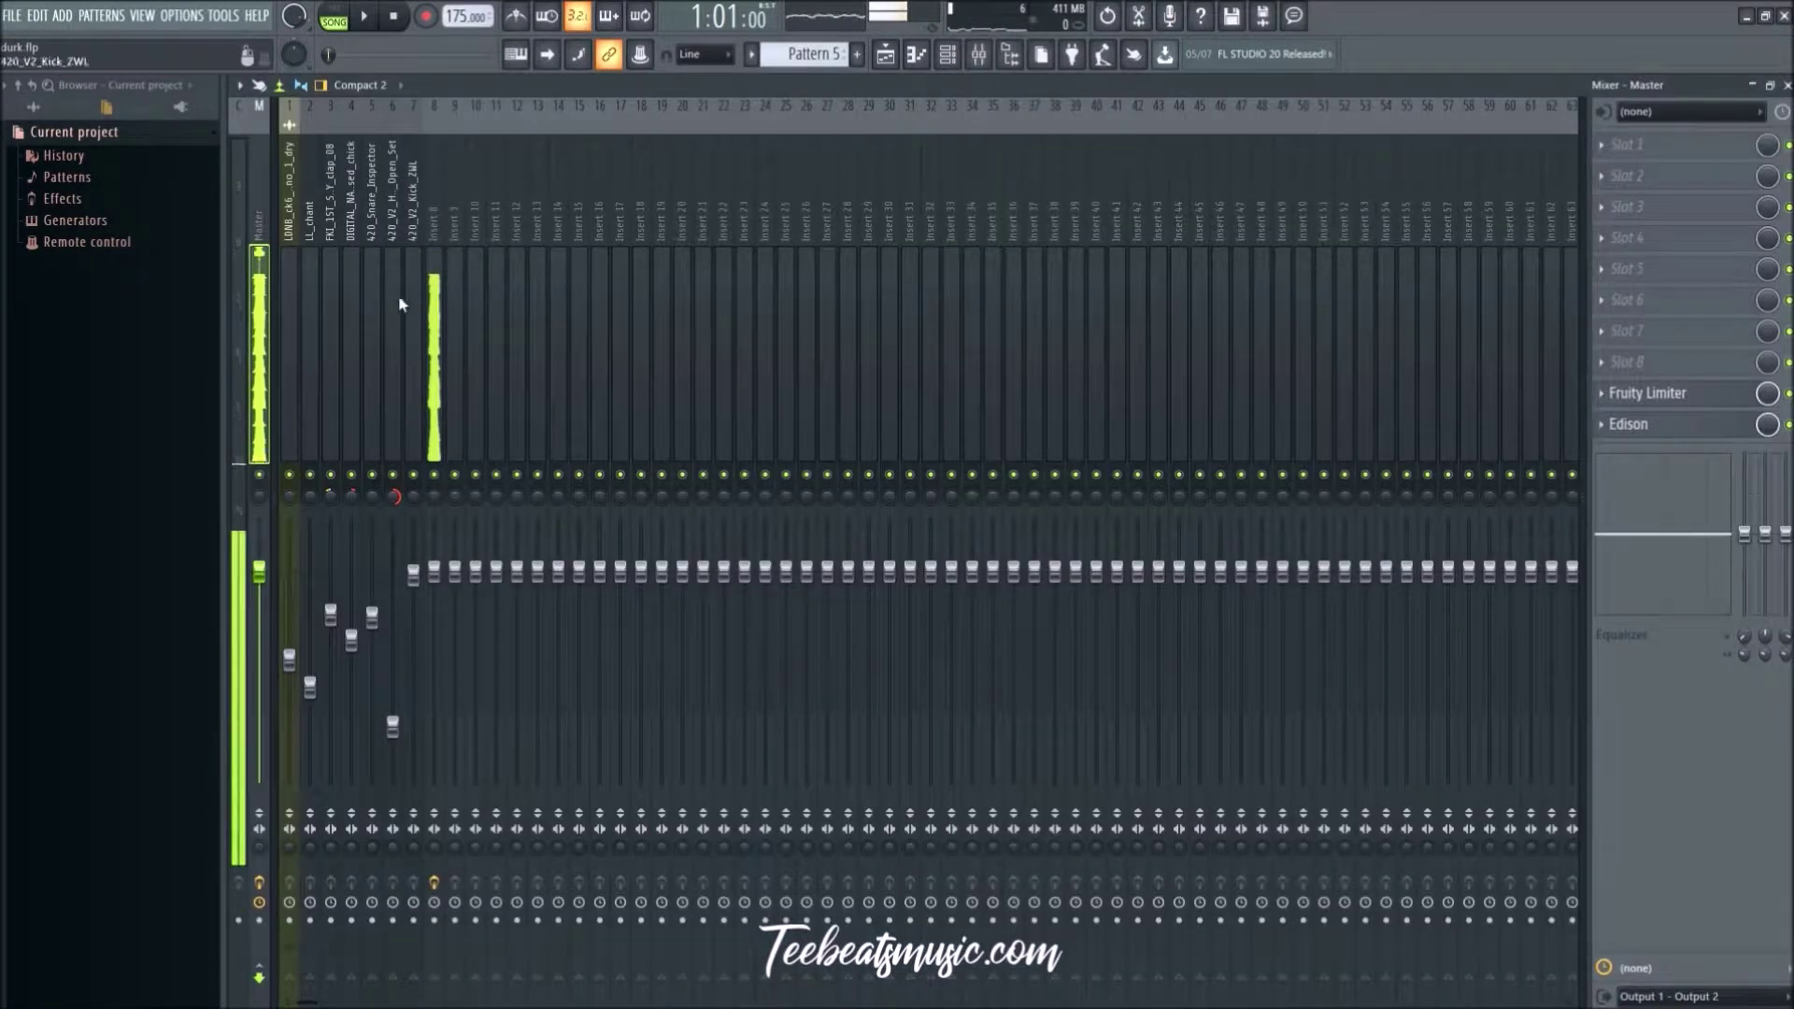
{"action": "right_click", "coordinate": [294, 243]}
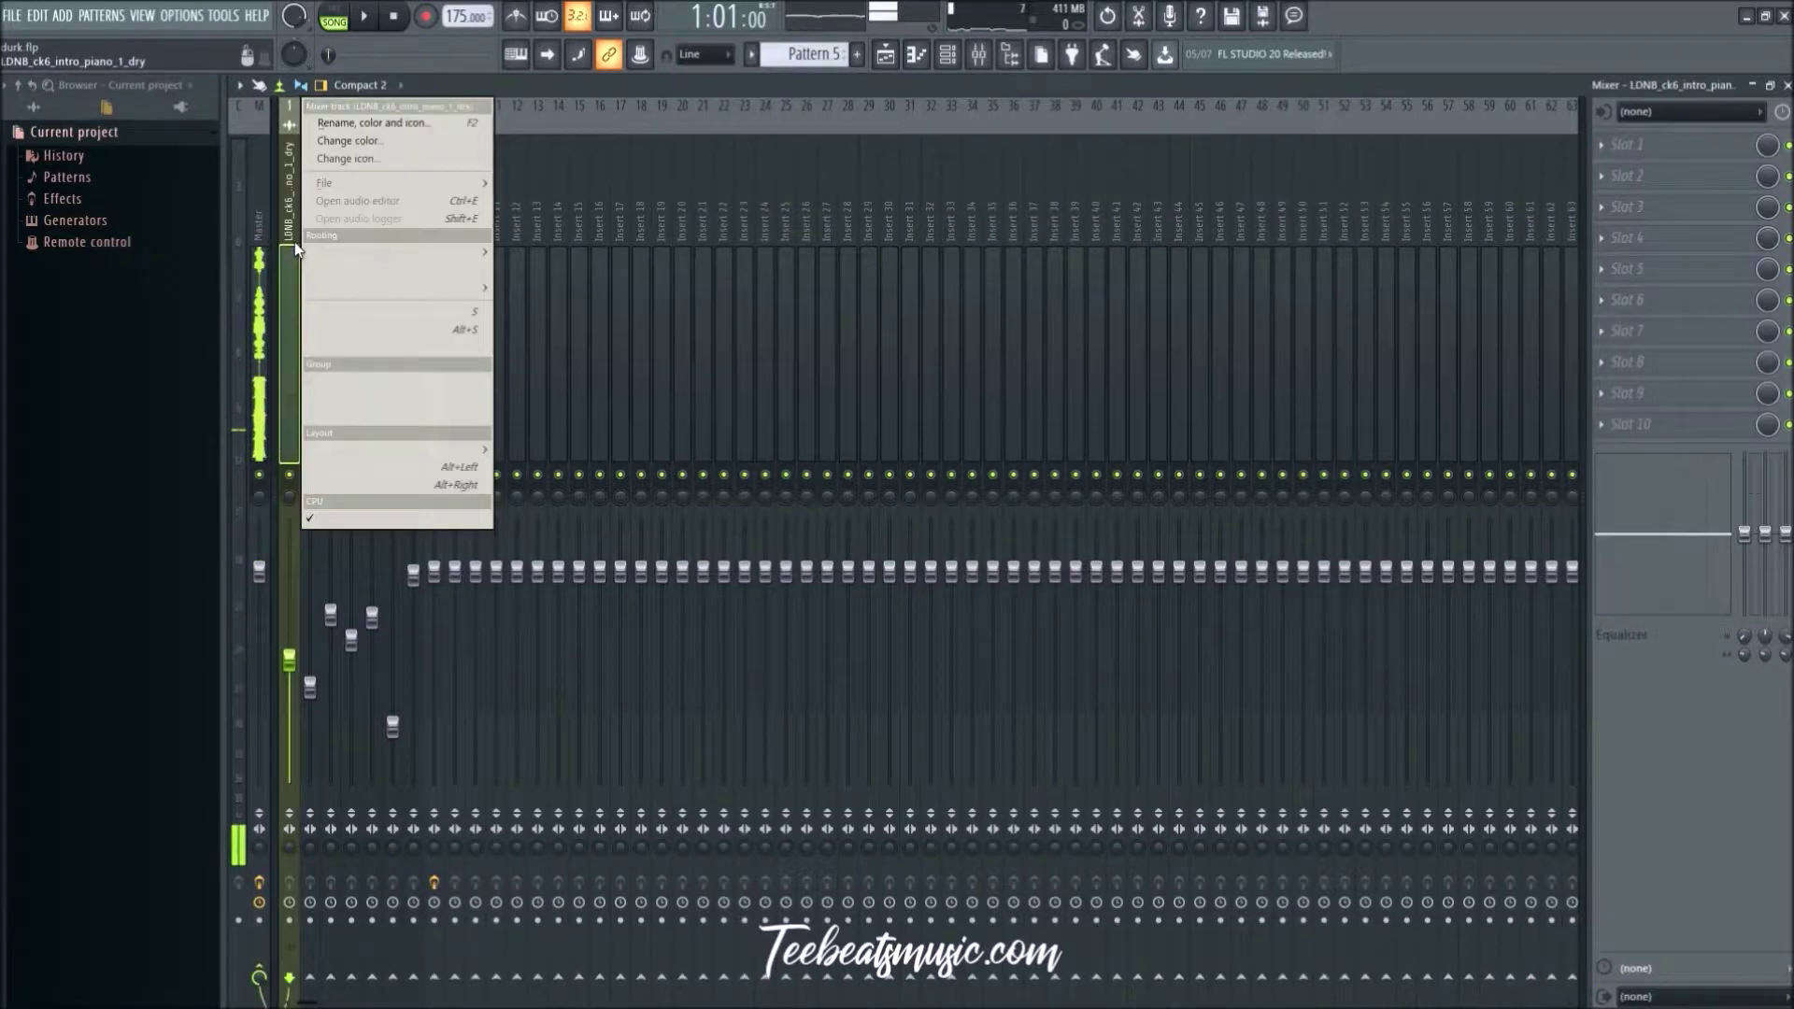
{"action": "mouse_move", "coordinate": [320, 253]}
{"action": "left_click", "coordinate": [563, 271]}
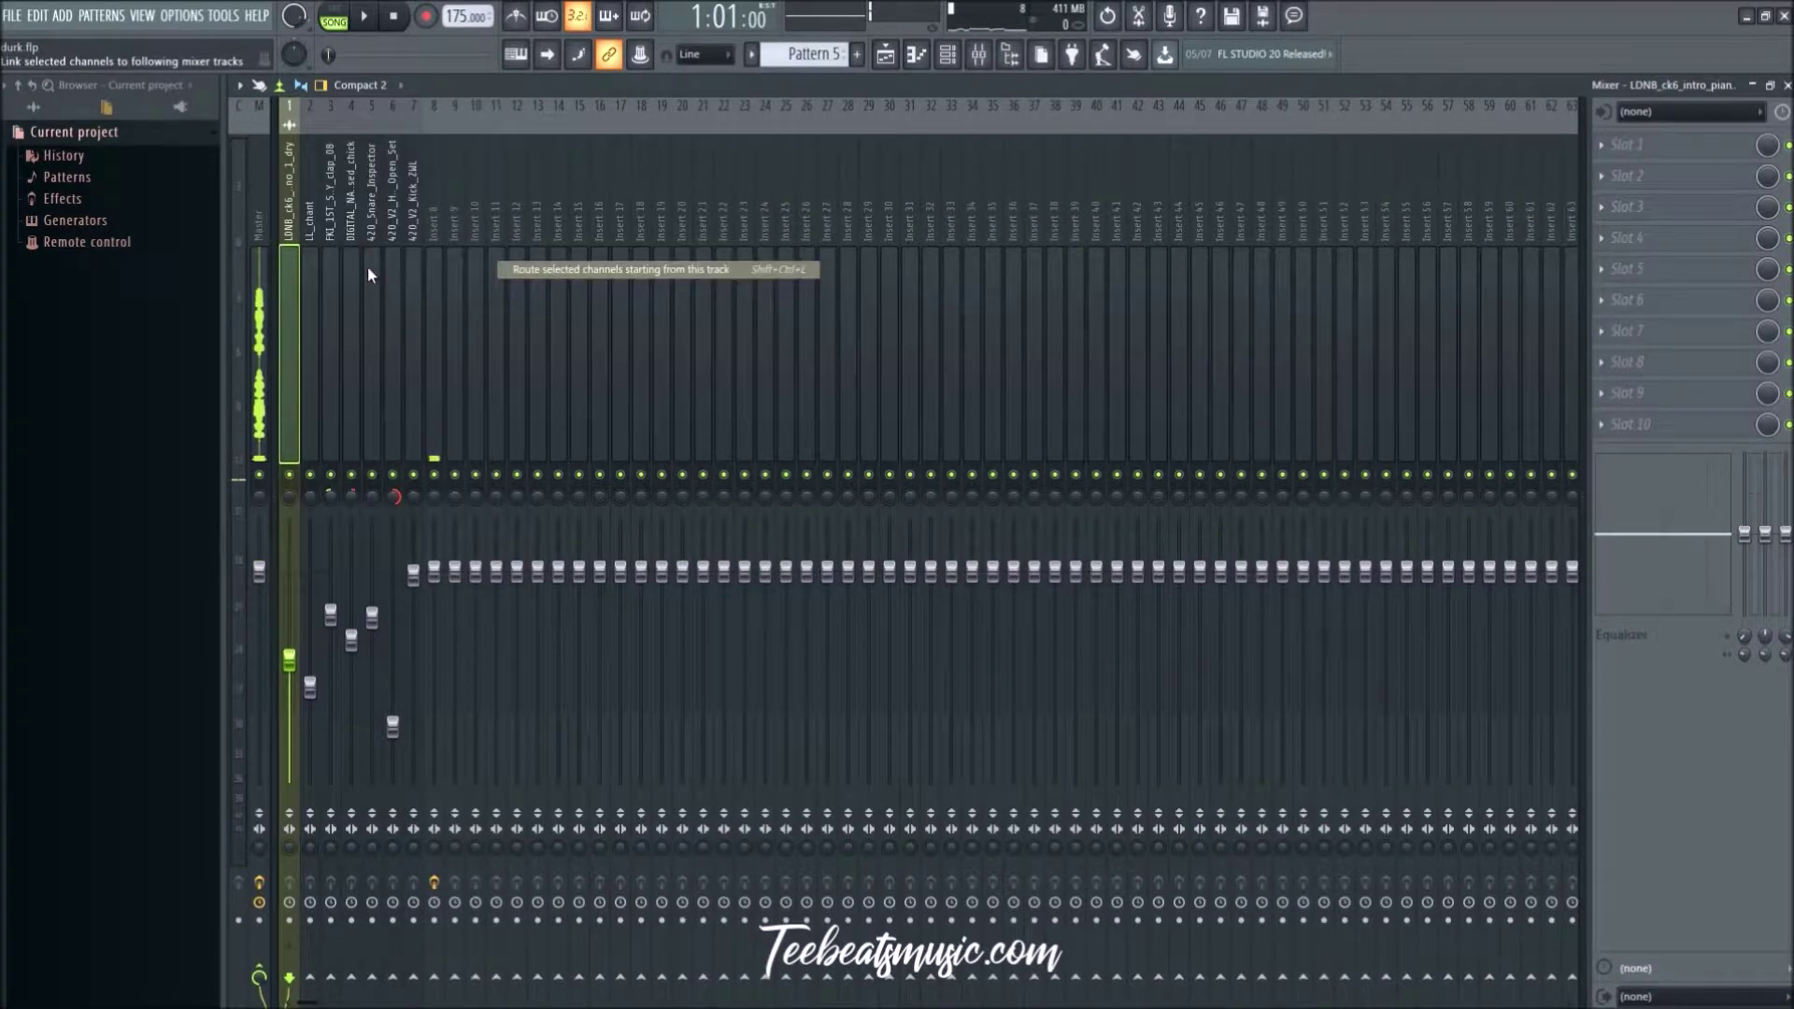
Step: Recentre the panning of inserts 6 and 4
{"action": "right_click", "coordinate": [391, 498]}
{"action": "left_click", "coordinate": [422, 508]}
{"action": "right_click", "coordinate": [343, 499]}
{"action": "left_click", "coordinate": [375, 507]}
{"action": "right_click", "coordinate": [342, 503]}
{"action": "left_click", "coordinate": [353, 599]}
Step: Select mixer tracks 1–6 and reset the volumes of inserts 5 and 4 to default
{"action": "right_click", "coordinate": [336, 609]}
{"action": "left_click", "coordinate": [321, 612]}
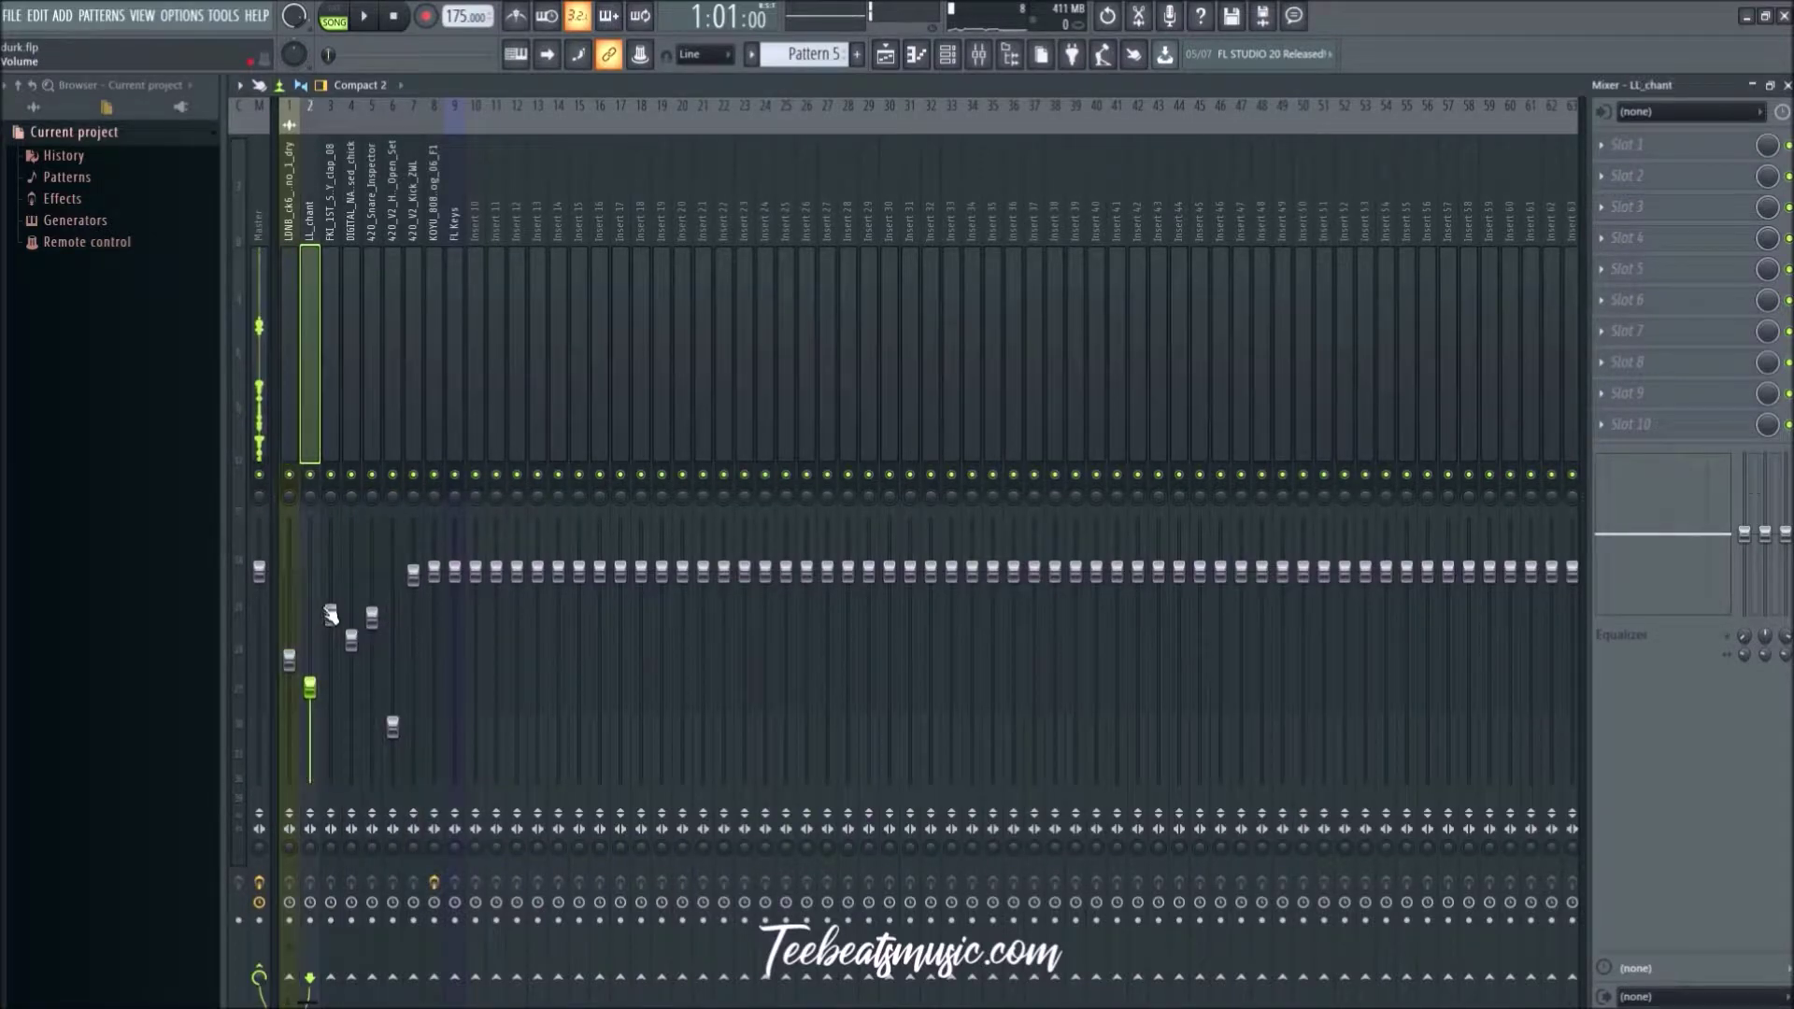
{"action": "left_click_drag", "start_coordinate": [293, 439], "coordinate": [393, 457]}
{"action": "right_click", "coordinate": [377, 612]}
{"action": "left_click", "coordinate": [440, 629]}
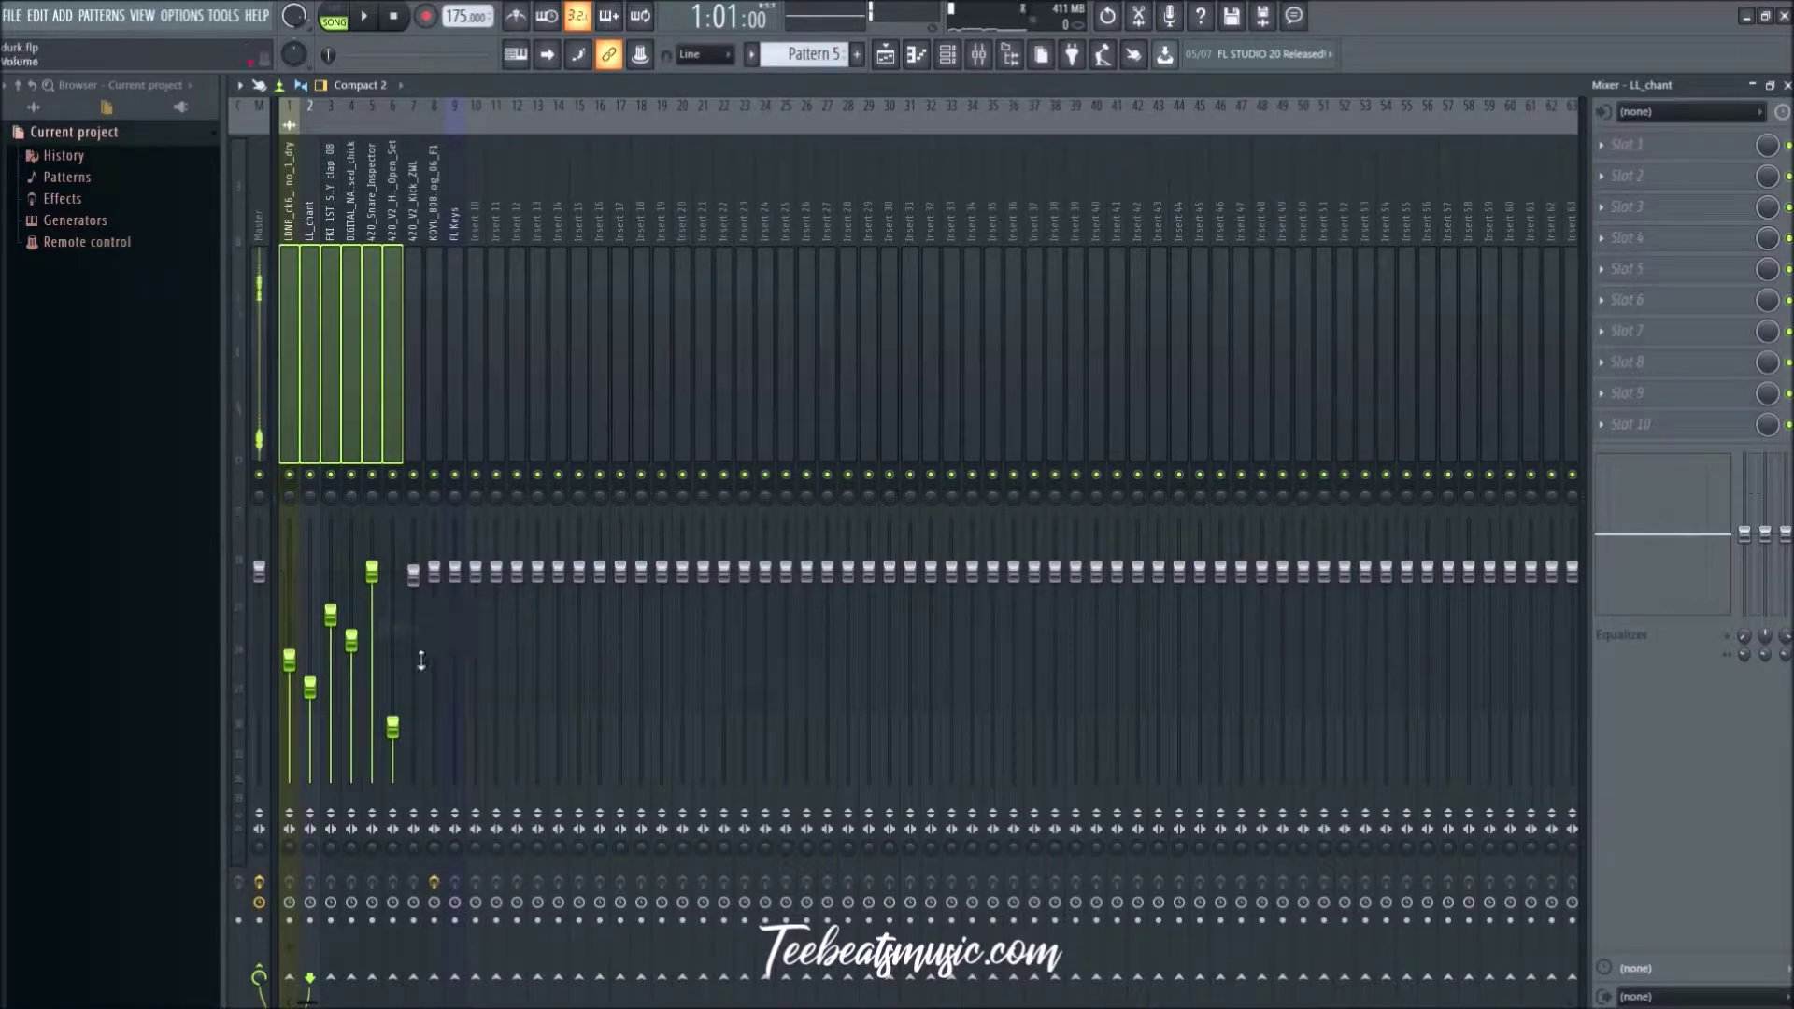
{"action": "right_click", "coordinate": [358, 653]}
{"action": "left_click", "coordinate": [421, 666]}
Step: Reset the volumes of inserts 3, 2, 1 and 6 to default
{"action": "right_click", "coordinate": [332, 619]}
{"action": "left_click", "coordinate": [362, 629]}
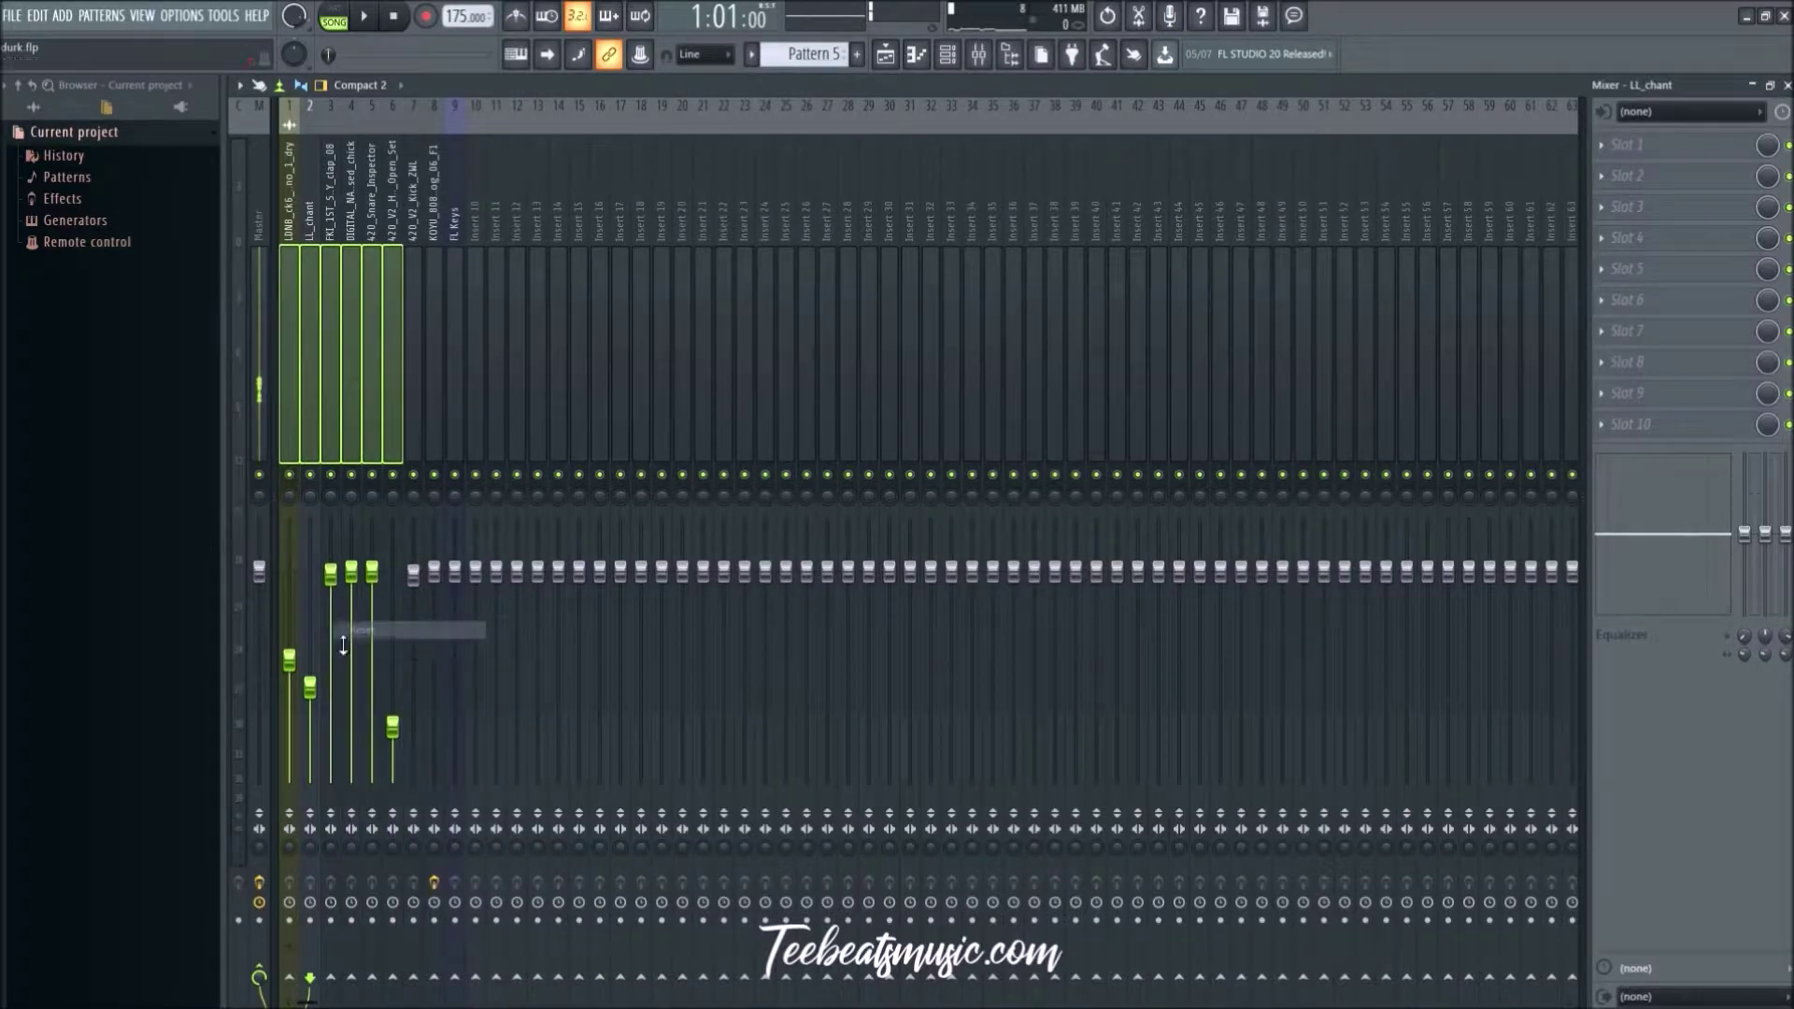
{"action": "right_click", "coordinate": [318, 693]}
{"action": "left_click", "coordinate": [374, 706]}
{"action": "right_click", "coordinate": [296, 662]}
{"action": "left_click", "coordinate": [370, 669]}
{"action": "right_click", "coordinate": [404, 728]}
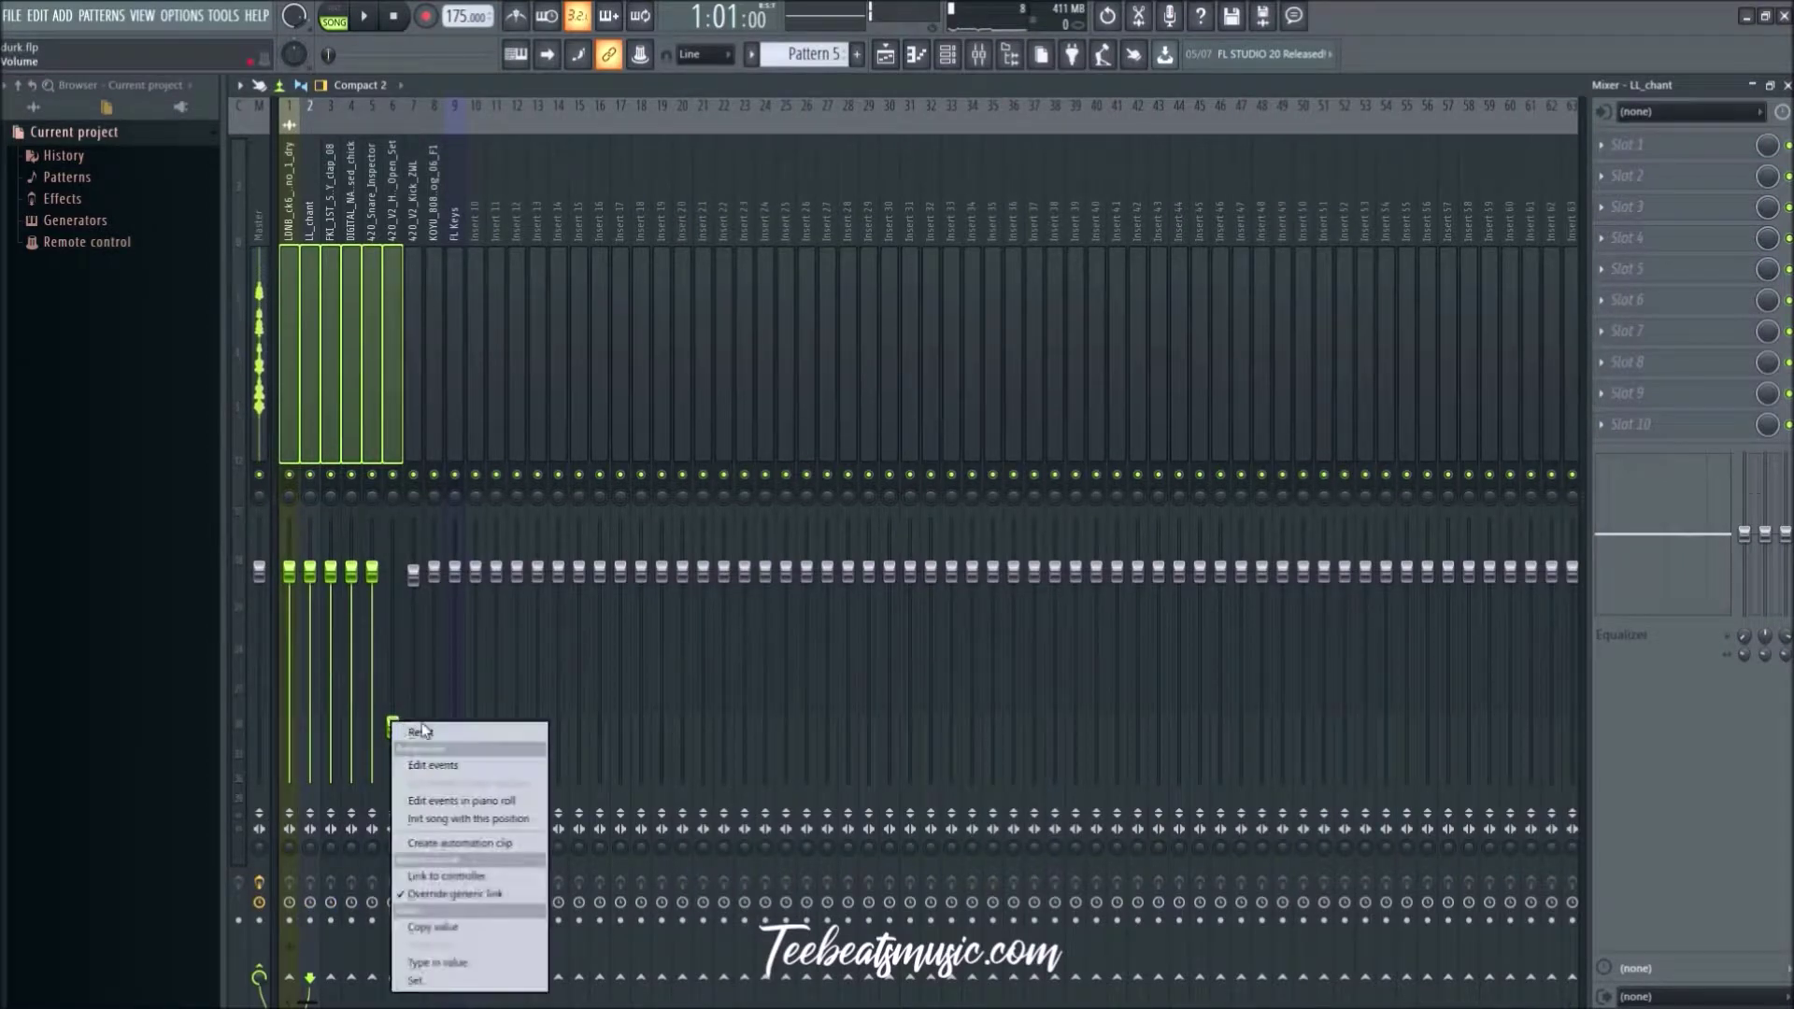
{"action": "left_click", "coordinate": [425, 739]}
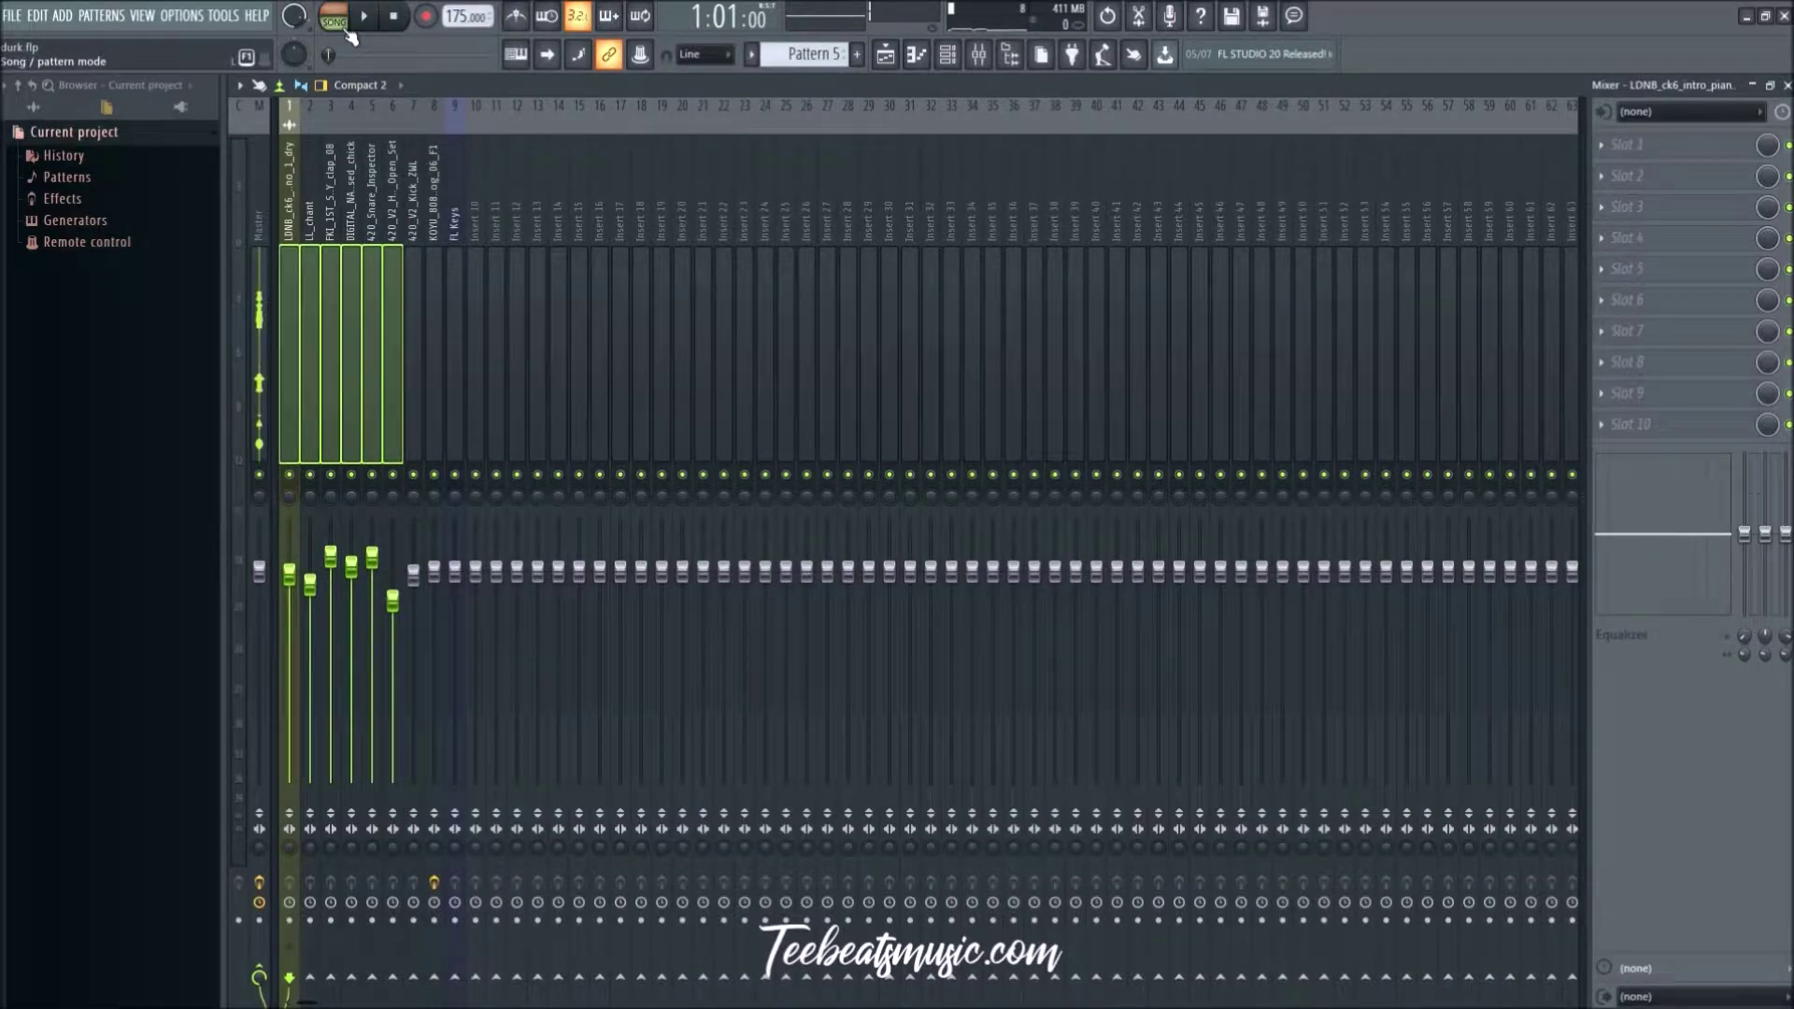
Step: Select insert 6 alone, then reset the volumes of inserts 5, 4, 3, 2 and 1 again
{"action": "left_click", "coordinate": [400, 310]}
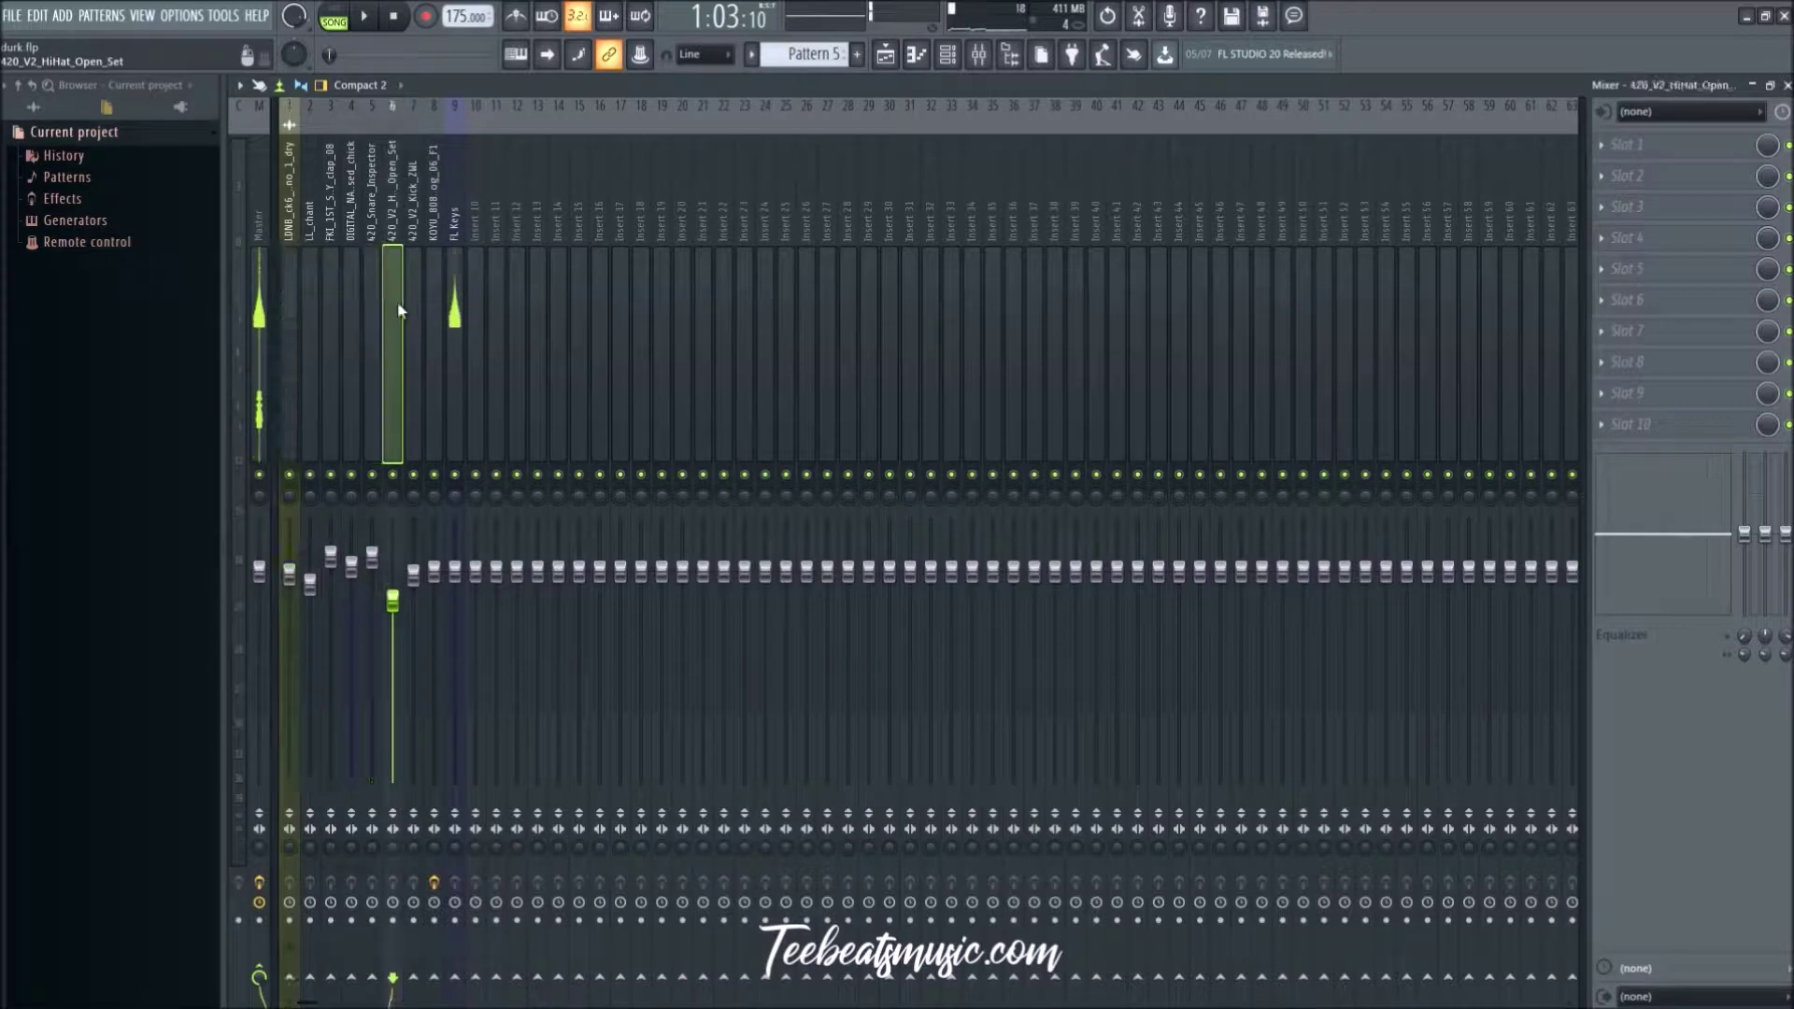
{"action": "right_click", "coordinate": [380, 564]}
{"action": "left_click", "coordinate": [389, 576]}
{"action": "right_click", "coordinate": [359, 575]}
{"action": "left_click", "coordinate": [368, 586]}
{"action": "right_click", "coordinate": [337, 561]}
{"action": "left_click", "coordinate": [349, 574]}
{"action": "right_click", "coordinate": [315, 586]}
{"action": "left_click", "coordinate": [349, 593]}
{"action": "right_click", "coordinate": [287, 575]}
{"action": "left_click", "coordinate": [318, 586]}
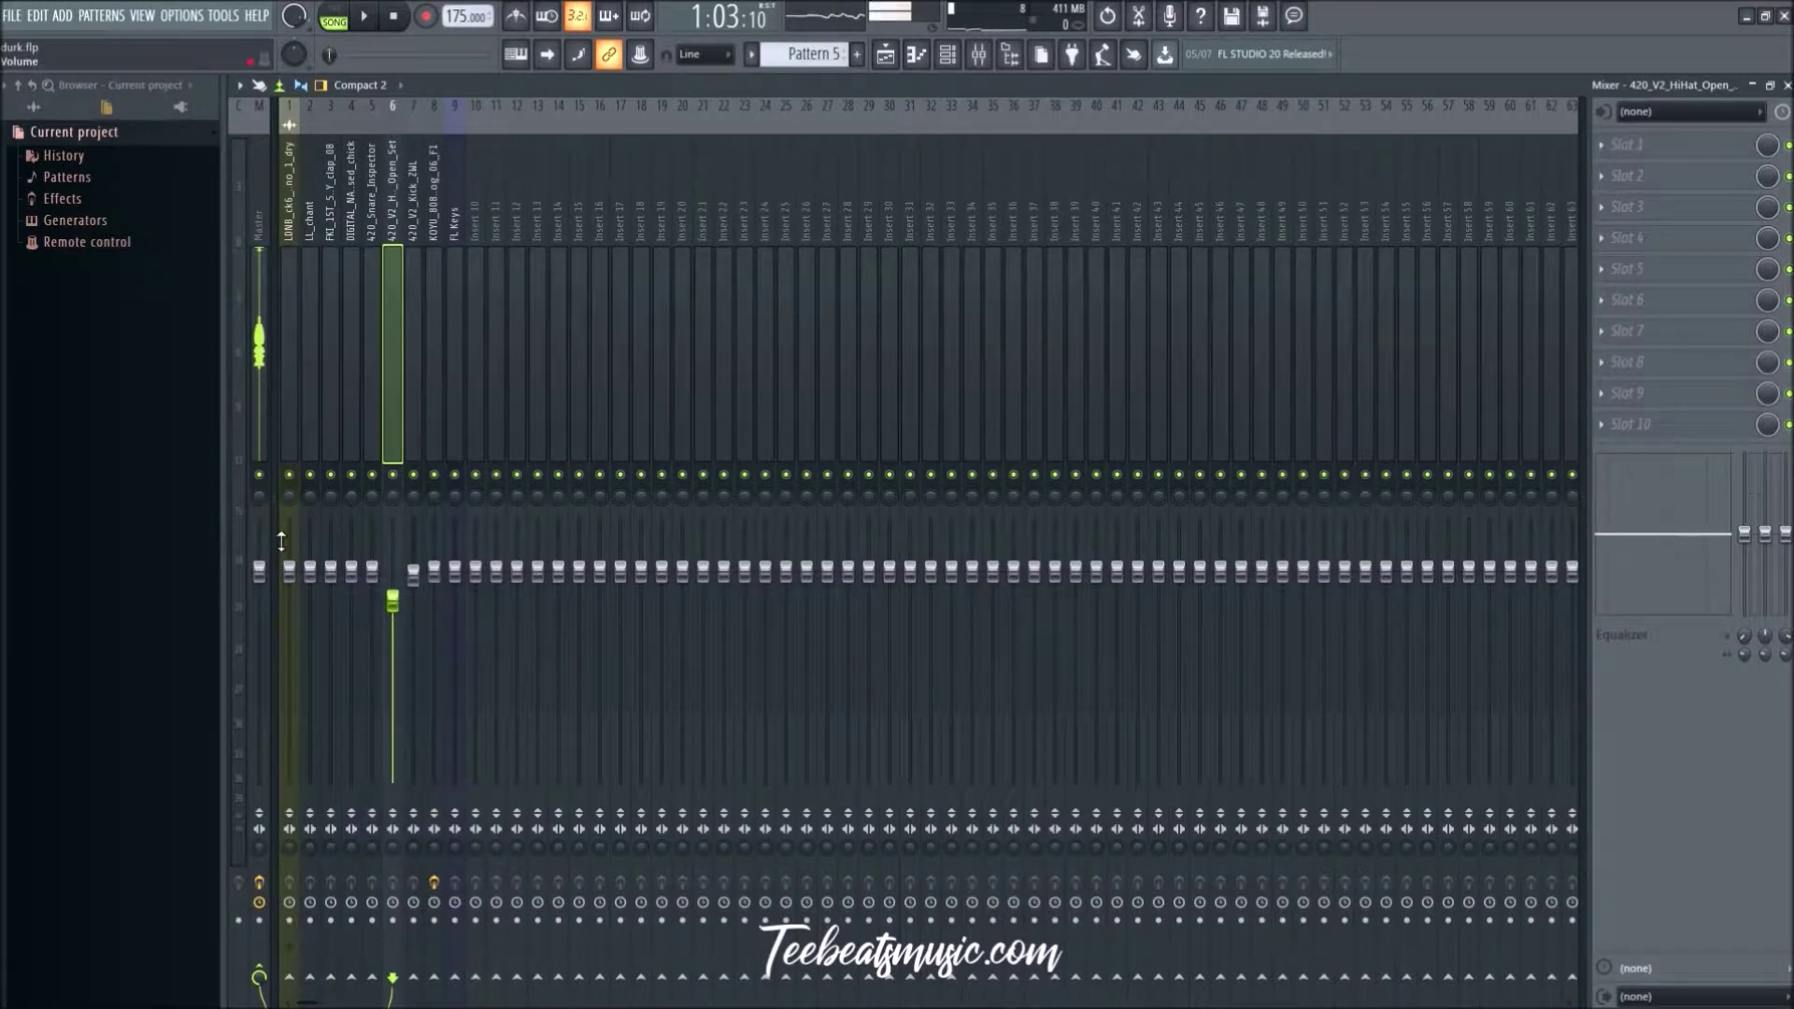
Step: Reselect mixer insert 1 and bring up the effect list for its first slot
{"action": "left_click", "coordinate": [289, 570]}
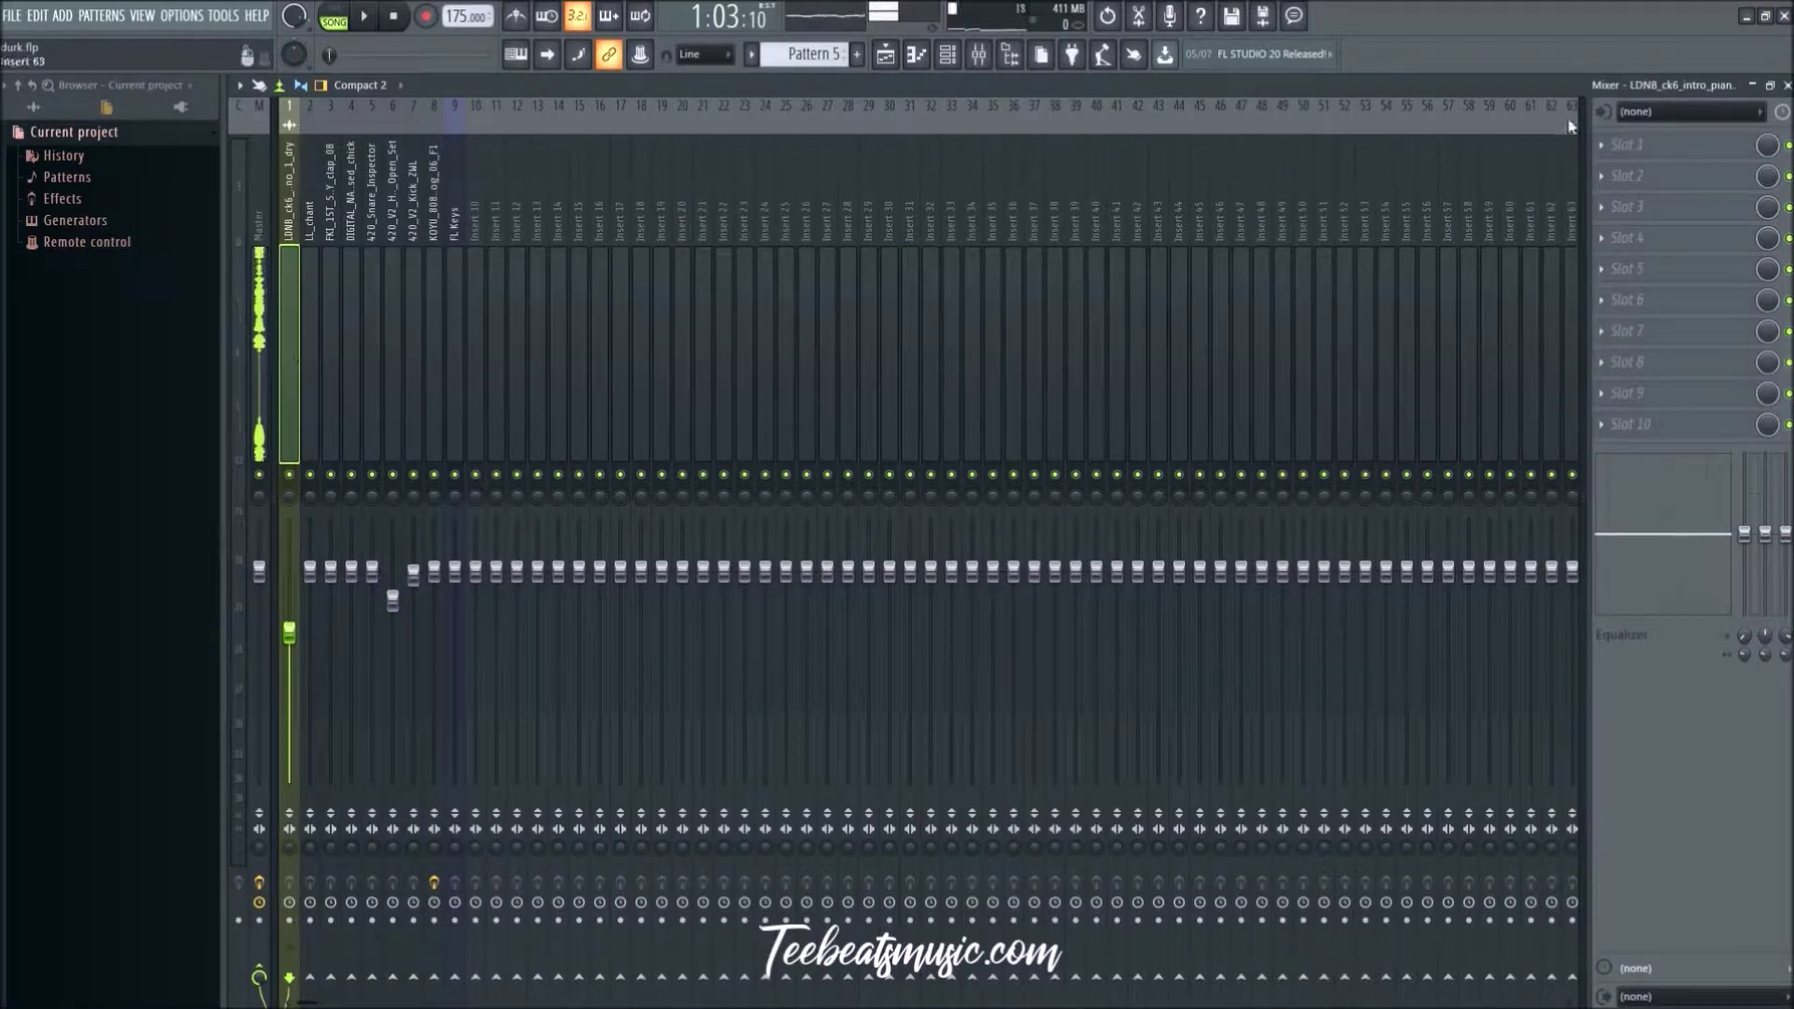
{"action": "left_click", "coordinate": [305, 225]}
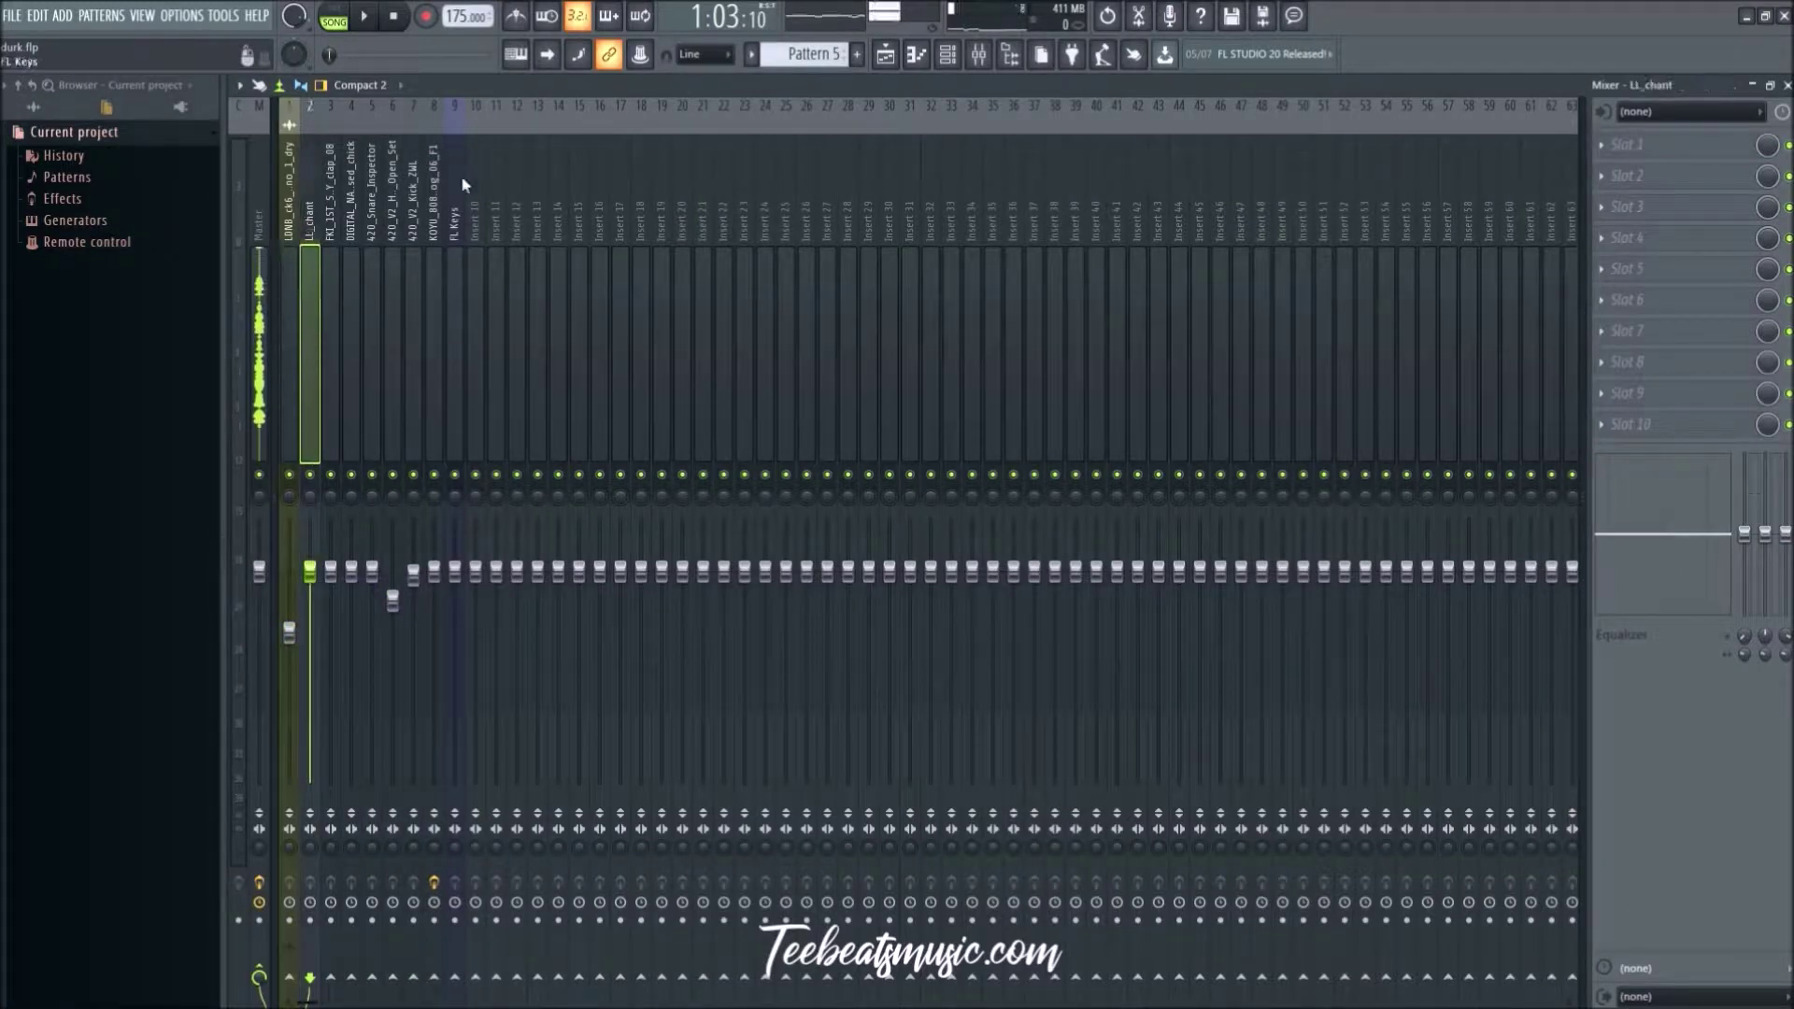
{"action": "left_click", "coordinate": [292, 241]}
{"action": "left_click", "coordinate": [1628, 157]}
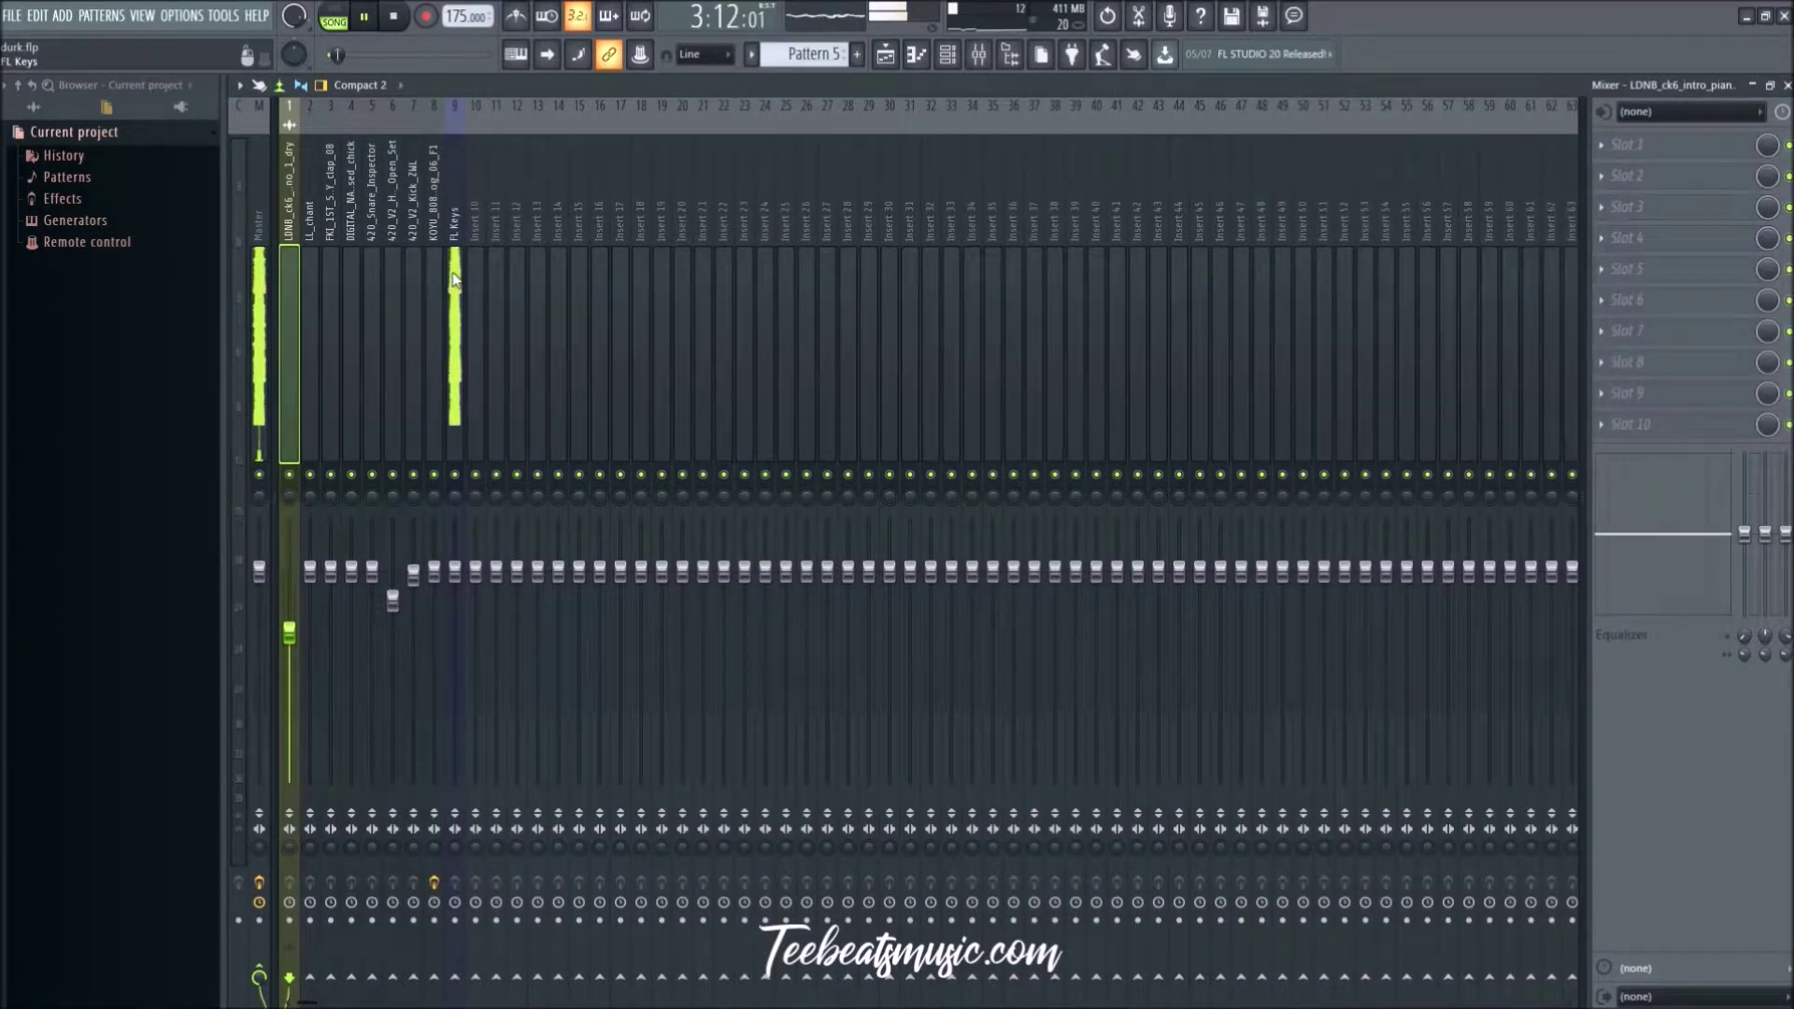
Step: Load Fruity Parametric EQ 2 into FL Keys' first slot and drag band 1 into a low cut
{"action": "left_click", "coordinate": [454, 279]}
{"action": "left_click", "coordinate": [1673, 145]}
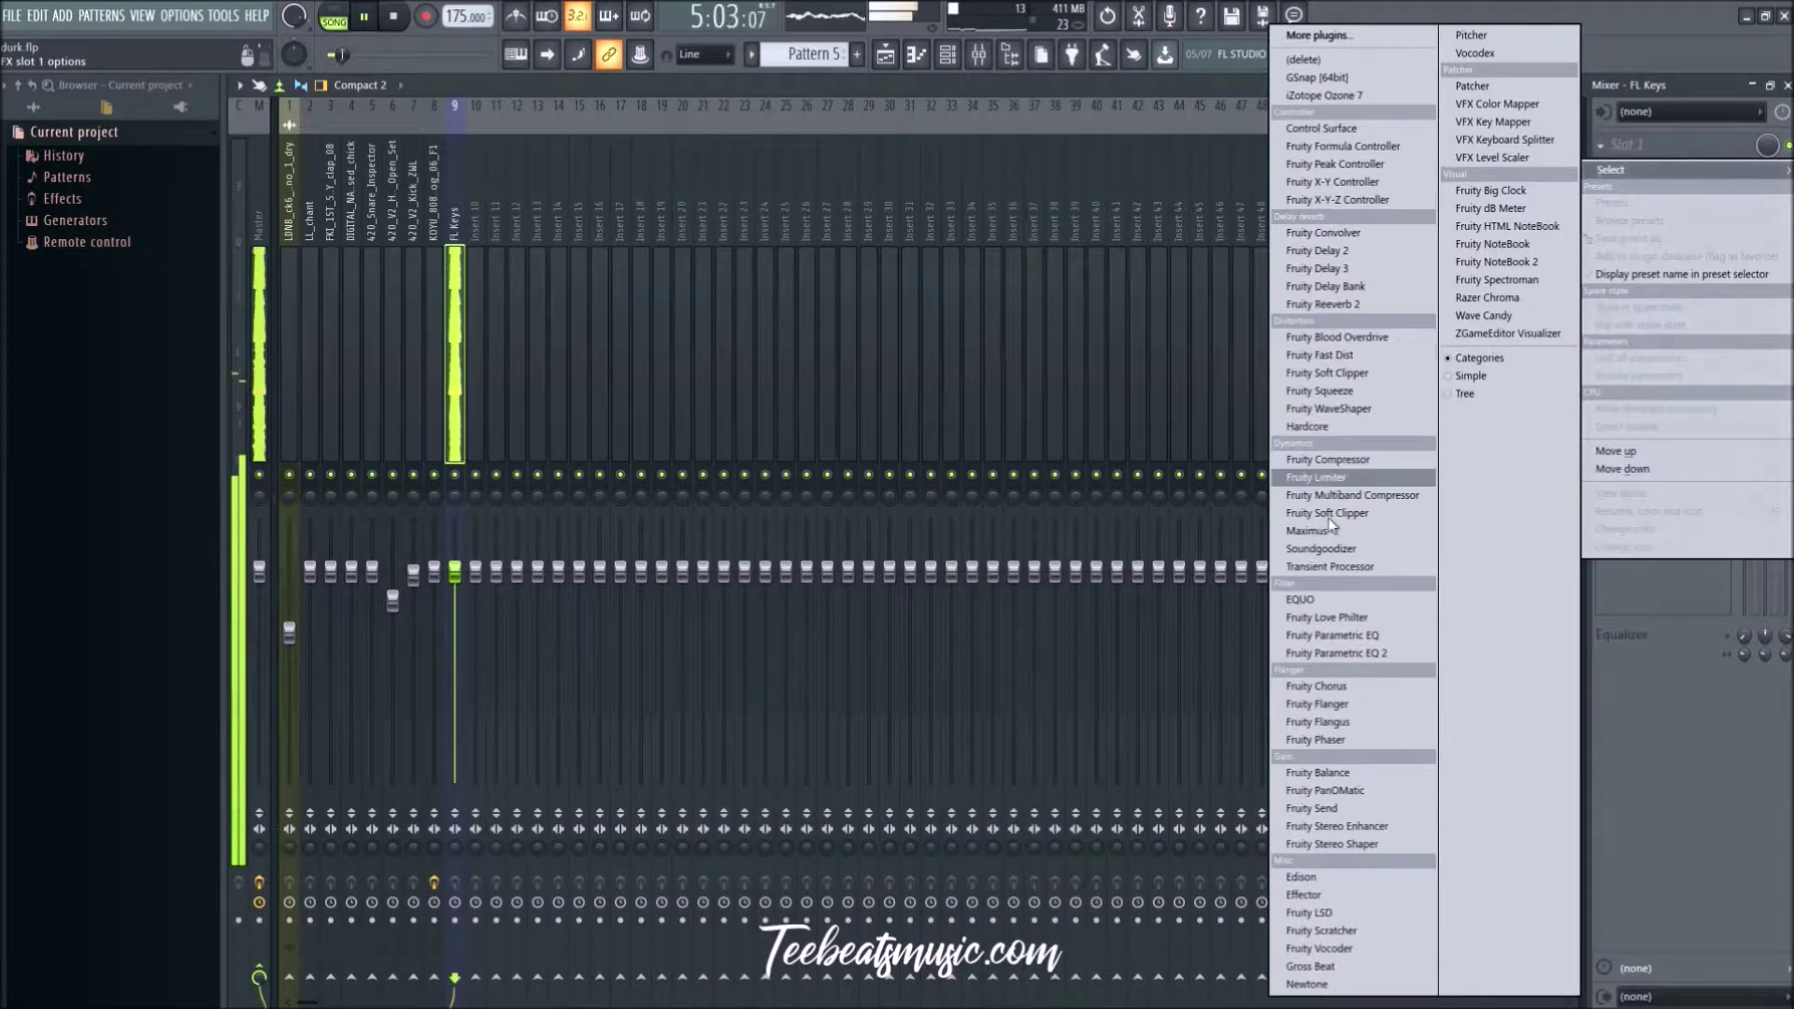
{"action": "left_click", "coordinate": [1362, 655]}
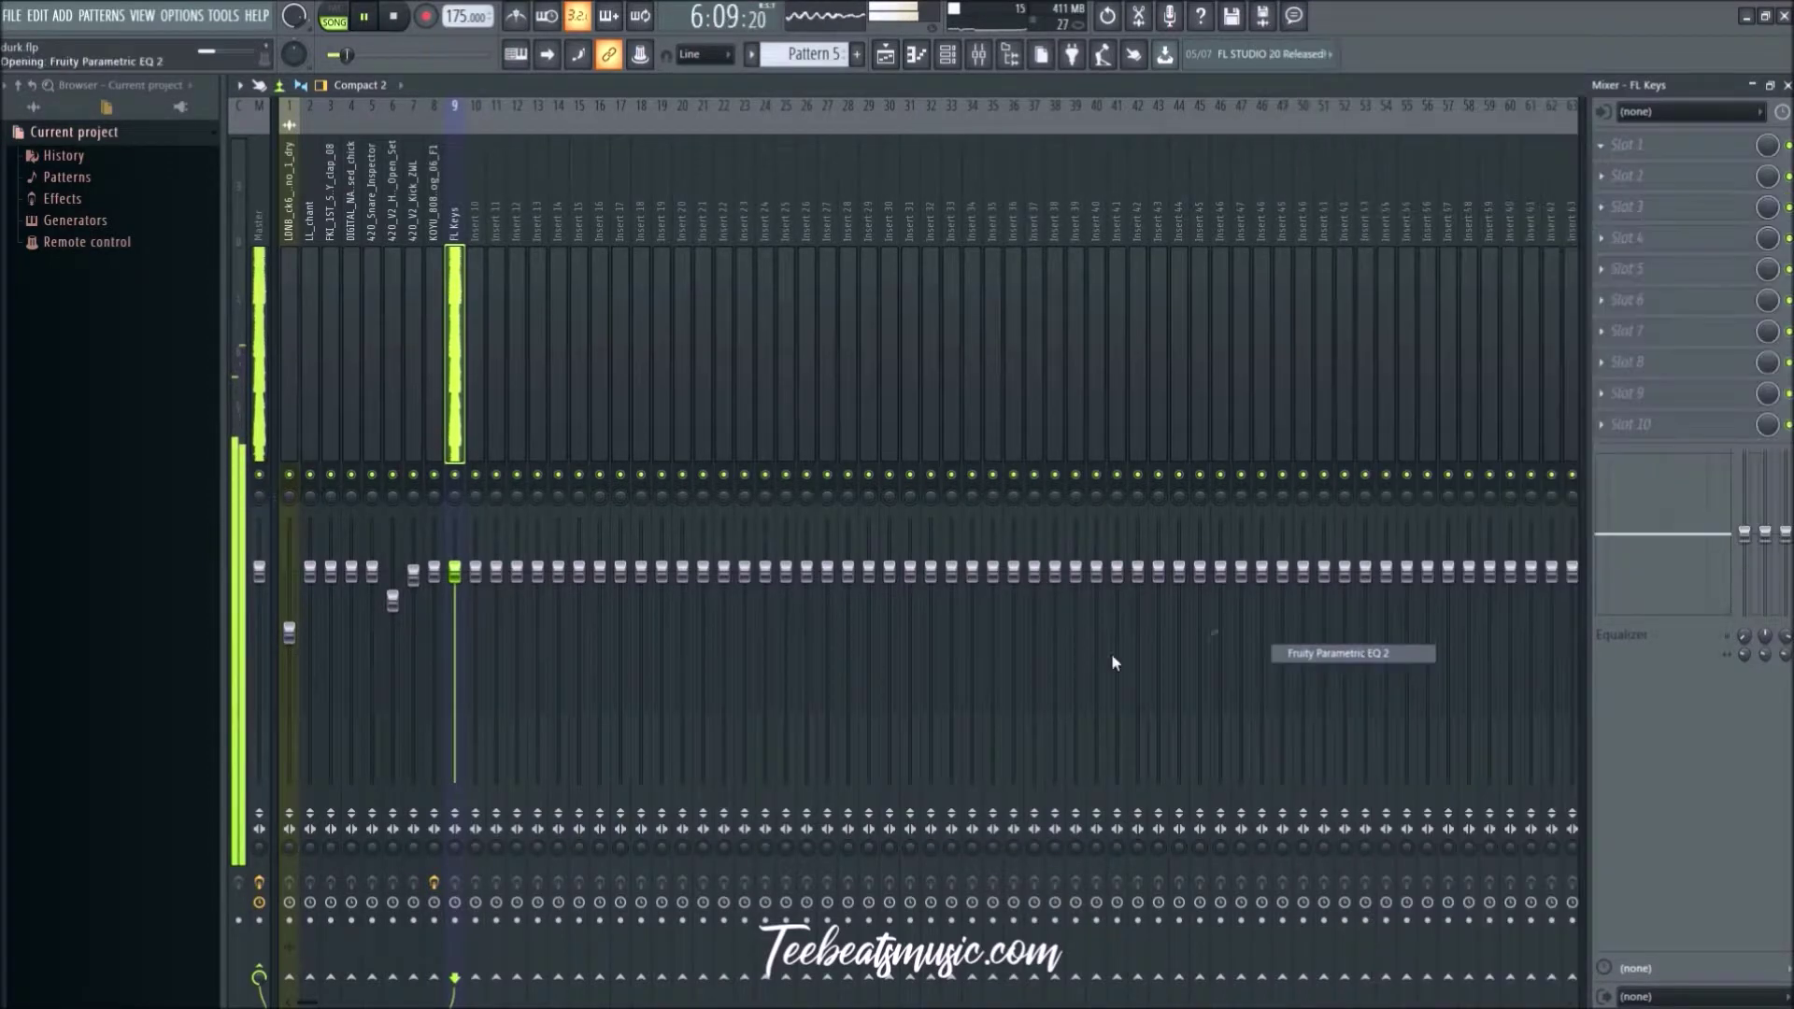
{"action": "left_click_drag", "start_coordinate": [619, 309], "coordinate": [978, 306]}
{"action": "left_click_drag", "start_coordinate": [774, 454], "coordinate": [844, 535]}
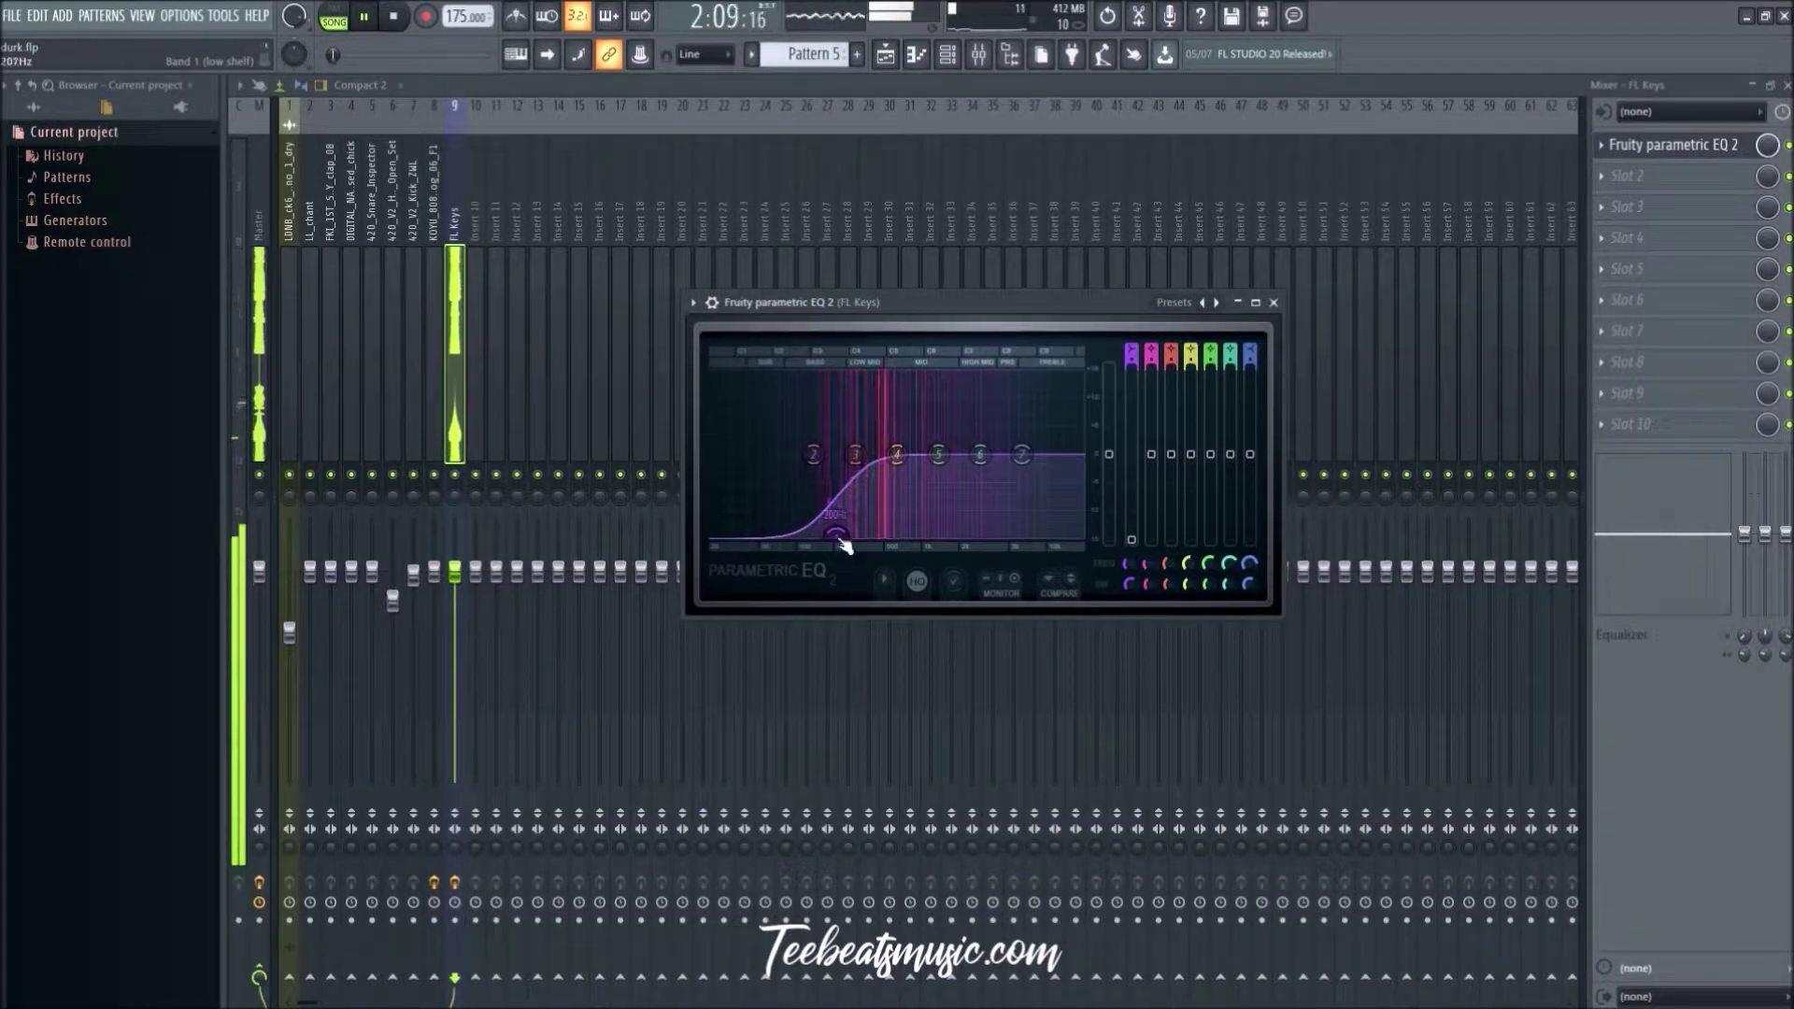
{"action": "left_click", "coordinate": [1275, 306]}
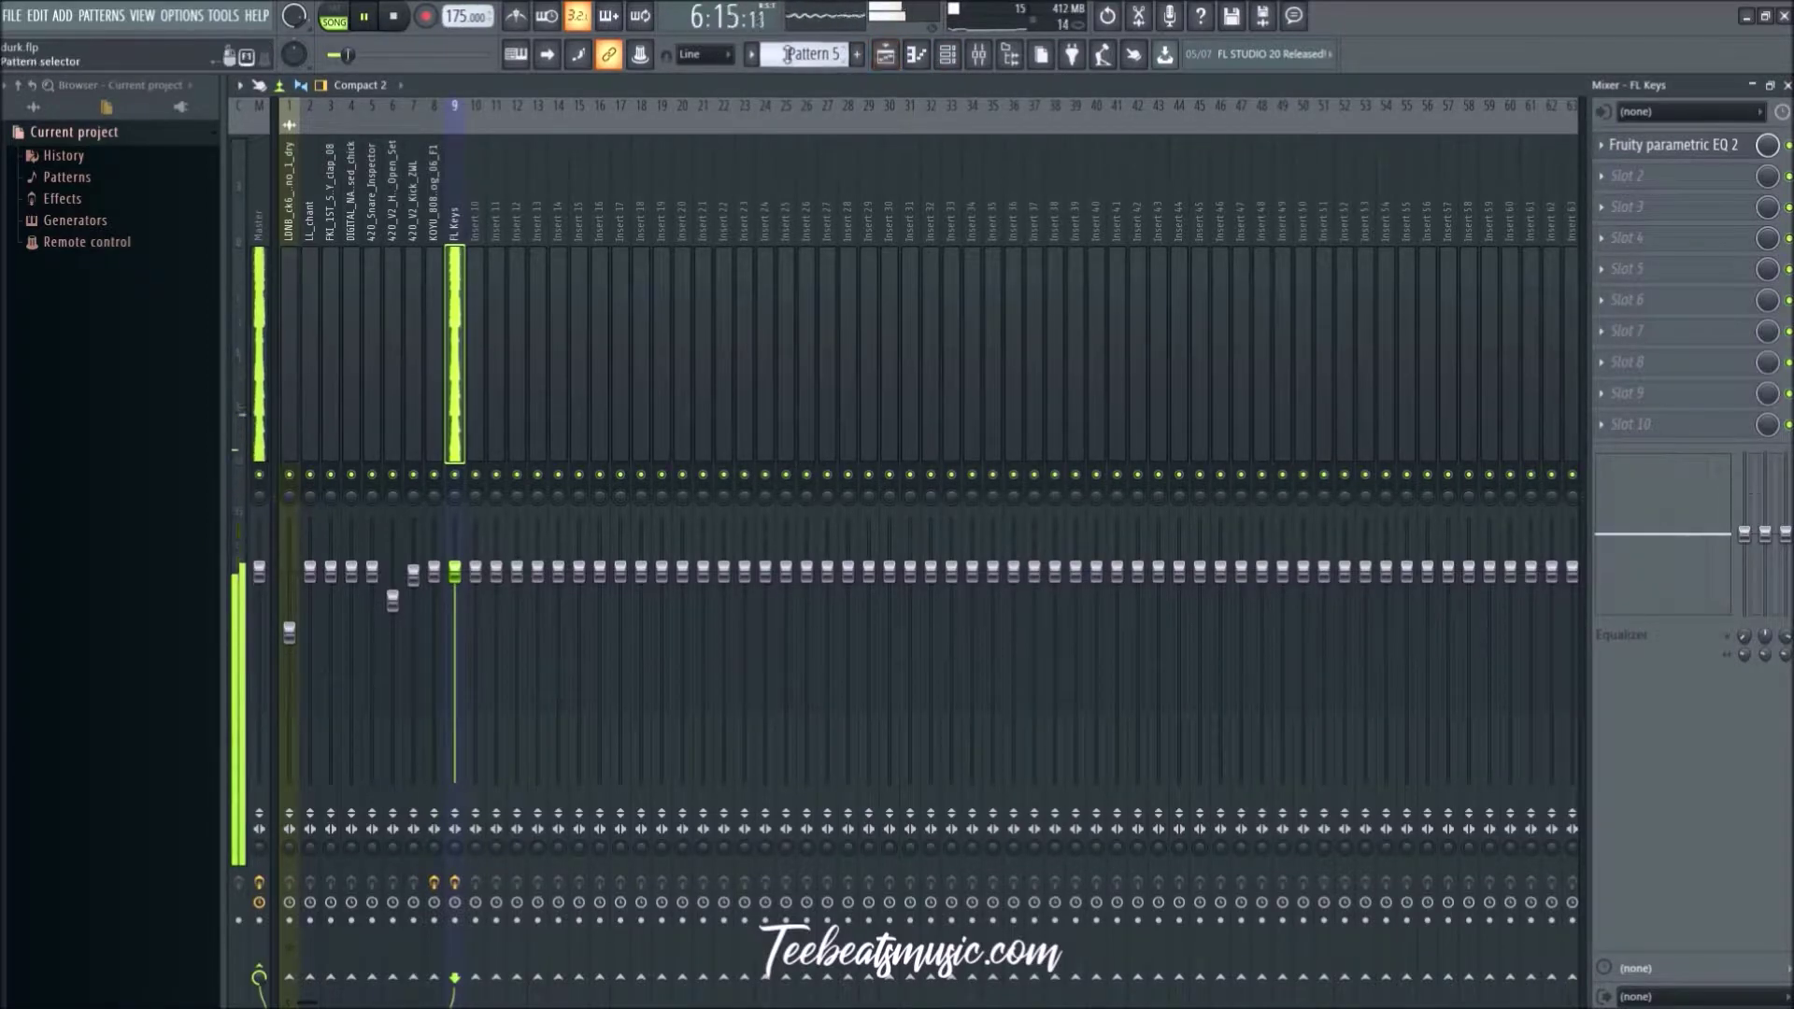
{"action": "left_click", "coordinate": [886, 54]}
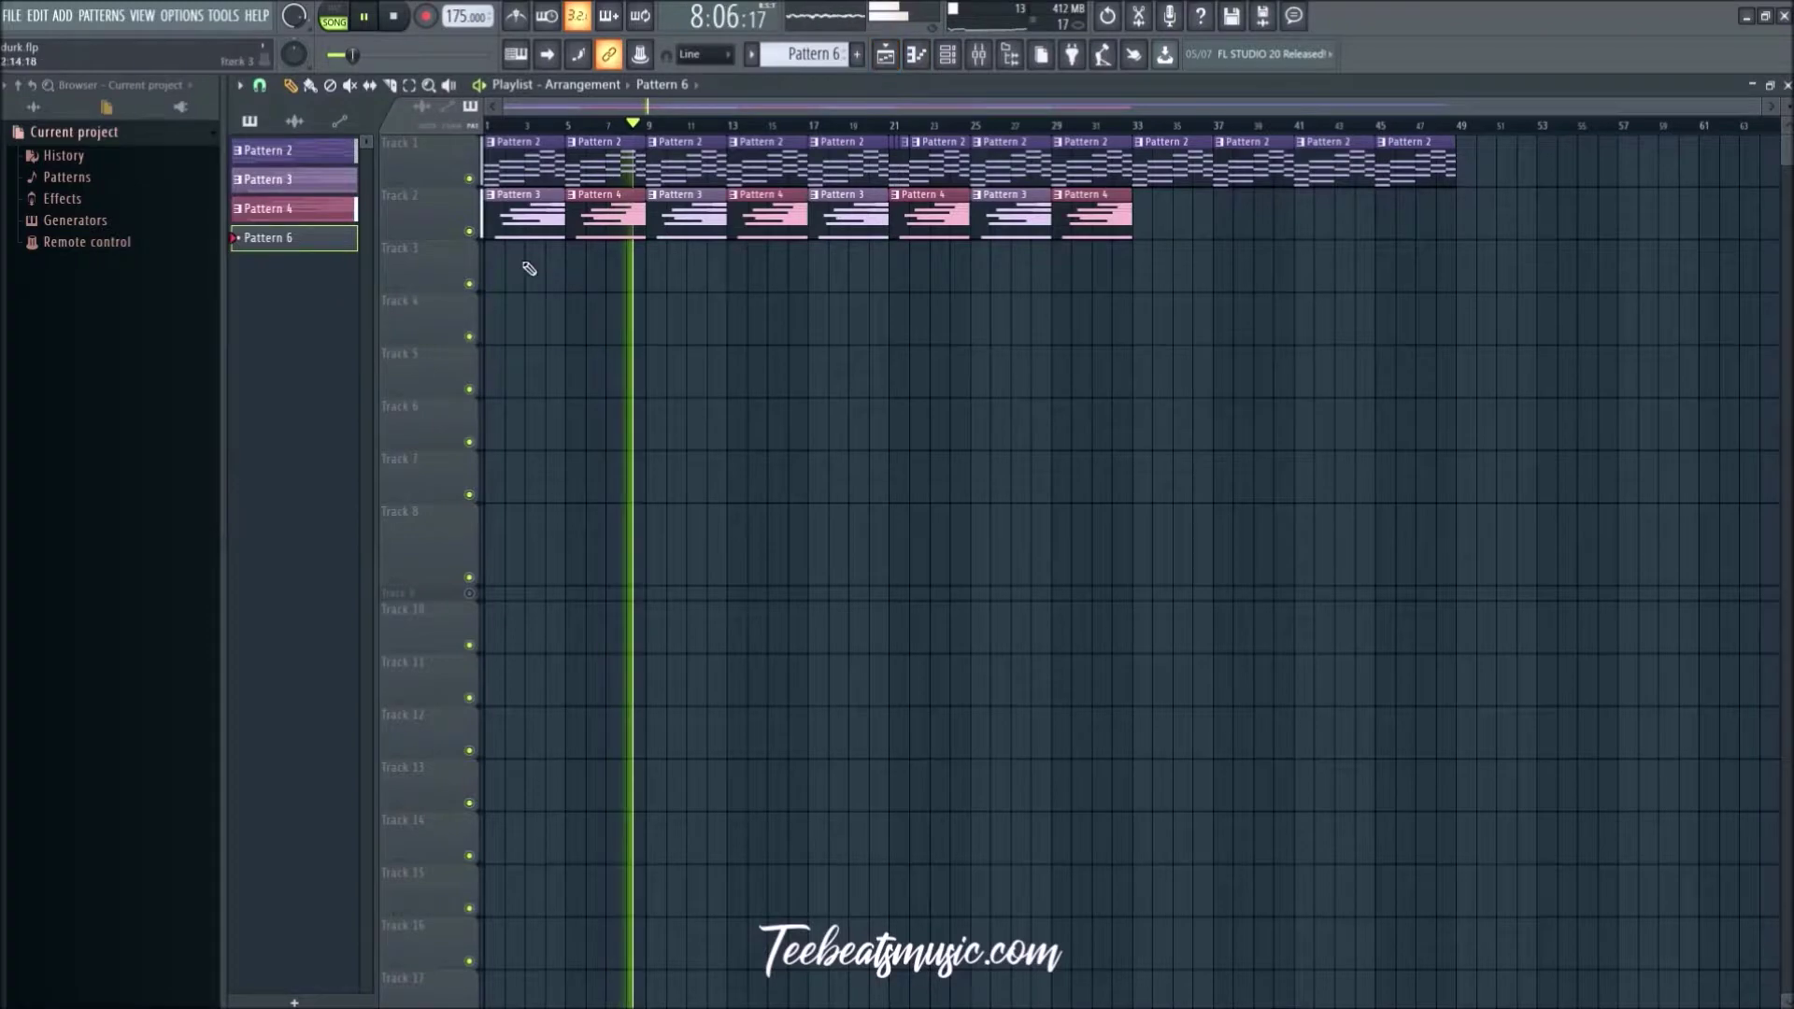
Step: Place Pattern 6 at bar 1 of Track 3 and add clap hits on steps 9 and 25
{"action": "left_click", "coordinate": [495, 273]}
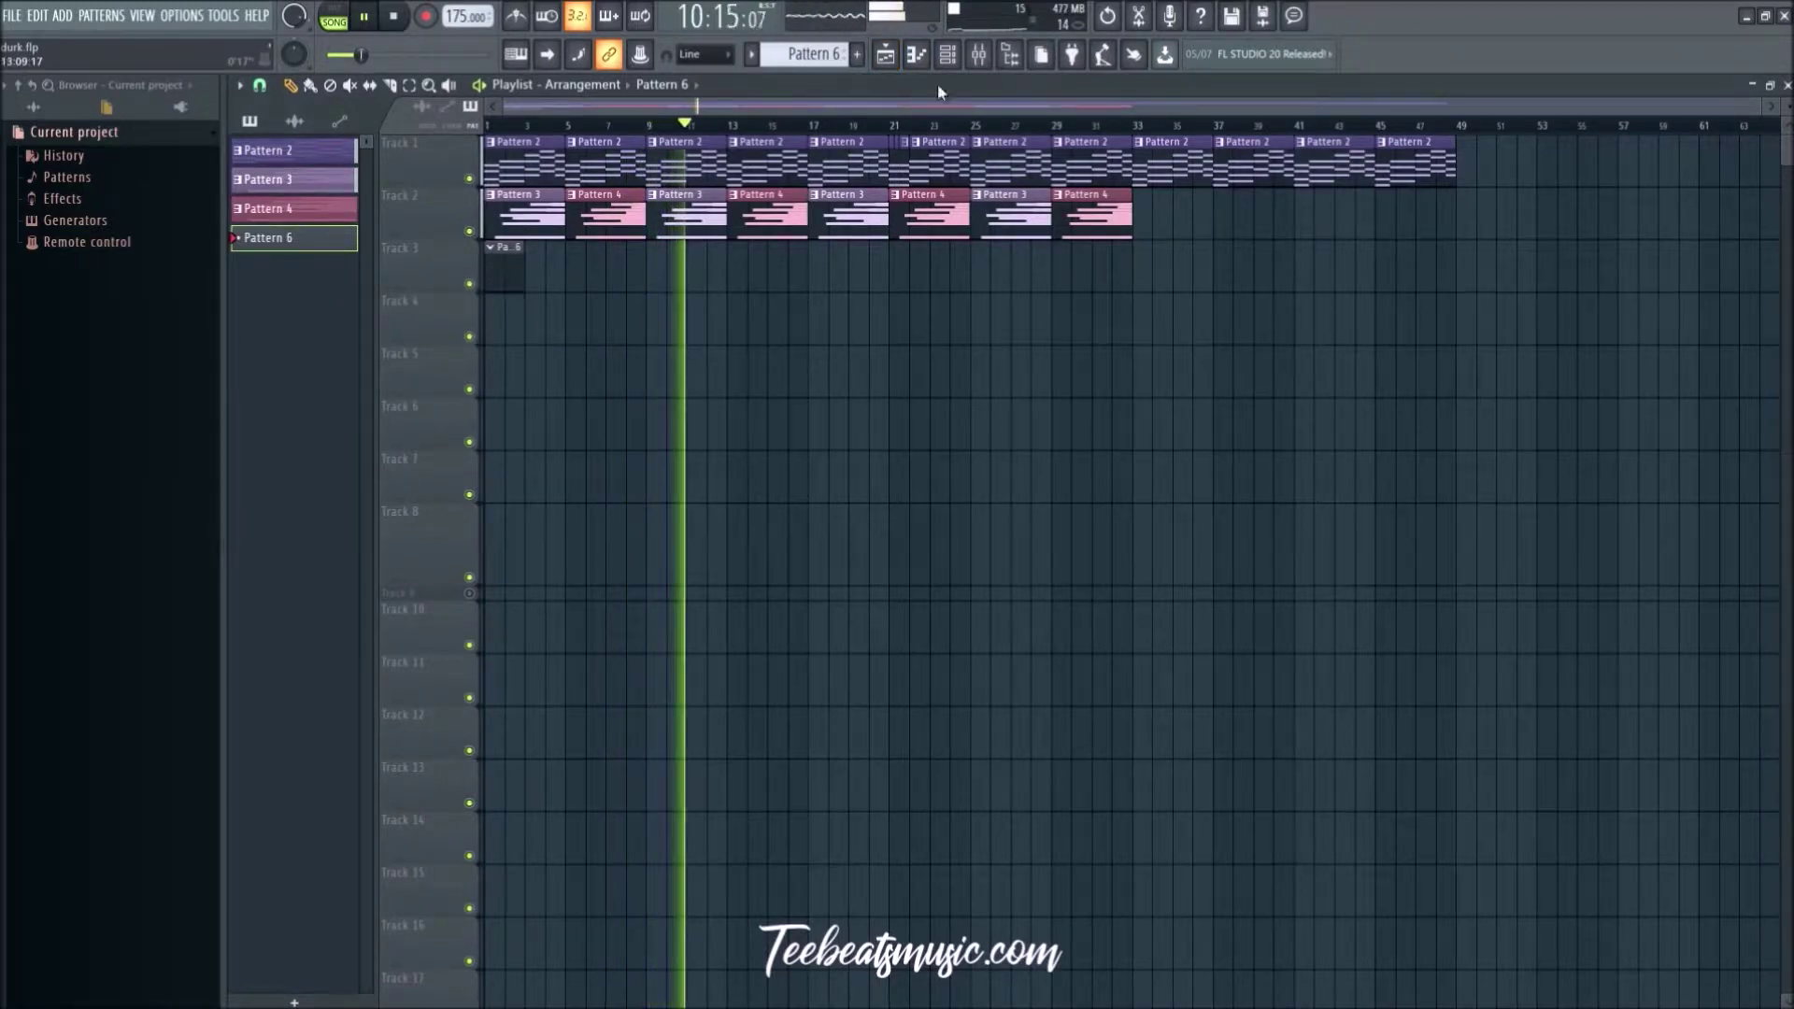
{"action": "left_click", "coordinate": [947, 54]}
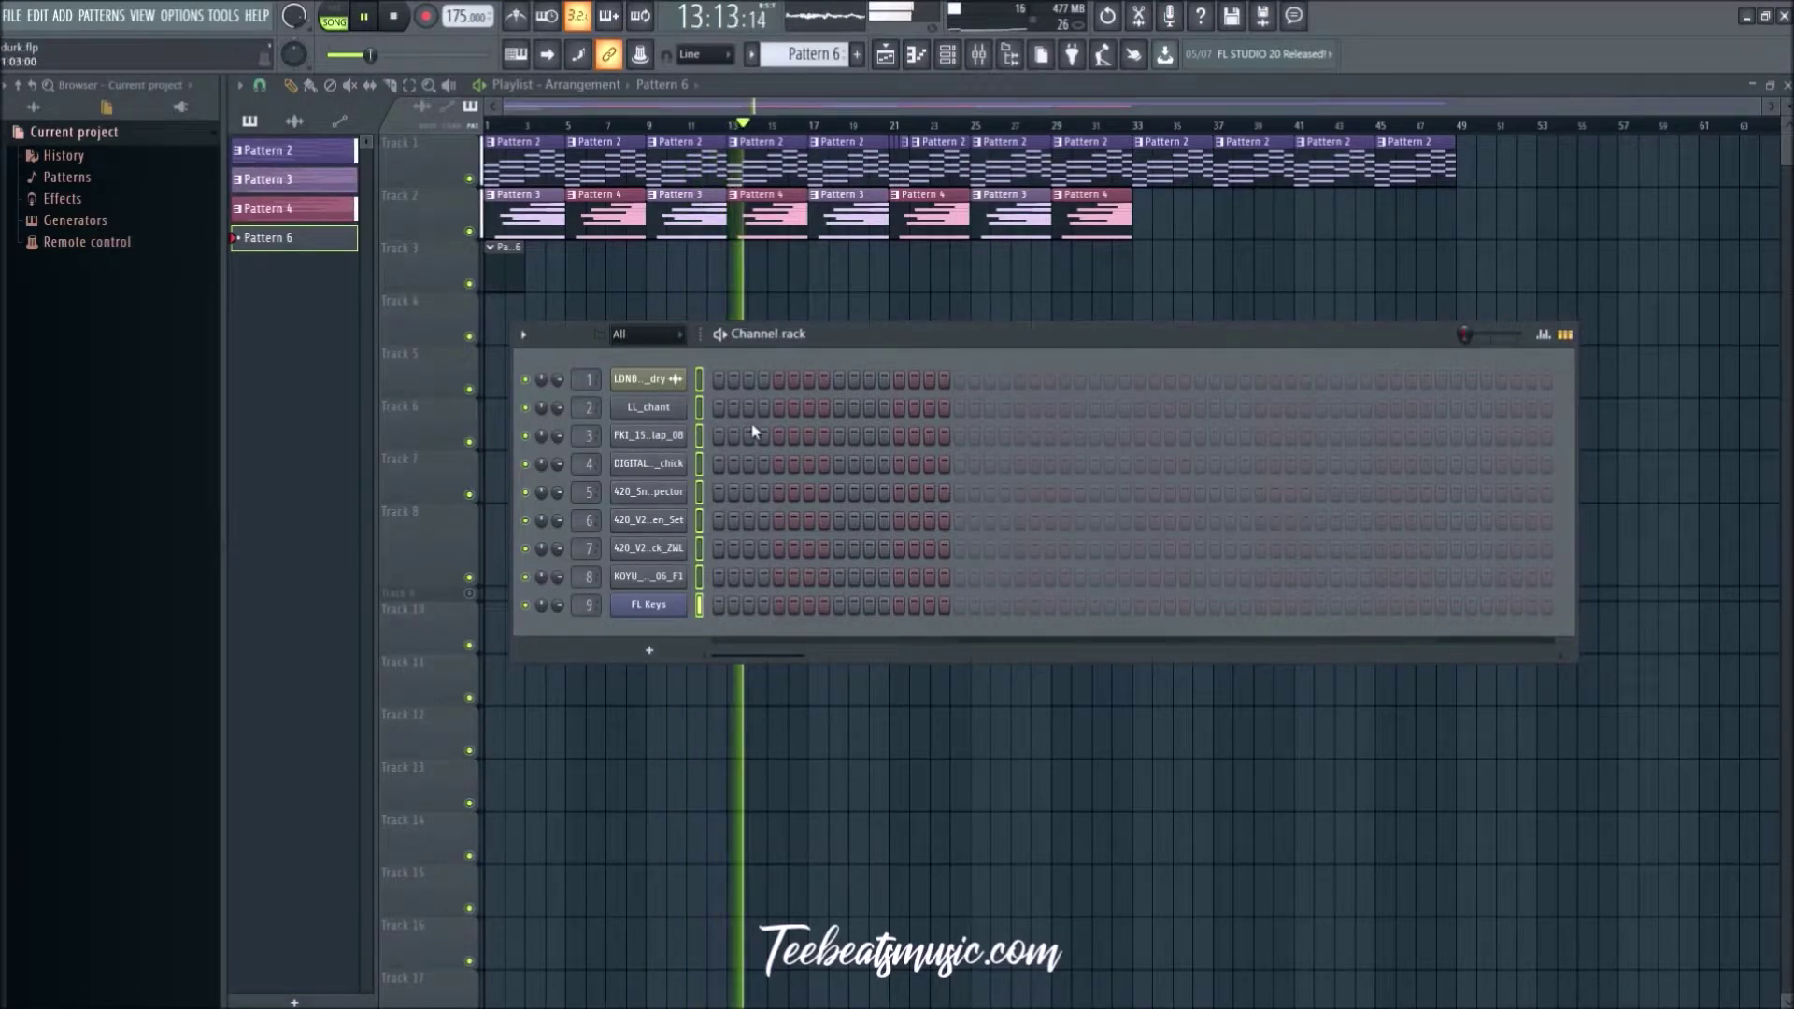
{"action": "key", "text": "space"}
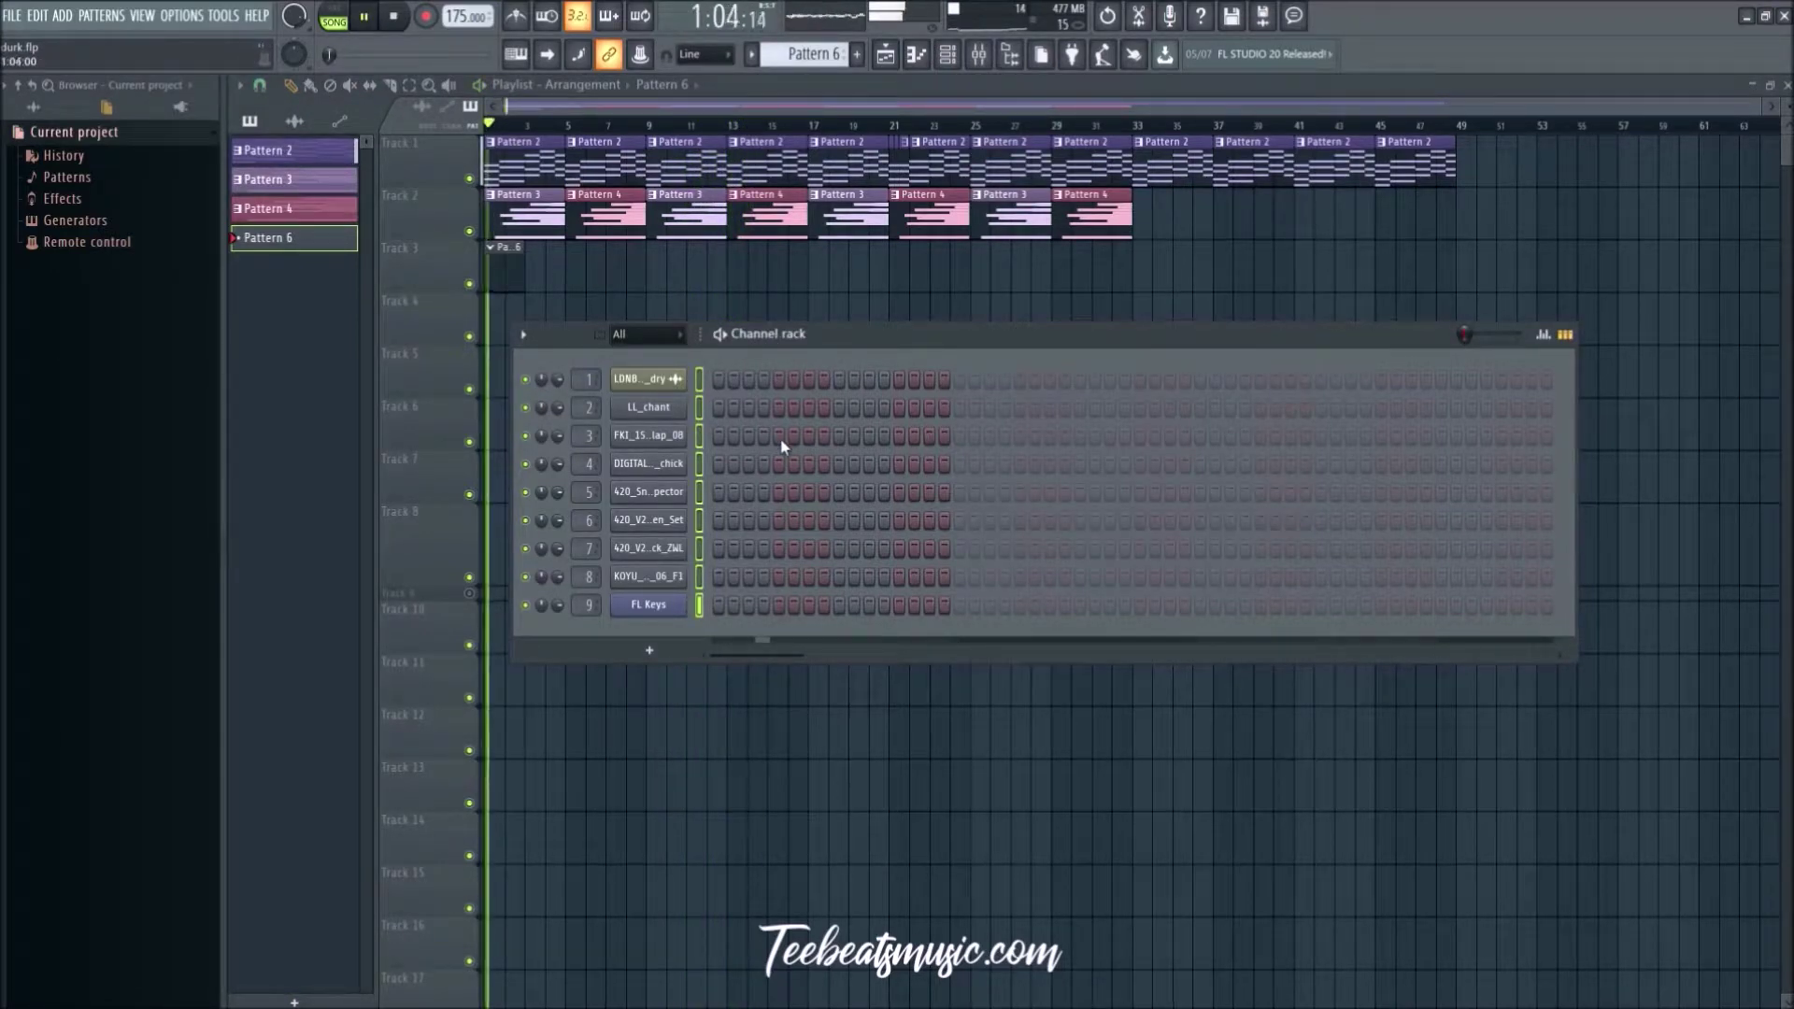
{"action": "key", "text": "space"}
{"action": "key", "text": "space"}
{"action": "left_click", "coordinate": [839, 435]}
{"action": "left_click", "coordinate": [1079, 436]}
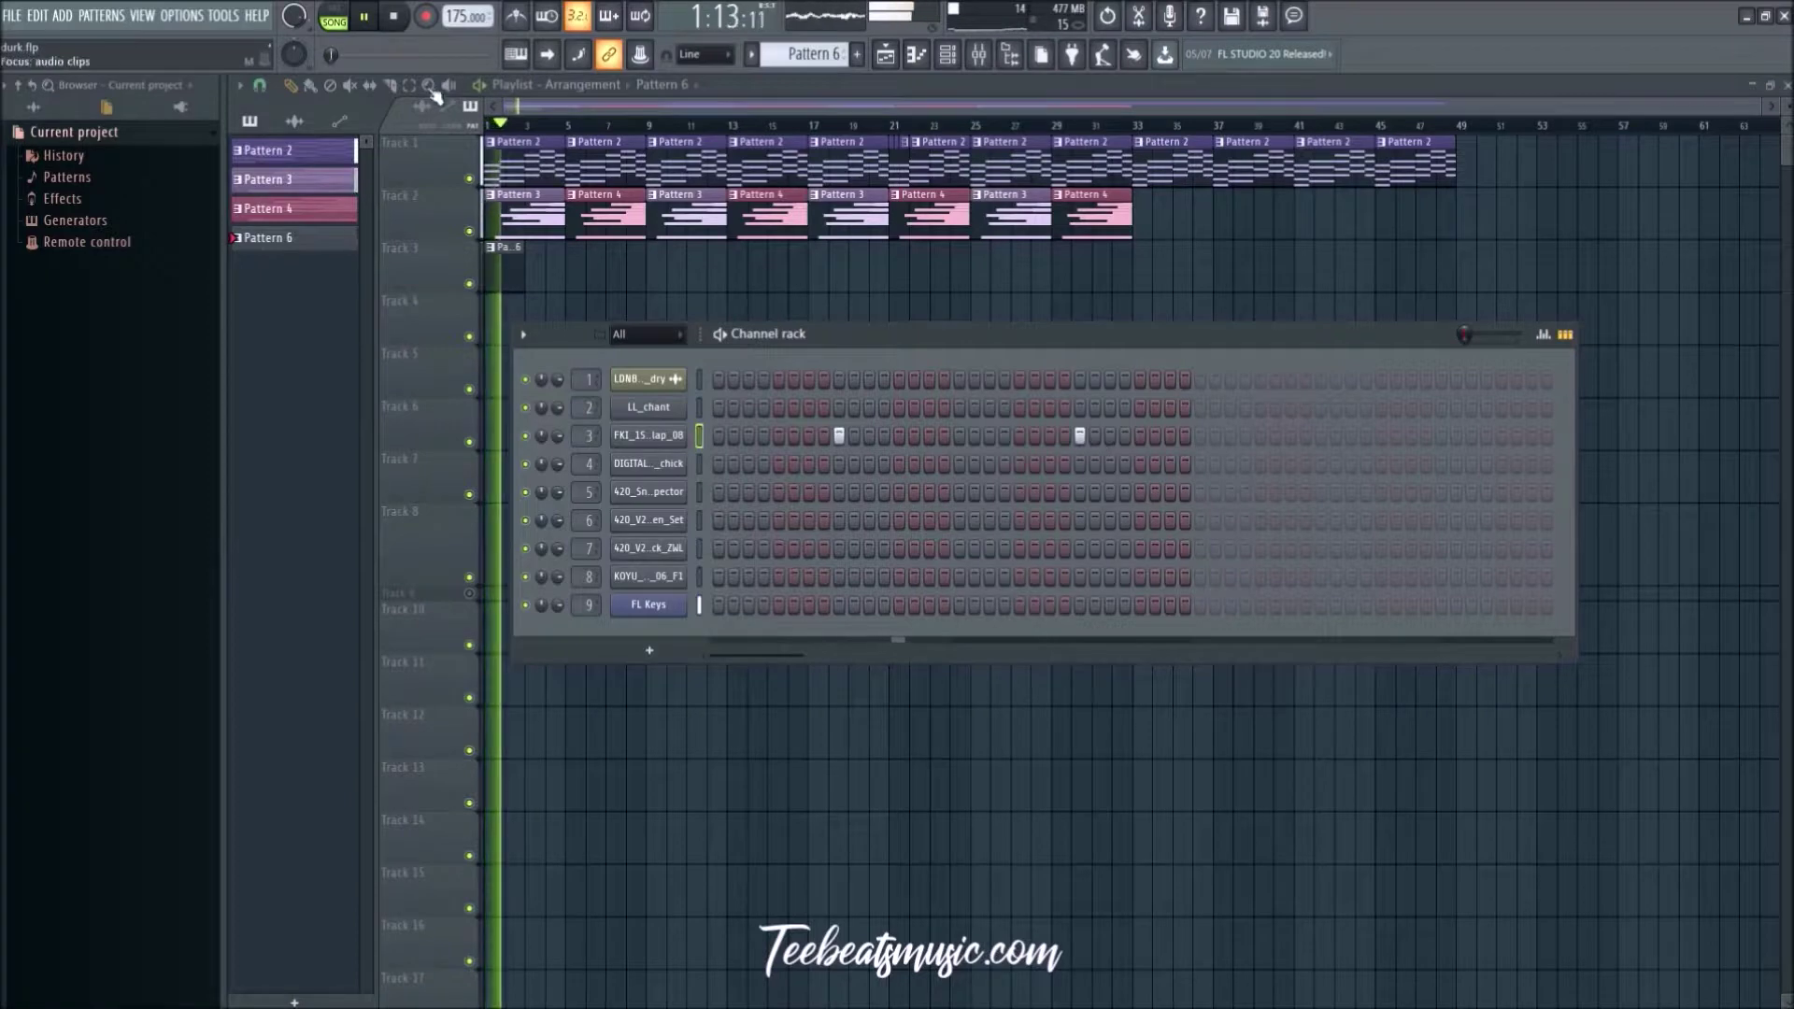
Step: Add a new empty pattern and repeat the Pattern 6 clip along Track 3 through bar 33
{"action": "key", "text": "space"}
{"action": "key", "text": "F4"}
{"action": "key", "text": "space"}
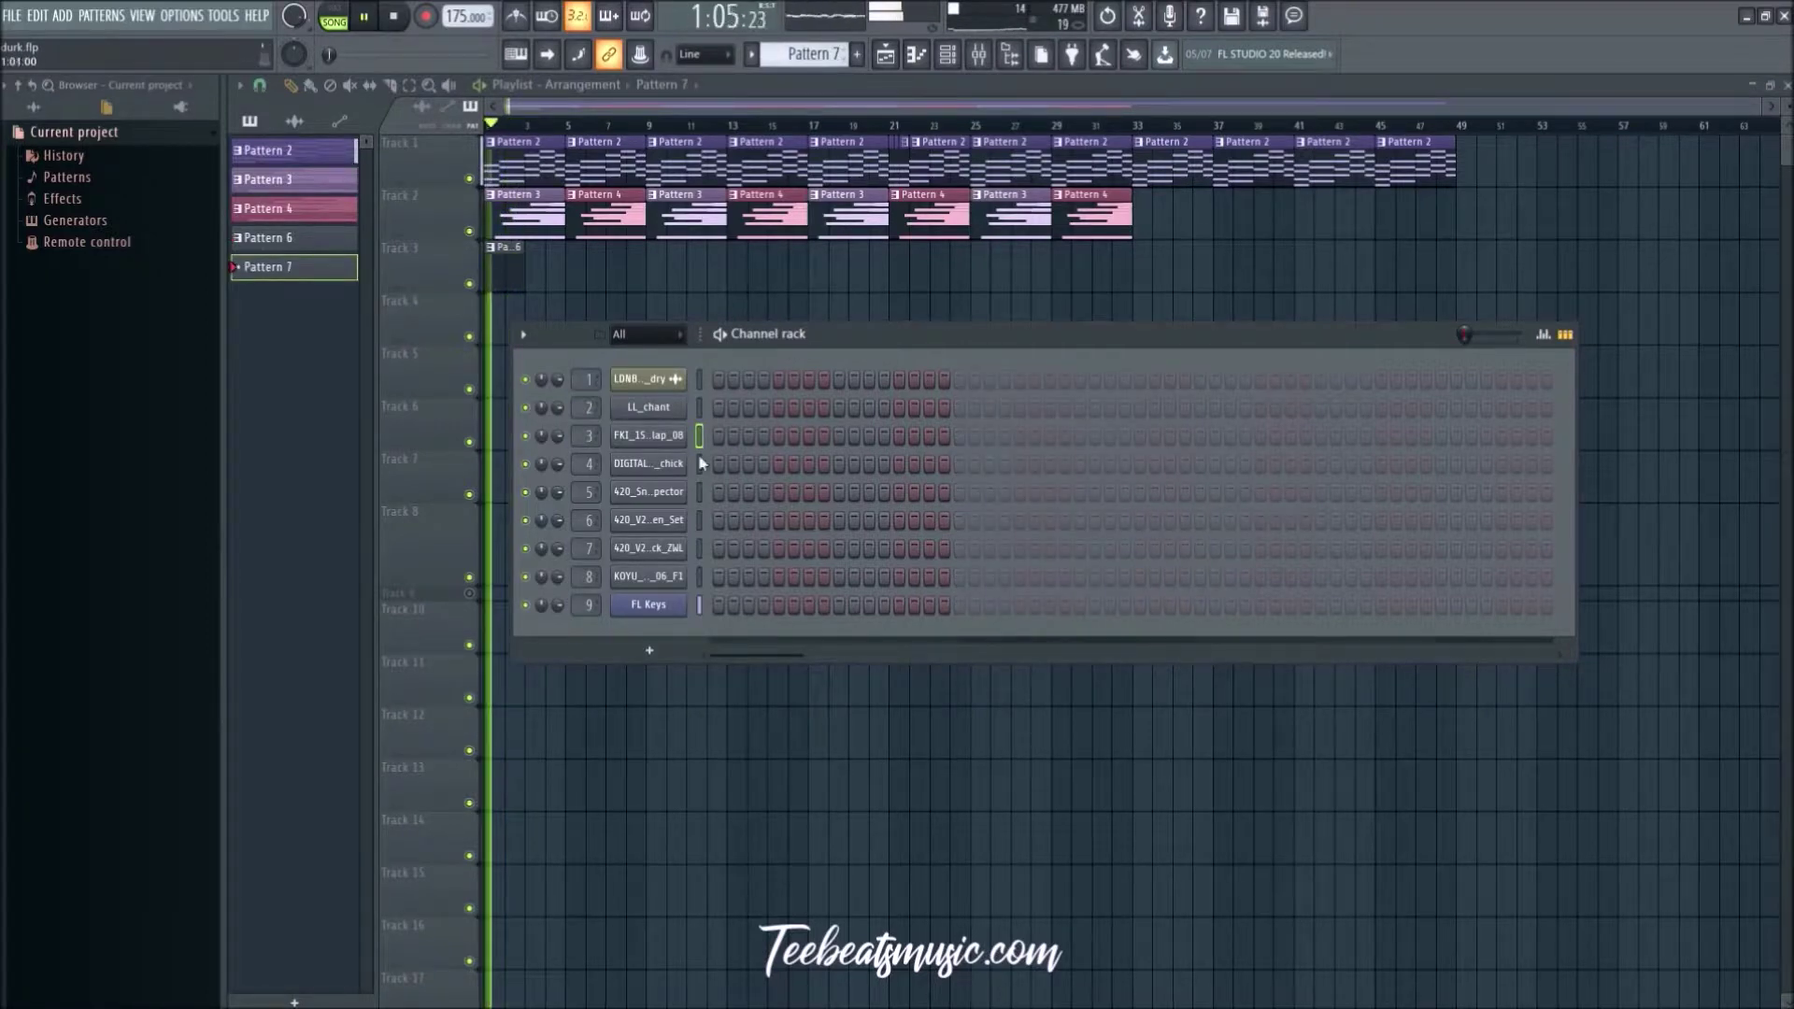
{"action": "key", "text": "F6"}
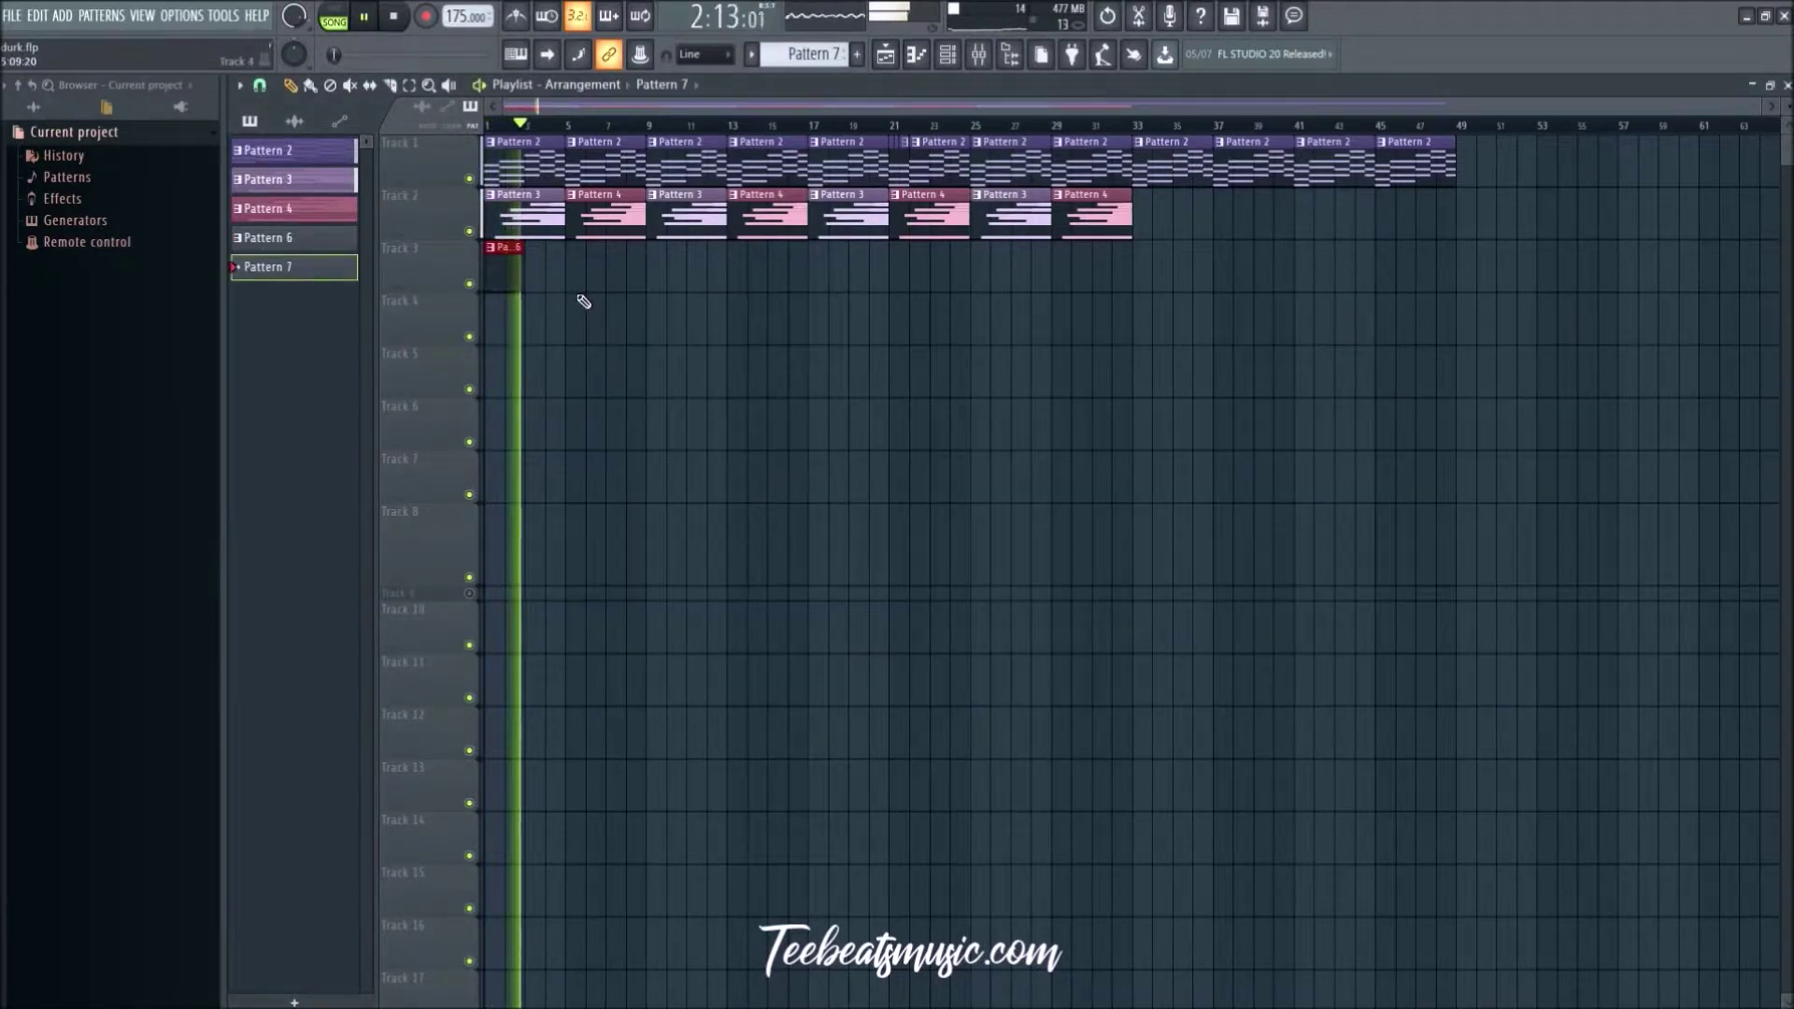
{"action": "key", "text": "ctrl+b"}
{"action": "key", "text": "ctrl+b"}
{"action": "key", "text": "ctrl+b"}
{"action": "key", "text": "ctrl+b"}
{"action": "key", "text": "ctrl+b"}
{"action": "key", "text": "ctrl+b"}
{"action": "key", "text": "ctrl+b"}
{"action": "key", "text": "ctrl+b"}
{"action": "key", "text": "ctrl+b"}
{"action": "key", "text": "ctrl+b"}
{"action": "key", "text": "ctrl+b"}
{"action": "key", "text": "ctrl+b"}
{"action": "key", "text": "ctrl+b"}
{"action": "key", "text": "ctrl+b"}
{"action": "key", "text": "ctrl+b"}
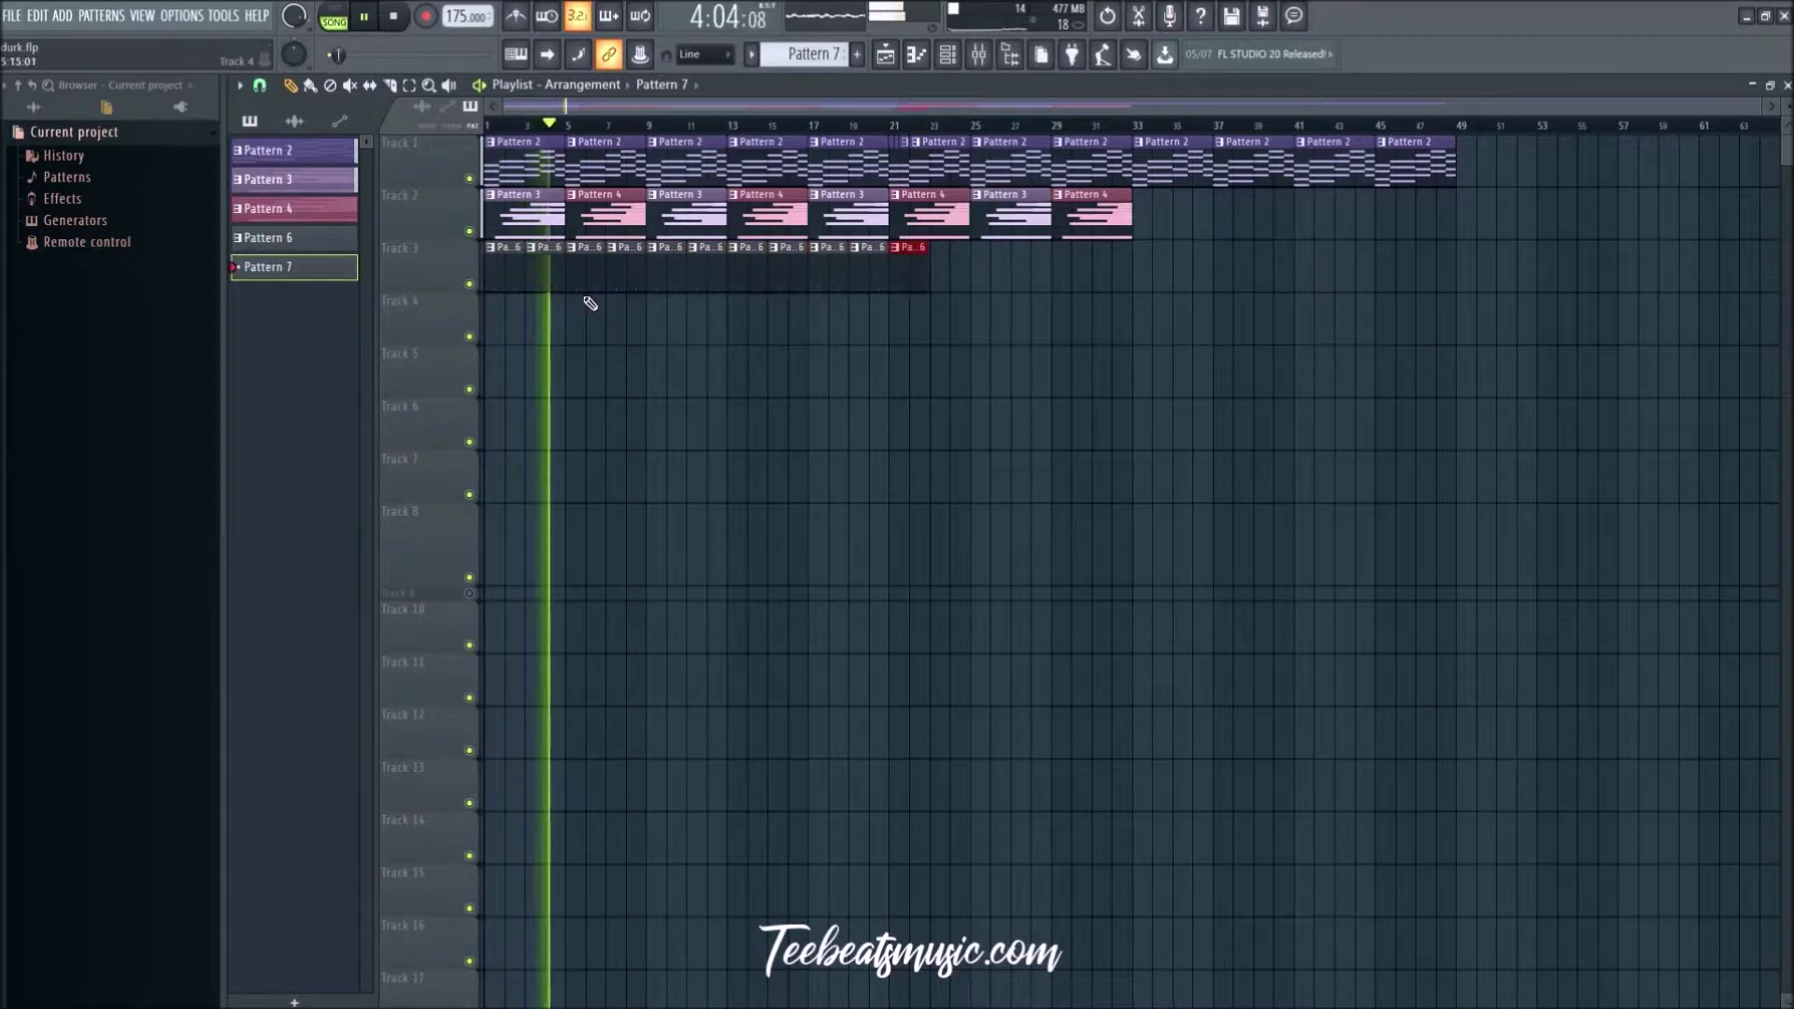
{"action": "key", "text": "space"}
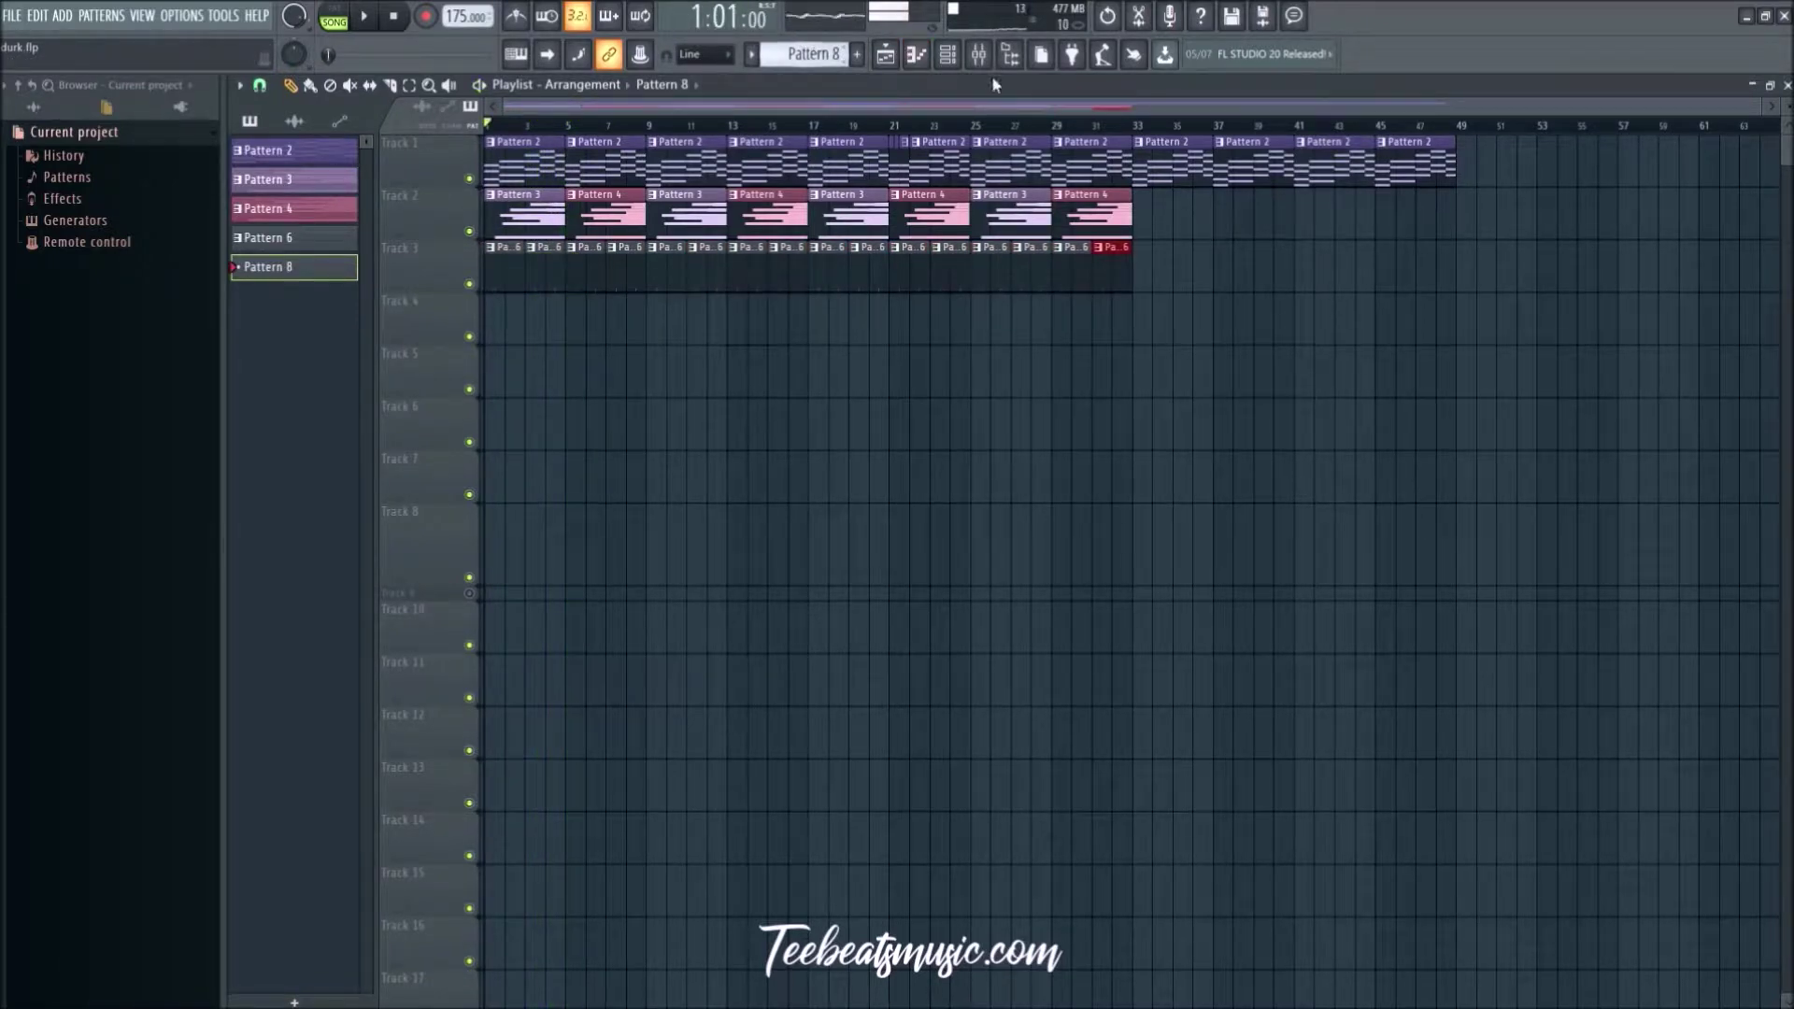
Step: Check the clap channel settings, then place Pattern 8 at bar 1 of Track 4
{"action": "left_click", "coordinate": [952, 57]}
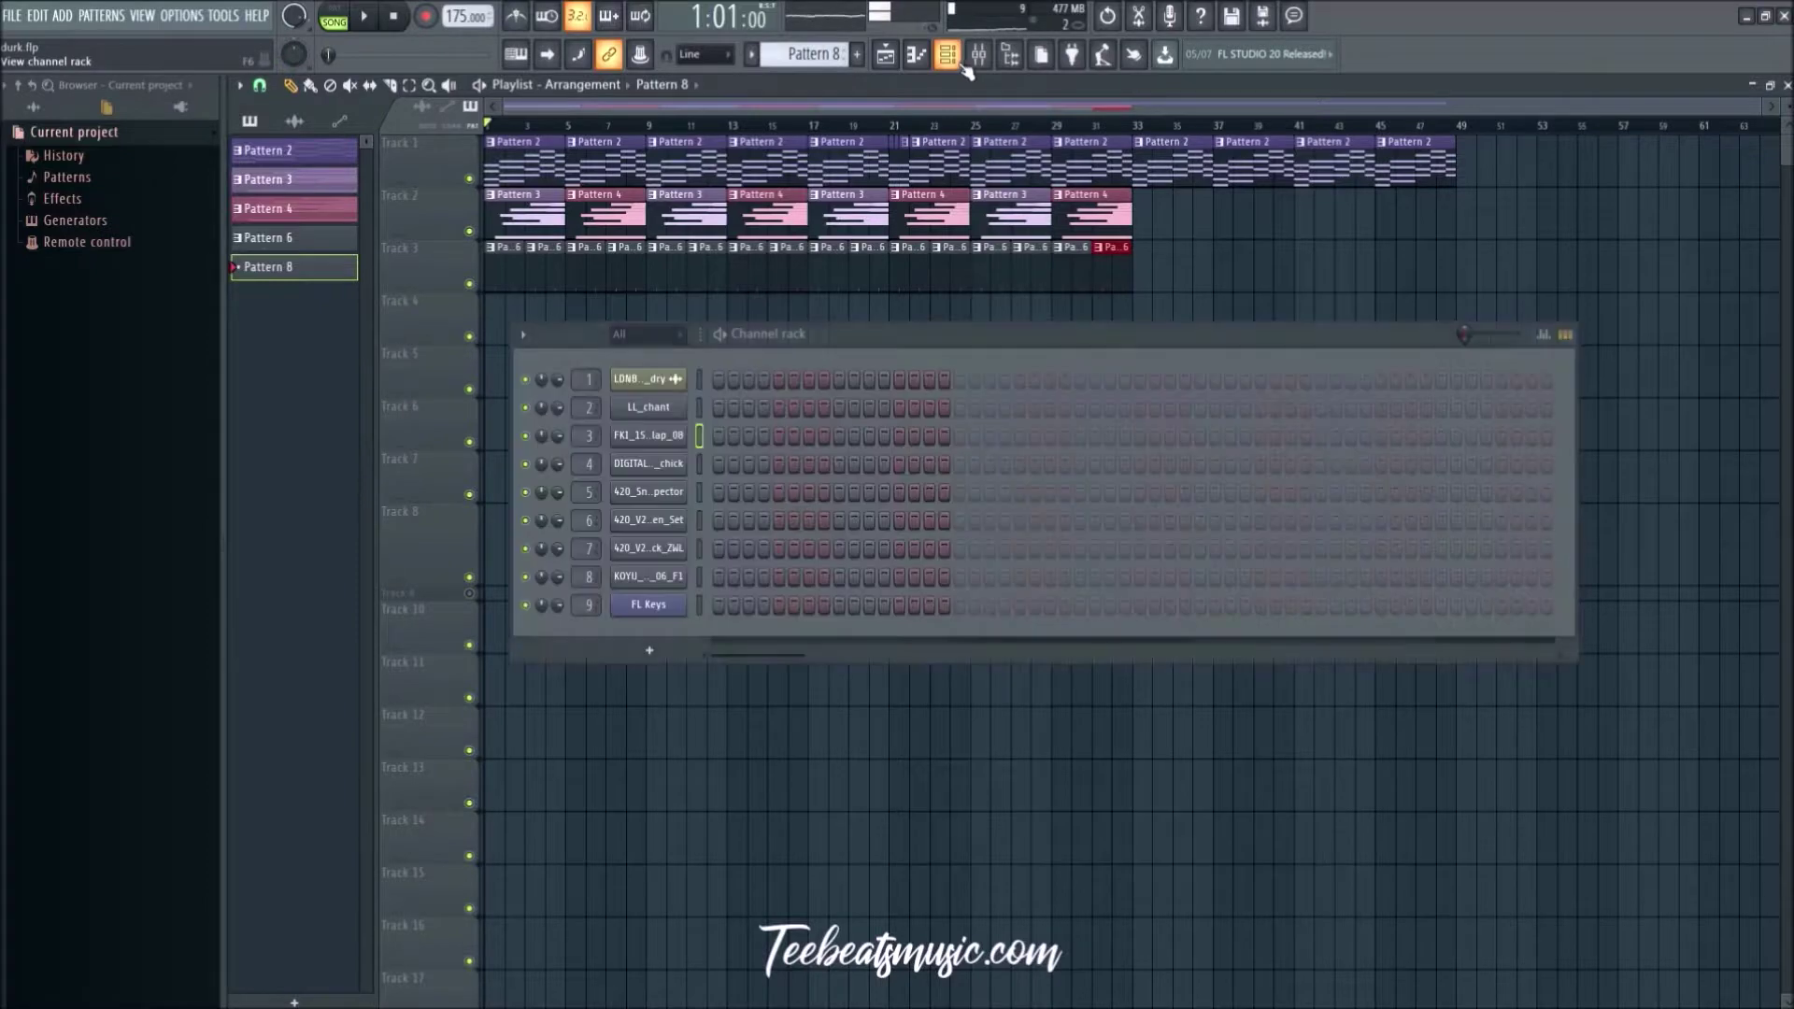
{"action": "left_click", "coordinate": [673, 437]}
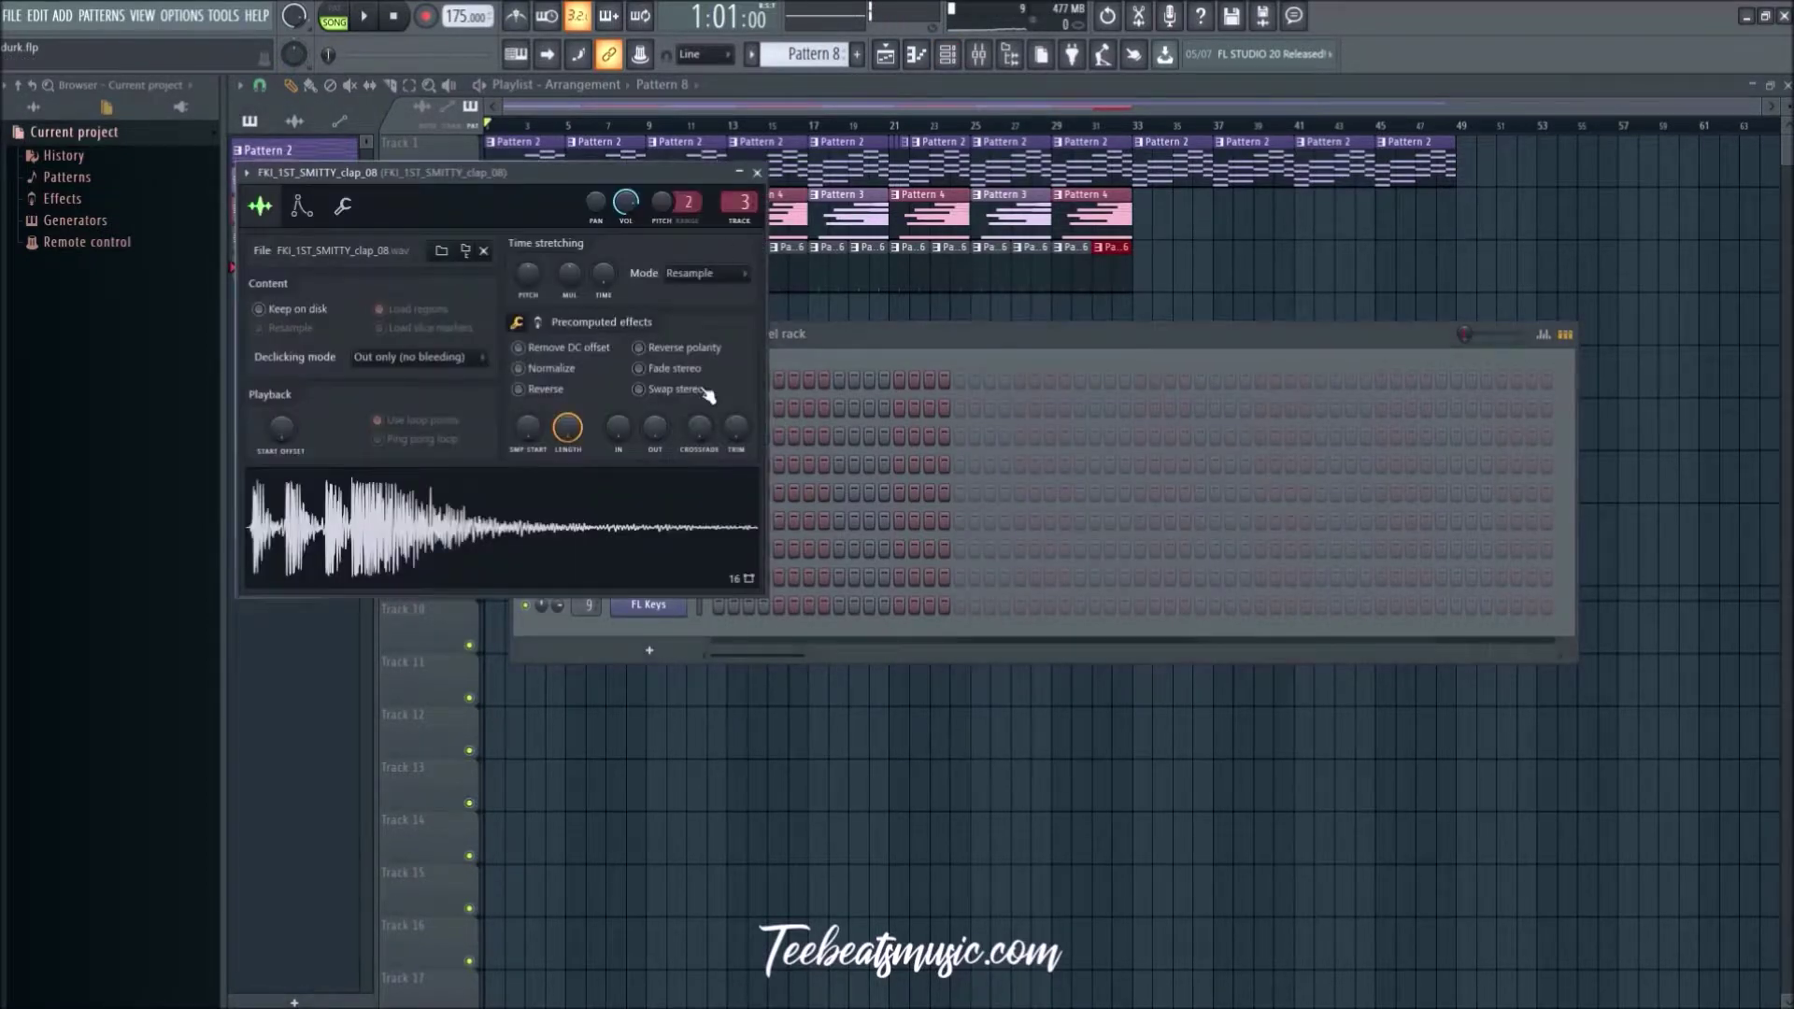
{"action": "left_click", "coordinate": [758, 174]}
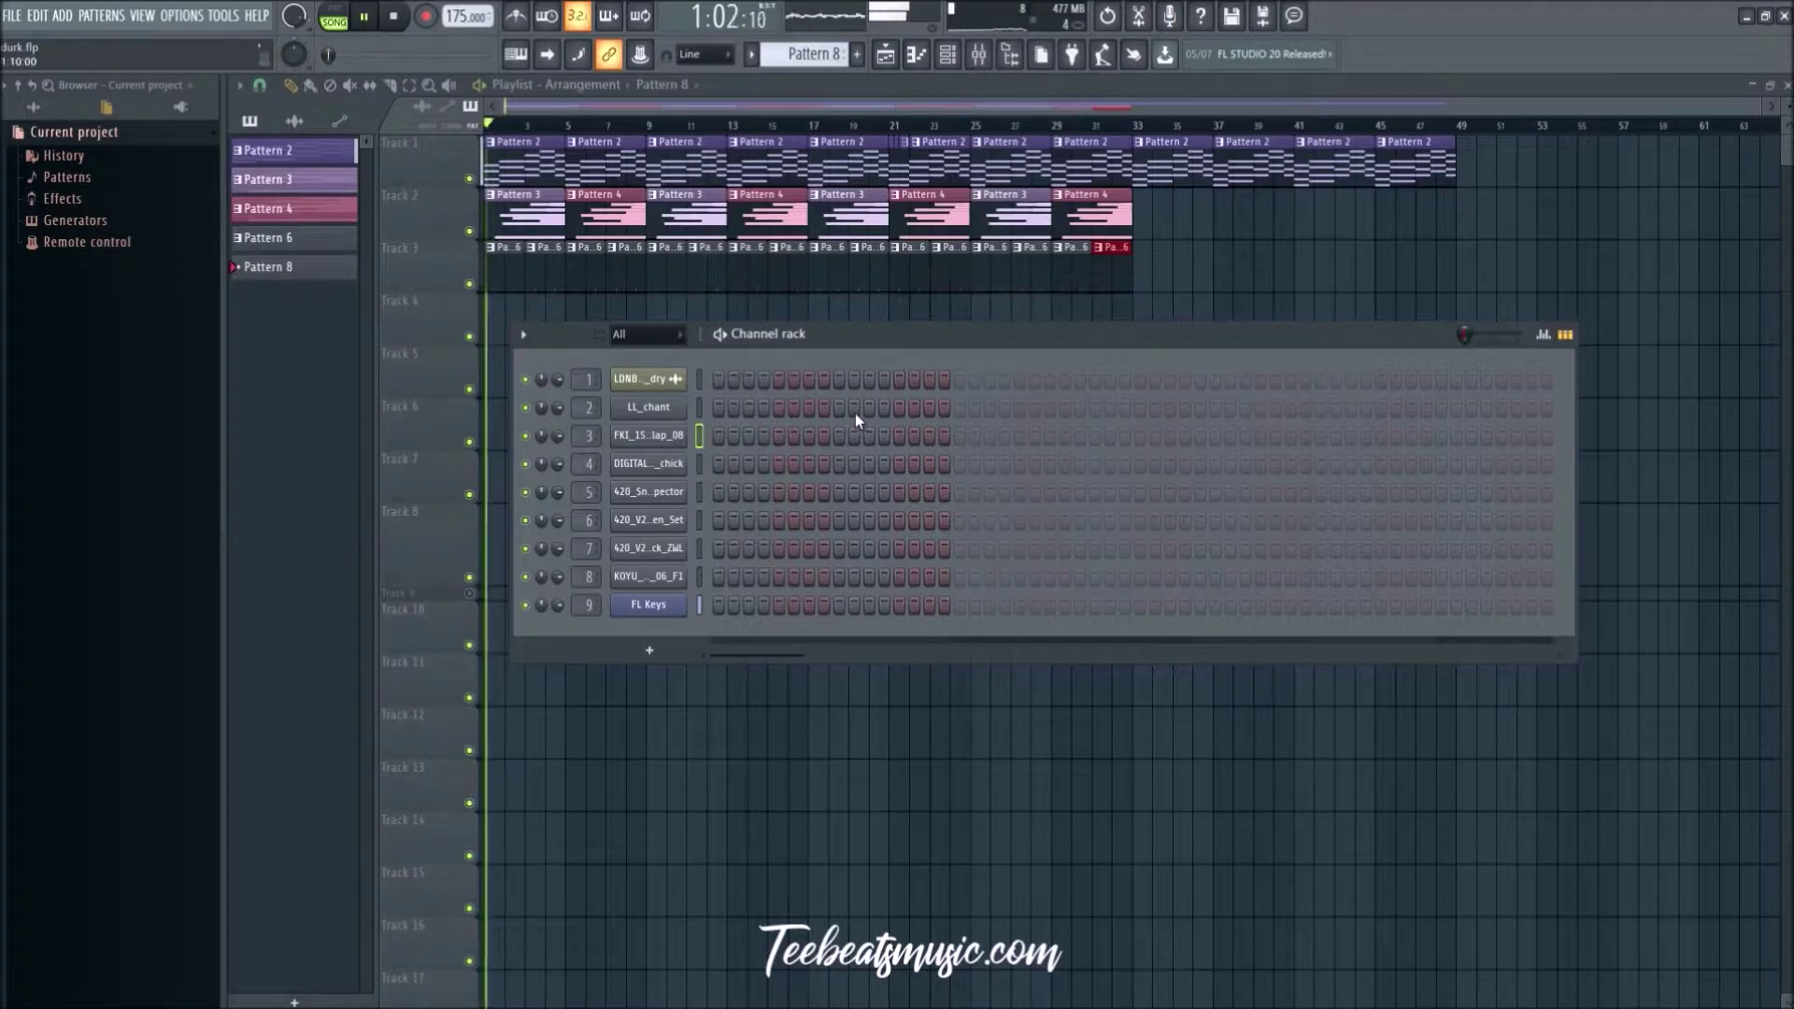
{"action": "left_click", "coordinate": [492, 325]}
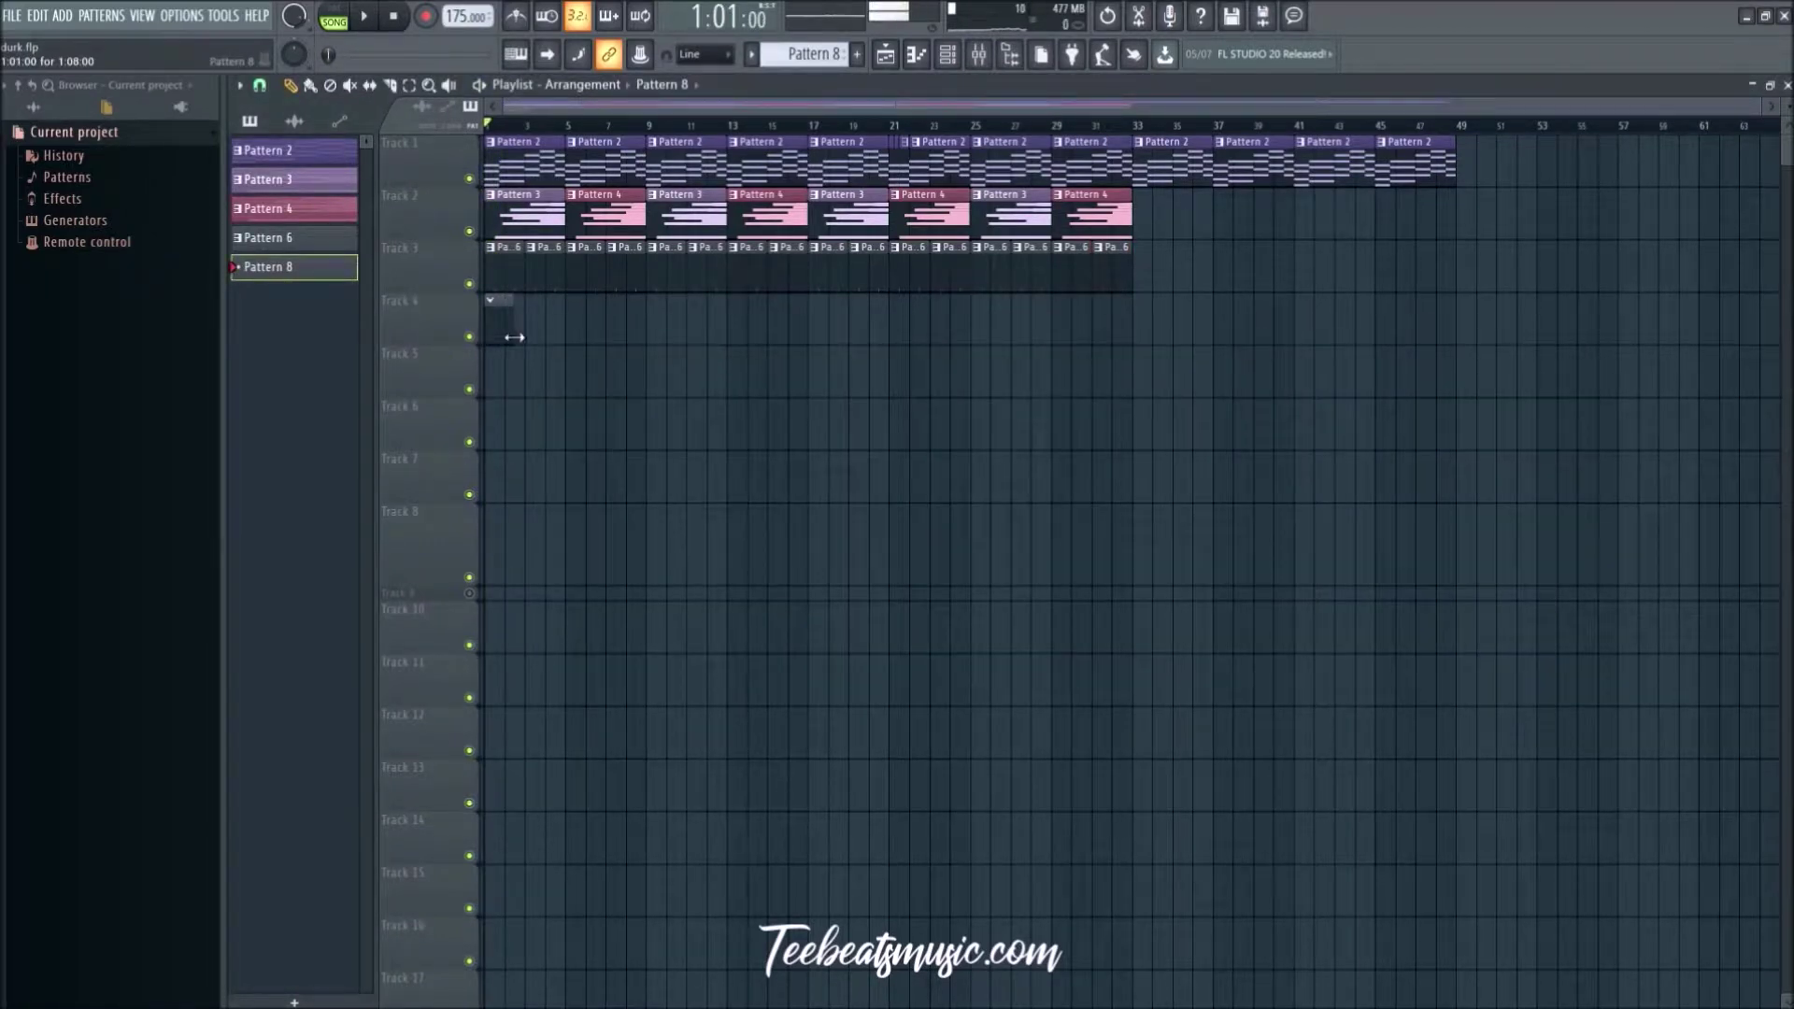
Step: Switch on a single LL_chant step in Pattern 8 in the Channel rack
{"action": "left_click", "coordinate": [947, 56]}
{"action": "key", "text": "space"}
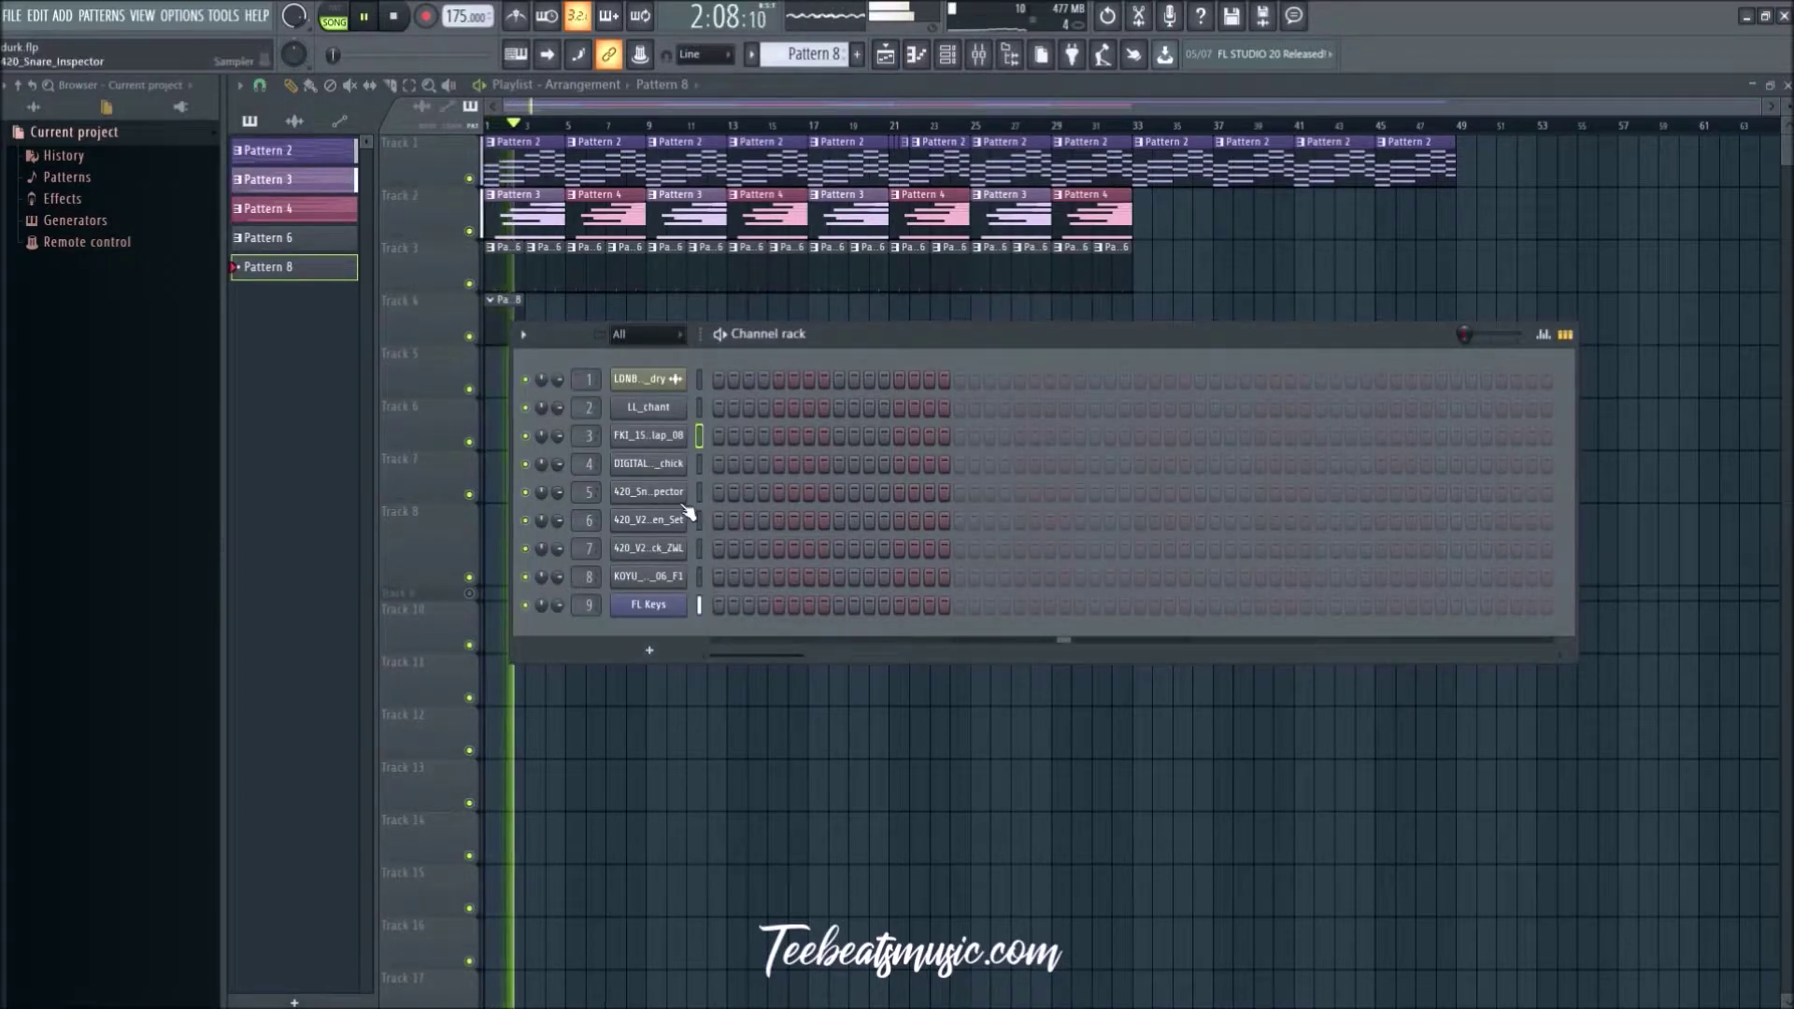
{"action": "key", "text": "space"}
{"action": "left_click", "coordinate": [835, 410]}
{"action": "right_click", "coordinate": [836, 409]}
{"action": "key", "text": "space"}
{"action": "key", "text": "space"}
{"action": "left_click", "coordinate": [779, 407]}
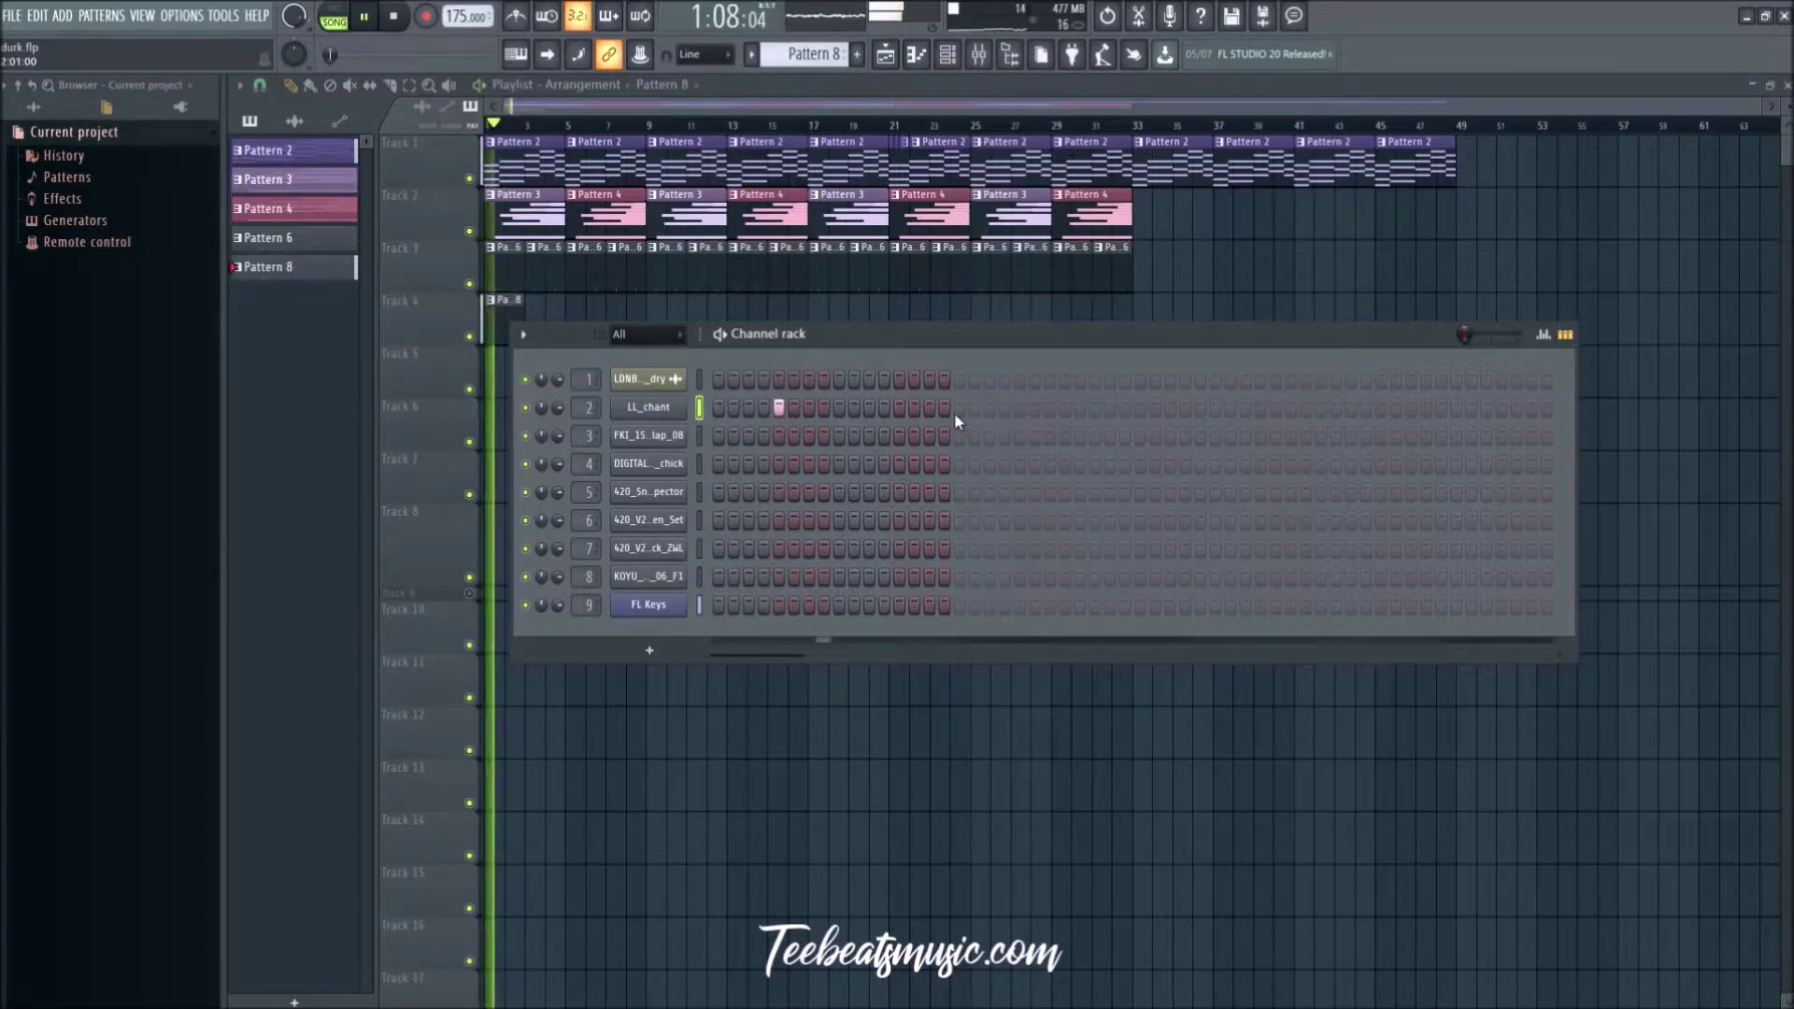
Step: Repeat the Pattern 8 clip along Track 4 through bar 33 and start an empty Pattern 9
{"action": "right_click", "coordinate": [658, 313]}
{"action": "left_click_drag", "start_coordinate": [573, 357], "coordinate": [509, 337]}
{"action": "key", "text": "ctrl+b"}
{"action": "key", "text": "ctrl+b"}
{"action": "key", "text": "ctrl+b"}
{"action": "key", "text": "ctrl+b"}
{"action": "key", "text": "ctrl+b"}
{"action": "key", "text": "ctrl+b"}
{"action": "key", "text": "ctrl+b"}
{"action": "key", "text": "ctrl+b"}
{"action": "key", "text": "ctrl+b"}
{"action": "key", "text": "ctrl+b"}
{"action": "key", "text": "ctrl+b"}
{"action": "key", "text": "ctrl+b"}
{"action": "key", "text": "ctrl+b"}
{"action": "key", "text": "ctrl+b"}
{"action": "key", "text": "ctrl+b"}
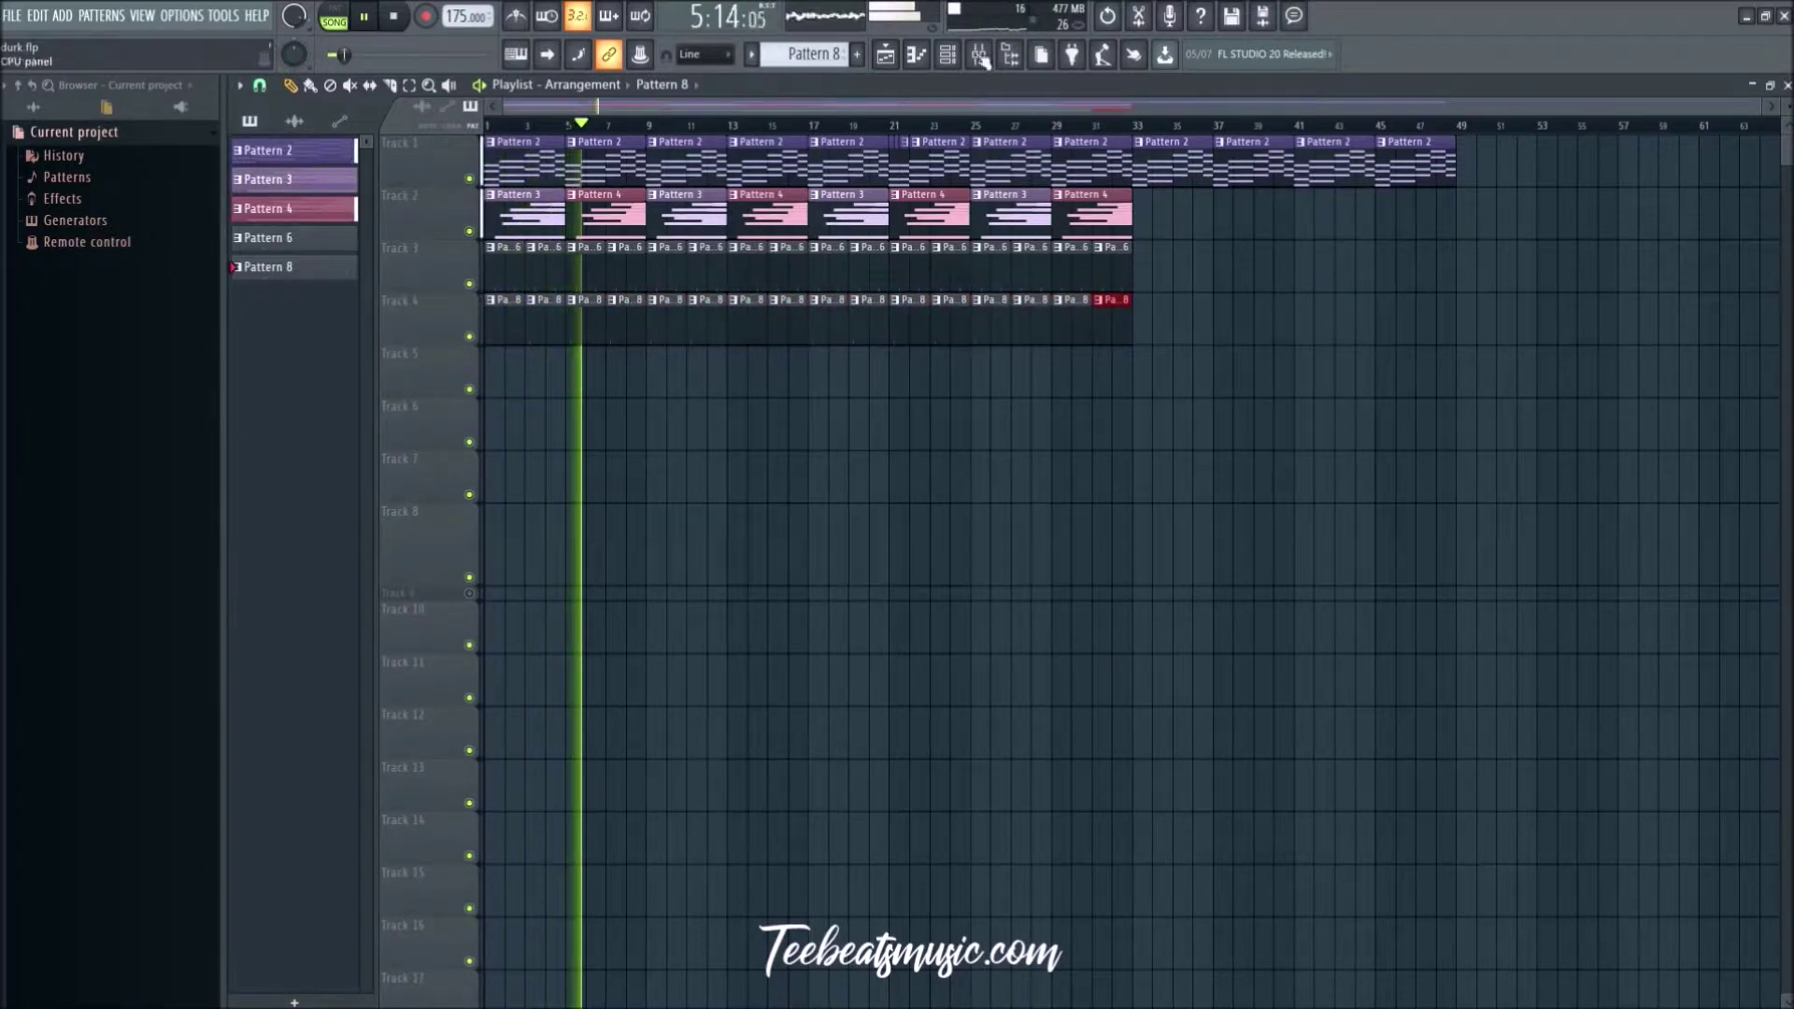
{"action": "left_click", "coordinate": [857, 54]}
{"action": "left_click", "coordinate": [947, 56]}
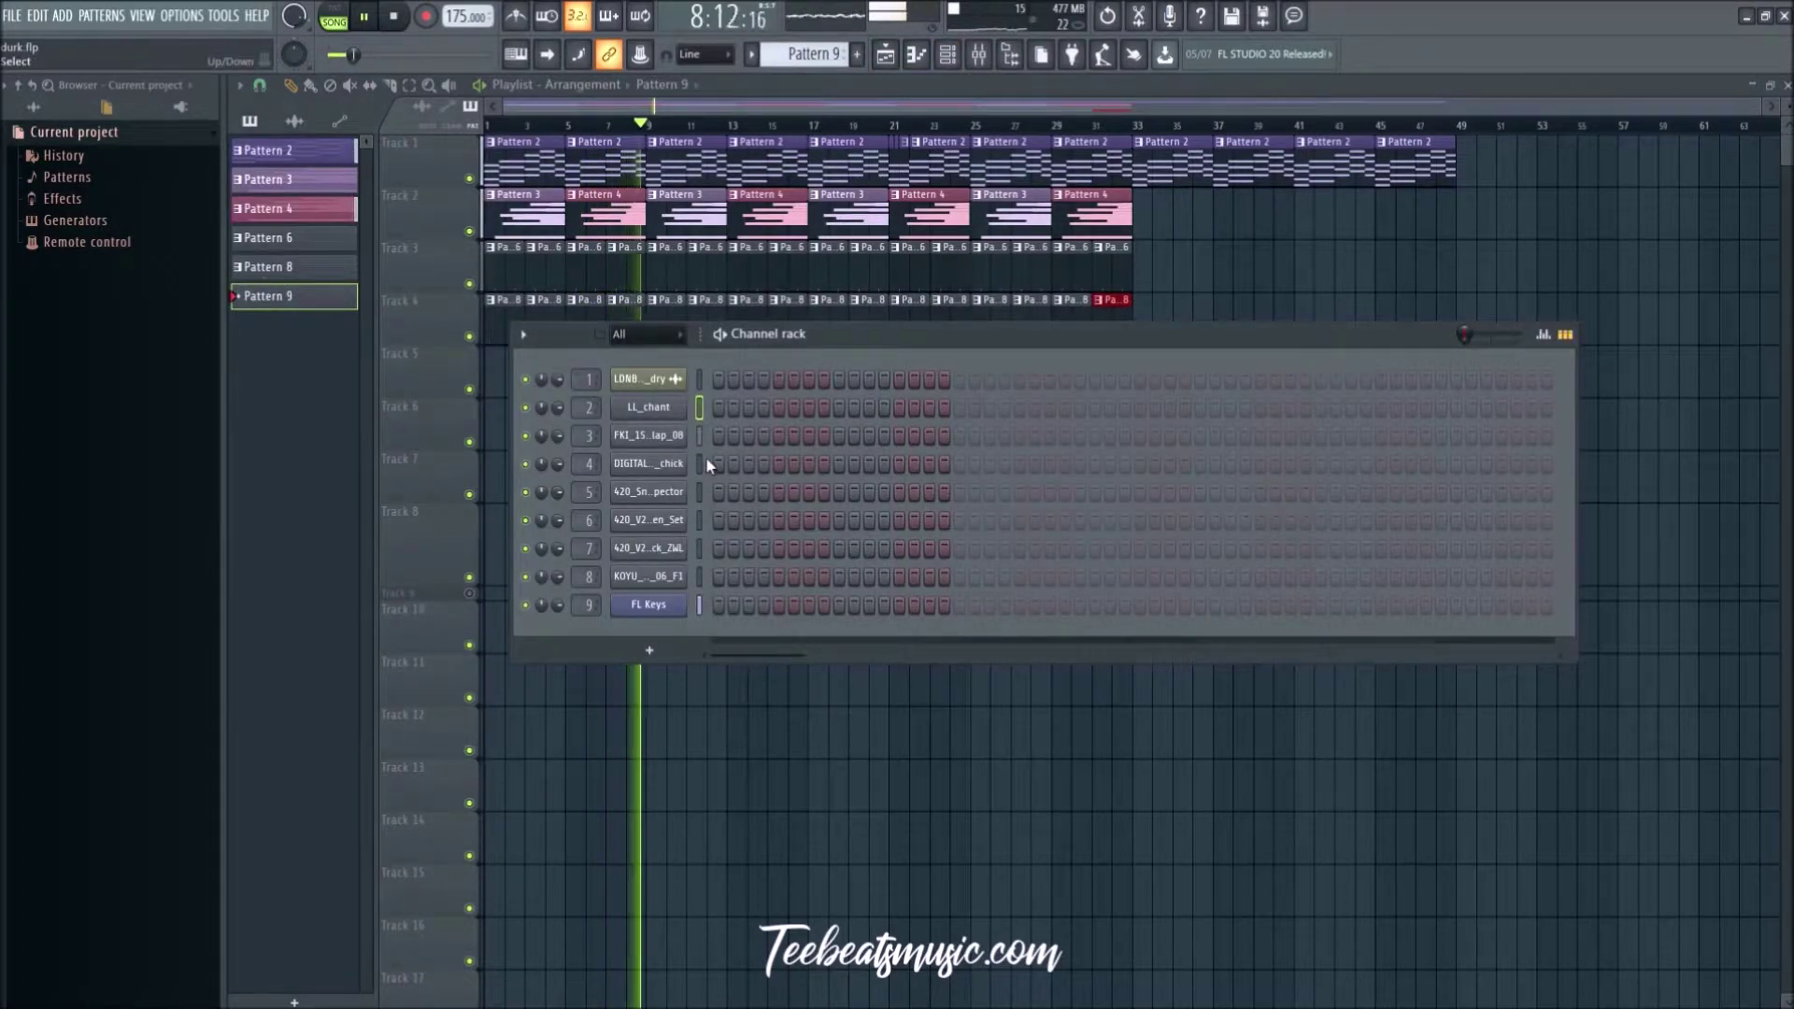
Step: Fill the closed hi-hat every 4 steps and extend Pattern 9 to 32 steps
{"action": "key", "text": "space"}
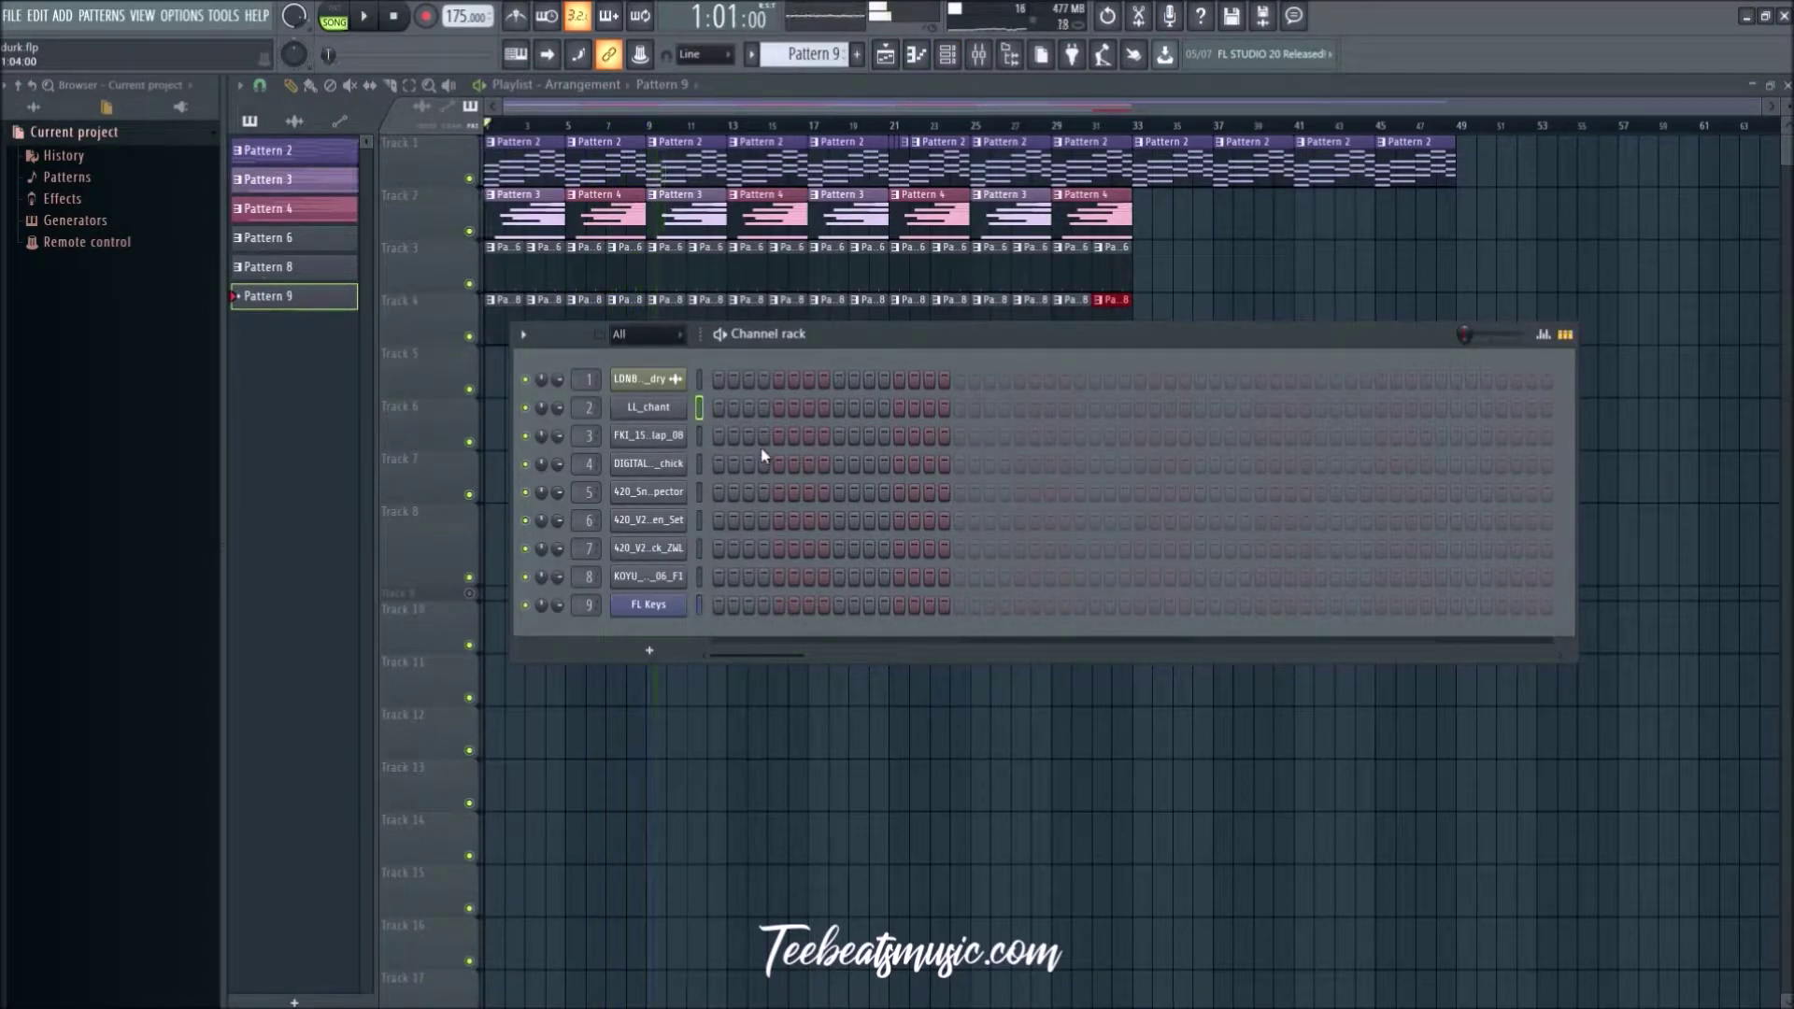
{"action": "left_click", "coordinate": [665, 467]}
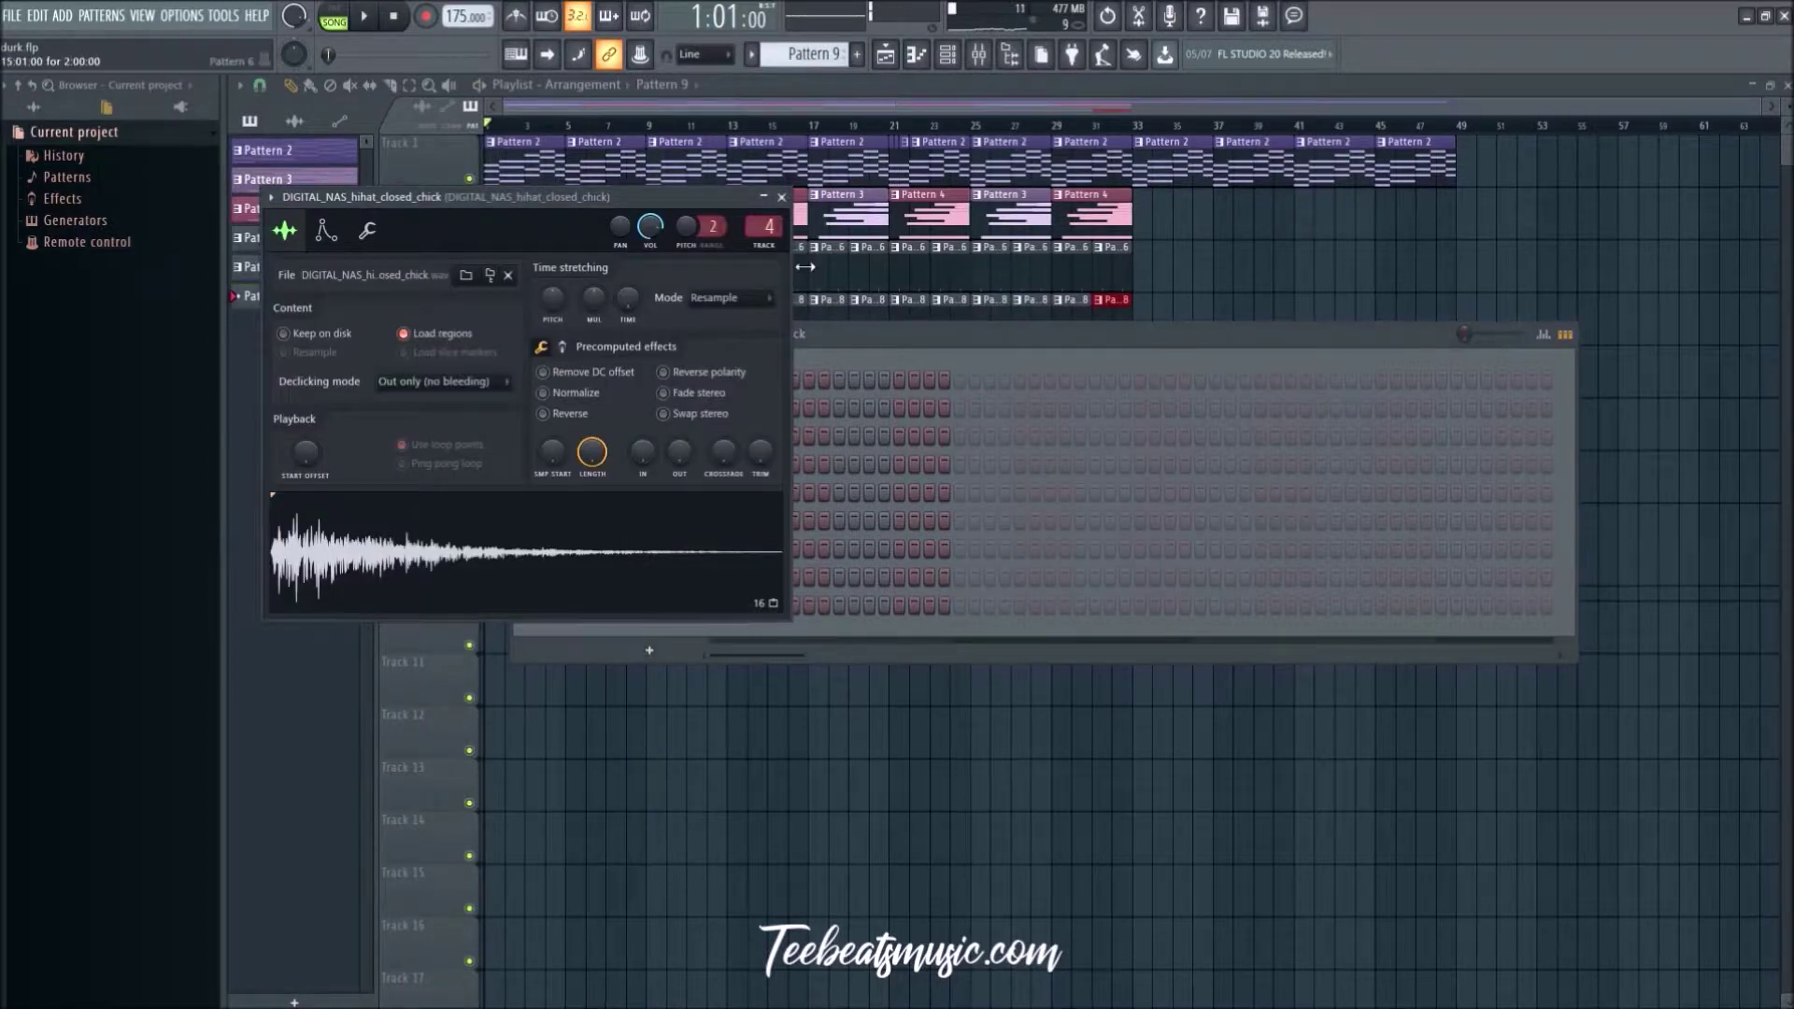
{"action": "left_click", "coordinate": [782, 197]}
{"action": "right_click", "coordinate": [656, 465]}
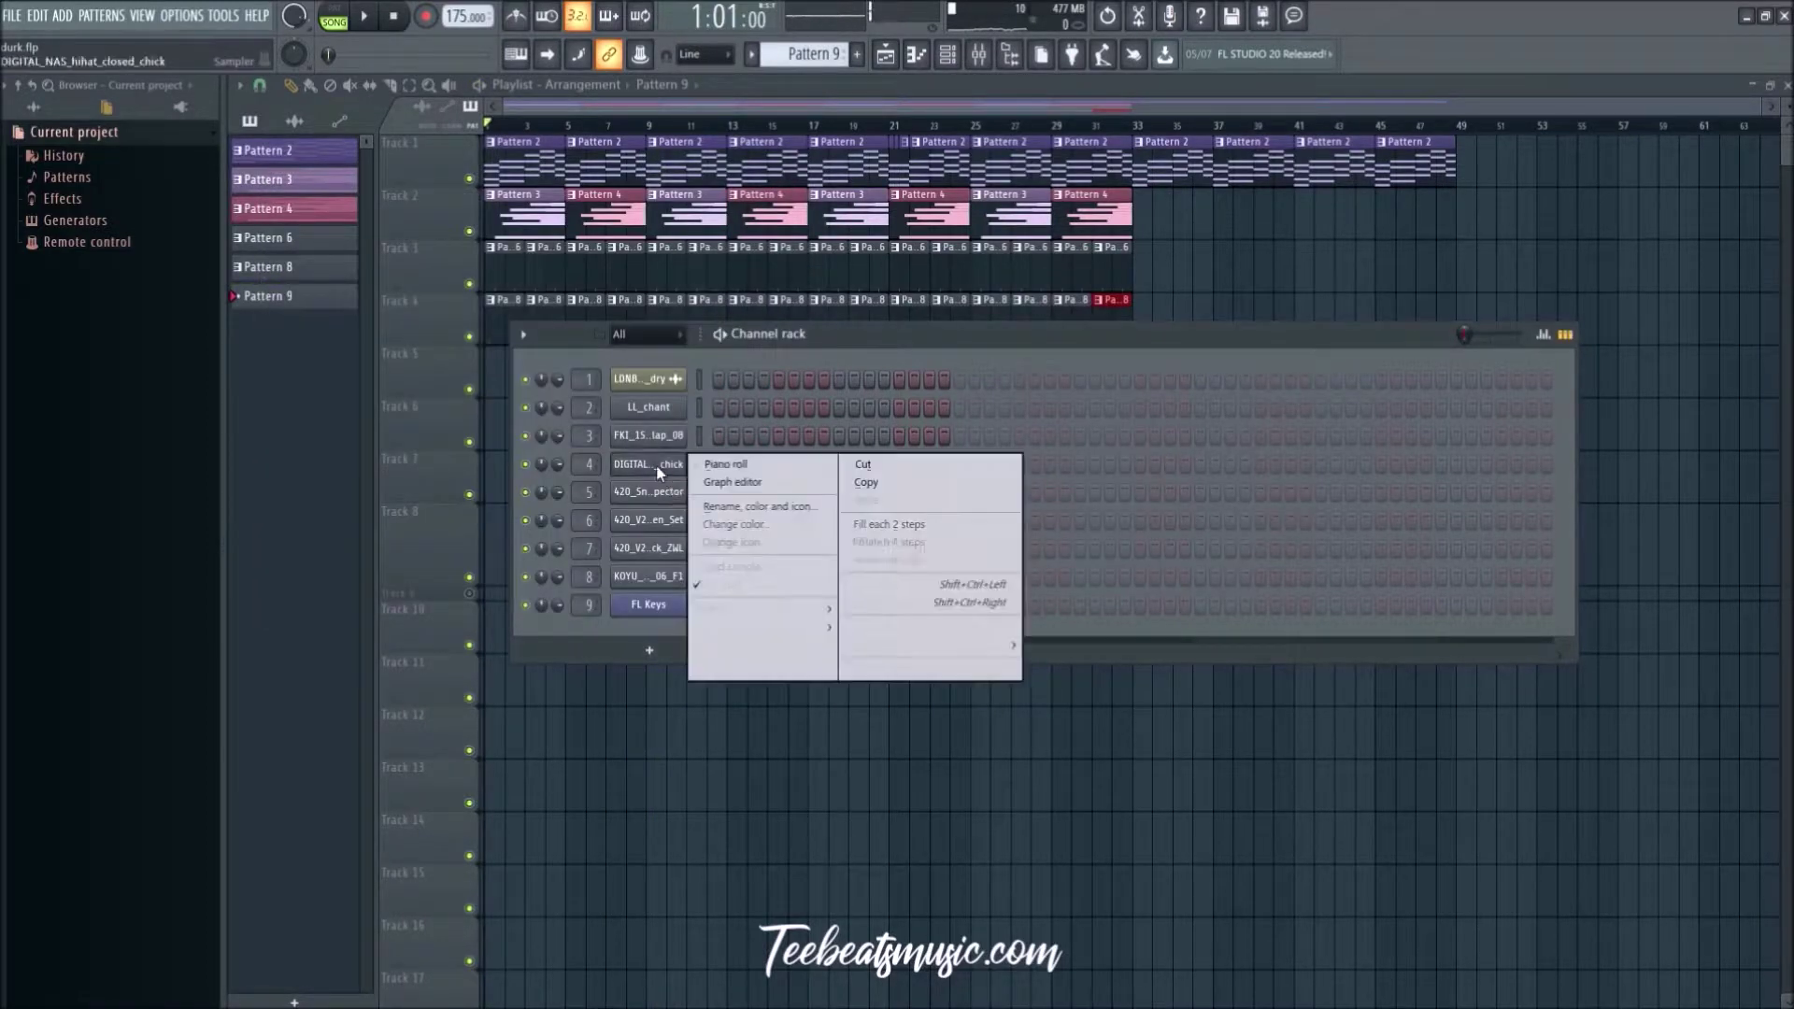
{"action": "left_click", "coordinate": [886, 542]}
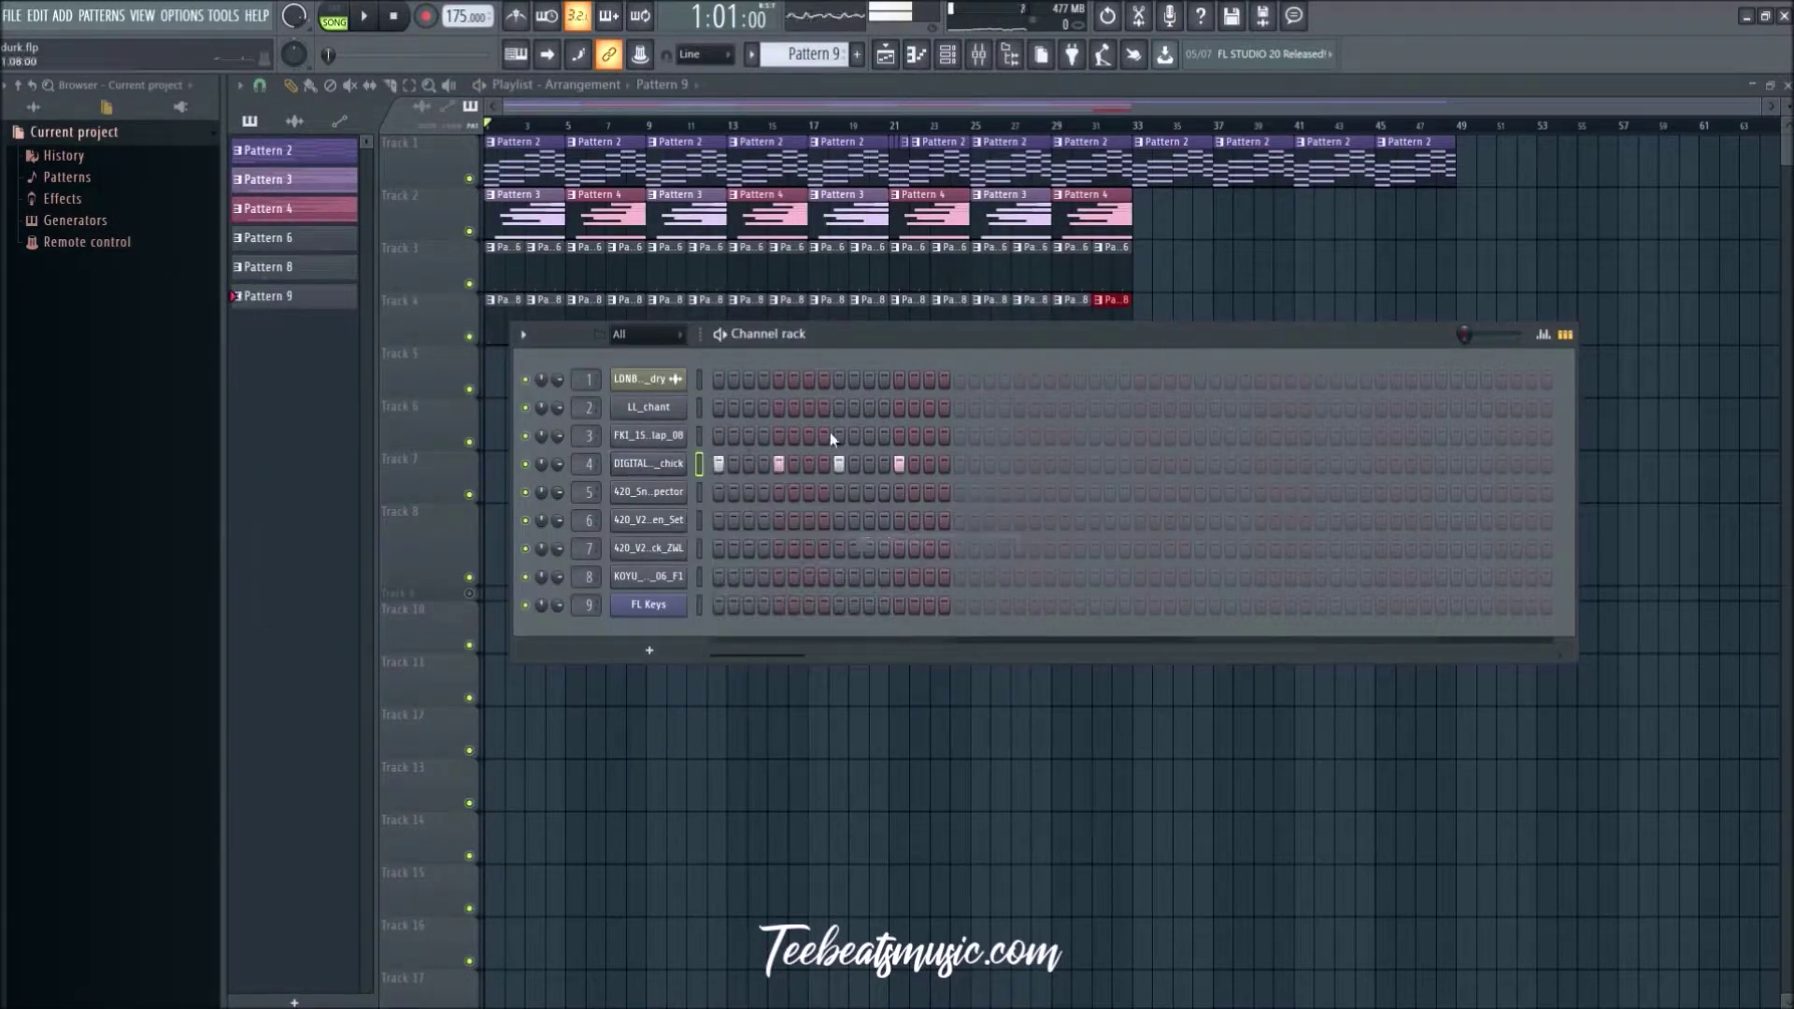
{"action": "left_click", "coordinate": [961, 465]}
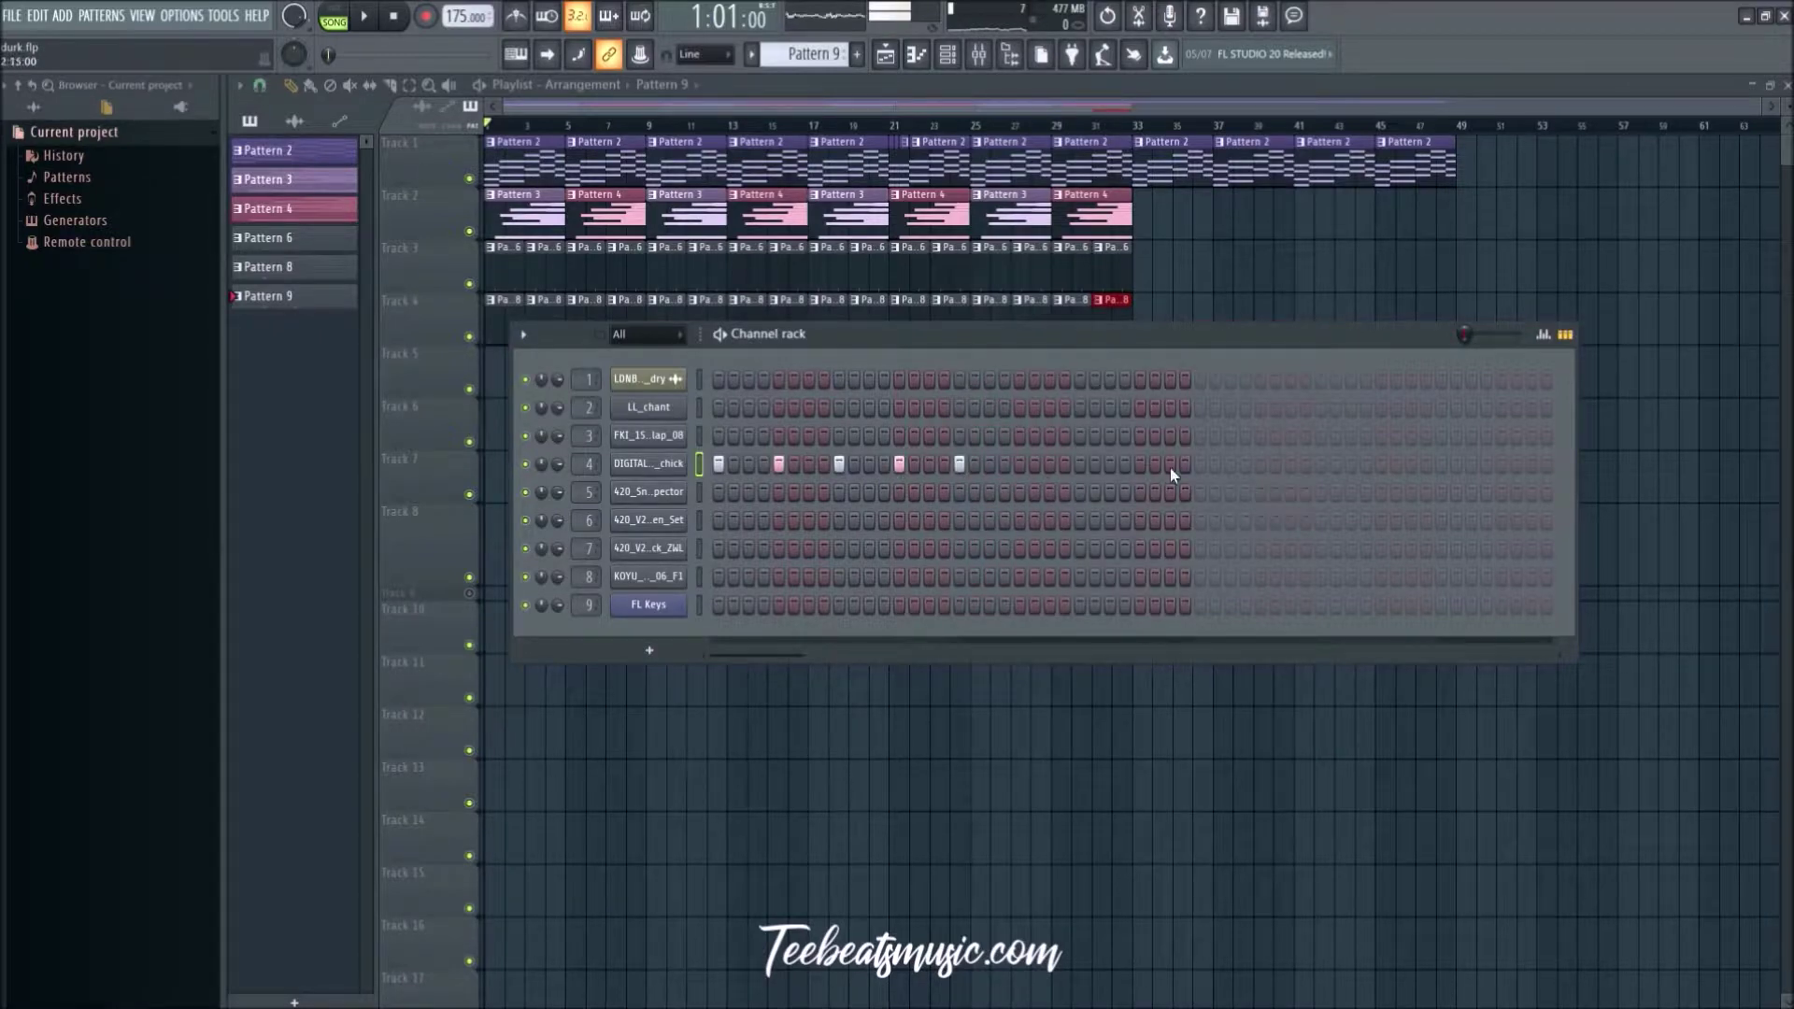
{"action": "right_click", "coordinate": [650, 474]}
{"action": "left_click", "coordinate": [890, 531]}
Step: Paint Pattern 9 clips on Track 5 and repeat them up to bar 33
{"action": "key", "text": "F6"}
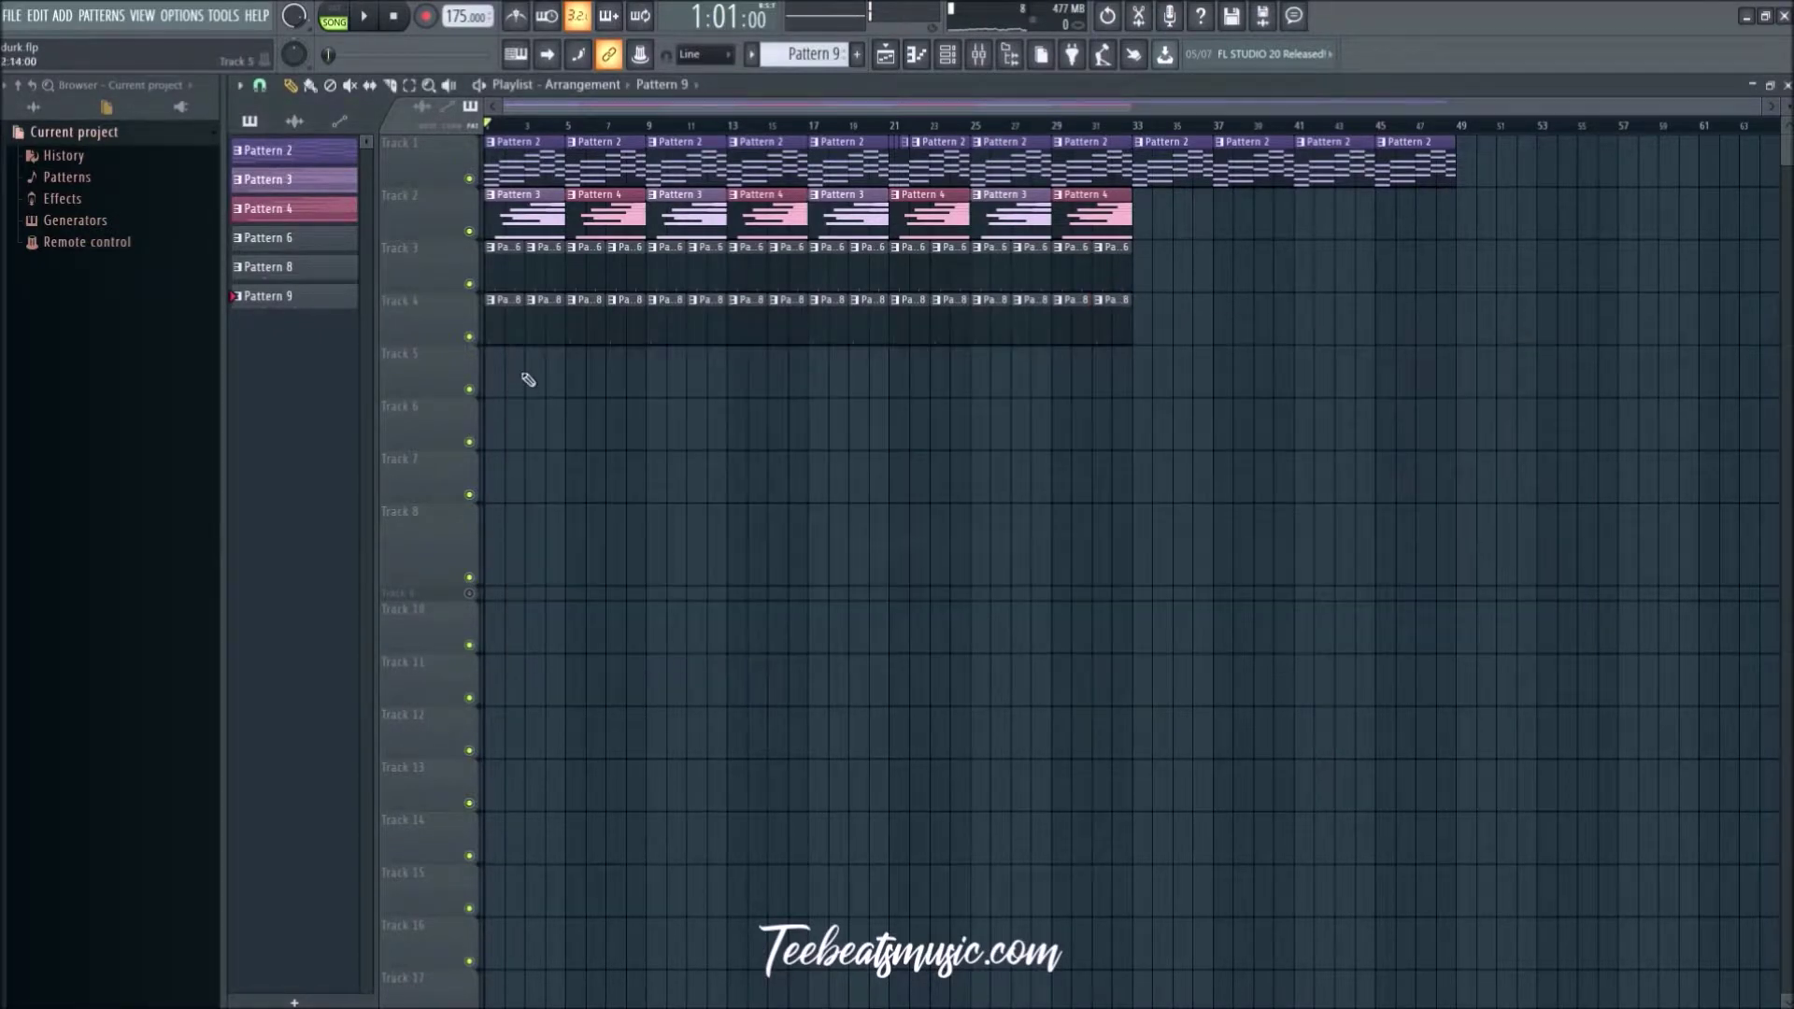
{"action": "left_click", "coordinate": [501, 380]}
{"action": "left_click", "coordinate": [533, 385]}
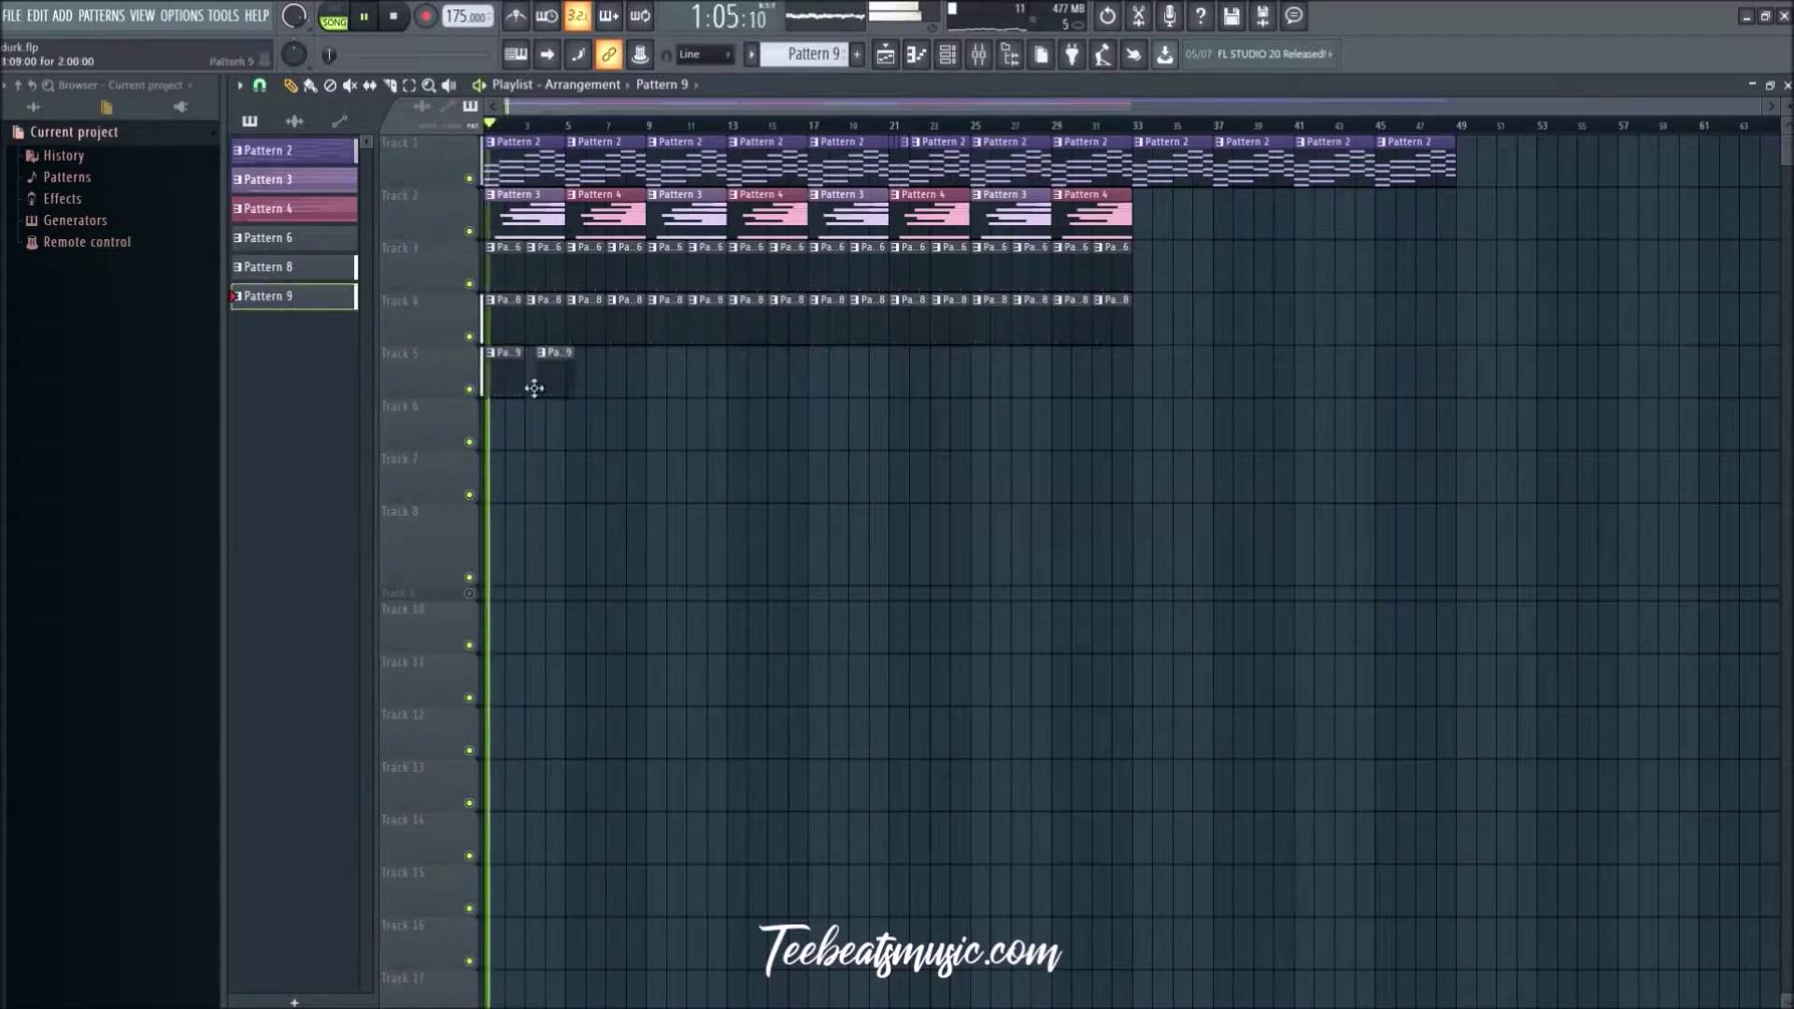
{"action": "left_click_drag", "start_coordinate": [653, 452], "coordinate": [509, 374]}
{"action": "key", "text": "ctrl+b"}
{"action": "key", "text": "ctrl+b"}
{"action": "key", "text": "ctrl+b"}
{"action": "key", "text": "ctrl+b"}
{"action": "key", "text": "ctrl+b"}
{"action": "key", "text": "ctrl+b"}
{"action": "key", "text": "ctrl+b"}
{"action": "key", "text": "ctrl+d"}
Step: Adjust the hi-hat rhythm by removing one step and adding two hits
{"action": "key", "text": "F6"}
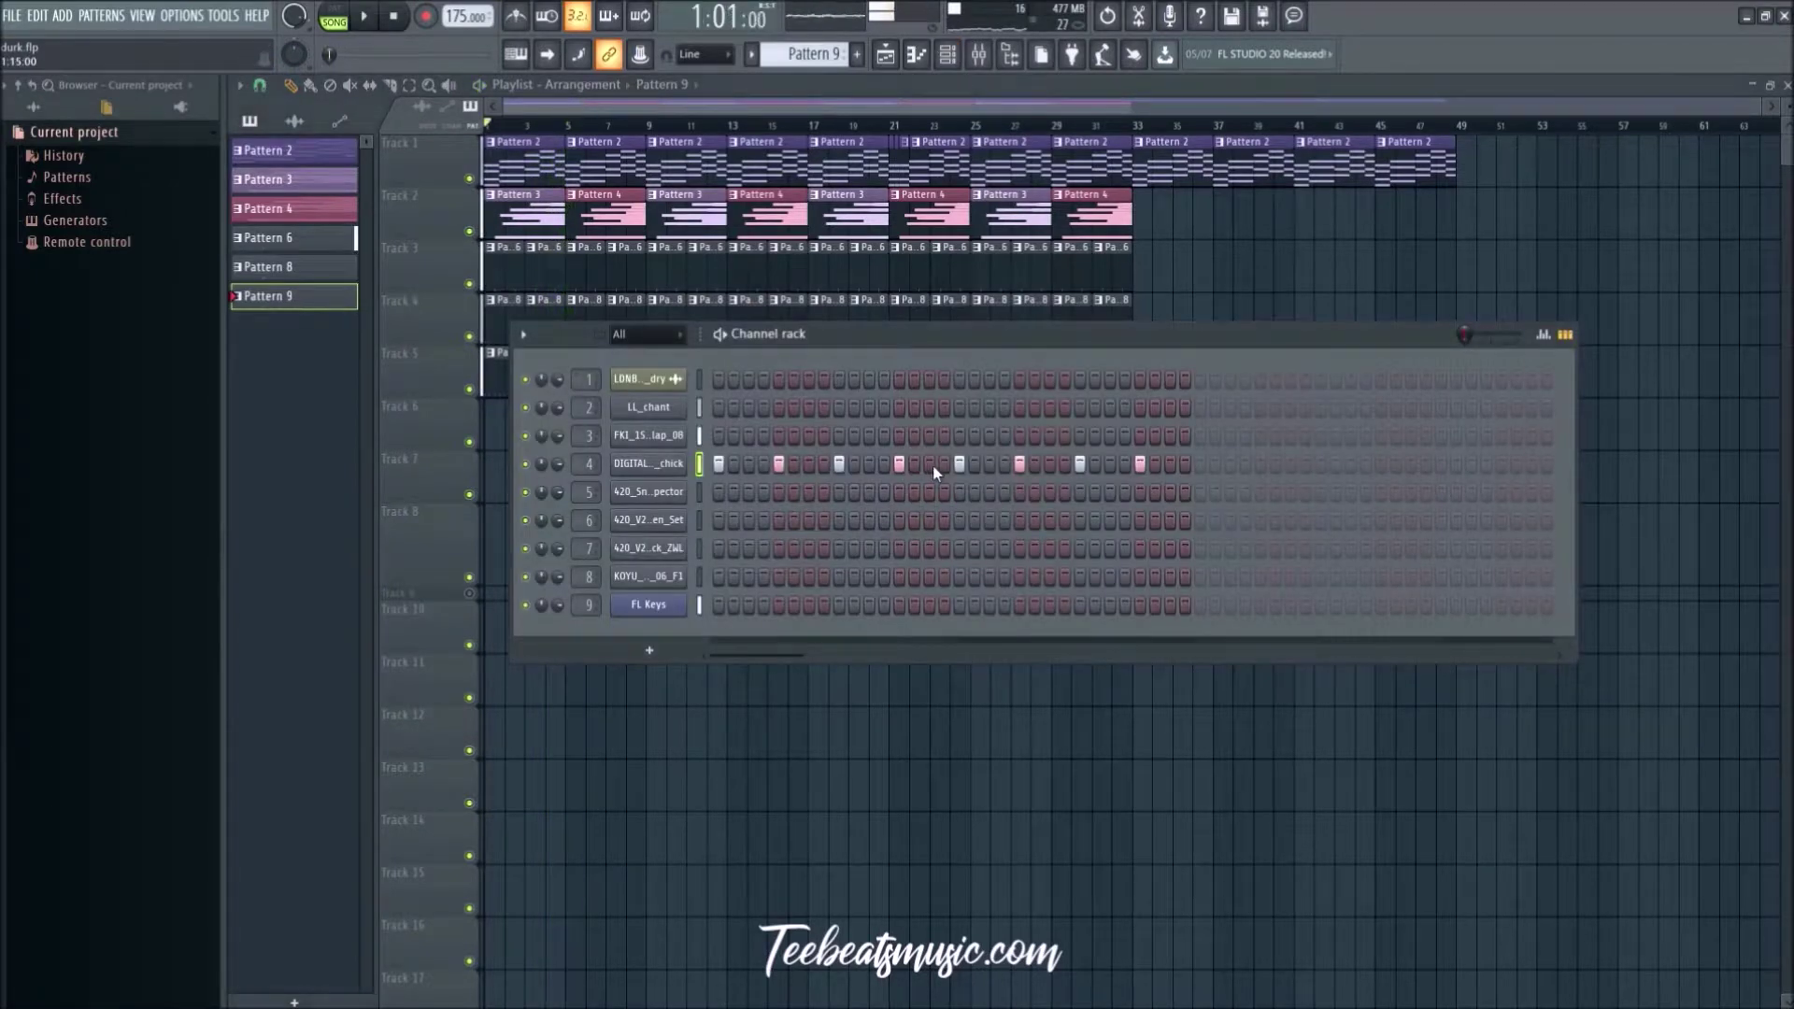
{"action": "left_click", "coordinate": [930, 464]}
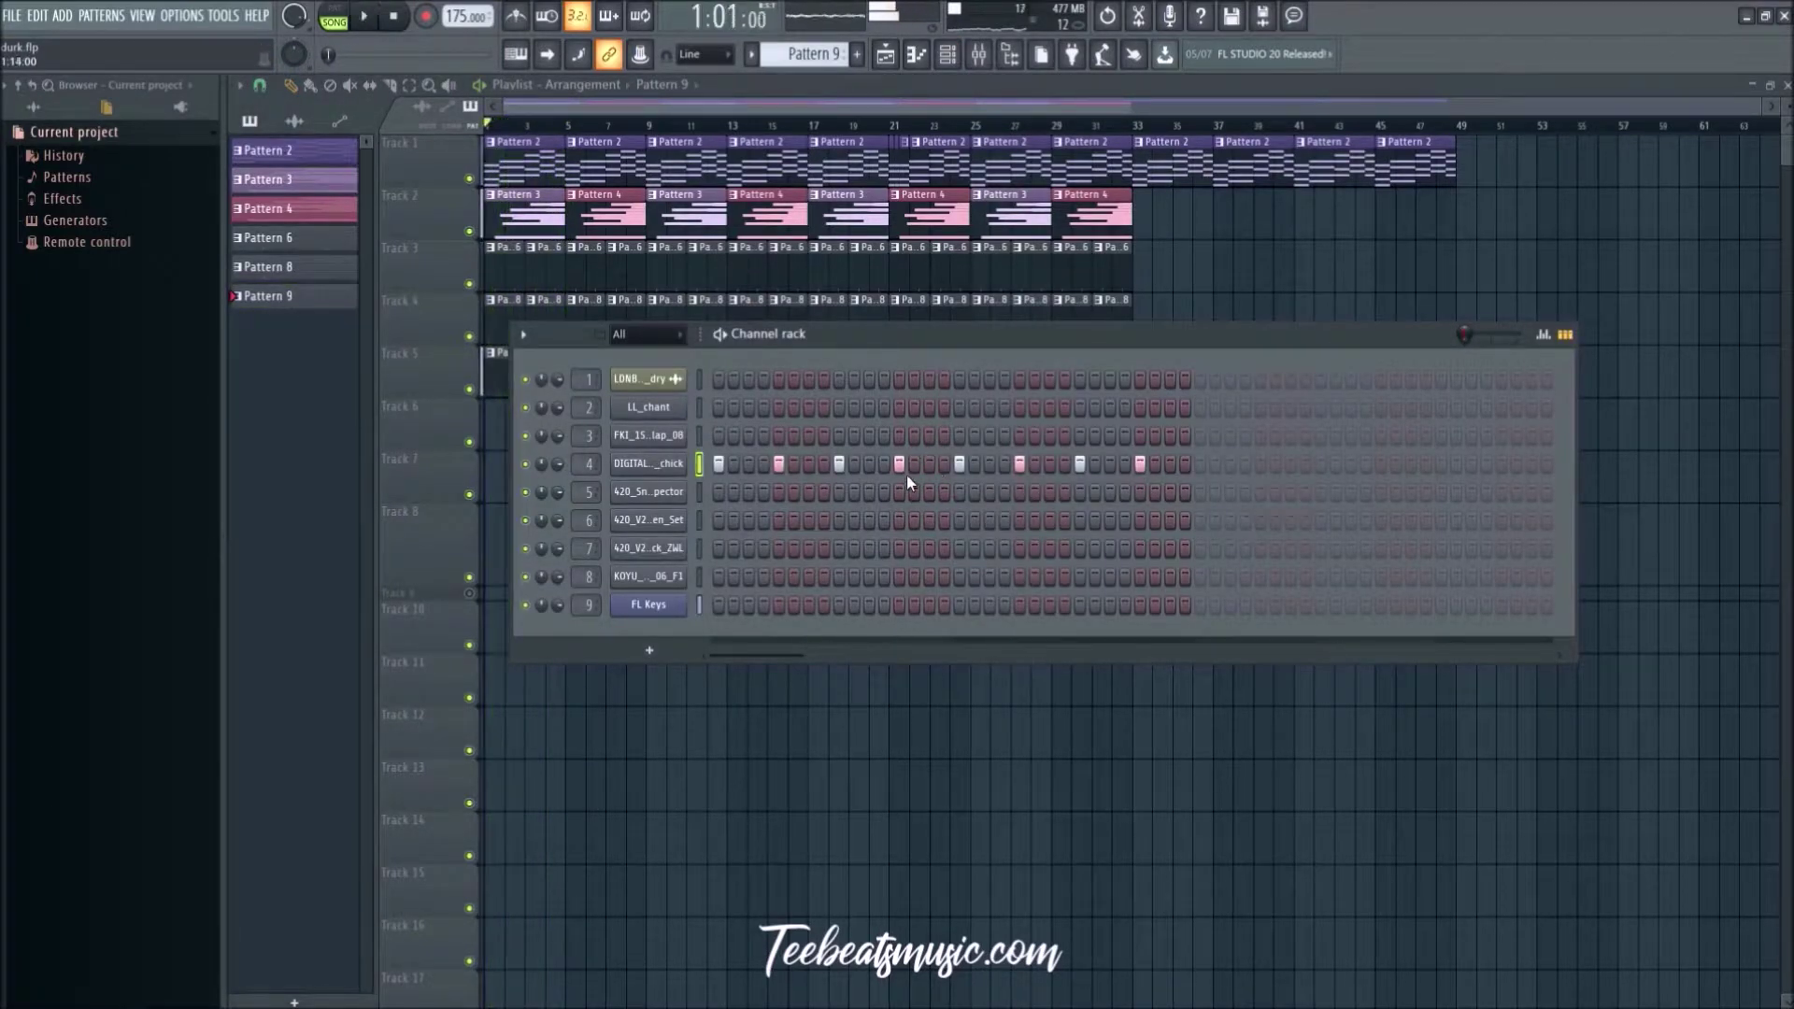
{"action": "left_click", "coordinate": [810, 464]}
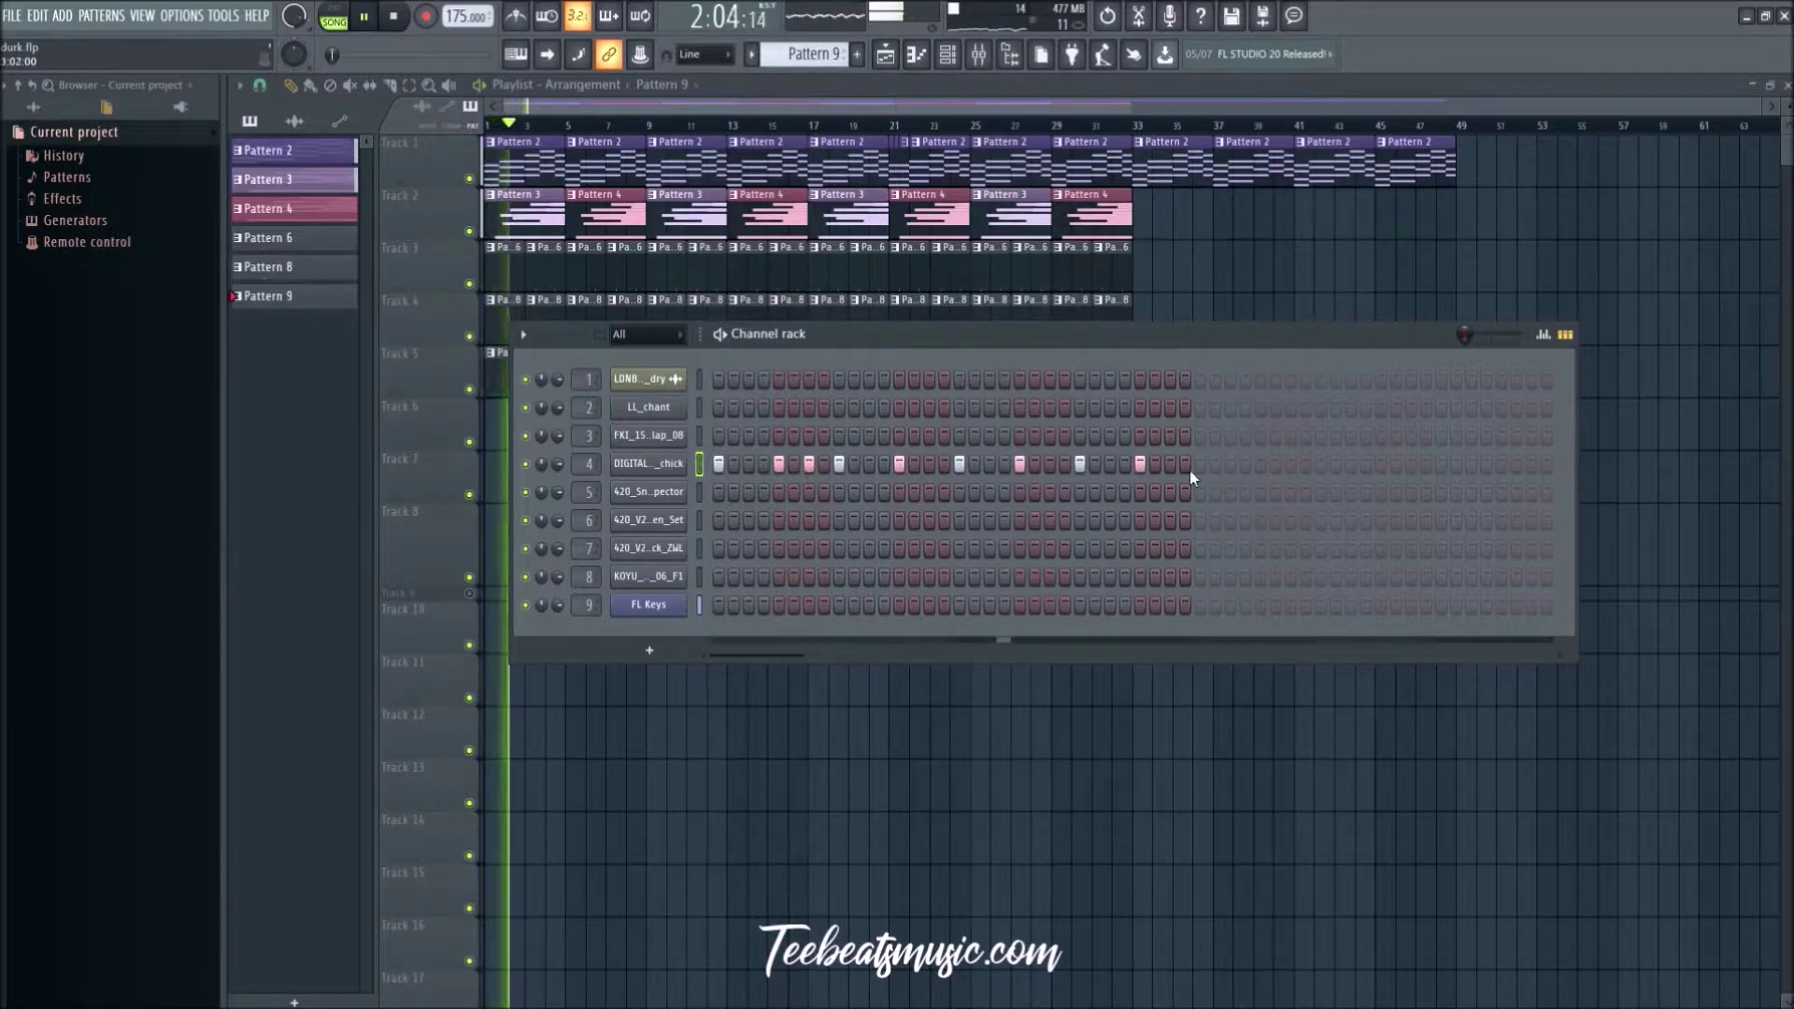
{"action": "left_click", "coordinate": [1111, 469]}
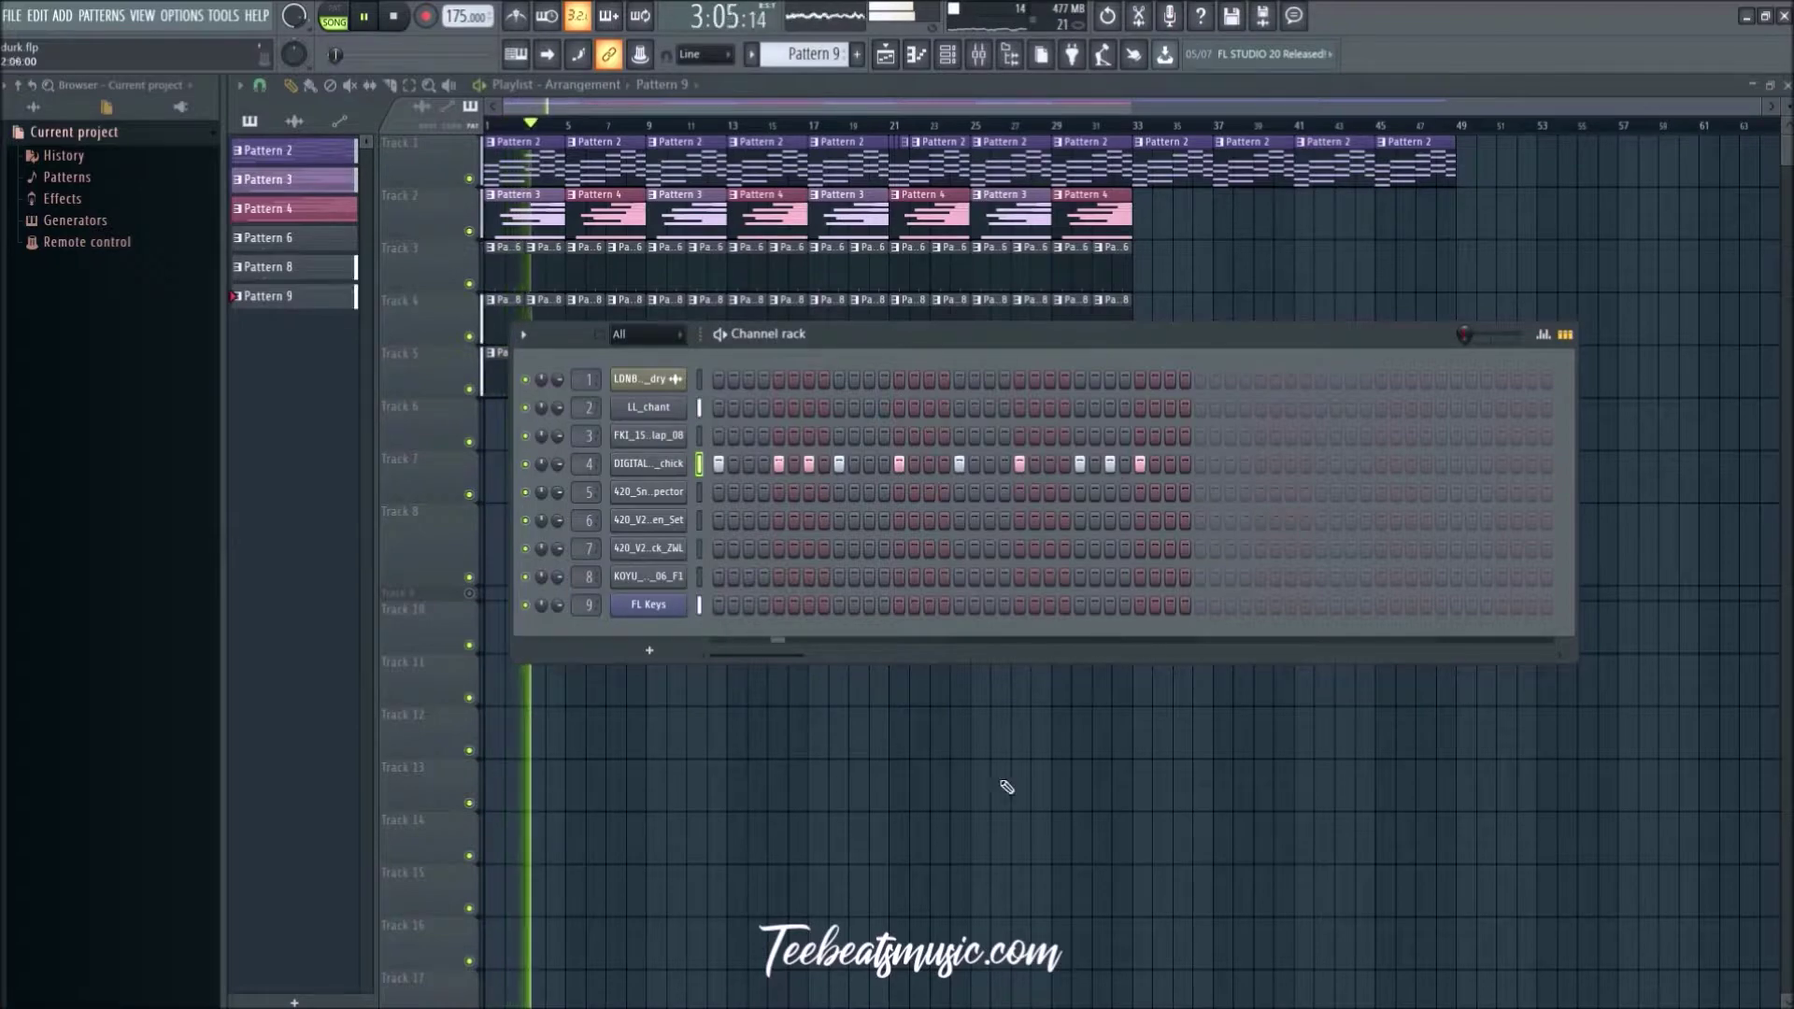
{"action": "right_click", "coordinate": [1017, 684]}
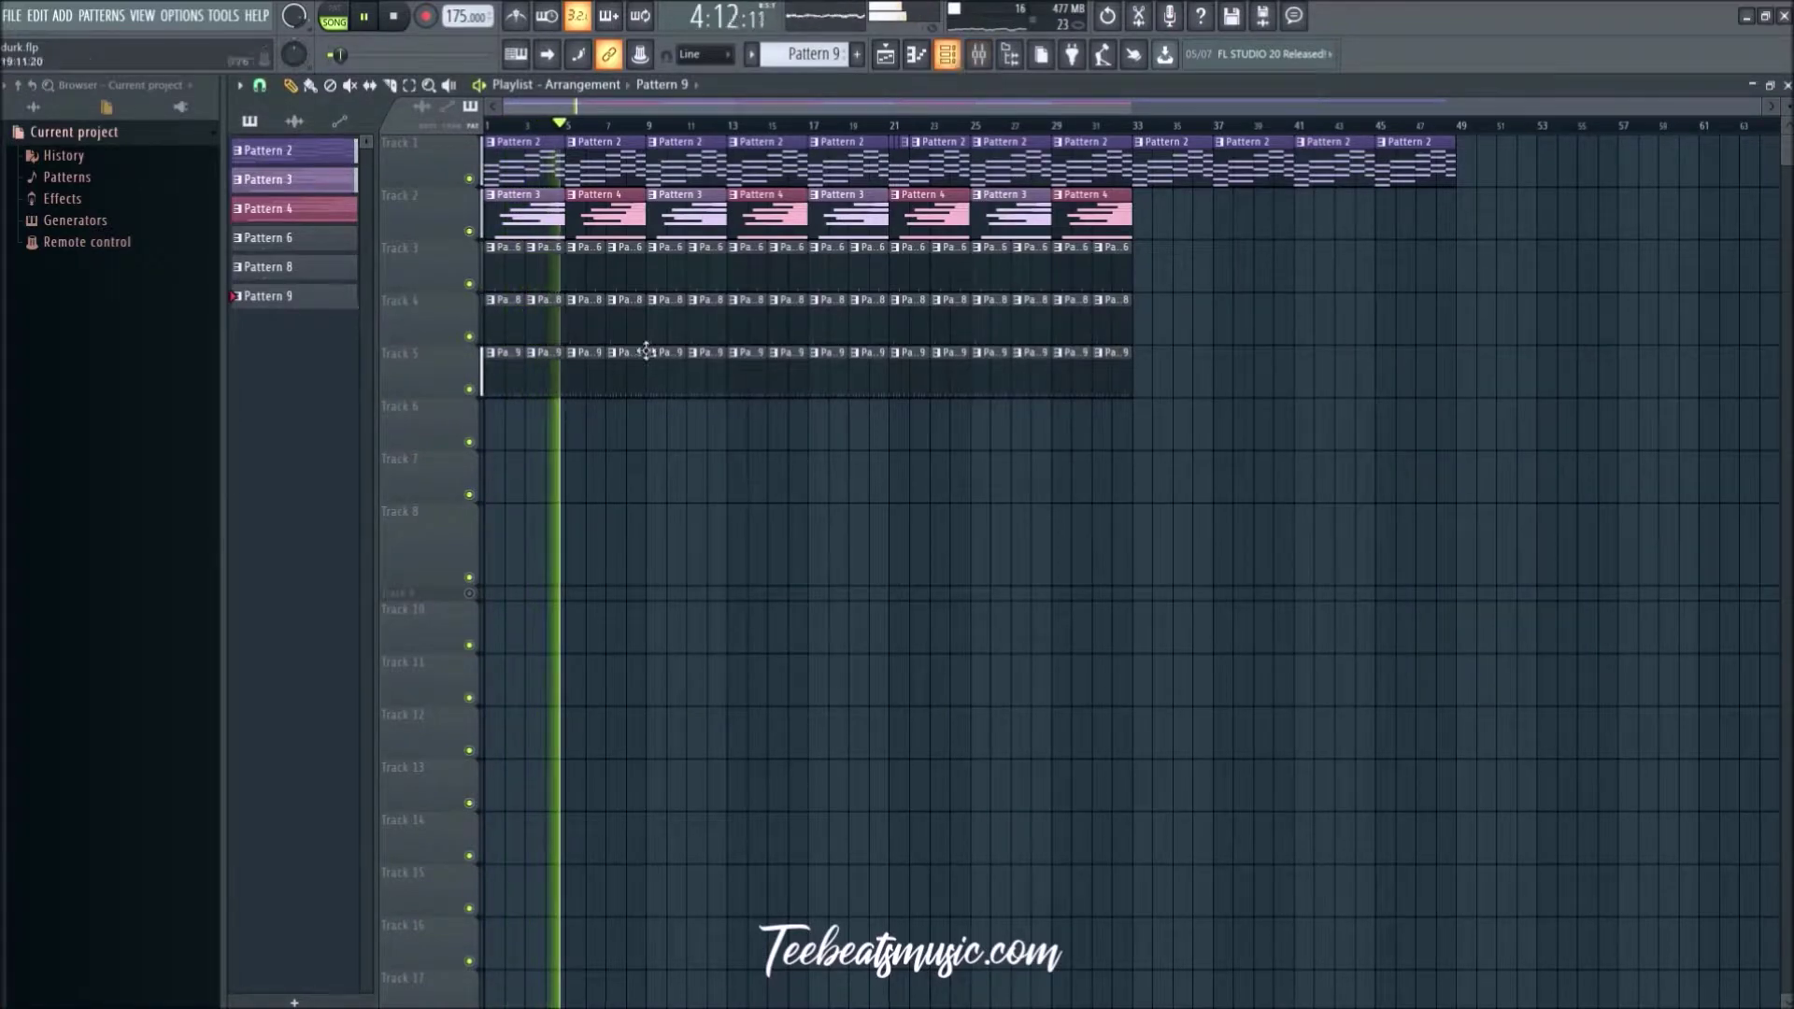
{"action": "scroll", "coordinate": [551, 467], "scroll_direction": "up", "scroll_amount": 2}
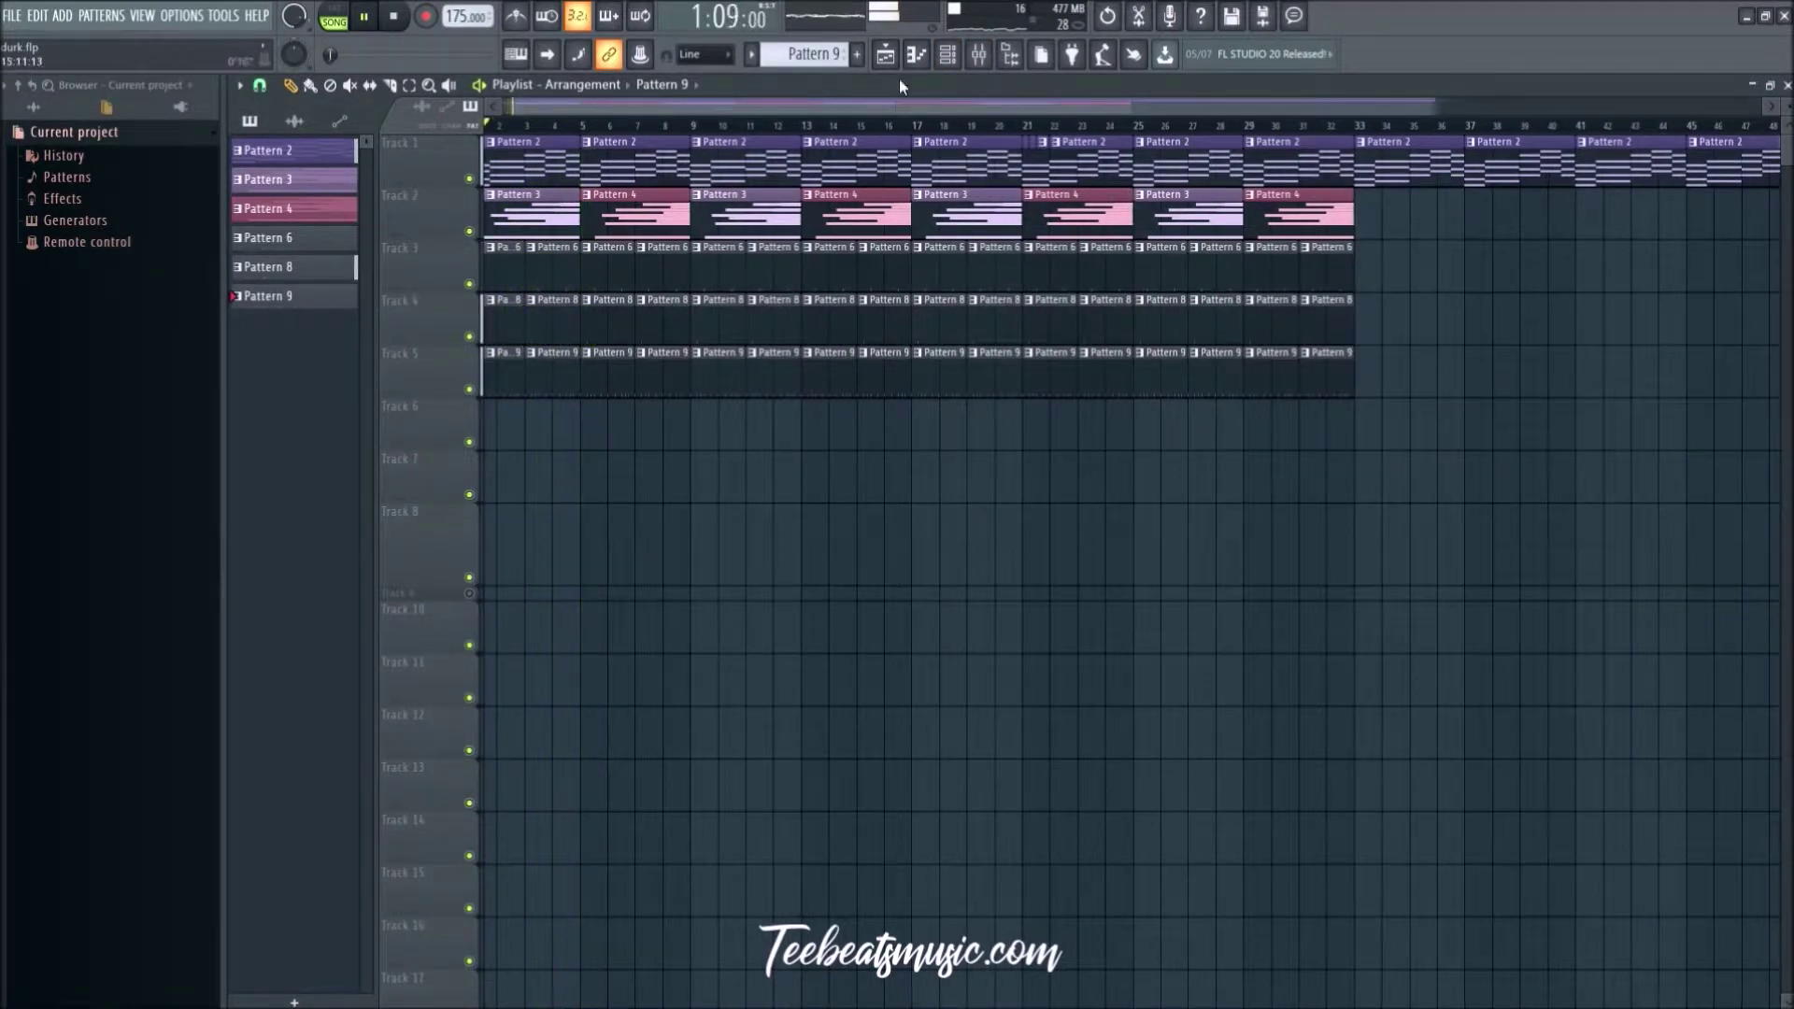
Step: Make the first two early Track 5 clips unique as Patterns 10 and 11
{"action": "key", "text": "space"}
{"action": "right_click", "coordinate": [546, 365]}
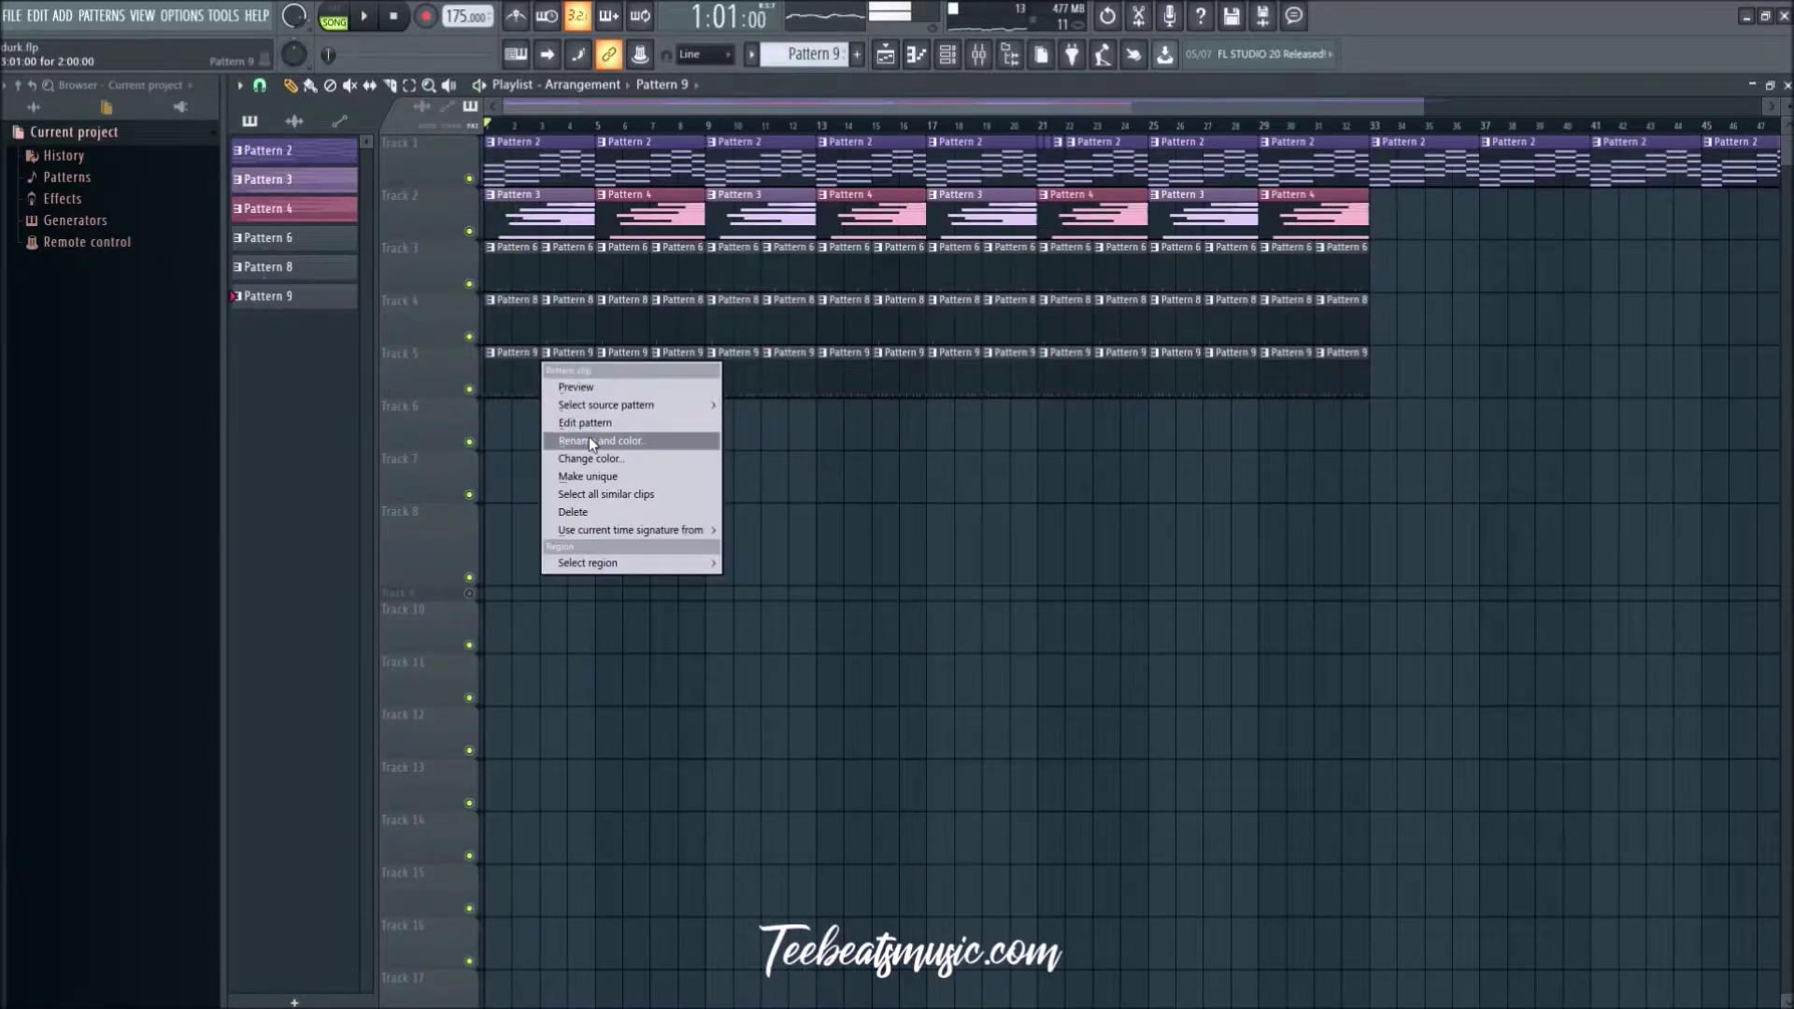
{"action": "left_click", "coordinate": [602, 475]}
{"action": "left_click", "coordinate": [946, 53]}
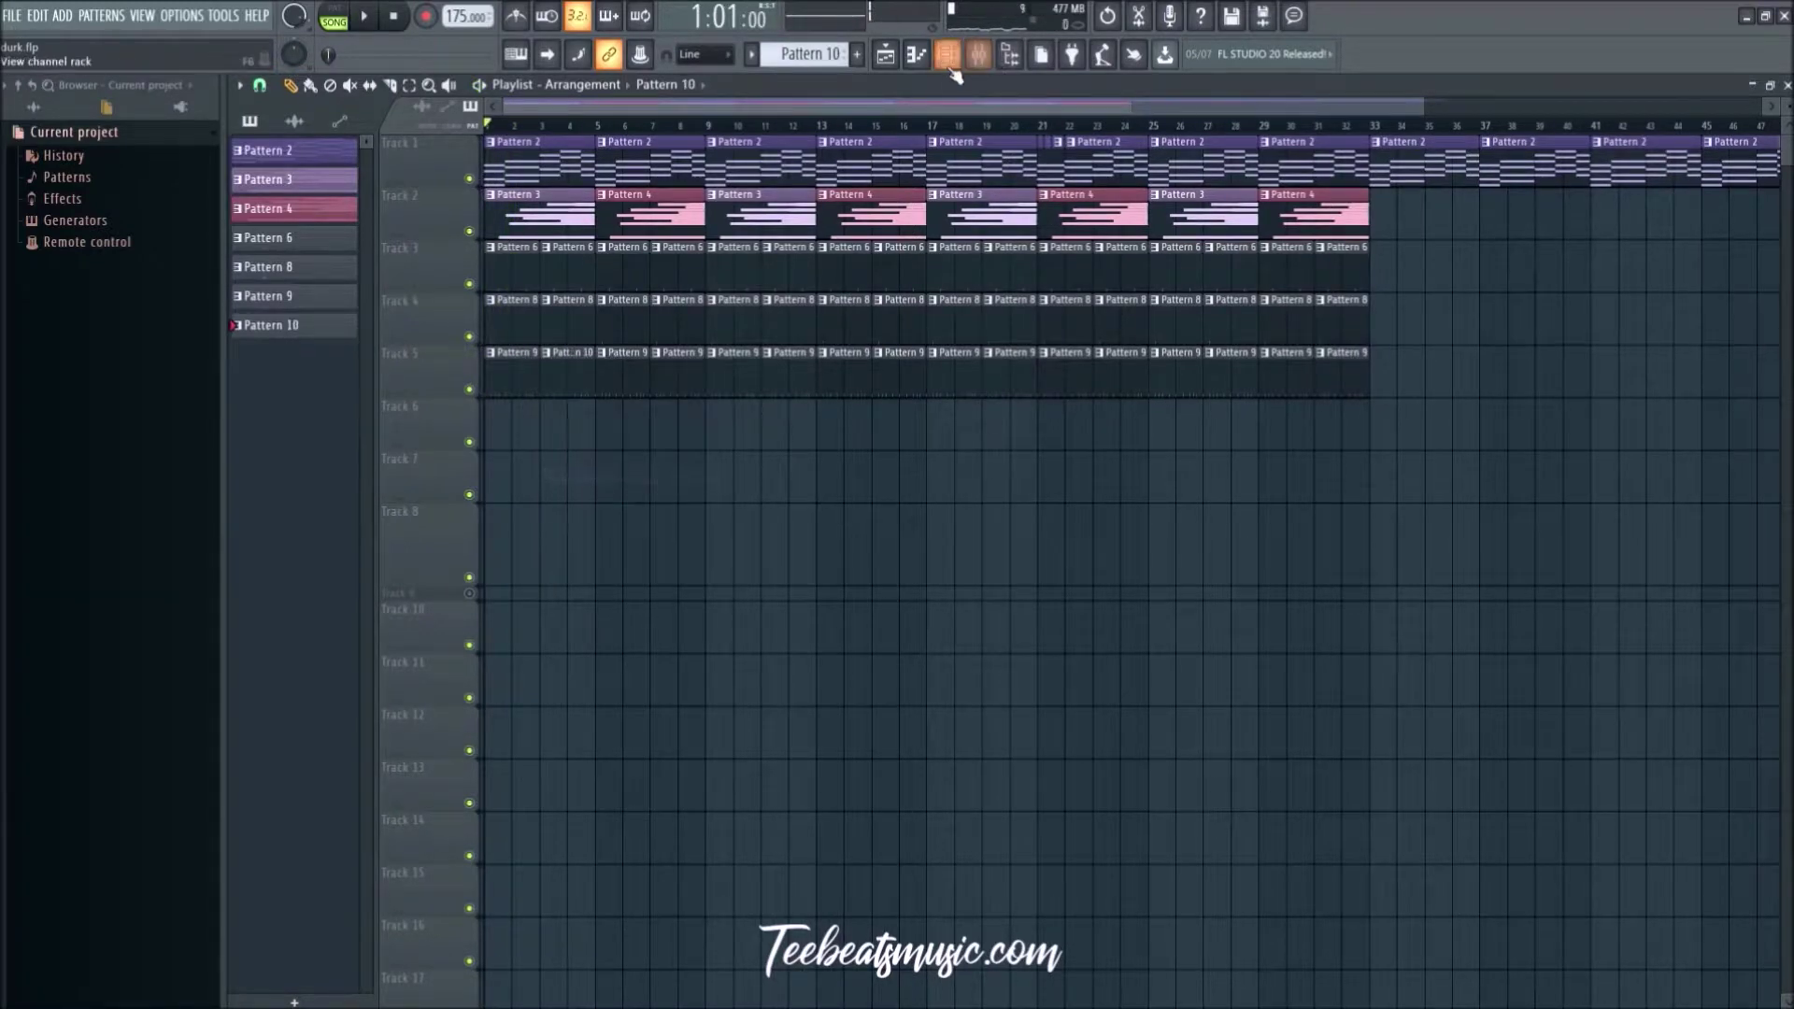
{"action": "key", "text": "F6"}
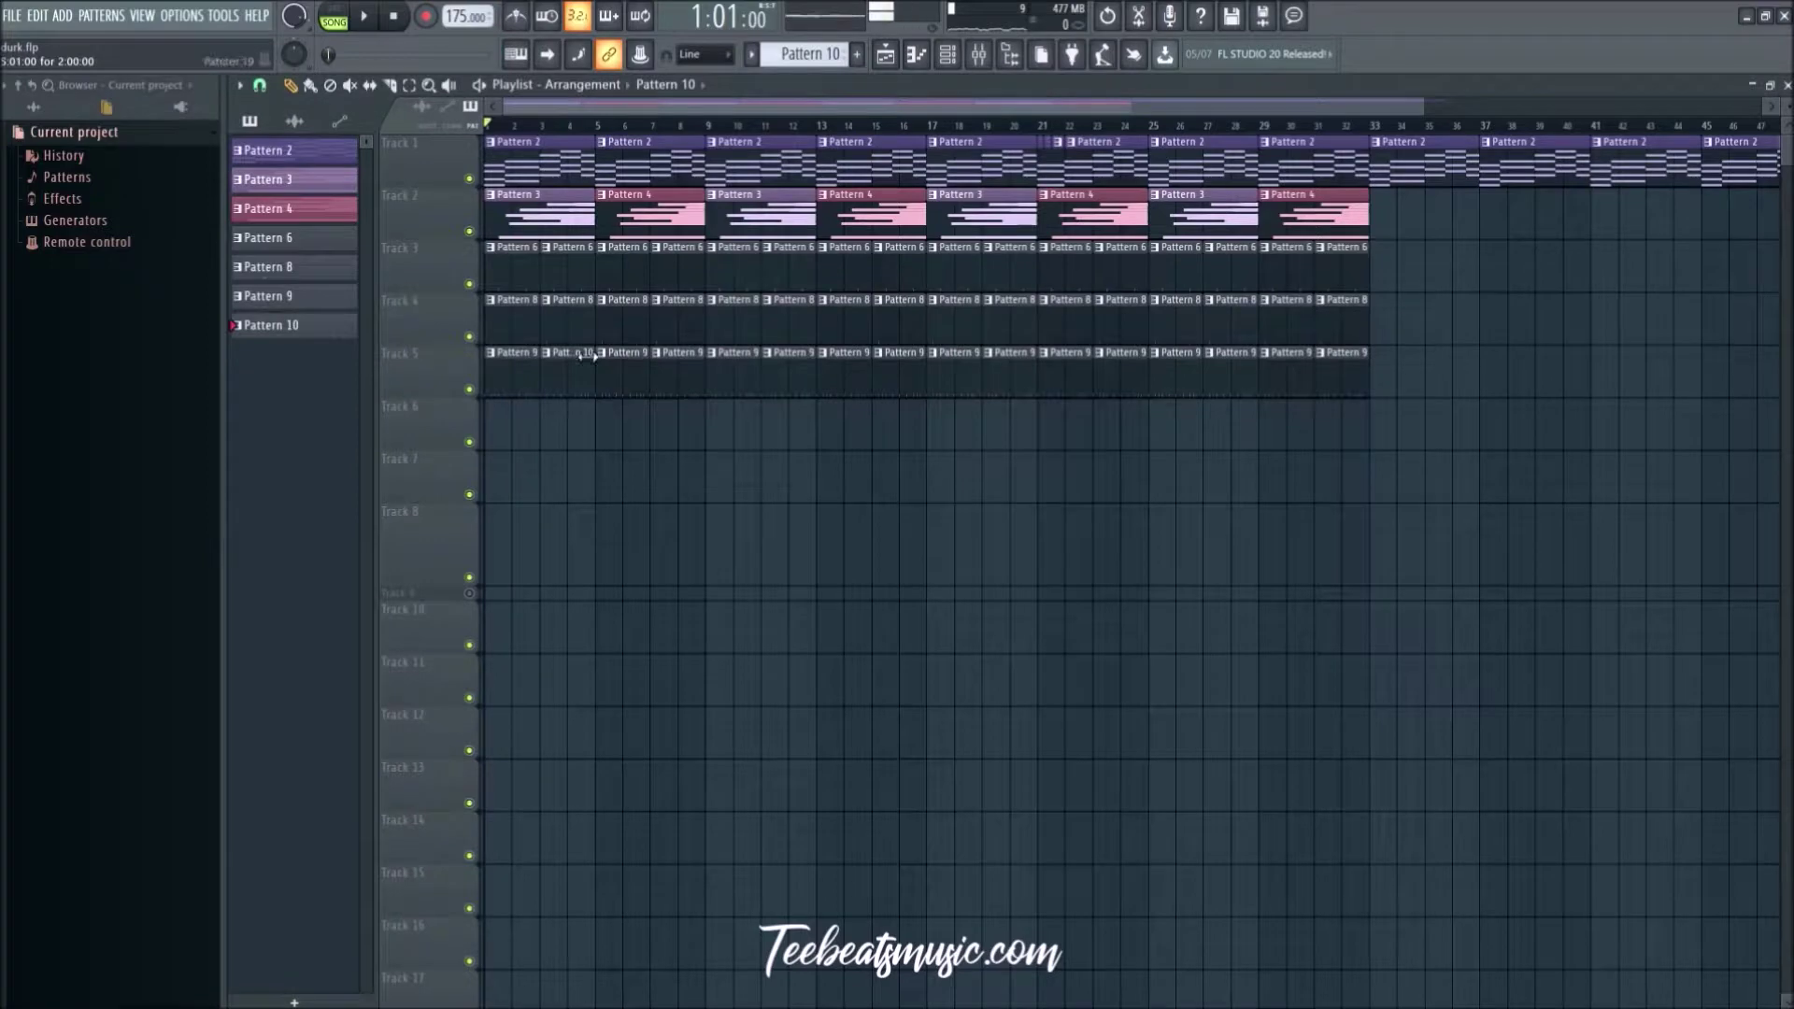
{"action": "right_click", "coordinate": [604, 361]}
{"action": "left_click", "coordinate": [641, 477]}
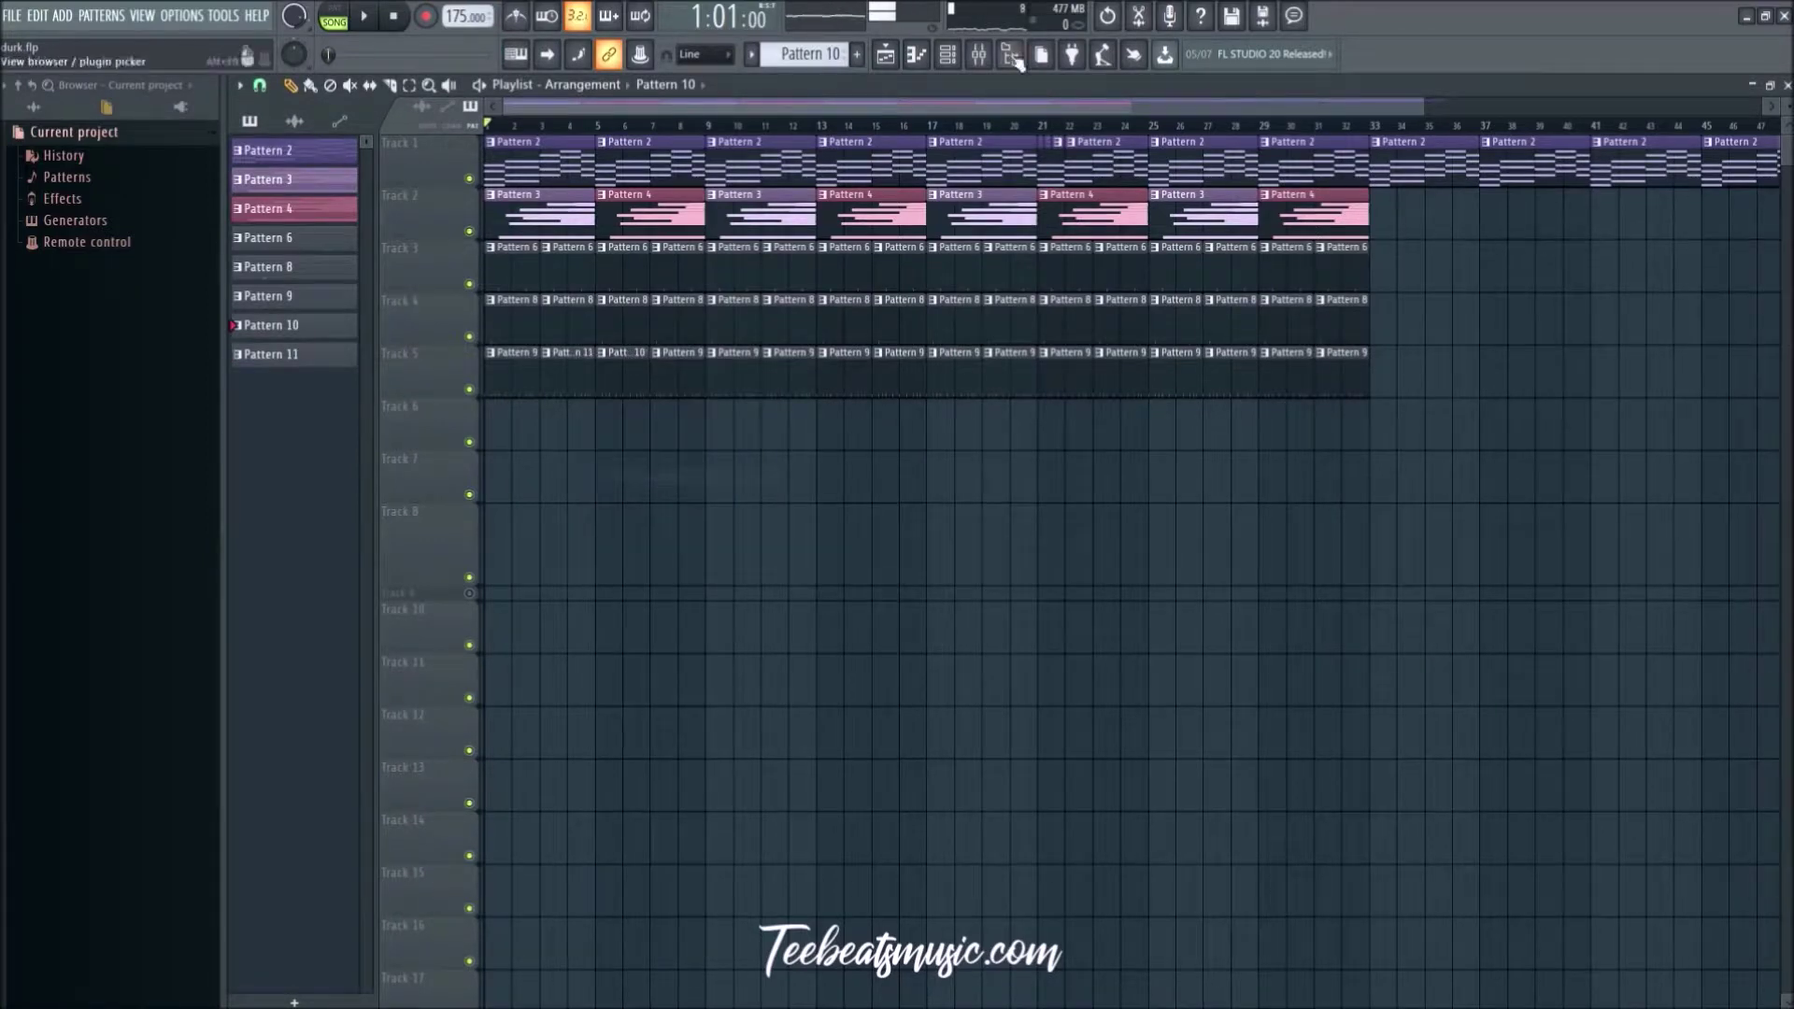
{"action": "left_click", "coordinate": [945, 56]}
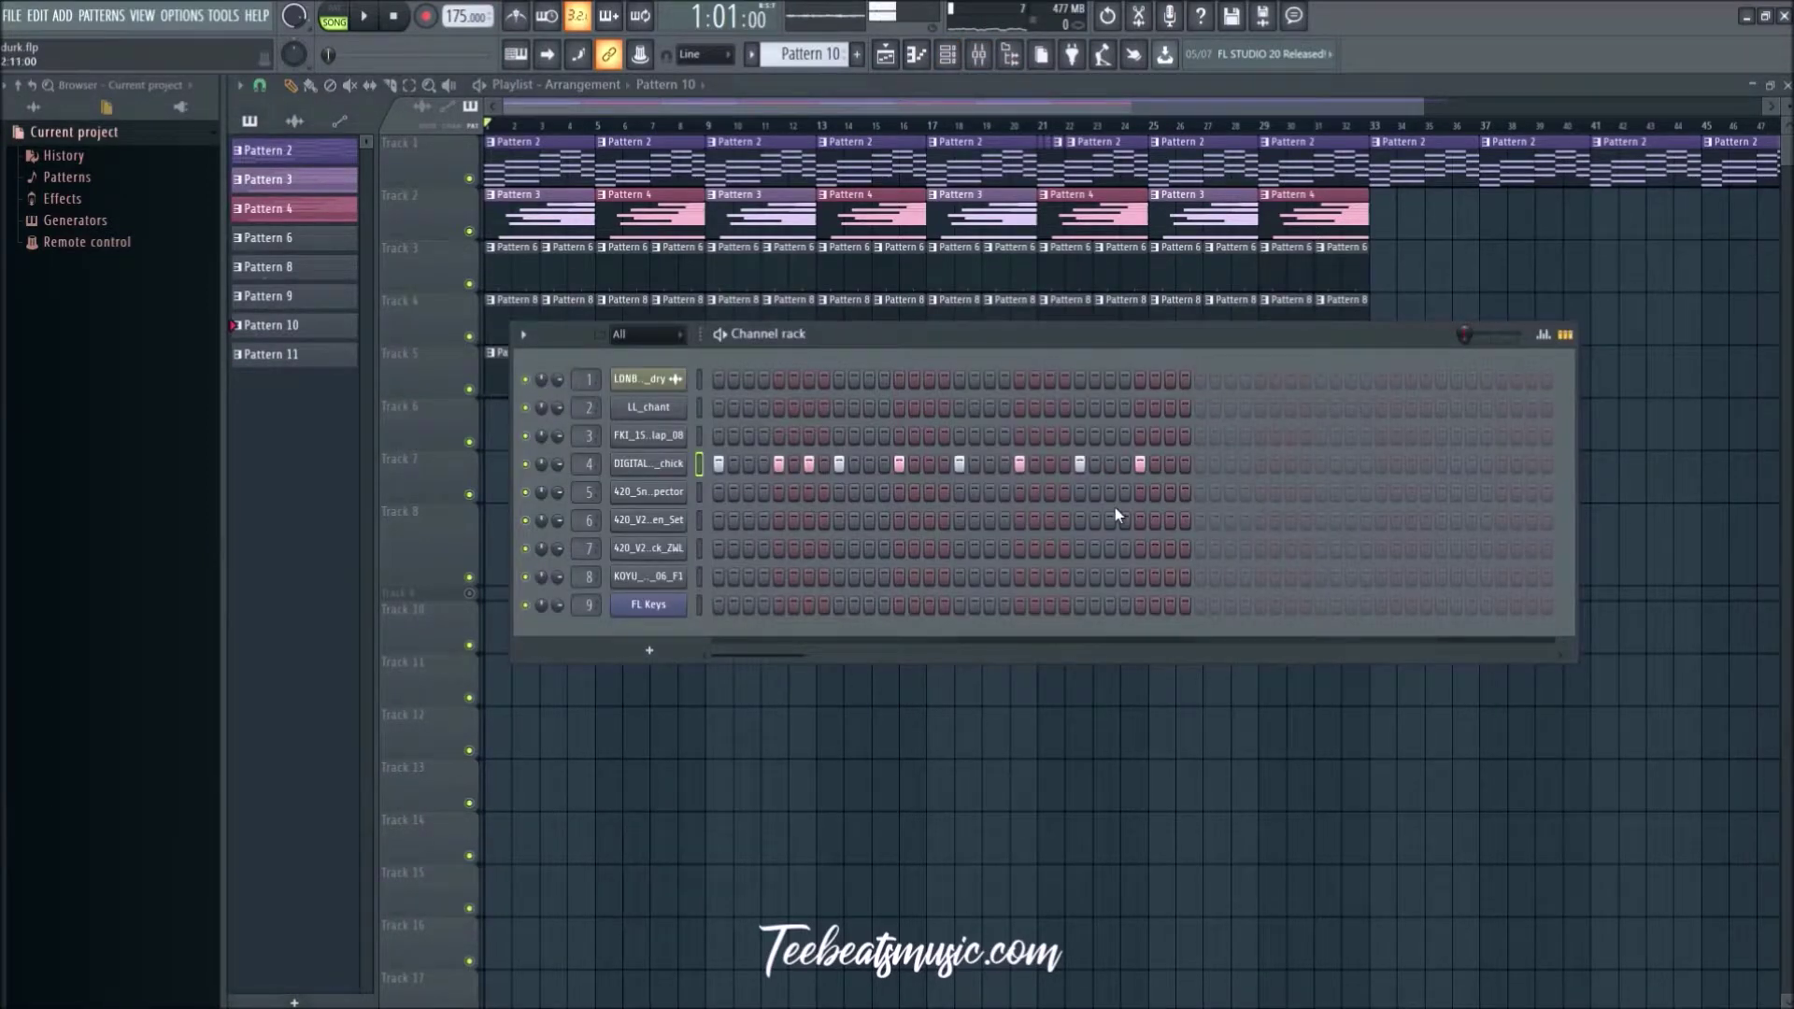
{"action": "key", "text": "F6"}
Step: Turn the third early Track 5 clip into its own Pattern 12 during playback
{"action": "key", "text": "space"}
{"action": "right_click", "coordinate": [656, 363]}
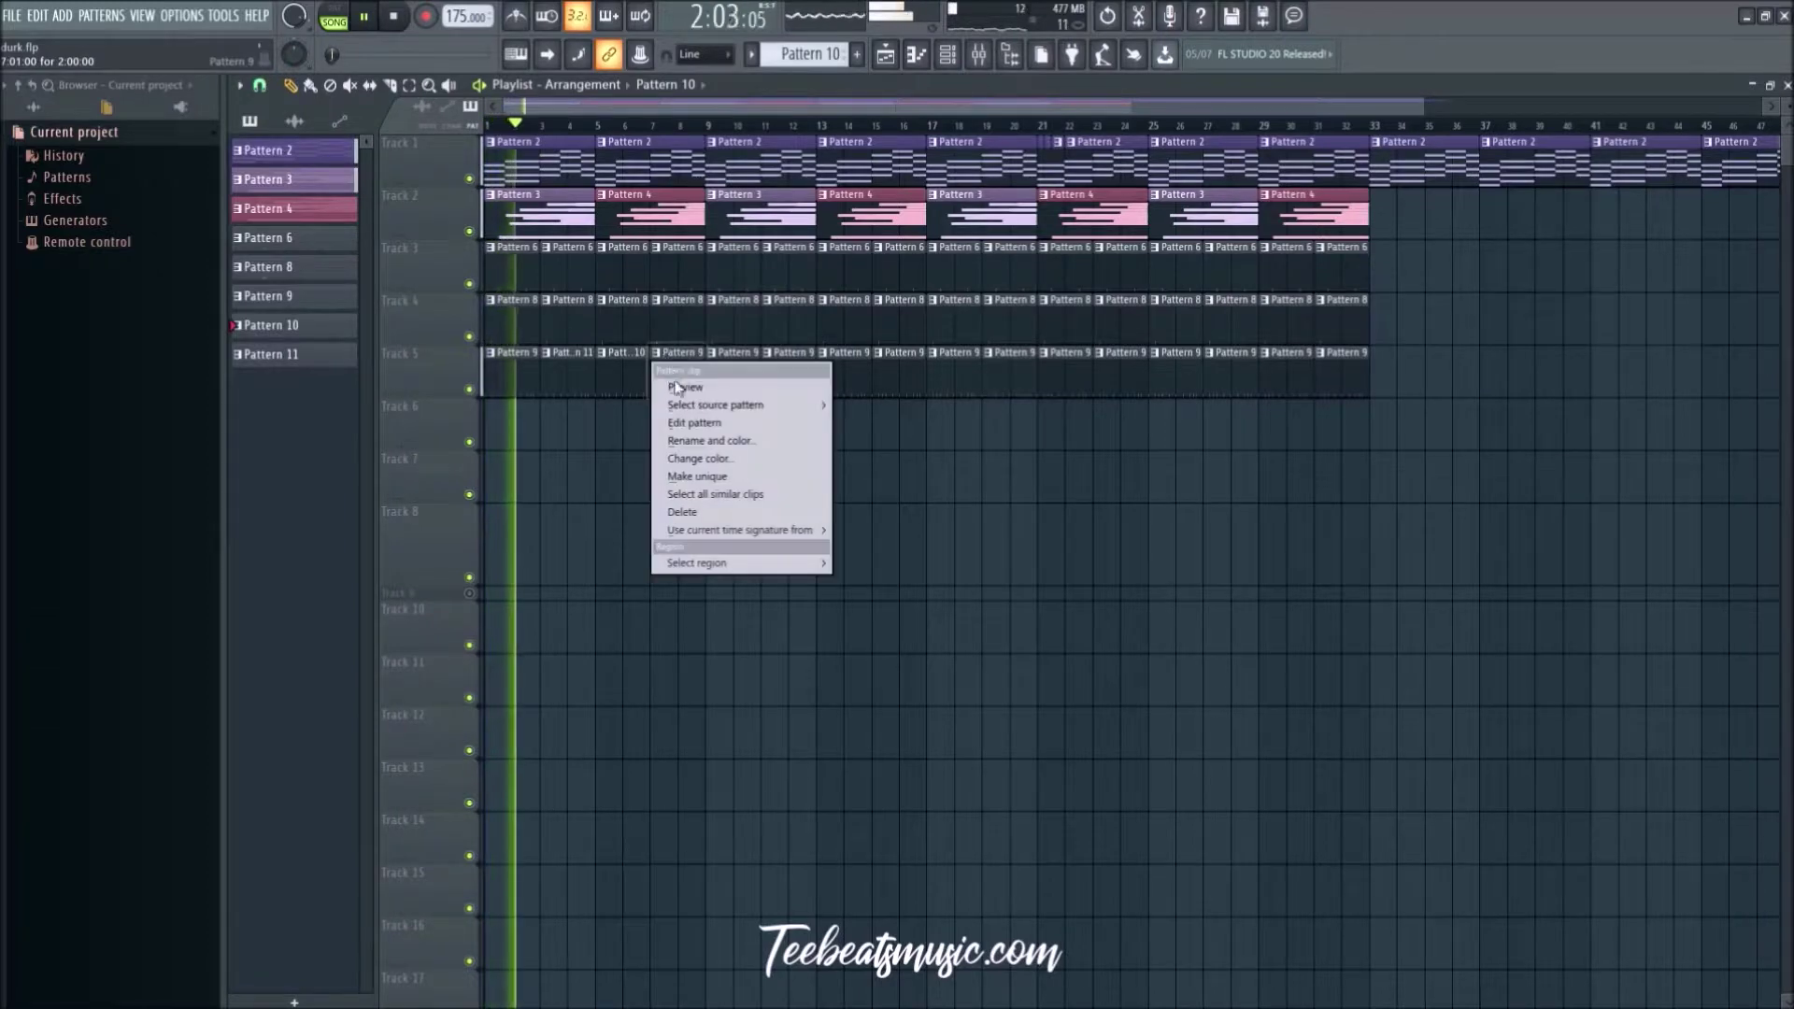
{"action": "left_click", "coordinate": [697, 477]}
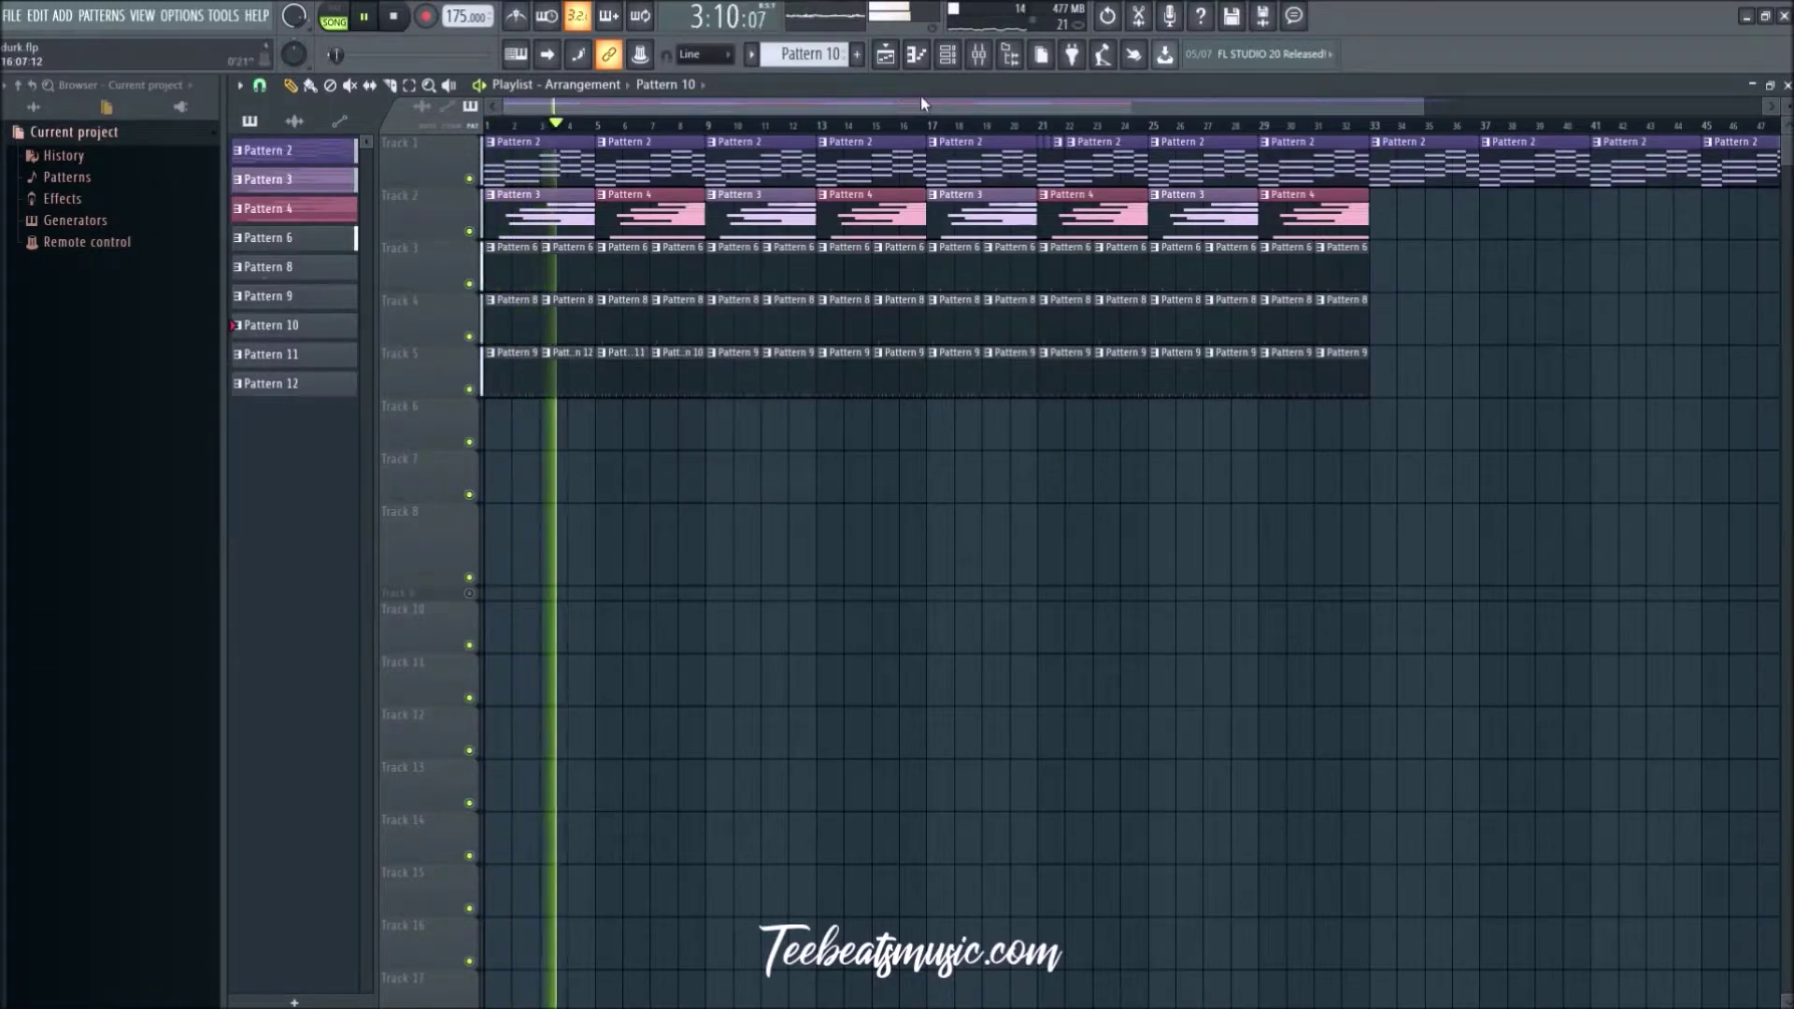
{"action": "left_click", "coordinate": [947, 54]}
{"action": "right_click", "coordinate": [688, 462]}
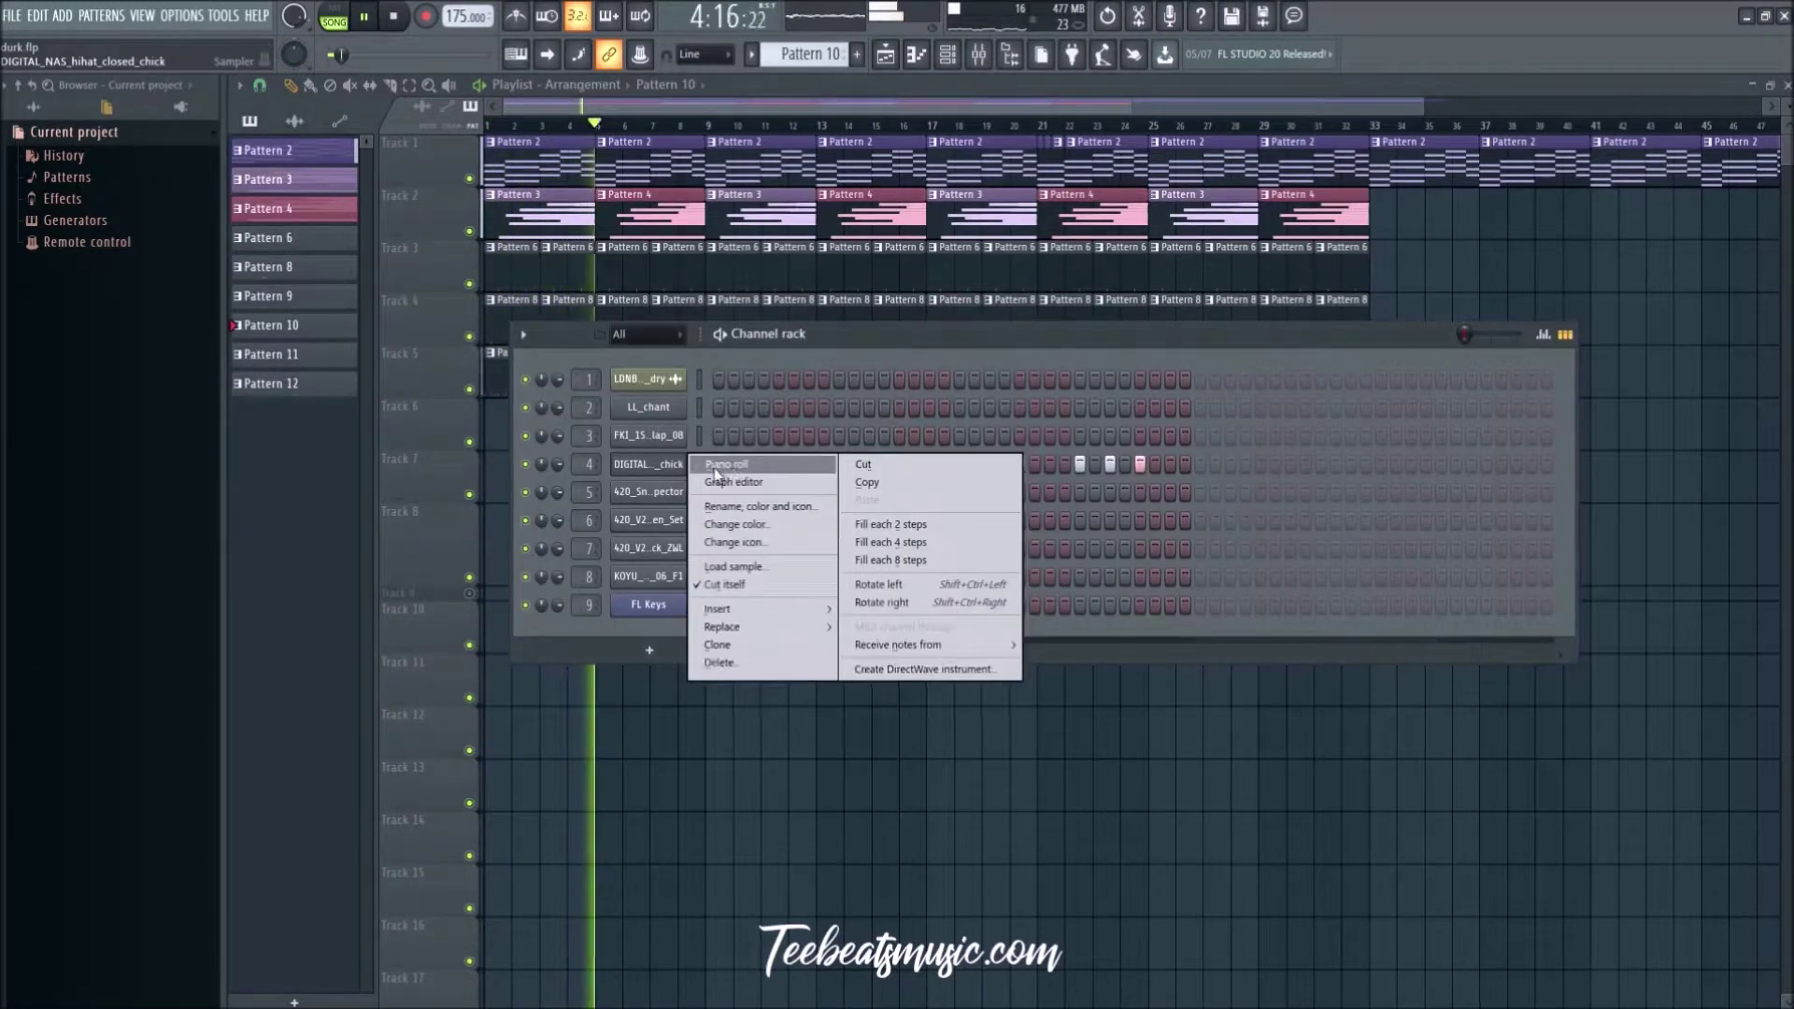
Step: Open the hi-hat hits as editable notes and zoom in on them
{"action": "left_click", "coordinate": [717, 467]}
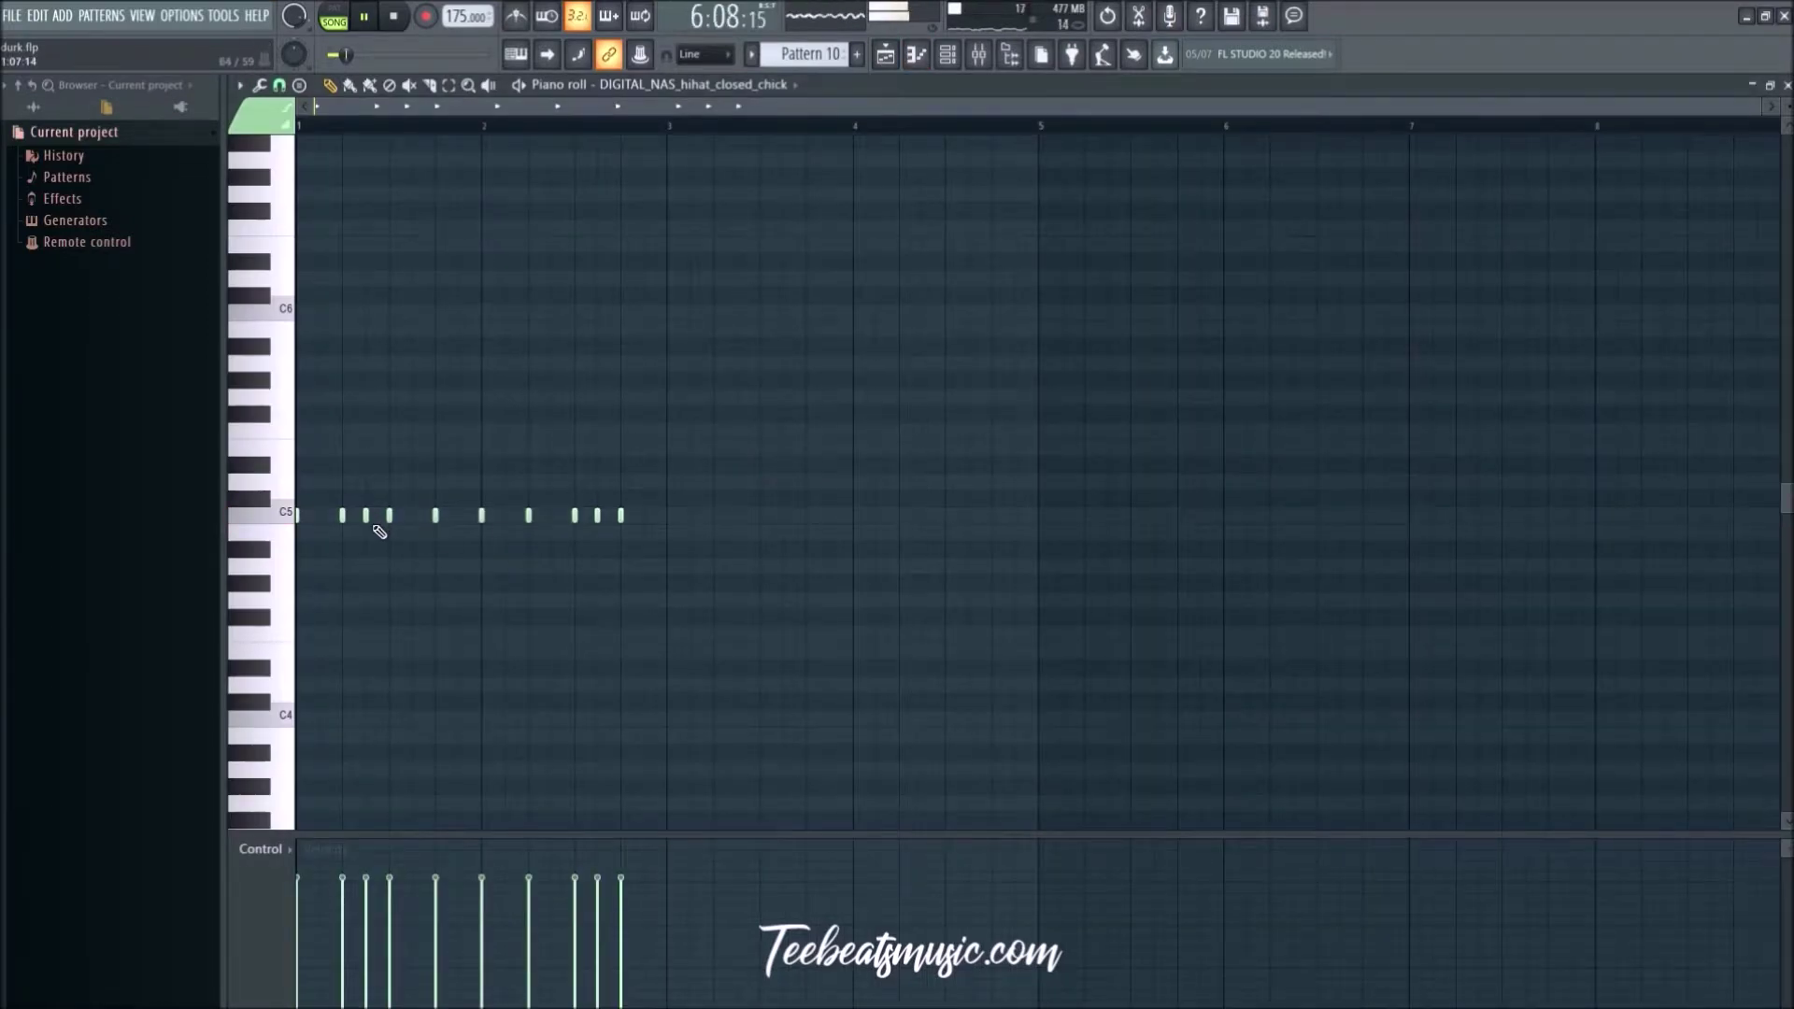
{"action": "scroll", "coordinate": [365, 561], "scroll_direction": "up", "scroll_amount": 5}
{"action": "key", "text": "space"}
{"action": "left_click_drag", "start_coordinate": [748, 106], "coordinate": [503, 105]}
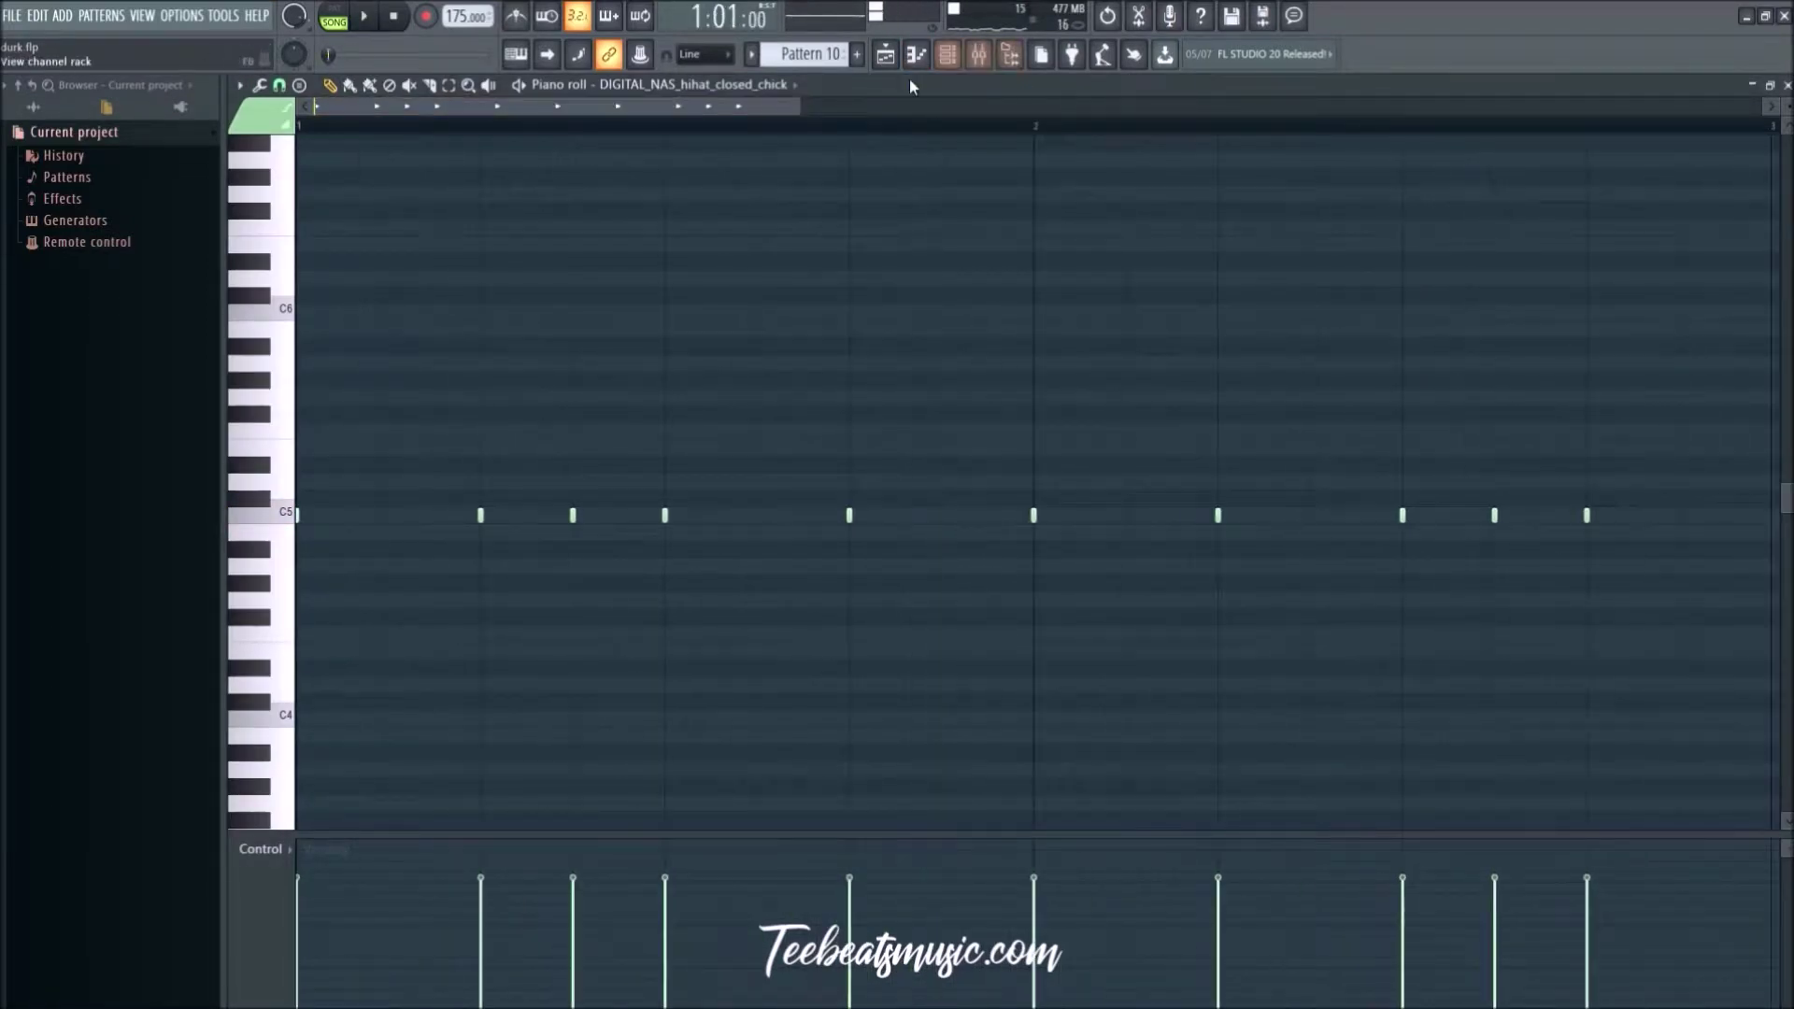
Step: Erase the Track 5 clips from bar 31 back to bar 11
{"action": "left_click", "coordinate": [885, 54]}
{"action": "scroll", "coordinate": [655, 458], "scroll_direction": "up", "scroll_amount": 3}
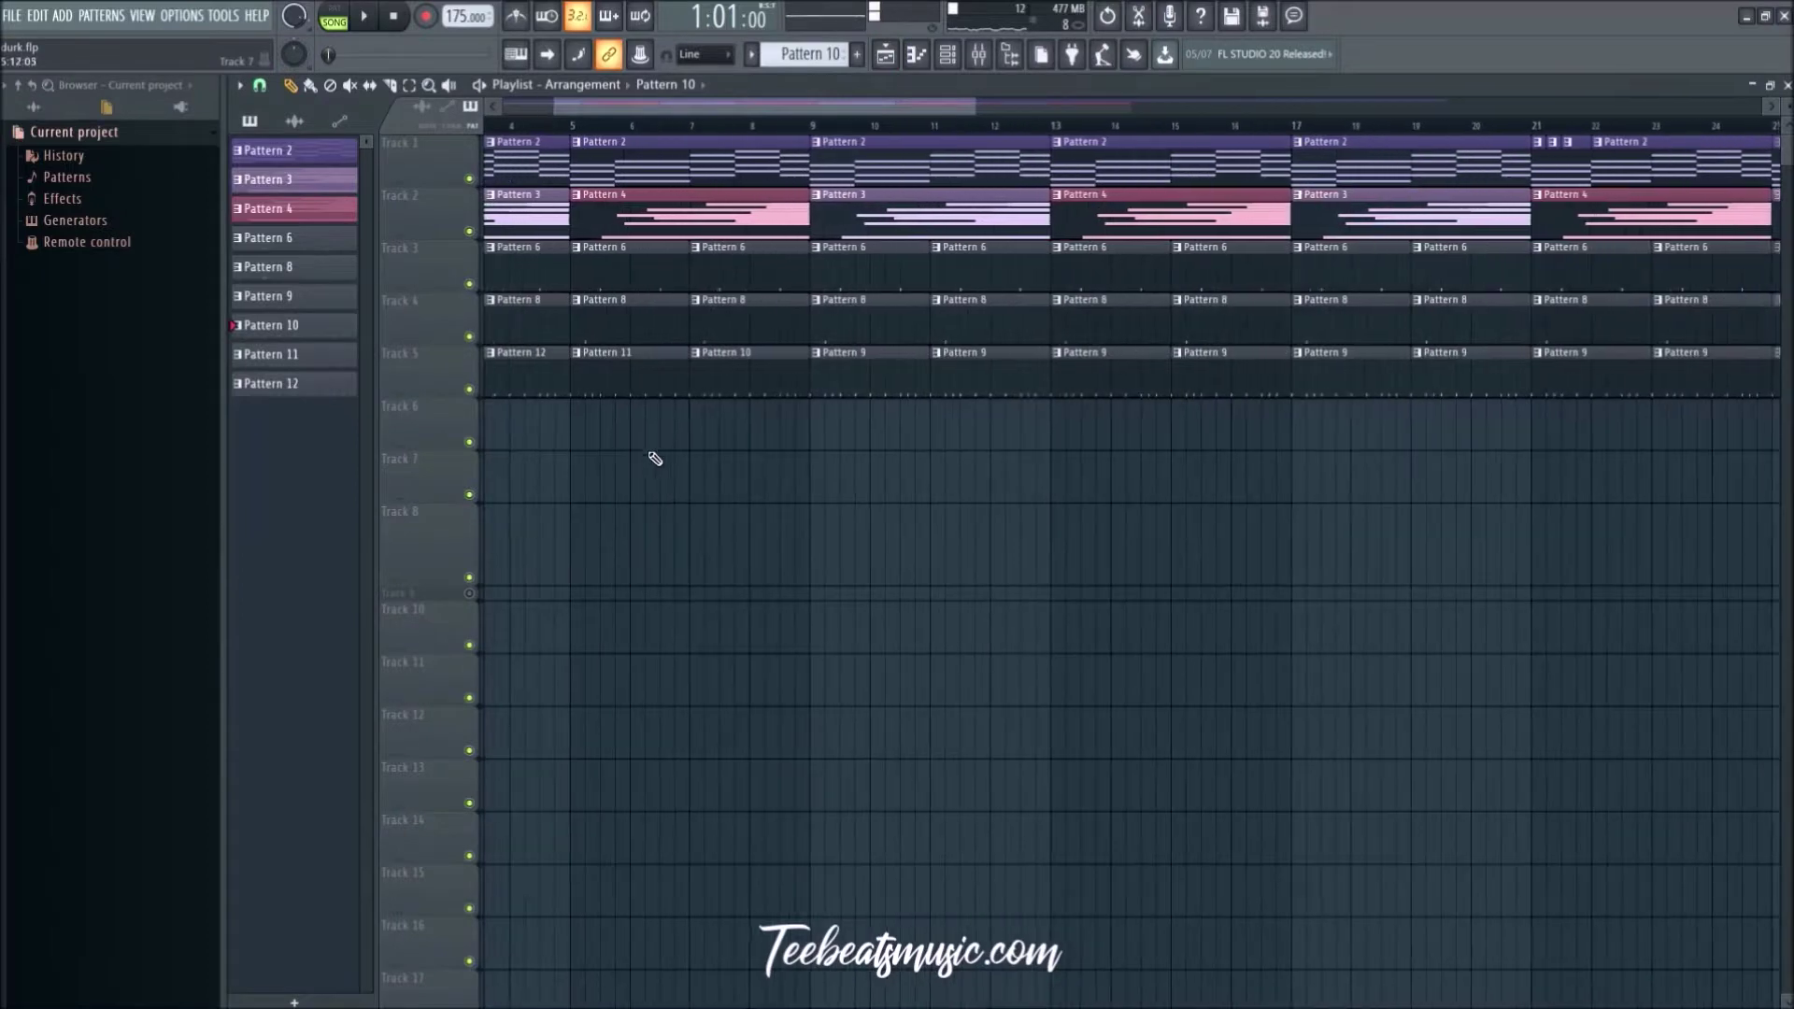
{"action": "scroll", "coordinate": [659, 463], "scroll_direction": "down", "scroll_amount": 5}
{"action": "left_click_drag", "start_coordinate": [1115, 320], "coordinate": [707, 327]}
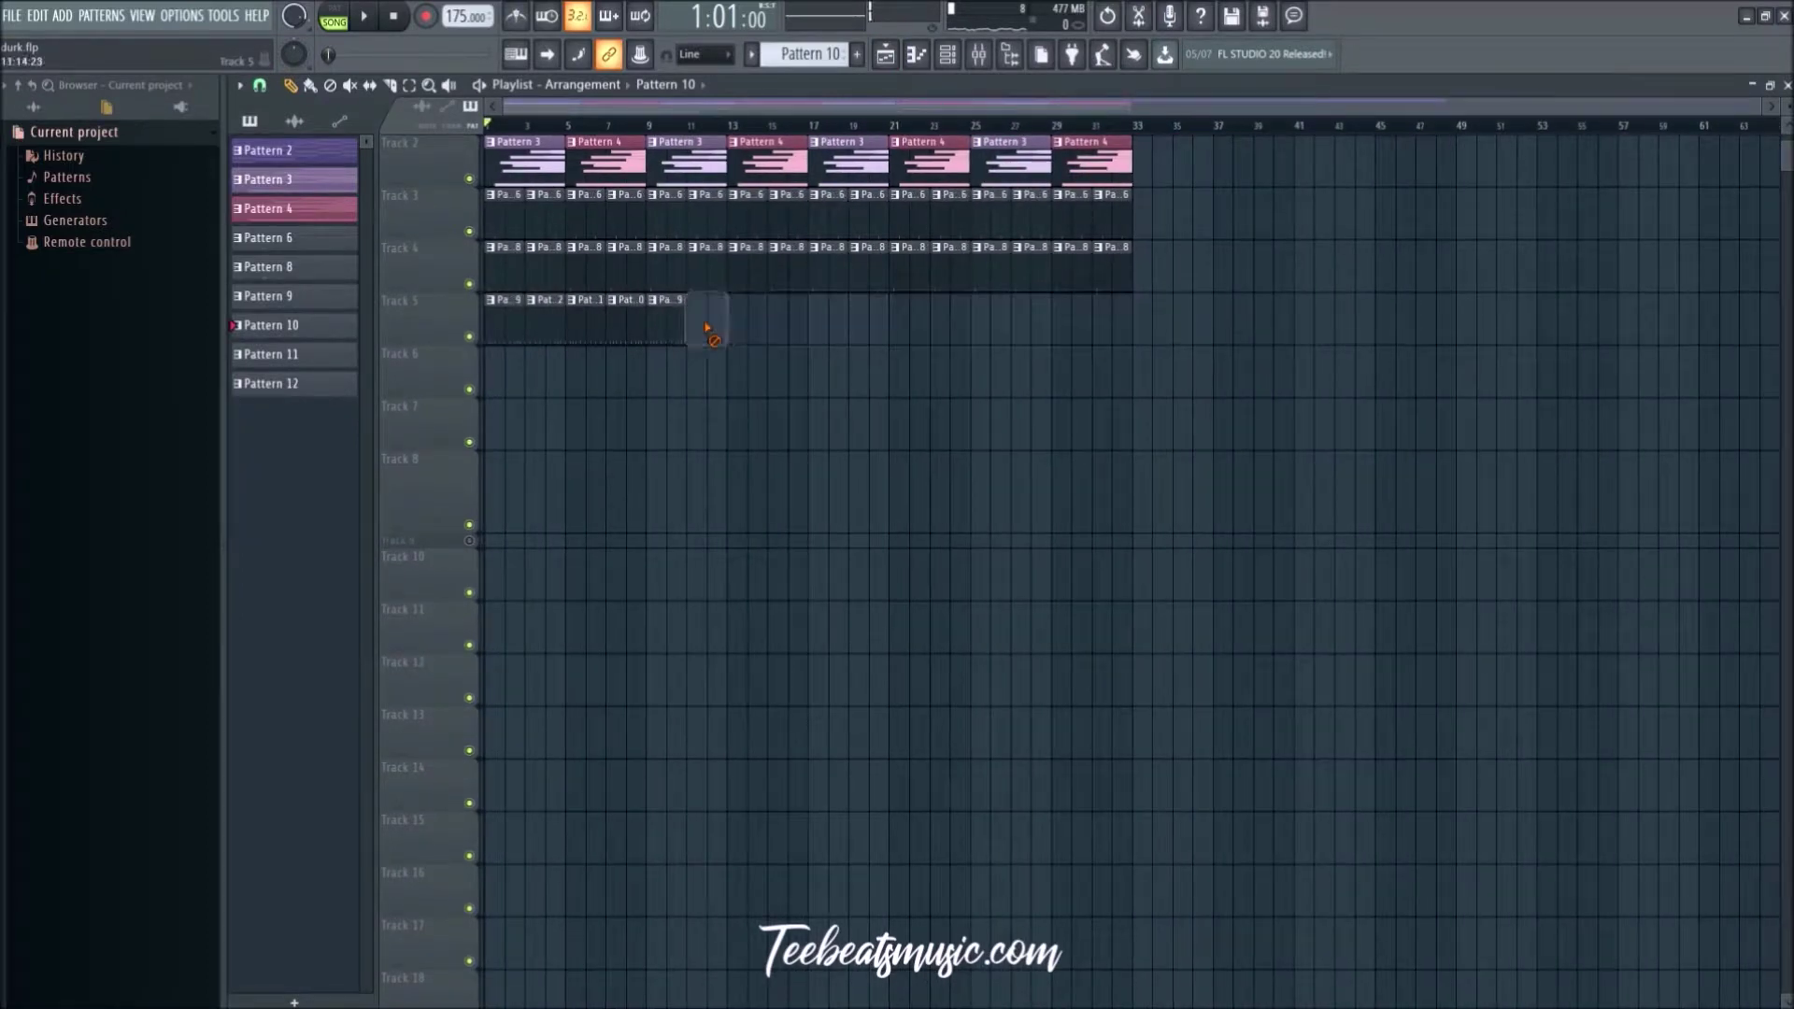
{"action": "scroll", "coordinate": [559, 381], "scroll_direction": "up", "scroll_amount": 4}
{"action": "left_click_drag", "start_coordinate": [905, 105], "coordinate": [677, 119]}
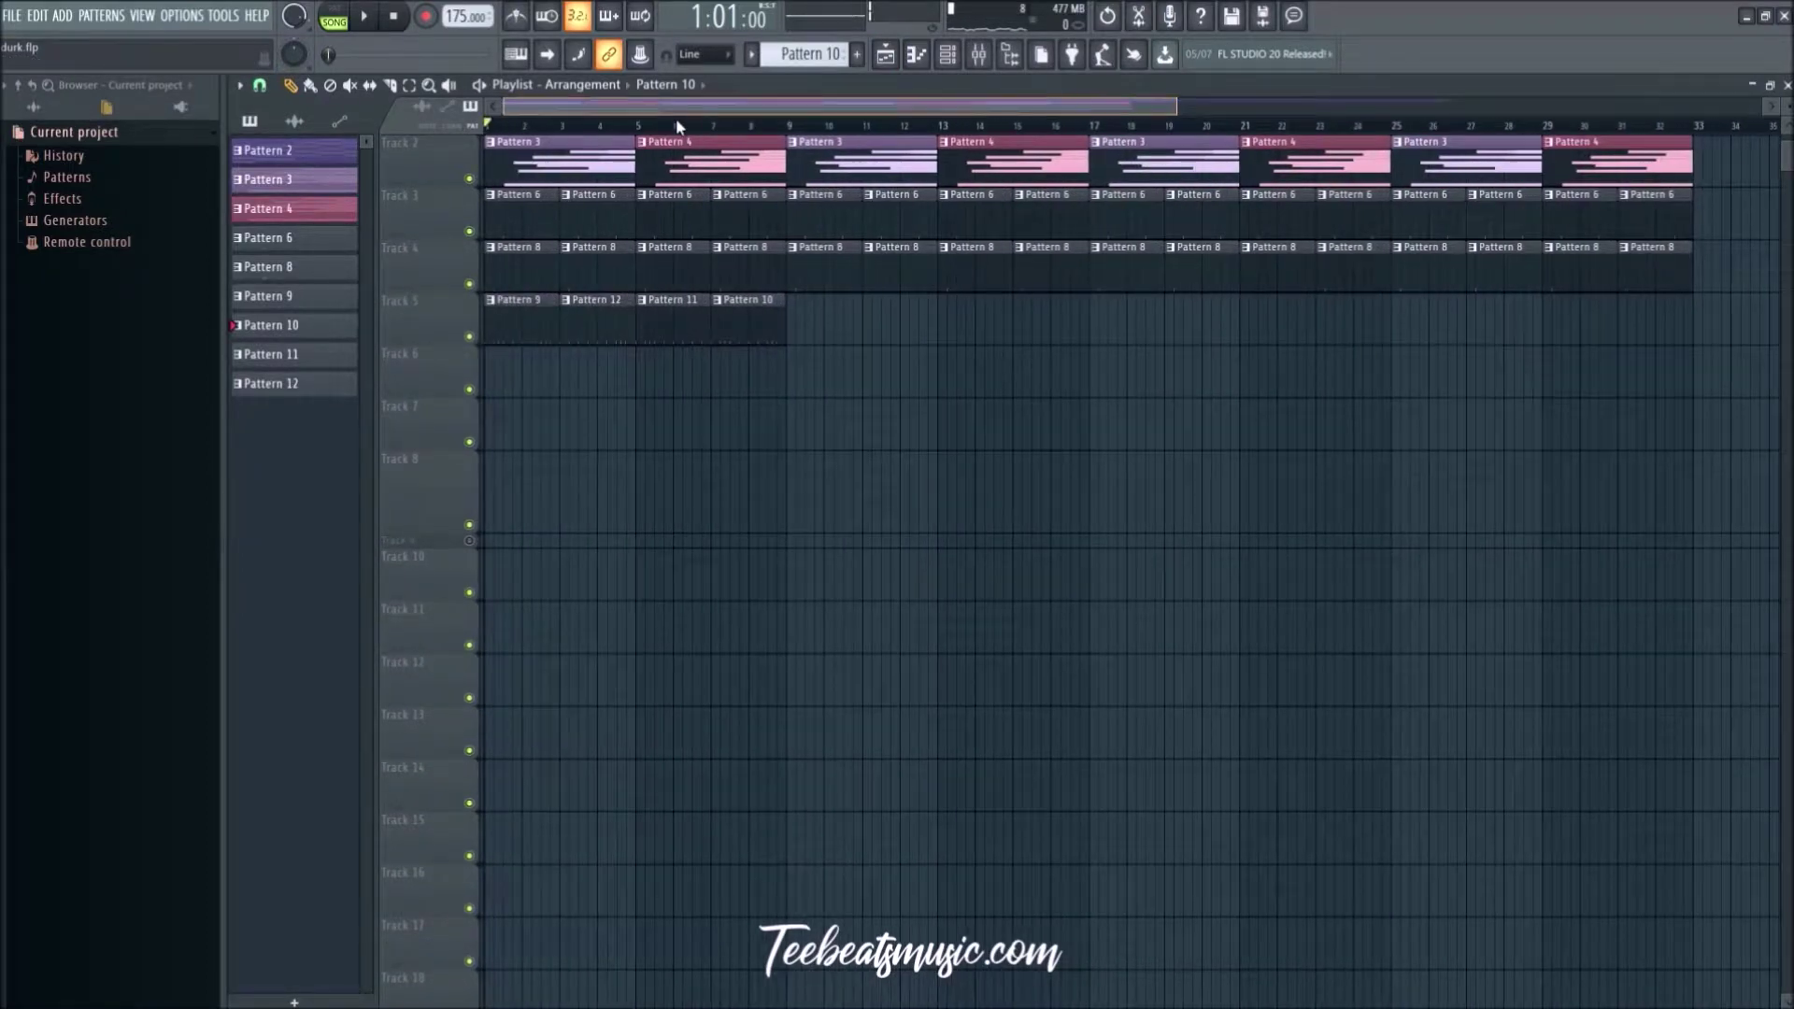
Step: Open Pattern 10's hi-hat notes and set the snap to 1/4 step
{"action": "double_click", "coordinate": [720, 315]}
{"action": "scroll", "coordinate": [524, 445], "scroll_direction": "down", "scroll_amount": 3}
{"action": "left_click", "coordinate": [280, 86]}
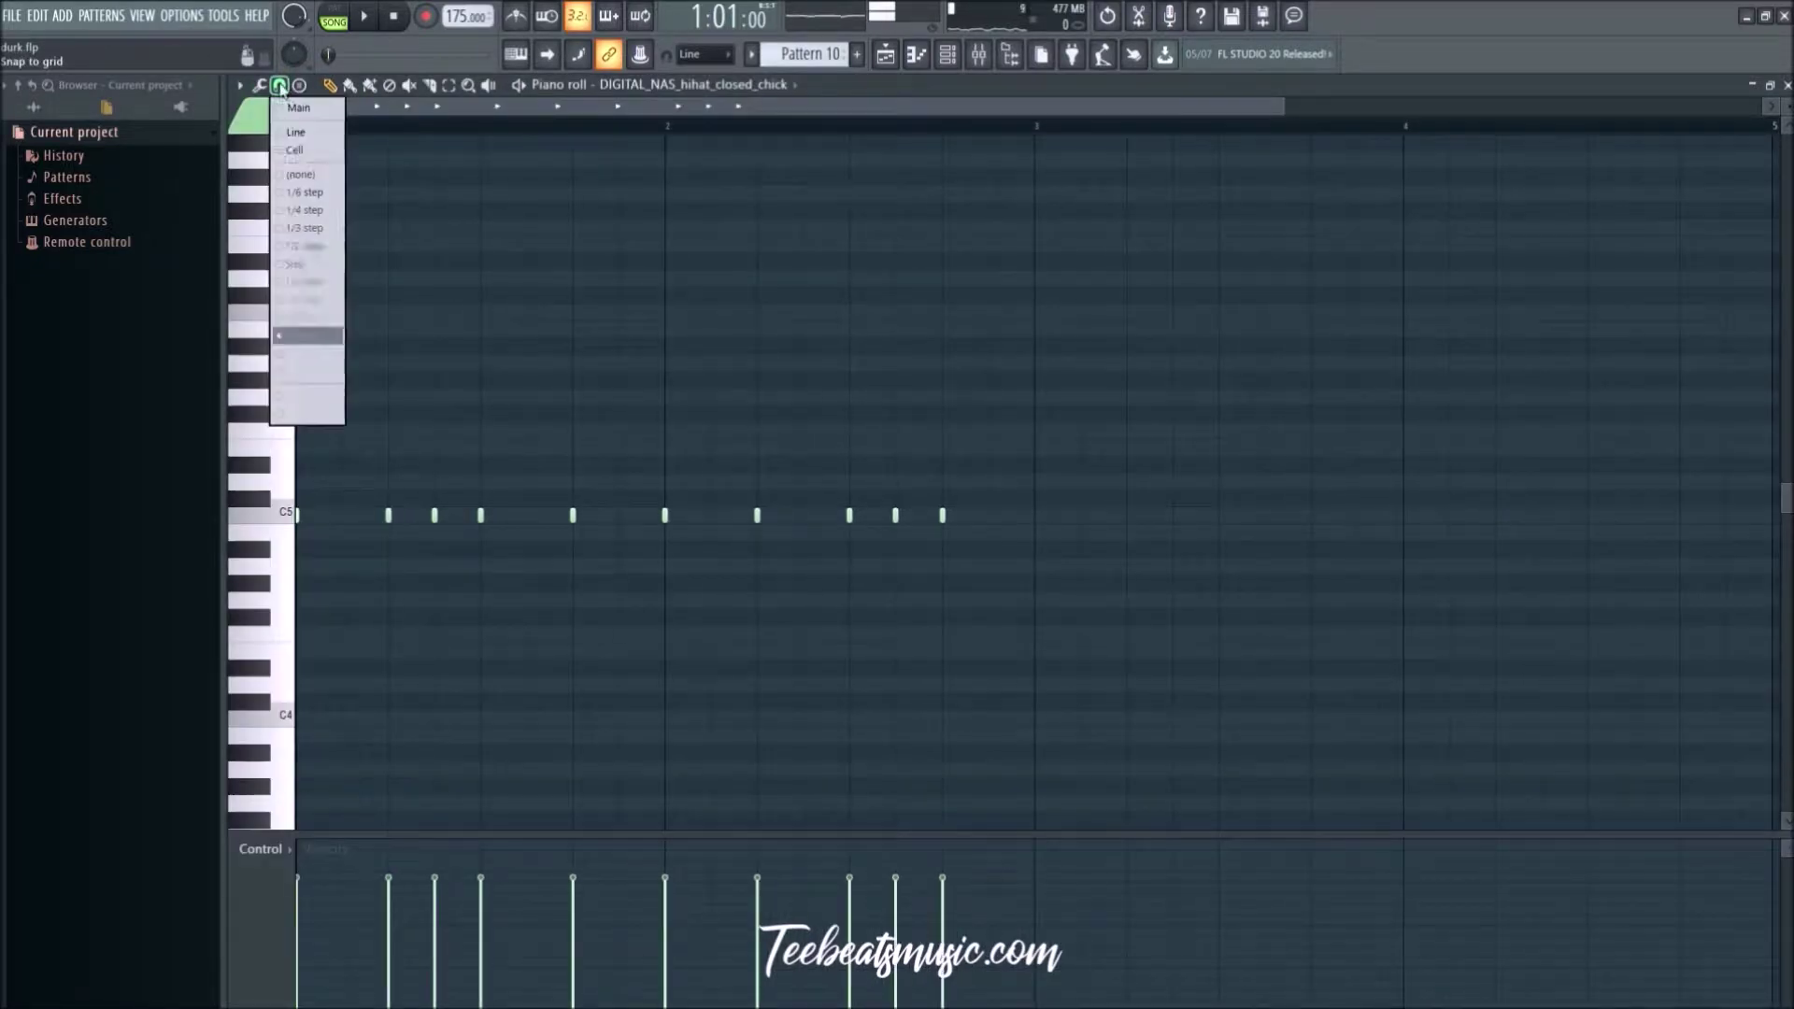
{"action": "left_click", "coordinate": [313, 299]}
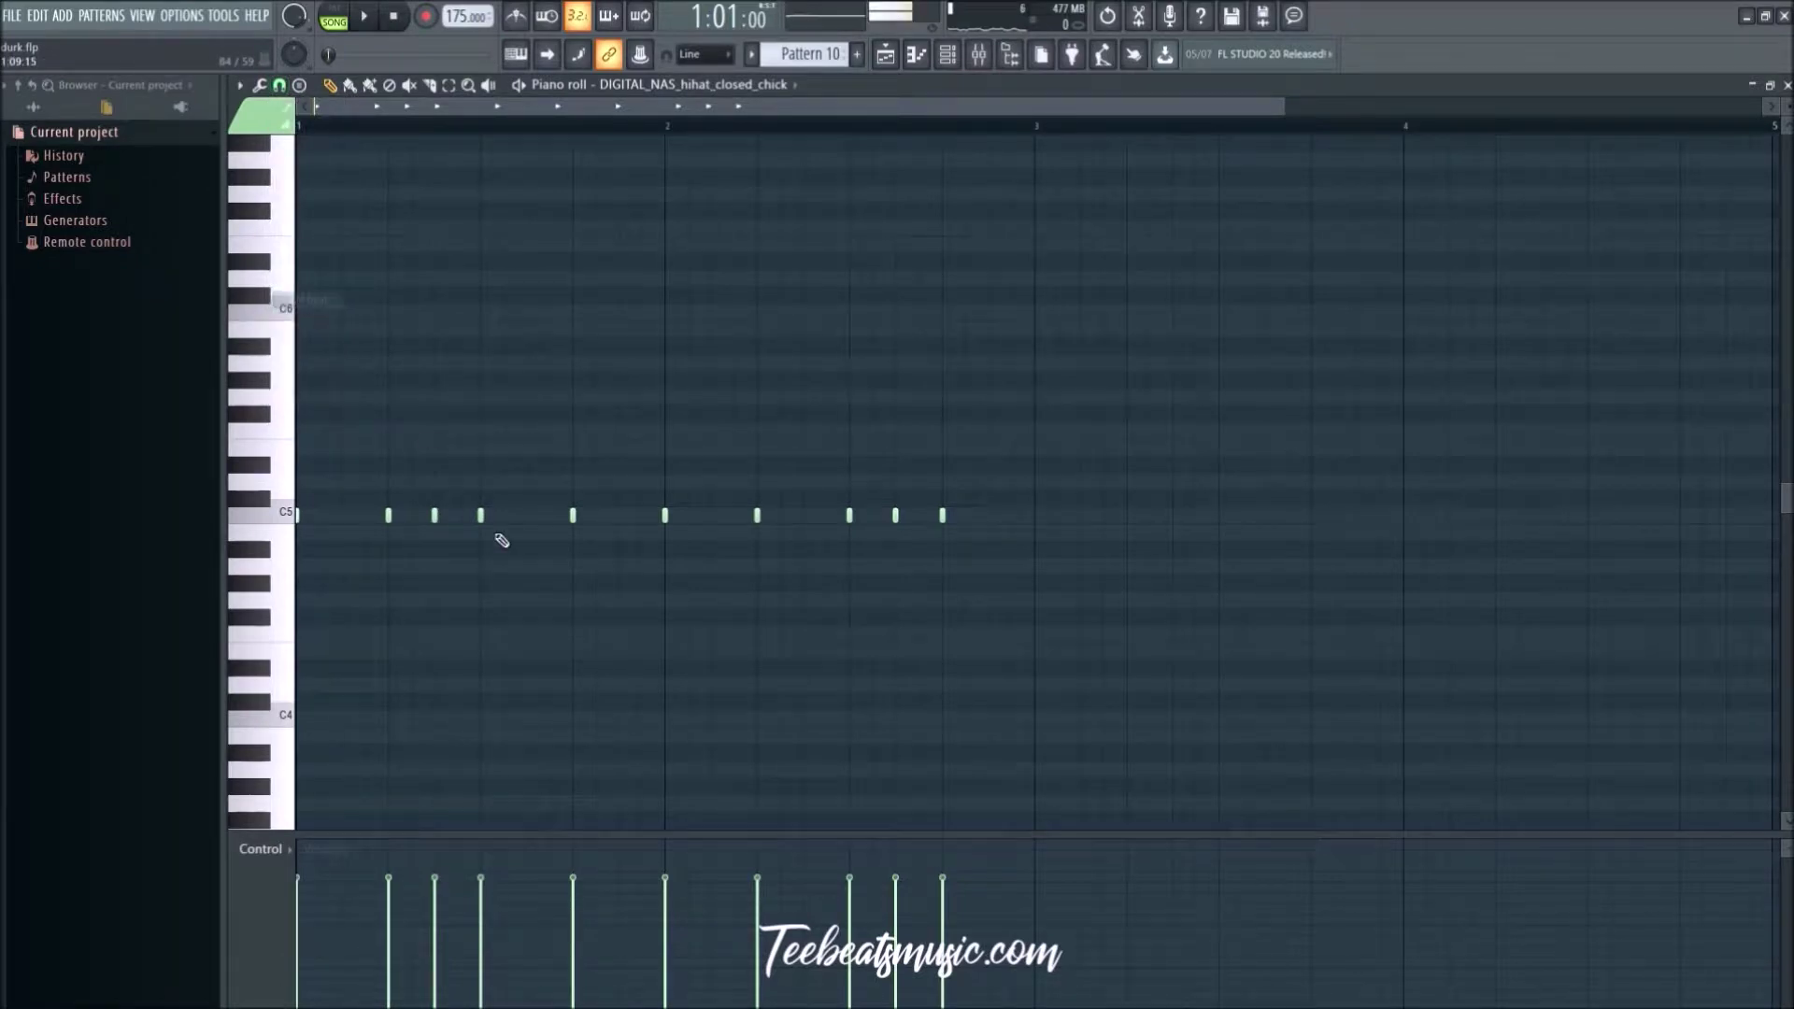
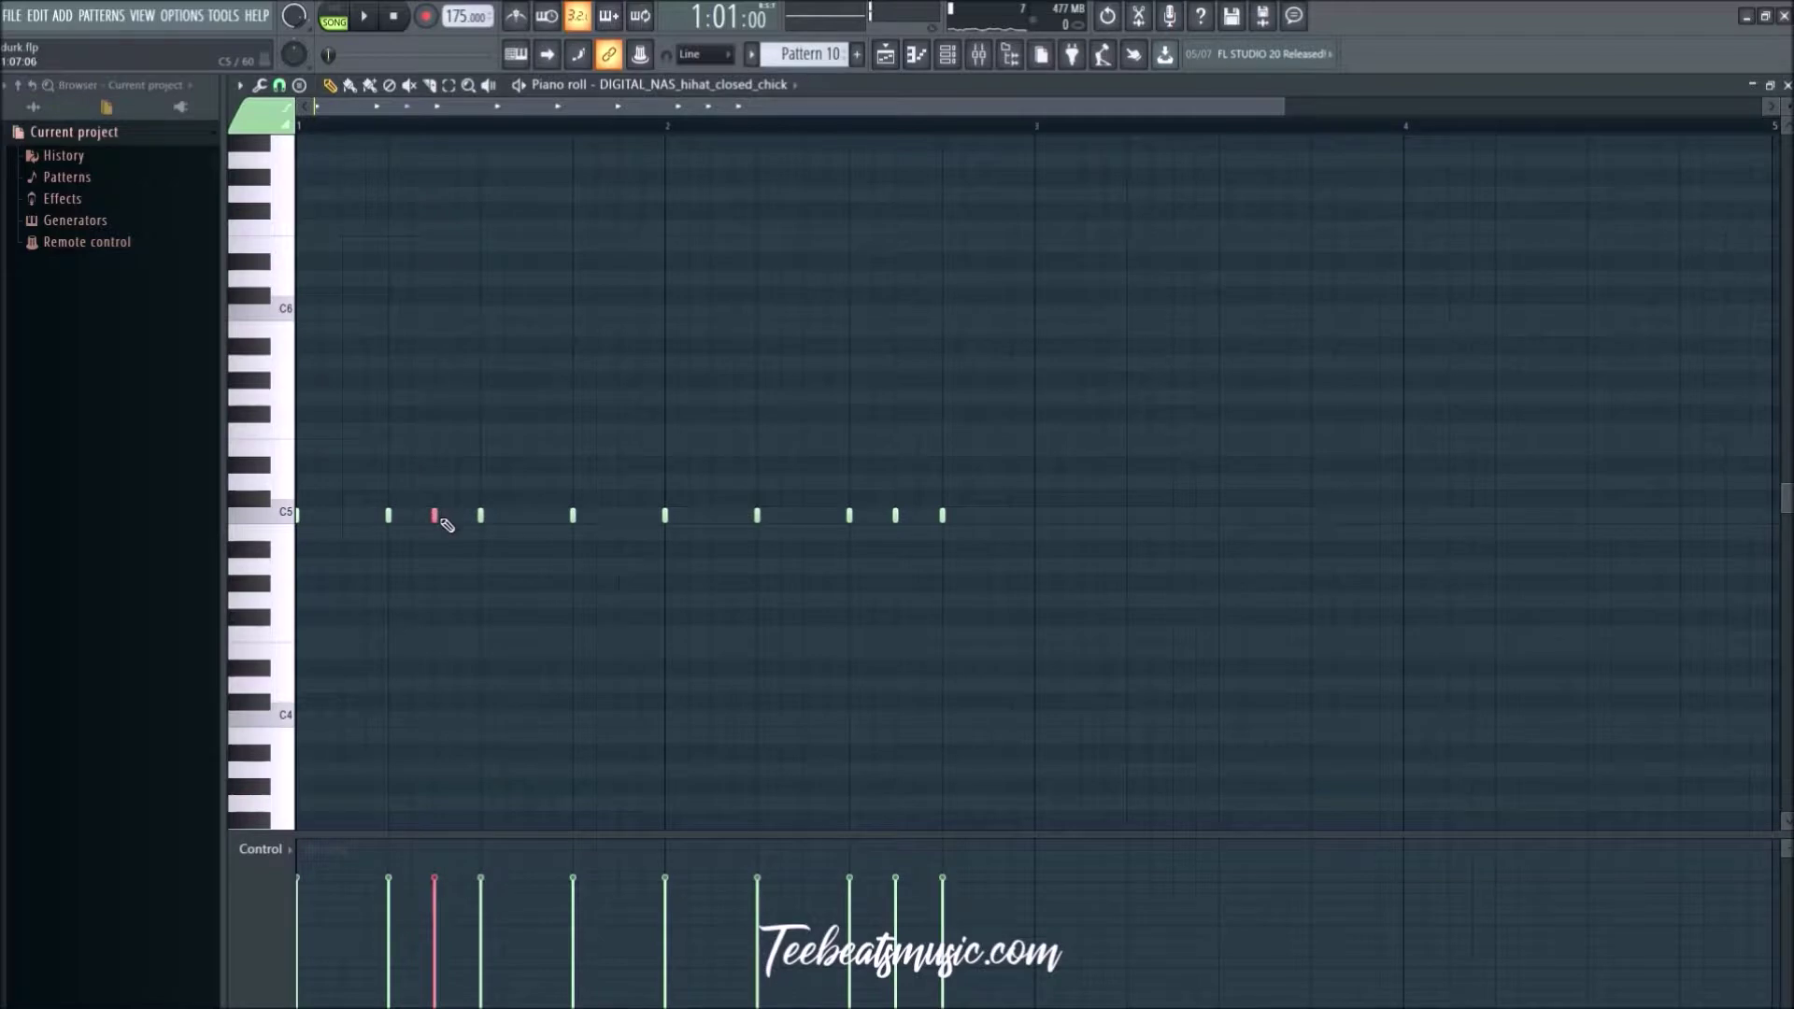
Step: Set the piano-roll snap to 1/3 step, chop the hi-hat note into a roll, and show the playlist
{"action": "left_click", "coordinate": [278, 85]}
{"action": "left_click", "coordinate": [318, 227]}
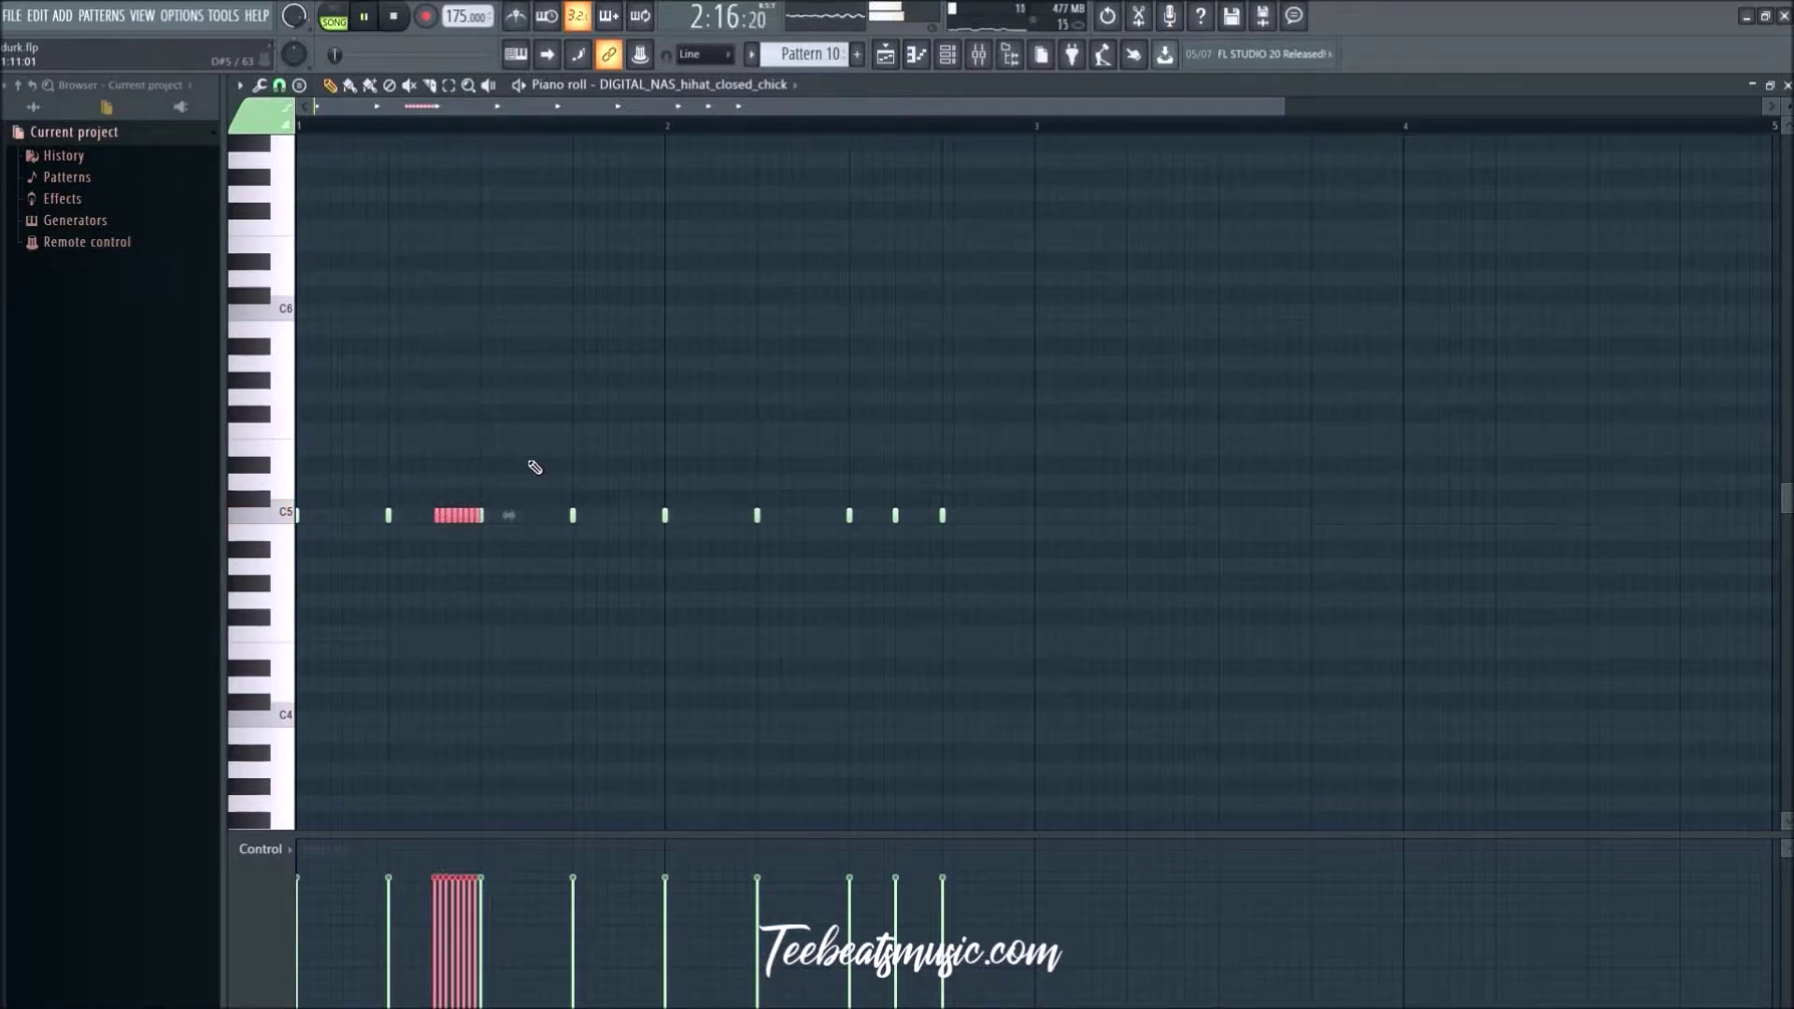
{"action": "left_click", "coordinate": [468, 633]}
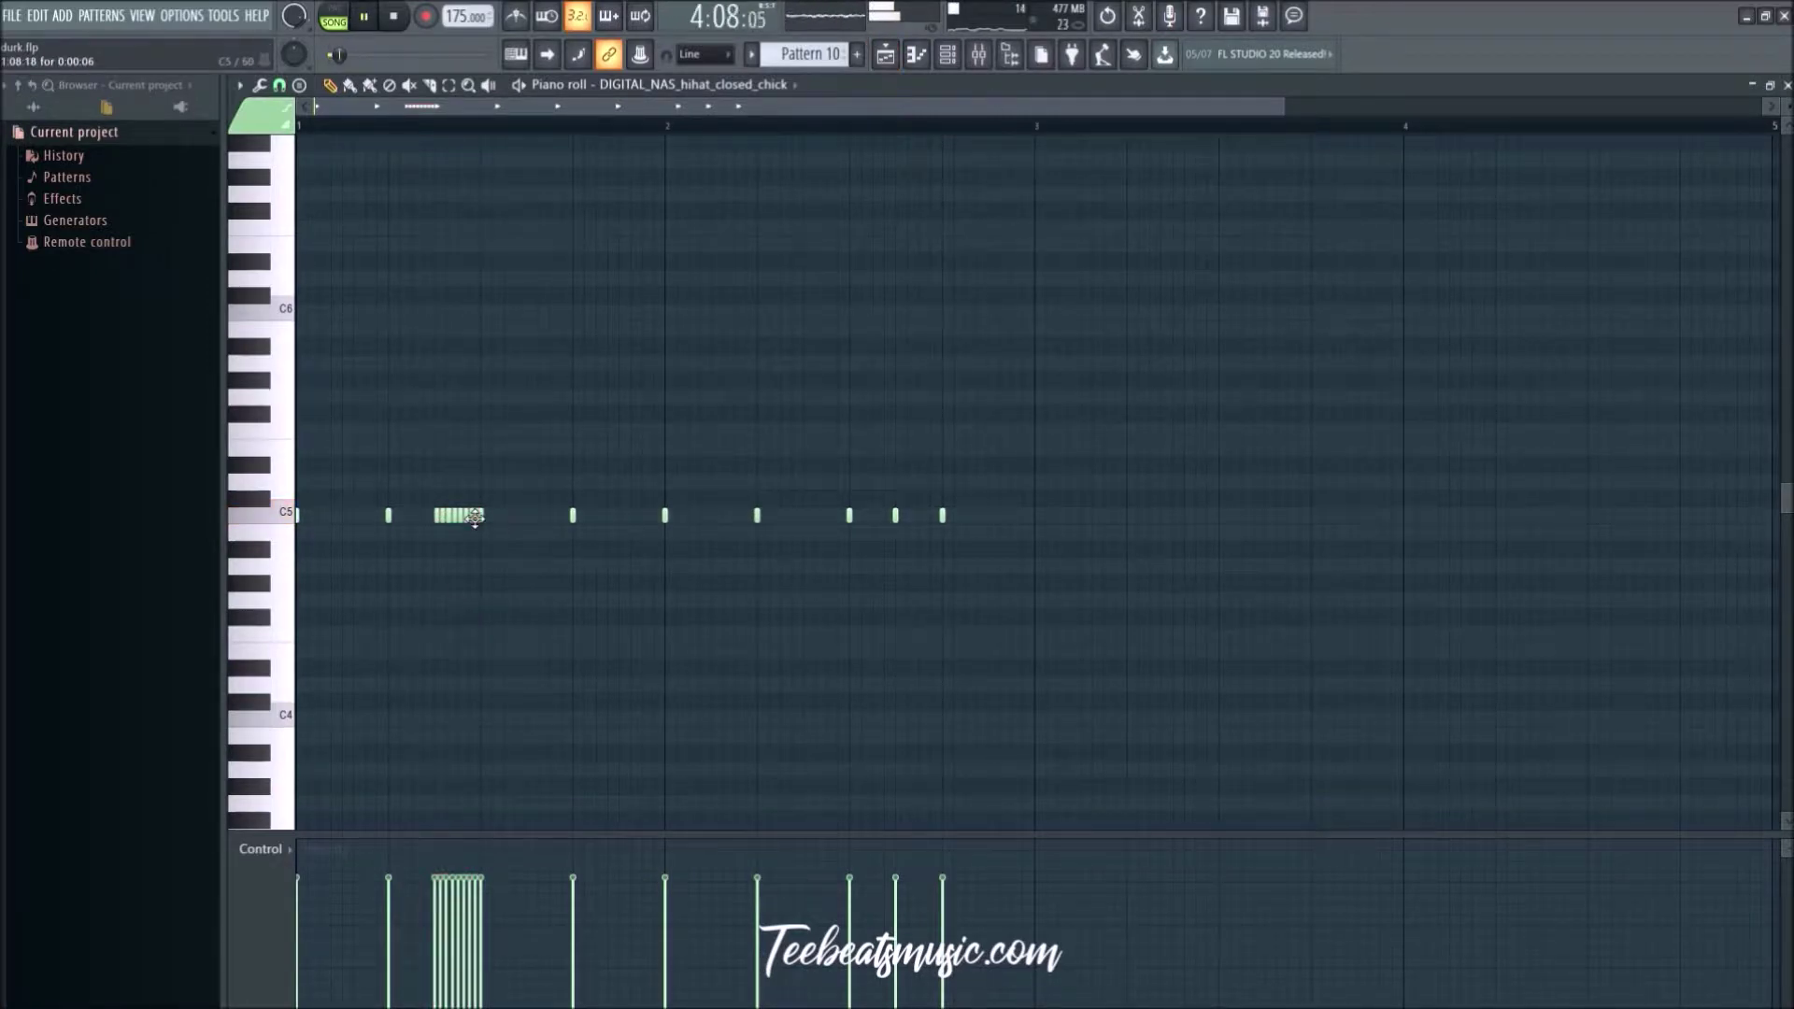
{"action": "key", "text": "F5"}
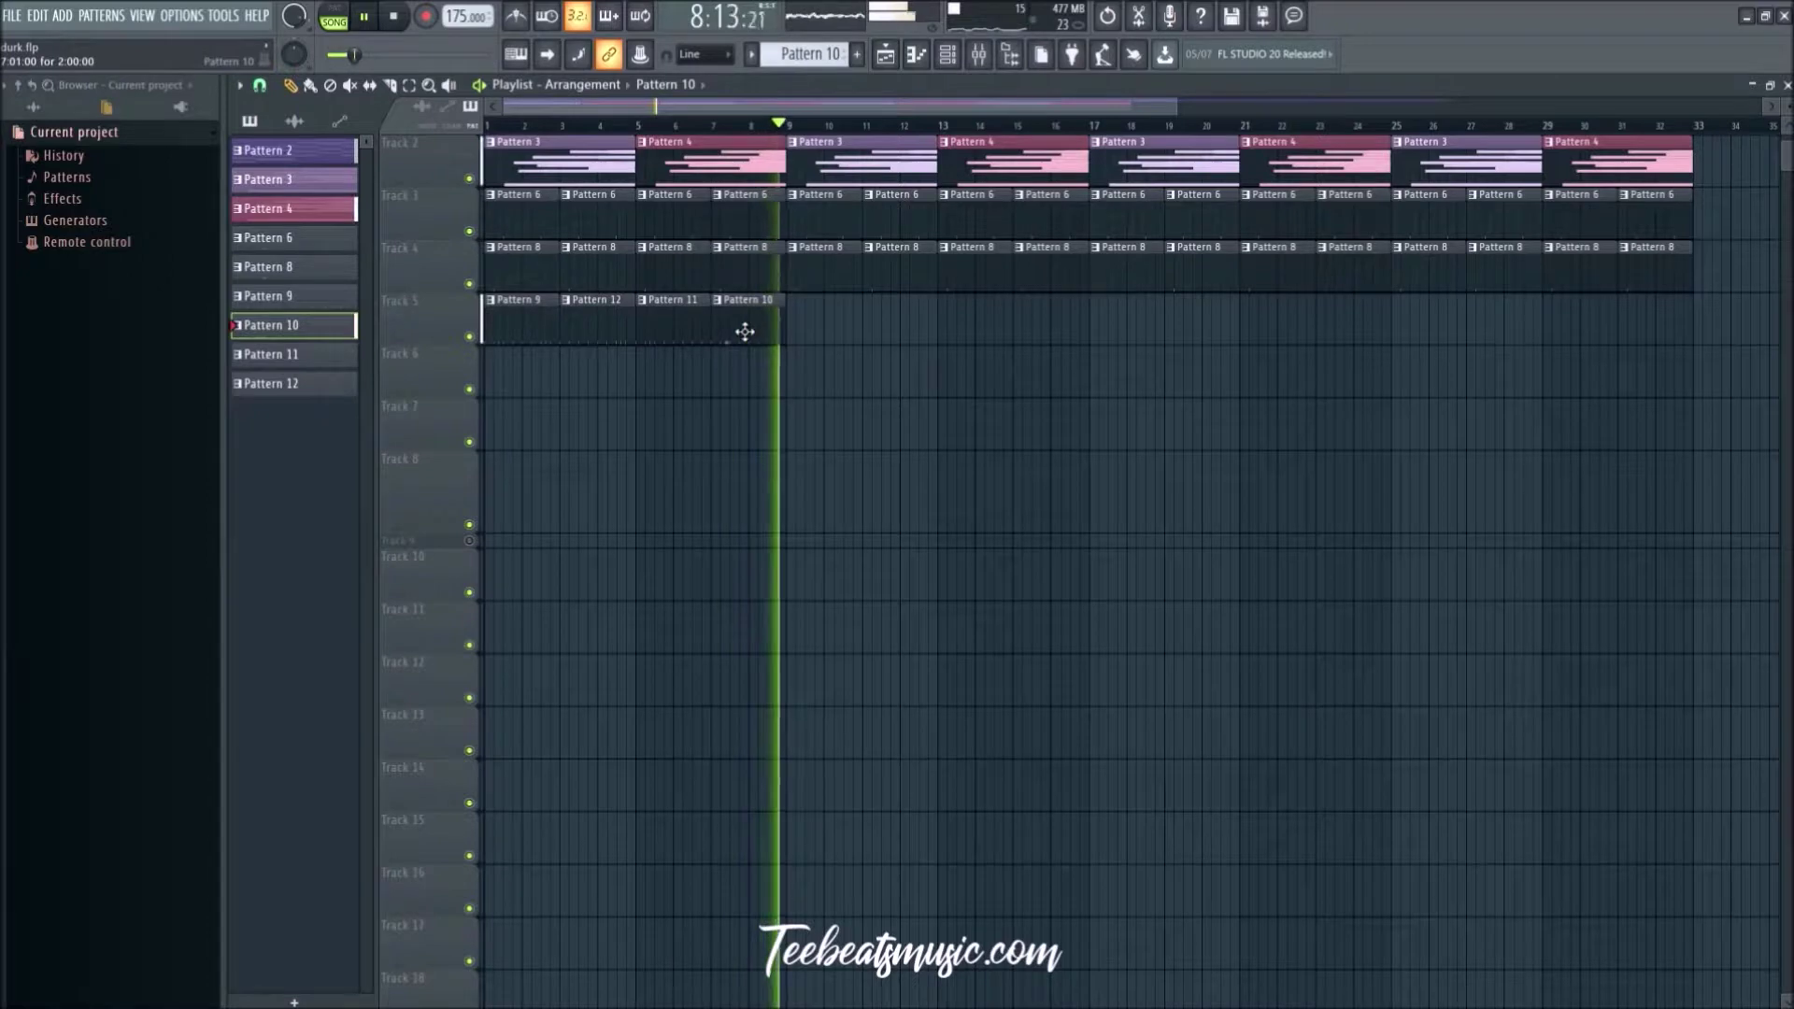
Step: Open the hi-hat clip and chop its long first C5 note into a rapid roll (Alt+U)
{"action": "scroll", "coordinate": [729, 333], "scroll_direction": "up", "scroll_amount": 6}
{"action": "double_click", "coordinate": [699, 326]}
{"action": "scroll", "coordinate": [561, 421], "scroll_direction": "down", "scroll_amount": 2}
{"action": "scroll", "coordinate": [365, 498], "scroll_direction": "up", "scroll_amount": 6}
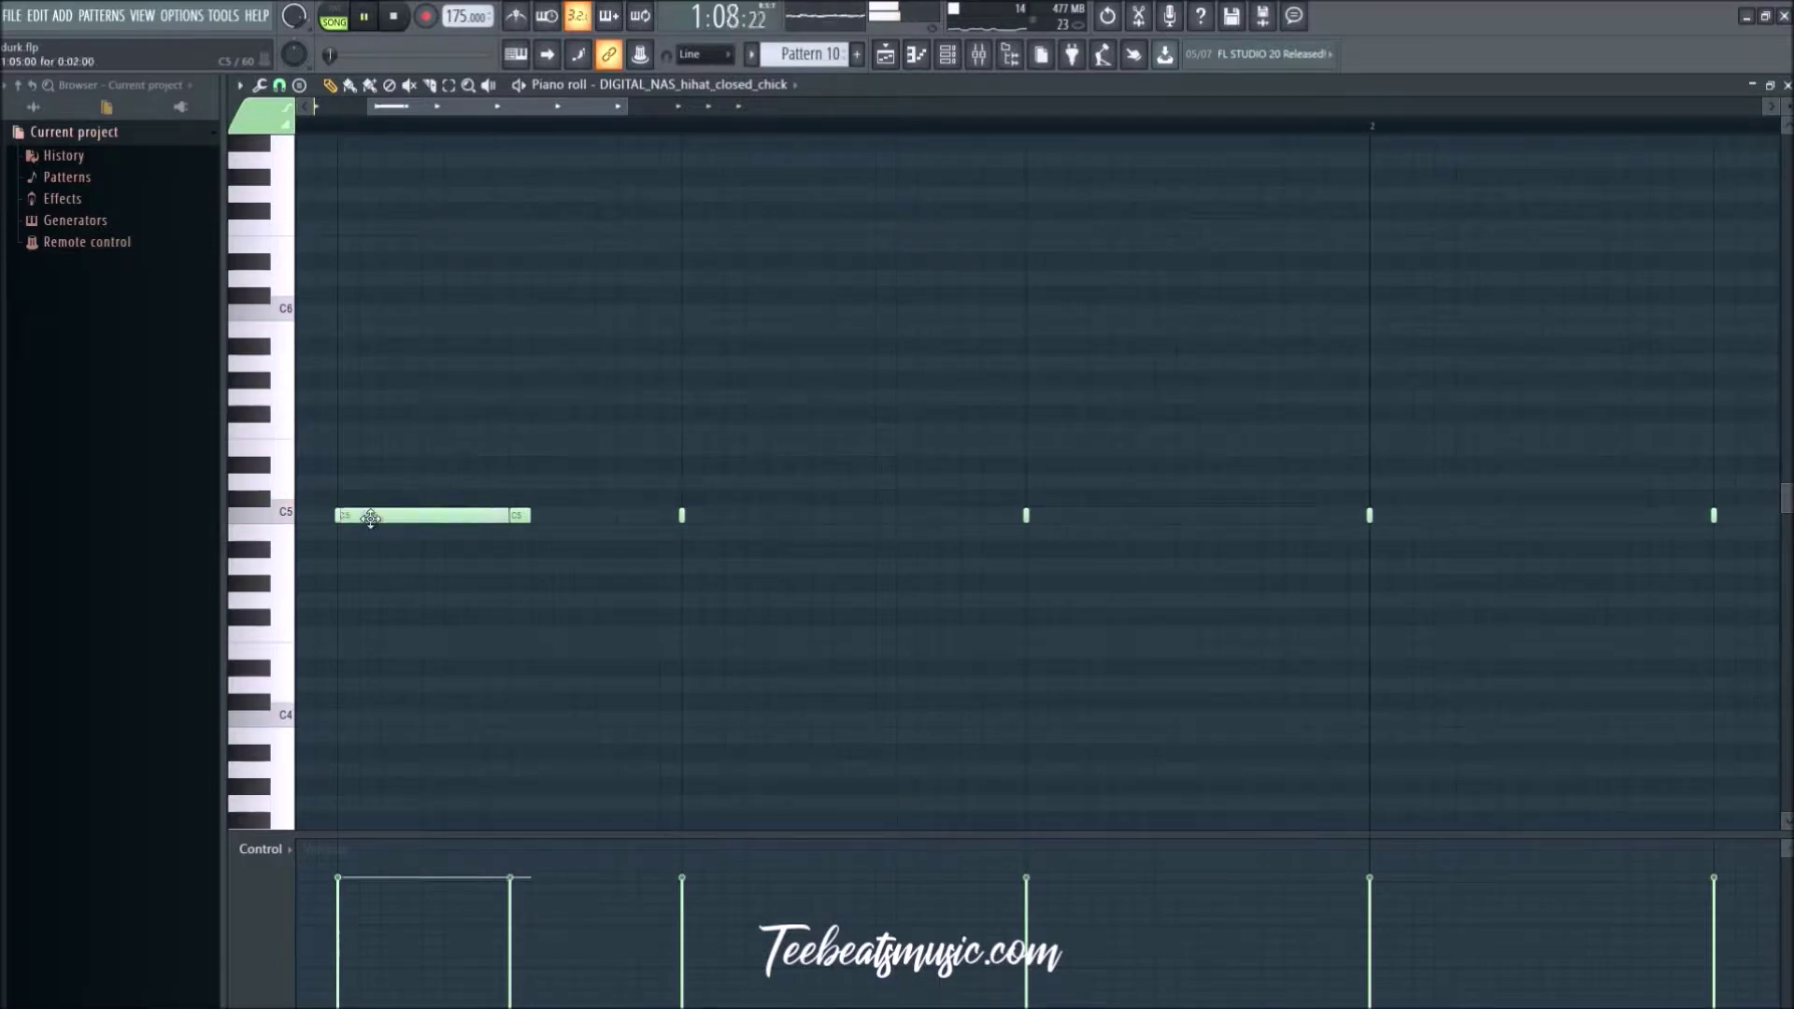
{"action": "left_click", "coordinate": [436, 520]}
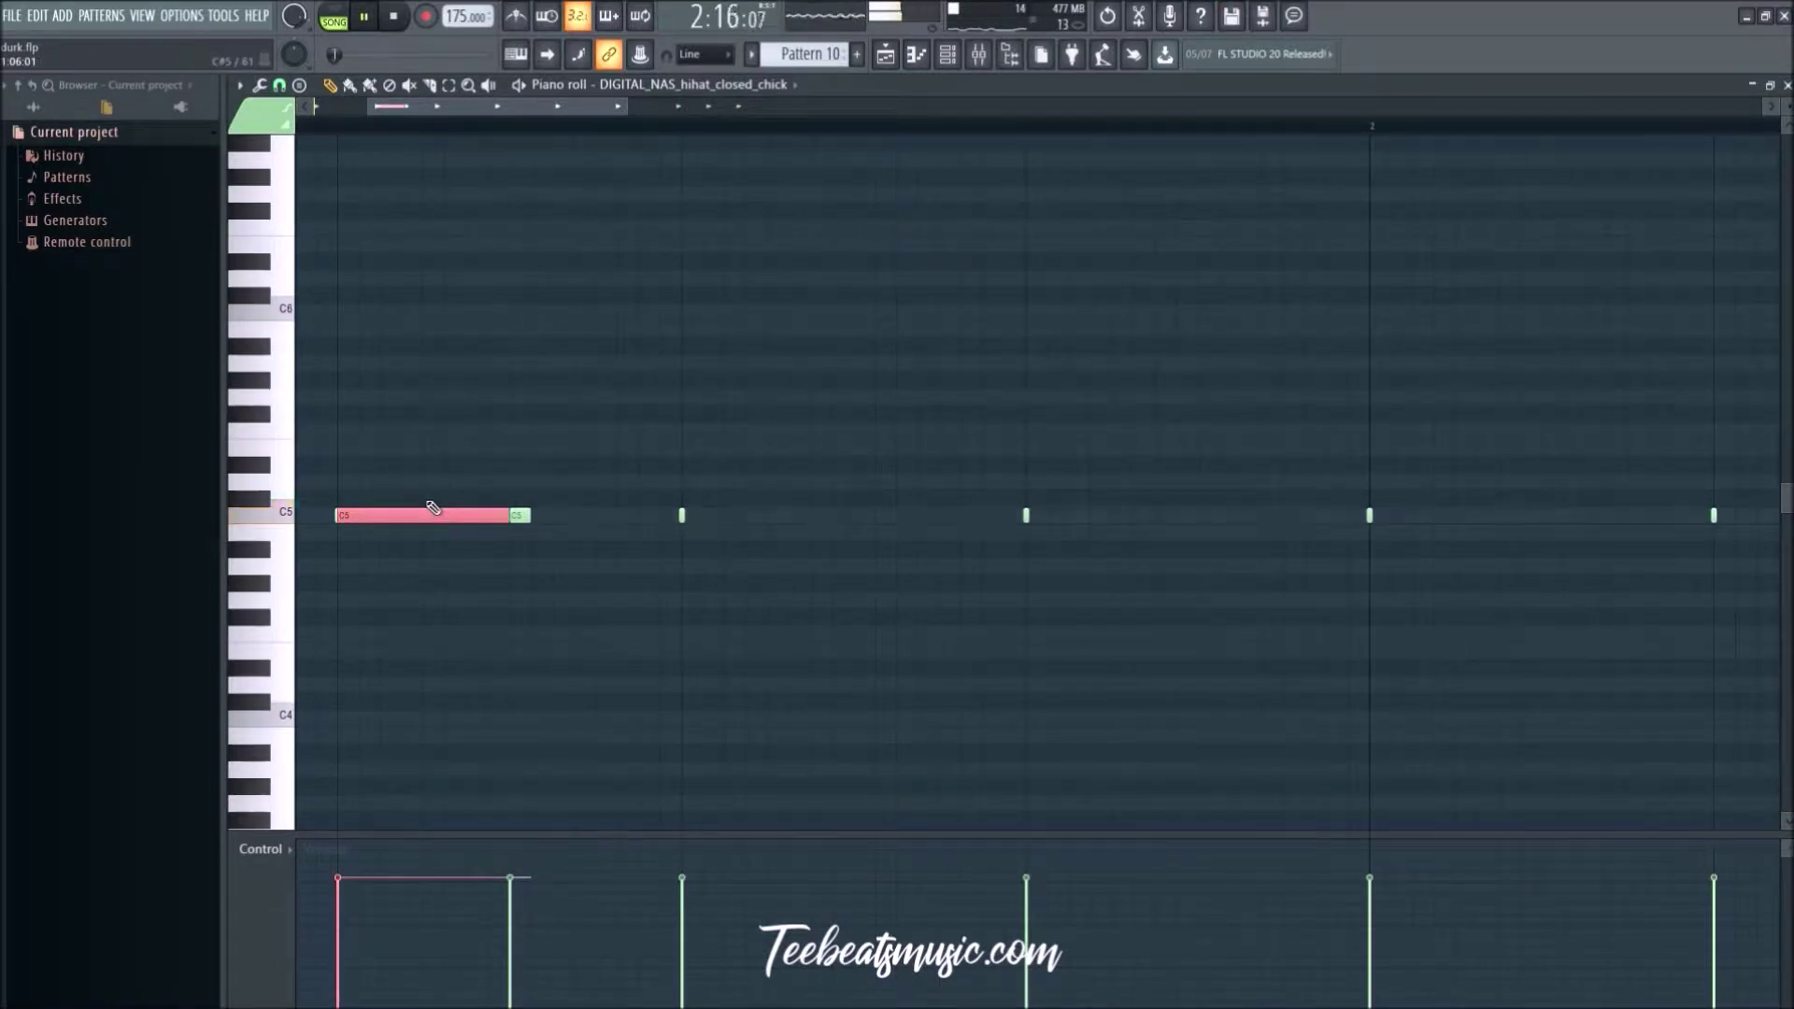
{"action": "key", "text": "alt+u"}
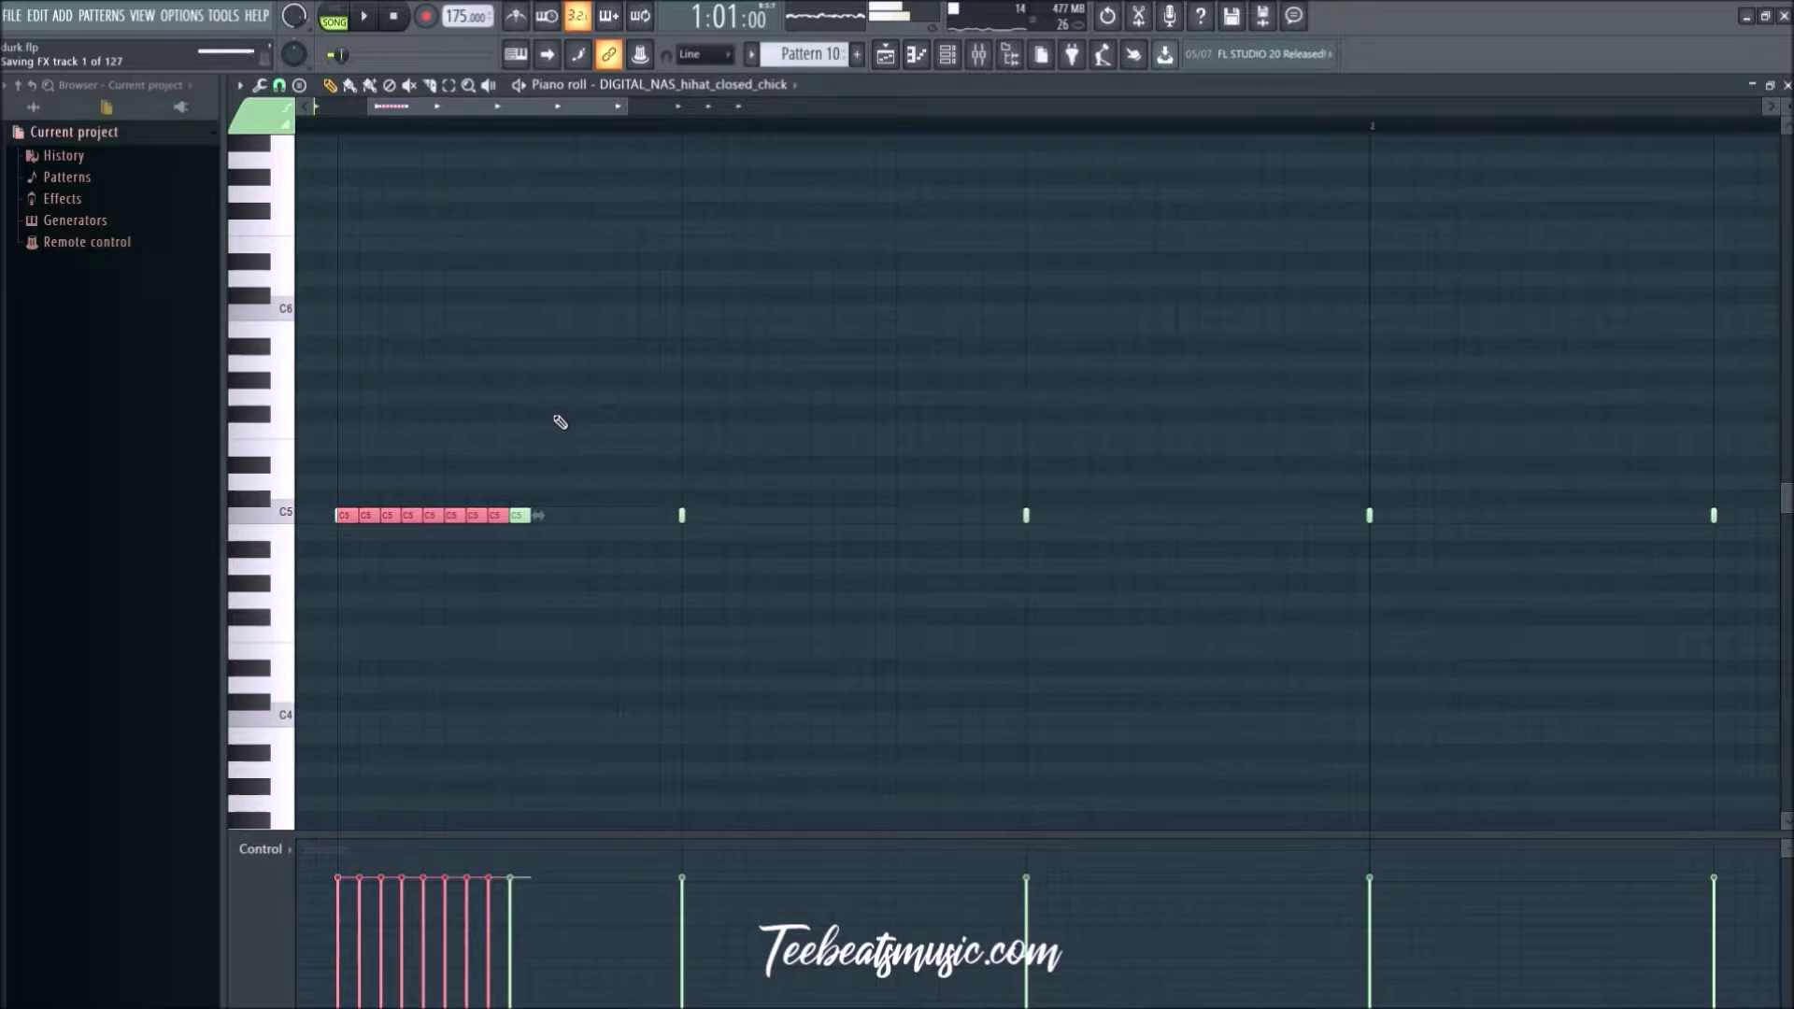
{"action": "key", "text": "ctrl+z"}
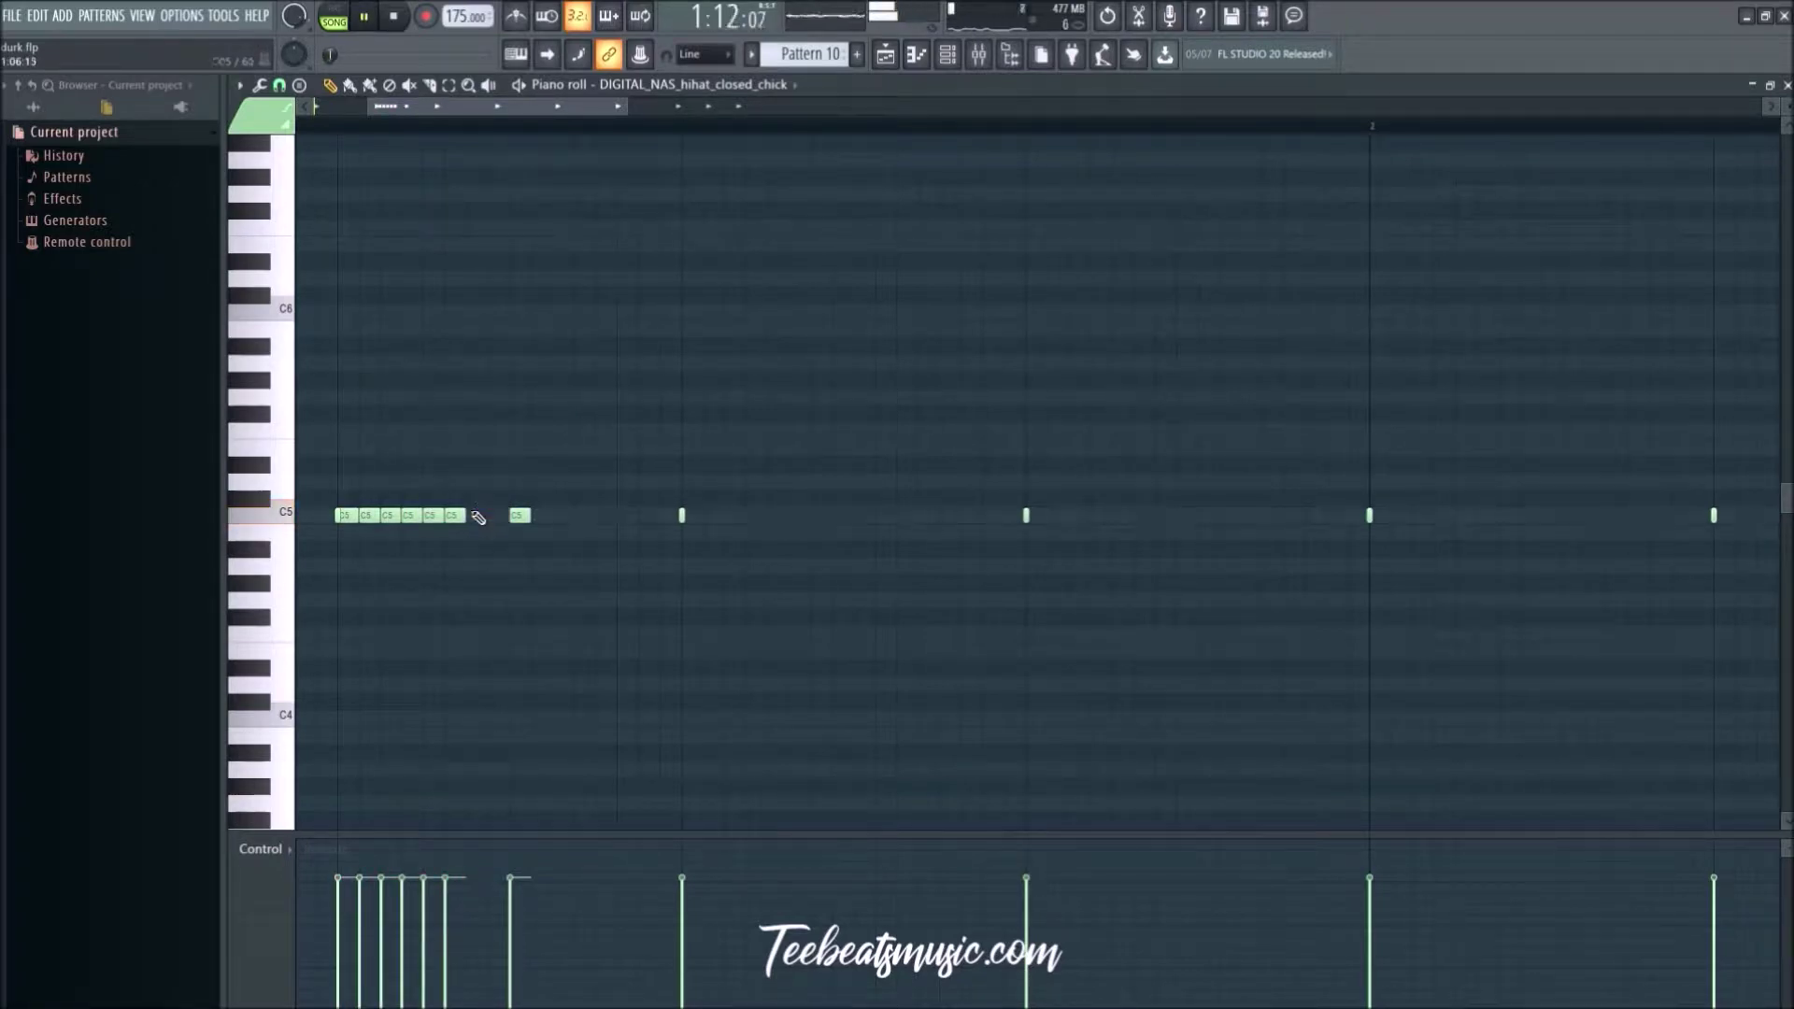
Step: Test an extra C5 note after the seven-note roll, remove it, and return to the playlist
{"action": "double_click", "coordinate": [905, 69]}
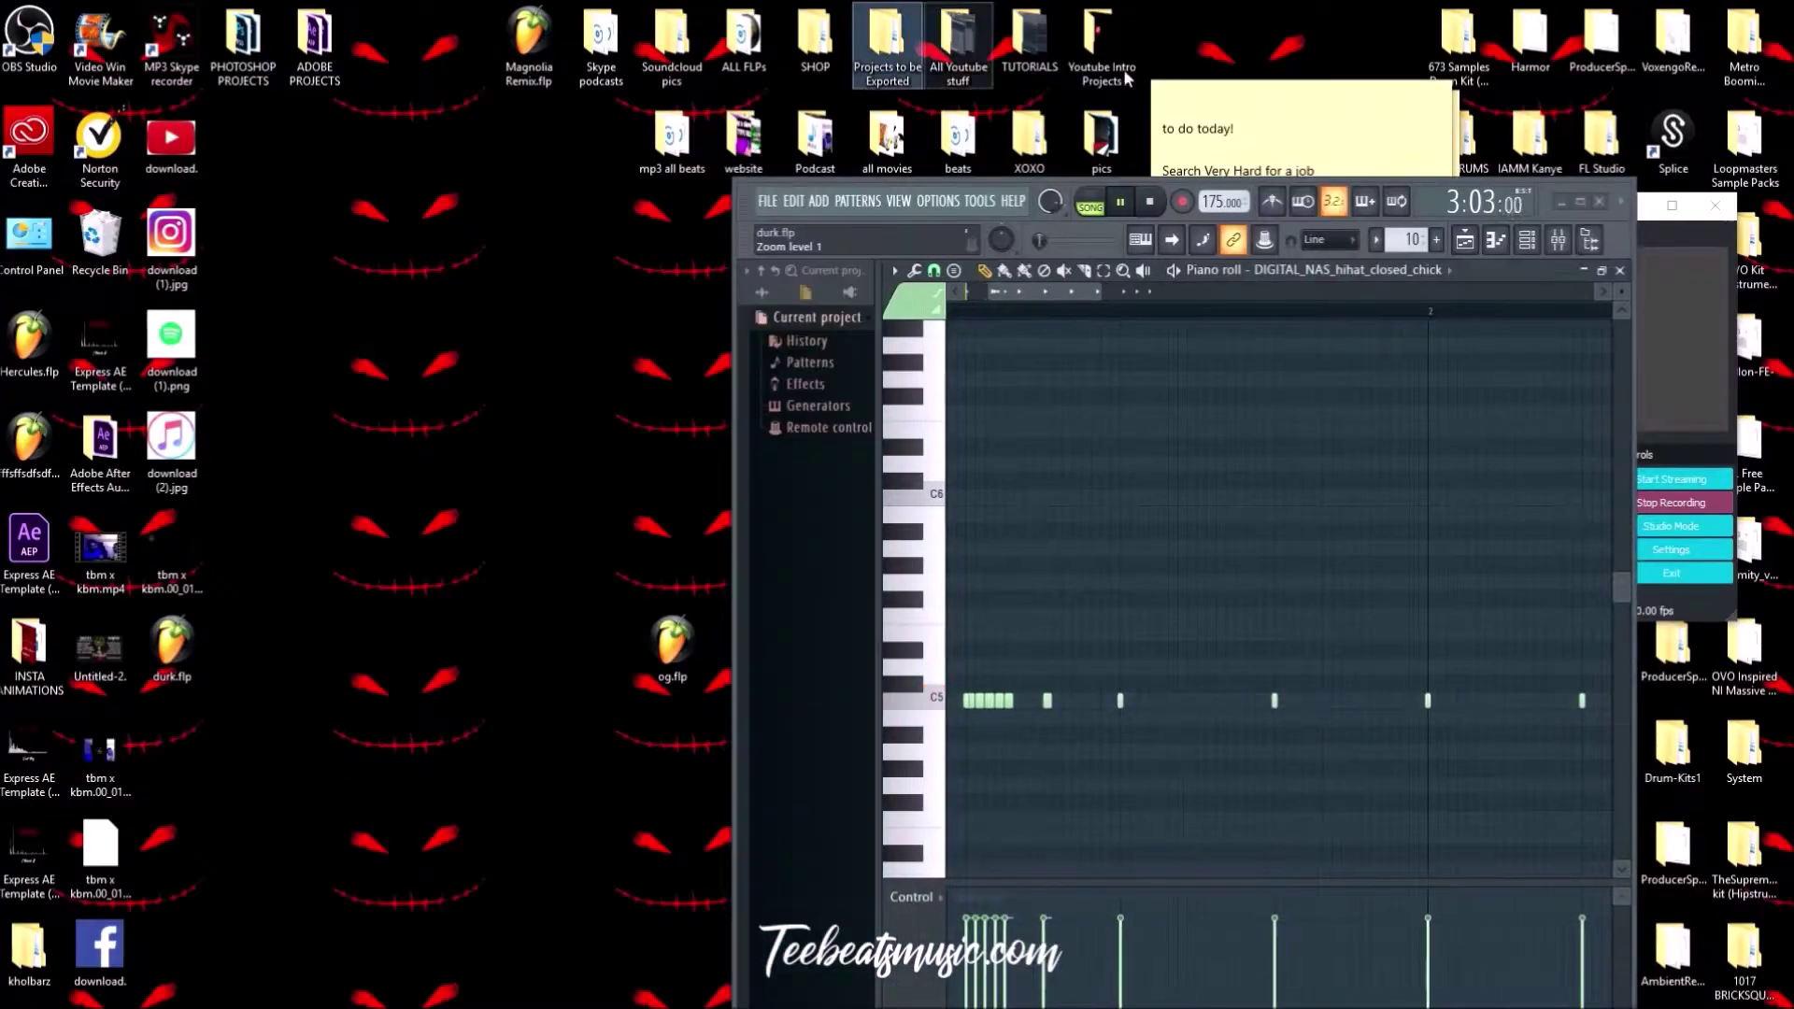
{"action": "left_click", "coordinate": [1581, 202]}
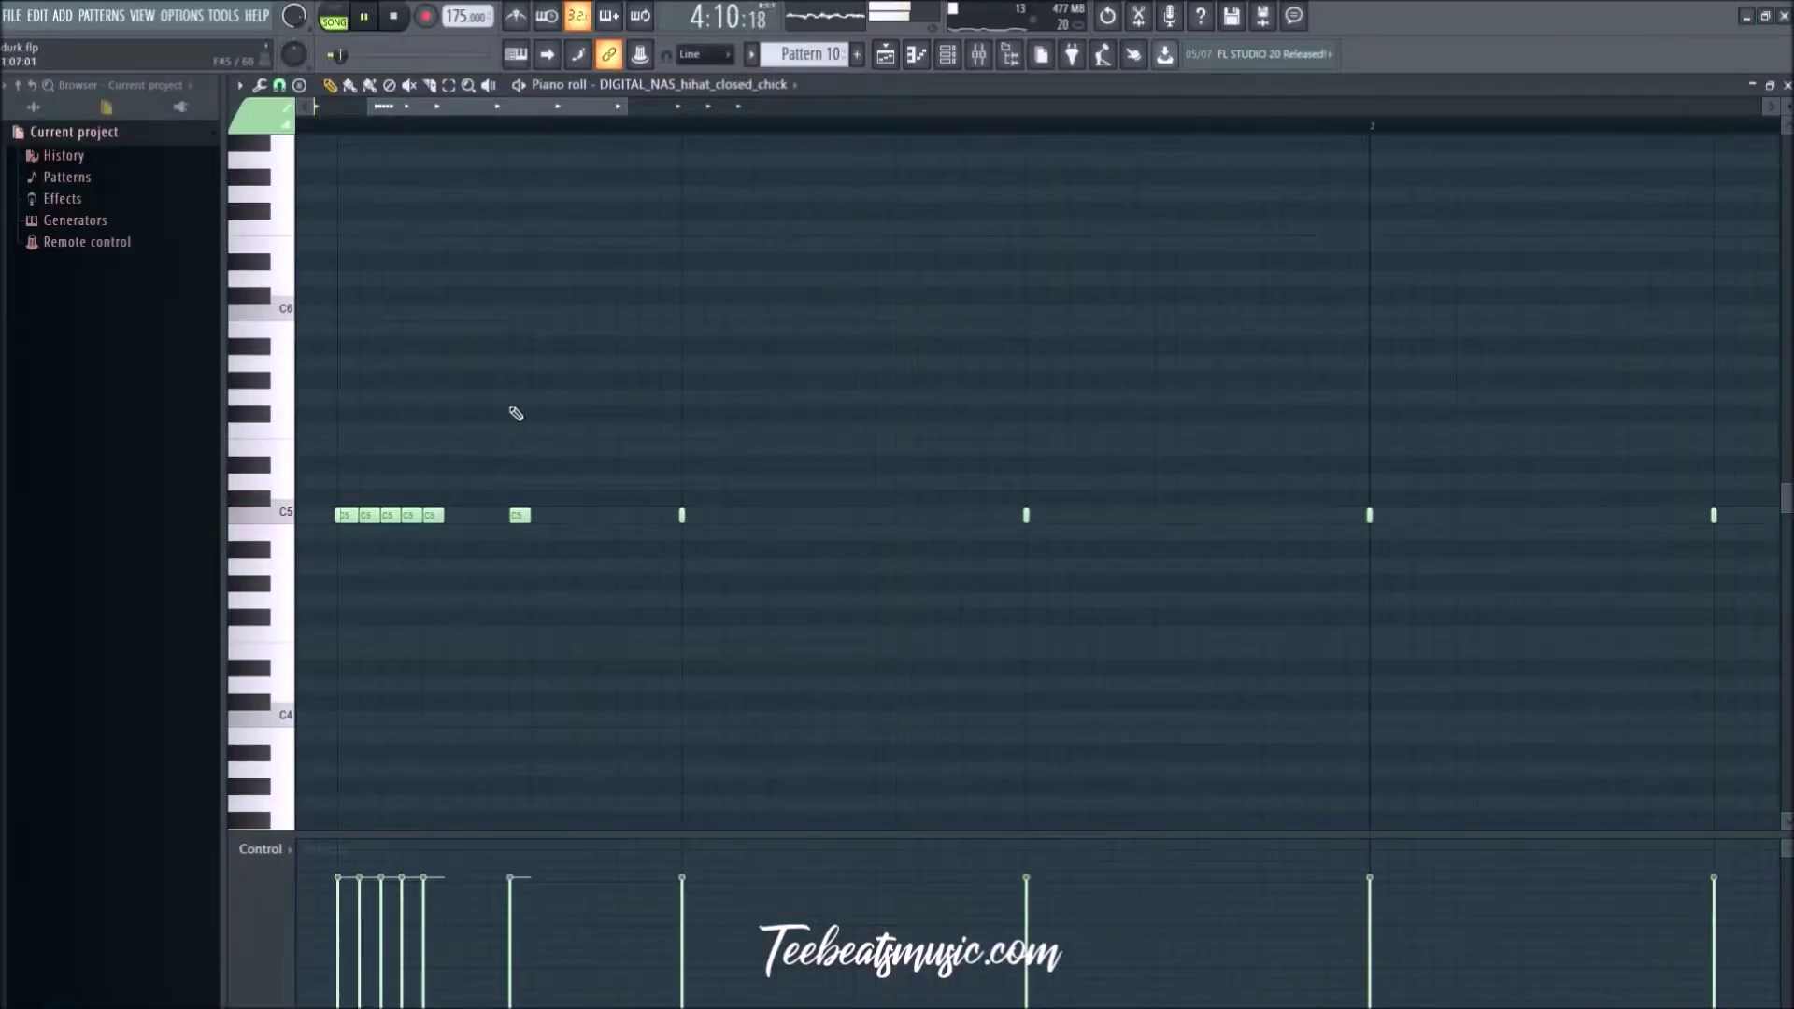
{"action": "scroll", "coordinate": [495, 416], "scroll_direction": "down", "scroll_amount": 5}
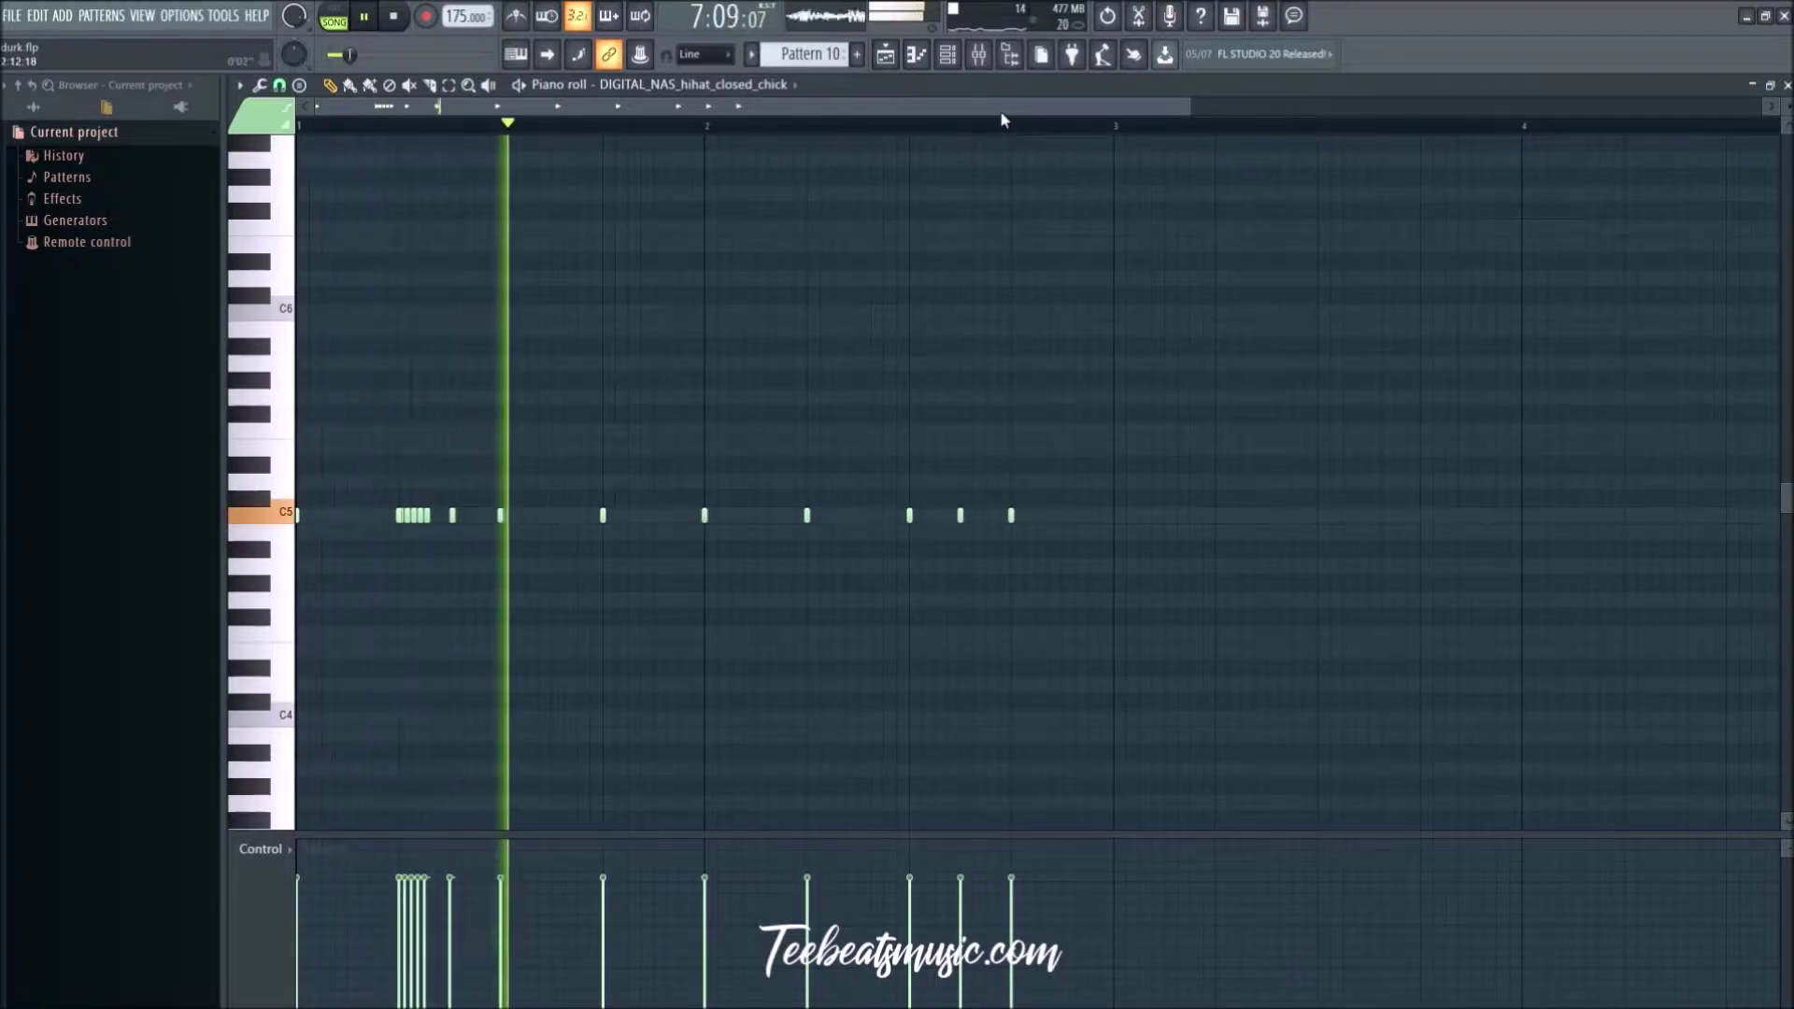
{"action": "scroll", "coordinate": [378, 519], "scroll_direction": "up", "scroll_amount": 5}
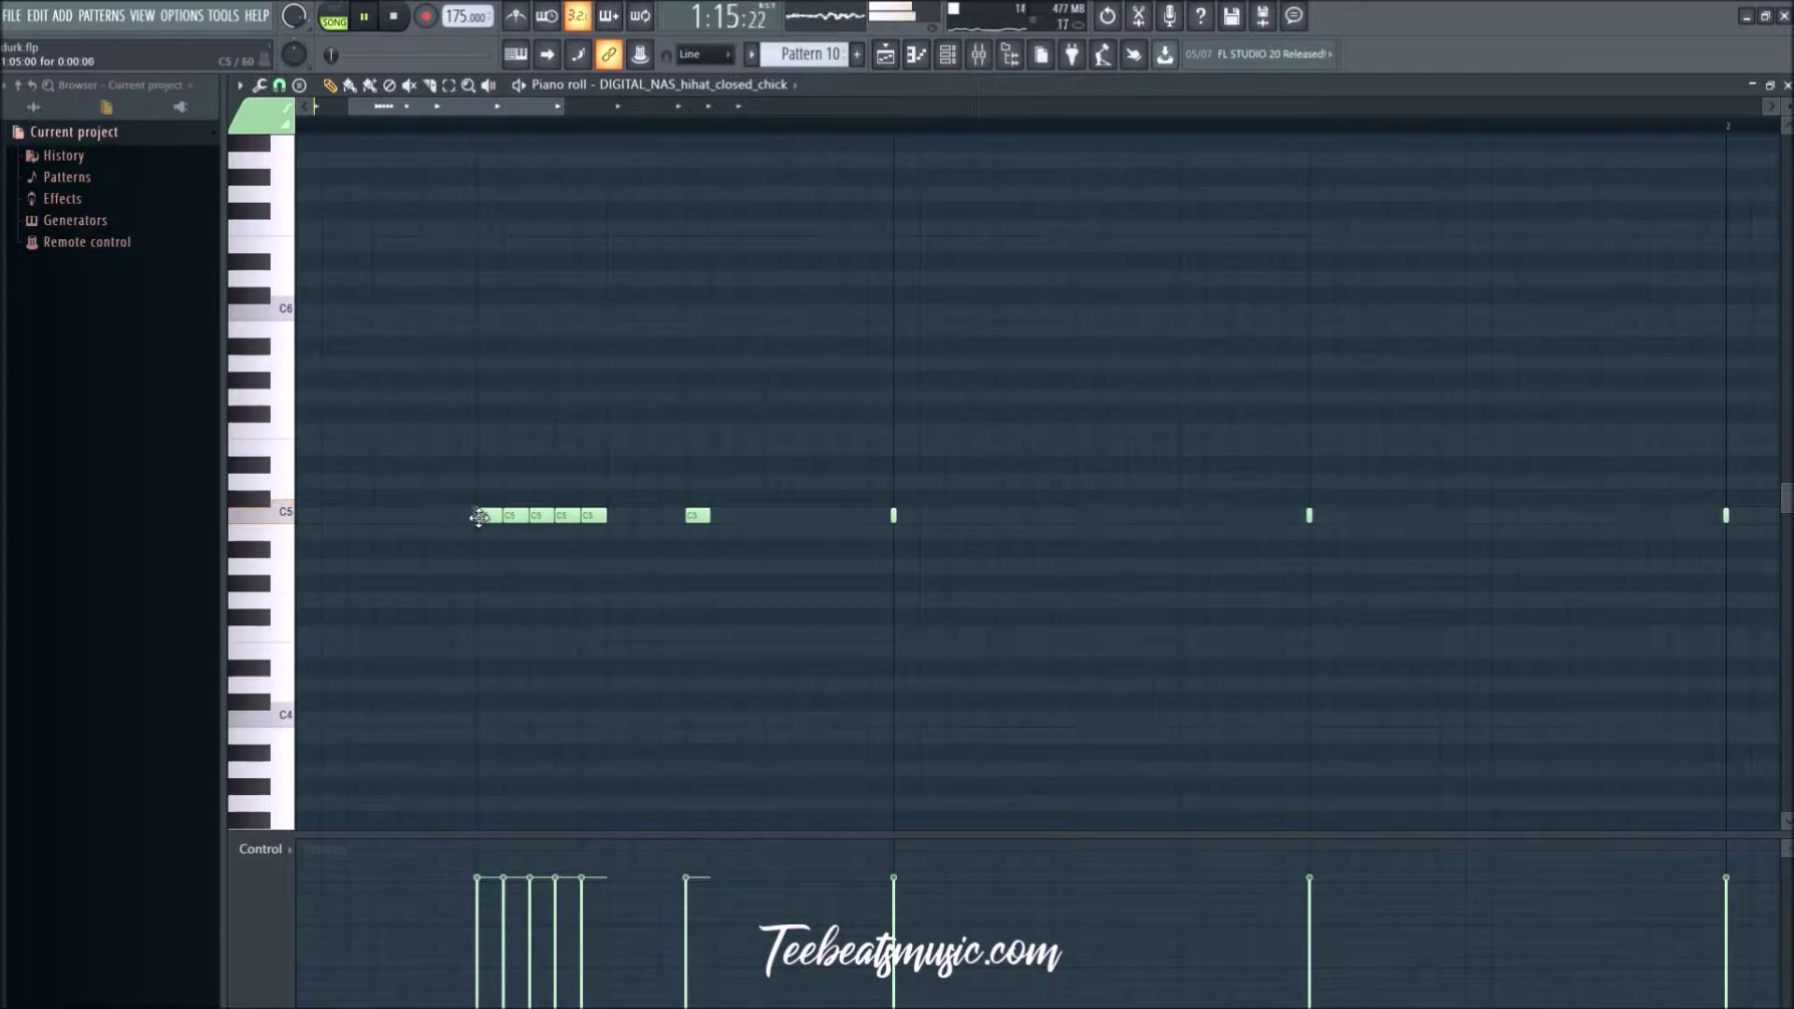
{"action": "left_click", "coordinate": [615, 522]}
{"action": "right_click", "coordinate": [647, 520]}
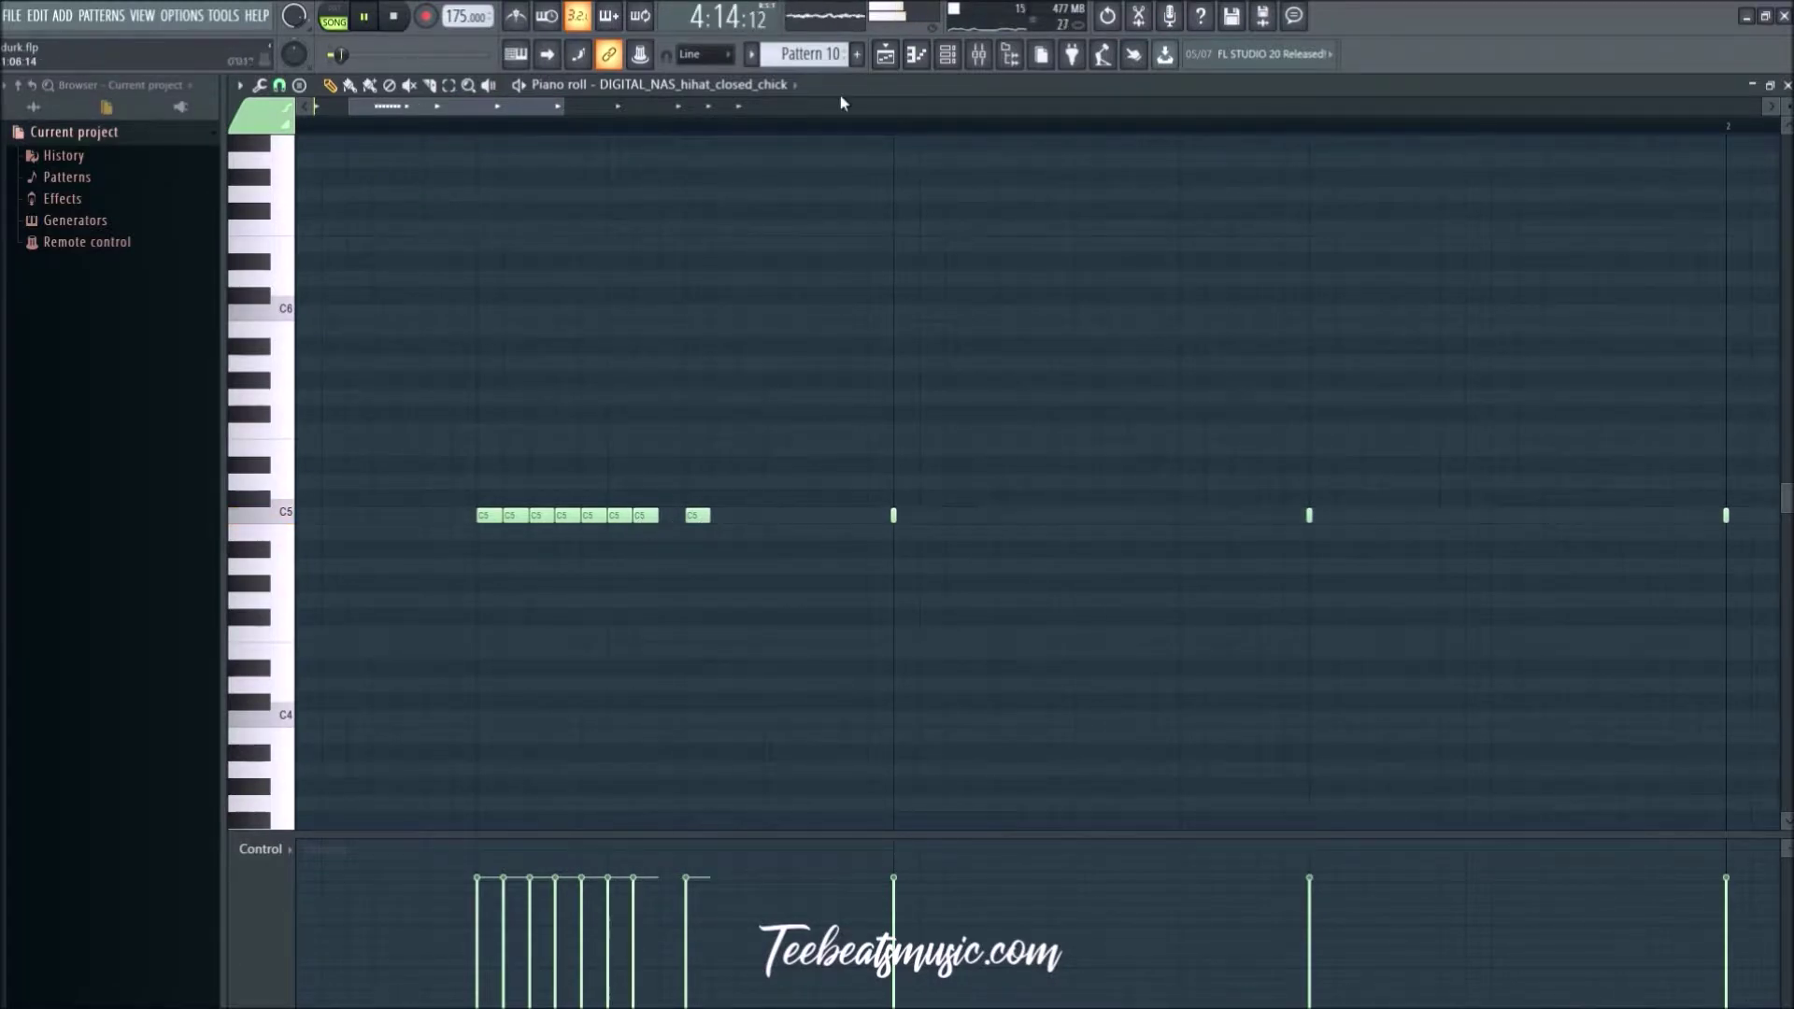
{"action": "left_click", "coordinate": [887, 59]}
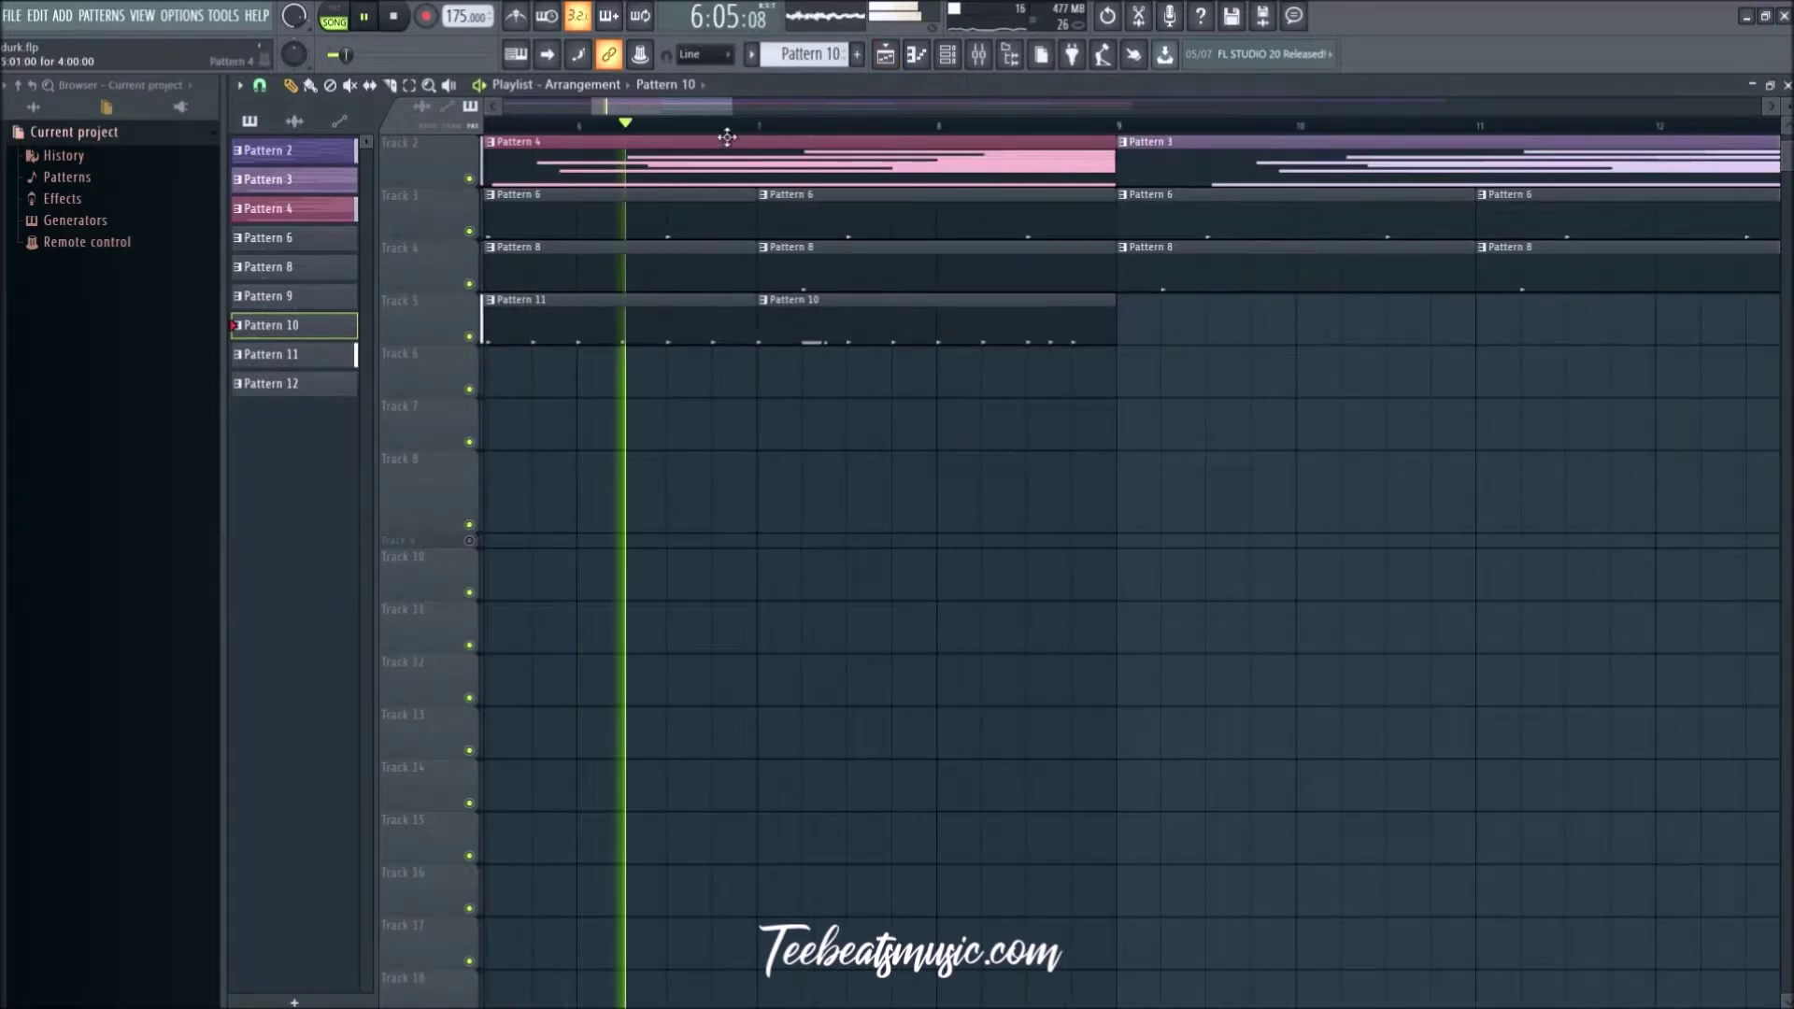
Step: Duplicate Track 5's four hi-hat clips (Patterns 9, 12, 11, 10) and delete the copies past bar 32
{"action": "scroll", "coordinate": [1198, 371], "scroll_direction": "down", "scroll_amount": 2}
{"action": "scroll", "coordinate": [1198, 371], "scroll_direction": "down", "scroll_amount": 3}
{"action": "left_click_drag", "start_coordinate": [996, 296], "coordinate": [549, 342]}
{"action": "left_click_drag", "start_coordinate": [545, 325], "coordinate": [886, 337]}
{"action": "key", "text": "ctrl+b"}
{"action": "key", "text": "ctrl+b"}
{"action": "key", "text": "ctrl+b"}
{"action": "right_click", "coordinate": [1595, 319]}
{"action": "right_click", "coordinate": [1601, 327]}
{"action": "right_click", "coordinate": [1514, 327]}
{"action": "right_click", "coordinate": [1420, 332]}
{"action": "right_click", "coordinate": [1346, 327]}
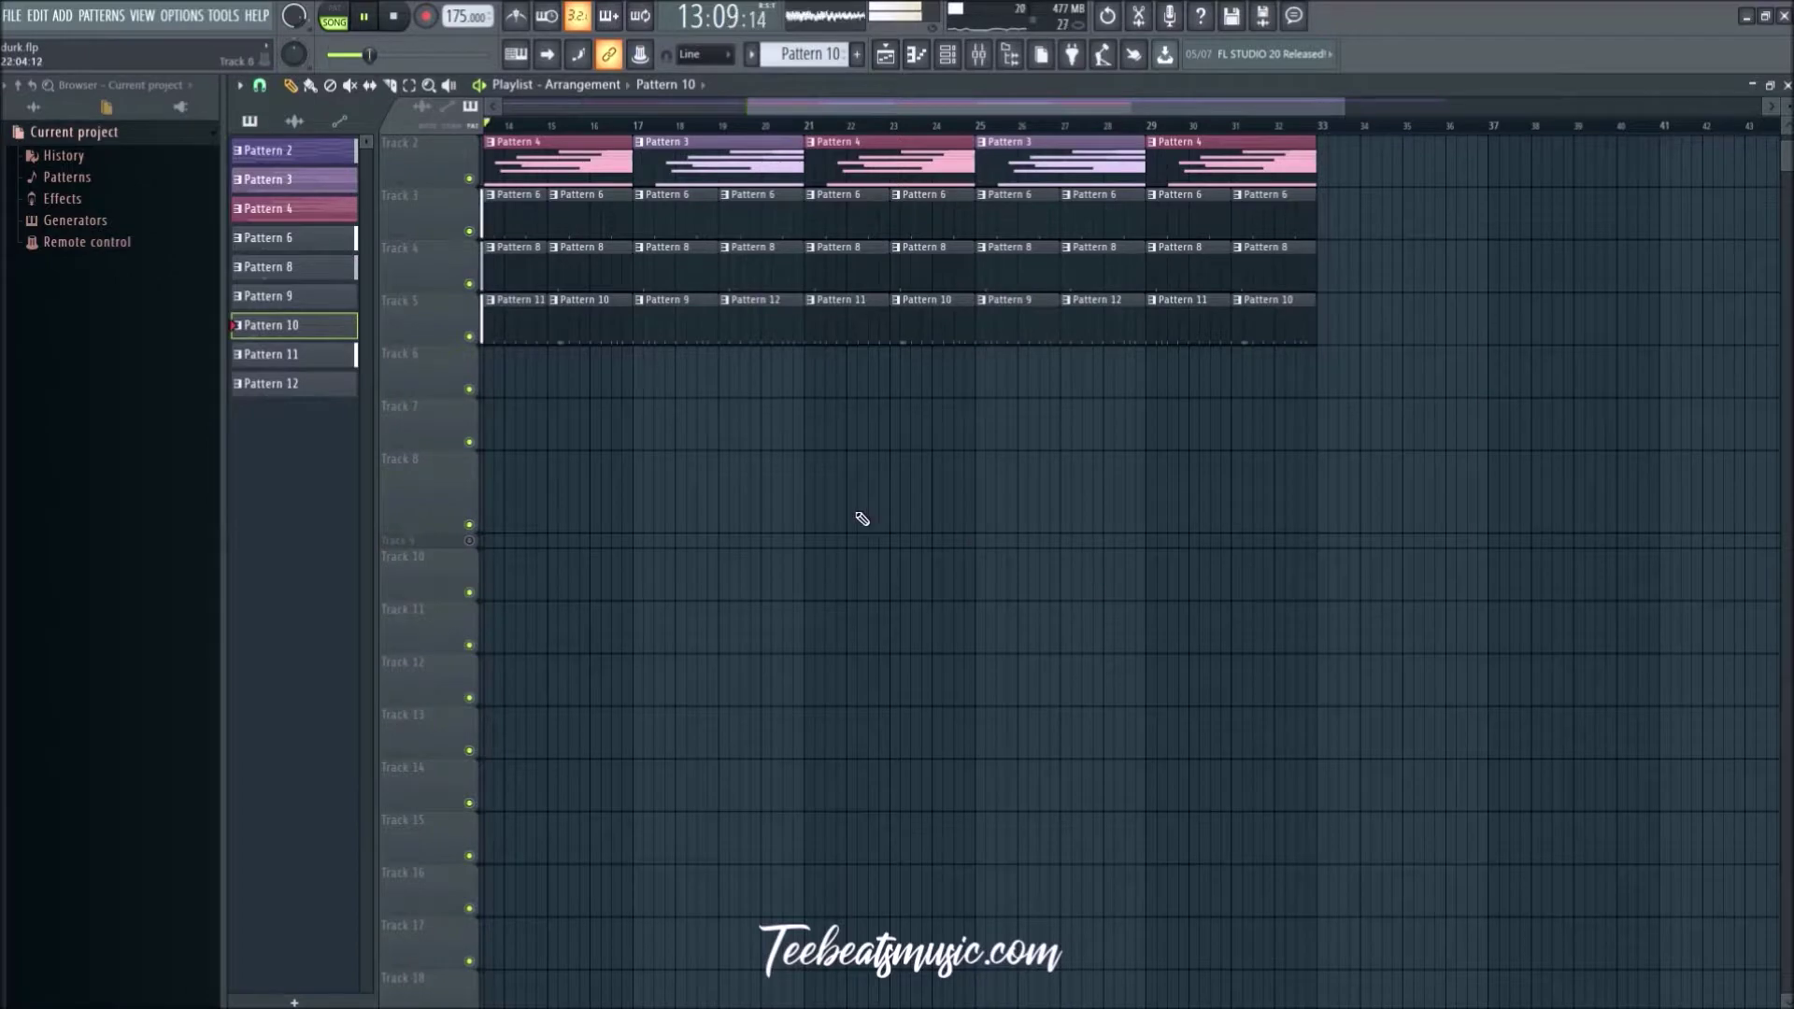
Step: In the channel rack, step the pattern selector up to a new empty Pattern 13
{"action": "scroll", "coordinate": [862, 520], "scroll_direction": "down", "scroll_amount": 4}
{"action": "left_click", "coordinate": [952, 61]}
{"action": "key", "text": "space"}
{"action": "scroll", "coordinate": [801, 54], "scroll_direction": "up", "scroll_amount": 1}
{"action": "scroll", "coordinate": [795, 56], "scroll_direction": "up", "scroll_amount": 1}
{"action": "scroll", "coordinate": [794, 58], "scroll_direction": "up", "scroll_amount": 1}
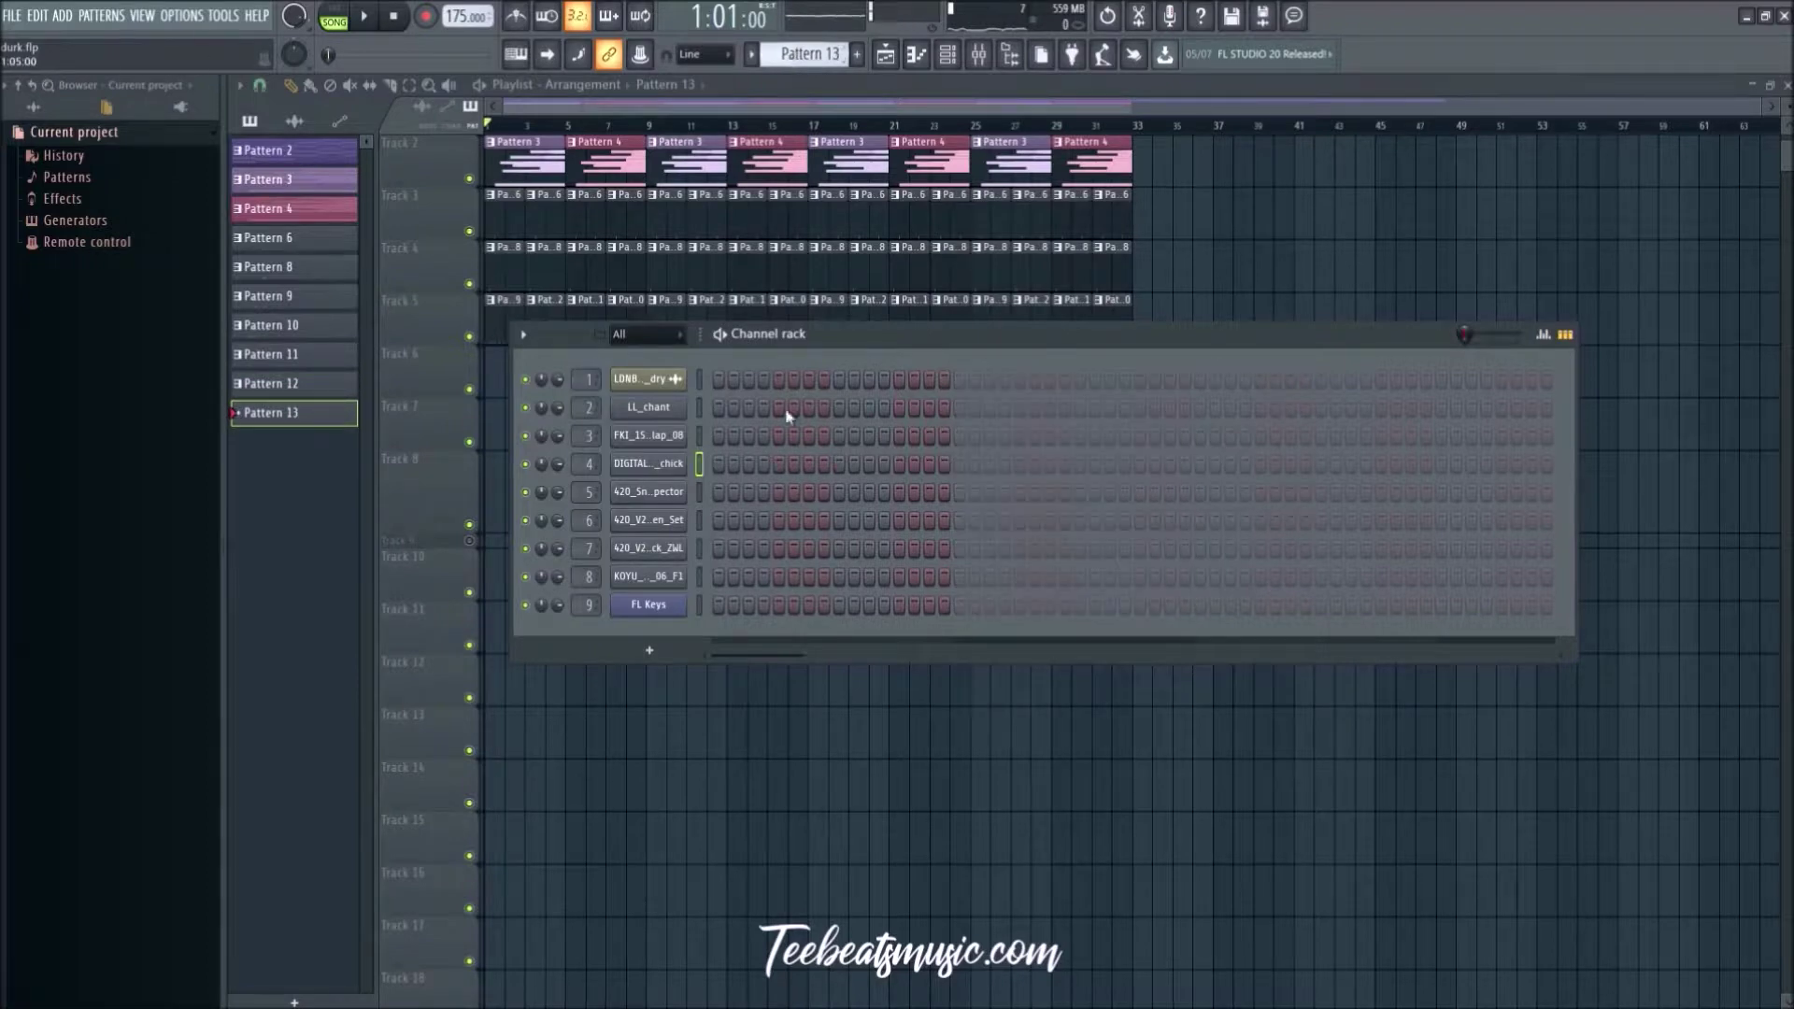
Step: Audition the song and check the snare channel's settings
{"action": "key", "text": "space"}
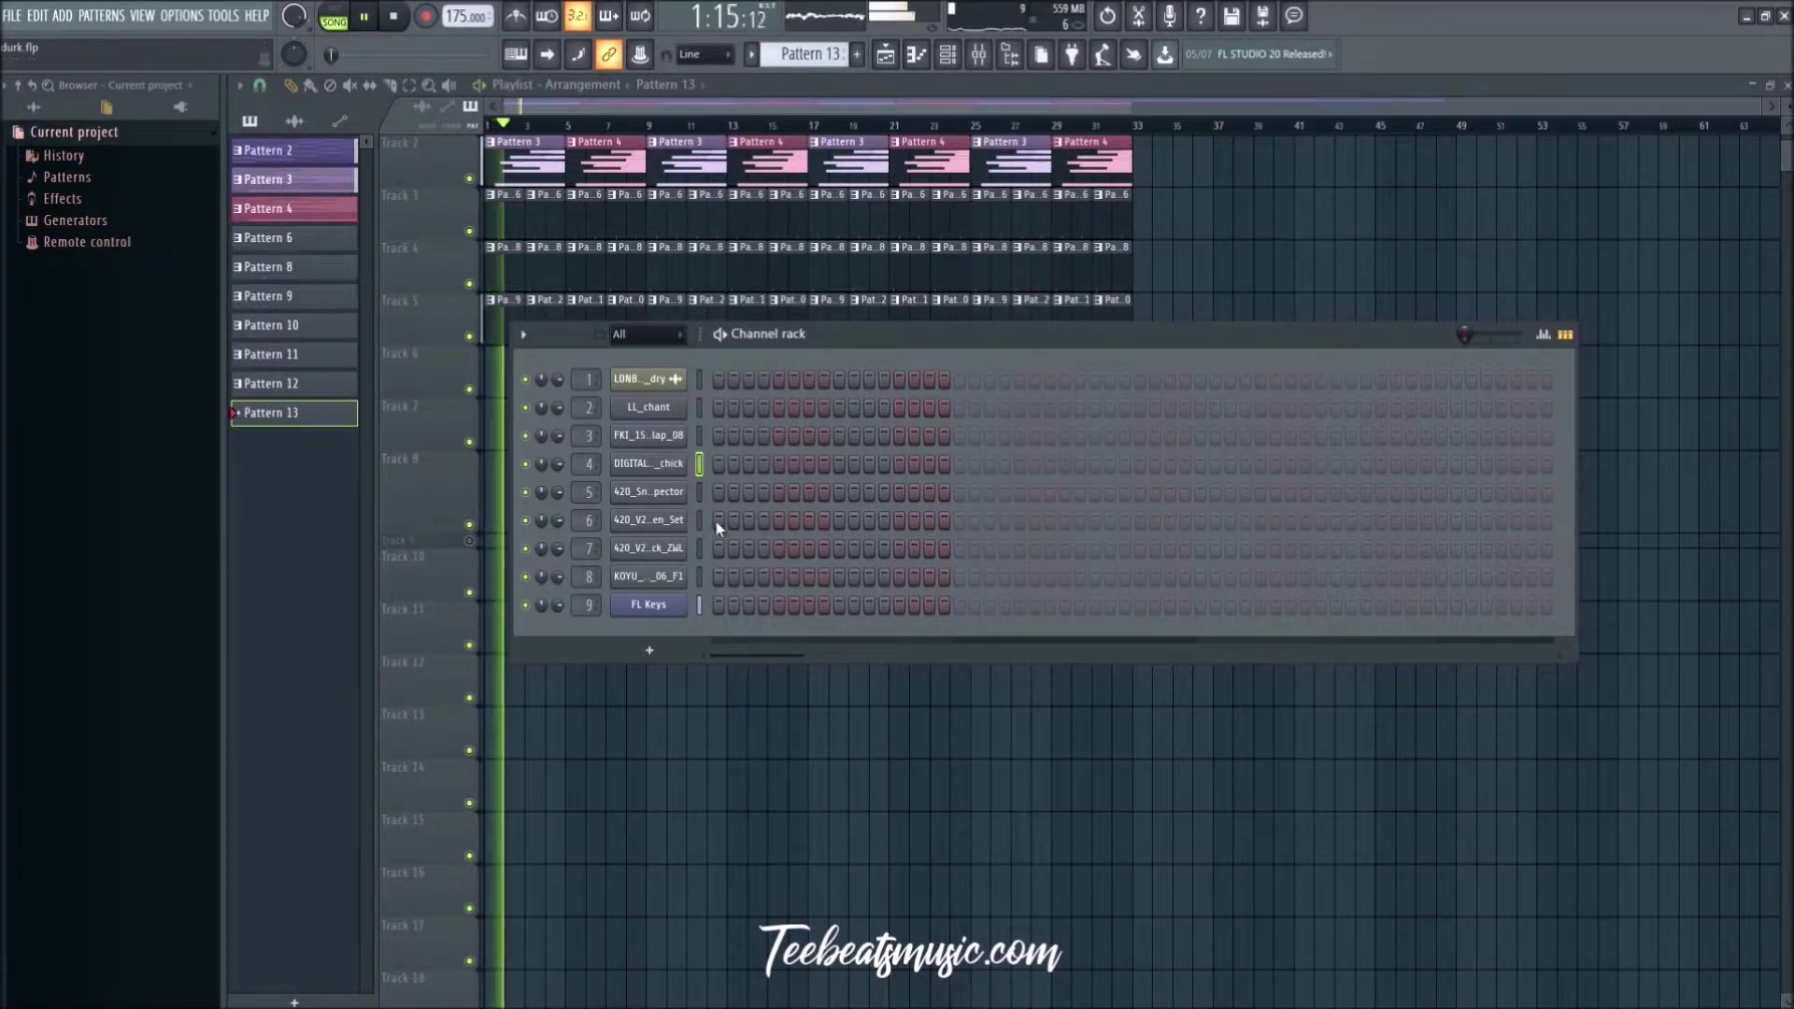
{"action": "left_click", "coordinate": [690, 498]}
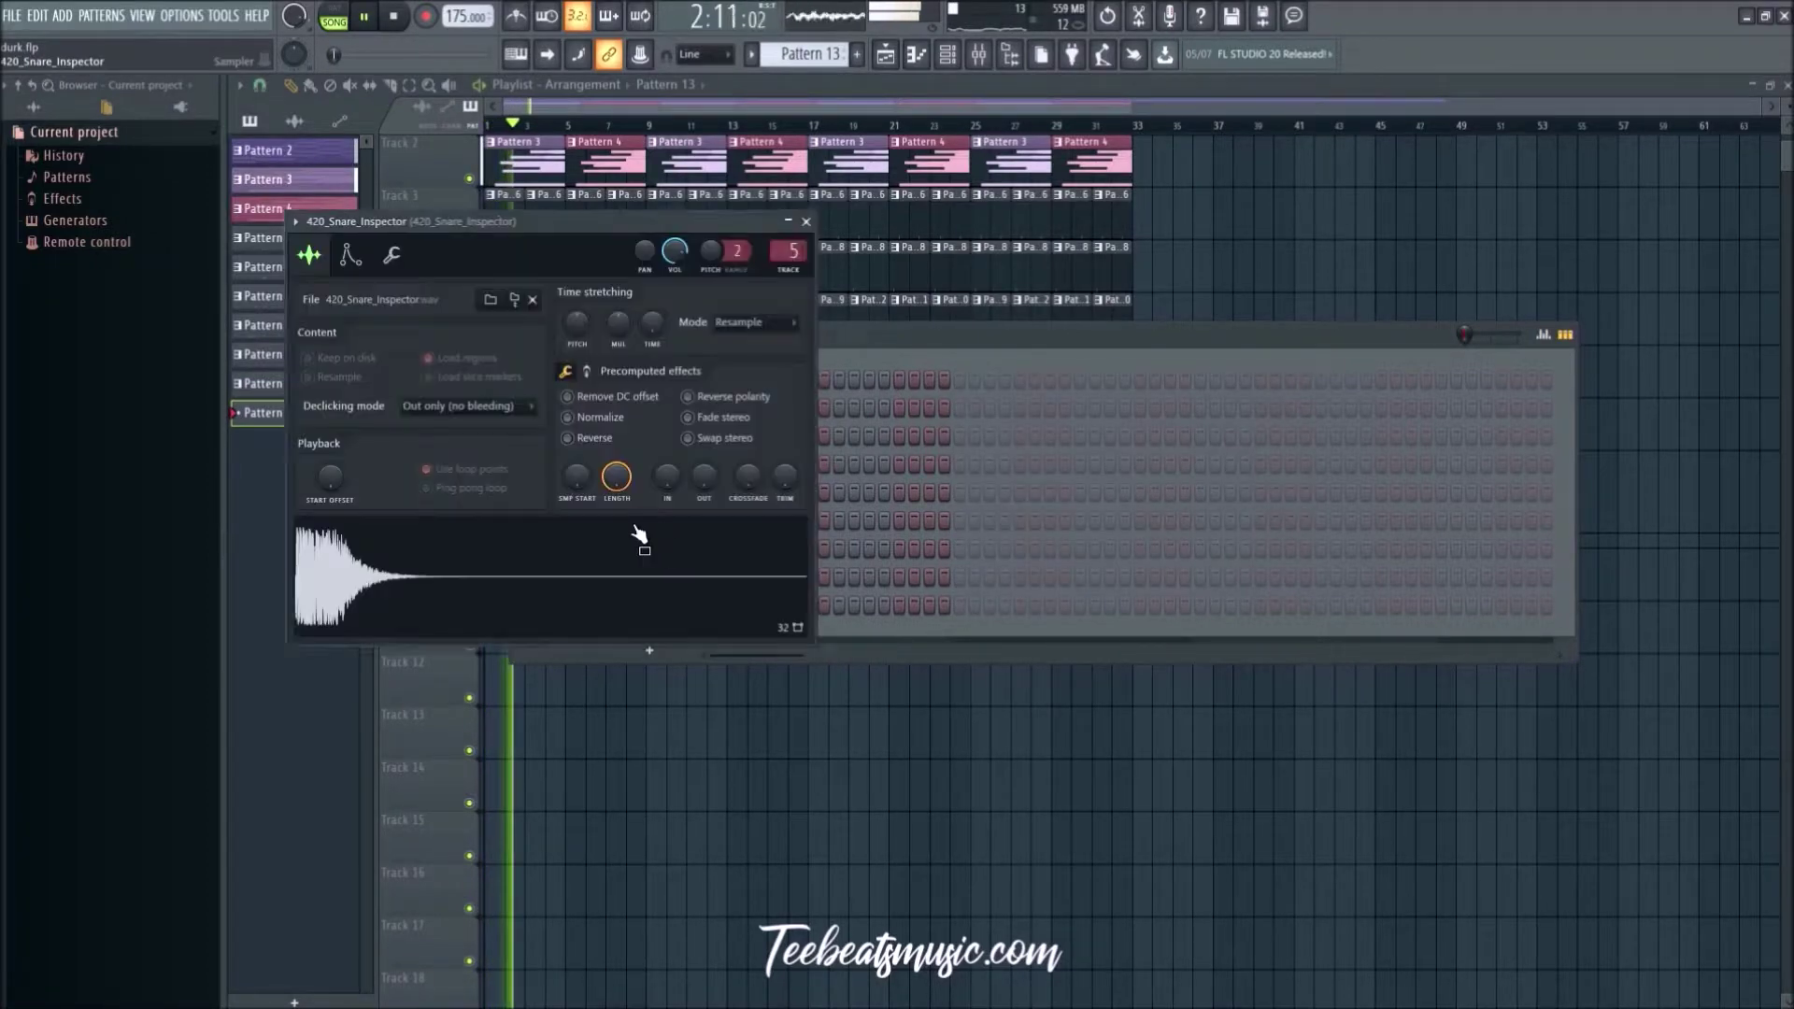
{"action": "left_click", "coordinate": [813, 217]}
{"action": "key", "text": "space"}
{"action": "key", "text": "F6"}
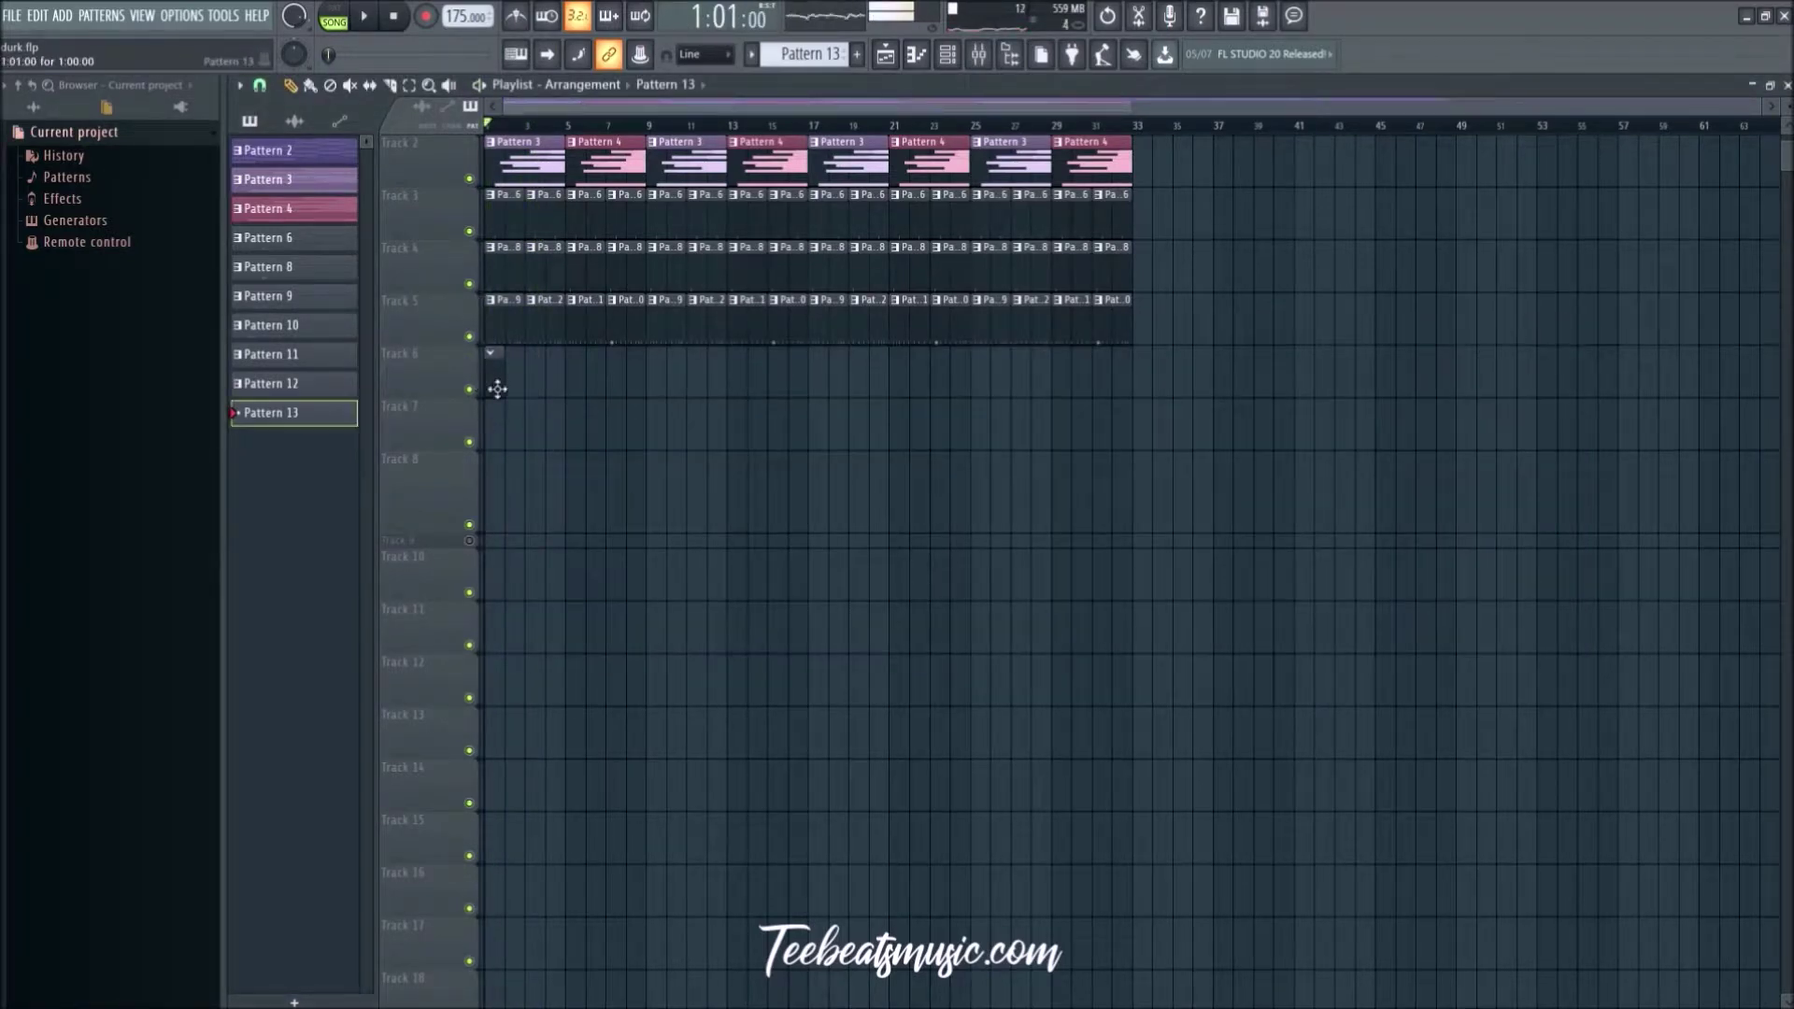
{"action": "scroll", "coordinate": [497, 389], "scroll_direction": "up", "scroll_amount": 3}
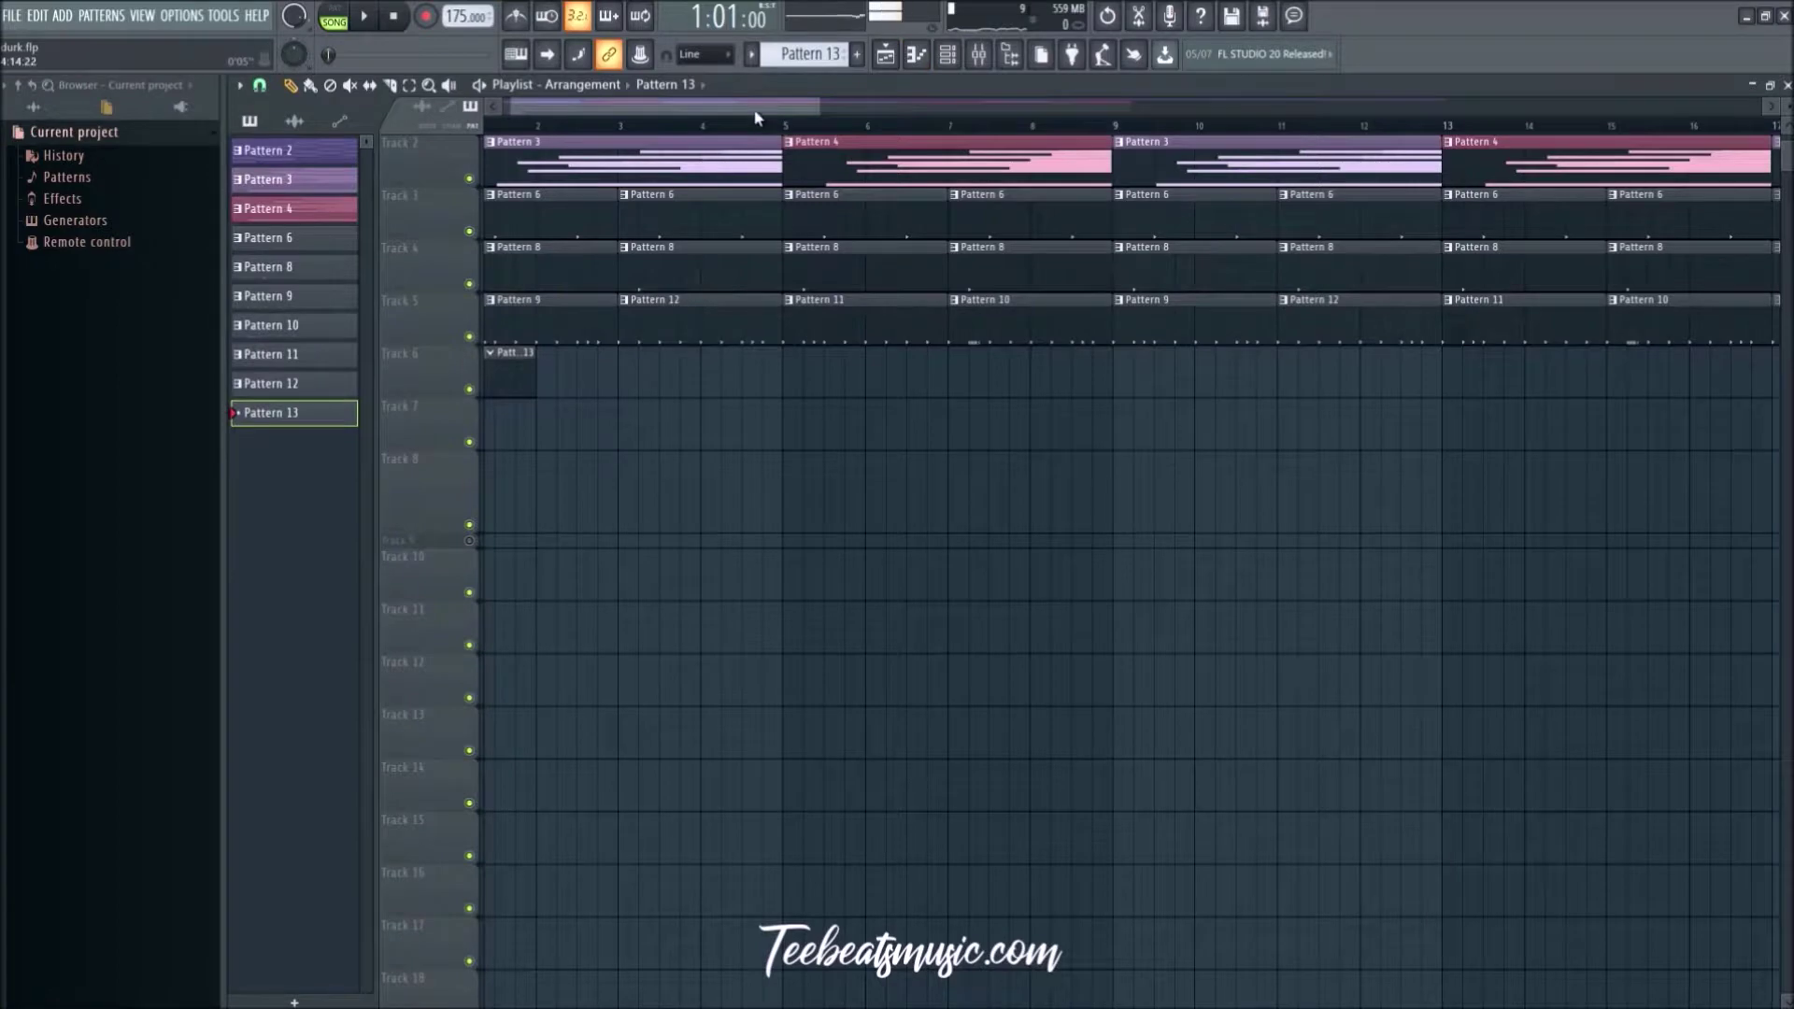
{"action": "scroll", "coordinate": [635, 131], "scroll_direction": "up", "scroll_amount": 1}
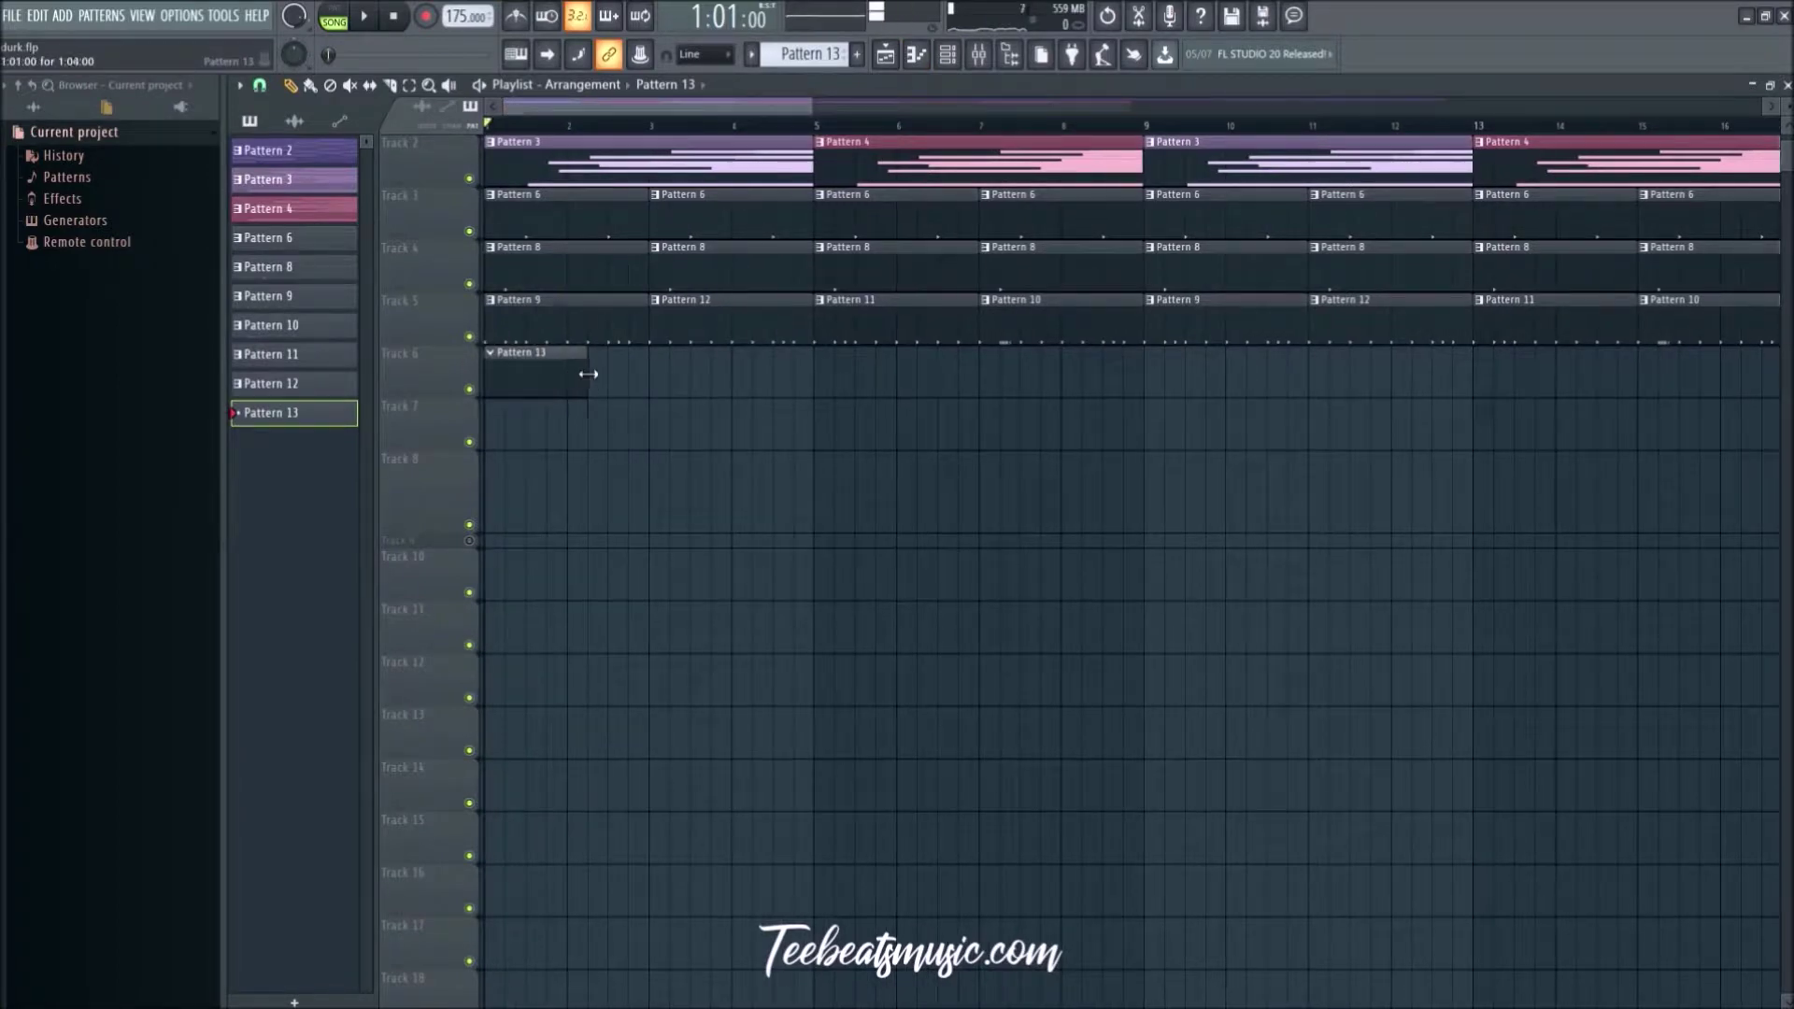
Step: Delete the bar-1 clips of Patterns 9, 8 and 6 on Tracks 5, 4 and 3
{"action": "right_click", "coordinate": [617, 322]}
{"action": "key", "text": "space"}
{"action": "key", "text": "space"}
{"action": "key", "text": "space"}
{"action": "right_click", "coordinate": [570, 257]}
{"action": "right_click", "coordinate": [579, 224]}
{"action": "key", "text": "space"}
{"action": "left_click", "coordinate": [948, 54]}
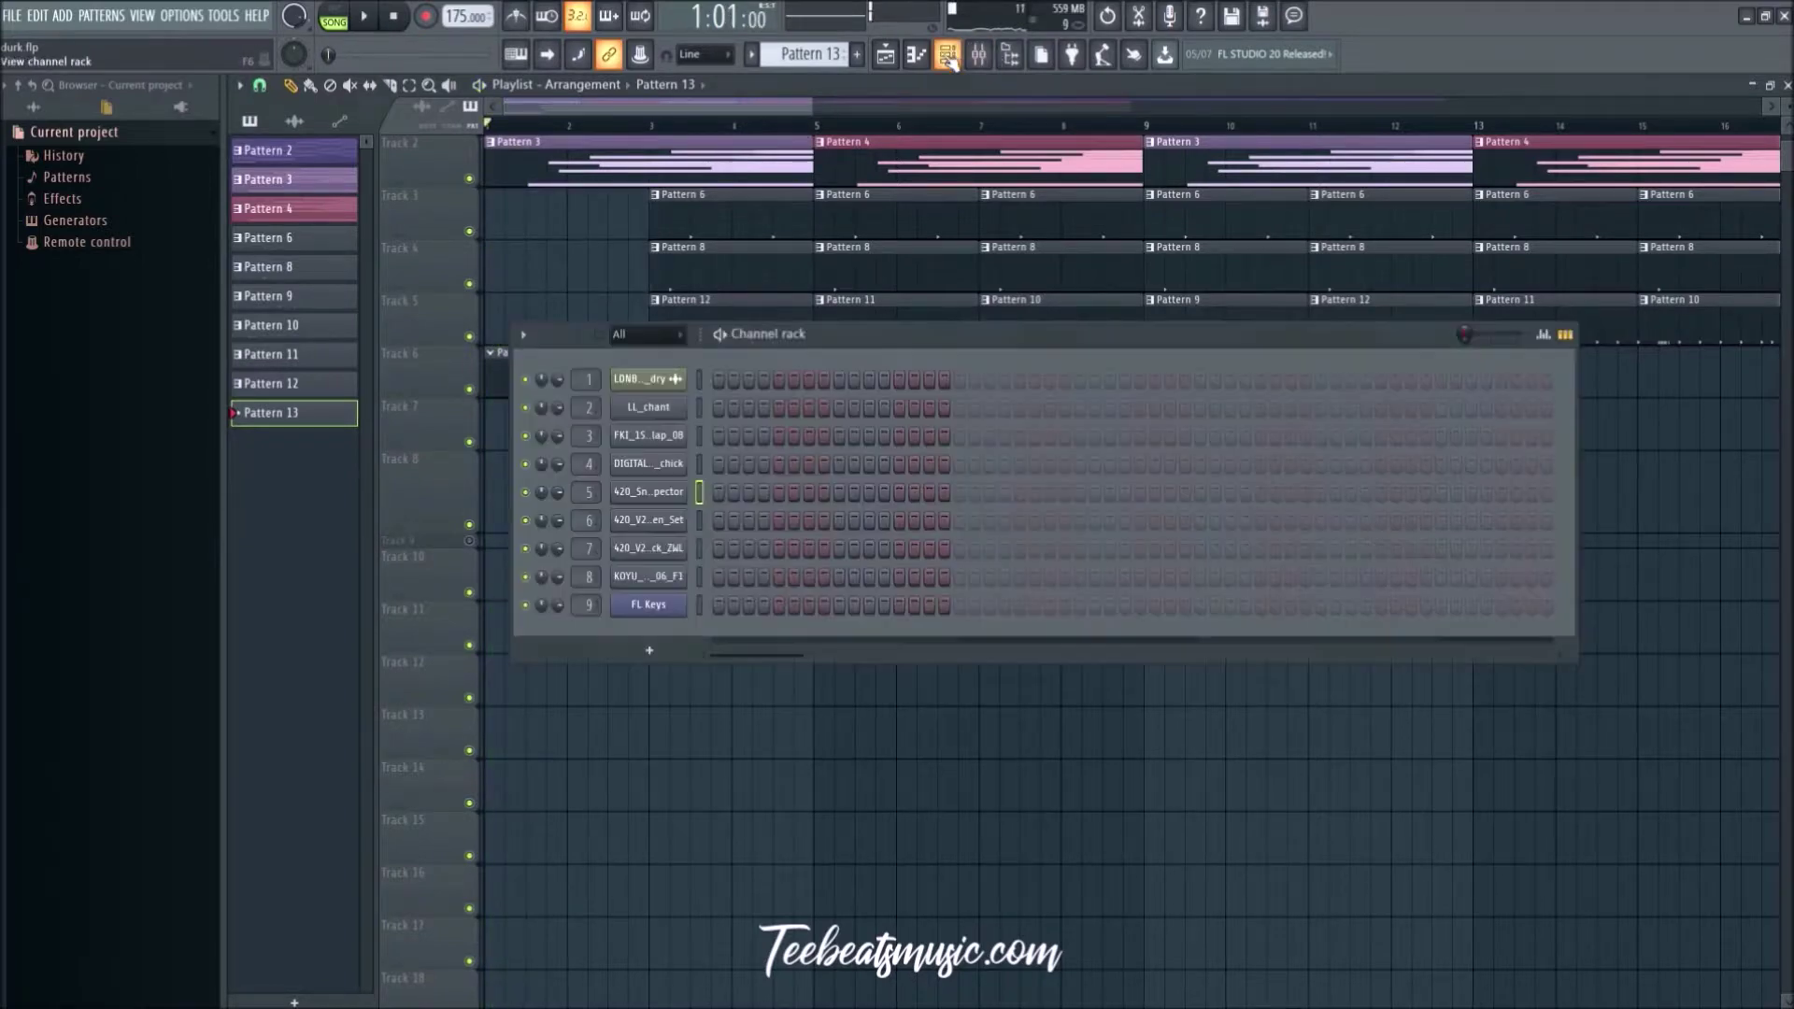
Step: Program the first 420_Snare_Inspector steps in Pattern 13
{"action": "left_click", "coordinate": [796, 494]}
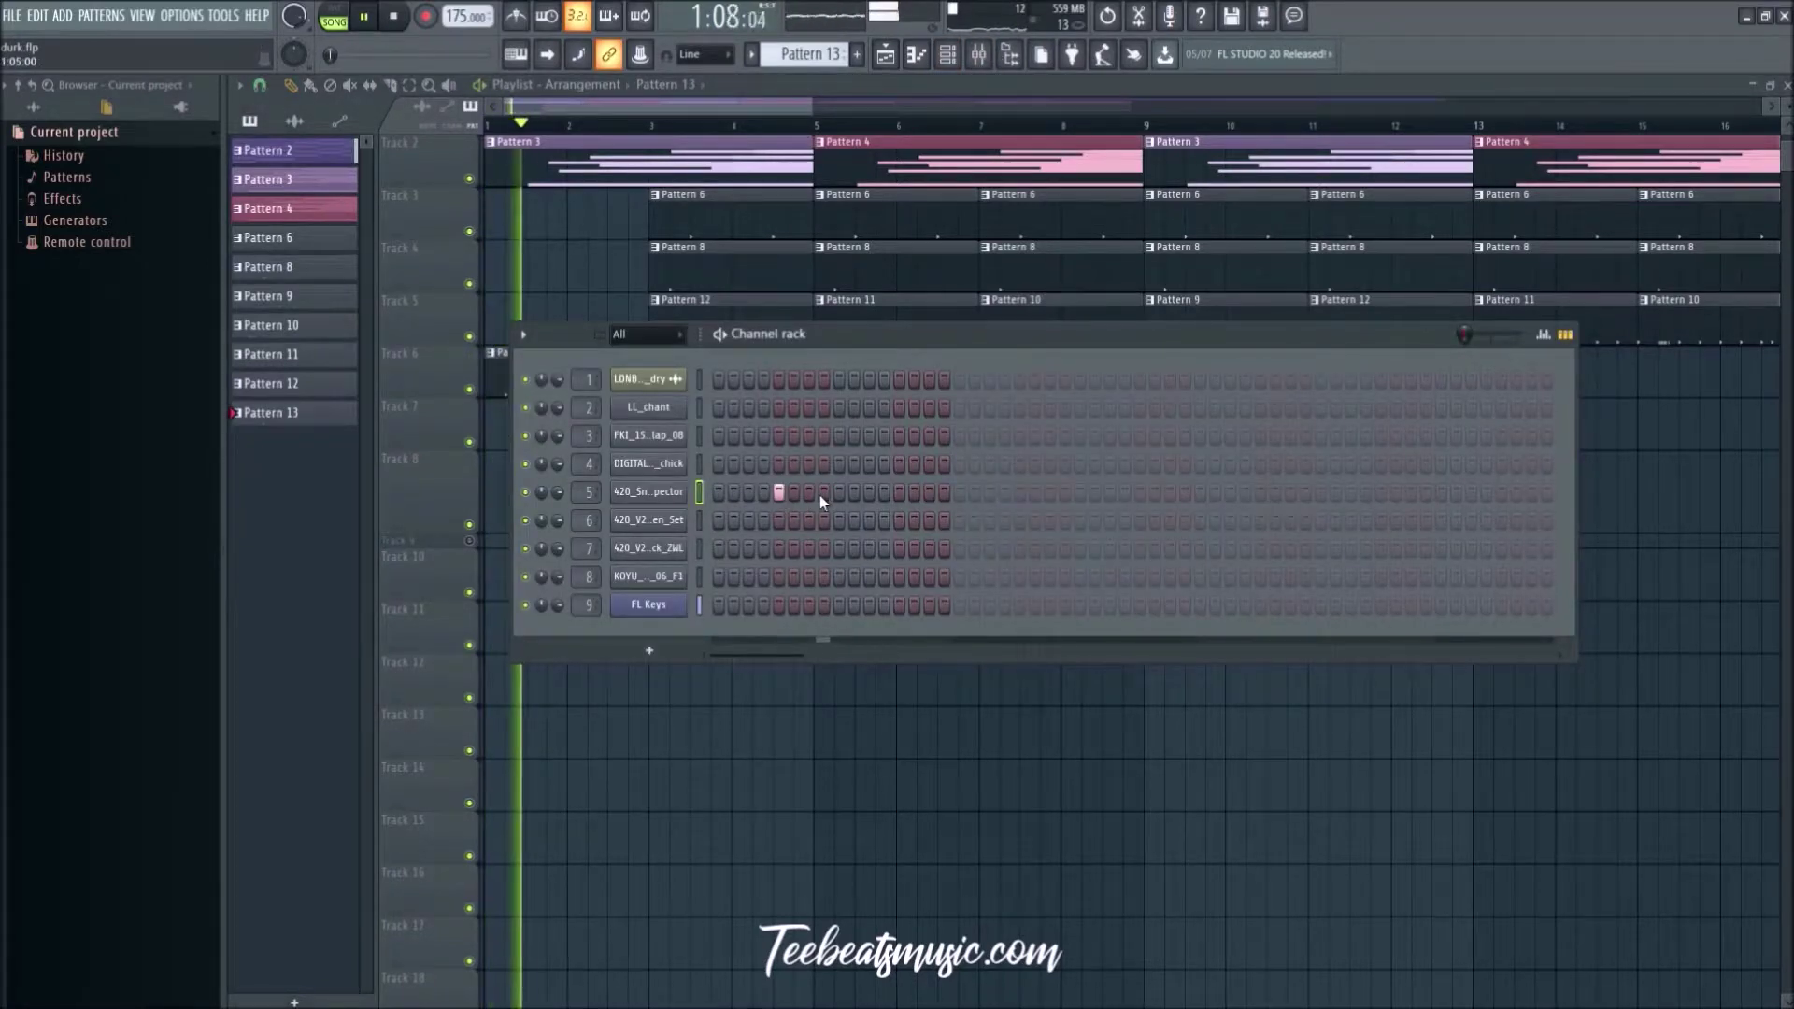
{"action": "left_click", "coordinate": [839, 493]}
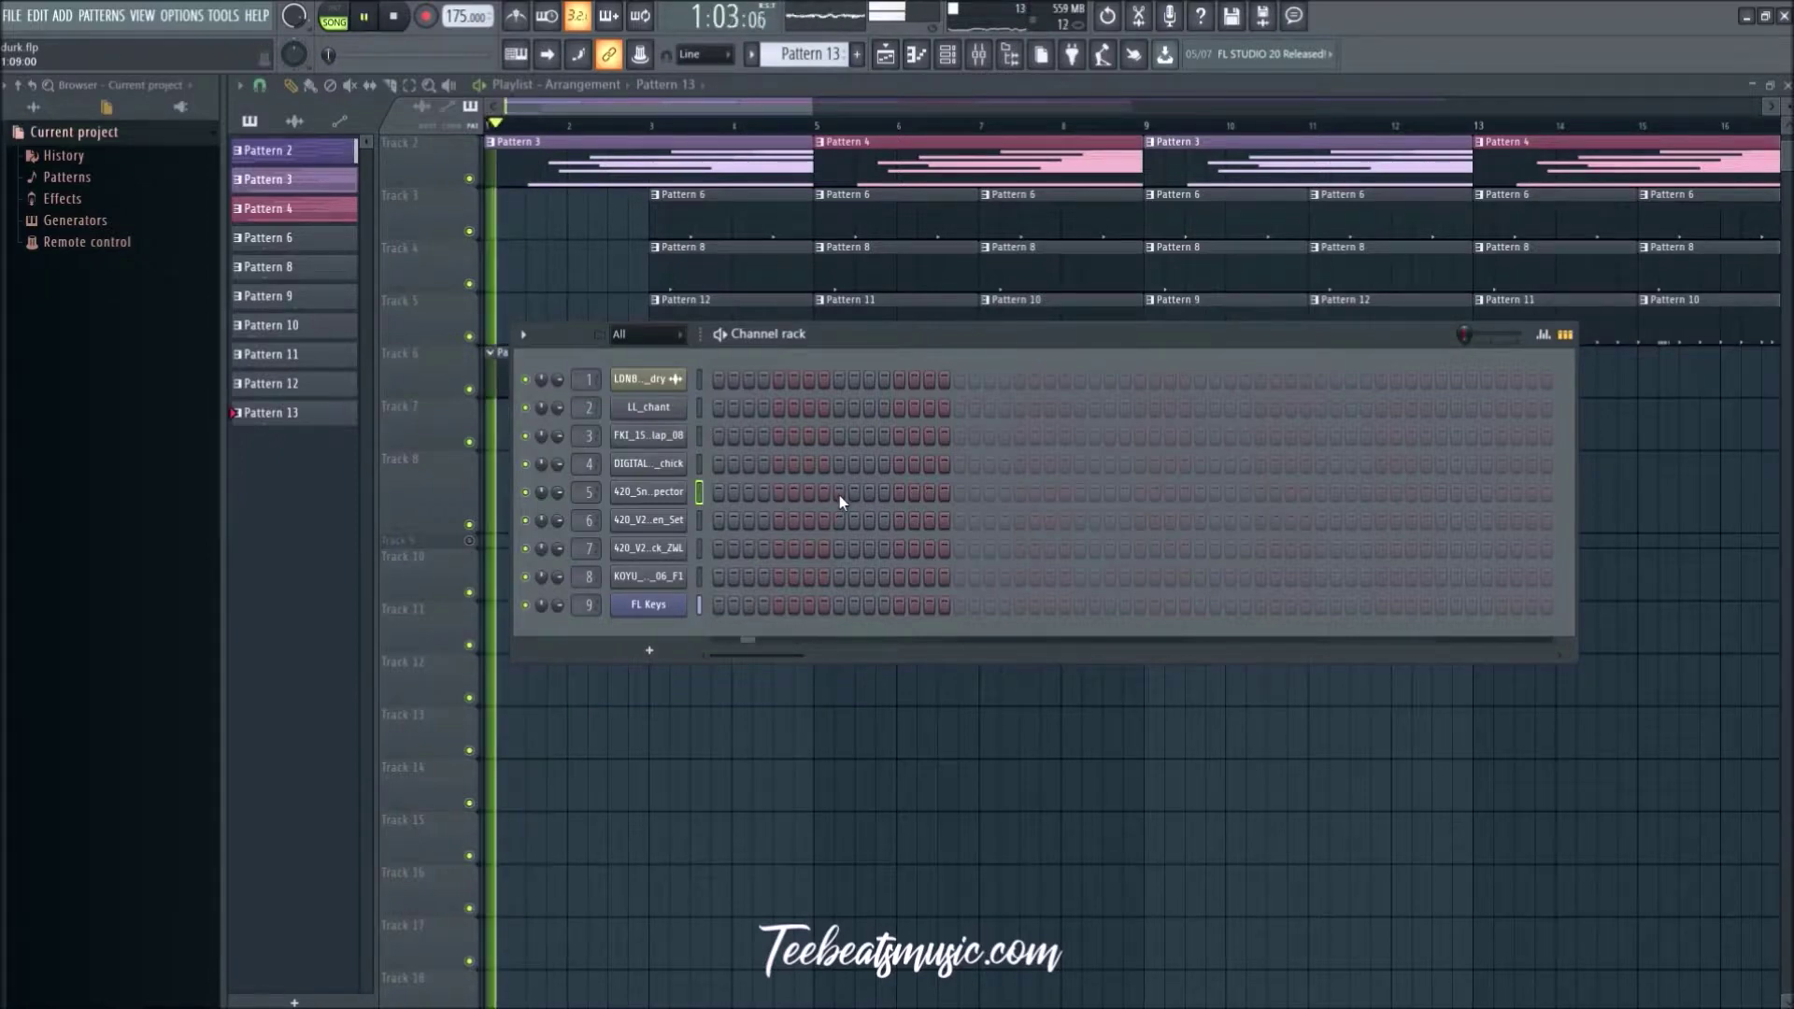
{"action": "left_click", "coordinate": [929, 492]}
{"action": "left_click", "coordinate": [990, 492]}
{"action": "right_click", "coordinate": [991, 494]}
{"action": "left_click", "coordinate": [960, 495]}
{"action": "key", "text": "space"}
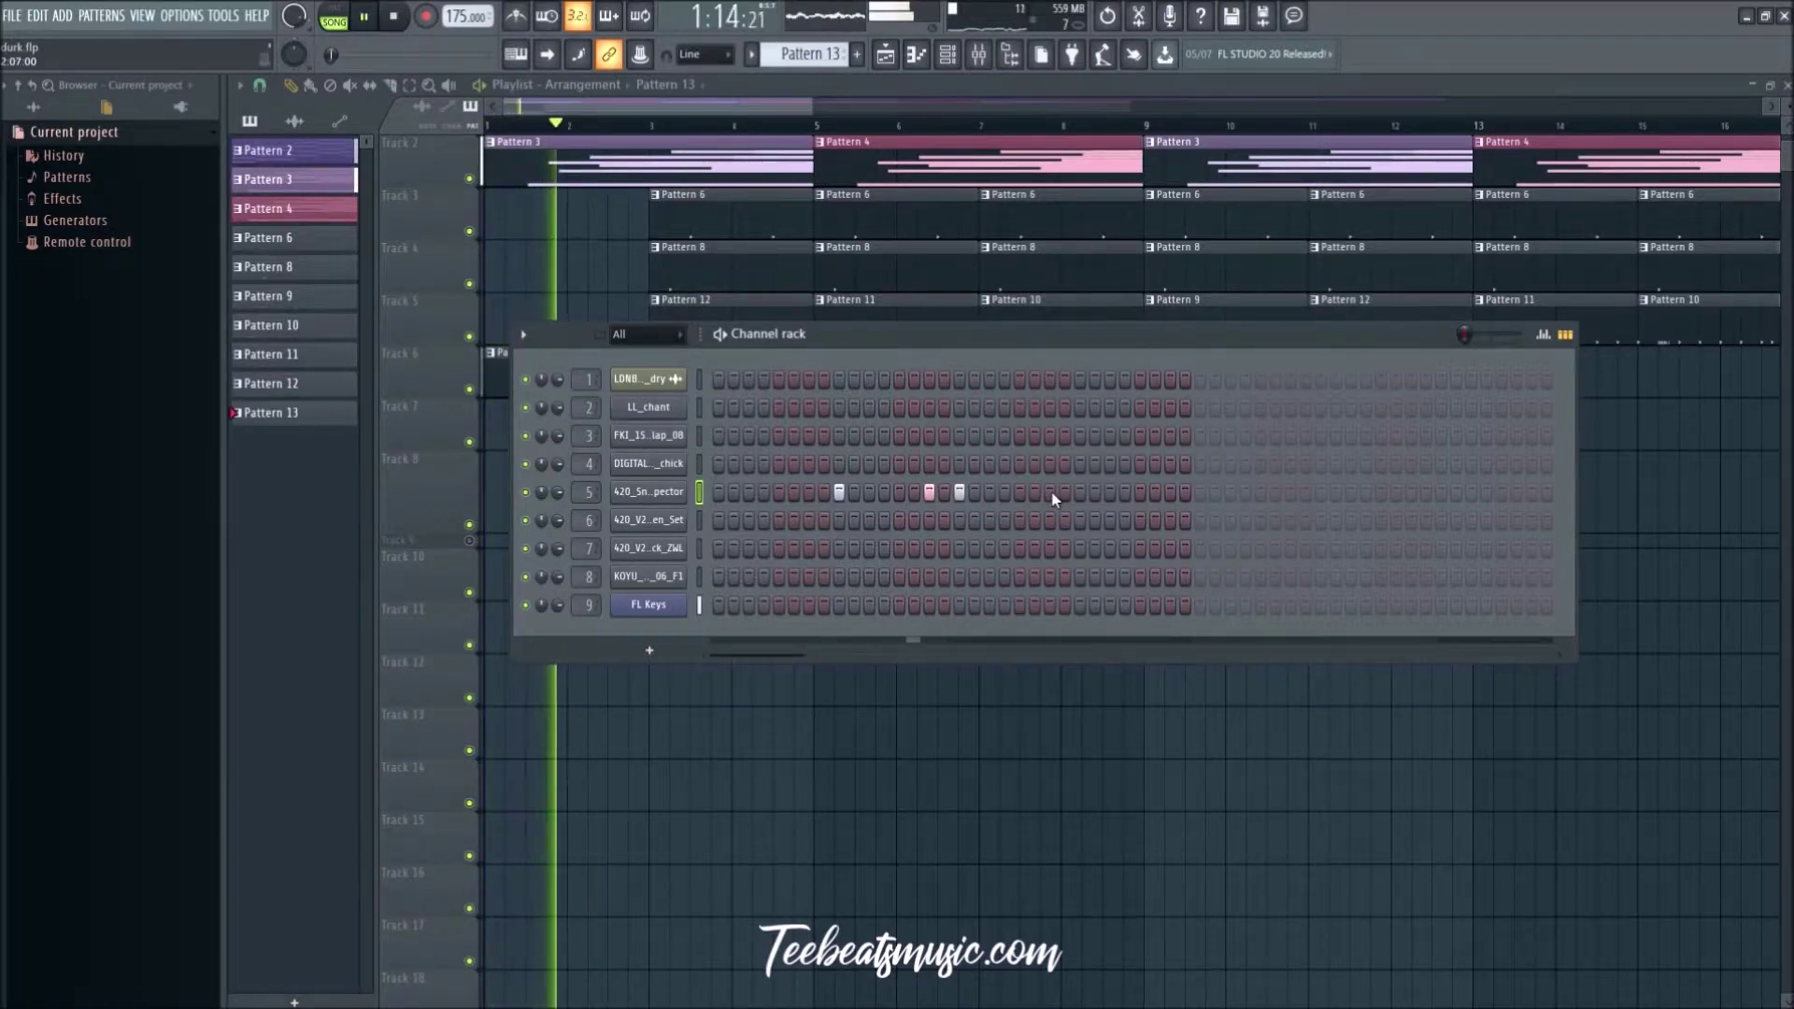
Step: Add later snare steps and reposition them while auditioning the pattern
{"action": "left_click", "coordinate": [1082, 494]}
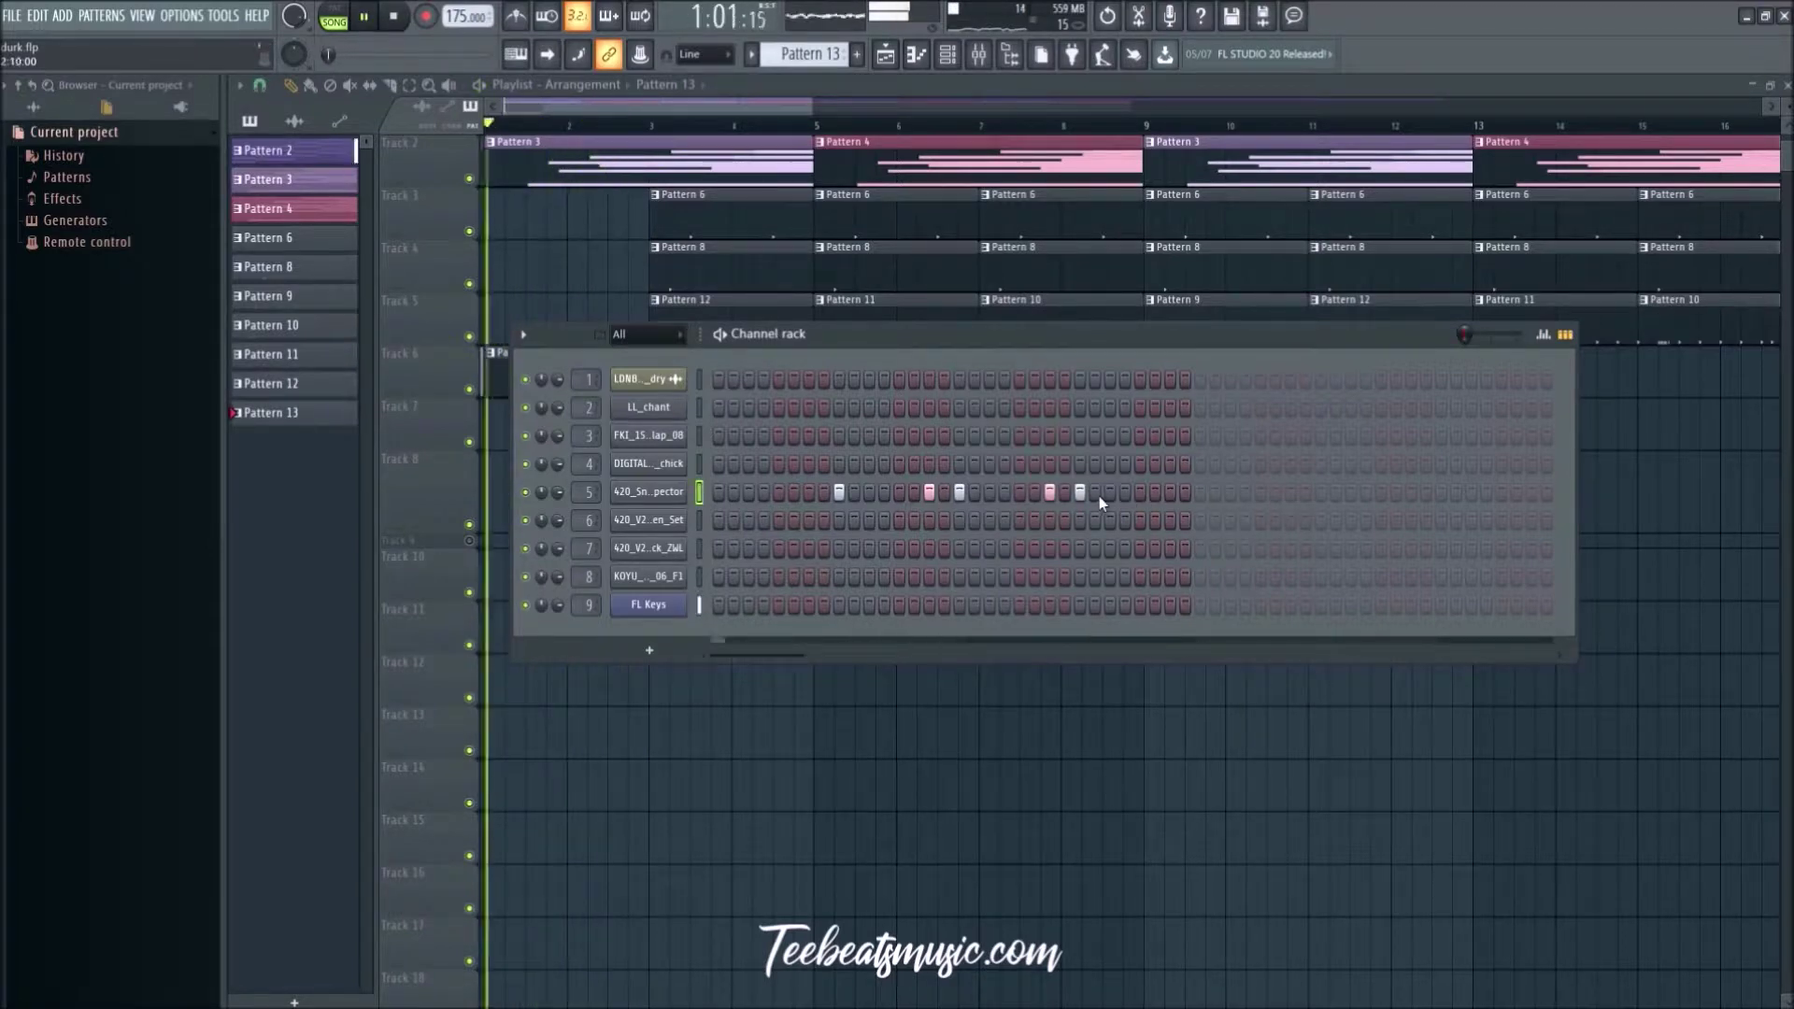
{"action": "key", "text": "space"}
{"action": "left_click", "coordinate": [1098, 496]}
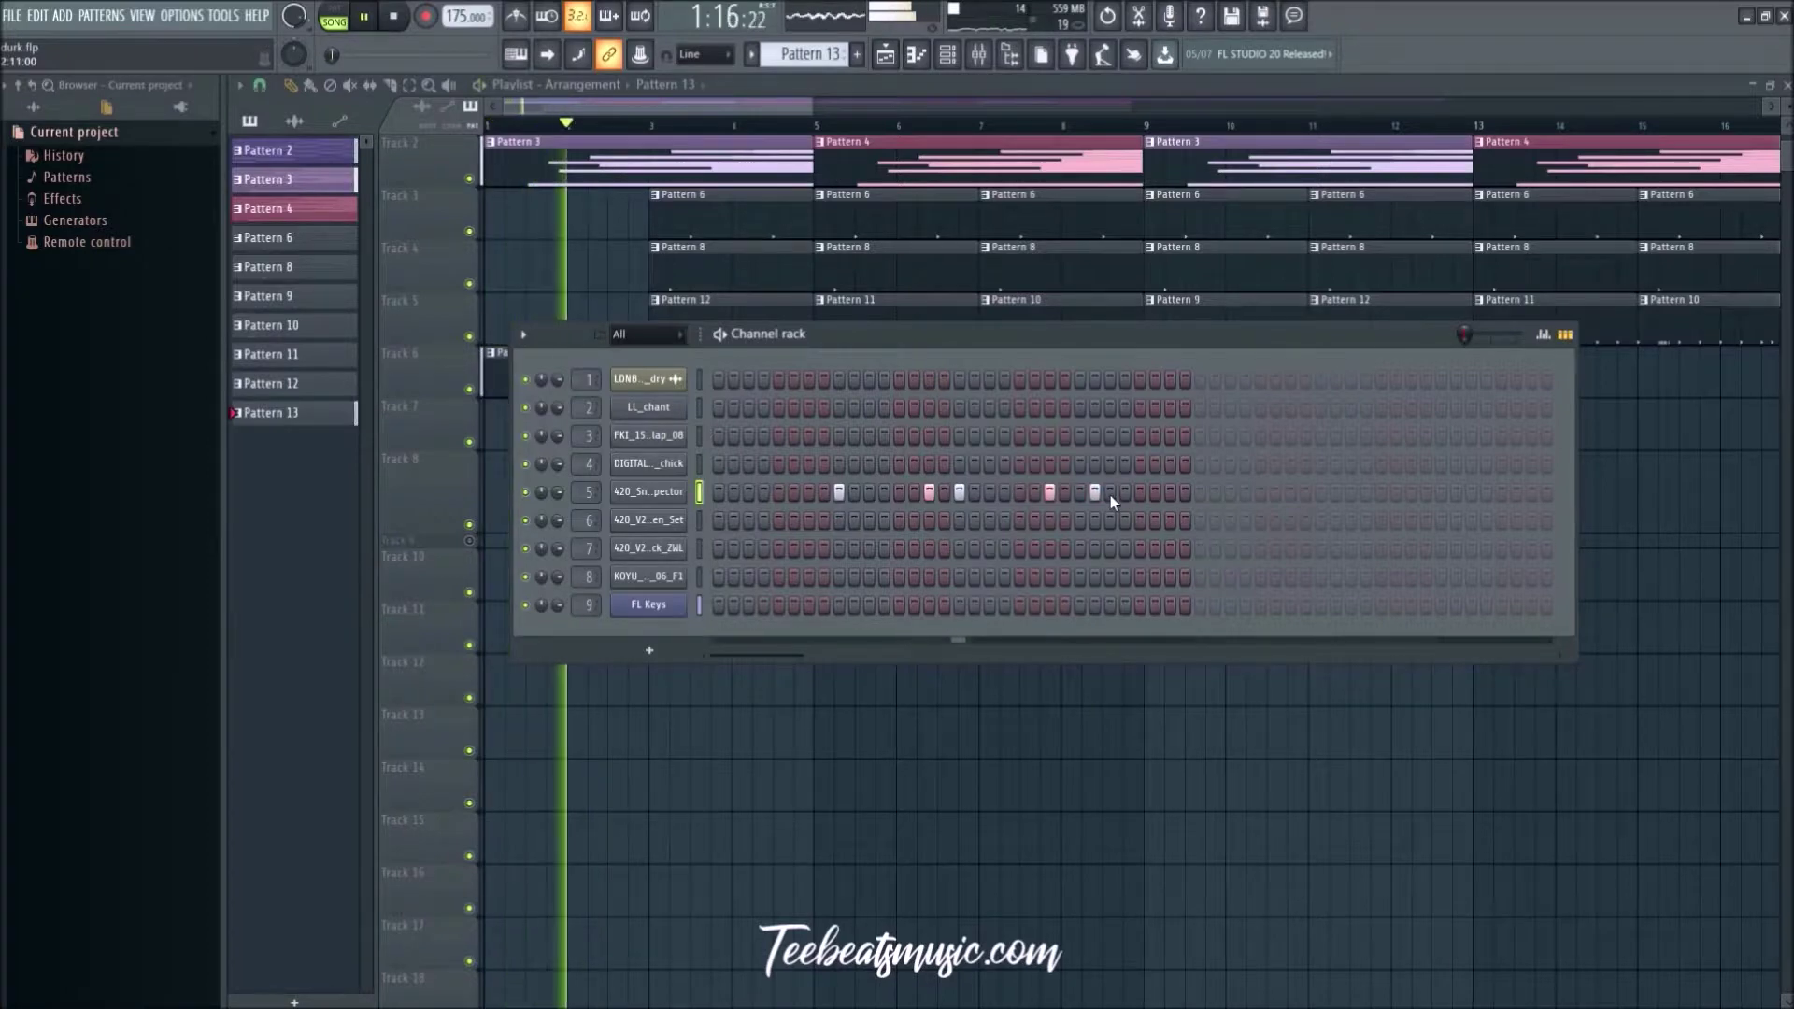
{"action": "key", "text": "space"}
{"action": "key", "text": "space"}
{"action": "right_click", "coordinate": [1095, 494]}
{"action": "right_click", "coordinate": [1053, 495]}
{"action": "left_click", "coordinate": [1053, 496]}
{"action": "left_click", "coordinate": [1067, 498]}
Step: Shift the late snare step later, then remove it and replay the pattern
{"action": "left_click", "coordinate": [1050, 493]}
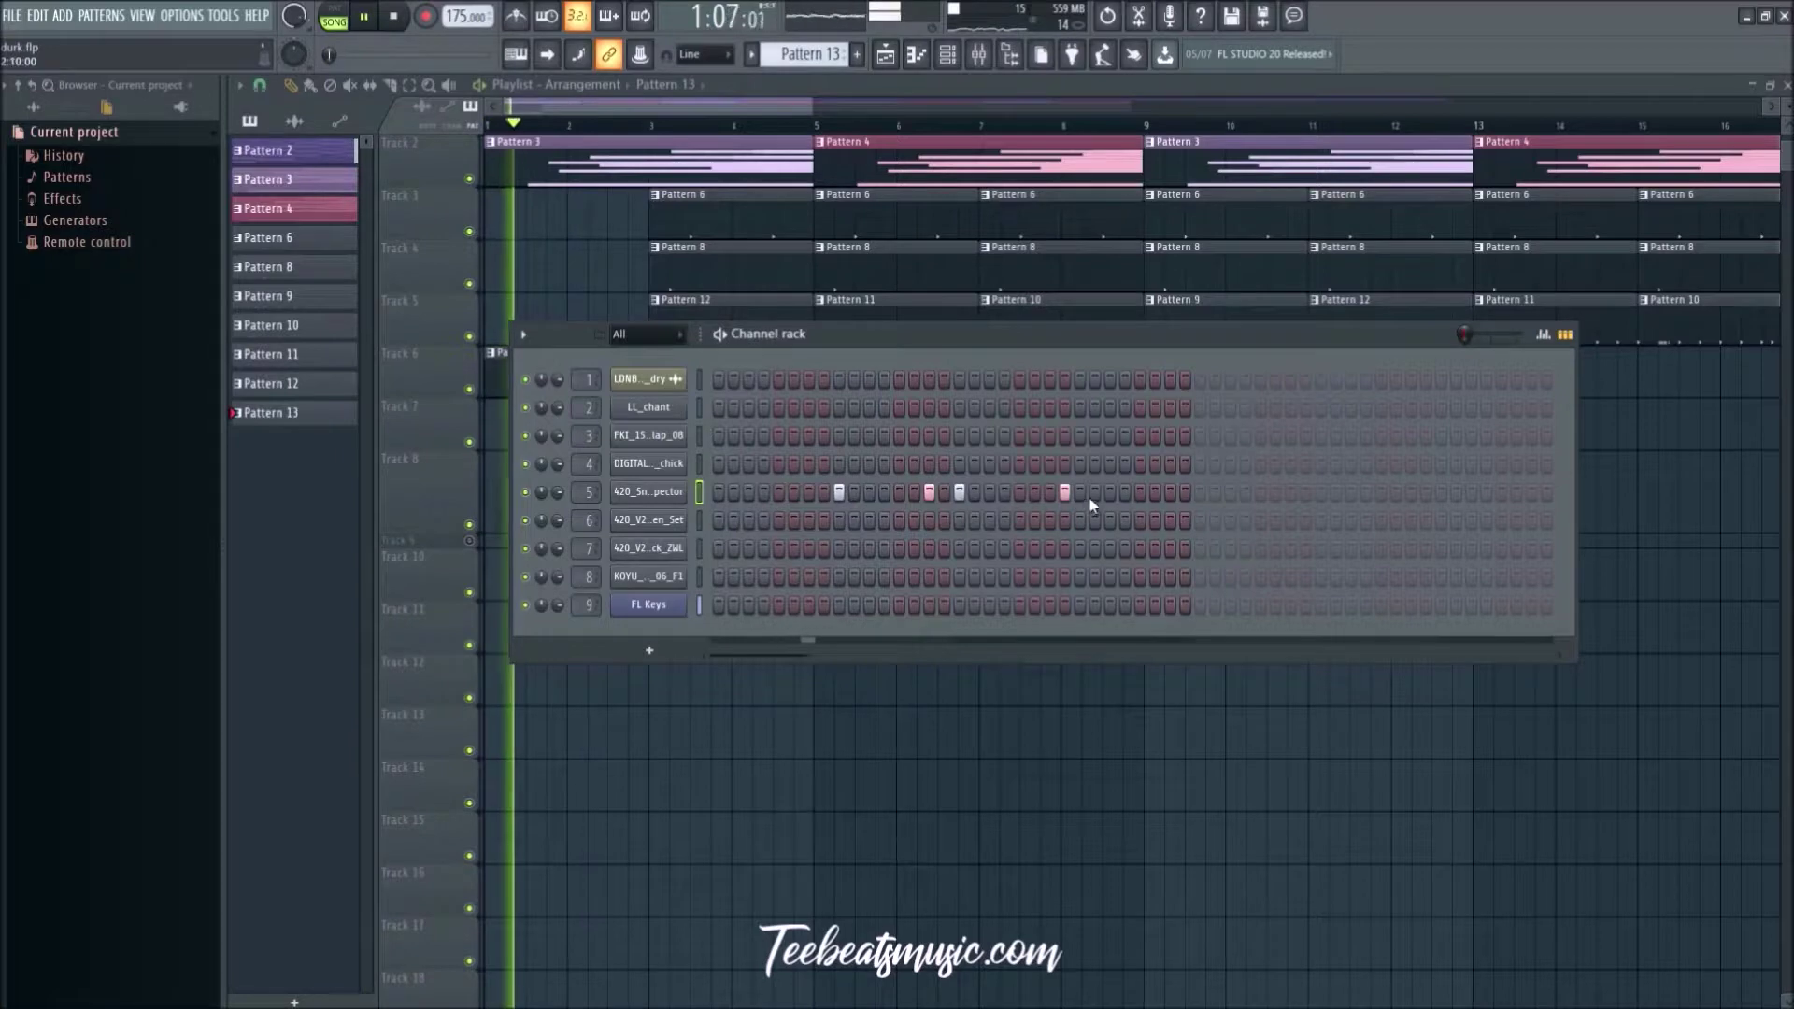
{"action": "left_click", "coordinate": [1095, 493]}
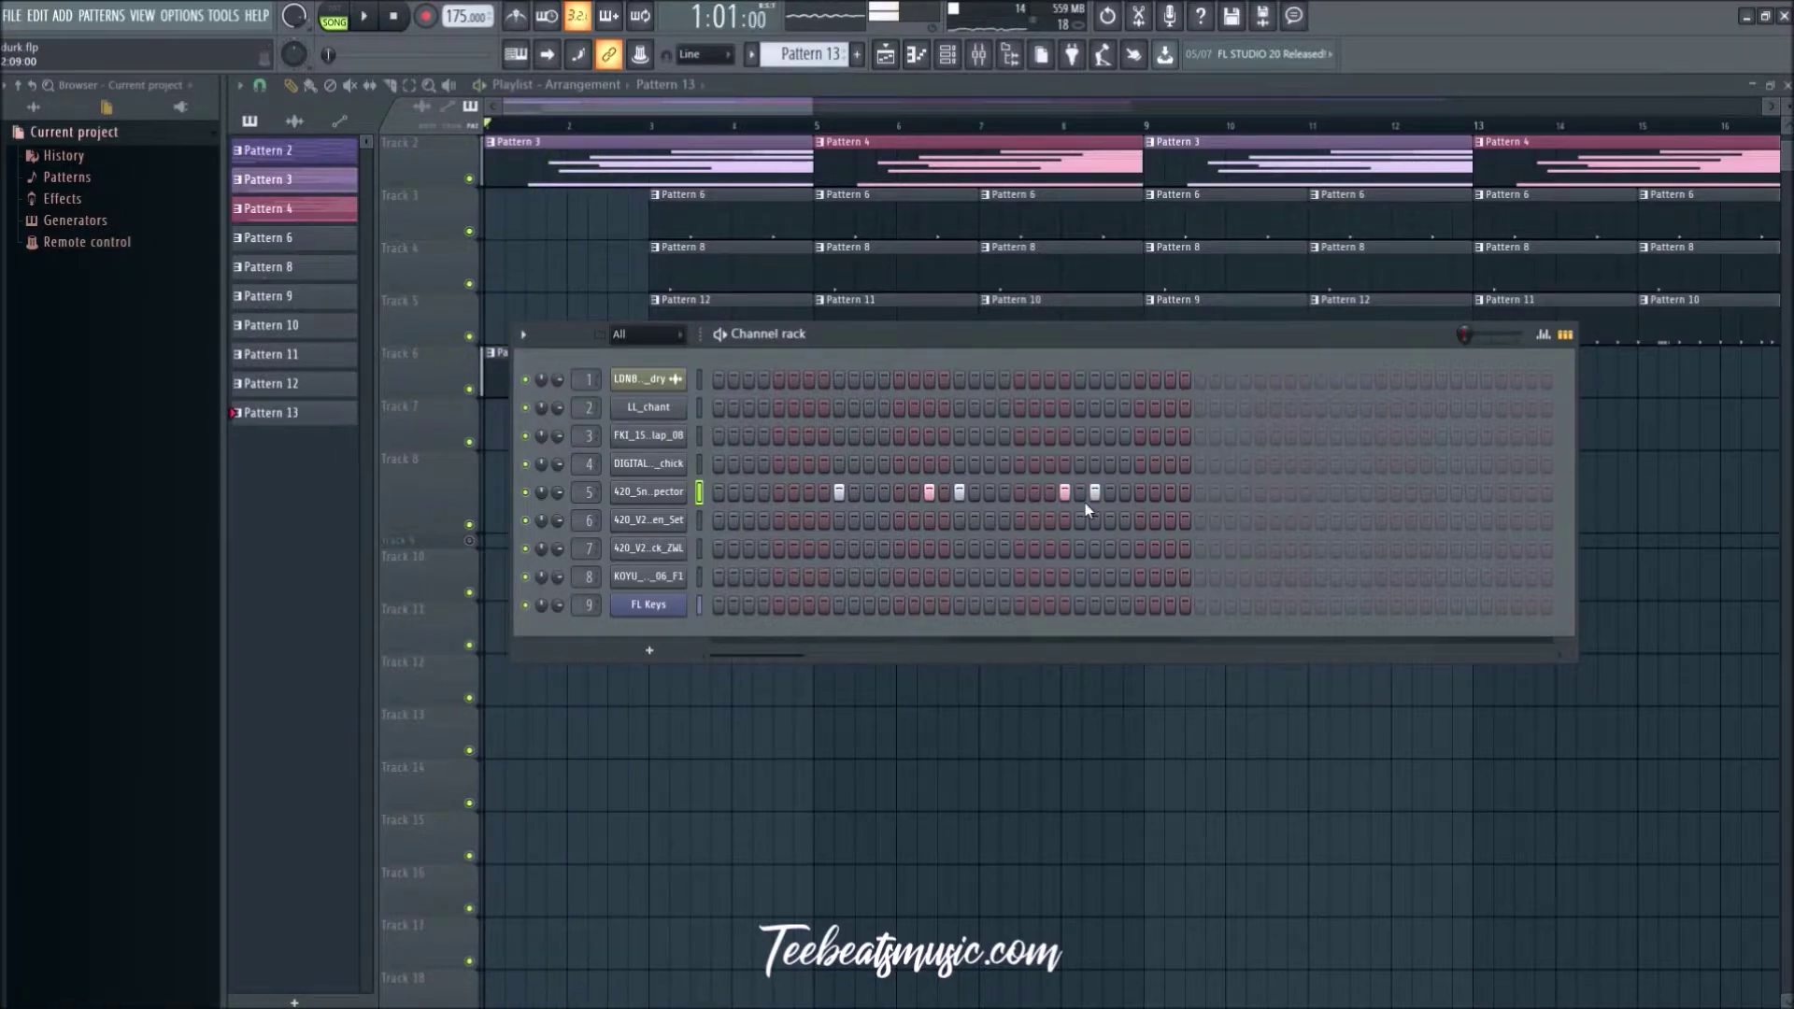
{"action": "left_click", "coordinate": [1095, 492]}
{"action": "left_click", "coordinate": [1110, 492]}
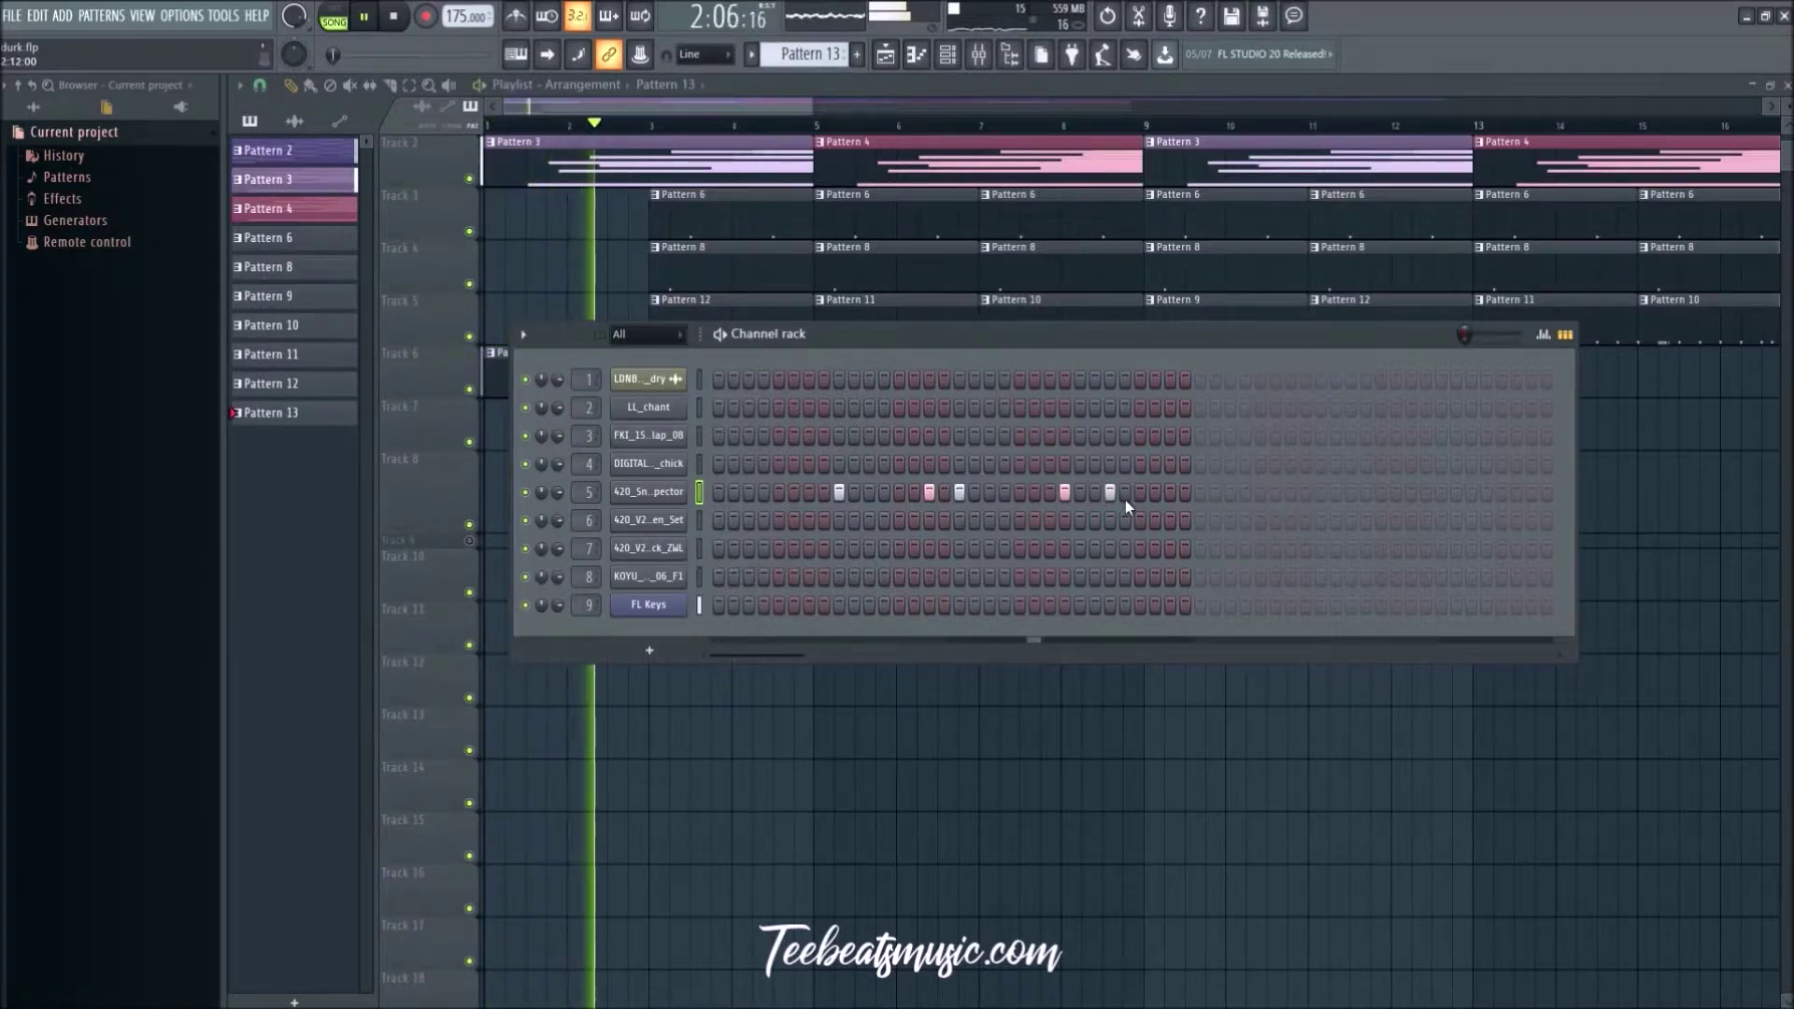
{"action": "key", "text": "space"}
{"action": "left_click", "coordinate": [1111, 492]}
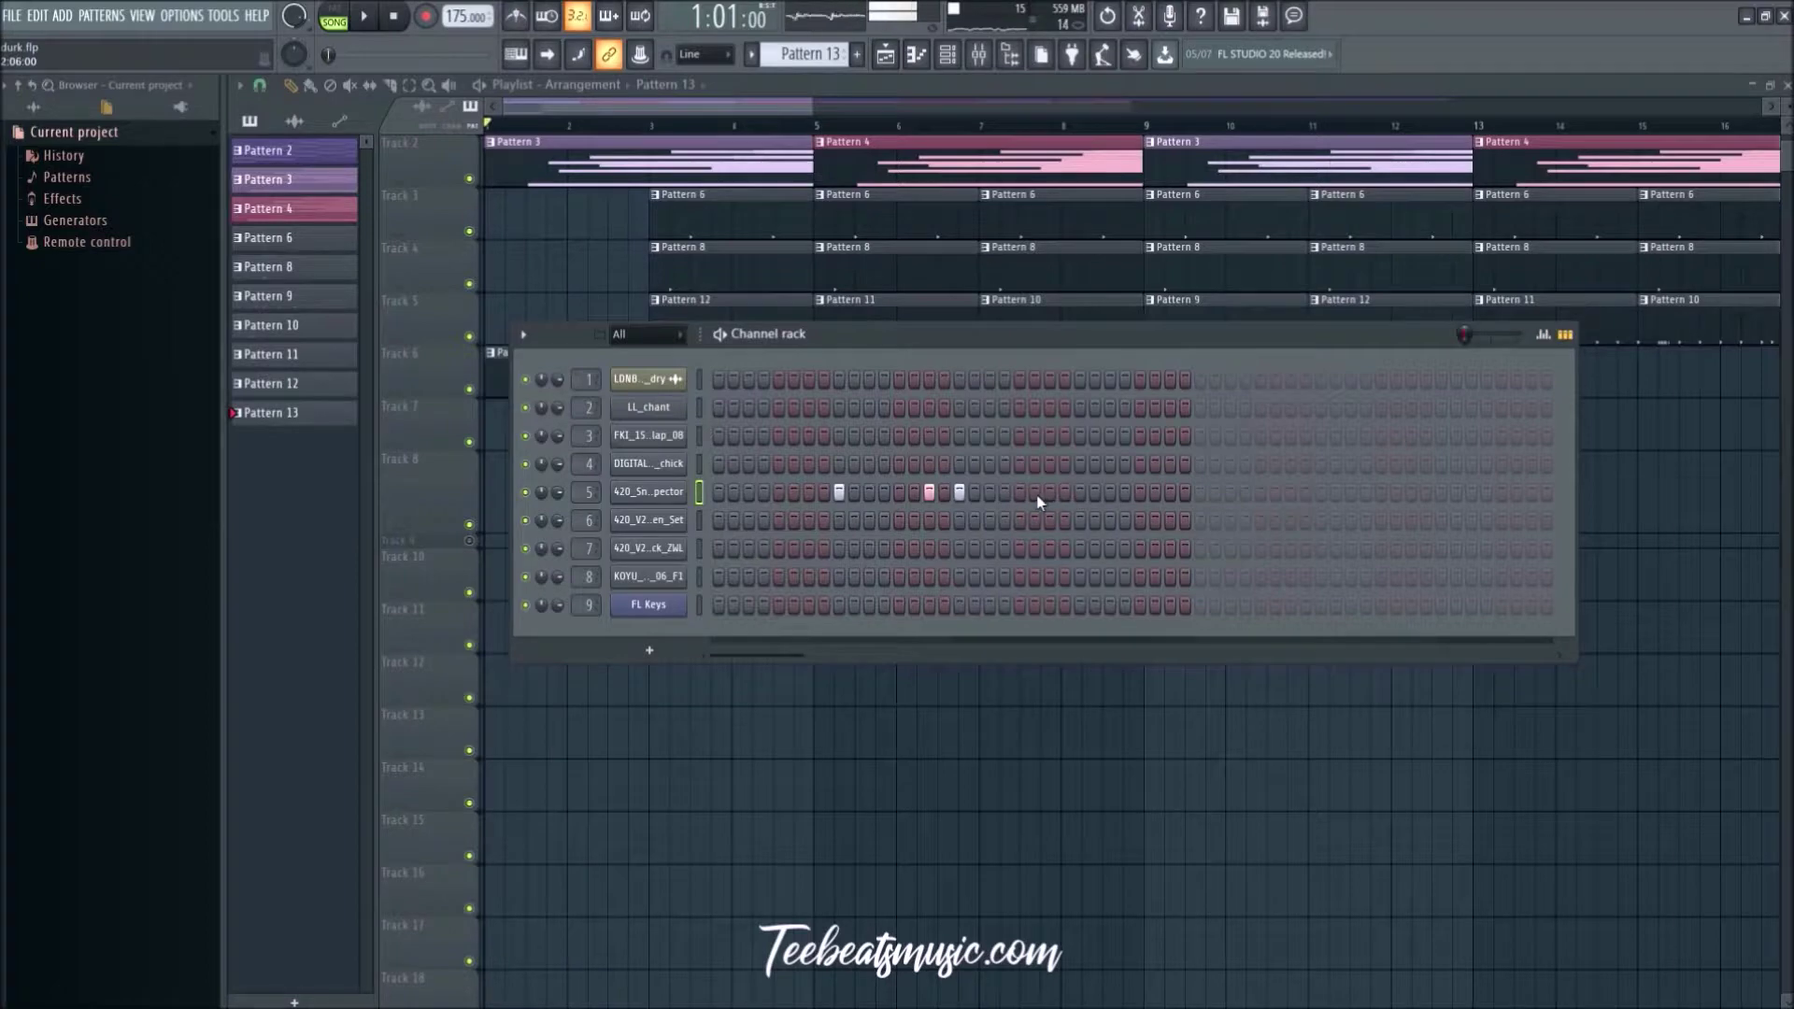
{"action": "key", "text": "space"}
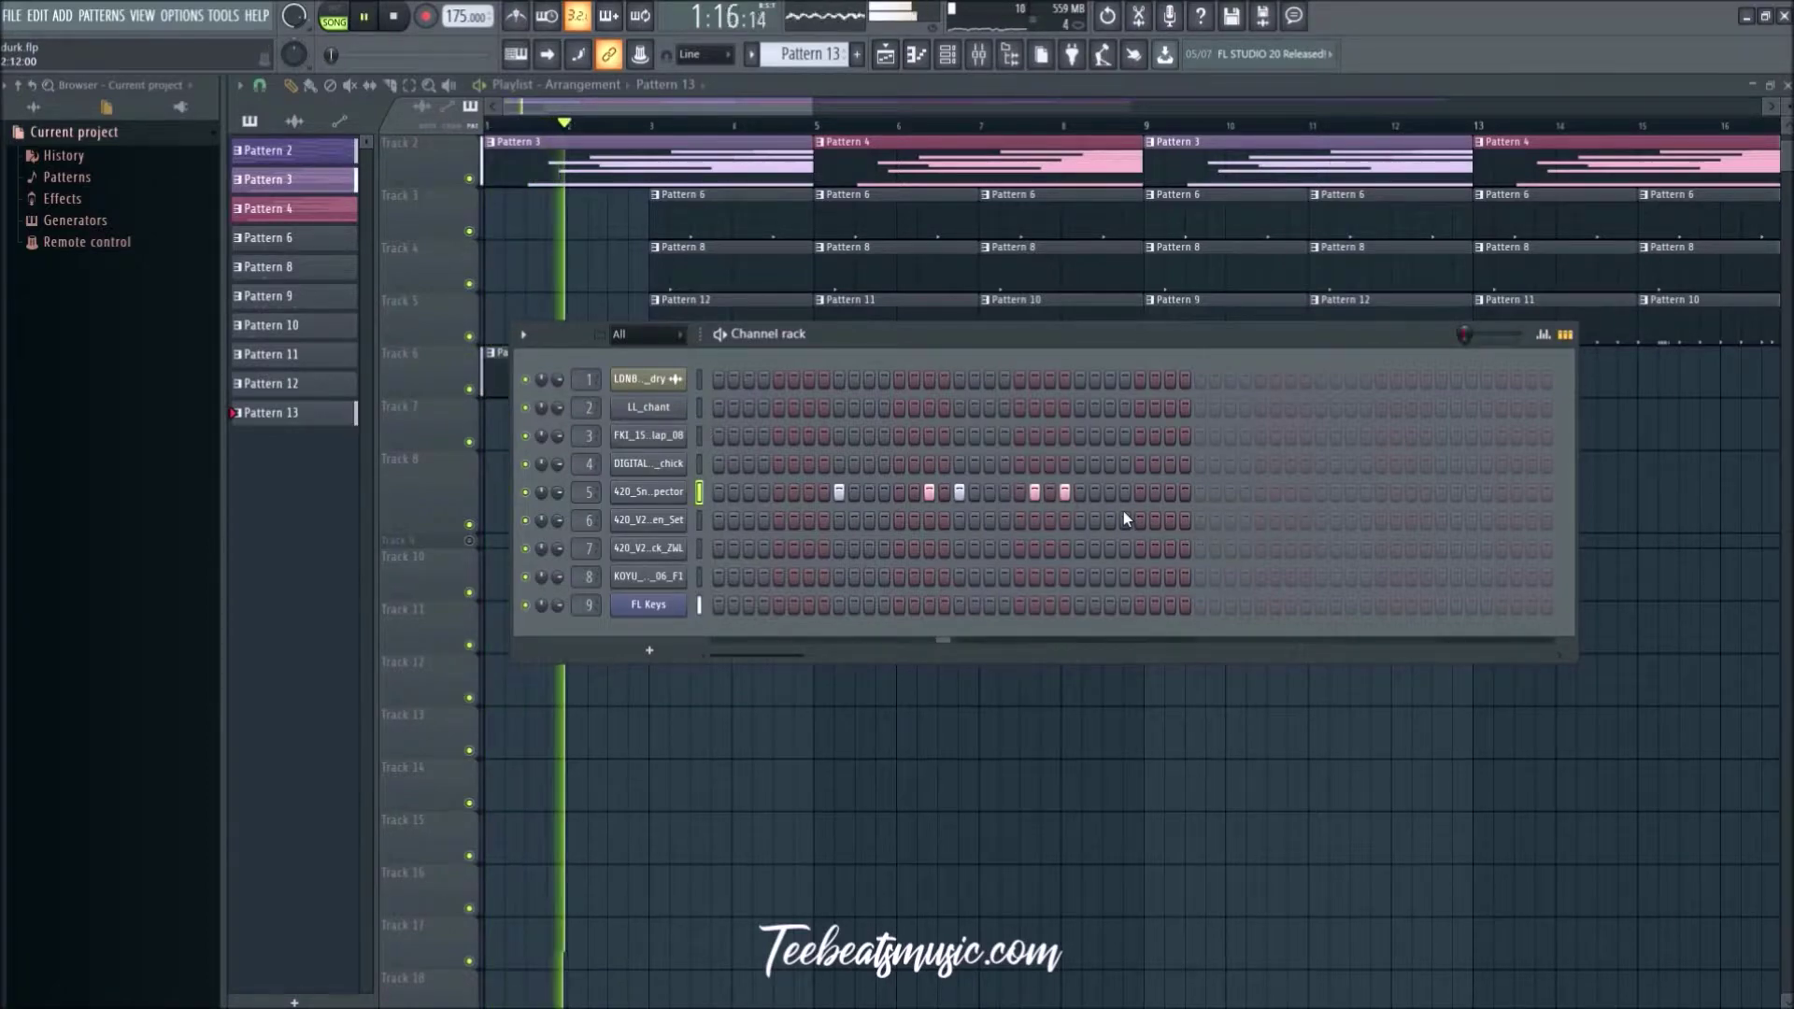
{"action": "key", "text": "space"}
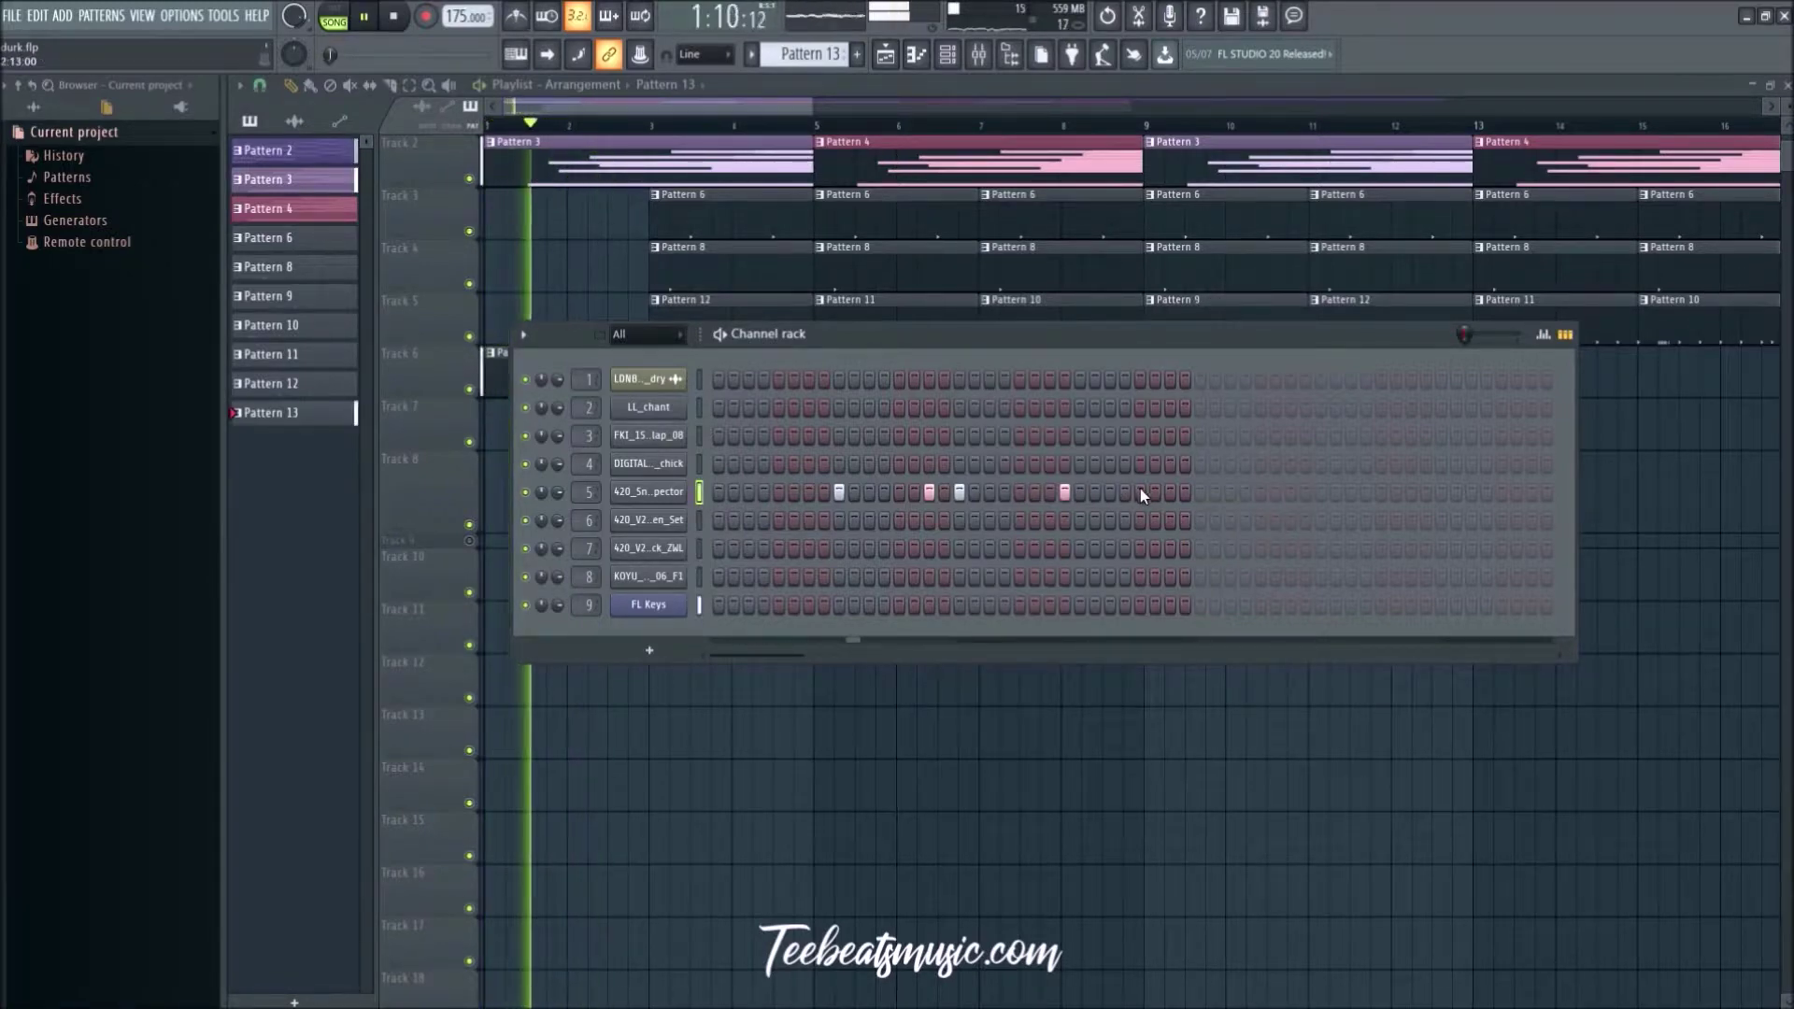
Step: Rework the snare hits in the pattern's second half, ending with a hit near the end
{"action": "left_click", "coordinate": [1080, 493]}
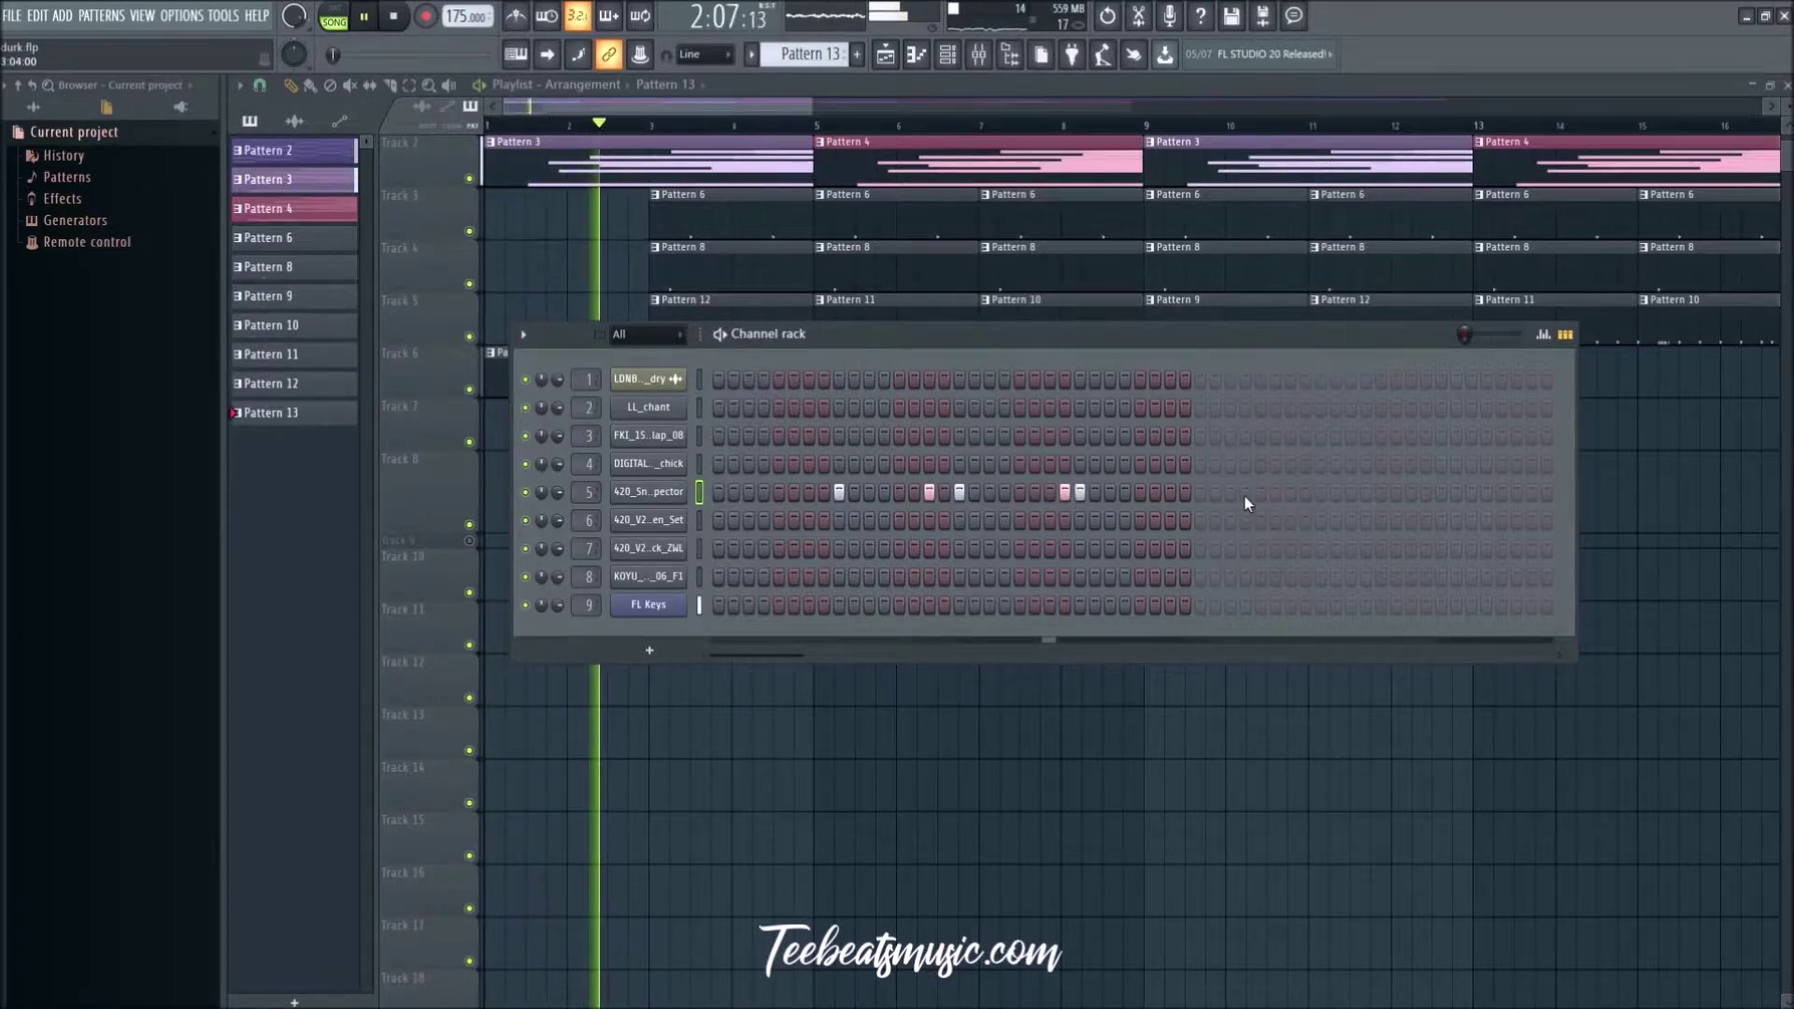
{"action": "left_click", "coordinate": [1095, 492]}
{"action": "left_click", "coordinate": [1200, 493]}
{"action": "left_click", "coordinate": [1200, 492]}
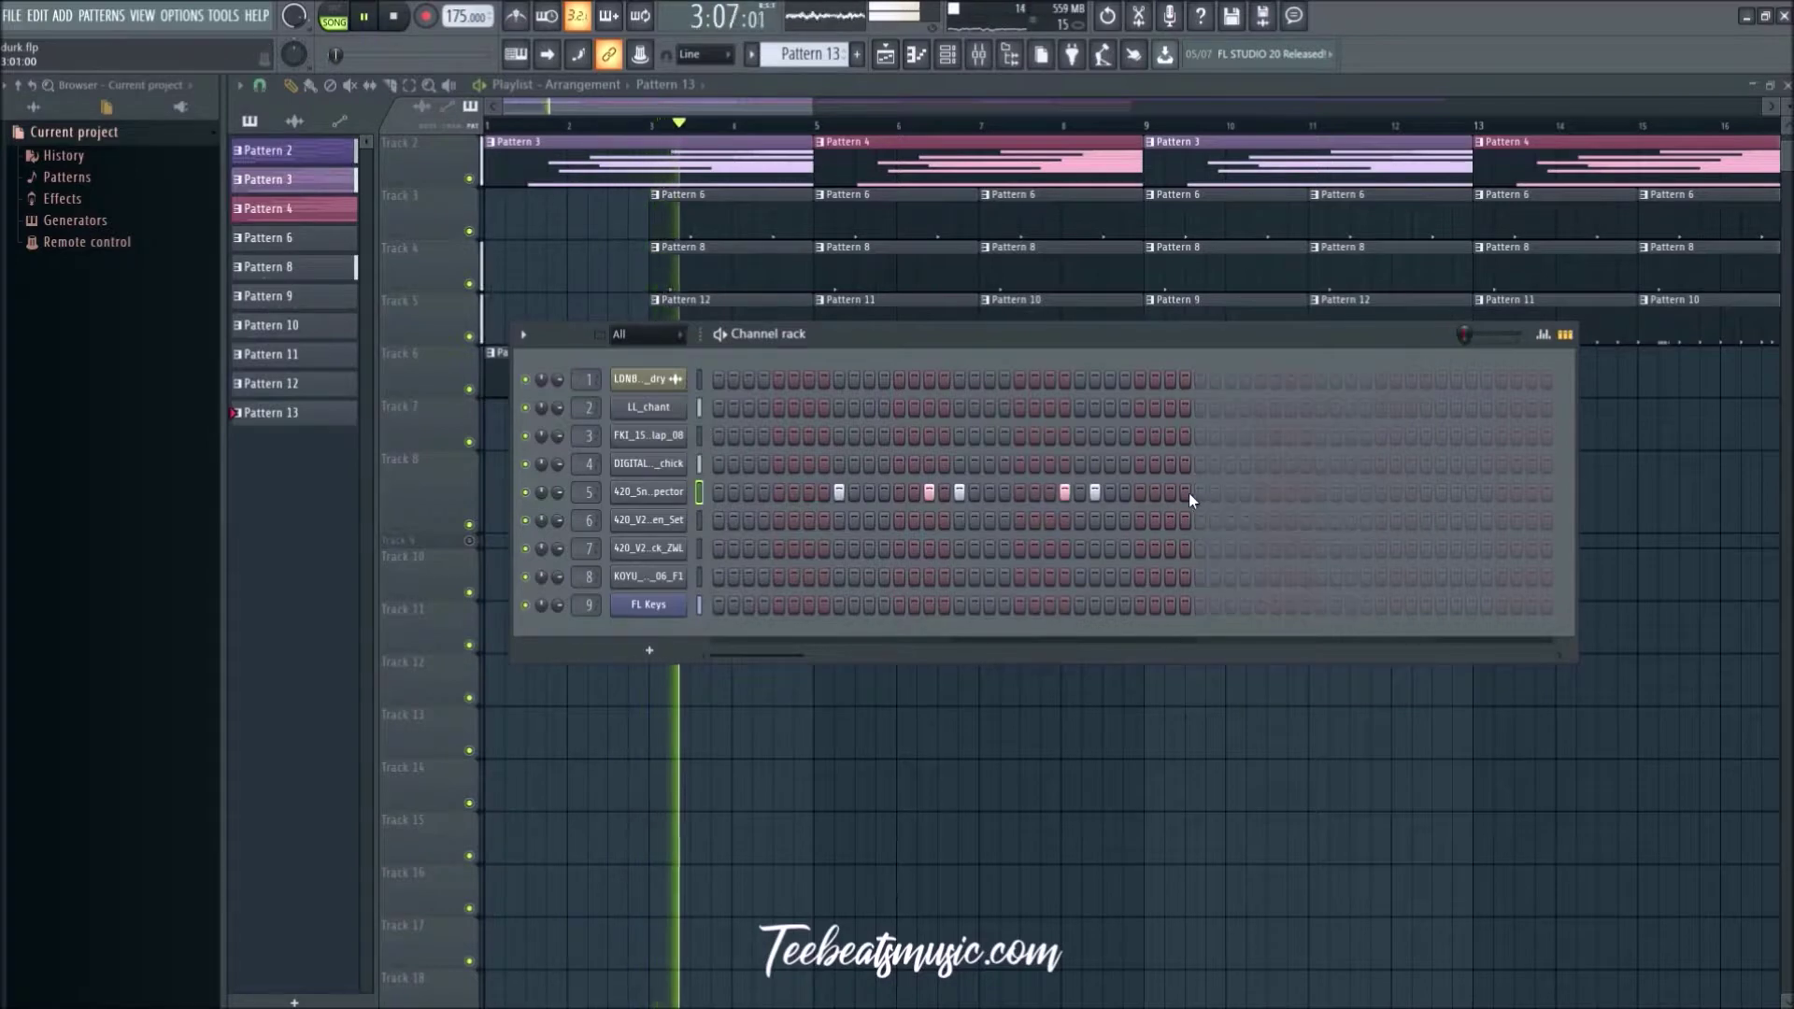
{"action": "left_click", "coordinate": [1097, 493]}
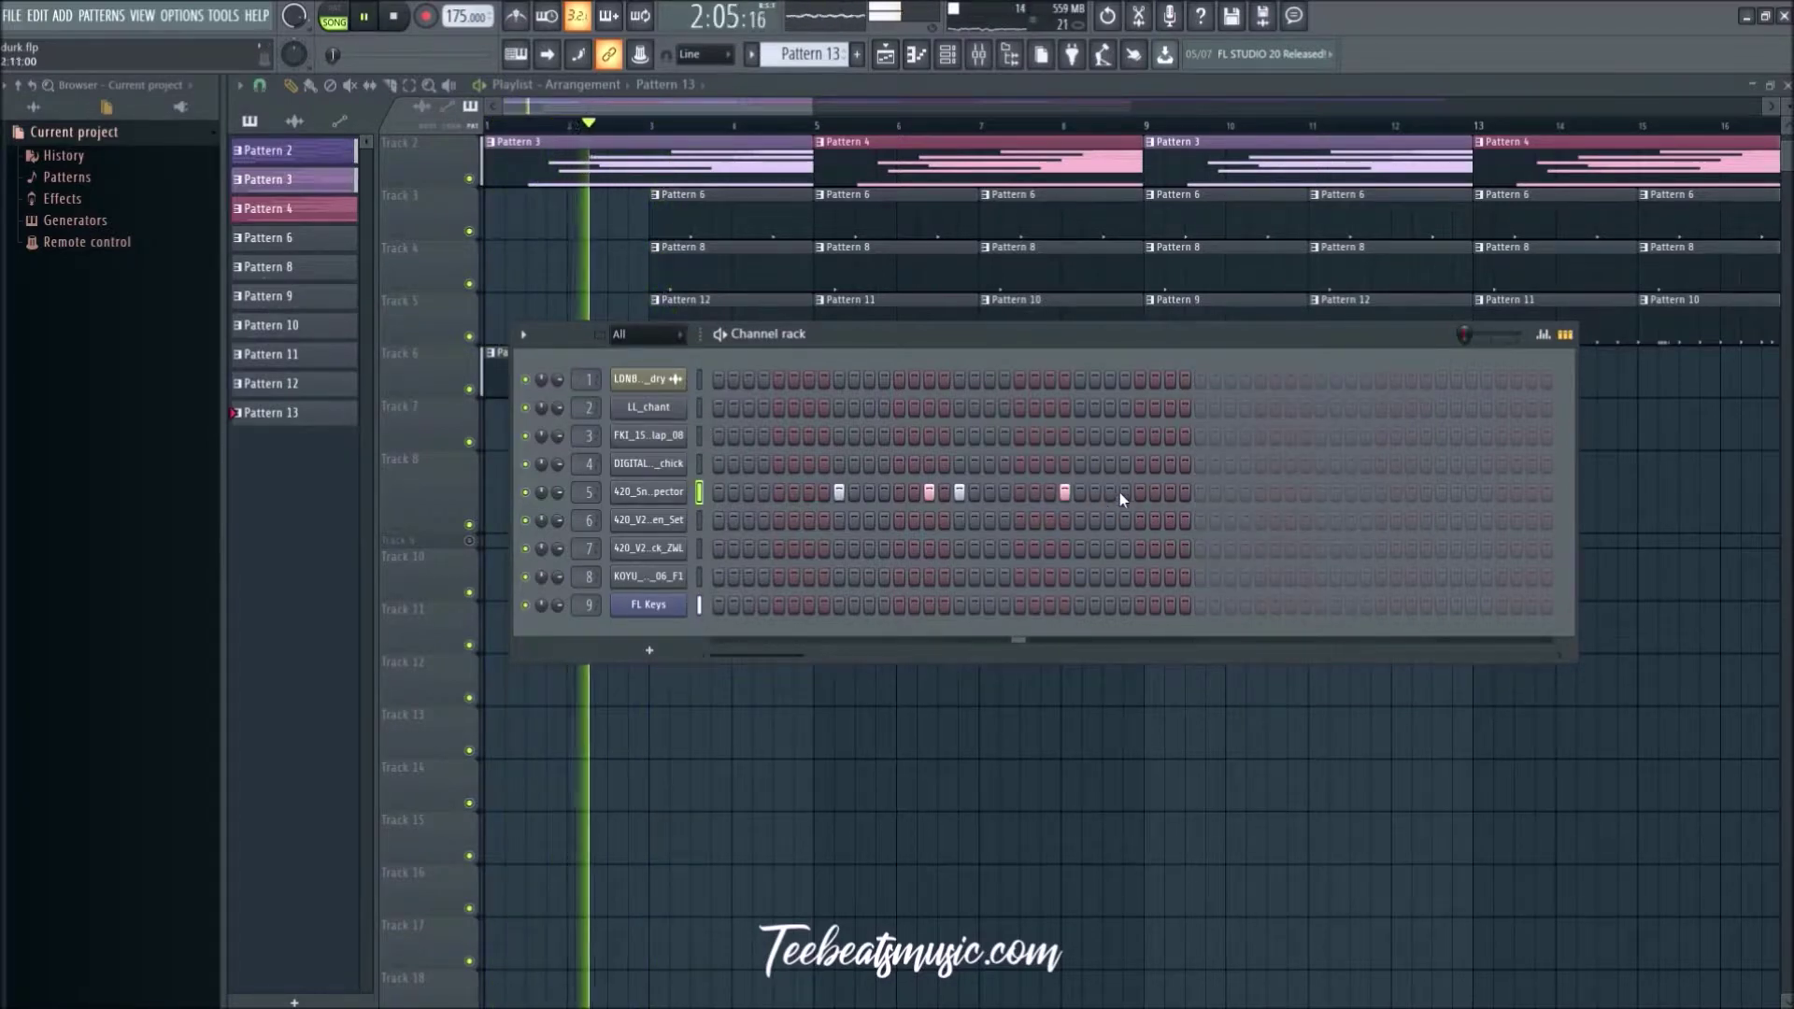
{"action": "left_click", "coordinate": [1066, 493]}
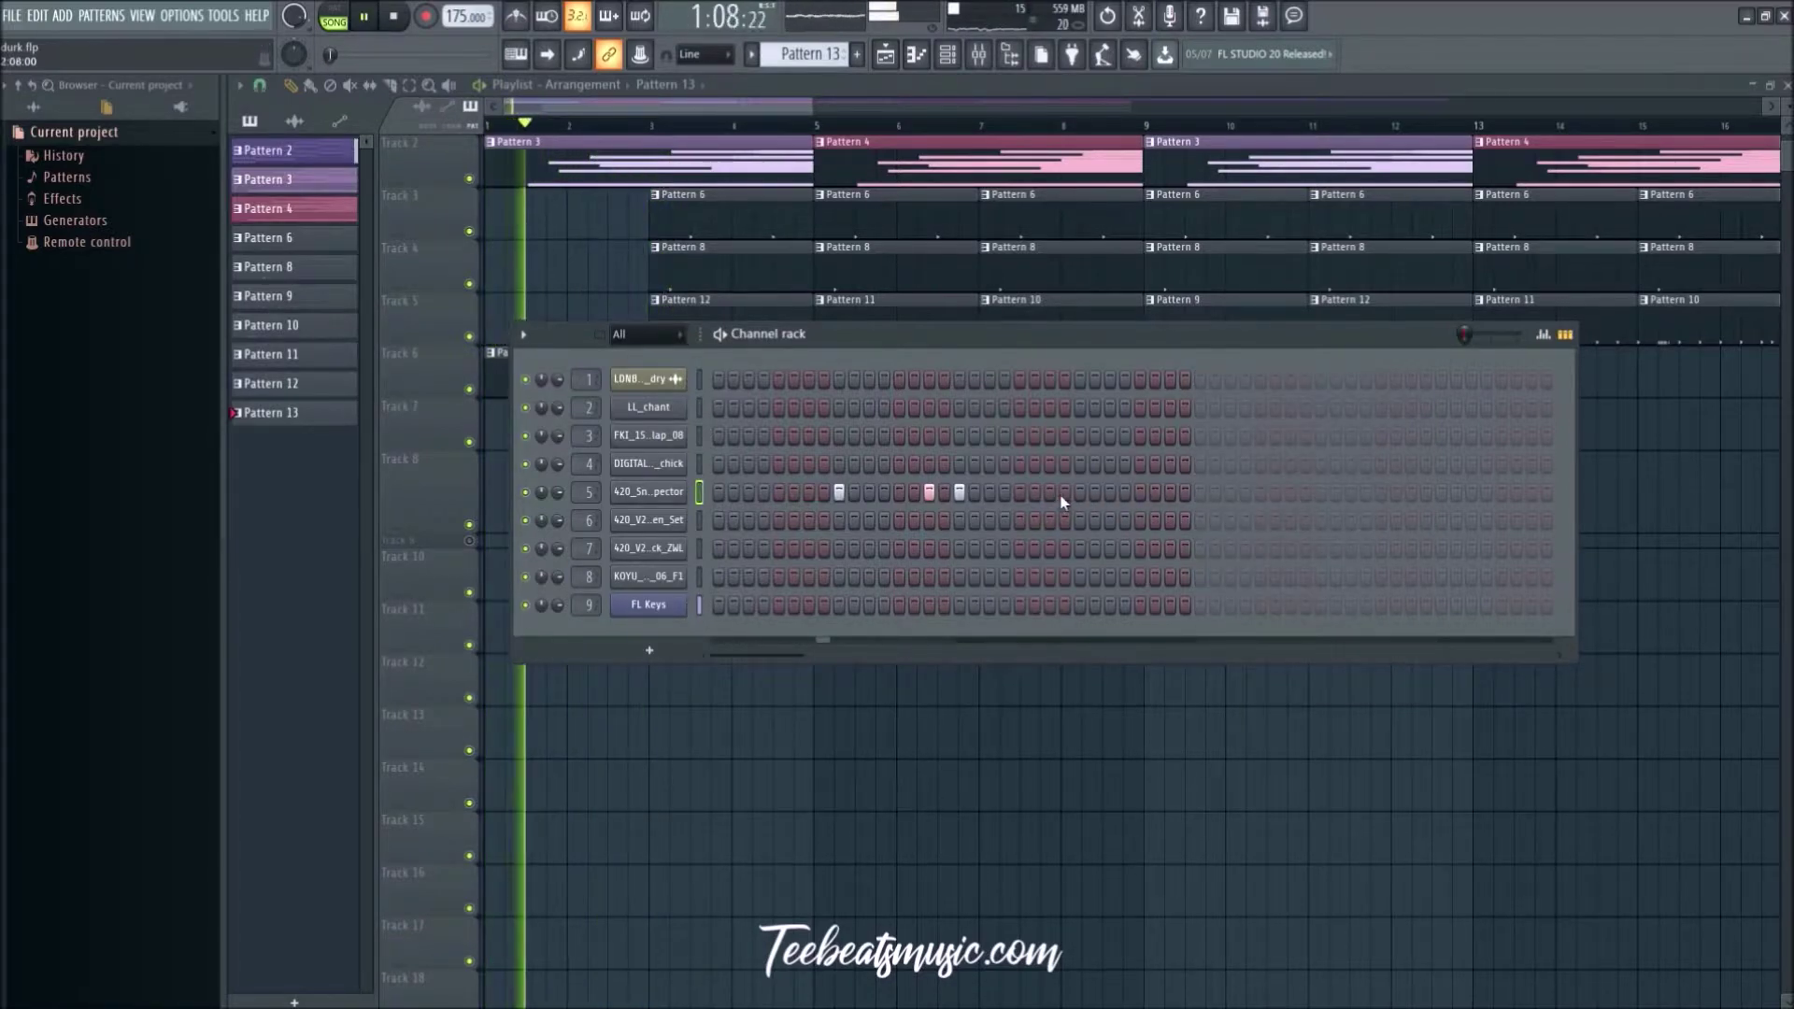
{"action": "left_click", "coordinate": [1096, 492]}
{"action": "left_click", "coordinate": [1125, 494]}
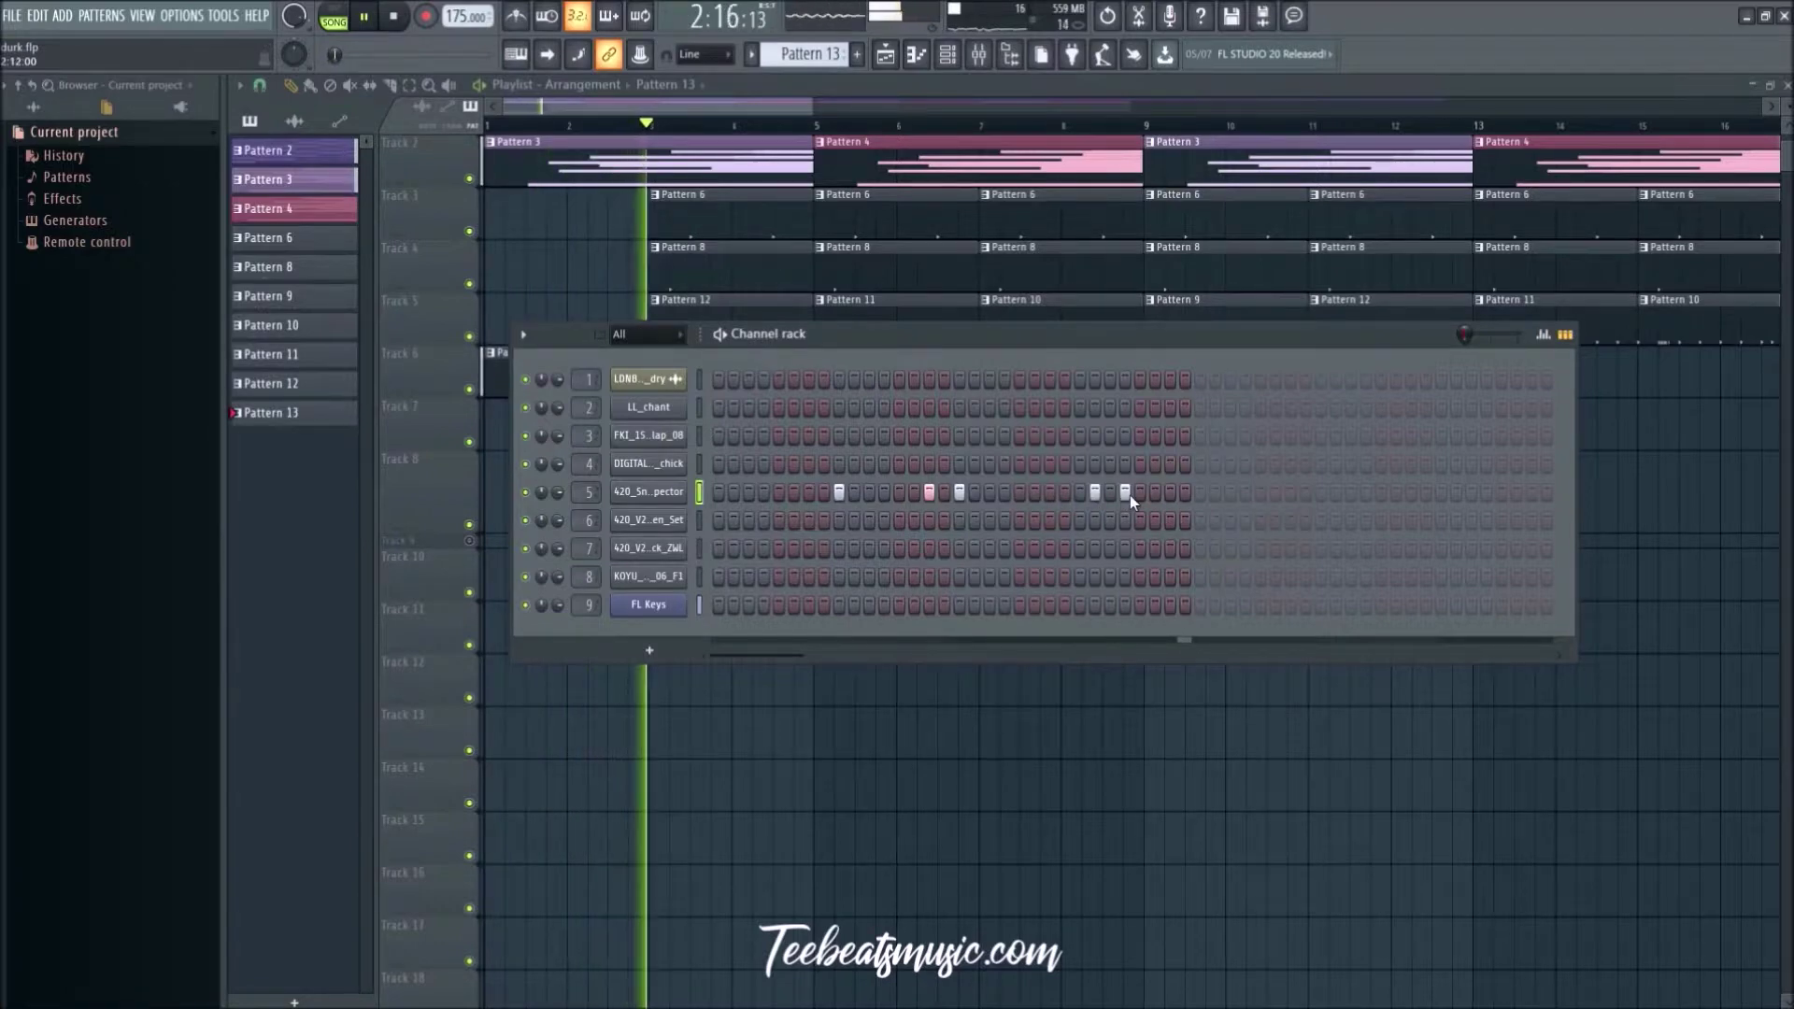
{"action": "left_click", "coordinate": [1125, 494]}
{"action": "left_click", "coordinate": [1095, 494]}
{"action": "left_click", "coordinate": [1110, 494]}
{"action": "left_click", "coordinate": [1138, 493]}
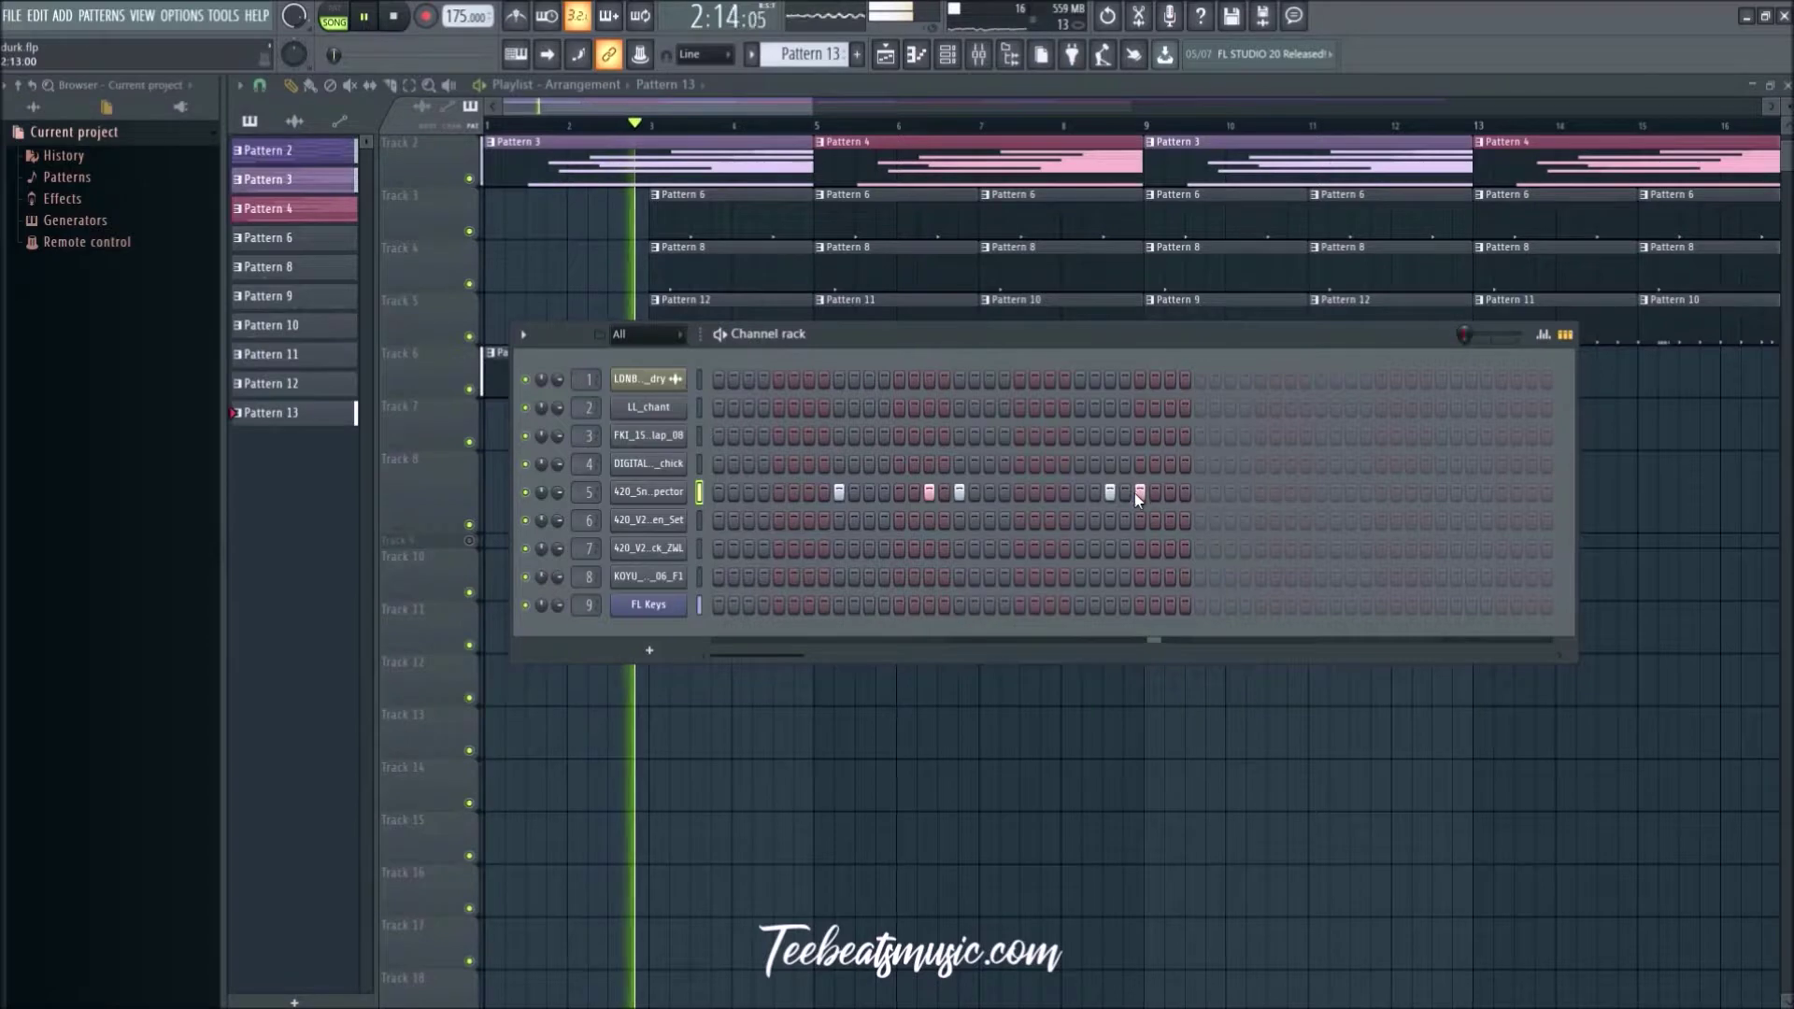
{"action": "key", "text": "space"}
Step: Fine-tune snare hit positions, moving one hit to an earlier step, while auditioning
{"action": "key", "text": "space"}
{"action": "left_click", "coordinate": [1066, 492]}
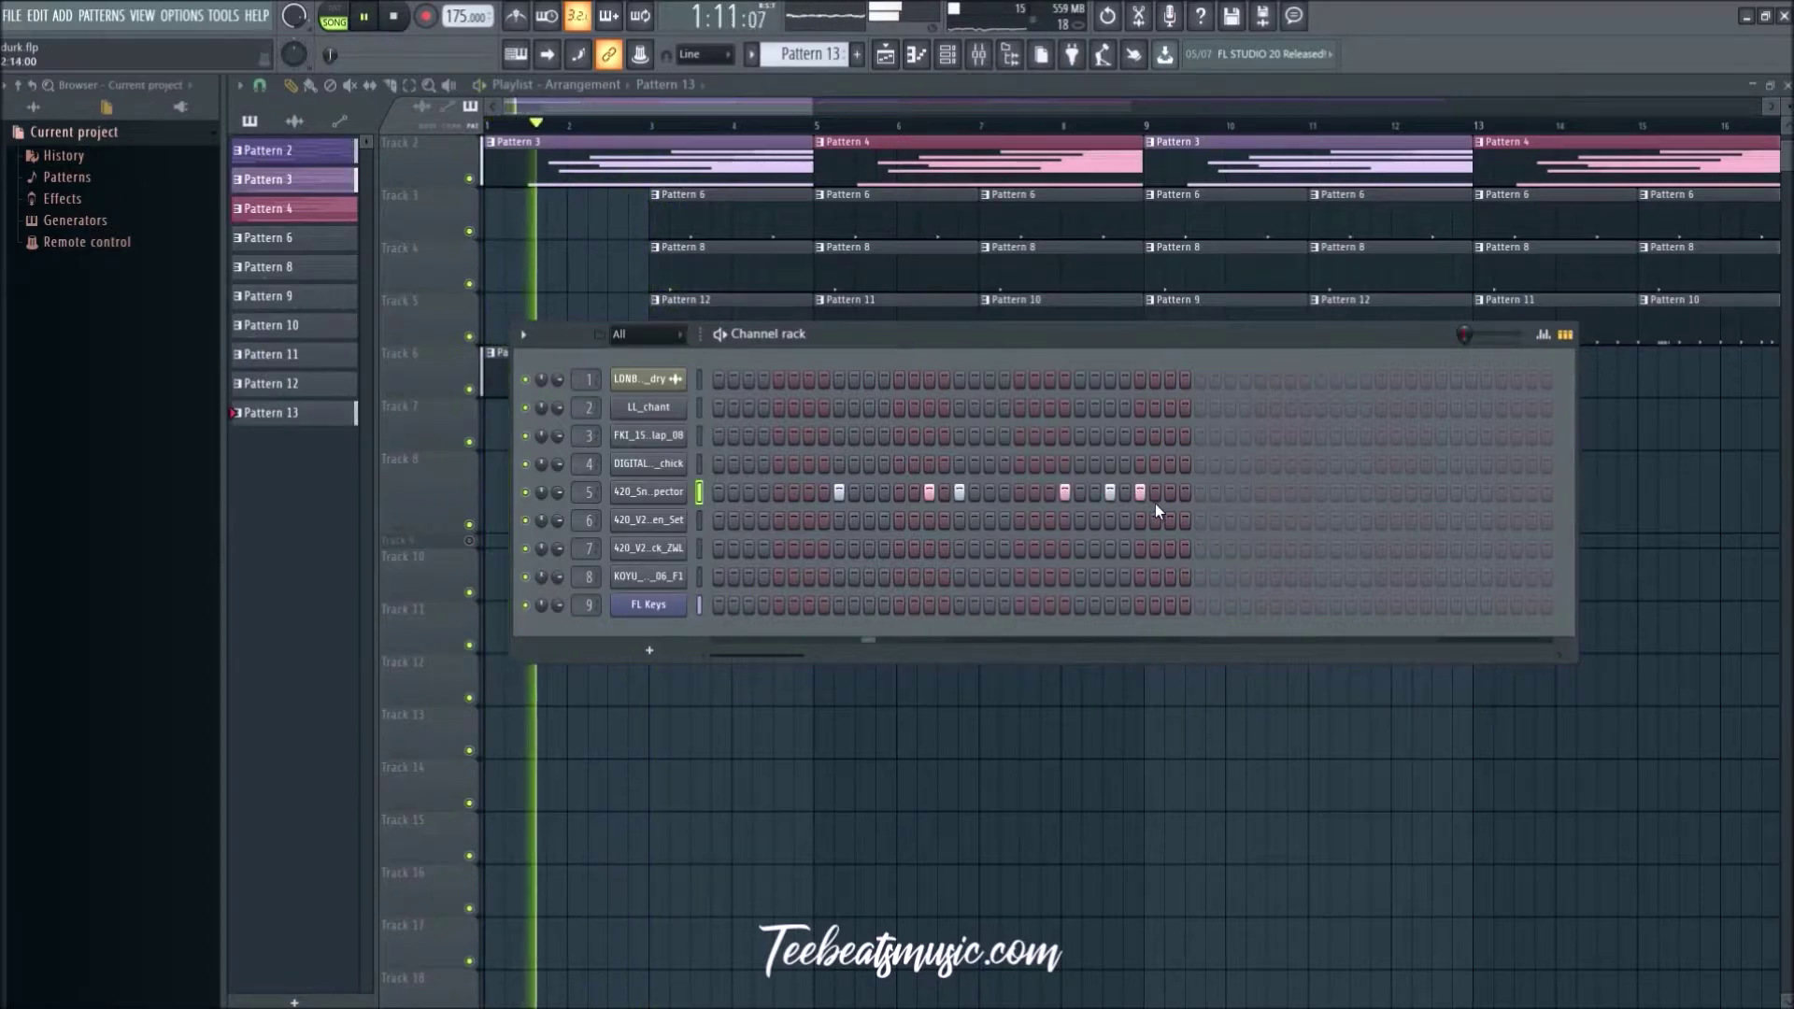
{"action": "key", "text": "space"}
{"action": "right_click", "coordinate": [1063, 493]}
{"action": "key", "text": "space"}
{"action": "left_click", "coordinate": [1081, 492]}
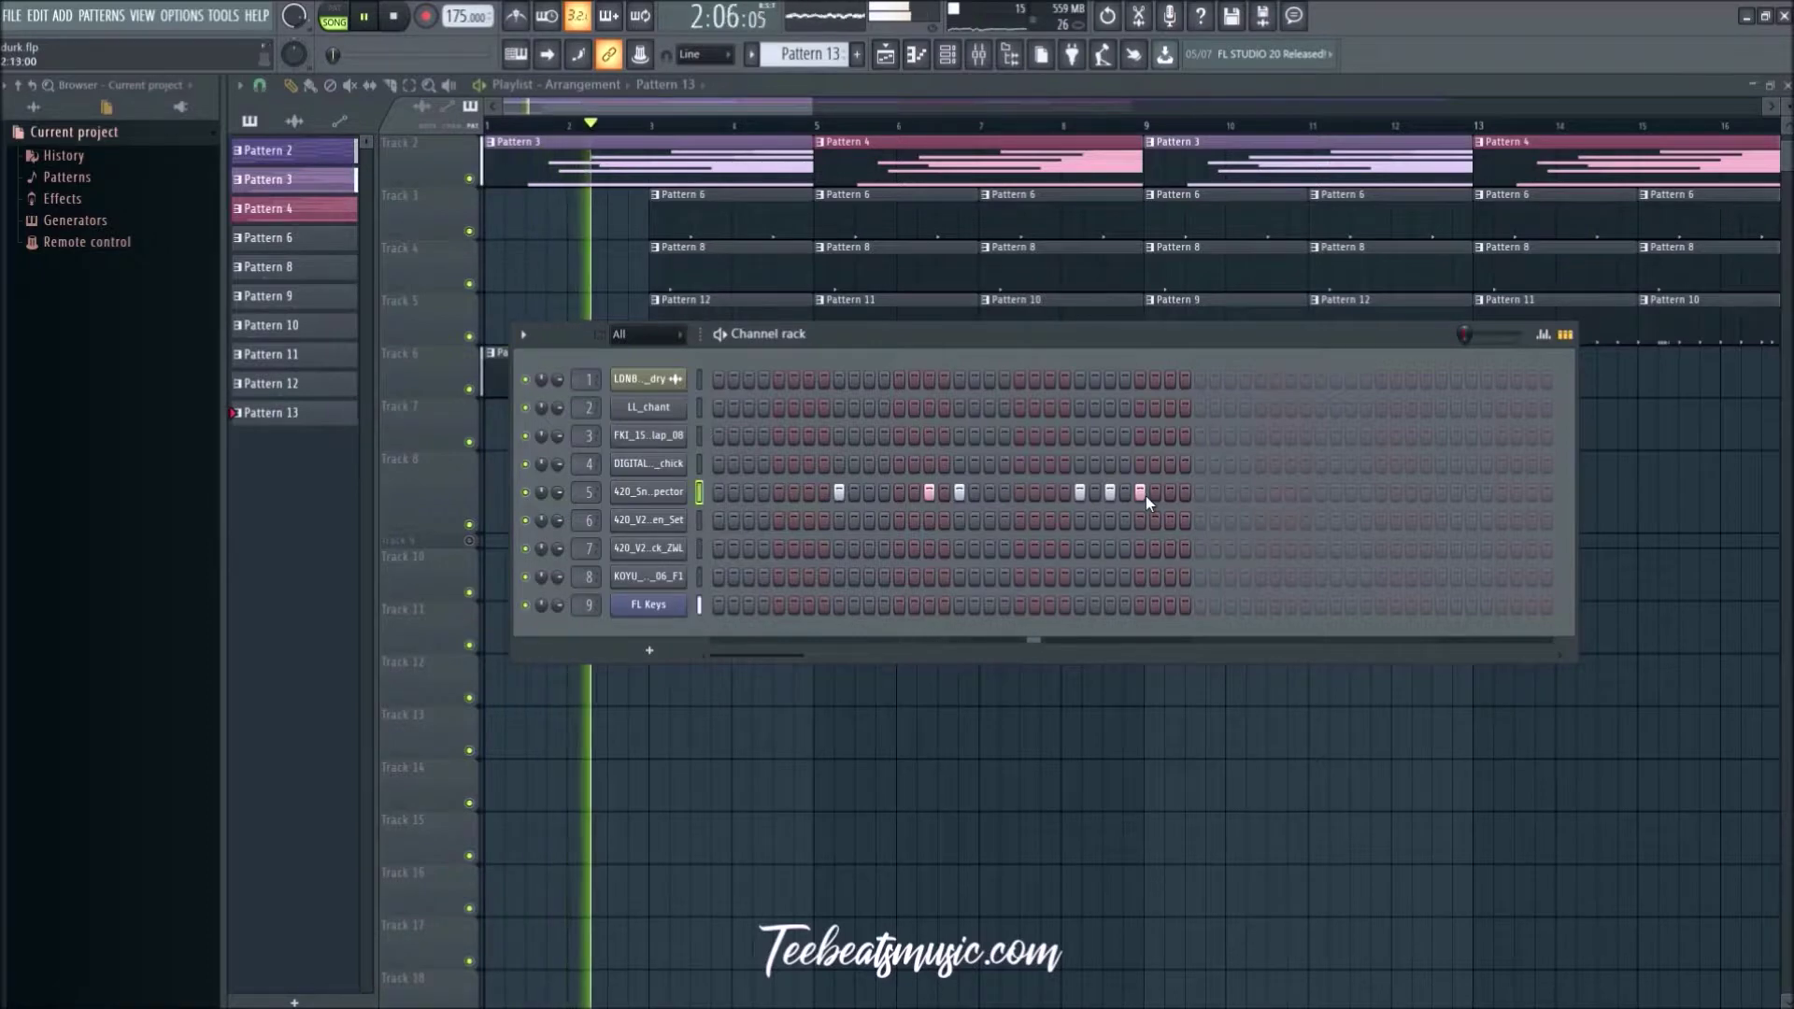
{"action": "left_click", "coordinate": [1081, 493]}
{"action": "left_click", "coordinate": [1004, 492]}
{"action": "left_click", "coordinate": [1019, 493]}
{"action": "left_click", "coordinate": [1005, 493]}
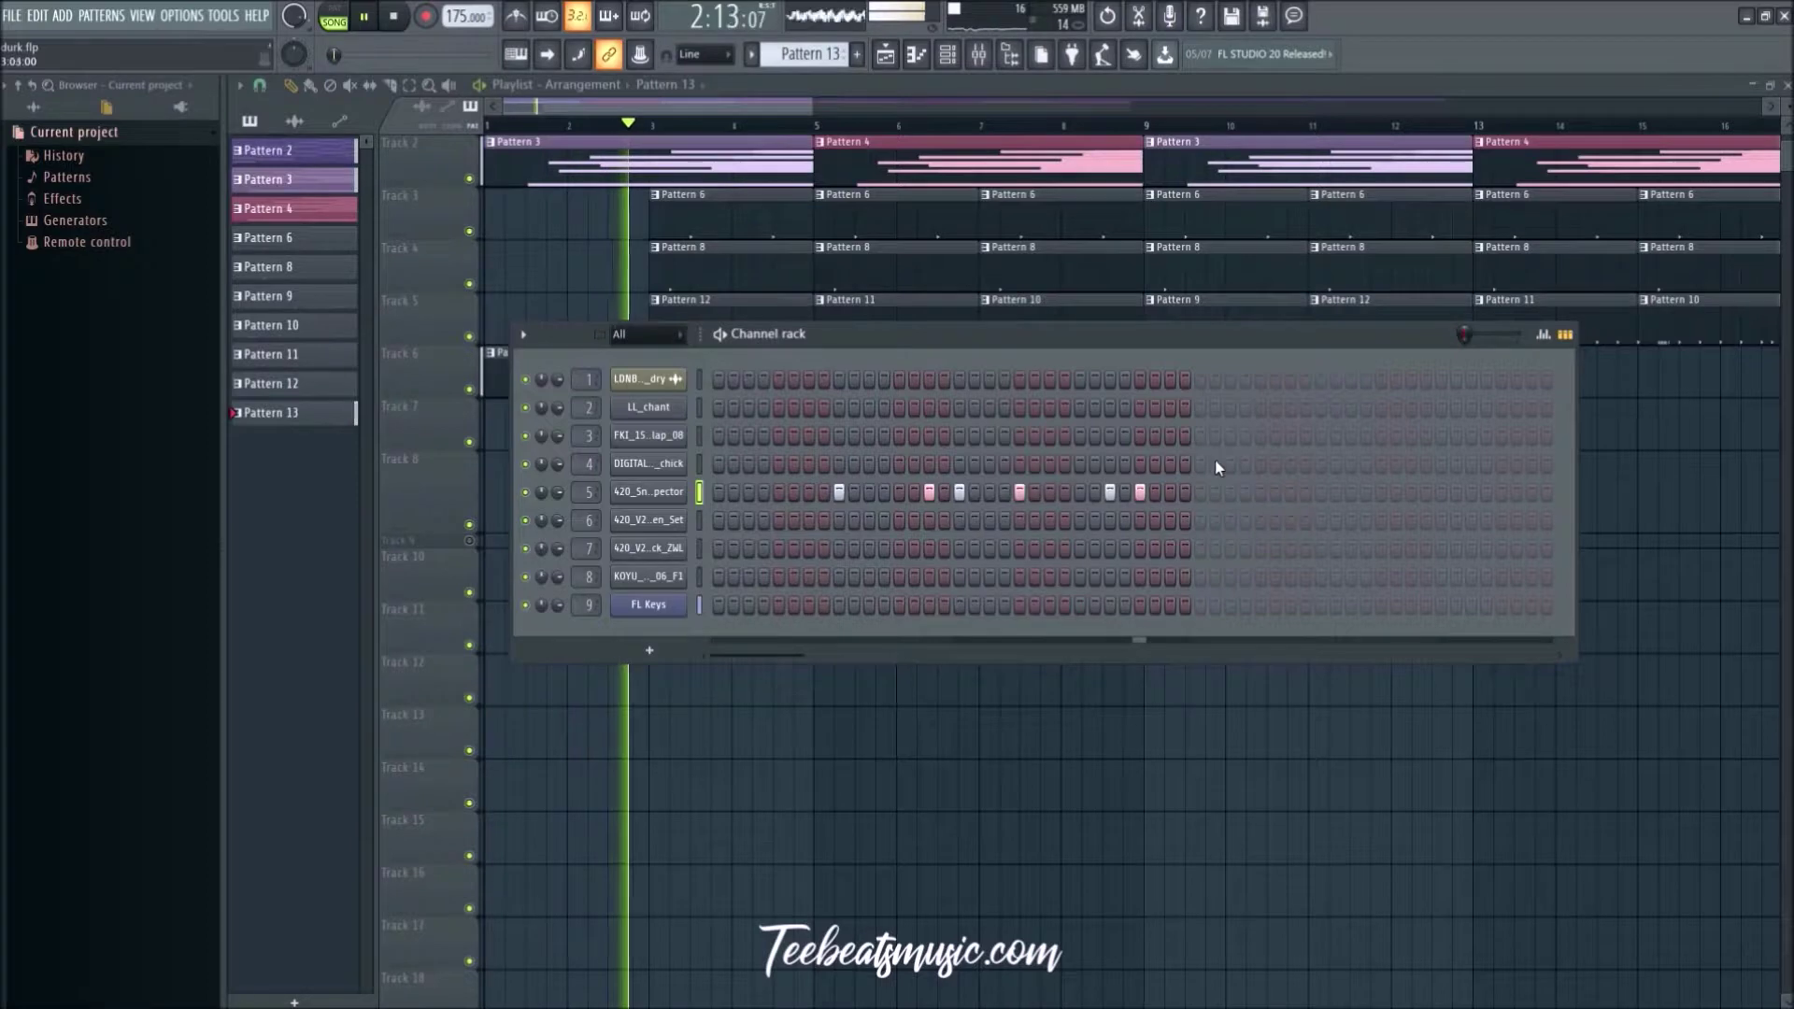
{"action": "key", "text": "space"}
Step: Check the snare channel options and 420_V2_Kick_ZWL sample settings, replaying the song
{"action": "right_click", "coordinate": [680, 492]}
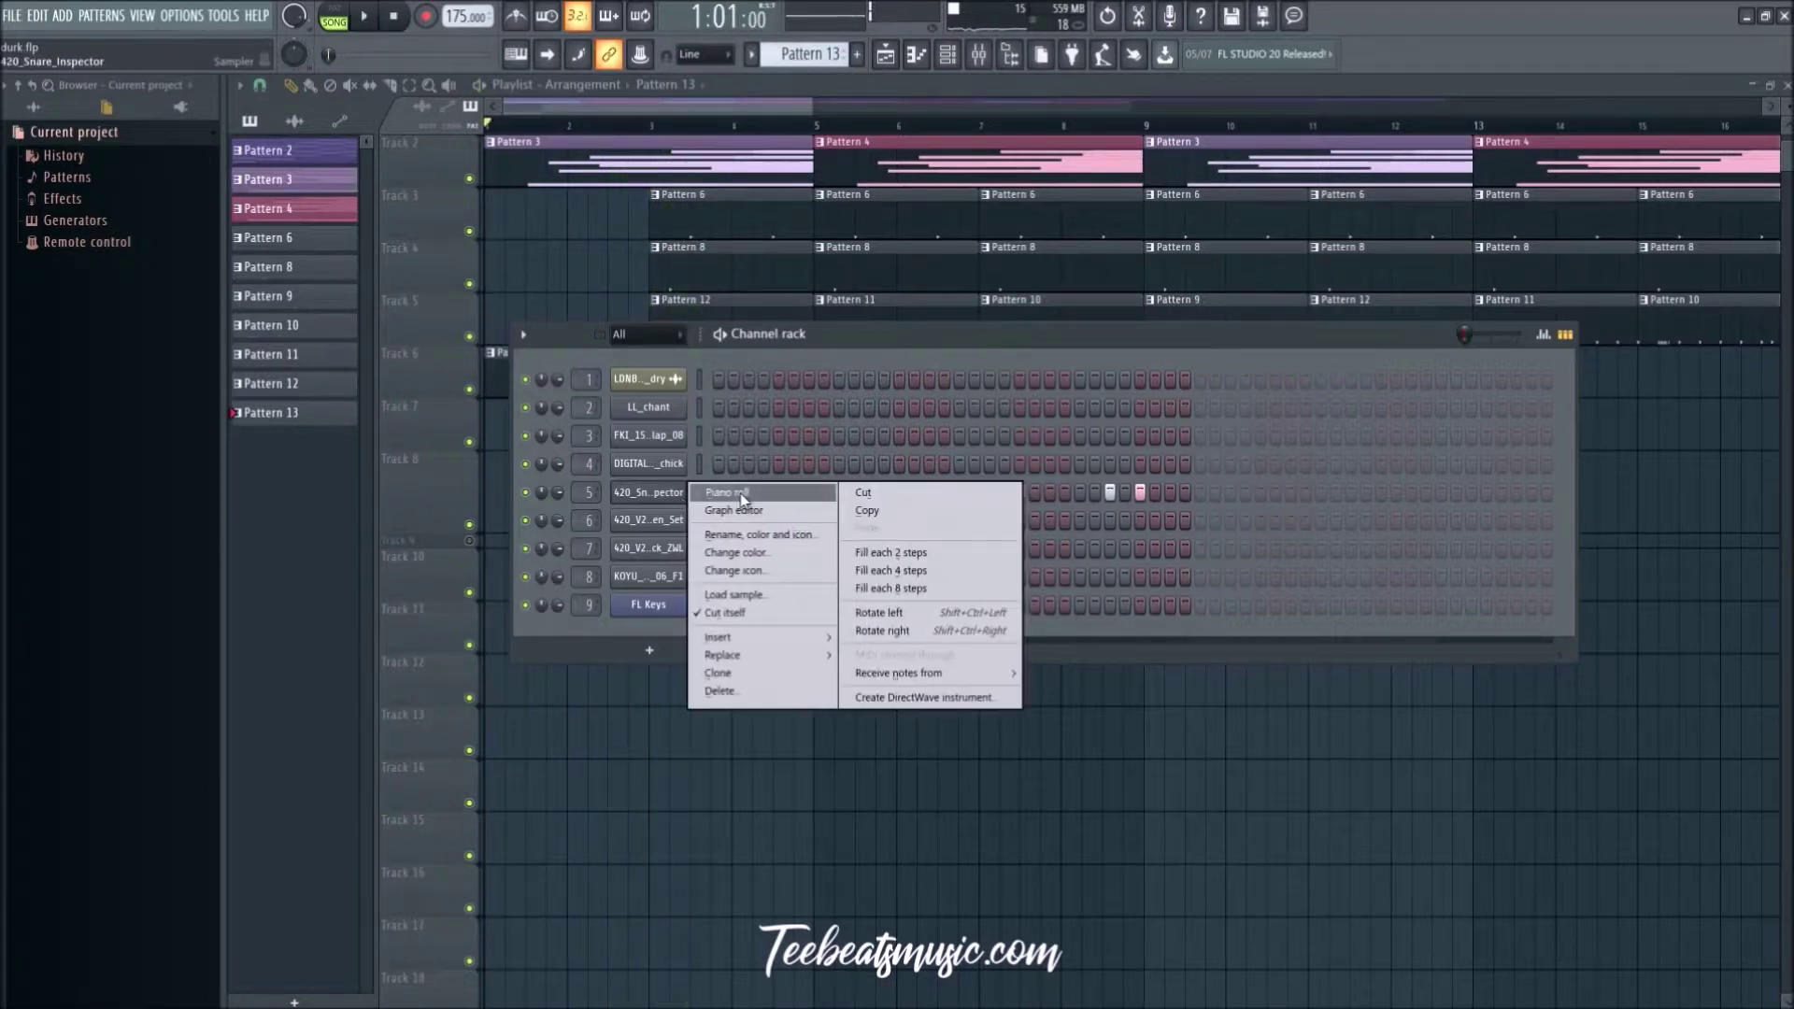
{"action": "left_click", "coordinate": [1189, 654]}
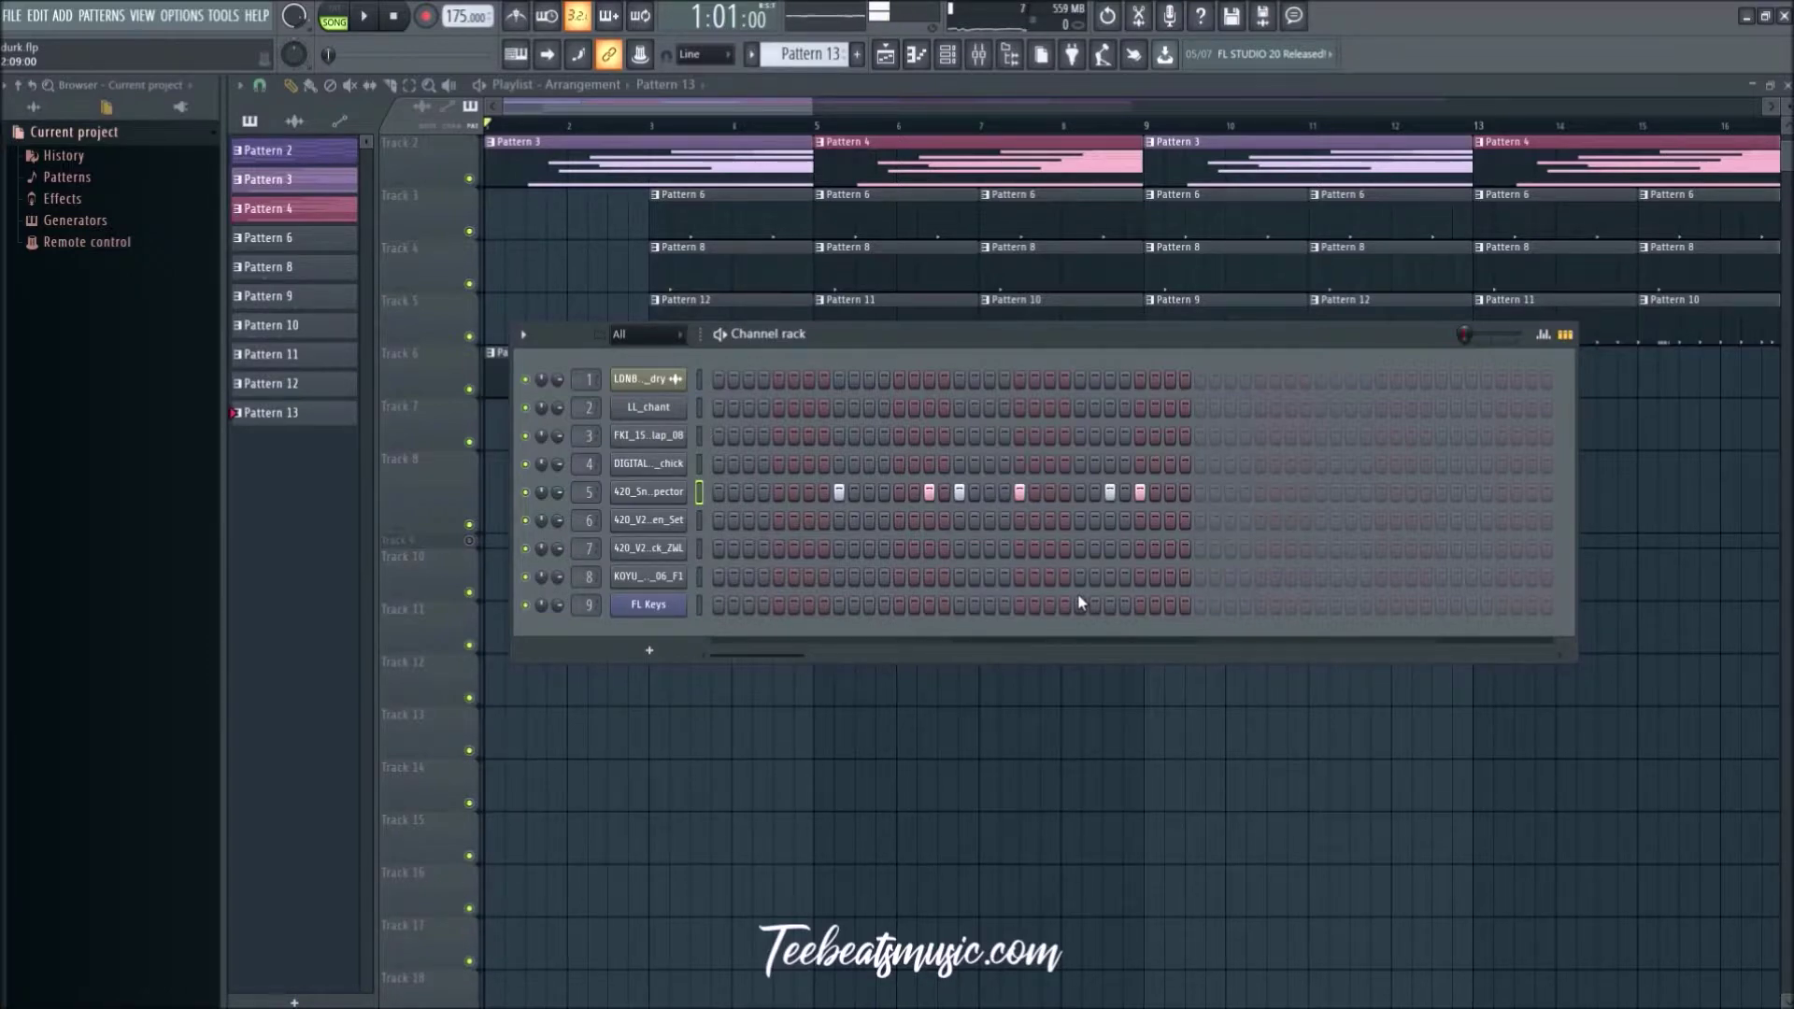
{"action": "key", "text": "space"}
{"action": "key", "text": "space"}
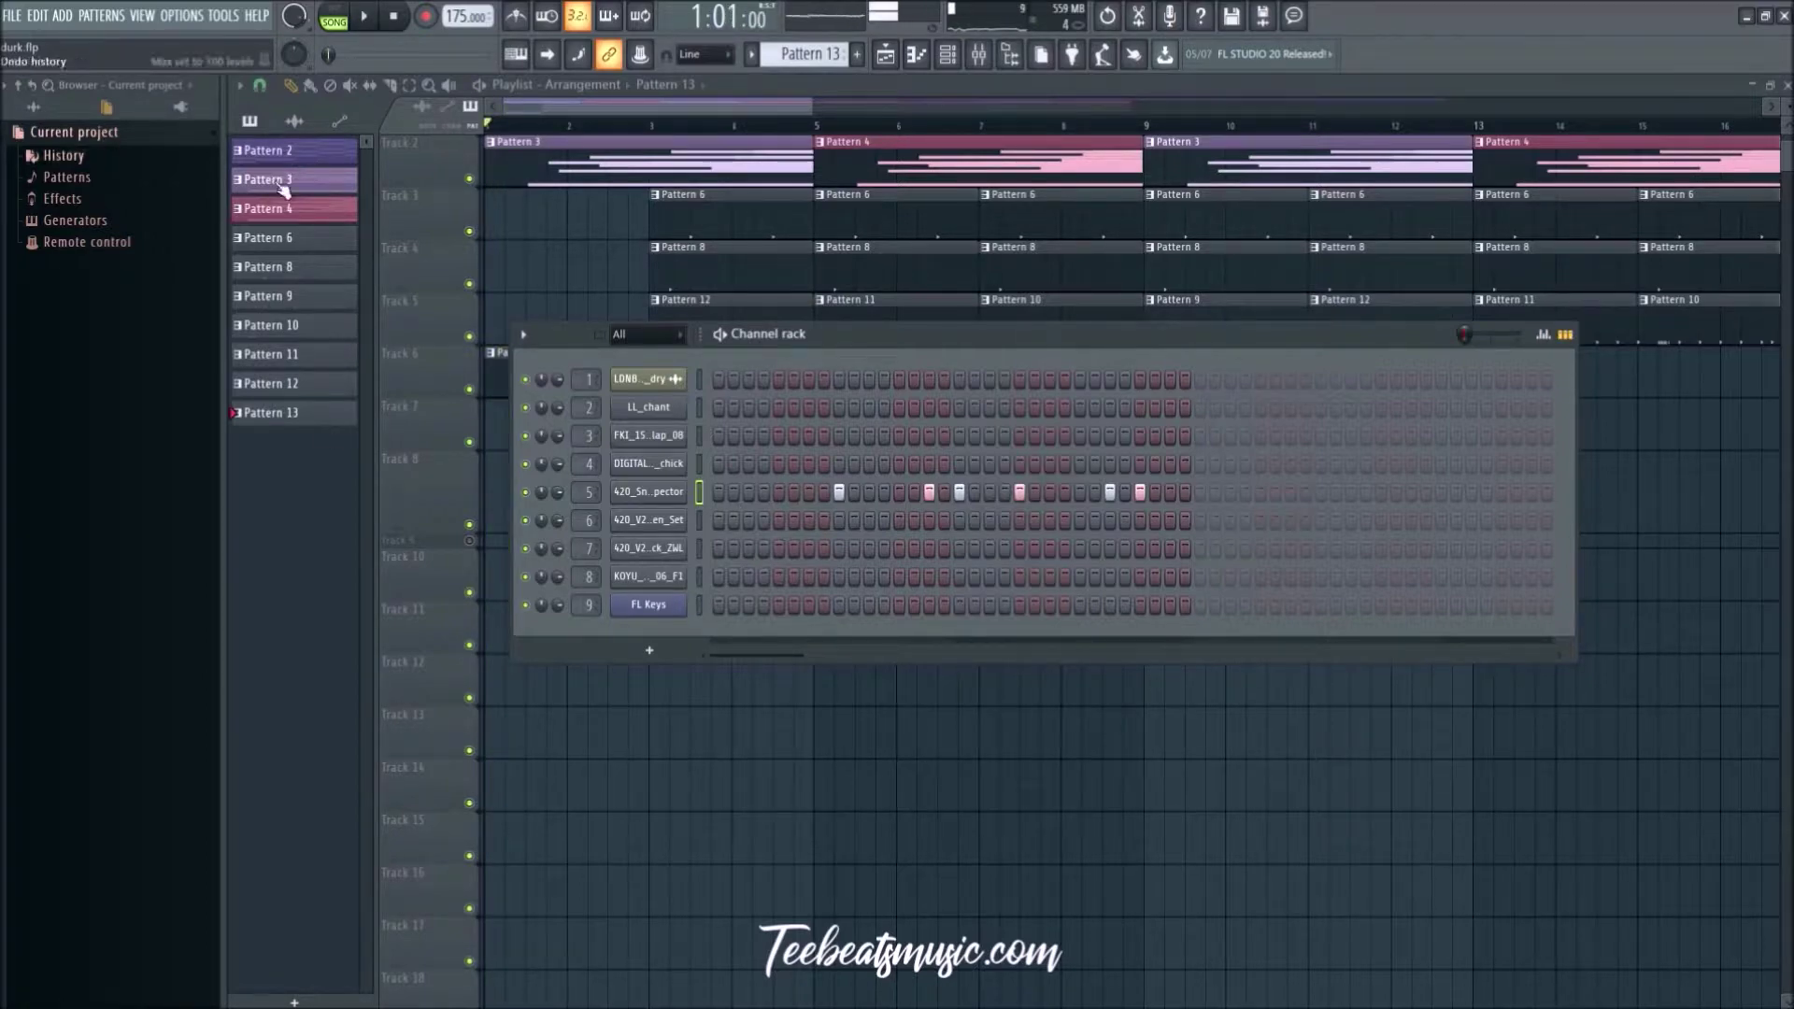
{"action": "left_click", "coordinate": [658, 553]}
{"action": "left_click", "coordinate": [855, 271]}
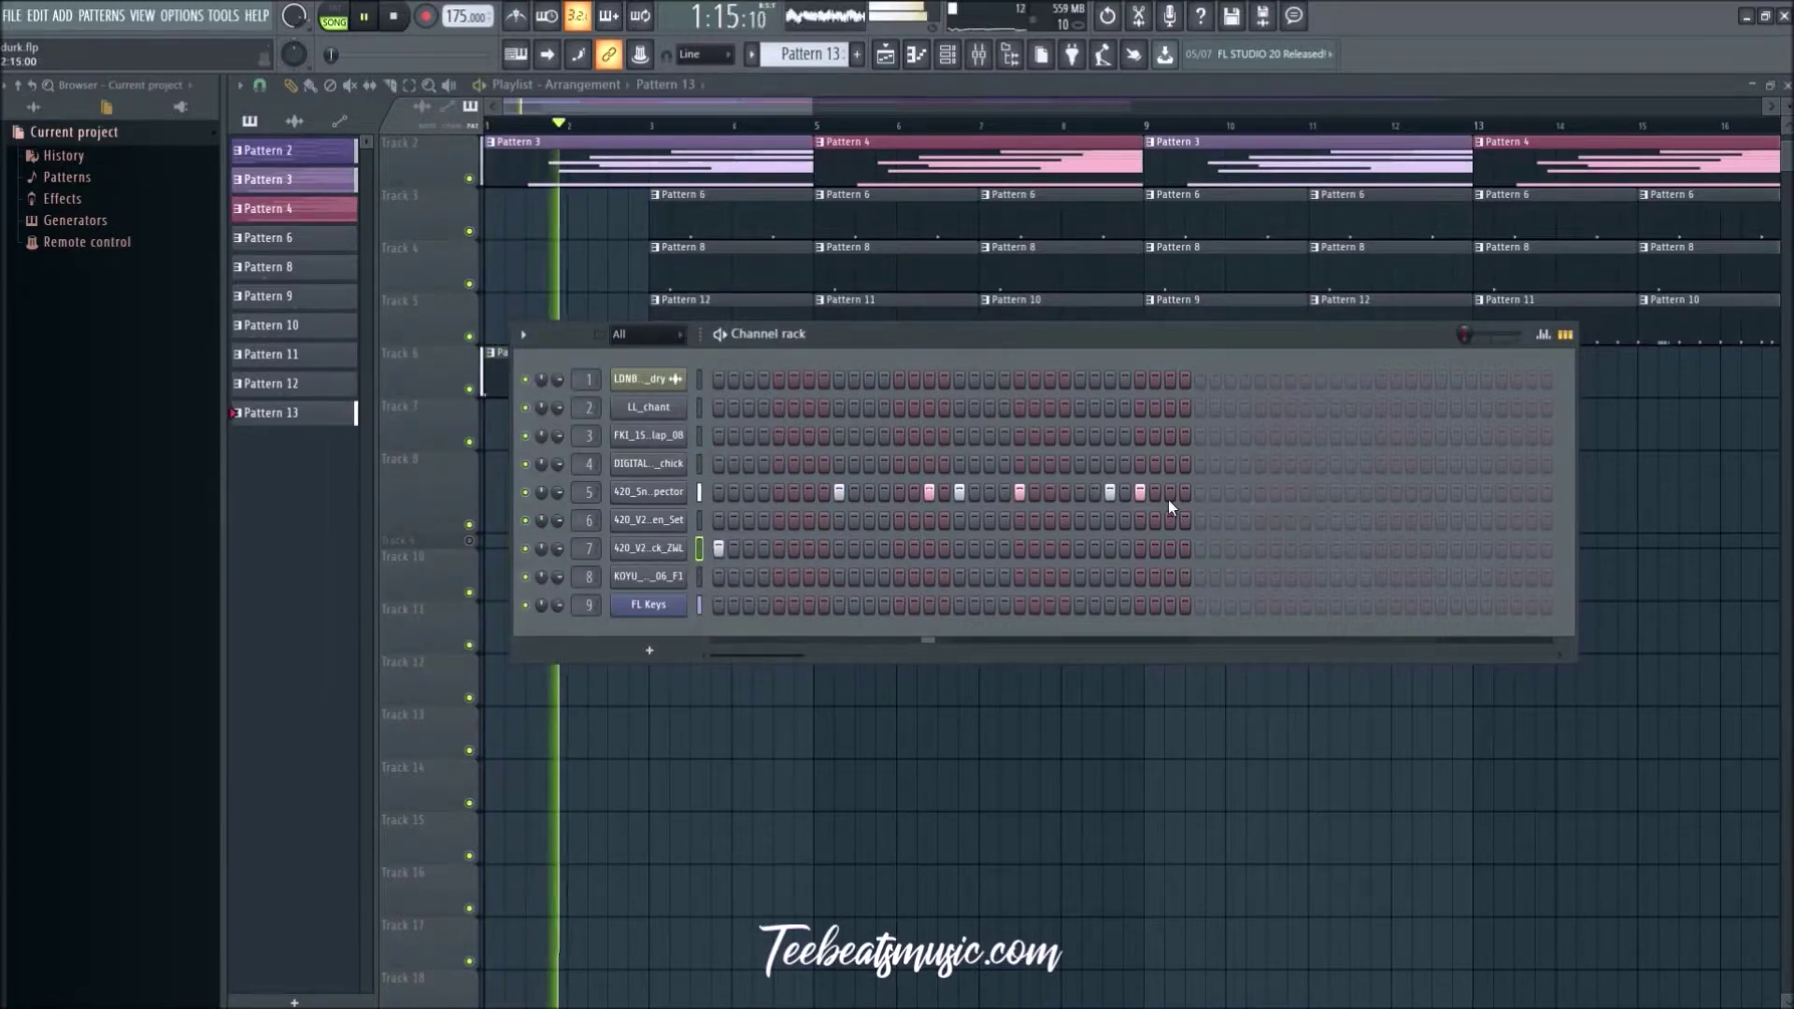
{"action": "key", "text": "space"}
{"action": "key", "text": "space"}
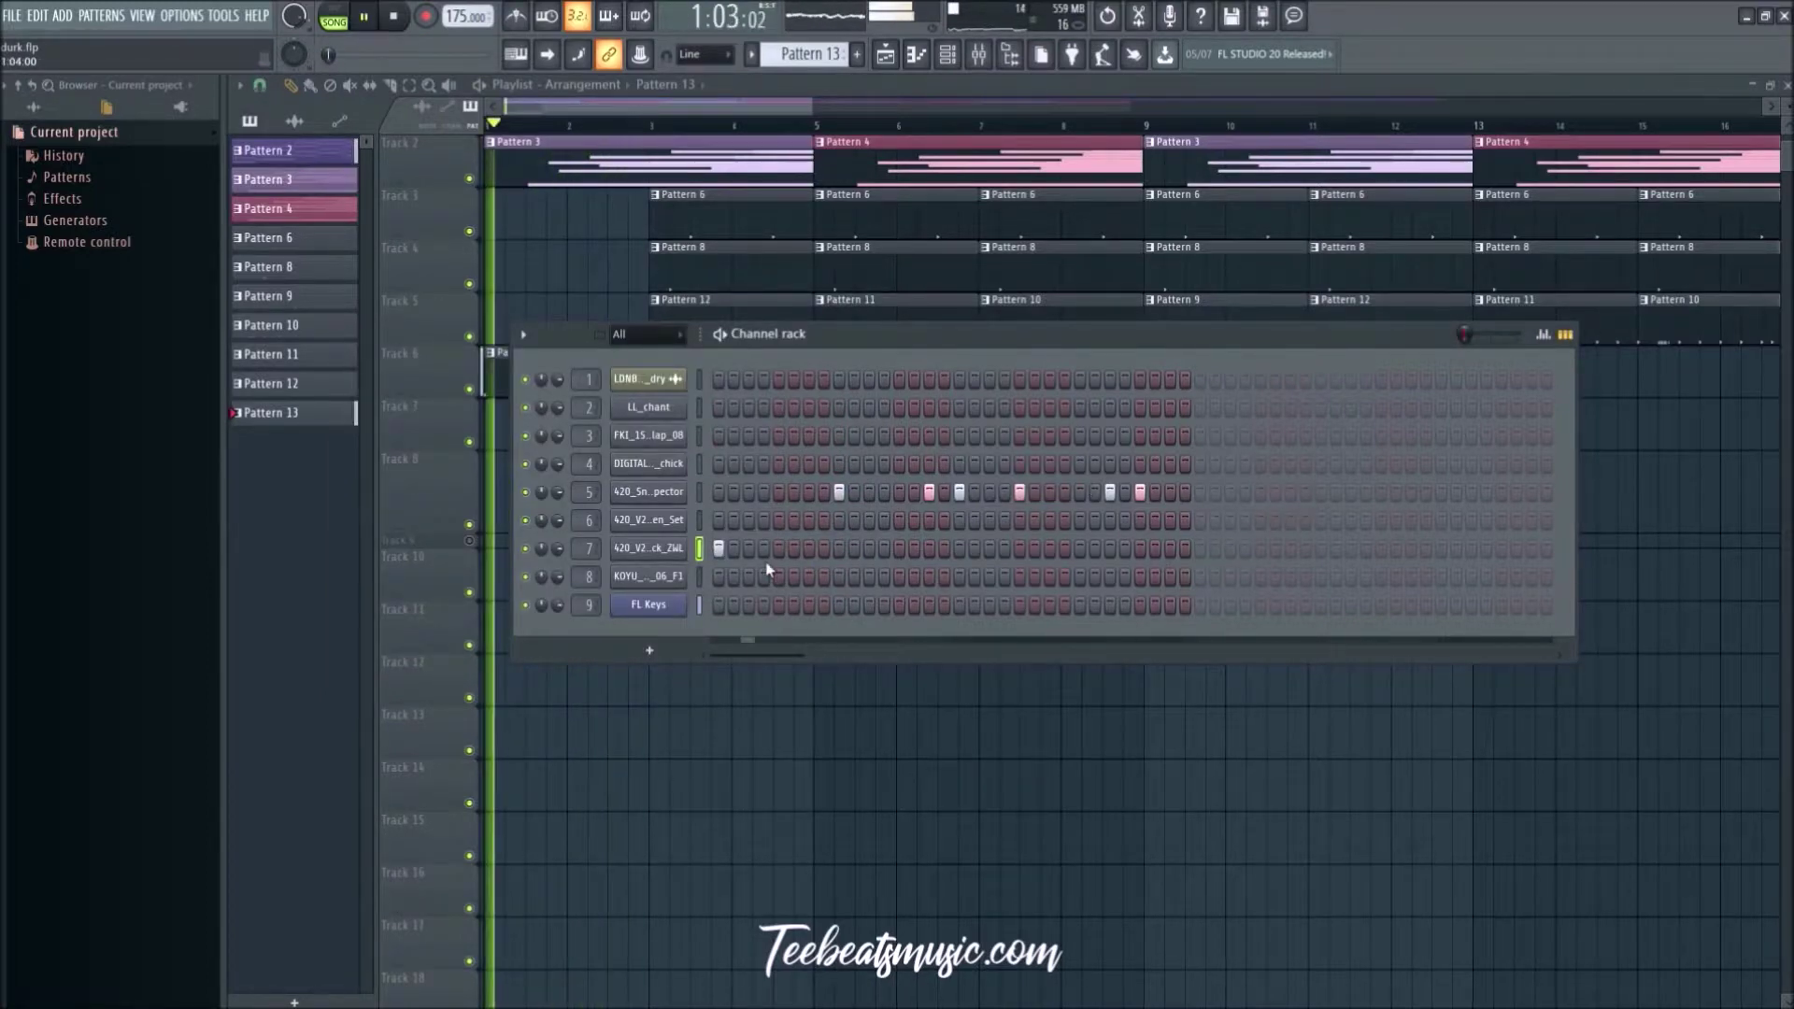
{"action": "key", "text": "space"}
{"action": "key", "text": "space"}
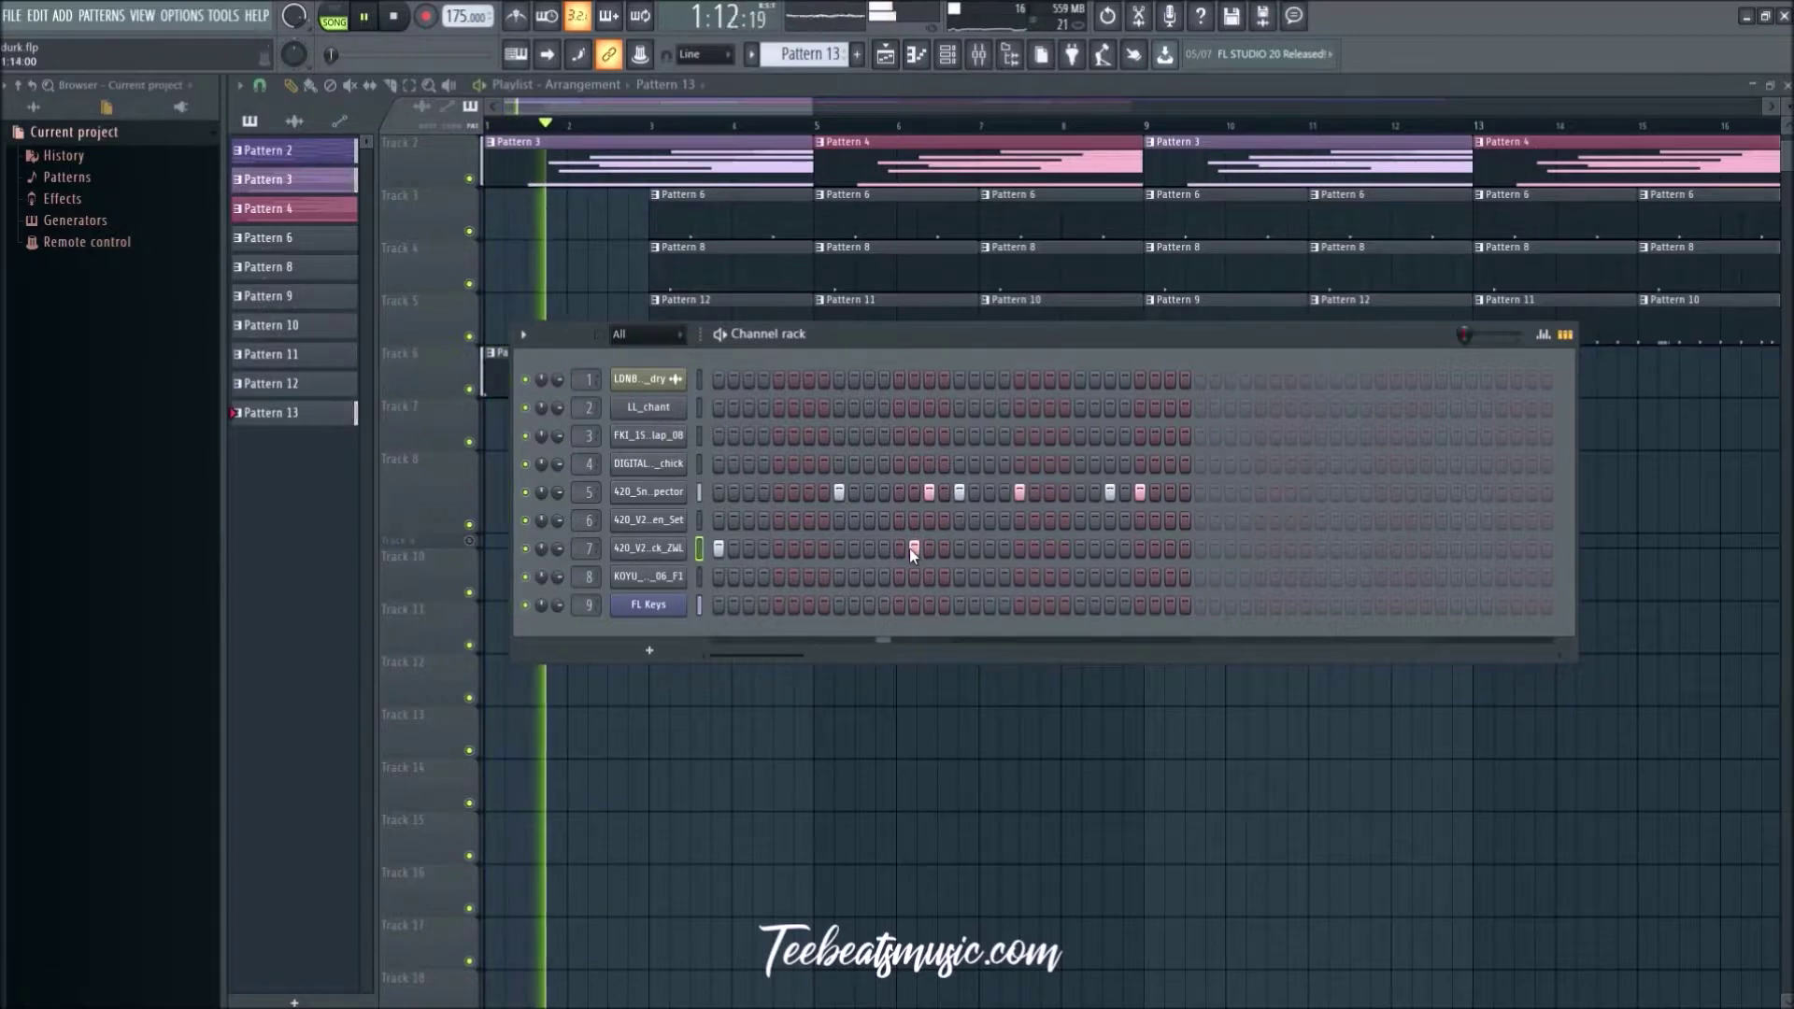
{"action": "key", "text": "space"}
{"action": "key", "text": "space"}
Step: Try kick hits in the 420_V2_Kick_ZWL row, then clear that row entirely
{"action": "left_click", "coordinate": [884, 553]}
{"action": "key", "text": "space"}
{"action": "right_click", "coordinate": [887, 551]}
{"action": "key", "text": "space"}
{"action": "left_click", "coordinate": [900, 552]}
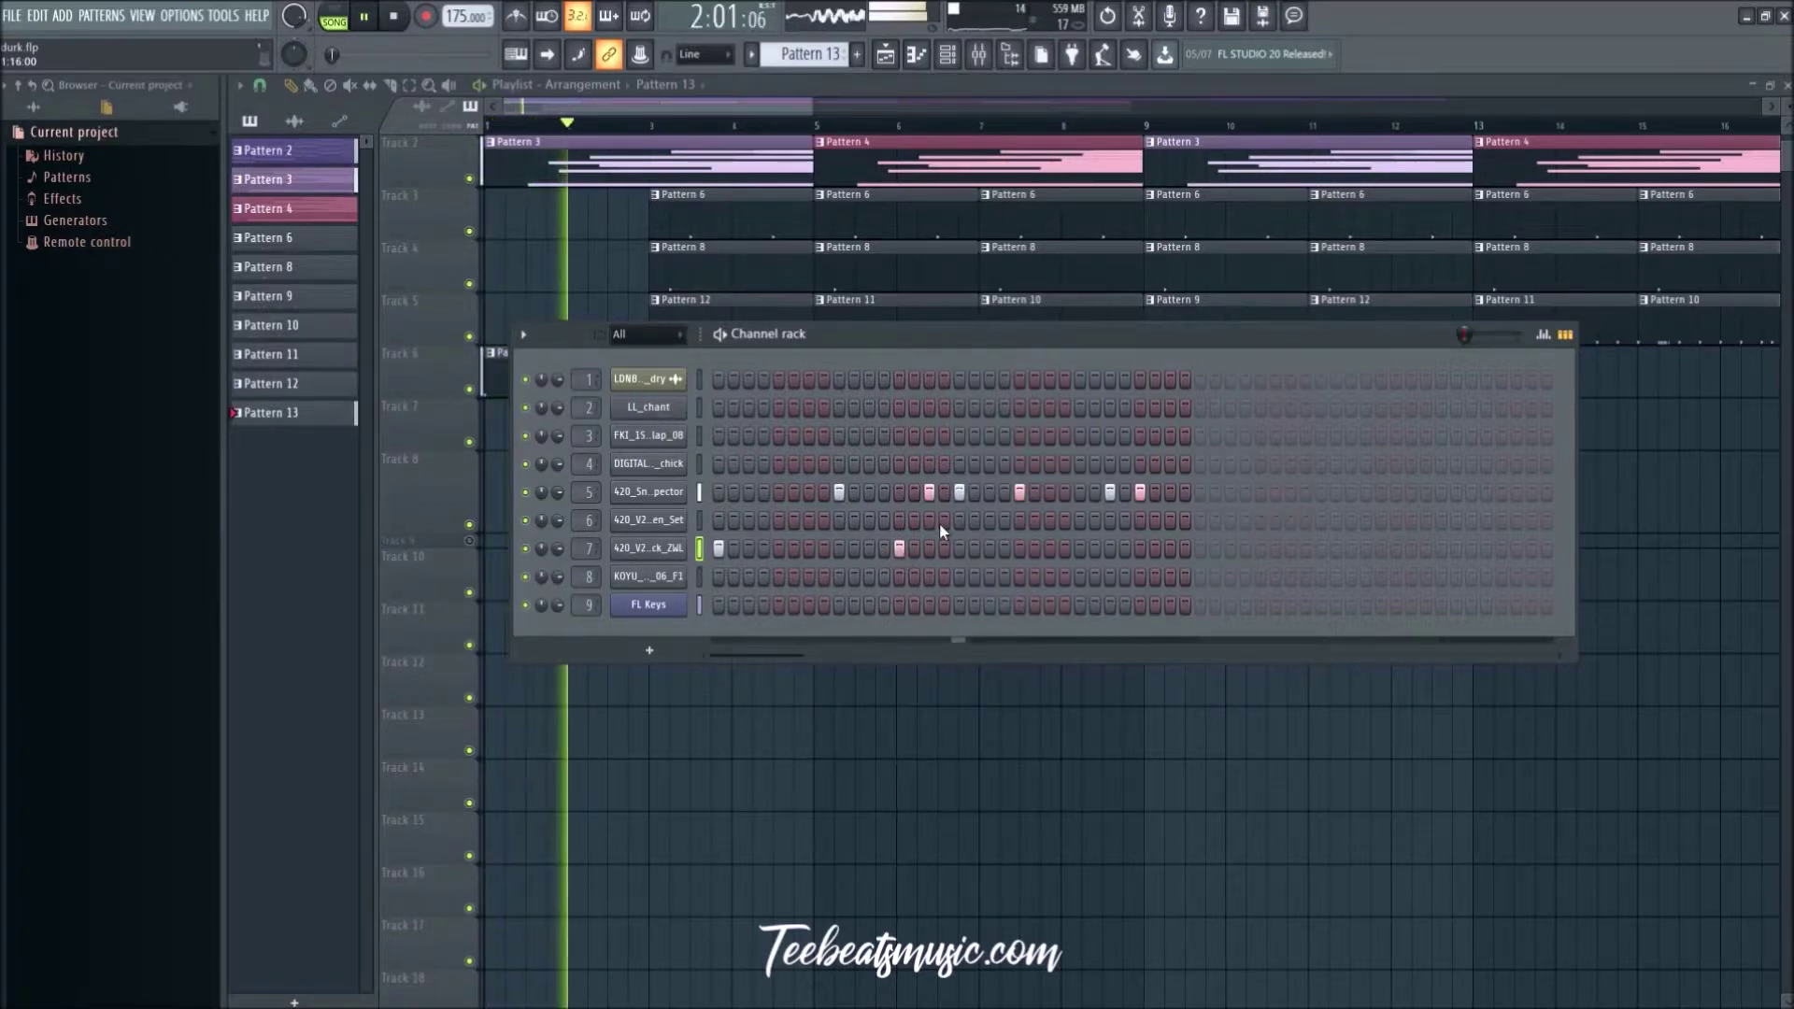
{"action": "left_click", "coordinate": [901, 550]}
{"action": "left_click", "coordinate": [931, 550]}
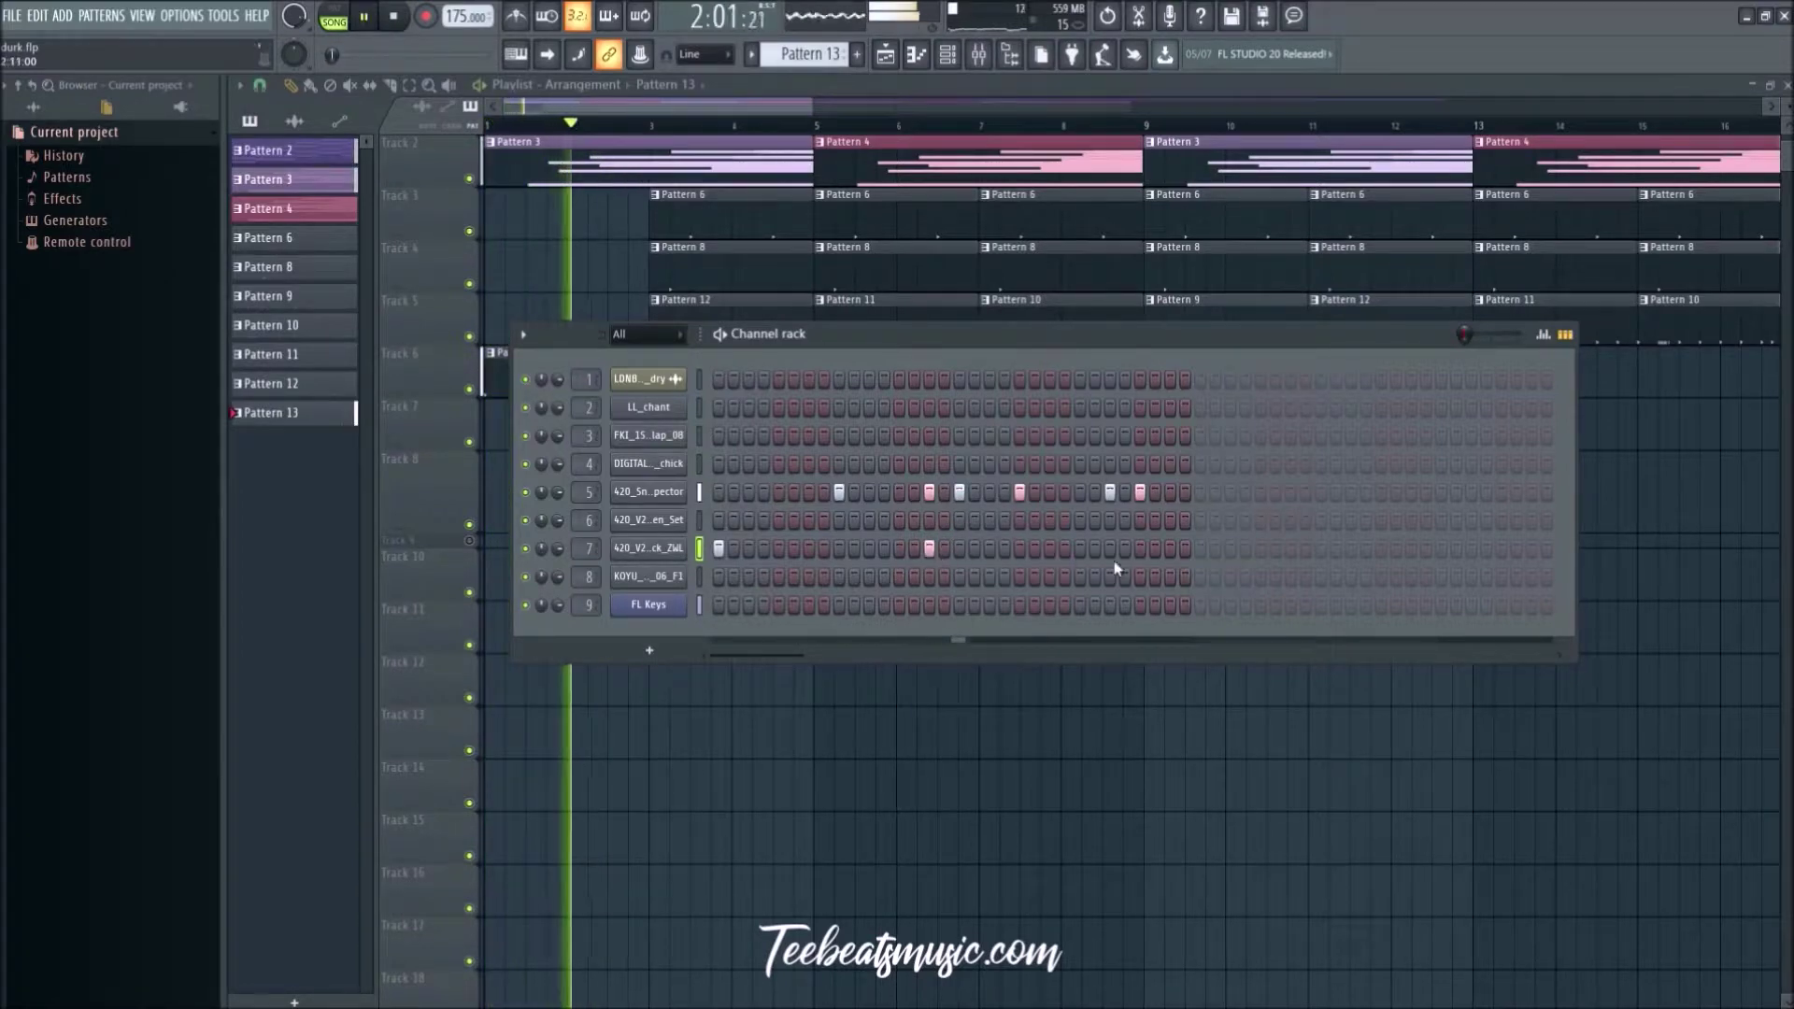
{"action": "left_click", "coordinate": [1139, 549]}
{"action": "left_click", "coordinate": [1140, 550]}
{"action": "left_click", "coordinate": [930, 550]}
{"action": "left_click", "coordinate": [719, 550]}
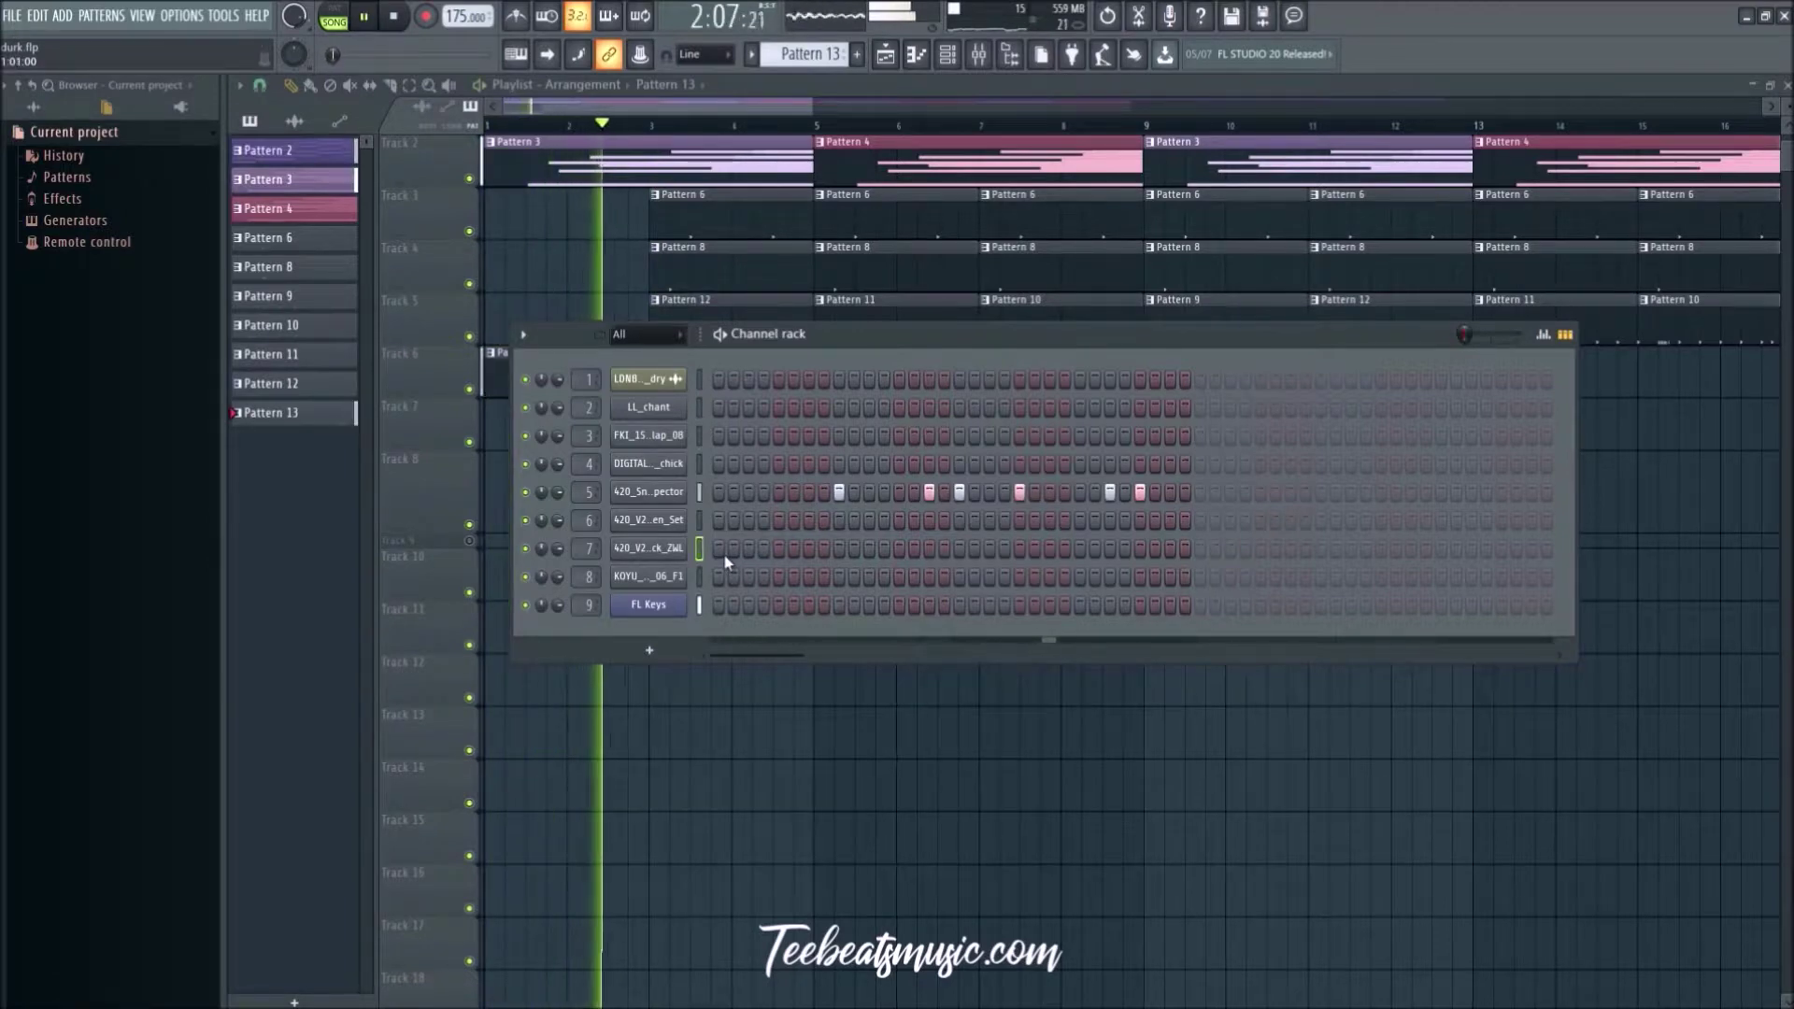
Step: Replace the bar-15 clips on Tracks 3–5 with Pattern 13, and move a Pattern 13 clip to Track 3 bar 1
{"action": "key", "text": "F6"}
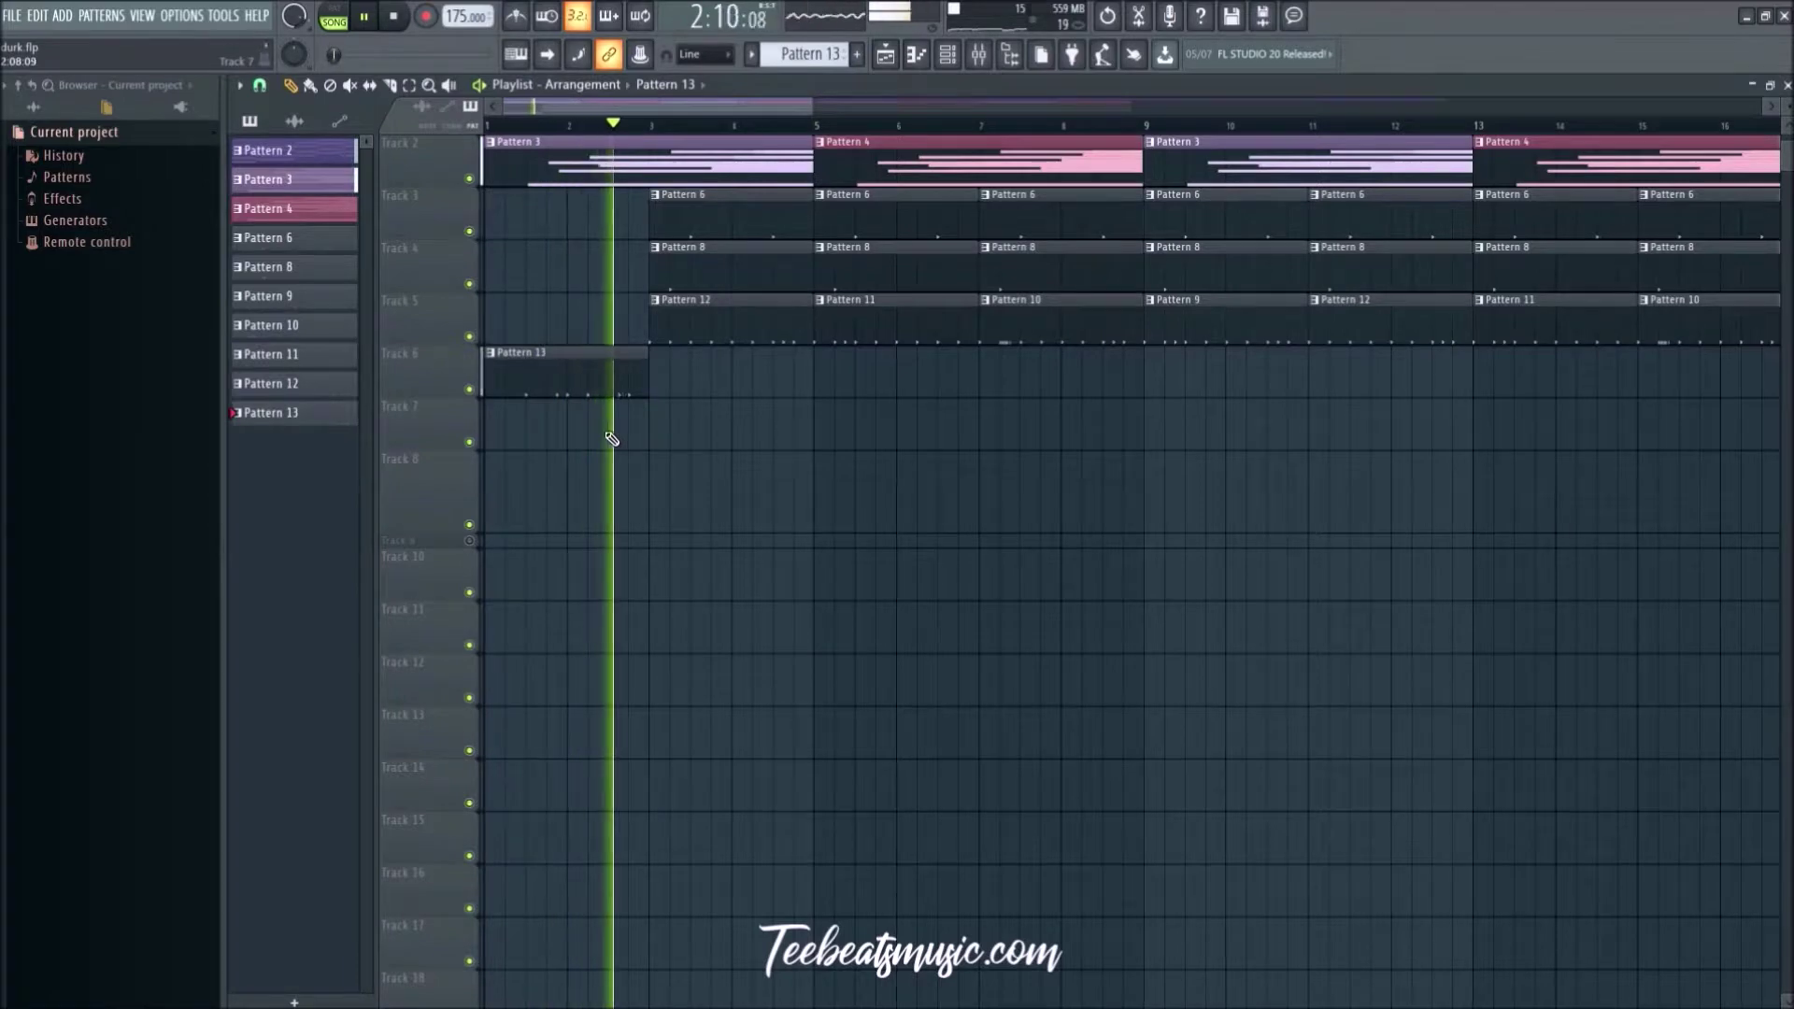
{"action": "scroll", "coordinate": [693, 486], "scroll_direction": "down", "scroll_amount": 2}
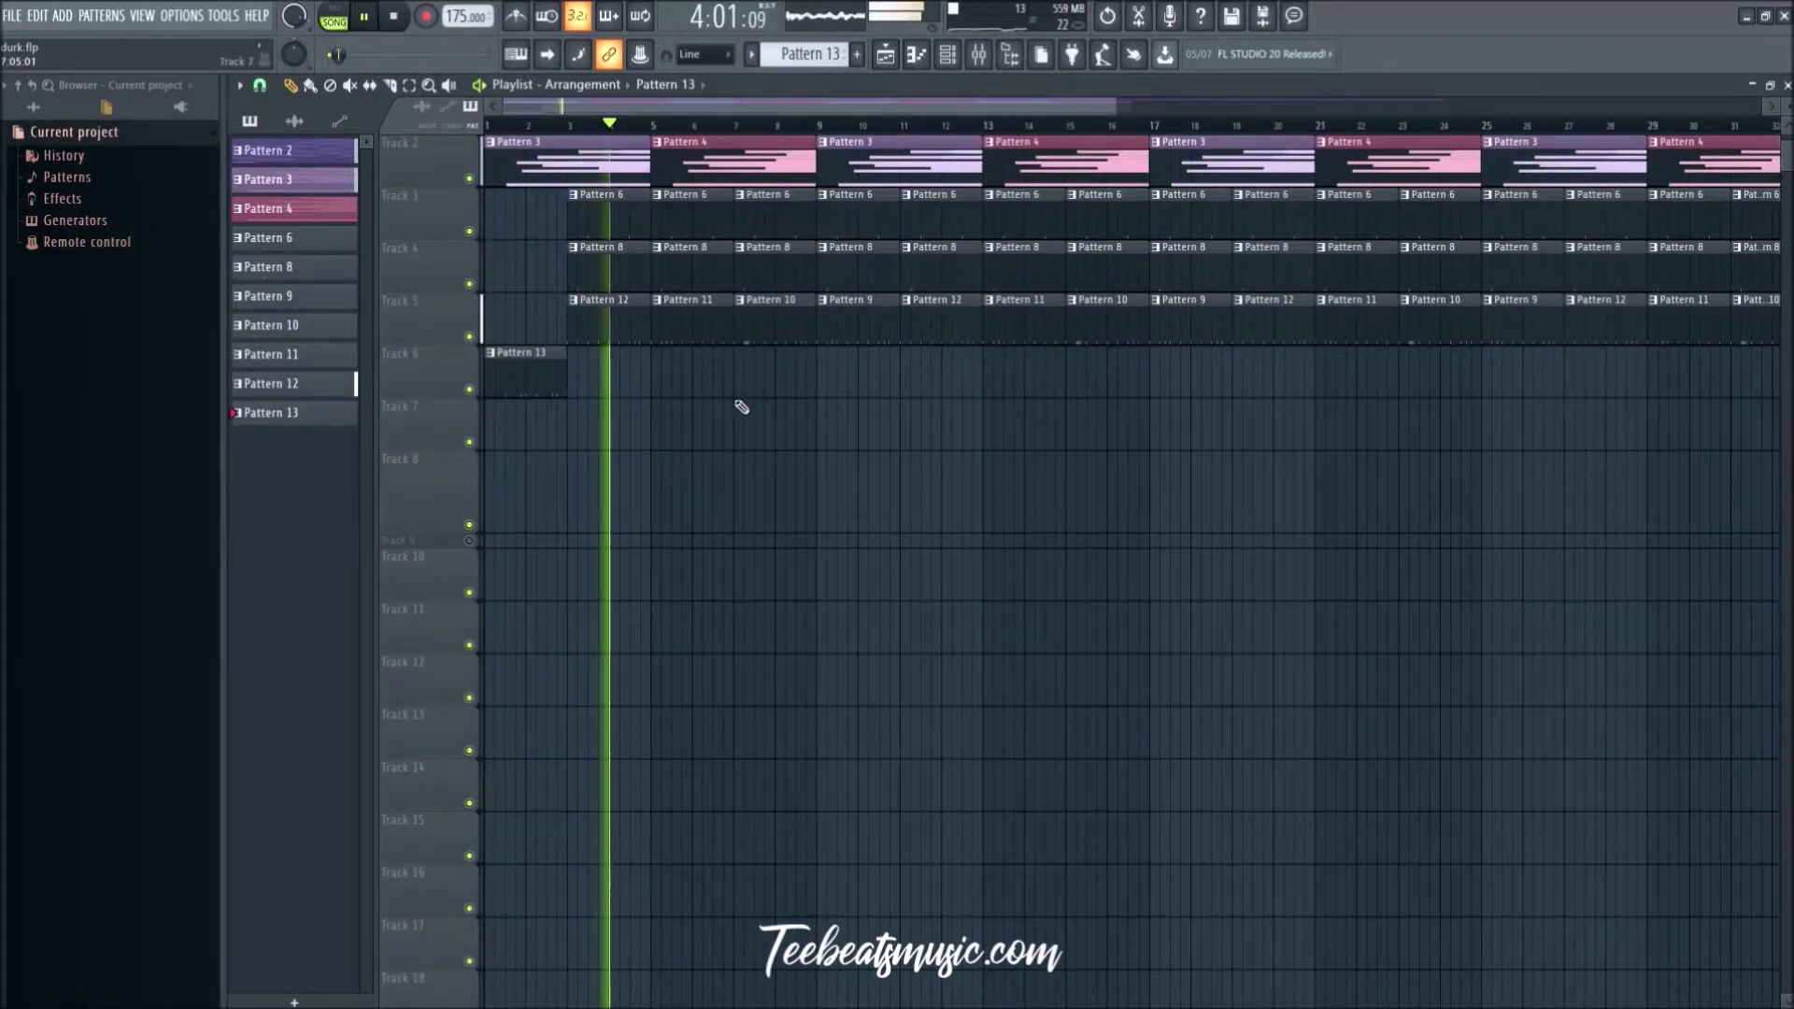
{"action": "scroll", "coordinate": [742, 408], "scroll_direction": "down", "scroll_amount": 1}
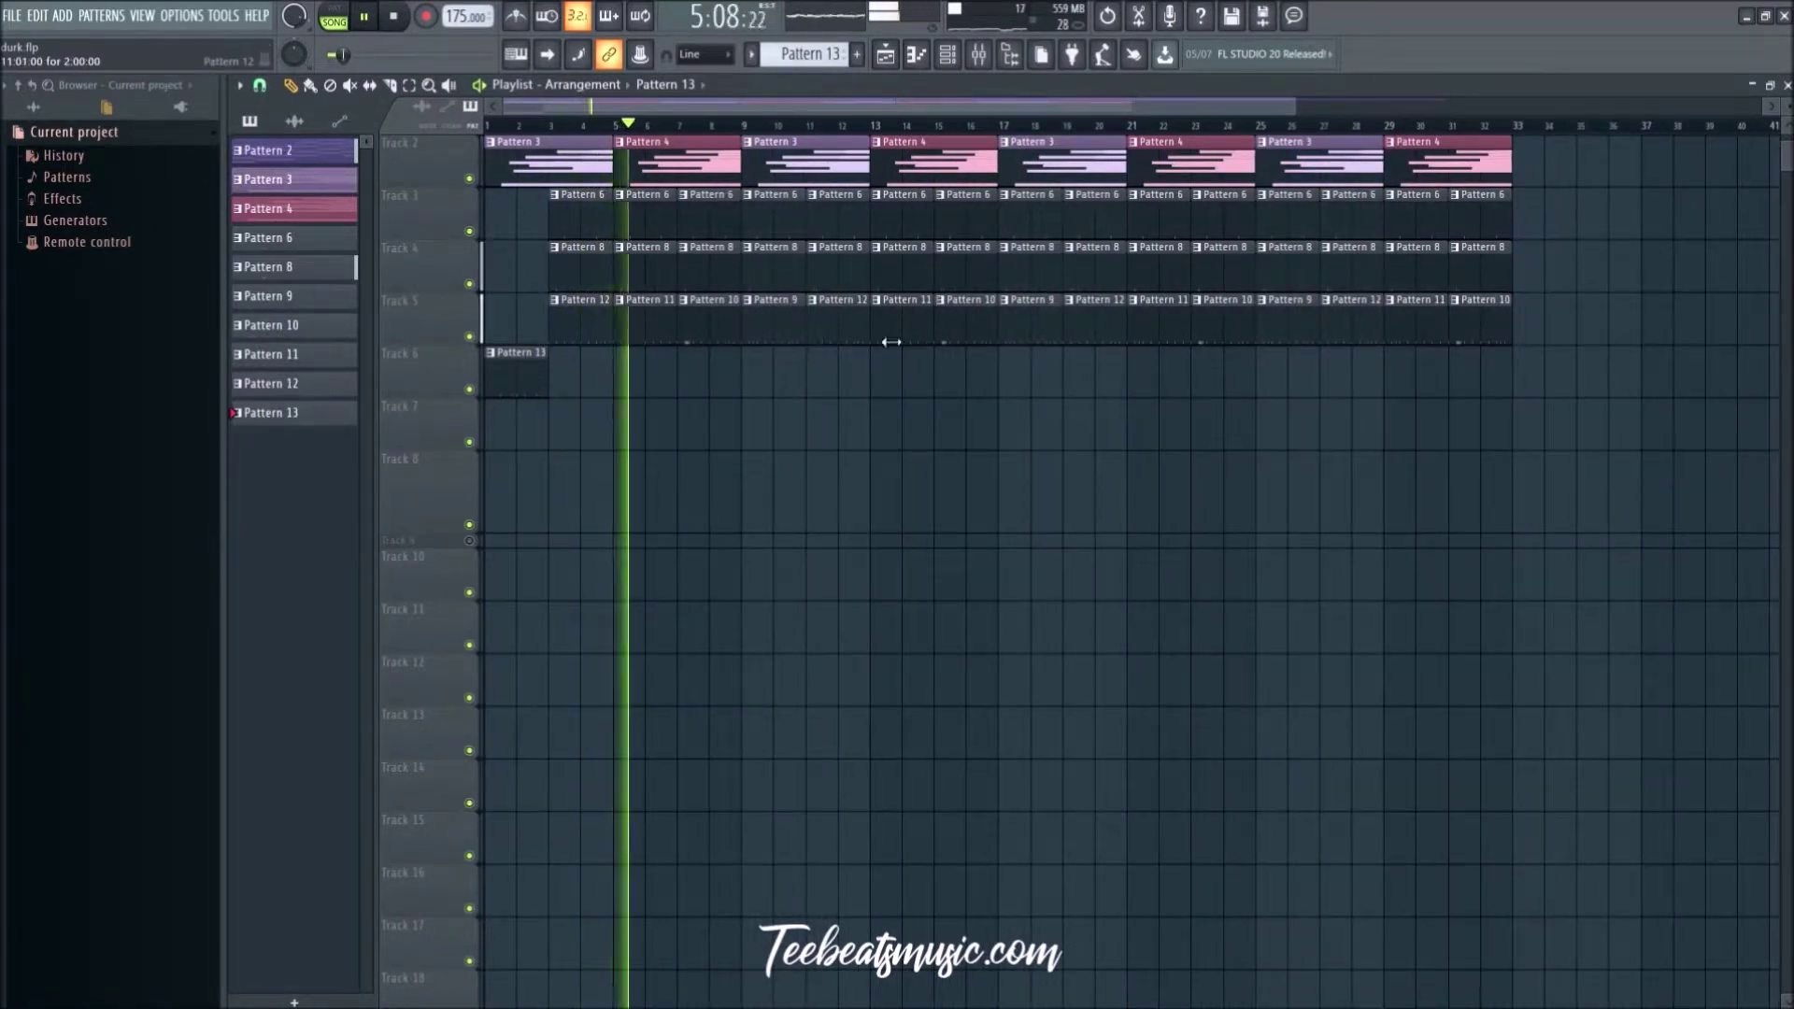
{"action": "right_click", "coordinate": [1019, 224]}
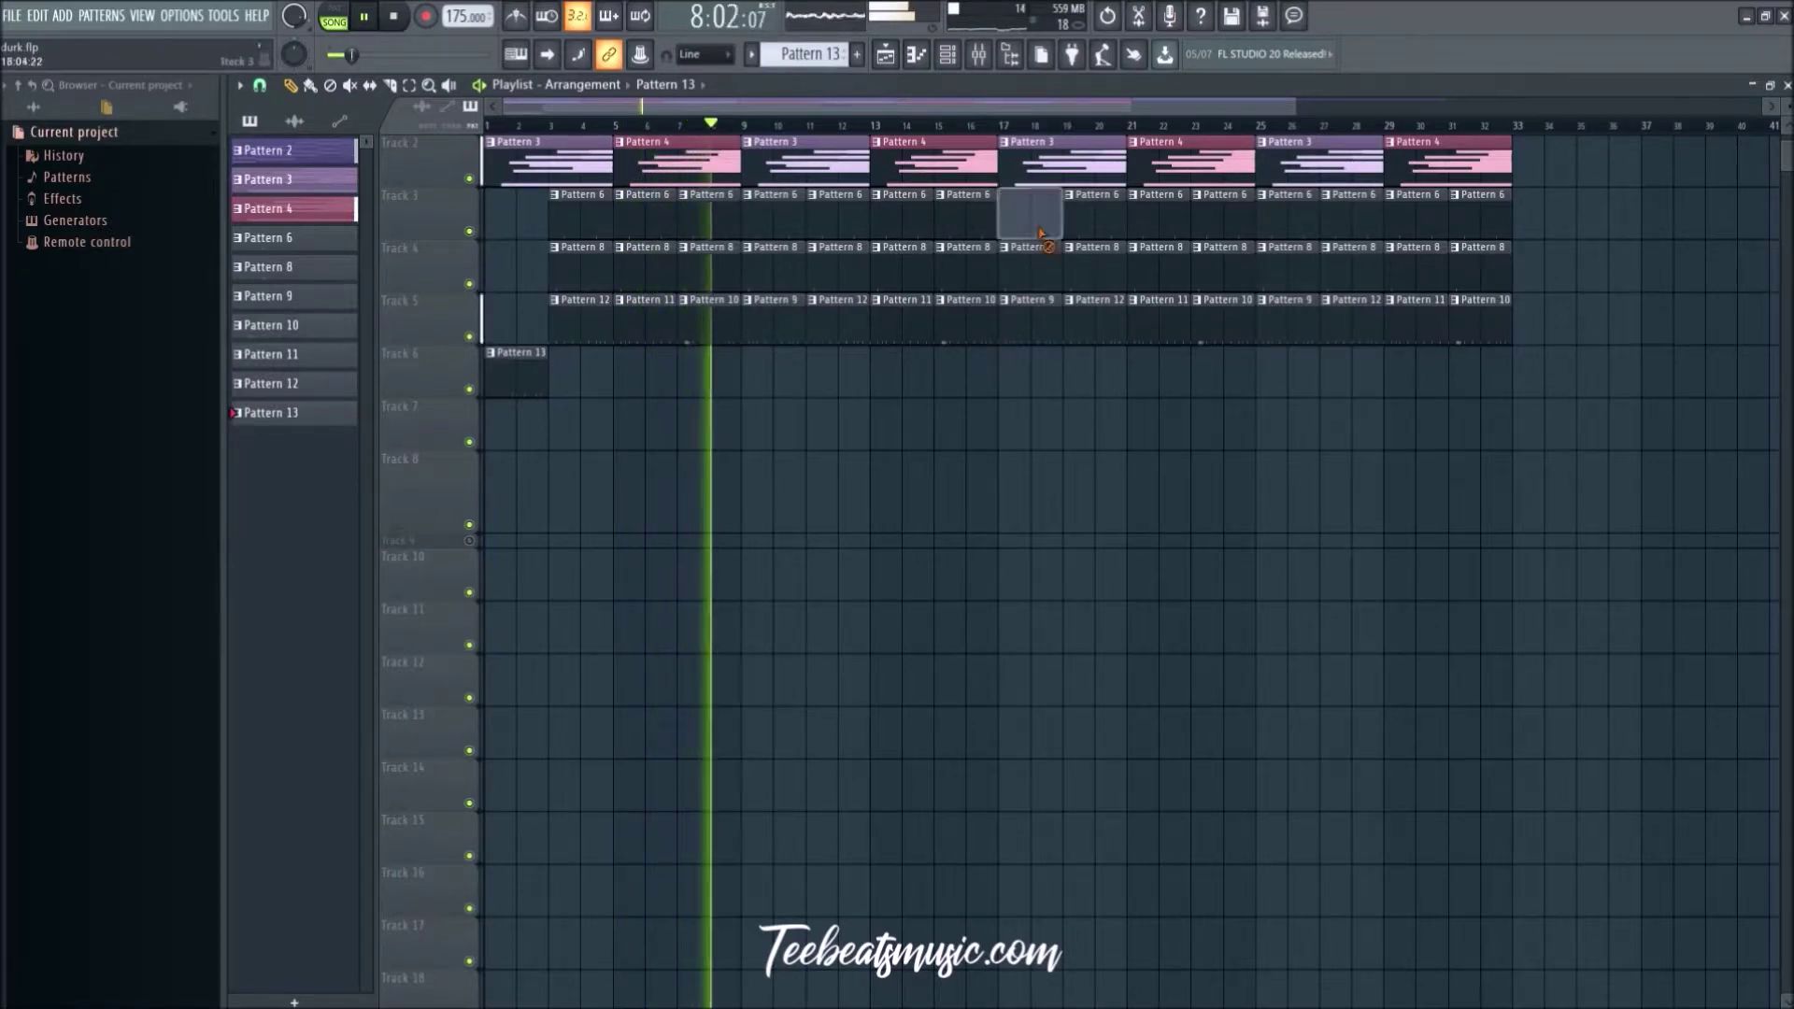
{"action": "key", "text": "ctrl+z"}
{"action": "right_click", "coordinate": [967, 220]}
{"action": "right_click", "coordinate": [967, 271]}
{"action": "right_click", "coordinate": [967, 322]}
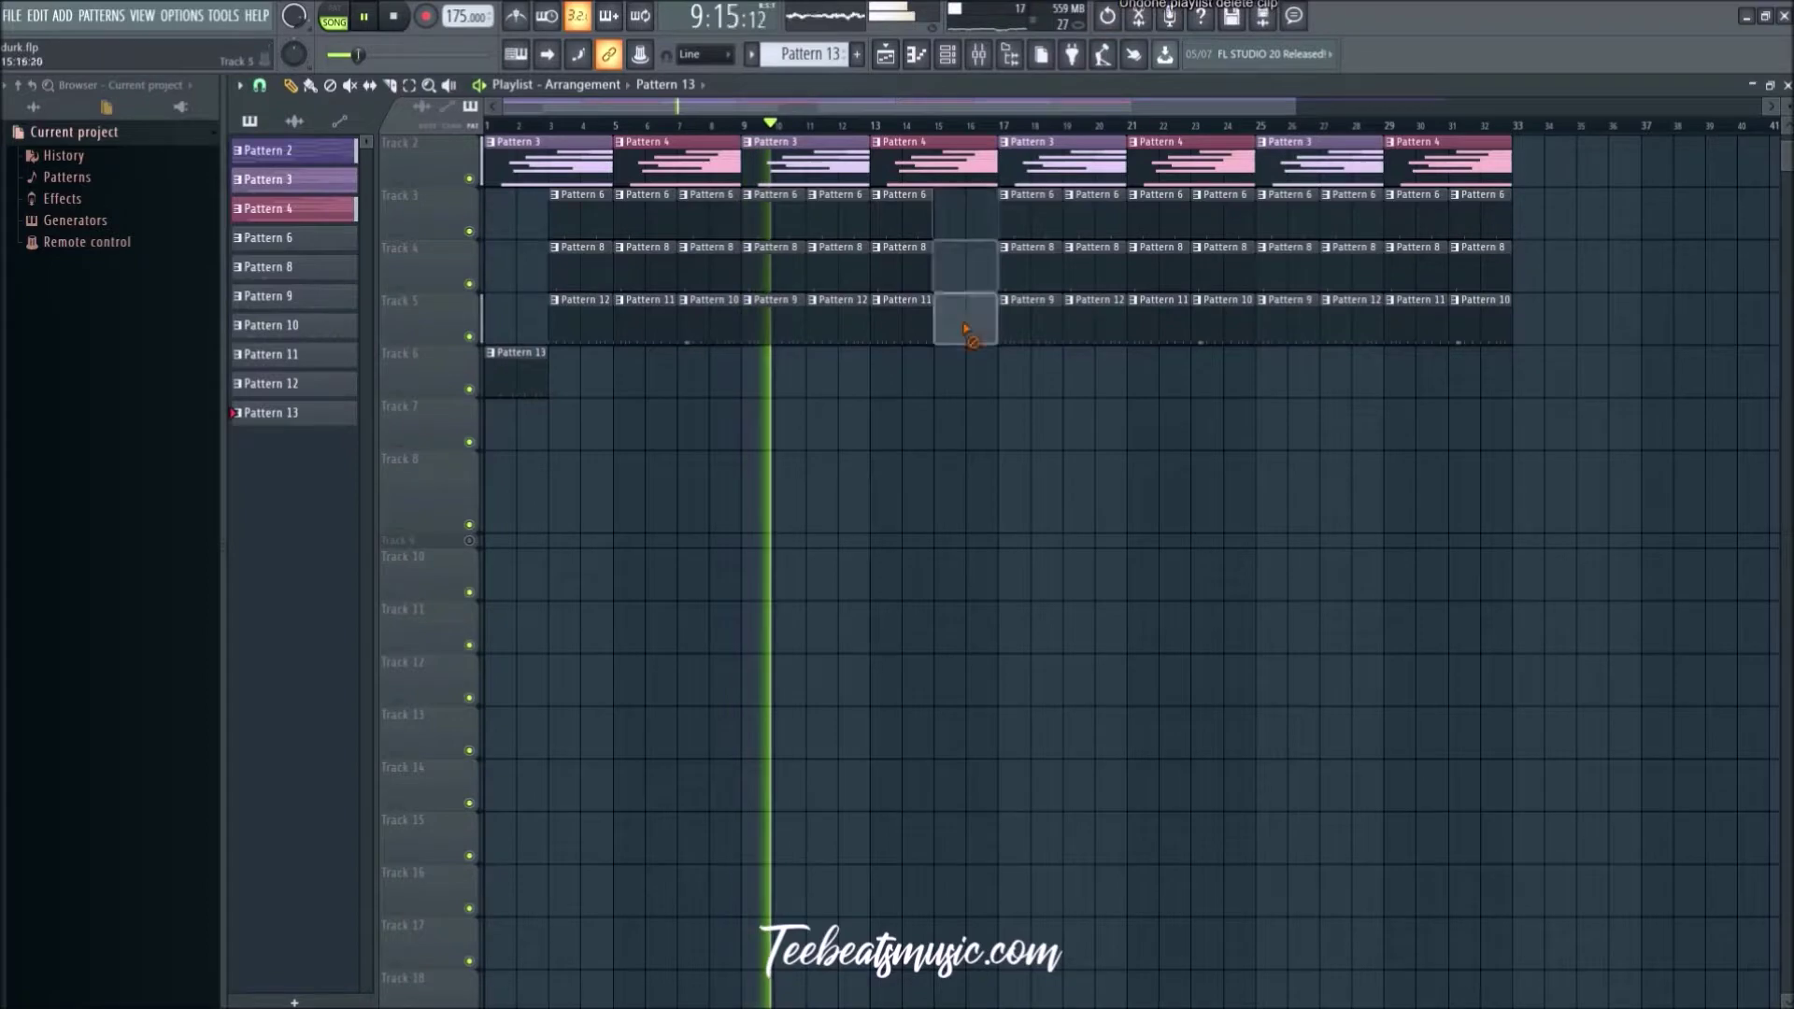
{"action": "left_click", "coordinate": [966, 201]}
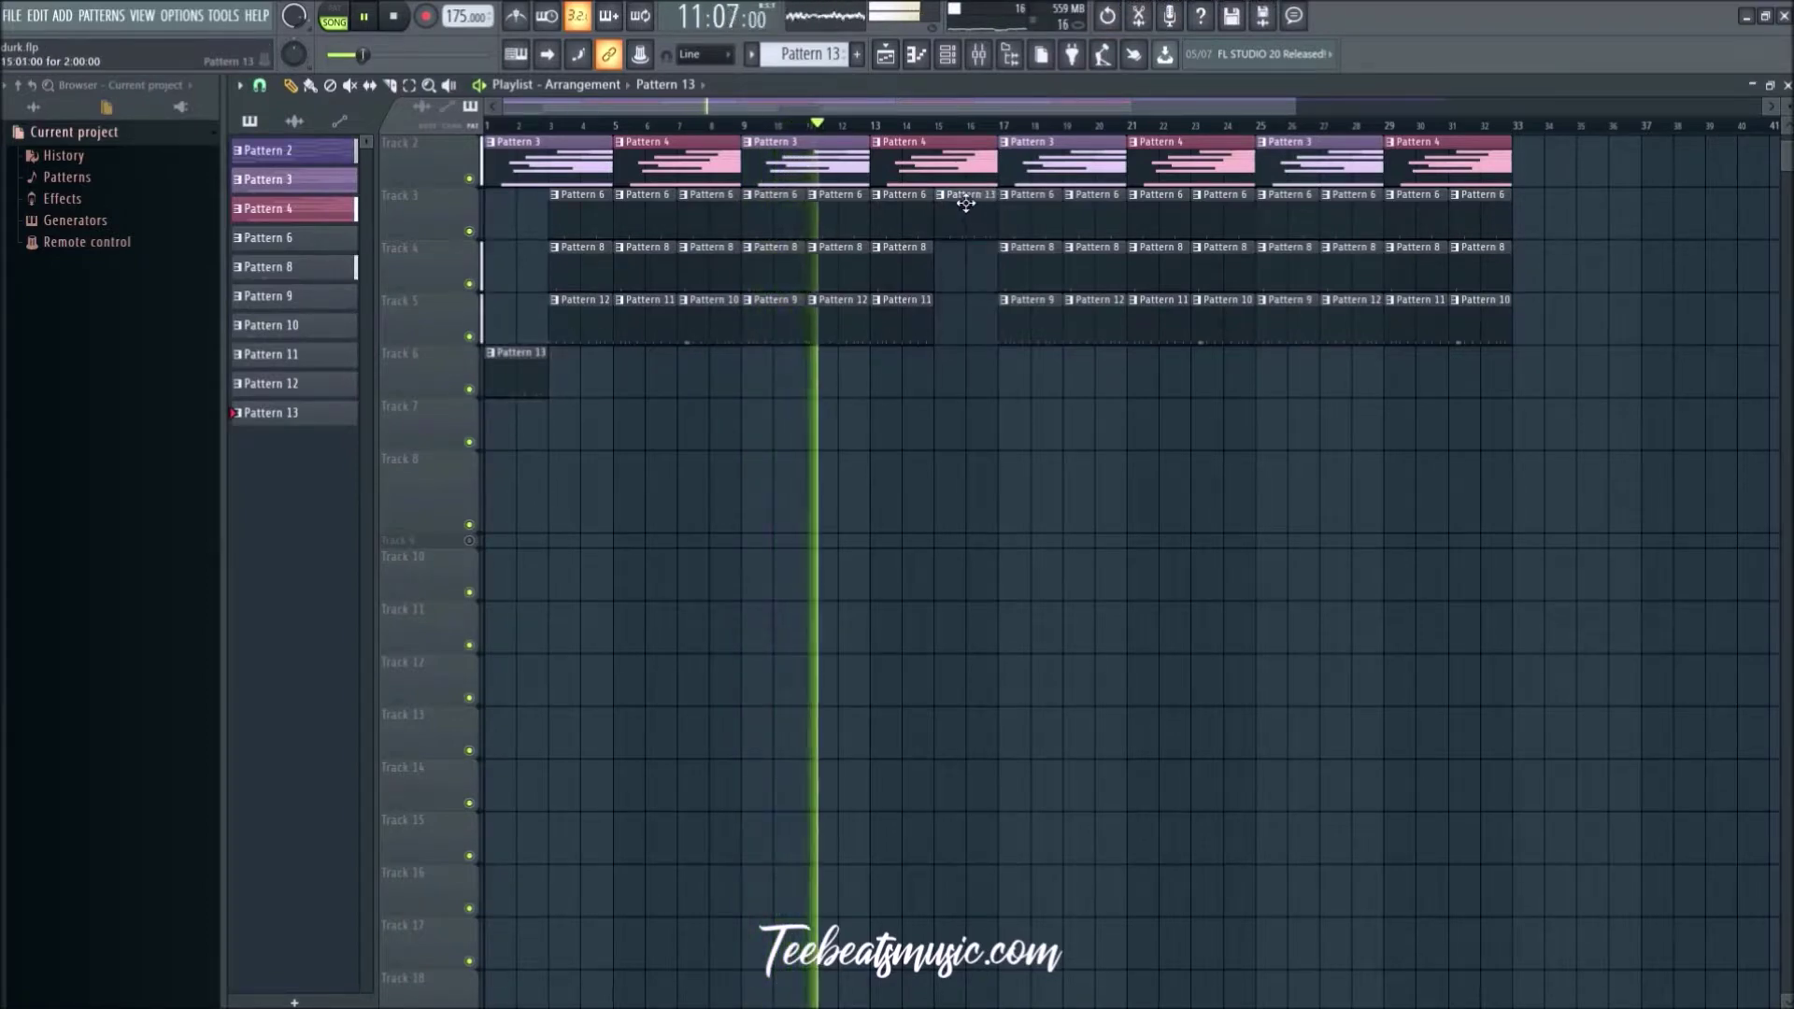
{"action": "left_click_drag", "start_coordinate": [513, 361], "coordinate": [521, 202]}
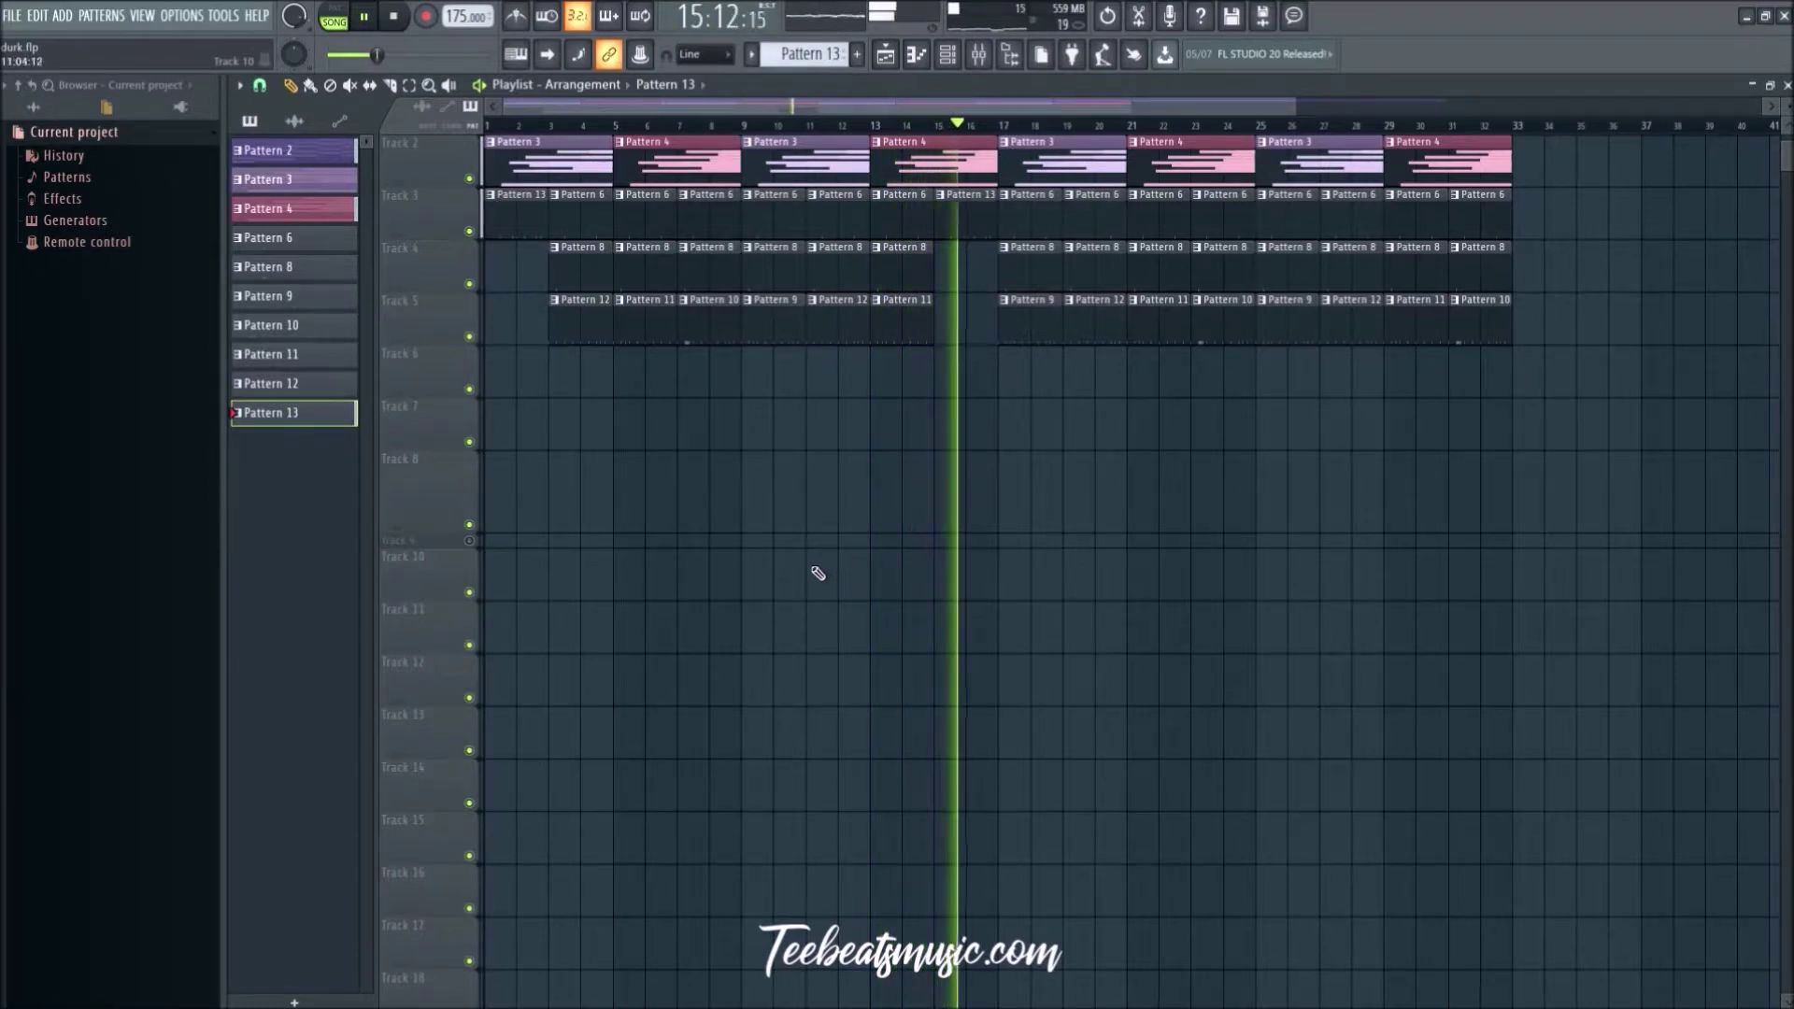
Step: Open Pattern 13's step grid and move two early snare hits one step later
{"action": "key", "text": "space"}
{"action": "double_click", "coordinate": [957, 232]}
{"action": "left_click", "coordinate": [948, 54]}
{"action": "key", "text": "space"}
{"action": "key", "text": "space"}
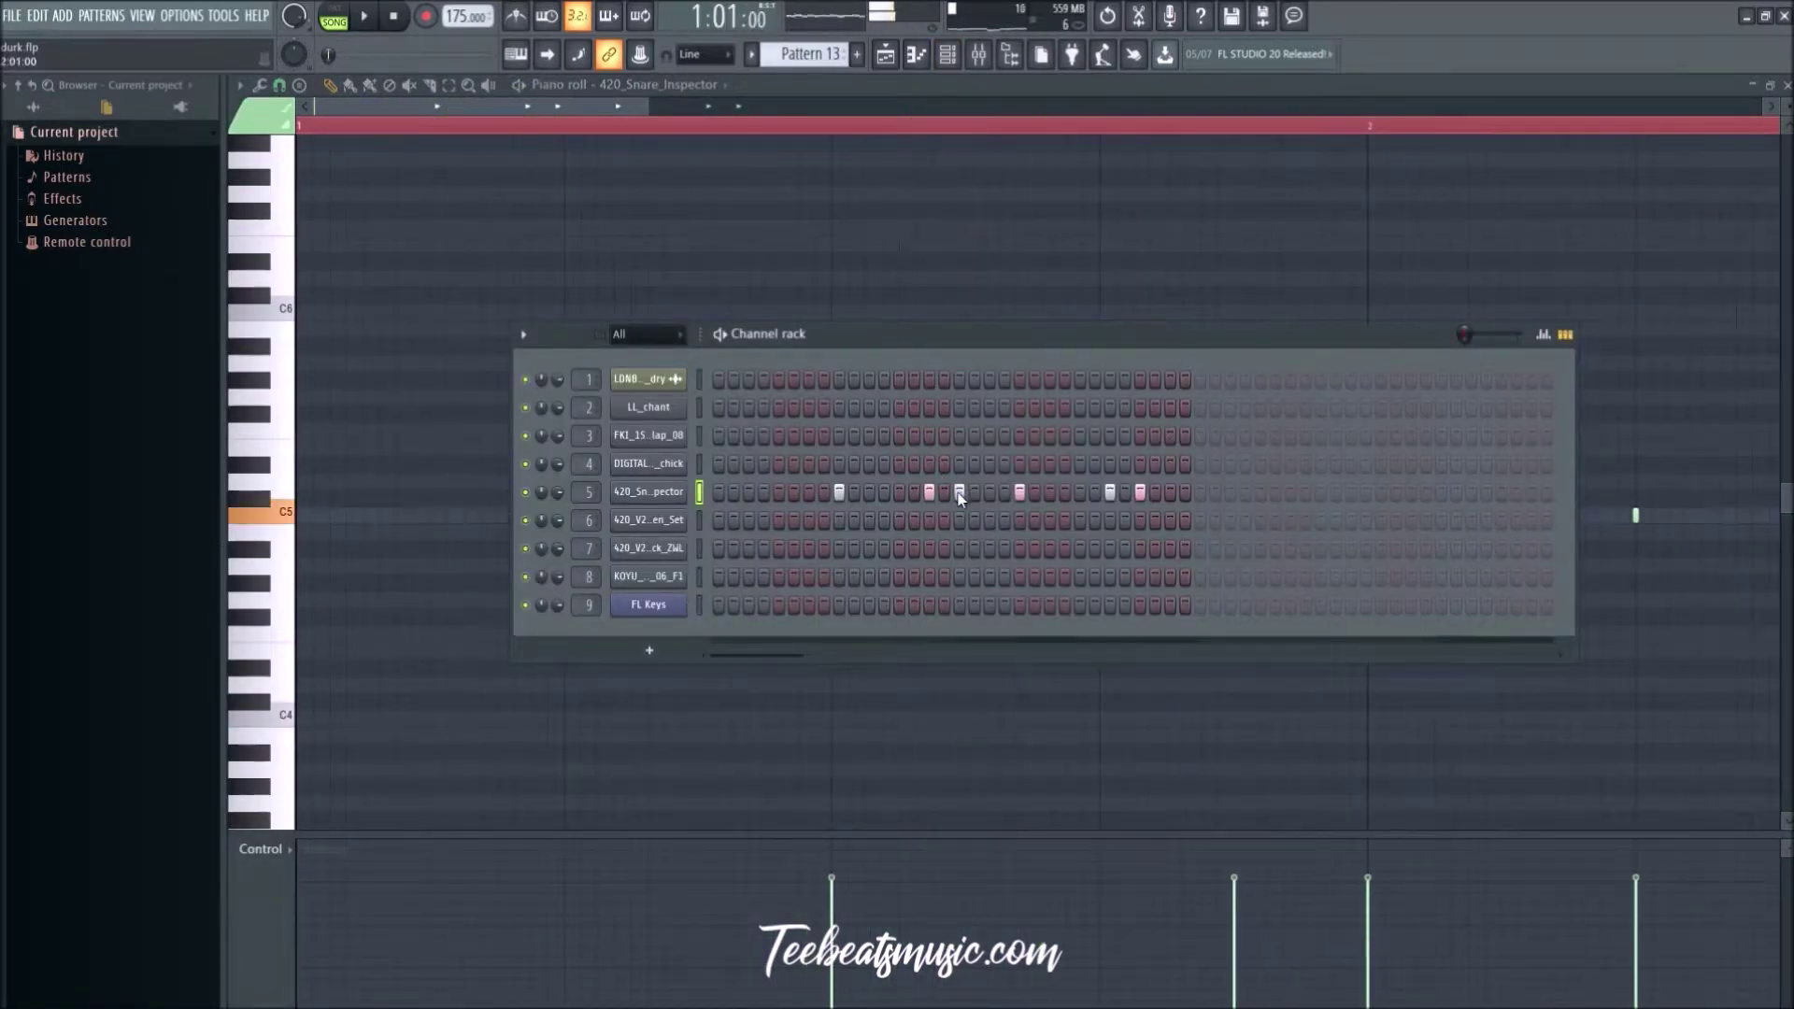
{"action": "left_click", "coordinate": [930, 493]}
{"action": "left_click", "coordinate": [960, 492]}
{"action": "key", "text": "space"}
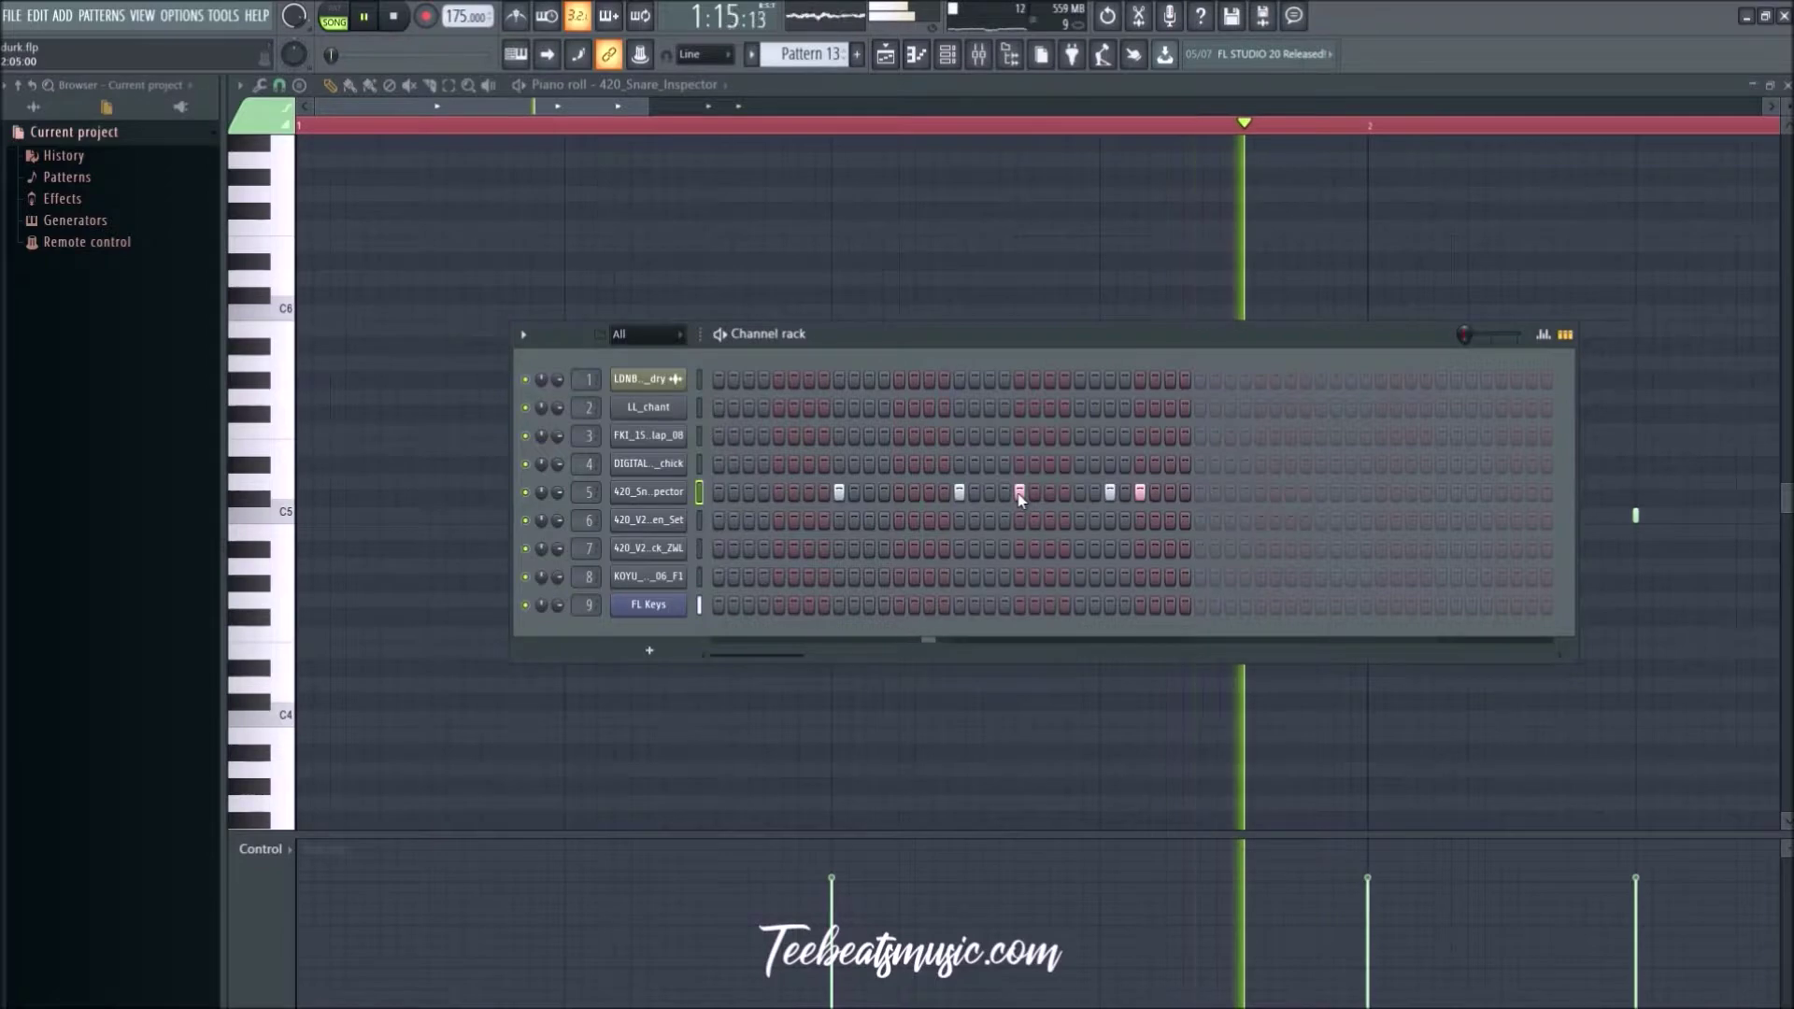
Step: Move later snare hits earlier, nudge one back a step, and return to the playlist
{"action": "left_click", "coordinate": [1020, 492]}
{"action": "left_click", "coordinate": [990, 493]}
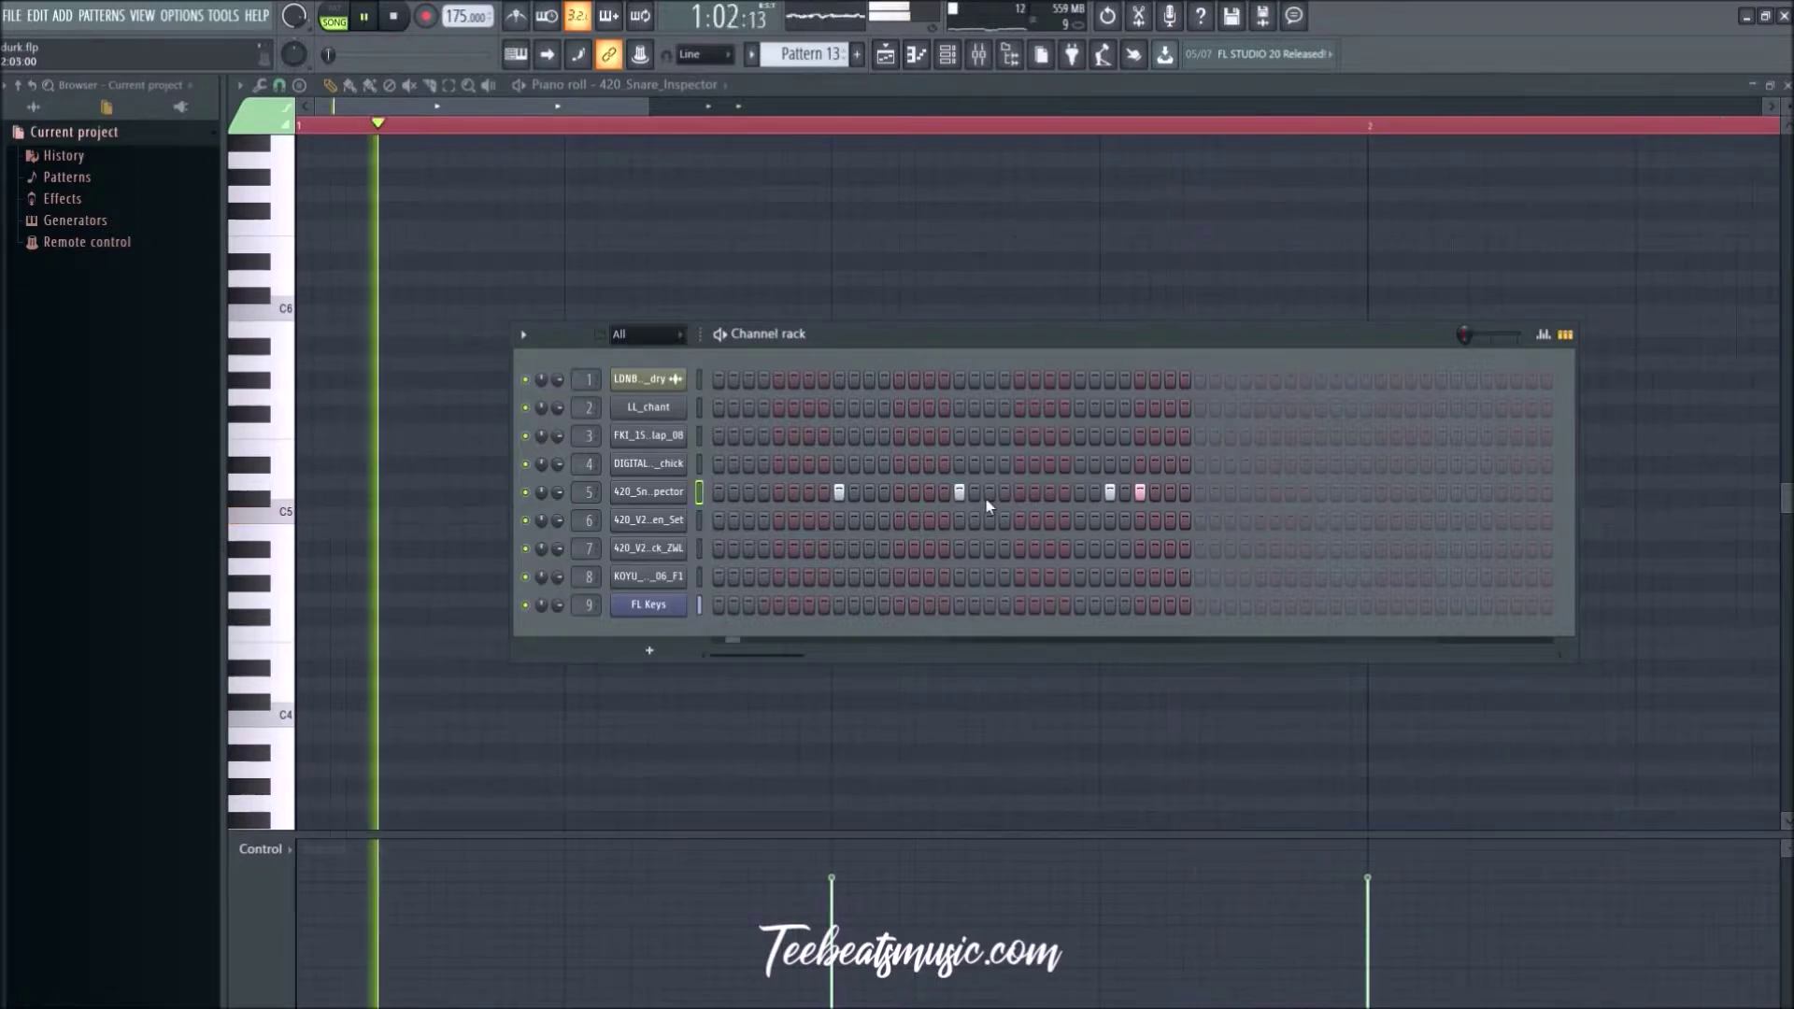
{"action": "left_click", "coordinate": [1110, 493]}
{"action": "left_click", "coordinate": [1066, 493]}
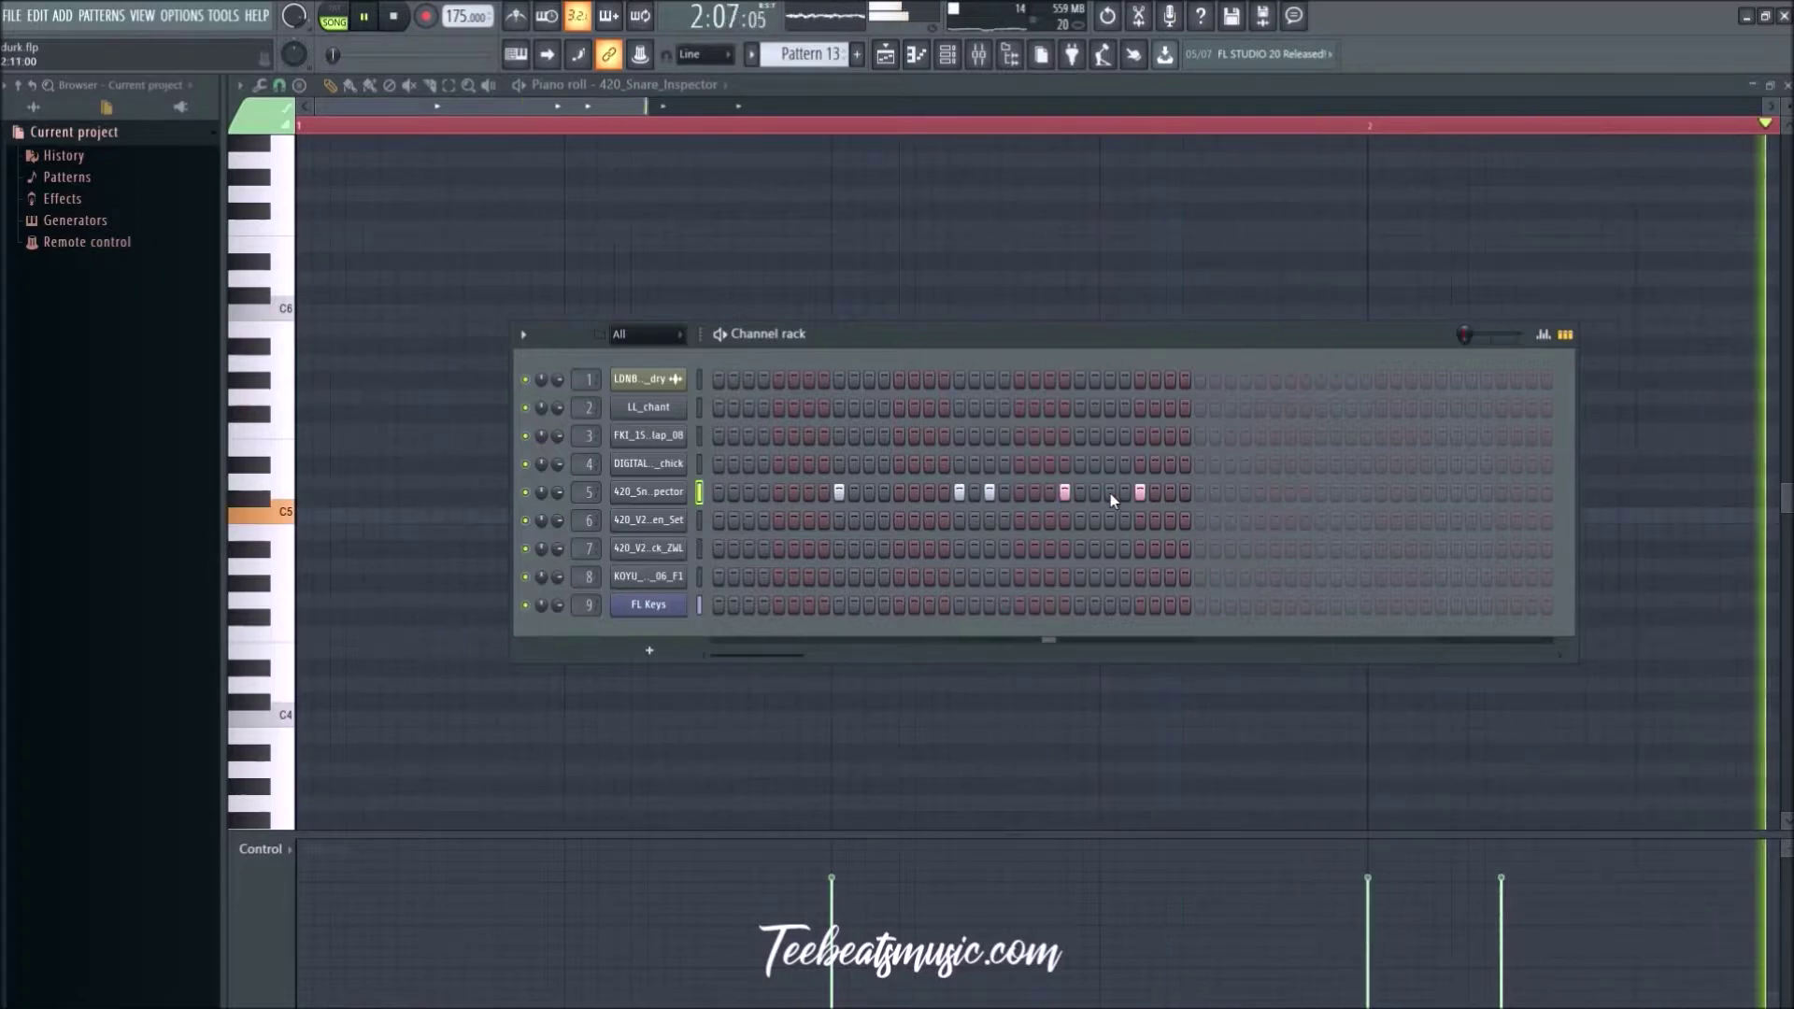
{"action": "left_click", "coordinate": [1066, 493]}
{"action": "left_click", "coordinate": [1080, 492]}
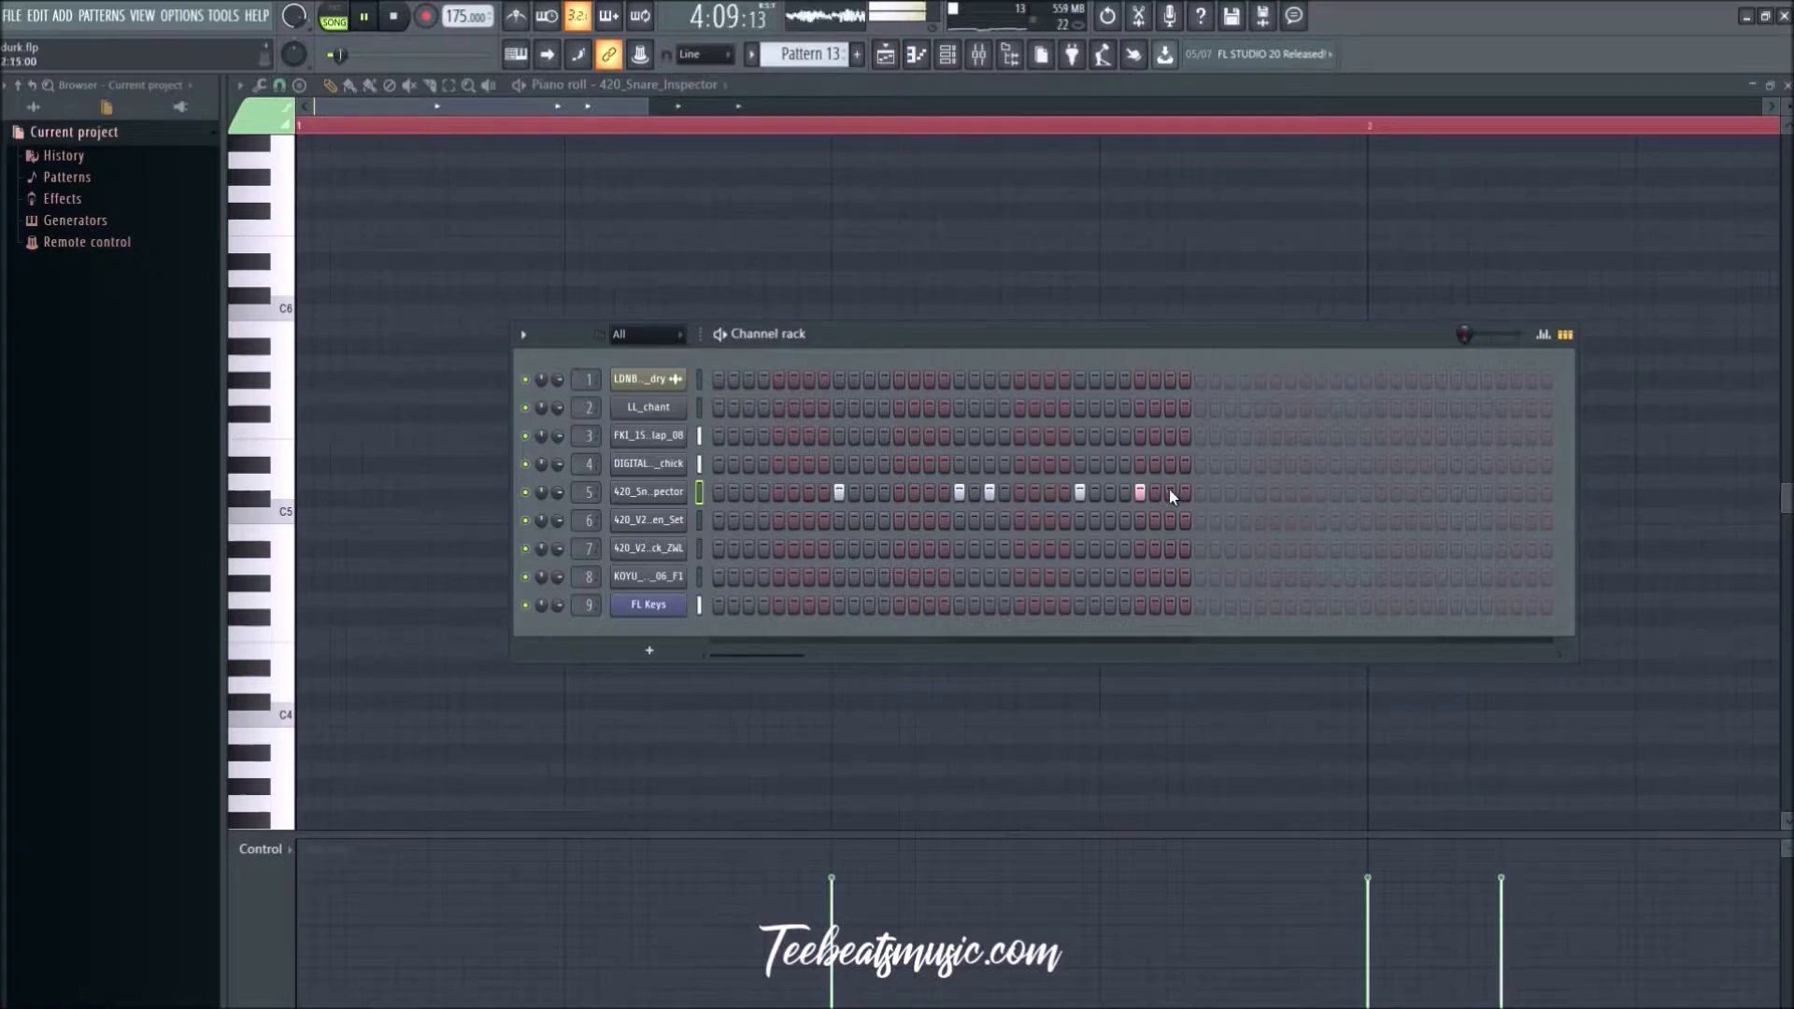
{"action": "key", "text": "F5"}
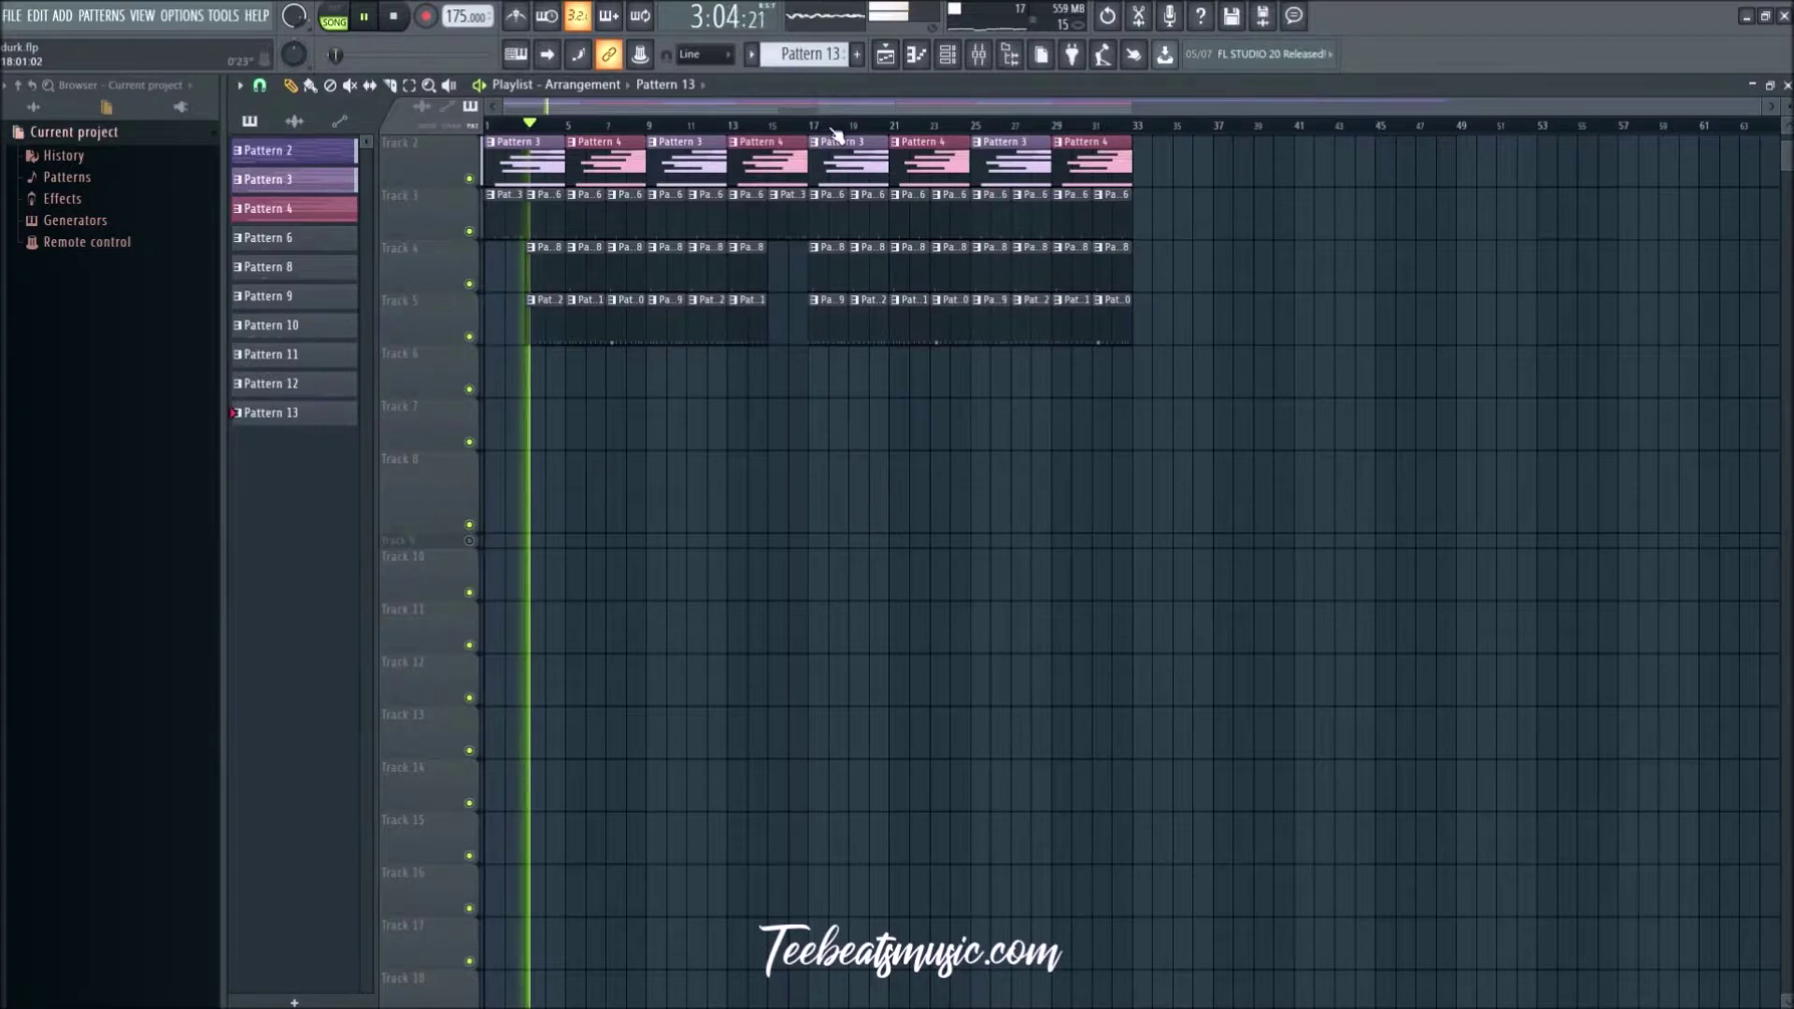
Step: Stop playback and check the 808 channel's sampler settings alongside the master mixer track
{"action": "key", "text": "space"}
{"action": "left_click", "coordinate": [957, 58]}
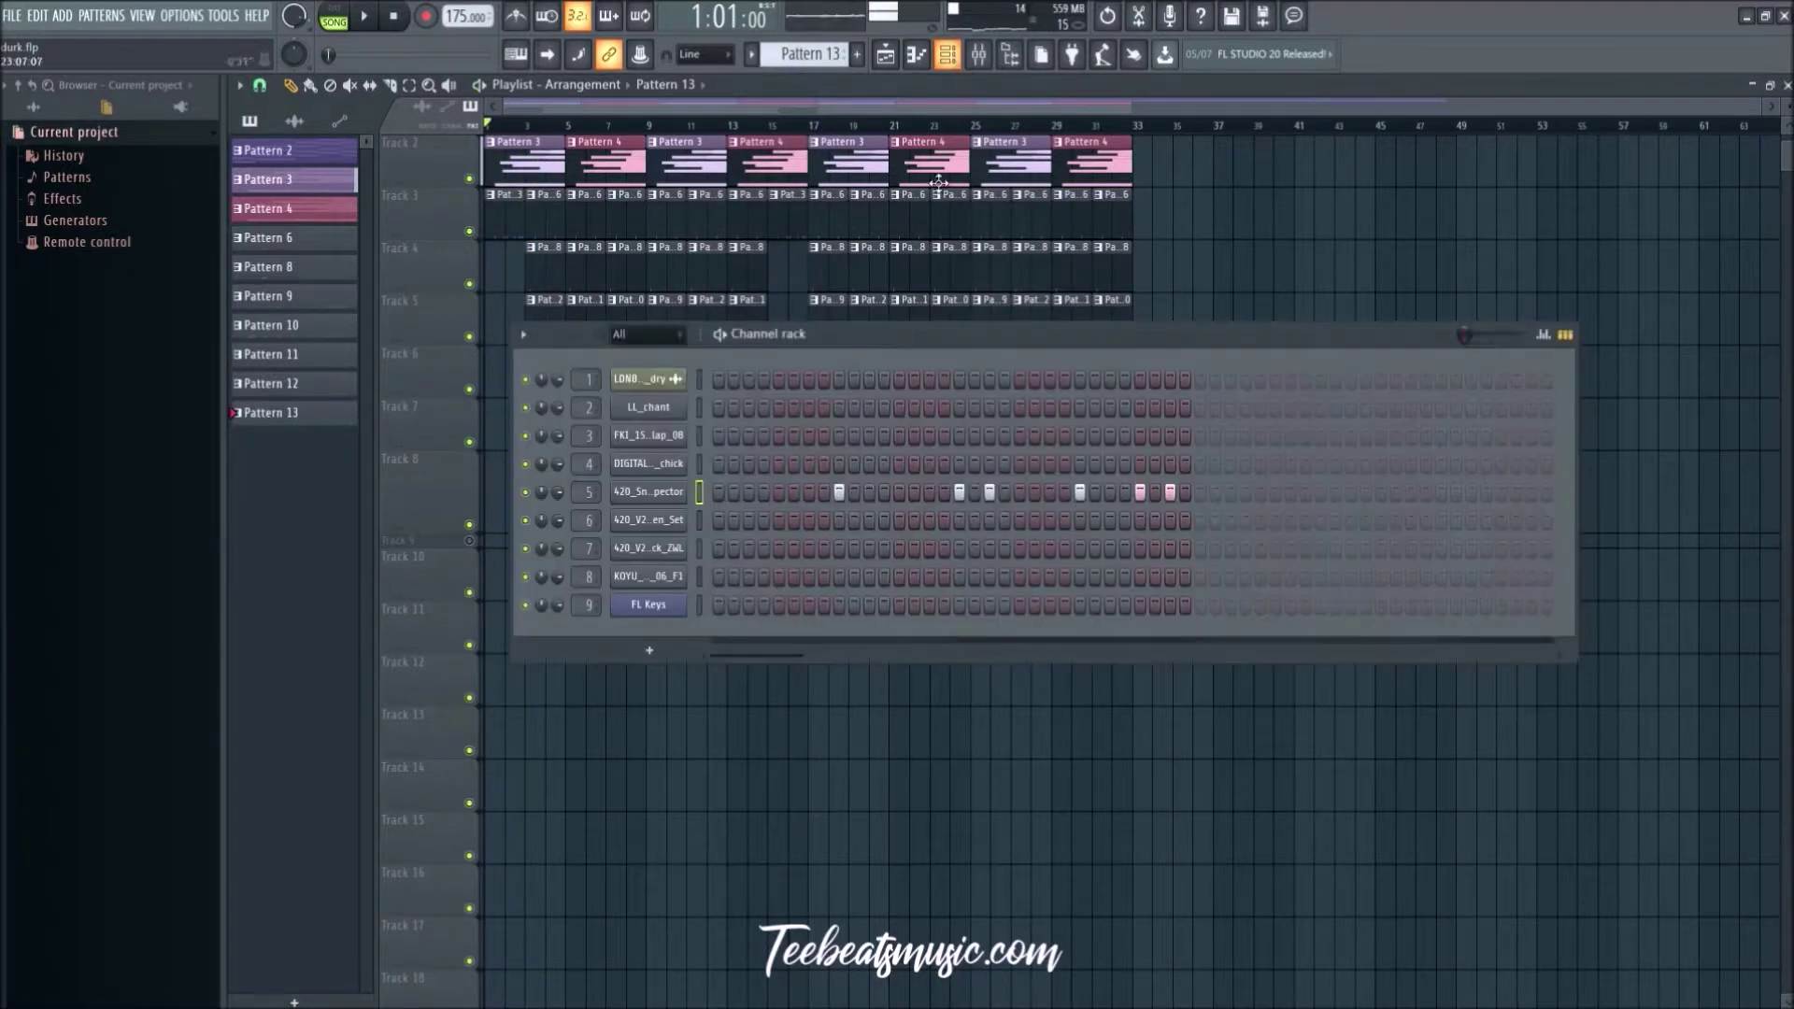
{"action": "left_click", "coordinate": [634, 579]}
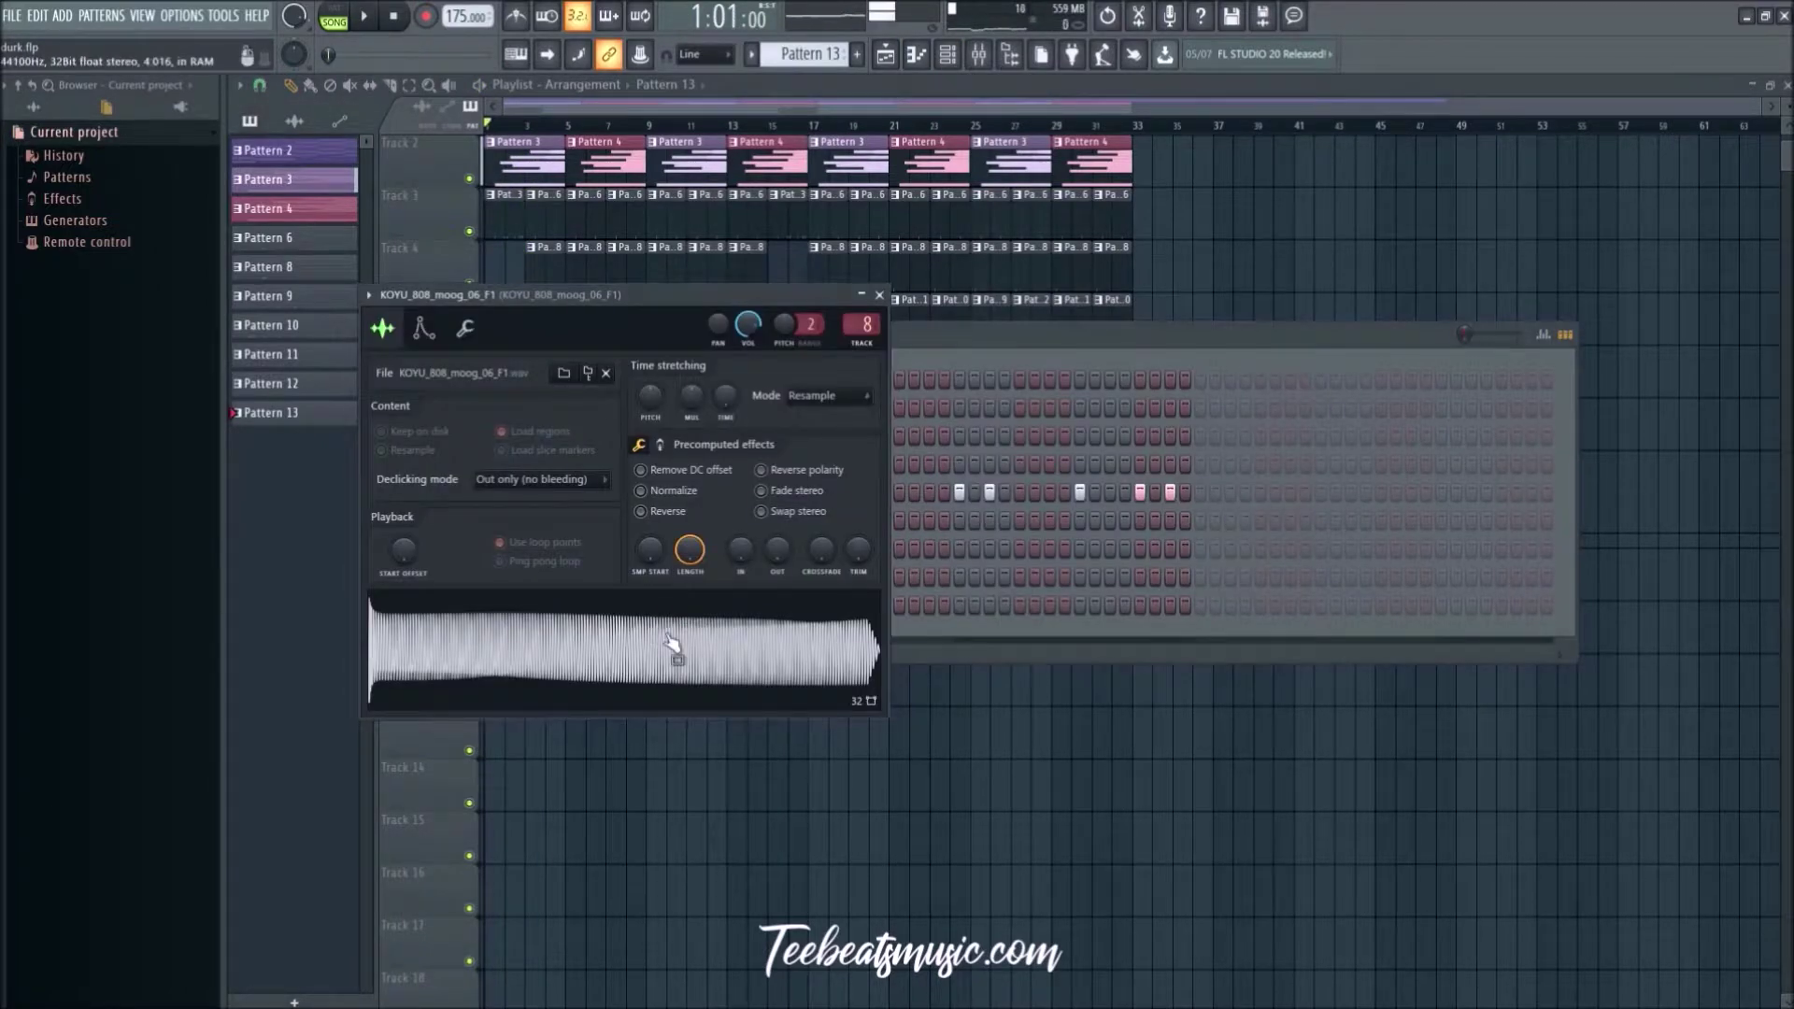
{"action": "left_click", "coordinate": [880, 295]}
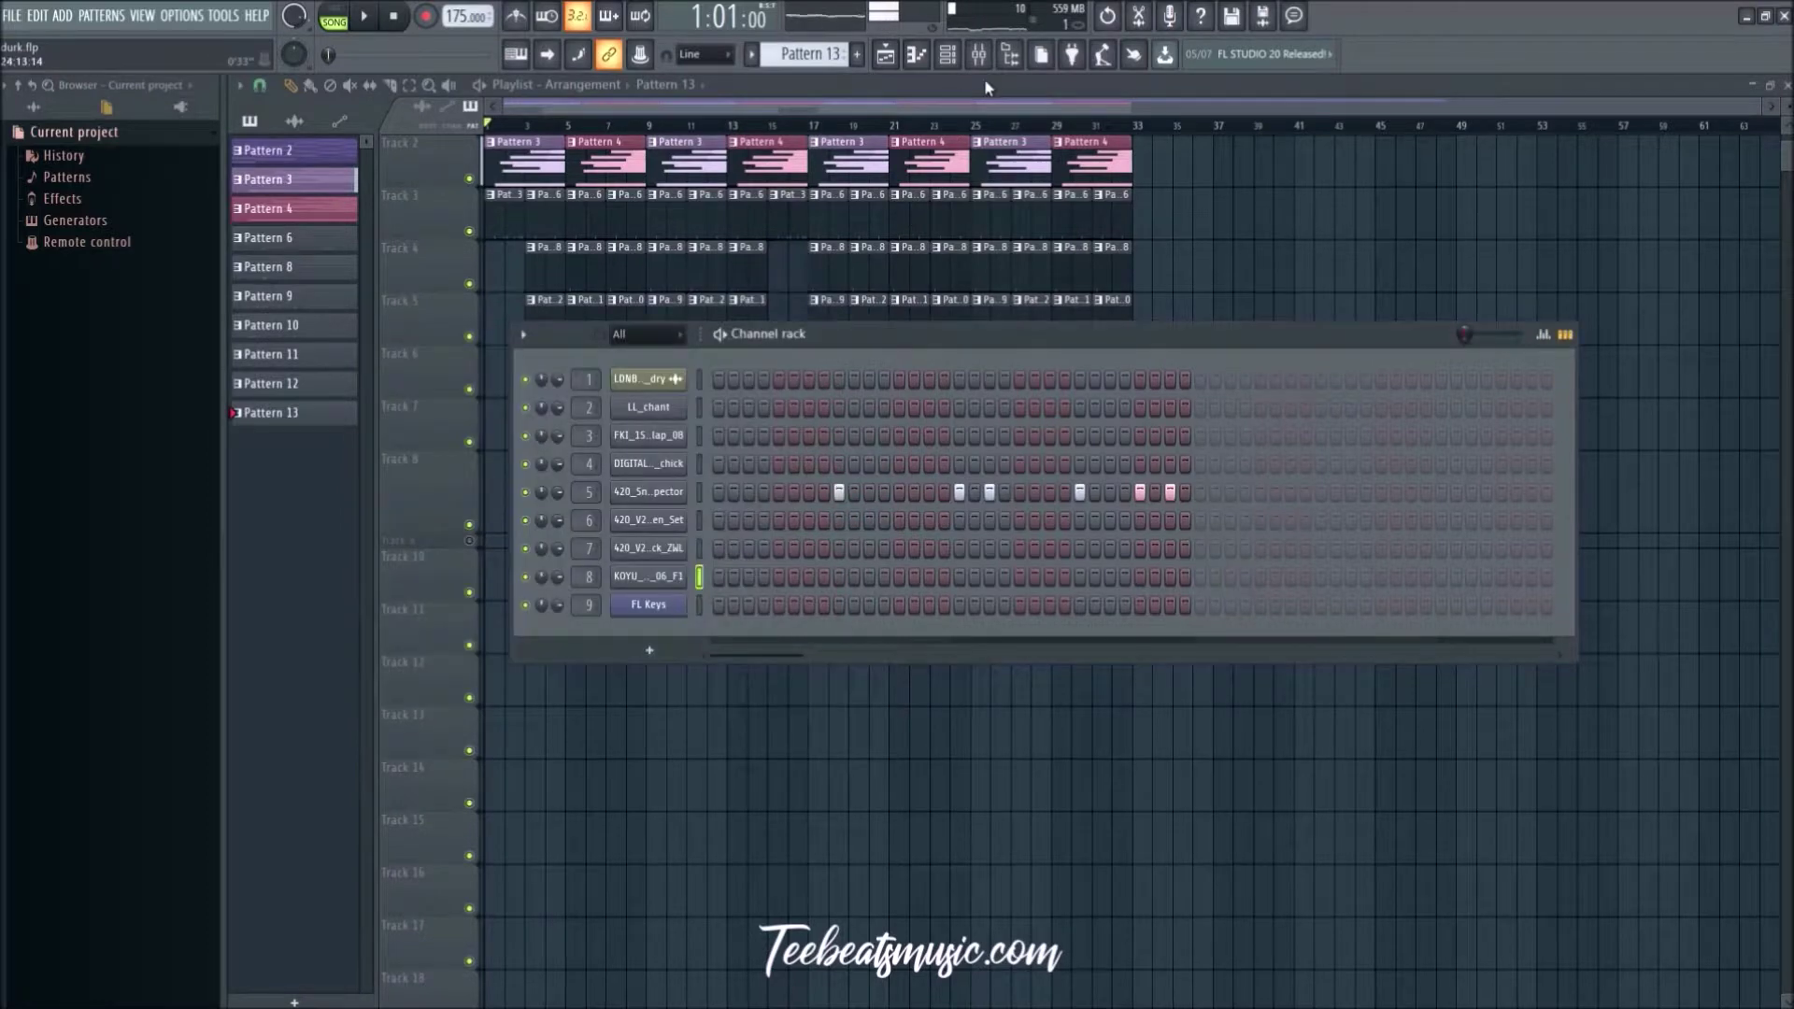
{"action": "left_click", "coordinate": [979, 54]}
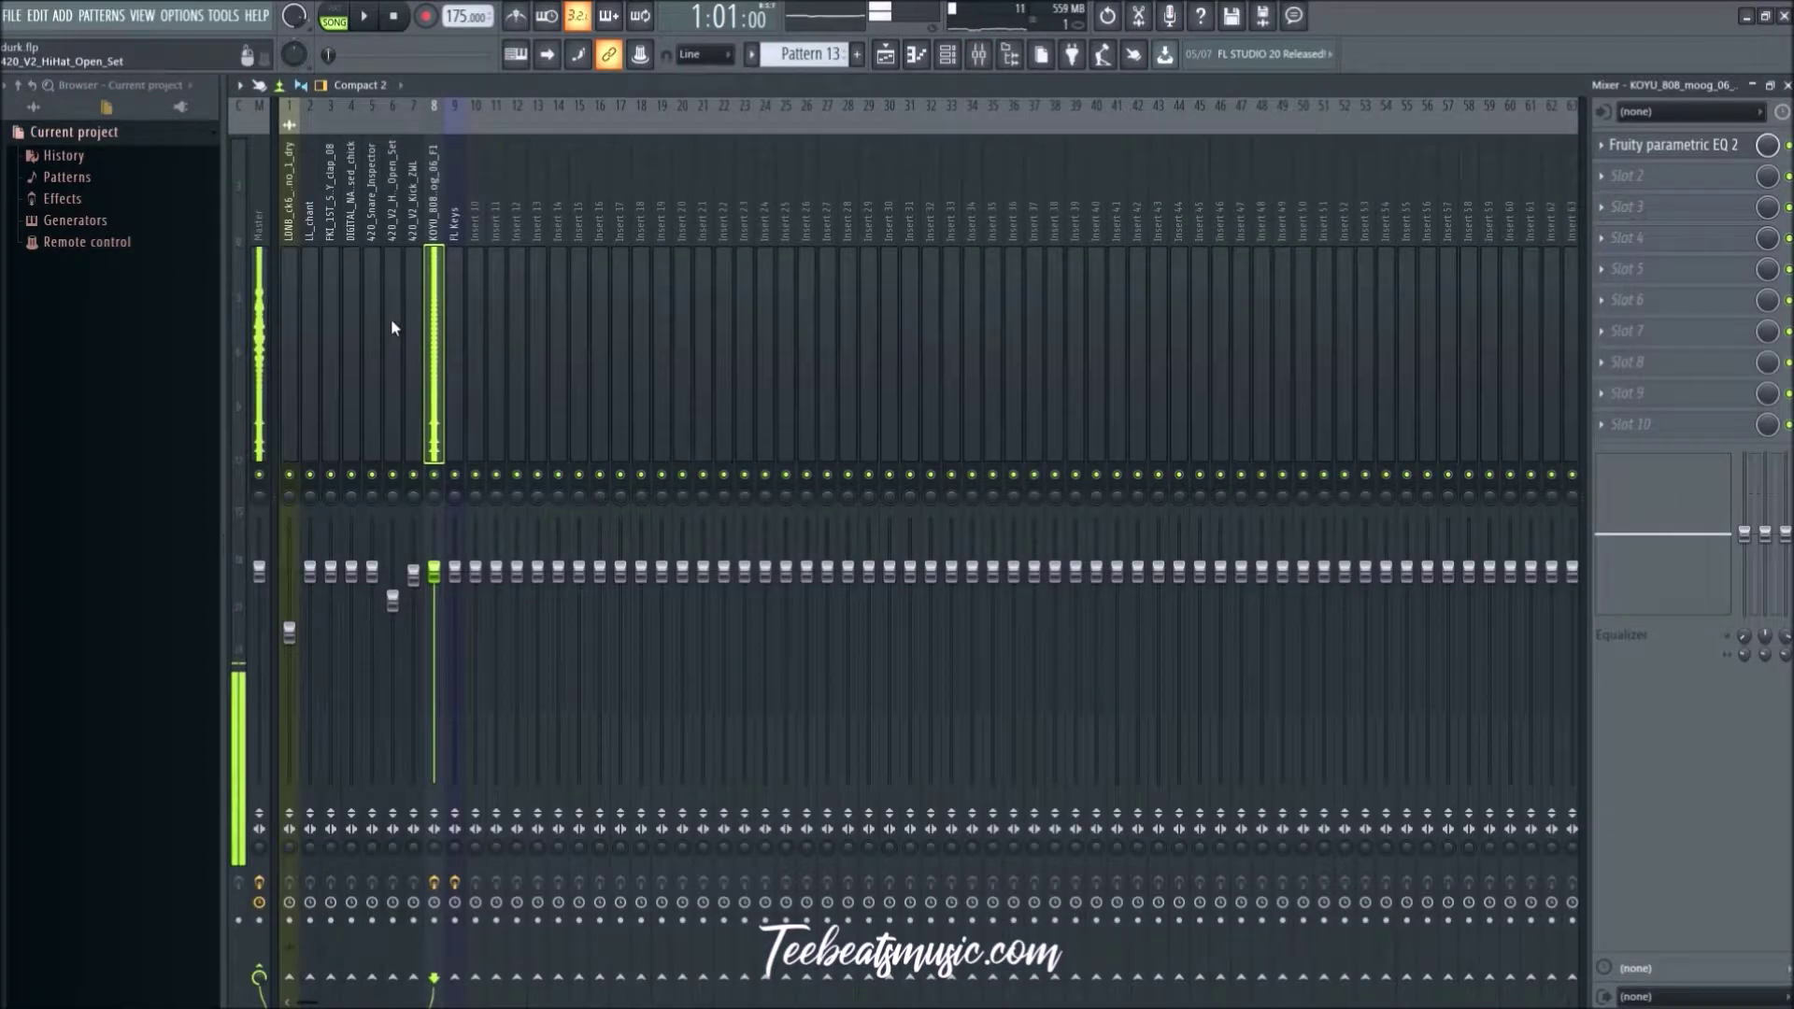
{"action": "left_click", "coordinate": [264, 264]}
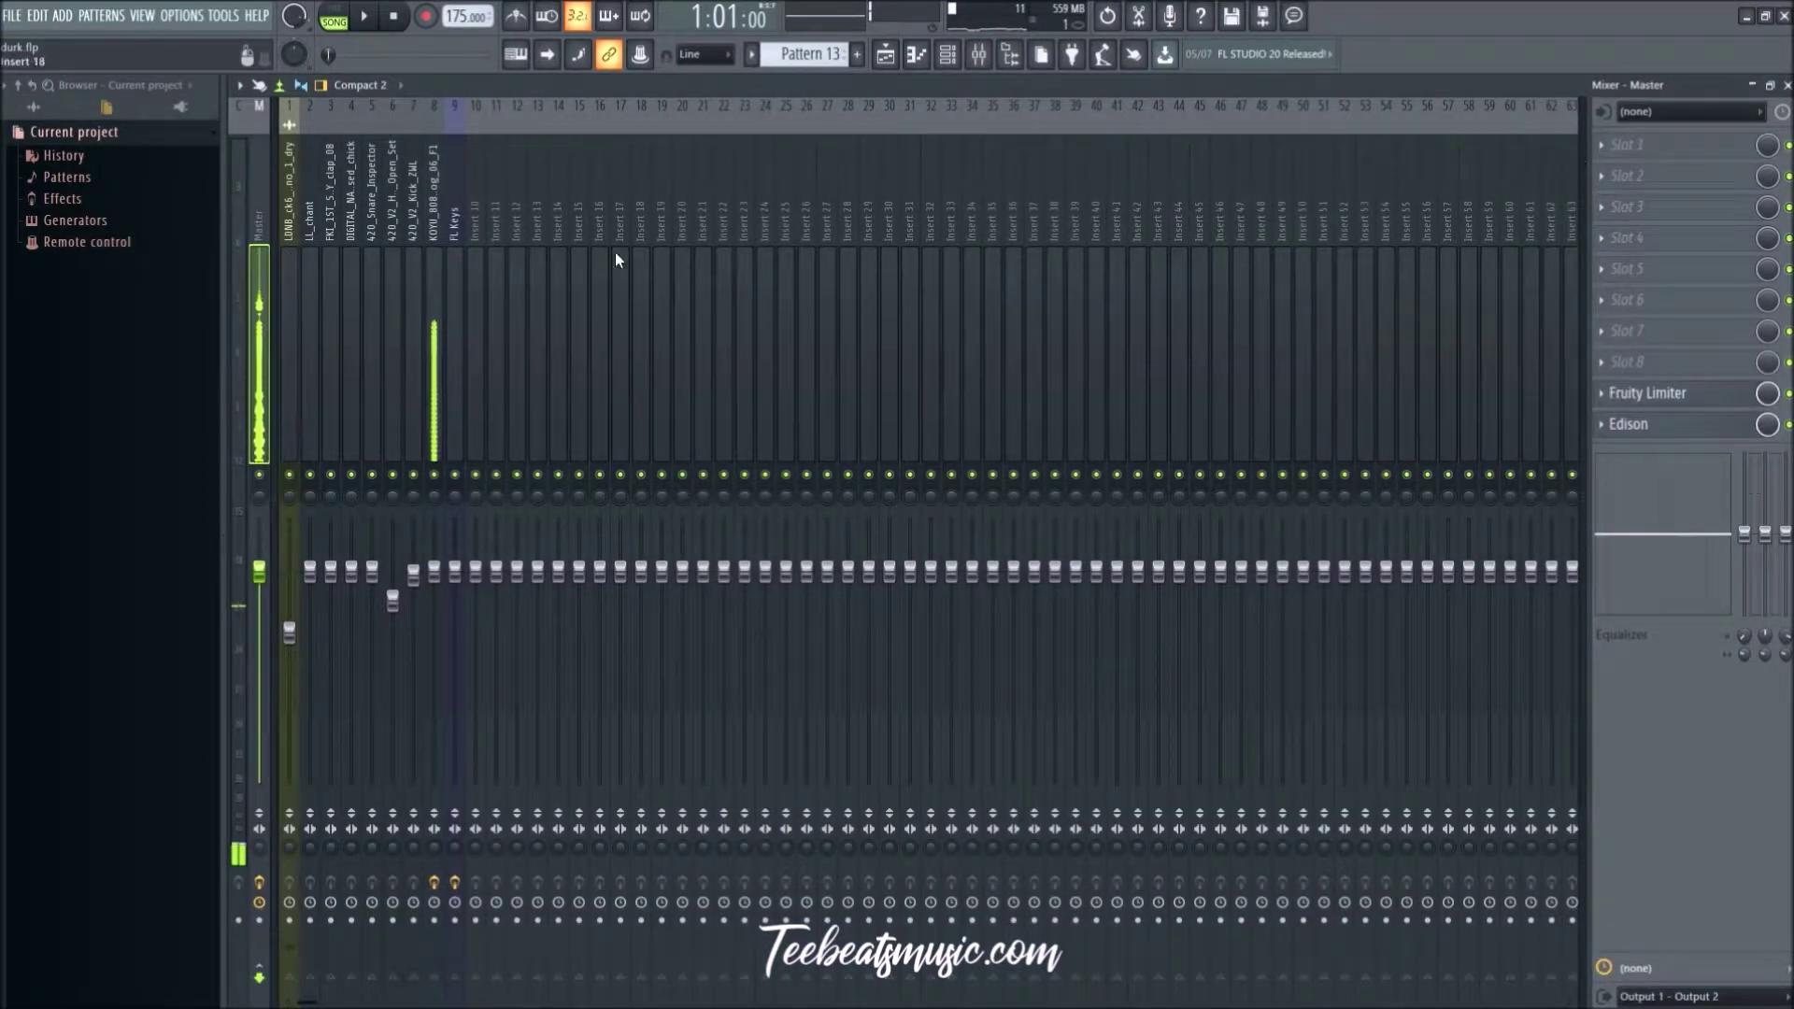
{"action": "left_click", "coordinate": [946, 54]}
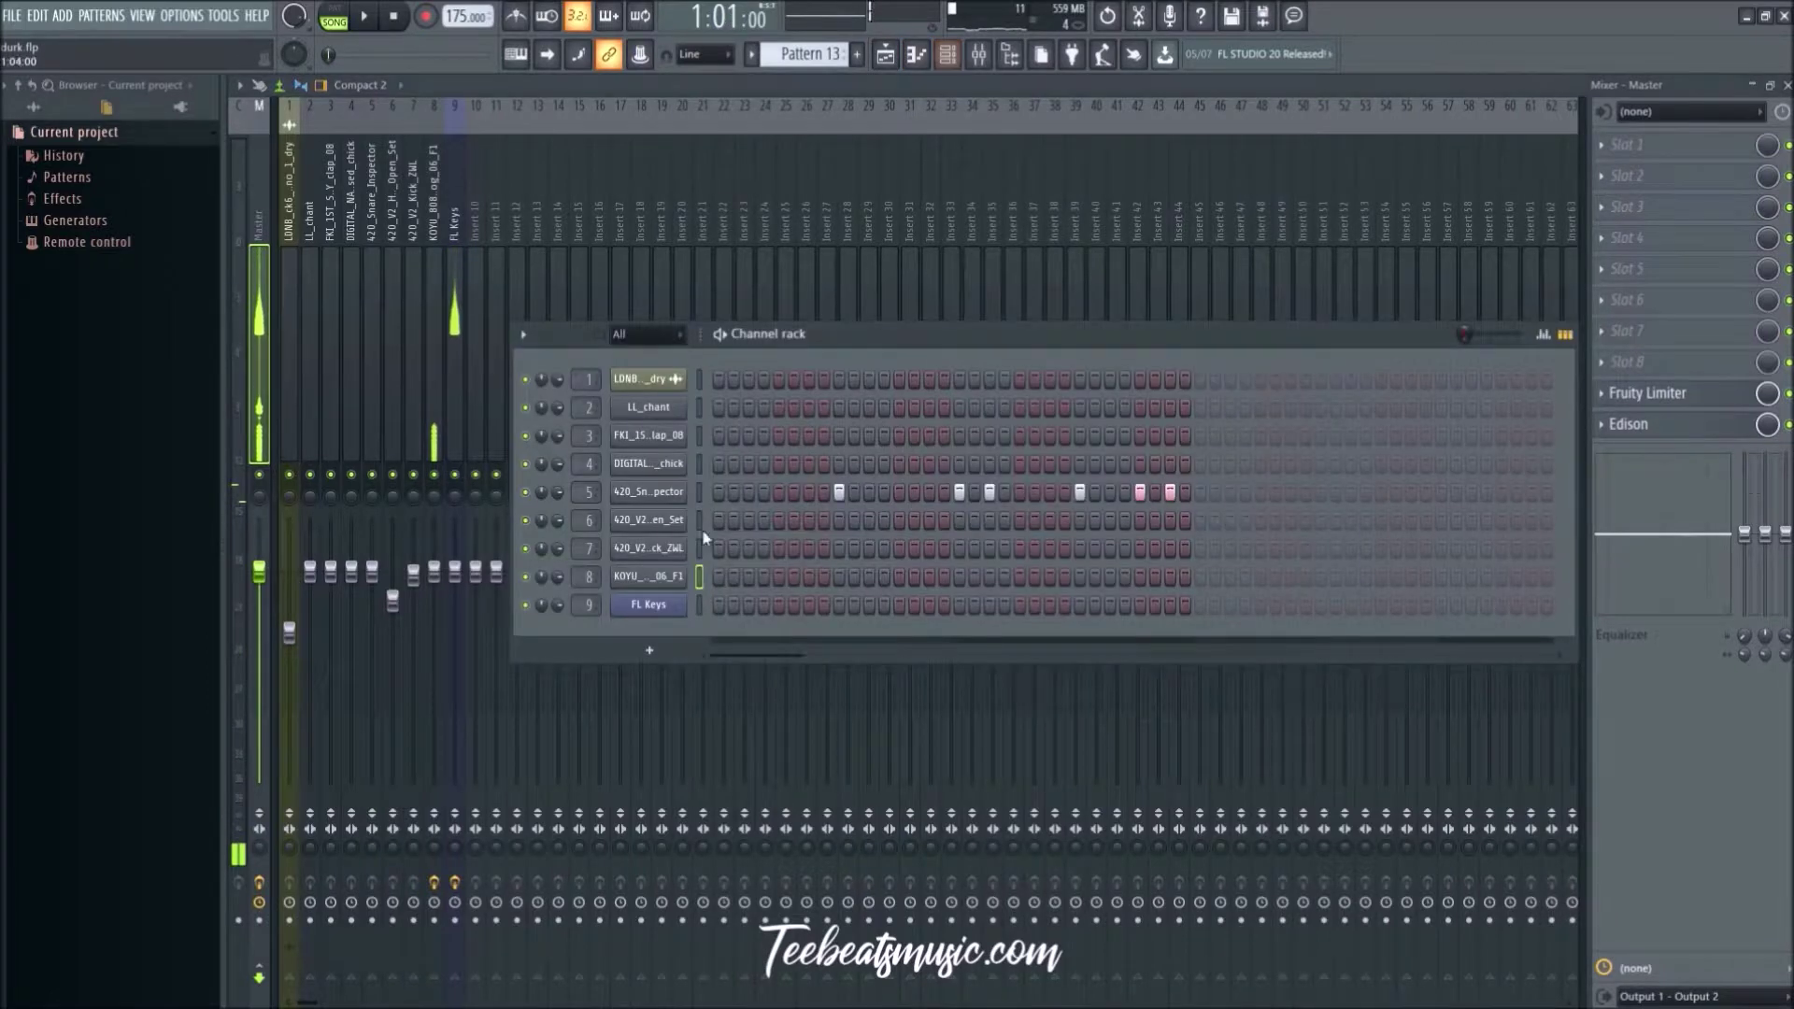
{"action": "left_click", "coordinate": [675, 577]}
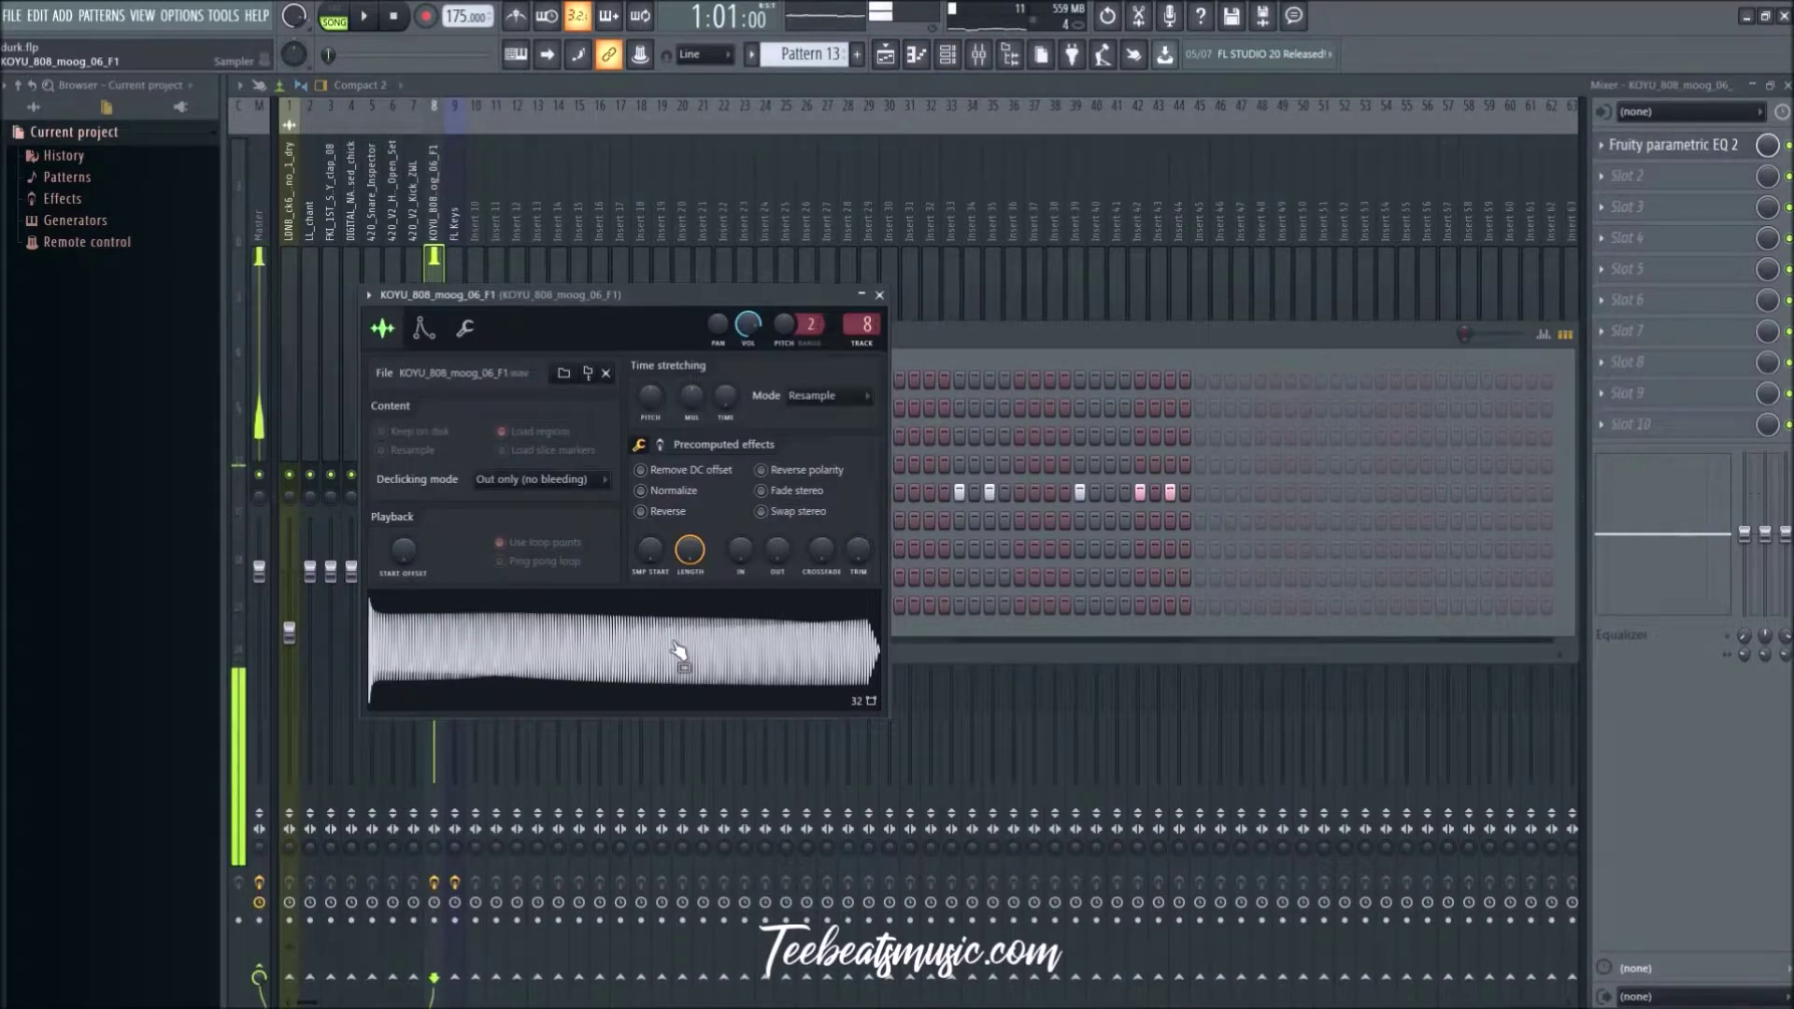
{"action": "left_click_drag", "start_coordinate": [602, 297], "coordinate": [916, 339]}
Step: Delete the parametric EQ from slot 1 of the 808 mixer insert and return to the playlist
{"action": "left_click", "coordinate": [437, 251]}
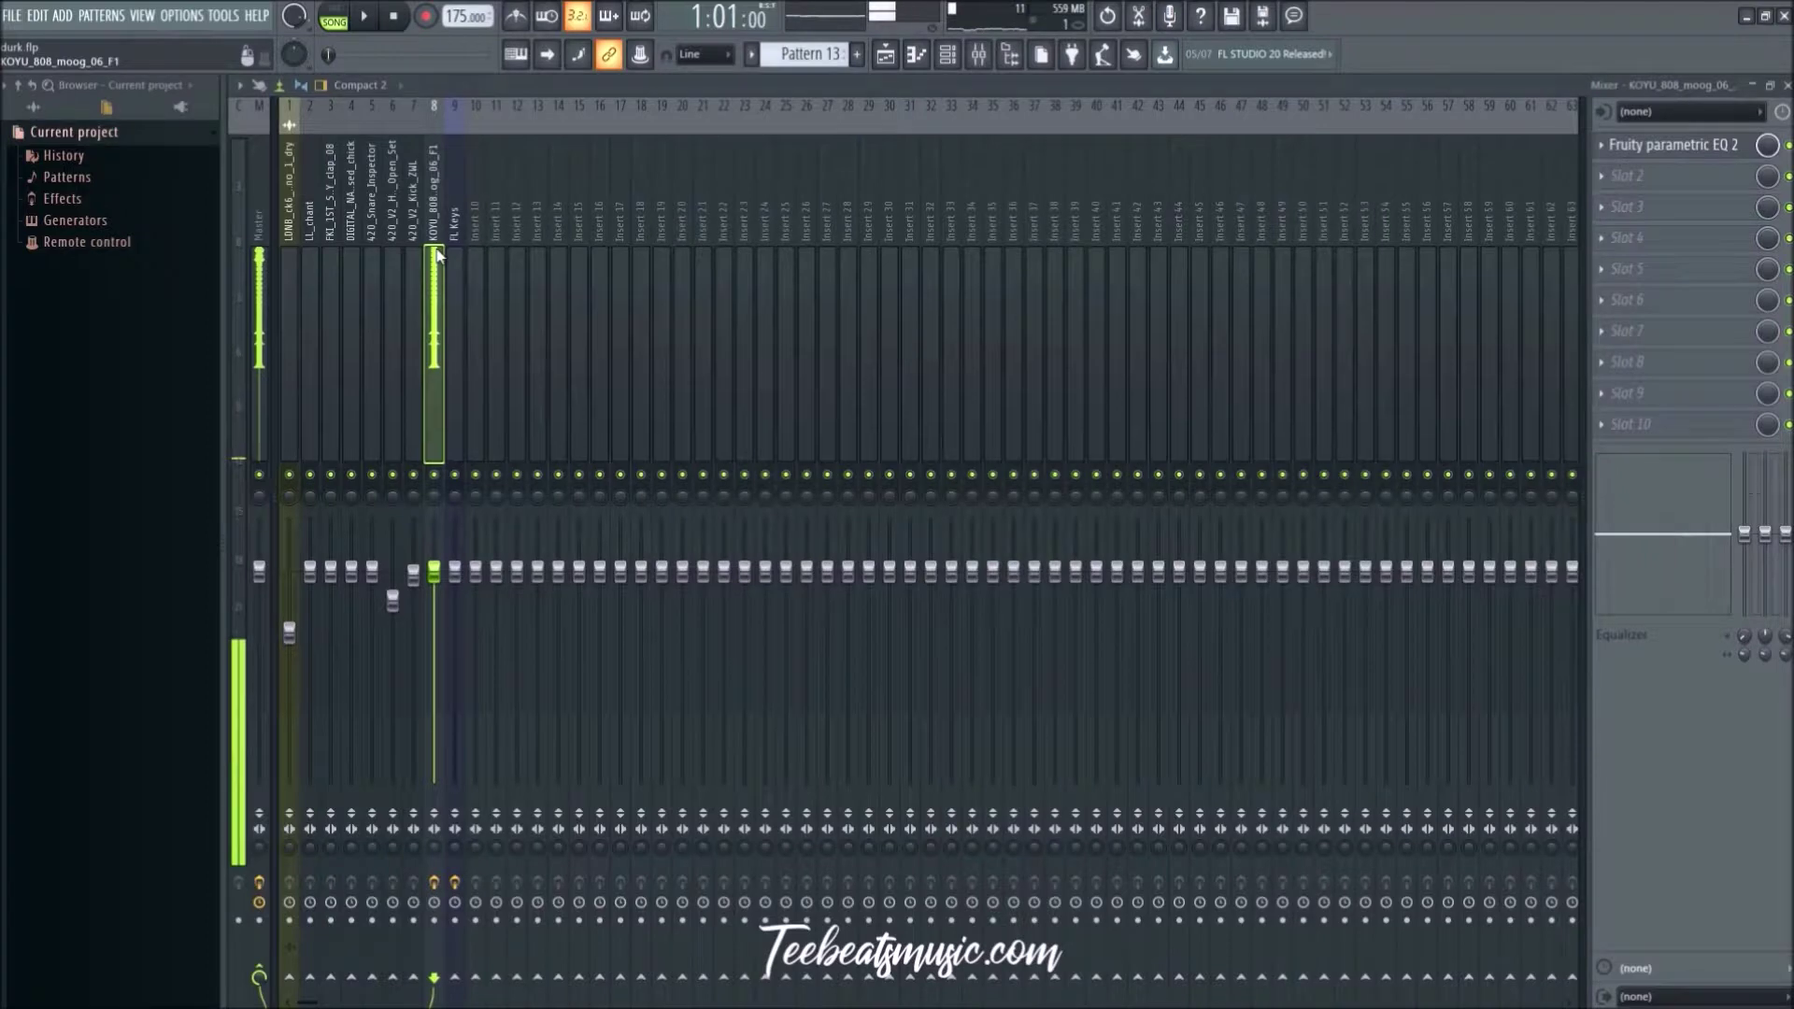
{"action": "left_click", "coordinate": [455, 239]}
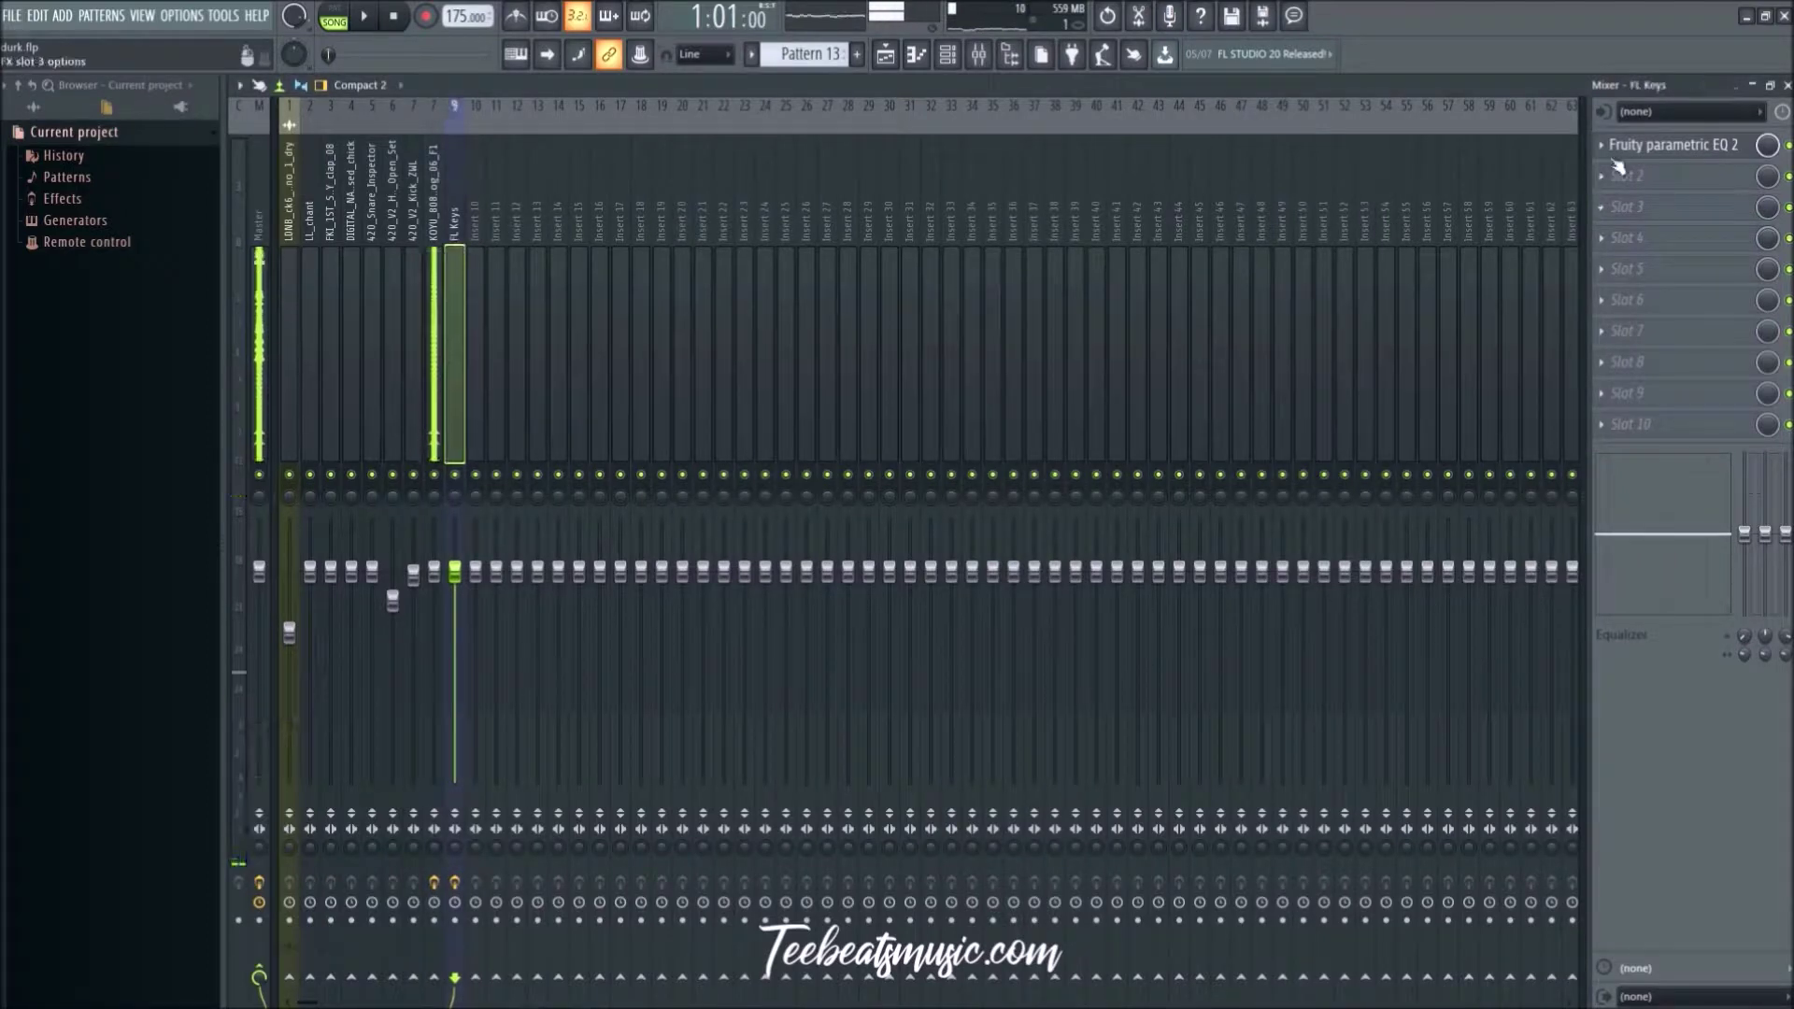
{"action": "left_click", "coordinate": [1601, 145]}
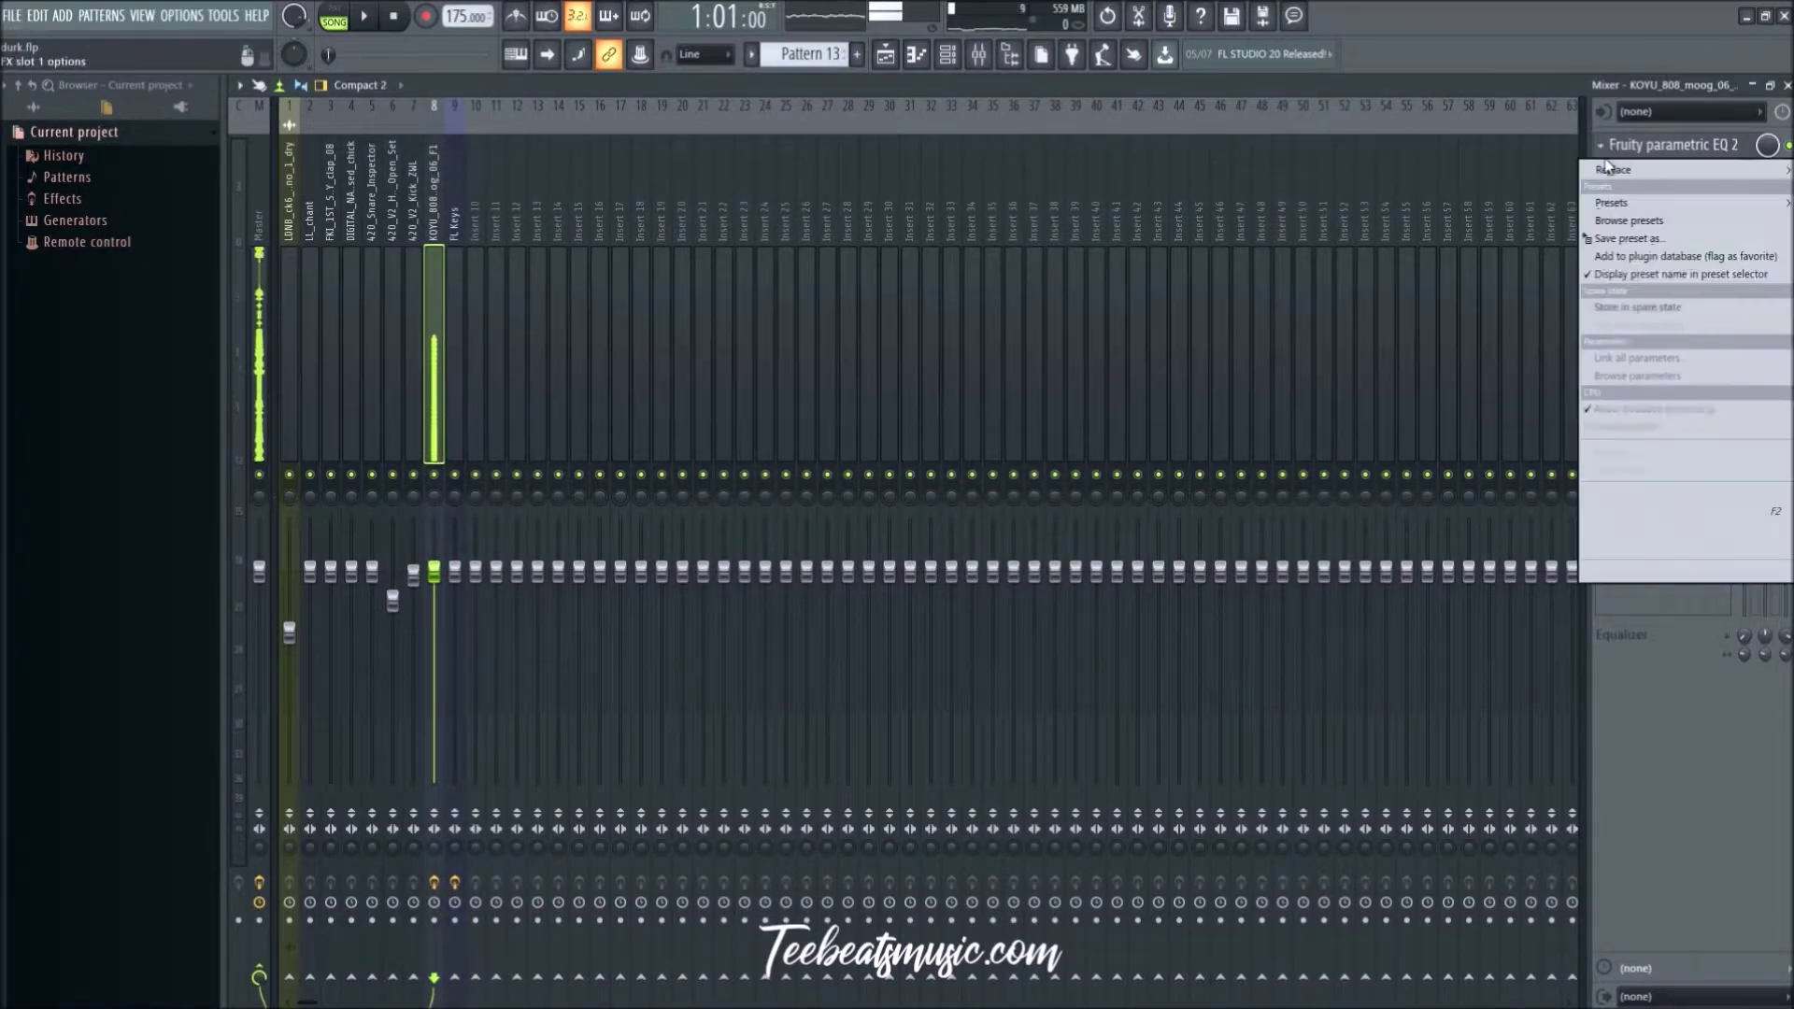
{"action": "mouse_move", "coordinate": [1615, 180]}
{"action": "left_click", "coordinate": [1348, 61]}
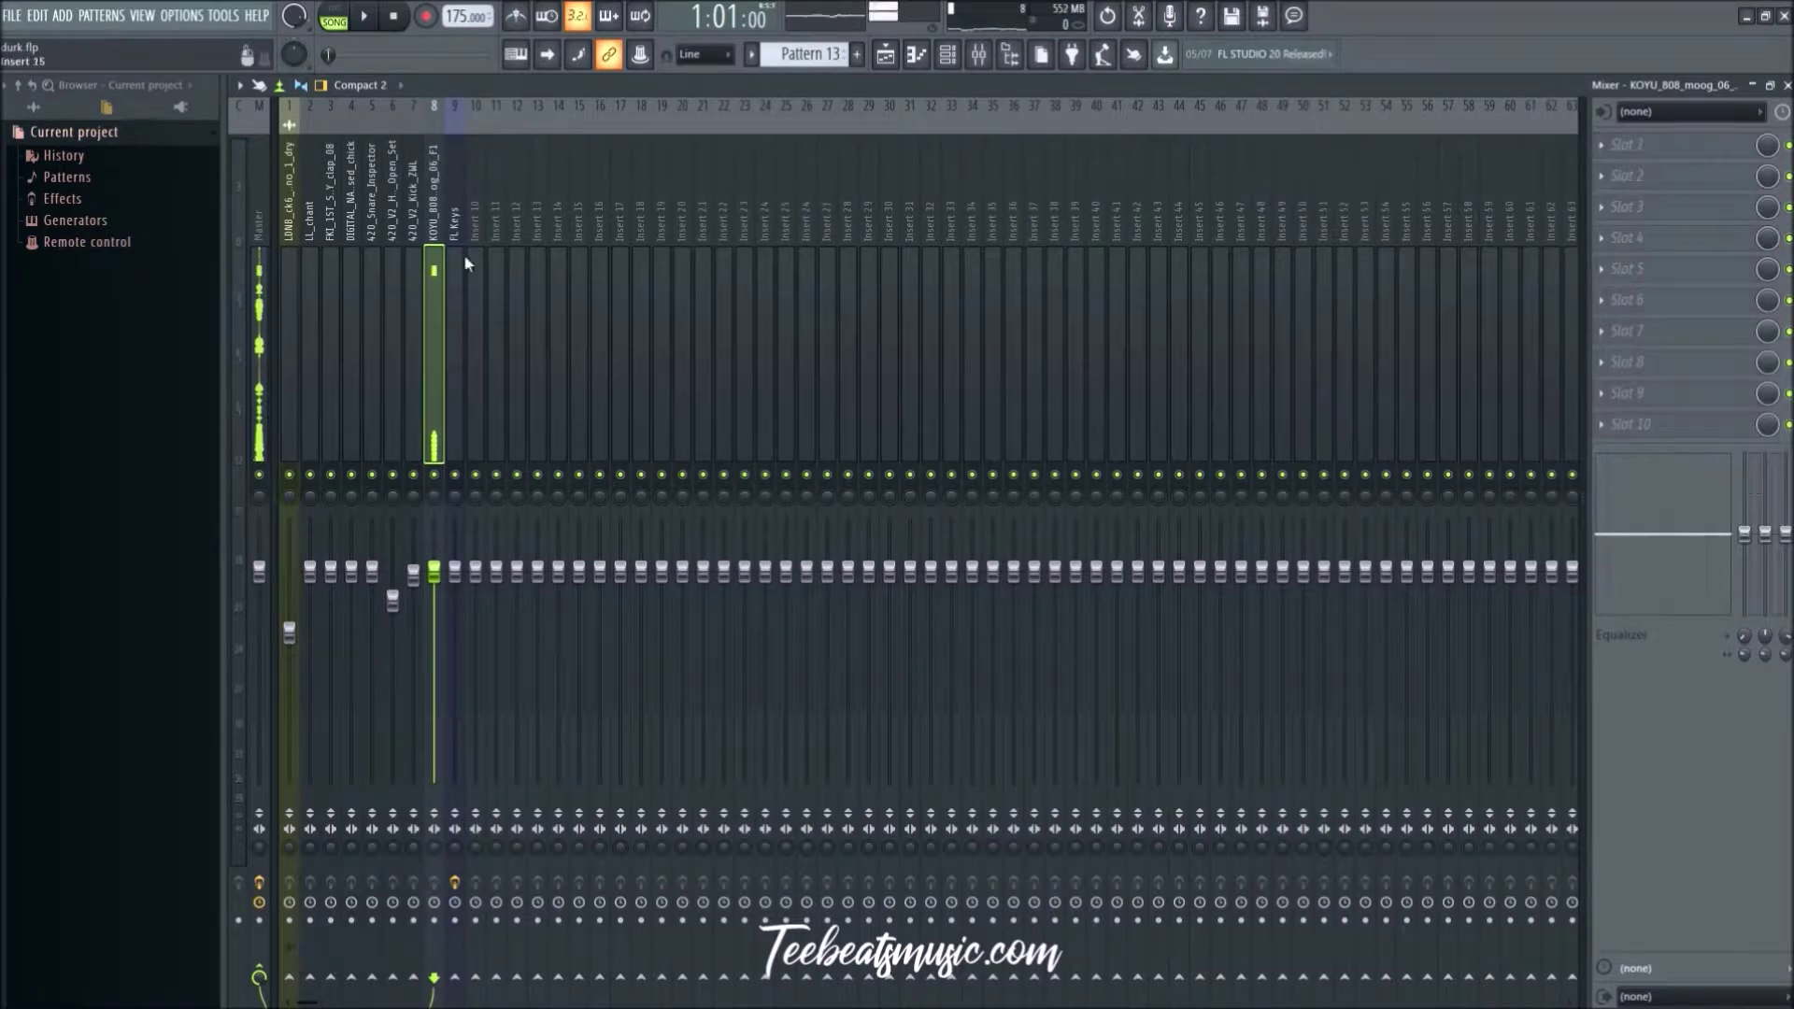
{"action": "left_click", "coordinate": [953, 61]}
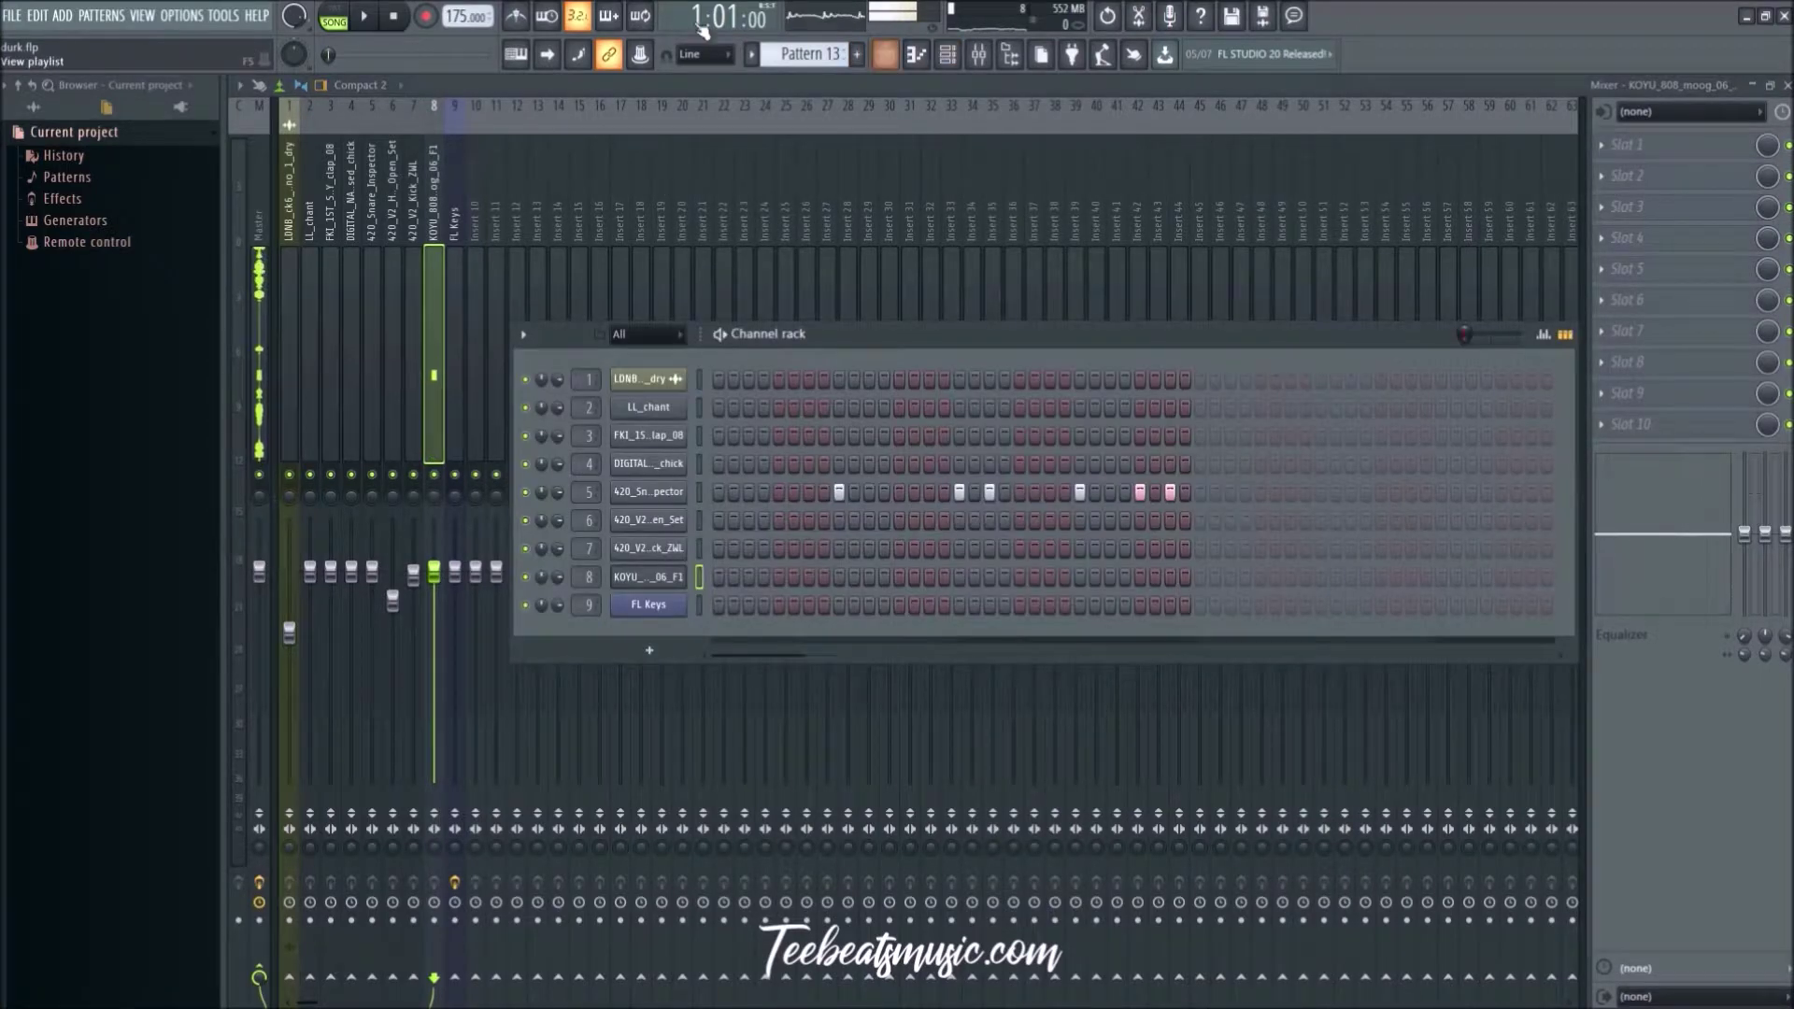
{"action": "left_click", "coordinate": [885, 54]}
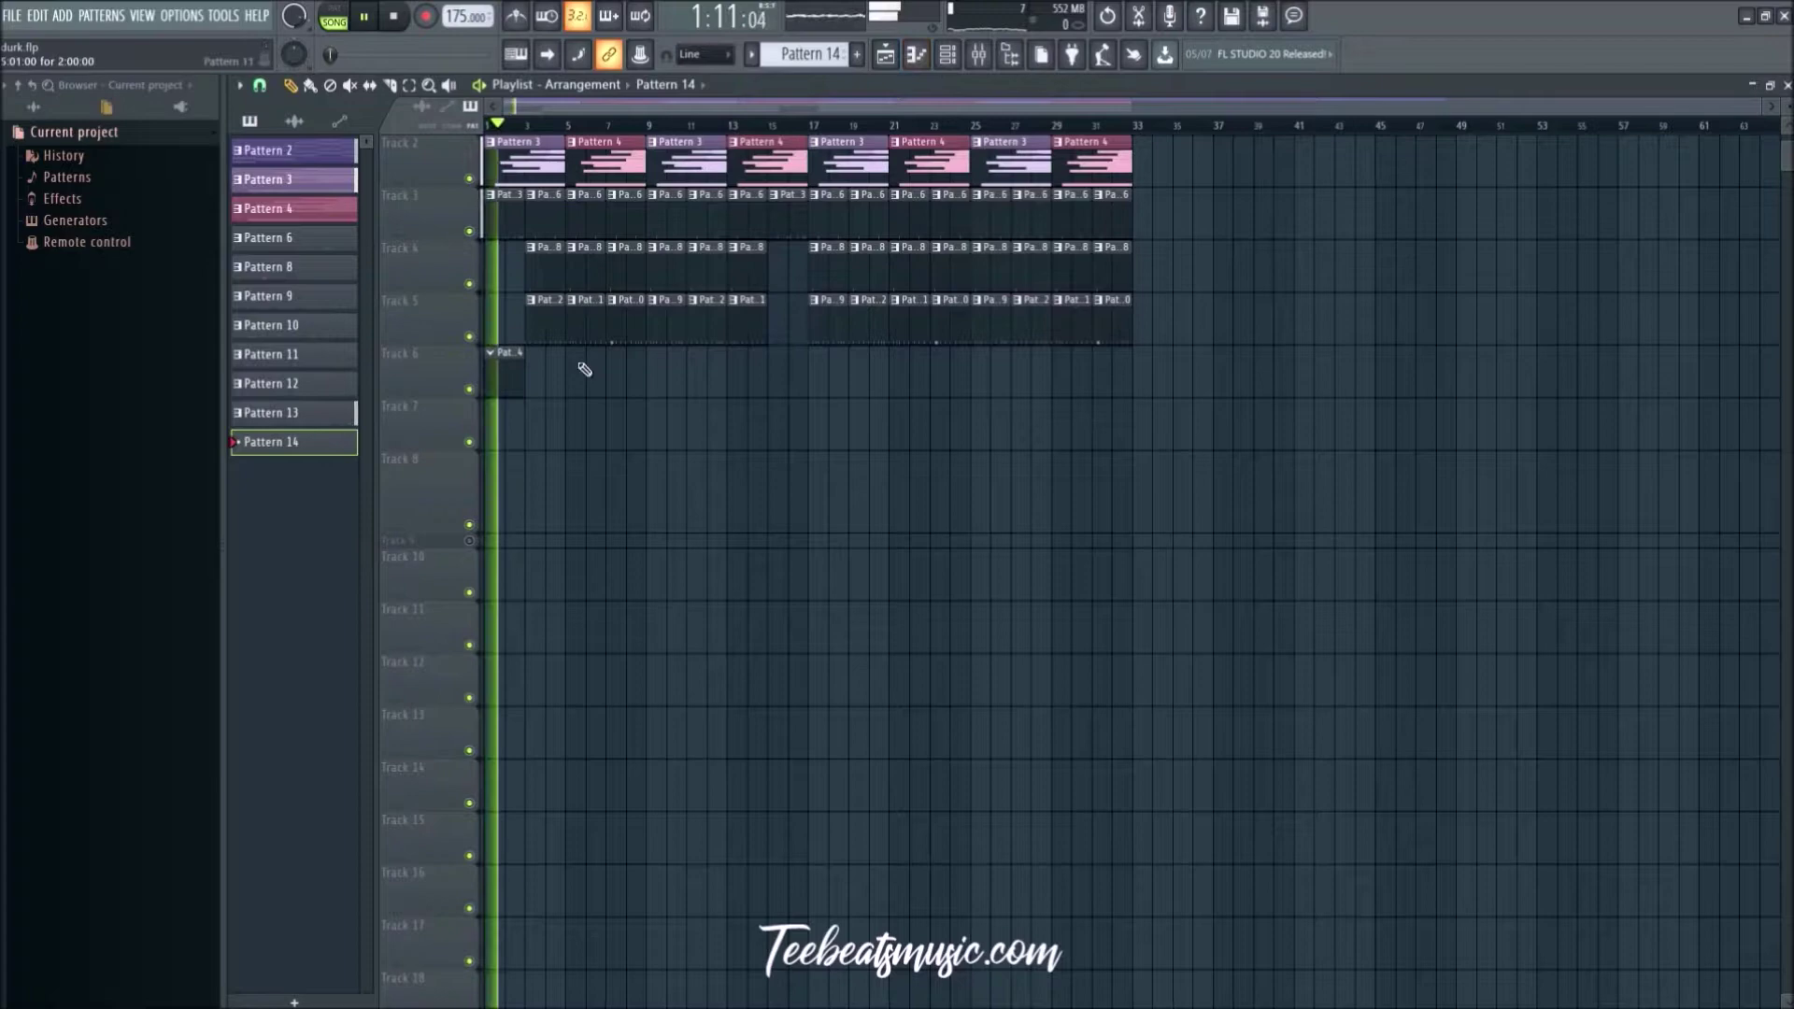
Step: Move the Pattern 14 clip later on Track 6 and open the 808 channel in the piano roll
{"action": "scroll", "coordinate": [508, 384], "scroll_direction": "up", "scroll_amount": 4}
{"action": "left_click_drag", "start_coordinate": [599, 403], "coordinate": [612, 402]}
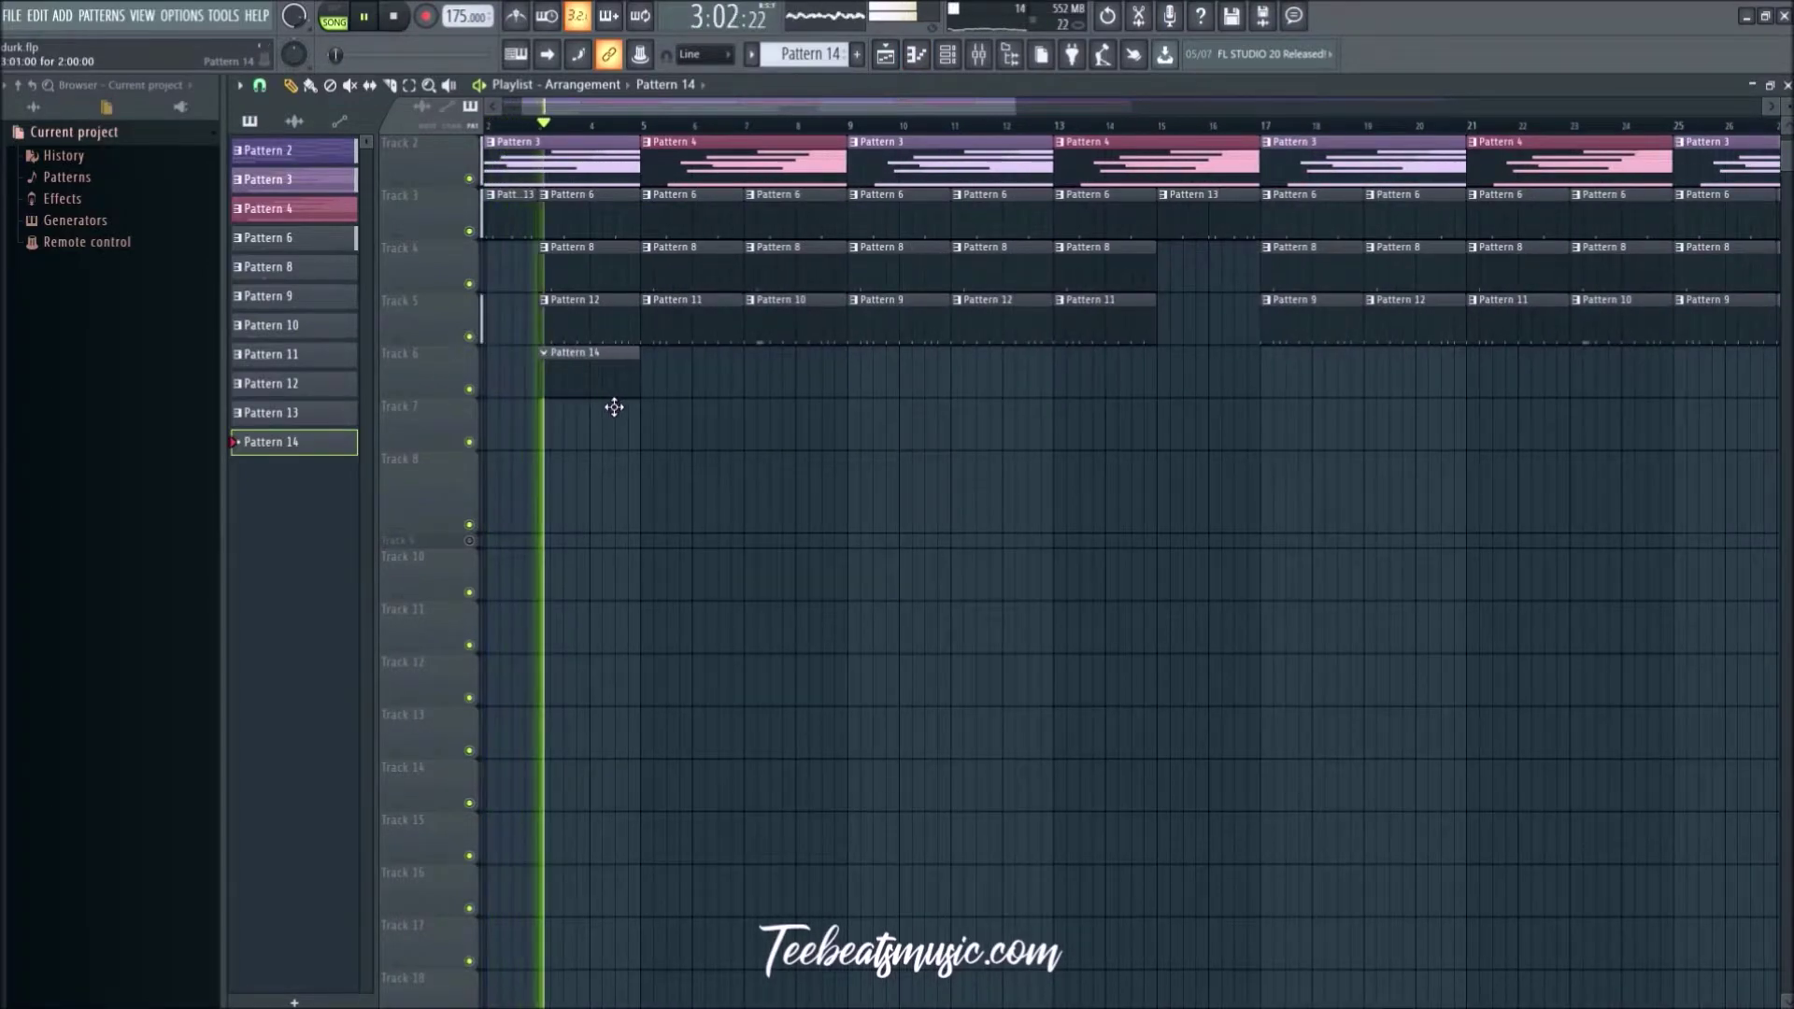
{"action": "left_click", "coordinate": [960, 58]}
{"action": "right_click", "coordinate": [693, 567]}
{"action": "left_click", "coordinate": [715, 579]}
Step: Draw an 808 note at the pattern start and an E5 at bar 2, then reopen the clip
{"action": "key", "text": "space"}
{"action": "left_click", "coordinate": [437, 396]}
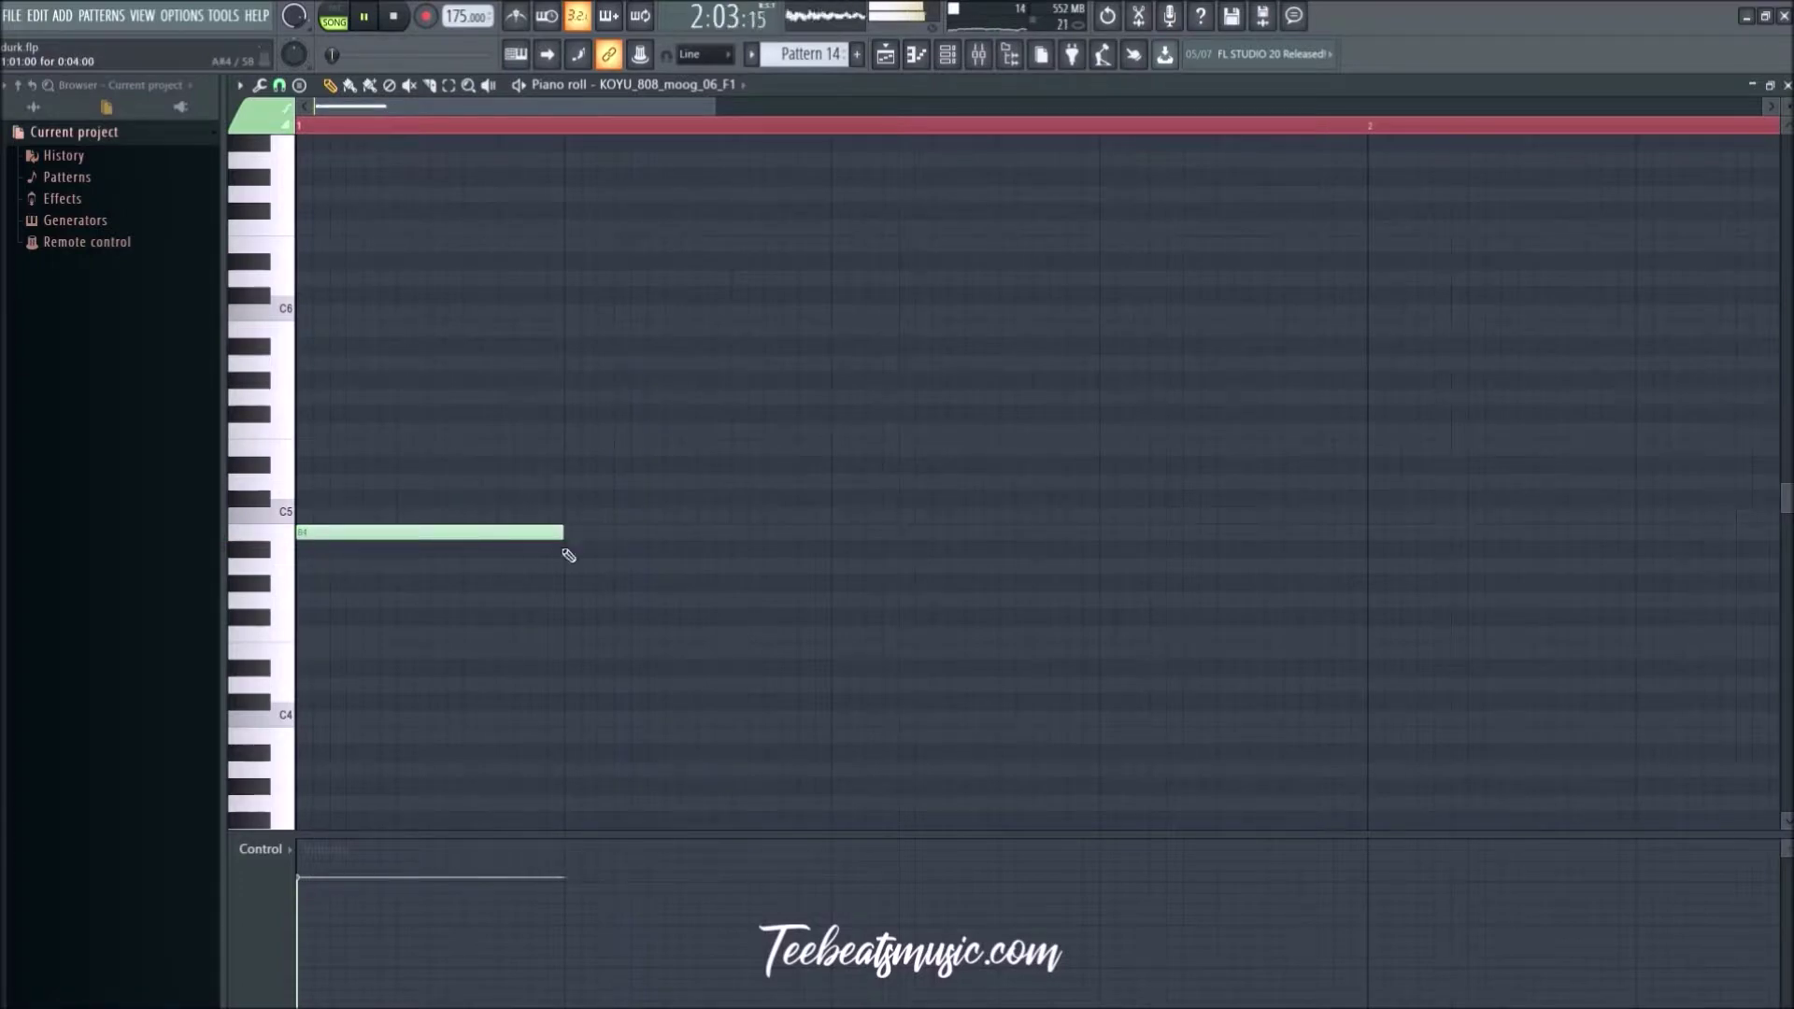
{"action": "scroll", "coordinate": [638, 550], "scroll_direction": "down", "scroll_amount": 4}
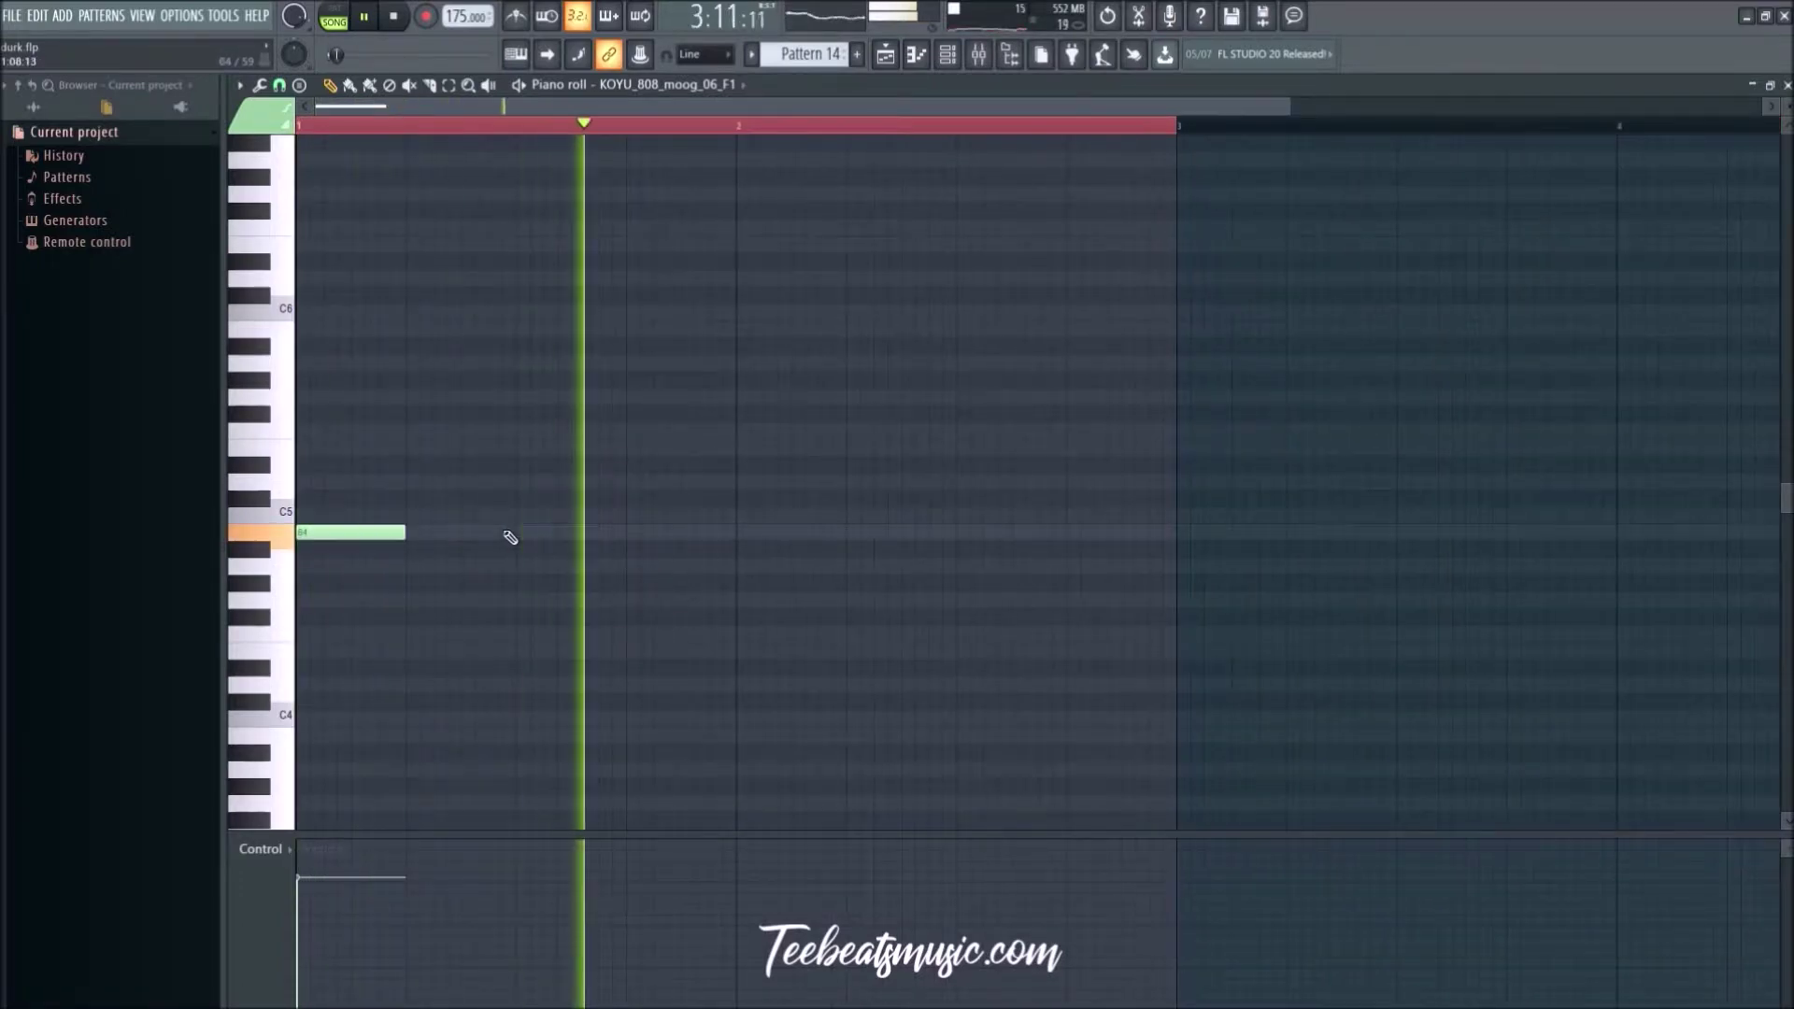
{"action": "scroll", "coordinate": [505, 533], "scroll_direction": "down", "scroll_amount": 1}
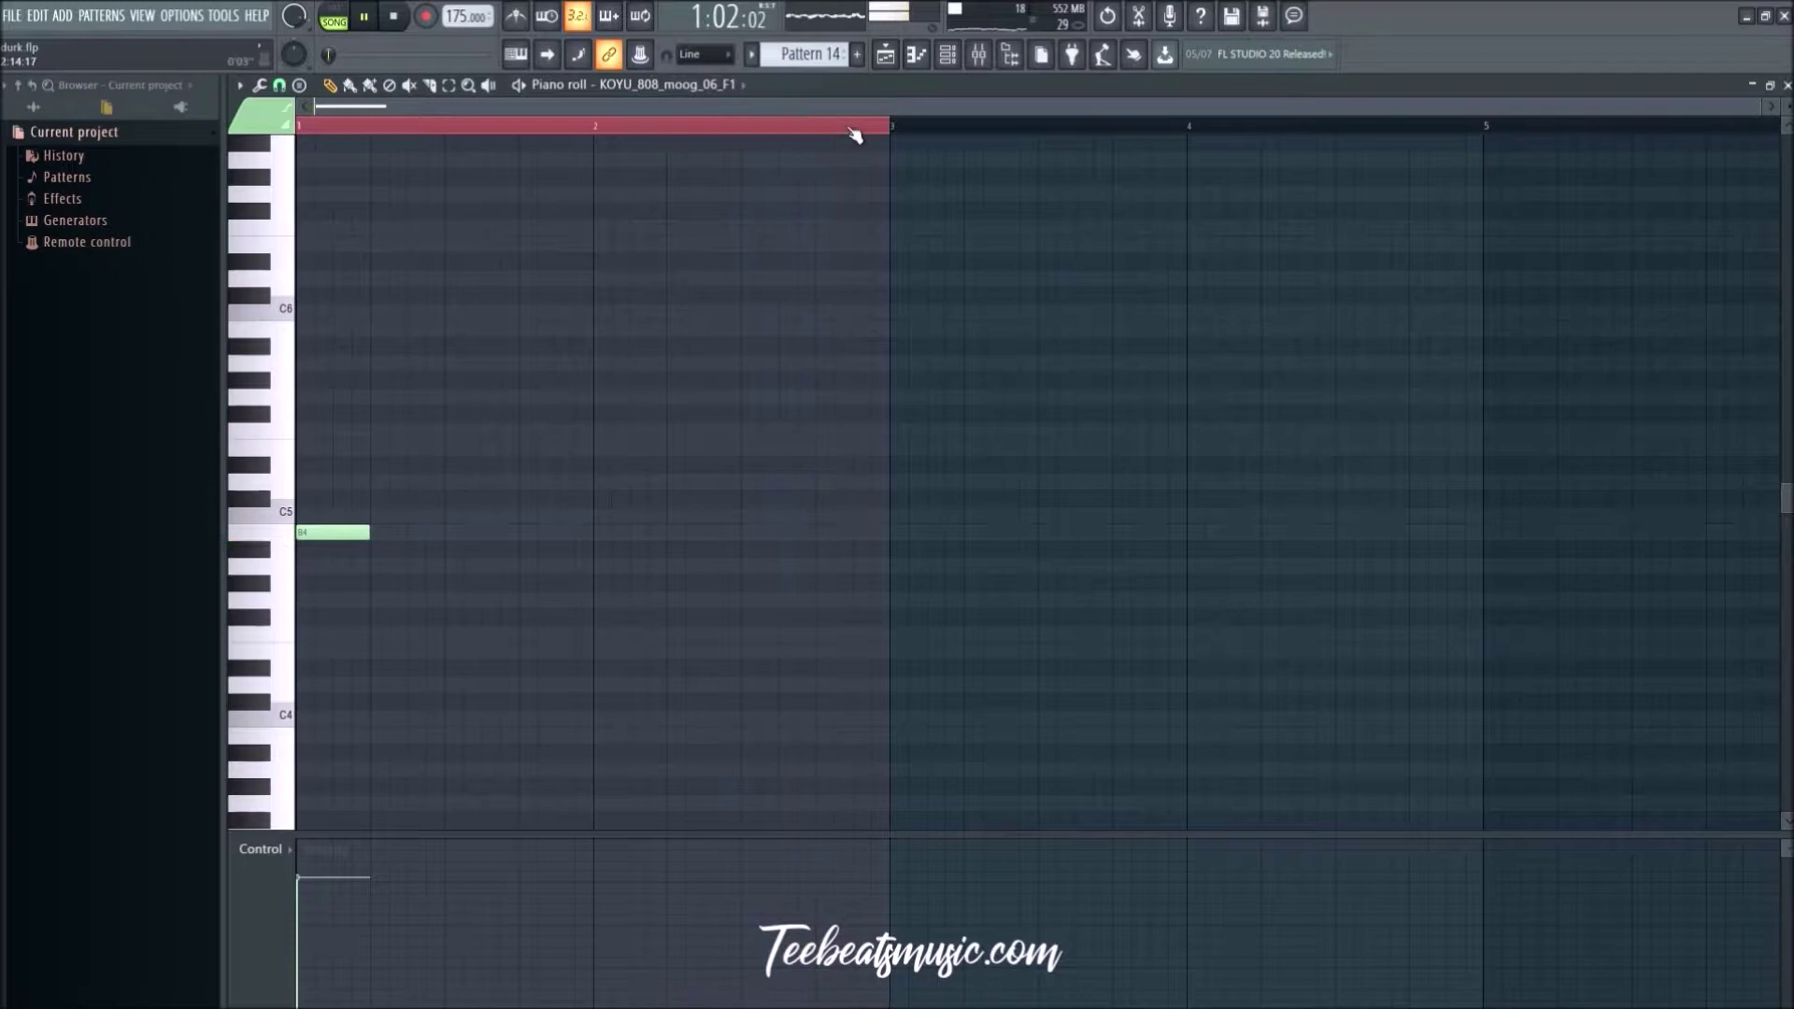
{"action": "left_click", "coordinate": [455, 455]}
{"action": "key", "text": "space"}
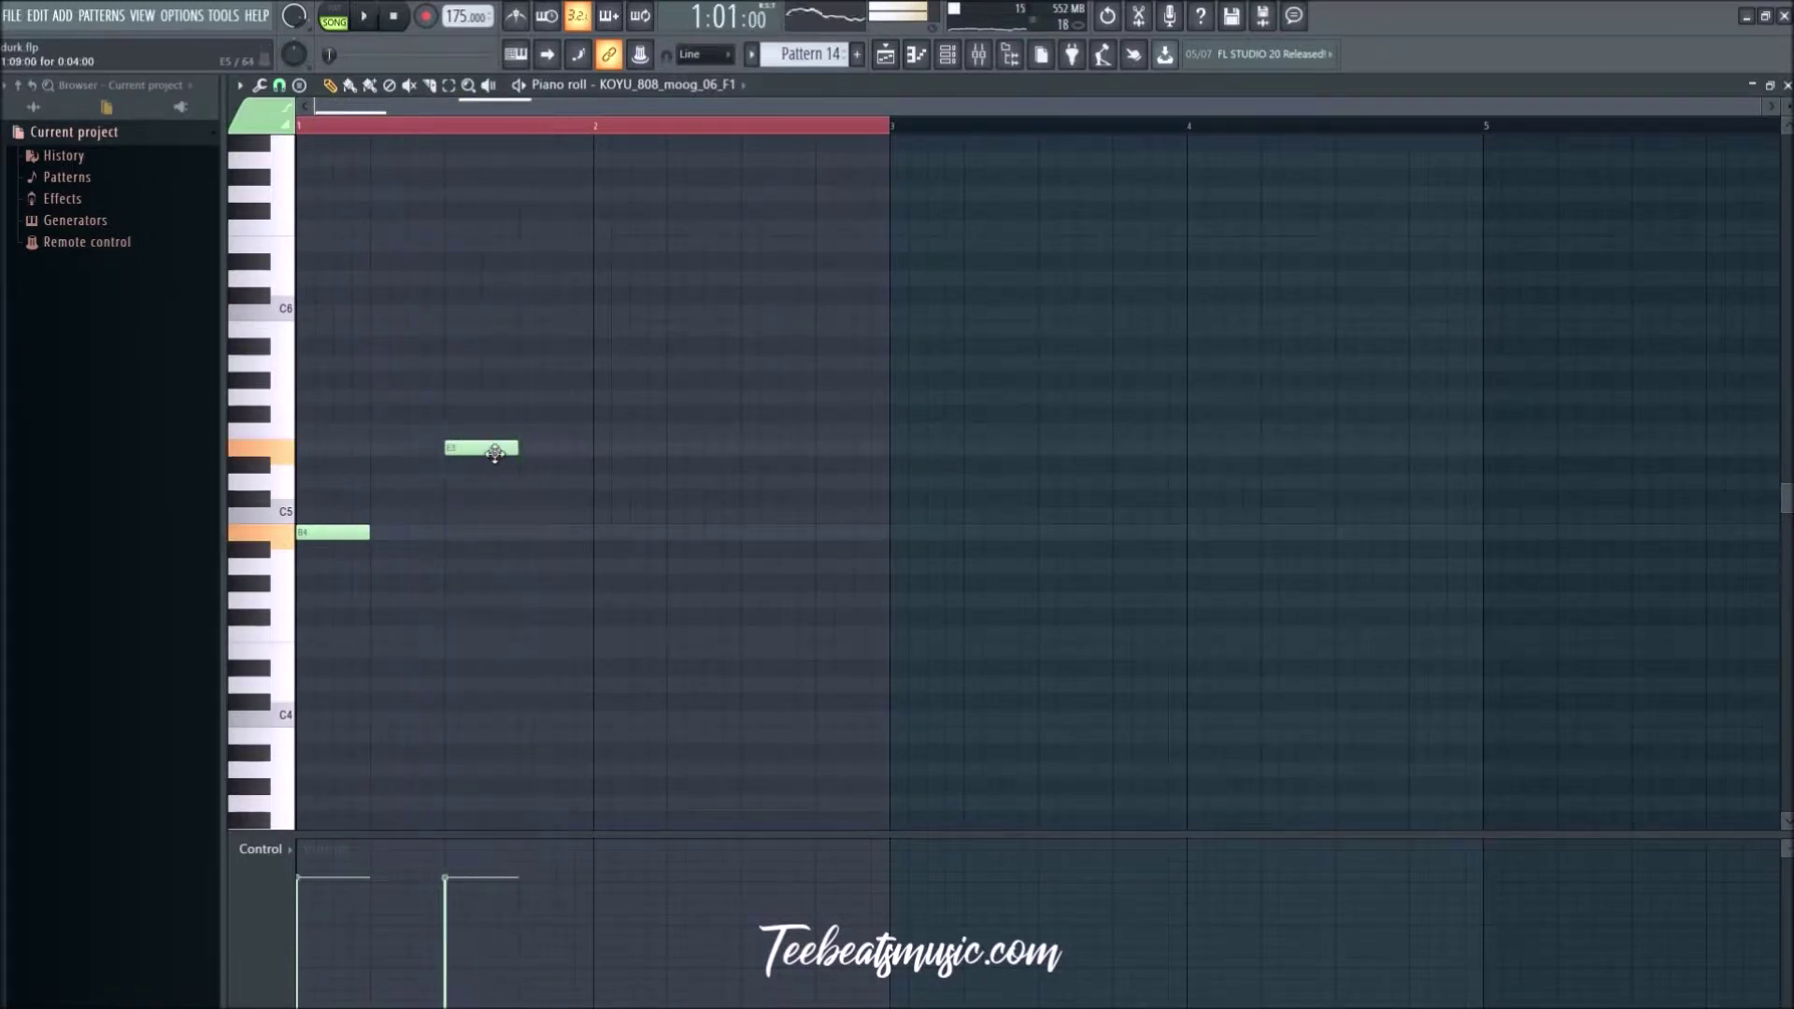
{"action": "left_click", "coordinate": [885, 54]}
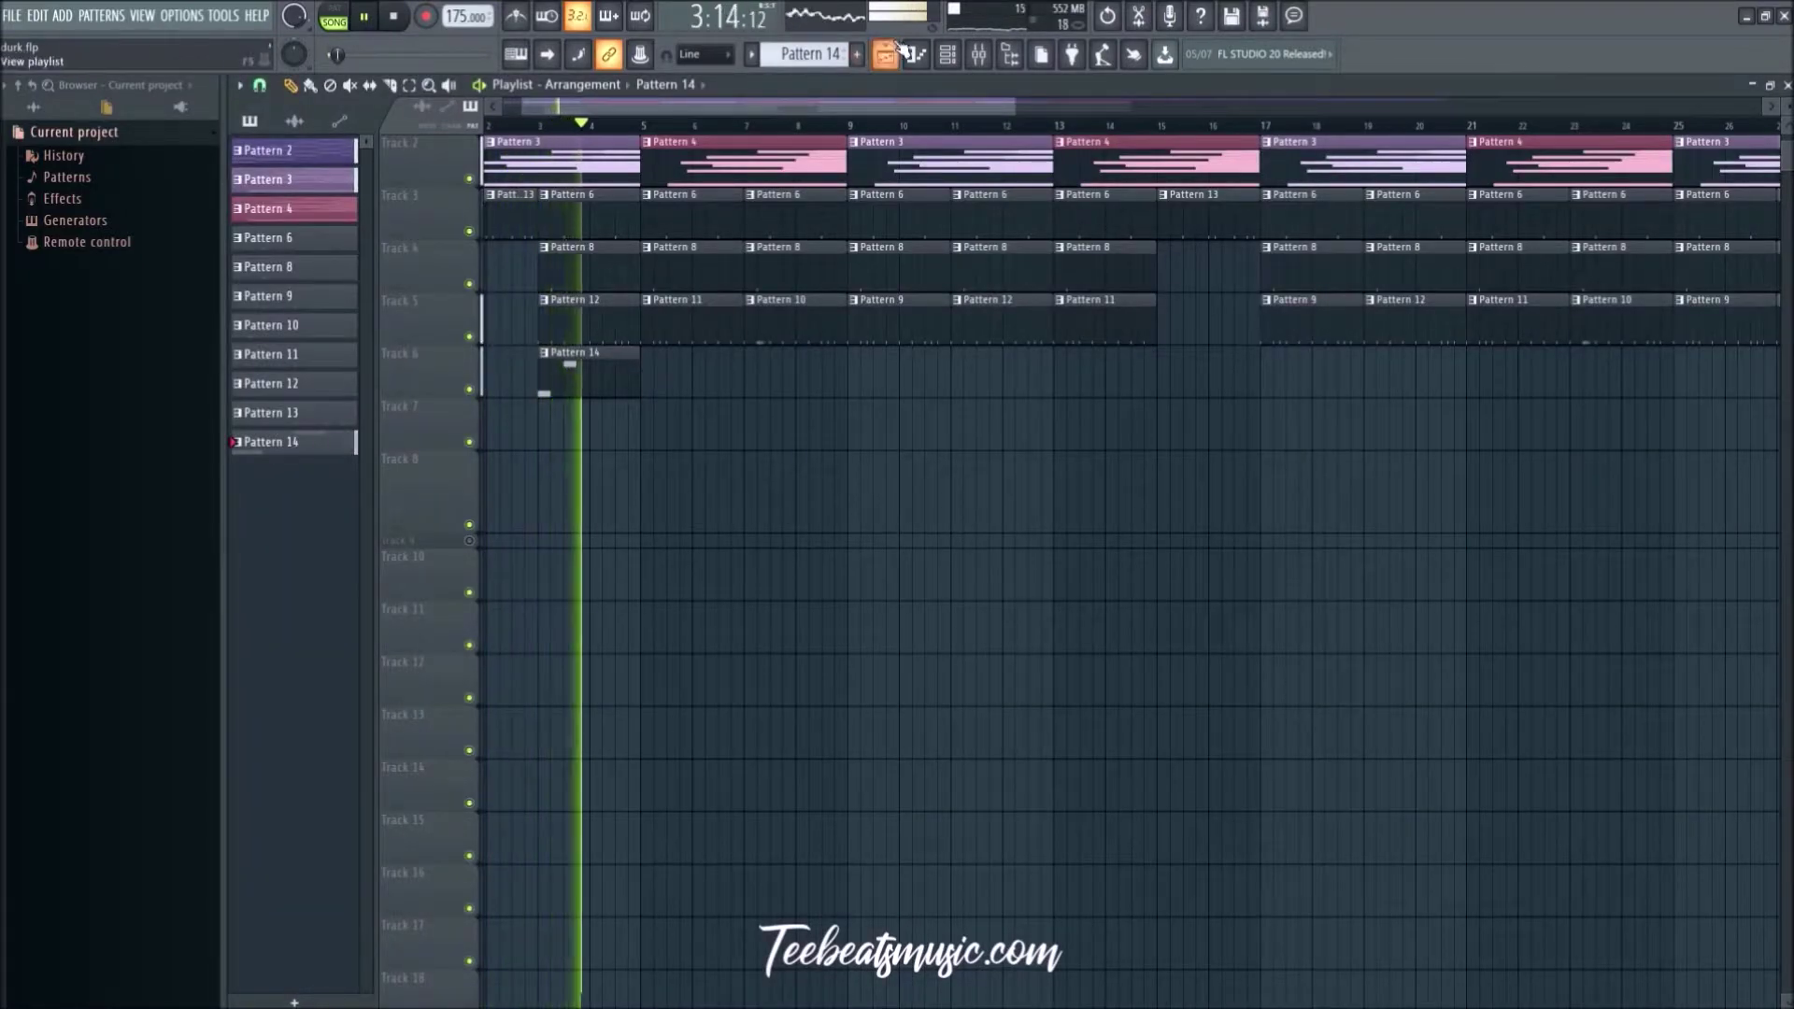
{"action": "double_click", "coordinate": [576, 376]}
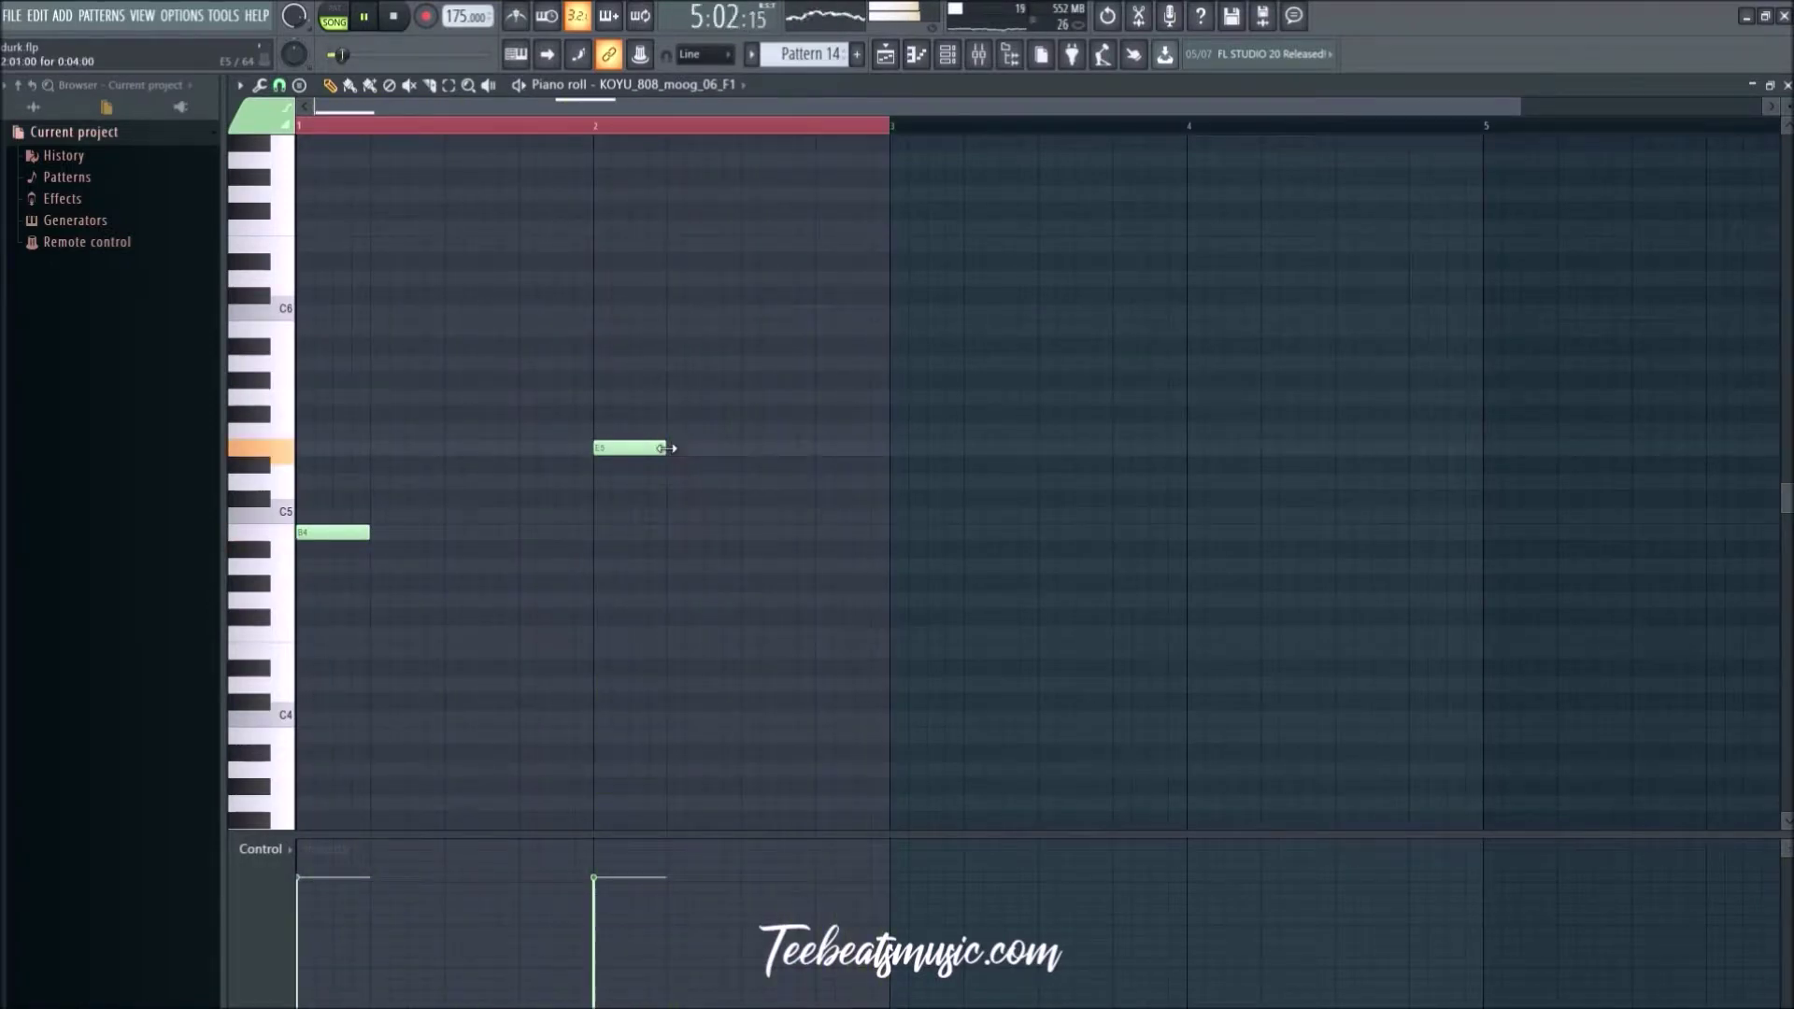
{"action": "scroll", "coordinate": [668, 453], "scroll_direction": "down", "scroll_amount": 1}
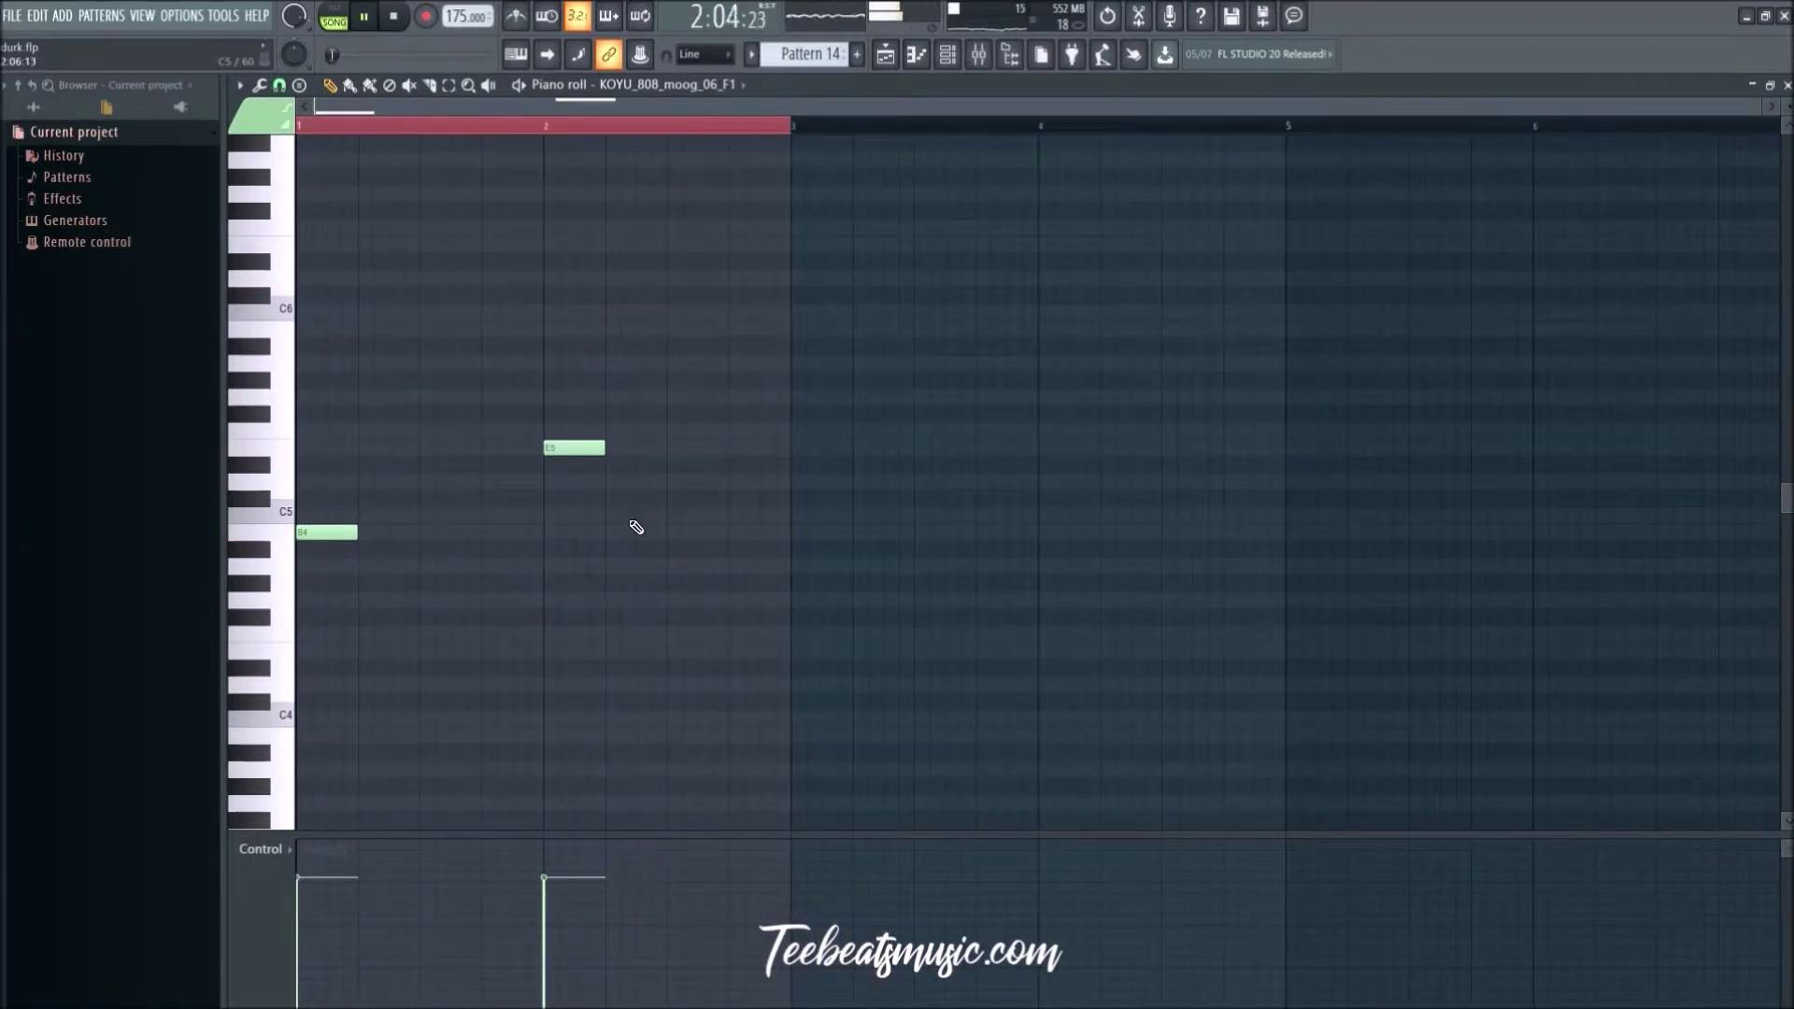
Step: Delete the E5 808 note at bar 2 and bring up the channel rack
{"action": "left_click", "coordinate": [947, 55]}
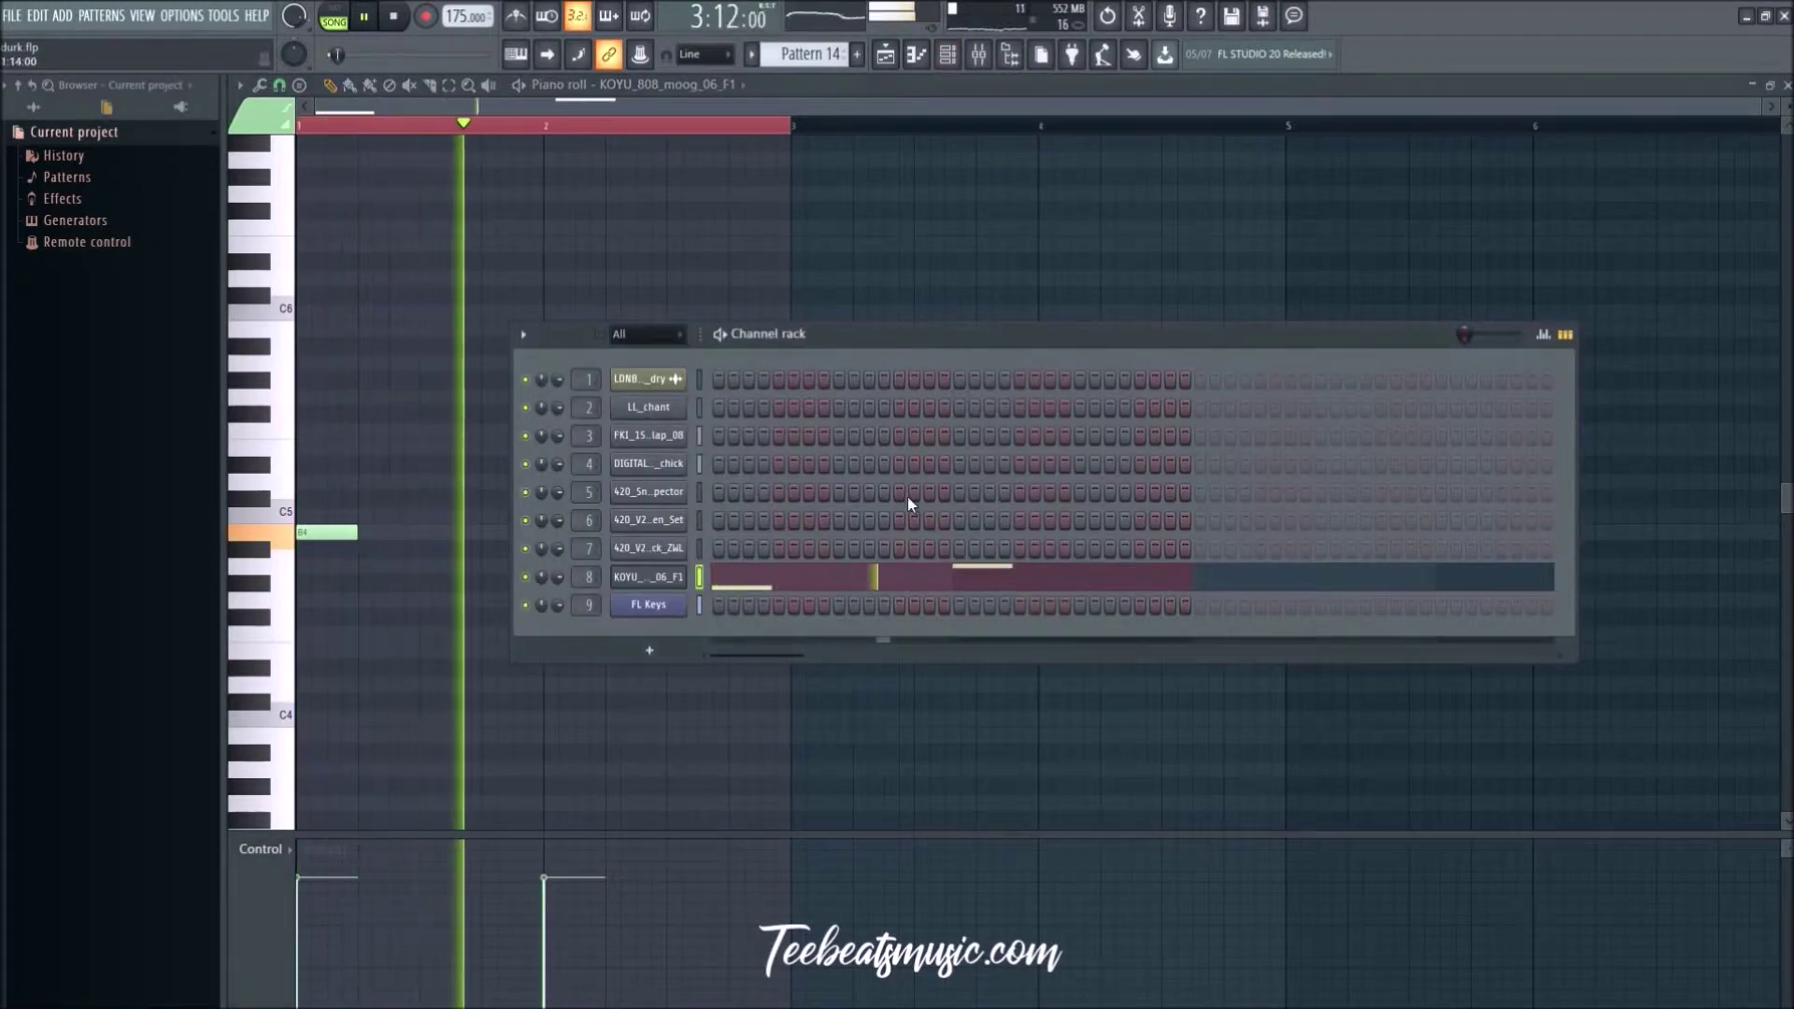
{"action": "right_click", "coordinate": [470, 495]}
{"action": "right_click", "coordinate": [561, 448]}
{"action": "key", "text": "space"}
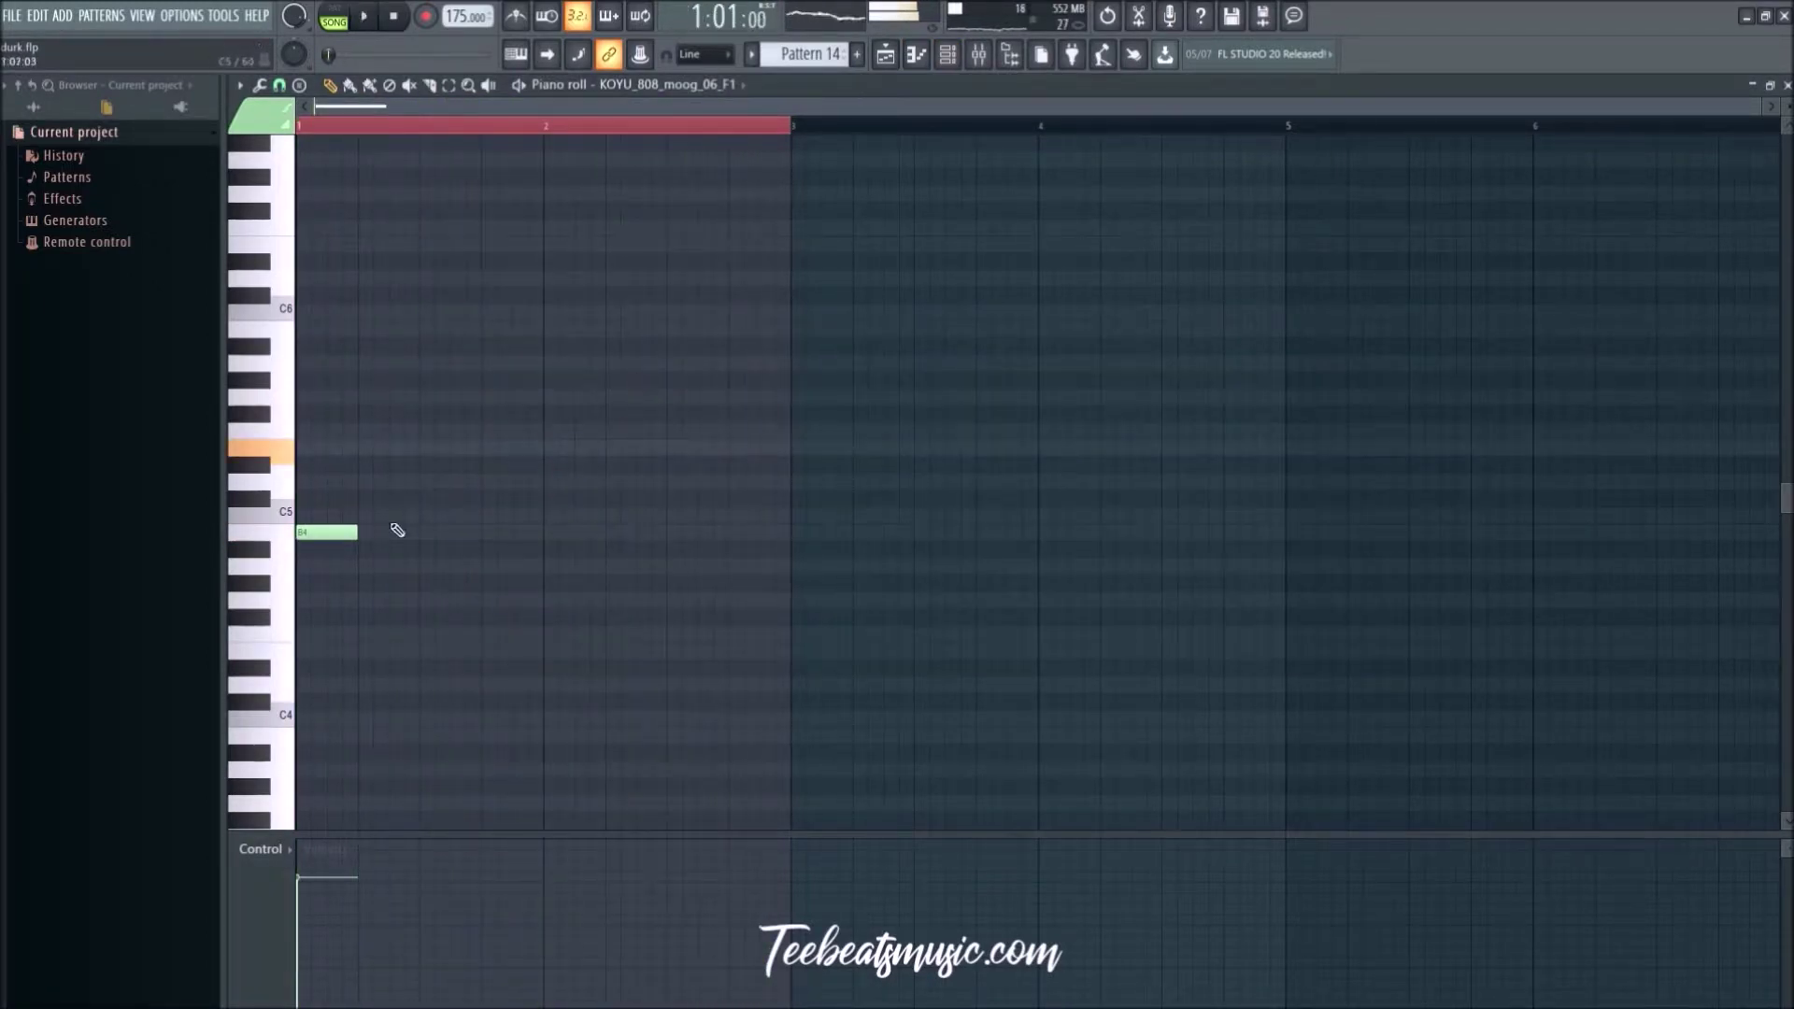
{"action": "left_click", "coordinate": [947, 54]}
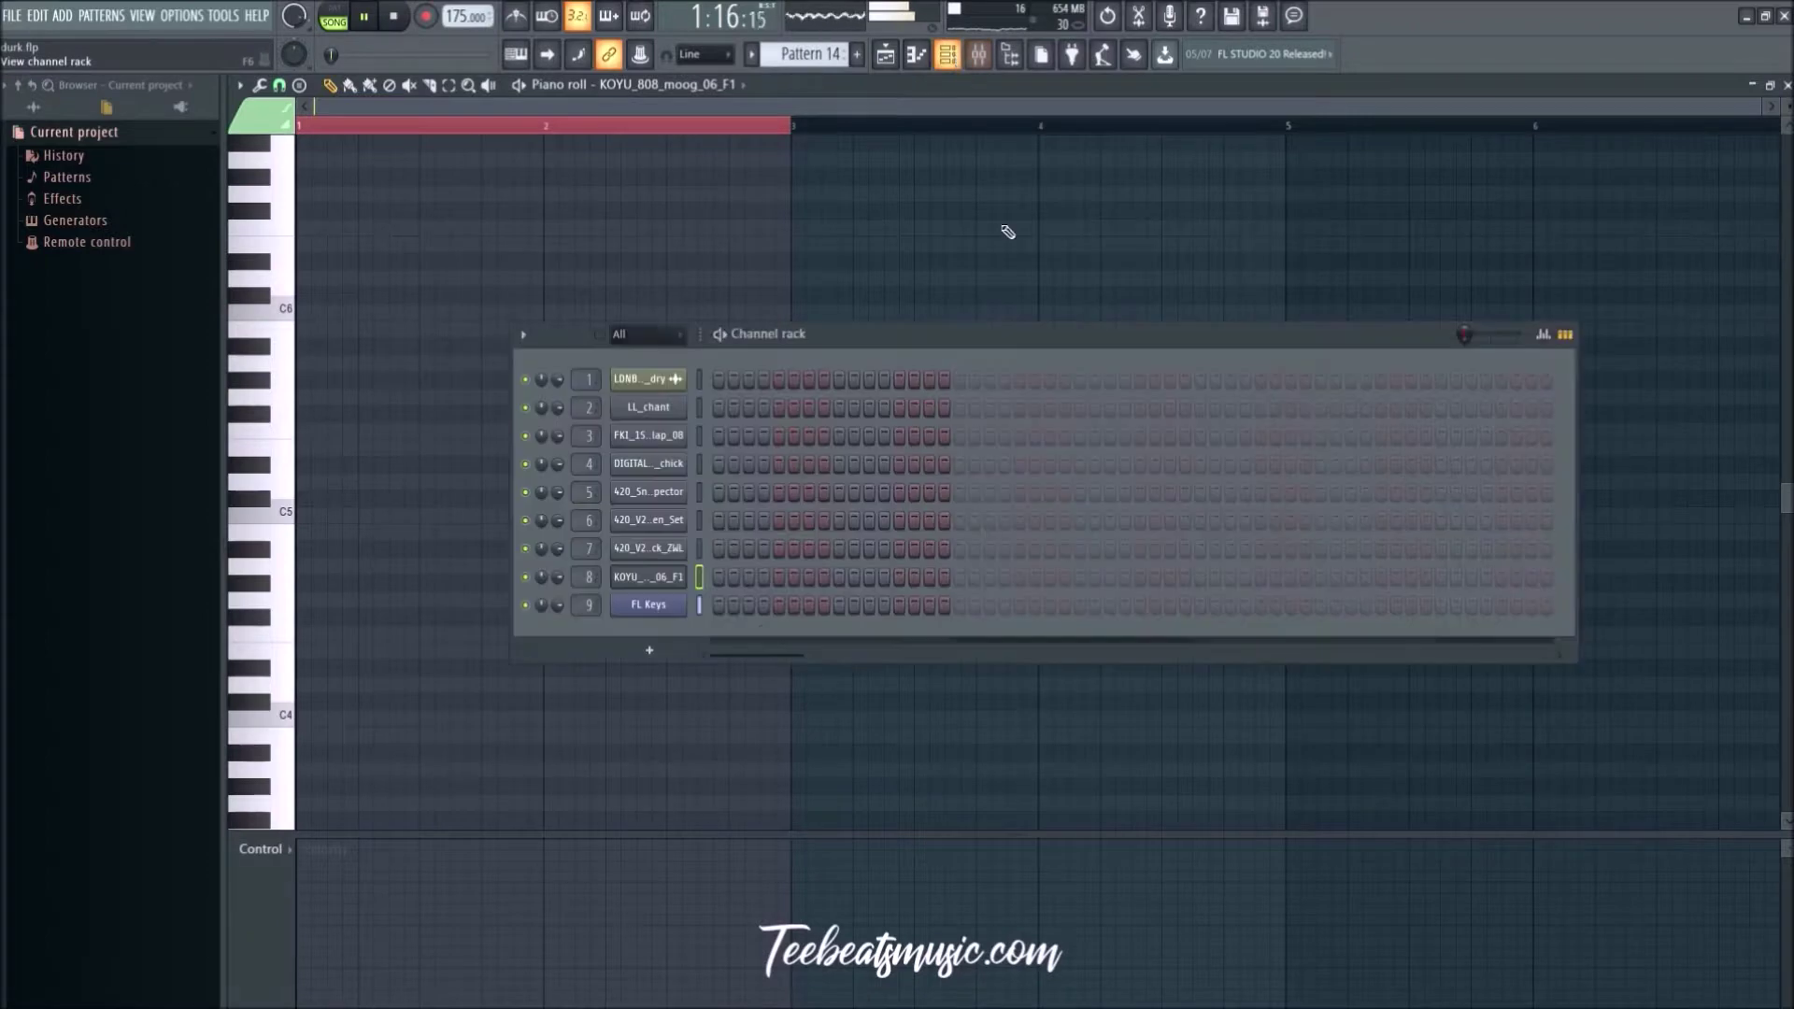
{"action": "key", "text": "space"}
Step: Program 808 step hits on step 1, steps 15 and 17, and the last step
{"action": "left_click", "coordinate": [718, 577]}
{"action": "left_click", "coordinate": [945, 578]}
{"action": "left_click", "coordinate": [949, 578]}
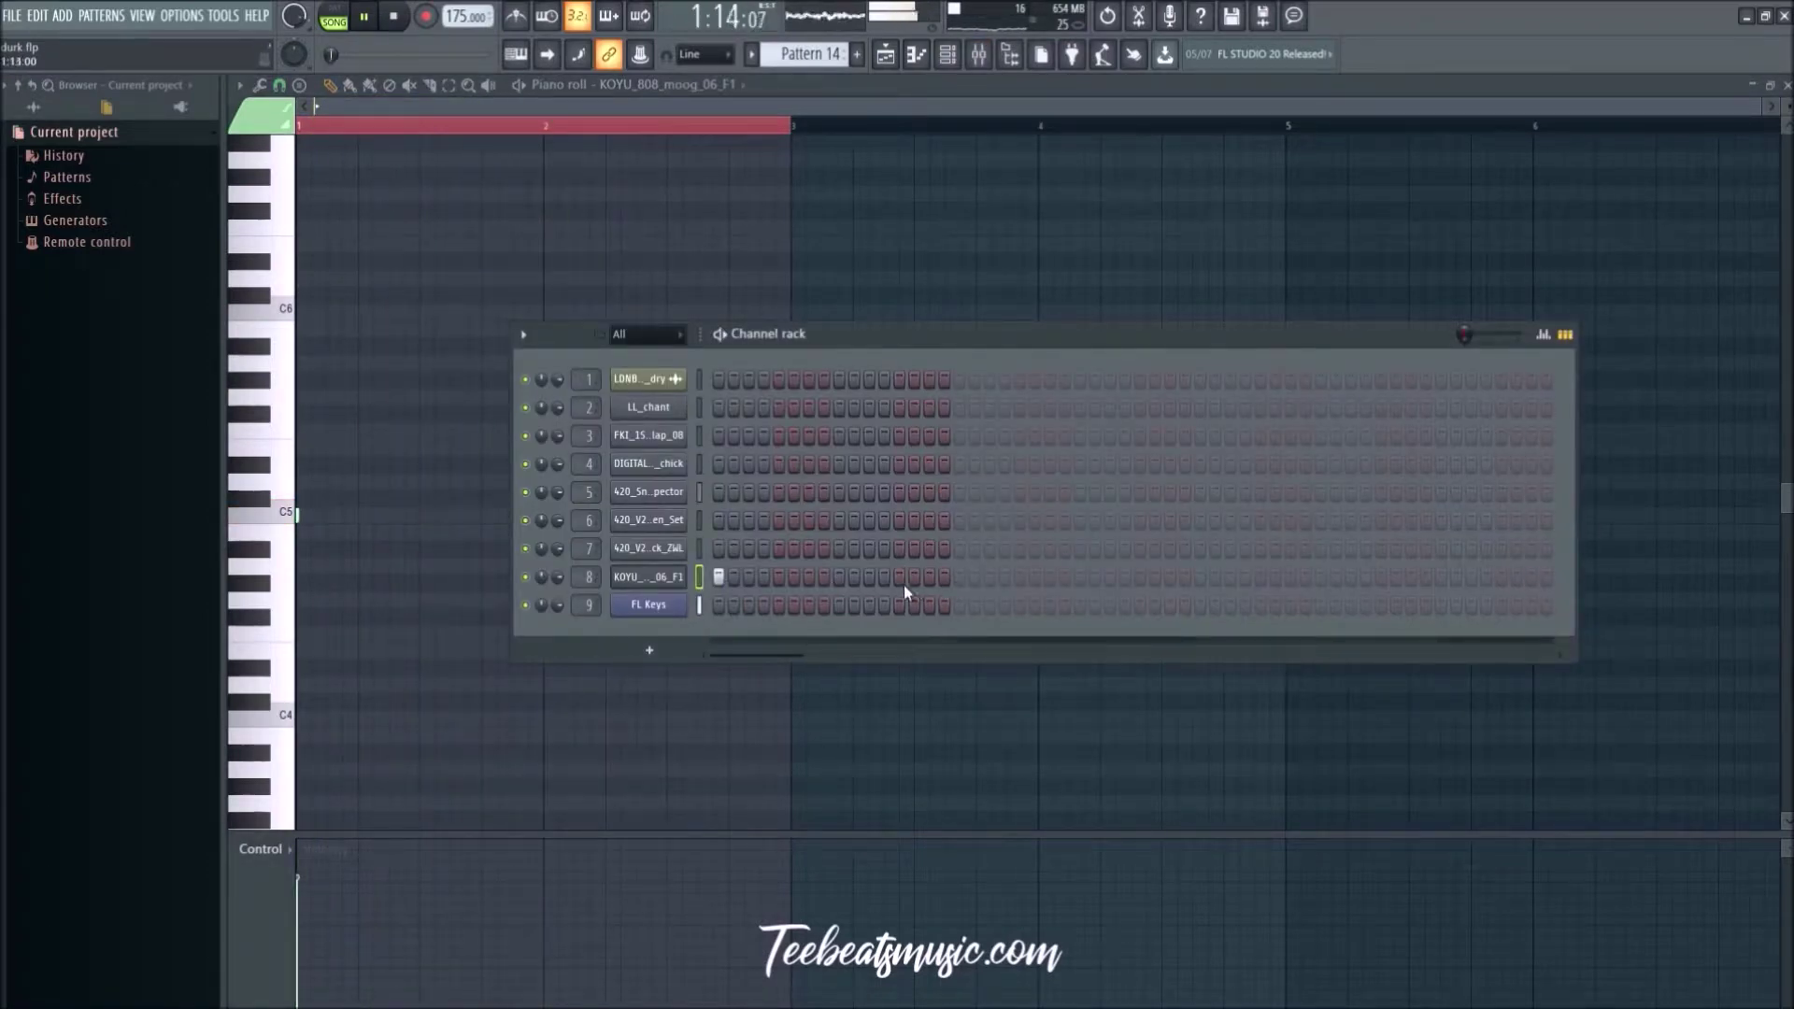
{"action": "left_click", "coordinate": [945, 577]}
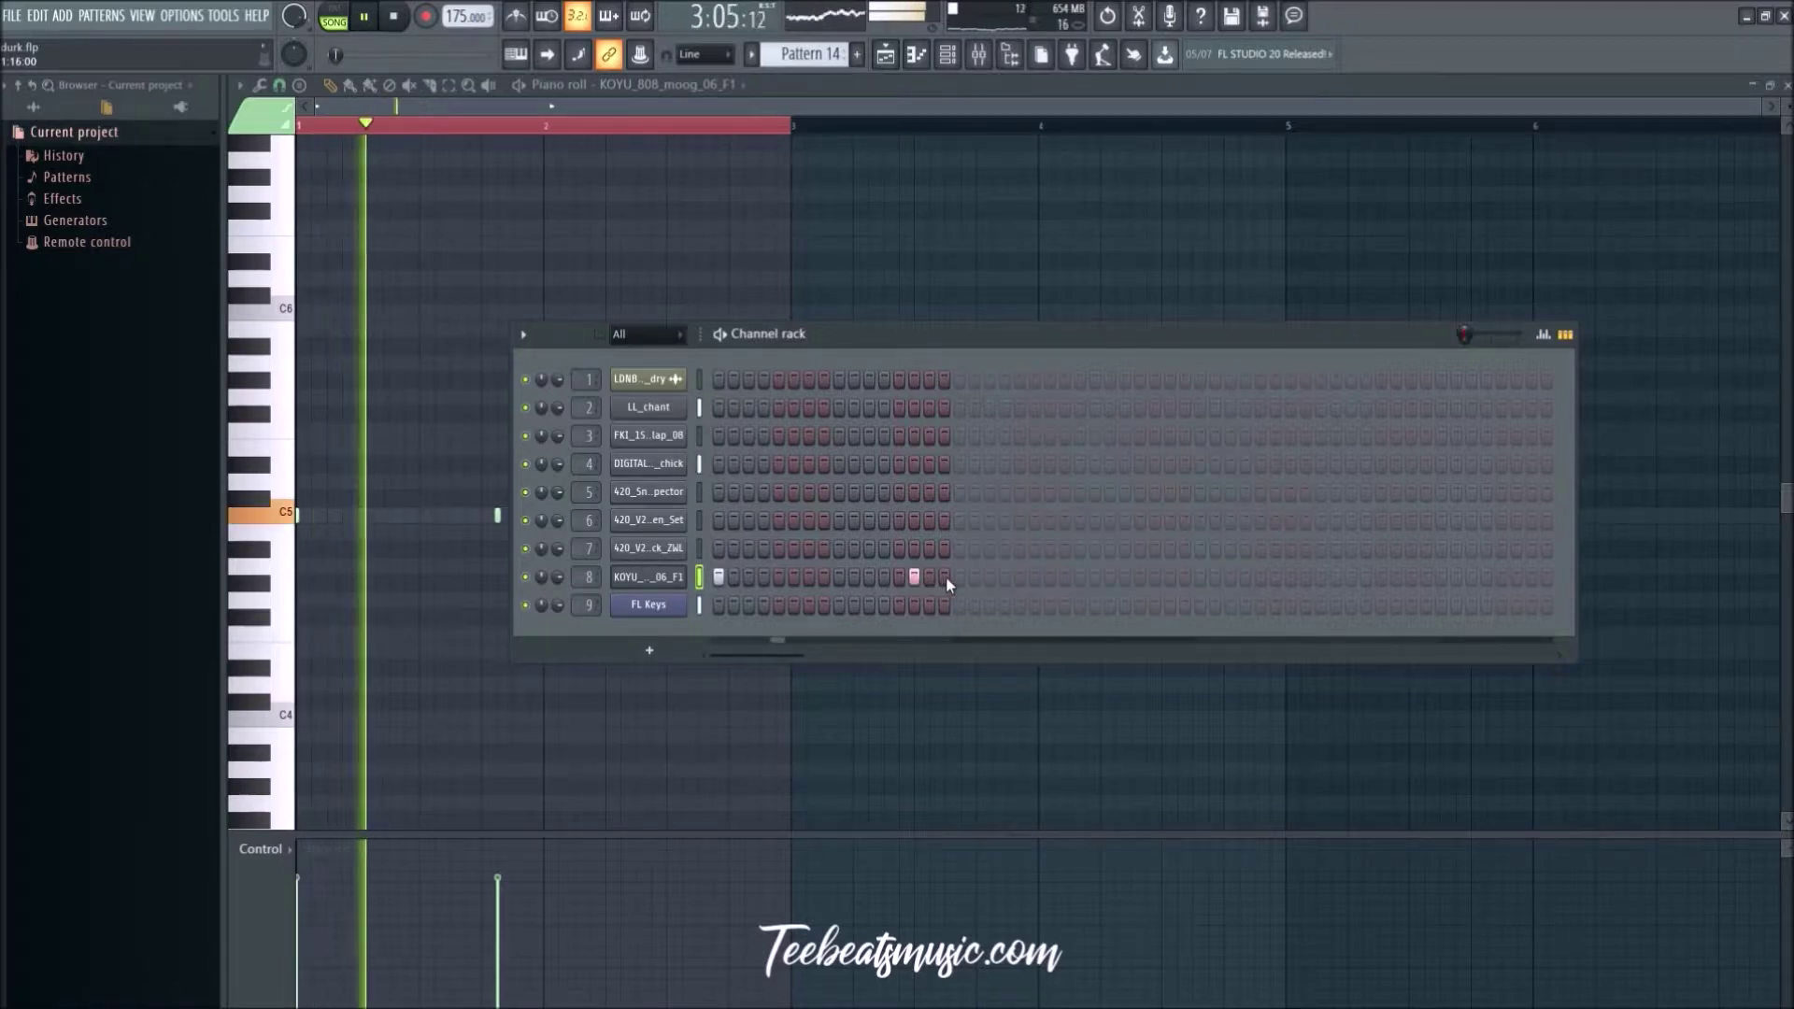
{"action": "right_click", "coordinate": [948, 576]}
{"action": "left_click", "coordinate": [960, 577]}
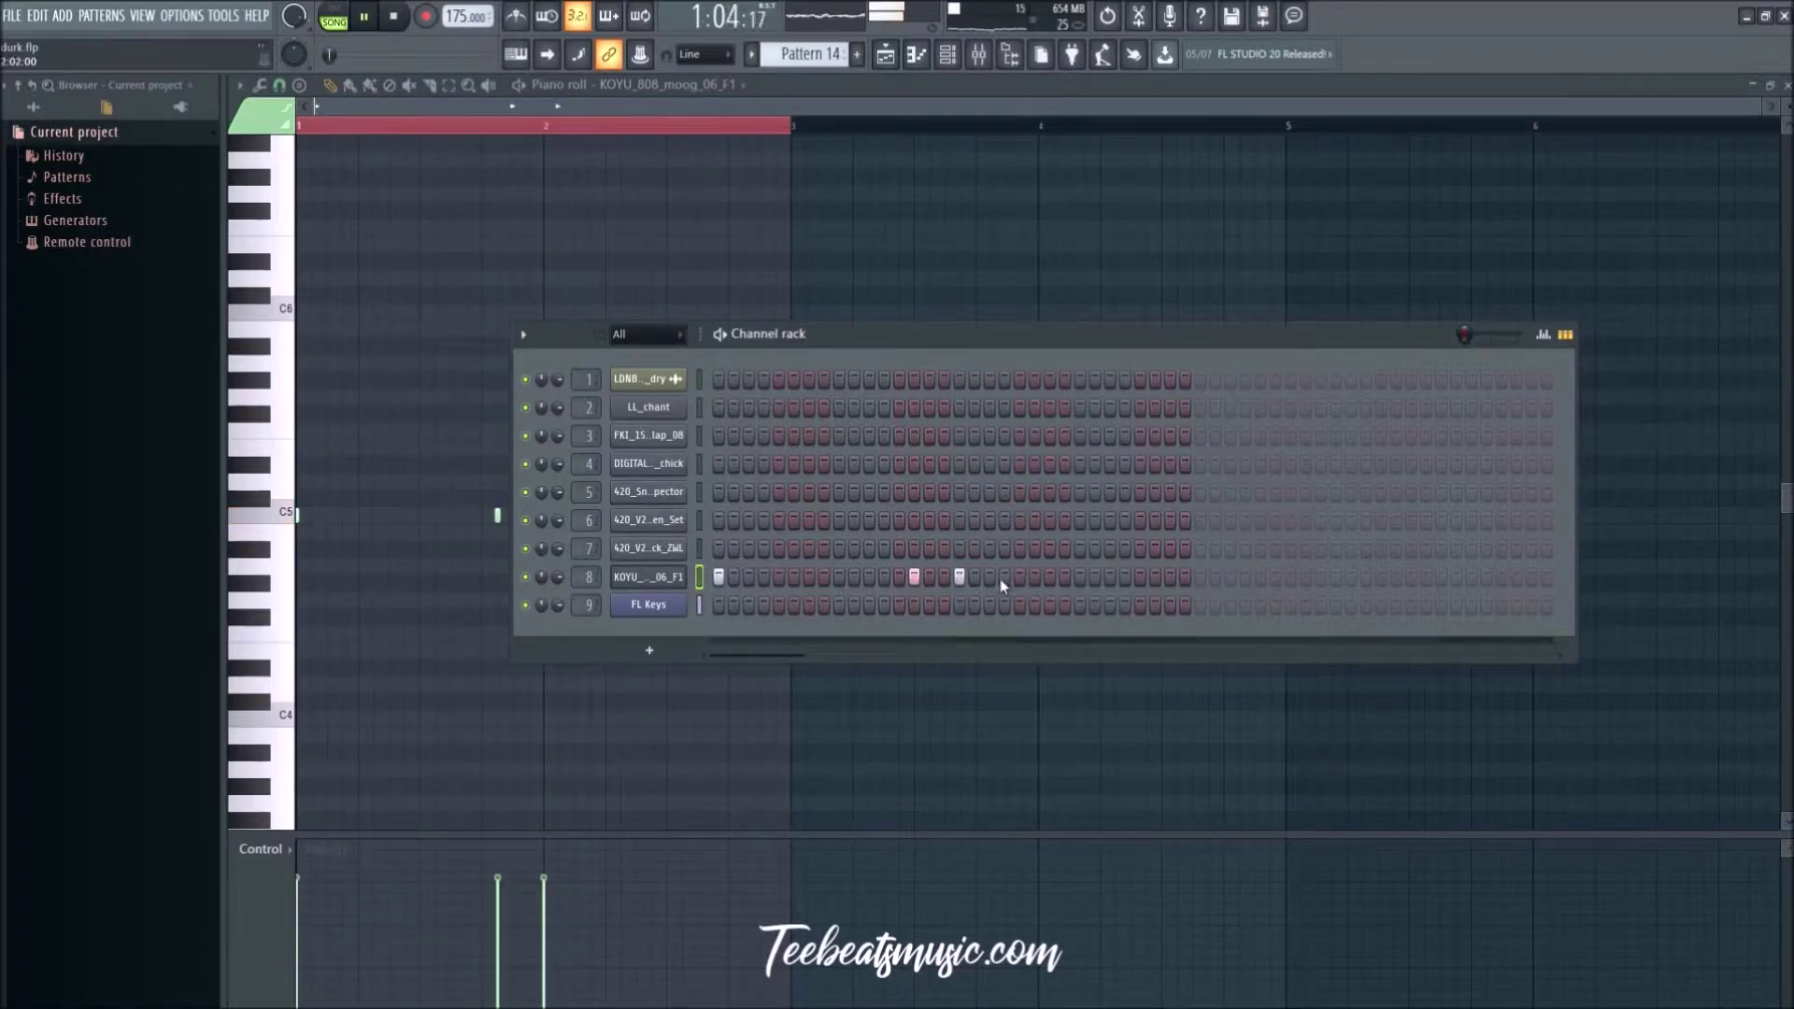
{"action": "right_click", "coordinate": [917, 580]}
{"action": "left_click", "coordinate": [925, 577]}
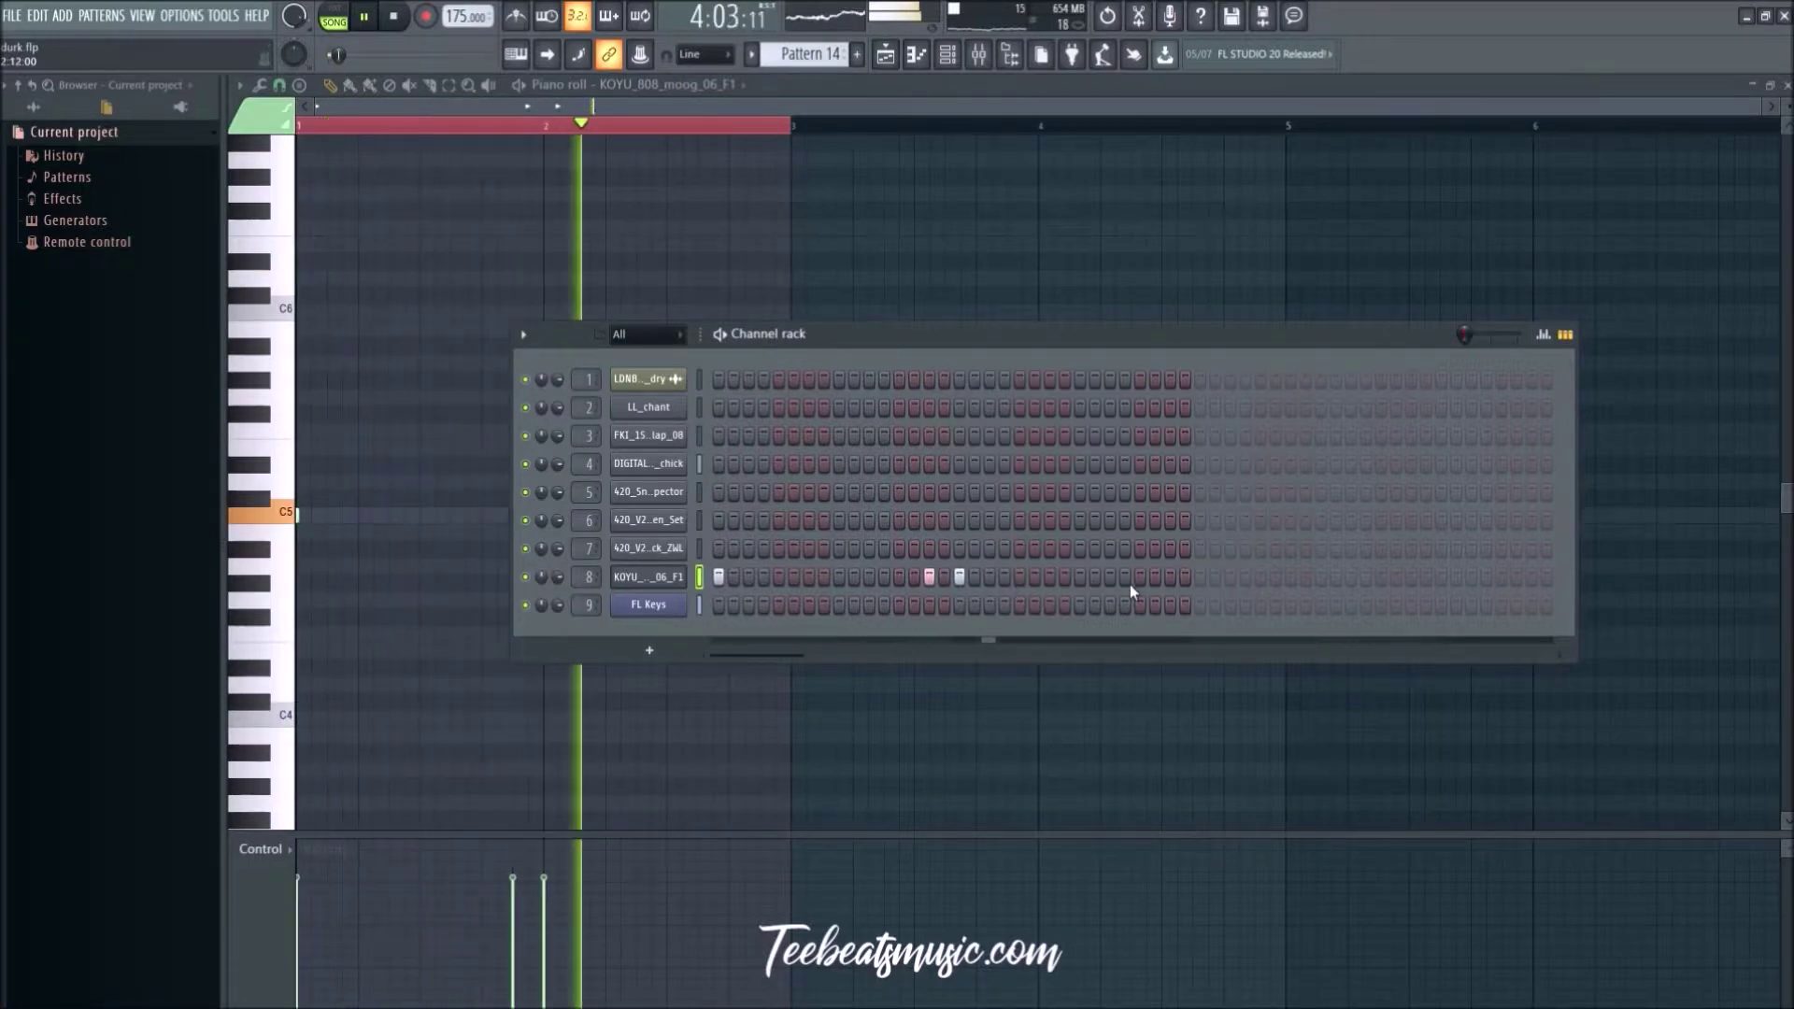
{"action": "left_click", "coordinate": [1183, 578]}
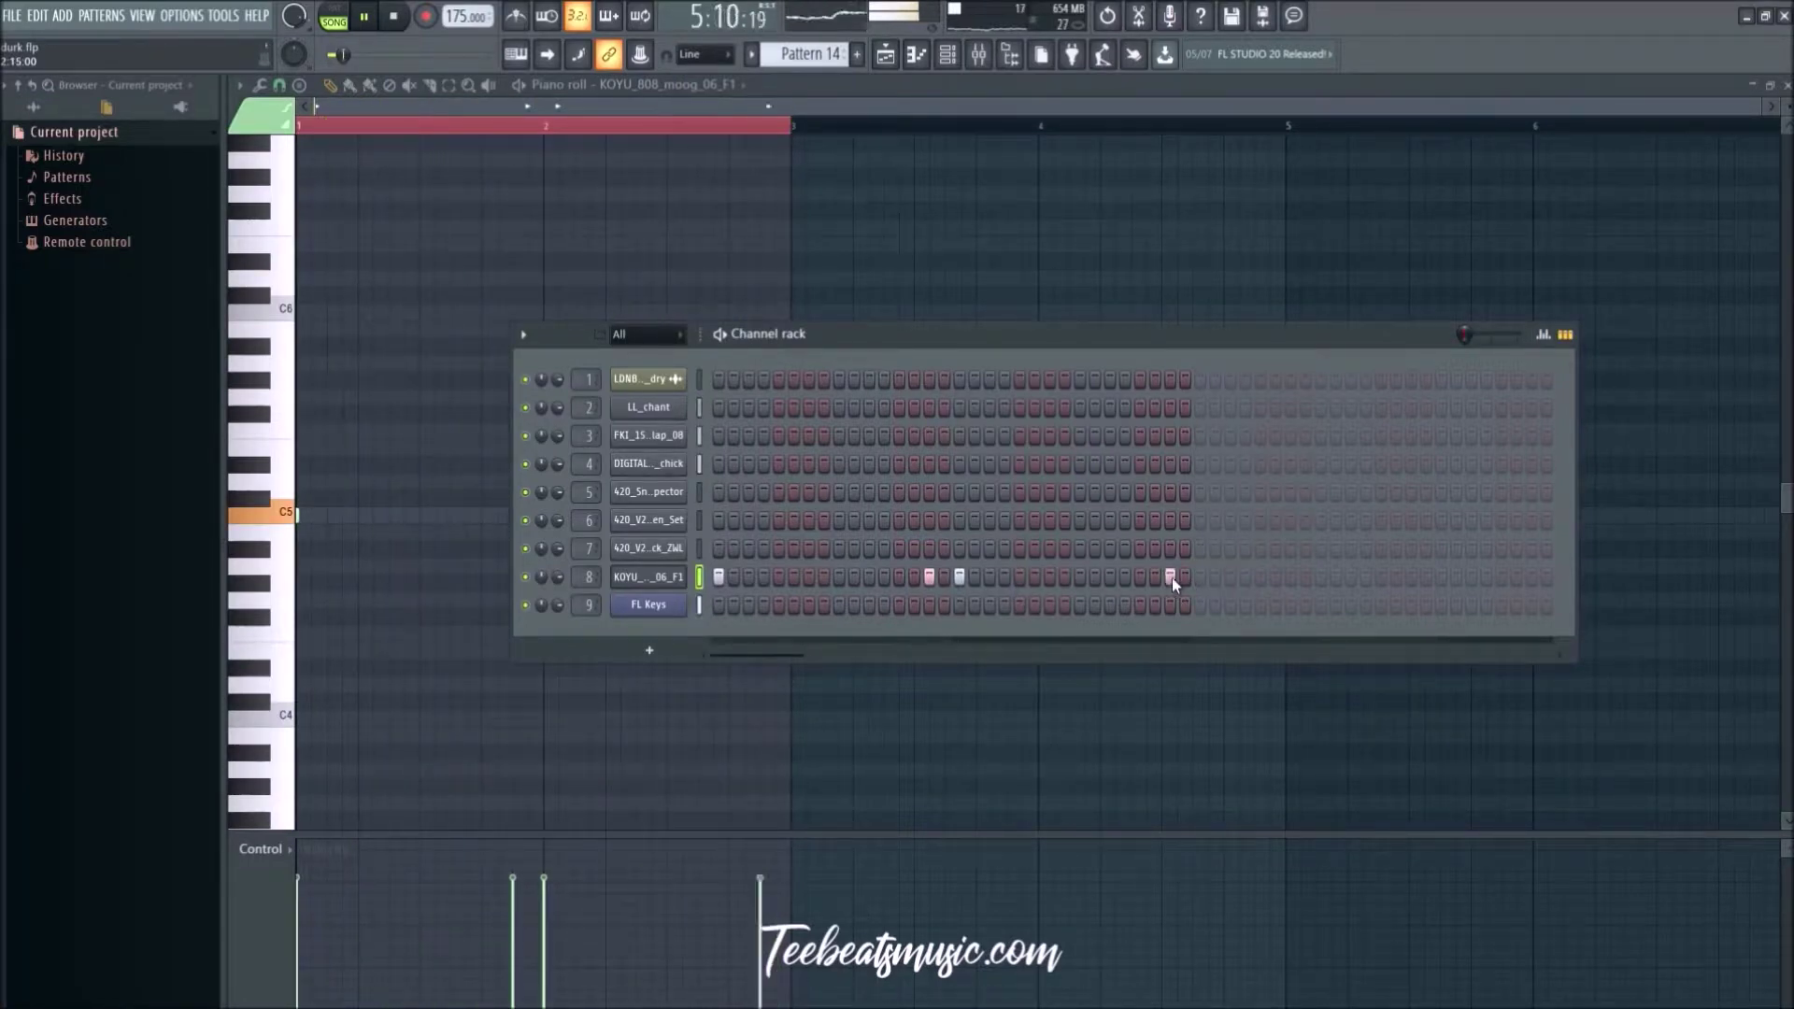
Step: Close the channel rack, add a short 808 note after the long C5, and return to the playlist
{"action": "key", "text": "F6"}
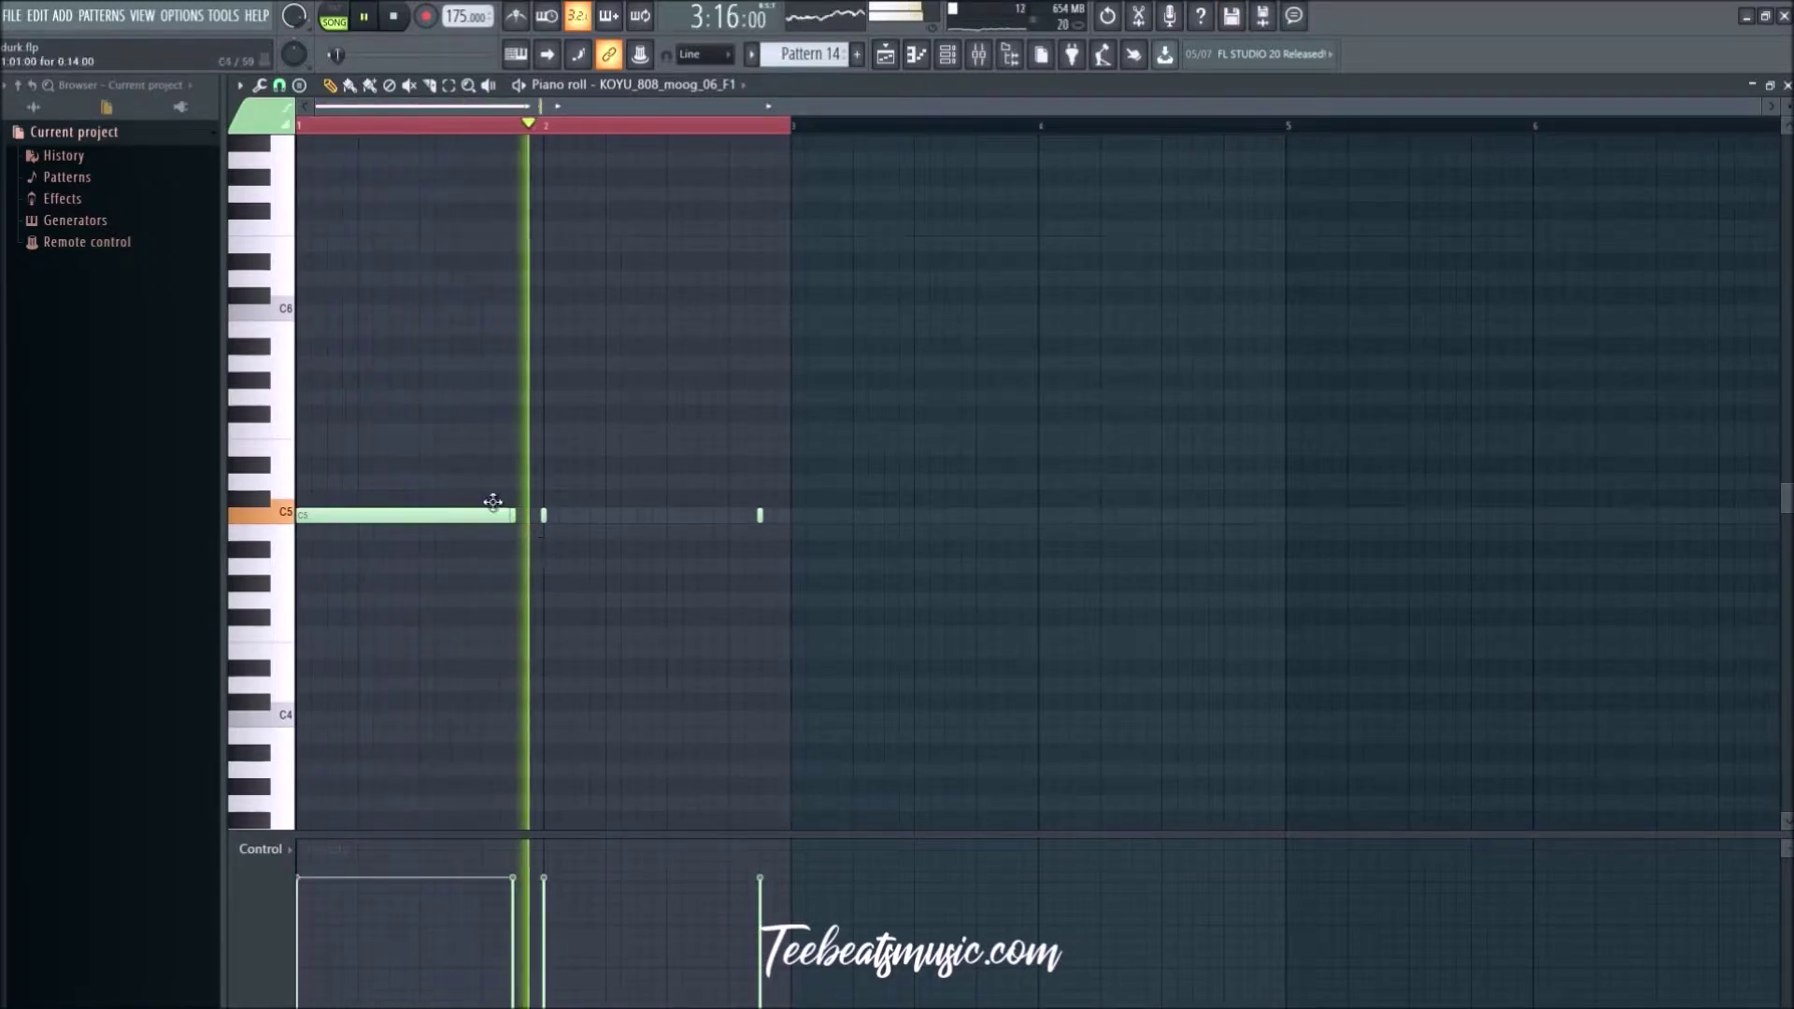
{"action": "key", "text": "ctrl+s"}
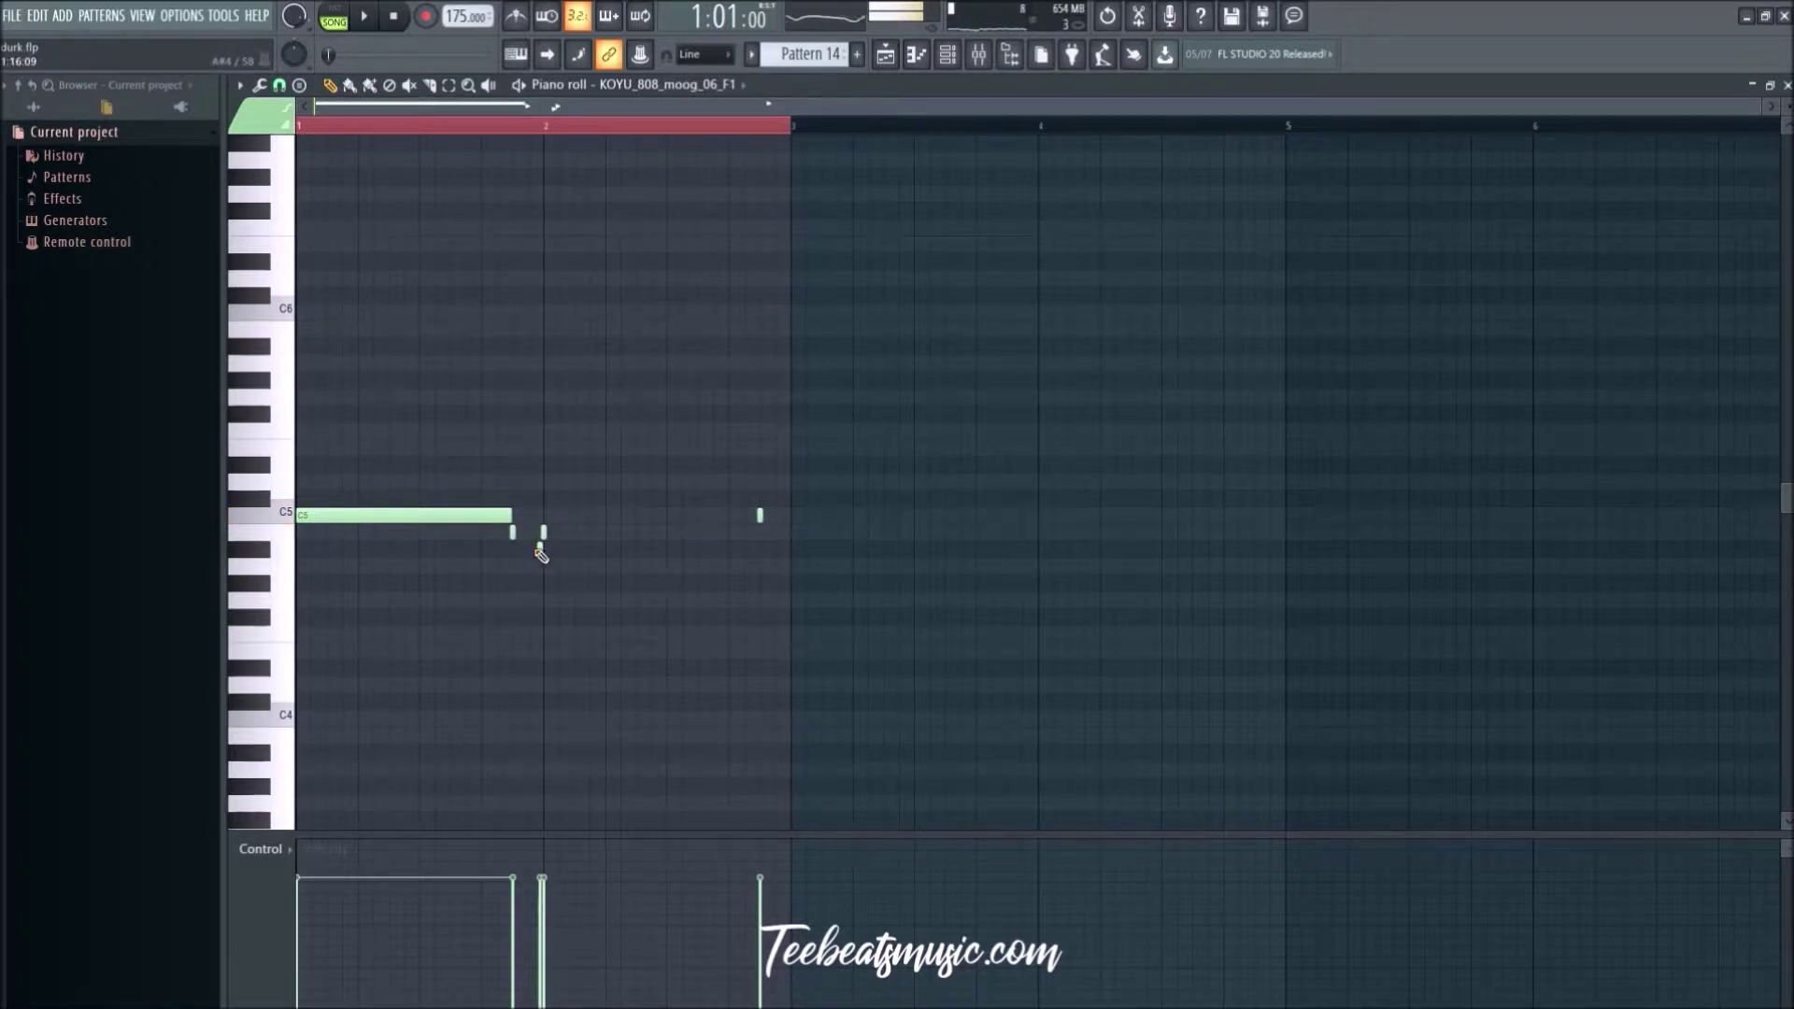
{"action": "left_click", "coordinate": [759, 531]}
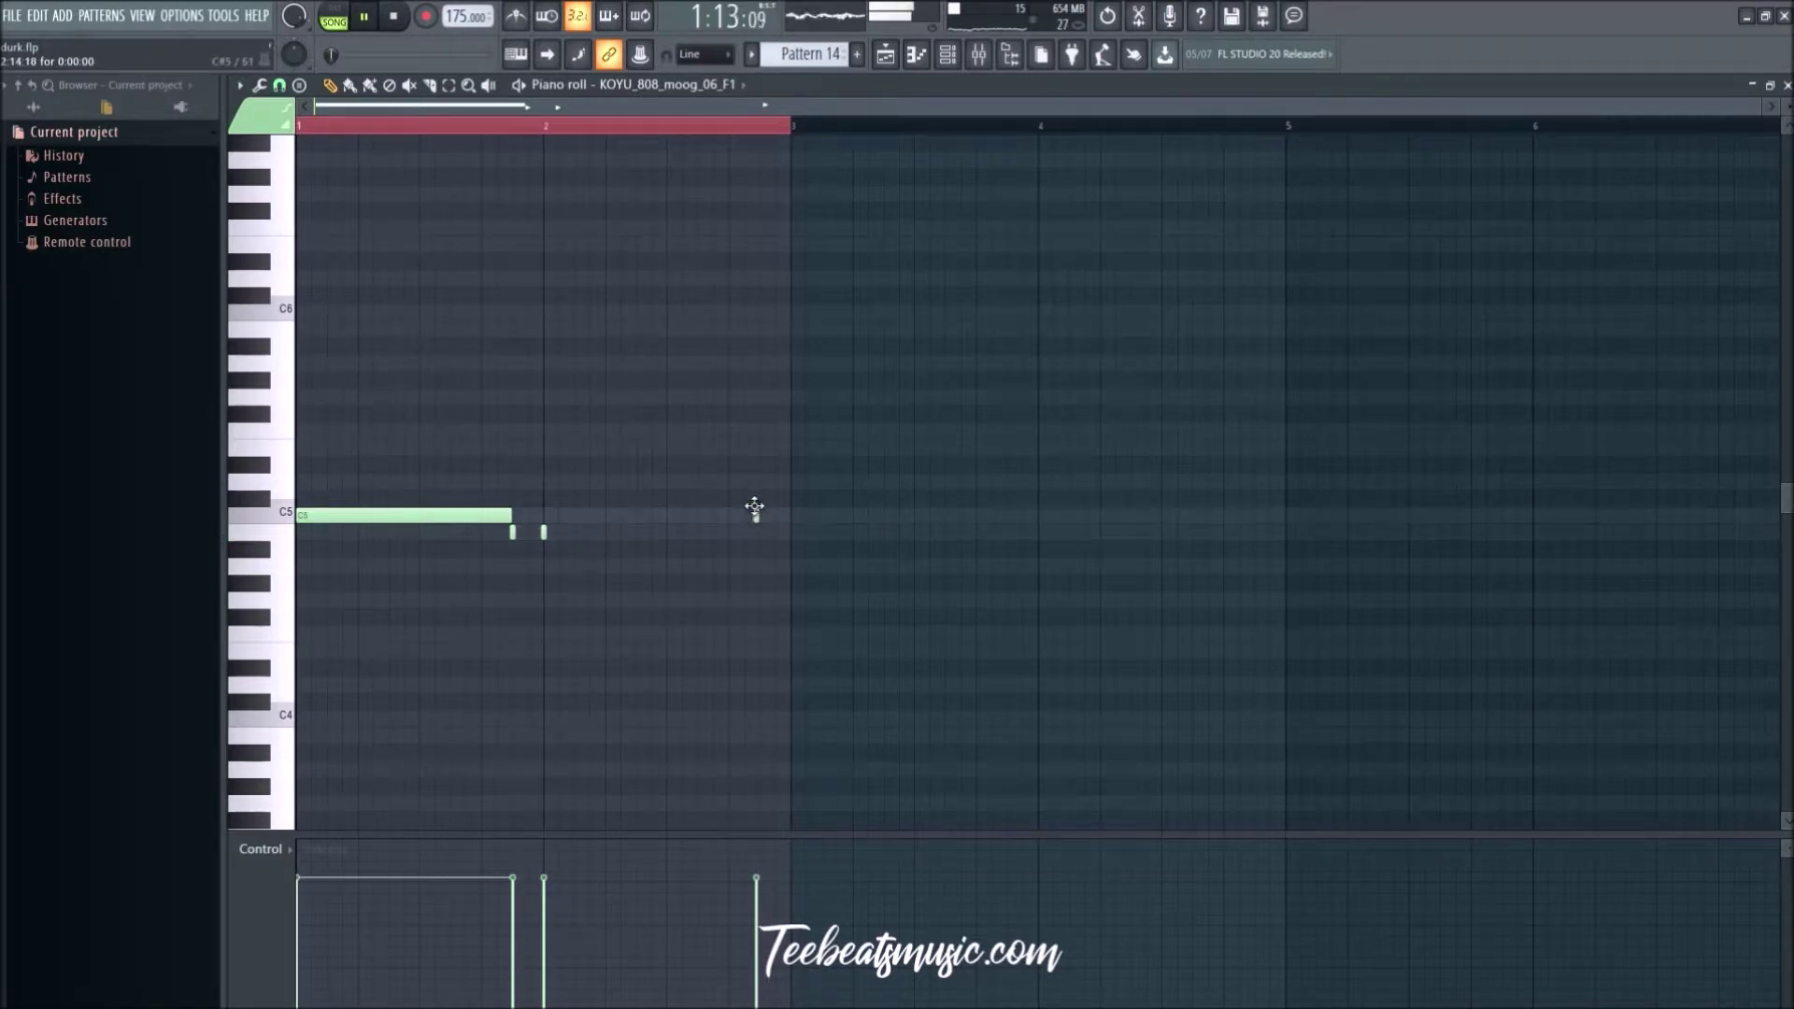
{"action": "left_click", "coordinate": [887, 59]}
Step: Lengthen the Pattern 14 clip on Track 6 and set the piano roll snap to 1/2 beat
{"action": "left_click_drag", "start_coordinate": [646, 371], "coordinate": [744, 393]}
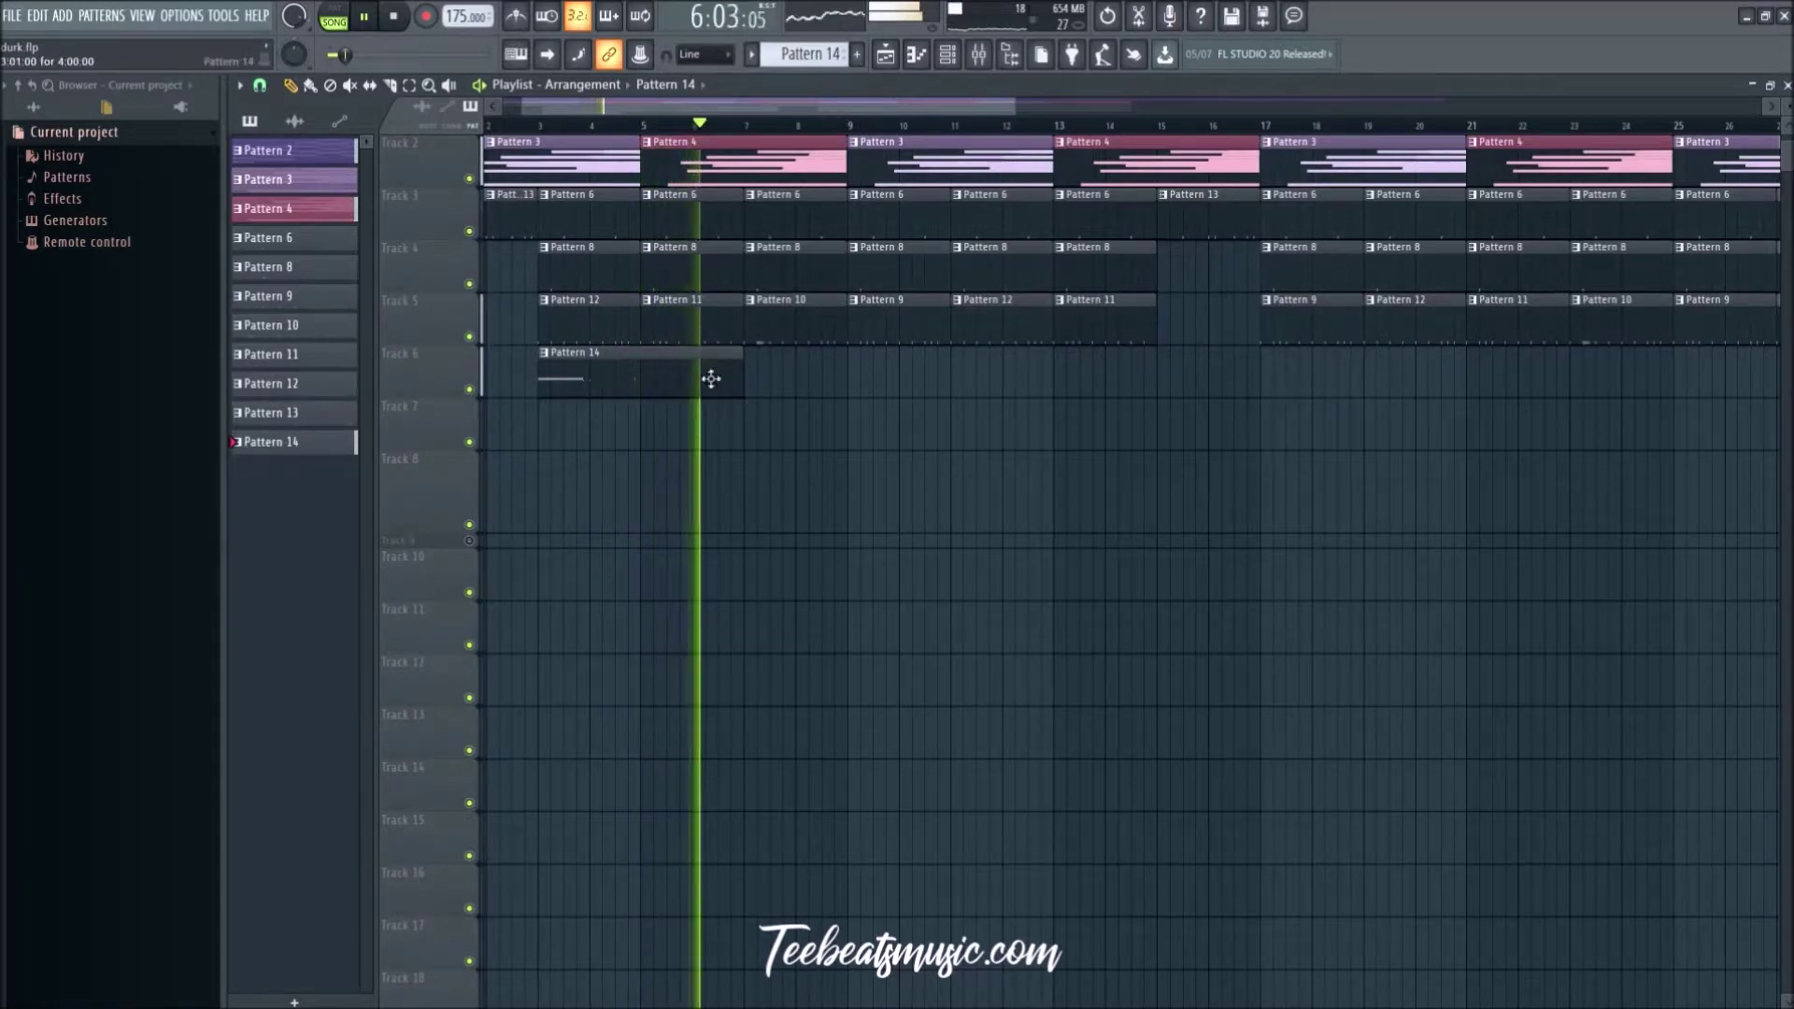
{"action": "double_click", "coordinate": [710, 383]}
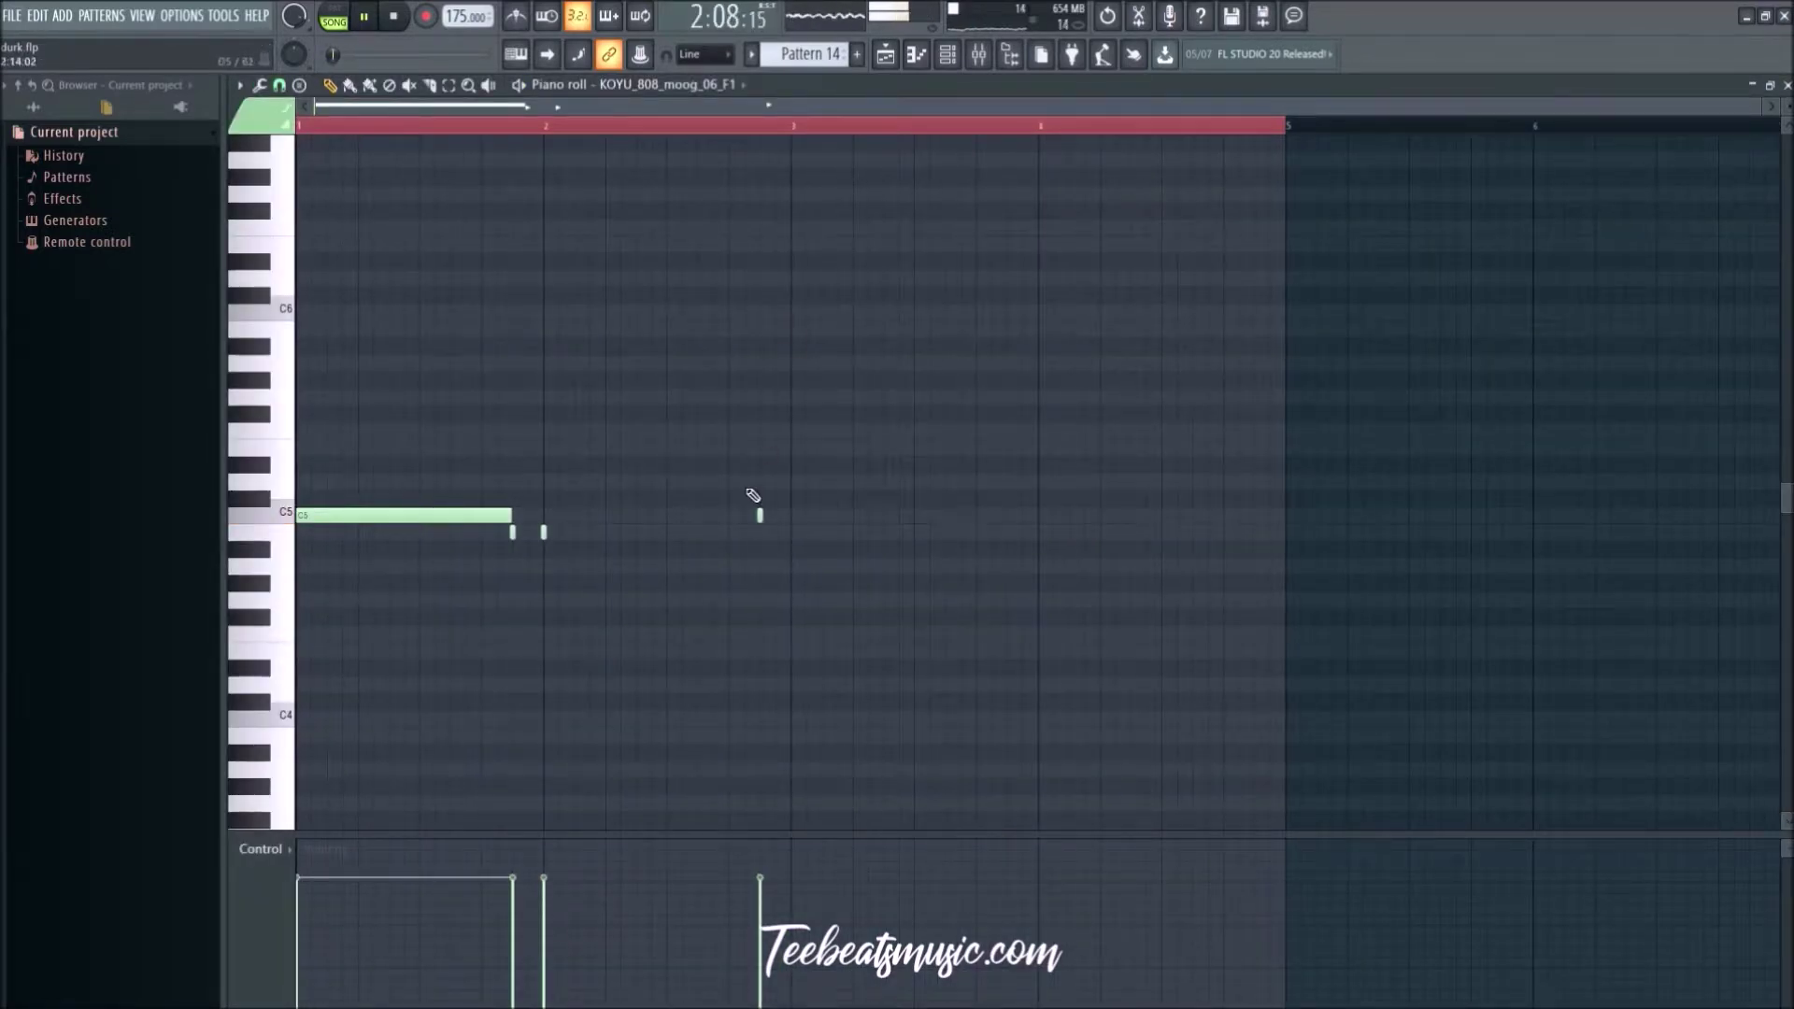
{"action": "left_click", "coordinate": [783, 263]}
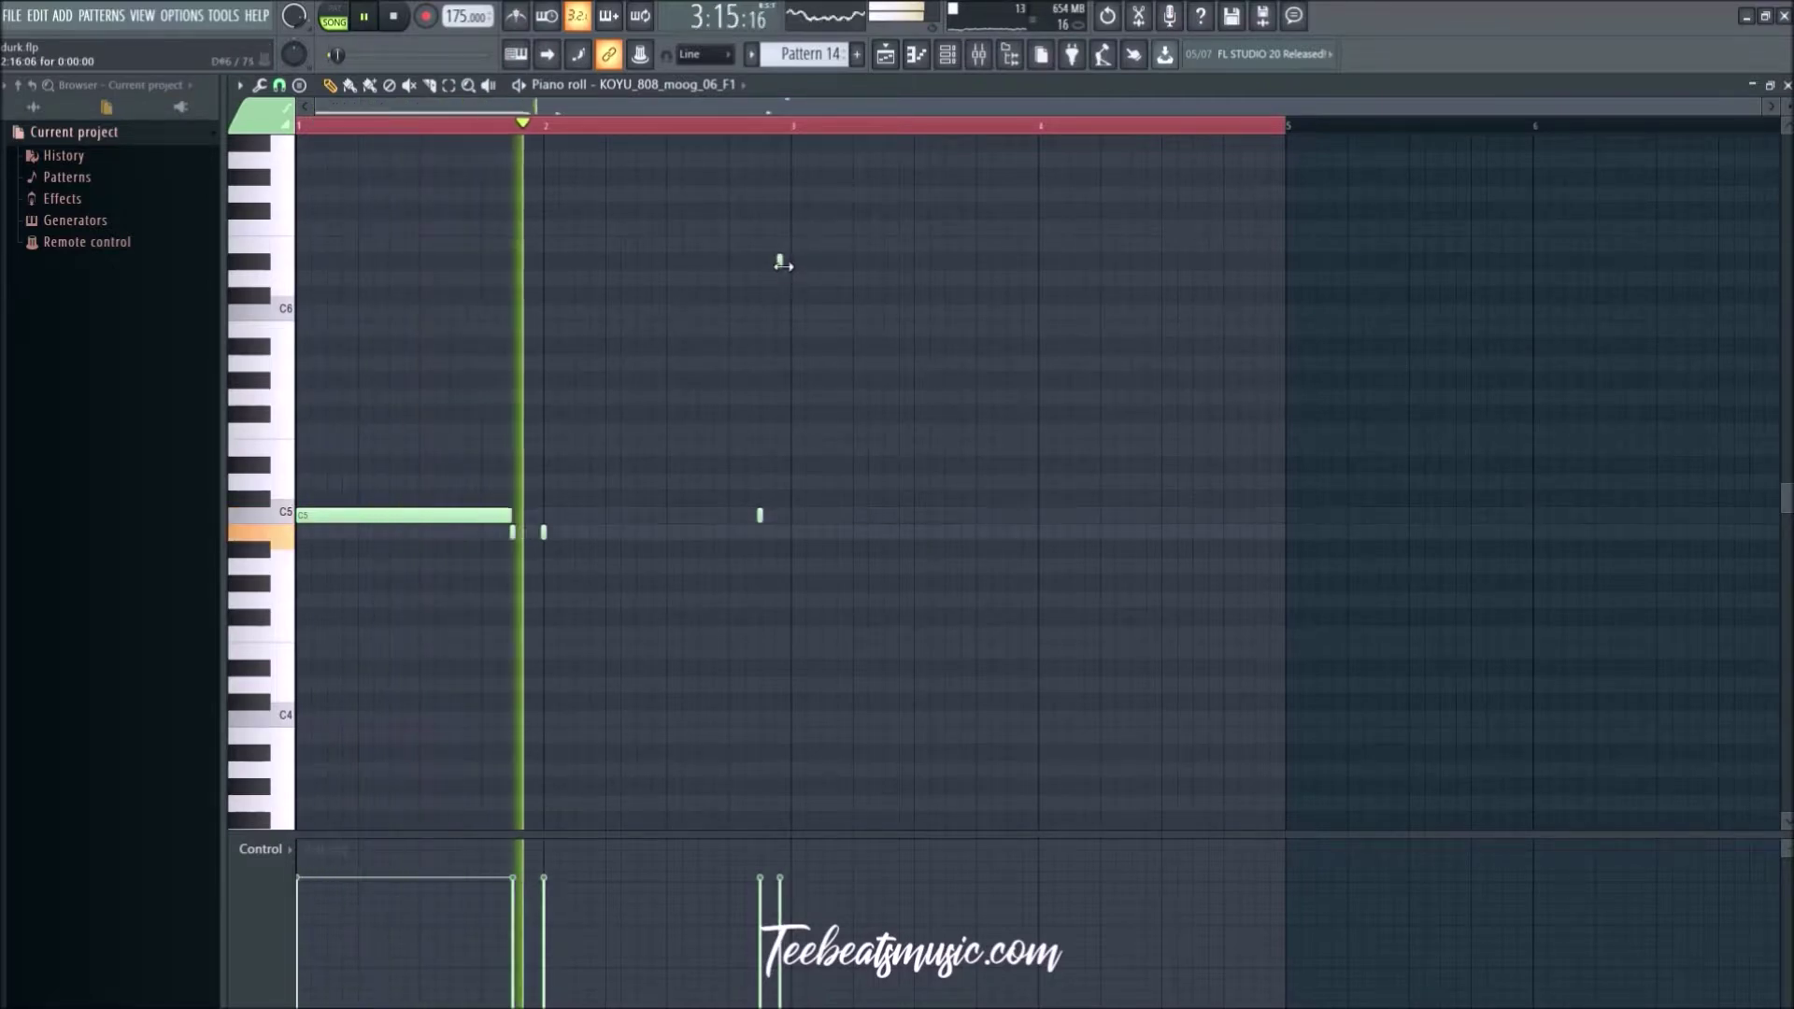
{"action": "right_click", "coordinate": [778, 264]}
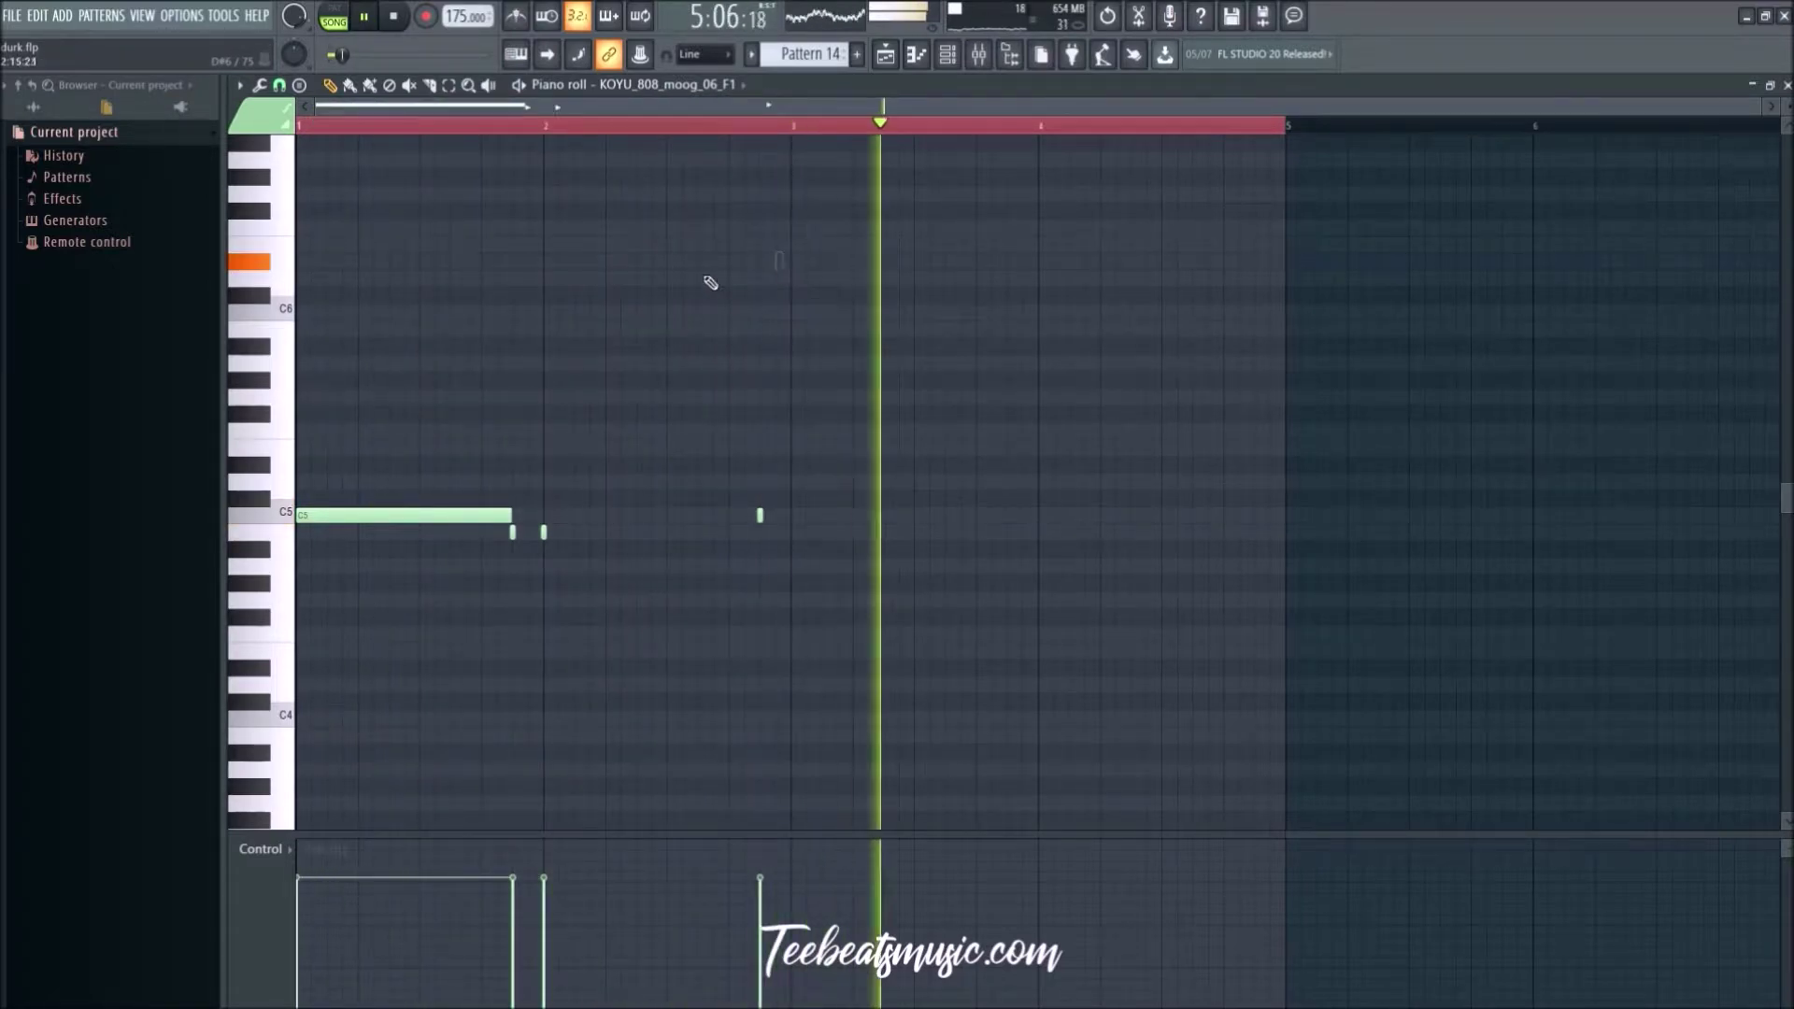
{"action": "left_click", "coordinate": [280, 87]}
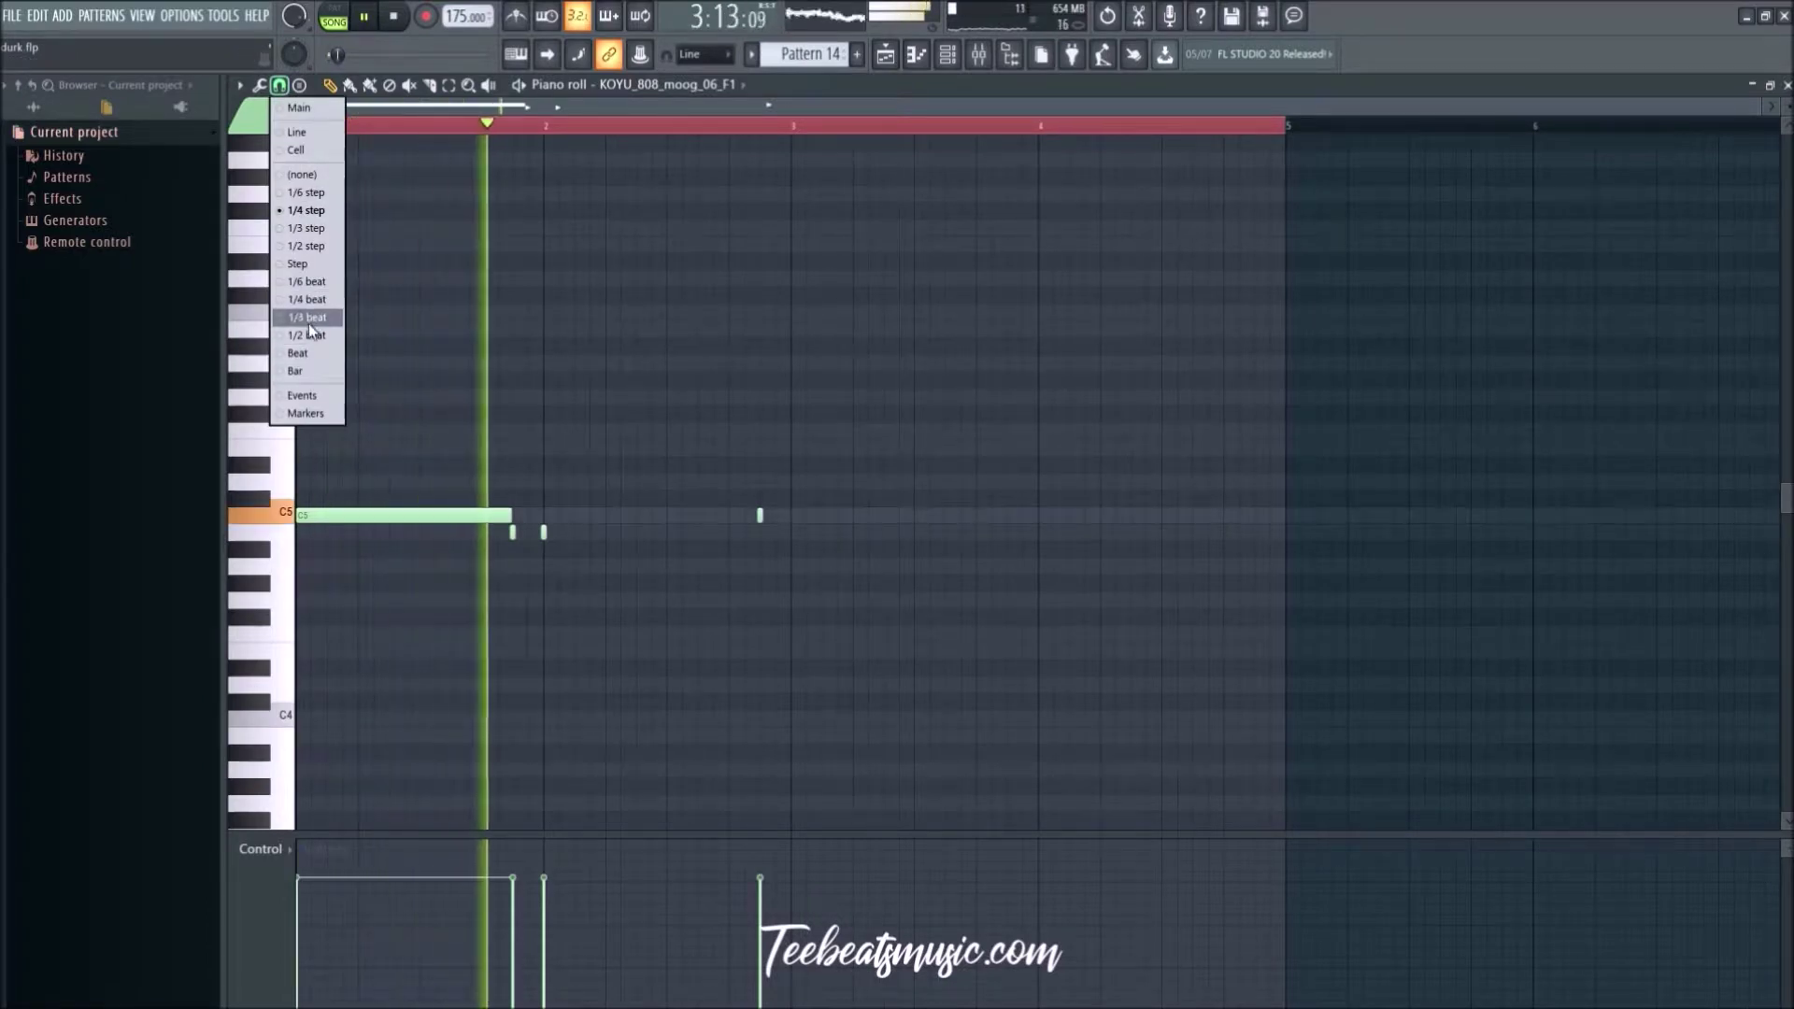
{"action": "left_click", "coordinate": [309, 335]}
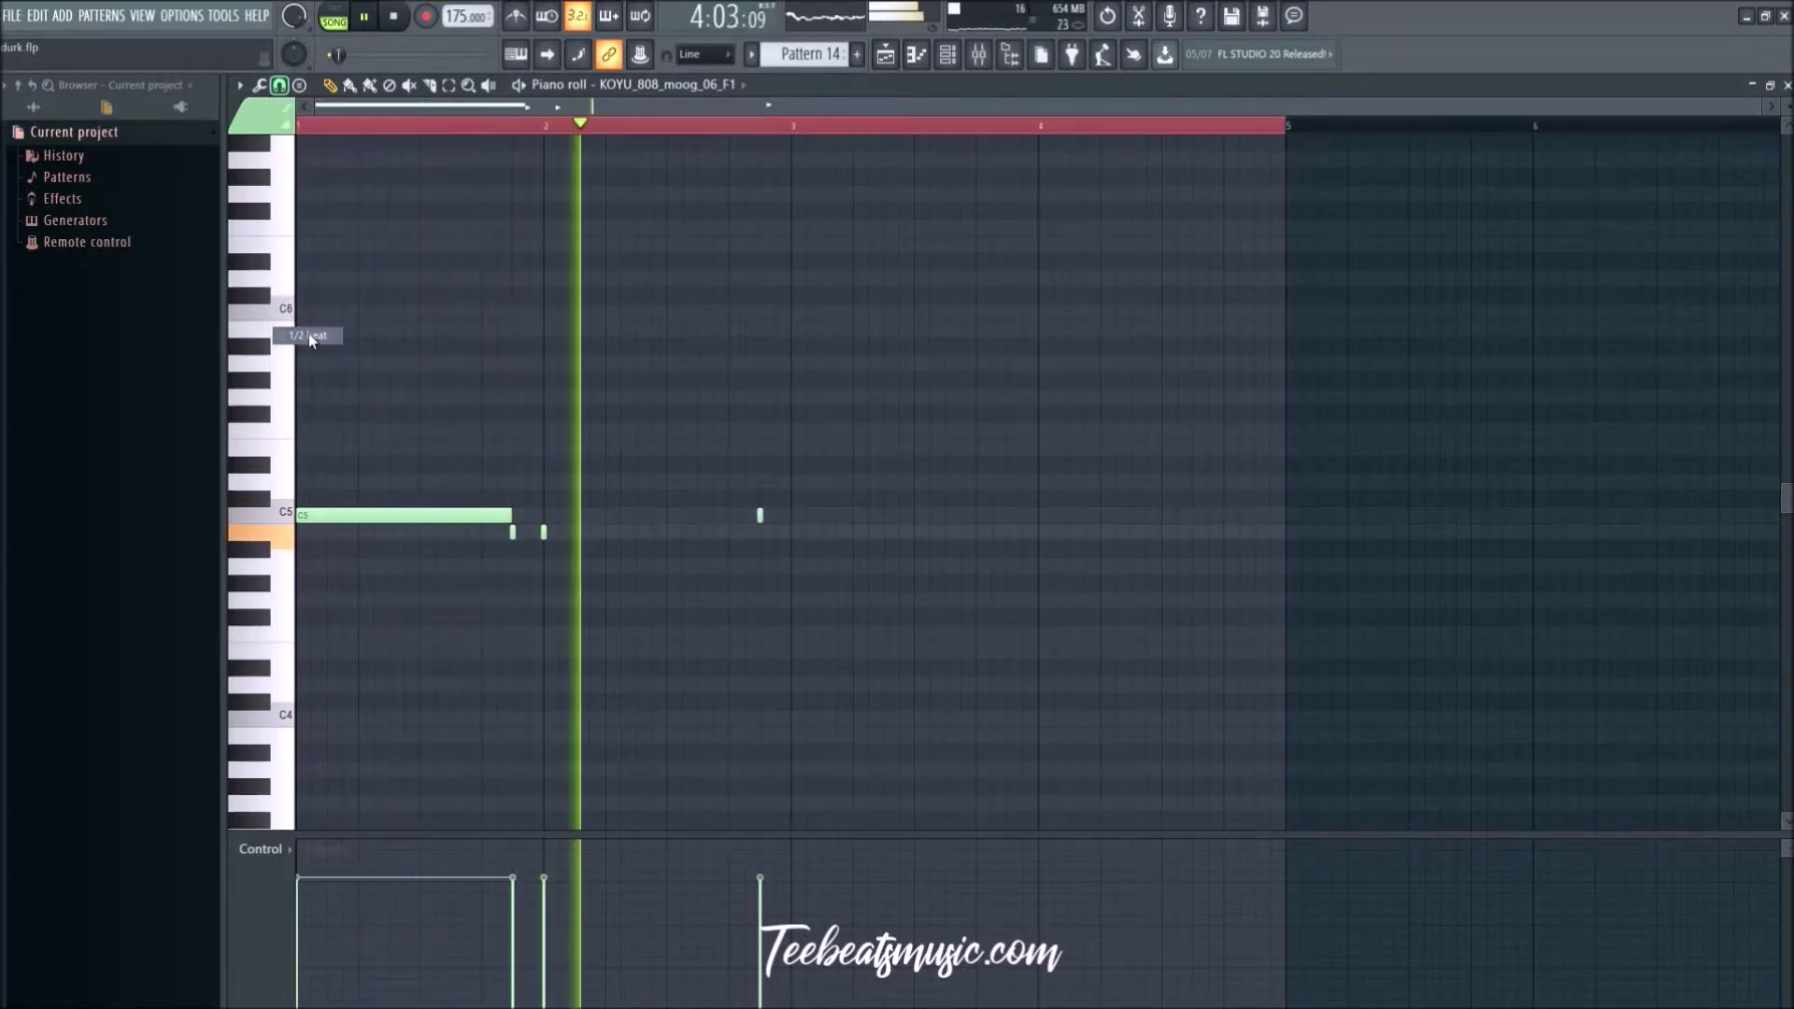
Step: Add short B4 notes at bar 2 and stretch the B4 note to reach bar 3
{"action": "left_click", "coordinate": [545, 533]}
{"action": "left_click_drag", "start_coordinate": [663, 572], "coordinate": [512, 529]}
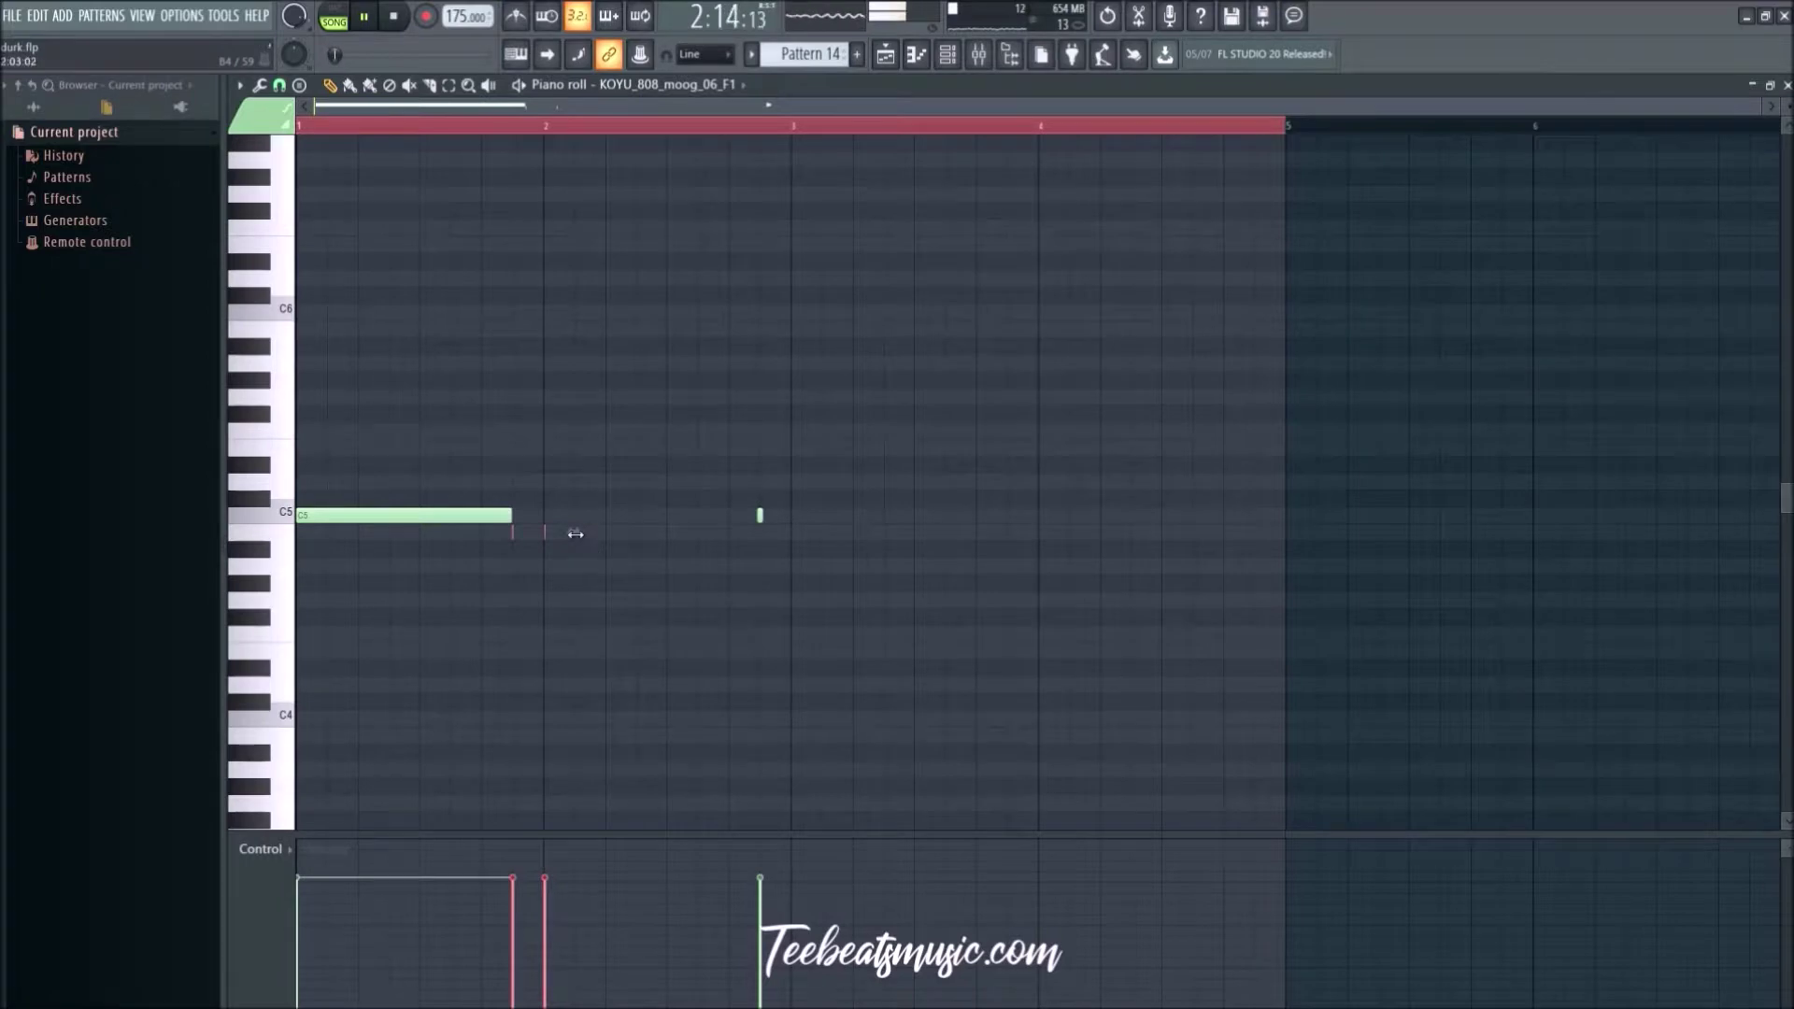
{"action": "key", "text": "ctrl+z"}
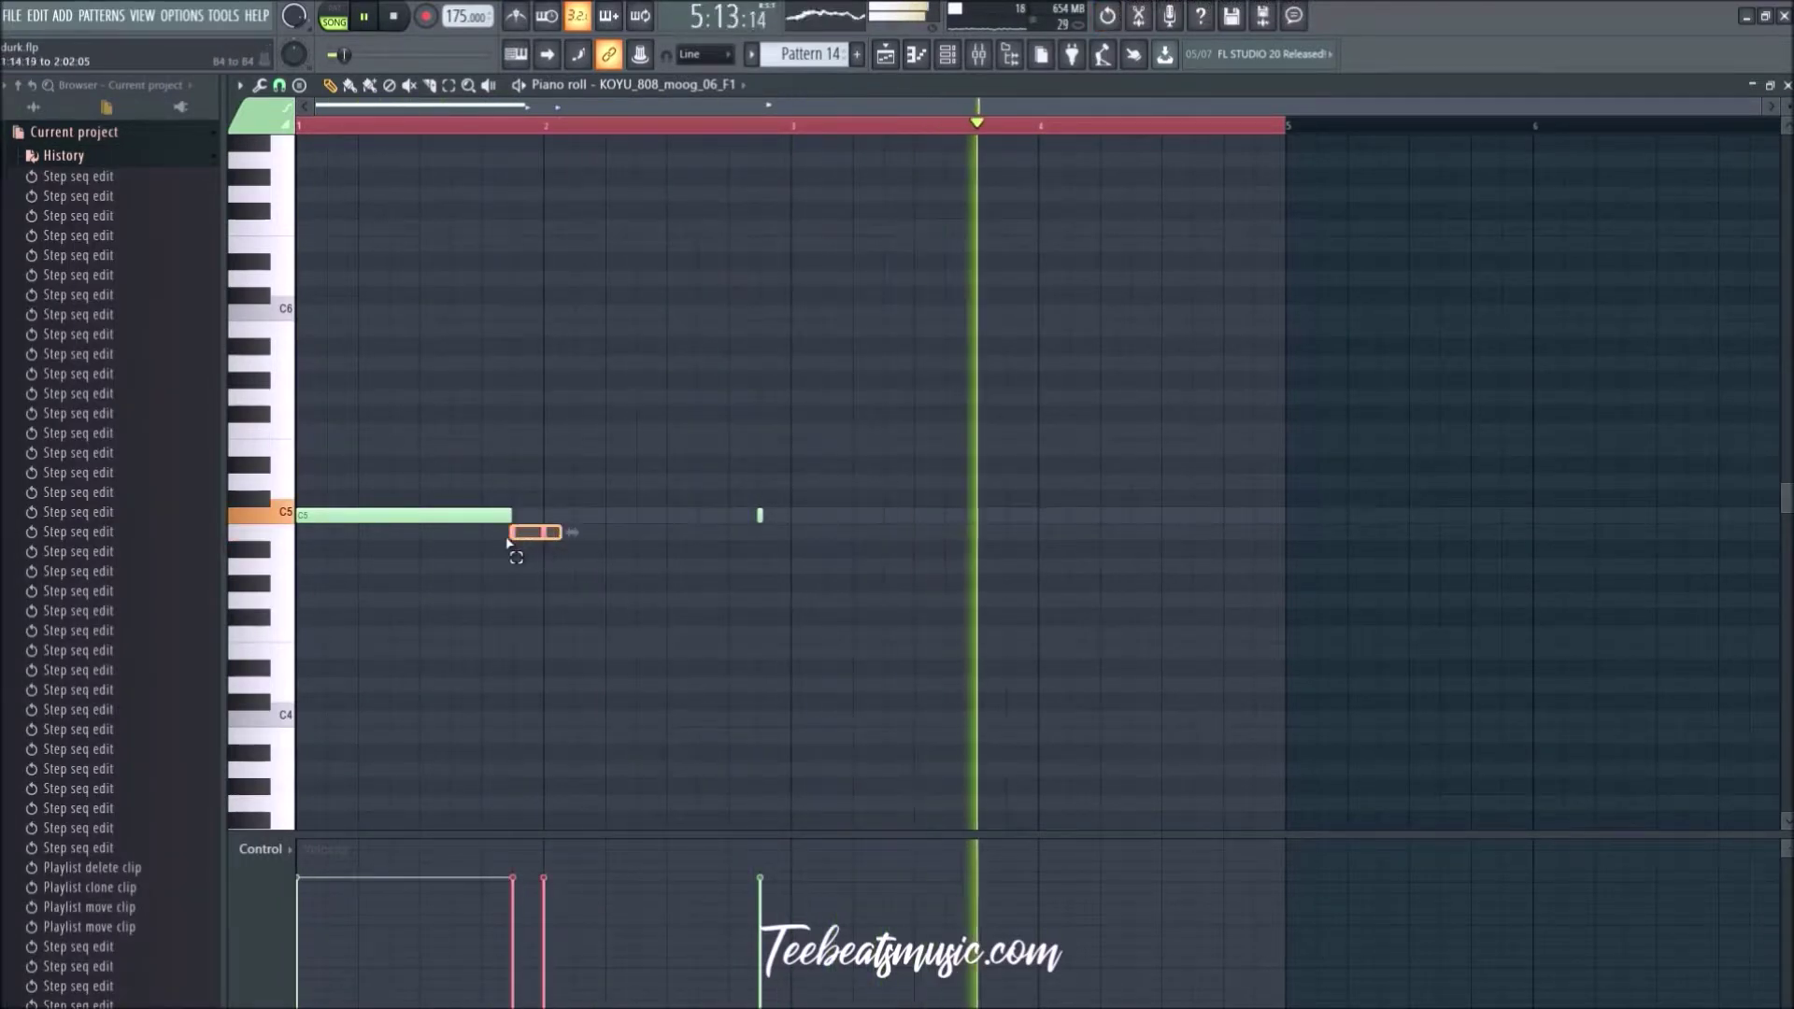
{"action": "left_click_drag", "start_coordinate": [543, 537], "coordinate": [586, 532]}
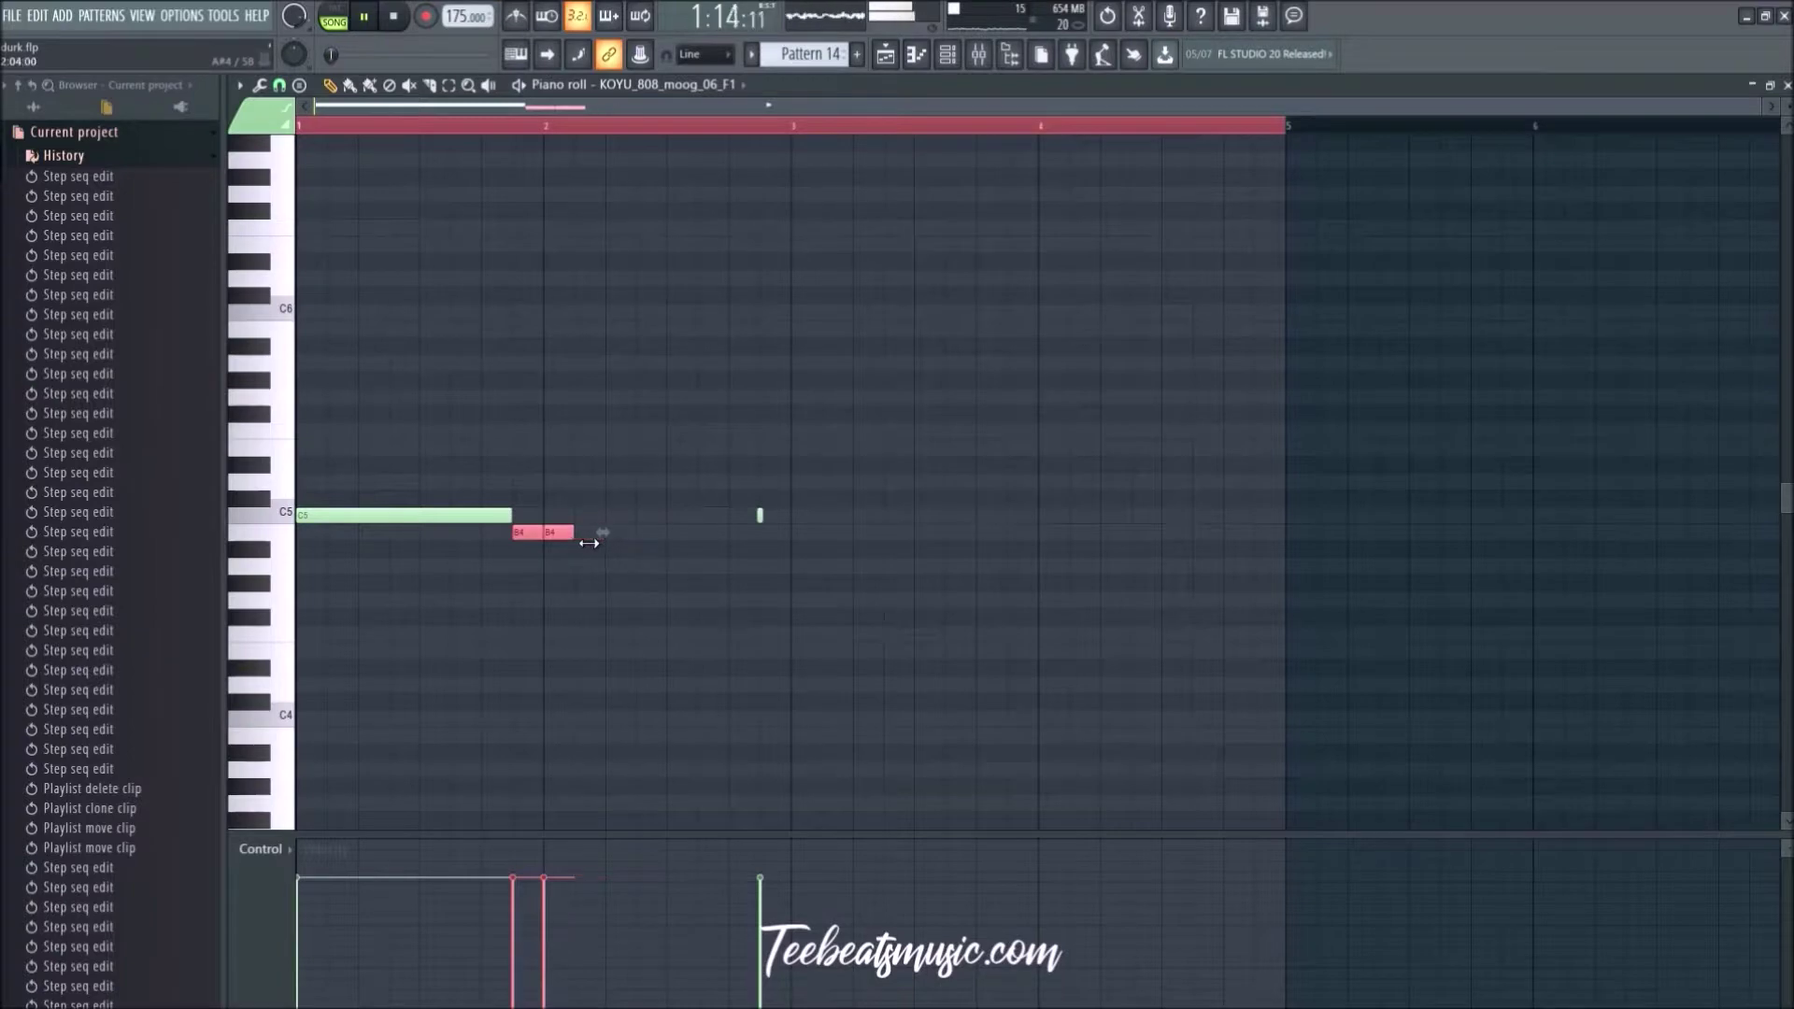
{"action": "left_click_drag", "start_coordinate": [666, 537], "coordinate": [759, 528]}
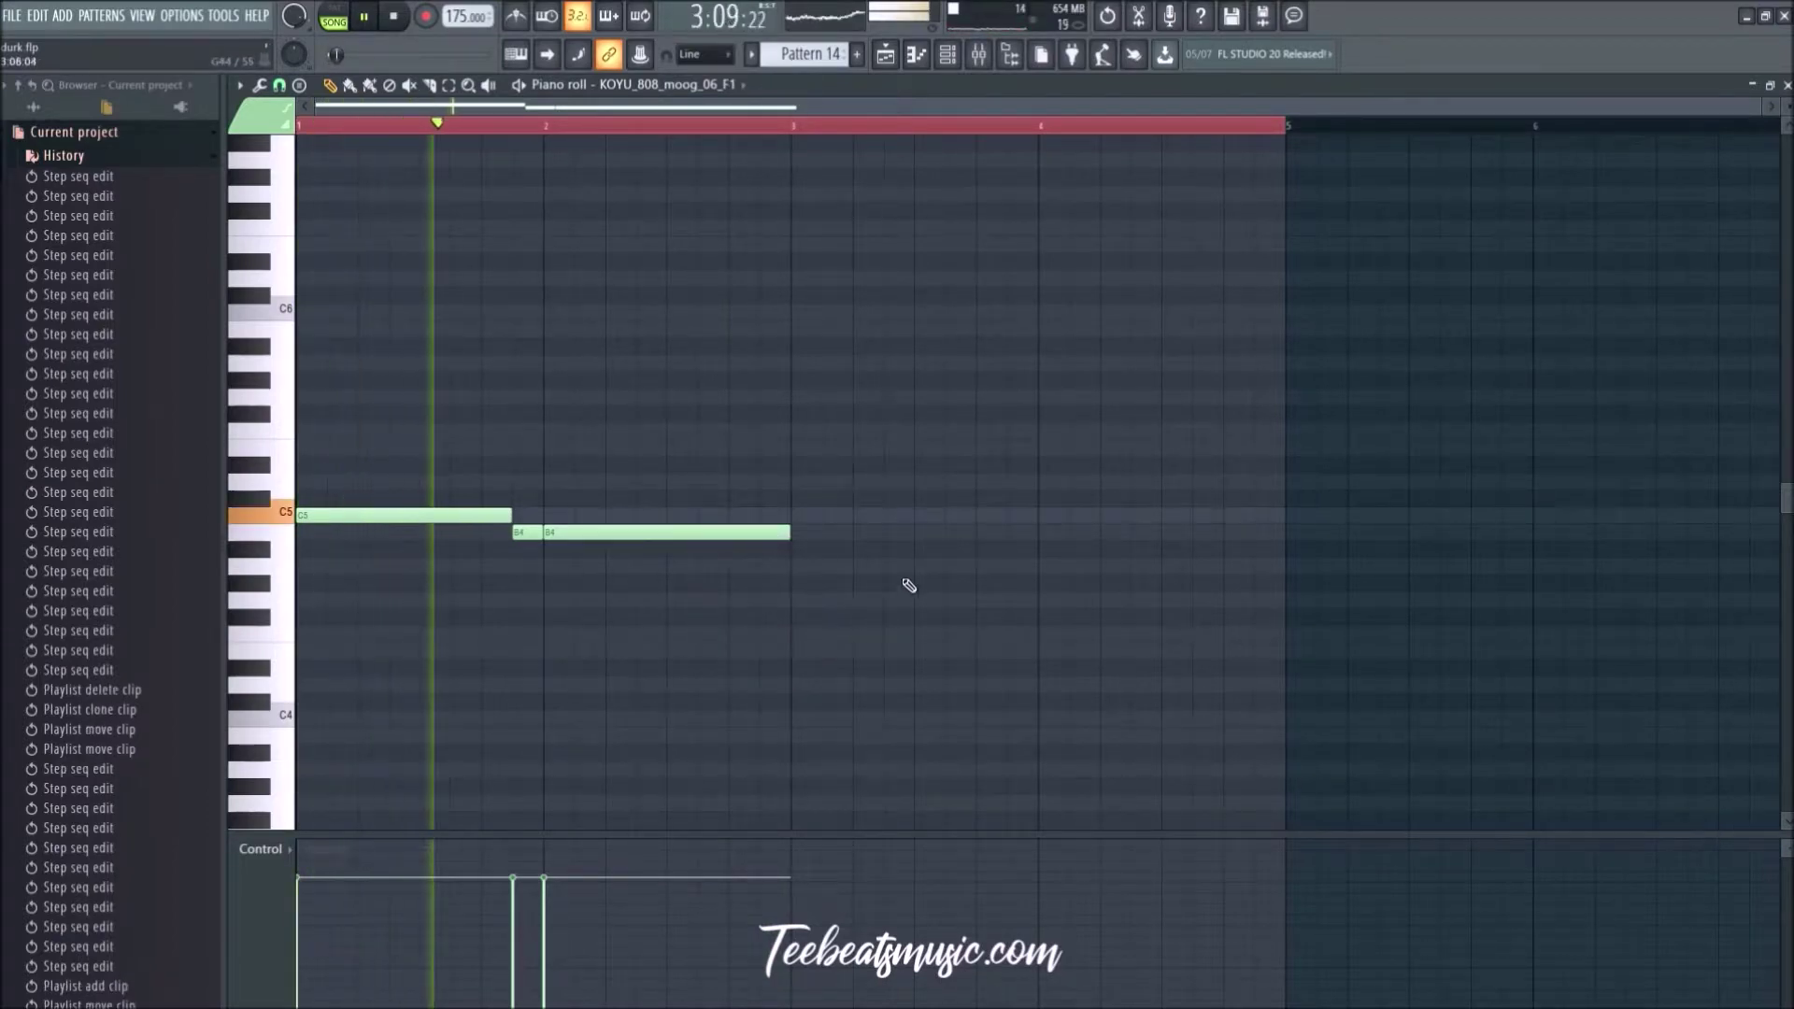
Step: Draw two E5 808 notes spanning bars 3 and 4
{"action": "left_click", "coordinate": [851, 449]}
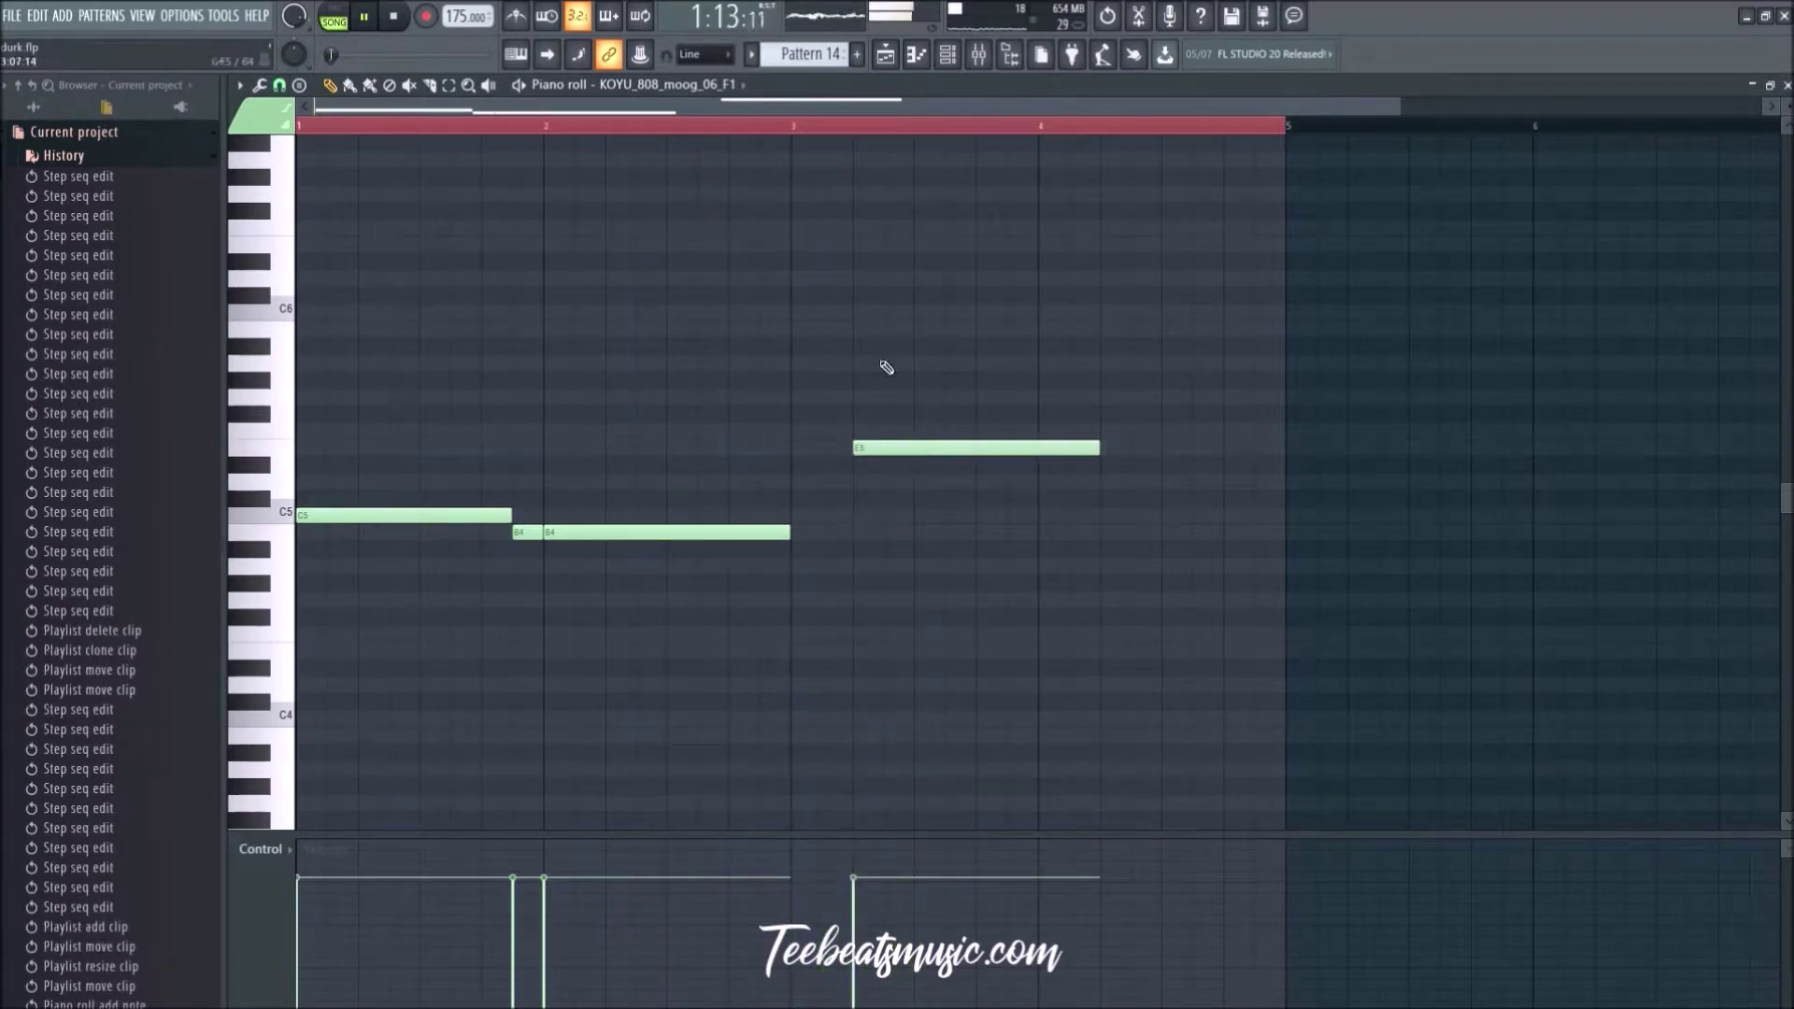
{"action": "mouse_move", "coordinate": [1013, 454]}
{"action": "left_mouse_down"}
{"action": "mouse_move", "coordinate": [957, 455]}
{"action": "mouse_move", "coordinate": [1028, 461]}
{"action": "left_mouse_up"}
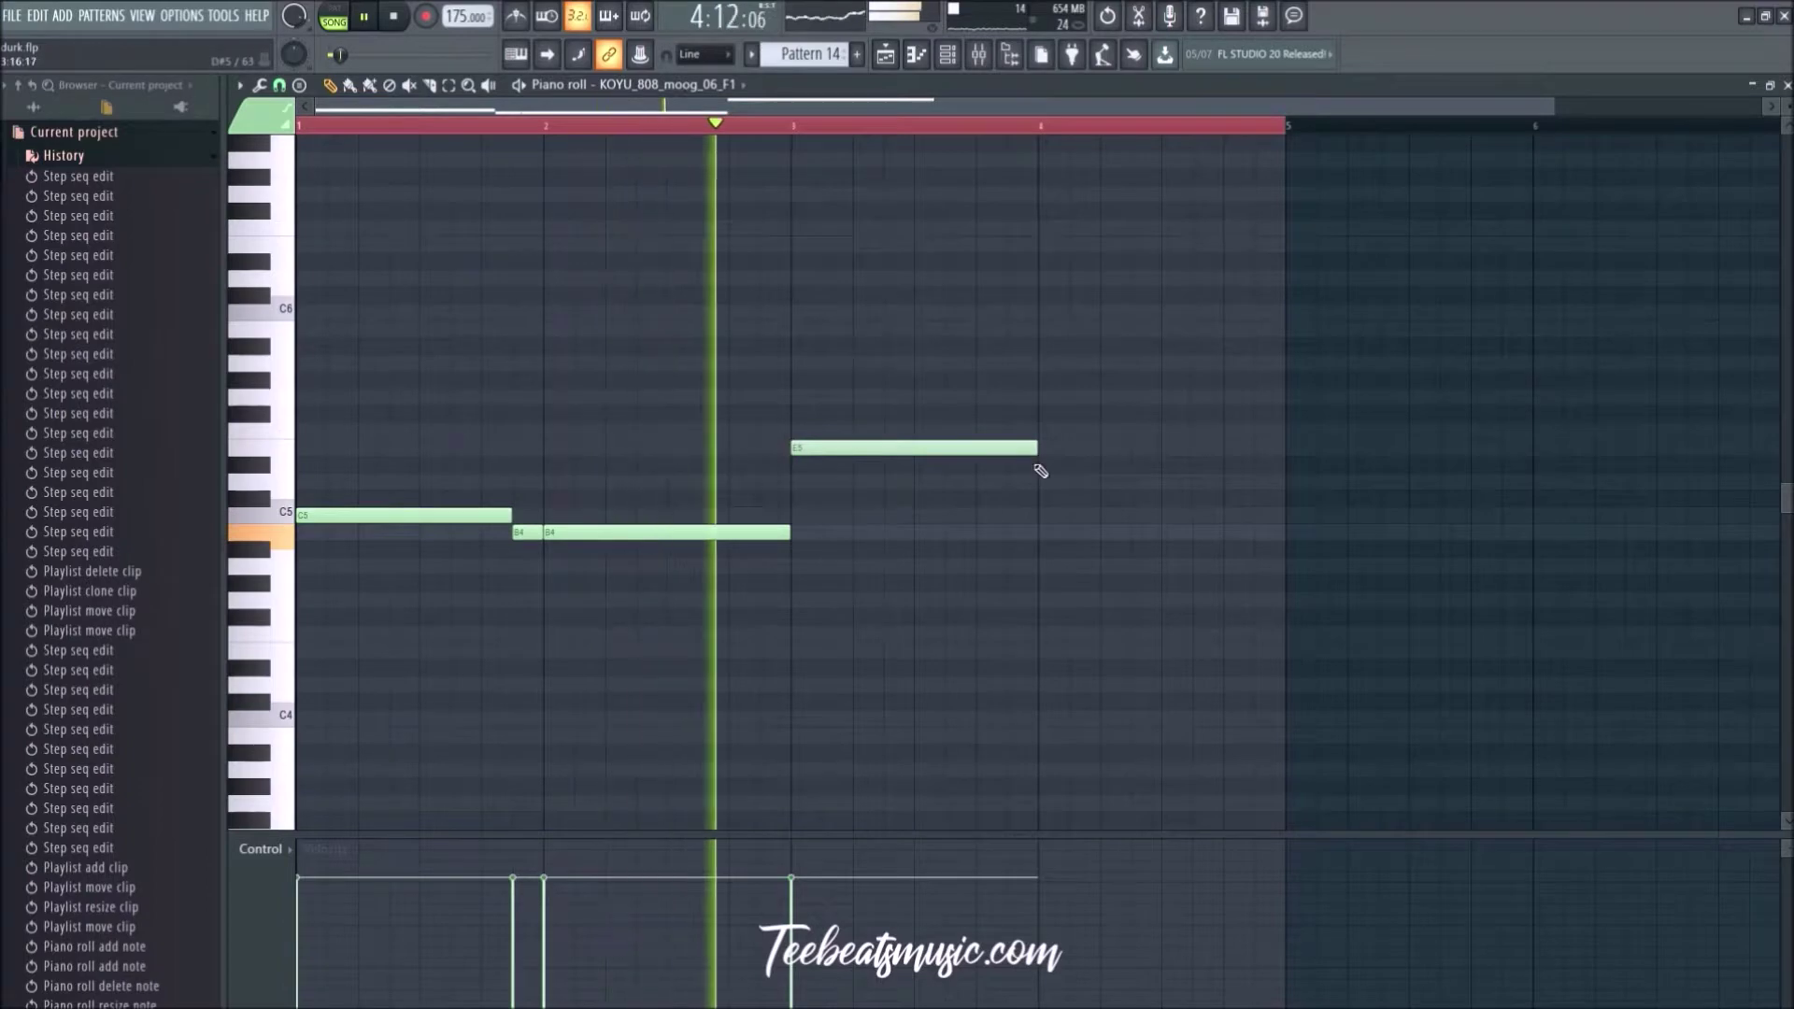
{"action": "left_click", "coordinate": [1079, 447]}
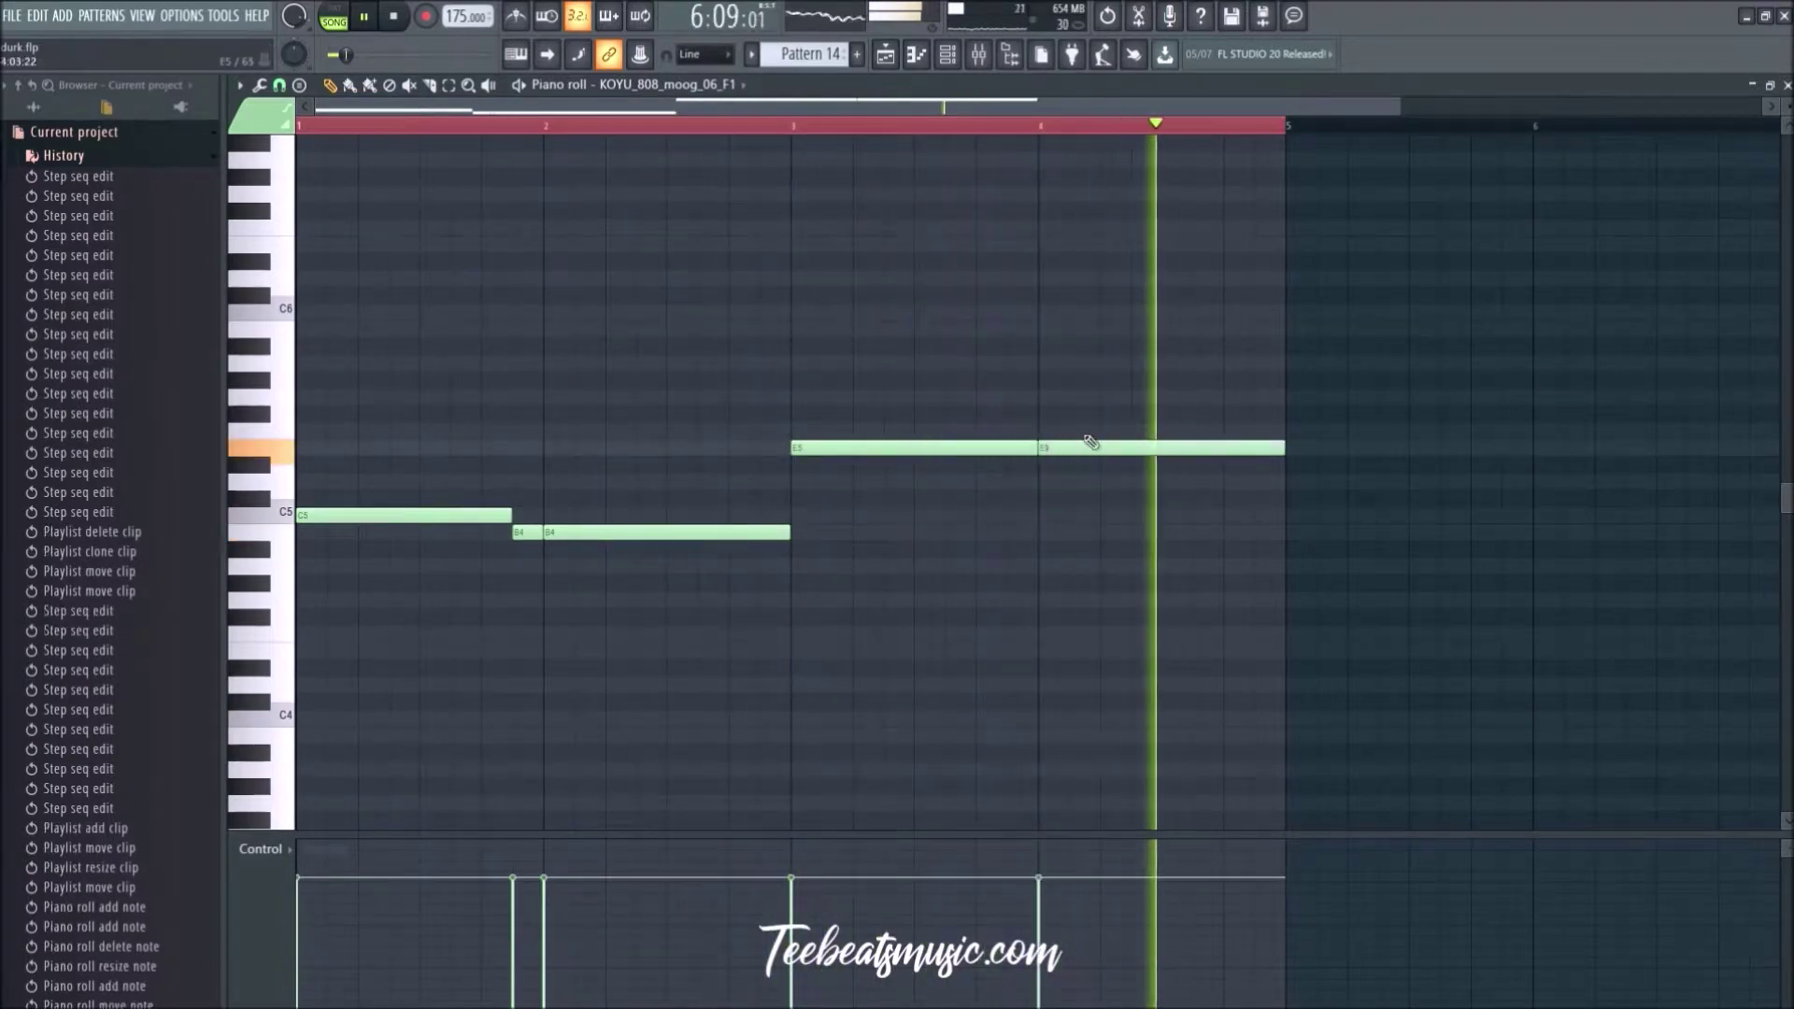
Step: Clone the Pattern 14 clip to bar 7, delete the copy, and reopen Pattern 14's notes
{"action": "left_click", "coordinate": [885, 55]}
{"action": "scroll", "coordinate": [733, 399], "scroll_direction": "down", "scroll_amount": 3}
{"action": "left_click_drag", "start_coordinate": [649, 381], "coordinate": [764, 384]}
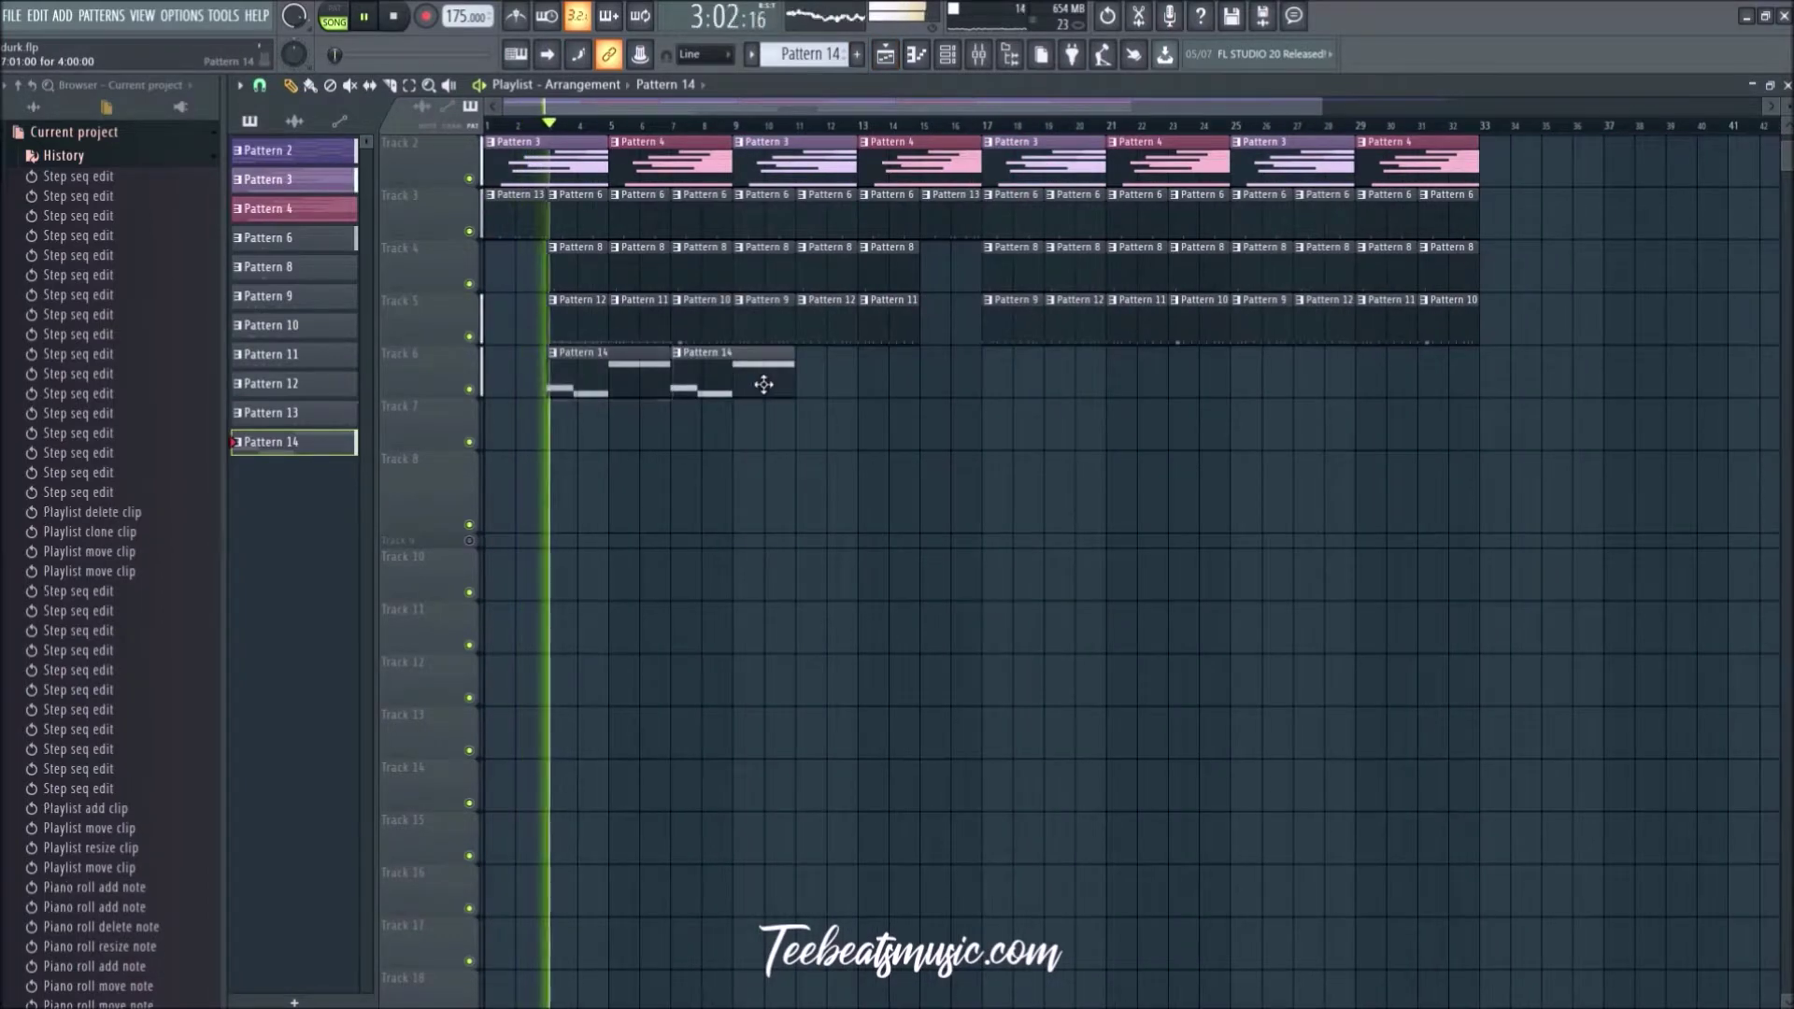
{"action": "right_click", "coordinate": [766, 391]}
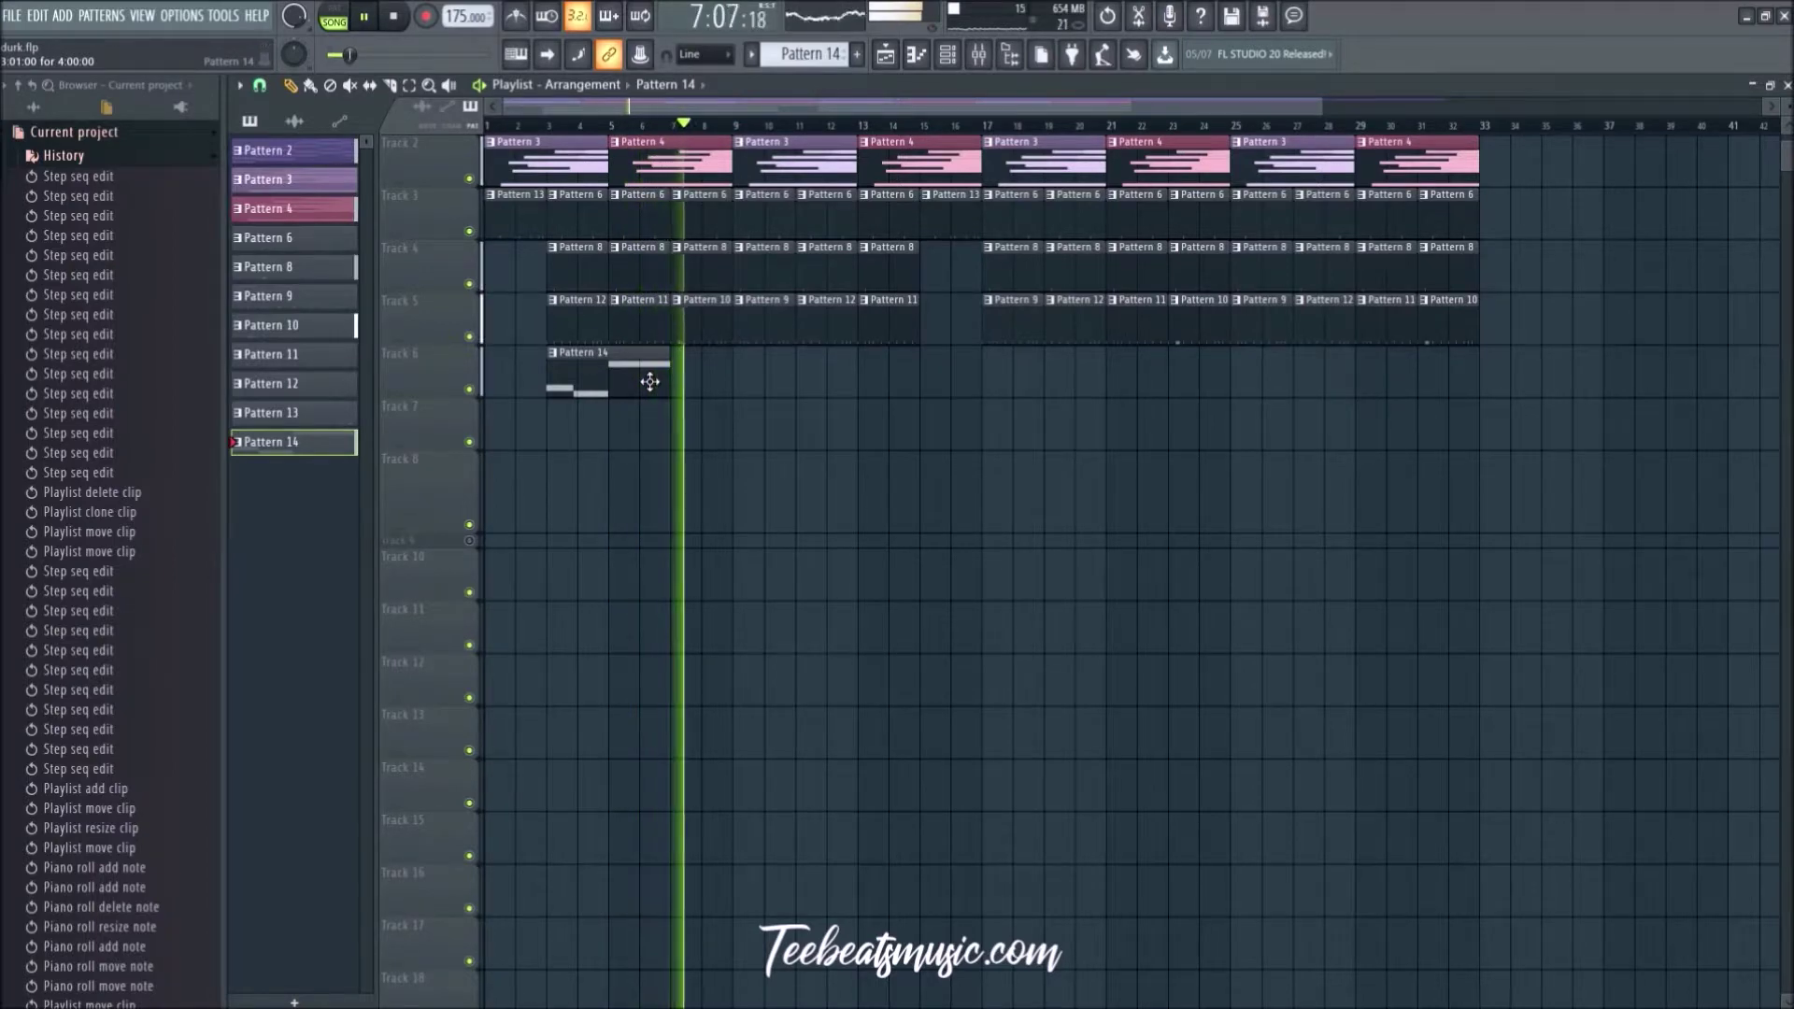
{"action": "double_click", "coordinate": [649, 384]}
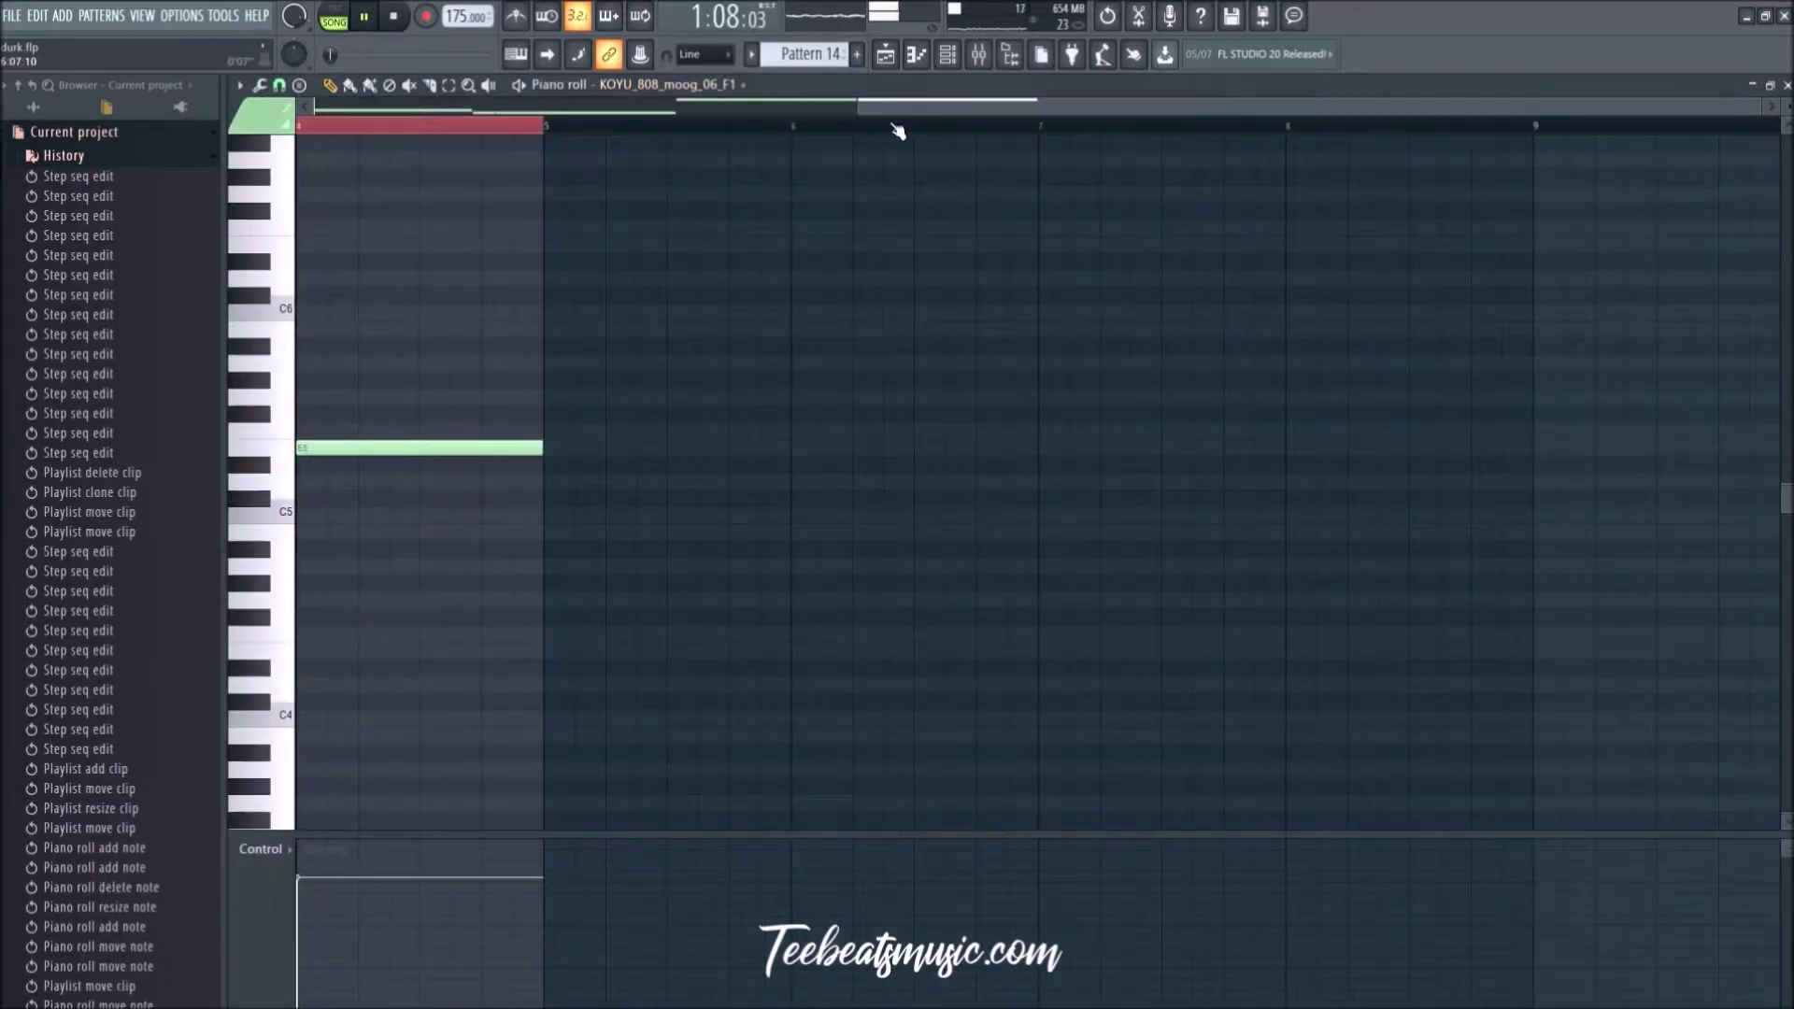
Step: Delete both E5 notes and add a C5 note after the B4
{"action": "left_click_drag", "start_coordinate": [896, 108], "coordinate": [179, 121]}
{"action": "right_click", "coordinate": [916, 449]}
{"action": "right_click", "coordinate": [1089, 450]}
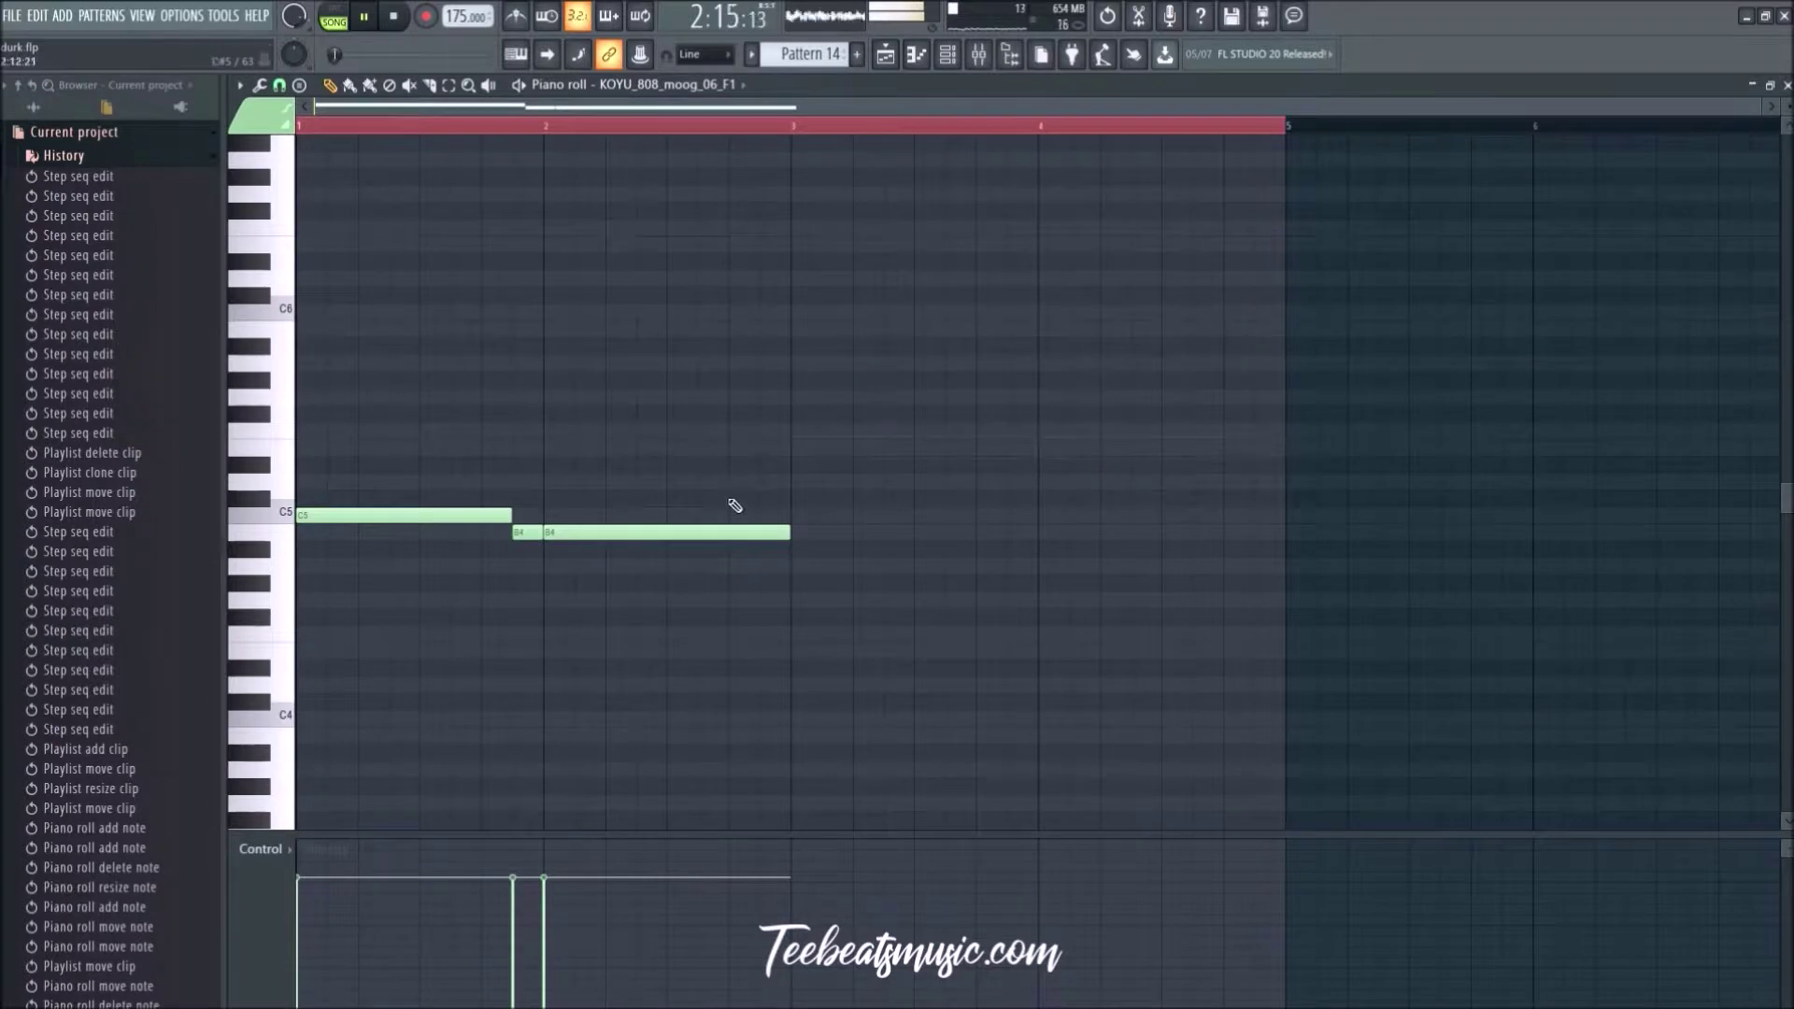
{"action": "left_click", "coordinate": [802, 515]}
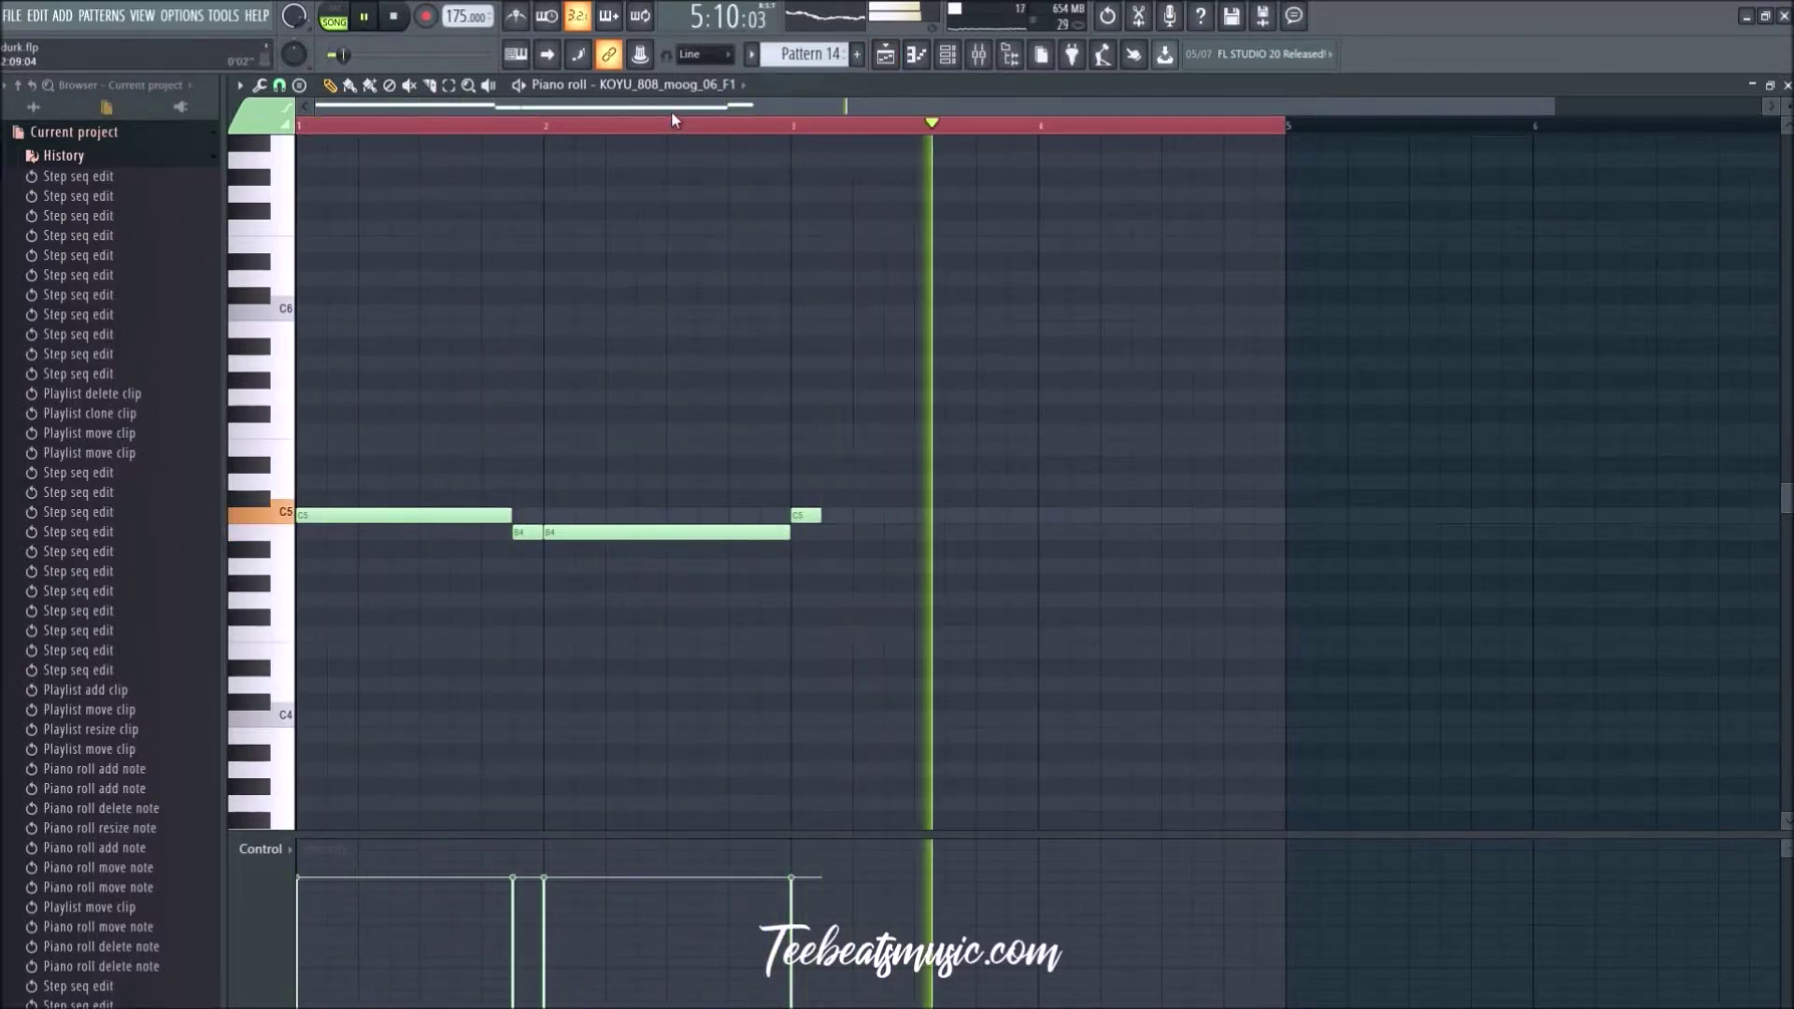
Step: Add a short higher note near bar 4, then return to the playlist
{"action": "left_click", "coordinate": [639, 124]}
{"action": "key", "text": "space"}
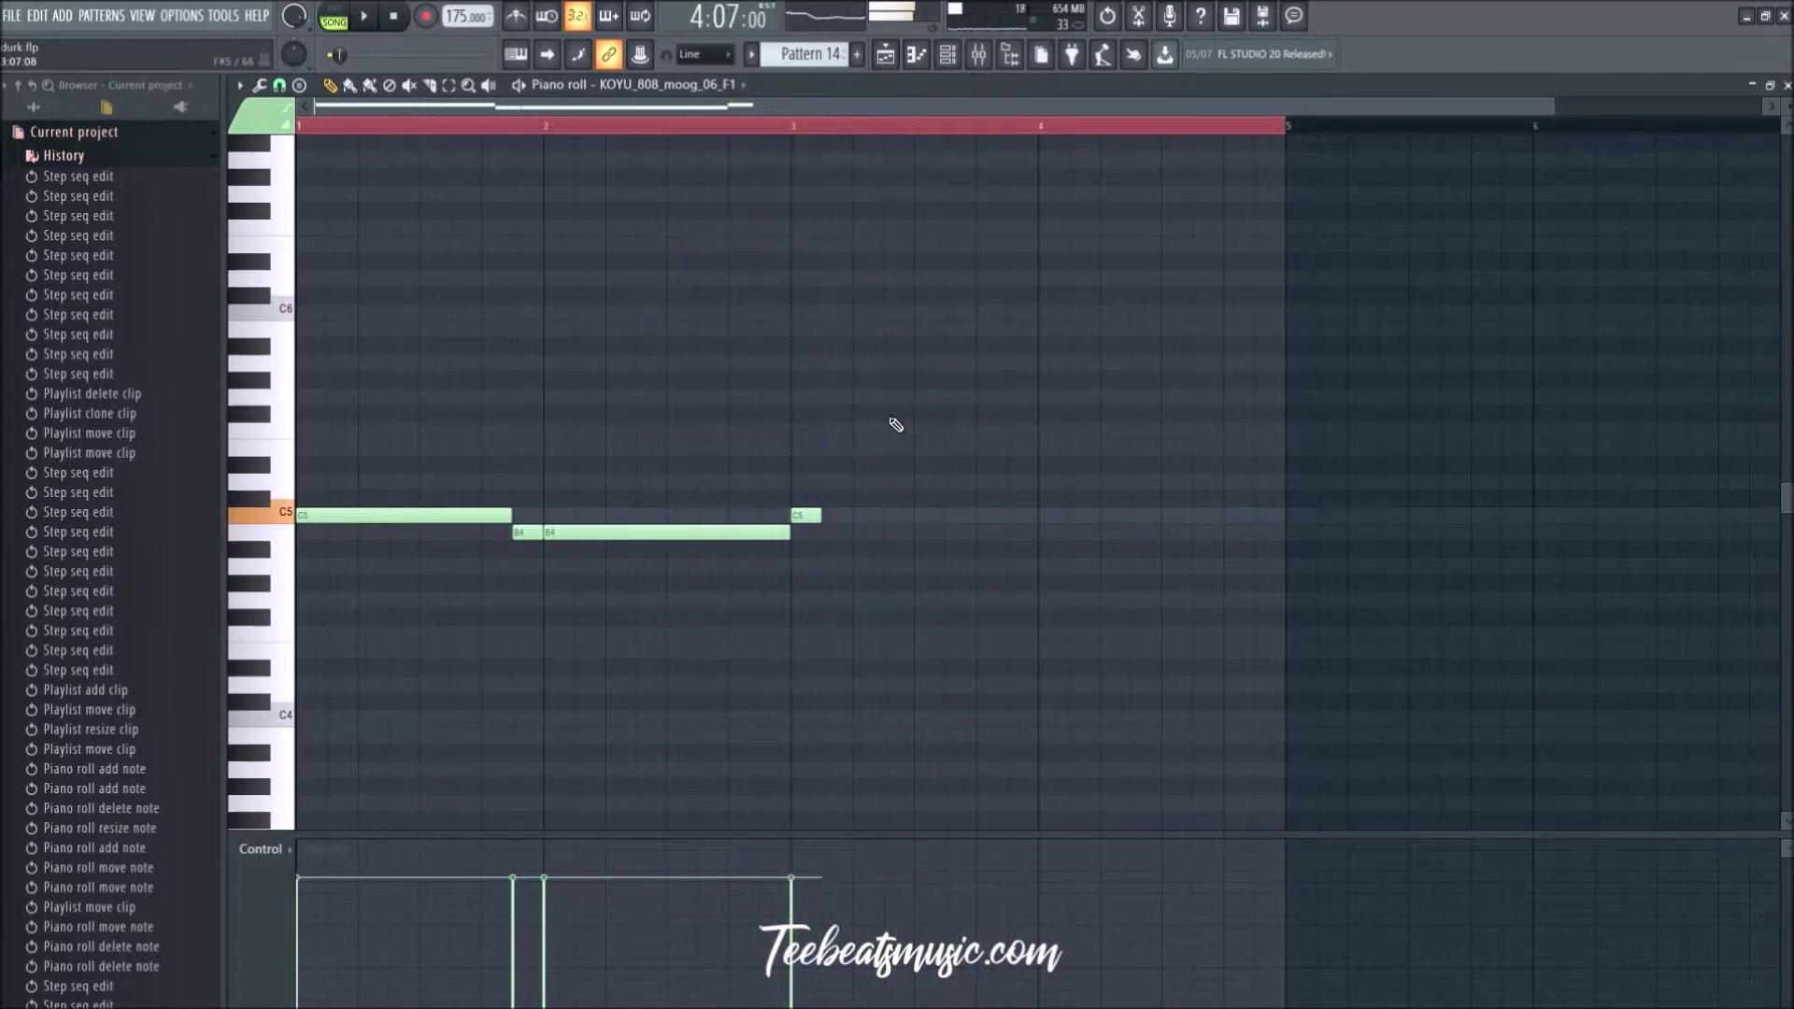
{"action": "left_click", "coordinate": [895, 398]}
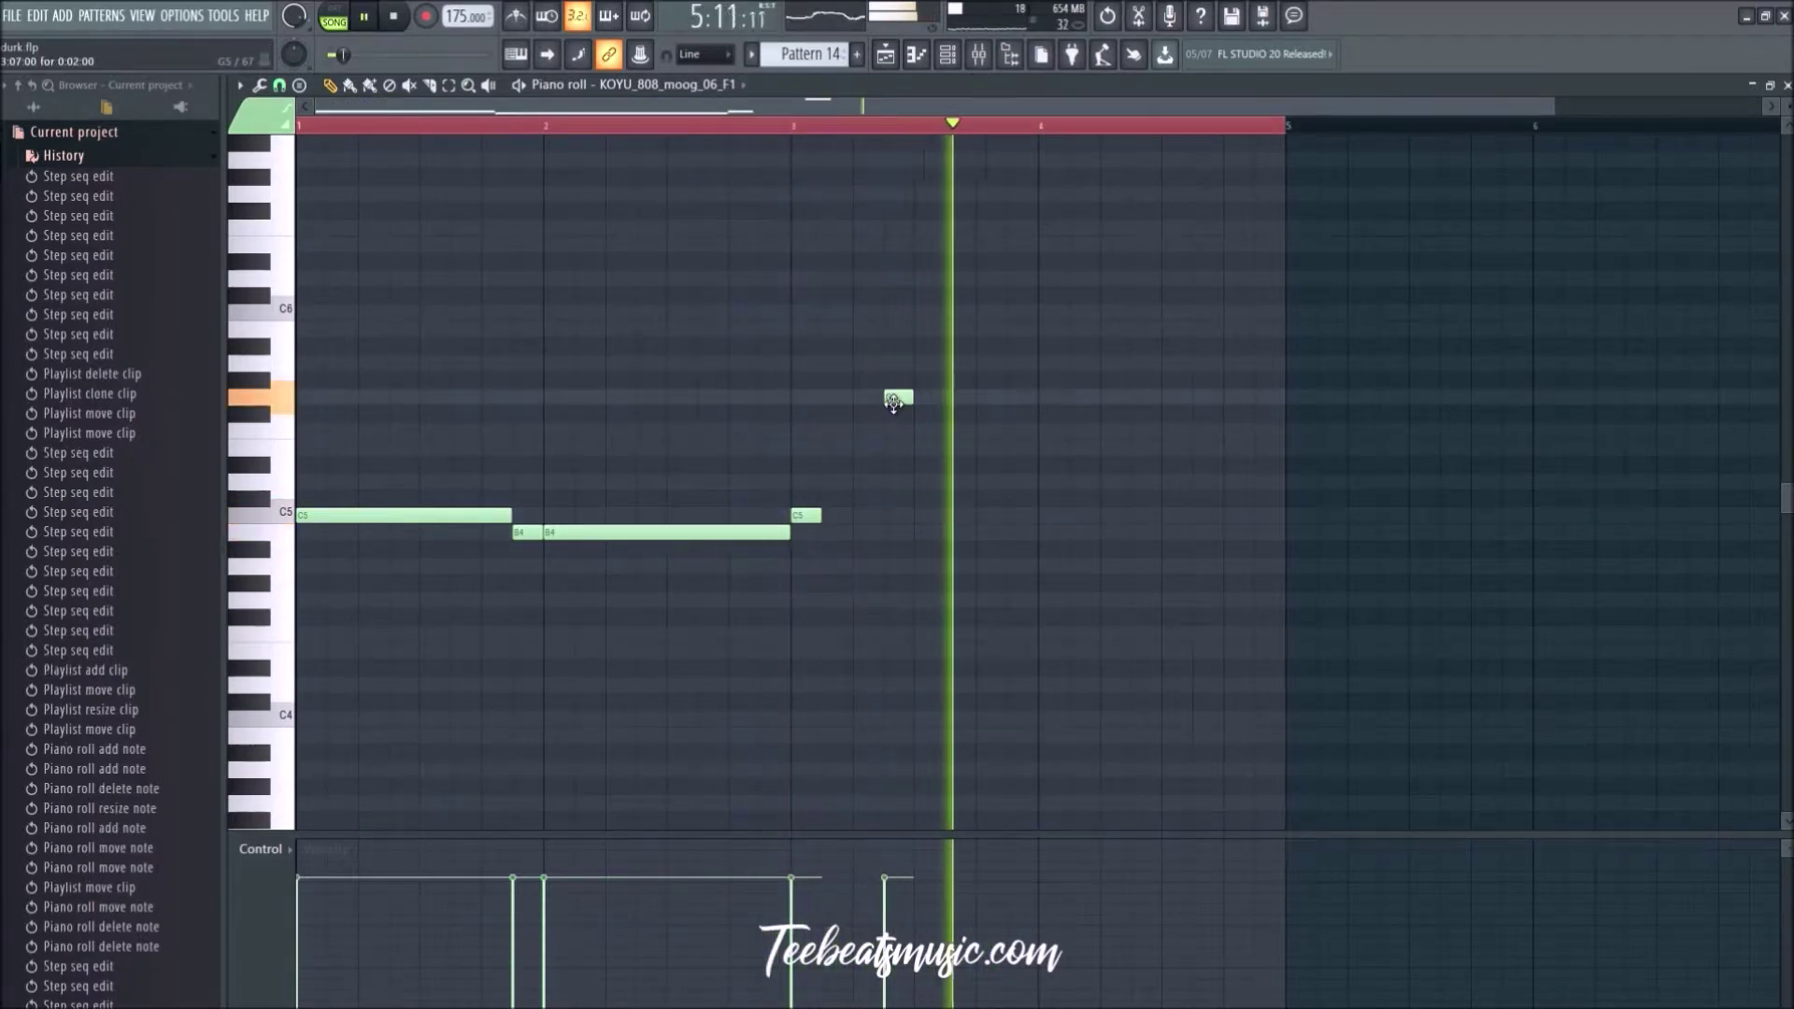
{"action": "left_click_drag", "start_coordinate": [896, 398], "coordinate": [865, 400]}
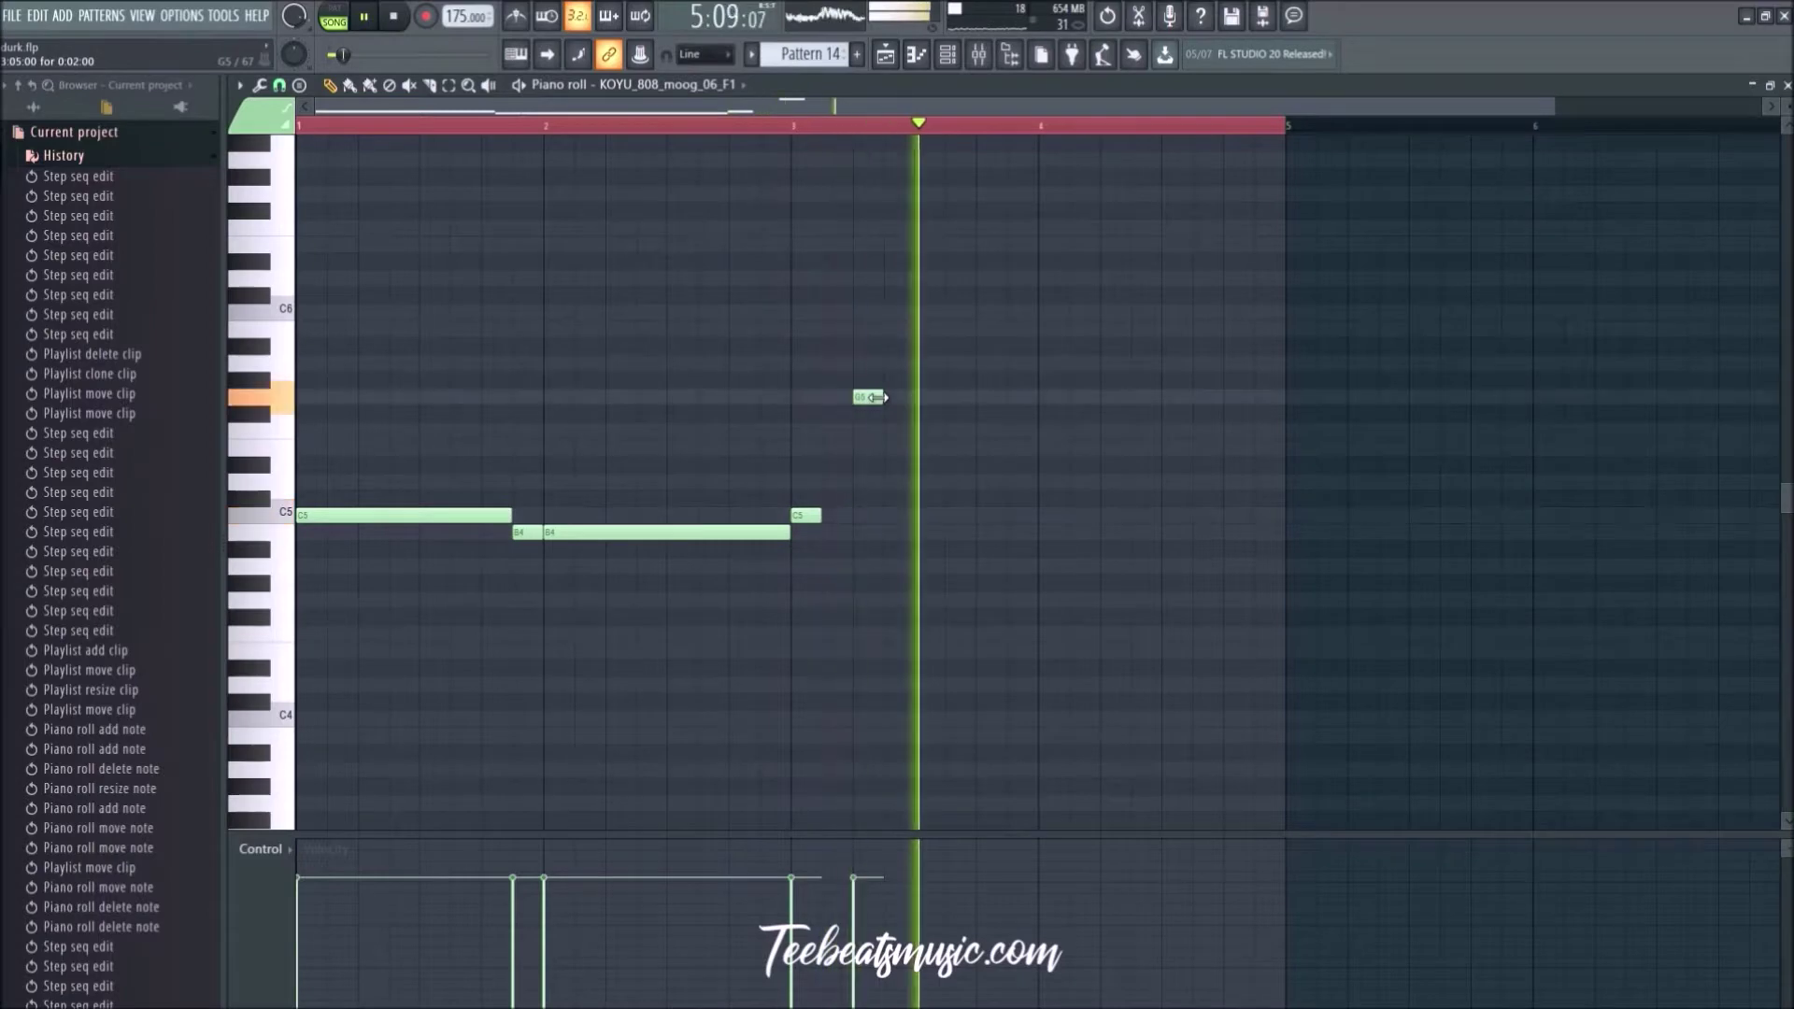
{"action": "left_click_drag", "start_coordinate": [858, 397], "coordinate": [1014, 295]}
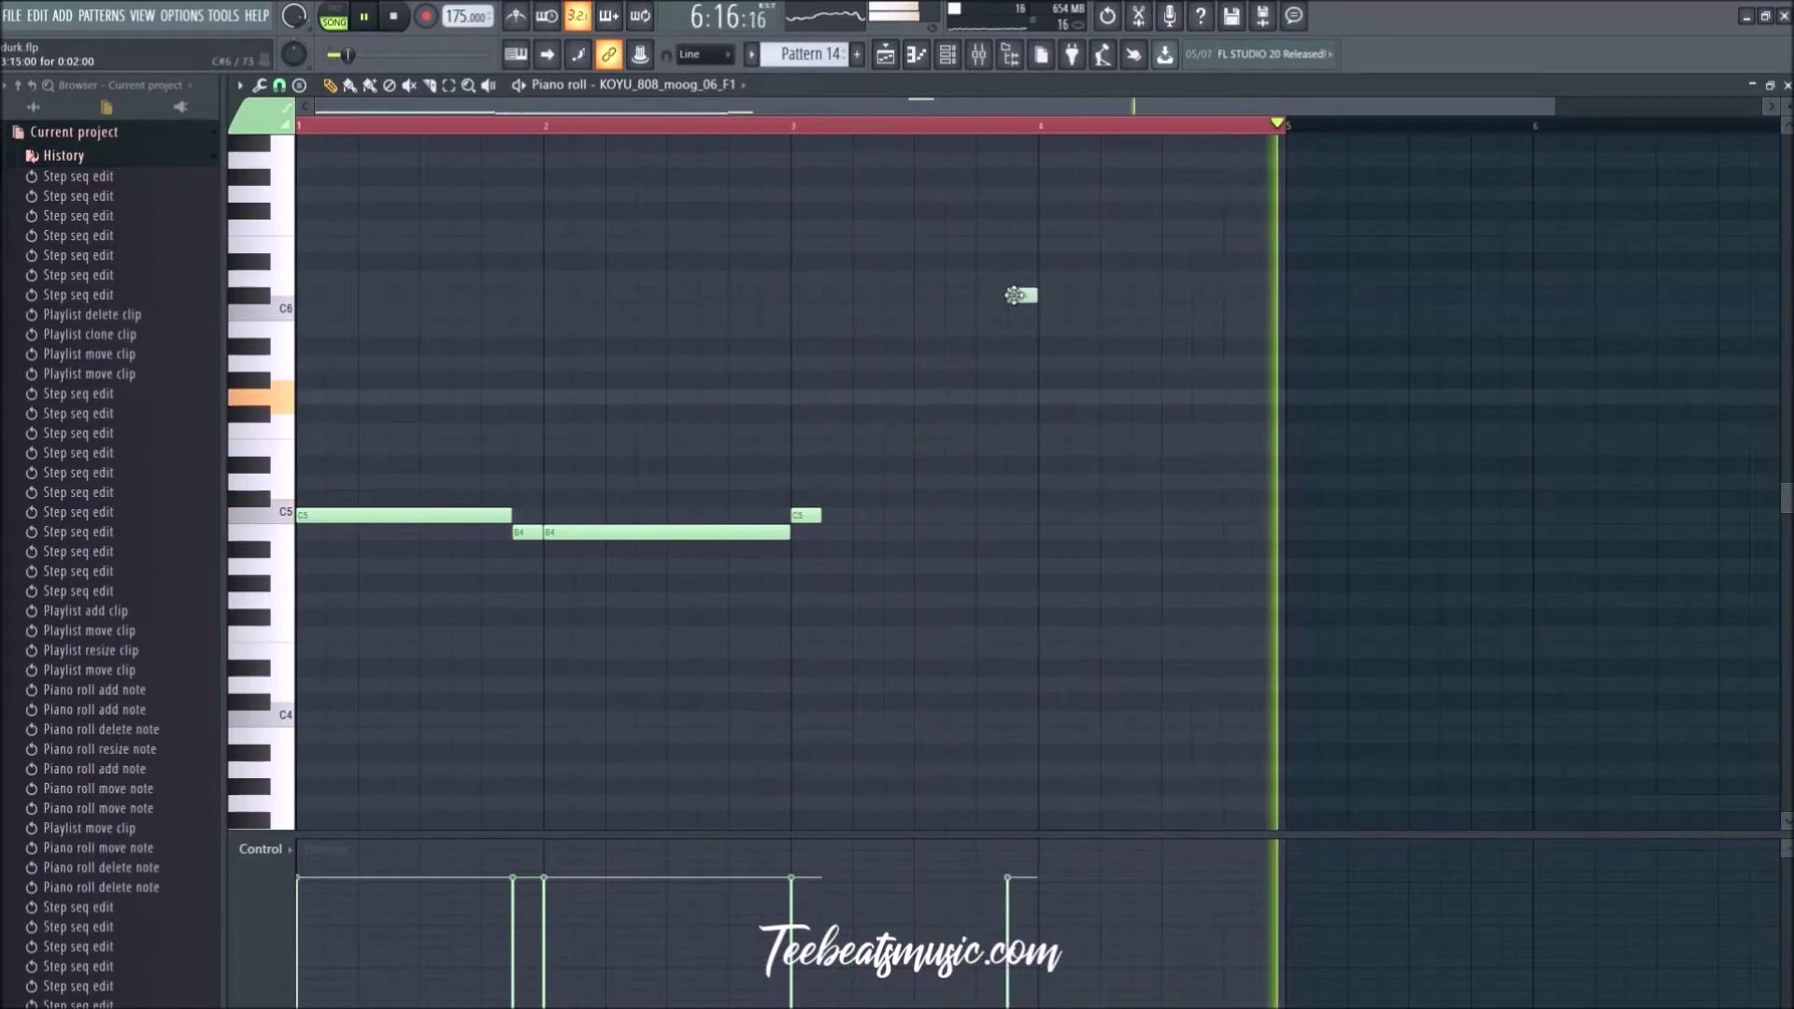
{"action": "left_click", "coordinate": [895, 56]}
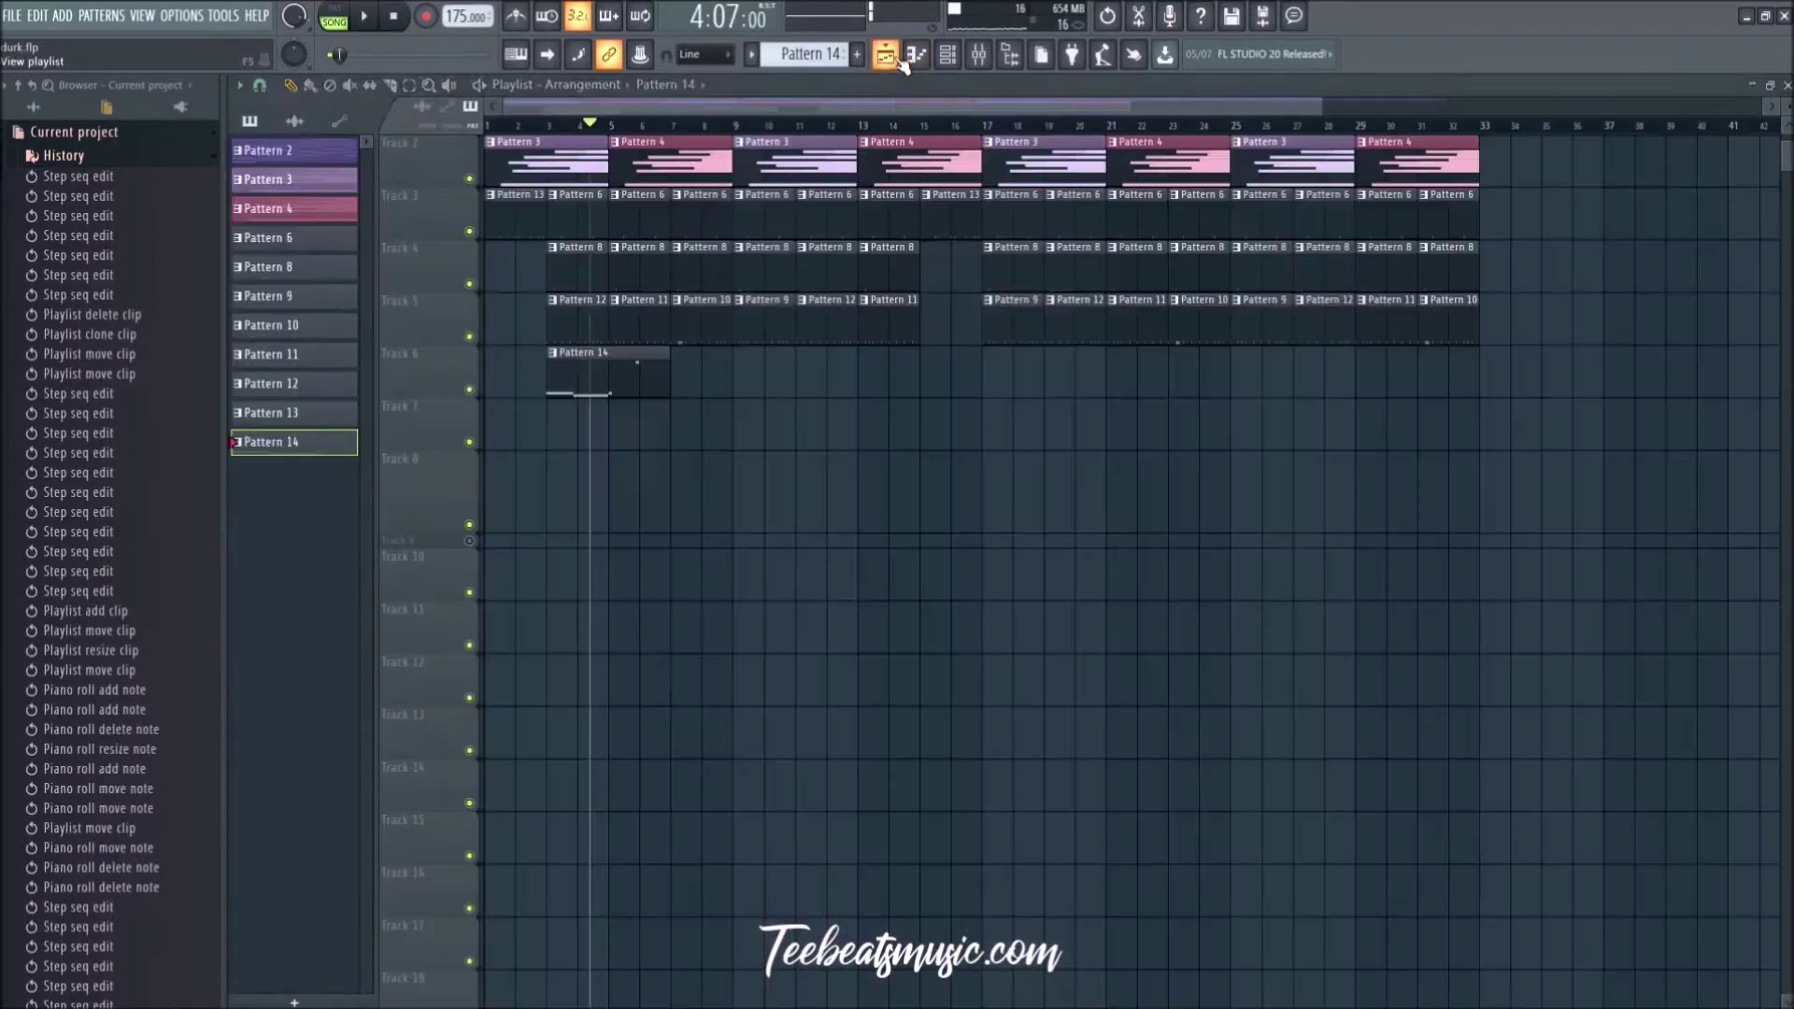
Step: Mute Track 2 and remove a stray Pattern 14 clip from Track 7
{"action": "left_click", "coordinate": [469, 178]}
{"action": "double_click", "coordinate": [603, 370]}
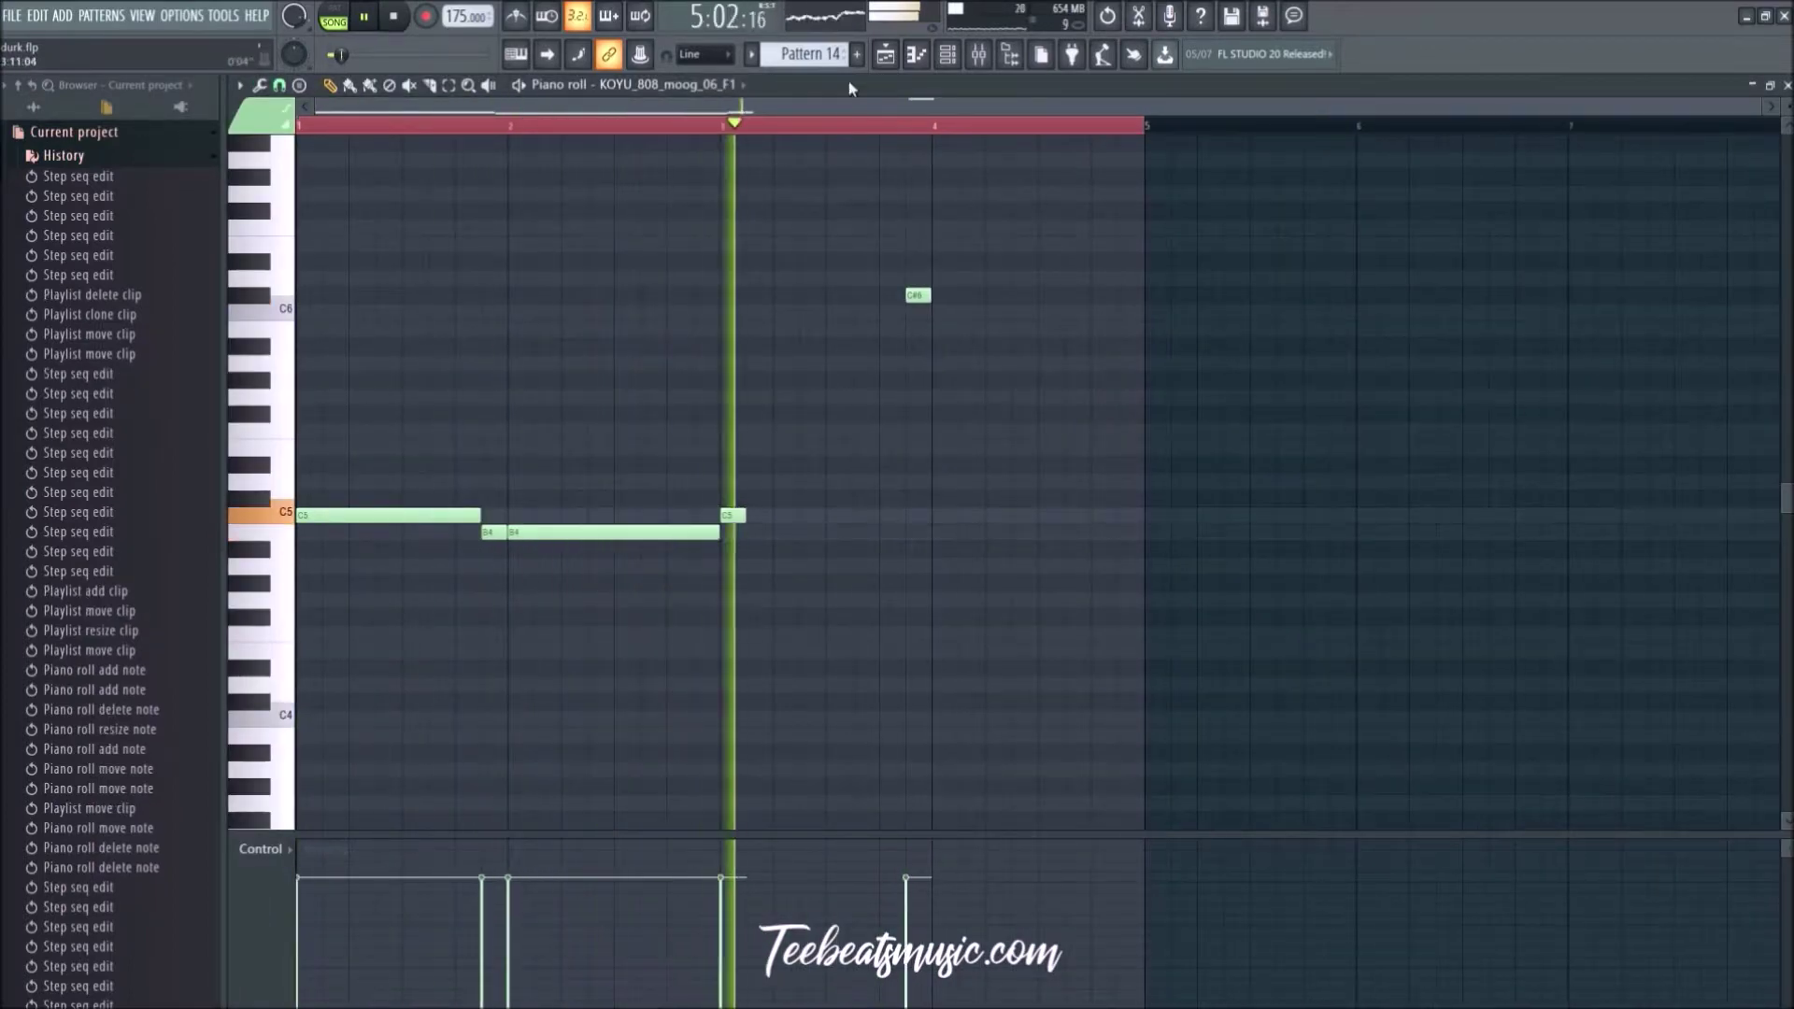
{"action": "left_click", "coordinate": [884, 58]}
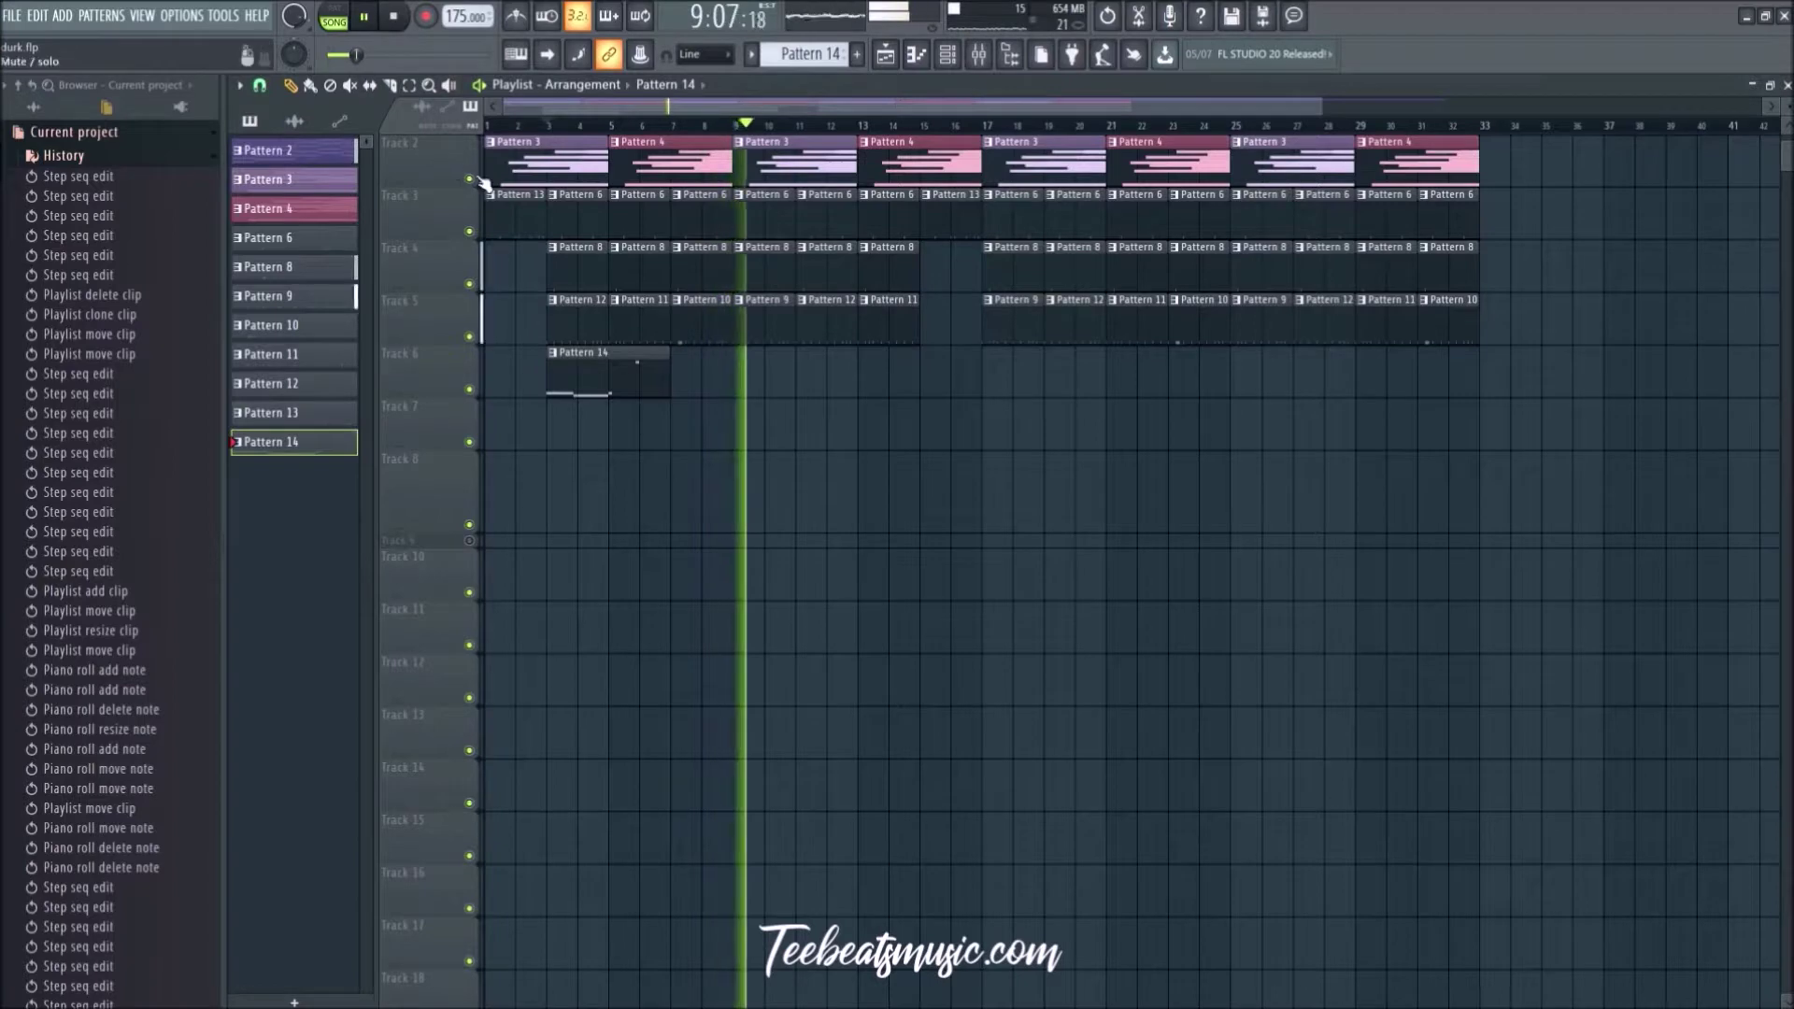
{"action": "scroll", "coordinate": [483, 182], "scroll_direction": "up", "scroll_amount": 1}
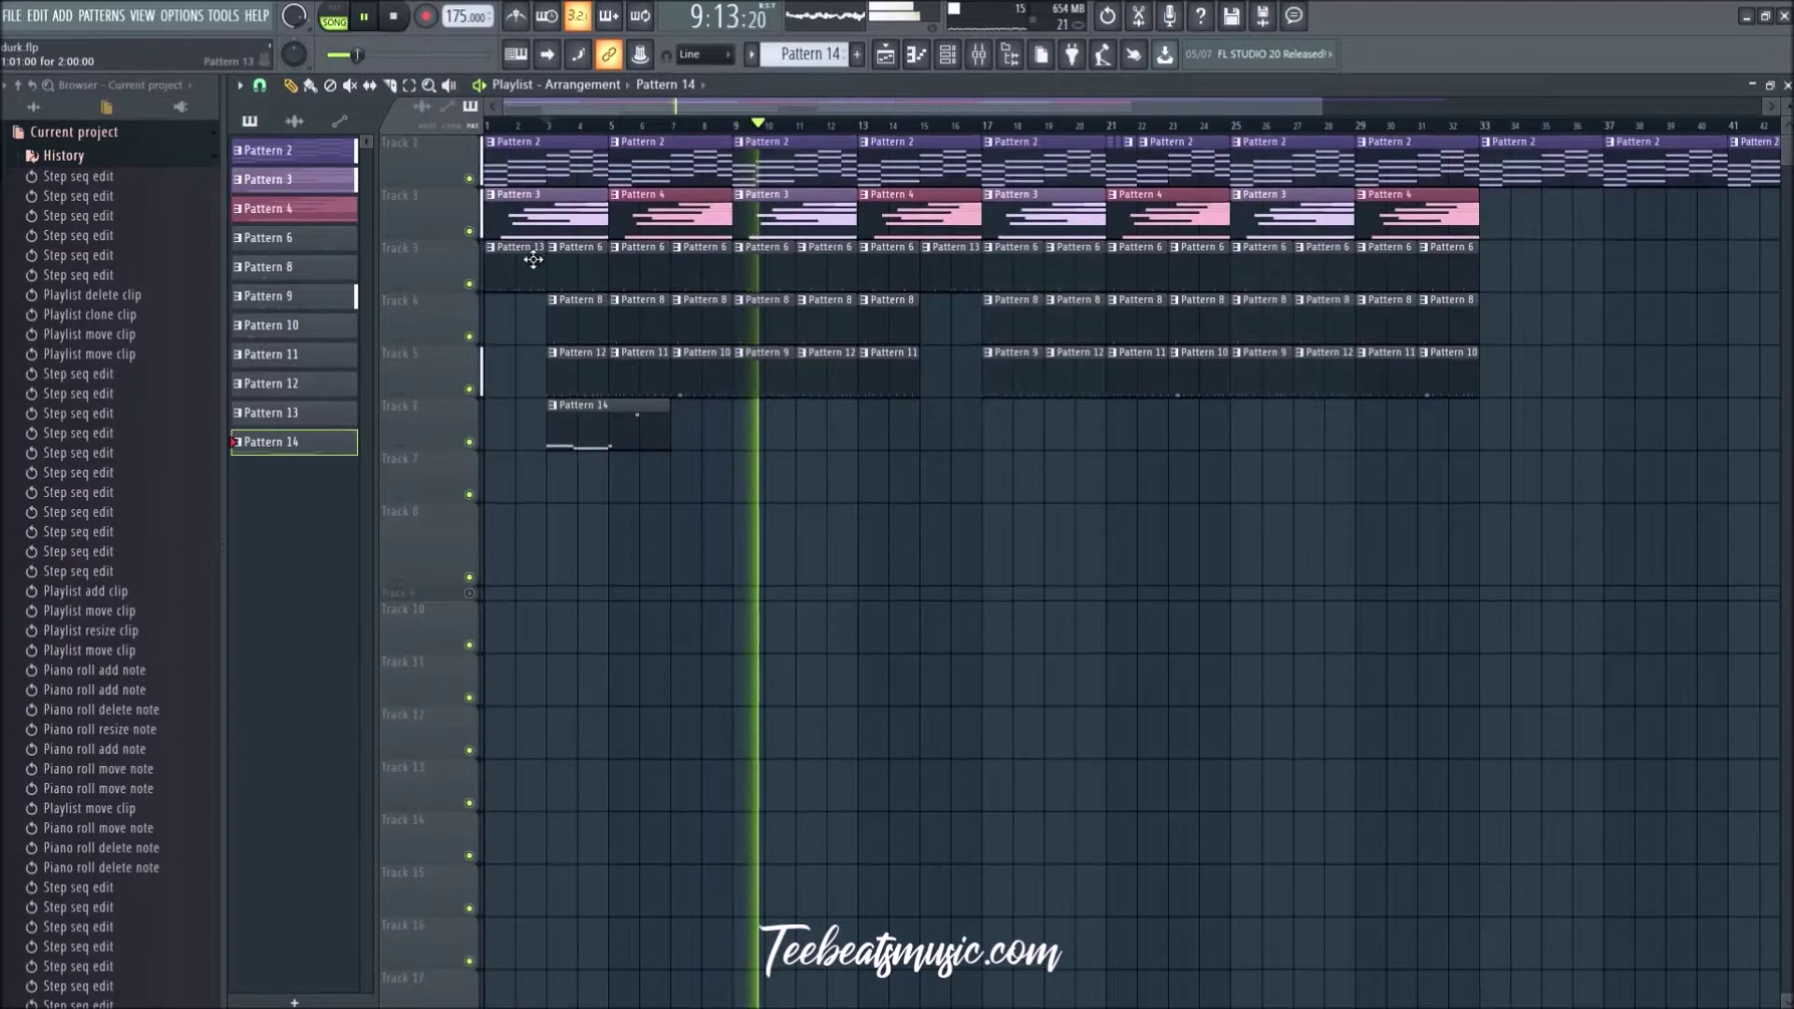
{"action": "left_click", "coordinate": [470, 232]}
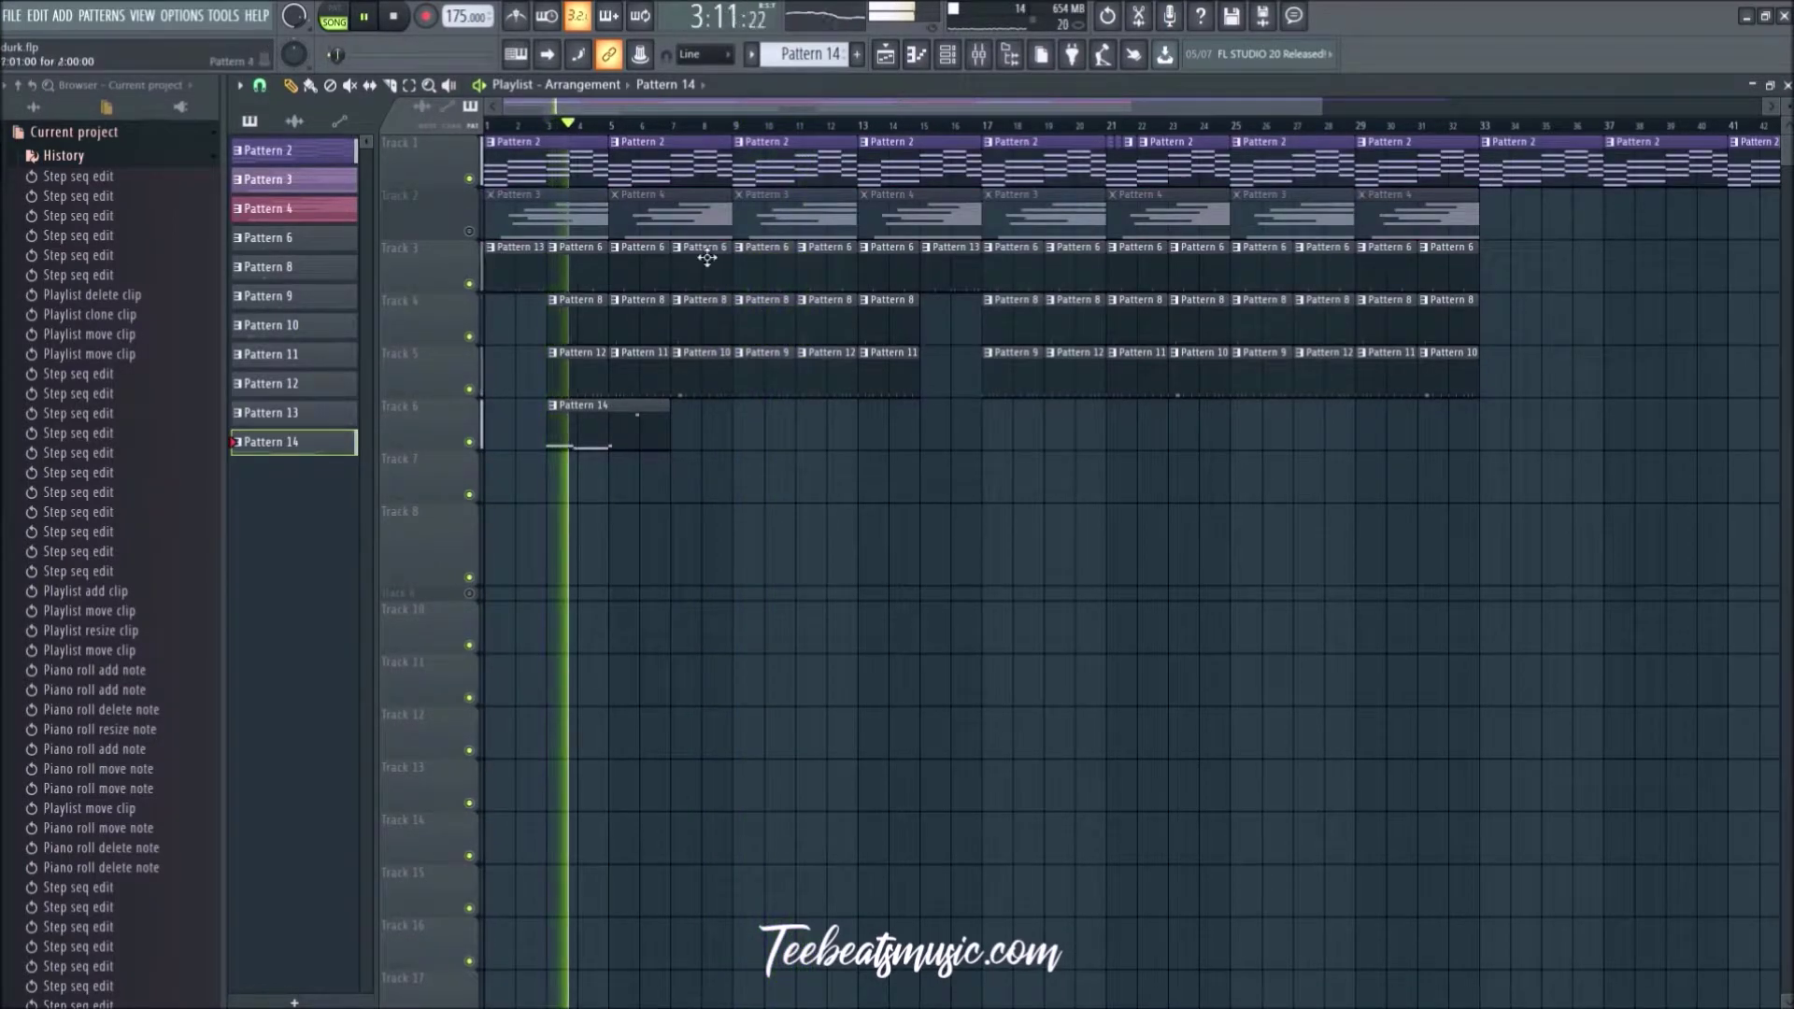
{"action": "left_click", "coordinate": [610, 456]}
{"action": "right_click", "coordinate": [633, 477]}
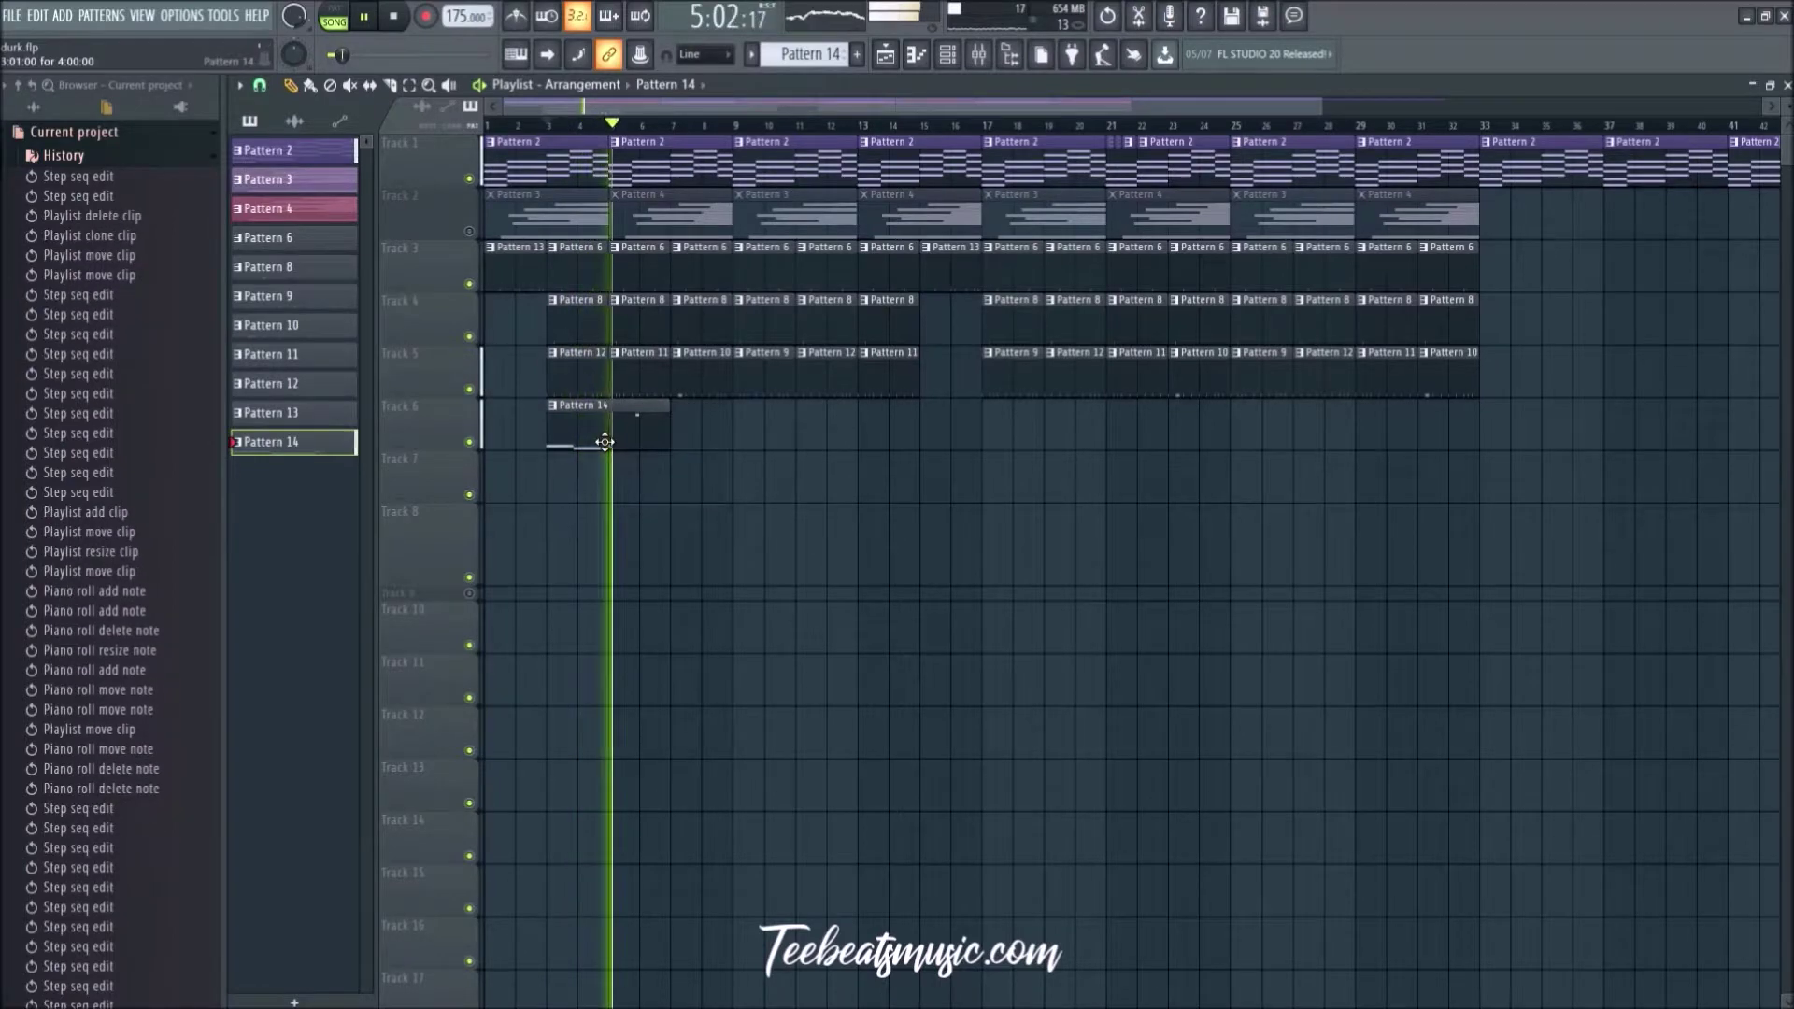
Step: In Pattern 14, delete the C#6 and short C5 notes and add a short B4 after bar 3
{"action": "double_click", "coordinate": [607, 443]}
{"action": "right_click", "coordinate": [916, 295]}
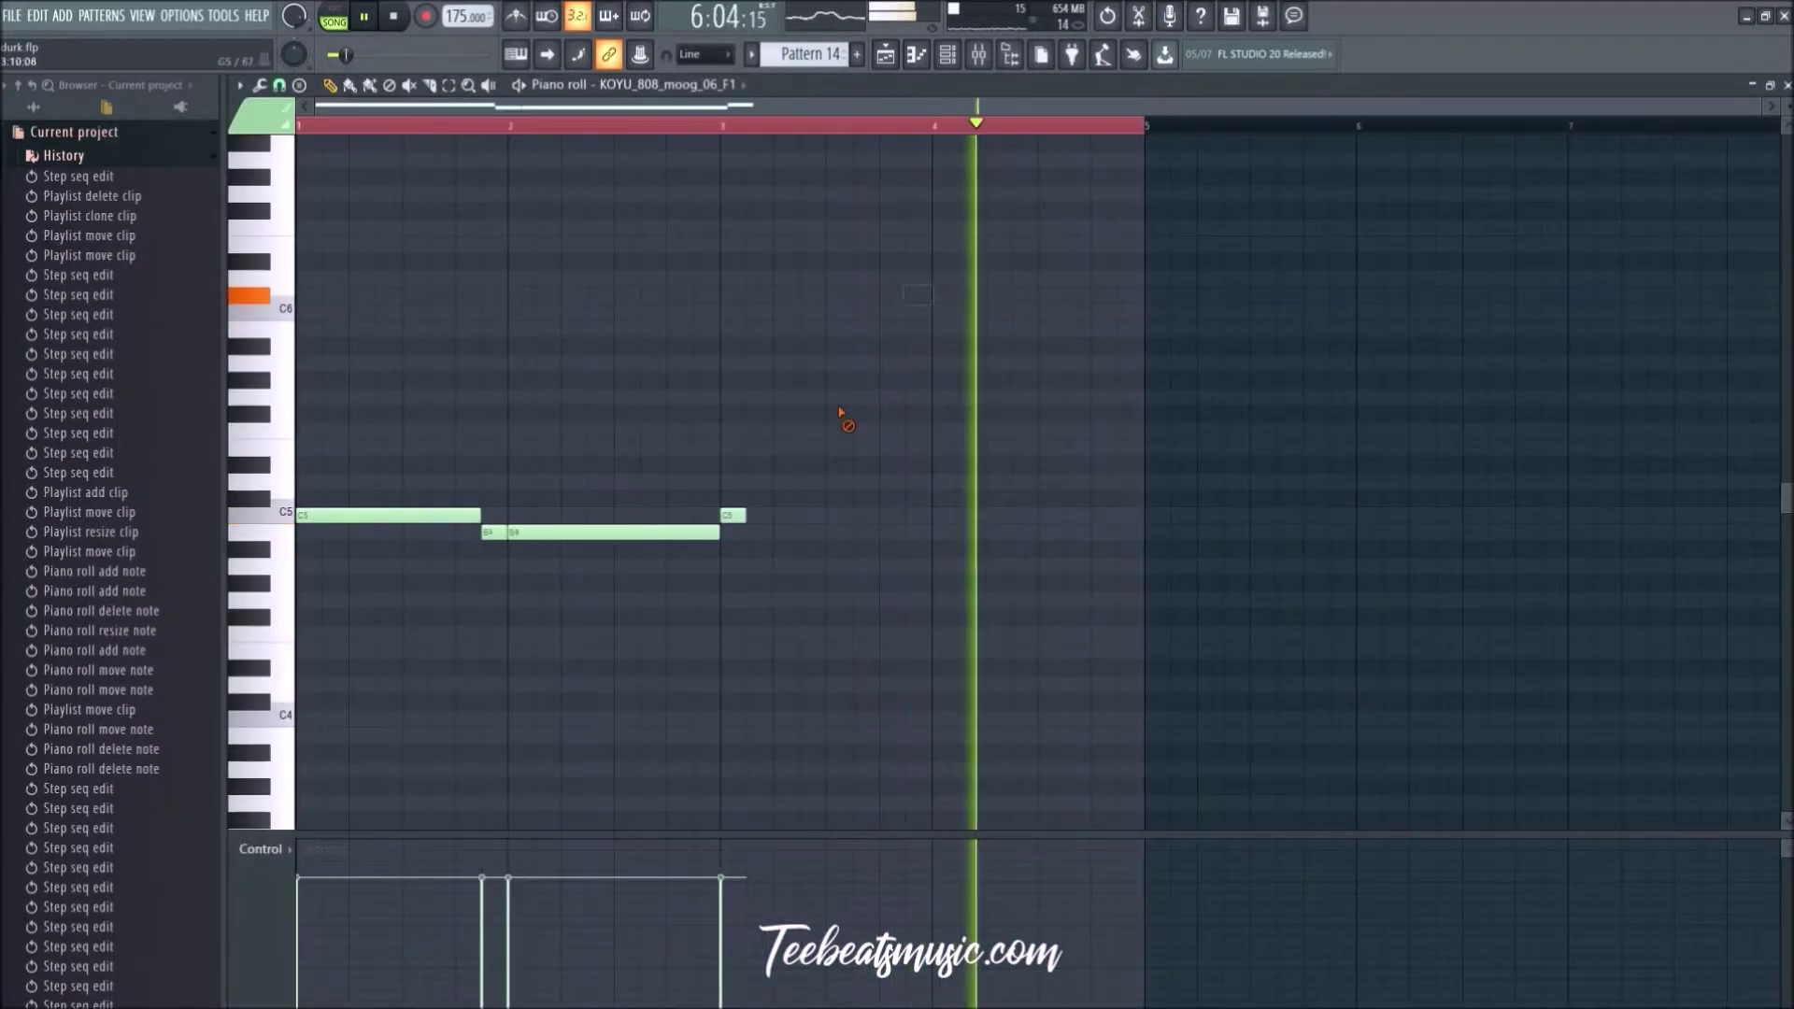
{"action": "right_click", "coordinate": [733, 515]}
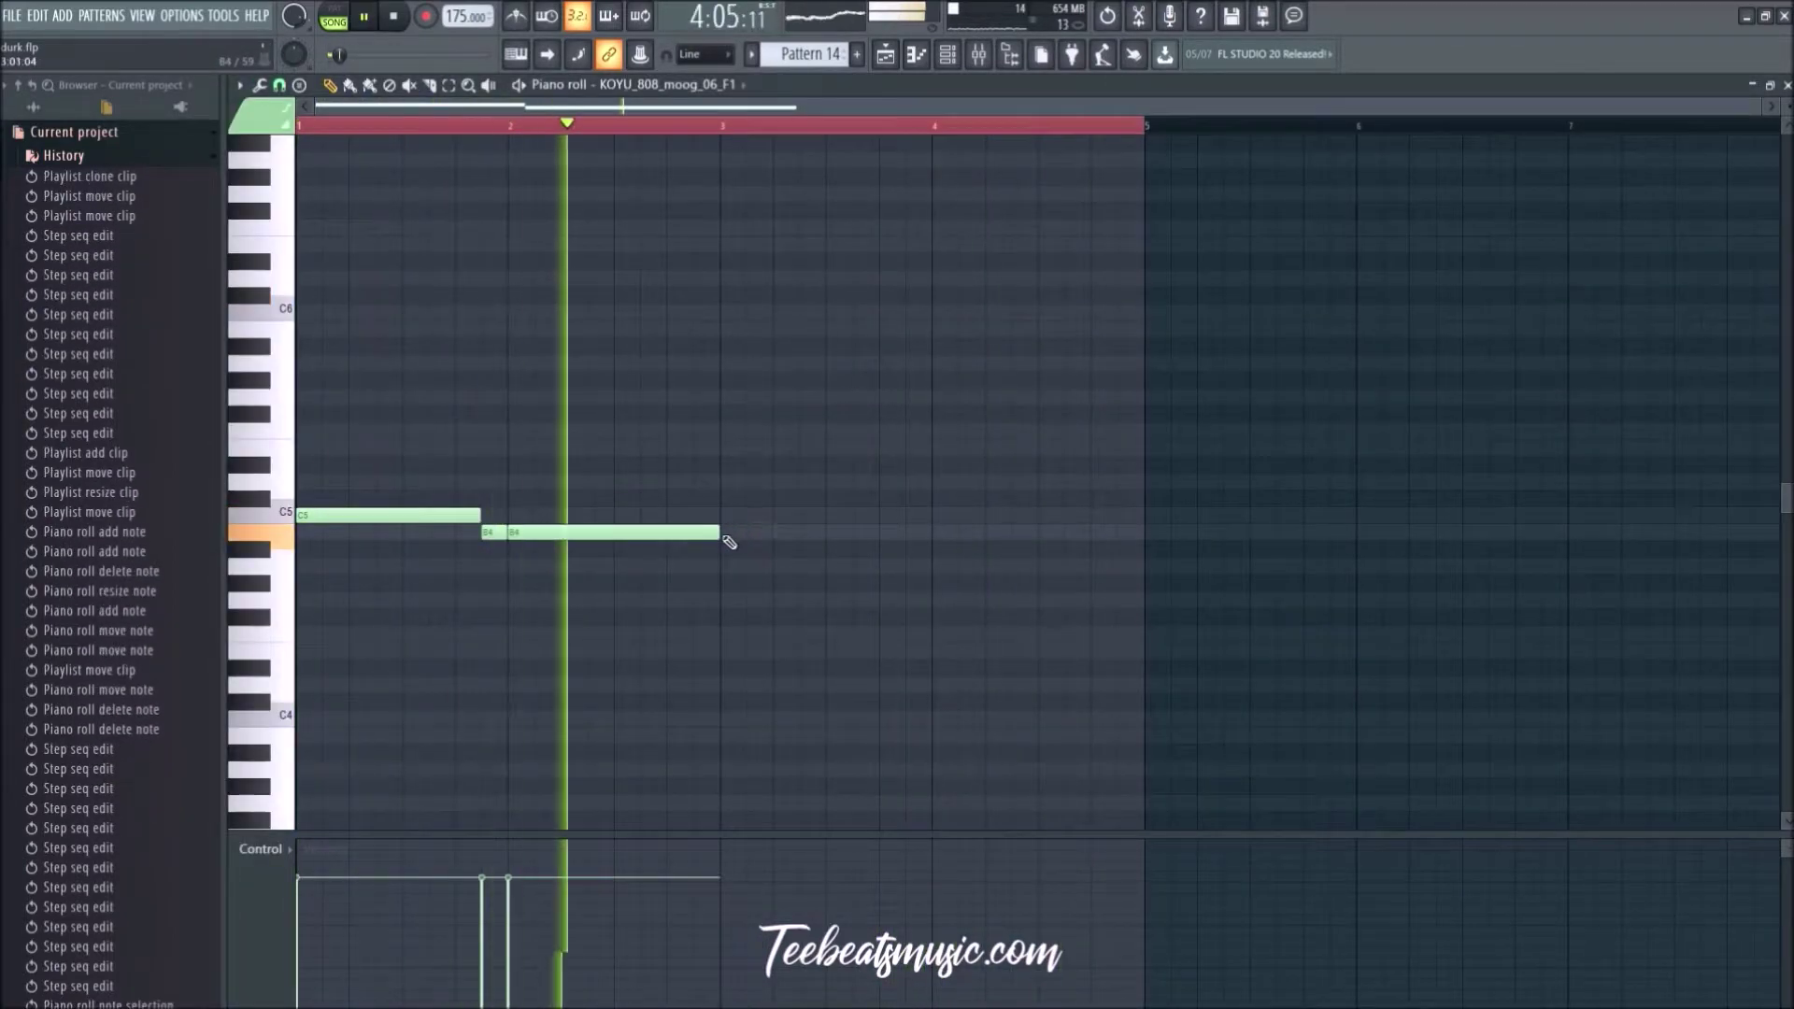
{"action": "left_click", "coordinate": [781, 532]}
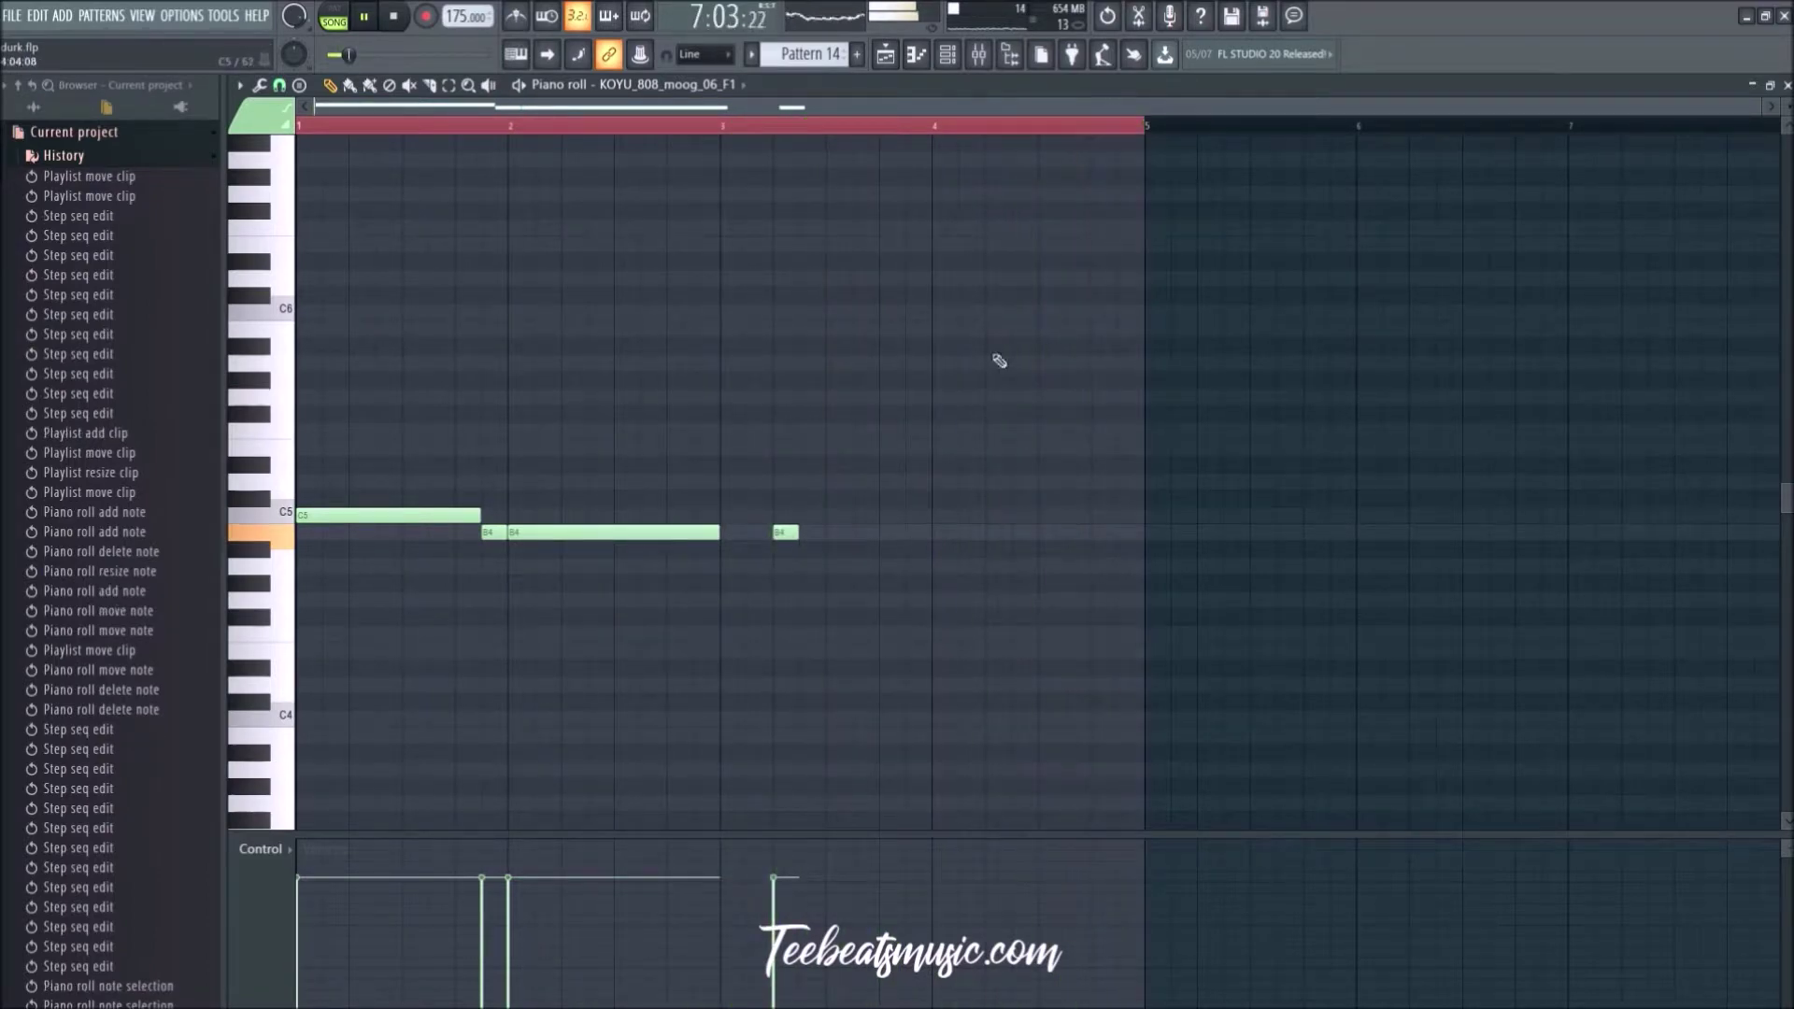
{"action": "key", "text": "space"}
Step: Copy the Pattern 14 clips further along Track 6 to bar 11
{"action": "left_click", "coordinate": [886, 54]}
{"action": "left_click_drag", "start_coordinate": [623, 426], "coordinate": [857, 444]}
{"action": "left_click", "coordinate": [837, 488], "text": "ctrl"}
Step: Make the first copied clip unique as Pattern 15 and lower its short note near bar 5 to C6
{"action": "left_click", "coordinate": [803, 408]}
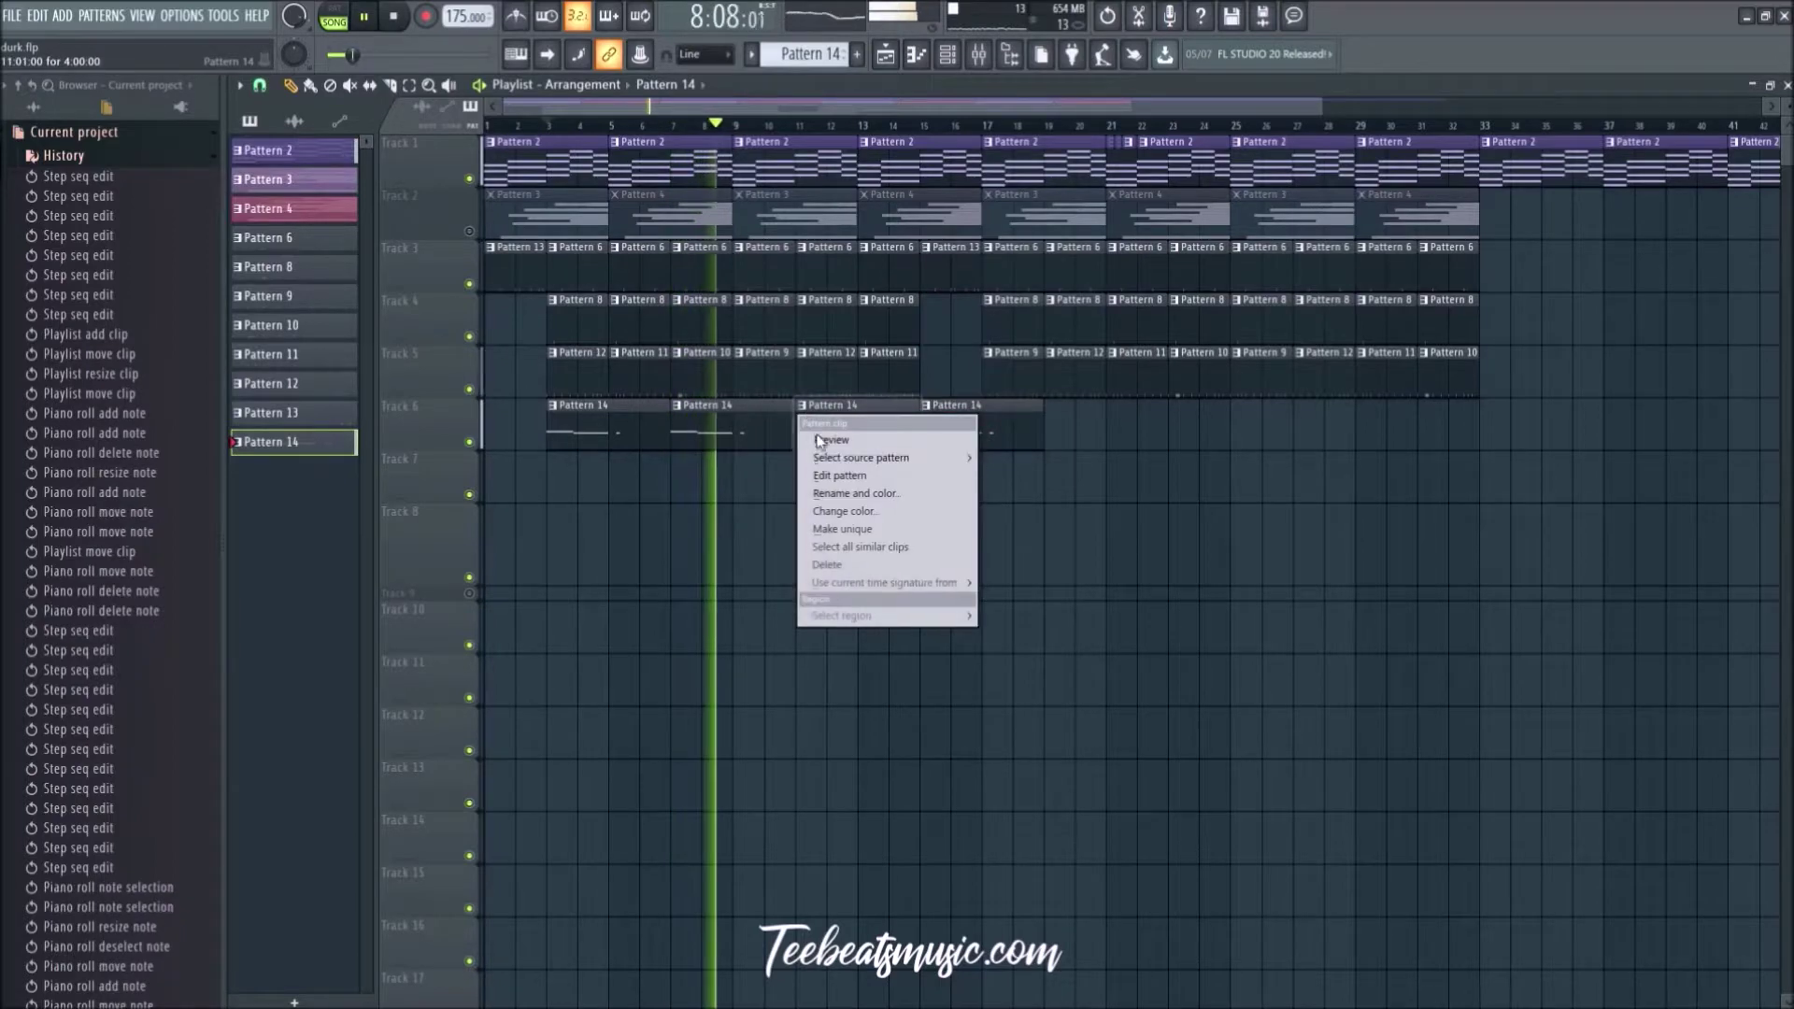
{"action": "left_click", "coordinate": [840, 529]}
{"action": "double_click", "coordinate": [814, 418]}
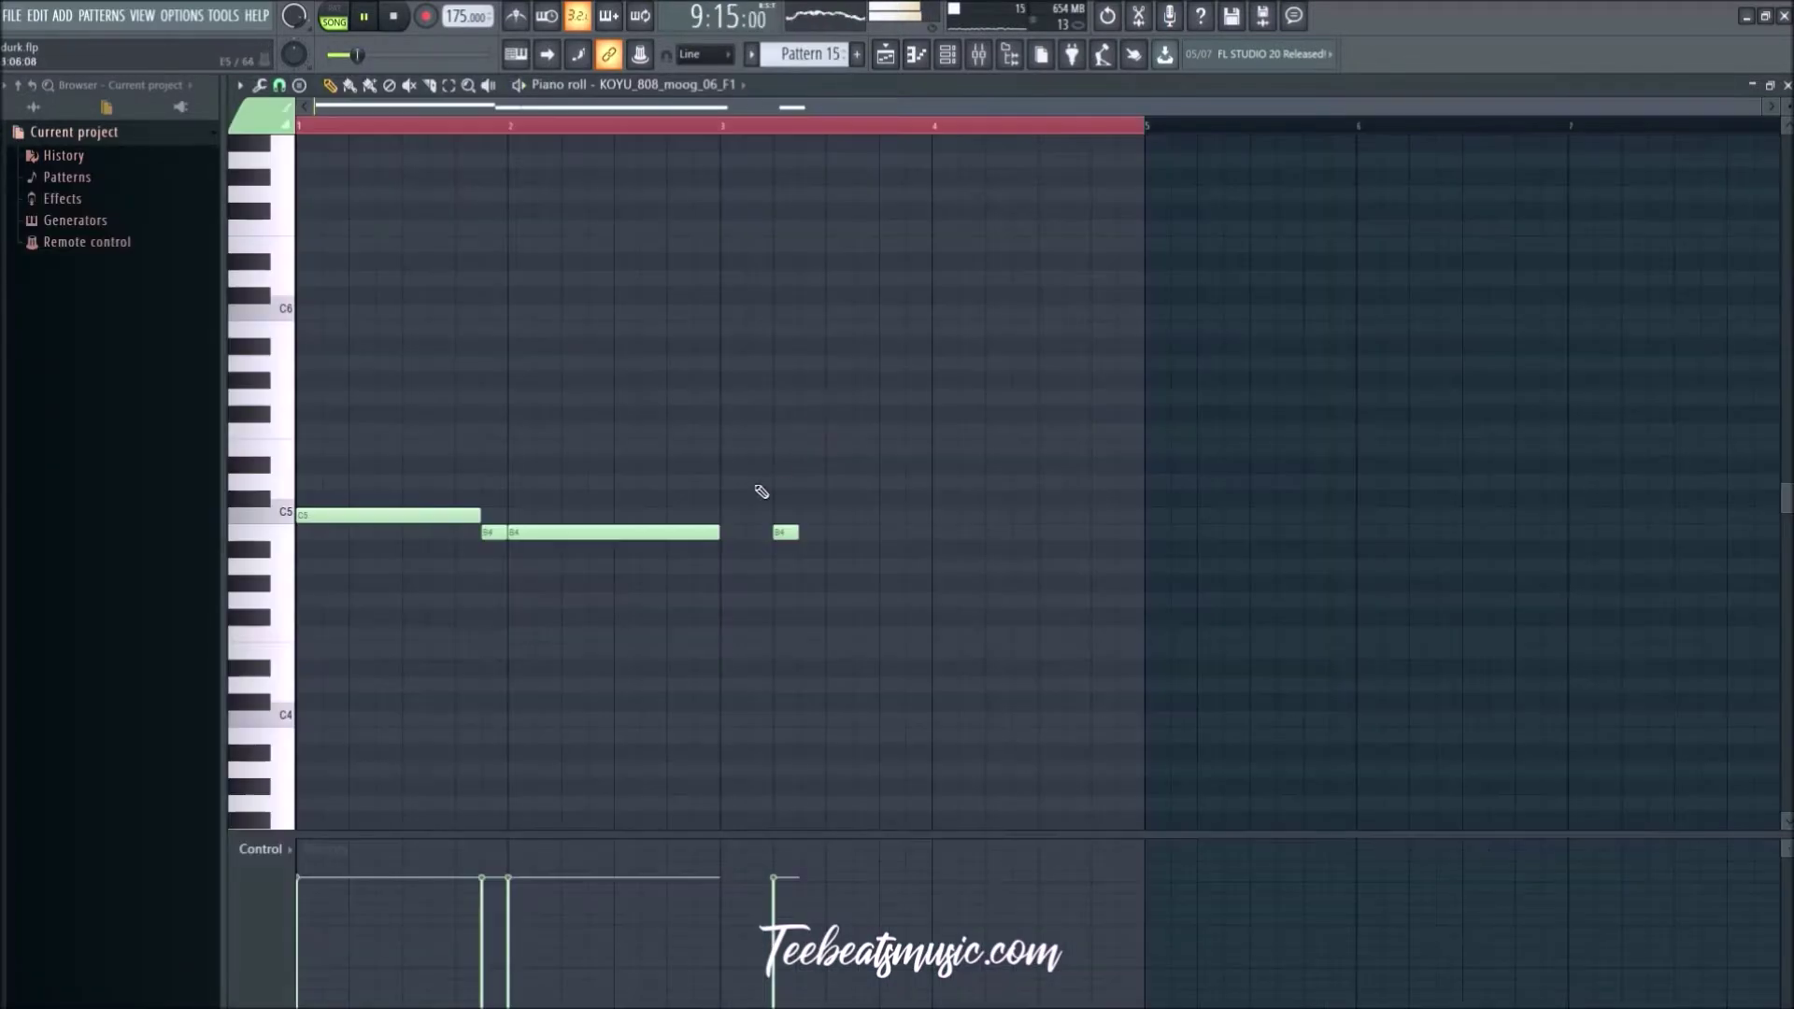
{"action": "left_click_drag", "start_coordinate": [1136, 230], "coordinate": [1126, 328]}
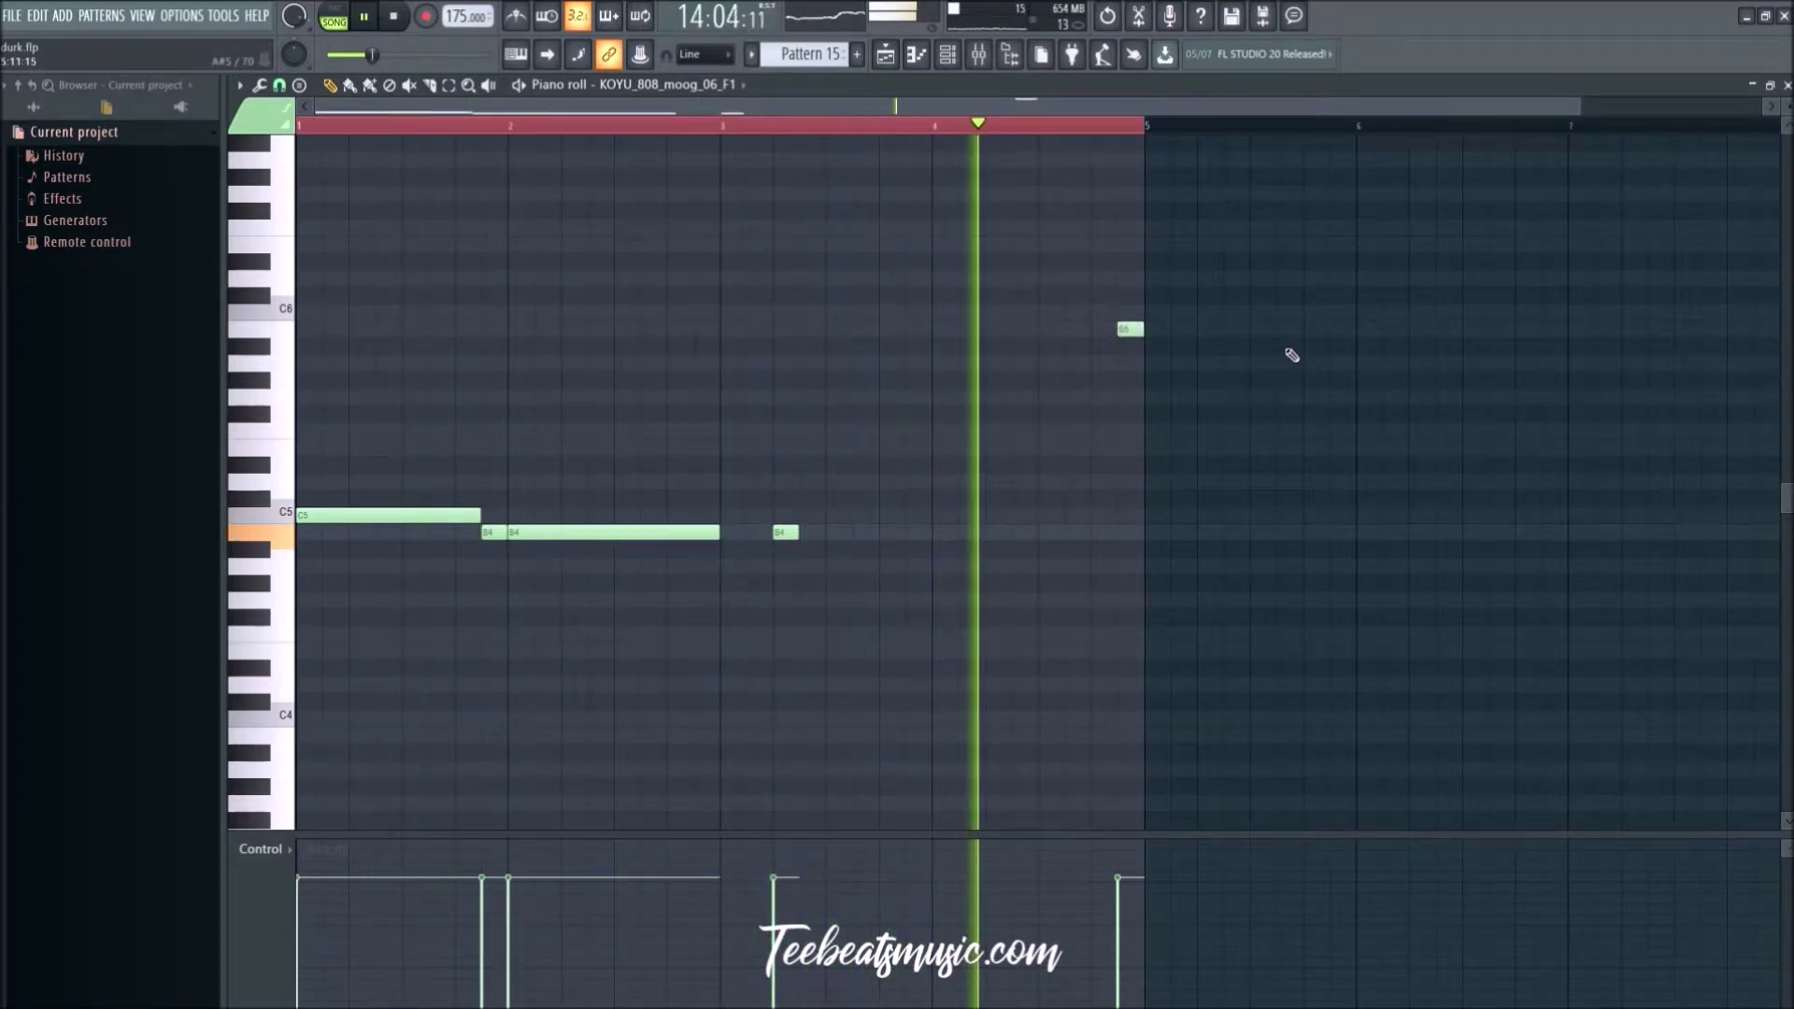
{"action": "left_click", "coordinate": [889, 62]}
Step: Shorten the last Pattern 14 clip and make the clip its own unique pattern
{"action": "left_click_drag", "start_coordinate": [1017, 446], "coordinate": [981, 448]}
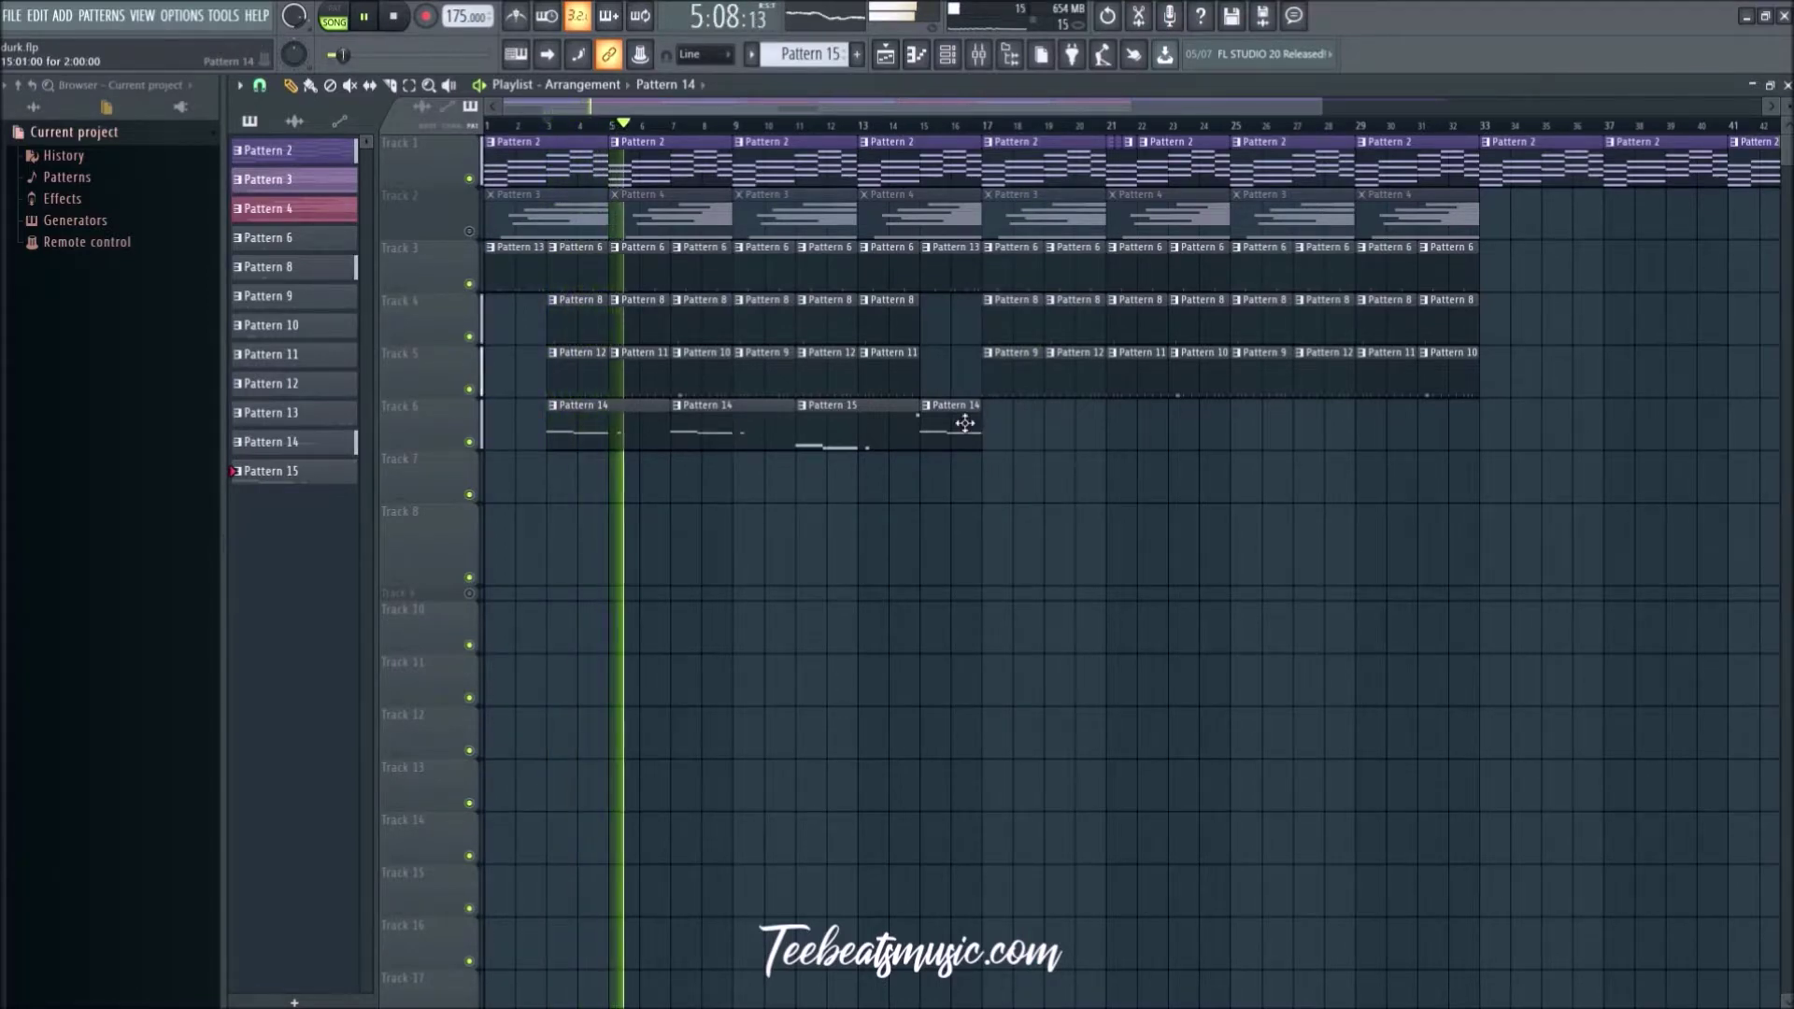
{"action": "scroll", "coordinate": [966, 424], "scroll_direction": "up", "scroll_amount": 5}
{"action": "left_click", "coordinate": [714, 410]}
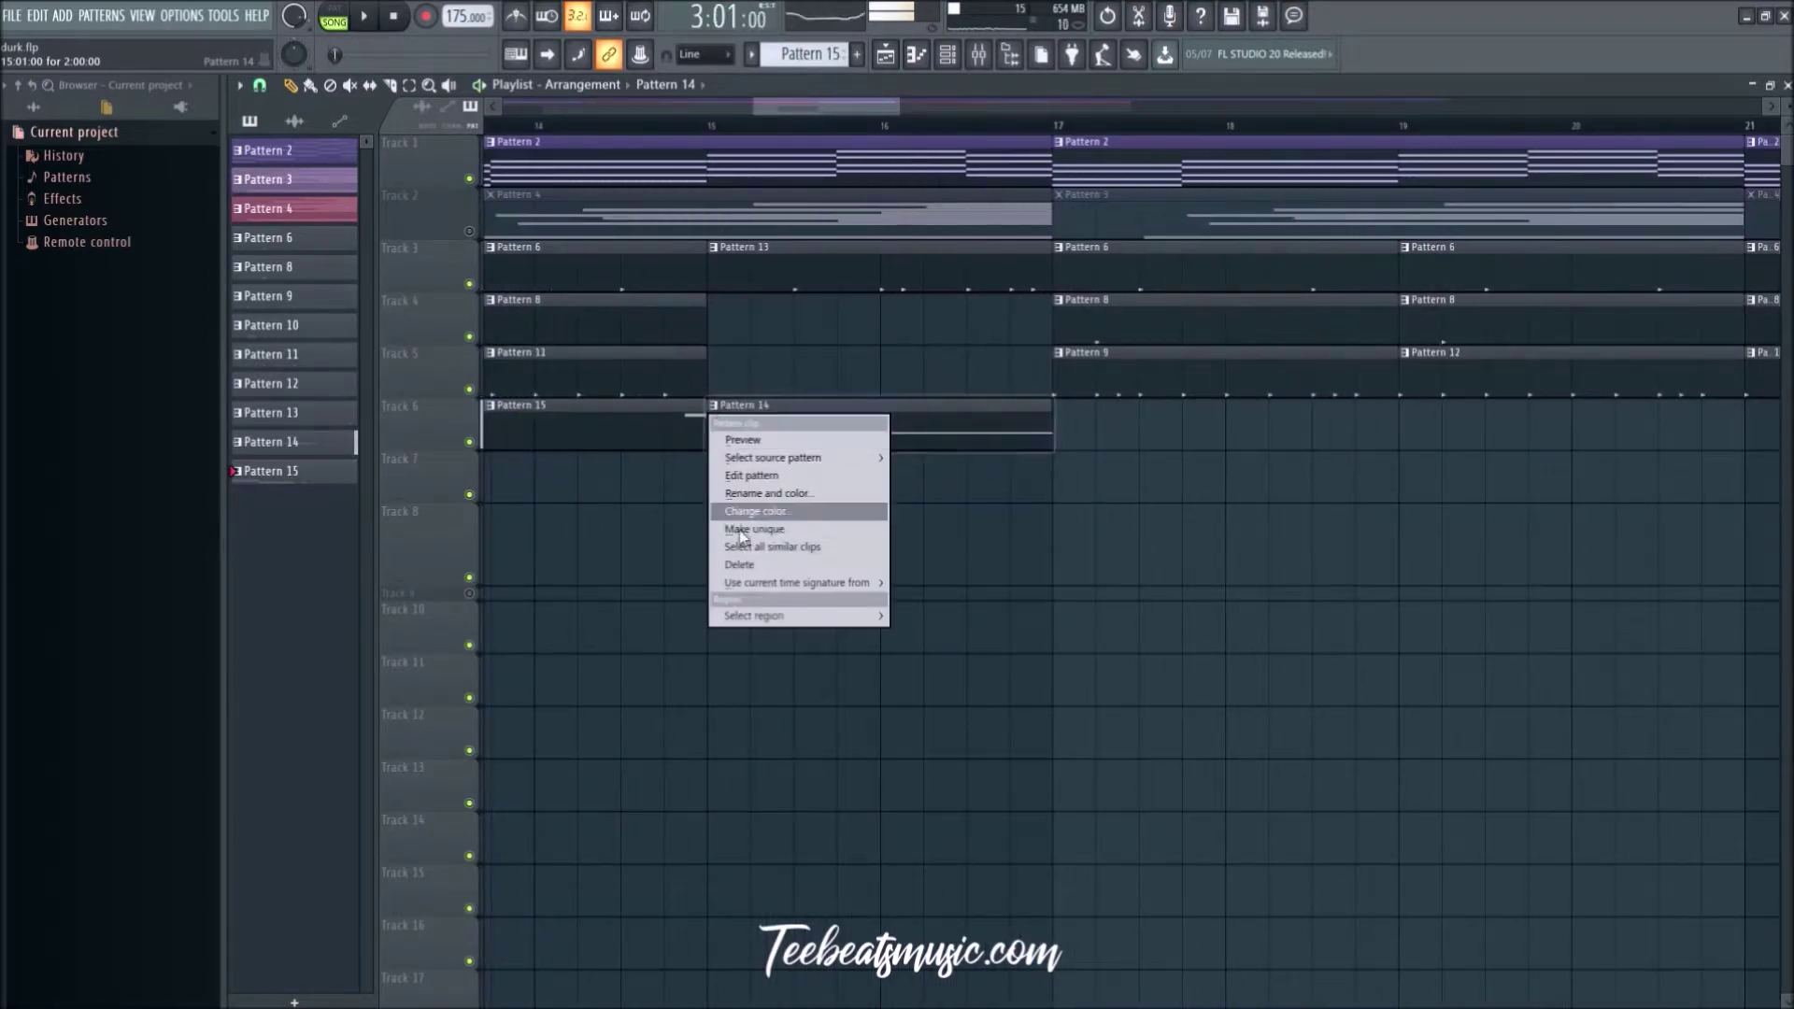
{"action": "left_click", "coordinate": [750, 531]}
Step: In Pattern 15, delete the short B4 at bar 2 and move the long note to A#4
{"action": "scroll", "coordinate": [816, 428], "scroll_direction": "down", "scroll_amount": 3}
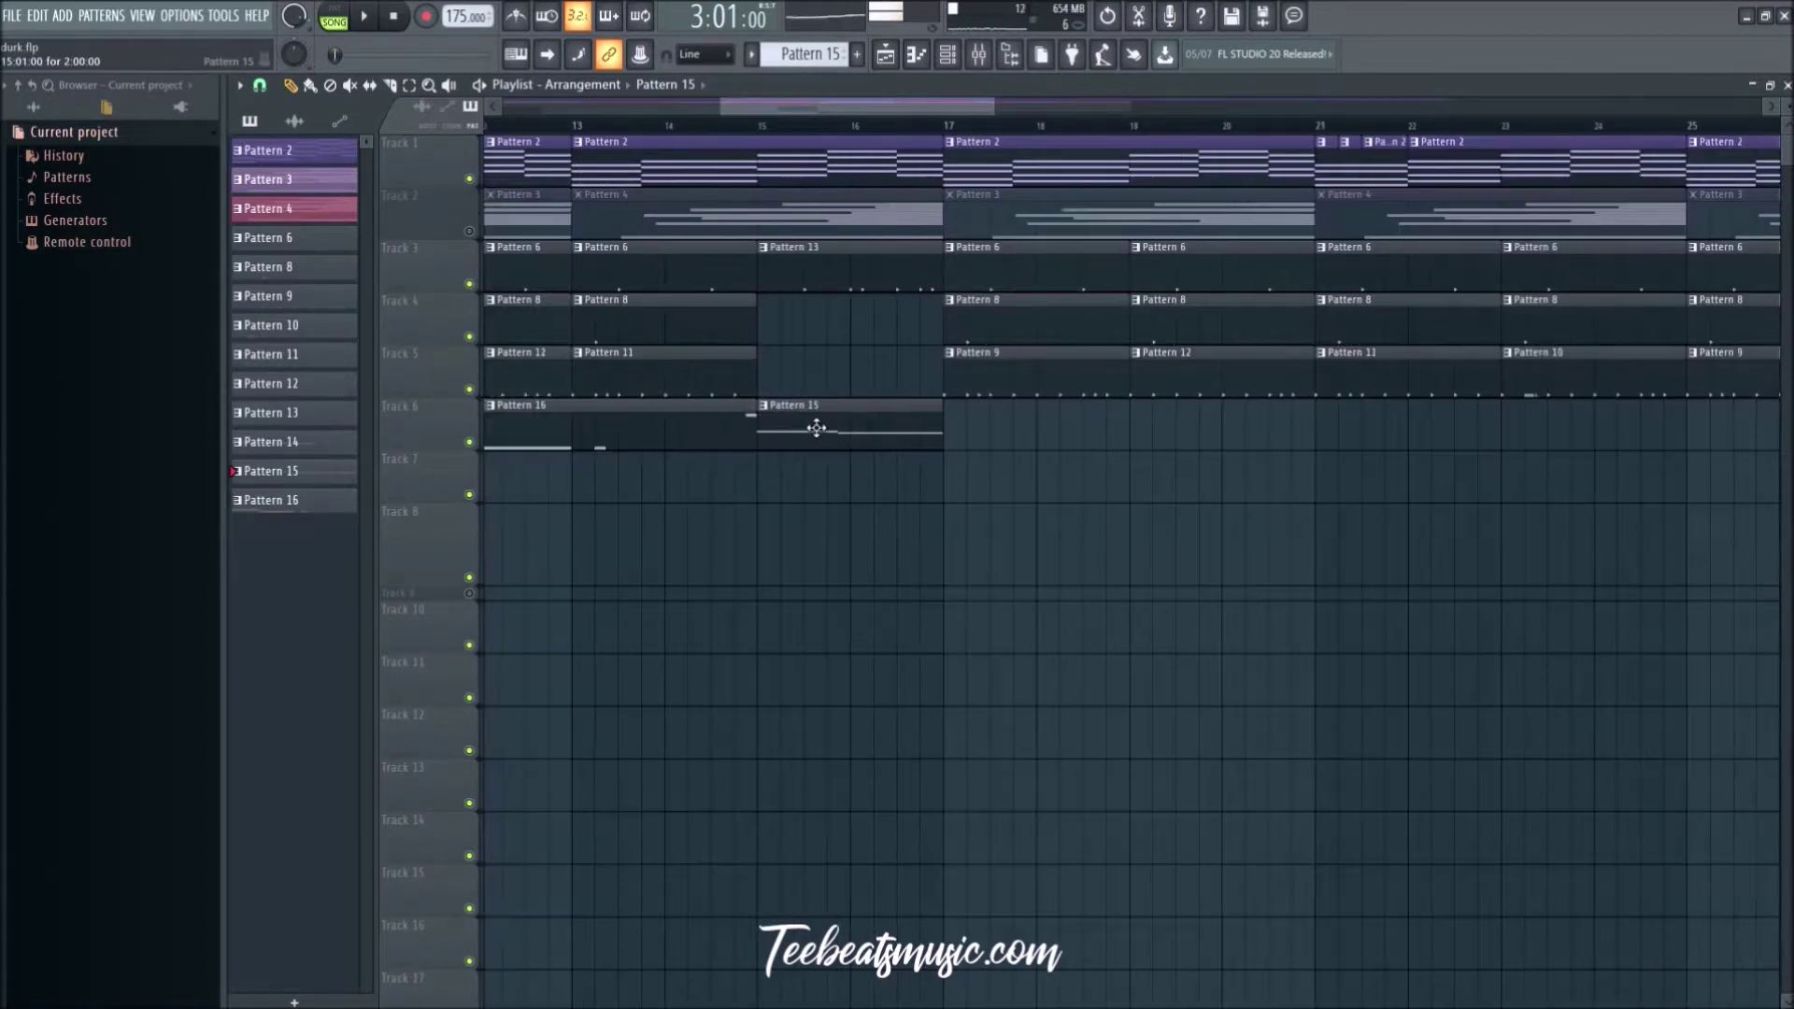
{"action": "scroll", "coordinate": [832, 245], "scroll_direction": "down", "scroll_amount": 2}
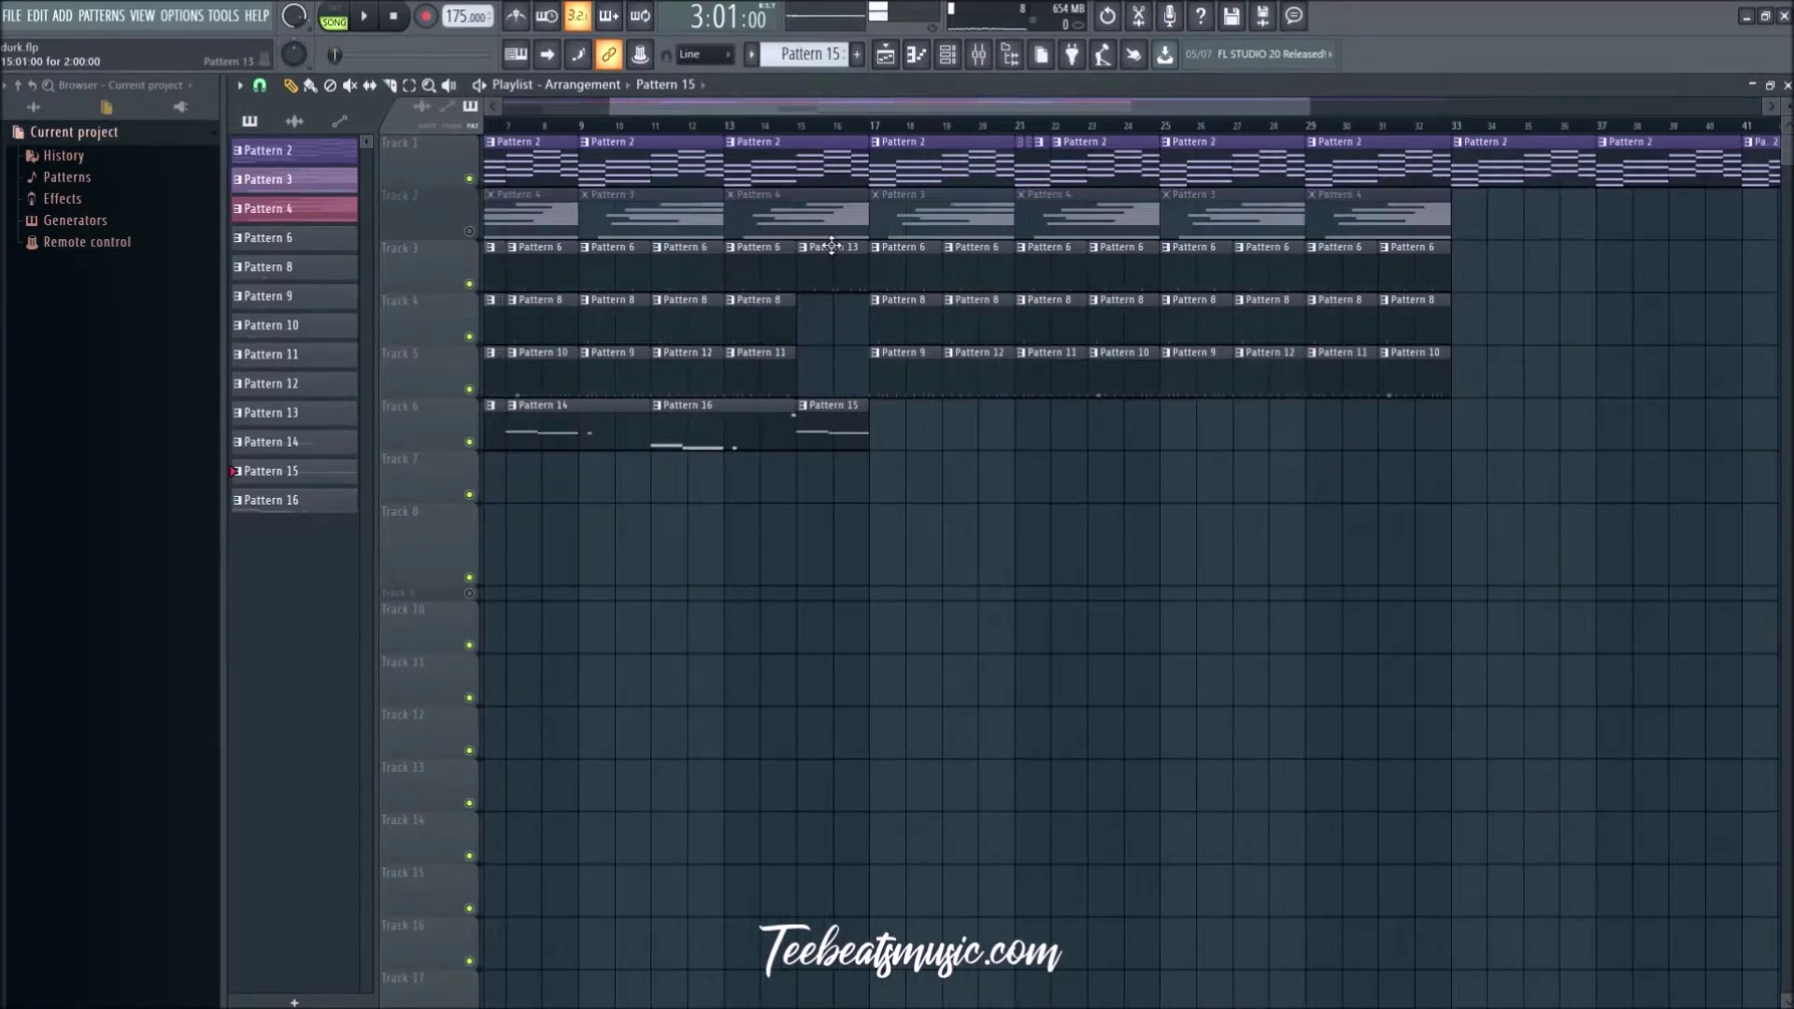
{"action": "double_click", "coordinate": [835, 431]}
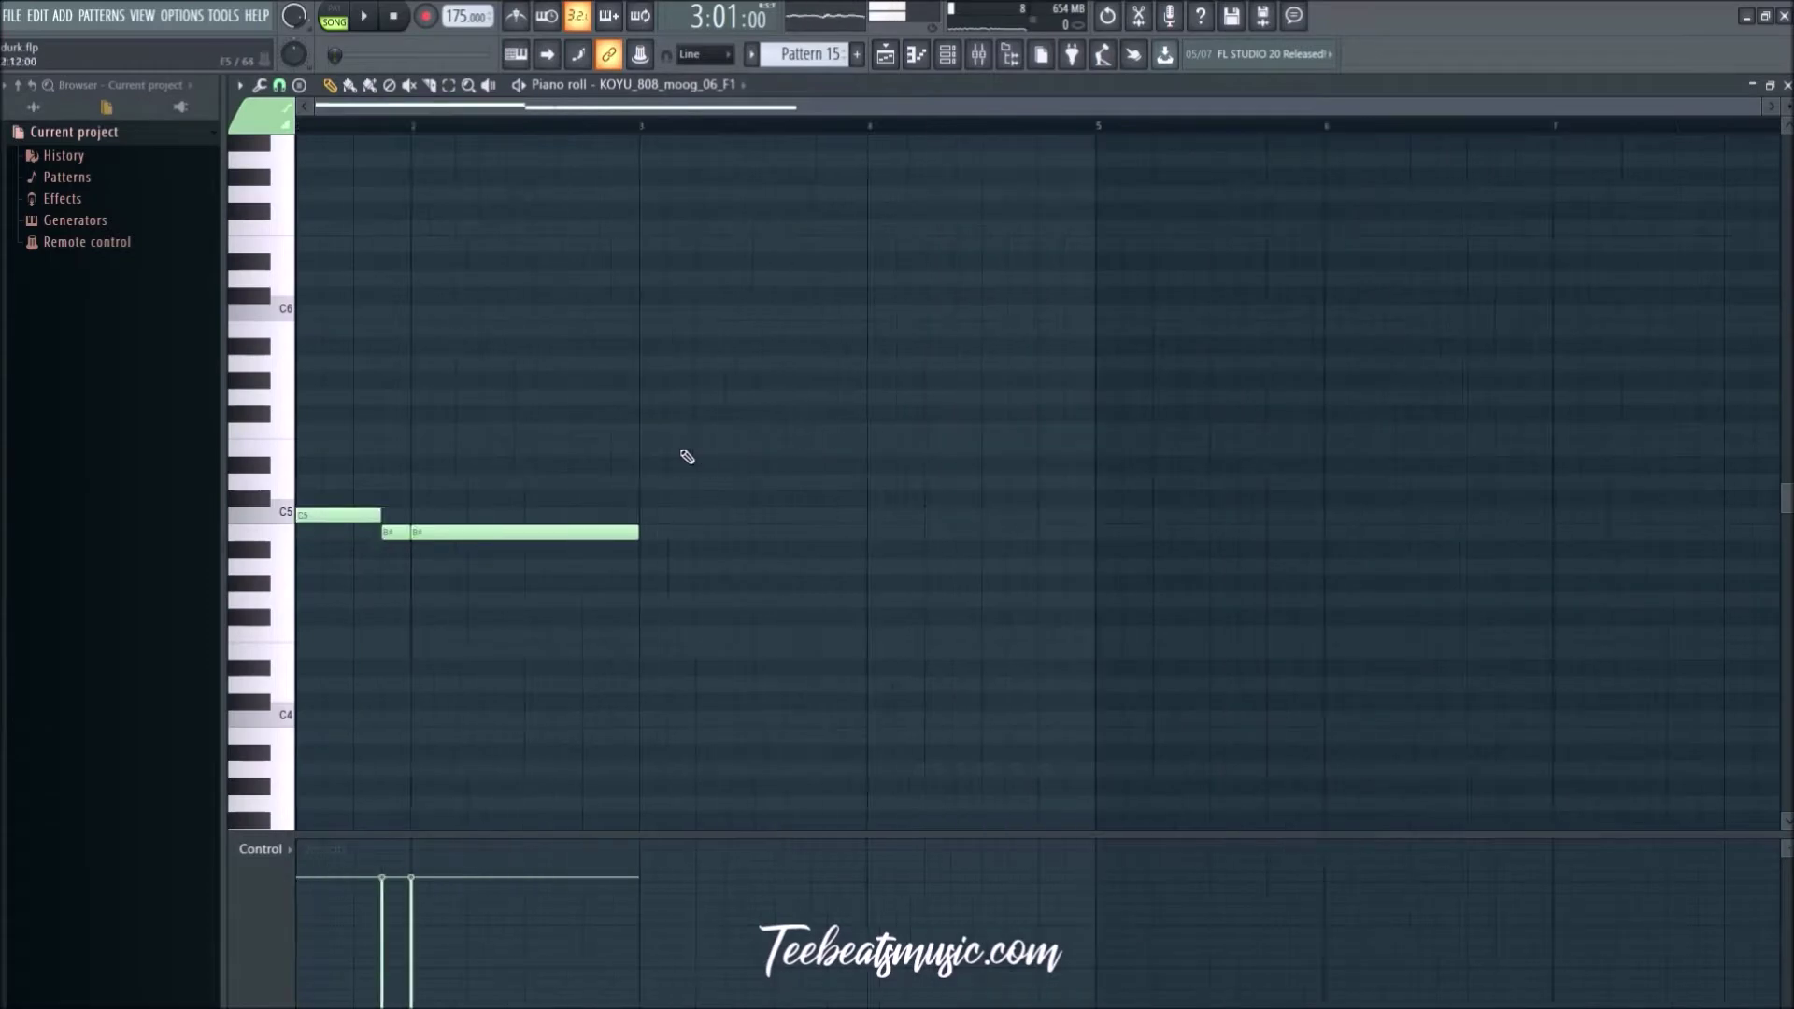
{"action": "left_click", "coordinate": [892, 61]}
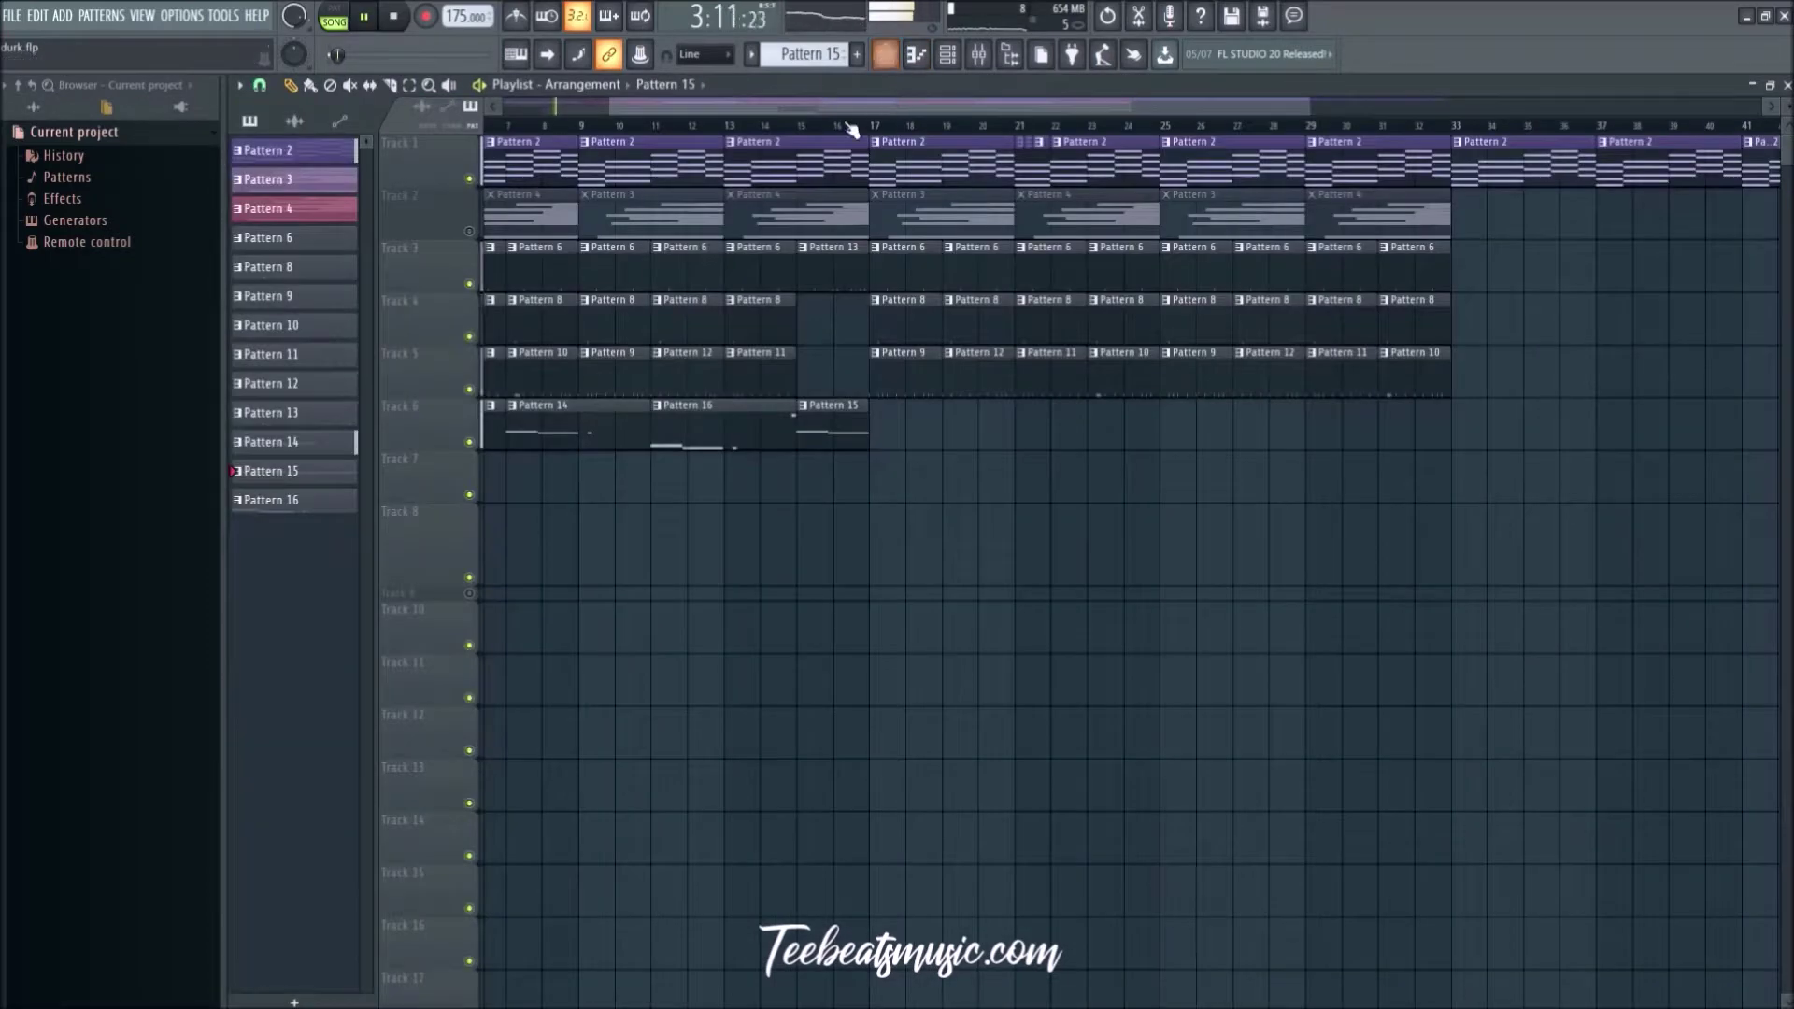
{"action": "left_click", "coordinate": [801, 131]}
{"action": "double_click", "coordinate": [833, 431]}
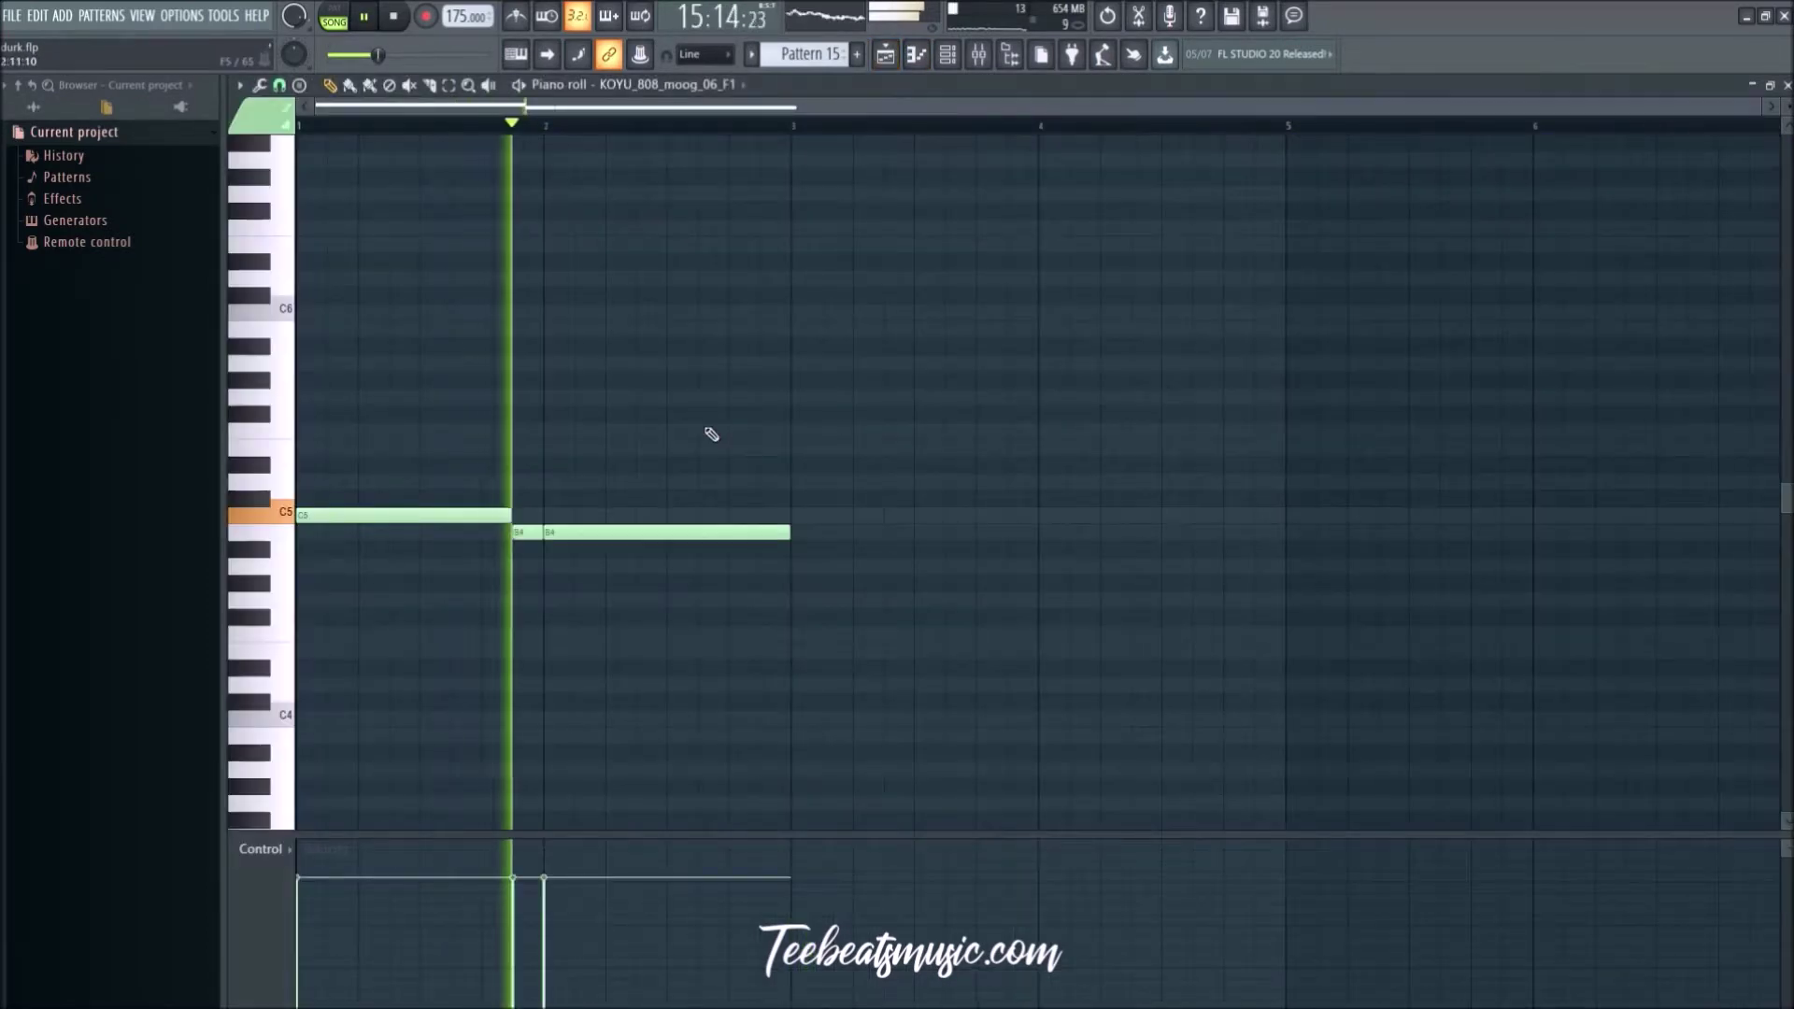
{"action": "left_click_drag", "start_coordinate": [581, 533], "coordinate": [568, 295]}
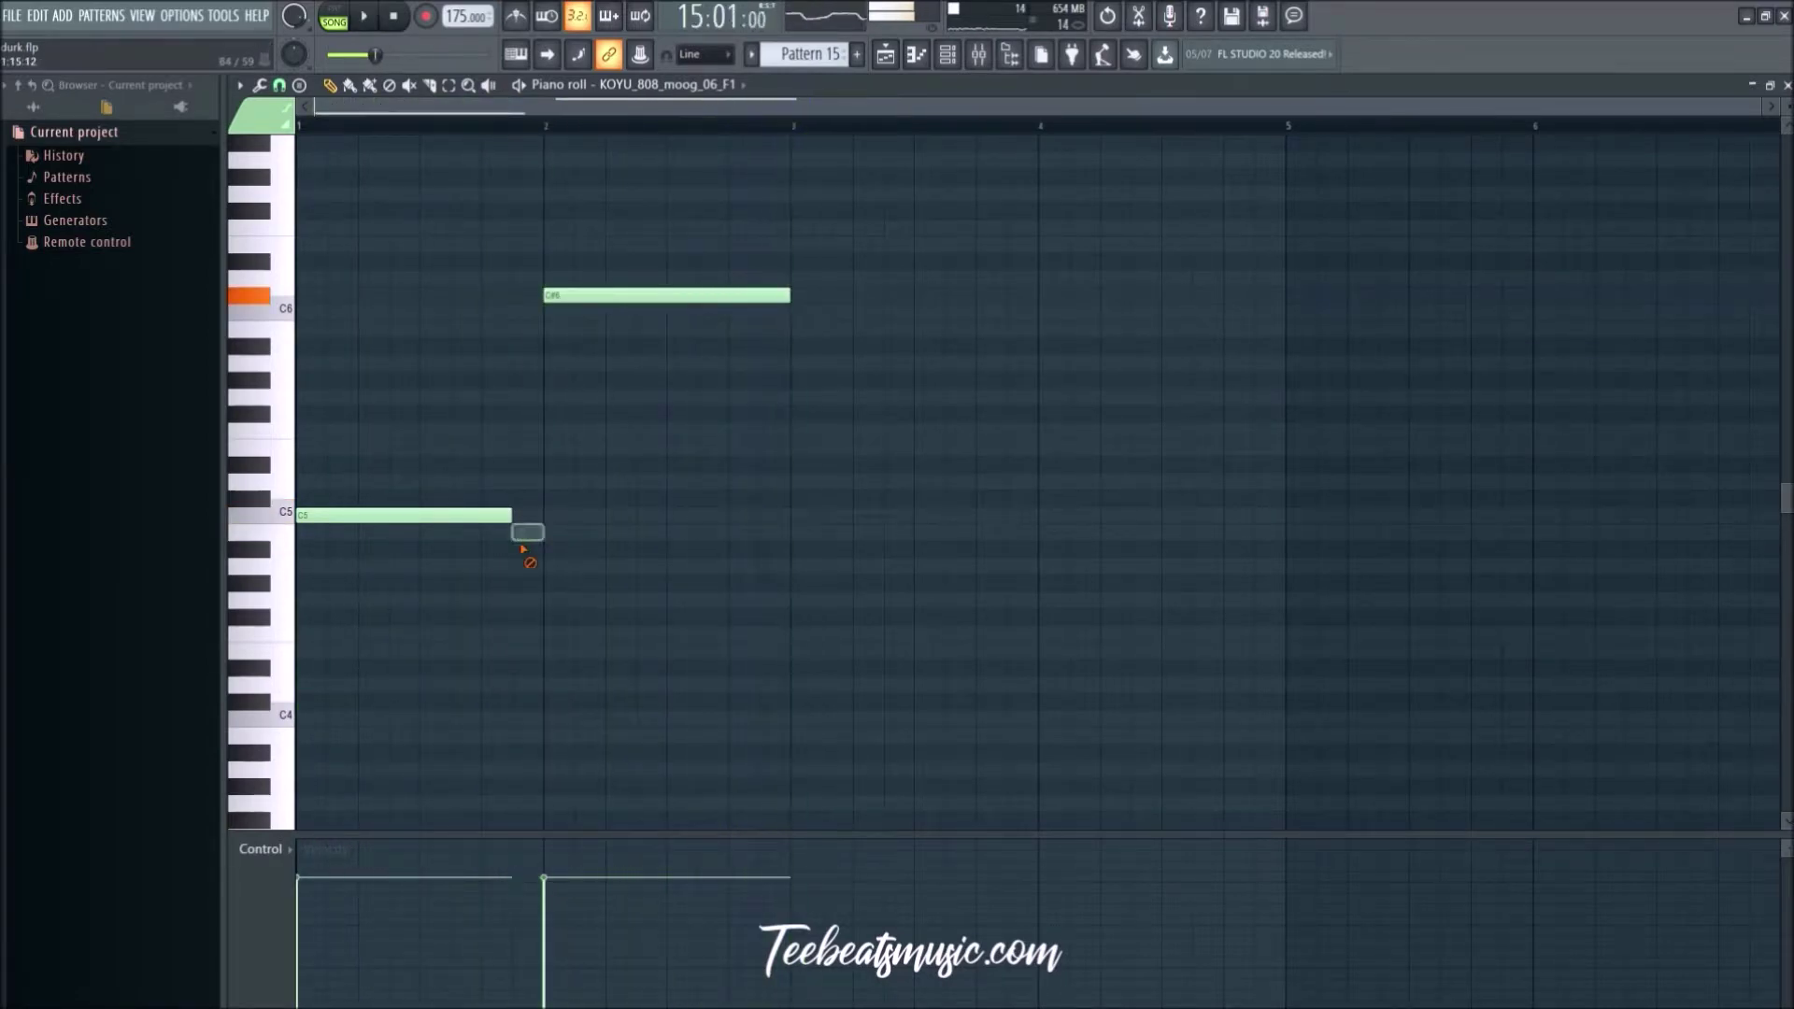
{"action": "right_click", "coordinate": [526, 533]}
{"action": "key", "text": "space"}
{"action": "left_click_drag", "start_coordinate": [561, 293], "coordinate": [567, 534]}
Step: Shorten the B4 note, add a C#6 after it, and place a Pattern 16 clip later on Track 6
{"action": "key", "text": "space"}
{"action": "left_click_drag", "start_coordinate": [789, 532], "coordinate": [728, 533]}
{"action": "left_click", "coordinate": [740, 246]}
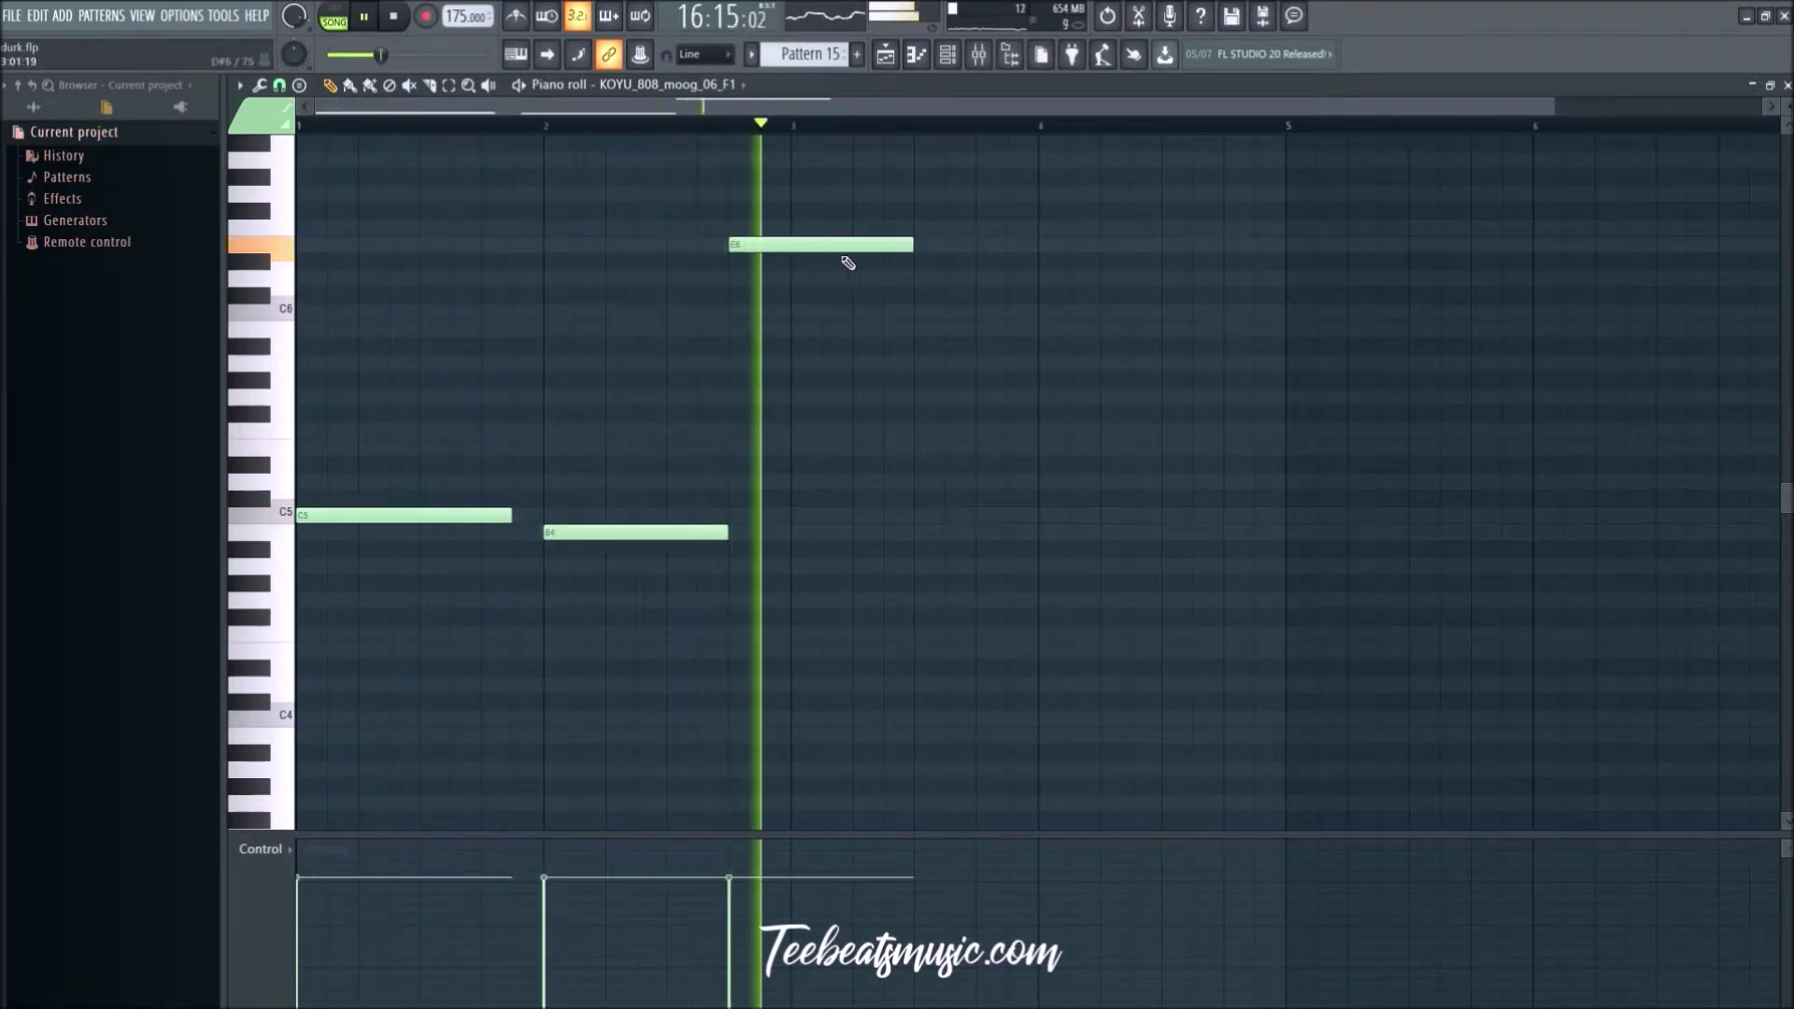
{"action": "left_click_drag", "start_coordinate": [801, 245], "coordinate": [791, 313]}
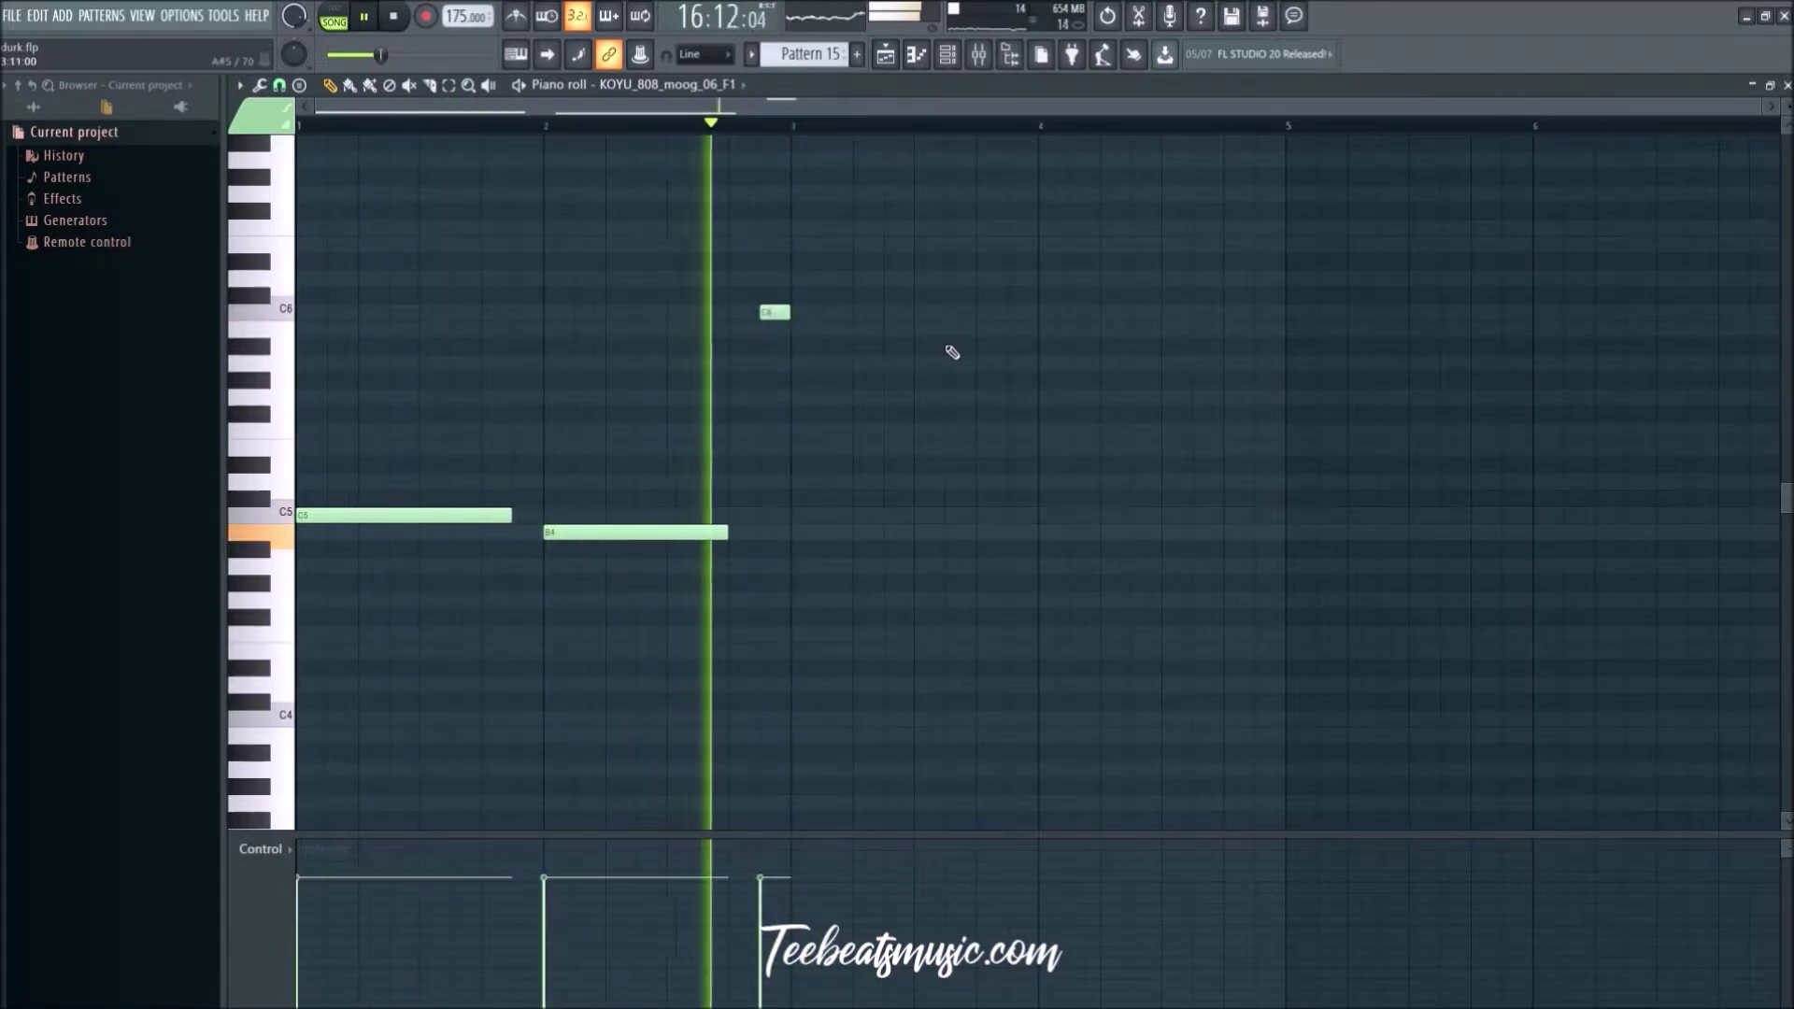
{"action": "left_click", "coordinate": [887, 58]}
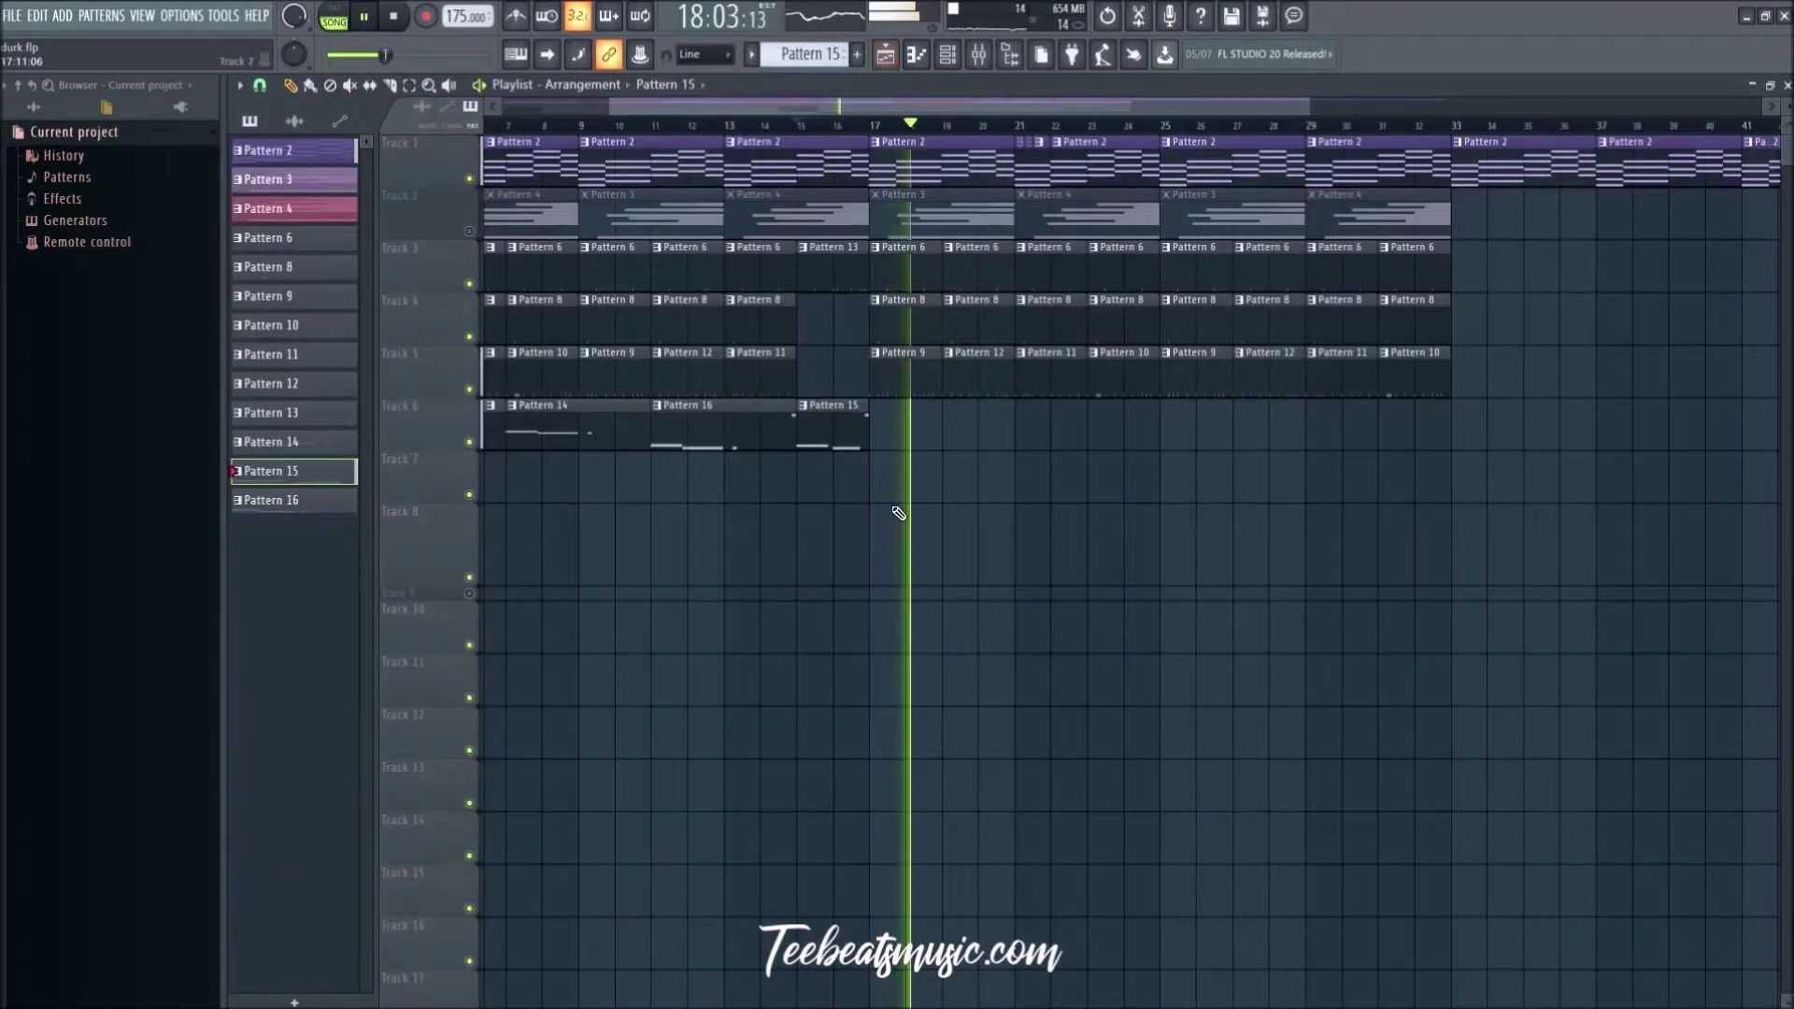
{"action": "left_click_drag", "start_coordinate": [721, 425], "coordinate": [945, 417]}
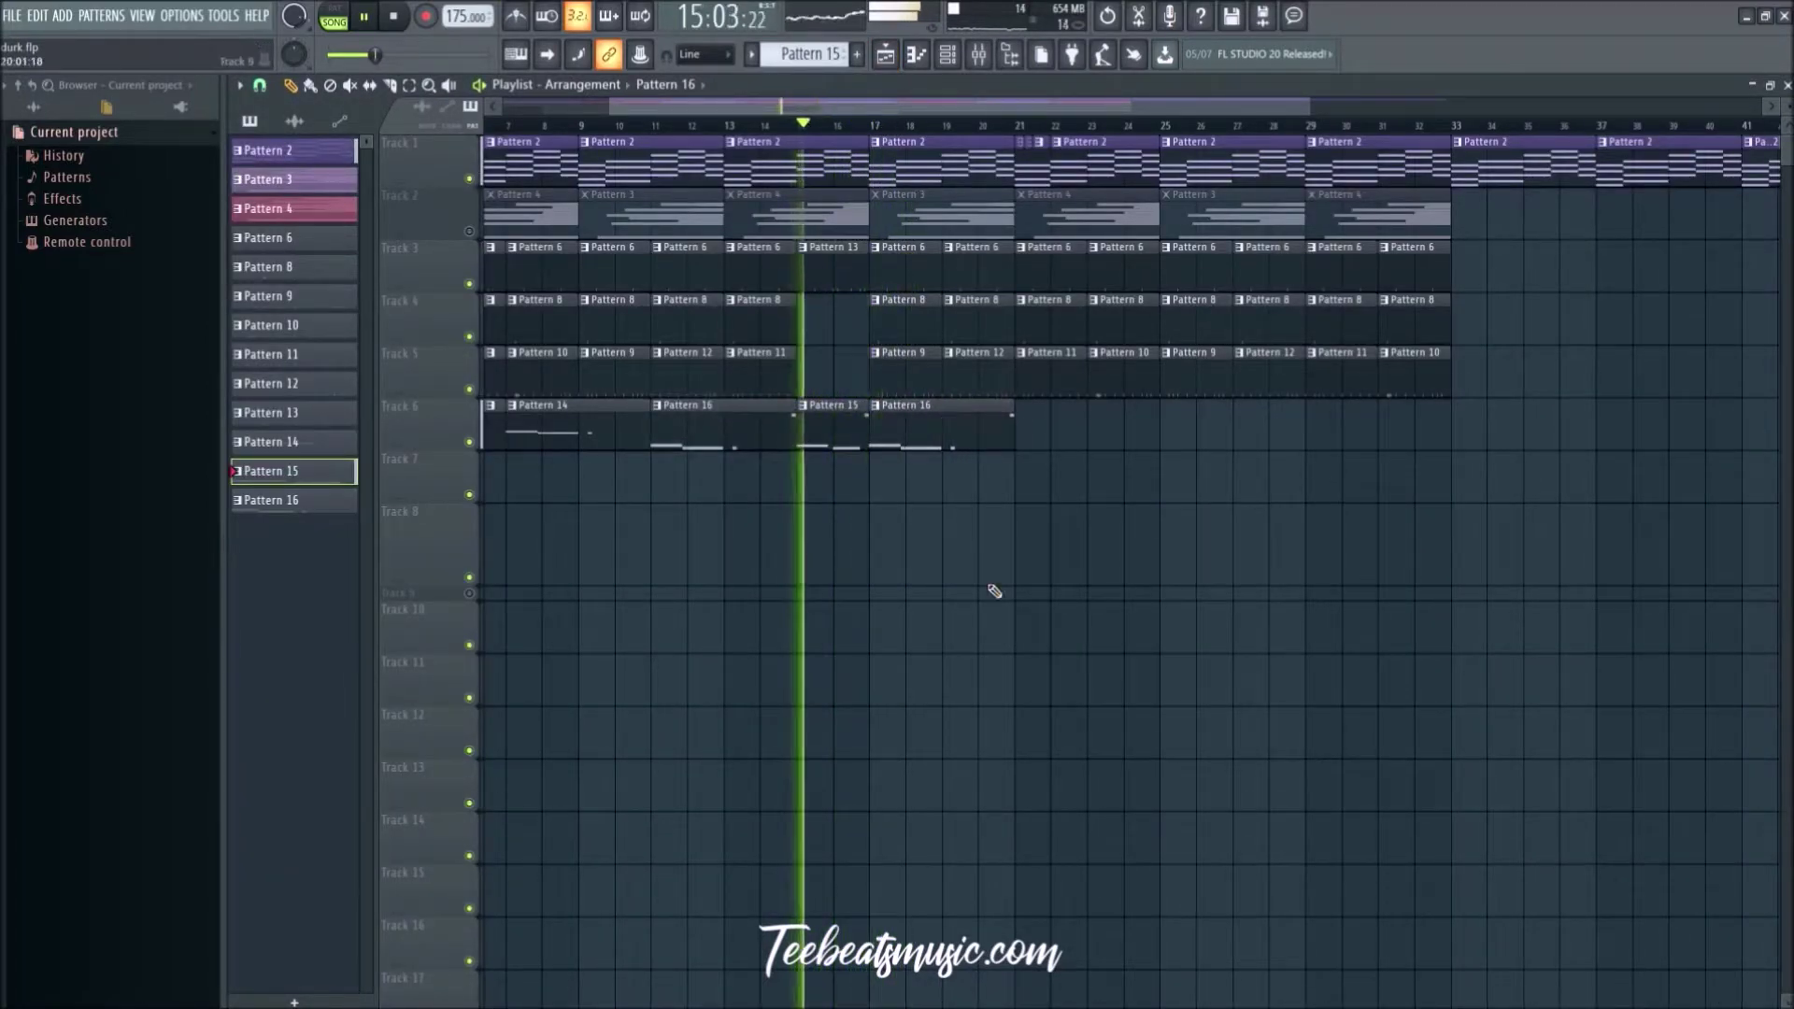
Step: Unmute Track 2, duplicate all Track 6 808 clips from bar 21 with Ctrl+B, and show the channel rack
{"action": "scroll", "coordinate": [949, 569], "scroll_direction": "up", "scroll_amount": 4}
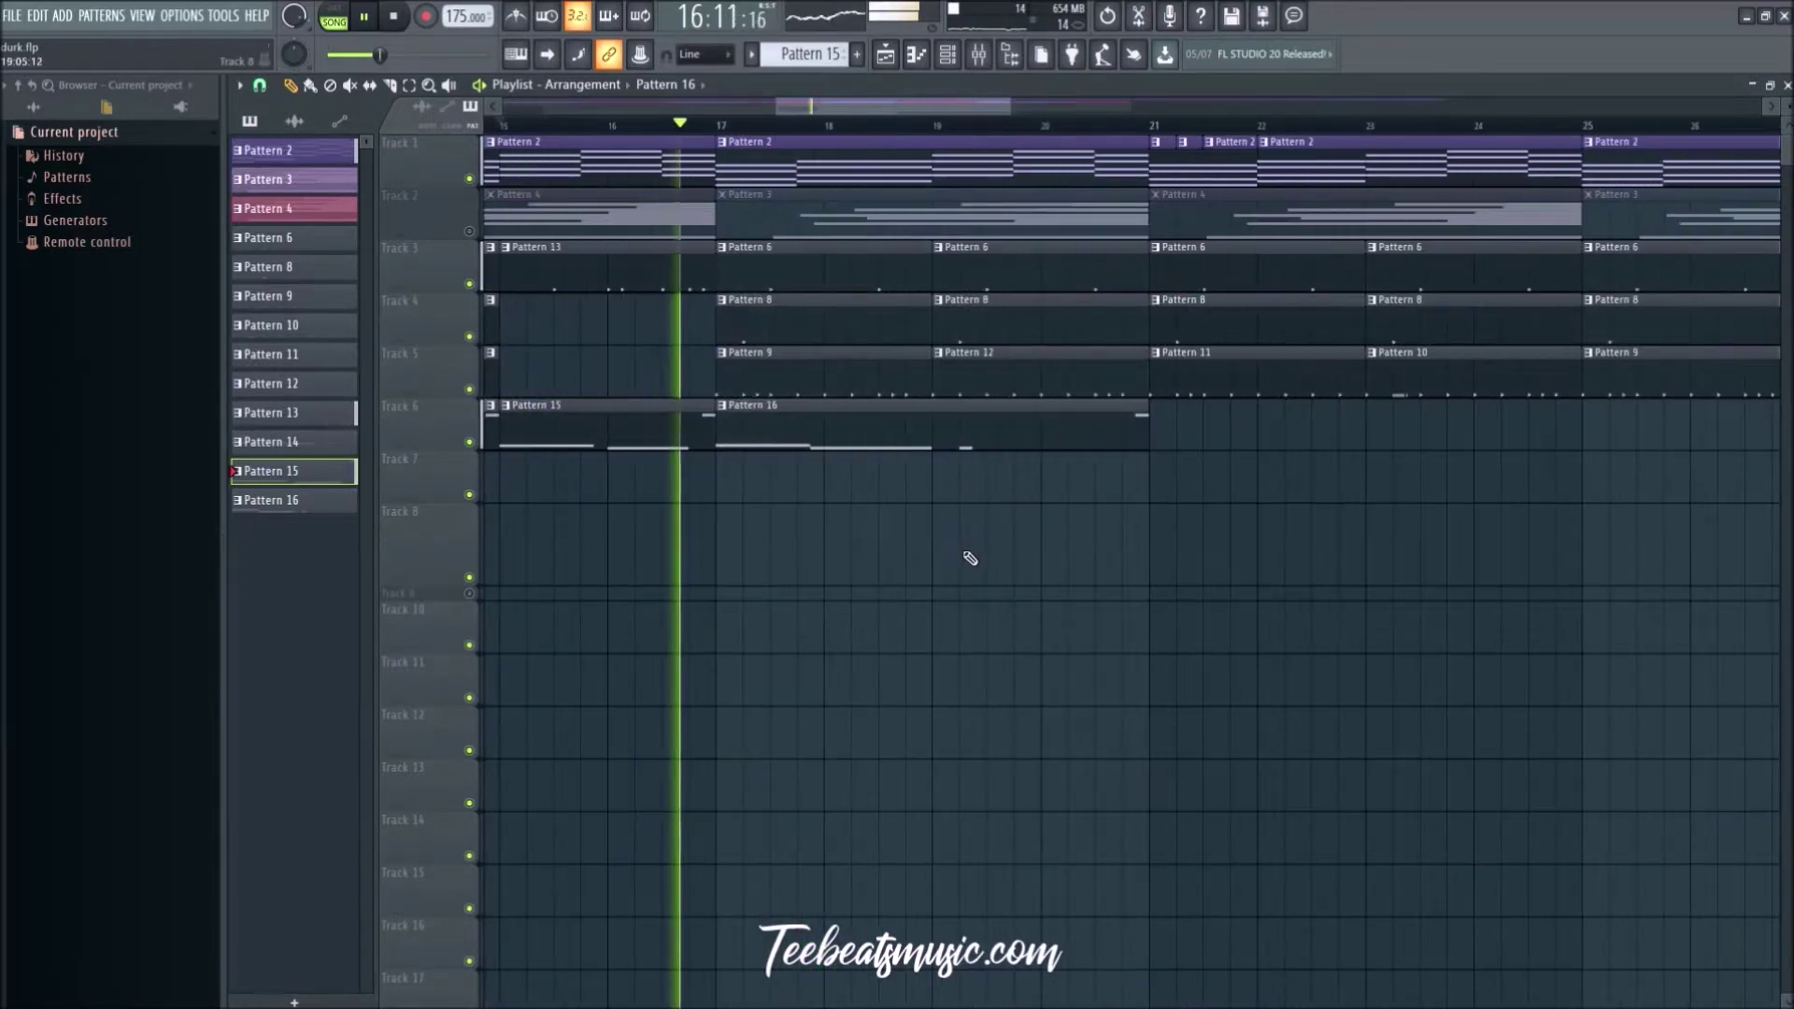
{"action": "scroll", "coordinate": [929, 538], "scroll_direction": "down", "scroll_amount": 4}
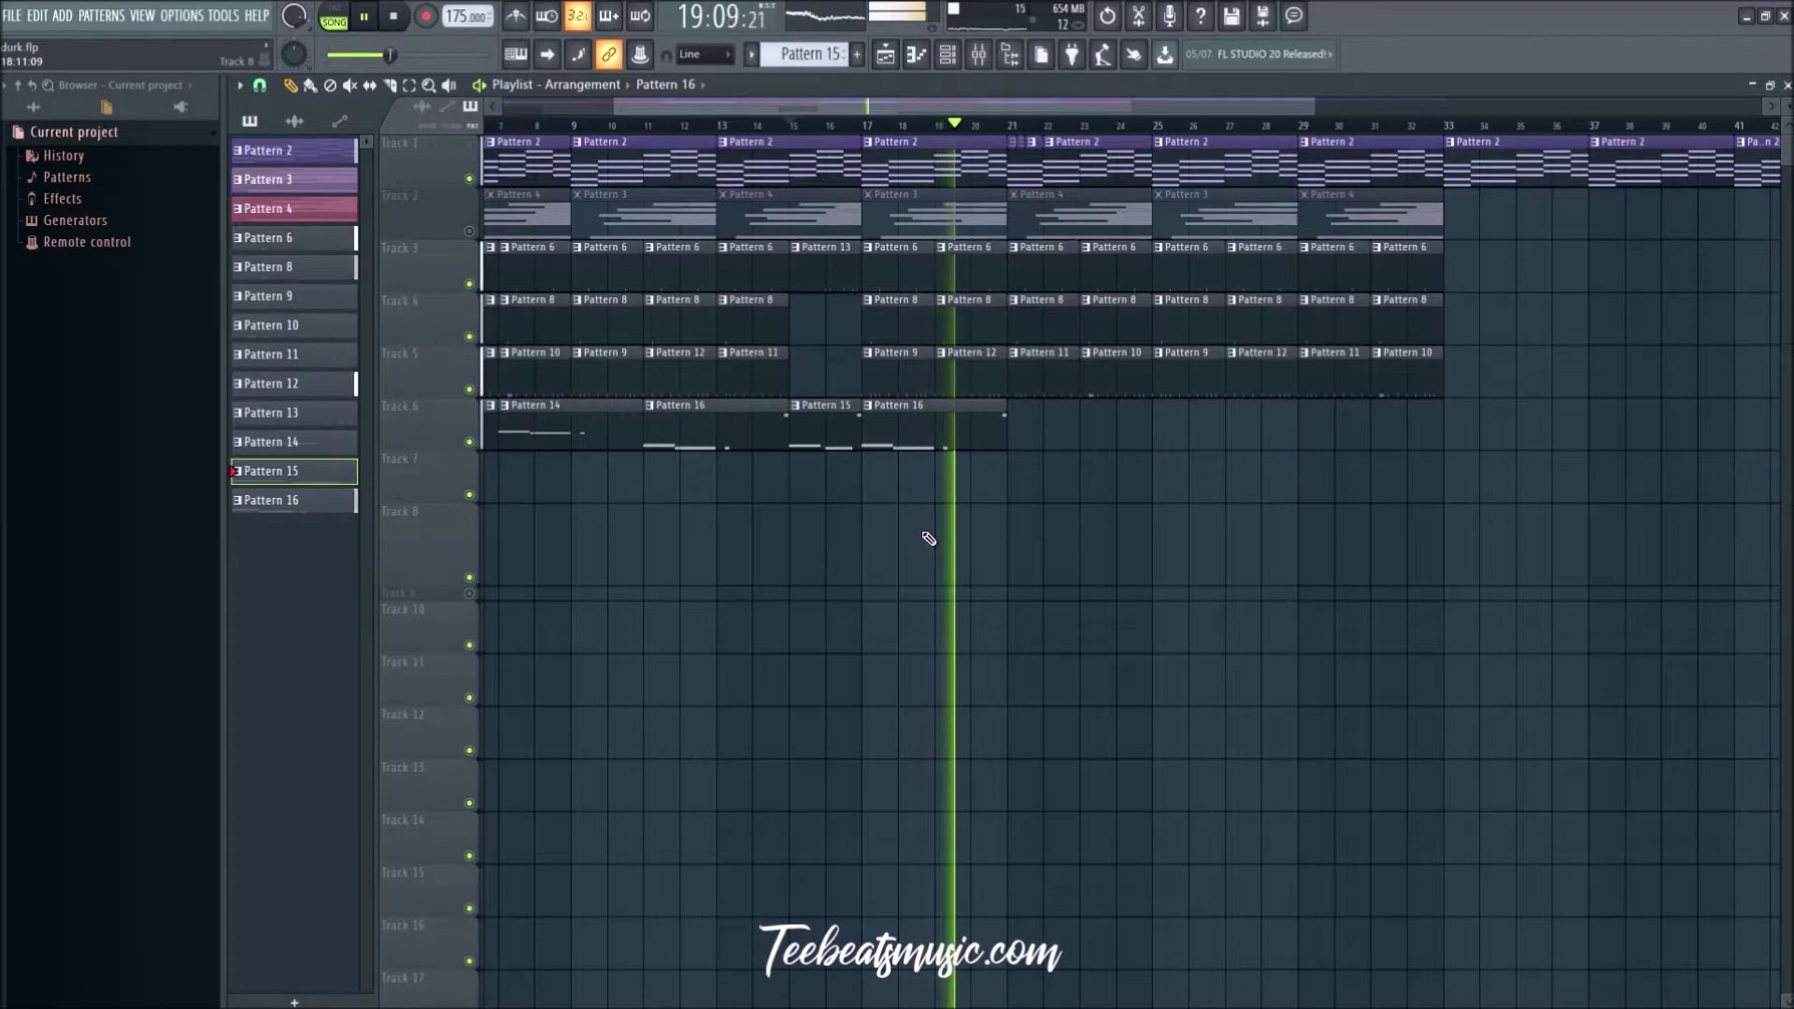
{"action": "scroll", "coordinate": [822, 524], "scroll_direction": "down", "scroll_amount": 3}
{"action": "left_click", "coordinate": [469, 231]}
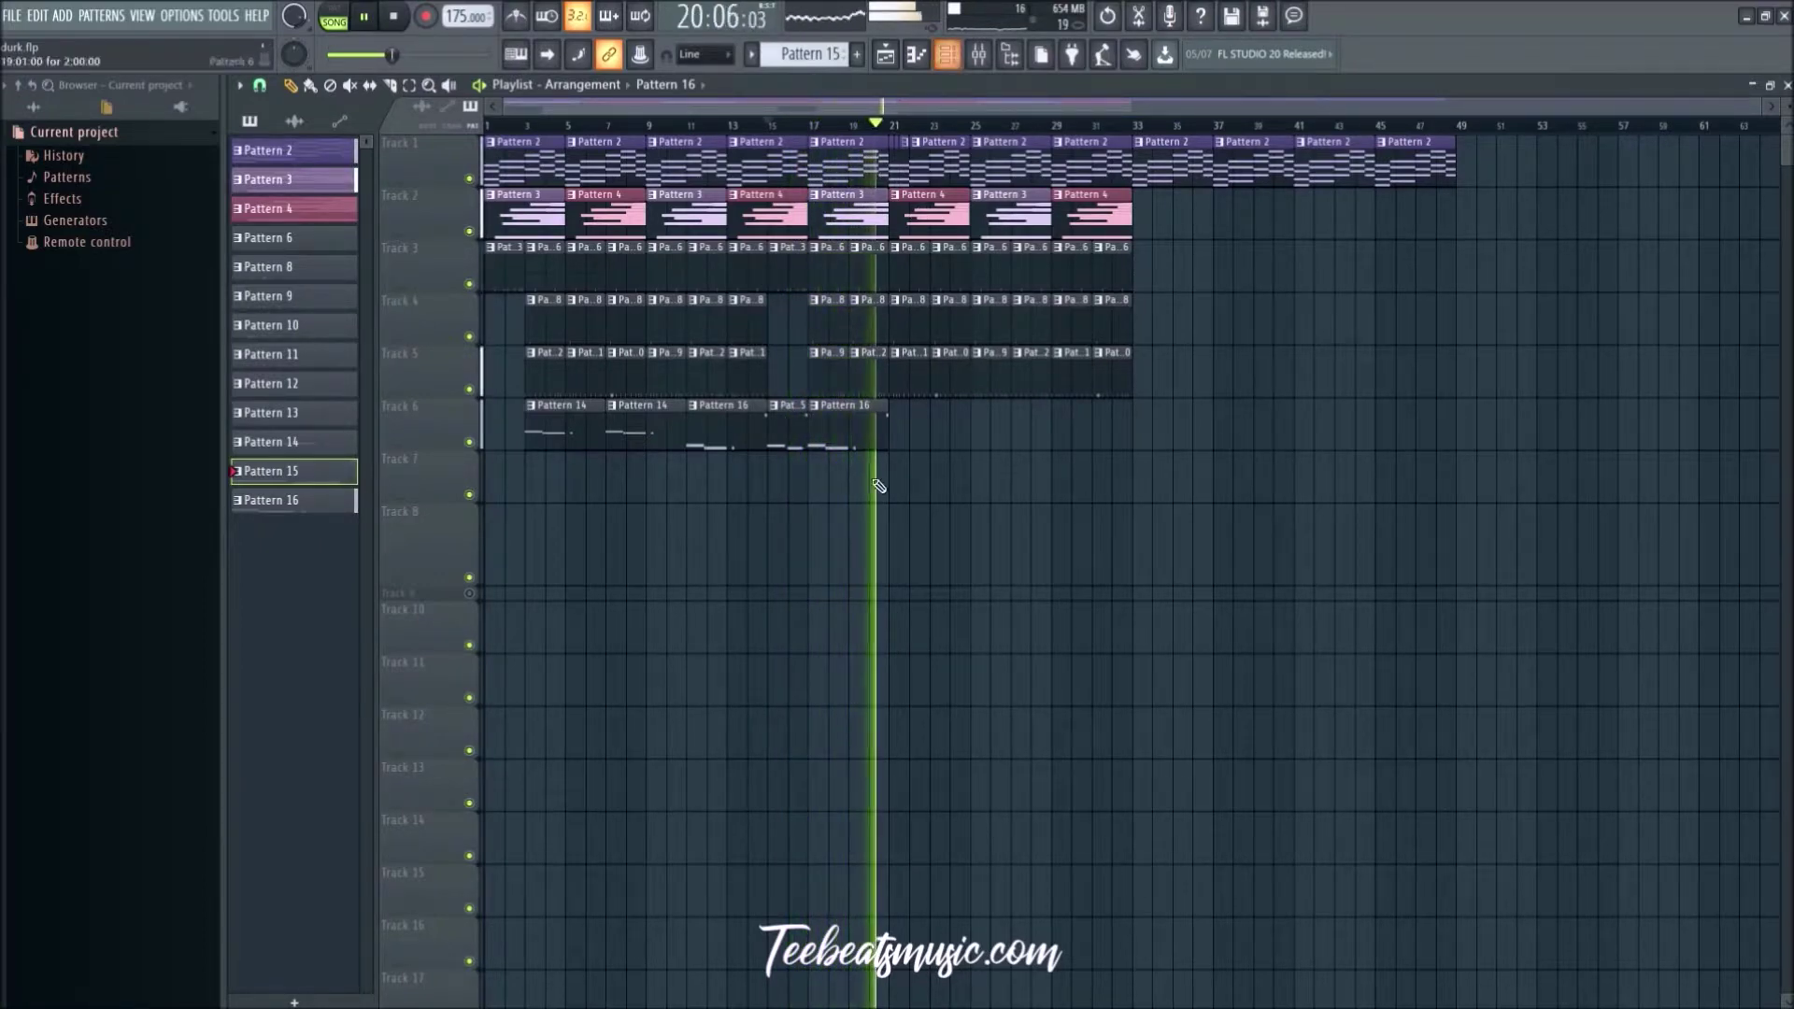
{"action": "left_click_drag", "start_coordinate": [901, 440], "coordinate": [542, 428]}
{"action": "key", "text": "ctrl+b"}
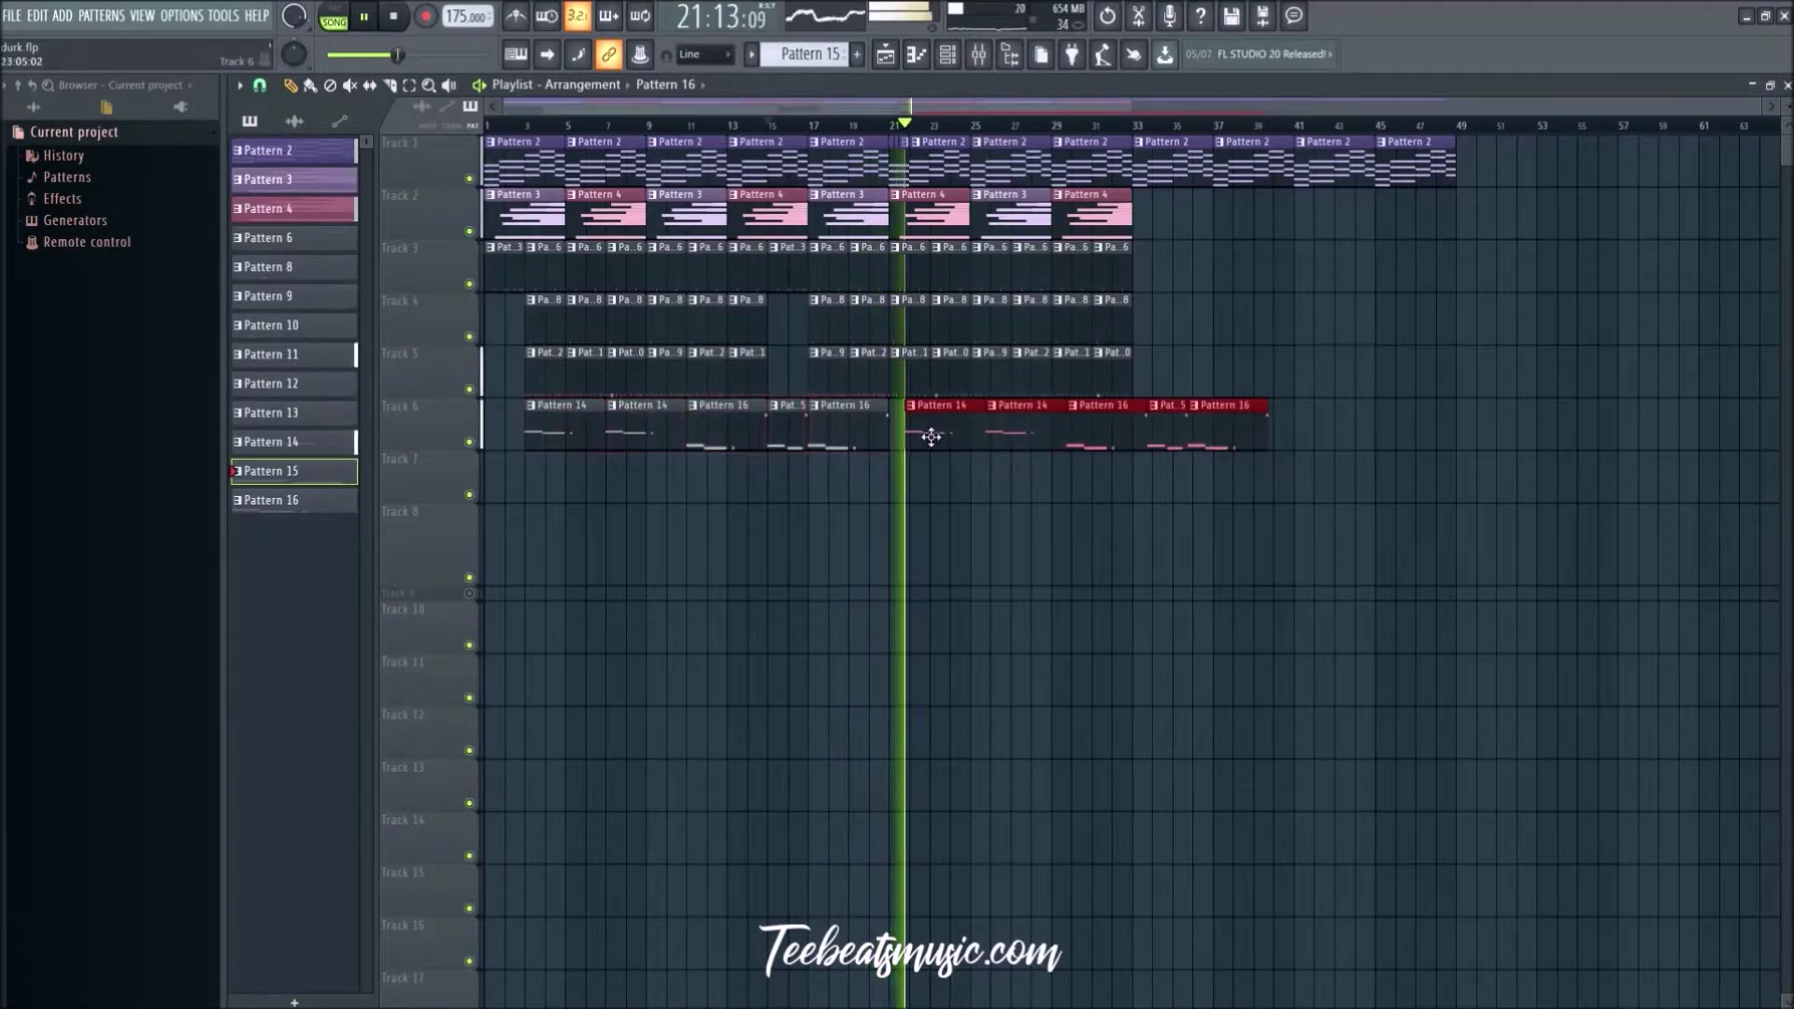
{"action": "left_click", "coordinate": [981, 558], "text": "ctrl"}
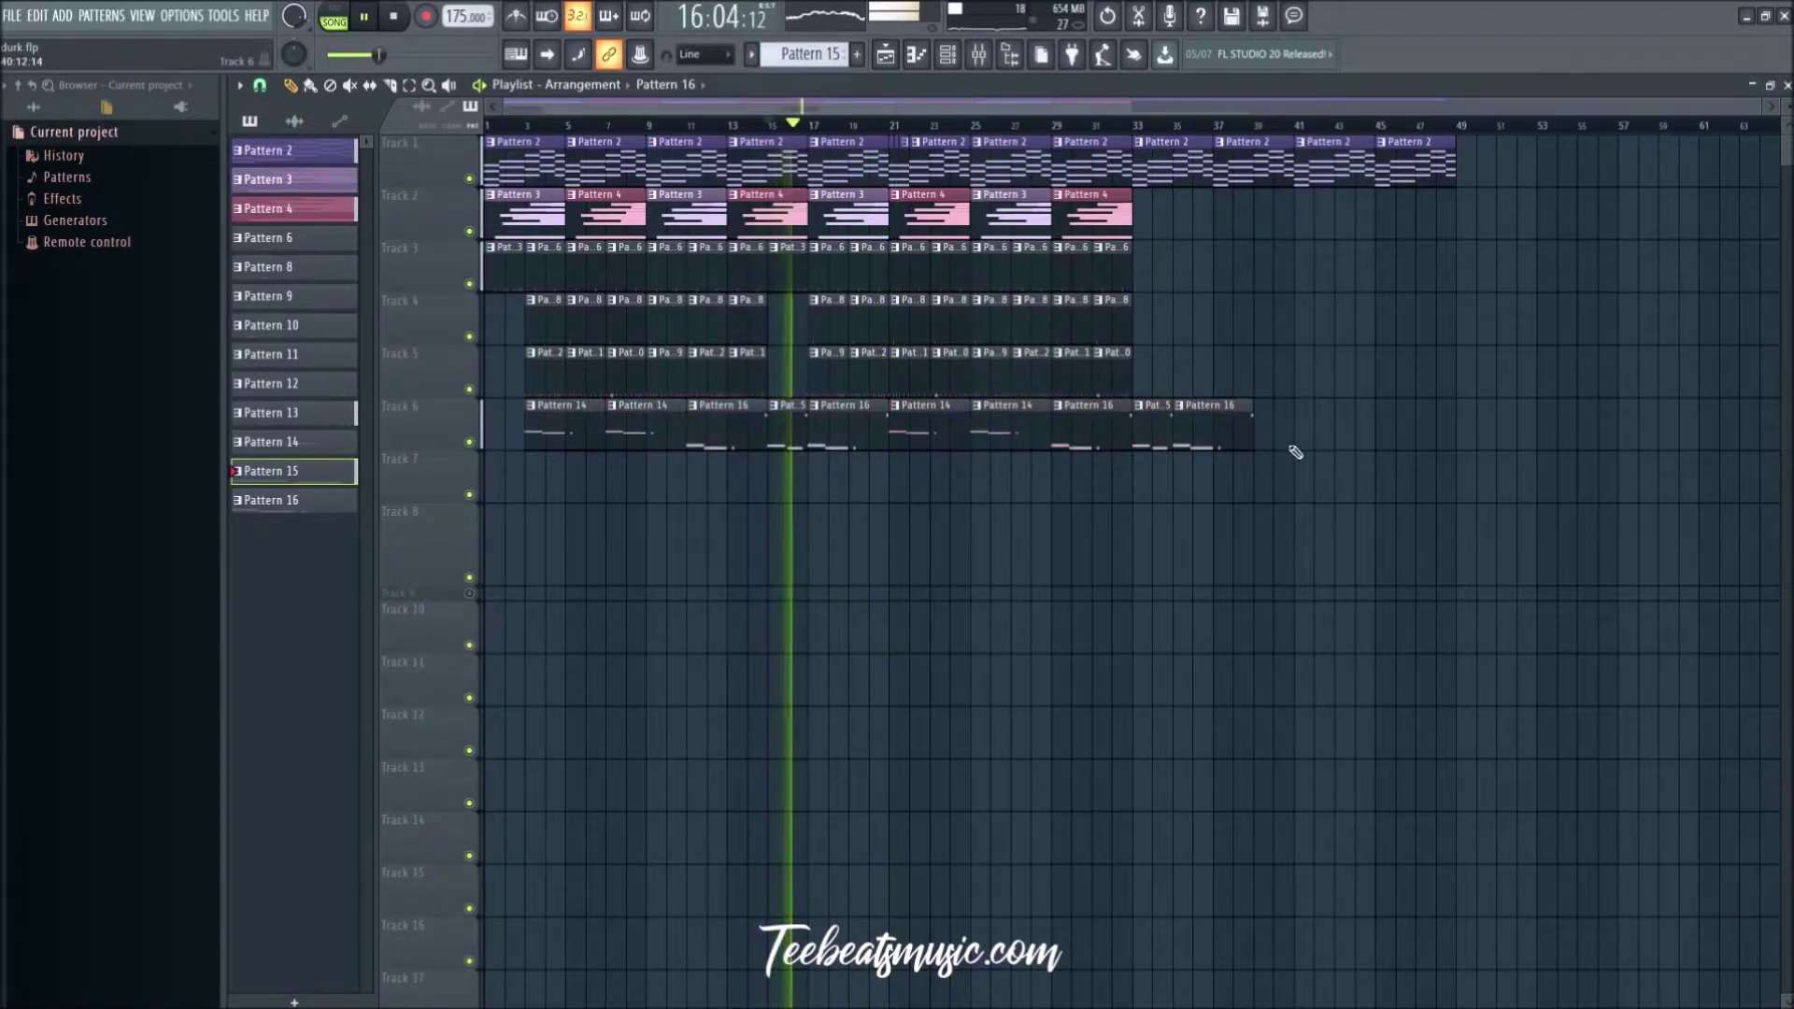
{"action": "key", "text": "F6"}
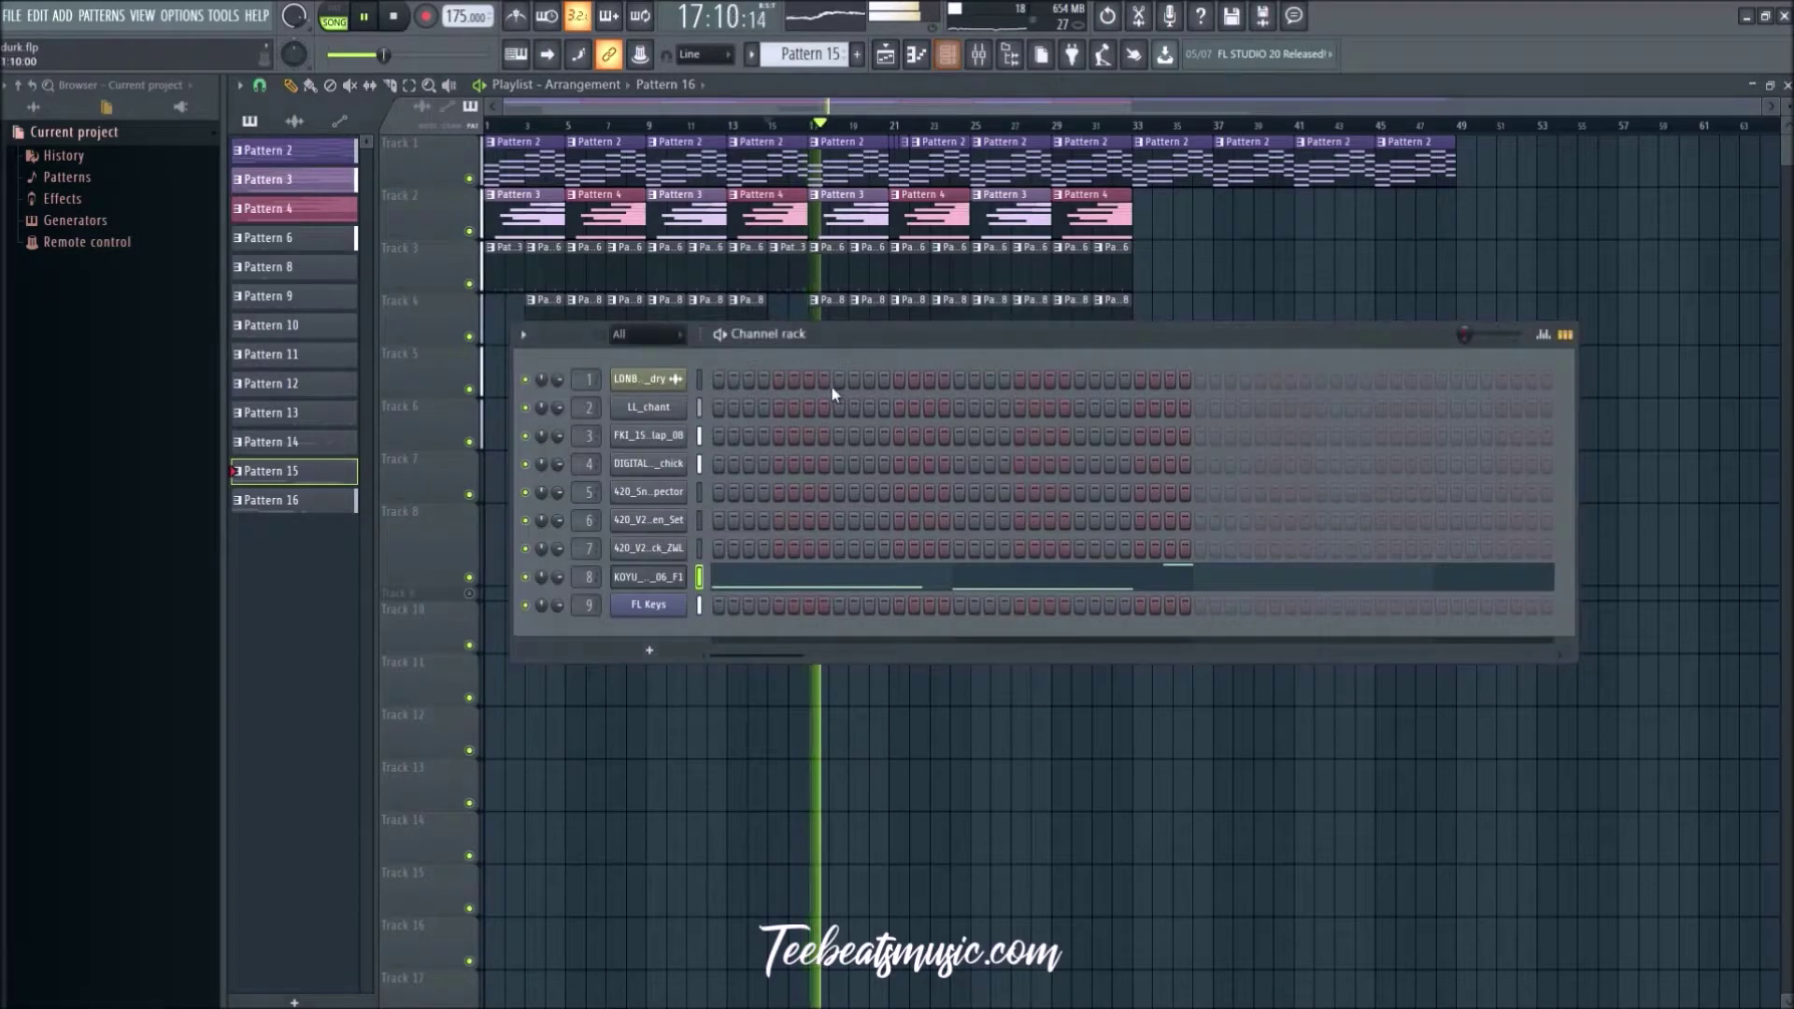
Step: Start a new Pattern 17 and program 420_V2_Kick_ZWL hits, including one near step 15
{"action": "scroll", "coordinate": [769, 56], "scroll_direction": "down", "scroll_amount": 1}
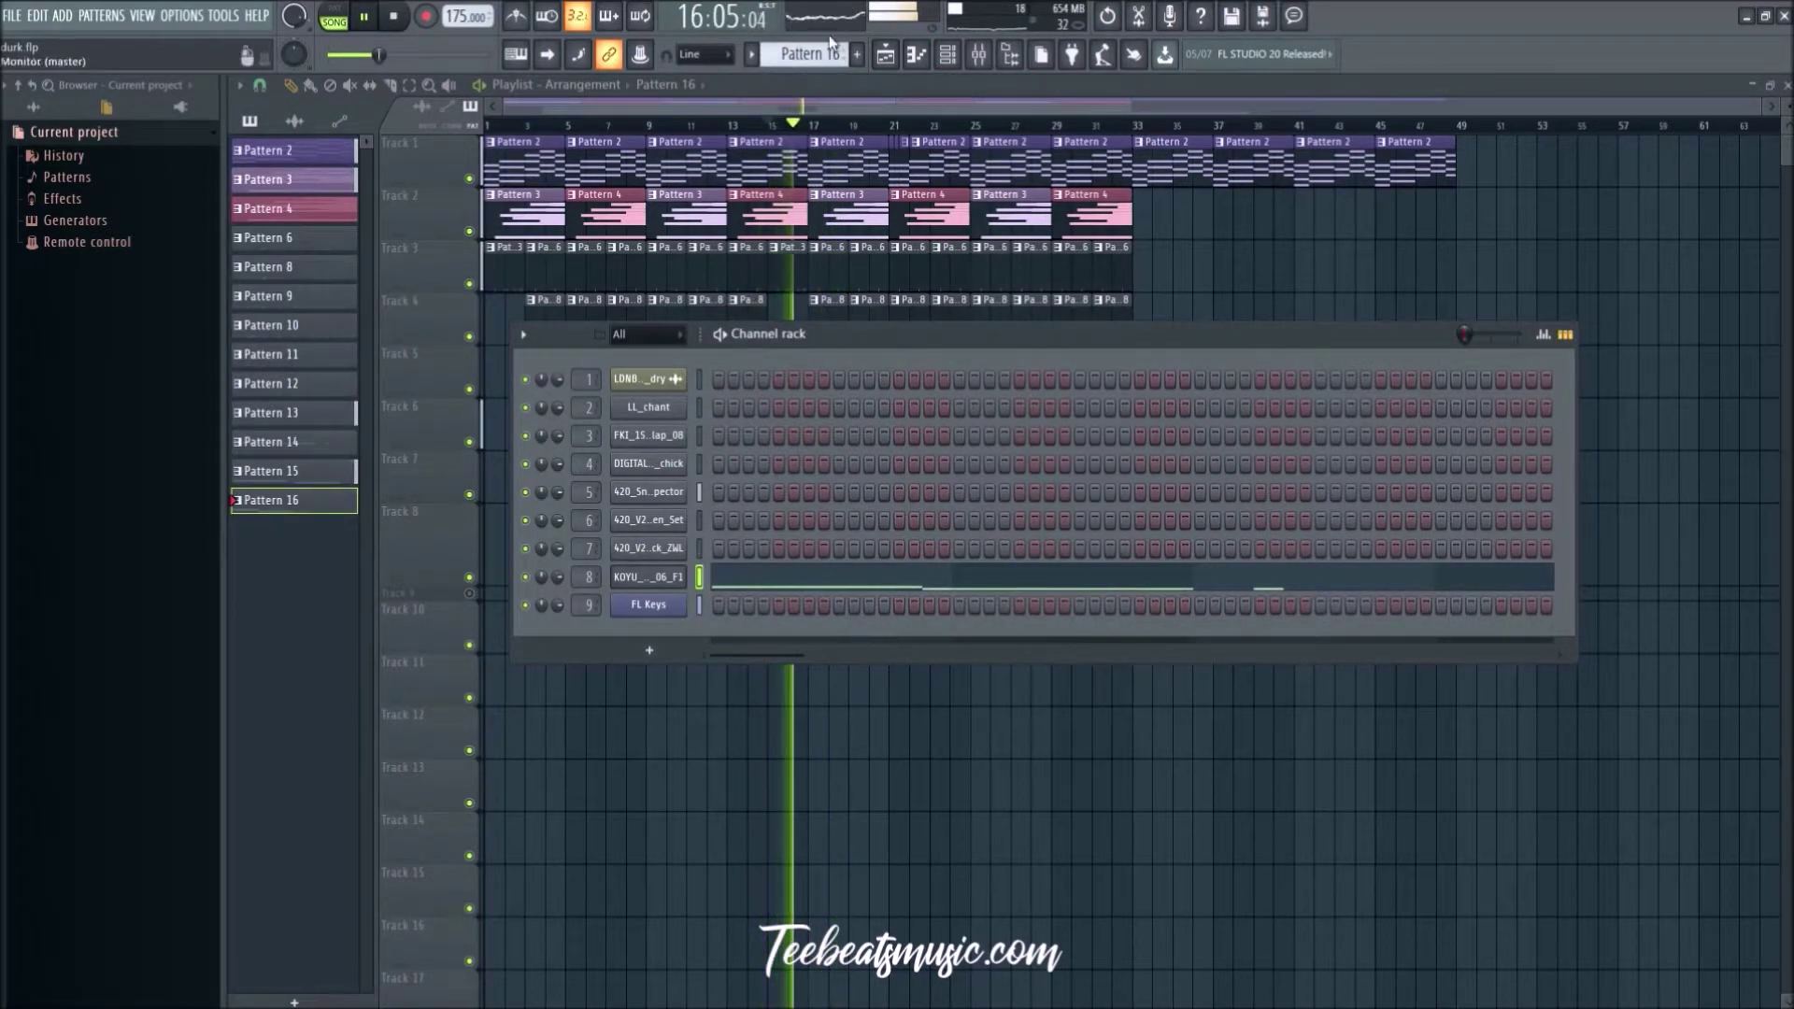
{"action": "scroll", "coordinate": [809, 56], "scroll_direction": "down", "scroll_amount": 1}
{"action": "key", "text": "F6"}
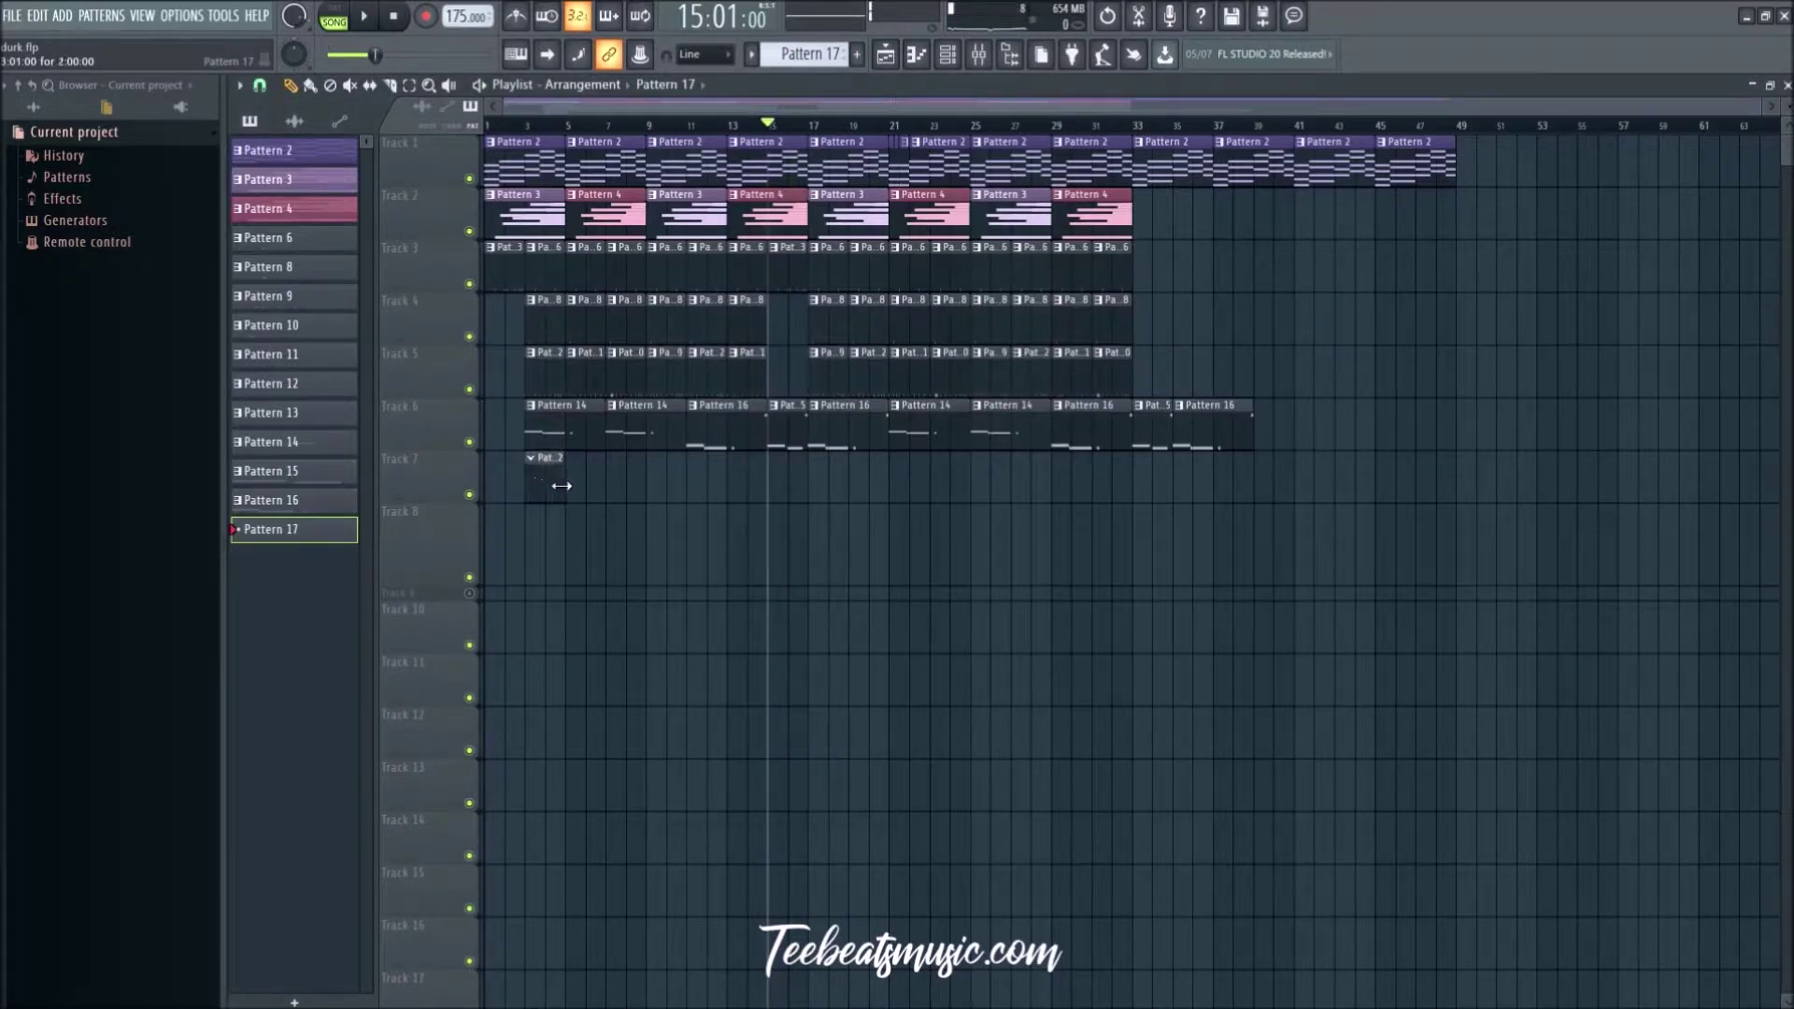
{"action": "key", "text": "F6"}
{"action": "key", "text": "space"}
{"action": "left_click", "coordinate": [721, 577]}
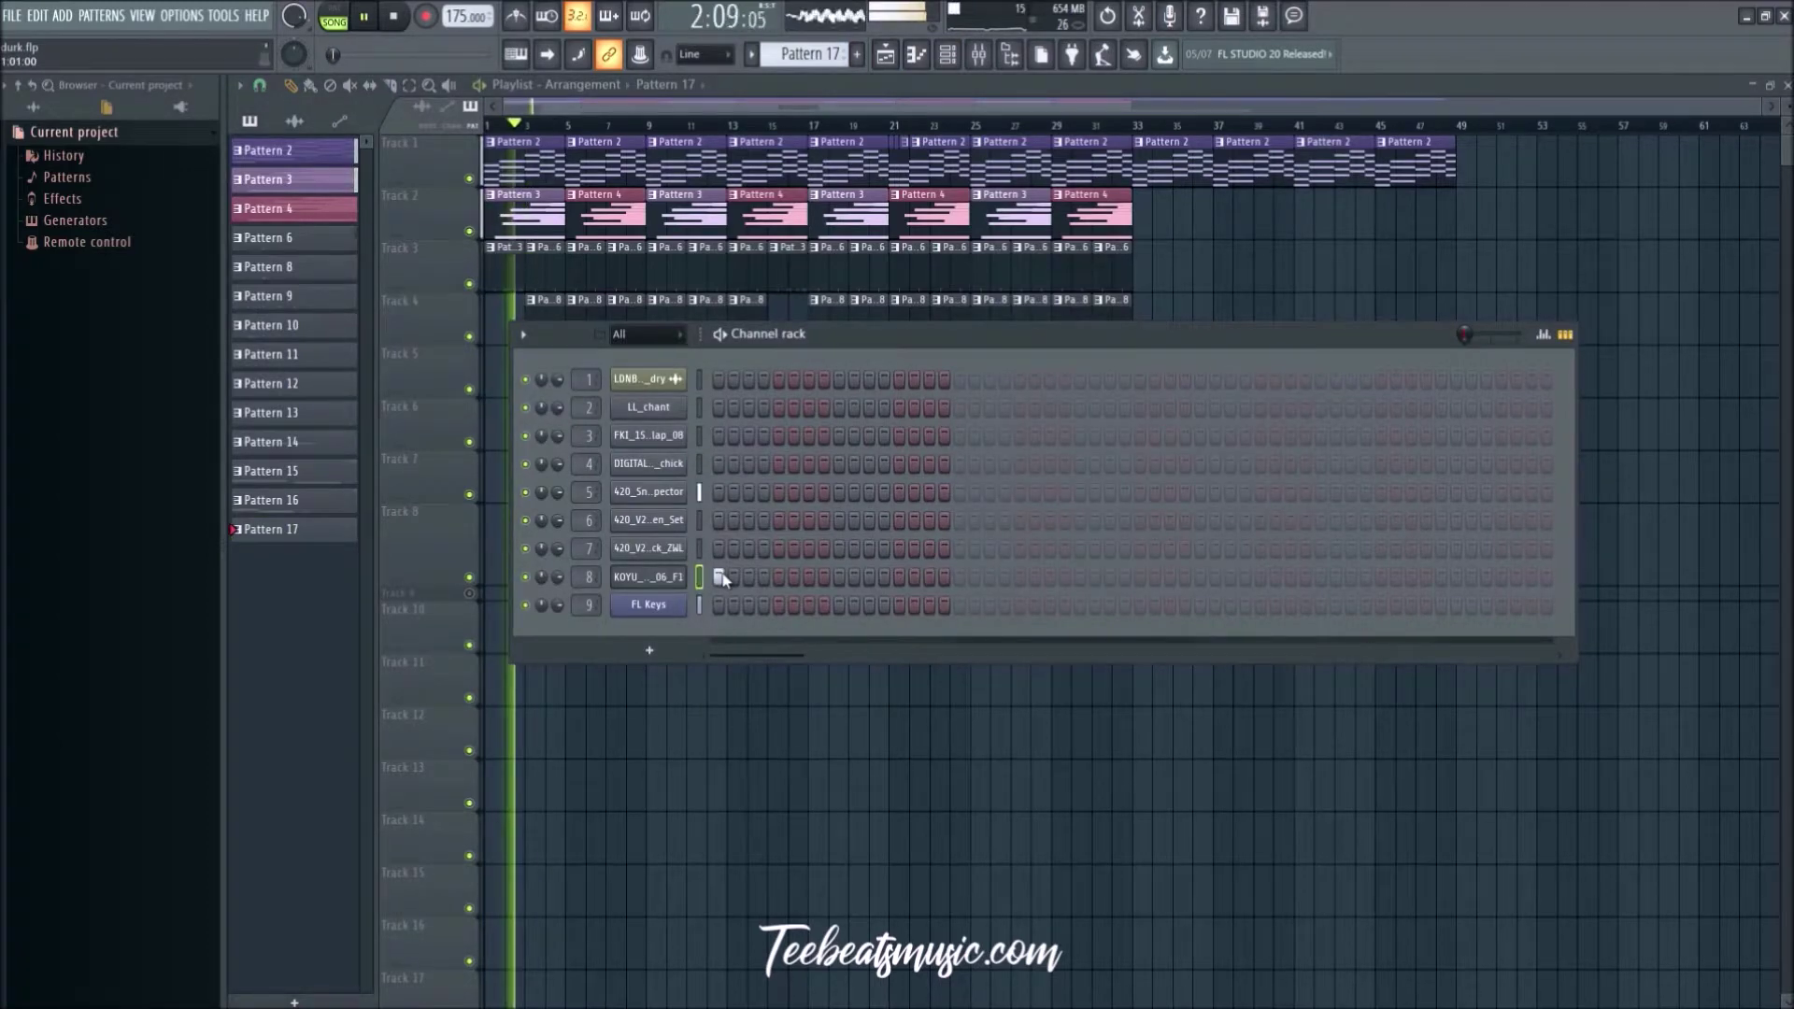
{"action": "left_click", "coordinate": [673, 551]}
{"action": "left_click", "coordinate": [856, 271]}
{"action": "key", "text": "space"}
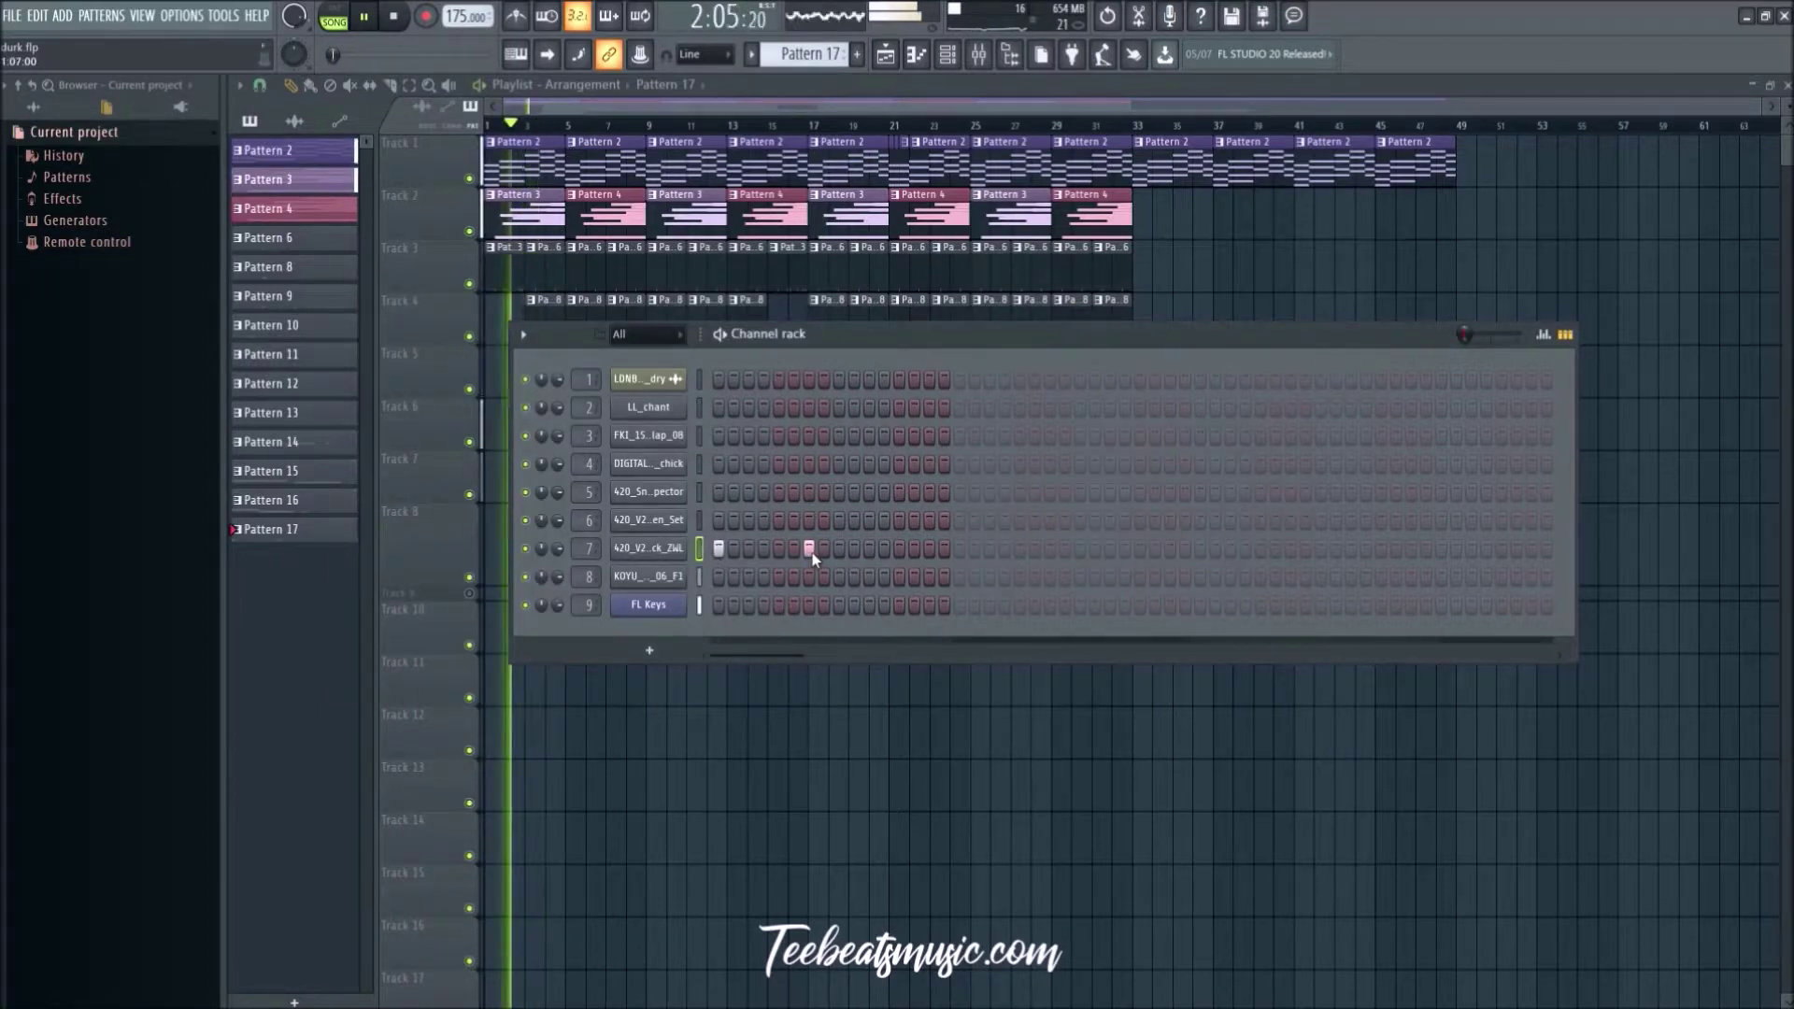
{"action": "left_click", "coordinate": [930, 550]}
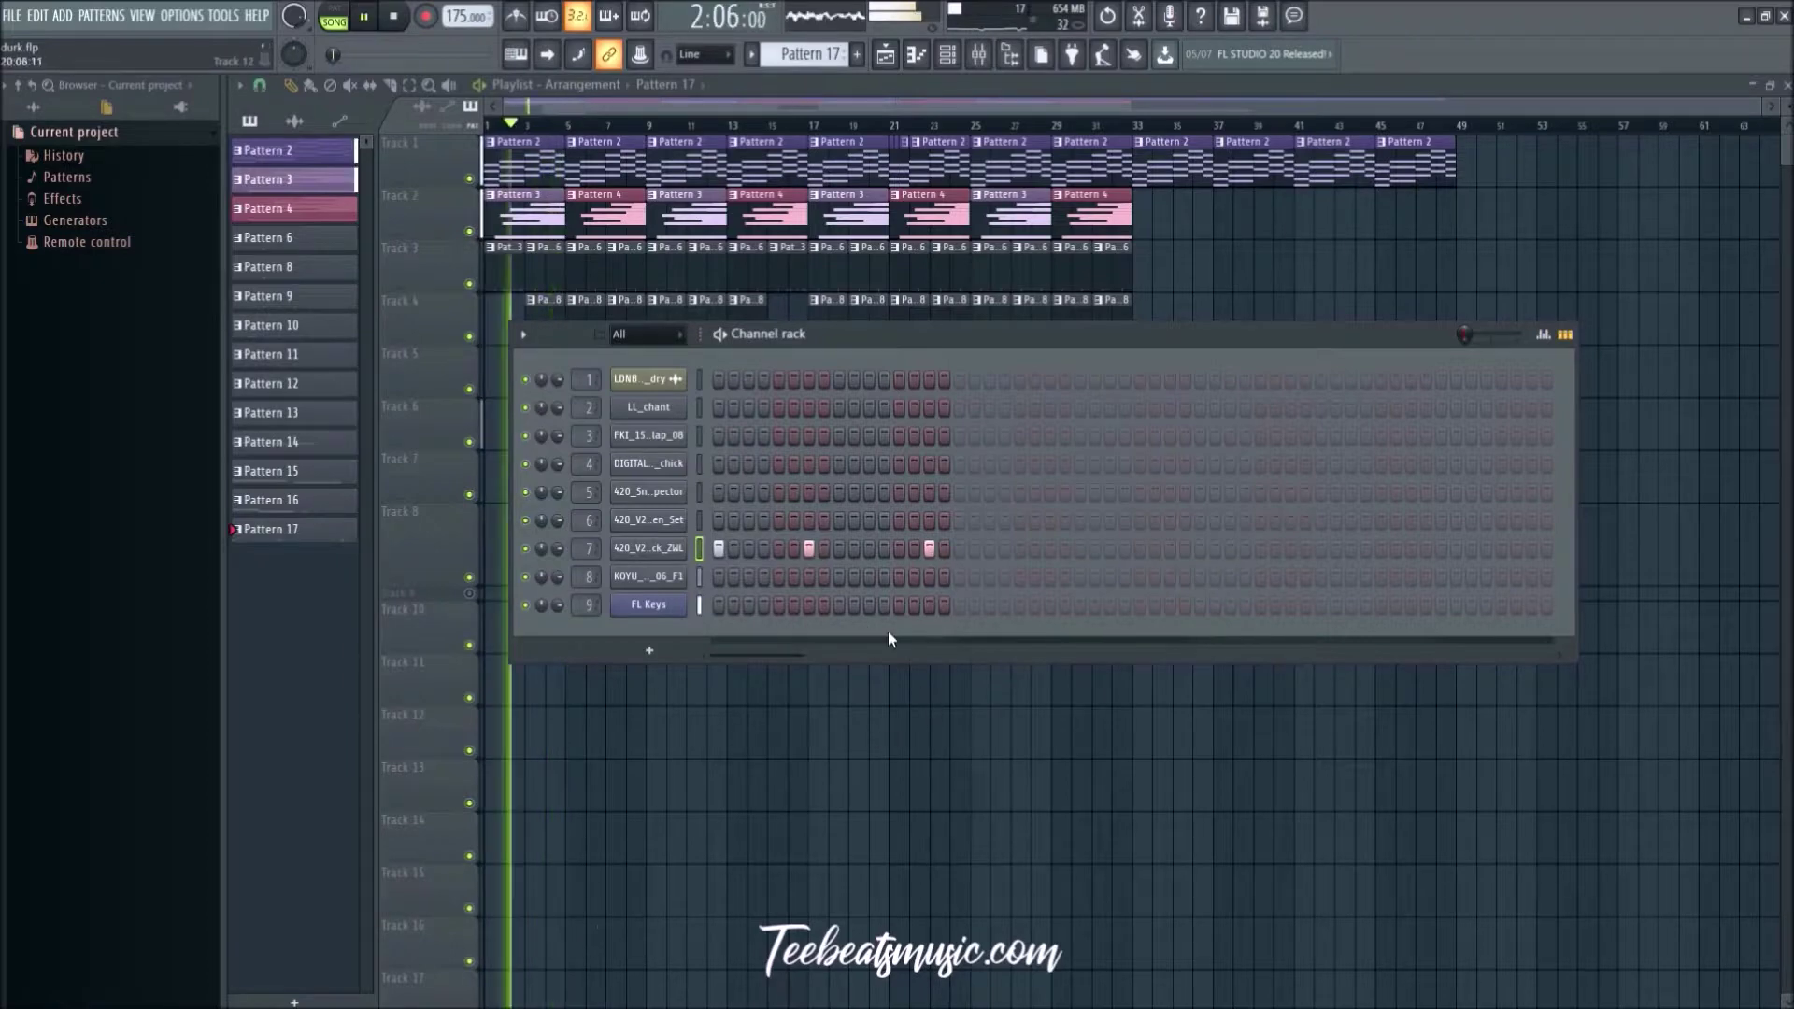
{"action": "left_click", "coordinate": [929, 550]}
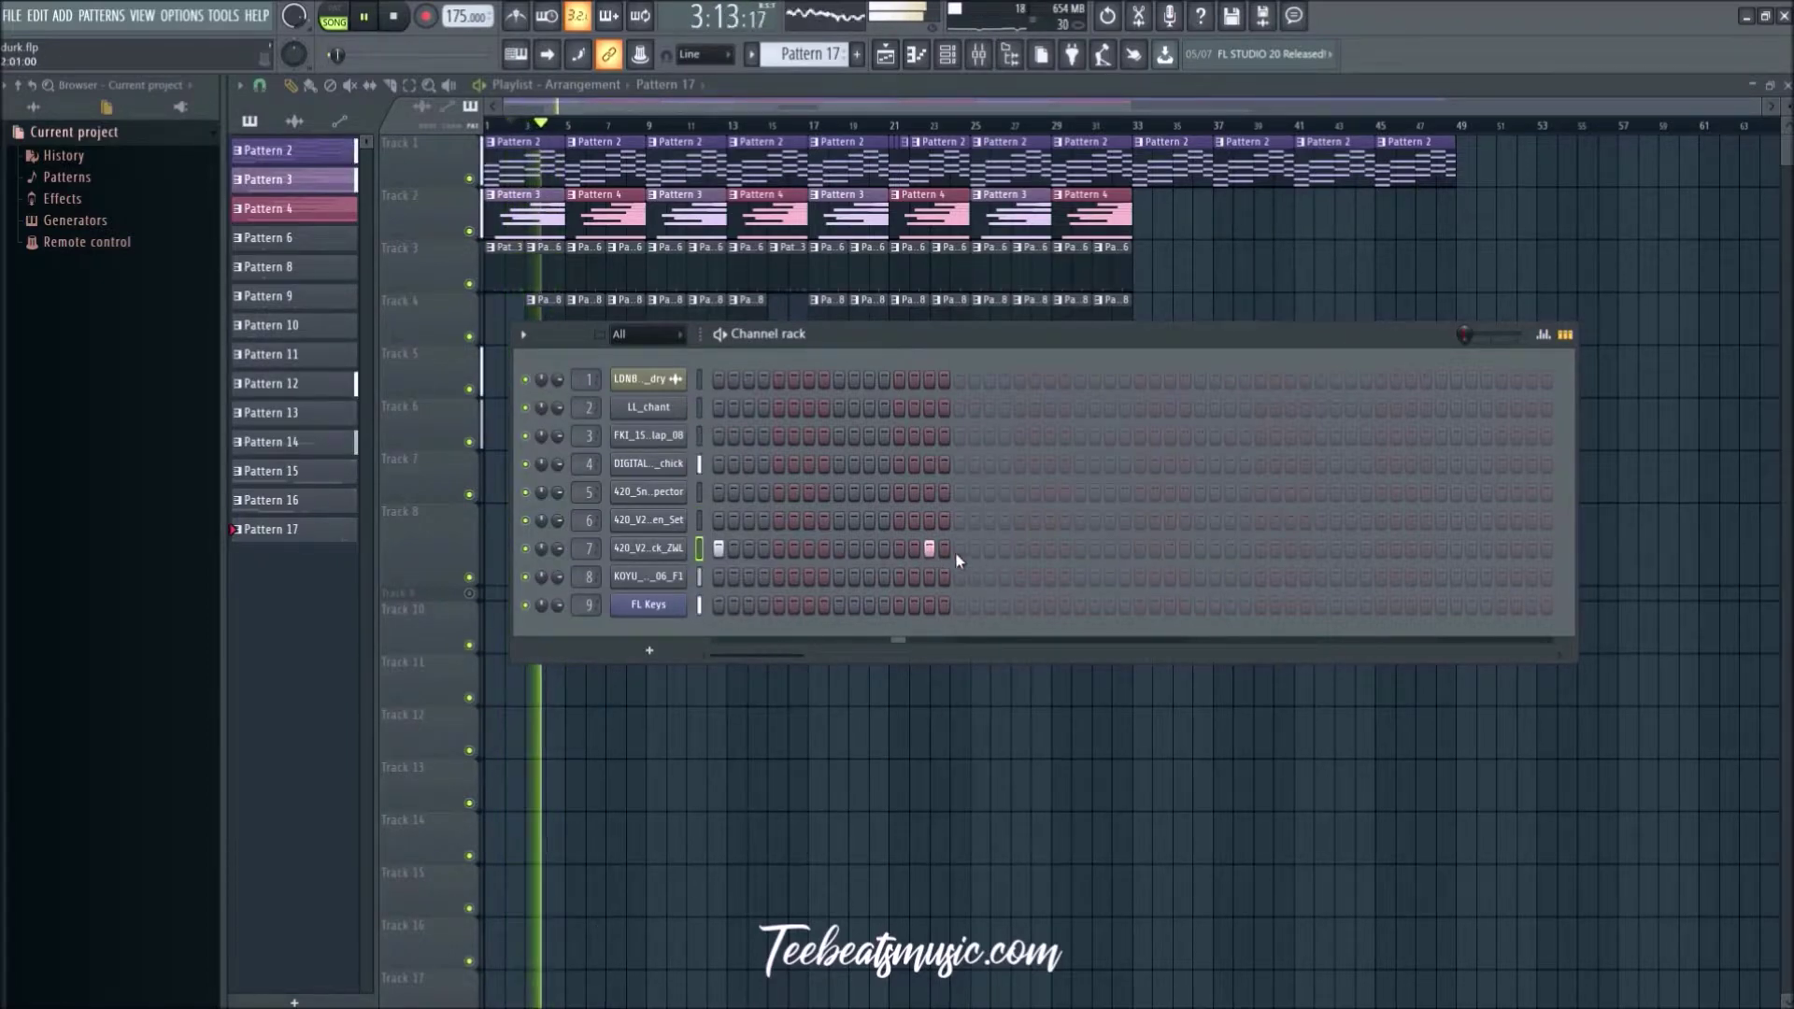
Step: Paint two Pattern 17 clips onto Track 7 around bars 3–5
{"action": "key", "text": "F6"}
{"action": "scroll", "coordinate": [545, 561], "scroll_direction": "up", "scroll_amount": 4, "text": "ctrl"}
{"action": "left_click_drag", "start_coordinate": [663, 107], "coordinate": [613, 118]}
{"action": "left_click_drag", "start_coordinate": [735, 470], "coordinate": [905, 476], "text": "shift"}
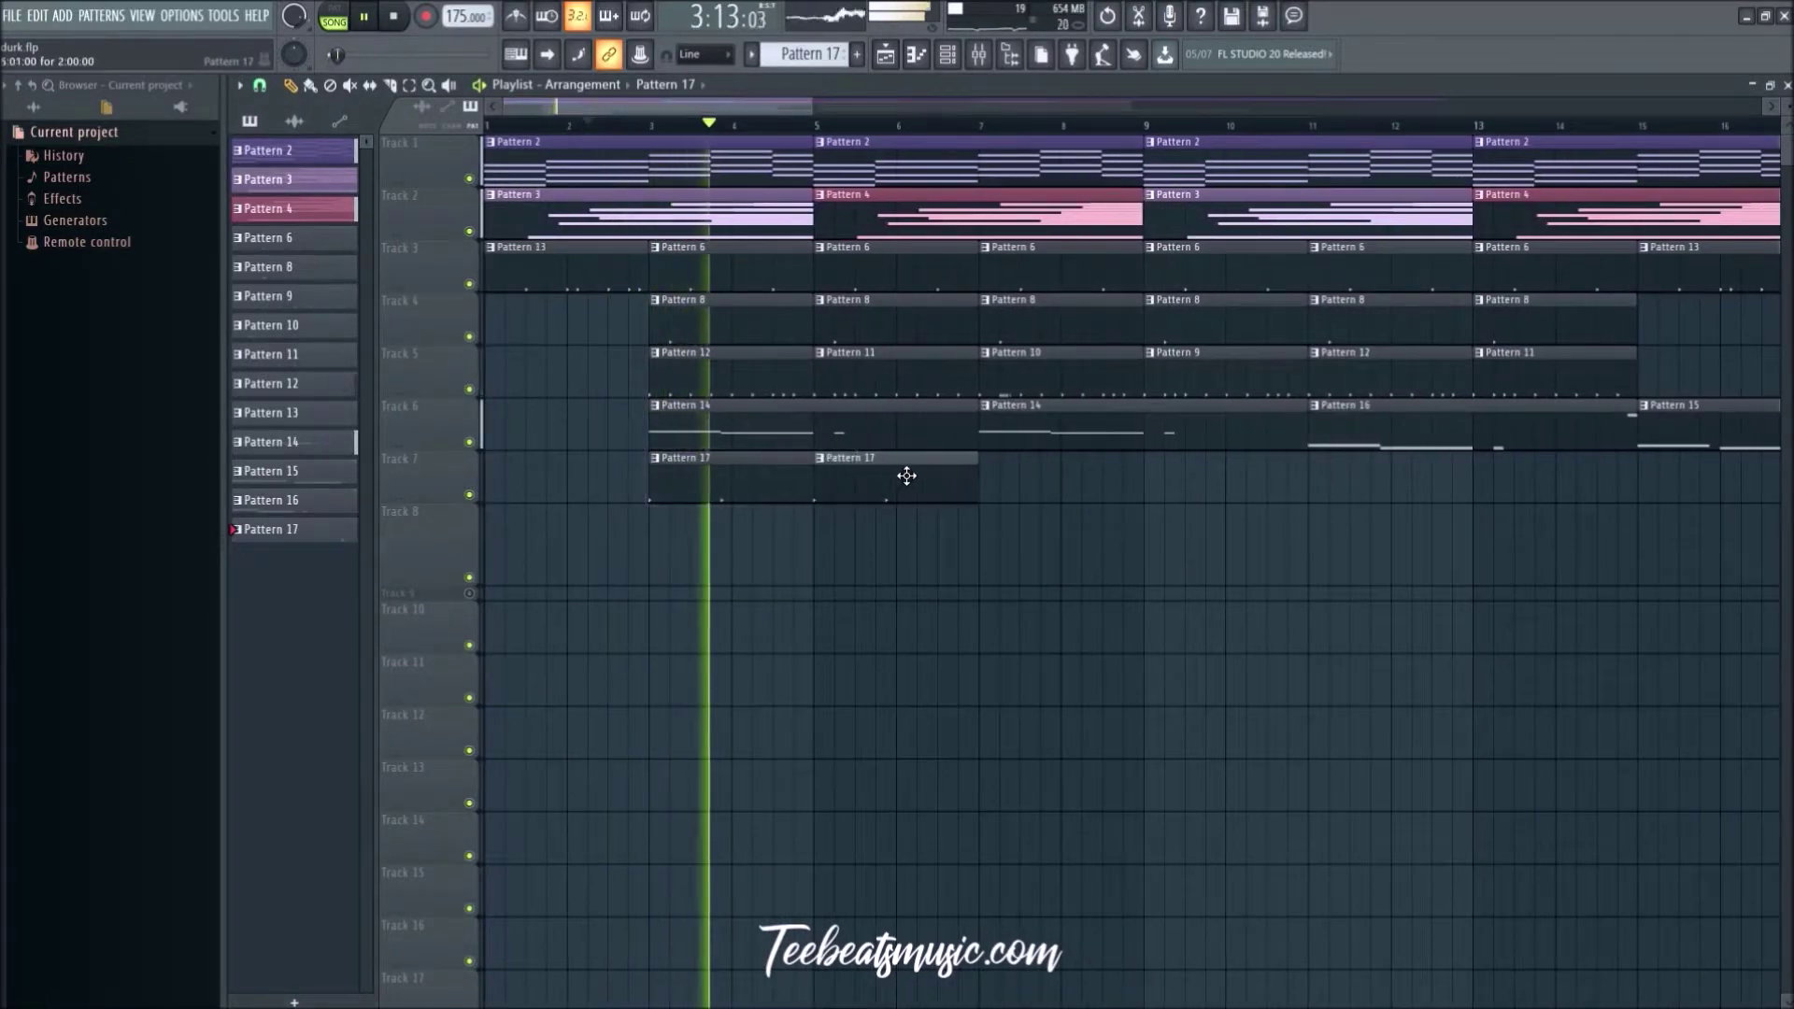
Step: Make the later Track 7 kick clips unique, adding another Pattern 18 copy after the first
{"action": "left_click", "coordinate": [828, 461]}
{"action": "left_click", "coordinate": [852, 584]}
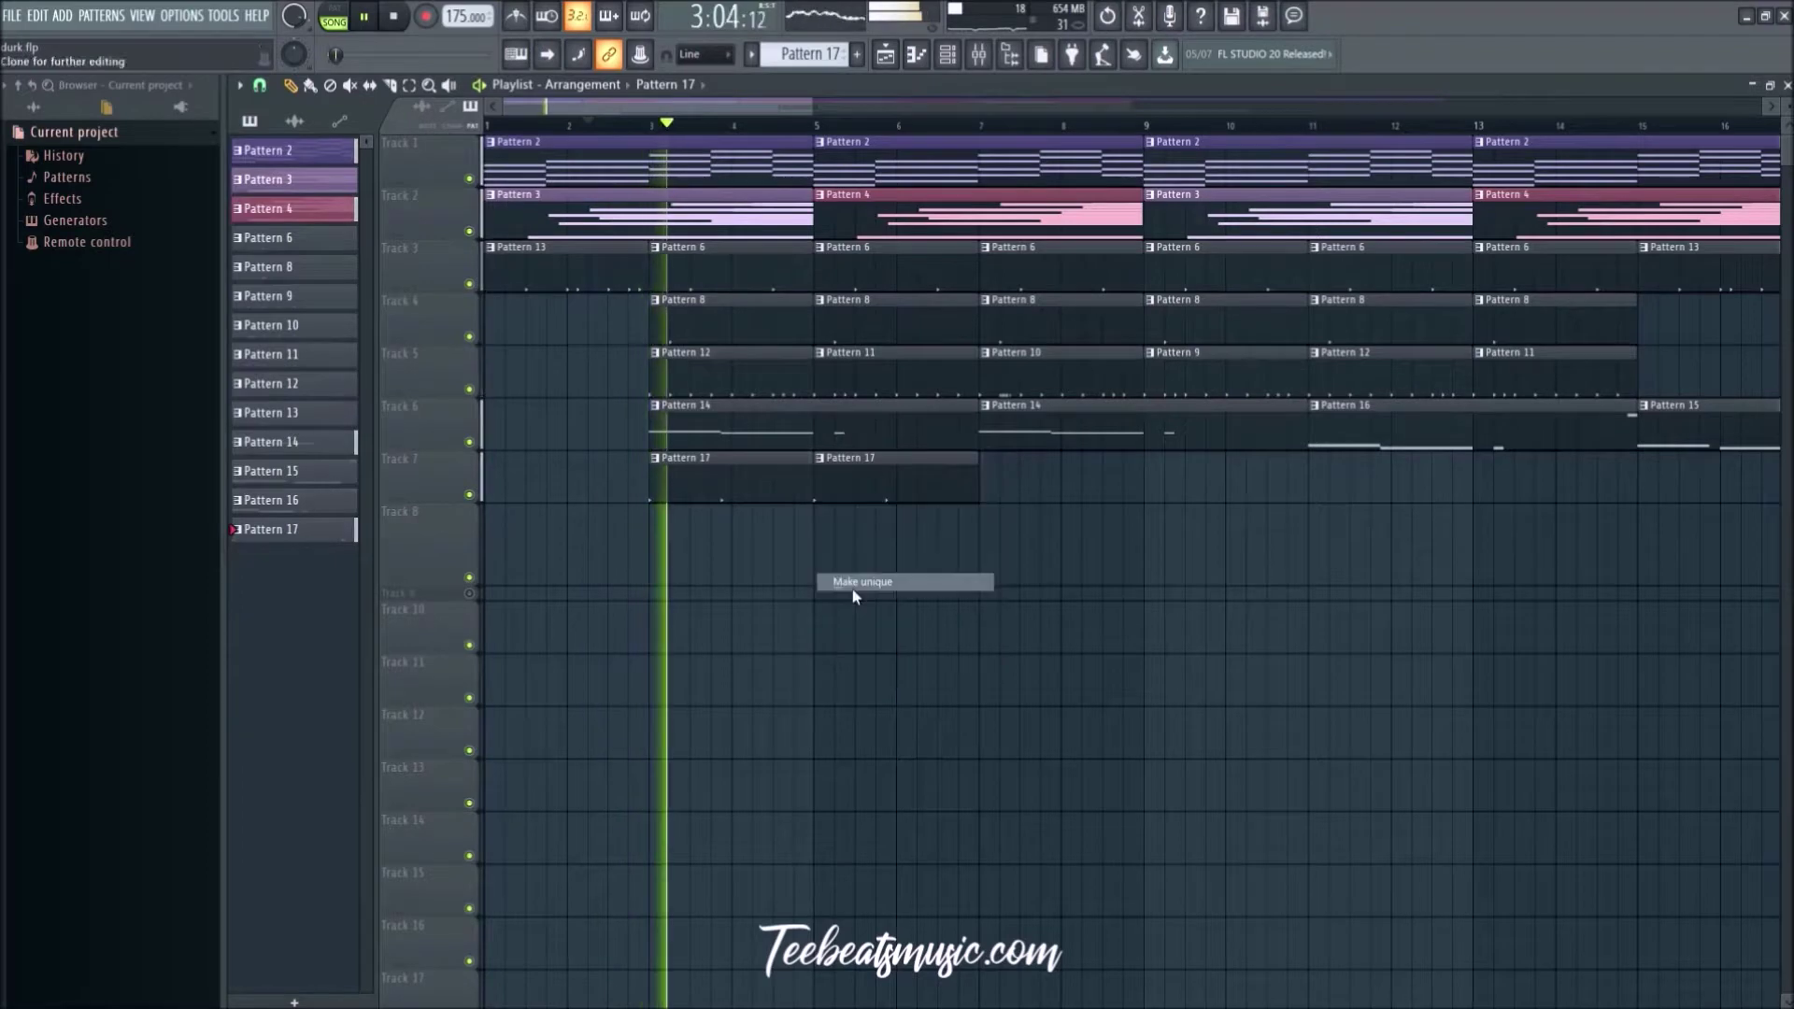
{"action": "key", "text": "space"}
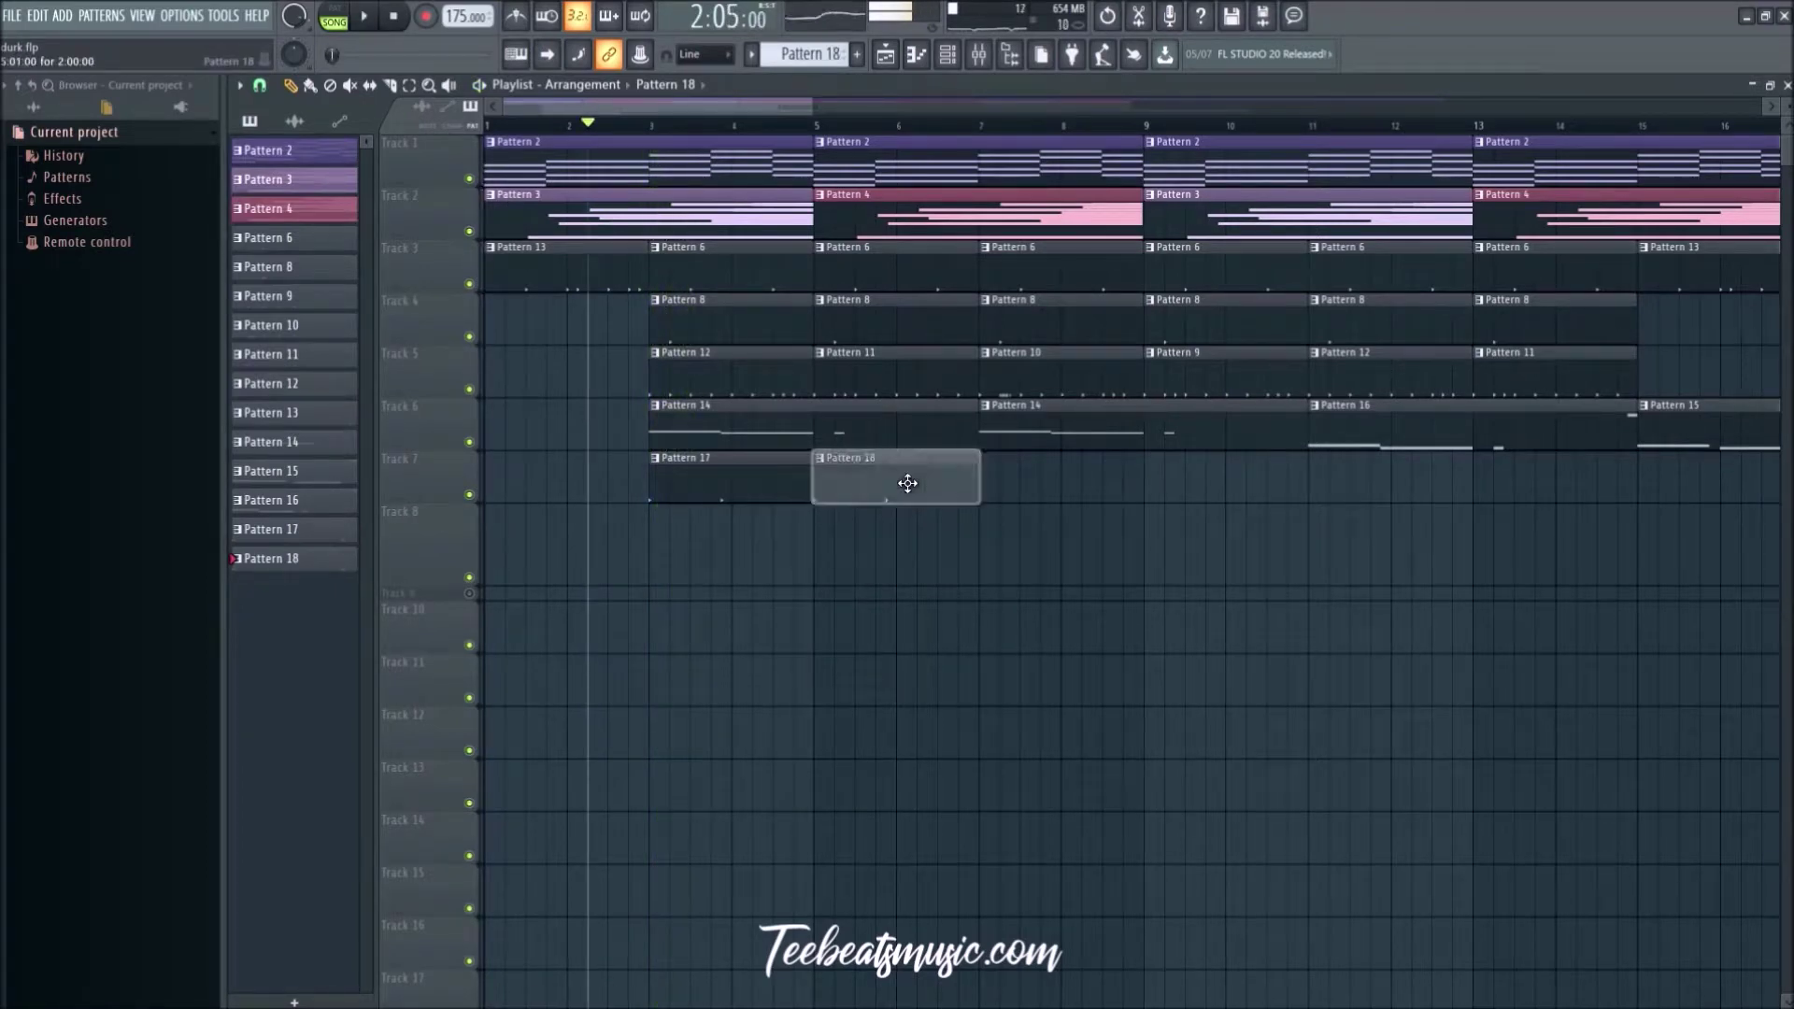
{"action": "left_click", "coordinate": [1058, 491]}
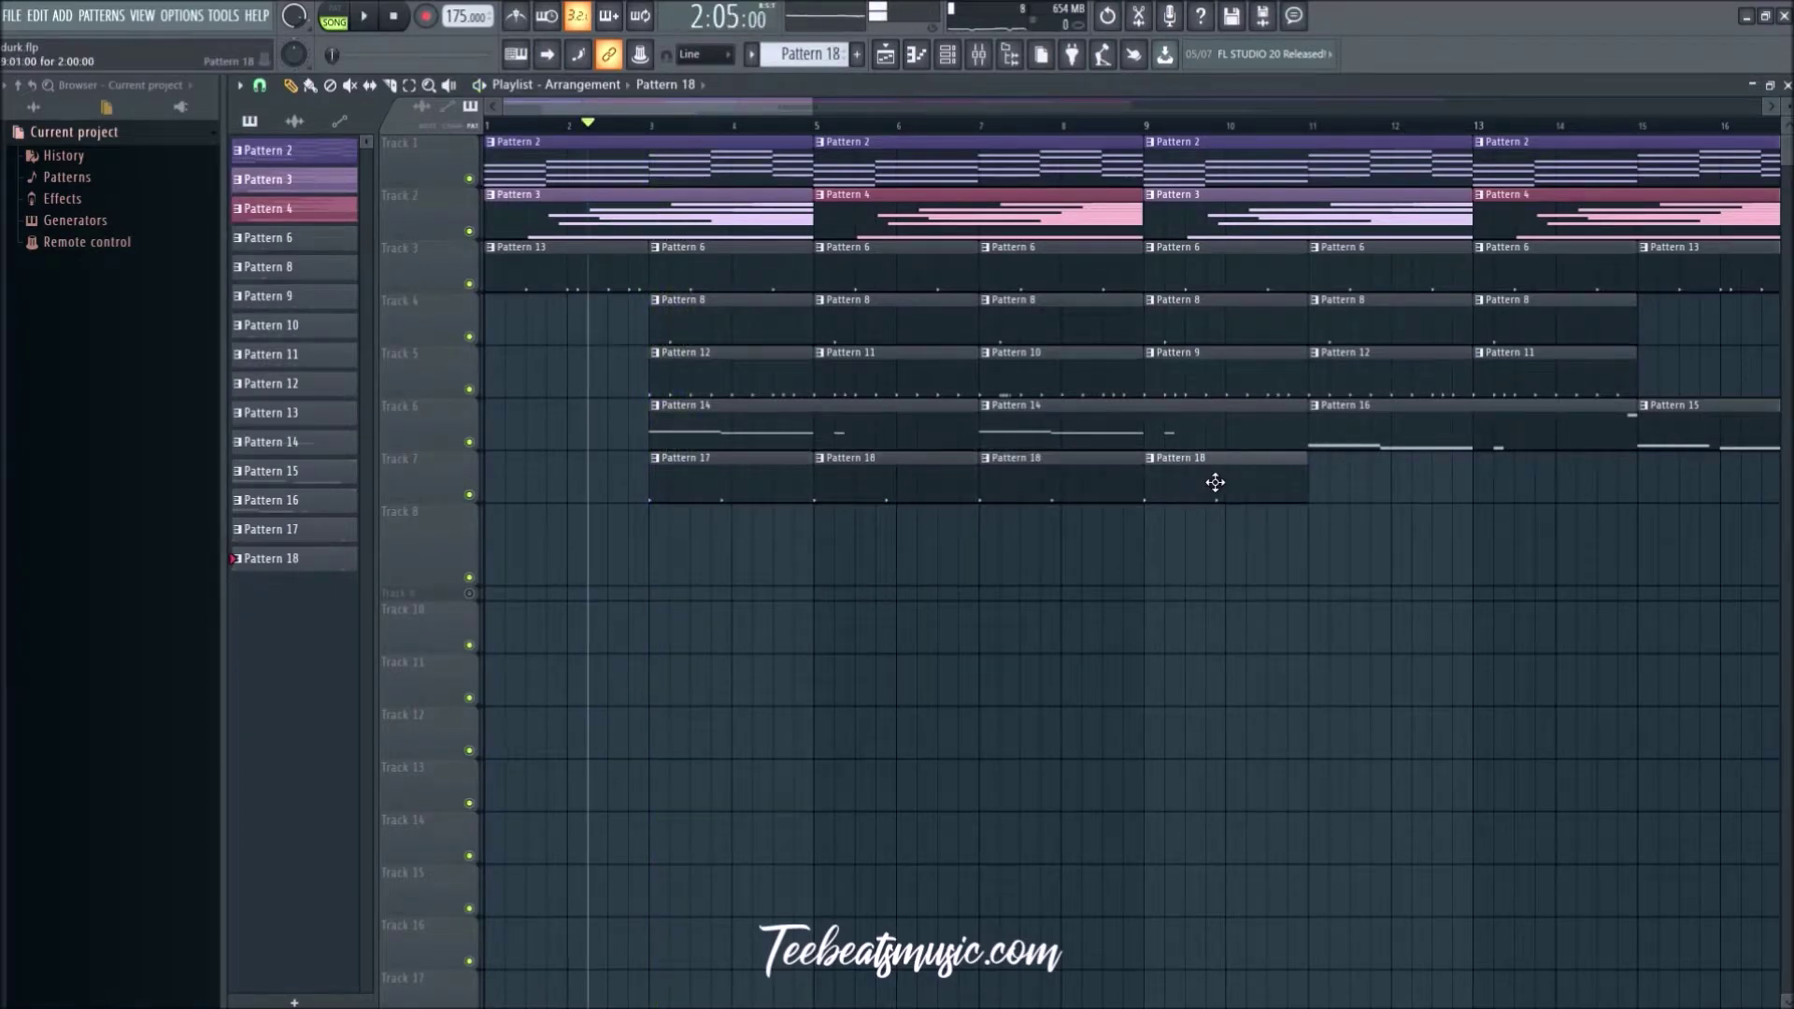
{"action": "left_click", "coordinate": [987, 459]}
{"action": "left_click", "coordinate": [1019, 581]}
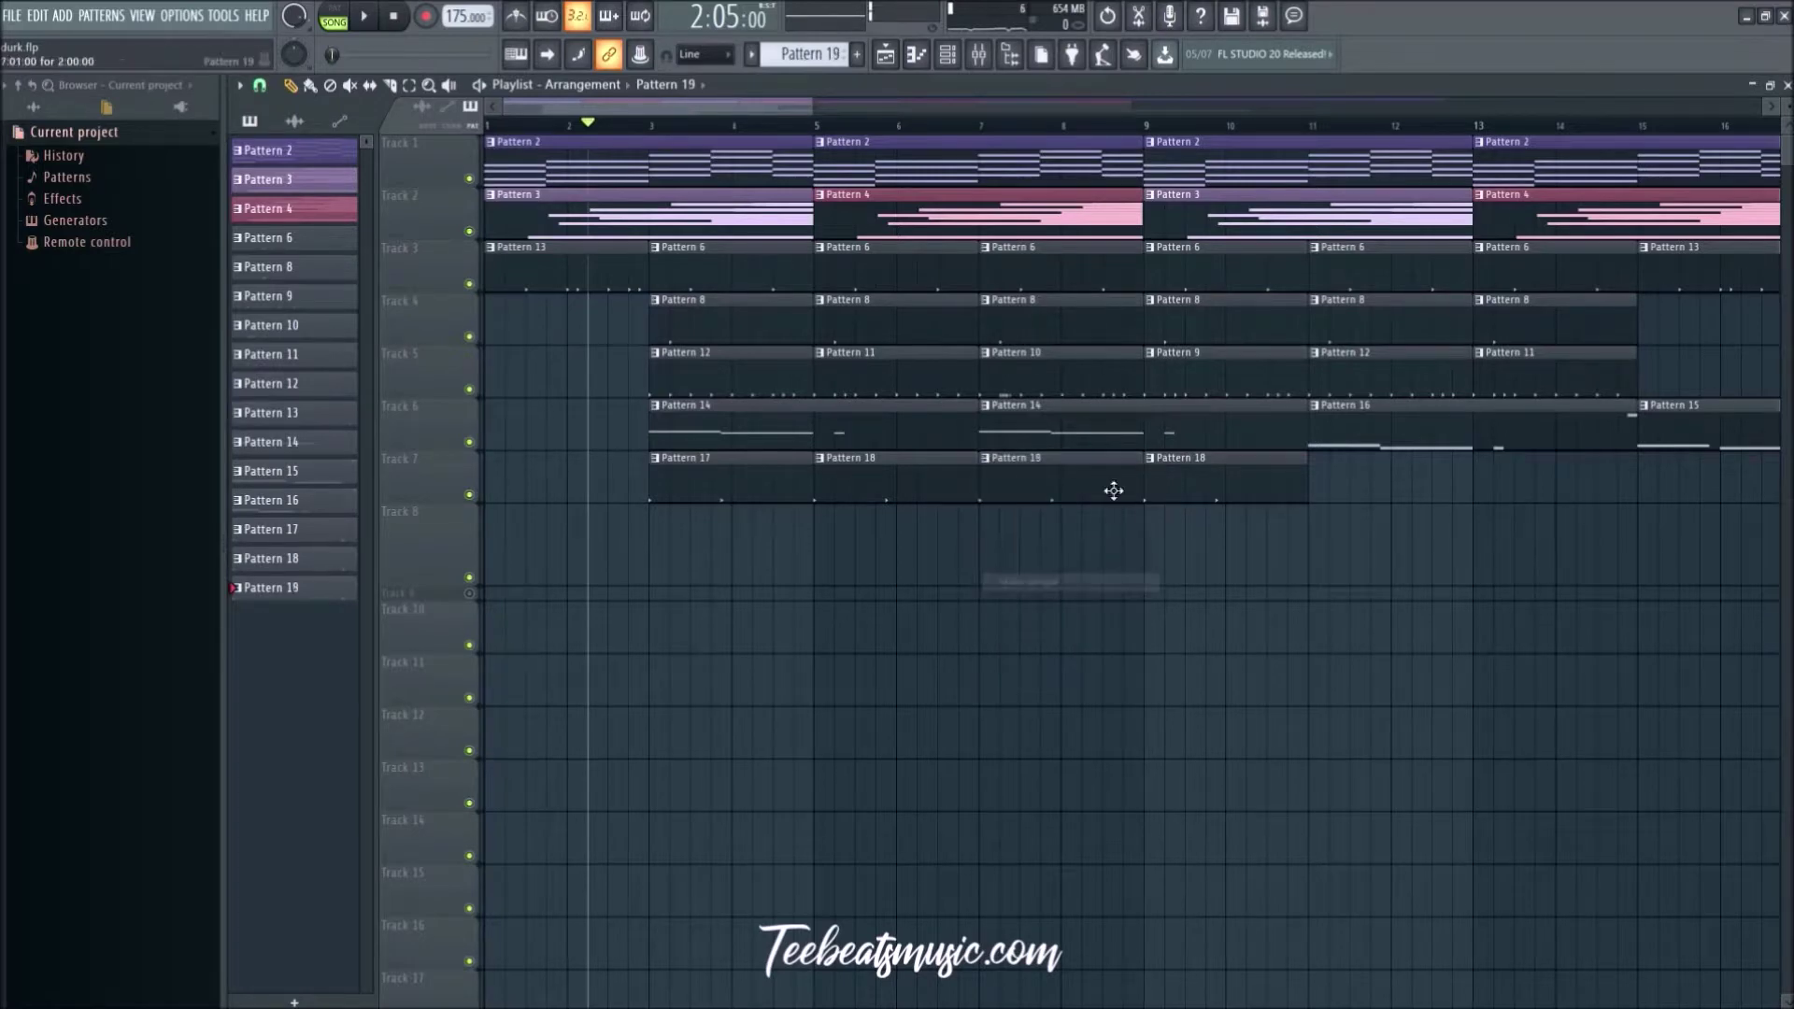
{"action": "left_click", "coordinate": [1152, 460]}
{"action": "left_click", "coordinate": [1169, 584]}
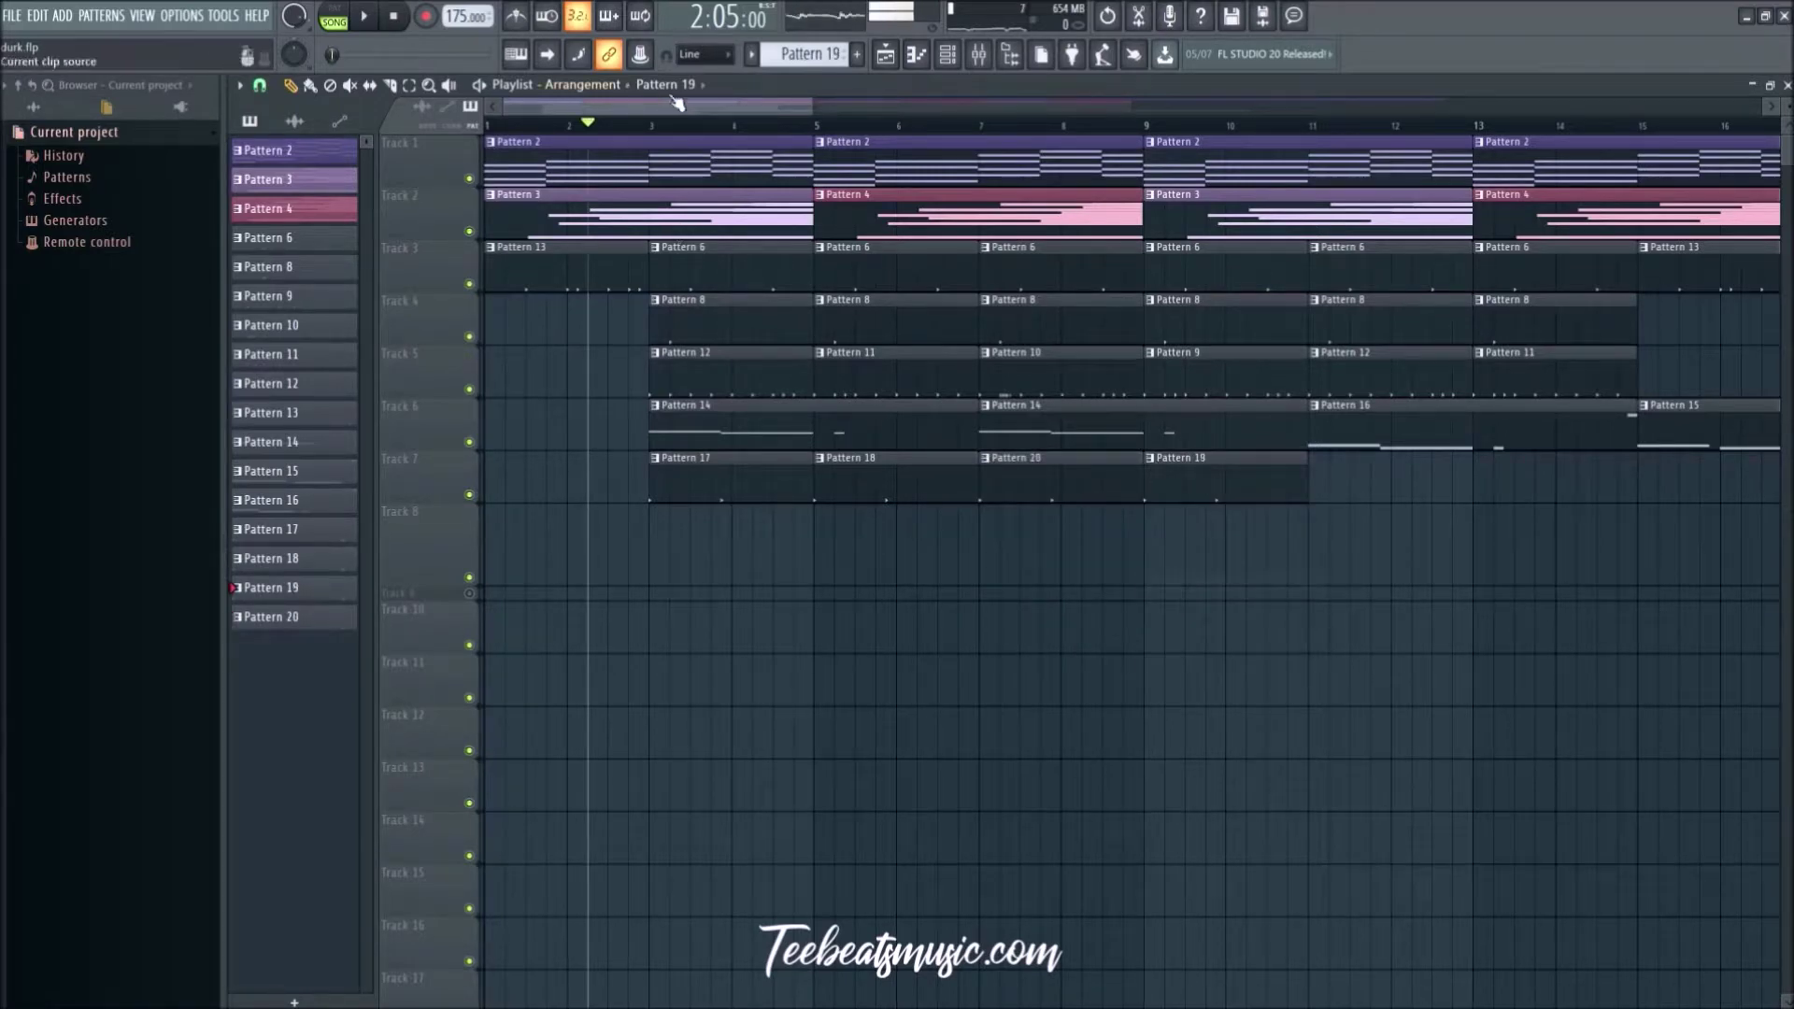
Step: Open Pattern 17 and audition it while toggling mutes on Tracks 6 and 7
{"action": "double_click", "coordinate": [685, 474]}
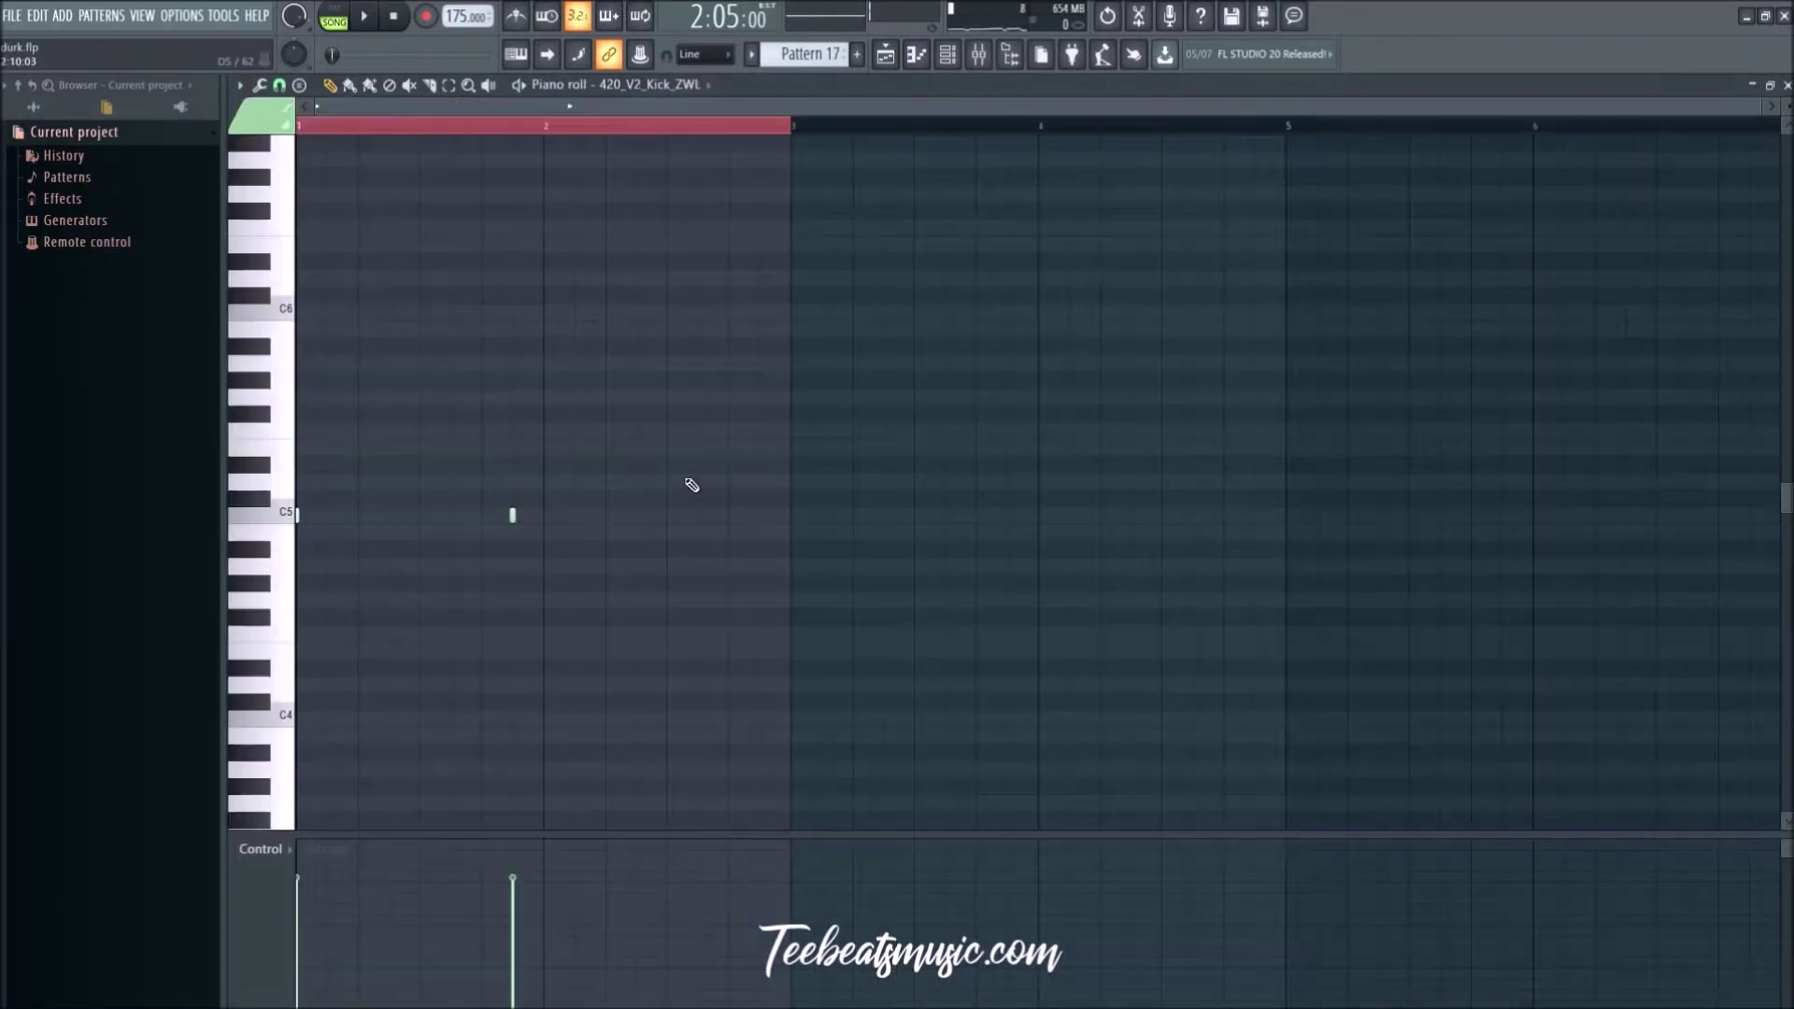
{"action": "scroll", "coordinate": [949, 139], "scroll_direction": "up", "scroll_amount": 2}
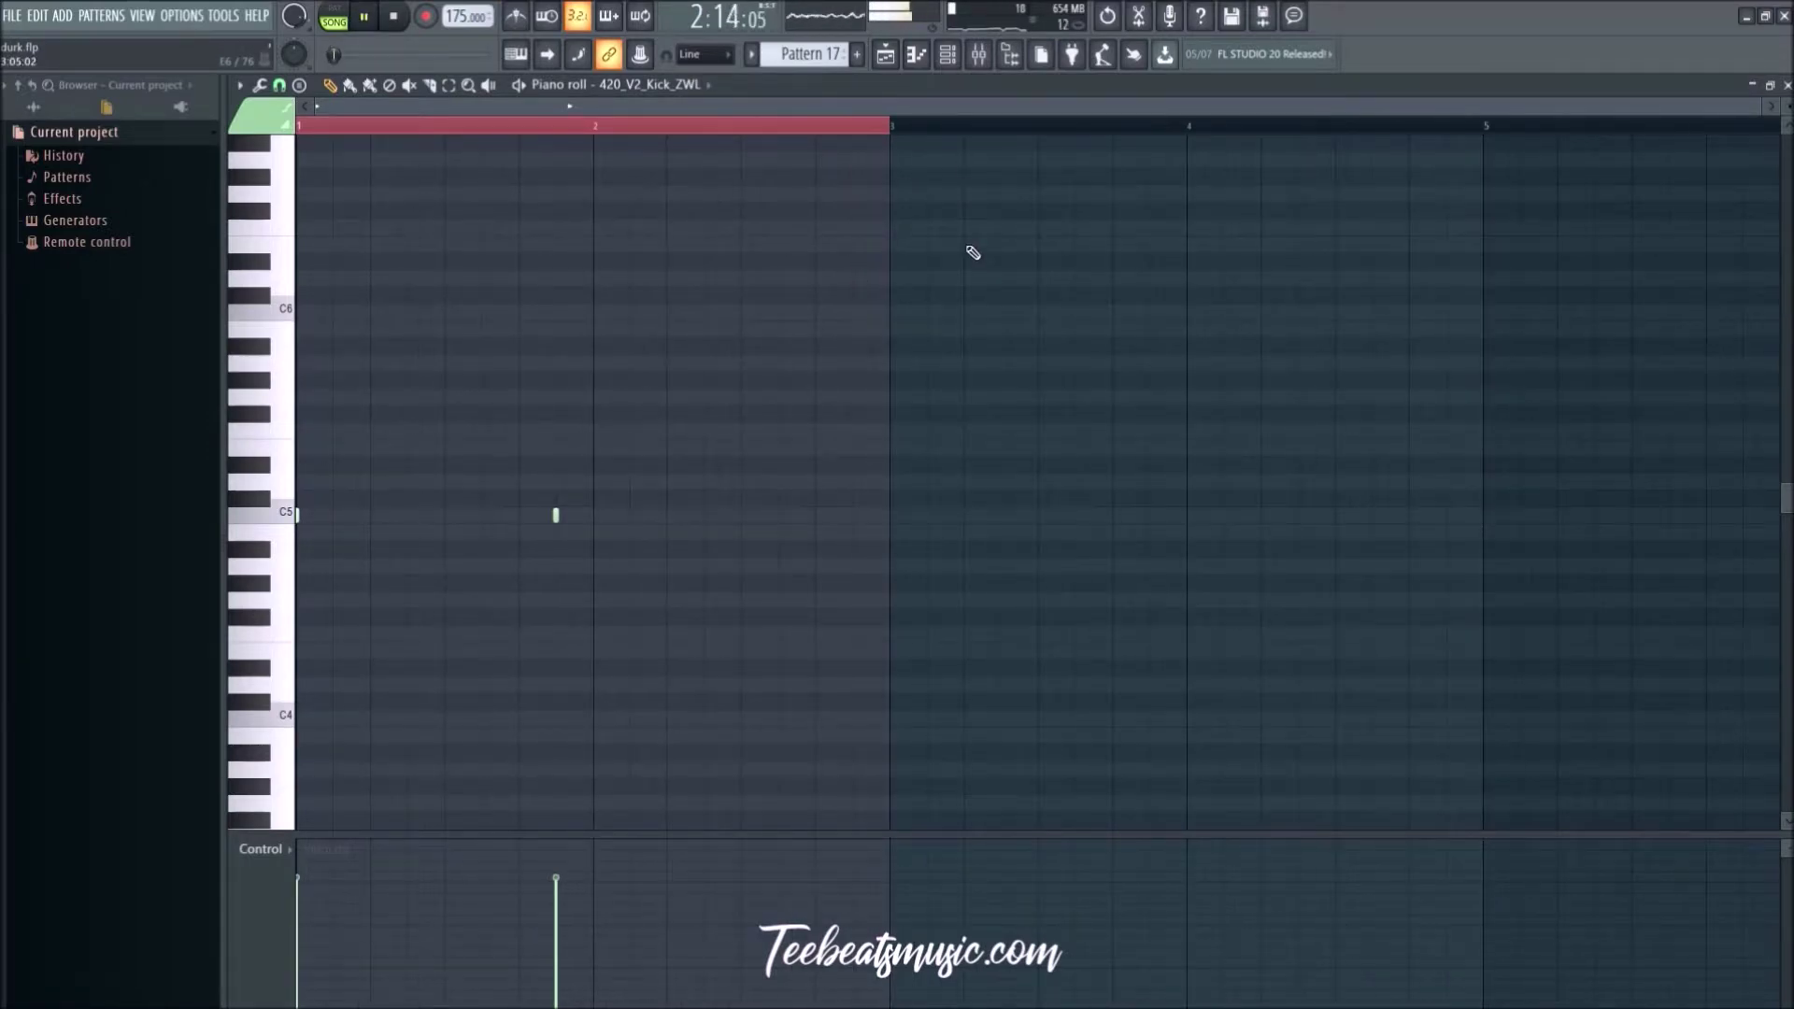
{"action": "key", "text": "F6"}
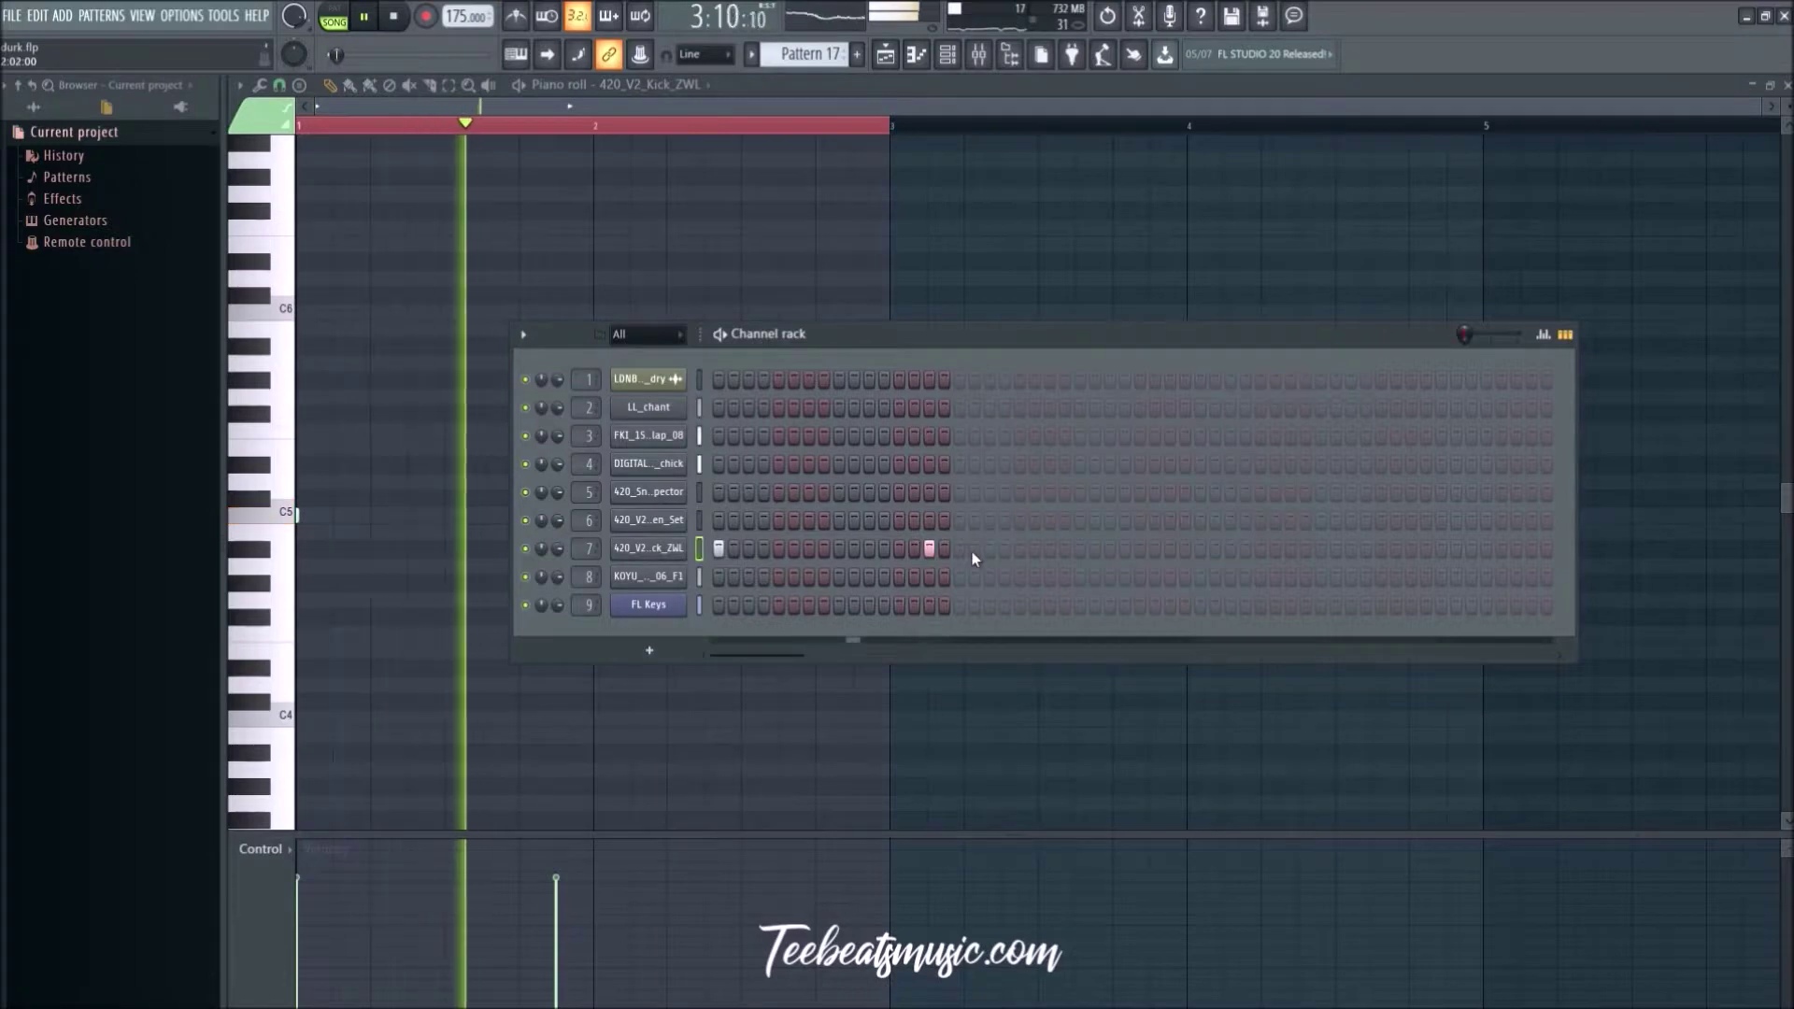
{"action": "key", "text": "F5"}
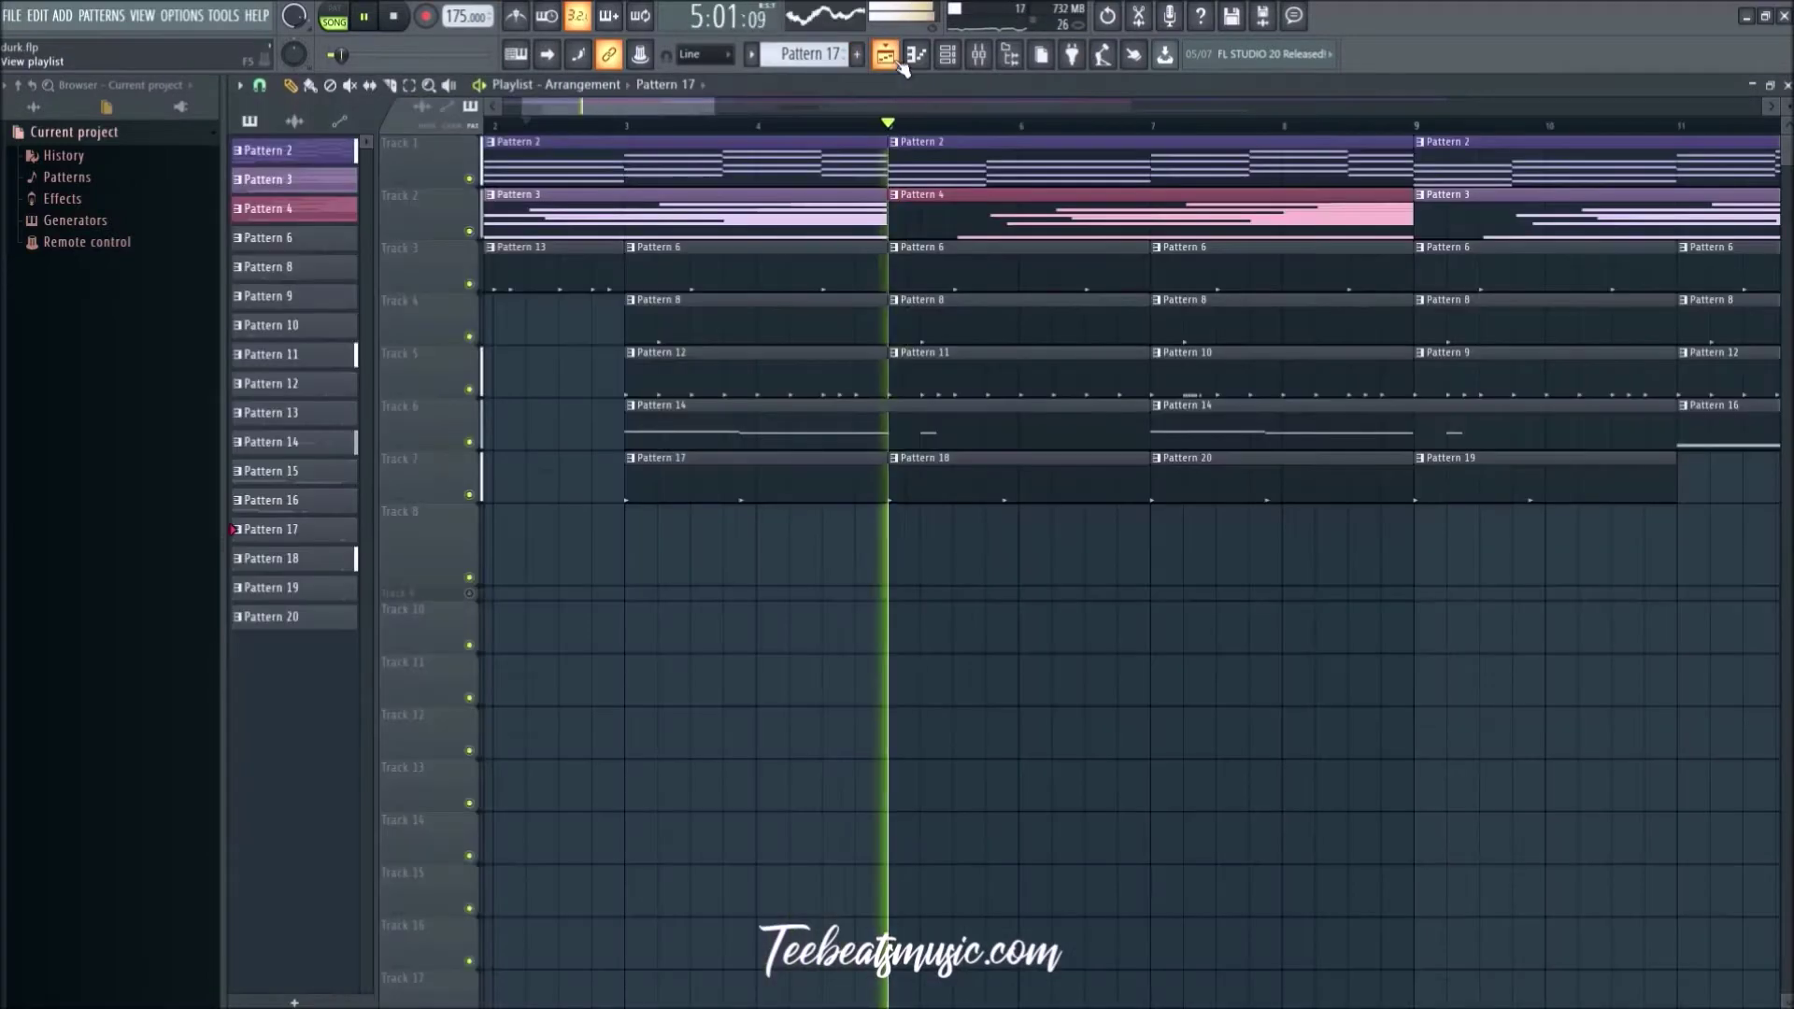
{"action": "left_click", "coordinate": [469, 495]}
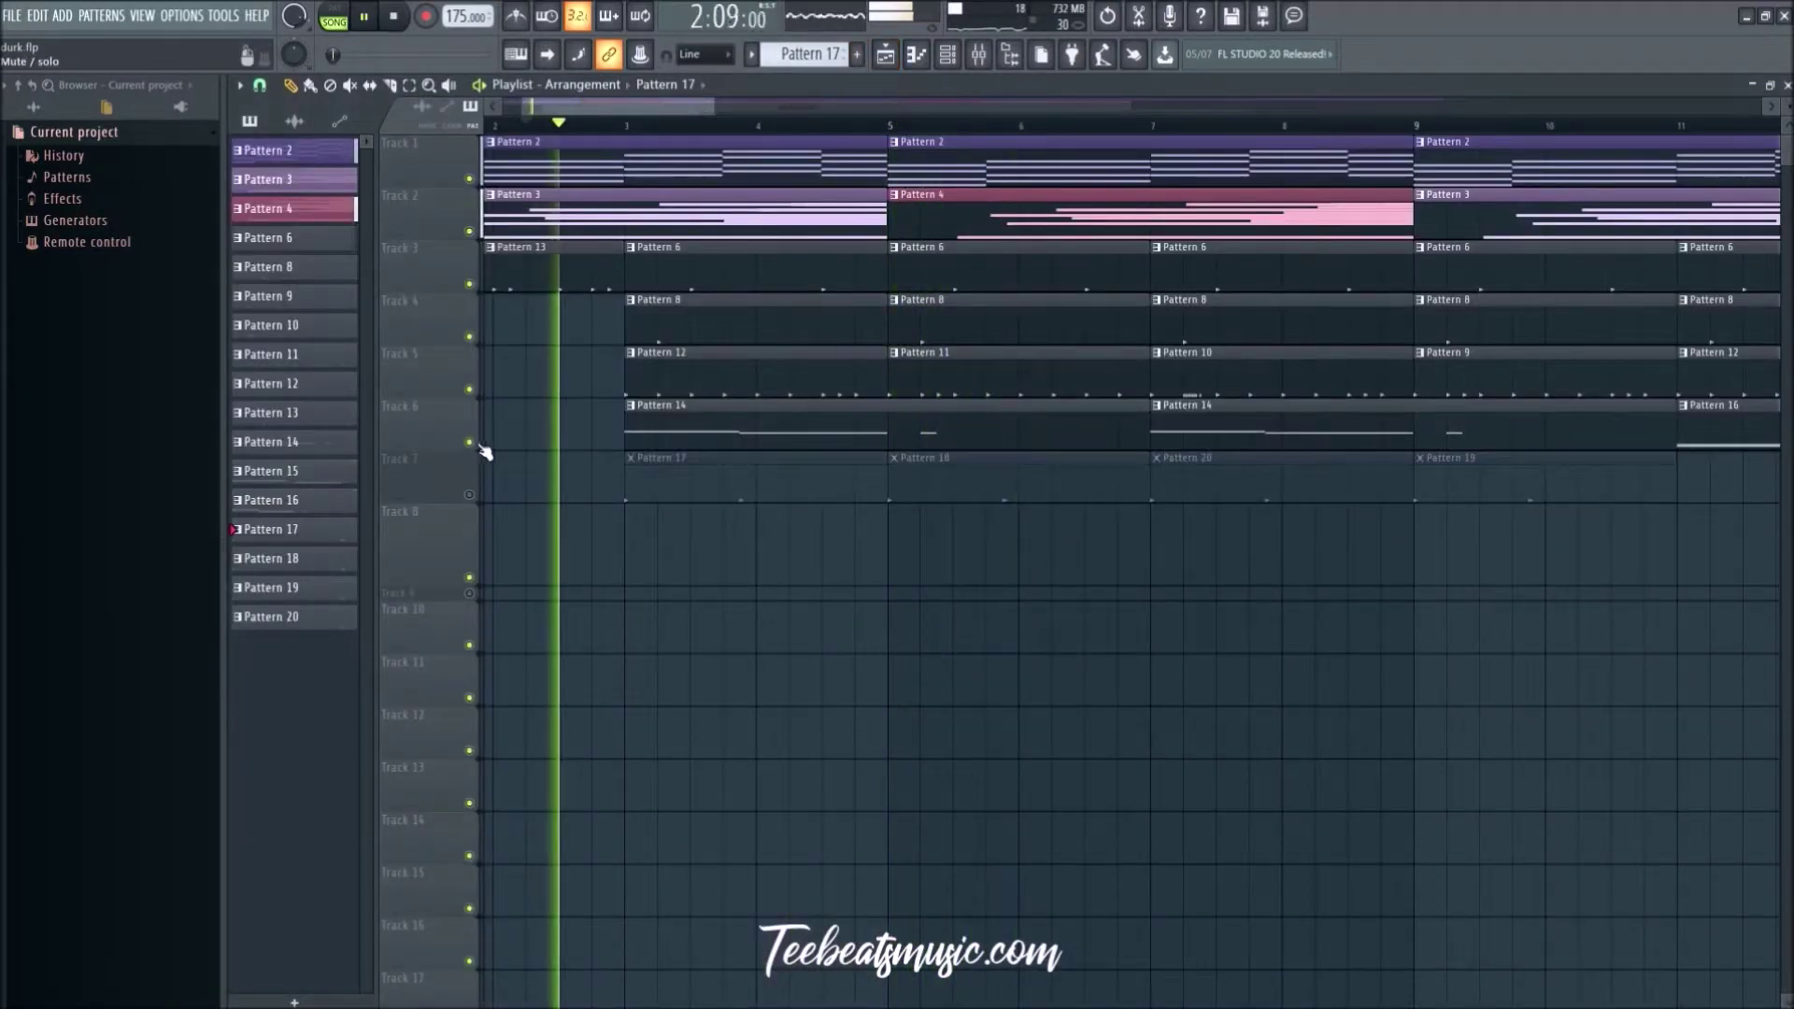
{"action": "left_click", "coordinate": [471, 442]}
{"action": "left_click", "coordinate": [471, 495]}
{"action": "key", "text": "F6"}
{"action": "key", "text": "space"}
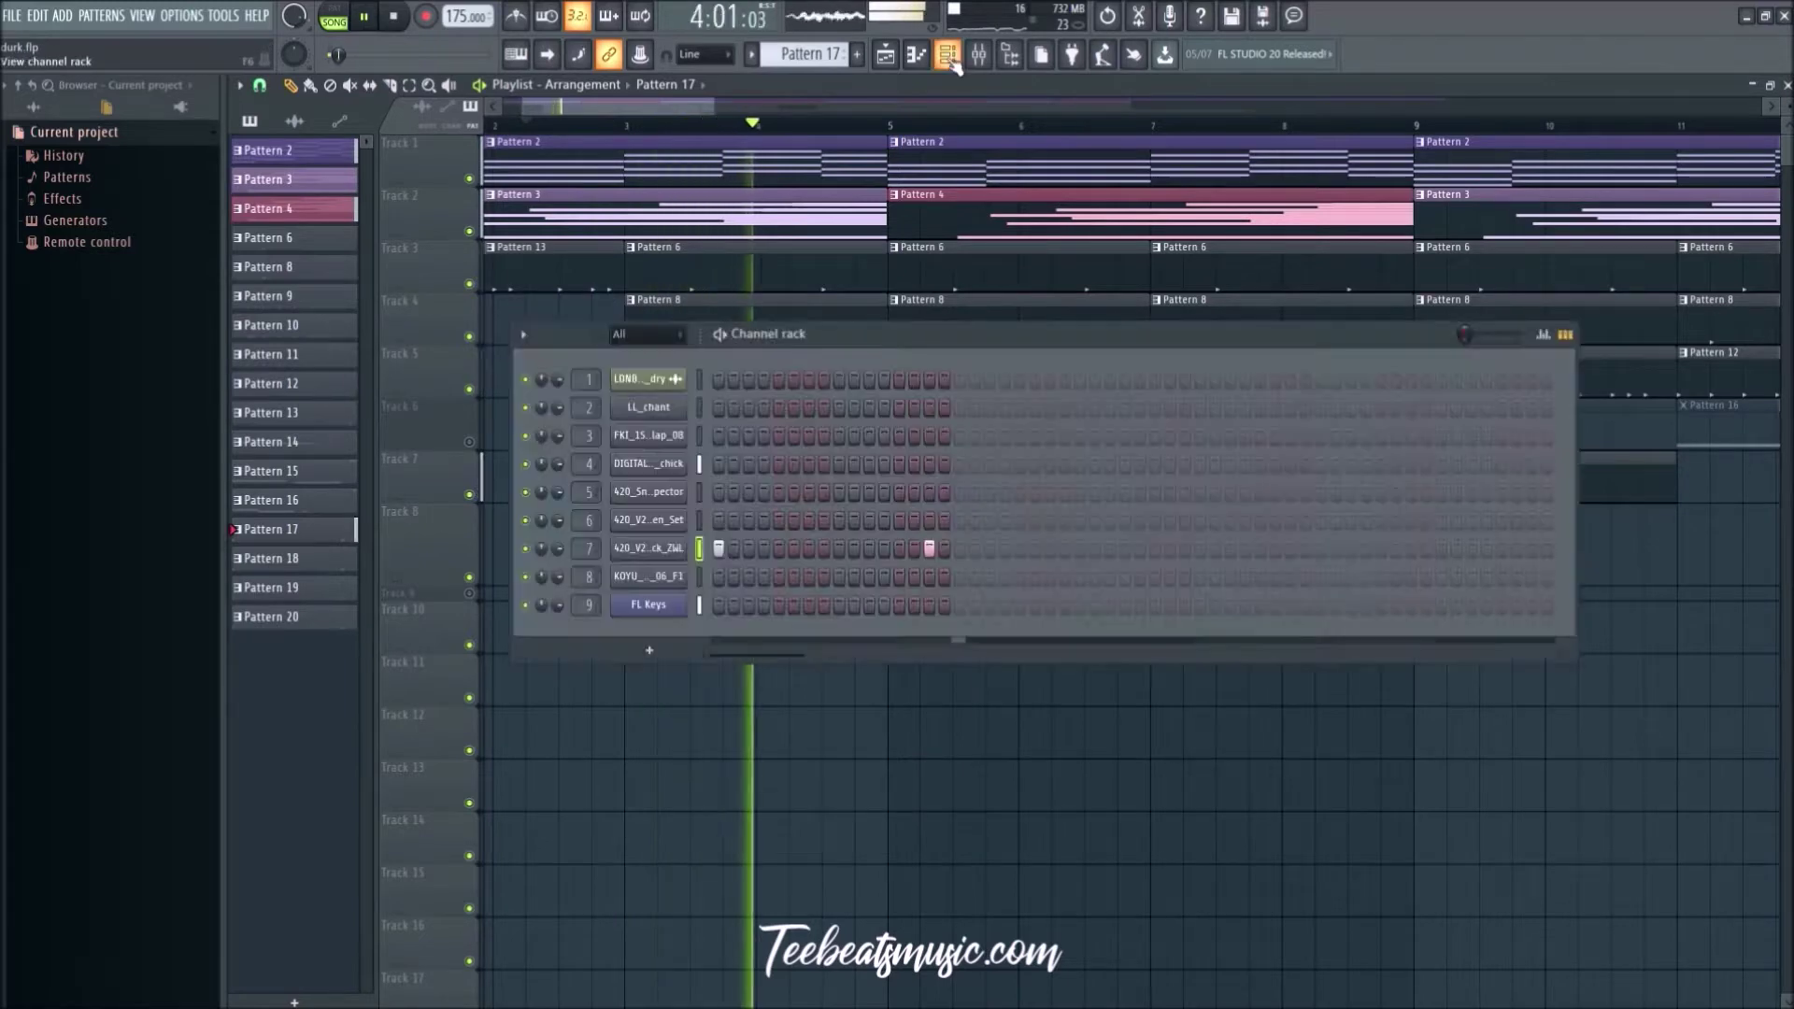
Step: Try kick hits in Pattern 17, keeping a new hit at step 17
{"action": "left_click", "coordinate": [810, 550]}
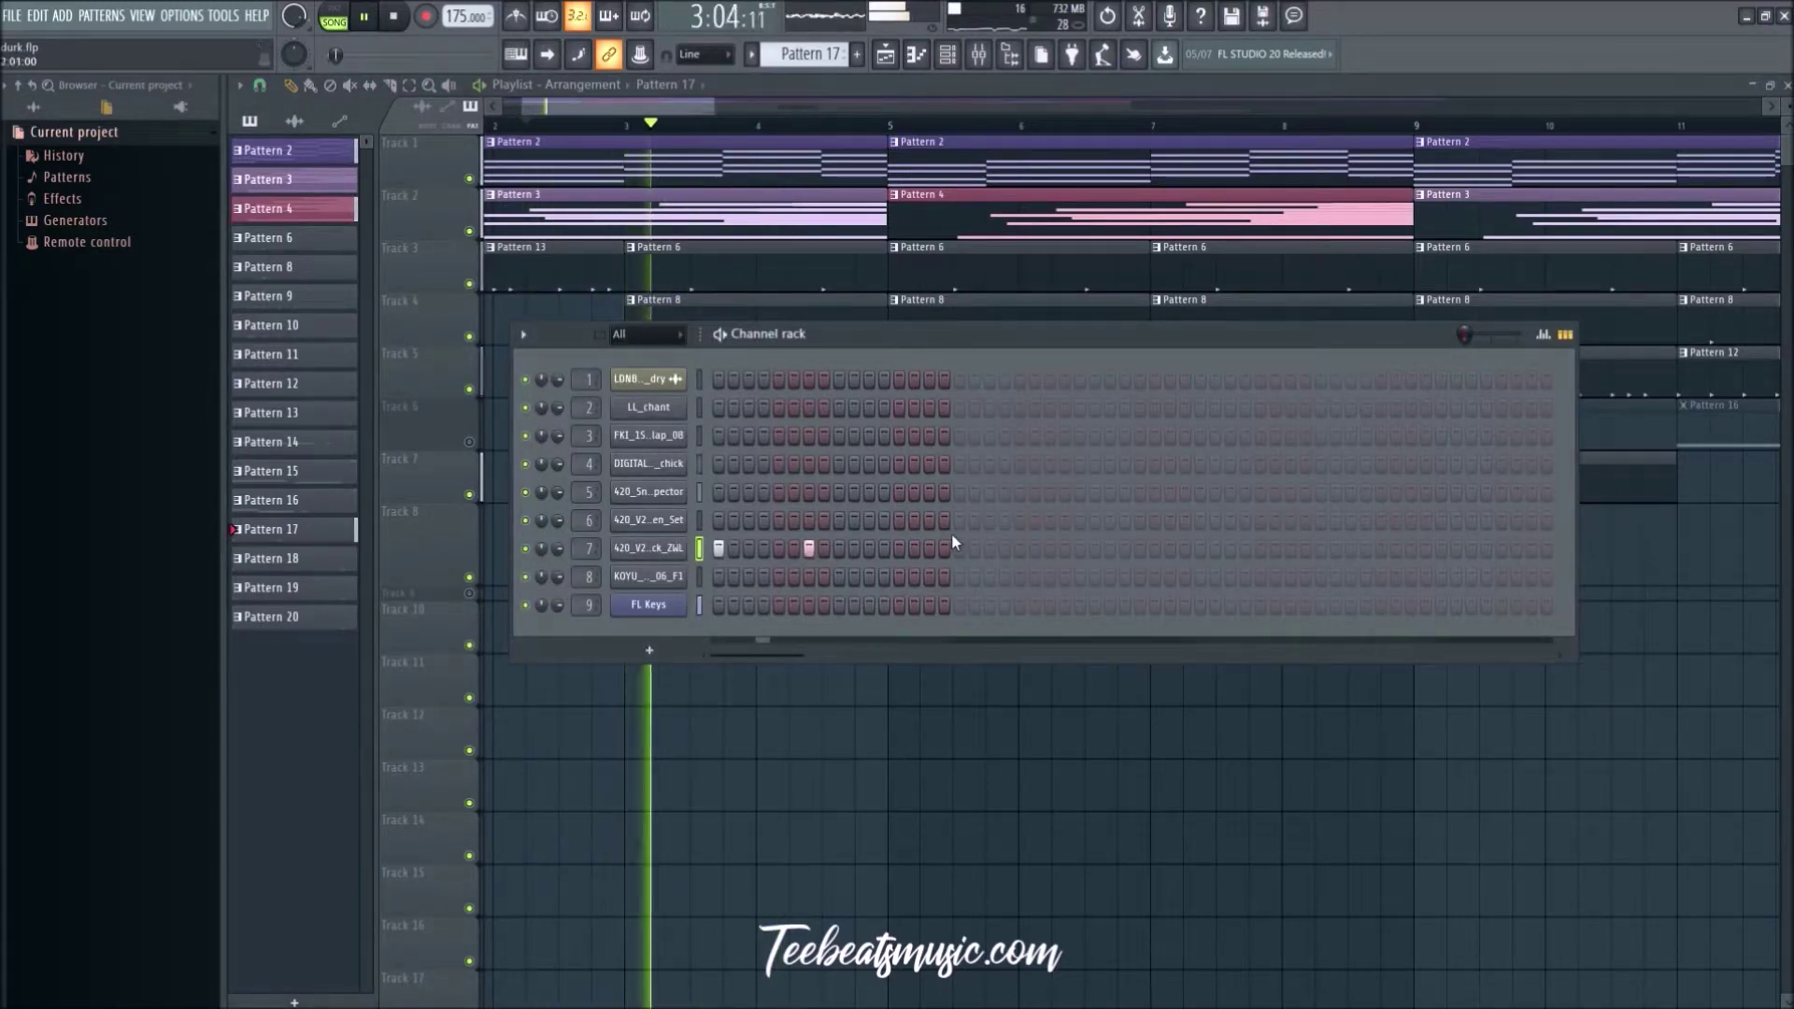
{"action": "left_click", "coordinate": [809, 550]}
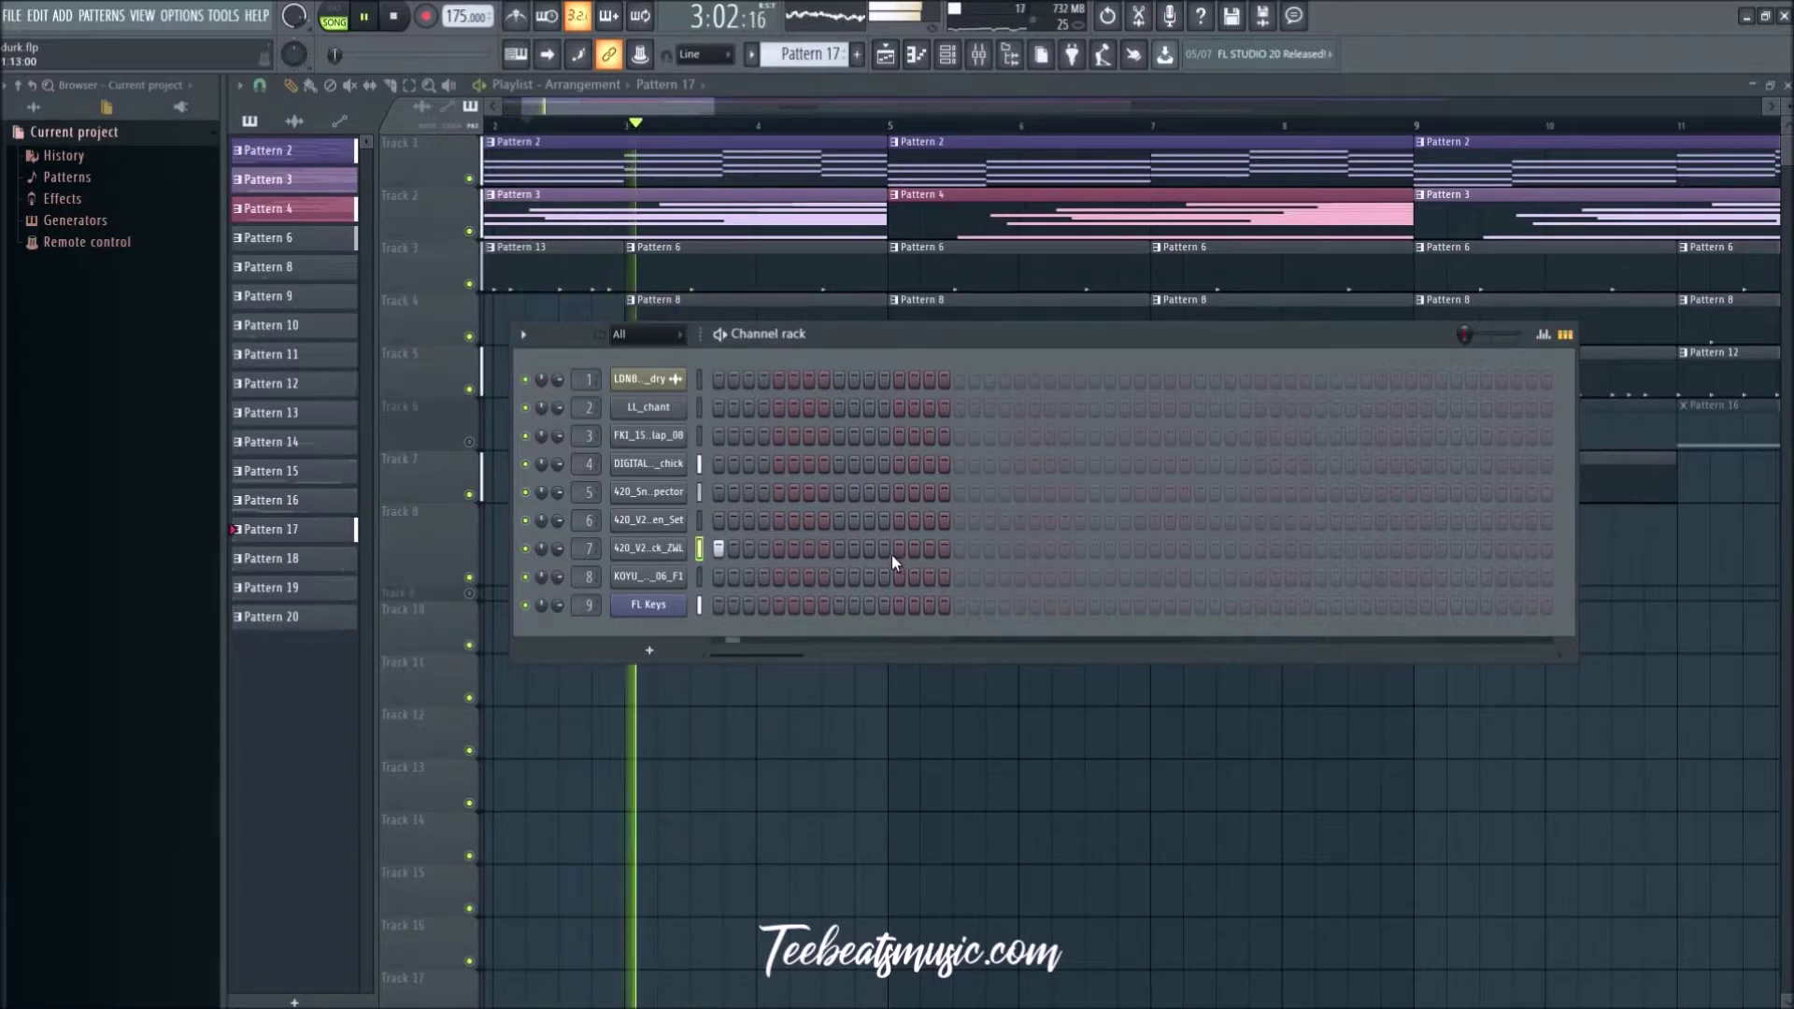
{"action": "left_click", "coordinate": [929, 549]}
{"action": "left_click", "coordinate": [929, 550]}
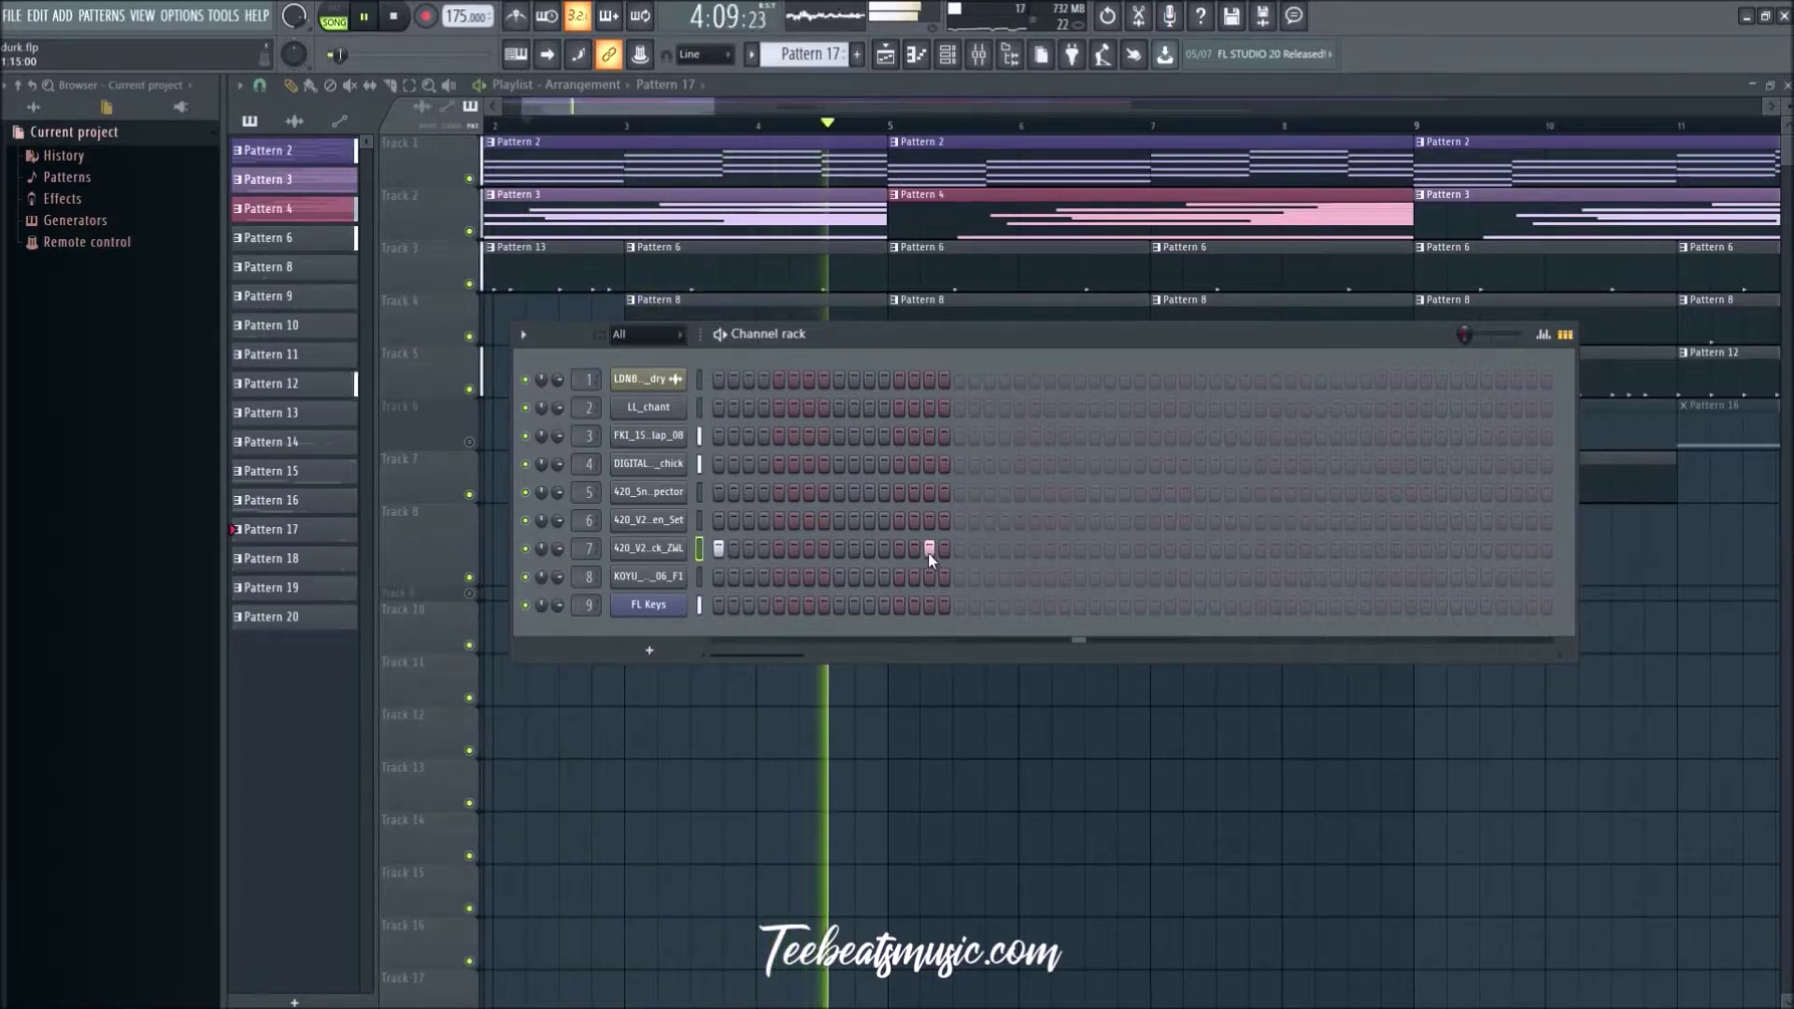
{"action": "left_click", "coordinate": [1049, 549]}
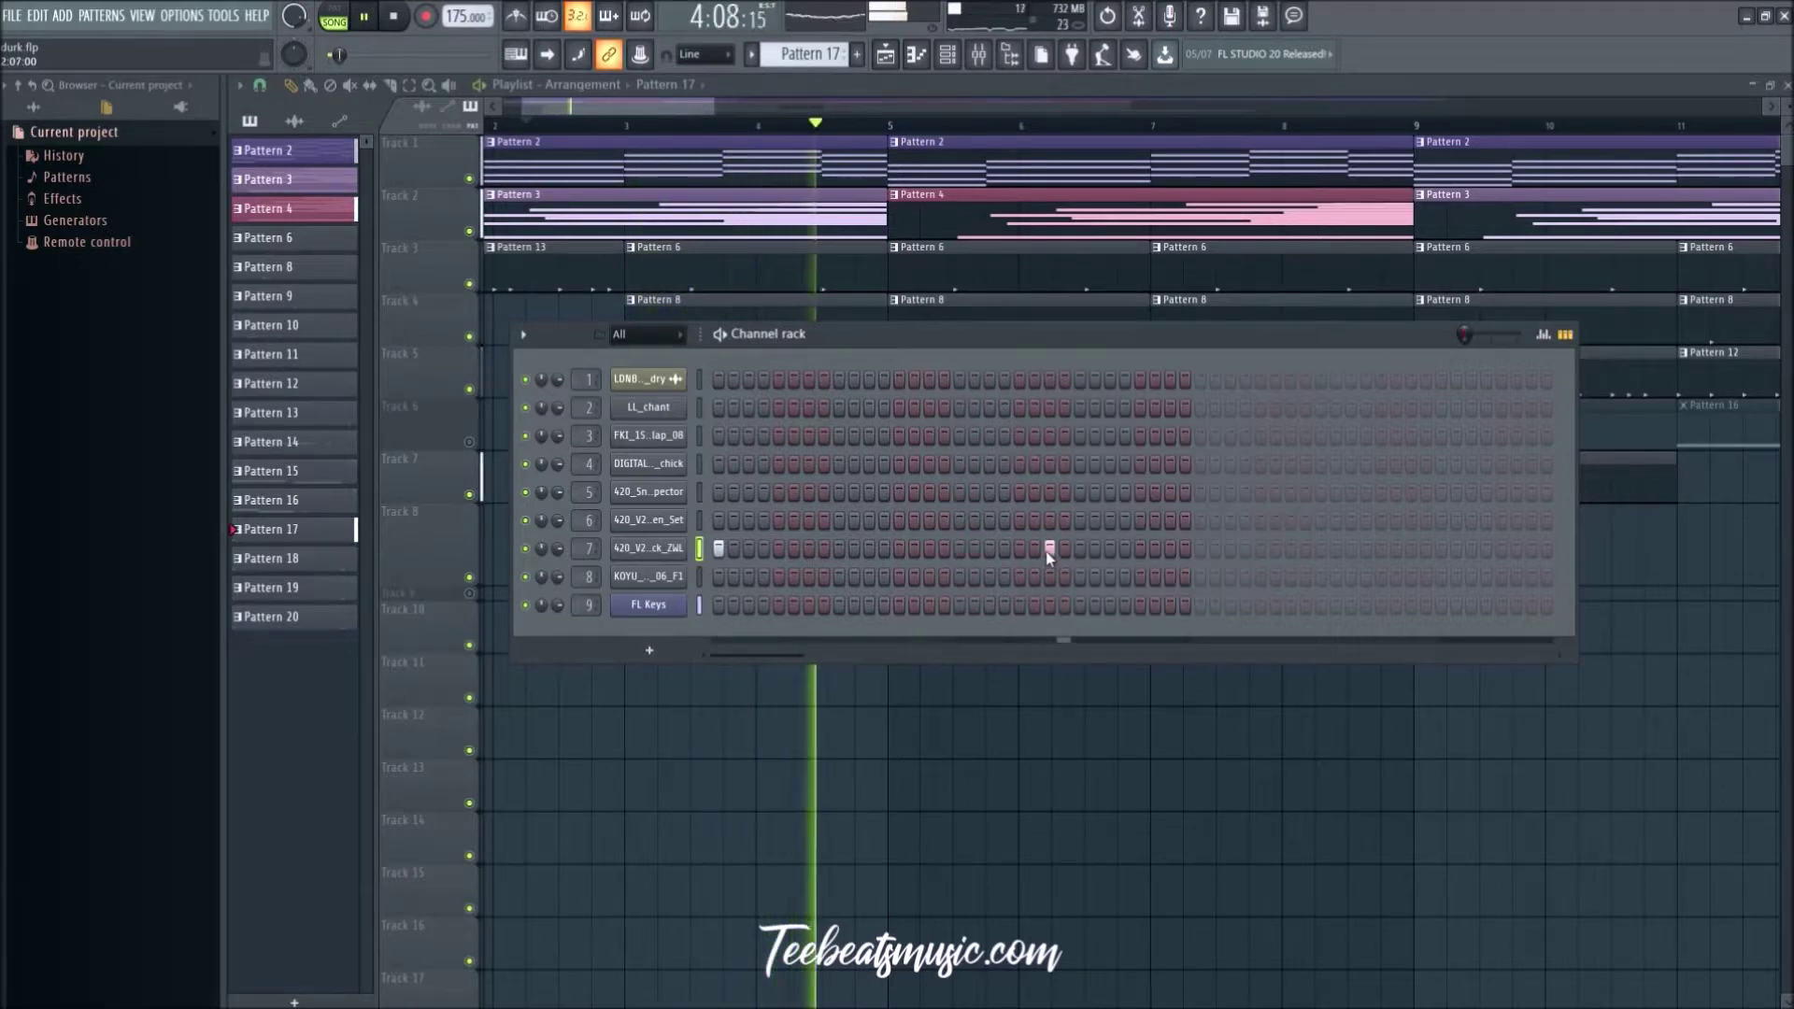
{"action": "right_click", "coordinate": [1043, 744]}
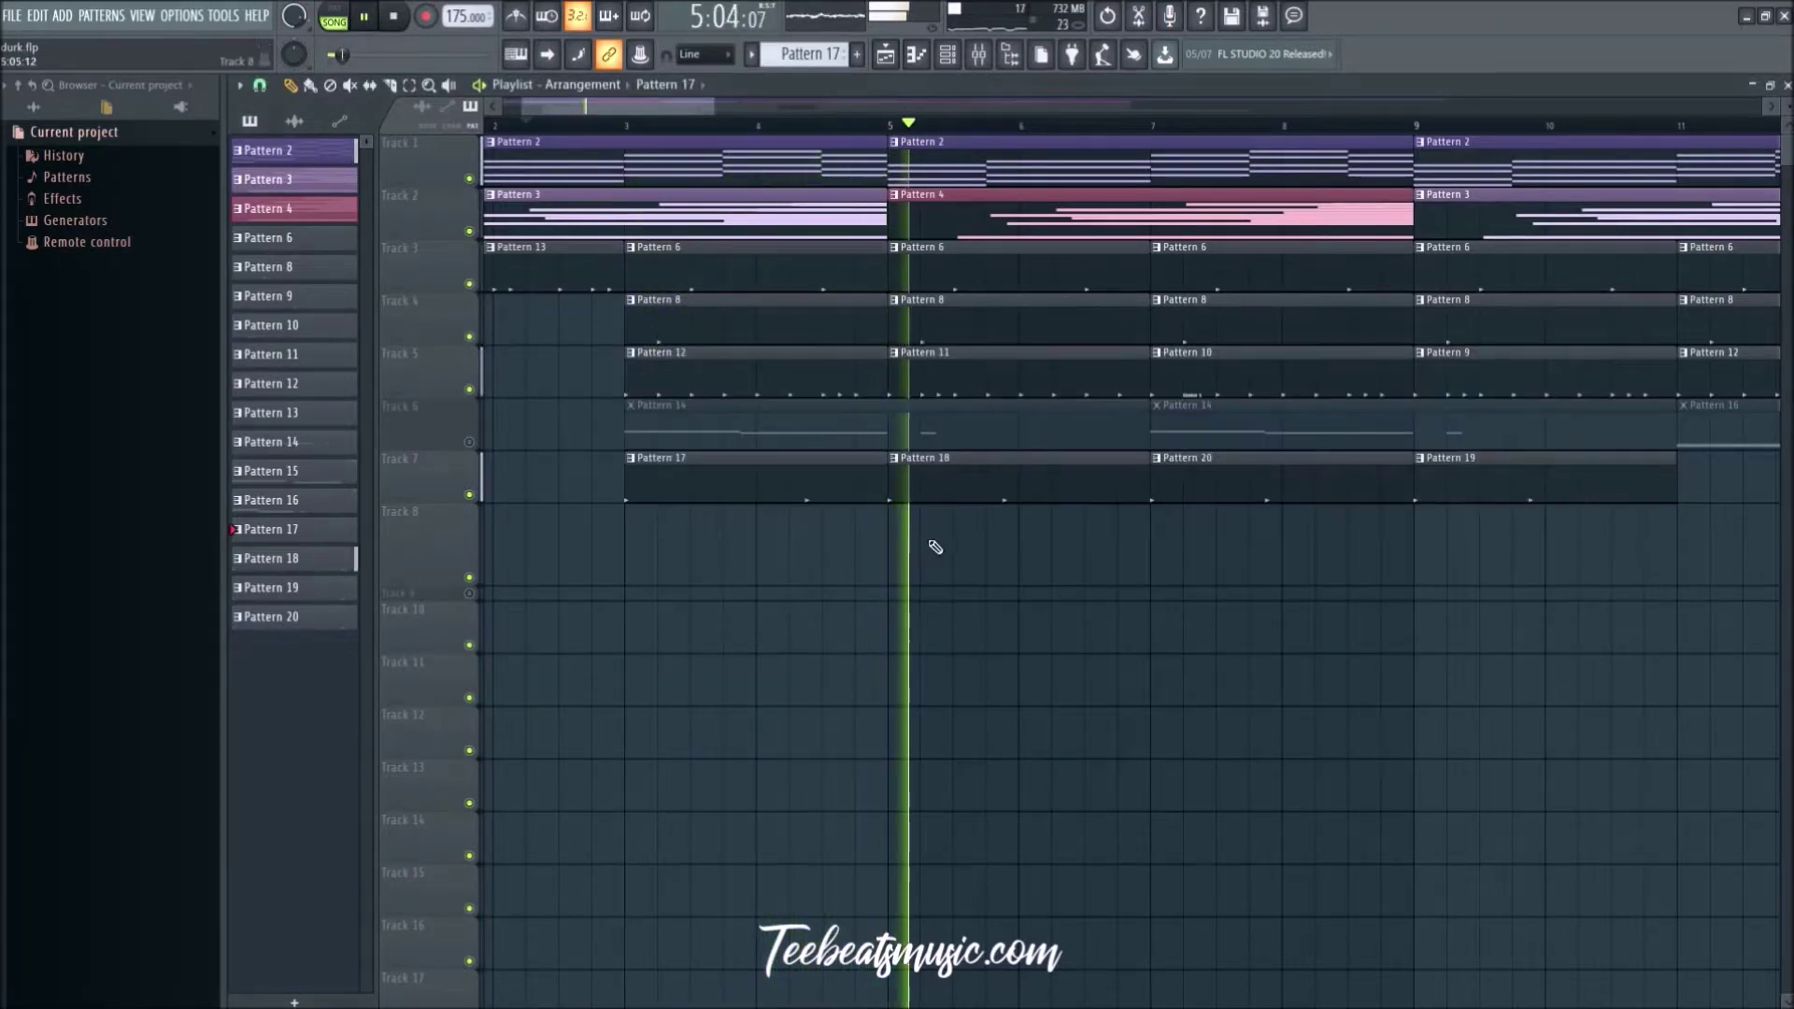
Step: Add a kick hit at step 17 of Pattern 18, leaving the clip un-uniqued
{"action": "left_click", "coordinate": [894, 457]}
{"action": "left_click", "coordinate": [941, 582]}
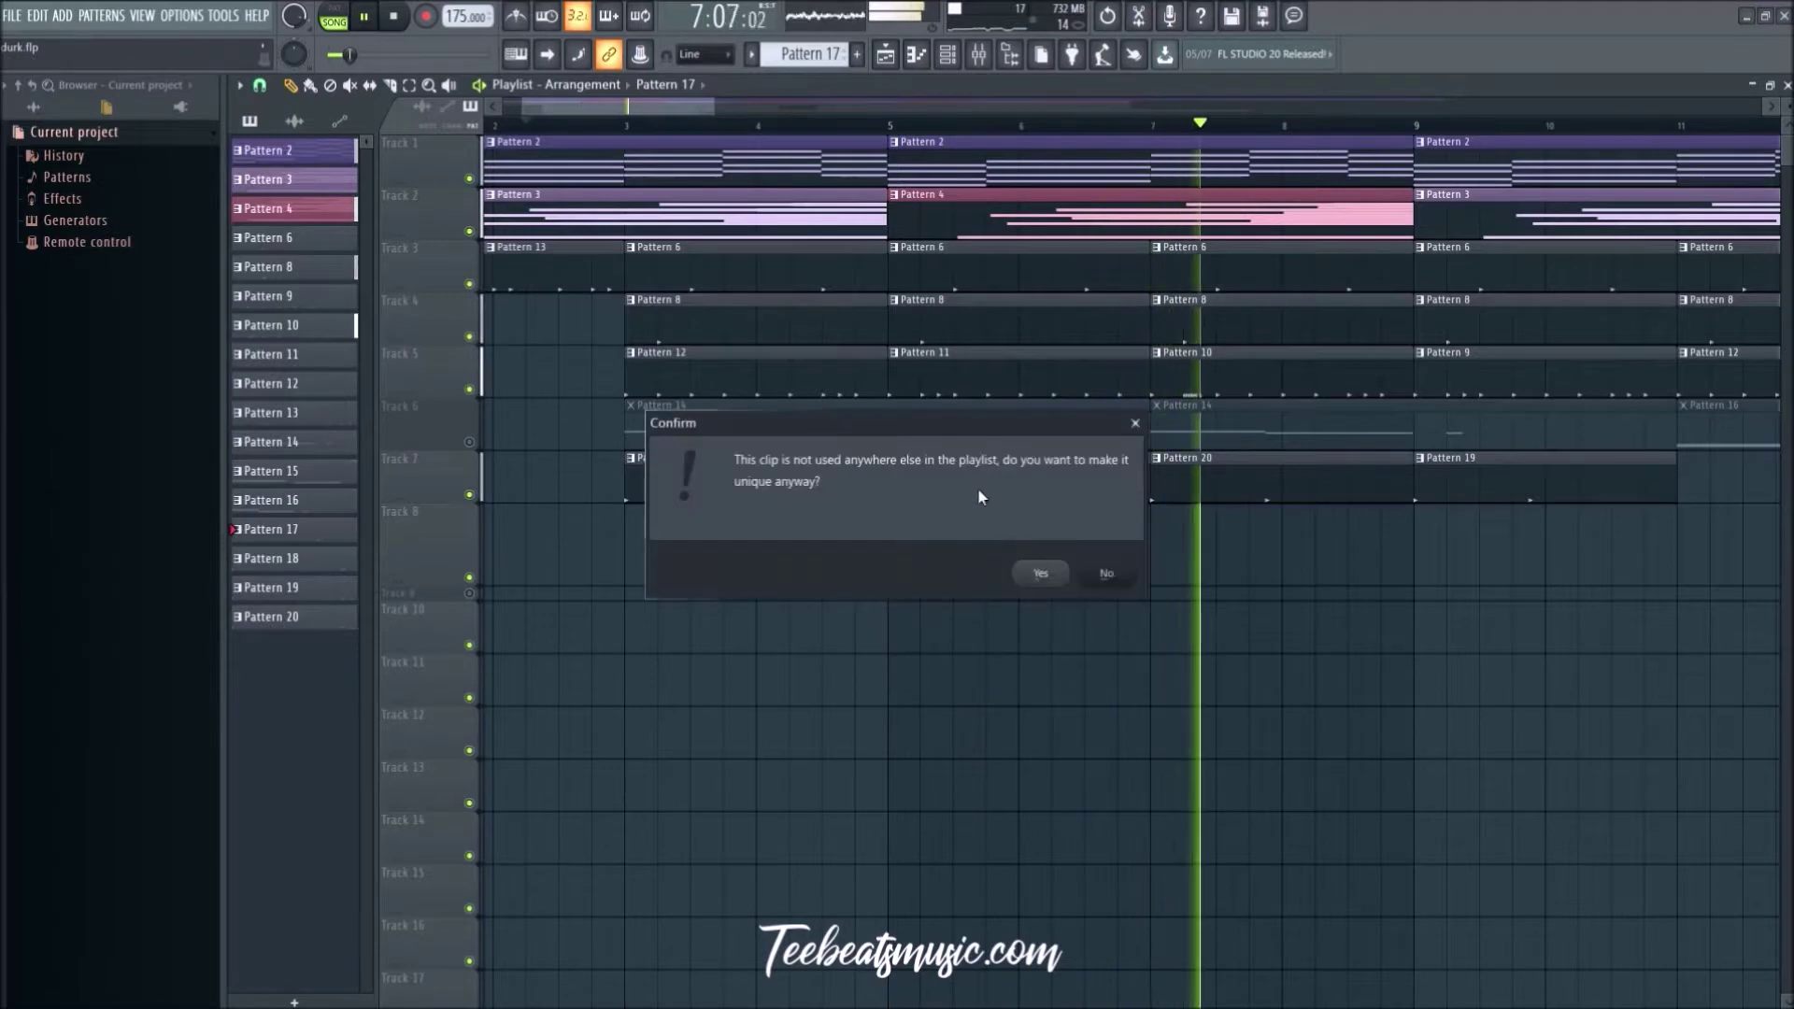
{"action": "left_click", "coordinate": [1107, 573]}
{"action": "key", "text": "space"}
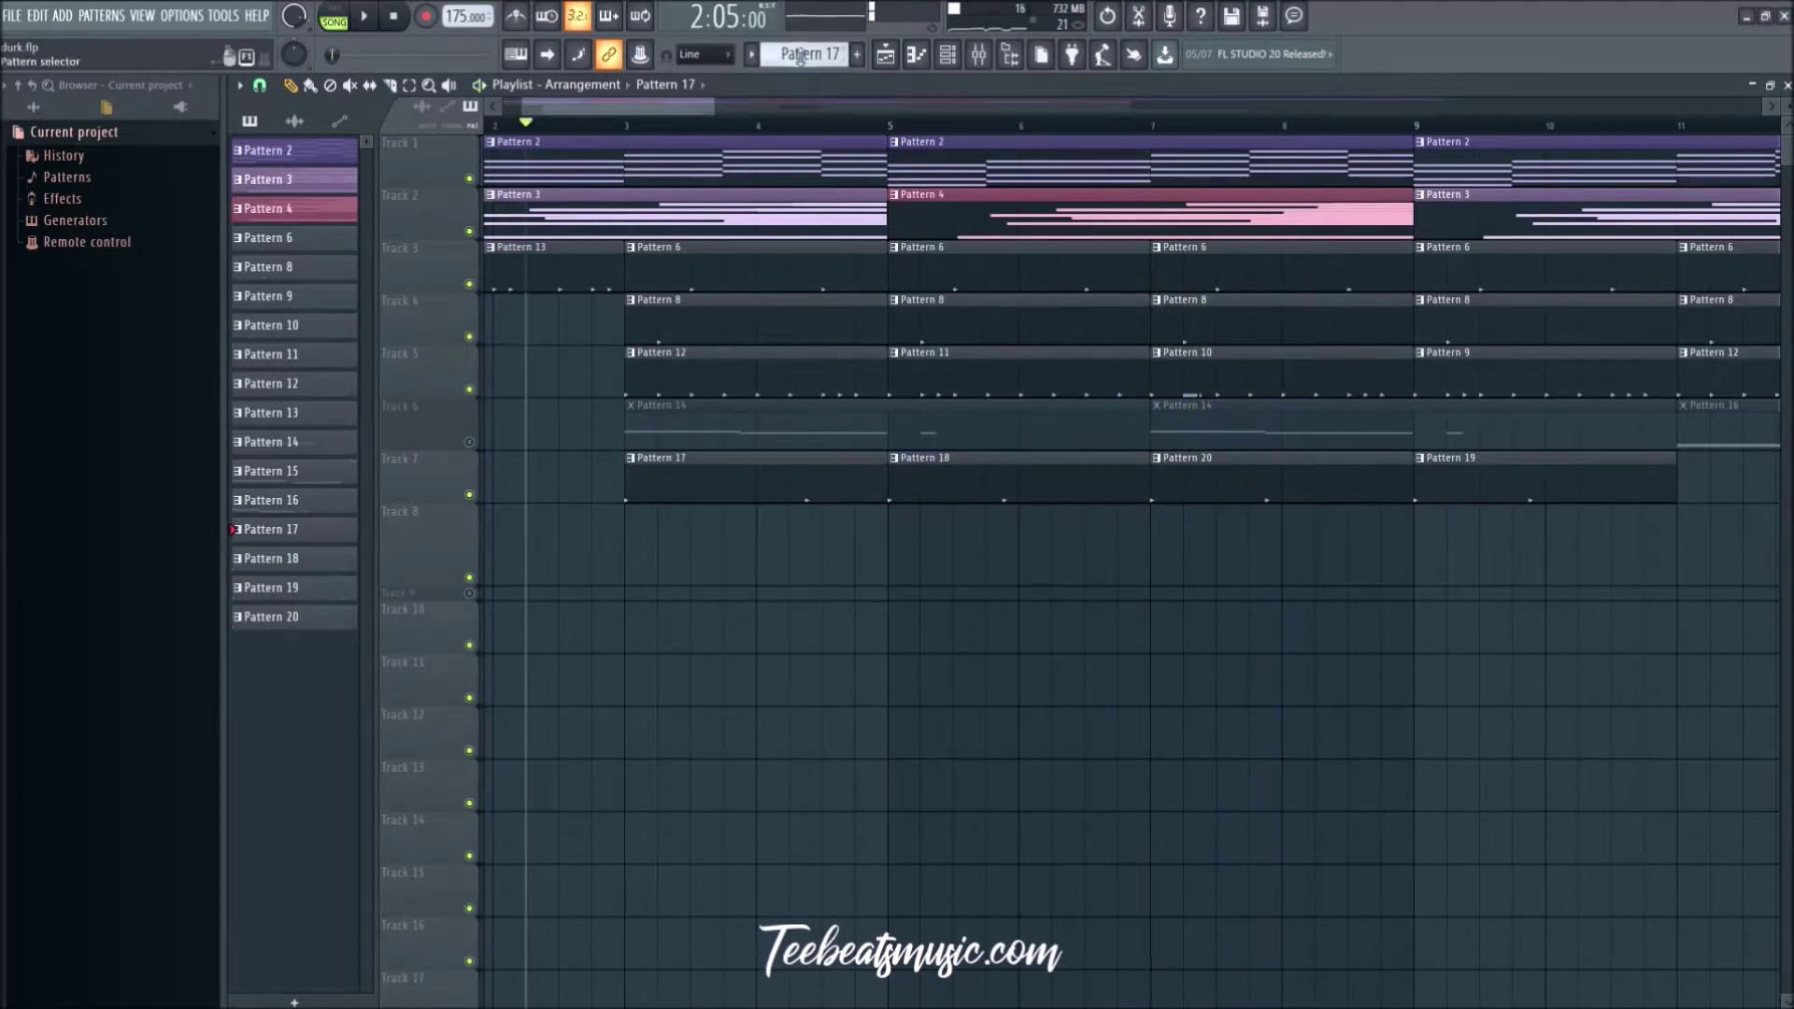
{"action": "key", "text": "space"}
{"action": "left_click", "coordinate": [961, 71]}
{"action": "left_click", "coordinate": [930, 551]}
{"action": "left_click", "coordinate": [960, 549]}
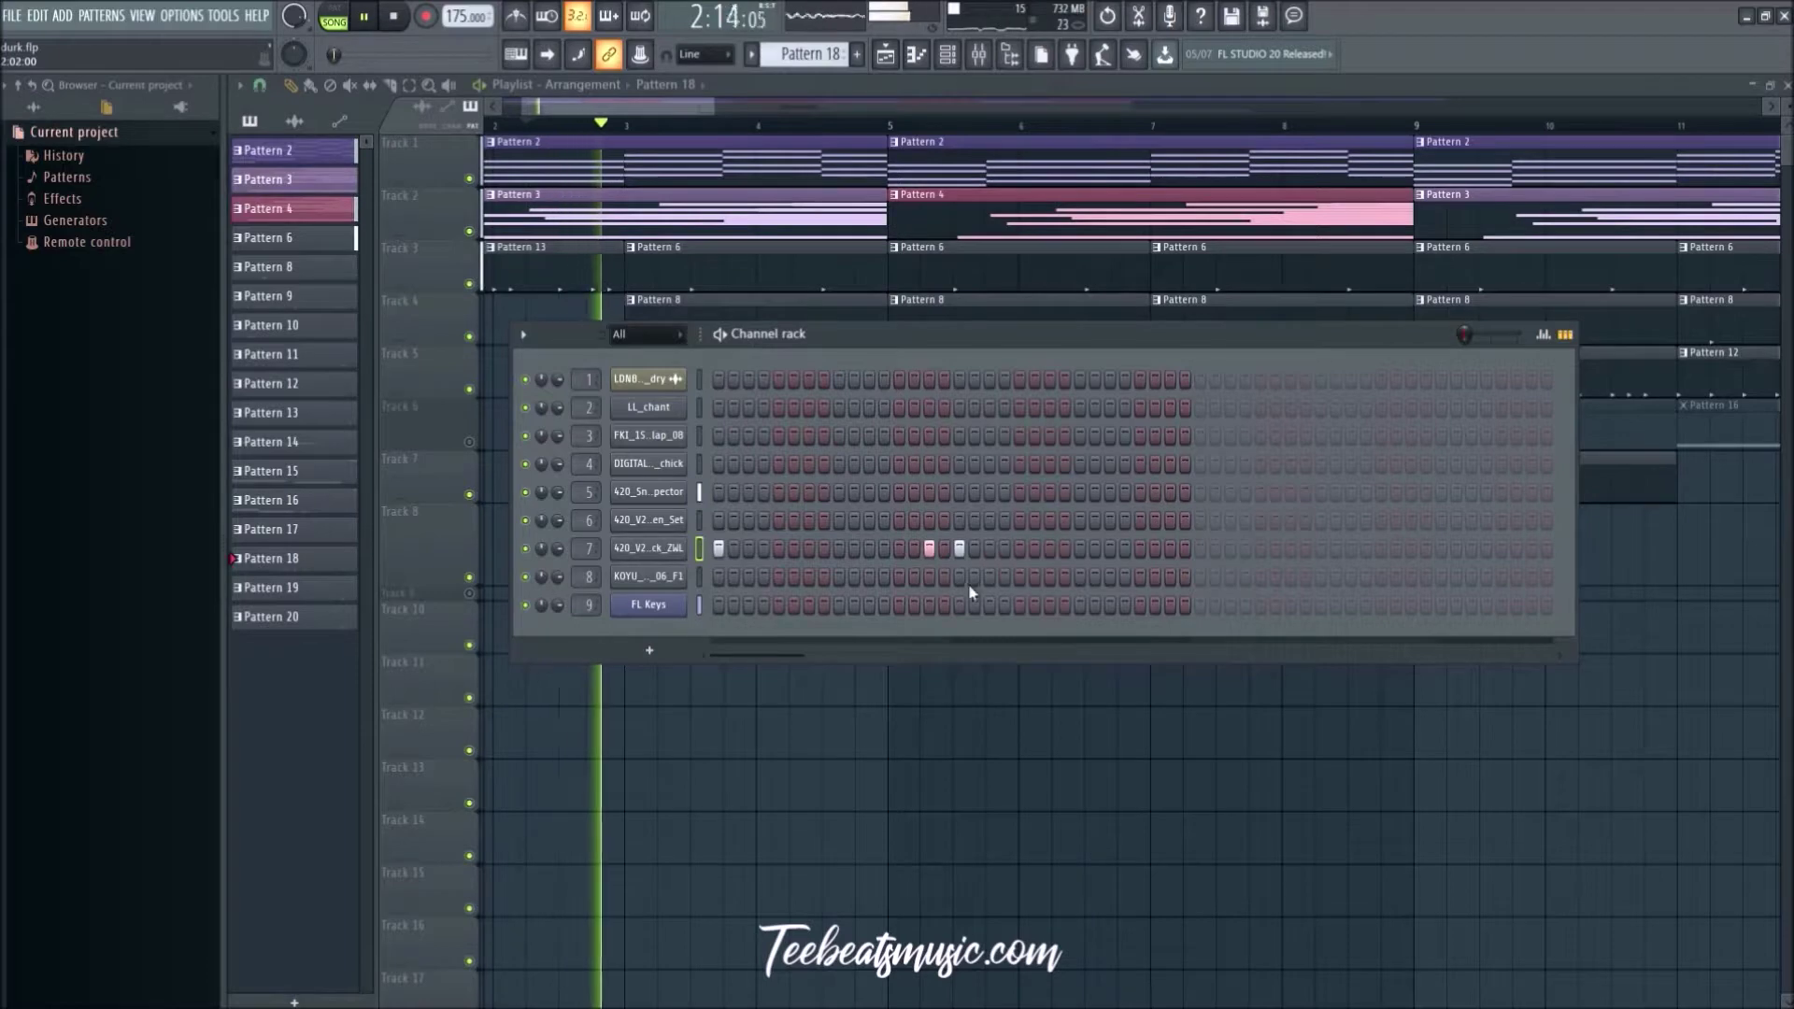
{"action": "key", "text": "F6"}
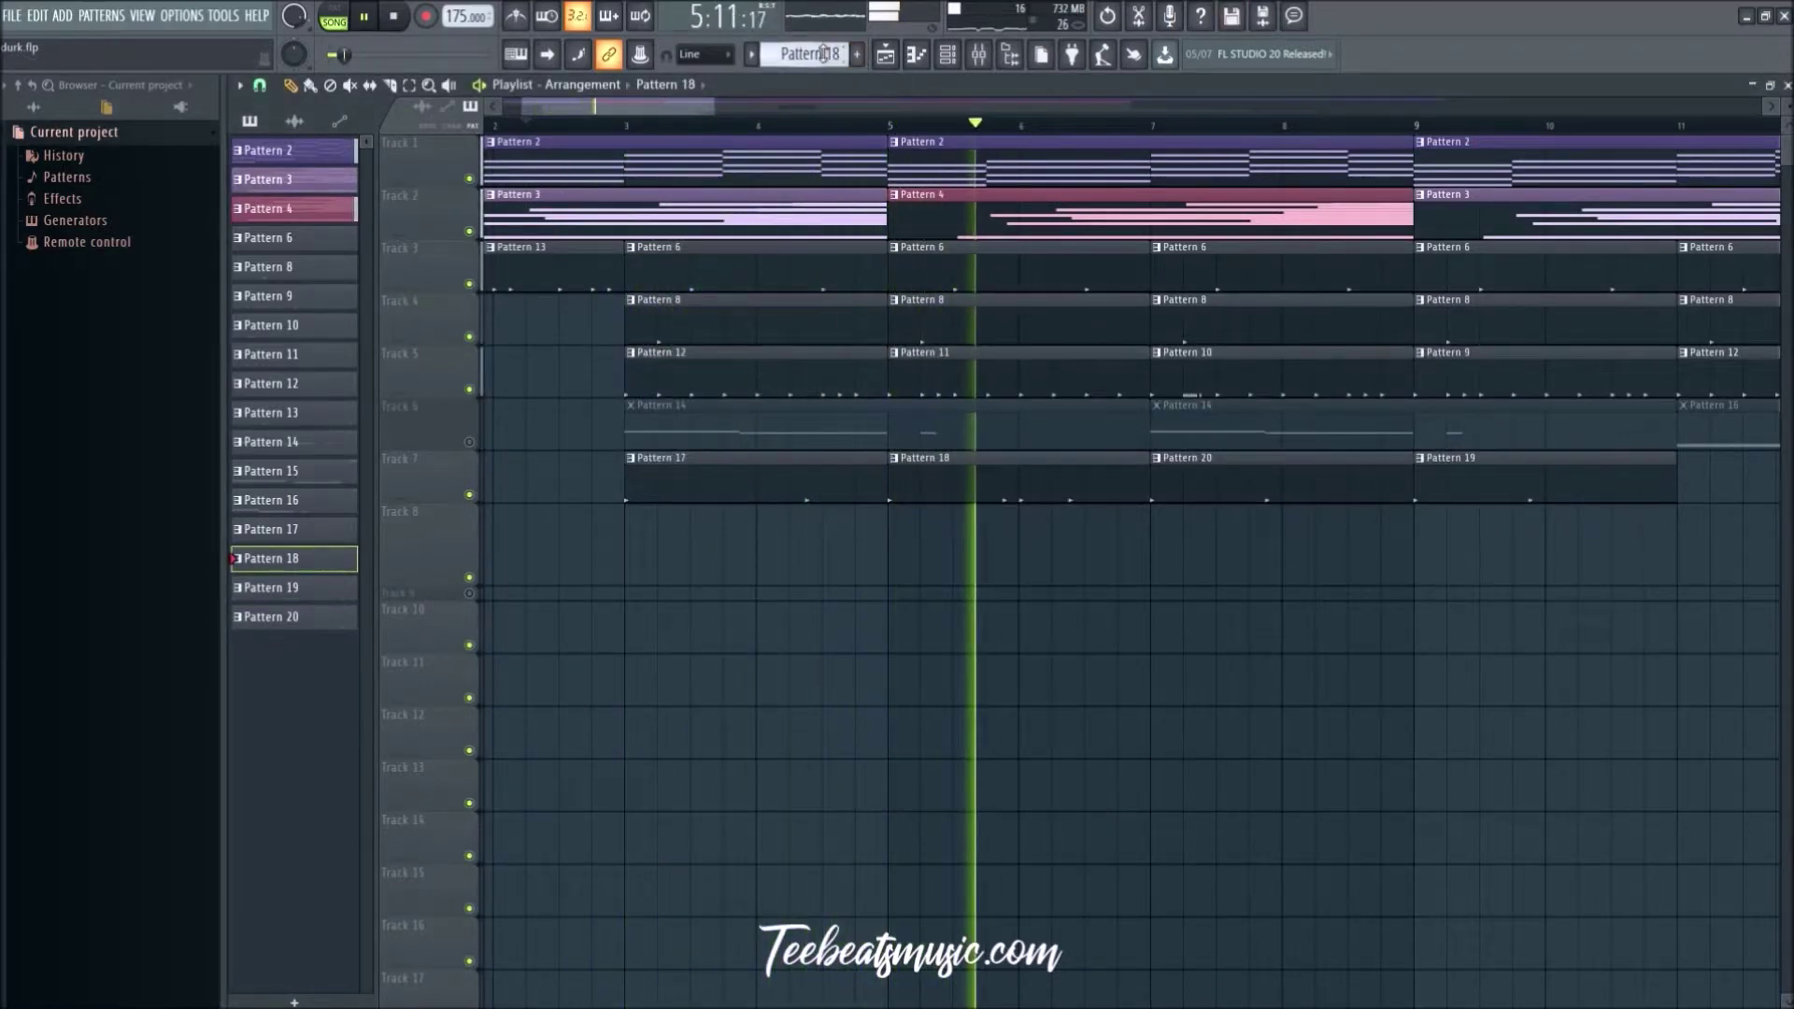
Step: Select Pattern 20 and play the whole song while checking its step grid
{"action": "left_click", "coordinate": [1231, 465]}
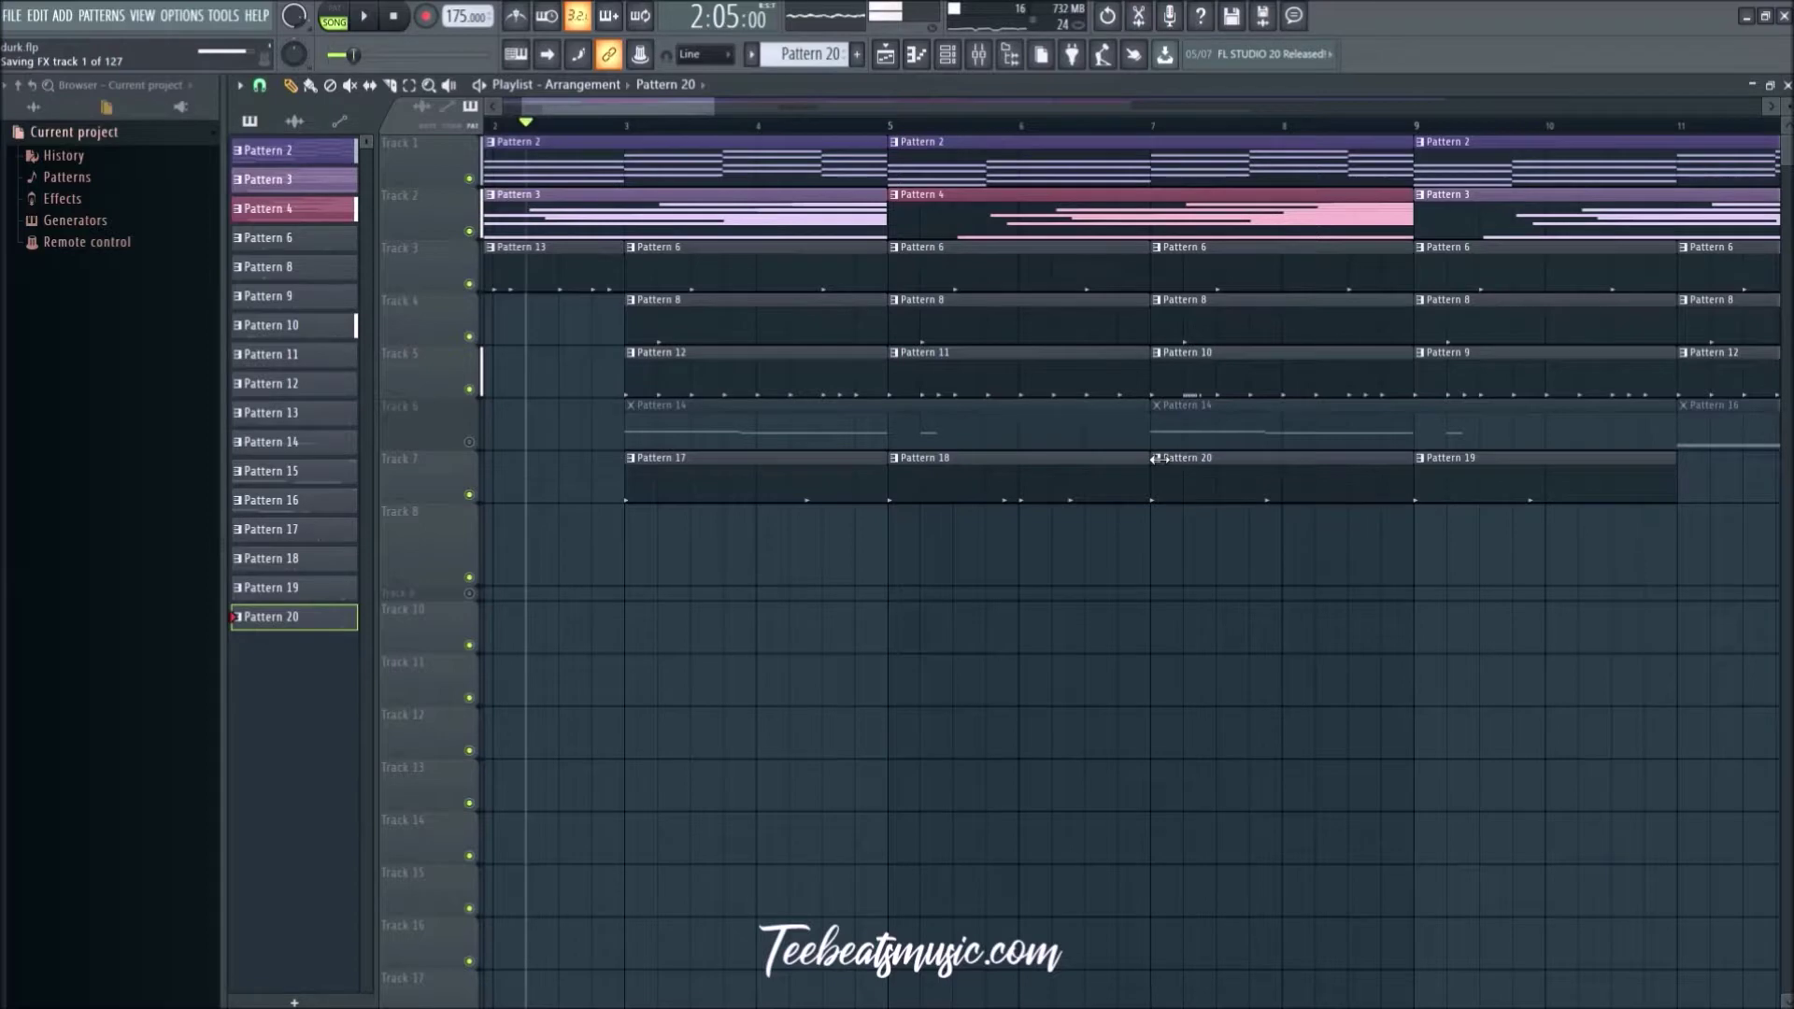
{"action": "key", "text": "space"}
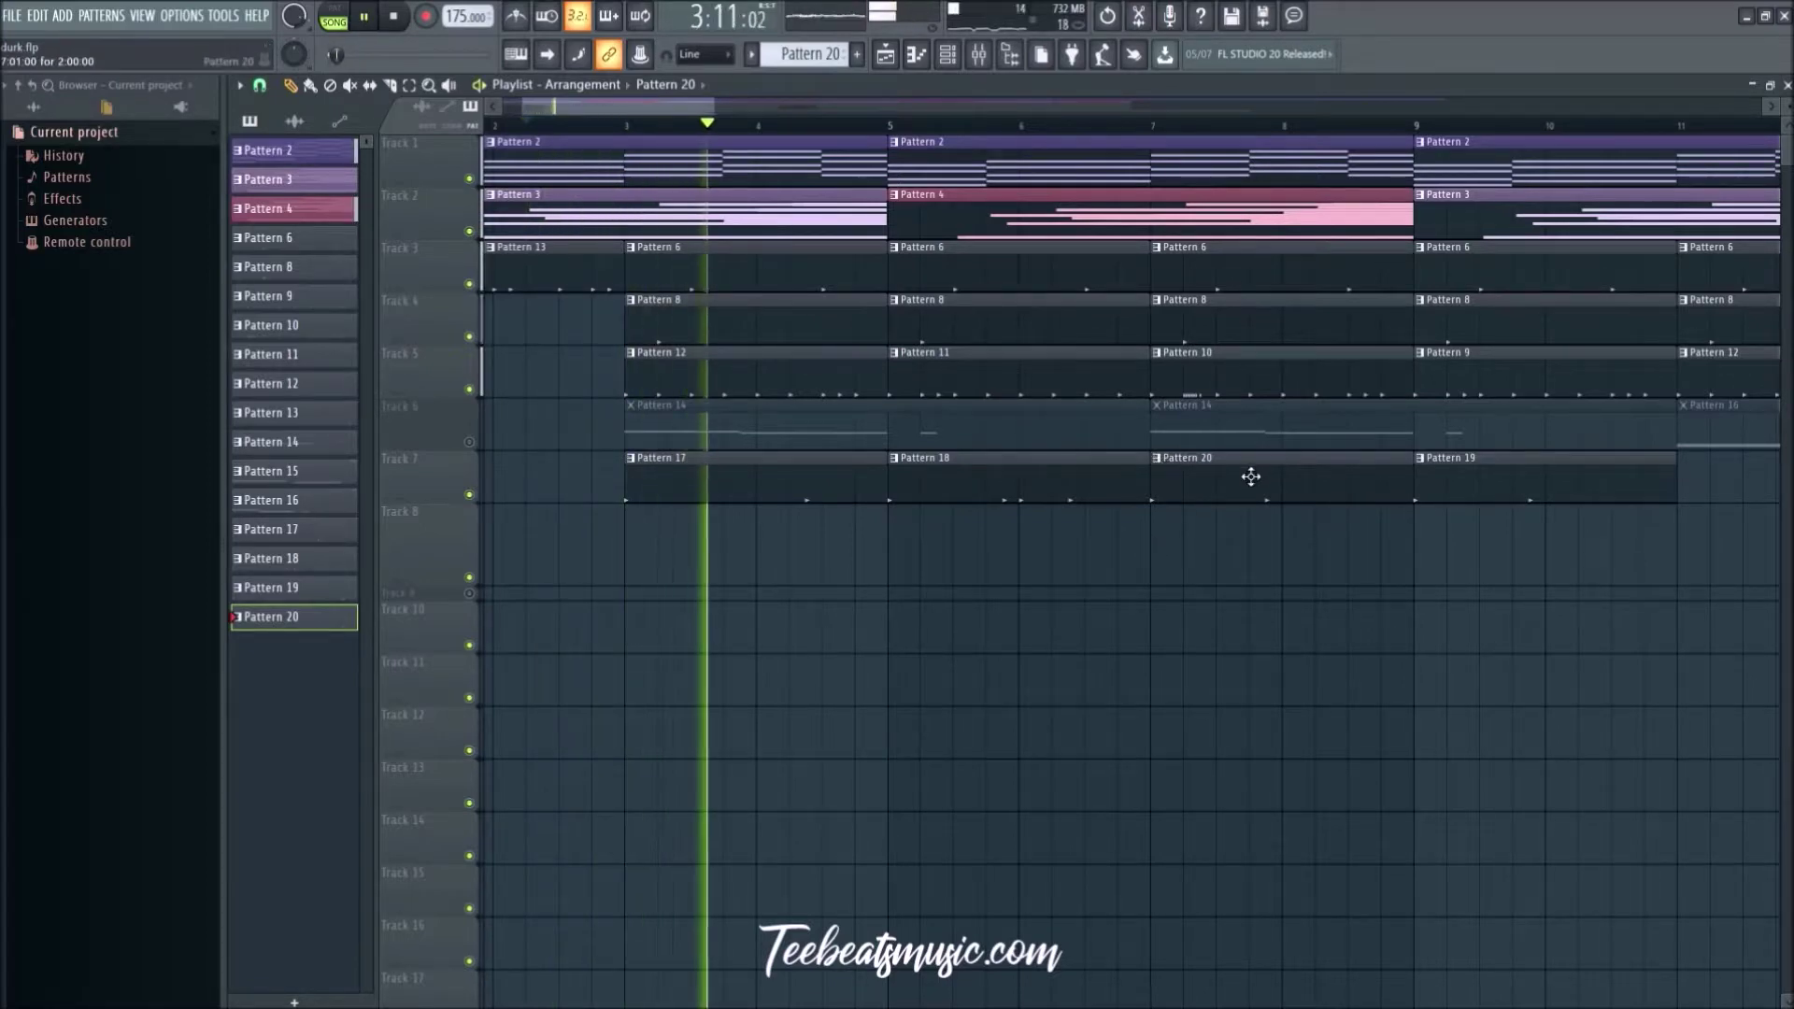
{"action": "left_click", "coordinate": [948, 57]}
{"action": "right_click", "coordinate": [1153, 799]}
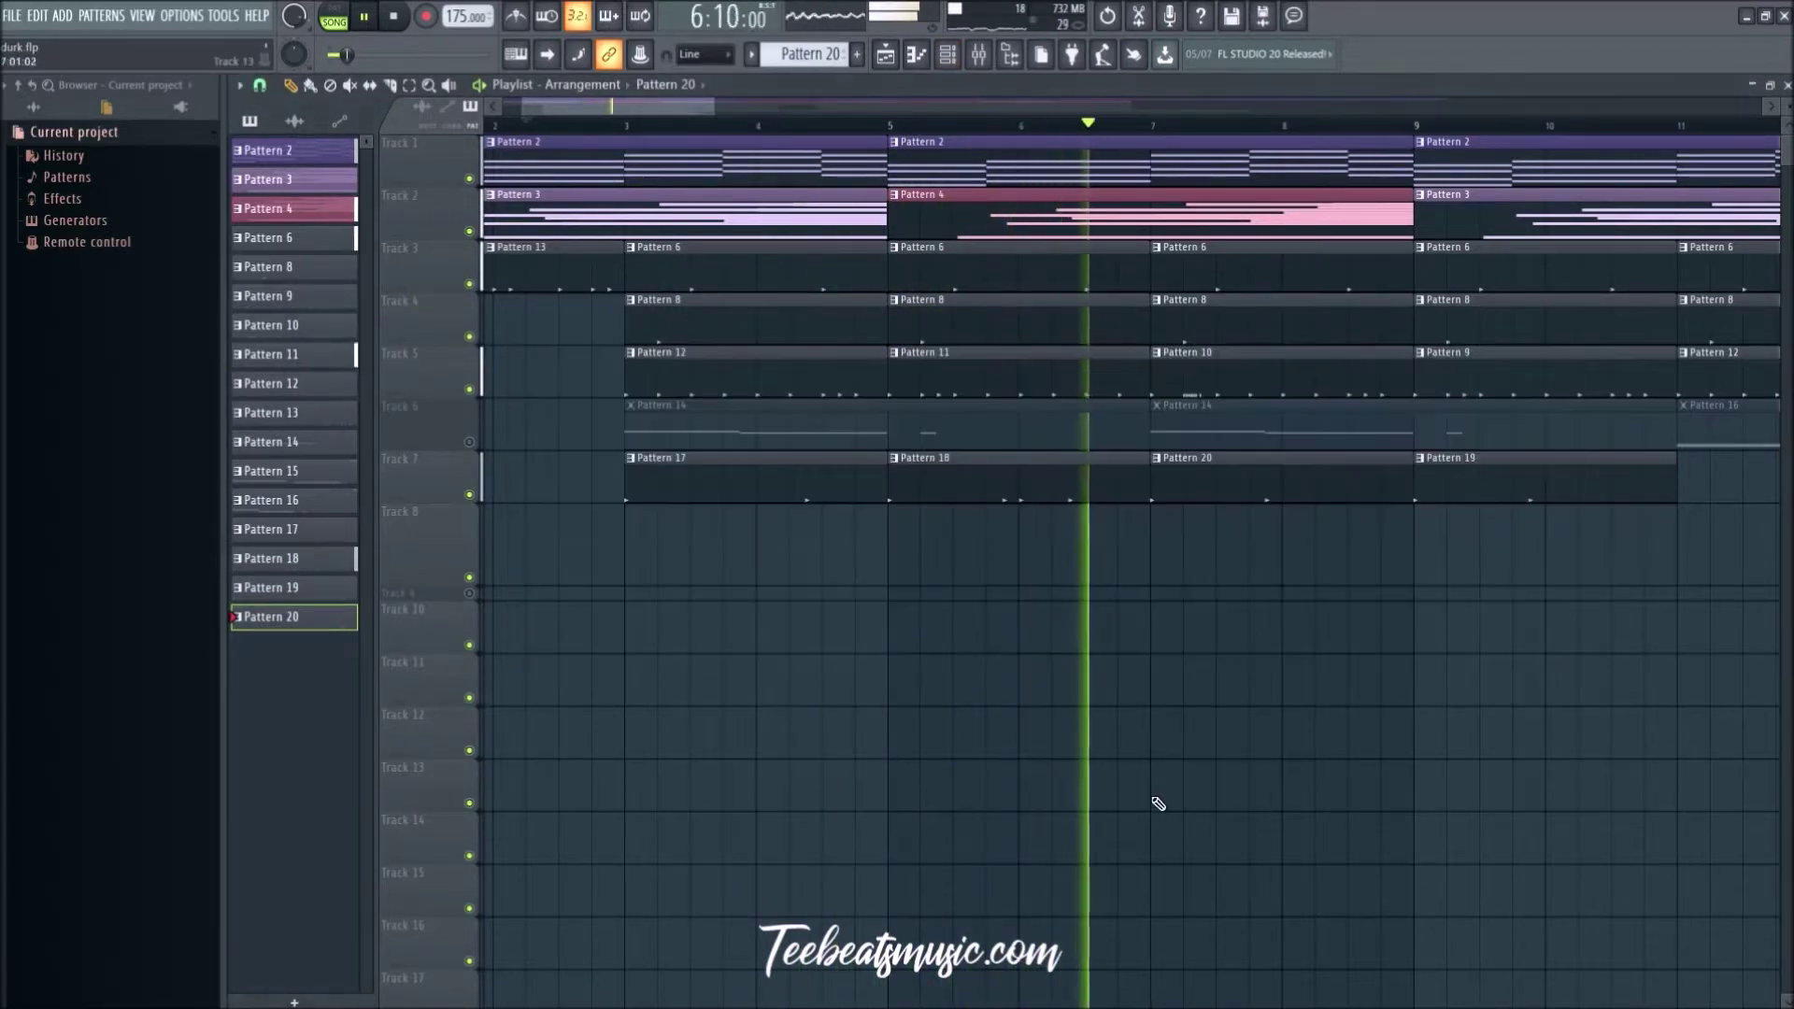
{"action": "left_click", "coordinate": [948, 58]}
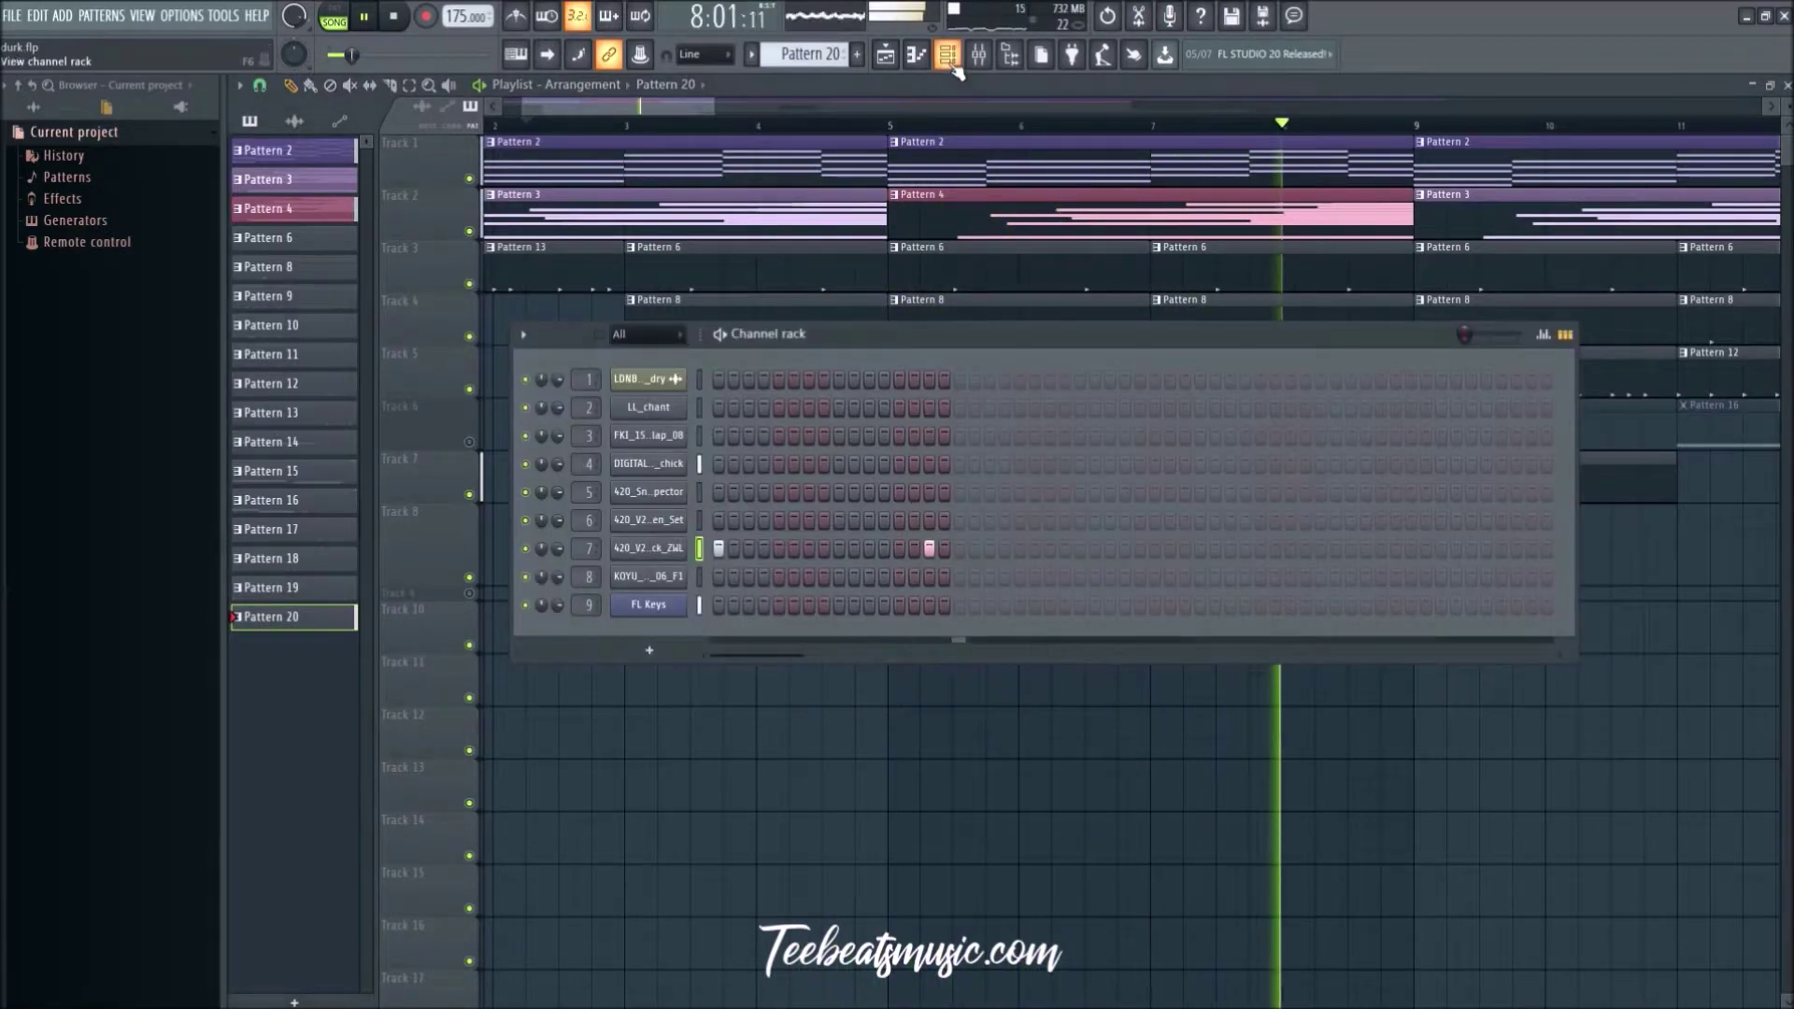
{"action": "key", "text": "F6"}
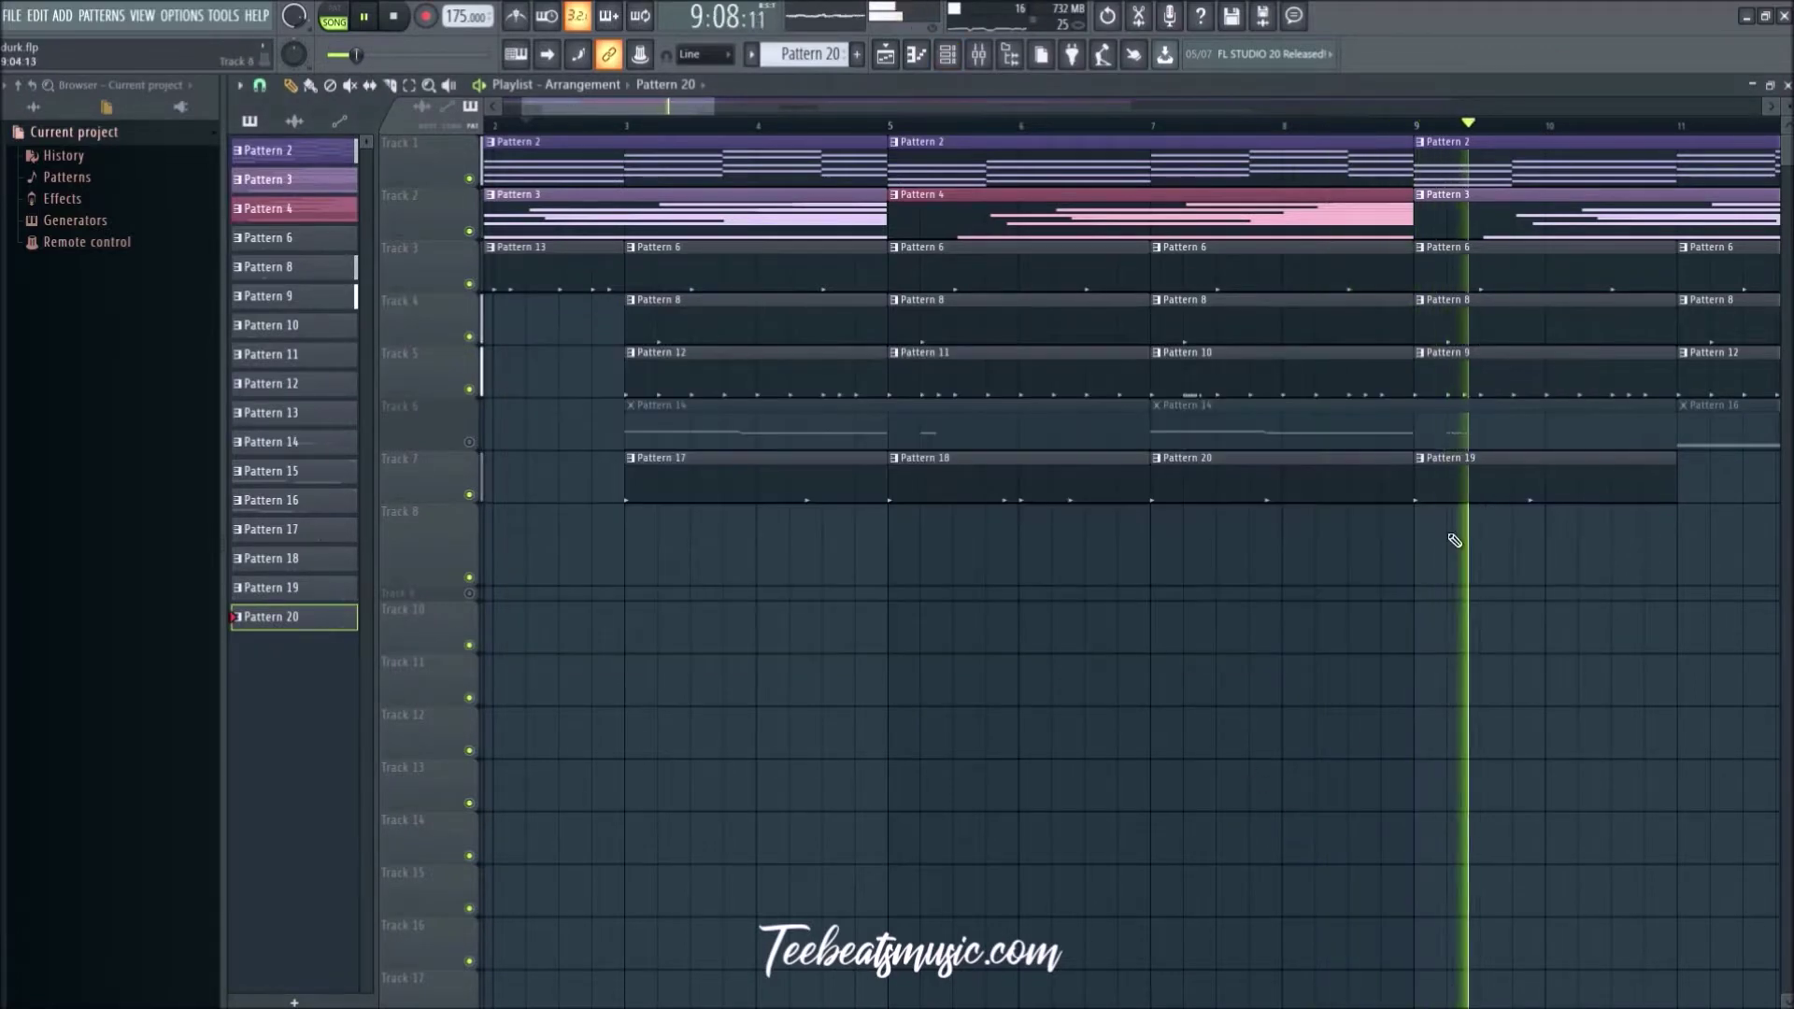
Step: Replace the bar-9 Pattern 19 clip with a unique Pattern 18 copy minus one kick hit
{"action": "right_click", "coordinate": [1430, 491]}
{"action": "left_click_drag", "start_coordinate": [973, 470], "coordinate": [1514, 468]}
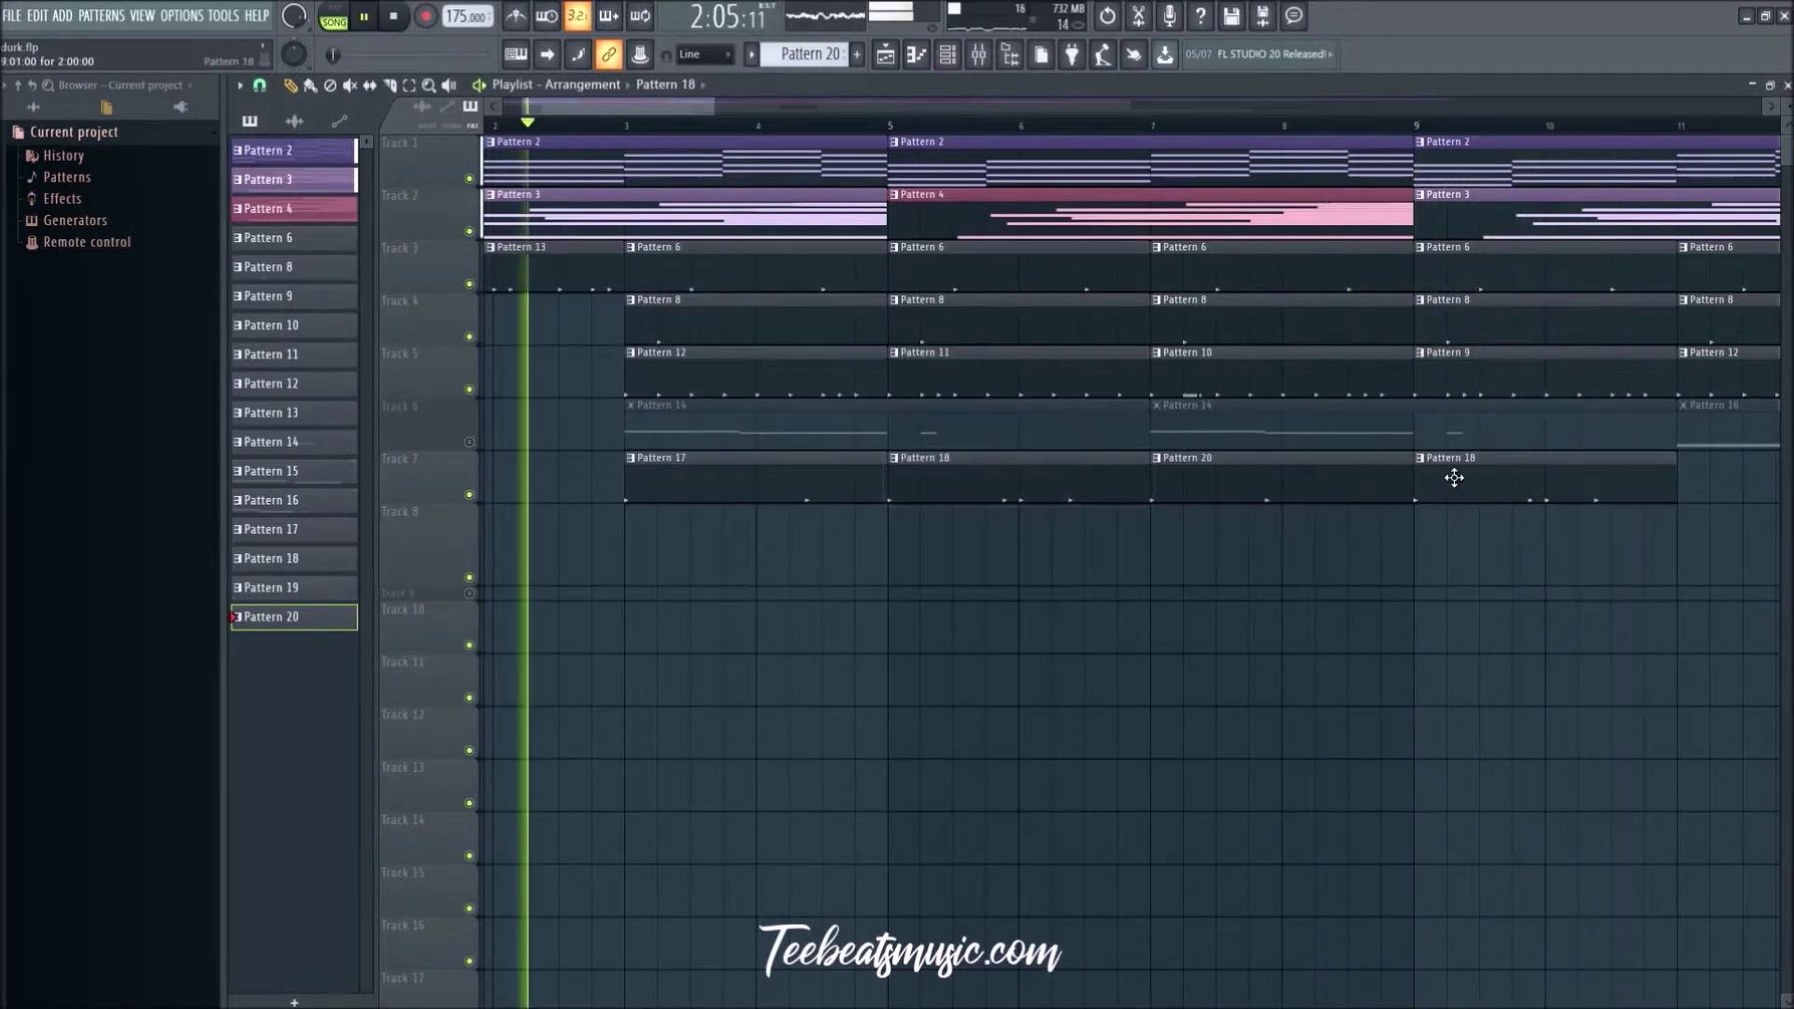
{"action": "left_click", "coordinate": [1420, 458]}
{"action": "left_click", "coordinate": [1463, 582]}
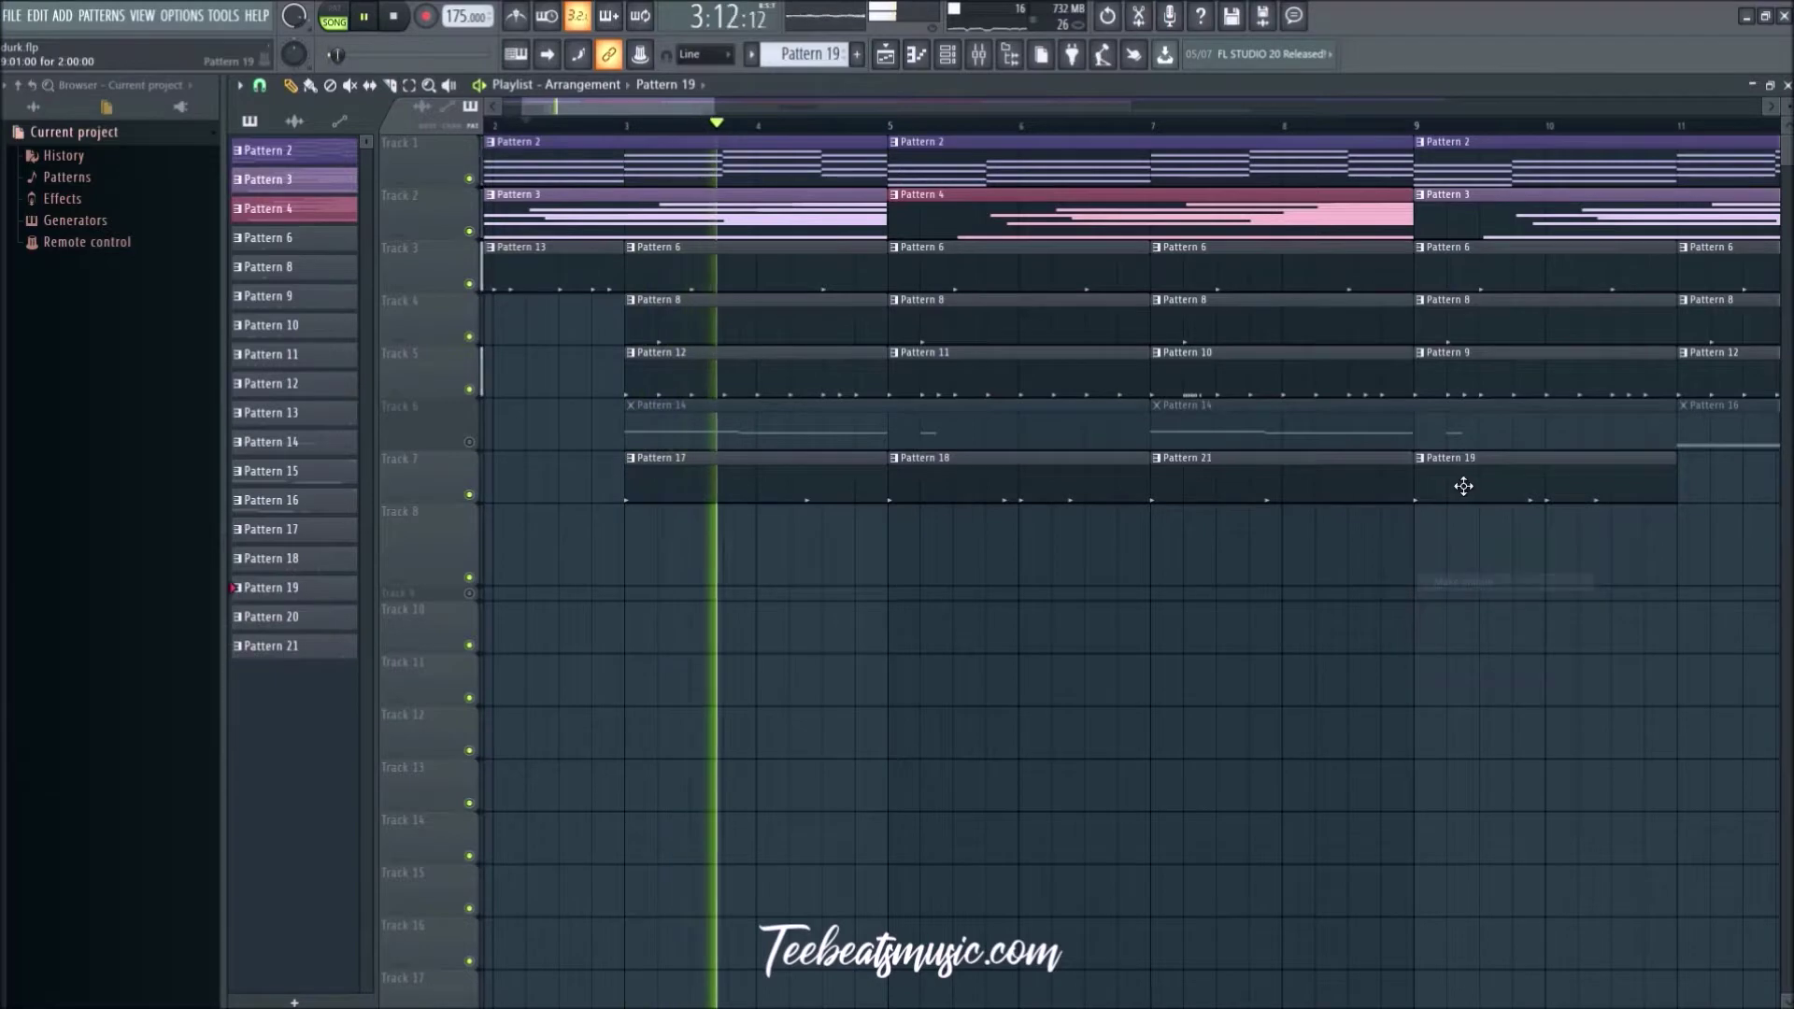
{"action": "double_click", "coordinate": [1464, 486]}
{"action": "left_click", "coordinate": [947, 55]}
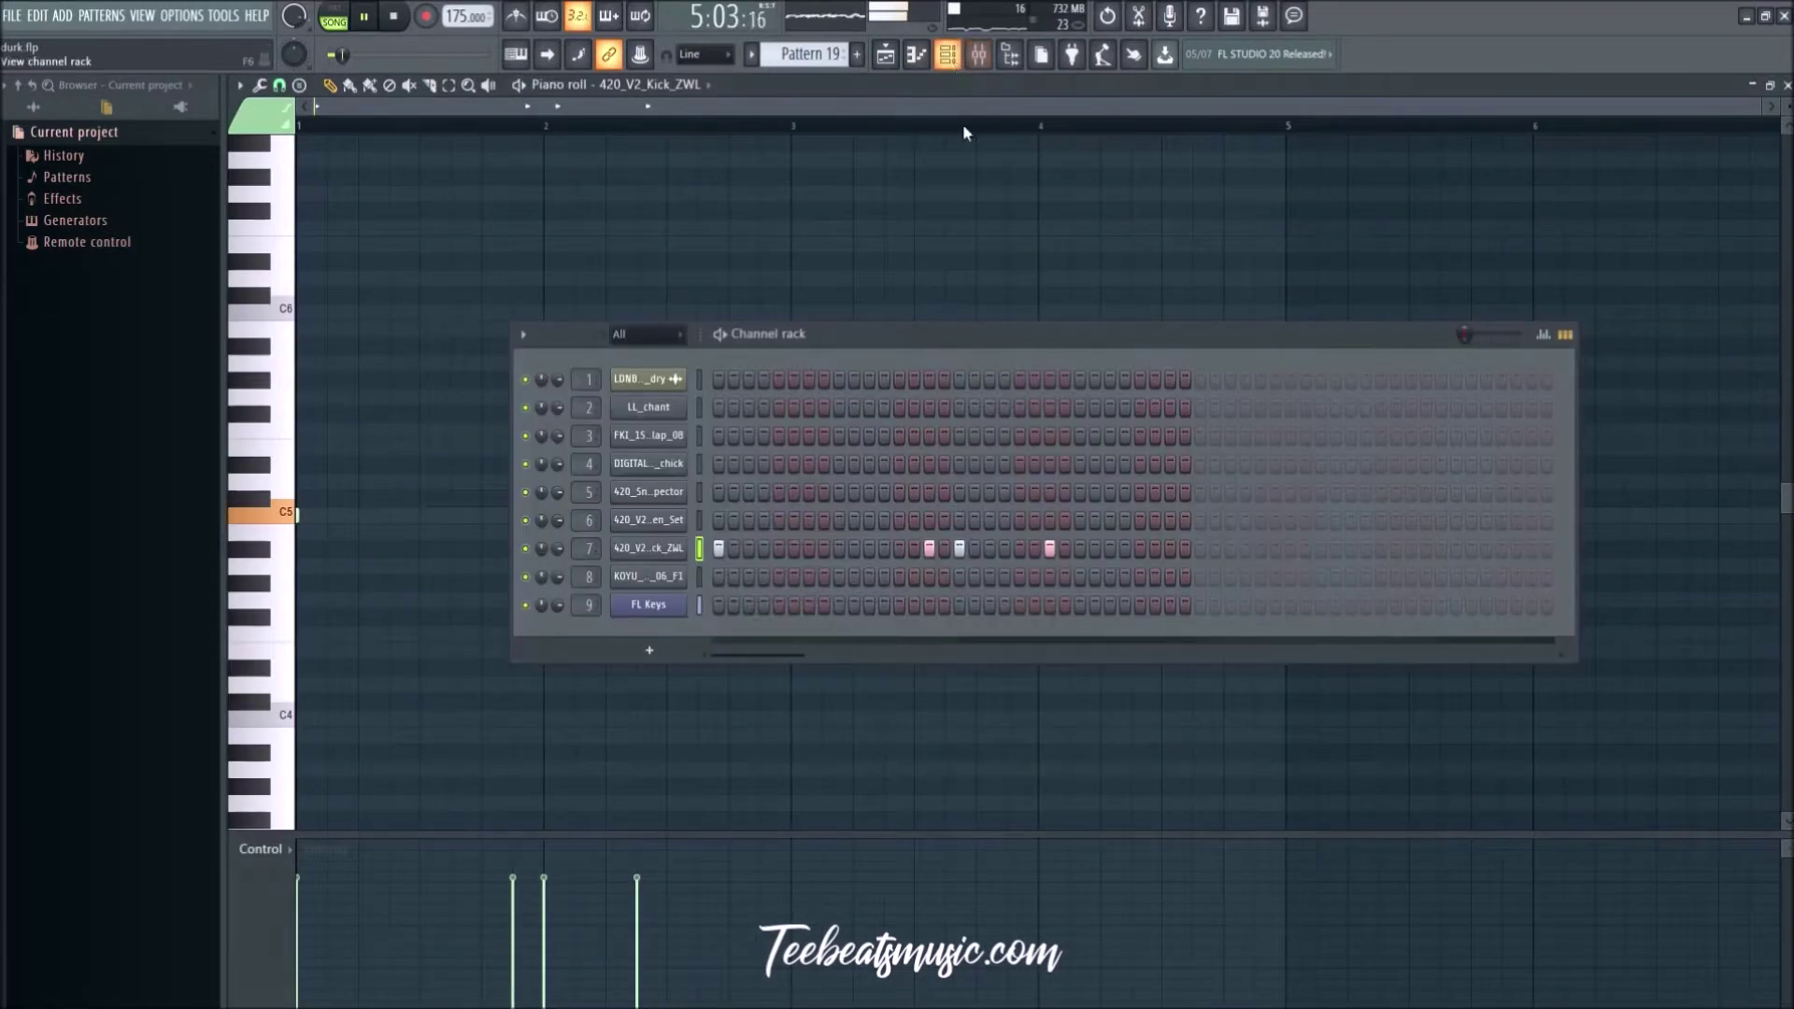
{"action": "left_click", "coordinate": [934, 550]}
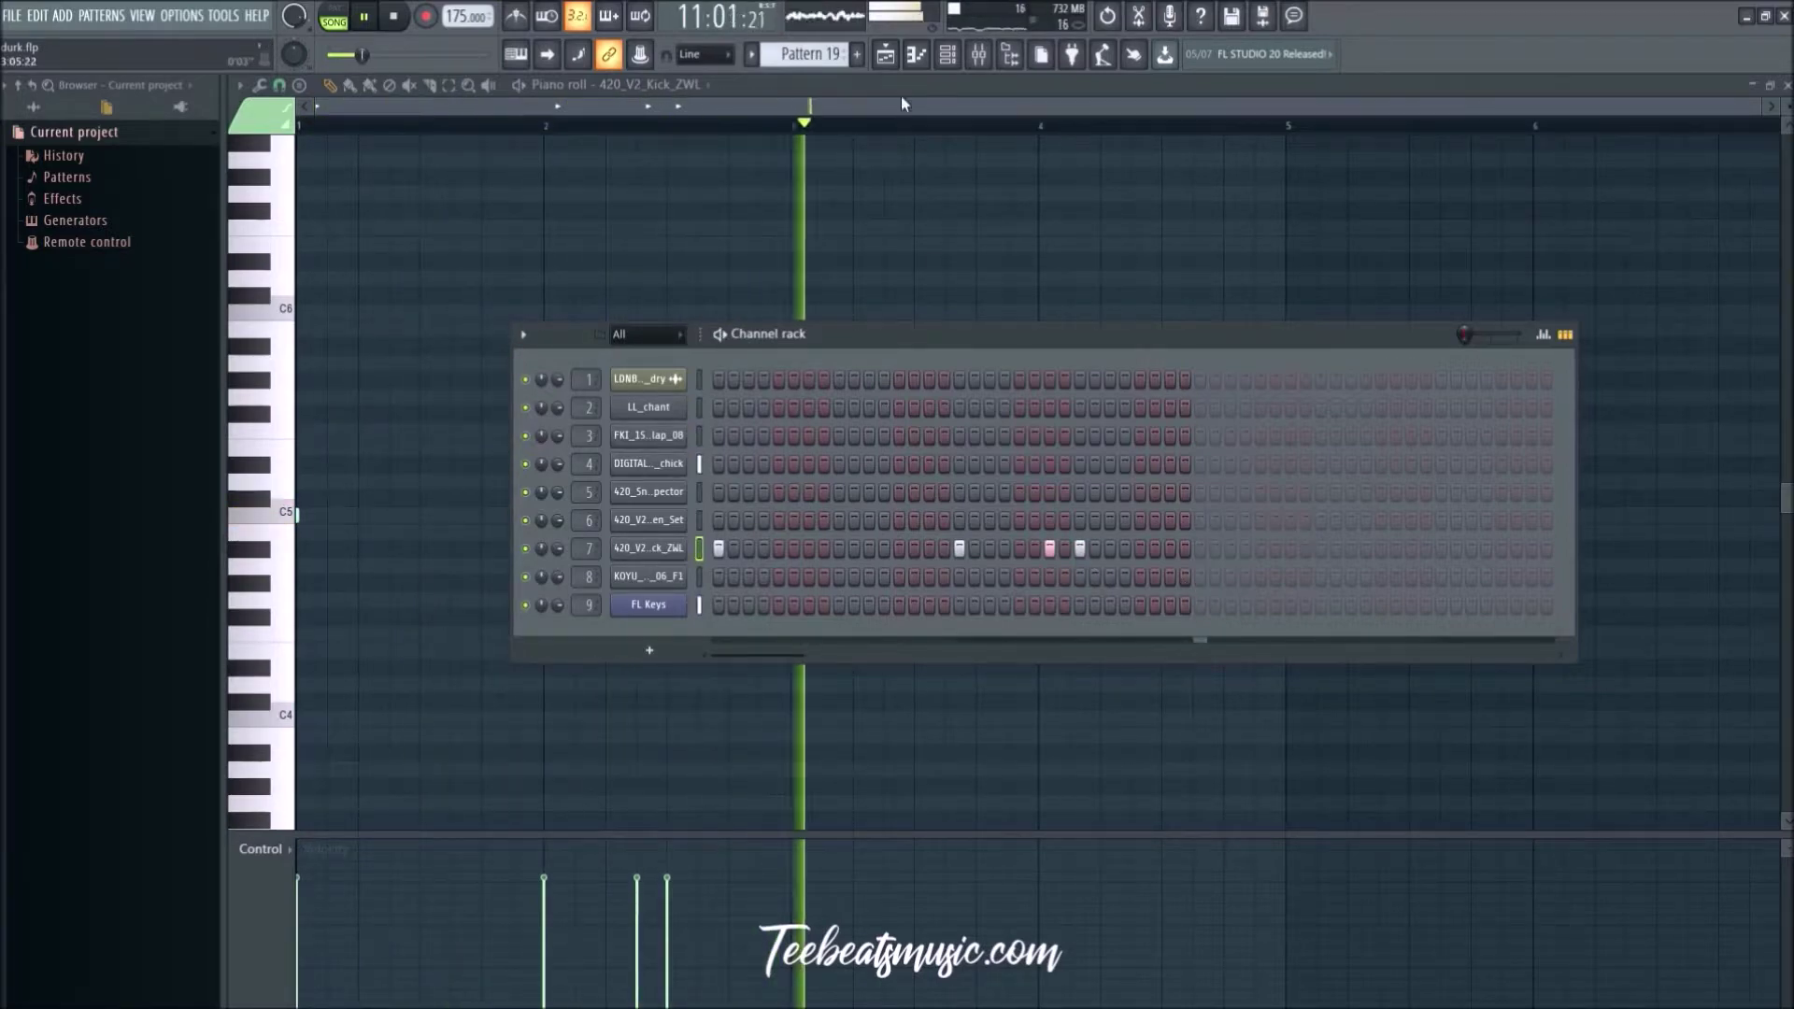
{"action": "left_click", "coordinate": [884, 54]}
{"action": "scroll", "coordinate": [1035, 721], "scroll_direction": "down", "scroll_amount": 8}
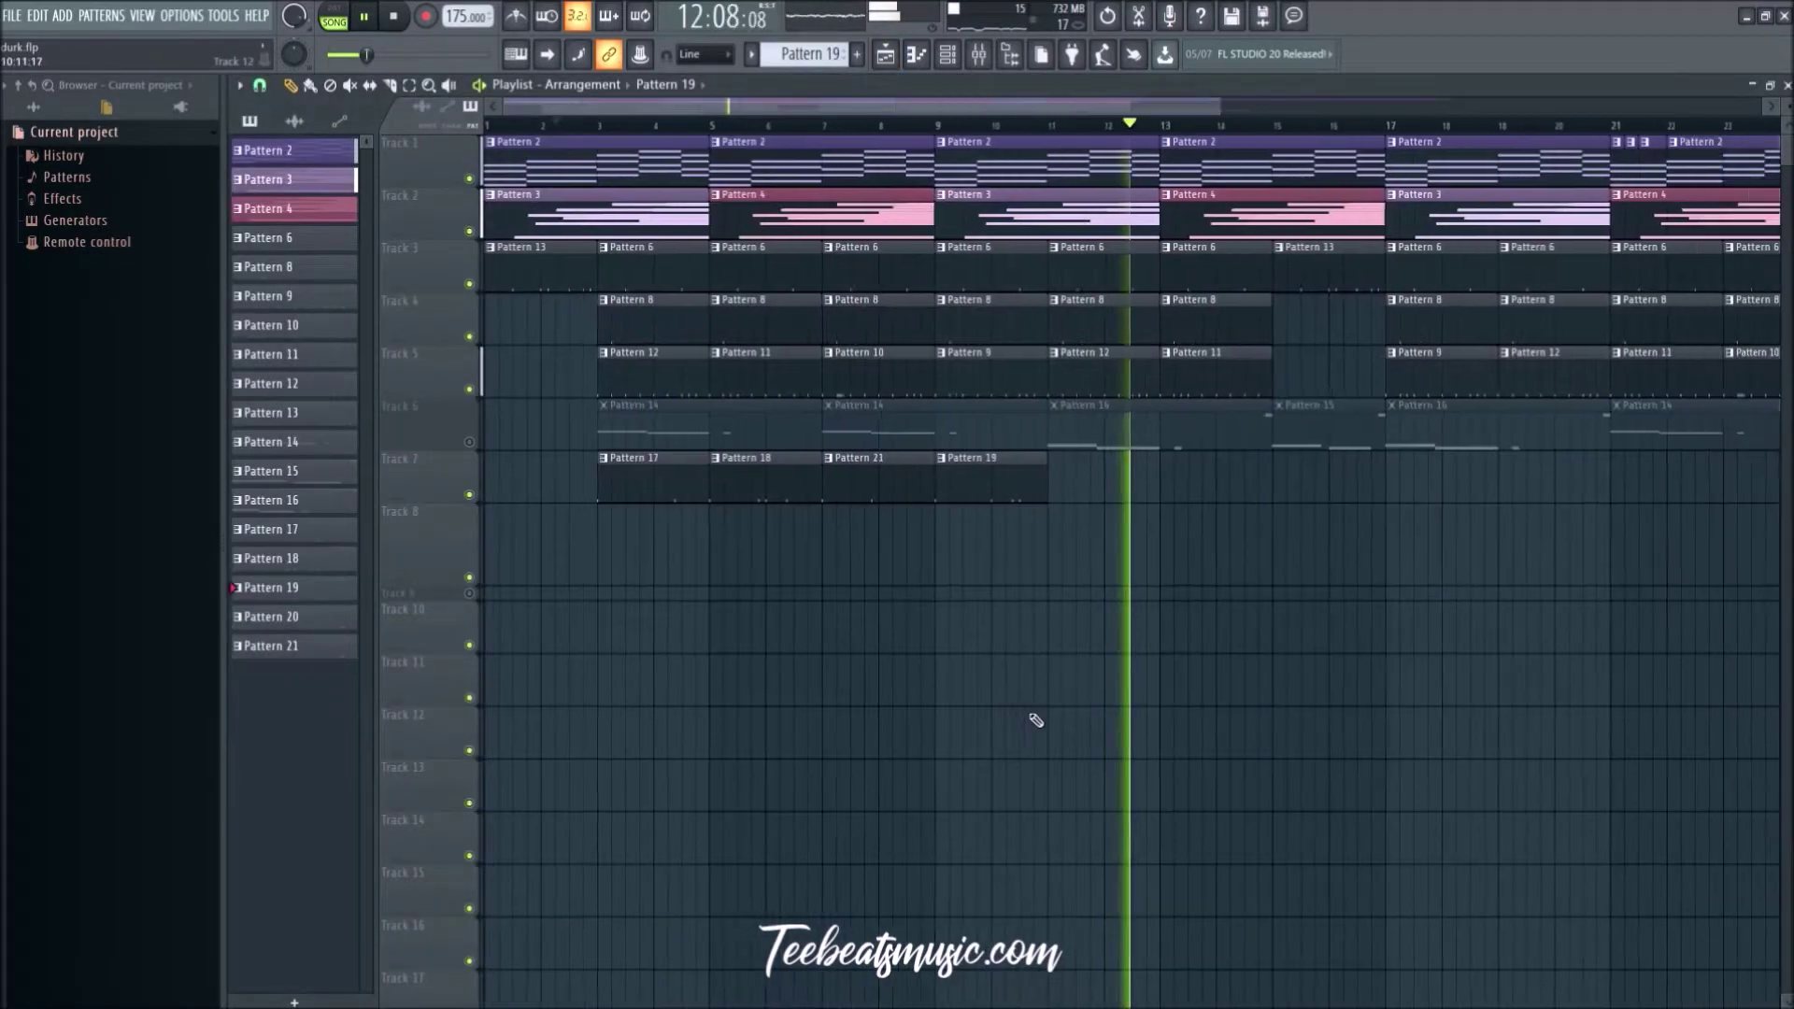
Step: Copy the Track 7 kick clips twice to the right, repeating them from bars 11 and 19
{"action": "left_click_drag", "start_coordinate": [933, 454], "coordinate": [597, 495]}
{"action": "left_click_drag", "start_coordinate": [597, 496], "coordinate": [850, 495]}
{"action": "key", "text": "ctrl+d"}
{"action": "left_click_drag", "start_coordinate": [1154, 478], "coordinate": [1087, 496]}
{"action": "left_click", "coordinate": [1102, 557]}
{"action": "scroll", "coordinate": [1102, 557], "scroll_direction": "down", "scroll_amount": 3}
Step: Unmute Track 6 and delete the overhanging clips so Tracks 6 and 7 end at bar 33
{"action": "left_click", "coordinate": [470, 443]}
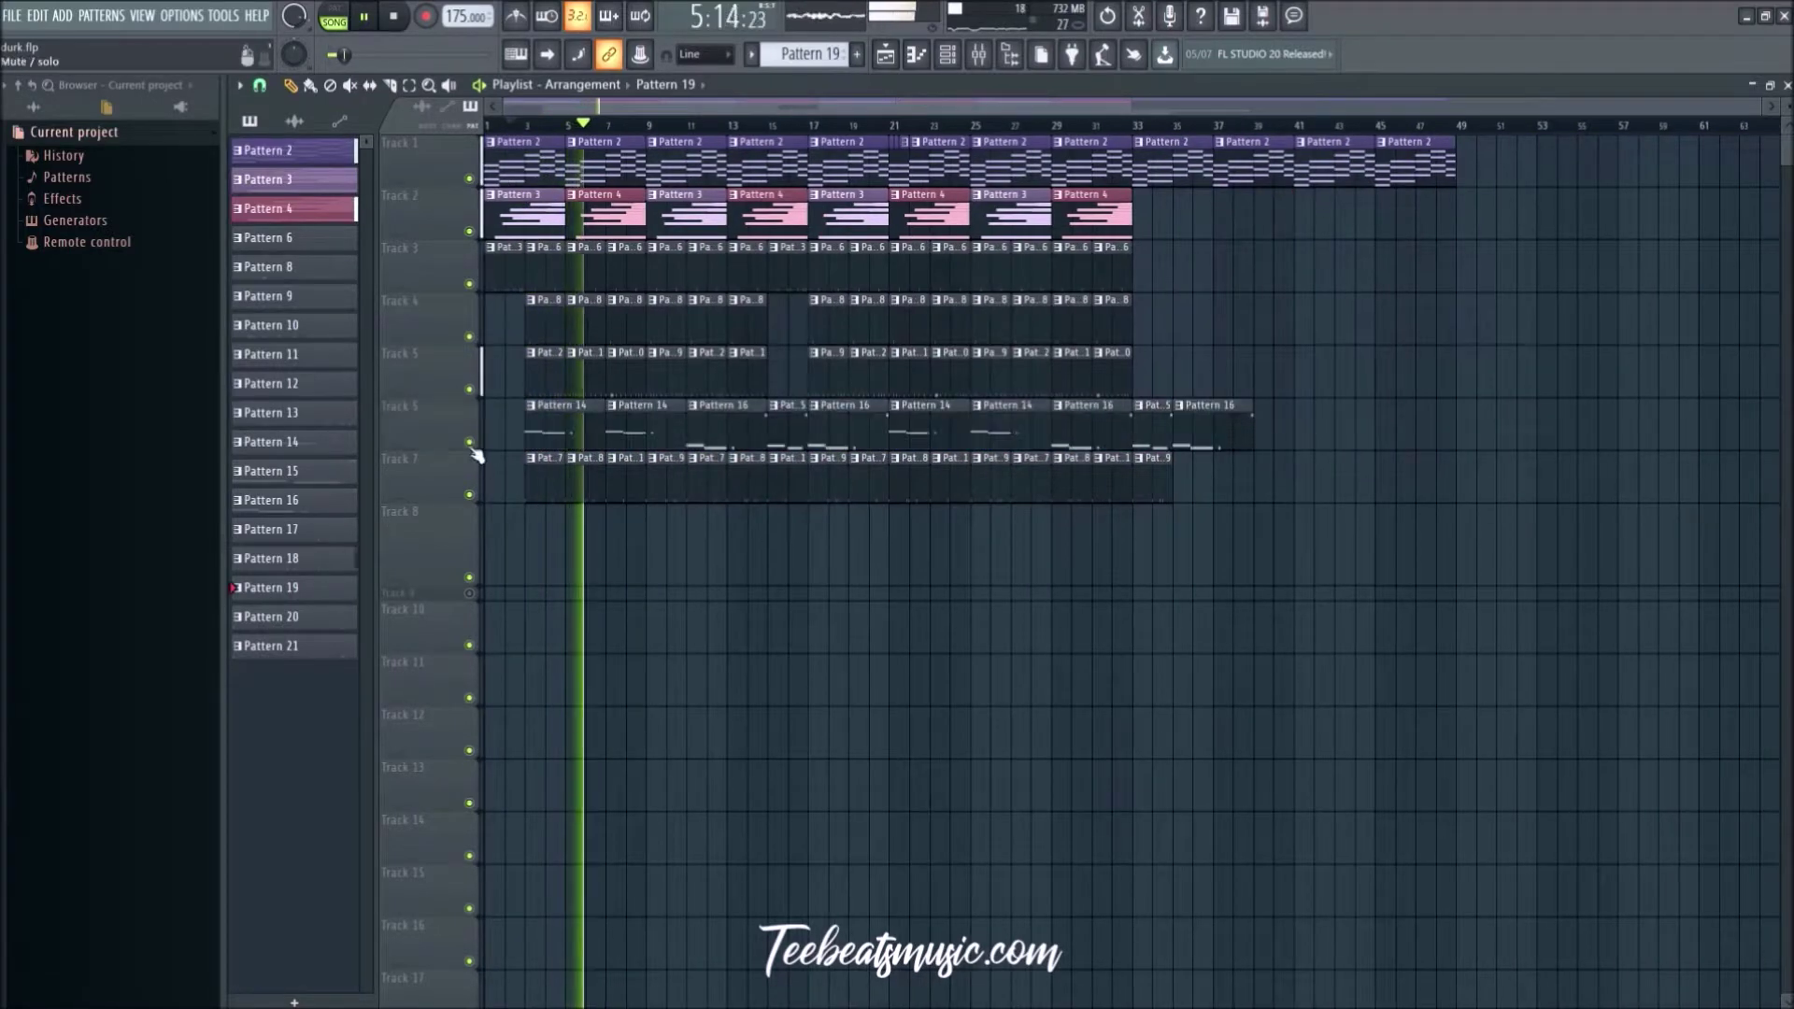
{"action": "right_click", "coordinate": [1224, 441]}
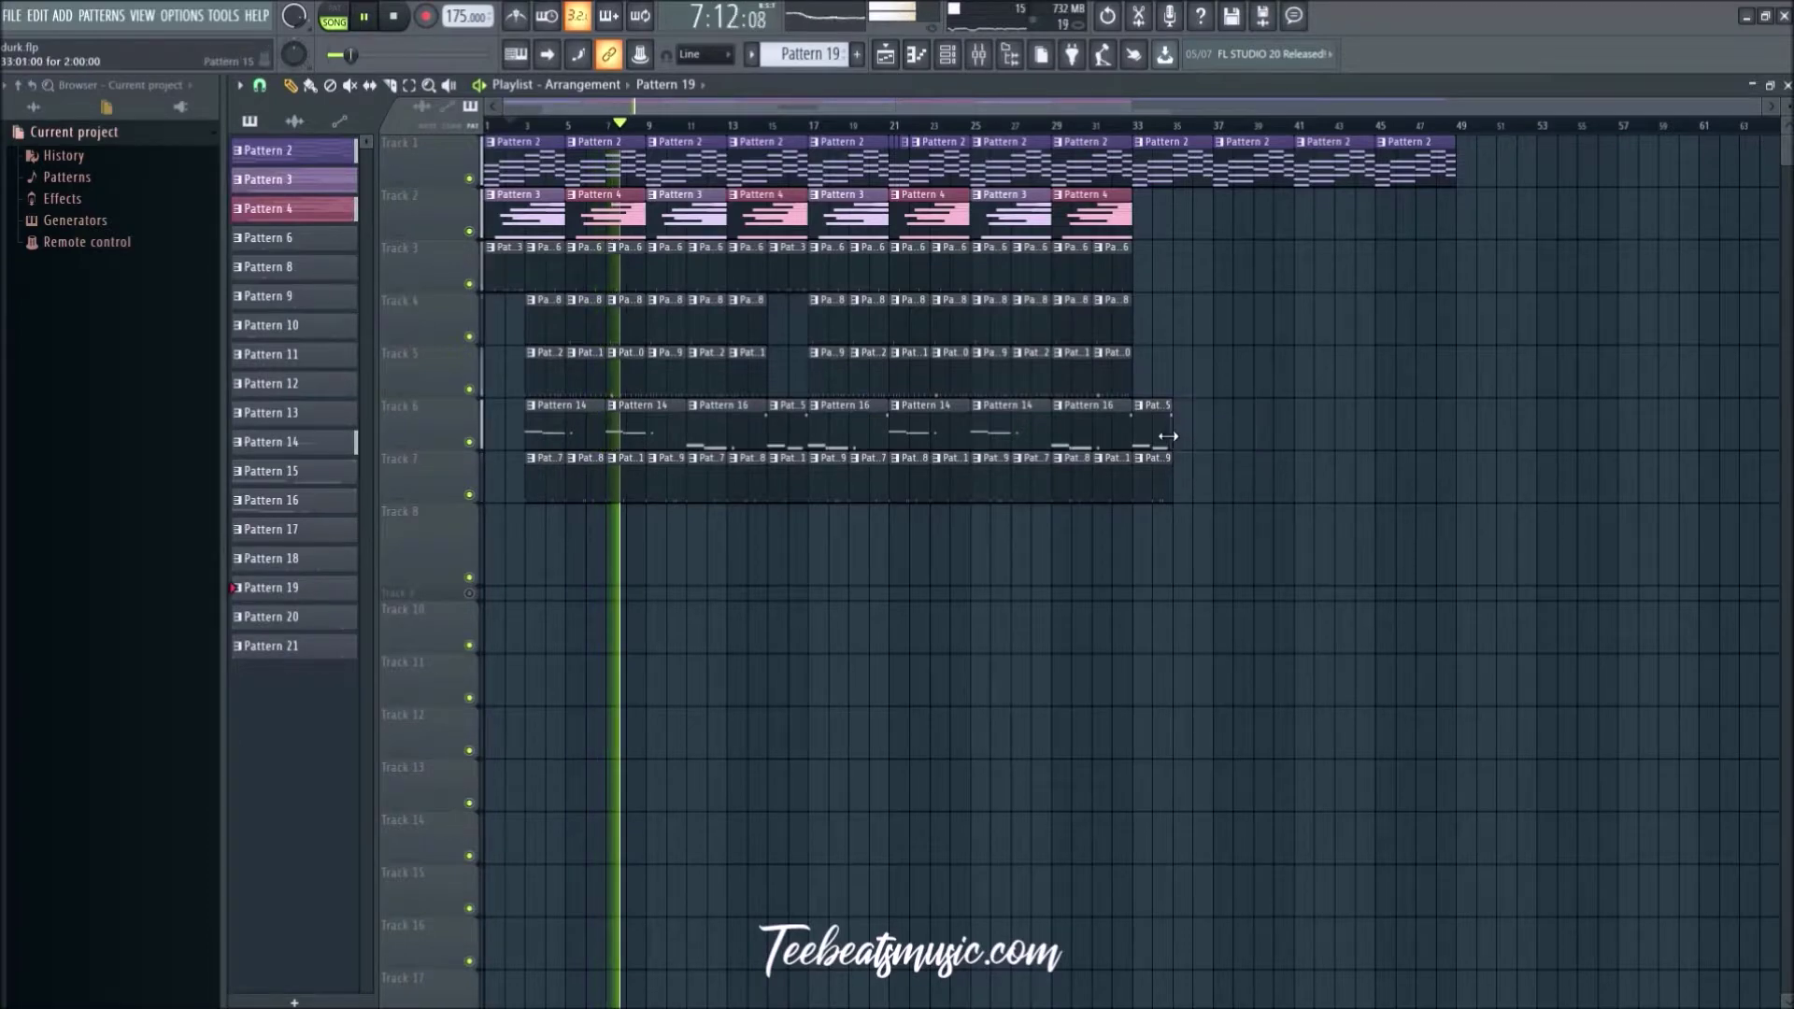
{"action": "right_click", "coordinate": [1157, 439]}
{"action": "right_click", "coordinate": [1157, 468]}
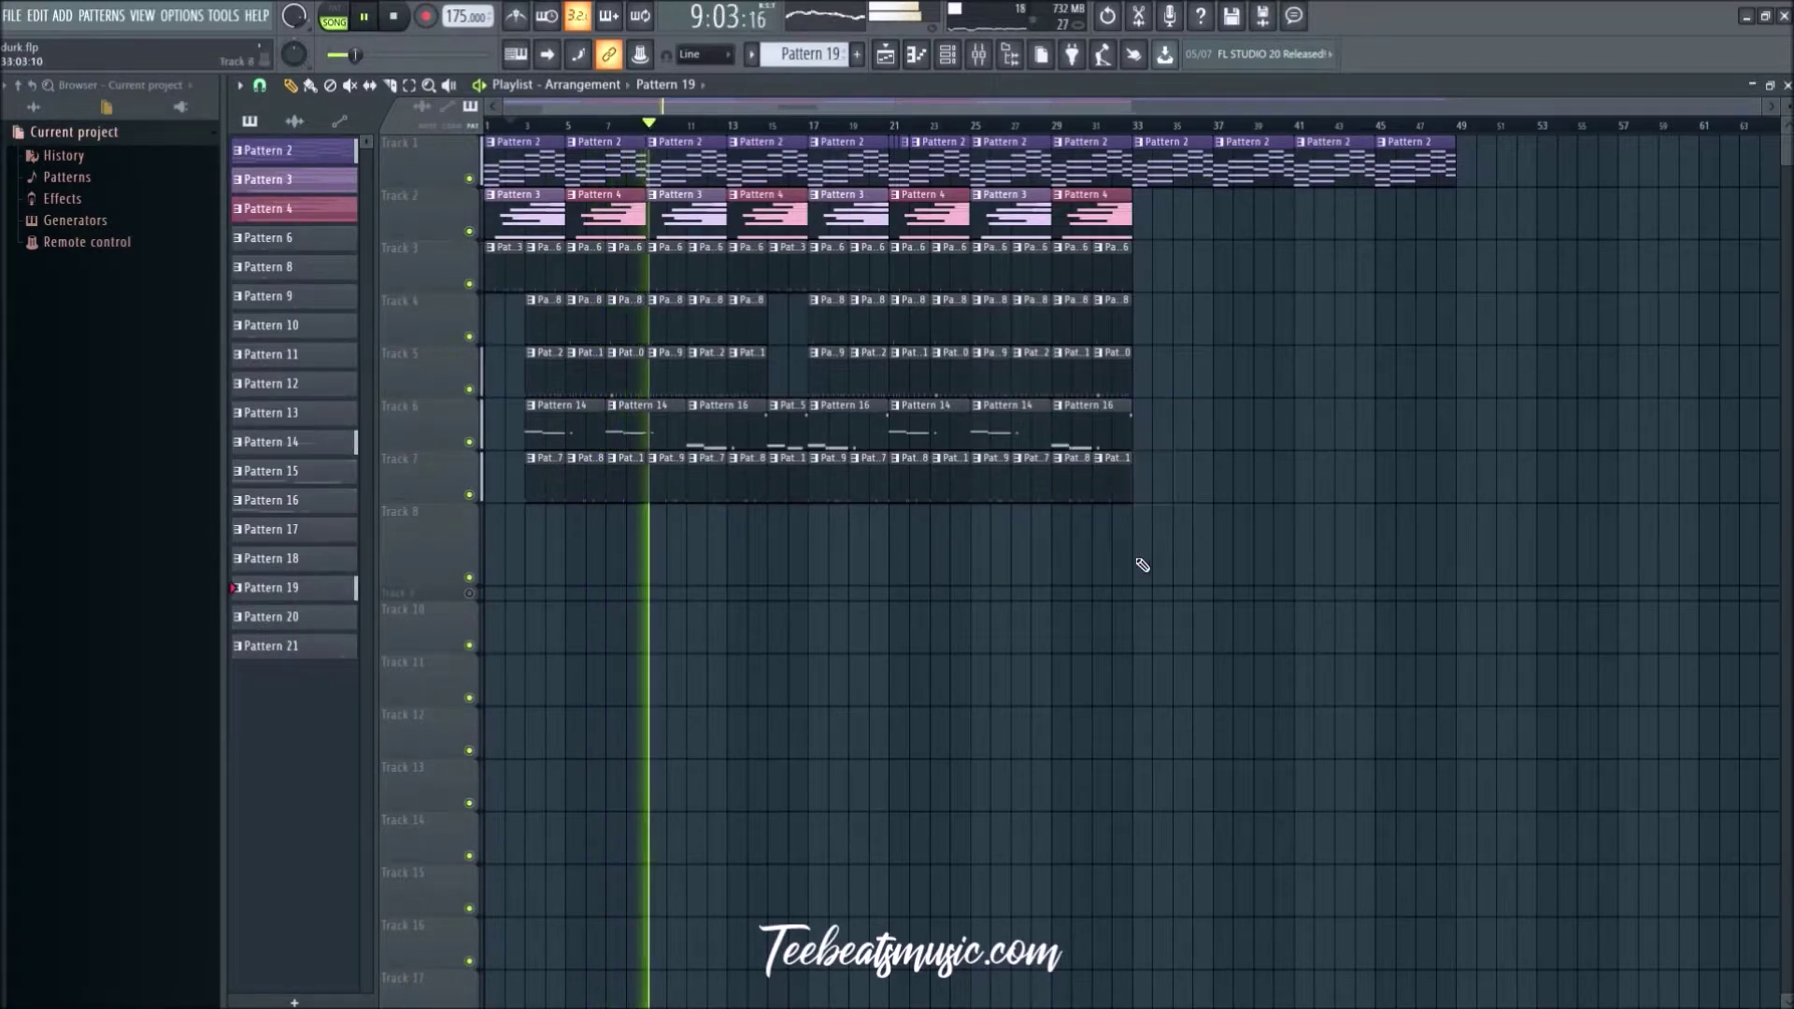
Step: Review the 808 channel's sampler settings, play back, then close the channel rack
{"action": "left_click", "coordinate": [945, 54]}
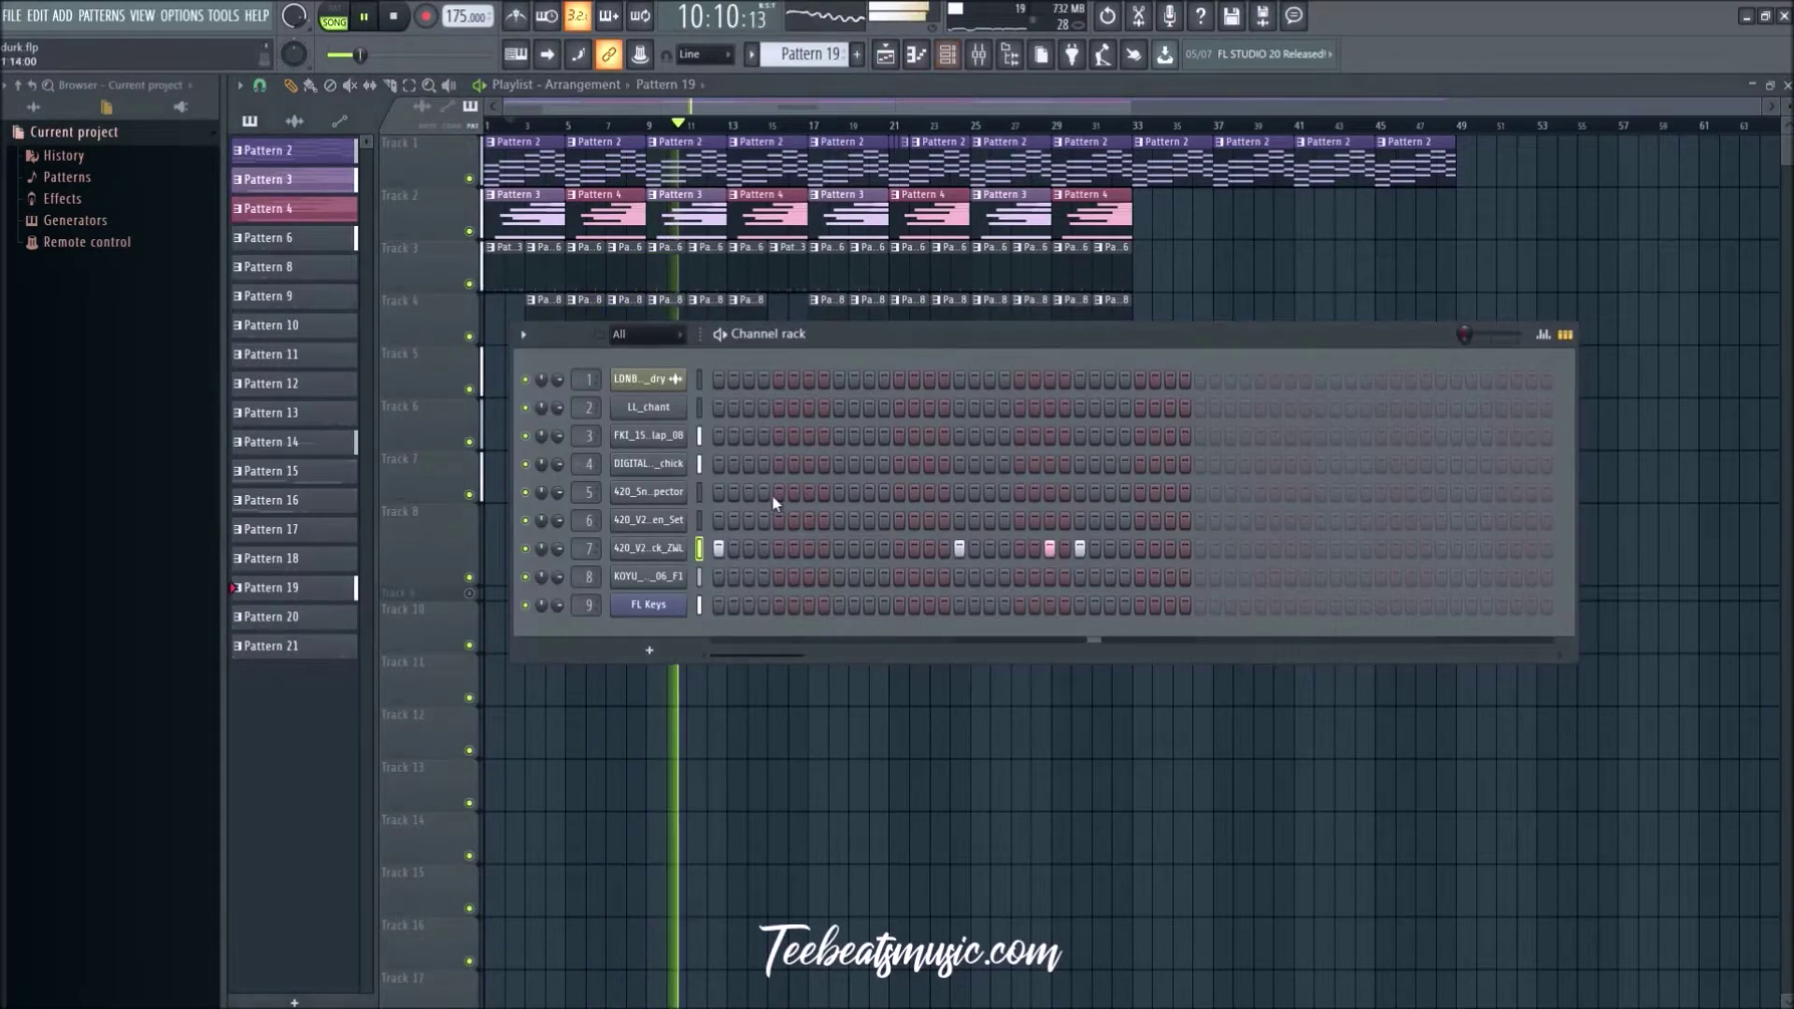
{"action": "left_click", "coordinate": [675, 577]}
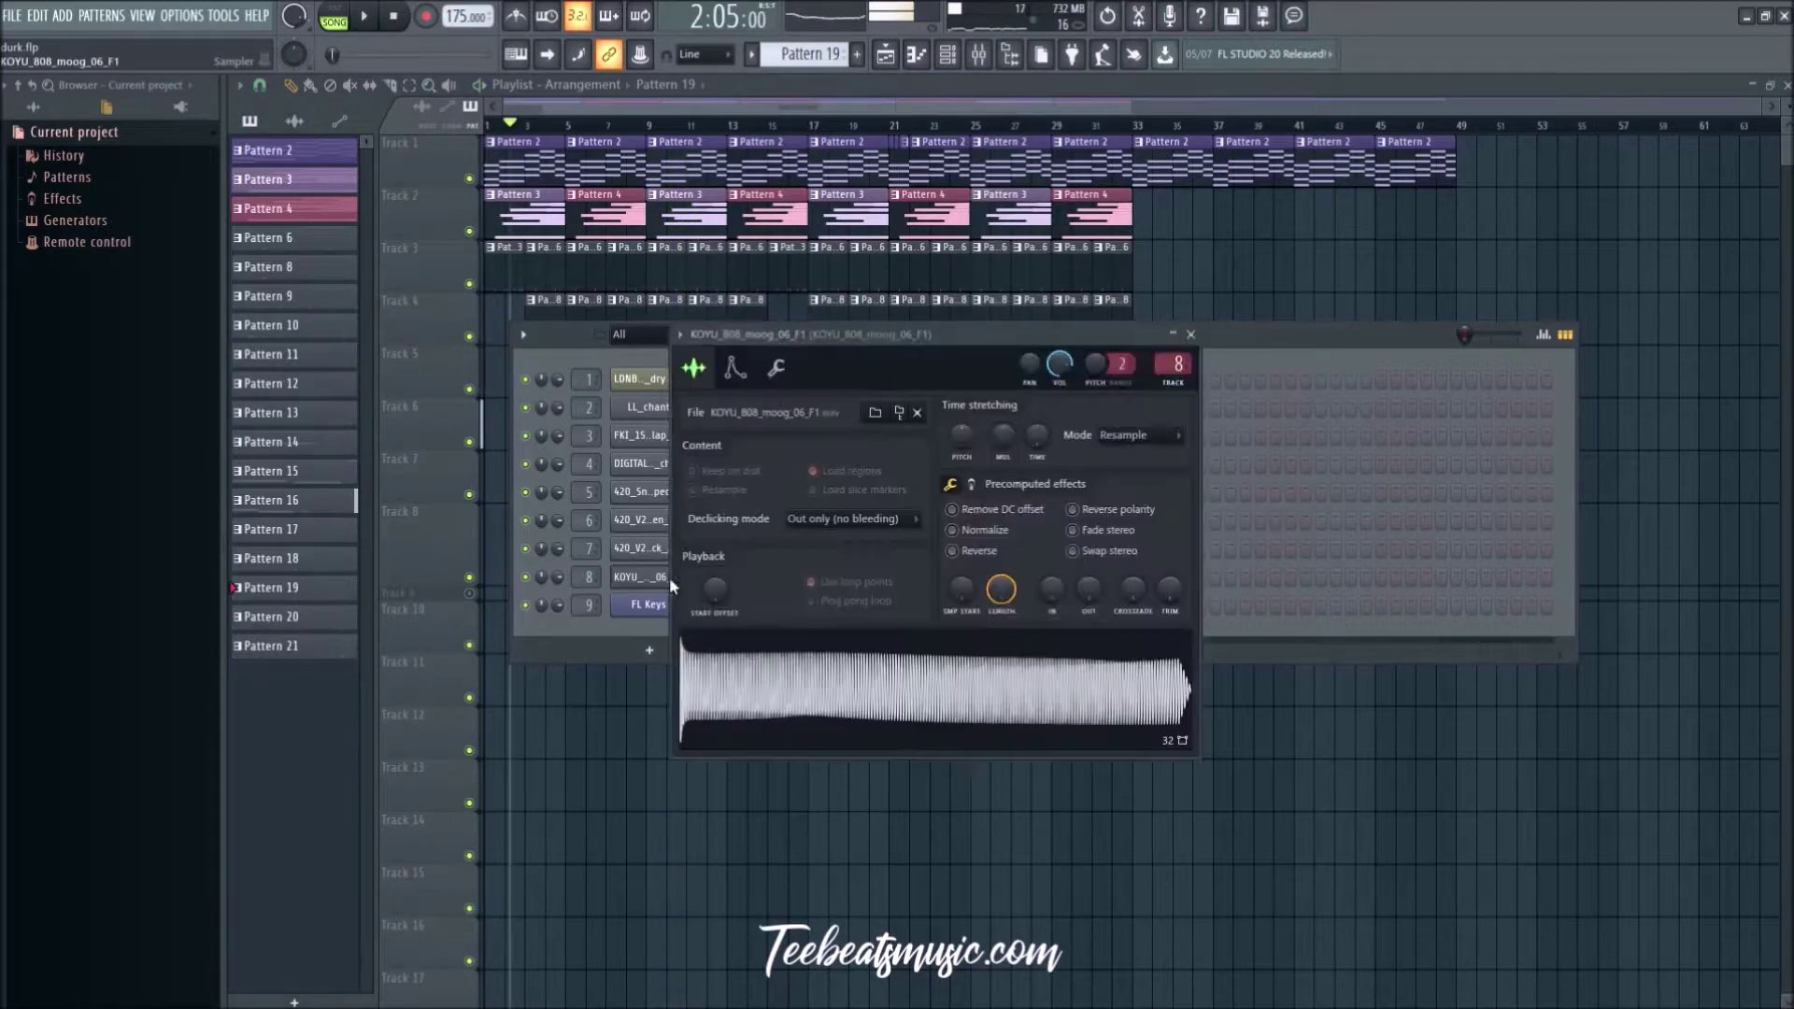
{"action": "left_click", "coordinate": [779, 371]}
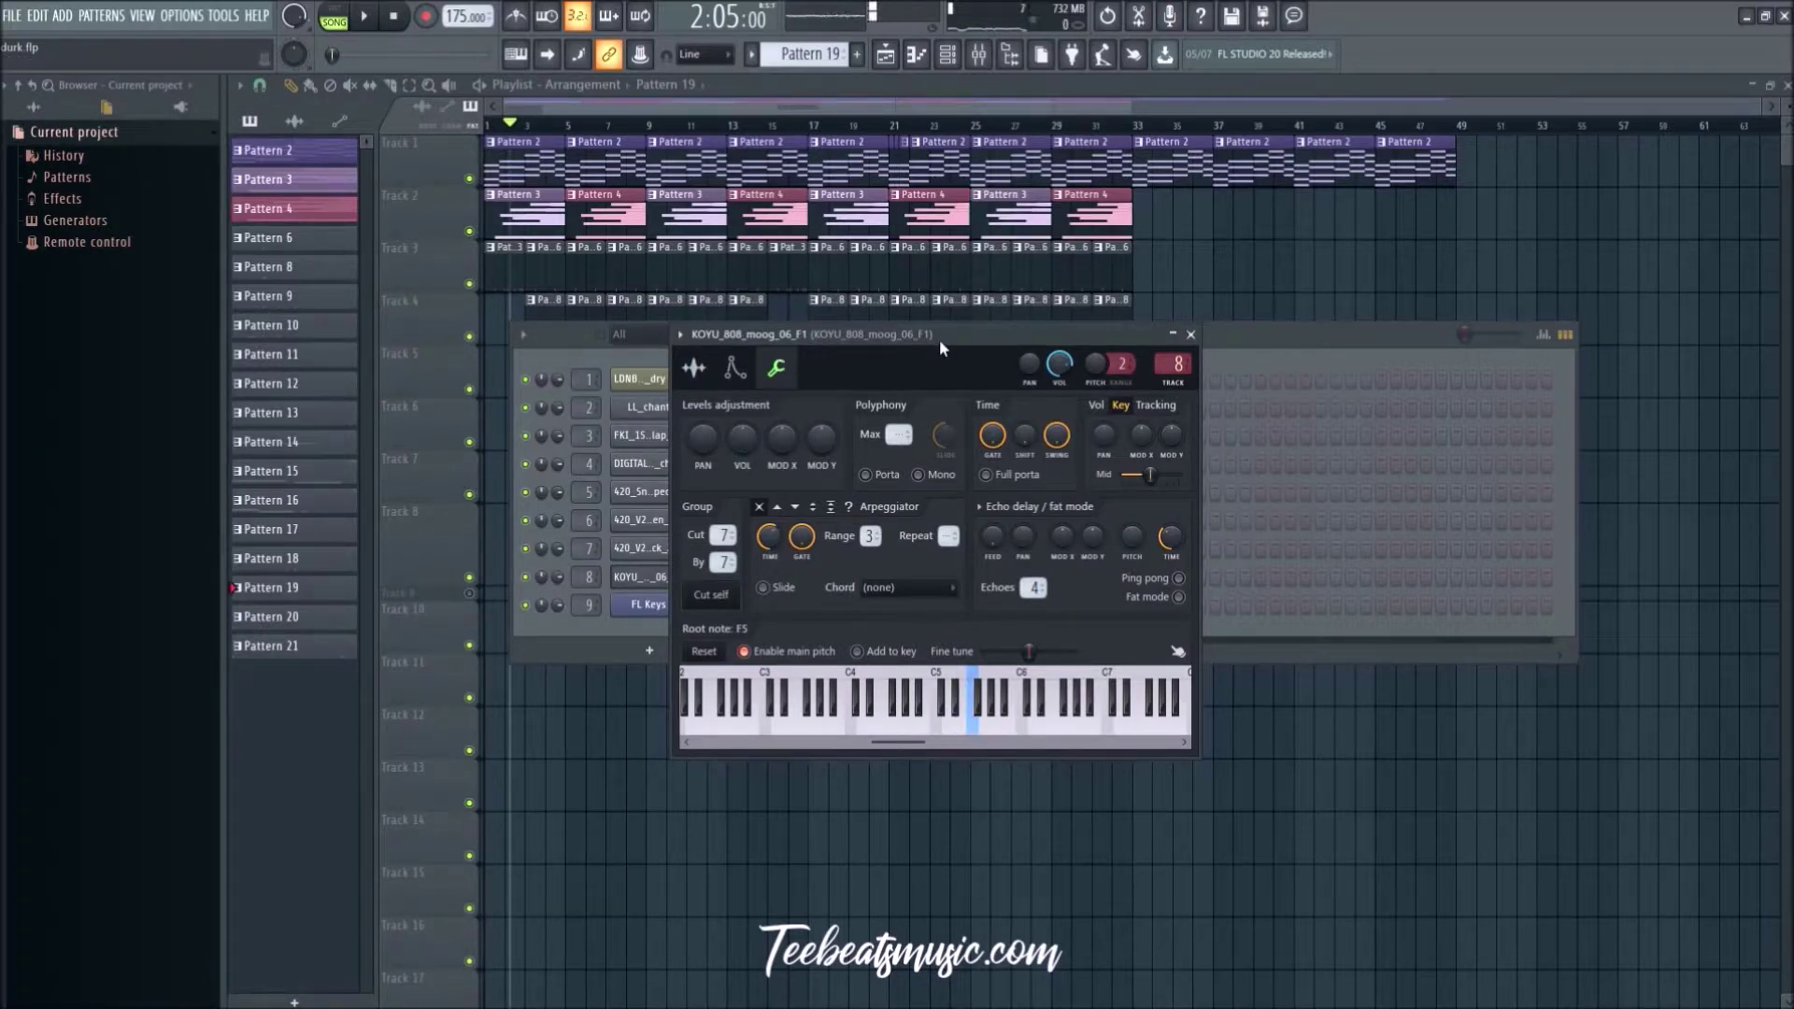
{"action": "left_click", "coordinate": [1190, 333]}
{"action": "key", "text": "space"}
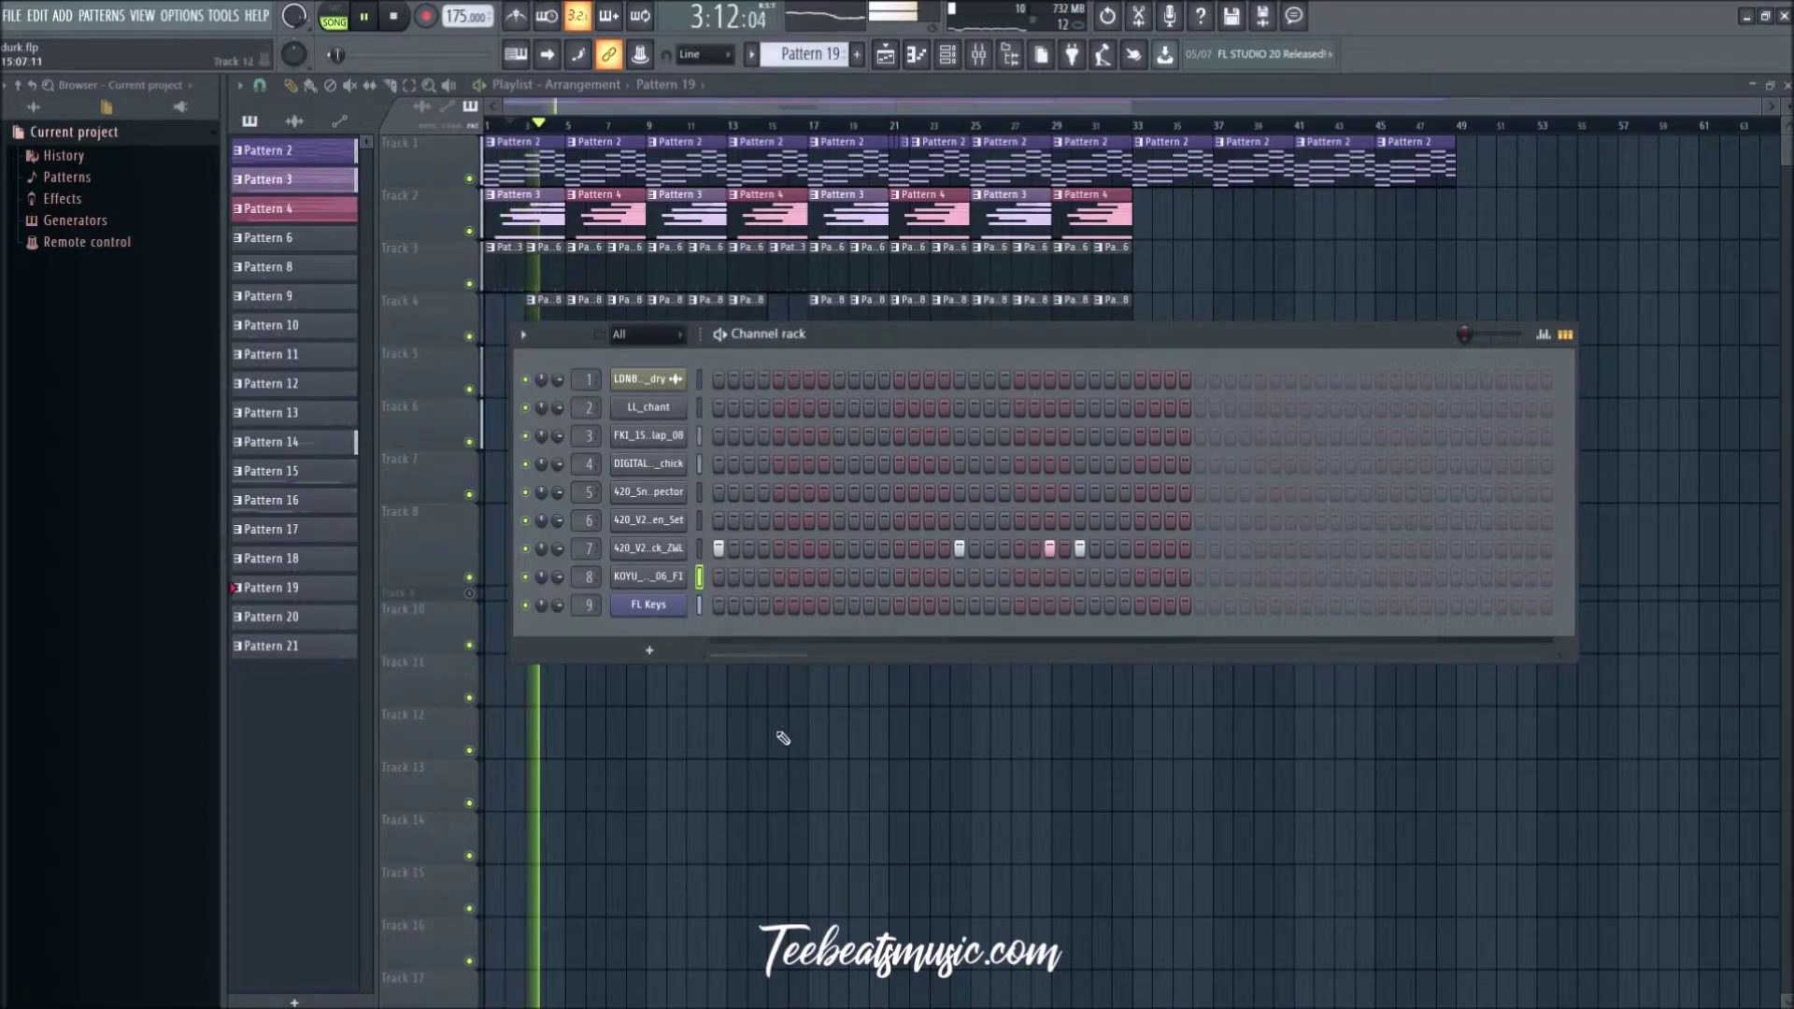
{"action": "key", "text": "space"}
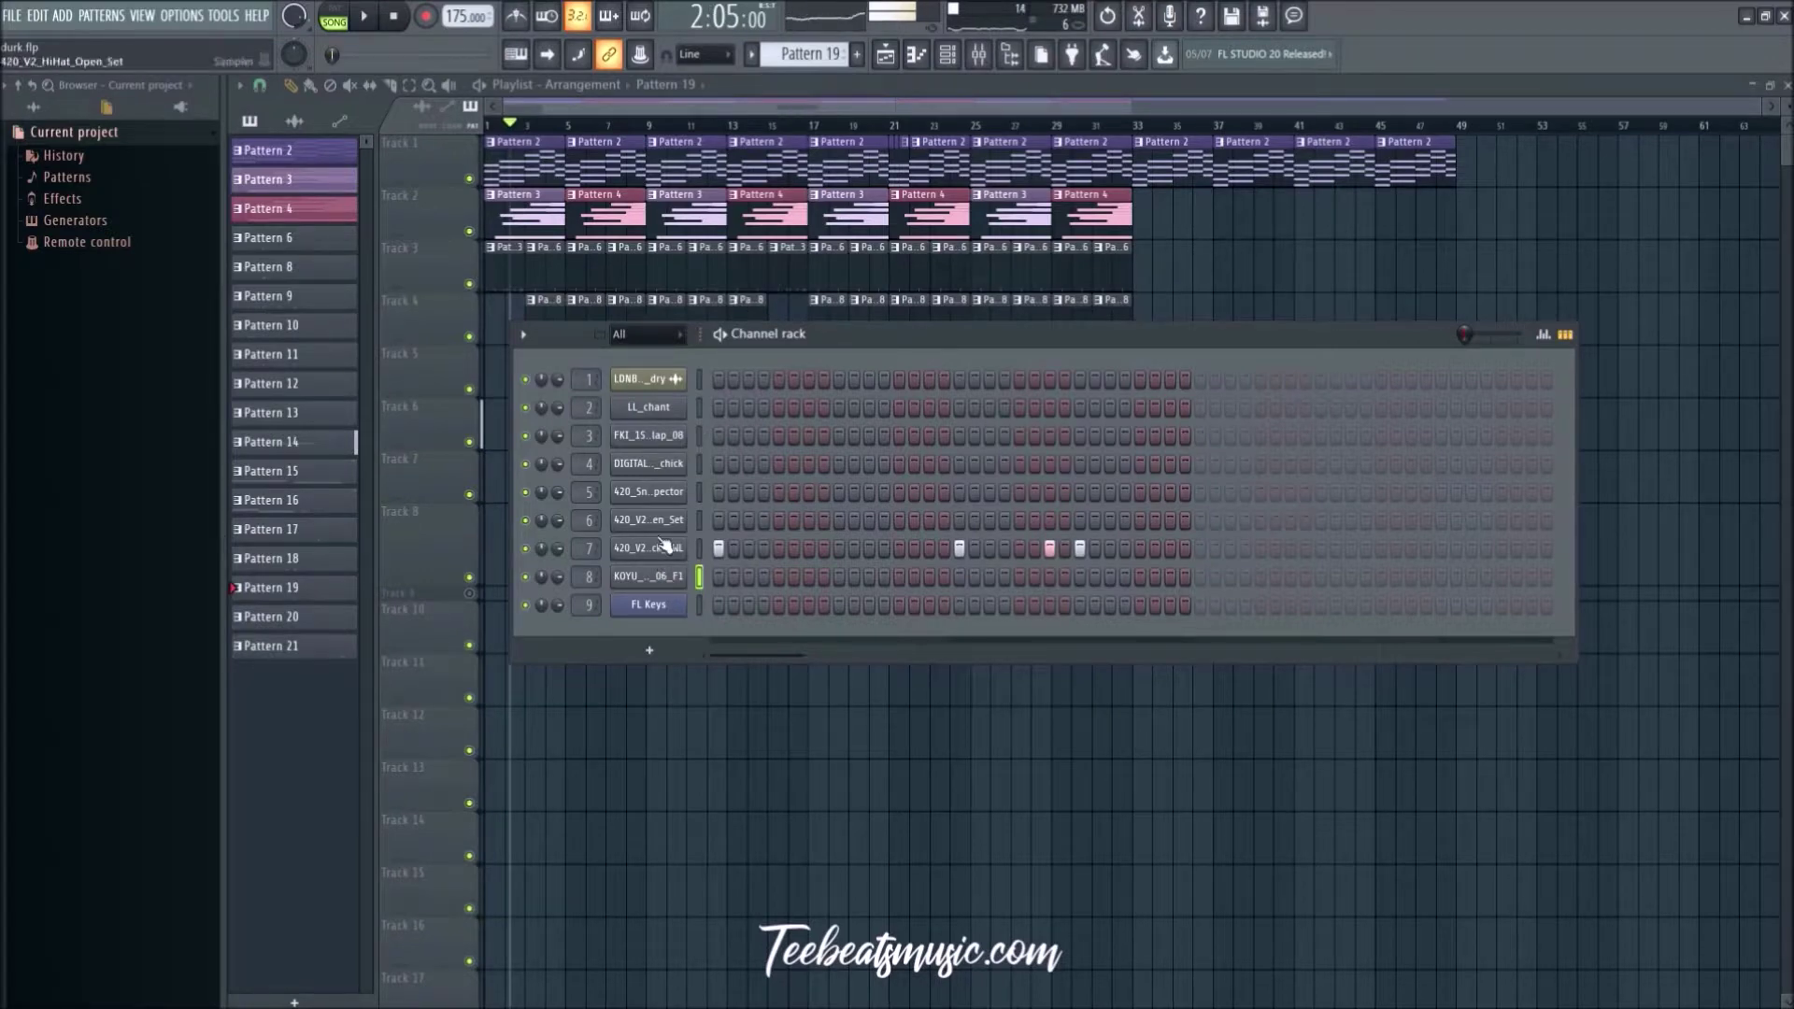
{"action": "key", "text": "F6"}
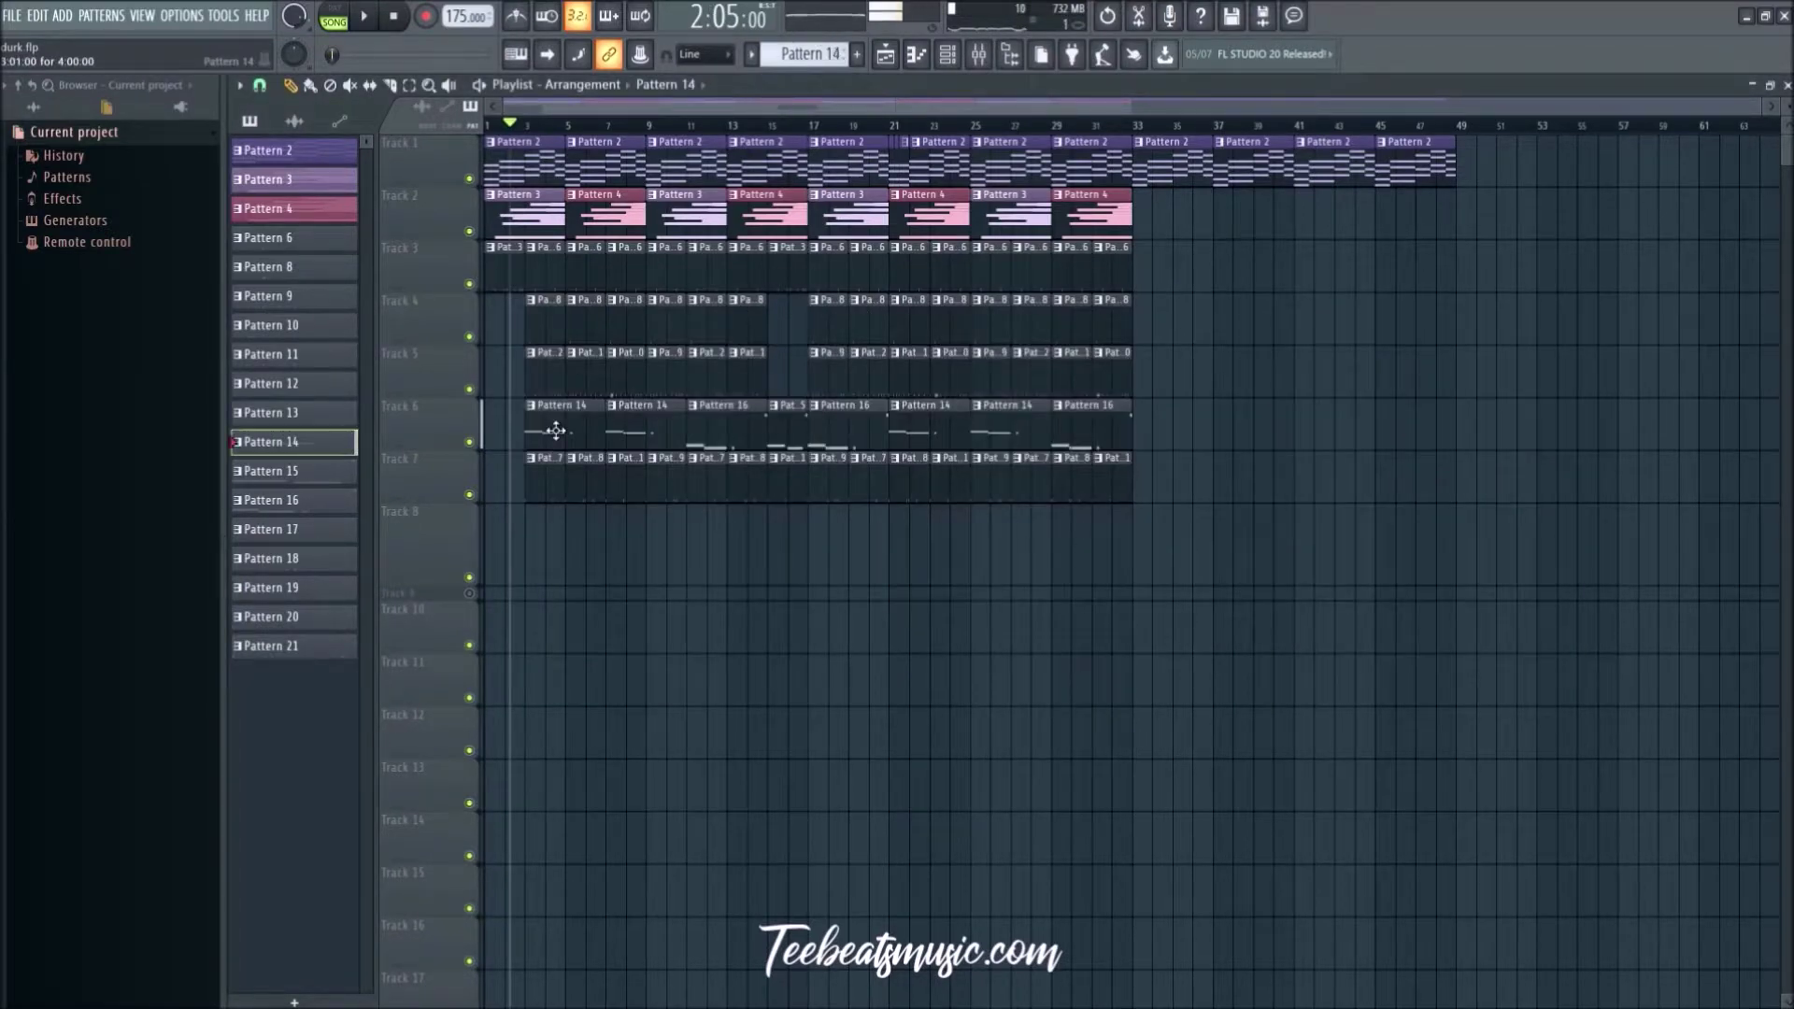
Step: Transpose all Pattern 14 808 notes upward in the Piano roll
{"action": "double_click", "coordinate": [556, 431]}
{"action": "left_click_drag", "start_coordinate": [968, 640], "coordinate": [331, 415]}
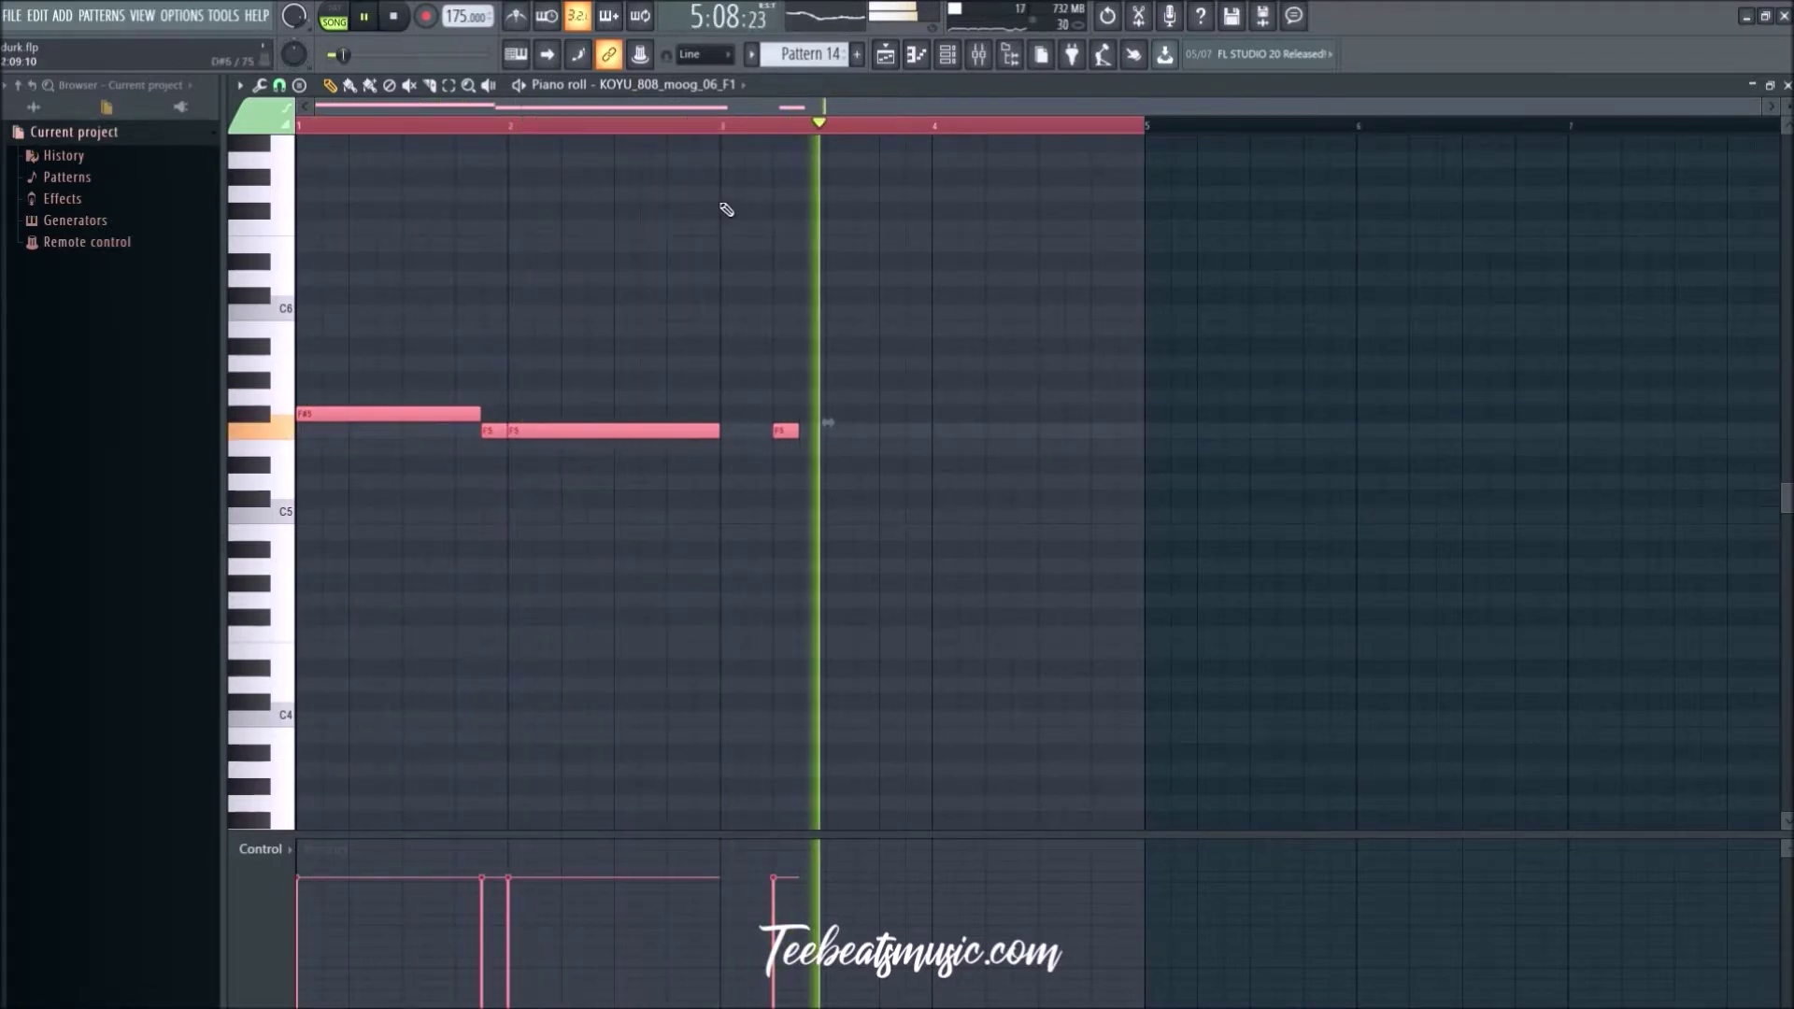
{"action": "key", "text": "space"}
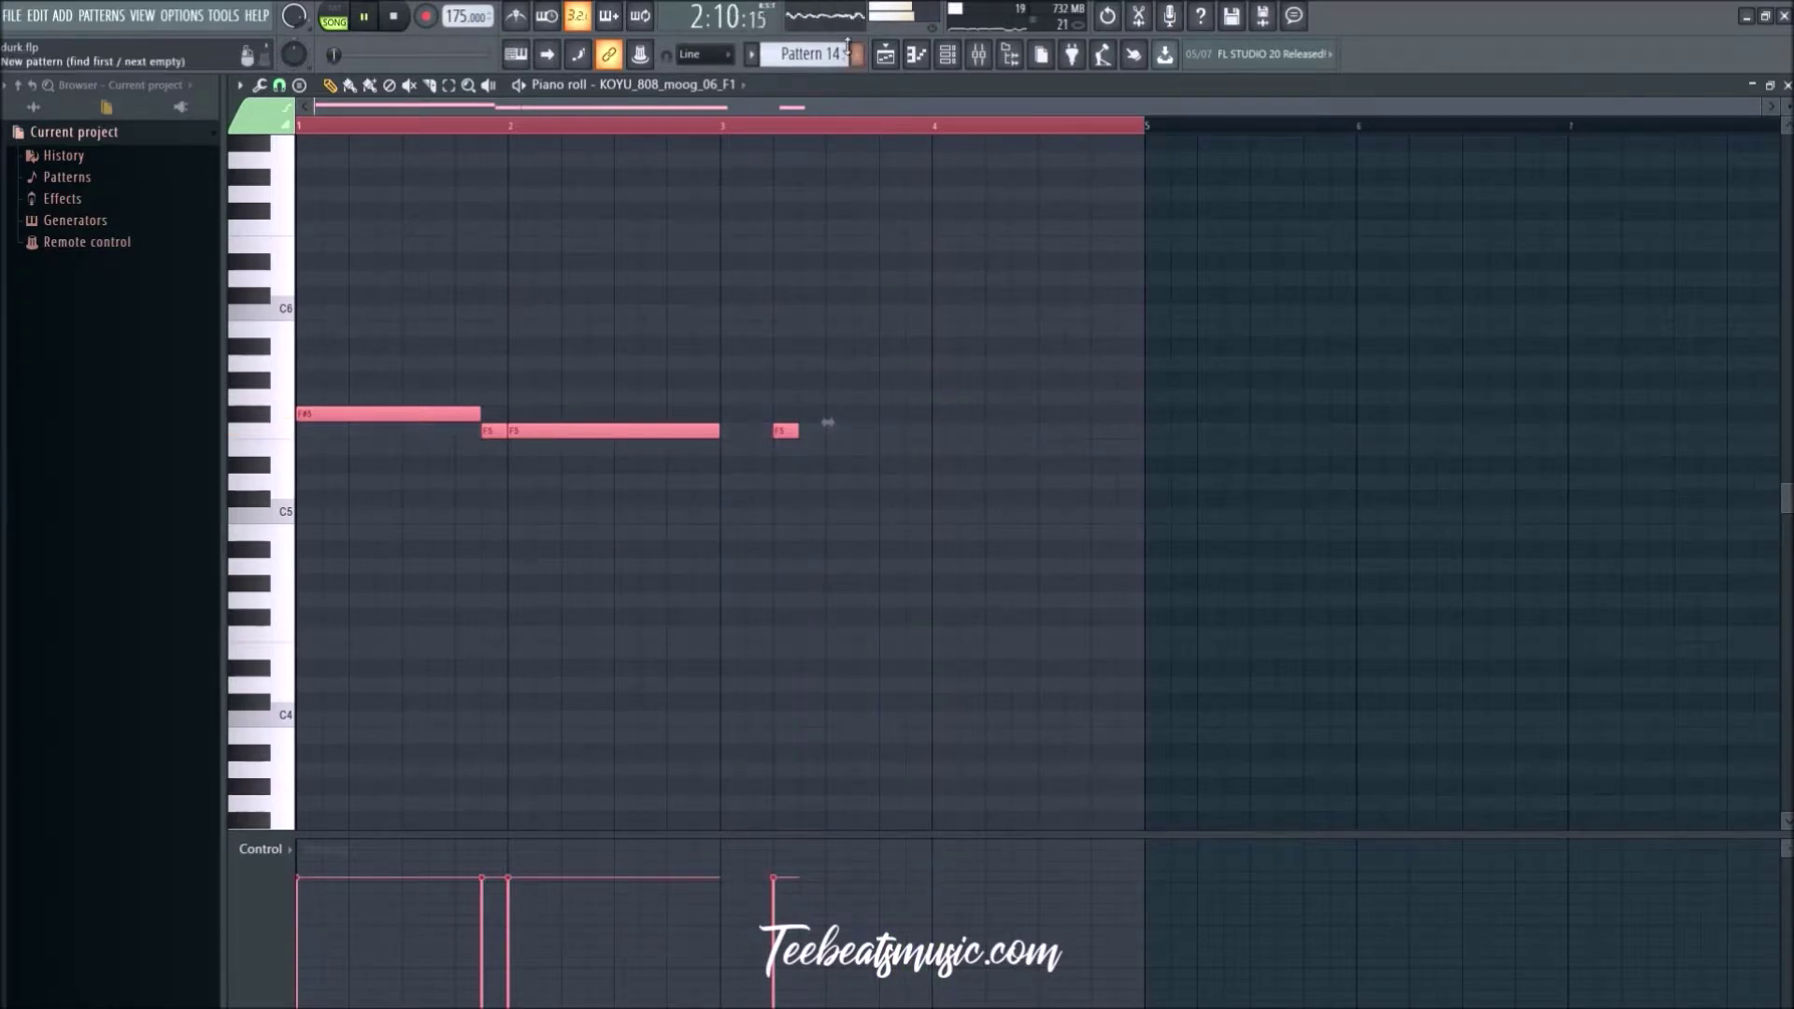
Step: Raise the three Pattern 15 808 notes almost an octave and audition them
{"action": "scroll", "coordinate": [817, 52], "scroll_direction": "up", "scroll_amount": 1}
{"action": "scroll", "coordinate": [819, 51], "scroll_direction": "up", "scroll_amount": 1}
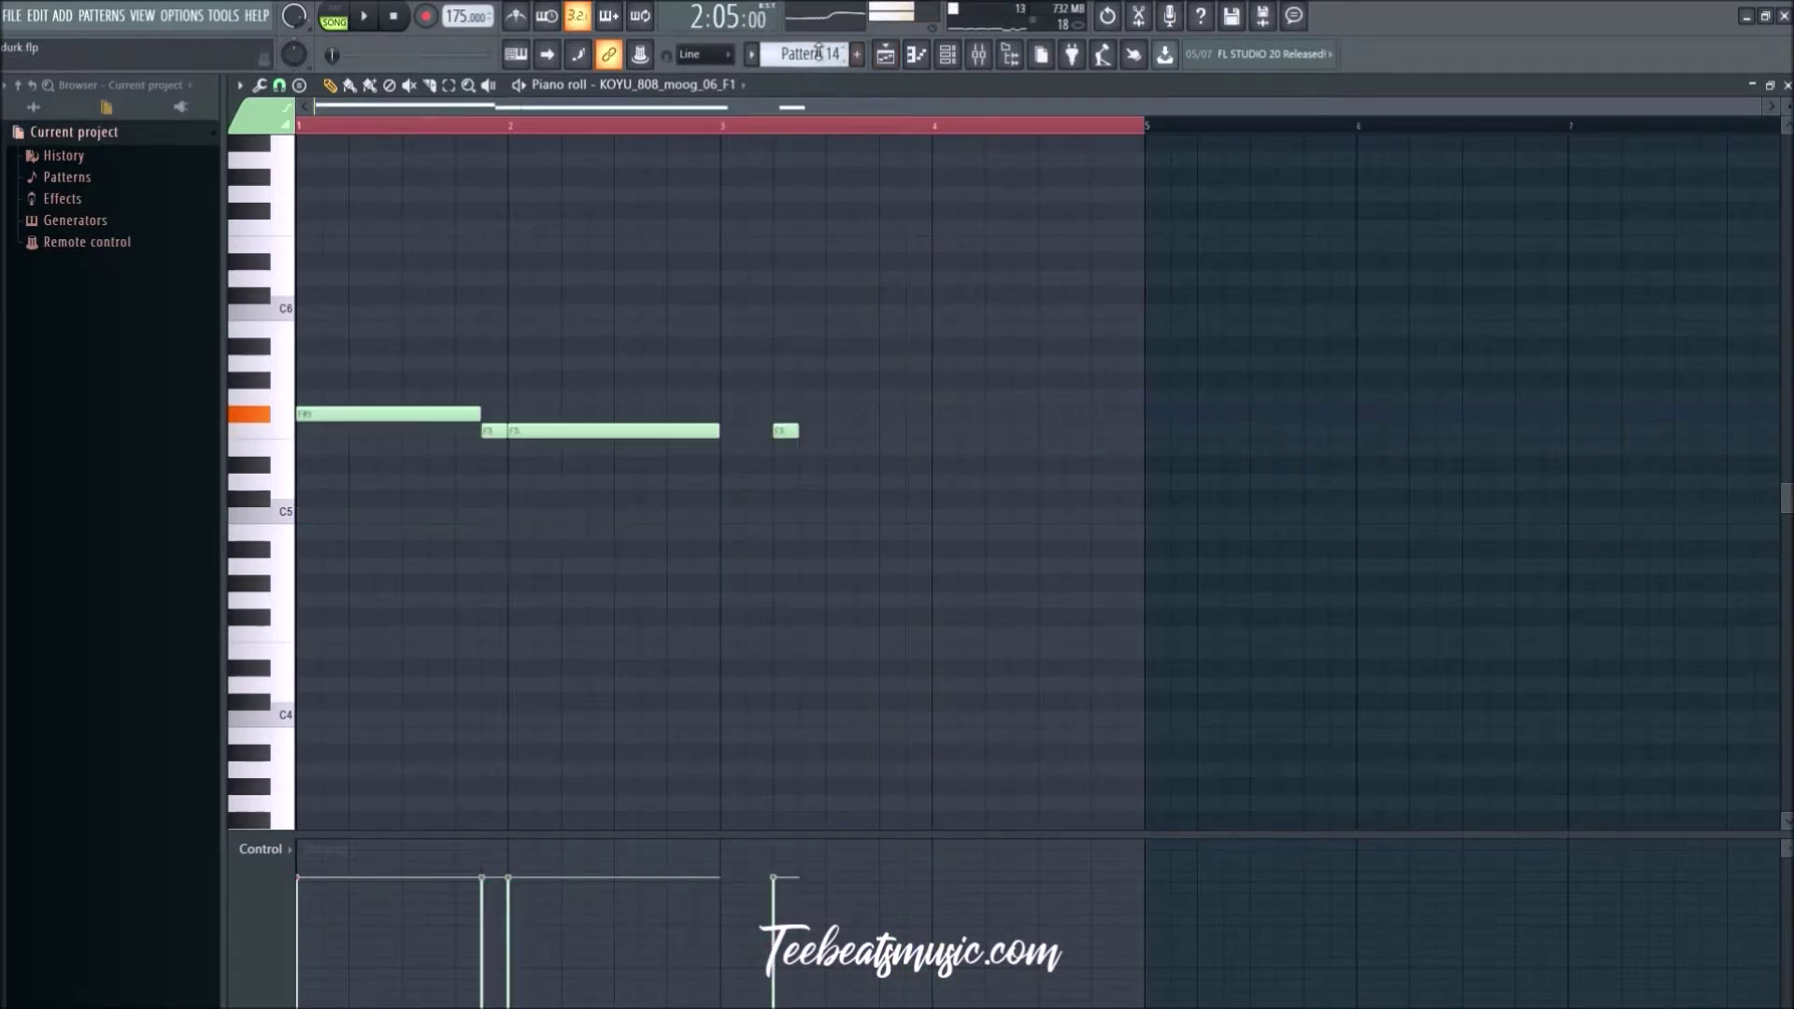
{"action": "scroll", "coordinate": [819, 52], "scroll_direction": "down", "scroll_amount": 1}
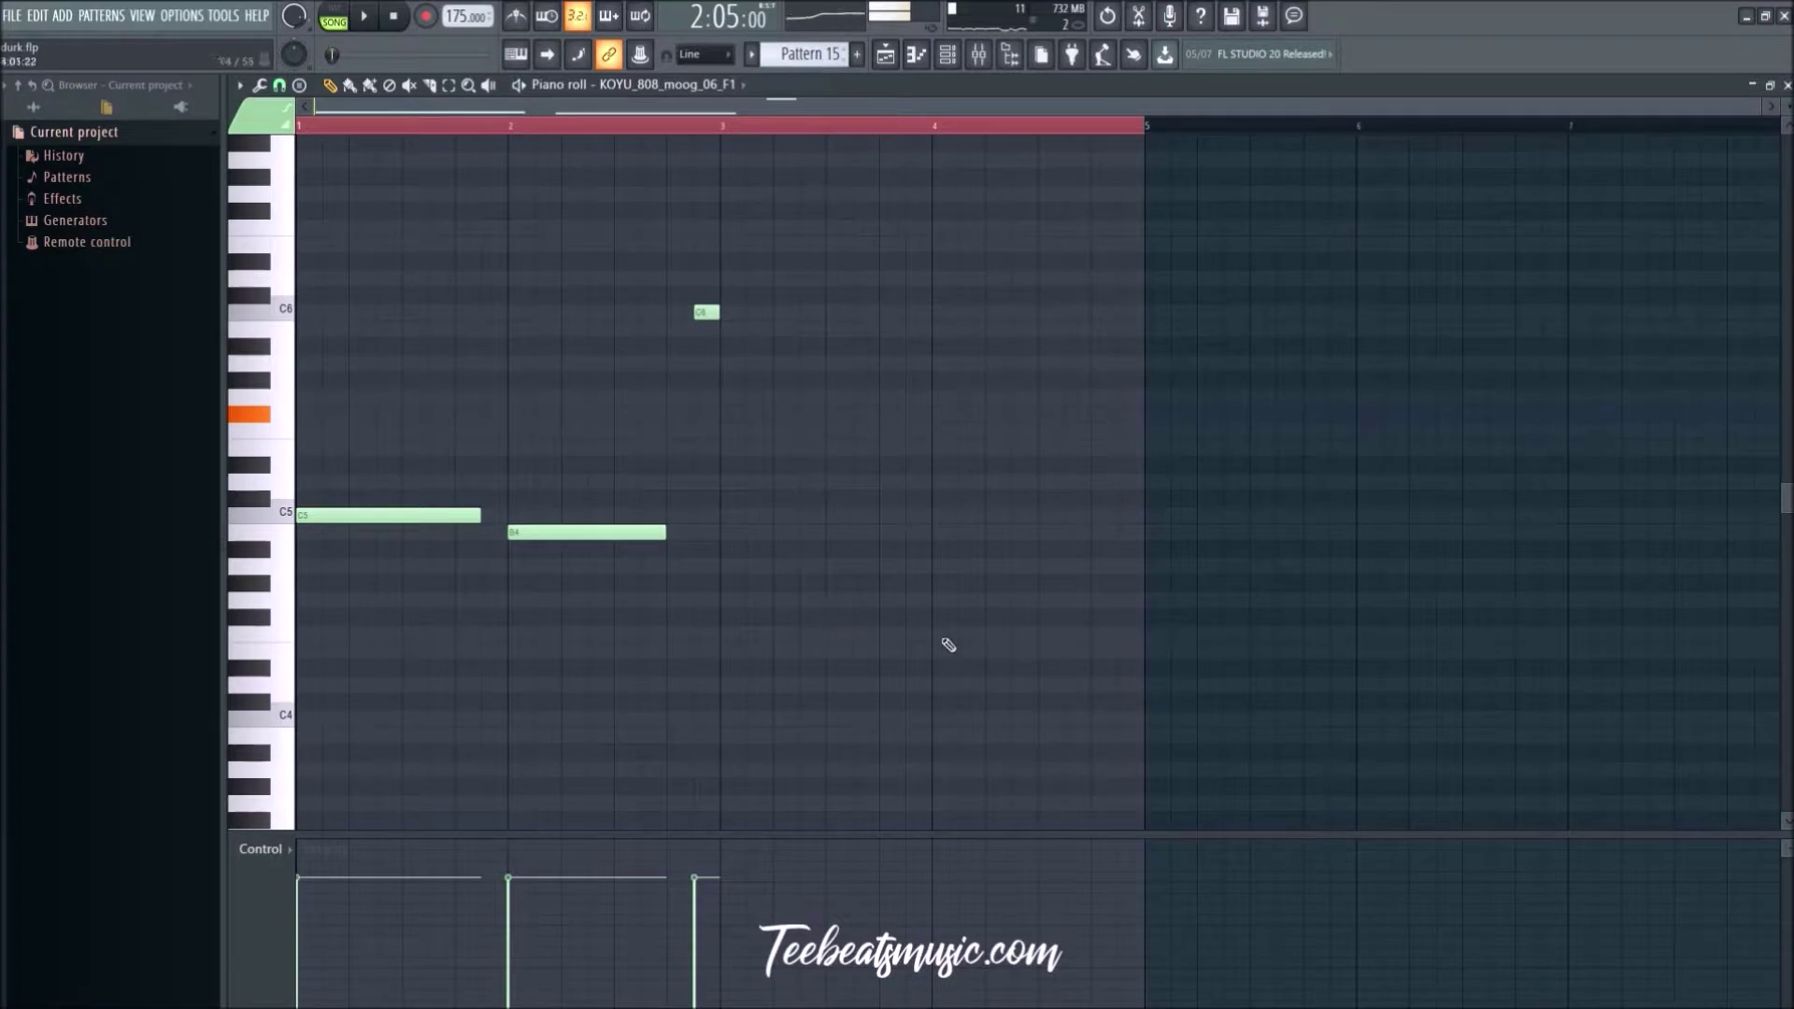
{"action": "scroll", "coordinate": [804, 51], "scroll_direction": "up", "scroll_amount": 1}
{"action": "scroll", "coordinate": [803, 52], "scroll_direction": "down", "scroll_amount": 1}
{"action": "left_click_drag", "start_coordinate": [954, 725], "coordinate": [332, 257]}
{"action": "left_click_drag", "start_coordinate": [348, 515], "coordinate": [301, 423]}
{"action": "key", "text": "space"}
Step: Raise the Pattern 16 808 notes to F#5 and F5, then return to the playlist
{"action": "scroll", "coordinate": [825, 54], "scroll_direction": "down", "scroll_amount": 1}
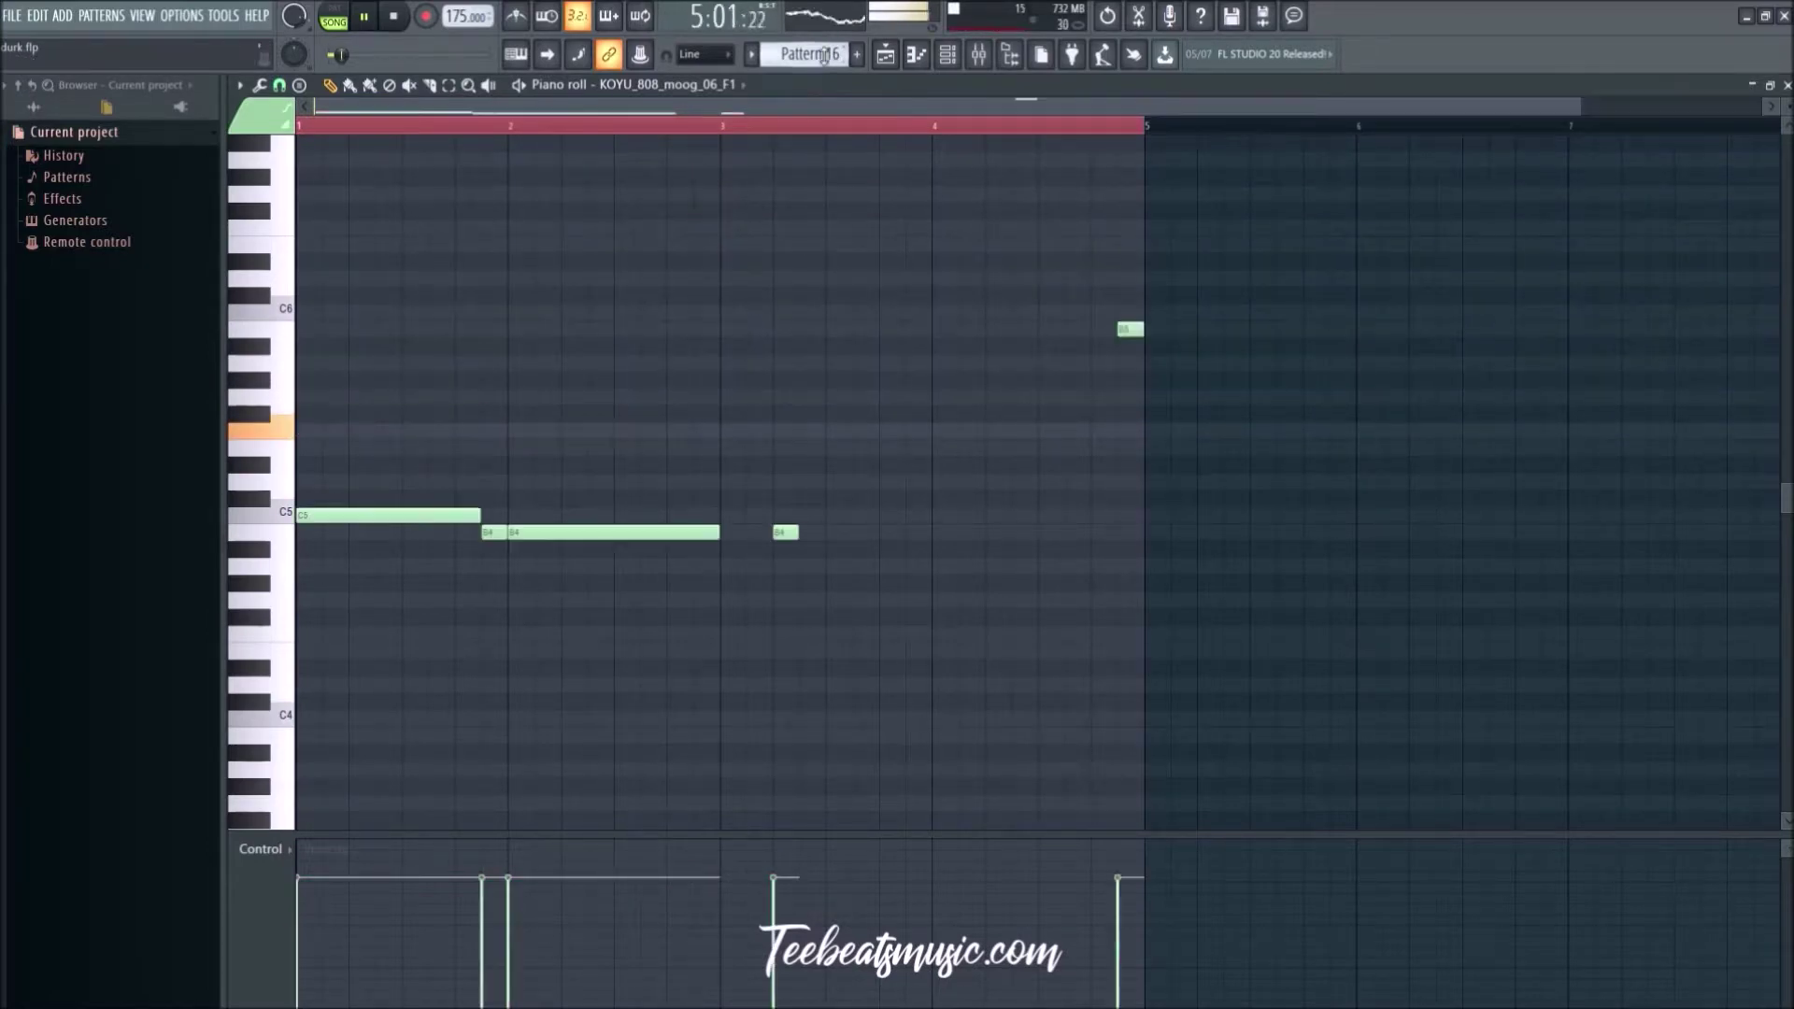
{"action": "left_click_drag", "start_coordinate": [1356, 687], "coordinate": [376, 285]}
{"action": "left_click_drag", "start_coordinate": [368, 516], "coordinate": [349, 402]}
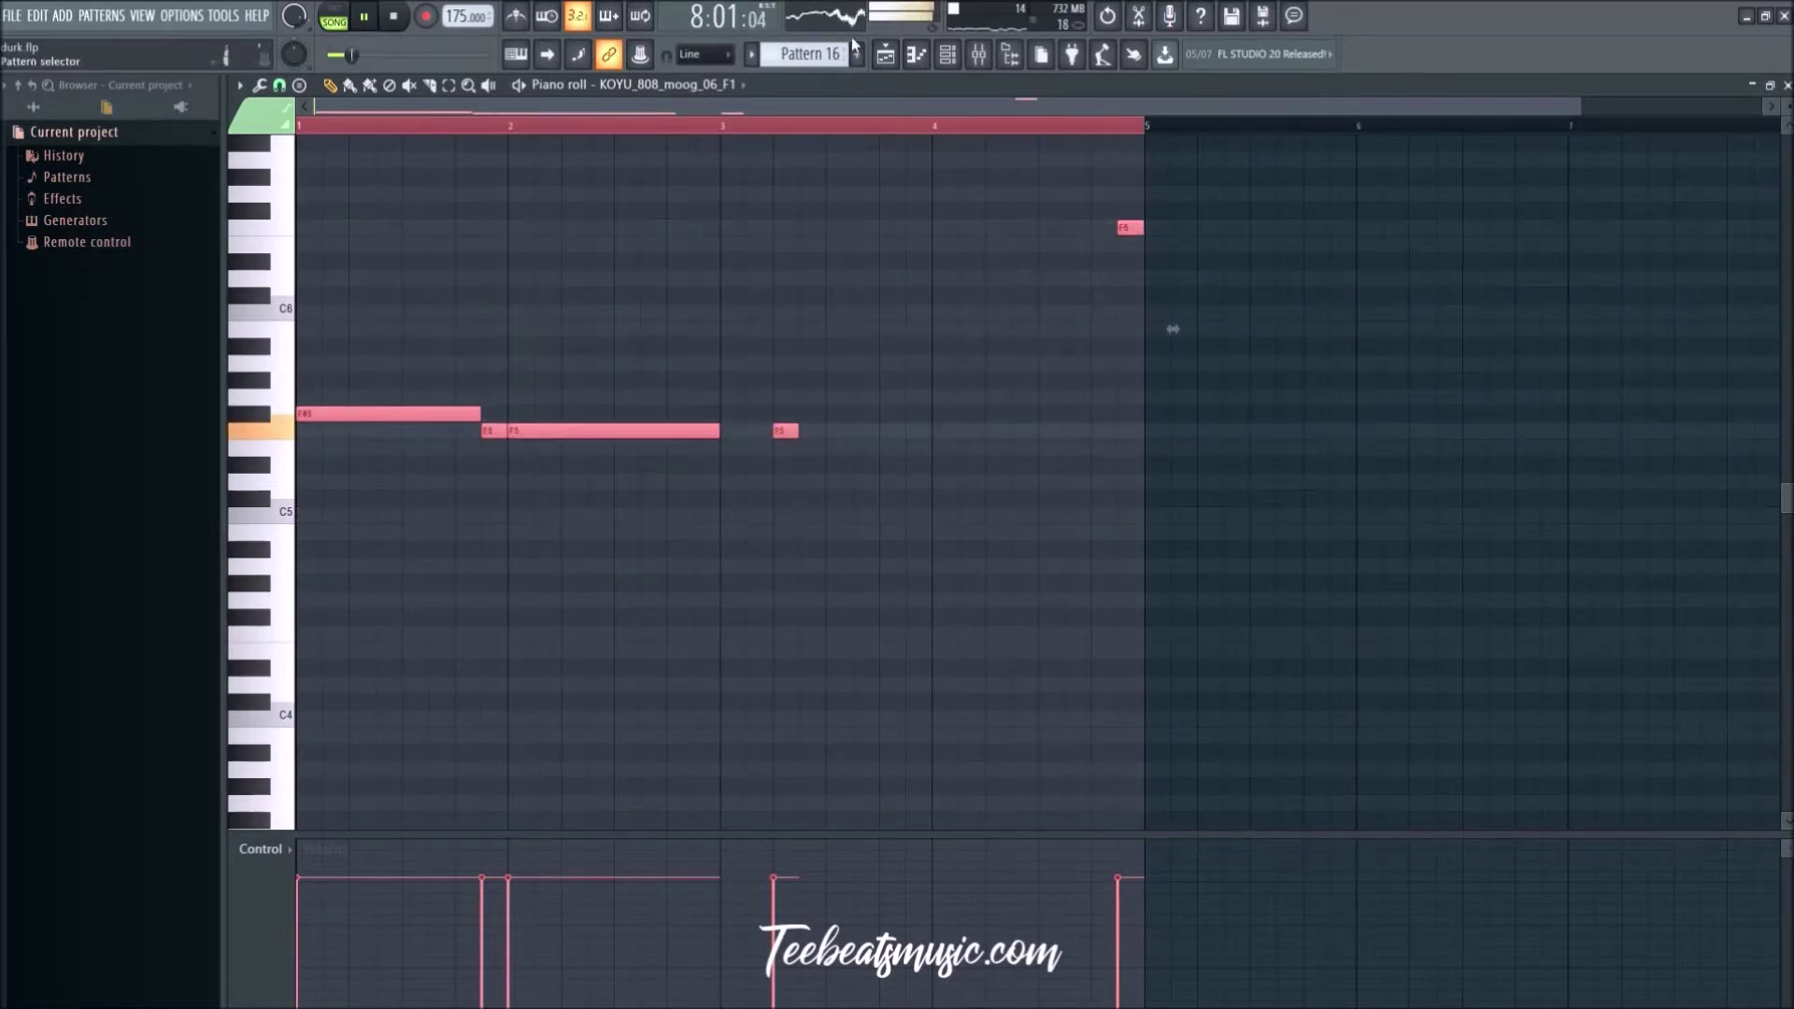
{"action": "scroll", "coordinate": [816, 54], "scroll_direction": "down", "scroll_amount": 1}
{"action": "scroll", "coordinate": [816, 54], "scroll_direction": "up", "scroll_amount": 3}
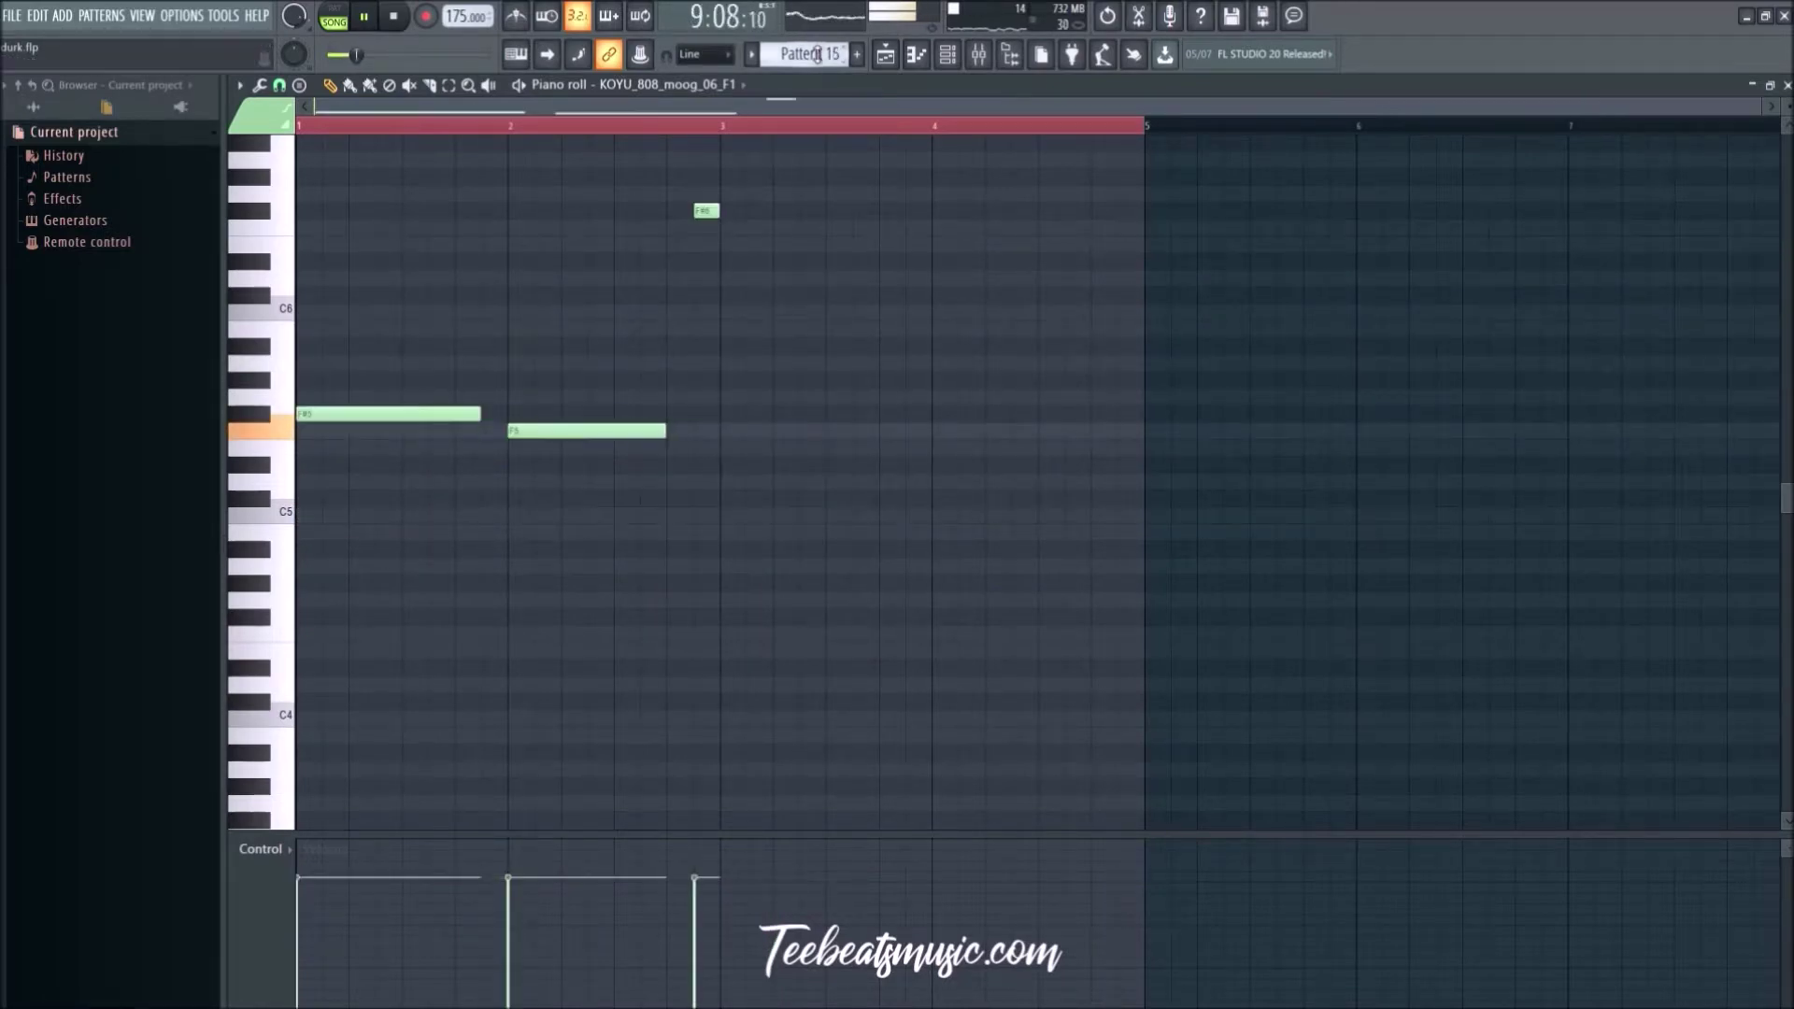
{"action": "left_click", "coordinate": [885, 54]}
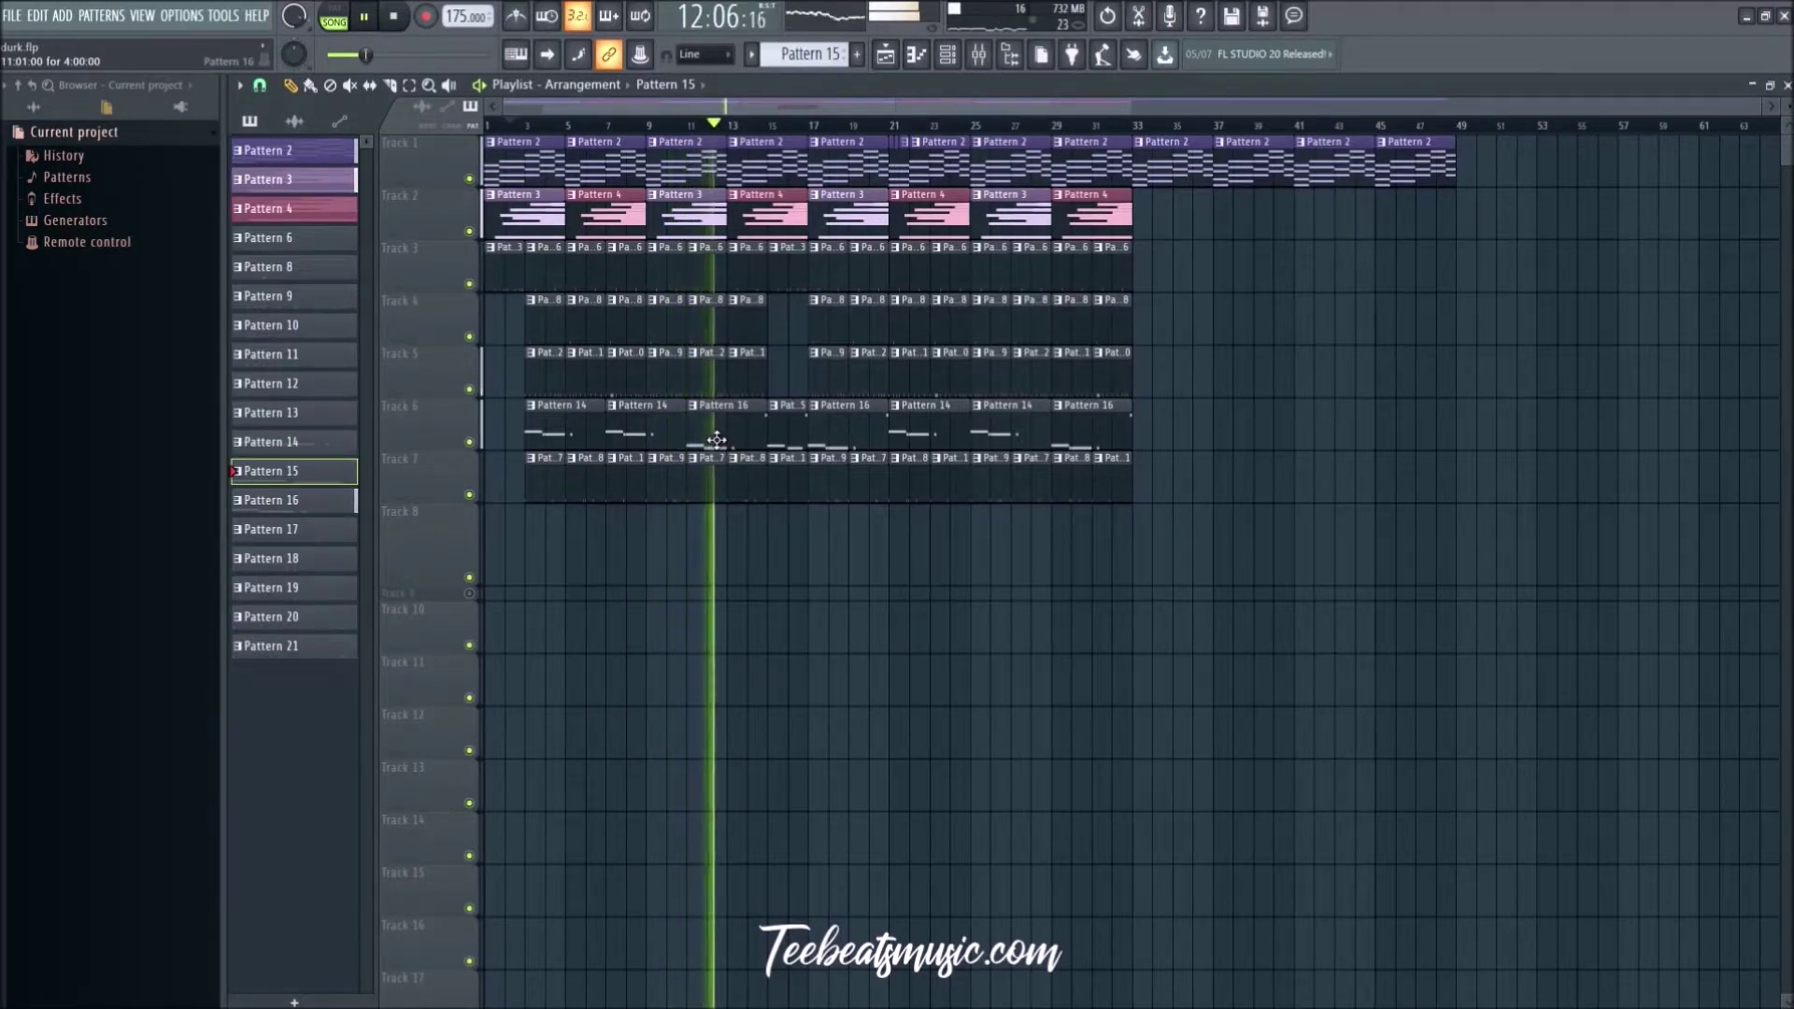
Step: Copy the Track 3–7 drum and 808 clips further along the song
{"action": "scroll", "coordinate": [785, 553], "scroll_direction": "up", "scroll_amount": 4}
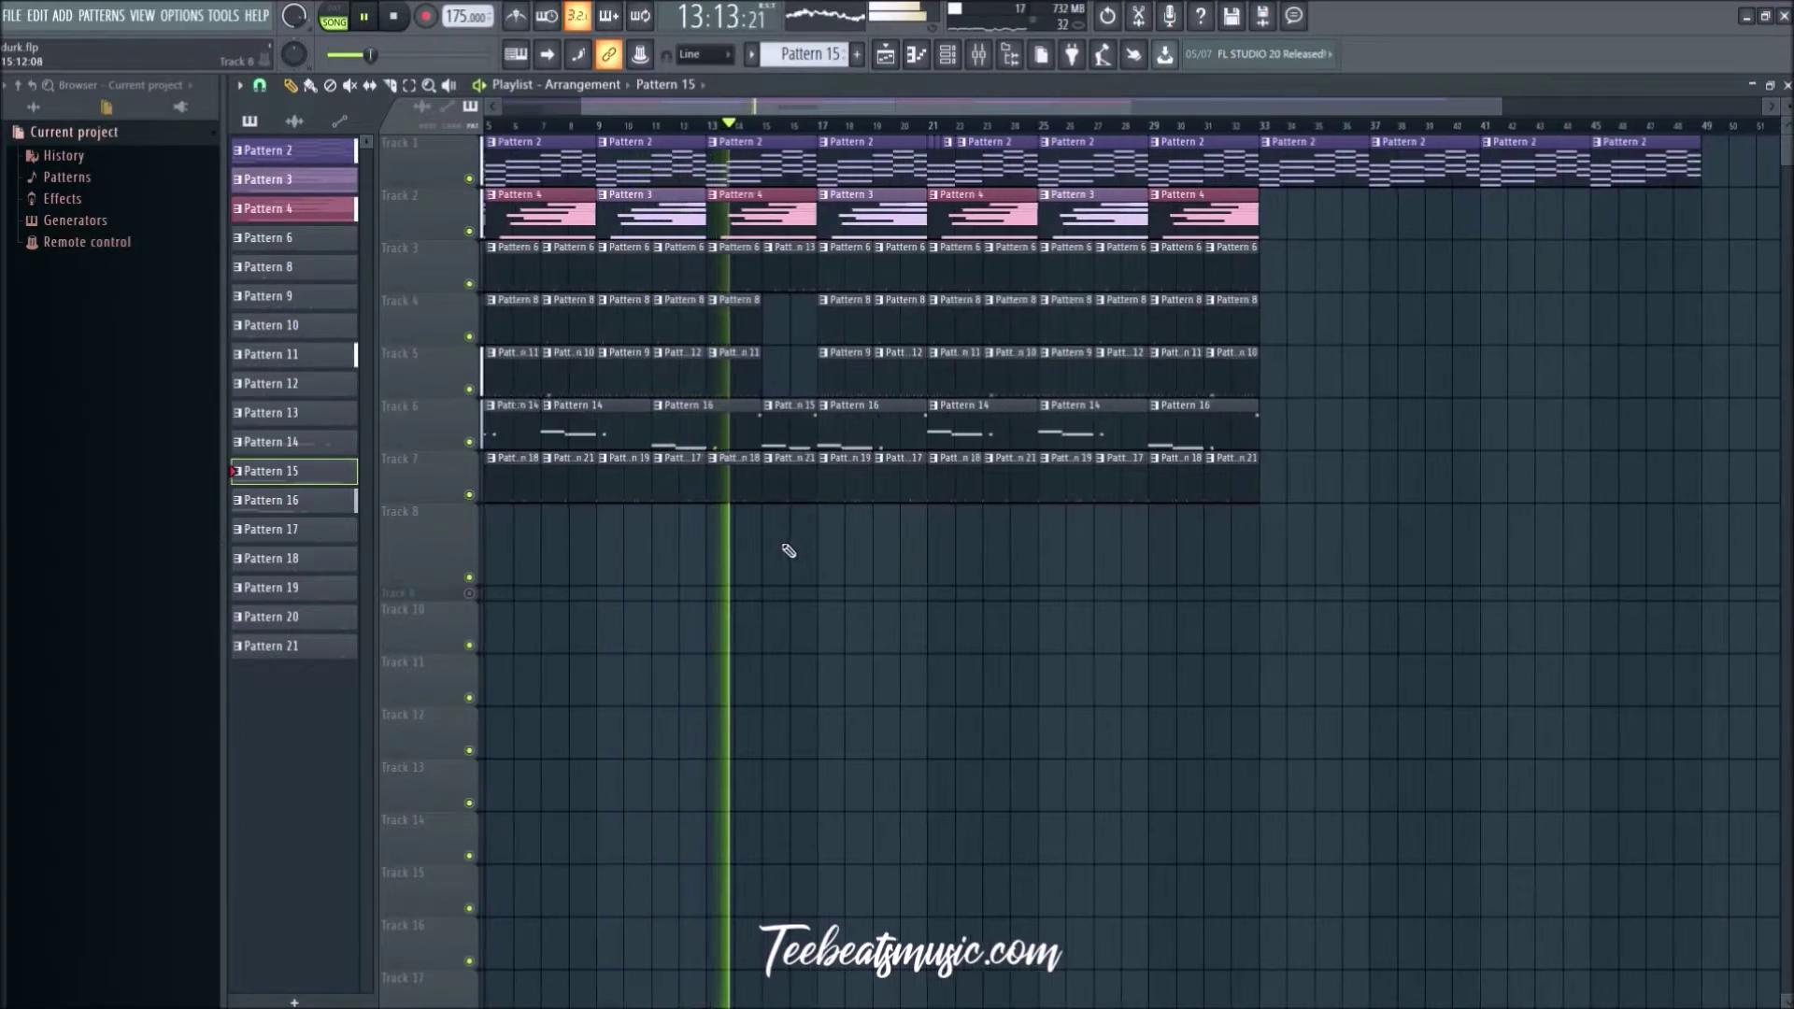
{"action": "scroll", "coordinate": [924, 577], "scroll_direction": "down", "scroll_amount": 4}
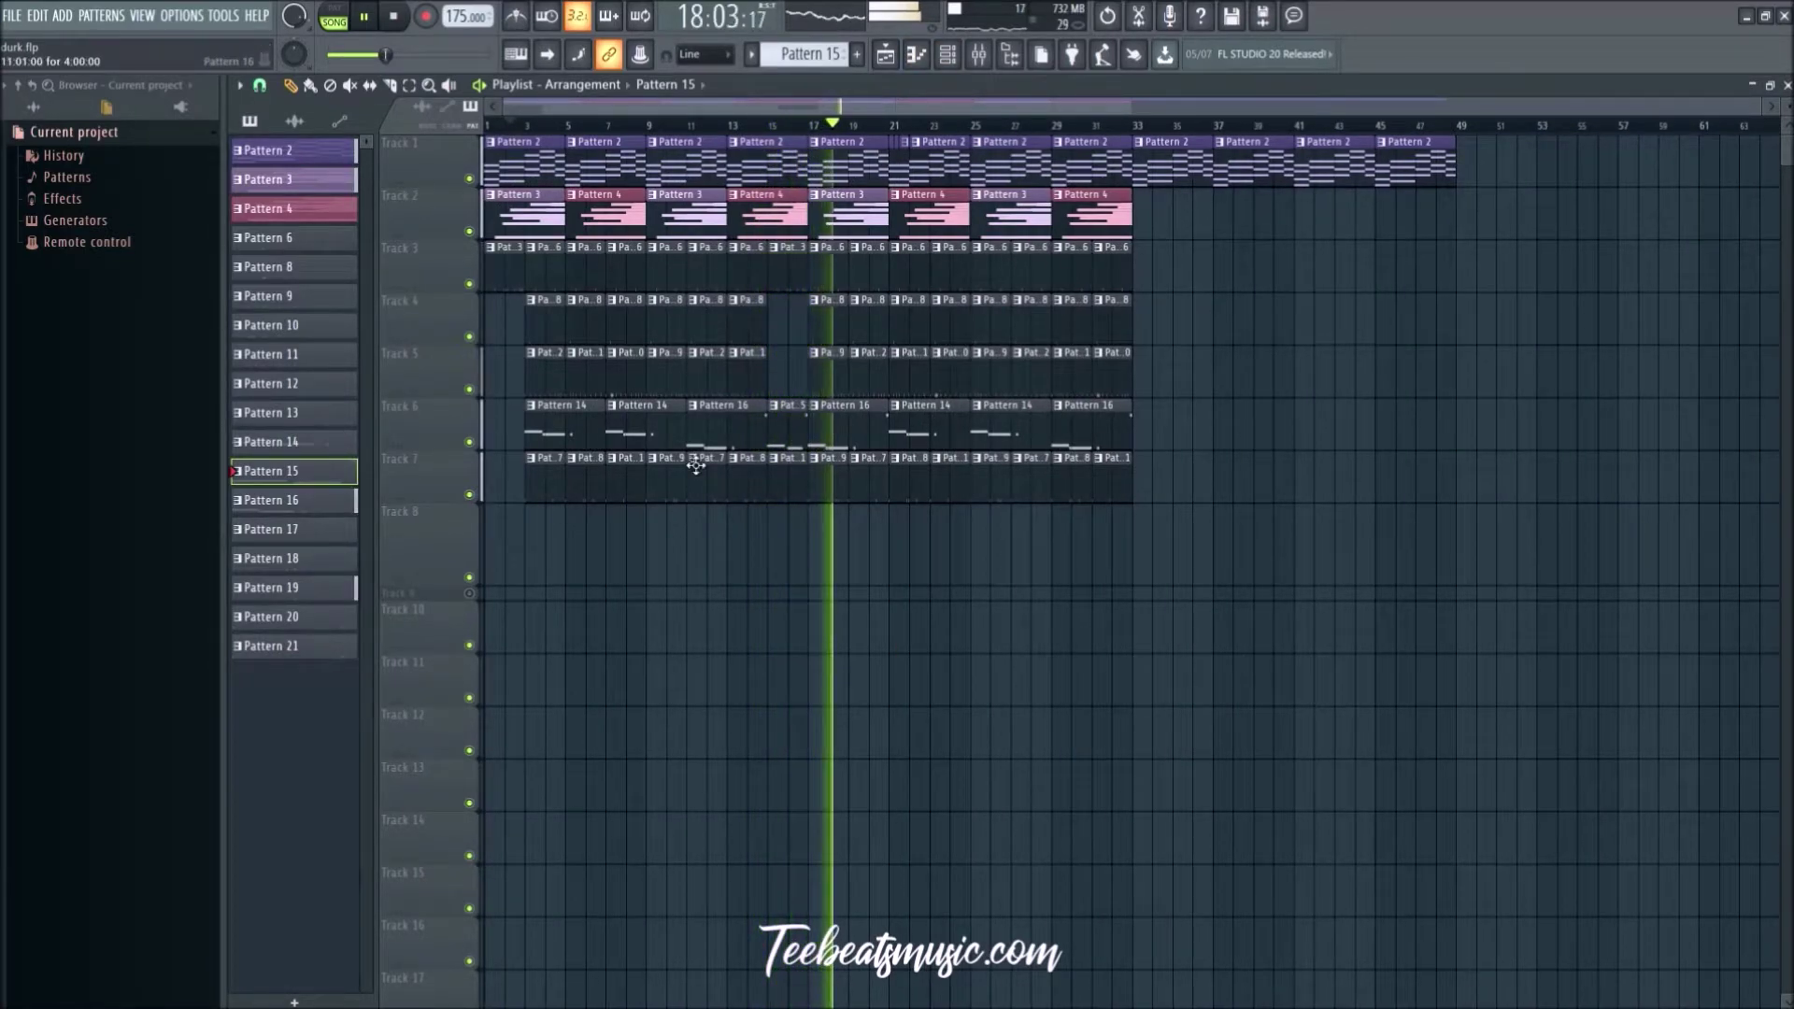
{"action": "scroll", "coordinate": [888, 620], "scroll_direction": "up", "scroll_amount": 5}
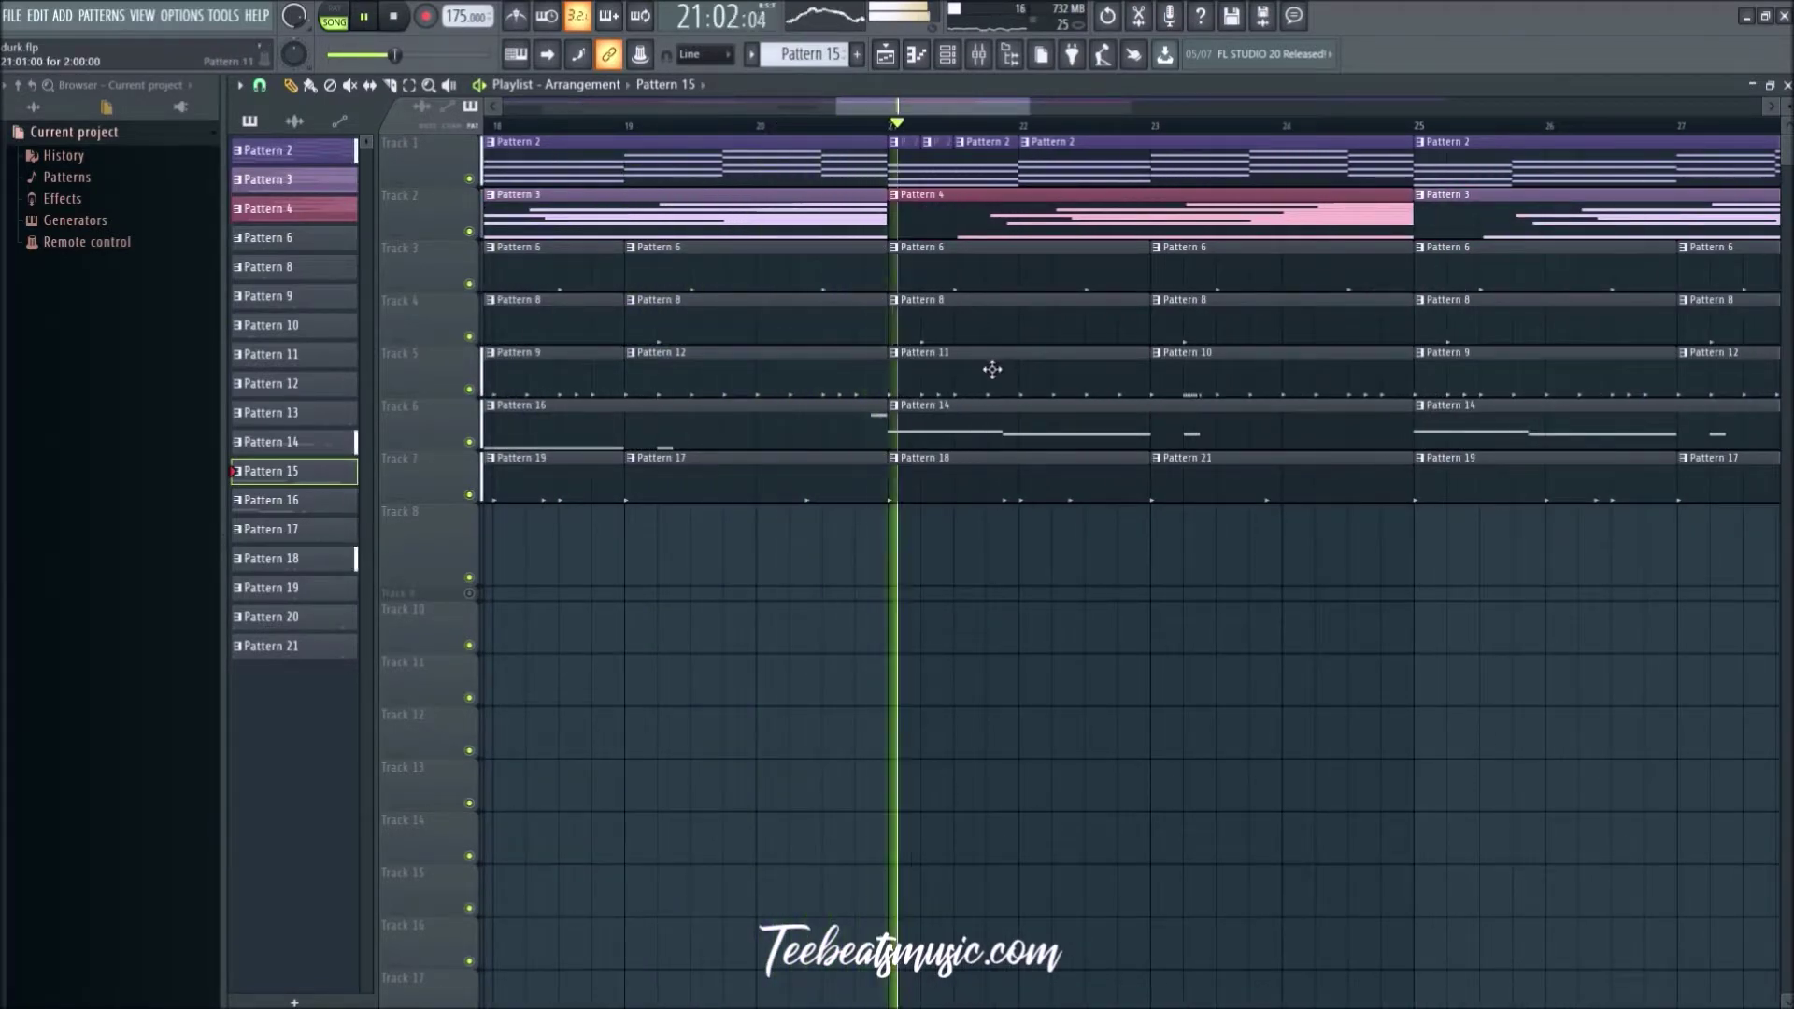
{"action": "scroll", "coordinate": [1073, 689], "scroll_direction": "down", "scroll_amount": 3}
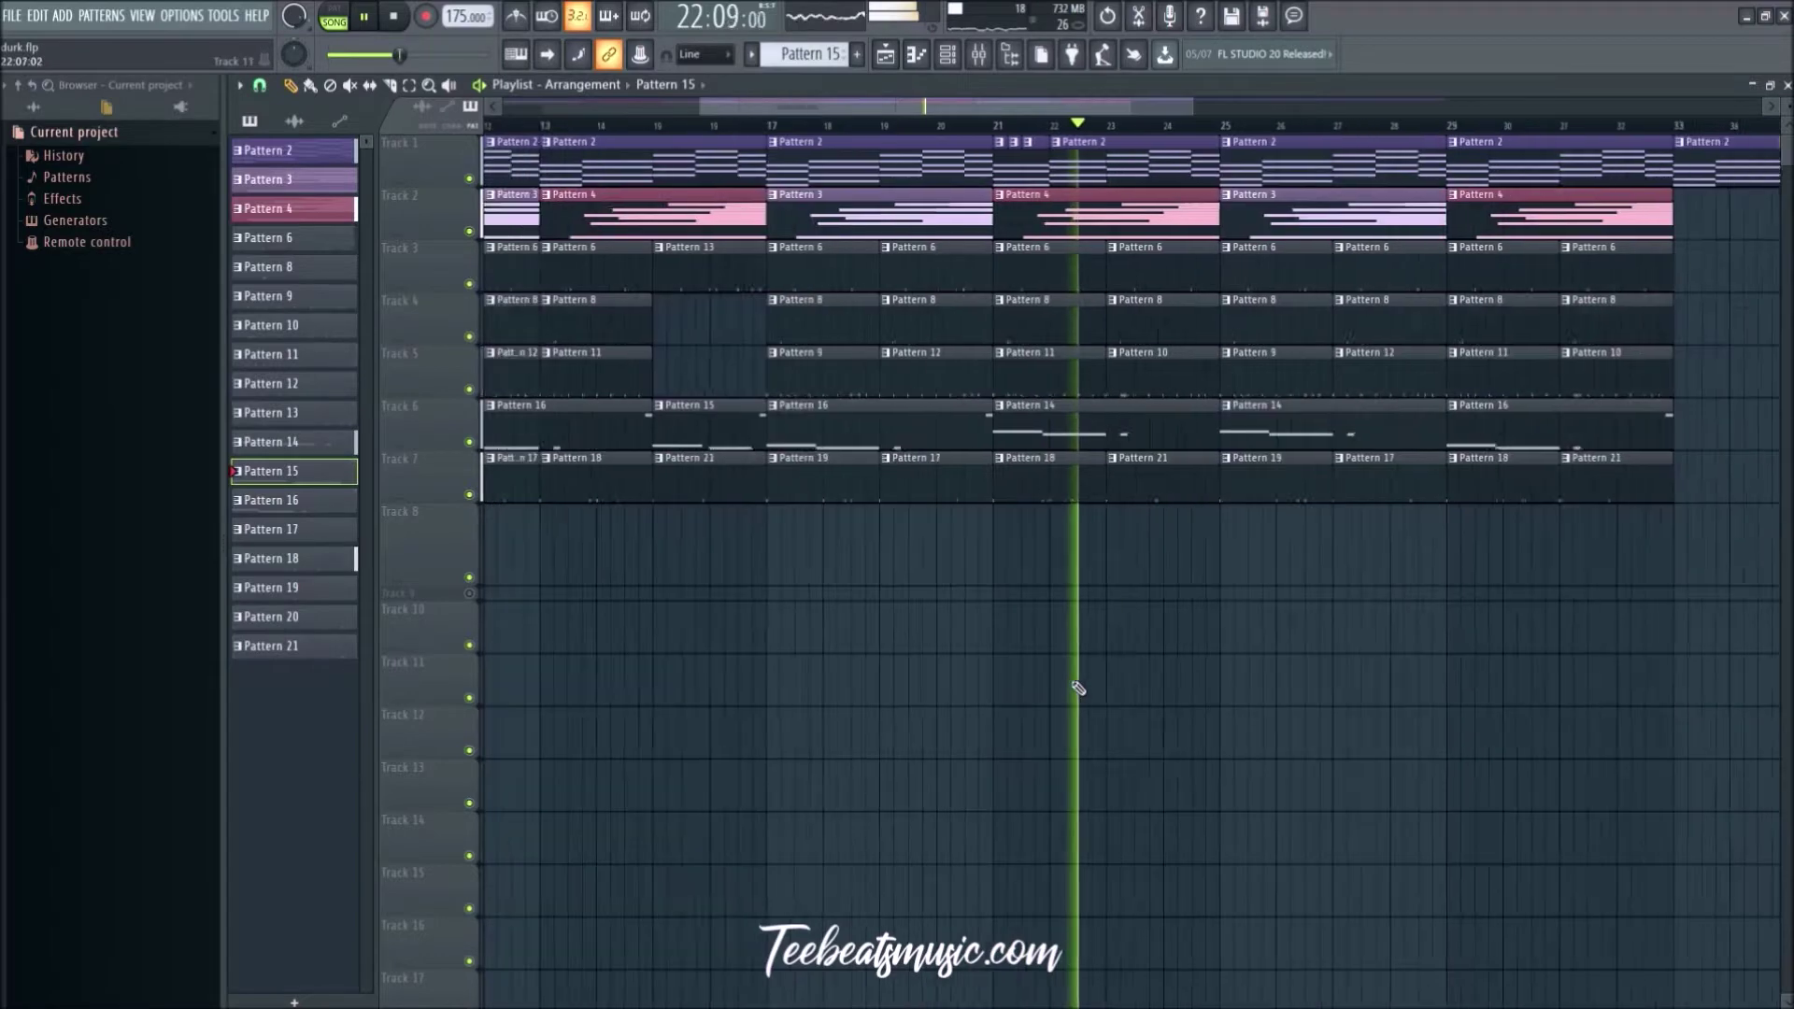
{"action": "scroll", "coordinate": [1042, 545], "scroll_direction": "down", "scroll_amount": 4}
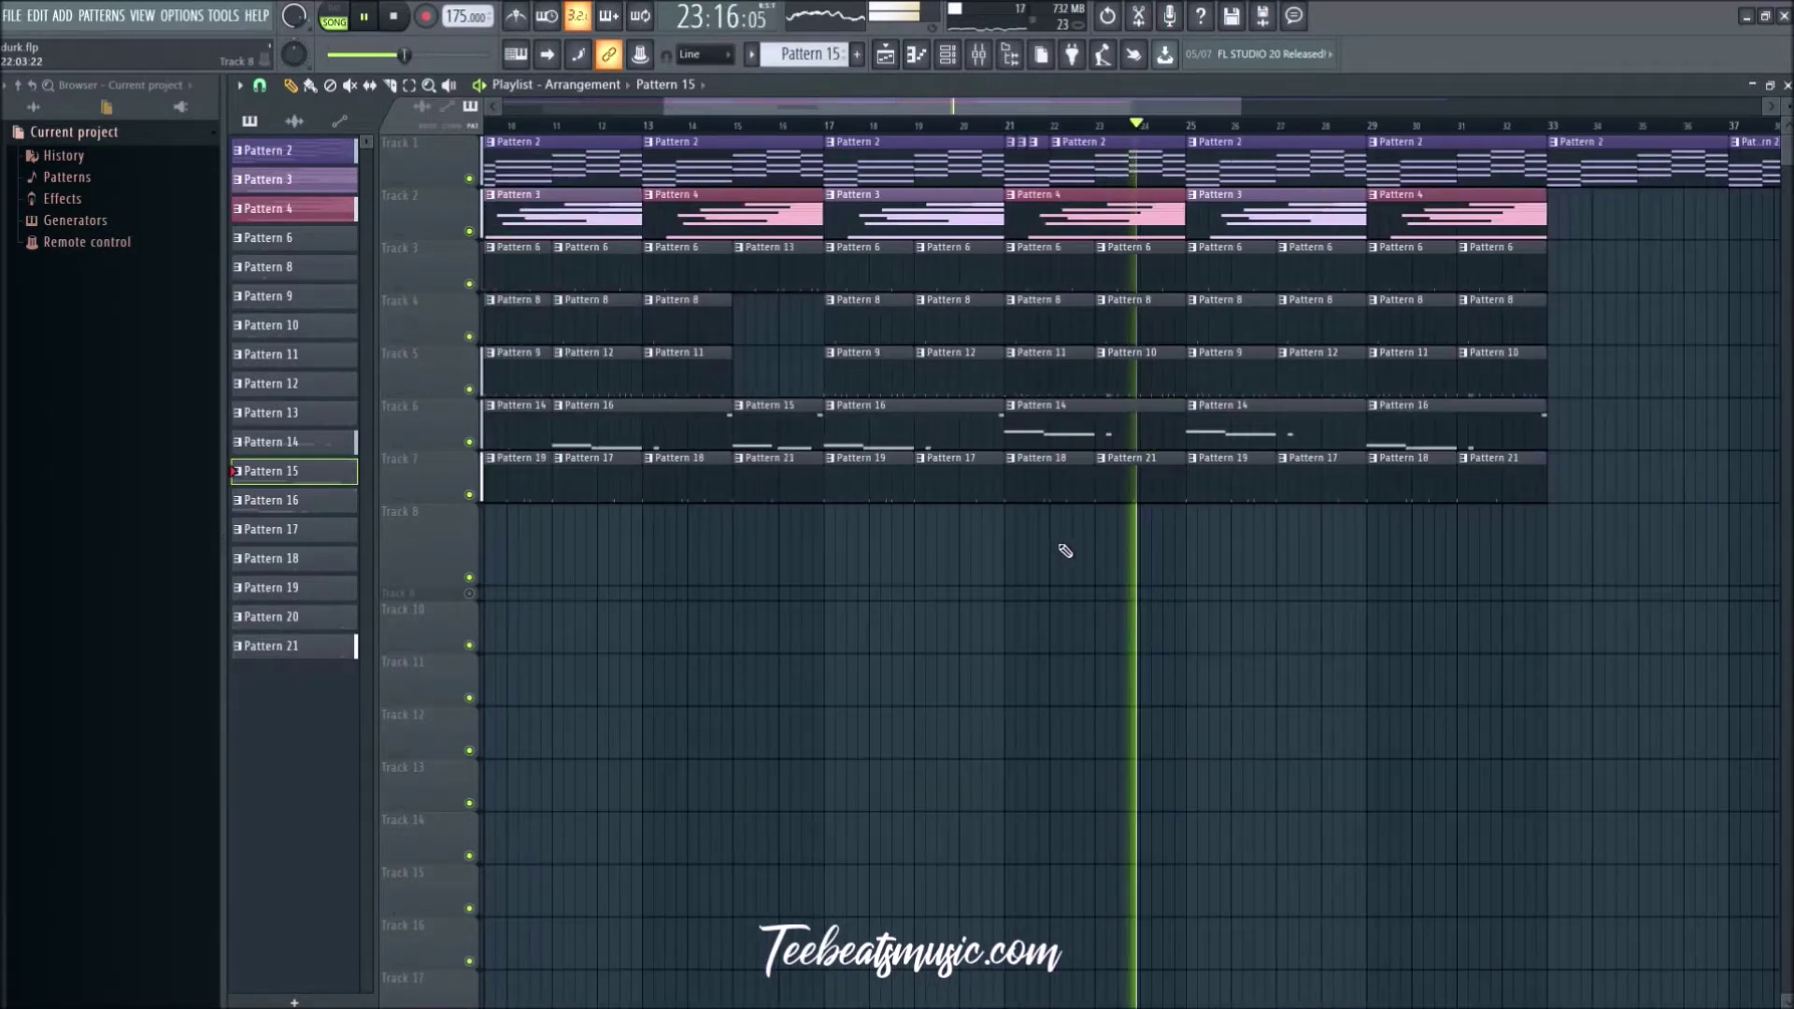
{"action": "scroll", "coordinate": [1066, 552], "scroll_direction": "down", "scroll_amount": 2}
{"action": "left_click_drag", "start_coordinate": [1339, 651], "coordinate": [1150, 249]}
{"action": "scroll", "coordinate": [1225, 580], "scroll_direction": "down", "scroll_amount": 3}
{"action": "left_click", "coordinate": [1225, 581]}
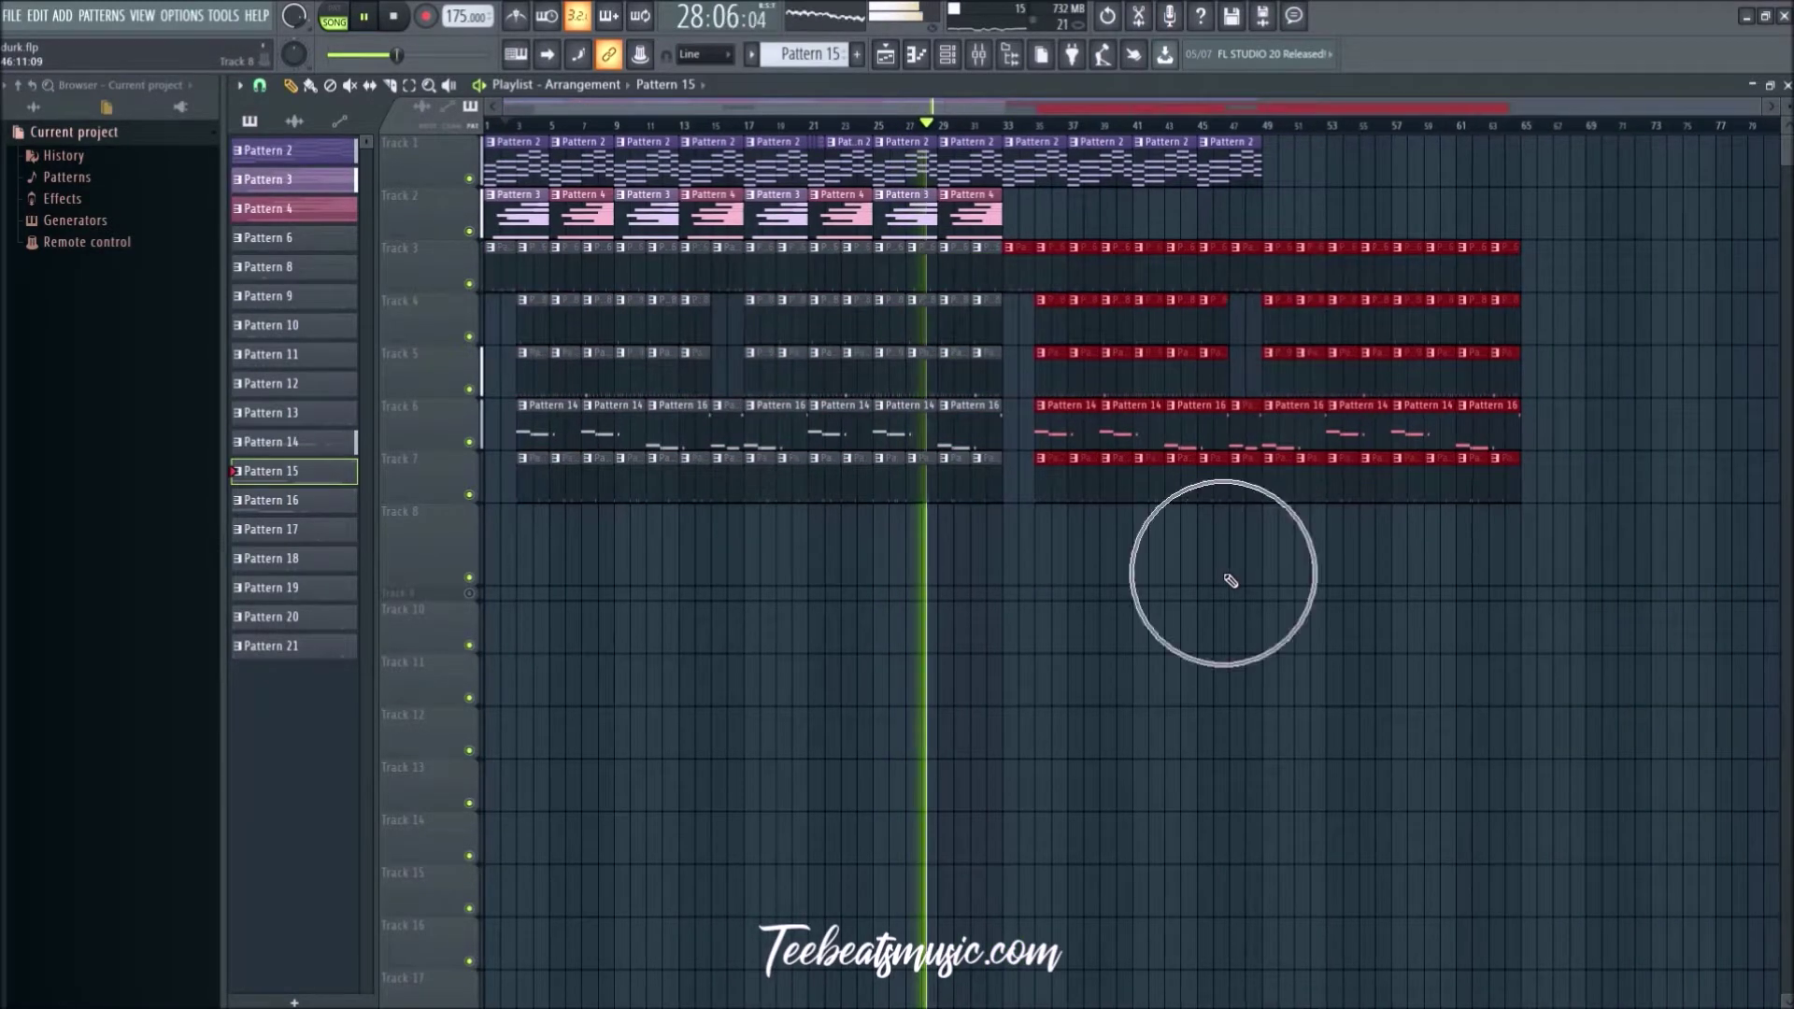
Step: Copy the Track 1–2 chord clips to bar 49, stop playback, and bring up the mixer
{"action": "left_click_drag", "start_coordinate": [998, 215], "coordinate": [1296, 163]}
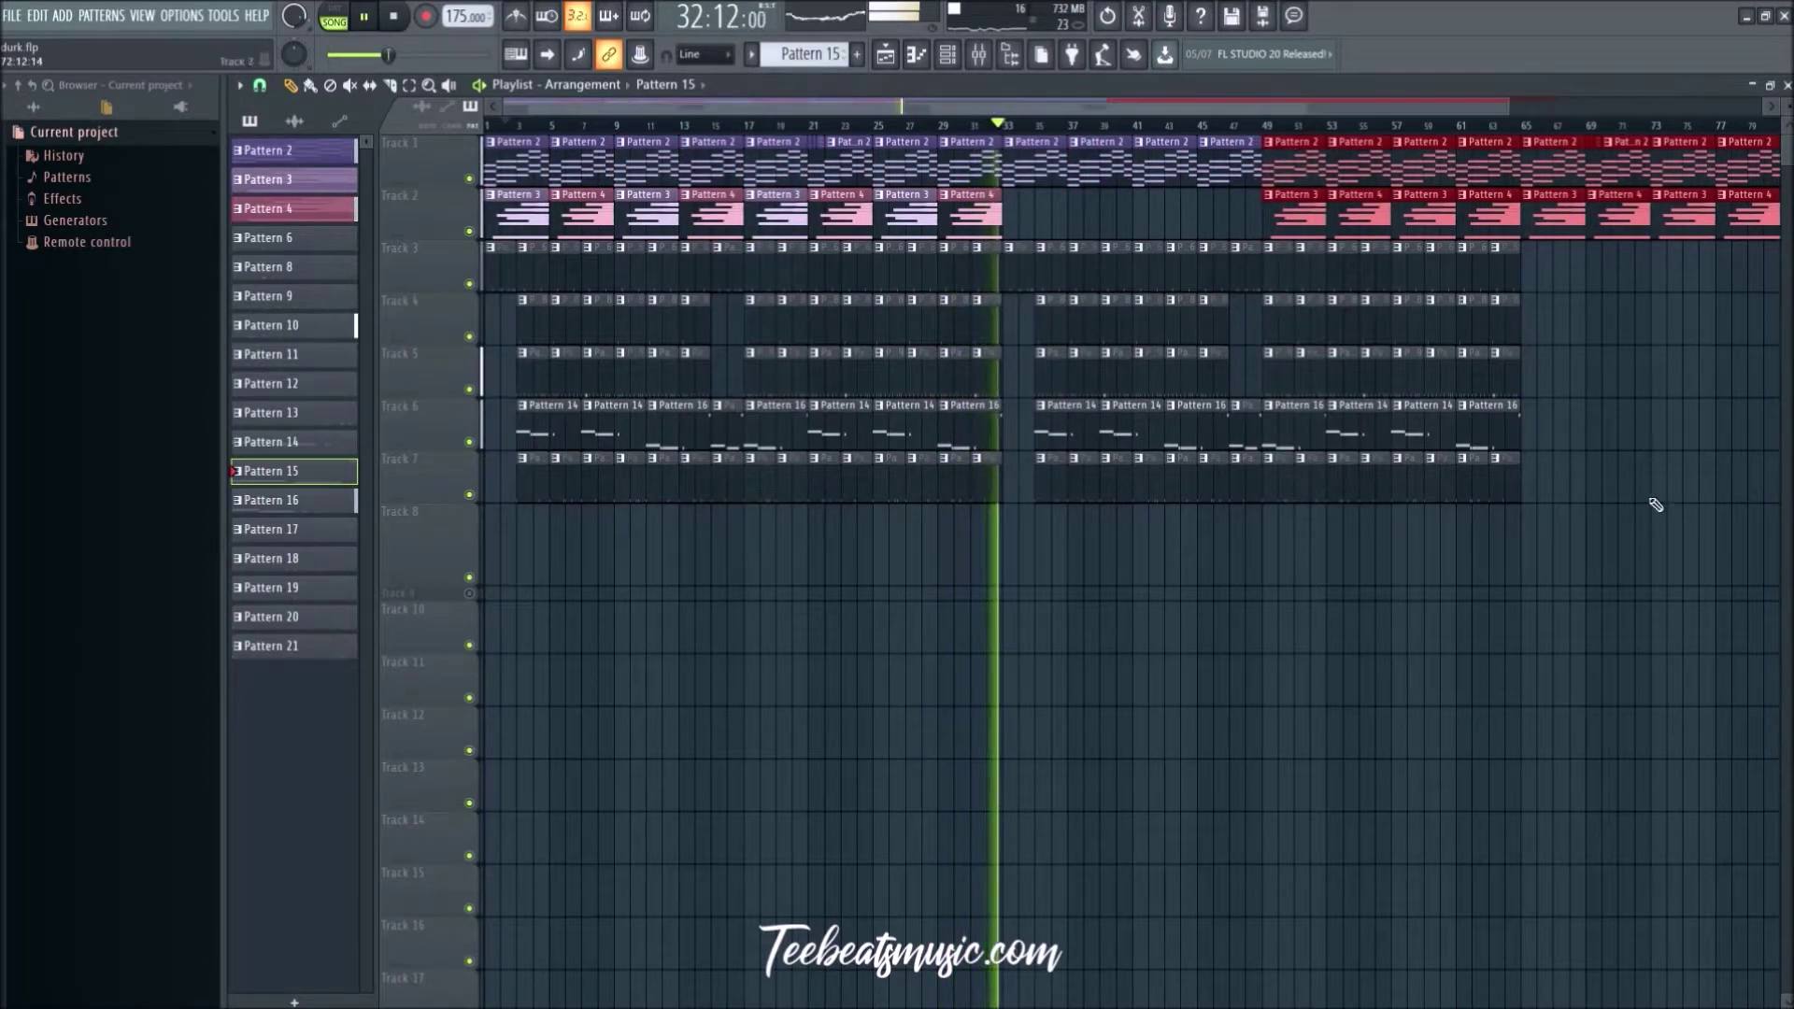
{"action": "left_click", "coordinate": [1652, 547]}
{"action": "scroll", "coordinate": [1652, 547], "scroll_direction": "down", "scroll_amount": 2}
{"action": "left_click", "coordinate": [980, 679]}
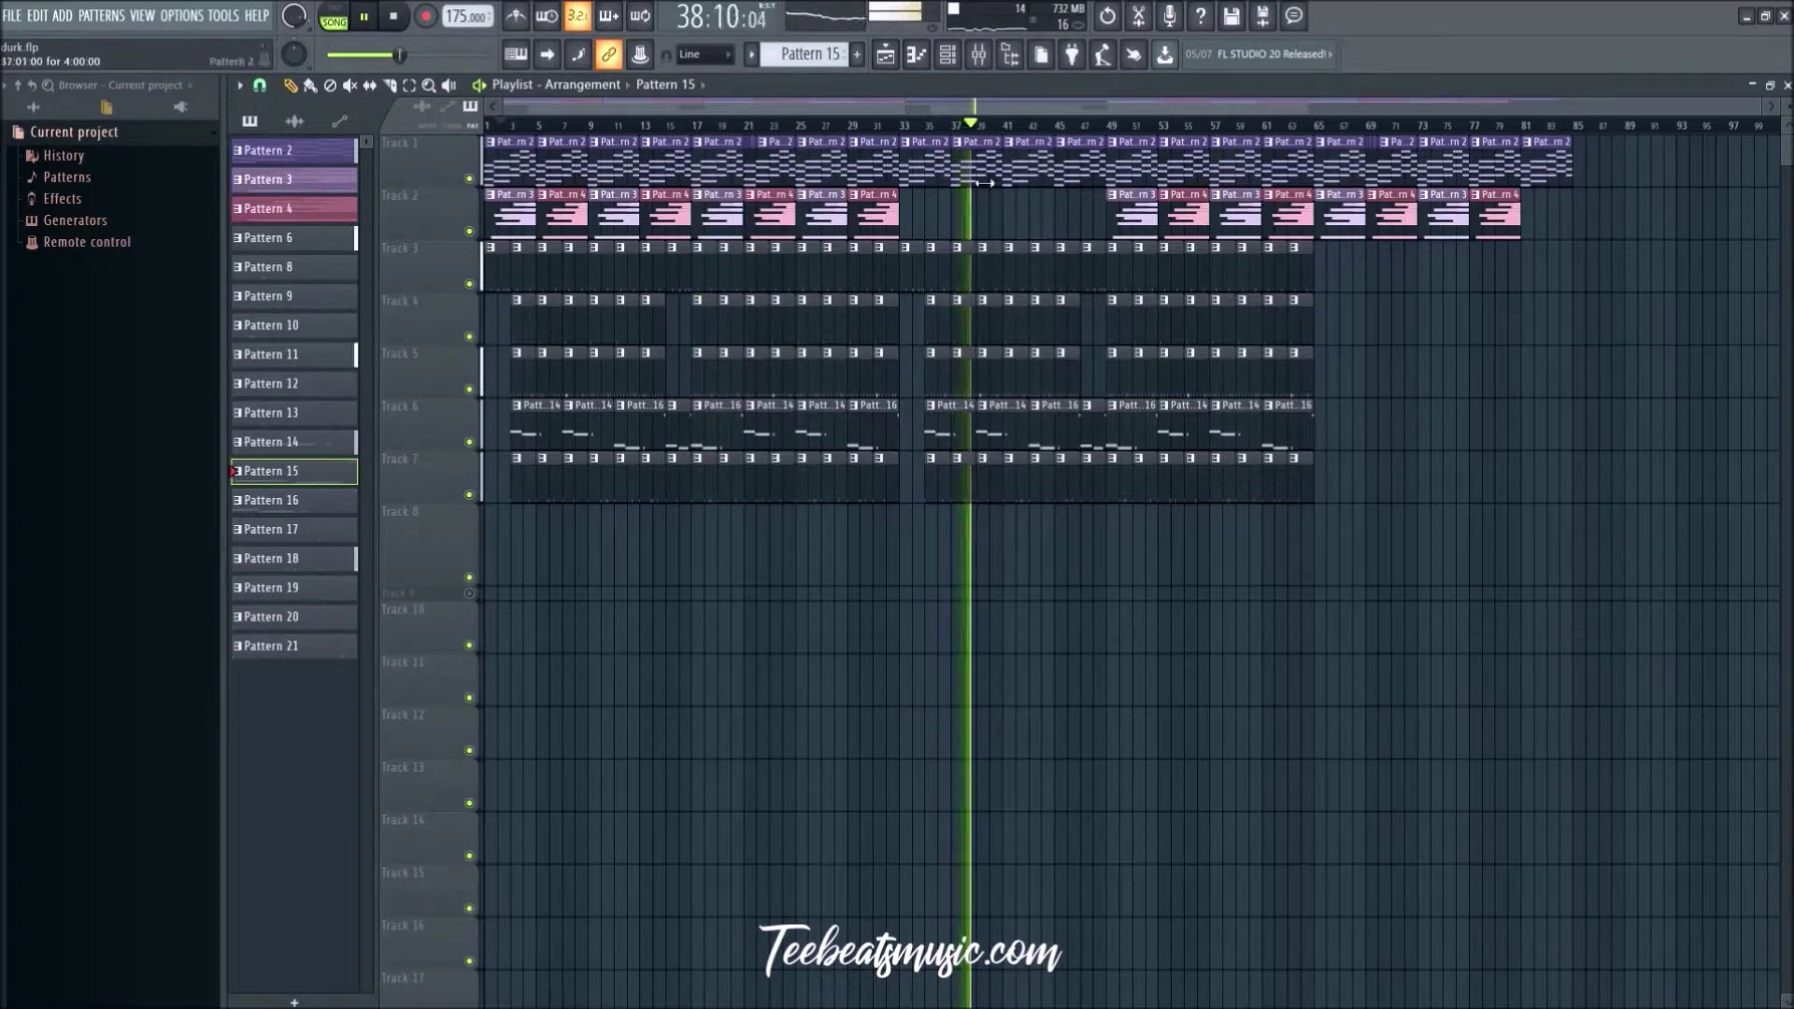
{"action": "key", "text": "space"}
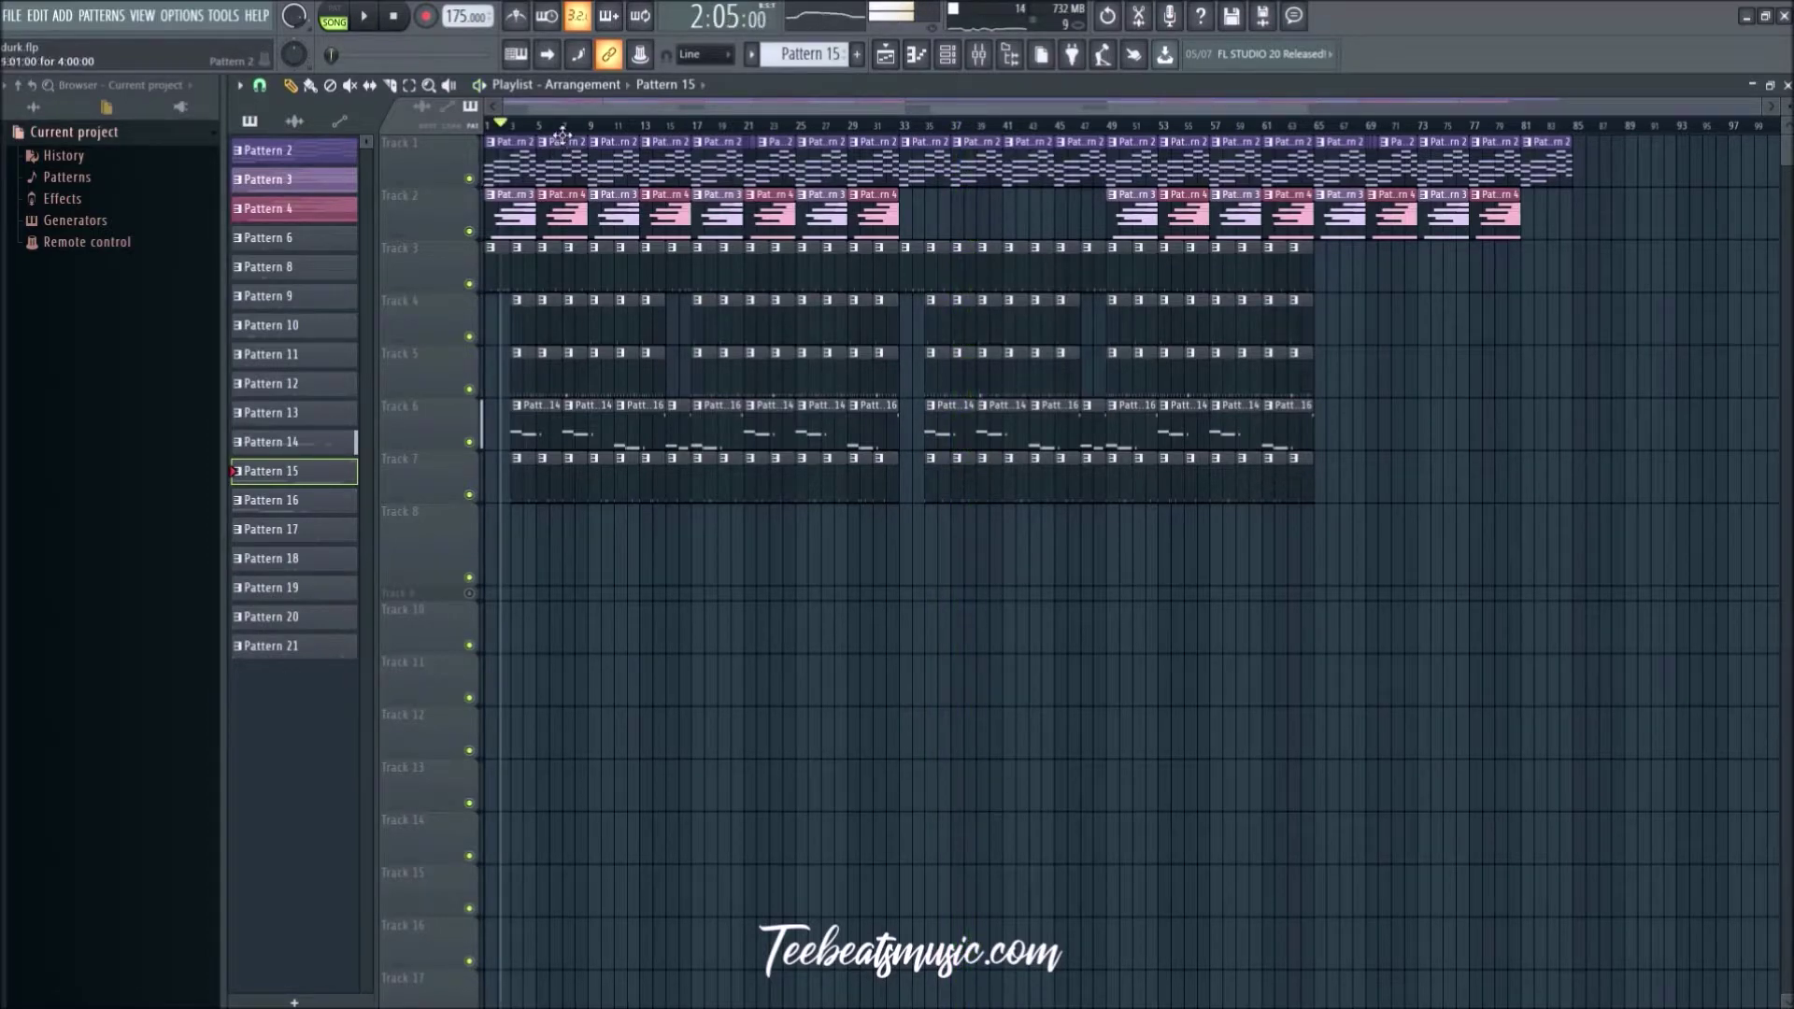
{"action": "scroll", "coordinate": [520, 135], "scroll_direction": "up", "scroll_amount": 2}
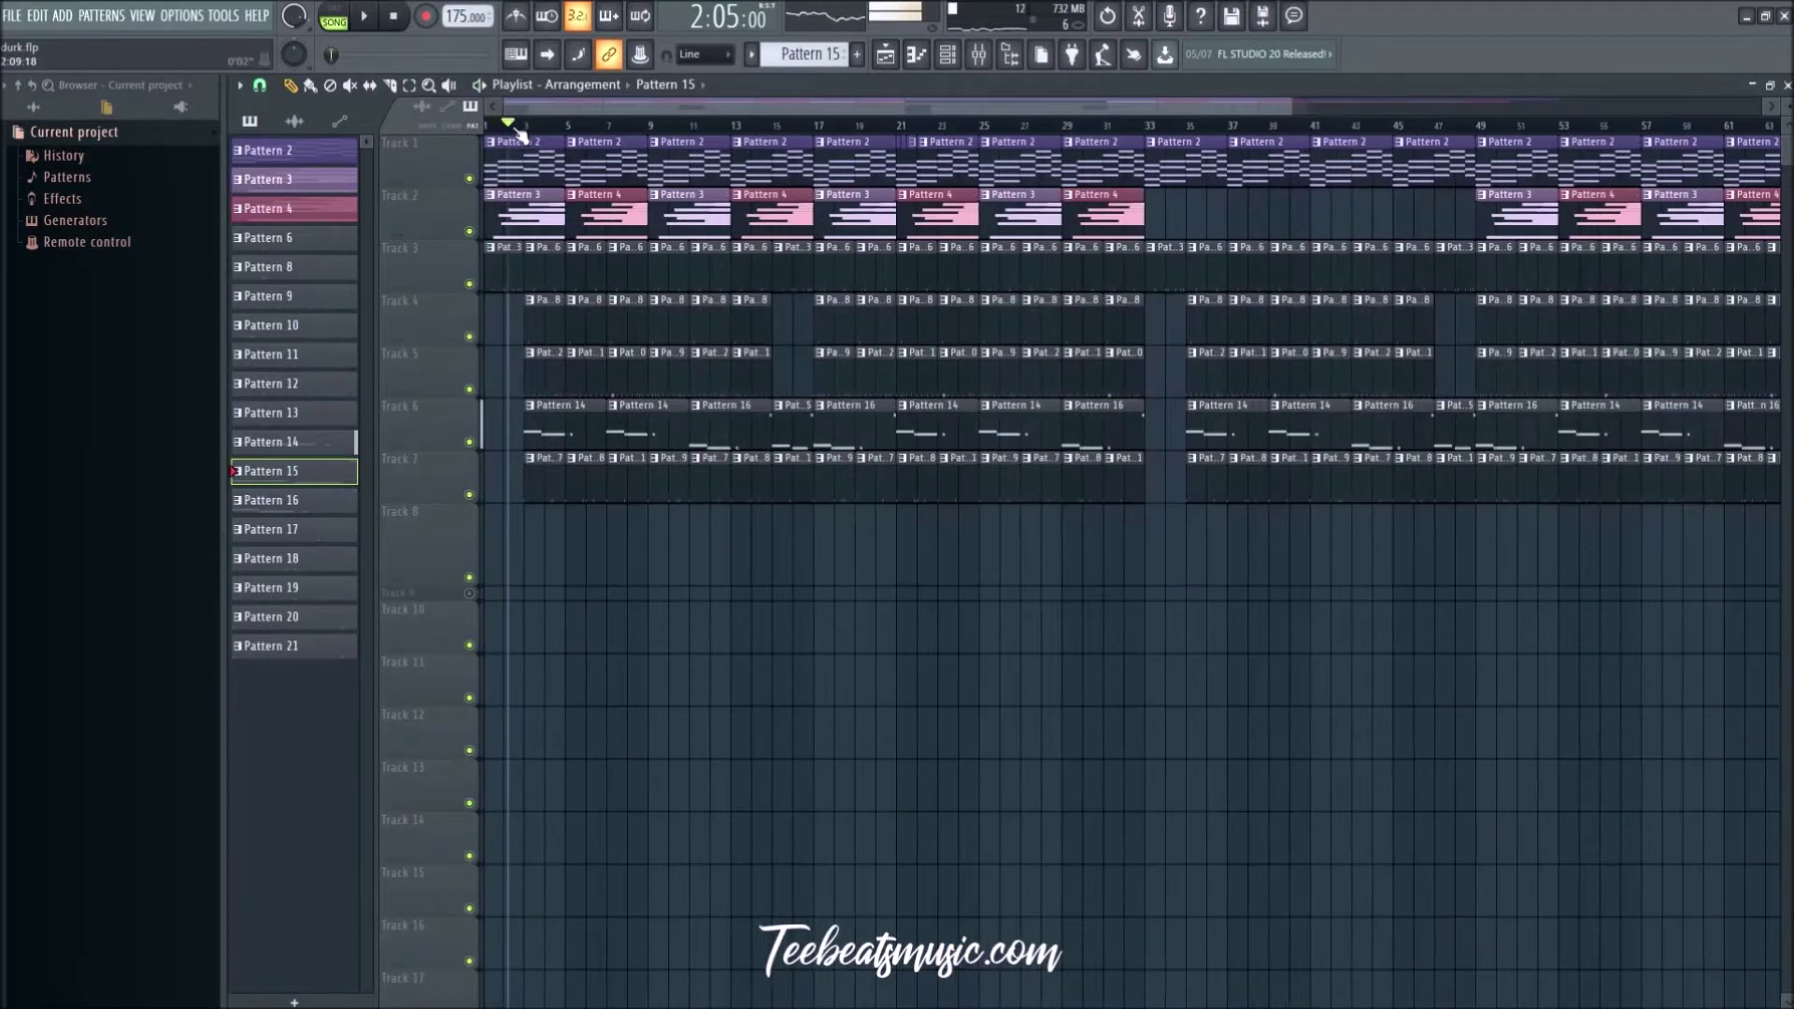
{"action": "left_click", "coordinate": [240, 86]}
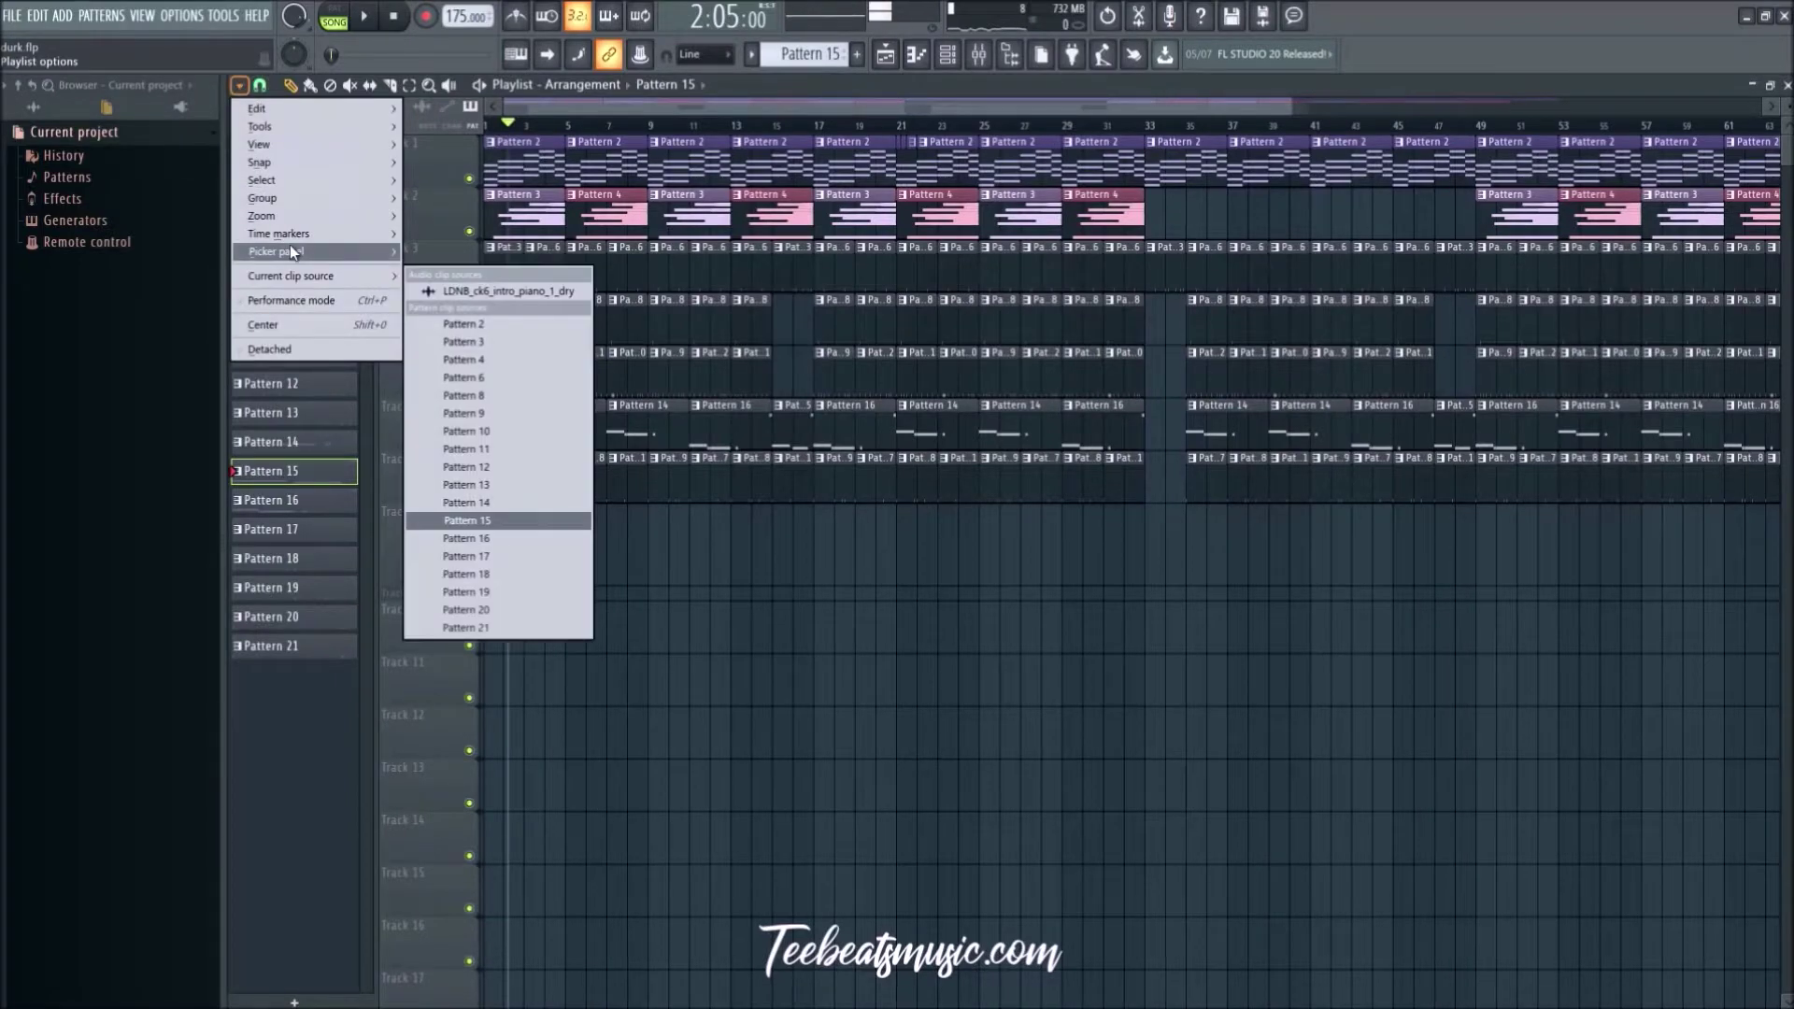
{"action": "left_click", "coordinate": [978, 55]}
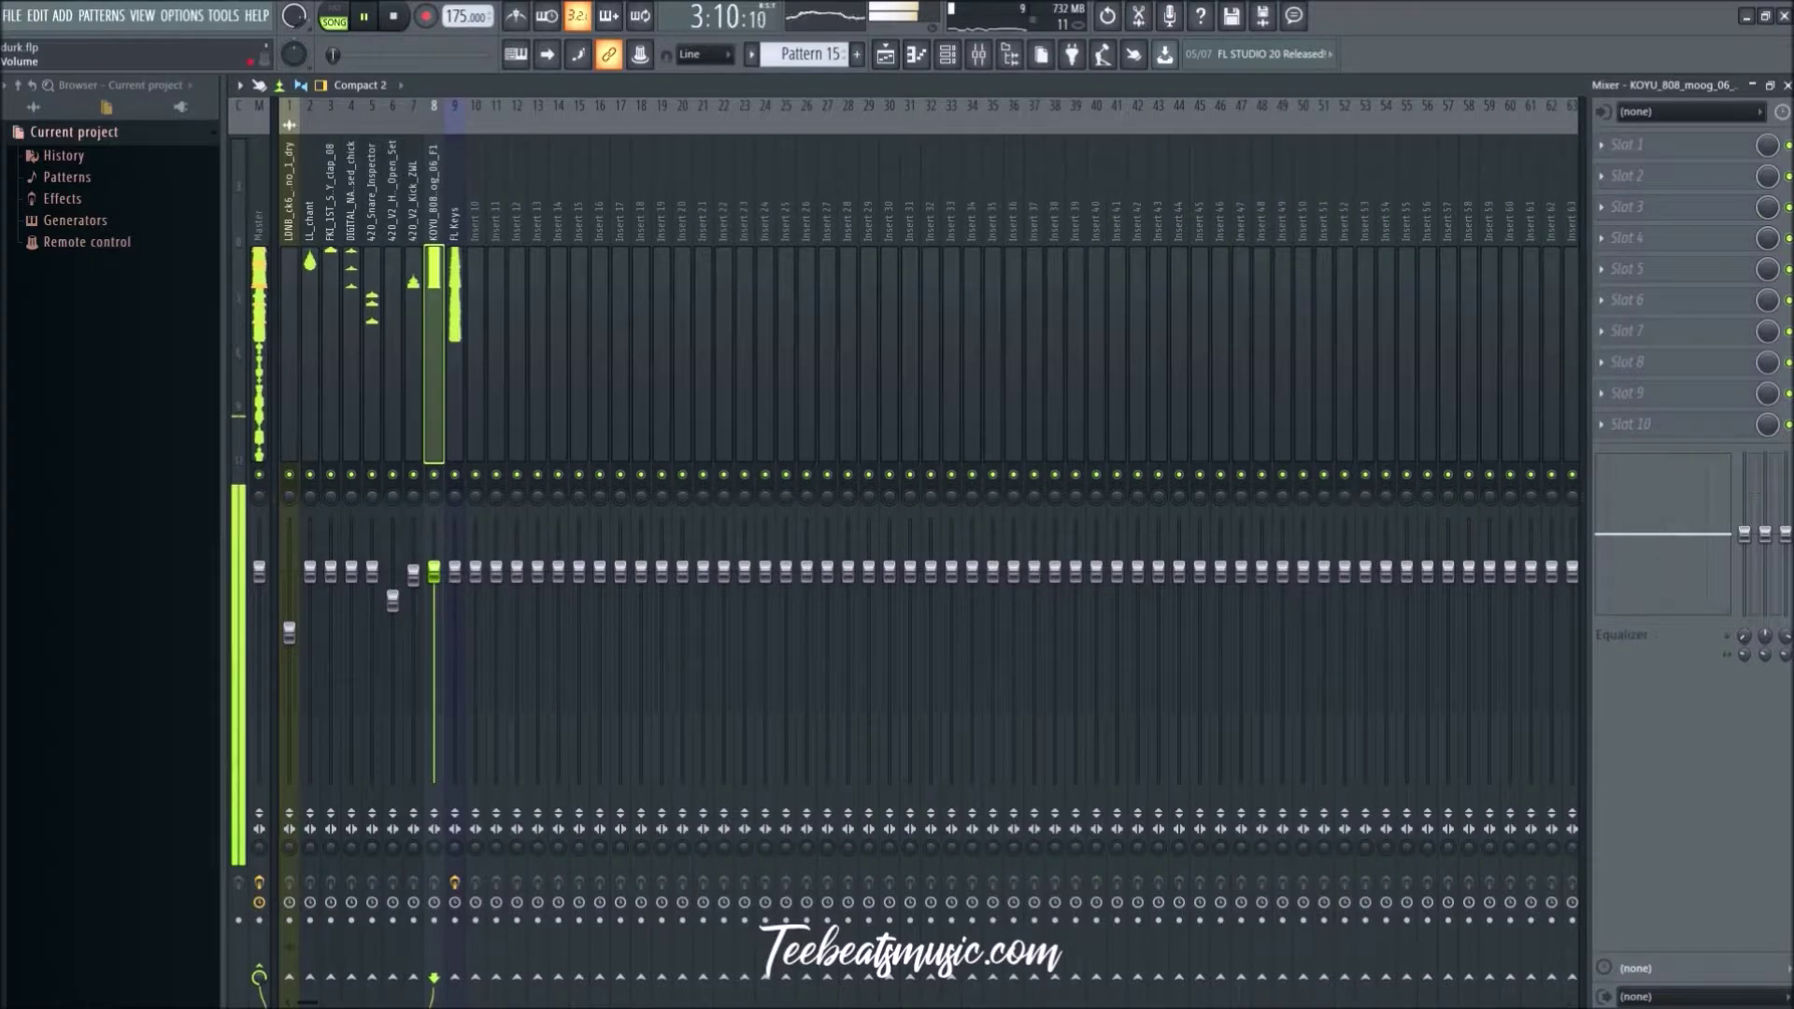
Step: Lower FL Keys to -4.7 dB and the KOYU 808 to -6.4 dB
{"action": "left_click_drag", "start_coordinate": [455, 570], "coordinate": [444, 605]}
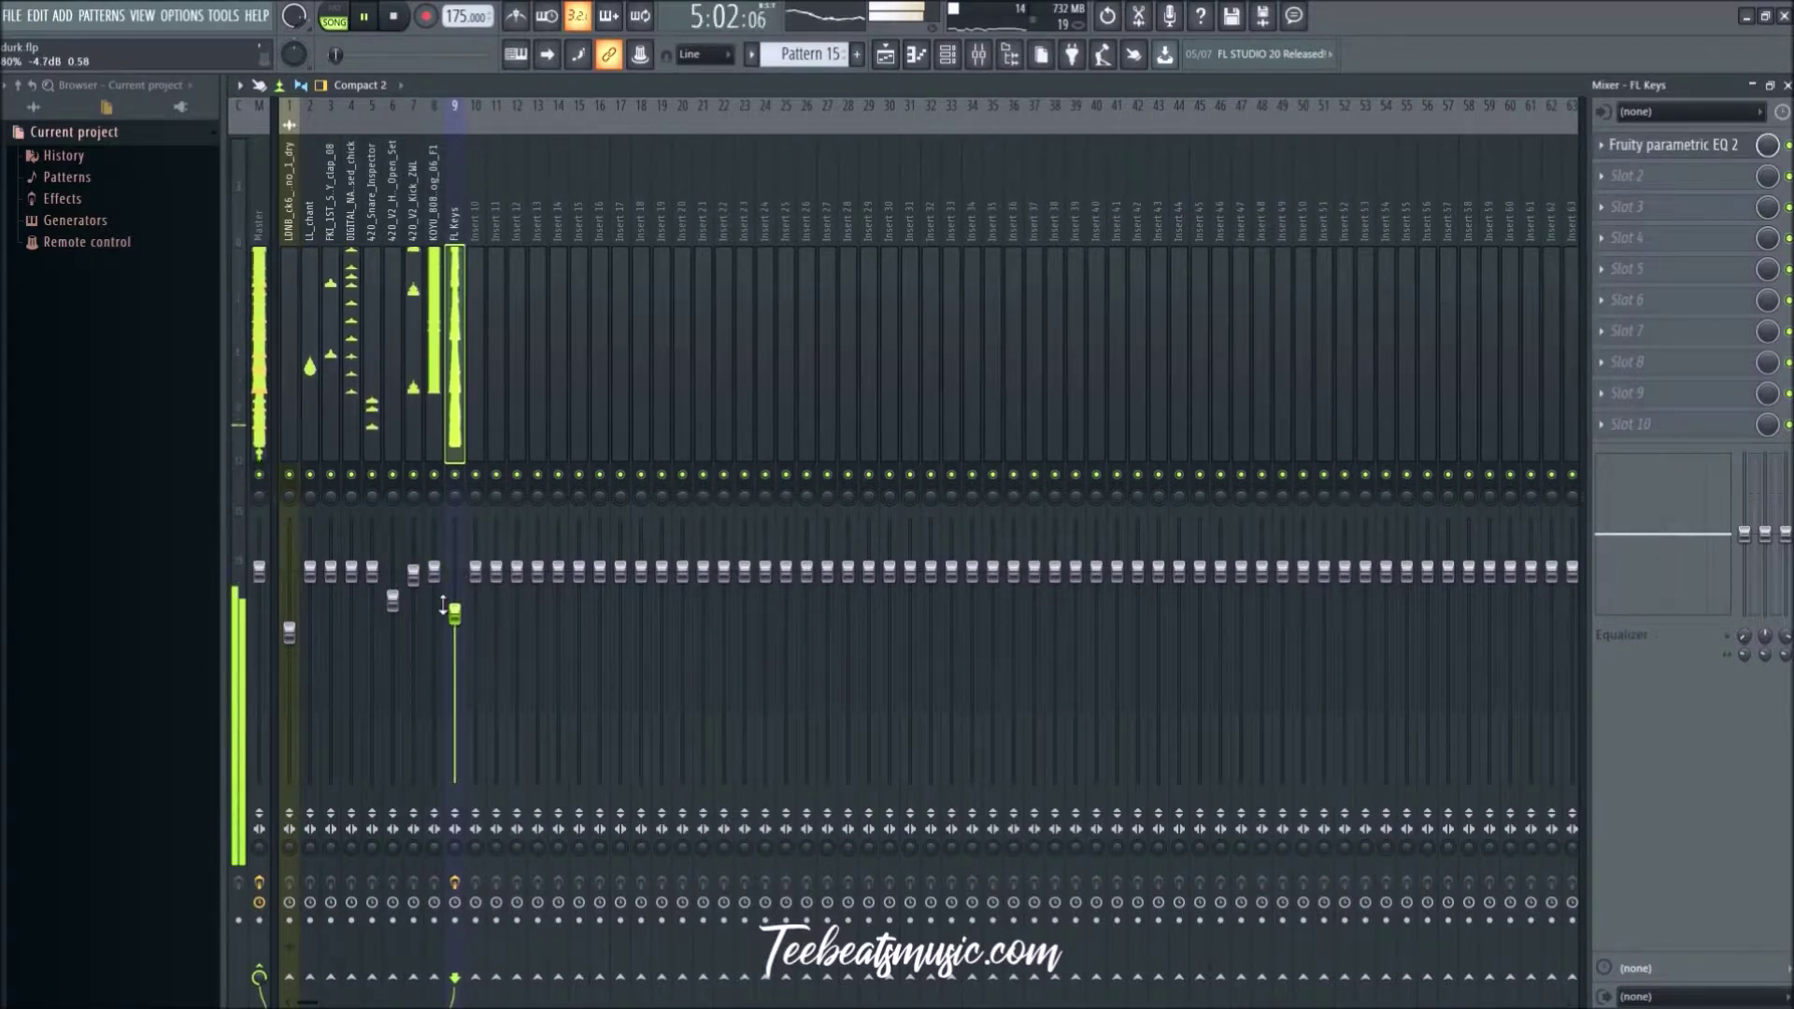
{"action": "mouse_move", "coordinate": [434, 571]}
{"action": "left_mouse_down"}
{"action": "mouse_move", "coordinate": [434, 628]}
{"action": "mouse_move", "coordinate": [455, 595]}
{"action": "left_mouse_up"}
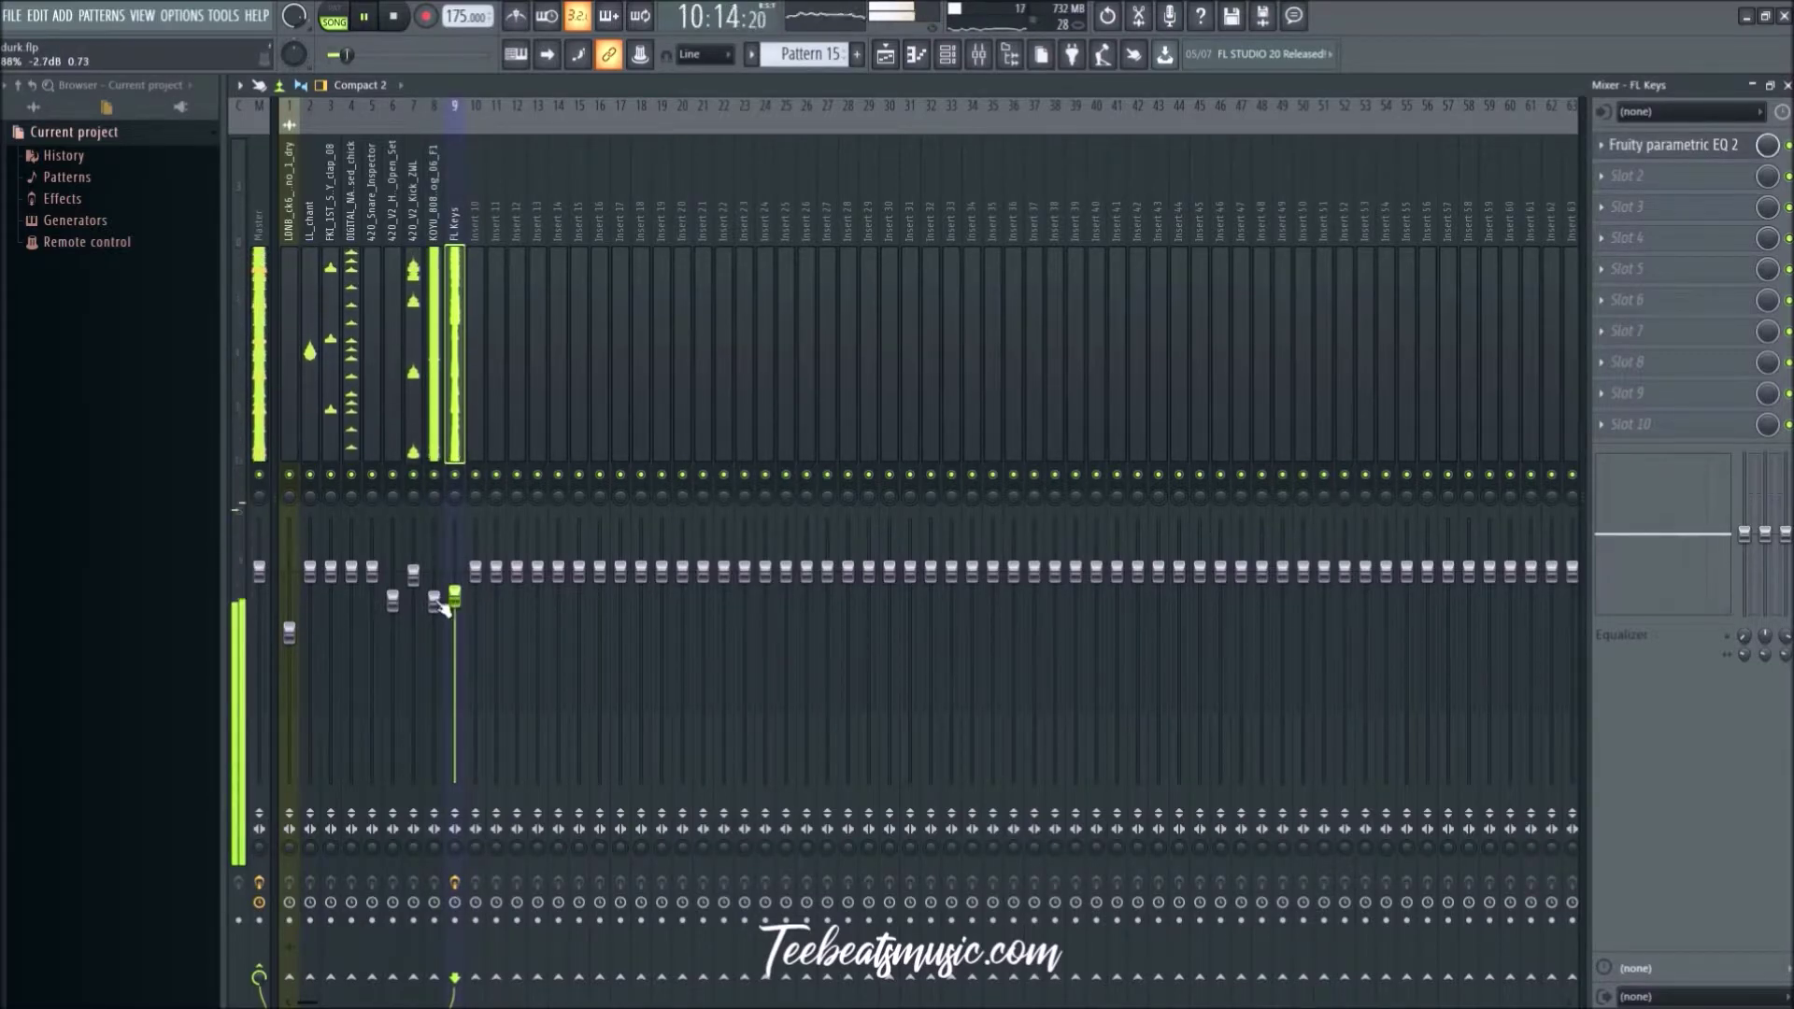
{"action": "left_click", "coordinate": [435, 603]}
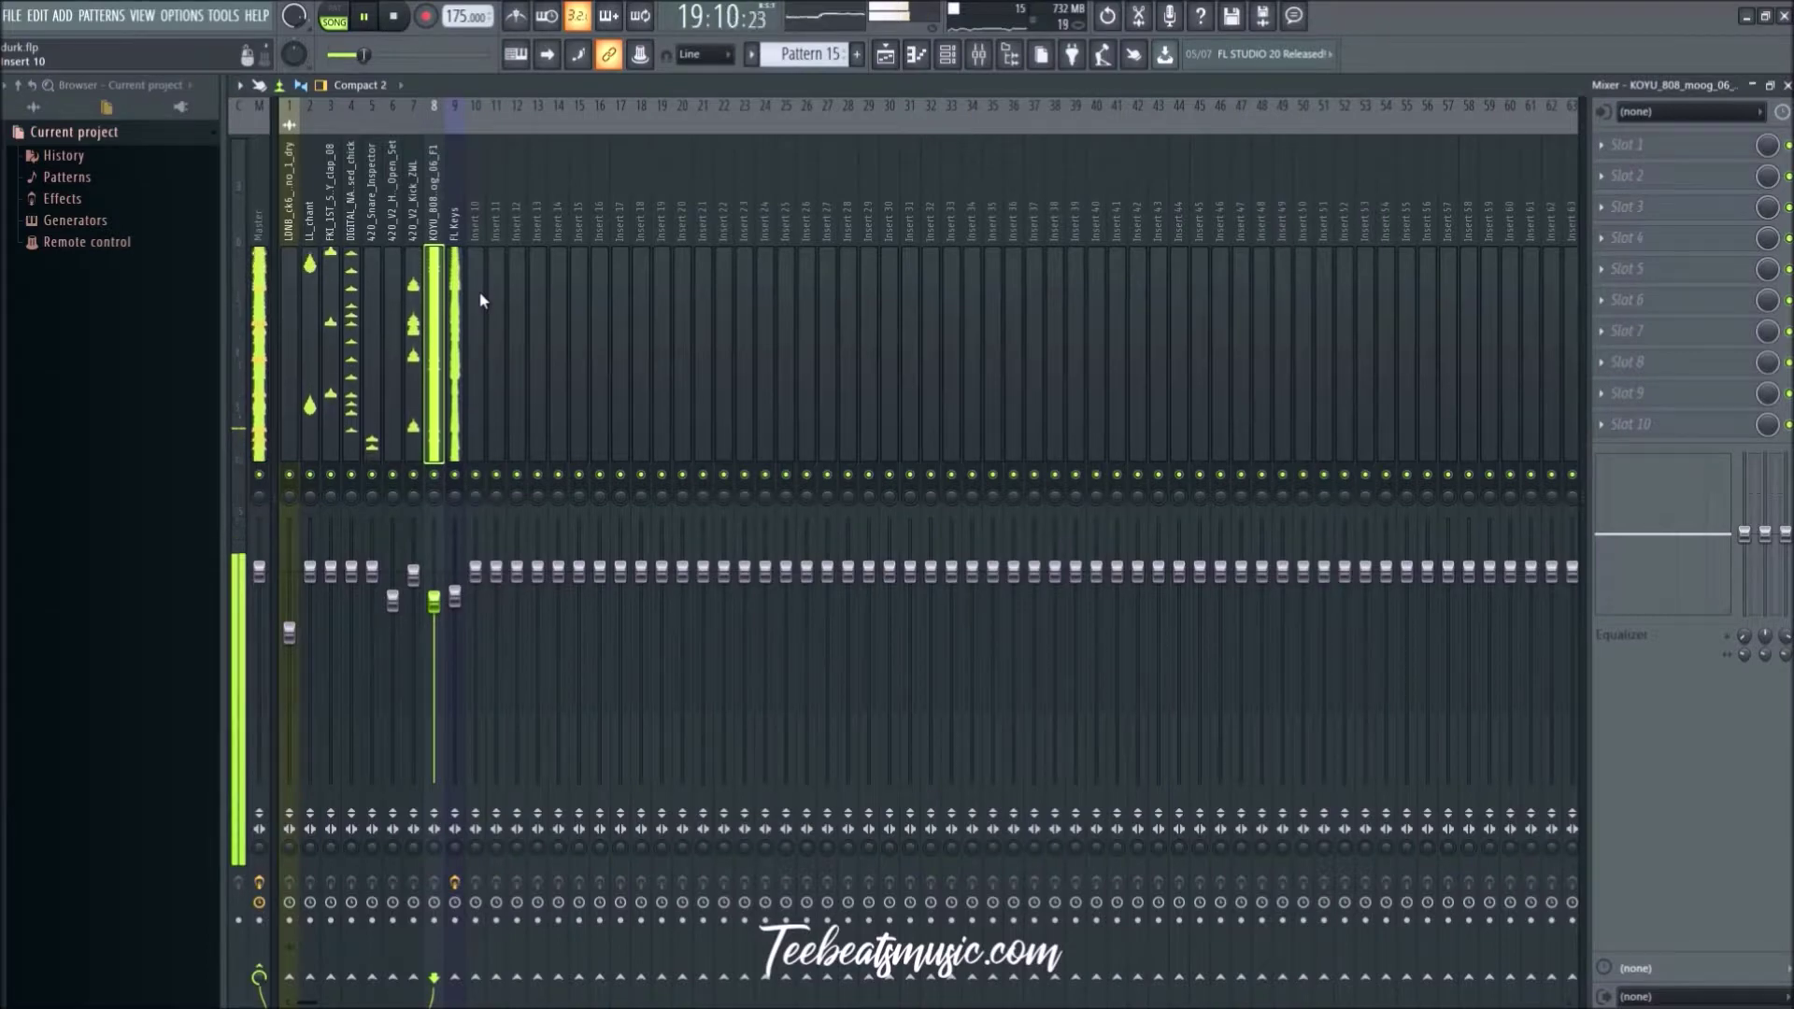
Step: Set insert 4 to -9.5 dB panned 26% right, clap to -4.0 dB, and lower LL_chant
{"action": "left_click", "coordinate": [351, 505]}
{"action": "left_click_drag", "start_coordinate": [352, 571], "coordinate": [351, 646]}
{"action": "mouse_move", "coordinate": [355, 494]}
{"action": "left_mouse_down"}
{"action": "mouse_move", "coordinate": [355, 470]}
{"action": "mouse_move", "coordinate": [331, 512]}
{"action": "left_mouse_up"}
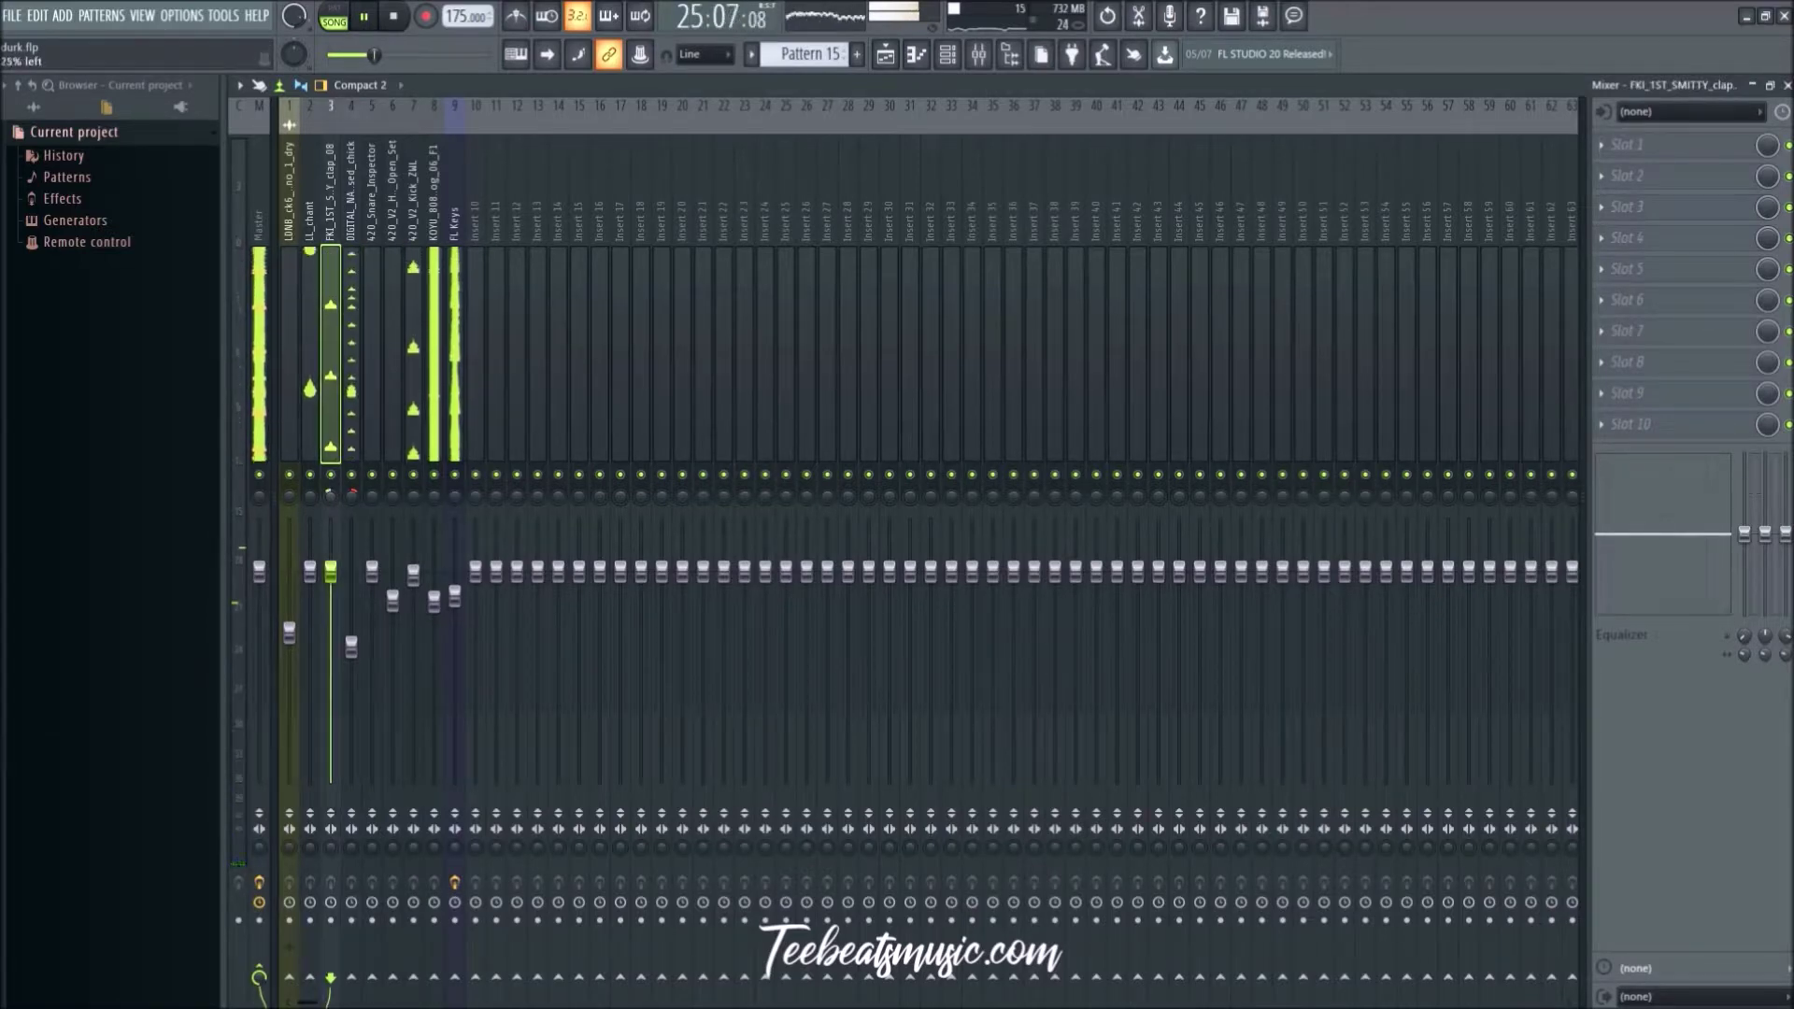
{"action": "left_click_drag", "start_coordinate": [331, 571], "coordinate": [331, 608]}
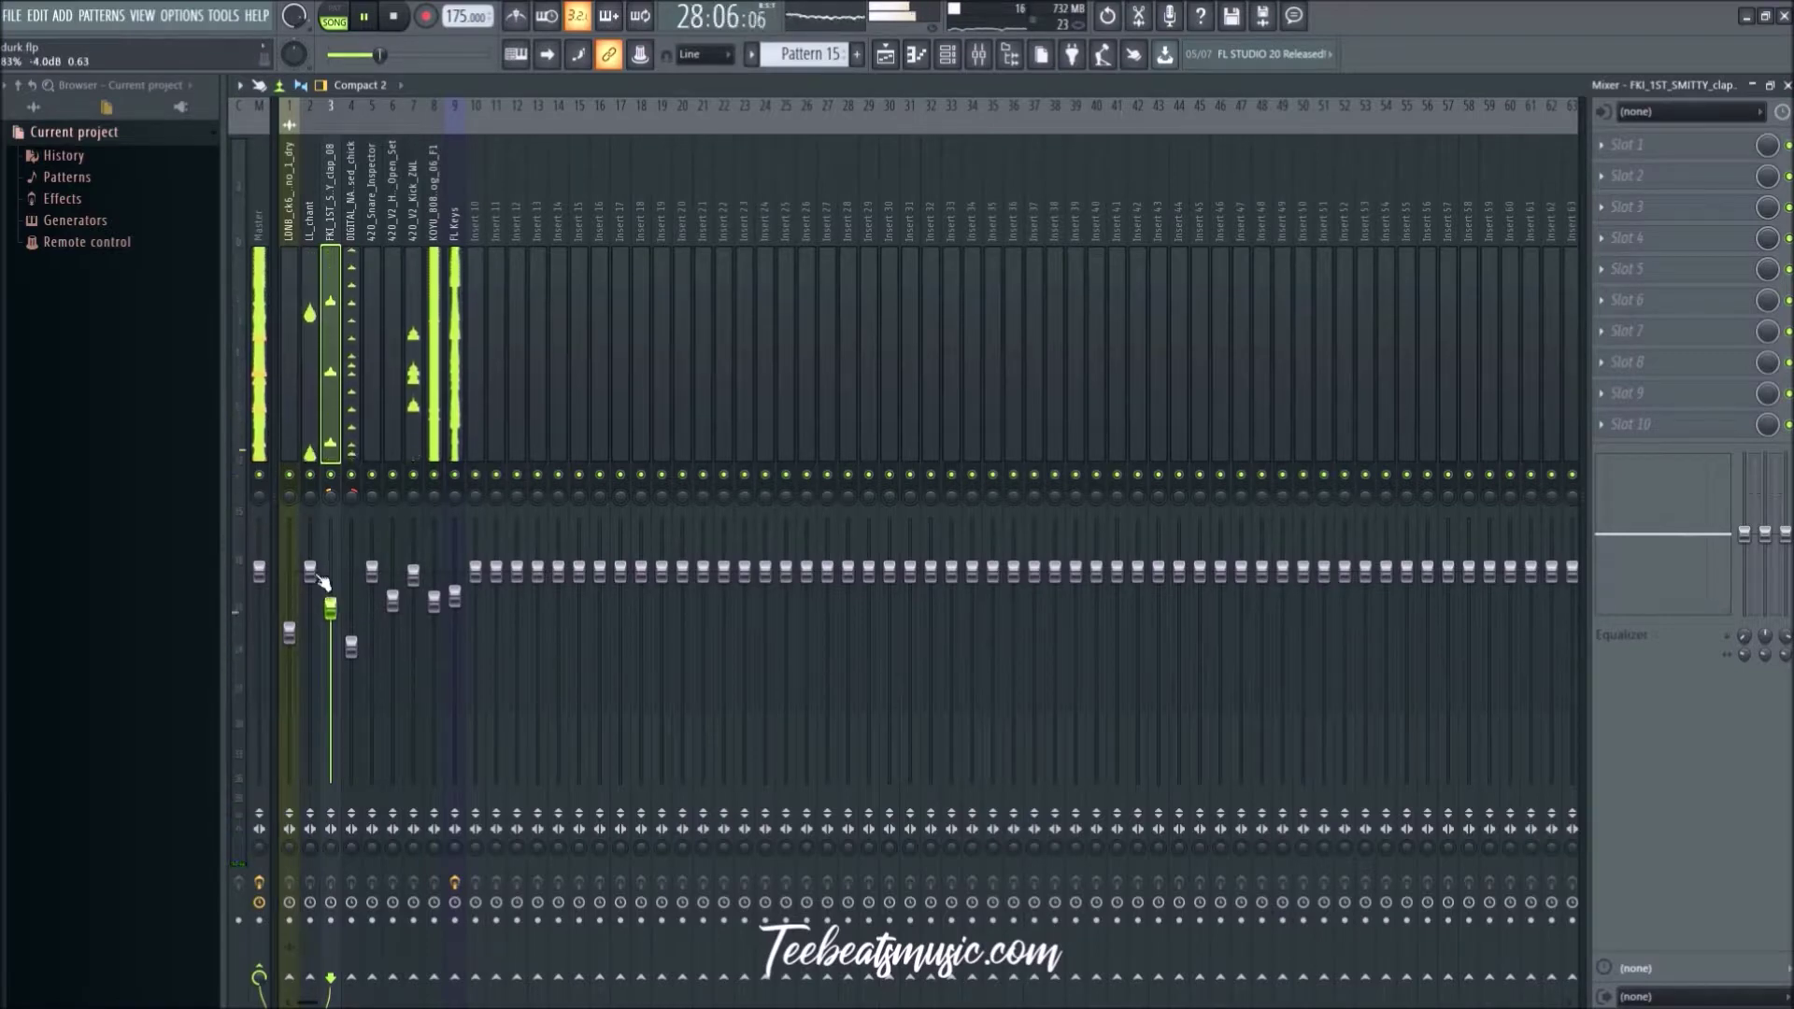
{"action": "left_click_drag", "start_coordinate": [310, 571], "coordinate": [323, 664]}
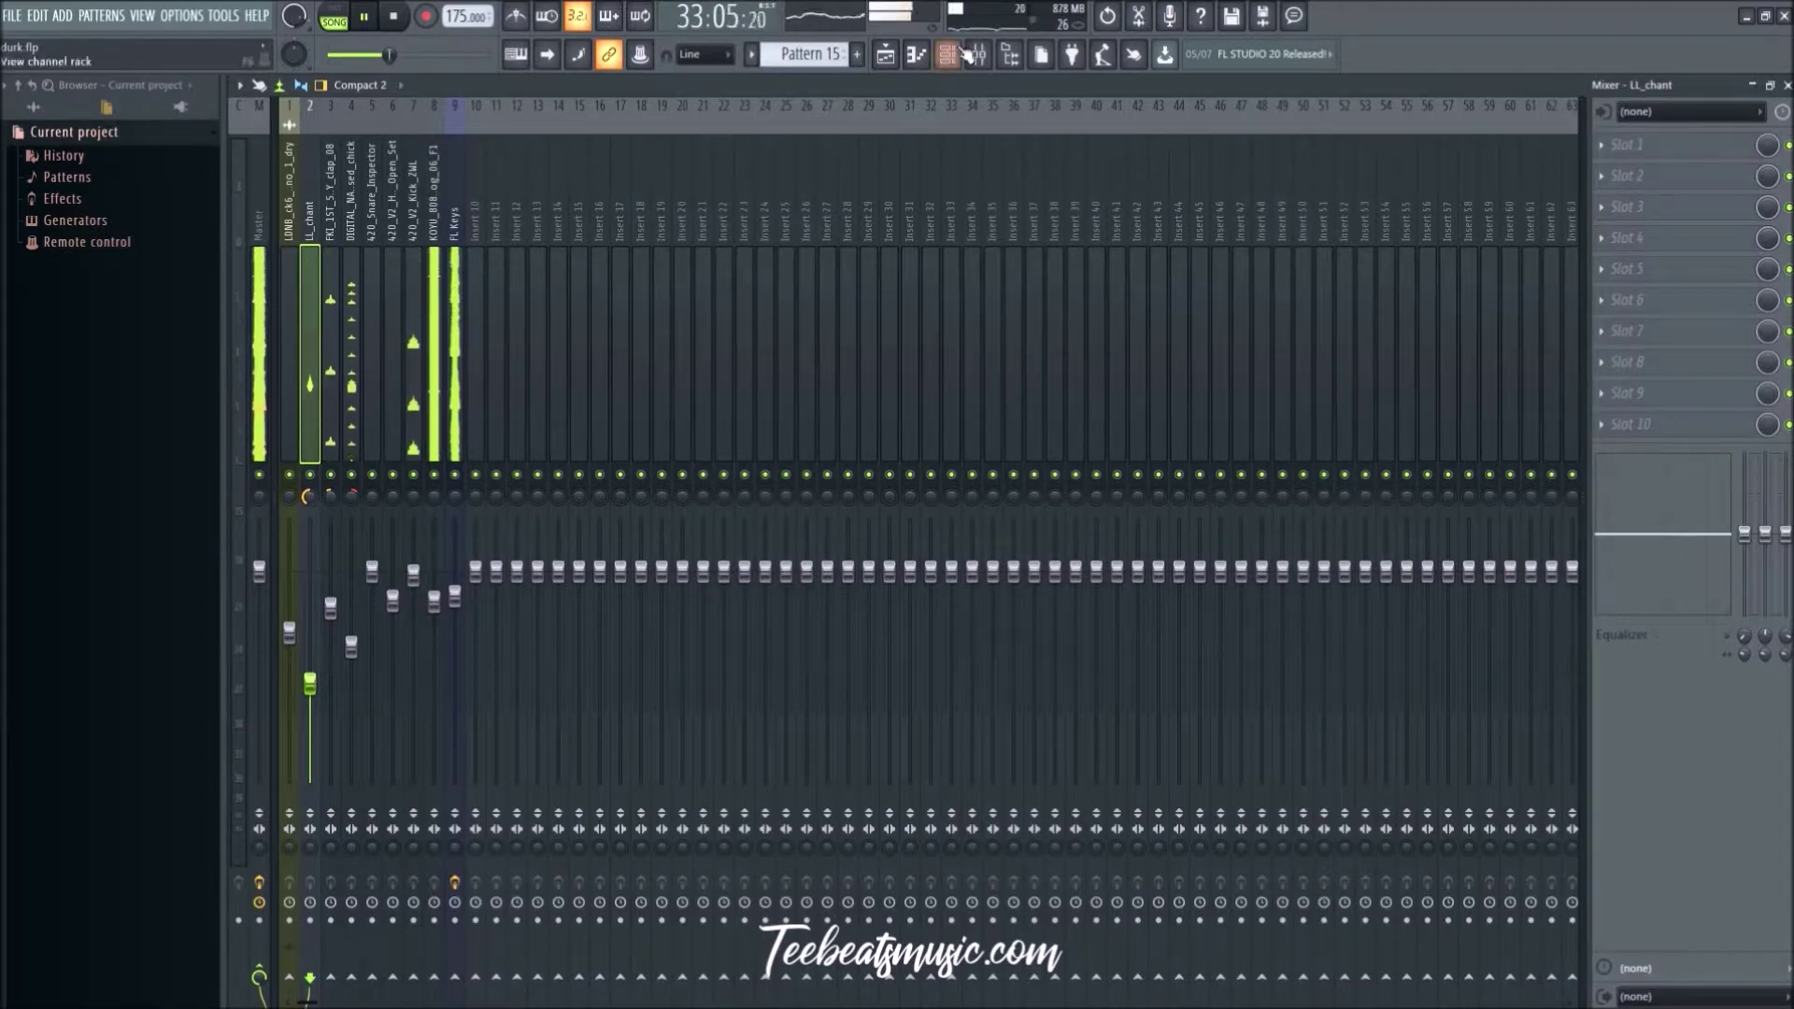
Step: Find and preview JUST_rim_chunky in the Rim folder, then load it as a new channel
{"action": "left_click", "coordinate": [182, 136]}
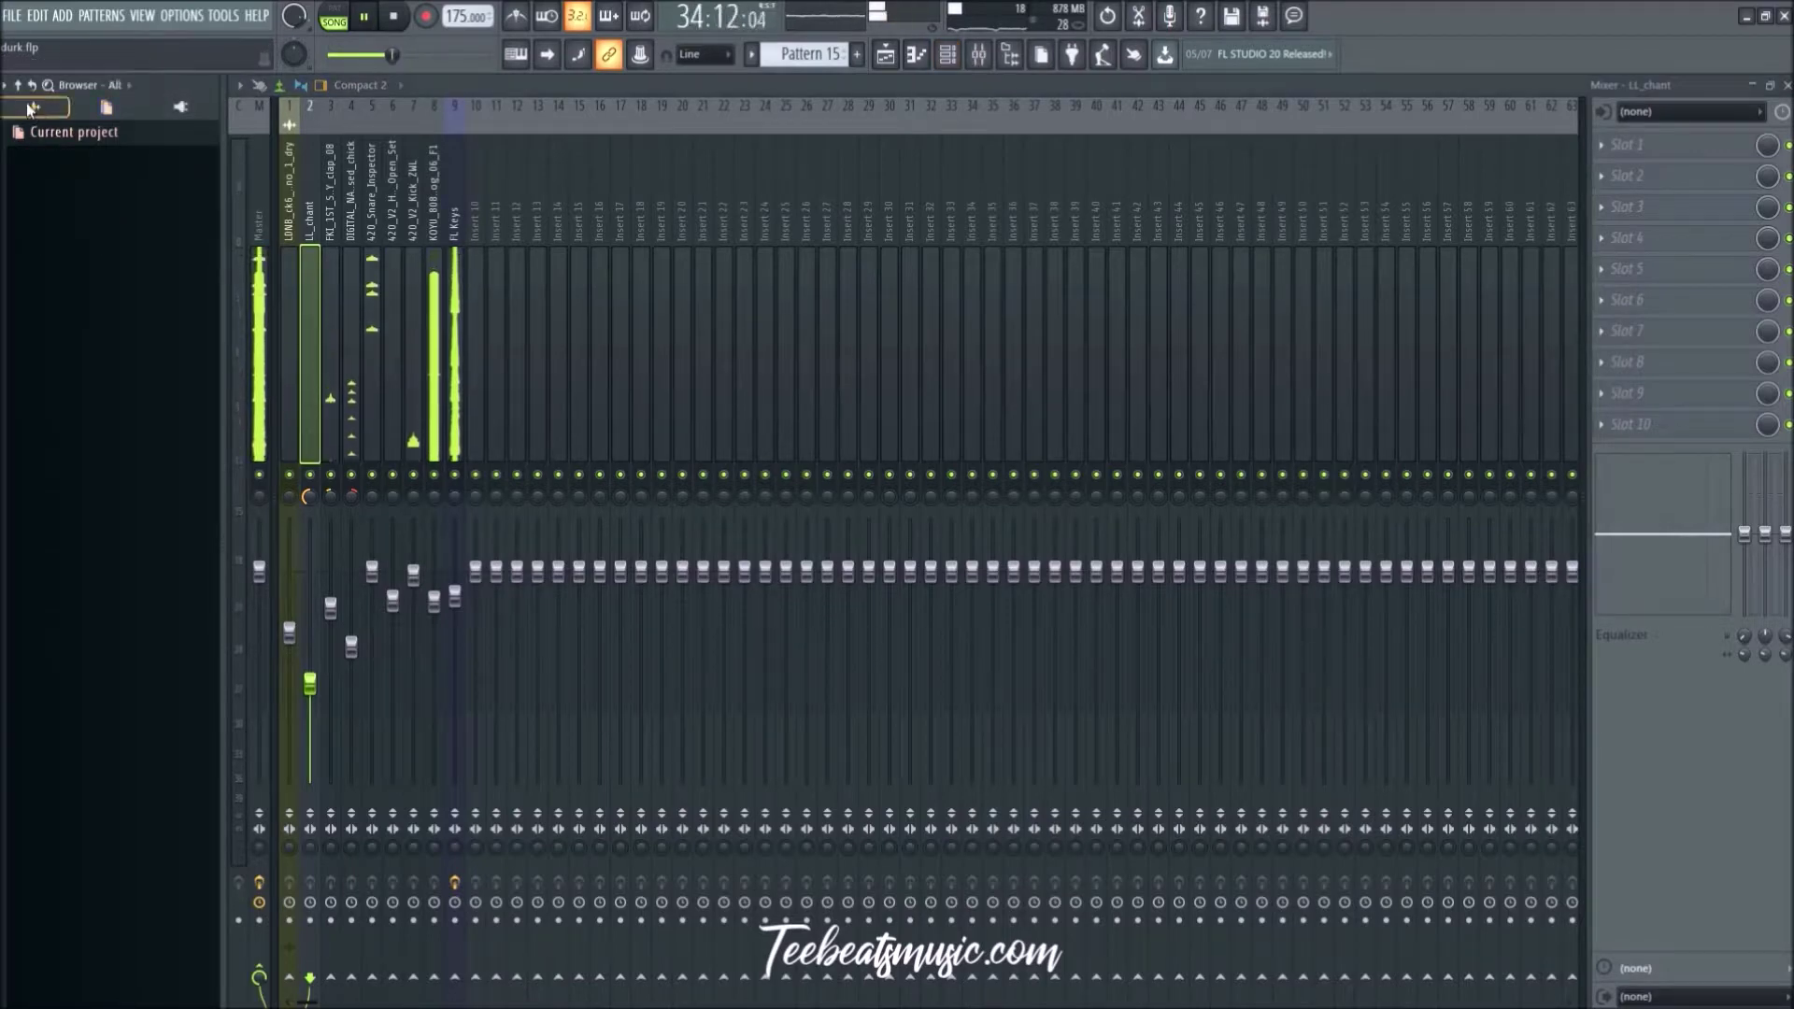
{"action": "left_click", "coordinate": [35, 110]}
{"action": "scroll", "coordinate": [103, 411], "scroll_direction": "up", "scroll_amount": 6}
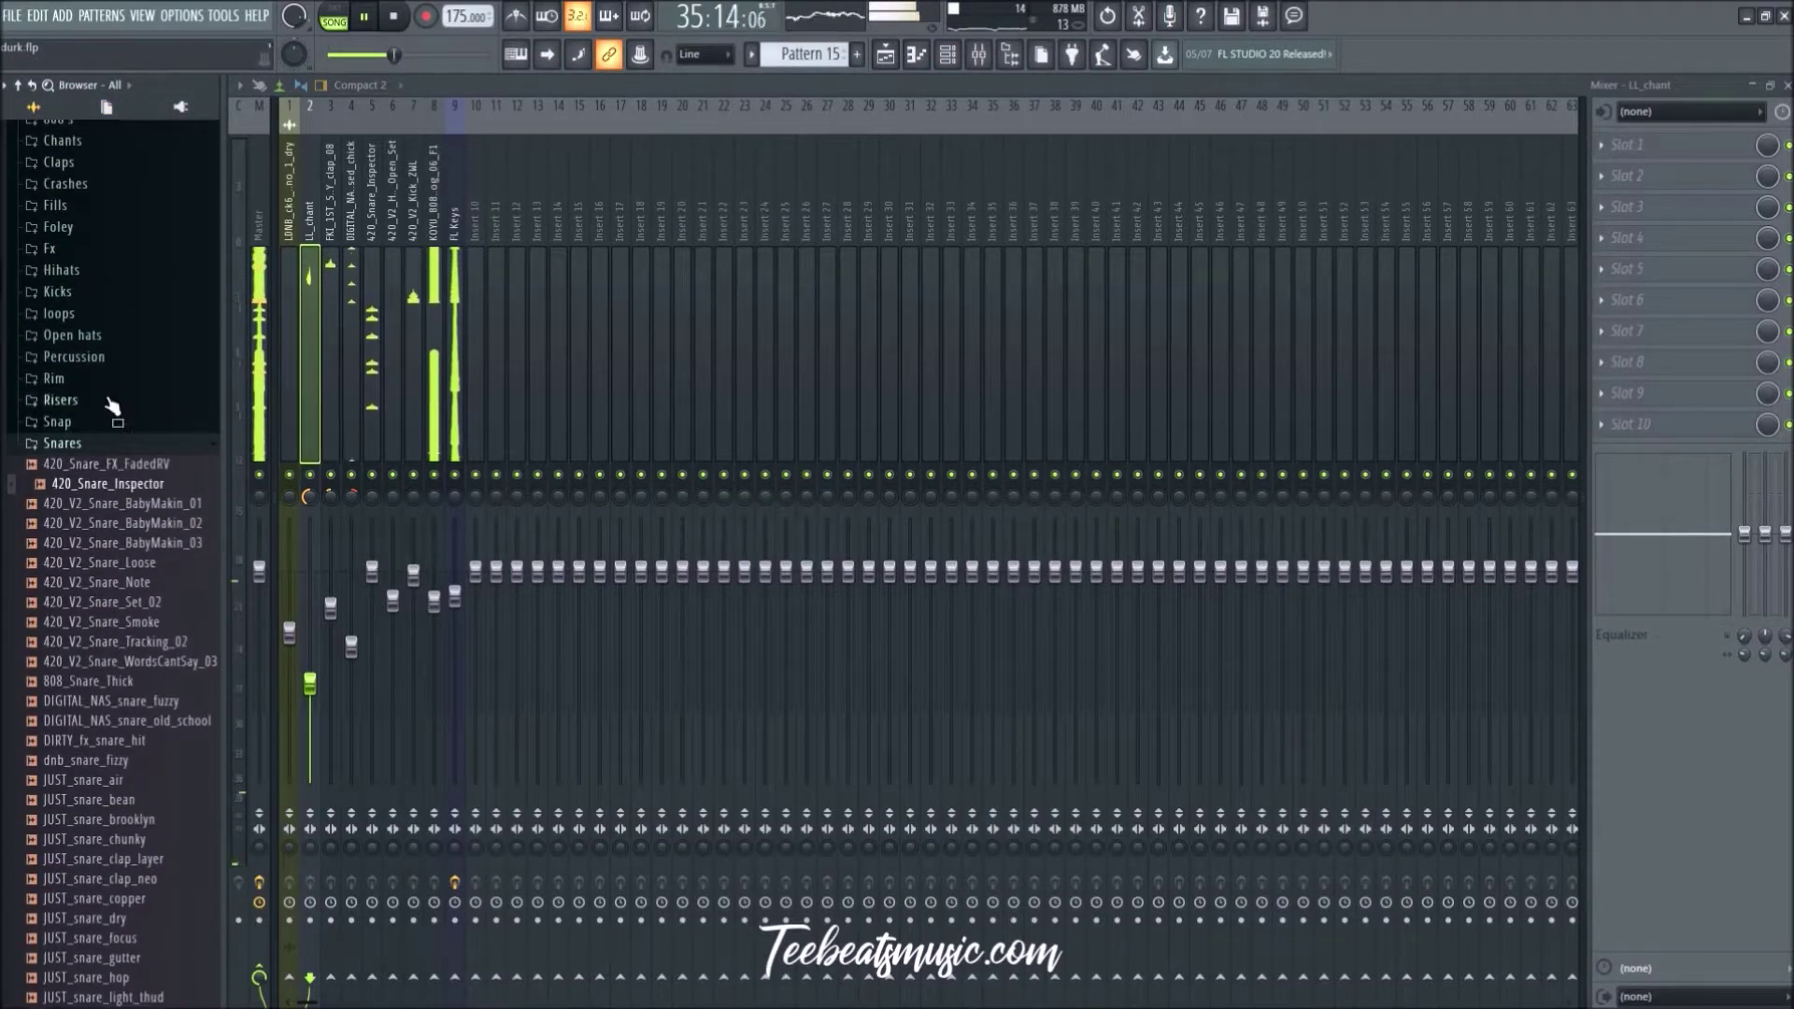
{"action": "left_click", "coordinate": [63, 446]}
{"action": "scroll", "coordinate": [84, 462], "scroll_direction": "up", "scroll_amount": 2}
{"action": "left_click", "coordinate": [80, 499]}
{"action": "left_click", "coordinate": [84, 519]}
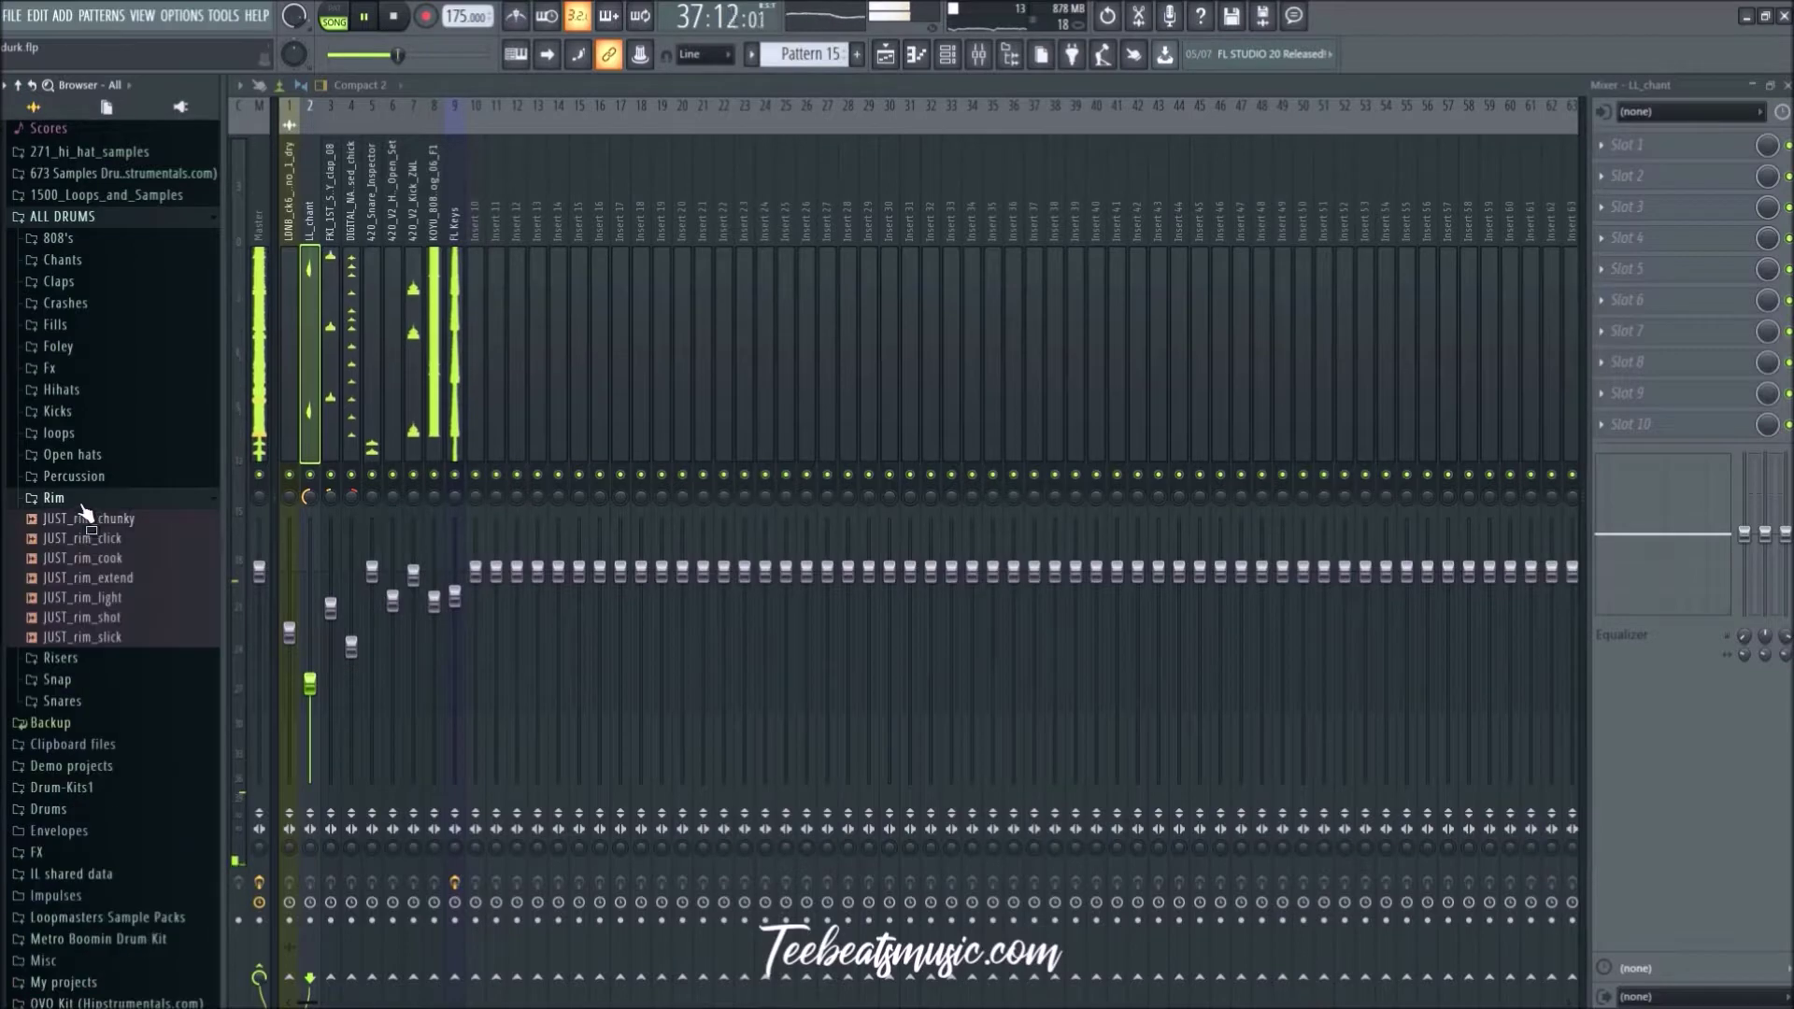
{"action": "left_click", "coordinate": [95, 520]}
{"action": "right_click", "coordinate": [96, 525]}
{"action": "left_click", "coordinate": [149, 546]}
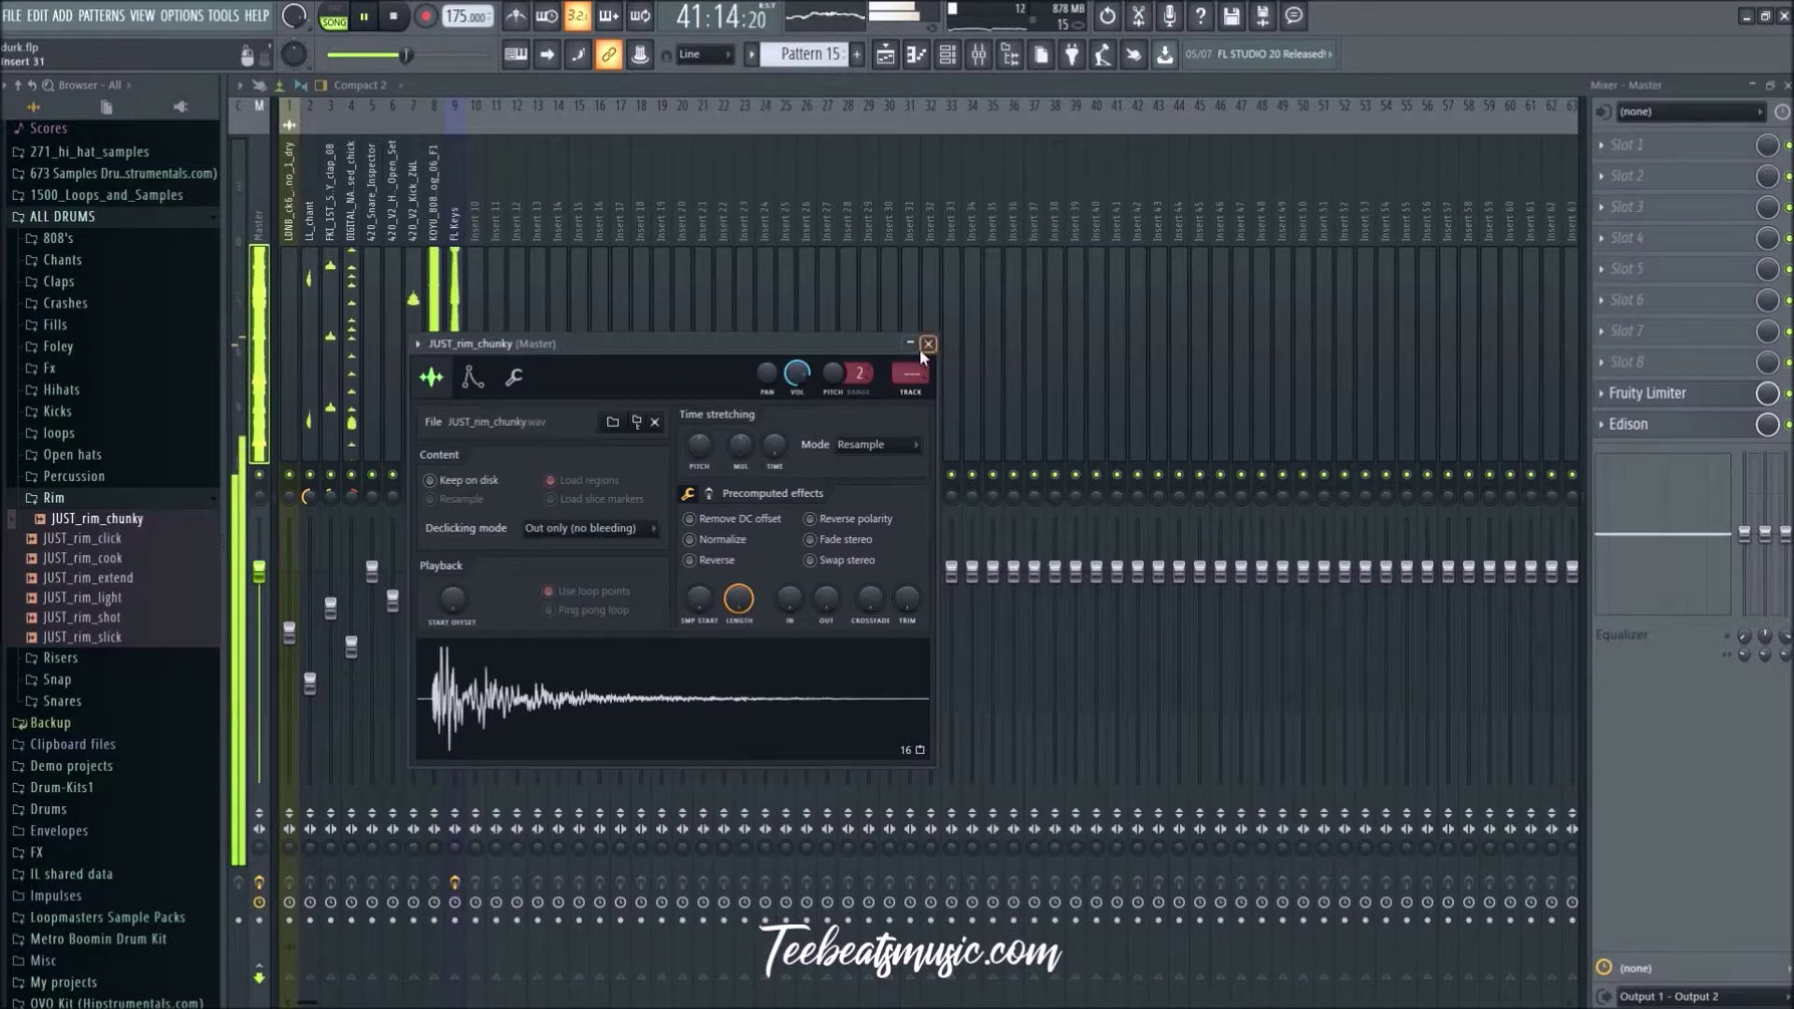
Step: Start a fresh Pattern 22 in the channel rack and return to the playlist
{"action": "left_click", "coordinate": [927, 344]}
{"action": "left_click", "coordinate": [949, 58]}
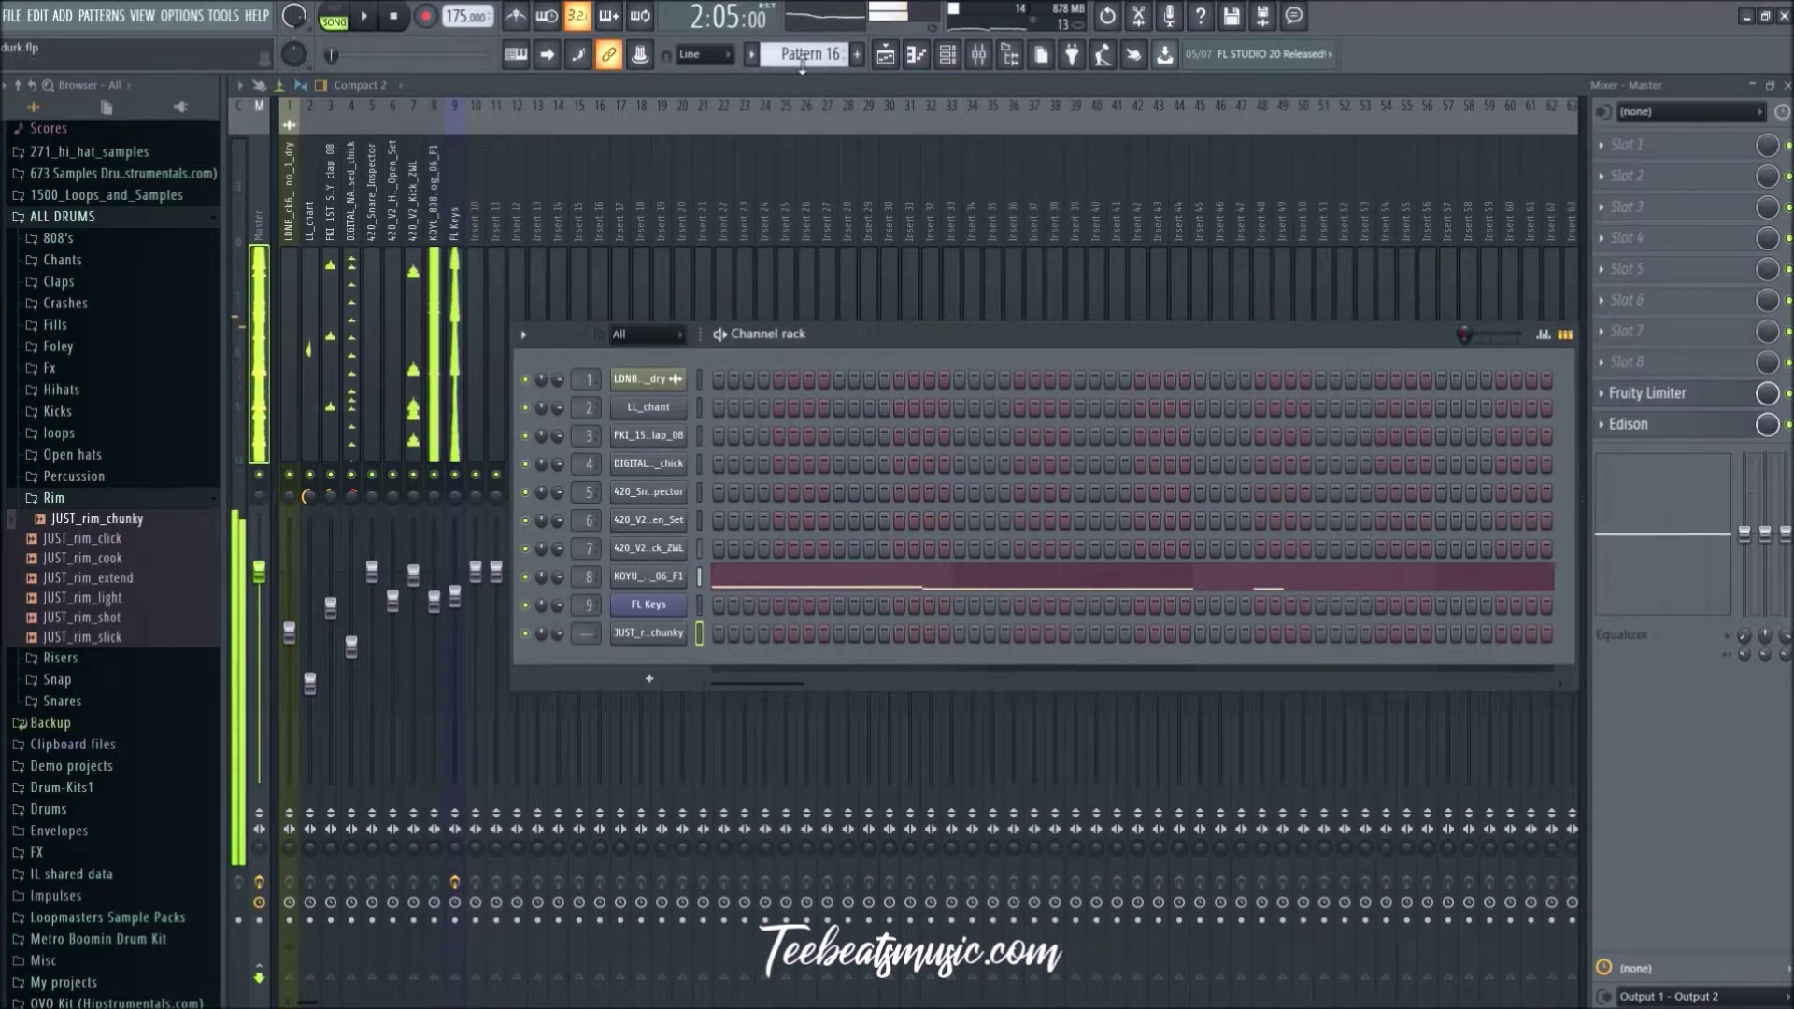
{"action": "scroll", "coordinate": [802, 58], "scroll_direction": "up", "scroll_amount": 1}
{"action": "scroll", "coordinate": [801, 58], "scroll_direction": "up", "scroll_amount": 1}
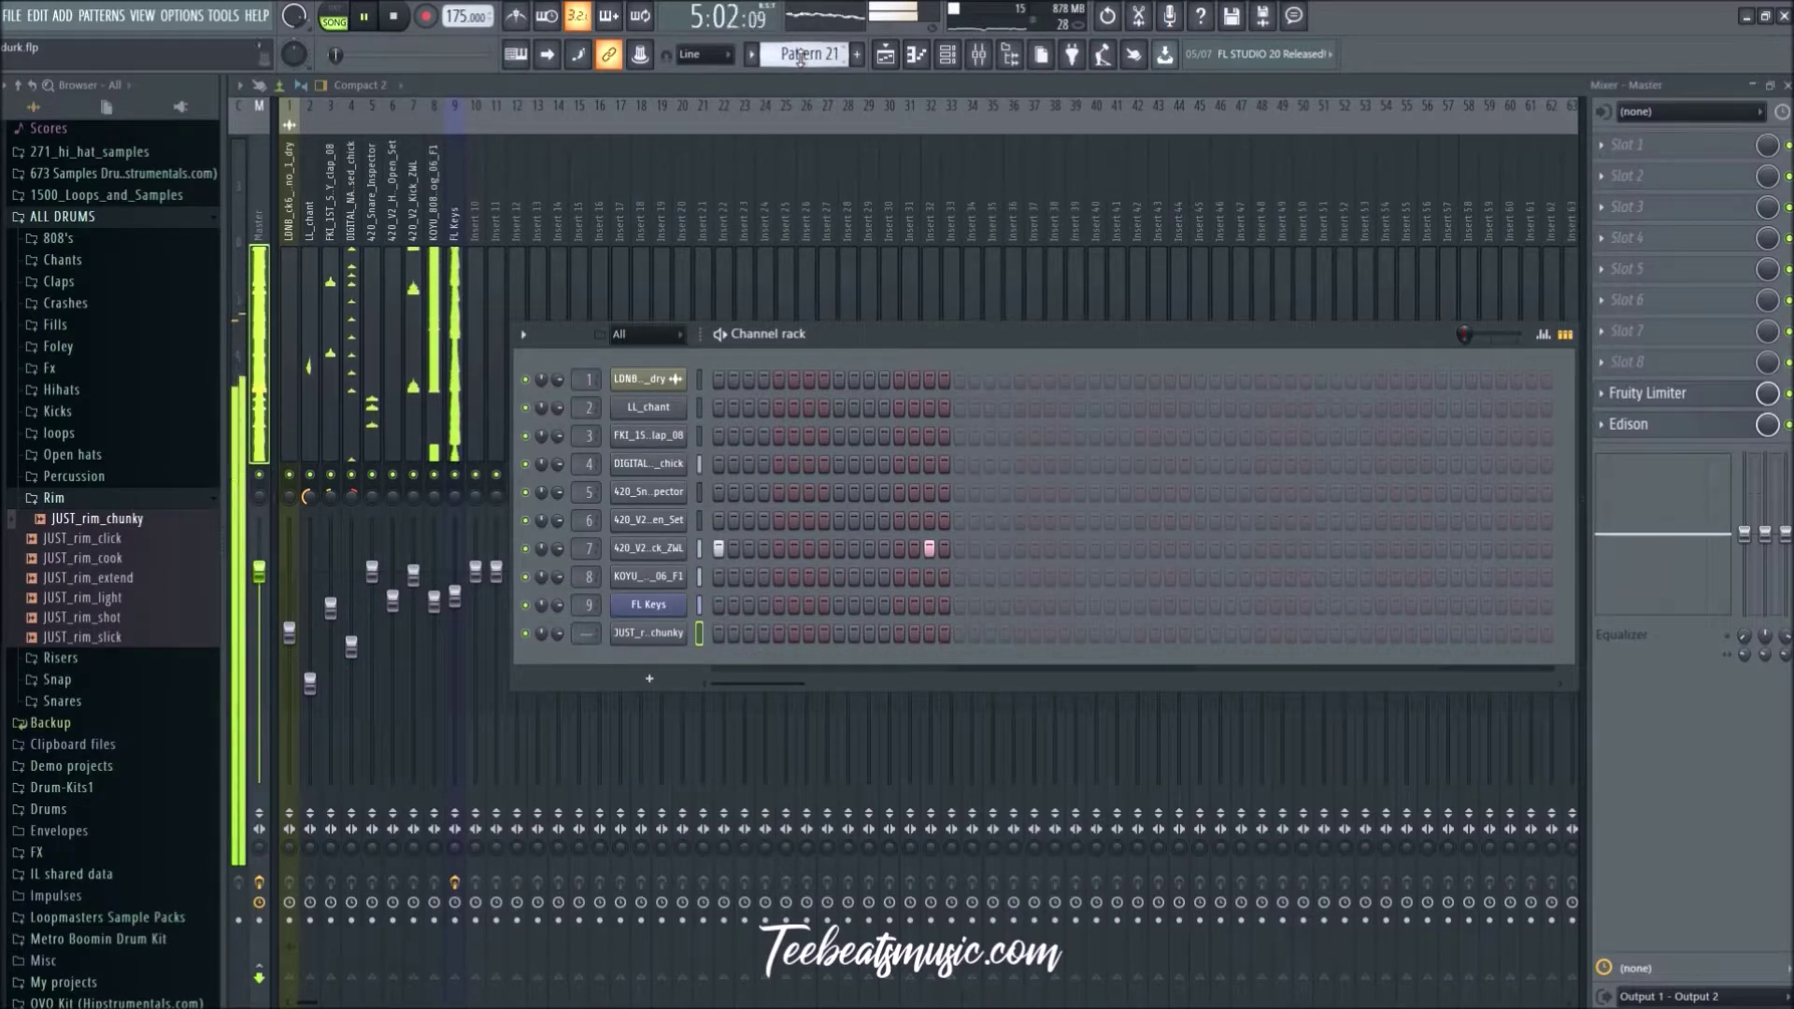
{"action": "left_click", "coordinate": [893, 56]}
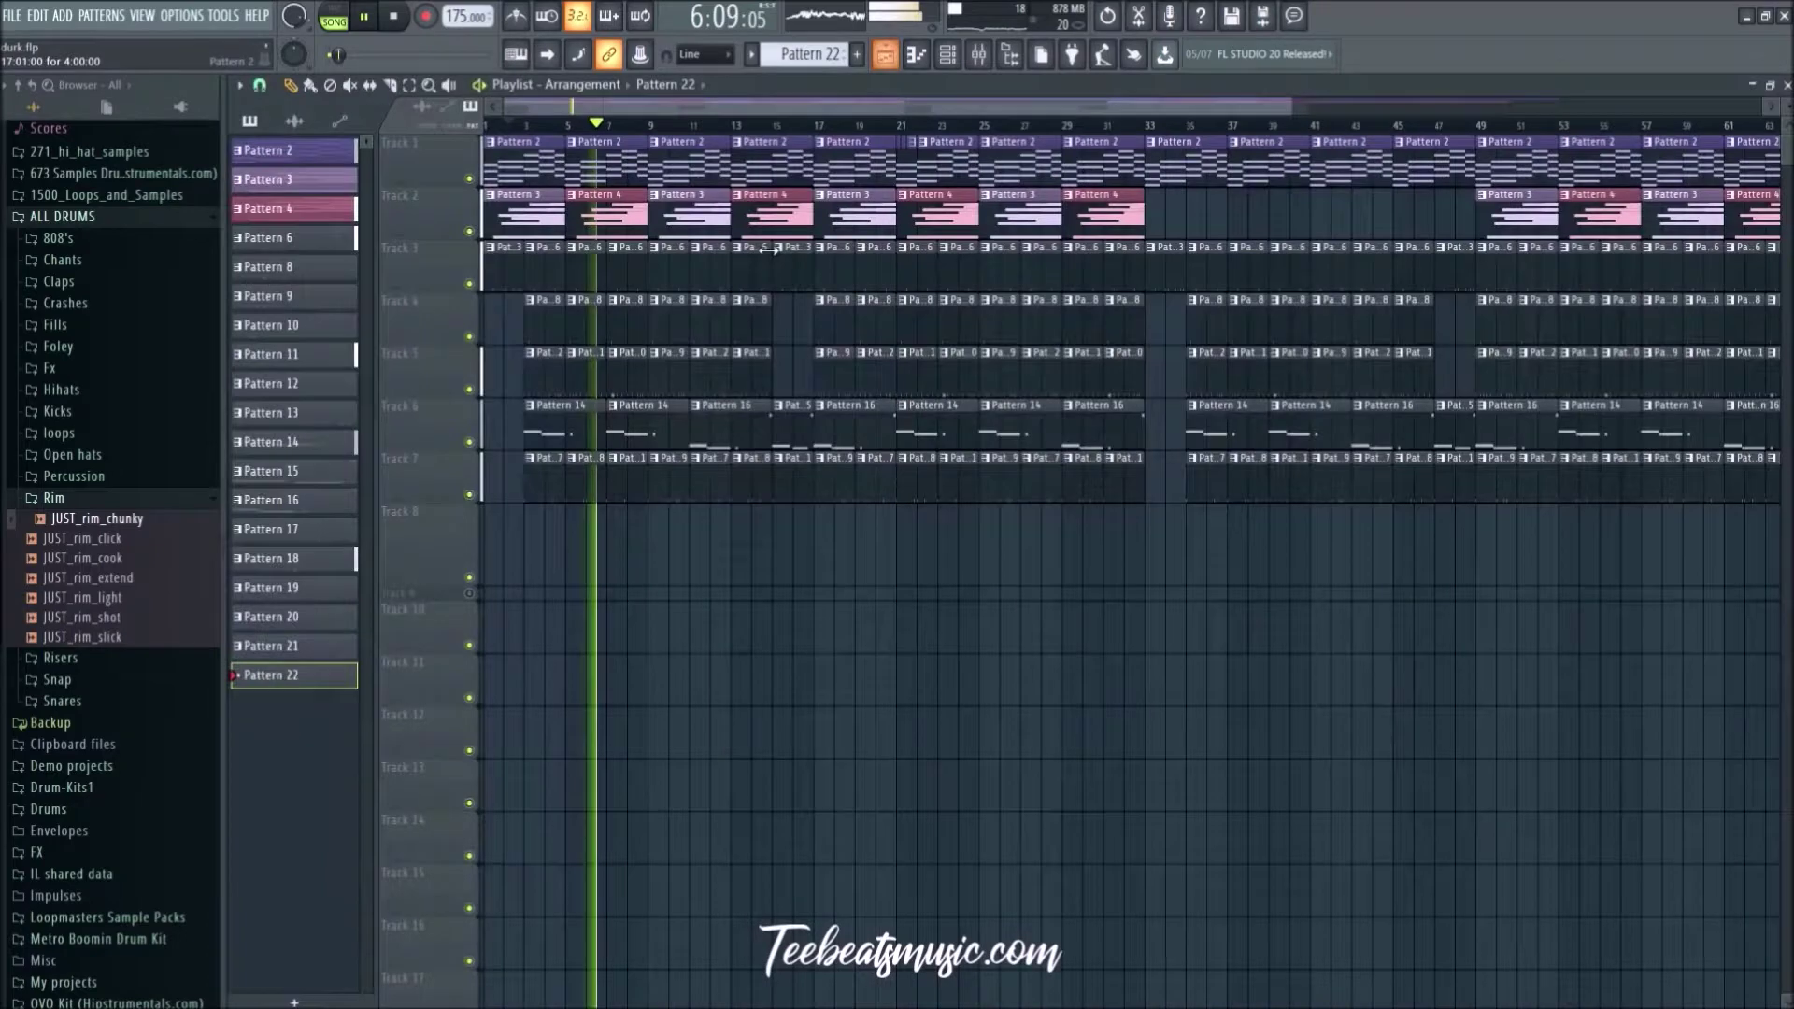
Step: Move the Pattern 22 clip on Track 8 to bar 3, size it to end at bar 5, and open its step sequencer
{"action": "left_click_drag", "start_coordinate": [645, 538], "coordinate": [440, 552]}
{"action": "scroll", "coordinate": [501, 551], "scroll_direction": "up", "scroll_amount": 2}
{"action": "left_click_drag", "start_coordinate": [571, 539], "coordinate": [613, 539]}
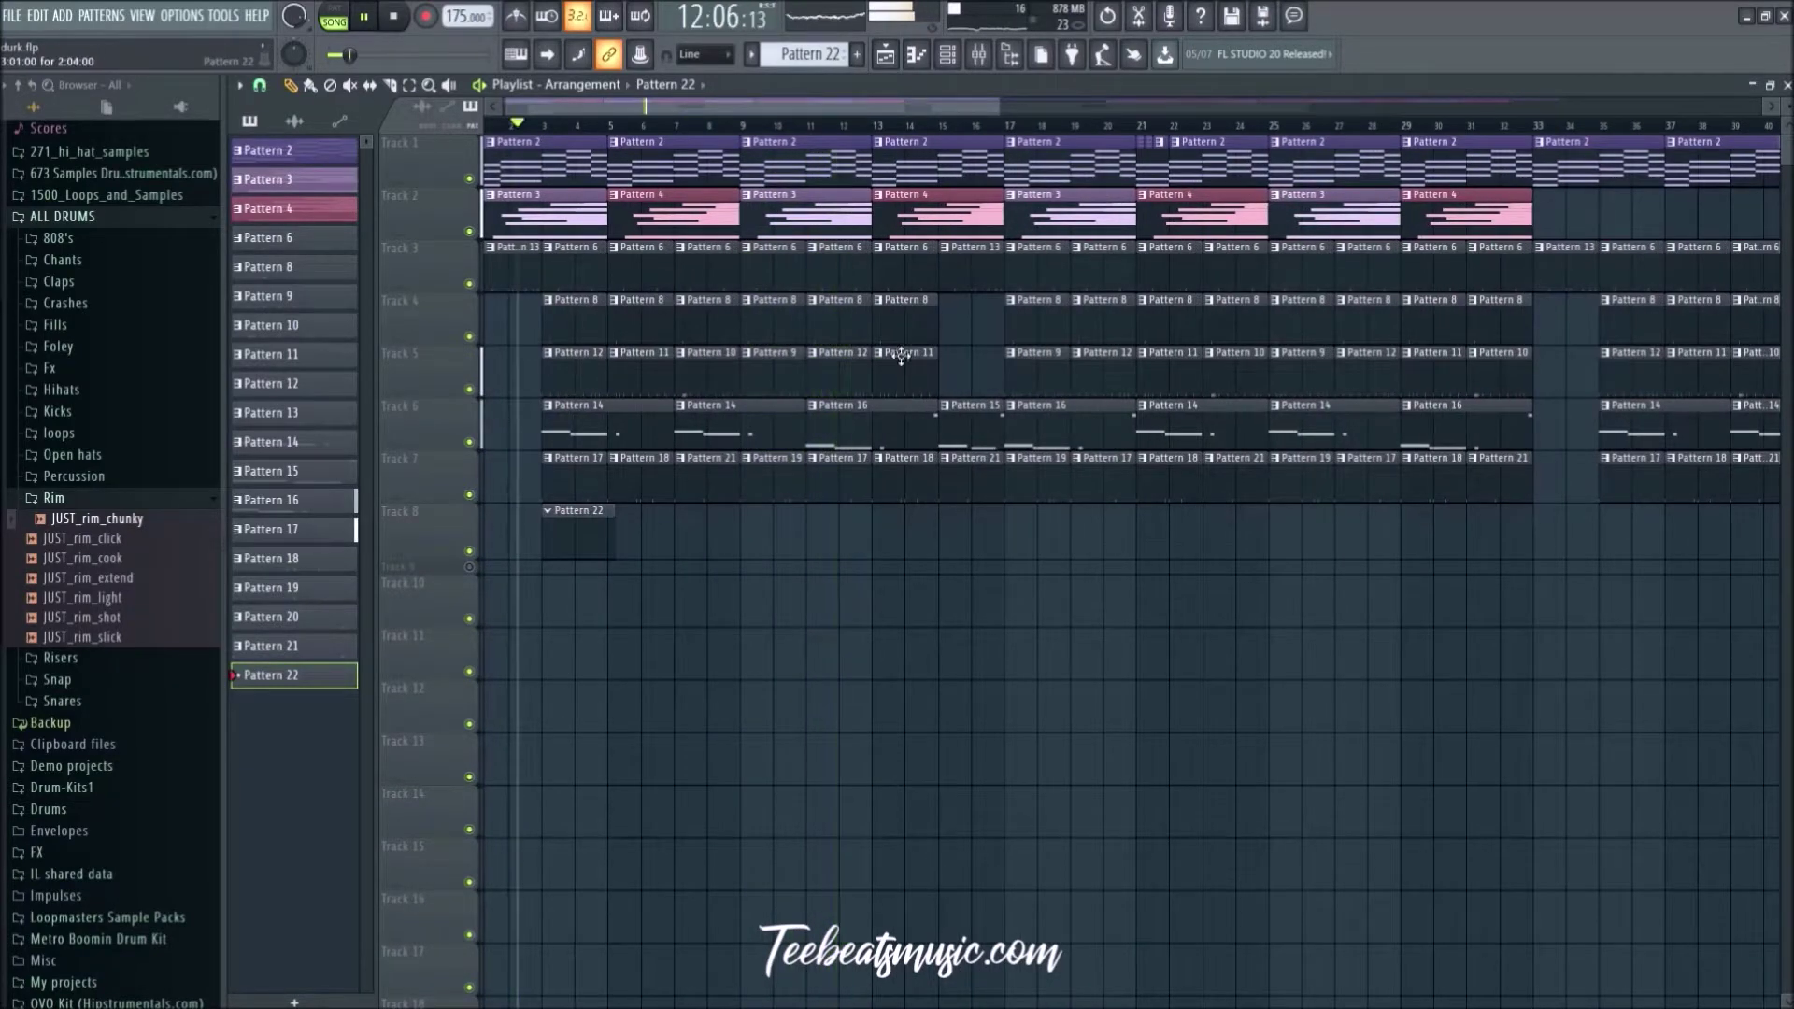
{"action": "left_click_drag", "start_coordinate": [1787, 114], "coordinate": [1787, 133]}
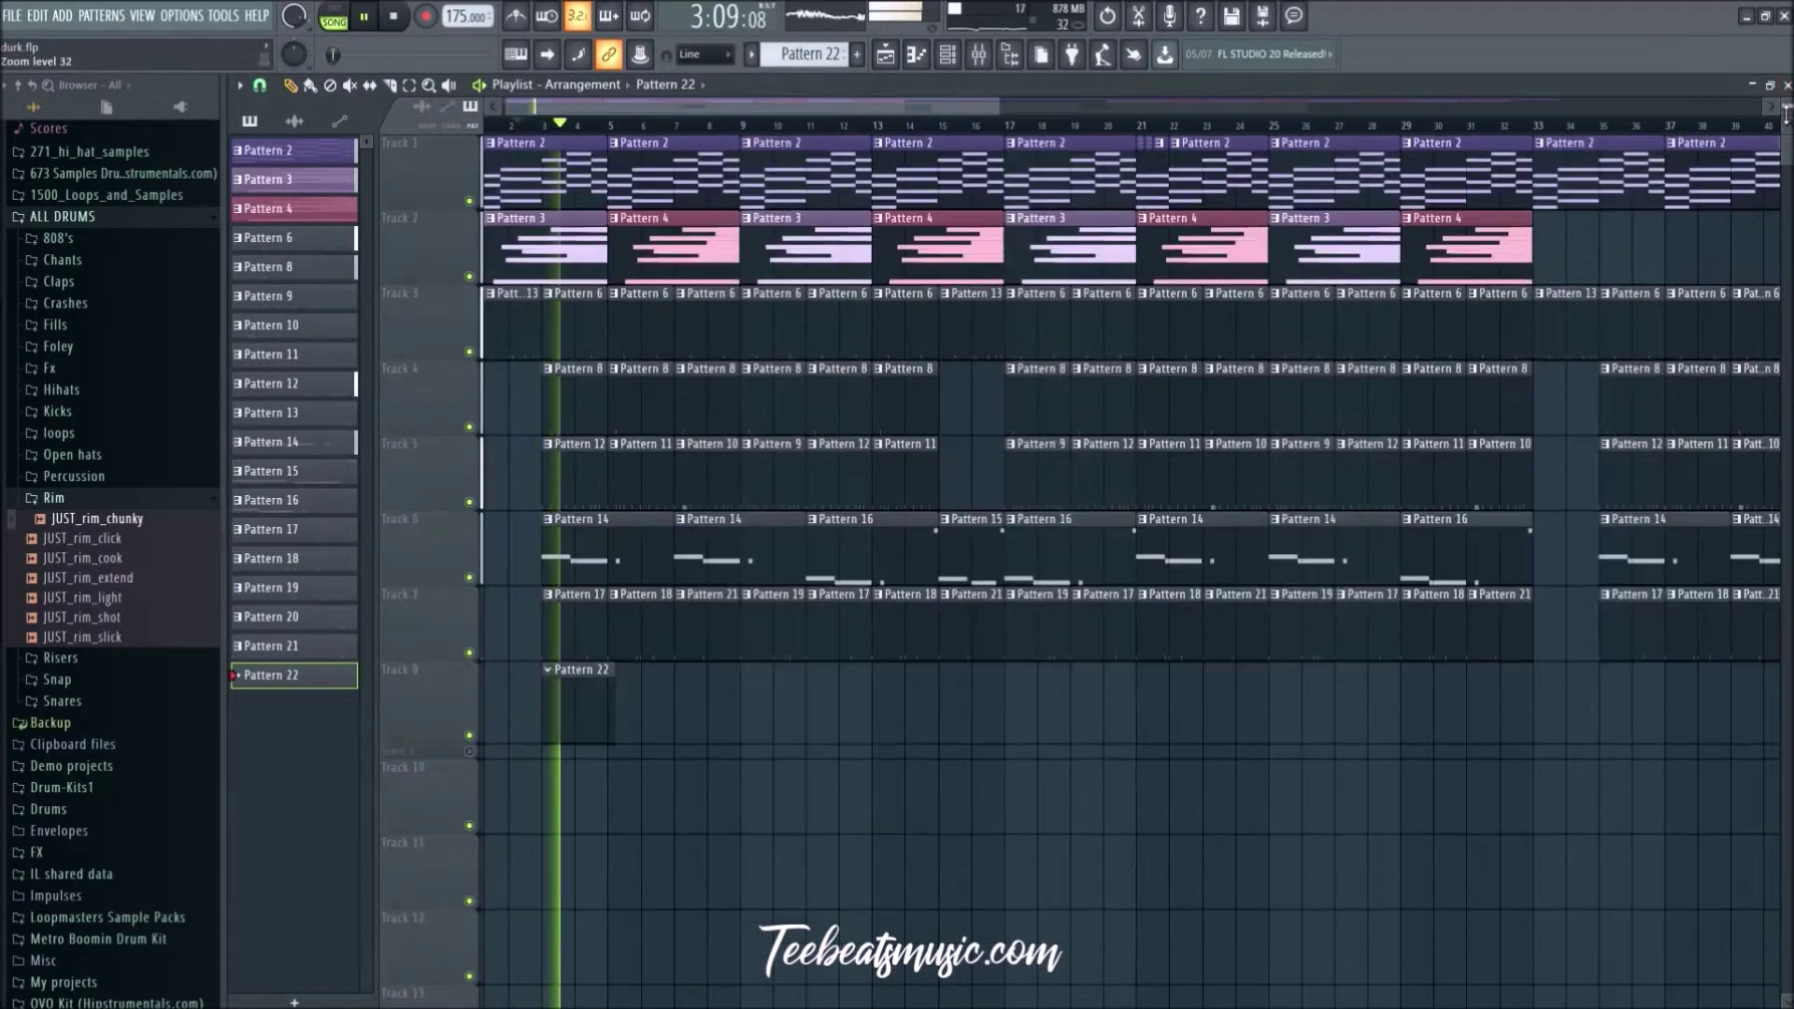
{"action": "left_click_drag", "start_coordinate": [611, 708], "coordinate": [606, 707]}
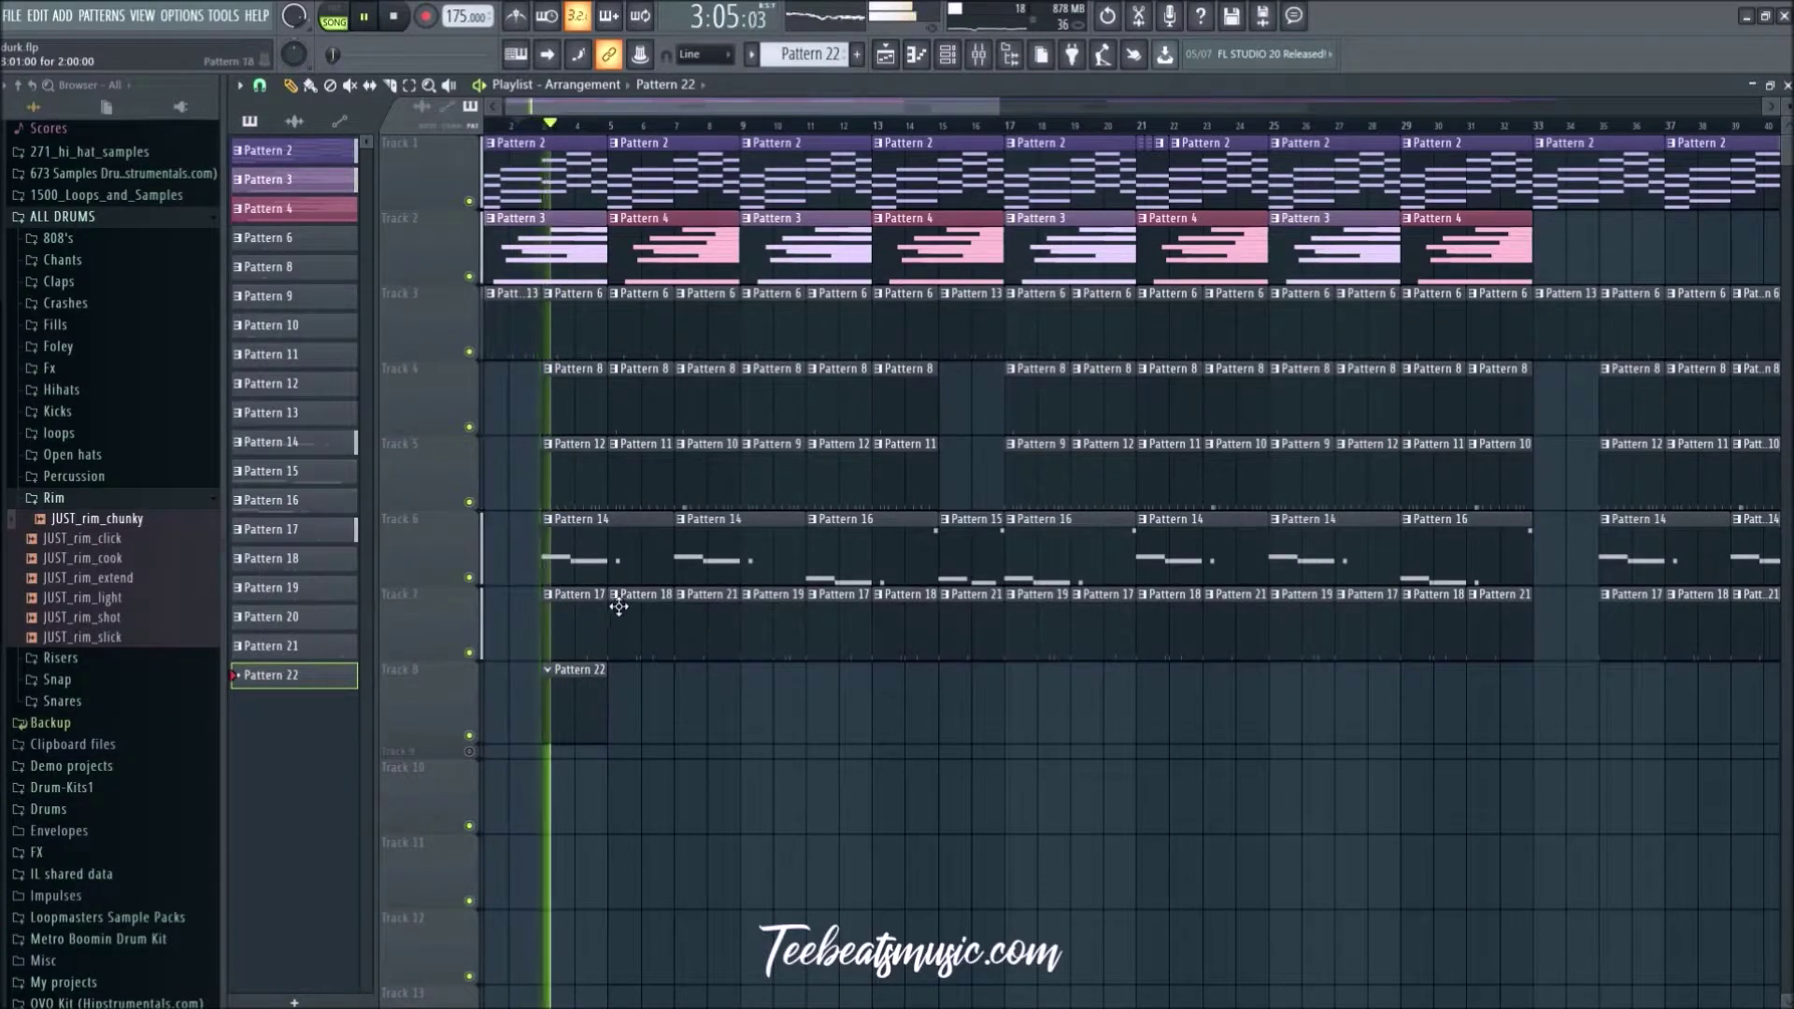
{"action": "left_click", "coordinate": [945, 56]}
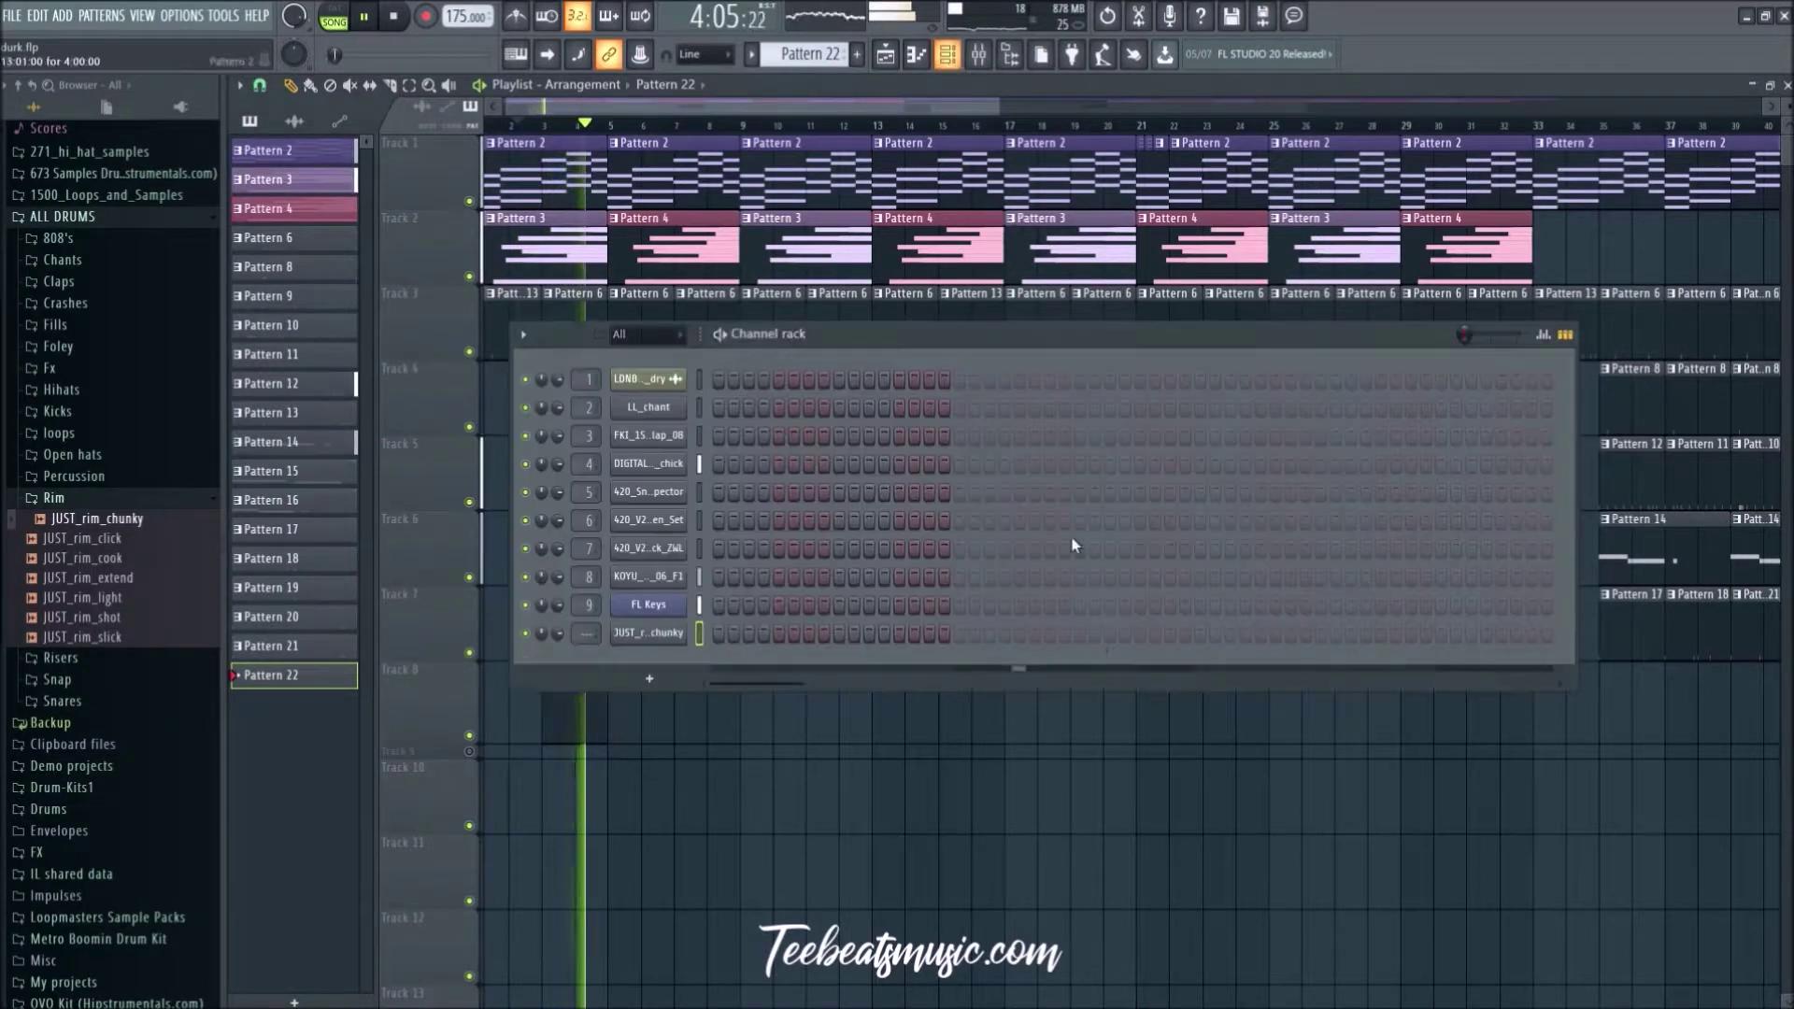
Step: Extend Pattern 22 to 32 steps and try JUST_rim_chunky hits around steps 16–19
{"action": "left_click", "coordinate": [944, 634]}
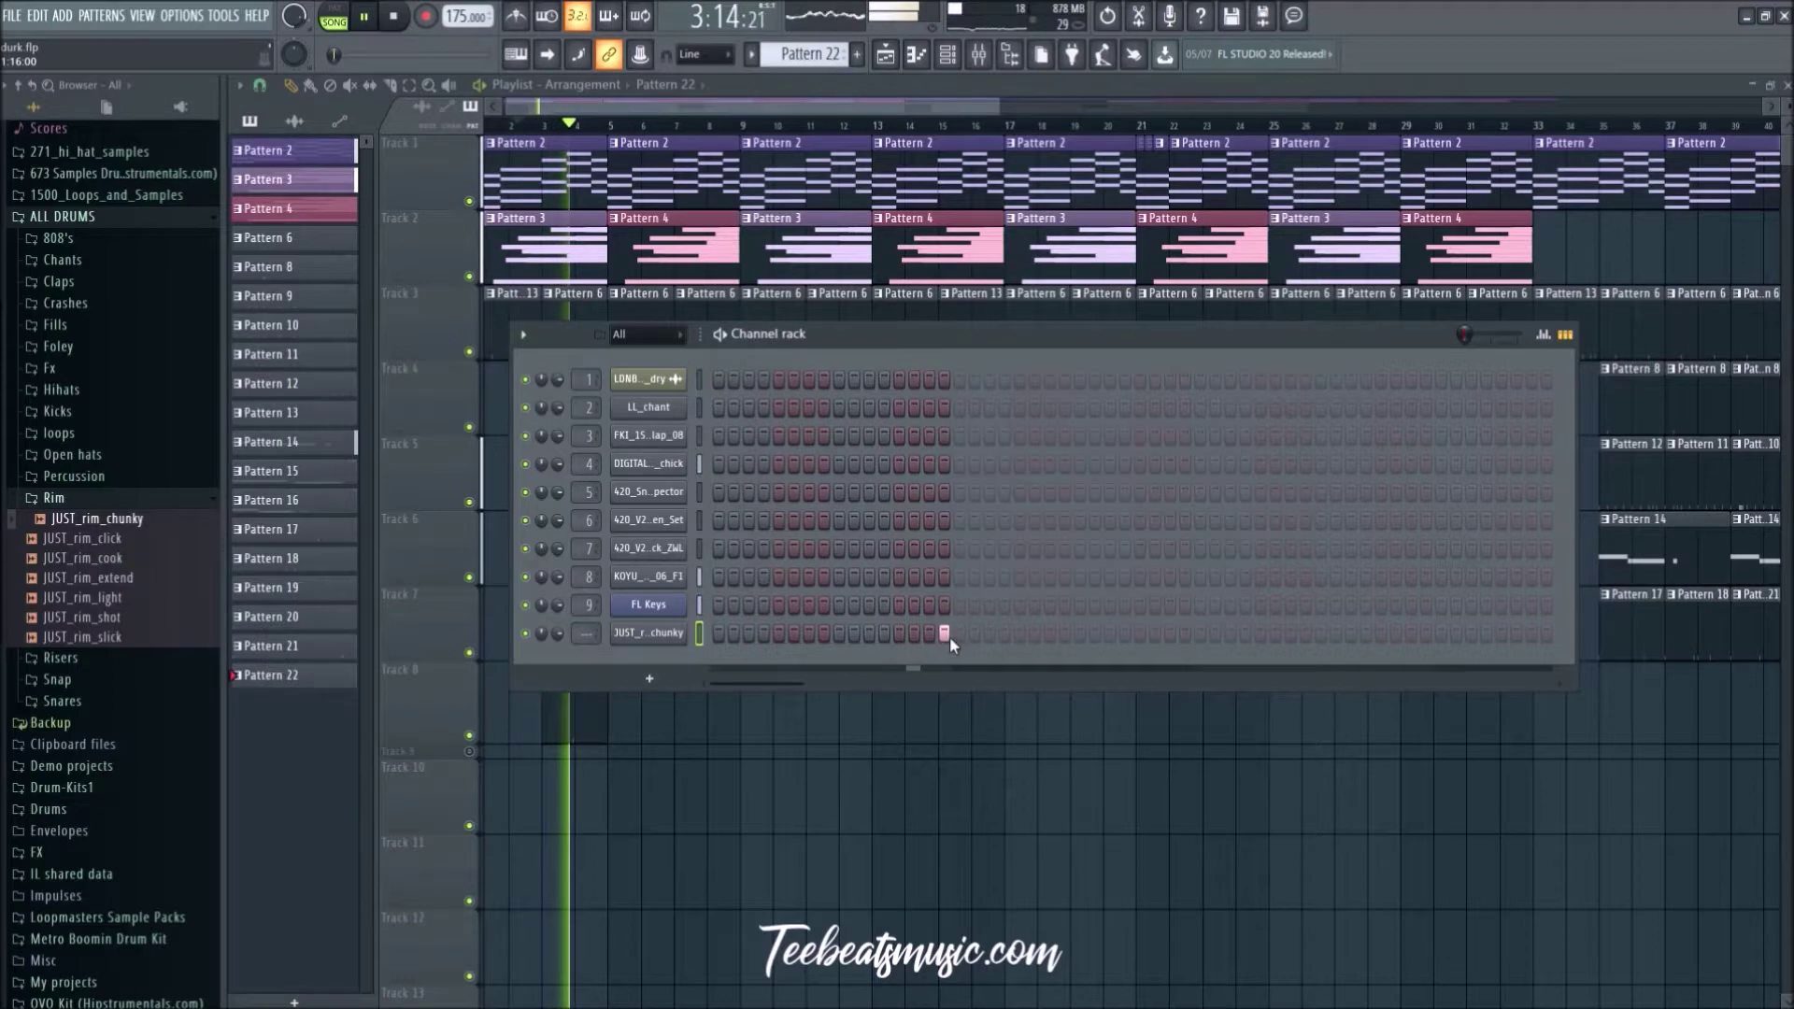
{"action": "left_click", "coordinate": [945, 635]}
{"action": "left_click", "coordinate": [960, 633]}
{"action": "left_click", "coordinate": [990, 634]}
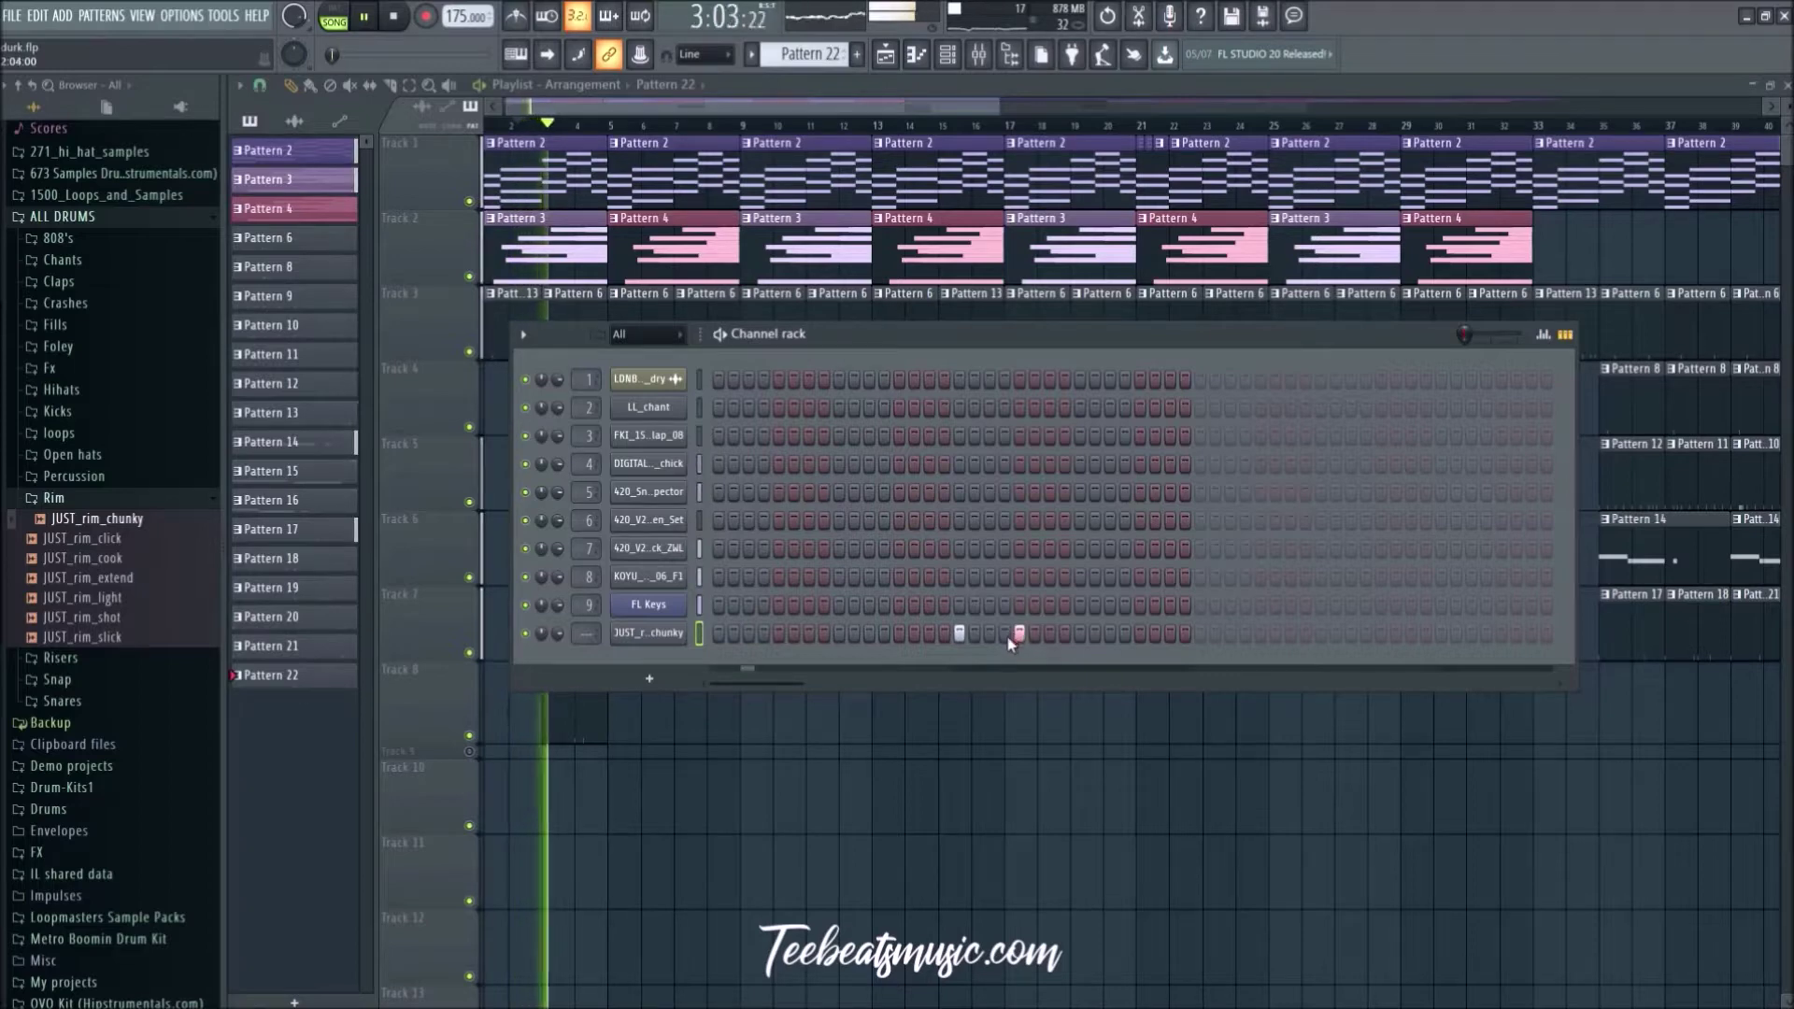
{"action": "left_click", "coordinate": [960, 634]}
{"action": "left_click", "coordinate": [988, 635]}
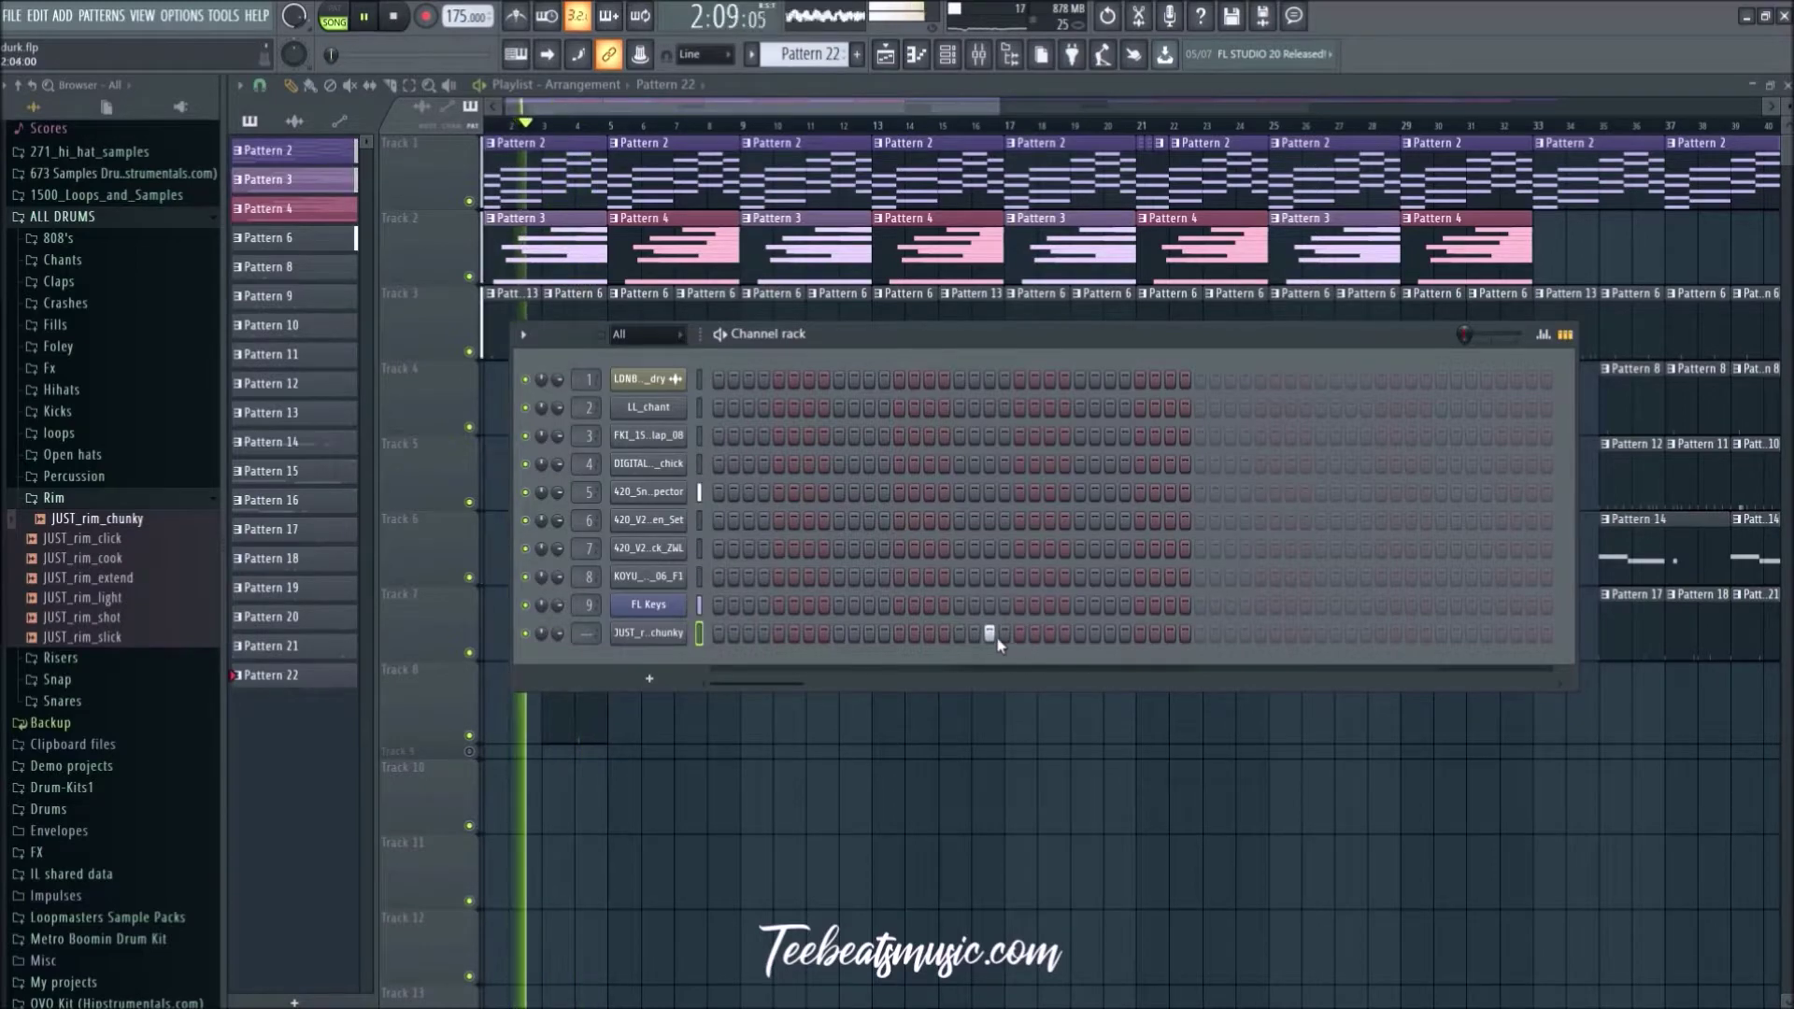
Step: Shift the rim hit one step later at a time to audition different placements
{"action": "left_click", "coordinate": [990, 634]}
{"action": "left_click", "coordinate": [1004, 635]}
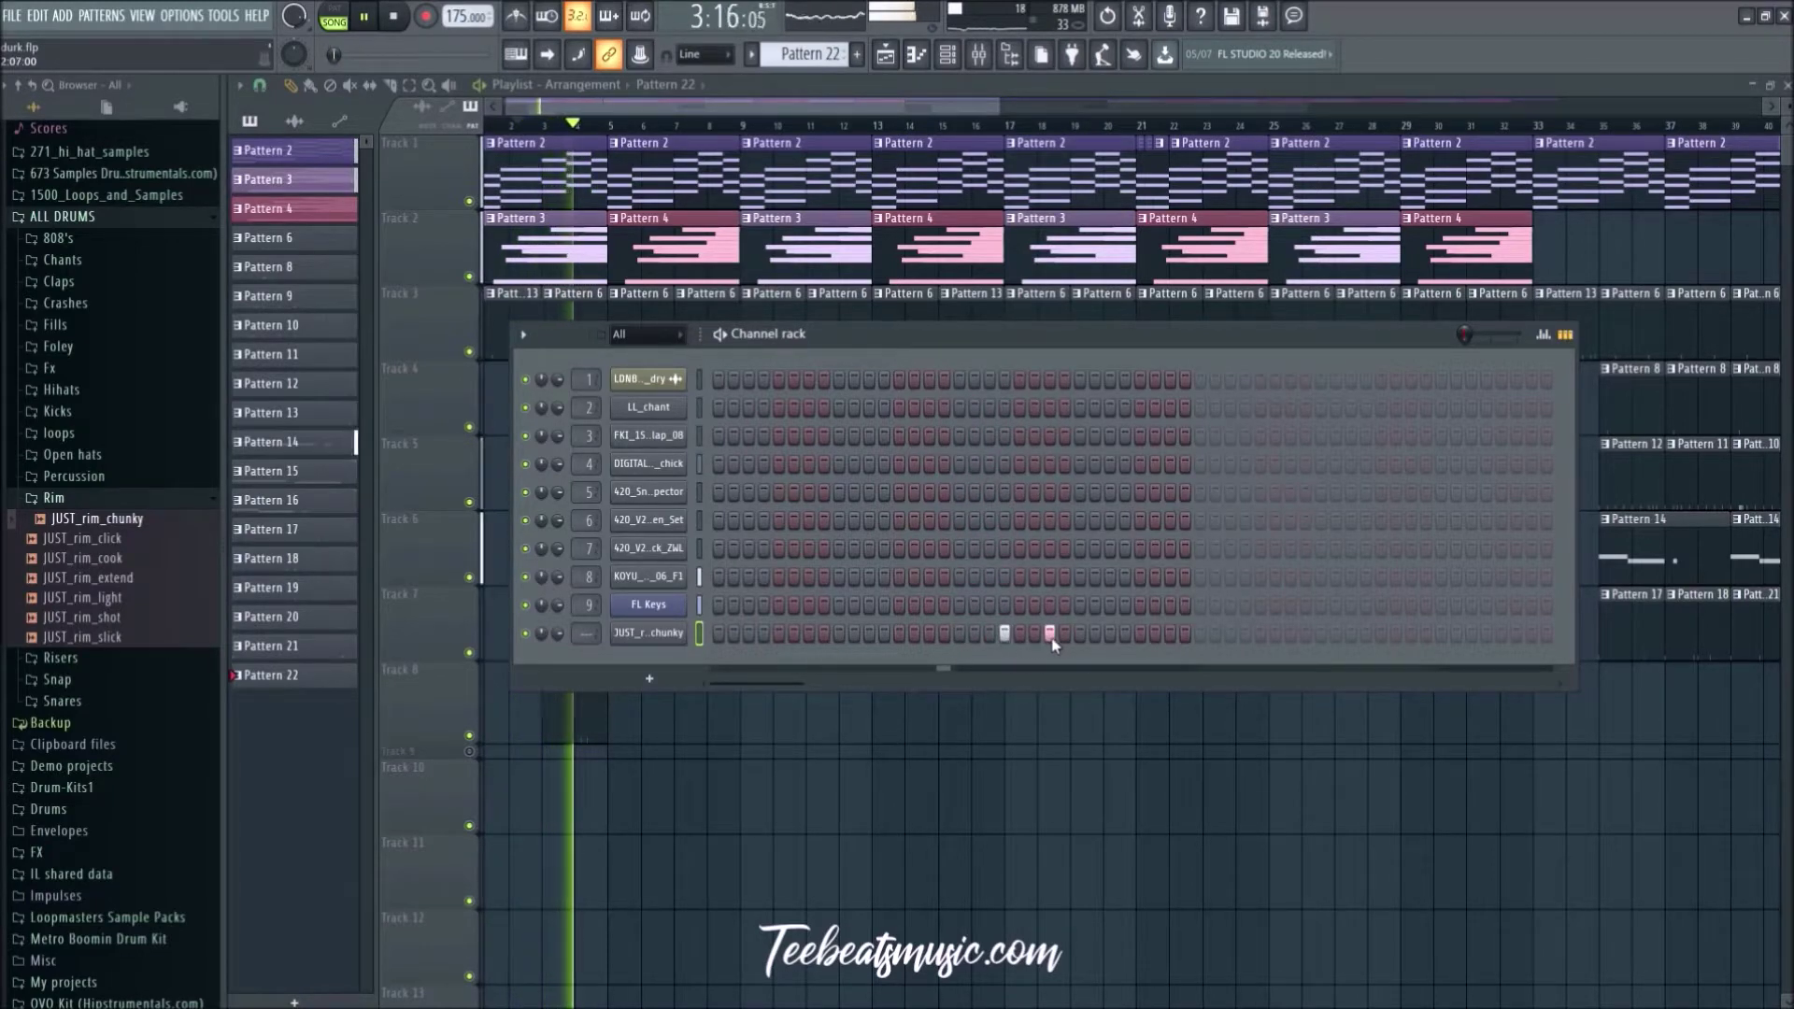
{"action": "left_click", "coordinate": [1004, 634]}
{"action": "left_click", "coordinate": [1020, 635]}
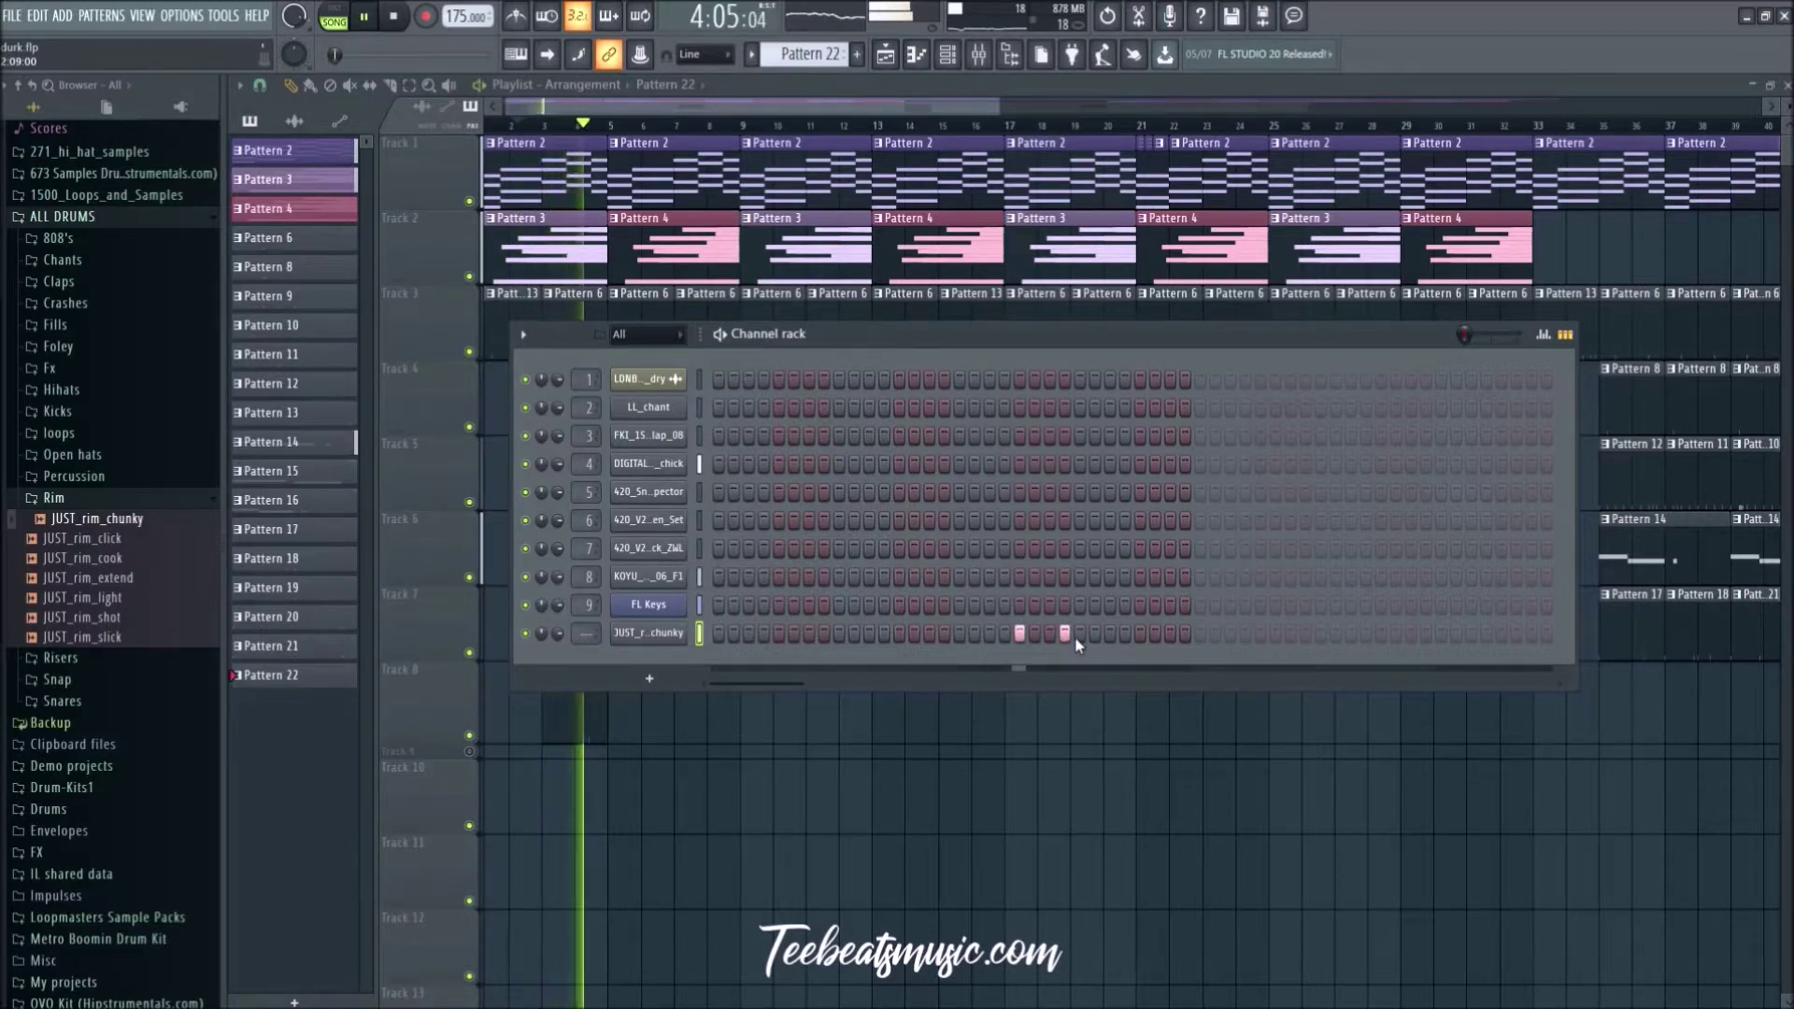
{"action": "left_click", "coordinate": [1019, 635]}
{"action": "left_click", "coordinate": [1035, 635]}
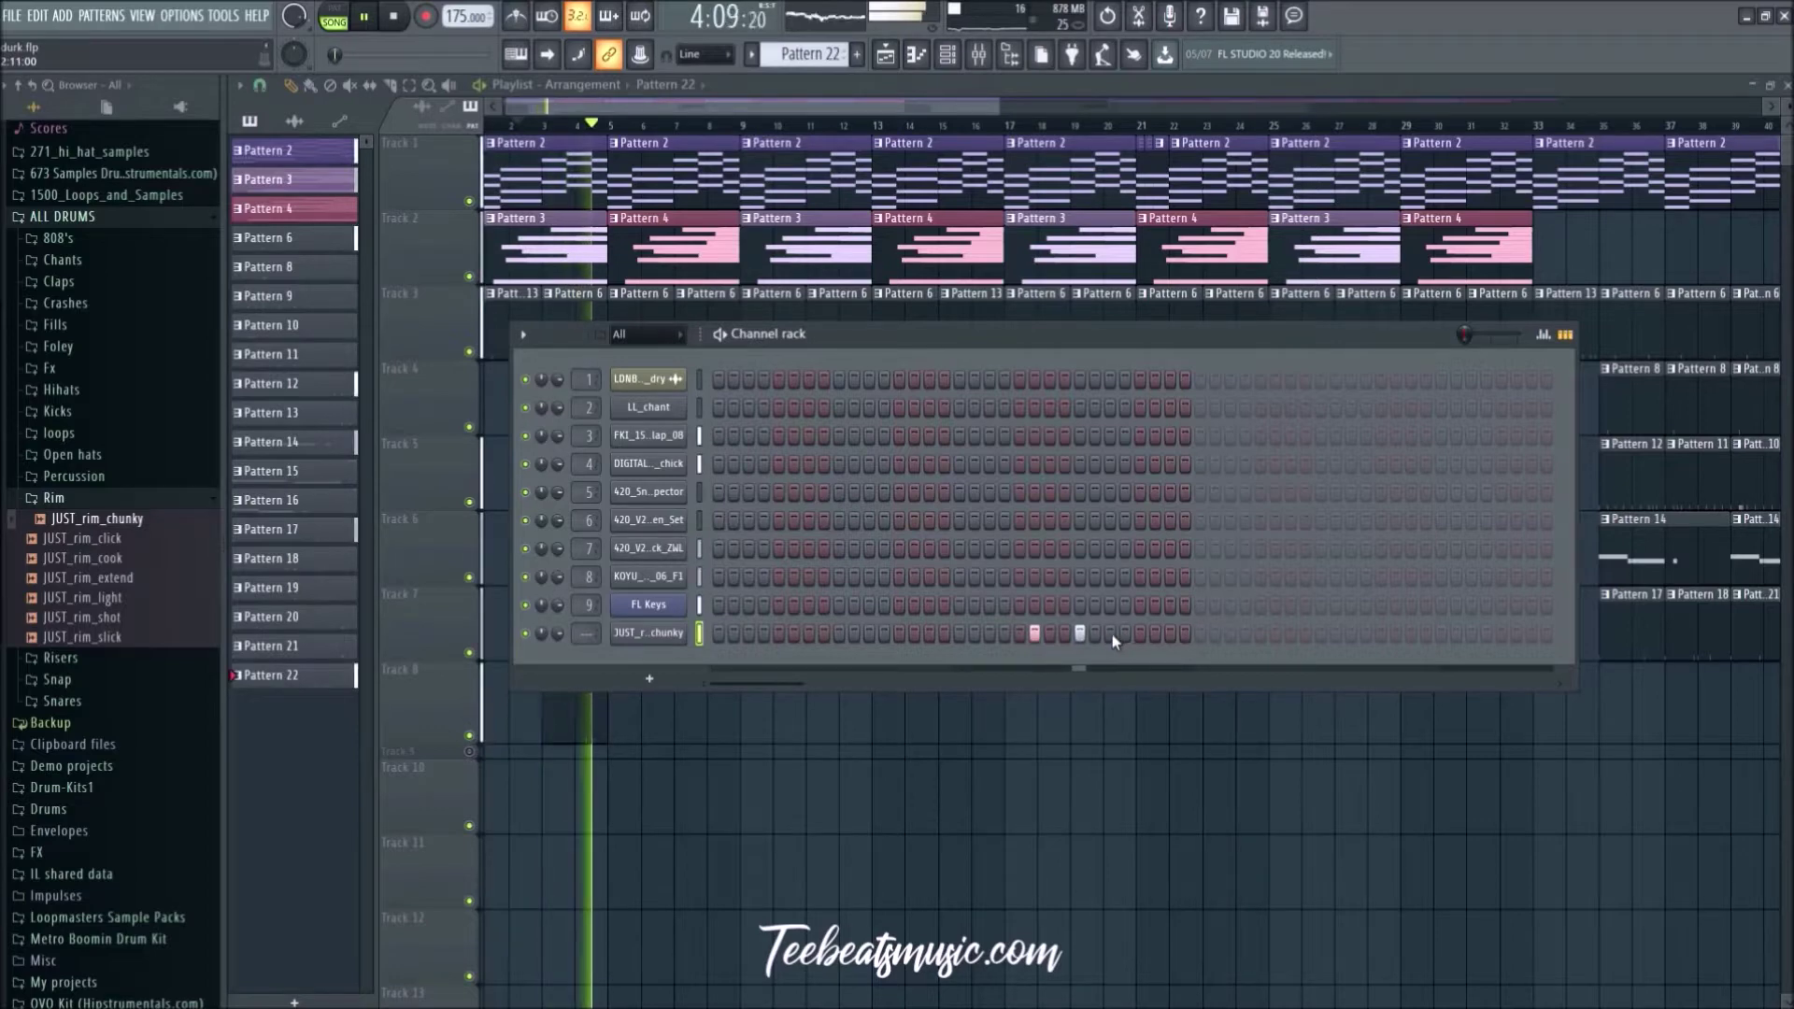
Step: Clear the trial rim hits, place a rim hit in the pattern's second half, and hide the sequencer
{"action": "left_click", "coordinate": [1079, 634]}
{"action": "left_click", "coordinate": [1034, 634]}
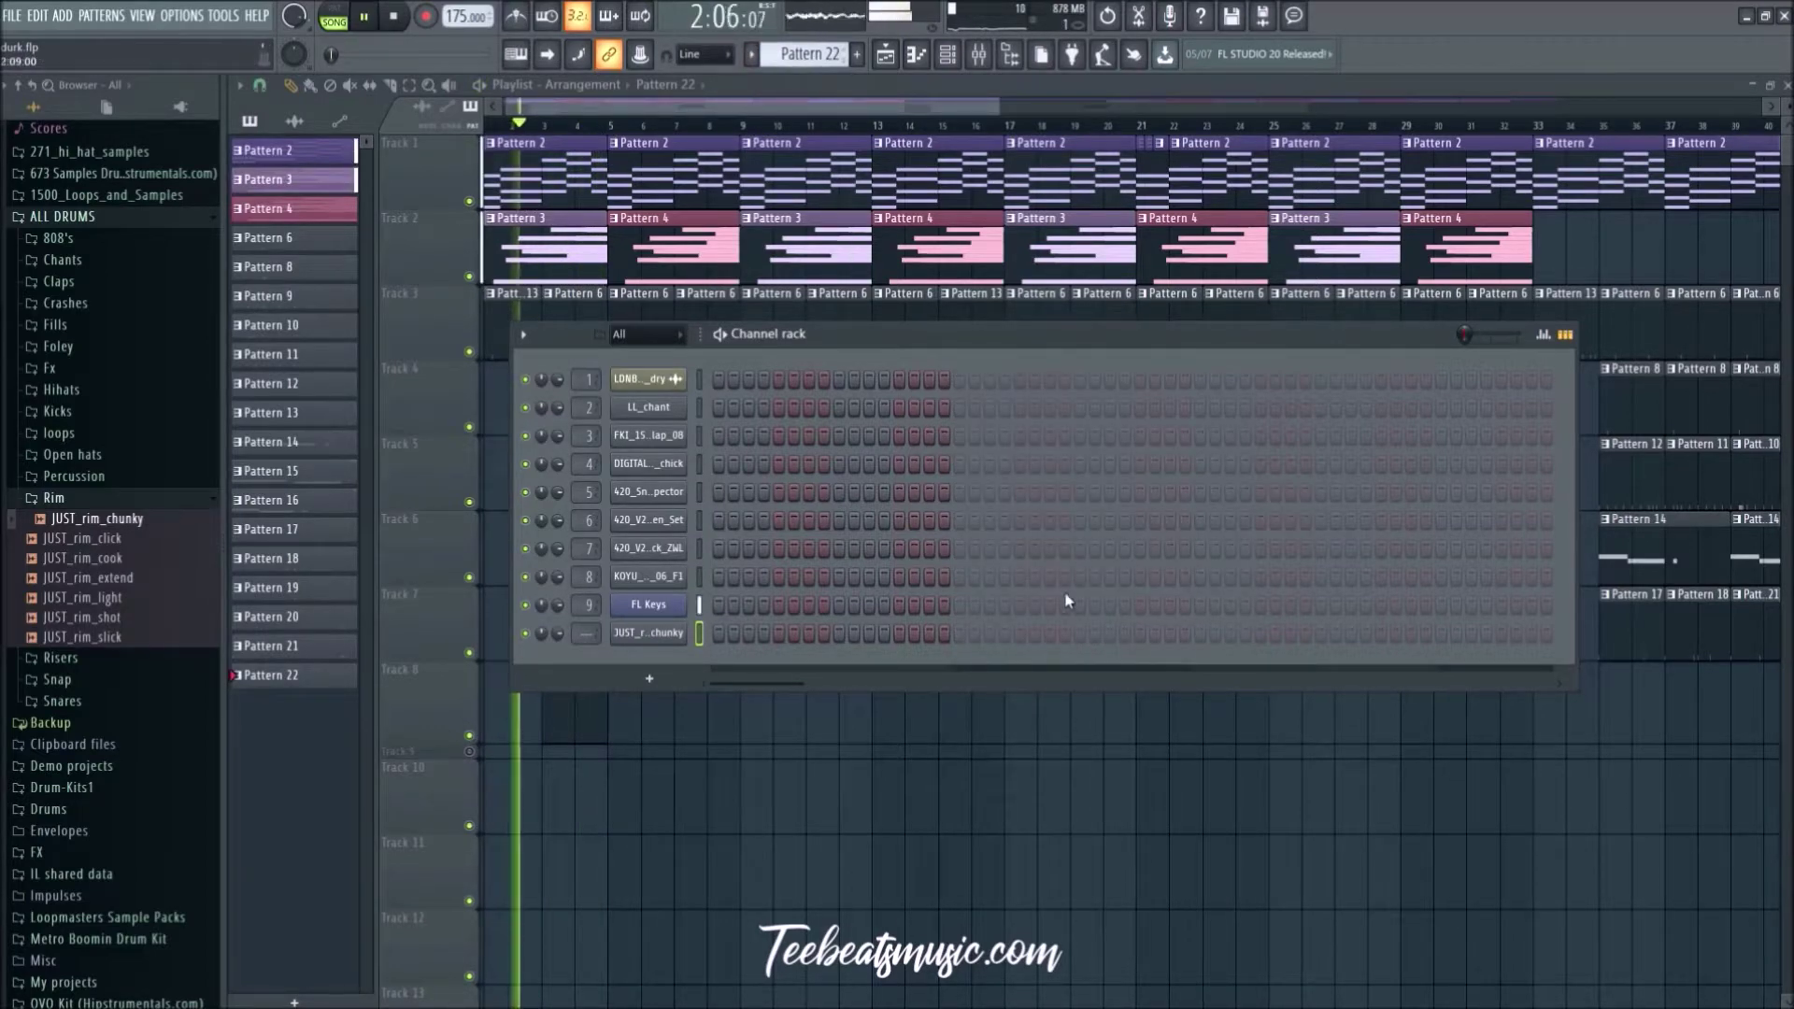
{"action": "left_click", "coordinate": [1050, 633]}
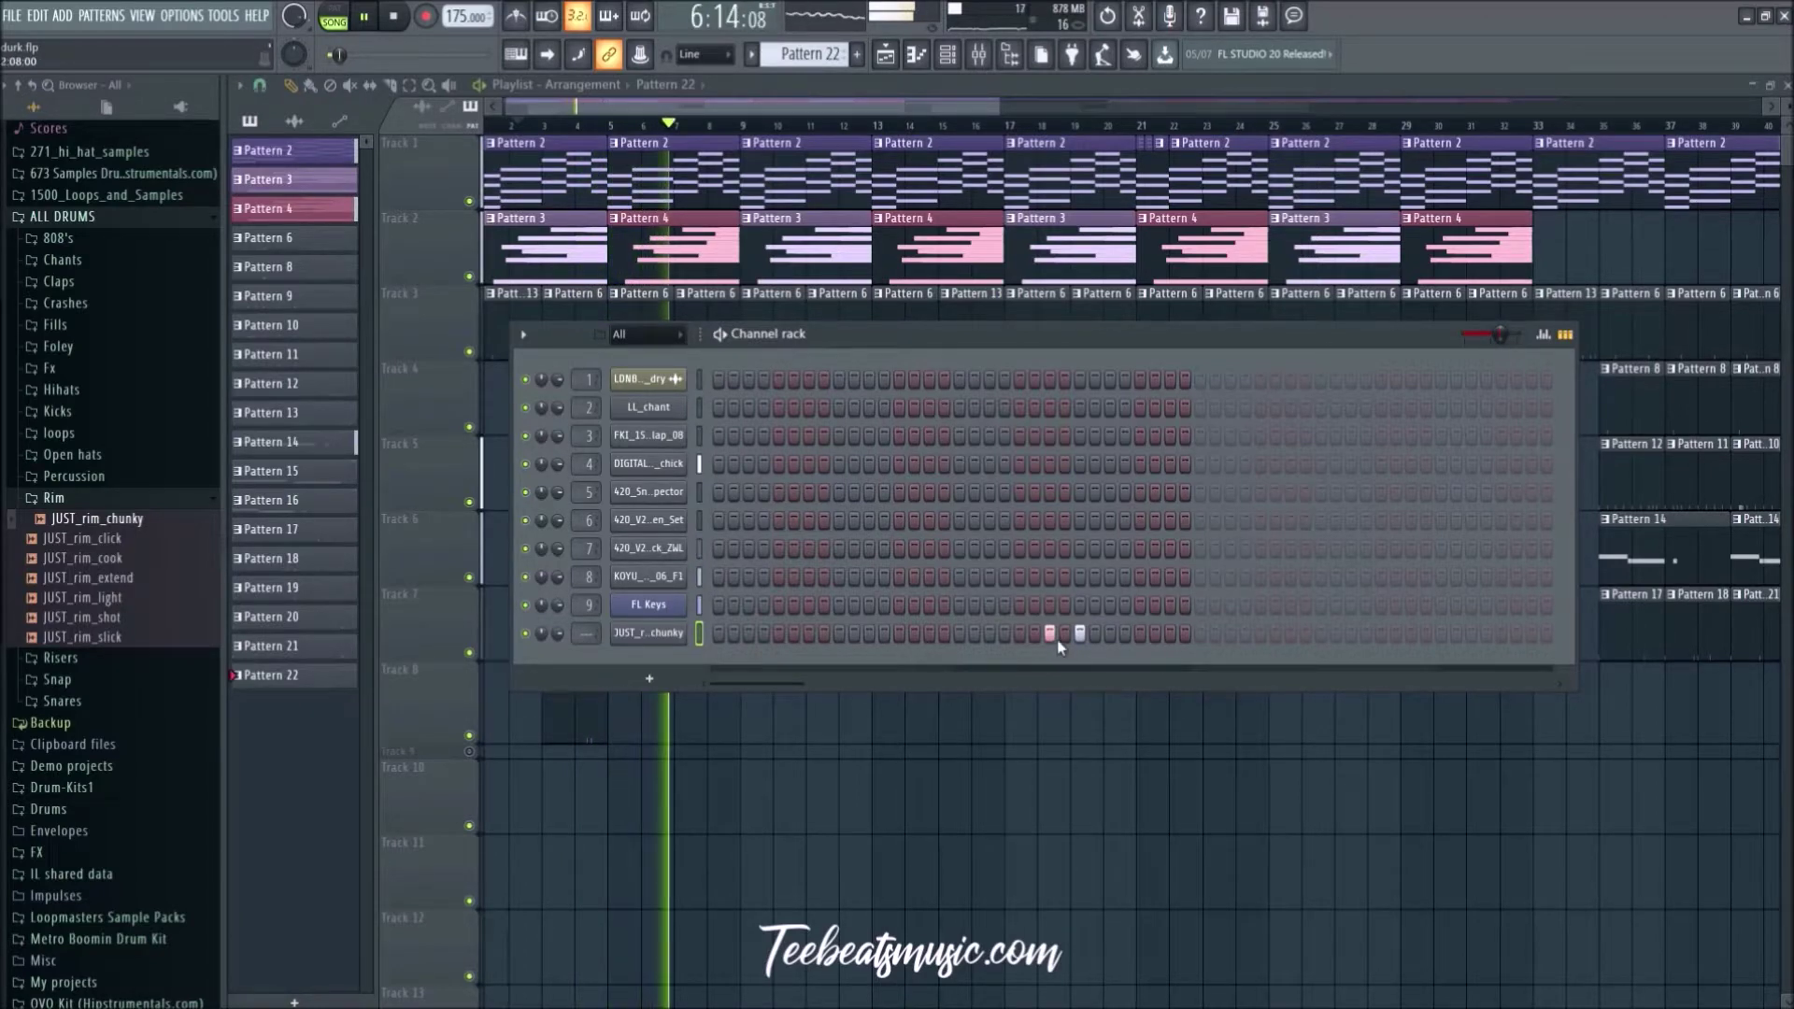
{"action": "key", "text": "F6"}
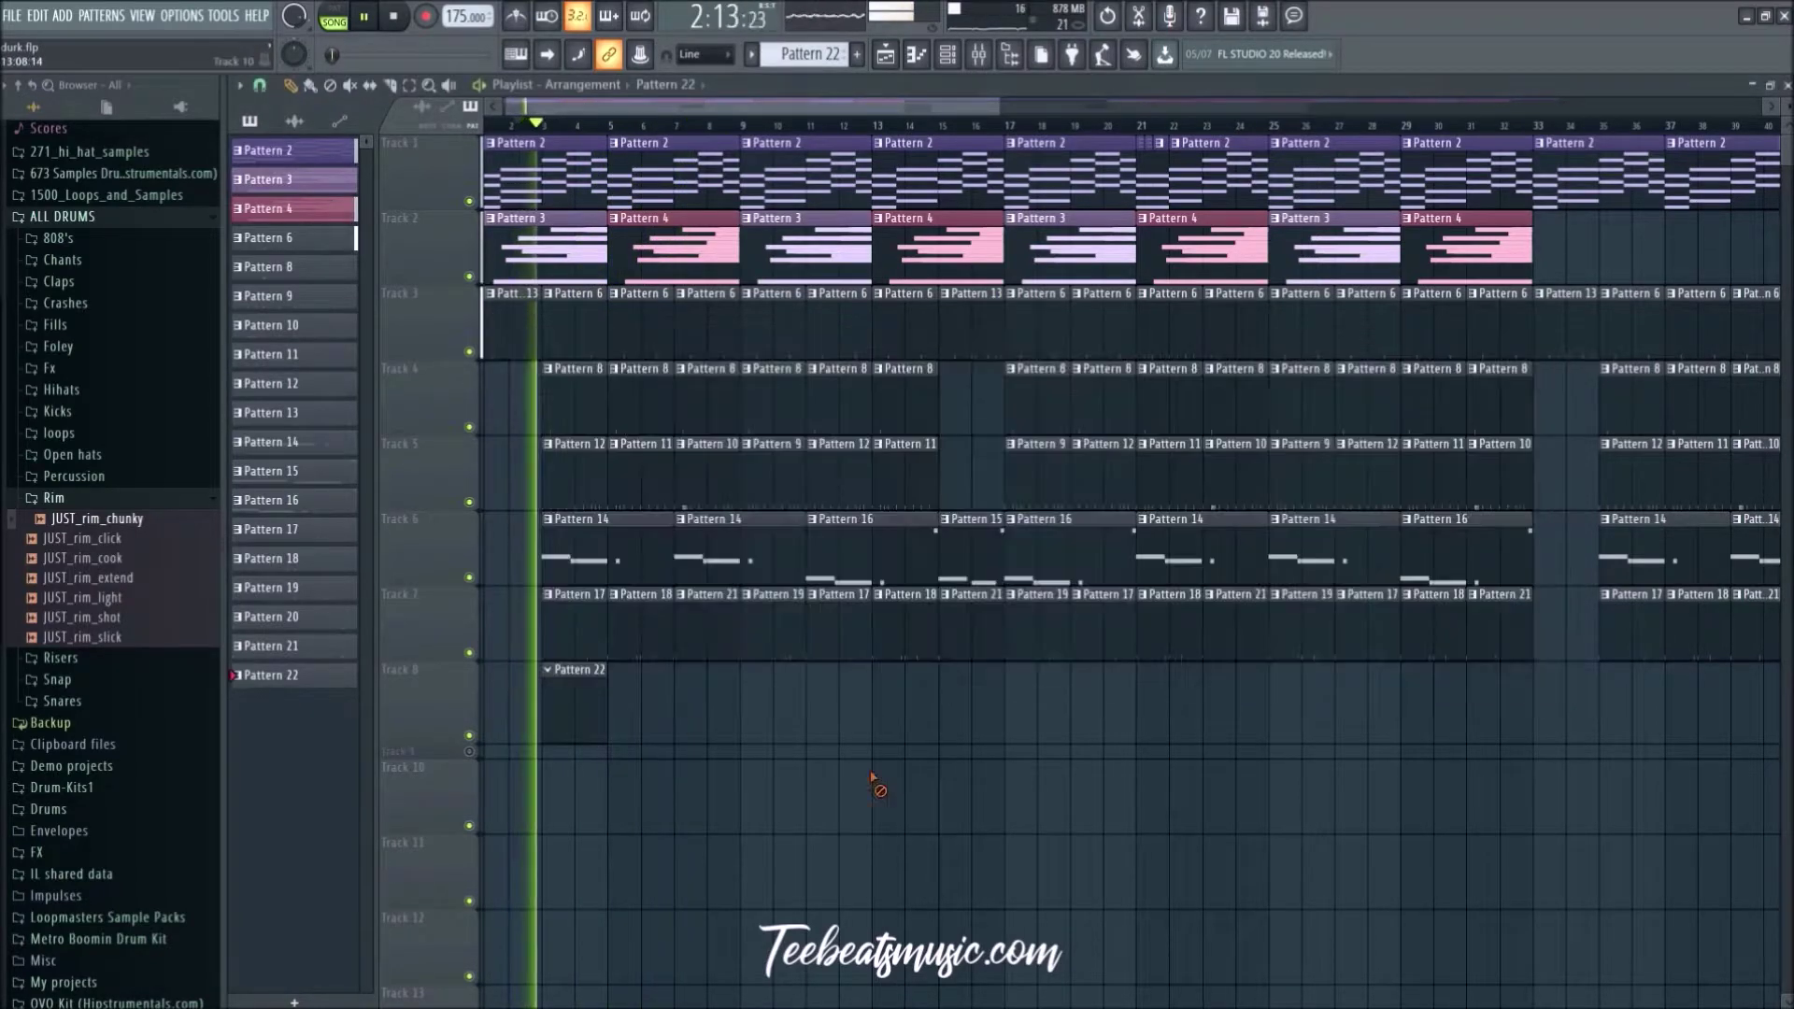
Step: Move the Pattern 22 clip to bar 5 and bring back its step sequencer
{"action": "left_click_drag", "start_coordinate": [565, 720], "coordinate": [625, 726]}
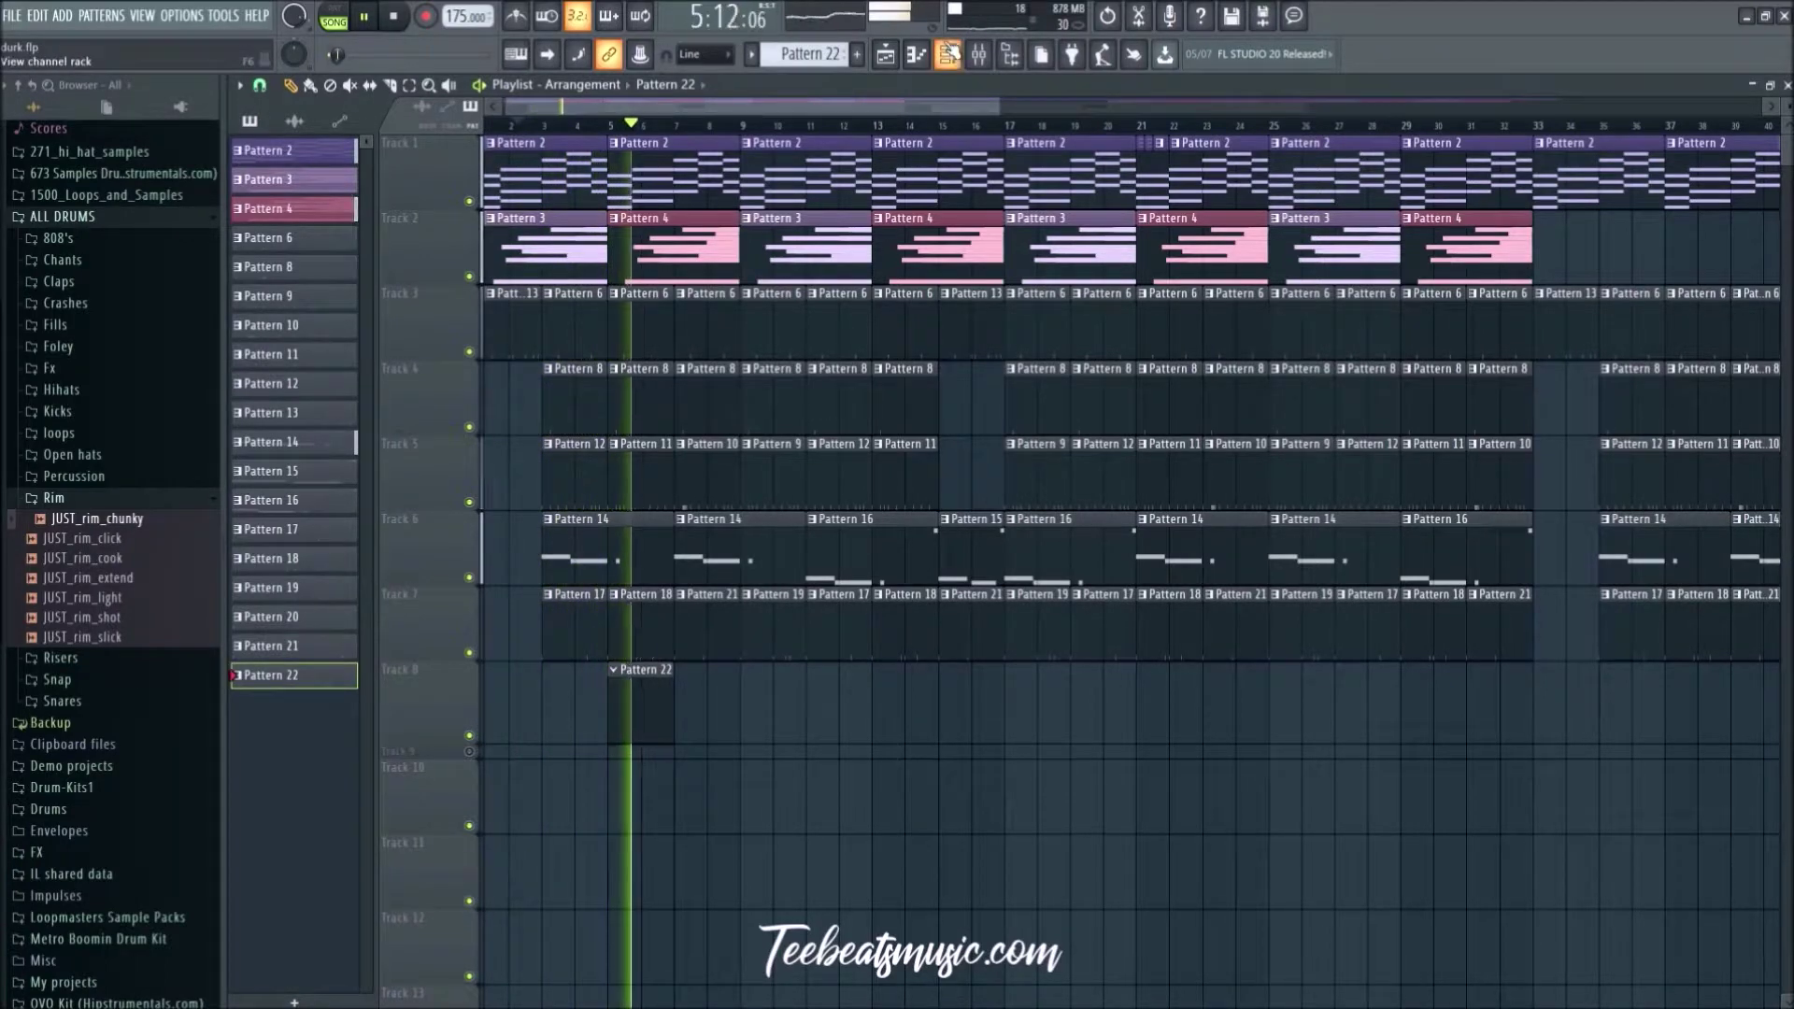
{"action": "left_click", "coordinate": [951, 56]}
{"action": "key", "text": "space"}
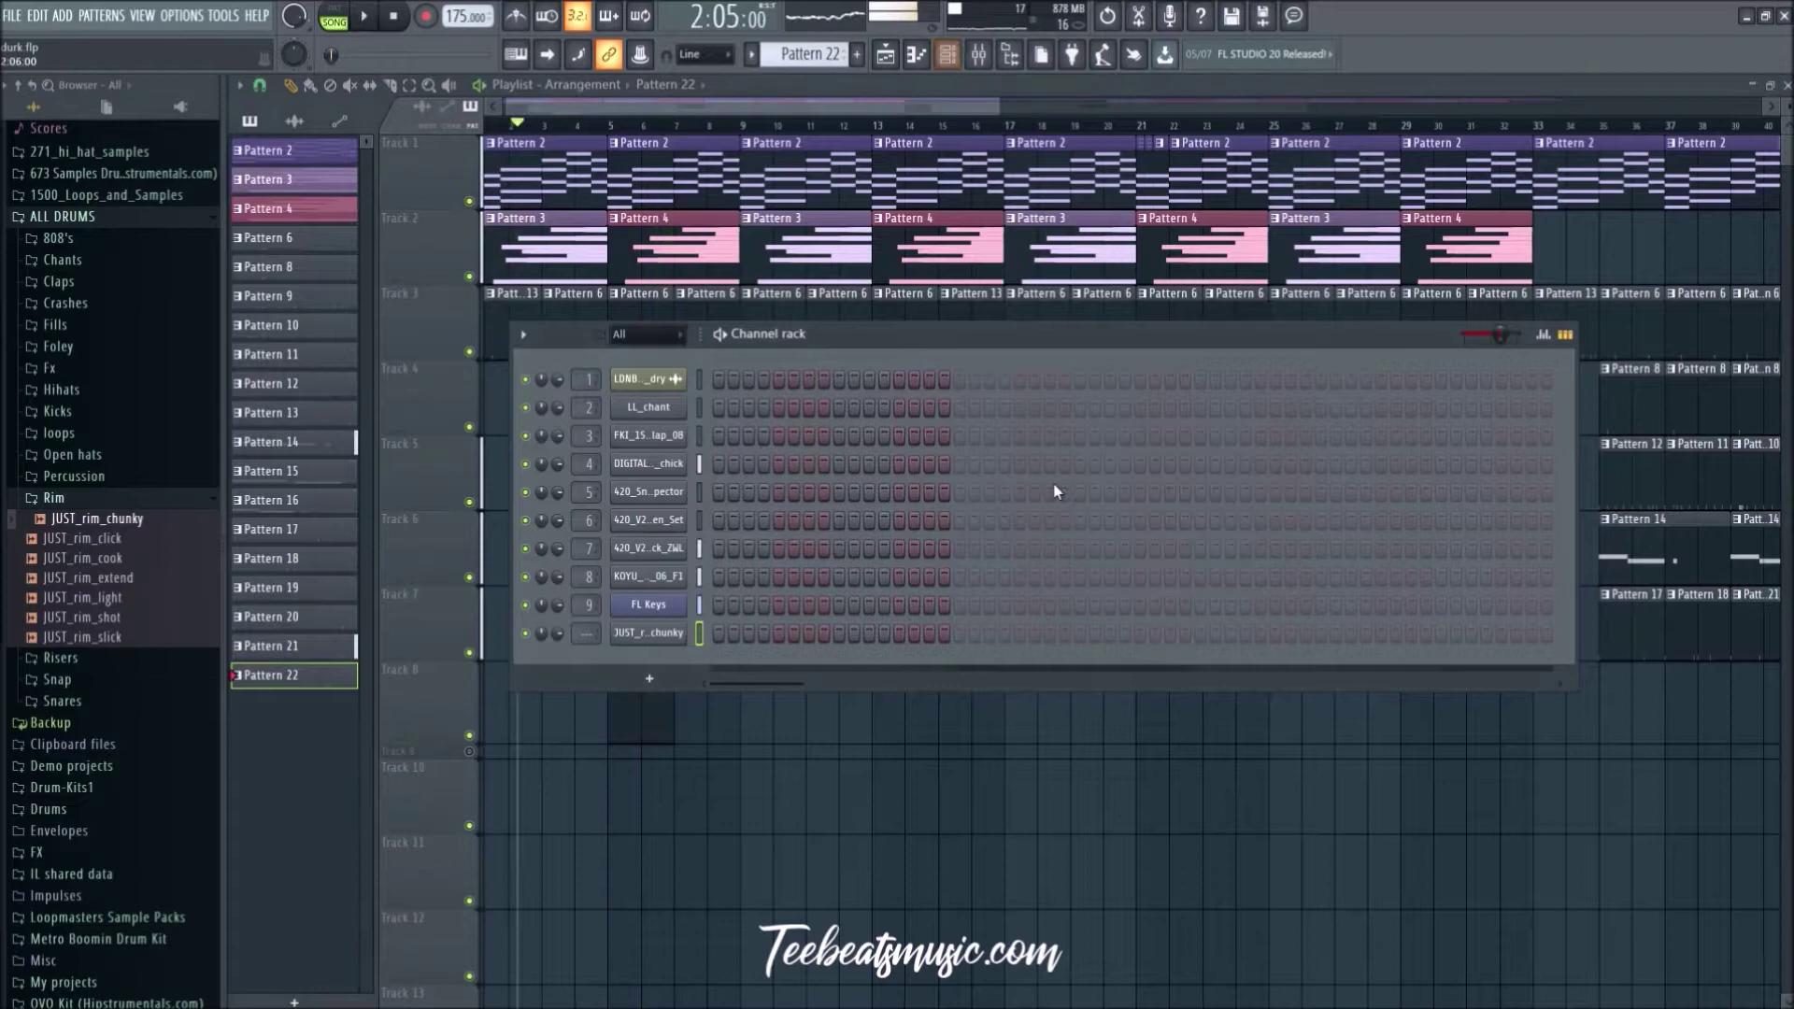
Step: Replace the JUST_rim_chunky hits with two new rim hits at different late steps
{"action": "left_click", "coordinate": [1081, 633]}
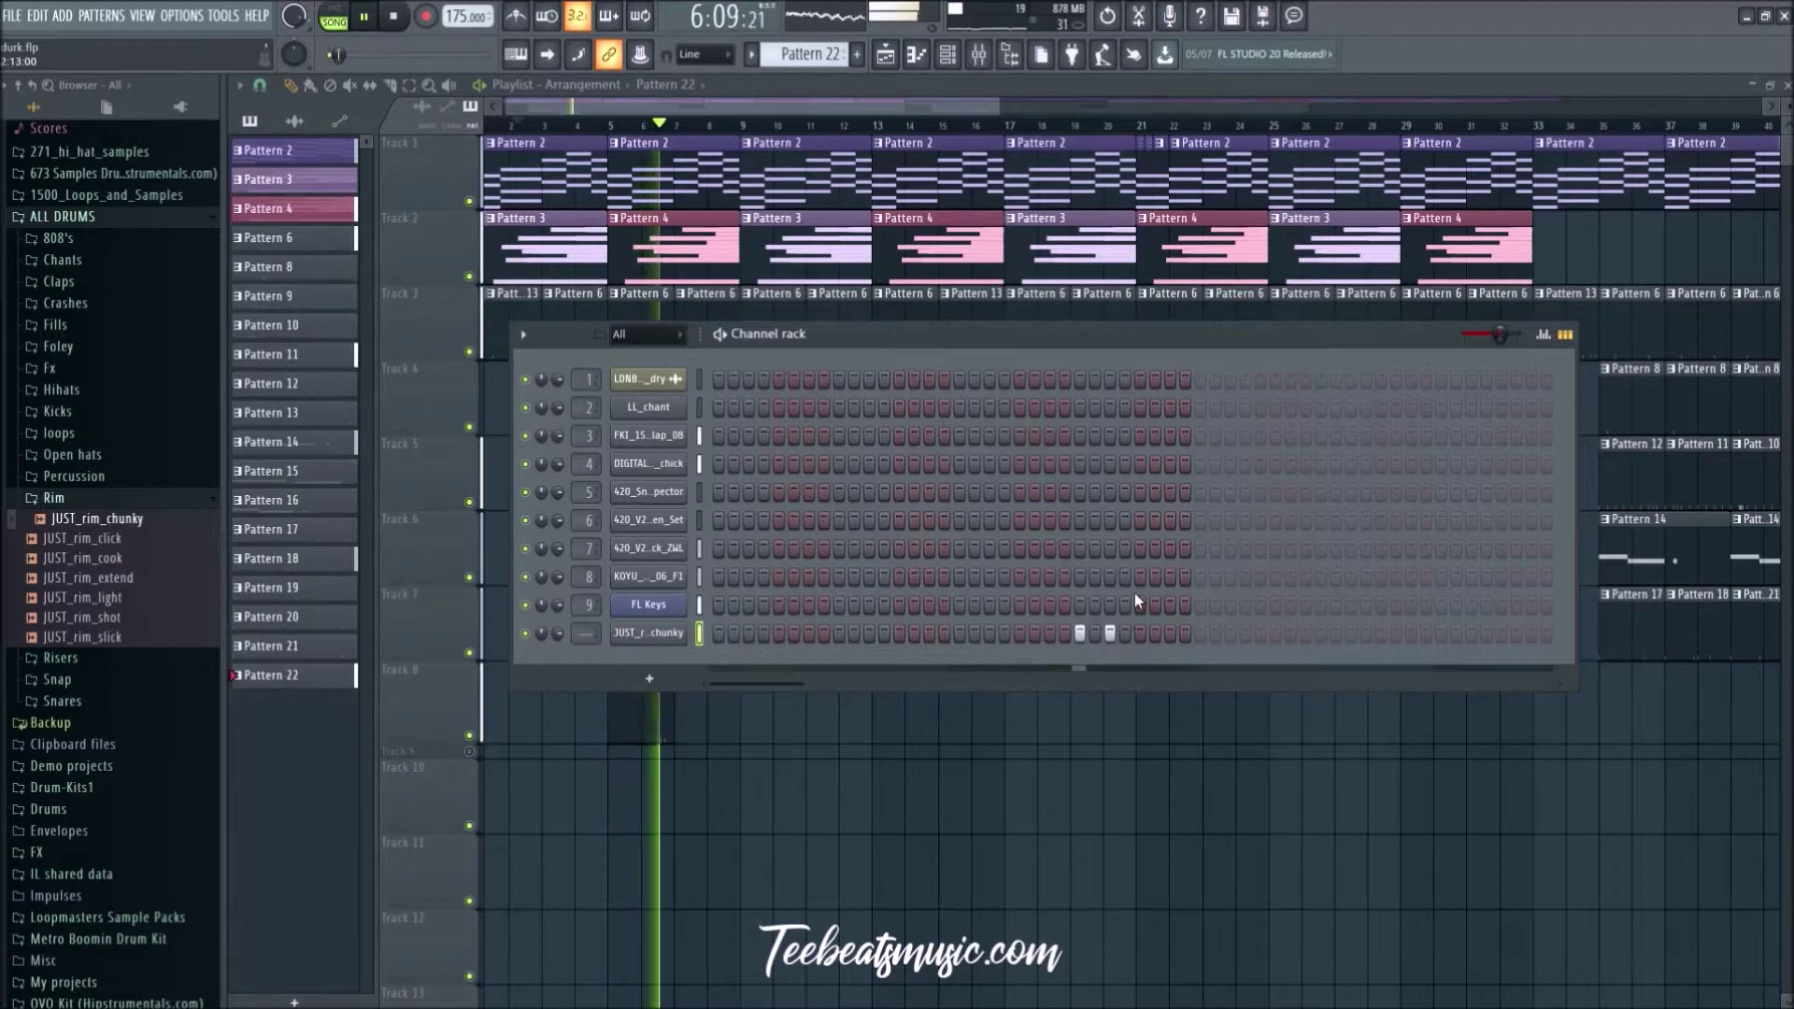
{"action": "right_click", "coordinate": [1110, 636]}
{"action": "key", "text": "space"}
{"action": "key", "text": "space"}
{"action": "right_click", "coordinate": [1080, 636]}
{"action": "left_click", "coordinate": [1096, 636]}
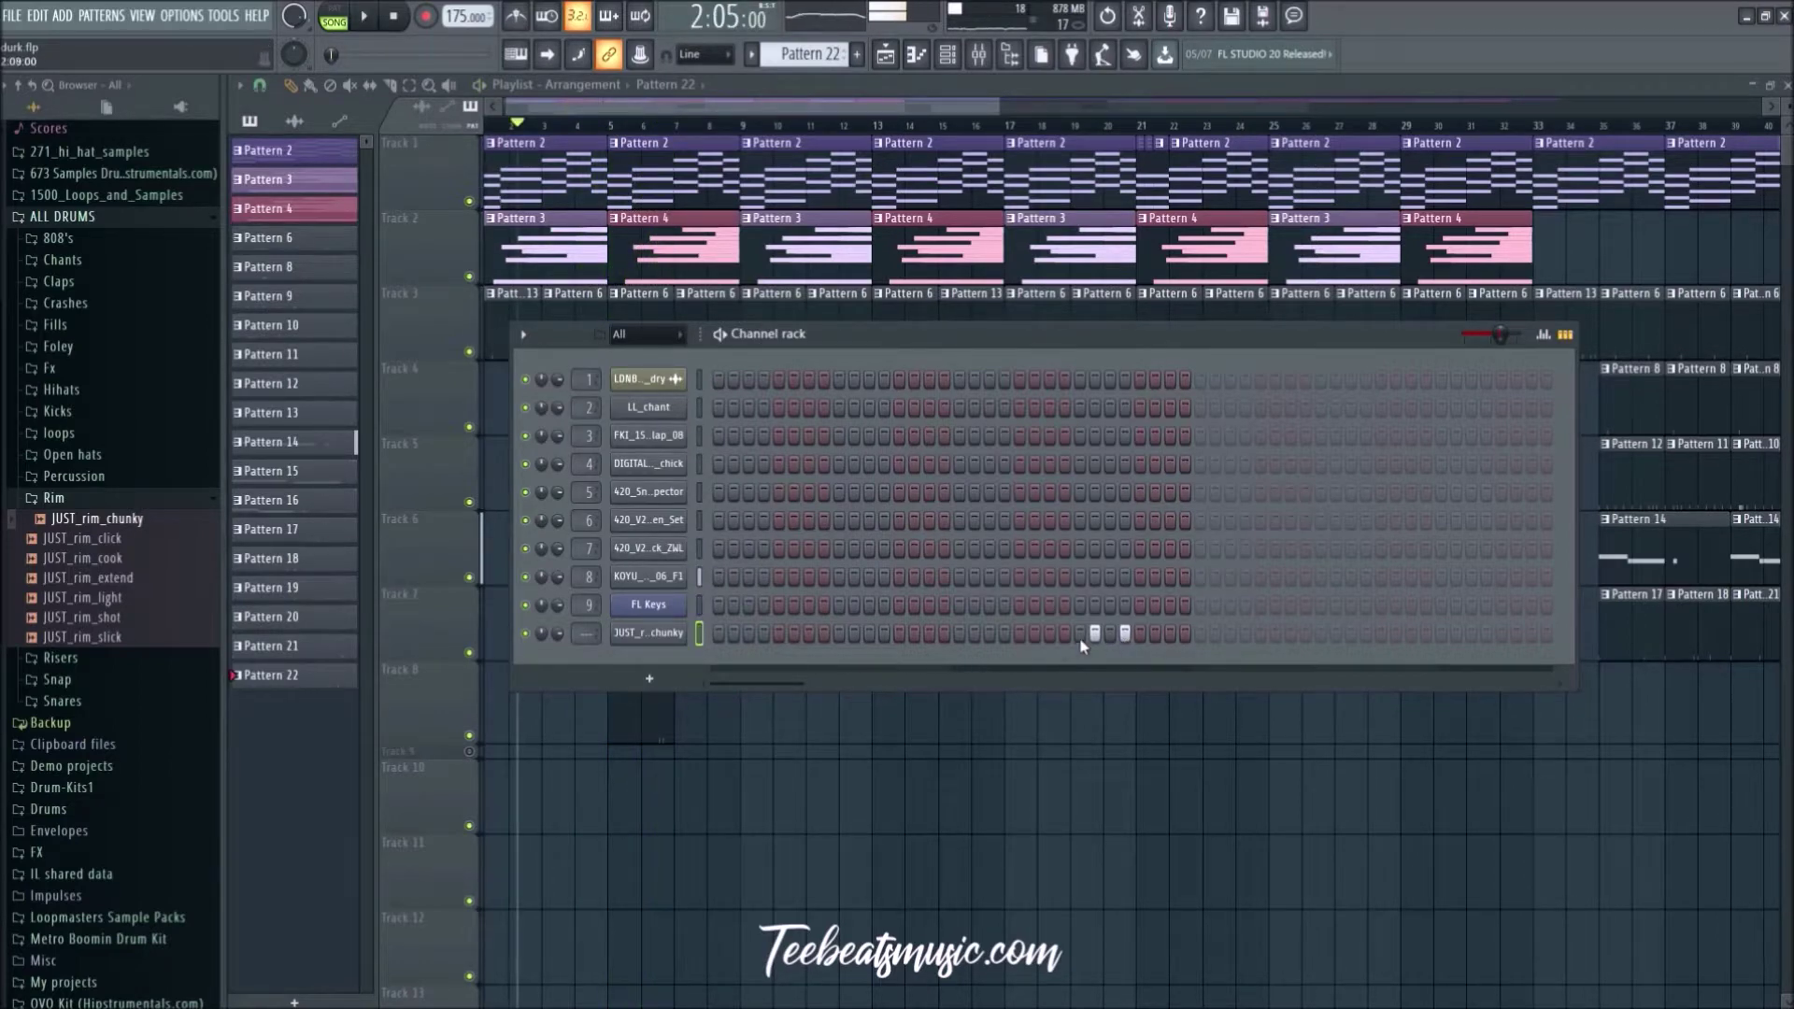
{"action": "left_click", "coordinate": [1156, 637]}
Step: Play the song from bar 5 and check the JUST_rim_chunky channel settings
{"action": "right_click", "coordinate": [1125, 762]}
{"action": "key", "text": "space"}
{"action": "left_click", "coordinate": [613, 122]}
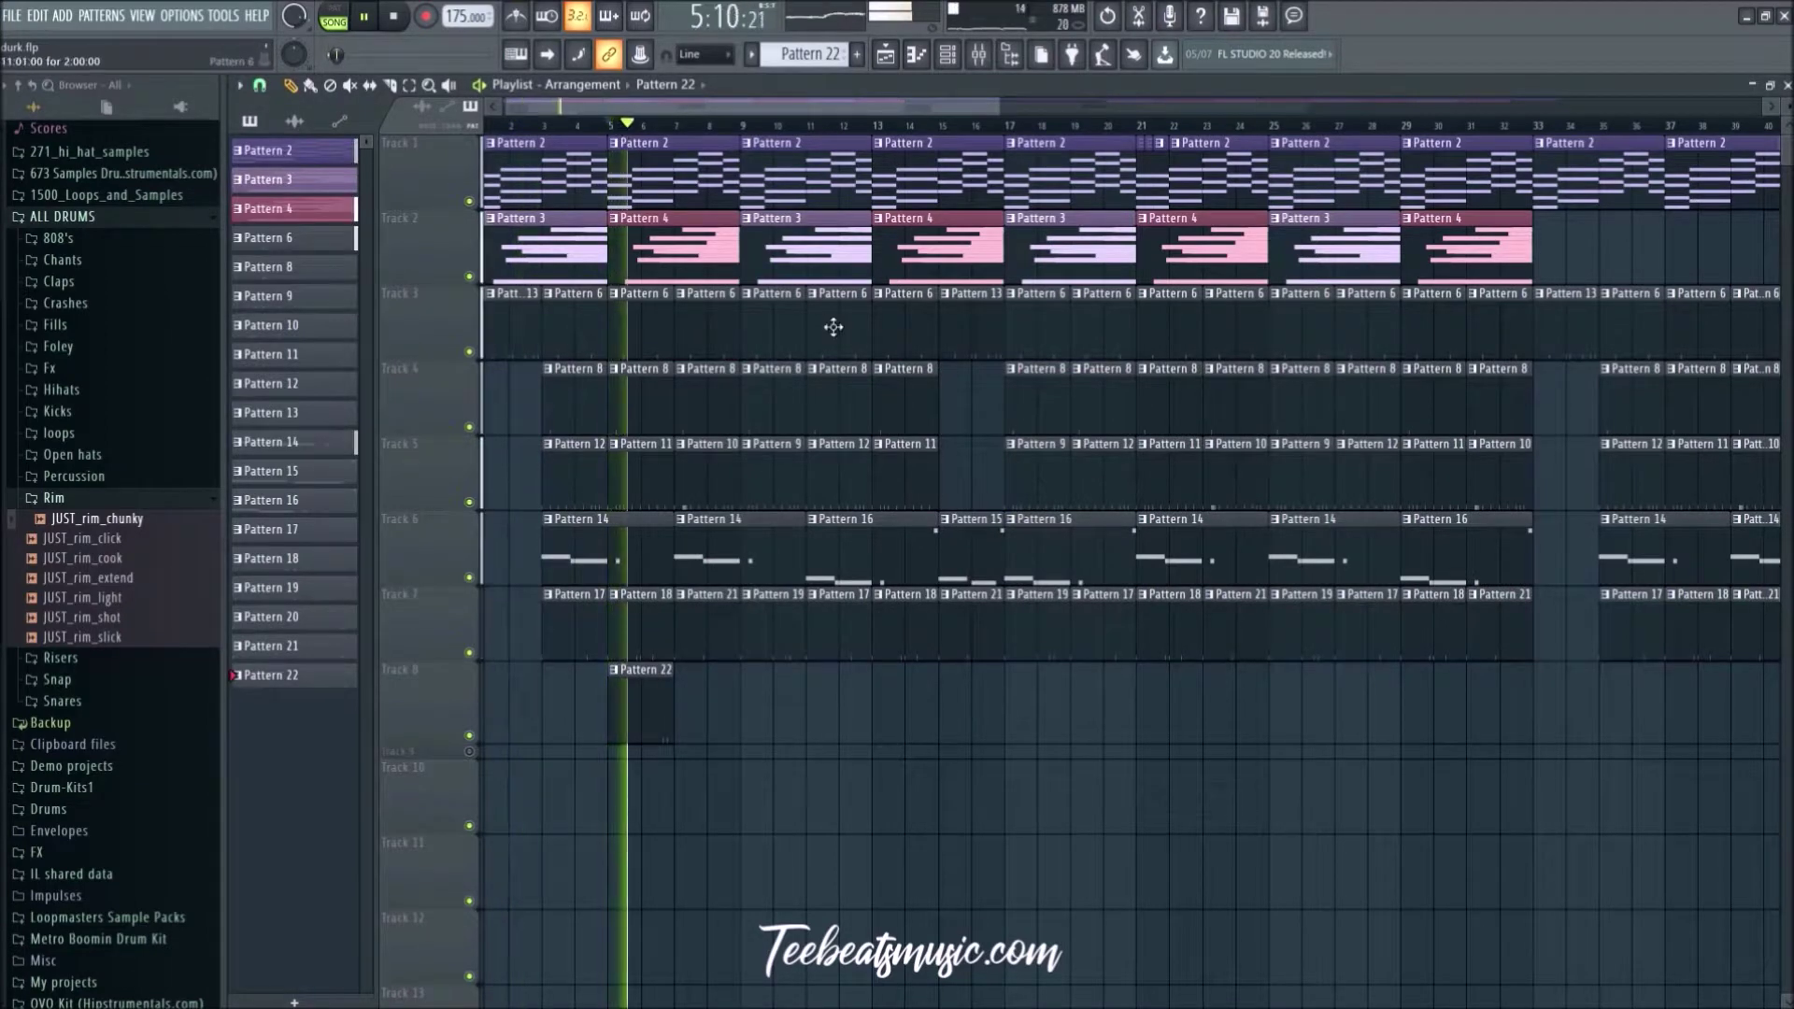
{"action": "left_click", "coordinate": [963, 64]}
{"action": "left_click", "coordinate": [645, 634]}
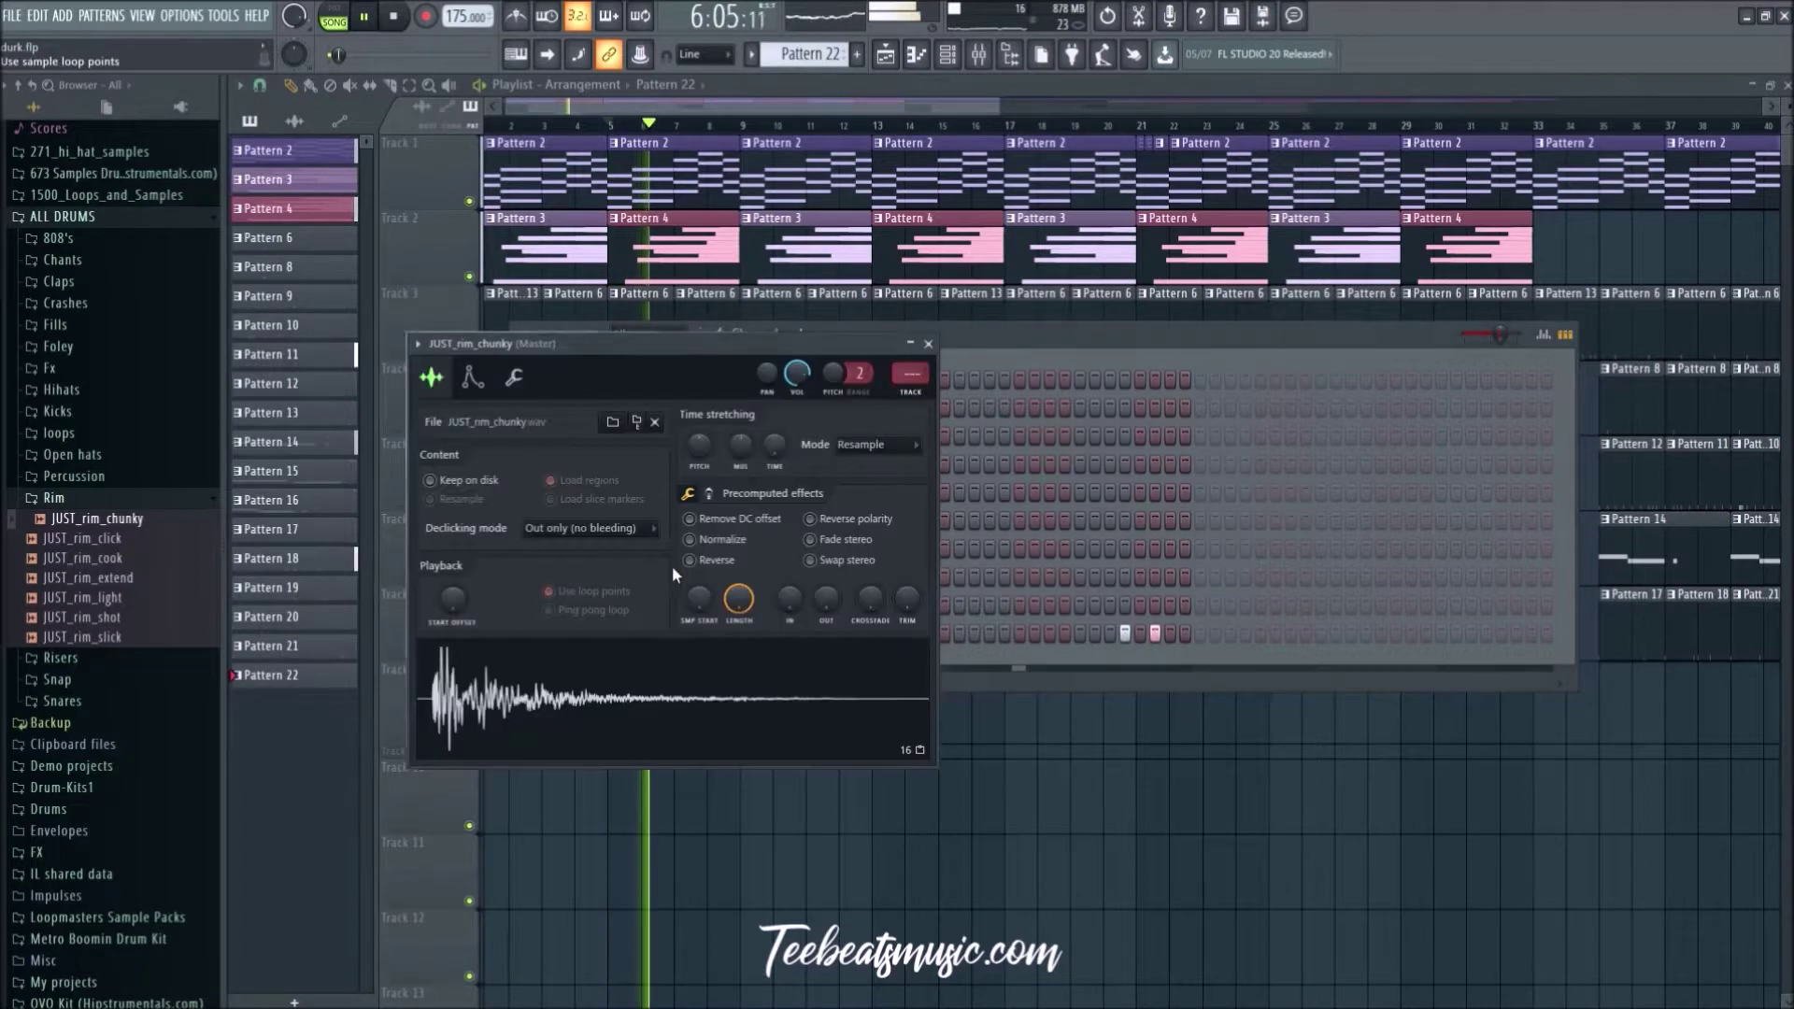
{"action": "left_click", "coordinate": [929, 345]}
{"action": "key", "text": "space"}
Step: Reposition the two rim hits again while auditioning, settling them near the pattern's end
{"action": "right_click", "coordinate": [1128, 636]}
{"action": "left_click", "coordinate": [1098, 637]}
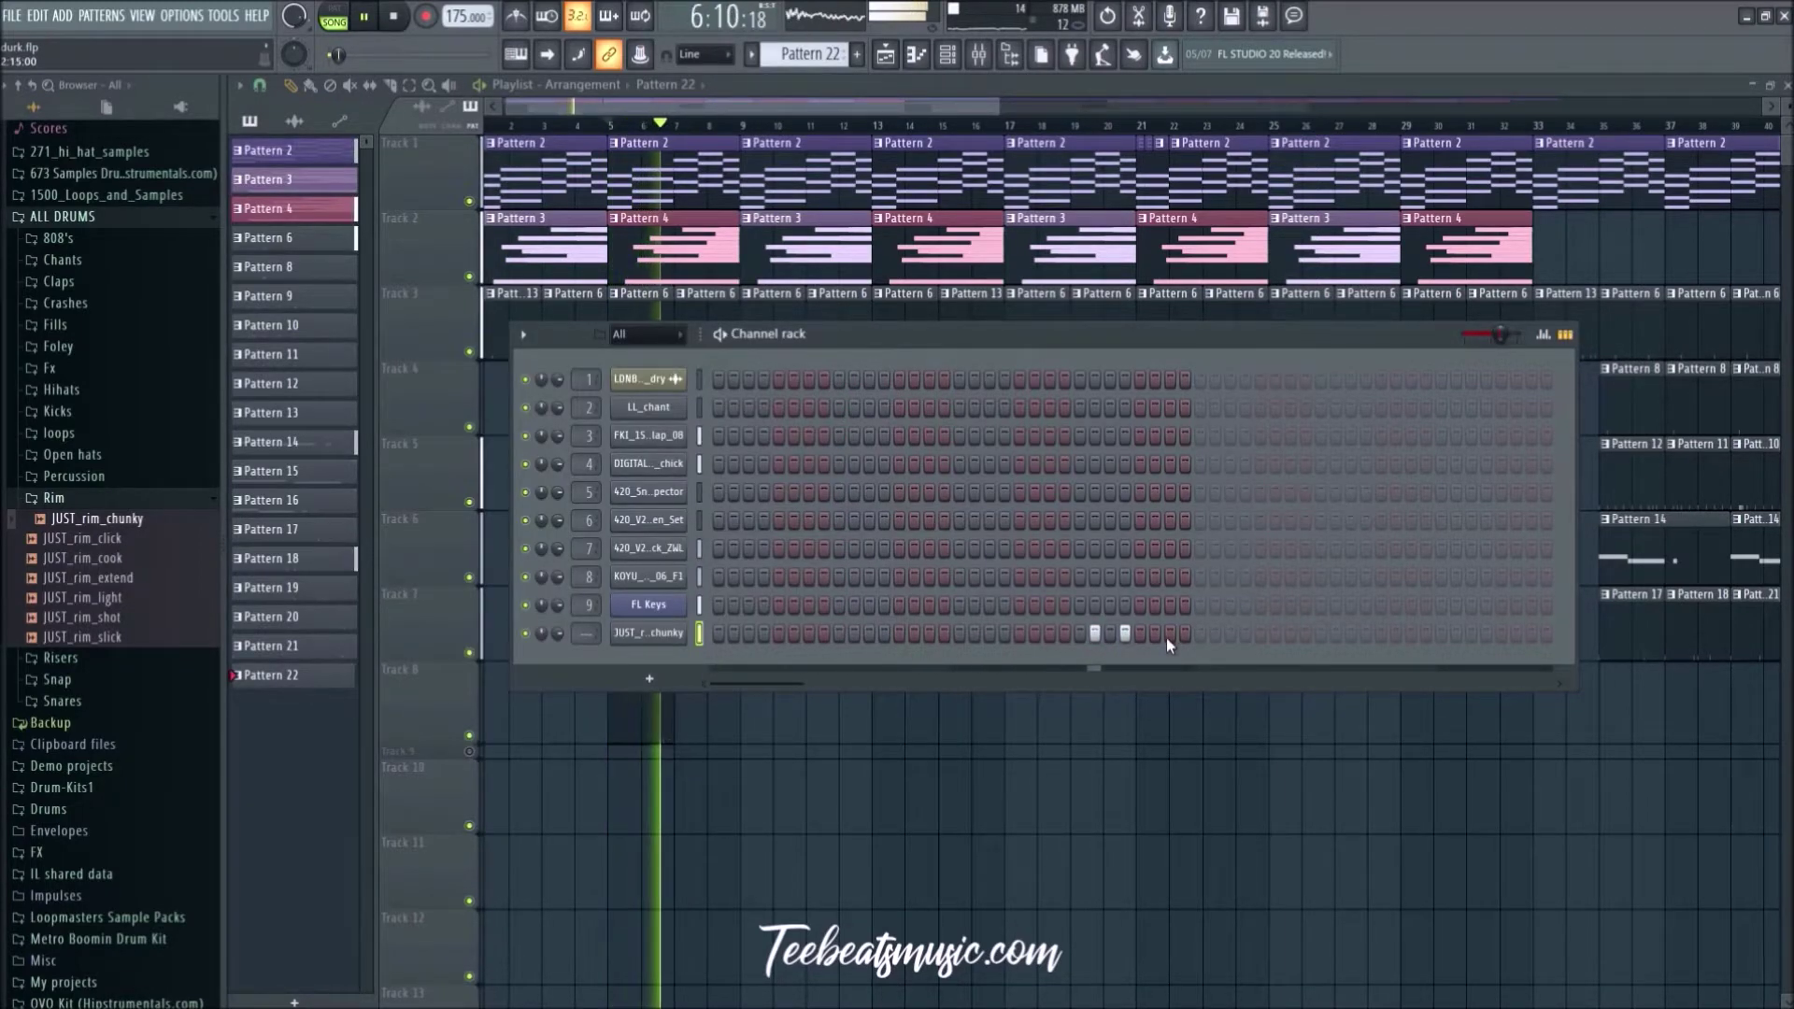
{"action": "key", "text": "space"}
{"action": "right_click", "coordinate": [1125, 637]}
{"action": "right_click", "coordinate": [1098, 638]}
{"action": "left_click", "coordinate": [1111, 636]}
{"action": "left_click", "coordinate": [1141, 635]}
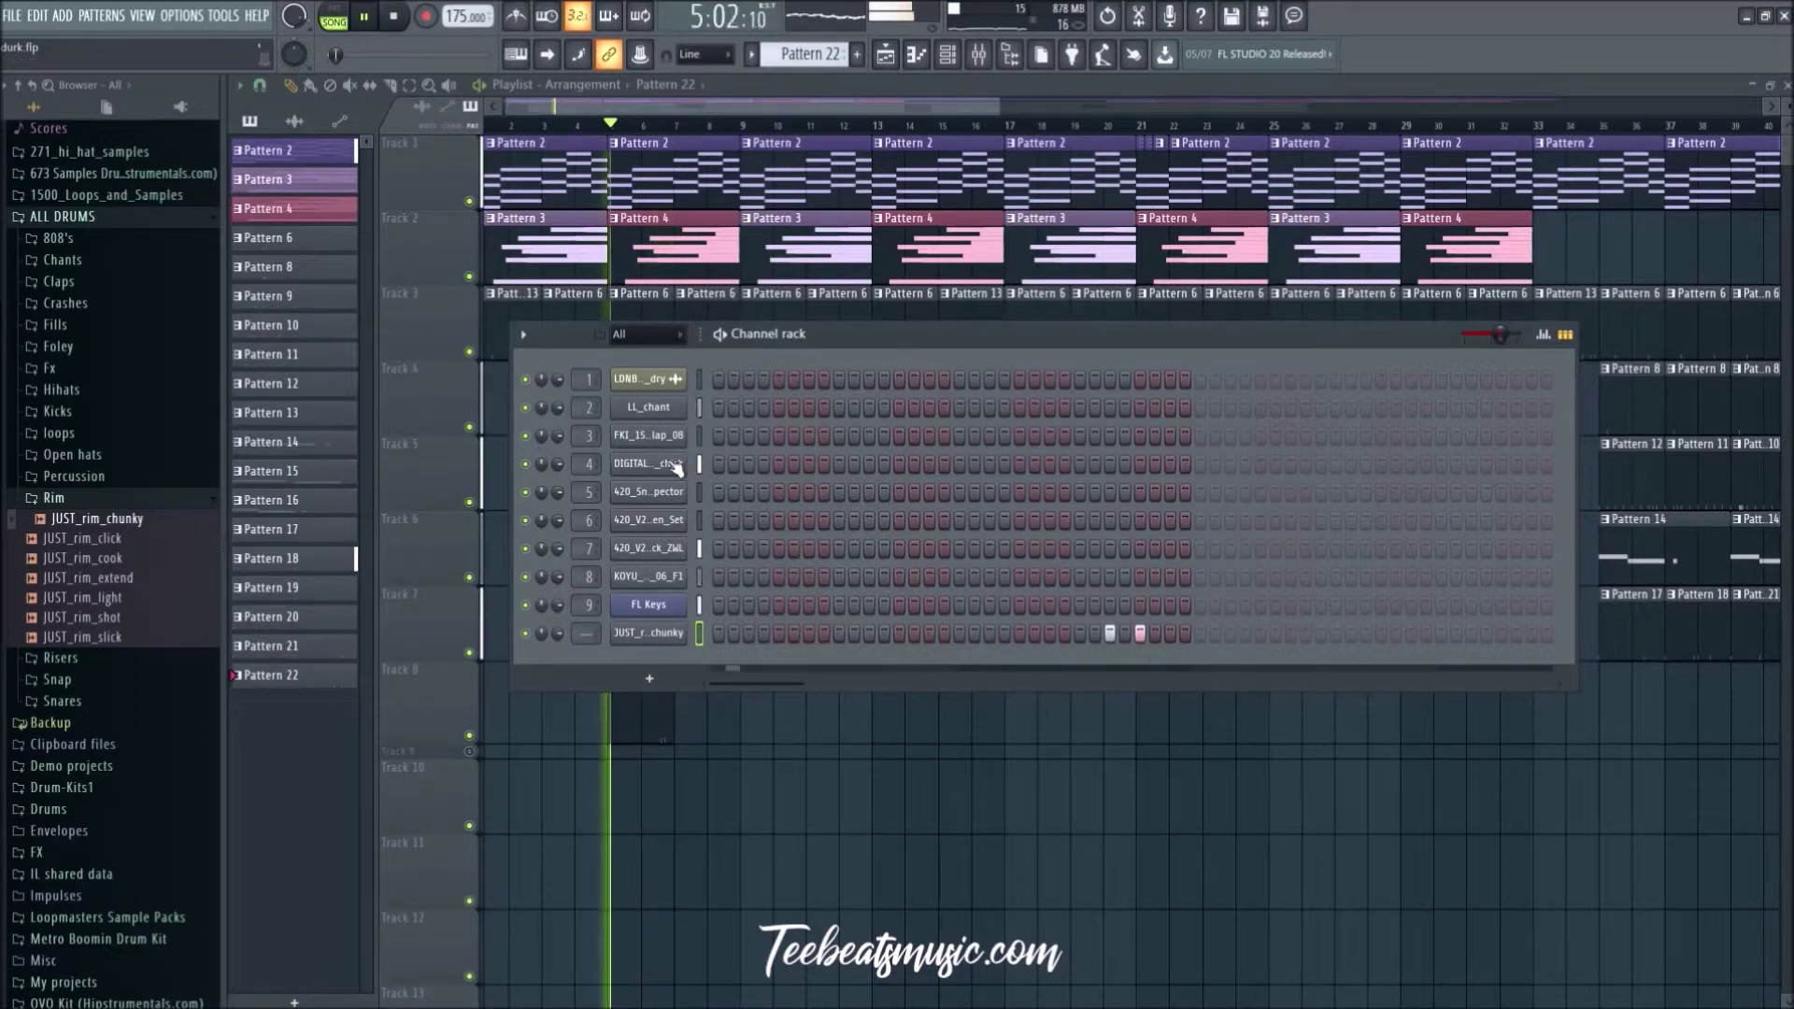
Step: Review the JUST_rim_chunky channel's time and polyphony options, then save the project
{"action": "left_click", "coordinate": [650, 634]}
{"action": "left_click", "coordinate": [513, 378]}
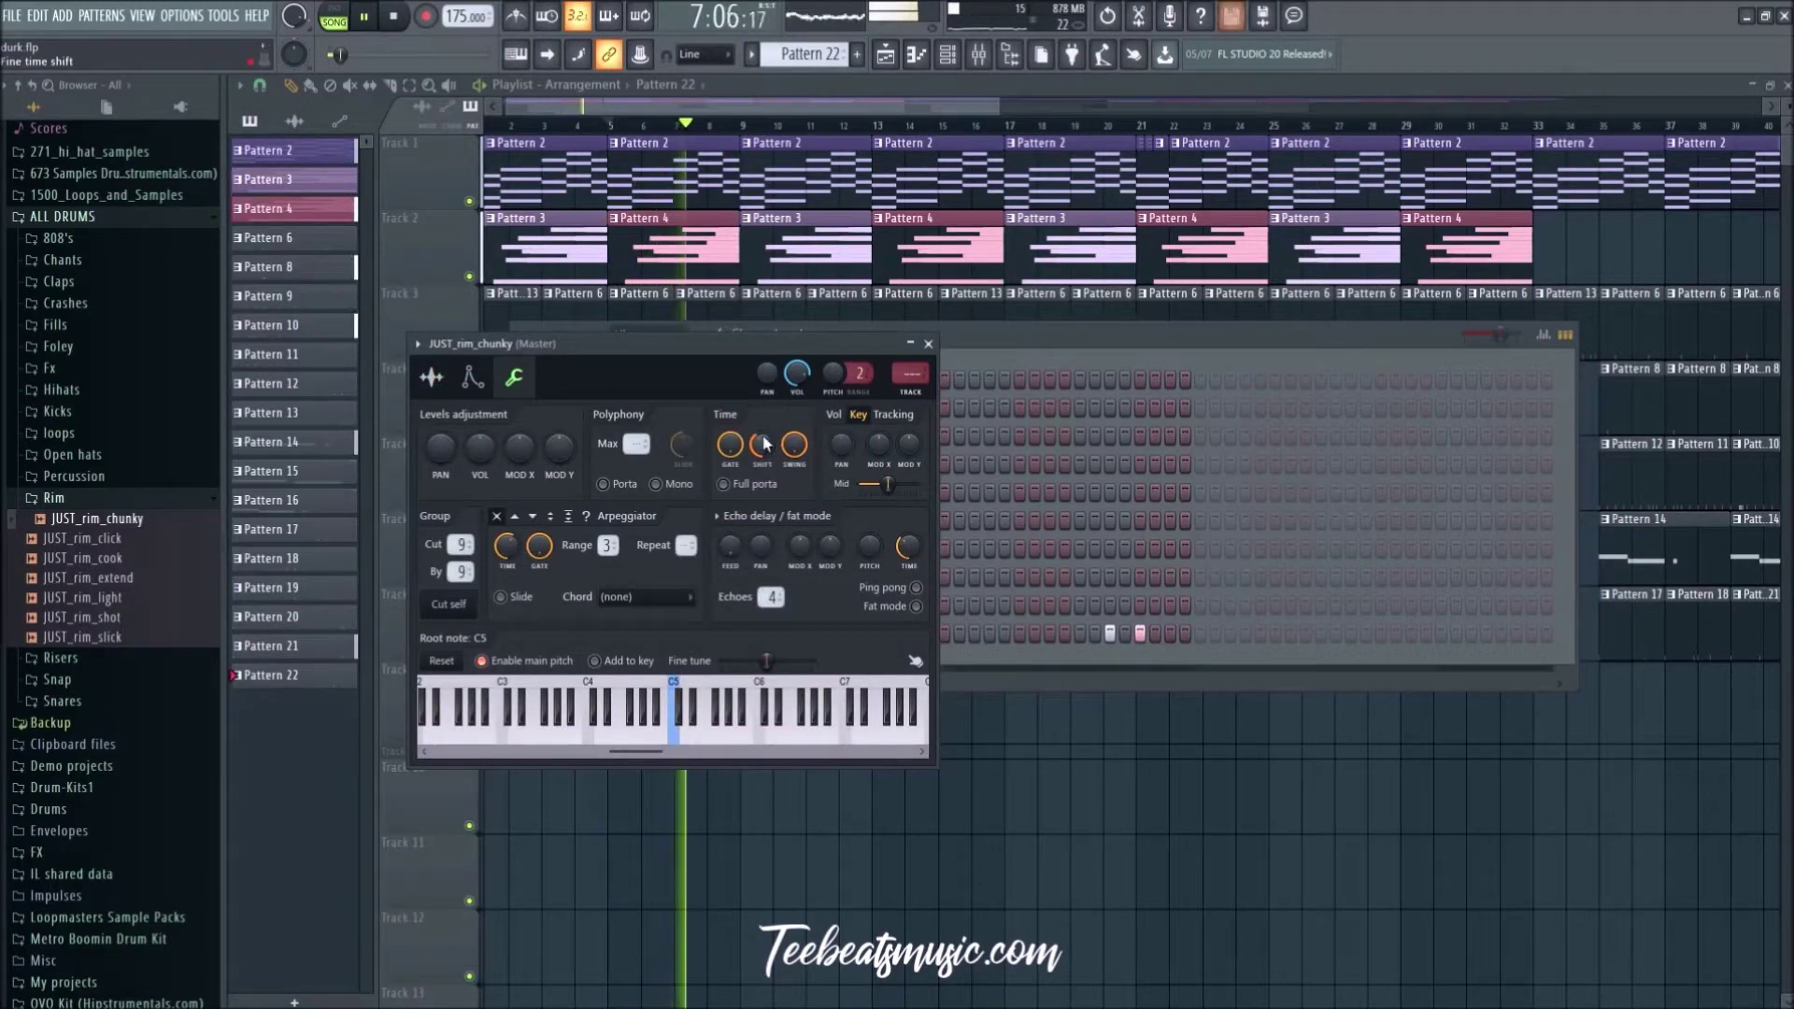
{"action": "left_click", "coordinate": [929, 344]}
{"action": "key", "text": "ctrl+s"}
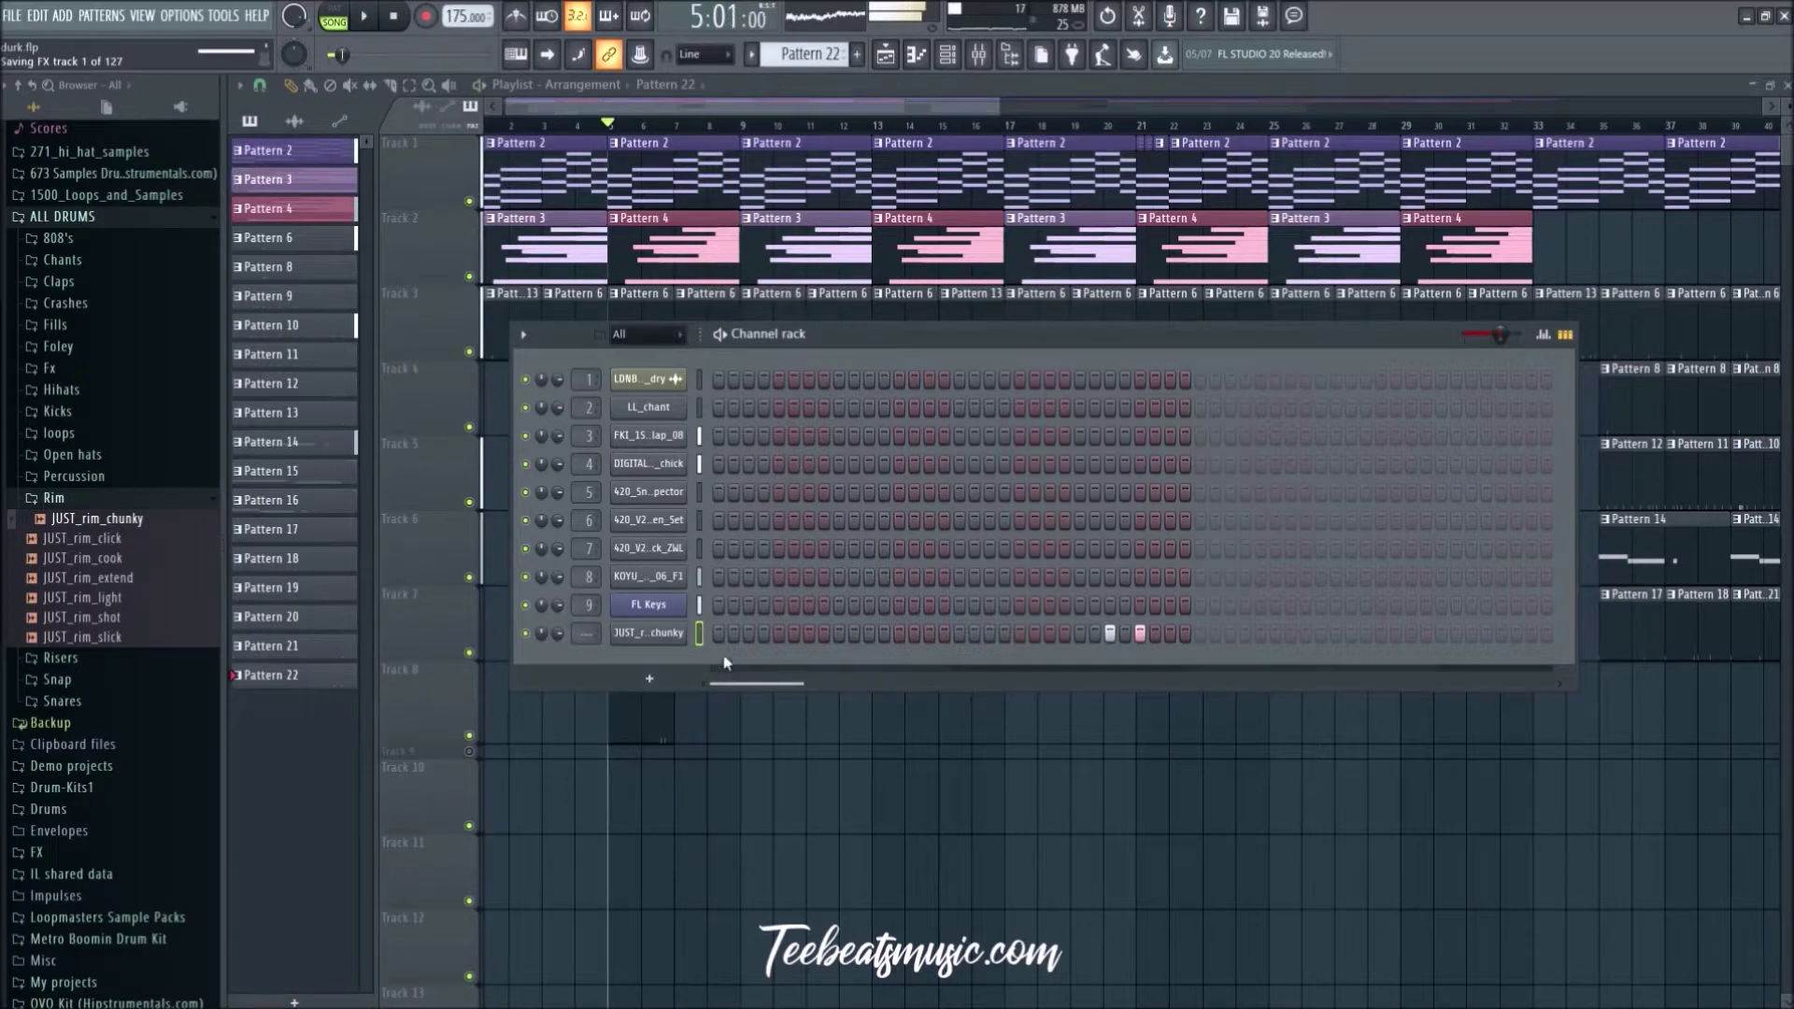
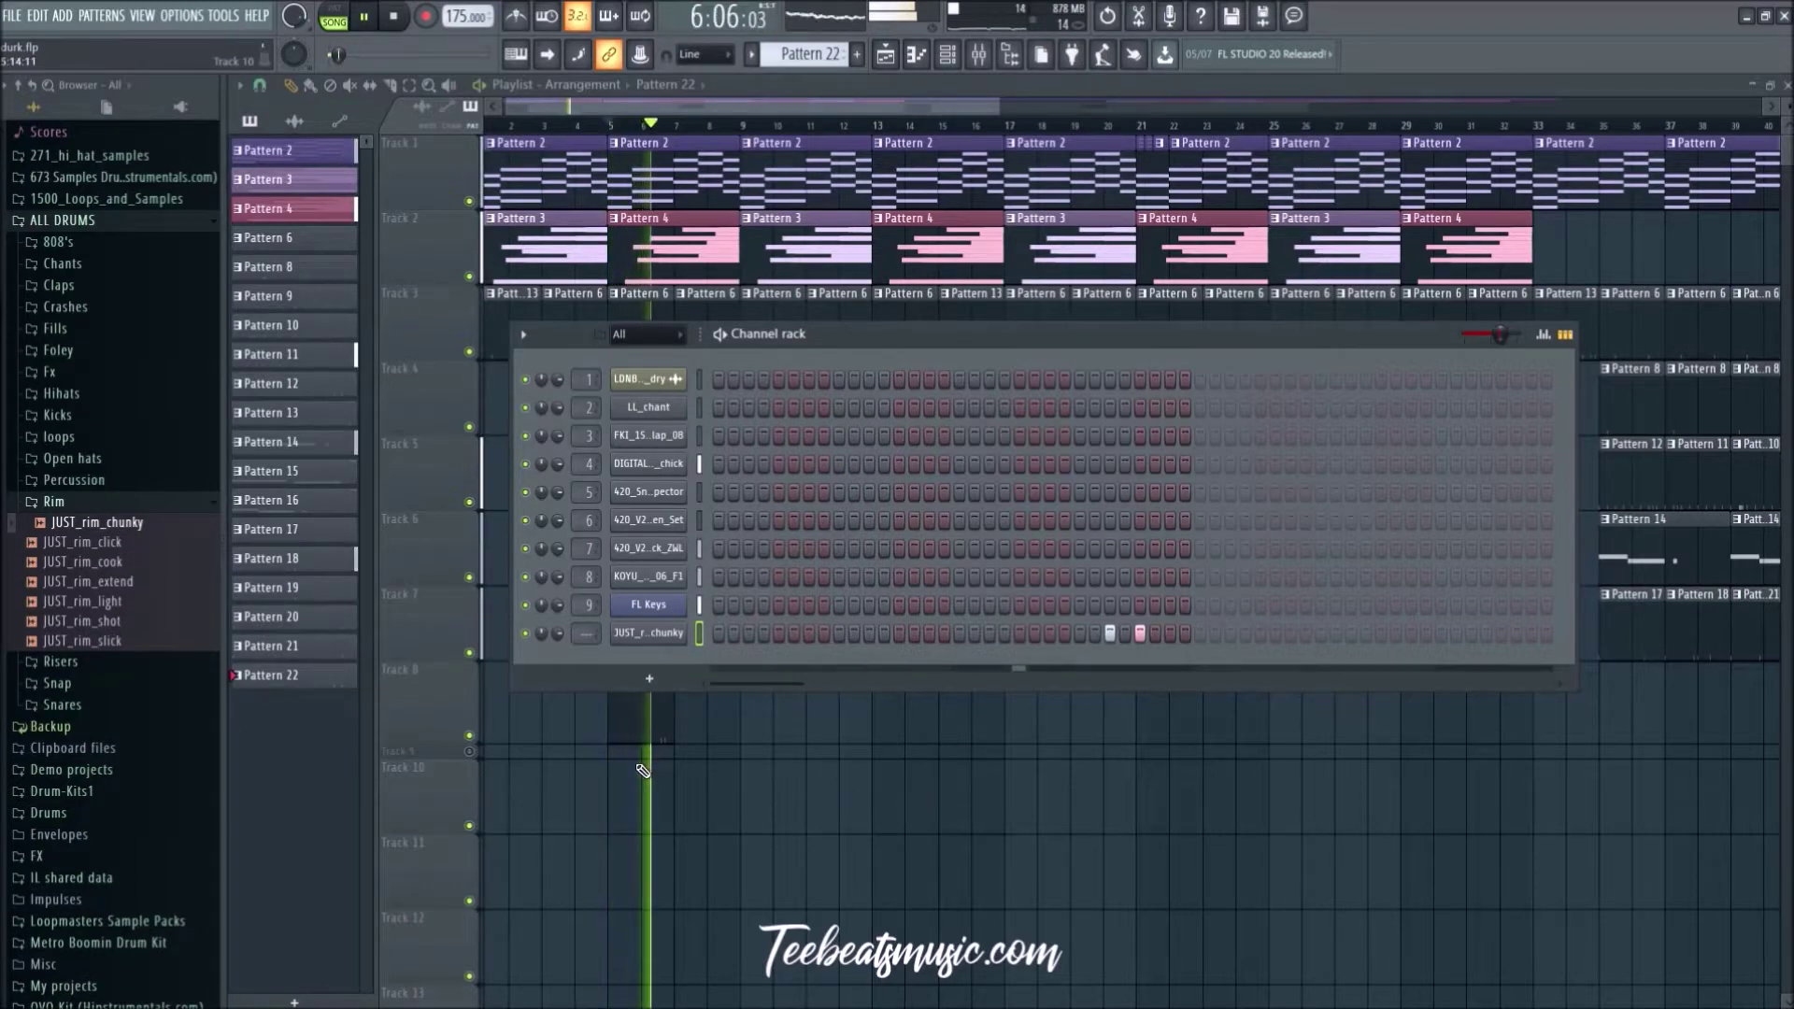
Step: Paint a second Pattern 22 clip on Track 8 and move it to bar 9
{"action": "key", "text": "F6"}
{"action": "left_click", "coordinate": [661, 718]}
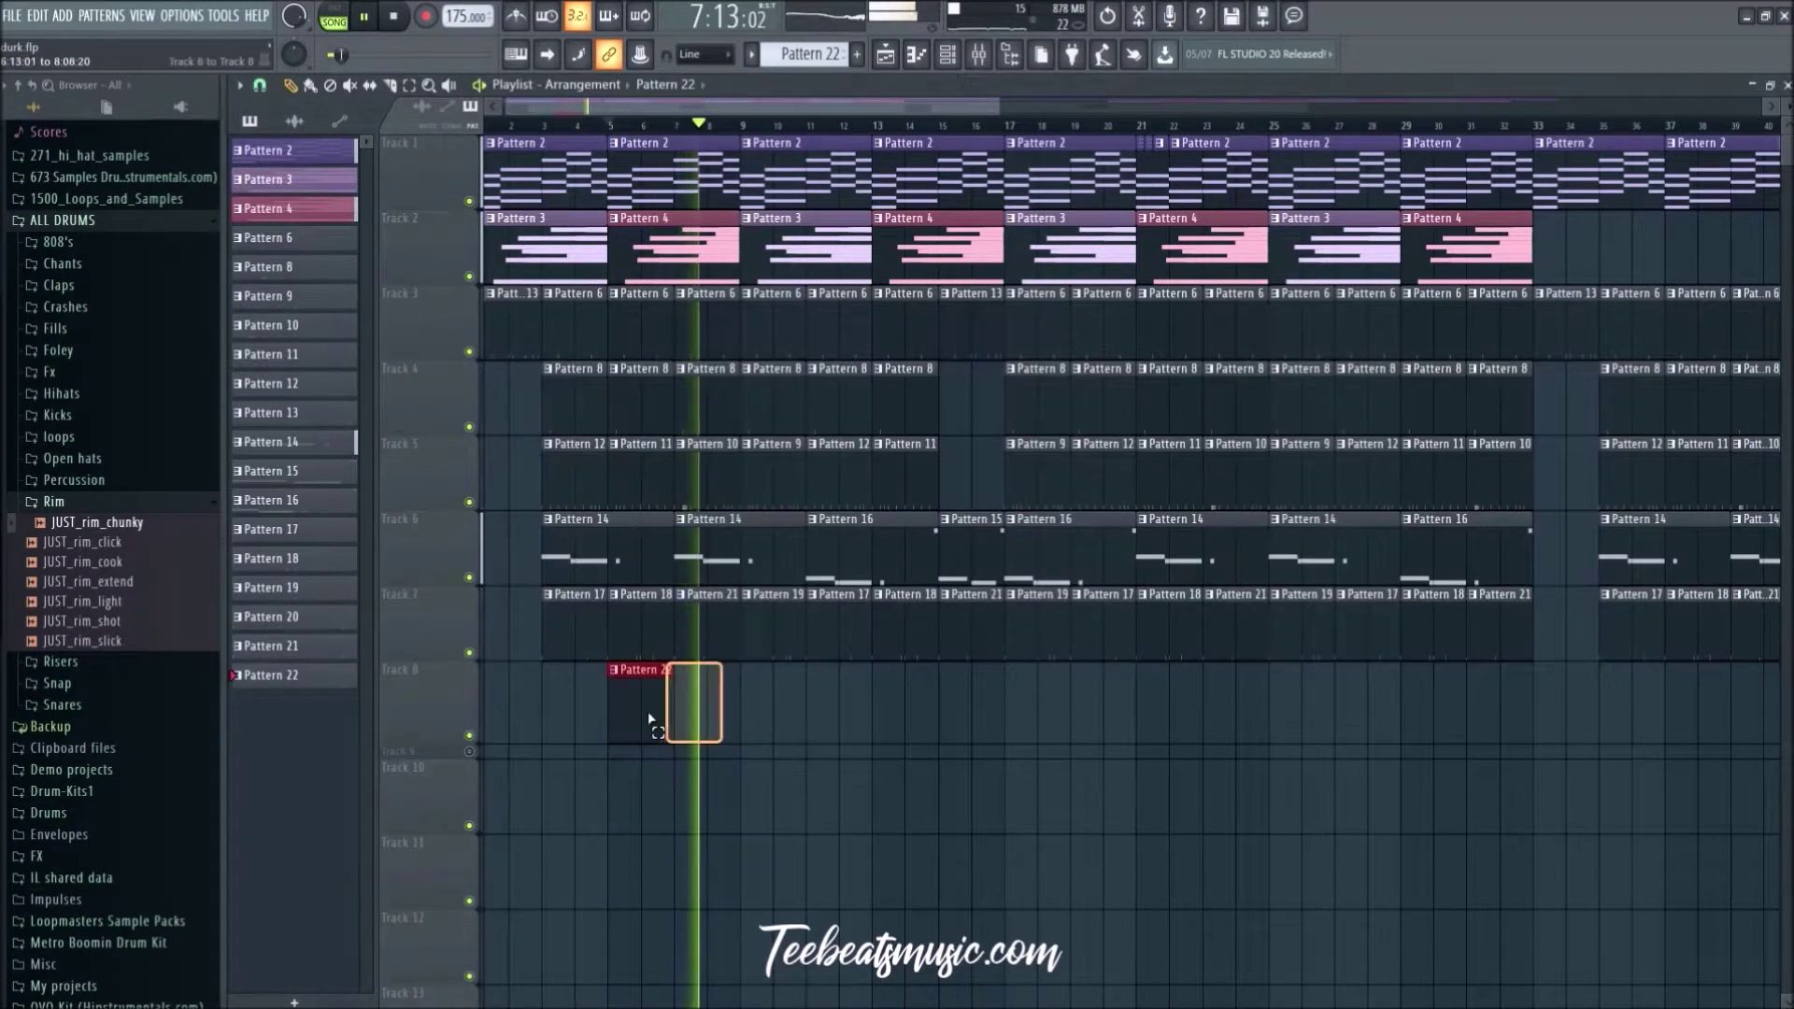
{"action": "left_click_drag", "start_coordinate": [759, 705], "coordinate": [783, 721]}
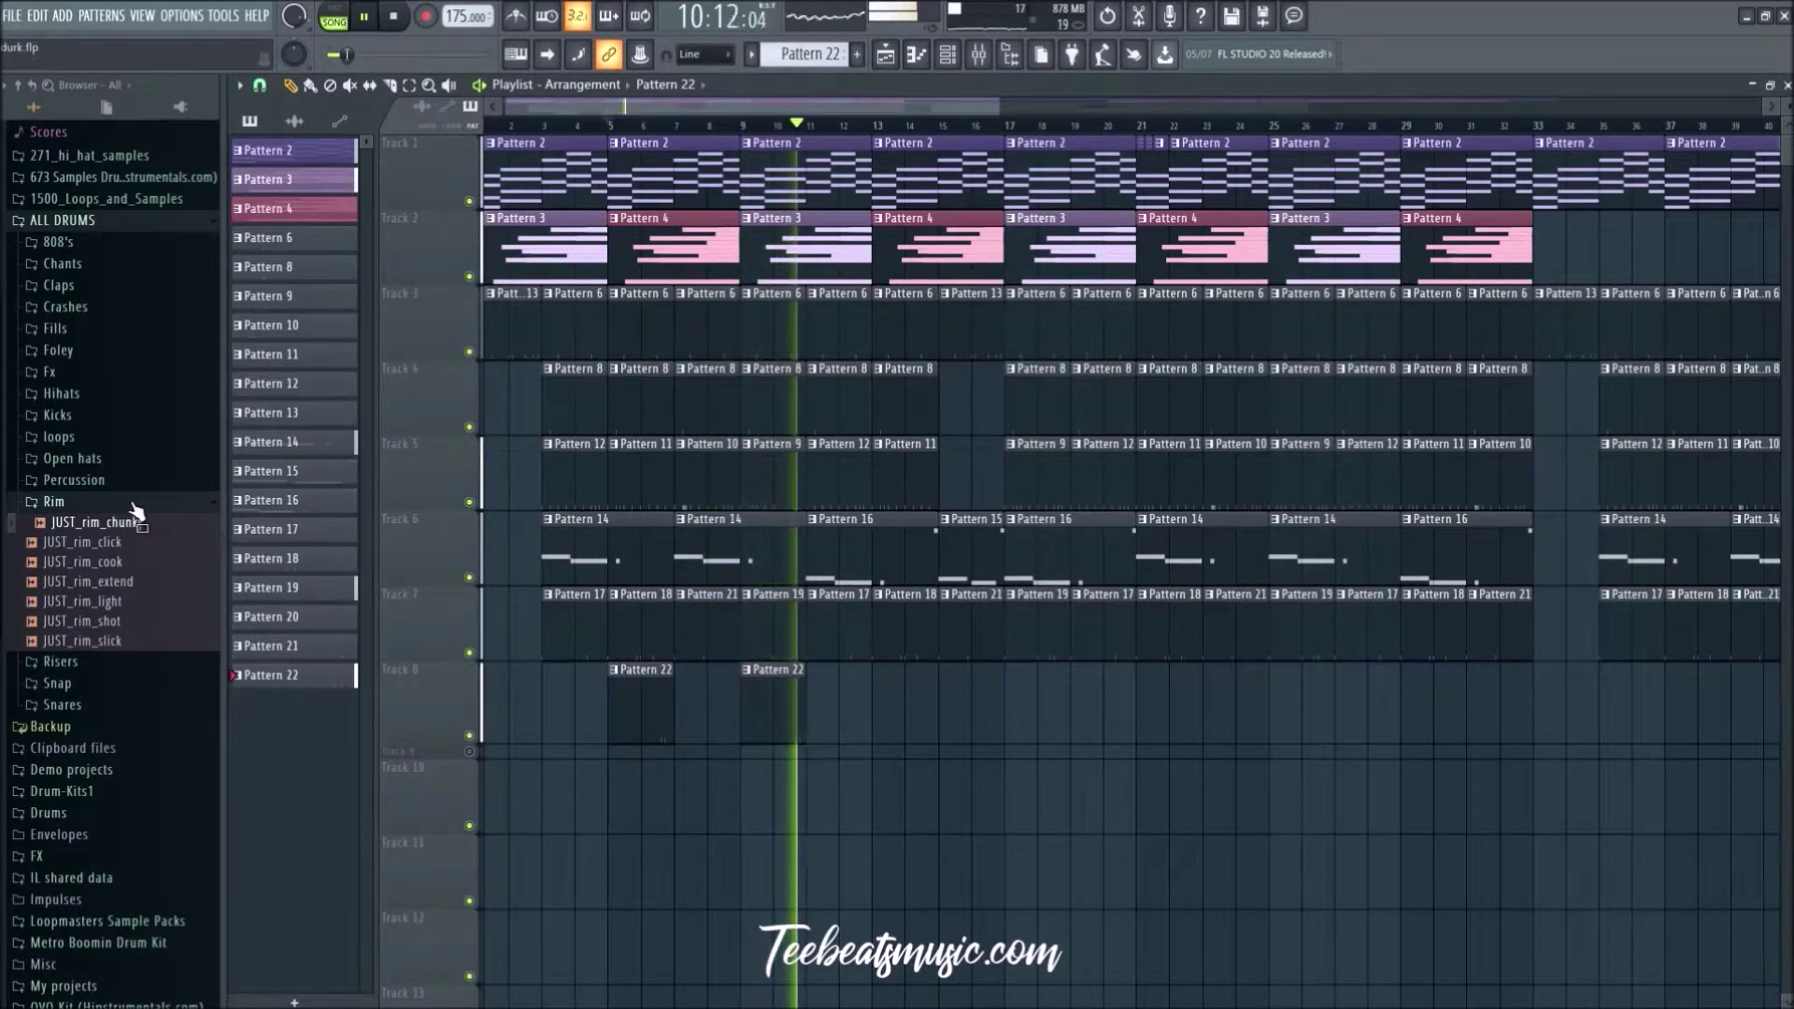
{"action": "scroll", "coordinate": [669, 733], "scroll_direction": "up", "scroll_amount": 4}
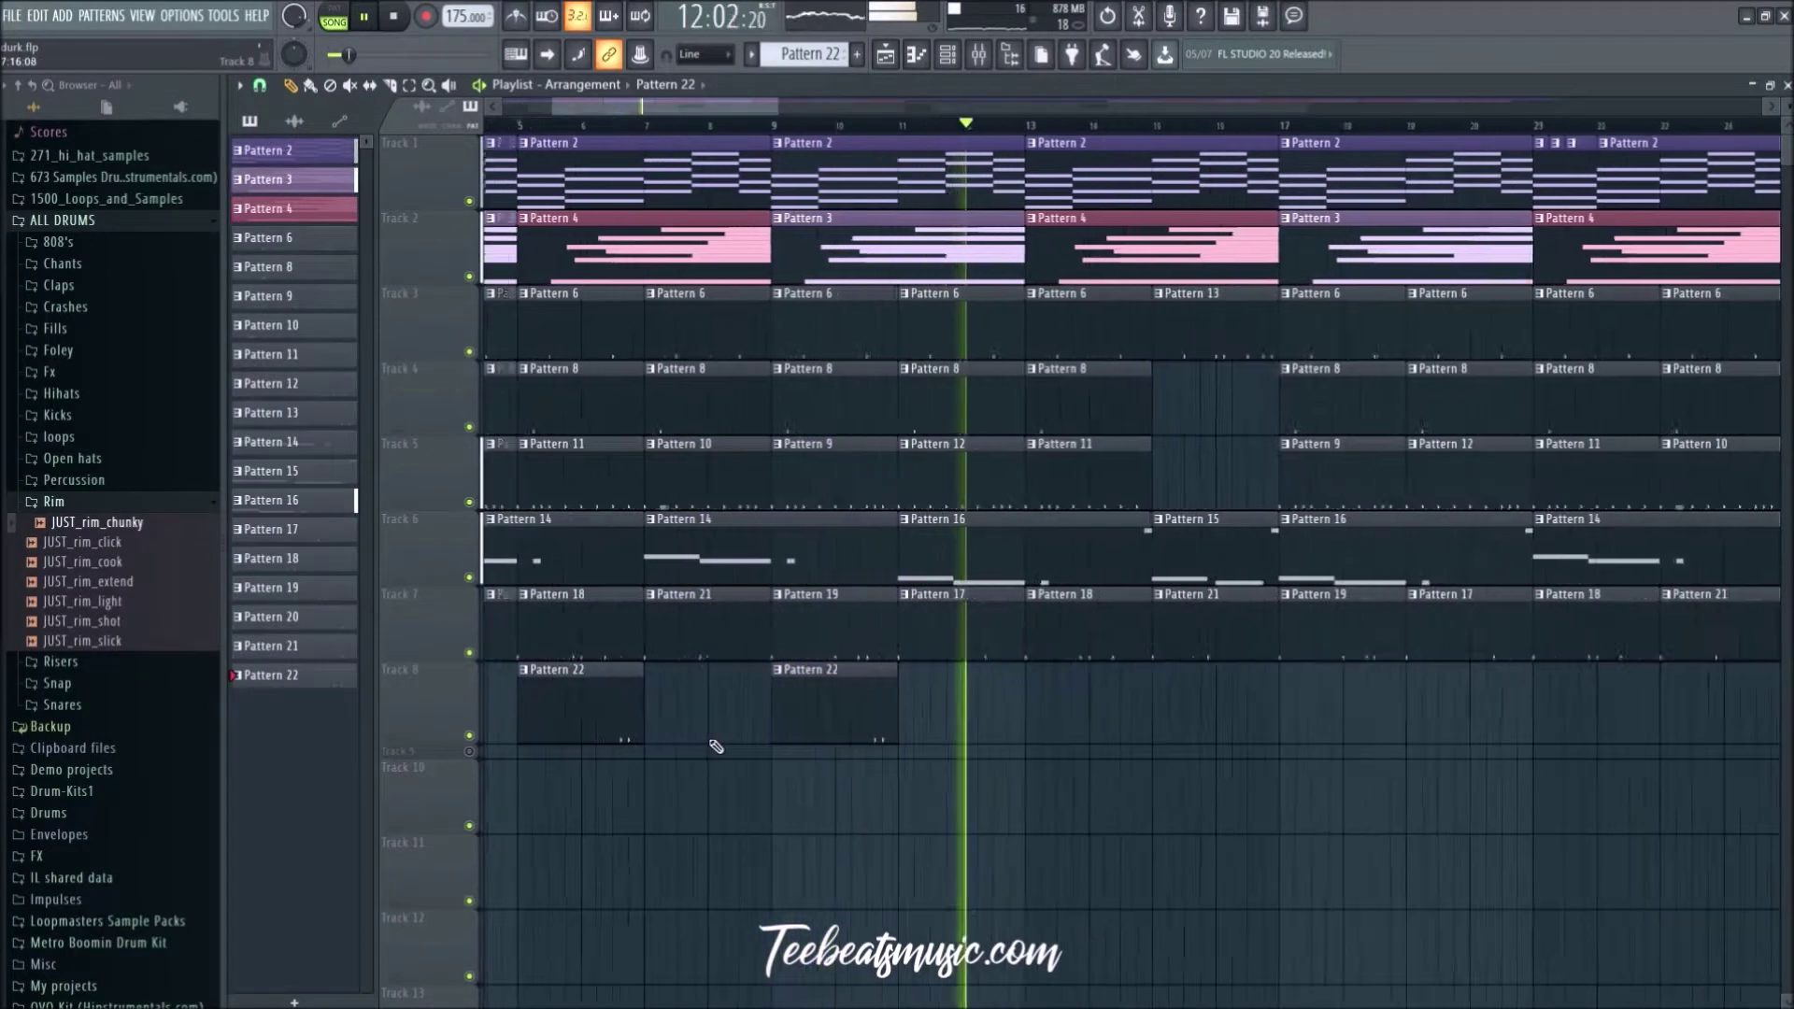
{"action": "scroll", "coordinate": [716, 747], "scroll_direction": "down", "scroll_amount": 4}
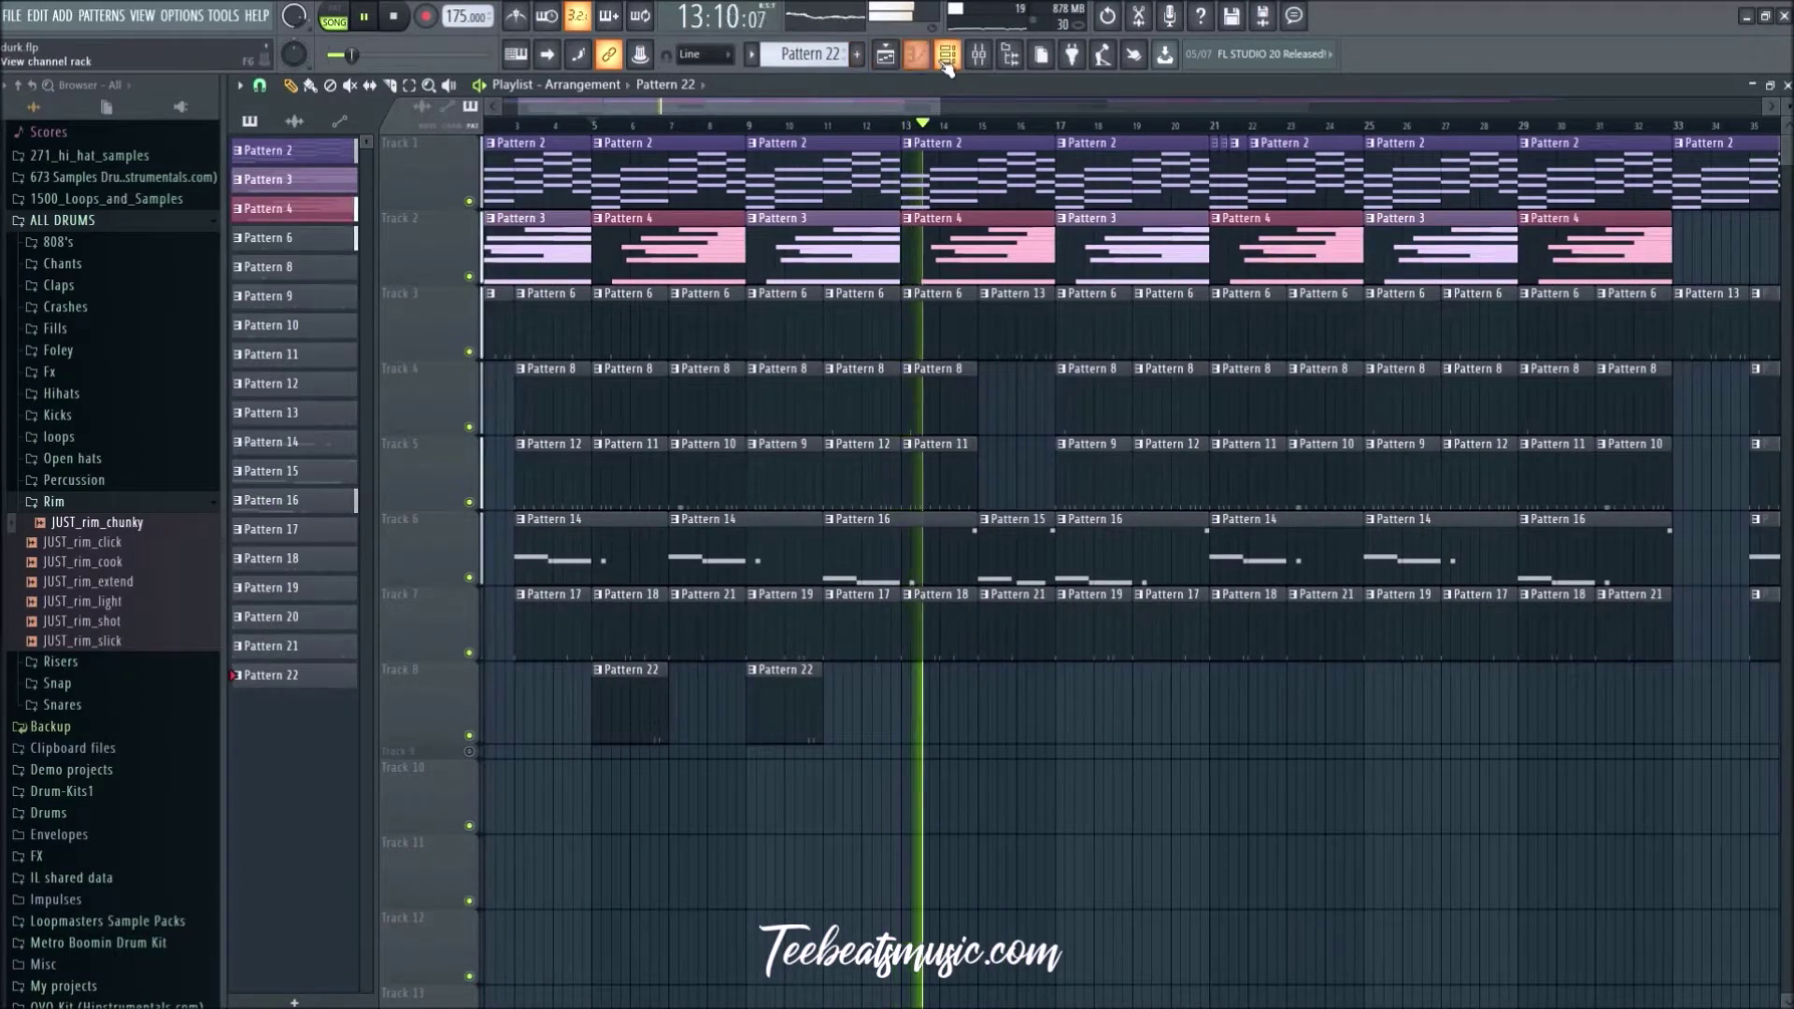
Step: Play the arrangement from bar 5 to hear both Pattern 22 clips
{"action": "left_click", "coordinate": [902, 58]}
{"action": "scroll", "coordinate": [821, 60], "scroll_direction": "up", "scroll_amount": 3}
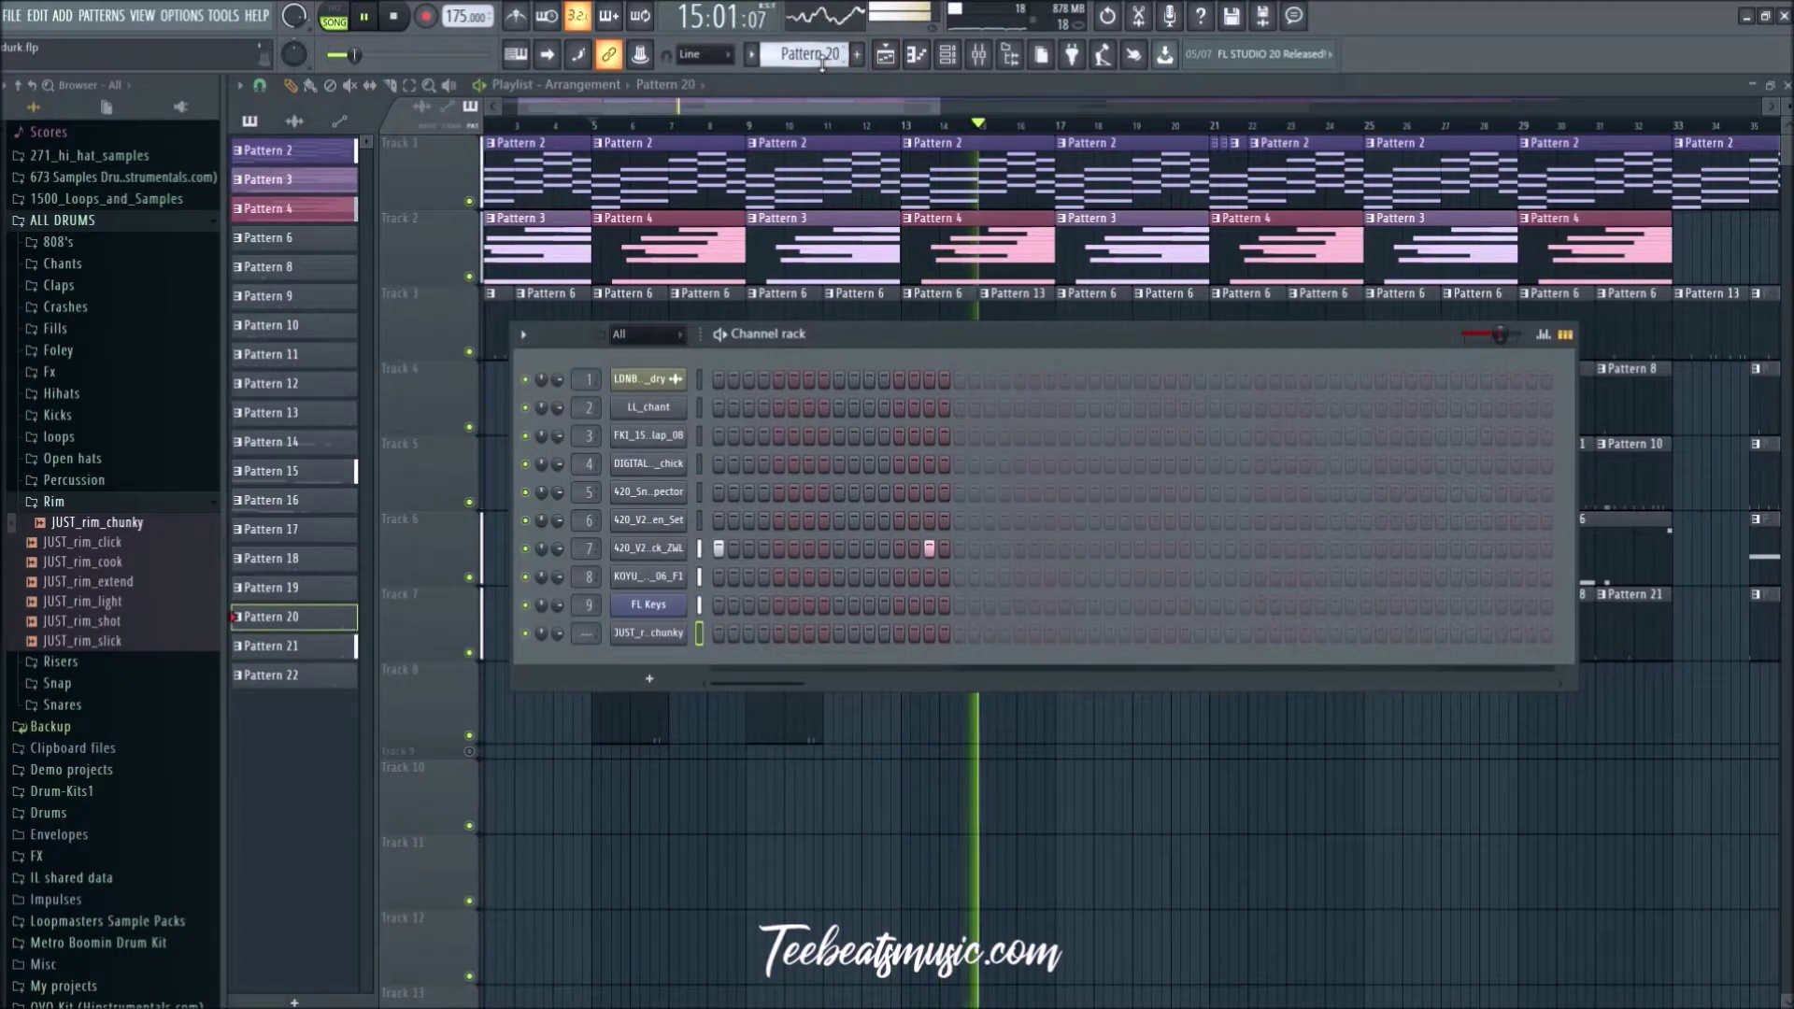
{"action": "scroll", "coordinate": [821, 60], "scroll_direction": "up", "scroll_amount": 5}
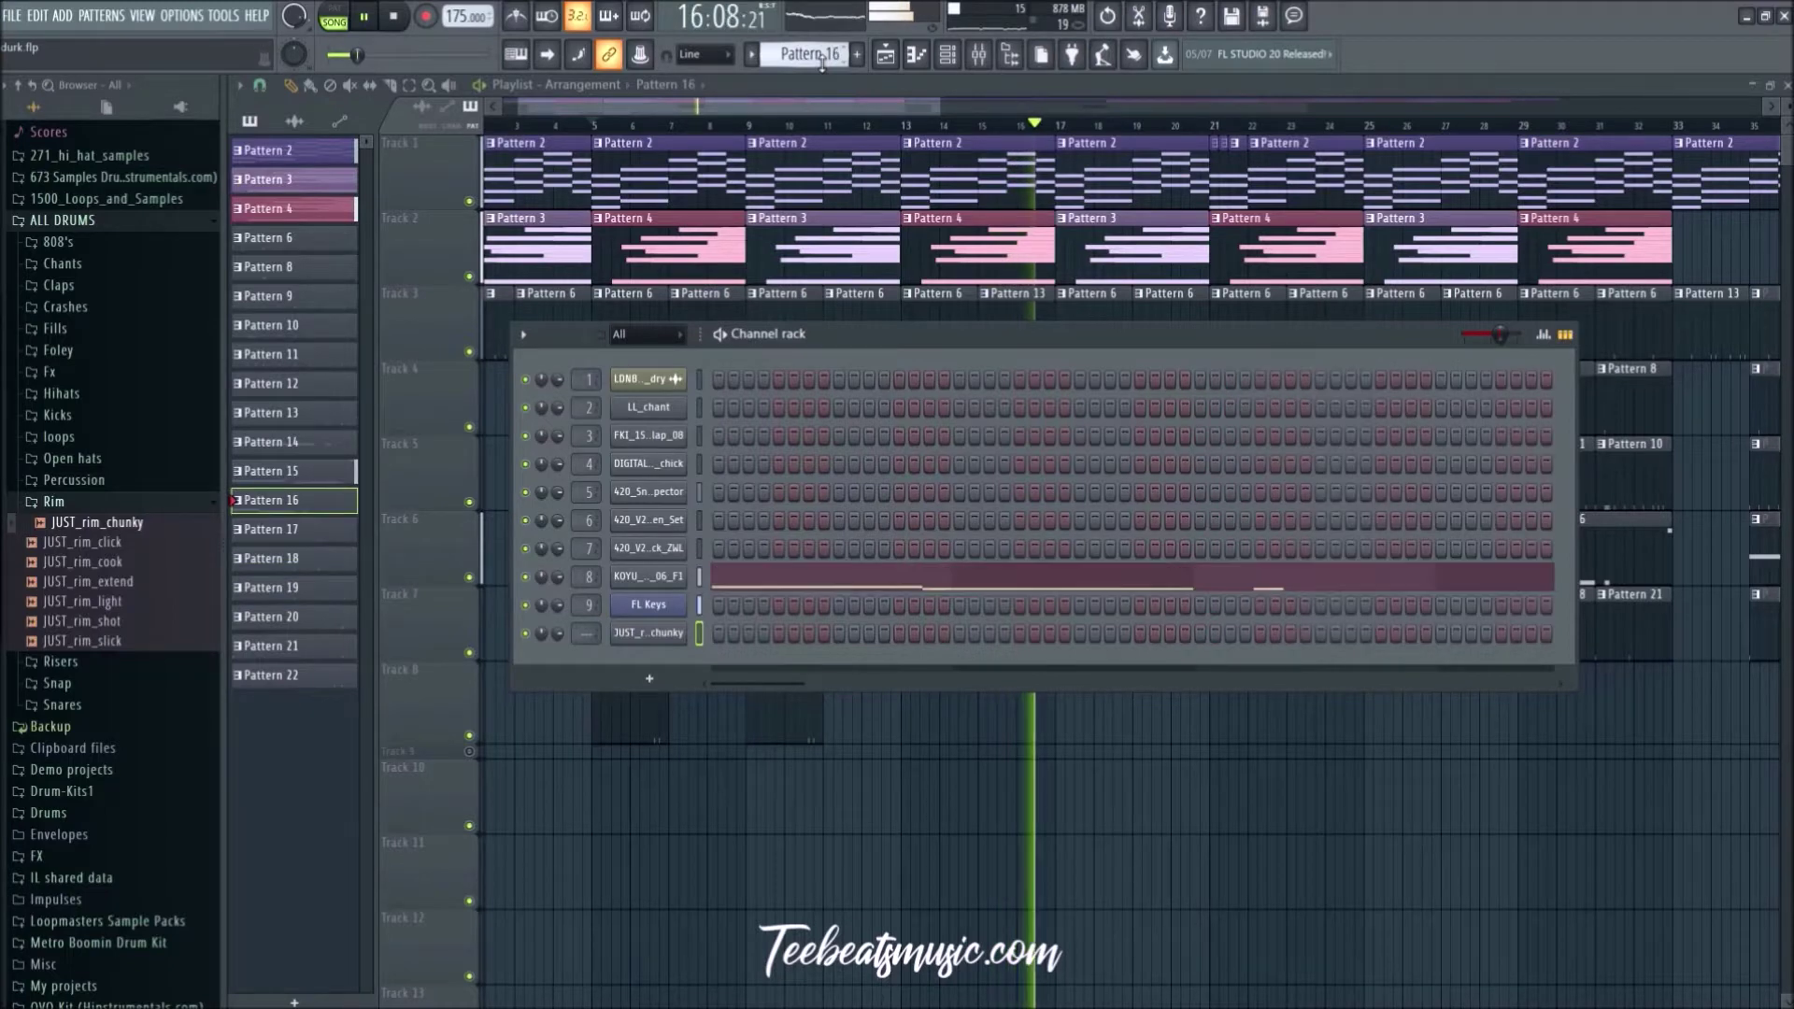
{"action": "scroll", "coordinate": [822, 60], "scroll_direction": "up", "scroll_amount": 6}
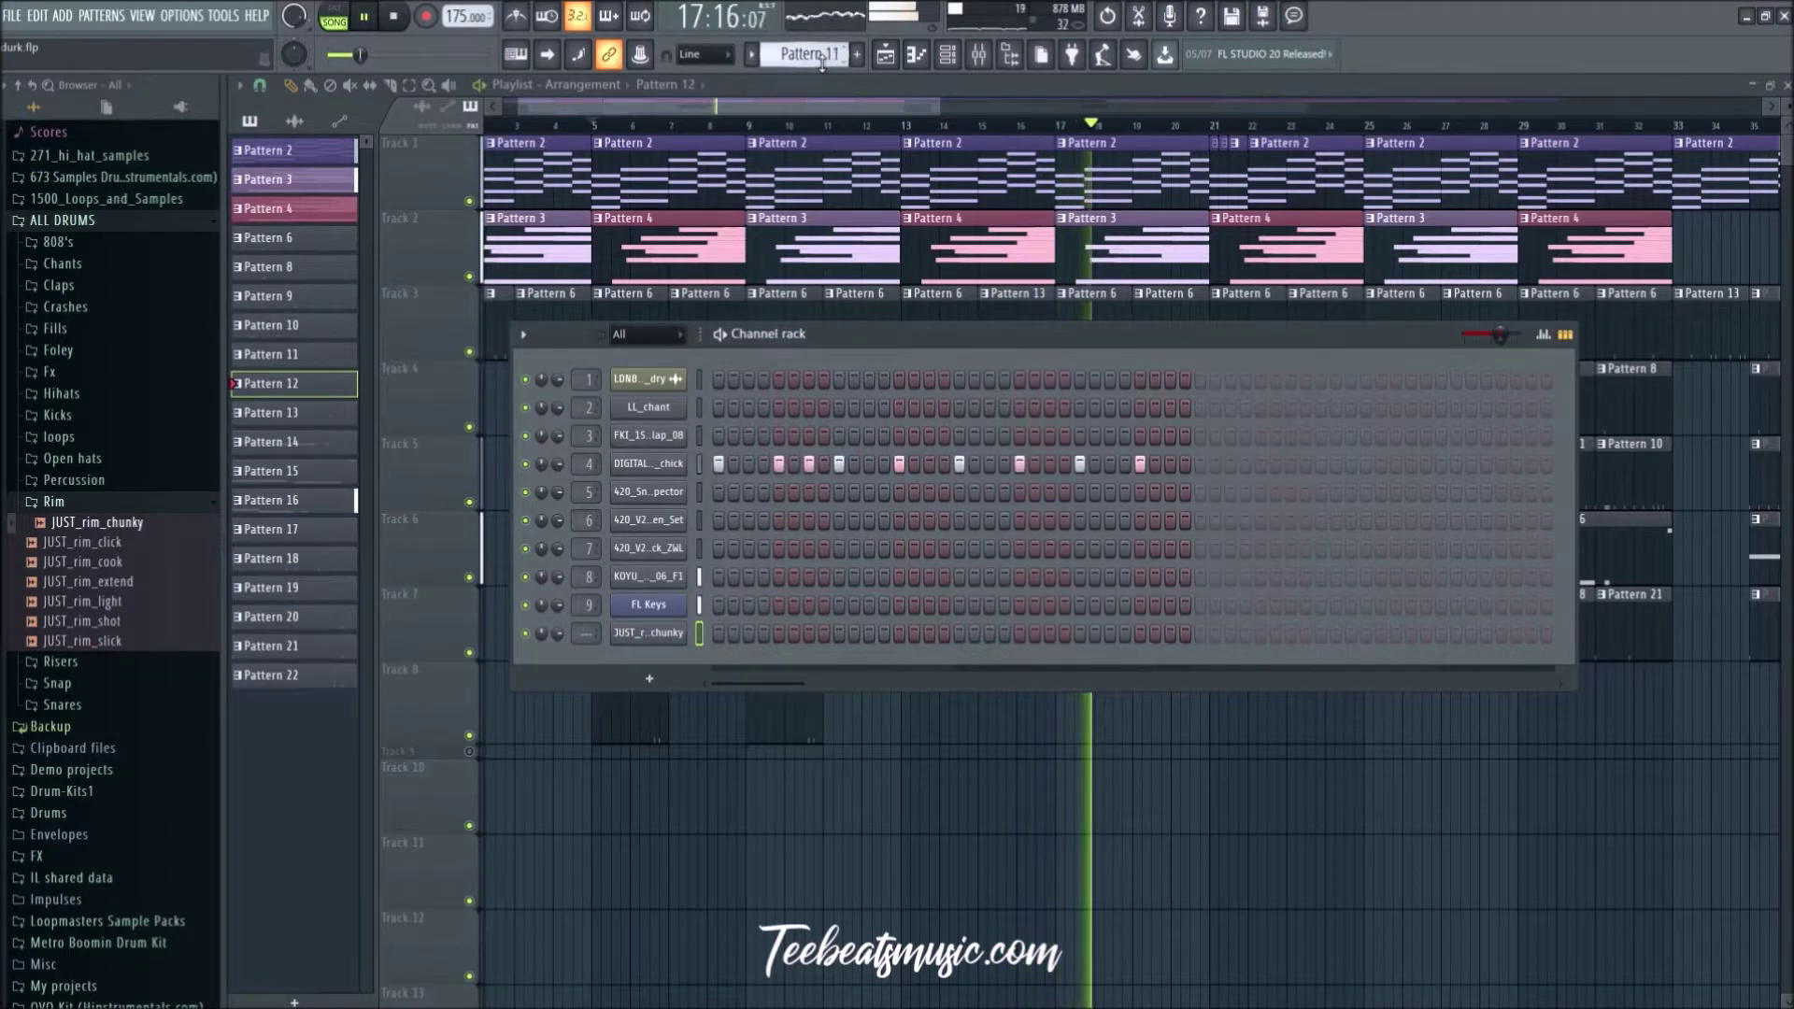
{"action": "left_click", "coordinate": [598, 125]}
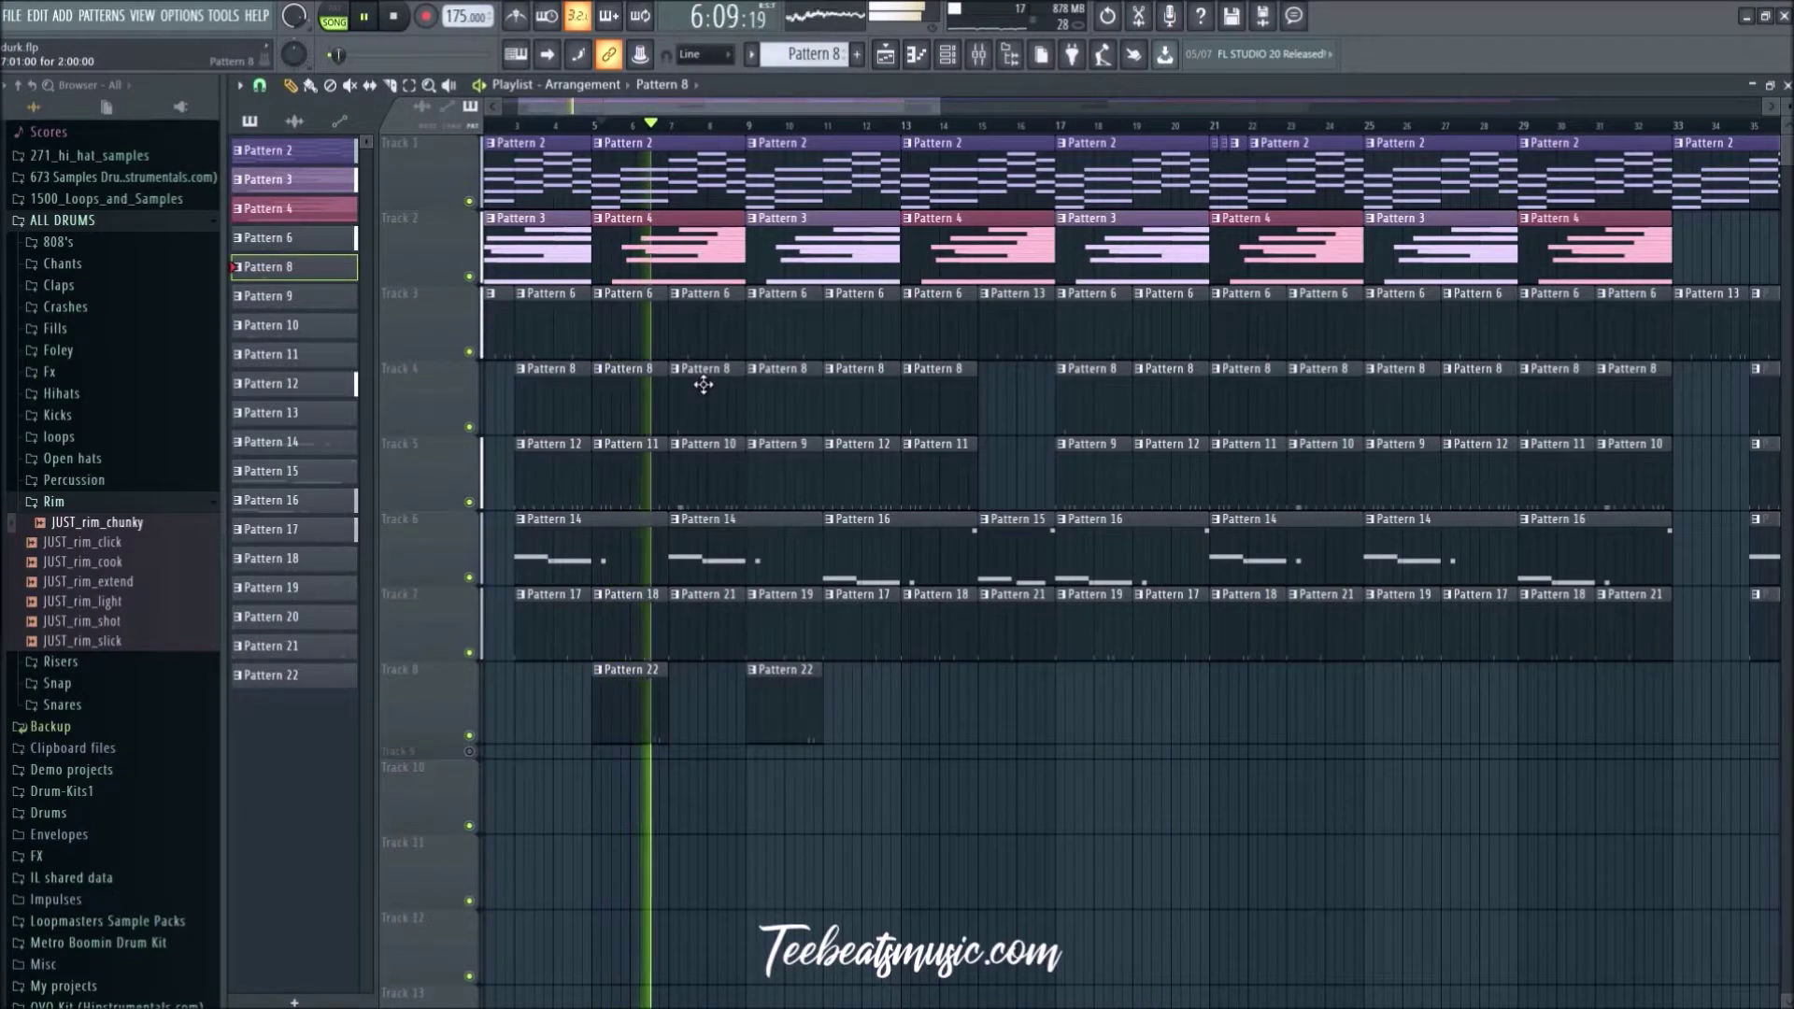
{"action": "left_click", "coordinate": [599, 125]}
{"action": "left_click", "coordinate": [947, 56]}
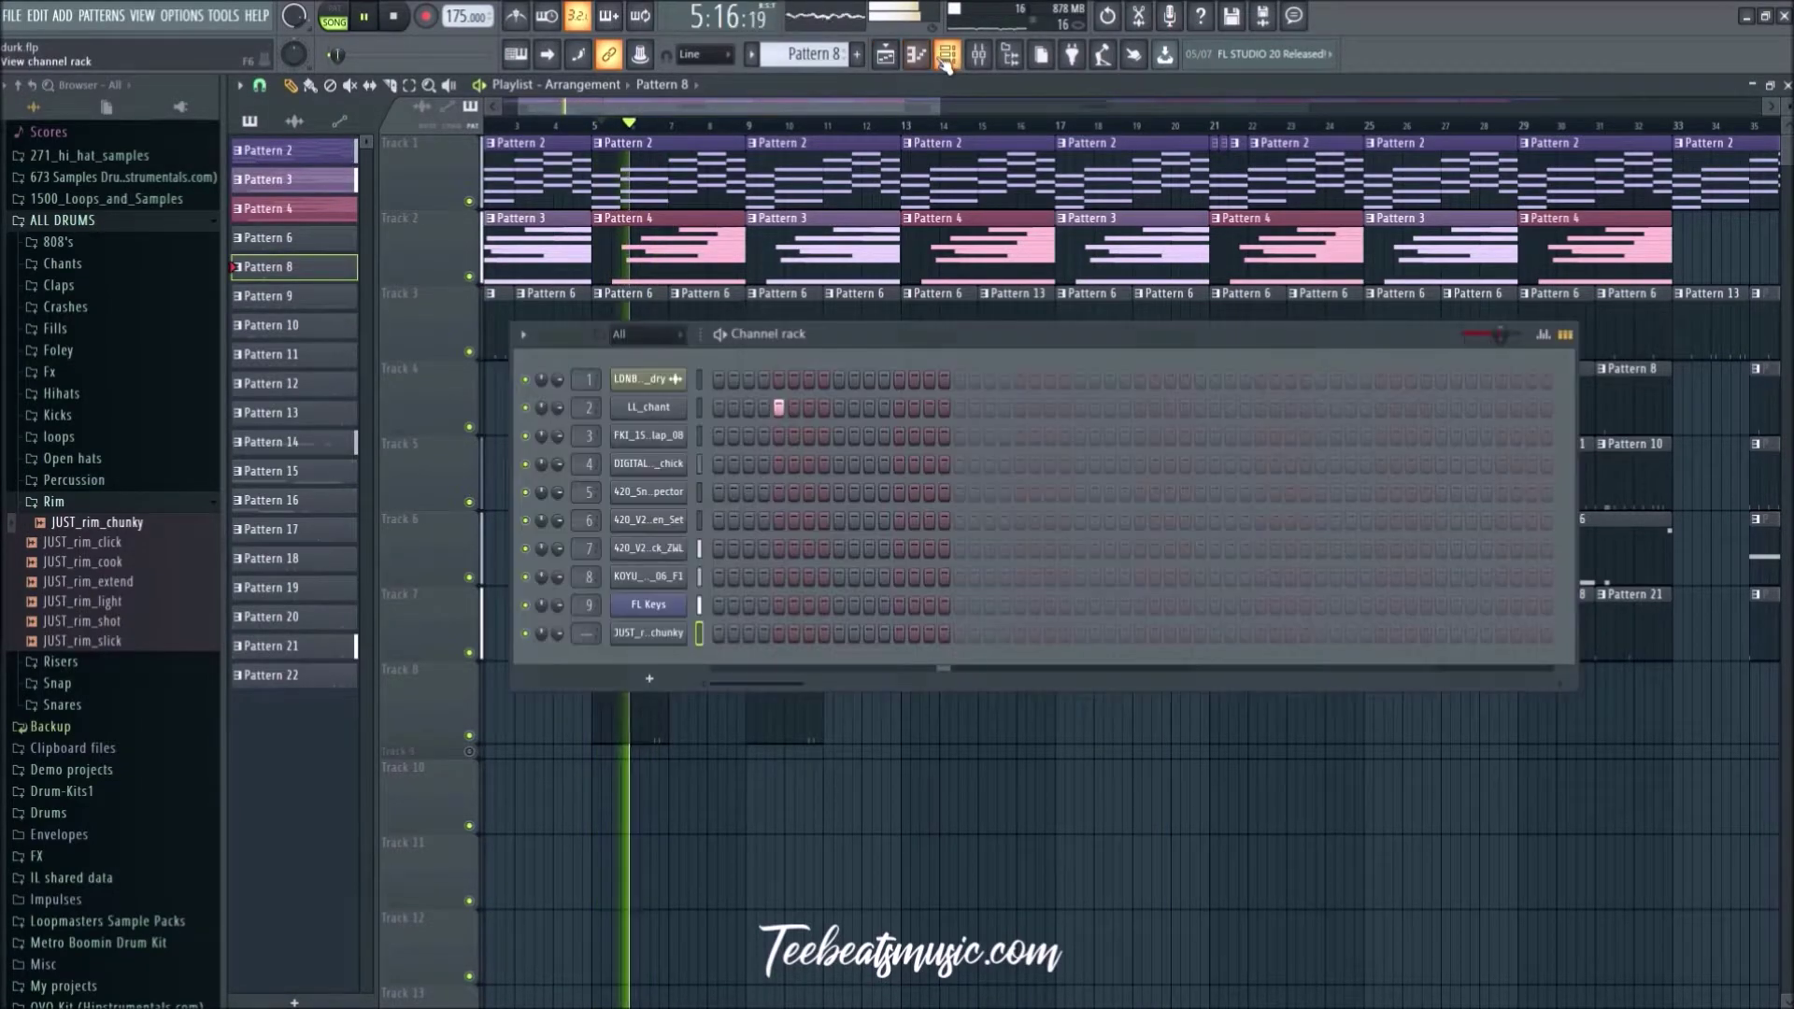
{"action": "key", "text": "F6"}
{"action": "key", "text": "space"}
{"action": "key", "text": "space"}
Step: Expand Open hats and audition samples from 420_V2_HiHat_Open_BadBitch to LL_hihat_open_scatter
{"action": "left_click", "coordinate": [99, 484]}
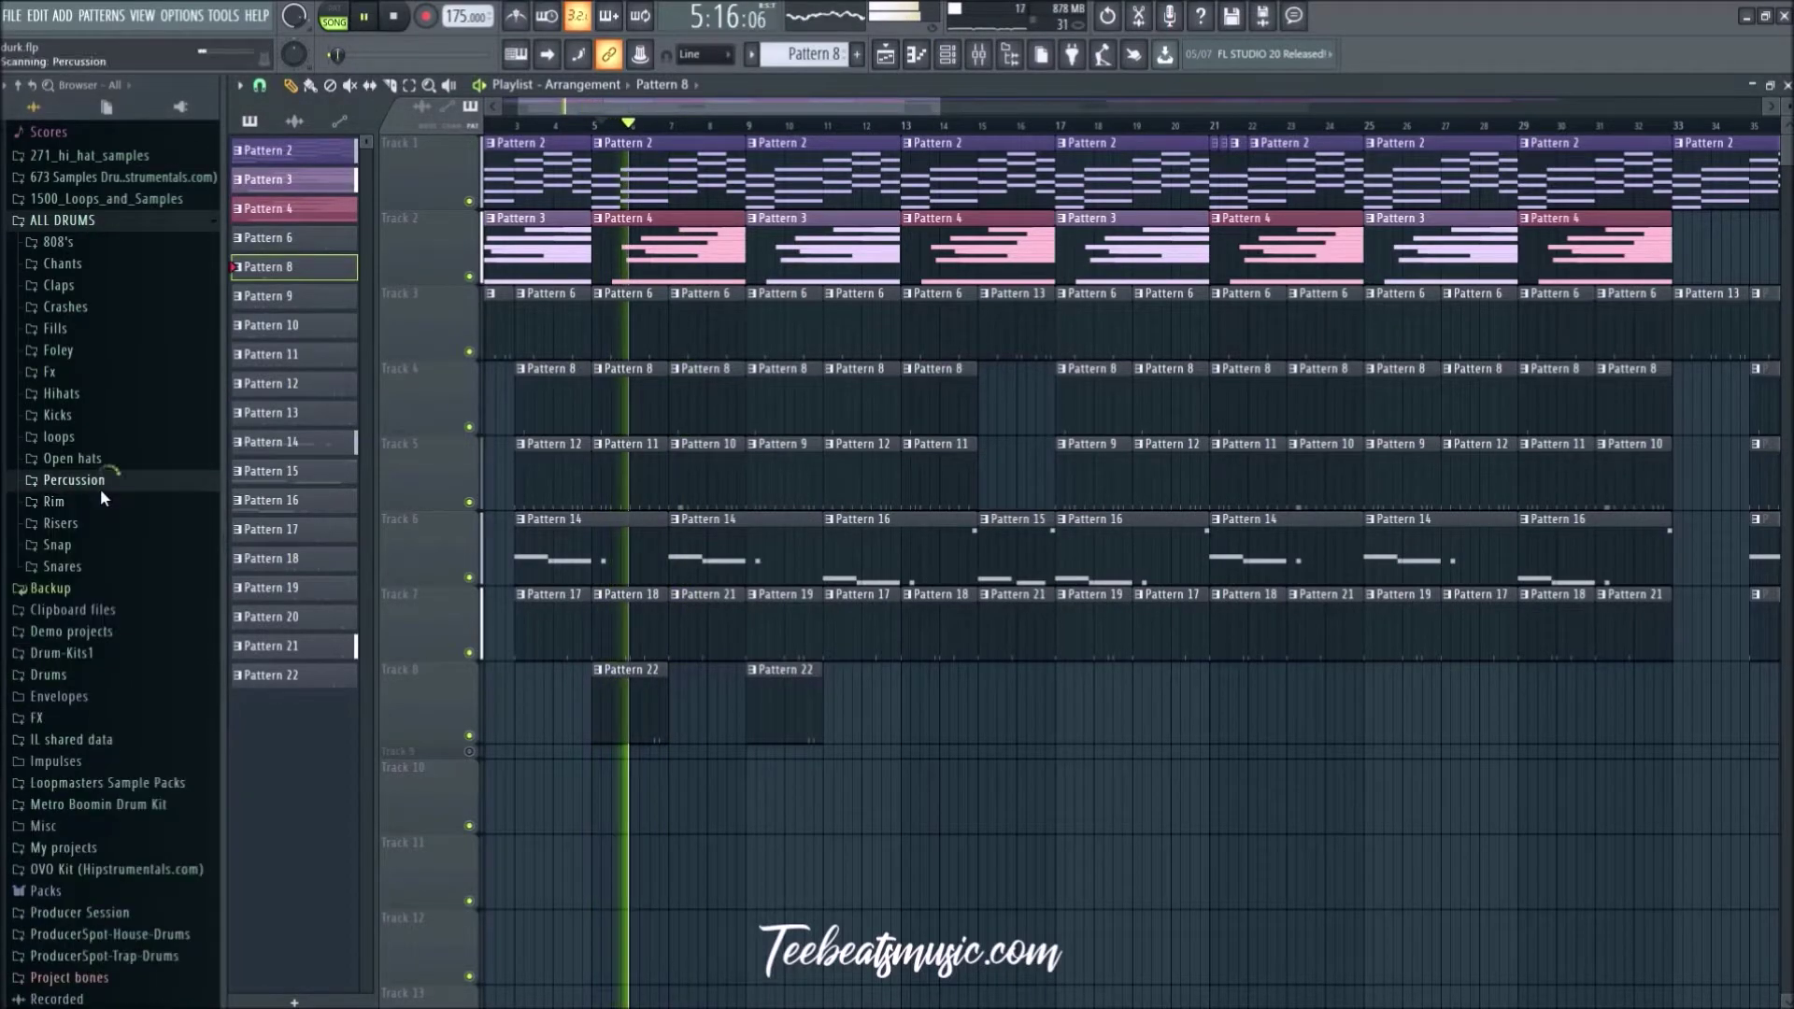
{"action": "left_click", "coordinate": [96, 475]}
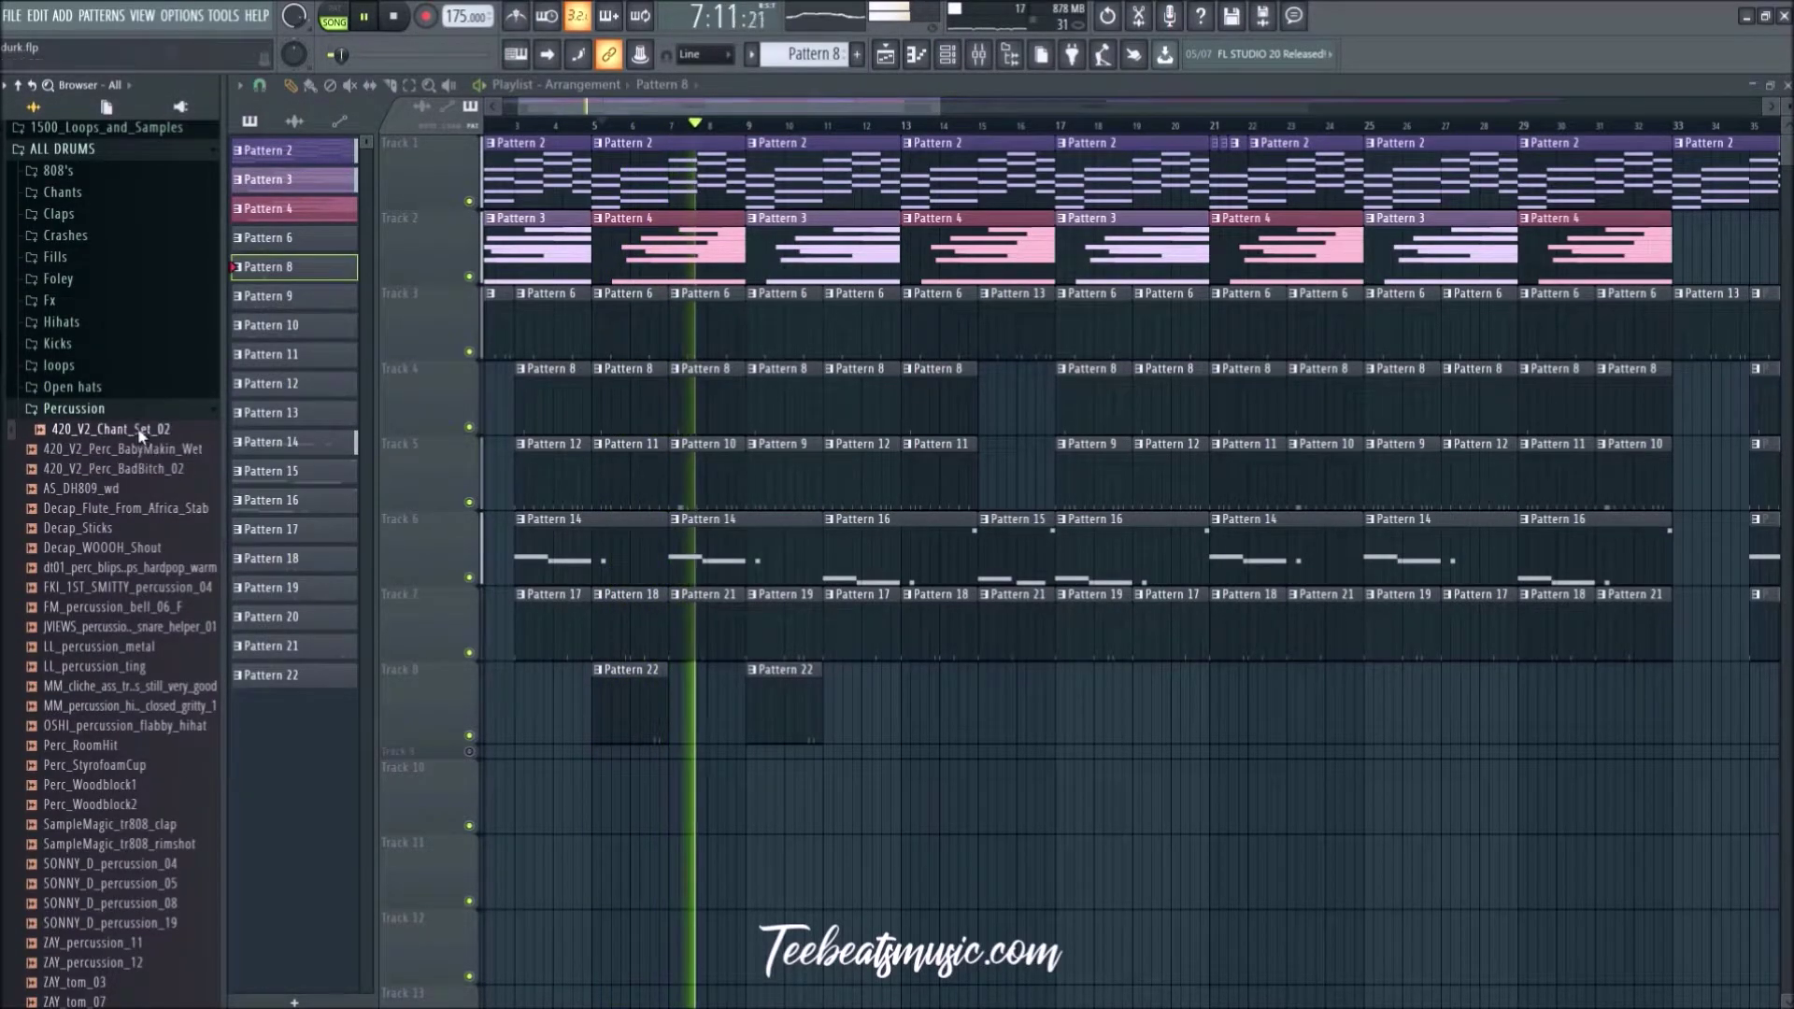
{"action": "left_click", "coordinate": [109, 416]}
{"action": "left_click", "coordinate": [91, 386]}
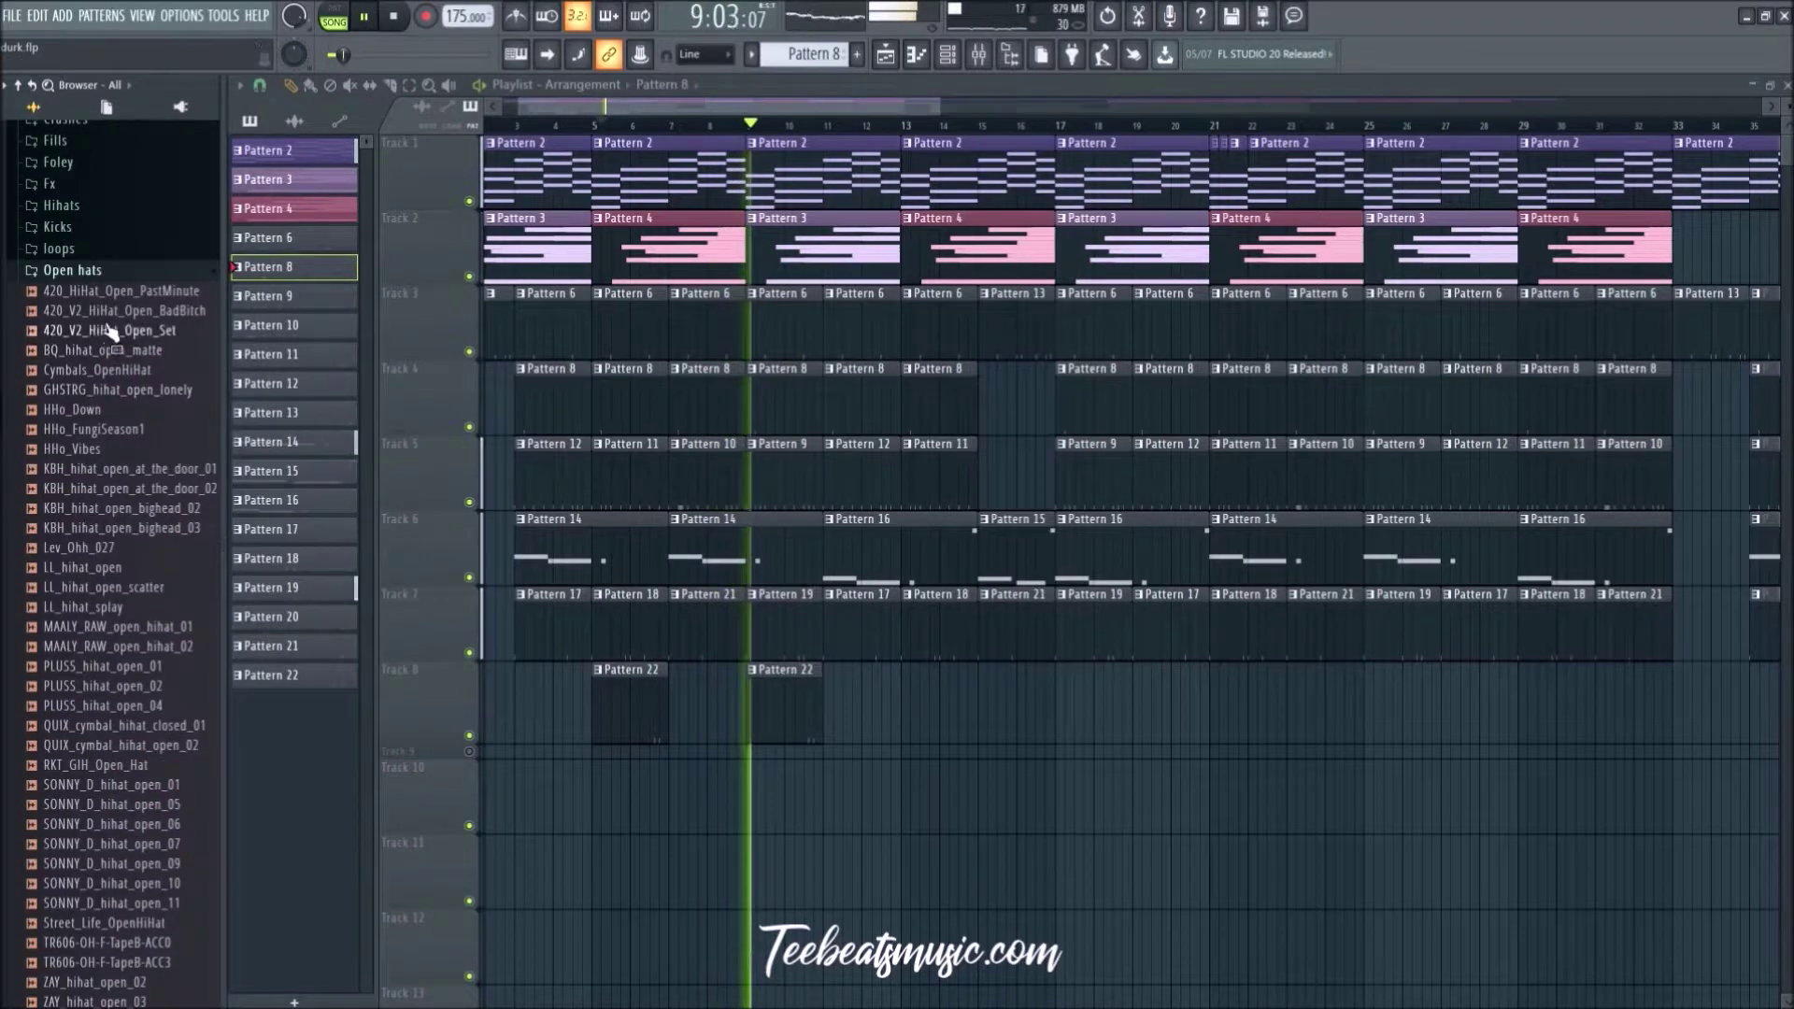
{"action": "left_click", "coordinate": [133, 312]}
{"action": "left_click", "coordinate": [138, 332]}
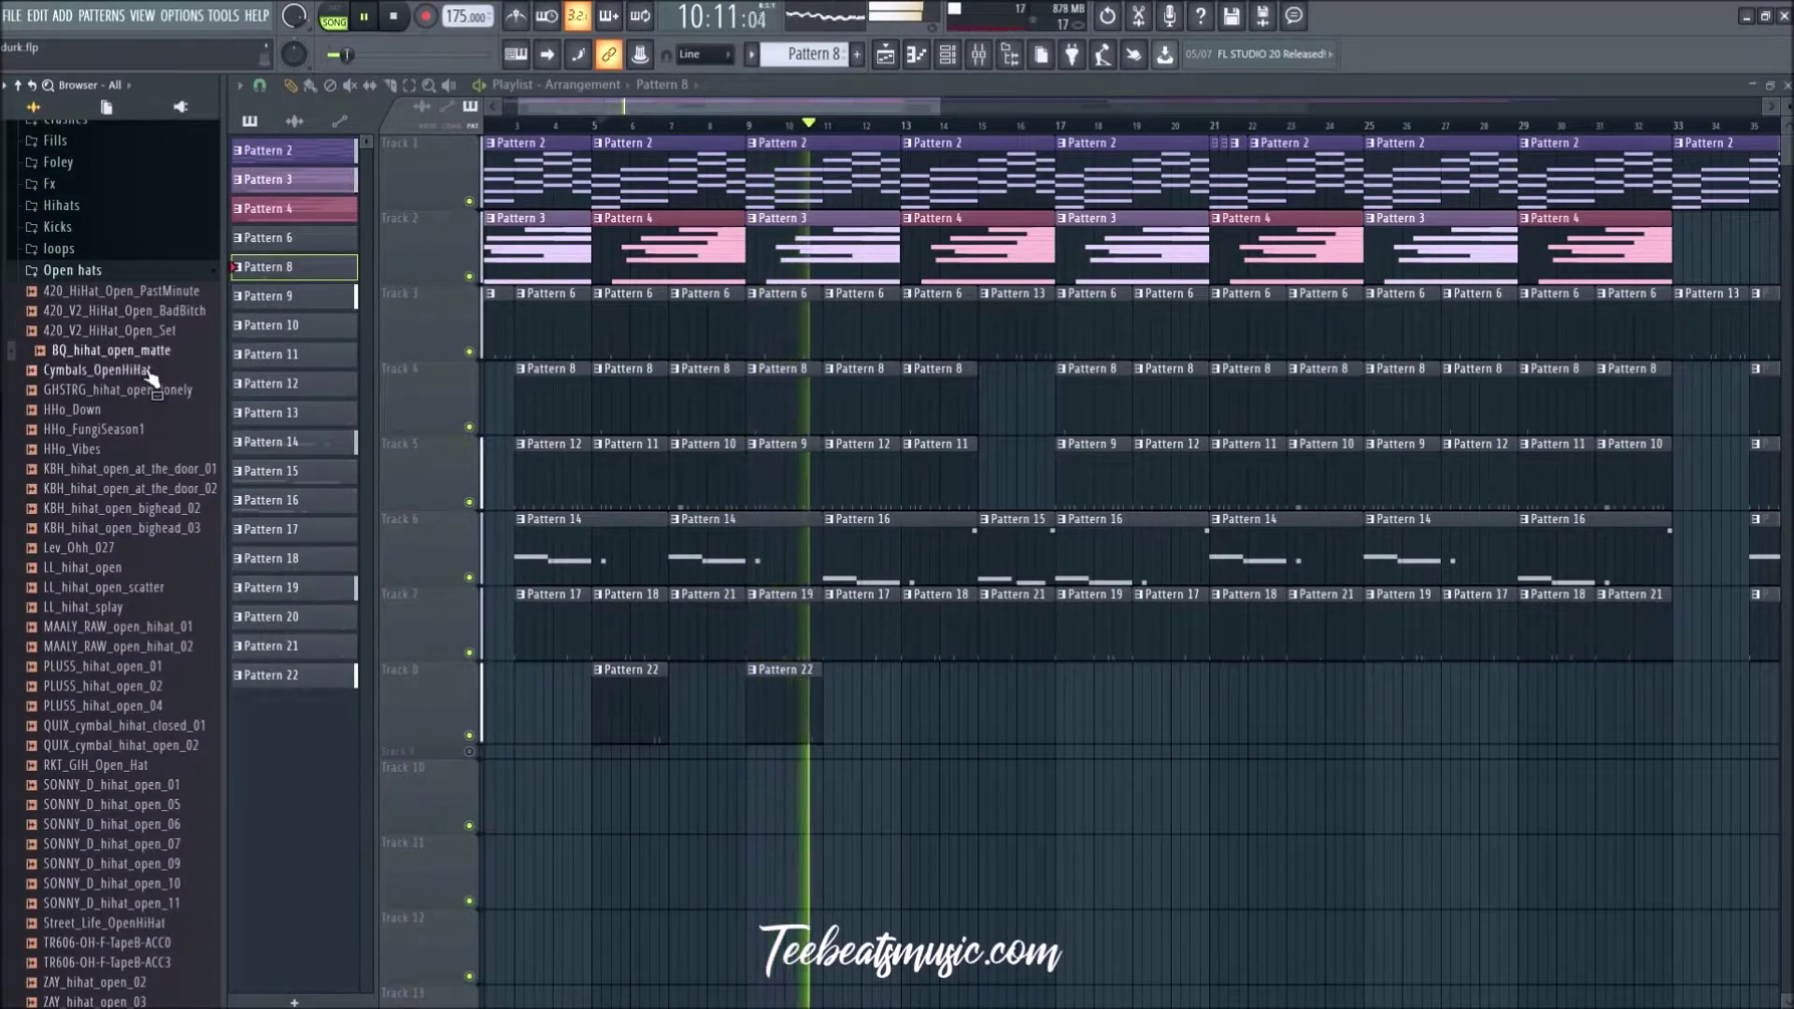
{"action": "left_click", "coordinate": [147, 350]}
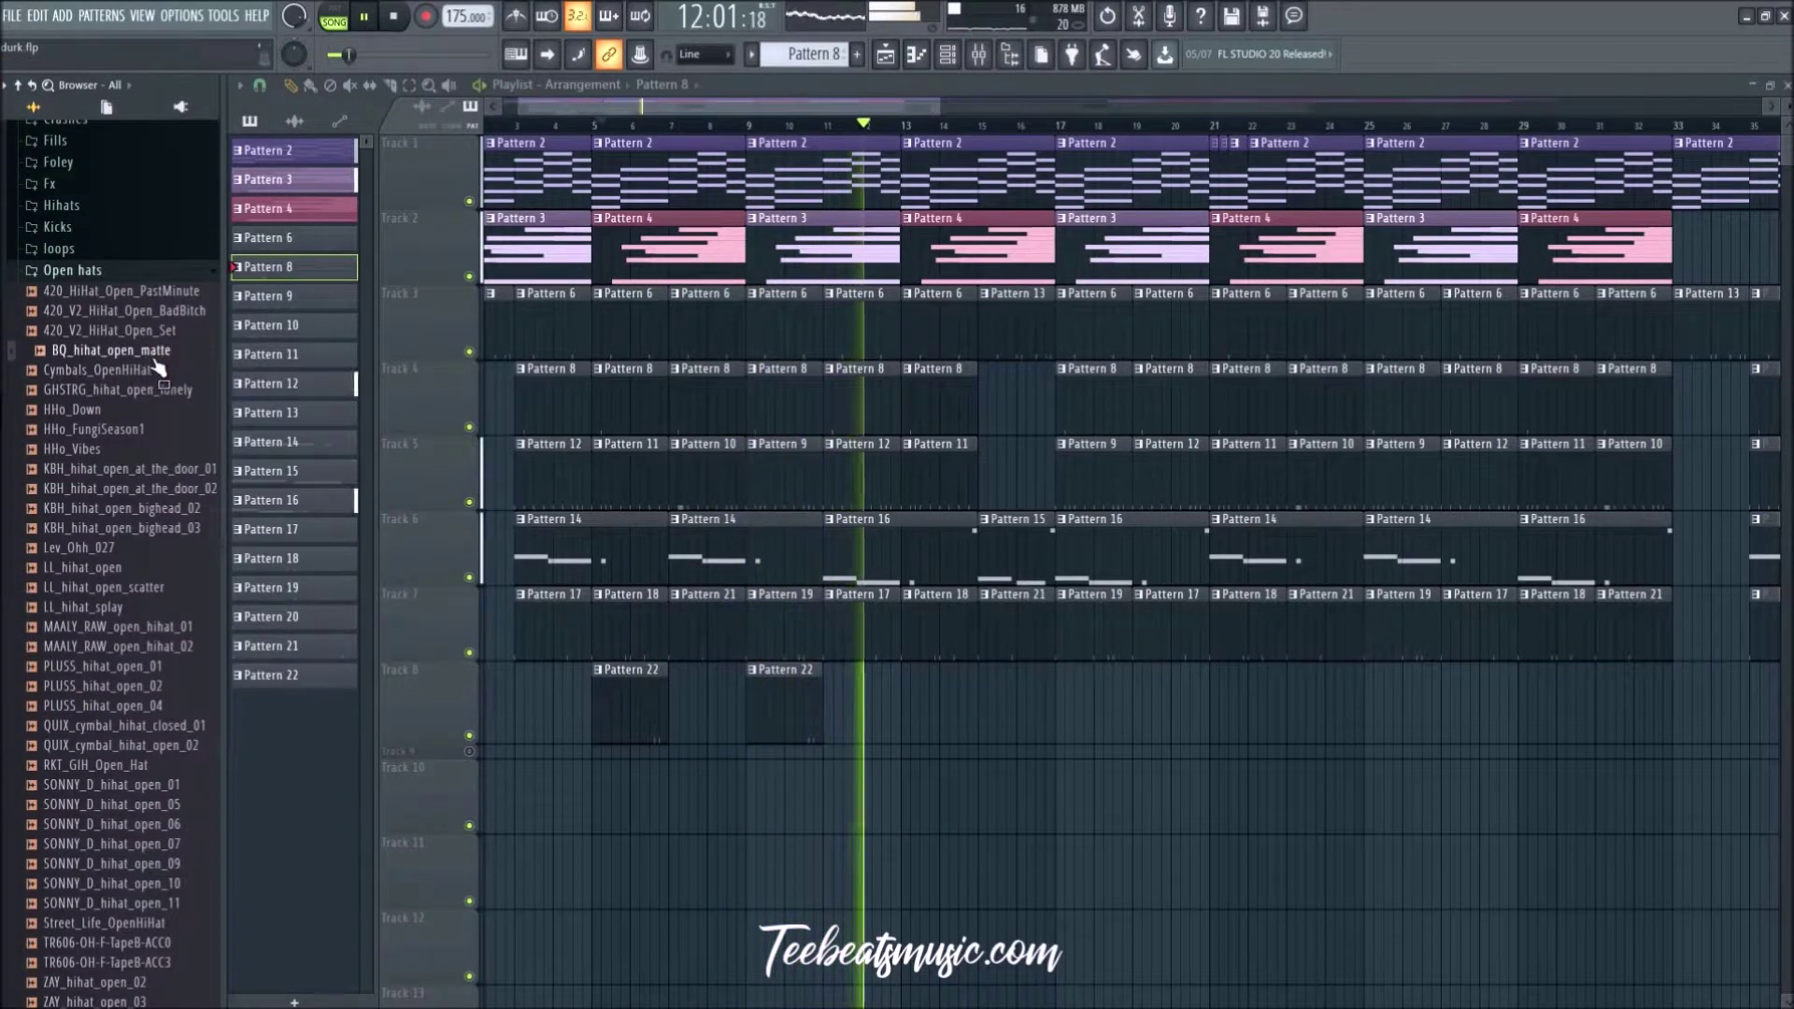
{"action": "left_click", "coordinate": [164, 390]}
{"action": "left_click", "coordinate": [163, 410]}
{"action": "left_click", "coordinate": [161, 430]}
{"action": "left_click", "coordinate": [151, 449]}
{"action": "left_click", "coordinate": [149, 469]}
{"action": "left_click", "coordinate": [155, 489]}
{"action": "left_click", "coordinate": [161, 509]}
{"action": "left_click", "coordinate": [168, 528]}
{"action": "left_click", "coordinate": [168, 548]}
{"action": "left_click", "coordinate": [171, 567]}
{"action": "left_click", "coordinate": [174, 587]}
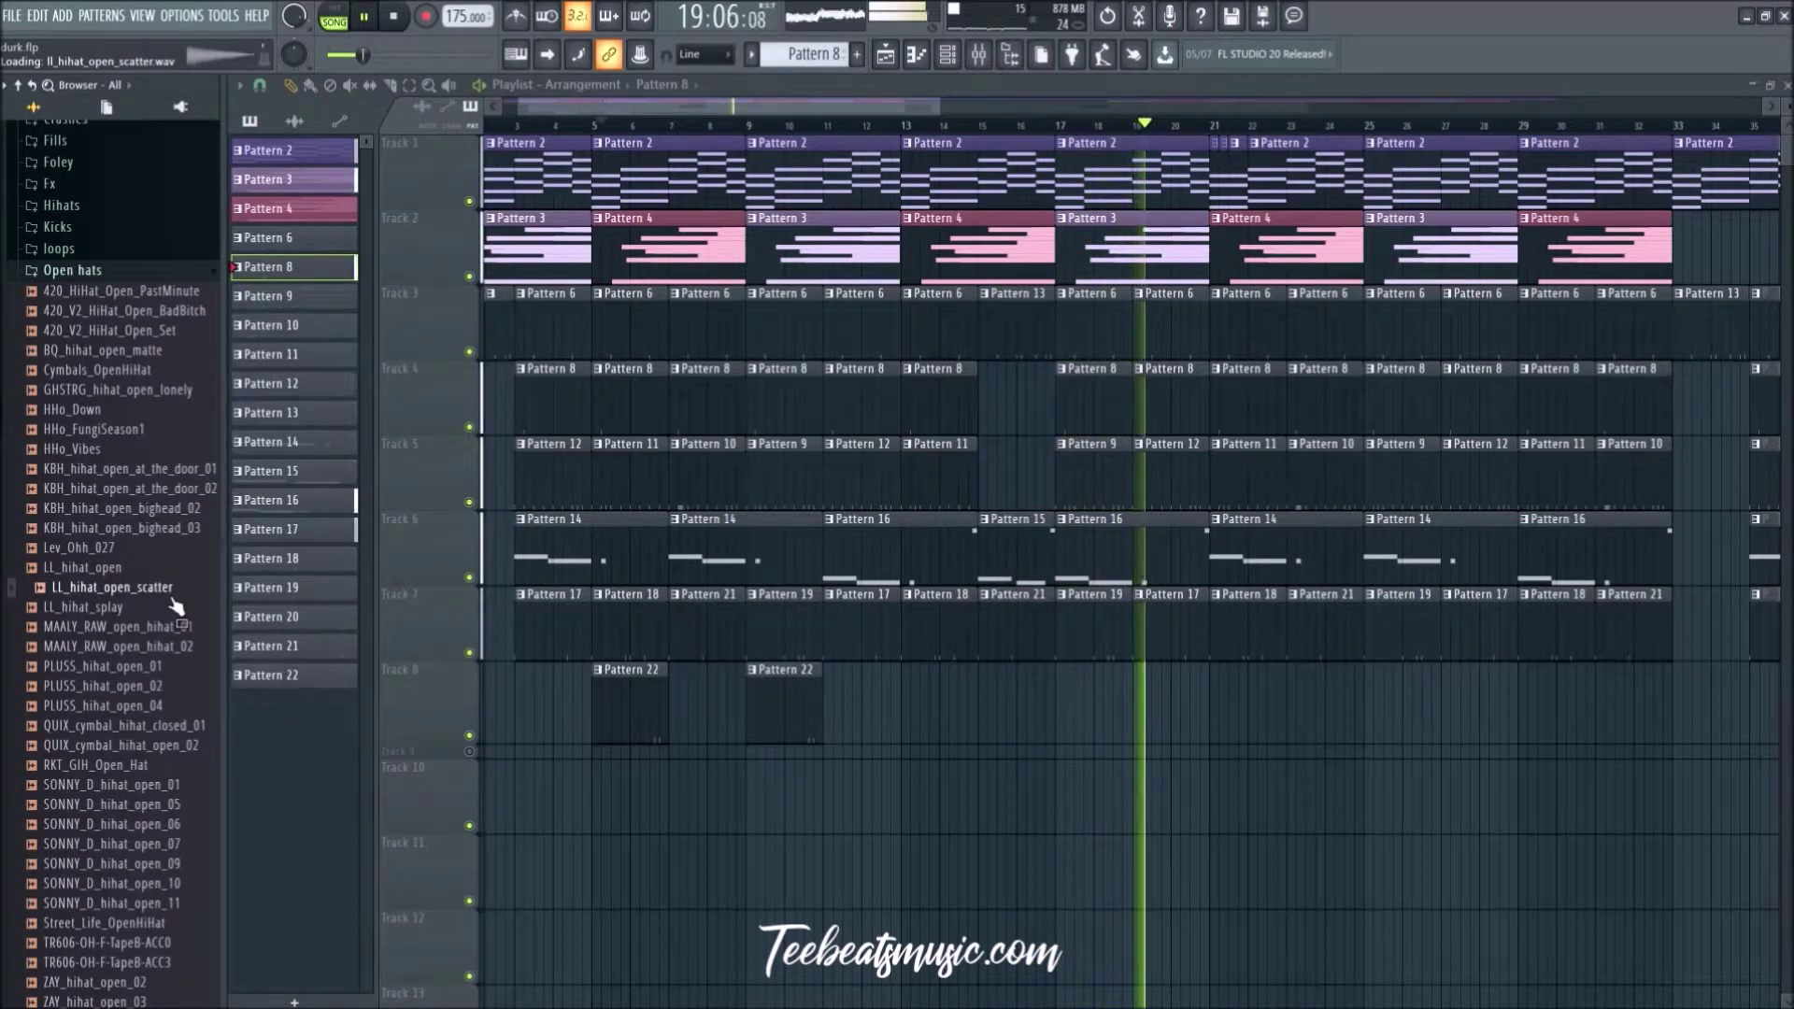
Step: Audition LL_hihat_splay through QUIX_cymbal_hihat_closed_01, revisiting the PLUSS and MAALY open hats
{"action": "left_click", "coordinate": [168, 606]}
{"action": "left_click", "coordinate": [173, 626]}
{"action": "left_click", "coordinate": [182, 646]}
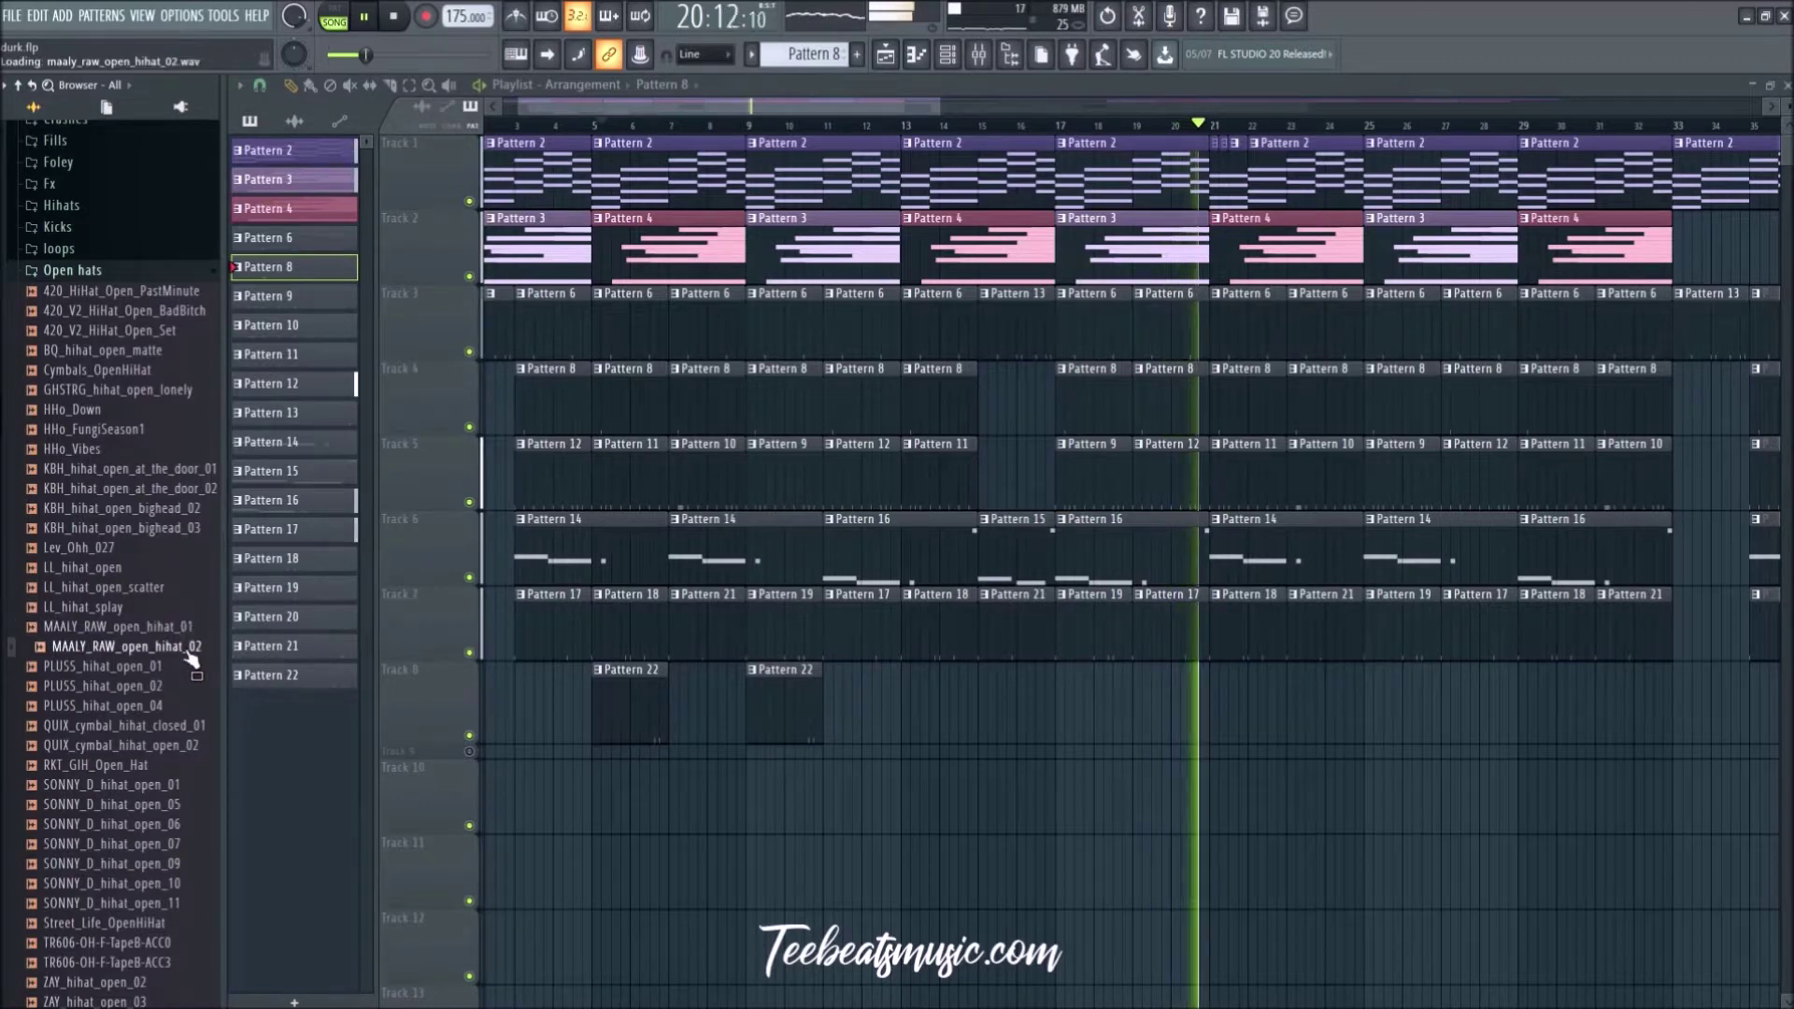
{"action": "left_click", "coordinate": [192, 666]}
{"action": "left_click", "coordinate": [193, 687]}
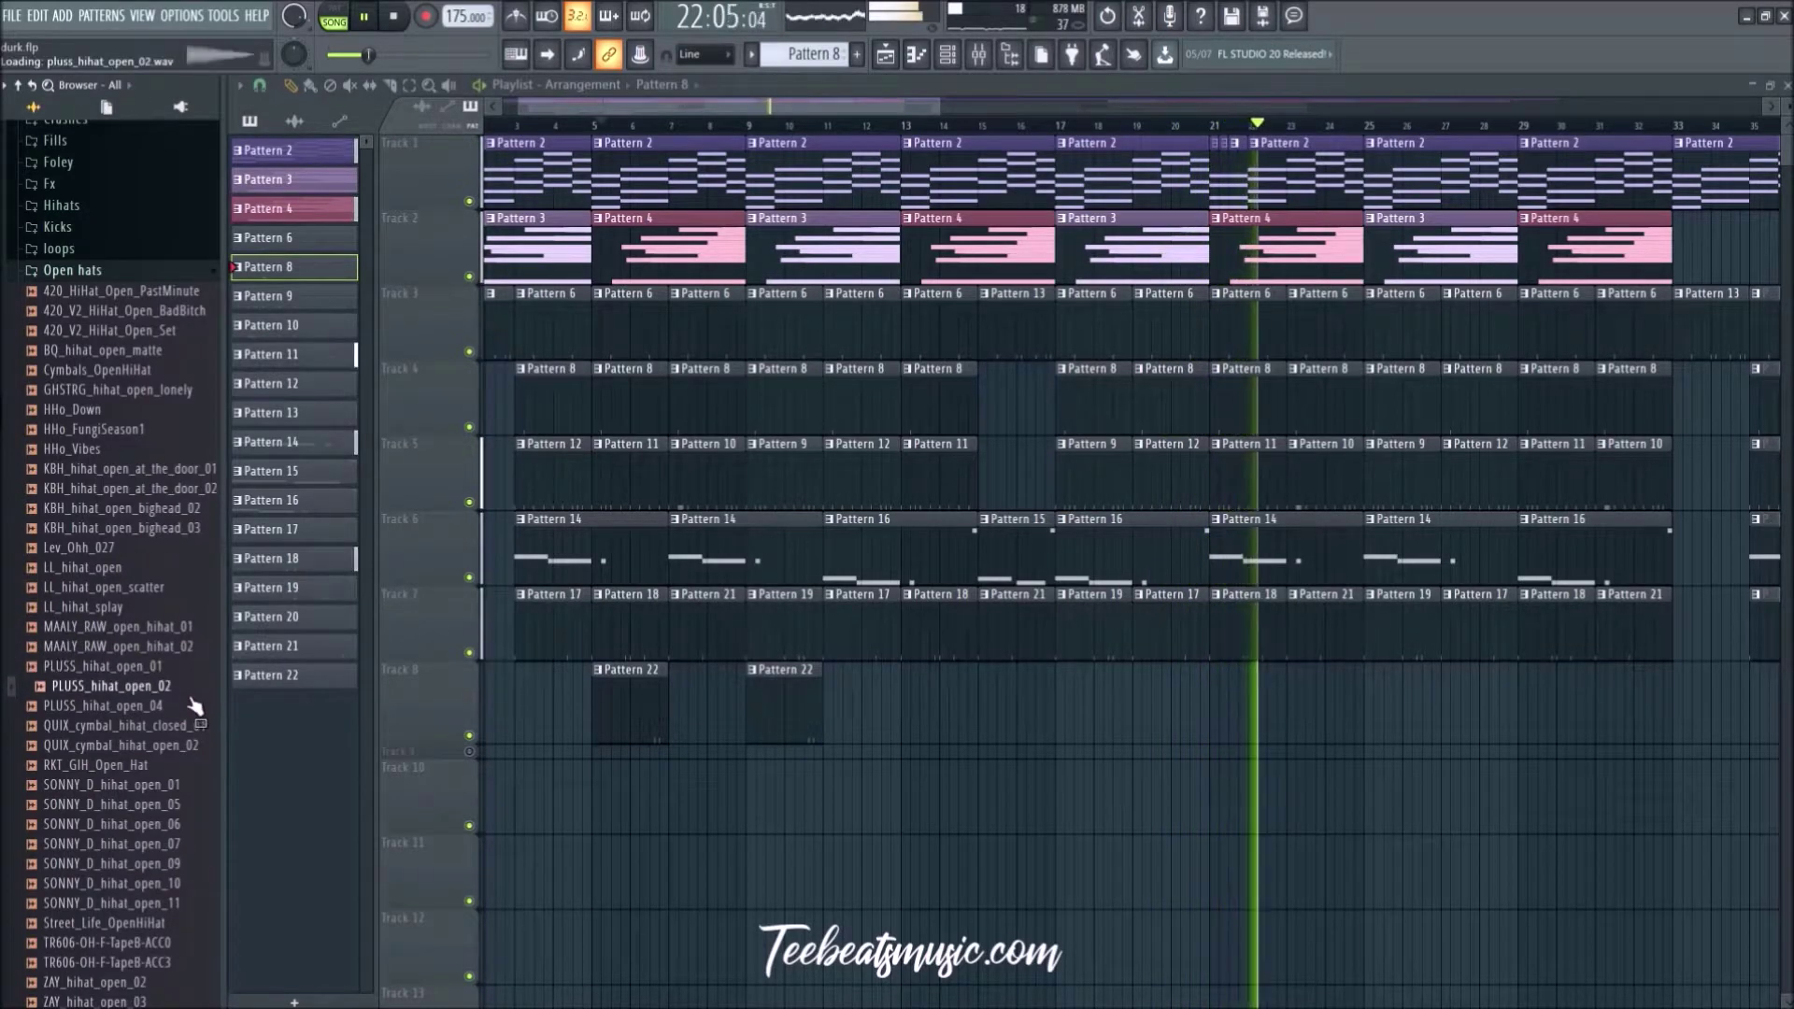
{"action": "left_click", "coordinate": [194, 708]}
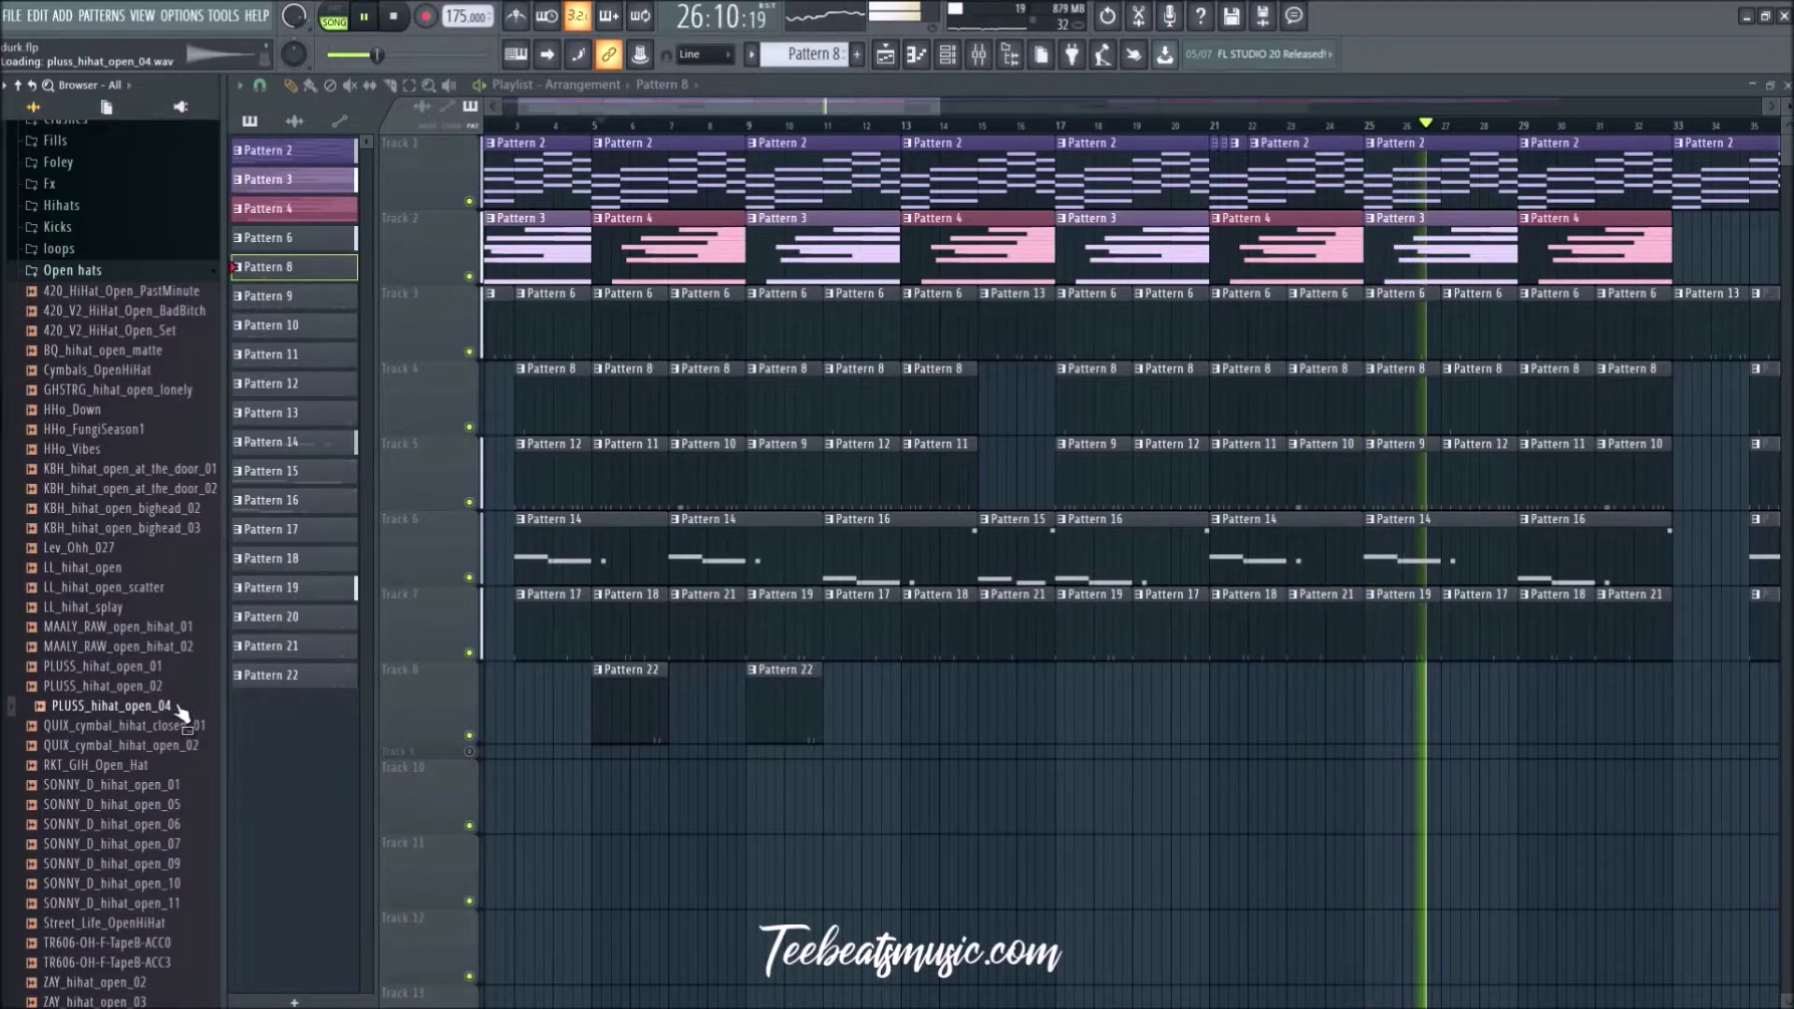
{"action": "left_click", "coordinate": [185, 727]}
{"action": "left_click", "coordinate": [187, 689]}
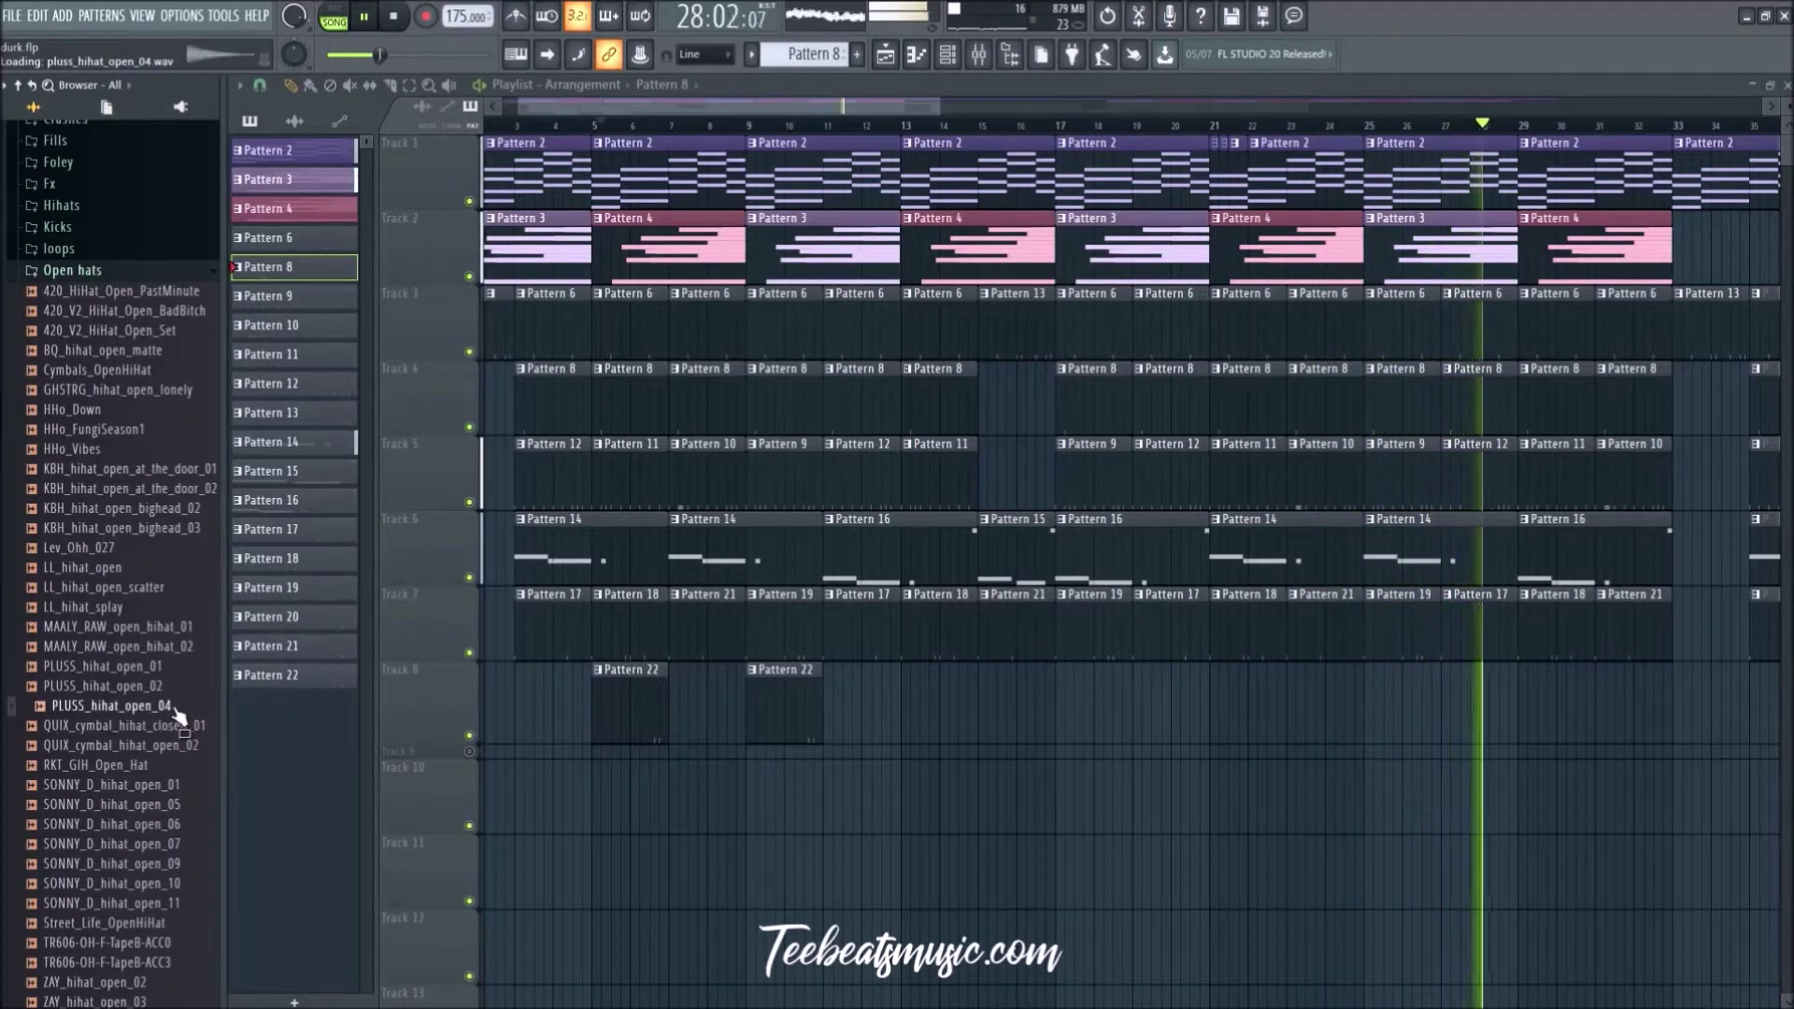
{"action": "left_click", "coordinate": [186, 670]}
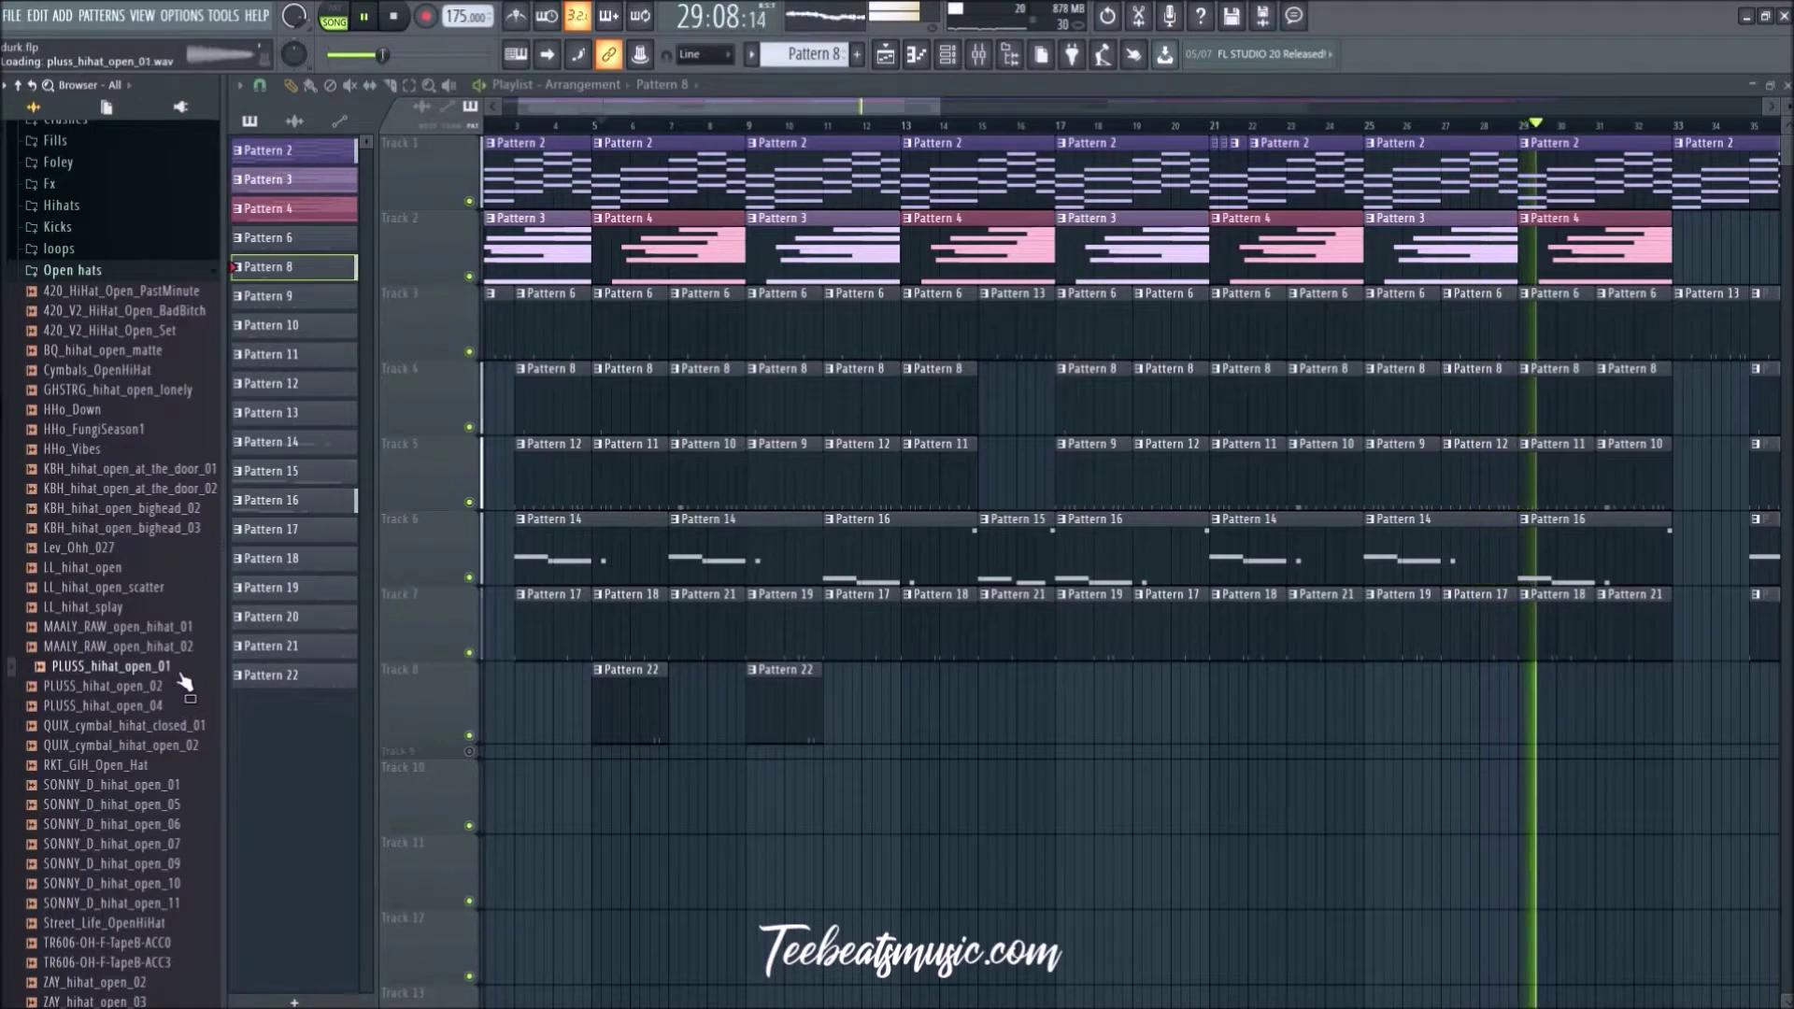
{"action": "left_click", "coordinate": [187, 649]}
Step: Audition the SONNY_D open hats, then load Street_Life_OpenHiHat into a new channel
{"action": "scroll", "coordinate": [186, 654], "scroll_direction": "down", "scroll_amount": 2}
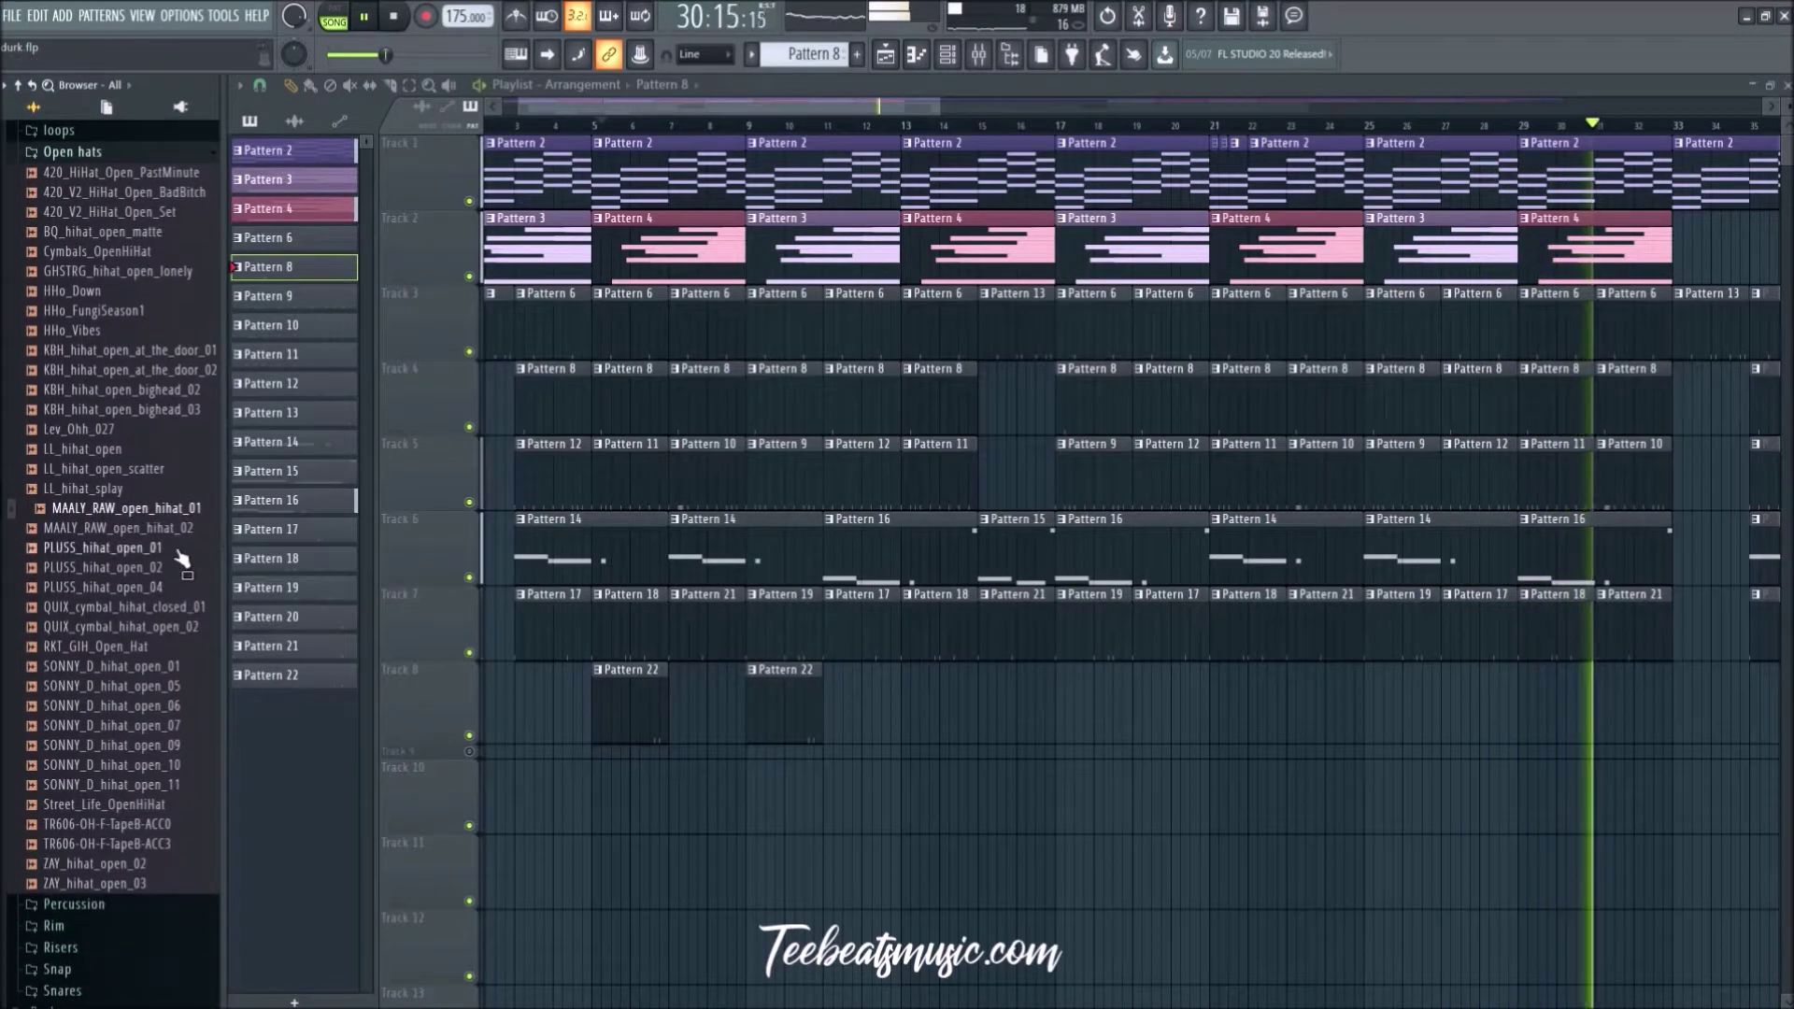
{"action": "left_click", "coordinate": [173, 667]}
{"action": "left_click", "coordinate": [167, 688]}
{"action": "left_click", "coordinate": [169, 706]}
{"action": "left_click", "coordinate": [173, 726]}
{"action": "left_click", "coordinate": [183, 746]}
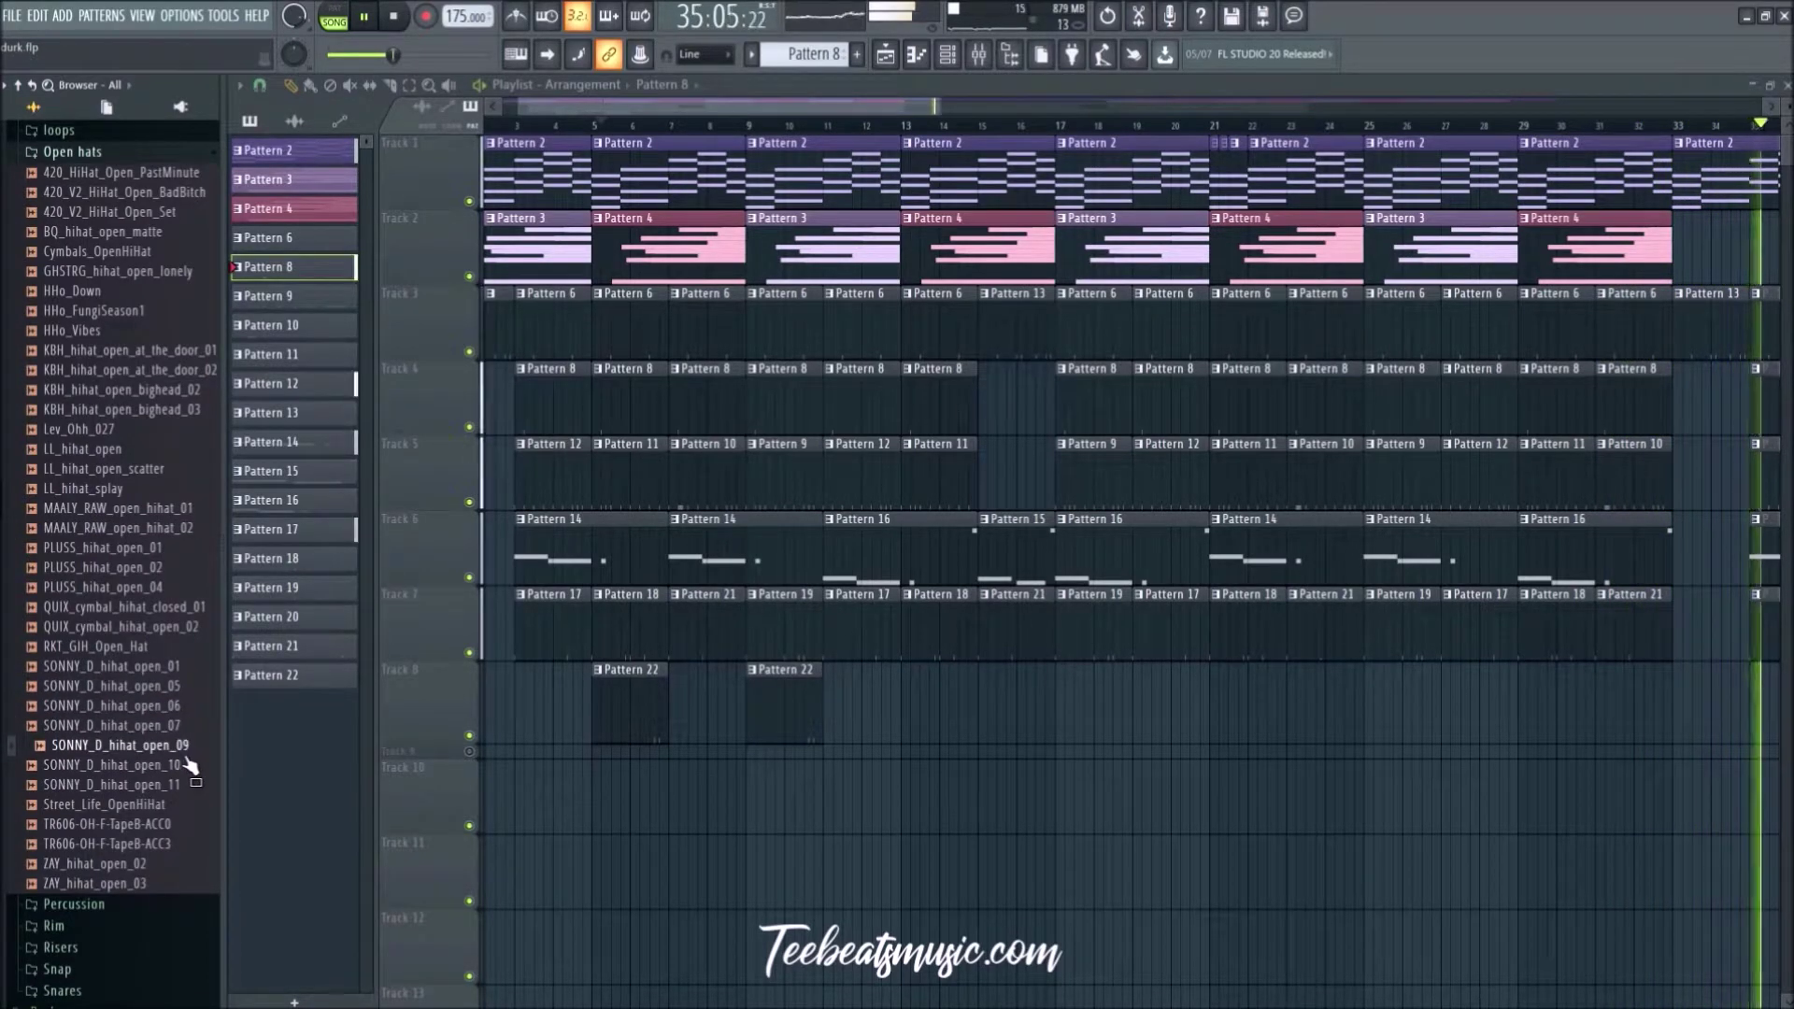
{"action": "left_click", "coordinate": [184, 765]}
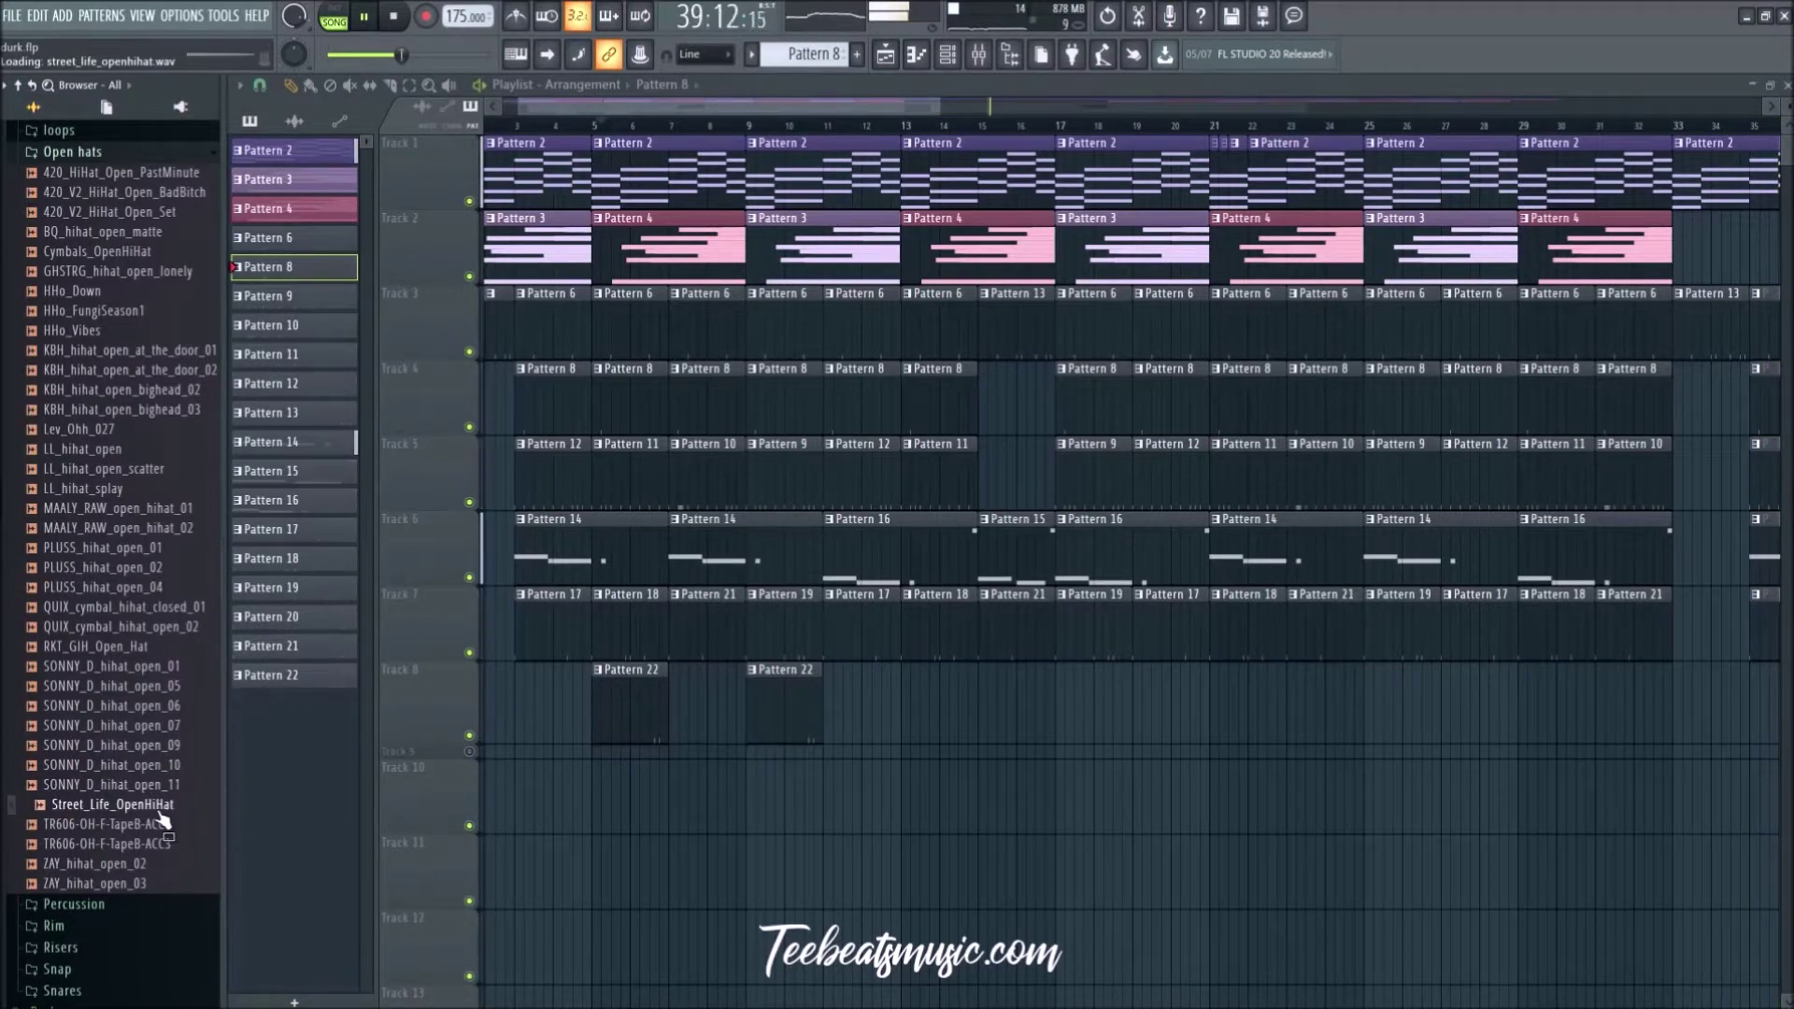
{"action": "right_click", "coordinate": [161, 821]}
{"action": "left_click", "coordinate": [215, 814]}
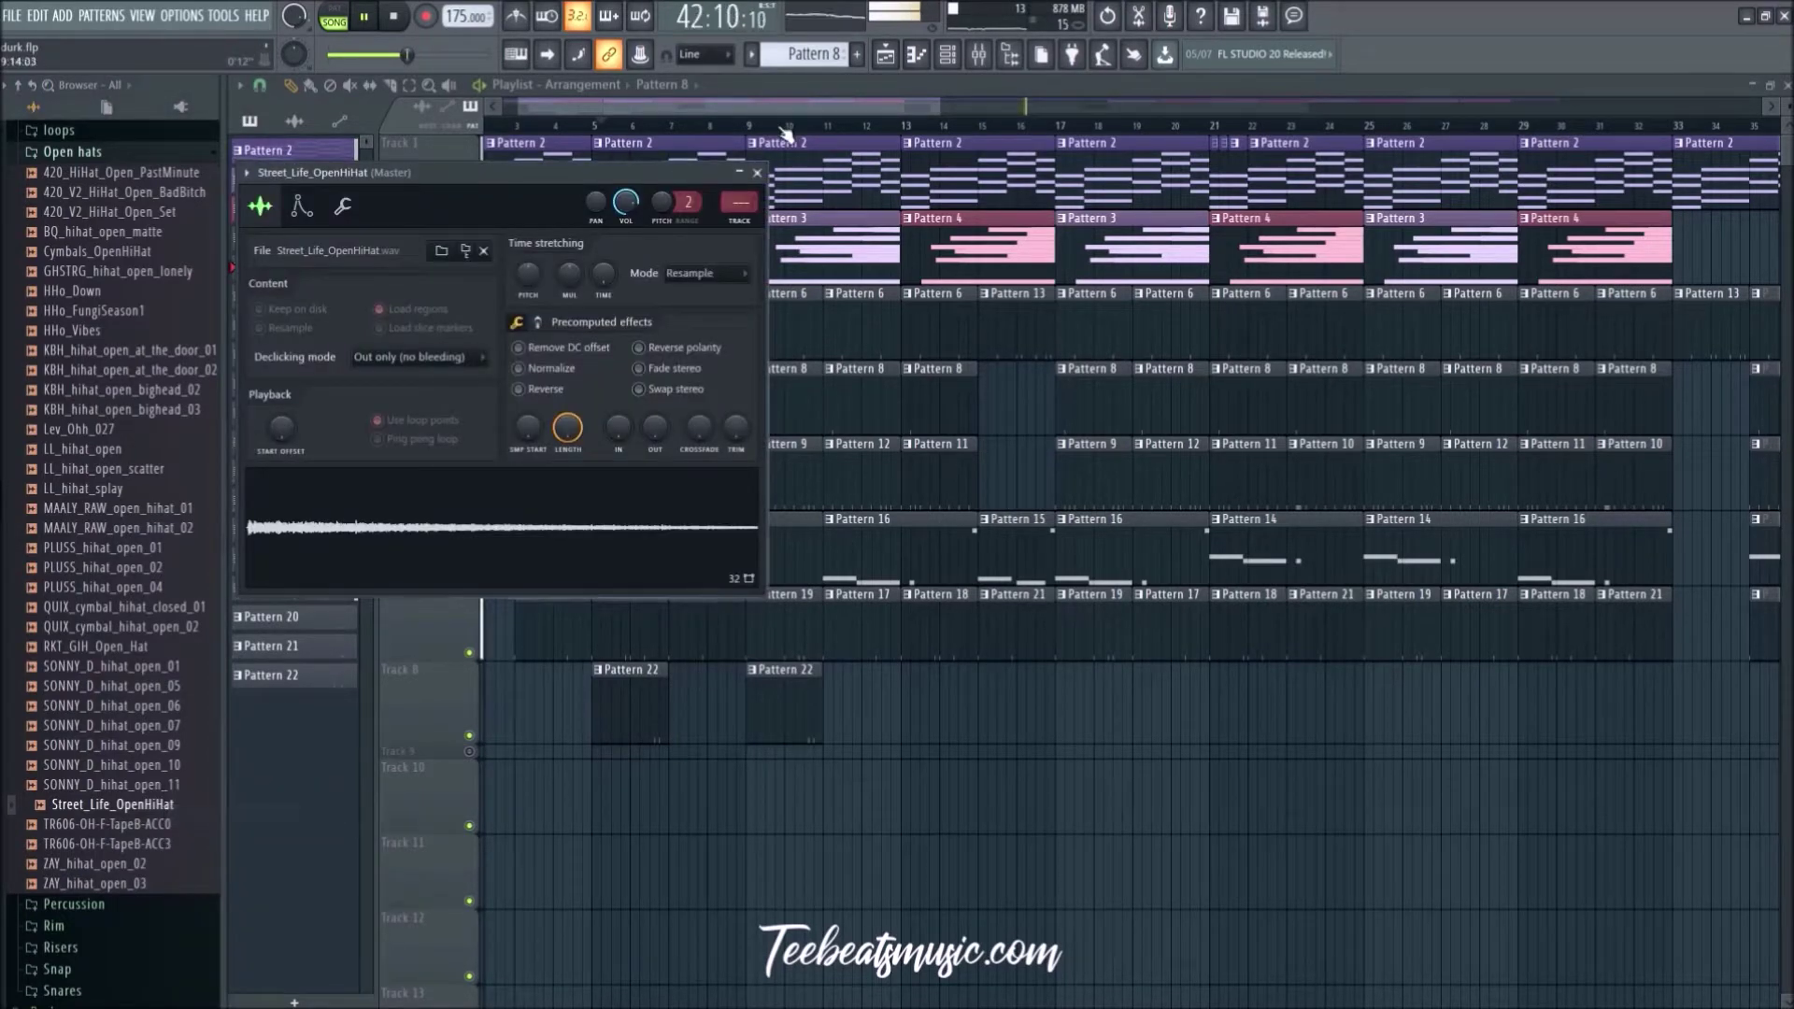
Step: Close the hi-hat settings, create empty Pattern 23, and paint it on Track 10 near bar 5
{"action": "key", "text": "Escape"}
{"action": "left_click", "coordinate": [951, 66]}
{"action": "scroll", "coordinate": [809, 54], "scroll_direction": "down", "scroll_amount": 1}
{"action": "key", "text": "KP_Add"}
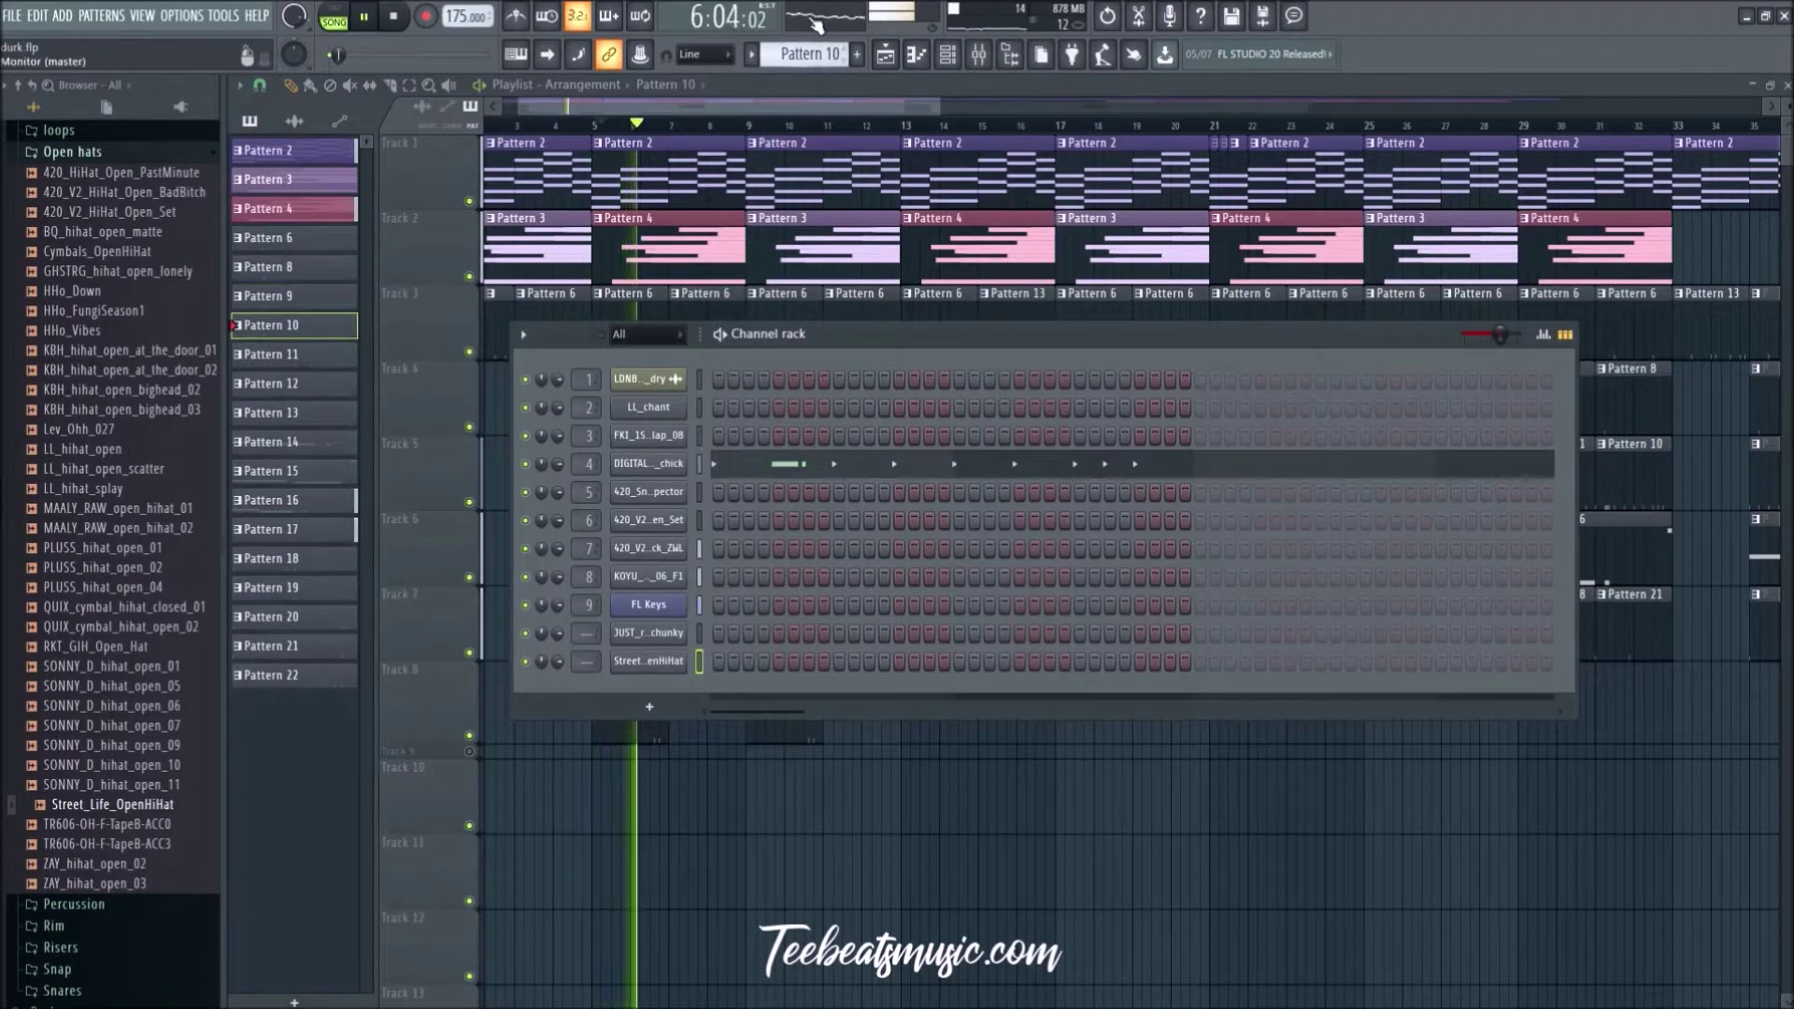
{"action": "scroll", "coordinate": [809, 46], "scroll_direction": "down", "scroll_amount": 1}
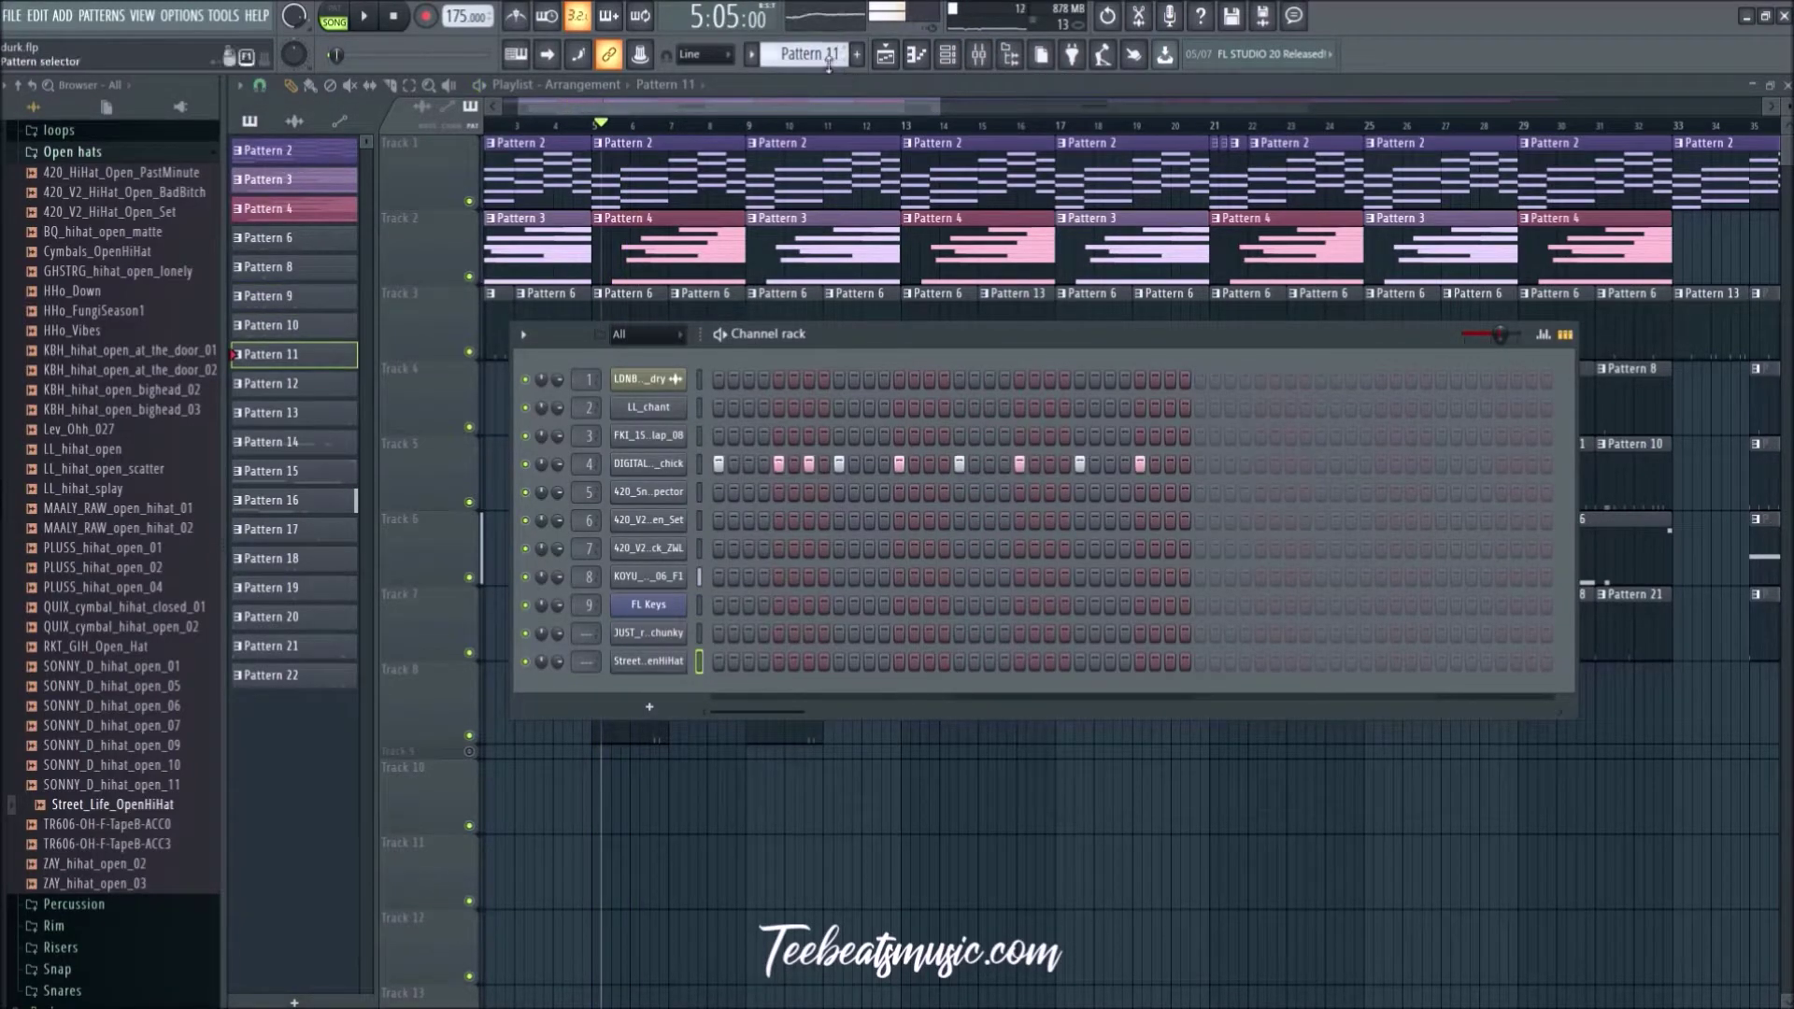
{"action": "scroll", "coordinate": [809, 58], "scroll_direction": "down", "scroll_amount": 4}
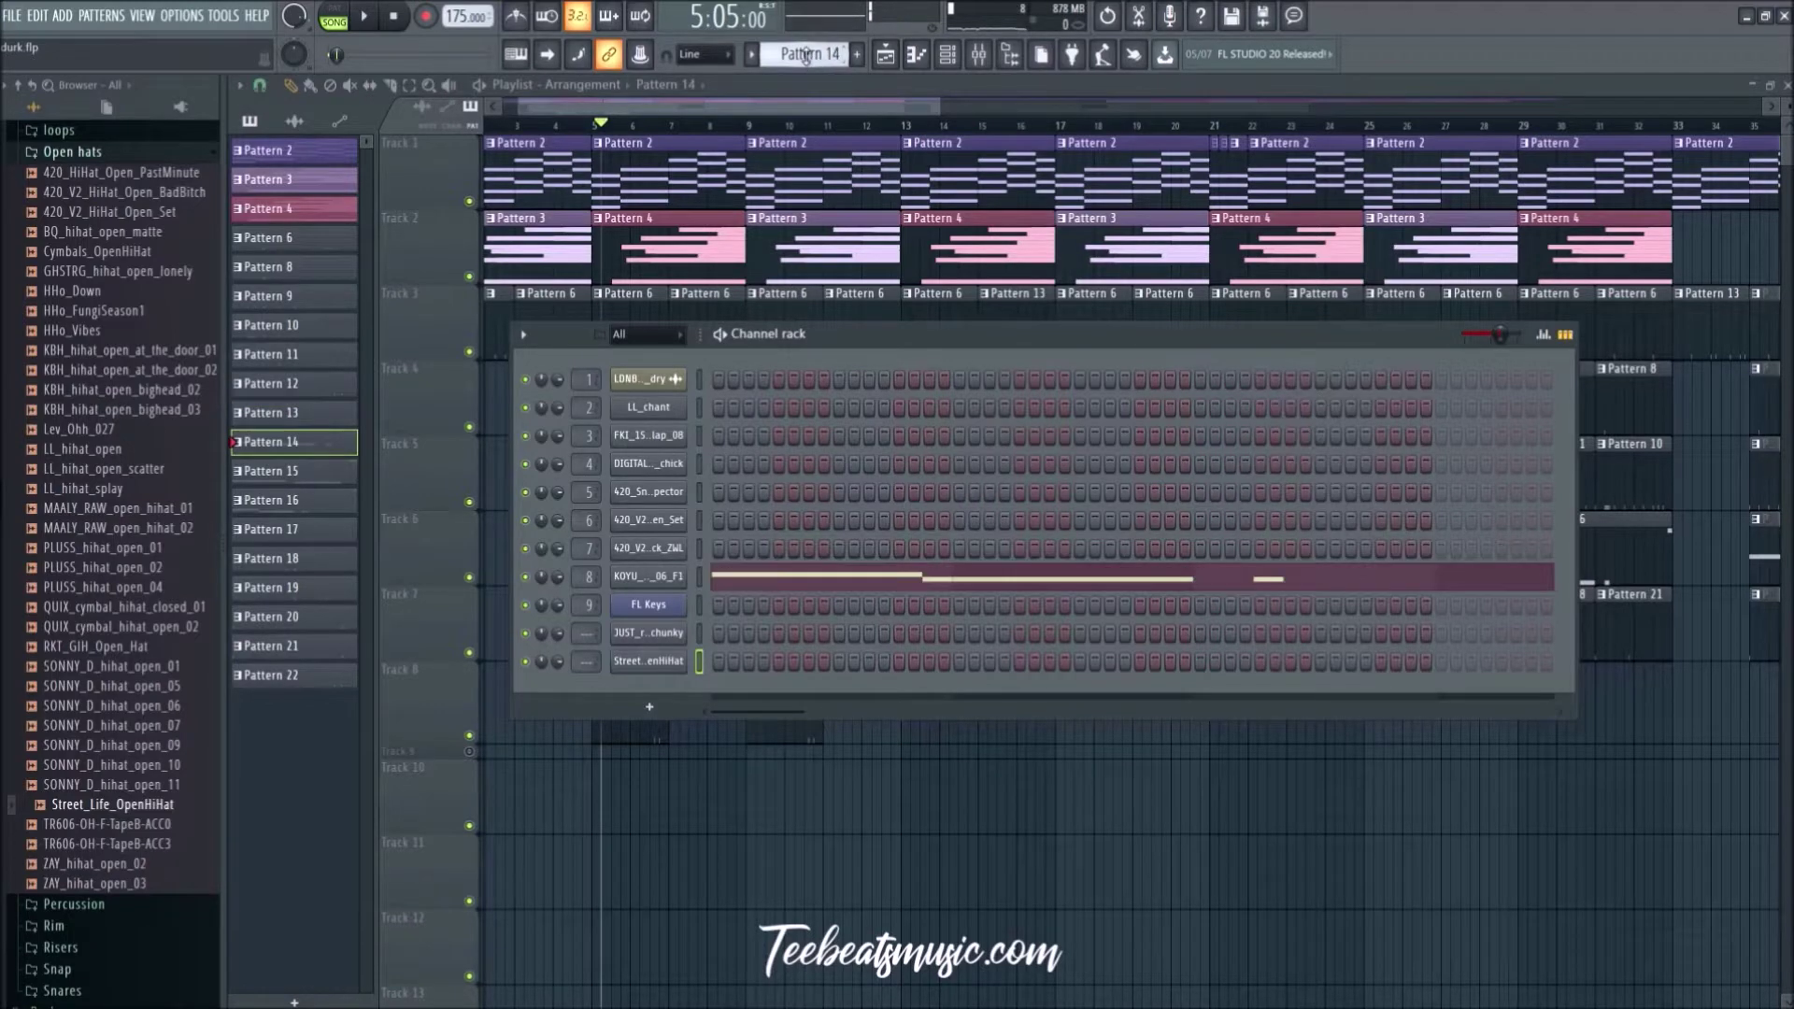
{"action": "scroll", "coordinate": [809, 58], "scroll_direction": "down", "scroll_amount": 2}
{"action": "scroll", "coordinate": [809, 58], "scroll_direction": "down", "scroll_amount": 2}
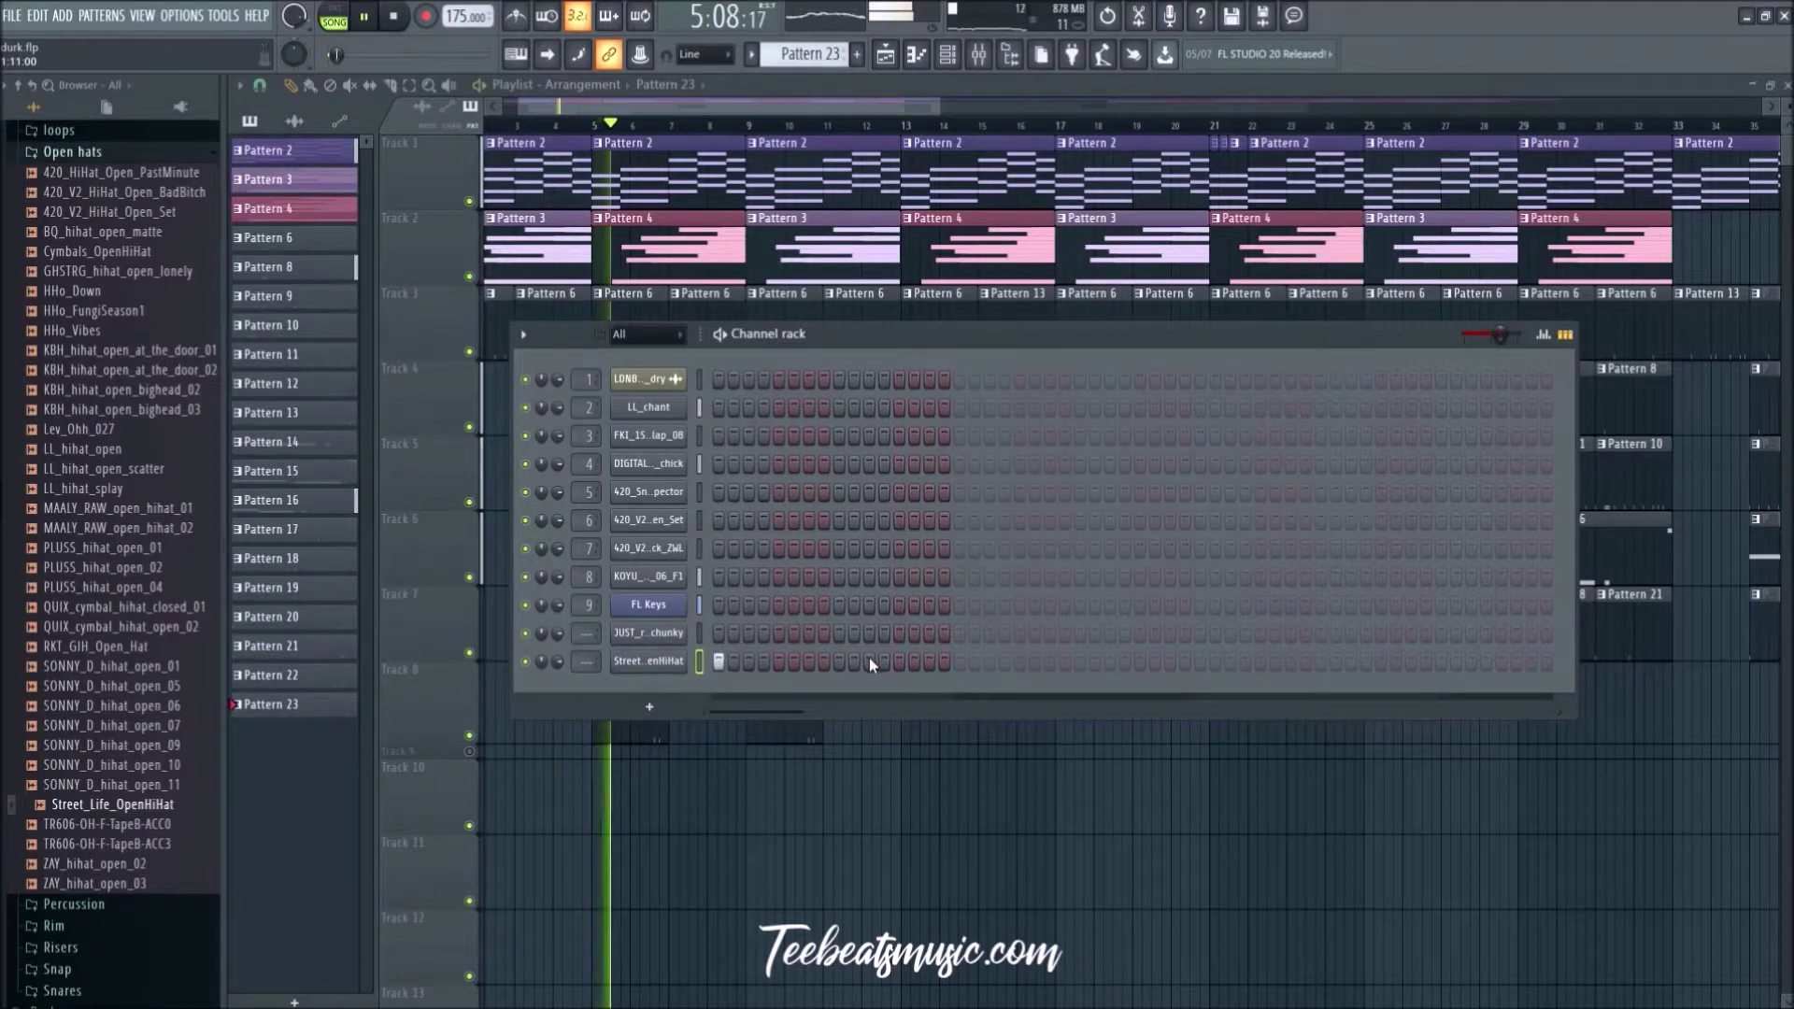
{"action": "left_click", "coordinate": [622, 806]}
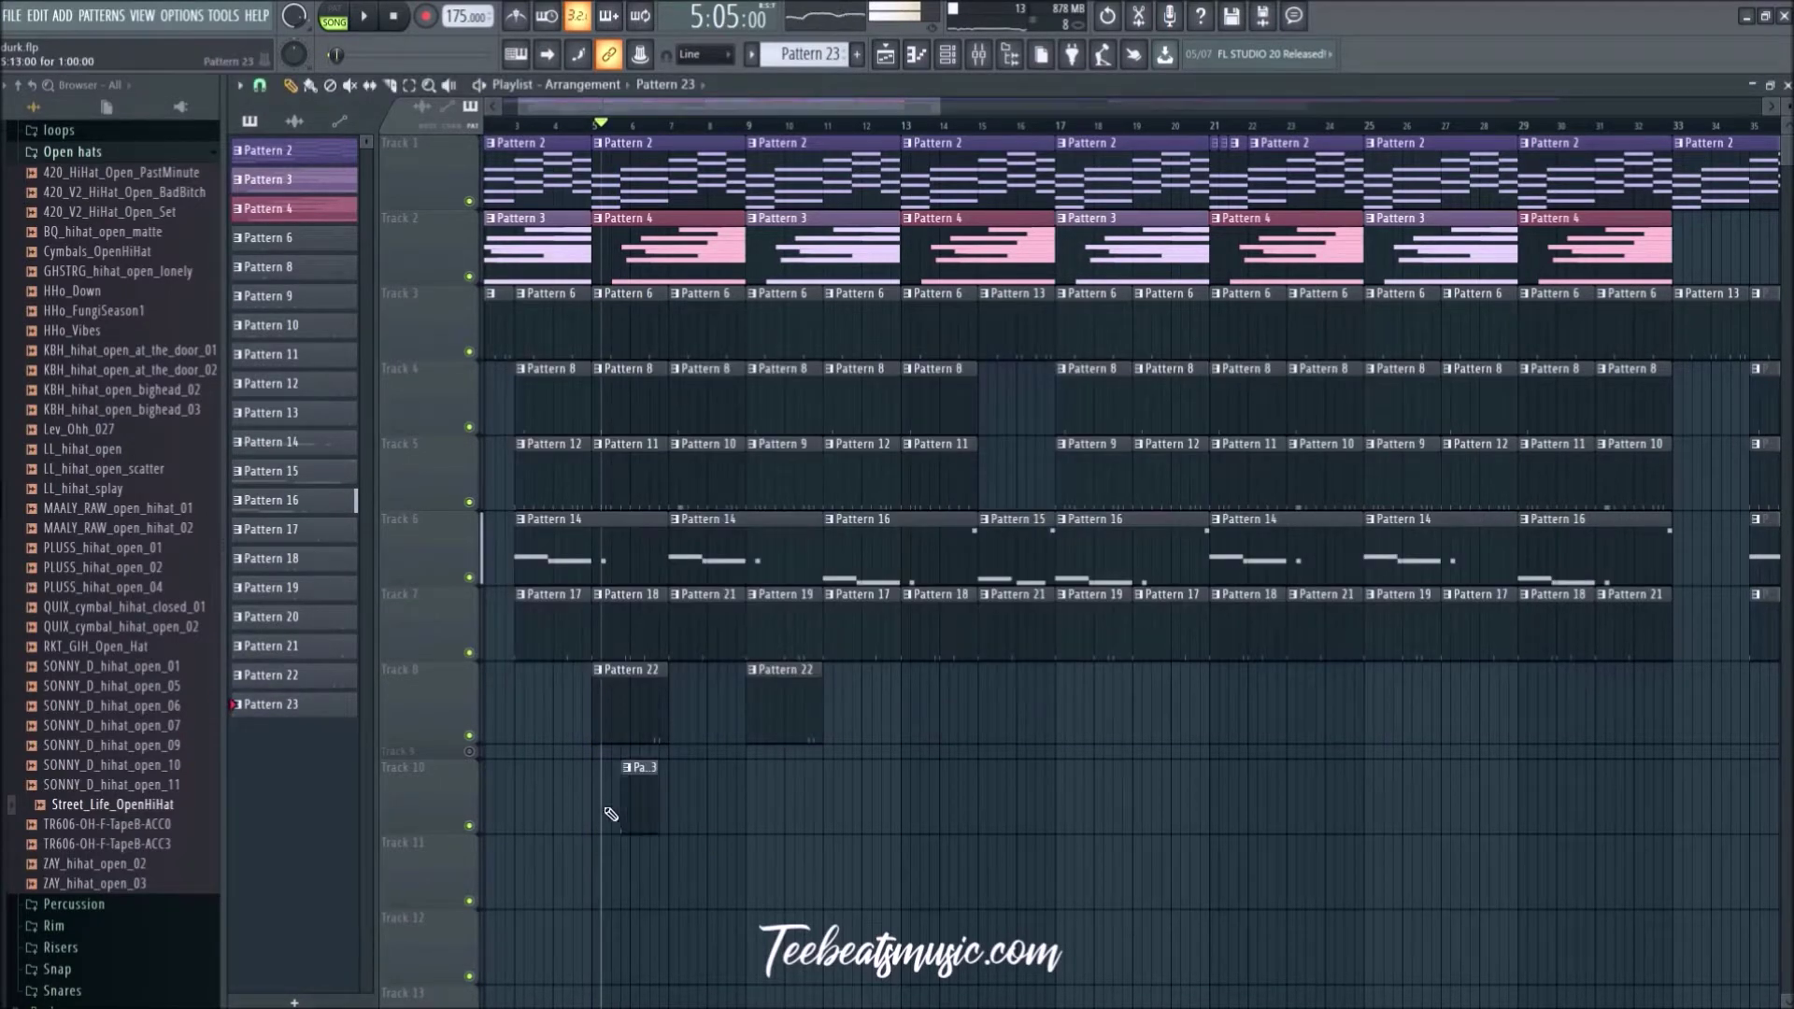
Step: Play from bar 3, lengthen the Pattern 23 clip to bar 5, and Ctrl+B-duplicate it to bar 17
{"action": "key", "text": "space"}
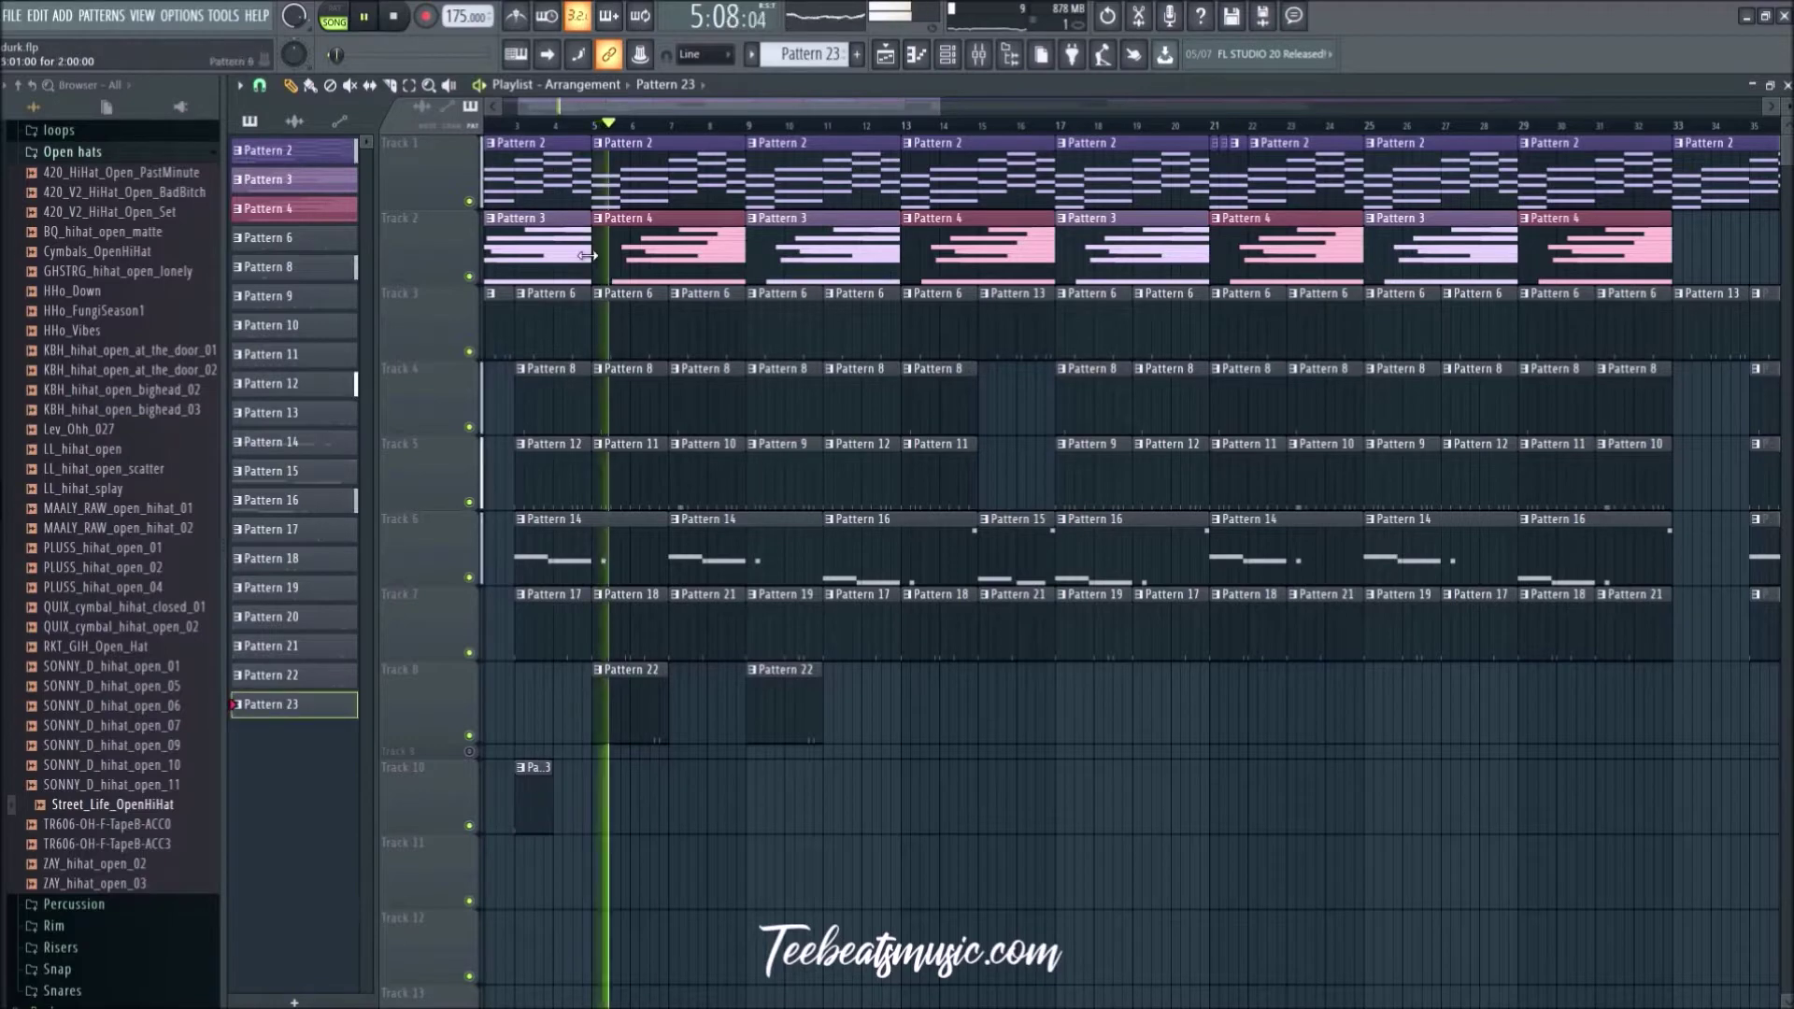
{"action": "left_click", "coordinate": [534, 130]}
{"action": "key", "text": "space"}
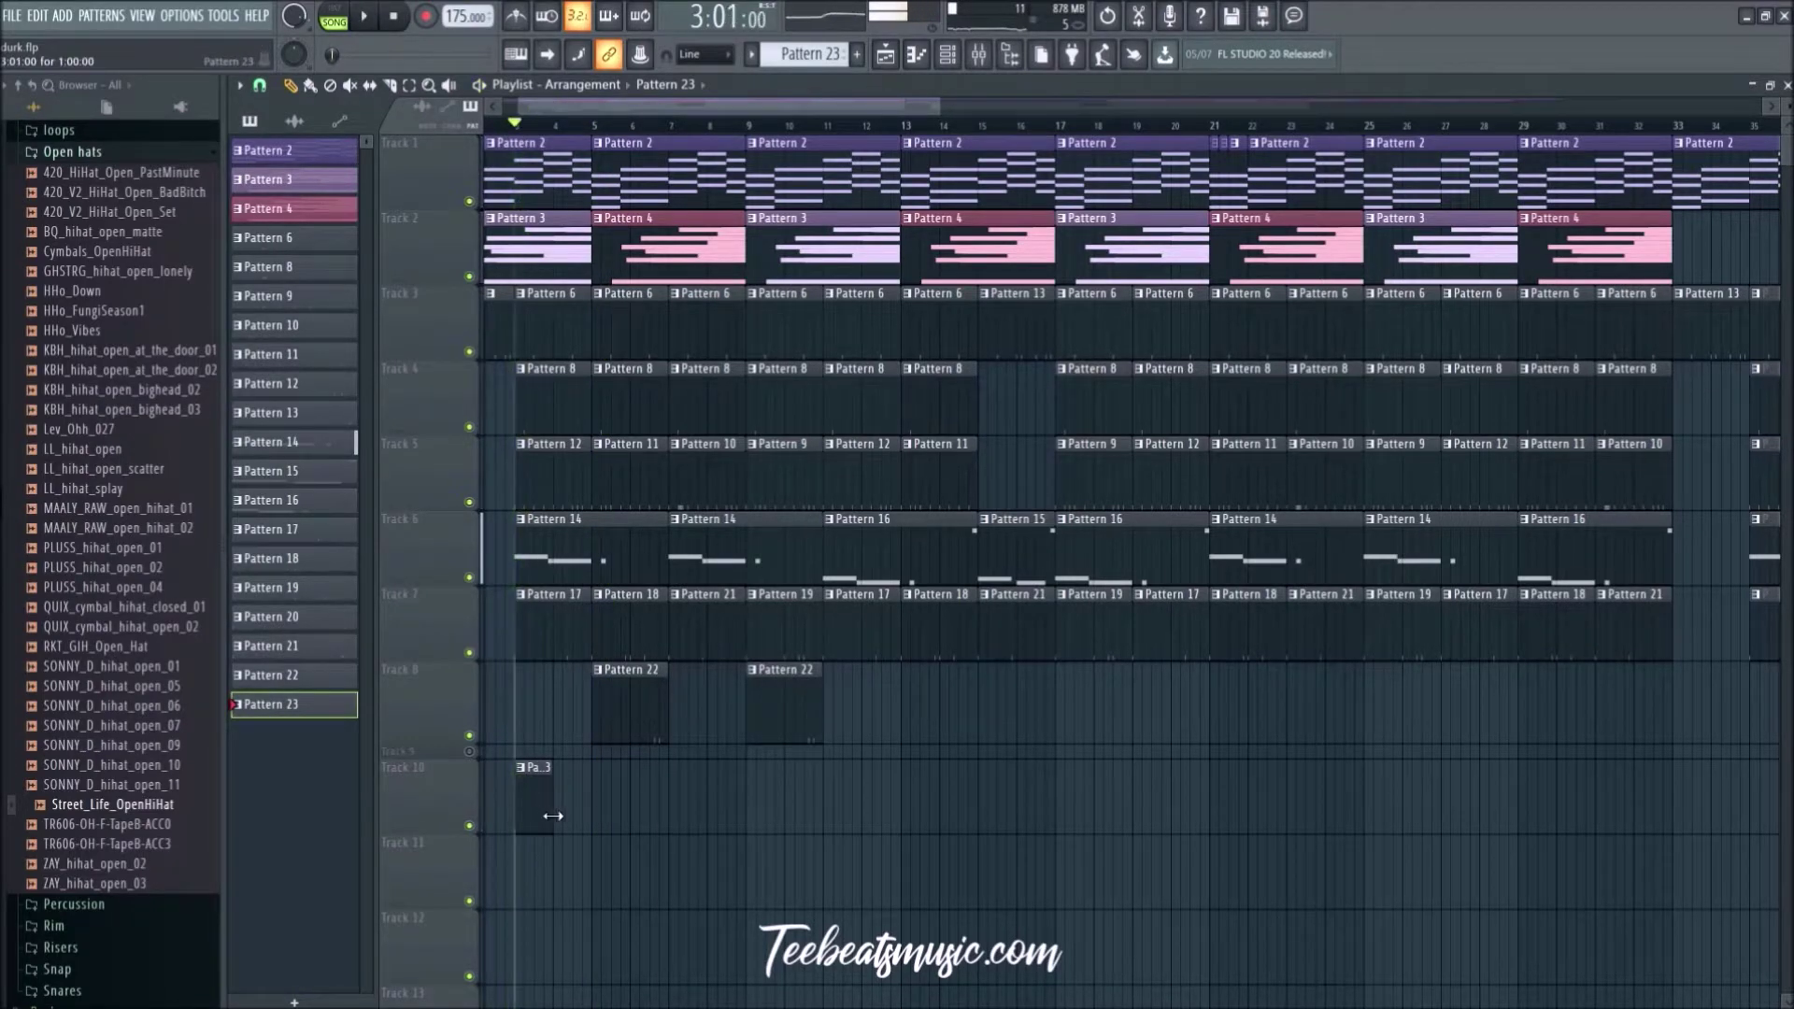
{"action": "key", "text": "space"}
{"action": "left_click_drag", "start_coordinate": [551, 812], "coordinate": [591, 812]}
{"action": "left_click", "coordinate": [572, 800], "text": "ctrl"}
{"action": "key", "text": "ctrl+b"}
{"action": "key", "text": "ctrl+b"}
{"action": "key", "text": "ctrl+b"}
{"action": "key", "text": "ctrl+b"}
{"action": "key", "text": "ctrl+b"}
{"action": "key", "text": "ctrl+b"}
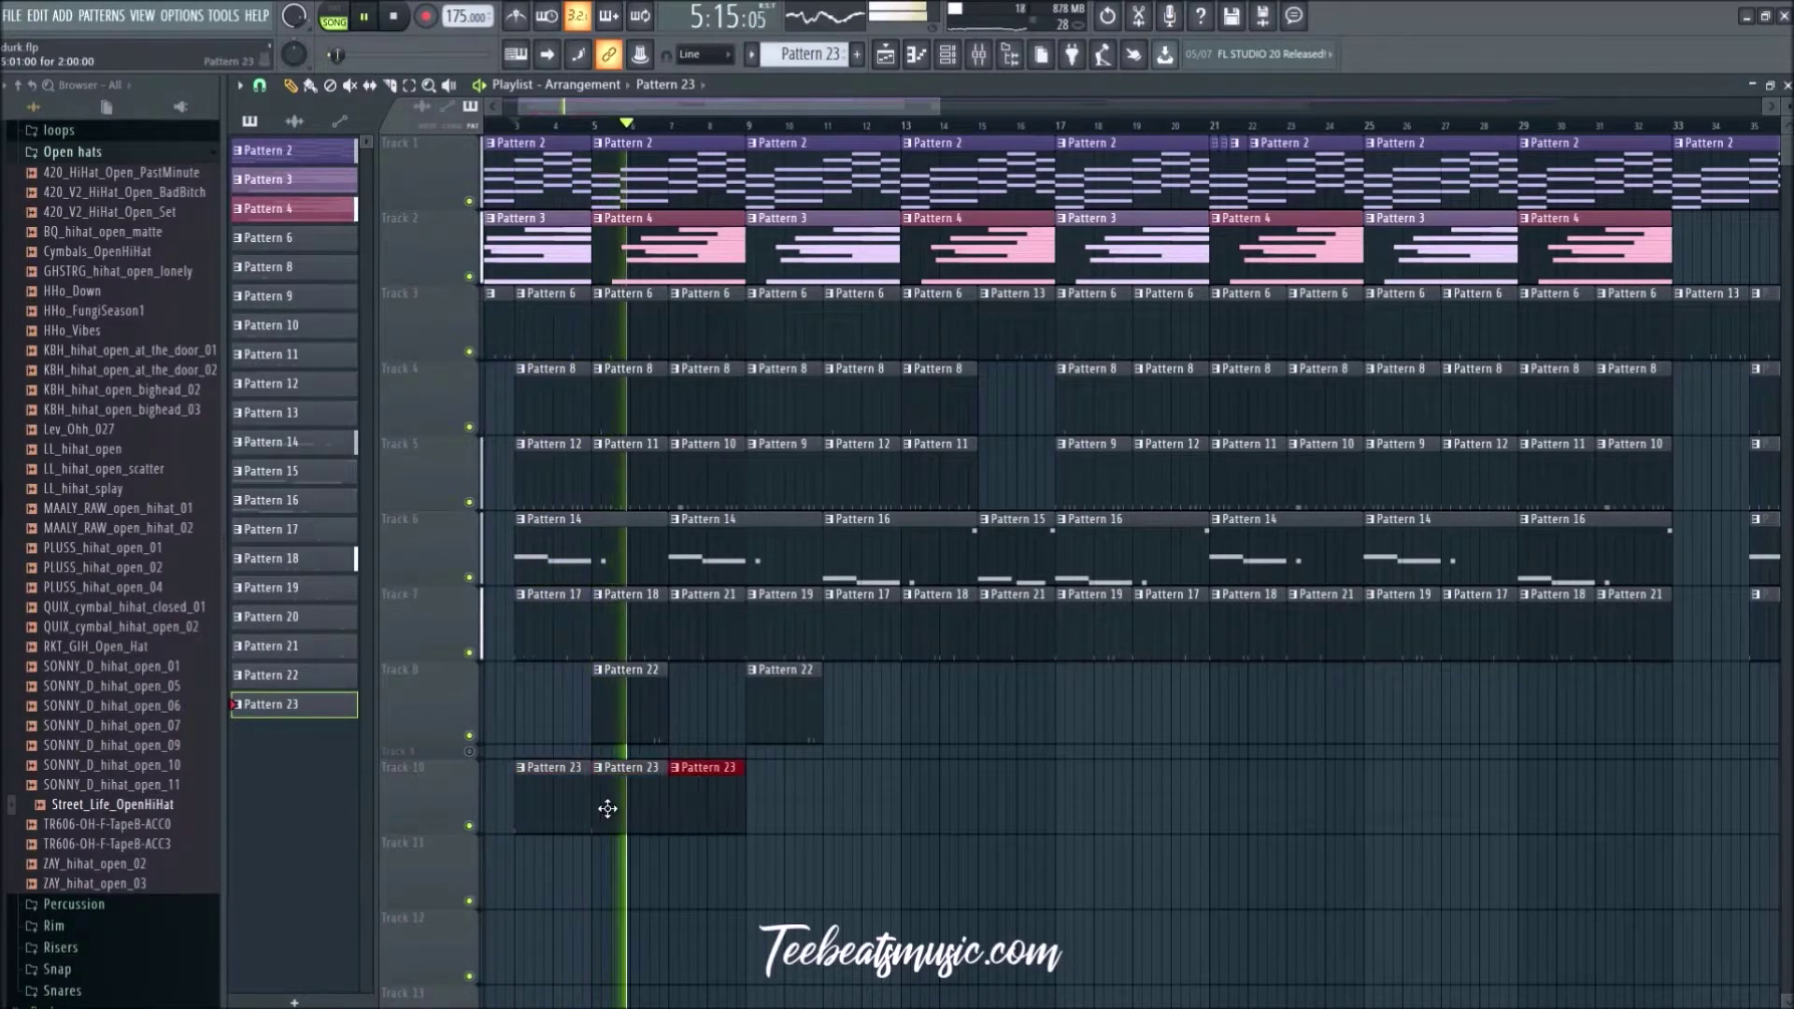
Step: Expand and unmute Track 9 and move the Pattern 23 clips onto it
{"action": "scroll", "coordinate": [1341, 748], "scroll_direction": "down", "scroll_amount": 2}
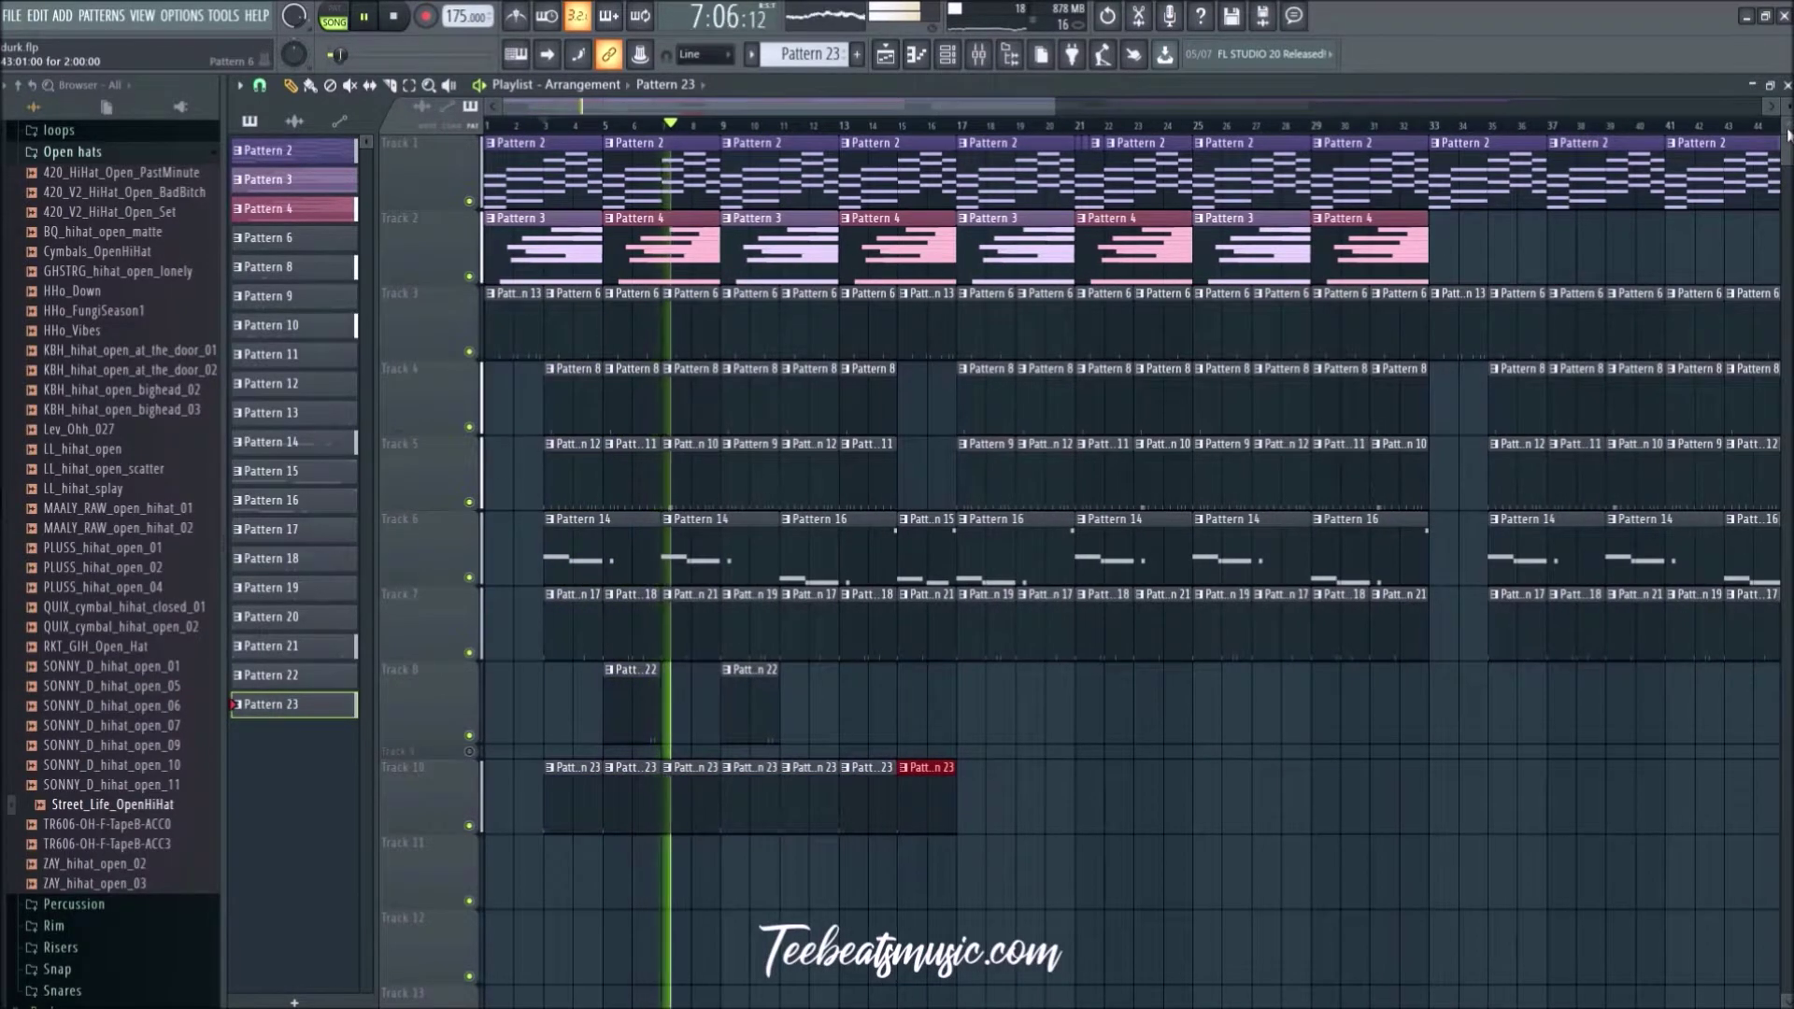
{"action": "scroll", "coordinate": [1404, 826], "scroll_direction": "down", "scroll_amount": 2}
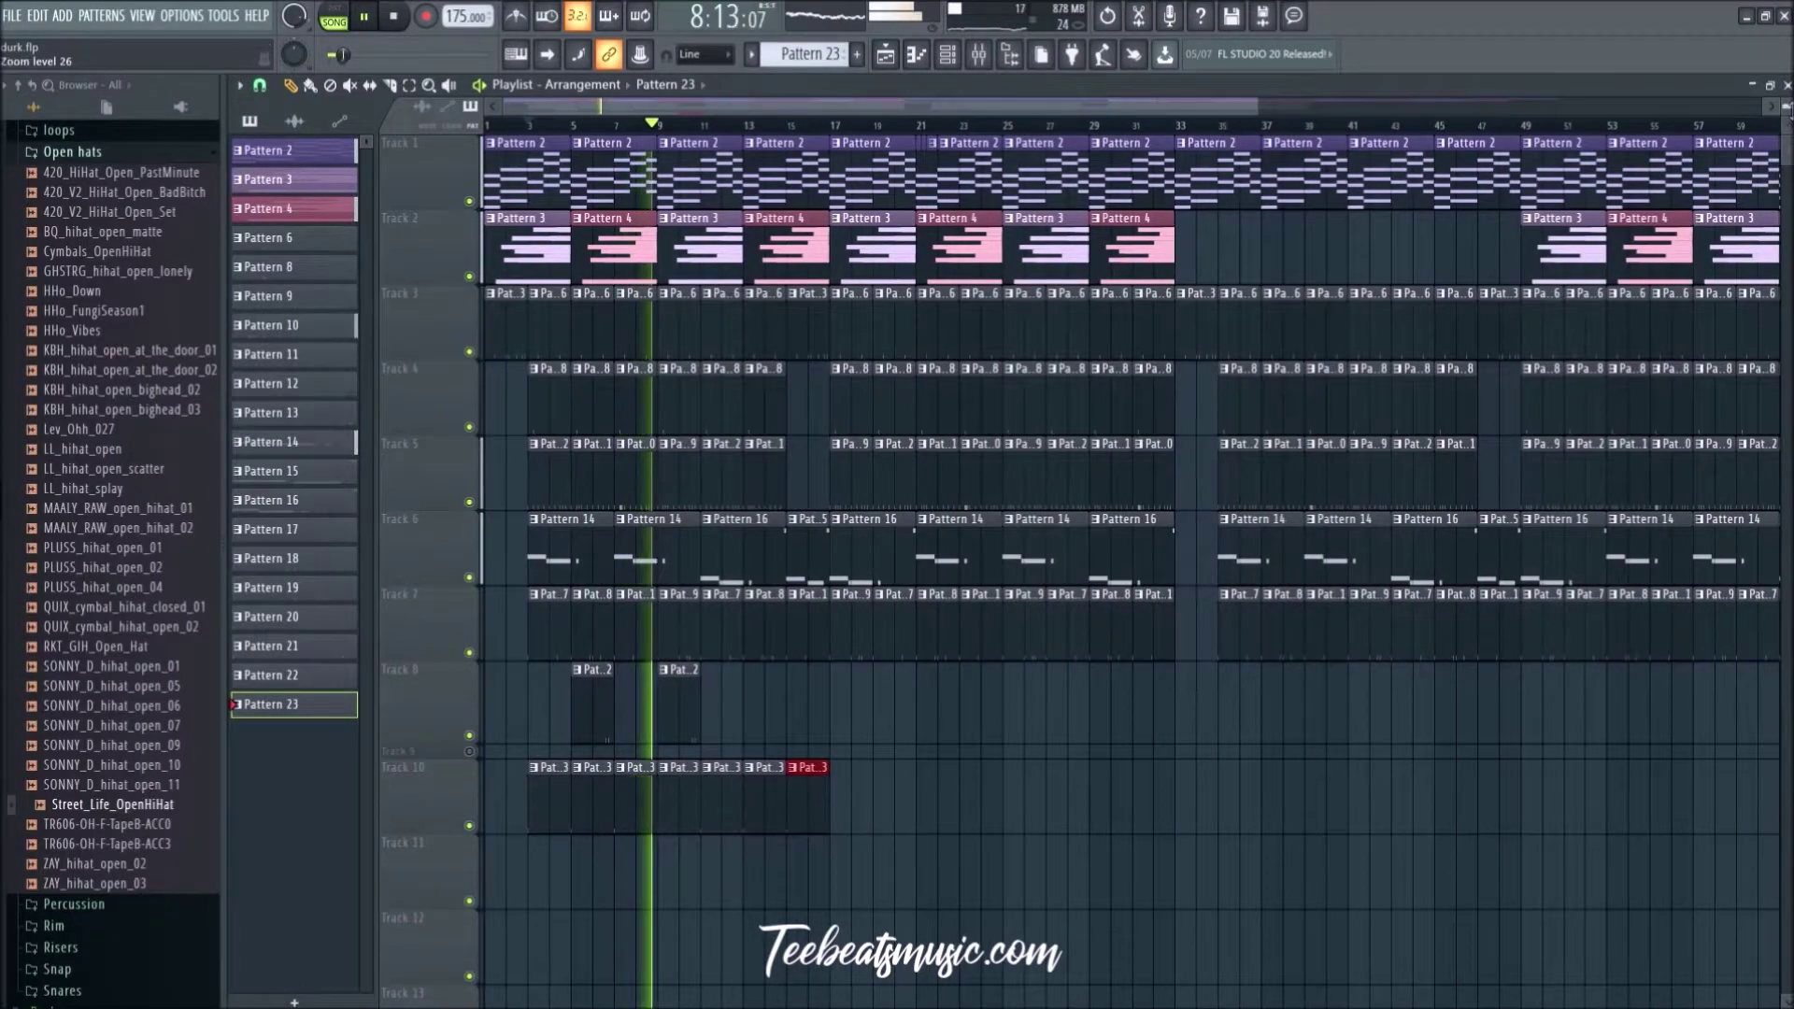
{"action": "scroll", "coordinate": [1404, 826], "scroll_direction": "down", "scroll_amount": 1}
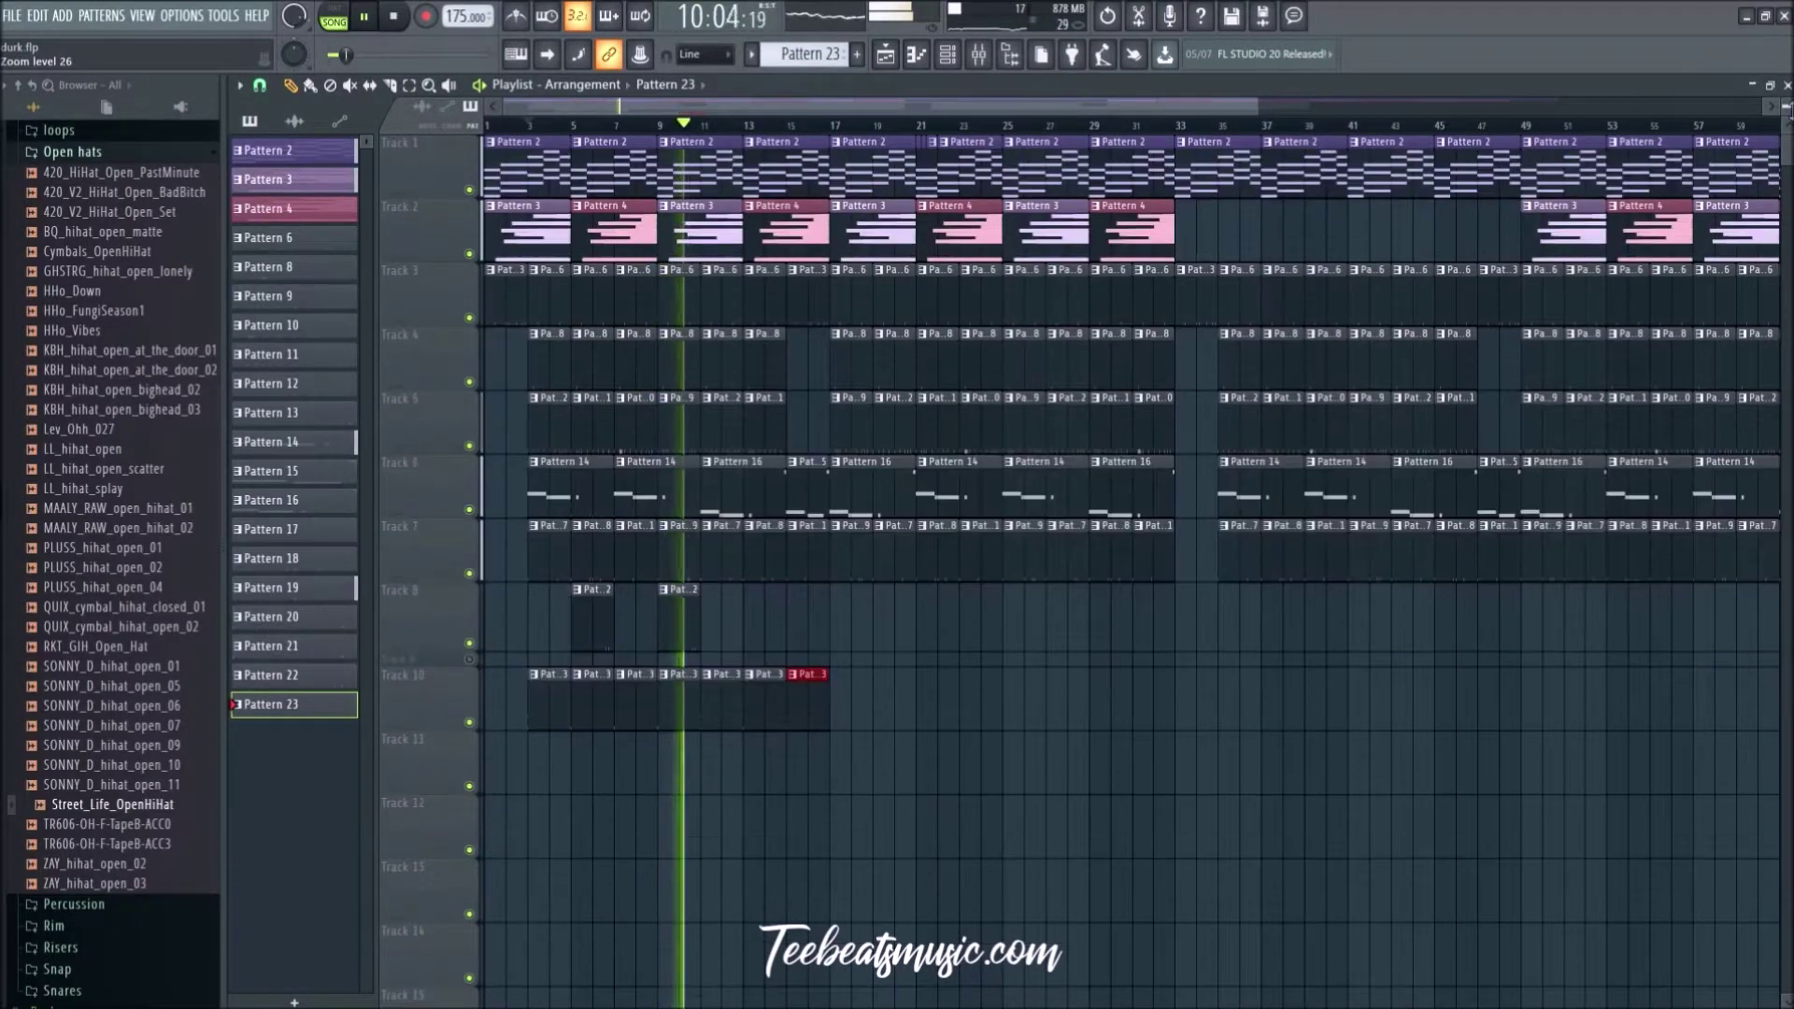
{"action": "right_click", "coordinate": [430, 668]}
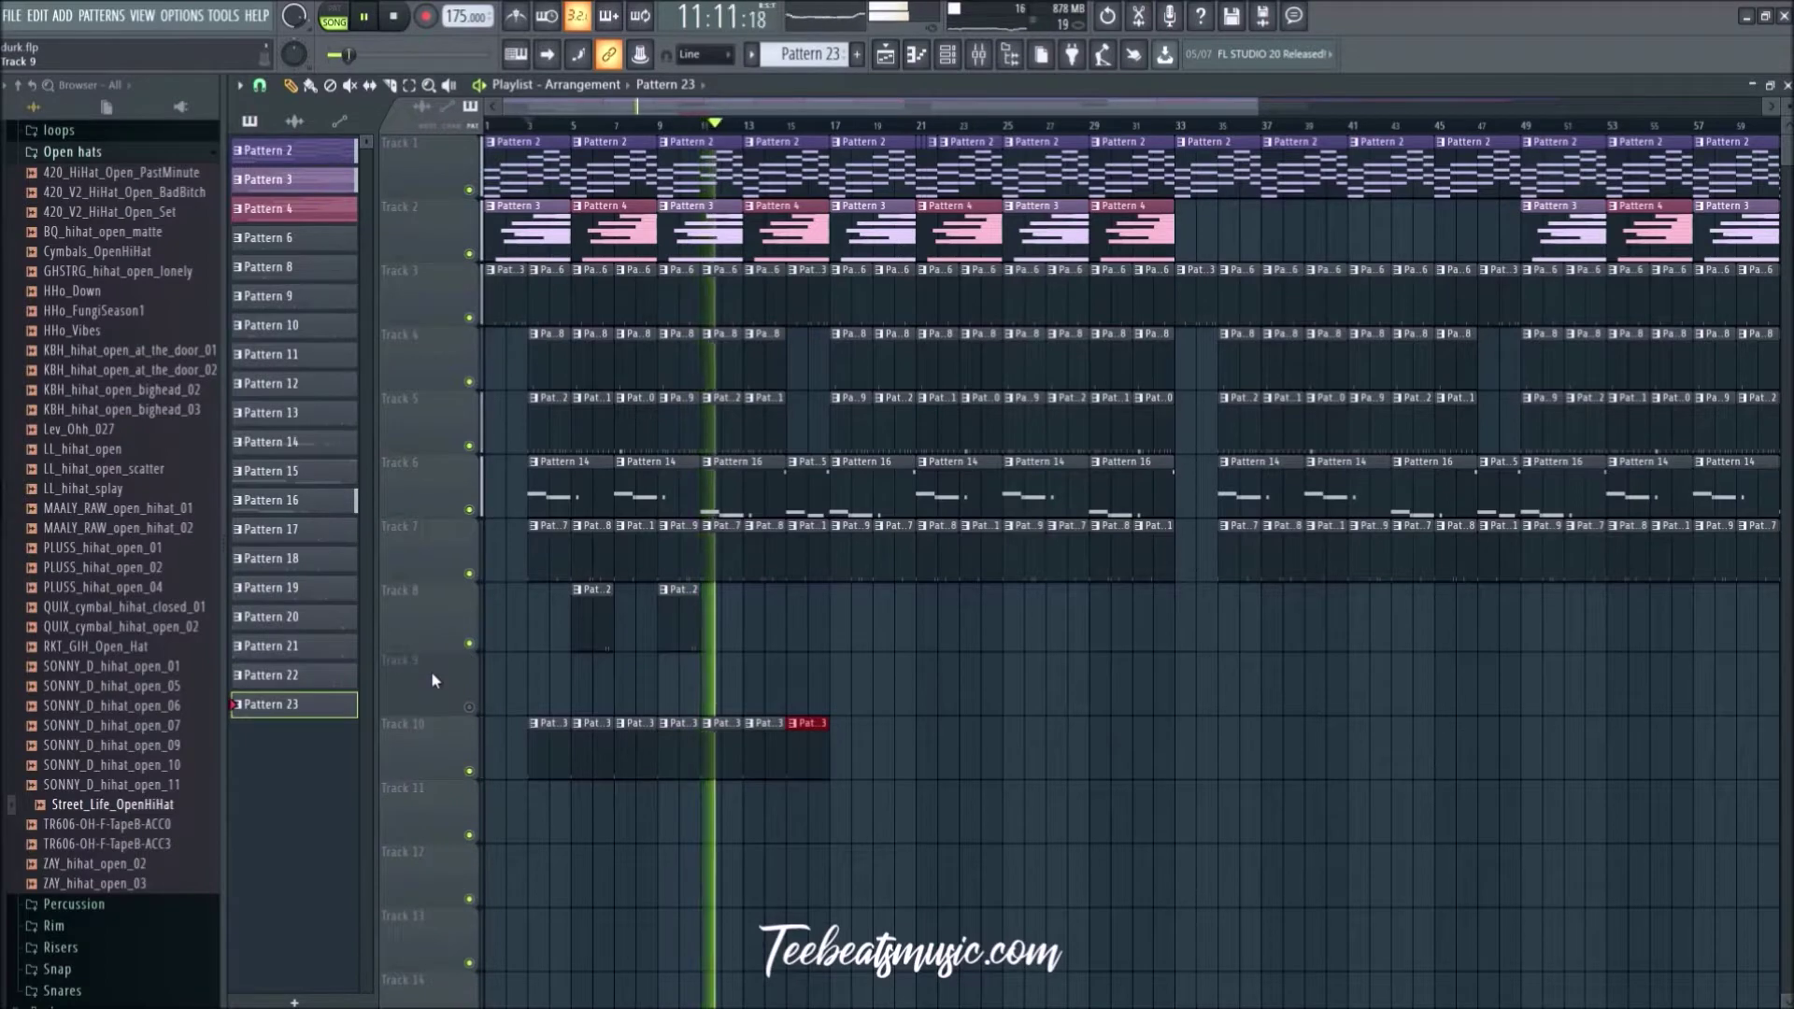
{"action": "scroll", "coordinate": [774, 795], "scroll_direction": "down", "scroll_amount": 2}
{"action": "left_click_drag", "start_coordinate": [1013, 766], "coordinate": [555, 559]}
{"action": "left_click", "coordinate": [471, 580]}
{"action": "left_click", "coordinate": [531, 638], "text": "ctrl"}
Step: Shift the last Pattern 23 clip later and trim the three selected clips back to bar 17
{"action": "scroll", "coordinate": [618, 729], "scroll_direction": "down", "scroll_amount": 3}
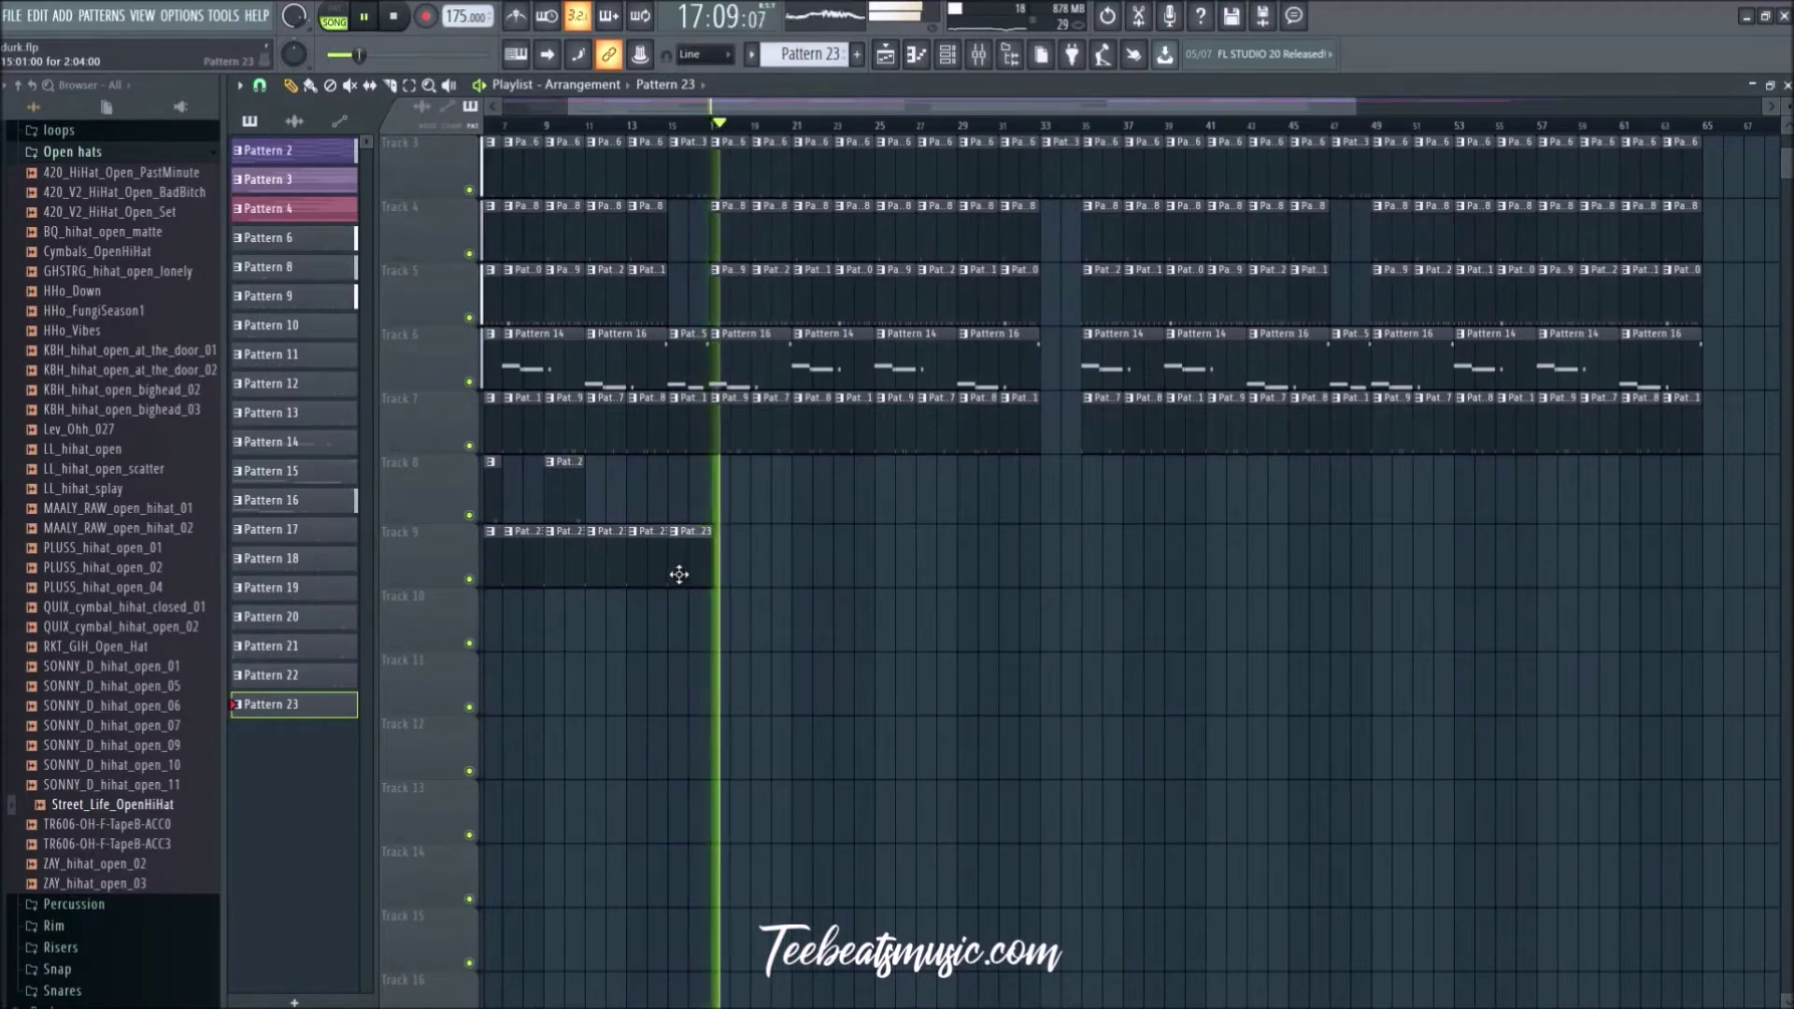
{"action": "scroll", "coordinate": [569, 683], "scroll_direction": "up", "scroll_amount": 4}
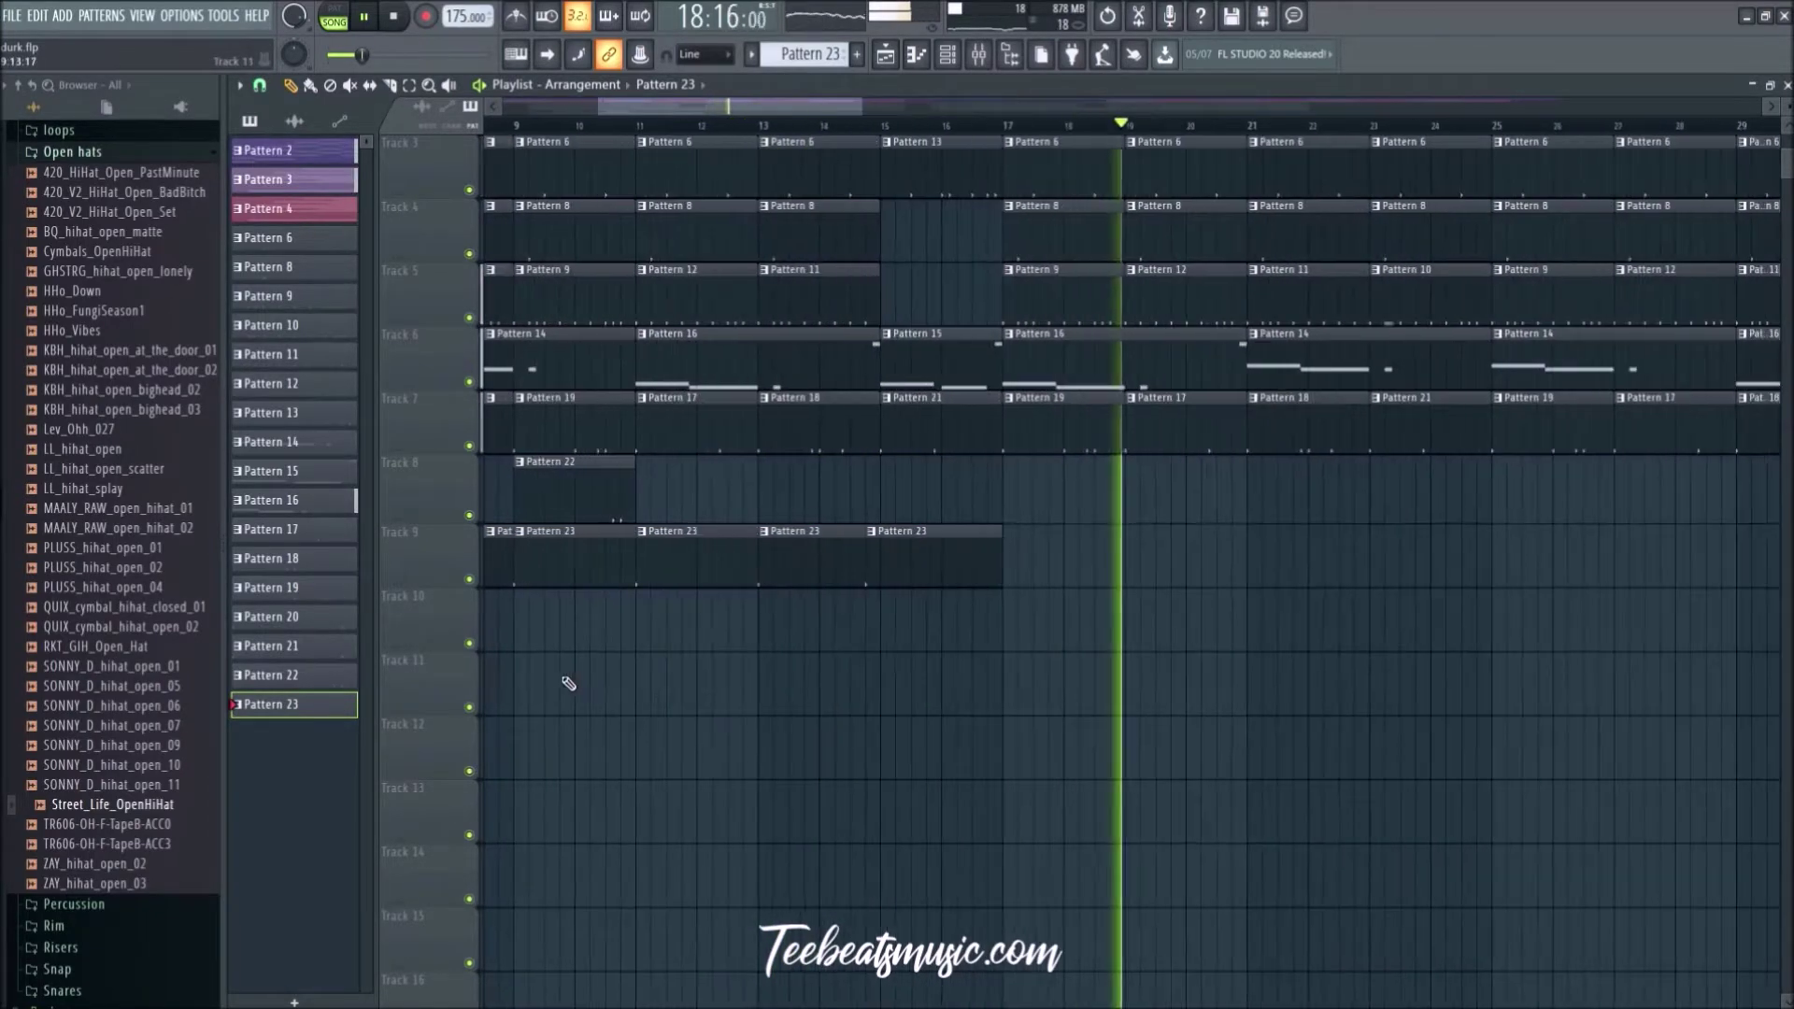
{"action": "left_click_drag", "start_coordinate": [861, 571], "coordinate": [885, 561]}
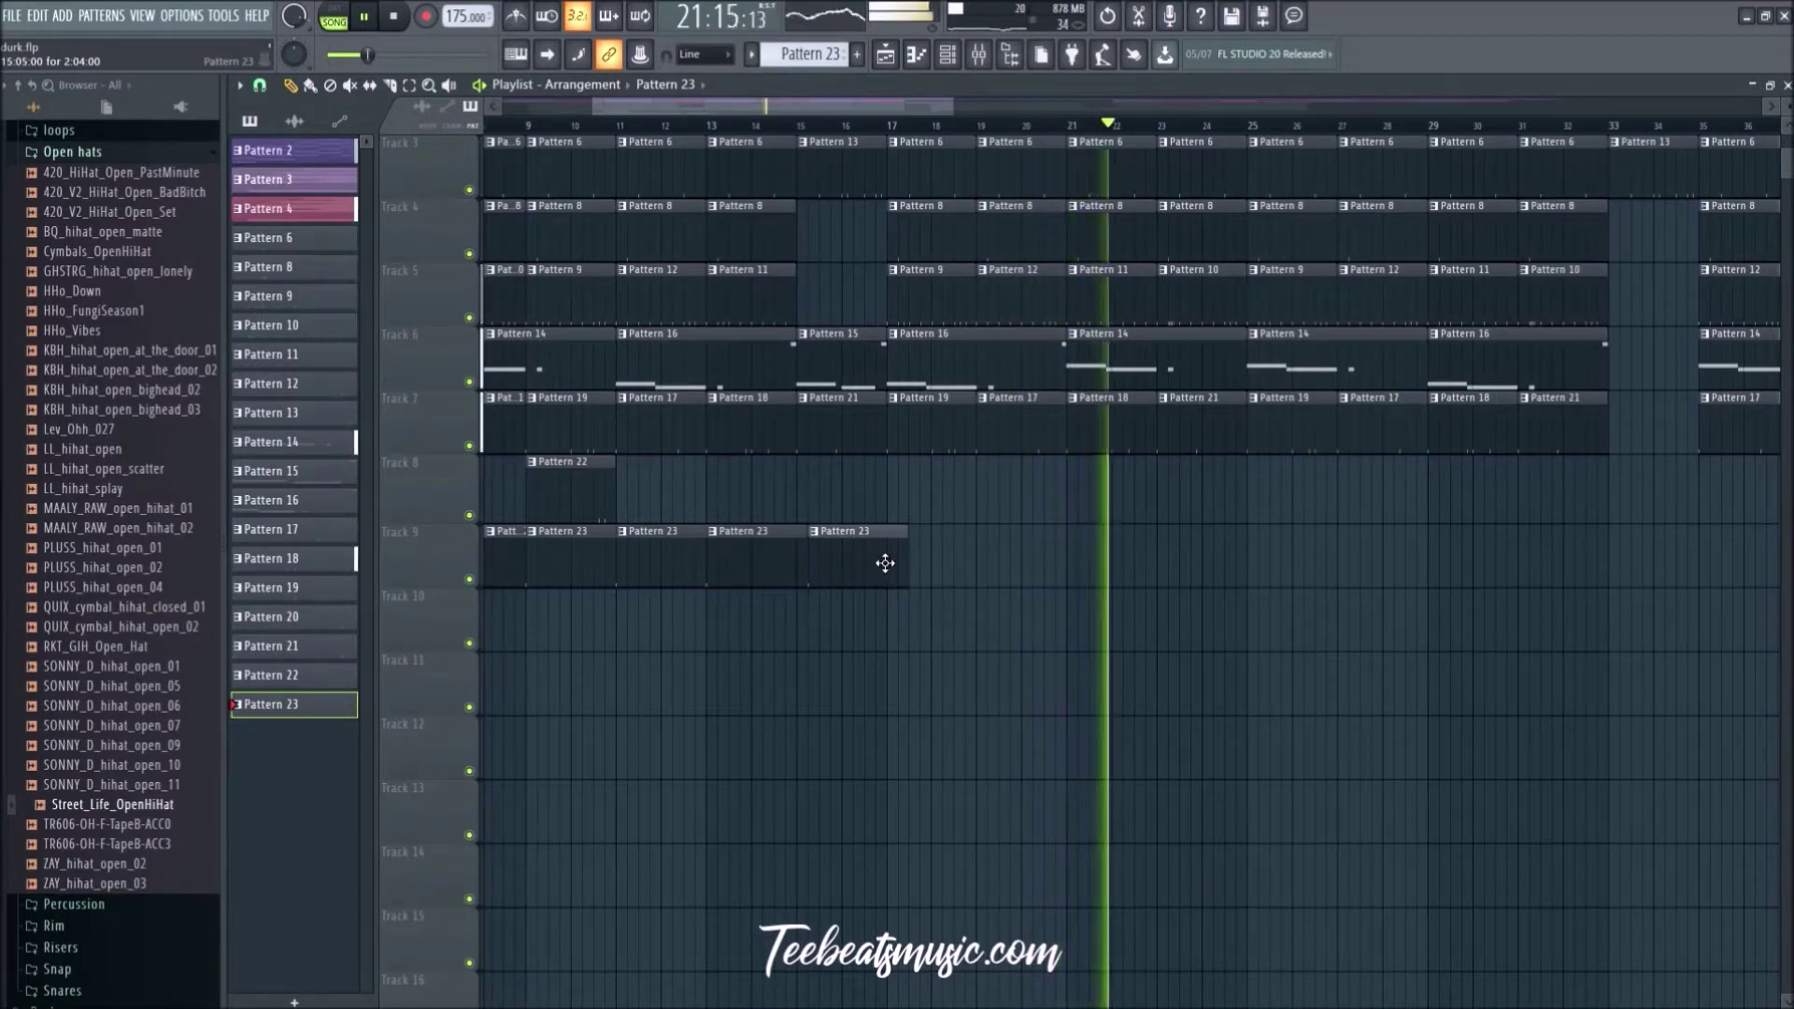
{"action": "left_click_drag", "start_coordinate": [935, 570], "coordinate": [420, 581]}
{"action": "left_click_drag", "start_coordinate": [1214, 569], "coordinate": [1199, 576]}
{"action": "left_click", "coordinate": [765, 709], "text": "ctrl"}
{"action": "scroll", "coordinate": [708, 683], "scroll_direction": "down", "scroll_amount": 3}
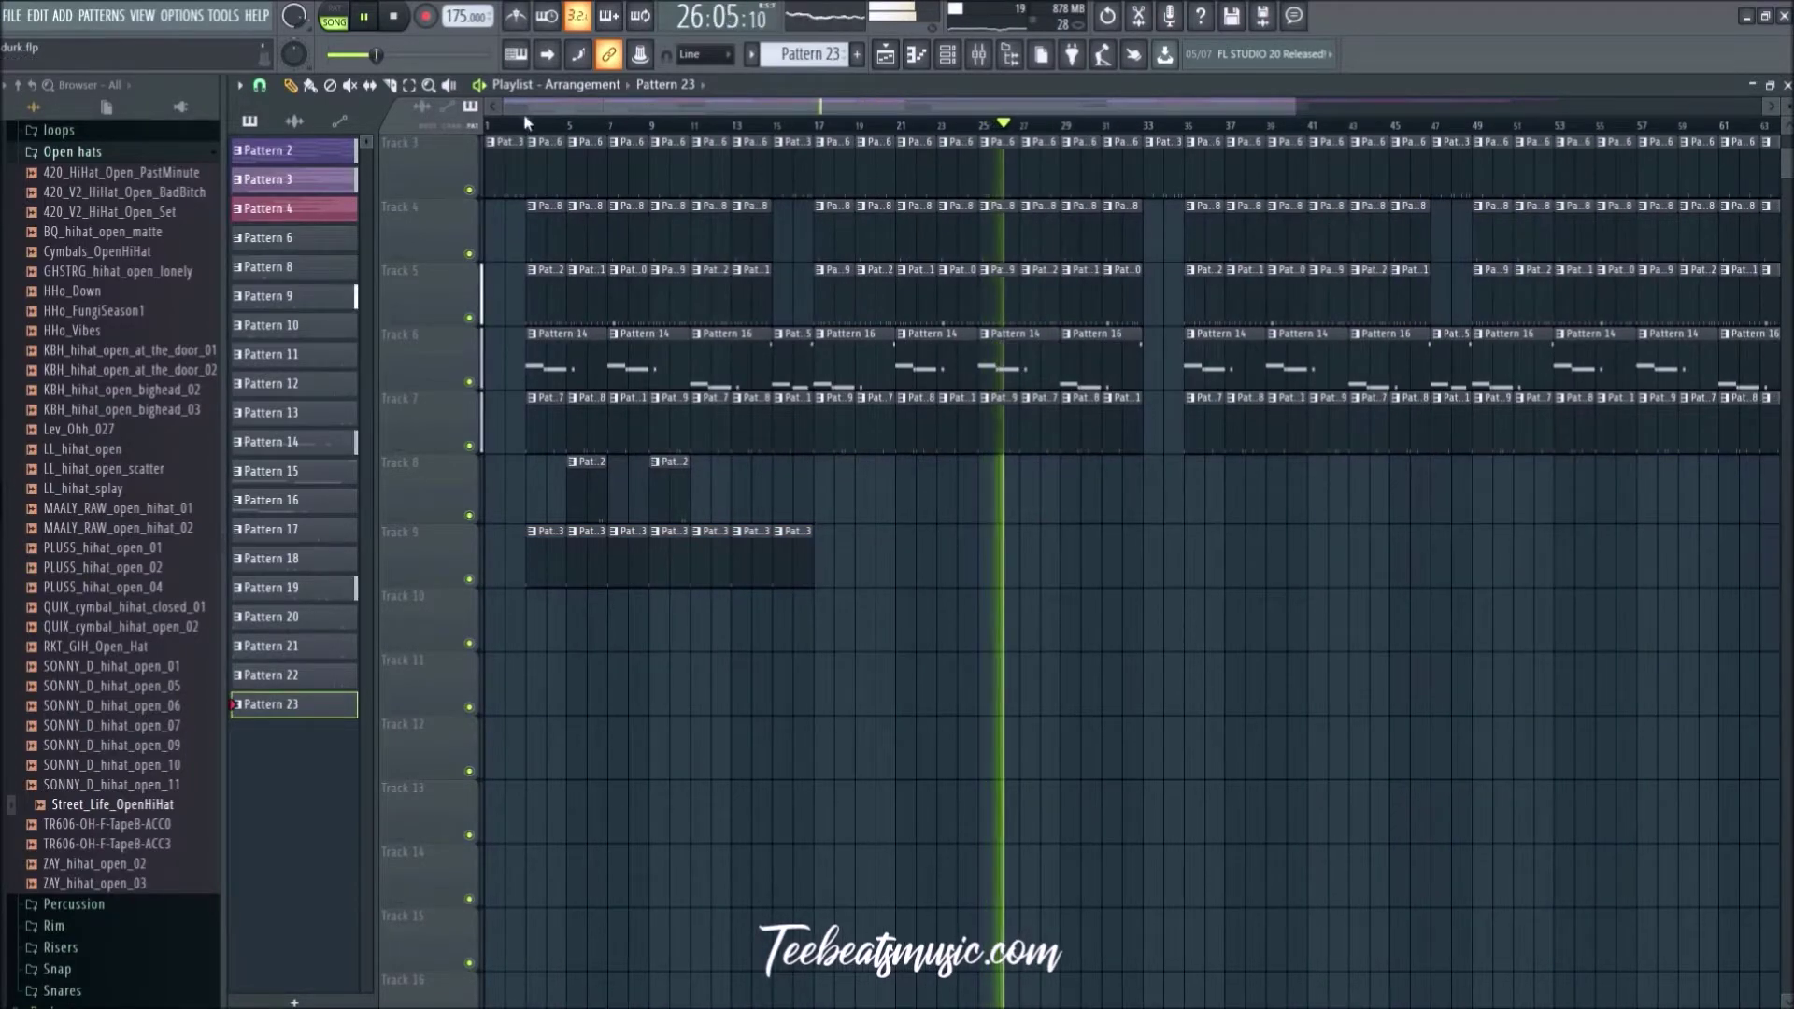
Step: Set the open hi-hat steps to hits at steps 1, 13, 17 and 21, removing step 29
{"action": "left_click", "coordinate": [952, 58]}
{"action": "key", "text": "space"}
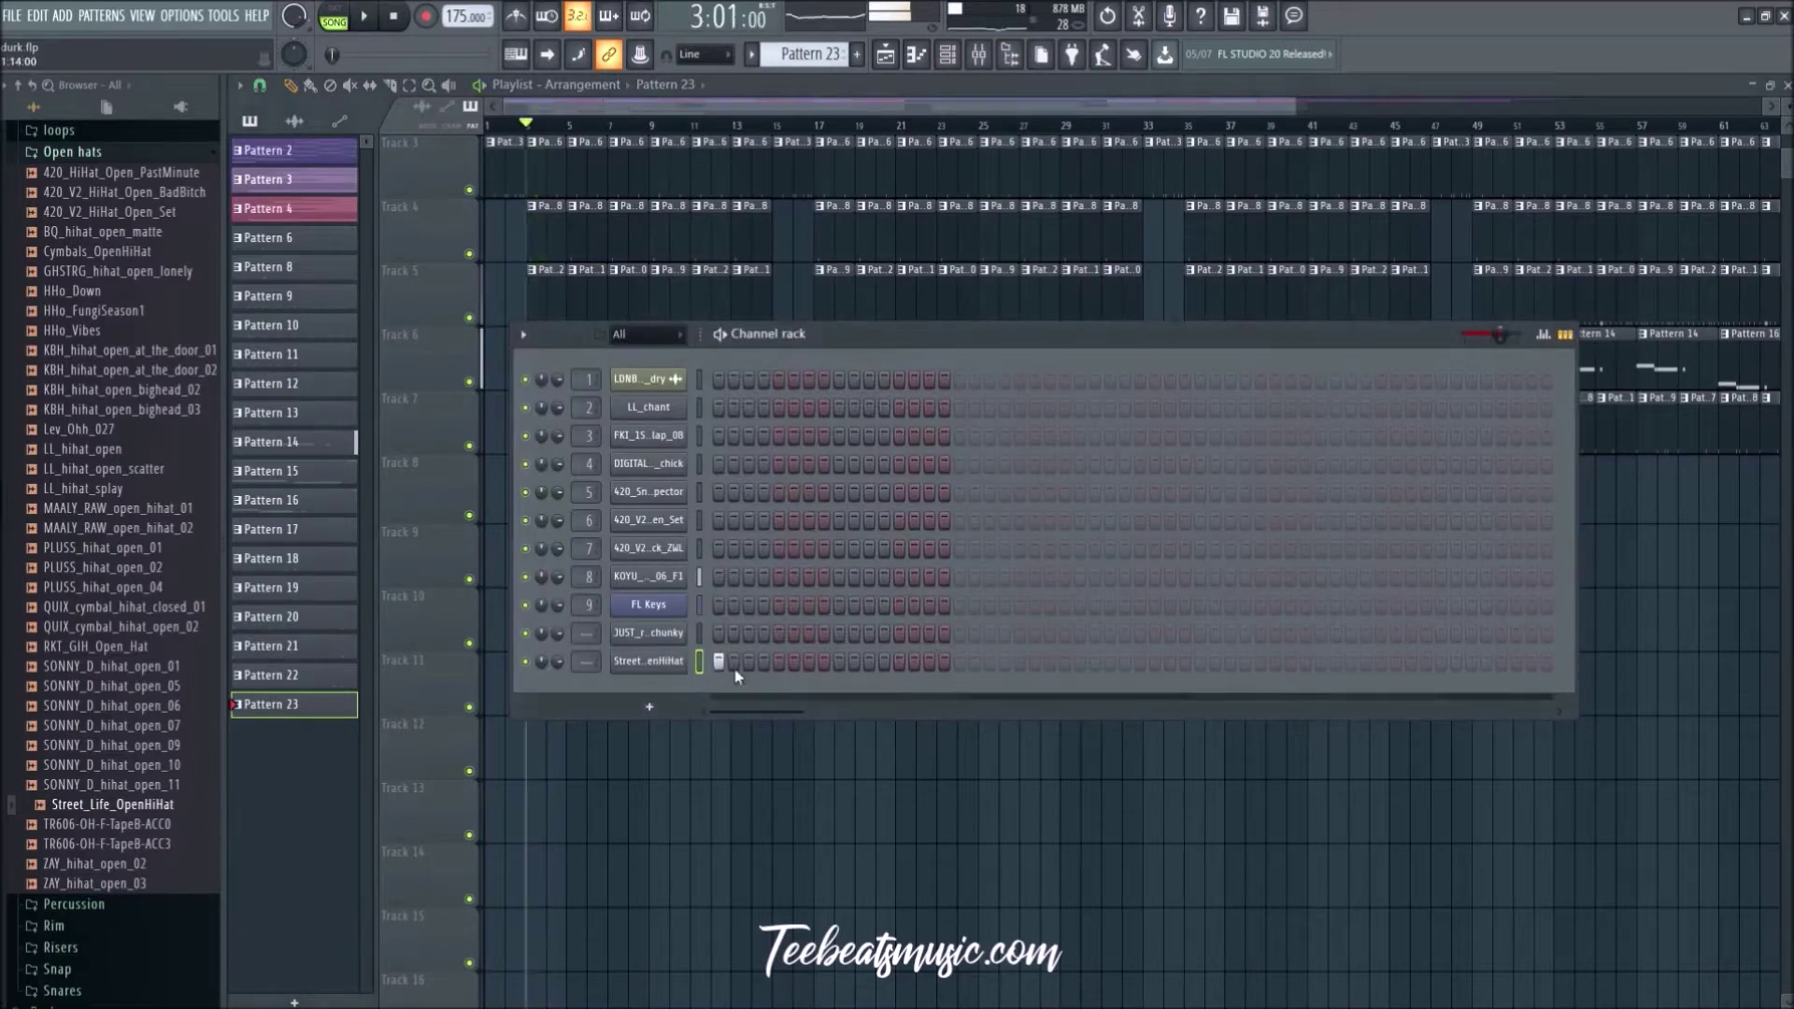
{"action": "left_click", "coordinate": [899, 662]}
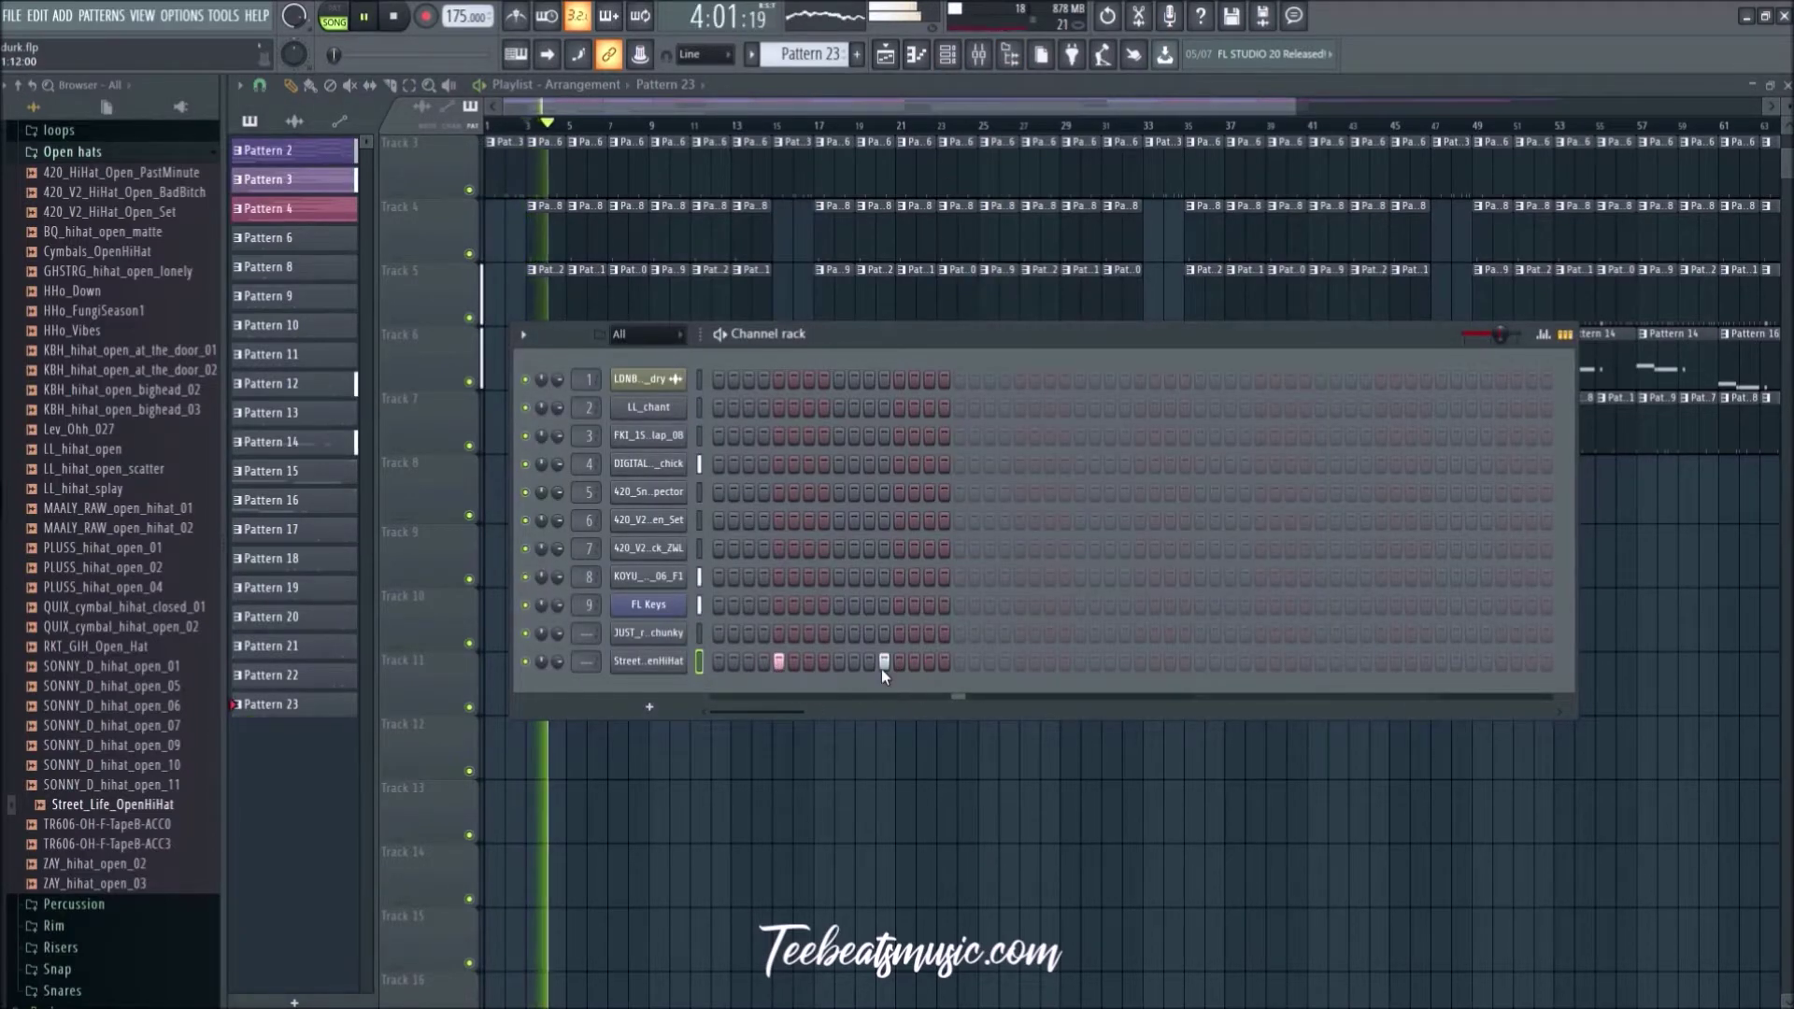
{"action": "left_click", "coordinate": [1020, 661]}
{"action": "left_click", "coordinate": [1140, 661]}
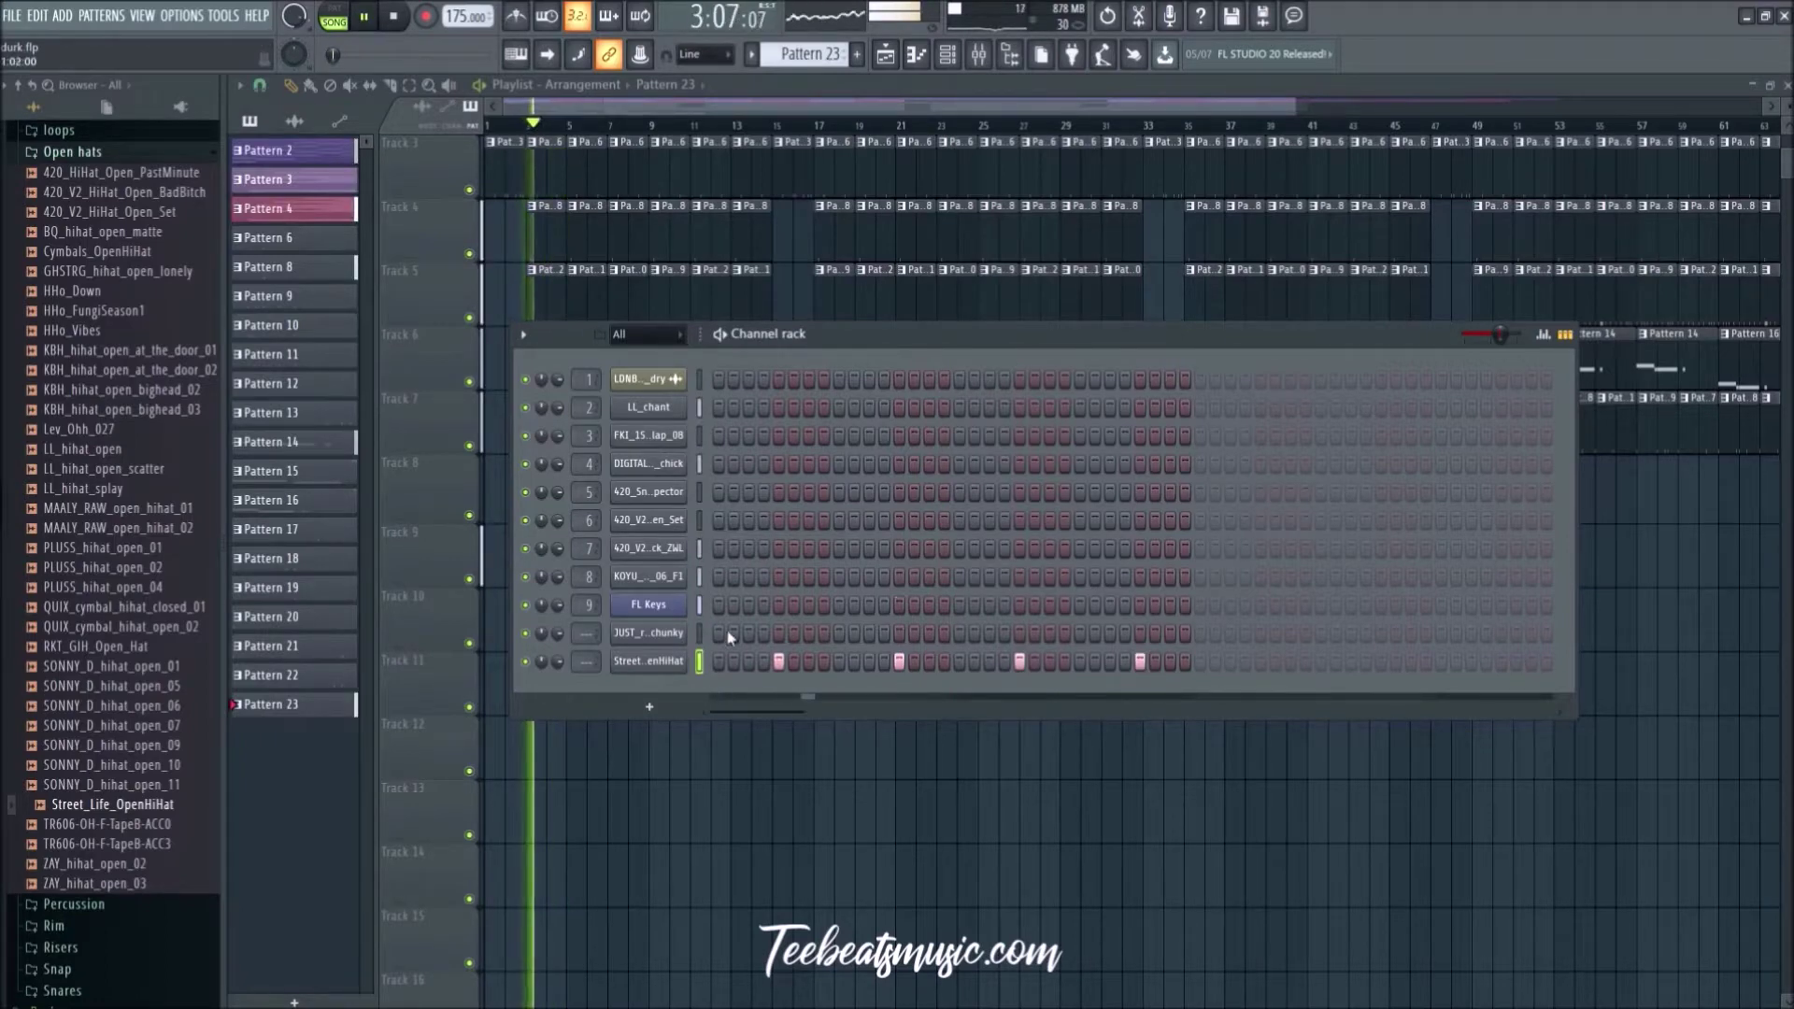
{"action": "key", "text": "space"}
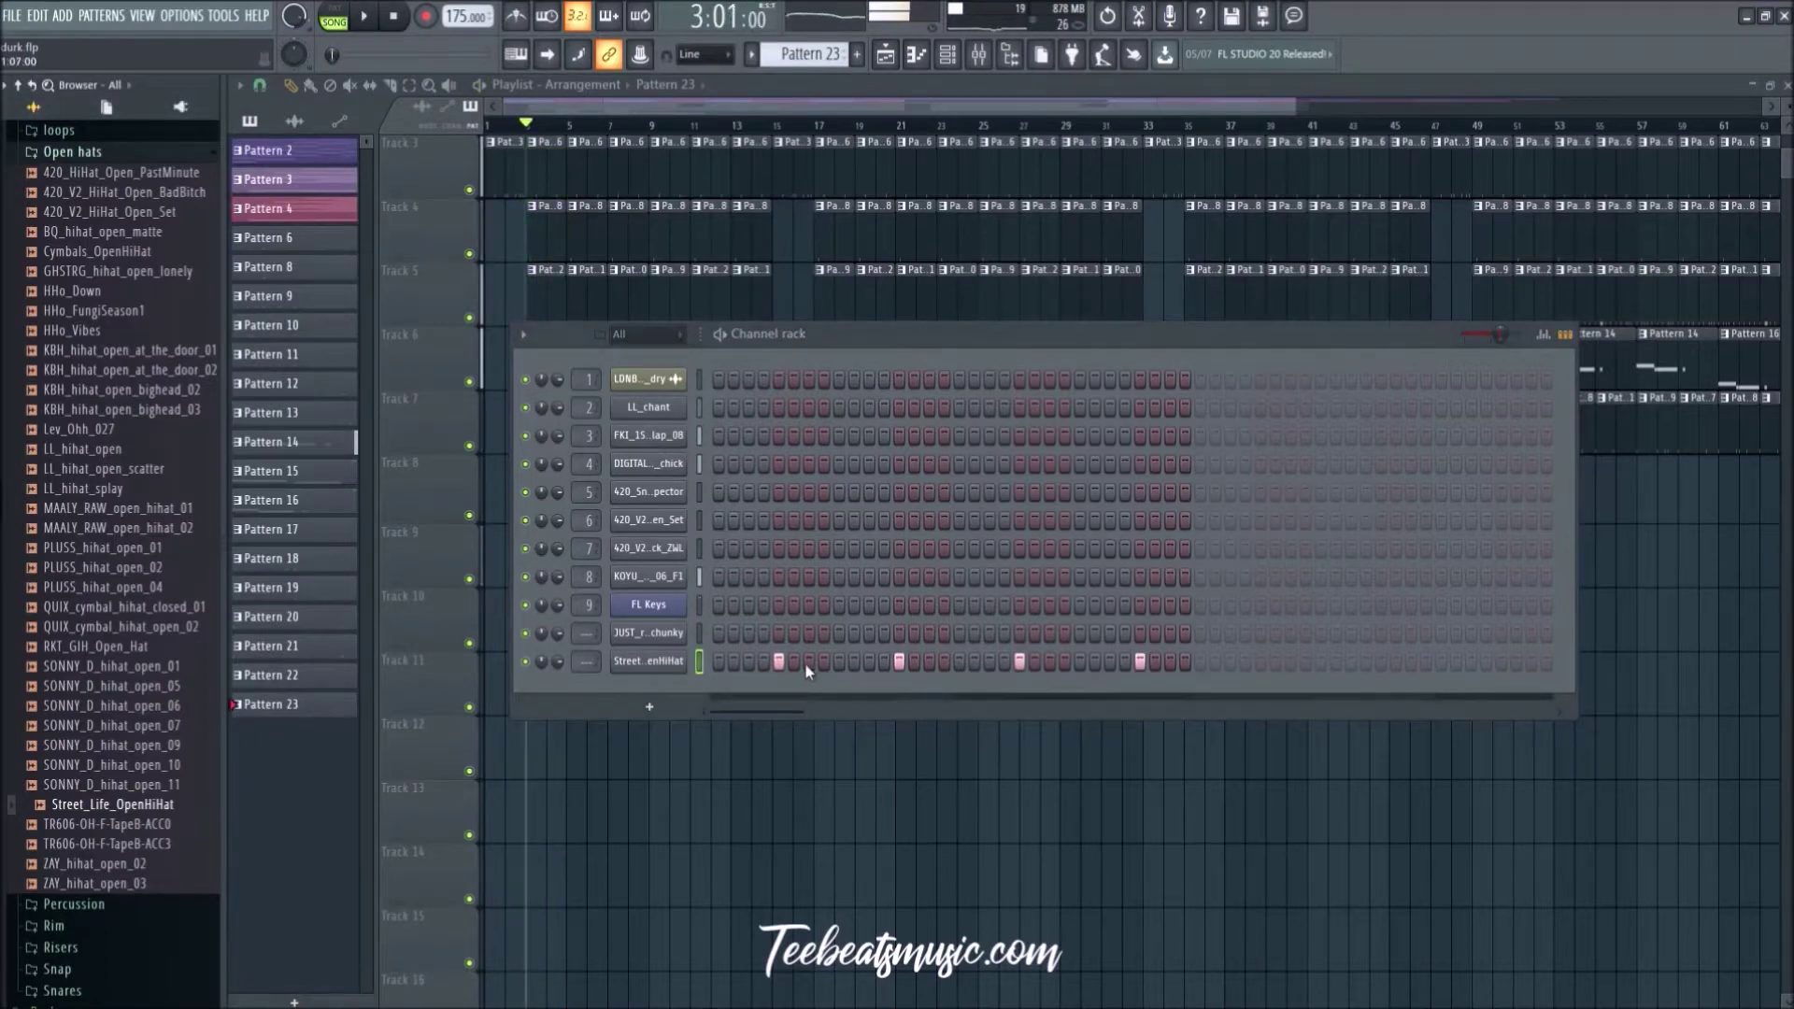
{"action": "right_click", "coordinate": [1141, 662]}
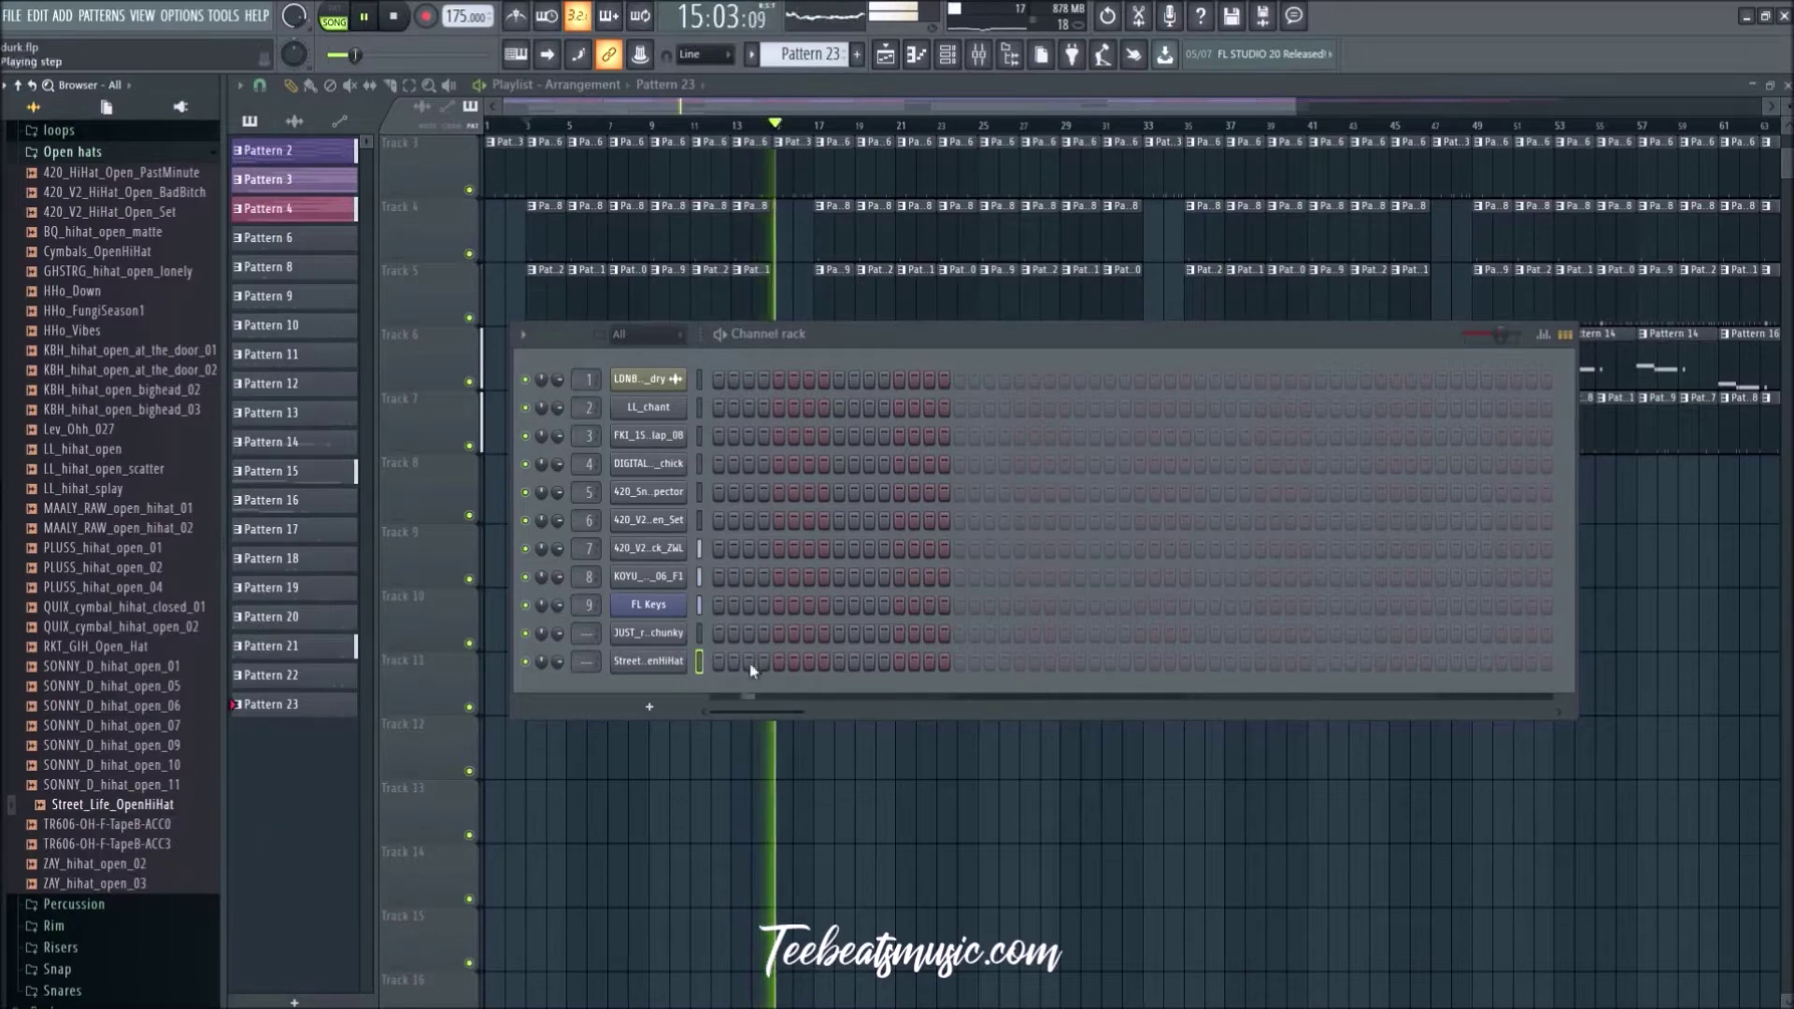
{"action": "left_click", "coordinate": [719, 663]}
{"action": "left_click", "coordinate": [959, 661]}
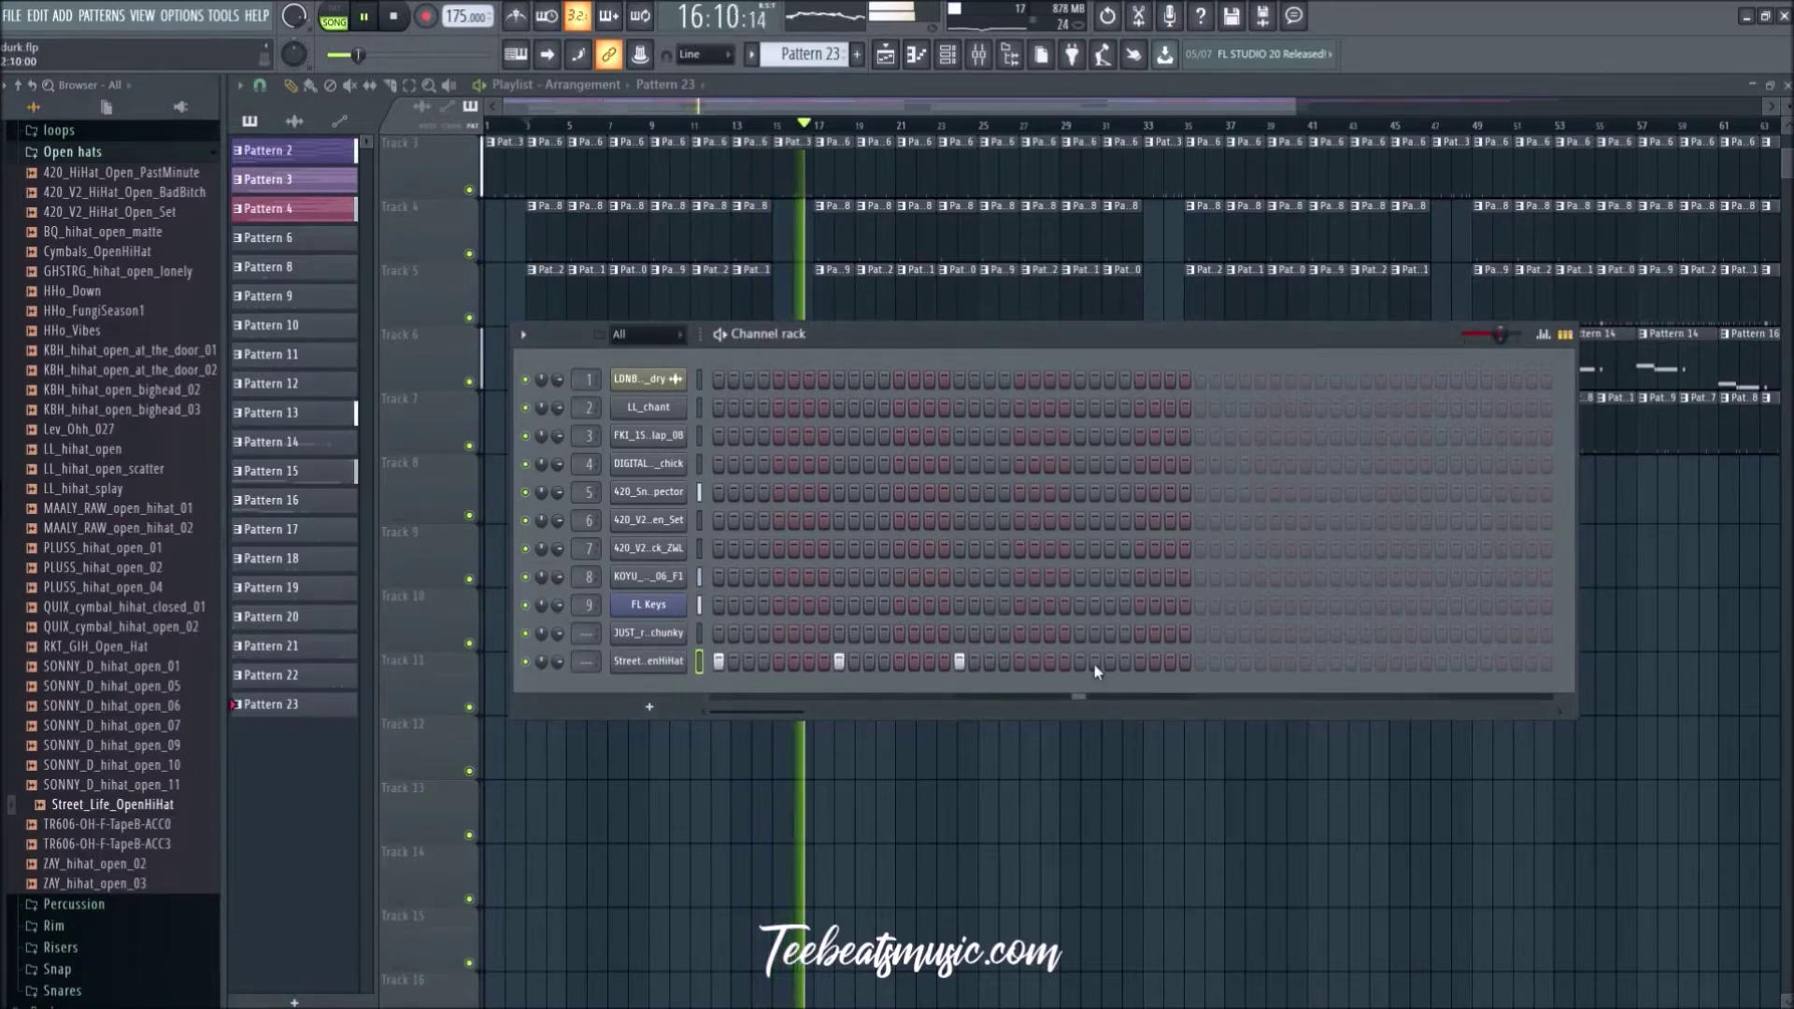
Step: Select the Pattern 23 clips on Track 9 and place them flush at bar 17
{"action": "key", "text": "F6"}
{"action": "key", "text": "space"}
{"action": "key", "text": "space"}
{"action": "left_click_drag", "start_coordinate": [1040, 580], "coordinate": [837, 590]}
{"action": "left_click", "coordinate": [881, 648], "text": "ctrl"}
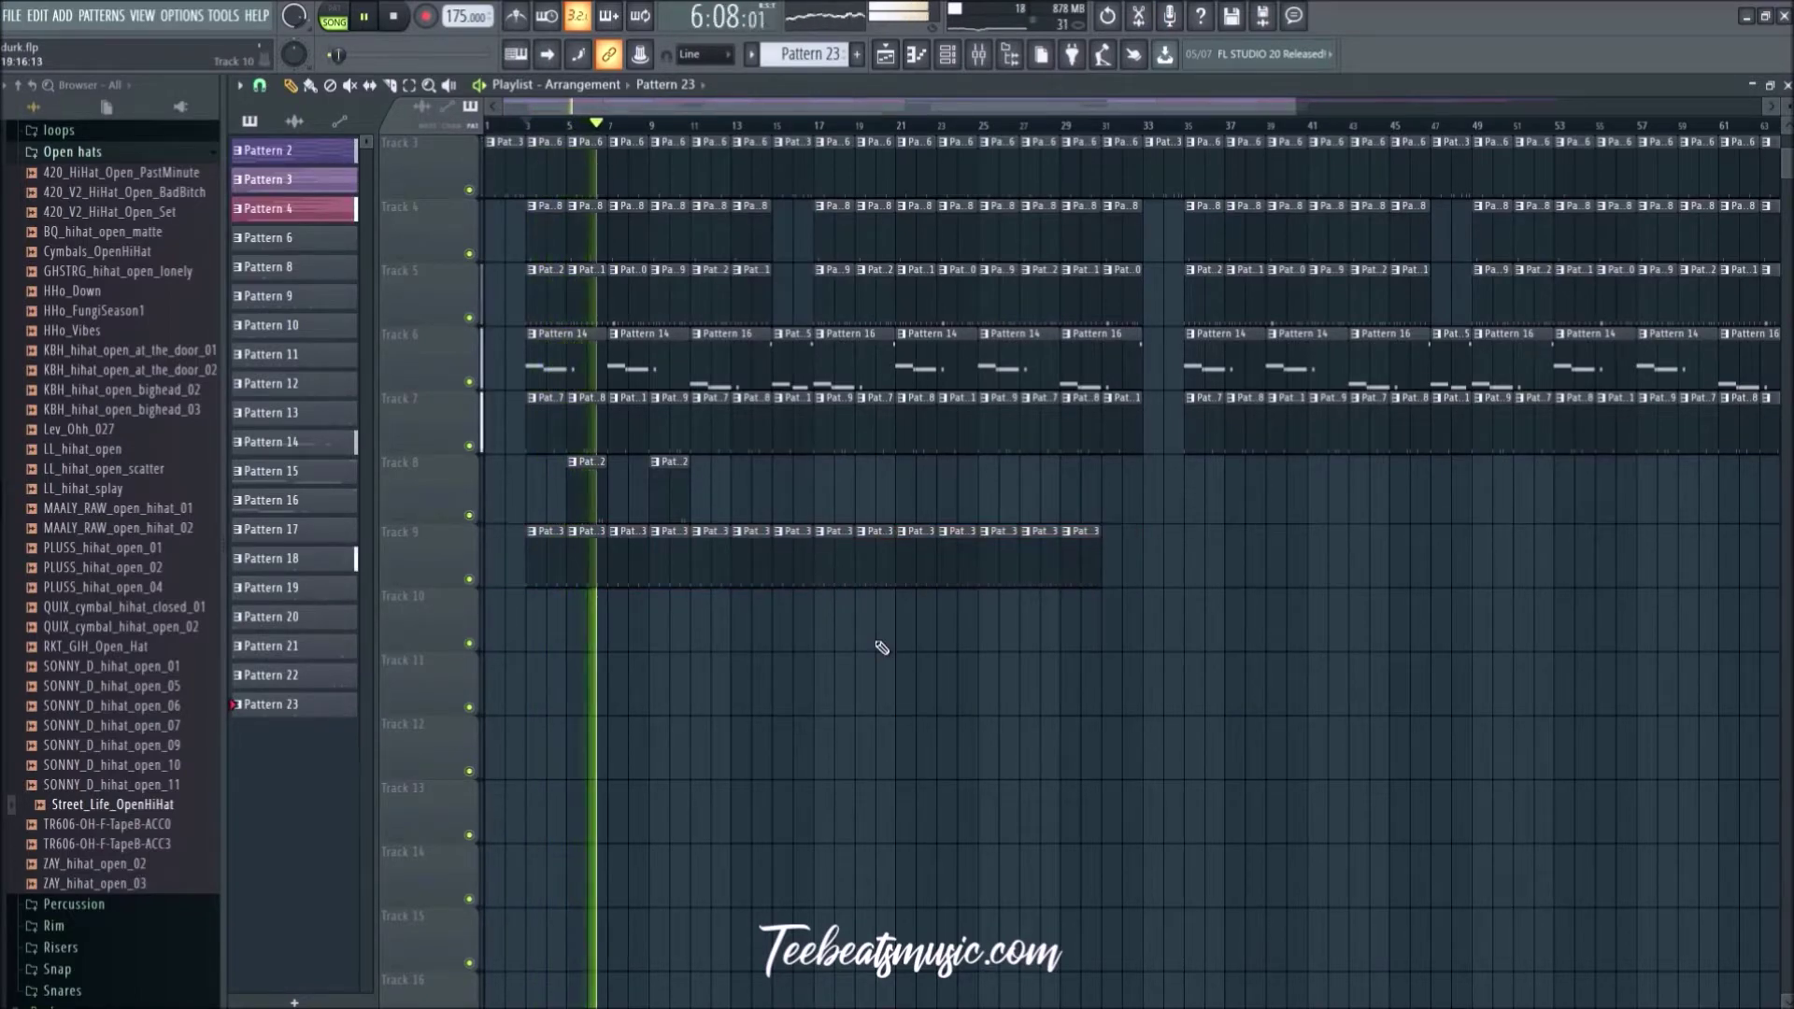
Step: Close the channel rack, collapse the Open hats folder and expand Crashes
{"action": "scroll", "coordinate": [882, 647], "scroll_direction": "down", "scroll_amount": 2}
{"action": "scroll", "coordinate": [773, 629], "scroll_direction": "up", "scroll_amount": 2}
{"action": "left_click", "coordinate": [948, 58]}
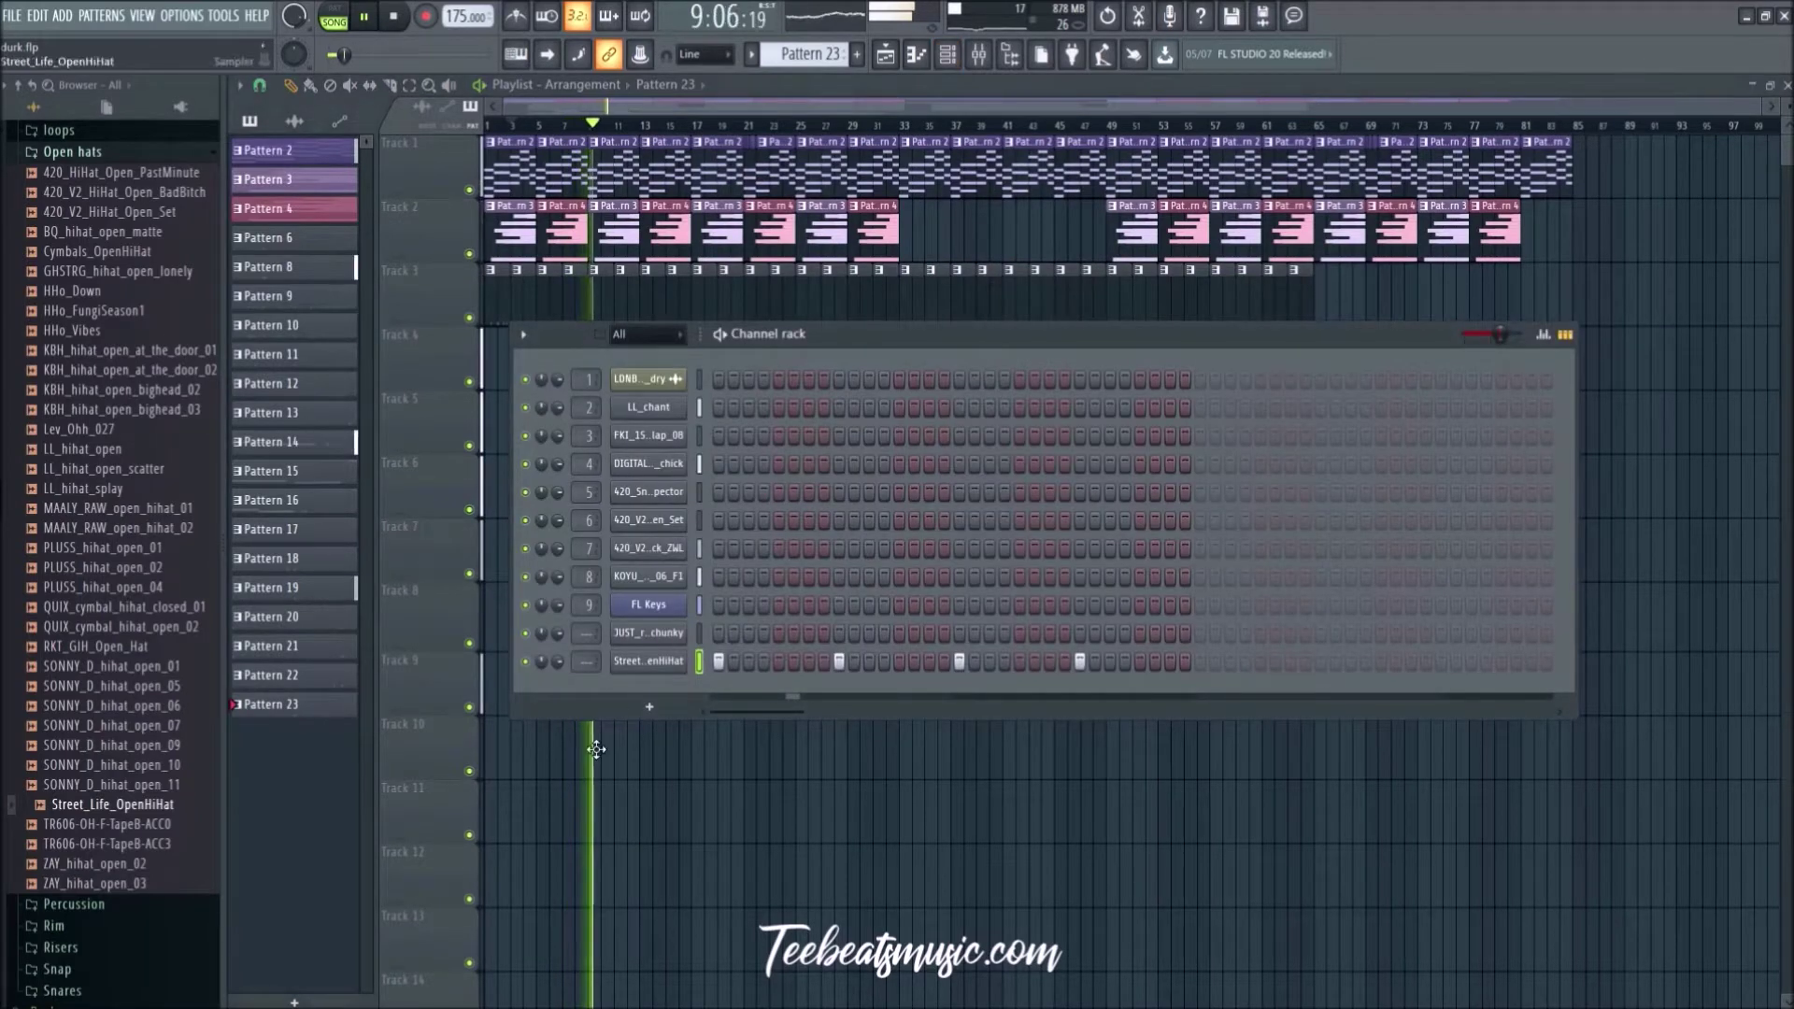
{"action": "key", "text": "F6"}
{"action": "scroll", "coordinate": [151, 632], "scroll_direction": "up", "scroll_amount": 4}
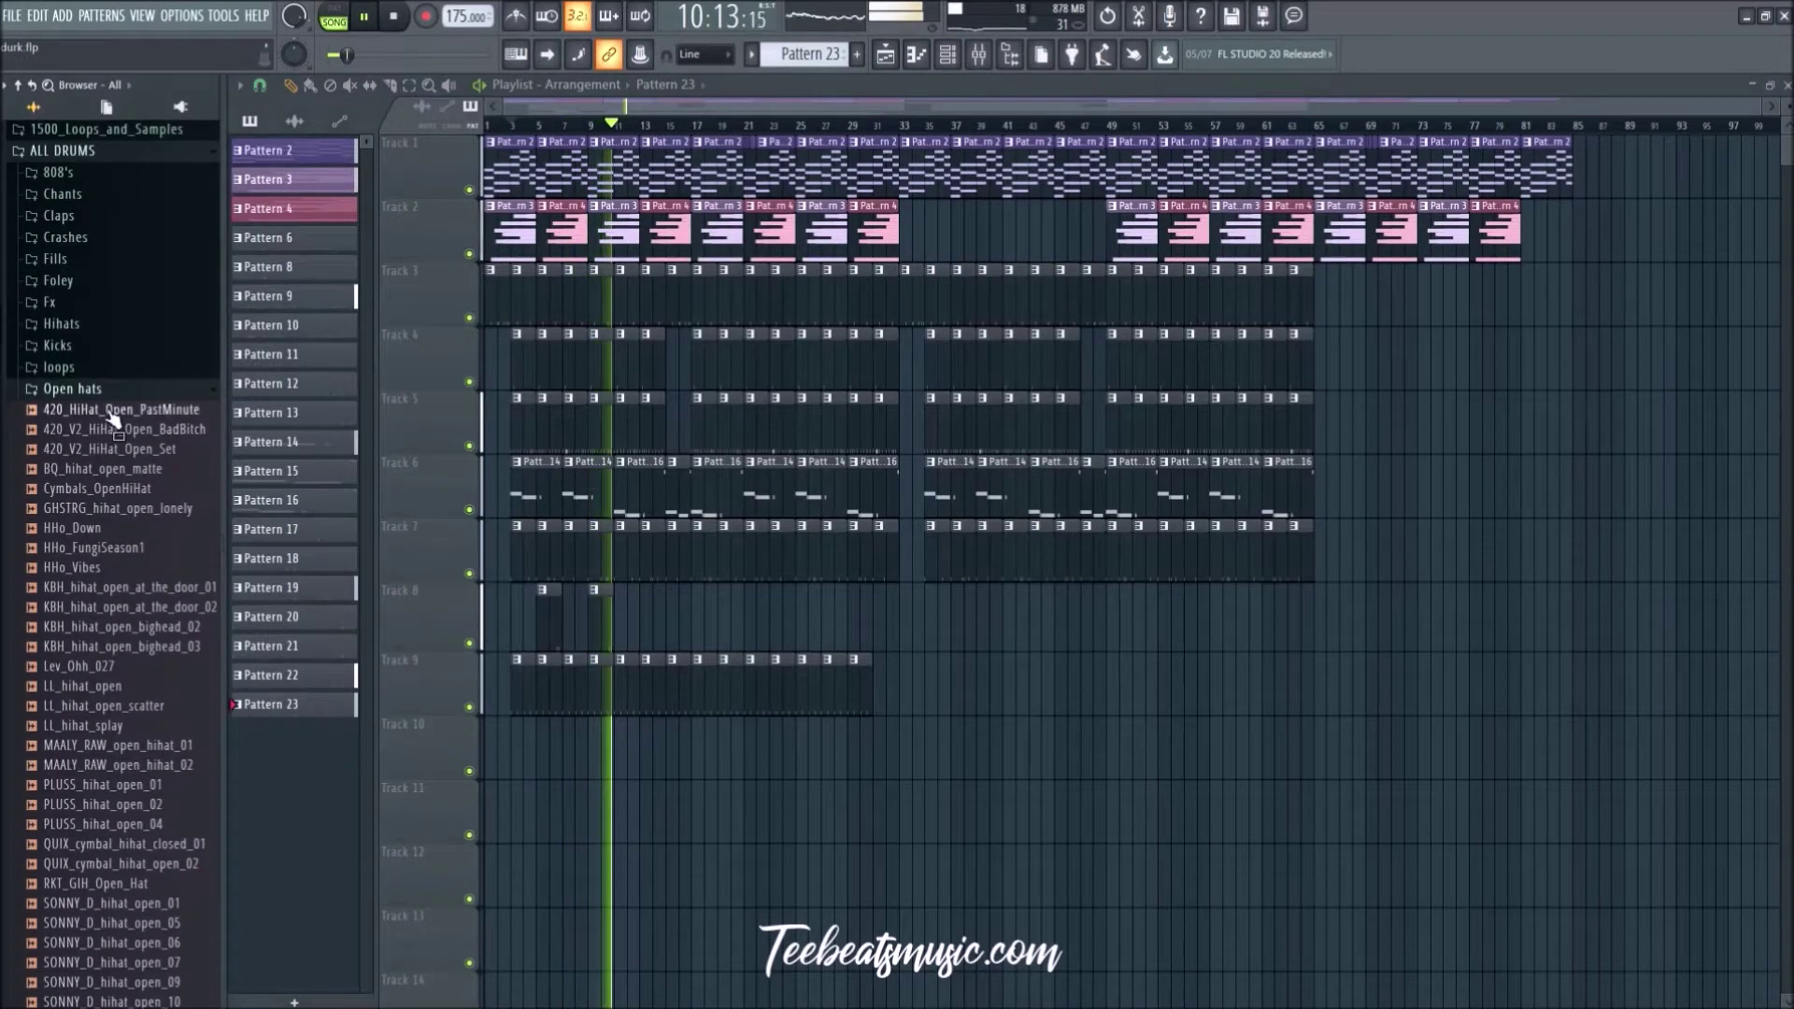
{"action": "left_click", "coordinate": [70, 389]}
{"action": "scroll", "coordinate": [83, 349], "scroll_direction": "up", "scroll_amount": 5}
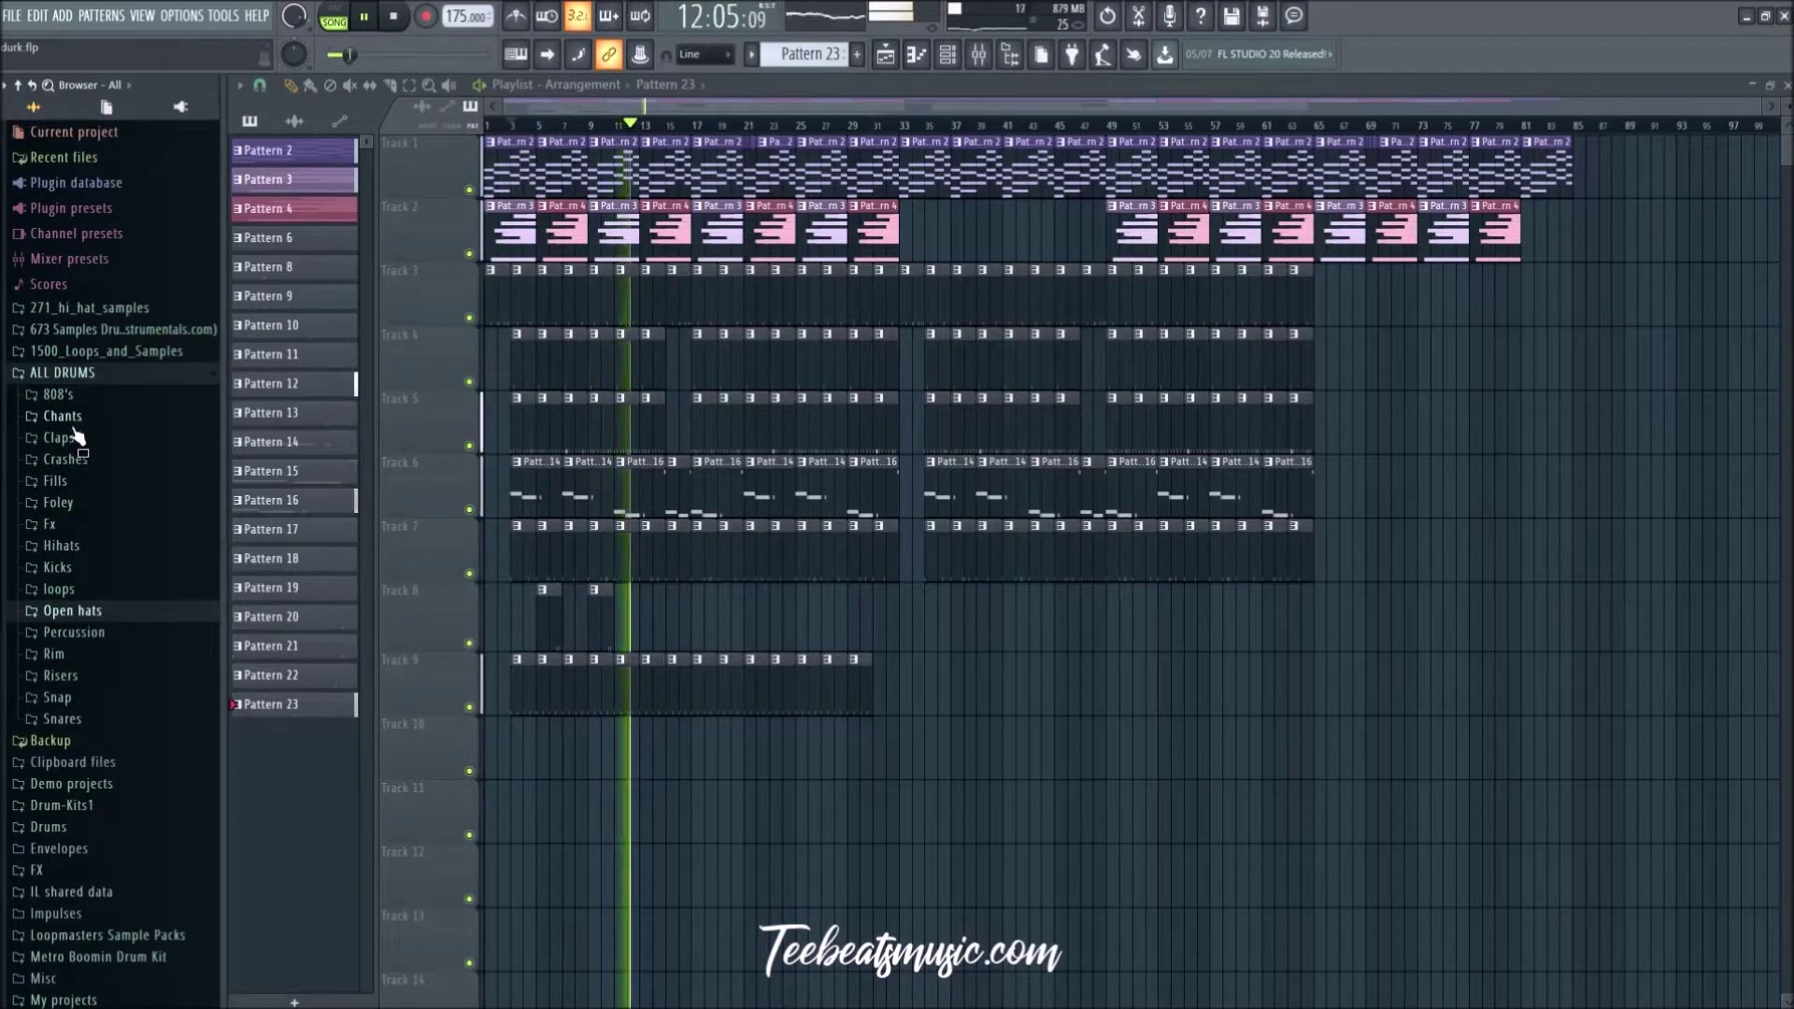
{"action": "left_click", "coordinate": [63, 459]}
Step: Preview crash samples from 420_V2_Cymbal_BabyMakin through RvrscymFL, ending back on BabyMakin
{"action": "left_click", "coordinate": [113, 479]}
{"action": "left_click", "coordinate": [122, 579]}
{"action": "left_click", "coordinate": [126, 619]}
{"action": "left_click", "coordinate": [123, 637]}
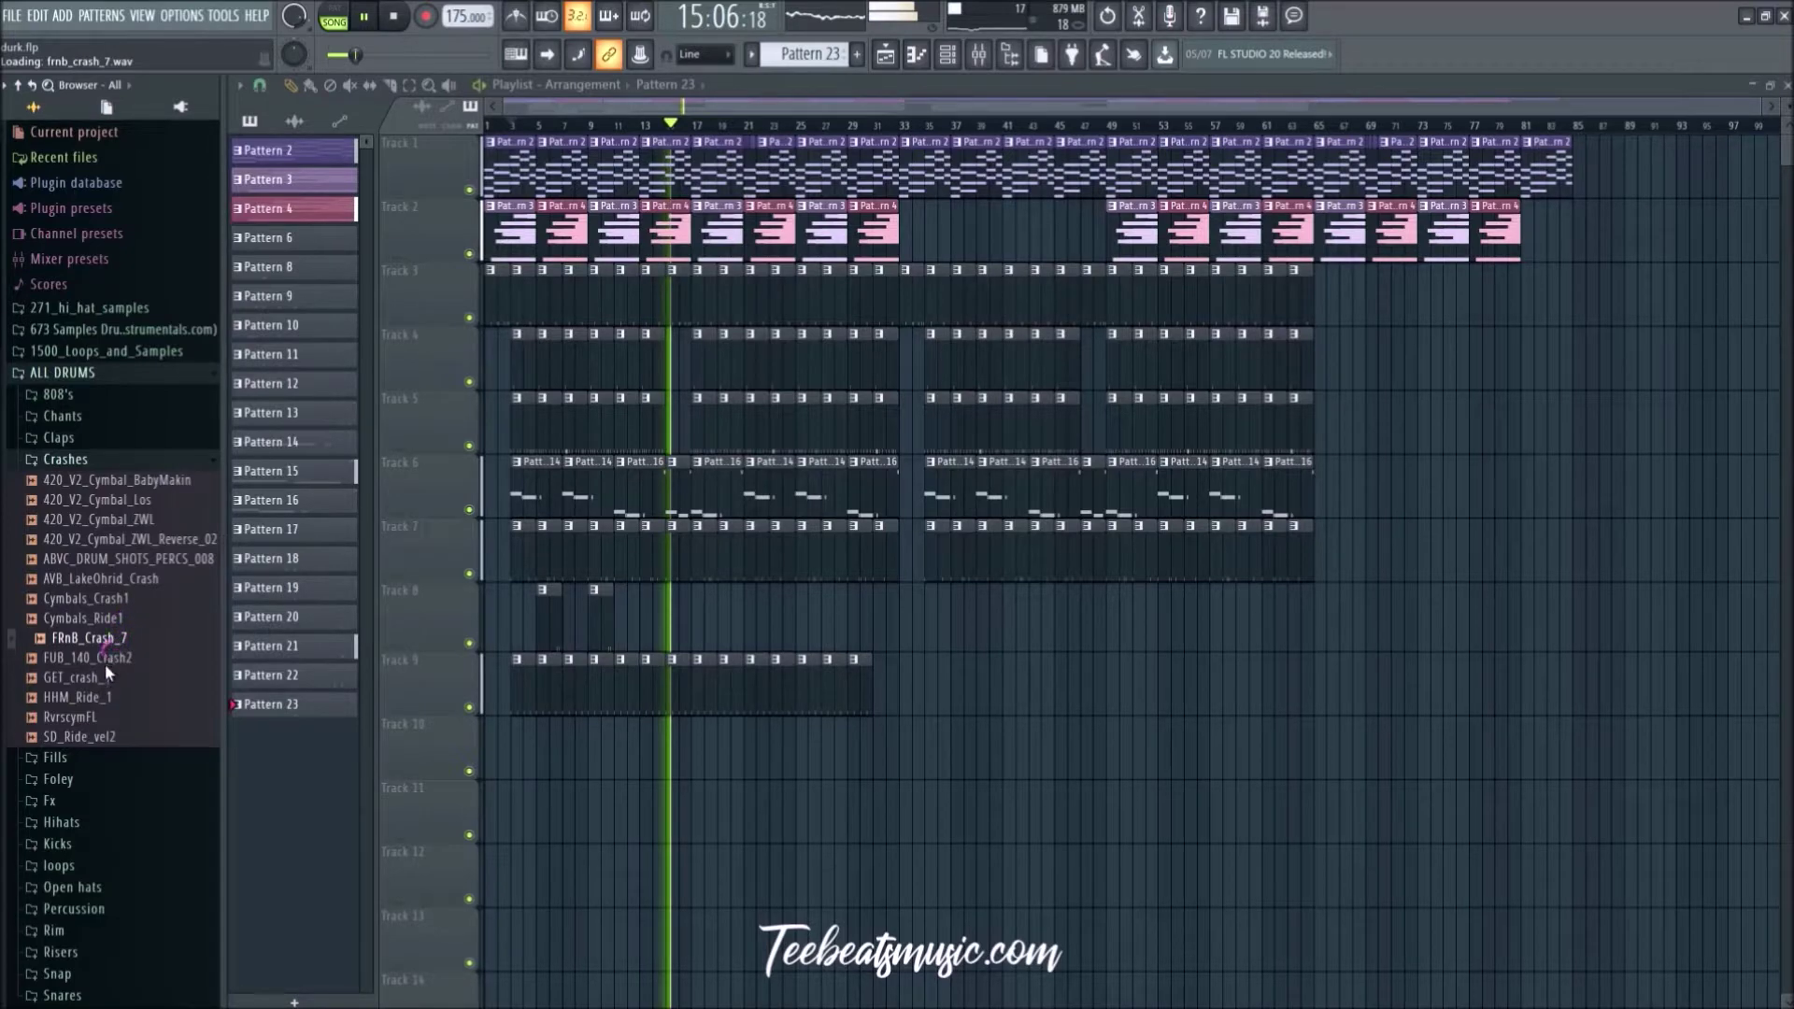
{"action": "left_click", "coordinate": [104, 663]}
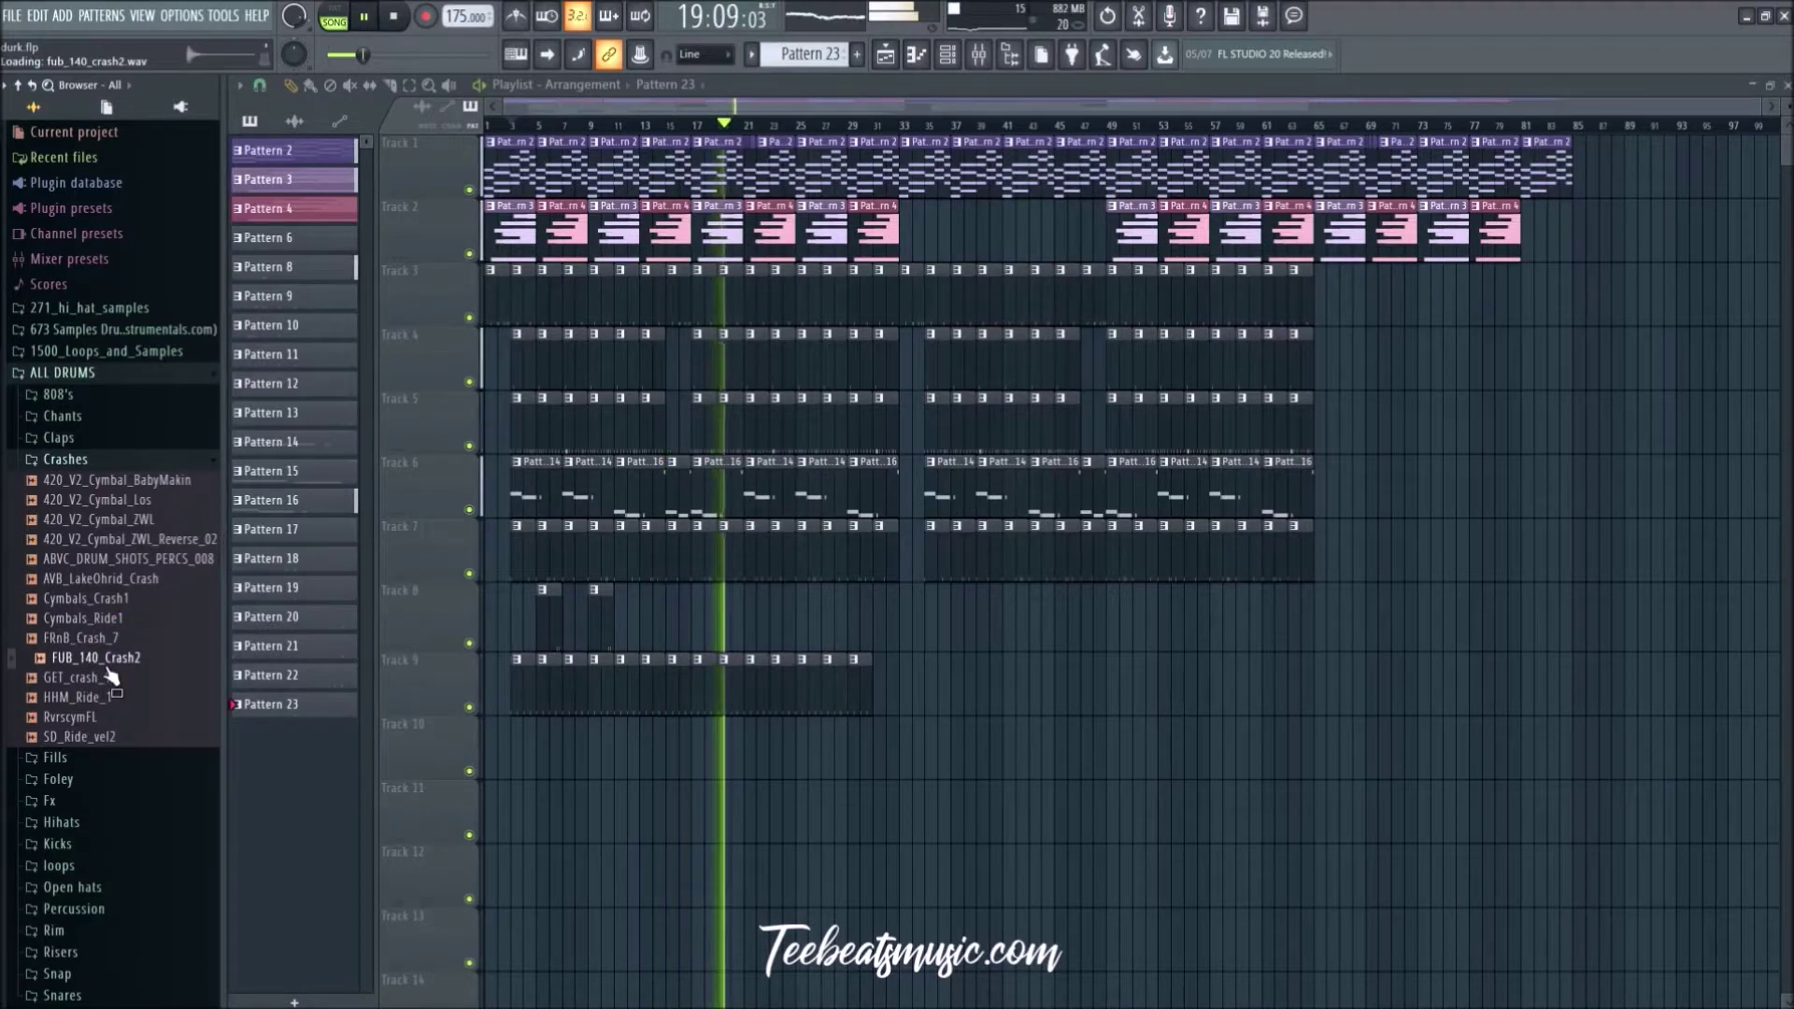
{"action": "left_click", "coordinate": [111, 680]}
{"action": "left_click", "coordinate": [110, 699]}
{"action": "left_click", "coordinate": [110, 718]}
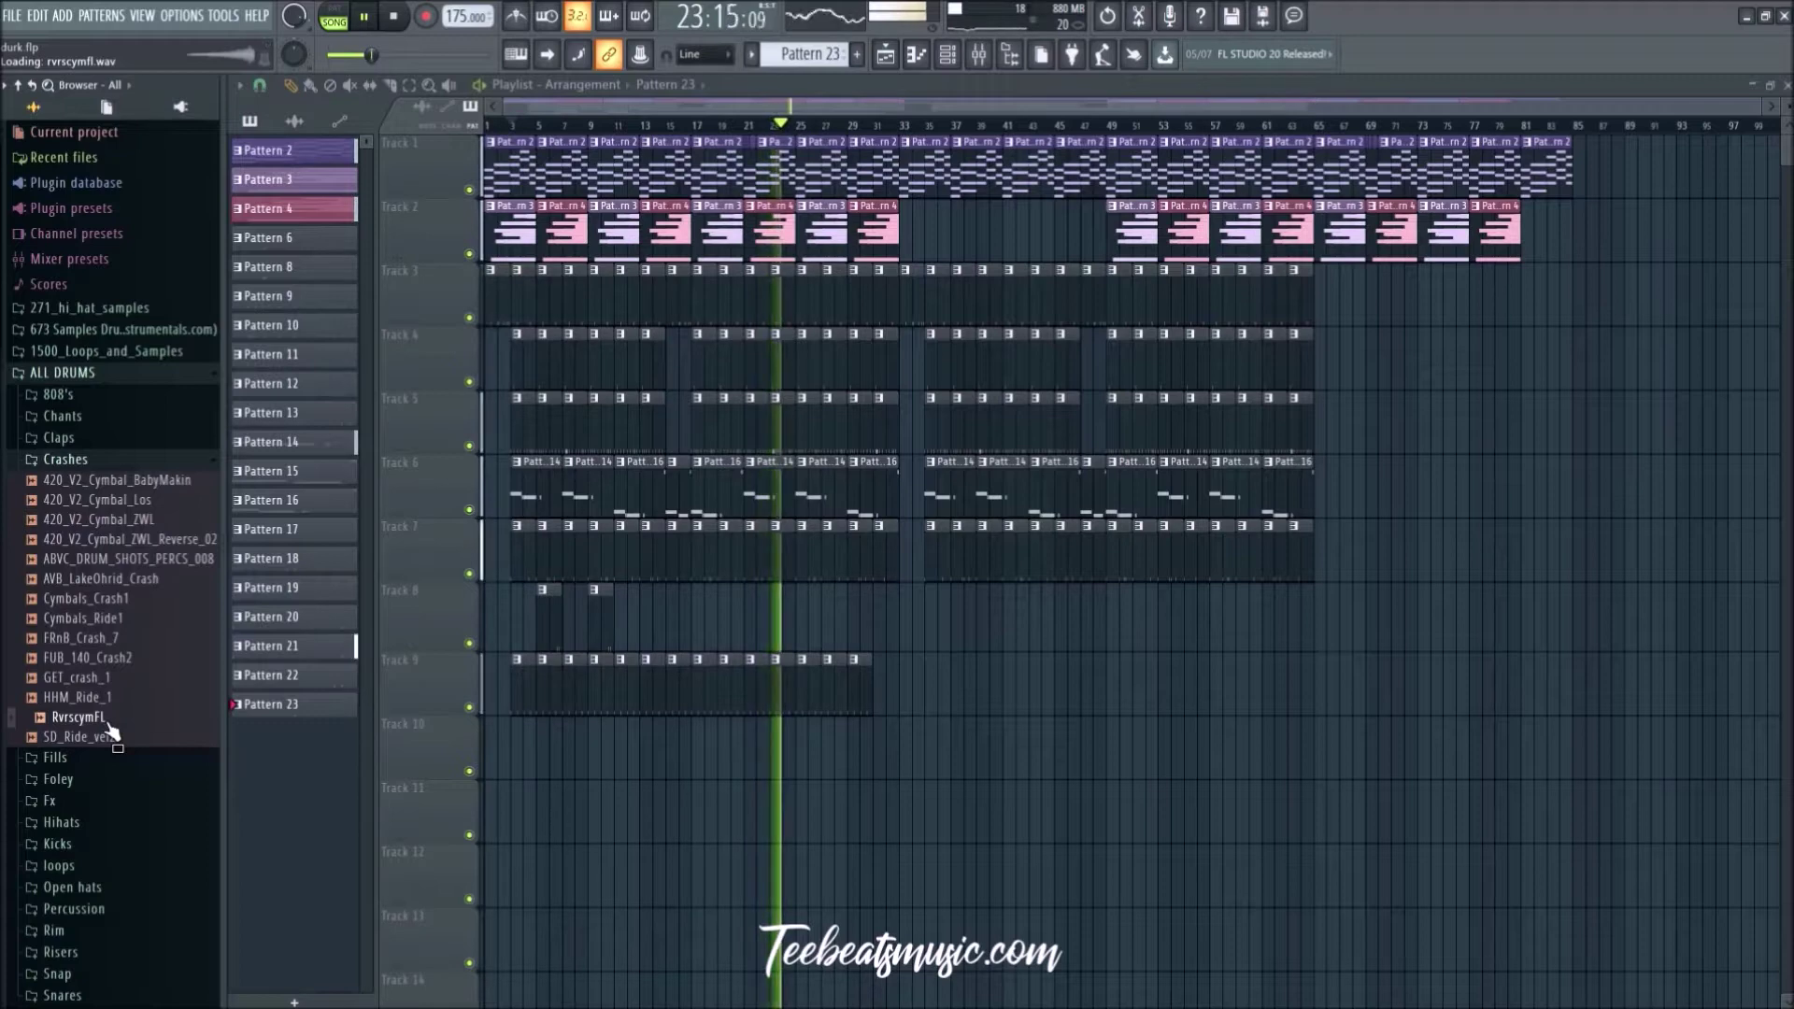
{"action": "left_click", "coordinate": [126, 483]}
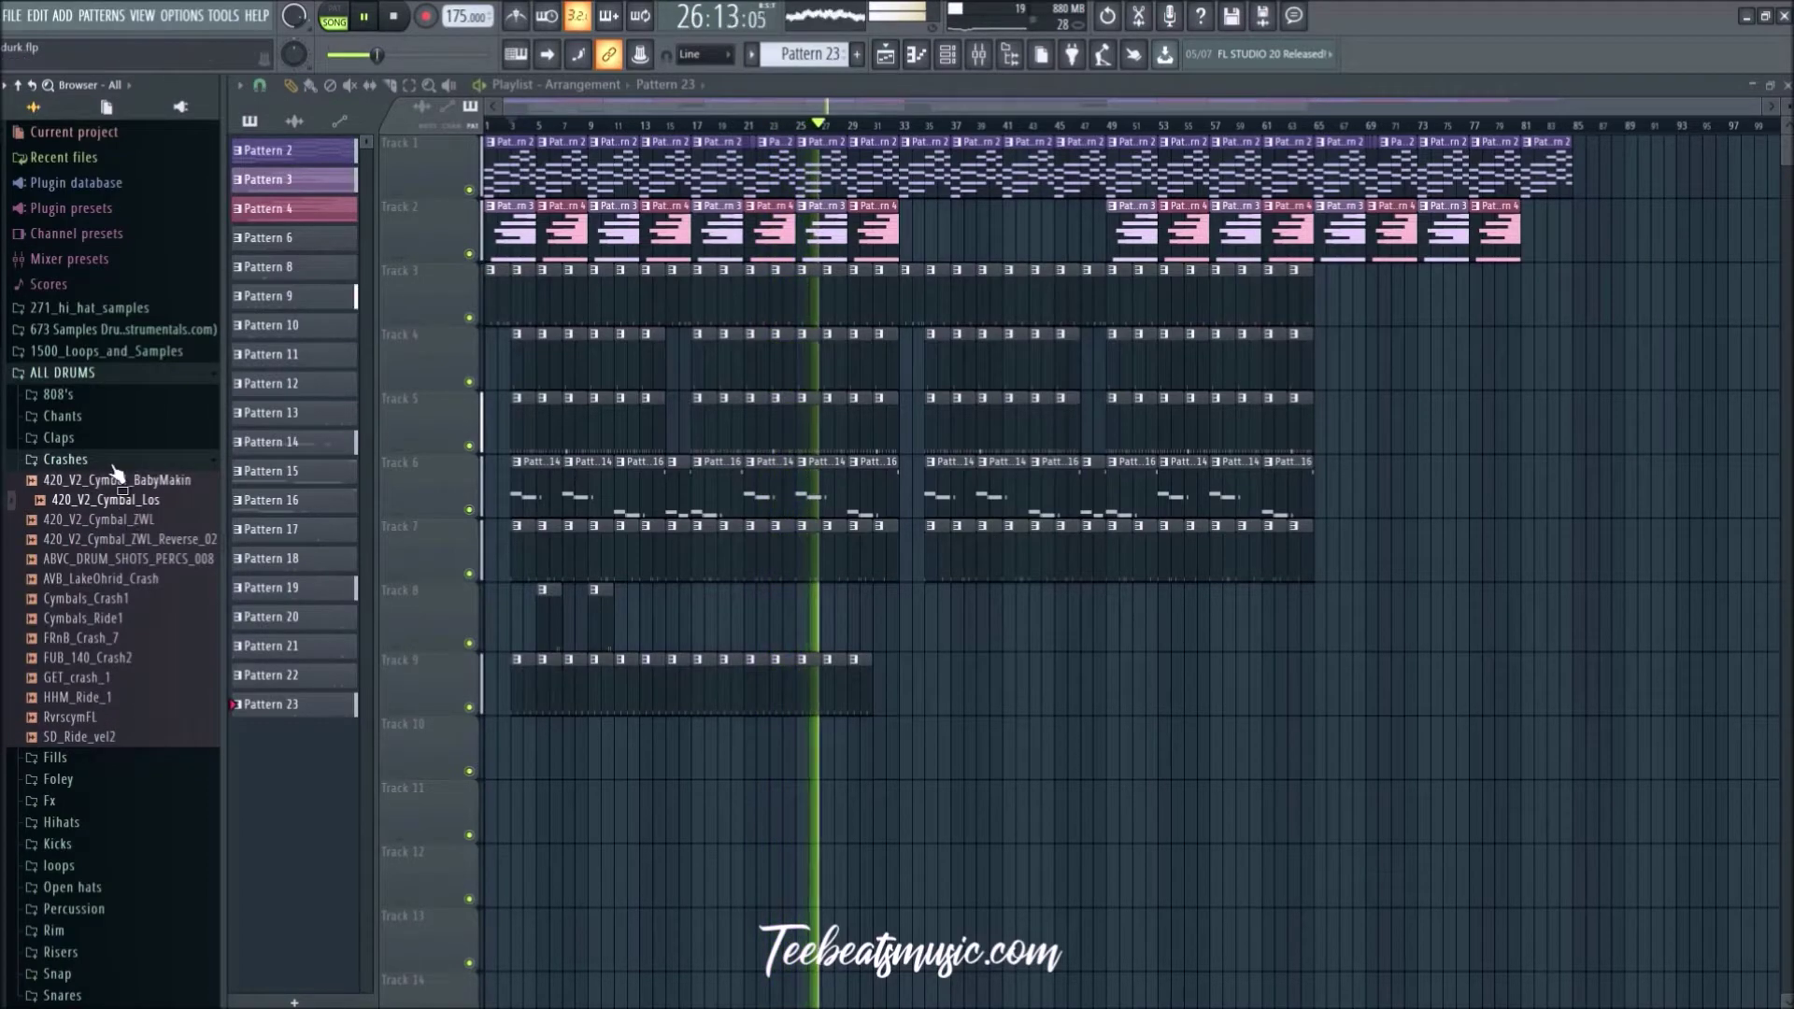
Step: Collapse Crashes, glance into Foley, and move on to the Fx drum folder
{"action": "left_click", "coordinate": [67, 459]}
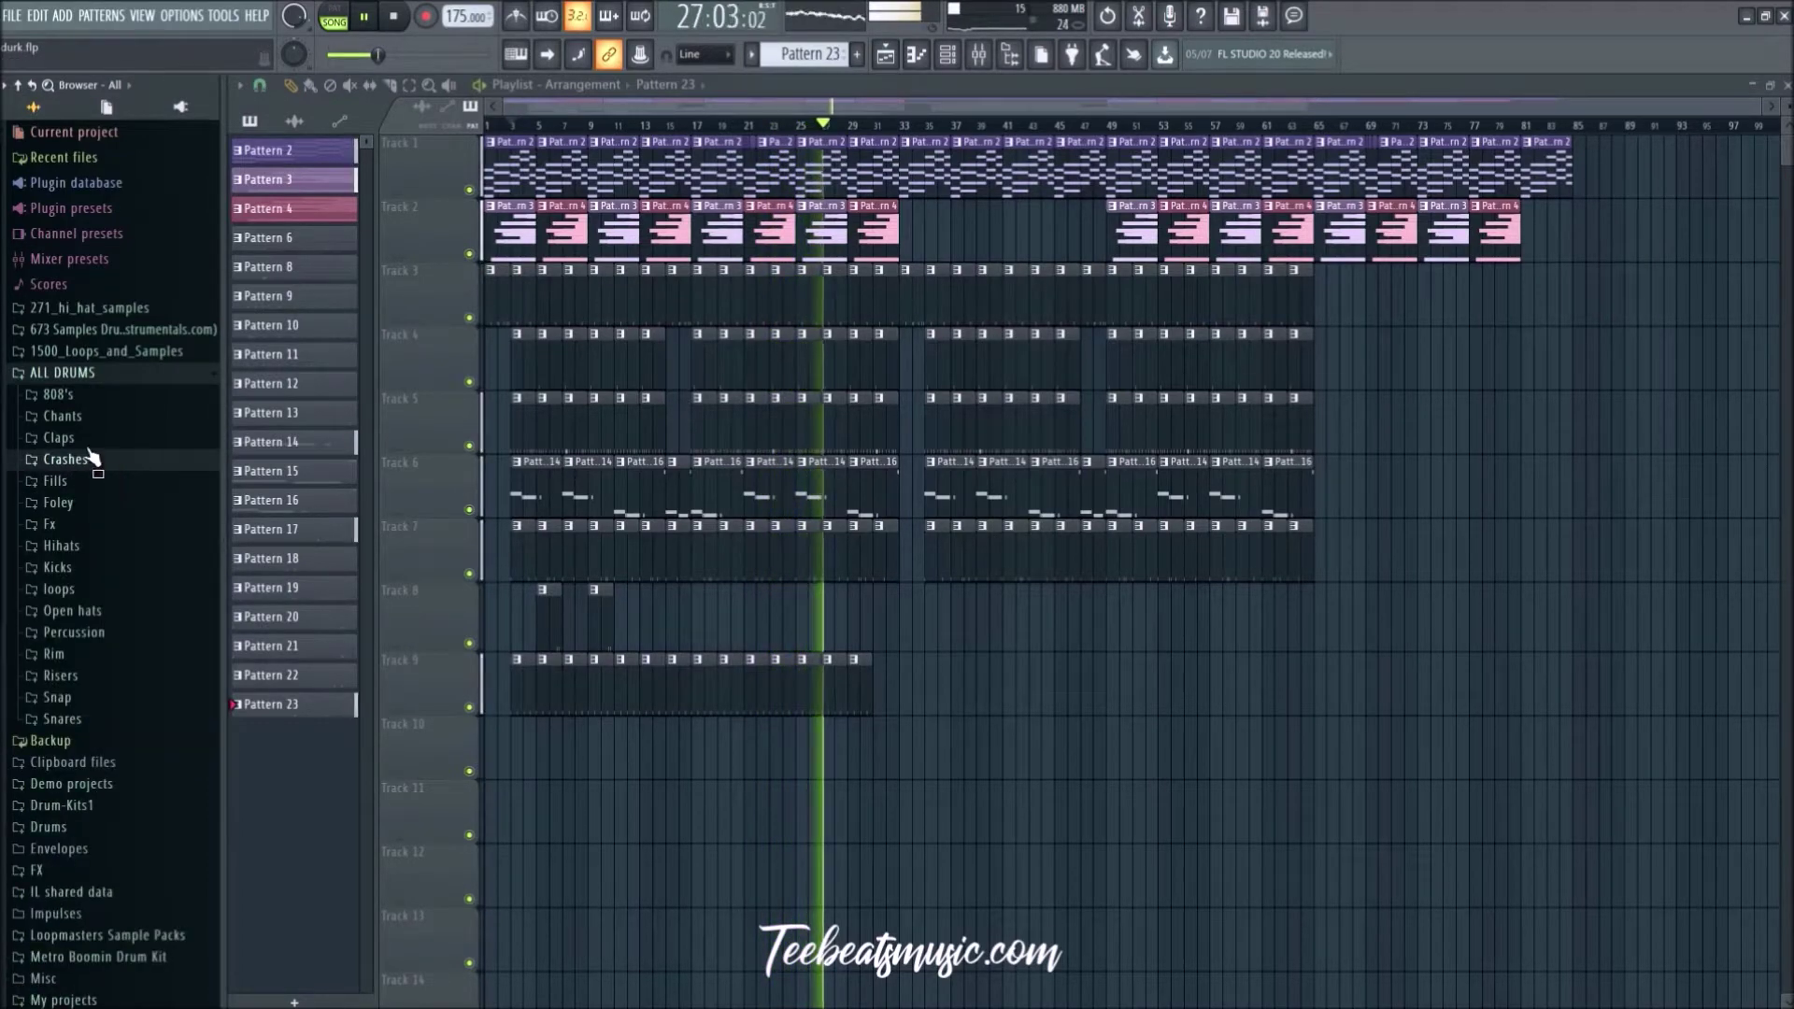
{"action": "left_click", "coordinate": [81, 505]}
{"action": "left_click", "coordinate": [86, 510]}
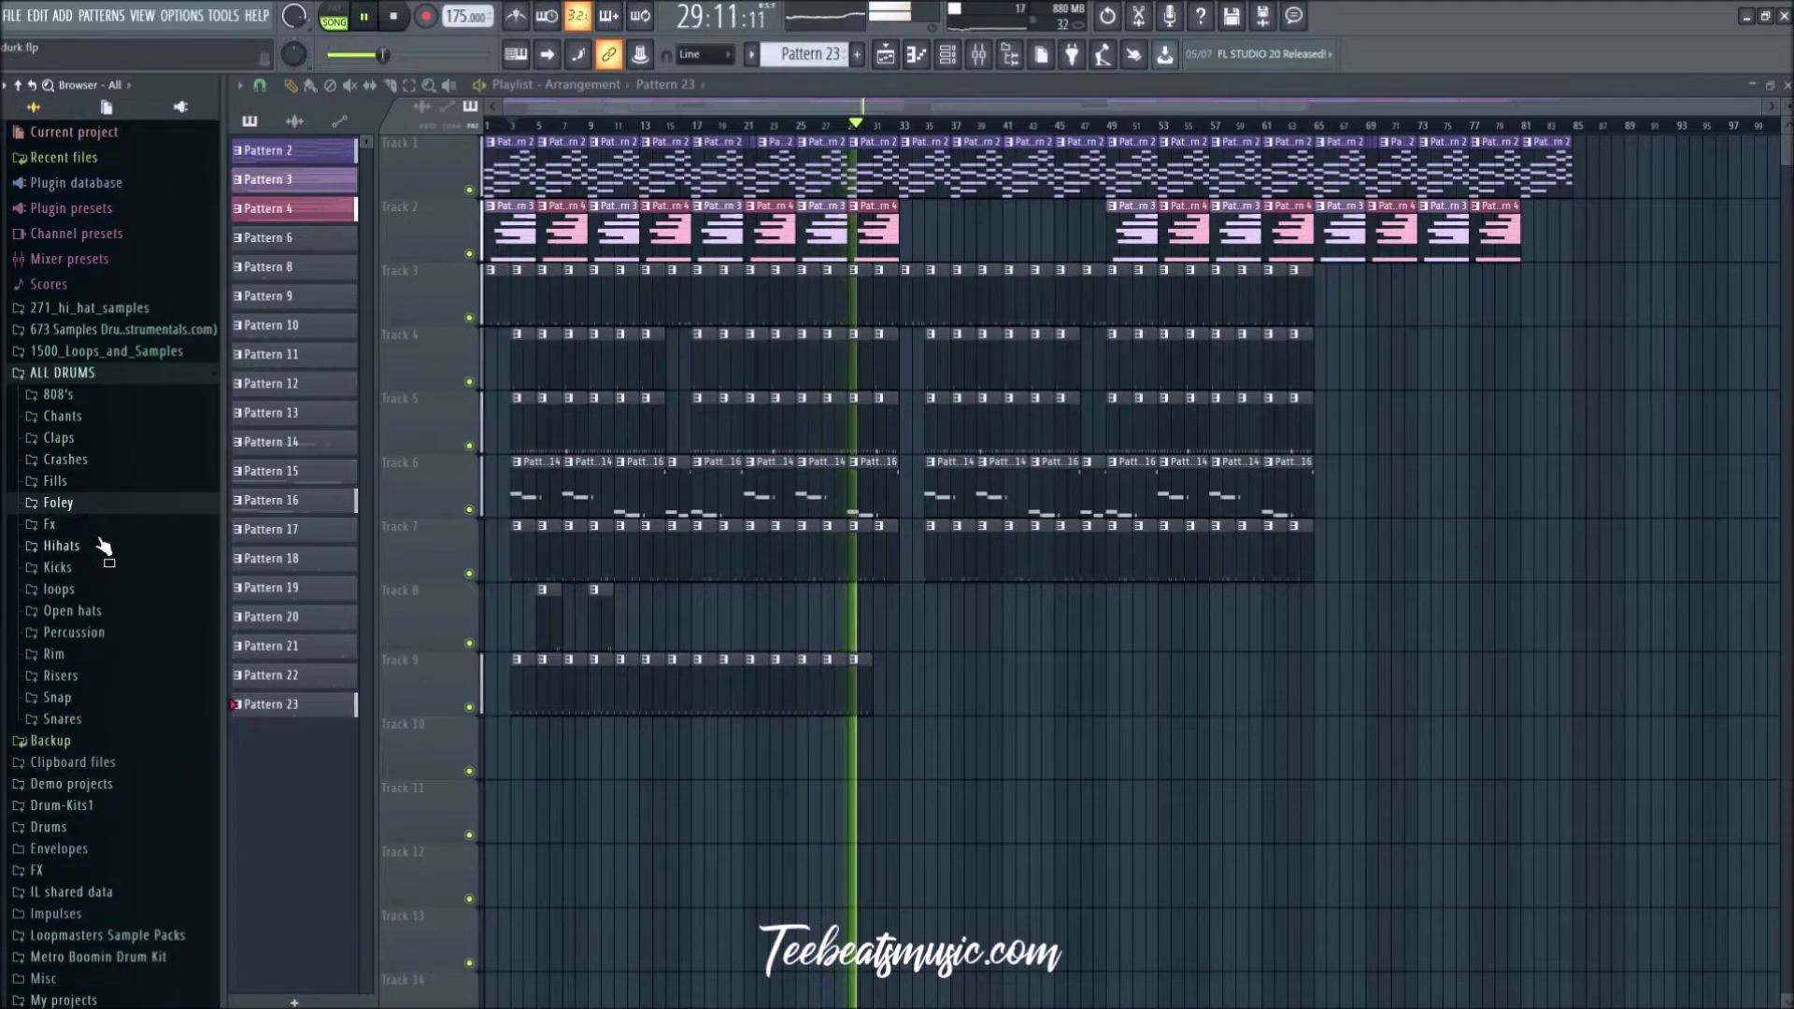
{"action": "left_click", "coordinate": [98, 527]}
Step: Open the FX folder and audition samples from 420_V2_FX_SweepUp through the KBH melodic loop
{"action": "scroll", "coordinate": [84, 589], "scroll_direction": "down", "scroll_amount": 5}
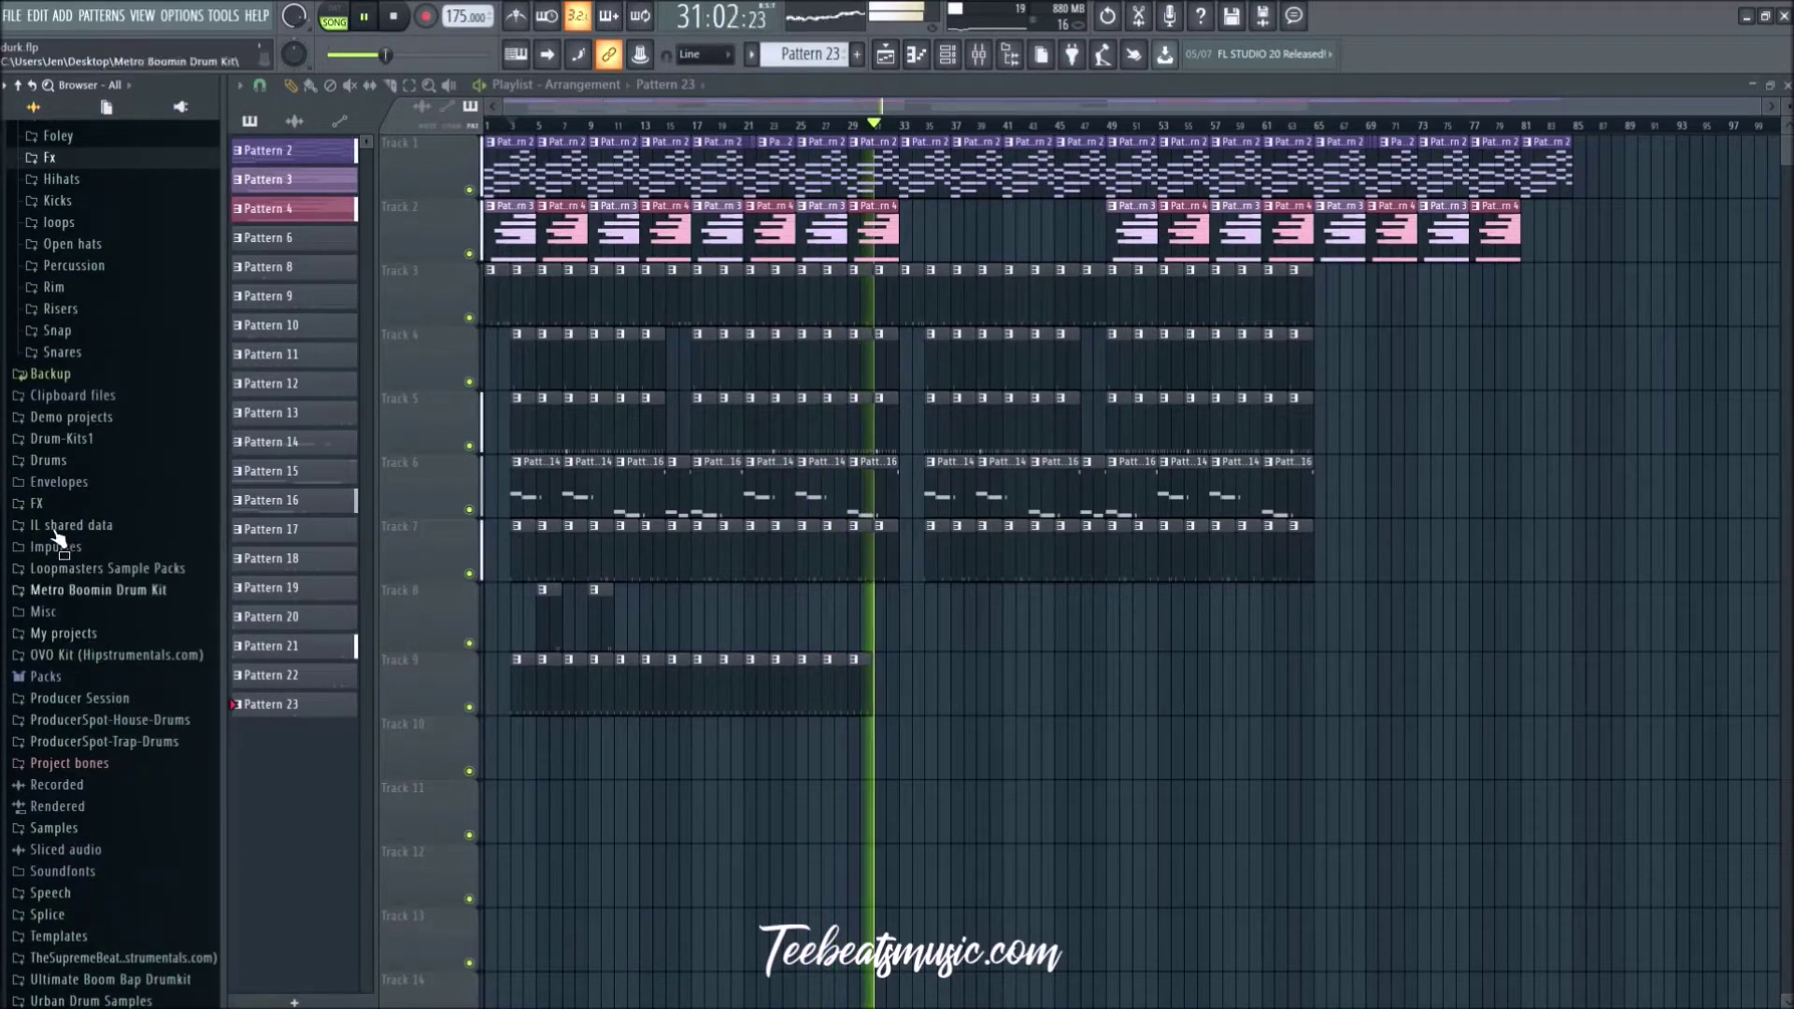
{"action": "left_click", "coordinate": [89, 506]}
{"action": "left_click", "coordinate": [93, 531]}
{"action": "left_click", "coordinate": [138, 549]}
{"action": "left_click", "coordinate": [141, 568]}
{"action": "left_click", "coordinate": [145, 584]}
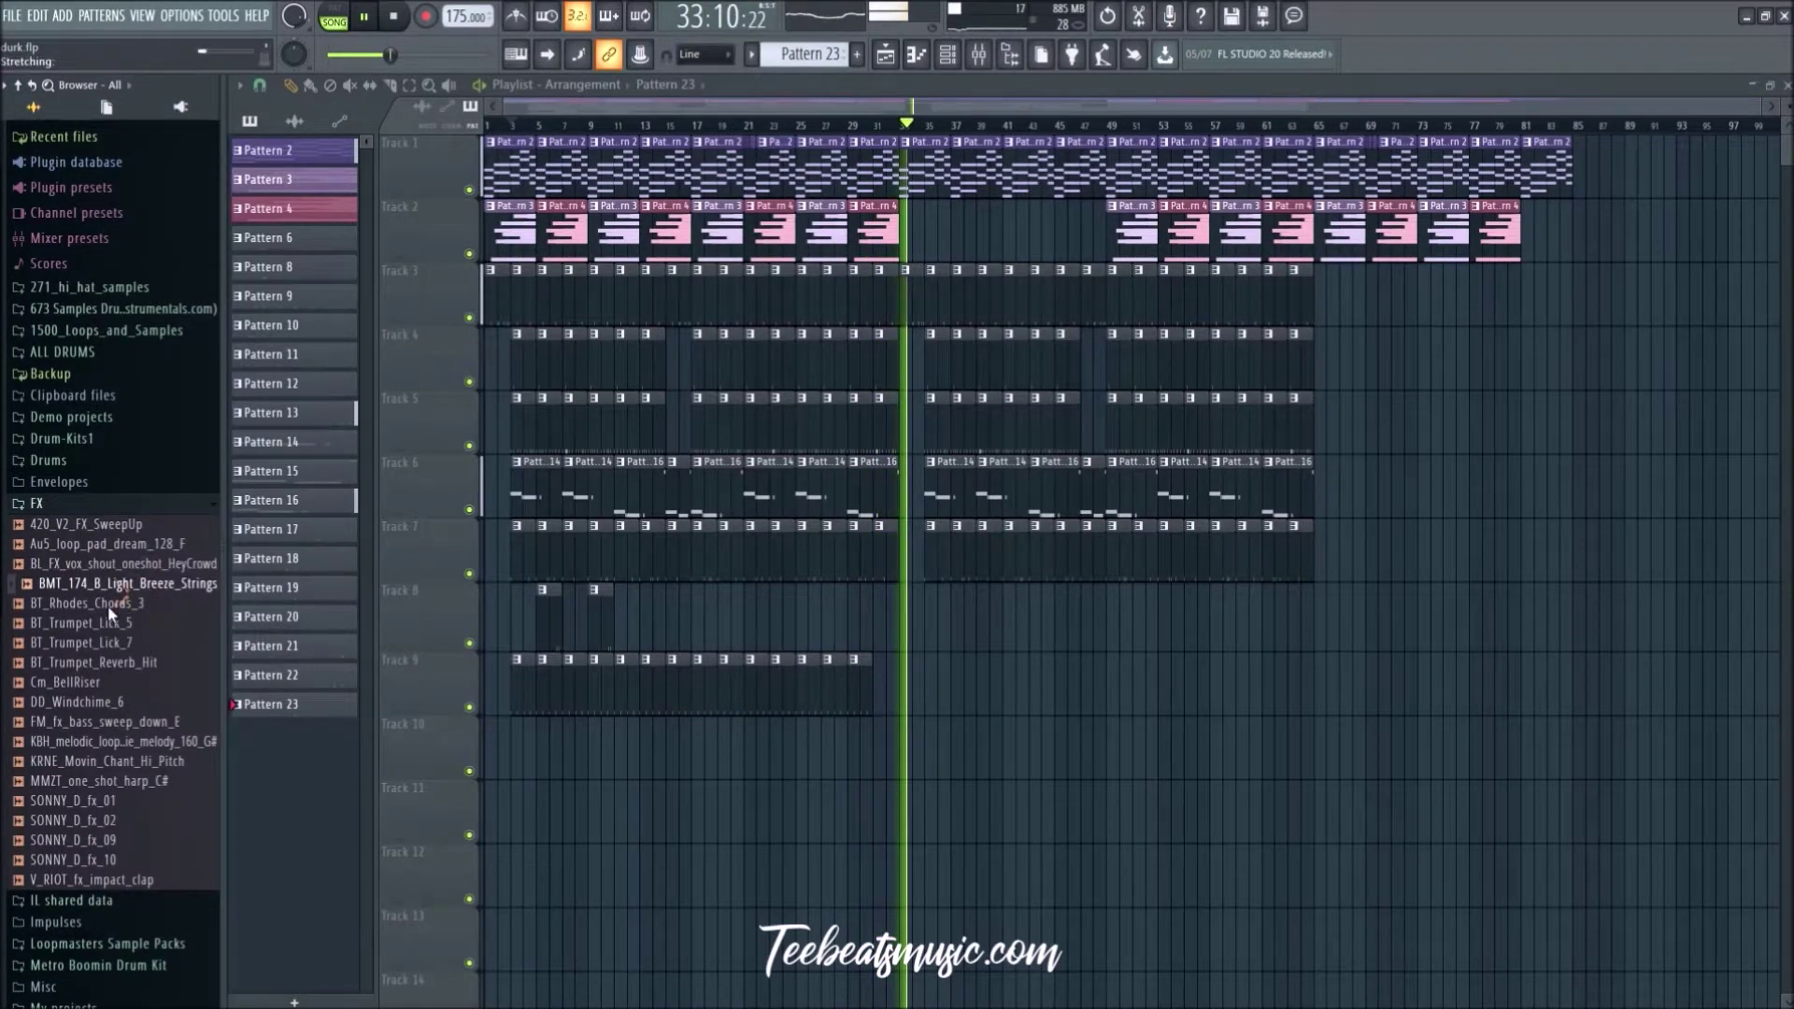
{"action": "left_click", "coordinate": [108, 606]}
{"action": "left_click", "coordinate": [117, 689]}
{"action": "left_click", "coordinate": [110, 705]}
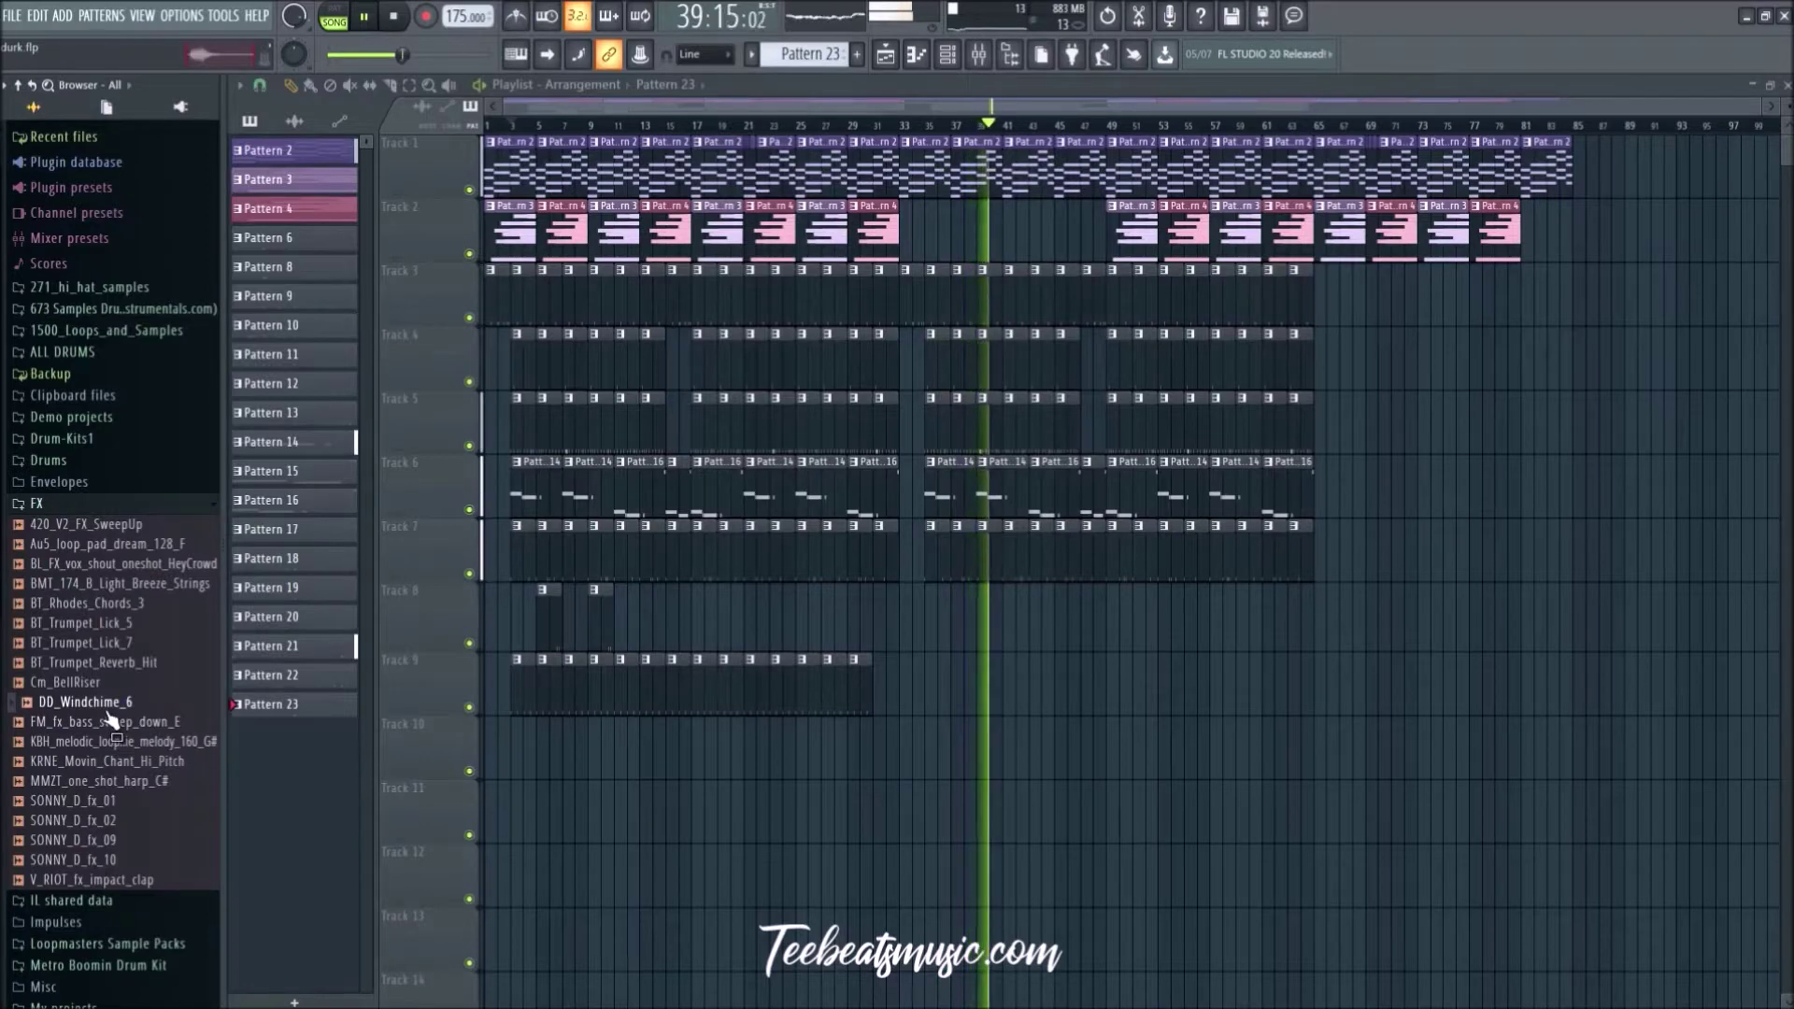
{"action": "left_click", "coordinate": [111, 723]}
{"action": "left_click", "coordinate": [112, 742]}
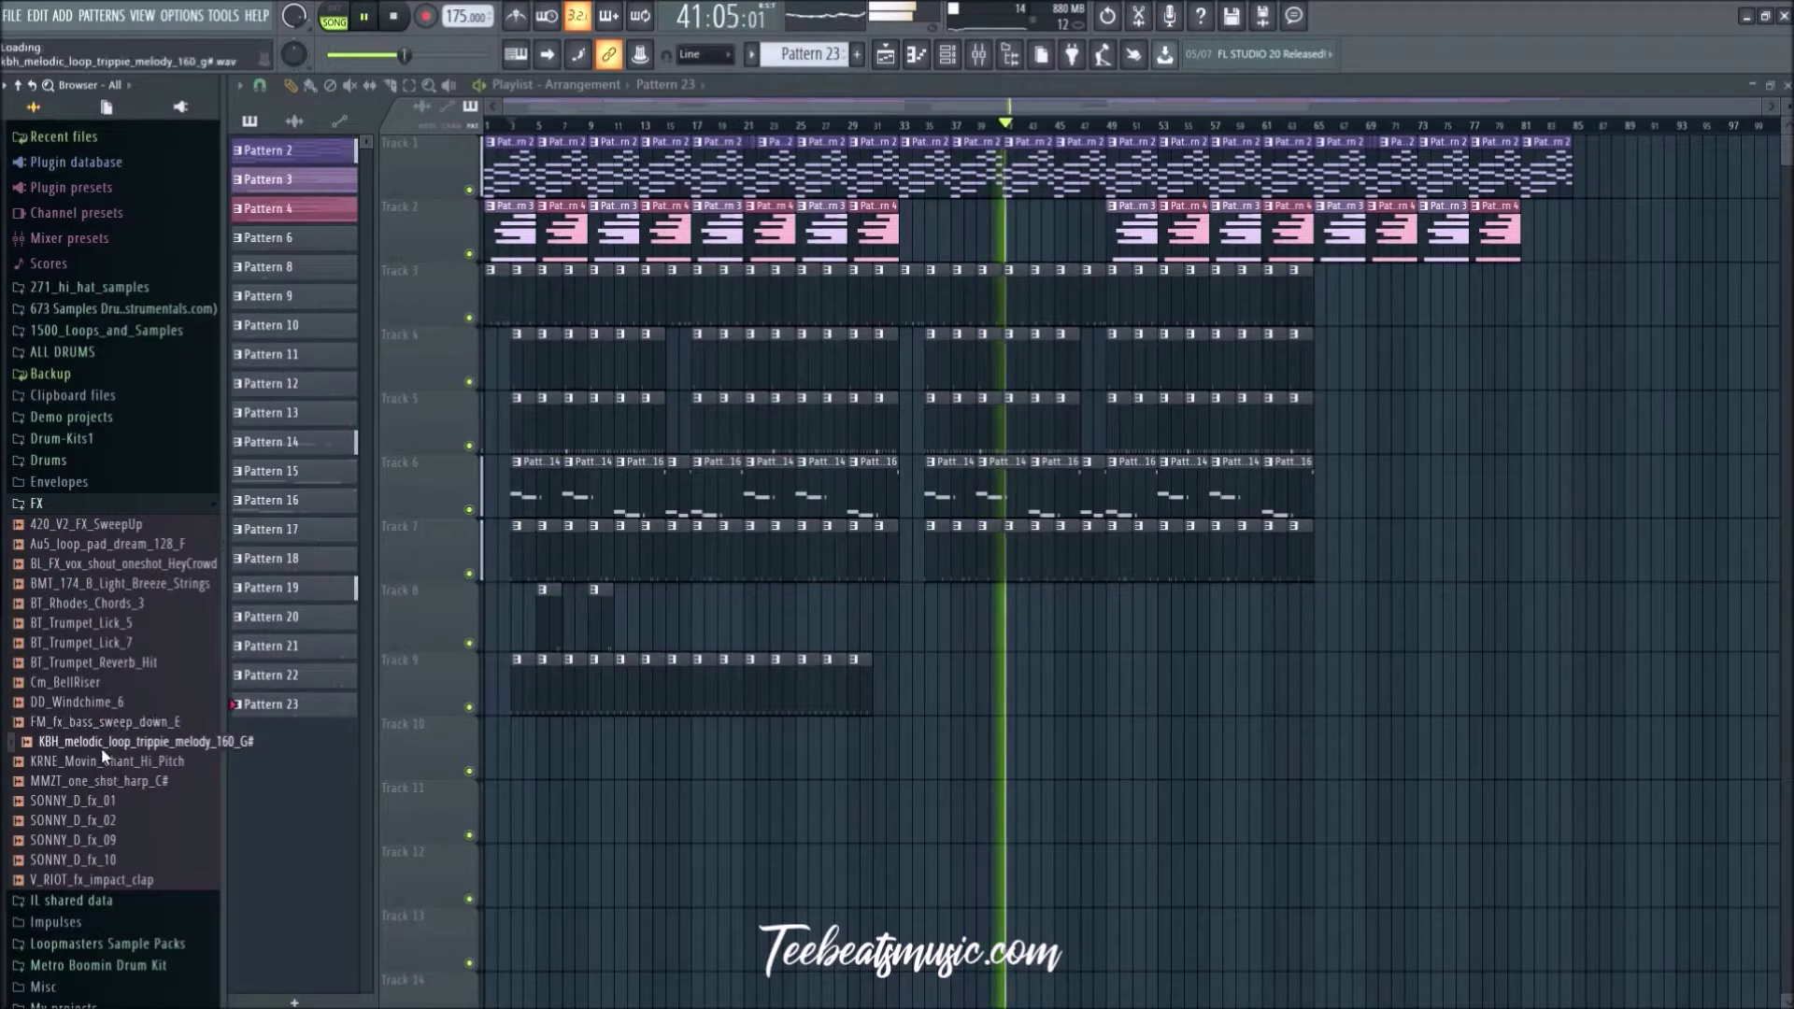
Step: Audition the remaining FX samples, including SONNY_D_fx_02, SONNY_D_fx_10 and V_RIOT_fx_impact_clap
{"action": "left_click", "coordinate": [112, 762]}
{"action": "left_click", "coordinate": [115, 781]}
{"action": "left_click", "coordinate": [118, 801]}
{"action": "left_click", "coordinate": [120, 820]}
{"action": "left_click", "coordinate": [124, 841]}
{"action": "left_click", "coordinate": [127, 859]}
{"action": "left_click", "coordinate": [129, 880]}
{"action": "scroll", "coordinate": [121, 874], "scroll_direction": "down", "scroll_amount": 4}
{"action": "left_click", "coordinate": [98, 623]}
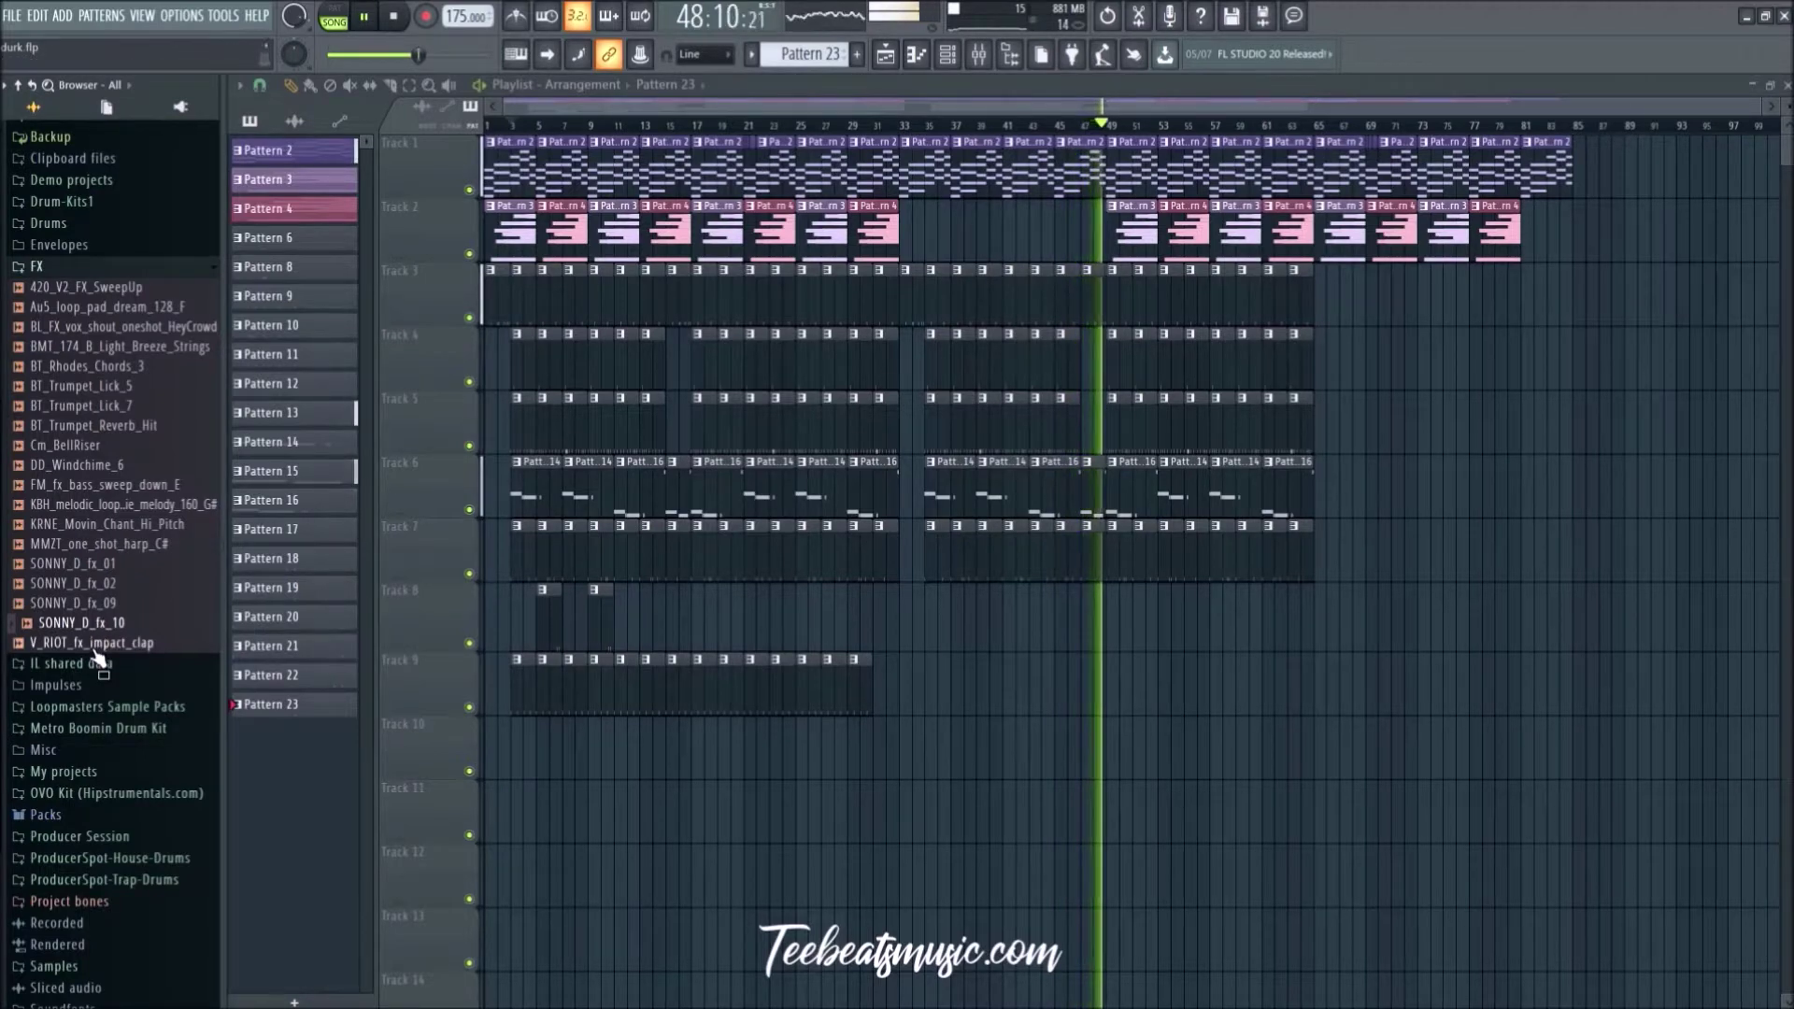
{"action": "left_click", "coordinate": [95, 651]}
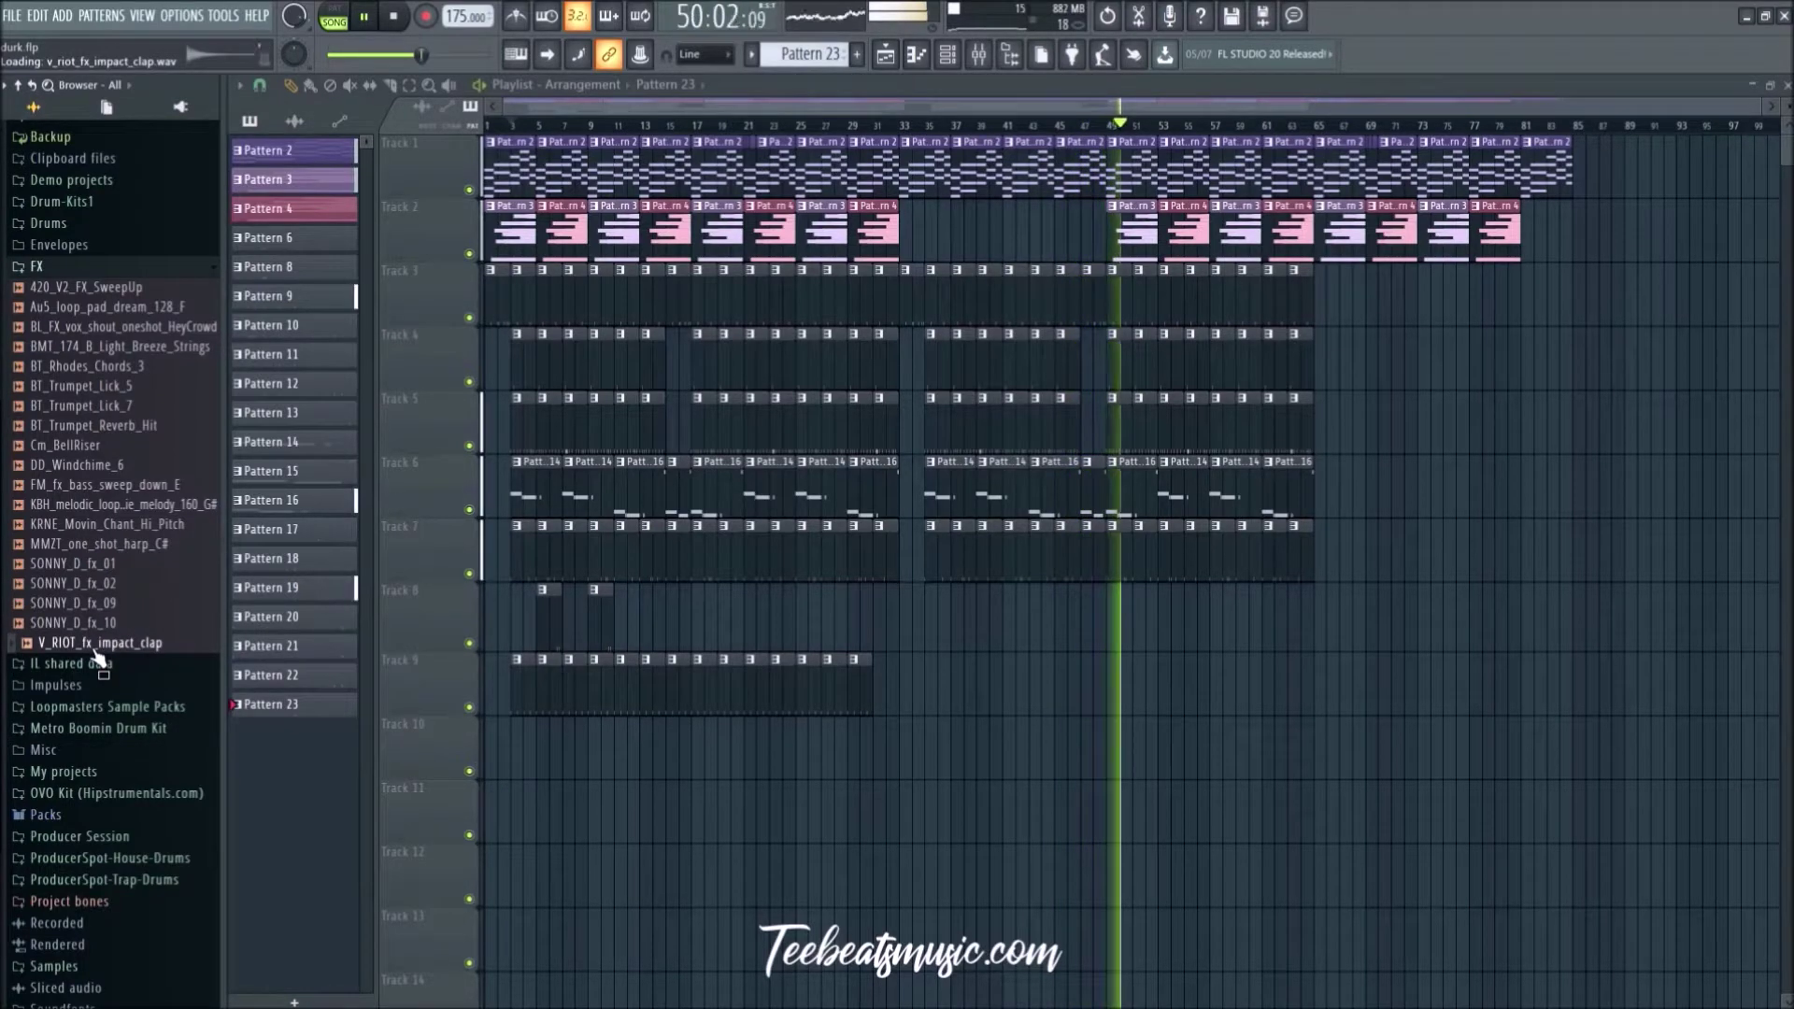
Step: Collapse the FX folder and expand the ALL DRUMS sample folder
{"action": "scroll", "coordinate": [97, 655], "scroll_direction": "down", "scroll_amount": 3}
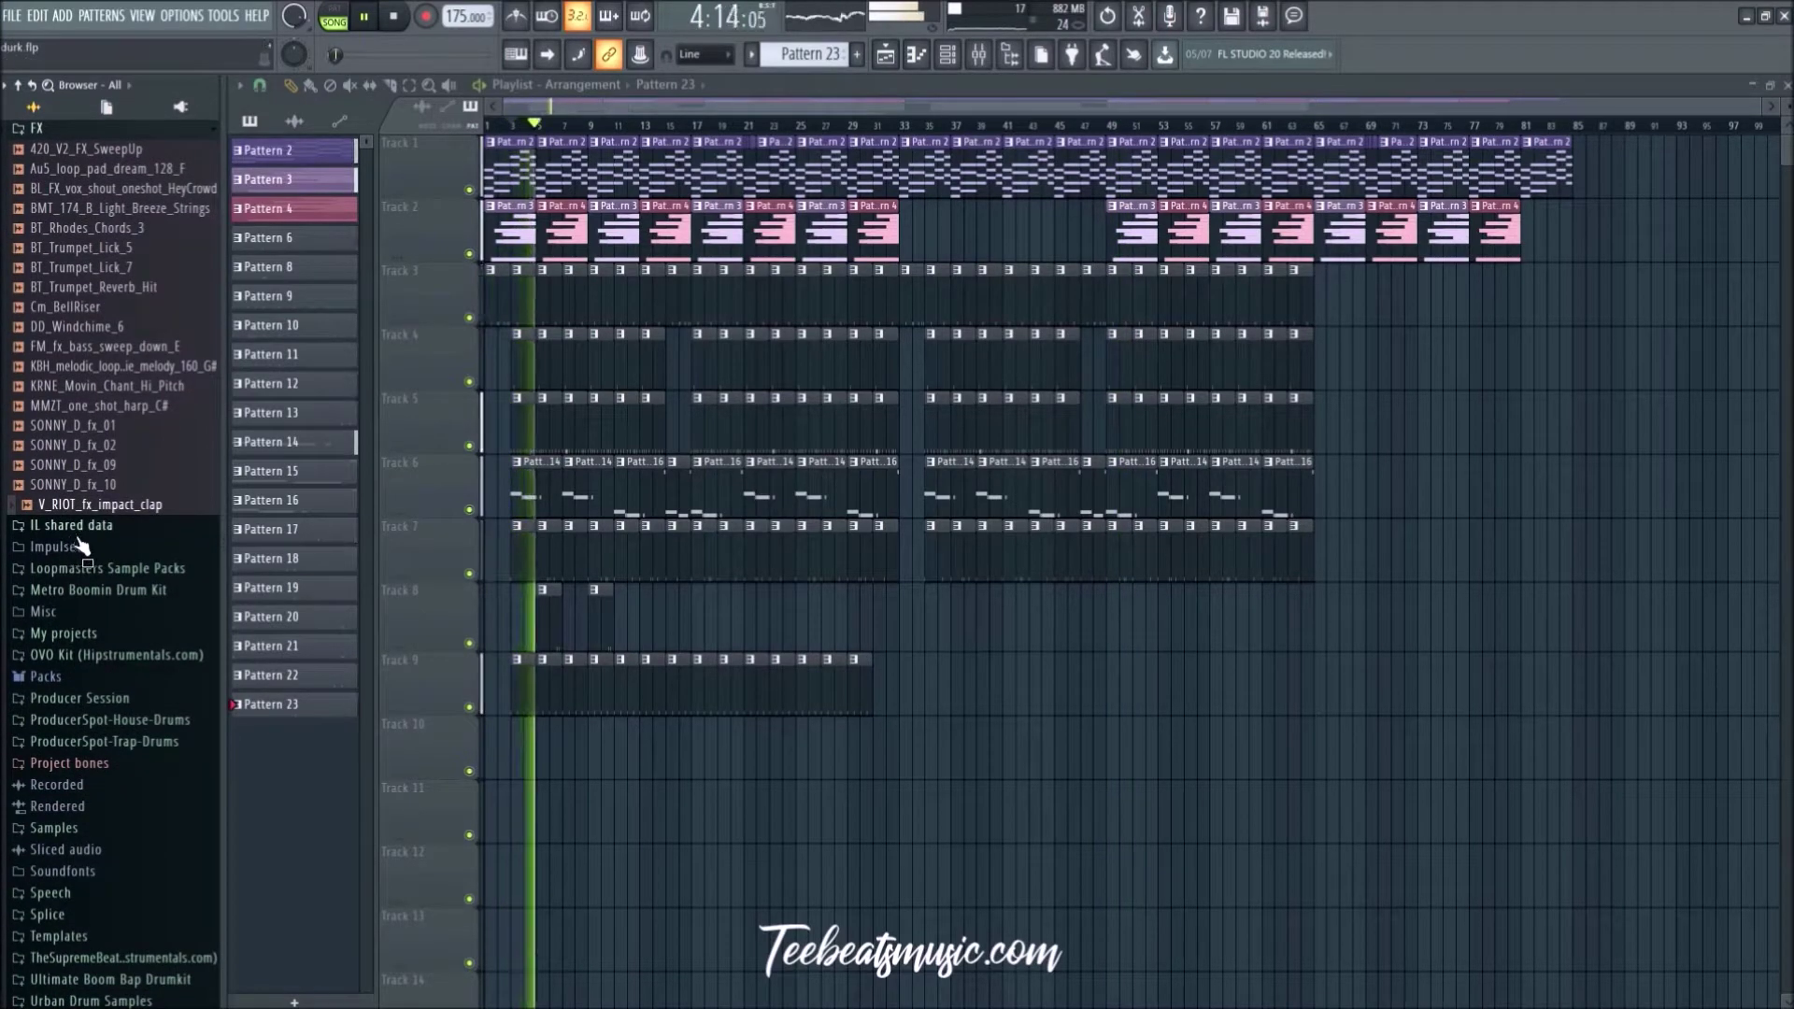
{"action": "scroll", "coordinate": [56, 681], "scroll_direction": "up", "scroll_amount": 7}
{"action": "left_click", "coordinate": [93, 509]}
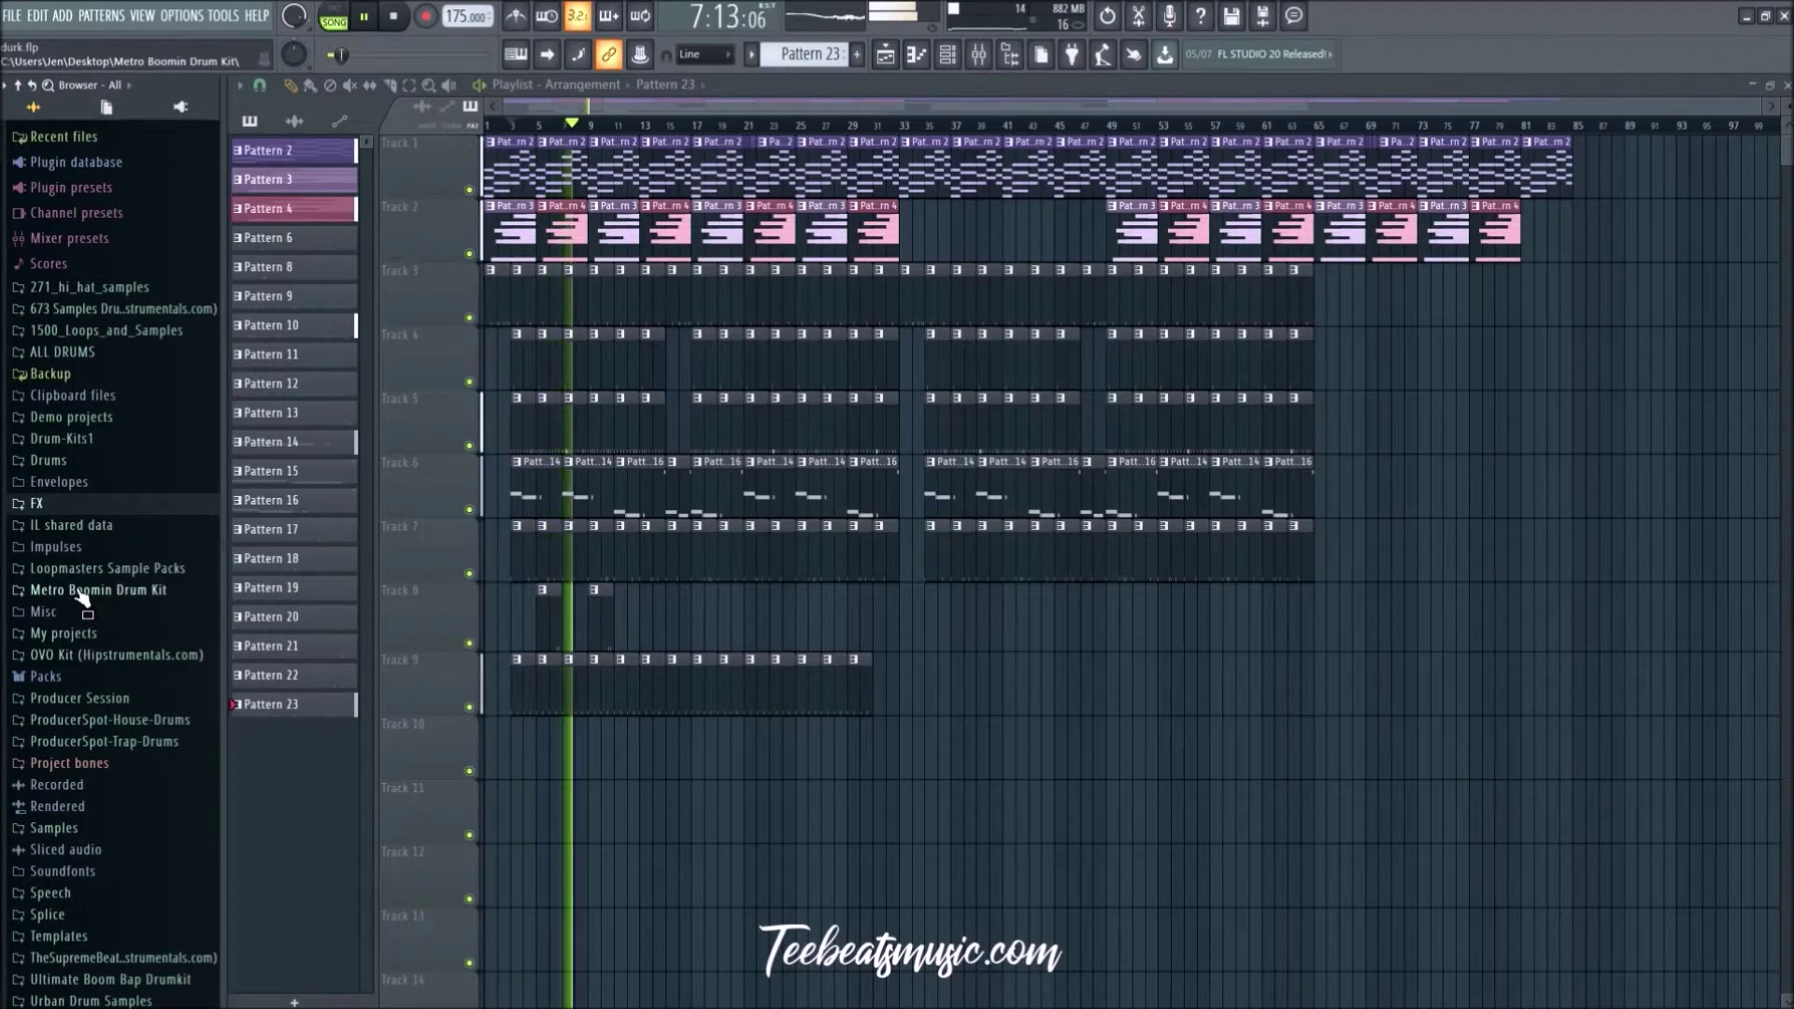
{"action": "scroll", "coordinate": [75, 318], "scroll_direction": "up", "scroll_amount": 1}
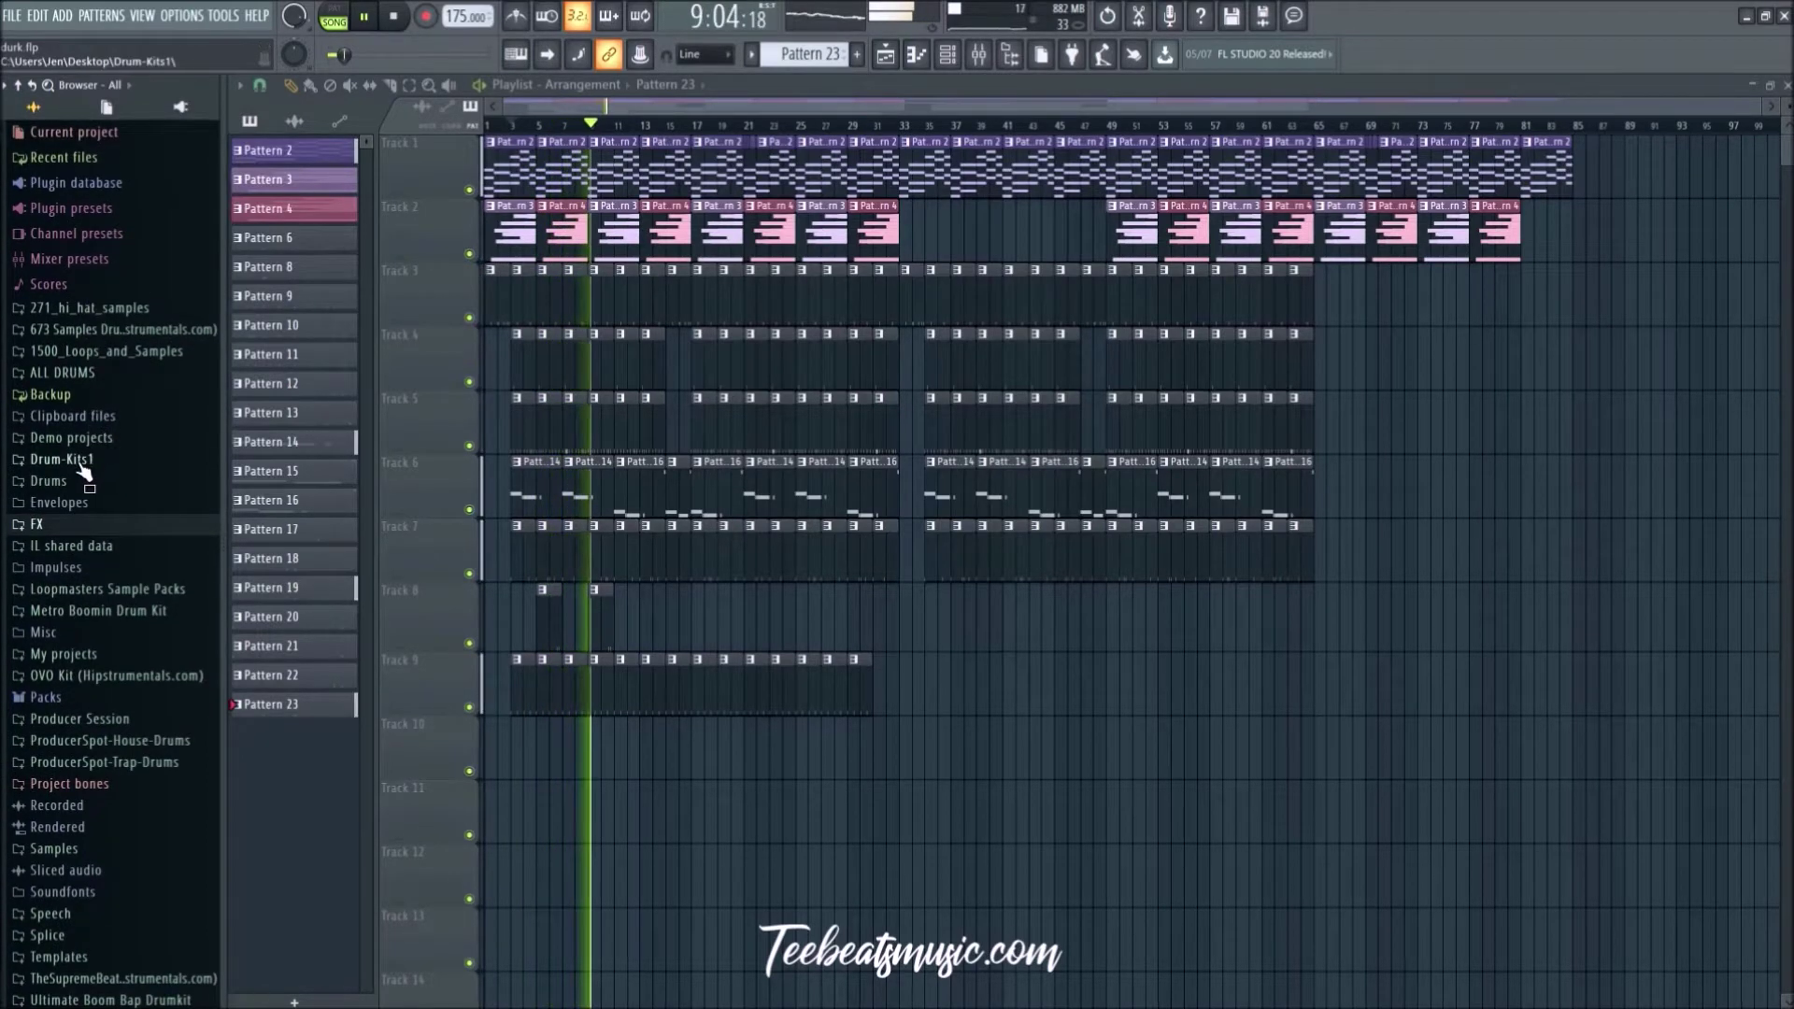
{"action": "left_click", "coordinate": [64, 372]}
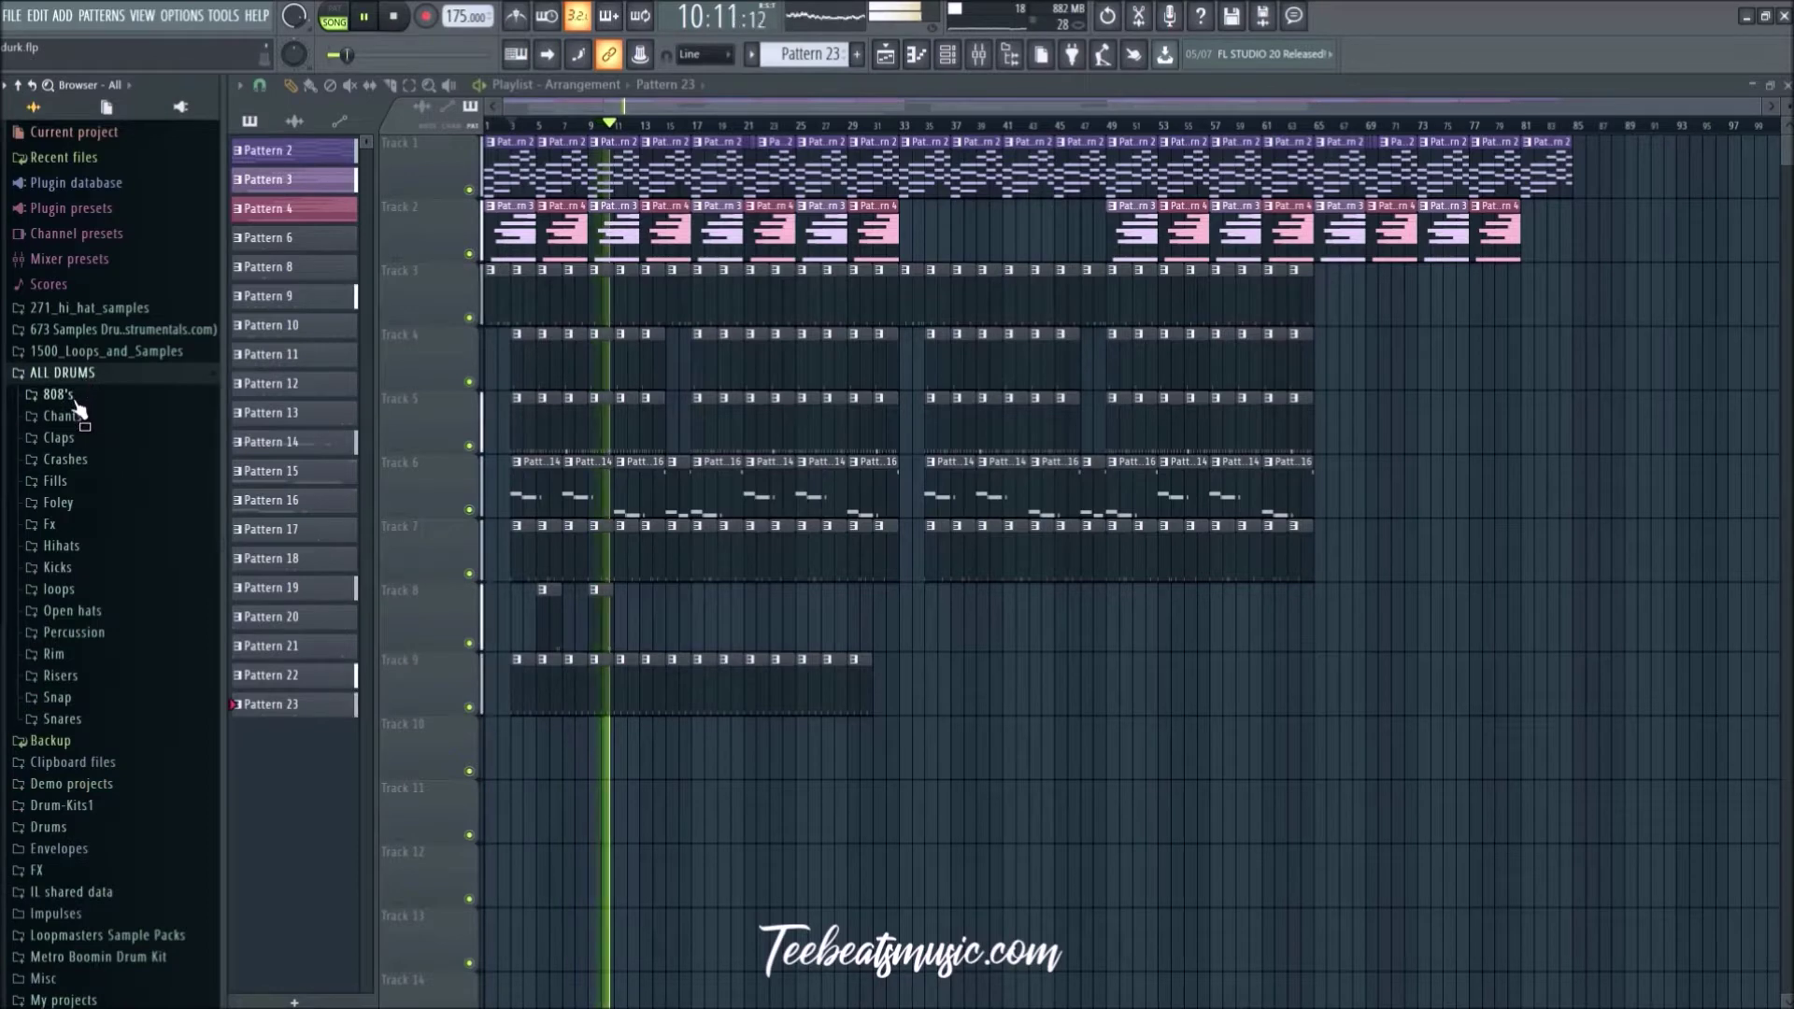
{"action": "left_click", "coordinate": [82, 595]}
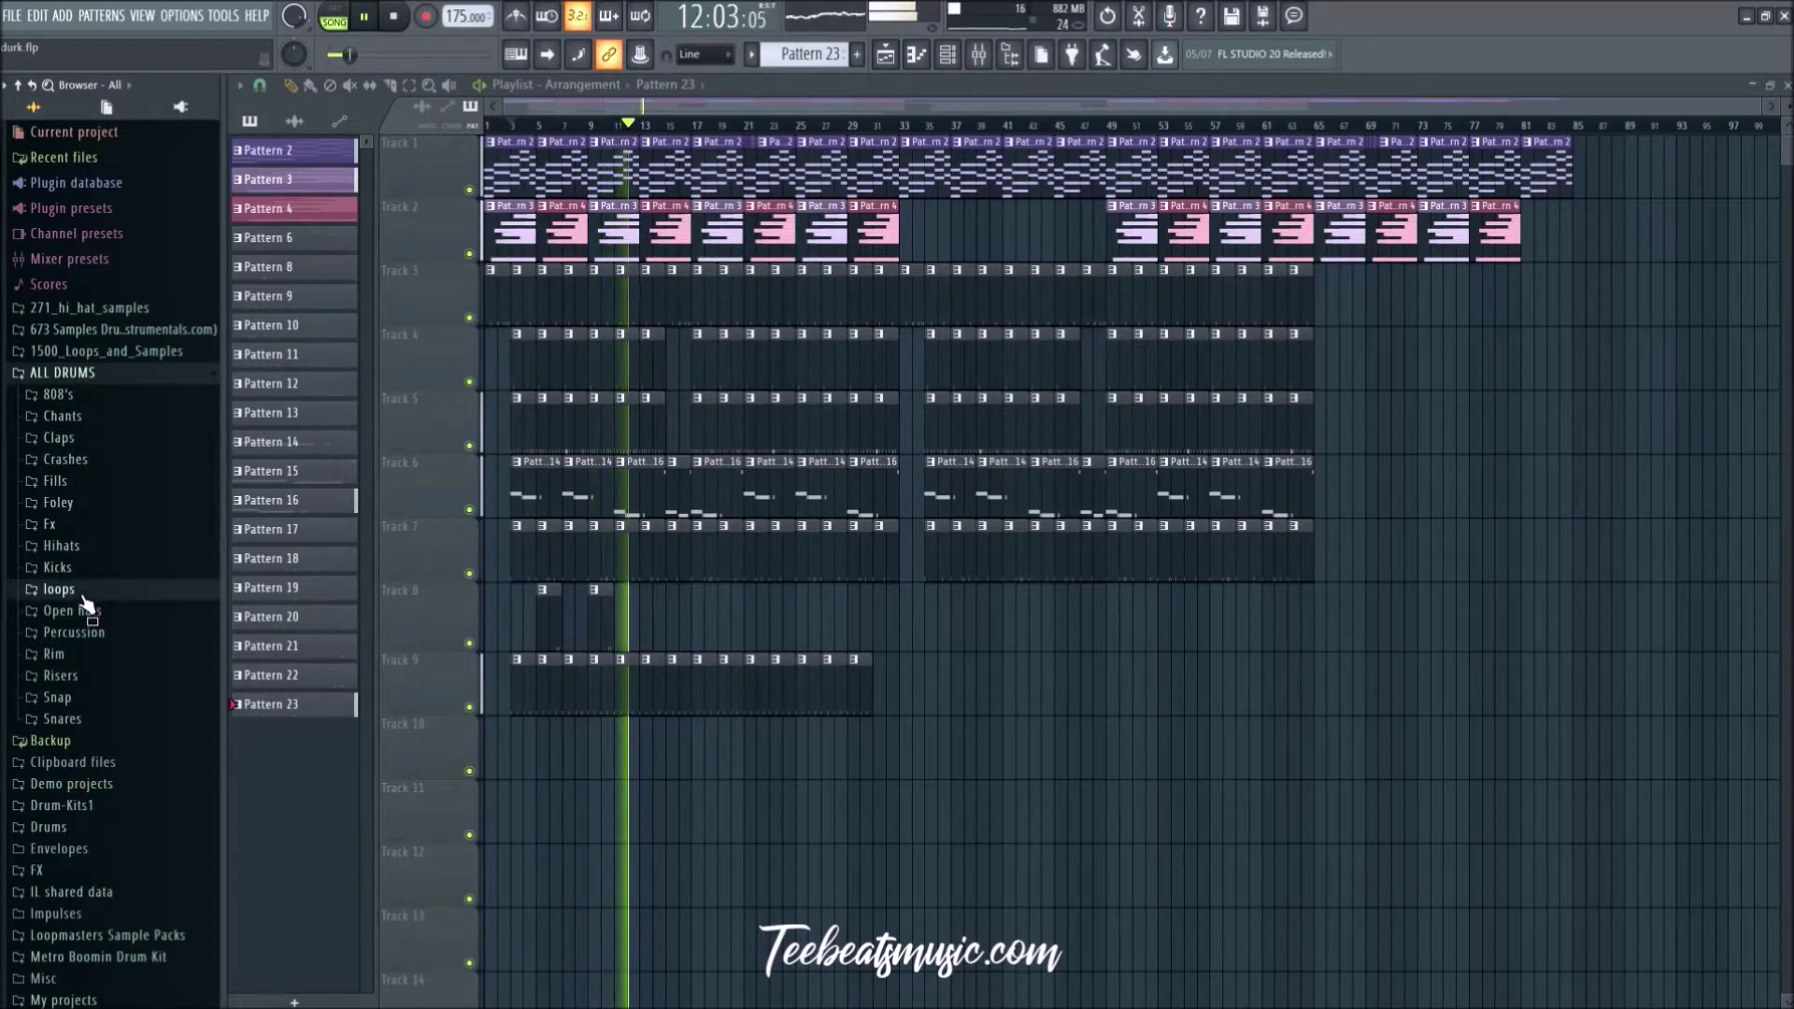
{"action": "left_click", "coordinate": [84, 598]}
{"action": "left_click", "coordinate": [75, 633]}
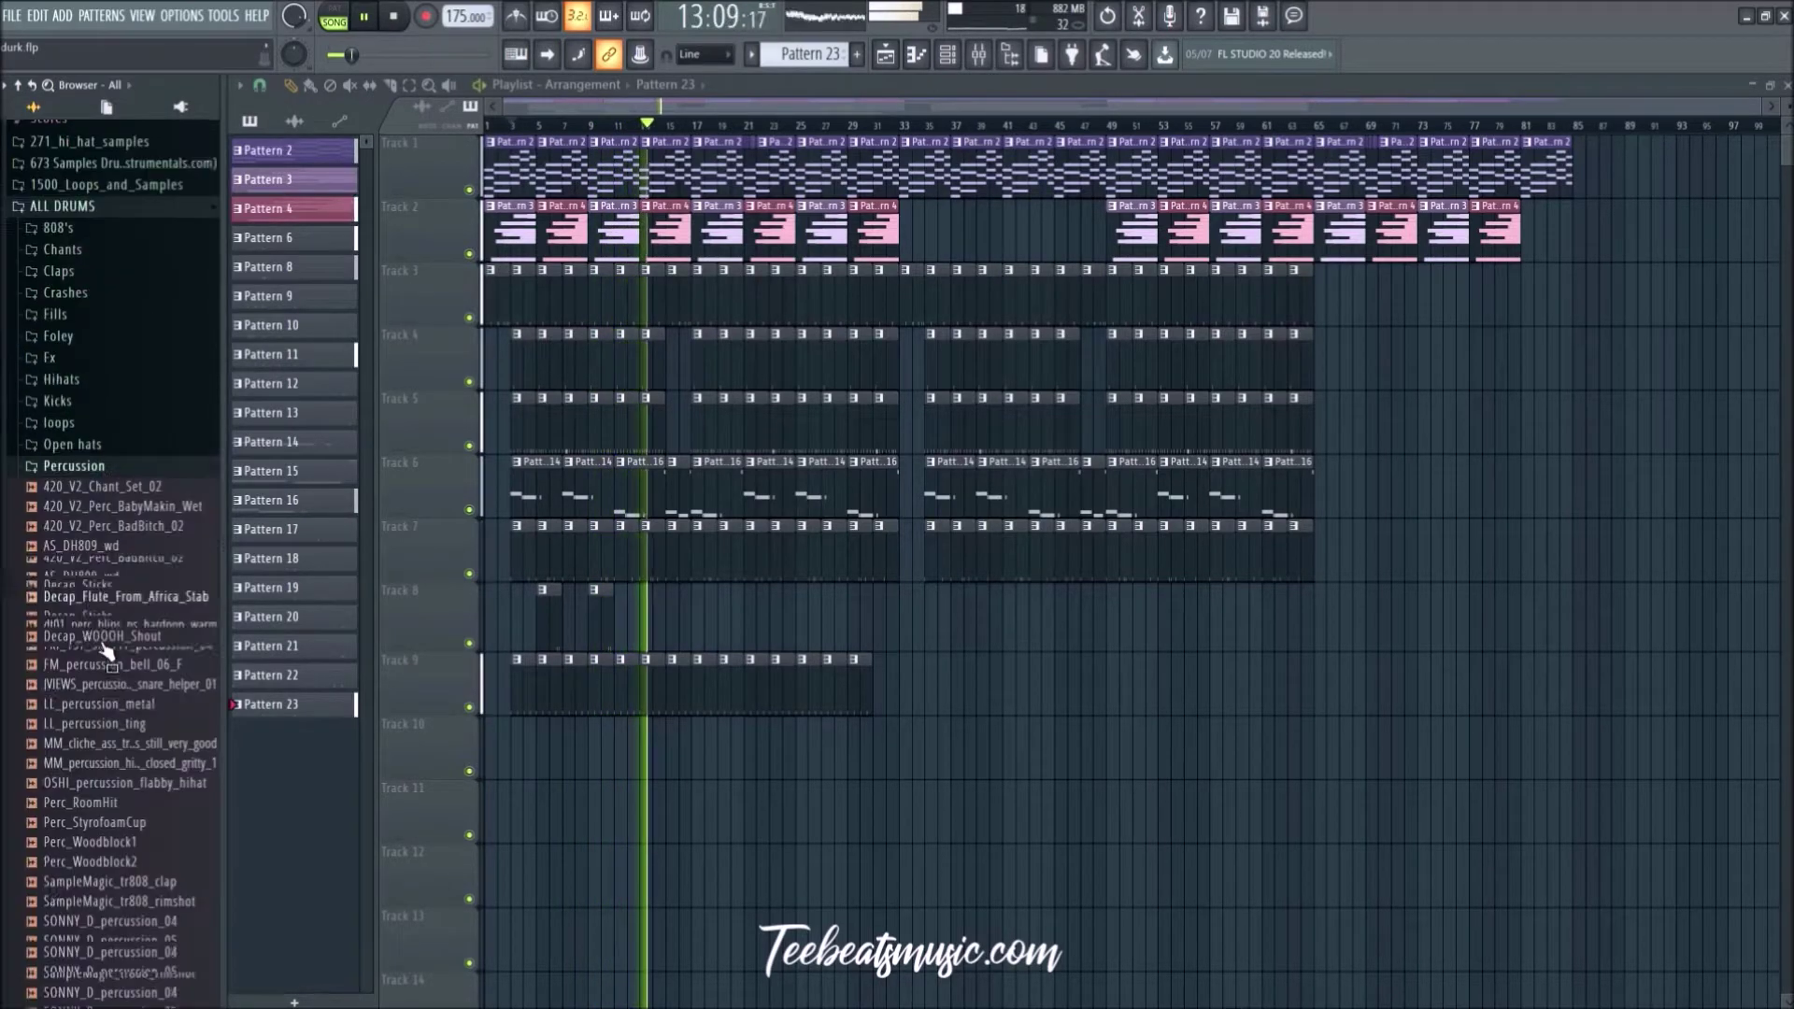
{"action": "left_click", "coordinate": [120, 508]}
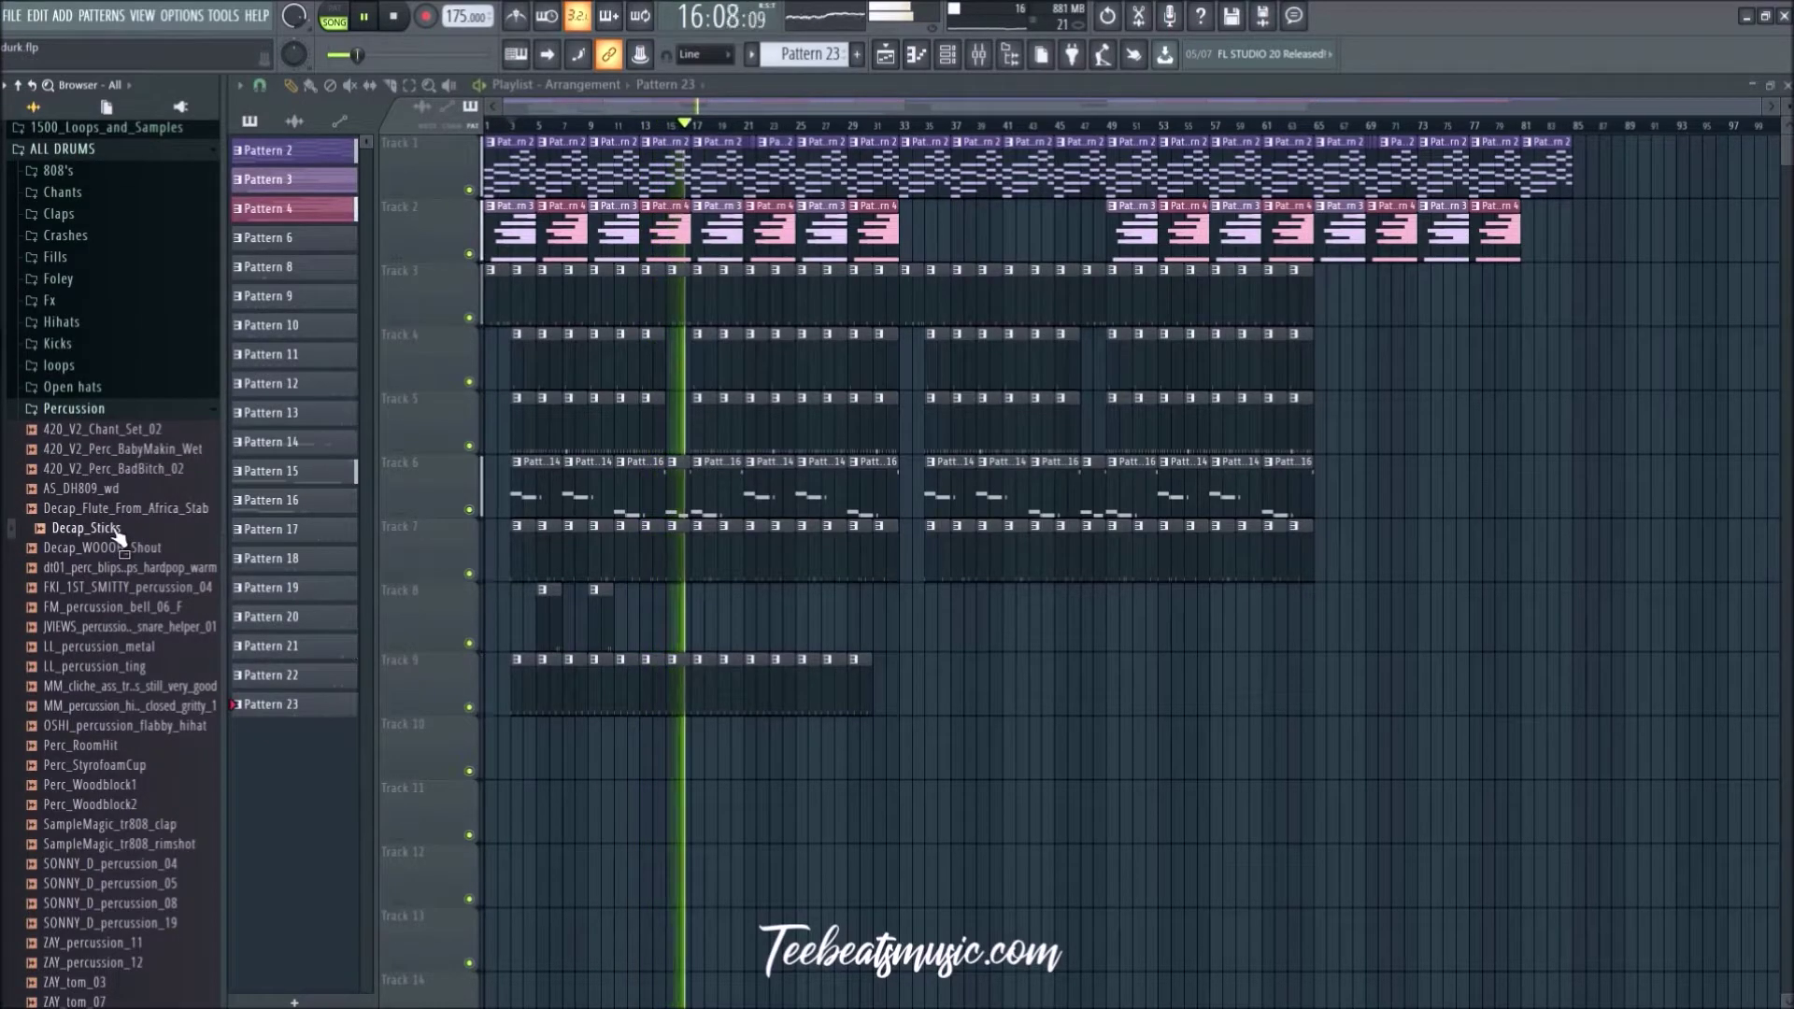
{"action": "left_click", "coordinate": [117, 568]}
{"action": "scroll", "coordinate": [121, 500], "scroll_direction": "down", "scroll_amount": 2}
{"action": "left_click", "coordinate": [124, 493]}
{"action": "left_click", "coordinate": [129, 510]}
{"action": "left_click", "coordinate": [124, 530]}
{"action": "left_click", "coordinate": [121, 548]}
{"action": "left_click", "coordinate": [125, 567]}
{"action": "left_click", "coordinate": [126, 586]}
{"action": "left_click", "coordinate": [127, 607]}
{"action": "left_click", "coordinate": [129, 627]}
{"action": "left_click", "coordinate": [131, 646]}
{"action": "left_click", "coordinate": [134, 666]}
{"action": "left_click", "coordinate": [140, 686]}
{"action": "left_click", "coordinate": [150, 706]}
{"action": "left_click", "coordinate": [153, 726]}
{"action": "left_click", "coordinate": [155, 745]}
{"action": "left_click", "coordinate": [157, 765]}
{"action": "left_click", "coordinate": [159, 784]}
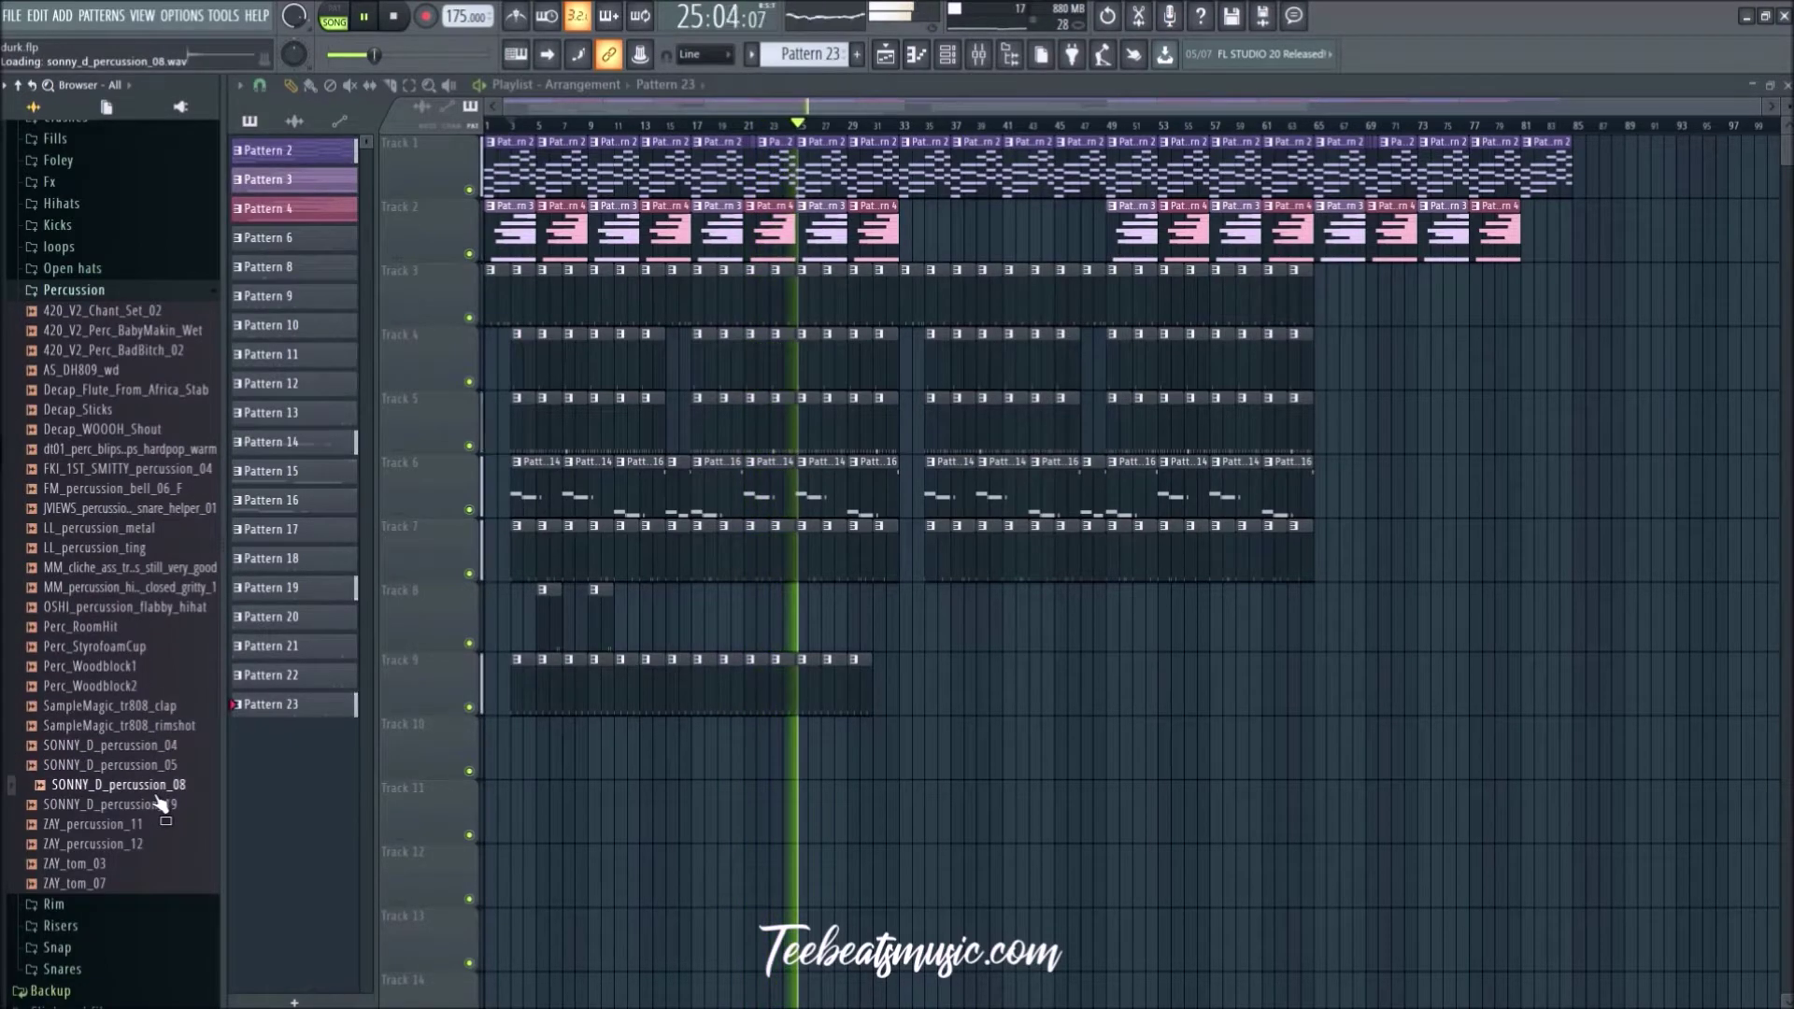
{"action": "left_click", "coordinate": [161, 804]}
{"action": "left_click", "coordinate": [139, 824]}
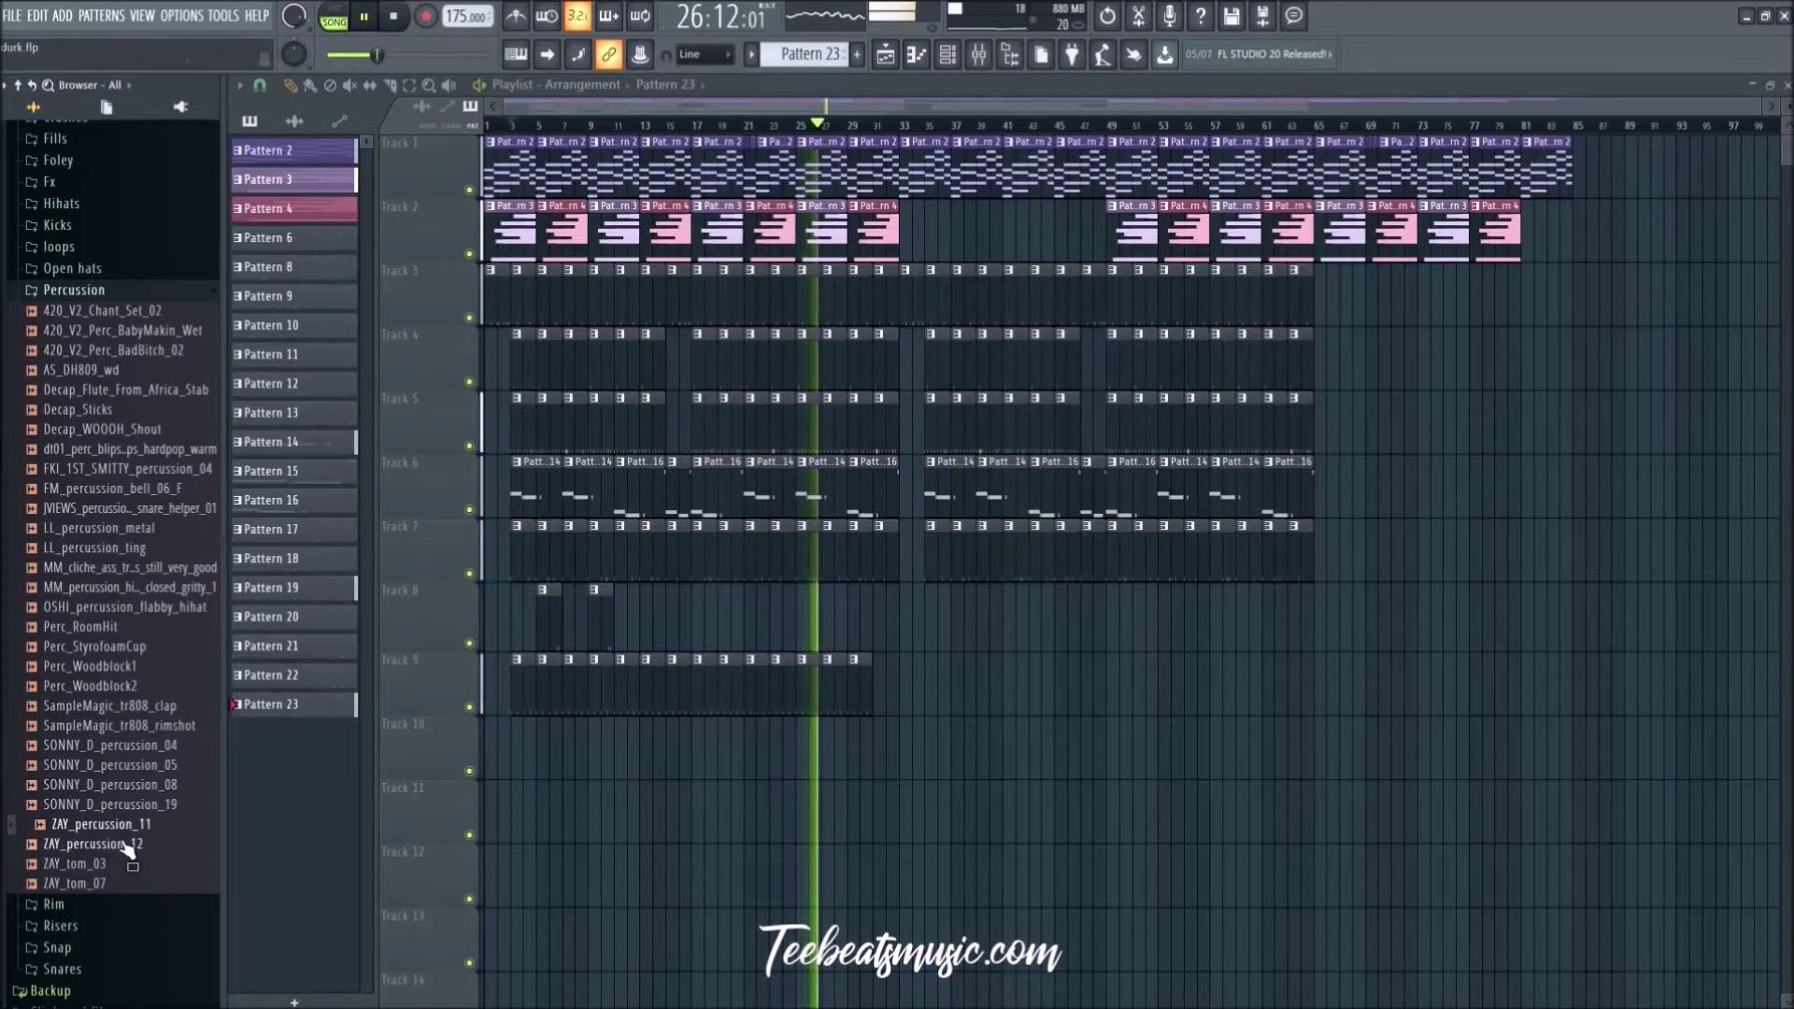
{"action": "left_click", "coordinate": [137, 844]}
{"action": "left_click", "coordinate": [134, 864]}
{"action": "left_click", "coordinate": [128, 883]}
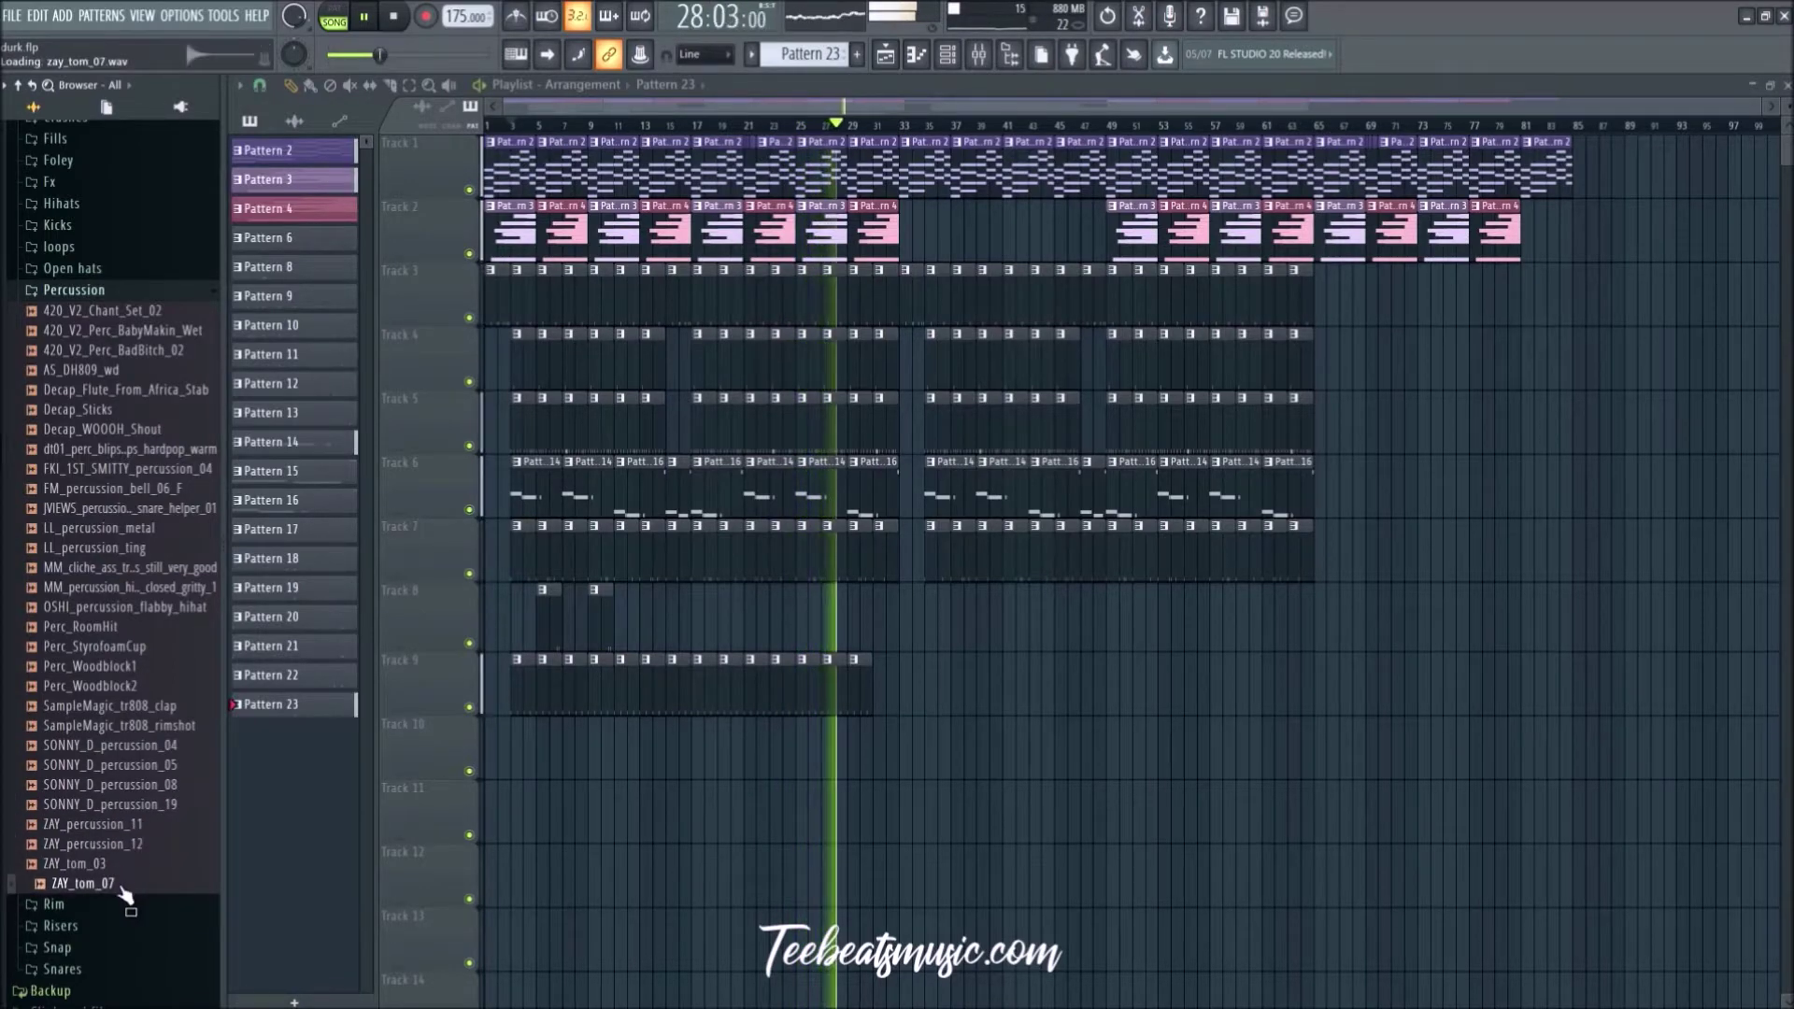
{"action": "left_click", "coordinate": [121, 844]}
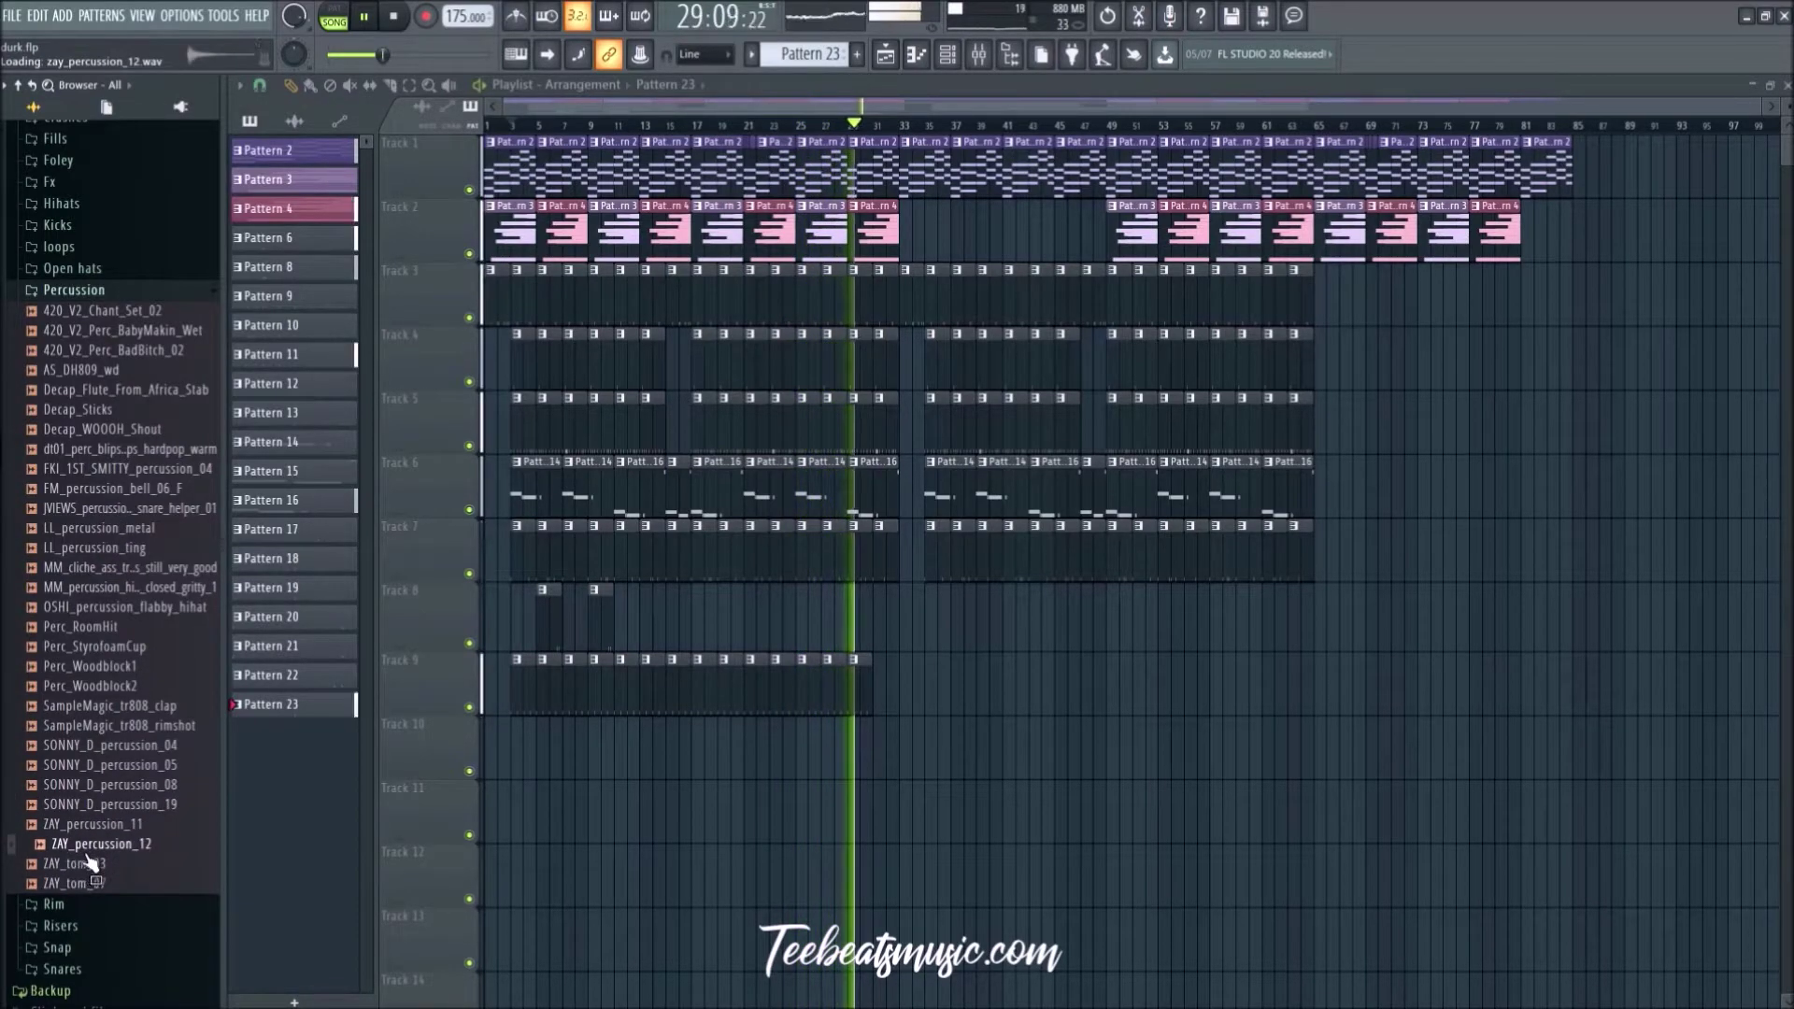
{"action": "left_click", "coordinate": [132, 292]}
Step: Stop playback and add a time marker named Intro to the arrangement
{"action": "scroll", "coordinate": [910, 227], "scroll_direction": "up", "scroll_amount": 2}
{"action": "key", "text": "space"}
{"action": "left_click", "coordinate": [261, 86]}
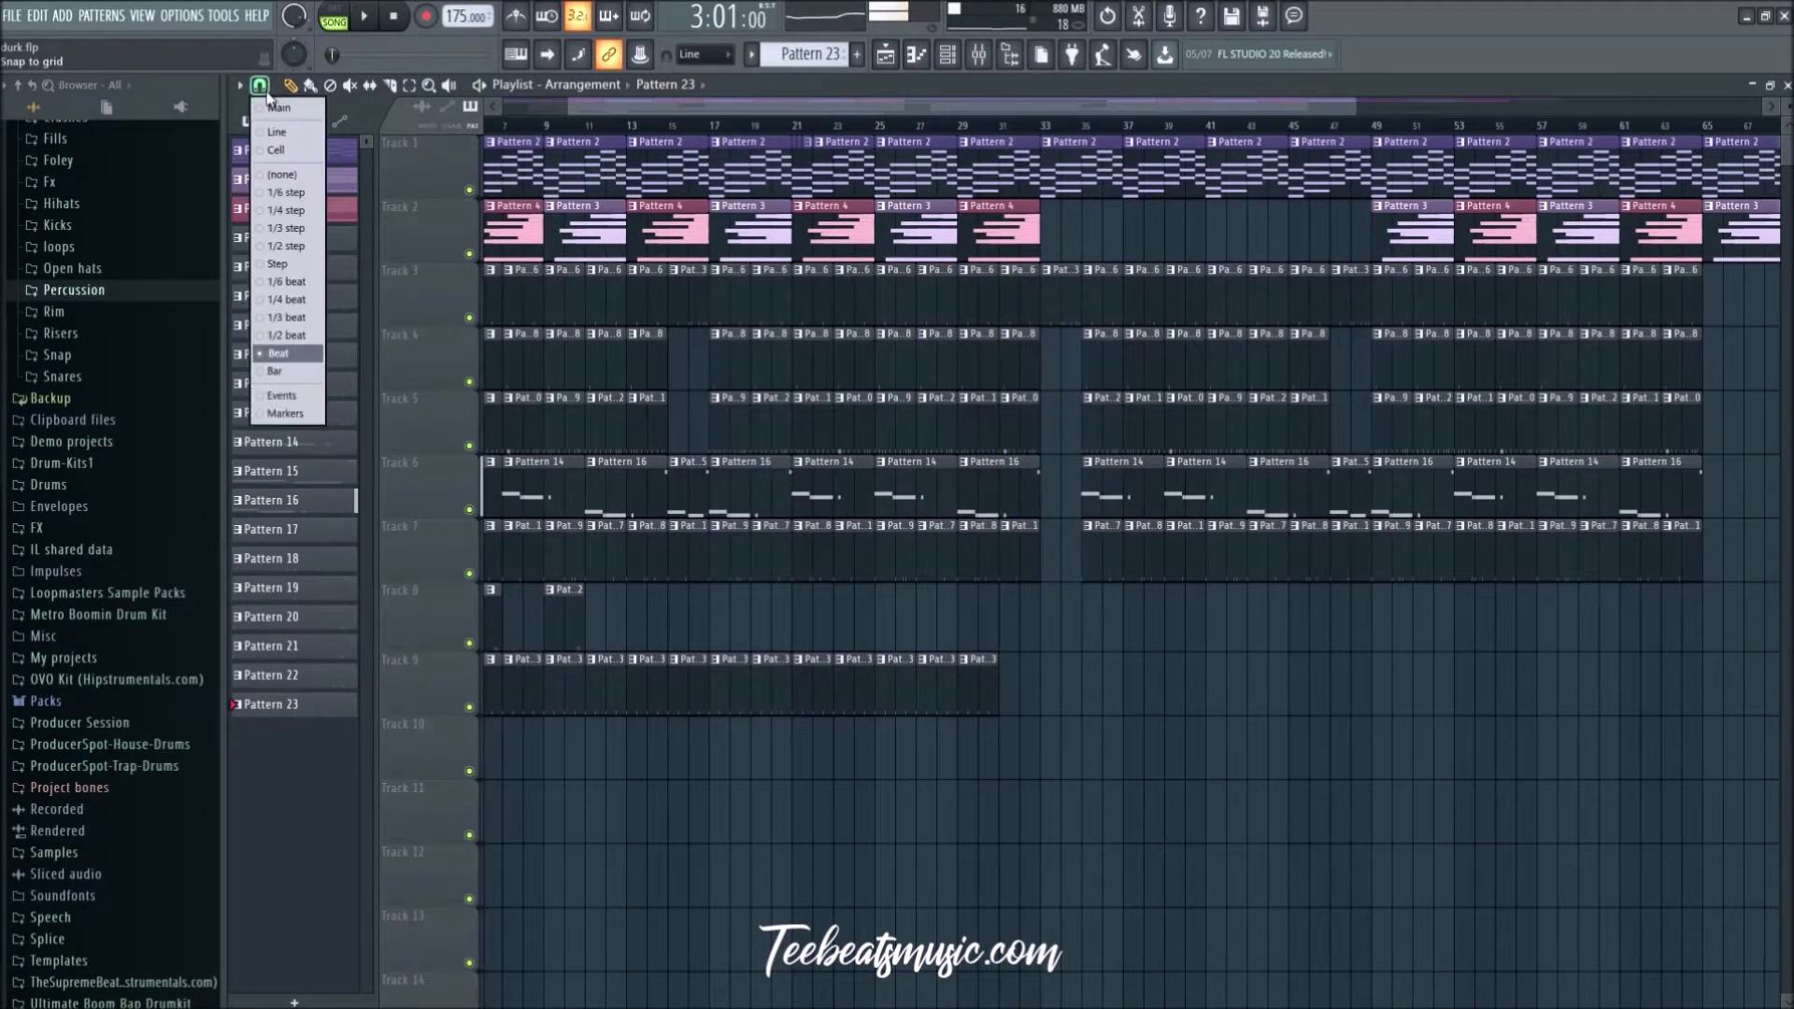
{"action": "left_click", "coordinate": [240, 86]}
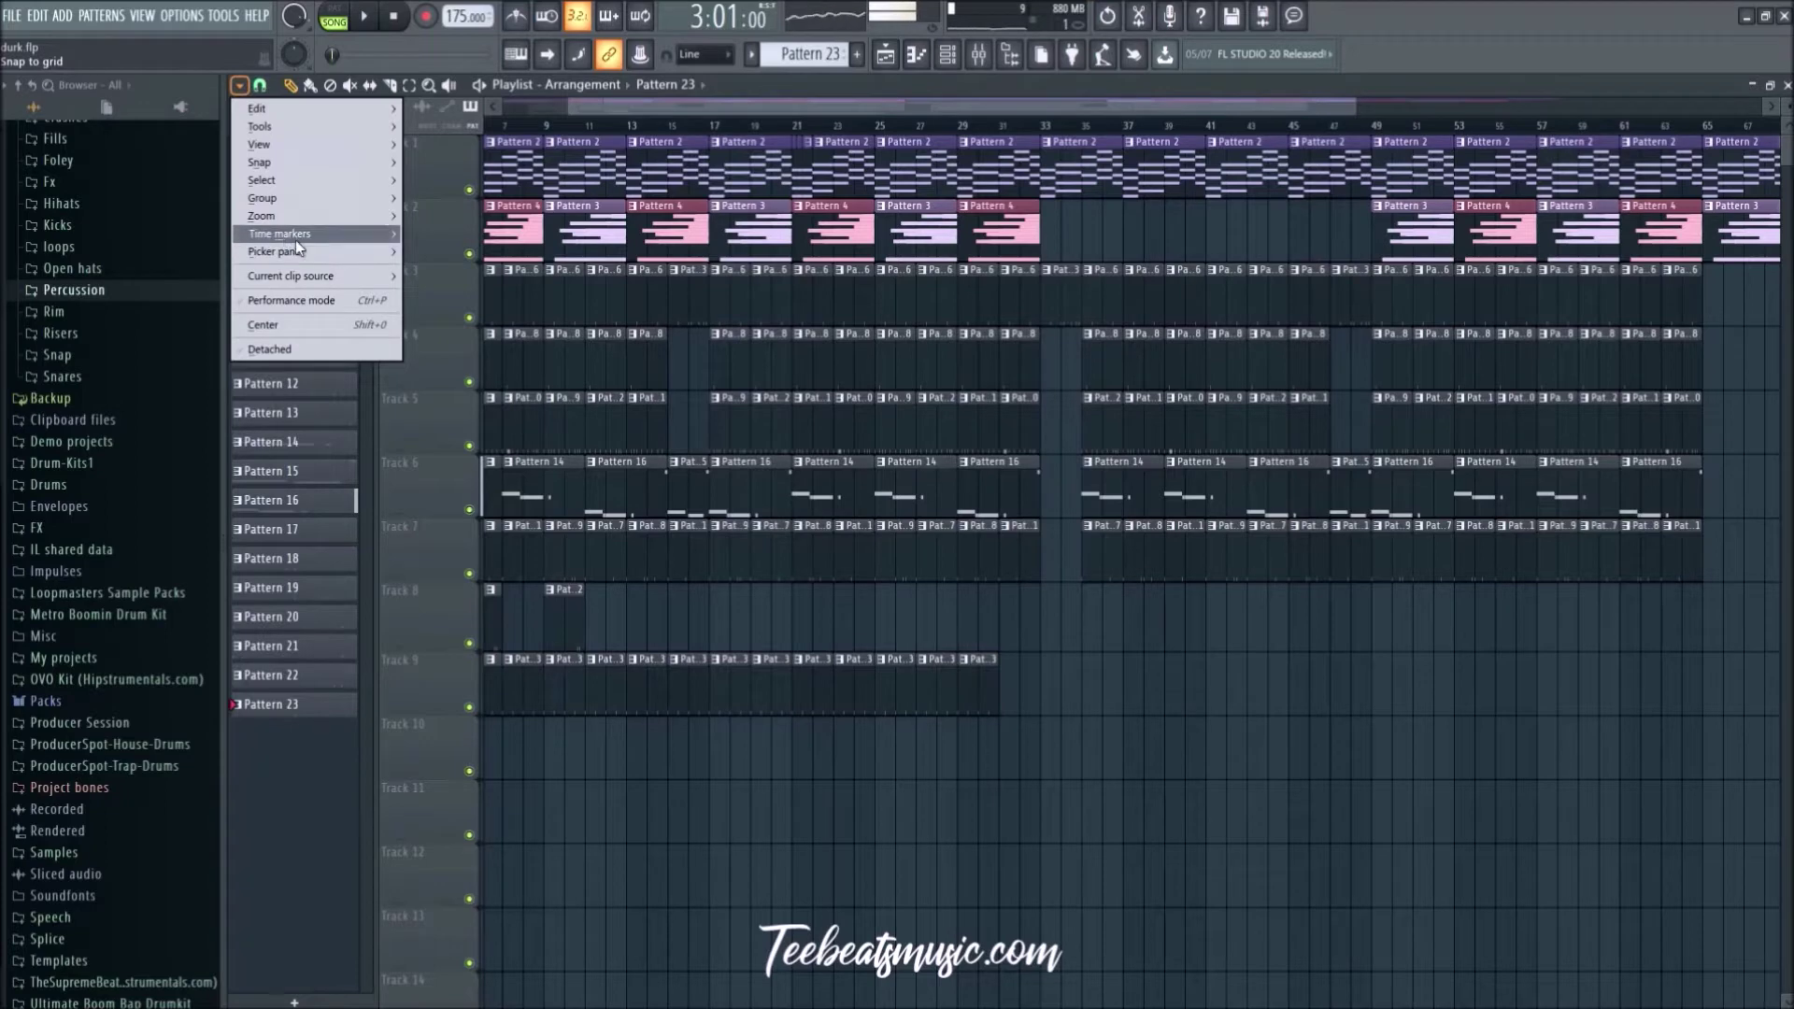
{"action": "mouse_move", "coordinate": [296, 218]}
{"action": "left_click", "coordinate": [417, 233]}
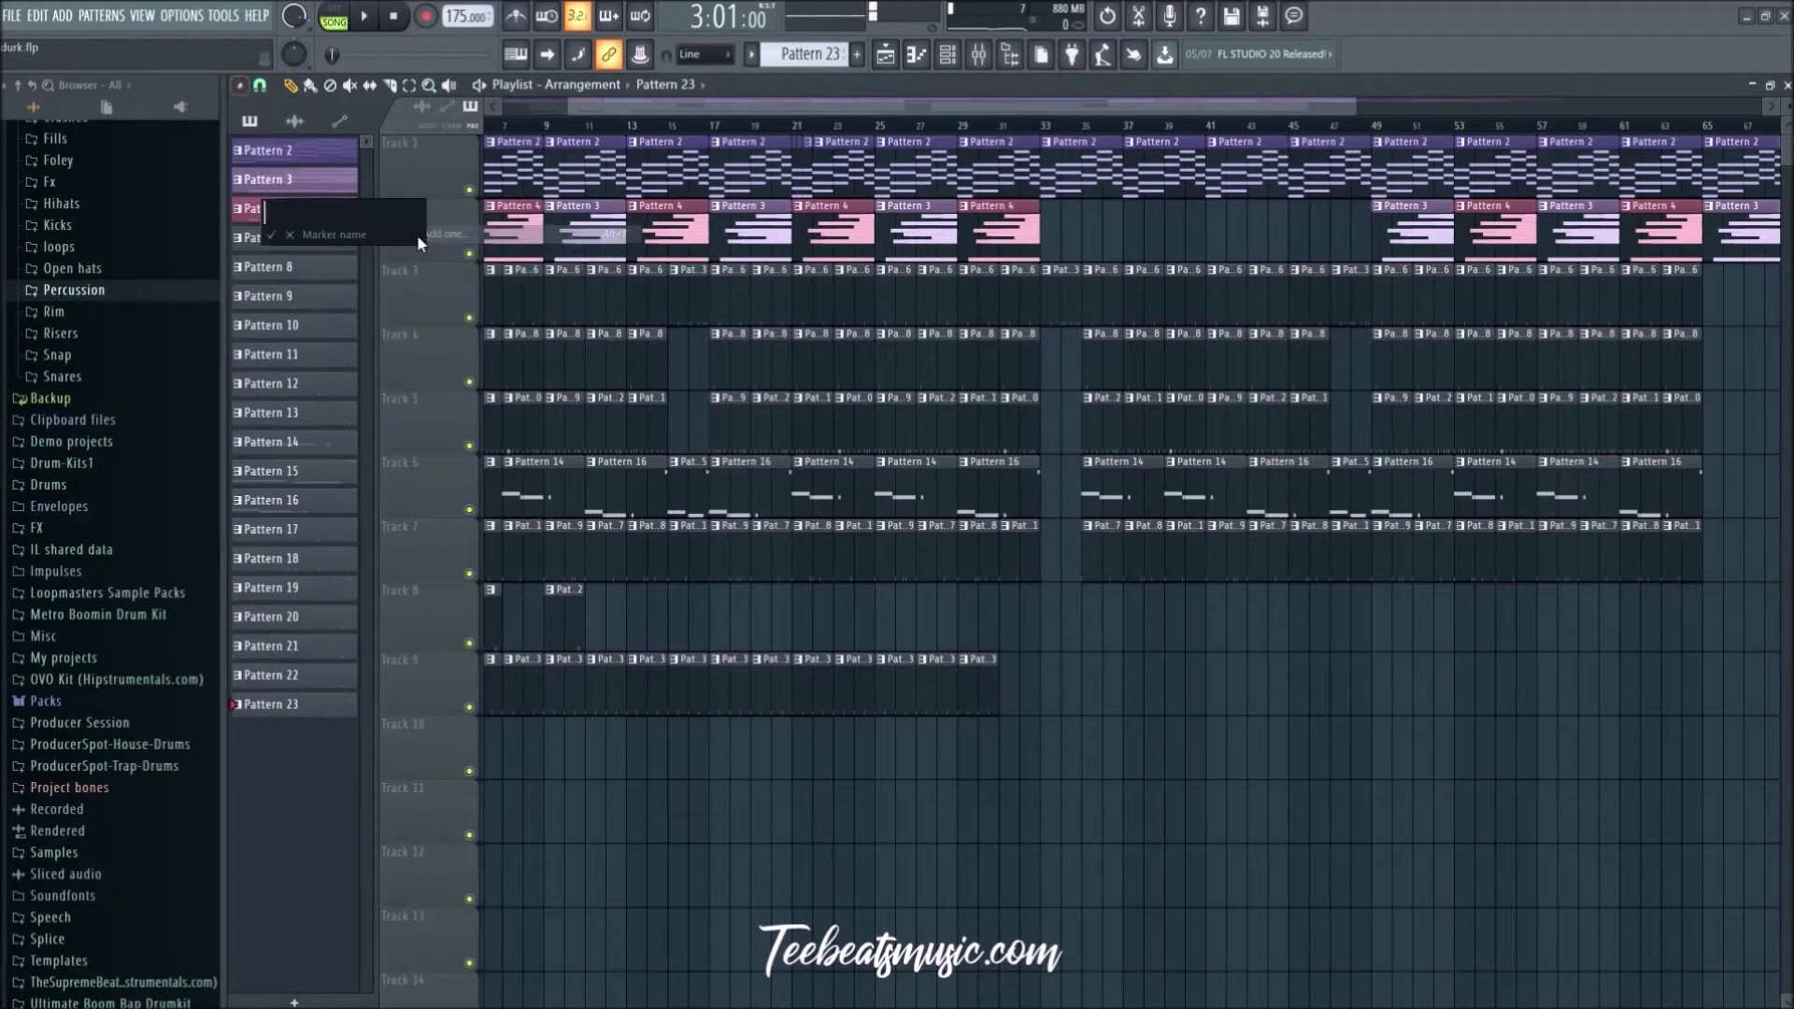
{"action": "type", "text": "Intro"}
{"action": "key", "text": "Return"}
{"action": "key", "text": "space"}
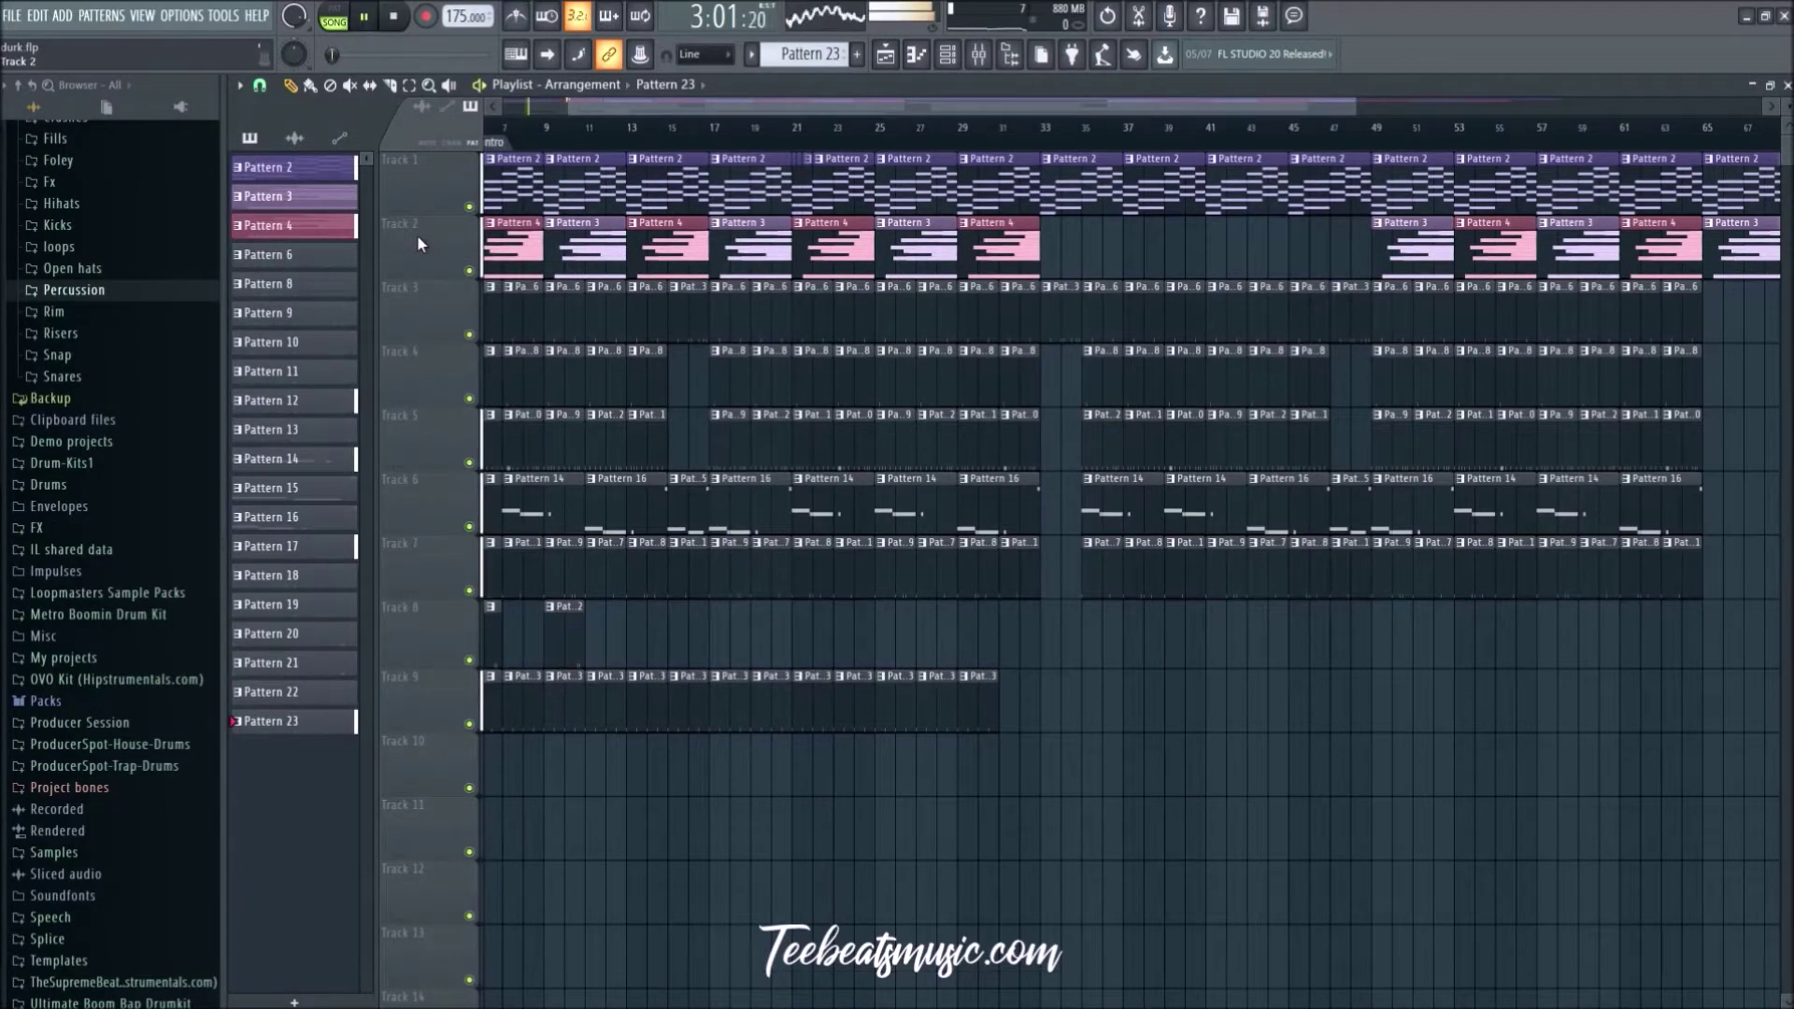
Step: Erase the early clips on tracks 2–9 around bars 1–11, including early Pattern 3 and 4
{"action": "key", "text": "space"}
{"action": "left_click_drag", "start_coordinate": [523, 245], "coordinate": [502, 553]}
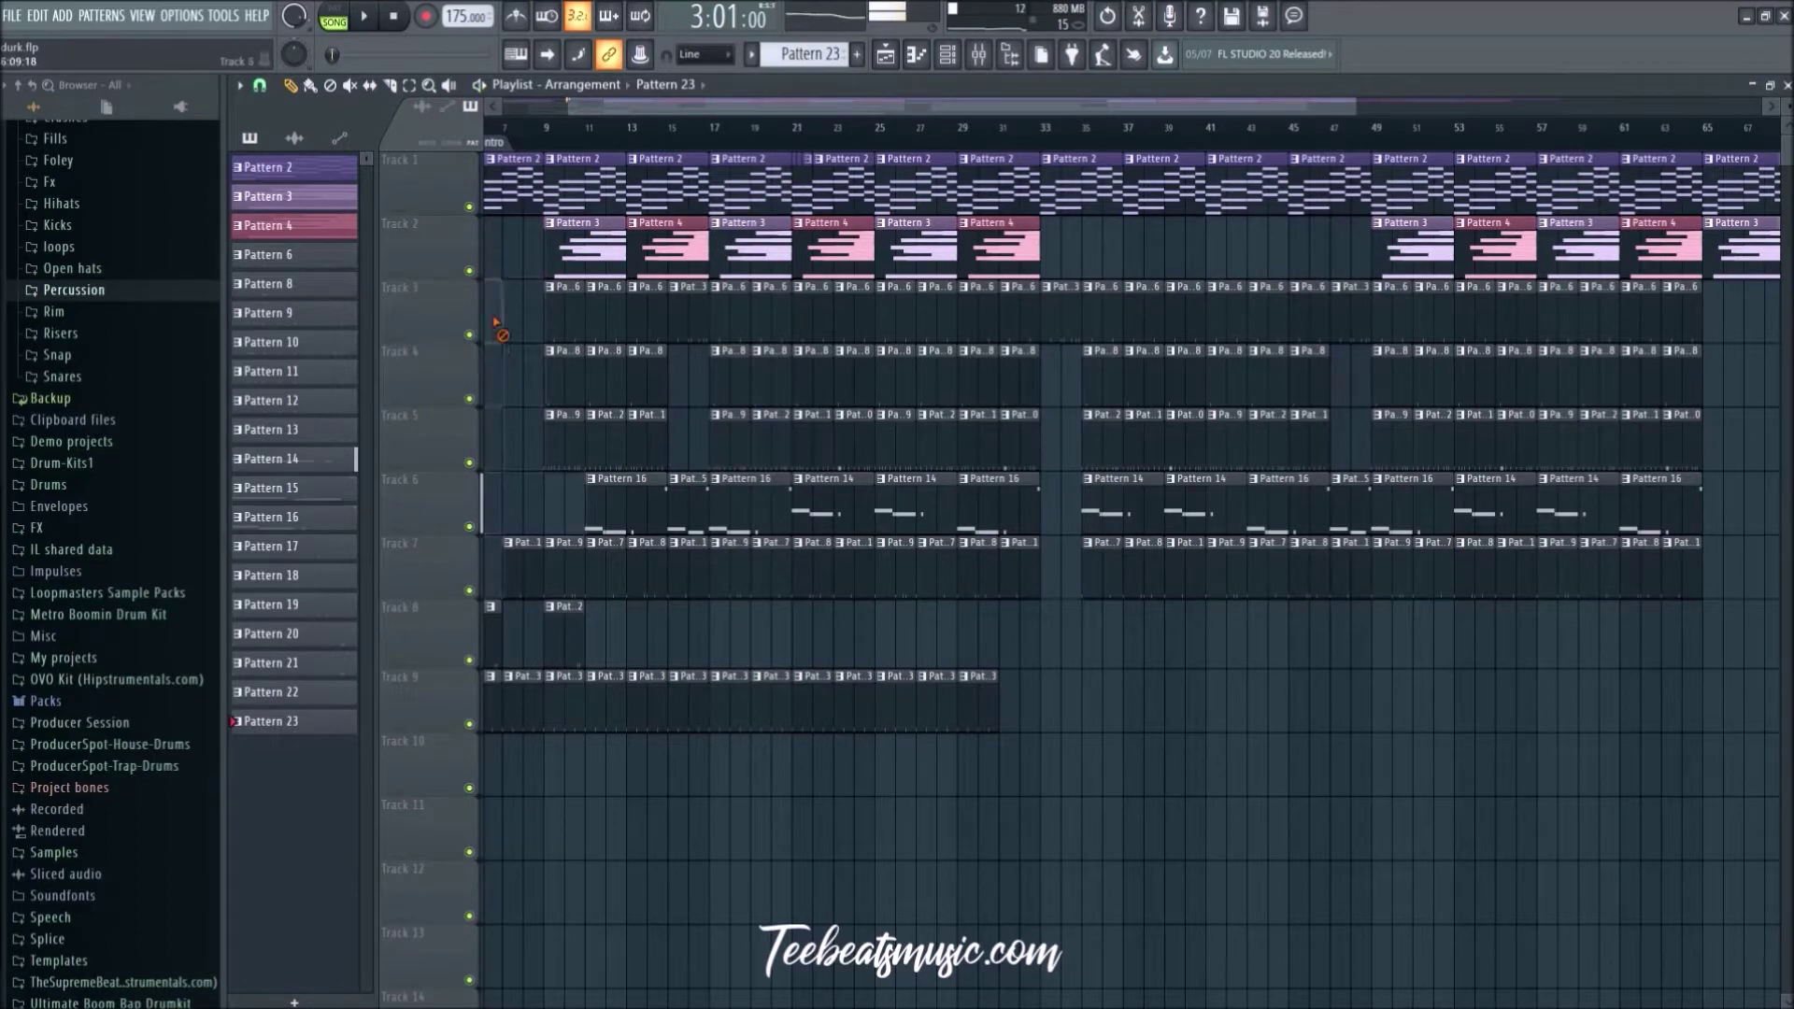
{"action": "left_click_drag", "start_coordinate": [497, 323], "coordinate": [496, 680]}
{"action": "left_click_drag", "start_coordinate": [543, 581], "coordinate": [629, 531]}
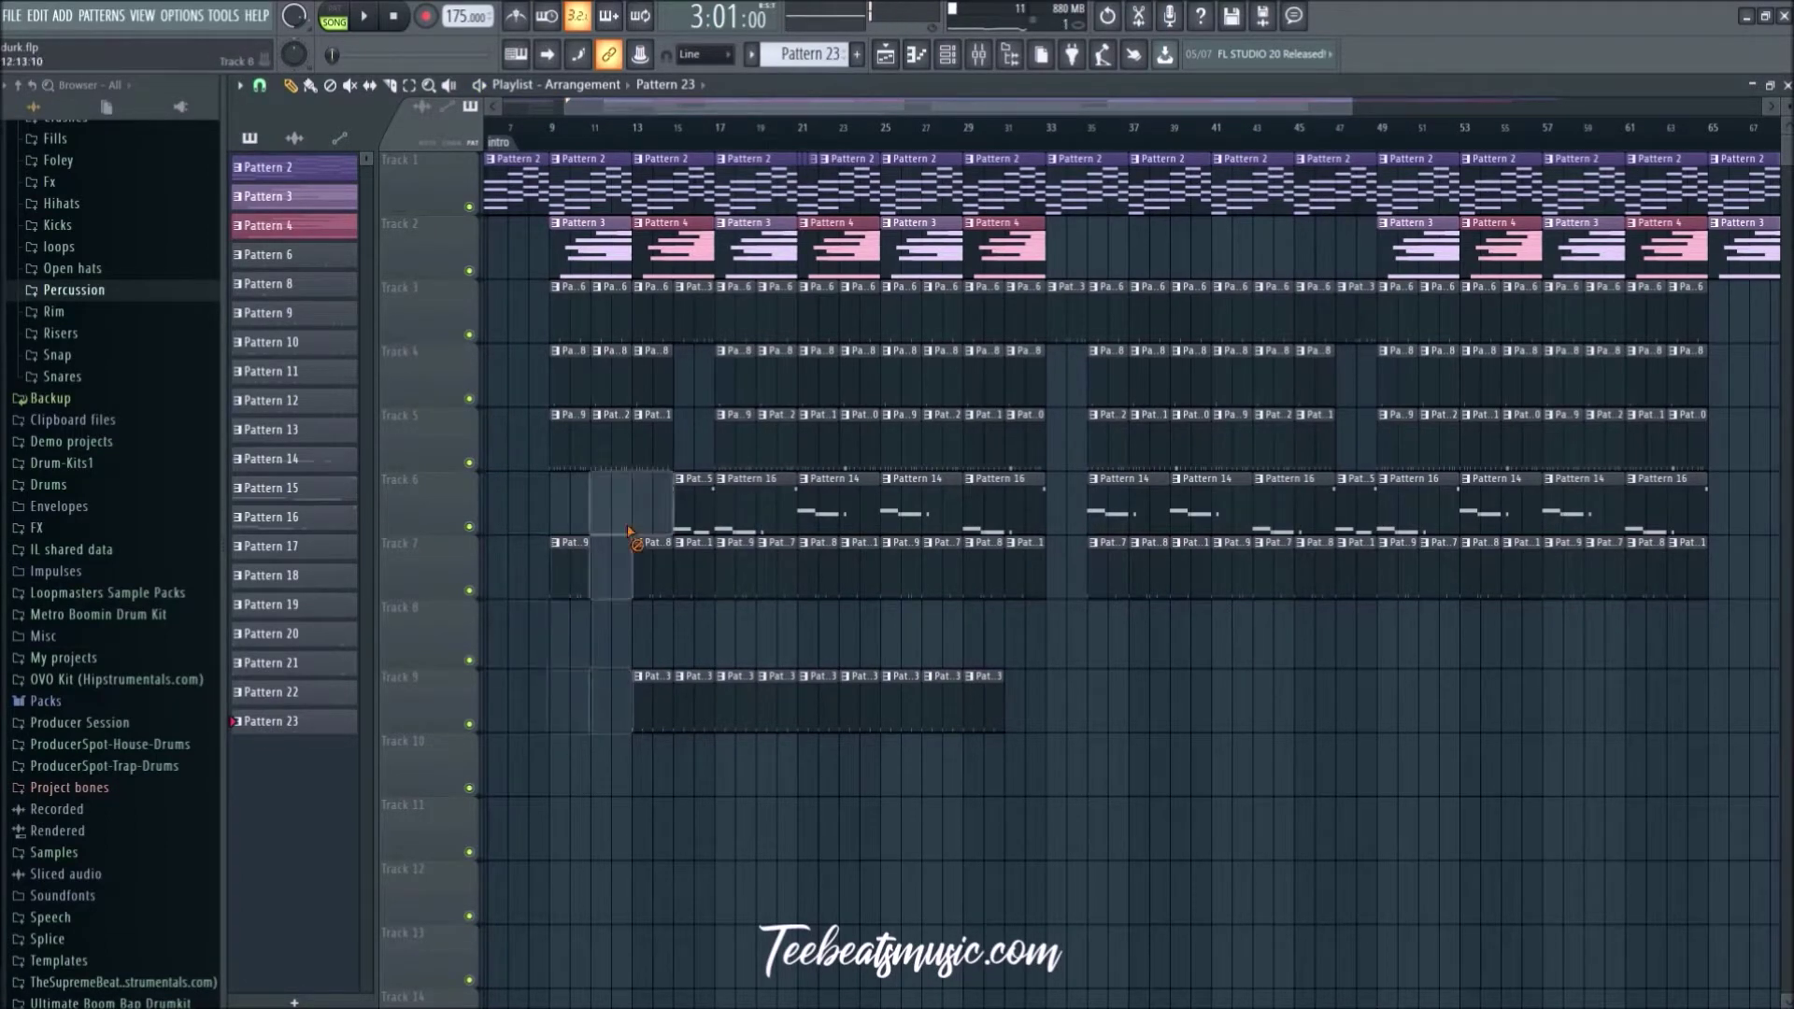
{"action": "left_click_drag", "start_coordinate": [657, 762], "coordinate": [620, 426]}
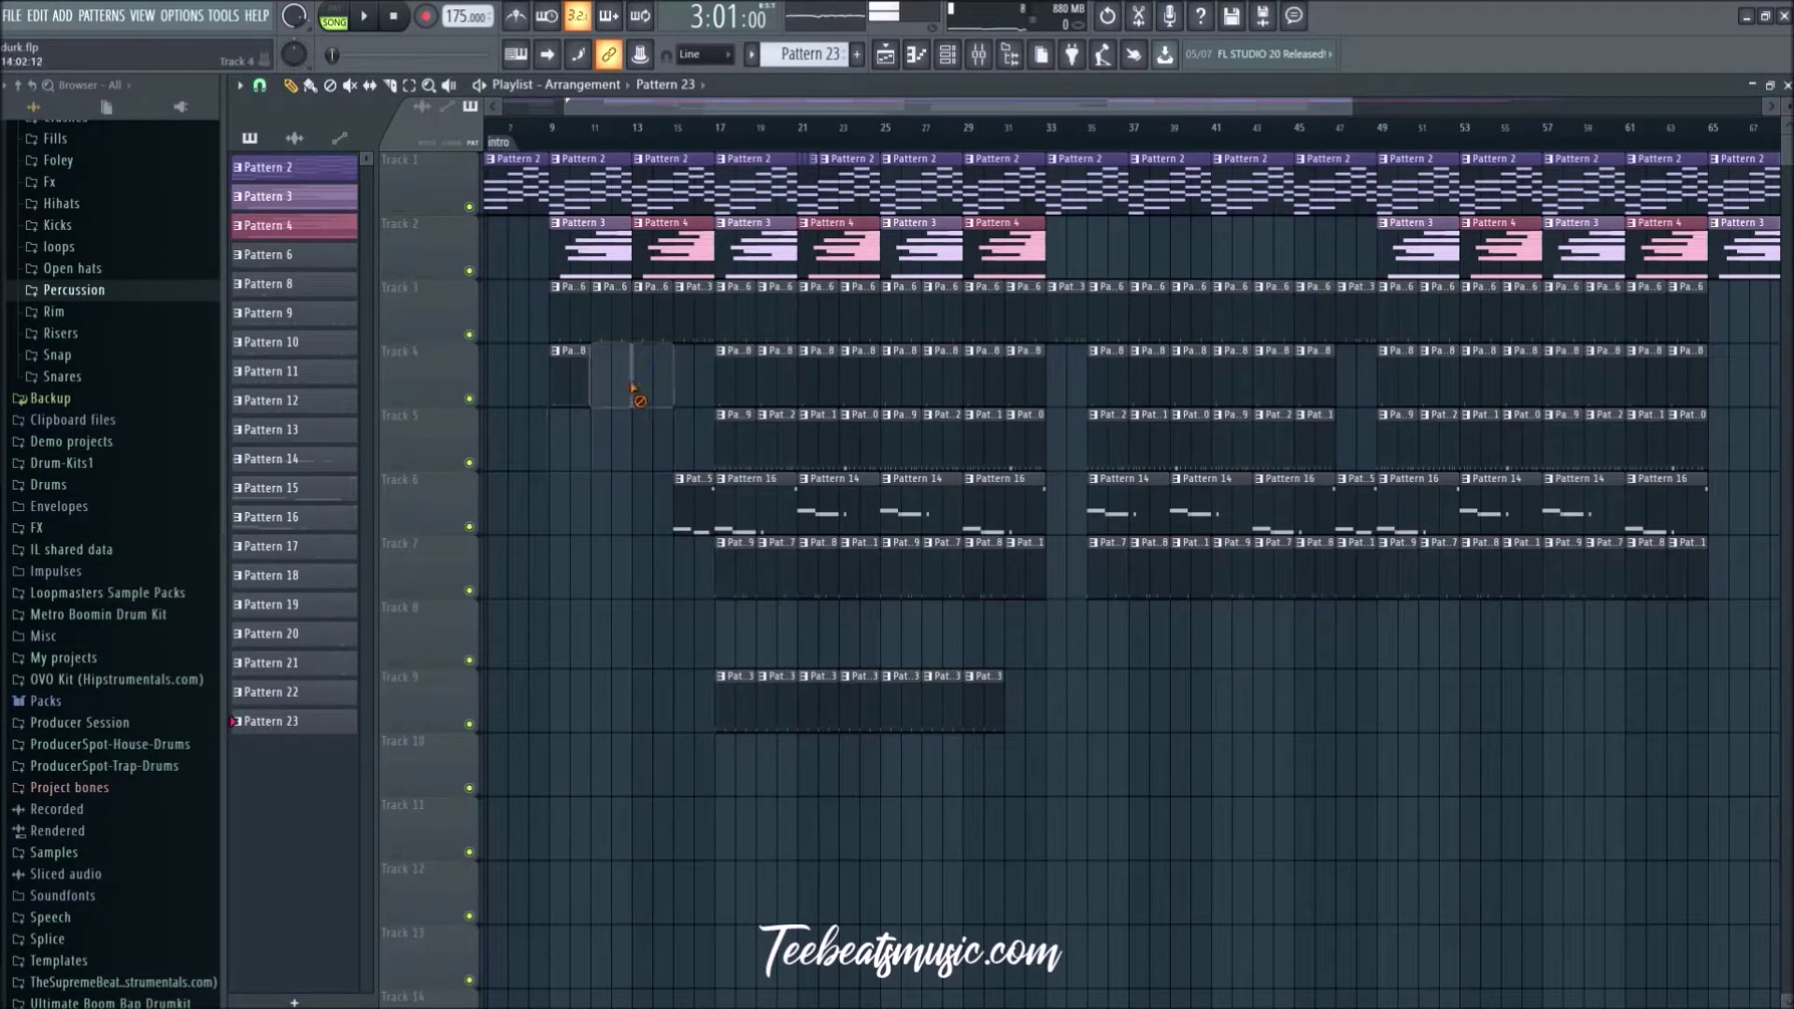
{"action": "left_click_drag", "start_coordinate": [660, 282], "coordinate": [752, 267]}
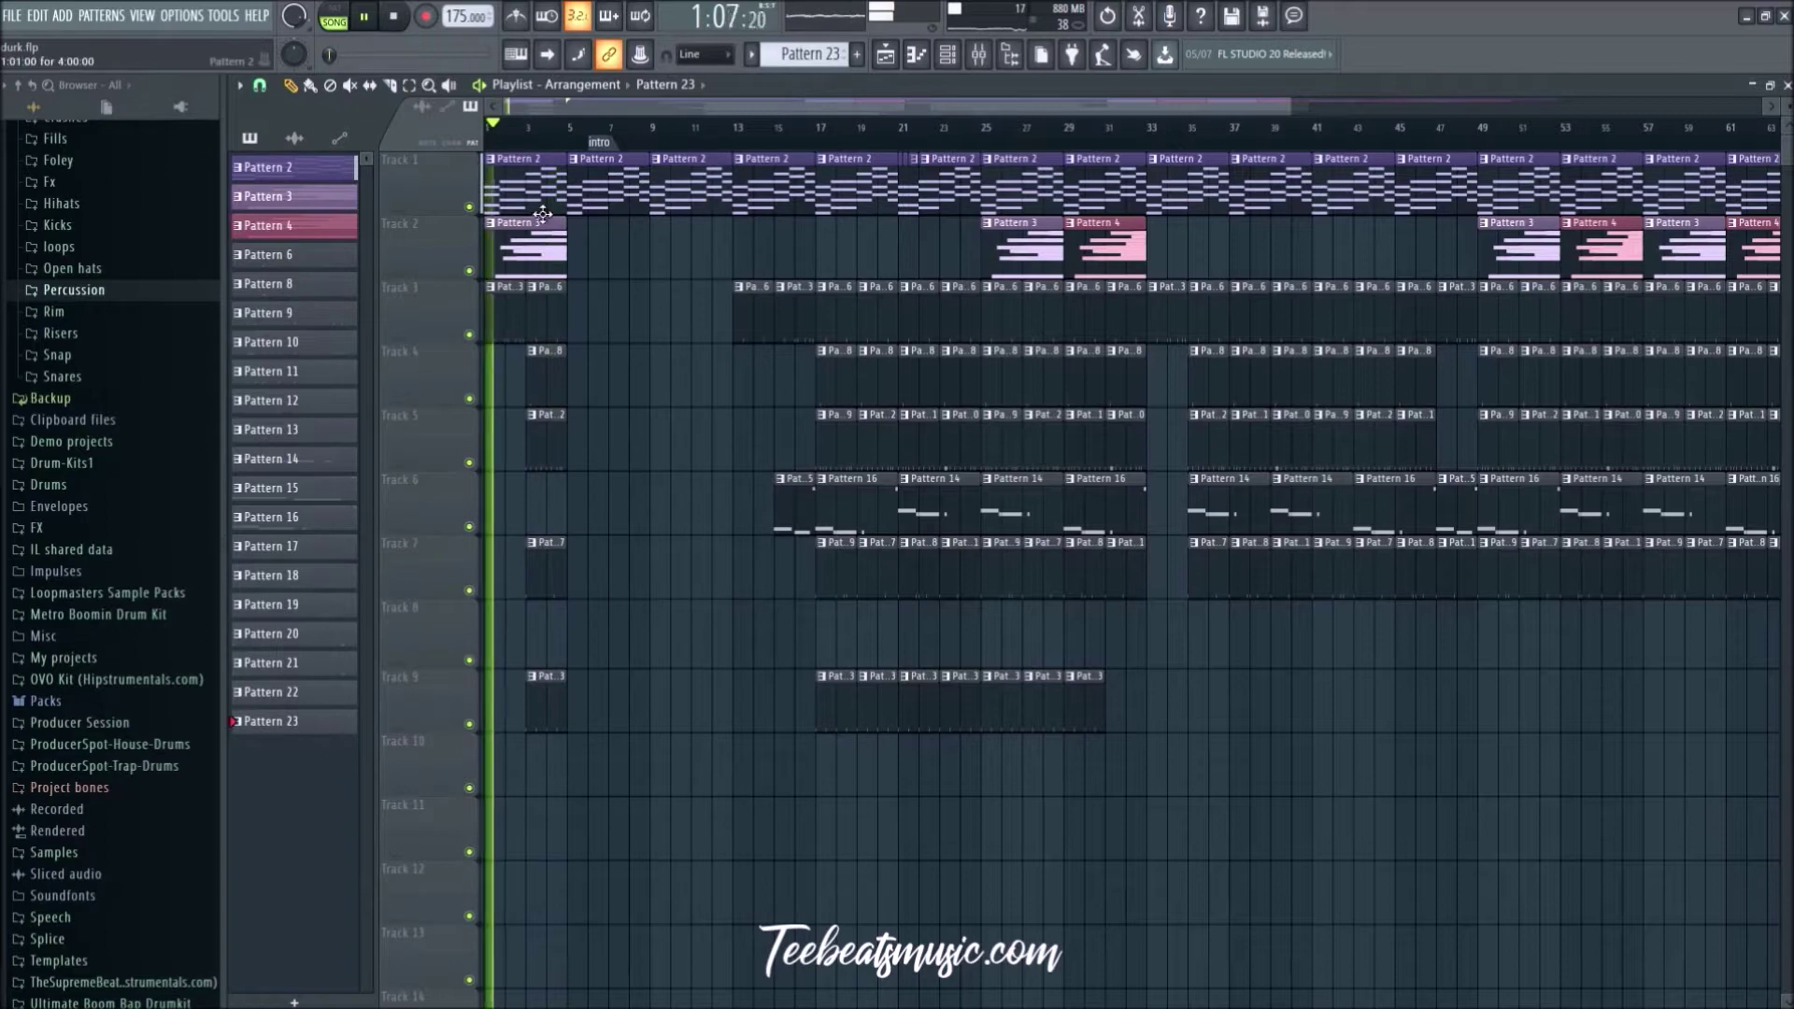
{"action": "mouse_move", "coordinate": [547, 322]}
{"action": "left_mouse_down"}
{"action": "mouse_move", "coordinate": [579, 581]}
{"action": "mouse_move", "coordinate": [508, 814]}
{"action": "mouse_move", "coordinate": [585, 660]}
{"action": "left_mouse_up"}
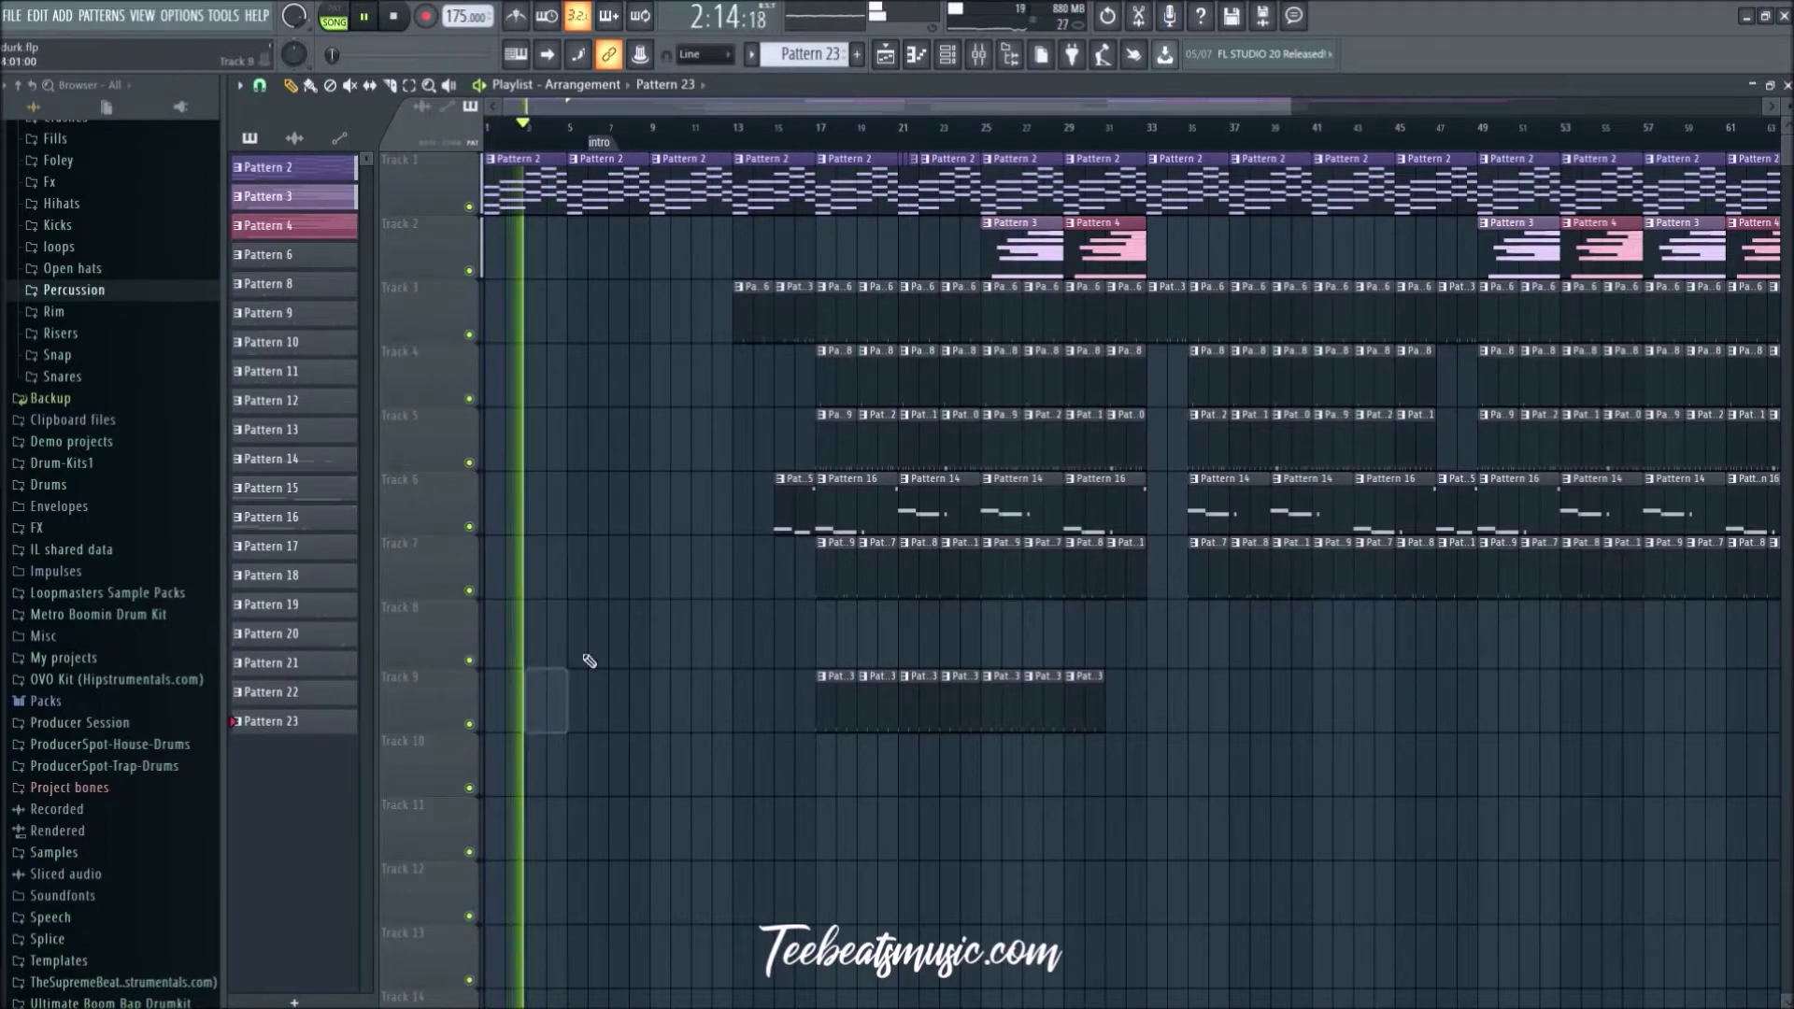
Step: Copy the Pattern 3 and 4 clips into the intro at bar 5 and move the Intro marker earlier
{"action": "scroll", "coordinate": [601, 352], "scroll_direction": "down", "scroll_amount": 3}
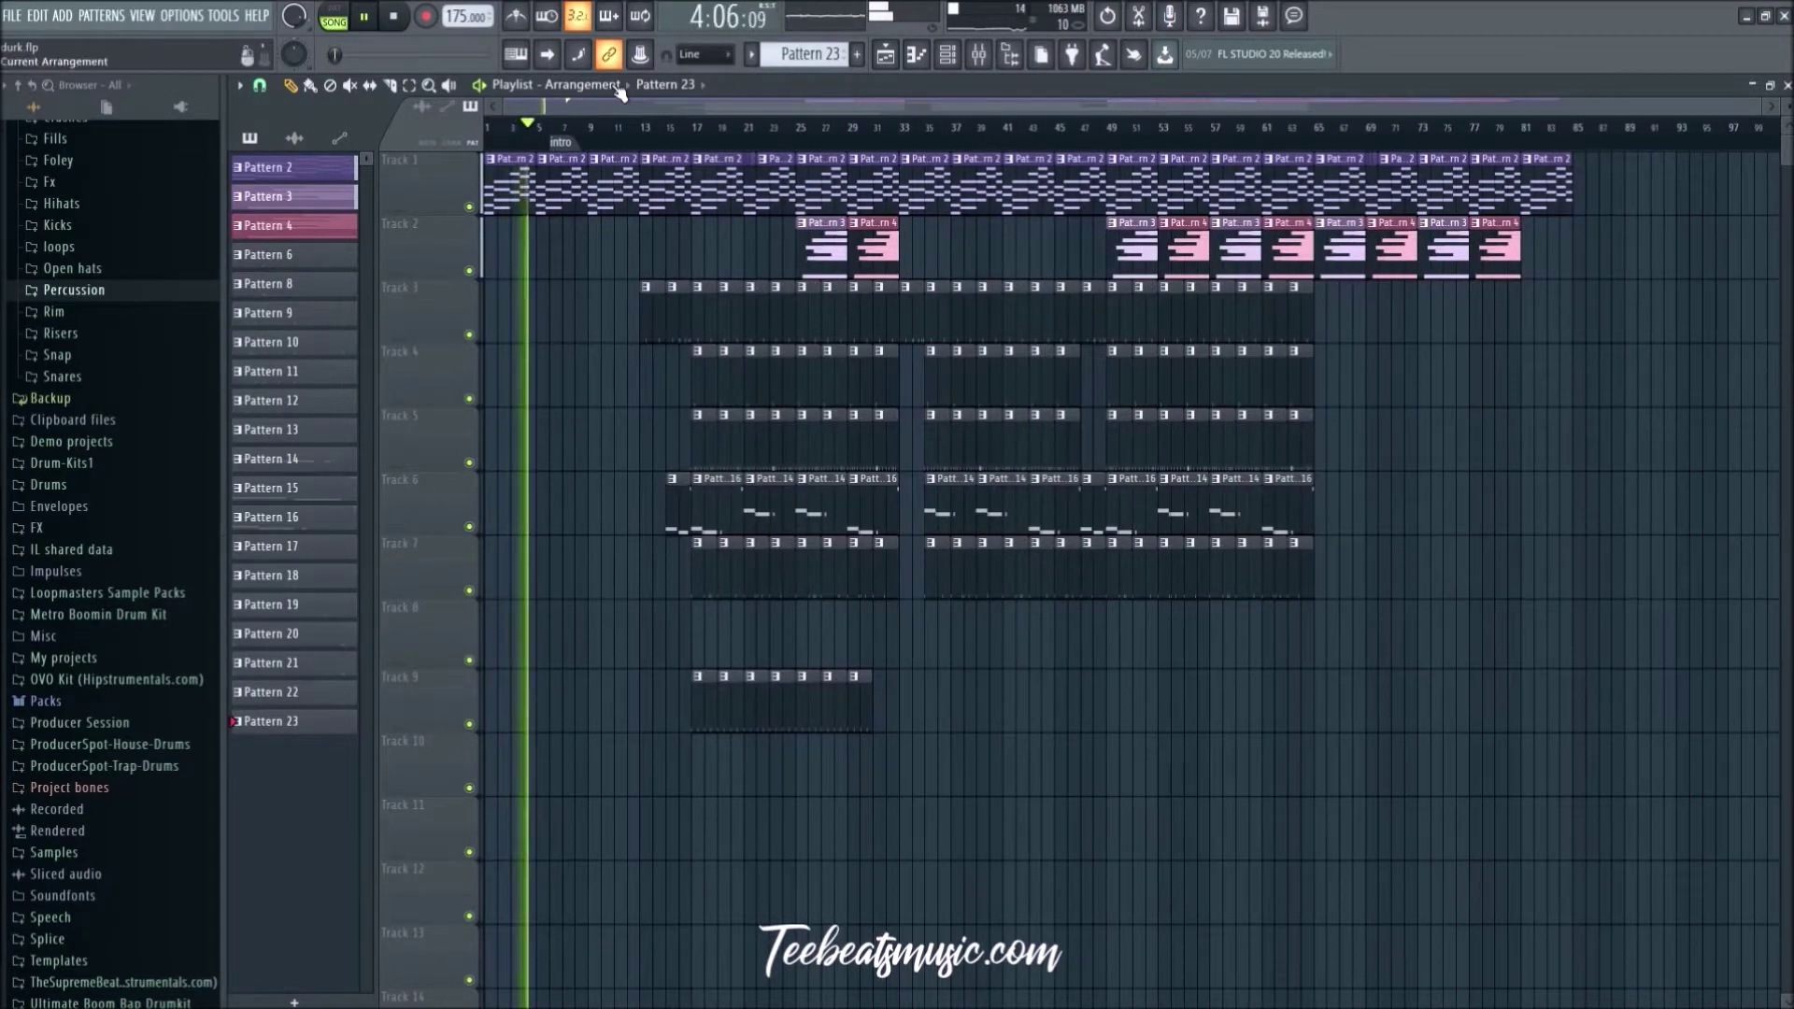
{"action": "left_click_drag", "start_coordinate": [878, 256], "coordinate": [574, 272]}
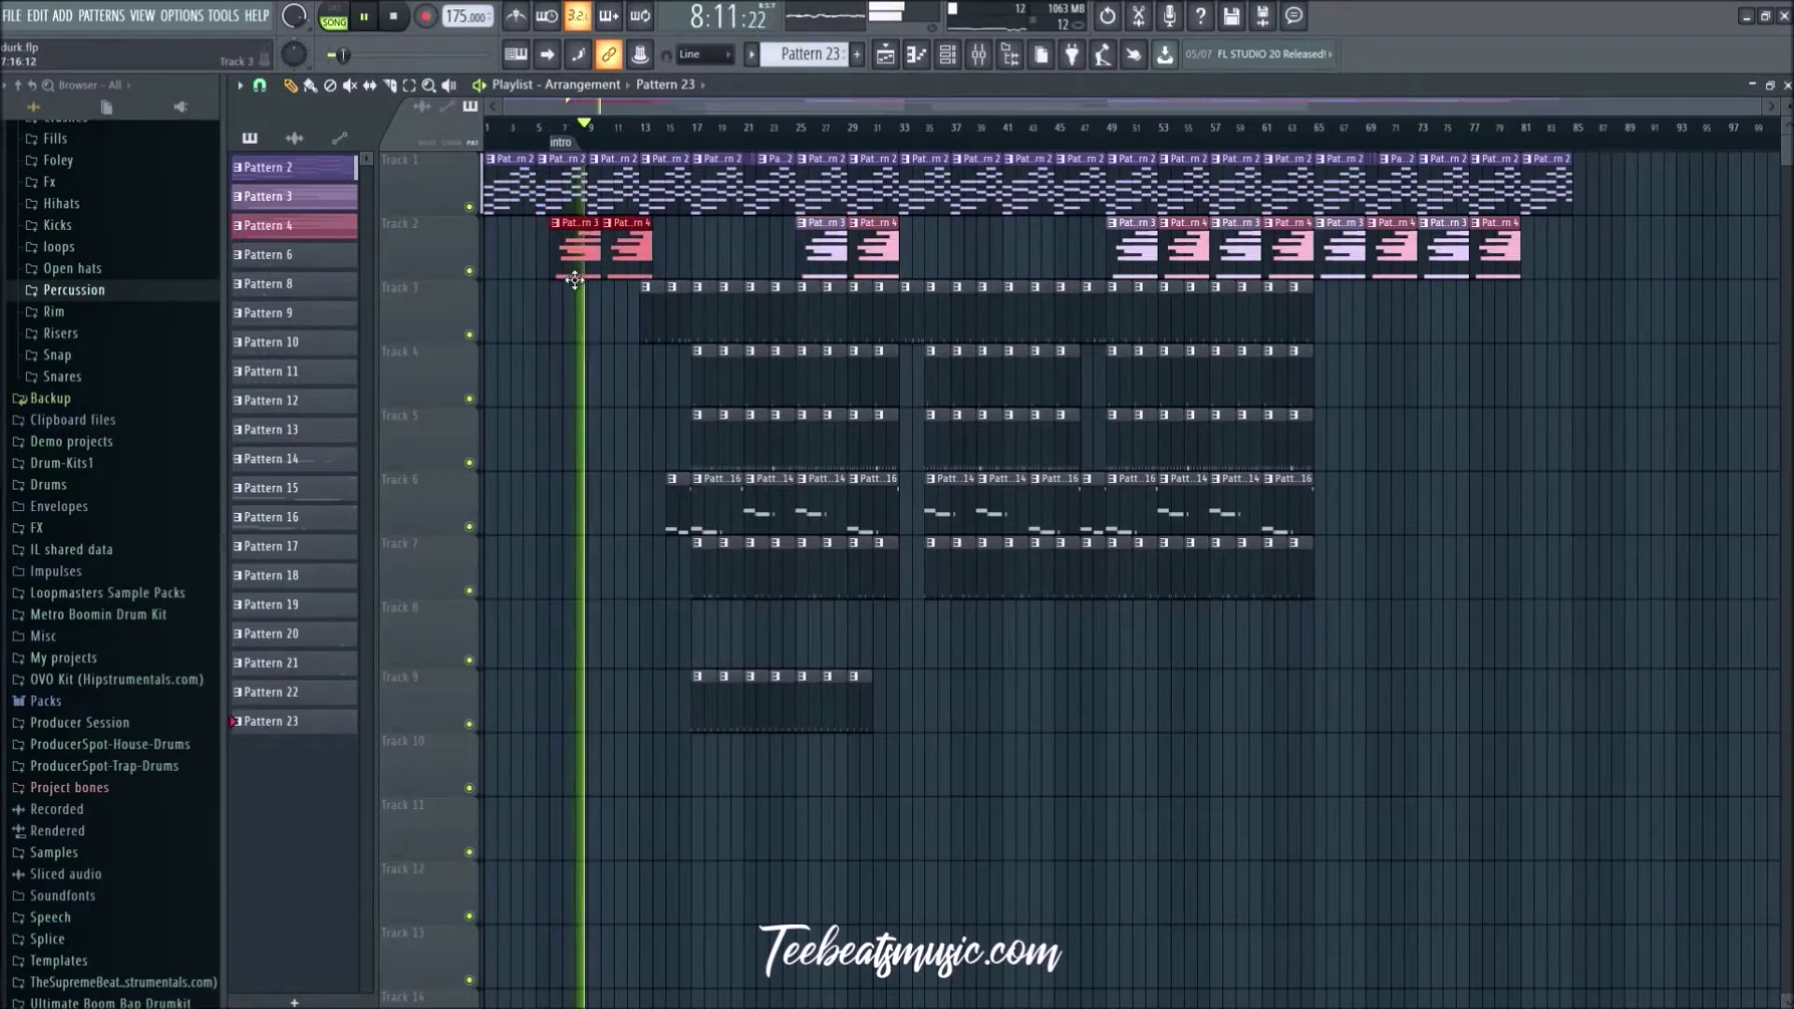
{"action": "scroll", "coordinate": [641, 348], "scroll_direction": "up", "scroll_amount": 4}
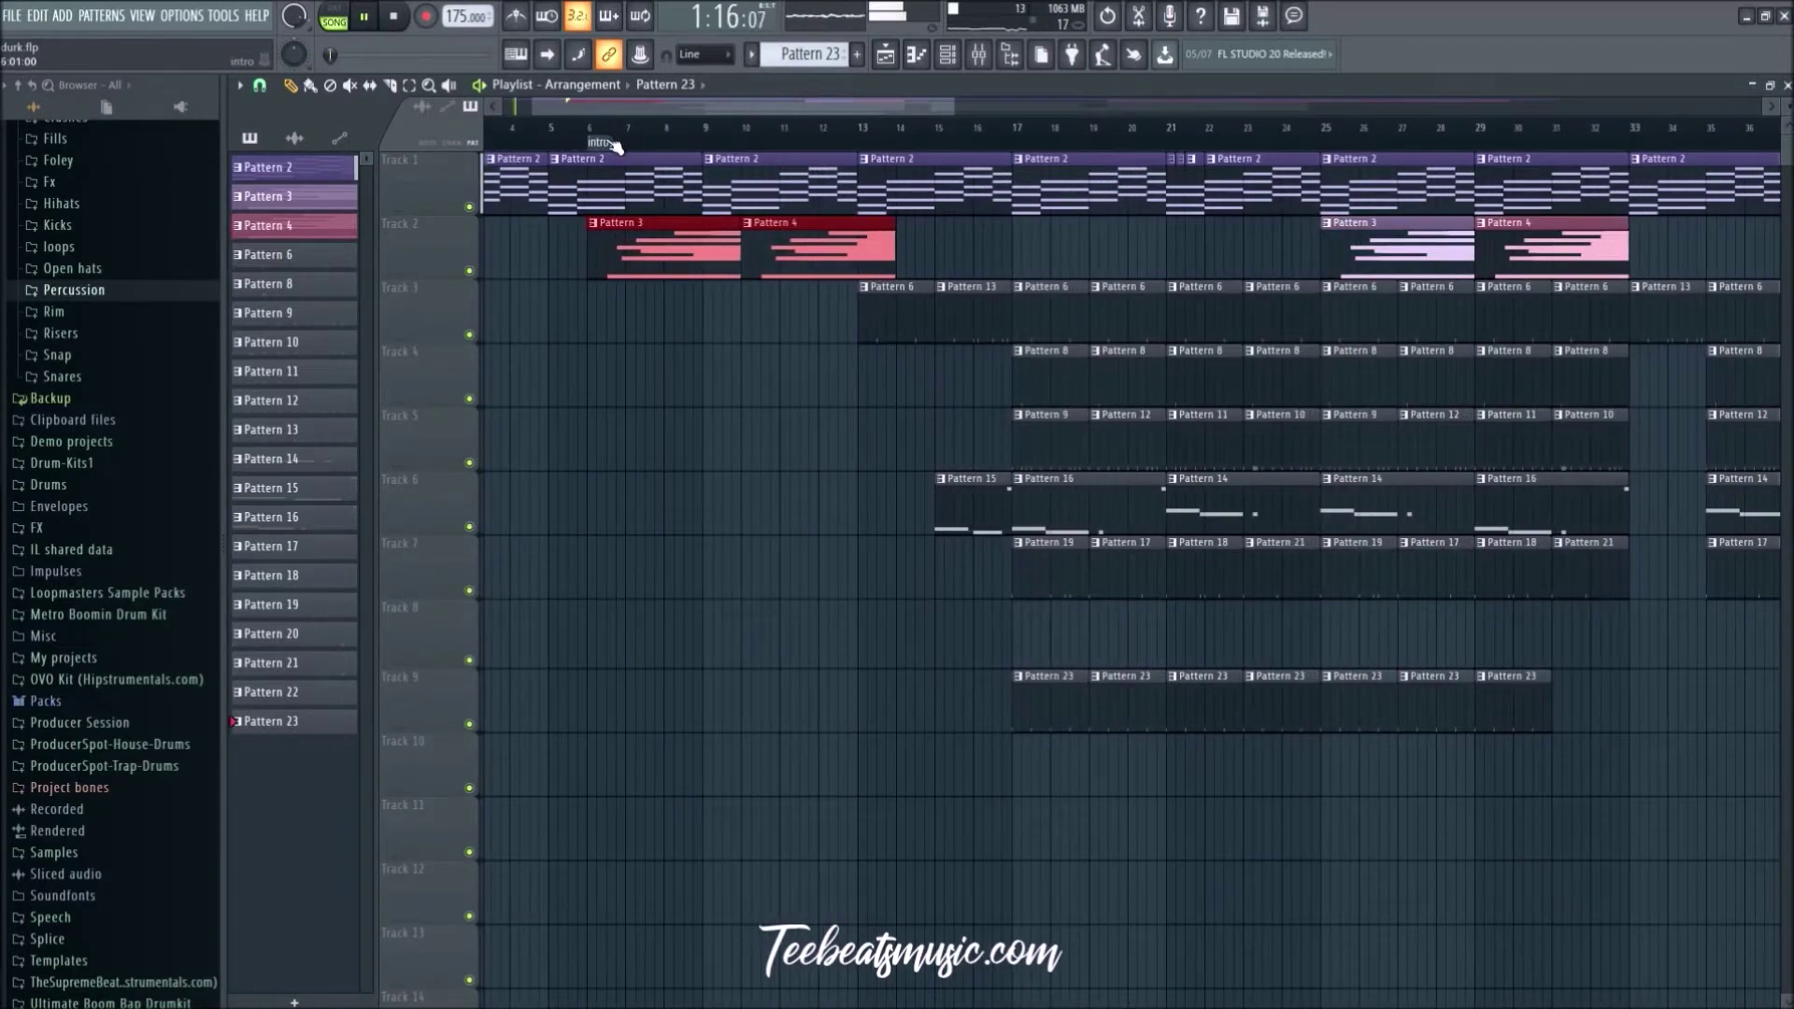
{"action": "left_click_drag", "start_coordinate": [673, 260], "coordinate": [634, 260]}
{"action": "key", "text": "space"}
{"action": "key", "text": "space"}
{"action": "key", "text": "ctrl+d"}
{"action": "left_click_drag", "start_coordinate": [596, 144], "coordinate": [551, 146]}
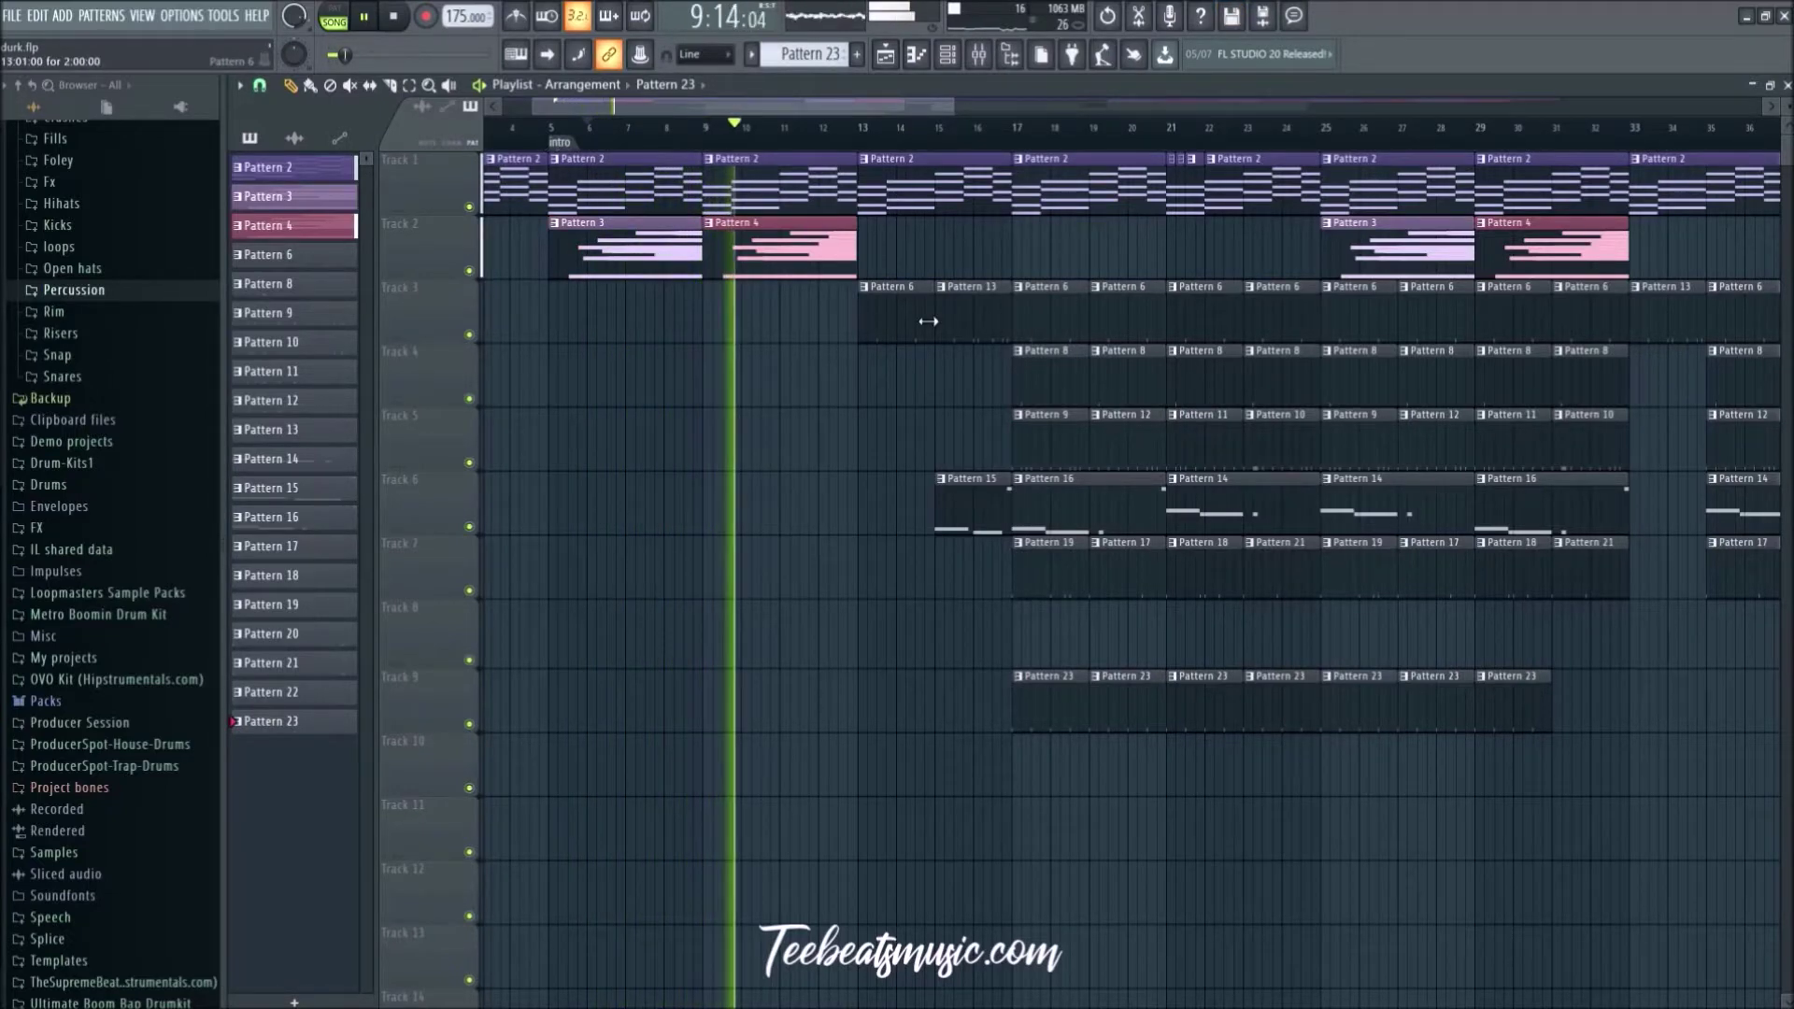
Step: Delete the short Track 6 clip, copy Pattern 3 and 4 to bars 17–25, then stop and save
{"action": "scroll", "coordinate": [876, 382], "scroll_direction": "down", "scroll_amount": 2}
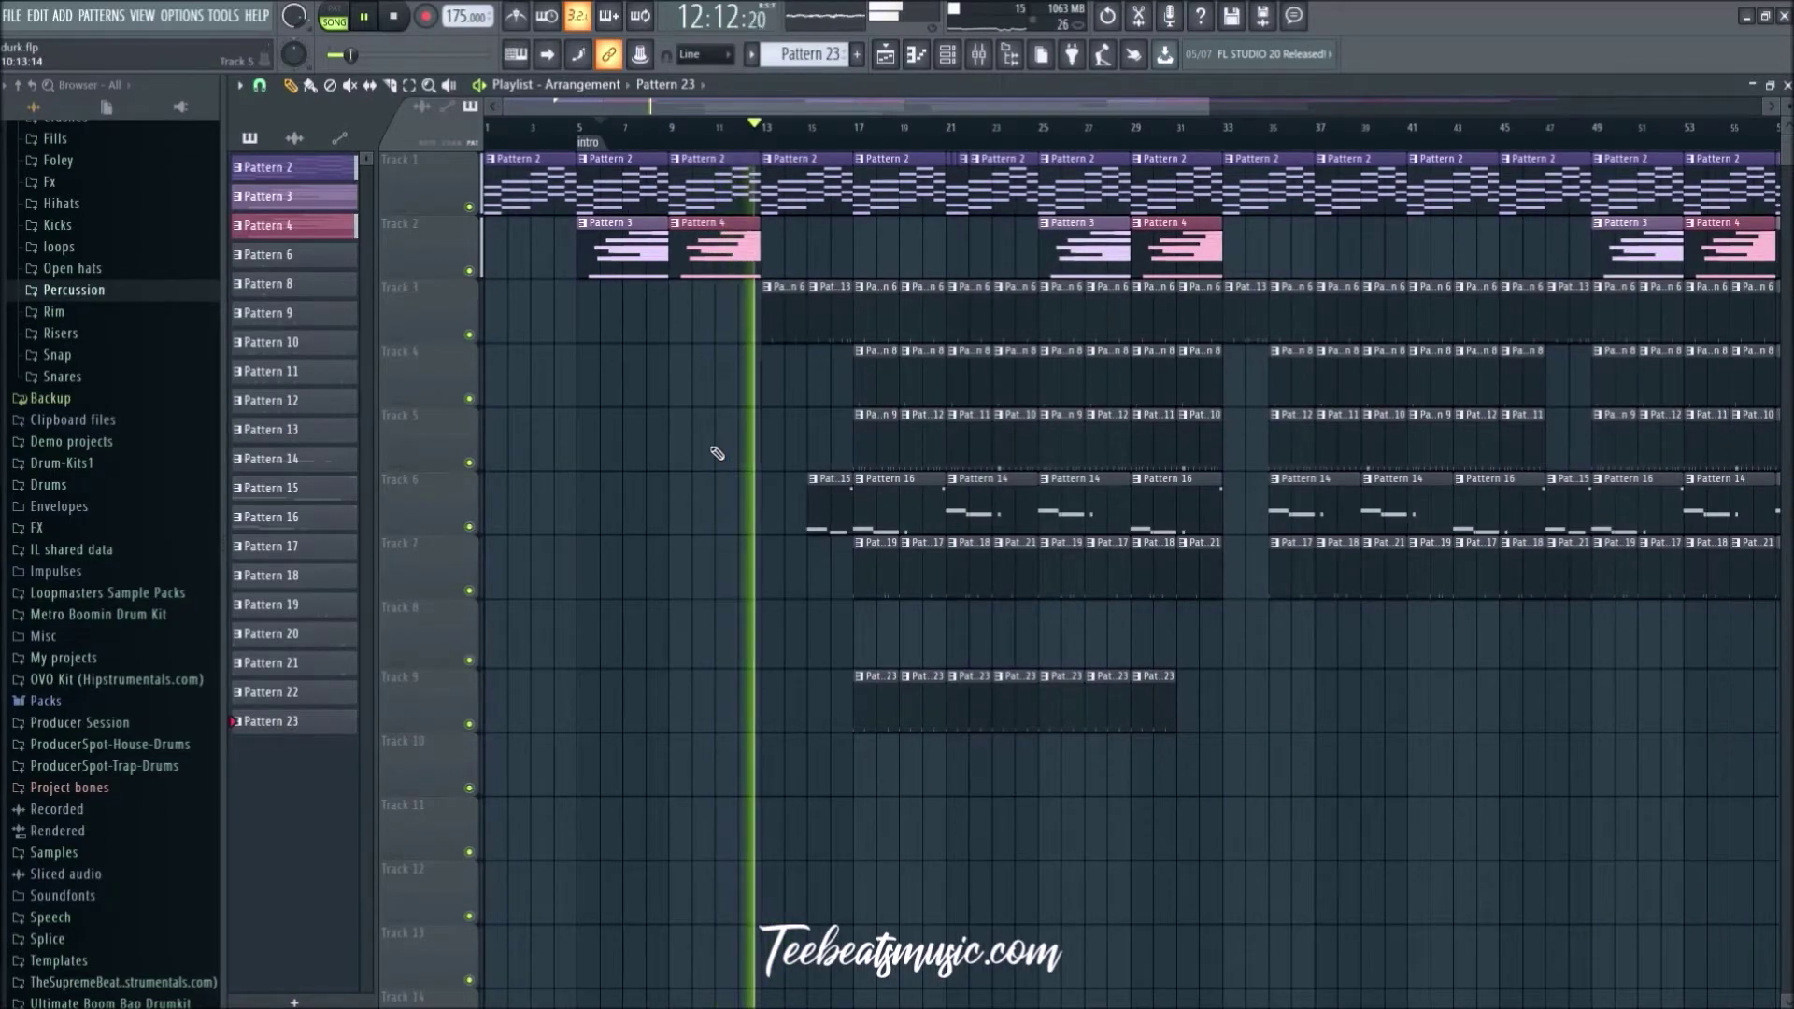
{"action": "scroll", "coordinate": [724, 458], "scroll_direction": "down", "scroll_amount": 2}
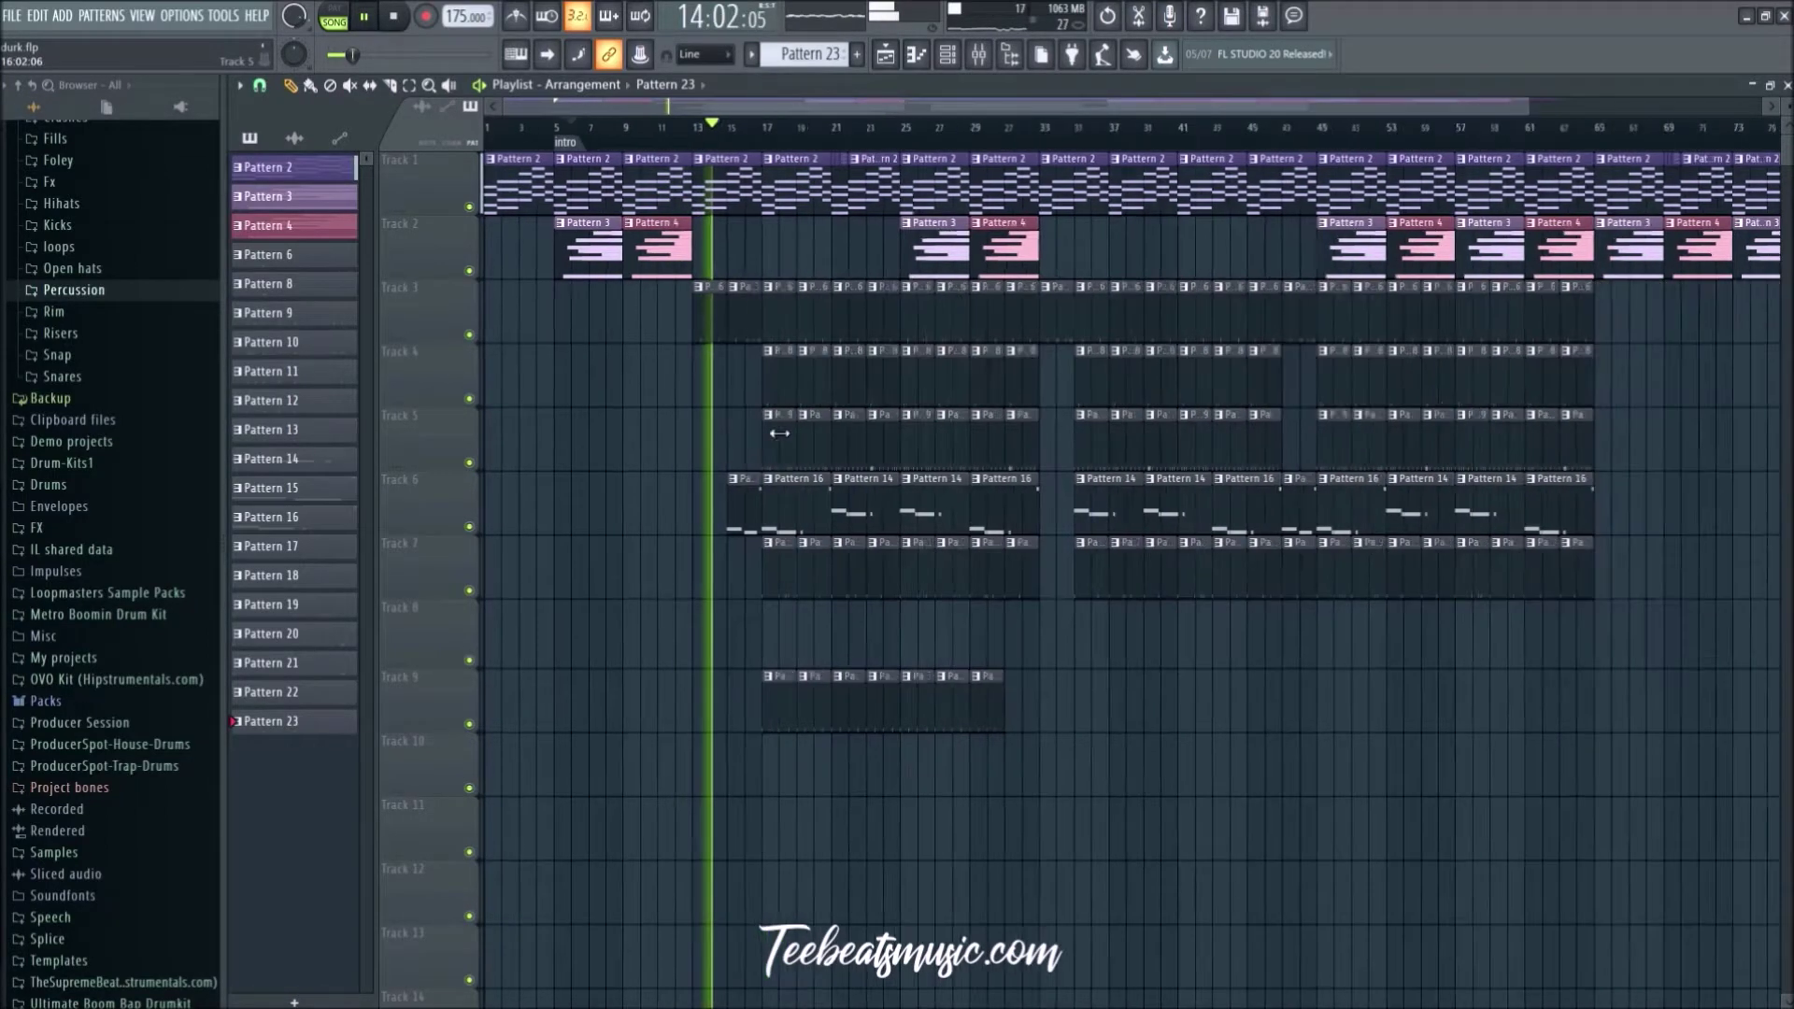
{"action": "right_click", "coordinate": [731, 521]}
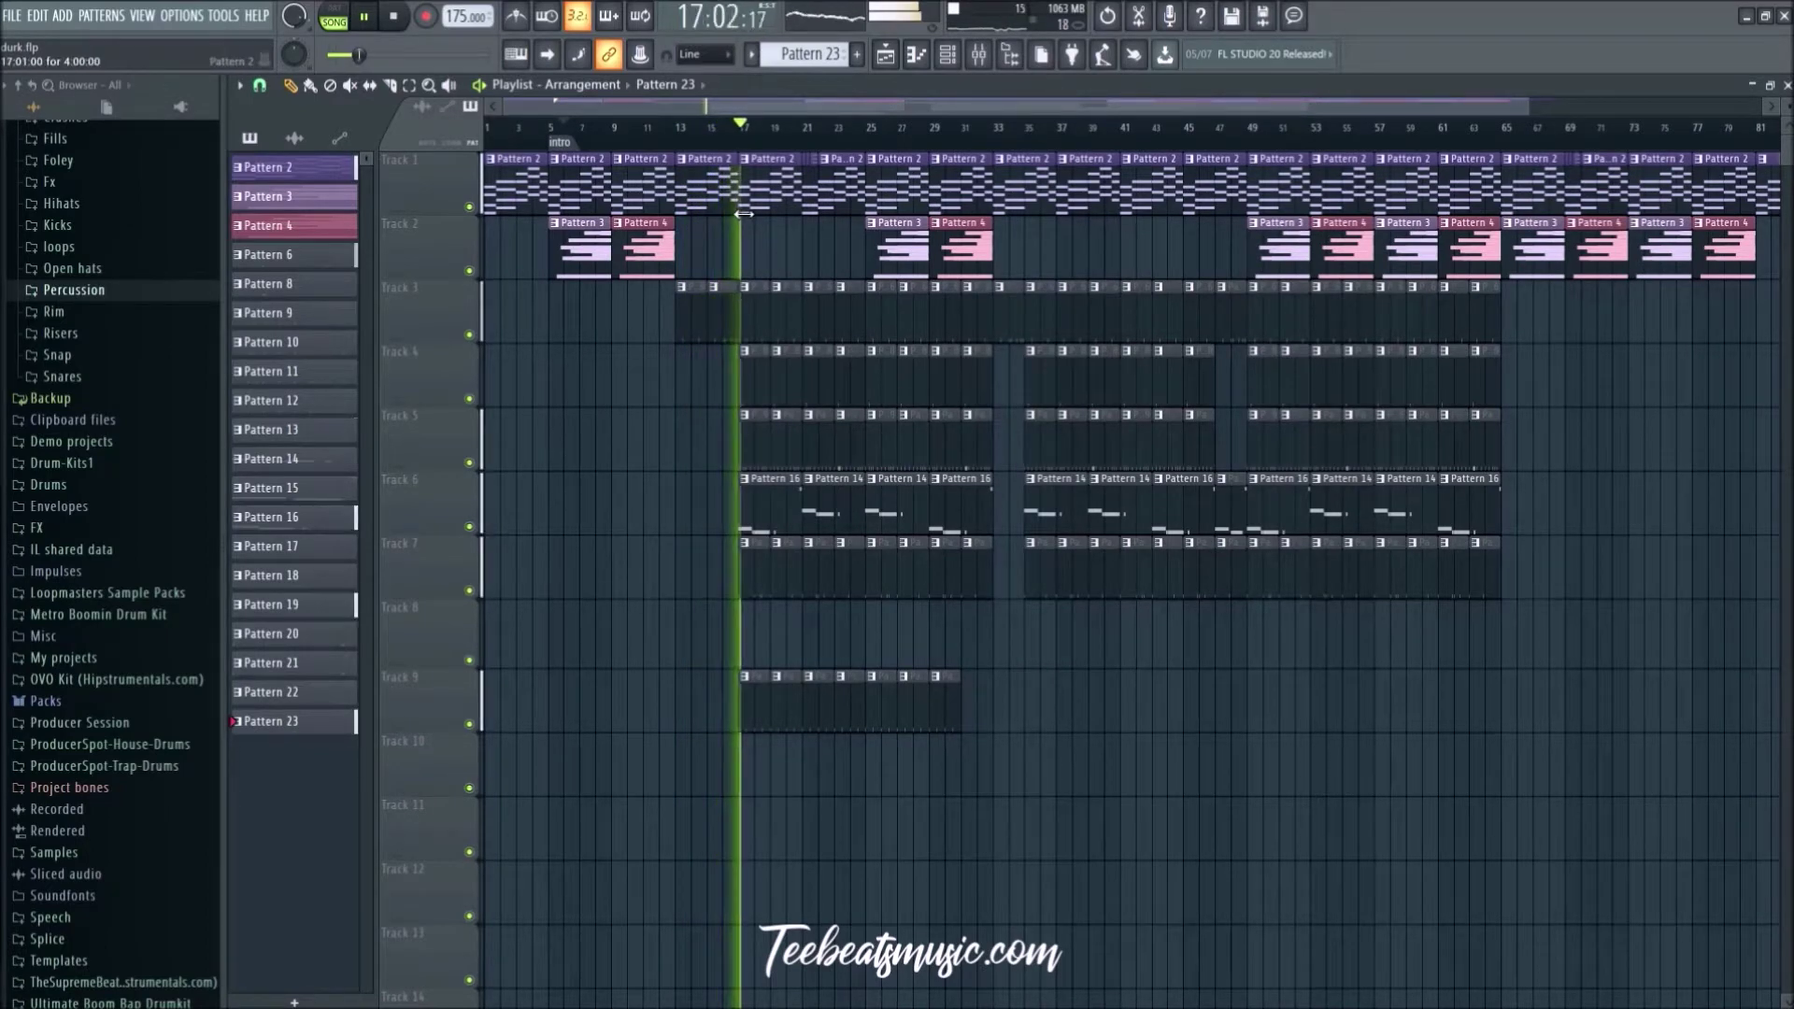
{"action": "left_click_drag", "start_coordinate": [861, 252], "coordinate": [771, 270]}
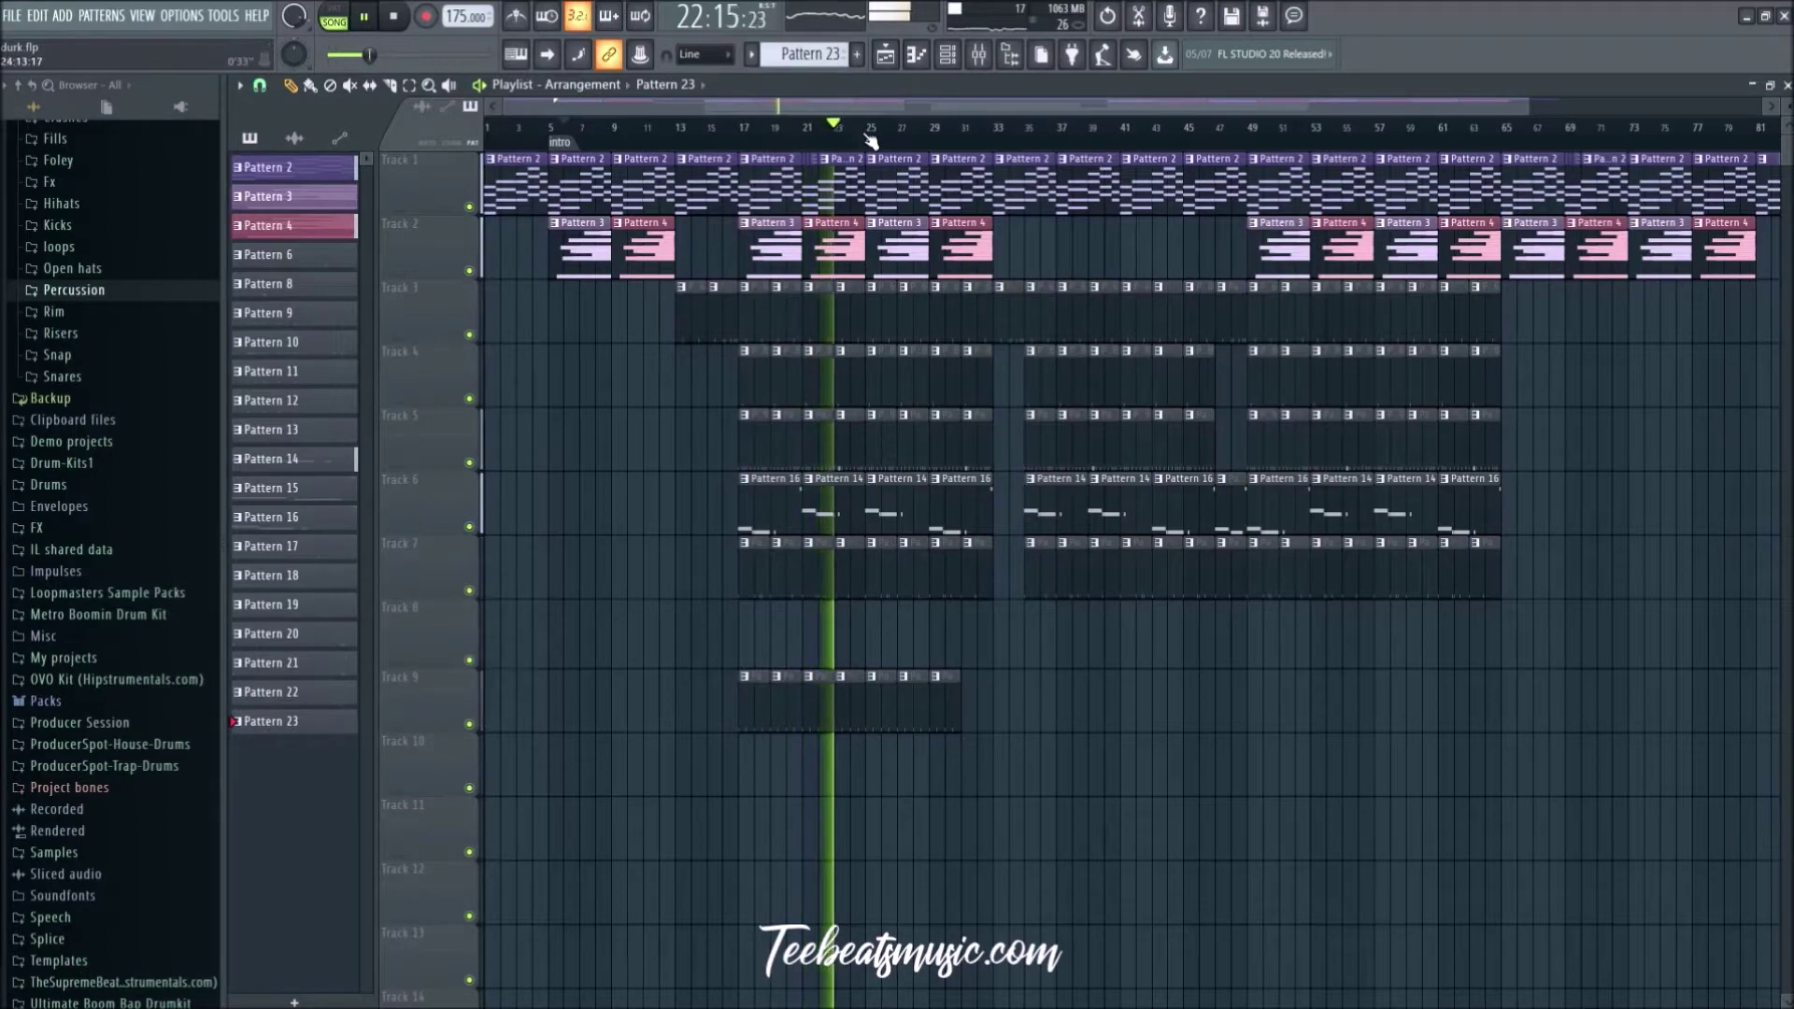
{"action": "scroll", "coordinate": [615, 490], "scroll_direction": "down", "scroll_amount": 1}
{"action": "scroll", "coordinate": [617, 487], "scroll_direction": "down", "scroll_amount": 1}
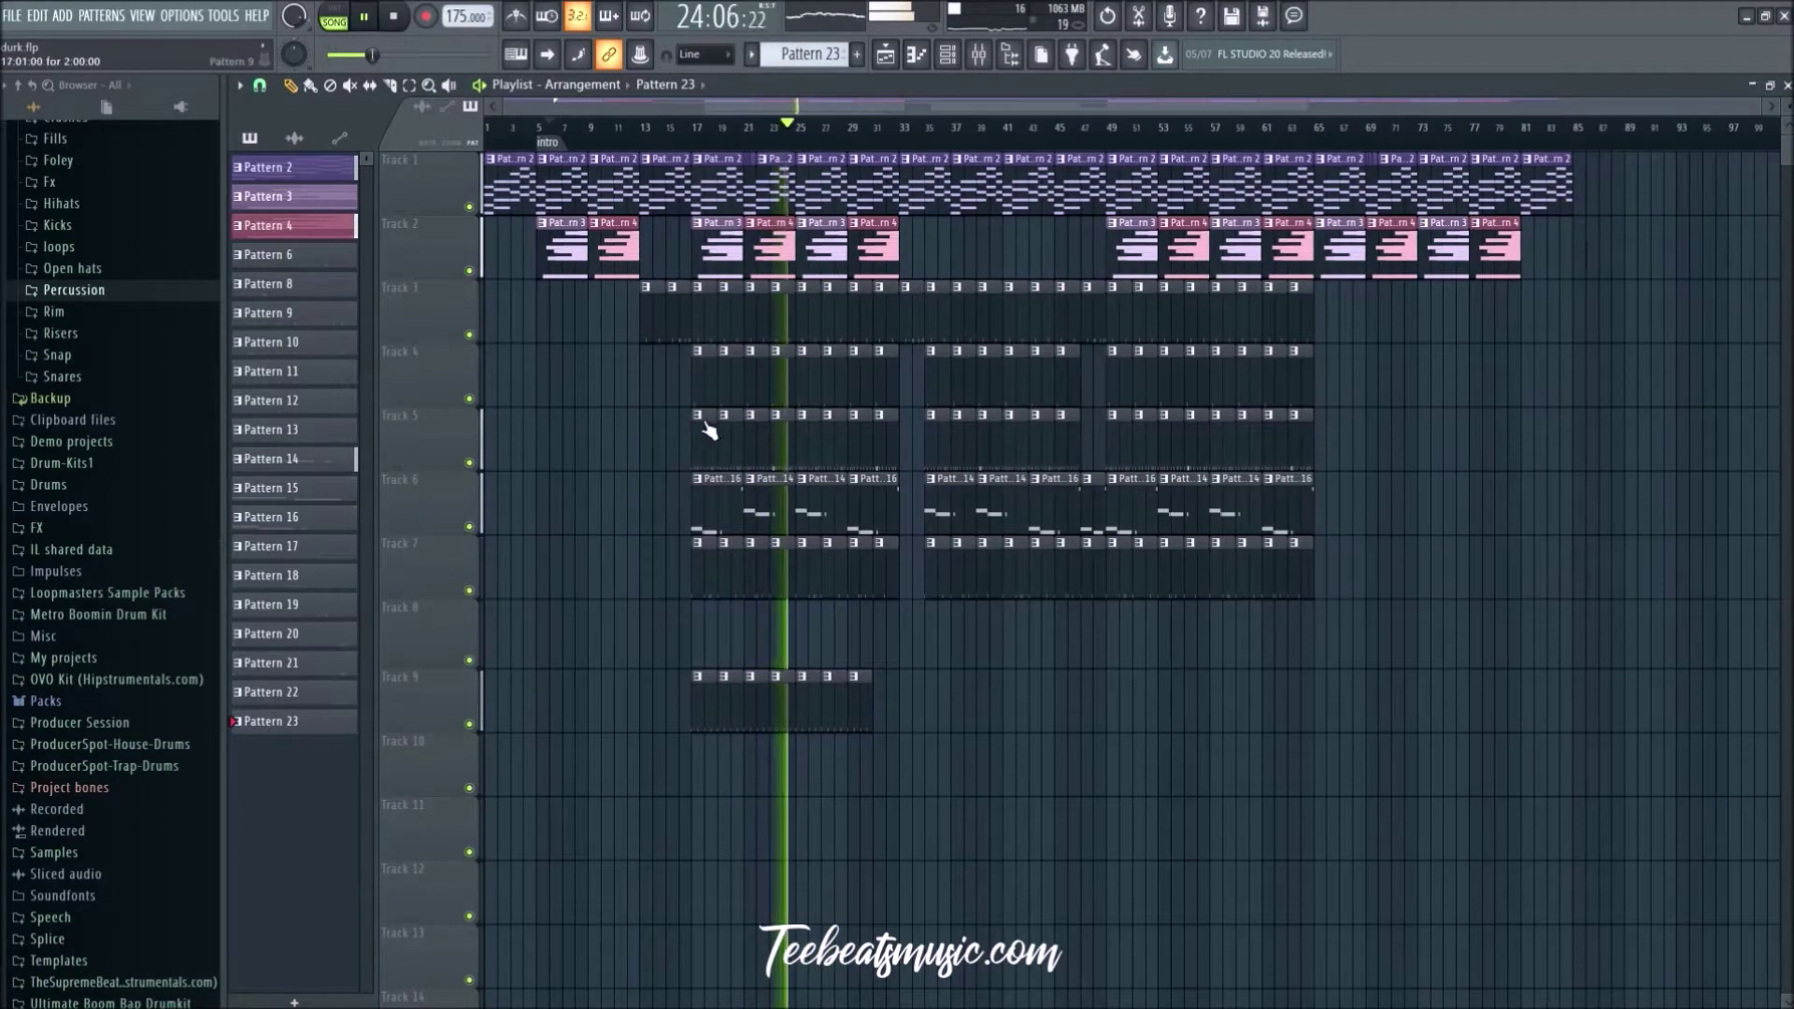
{"action": "scroll", "coordinate": [707, 411], "scroll_direction": "up", "scroll_amount": 4}
{"action": "scroll", "coordinate": [605, 520], "scroll_direction": "down", "scroll_amount": 4}
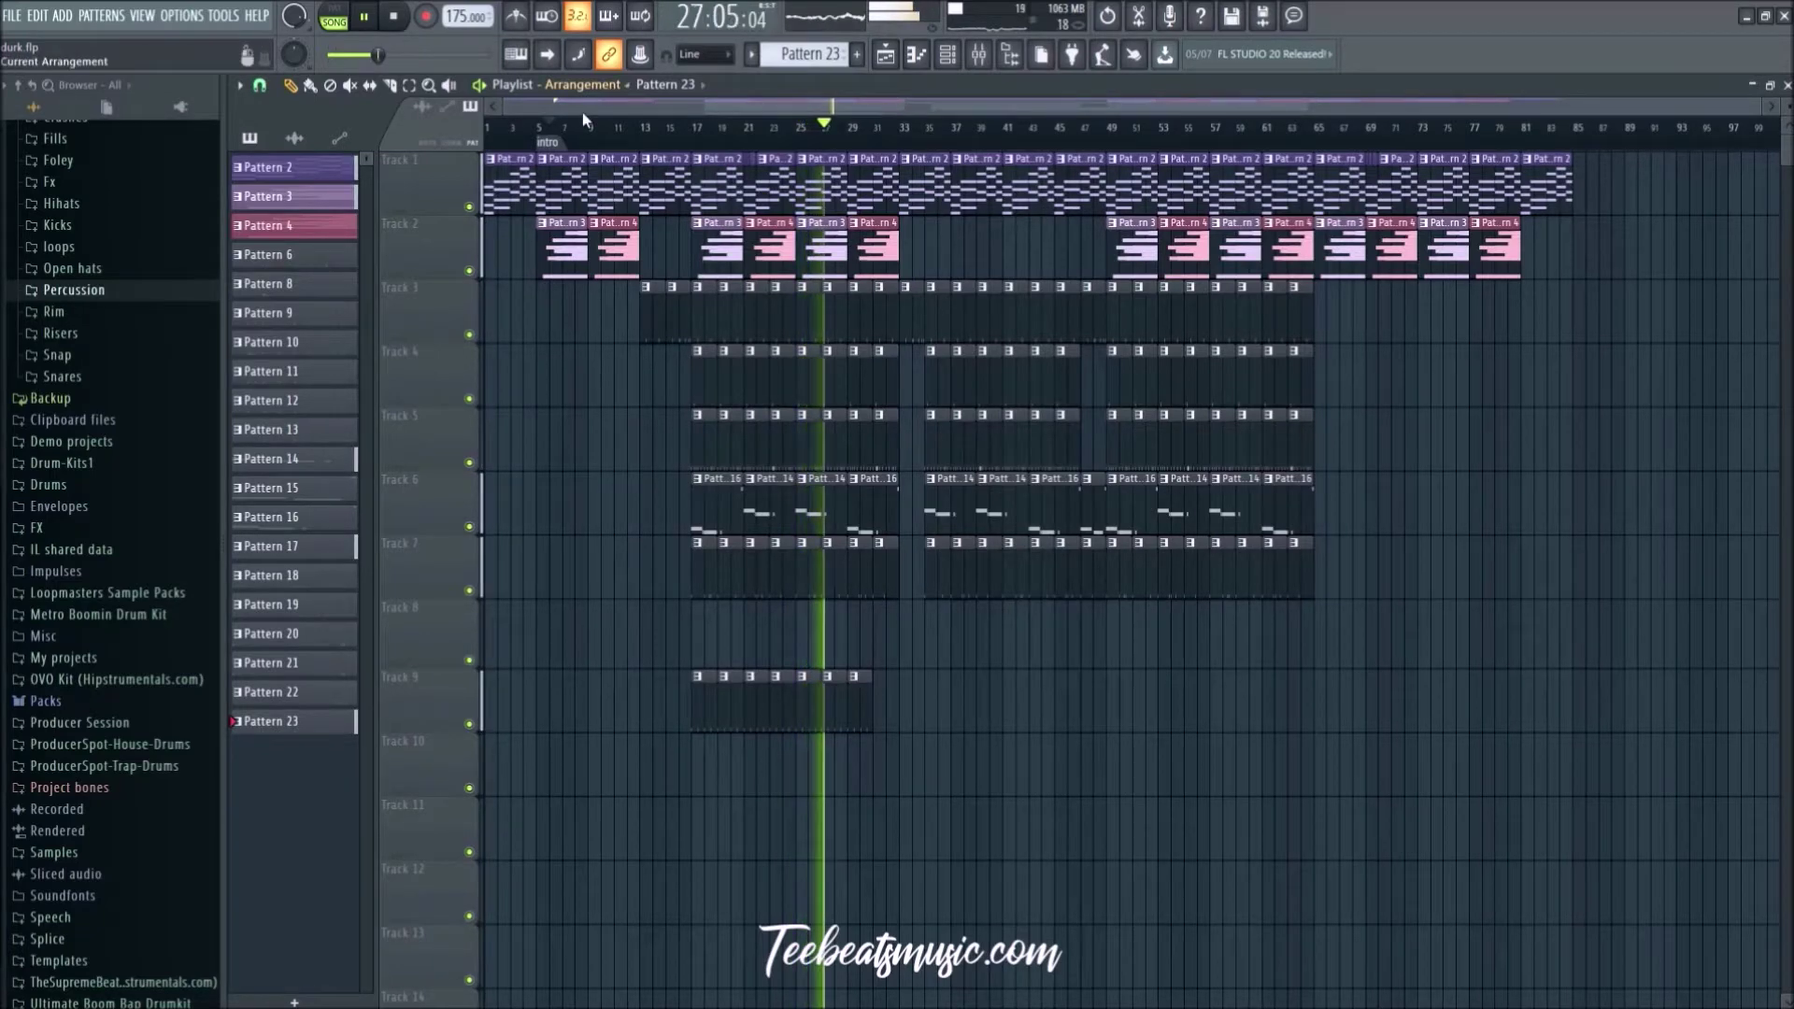
{"action": "key", "text": "space"}
{"action": "key", "text": "ctrl+s"}
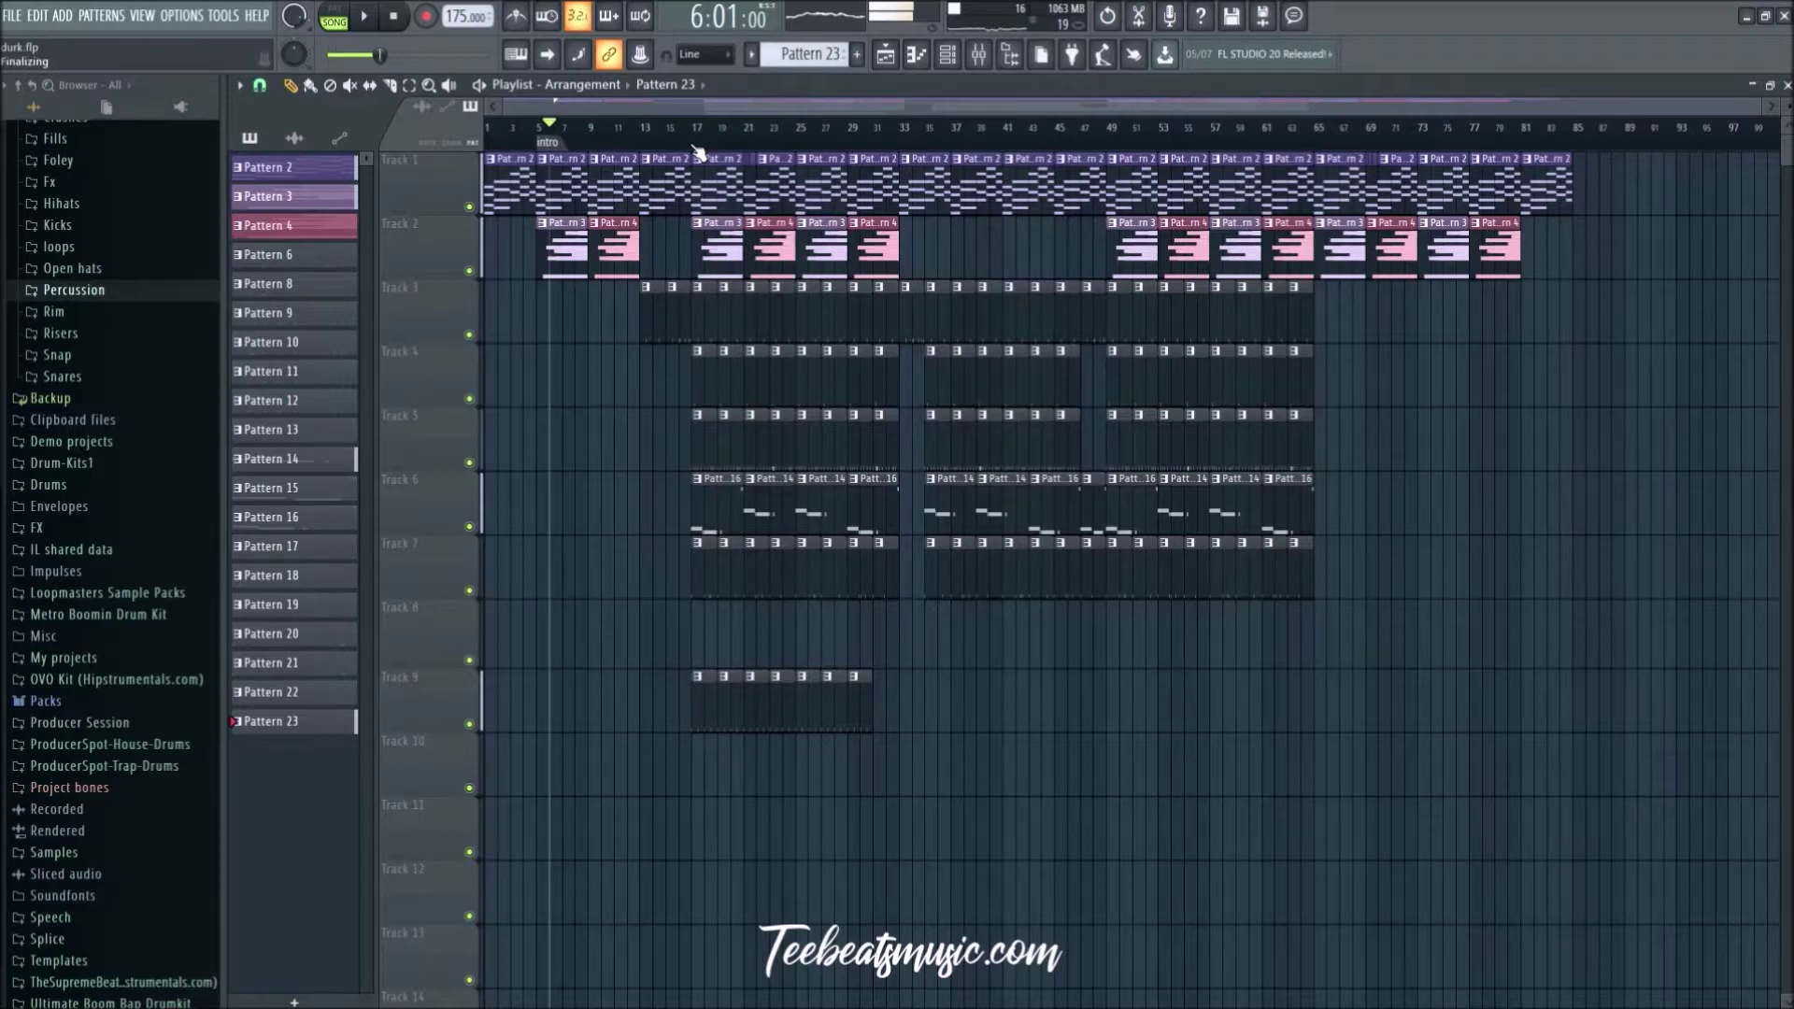
Step: Add a marker named Chorus at bar 17
{"action": "right_click", "coordinate": [692, 150]}
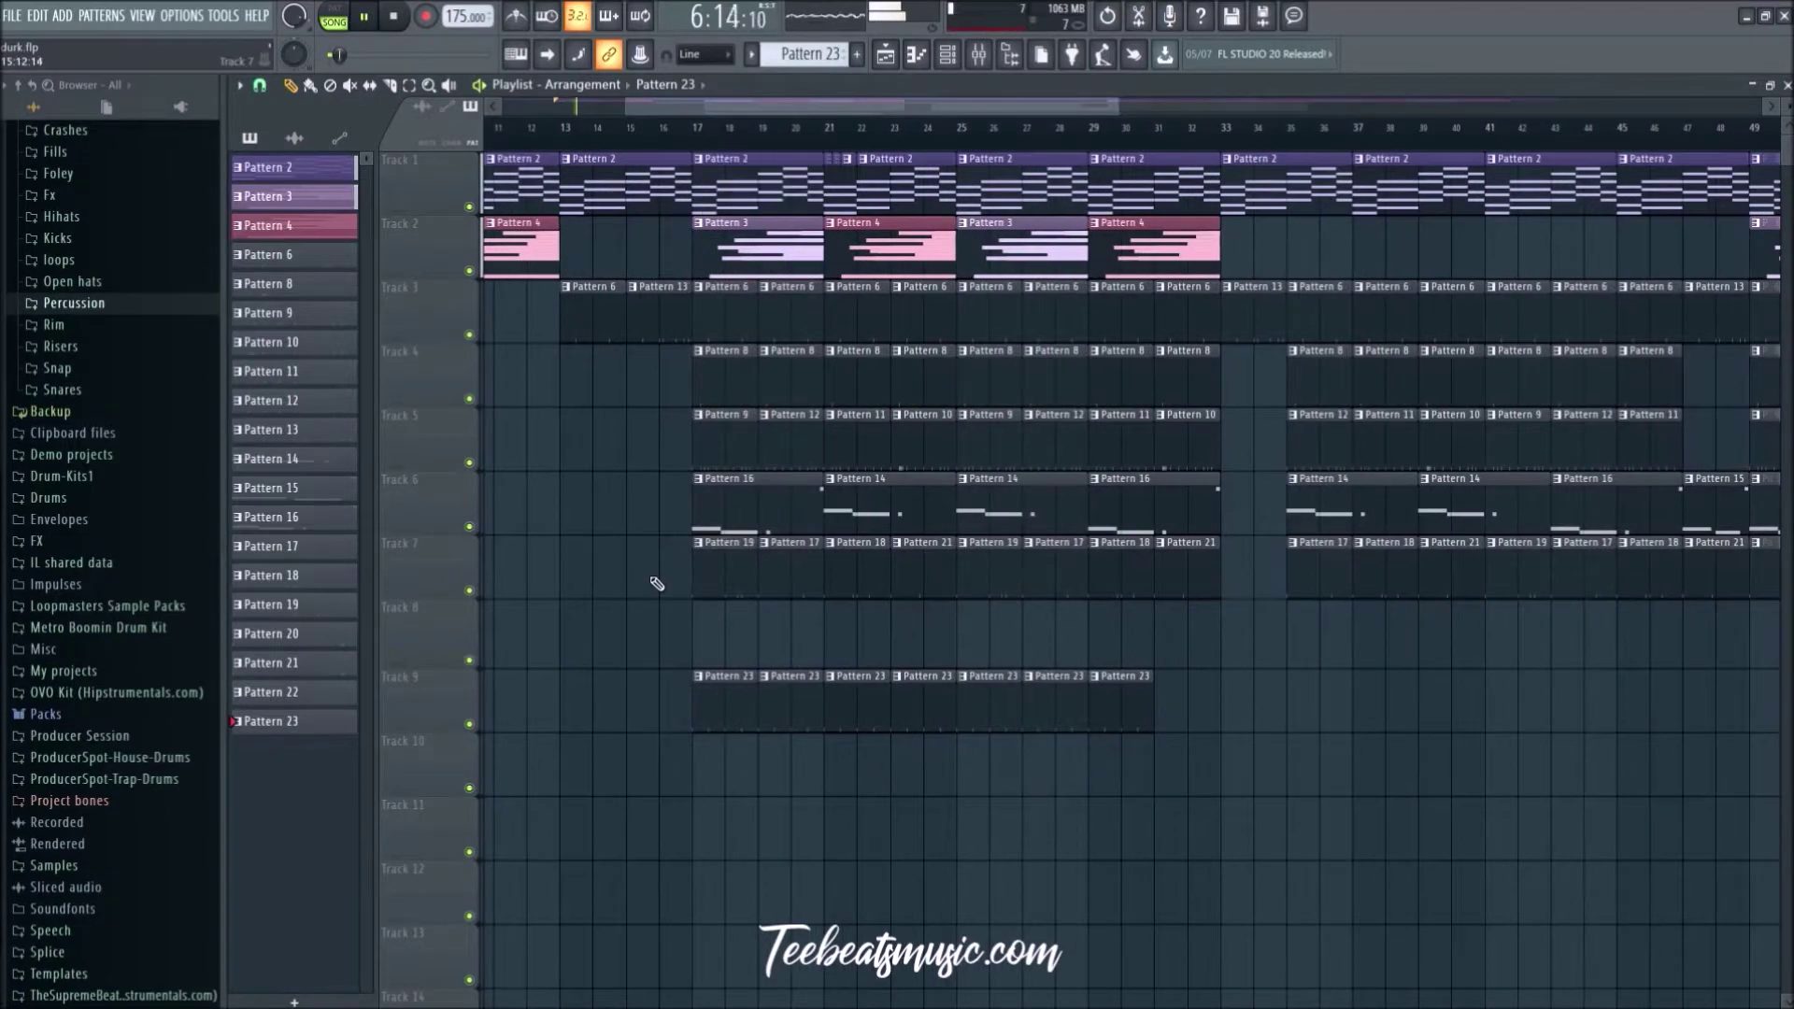
{"action": "scroll", "coordinate": [654, 583], "scroll_direction": "down", "scroll_amount": 5}
{"action": "left_click", "coordinate": [671, 131]}
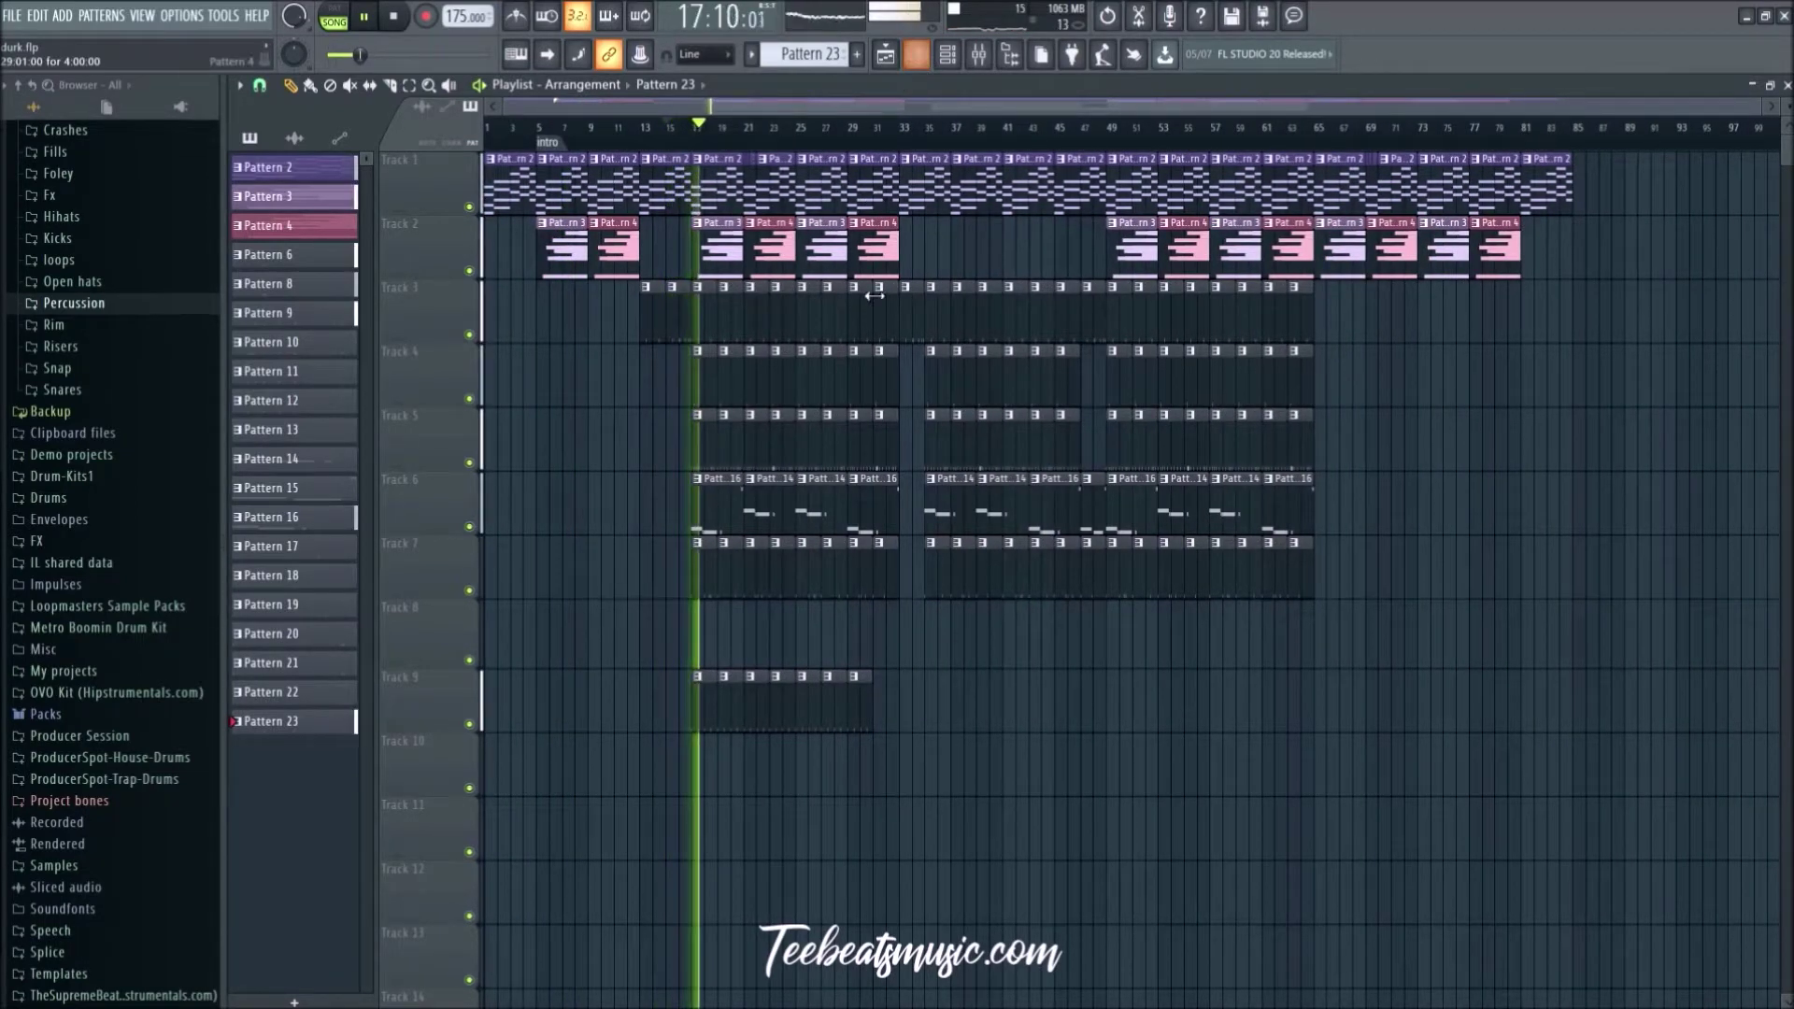
{"action": "scroll", "coordinate": [902, 138], "scroll_direction": "up", "scroll_amount": 2}
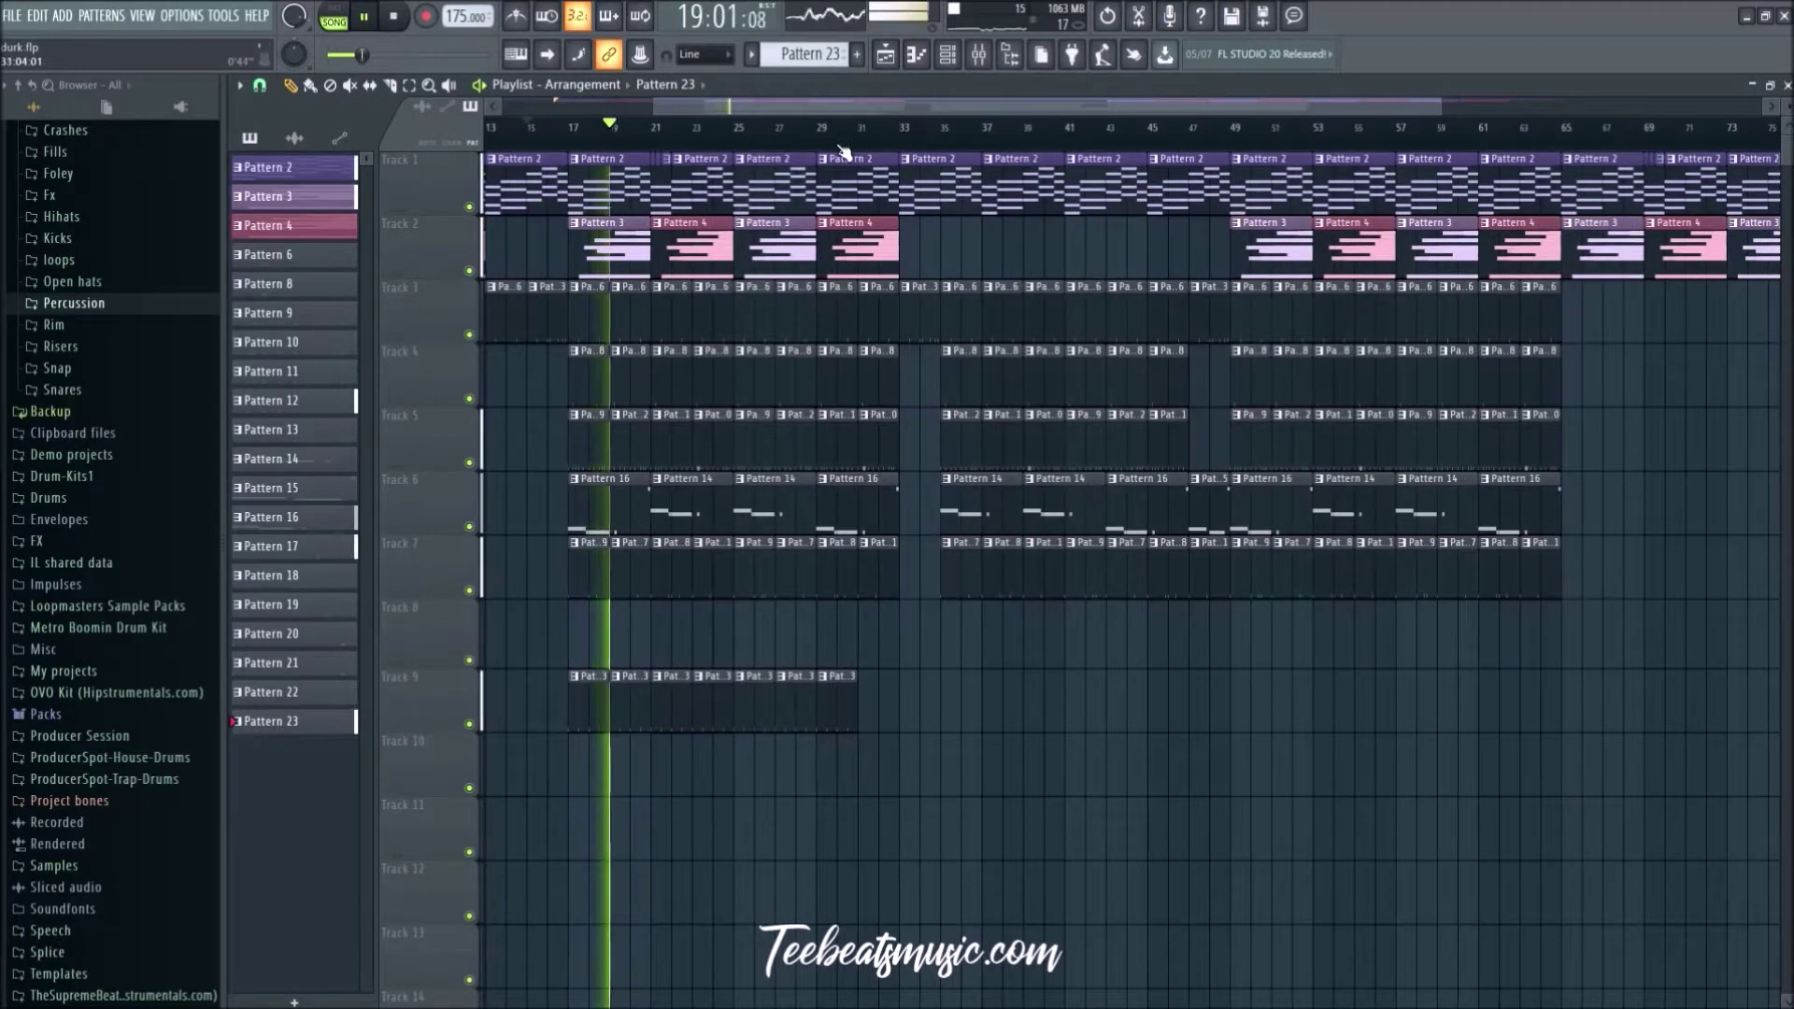
{"action": "right_click", "coordinate": [567, 148]}
{"action": "left_click", "coordinate": [577, 159]}
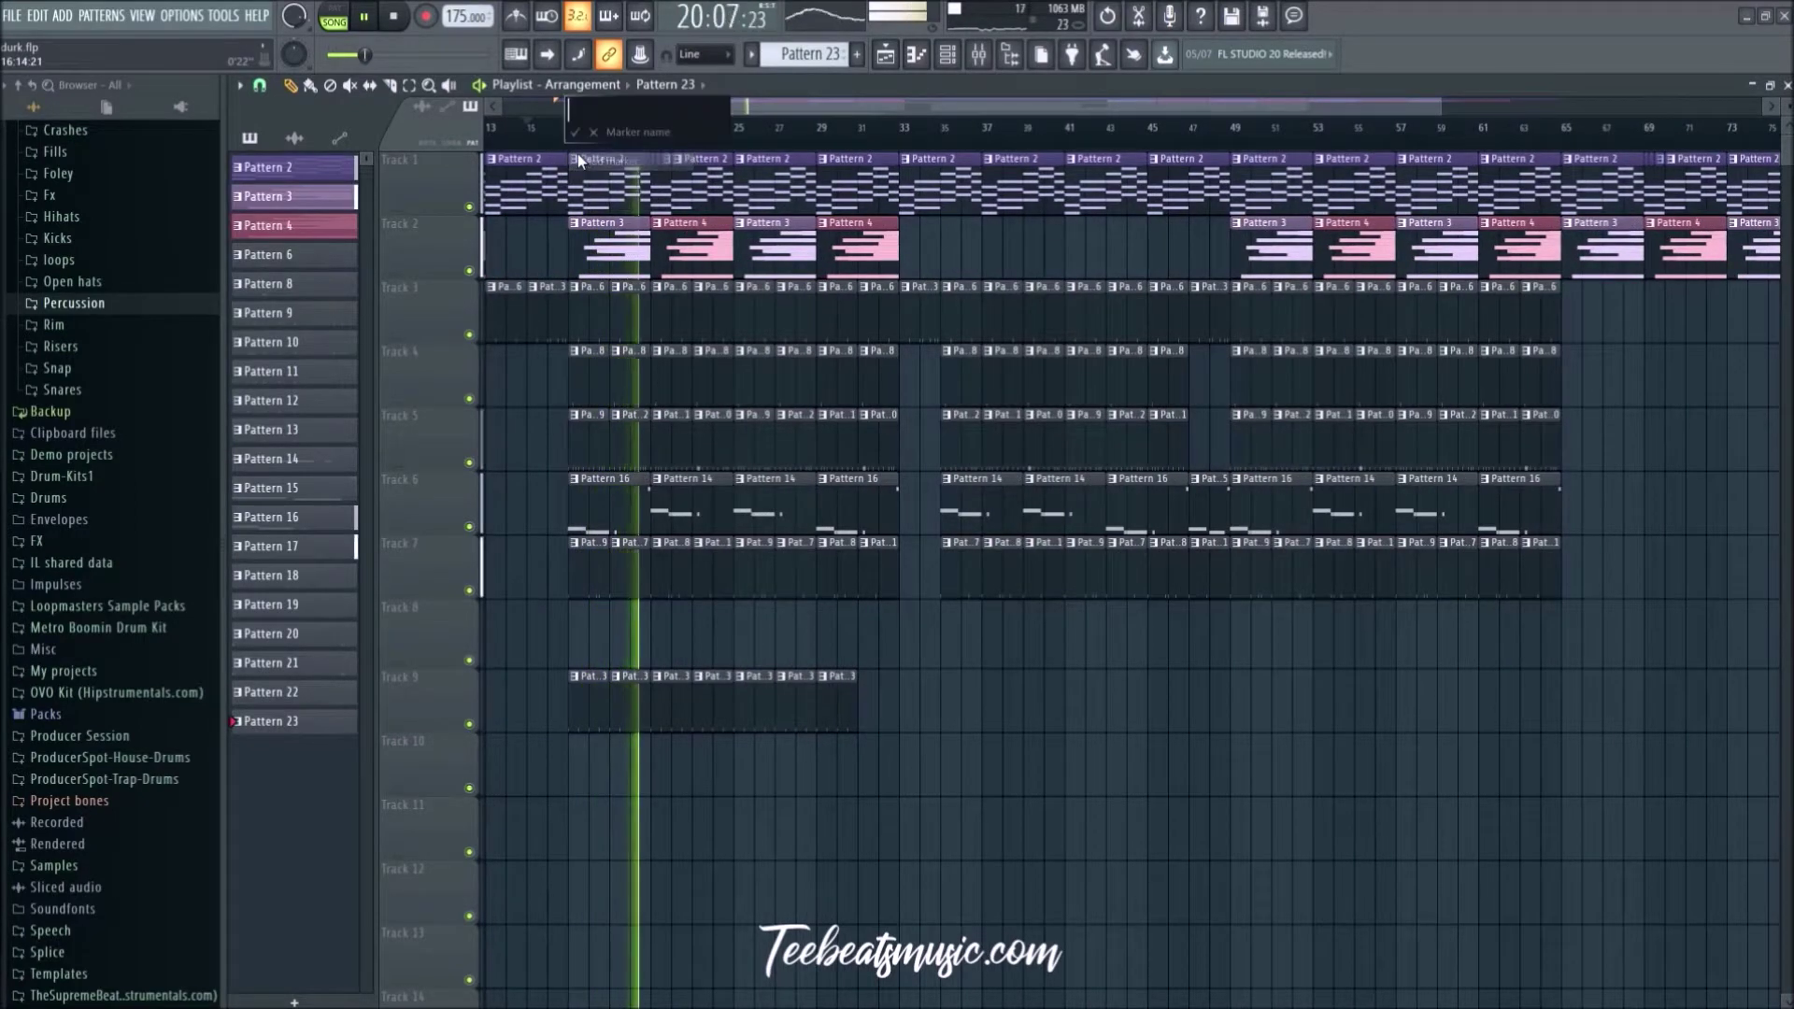
{"action": "type", "text": "Chorus"}
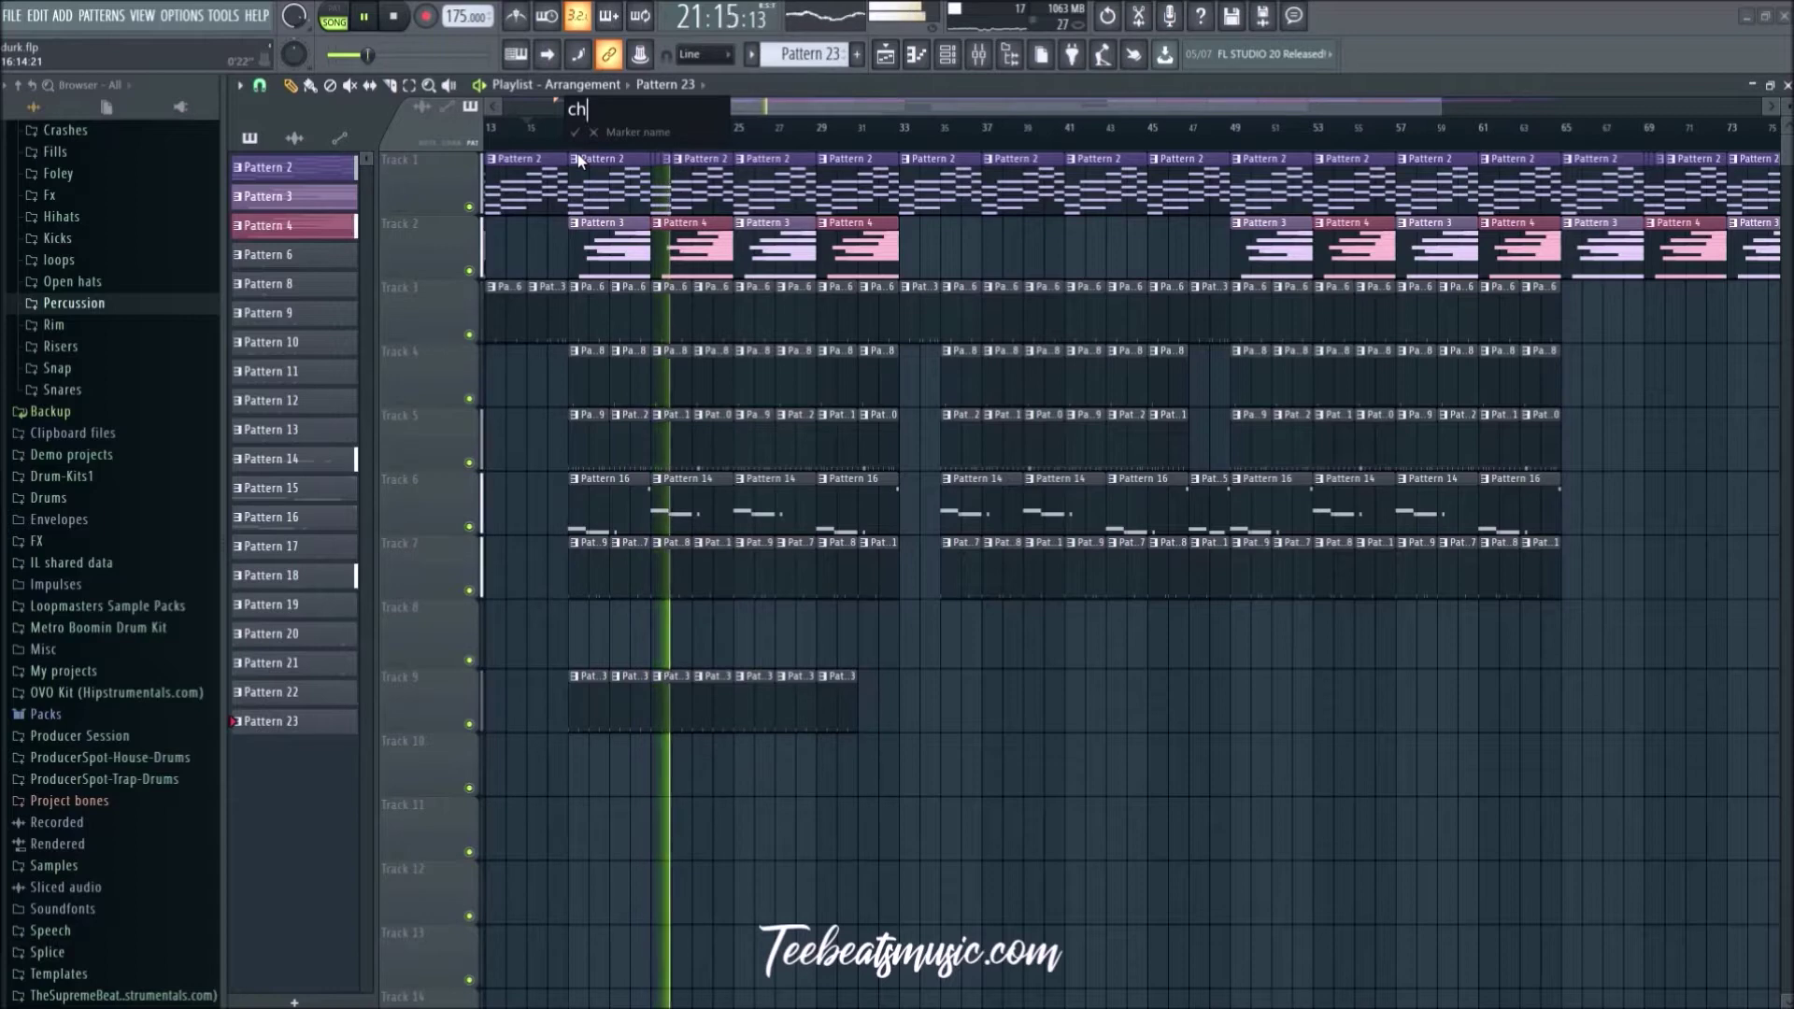
{"action": "key", "text": "Return"}
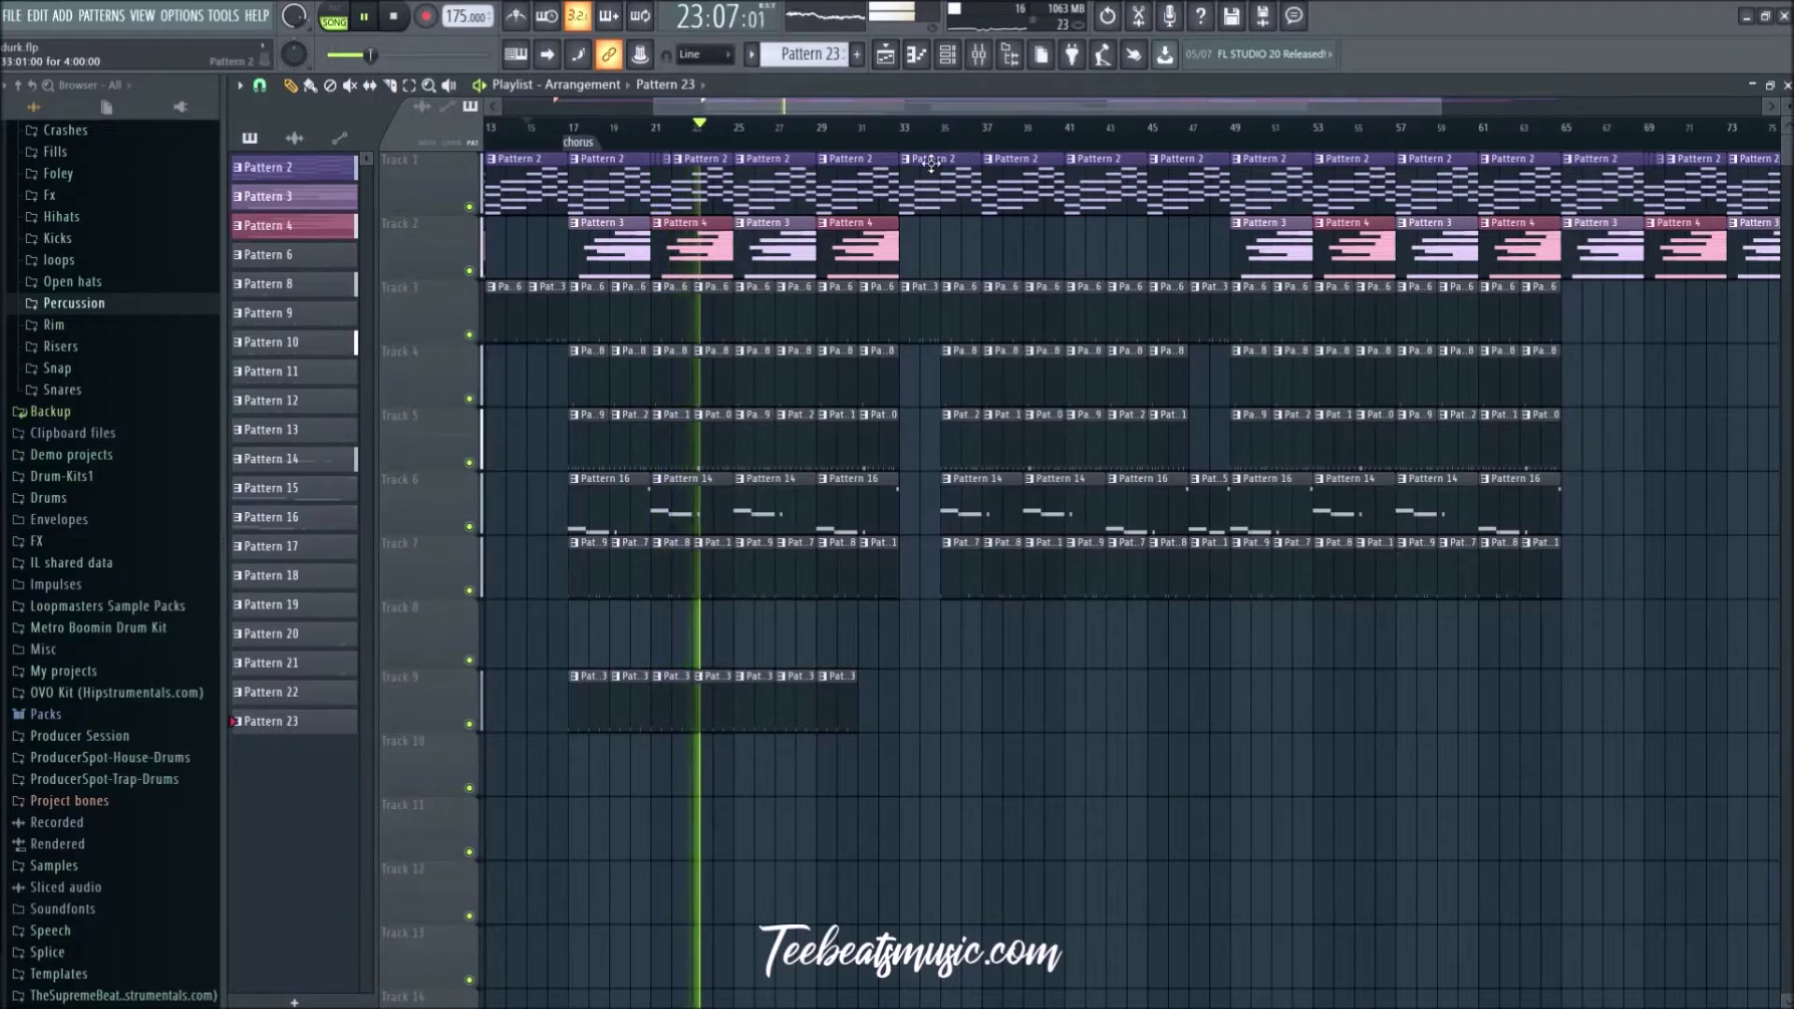
Step: Delete the Track 3 clip just before bar 33 and select the bar-33 clips on tracks 3–7
{"action": "scroll", "coordinate": [968, 268], "scroll_direction": "down", "scroll_amount": 1}
{"action": "right_click", "coordinate": [915, 313]}
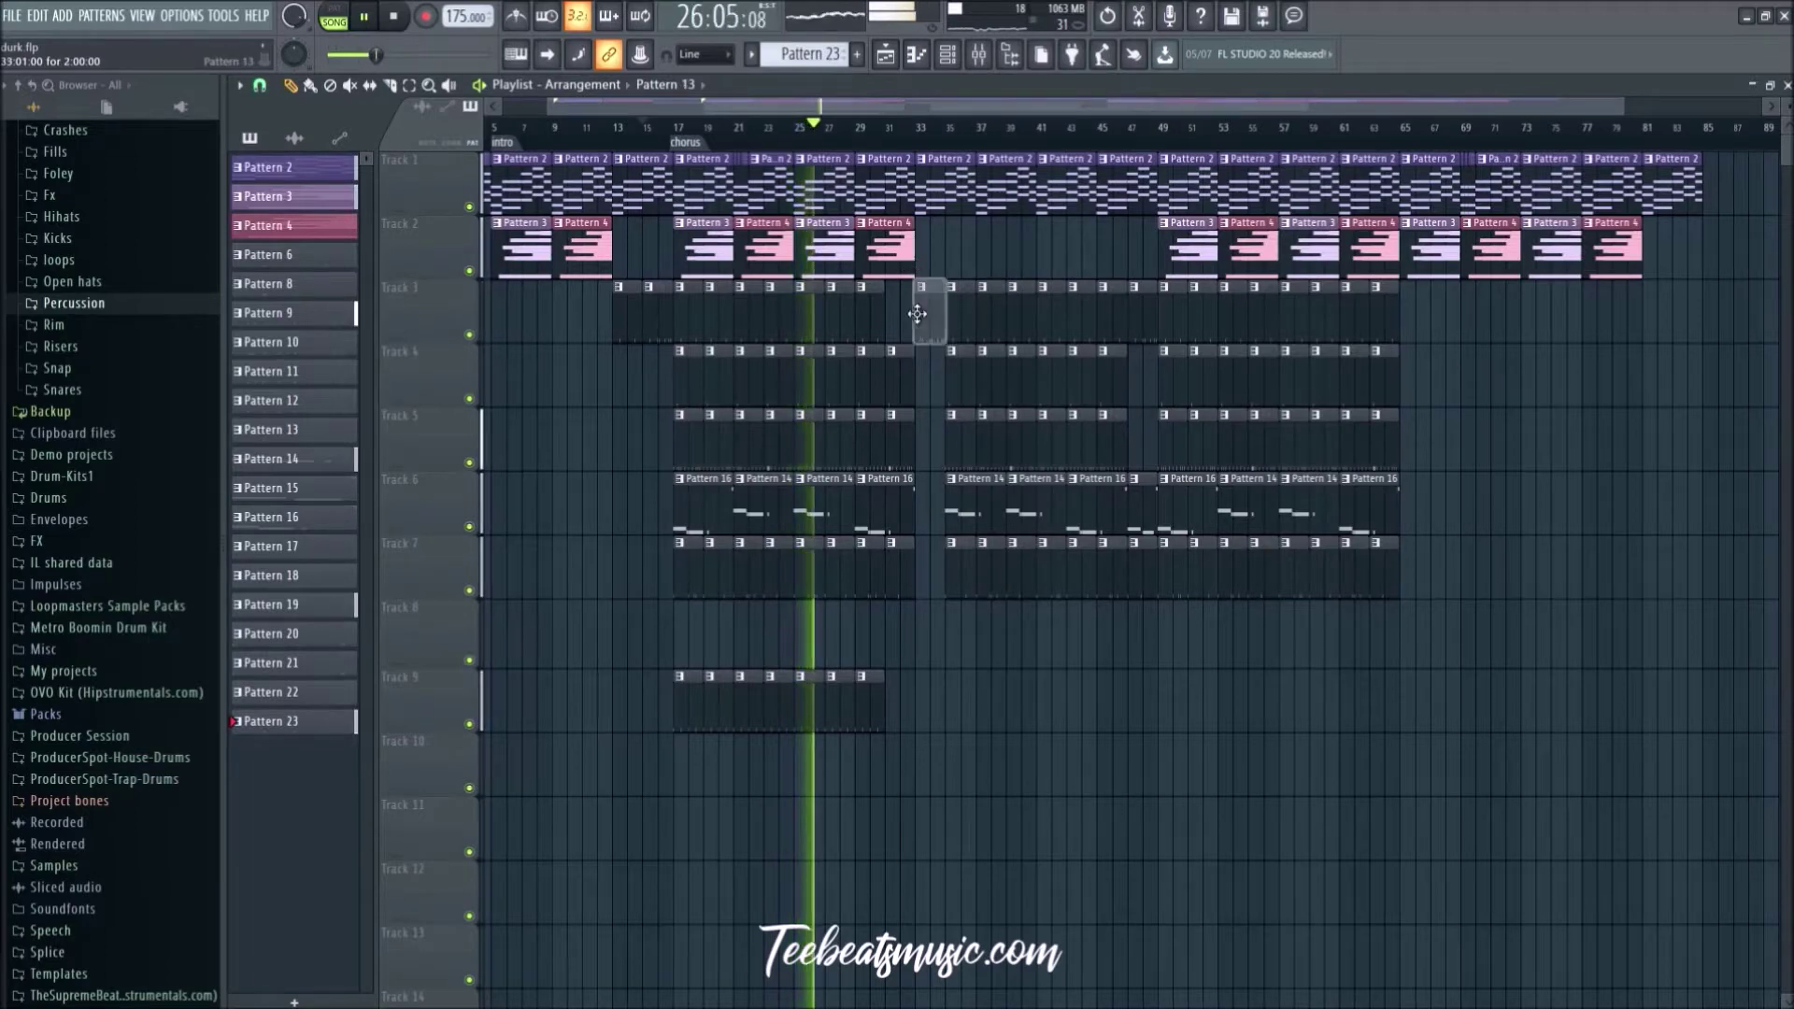
{"action": "scroll", "coordinate": [940, 274], "scroll_direction": "up", "scroll_amount": 1}
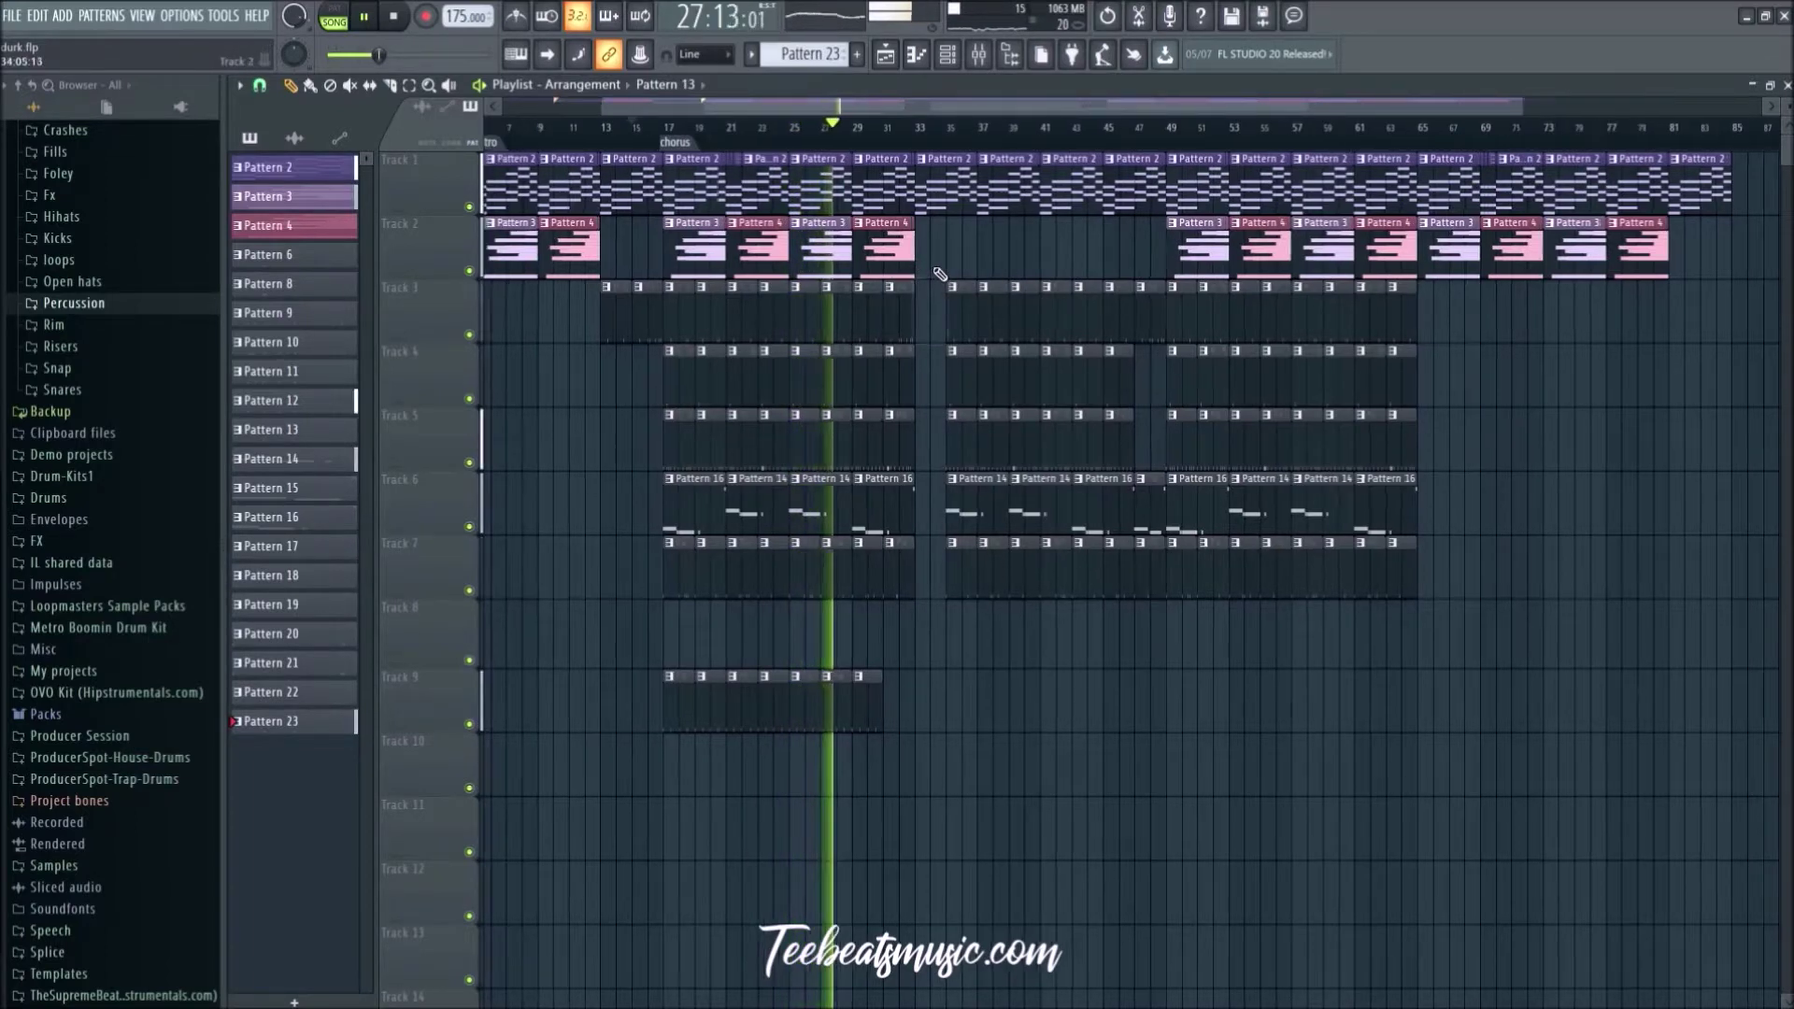
{"action": "scroll", "coordinate": [940, 274], "scroll_direction": "up", "scroll_amount": 2}
{"action": "left_click_drag", "start_coordinate": [946, 278], "coordinate": [943, 515]}
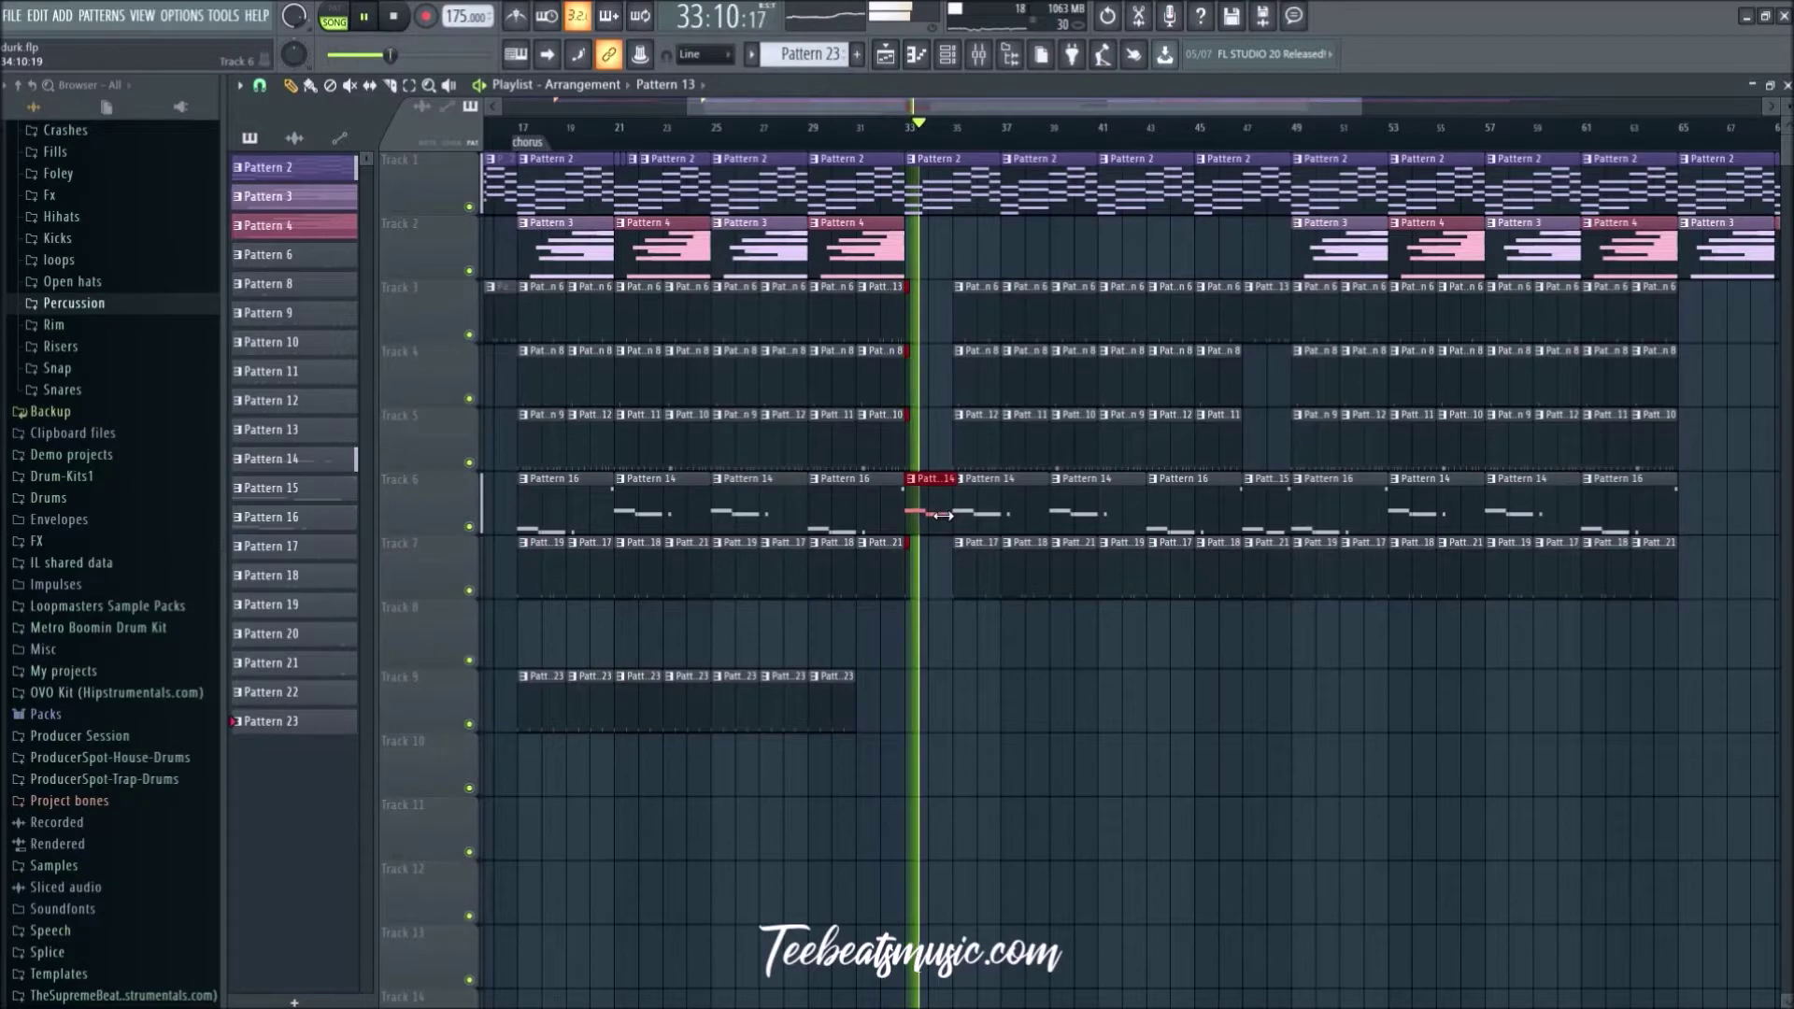
Step: Delete the leftover clips before bar 33 on Tracks 4, 5 and 7 and stop playback
{"action": "left_click", "coordinate": [927, 575], "text": "ctrl"}
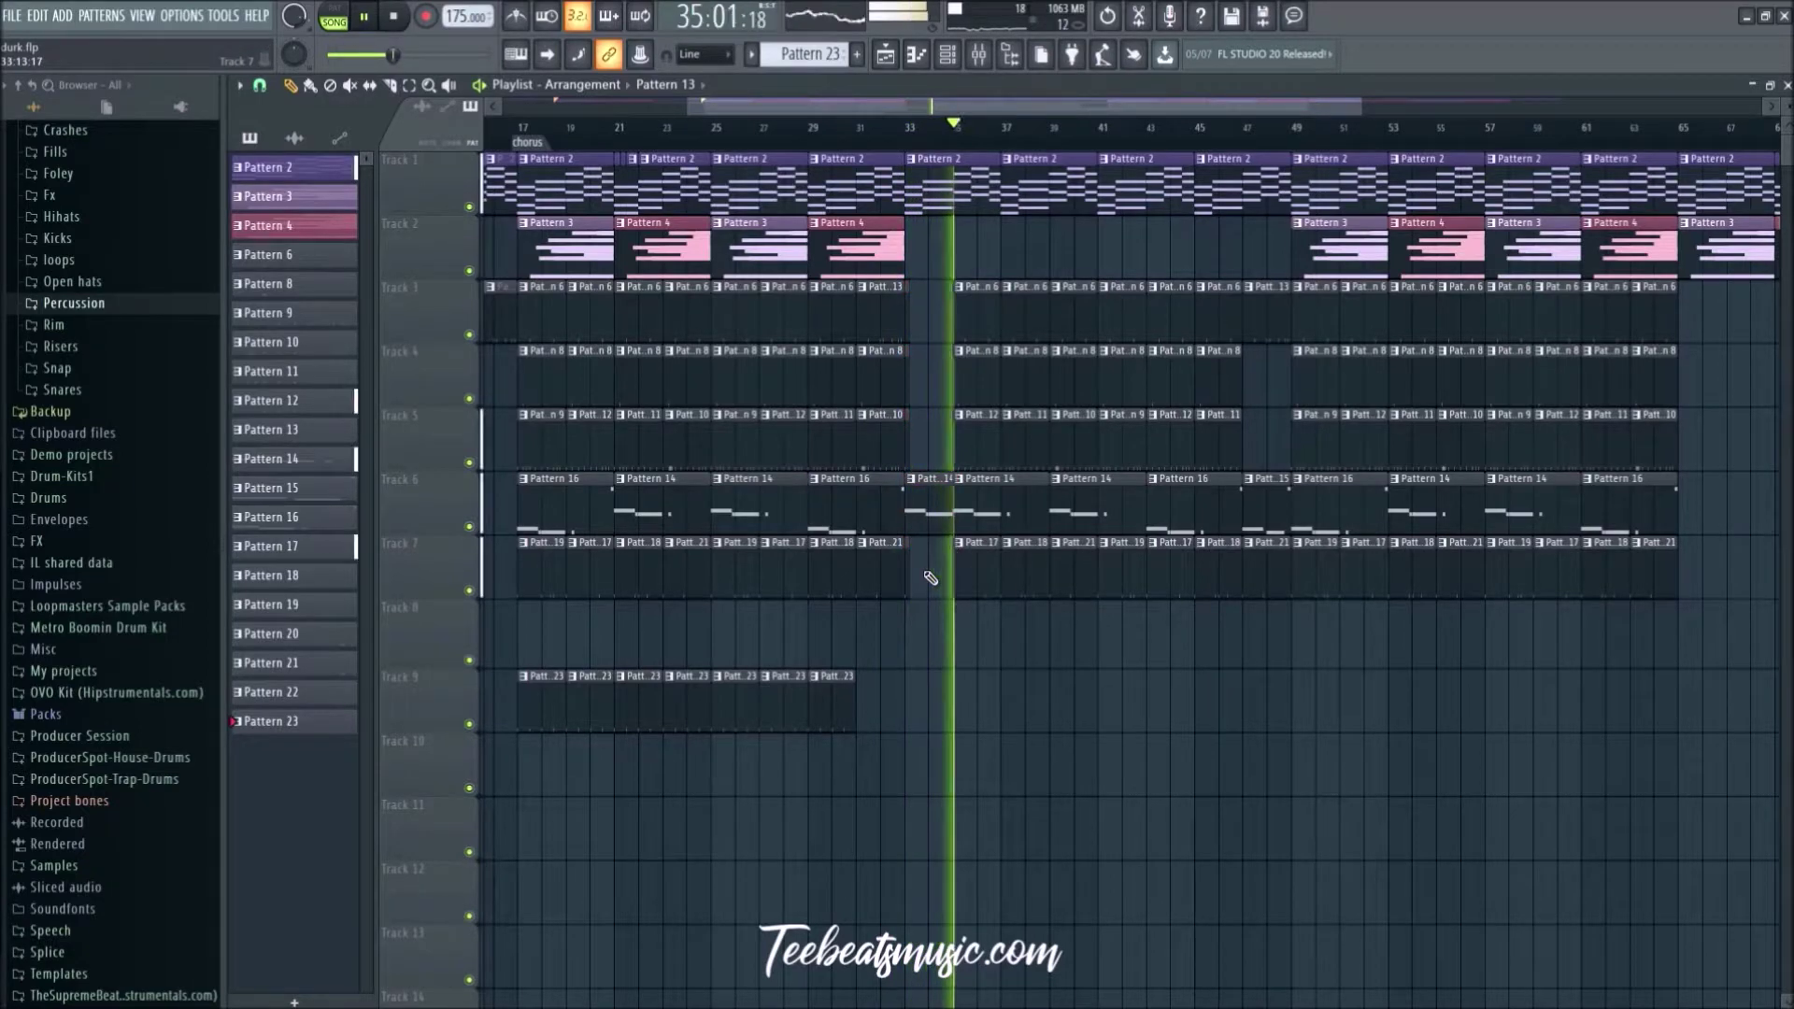
{"action": "scroll", "coordinate": [925, 495], "scroll_direction": "up", "scroll_amount": 3}
{"action": "right_click", "coordinate": [904, 440]}
{"action": "right_click", "coordinate": [905, 571]}
{"action": "key", "text": "space"}
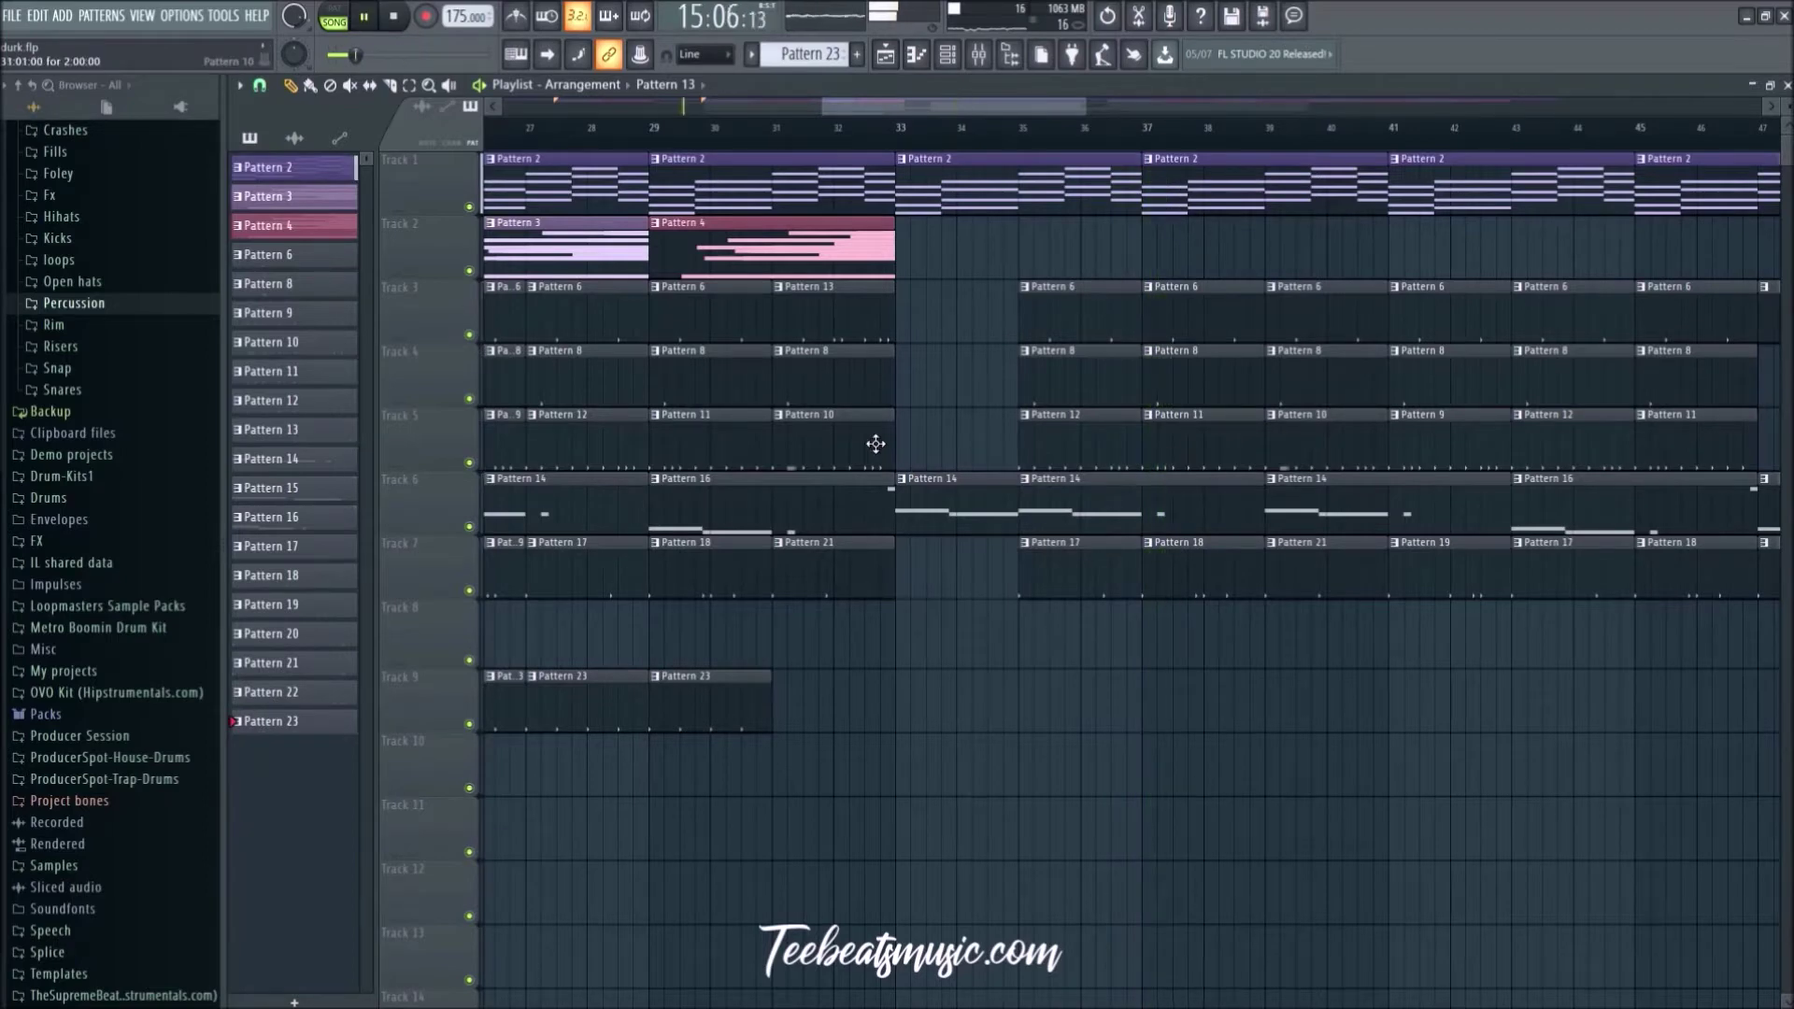
Step: Trim Track 2's Pattern 4 clip so it ends at bar 31
{"action": "scroll", "coordinate": [827, 346], "scroll_direction": "up", "scroll_amount": 1}
{"action": "left_click_drag", "start_coordinate": [922, 260], "coordinate": [804, 263]}
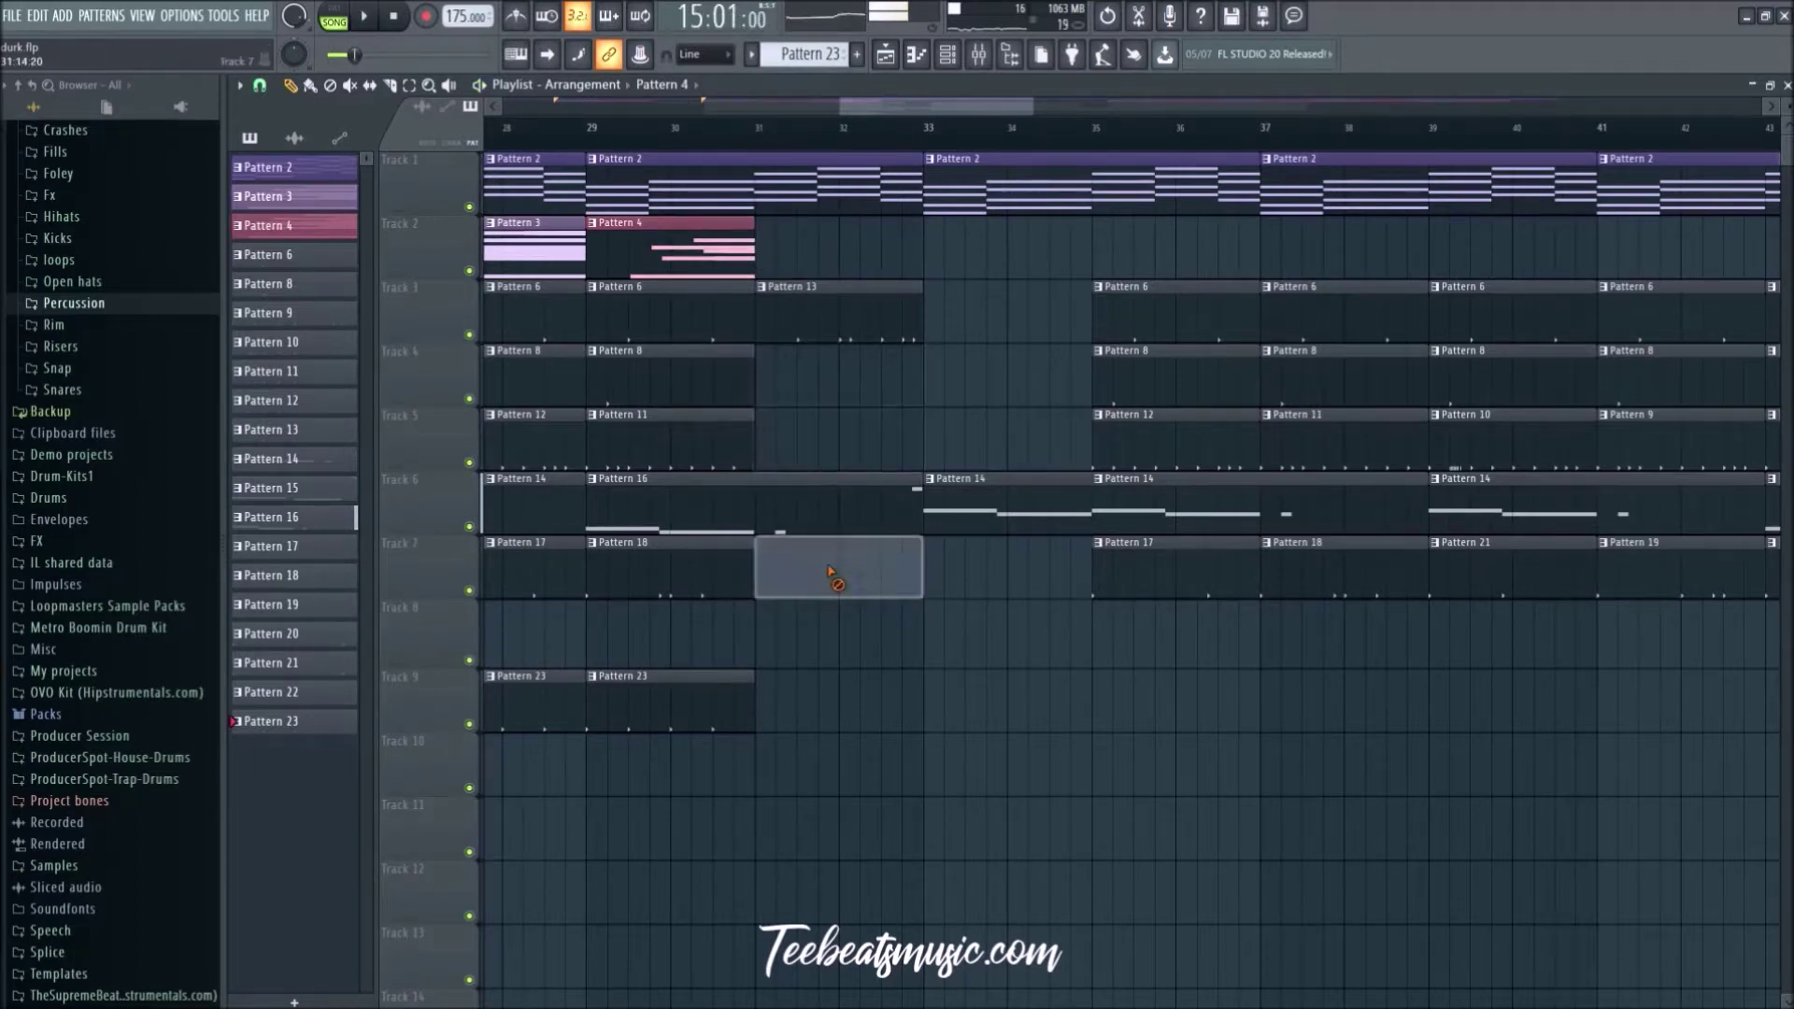
{"action": "scroll", "coordinate": [832, 556], "scroll_direction": "down", "scroll_amount": 3}
{"action": "scroll", "coordinate": [725, 140], "scroll_direction": "down", "scroll_amount": 5}
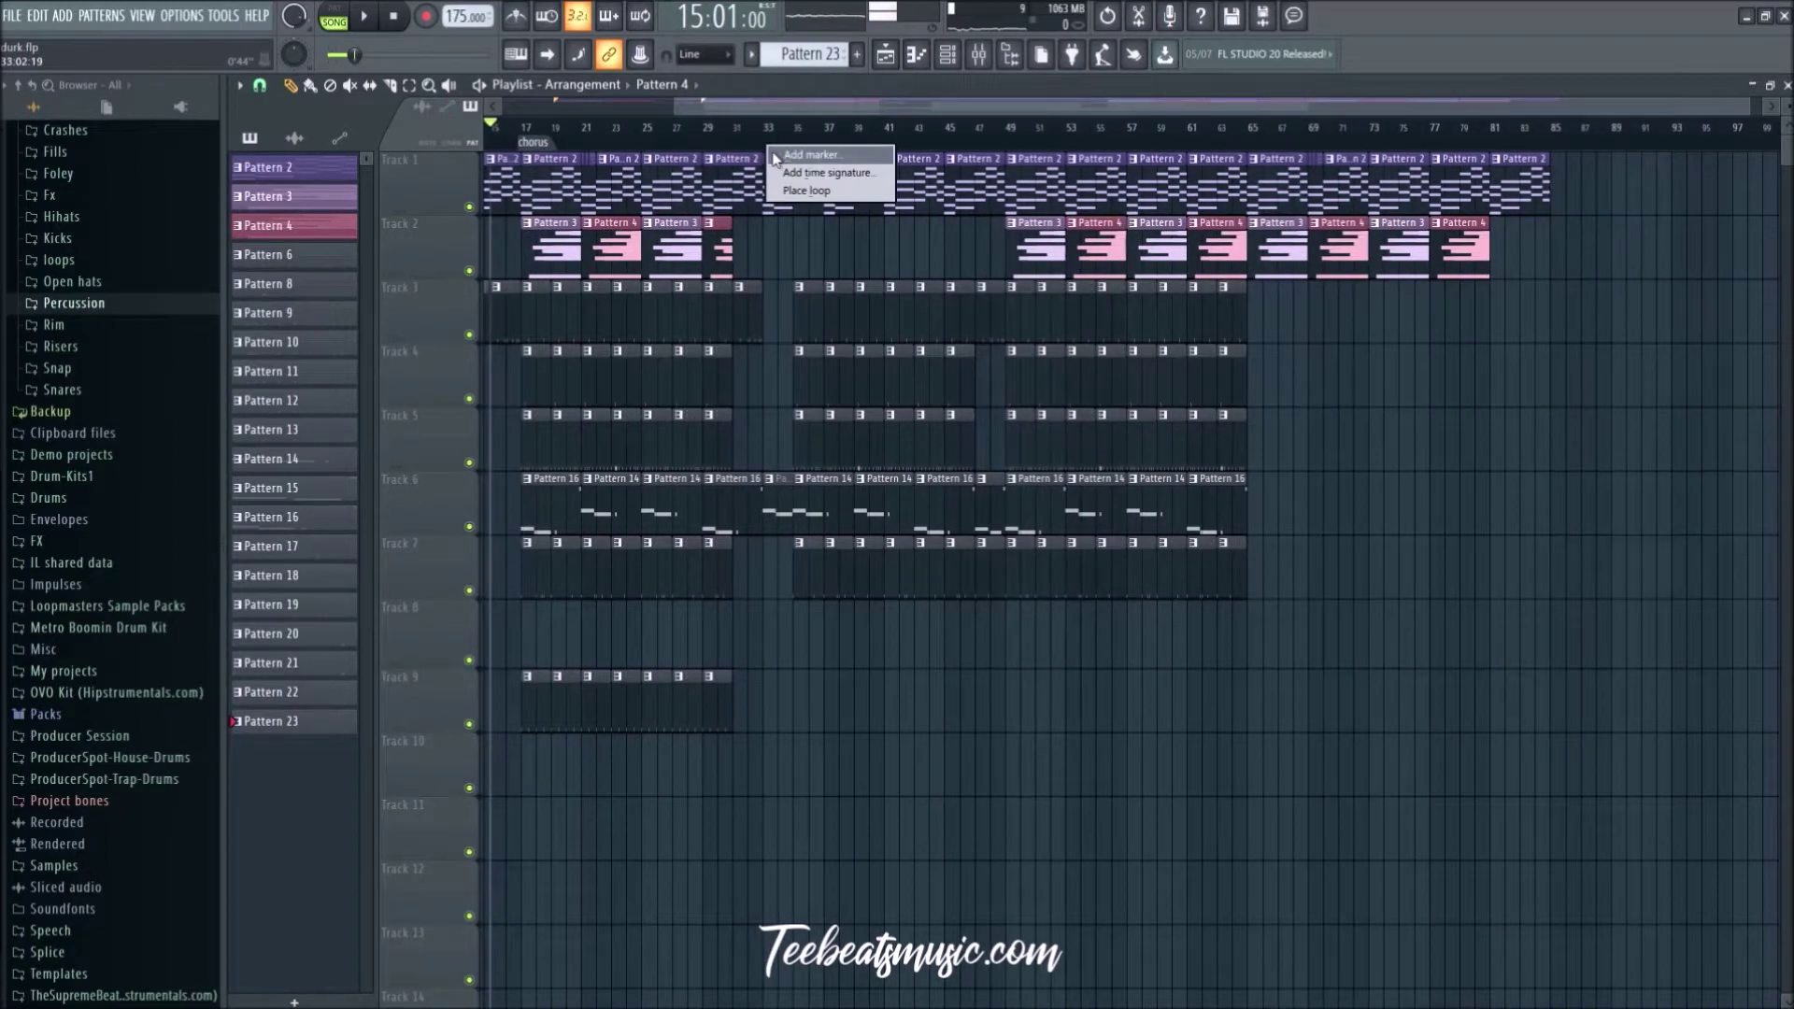
Step: Add the verse marker at bar 33 and delete the Track 1 clip at bar 37
{"action": "left_click", "coordinate": [775, 156]}
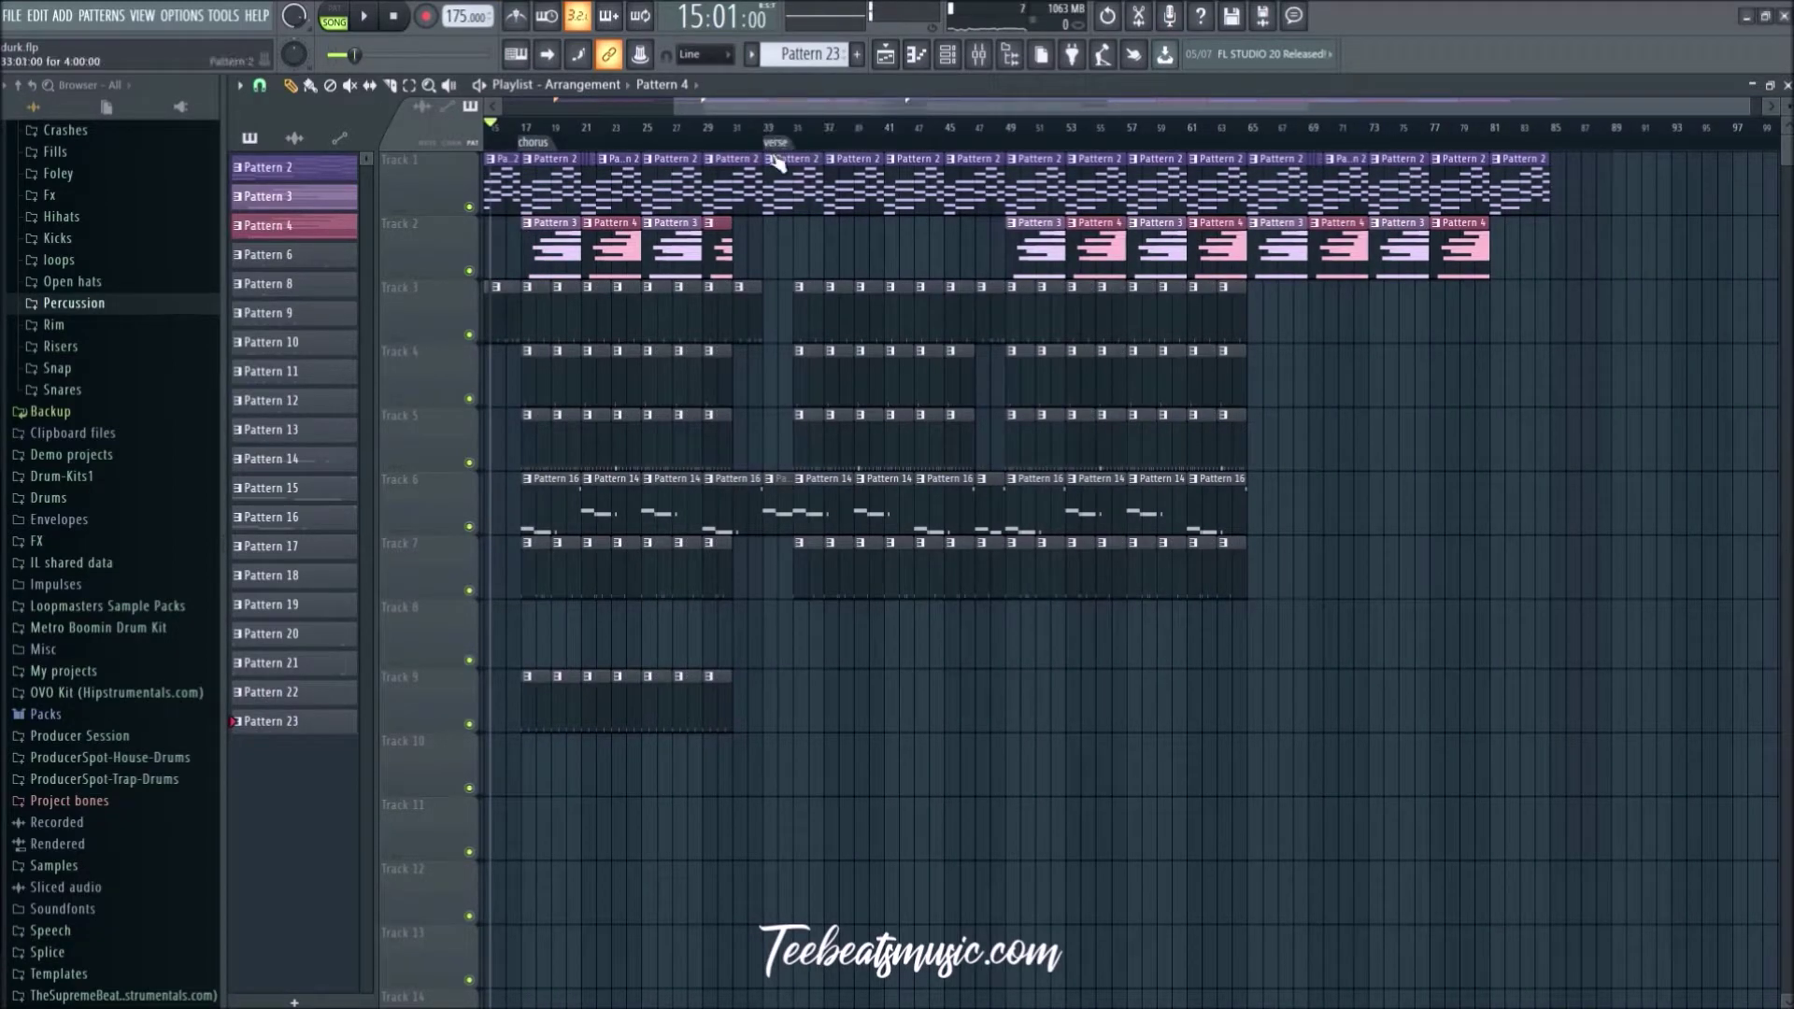
{"action": "scroll", "coordinate": [589, 317], "scroll_direction": "up", "scroll_amount": 2}
{"action": "scroll", "coordinate": [819, 286], "scroll_direction": "down", "scroll_amount": 3}
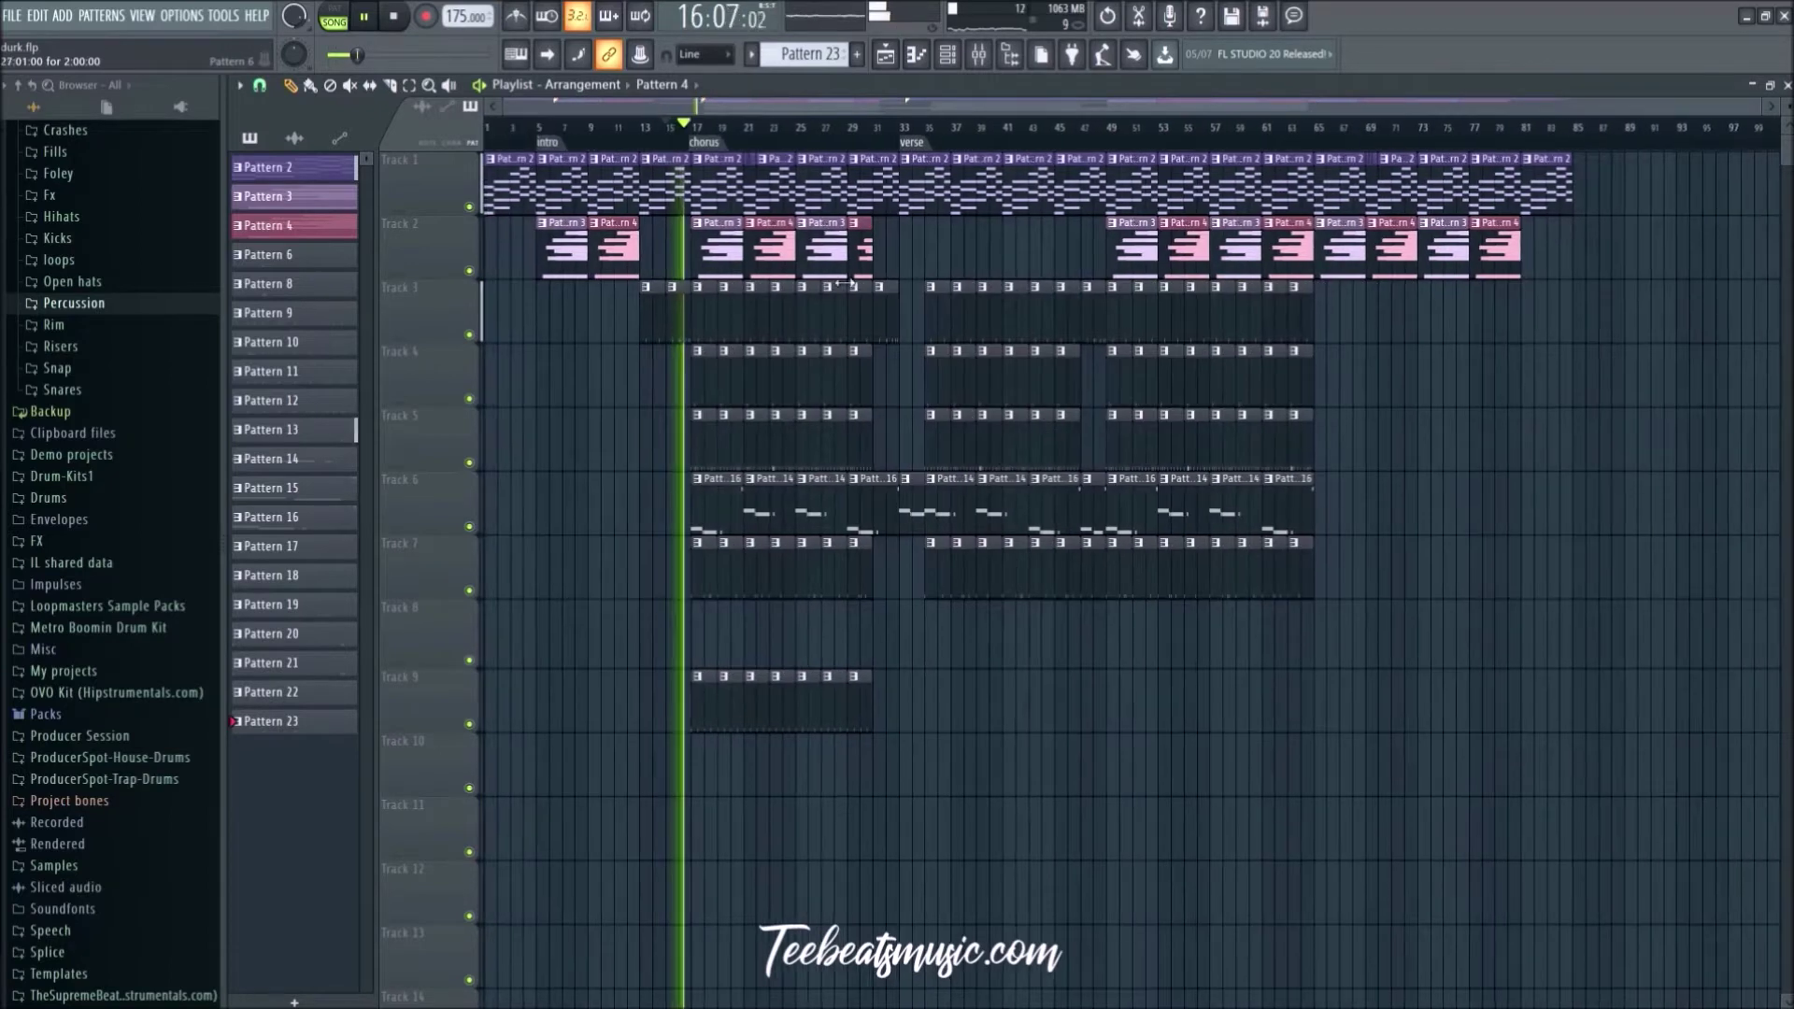
{"action": "right_click", "coordinate": [1109, 145]}
{"action": "right_click", "coordinate": [977, 206]}
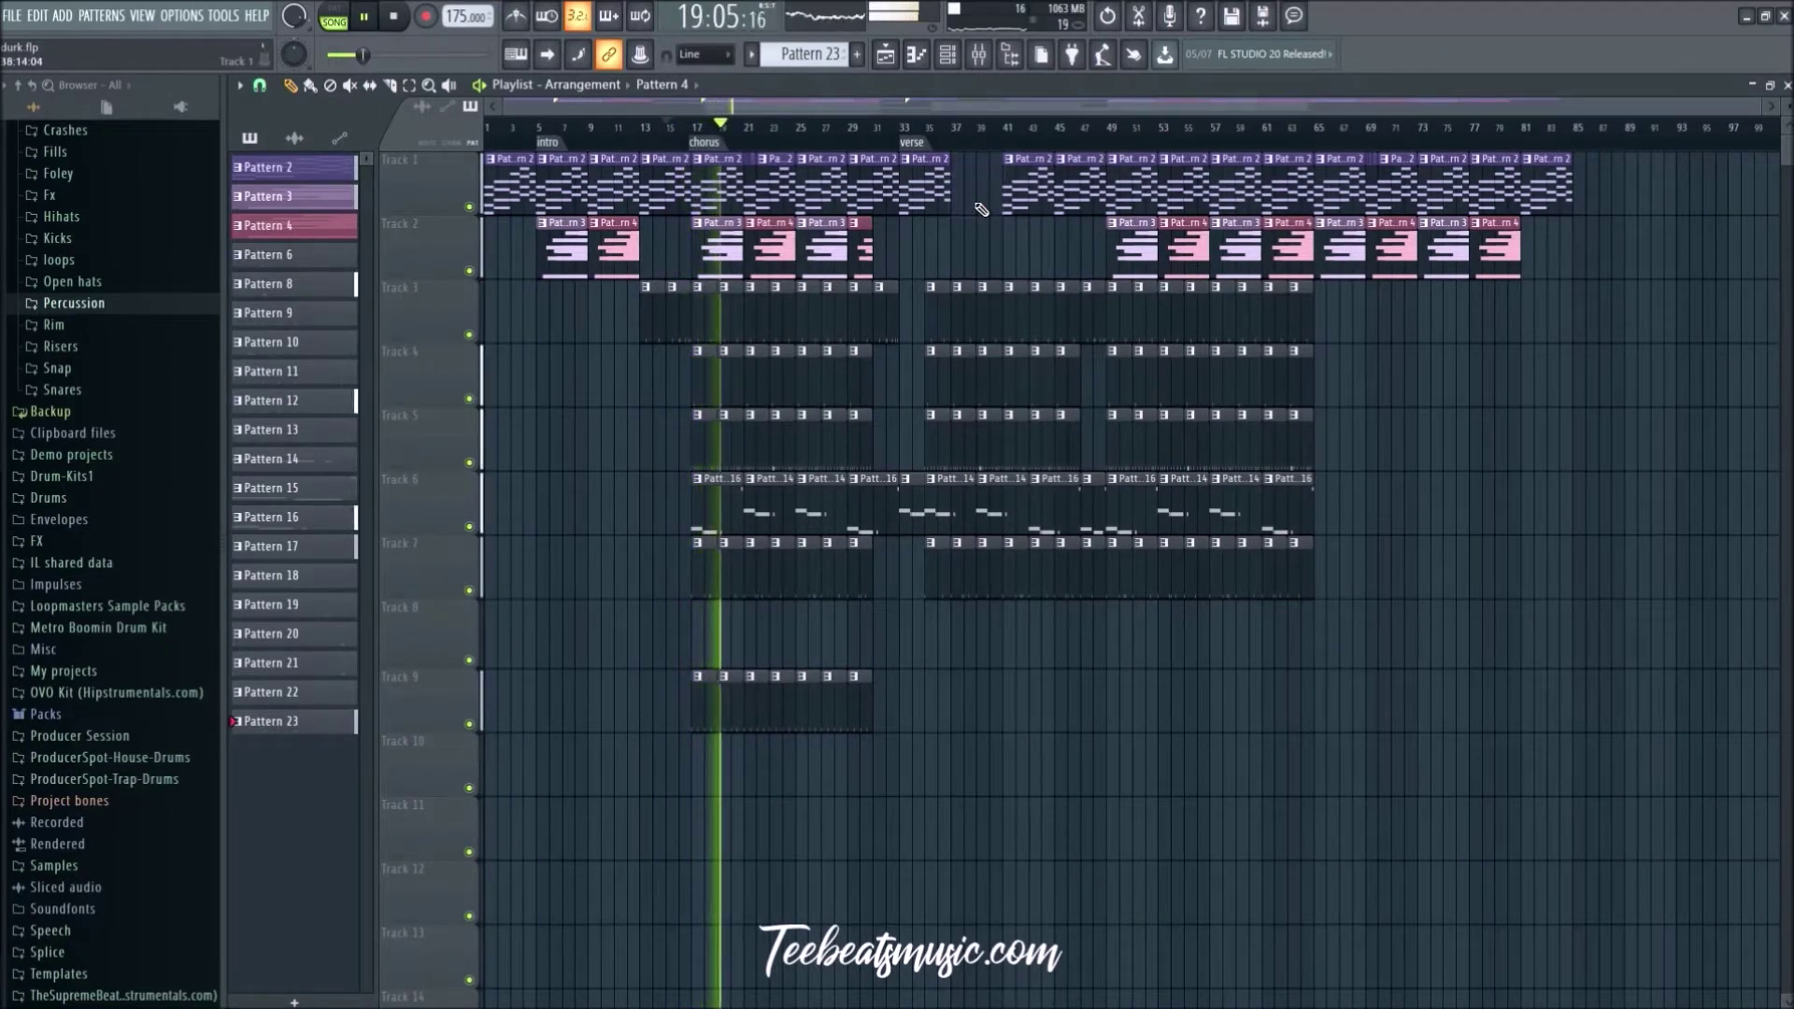
{"action": "key", "text": "space"}
{"action": "key", "text": "space"}
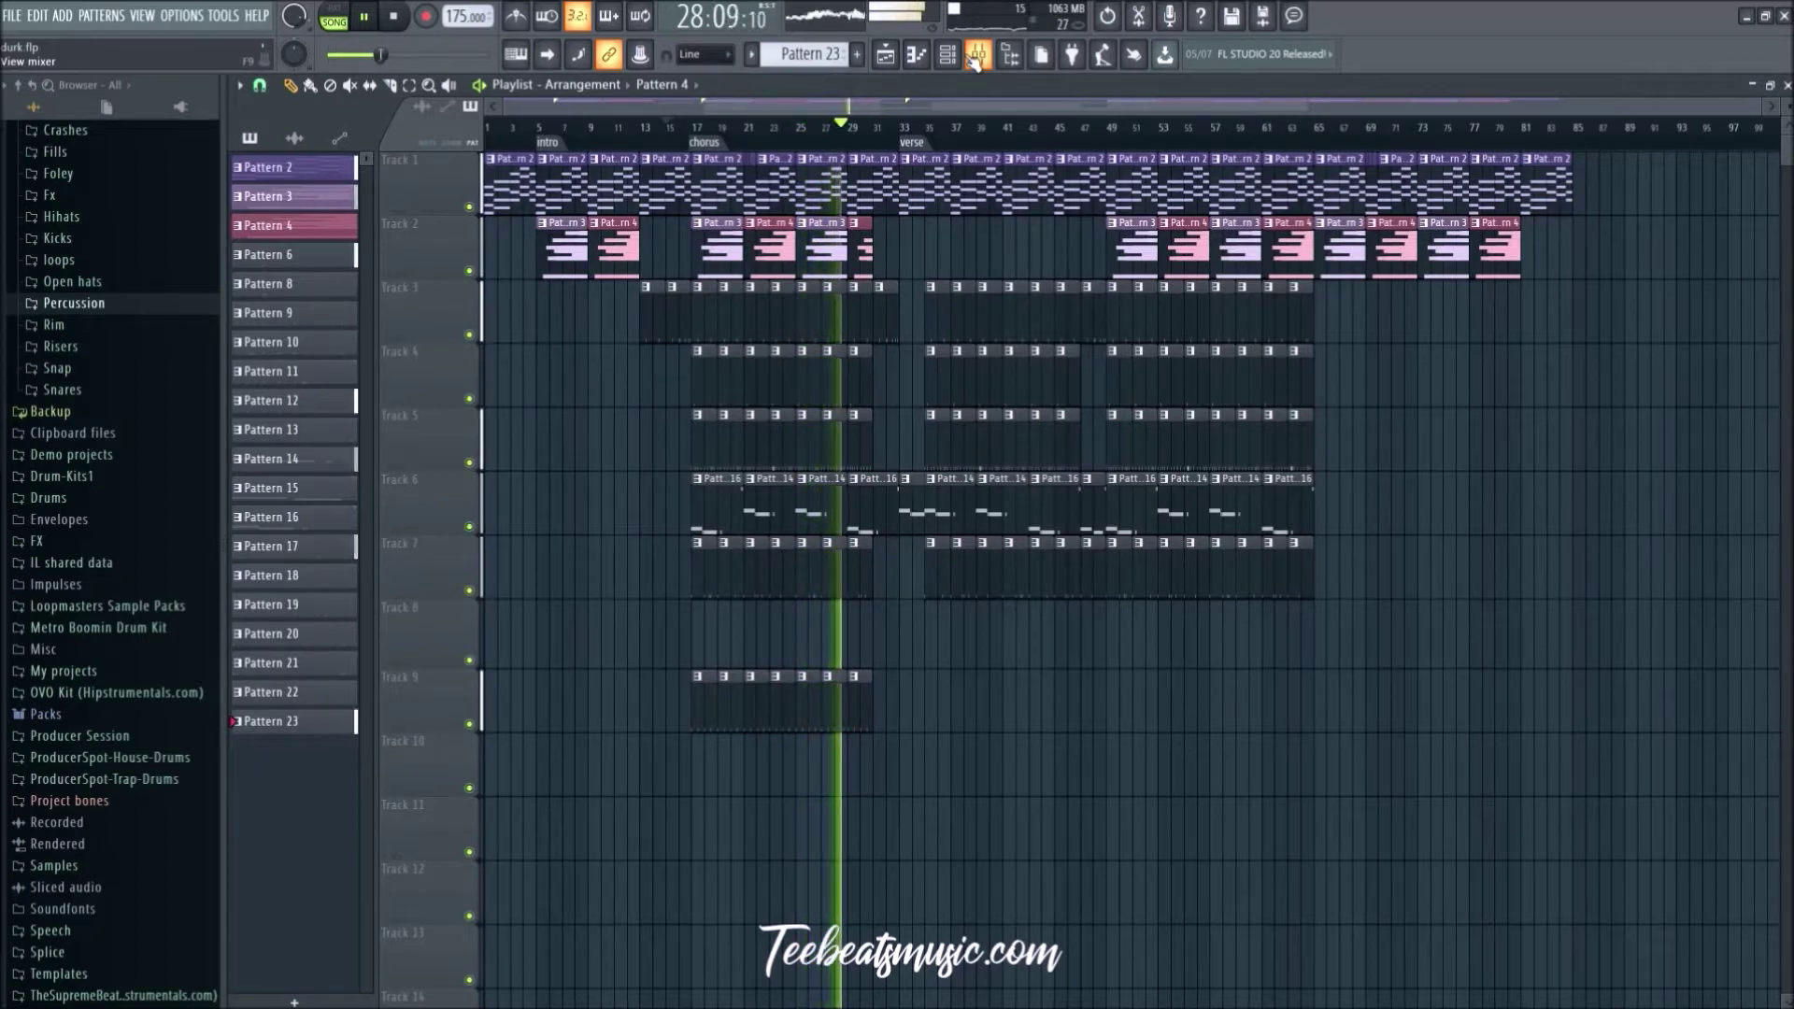
Step: Duplicate the seven Track 9 Pattern 23 clips with Ctrl+B so they resume from bar 37
{"action": "left_click_drag", "start_coordinate": [909, 714], "coordinate": [964, 701]}
{"action": "key", "text": "ctrl+b"}
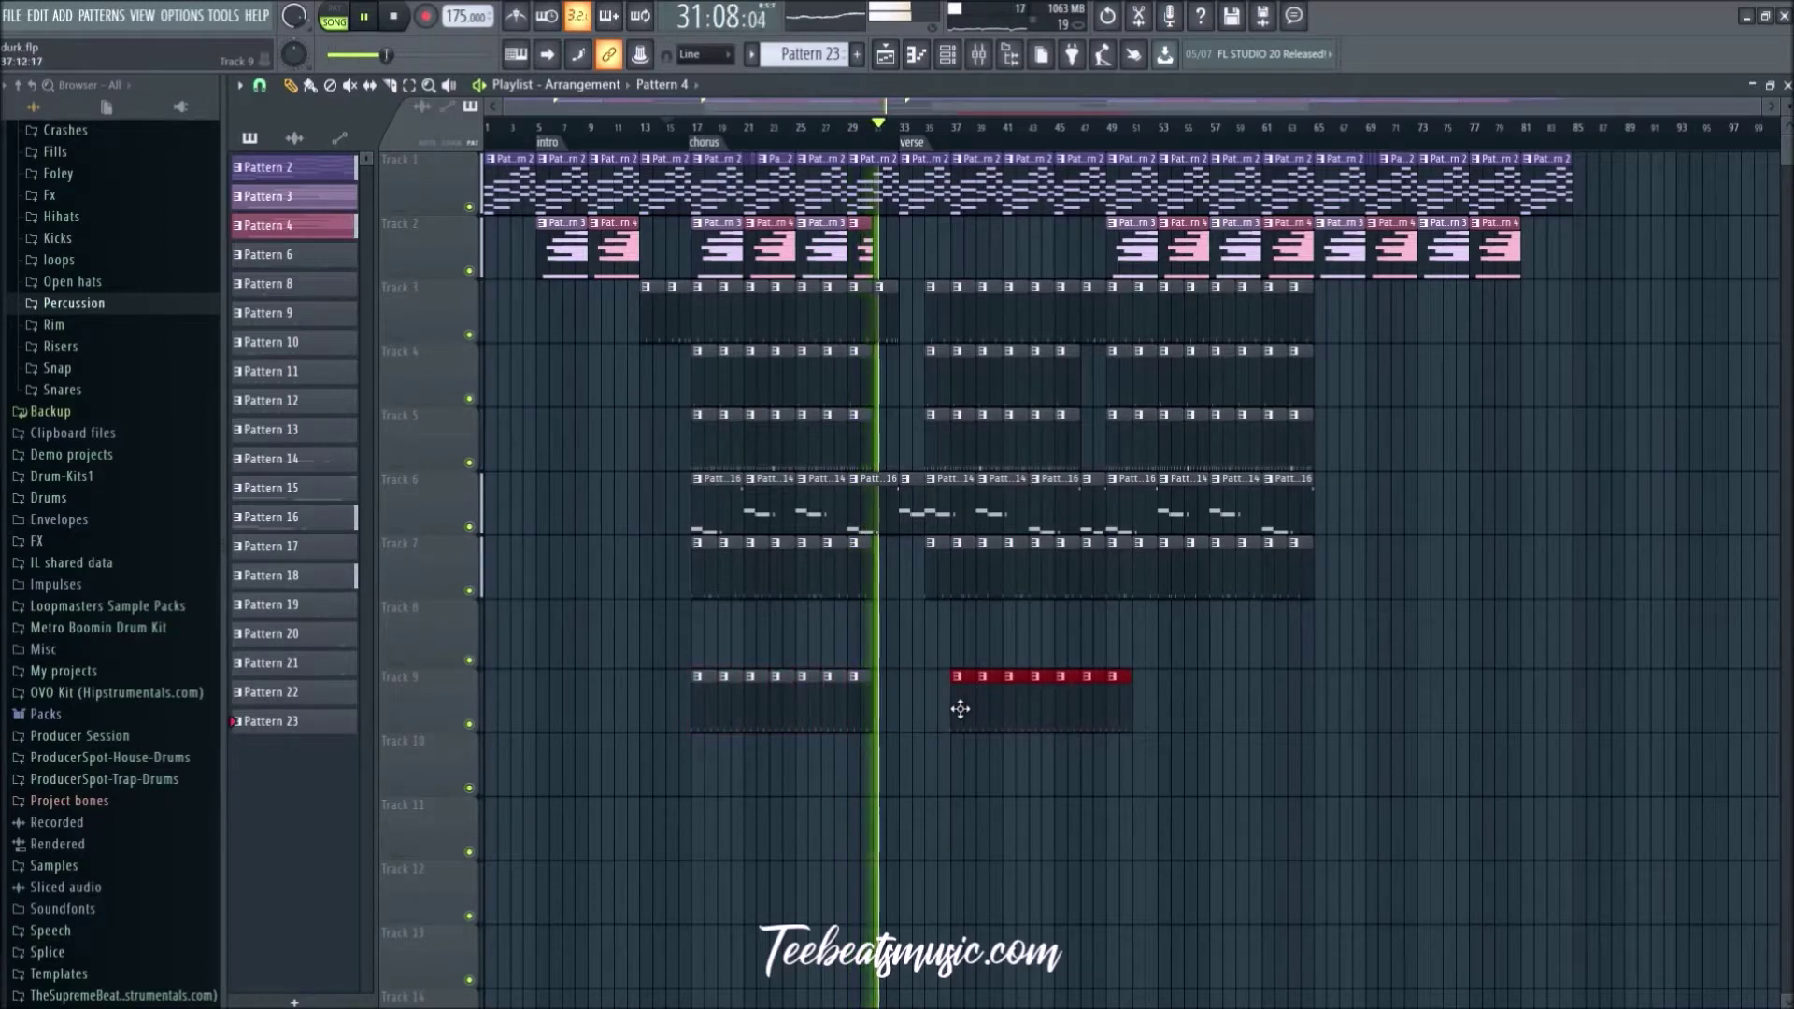
{"action": "left_click", "coordinate": [1007, 844], "text": "ctrl"}
{"action": "scroll", "coordinate": [1002, 796], "scroll_direction": "up", "scroll_amount": 3}
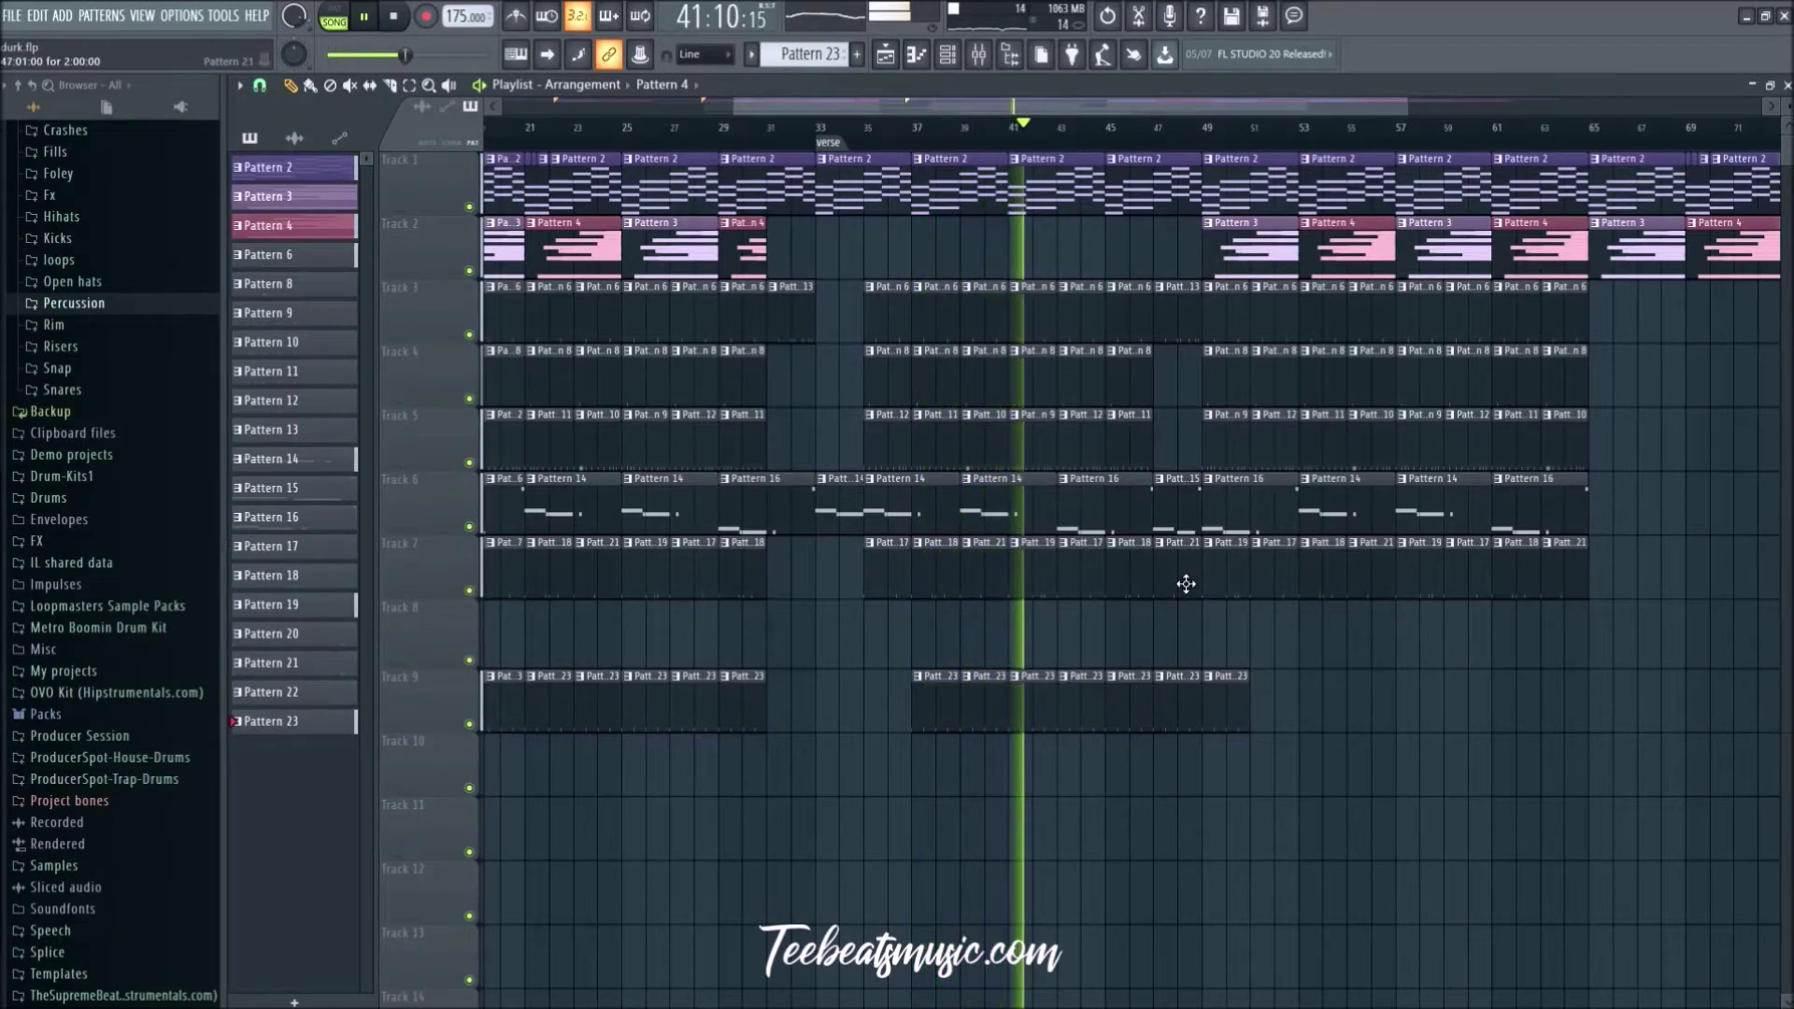
{"action": "right_click", "coordinate": [1131, 724]}
{"action": "right_click", "coordinate": [1175, 706]}
{"action": "right_click", "coordinate": [1225, 705]}
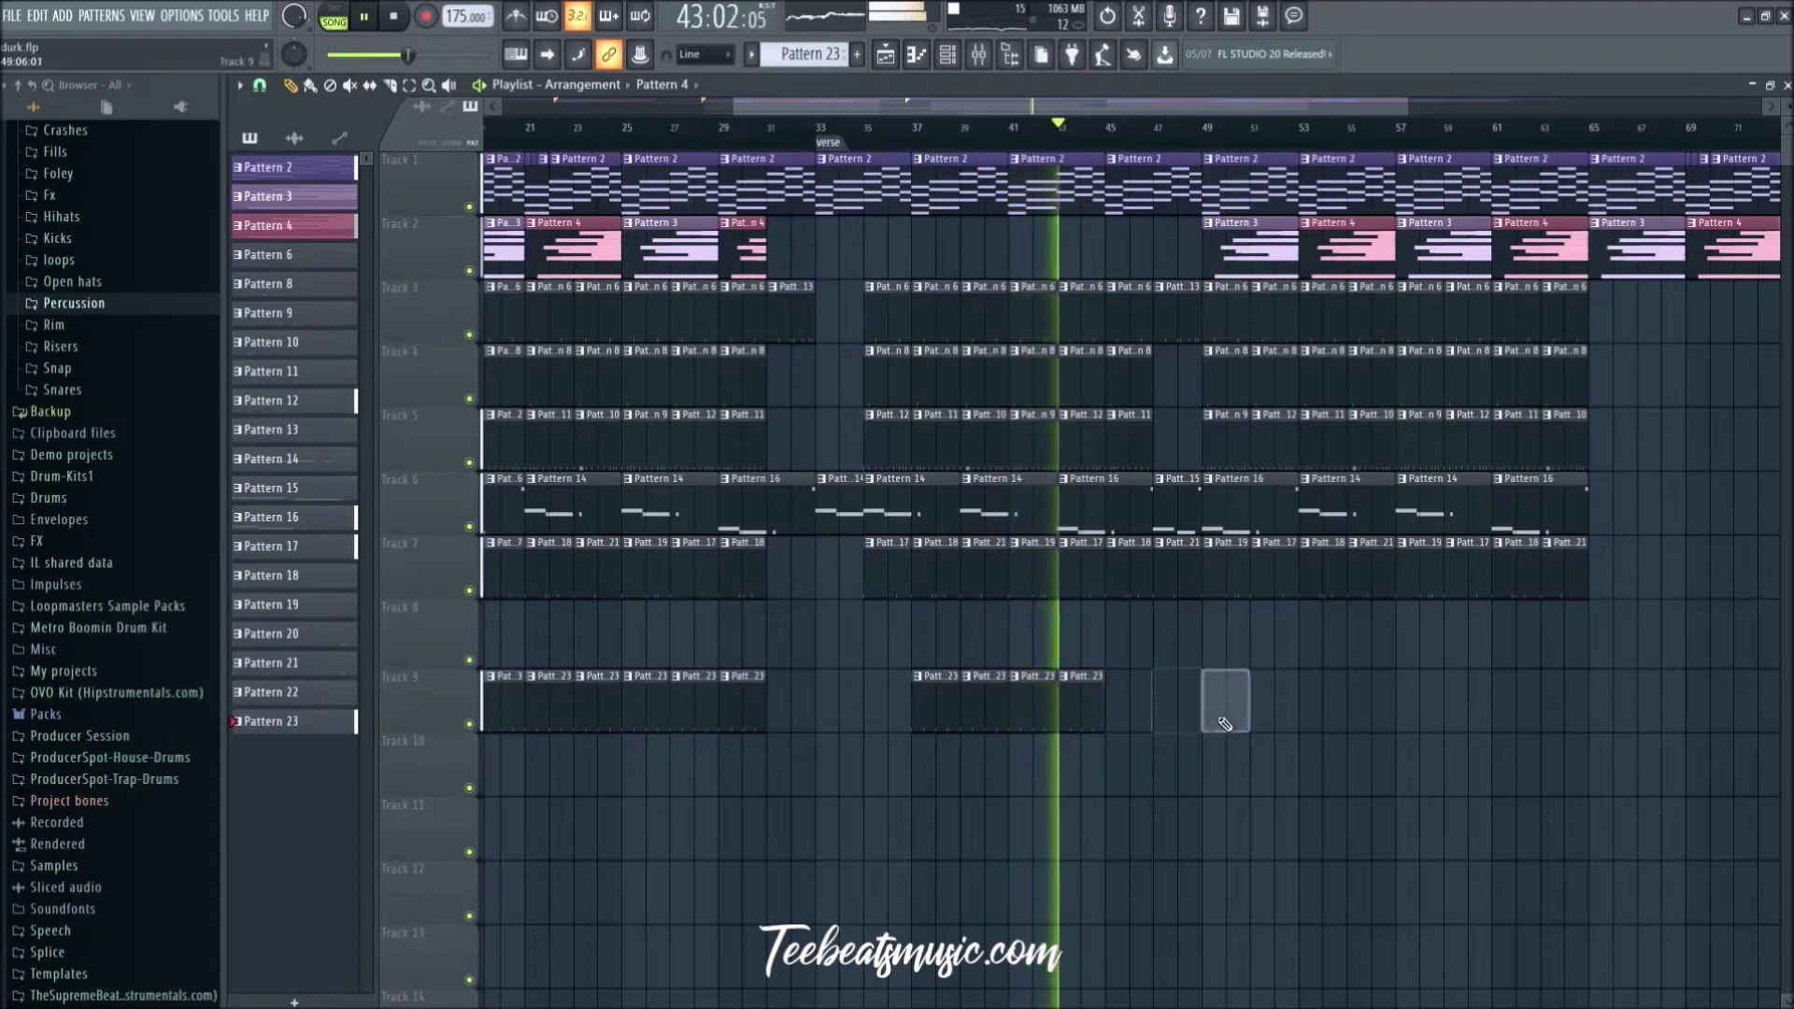
{"action": "right_click", "coordinate": [1129, 439]}
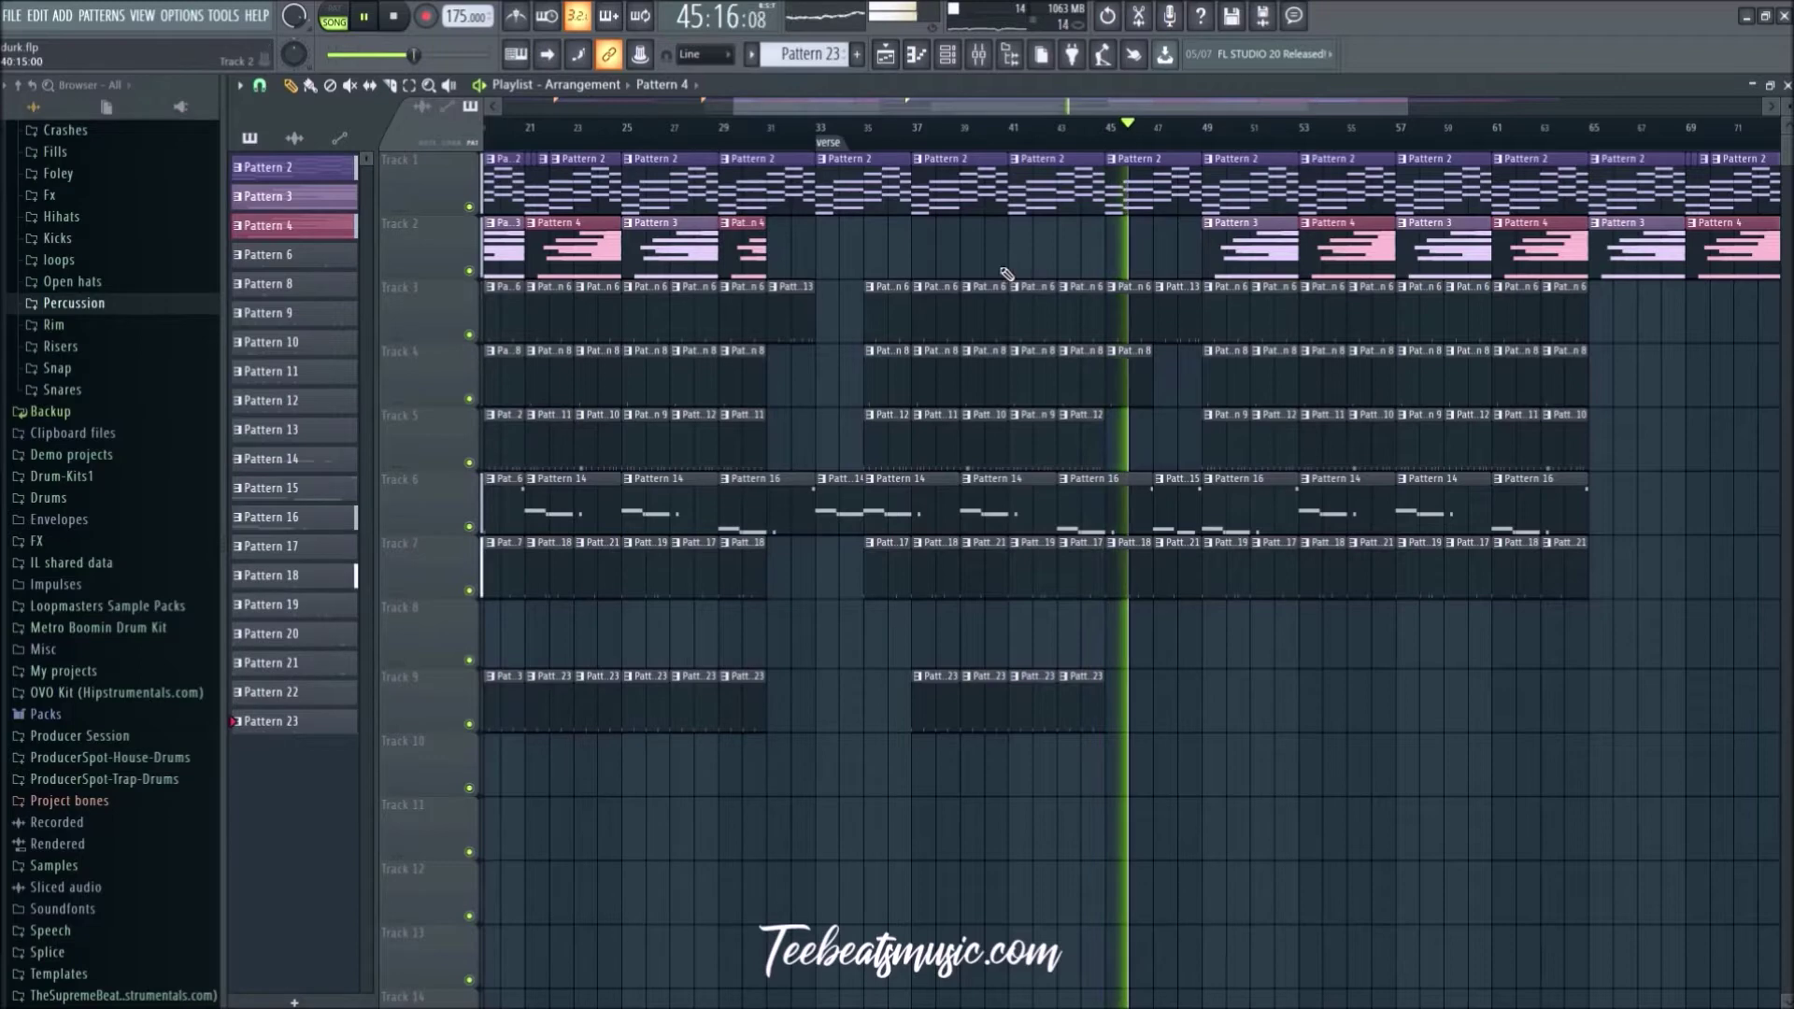
{"action": "scroll", "coordinate": [1241, 244], "scroll_direction": "down", "scroll_amount": 1}
{"action": "scroll", "coordinate": [1241, 245], "scroll_direction": "down", "scroll_amount": 3}
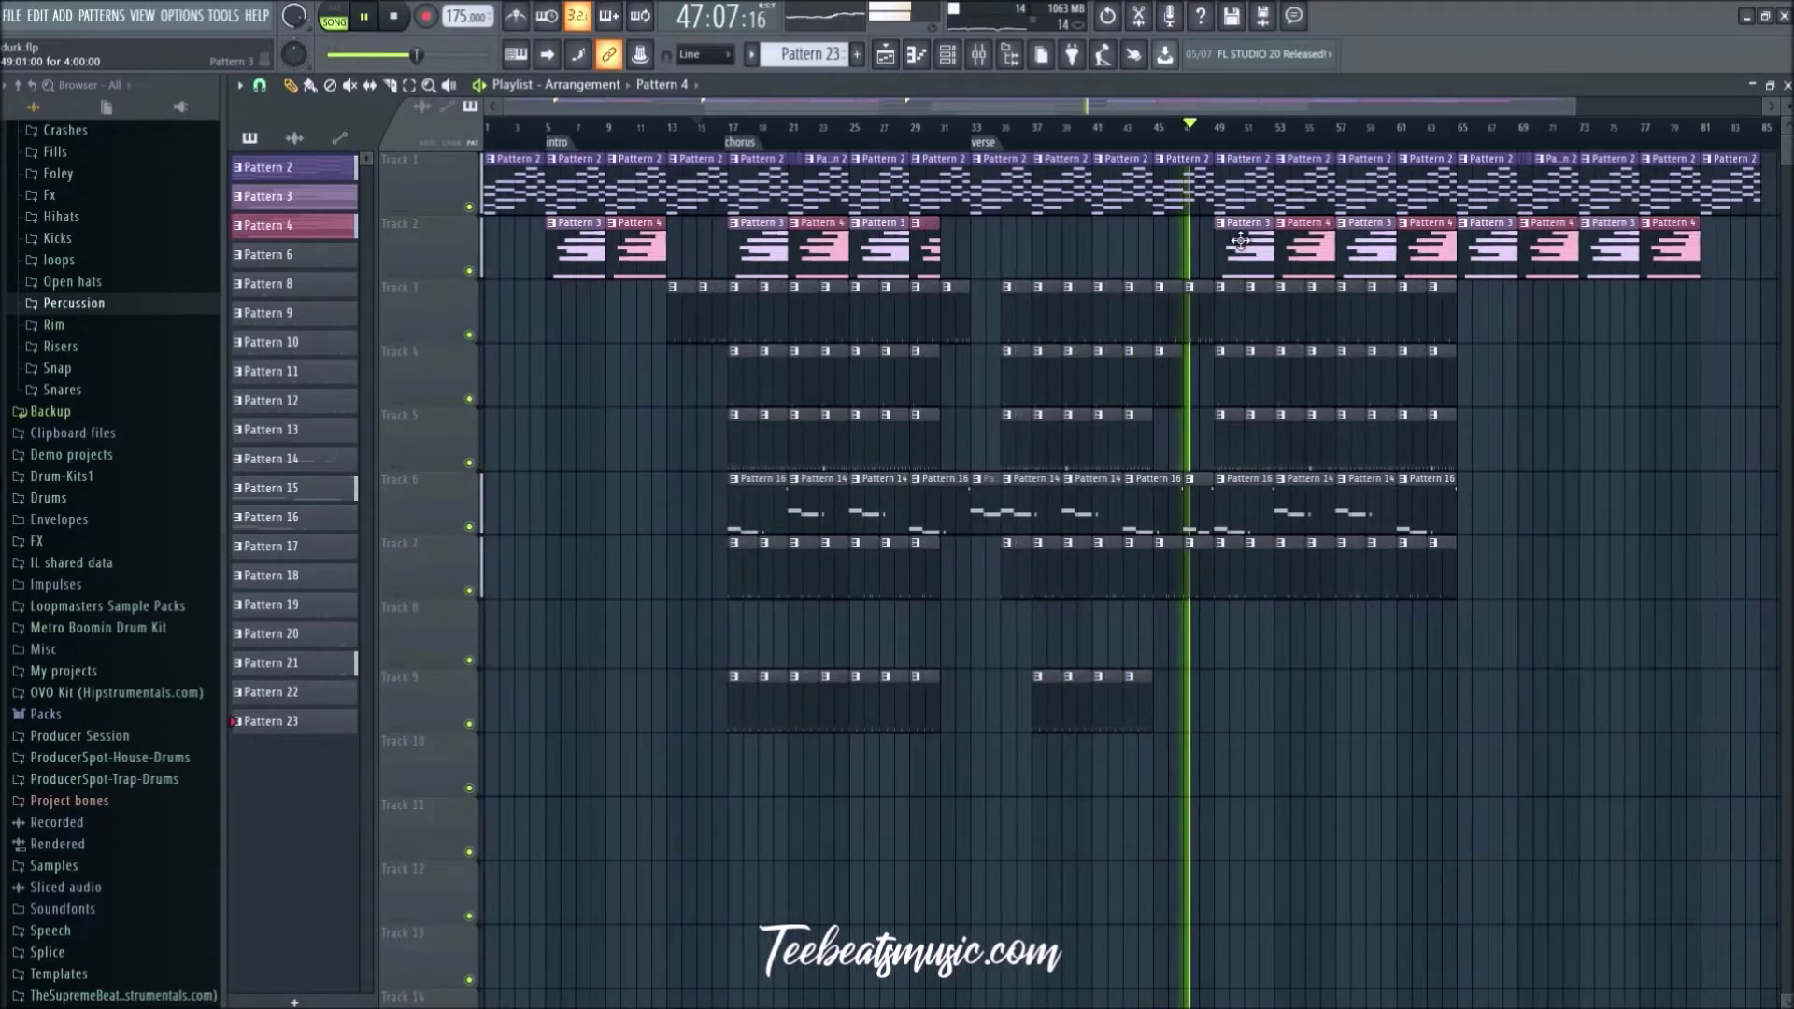
{"action": "right_click", "coordinate": [1245, 248]}
{"action": "right_click", "coordinate": [1303, 254]}
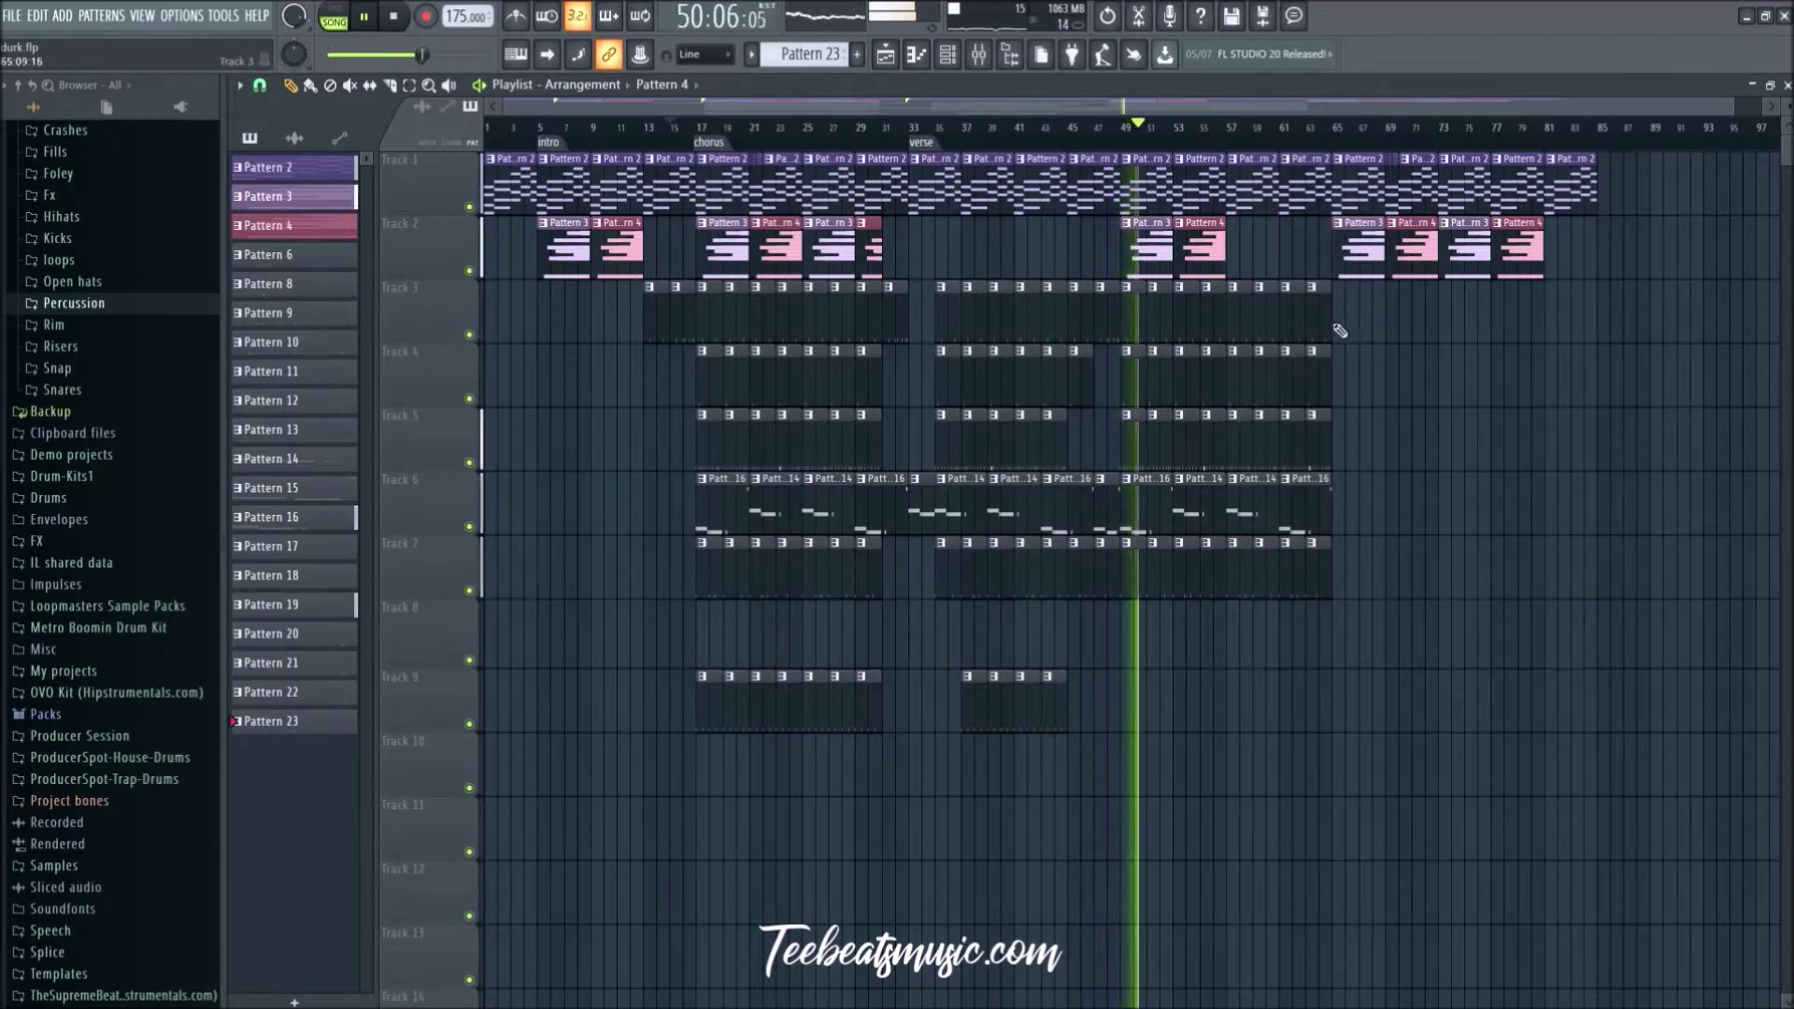
{"action": "scroll", "coordinate": [1346, 344], "scroll_direction": "up", "scroll_amount": 1}
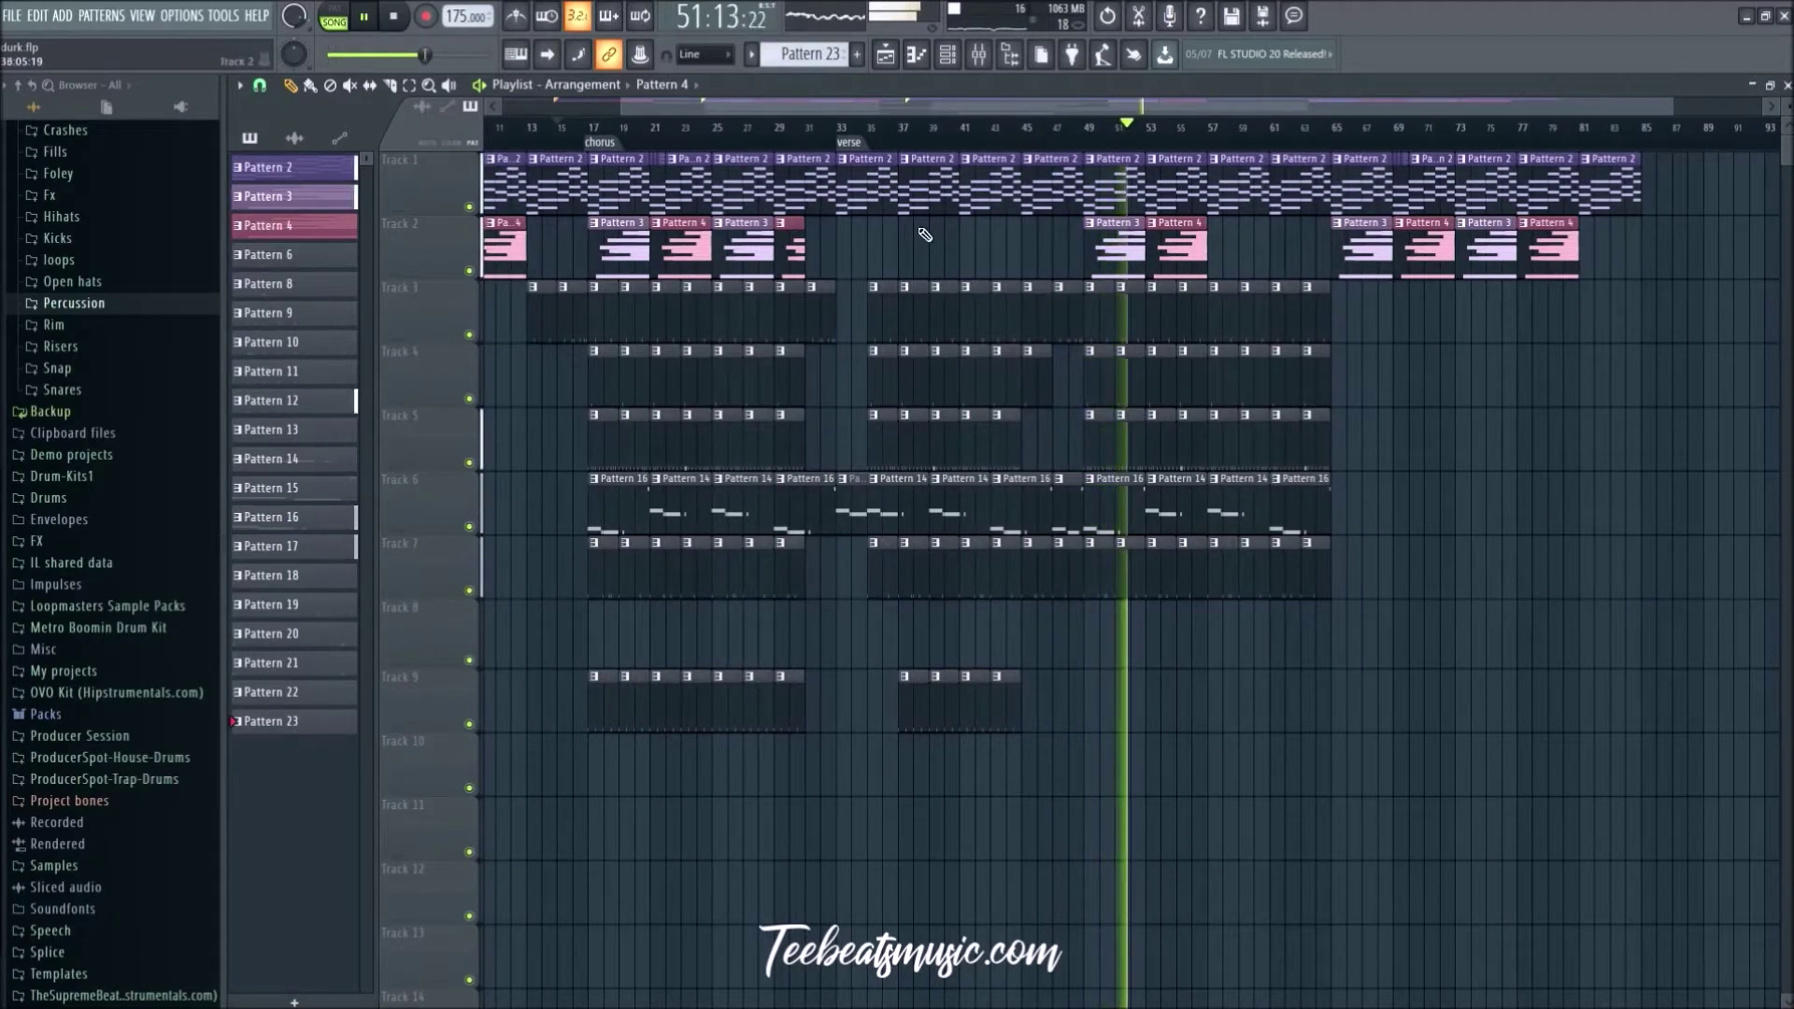
{"action": "right_click", "coordinate": [1336, 143]}
{"action": "left_click", "coordinate": [1350, 156]}
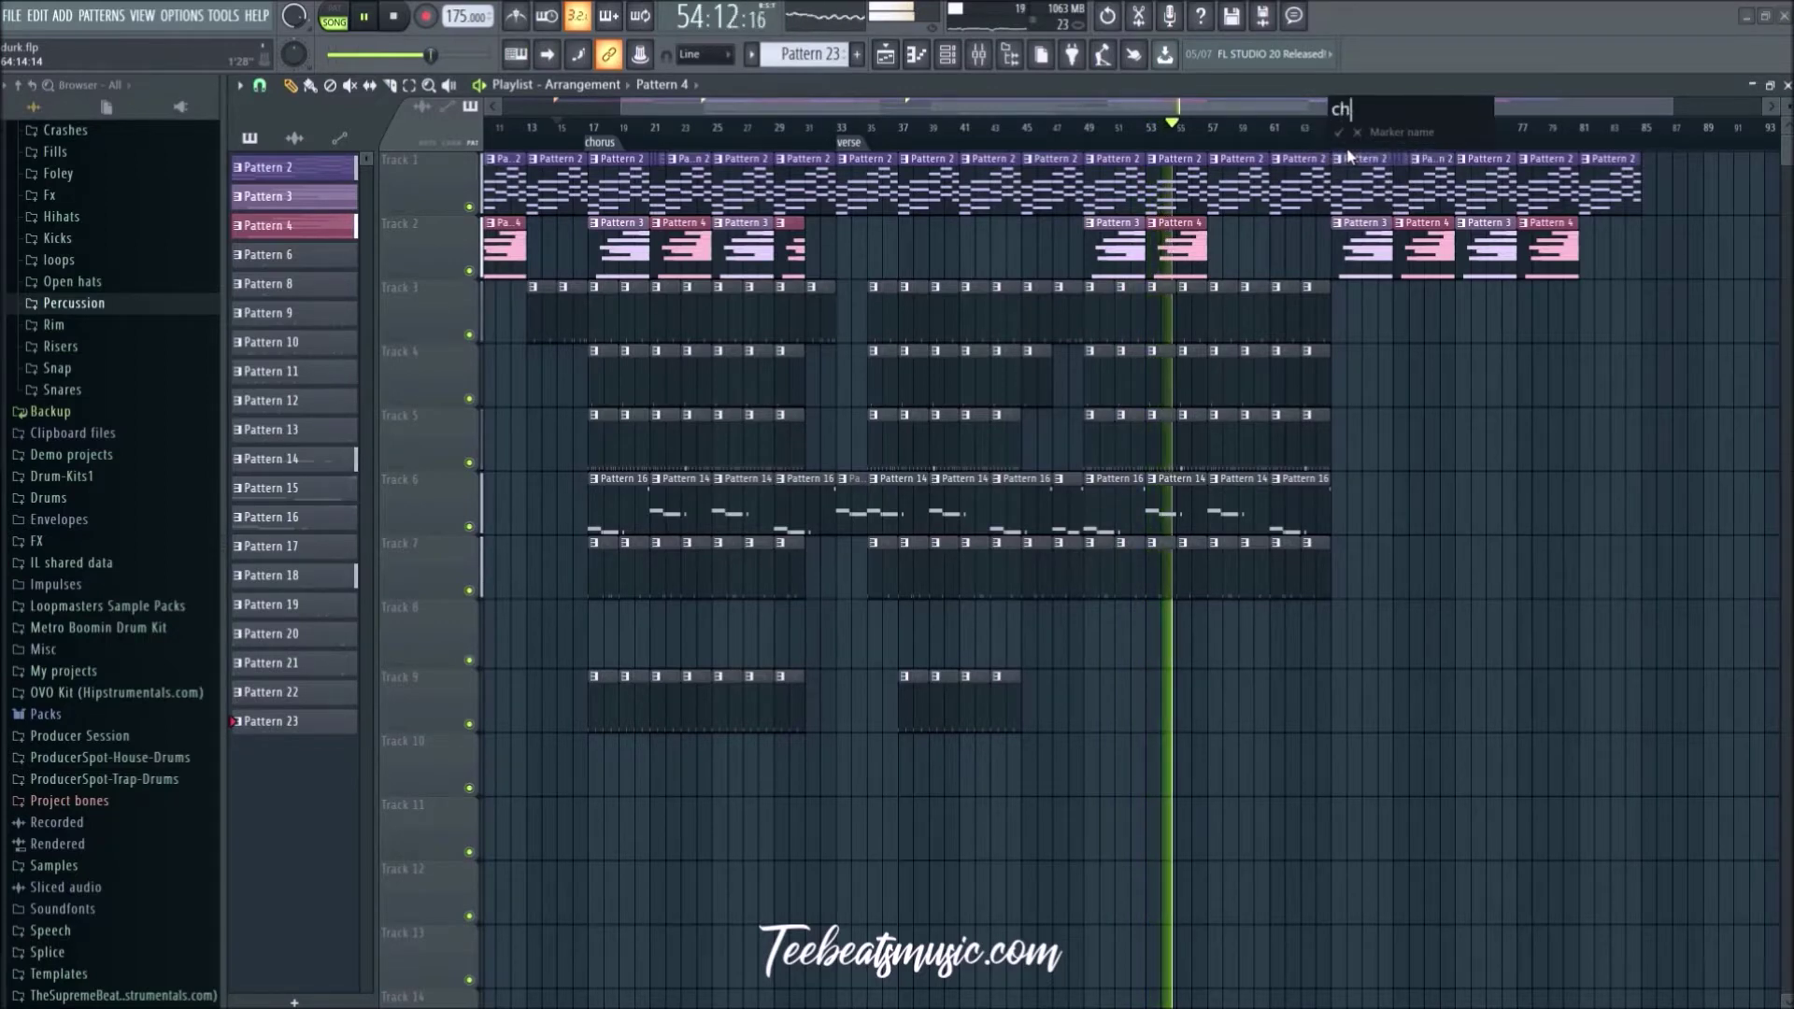
{"action": "key", "text": "Return"}
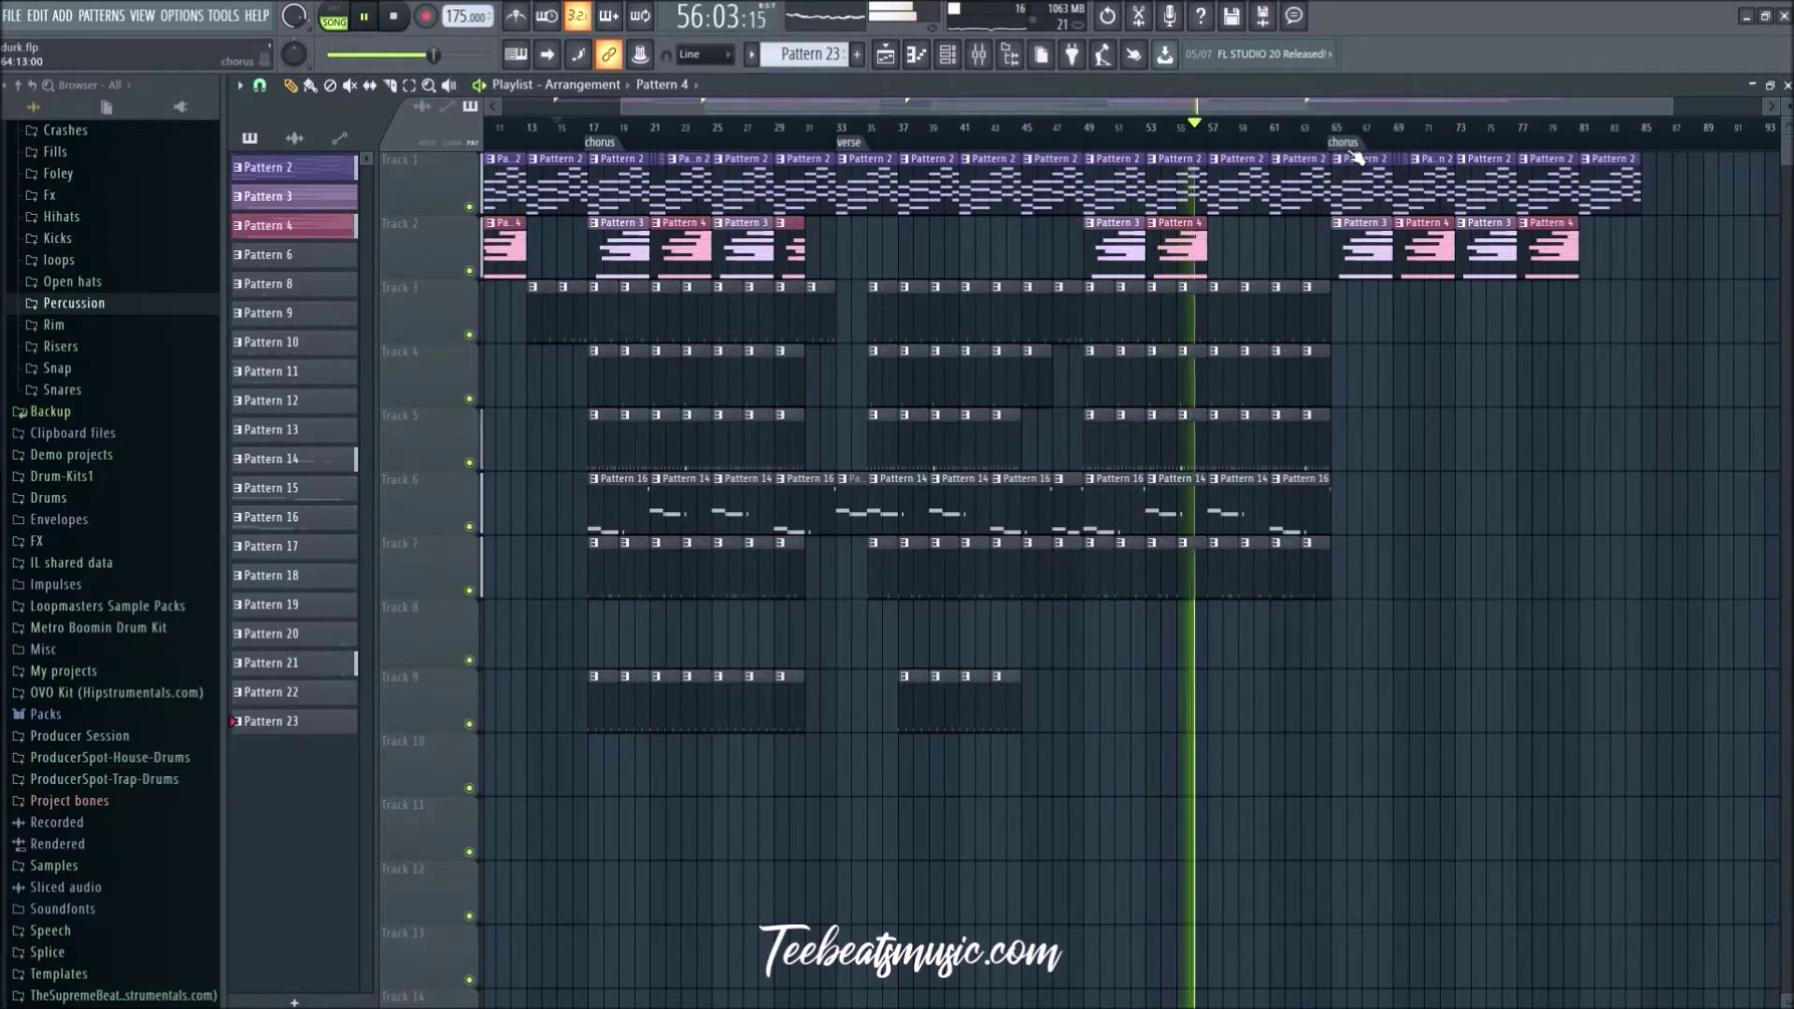
{"action": "scroll", "coordinate": [1439, 295], "scroll_direction": "down", "scroll_amount": 2}
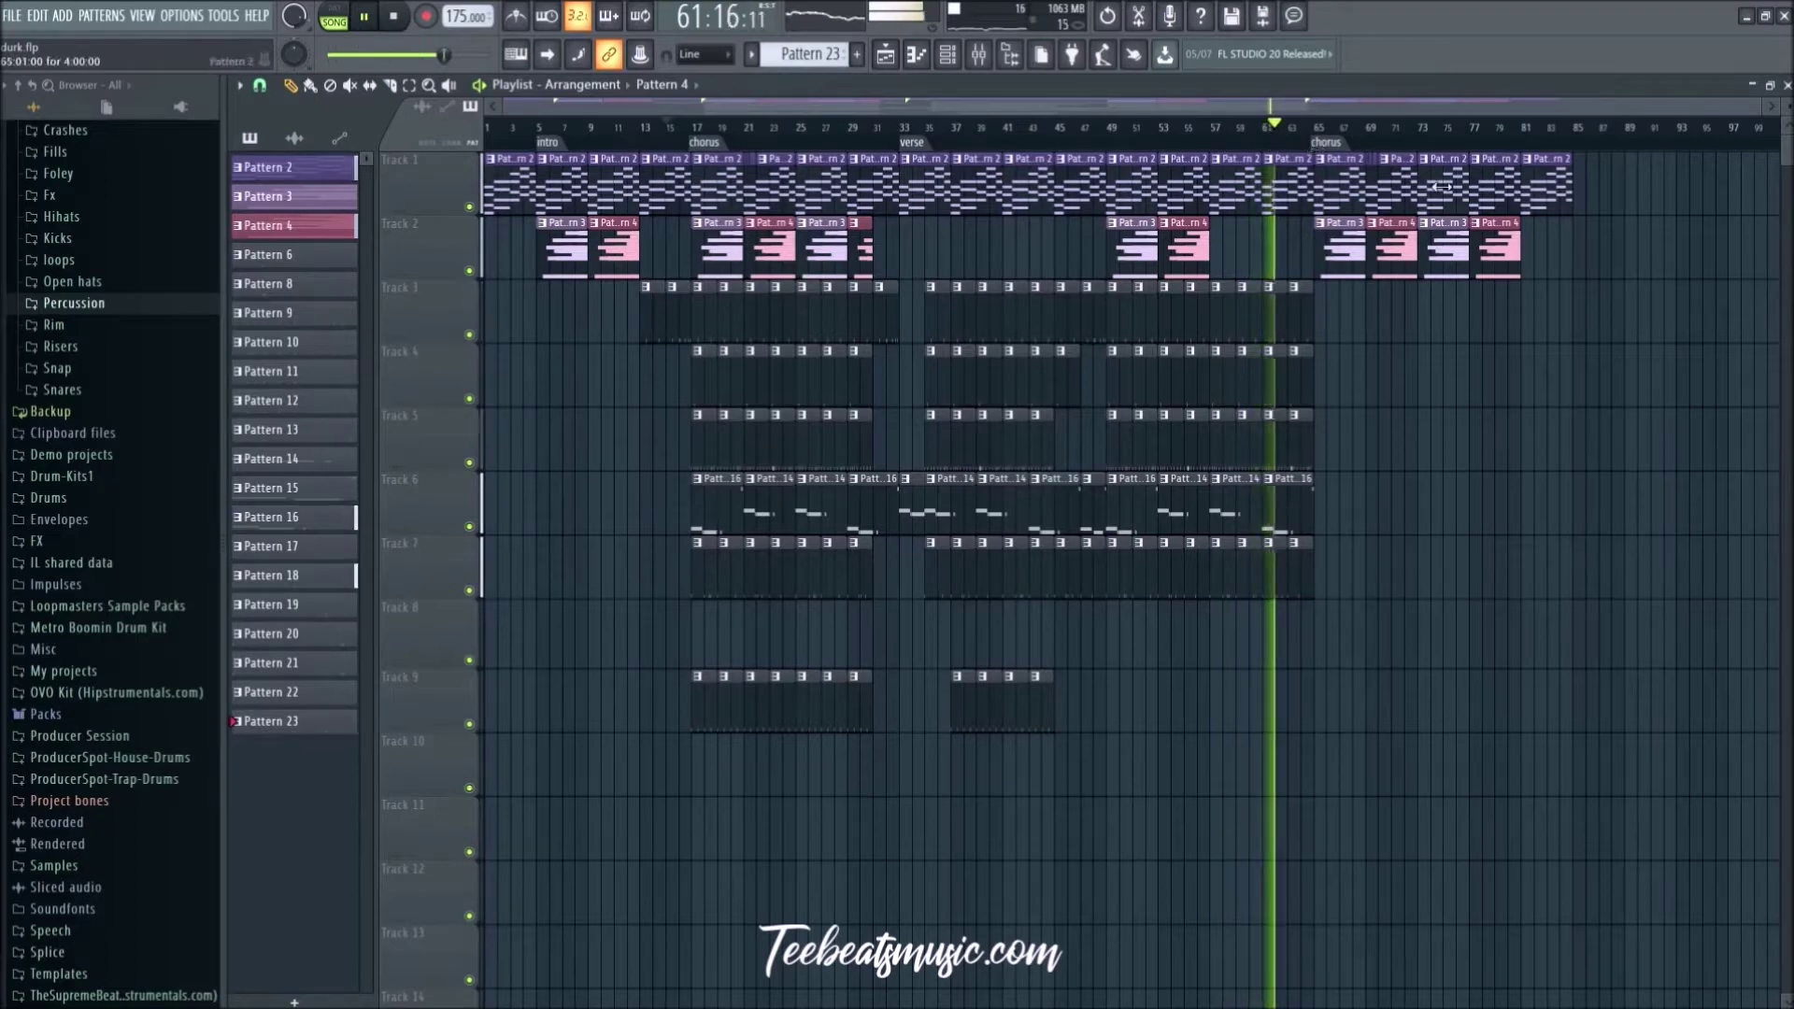
{"action": "key", "text": "ctrl"}
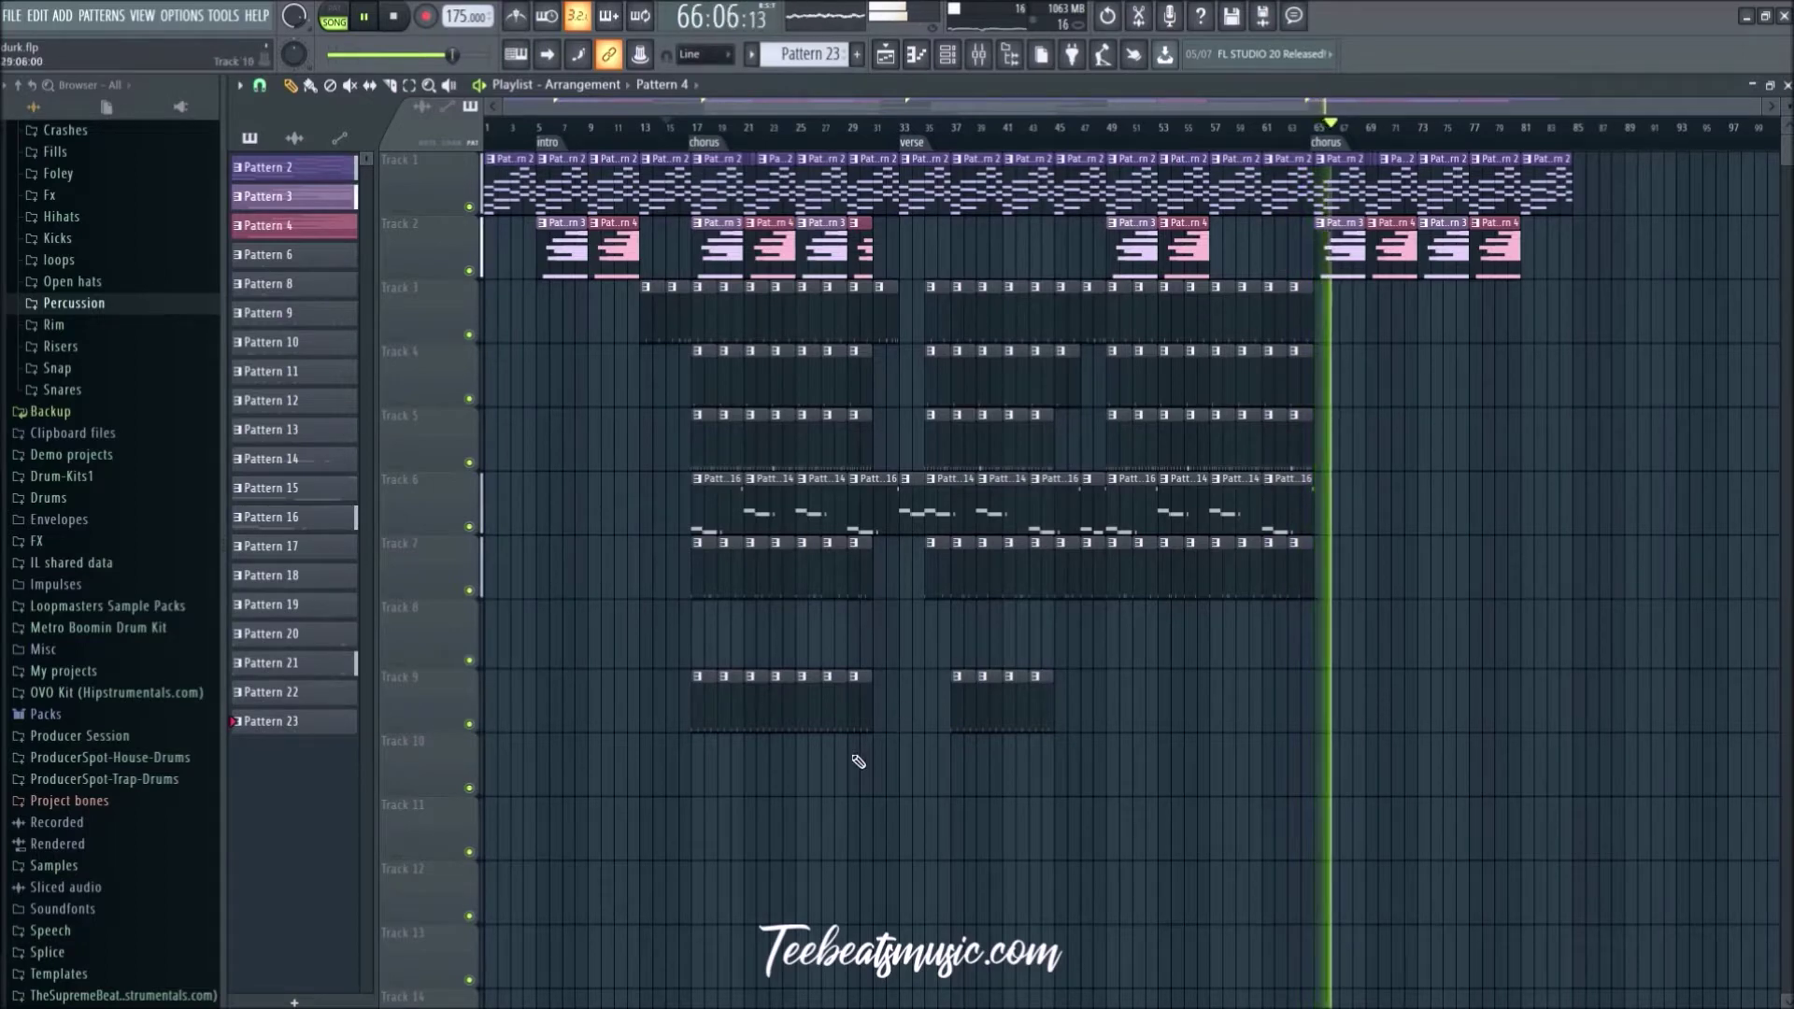
Step: Copy the chorus clips from bars 17–31 to start at bar 65 and clear the misplaced Track 3 copies
{"action": "left_click_drag", "start_coordinate": [875, 795], "coordinate": [751, 219]}
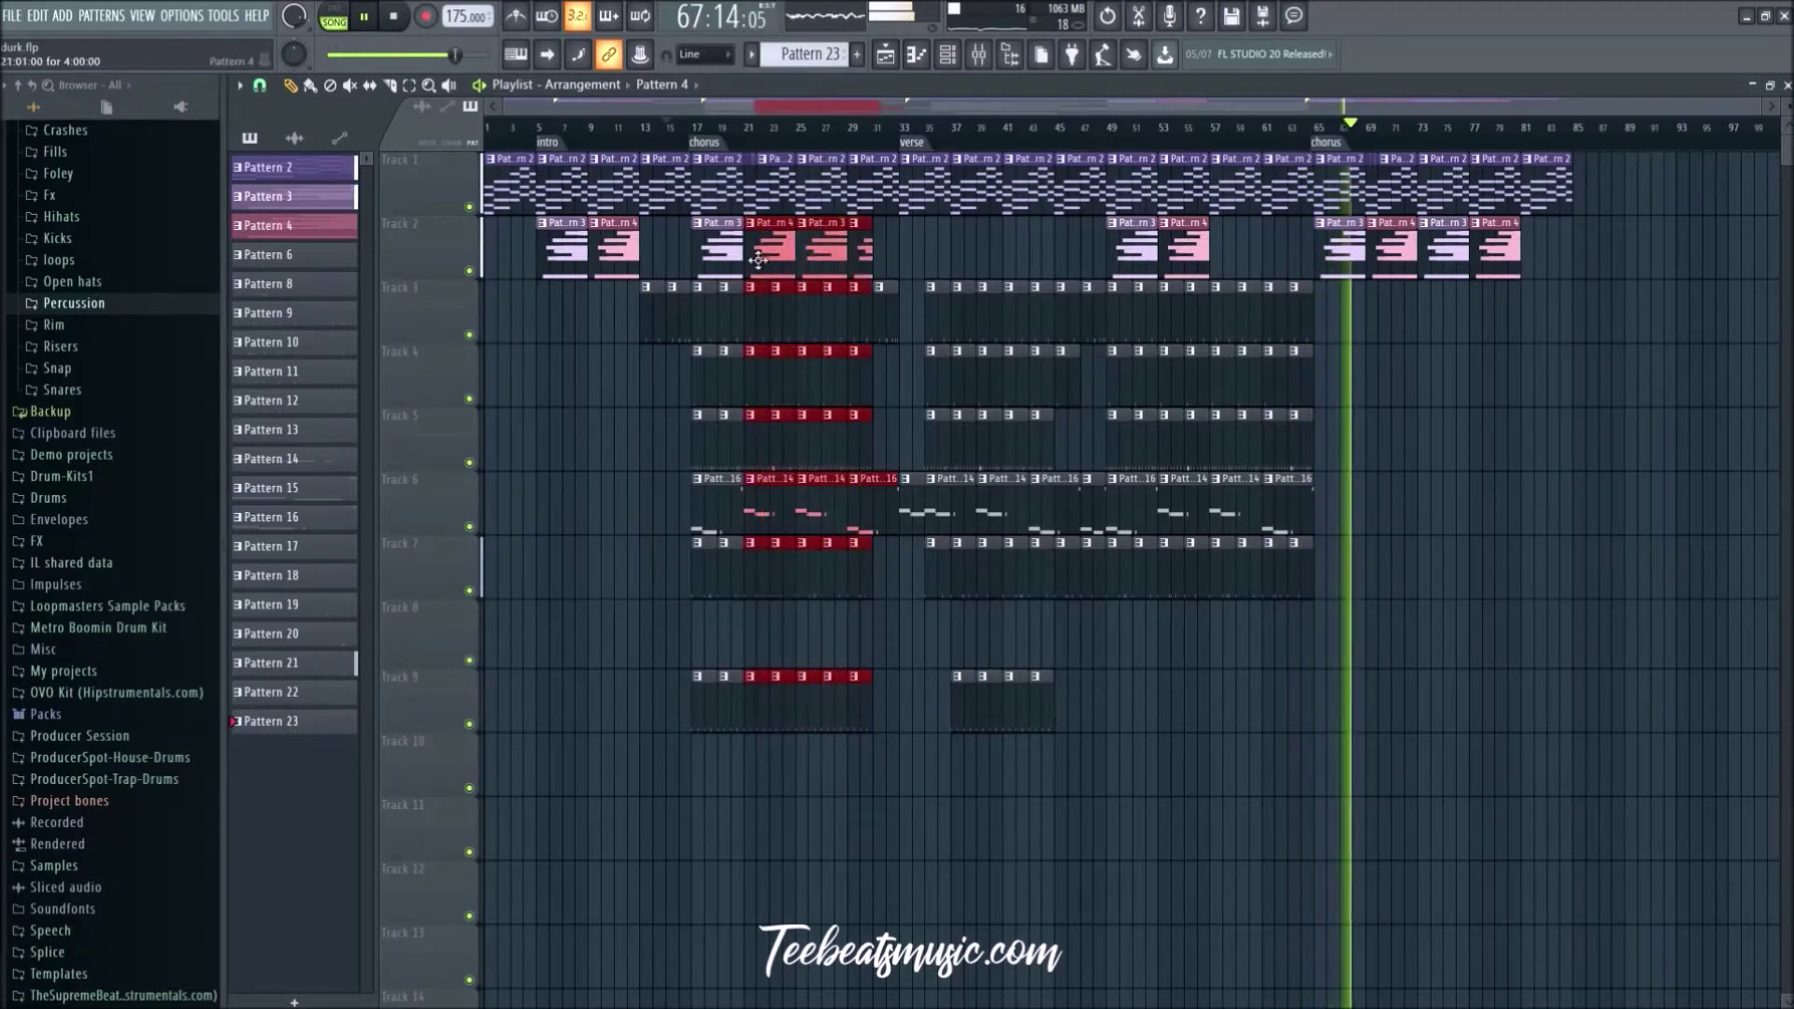
{"action": "left_click_drag", "start_coordinate": [896, 858], "coordinate": [701, 220]}
{"action": "left_click_drag", "start_coordinate": [710, 291], "coordinate": [1331, 335]}
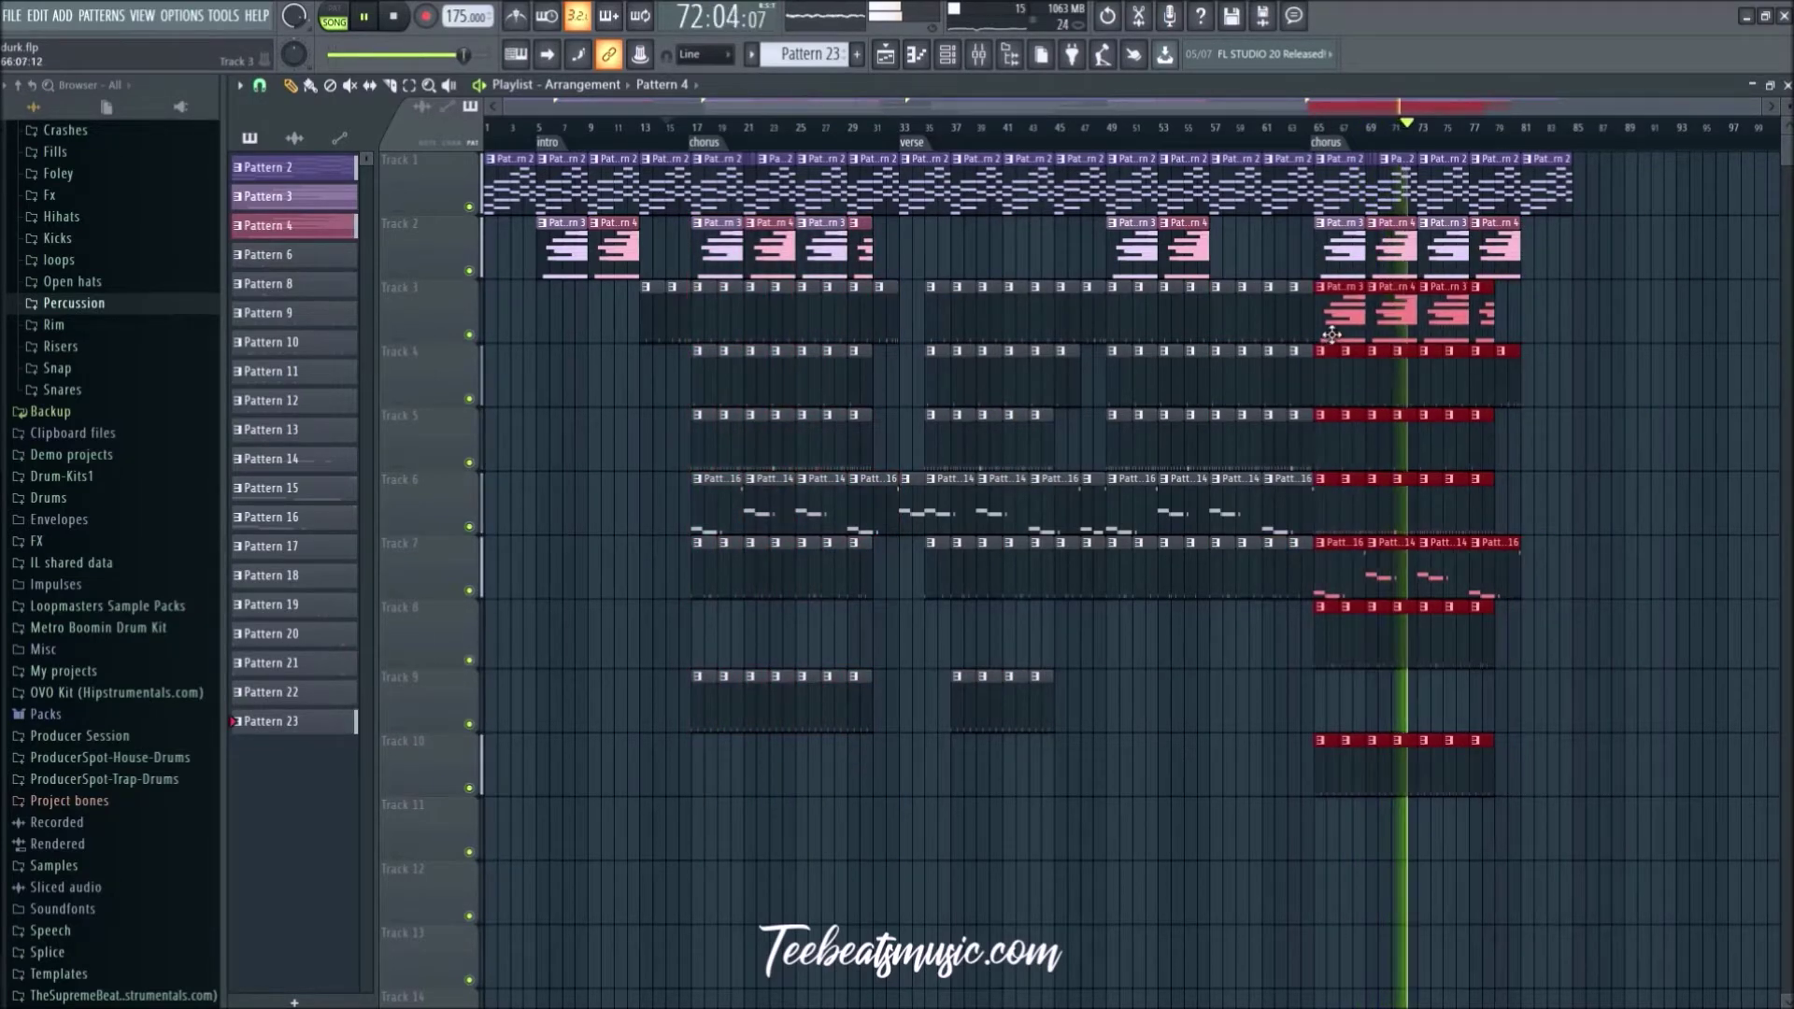
{"action": "left_click_drag", "start_coordinate": [1542, 328], "coordinate": [1364, 327]}
{"action": "left_click_drag", "start_coordinate": [1537, 865], "coordinate": [1332, 309]}
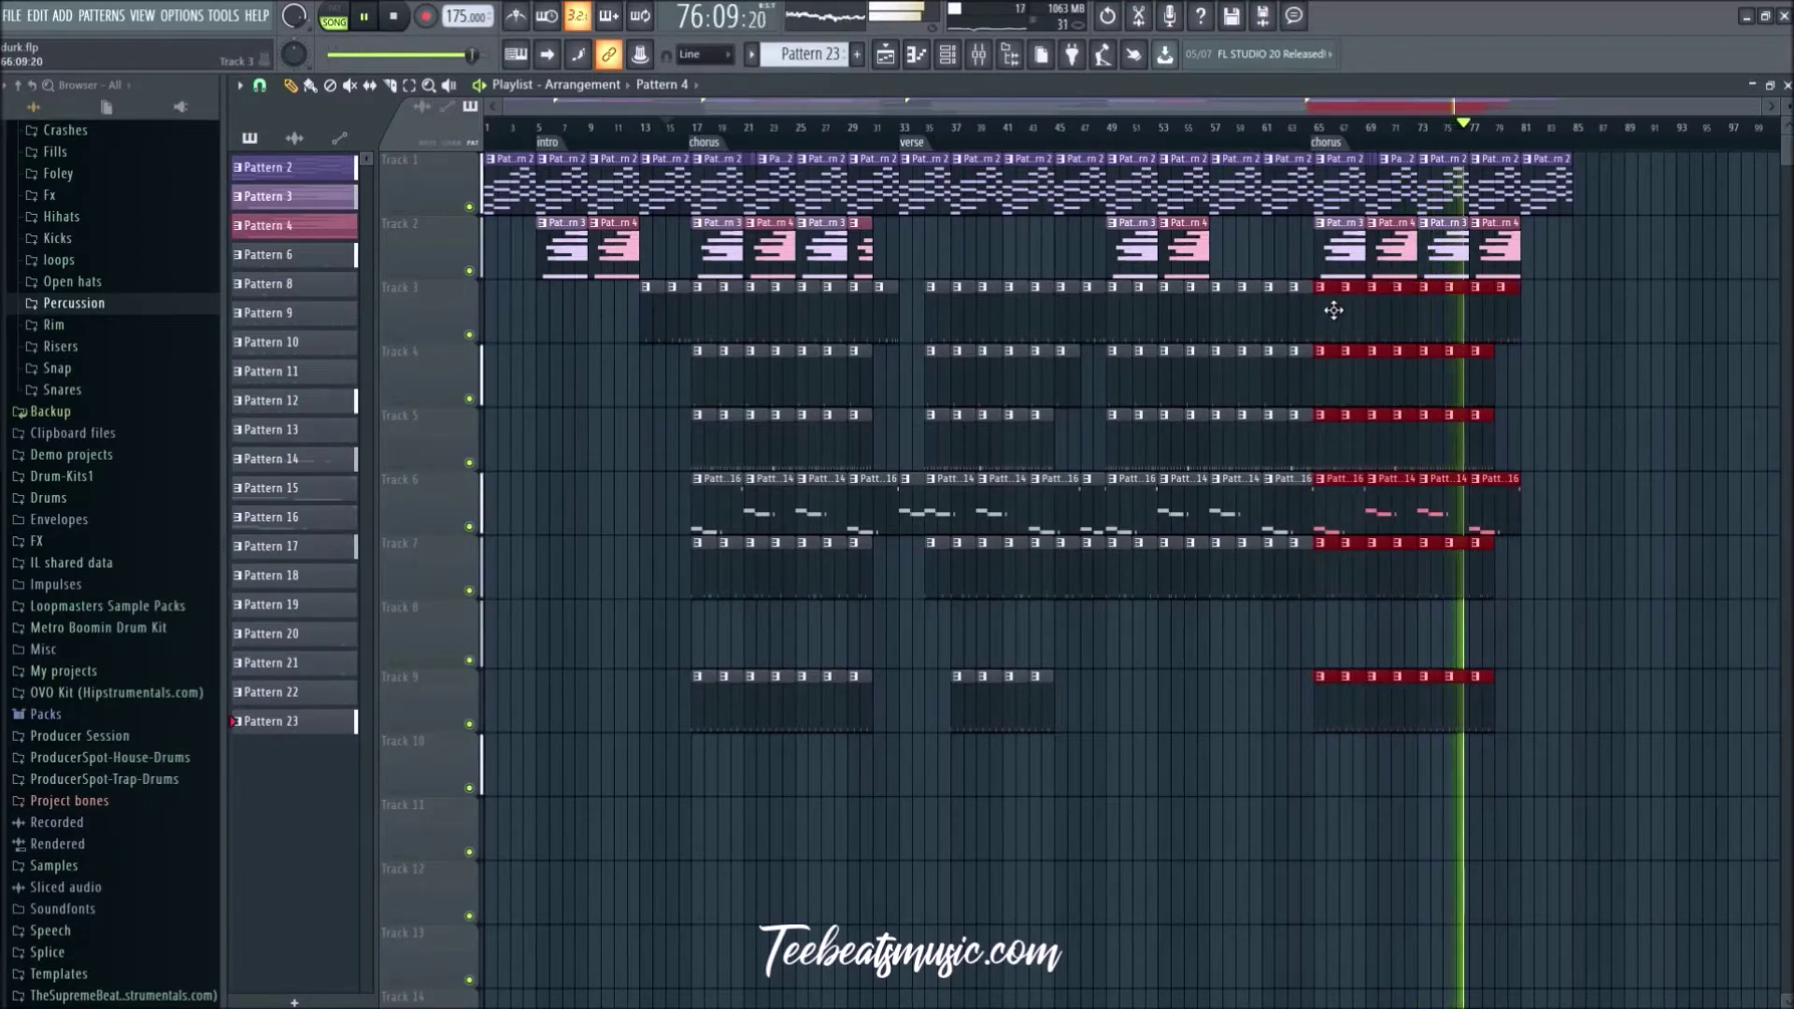
{"action": "left_click", "coordinate": [1642, 579]}
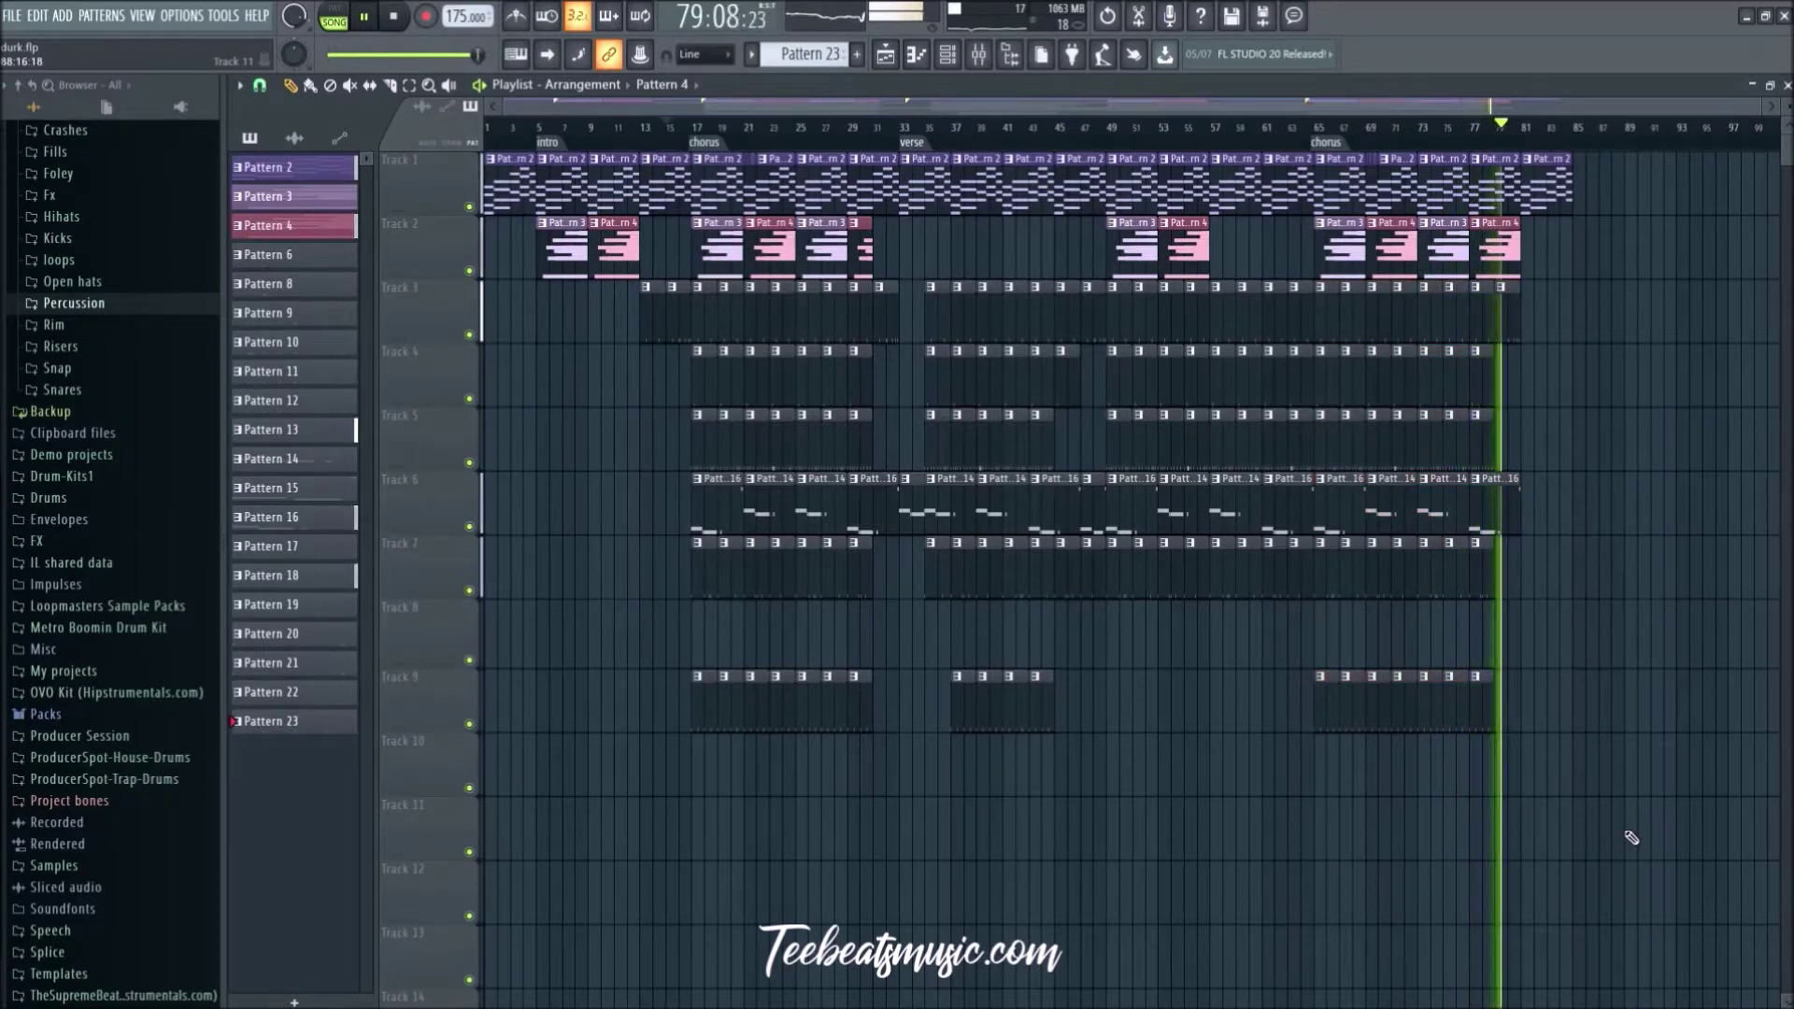
Step: Delete the stray Pattern 2 clip at bar 81 and select the verse clips from bars 33–65
{"action": "right_click", "coordinate": [1561, 193]}
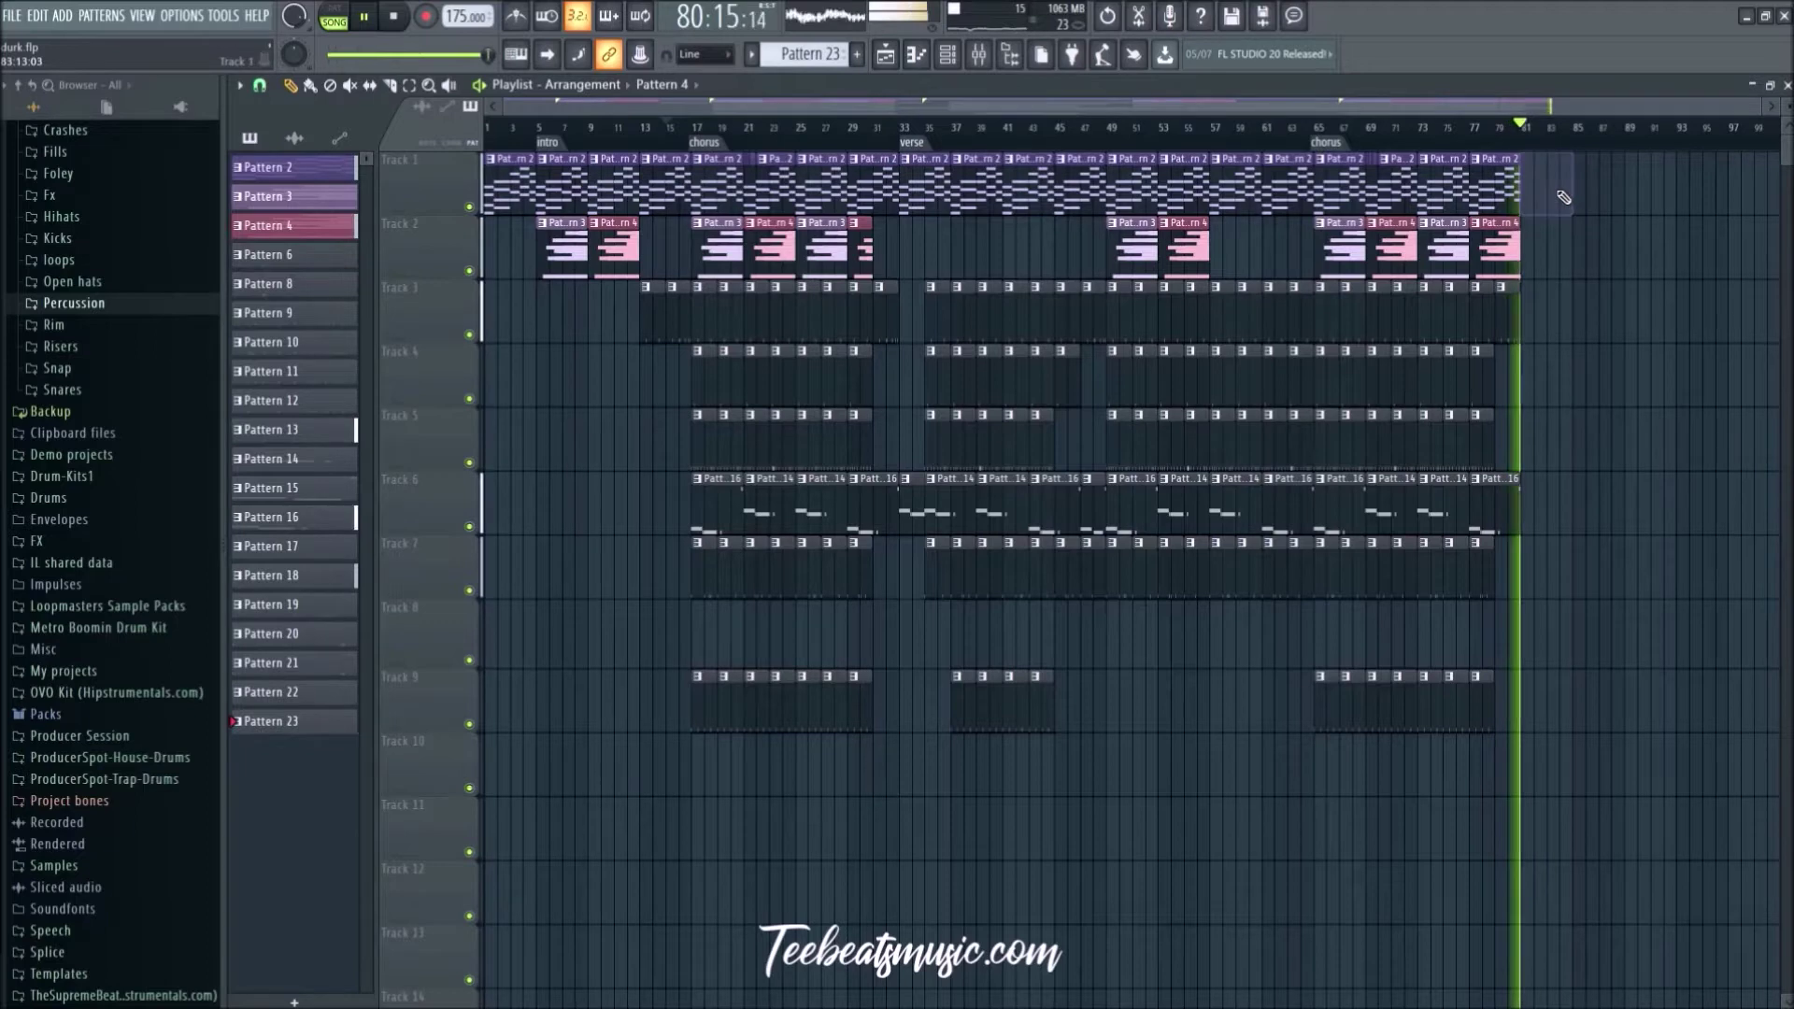
{"action": "key", "text": "space"}
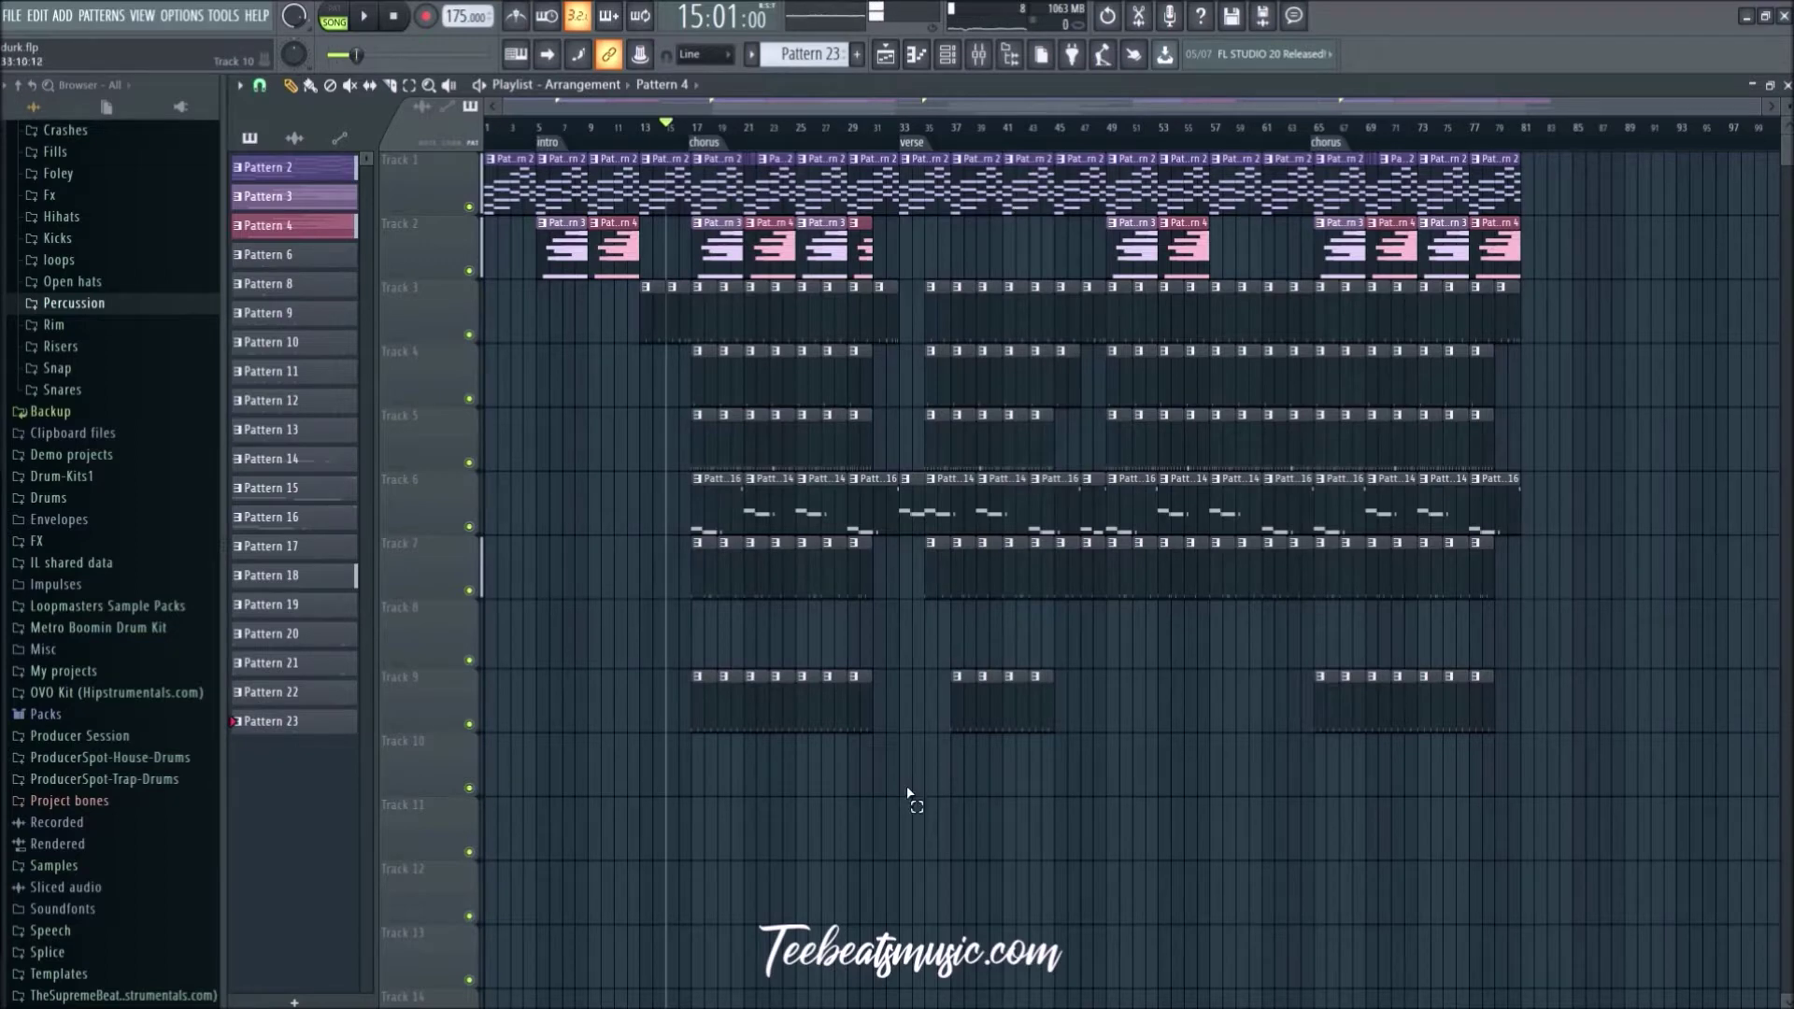
{"action": "left_click_drag", "start_coordinate": [913, 192], "coordinate": [1767, 210]}
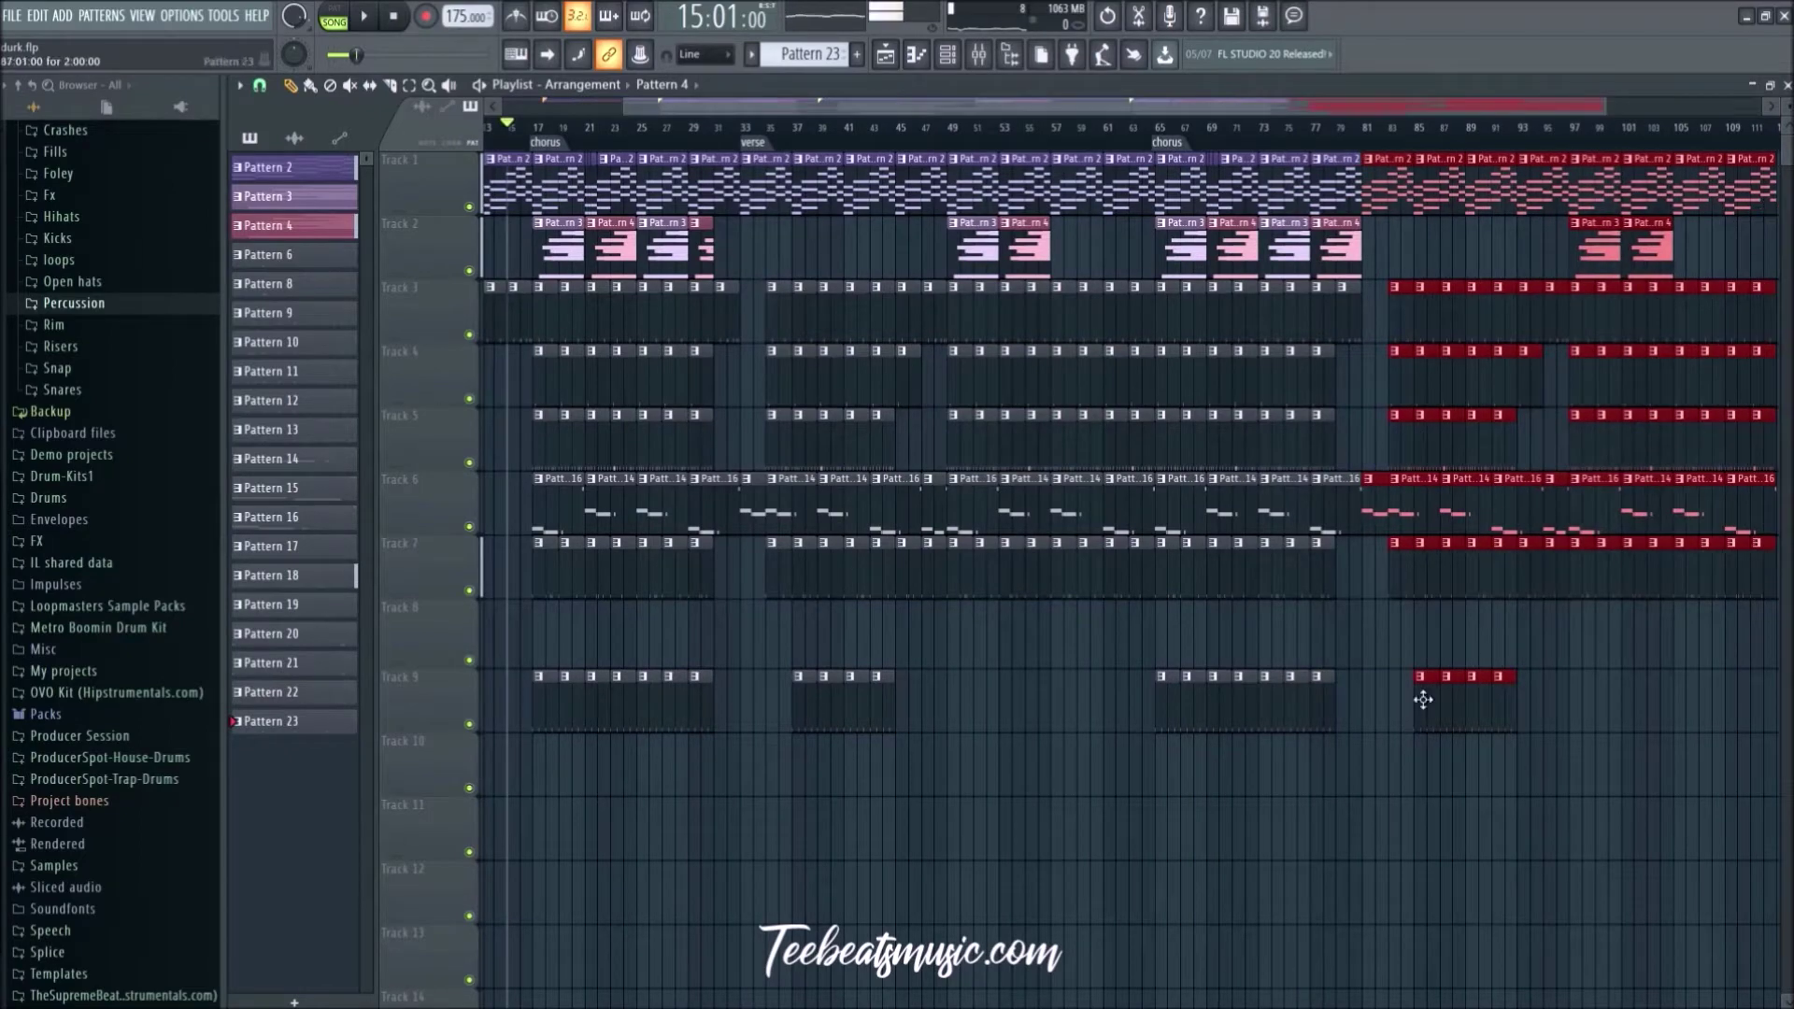
{"action": "scroll", "coordinate": [1415, 706], "scroll_direction": "down", "scroll_amount": 2}
Step: Label bar 81 with a 'verse' marker and start the song playing
{"action": "scroll", "coordinate": [1307, 272], "scroll_direction": "up", "scroll_amount": 5}
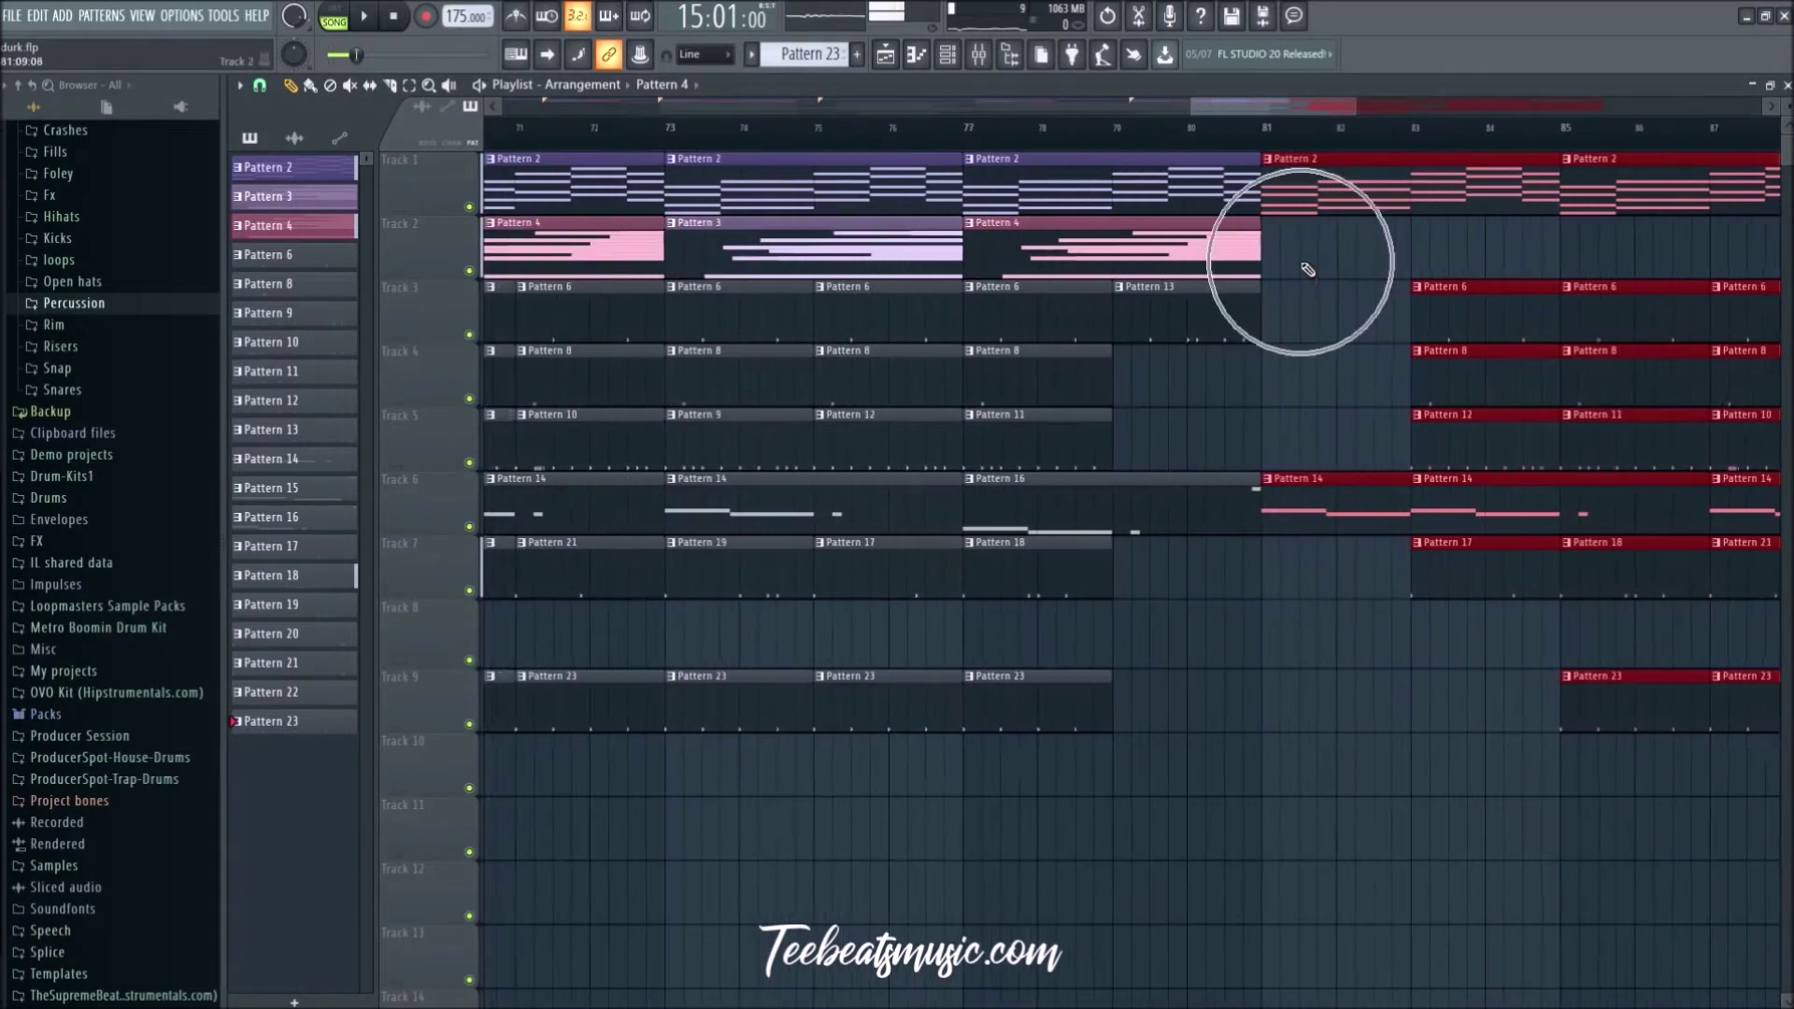
{"action": "right_click", "coordinate": [1273, 152]}
{"action": "left_click", "coordinate": [1280, 156]}
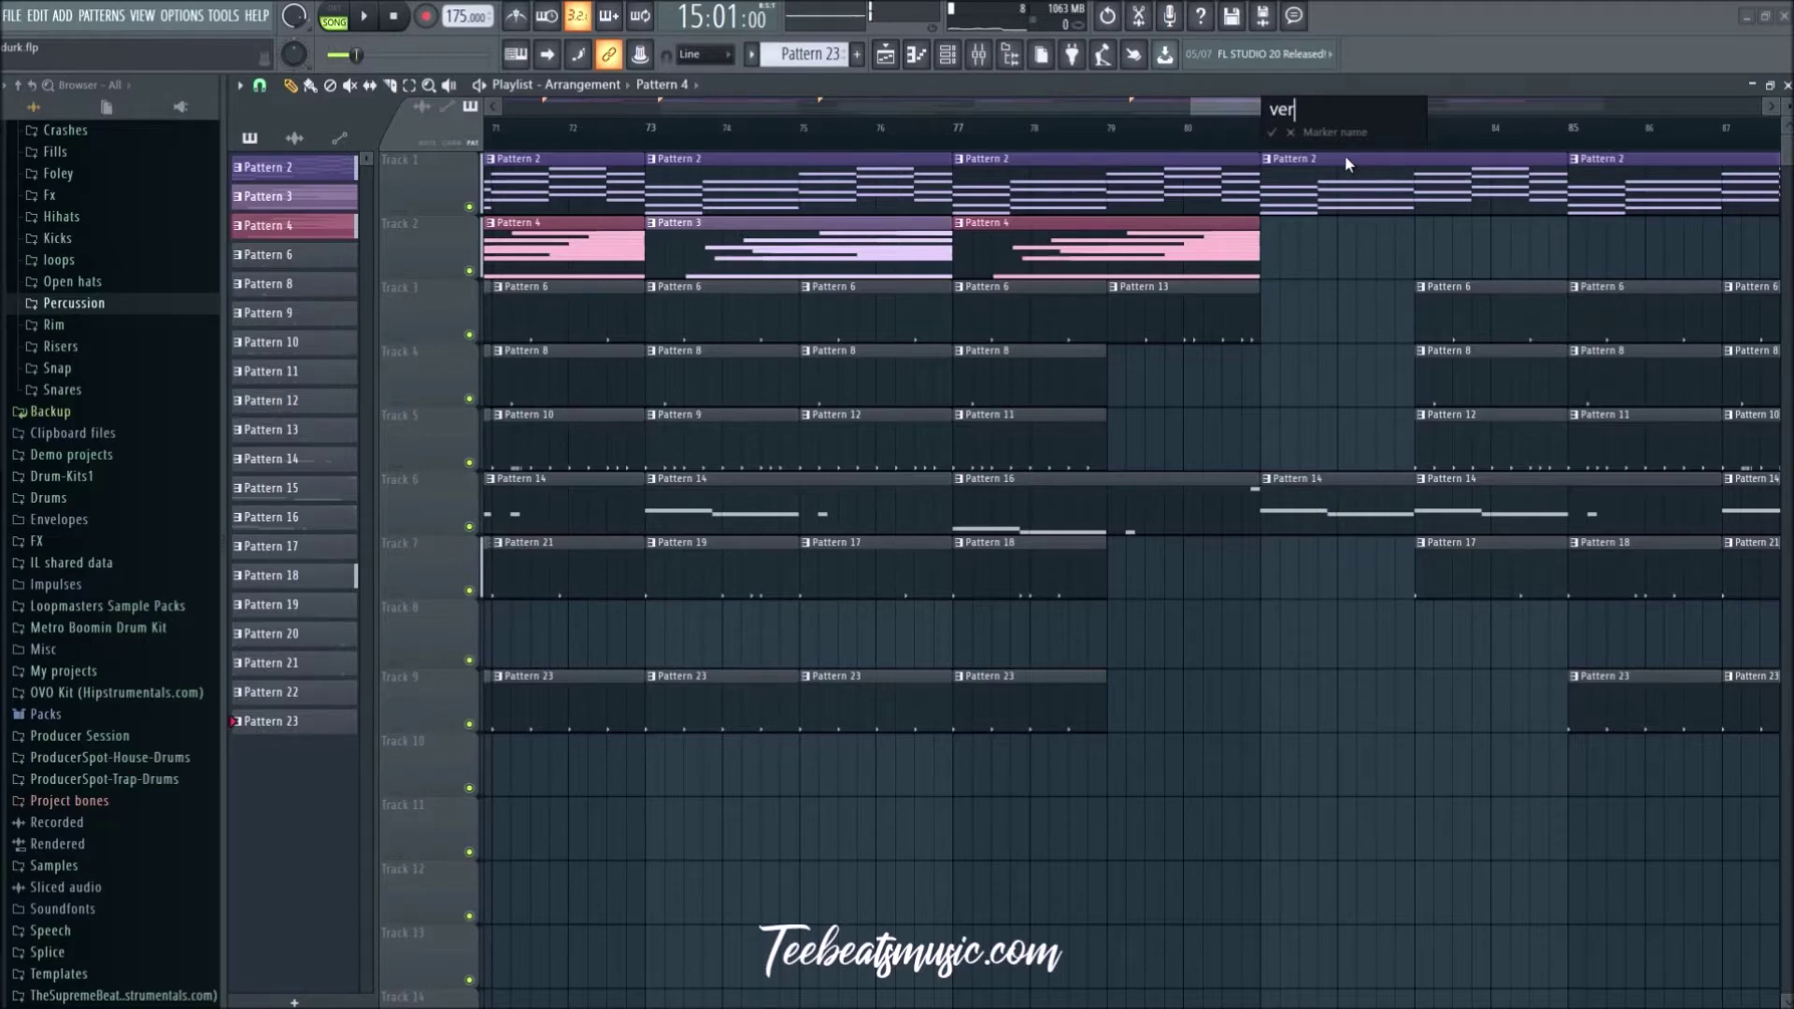
{"action": "type", "text": "se"}
{"action": "key", "text": "Return"}
{"action": "key", "text": "space"}
{"action": "scroll", "coordinate": [1078, 832], "scroll_direction": "down", "scroll_amount": 5}
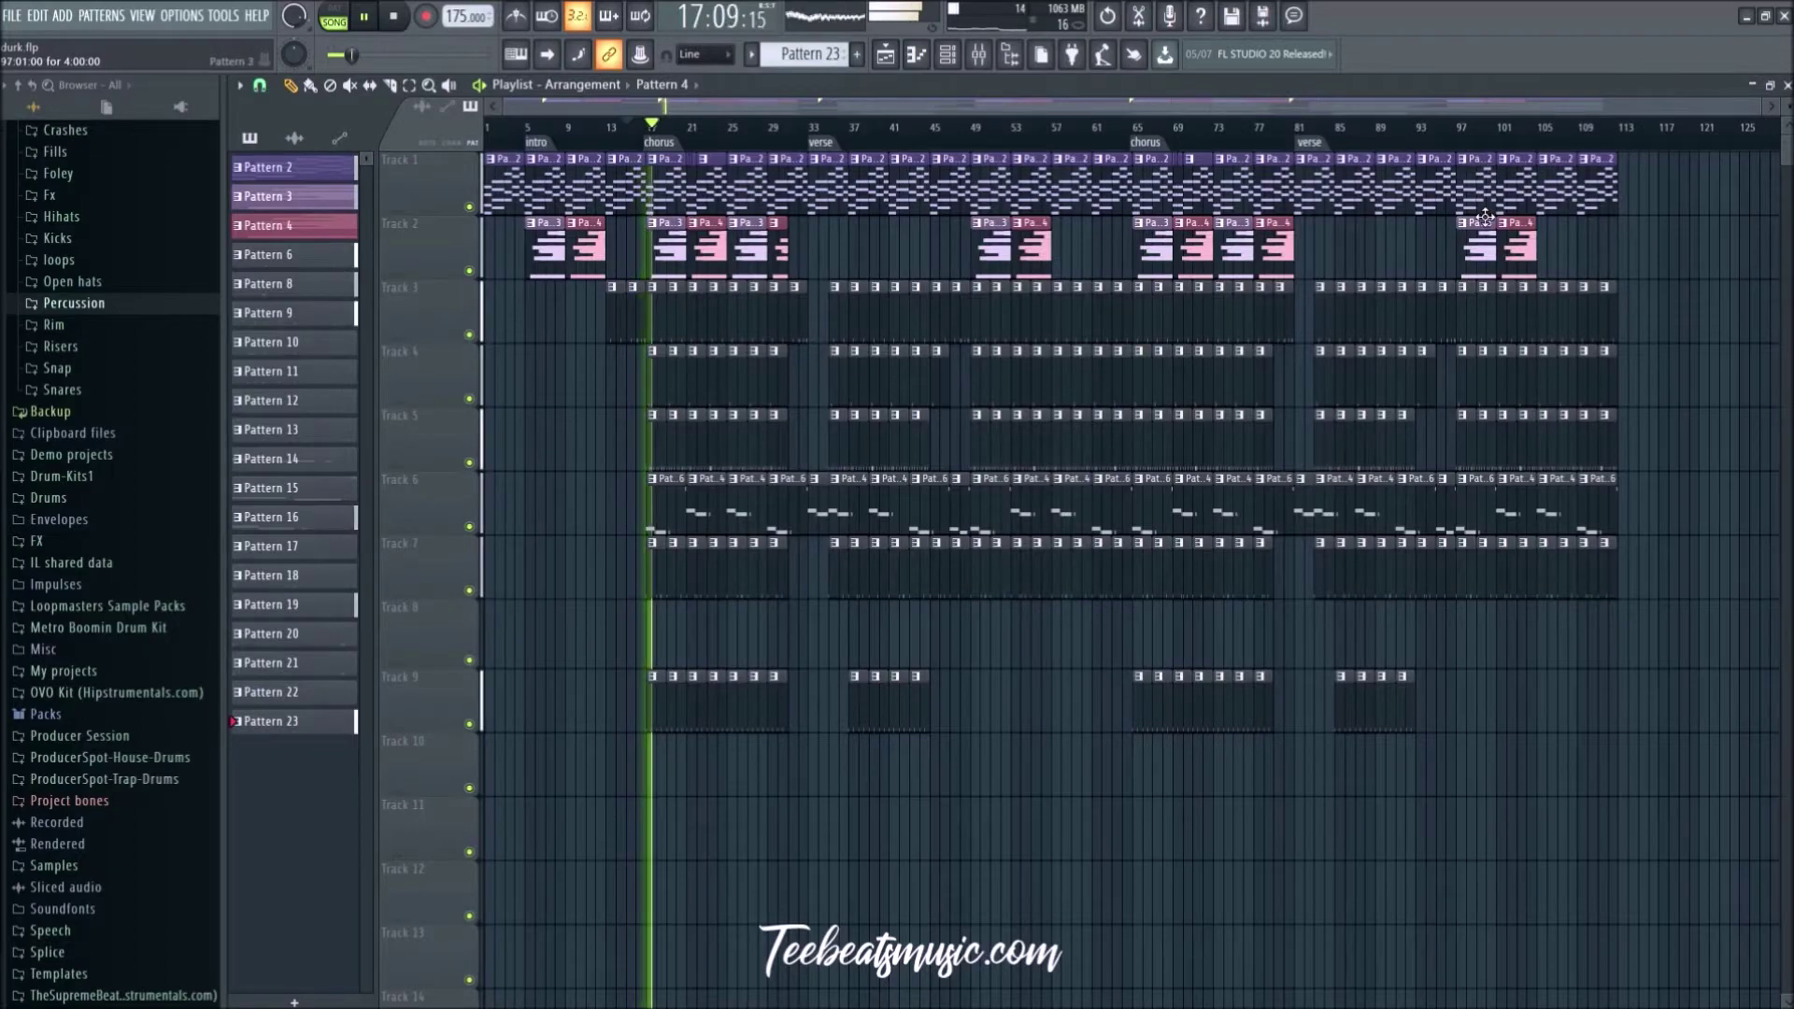
Step: Select the second chorus's drum clips and copy them to start at bar 113
{"action": "scroll", "coordinate": [1579, 215], "scroll_direction": "up", "scroll_amount": 2}
{"action": "scroll", "coordinate": [1618, 257], "scroll_direction": "down", "scroll_amount": 3}
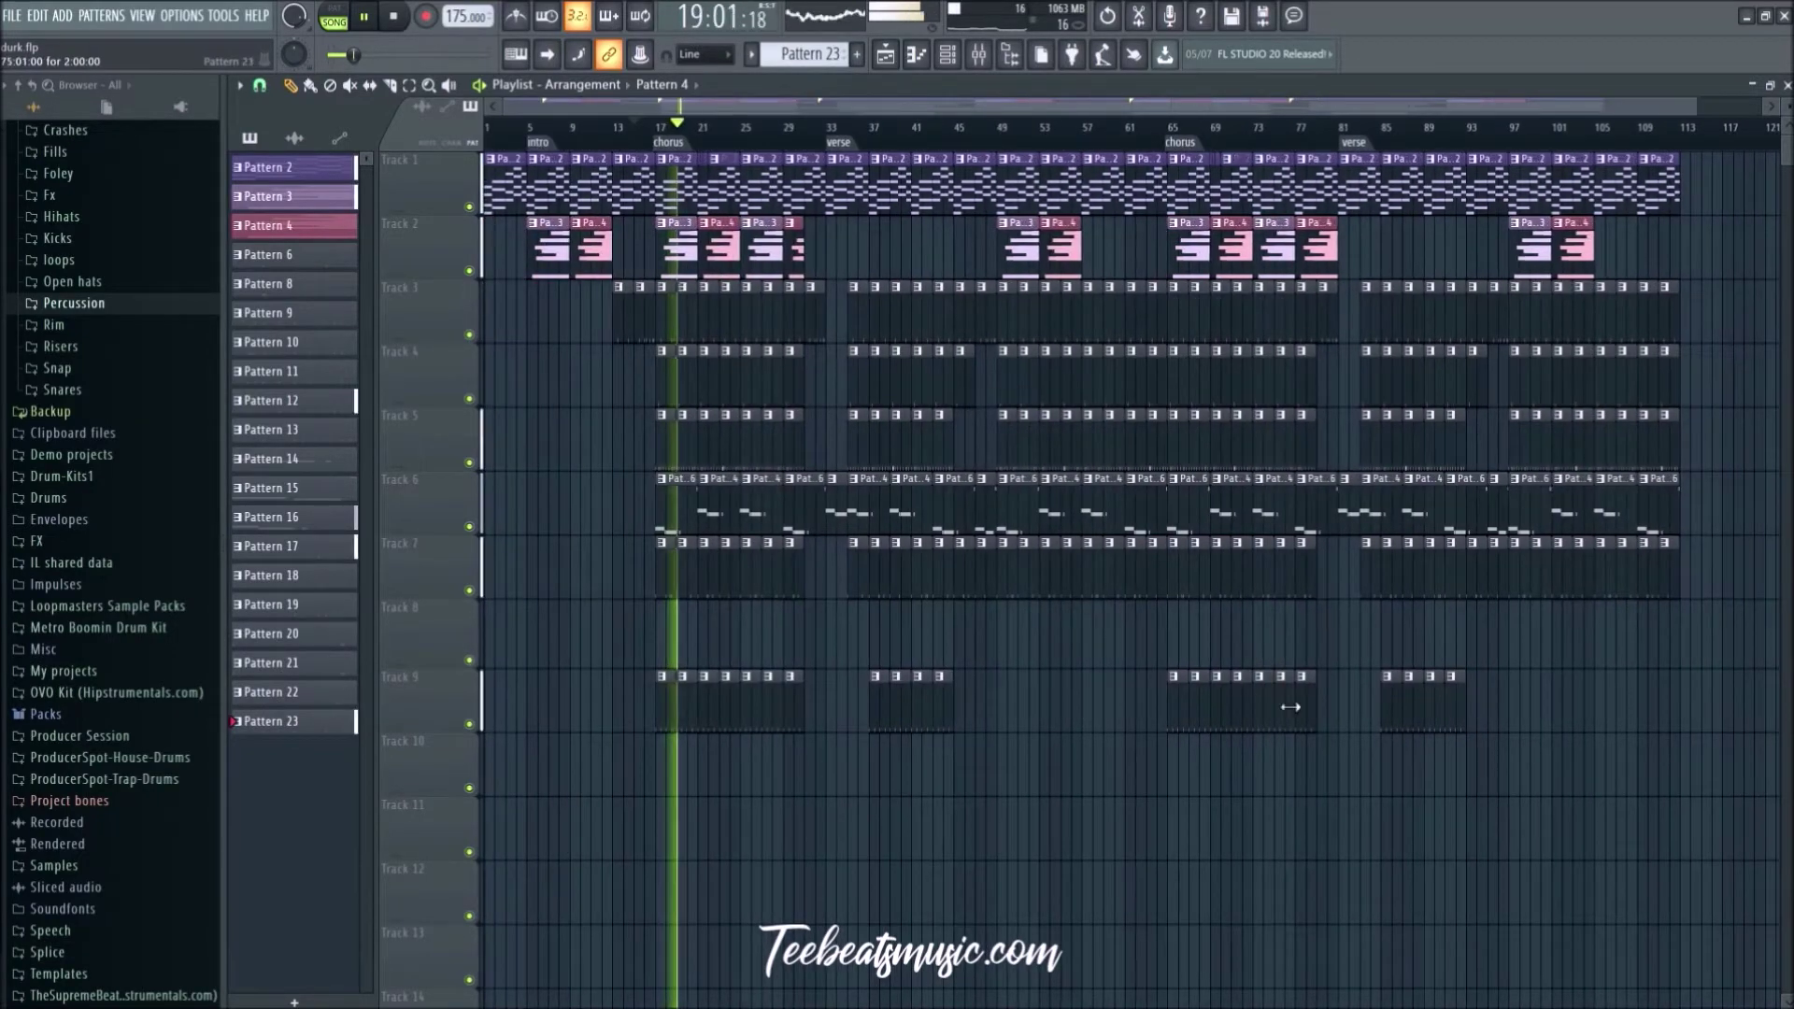
{"action": "left_click_drag", "start_coordinate": [1322, 793], "coordinate": [1697, 204]}
{"action": "scroll", "coordinate": [1696, 204], "scroll_direction": "up", "scroll_amount": 4}
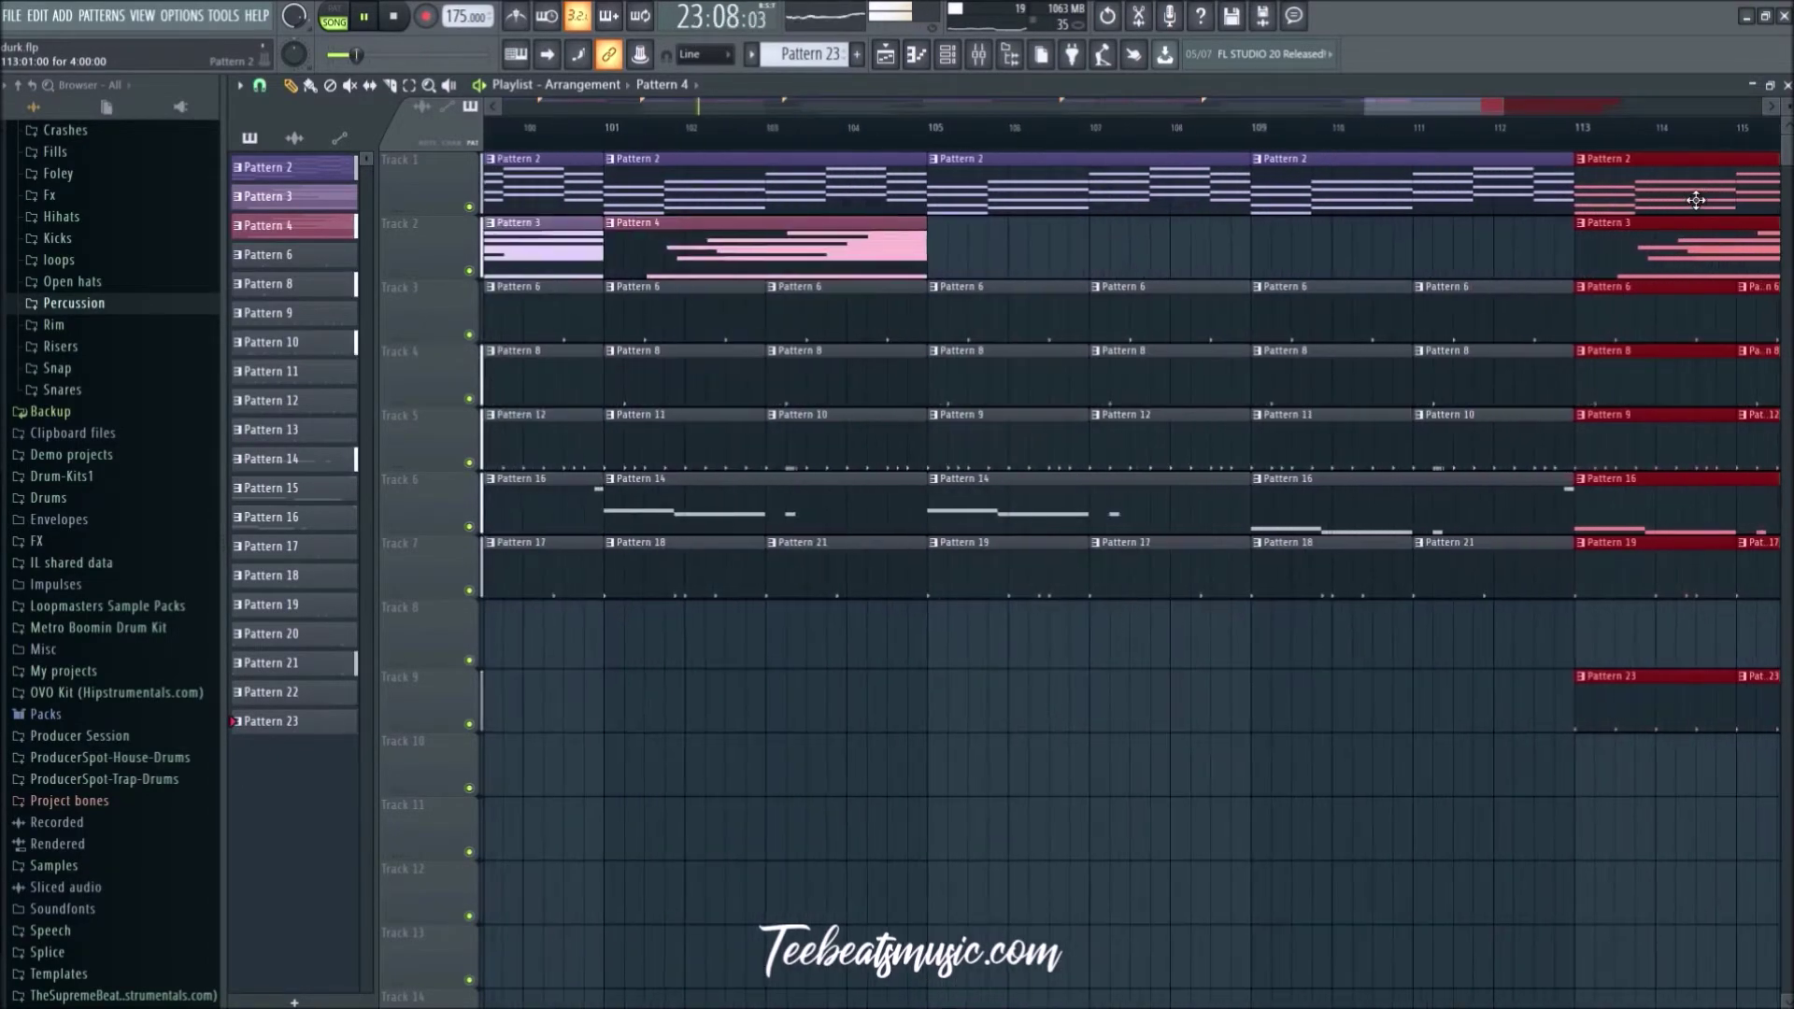
{"action": "scroll", "coordinate": [1651, 255], "scroll_direction": "down", "scroll_amount": 4}
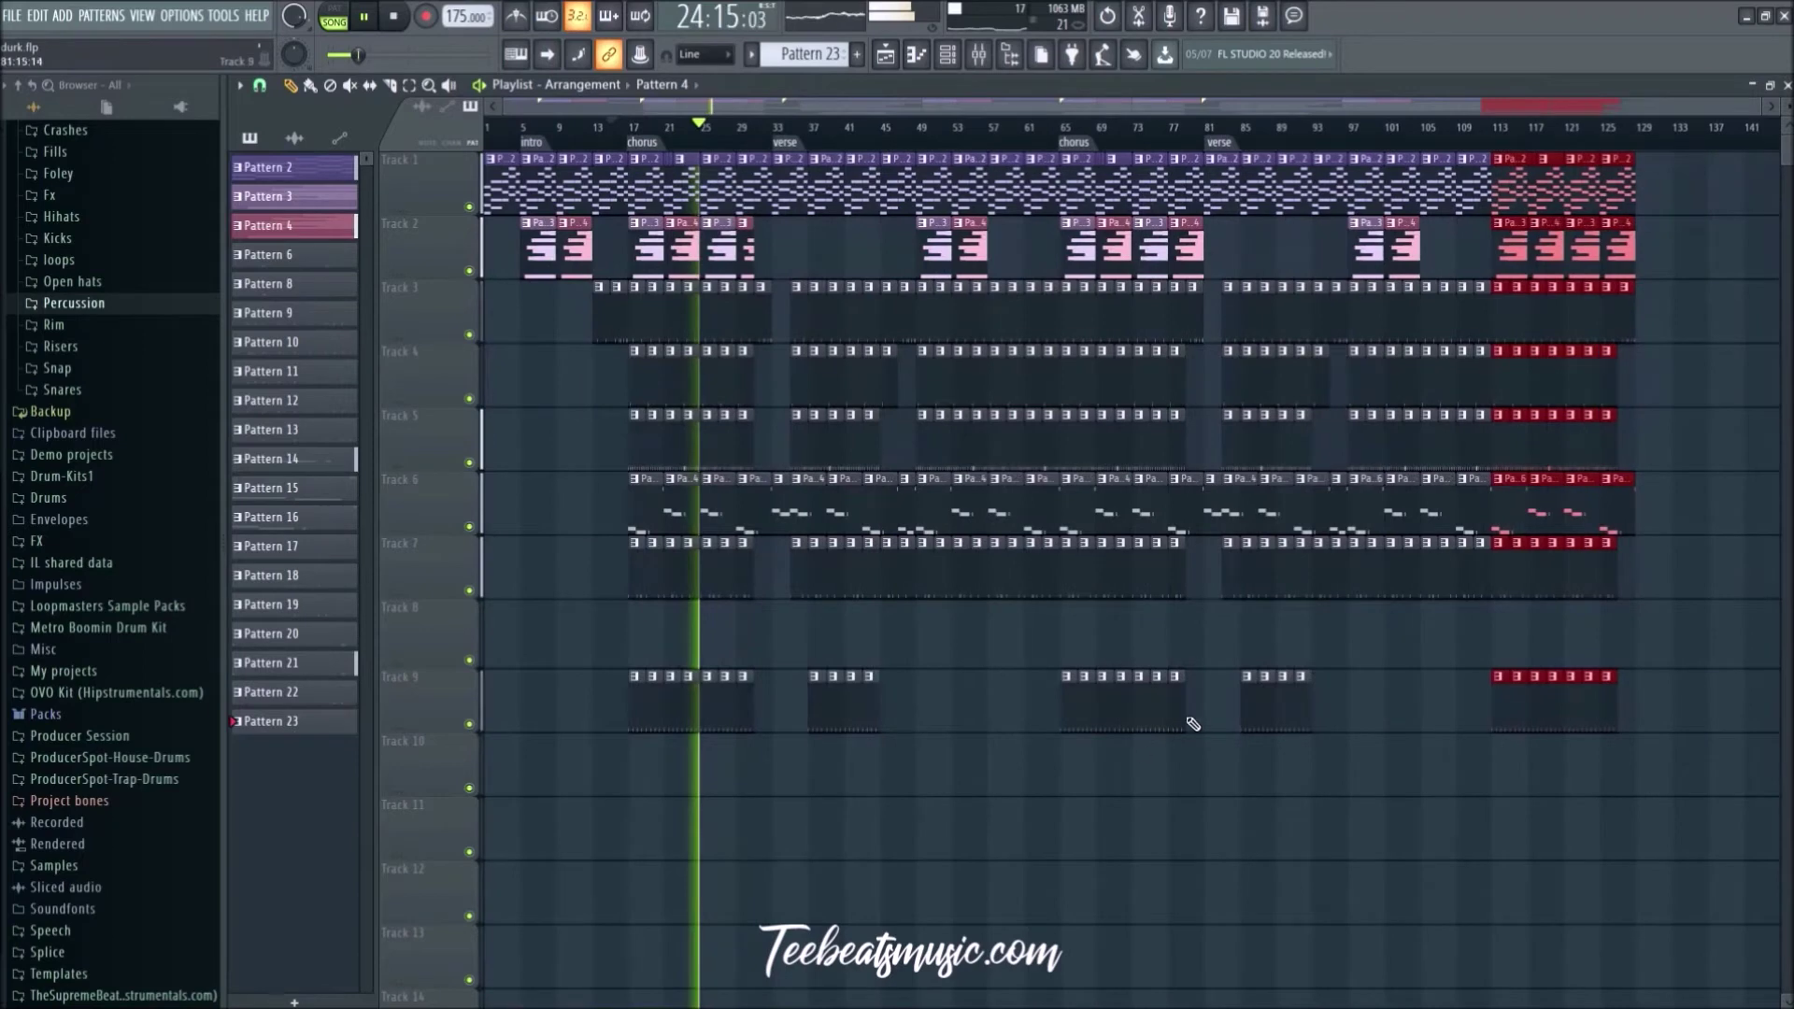
Step: Load Fruity Convolver after Fruity parametric EQ 2 on the FL Keys insert, using the Evnt - Chamber (Large-Fluttering) impulse
{"action": "left_click", "coordinate": [979, 56]}
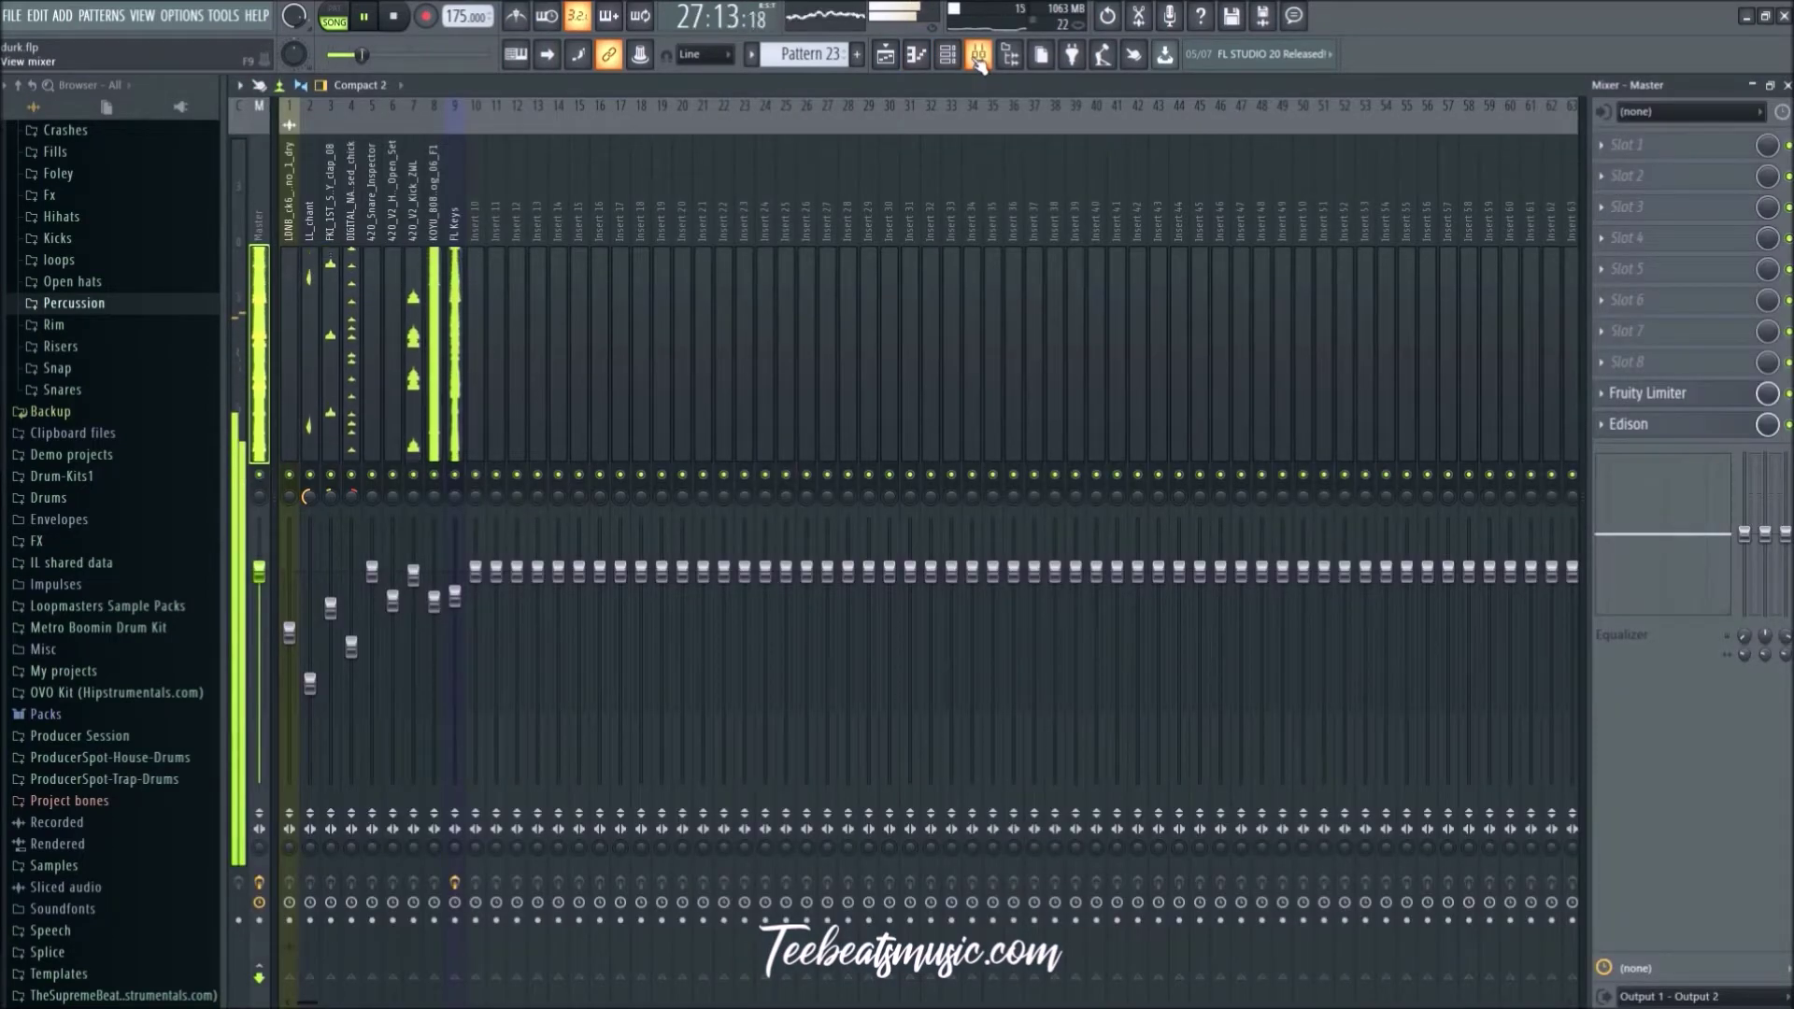
{"action": "left_click", "coordinate": [455, 224]}
{"action": "left_click", "coordinate": [1629, 175]}
{"action": "left_click", "coordinate": [1392, 233]}
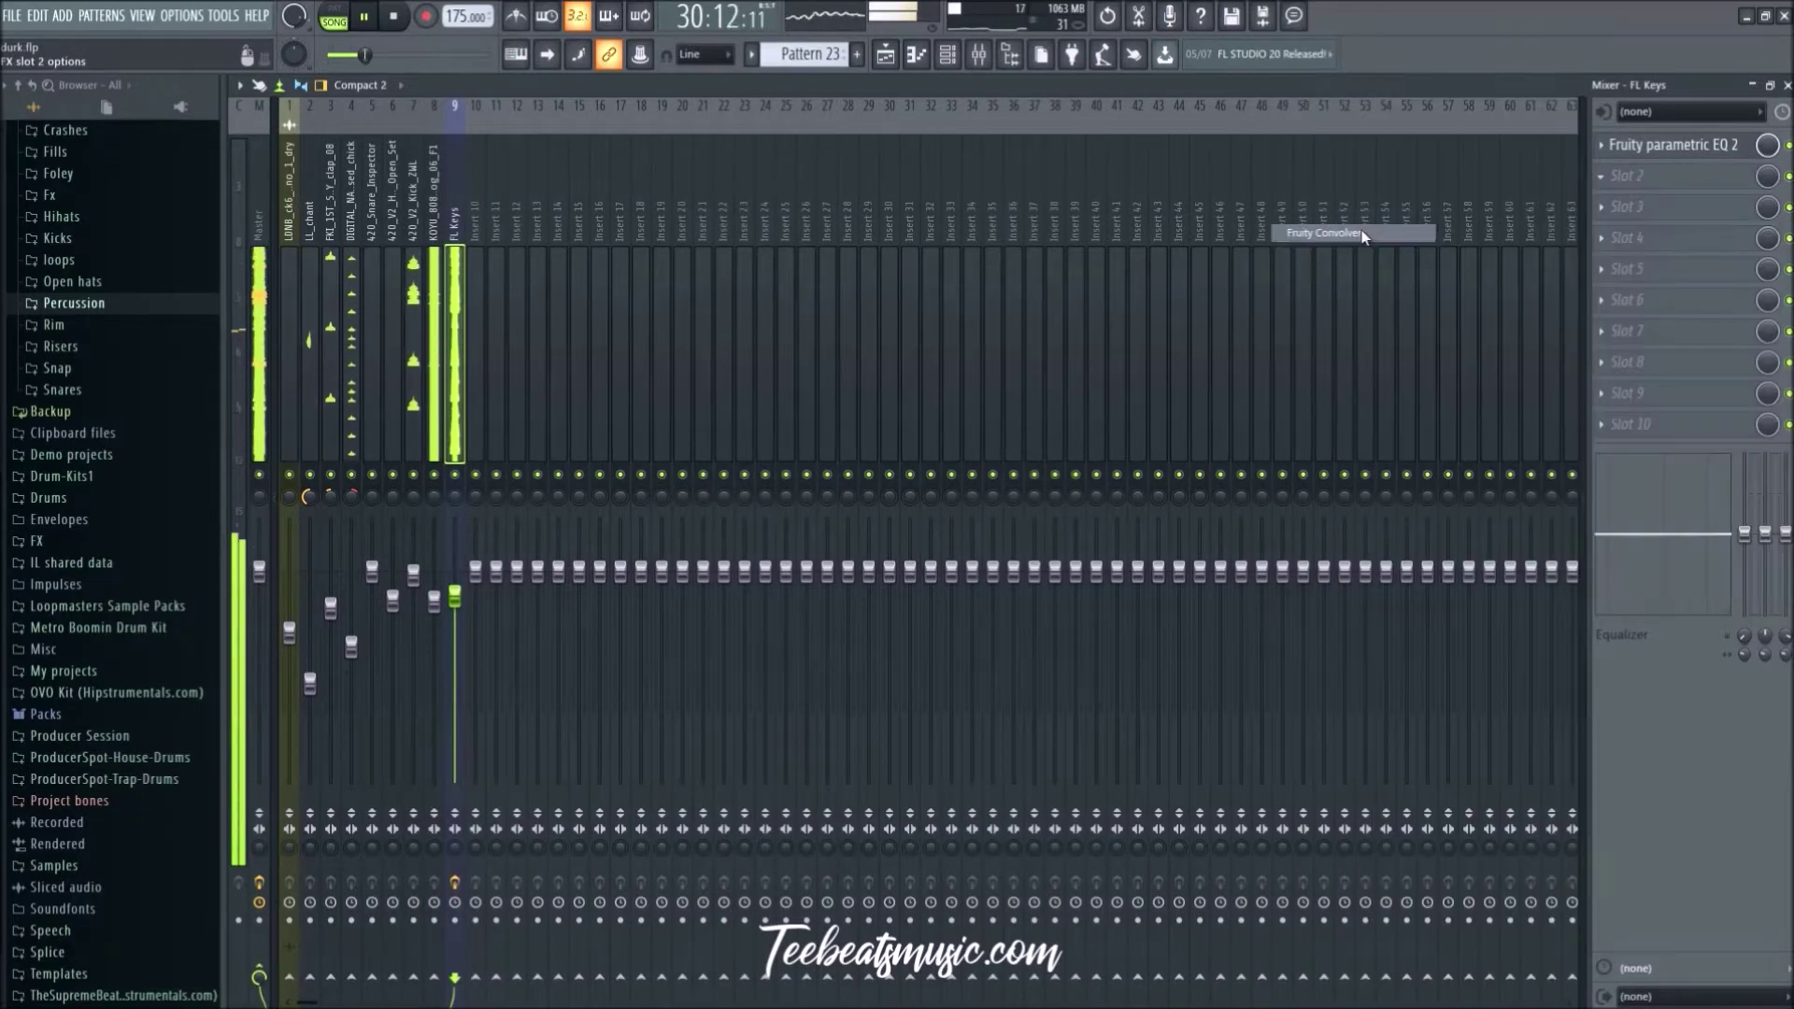
{"action": "key", "text": "space"}
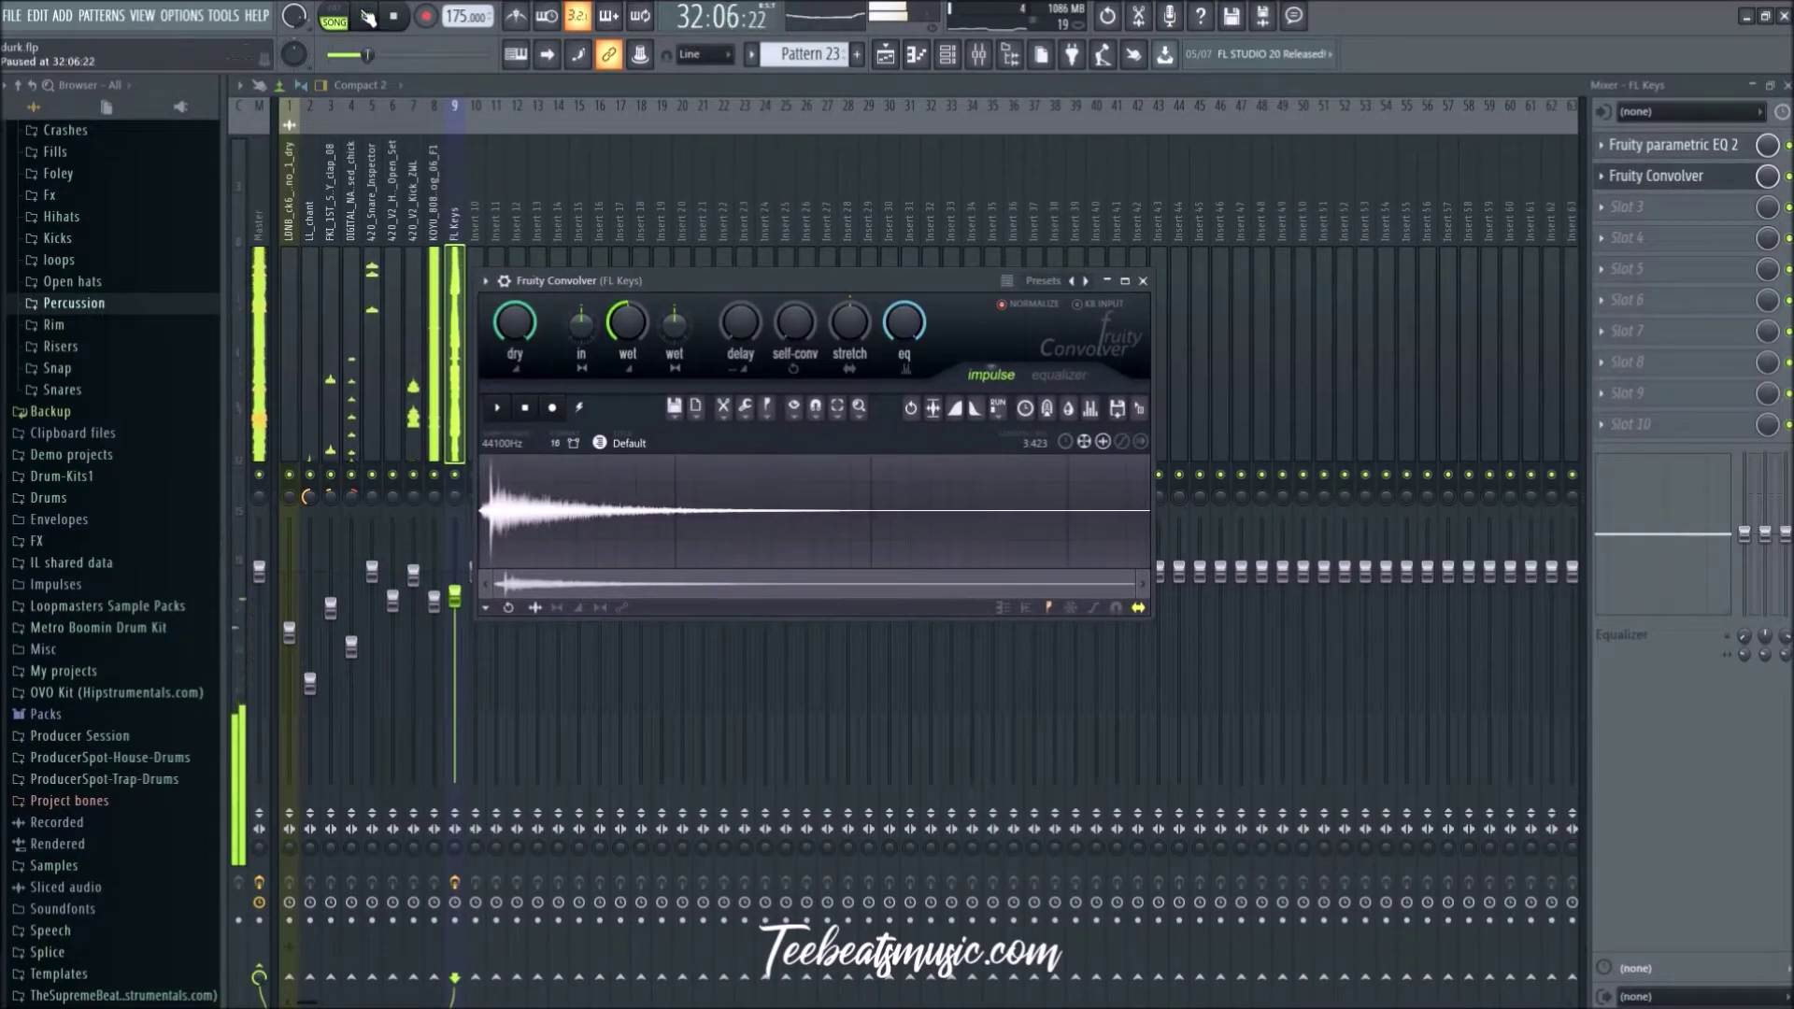
{"action": "left_click_drag", "start_coordinate": [933, 280], "coordinate": [1023, 291]}
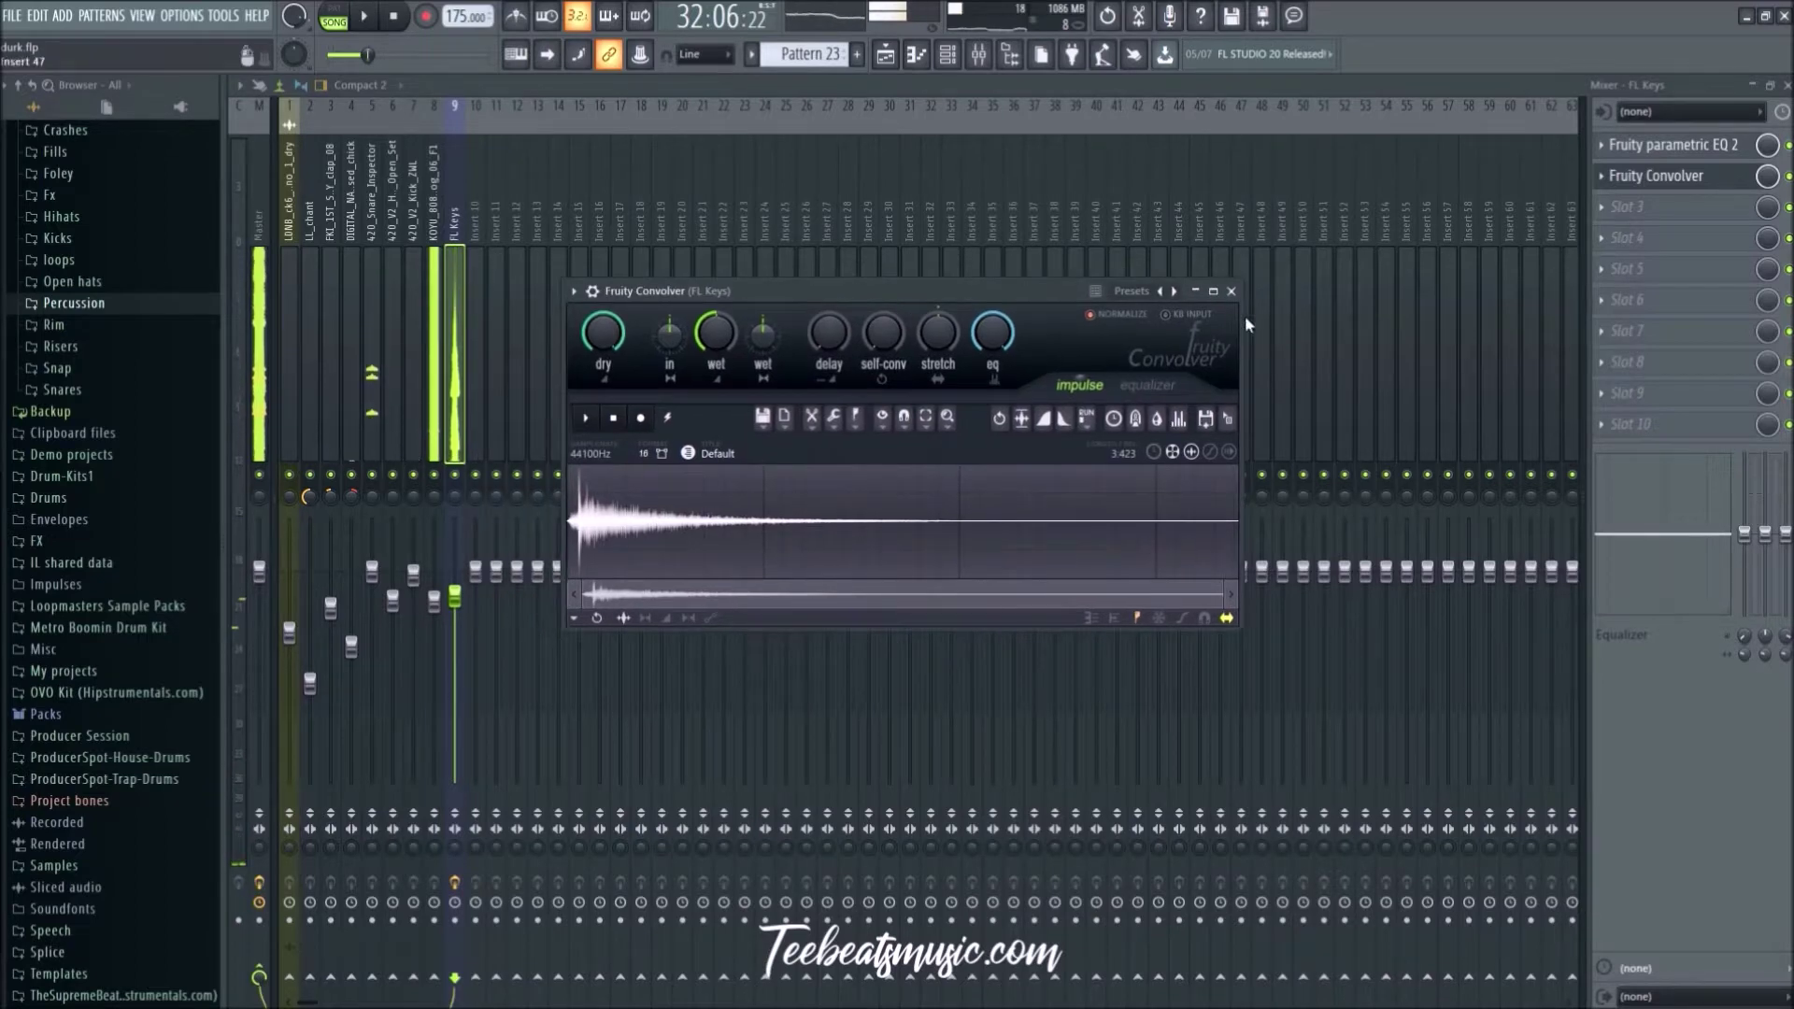
{"action": "left_click", "coordinate": [1175, 291]}
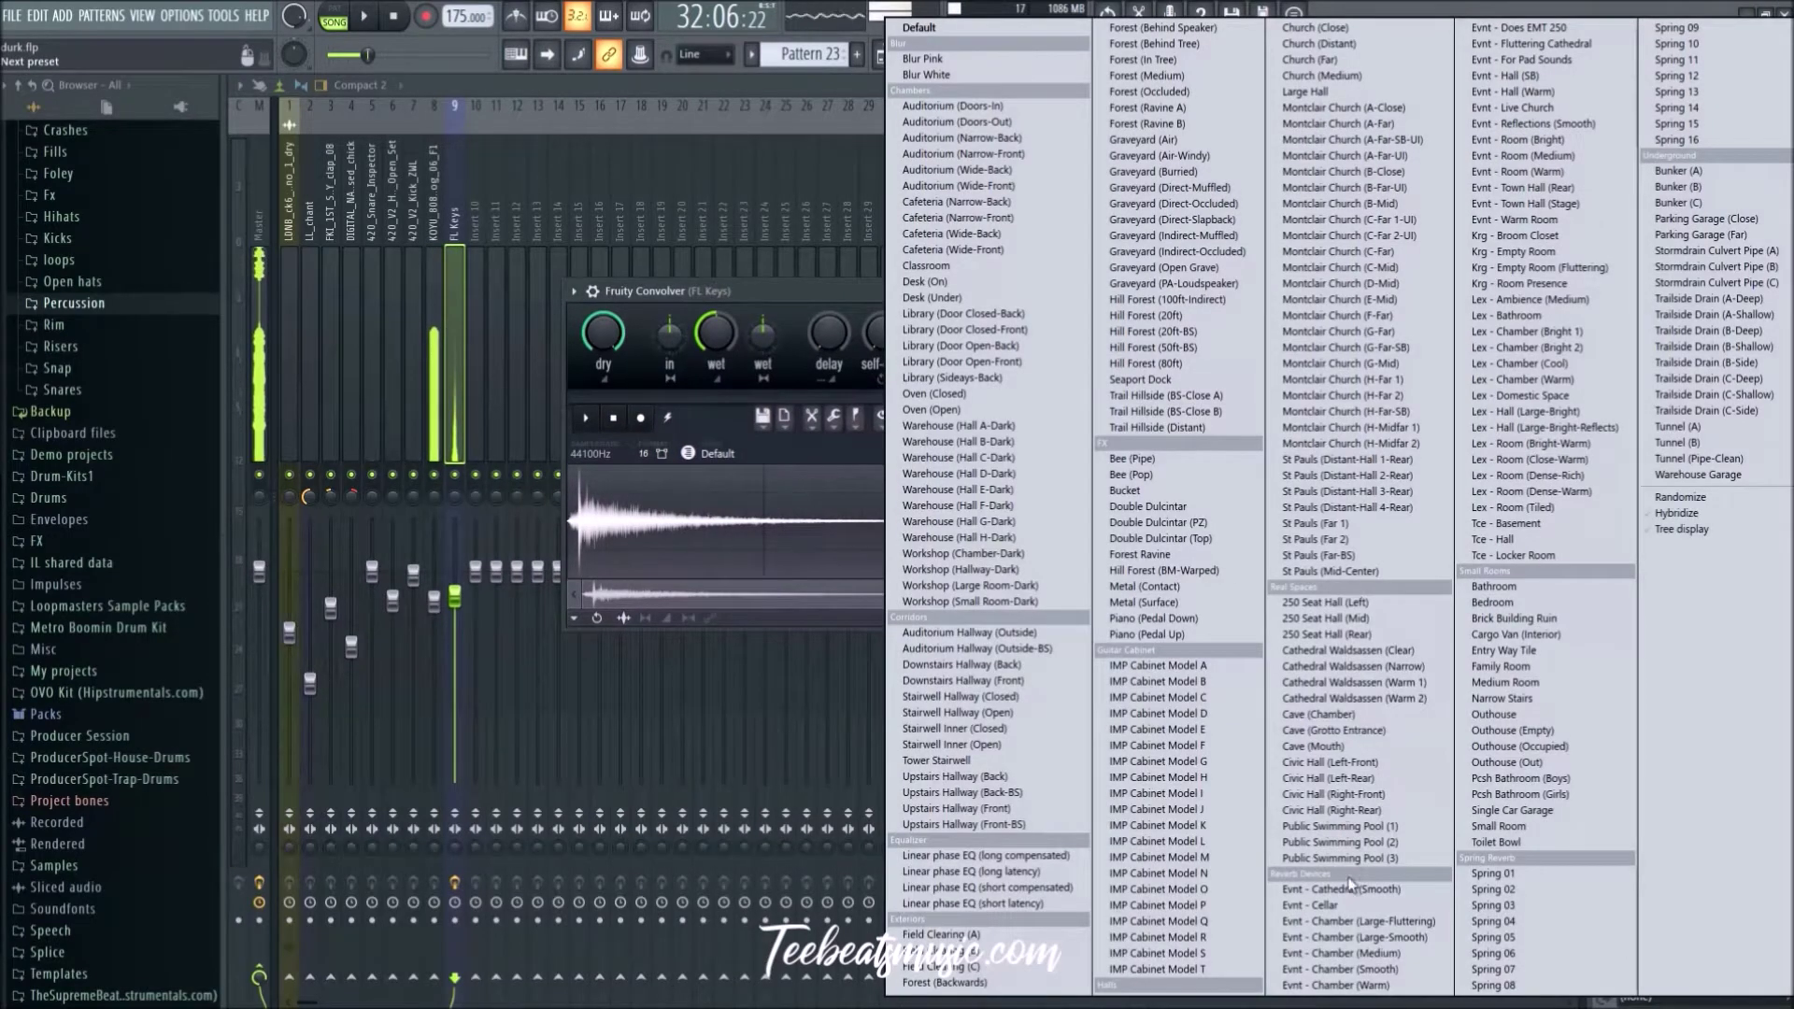
{"action": "left_click", "coordinate": [1398, 925]}
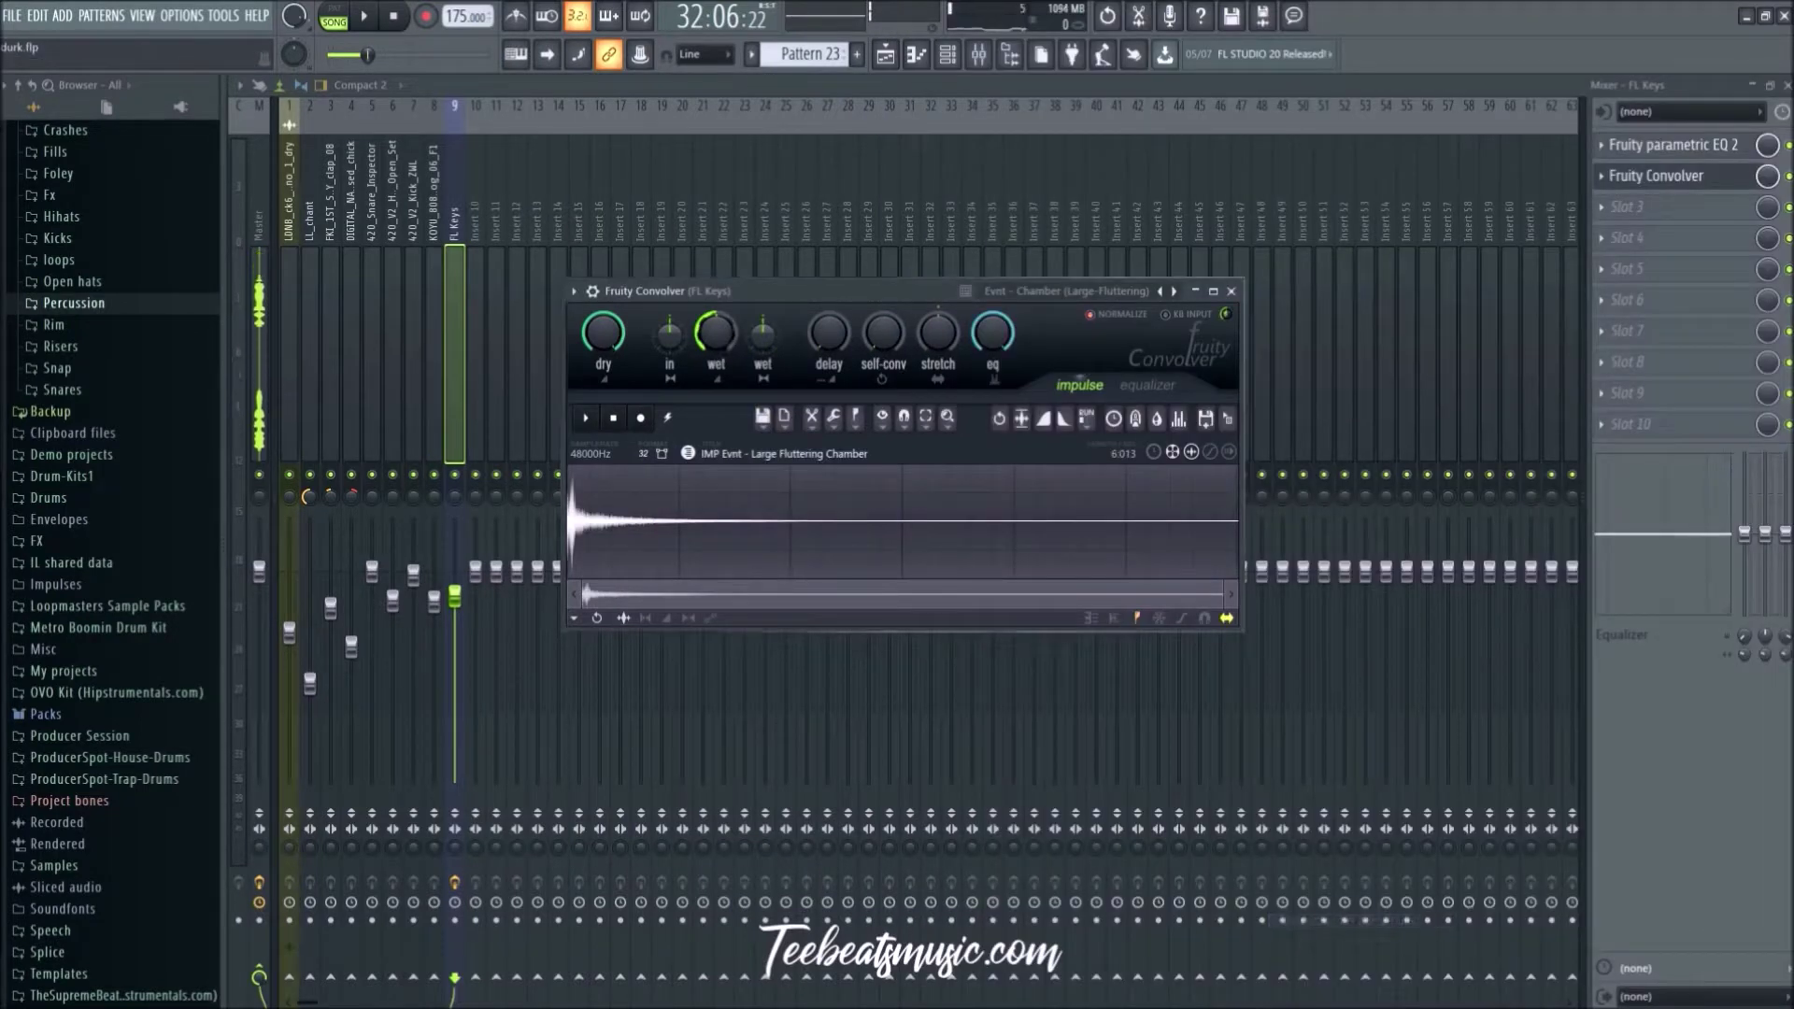
{"action": "left_click", "coordinate": [366, 23]}
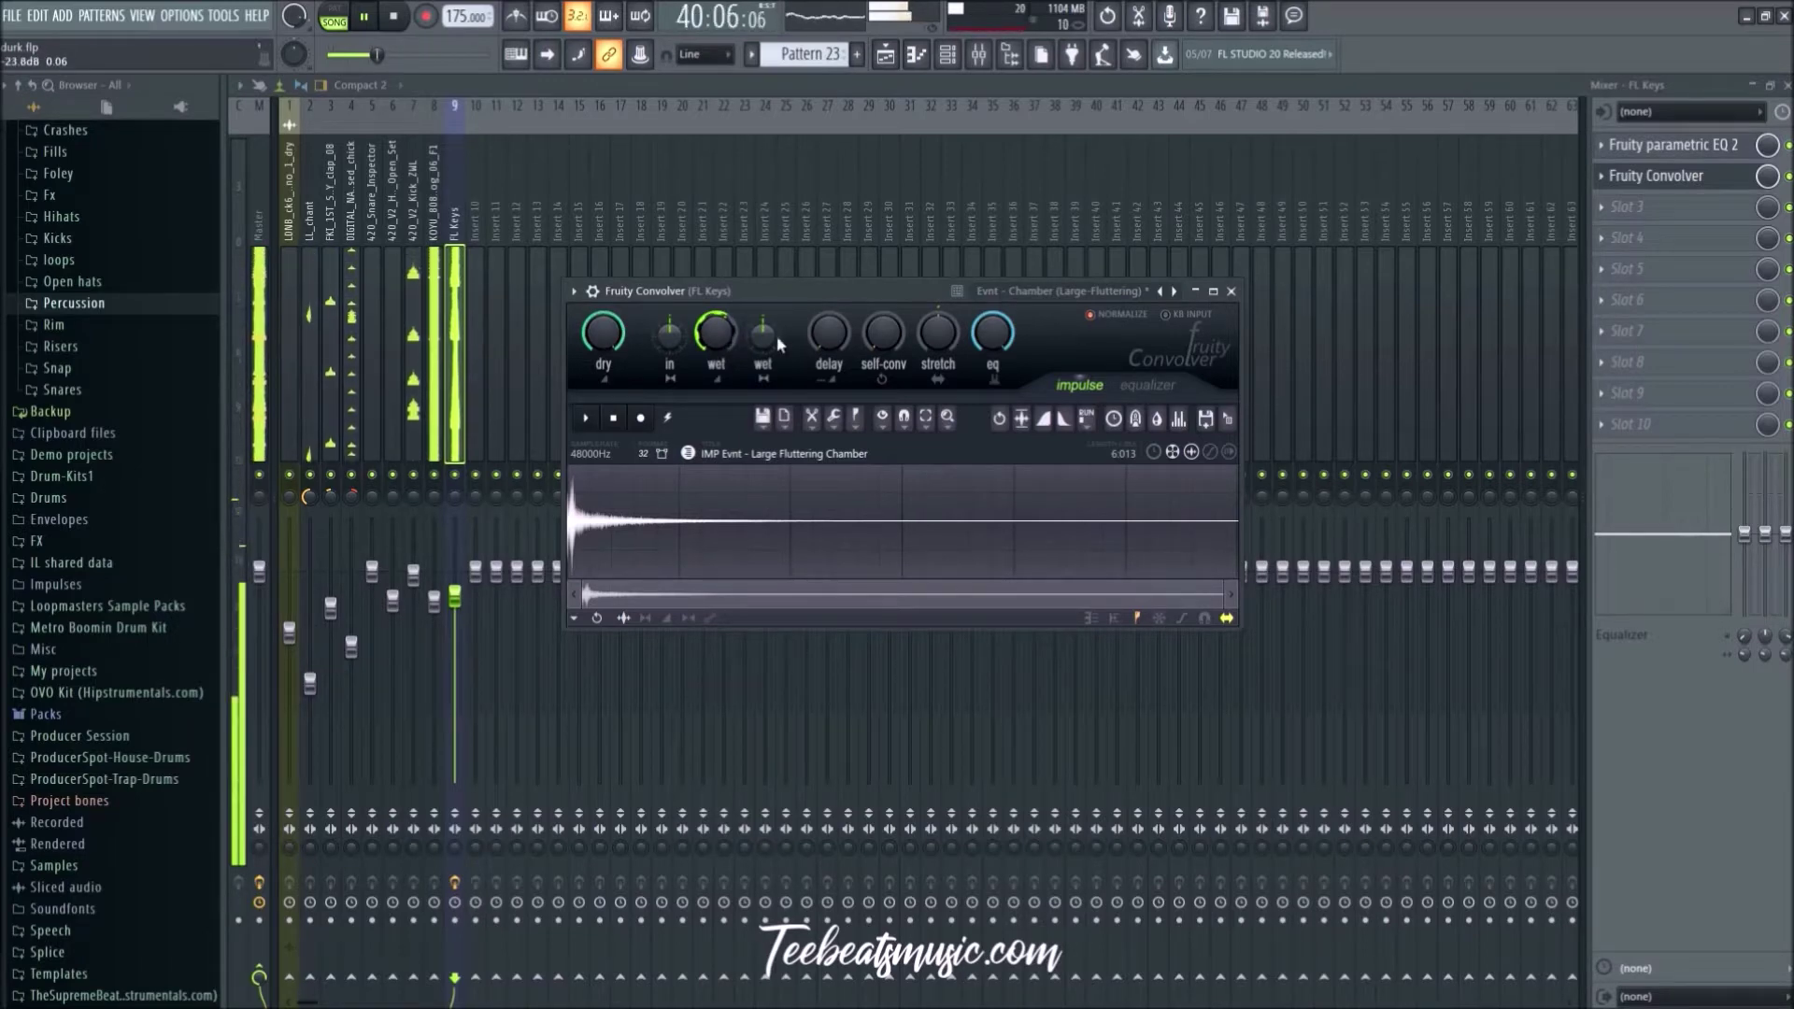
{"action": "left_click", "coordinate": [1232, 292]}
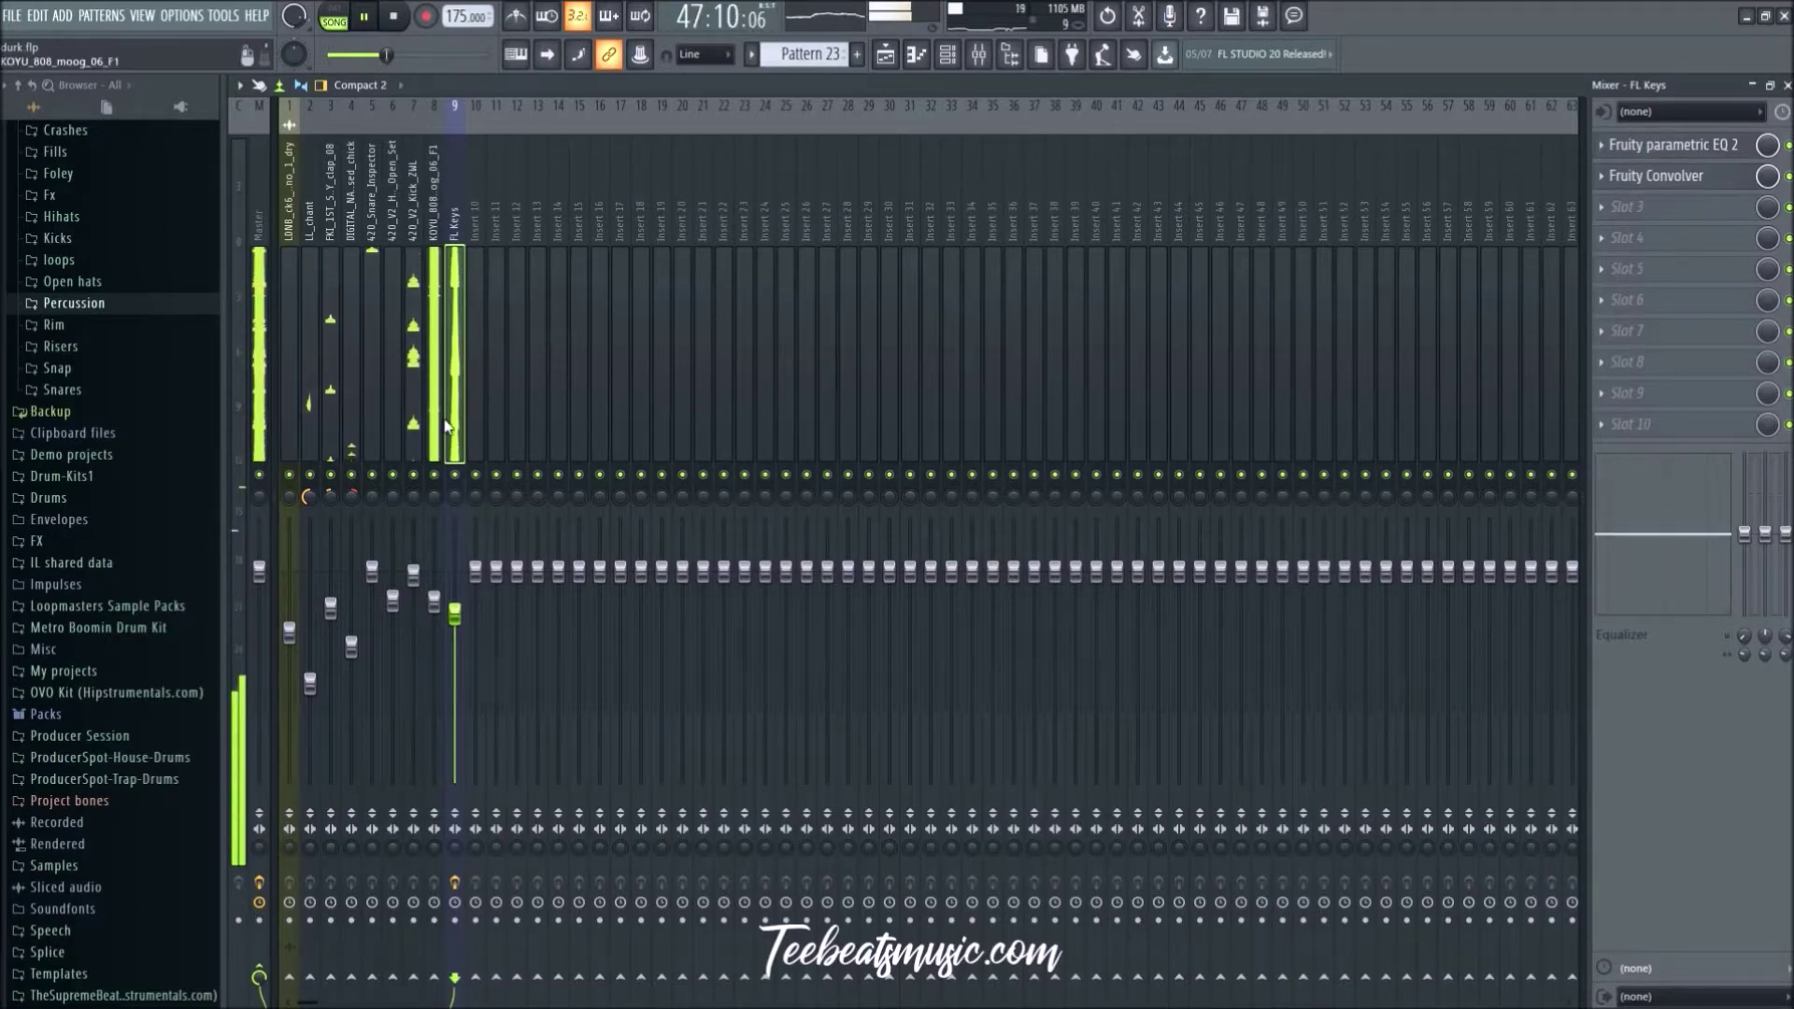
Step: Put Fruity Convolver in slot 1 of the 420_Snare_Inspector insert with the Evnt - Chamber (Large-Fluttering) impulse
{"action": "left_click", "coordinate": [483, 320]}
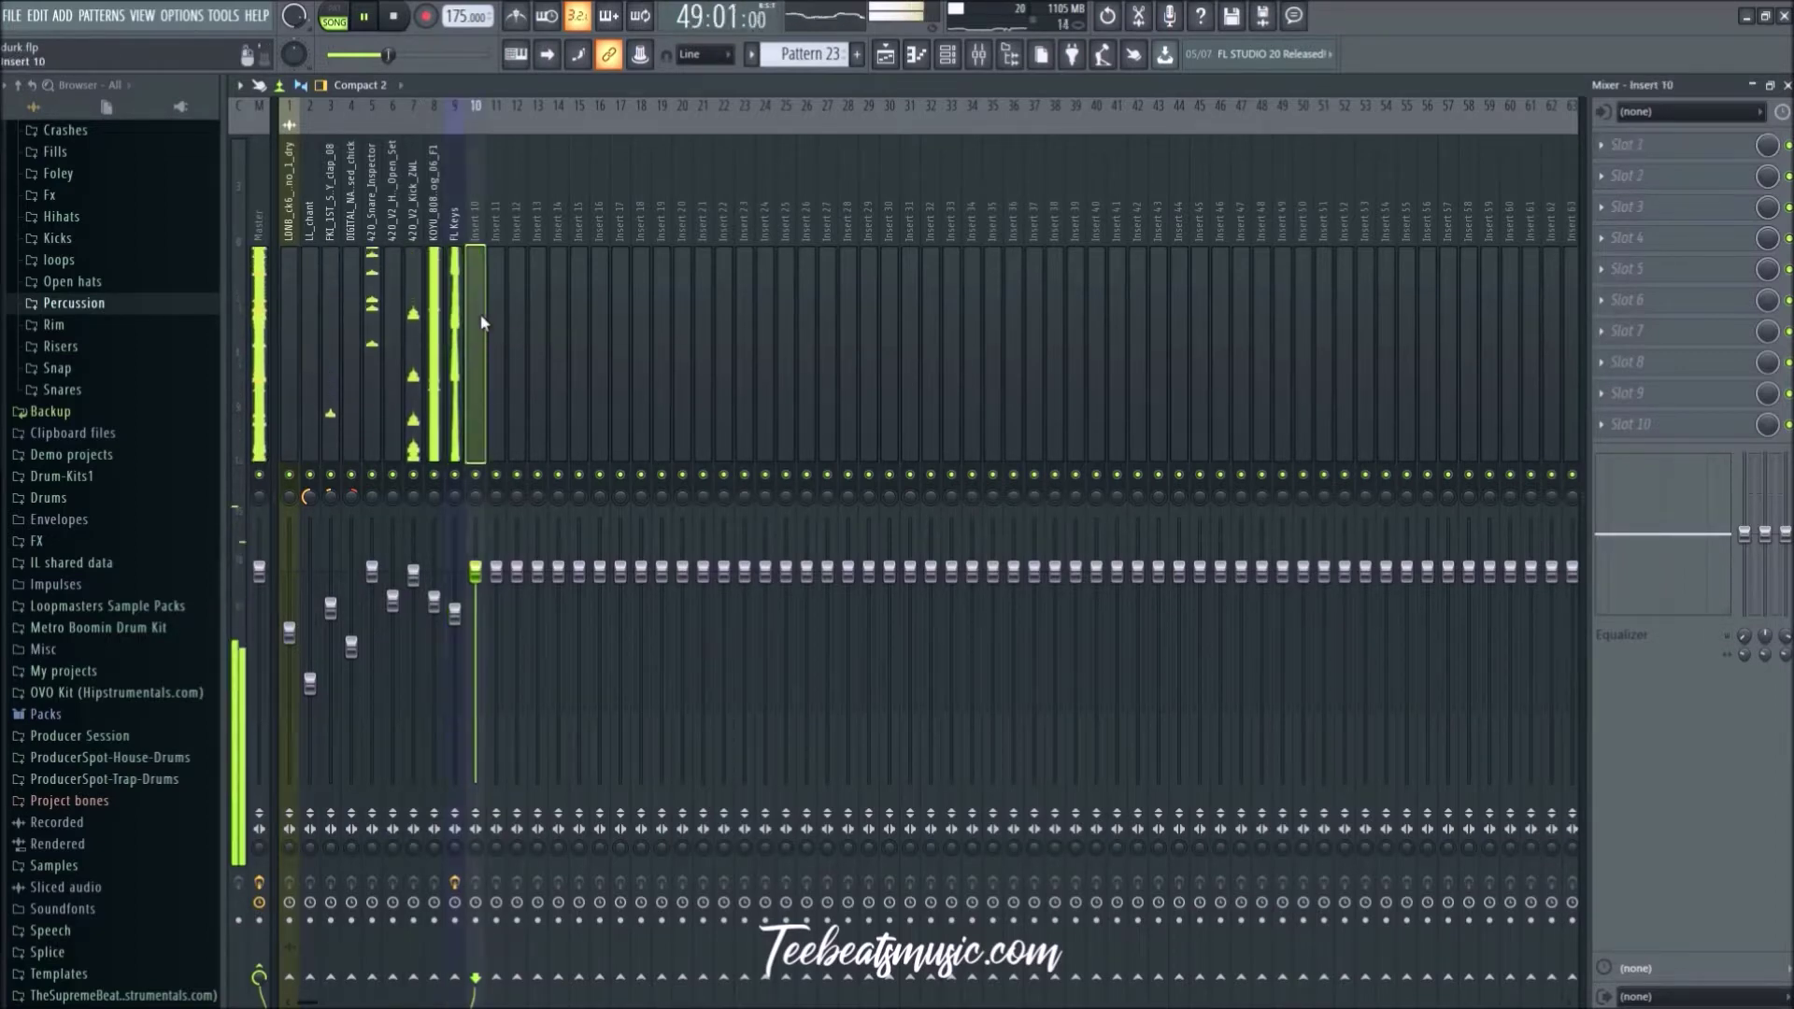
{"action": "left_click_drag", "start_coordinate": [373, 572], "coordinate": [373, 582]}
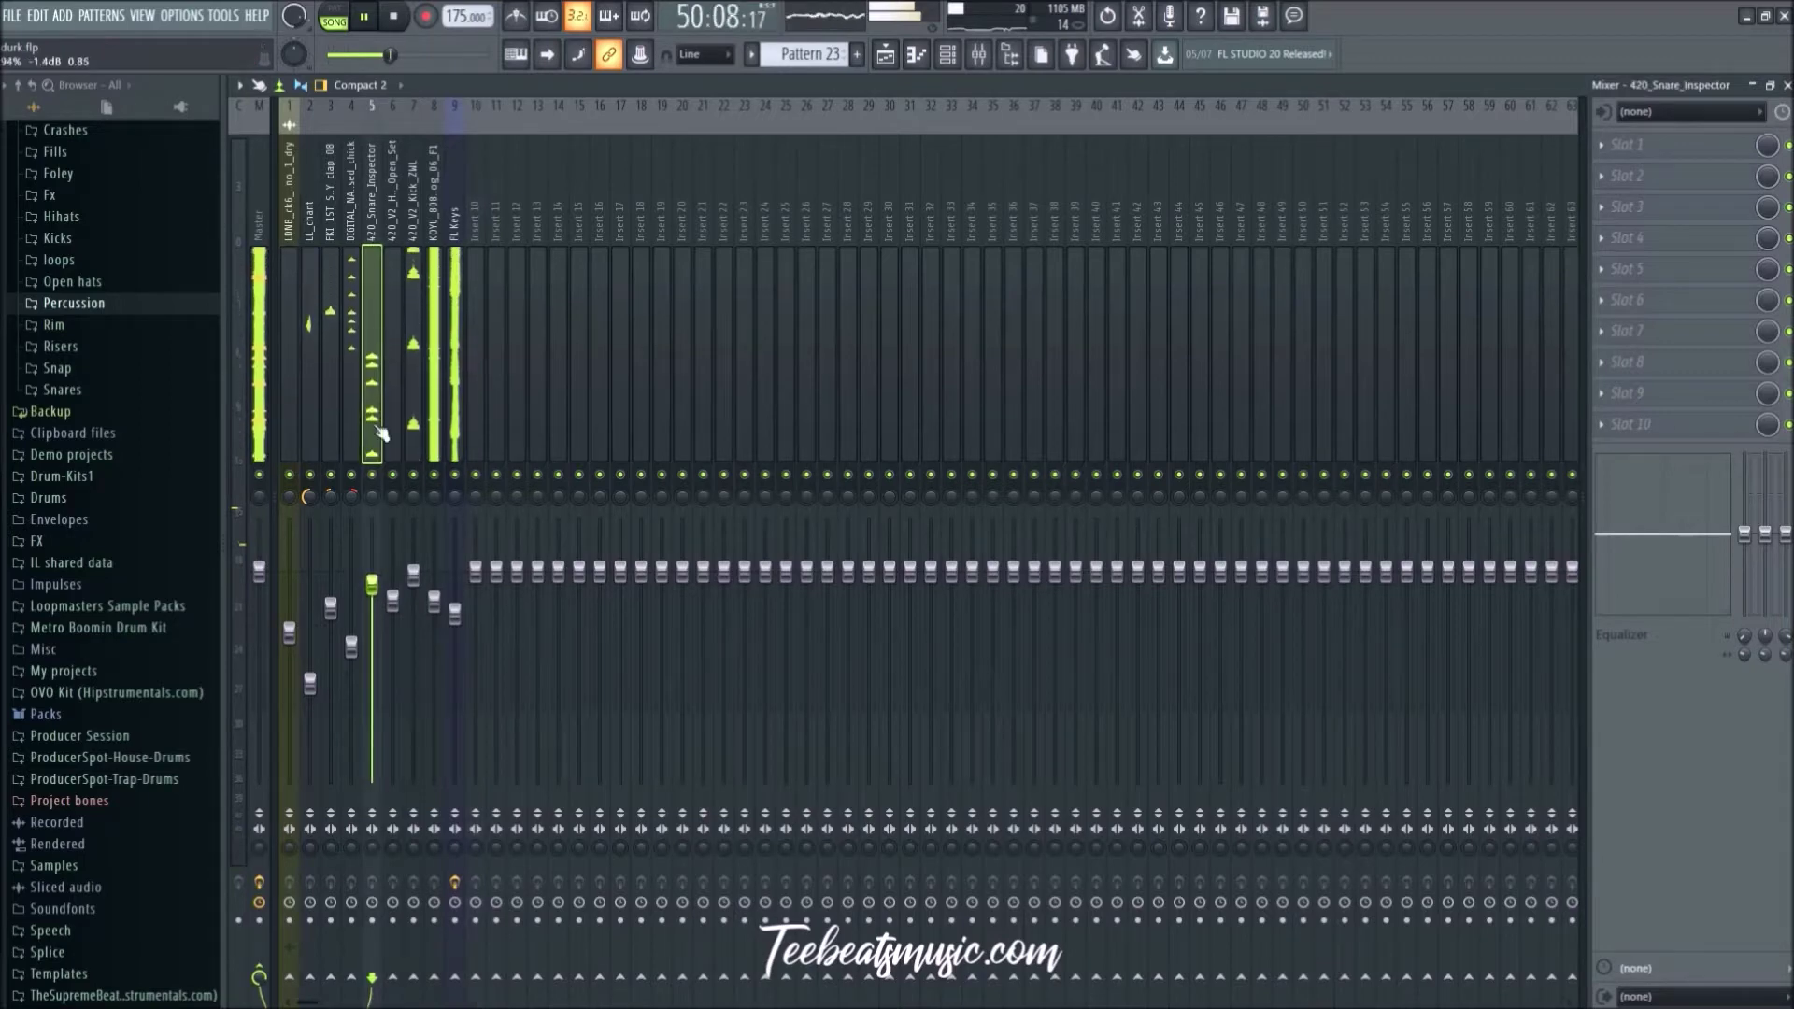
{"action": "left_click", "coordinate": [1654, 145]}
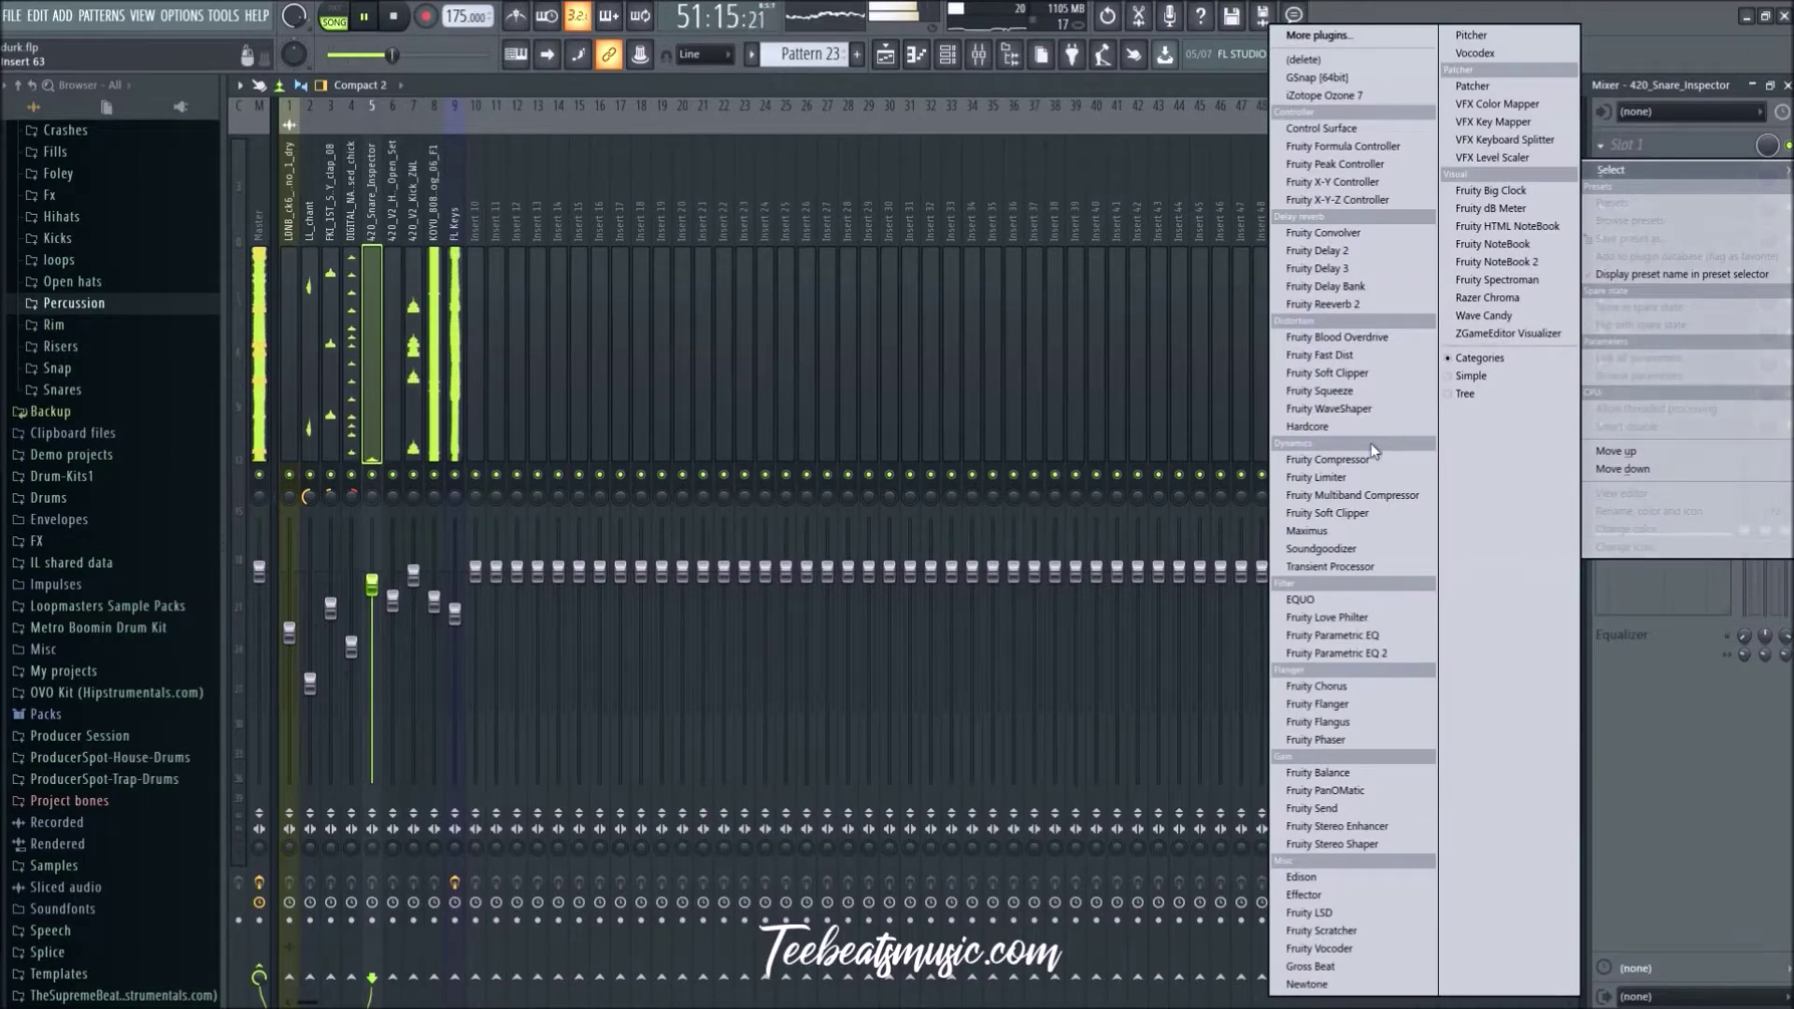
{"action": "left_click", "coordinate": [1357, 236]}
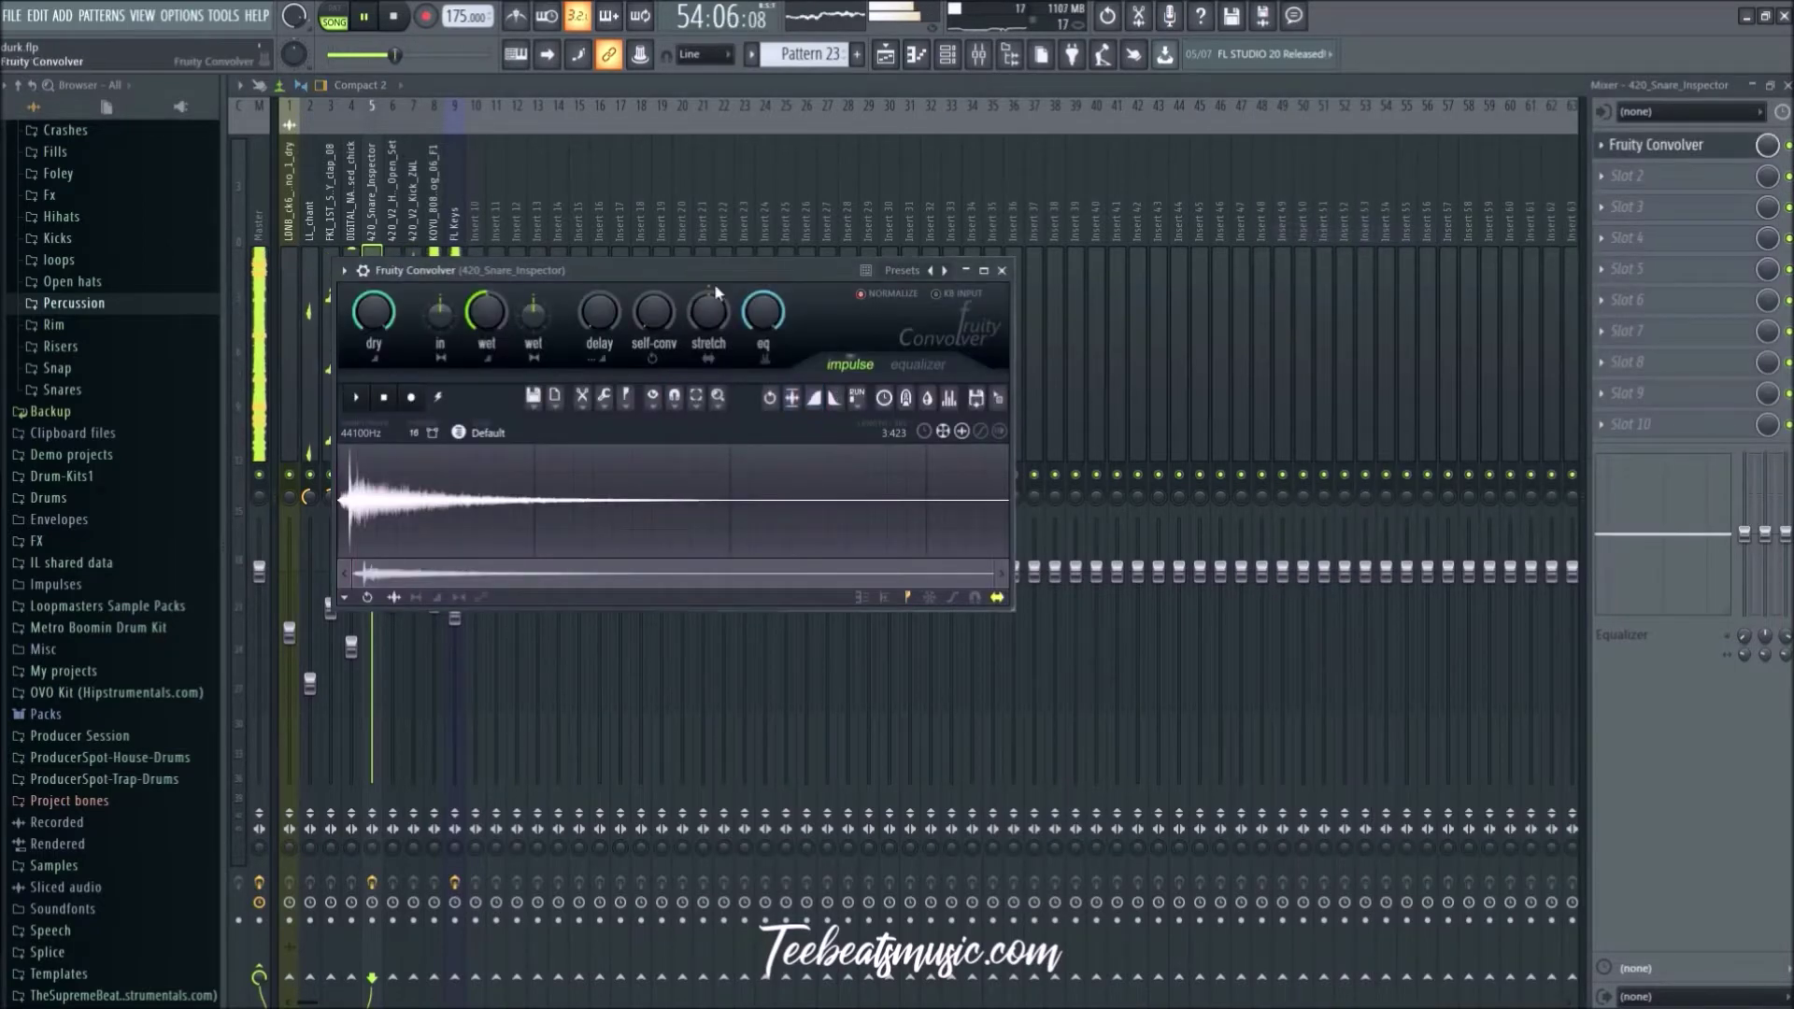
{"action": "left_click_drag", "start_coordinate": [684, 280], "coordinate": [891, 337]}
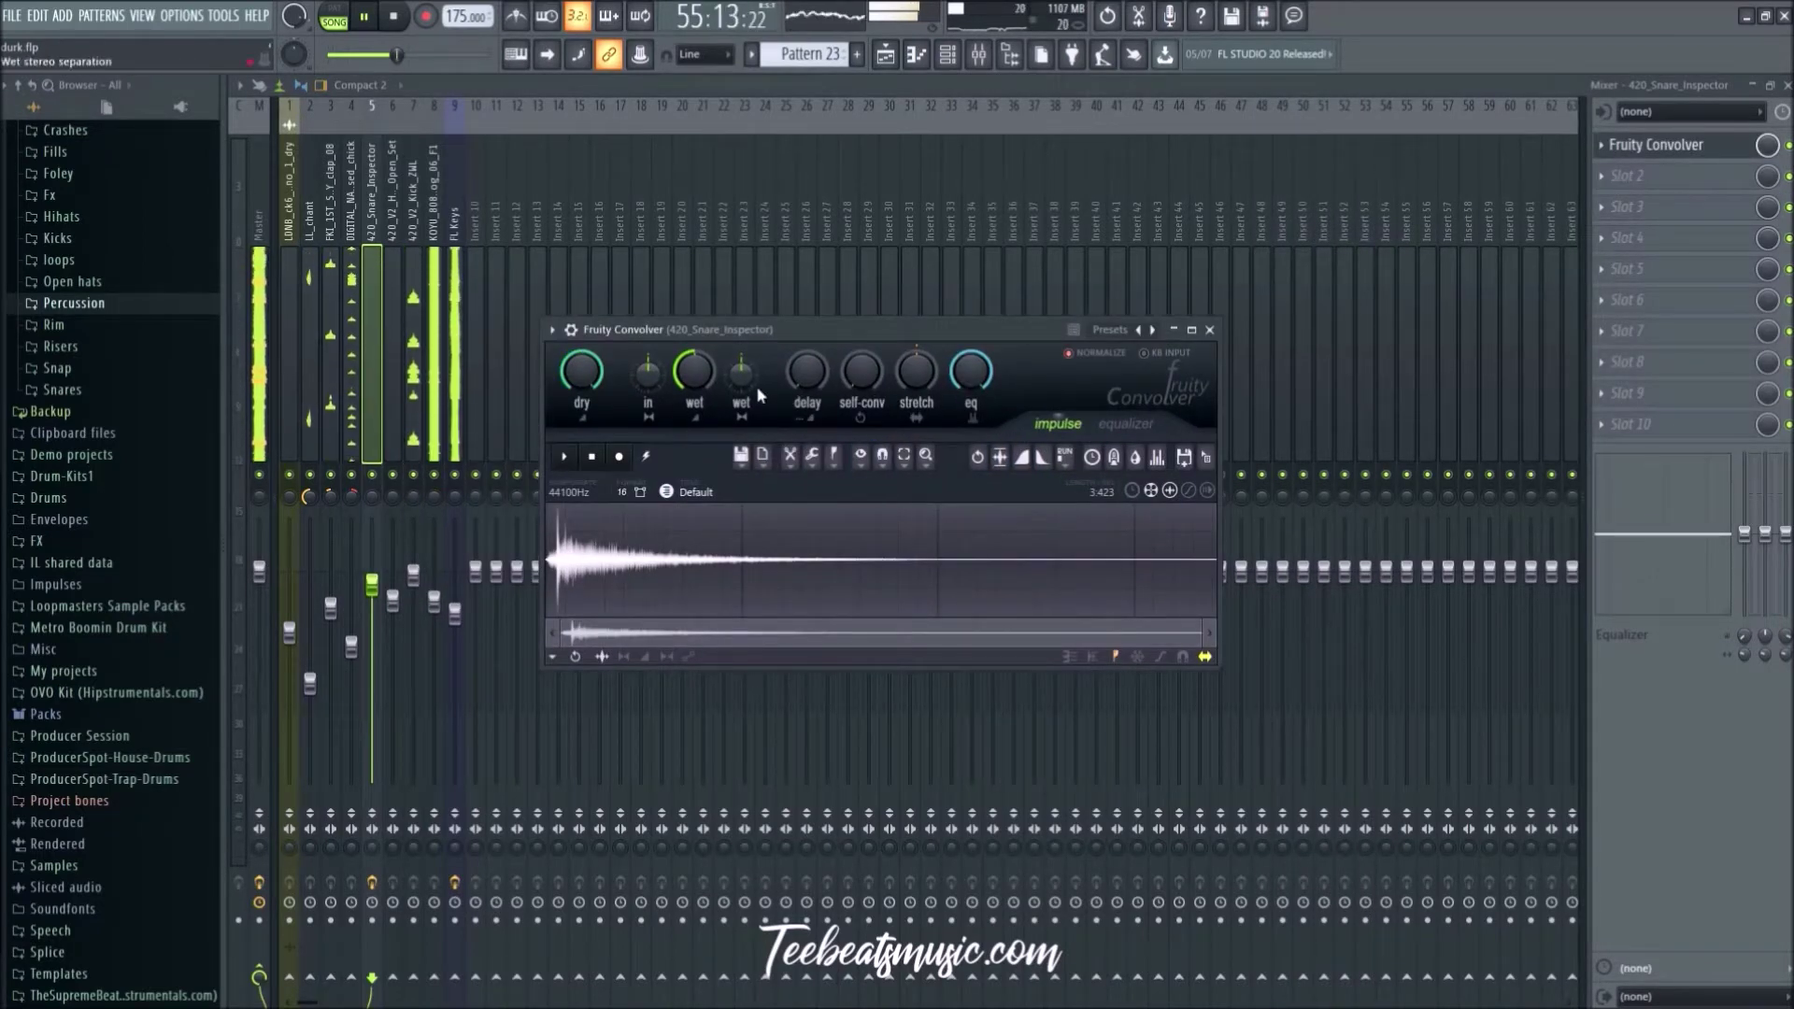
{"action": "left_click", "coordinate": [1152, 330]}
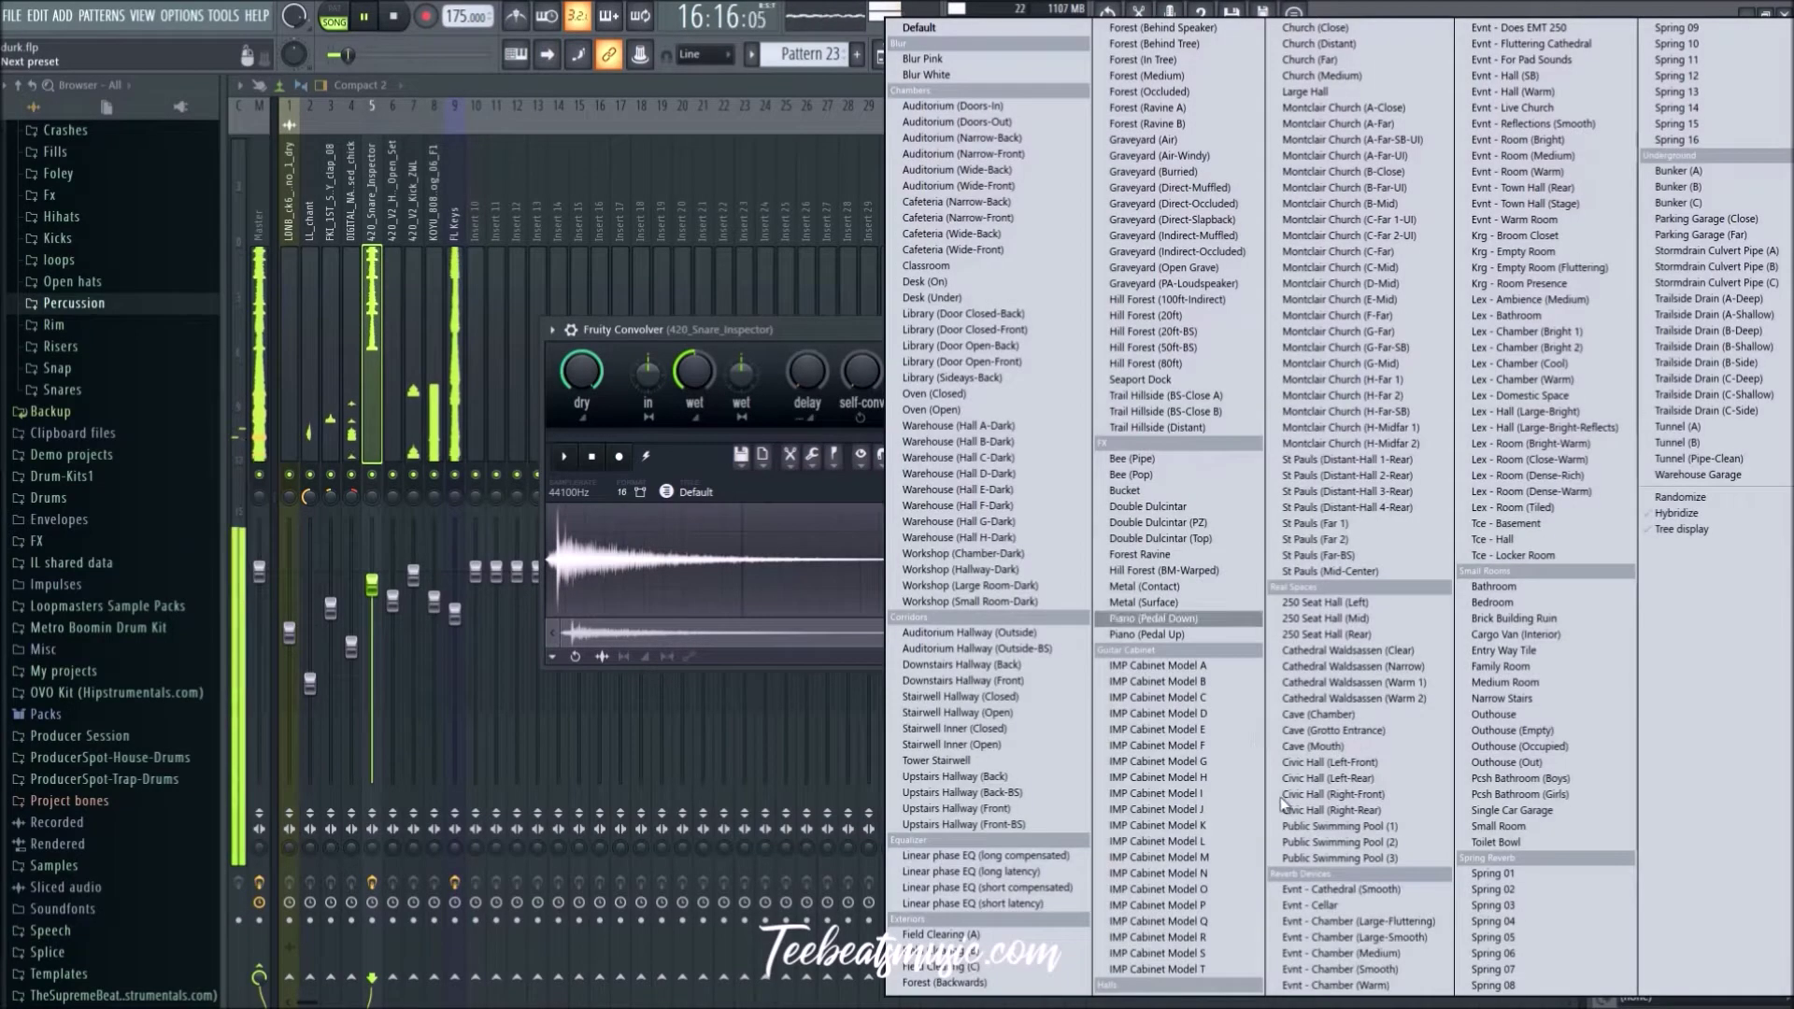
{"action": "left_click", "coordinate": [1360, 920]}
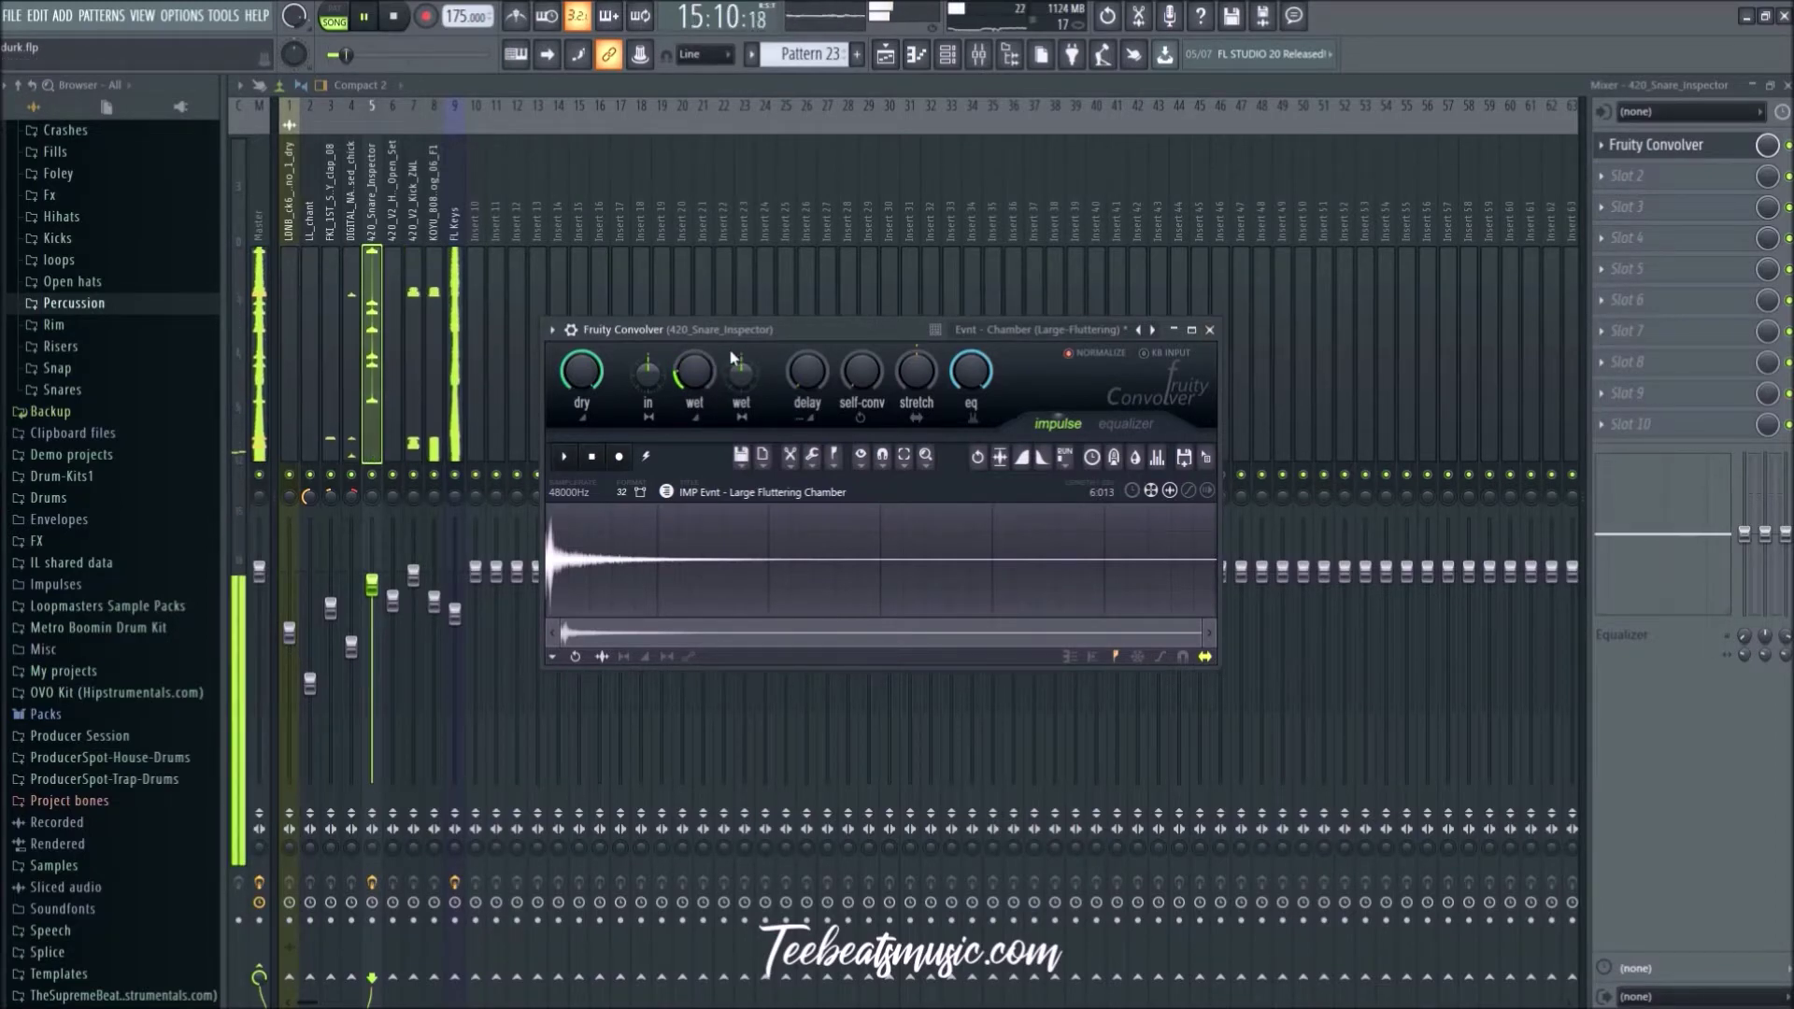
{"action": "key", "text": "space"}
{"action": "left_click", "coordinate": [1210, 330]}
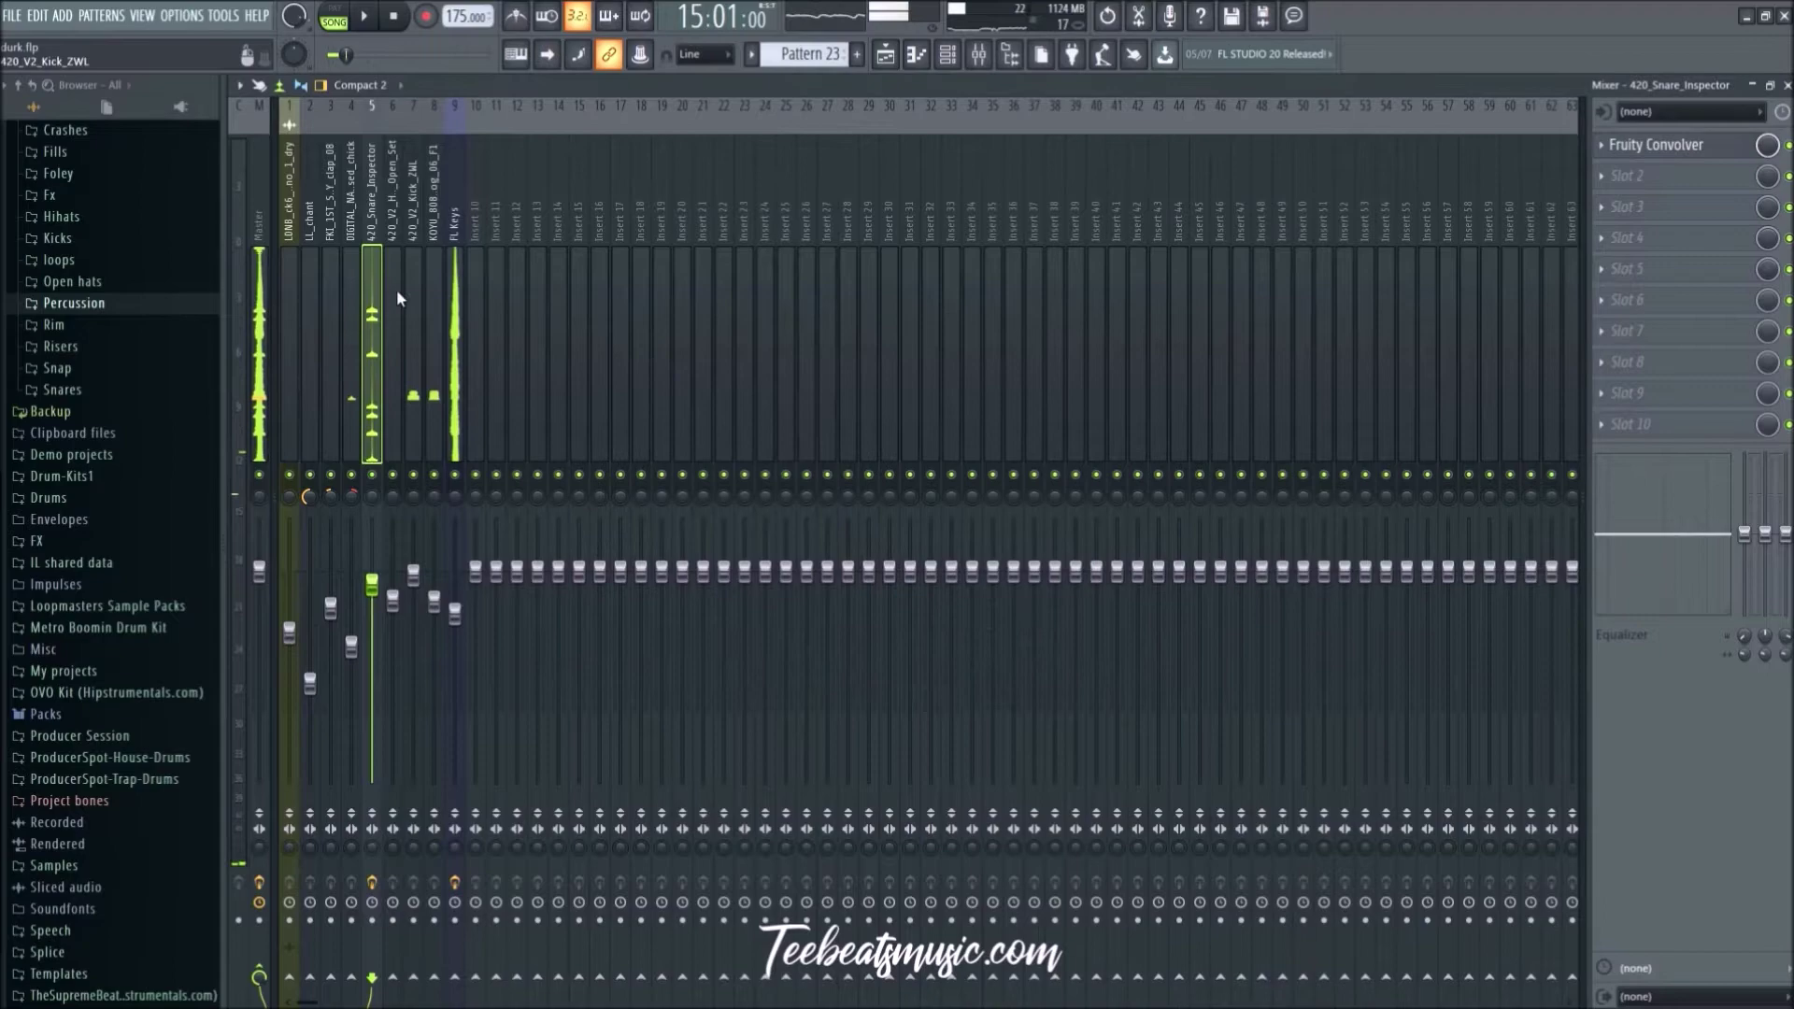
Step: Open Pattern 13 in the piano roll and set the enlarged control lane to Note pan
{"action": "key", "text": "F5"}
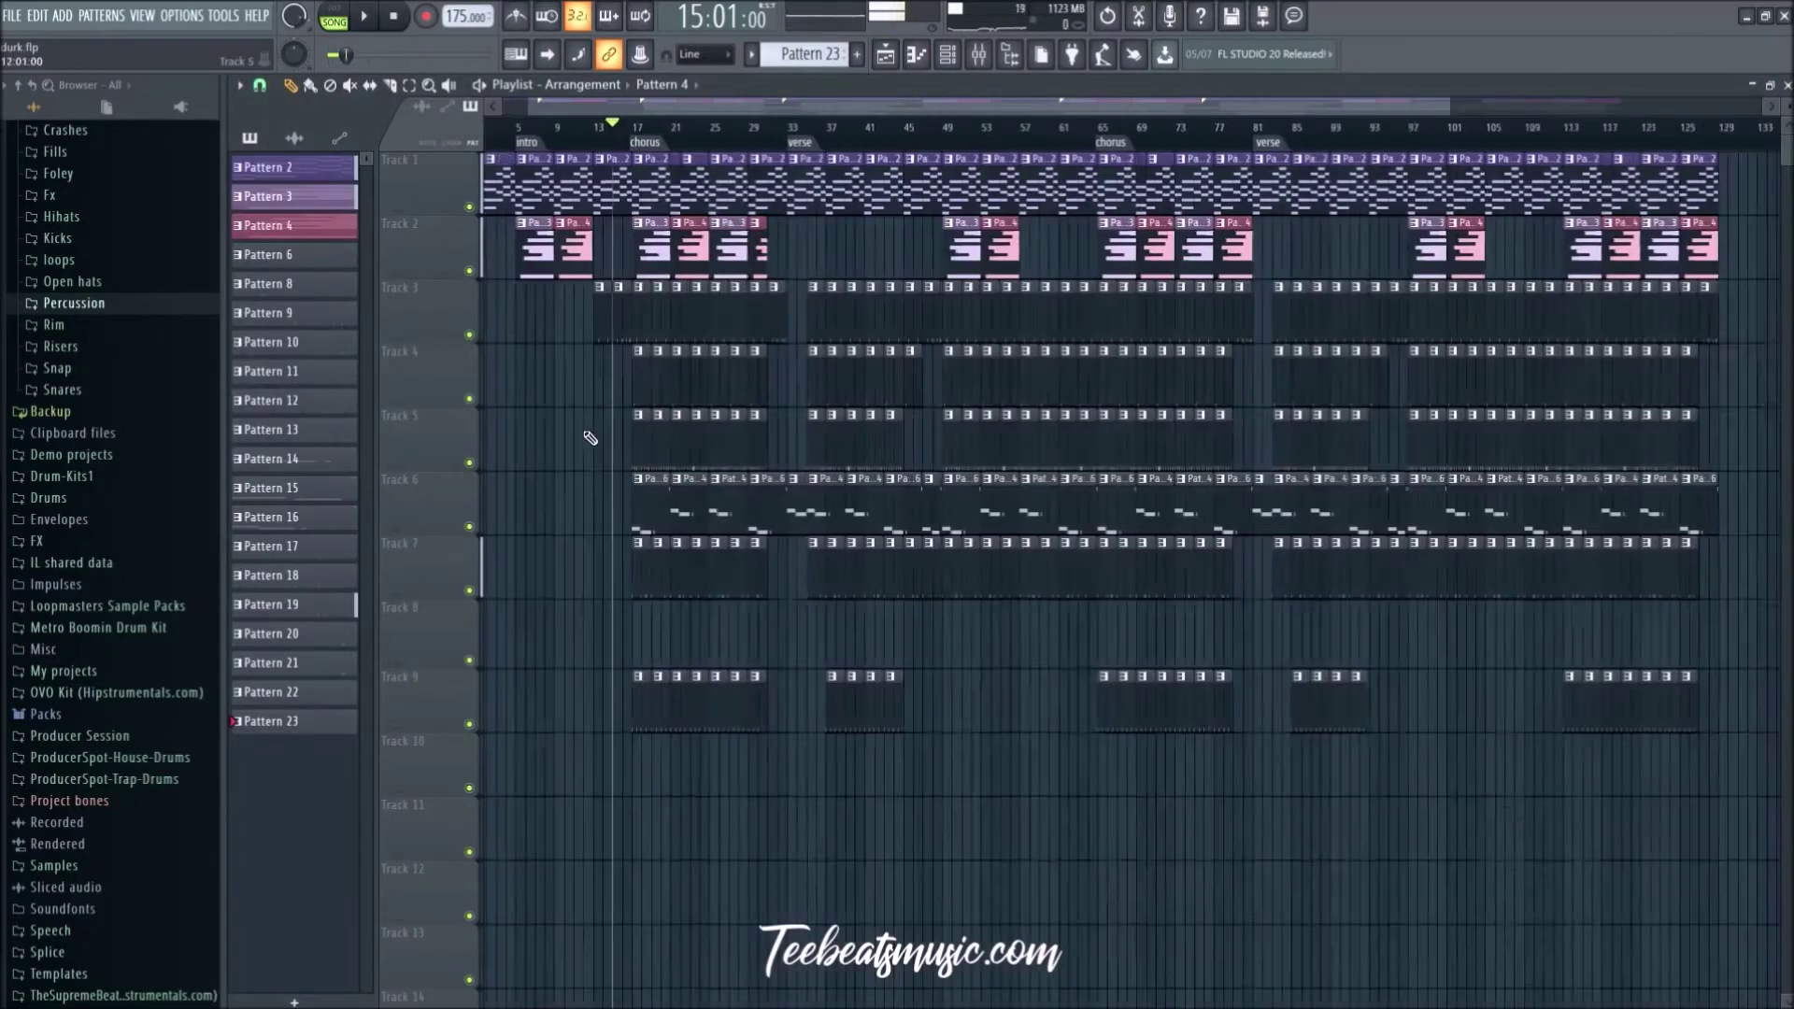
{"action": "scroll", "coordinate": [615, 406], "scroll_direction": "up", "scroll_amount": 3}
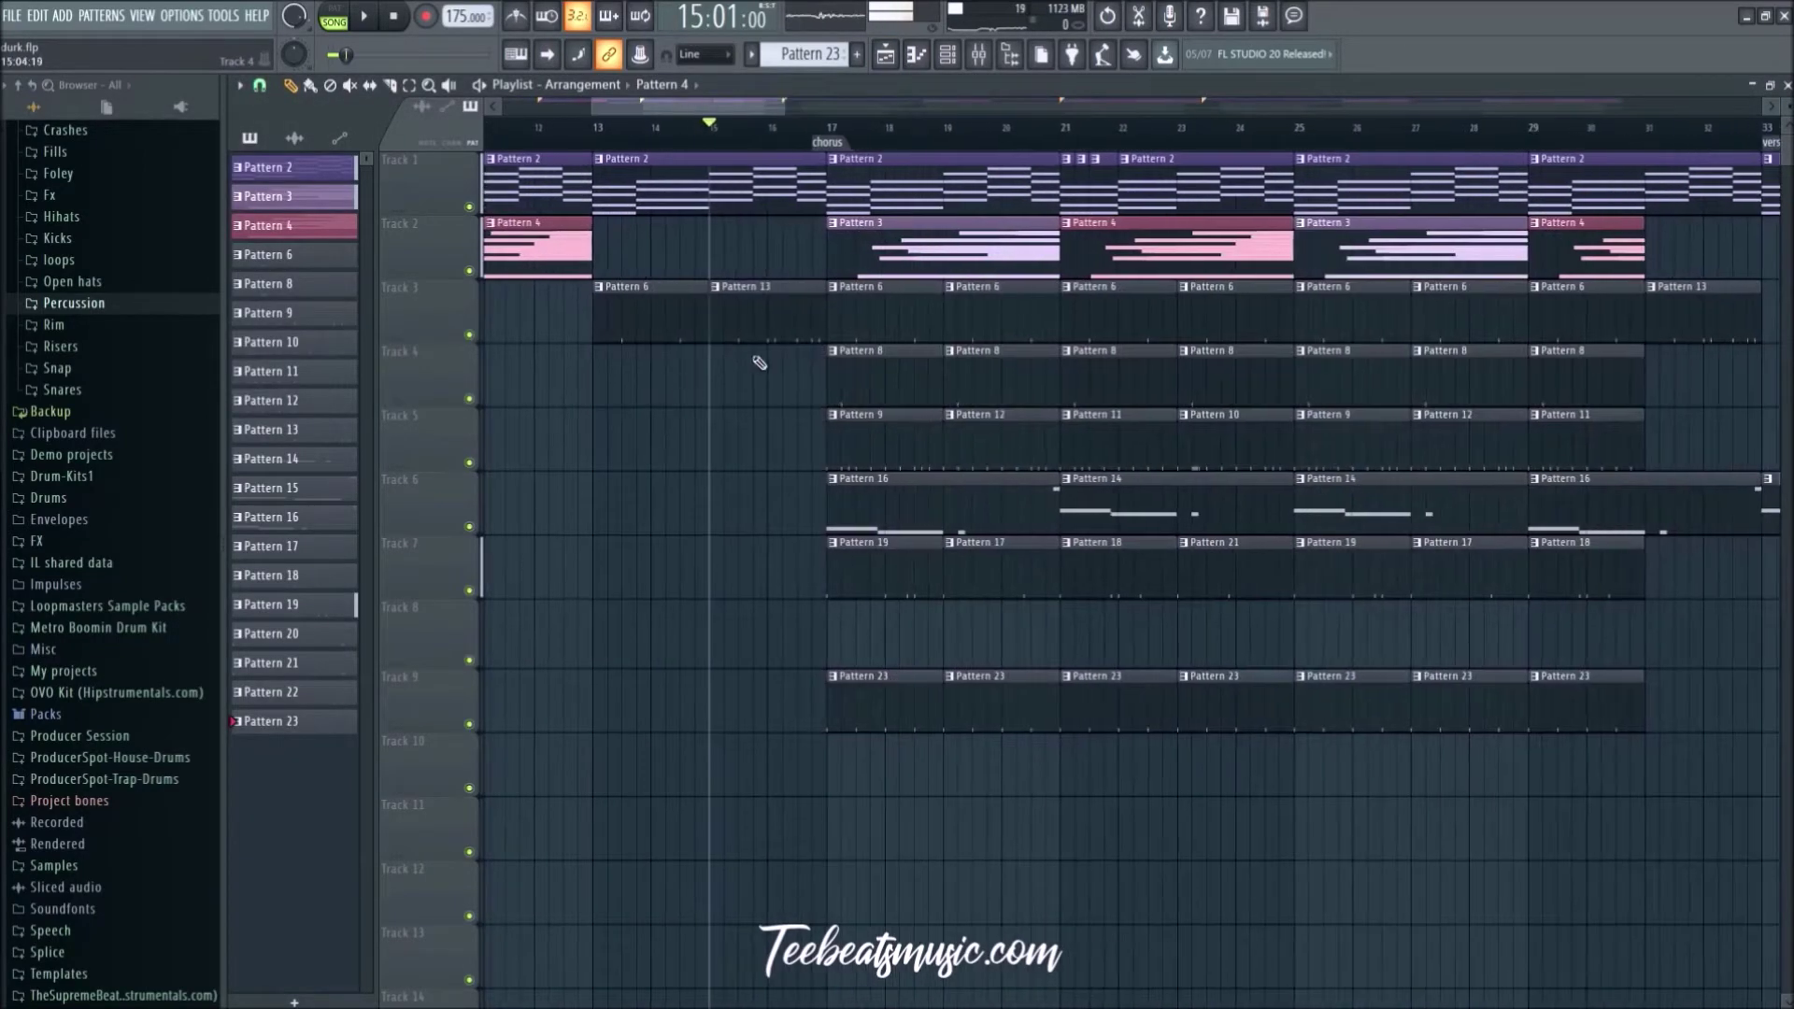
{"action": "double_click", "coordinate": [736, 315]}
{"action": "left_click_drag", "start_coordinate": [389, 795], "coordinate": [422, 383]}
{"action": "left_click", "coordinate": [262, 423]}
{"action": "left_click", "coordinate": [293, 456]}
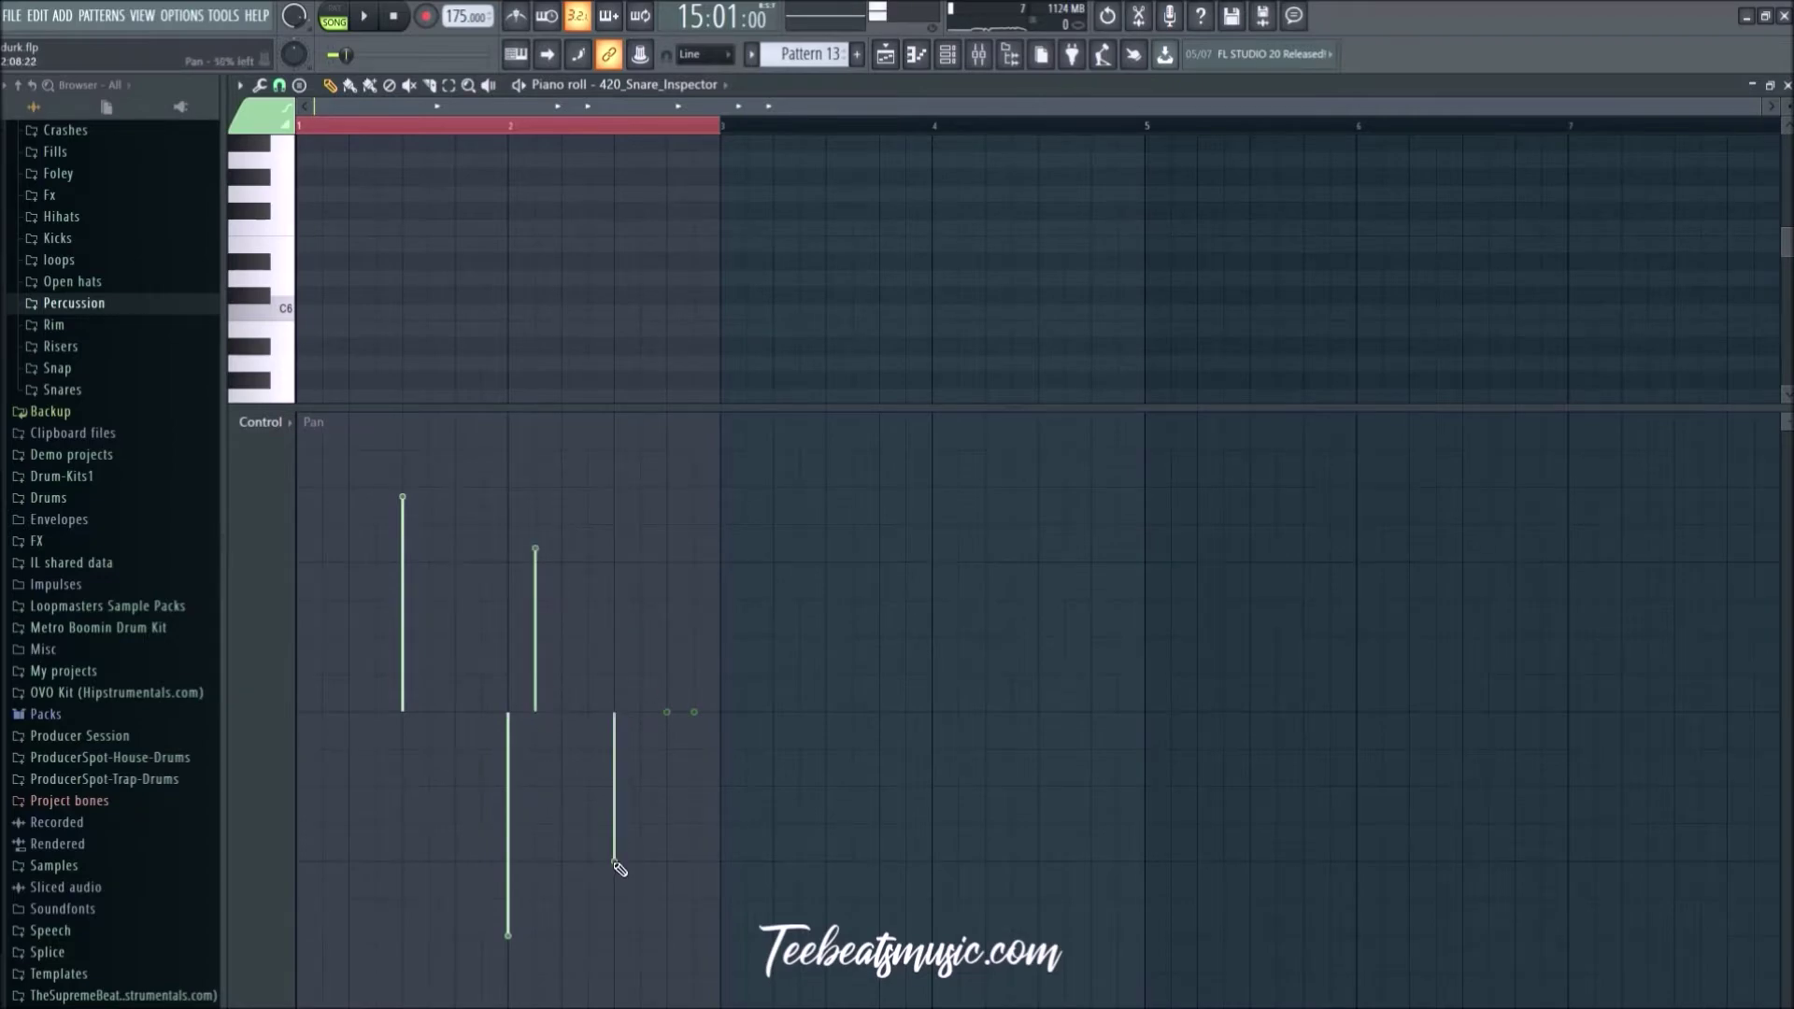
Step: Draw alternating left and right pan values on the 420_Snare_Inspector notes, previewing with playback
{"action": "left_click_drag", "start_coordinate": [696, 559], "coordinate": [694, 904]}
{"action": "key", "text": "space"}
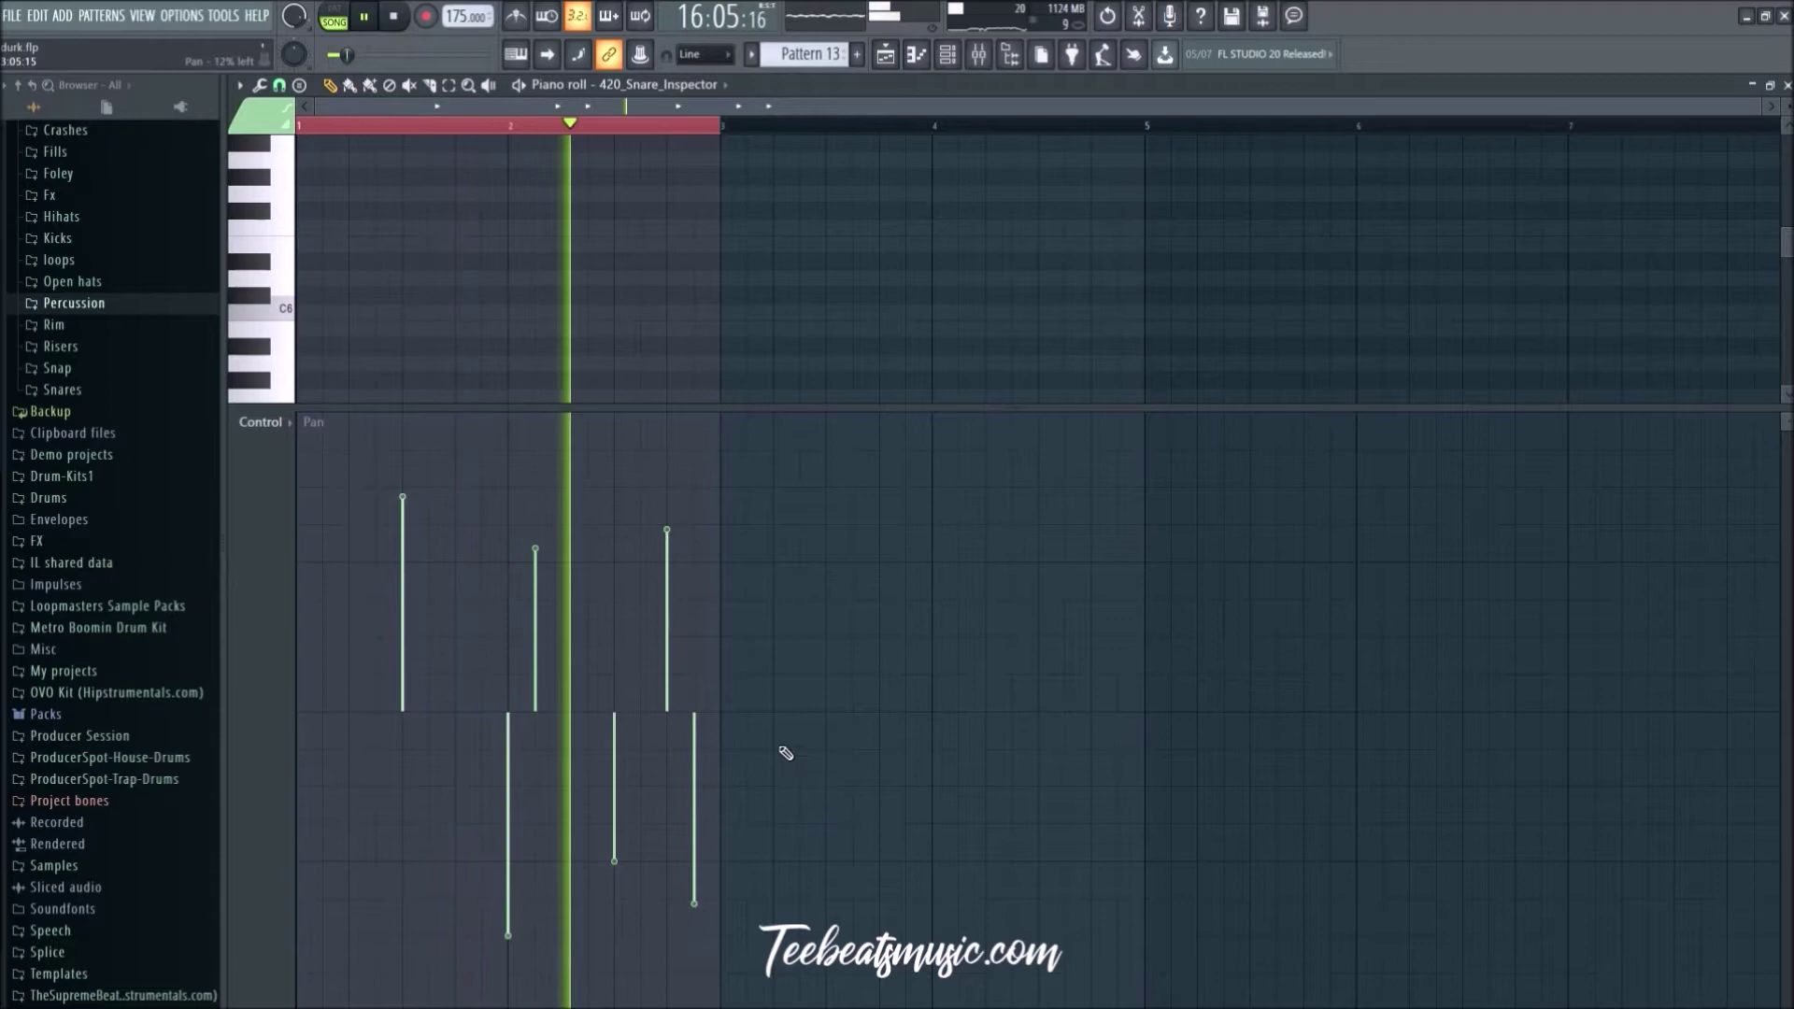
{"action": "left_click", "coordinate": [411, 548]}
{"action": "mouse_move", "coordinate": [411, 632]}
{"action": "left_mouse_down"}
{"action": "mouse_move", "coordinate": [517, 903]}
{"action": "mouse_move", "coordinate": [521, 785]}
{"action": "mouse_move", "coordinate": [552, 742]}
{"action": "mouse_move", "coordinate": [553, 602]}
{"action": "mouse_move", "coordinate": [626, 843]}
{"action": "mouse_move", "coordinate": [578, 748]}
{"action": "mouse_move", "coordinate": [631, 795]}
{"action": "mouse_move", "coordinate": [623, 767]}
{"action": "mouse_move", "coordinate": [618, 812]}
{"action": "mouse_move", "coordinate": [691, 613]}
{"action": "mouse_move", "coordinate": [687, 573]}
{"action": "mouse_move", "coordinate": [670, 807]}
{"action": "mouse_move", "coordinate": [661, 561]}
{"action": "mouse_move", "coordinate": [693, 685]}
{"action": "mouse_move", "coordinate": [689, 837]}
{"action": "left_mouse_up"}
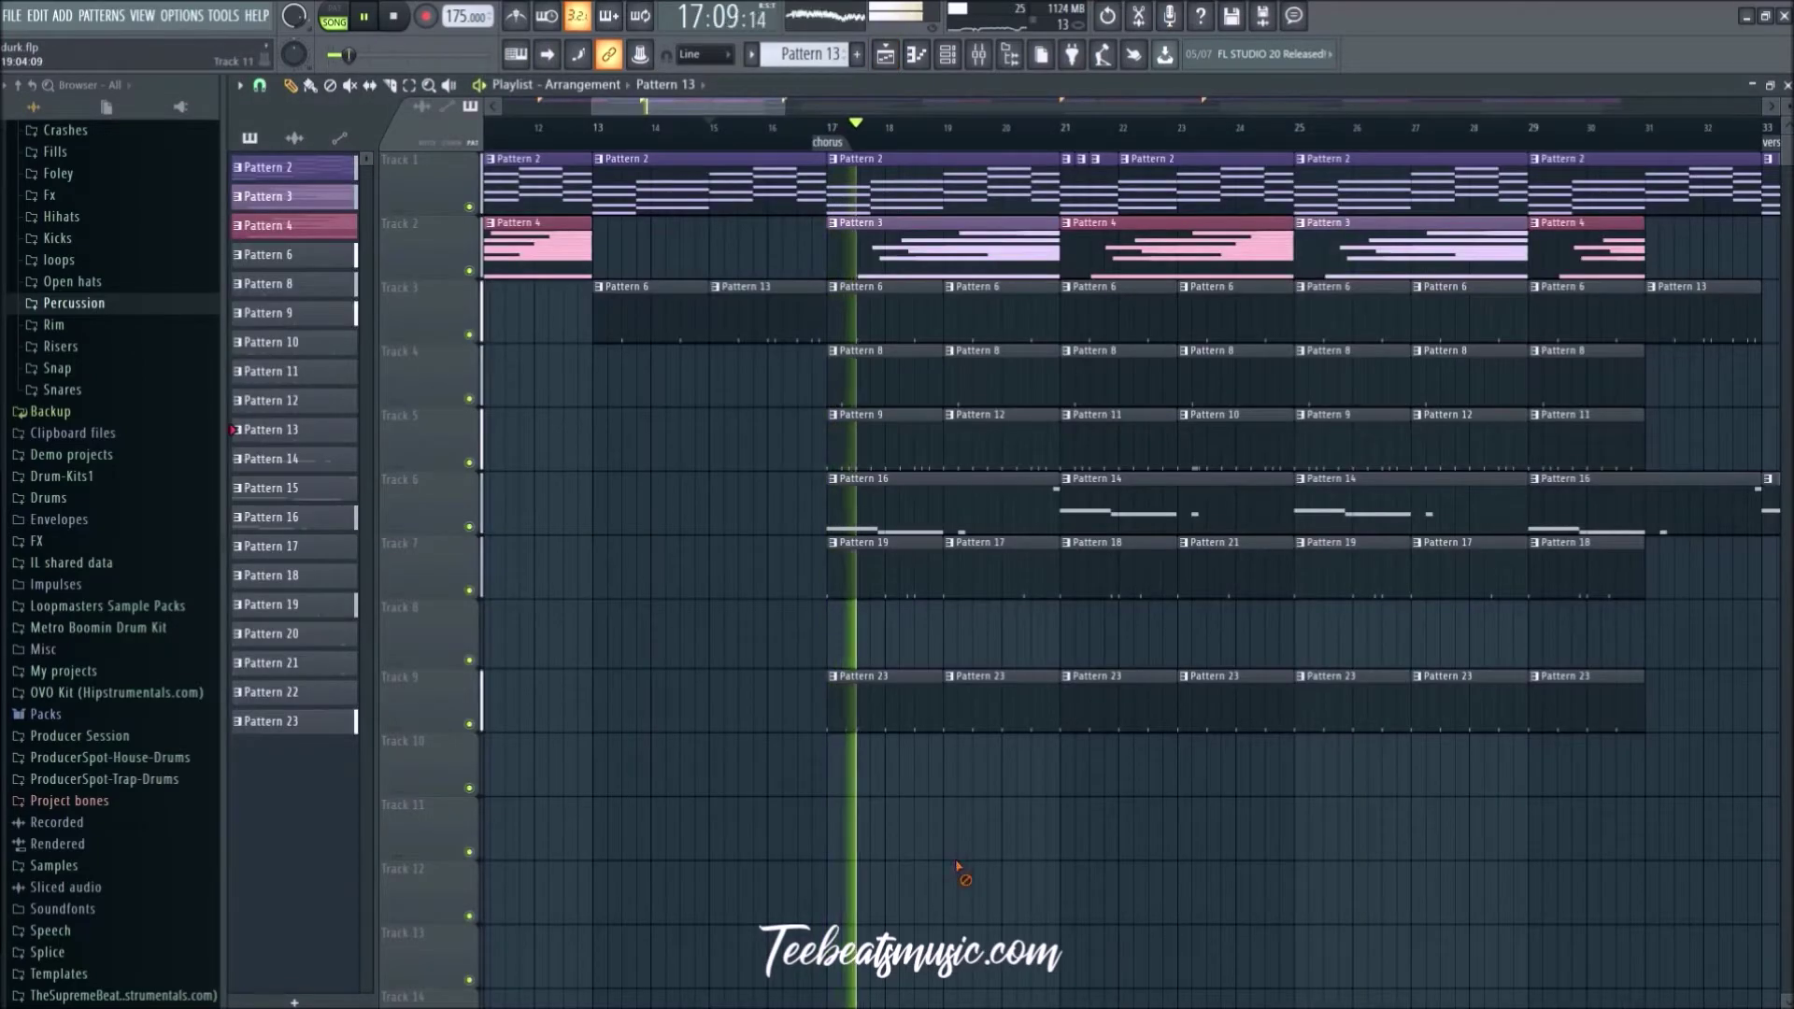
Step: Set Autosave to Never (just remind every 10min) in the File settings
{"action": "scroll", "coordinate": [966, 853], "scroll_direction": "down", "scroll_amount": 3}
{"action": "key", "text": "space"}
{"action": "left_click", "coordinate": [182, 15]}
{"action": "left_click", "coordinate": [207, 75]}
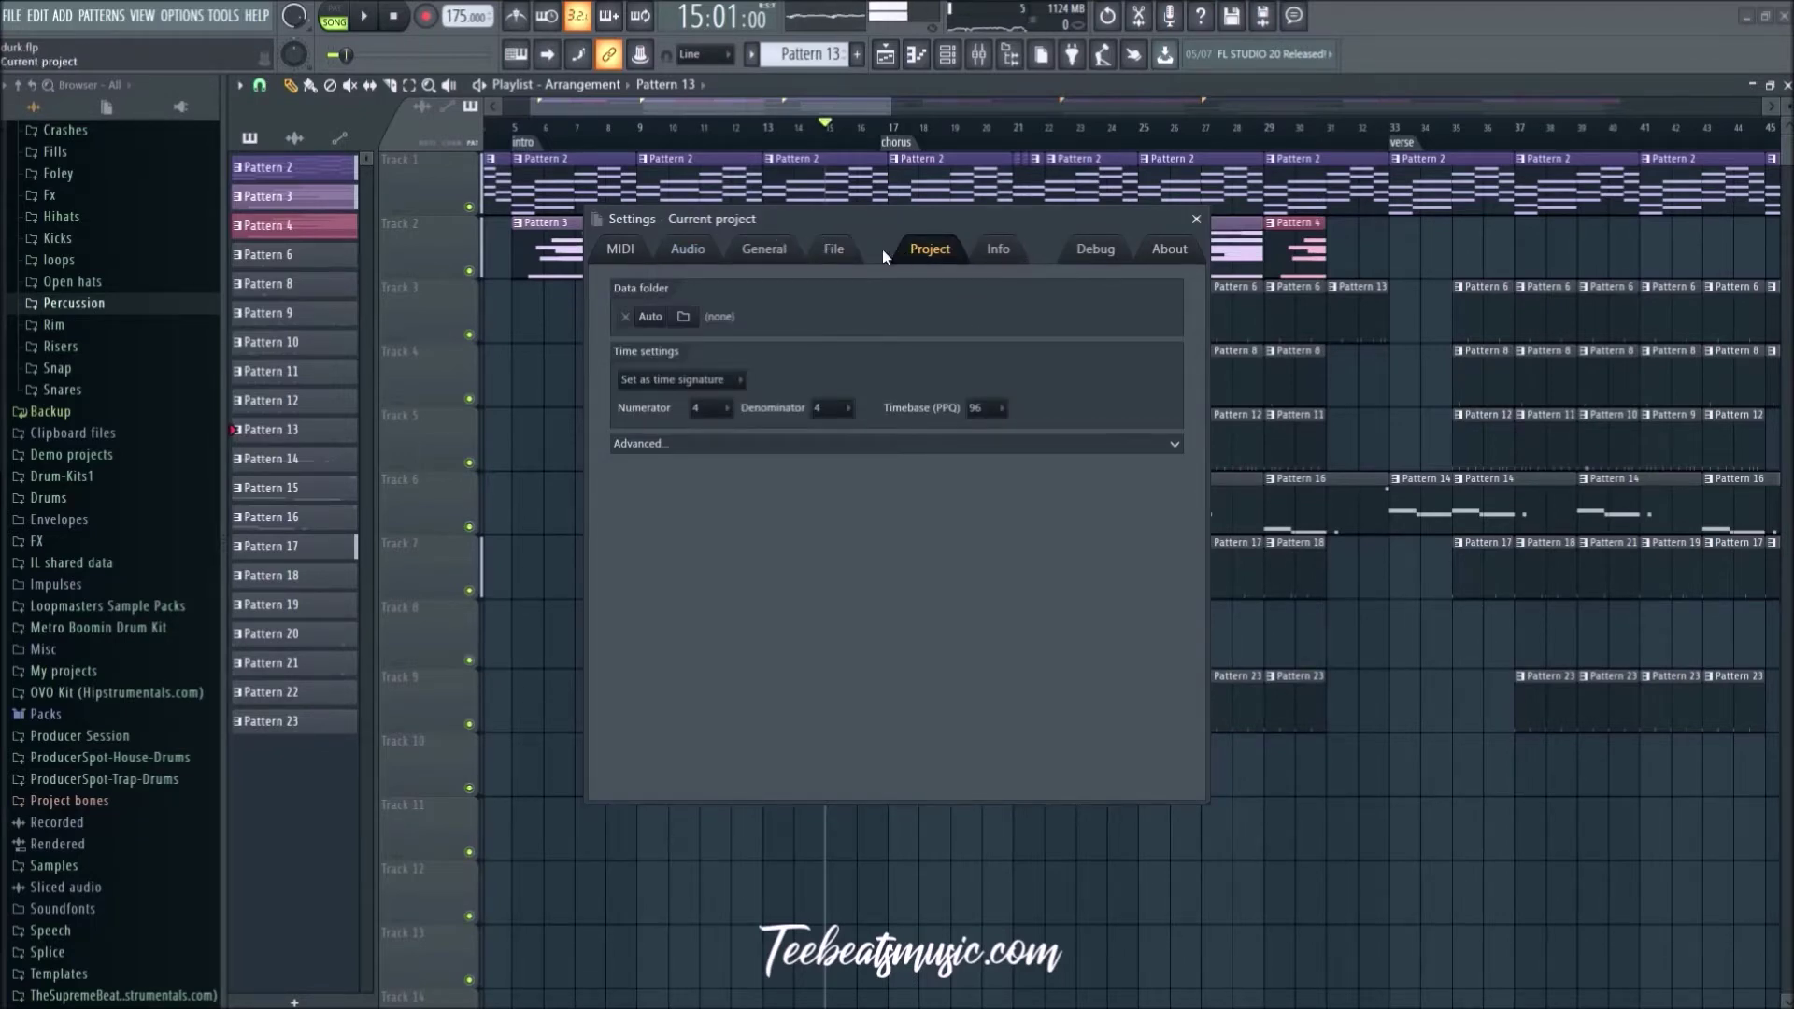
{"action": "left_click", "coordinate": [998, 250]}
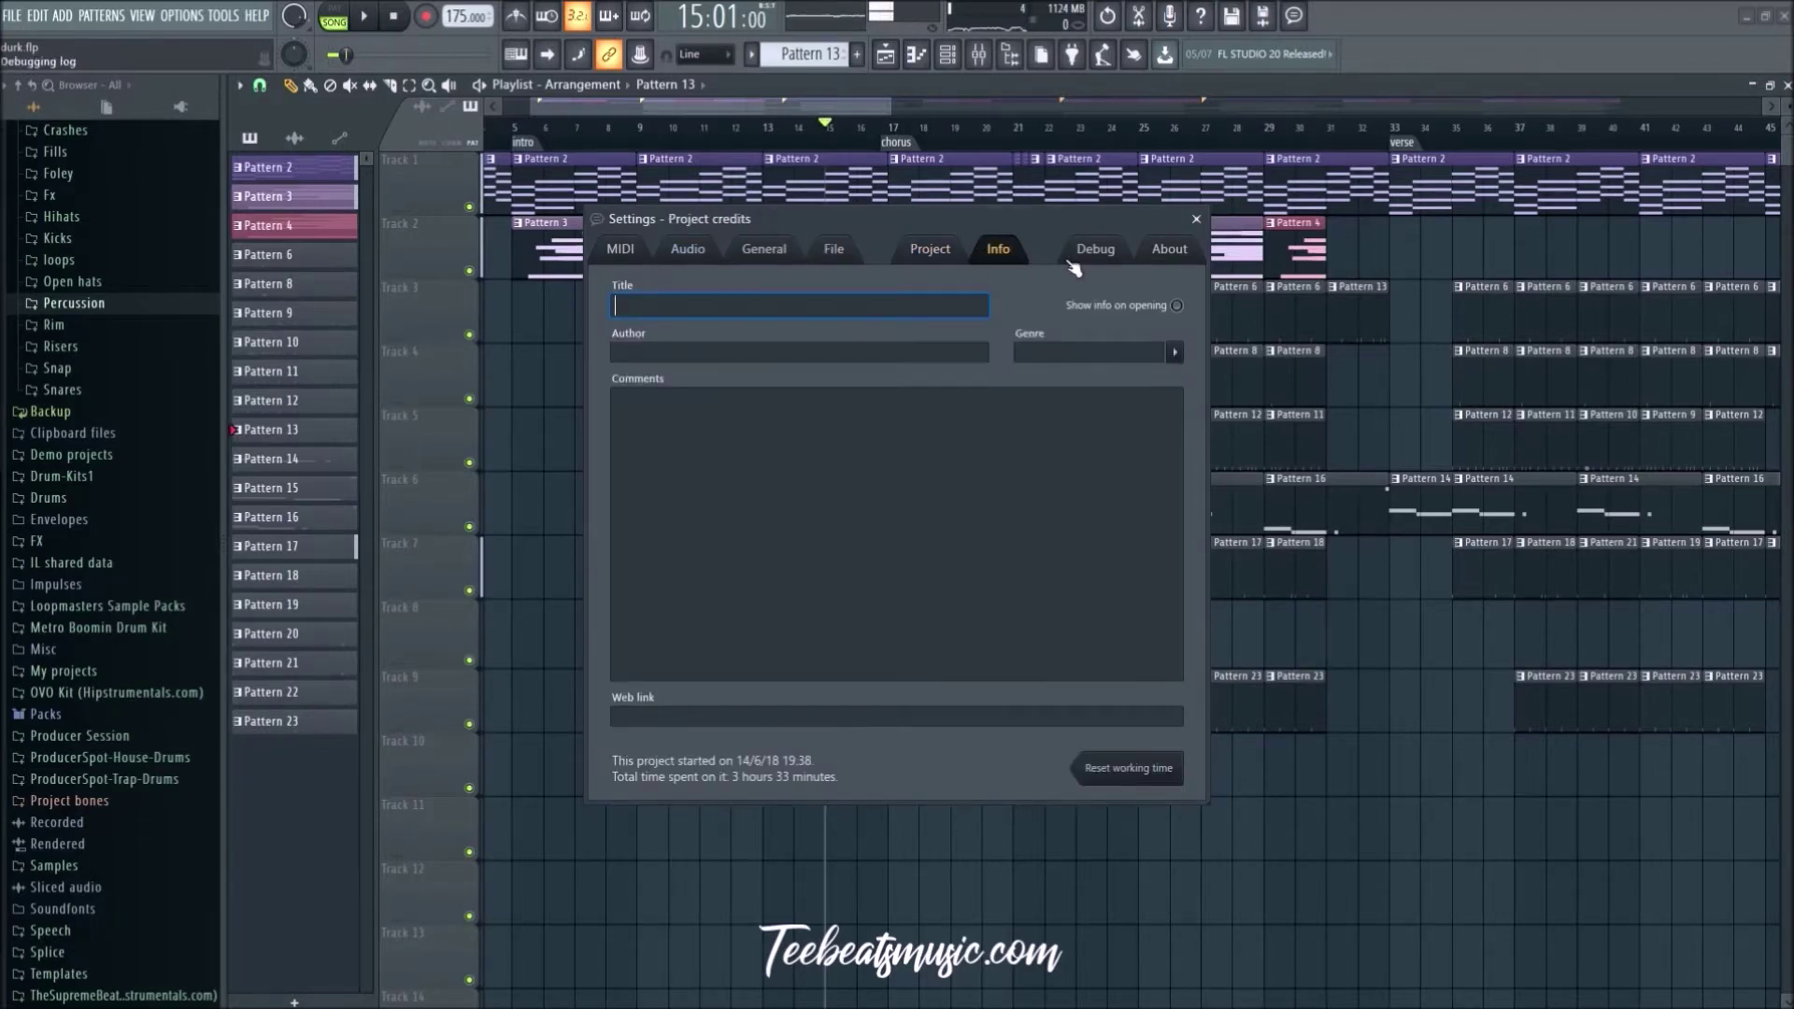
{"action": "left_click", "coordinate": [850, 254]}
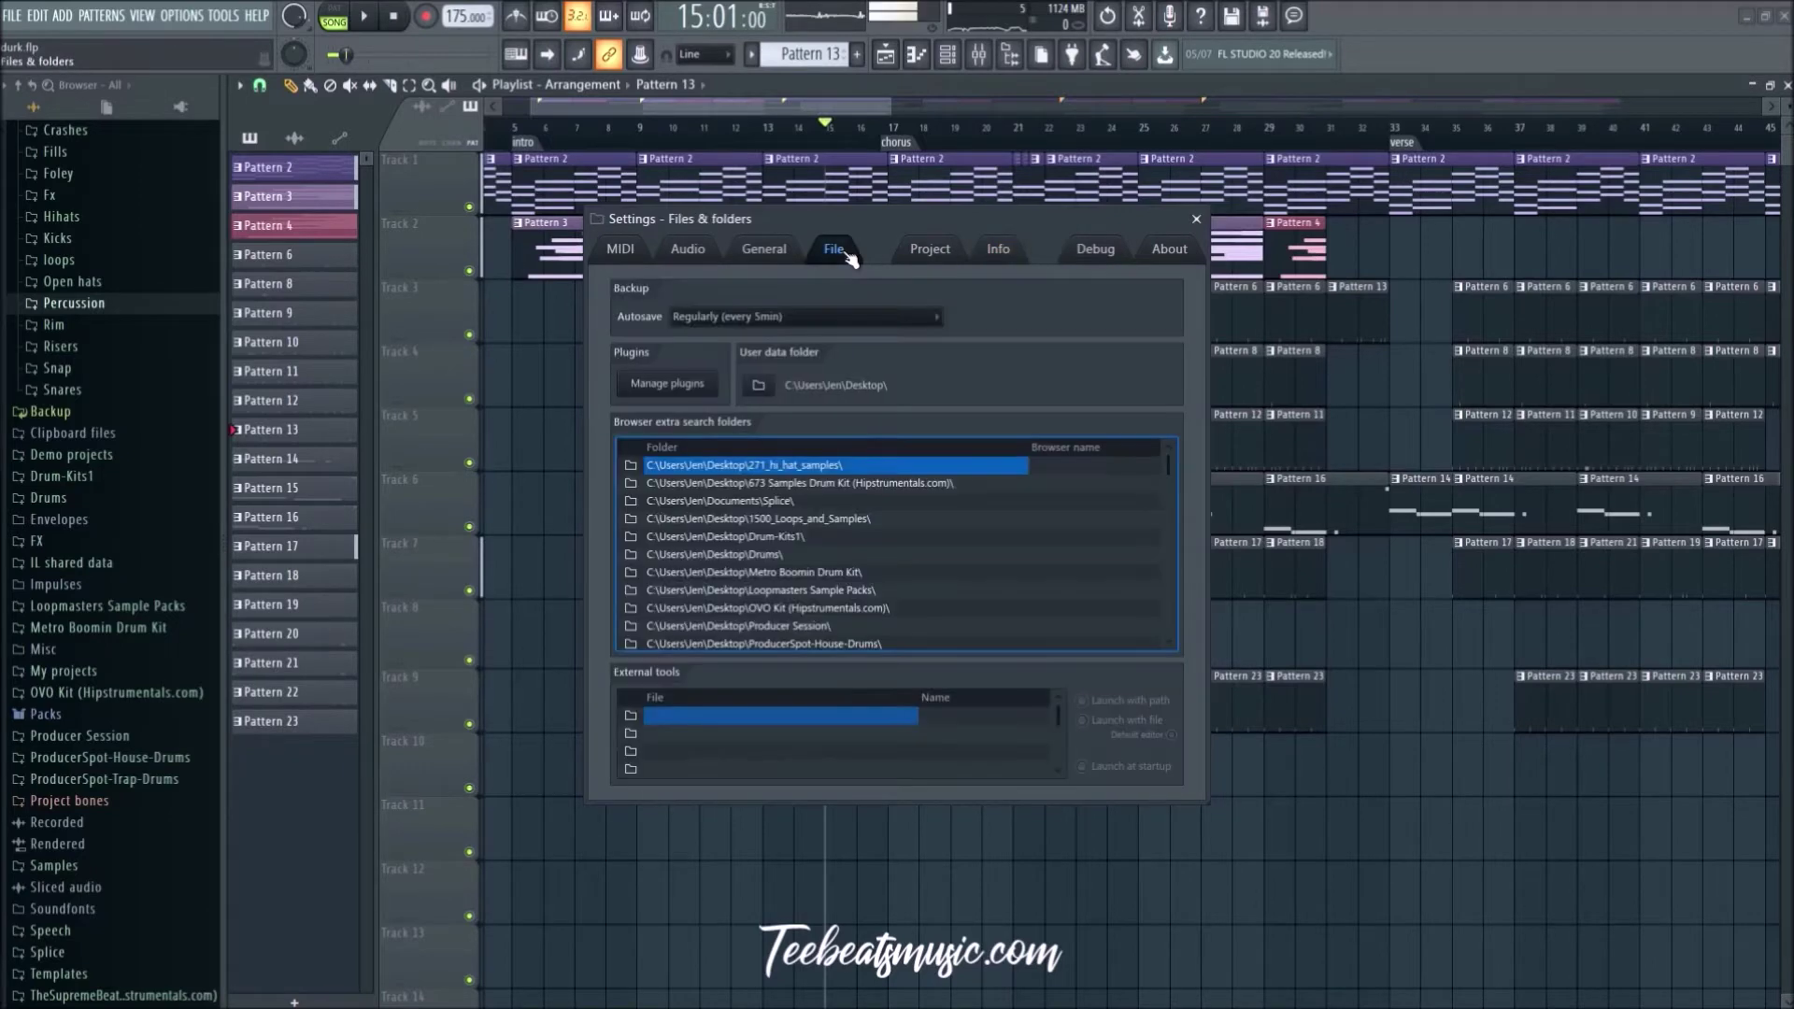
{"action": "left_click", "coordinate": [805, 315]}
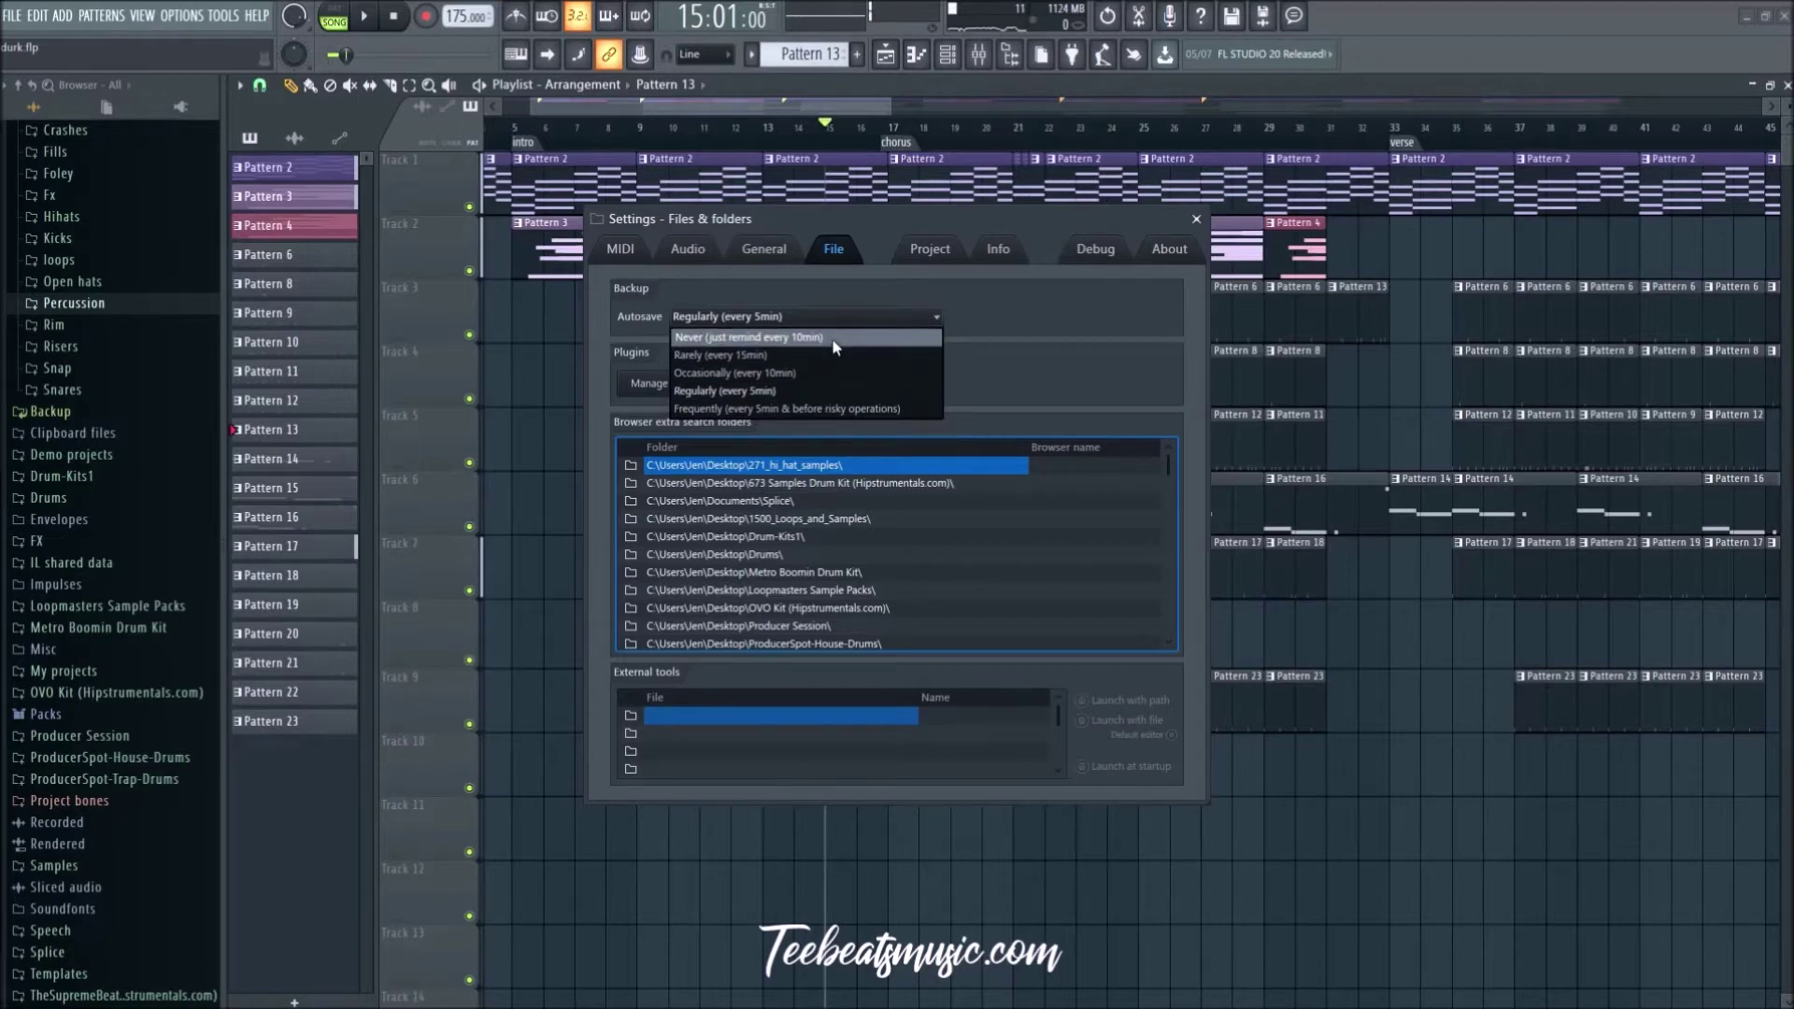
{"action": "left_click", "coordinate": [759, 339]}
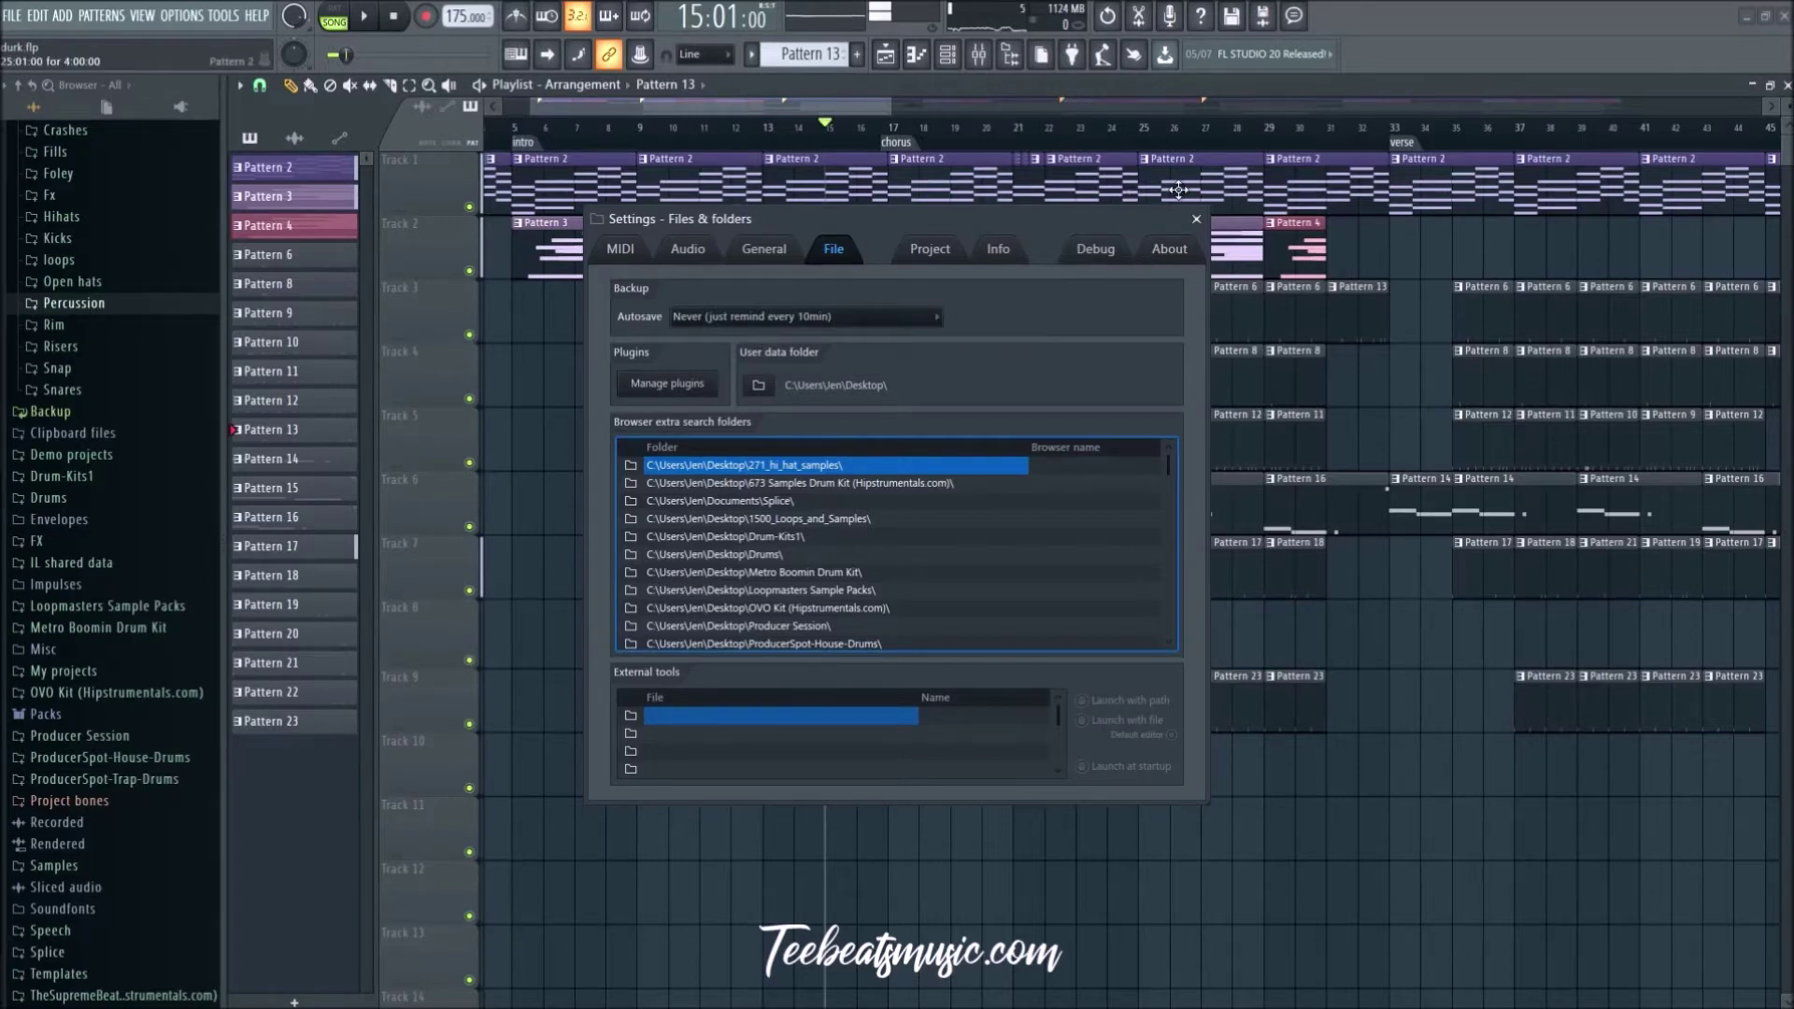
{"action": "left_click", "coordinate": [1197, 220]}
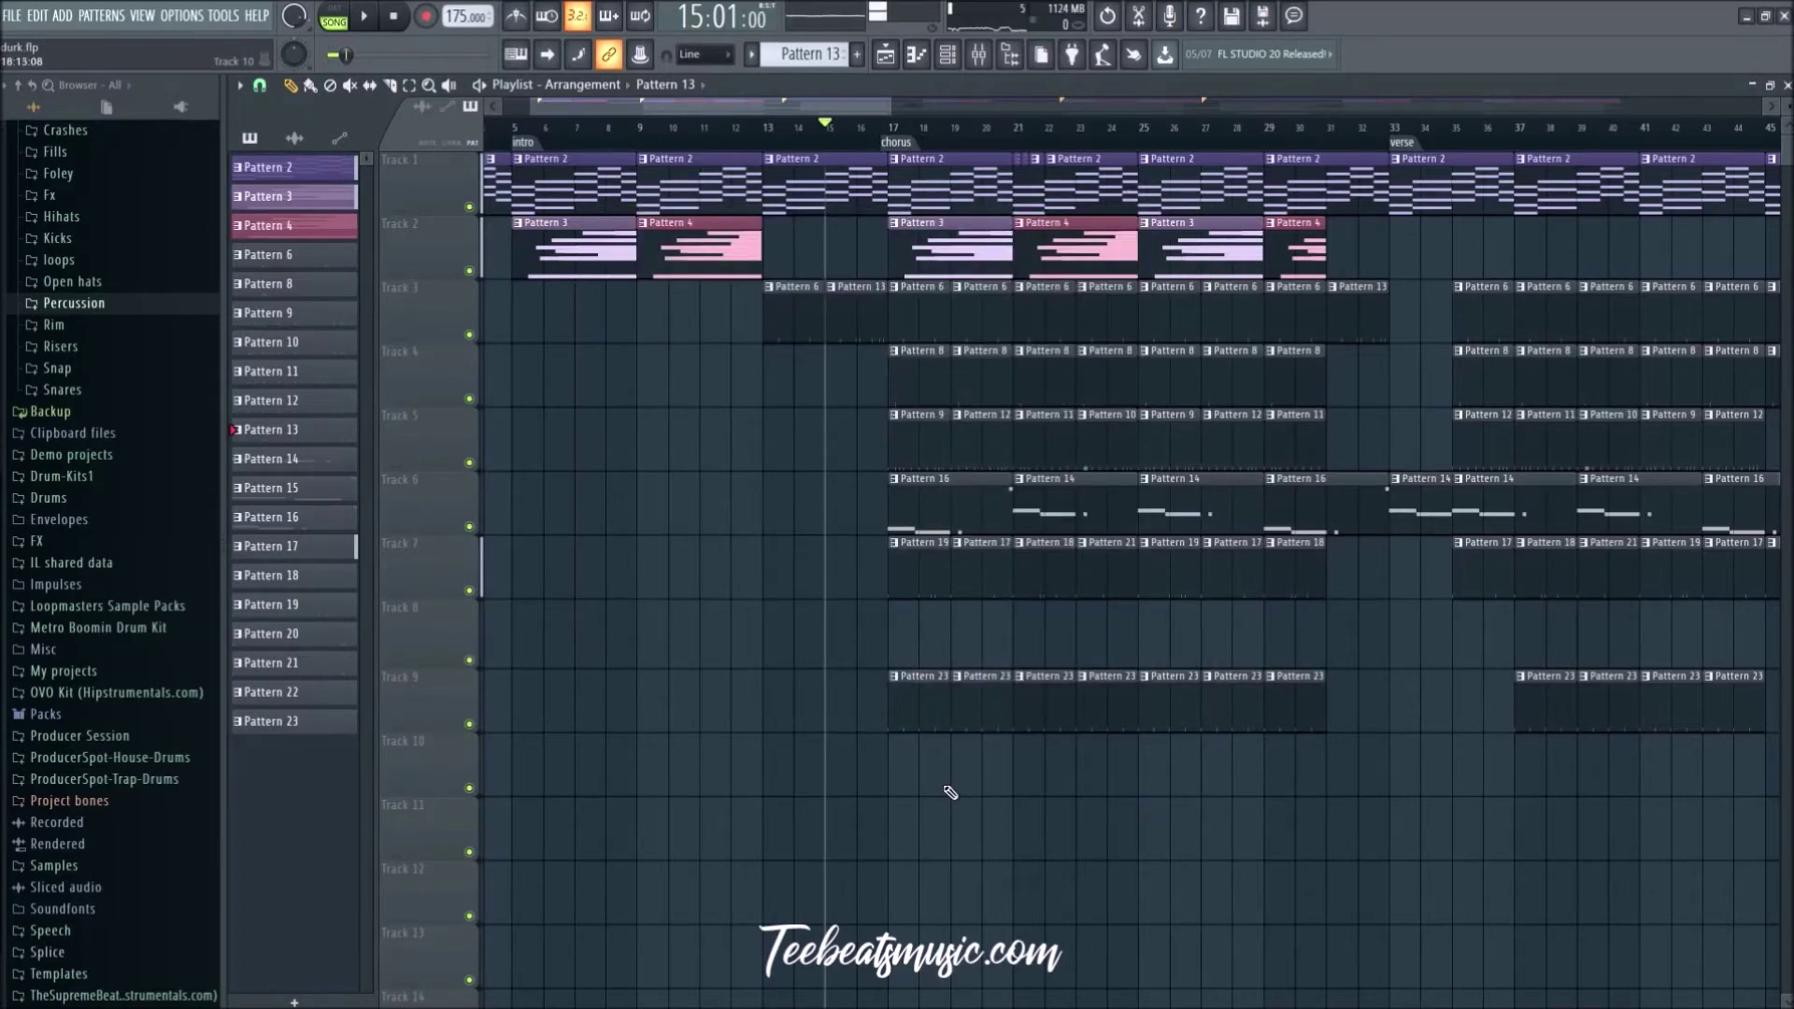
Step: Restart song playback and briefly check the audio device settings
{"action": "scroll", "coordinate": [951, 793], "scroll_direction": "down", "scroll_amount": 4}
{"action": "key", "text": "space"}
{"action": "key", "text": "space"}
{"action": "left_click", "coordinate": [180, 16]}
{"action": "left_click", "coordinate": [201, 56]}
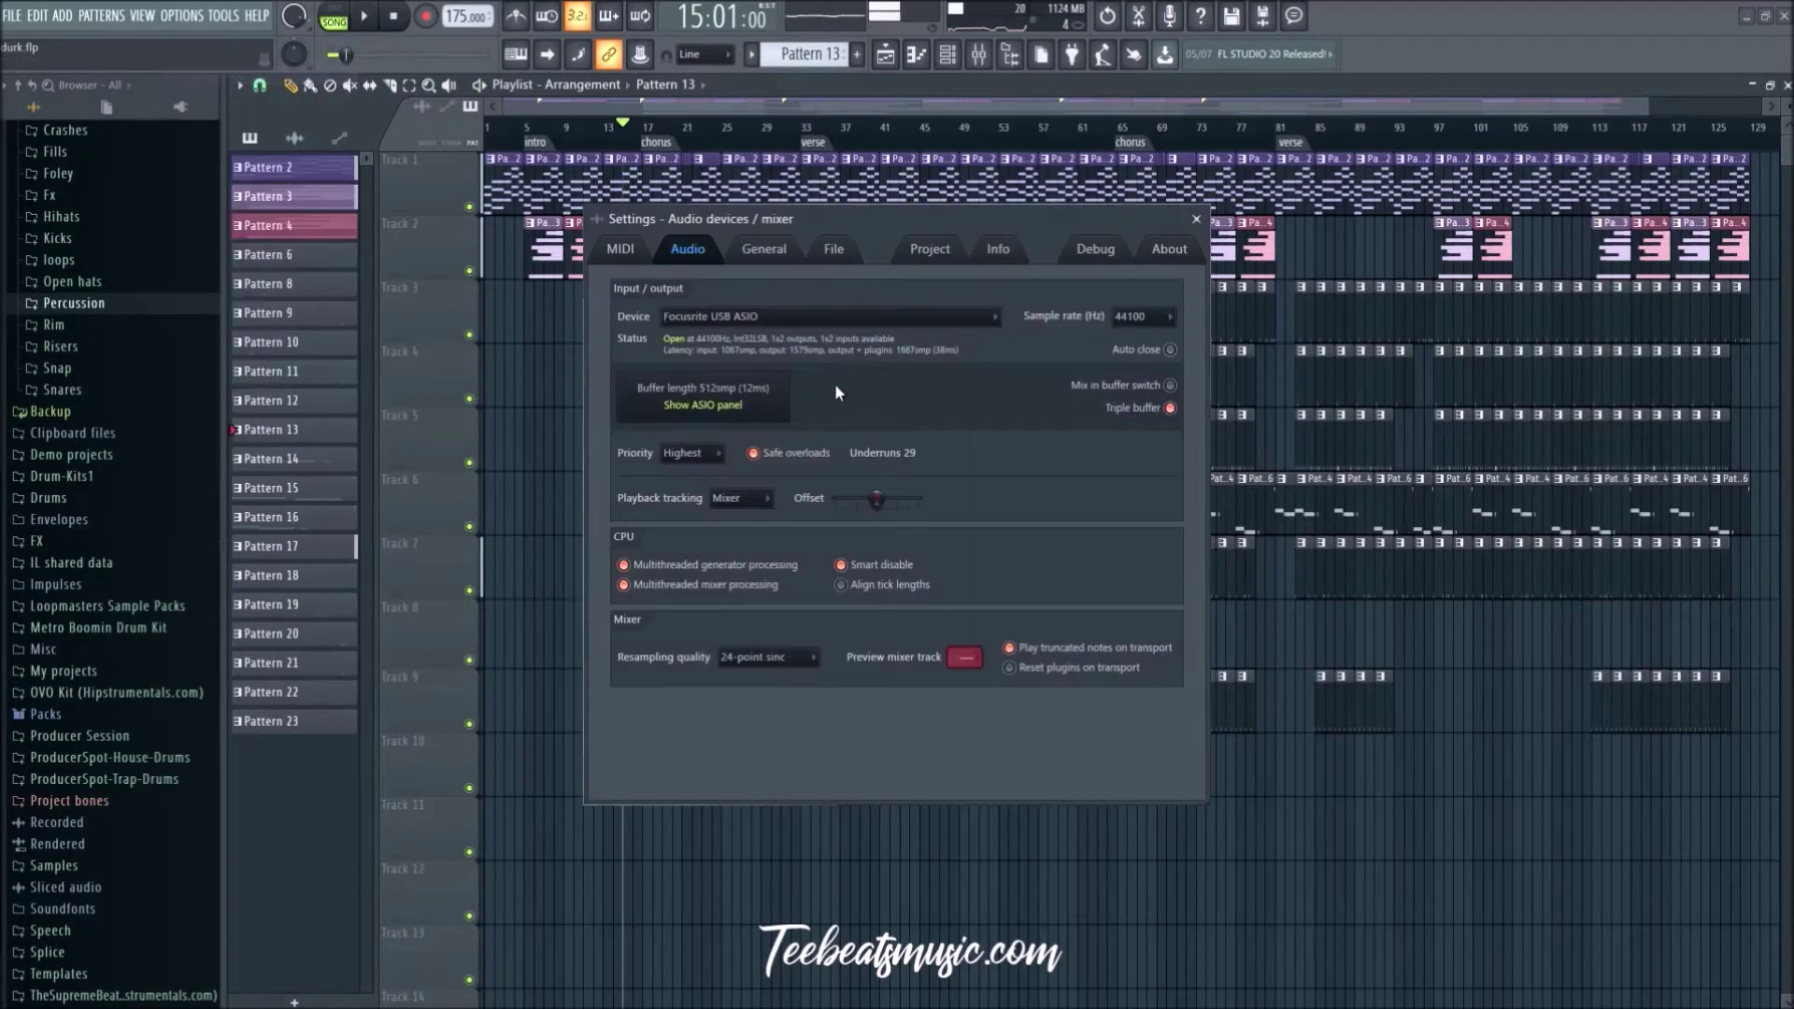
{"action": "key", "text": "Escape"}
{"action": "key", "text": "space"}
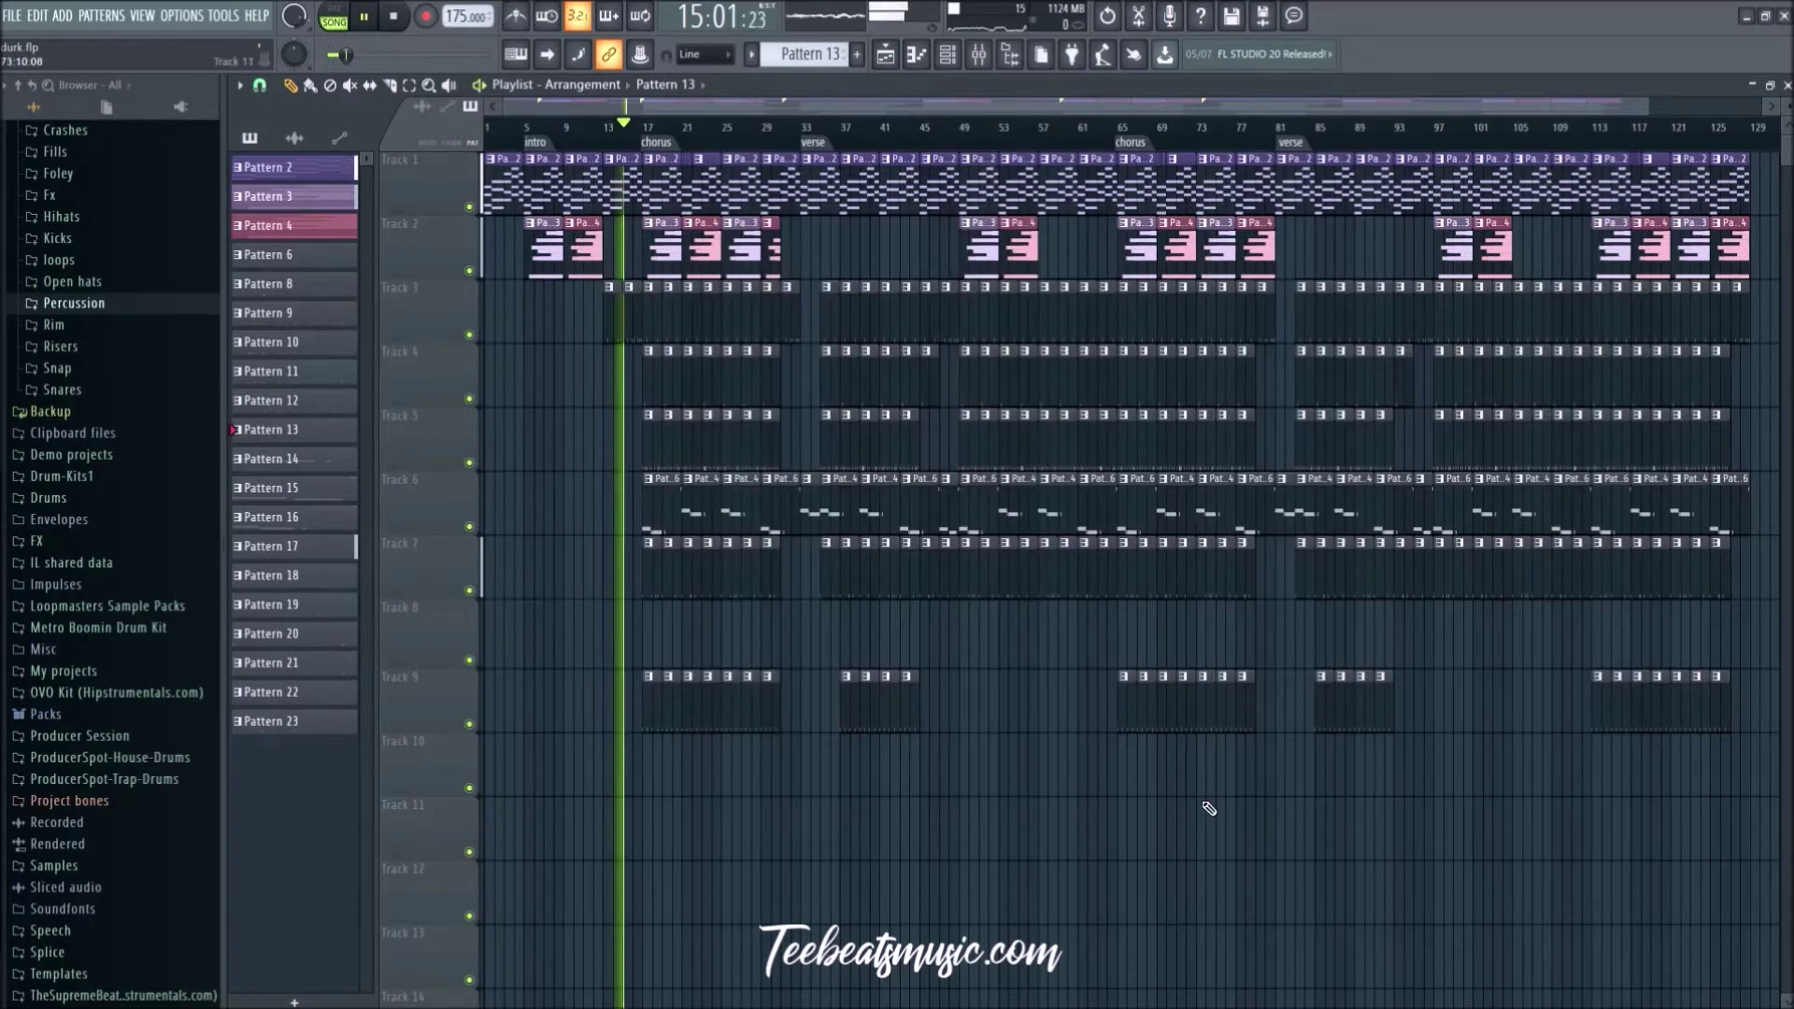
Step: Show the mixer and lower the KOYU_808 fader to about -5.3 dB and FL Keys to about -5.6 dB
{"action": "left_click", "coordinate": [979, 56]}
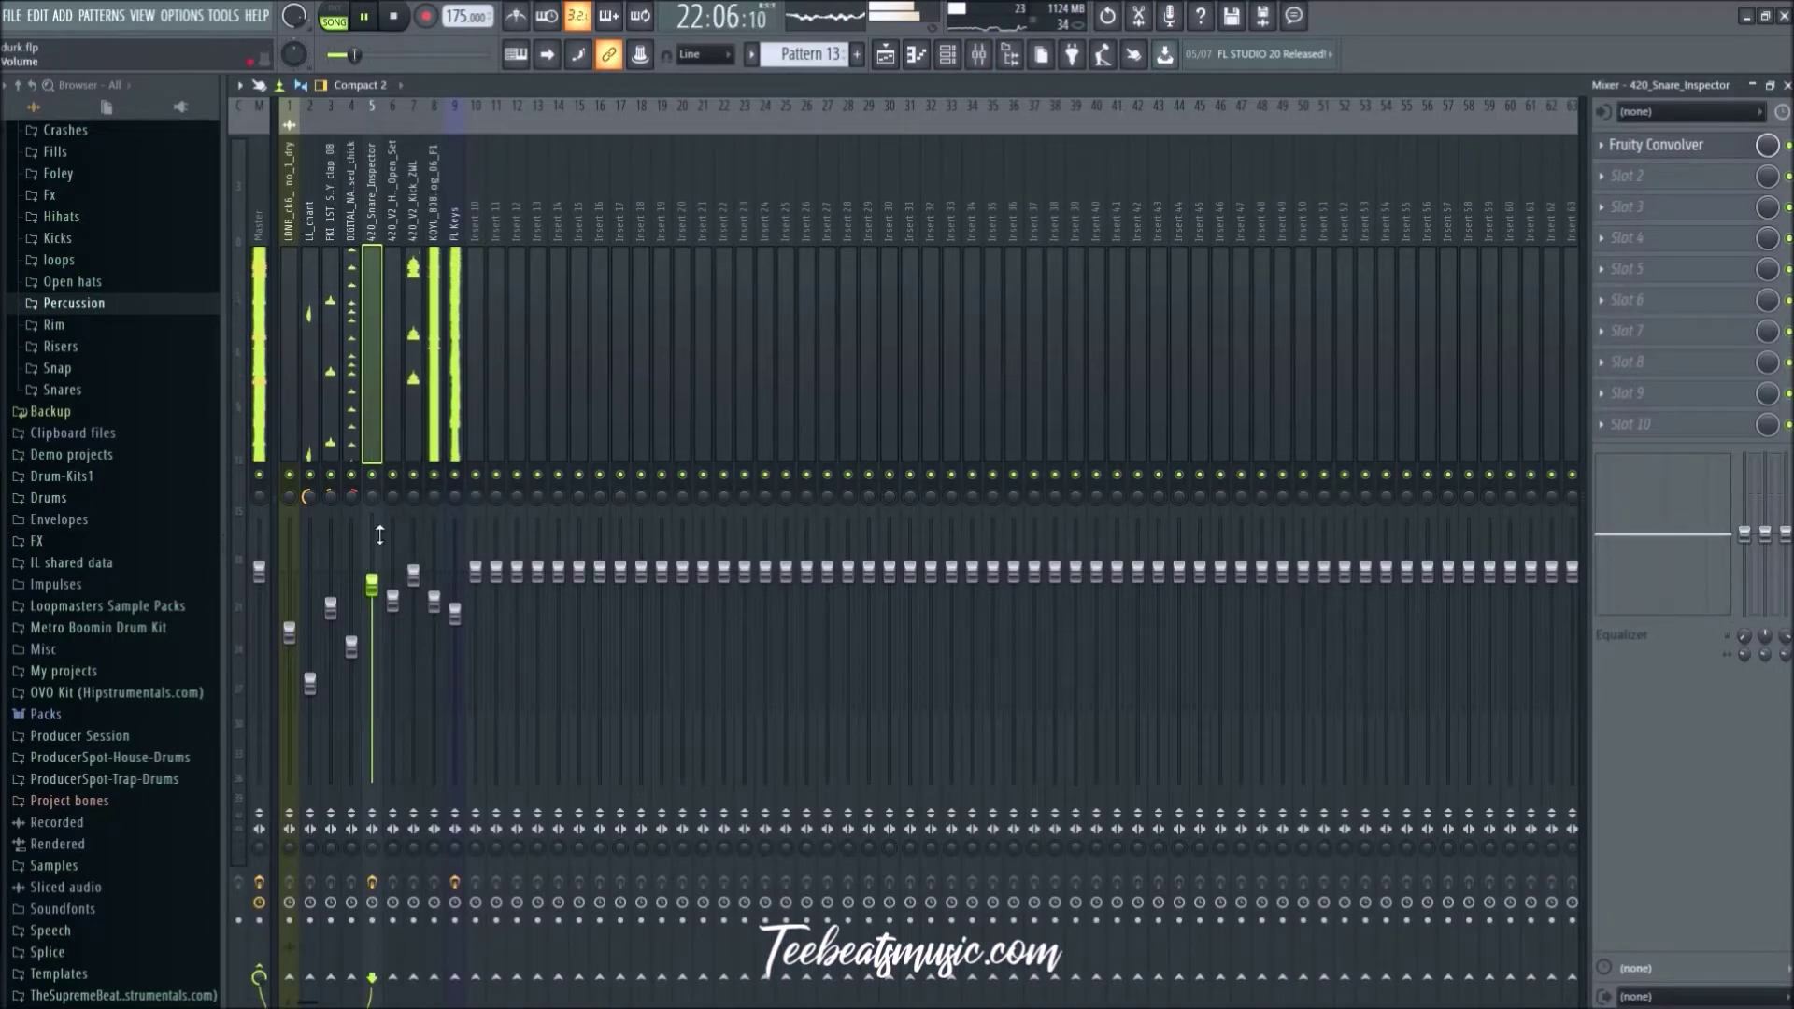
{"action": "left_click_drag", "start_coordinate": [434, 603], "coordinate": [435, 640]}
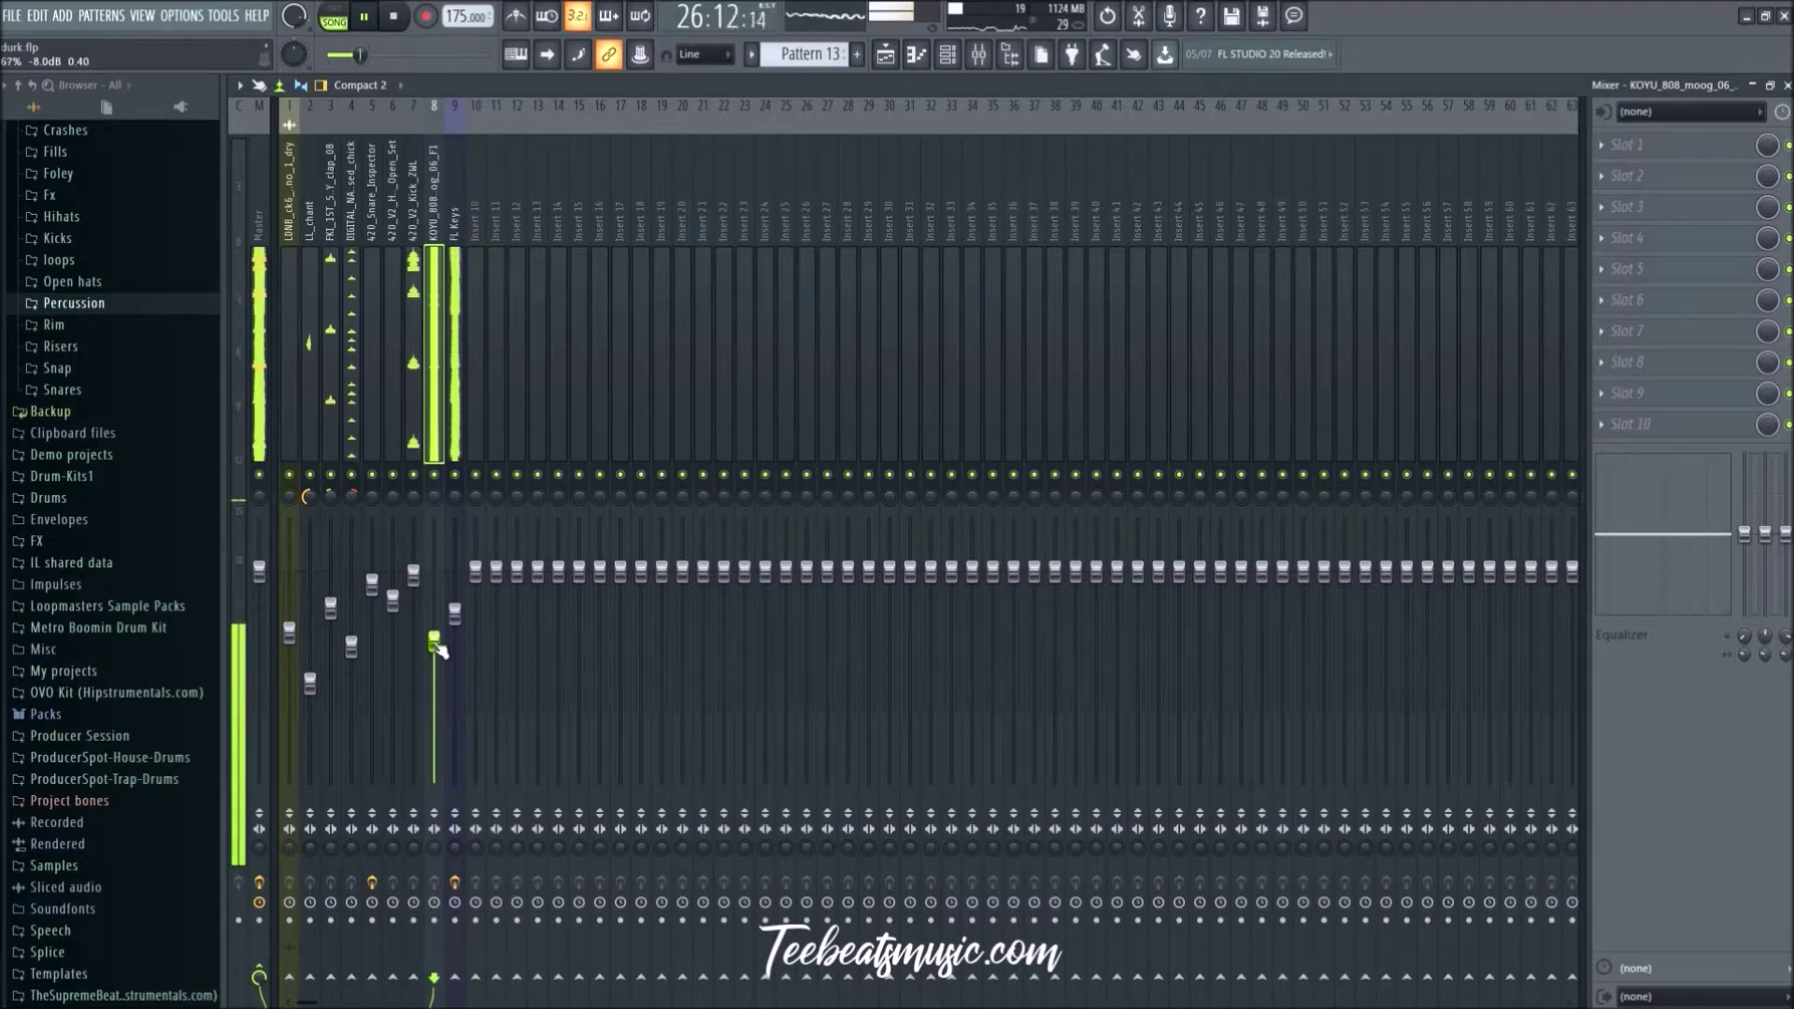
{"action": "mouse_move", "coordinate": [455, 613]}
{"action": "left_mouse_down"}
{"action": "mouse_move", "coordinate": [455, 650]}
{"action": "mouse_move", "coordinate": [455, 621]}
{"action": "left_mouse_up"}
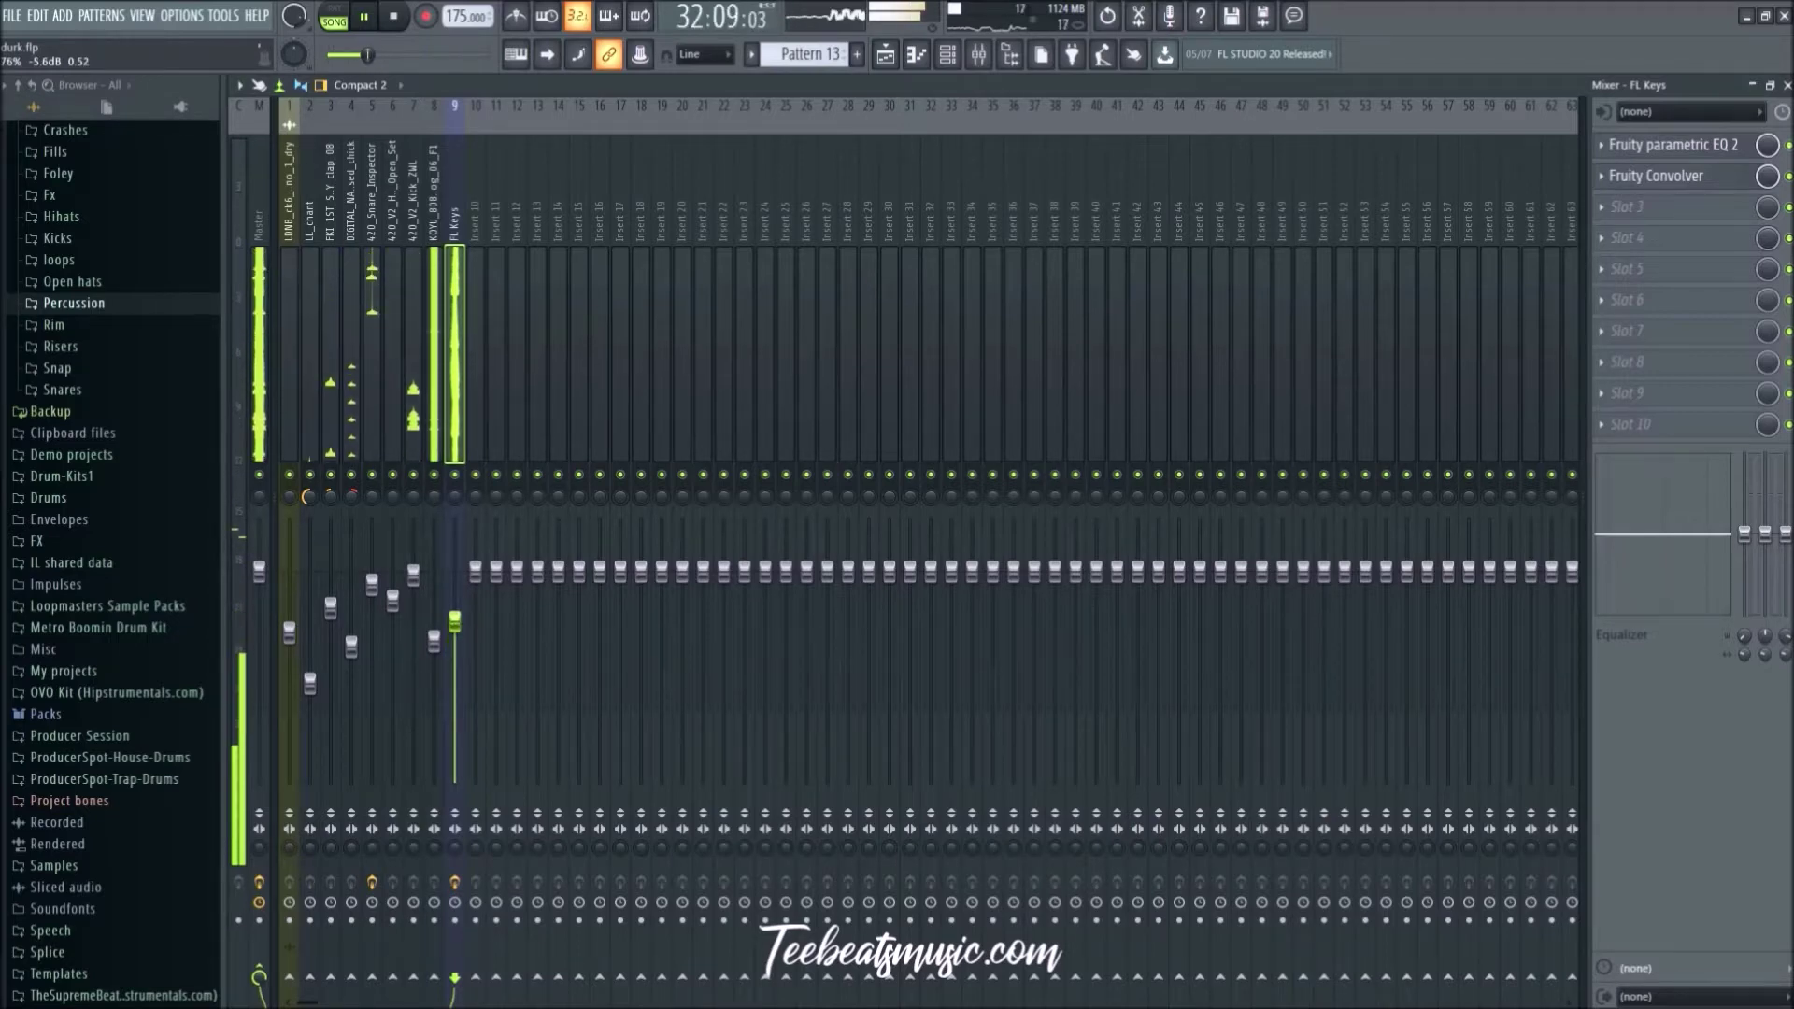
Step: Load Fruity Compressor into FX slot 3 of the FL Keys track
{"action": "left_click", "coordinate": [1691, 210]}
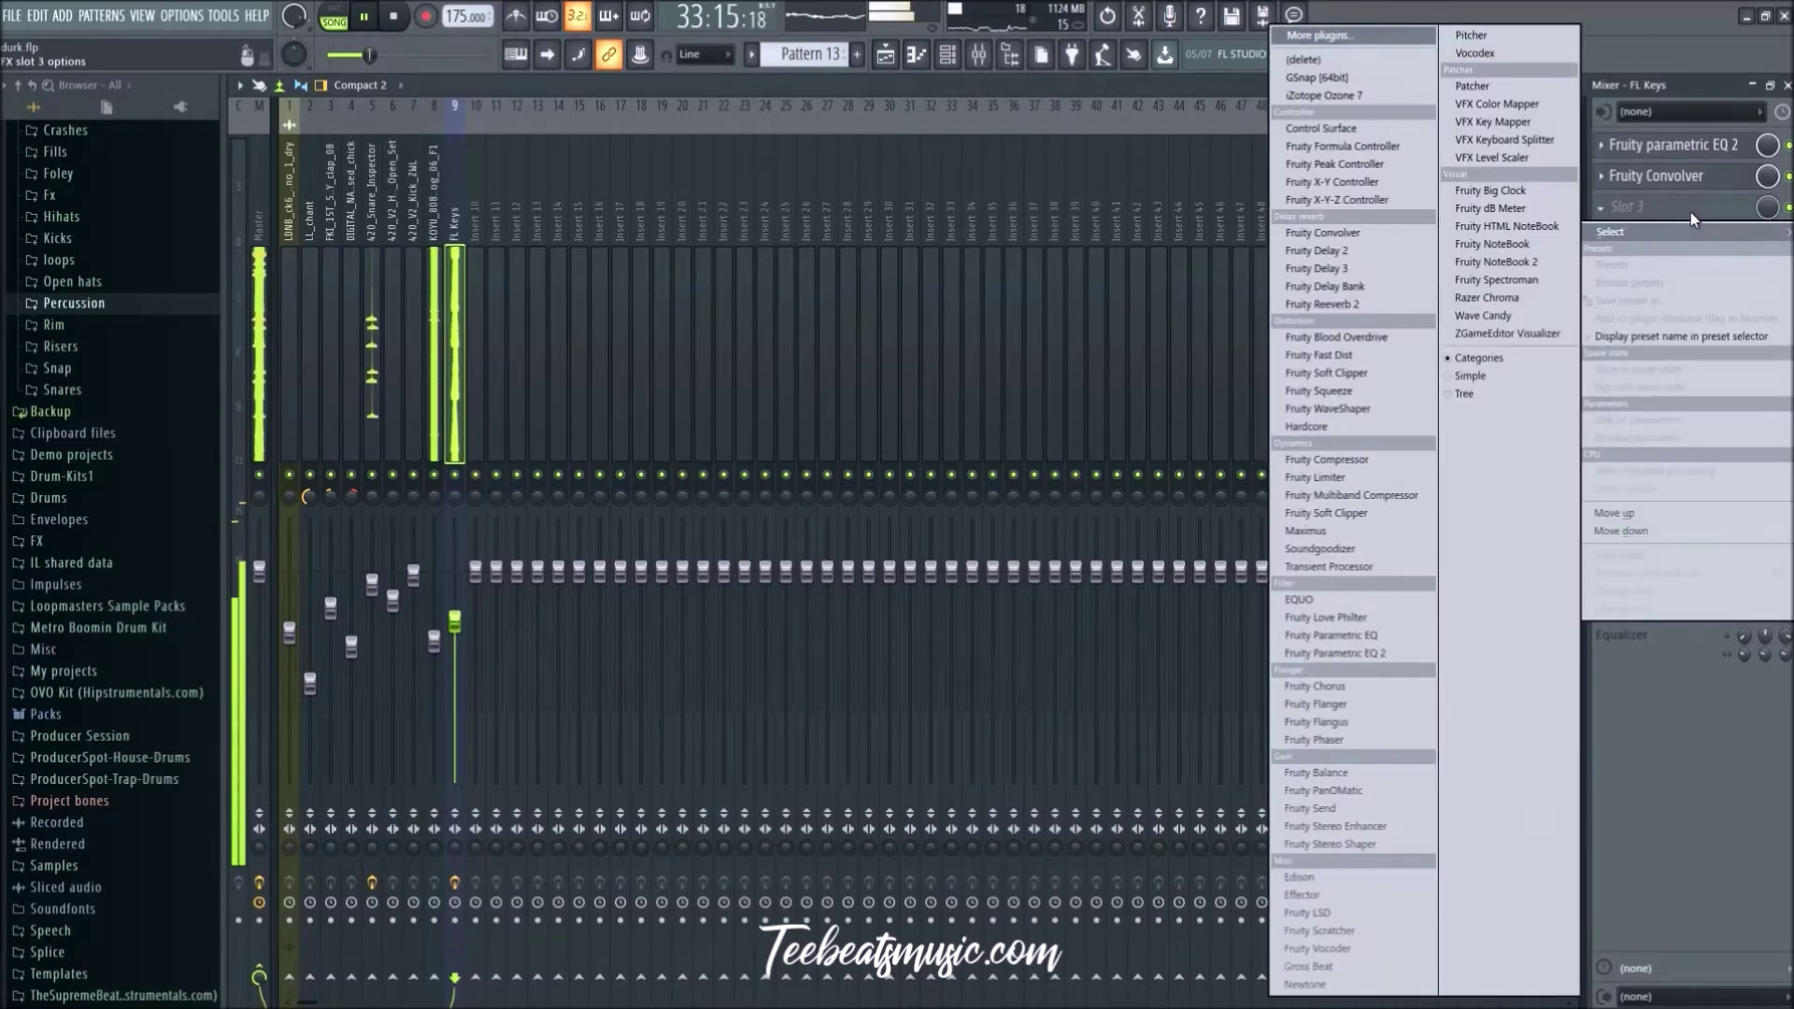
{"action": "left_click", "coordinate": [1368, 462]}
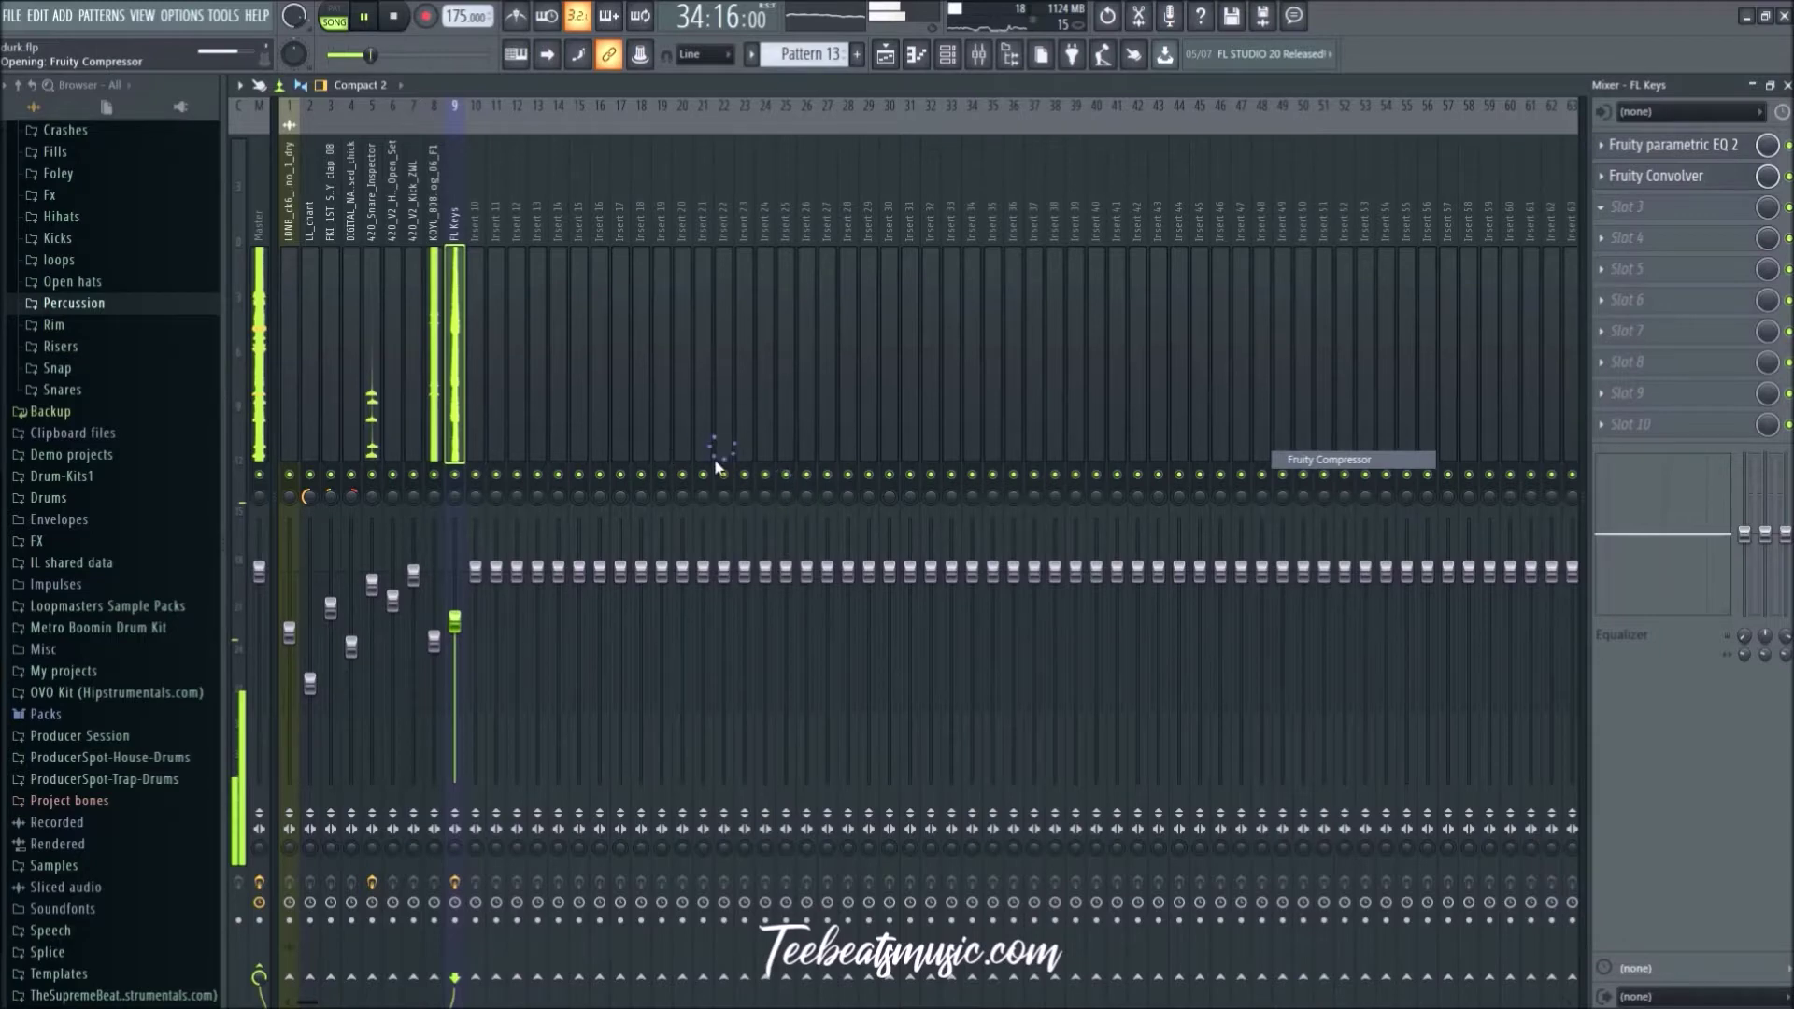
{"action": "left_click_drag", "start_coordinate": [642, 317], "coordinate": [899, 383]}
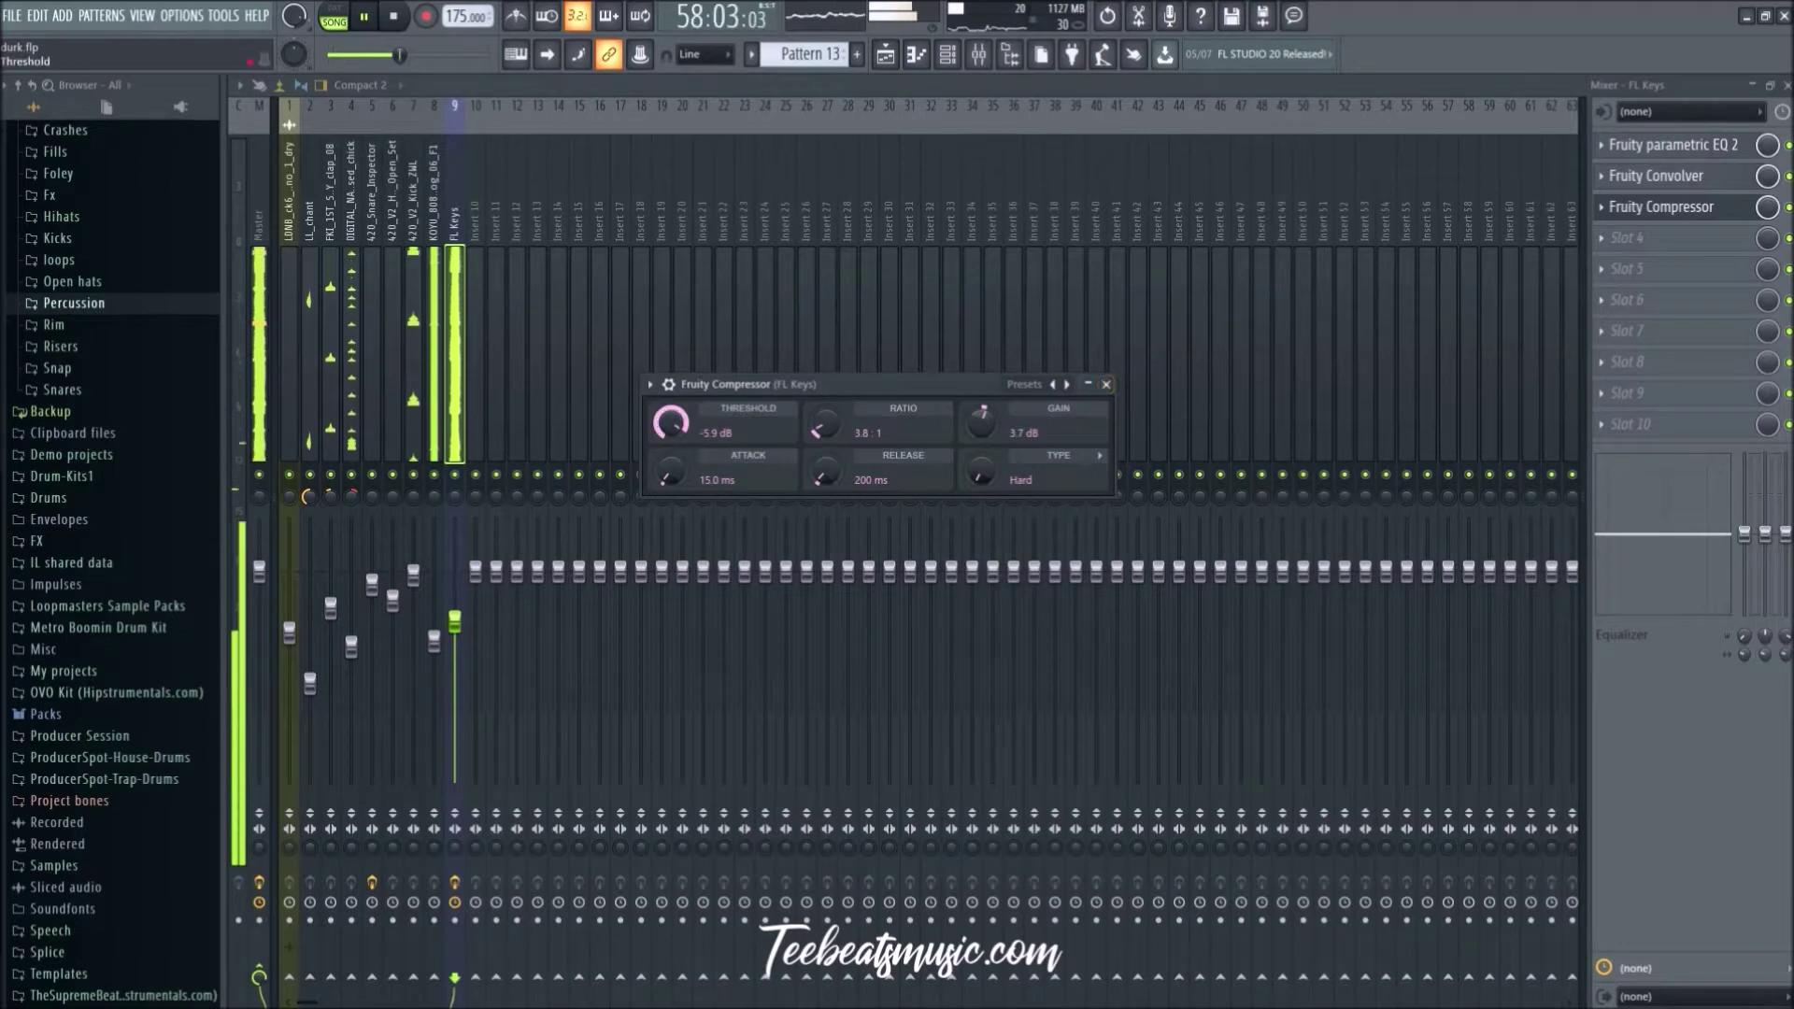
{"action": "left_click", "coordinate": [1106, 387]}
Step: Lower FL Keys slightly more and start renaming the empty Insert 10 track
{"action": "left_click_drag", "start_coordinate": [455, 622], "coordinate": [455, 629]}
{"action": "left_click", "coordinate": [482, 346]}
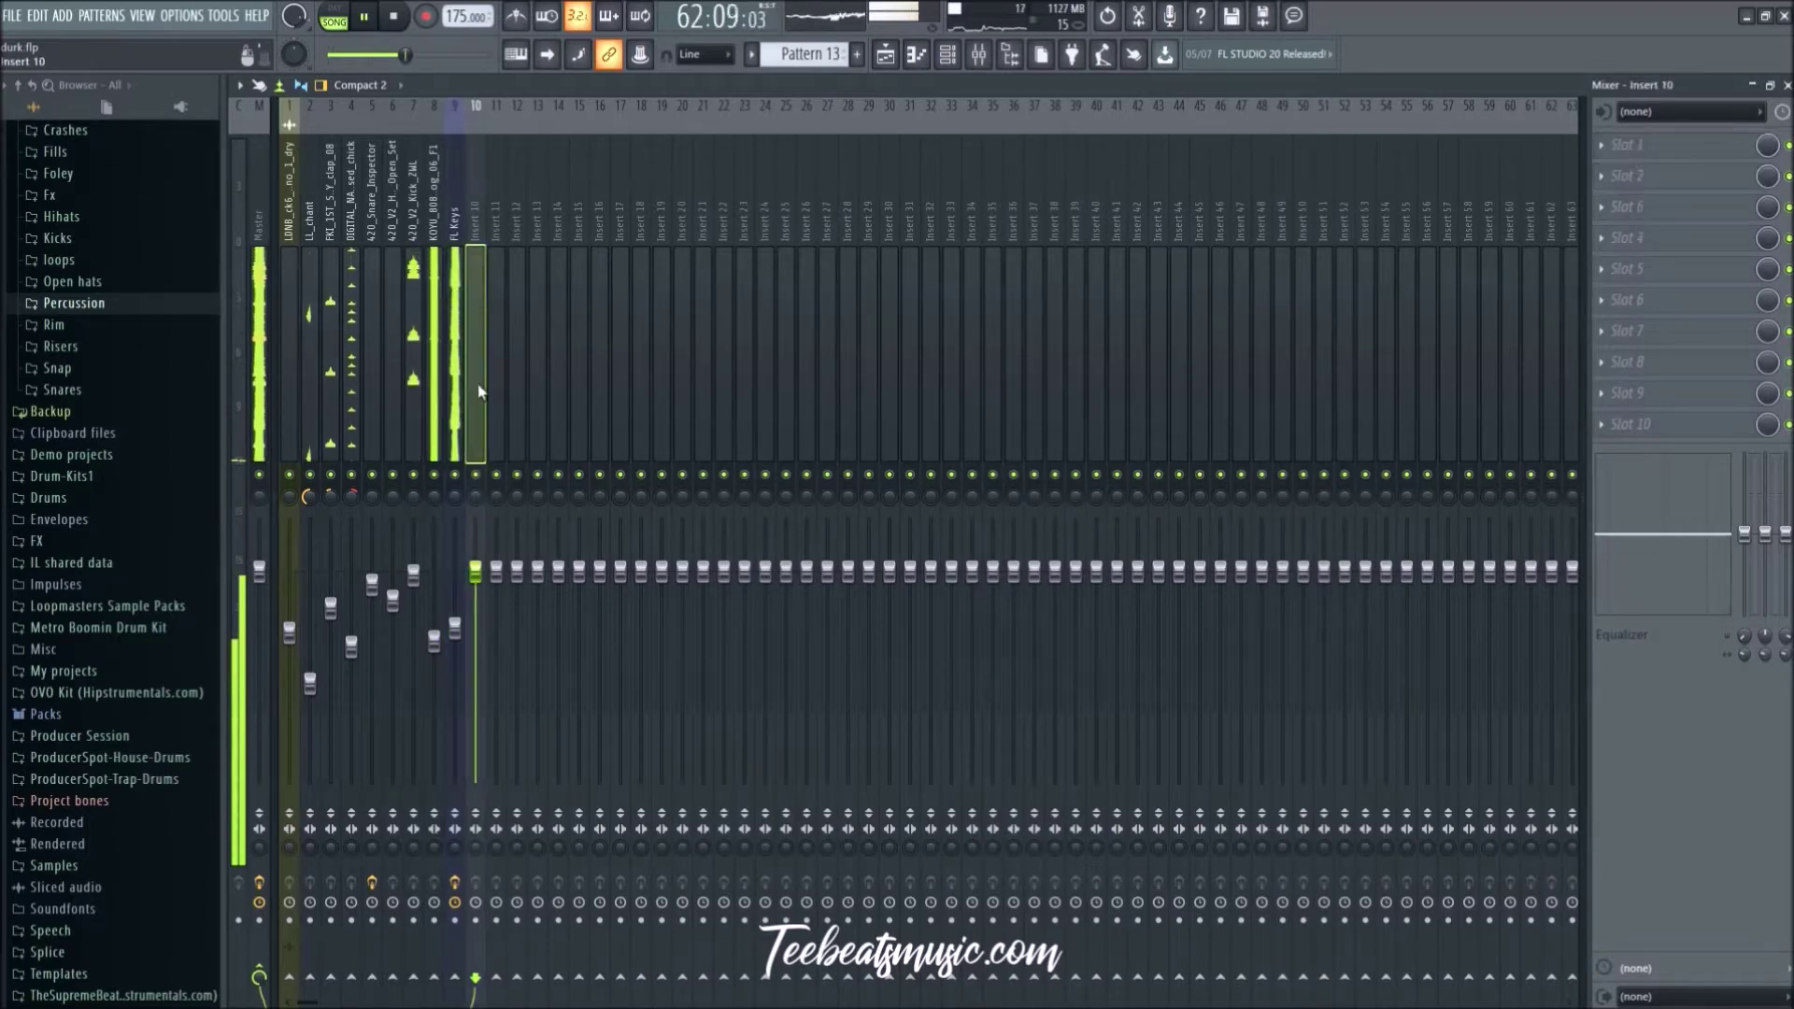
{"action": "right_click", "coordinate": [477, 221]}
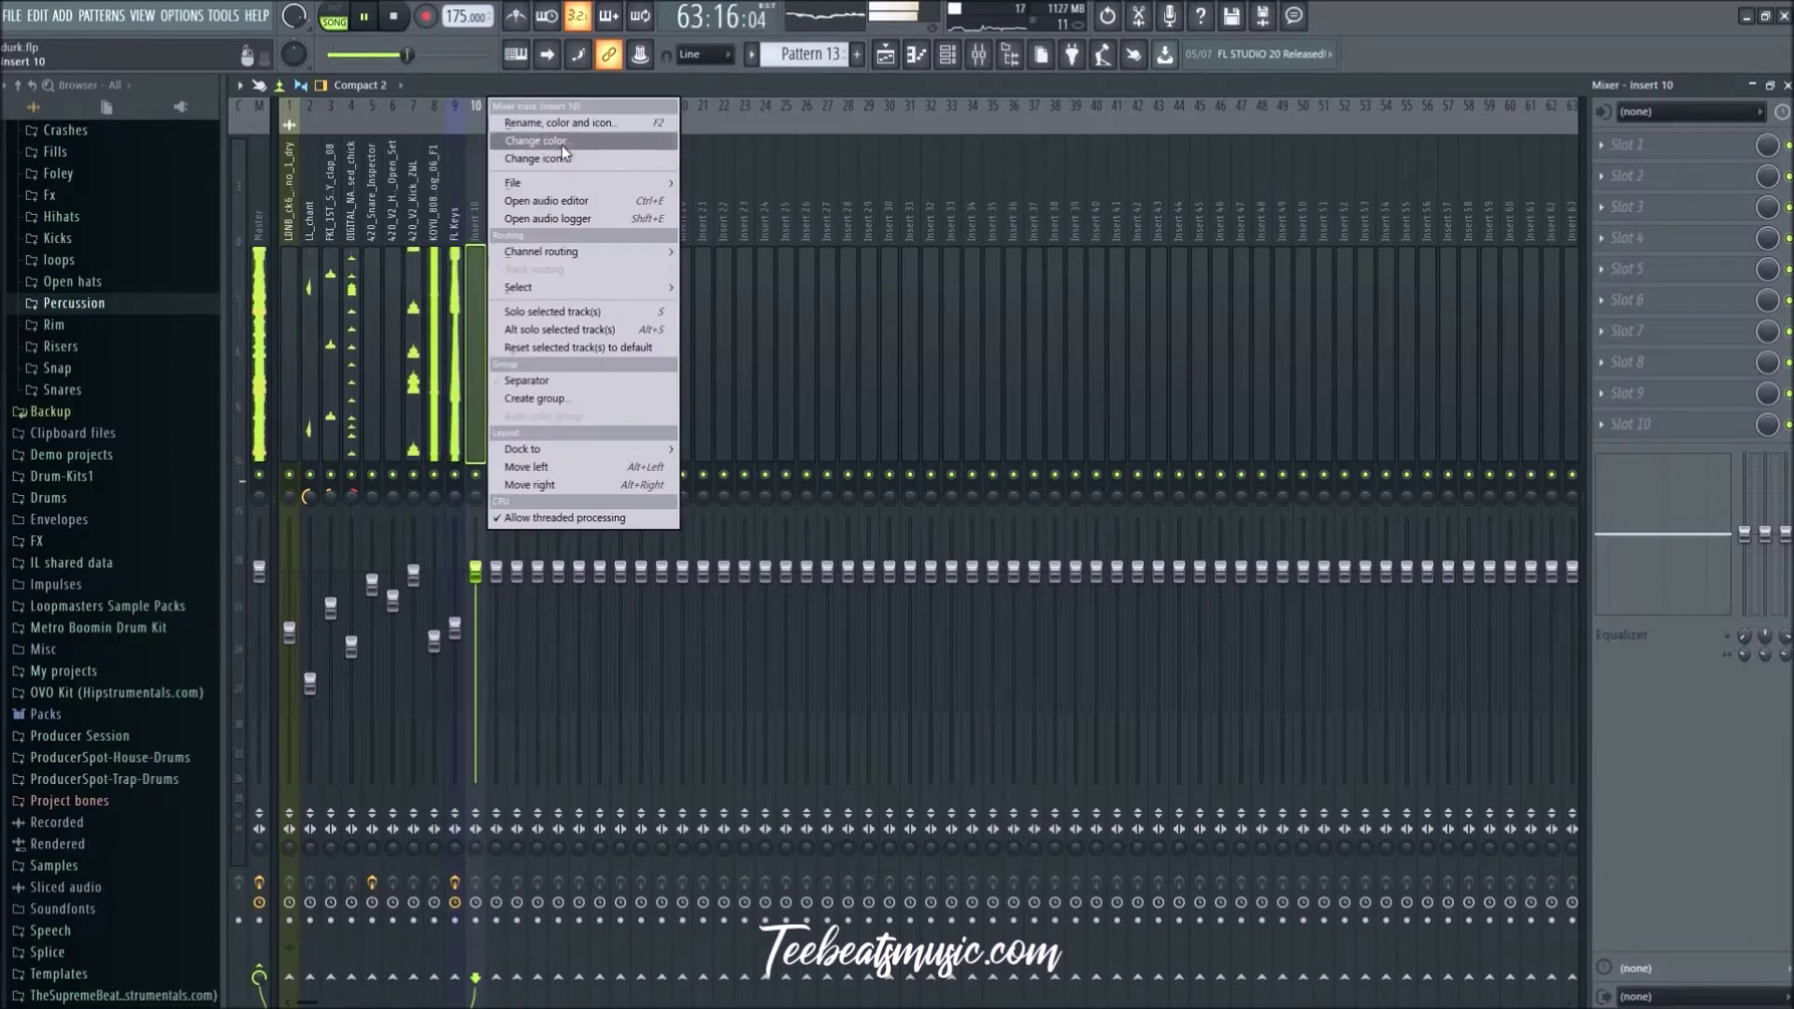
{"action": "left_click", "coordinate": [563, 121]}
Step: Name Insert 10 'Drum Bus' and colour it green
{"action": "type", "text": "Drum"}
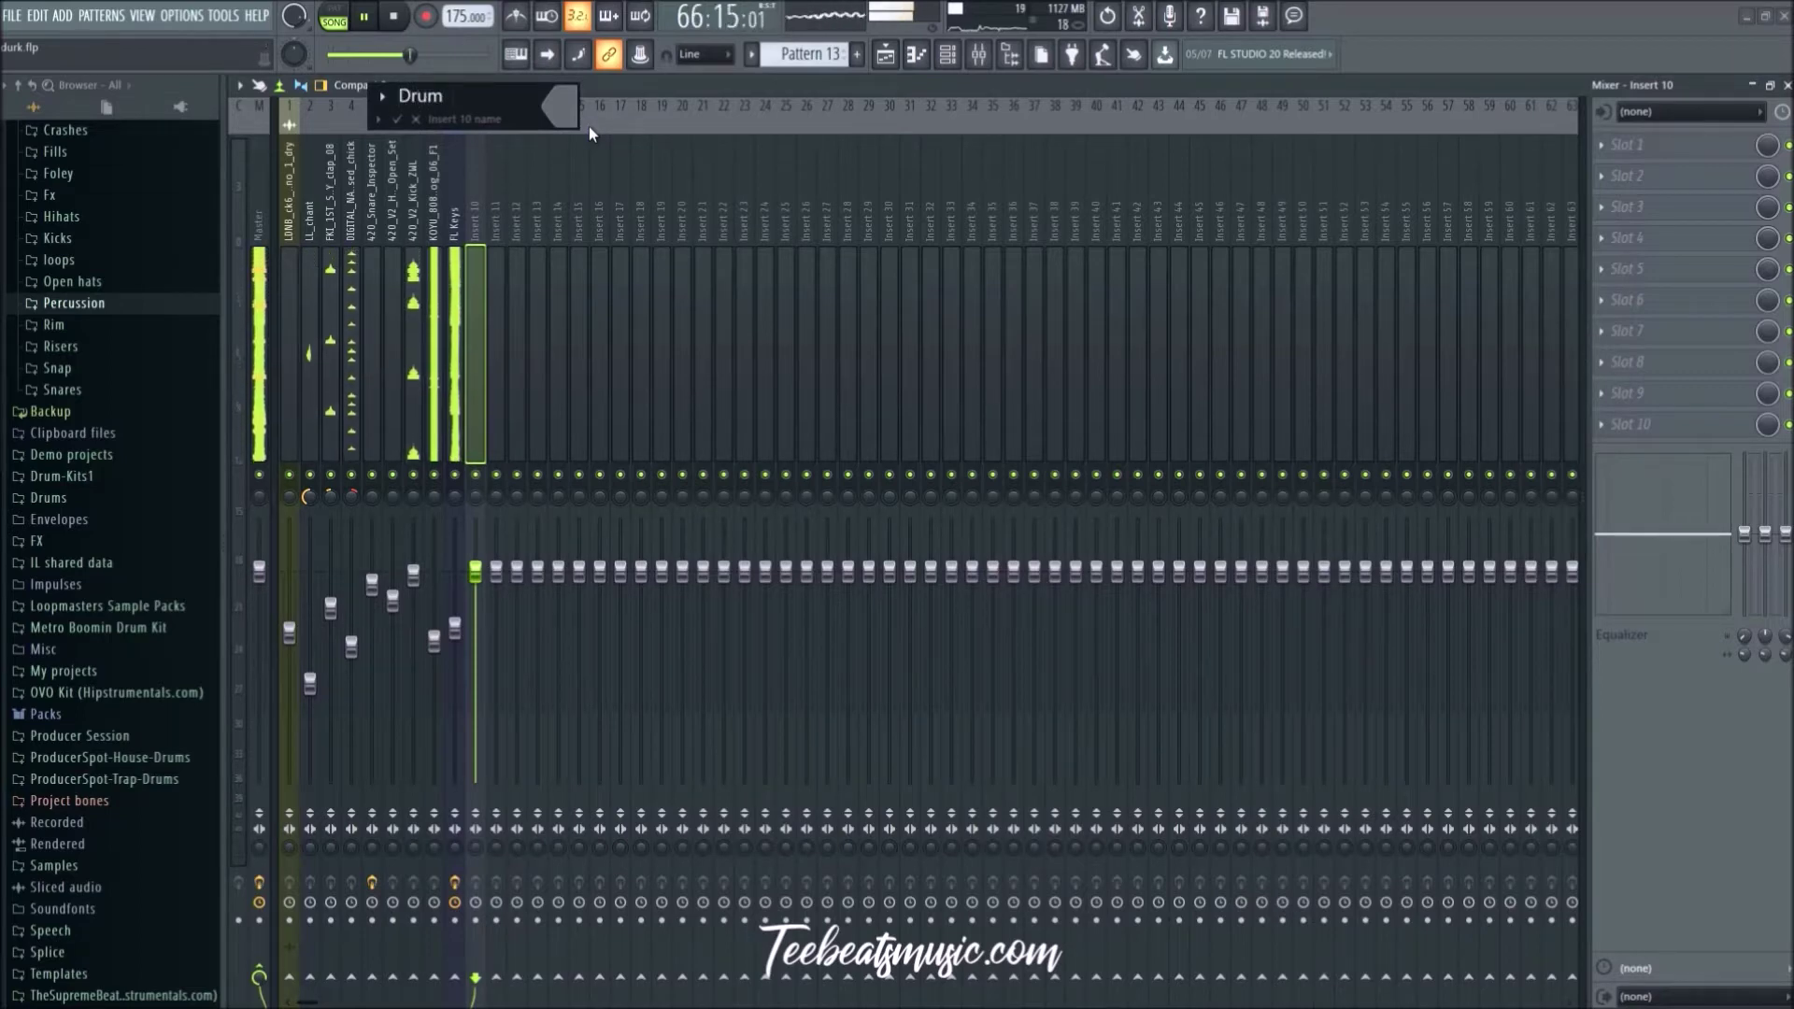
{"action": "type", "text": " Bus"}
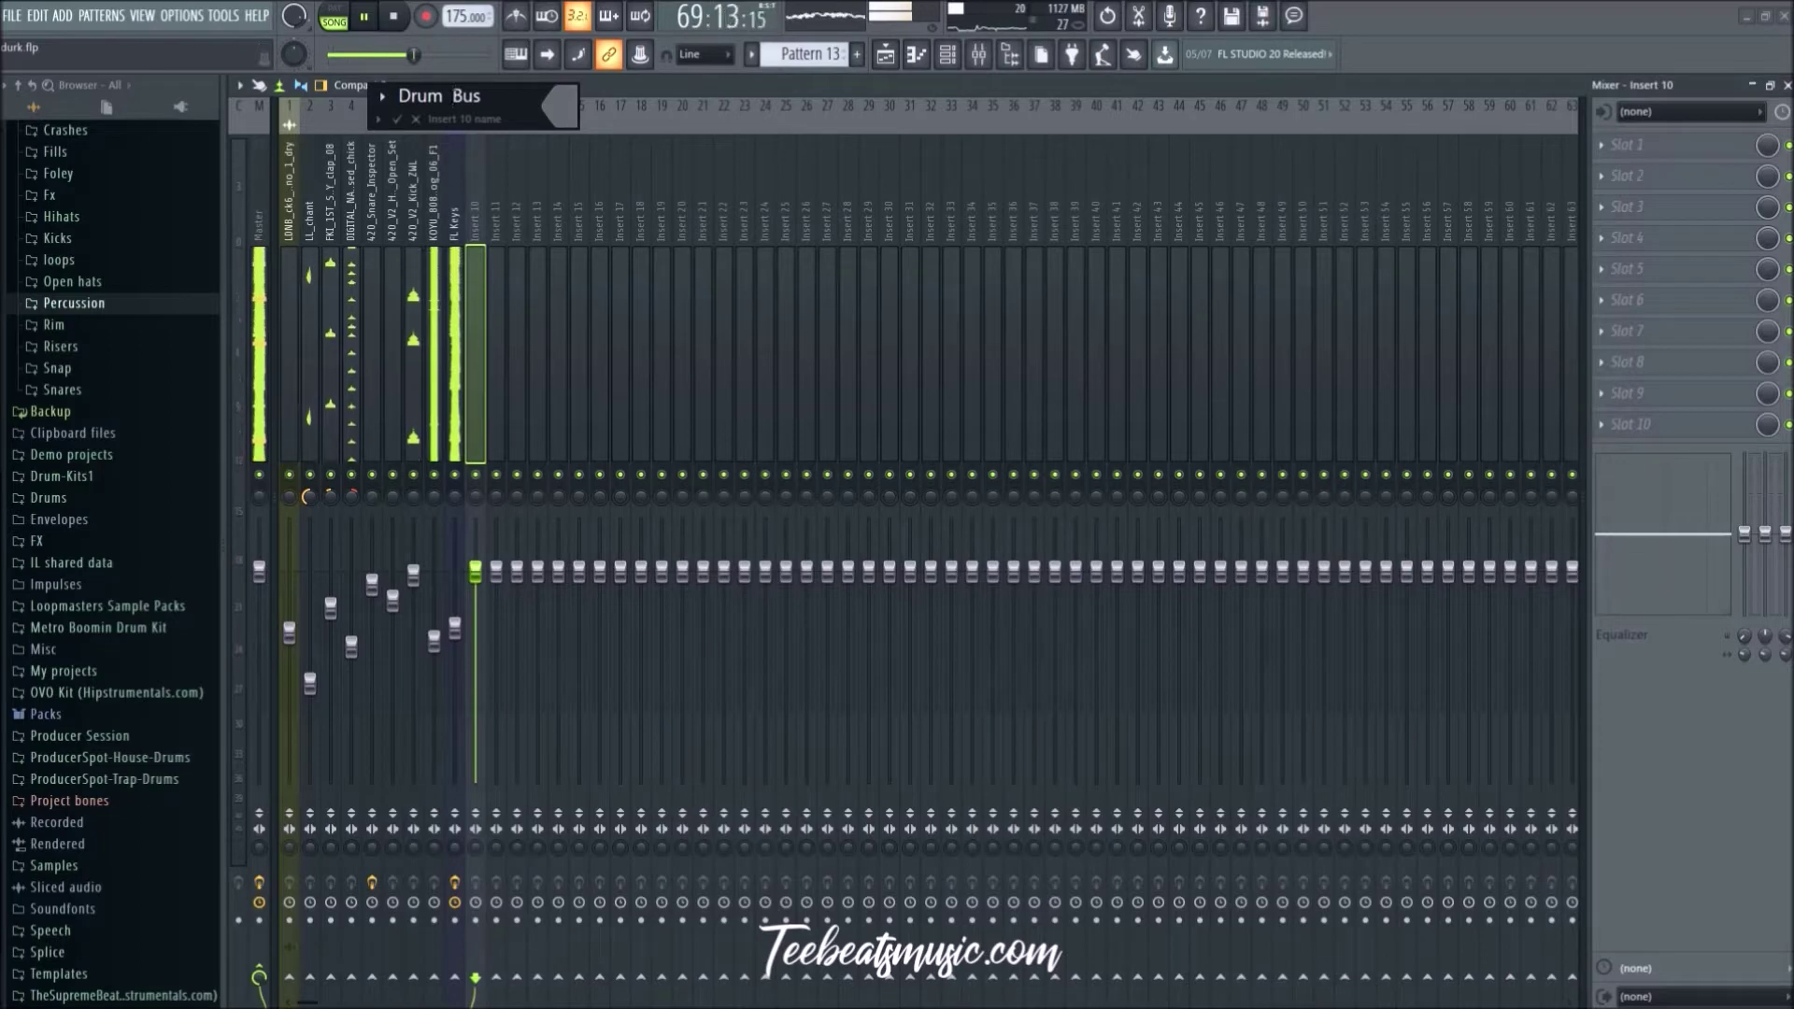
{"action": "left_click", "coordinate": [560, 105]}
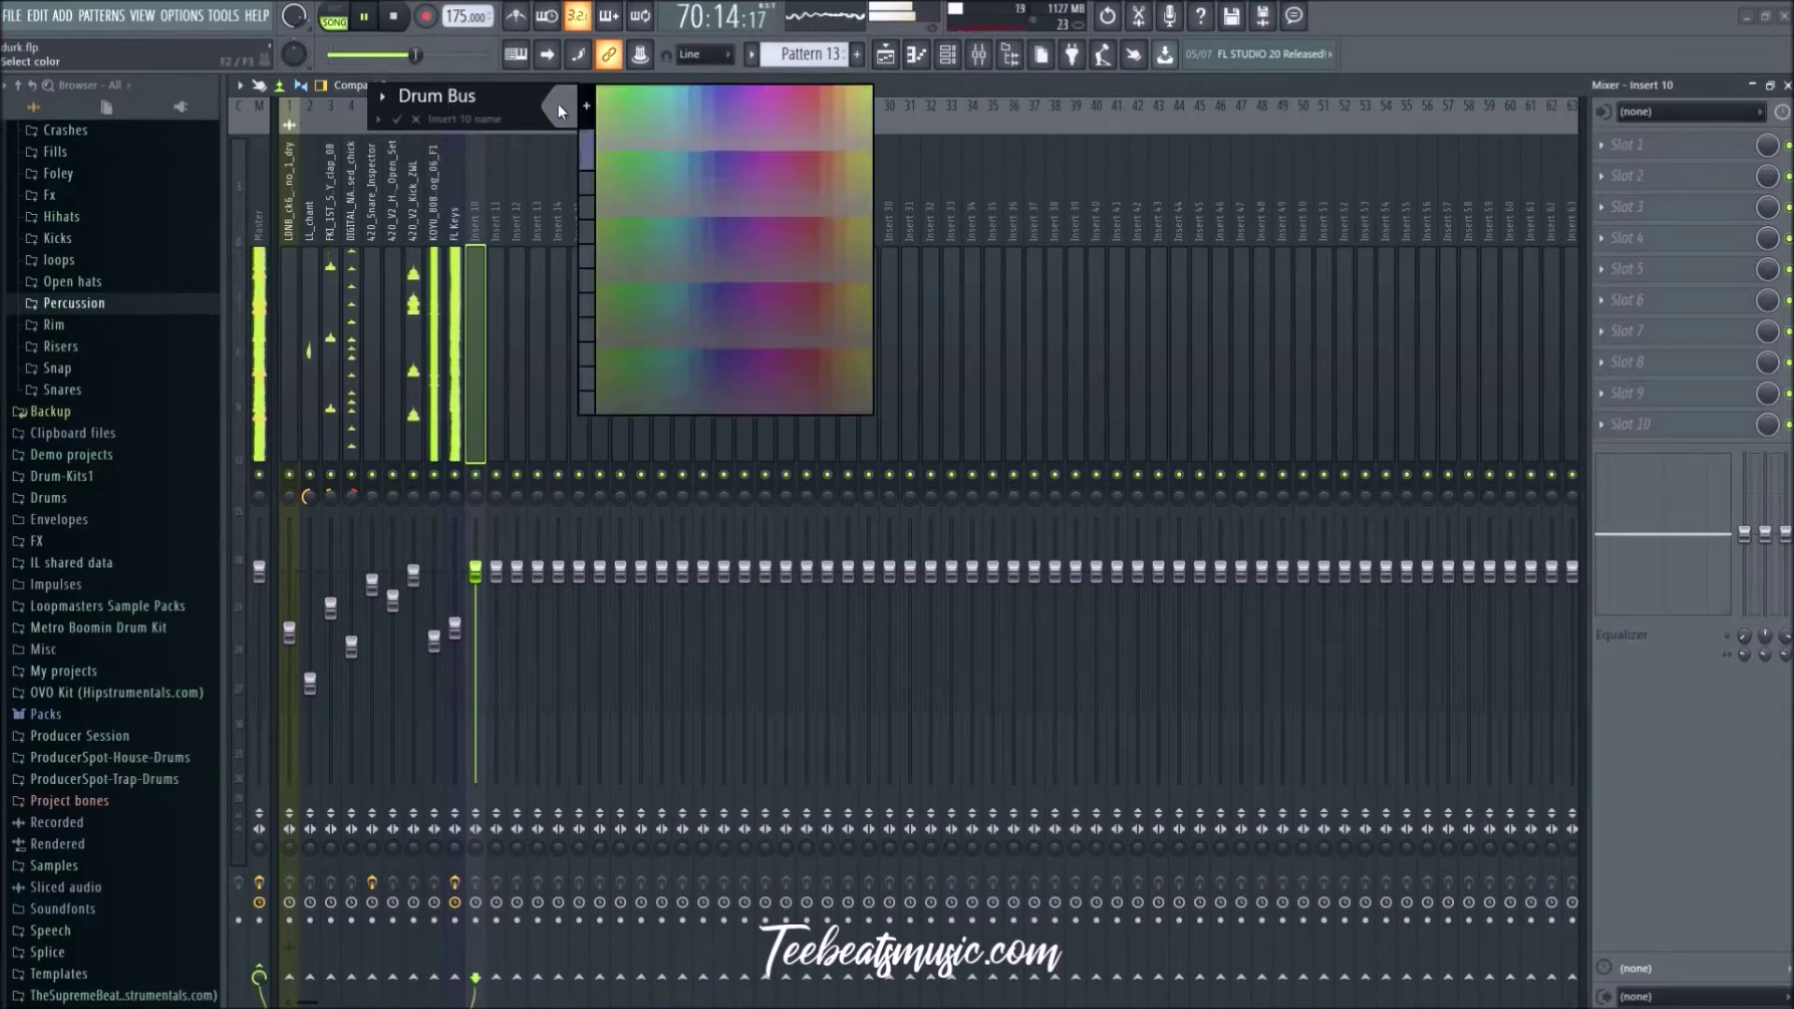
{"action": "left_click", "coordinate": [608, 90]}
{"action": "left_click", "coordinate": [396, 119]}
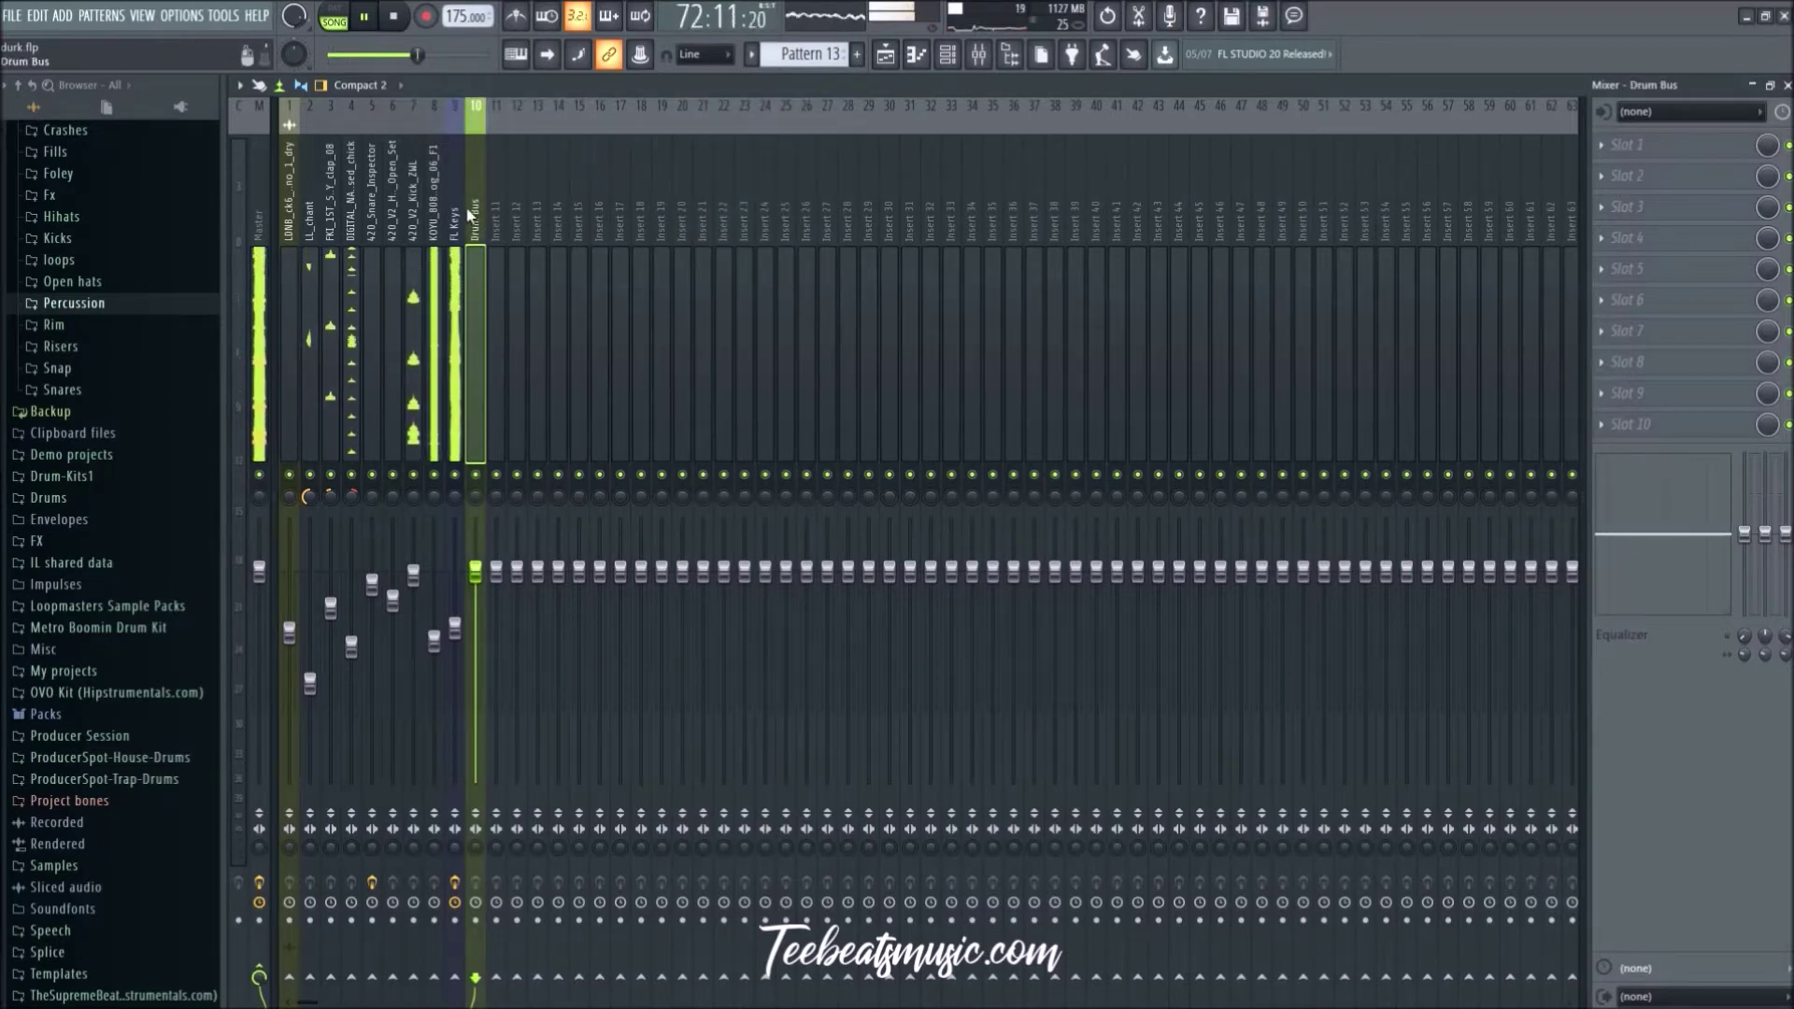
{"action": "key", "text": "space"}
Step: Route mixer tracks 2 to 8 only into the Drum Bus
{"action": "left_click", "coordinate": [311, 237], "text": "ctrl"}
{"action": "left_click", "coordinate": [333, 235], "text": "ctrl"}
{"action": "left_click", "coordinate": [352, 236], "text": "ctrl"}
{"action": "left_click", "coordinate": [370, 235], "text": "ctrl"}
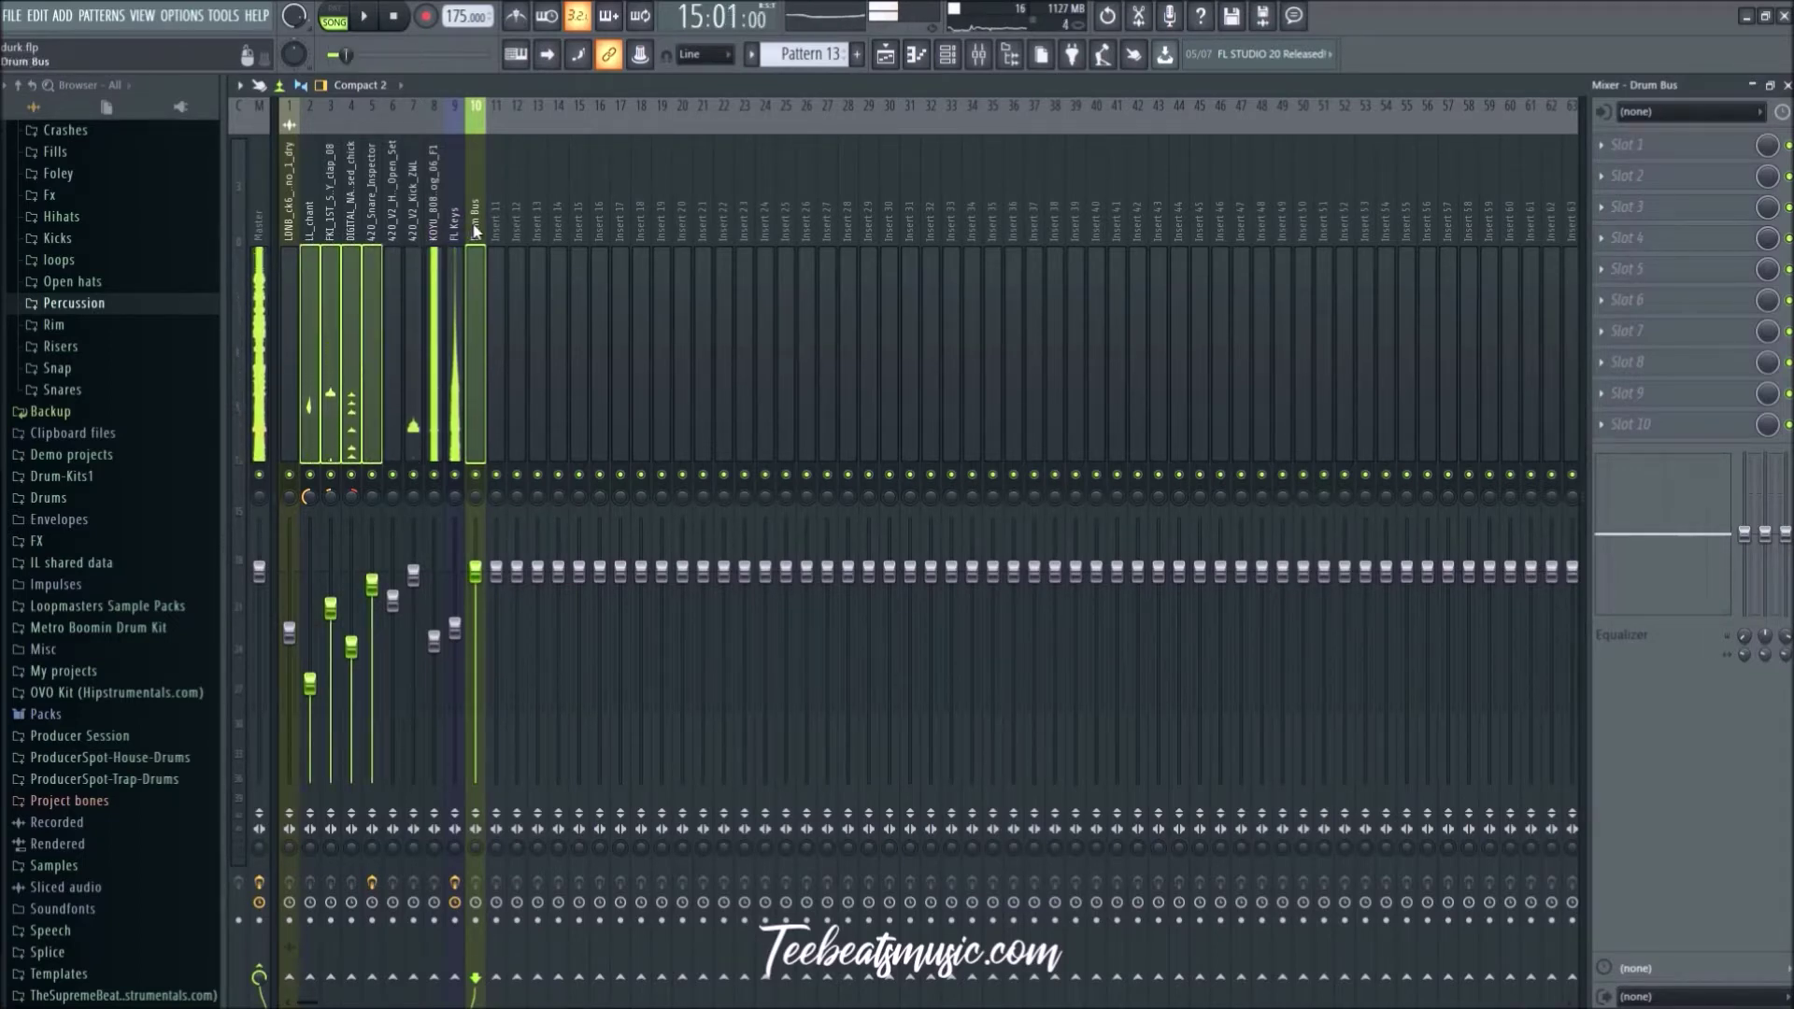
{"action": "left_click", "coordinate": [474, 233]}
{"action": "left_click", "coordinate": [433, 234]}
{"action": "left_click_drag", "start_coordinate": [383, 237], "coordinate": [313, 249]}
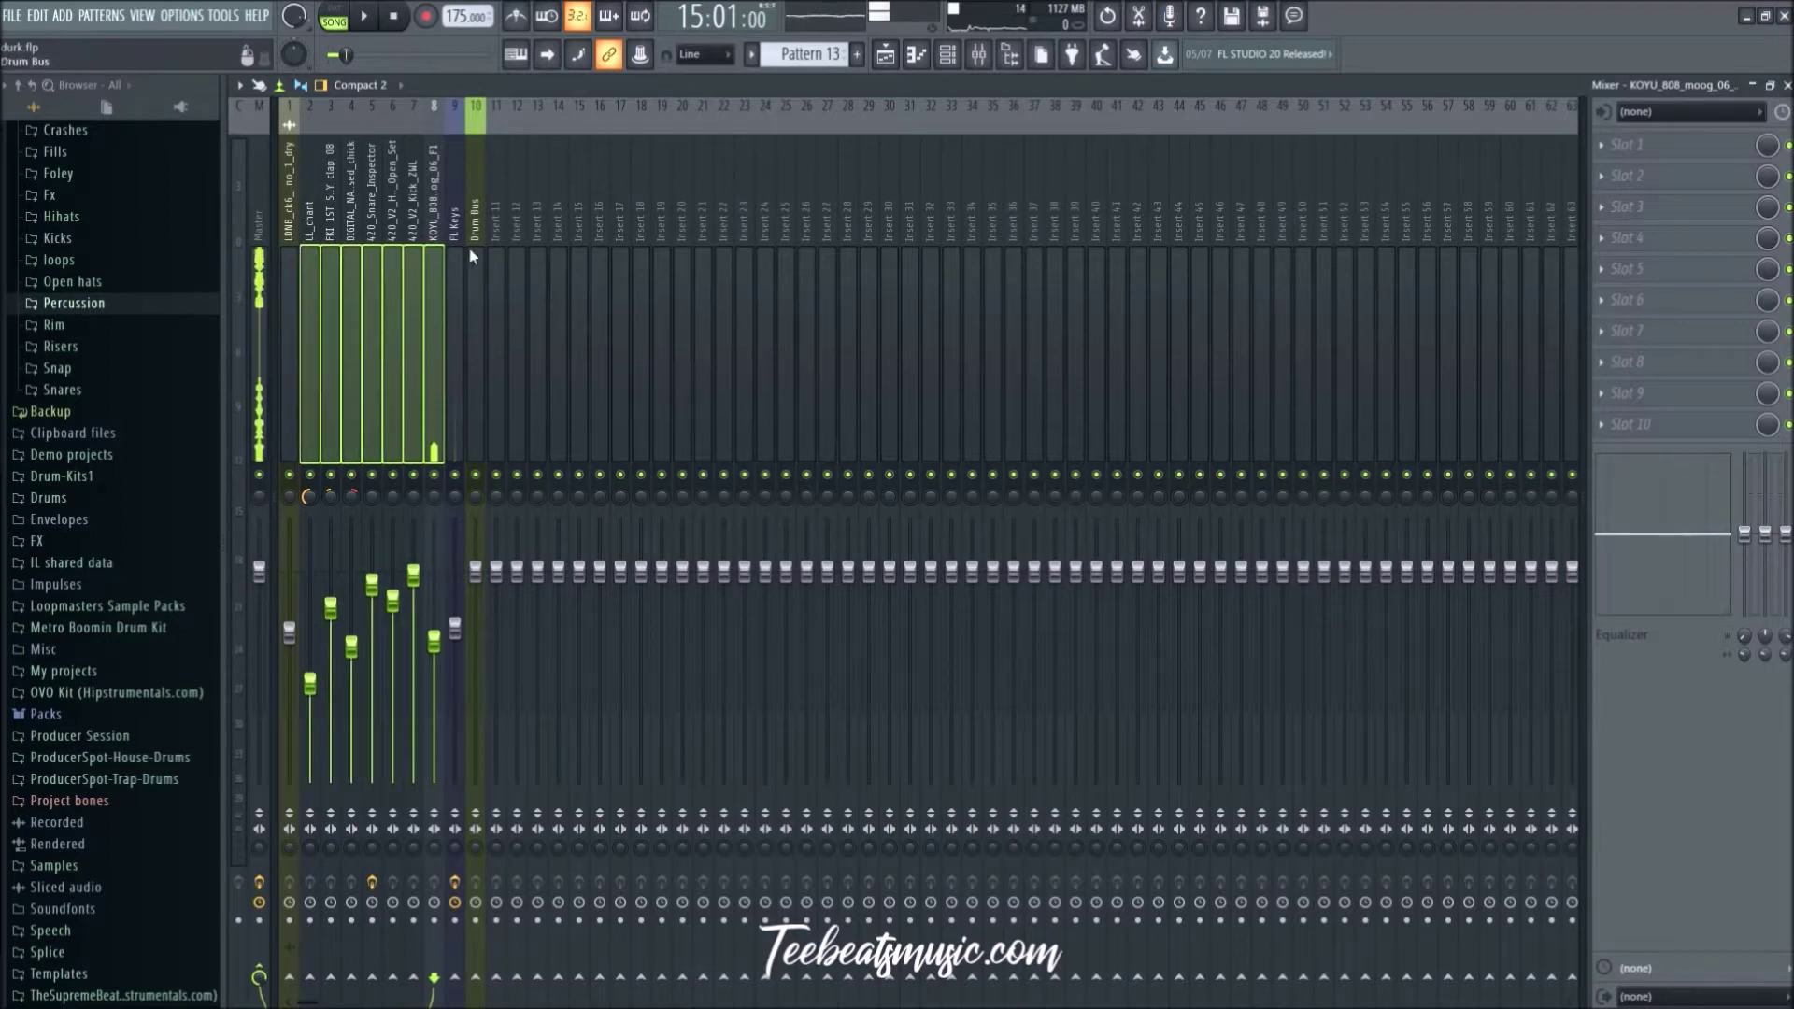
{"action": "right_click", "coordinate": [474, 975]}
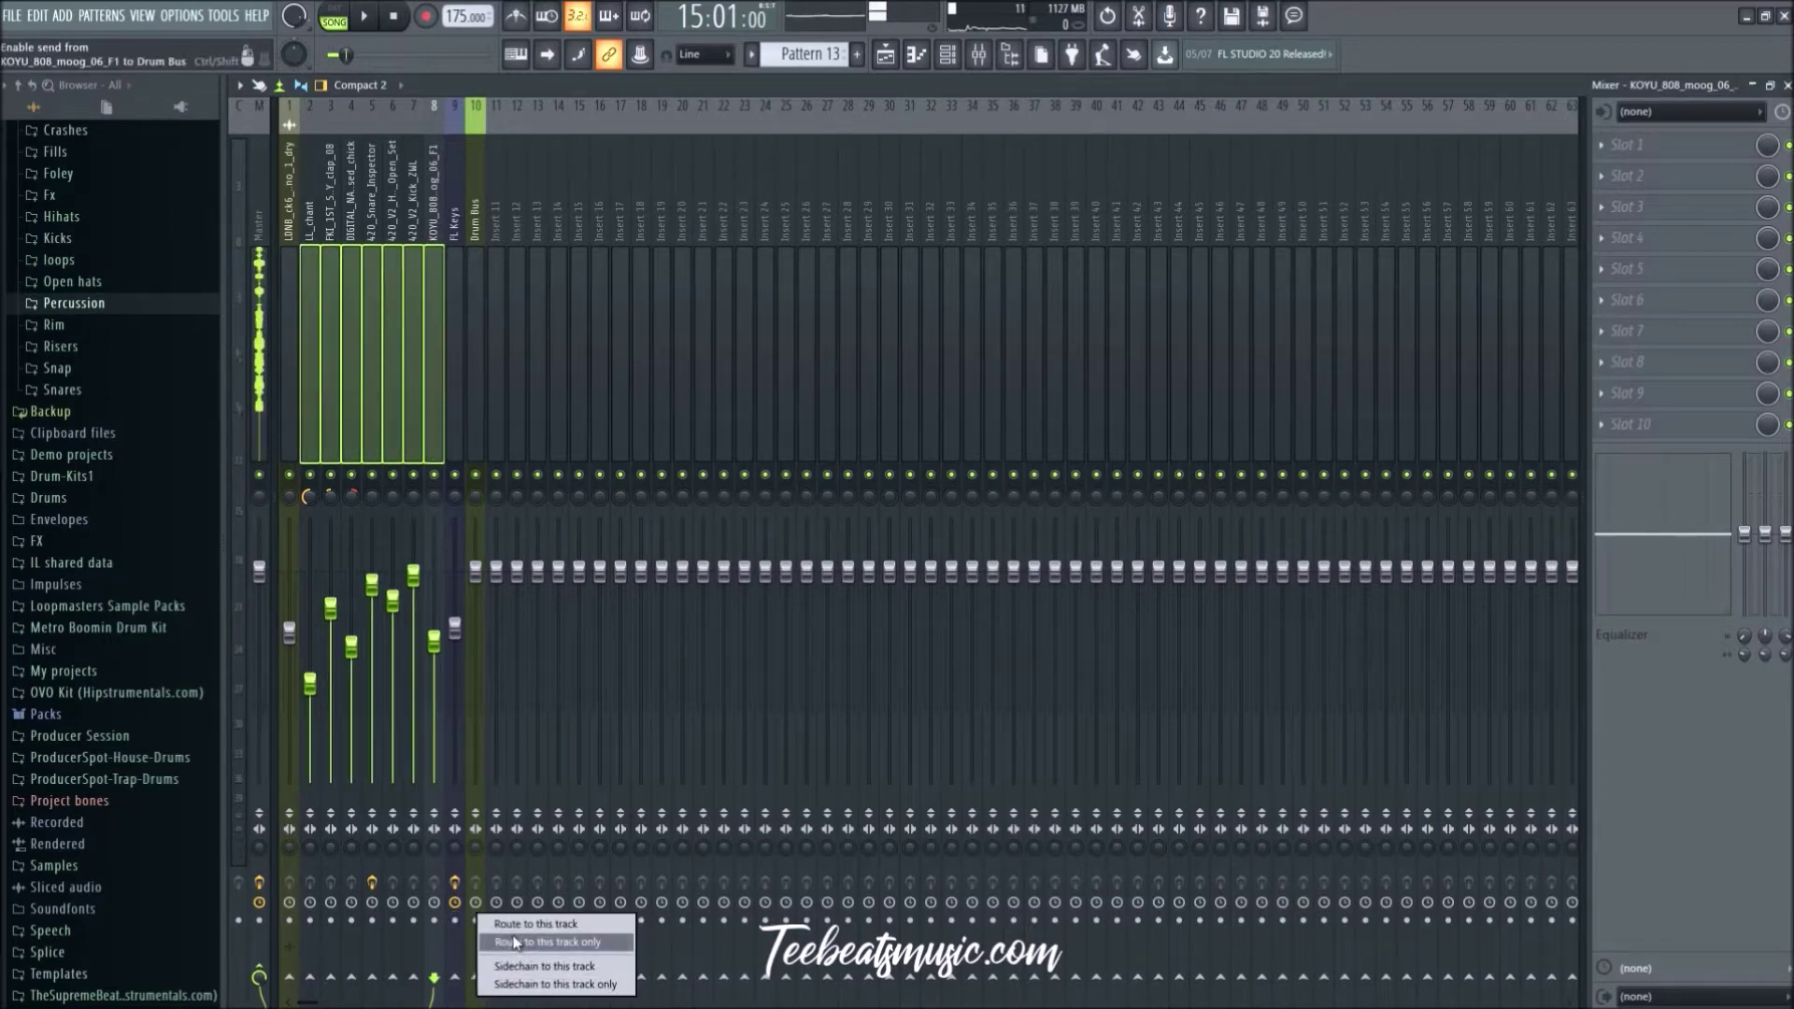
{"action": "left_click", "coordinate": [515, 944]}
Step: Select the Drum Bus and bring up the plugin list for its first effect slot
{"action": "left_click", "coordinate": [477, 380]}
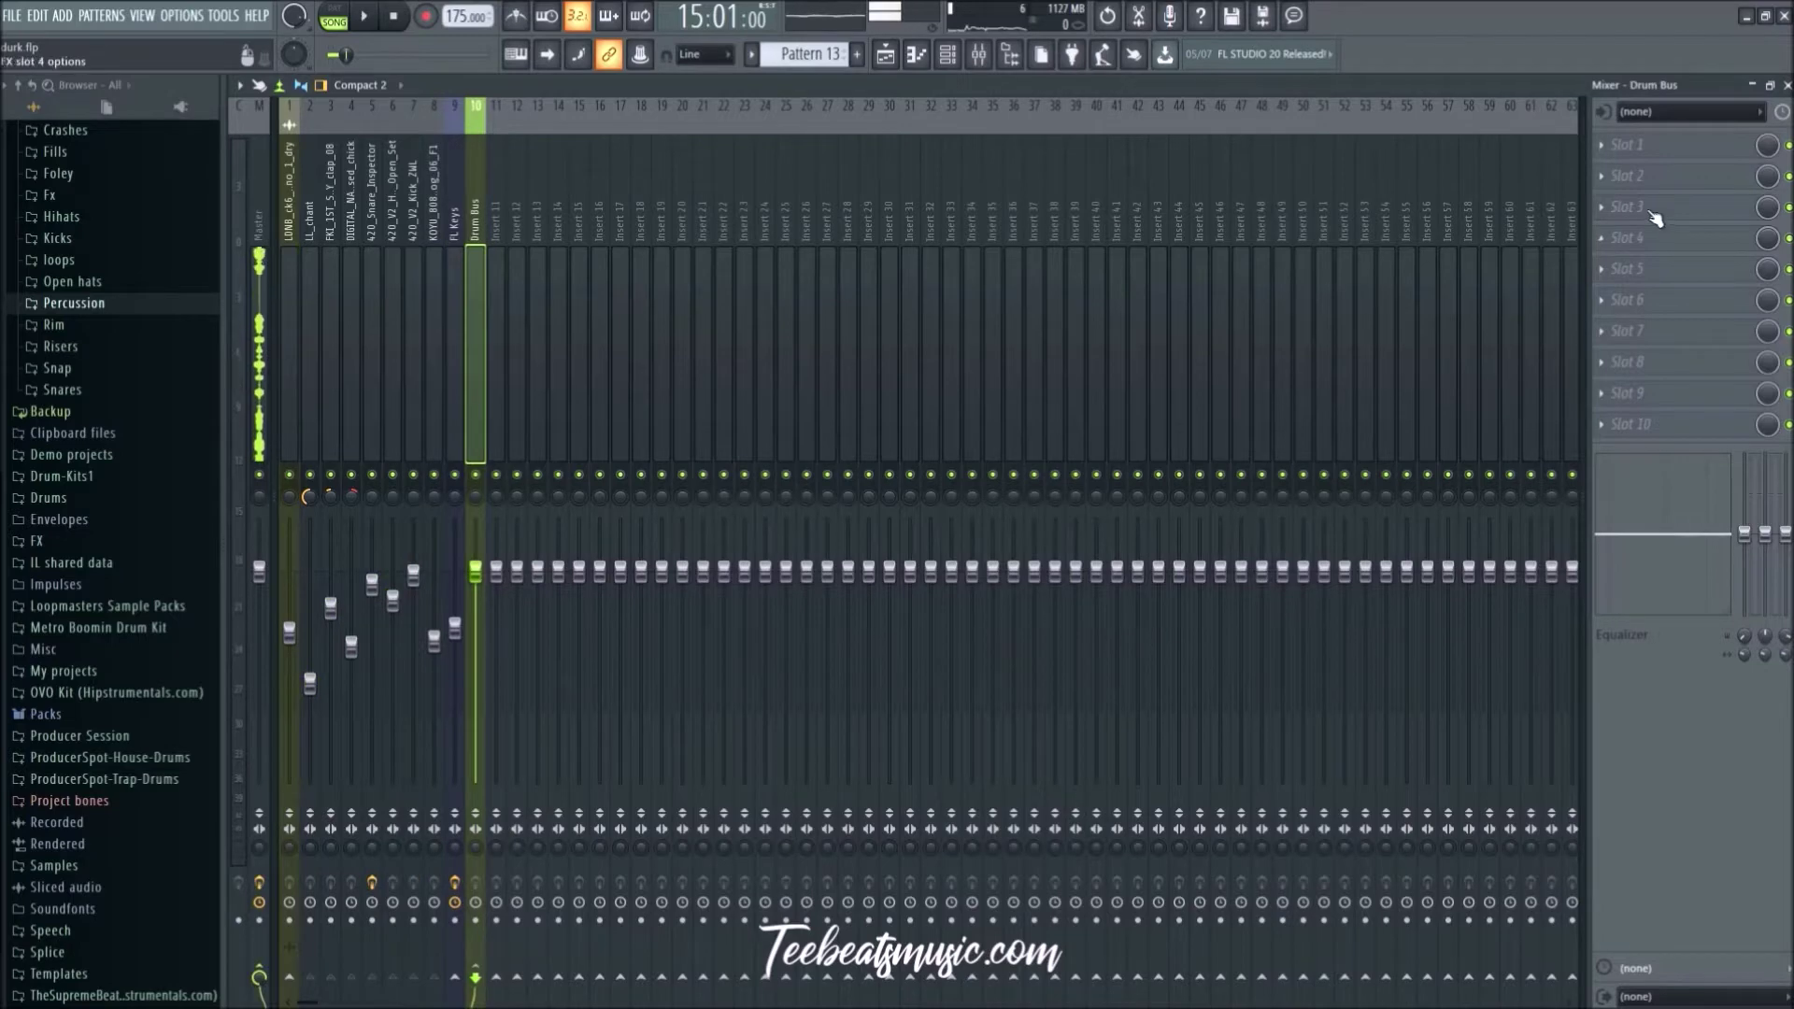
{"action": "left_click", "coordinate": [1645, 152]}
{"action": "mouse_move", "coordinate": [1611, 169]}
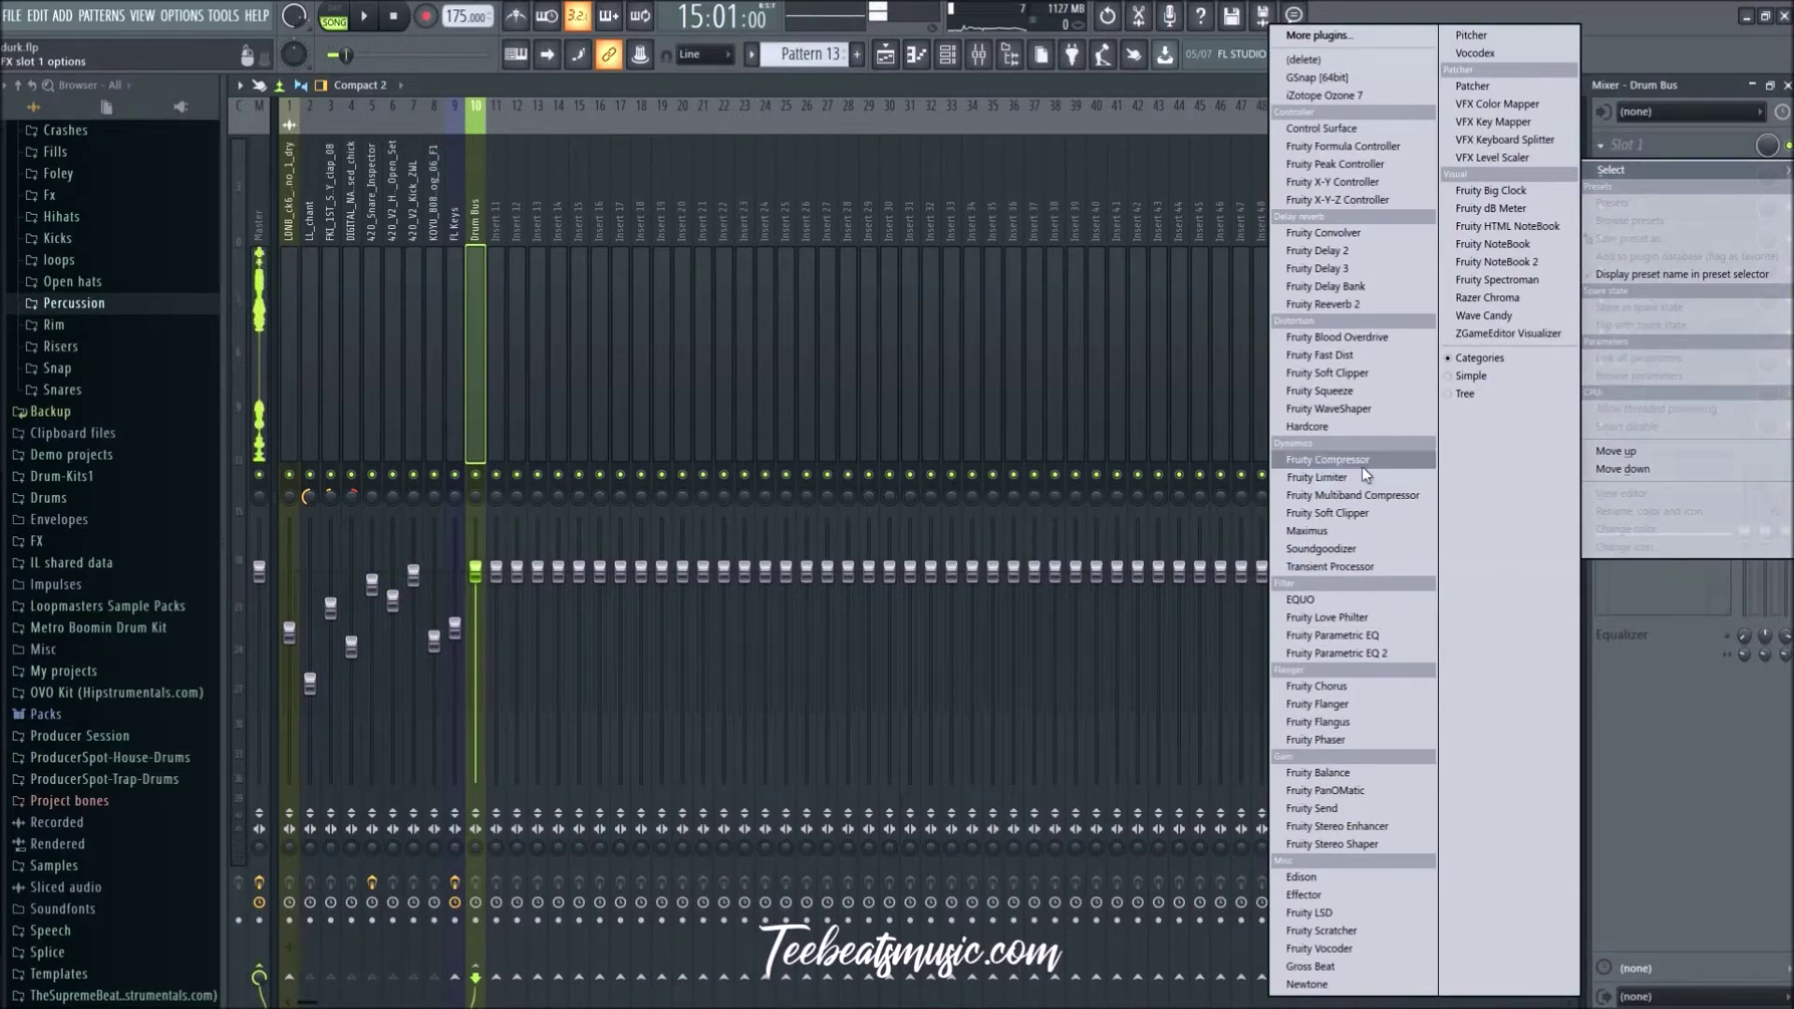
Step: Load Fruity Compressor on the Drum Bus with -20.7 dB threshold, 4:1 ratio and 2.9 dB gain
{"action": "left_click", "coordinate": [1327, 459]}
{"action": "left_click_drag", "start_coordinate": [626, 320], "coordinate": [822, 393]}
{"action": "key", "text": "space"}
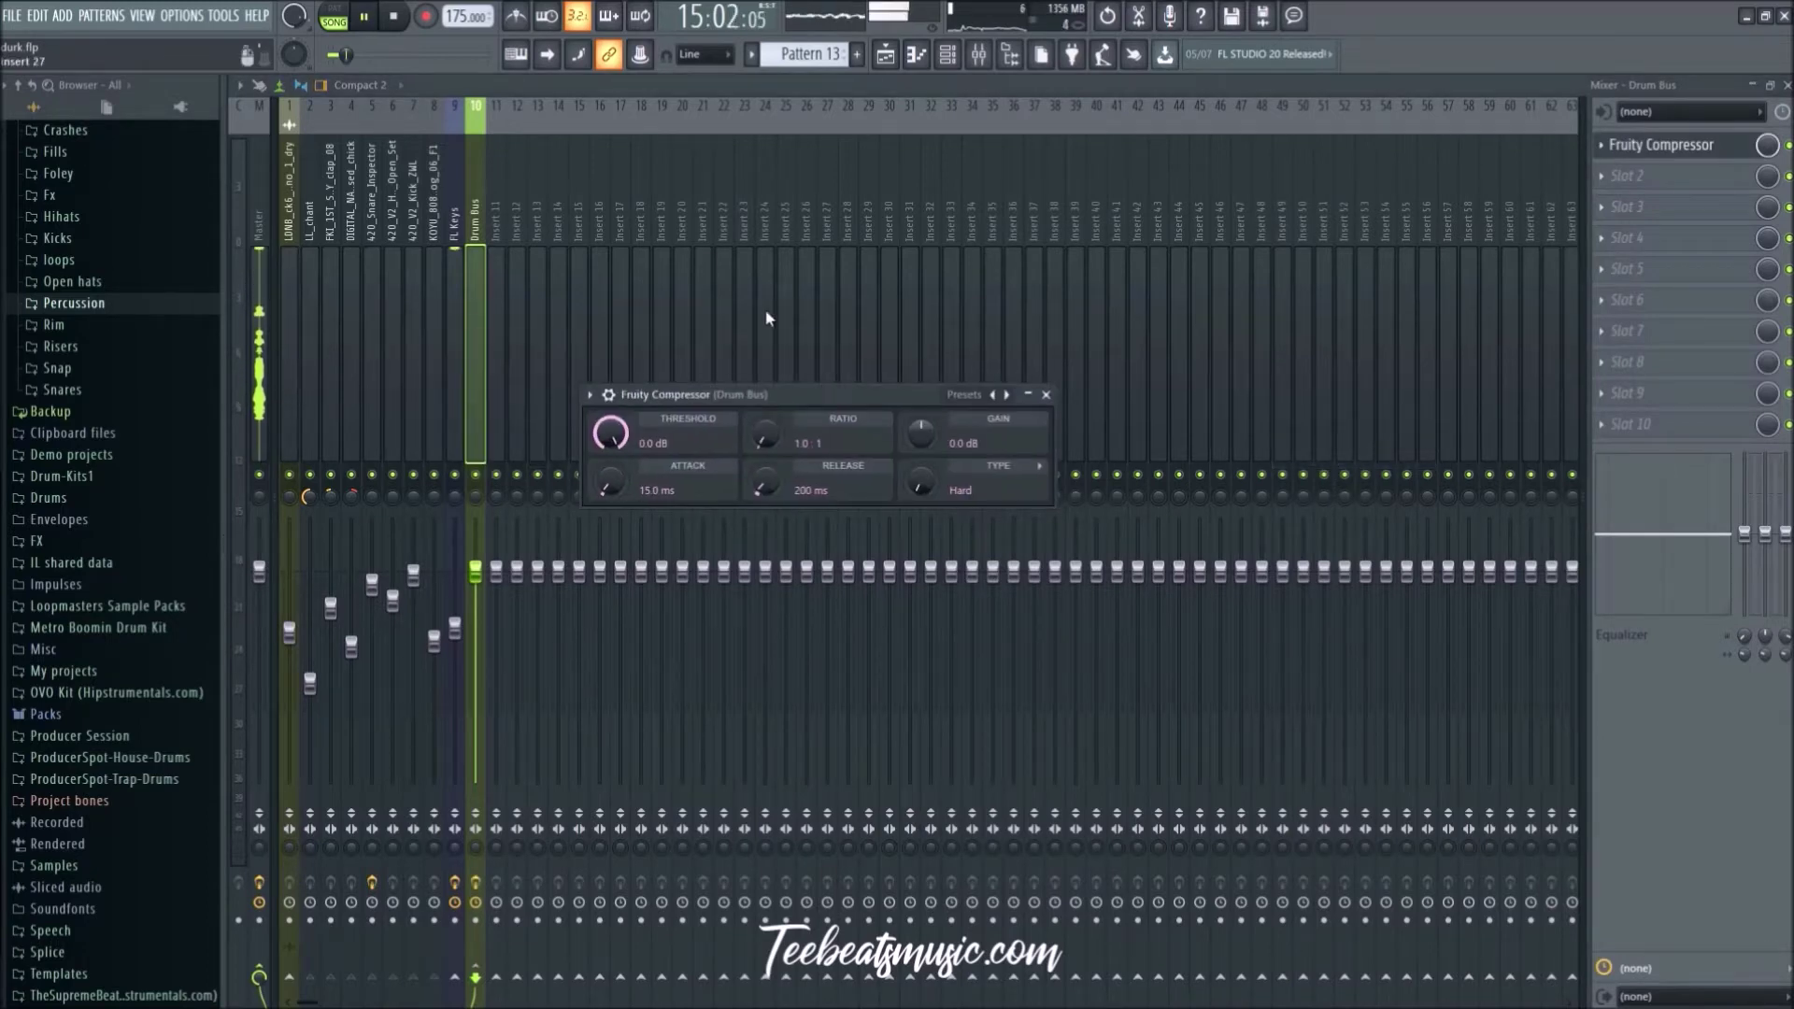
{"action": "key", "text": "space"}
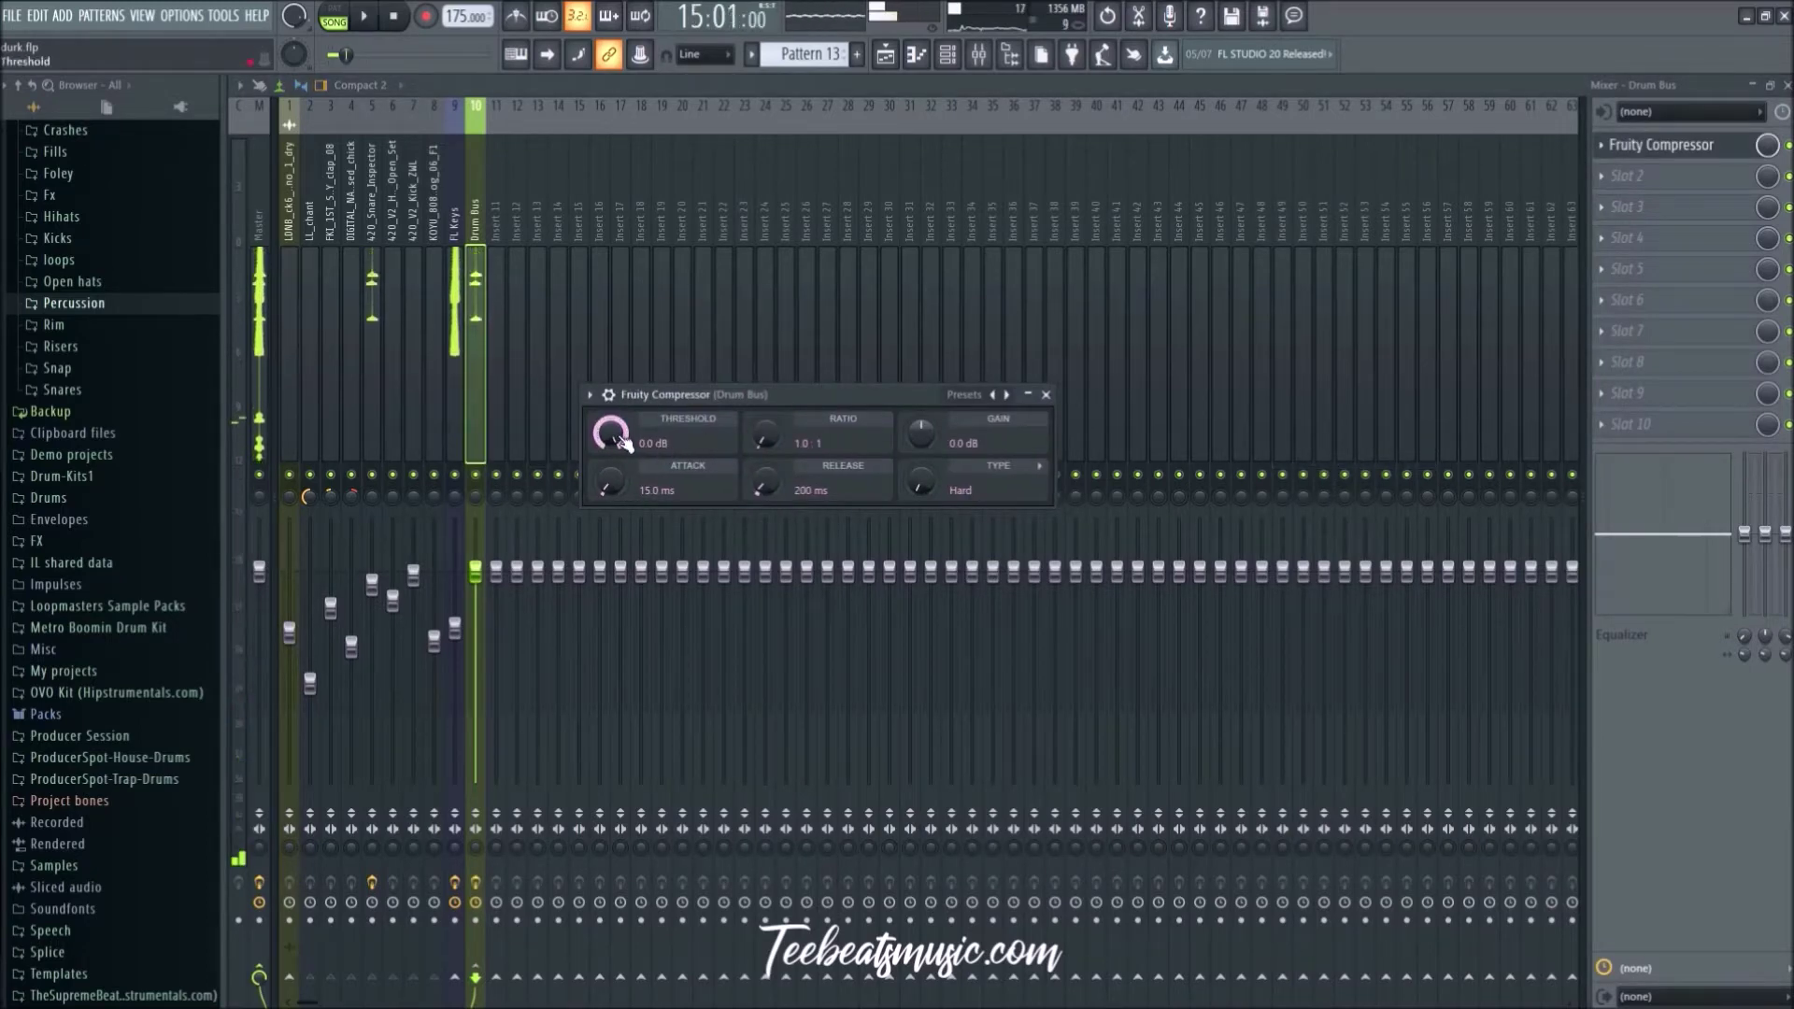
{"action": "key", "text": "space"}
{"action": "left_click_drag", "start_coordinate": [765, 435], "coordinate": [766, 412]}
{"action": "mouse_move", "coordinate": [617, 435]}
{"action": "left_mouse_down"}
{"action": "mouse_move", "coordinate": [616, 565]}
{"action": "mouse_move", "coordinate": [633, 440]}
{"action": "left_mouse_up"}
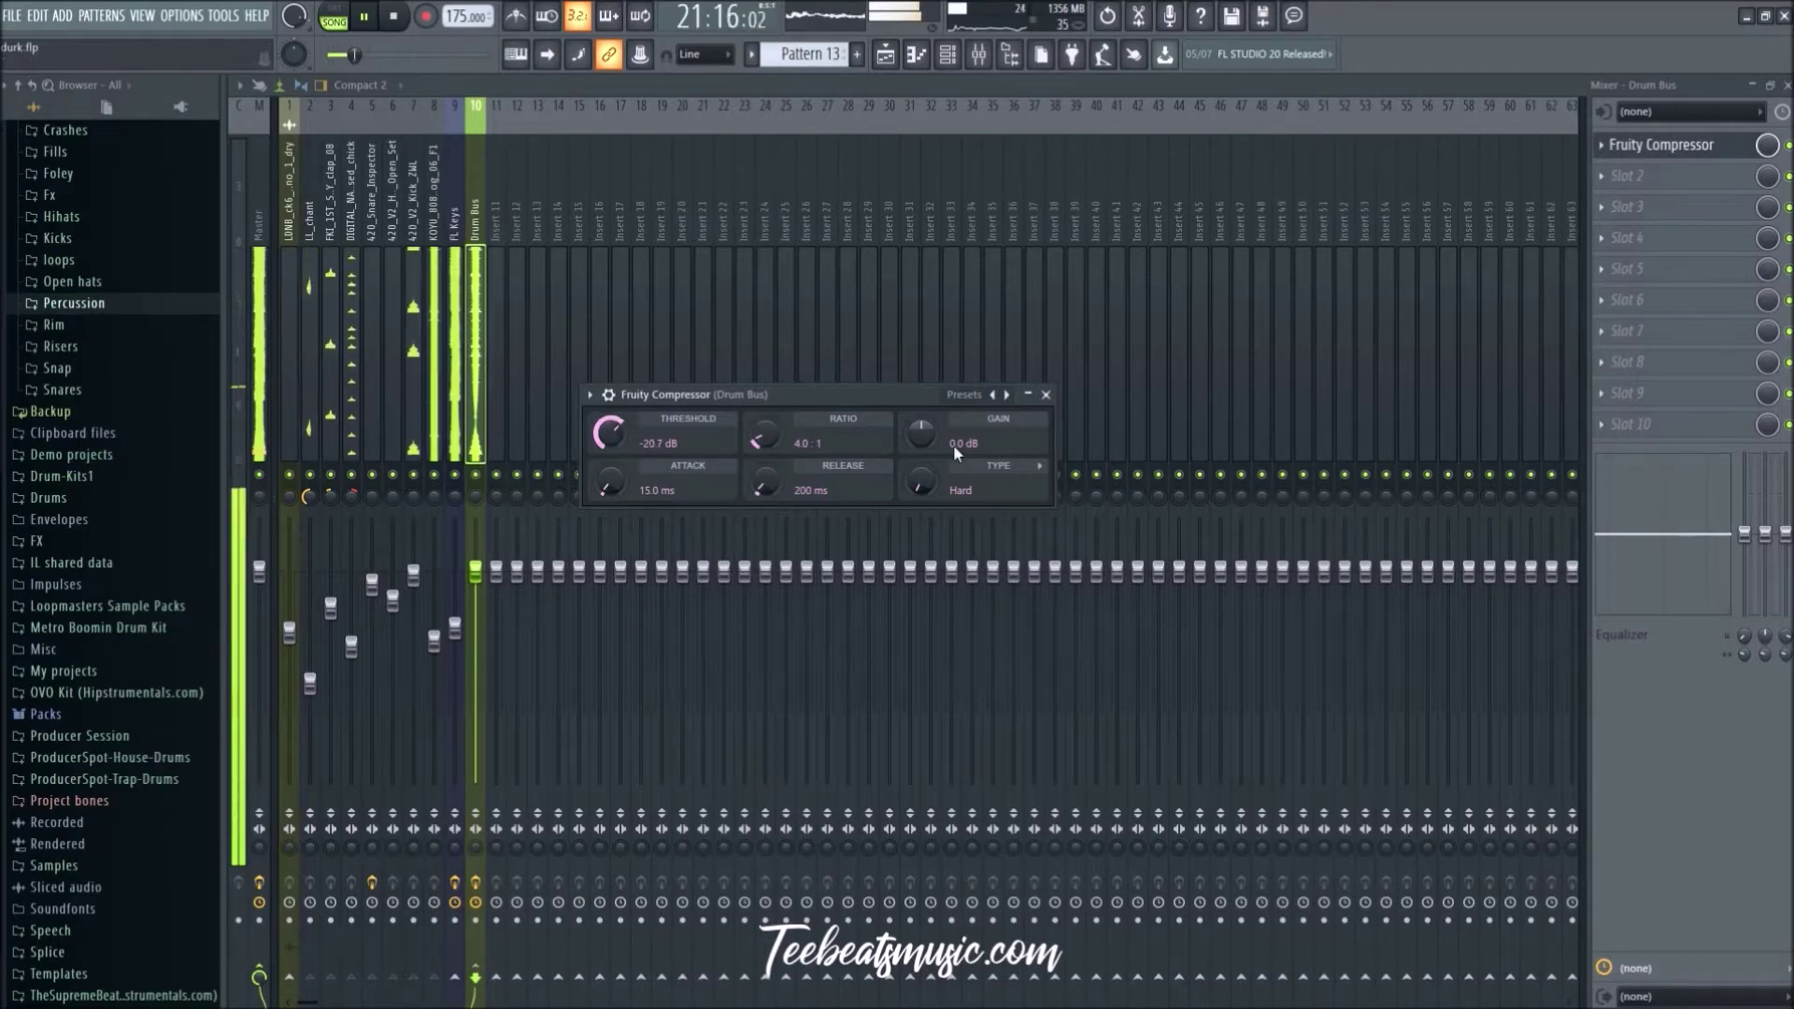
{"action": "left_click_drag", "start_coordinate": [924, 450], "coordinate": [926, 446]}
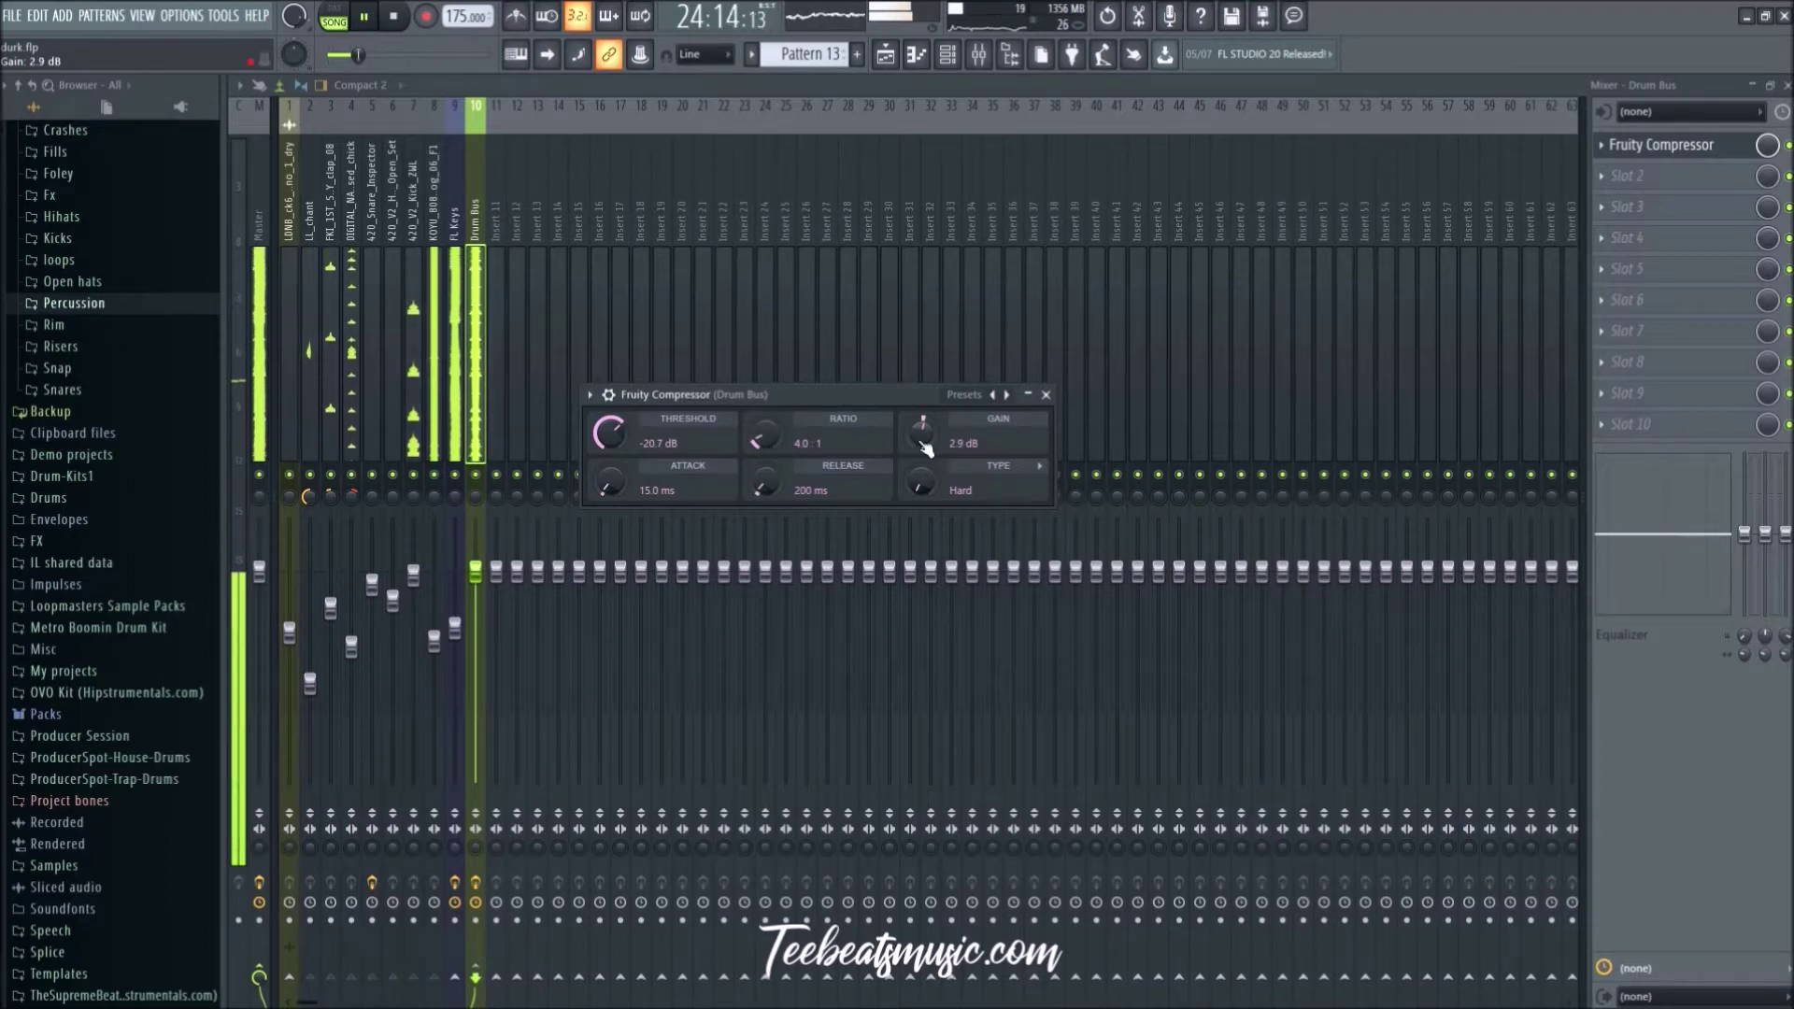
{"action": "left_click", "coordinate": [1047, 396]}
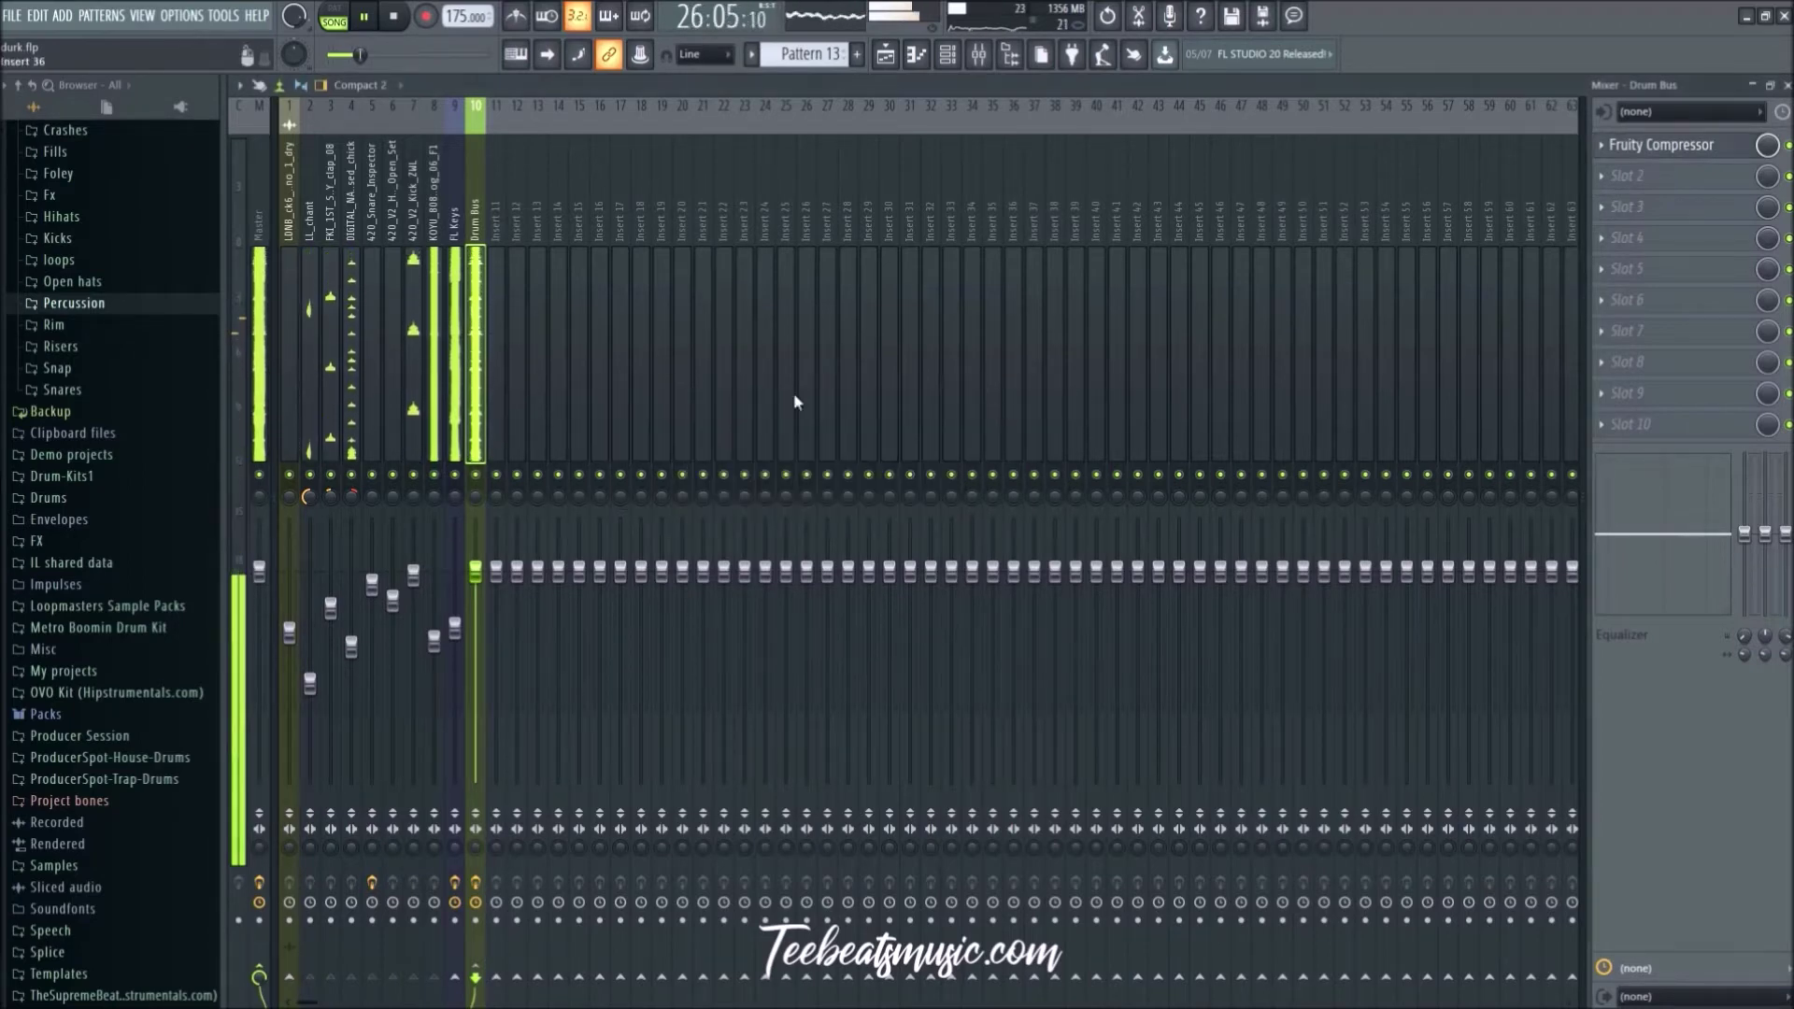
Step: Lower the Drum Bus fader slightly, review the hi-hat, kick and FL Keys effects, then reselect Master
{"action": "left_click_drag", "start_coordinate": [477, 571], "coordinate": [487, 581]}
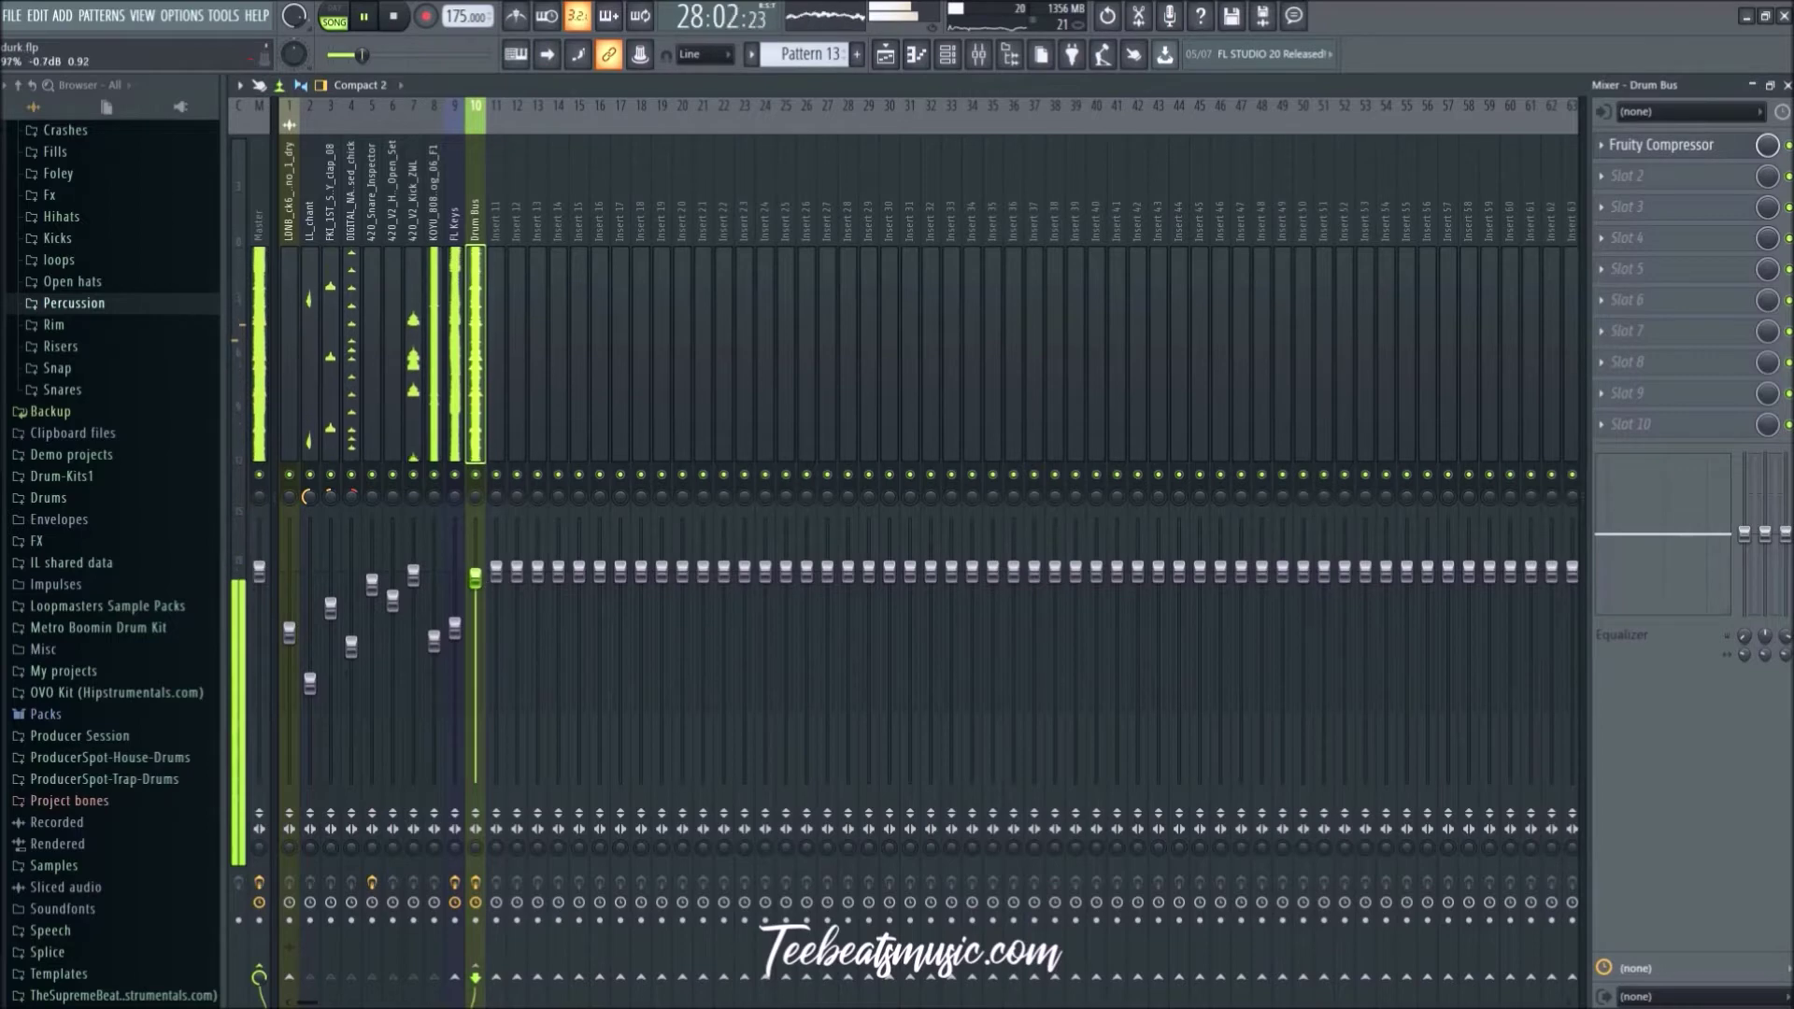
{"action": "left_click", "coordinate": [266, 404]}
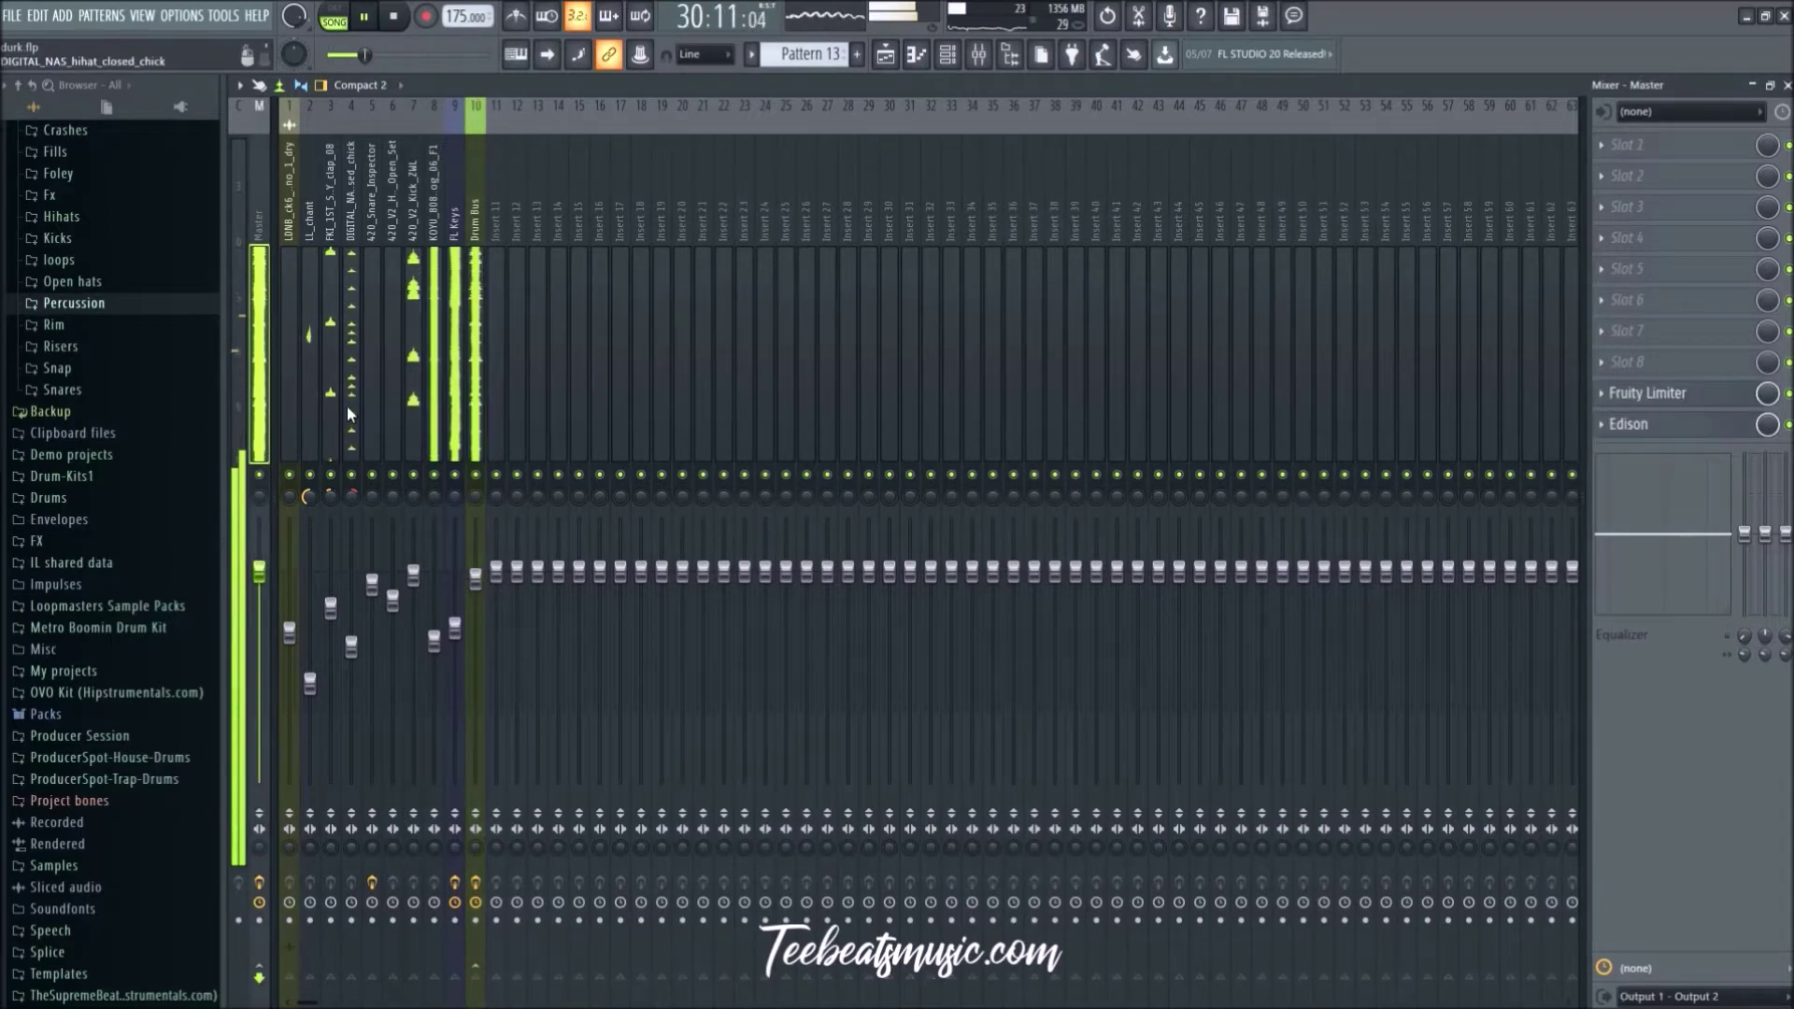
{"action": "left_click", "coordinate": [358, 490]}
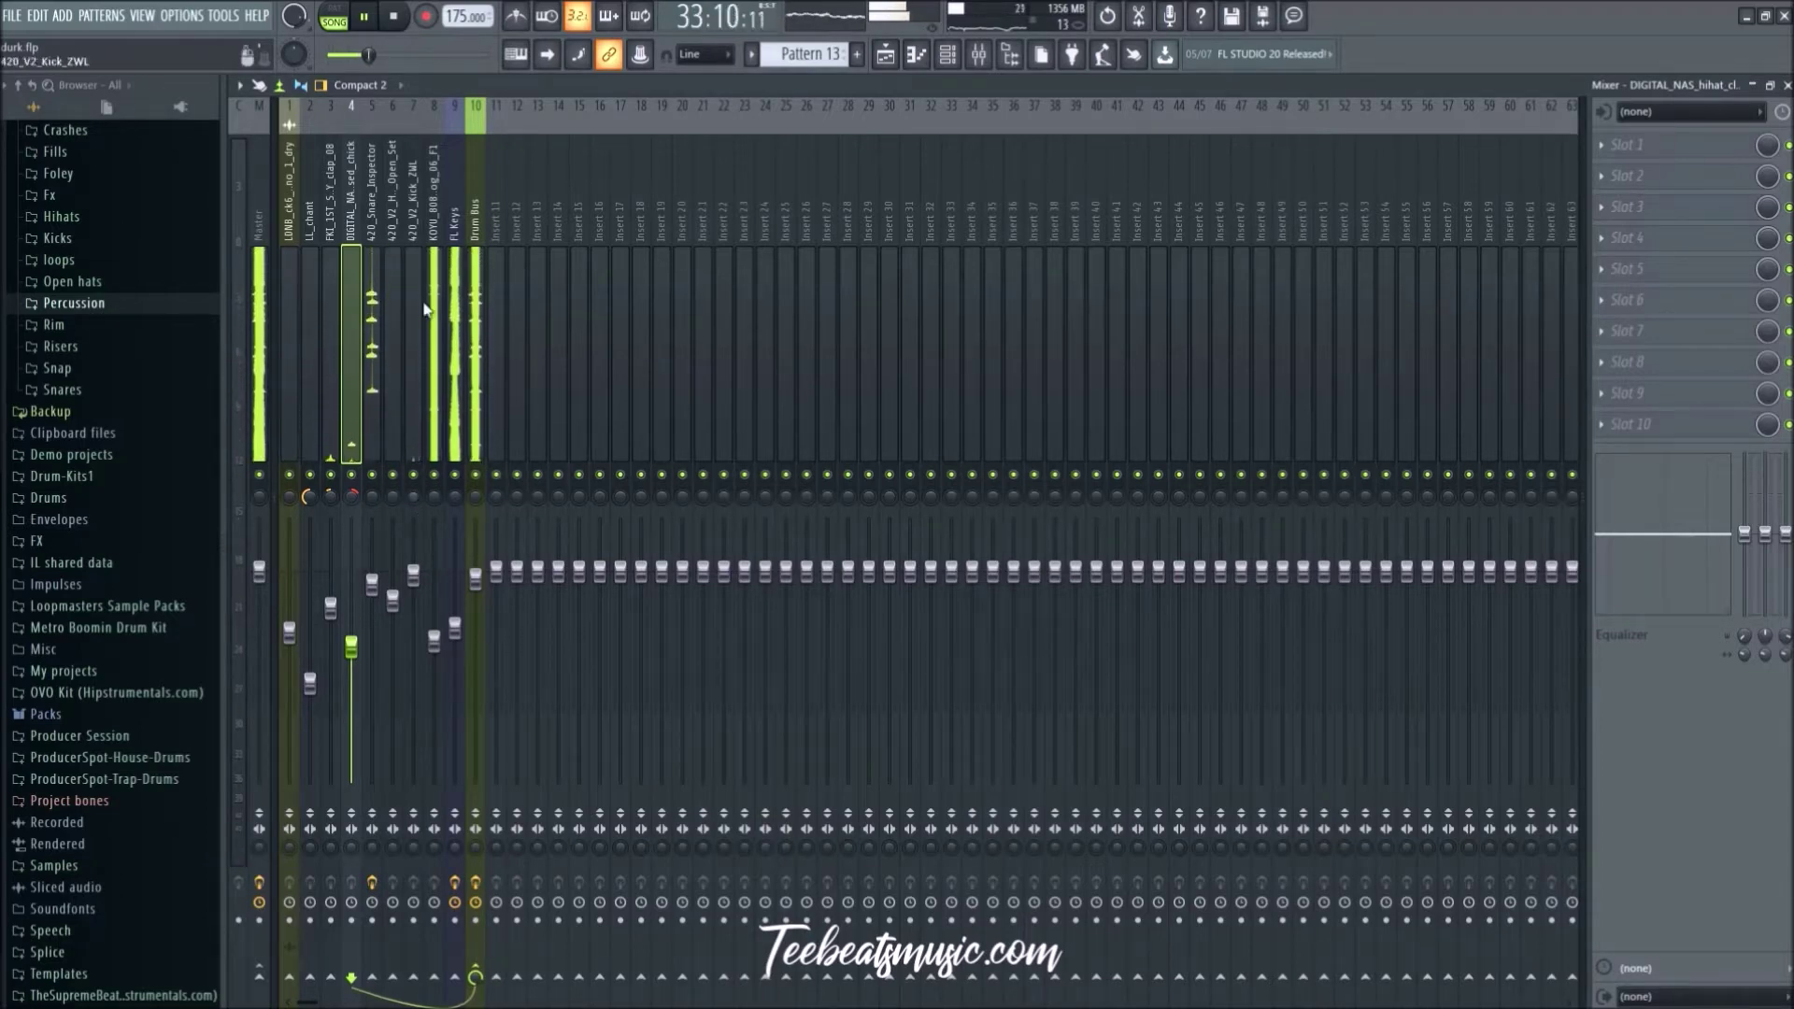
{"action": "left_click", "coordinate": [420, 416]}
{"action": "left_click", "coordinate": [463, 629]}
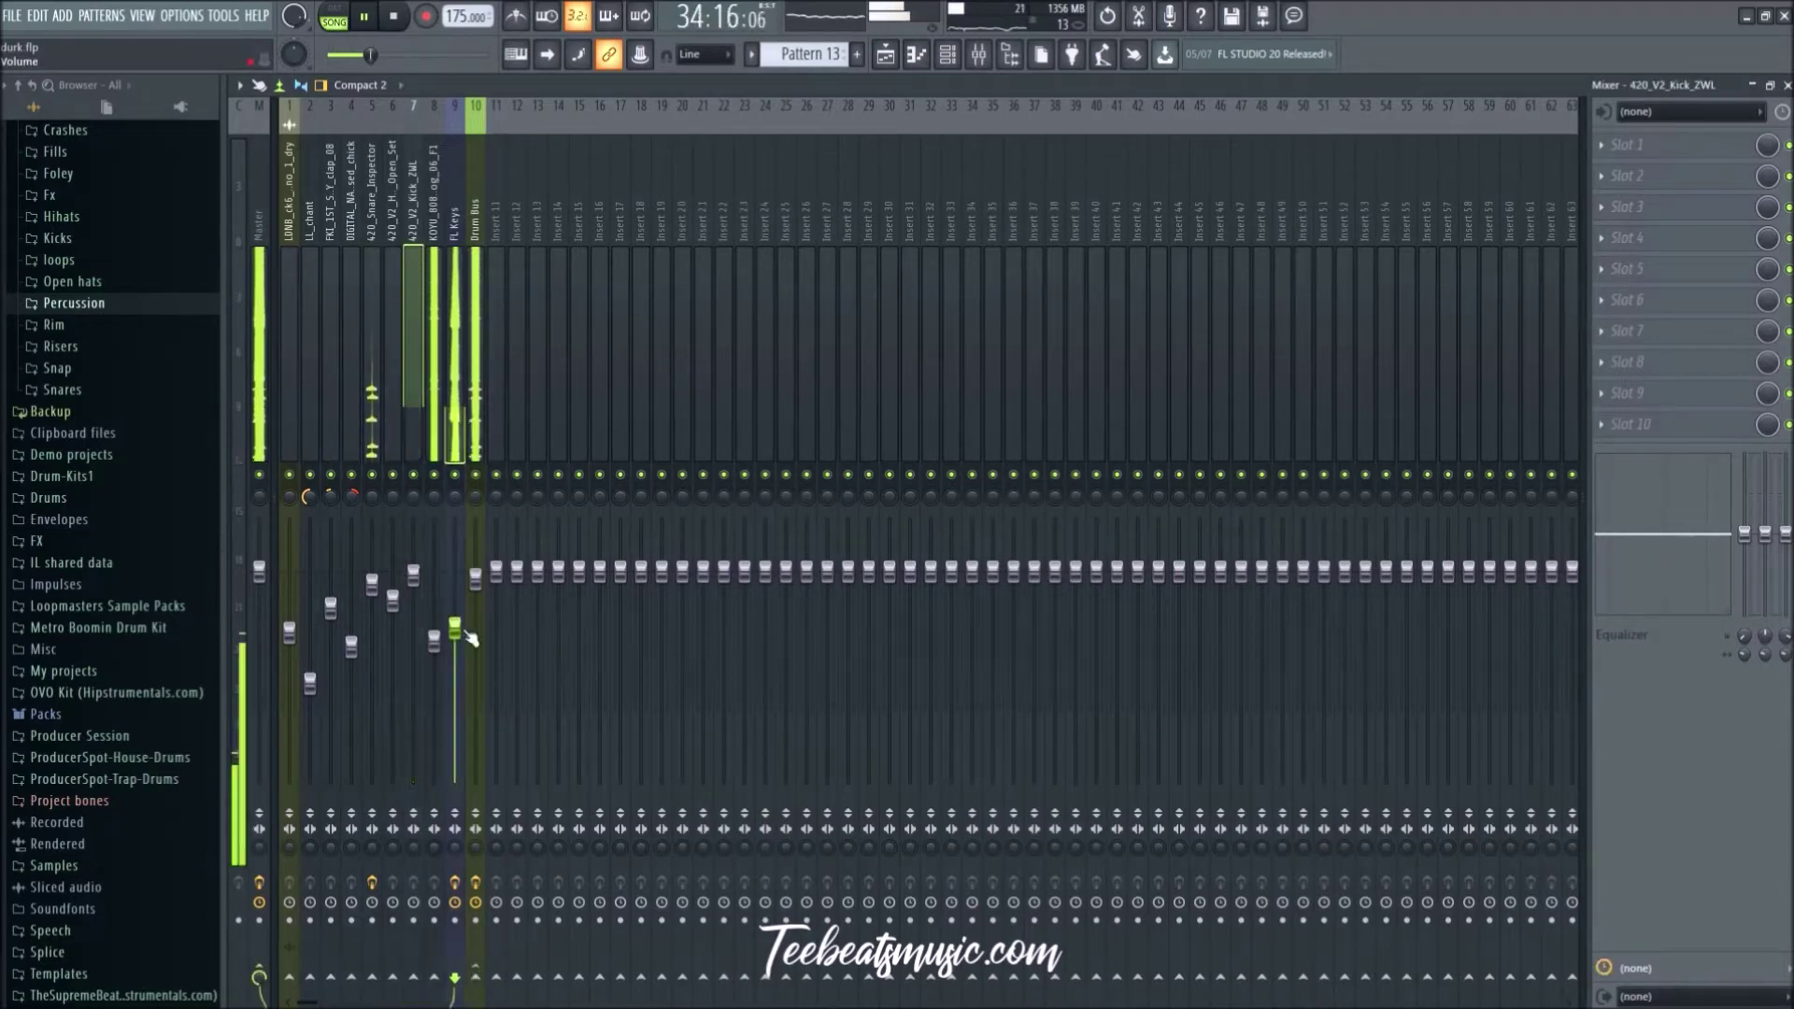
{"action": "left_click", "coordinate": [262, 405]}
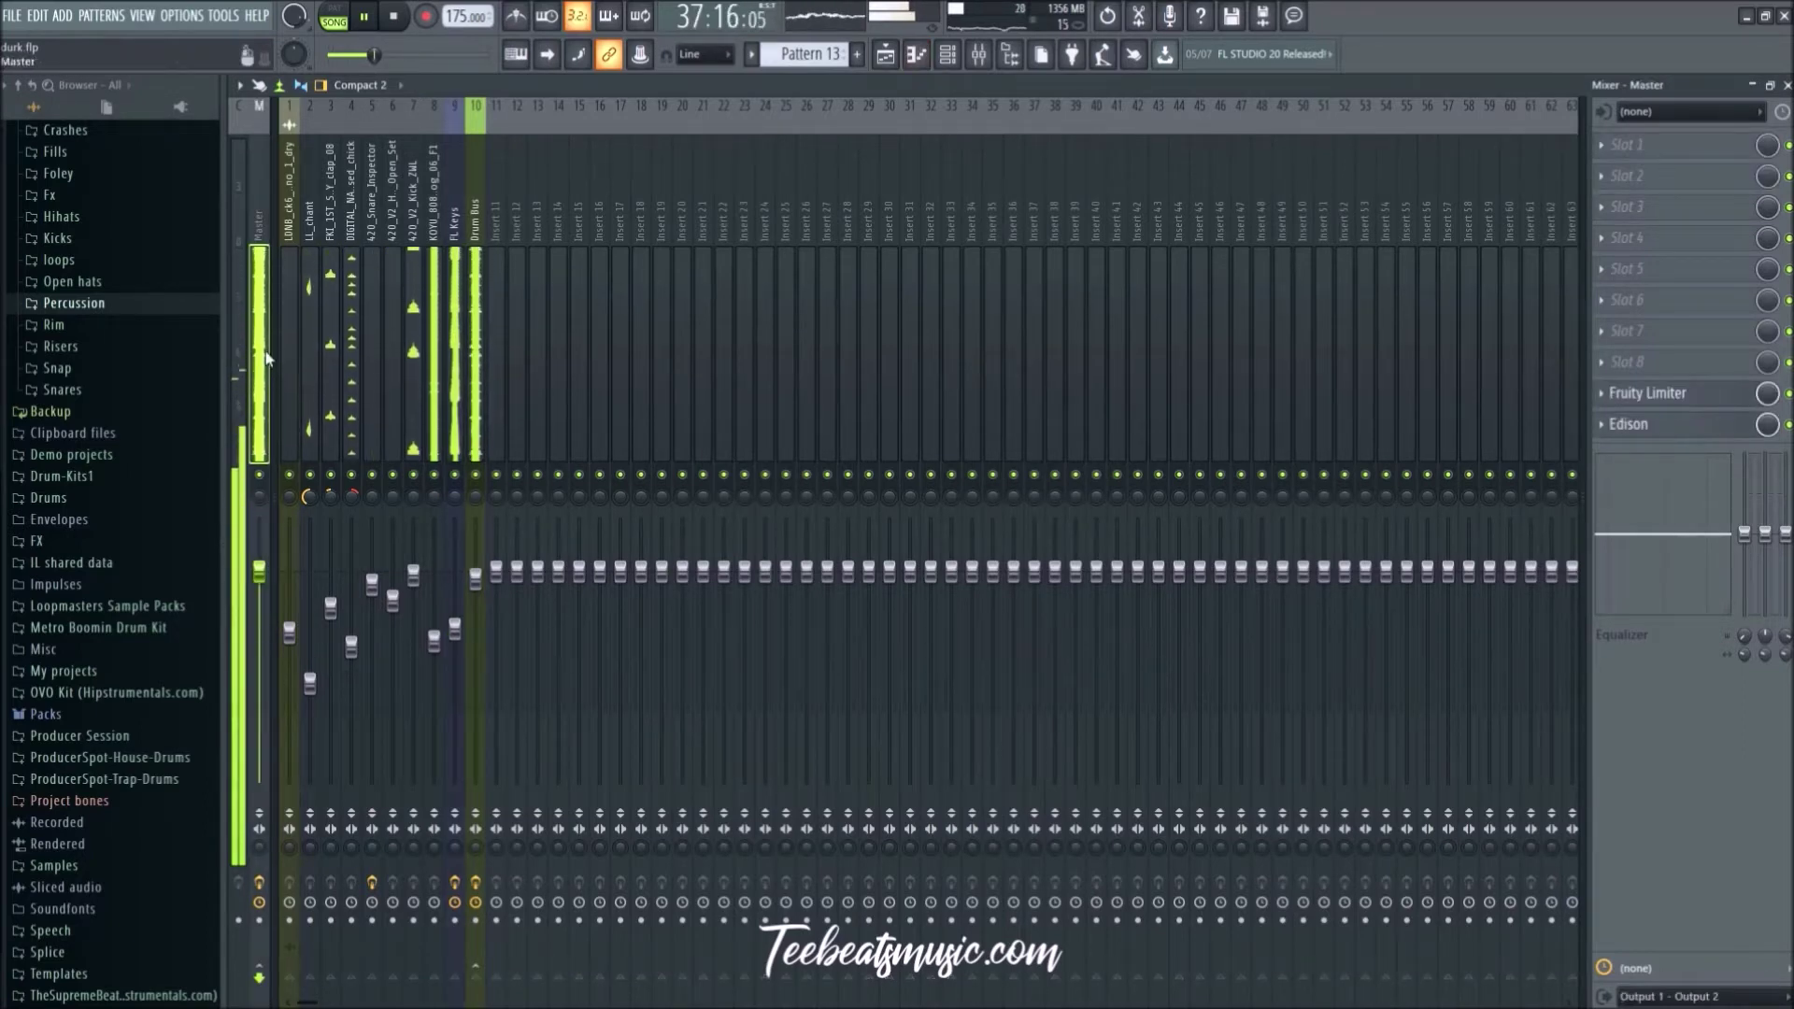
{"action": "left_click", "coordinate": [1685, 148]}
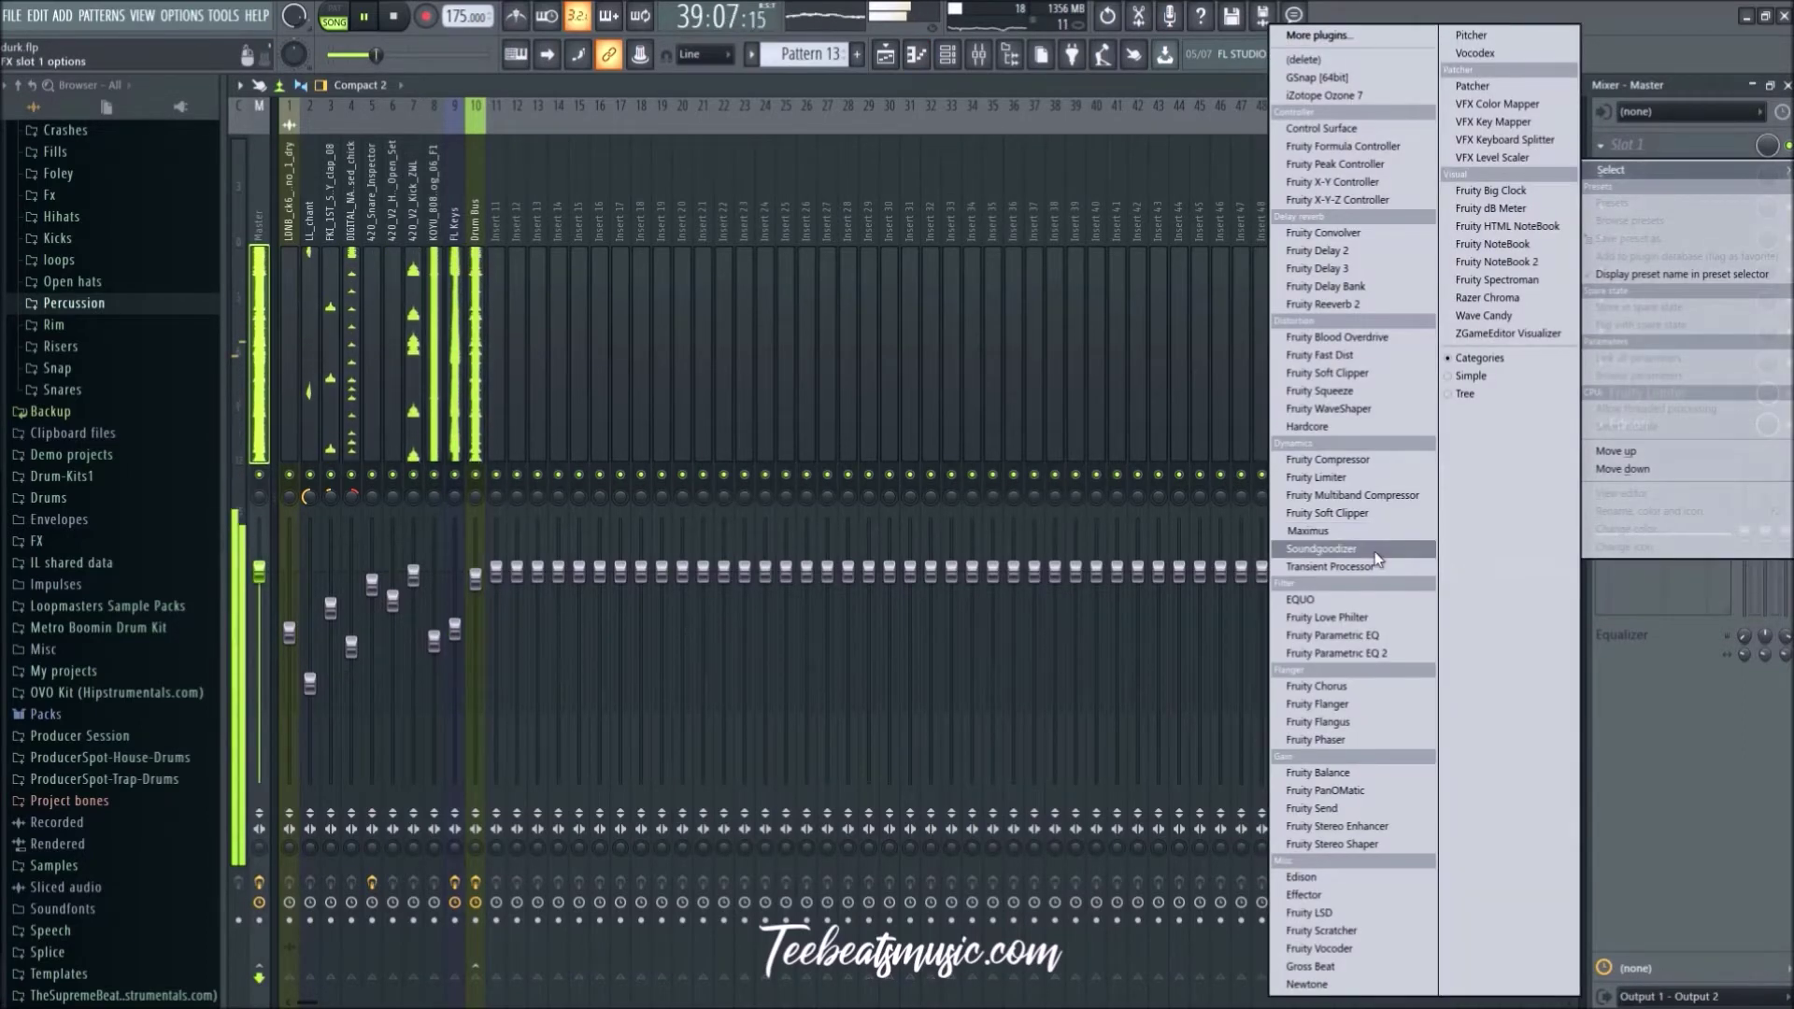
Step: Load Maximus into the Master's first slot and solo its low band
{"action": "left_click", "coordinate": [1350, 533]}
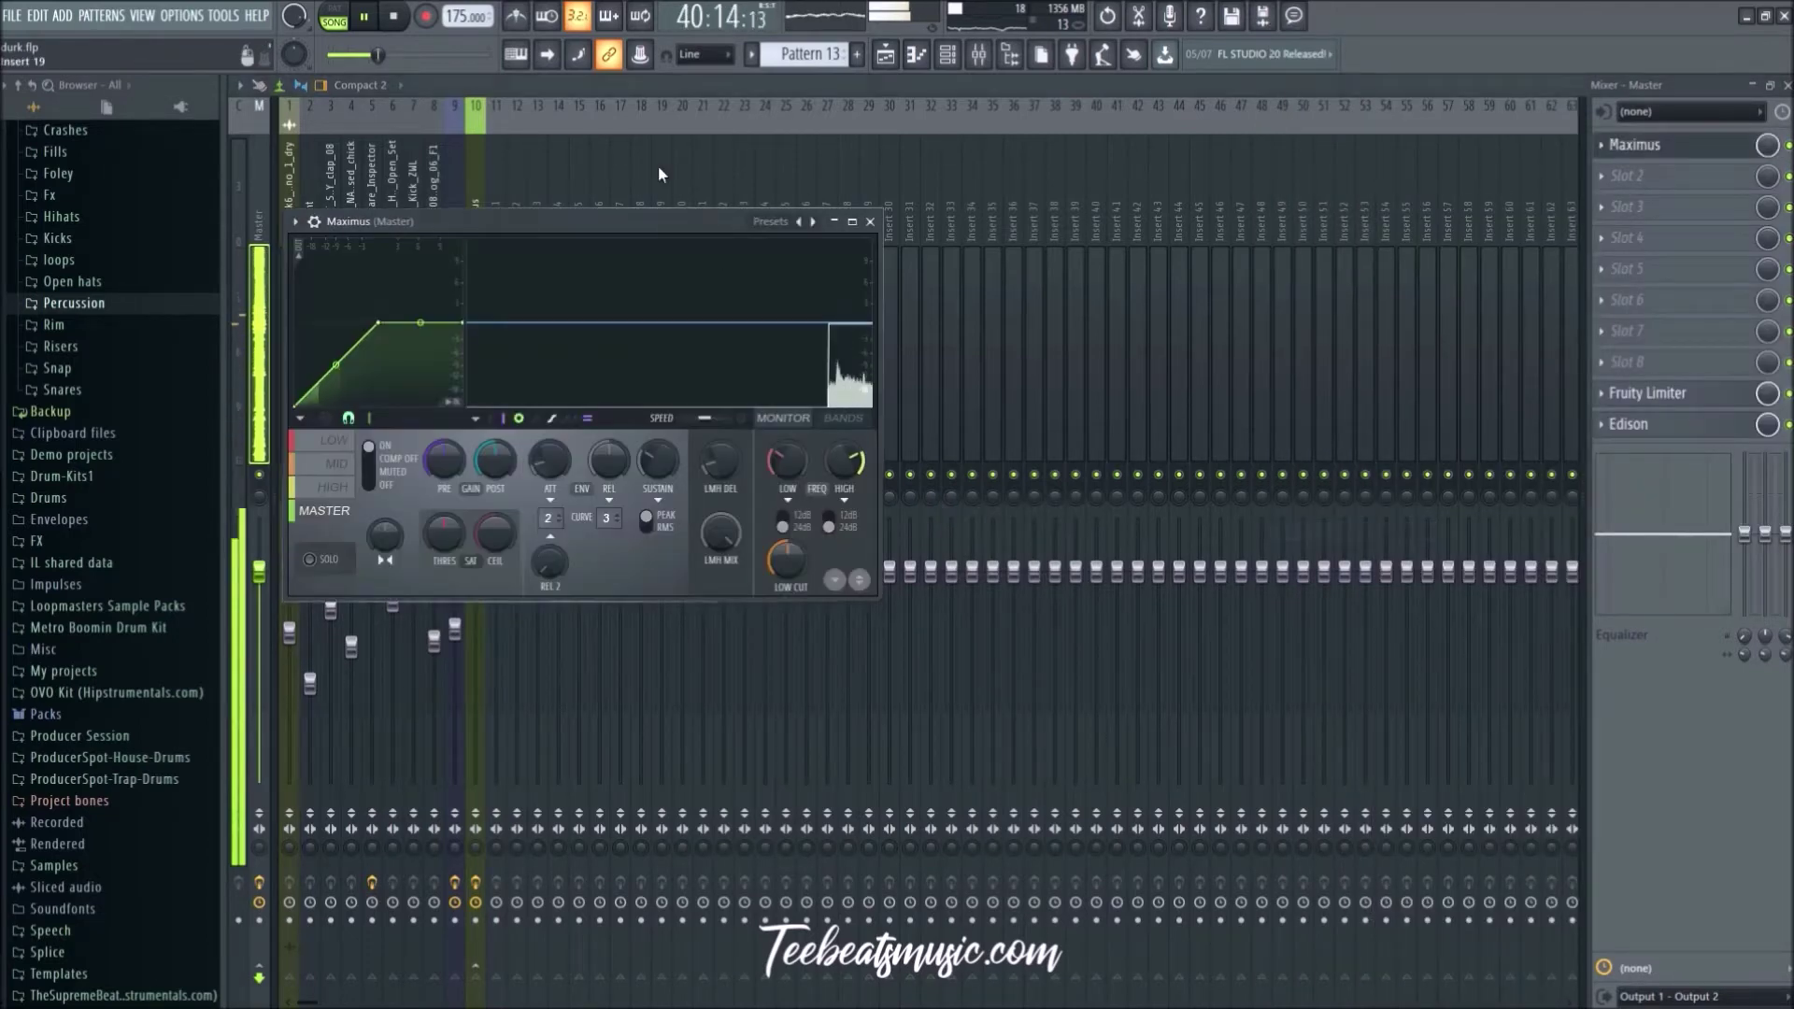
{"action": "left_click_drag", "start_coordinate": [644, 215], "coordinate": [1018, 282]}
{"action": "left_click", "coordinate": [707, 510]}
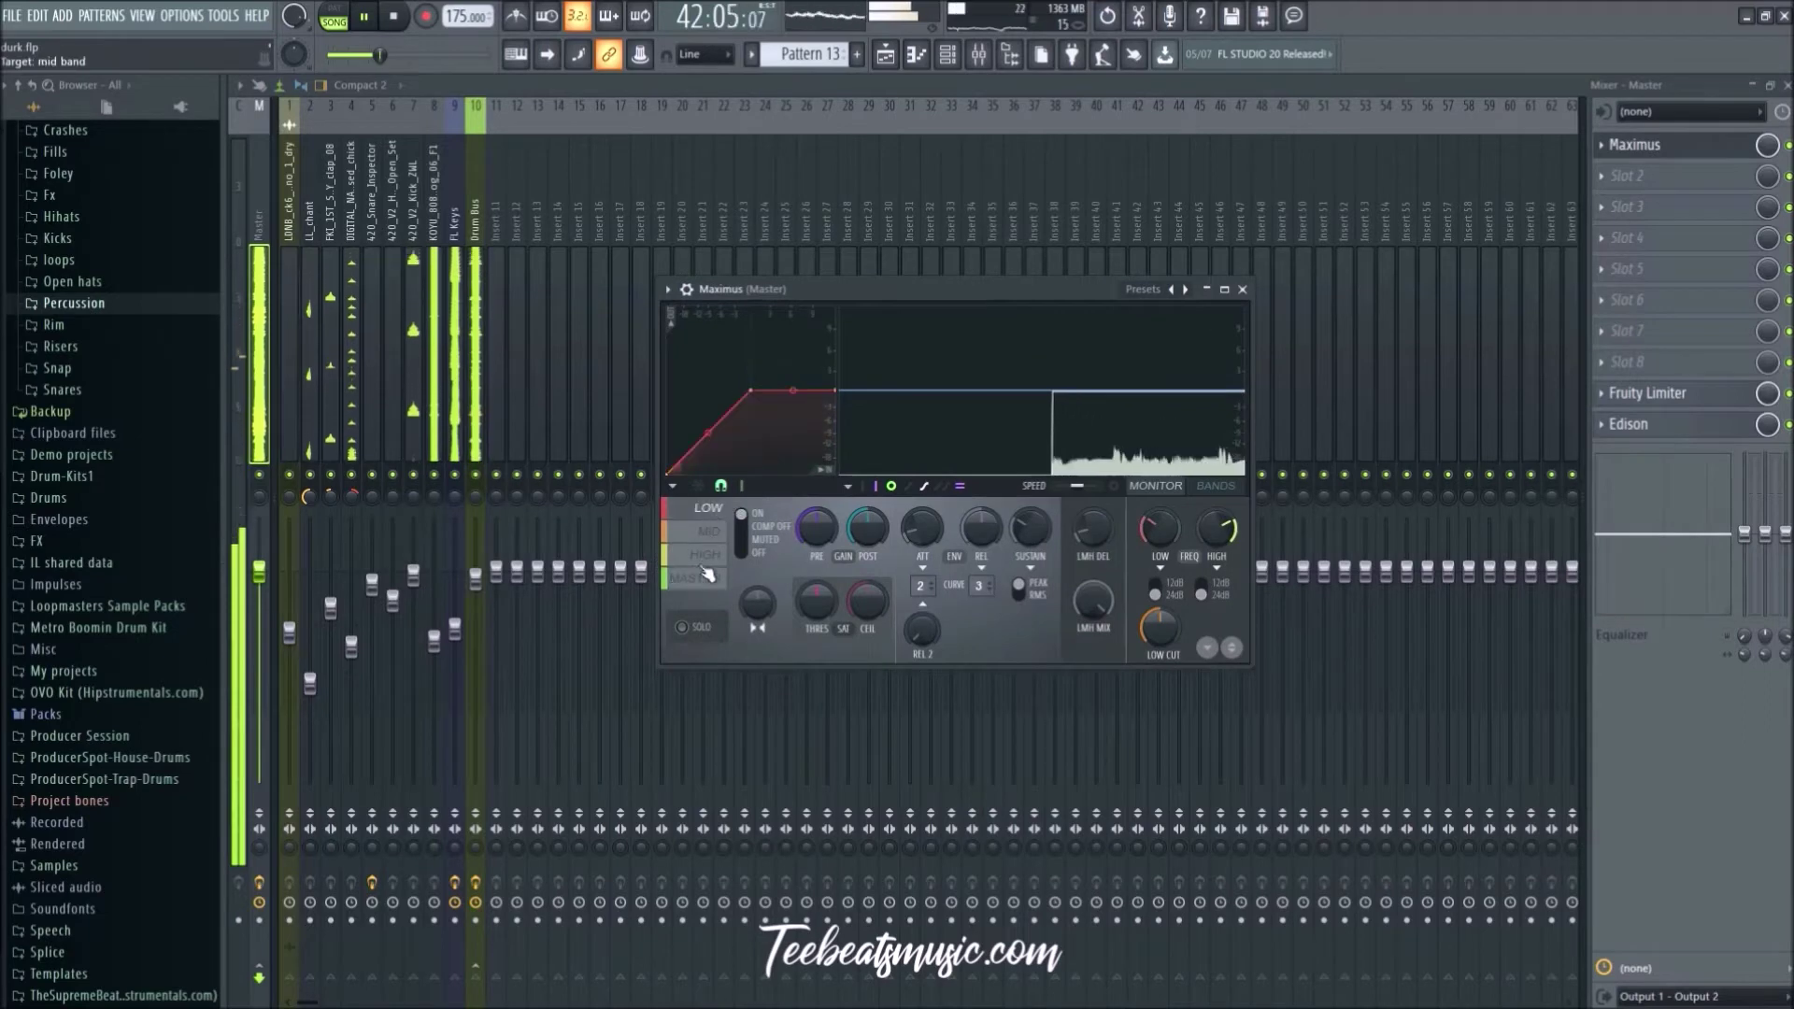
{"action": "left_click", "coordinate": [683, 626]}
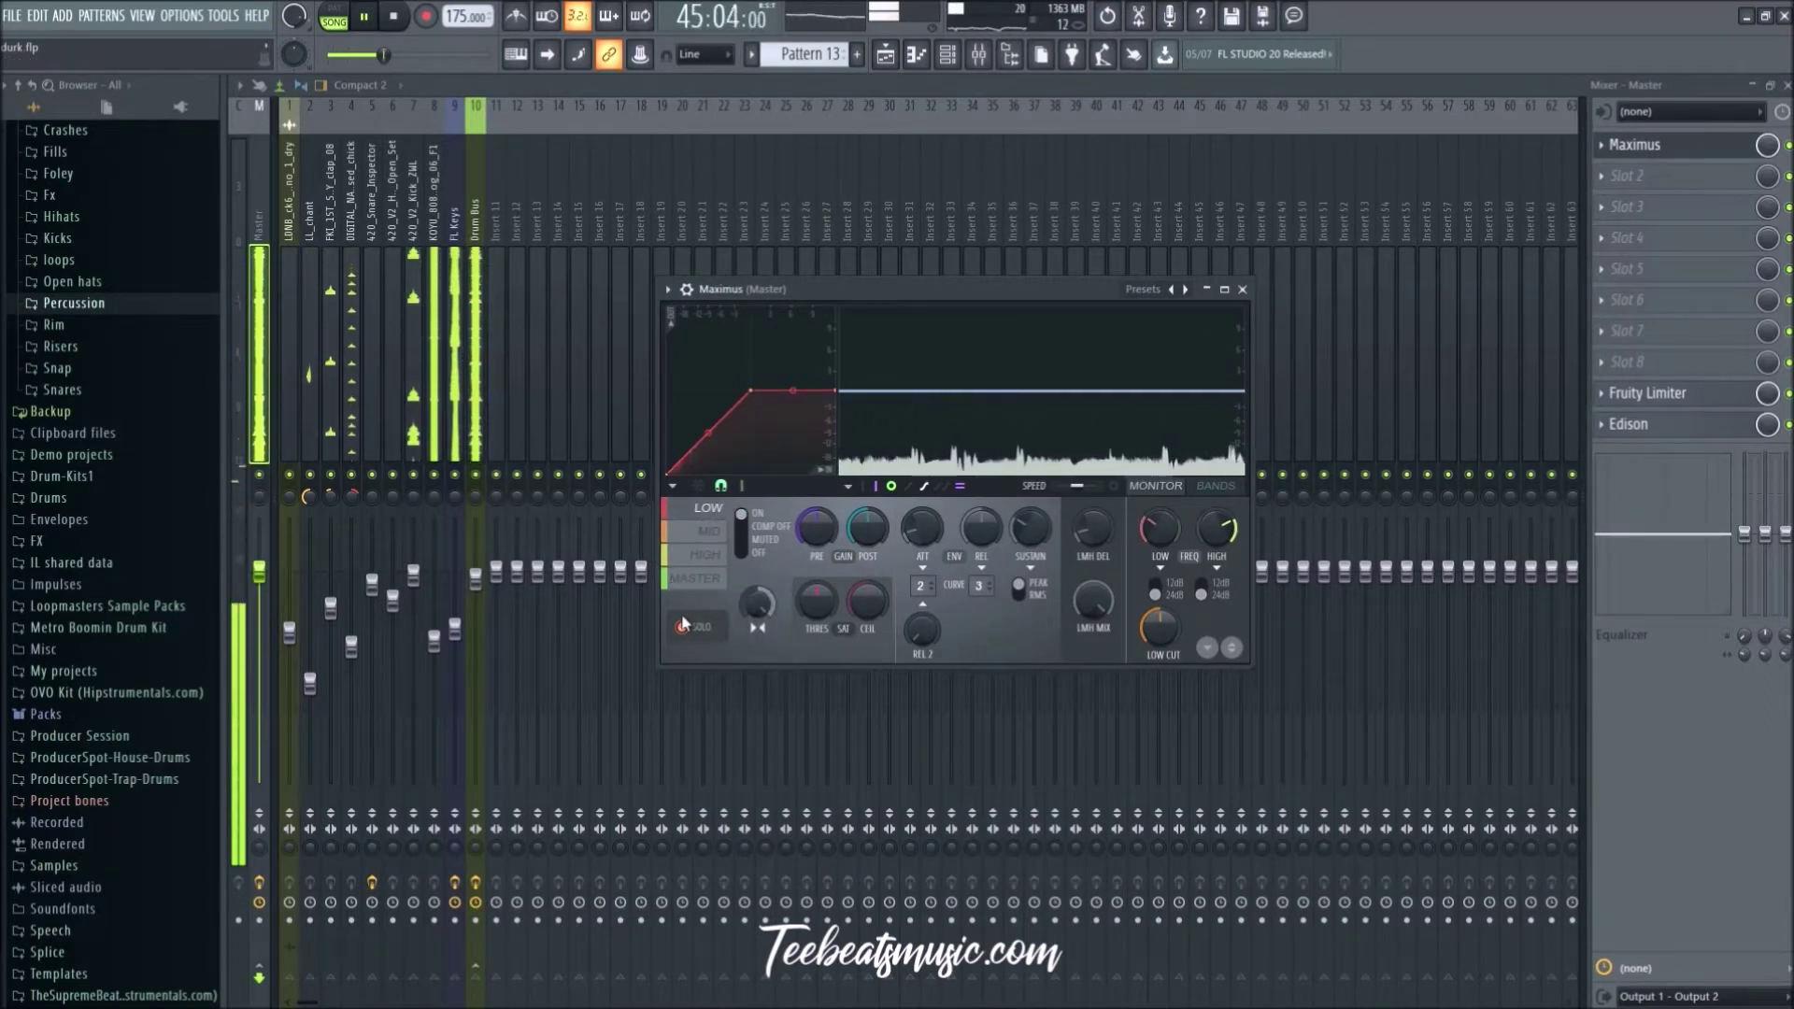
Step: Try the mid band at 25% stereo width, check the high band, then reset mid to centre
{"action": "left_click", "coordinate": [708, 532]}
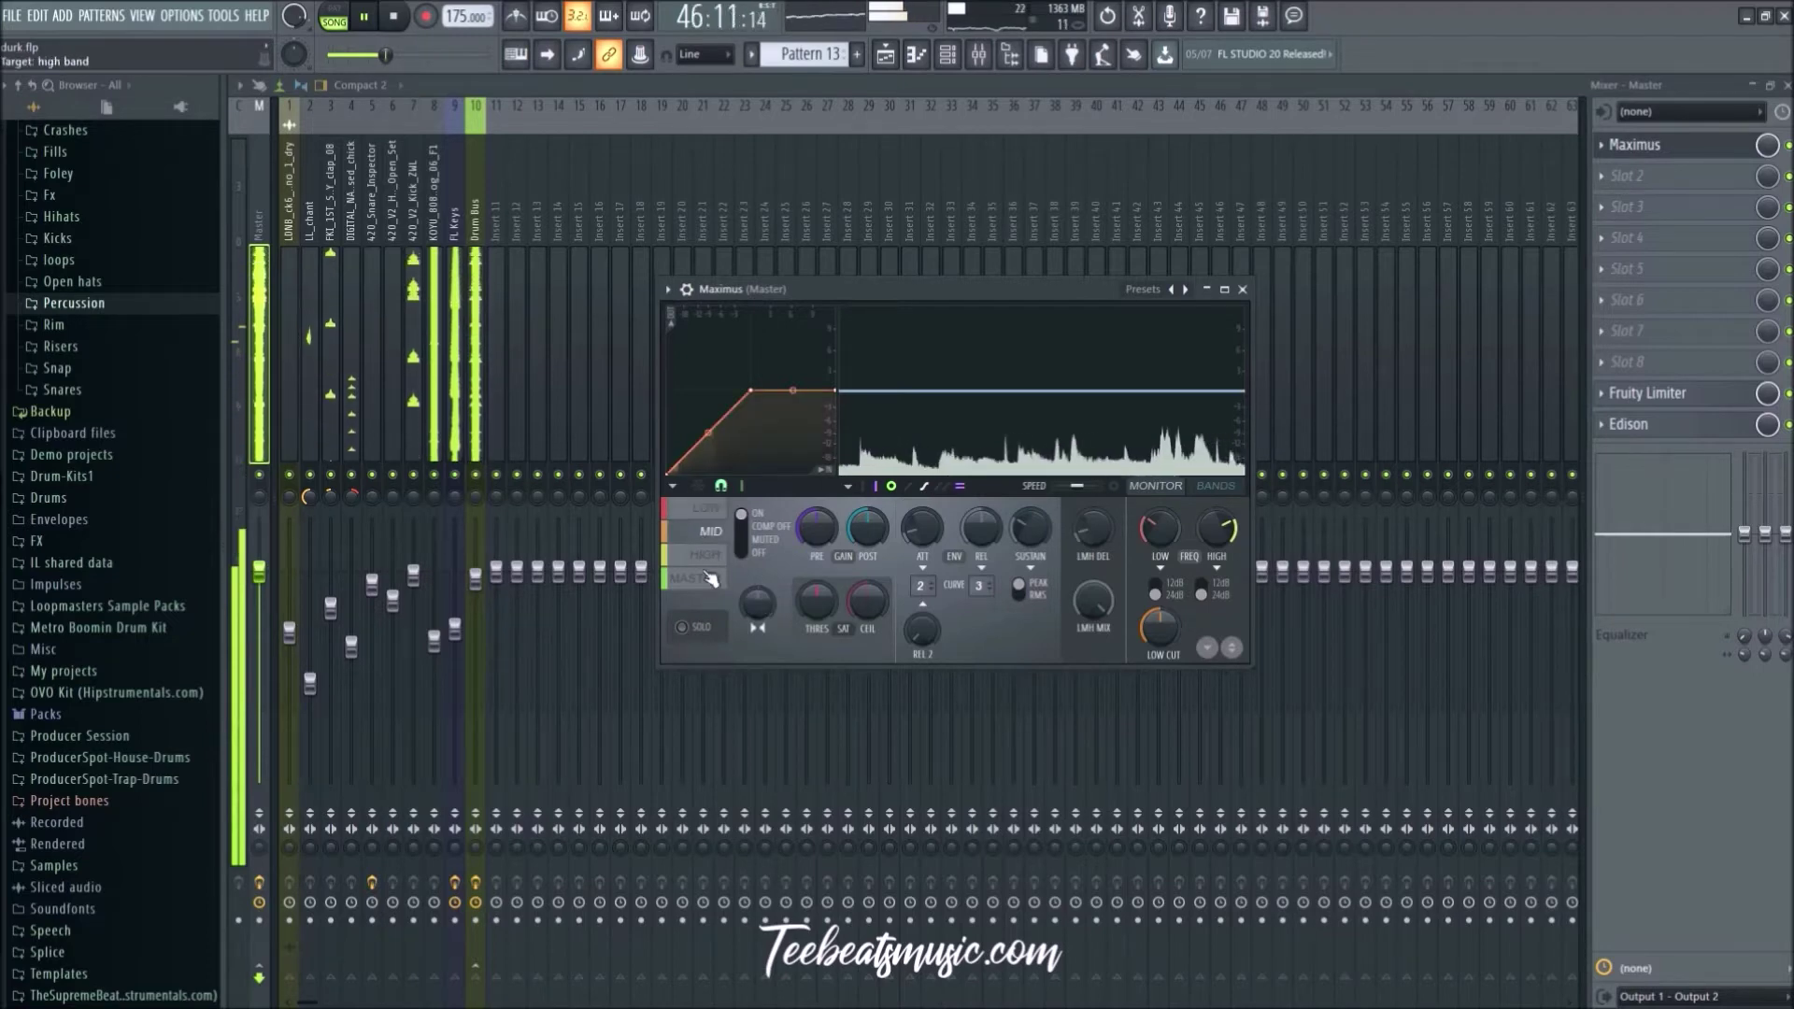
{"action": "left_click_drag", "start_coordinate": [757, 607], "coordinate": [757, 617]}
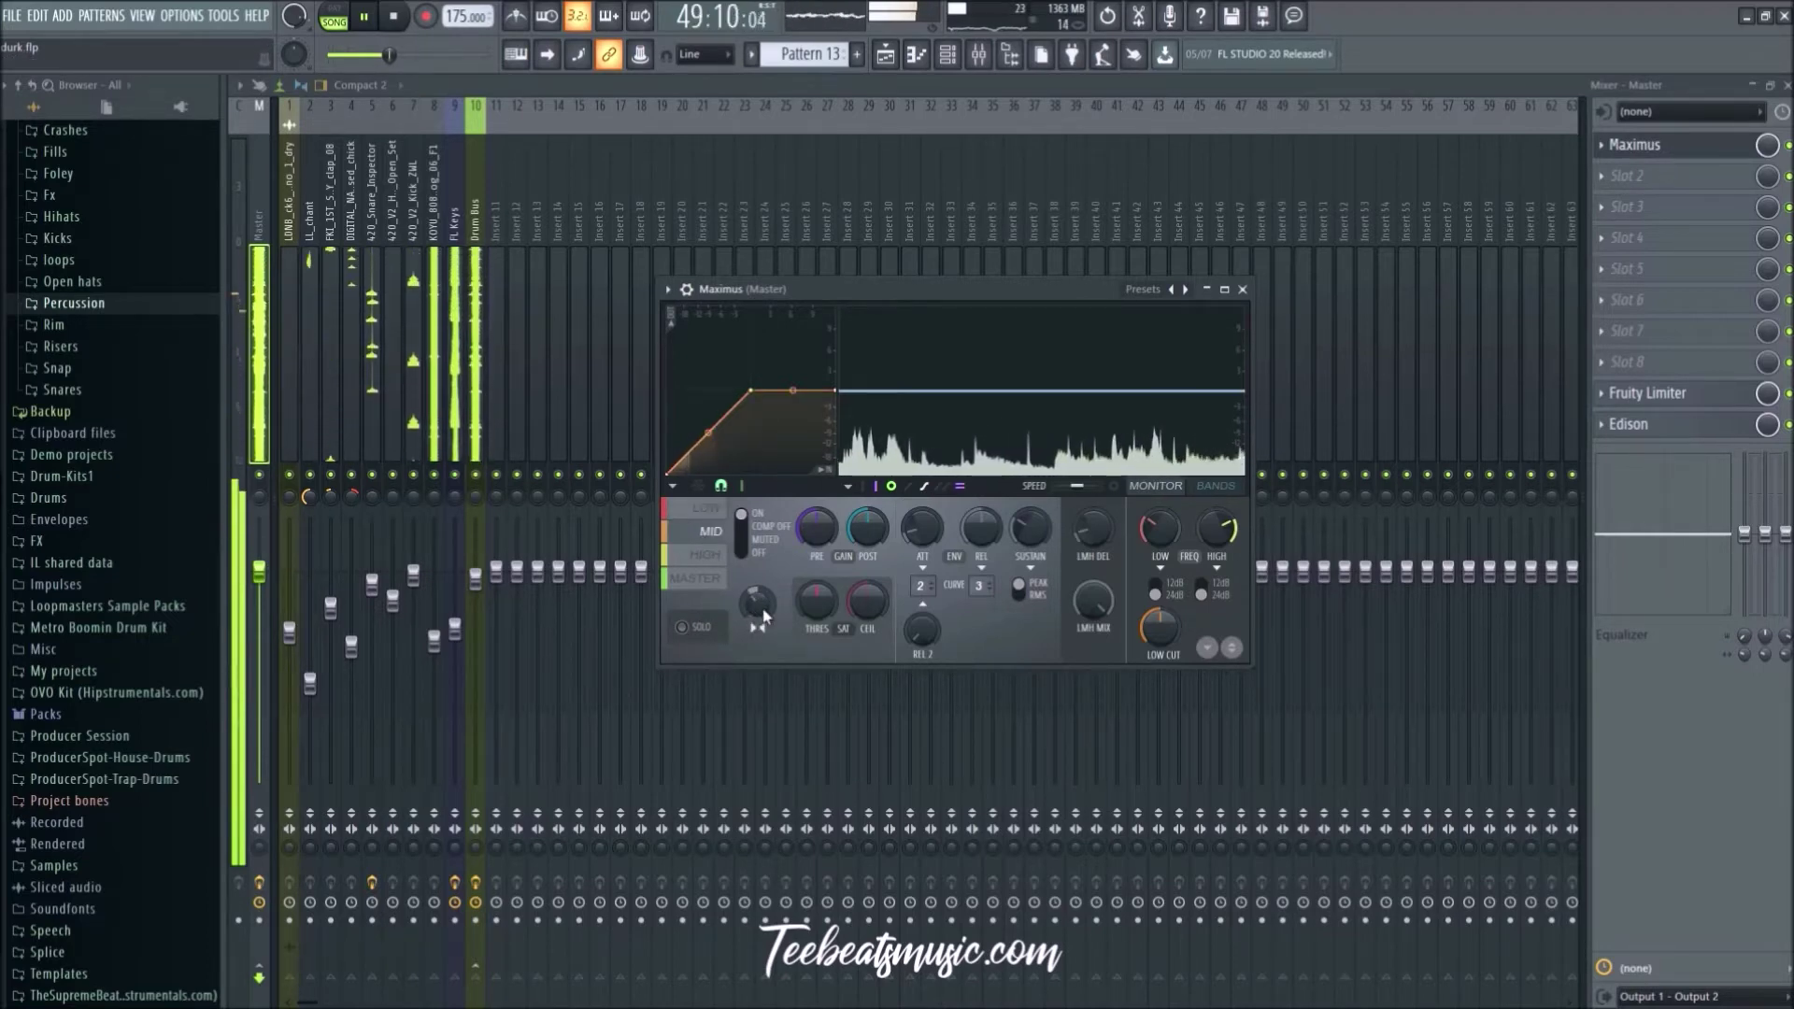
{"action": "mouse_move", "coordinate": [764, 609]}
{"action": "left_mouse_down"}
{"action": "mouse_move", "coordinate": [769, 647]}
{"action": "mouse_move", "coordinate": [759, 615]}
{"action": "left_mouse_up"}
{"action": "left_click", "coordinate": [719, 558]}
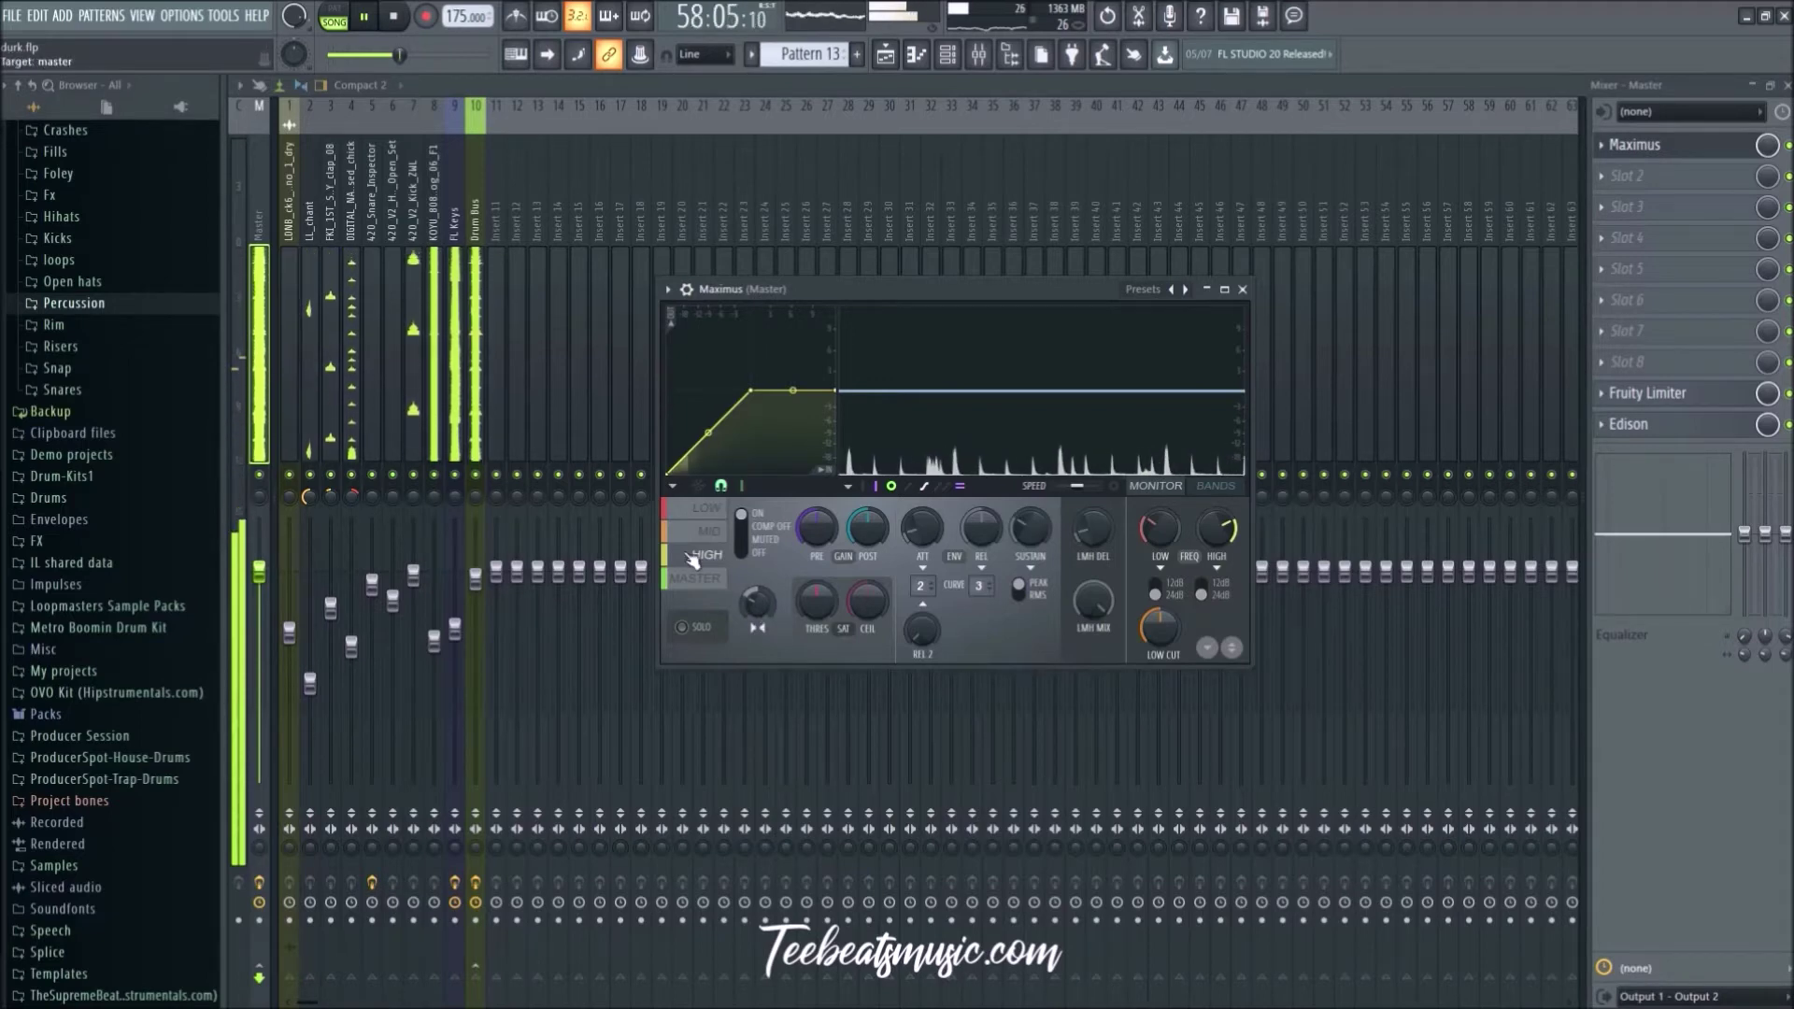
{"action": "left_click", "coordinate": [708, 531]}
{"action": "right_click", "coordinate": [763, 611]}
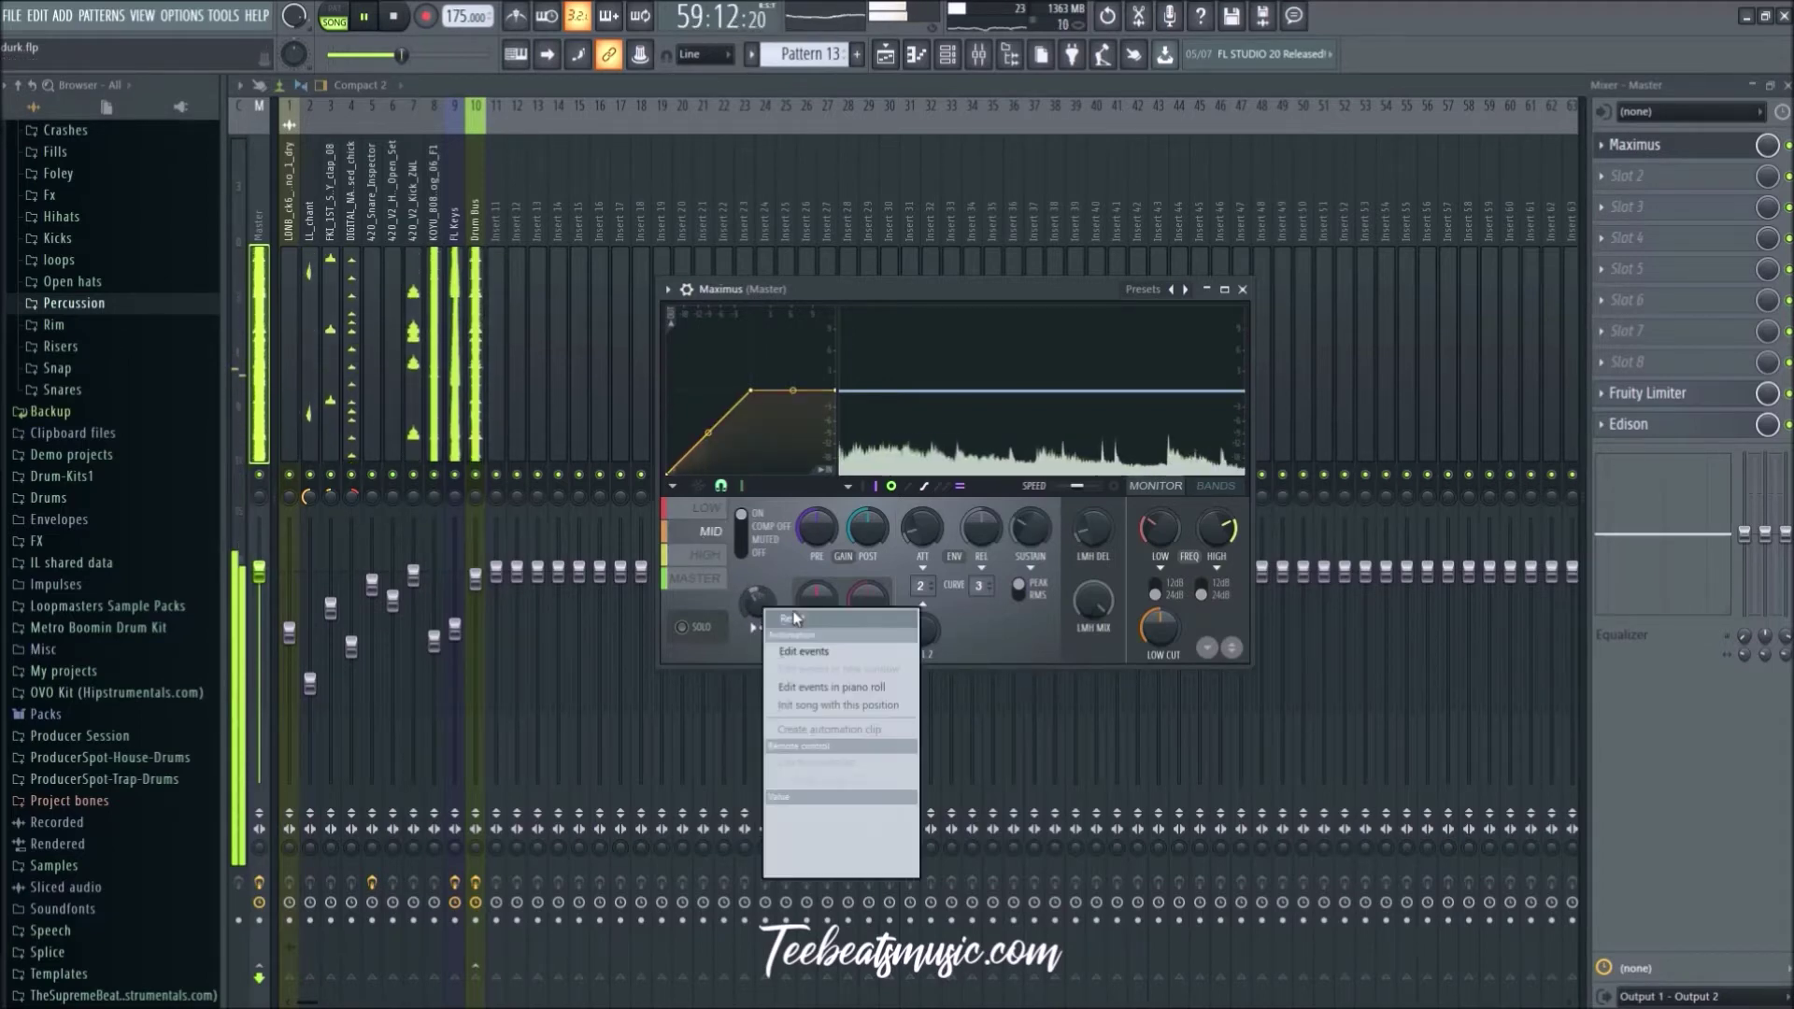
{"action": "left_click", "coordinate": [778, 619]}
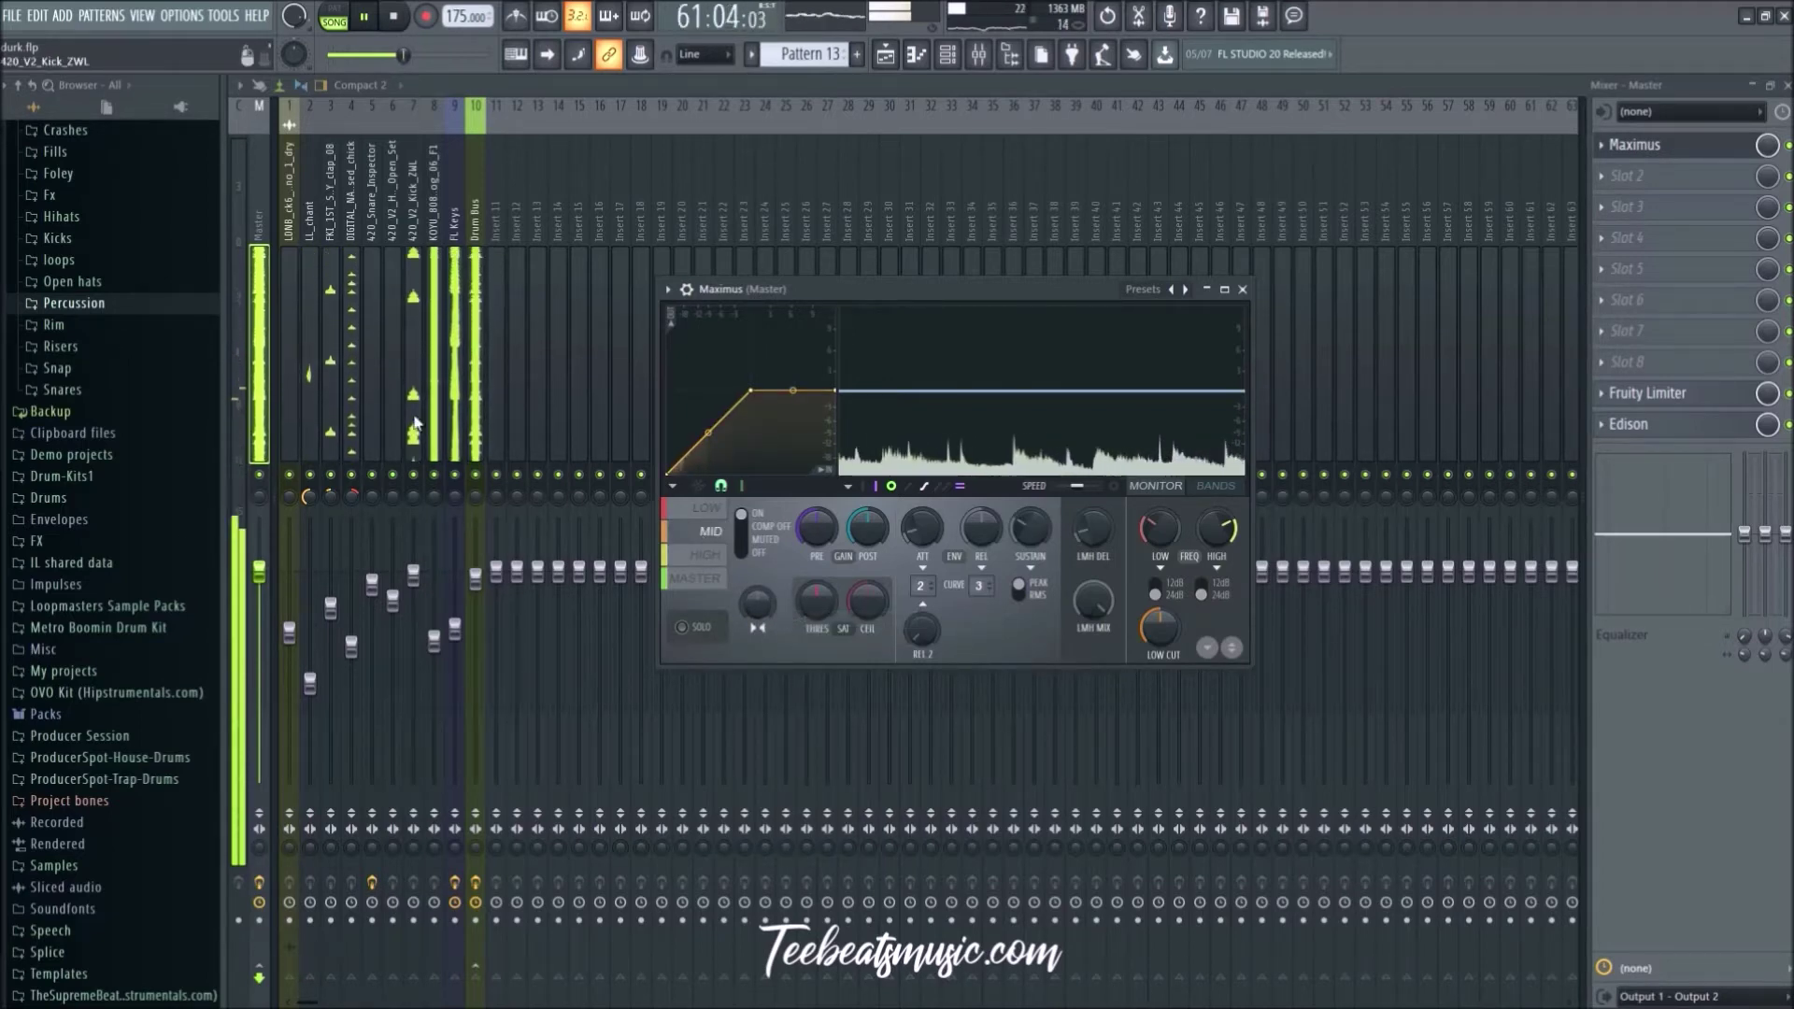
{"action": "left_click", "coordinate": [362, 406]}
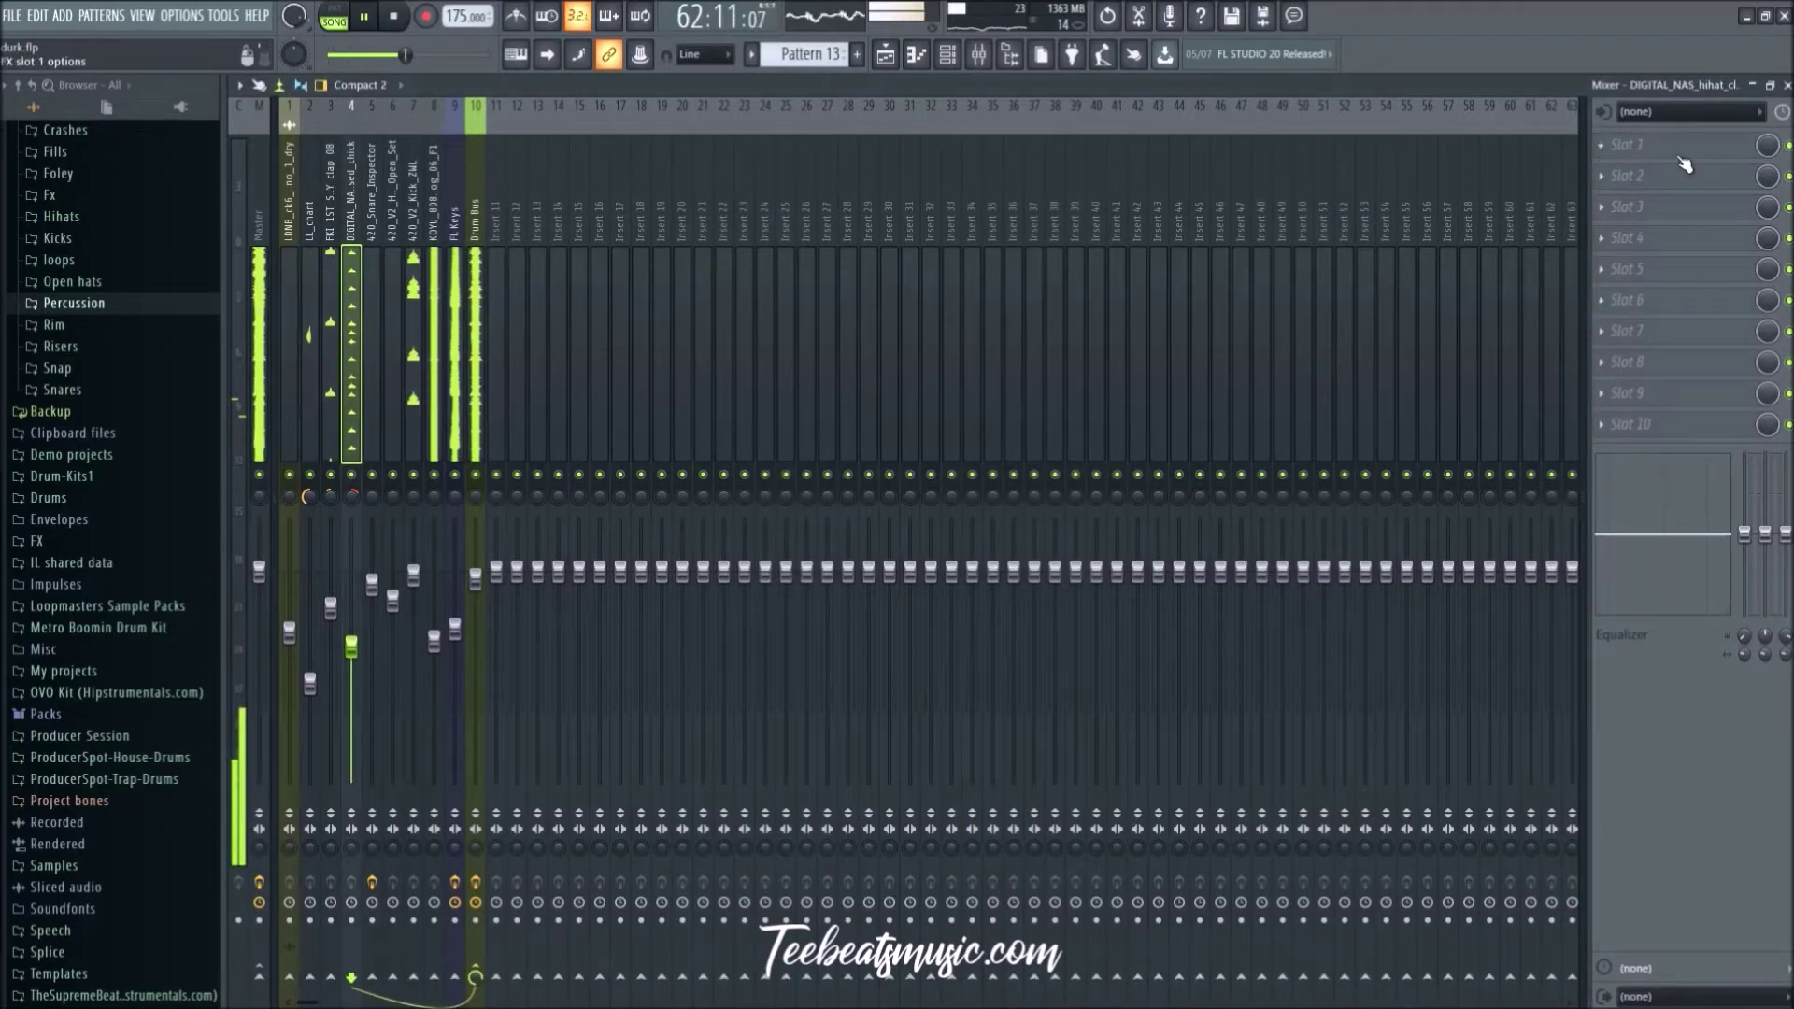
Step: Put Fruity Parametric EQ 2 on the hi-hat, pulling the top band to 20000 Hz at -14.8 dB
{"action": "left_click", "coordinate": [1673, 148]}
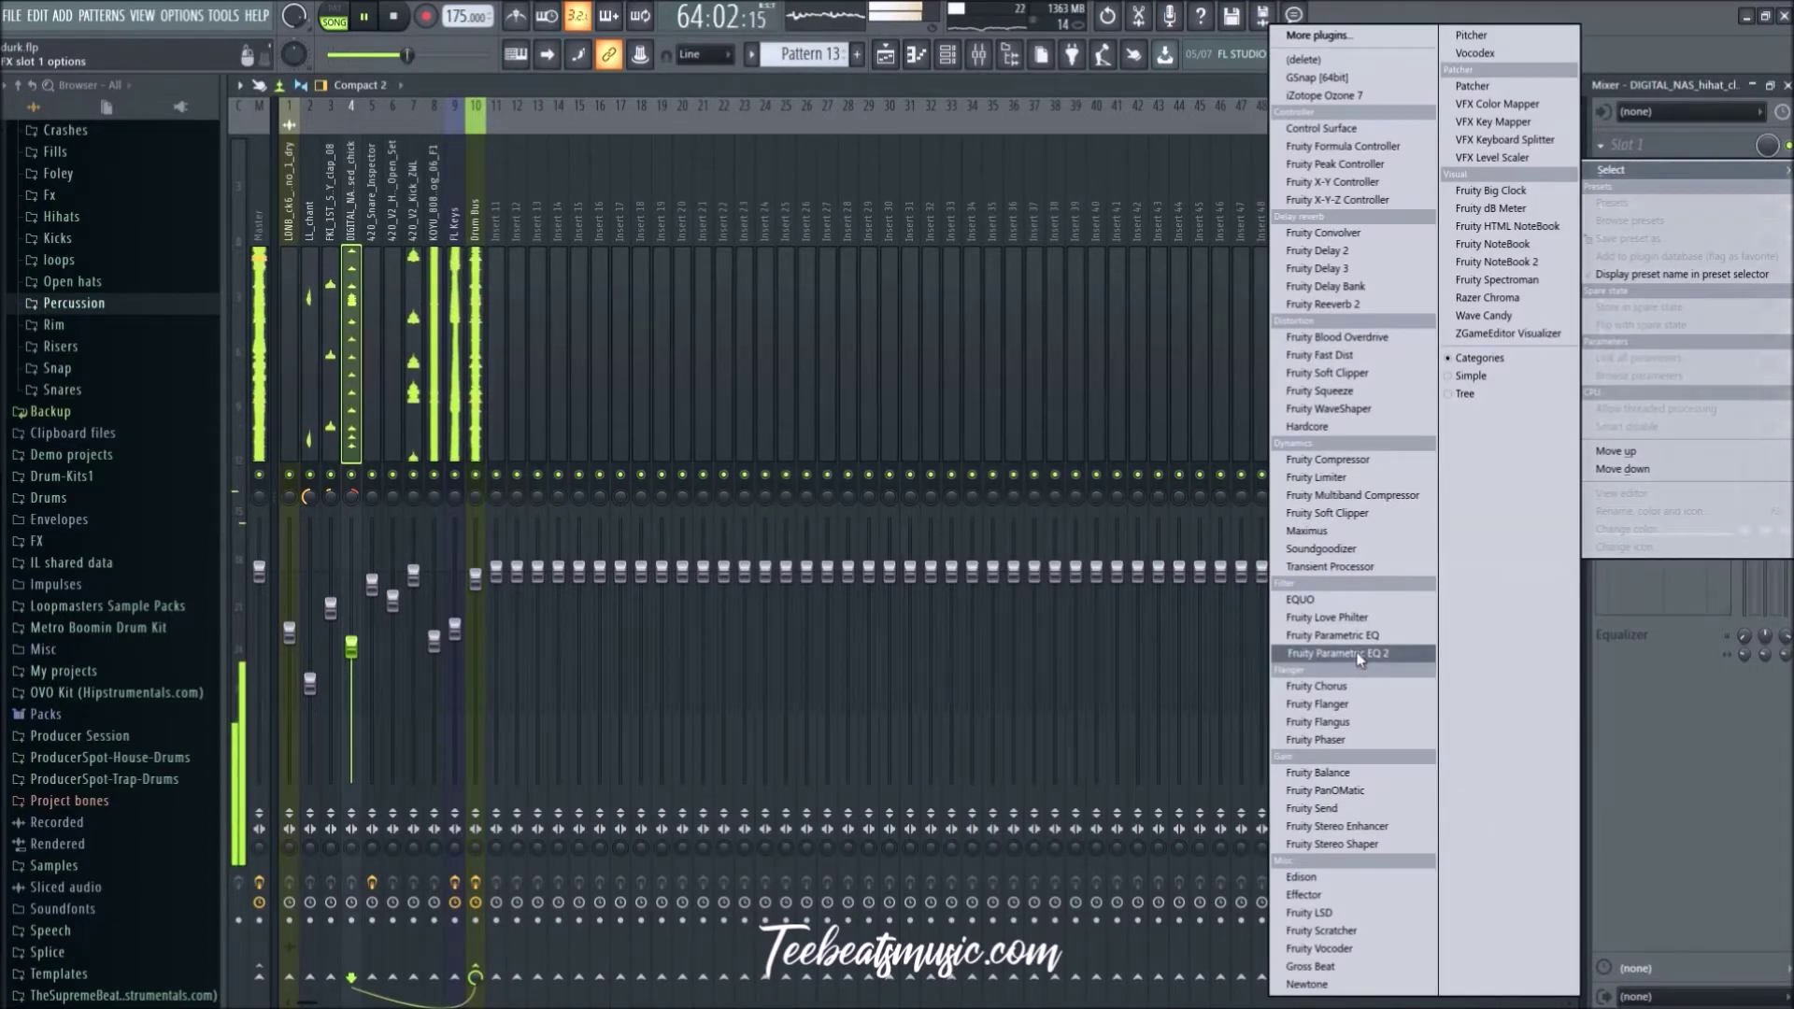
{"action": "left_click", "coordinate": [1358, 654]}
{"action": "left_click_drag", "start_coordinate": [623, 375], "coordinate": [681, 447]}
{"action": "left_click", "coordinate": [875, 221]}
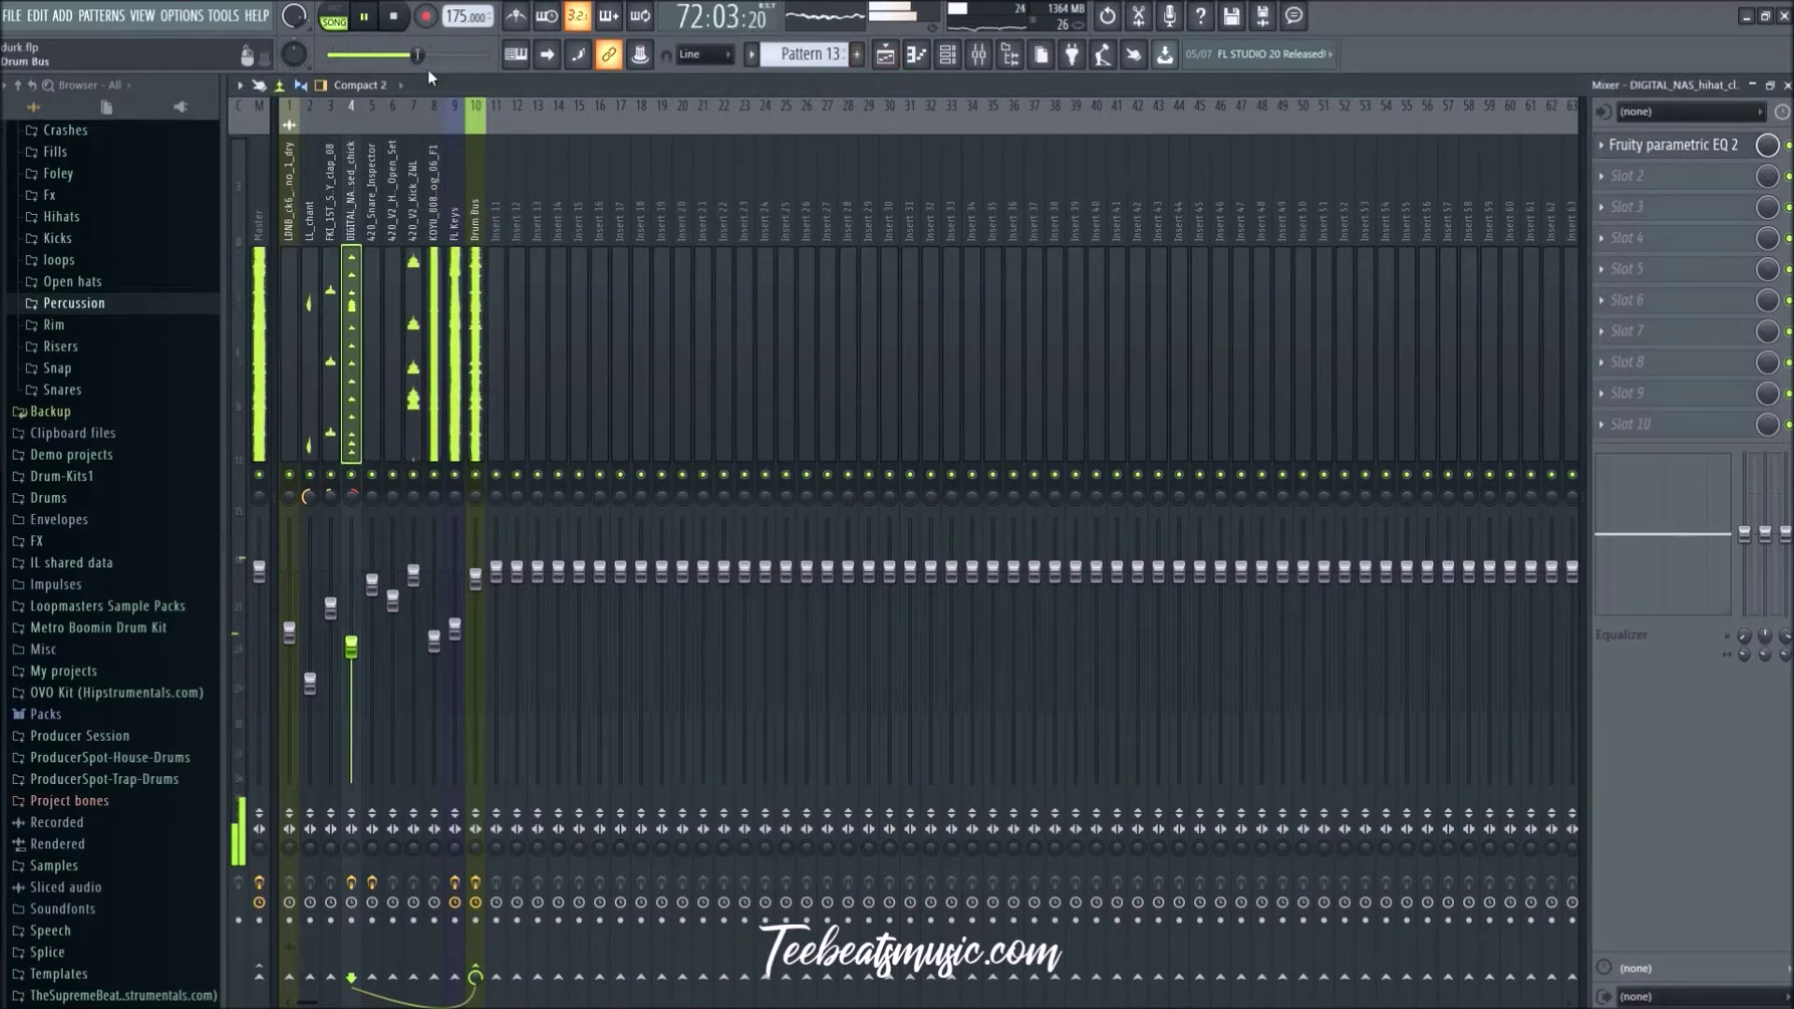
{"action": "left_click", "coordinate": [262, 257]}
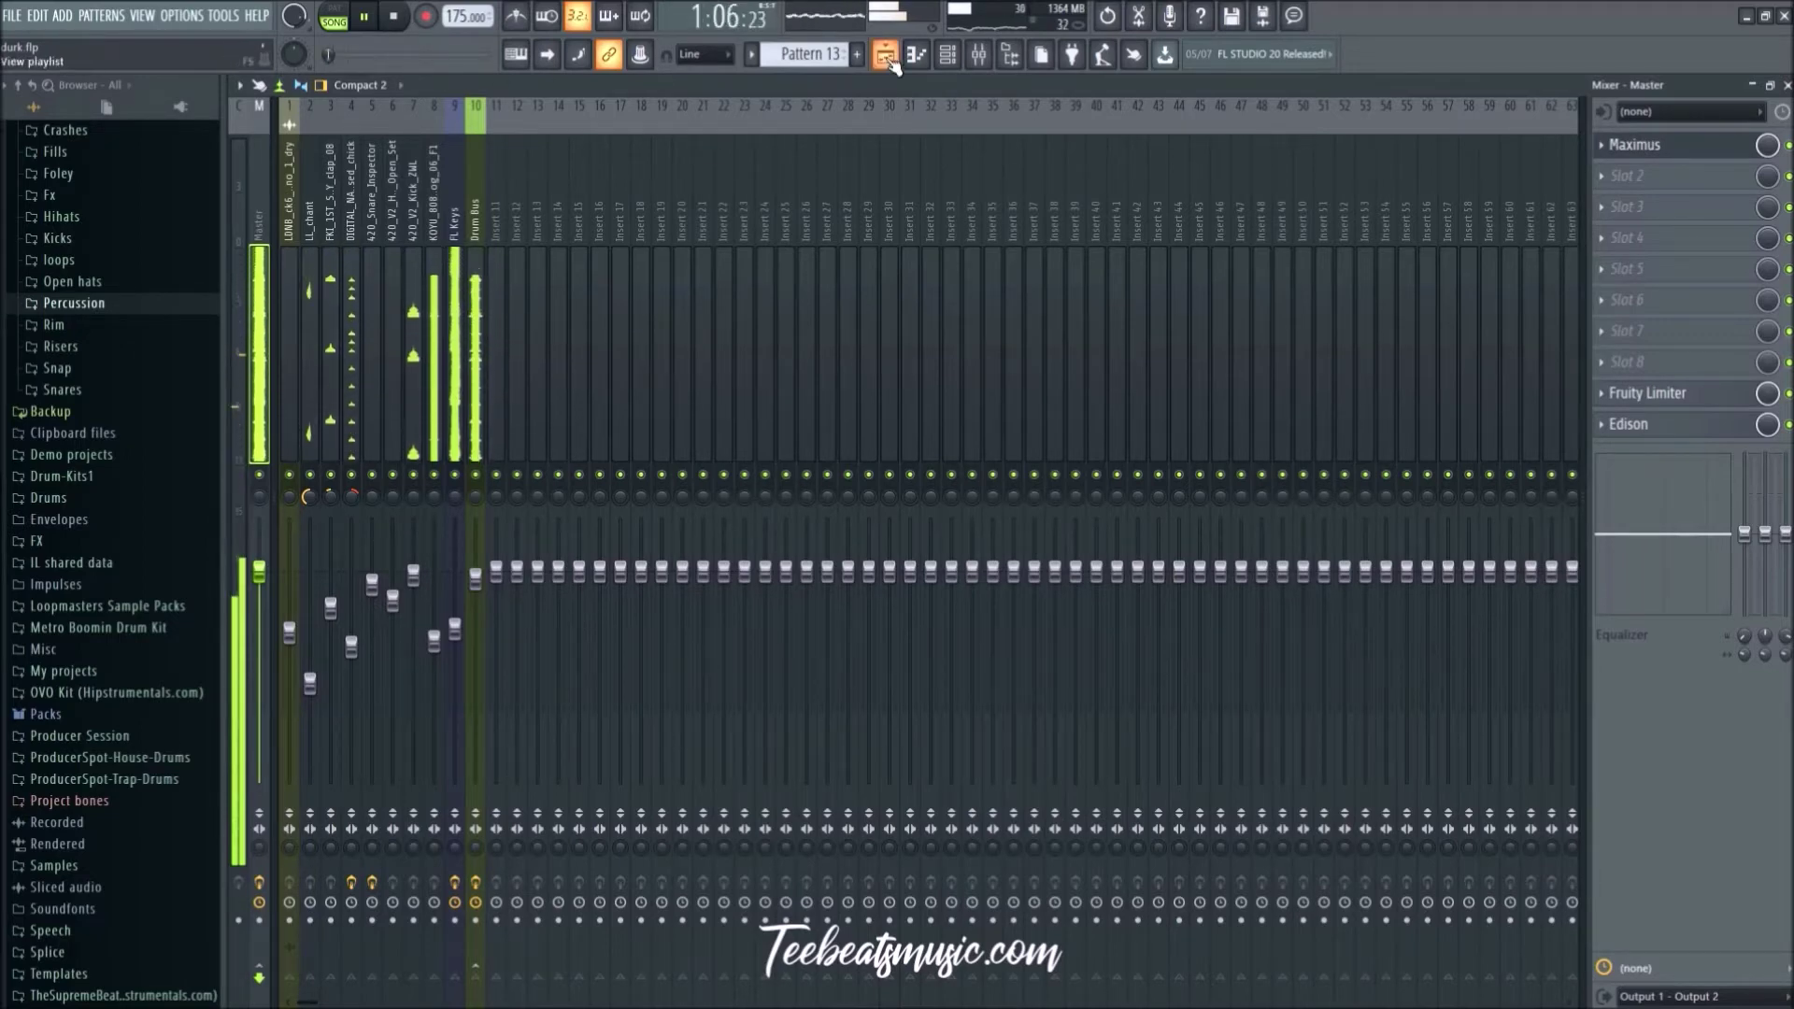
Step: Open Pattern 2 in the FL Keys piano roll and remove a stray note at bar 2
{"action": "left_click", "coordinate": [885, 54]}
{"action": "scroll", "coordinate": [524, 785], "scroll_direction": "up", "scroll_amount": 4}
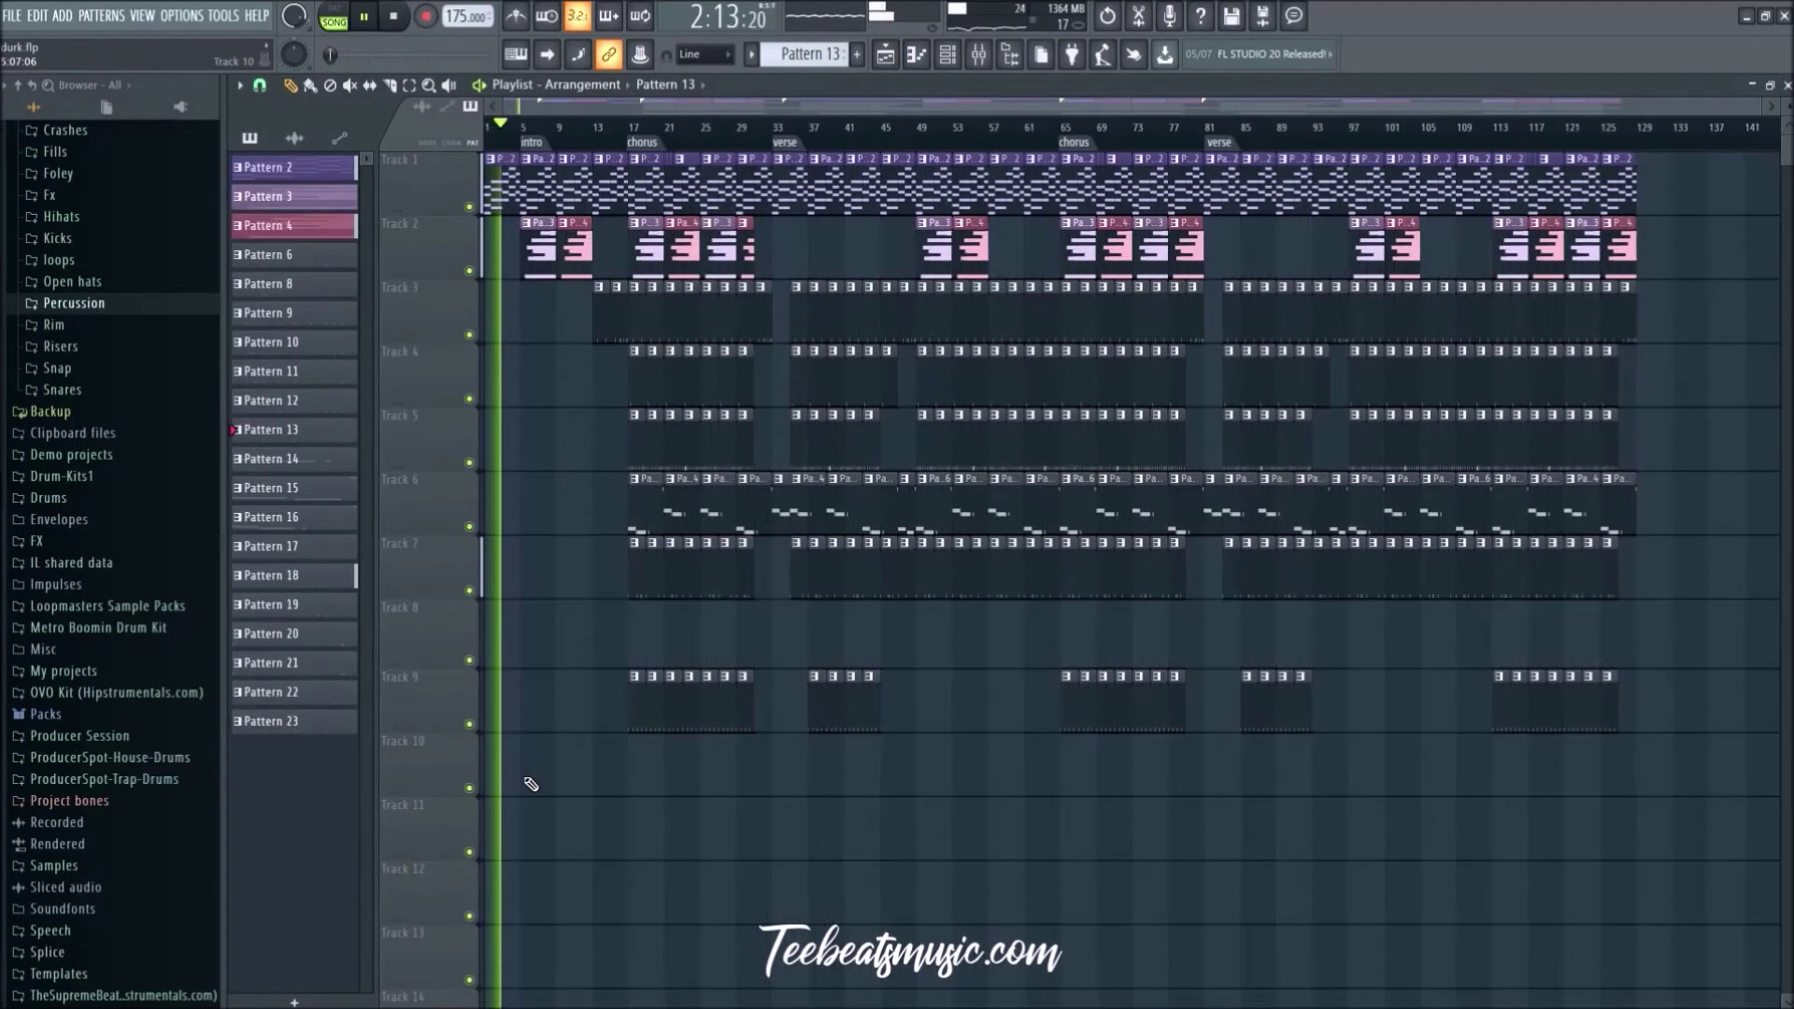
{"action": "scroll", "coordinate": [598, 126], "scroll_direction": "up", "scroll_amount": 3}
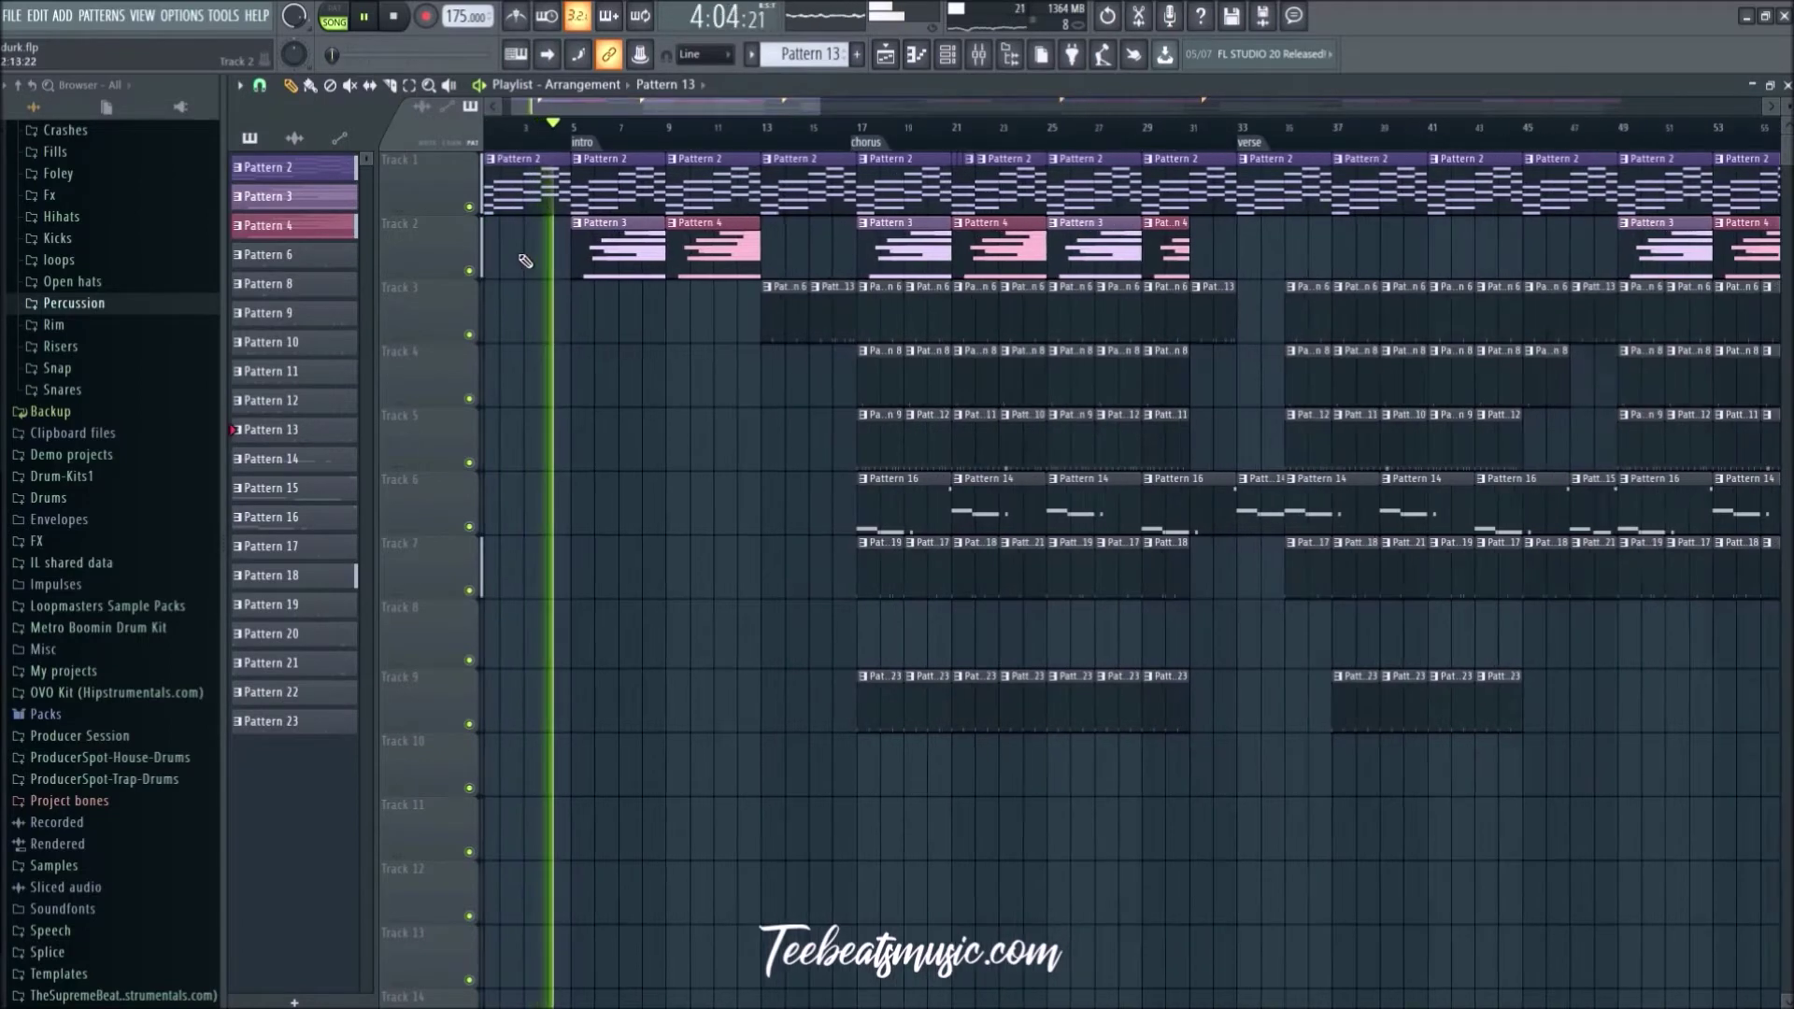
{"action": "left_click_drag", "start_coordinate": [560, 106], "coordinate": [328, 113]}
{"action": "key", "text": "space"}
{"action": "double_click", "coordinate": [525, 159]}
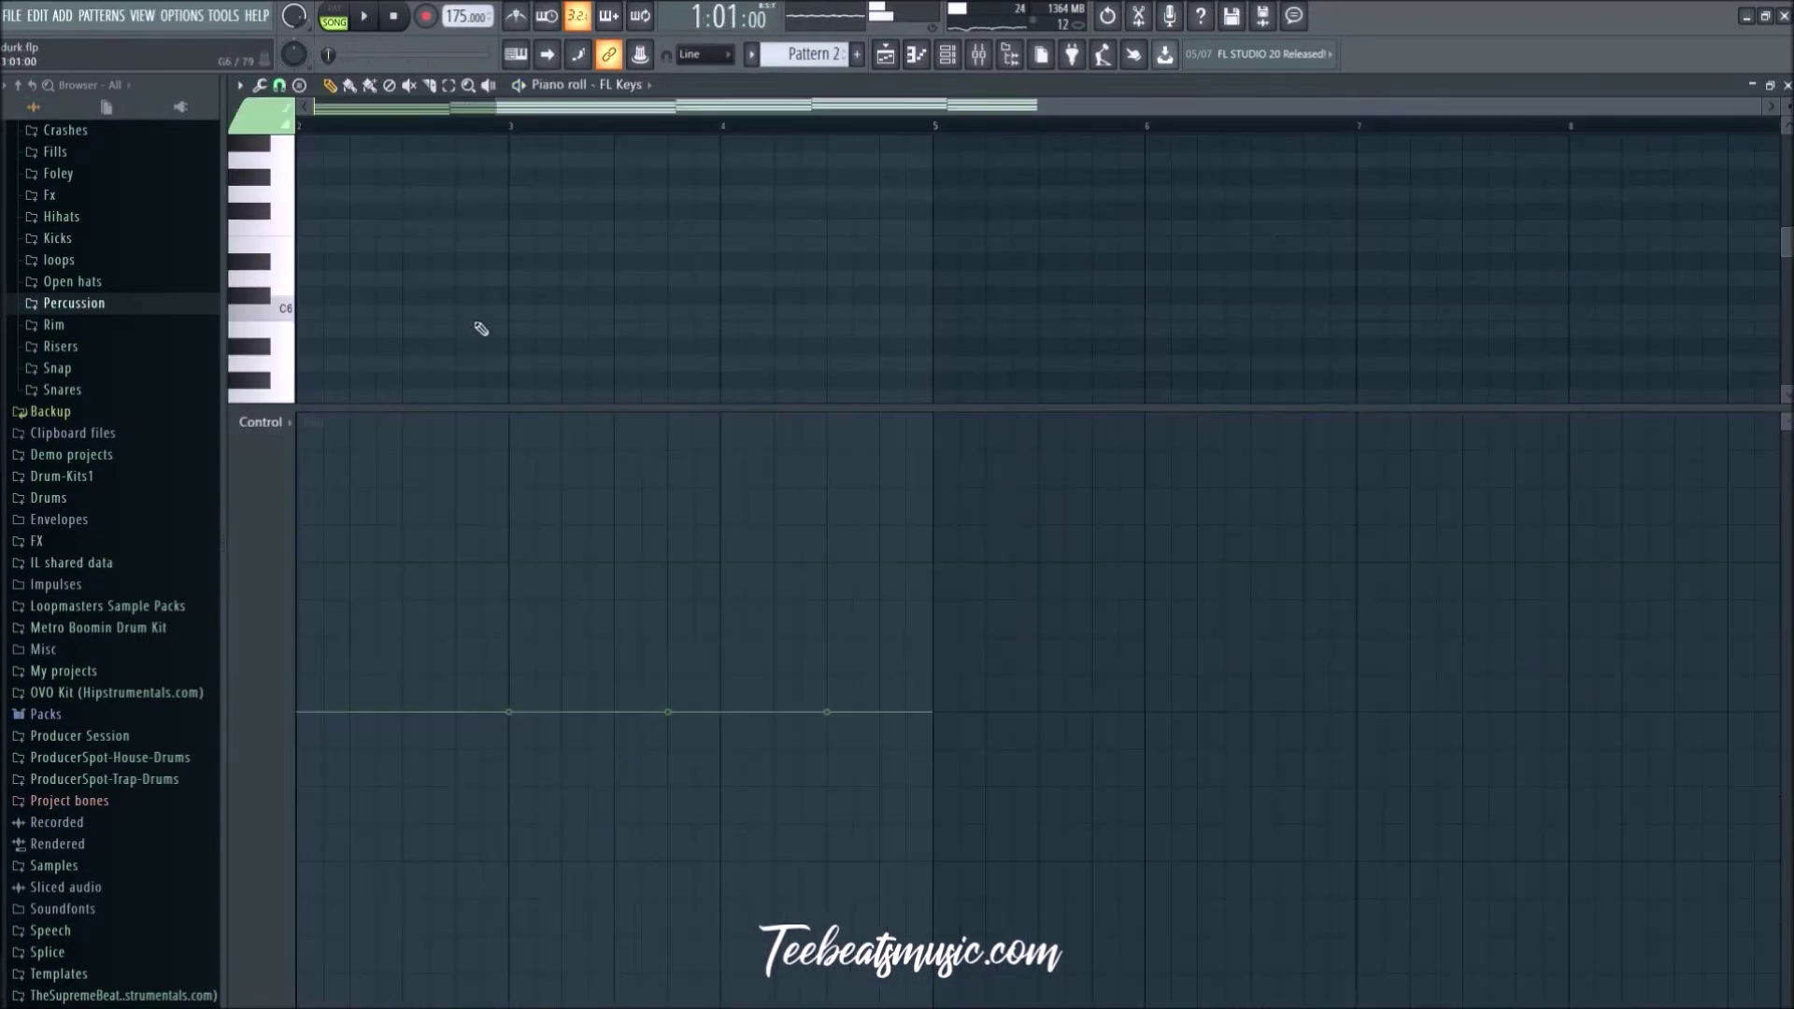
{"action": "scroll", "coordinate": [440, 378], "scroll_direction": "up", "scroll_amount": 5}
{"action": "left_click", "coordinate": [462, 397]}
{"action": "scroll", "coordinate": [486, 385], "scroll_direction": "up", "scroll_amount": 2}
{"action": "right_click", "coordinate": [475, 398]}
Step: Select the bass notes, including D4 and F4, and drop them an octave
{"action": "left_click_drag", "start_coordinate": [468, 407], "coordinate": [461, 933]}
{"action": "scroll", "coordinate": [458, 710], "scroll_direction": "down", "scroll_amount": 4}
{"action": "scroll", "coordinate": [444, 705], "scroll_direction": "down", "scroll_amount": 2}
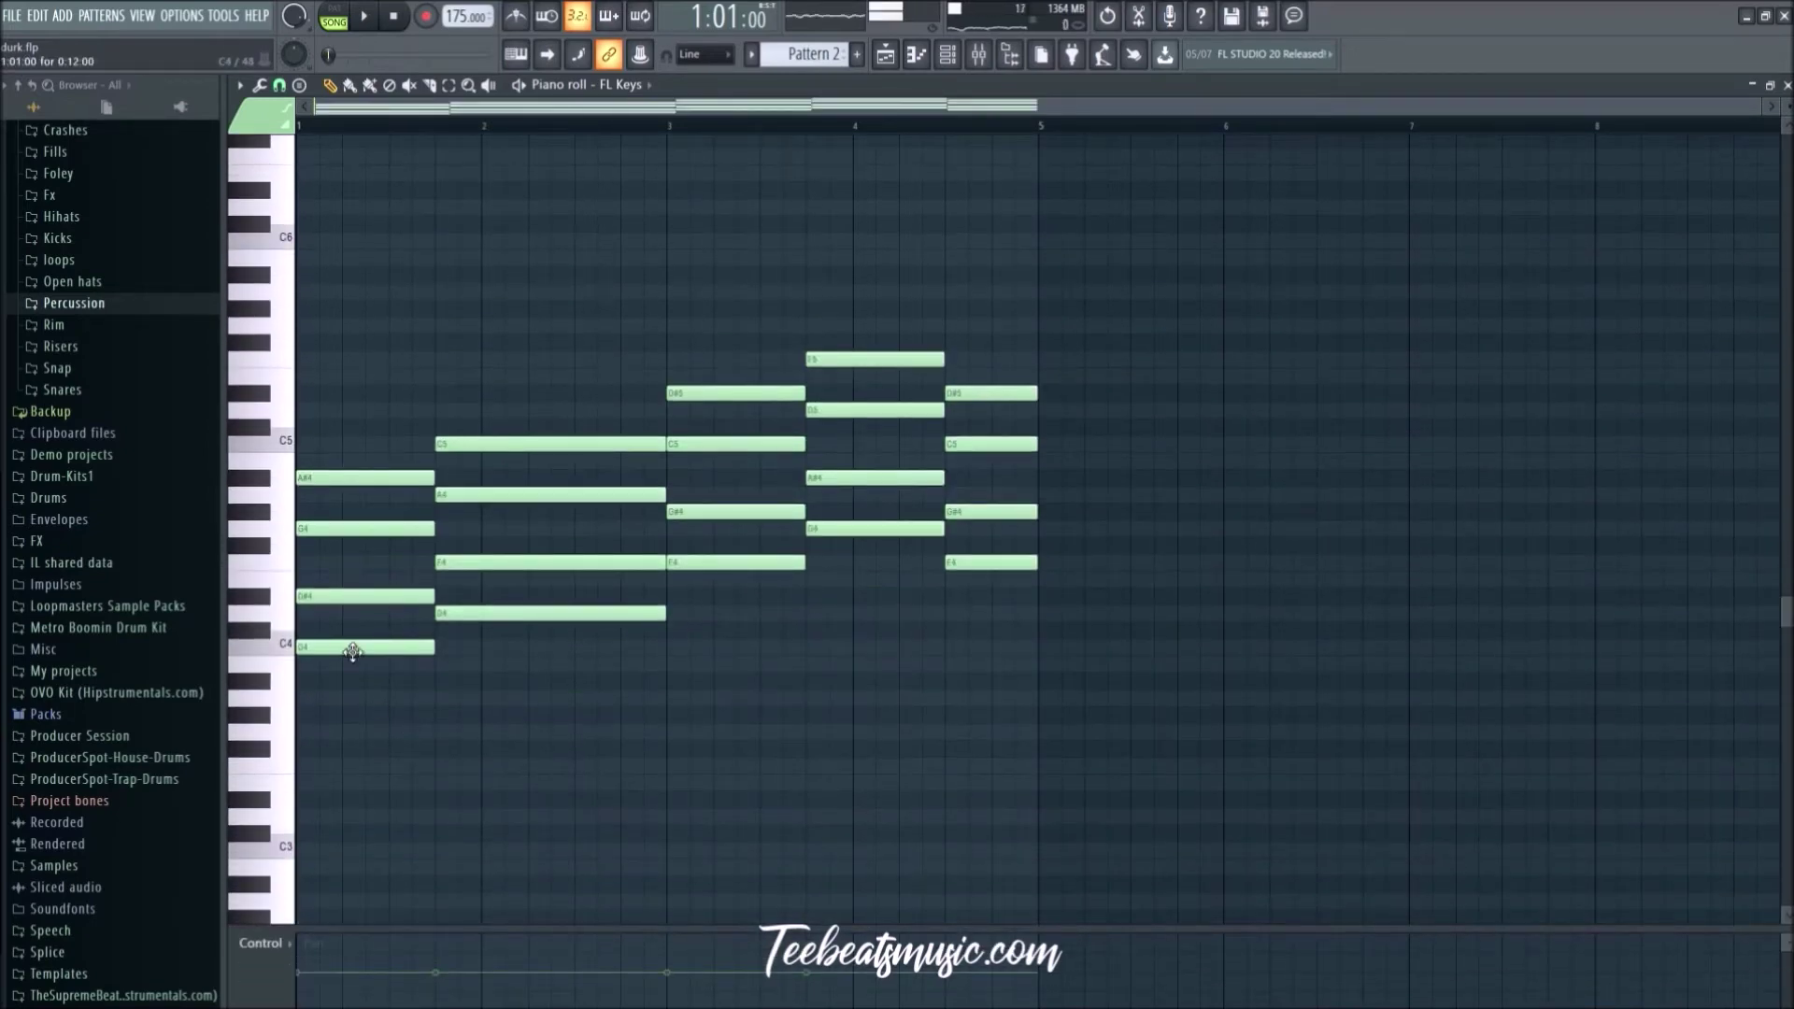
{"action": "left_click", "coordinate": [460, 618], "text": "ctrl+shift"}
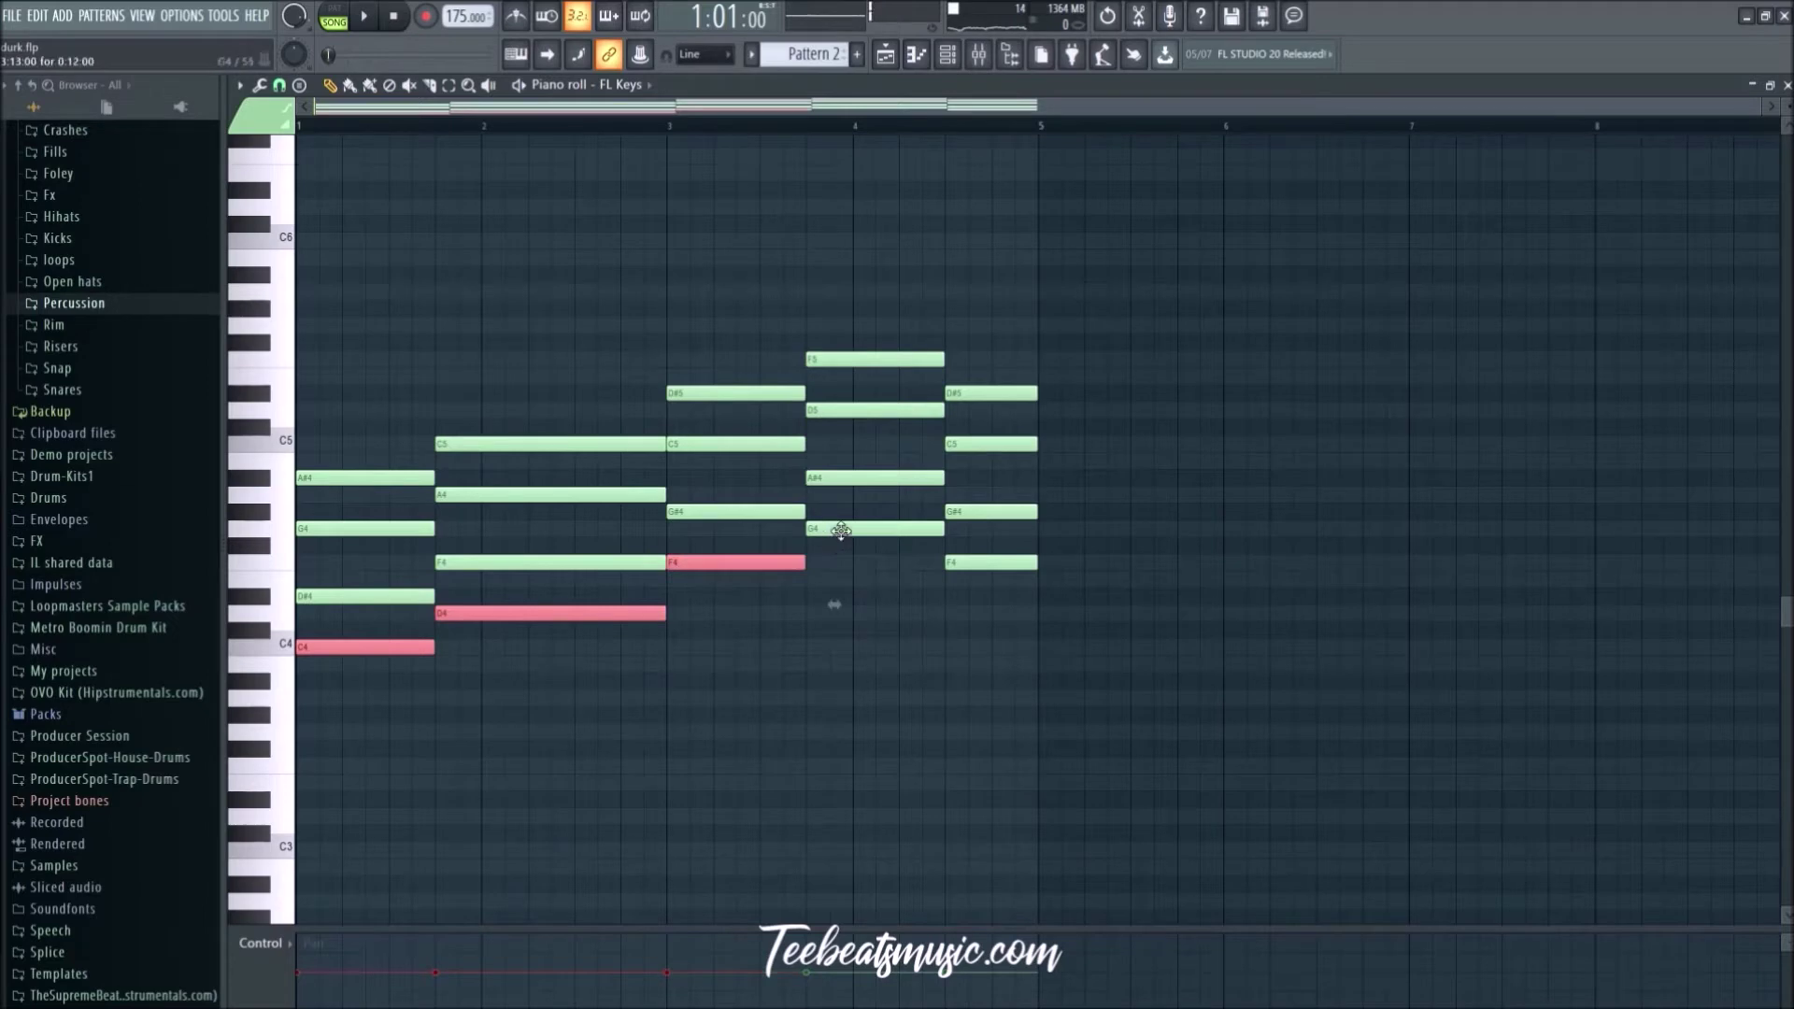
{"action": "left_click", "coordinate": [976, 562]}
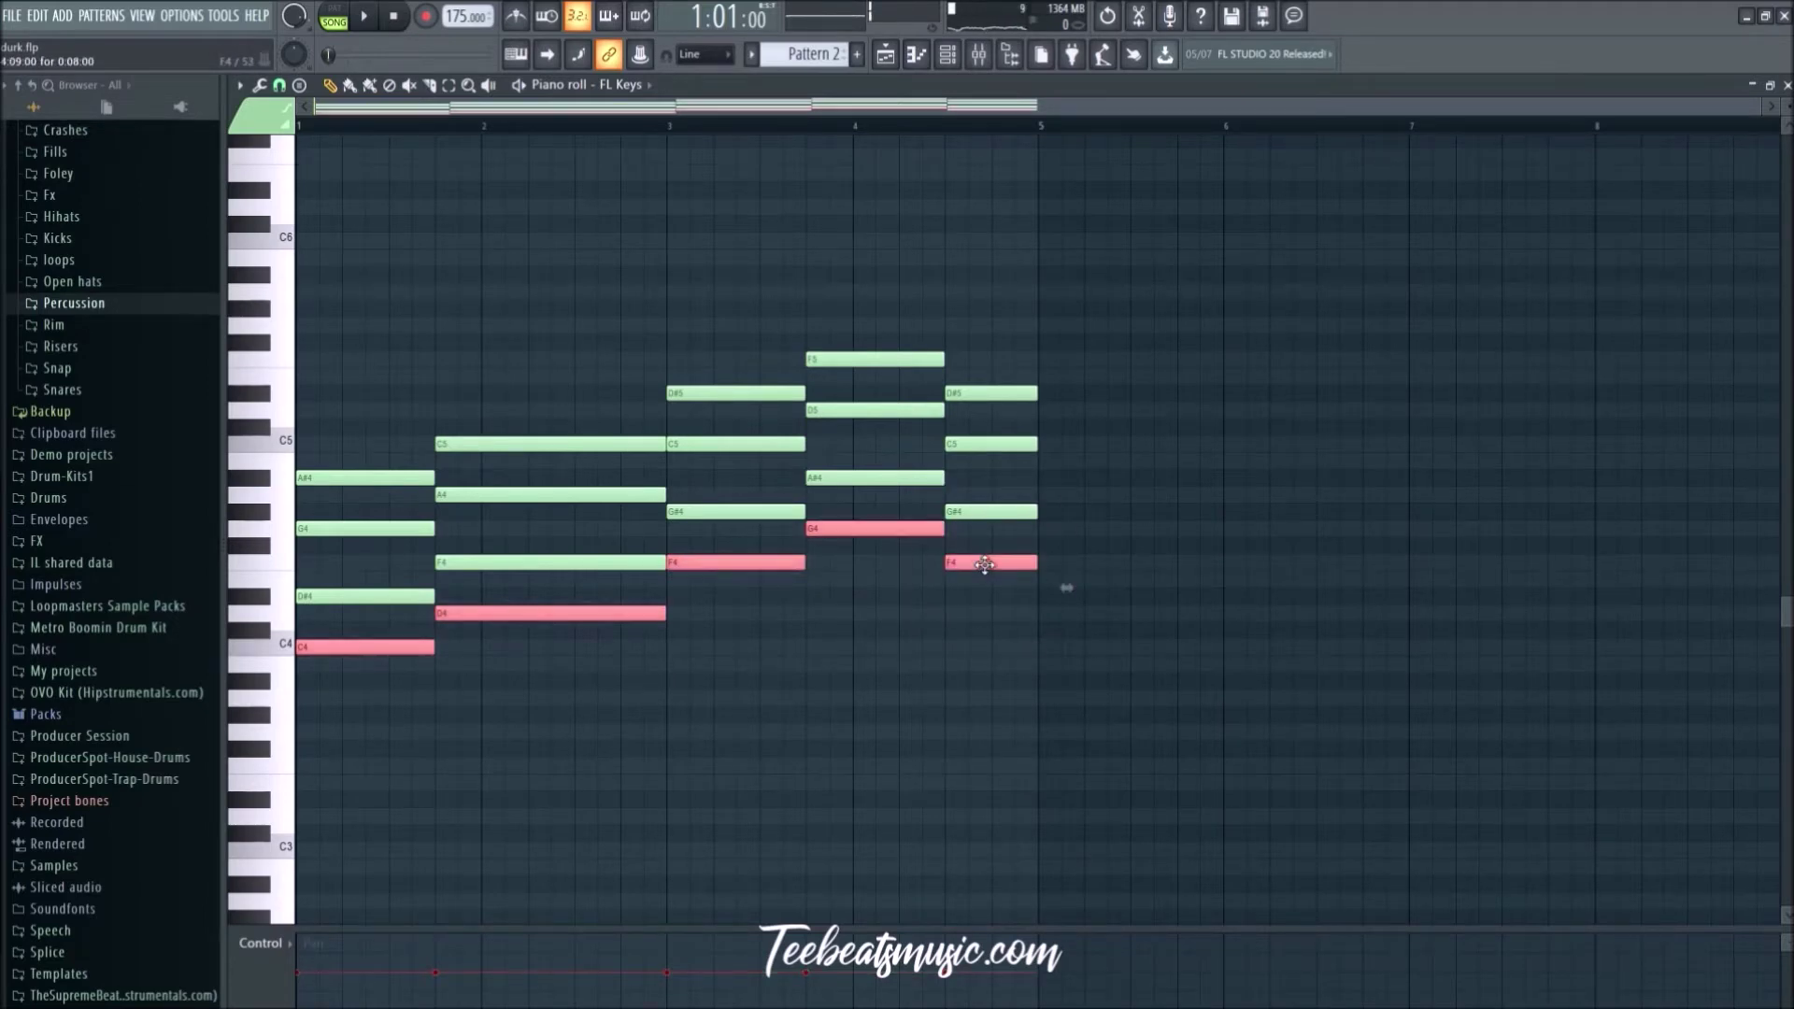
{"action": "key", "text": "ctrl+Down"}
{"action": "key", "text": "space"}
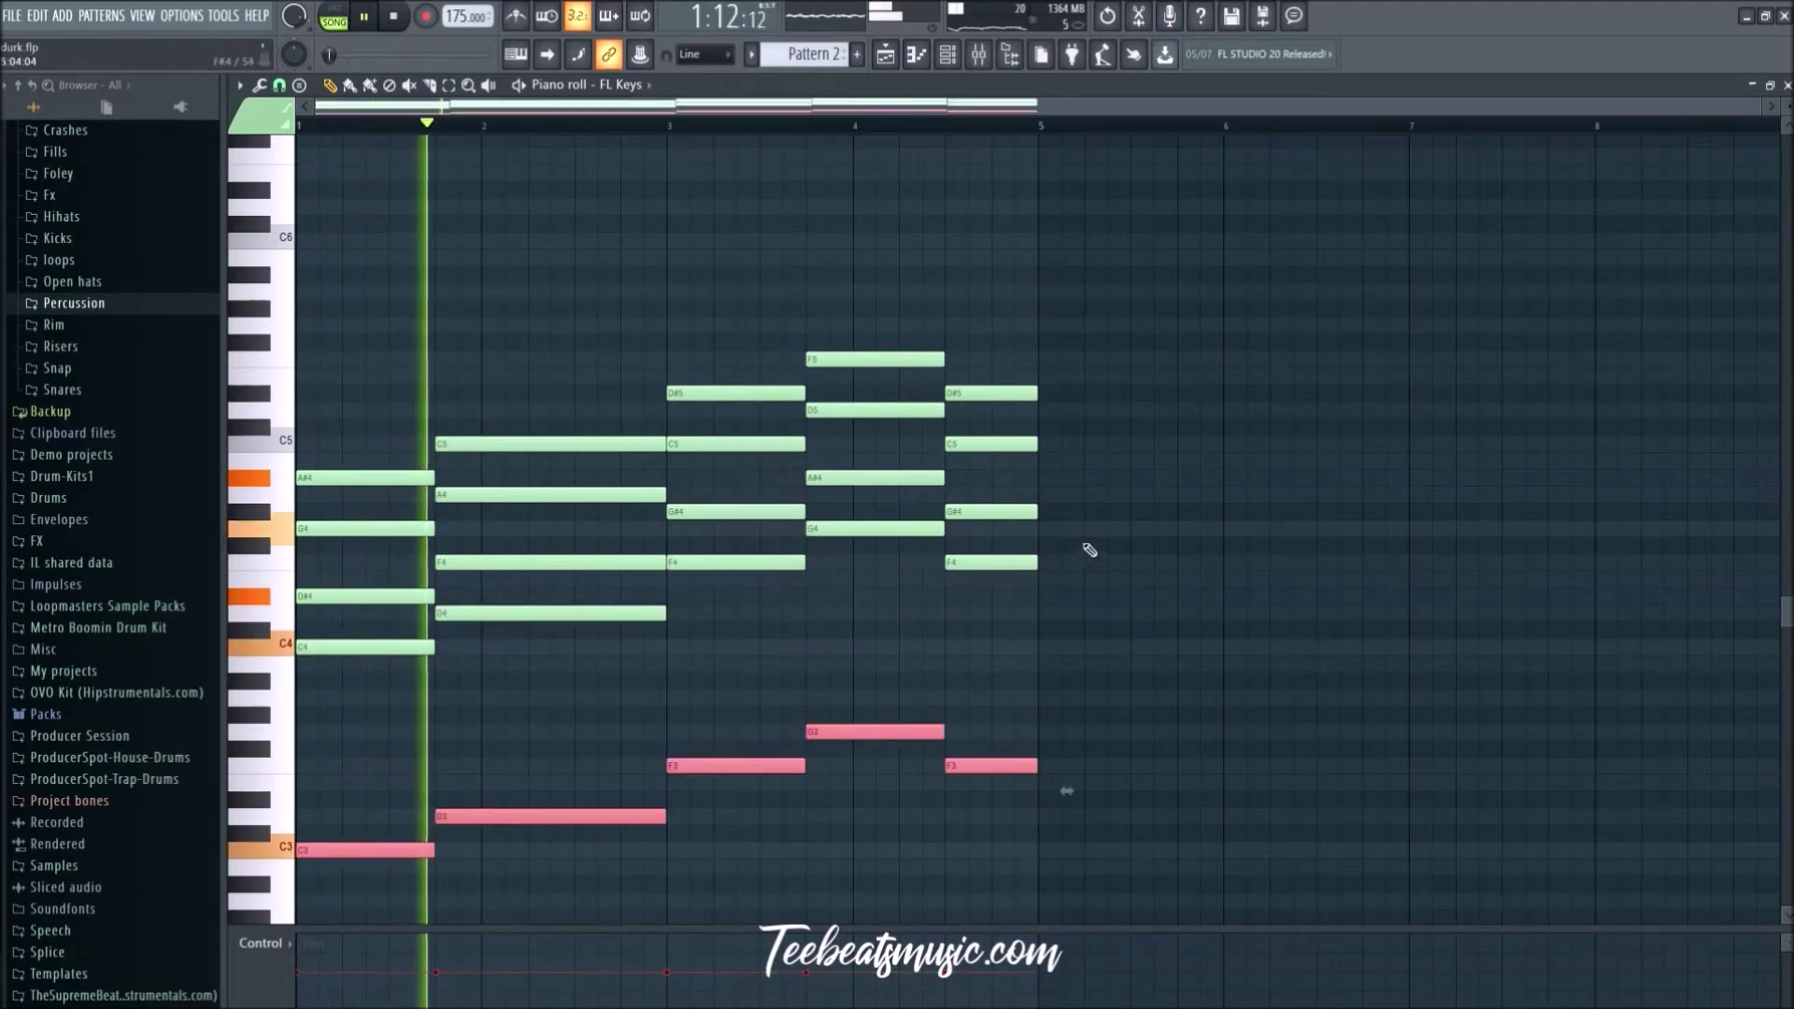
{"action": "scroll", "coordinate": [1068, 563], "scroll_direction": "down", "scroll_amount": 2}
{"action": "scroll", "coordinate": [1174, 613], "scroll_direction": "up", "scroll_amount": 1}
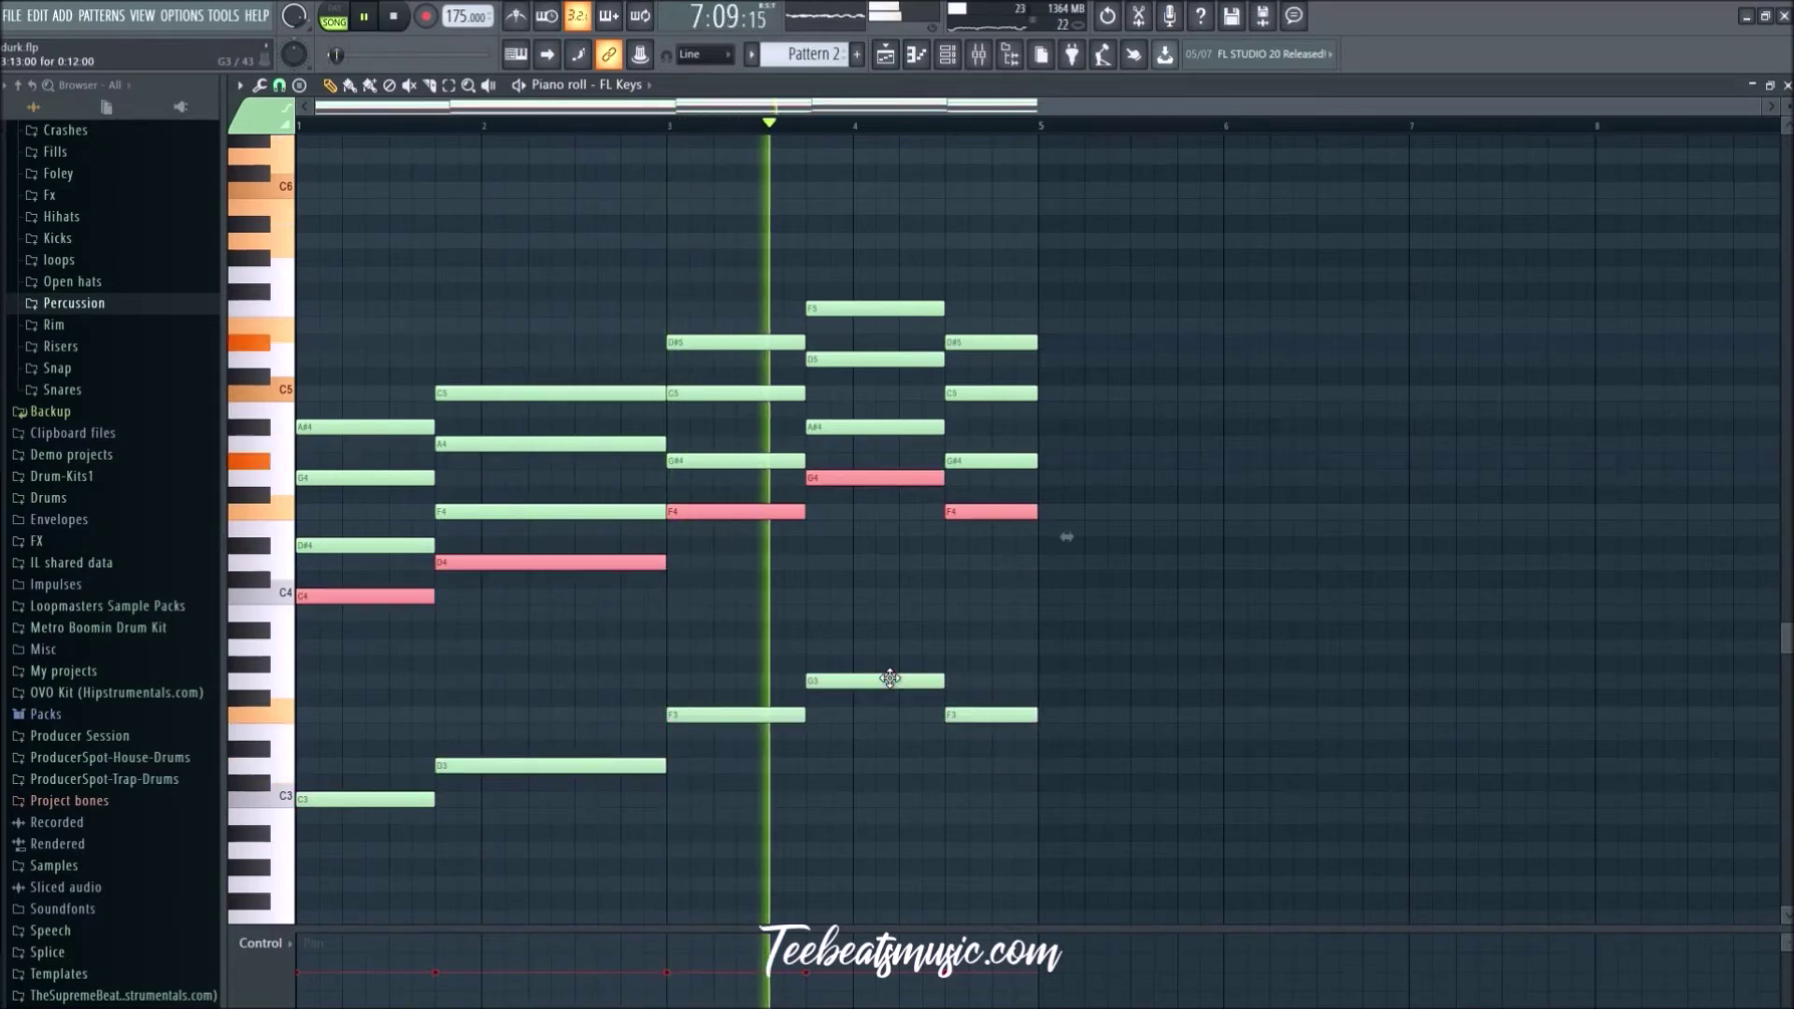
Step: Duplicate the five bass notes and try the copies at several octaves
{"action": "key", "text": "ctrl+c"}
{"action": "key", "text": "ctrl+v"}
{"action": "key", "text": "shift+Up"}
{"action": "key", "text": "shift+Up"}
{"action": "key", "text": "shift+Up"}
{"action": "key", "text": "shift+Up"}
{"action": "key", "text": "shift+Up"}
{"action": "key", "text": "shift+Up"}
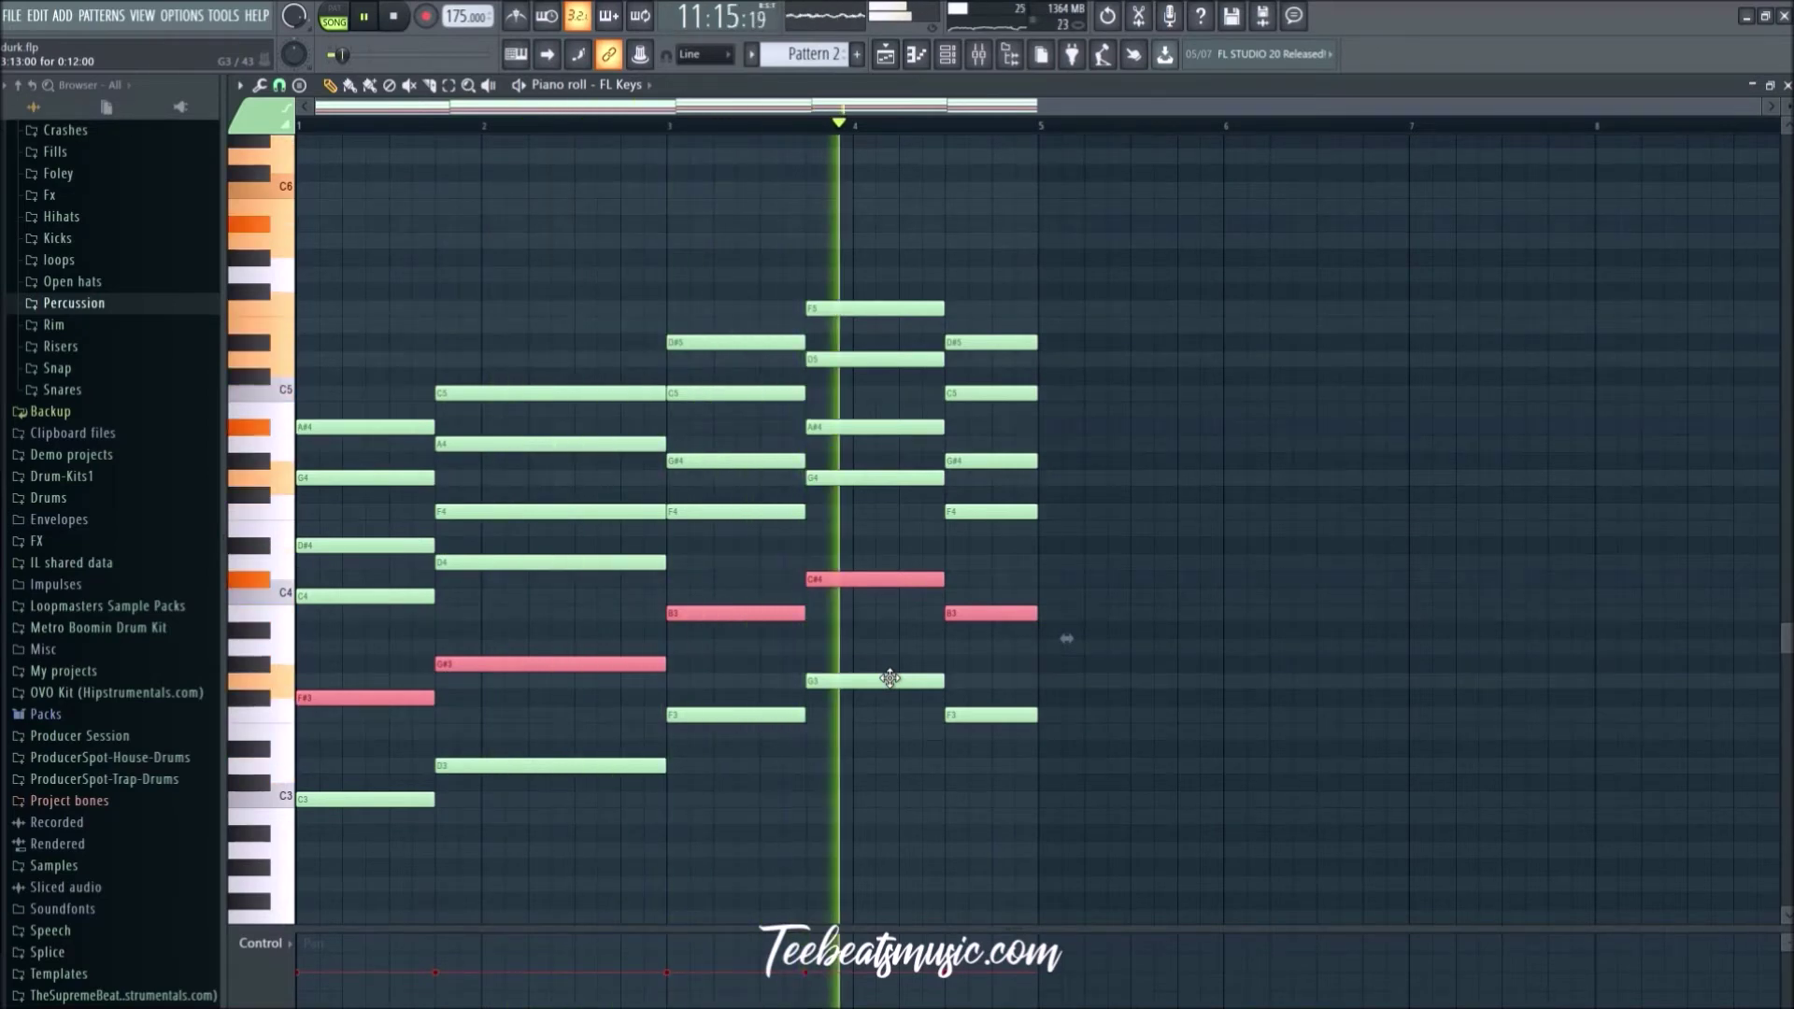
{"action": "key", "text": "ctrl+Down"}
{"action": "key", "text": "ctrl+Down"}
{"action": "key", "text": "ctrl+Up"}
{"action": "key", "text": "ctrl+Up"}
{"action": "key", "text": "ctrl+Up"}
{"action": "key", "text": "ctrl+Down"}
{"action": "key", "text": "ctrl+Down"}
{"action": "key", "text": "shift+Up"}
{"action": "key", "text": "shift+Up"}
{"action": "key", "text": "shift+Up"}
{"action": "key", "text": "shift+Up"}
{"action": "key", "text": "shift+Up"}
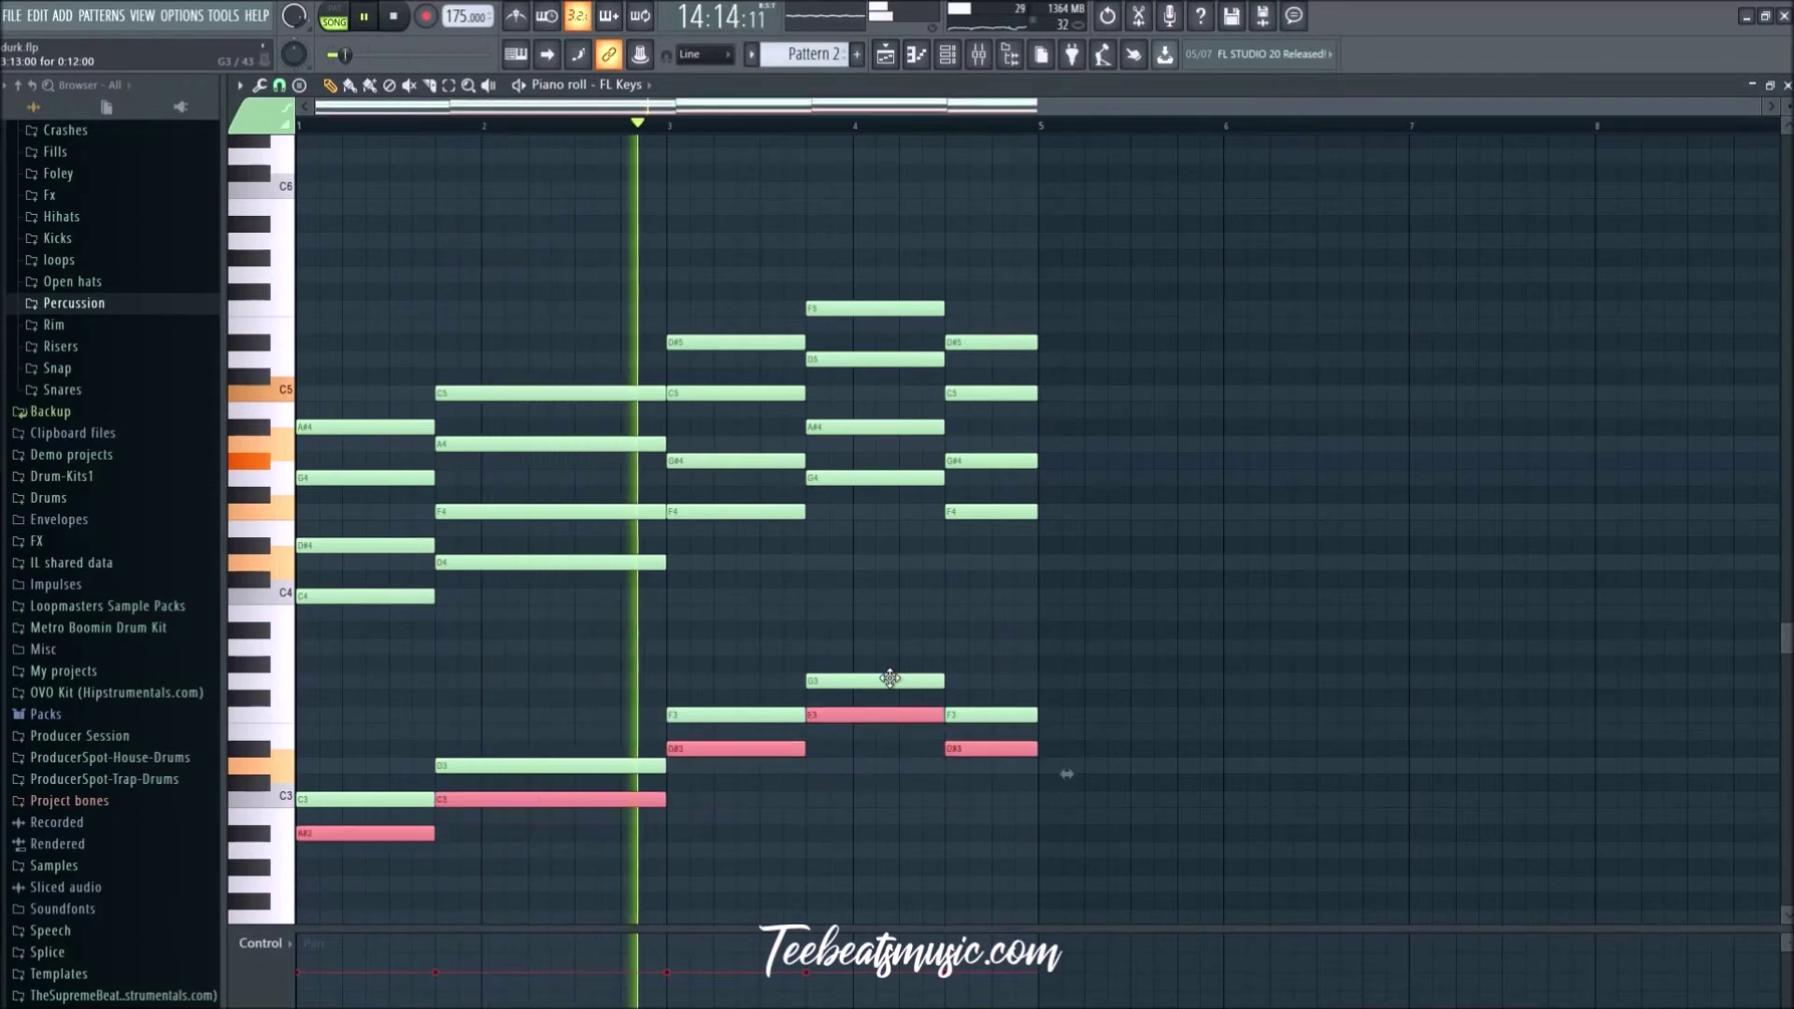
{"action": "key", "text": "ctrl+Up"}
{"action": "key", "text": "shift+Up"}
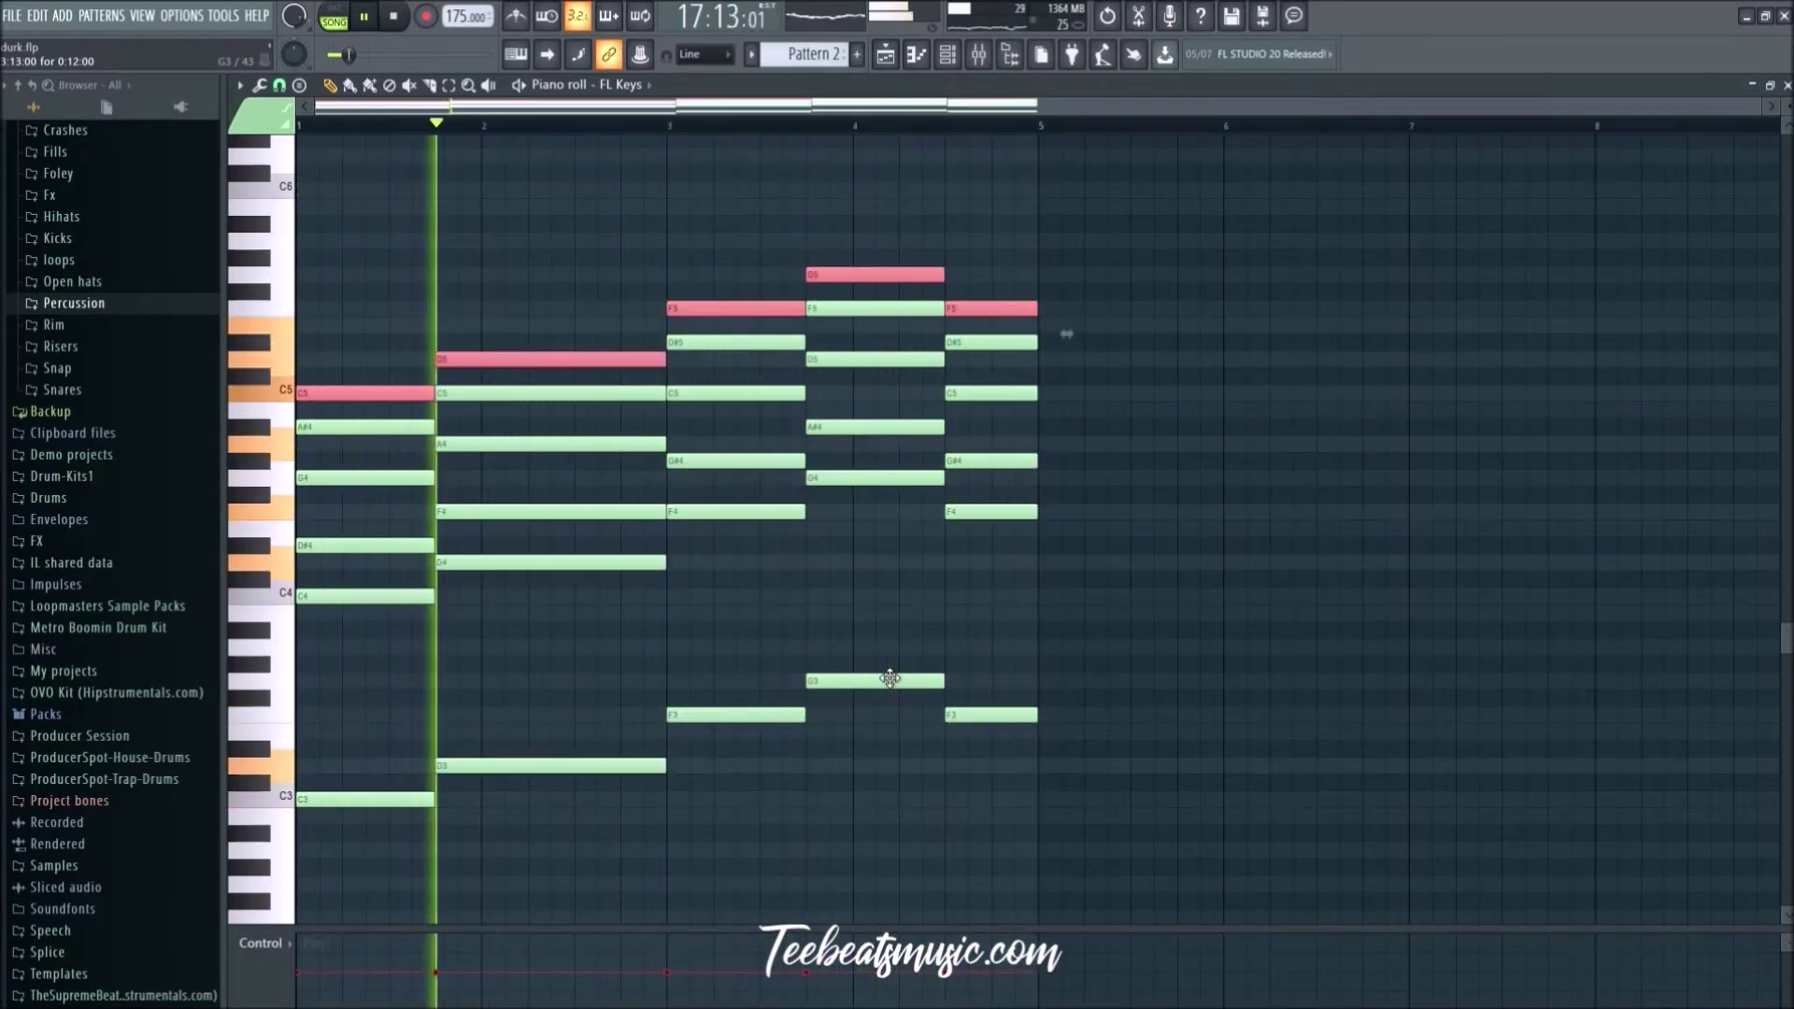
{"action": "key", "text": "ctrl+Up"}
{"action": "scroll", "coordinate": [890, 678], "scroll_direction": "up", "scroll_amount": 3}
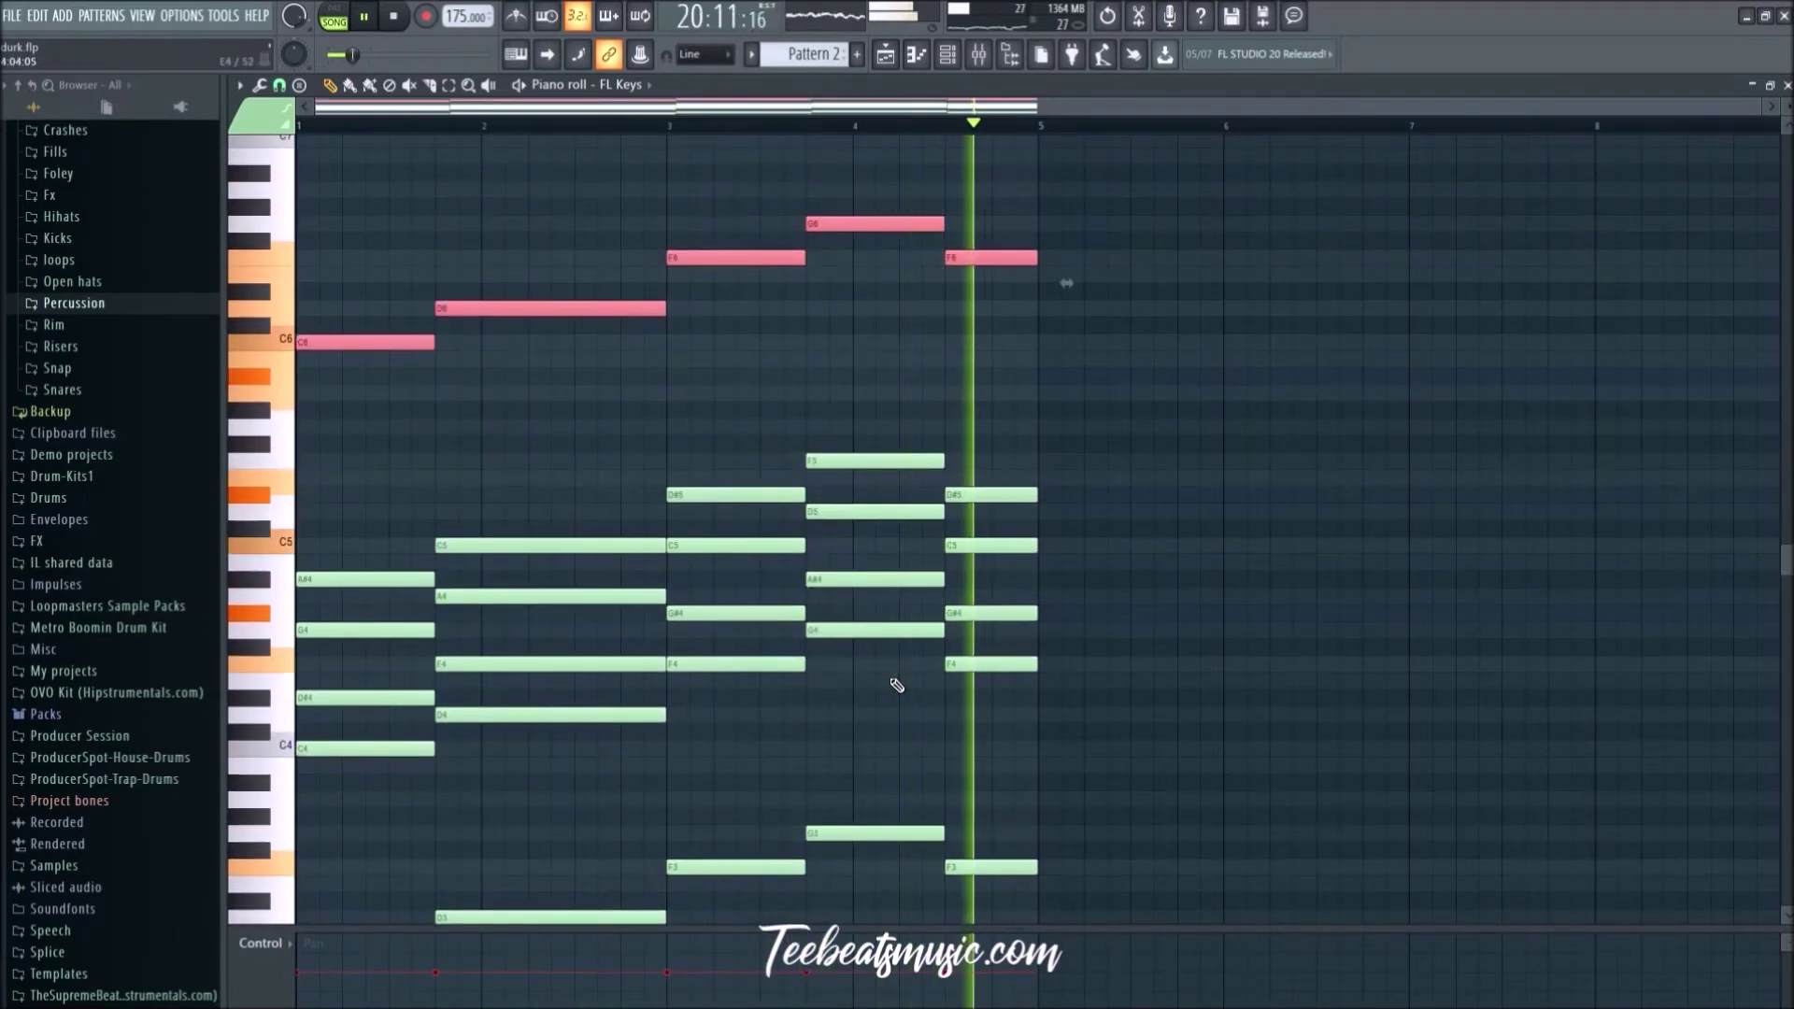
{"action": "key", "text": "ctrl+Down"}
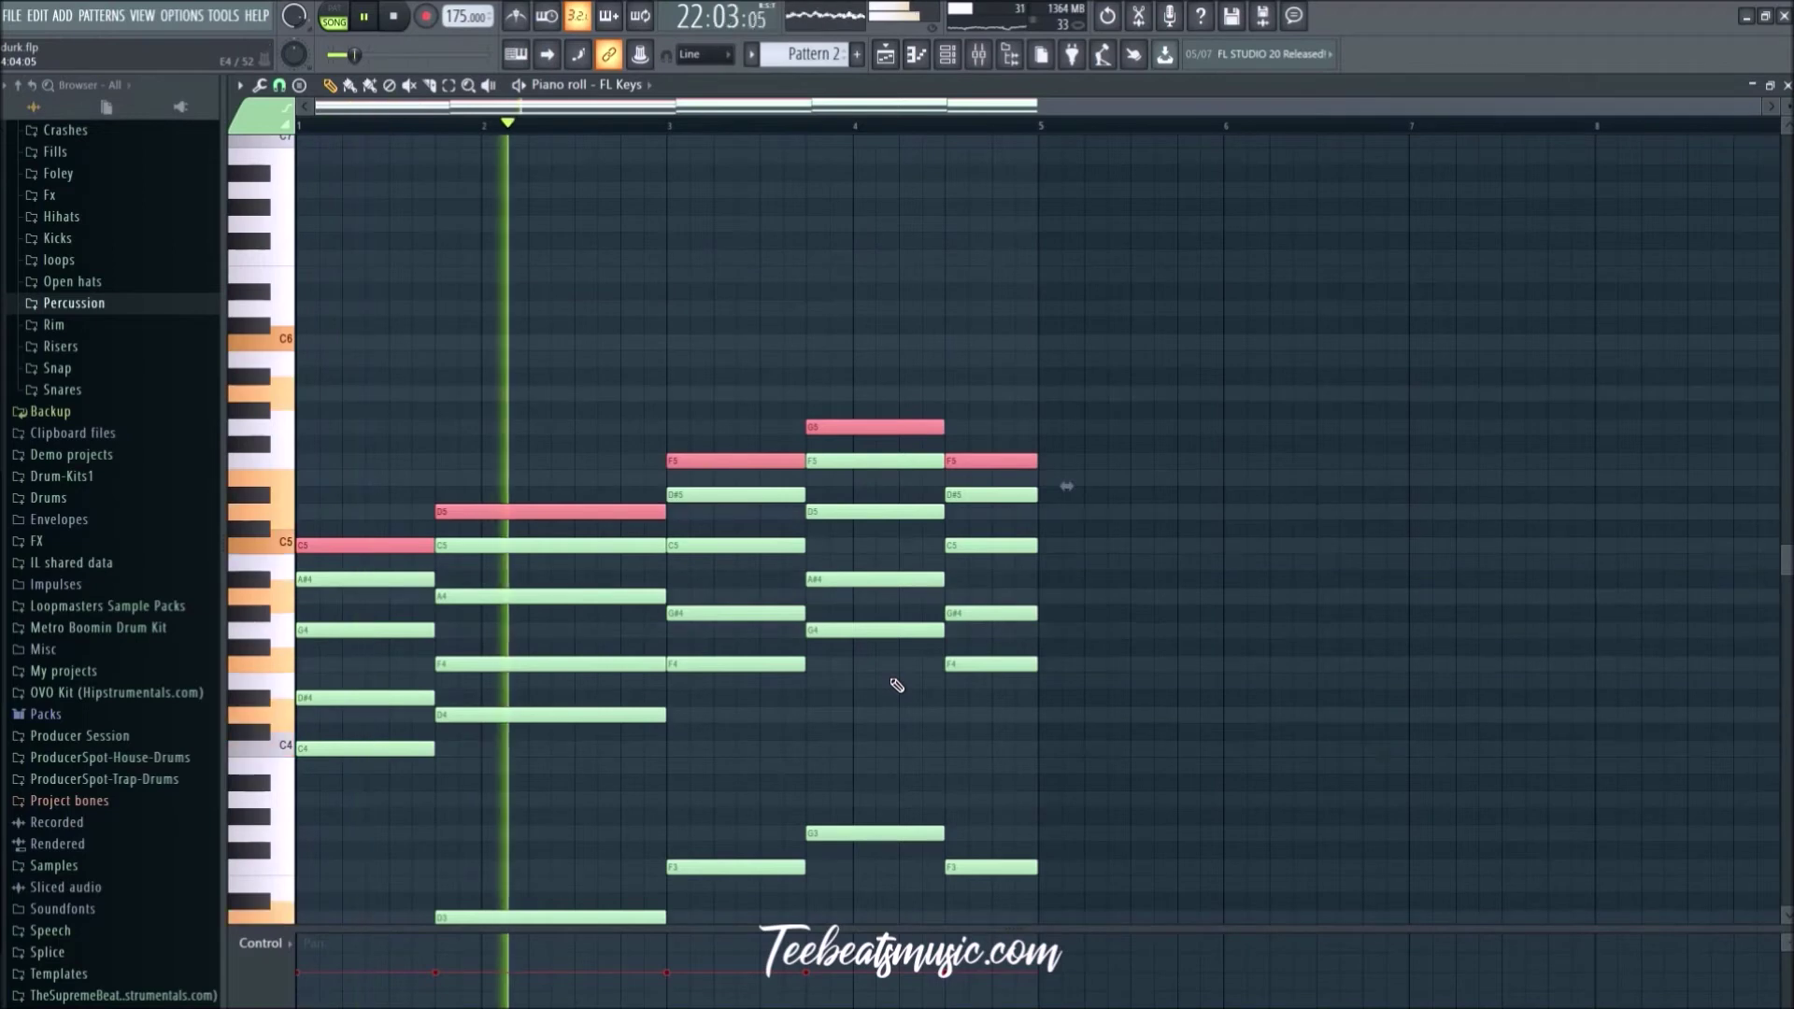
Step: Delete the top C5, D5, F5 and G5 chord notes, then go back to the playlist
{"action": "left_click", "coordinate": [885, 57]}
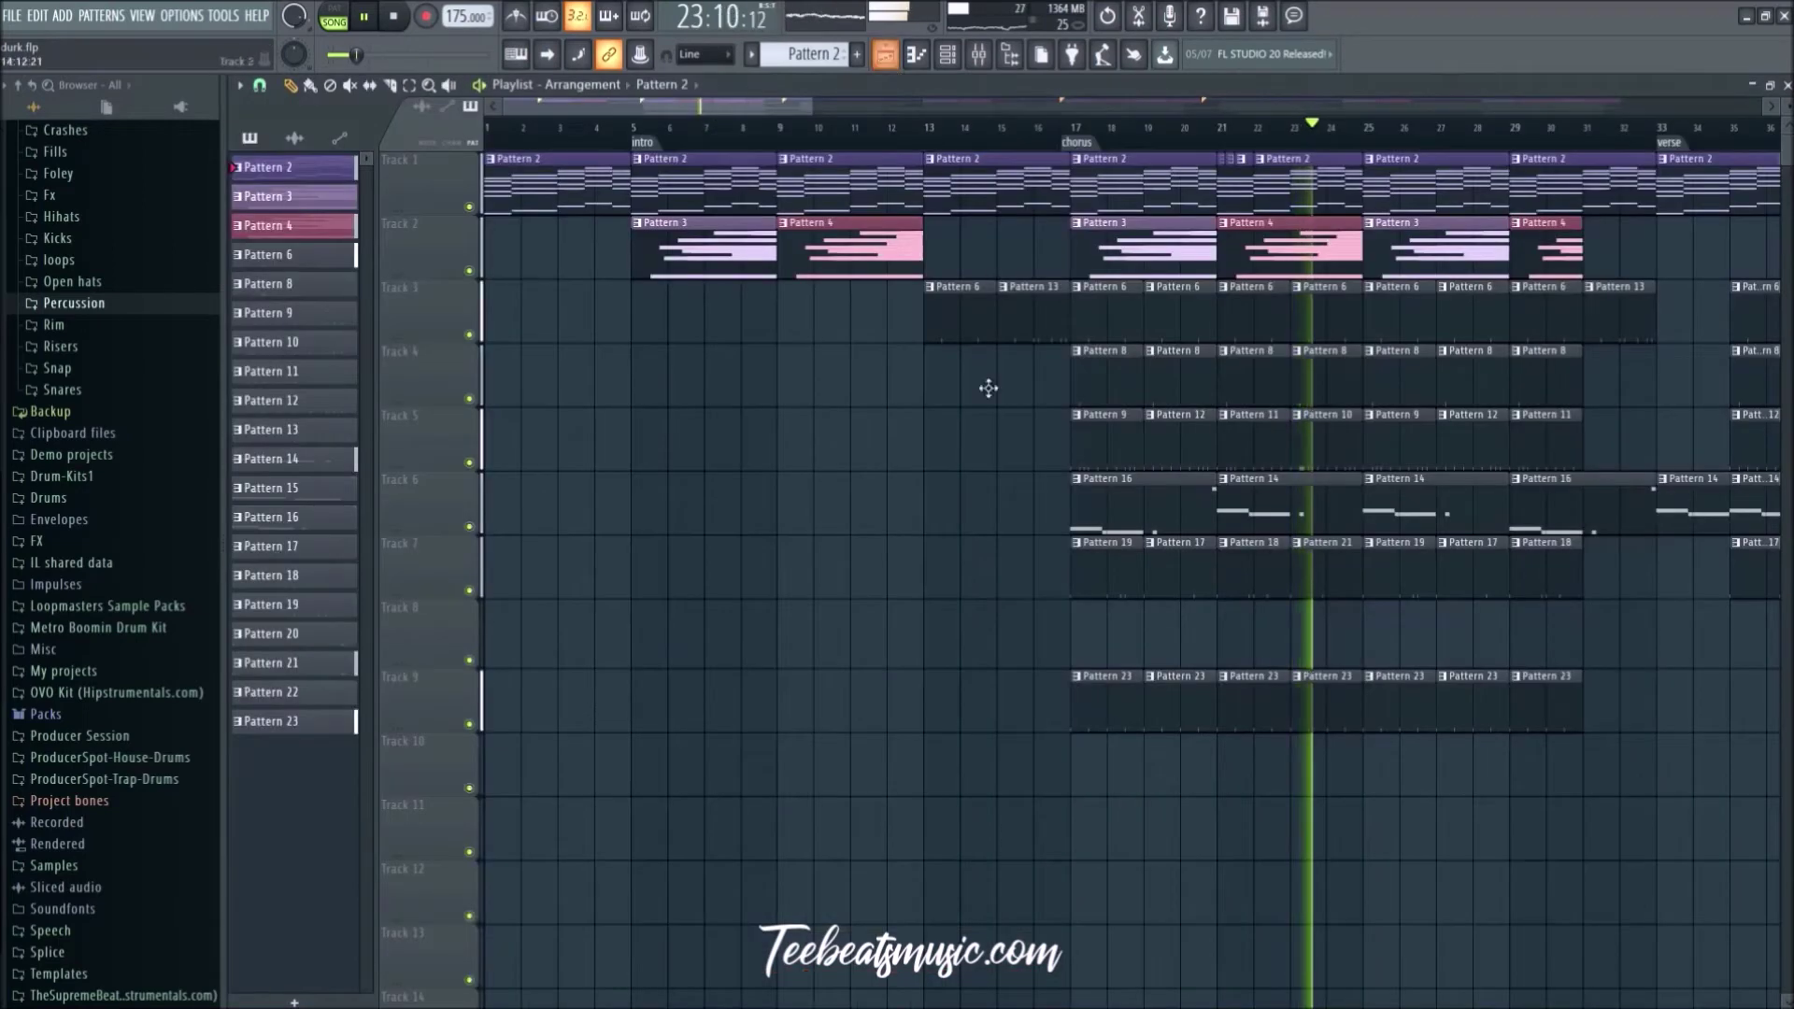
{"action": "double_click", "coordinate": [580, 181]}
{"action": "scroll", "coordinate": [653, 346], "scroll_direction": "left", "scroll_amount": 3}
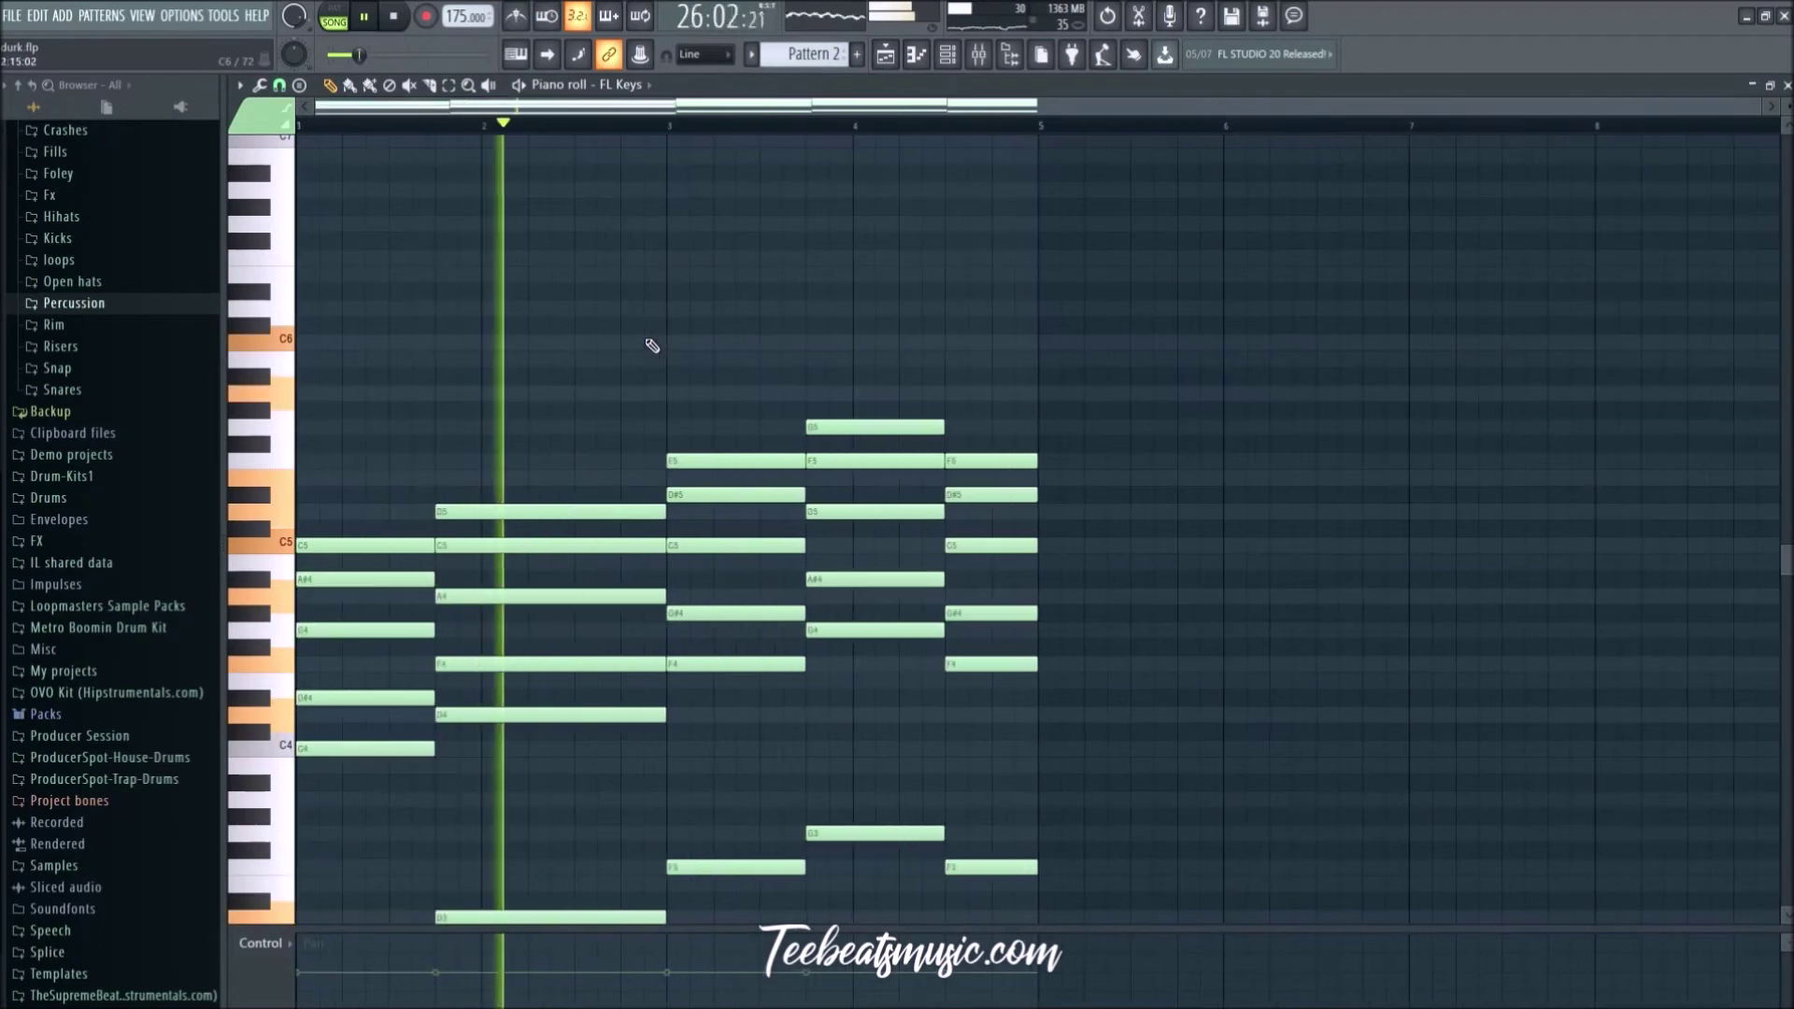
{"action": "left_click", "coordinate": [479, 512], "text": "ctrl+shift"}
{"action": "left_click", "coordinate": [411, 544], "text": "ctrl+shift"}
{"action": "left_click", "coordinate": [747, 462], "text": "ctrl+shift"}
{"action": "left_click", "coordinate": [859, 428], "text": "ctrl"}
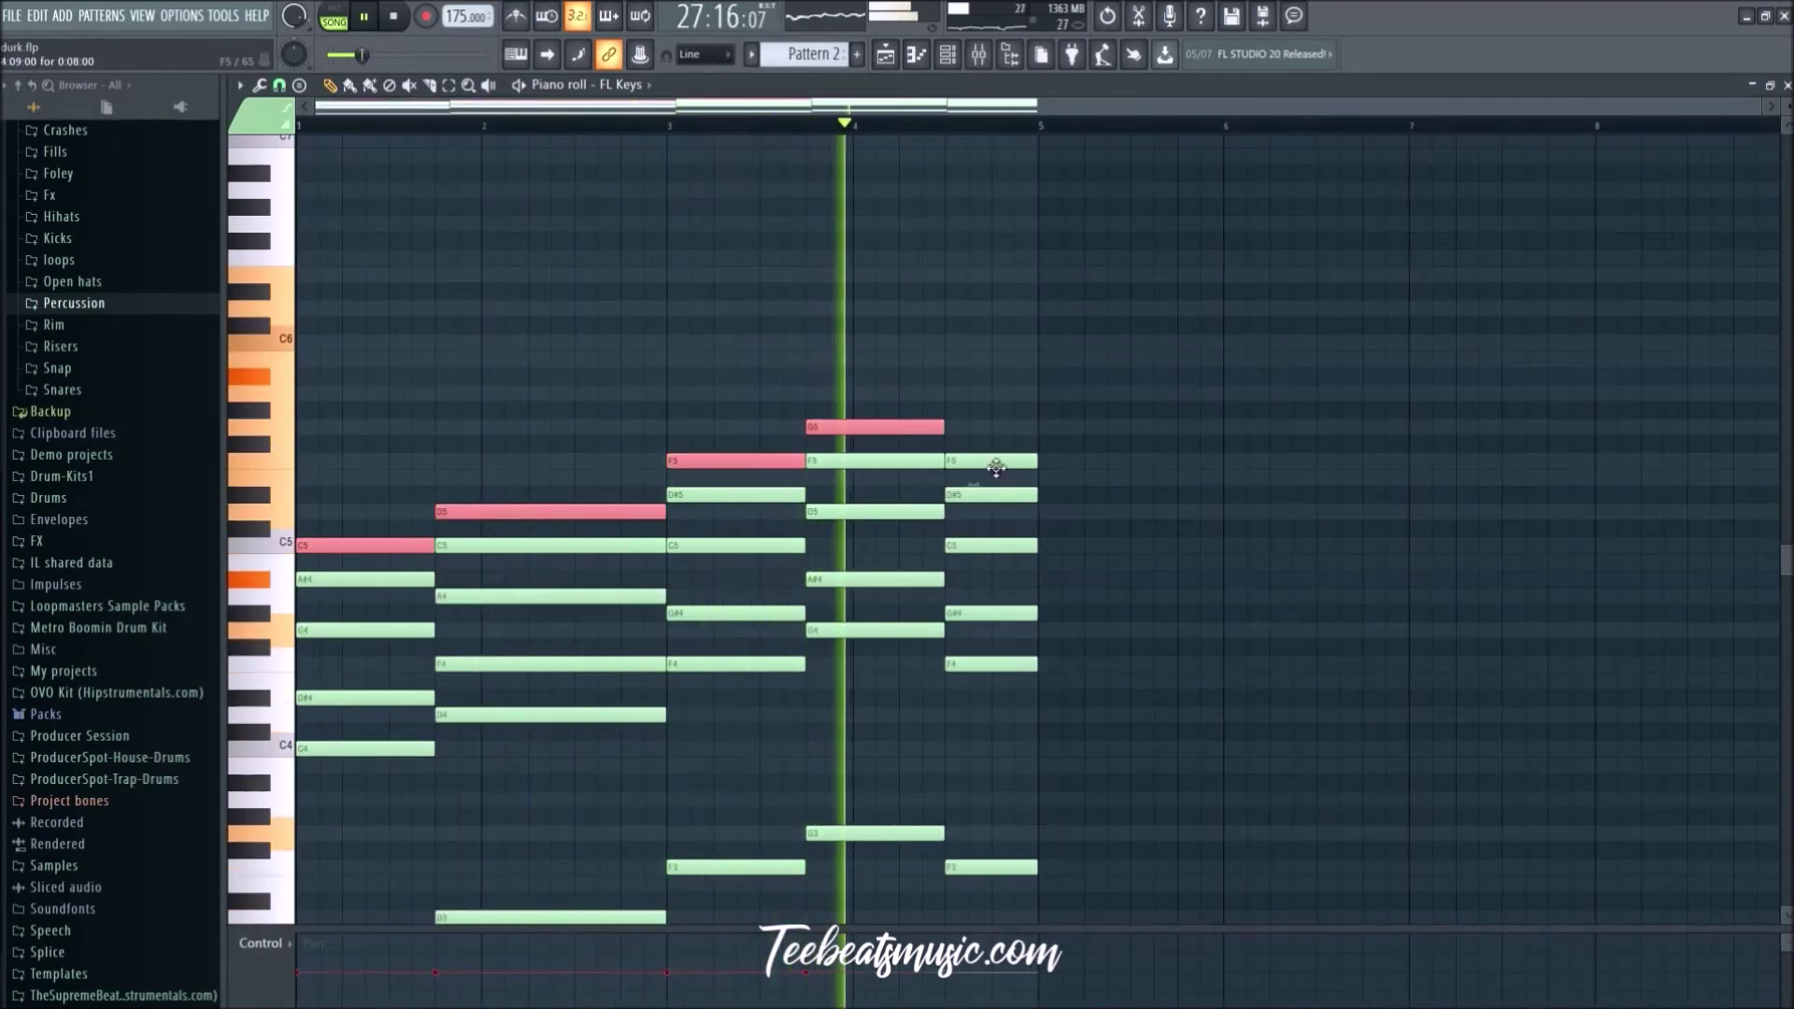
{"action": "left_click", "coordinate": [994, 462], "text": "ctrl"}
{"action": "key", "text": "Delete"}
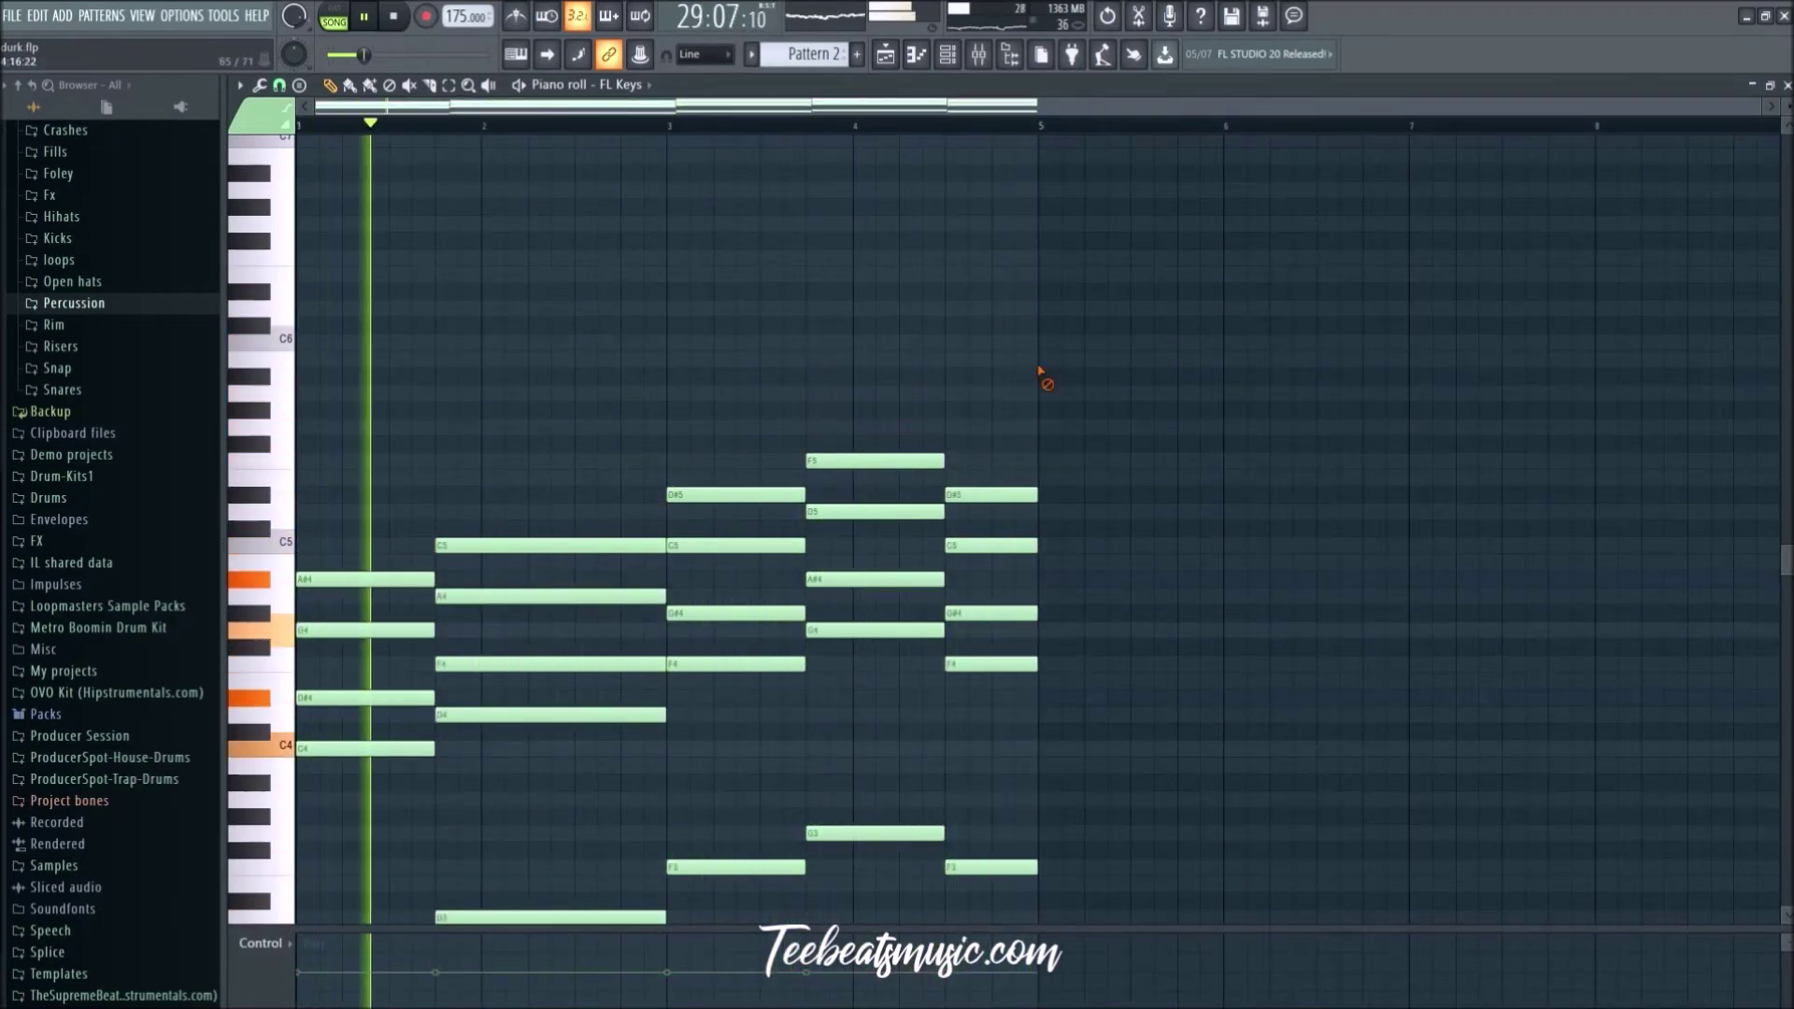
{"action": "scroll", "coordinate": [1041, 373], "scroll_direction": "down", "scroll_amount": 3}
{"action": "left_click", "coordinate": [885, 56]}
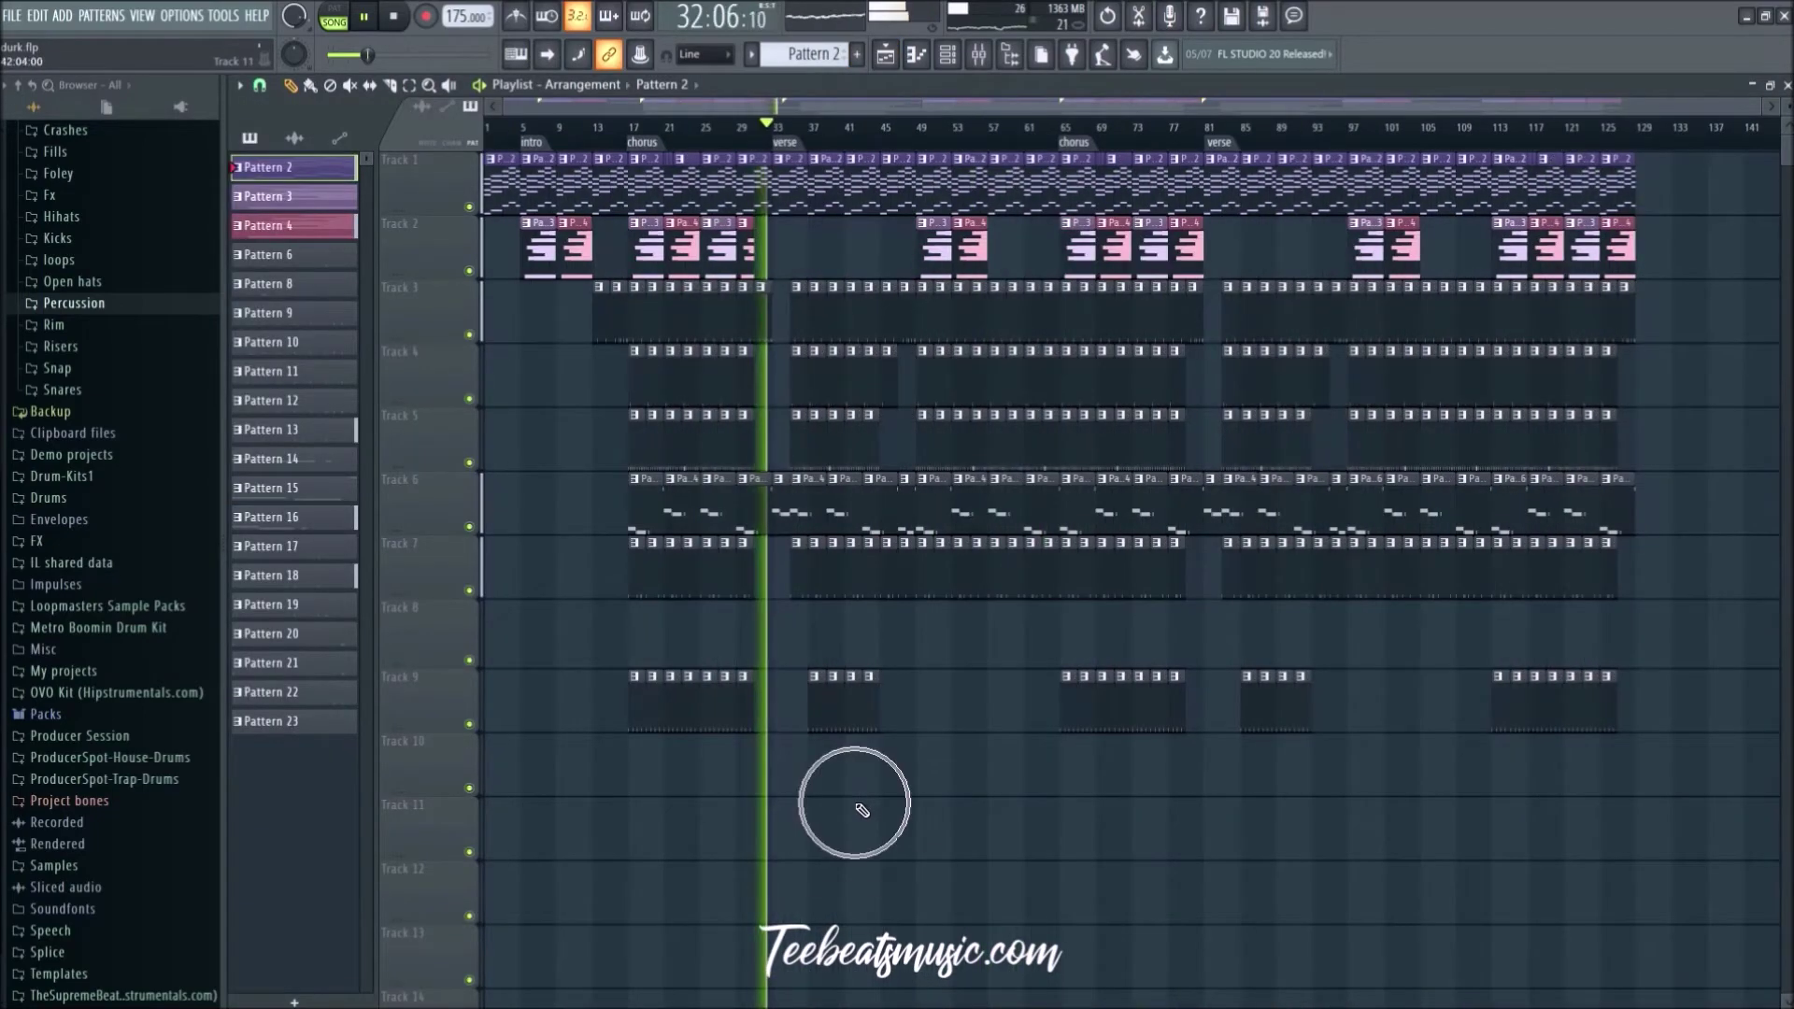
Step: From the mixer's Master fader, create a Master Volume automation clip
{"action": "left_click", "coordinate": [978, 58]}
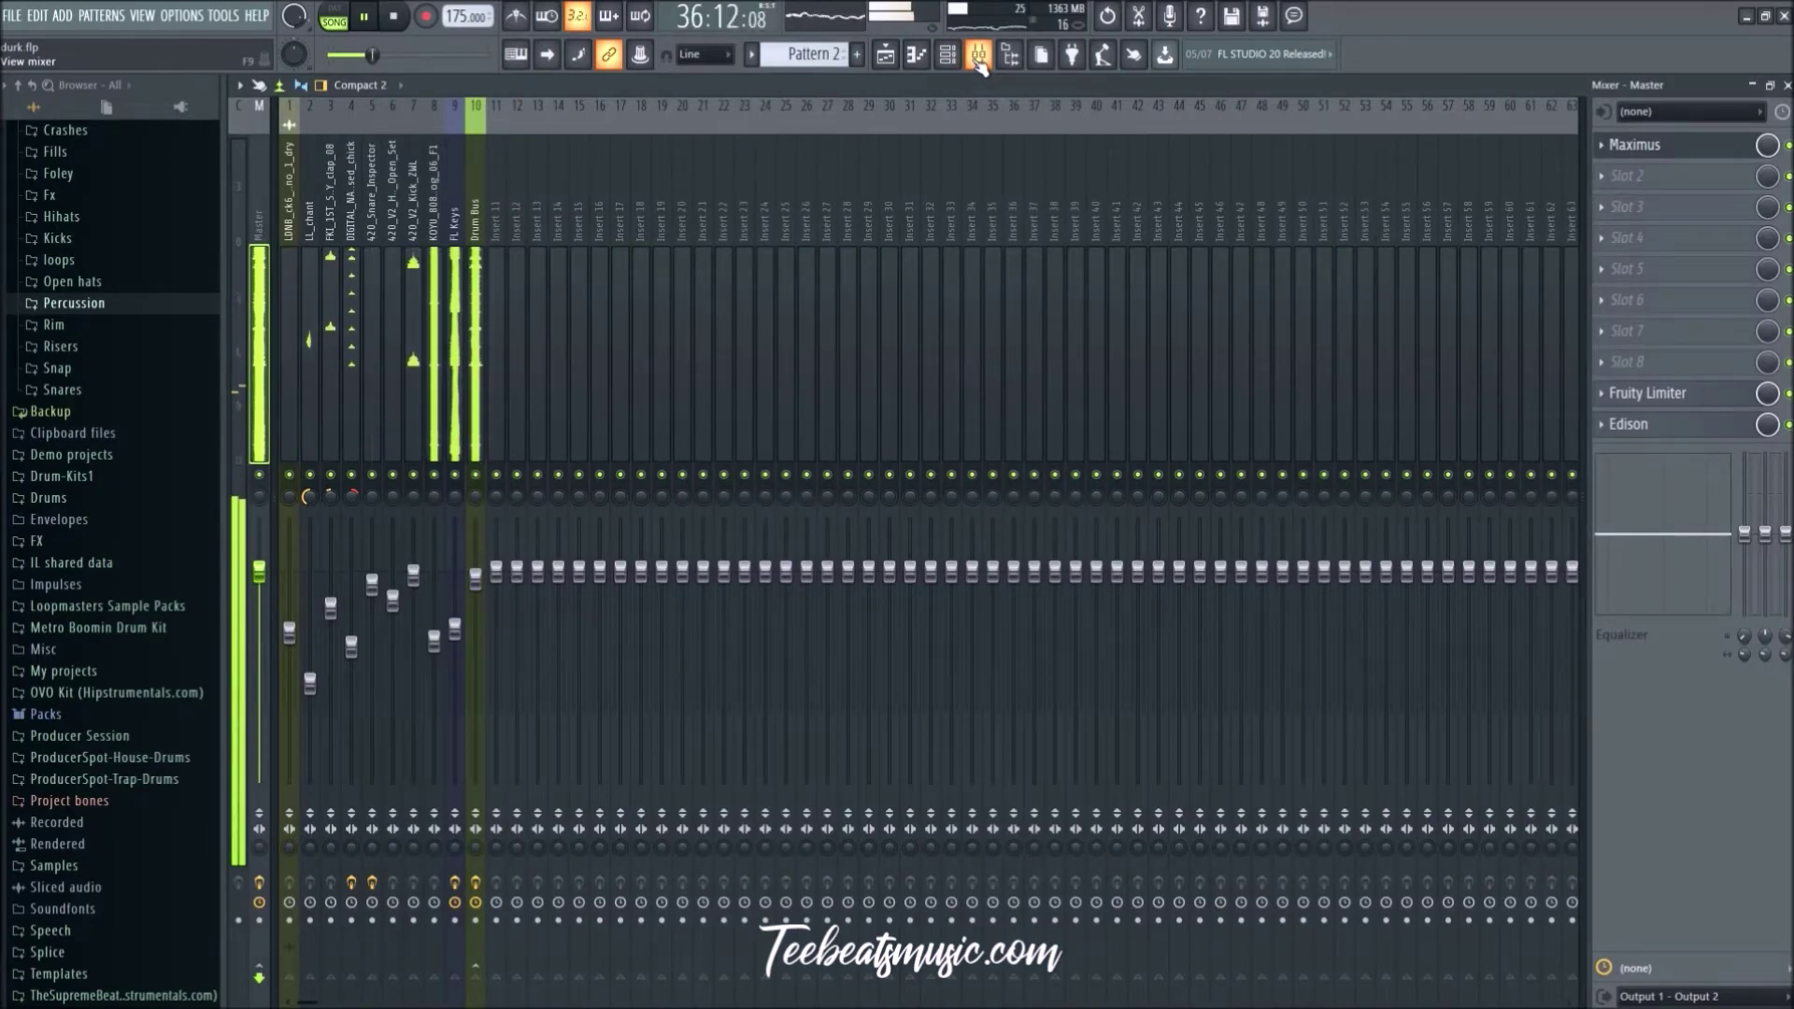
{"action": "left_click", "coordinate": [978, 58]}
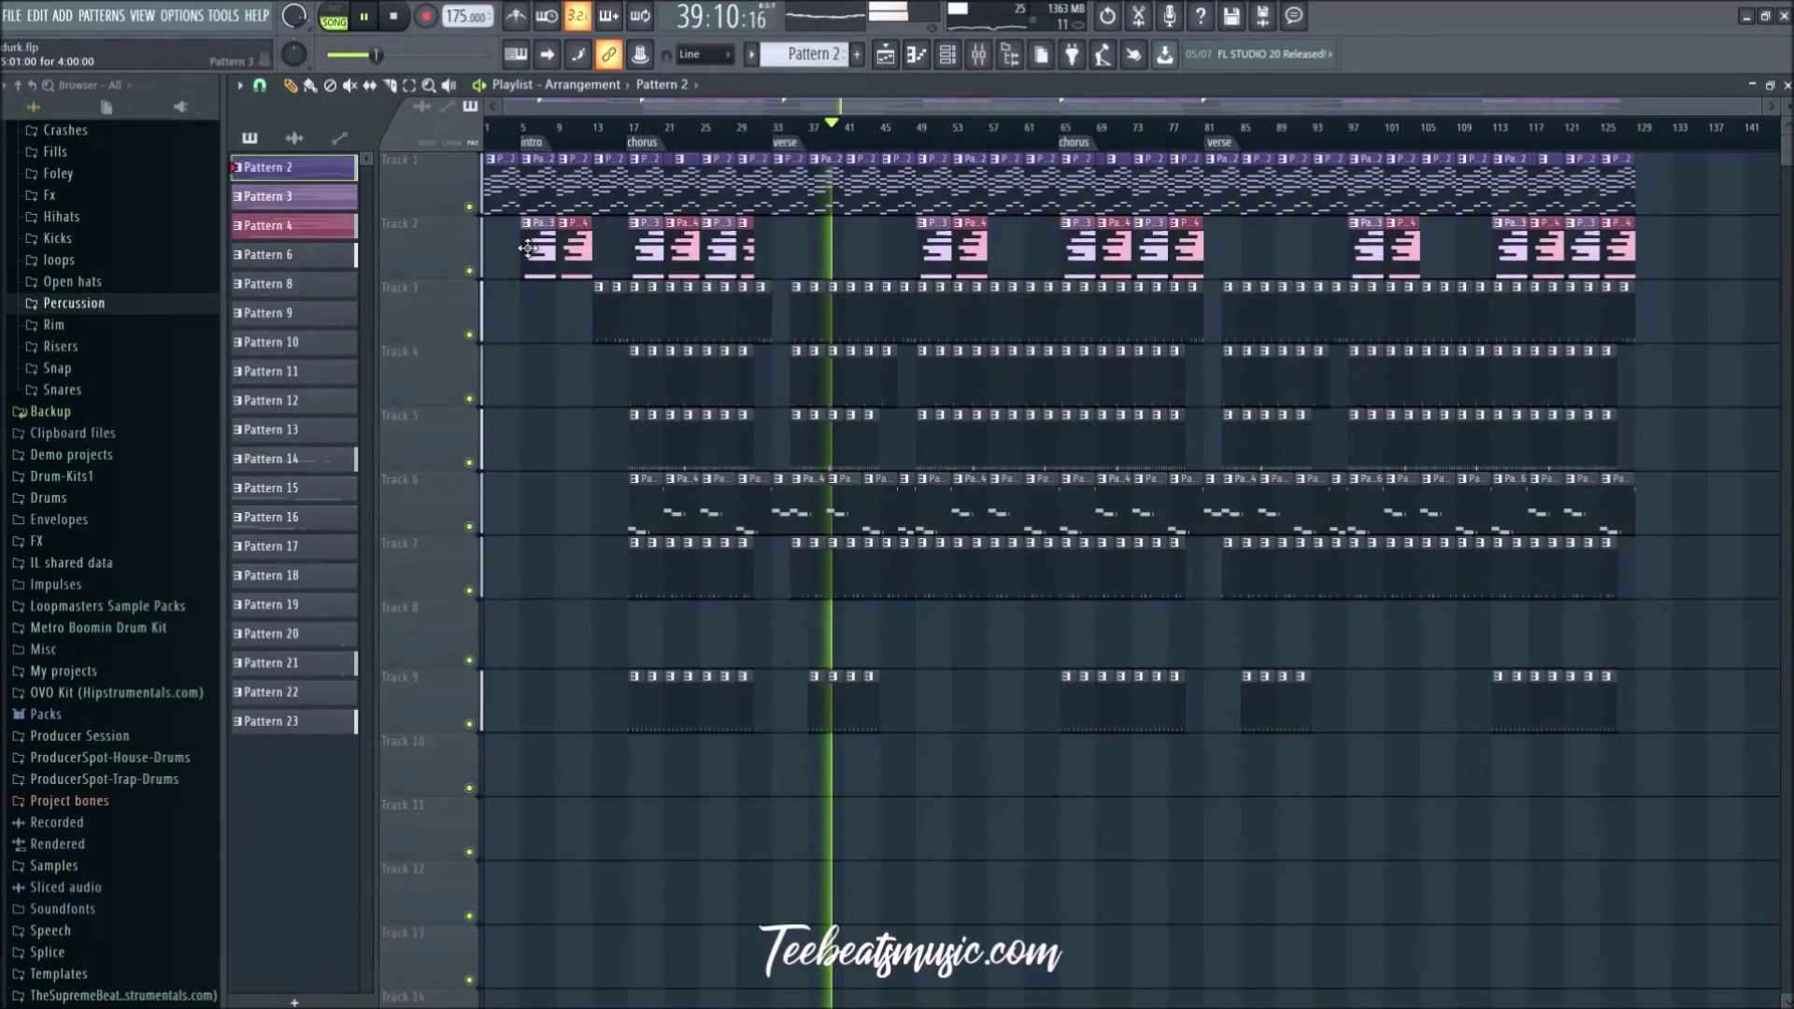
{"action": "left_click", "coordinate": [979, 57]}
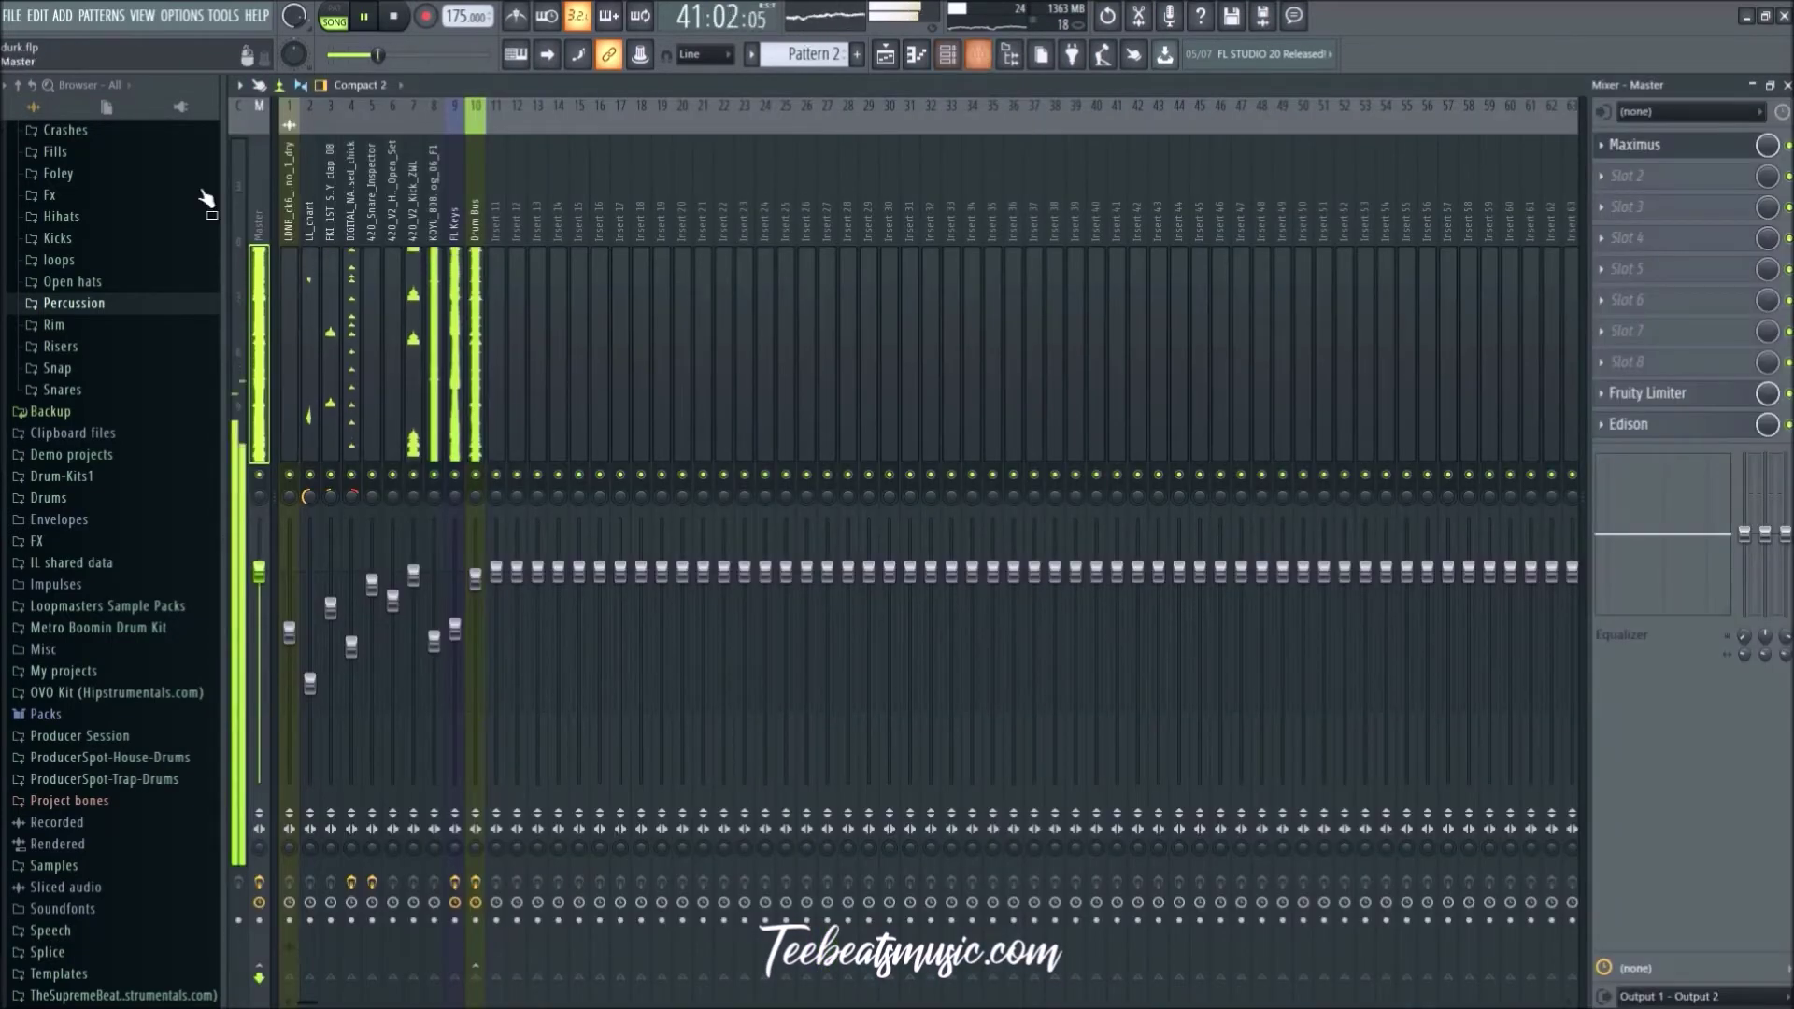
{"action": "right_click", "coordinate": [256, 577]}
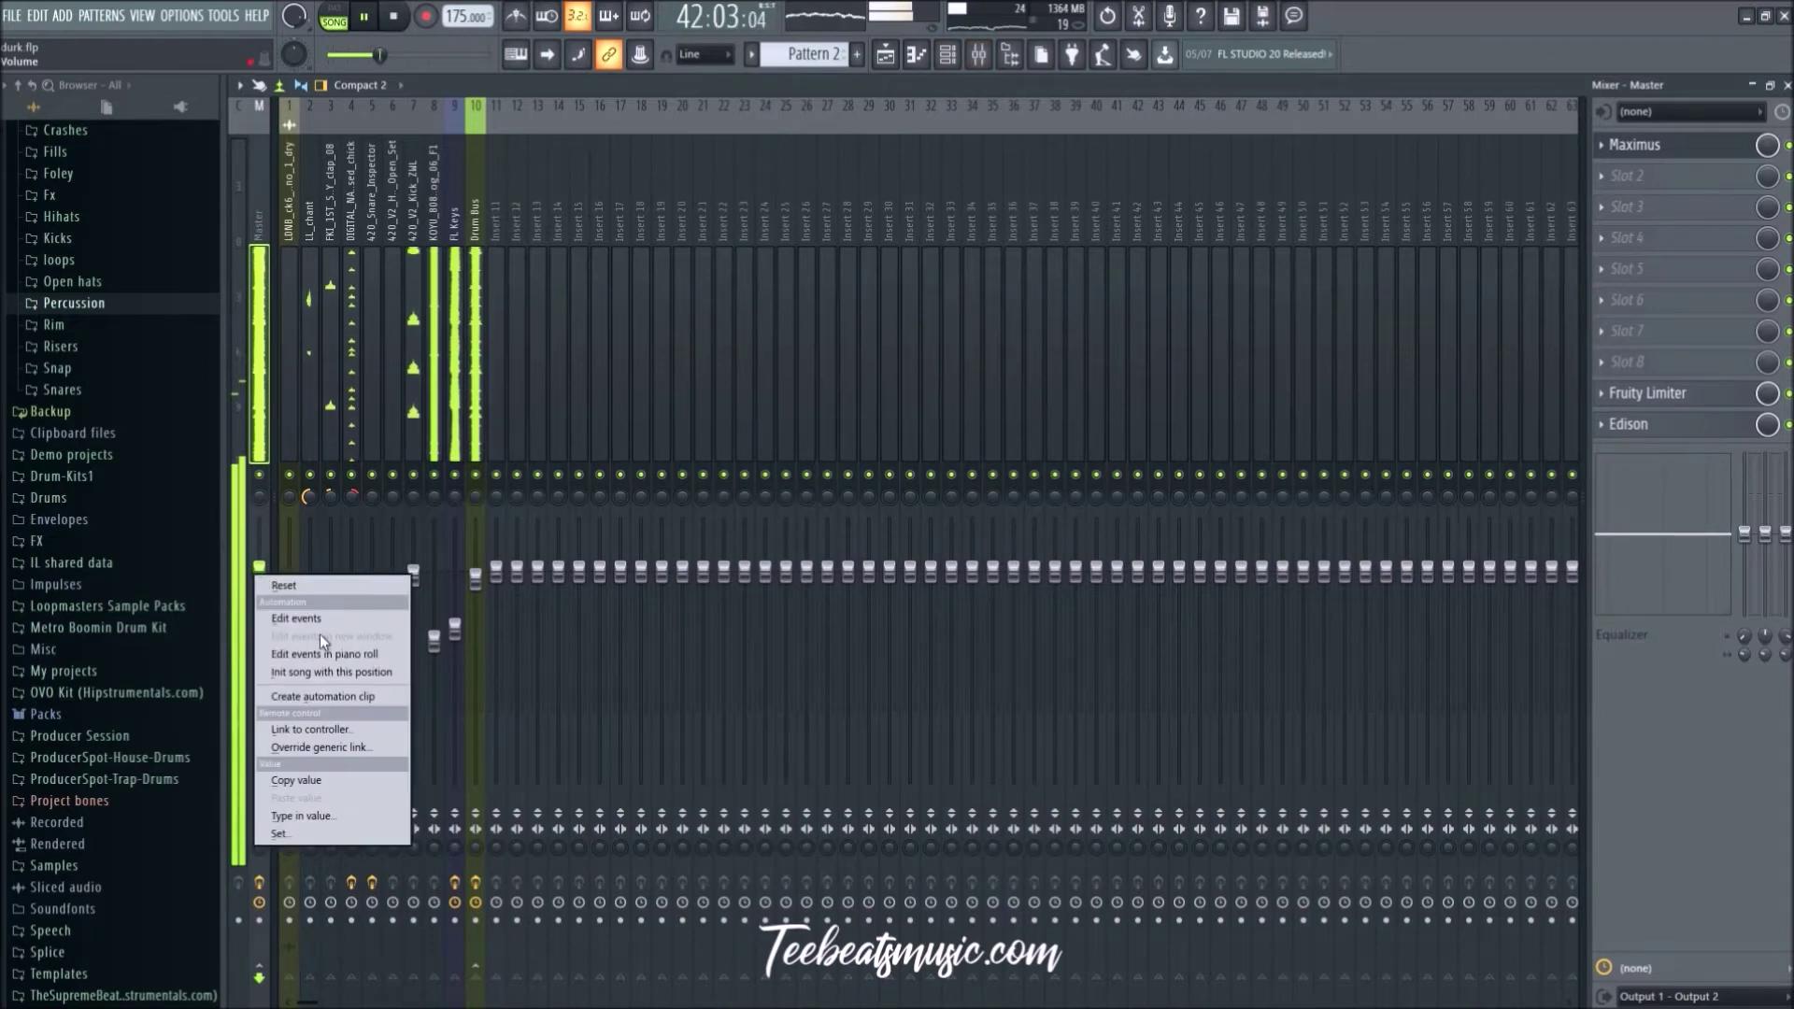
{"action": "left_click", "coordinate": [327, 693]}
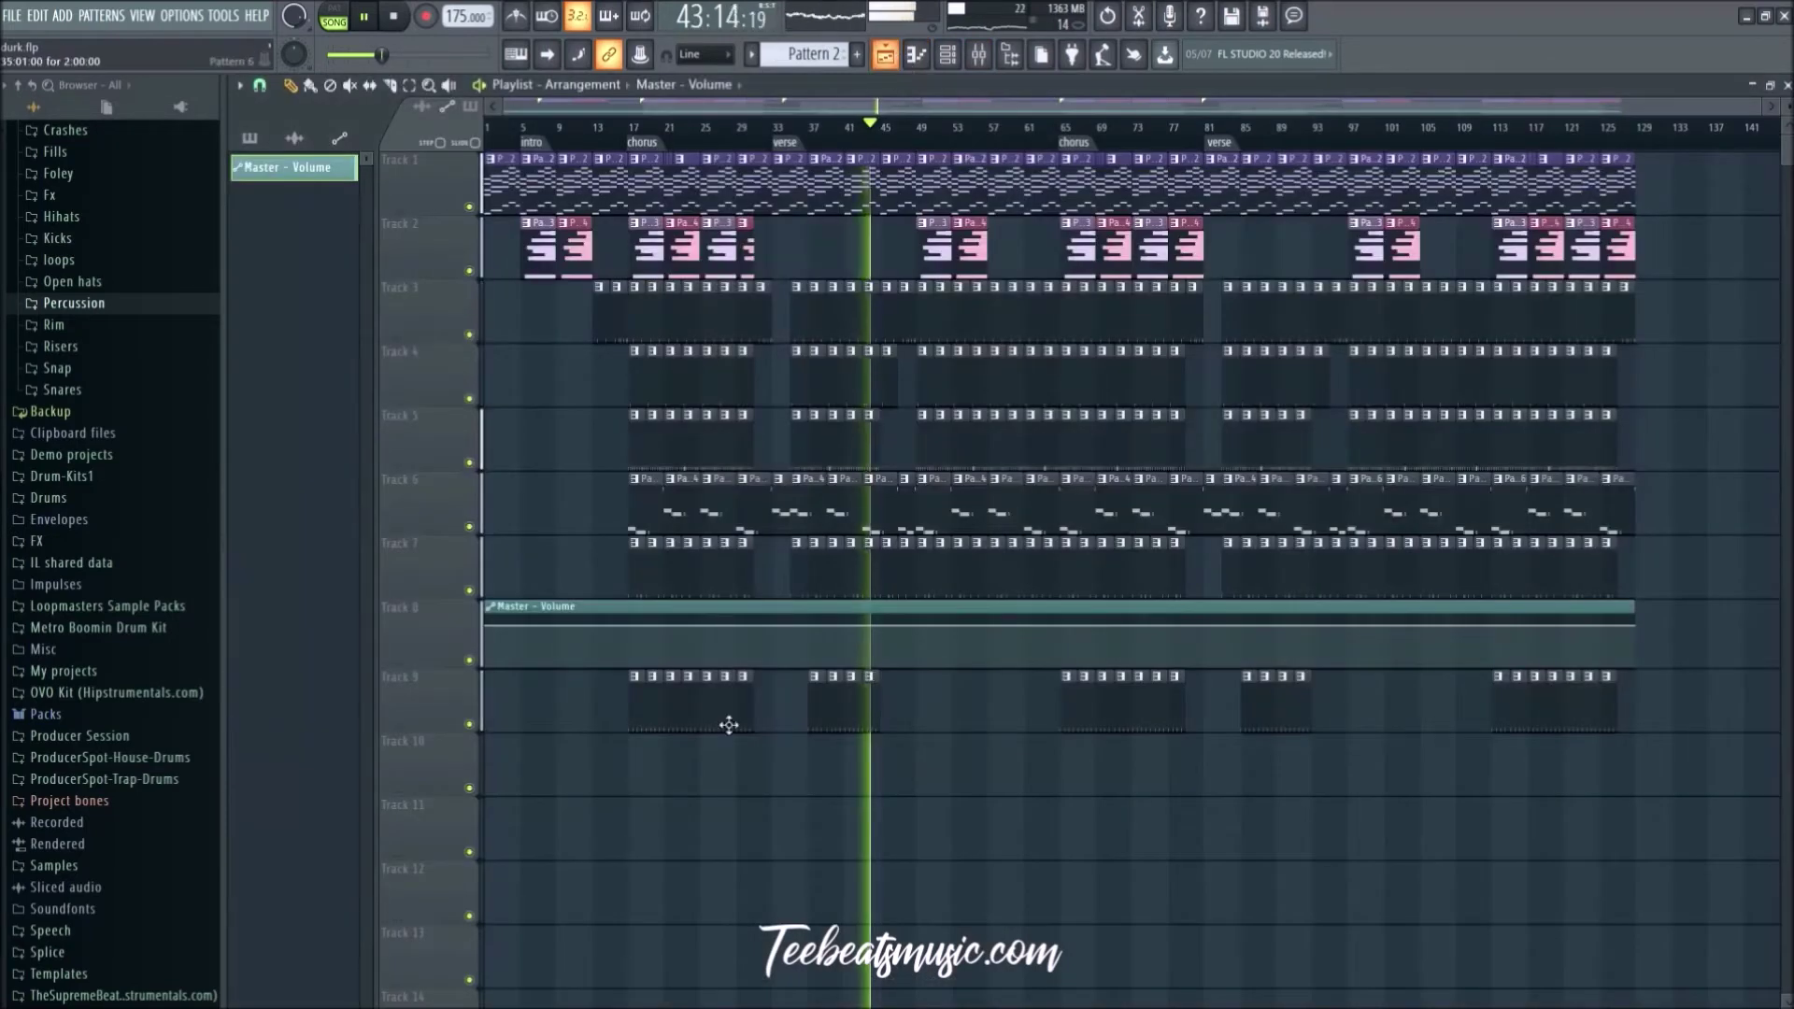
Step: Copy the first automation point's value and paste it onto the second point, holding 80% after the fade-in
{"action": "key", "text": "space"}
{"action": "scroll", "coordinate": [574, 523], "scroll_direction": "up", "scroll_amount": 5}
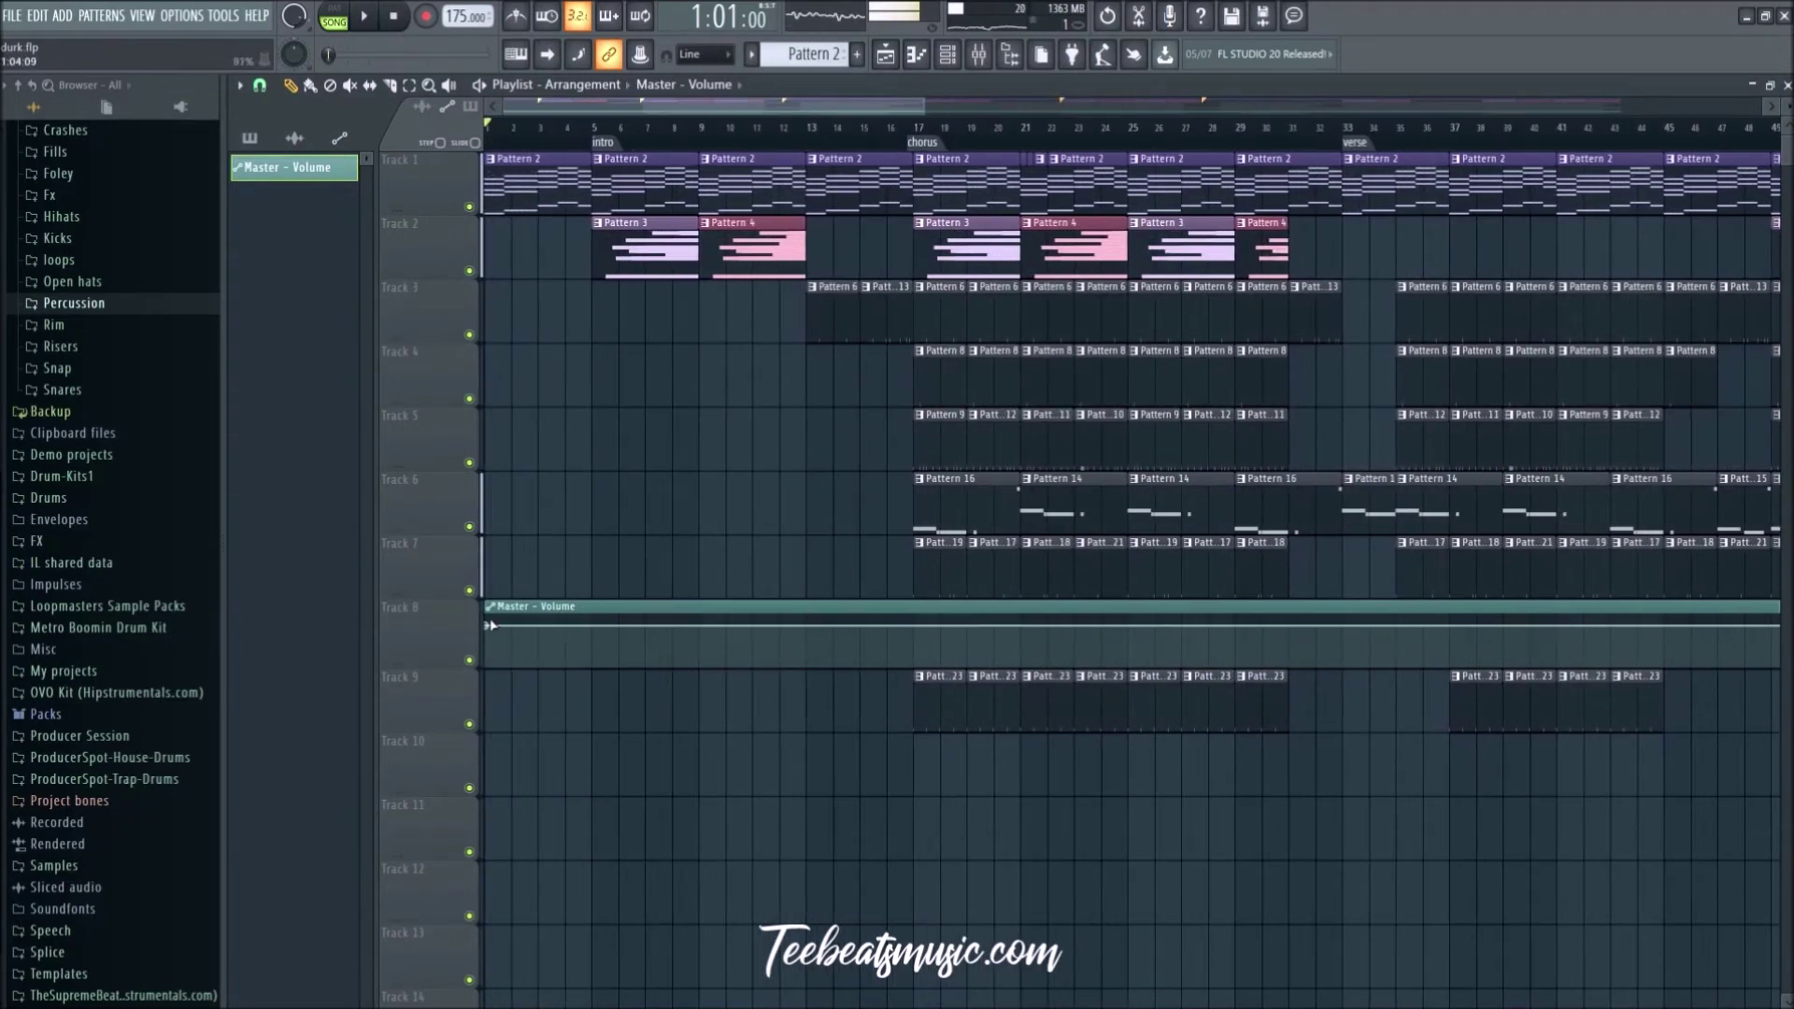
{"action": "right_click", "coordinate": [491, 626]}
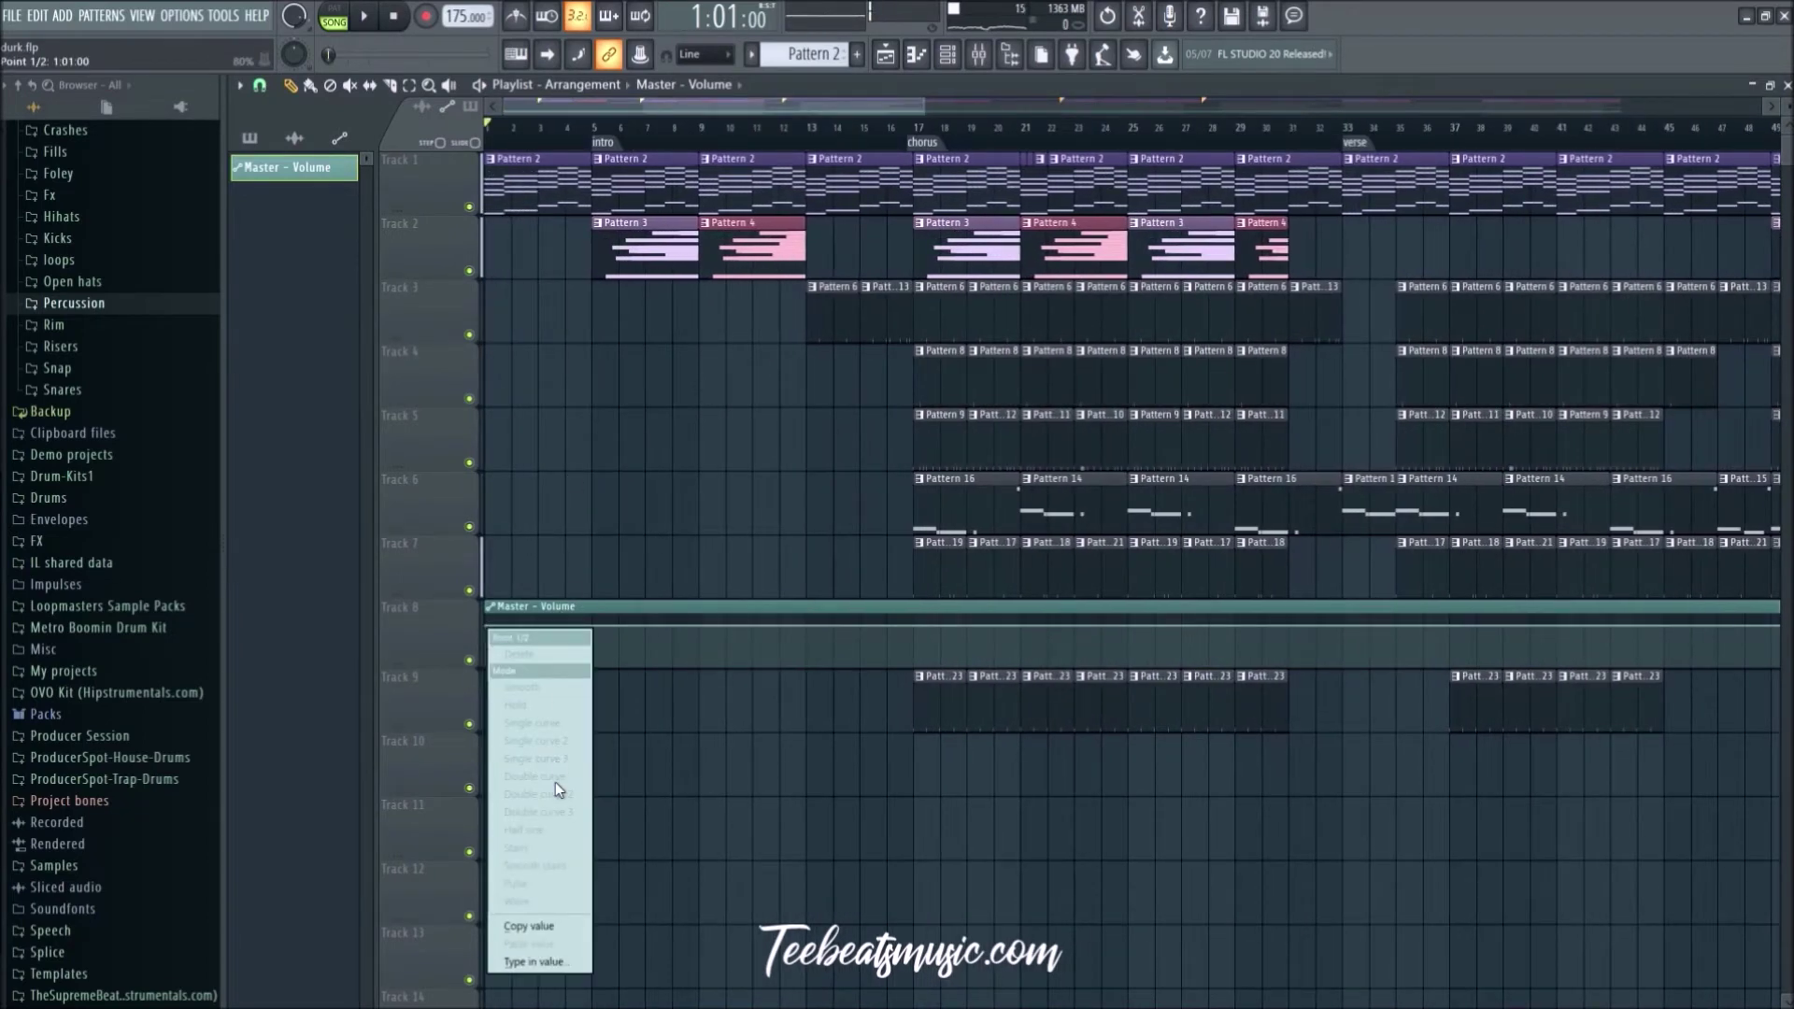
{"action": "left_click", "coordinate": [533, 924]}
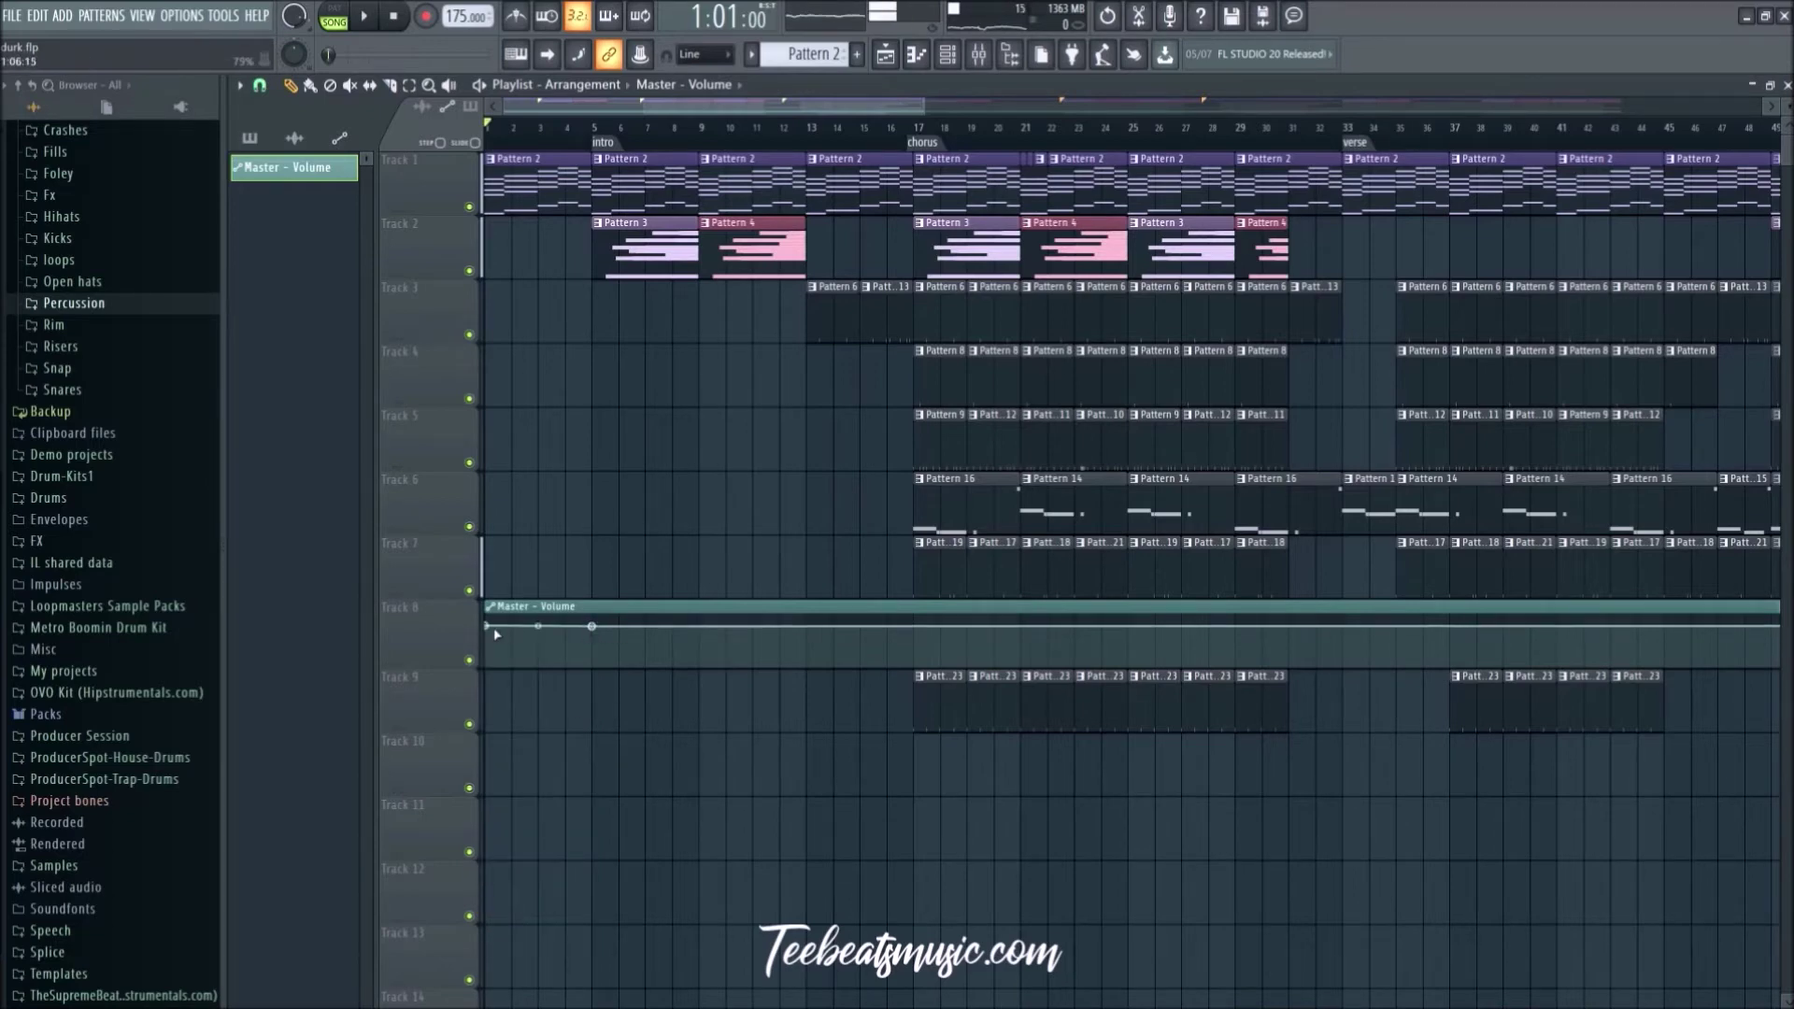
{"action": "right_click", "coordinate": [592, 626]}
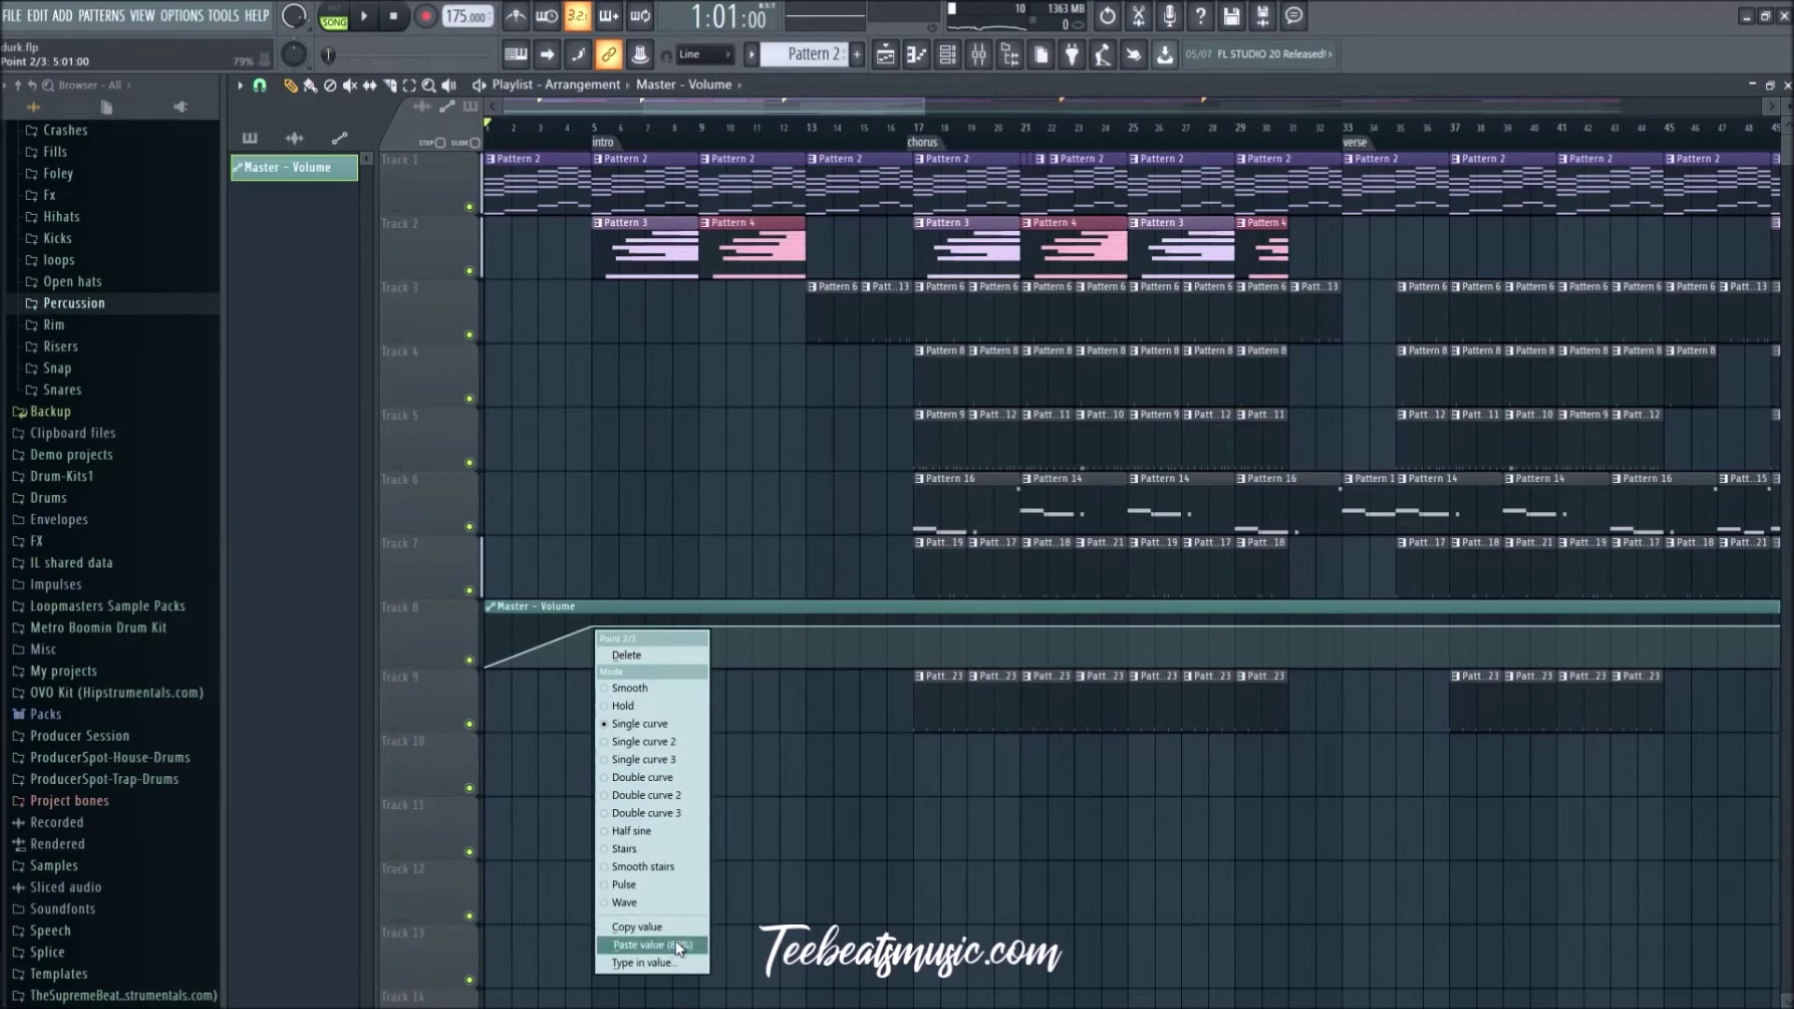
{"action": "left_click", "coordinate": [660, 945]}
Step: Fade out the master volume by dropping the clip's end point to silence, with 80% at the fade start
{"action": "left_click", "coordinate": [716, 136]}
{"action": "key", "text": "space"}
{"action": "left_click_drag", "start_coordinate": [727, 140], "coordinate": [380, 149]}
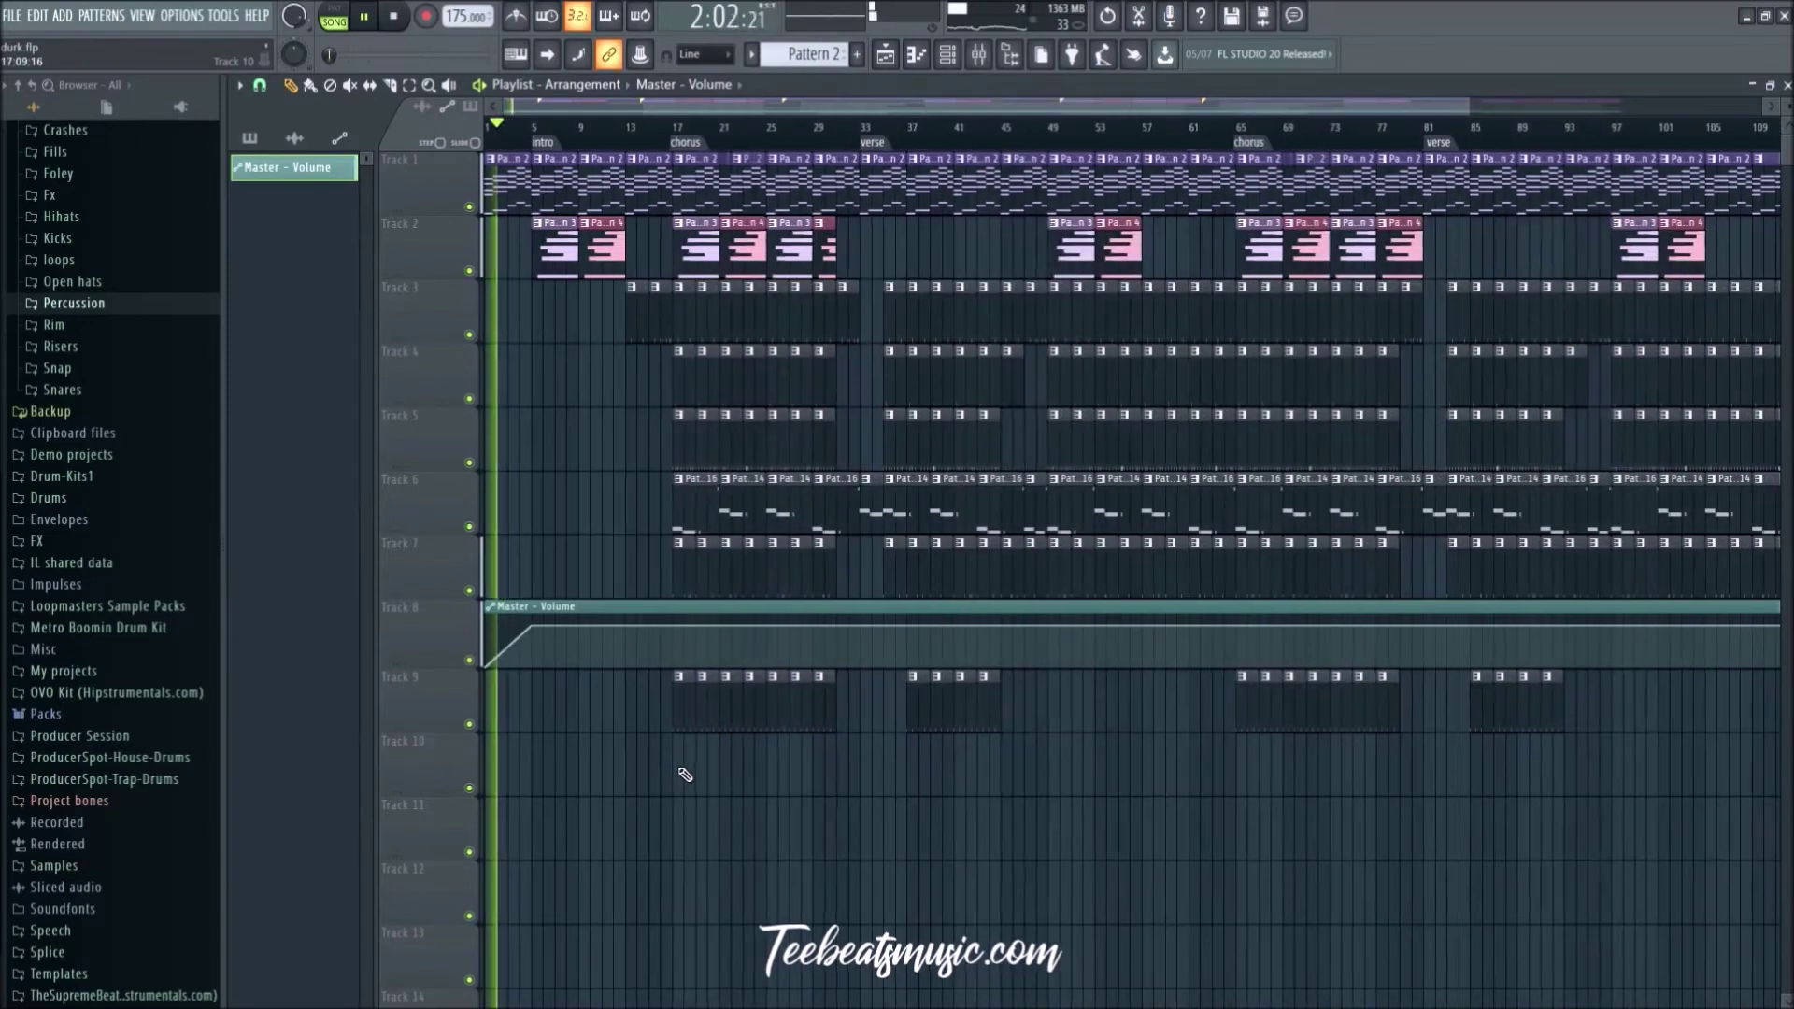
{"action": "scroll", "coordinate": [685, 769], "scroll_direction": "down", "scroll_amount": 3}
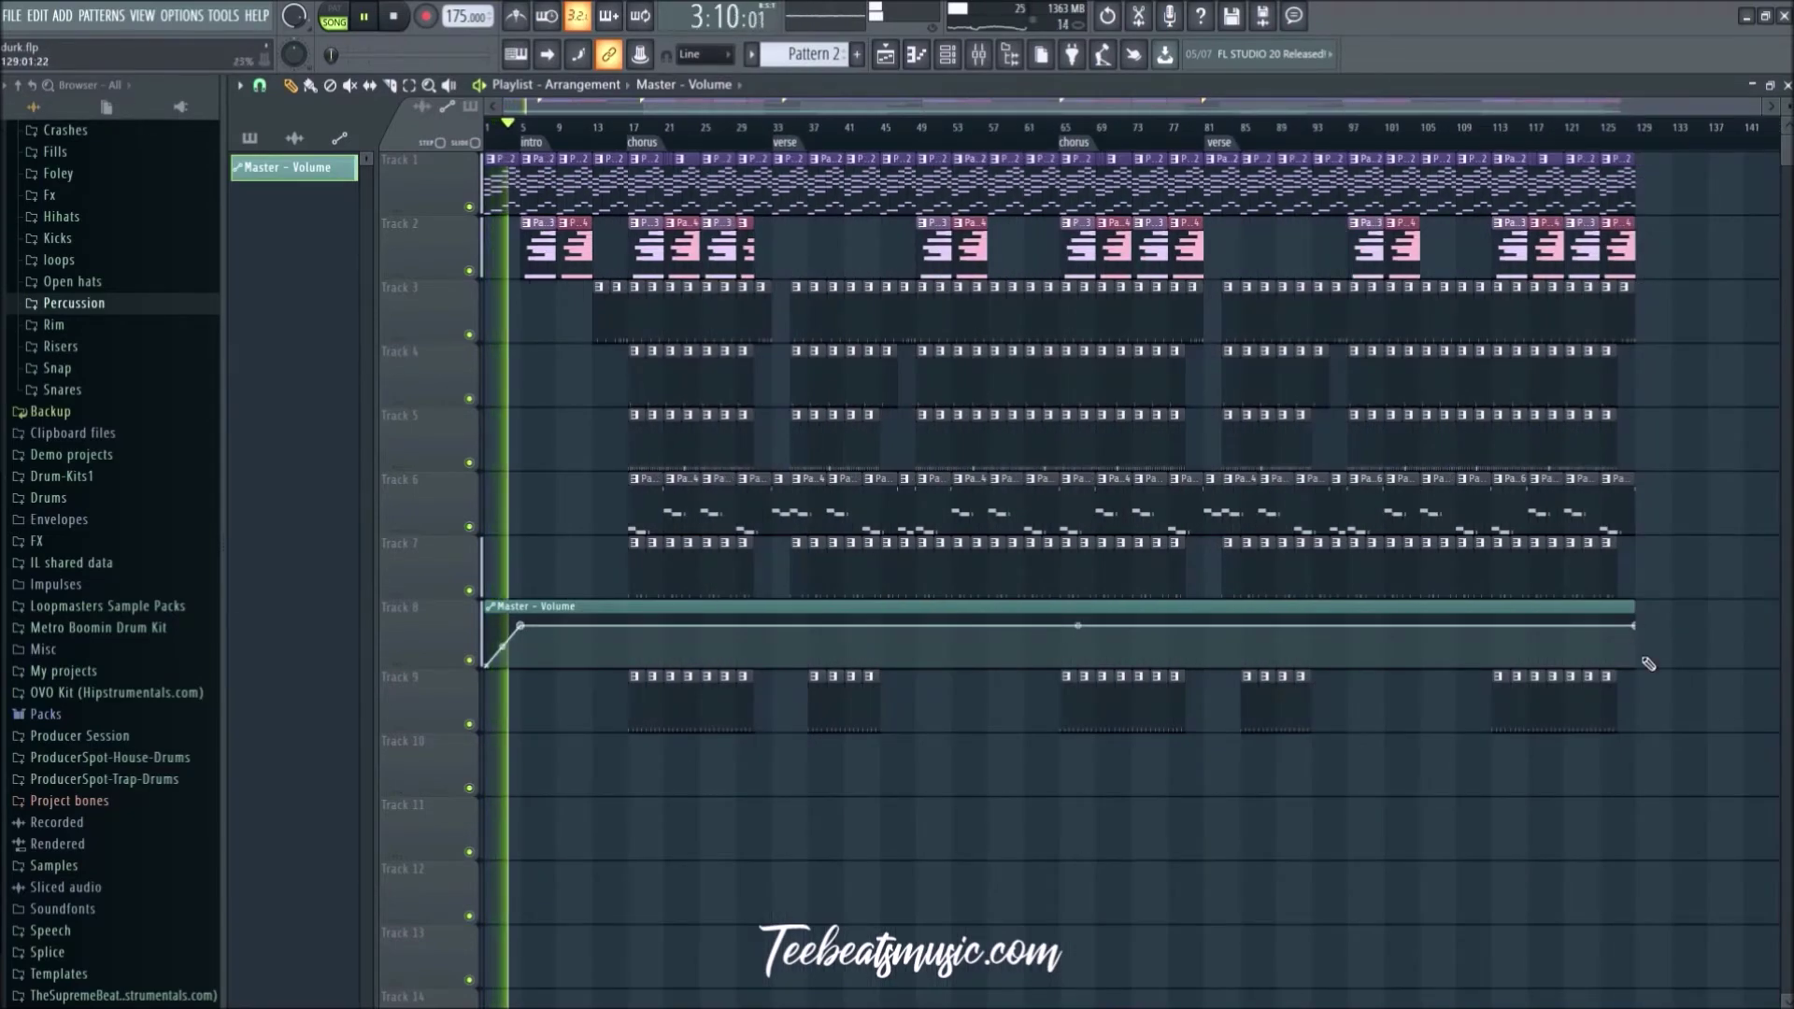
{"action": "scroll", "coordinate": [1486, 621], "scroll_direction": "up", "scroll_amount": 5}
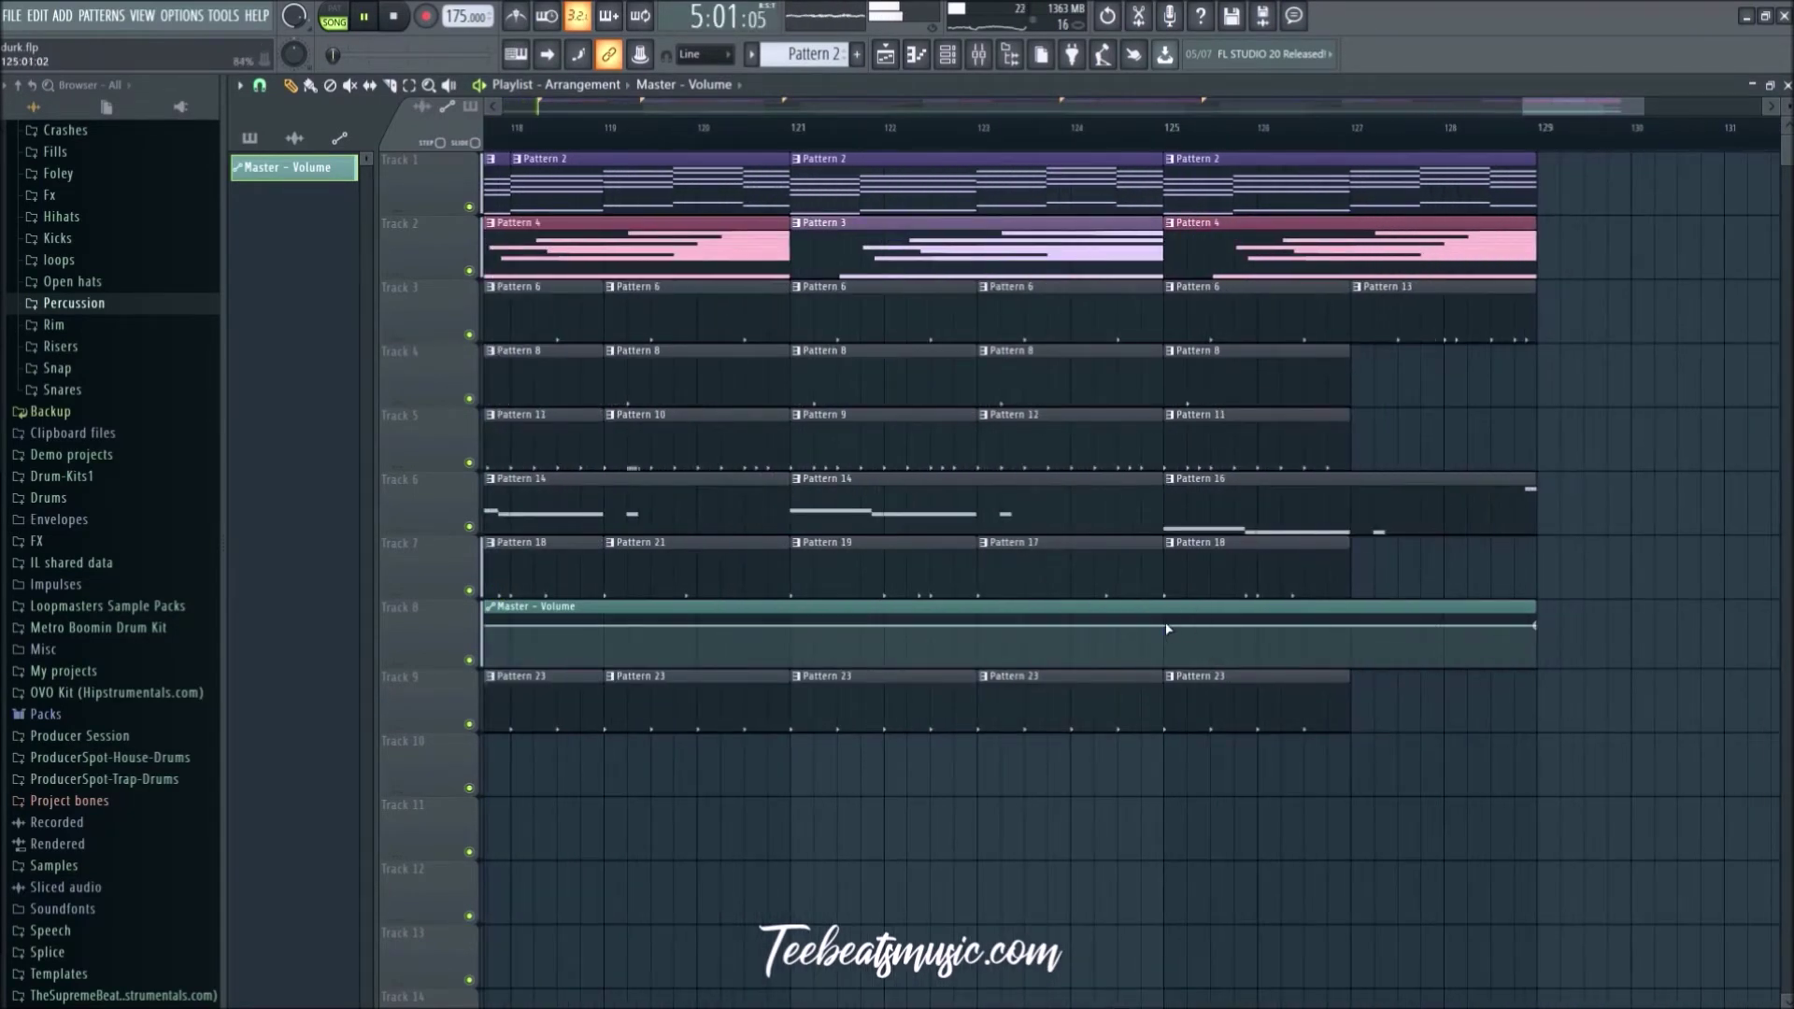
{"action": "left_click_drag", "start_coordinate": [1538, 632], "coordinate": [1535, 667]}
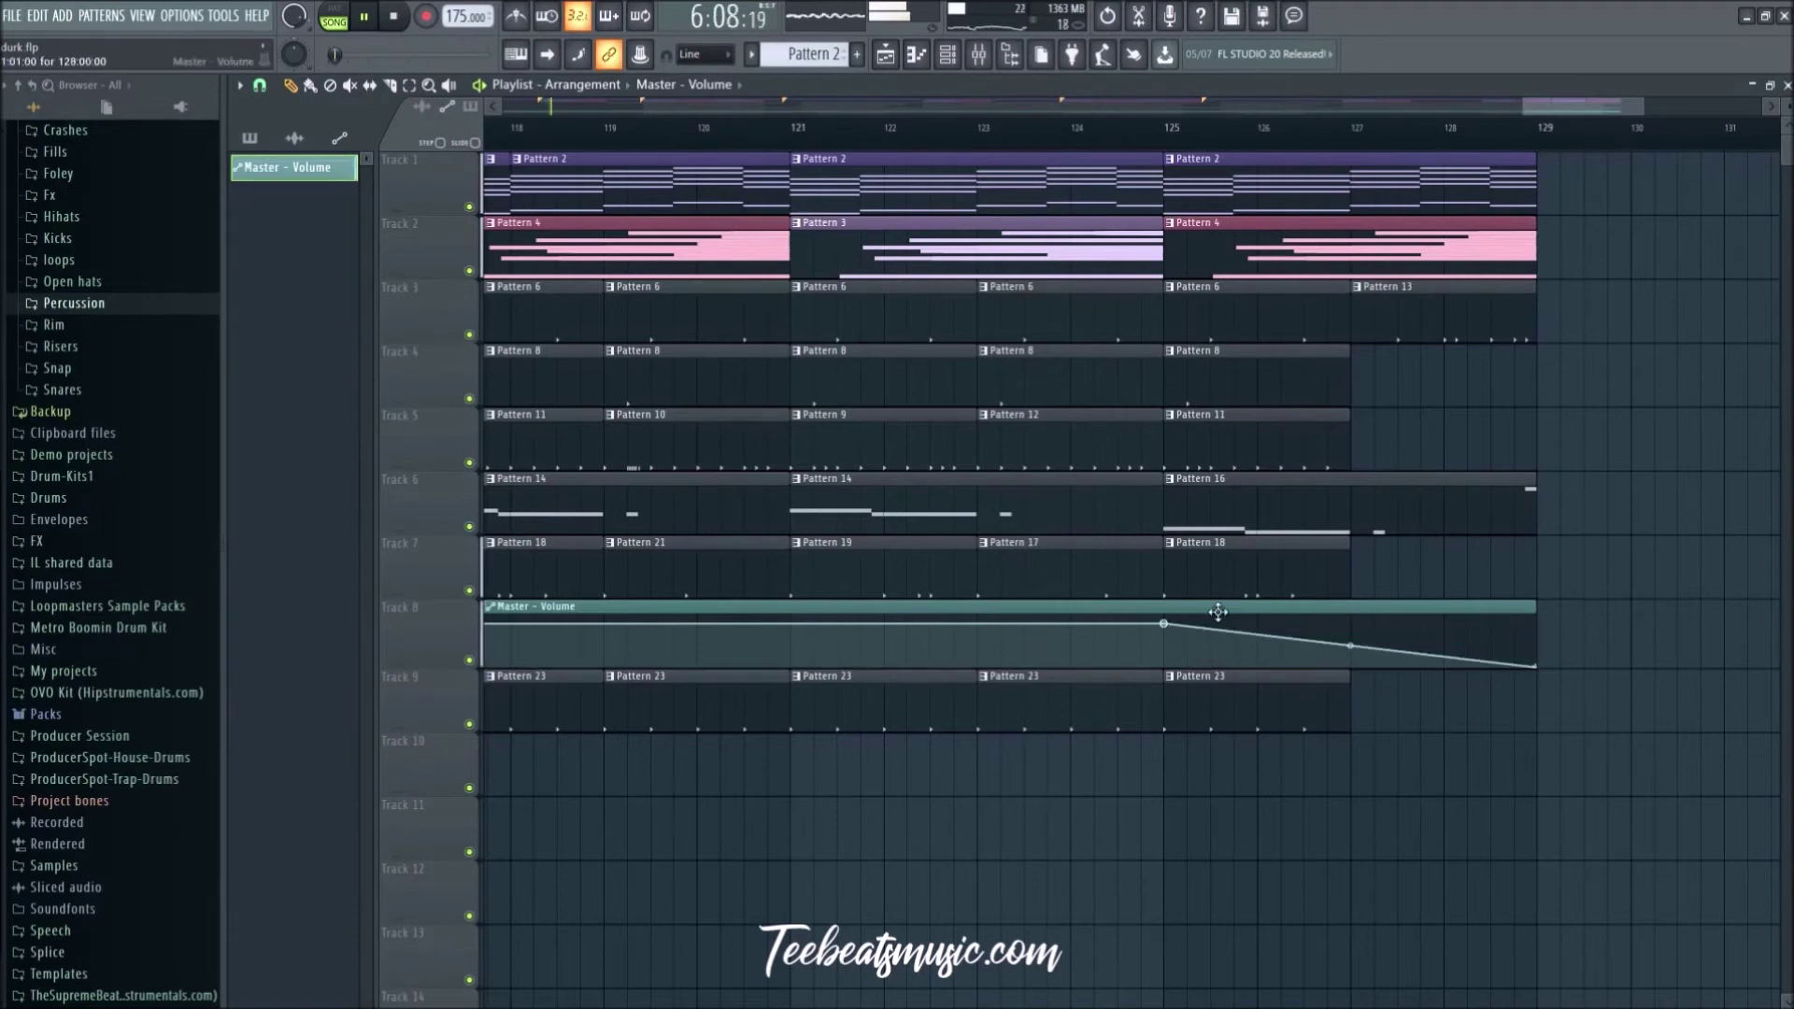
{"action": "right_click", "coordinate": [1167, 626]}
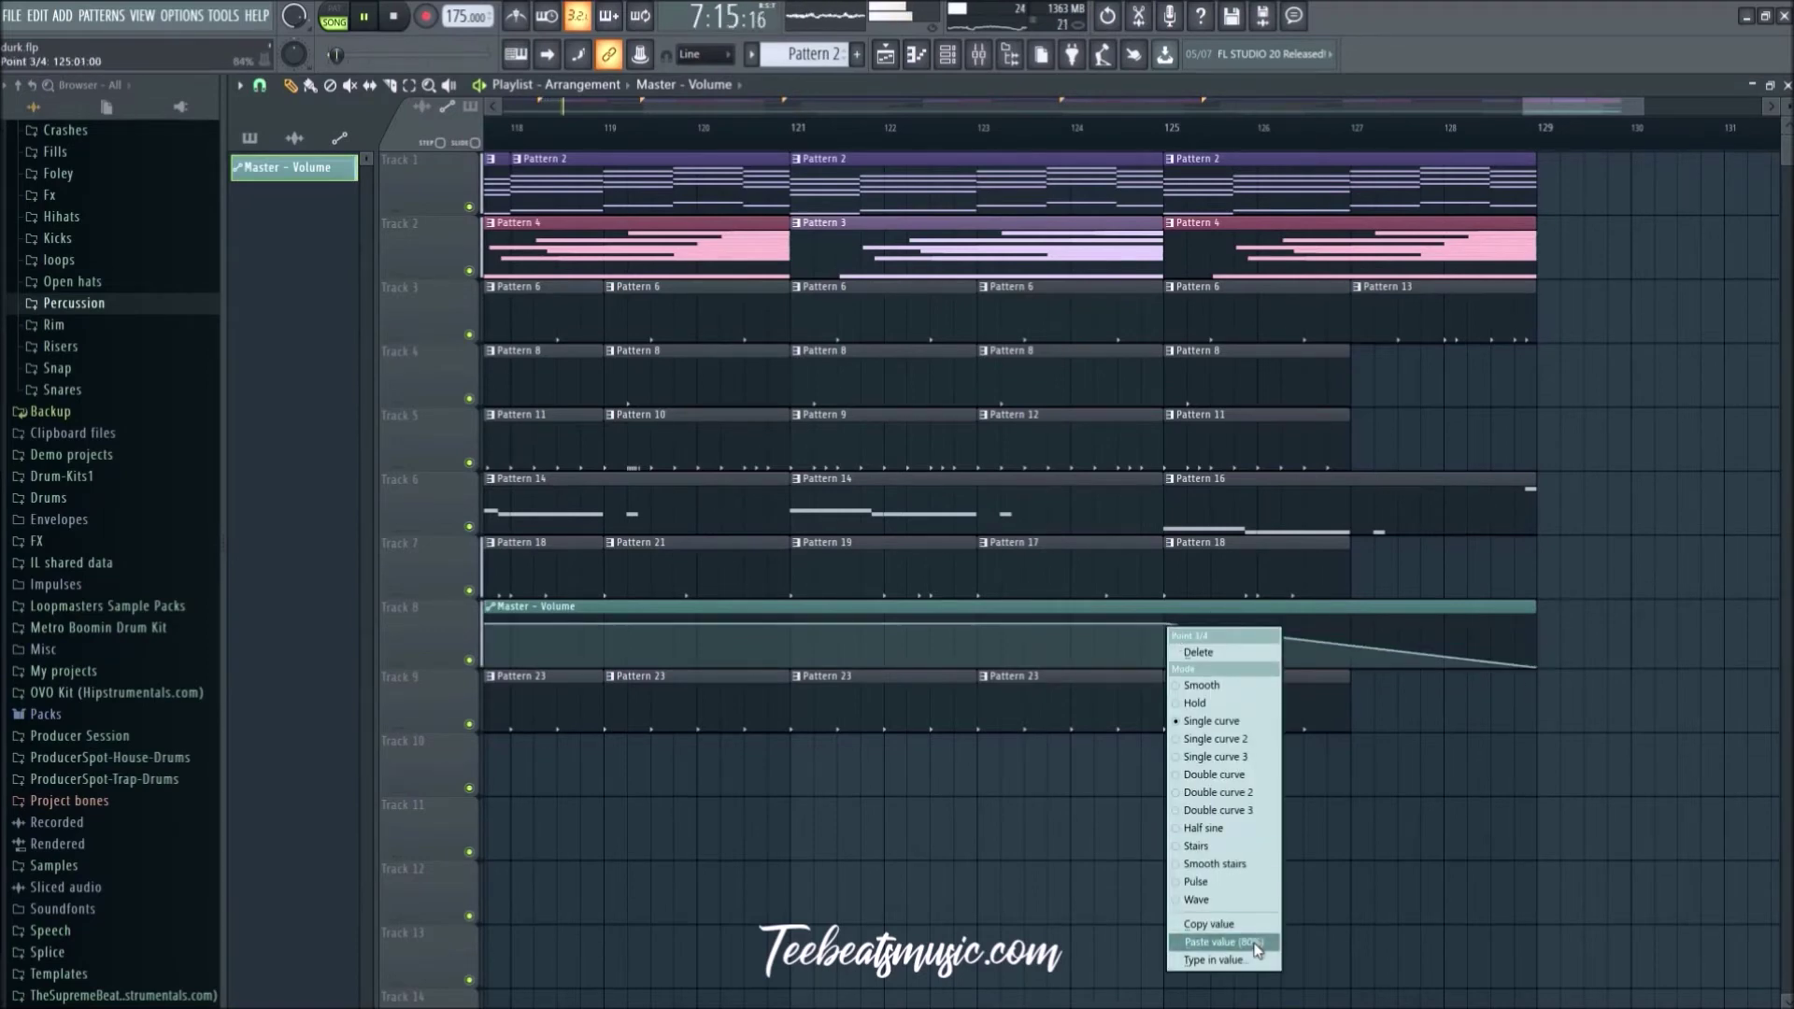
{"action": "left_click", "coordinate": [1257, 949]}
{"action": "scroll", "coordinate": [1170, 893], "scroll_direction": "down", "scroll_amount": 5}
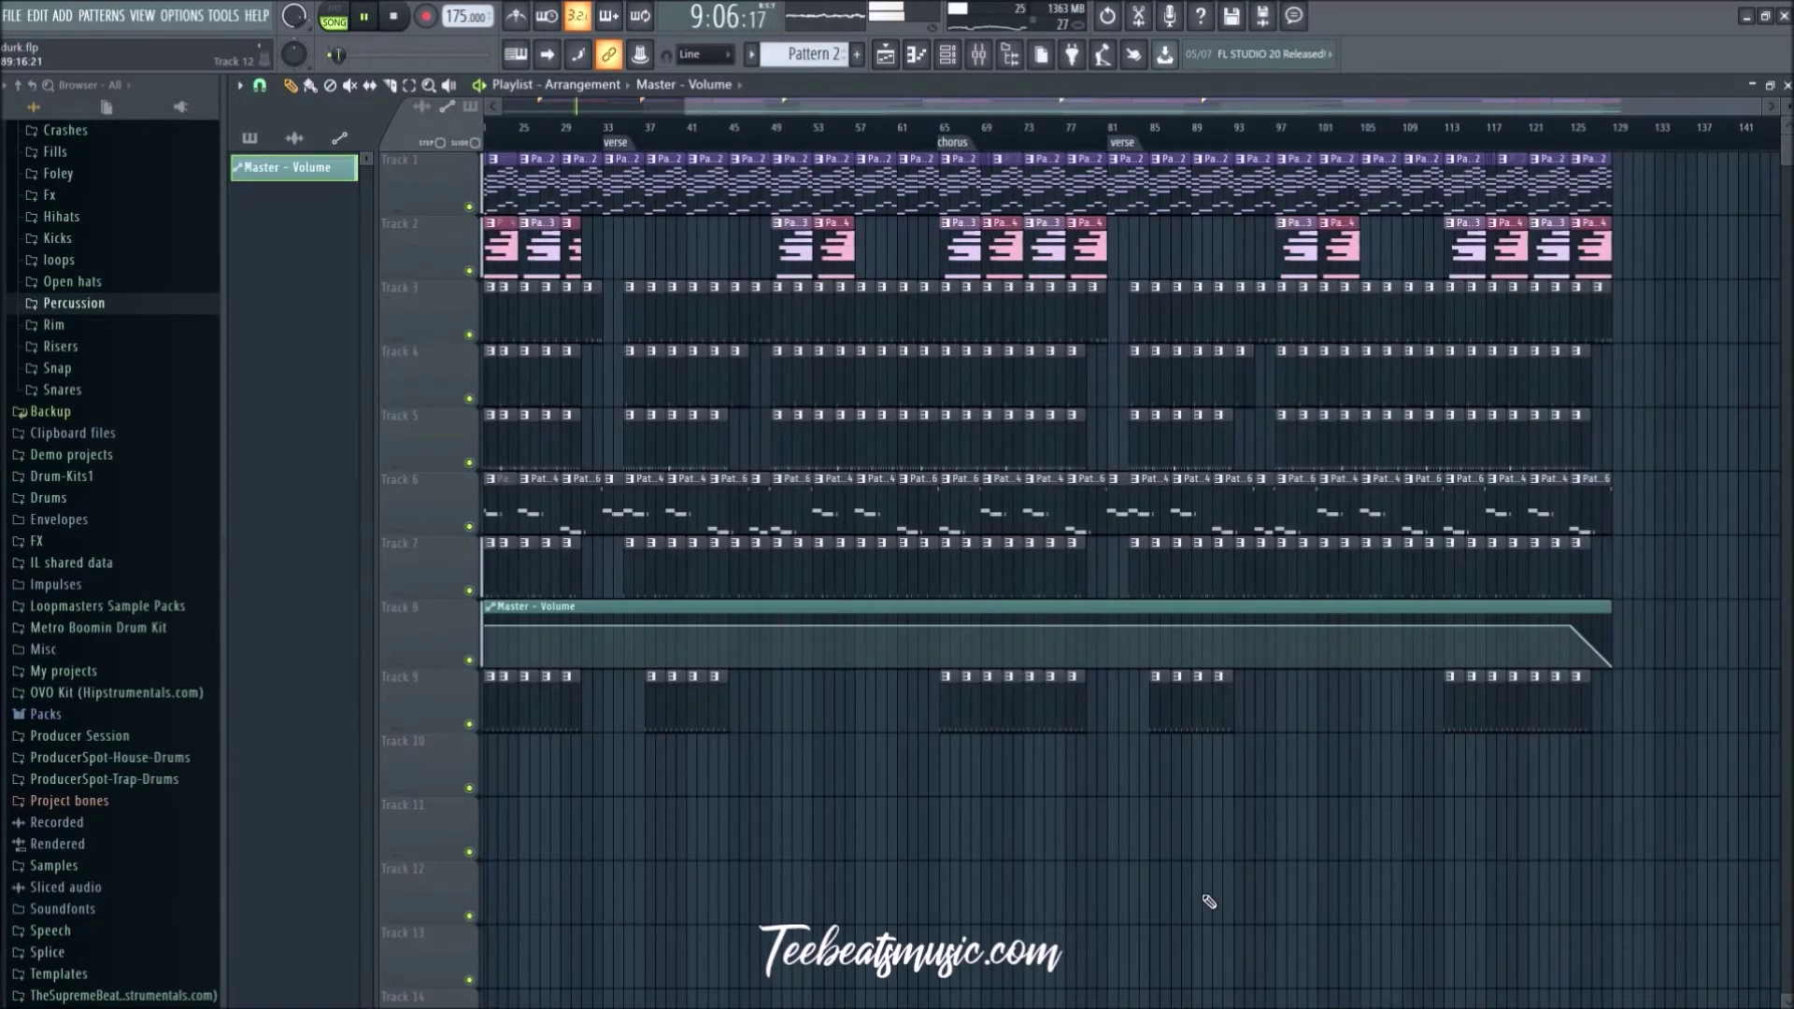
{"action": "scroll", "coordinate": [1209, 901], "scroll_direction": "down", "scroll_amount": 1}
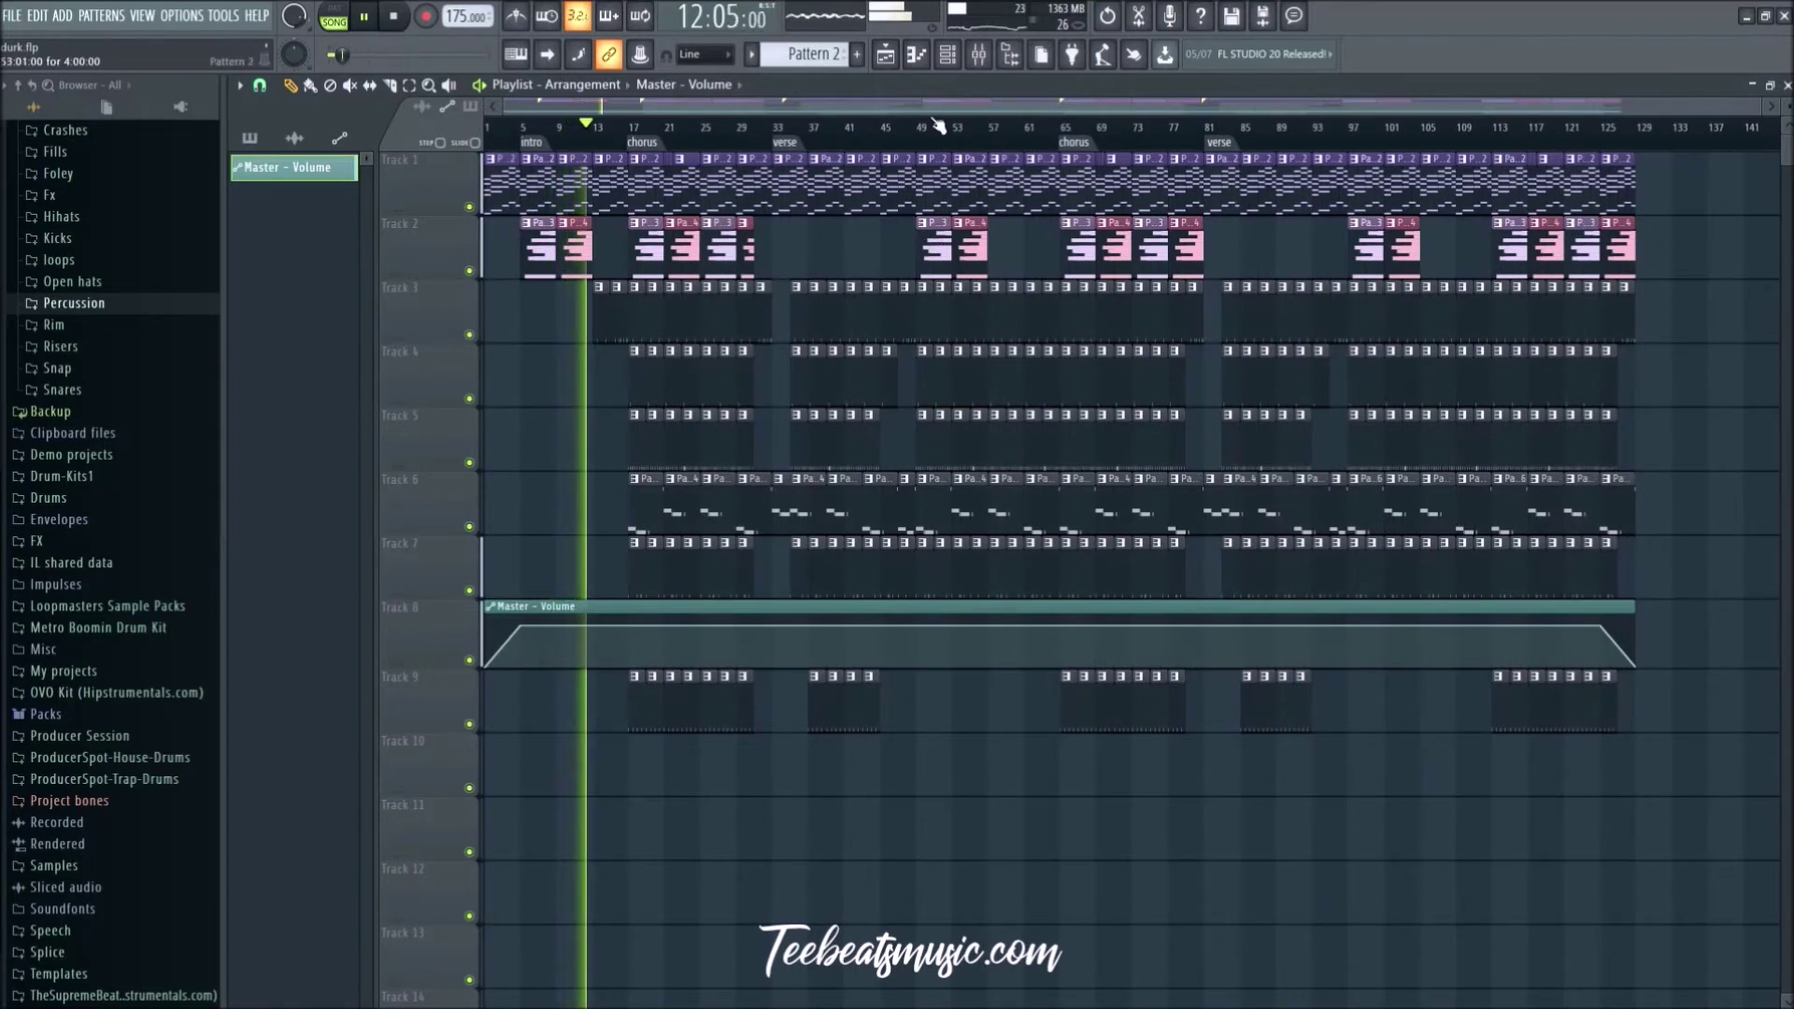
Step: Check the mixer briefly, then open Pattern 2's FL Keys notes
{"action": "left_click", "coordinate": [979, 57]}
{"action": "left_click", "coordinate": [981, 59]}
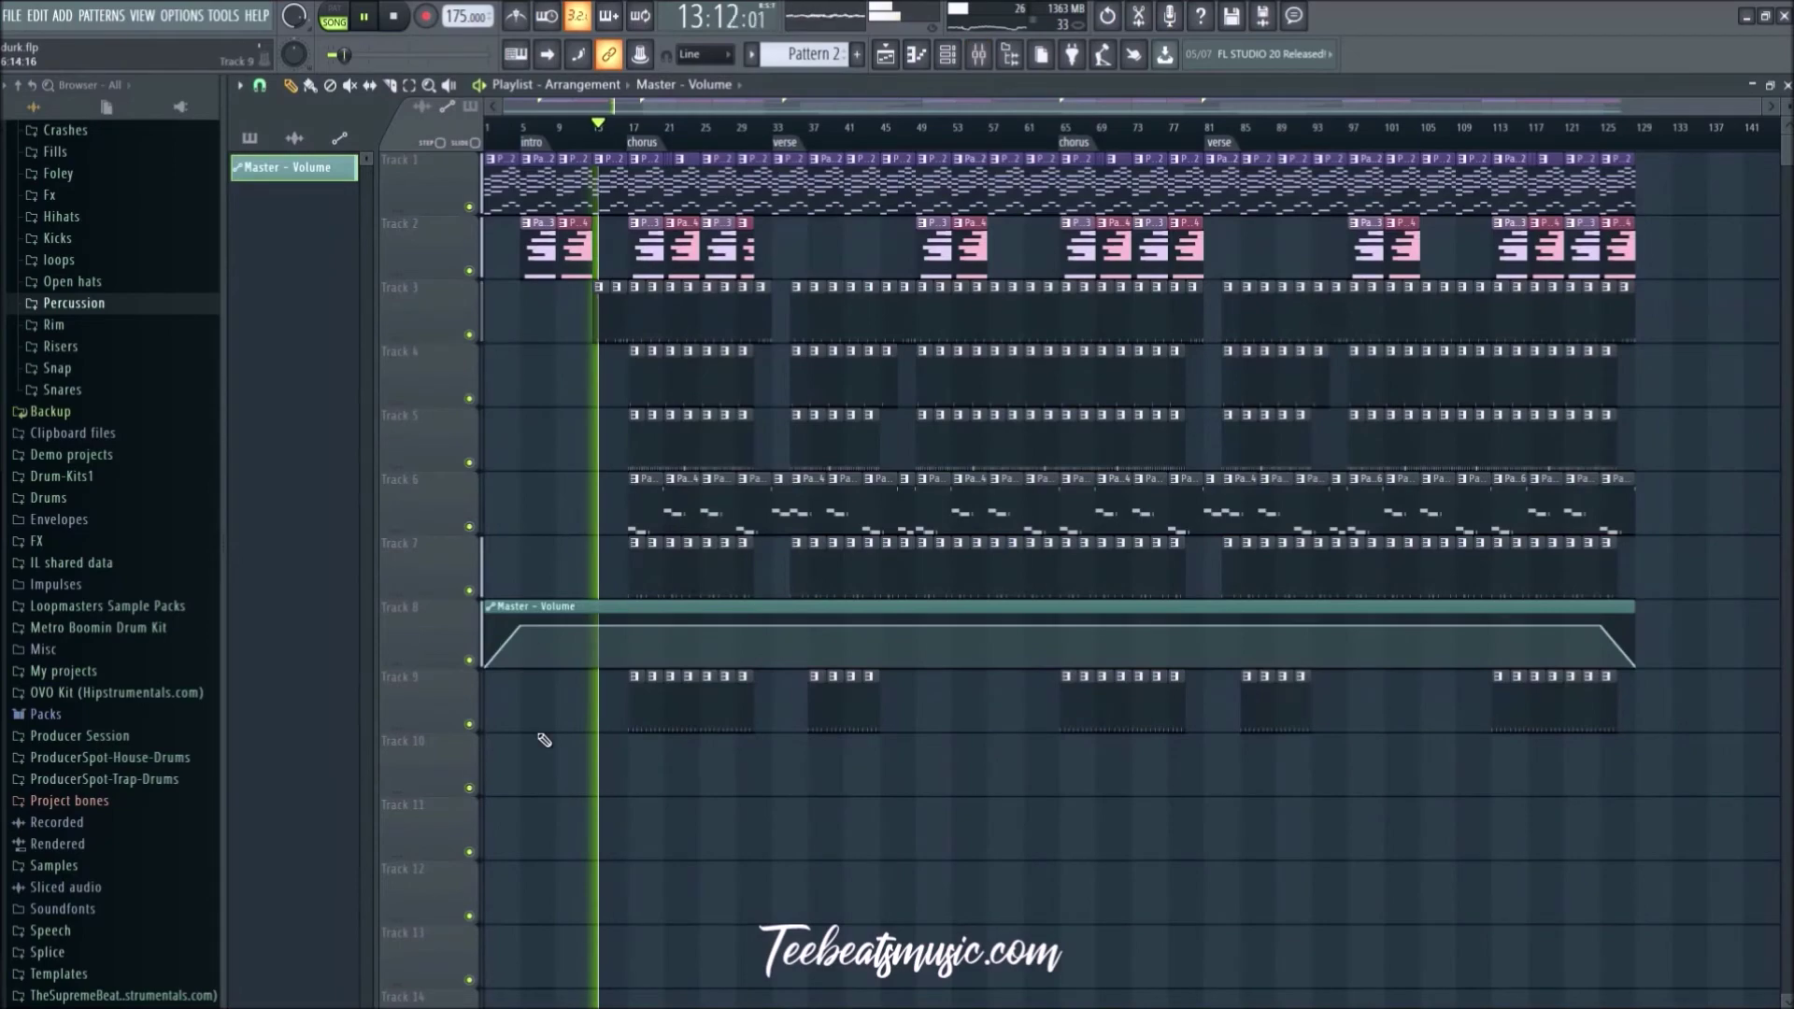
{"action": "scroll", "coordinate": [527, 188], "scroll_direction": "up", "scroll_amount": 4}
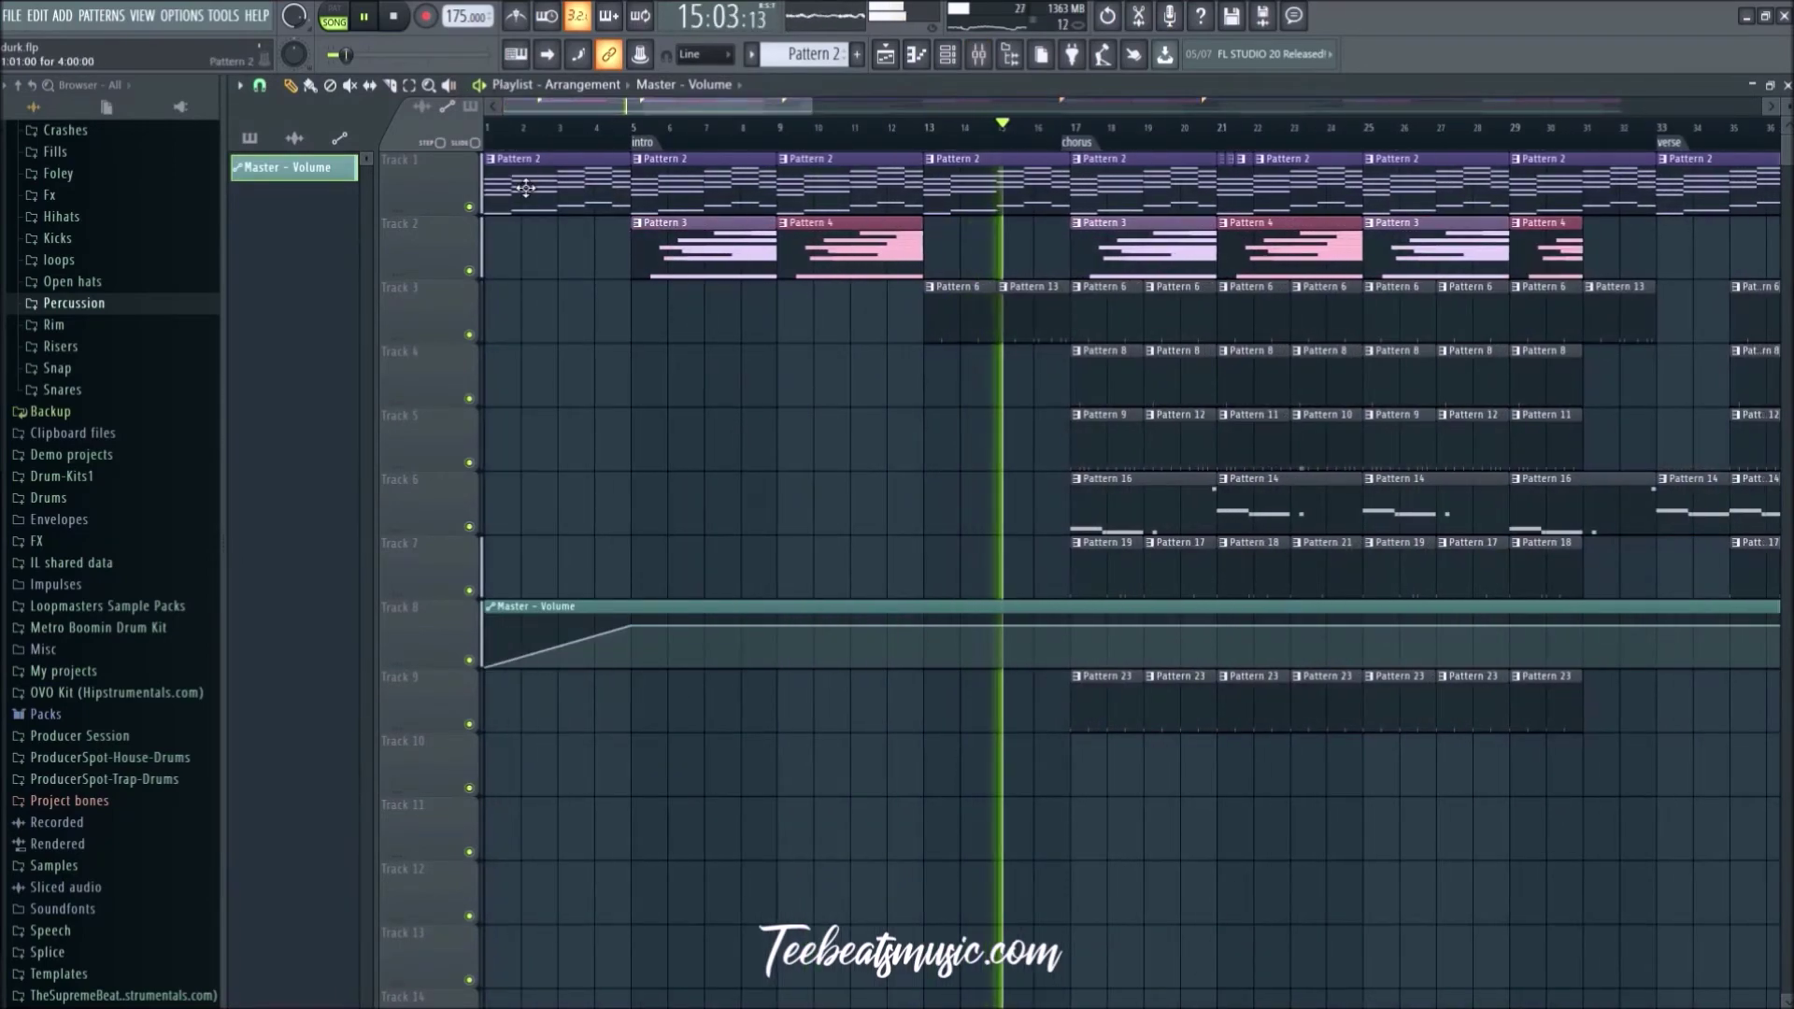
{"action": "double_click", "coordinate": [526, 188]}
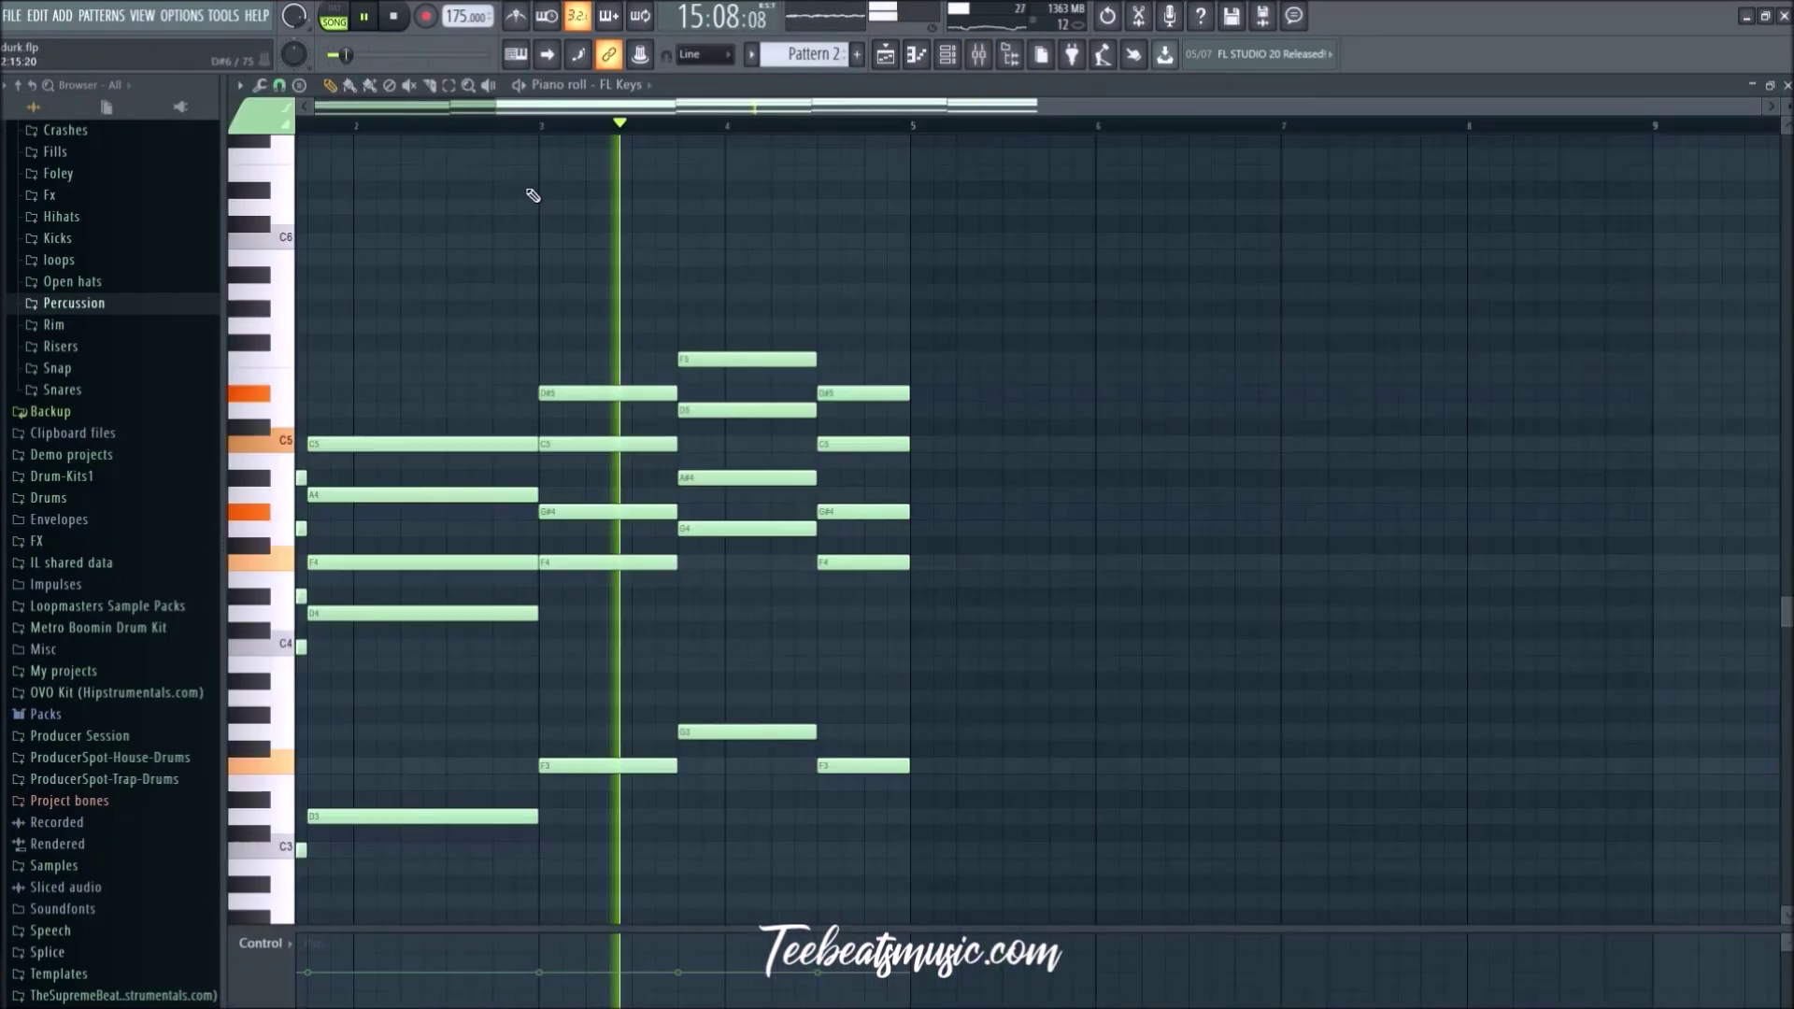
Step: Open the FL Keys channel from the Channel rack and show its miscellaneous functions (wrench) settings
{"action": "left_click", "coordinate": [981, 58]}
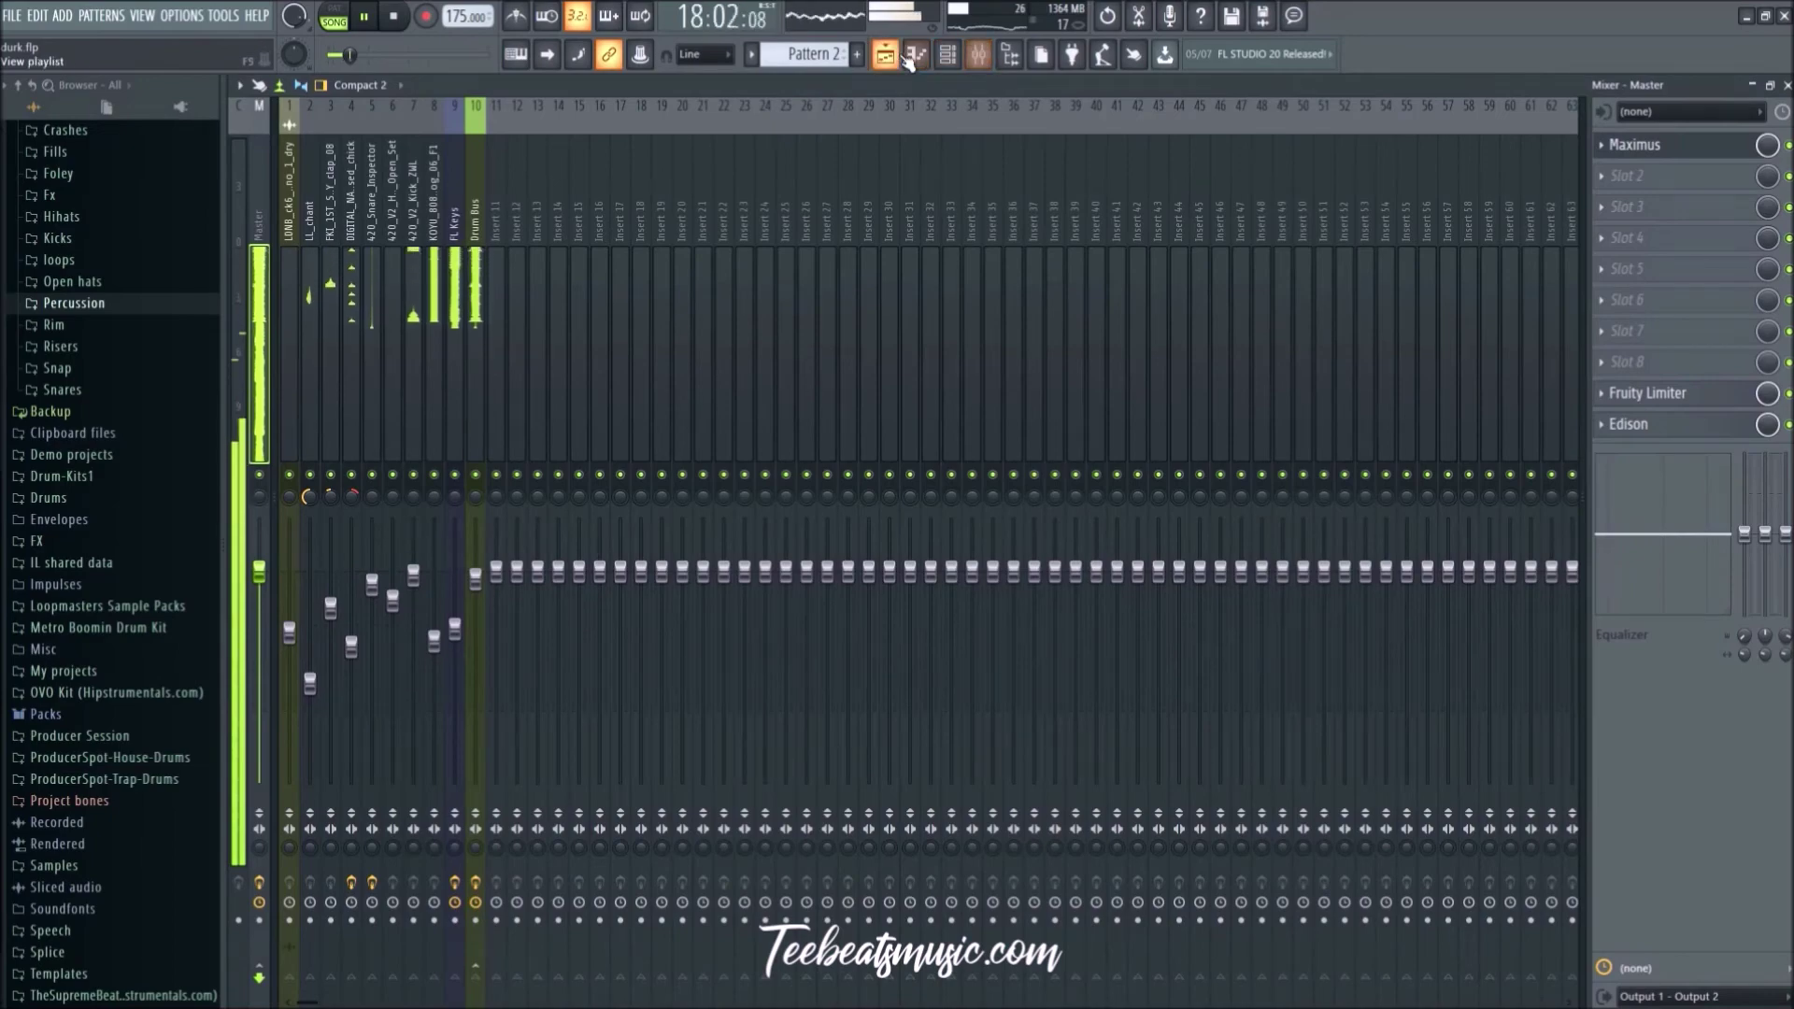
{"action": "left_click", "coordinate": [885, 54]}
{"action": "scroll", "coordinate": [796, 386], "scroll_direction": "down", "scroll_amount": 5}
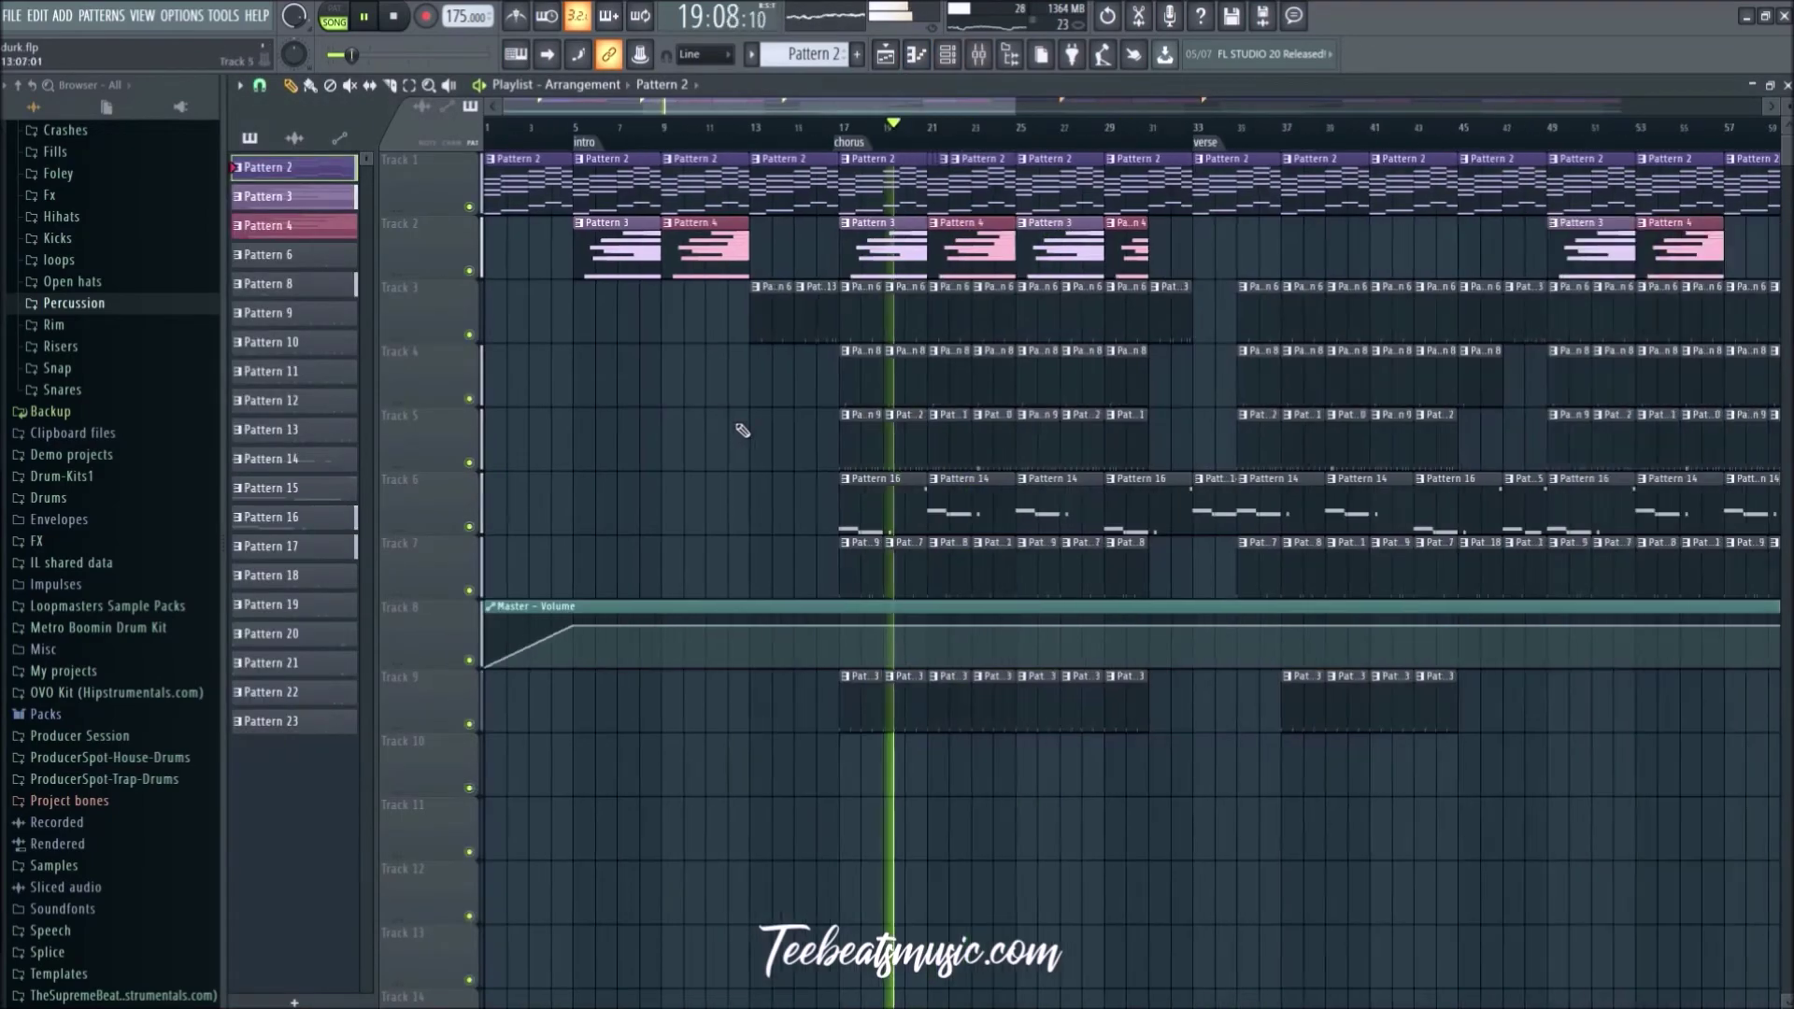
{"action": "key", "text": "space"}
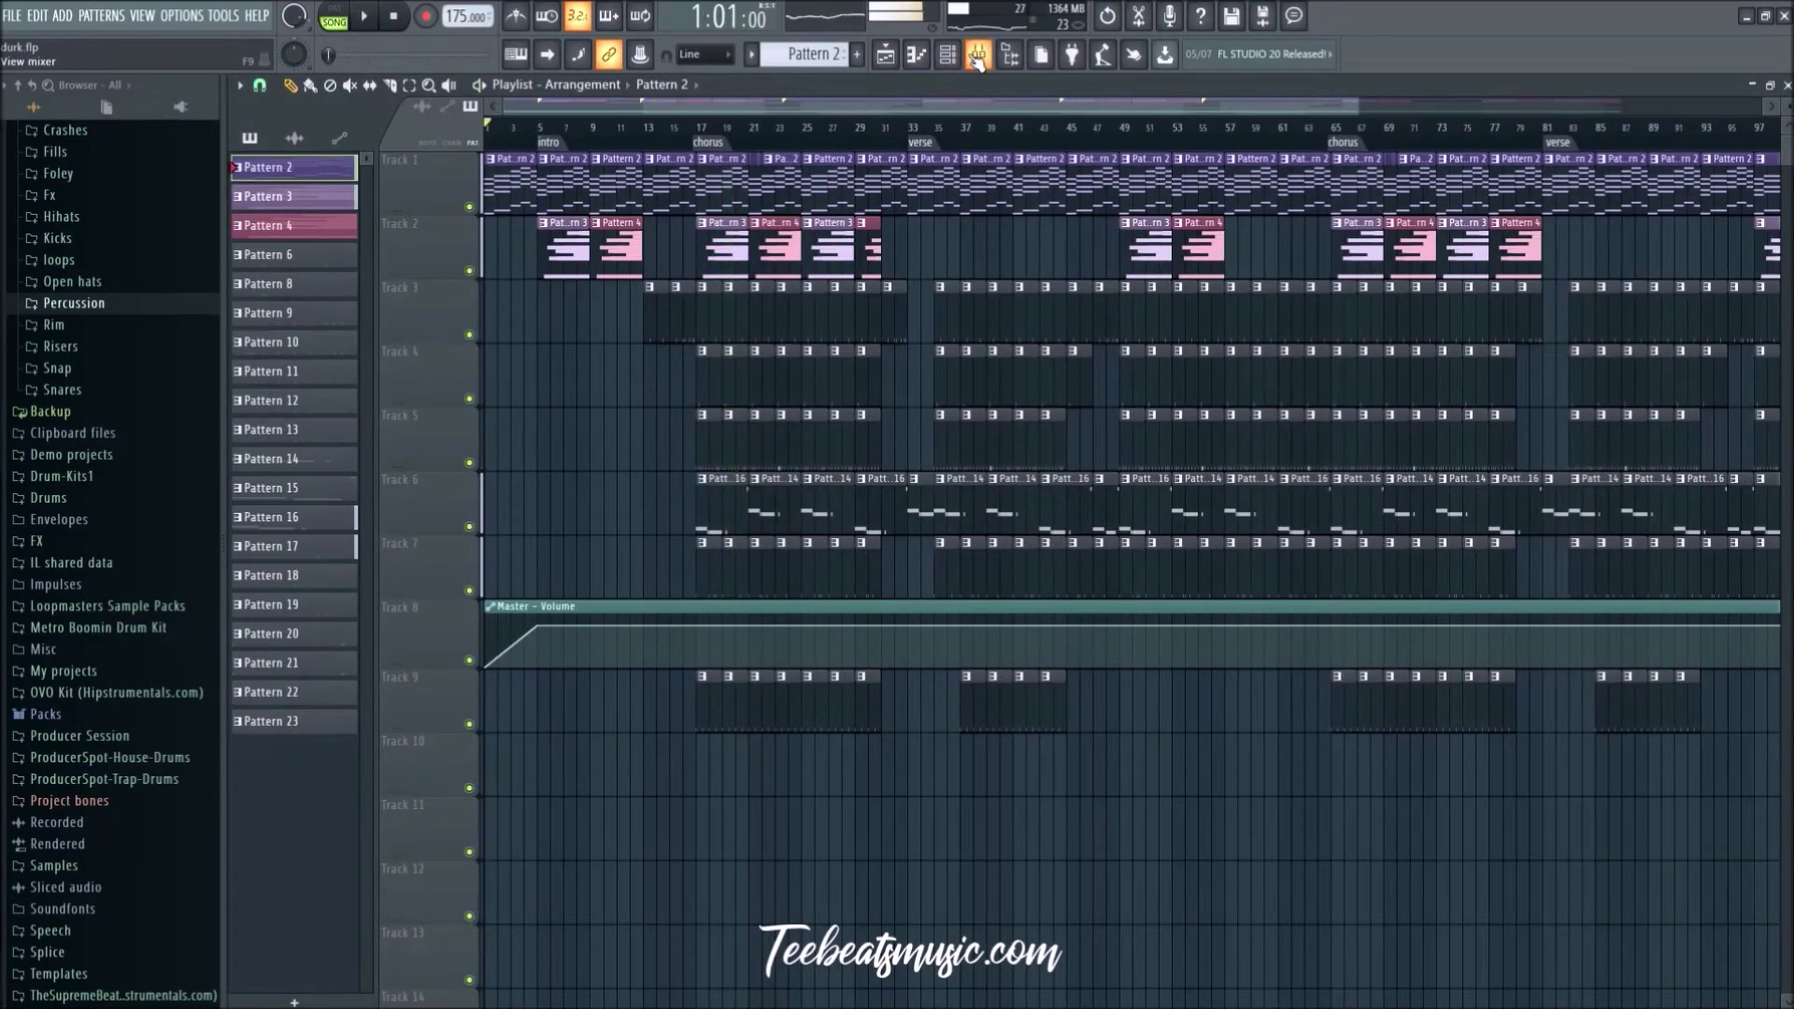
{"action": "left_click", "coordinate": [951, 58]}
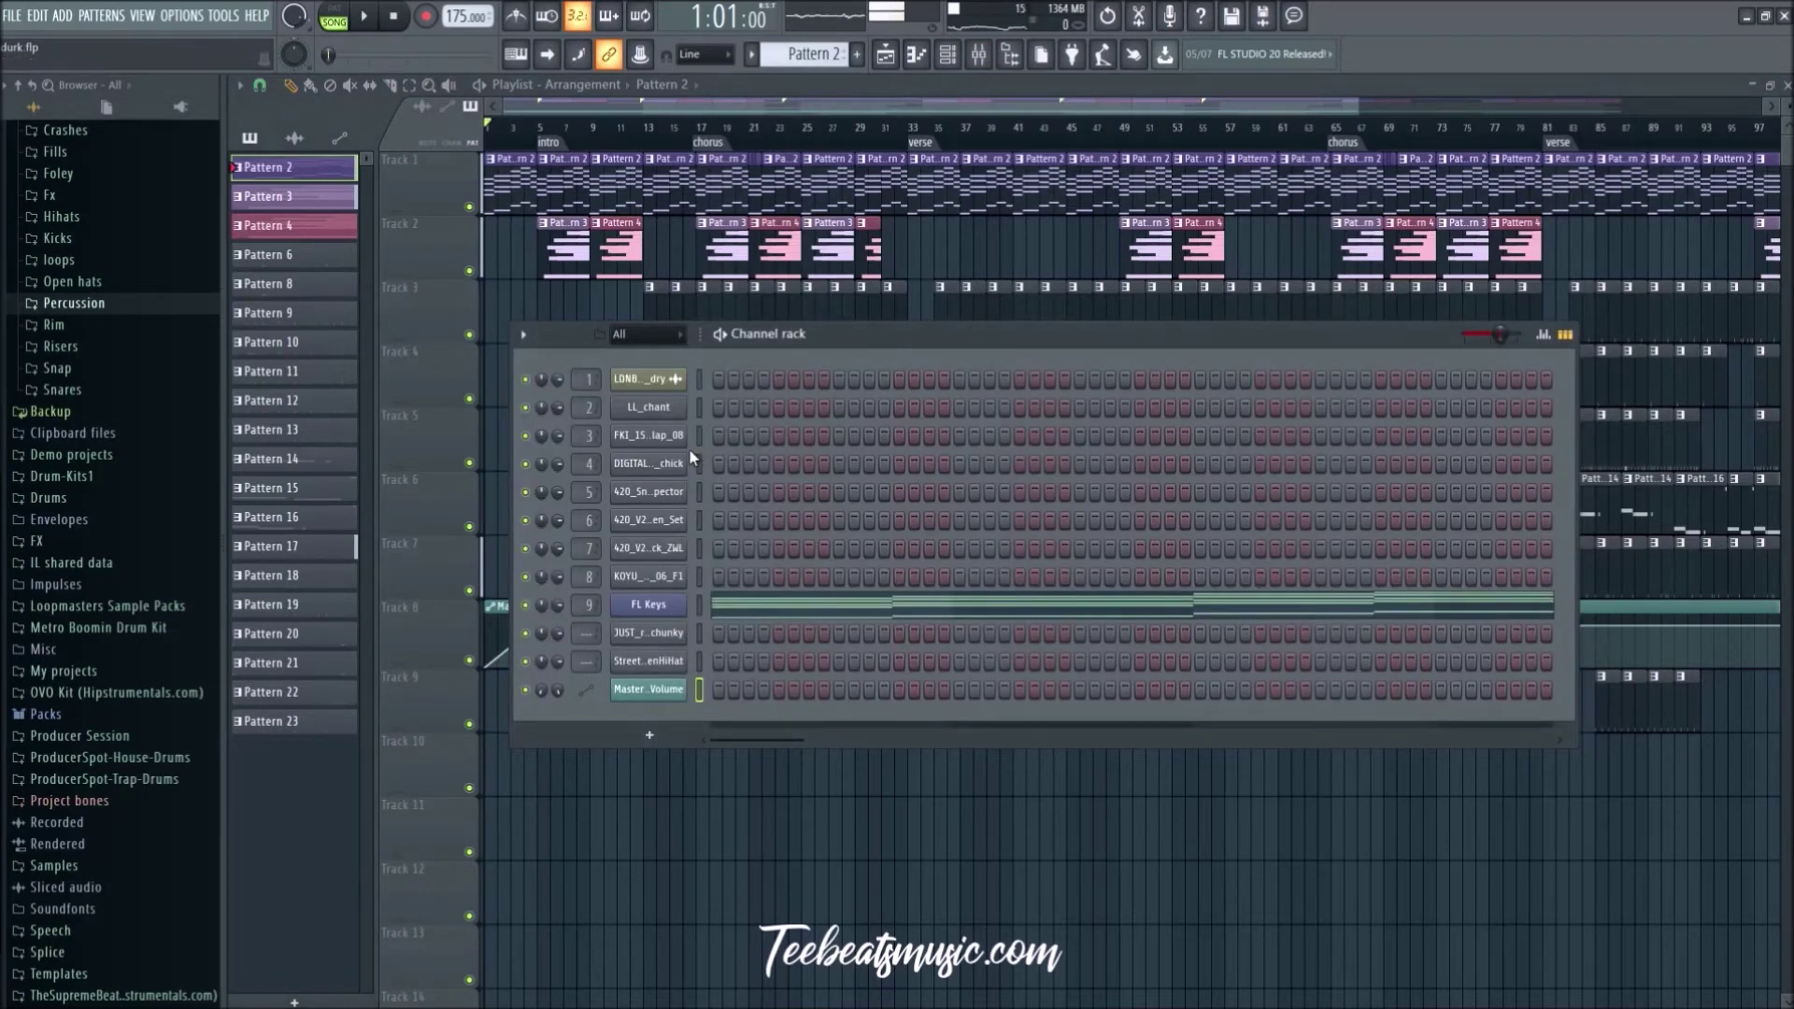
{"action": "left_click", "coordinate": [675, 608]}
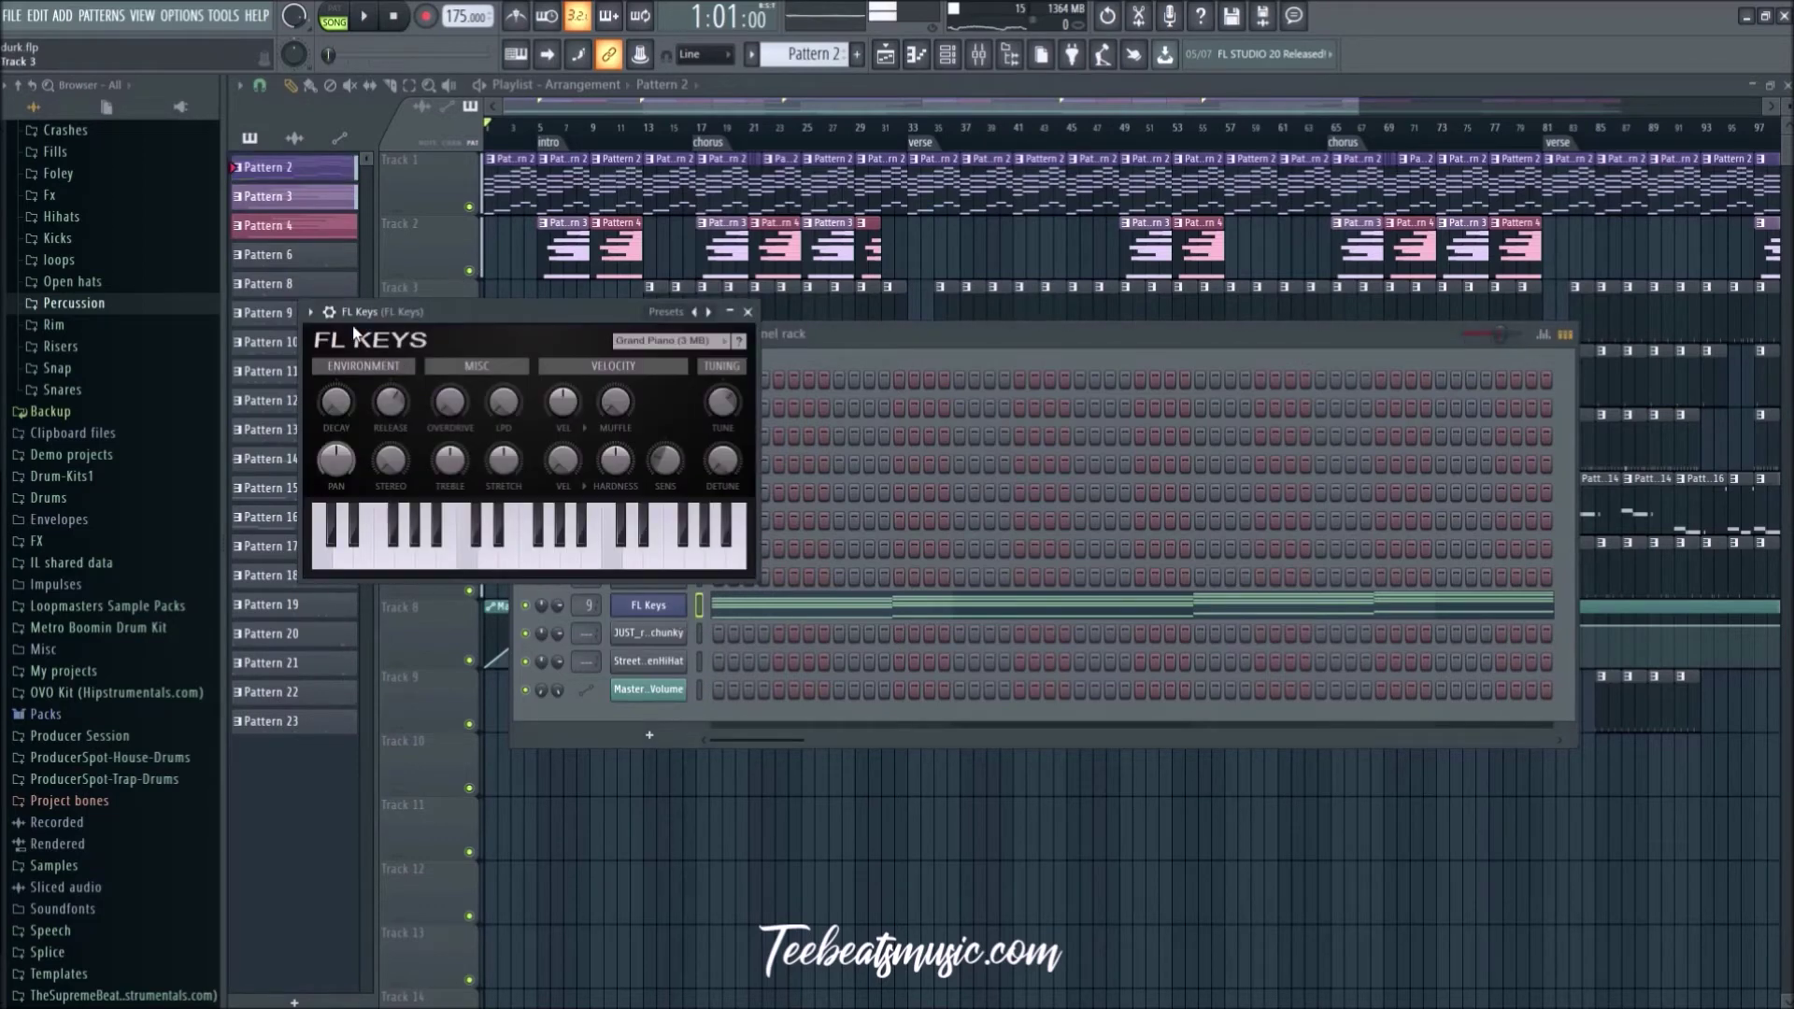
{"action": "left_click", "coordinate": [310, 312]}
{"action": "left_click", "coordinate": [309, 312]}
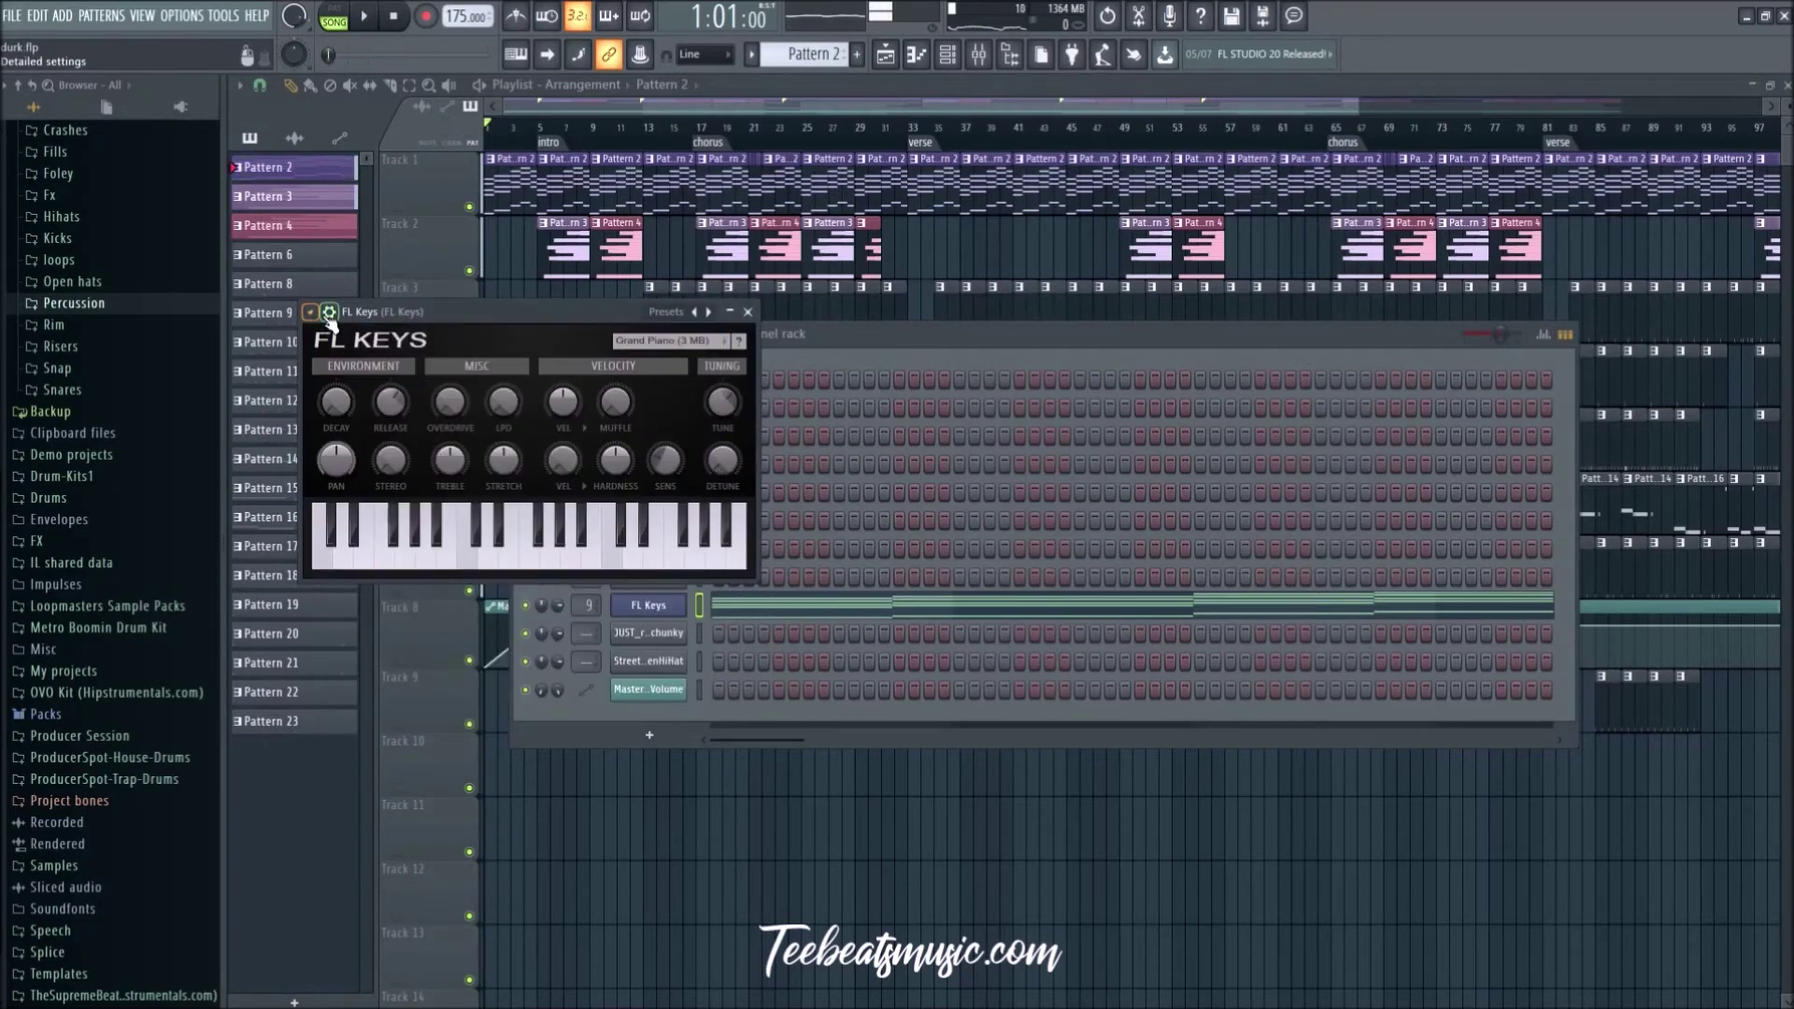
{"action": "left_click", "coordinate": [329, 312]}
{"action": "left_click", "coordinate": [362, 345]}
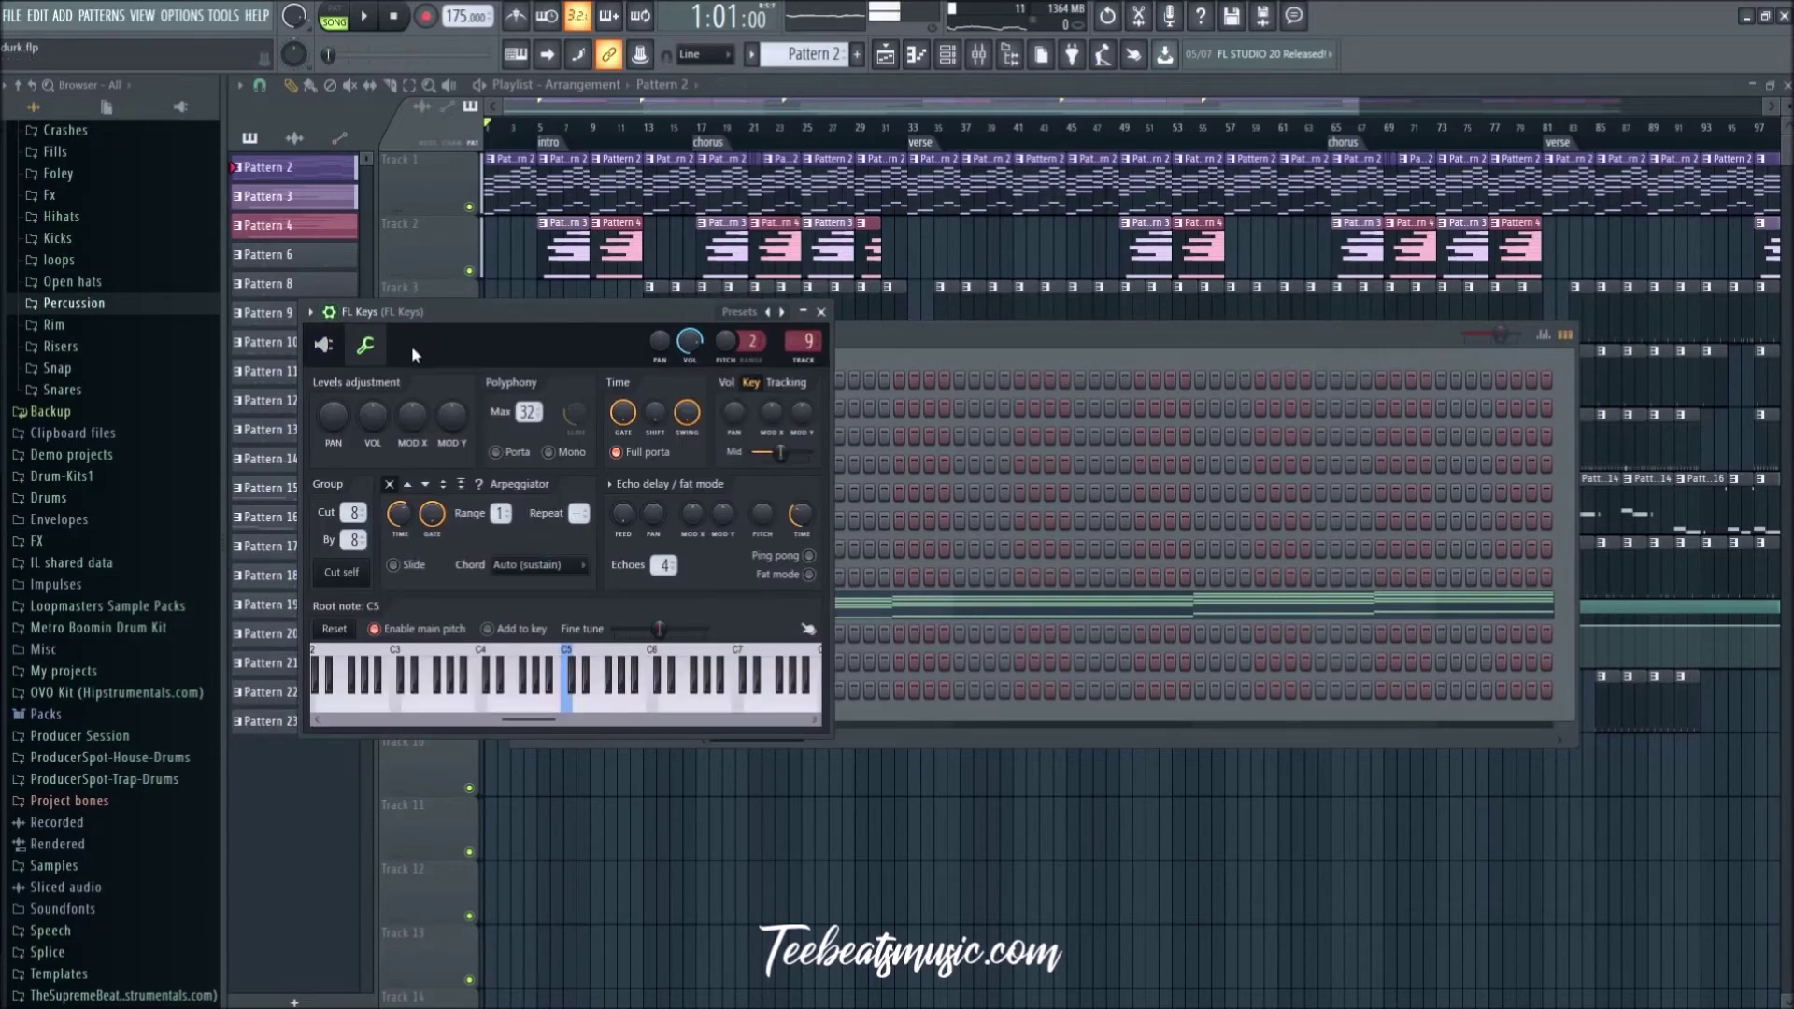
Step: Create automation clips for the FL Keys Modulation X and Modulation Y offsets
{"action": "right_click", "coordinate": [409, 419]}
{"action": "left_click", "coordinate": [501, 554]}
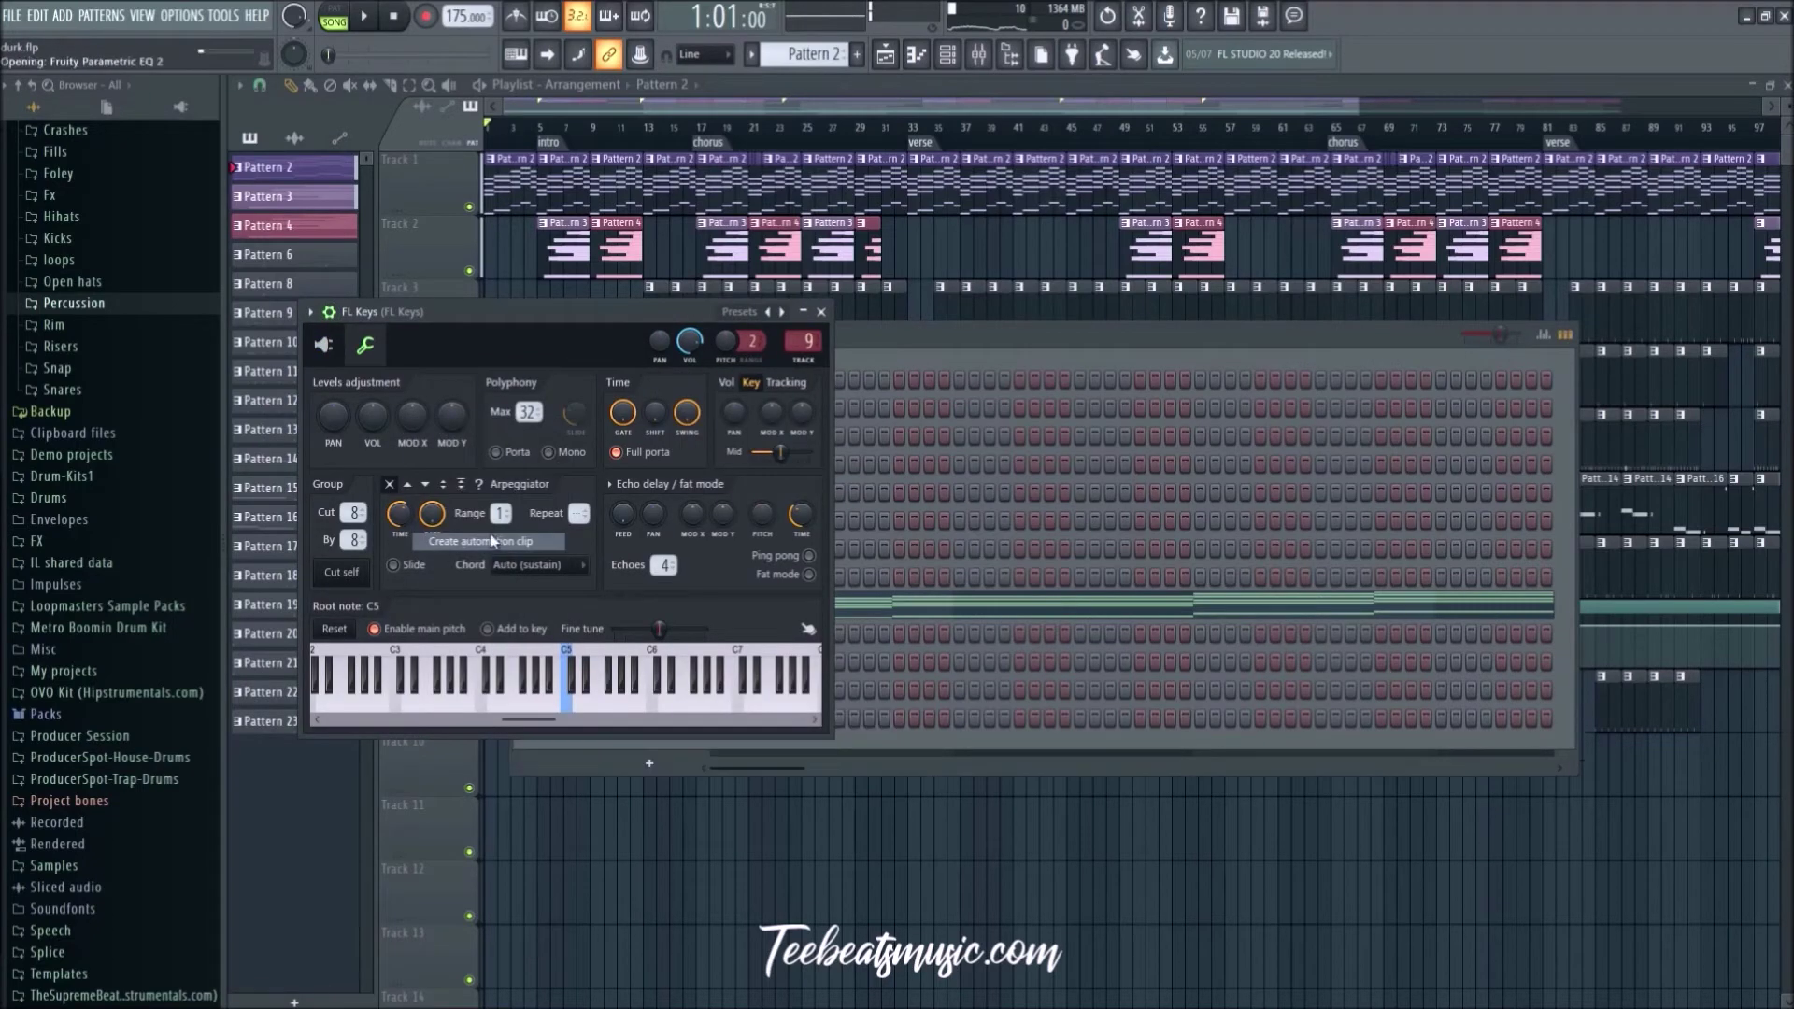
{"action": "right_click", "coordinate": [447, 418]}
{"action": "left_click", "coordinate": [517, 546]}
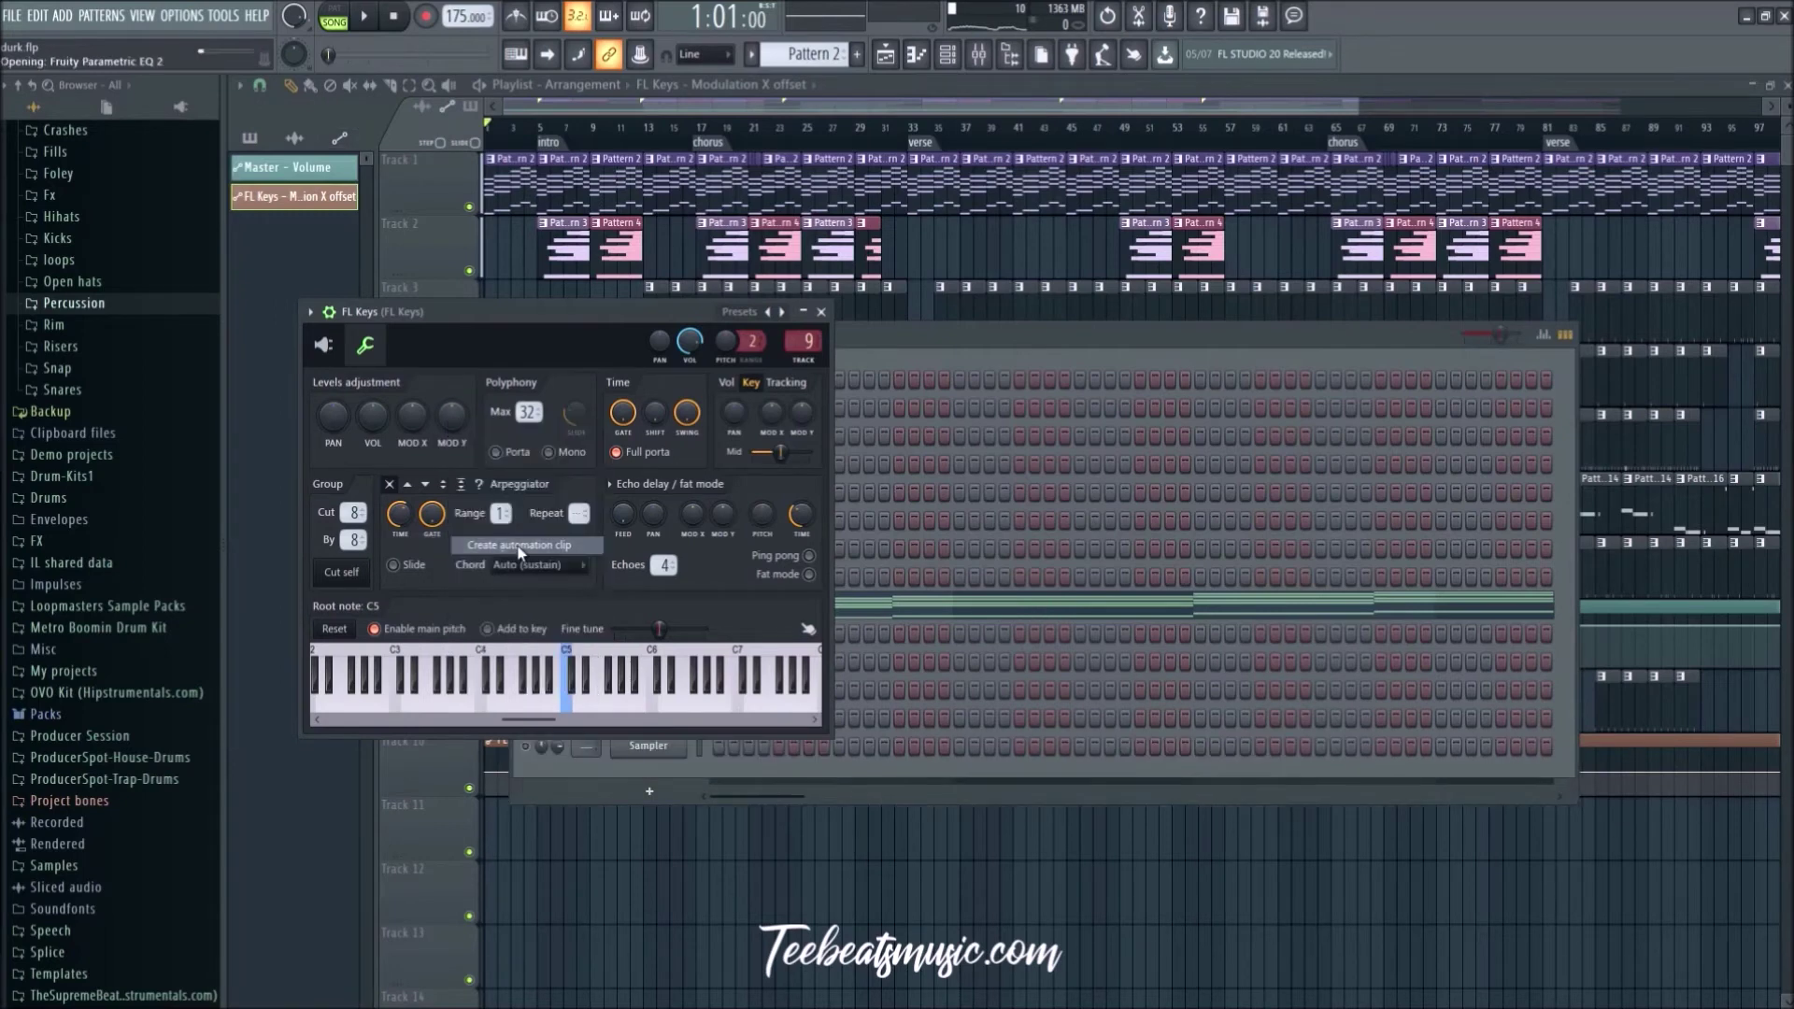
{"action": "left_click", "coordinate": [822, 311]}
{"action": "left_click", "coordinate": [791, 869]}
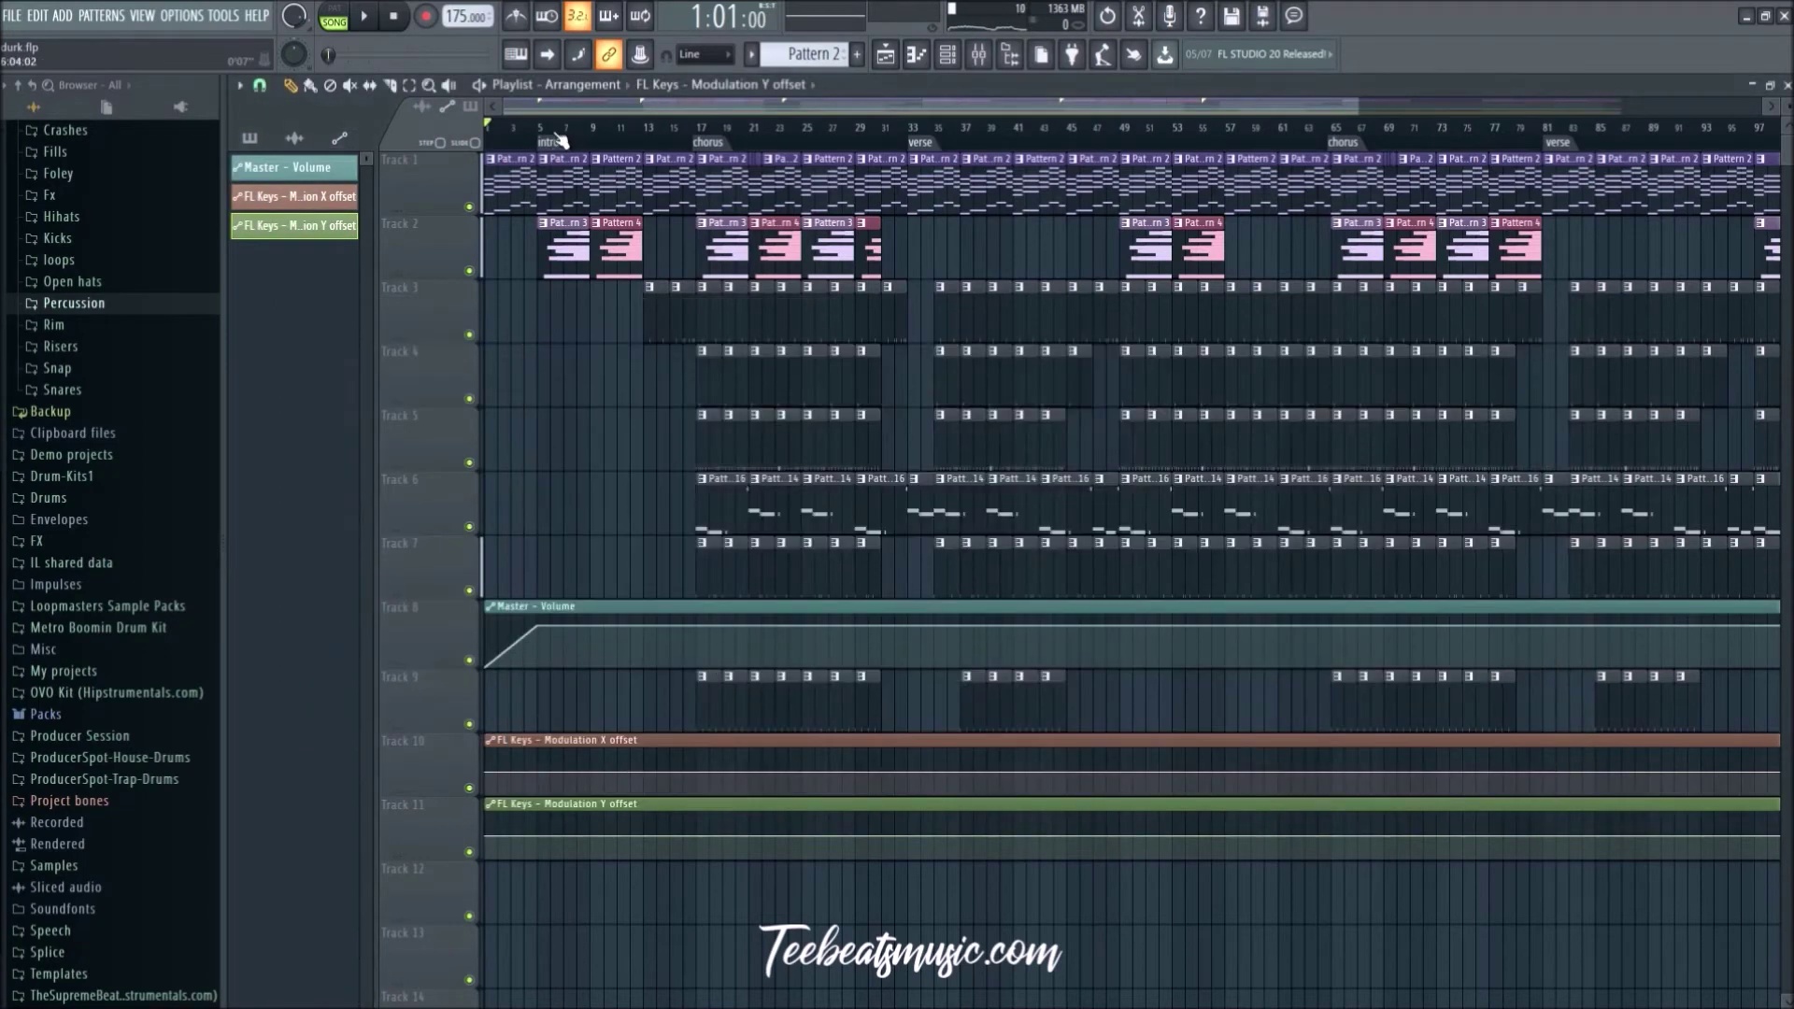
Step: Paste the copied value onto the starting points of Tracks 10 and 11, setting Track 10's to 50%
{"action": "key", "text": "space"}
{"action": "scroll", "coordinate": [762, 105], "scroll_direction": "up", "scroll_amount": 3}
{"action": "left_click_drag", "start_coordinate": [667, 109], "coordinate": [719, 111]}
{"action": "scroll", "coordinate": [717, 112], "scroll_direction": "left", "scroll_amount": 5}
{"action": "key", "text": "space"}
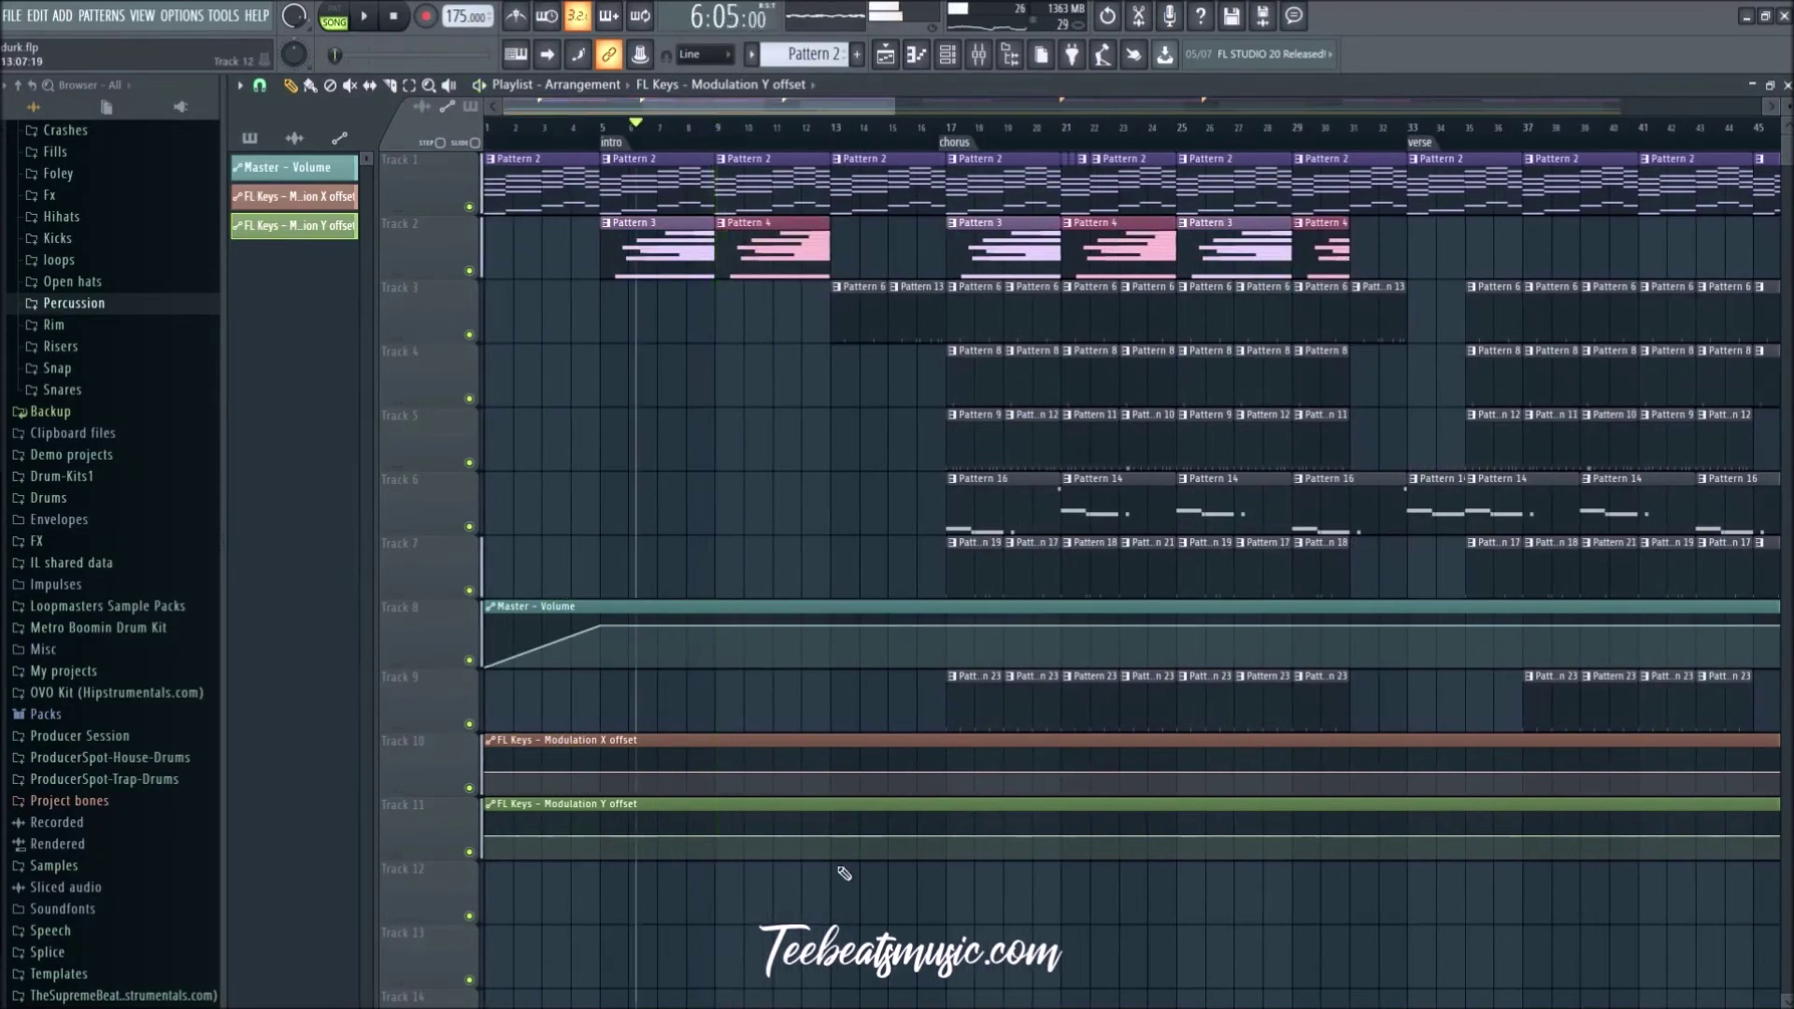
{"action": "right_click", "coordinate": [493, 771]}
{"action": "left_click", "coordinate": [550, 964]}
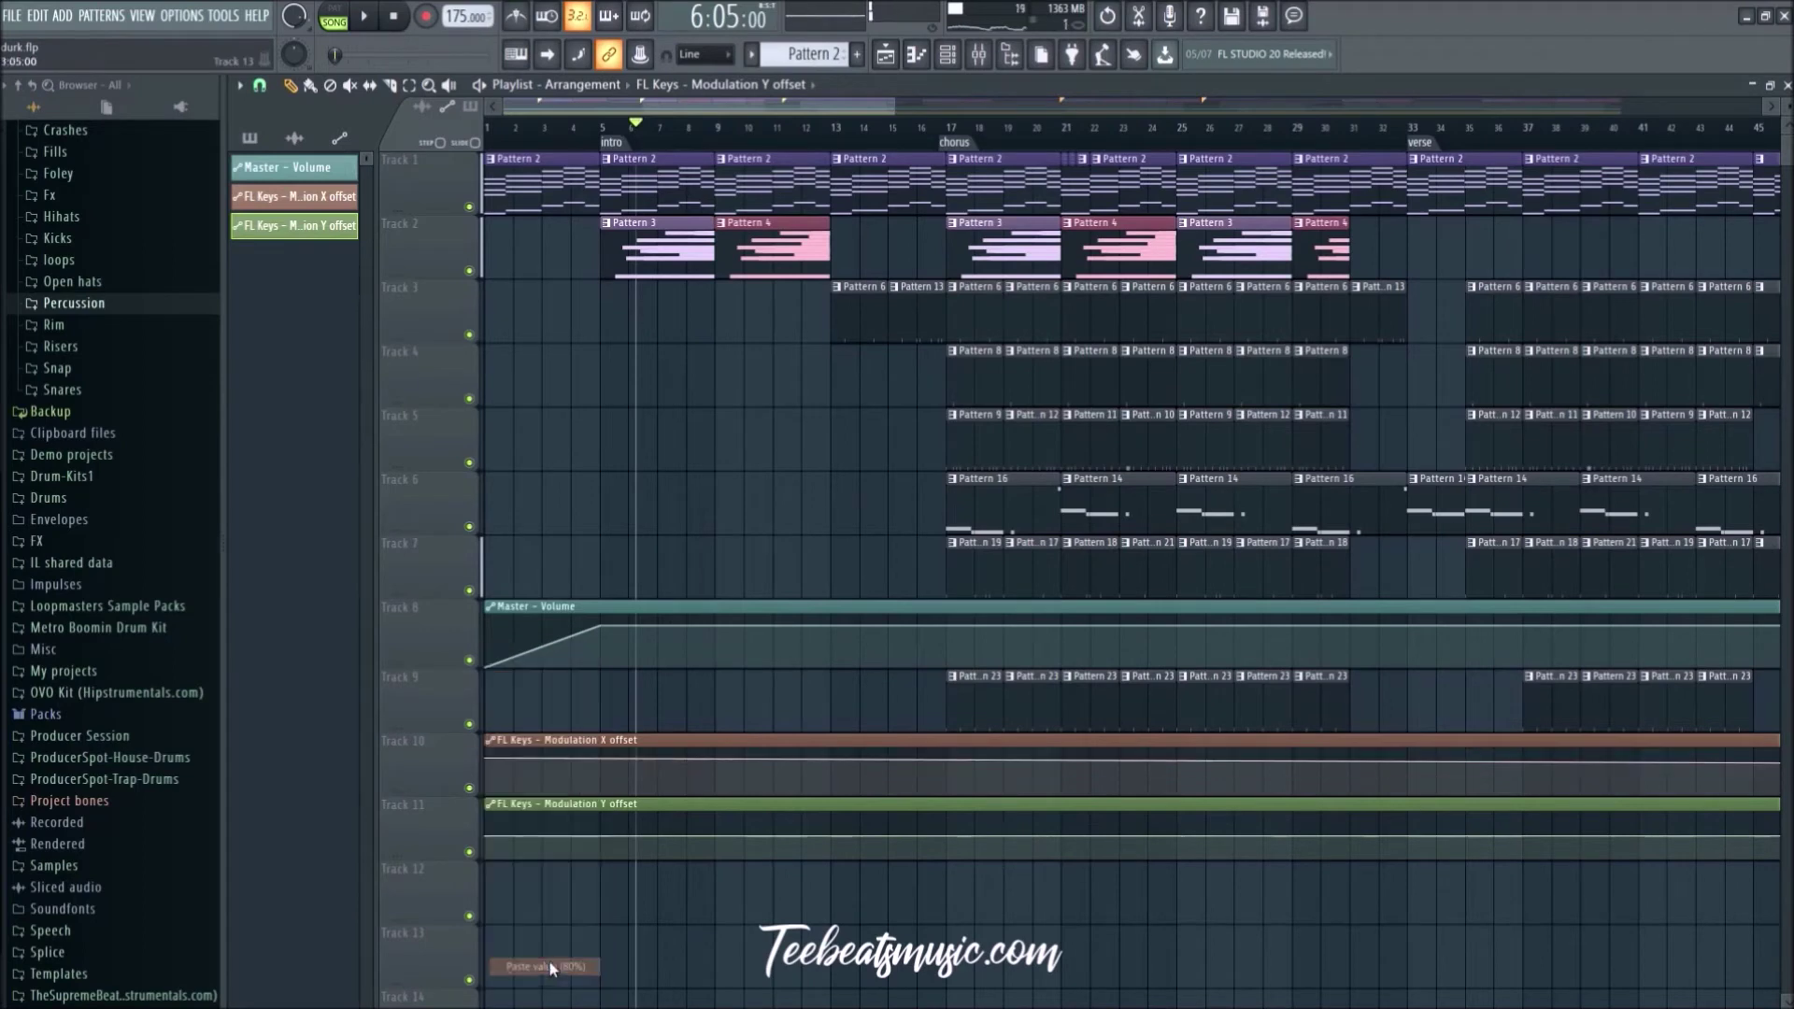
{"action": "right_click", "coordinate": [493, 838]}
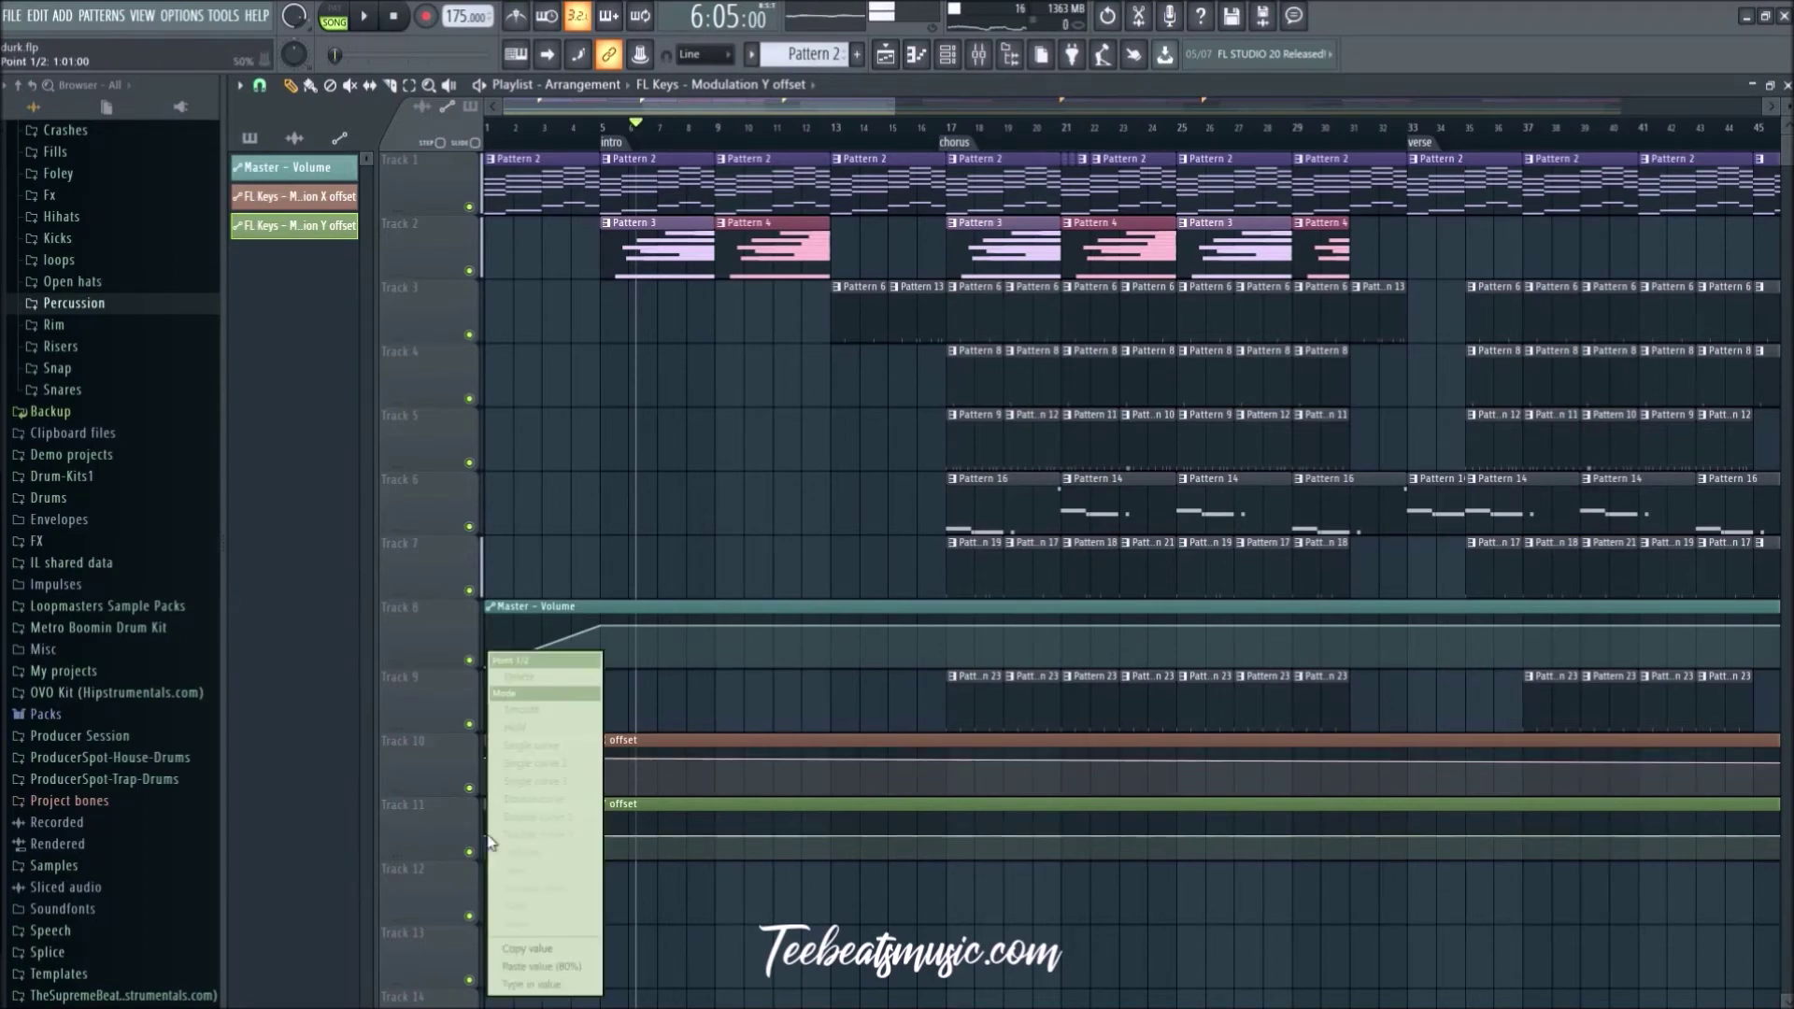
{"action": "left_click", "coordinate": [561, 965]}
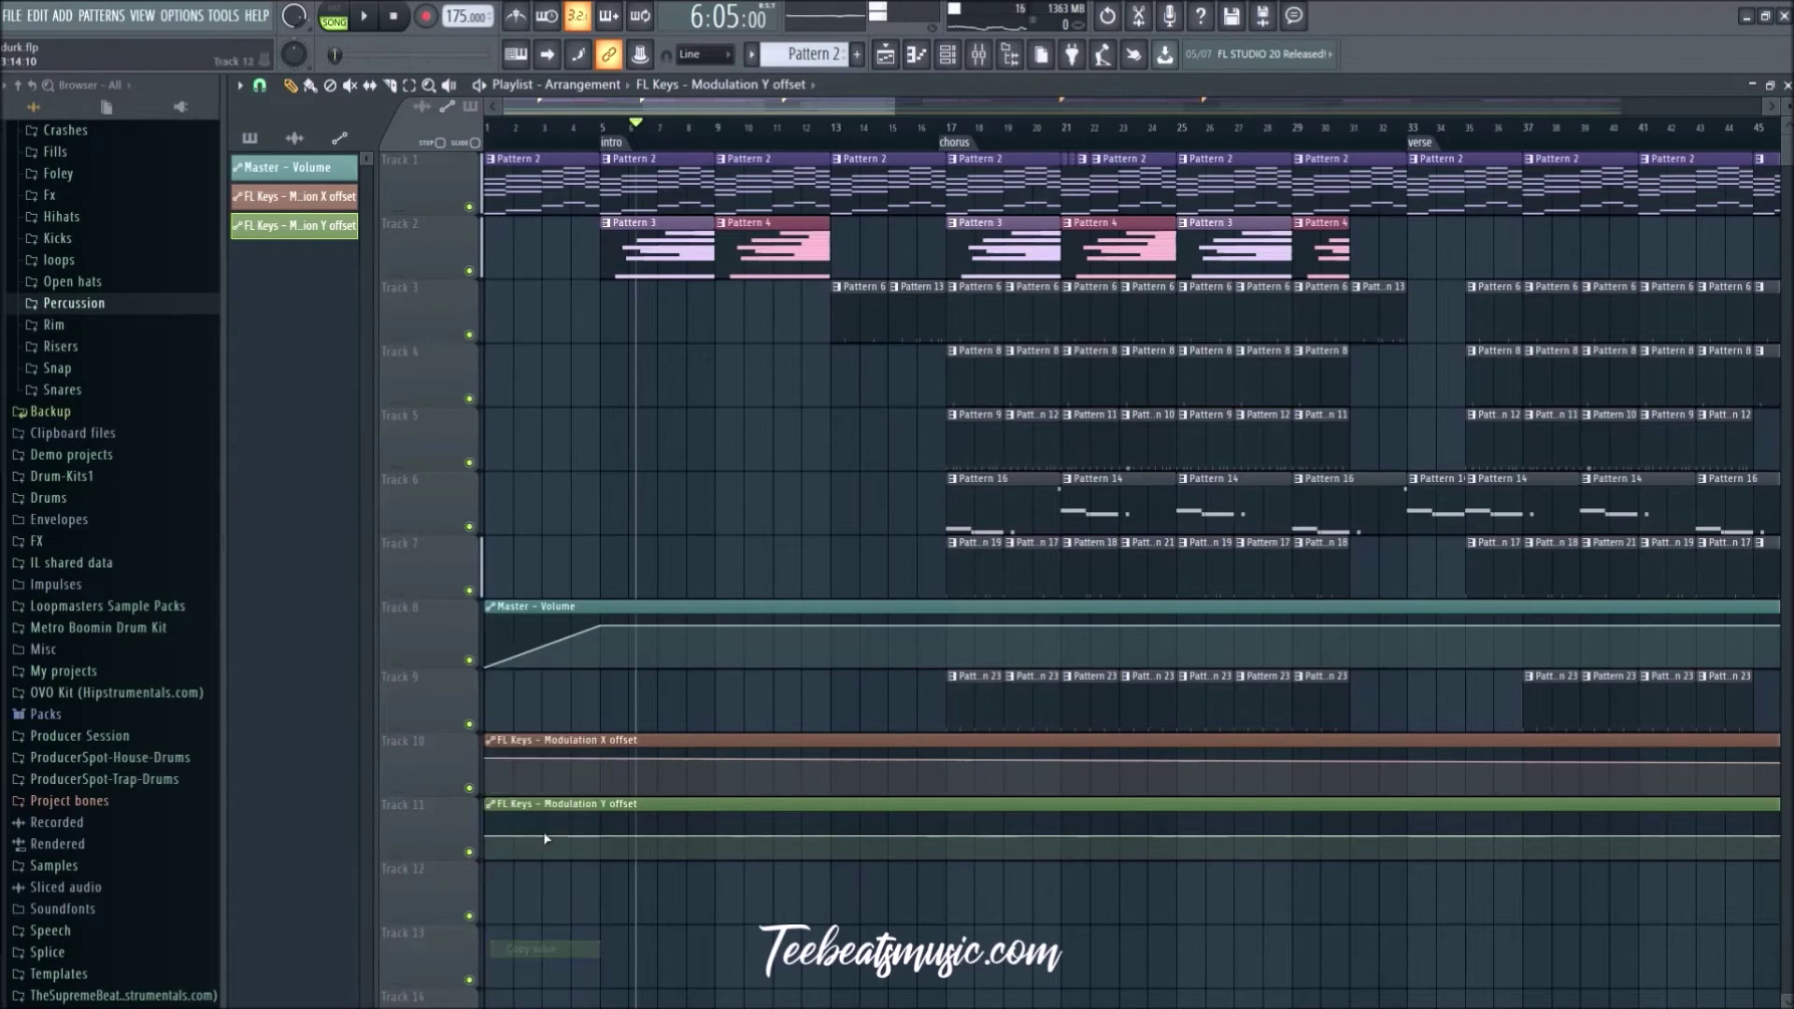
{"action": "right_click", "coordinate": [493, 760]}
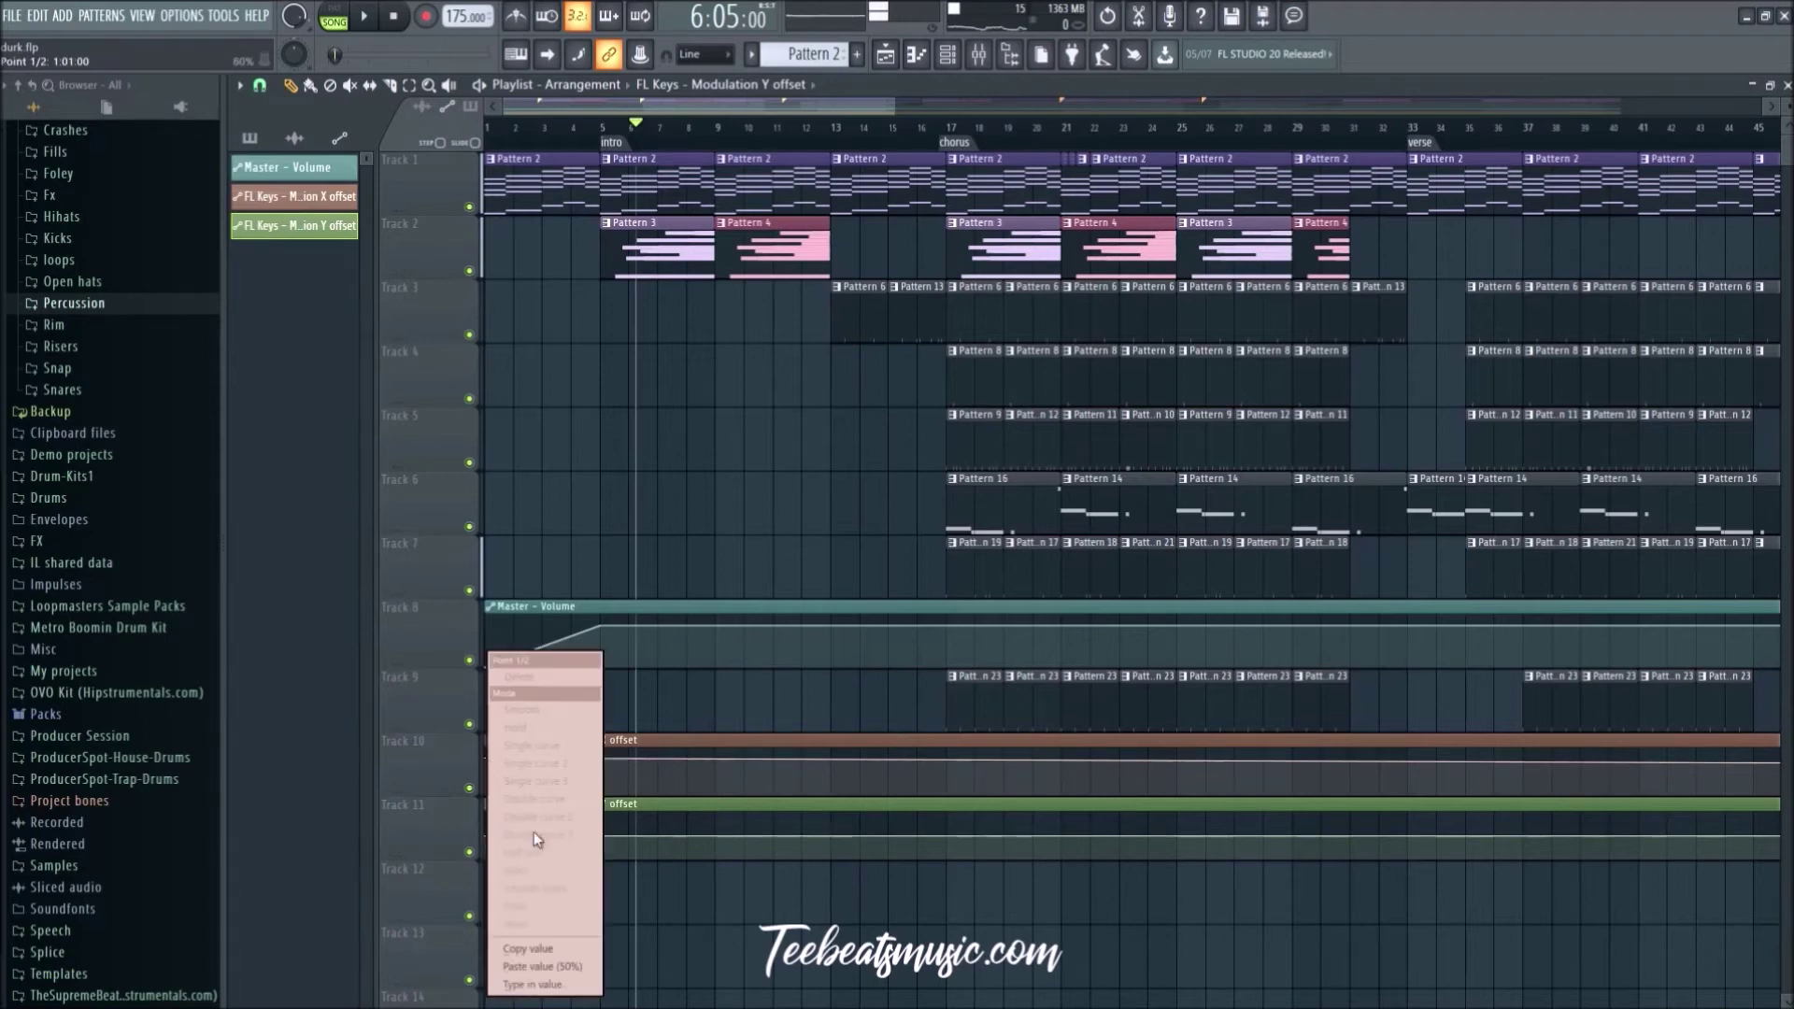
{"action": "left_click", "coordinate": [578, 968]}
{"action": "key", "text": "space"}
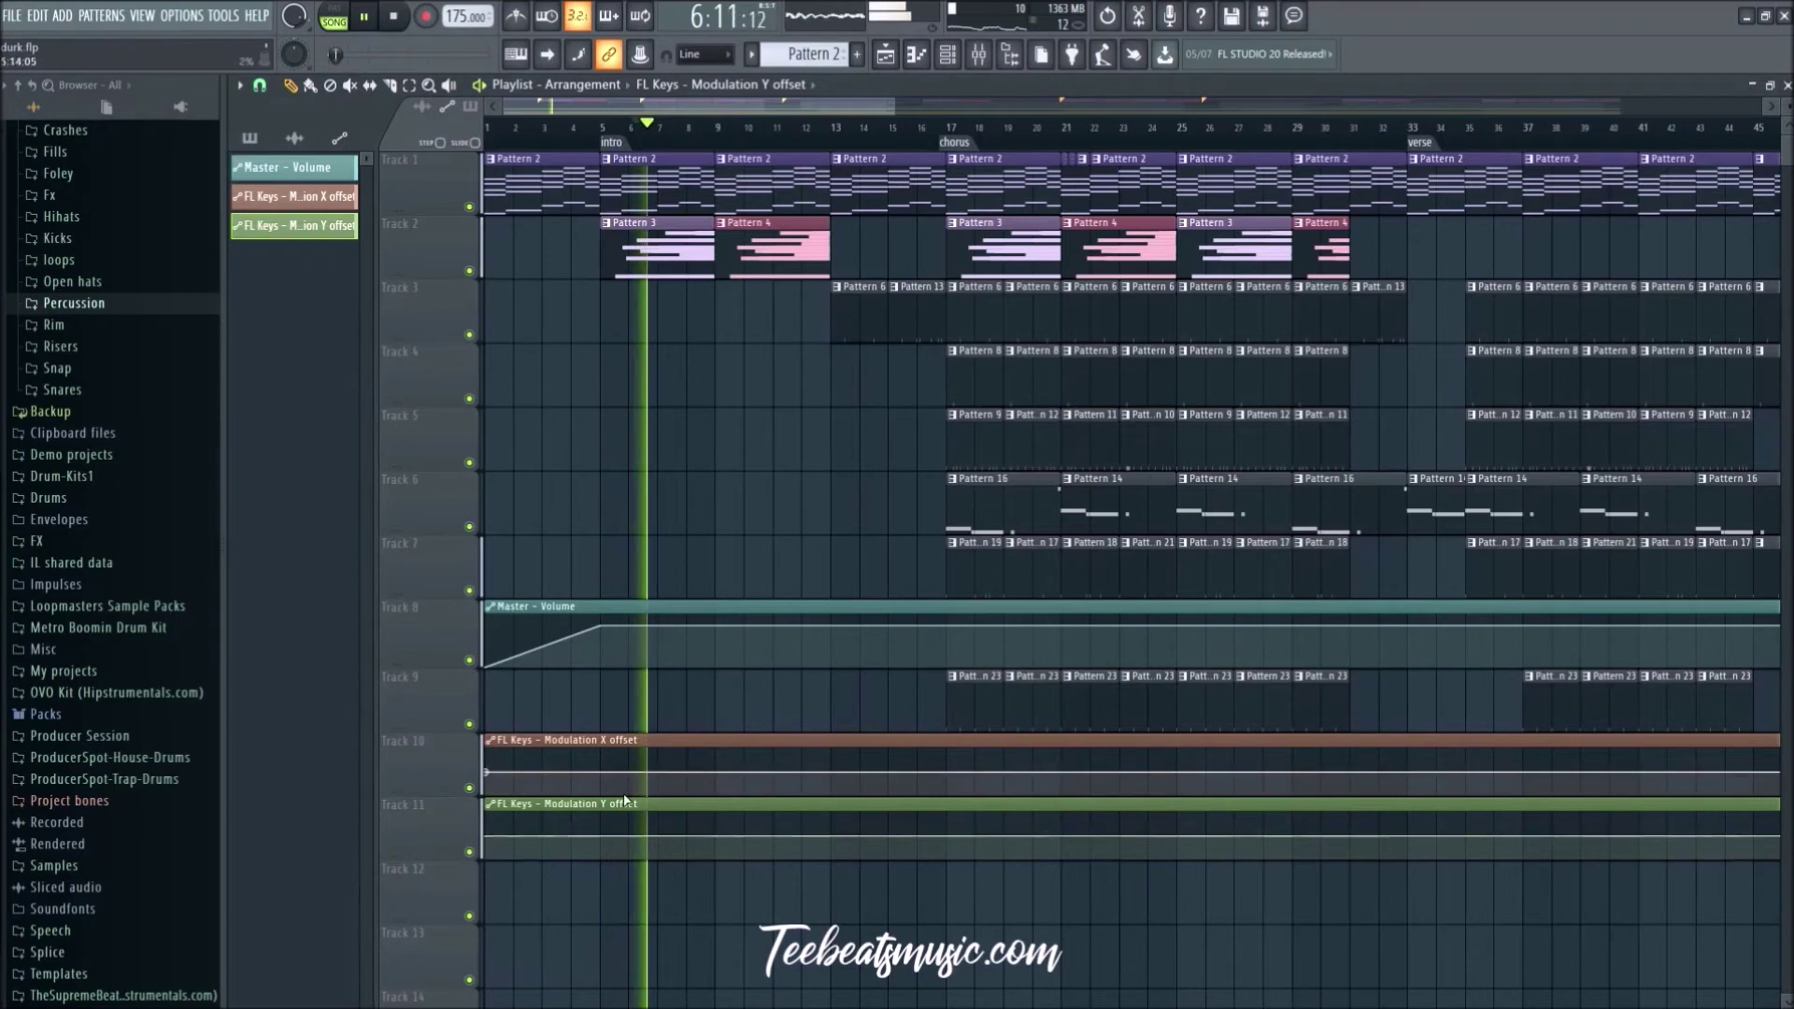
{"action": "key", "text": "space"}
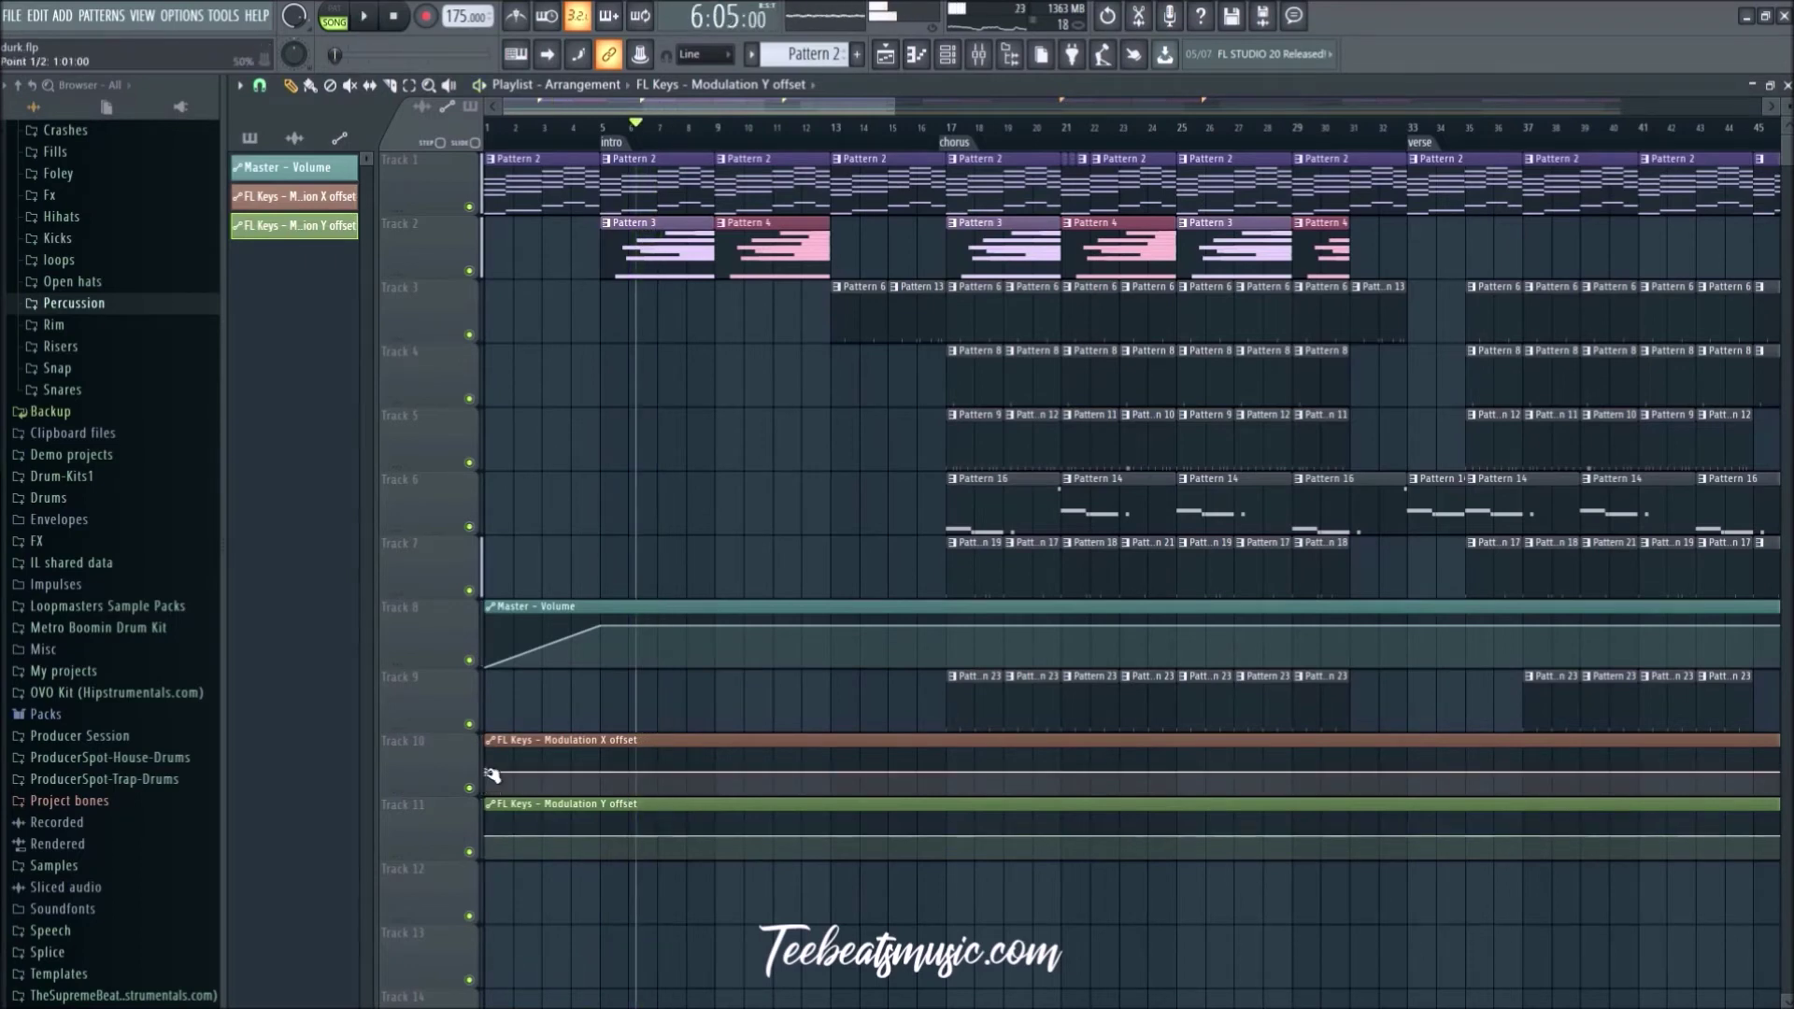
Step: Add points at bars 5 and 13 on both tracks, raise Track 11's end to the top, and curve both rises
{"action": "right_click", "coordinate": [599, 771]}
{"action": "right_click", "coordinate": [600, 839]}
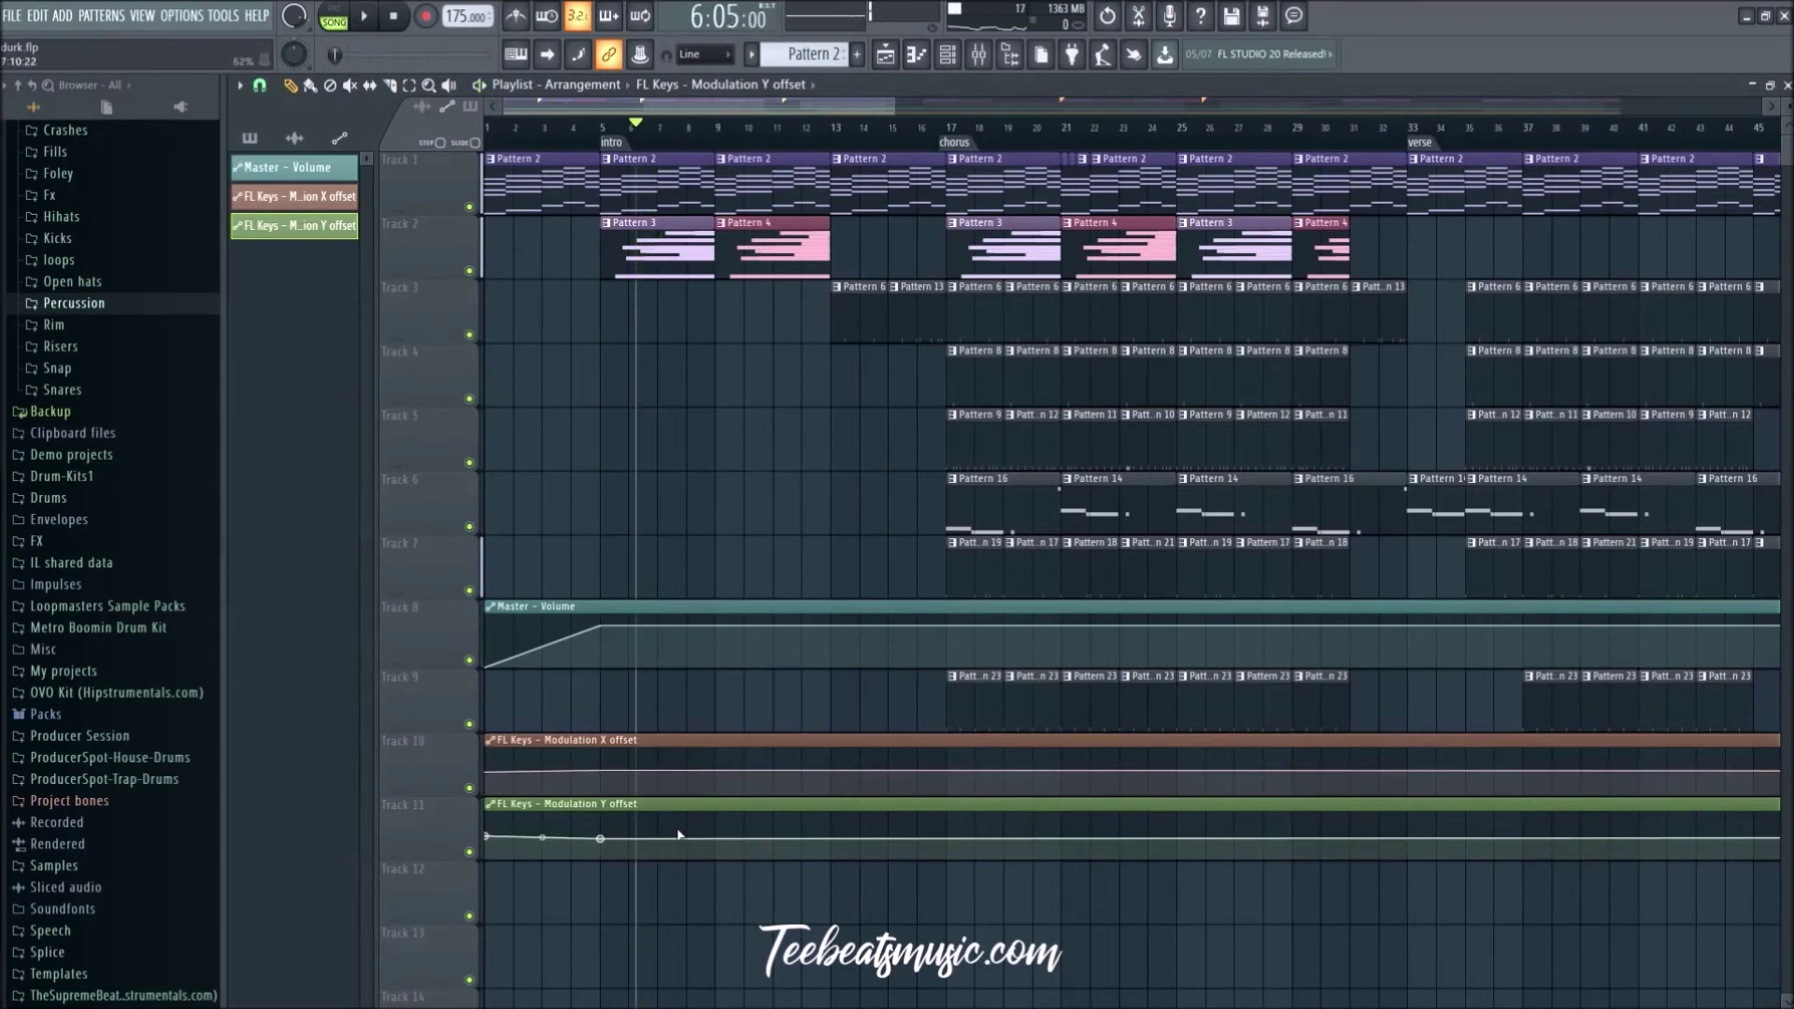
{"action": "right_click", "coordinate": [831, 770]}
{"action": "right_click", "coordinate": [831, 839]}
{"action": "left_click_drag", "start_coordinate": [831, 840], "coordinate": [834, 734]}
{"action": "key", "text": "space"}
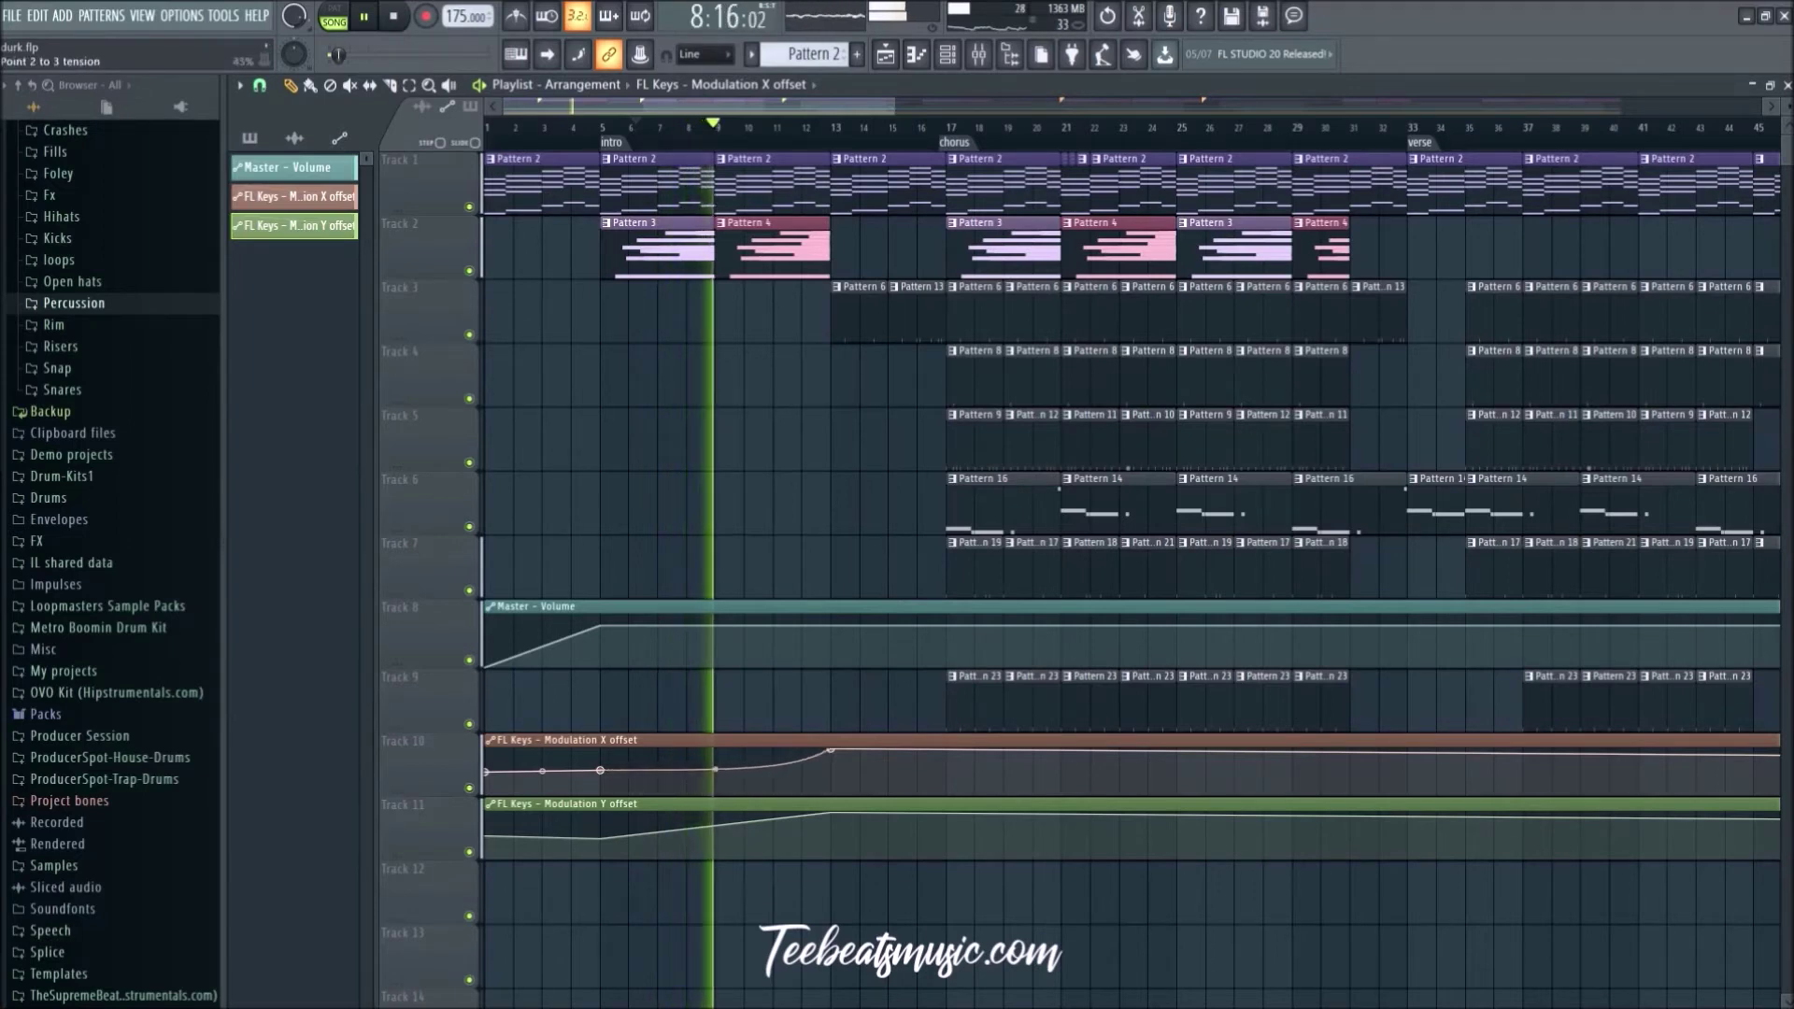
{"action": "left_click_drag", "start_coordinate": [715, 764], "coordinate": [716, 750]}
{"action": "key", "text": "space"}
{"action": "key", "text": "space"}
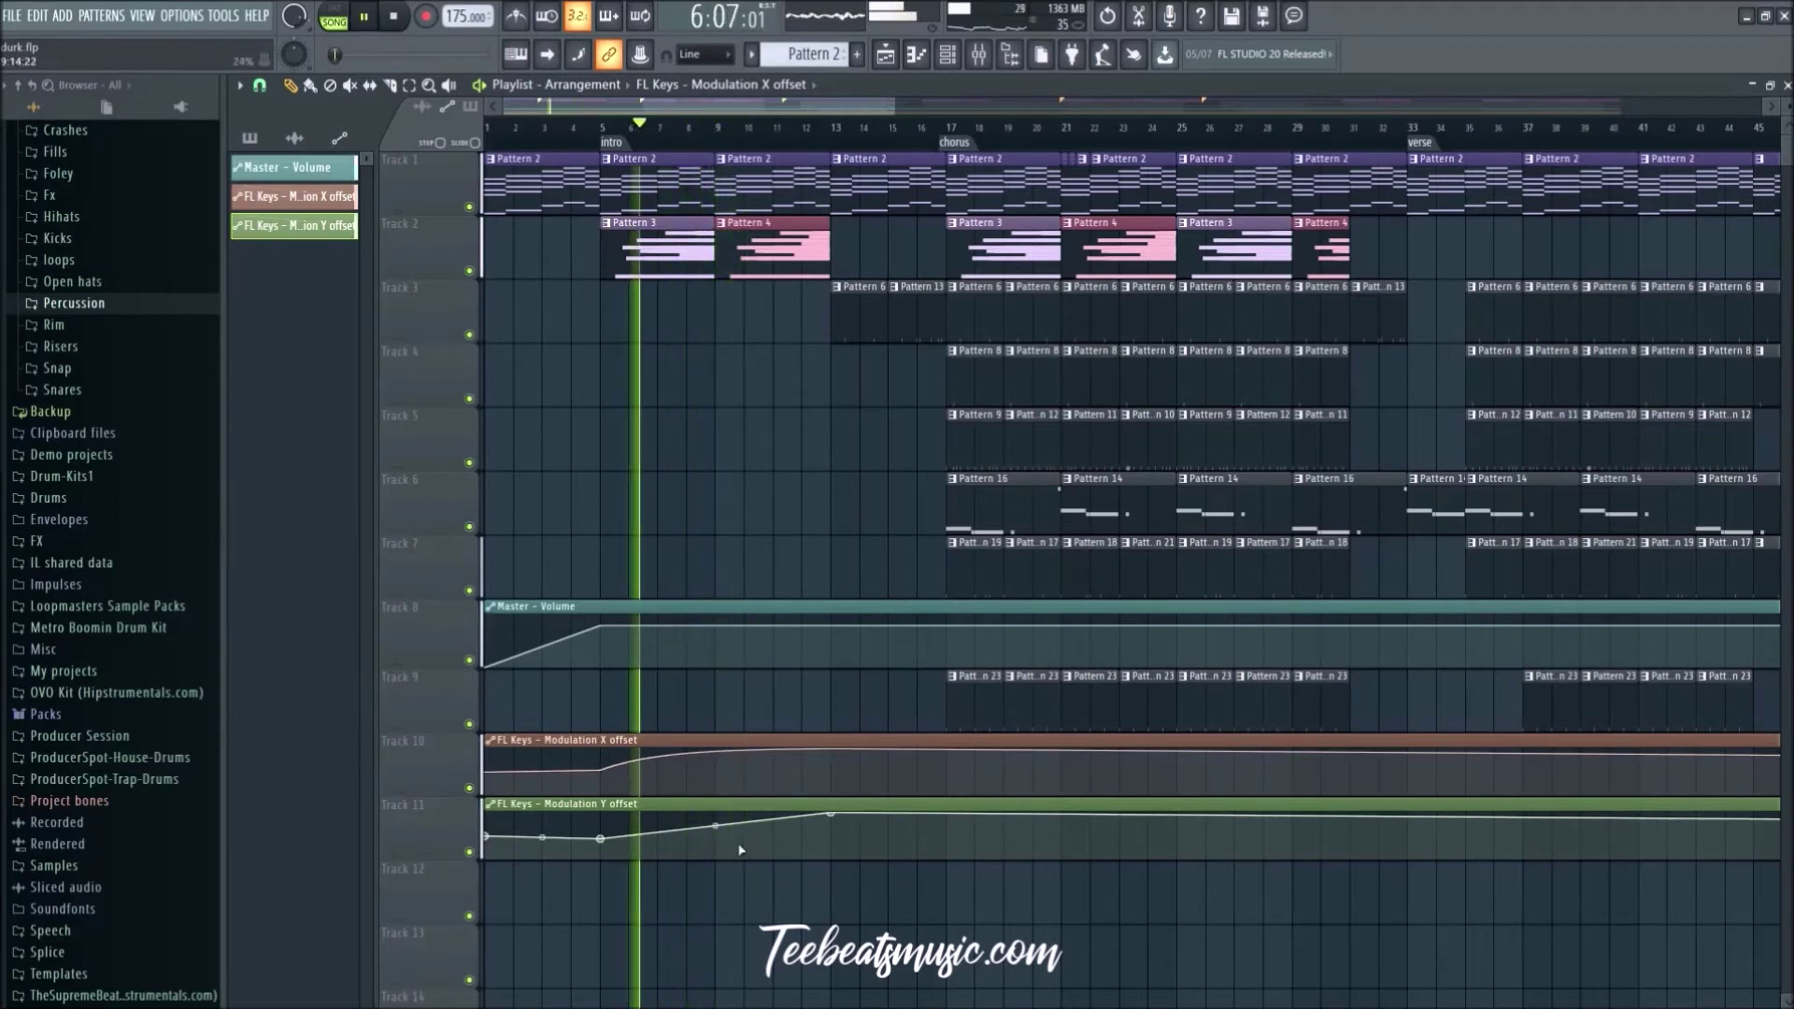
{"action": "left_click_drag", "start_coordinate": [716, 827], "coordinate": [716, 838]}
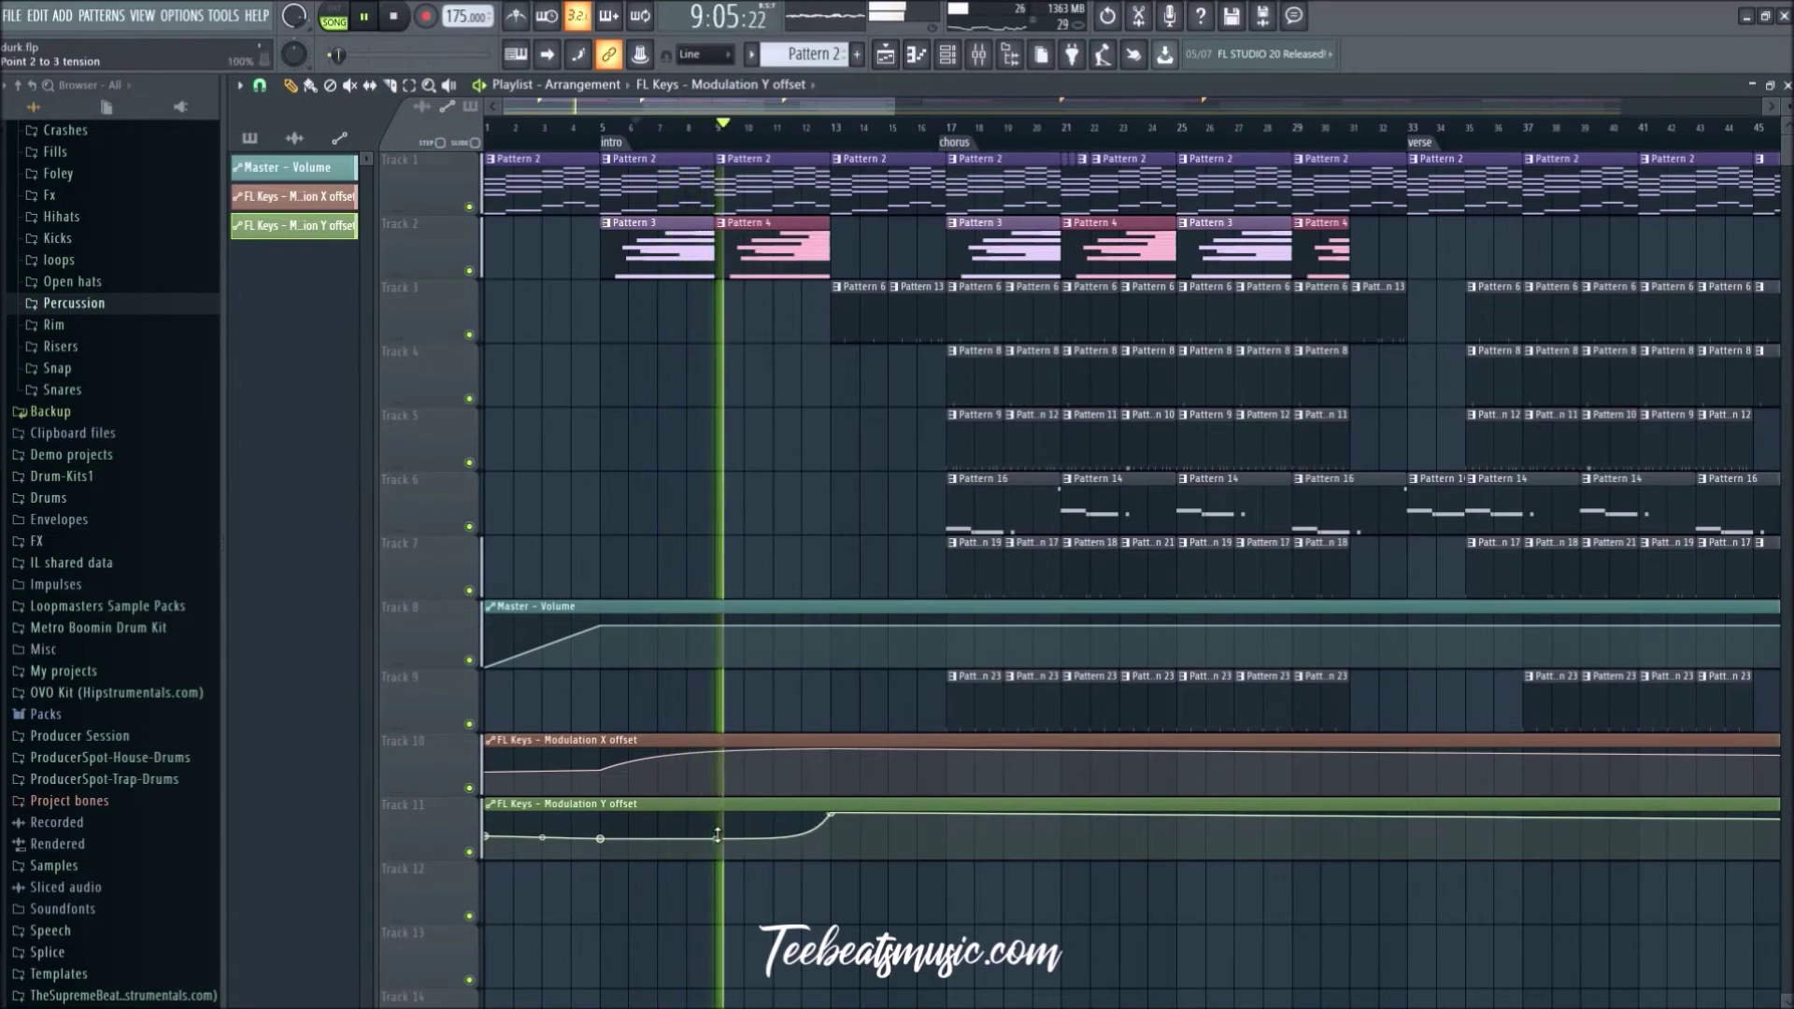
{"action": "key", "text": "F6"}
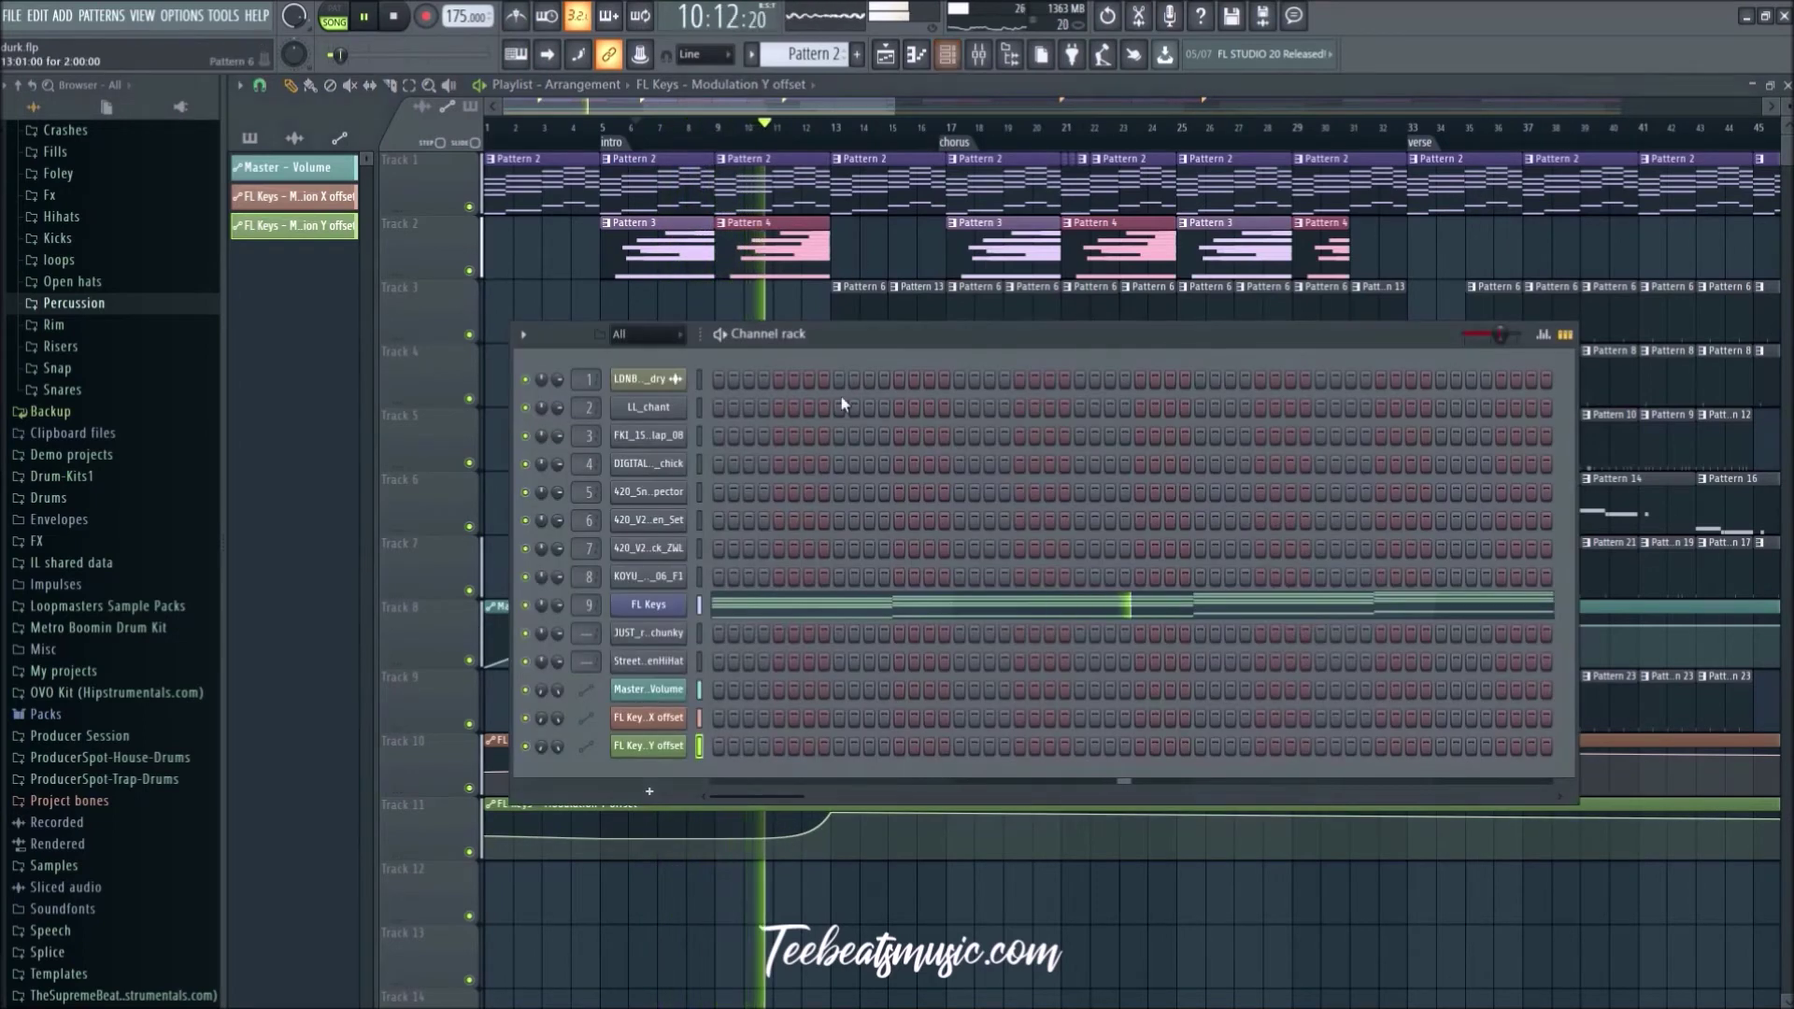
Step: Open FL Keys and audition it during playback, checking its volume options
{"action": "left_click", "coordinate": [649, 604]}
{"action": "key", "text": "space"}
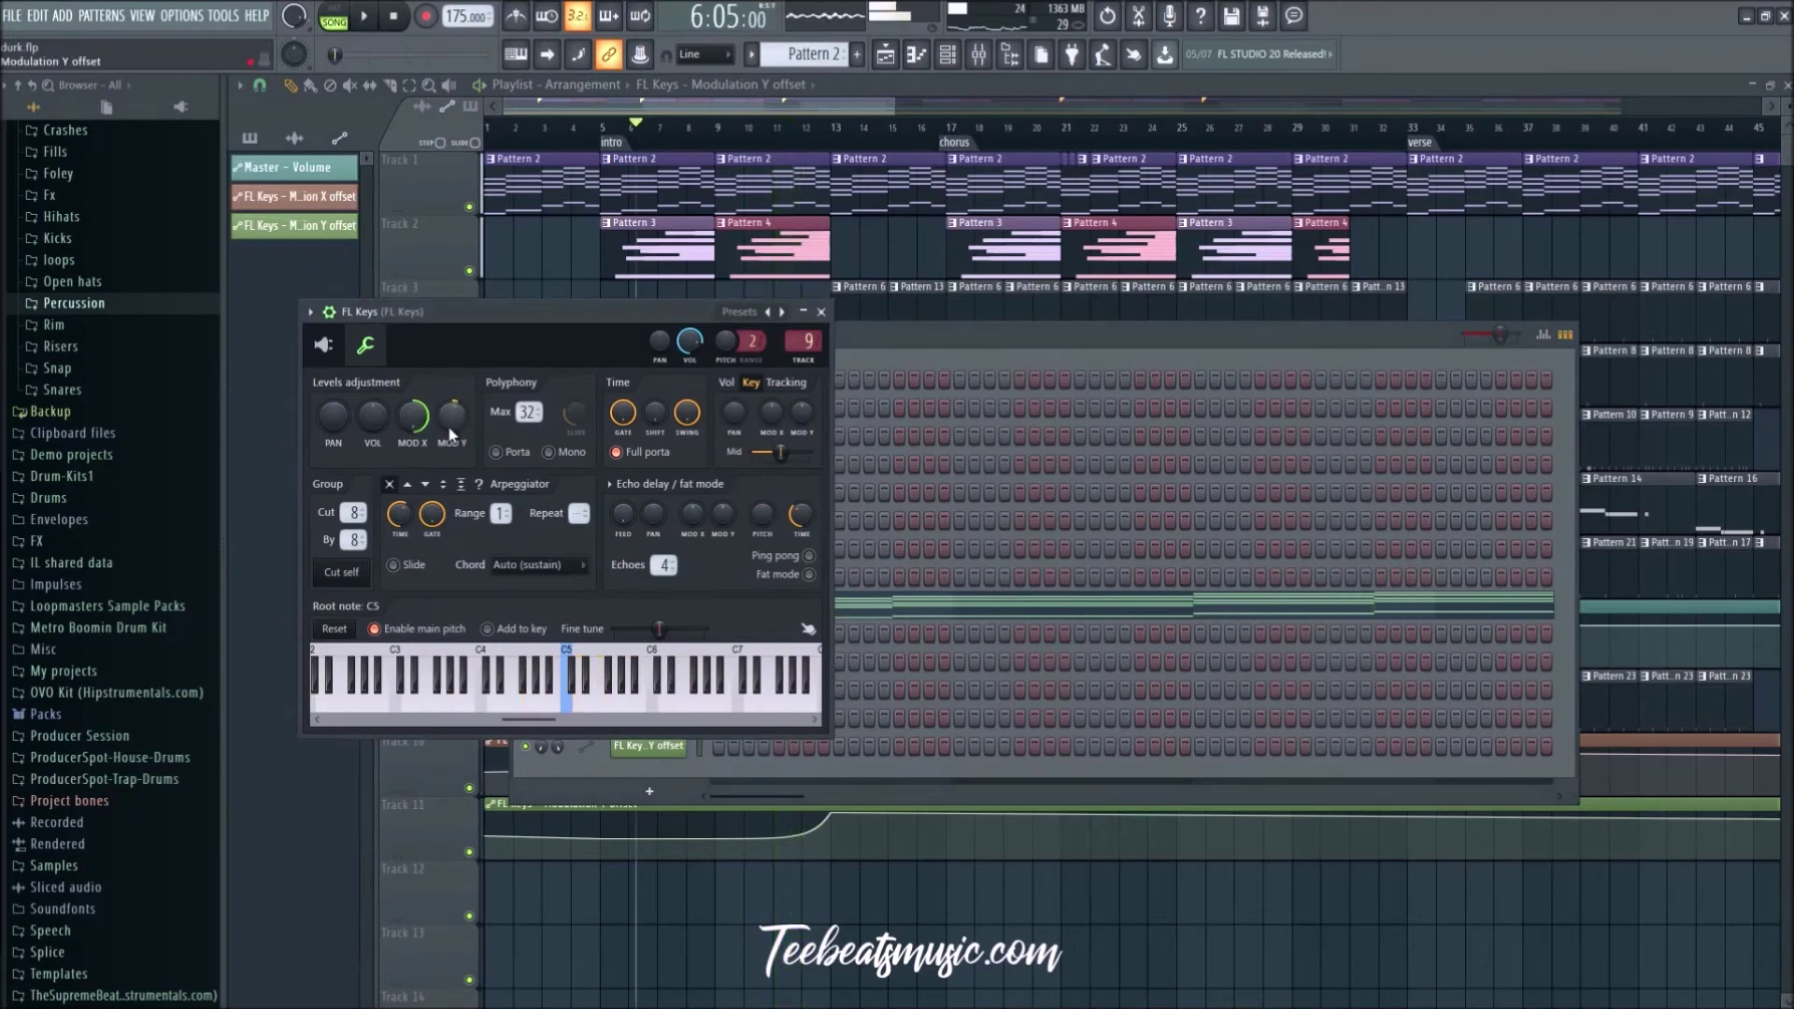
{"action": "key", "text": "space"}
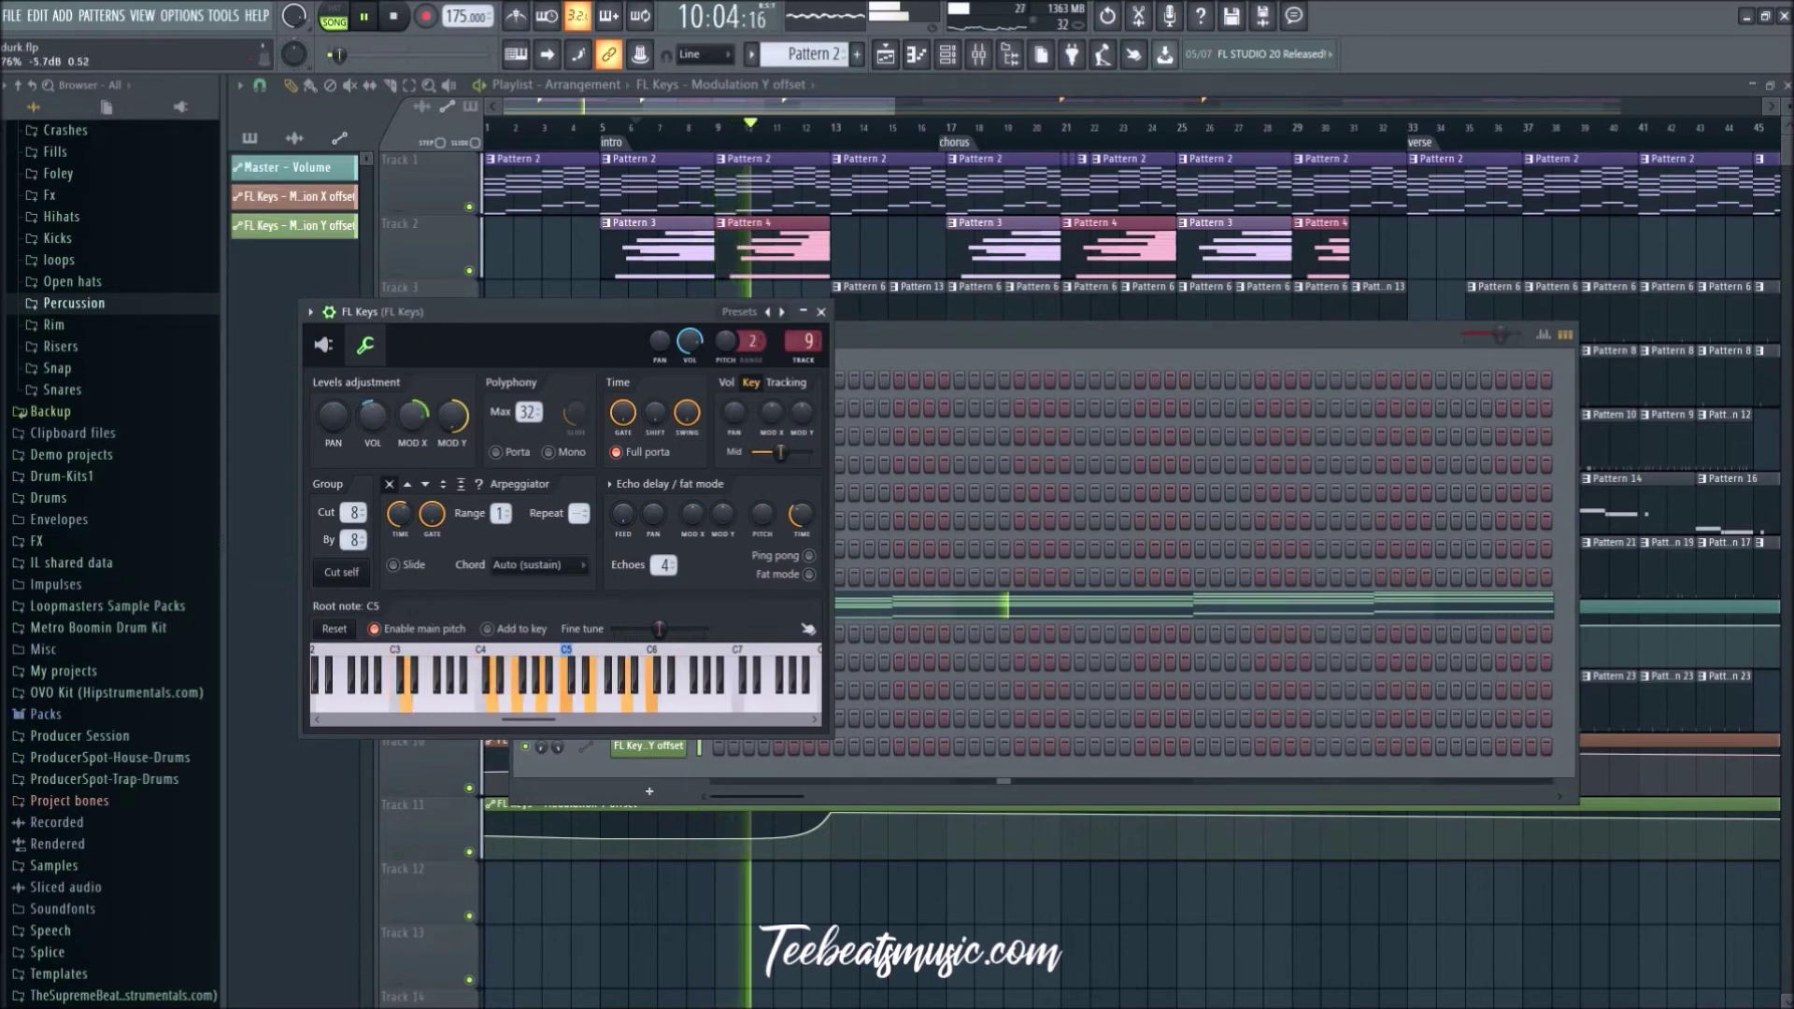
{"action": "right_click", "coordinate": [386, 424]}
{"action": "left_click", "coordinate": [423, 428]}
{"action": "key", "text": "space"}
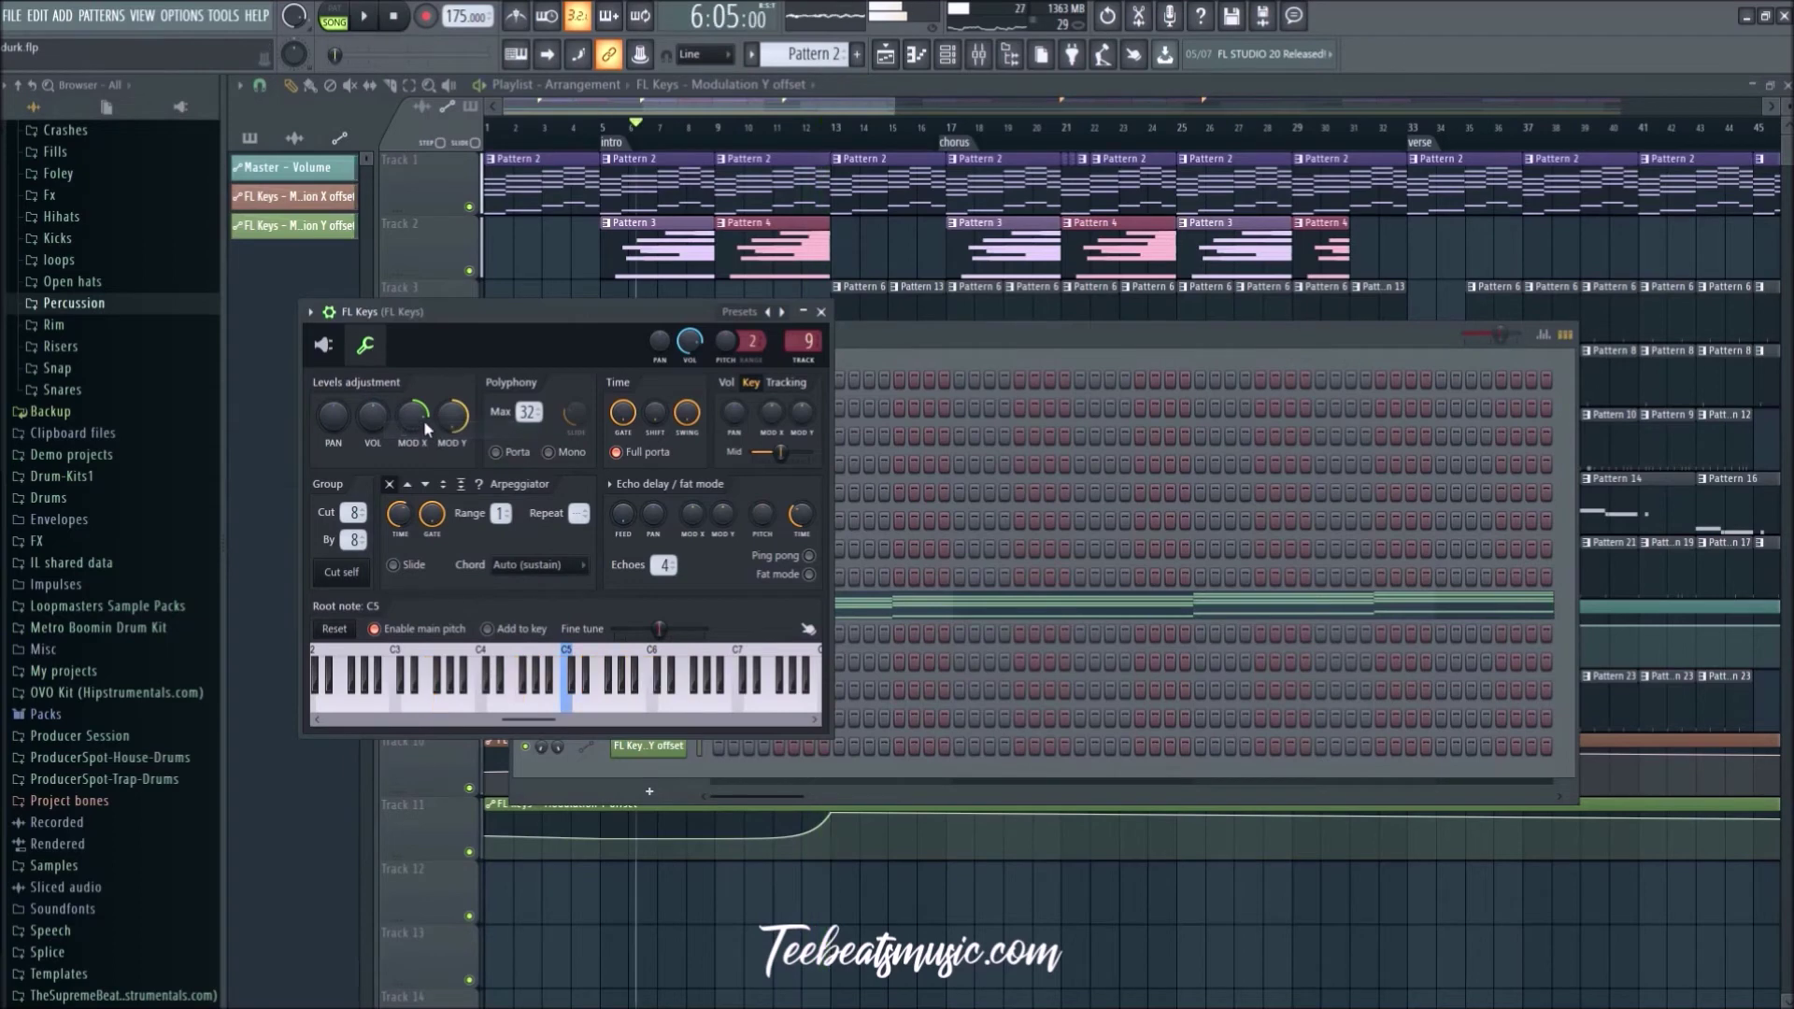
{"action": "key", "text": "space"}
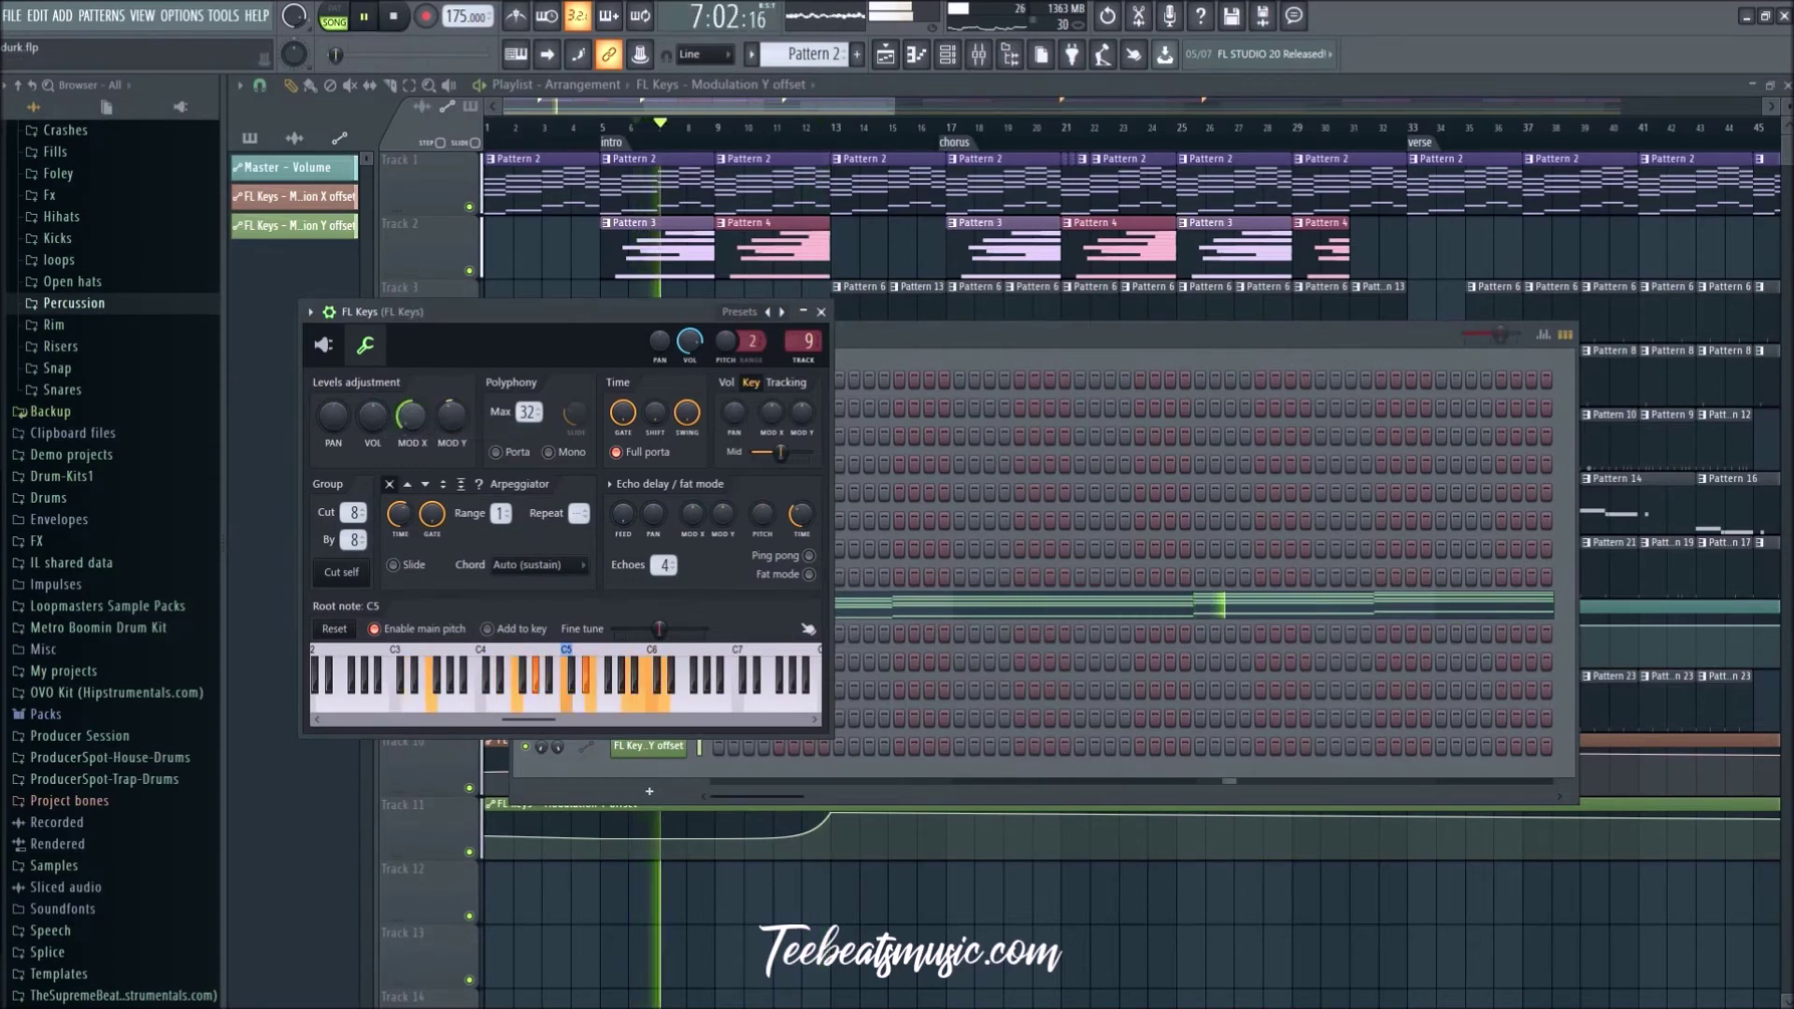
Step: Inspect the FL Keys MOD X and MOD Y level options, then close the instrument
{"action": "right_click", "coordinate": [445, 418]}
{"action": "right_click", "coordinate": [428, 423]}
{"action": "right_click", "coordinate": [415, 427]}
{"action": "right_click", "coordinate": [407, 420]}
{"action": "left_click", "coordinate": [410, 420]}
{"action": "key", "text": "space"}
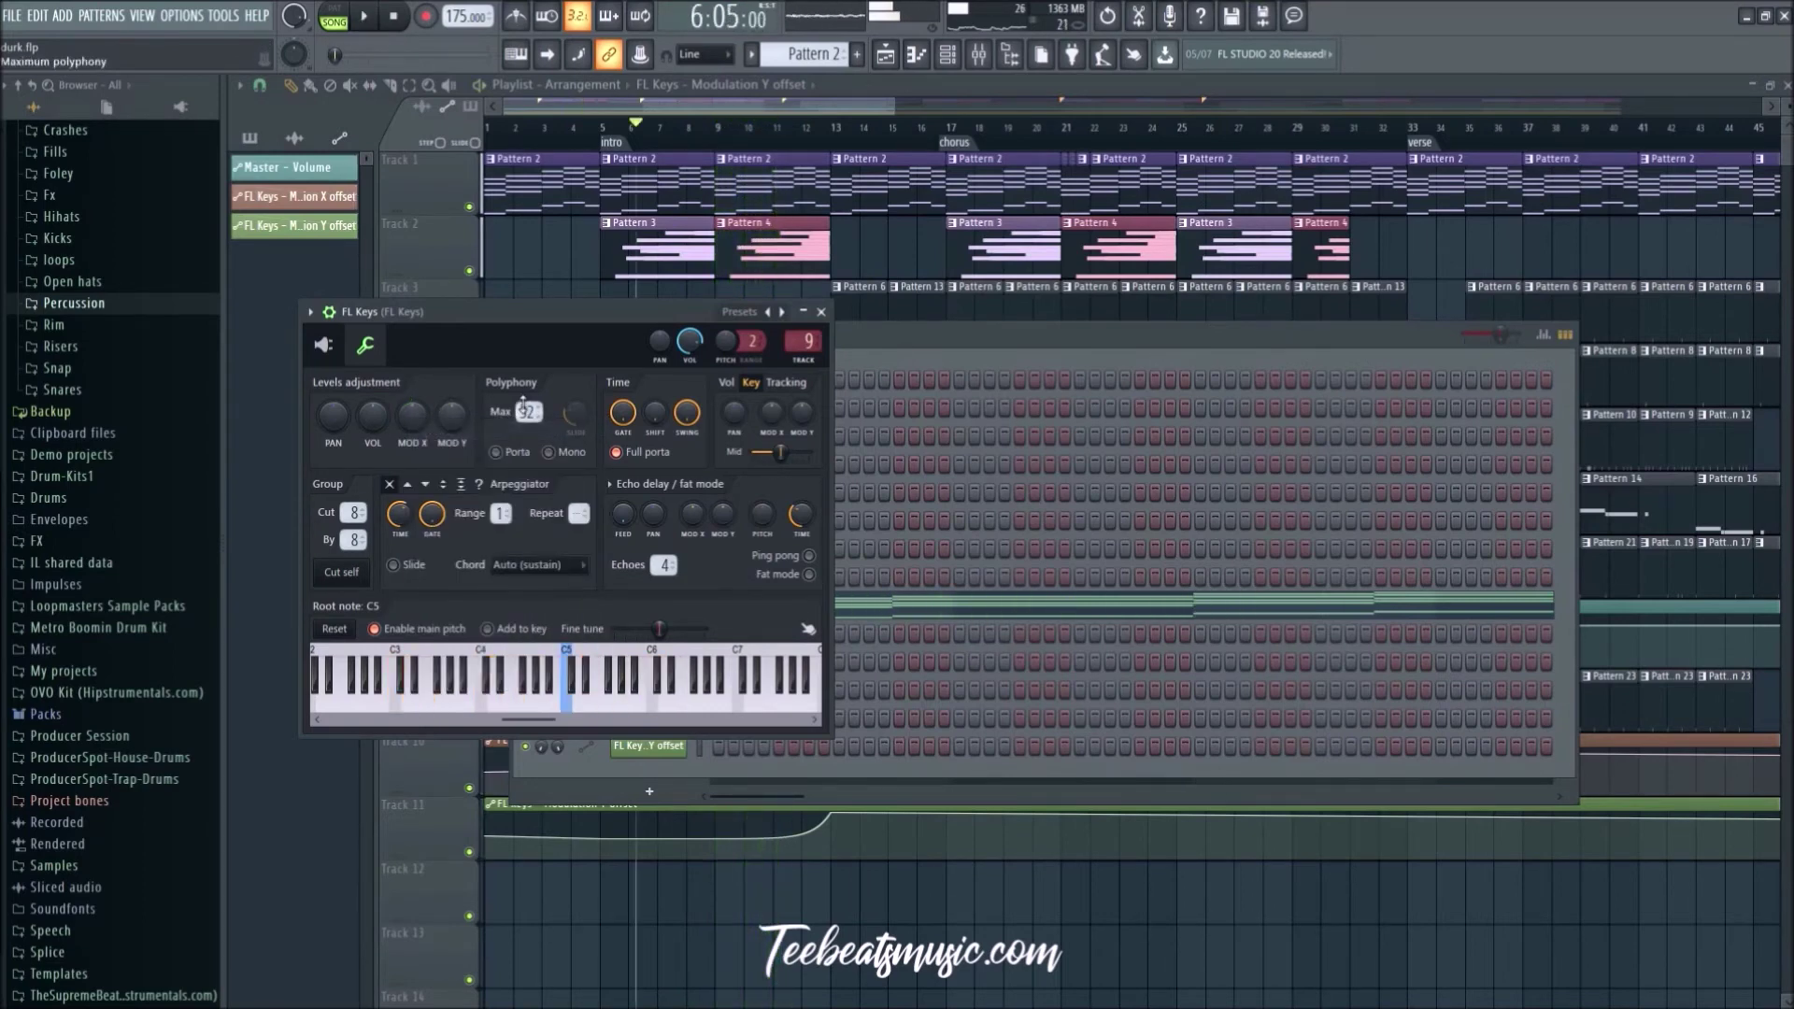
{"action": "left_click", "coordinate": [822, 313]}
Step: Delete the Modulation X and Y automation clips, then undo the deletion
{"action": "right_click", "coordinate": [809, 902]}
{"action": "right_click", "coordinate": [743, 739]}
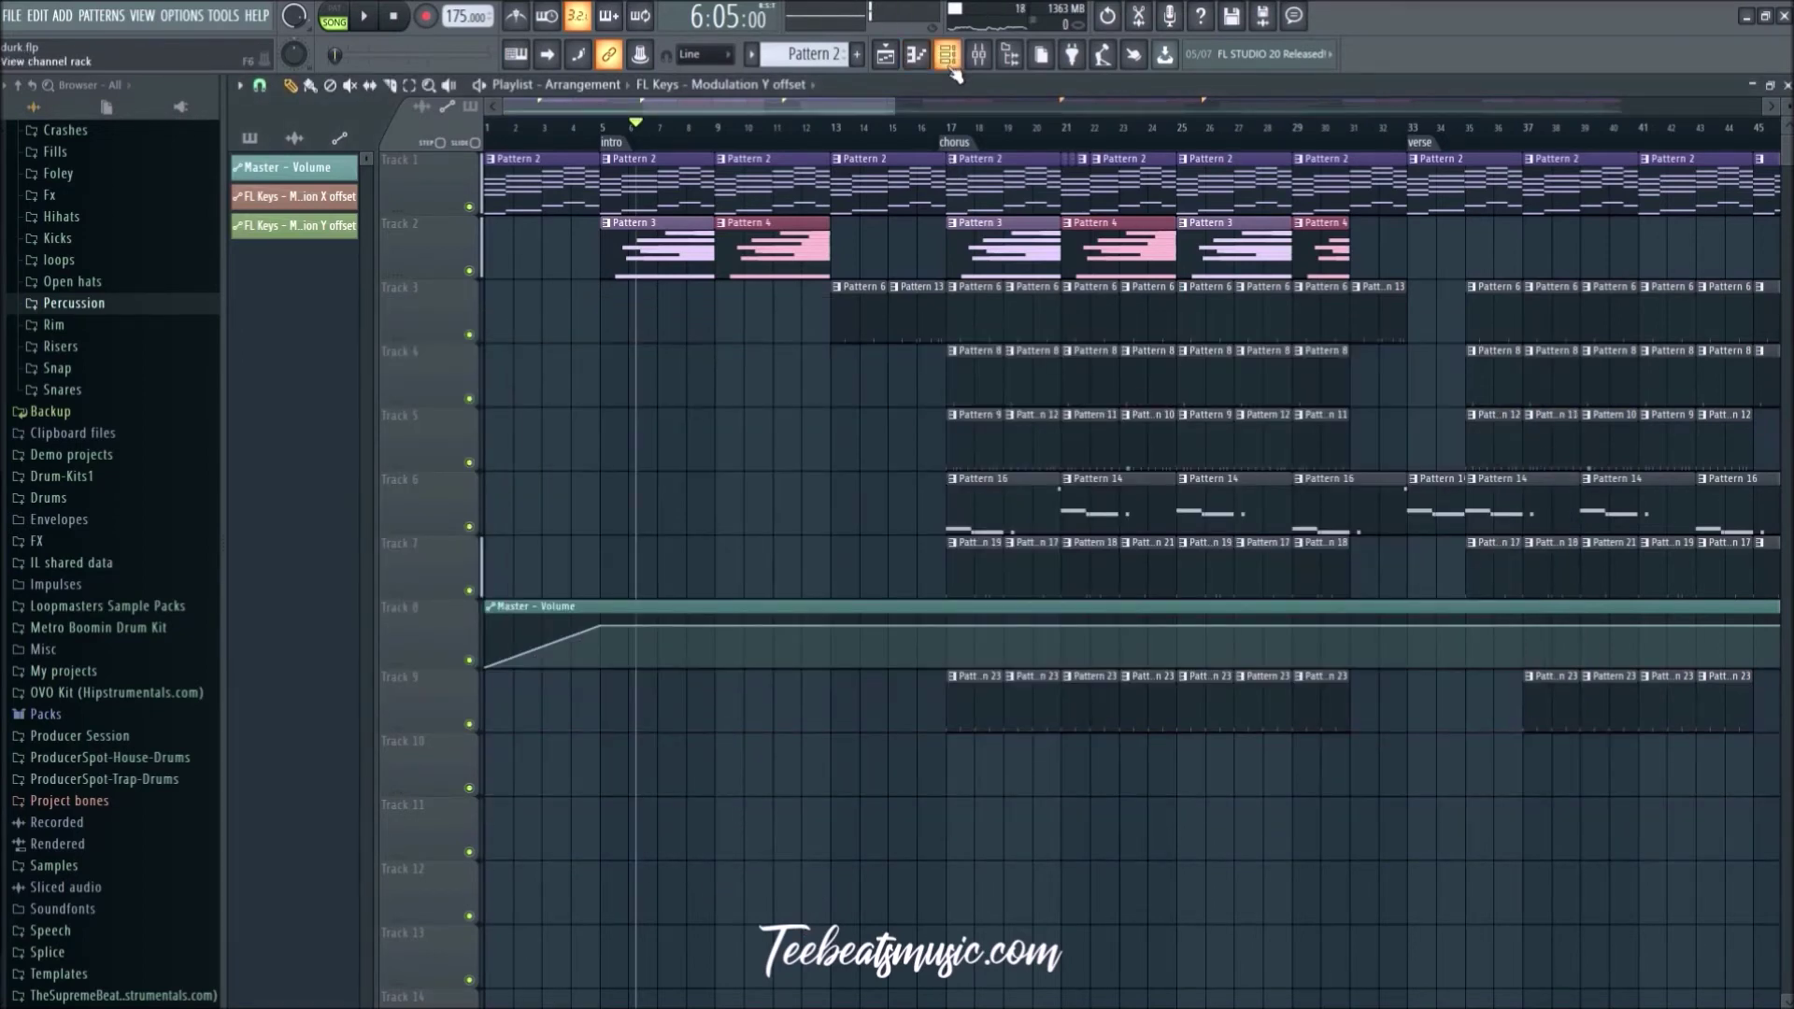
{"action": "key", "text": "ctrl+z"}
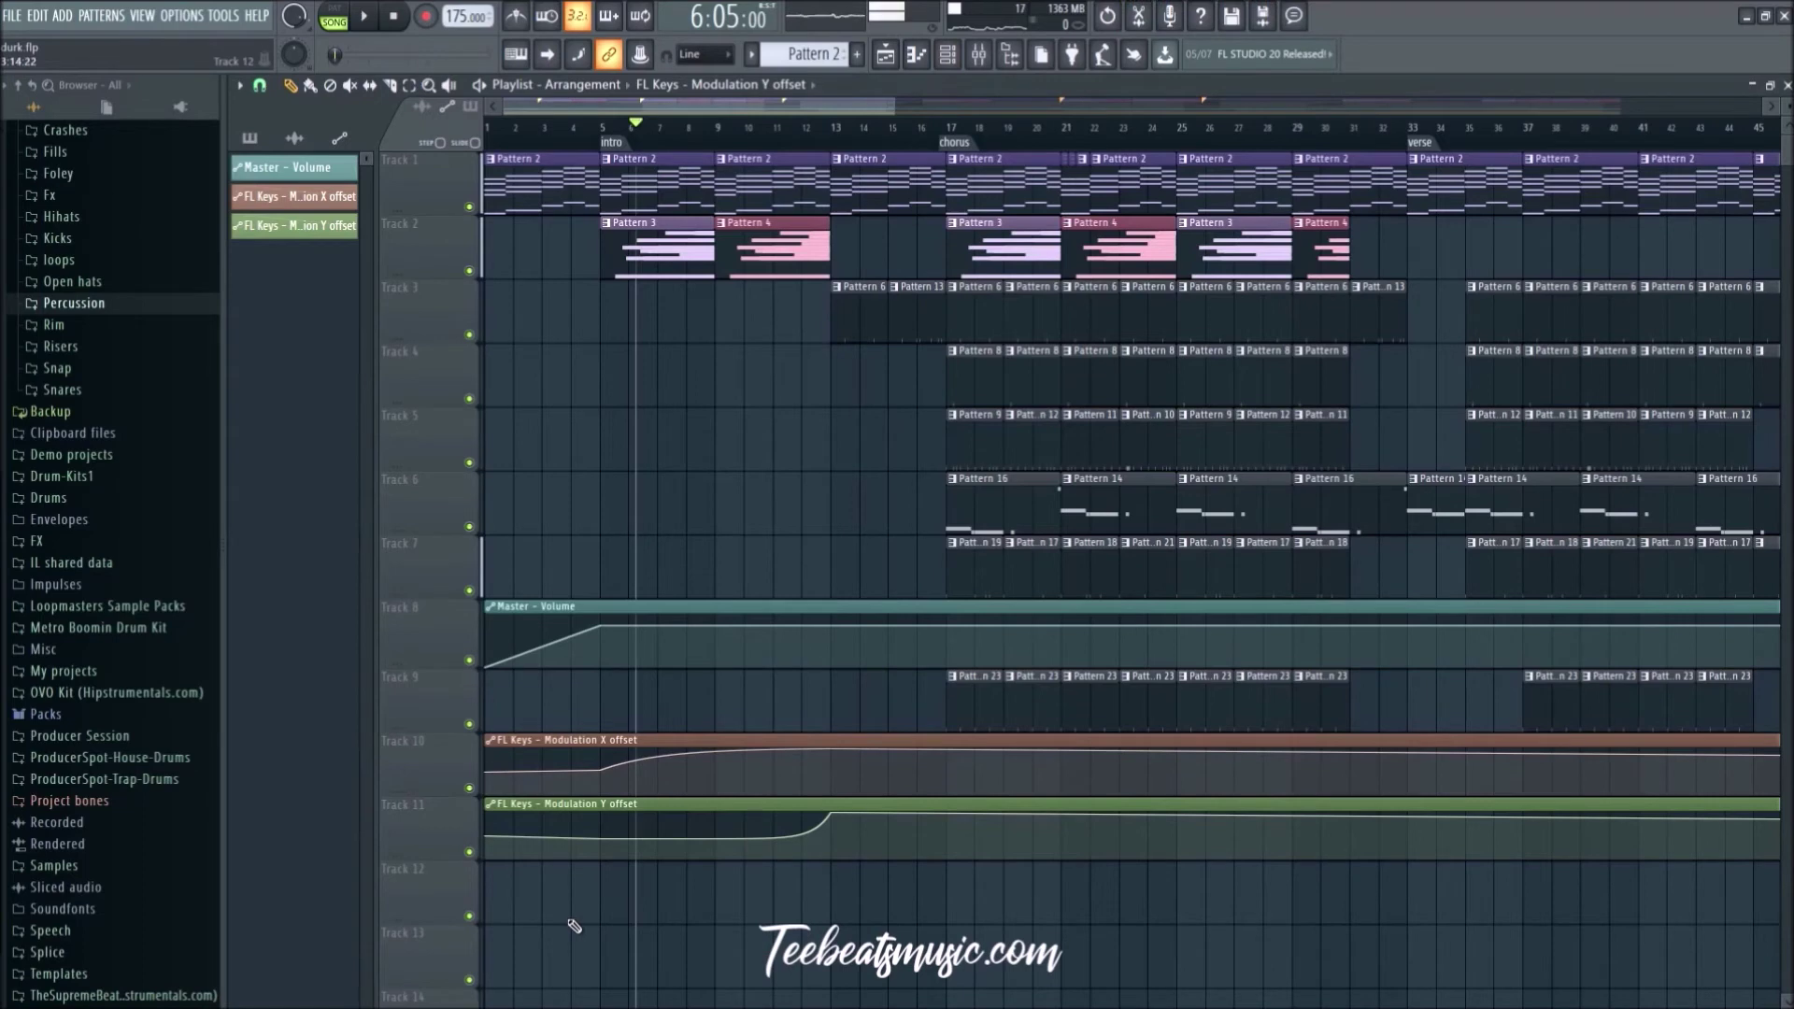
{"action": "scroll", "coordinate": [574, 926], "scroll_direction": "down", "scroll_amount": 2}
{"action": "scroll", "coordinate": [575, 927], "scroll_direction": "down", "scroll_amount": 3}
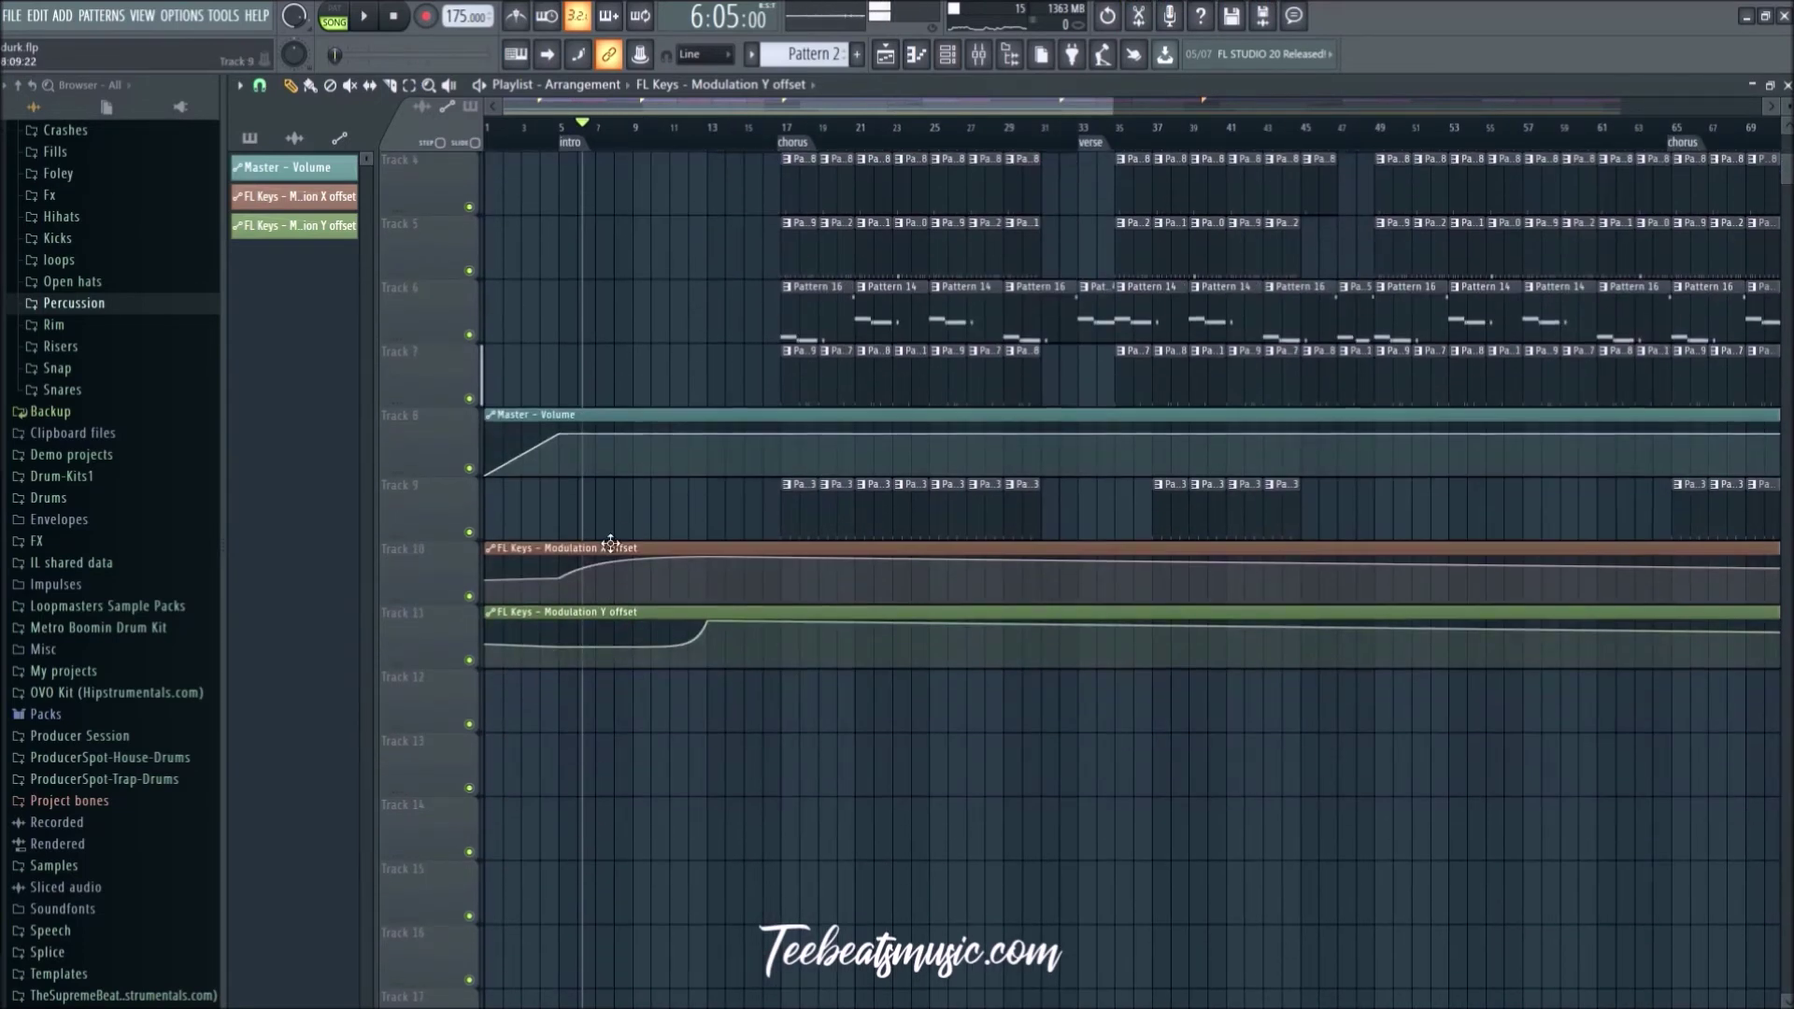
Step: Bring up the channel rack and restore, then re-maximize, the FL Studio window
{"action": "left_click", "coordinate": [948, 58]}
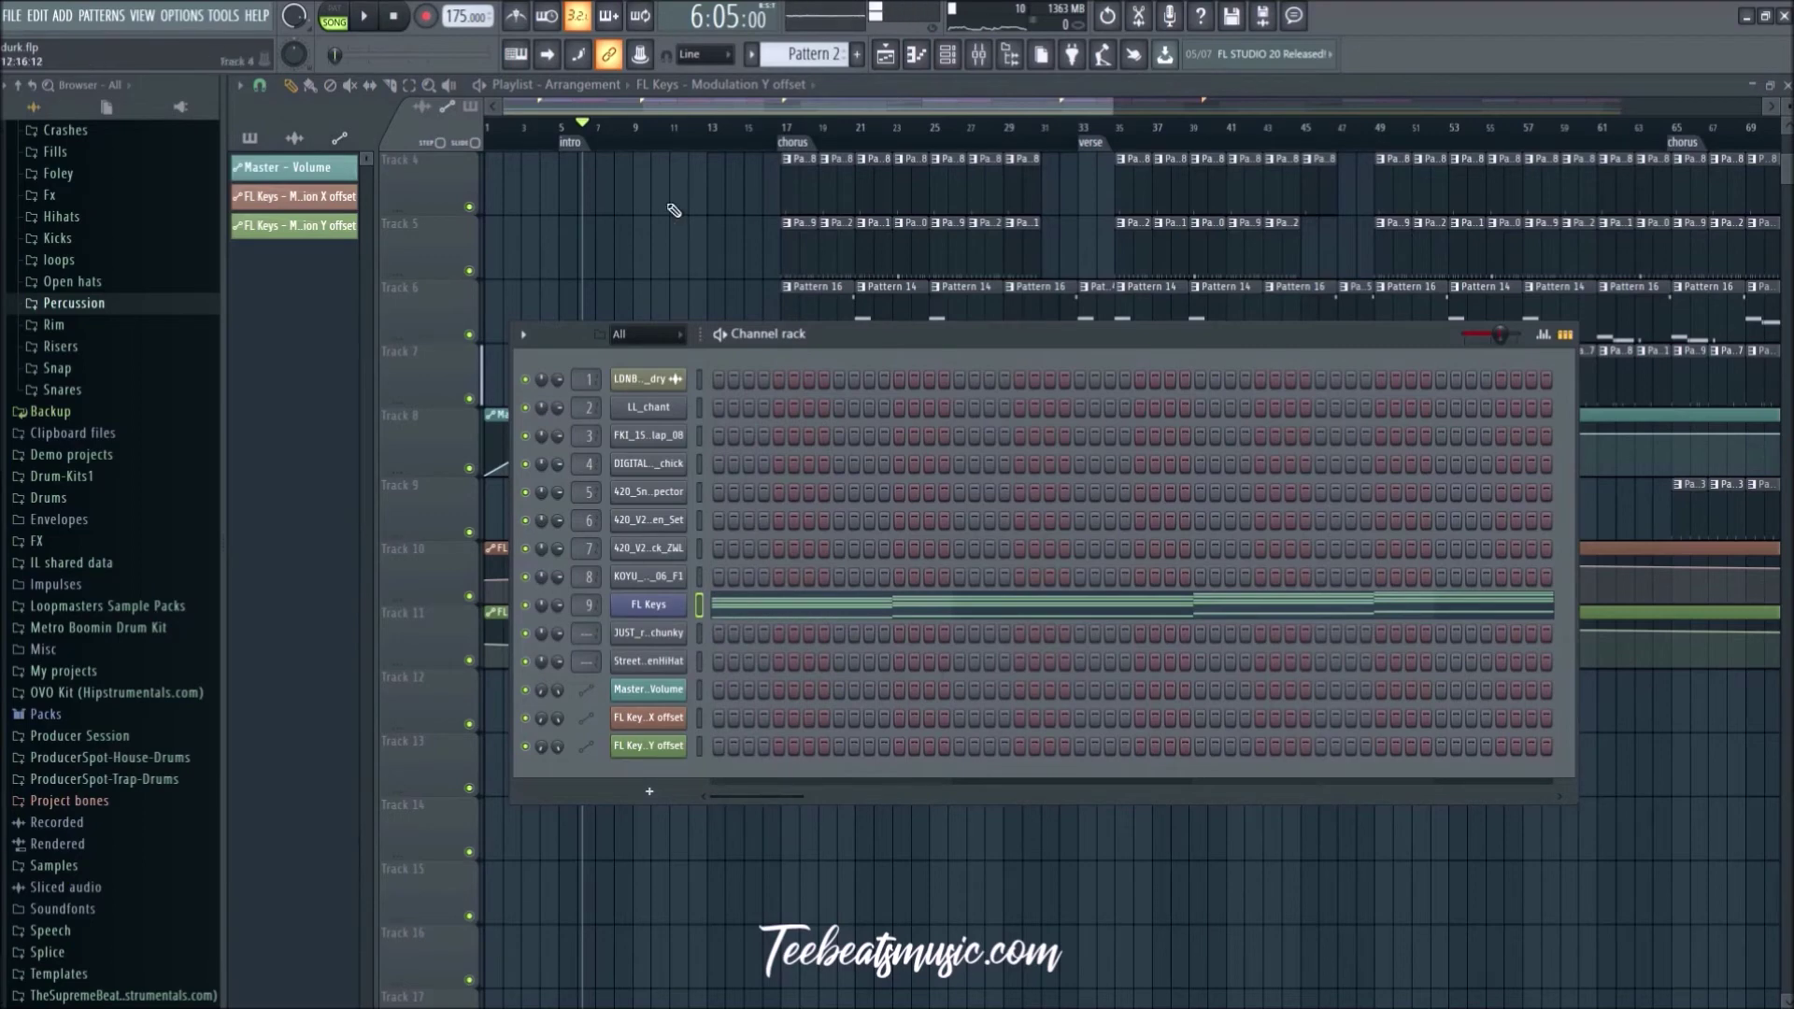
{"action": "double_click", "coordinate": [993, 64]}
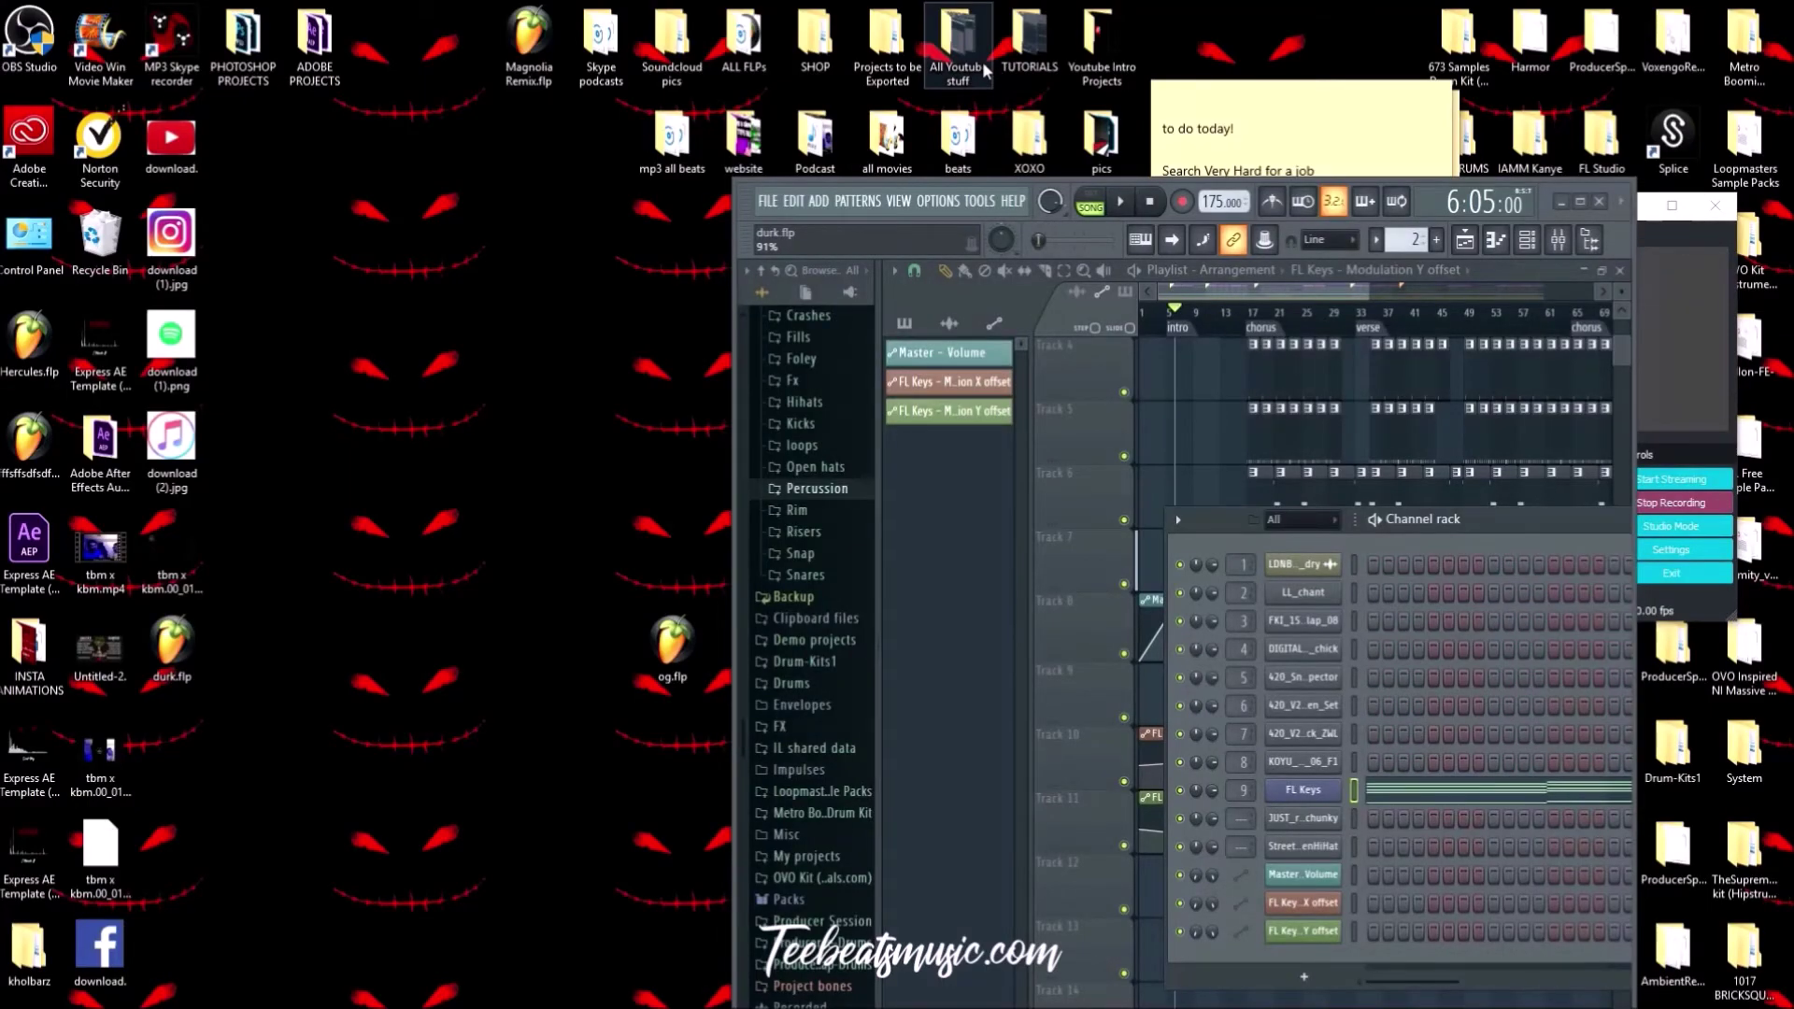
{"action": "left_click", "coordinate": [1581, 202]}
Step: Load Fruity Stereo Shaper into the next empty slot of the FL Keys mixer track
{"action": "left_click", "coordinate": [980, 58]}
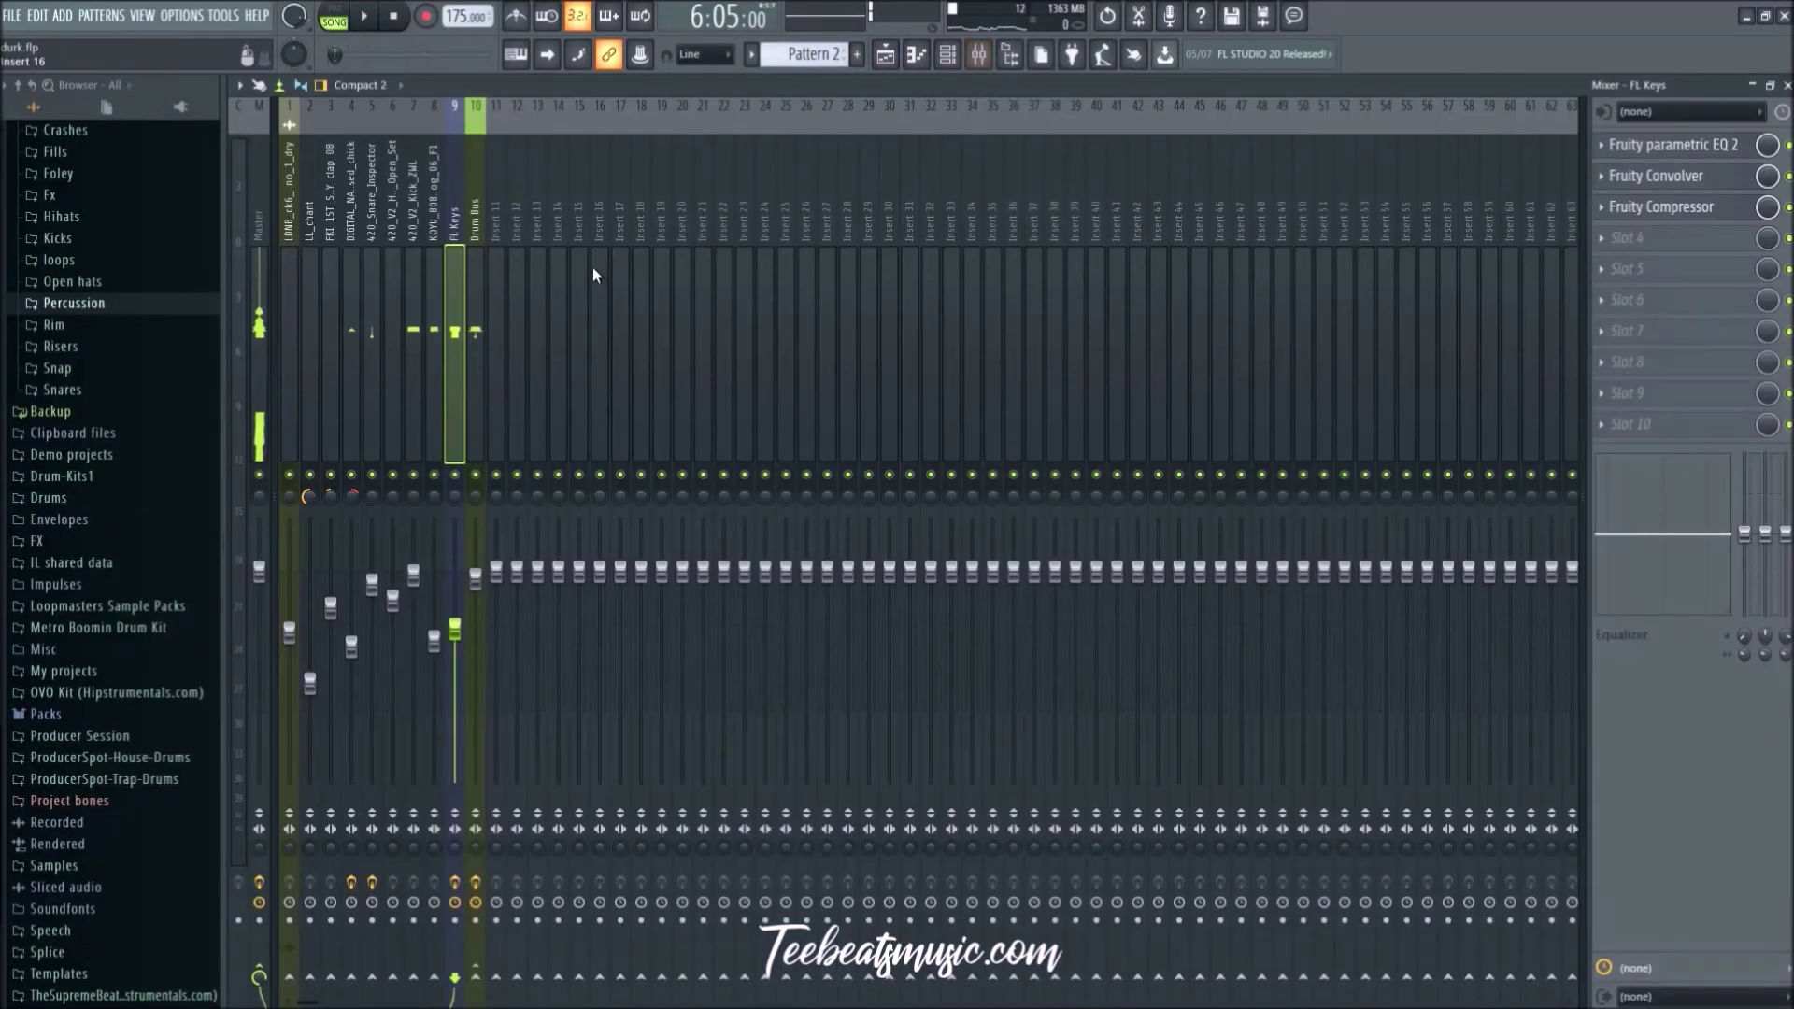
{"action": "key", "text": "space"}
{"action": "left_click", "coordinate": [458, 262]}
{"action": "left_click", "coordinate": [475, 263]}
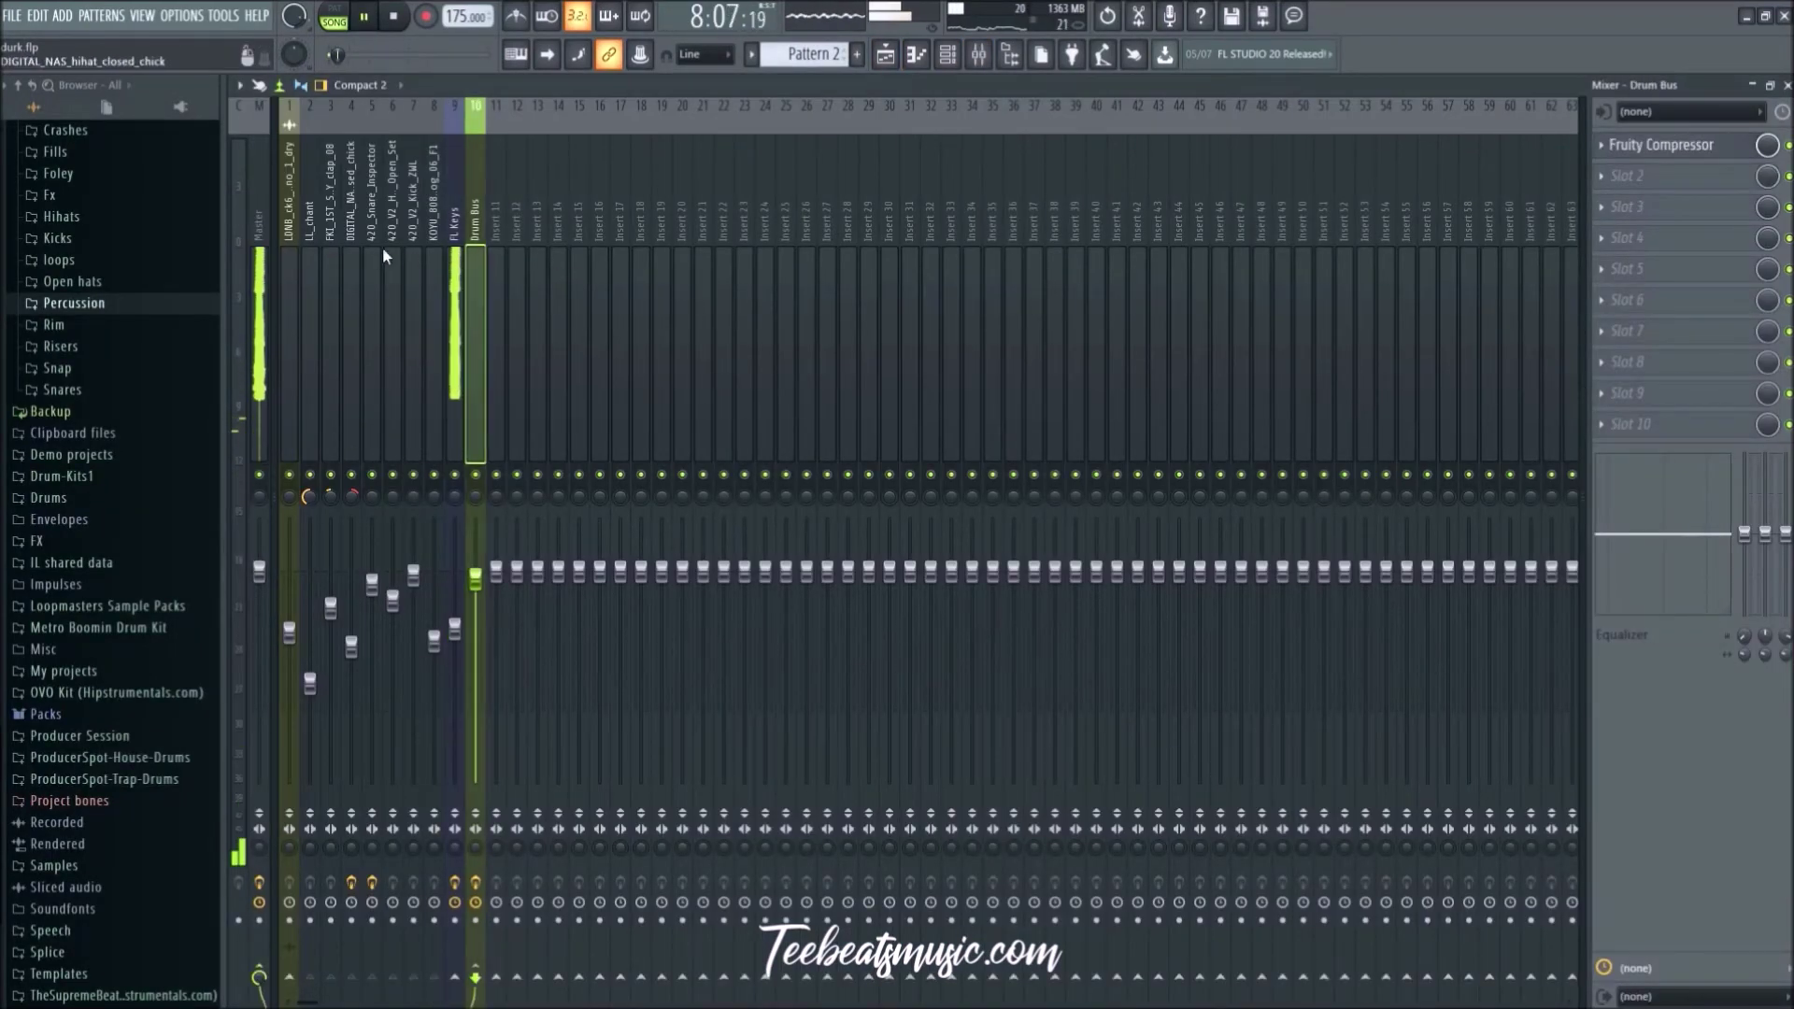
{"action": "left_click", "coordinate": [462, 257]}
{"action": "left_click", "coordinate": [1629, 237]}
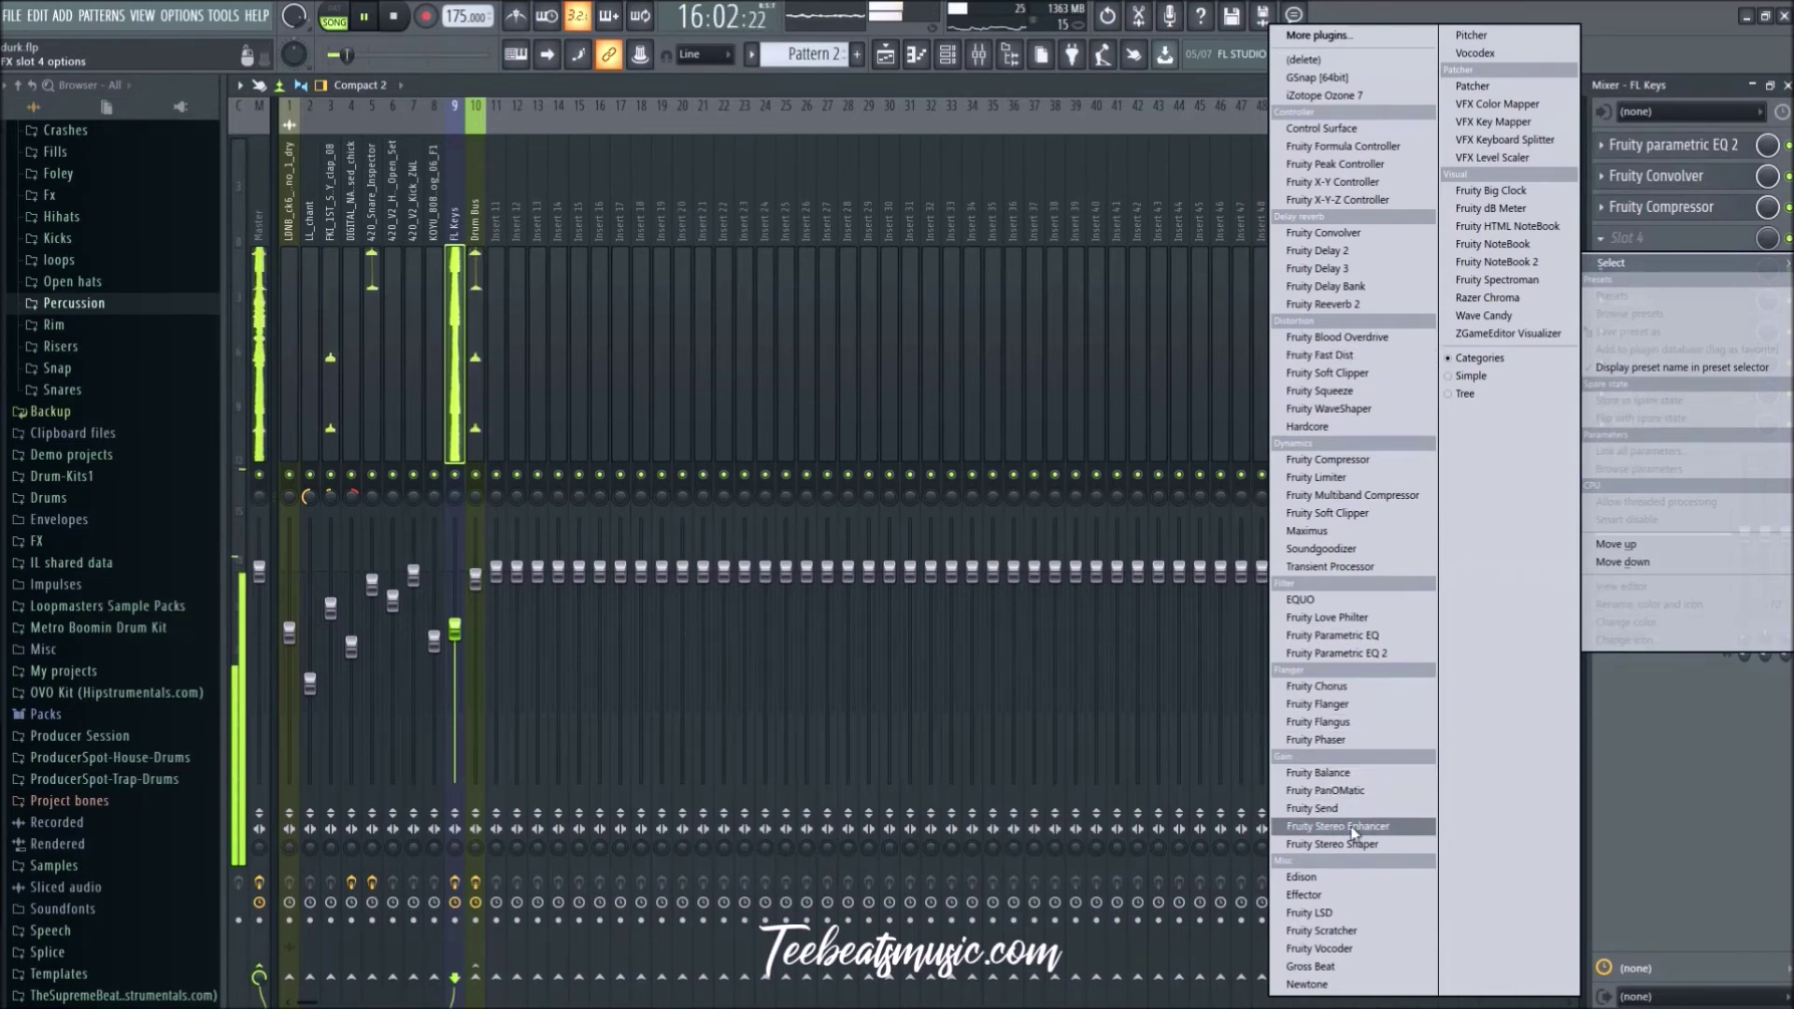
{"action": "left_click", "coordinate": [1382, 841]}
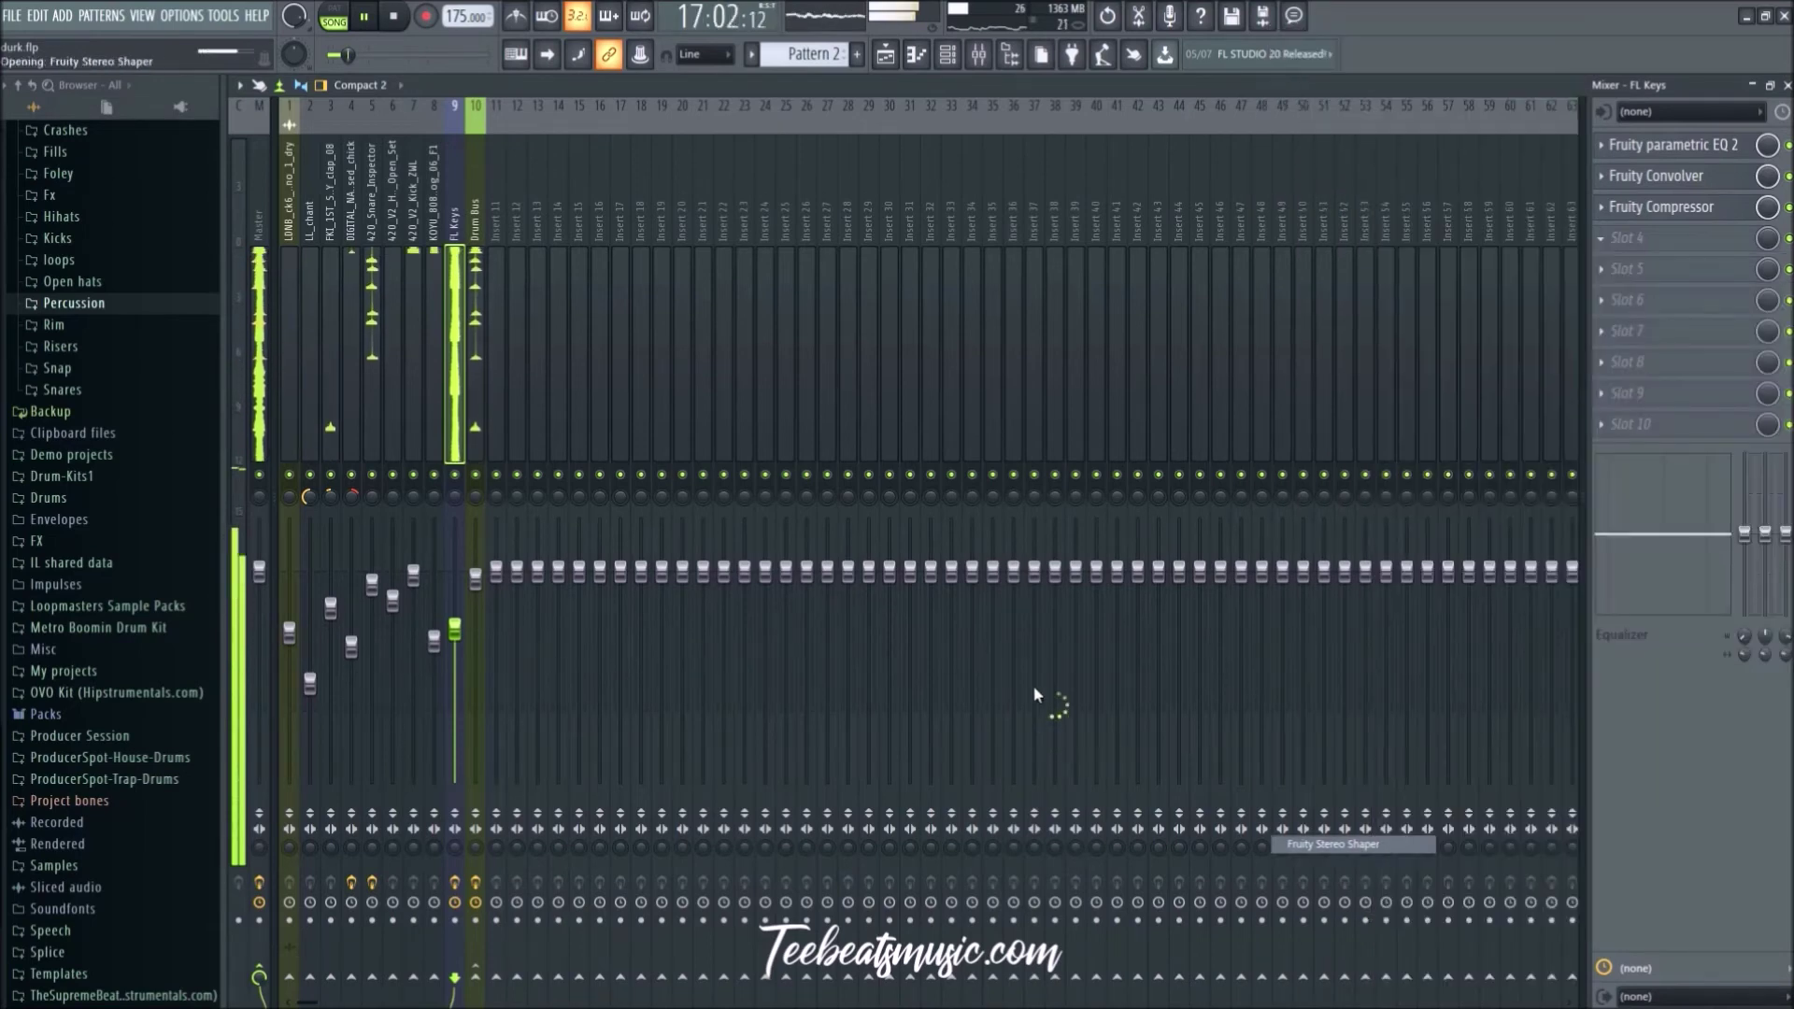
Step: Apply the Stereo Shaper's 'Mid - aSide splitter' preset and close its window
{"action": "left_click_drag", "start_coordinate": [582, 348], "coordinate": [937, 452]}
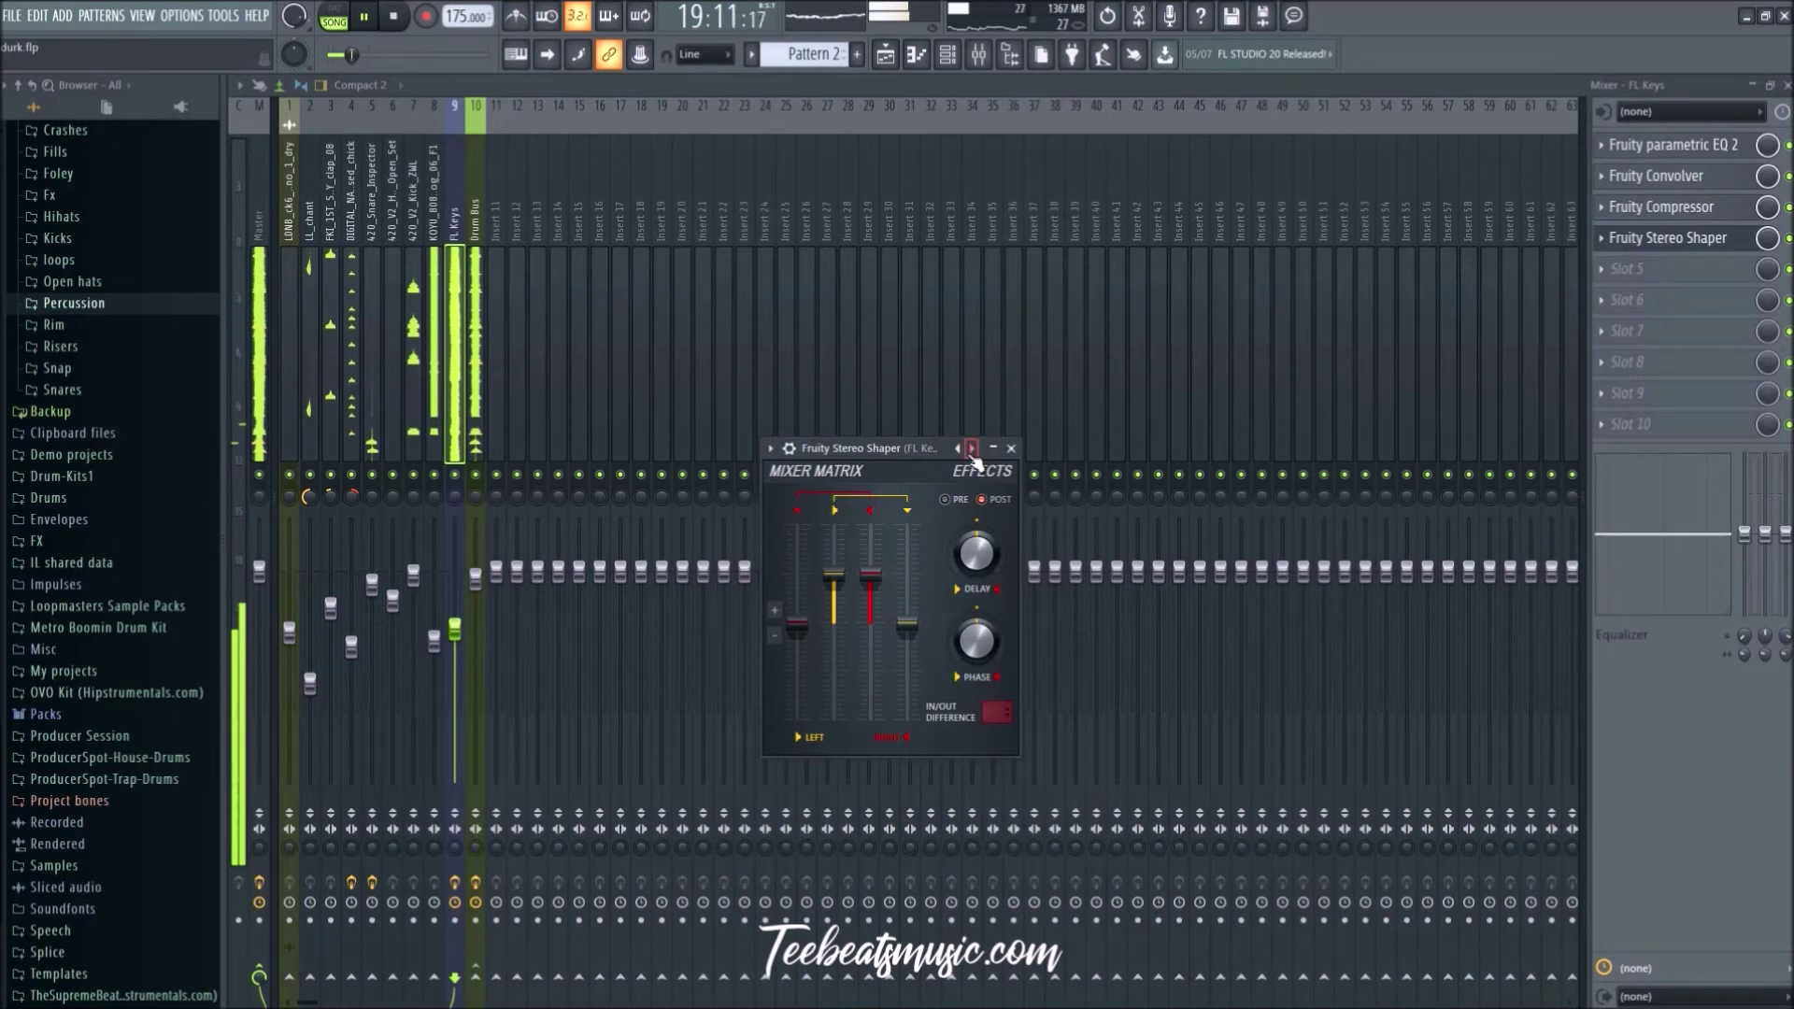
{"action": "left_click", "coordinate": [972, 448]}
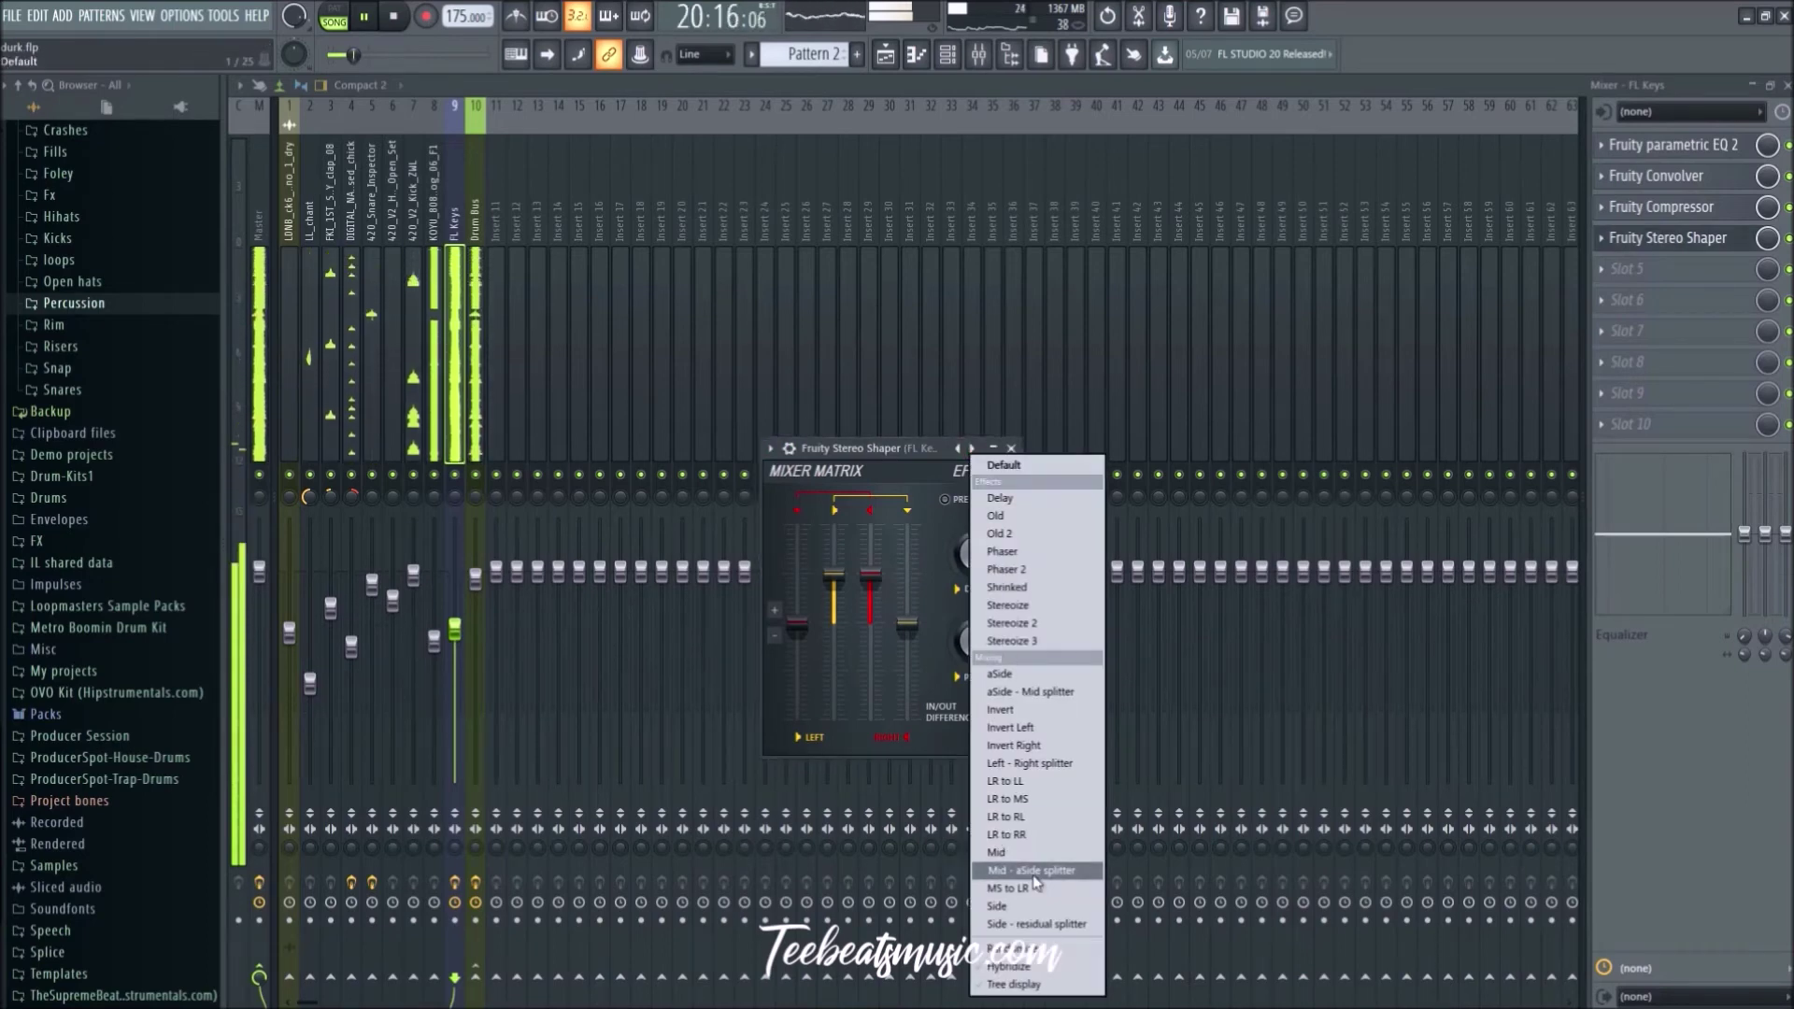
{"action": "left_click", "coordinate": [1032, 871]}
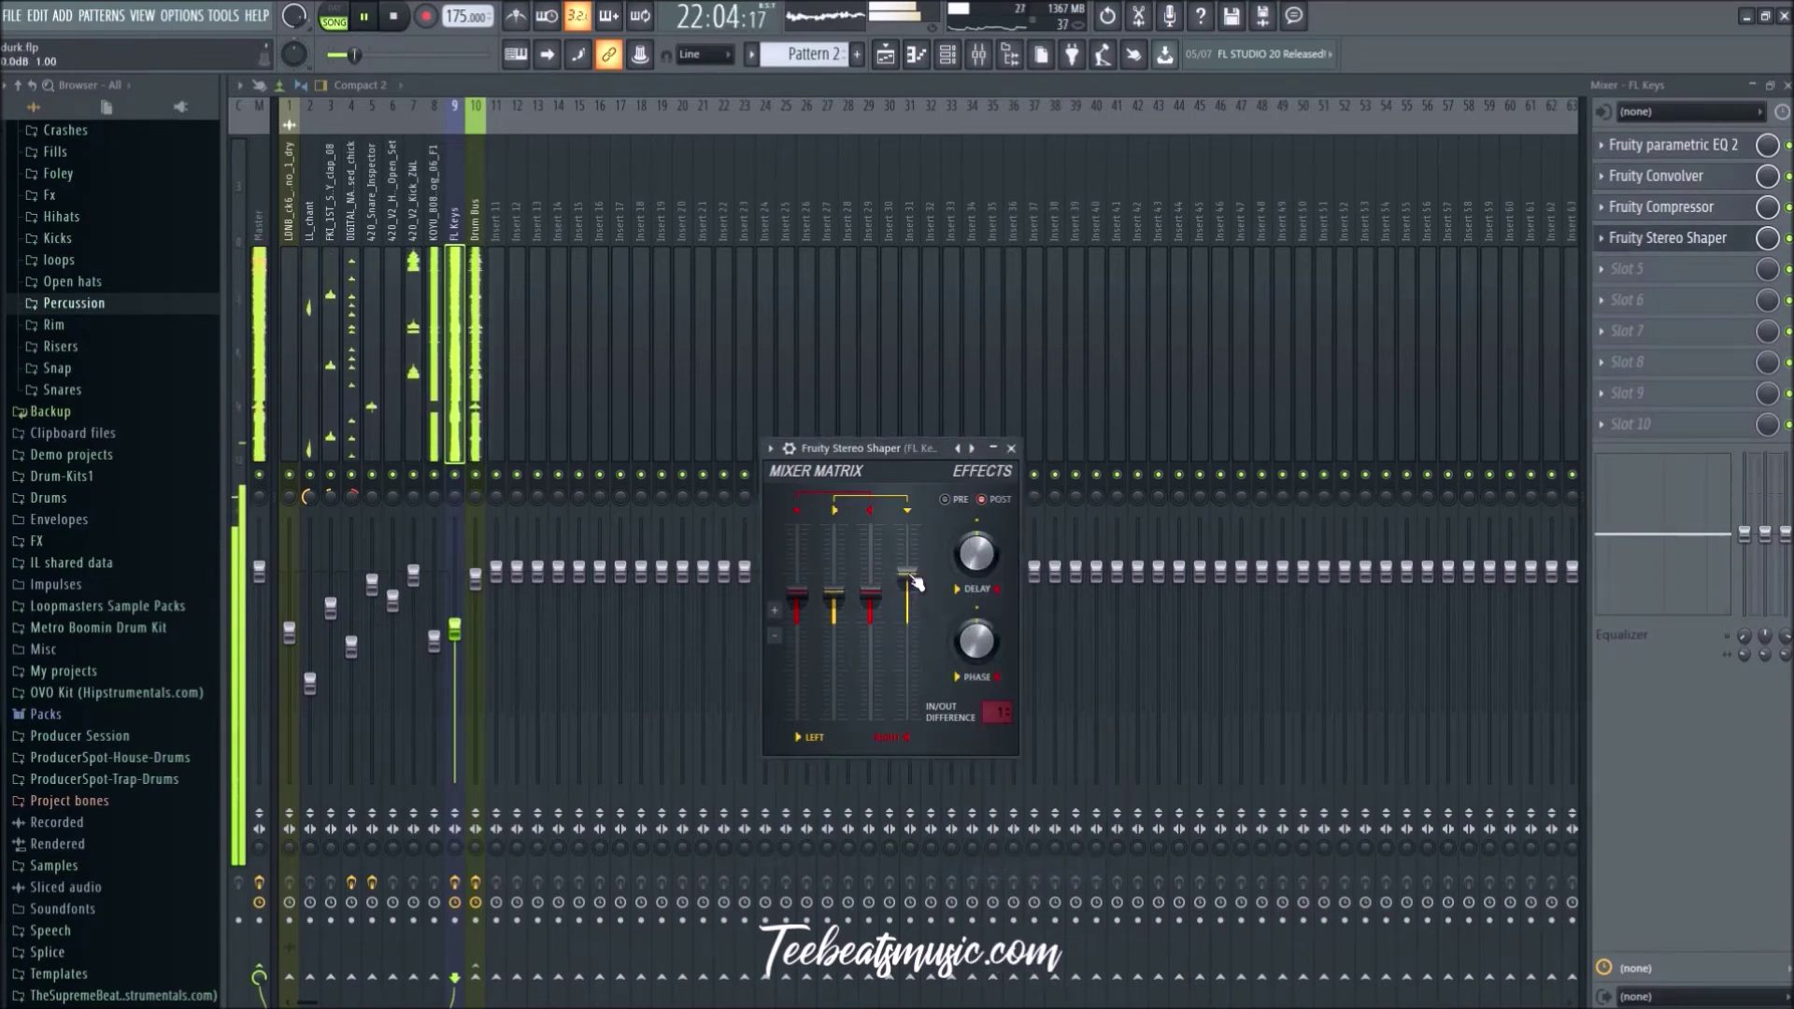
{"action": "left_click", "coordinate": [1011, 449]}
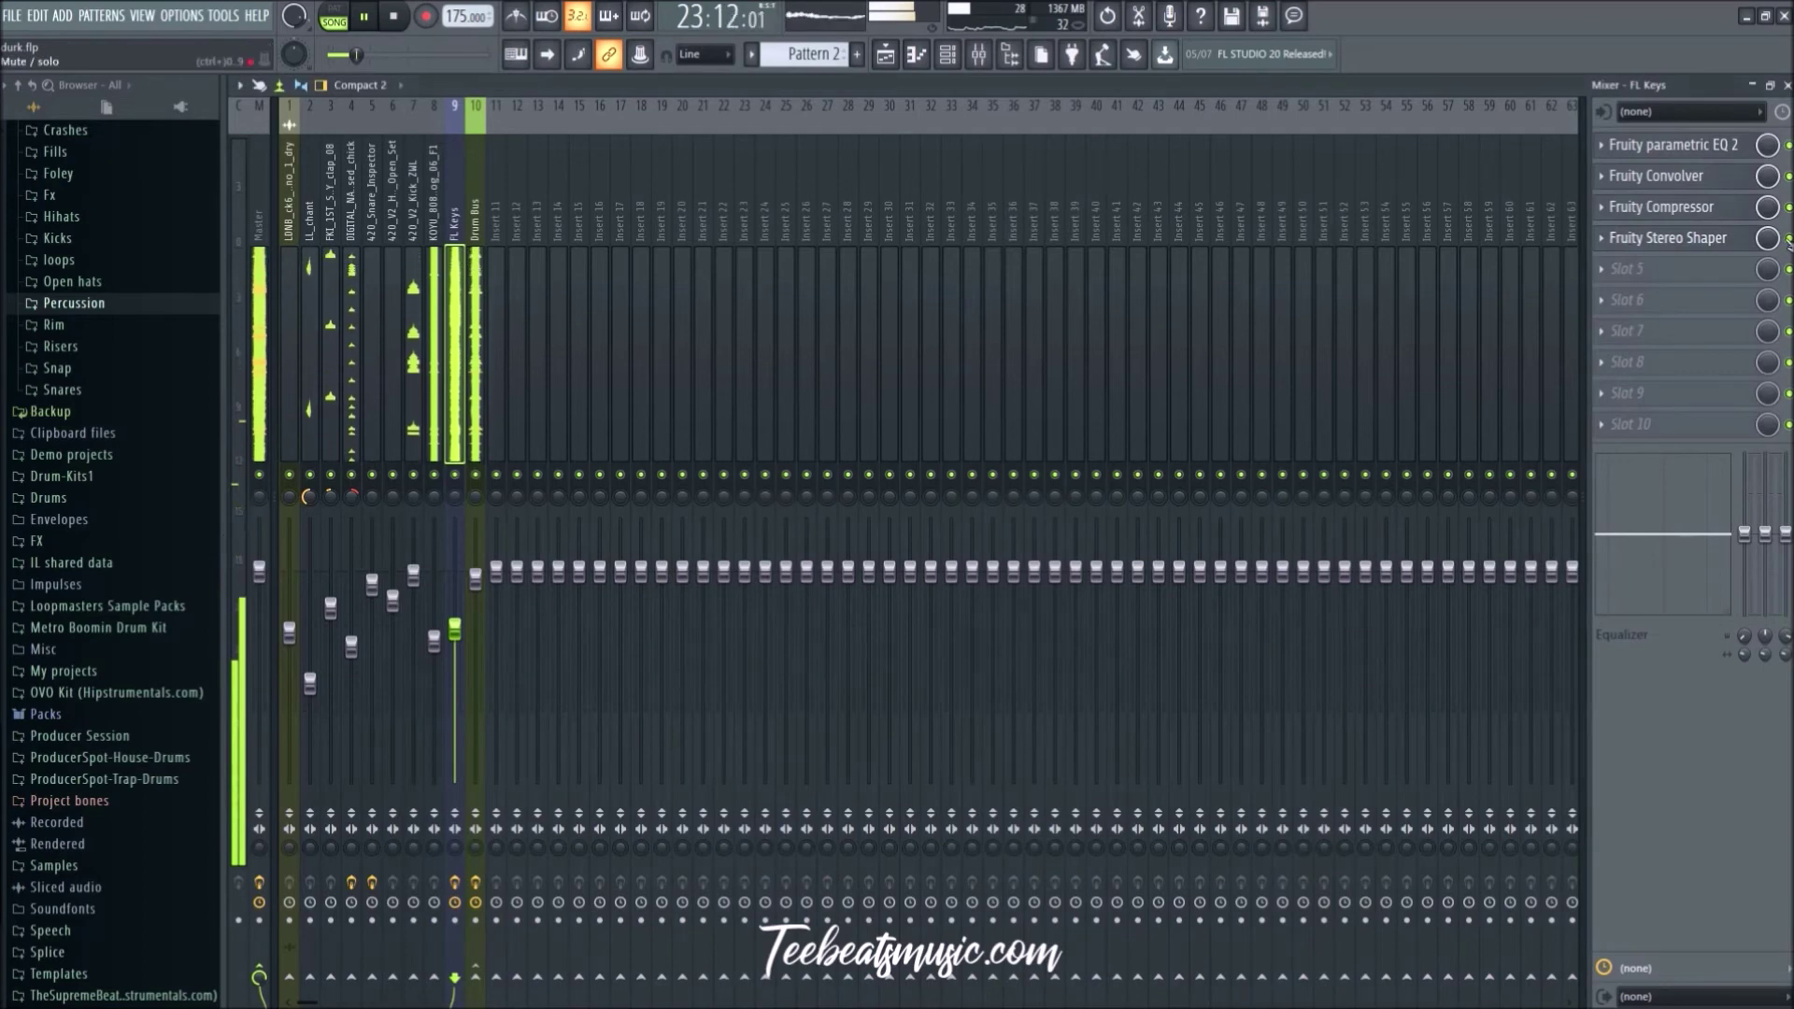
Step: Remove the Stereo Shaper from the FL Keys track and return to the Playlist
{"action": "left_click", "coordinate": [1602, 238]}
{"action": "mouse_move", "coordinate": [1609, 265]}
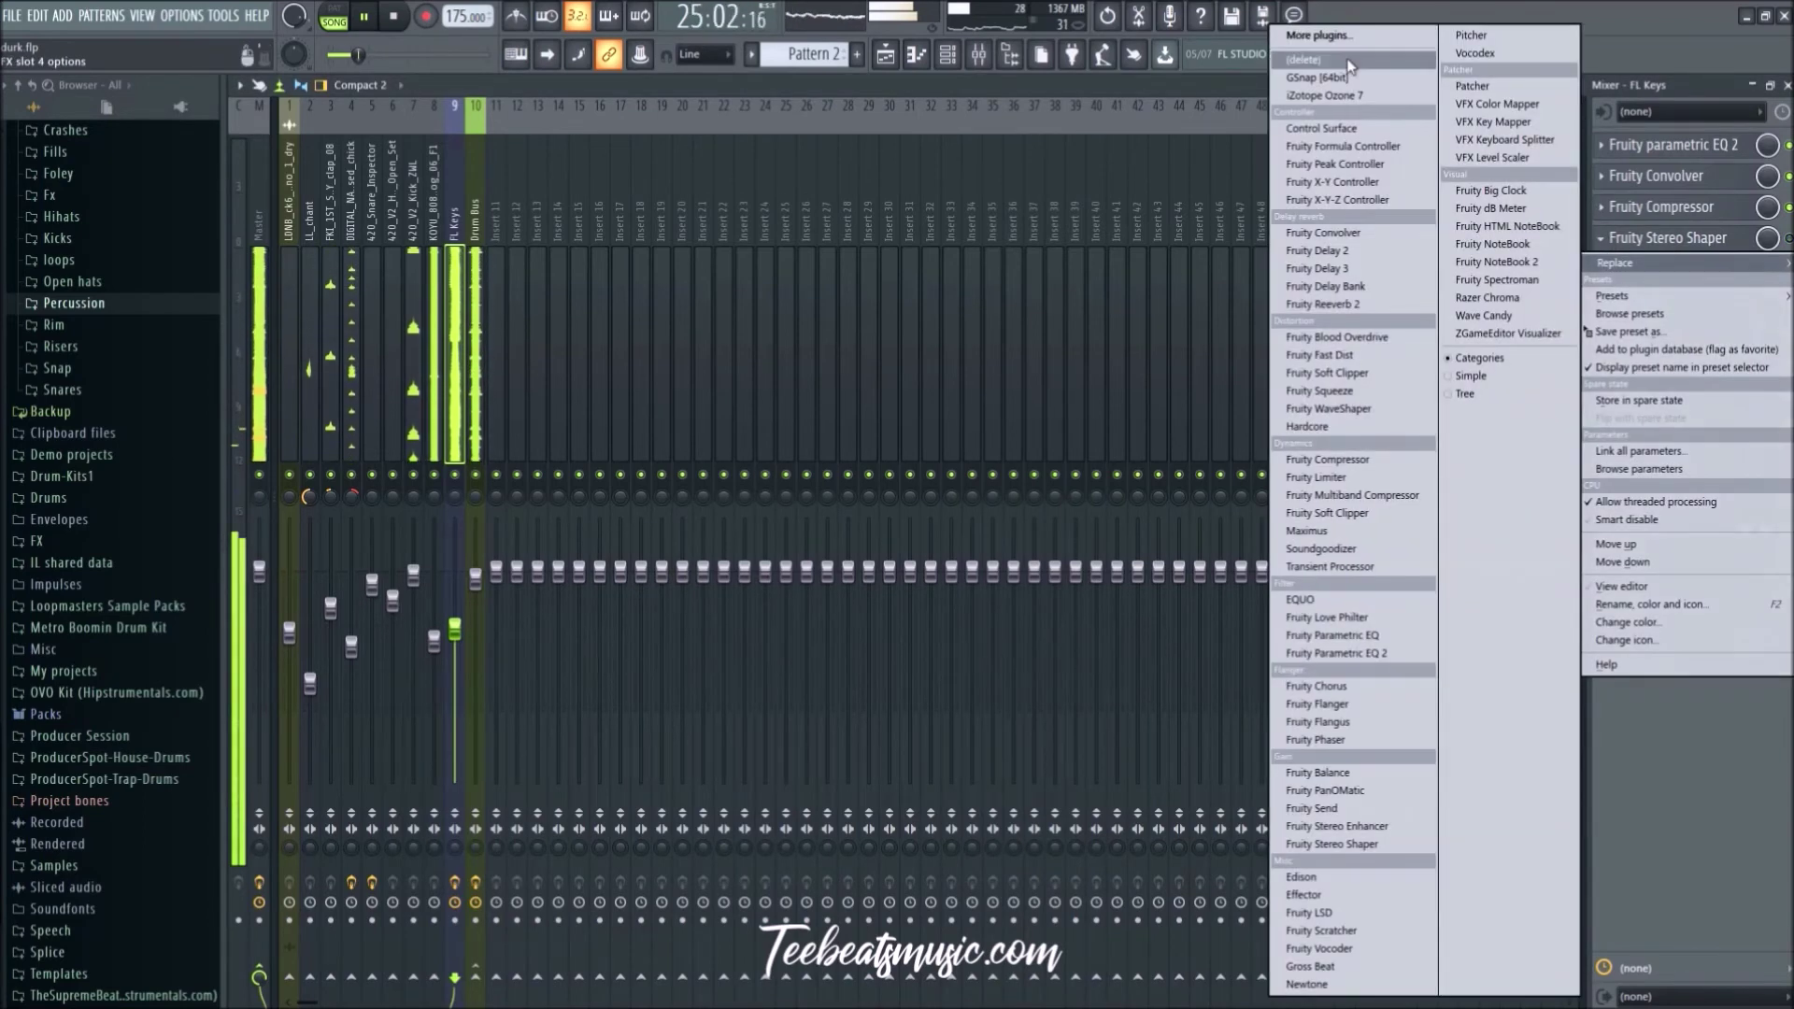
{"action": "left_click", "coordinate": [1344, 61]}
{"action": "left_click", "coordinate": [882, 58]}
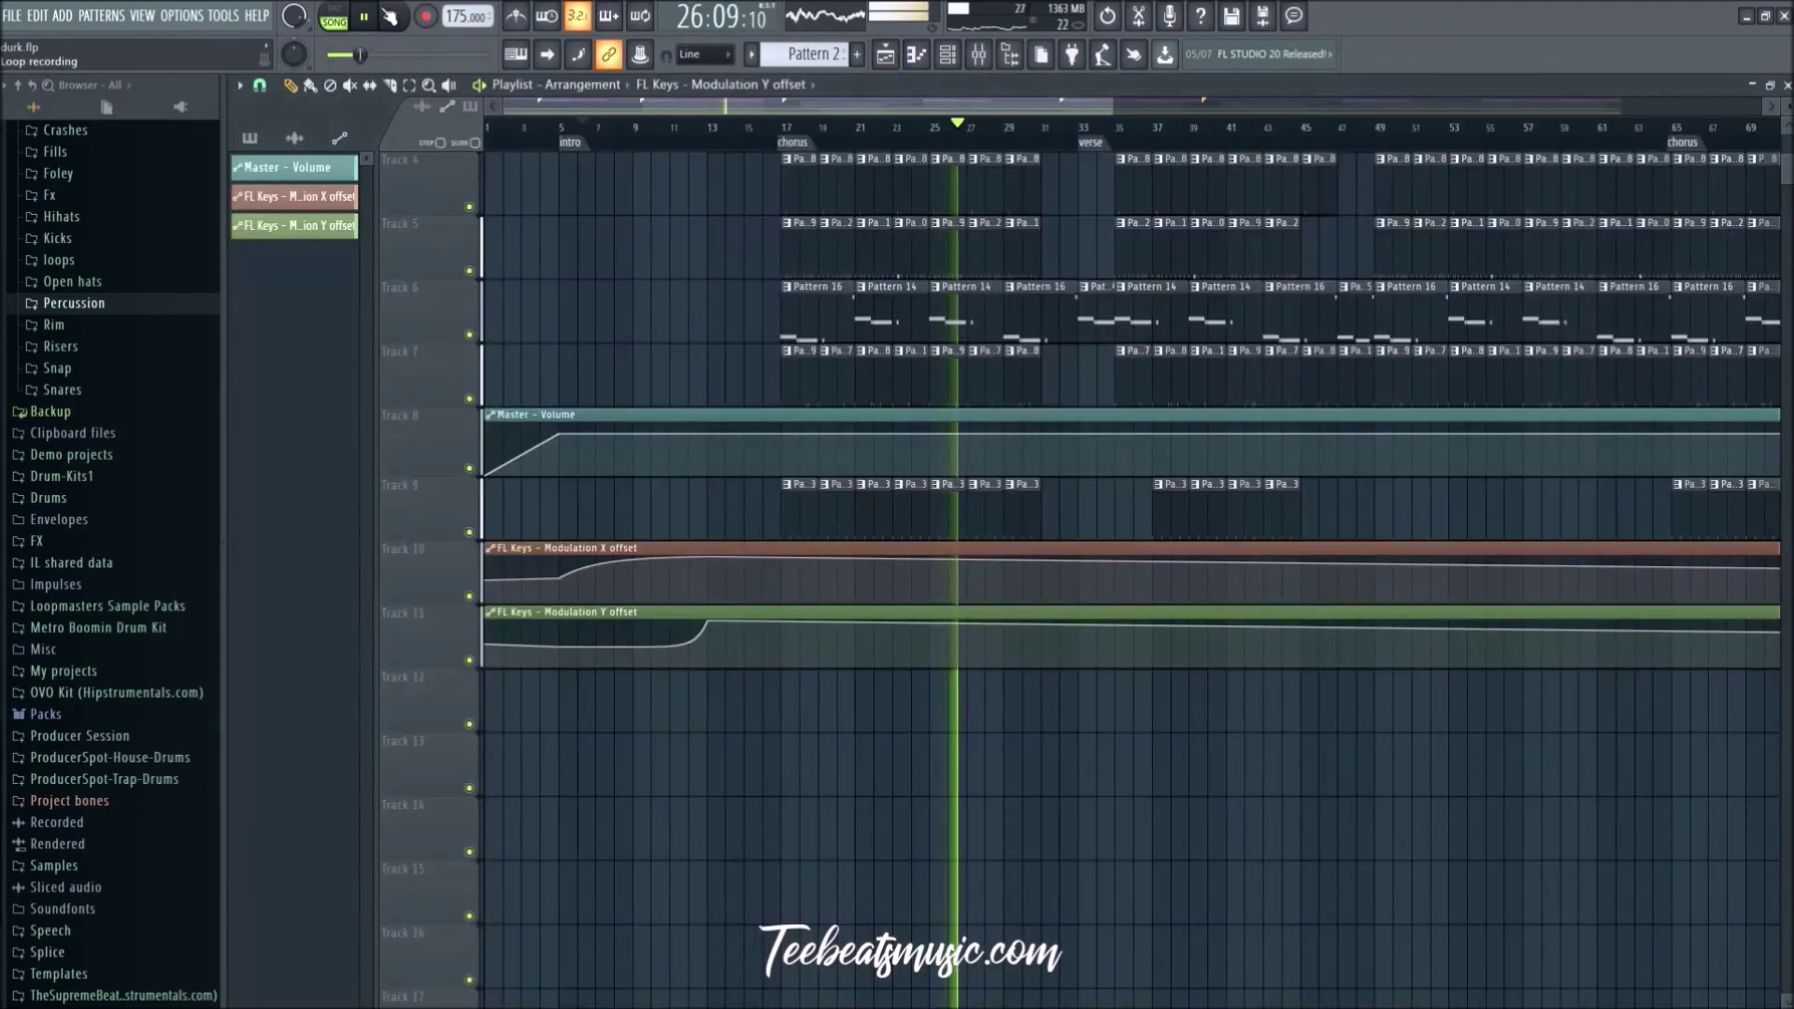
Step: Paste the copied value onto the Modulation X and Y offset automation points
{"action": "key", "text": "space"}
{"action": "scroll", "coordinate": [804, 787], "scroll_direction": "down", "scroll_amount": 4}
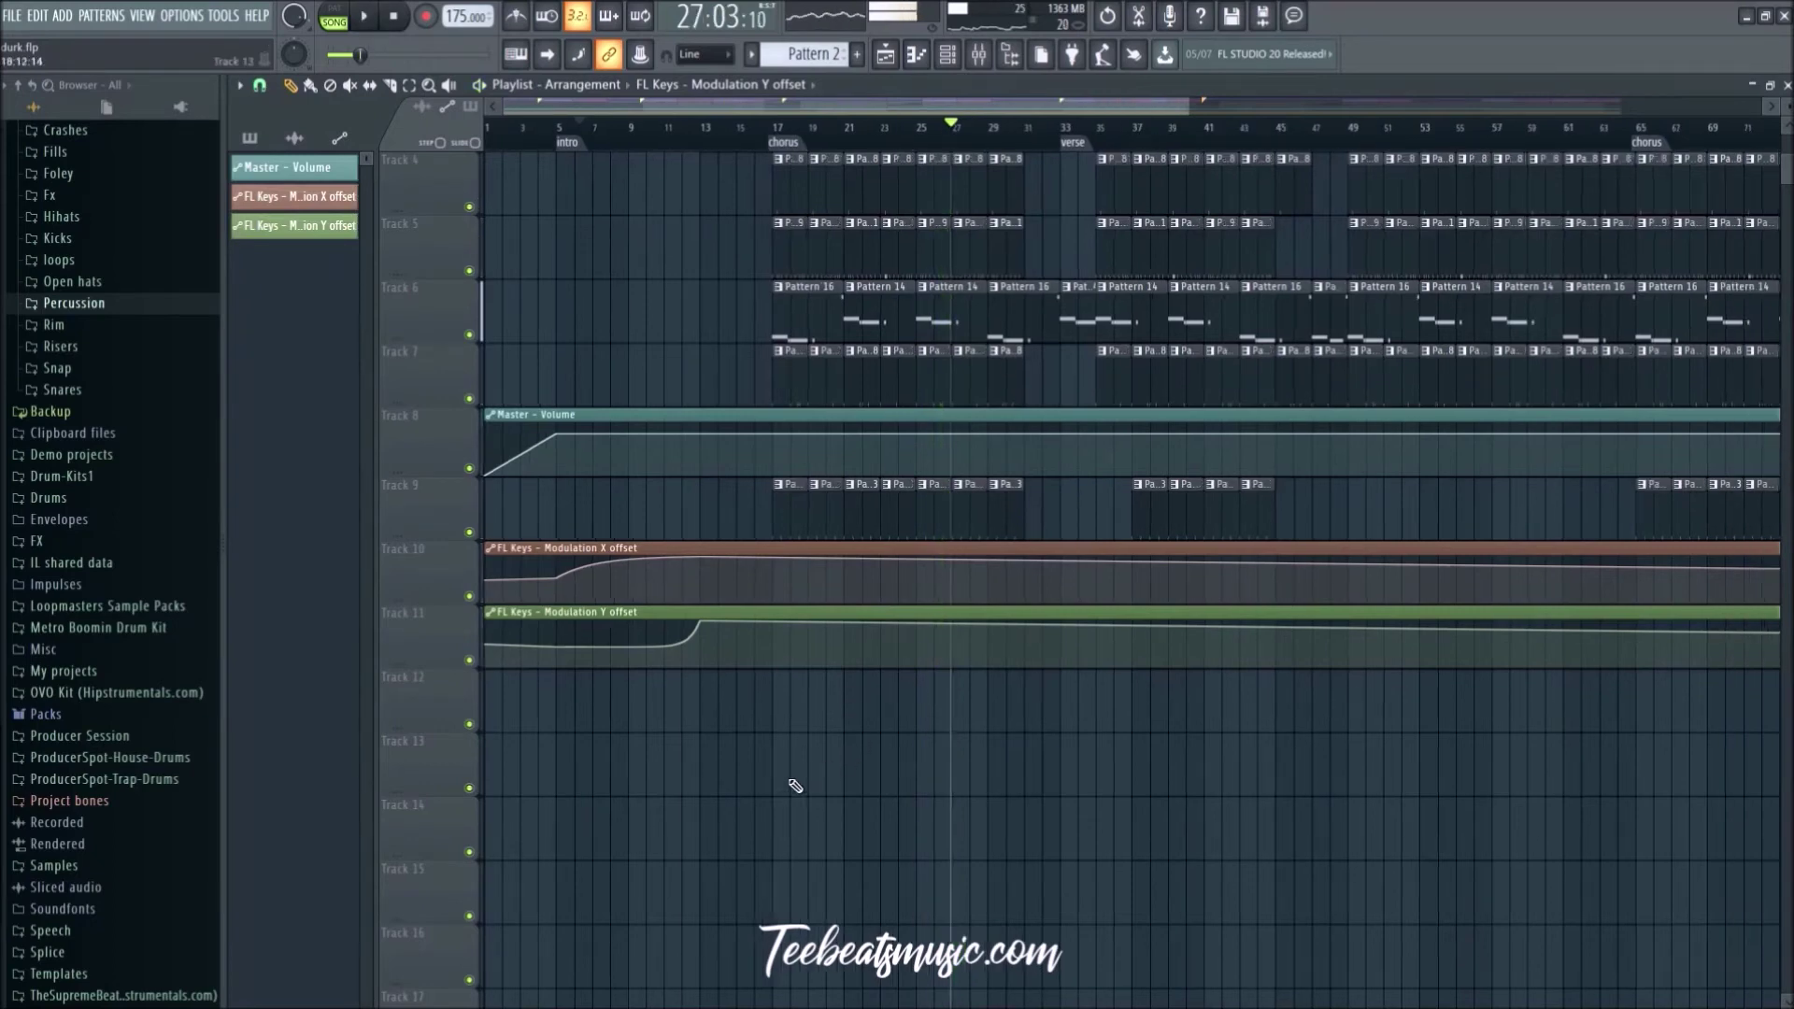
{"action": "scroll", "coordinate": [766, 821], "scroll_direction": "up", "scroll_amount": 3}
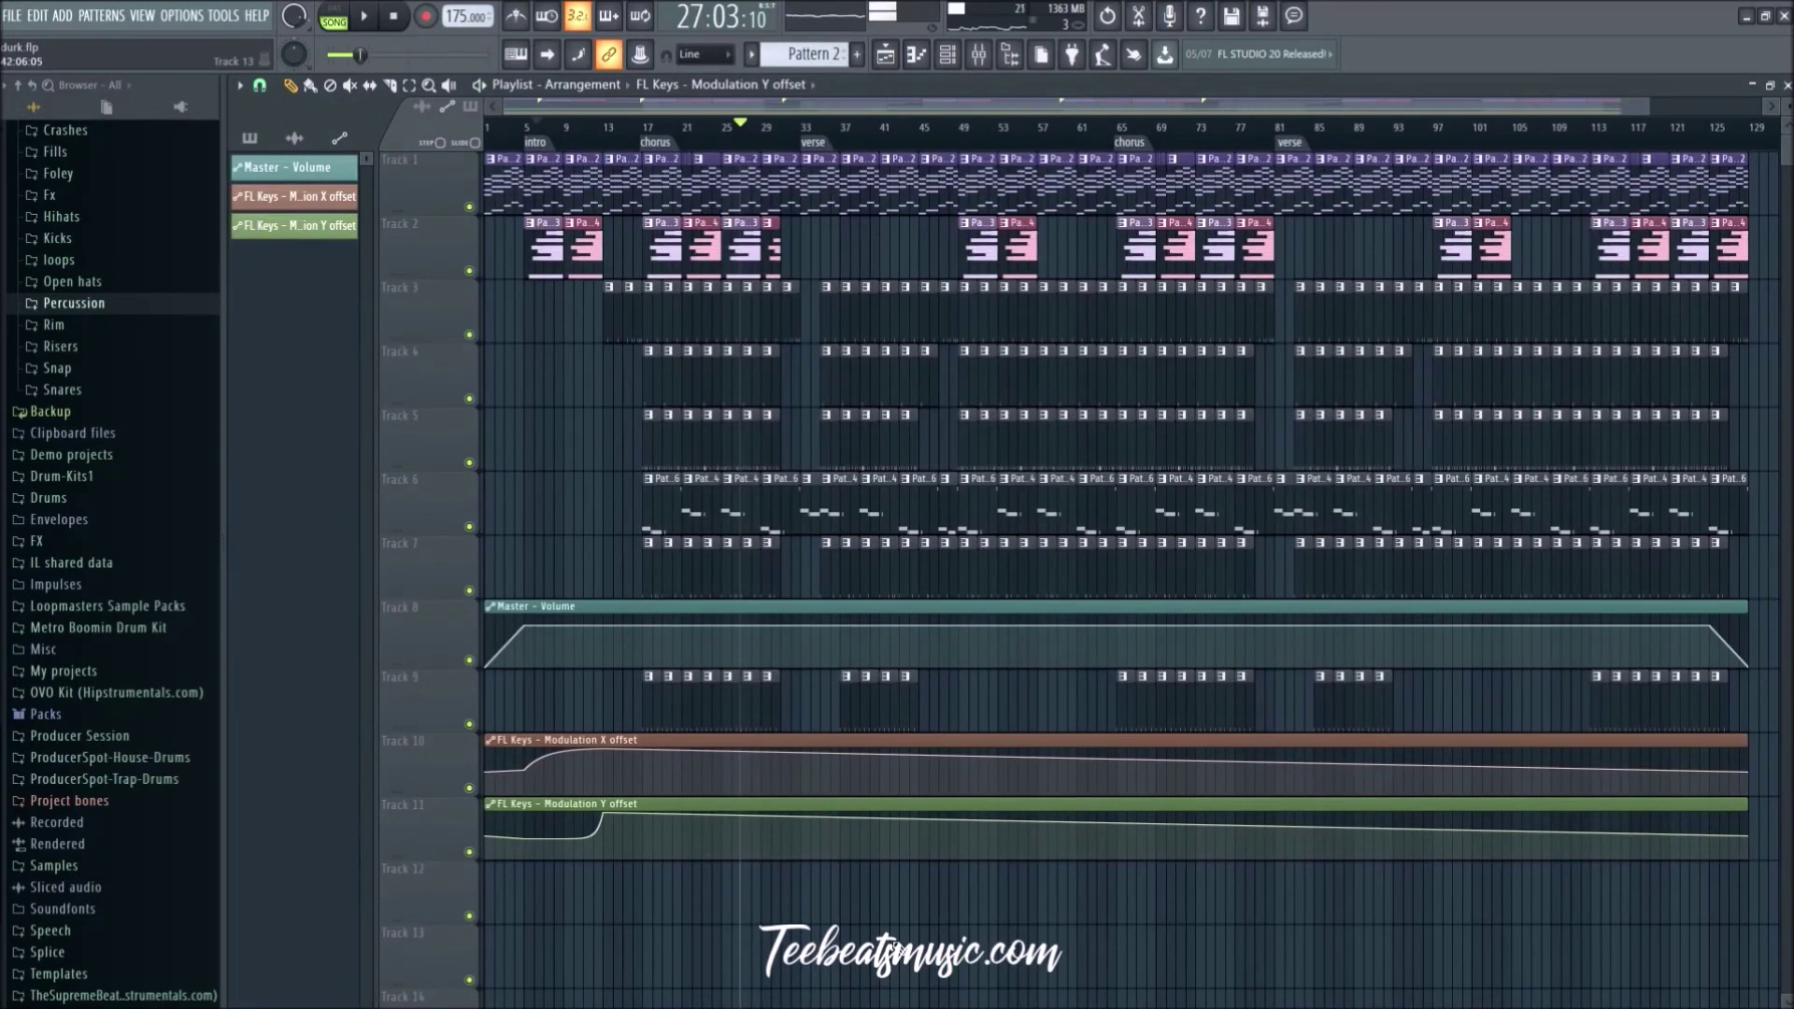
{"action": "scroll", "coordinate": [1113, 561], "scroll_direction": "down", "scroll_amount": 1}
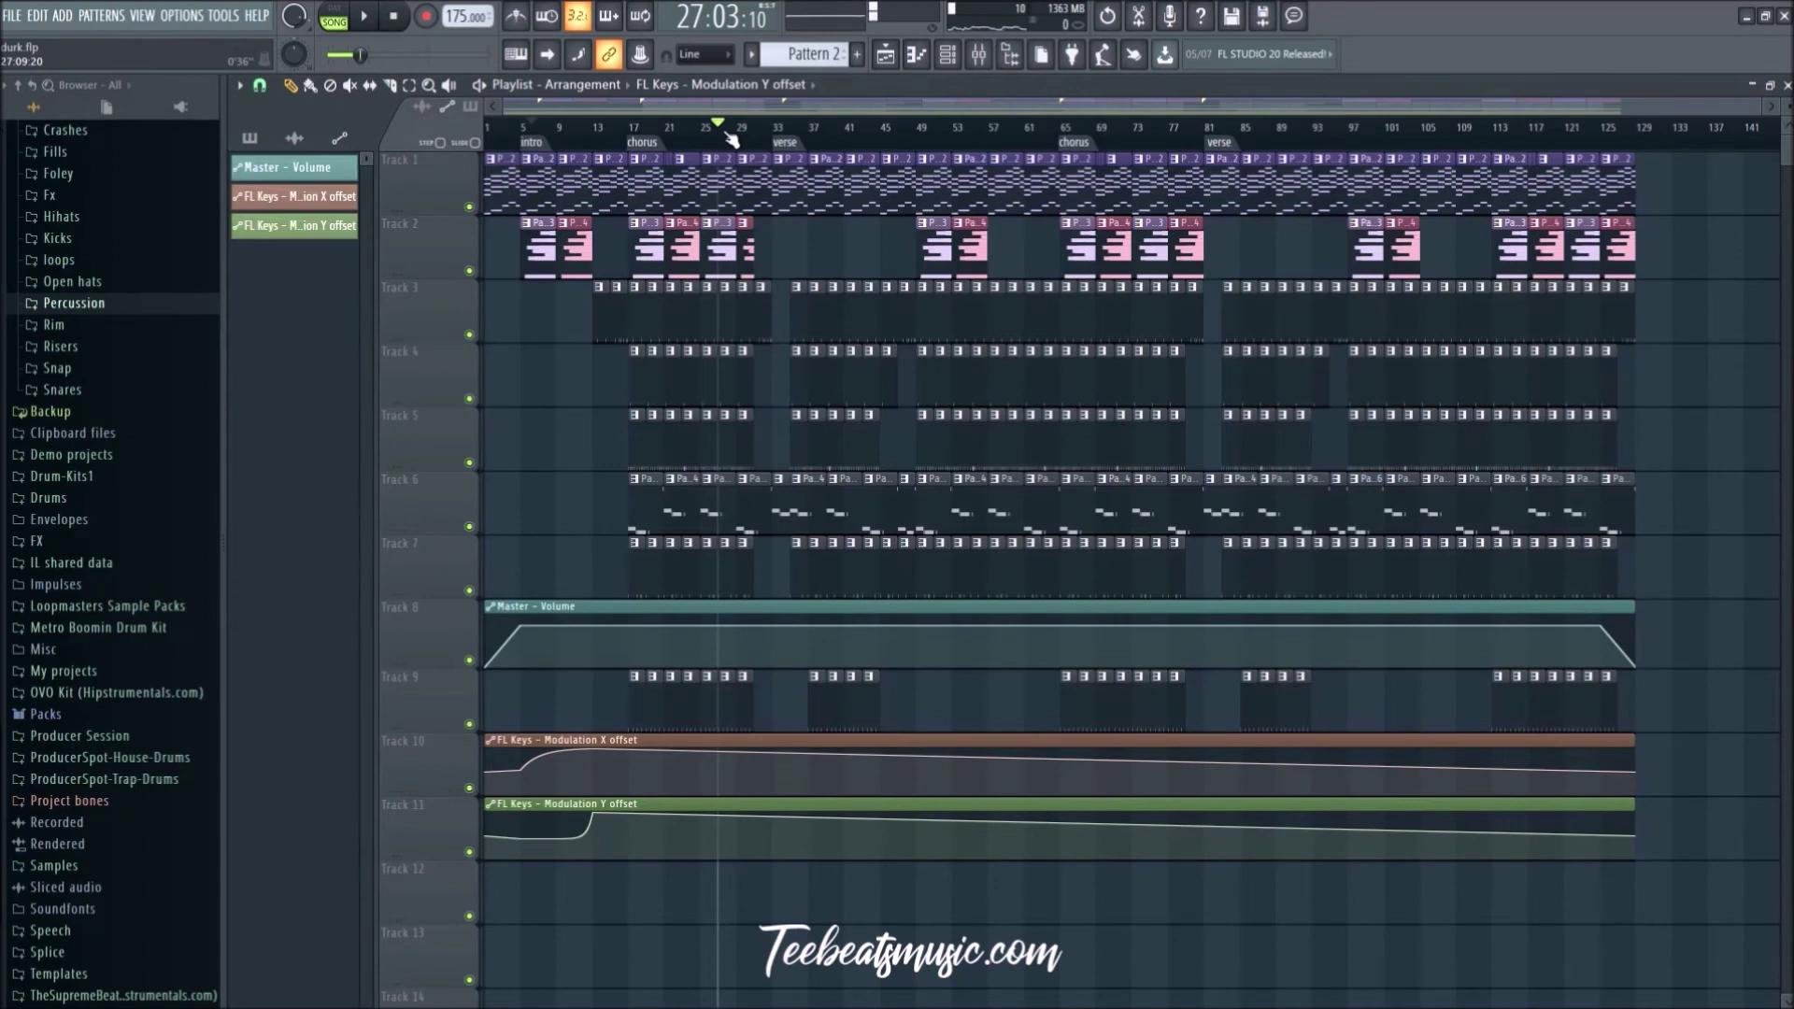
{"action": "key", "text": "space"}
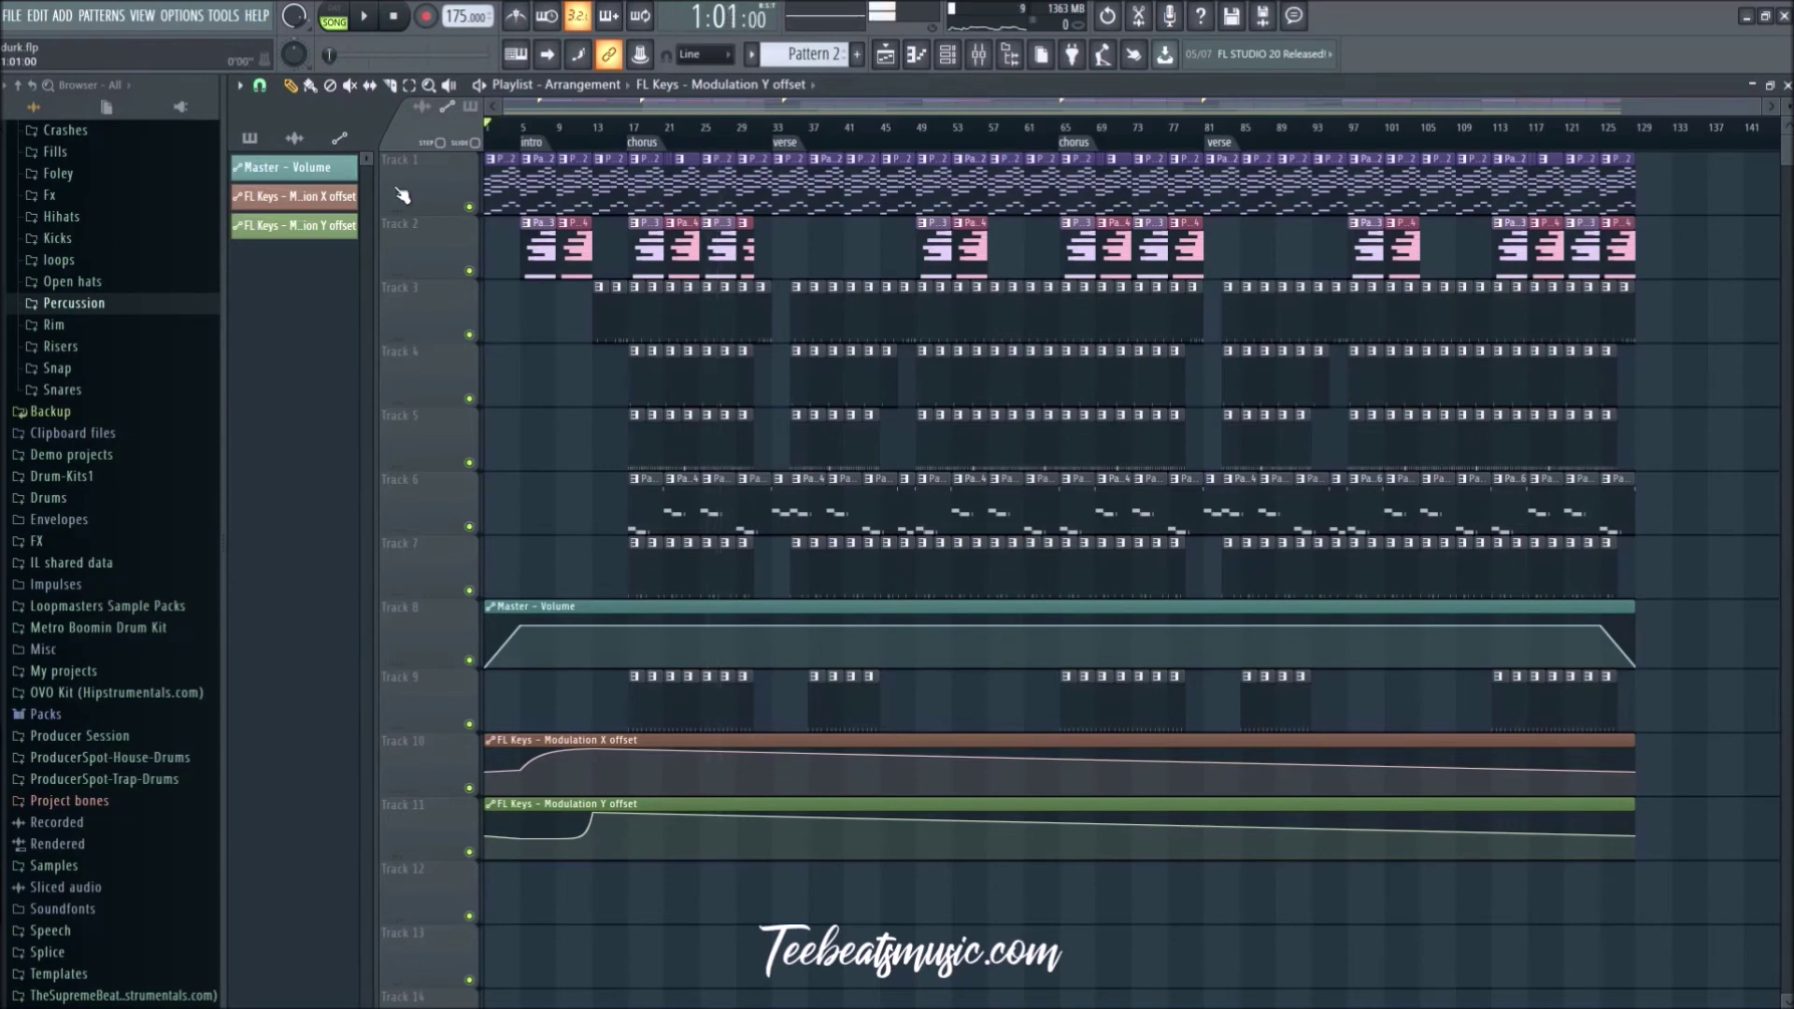
{"action": "key", "text": "space"}
{"action": "left_click", "coordinate": [601, 127]}
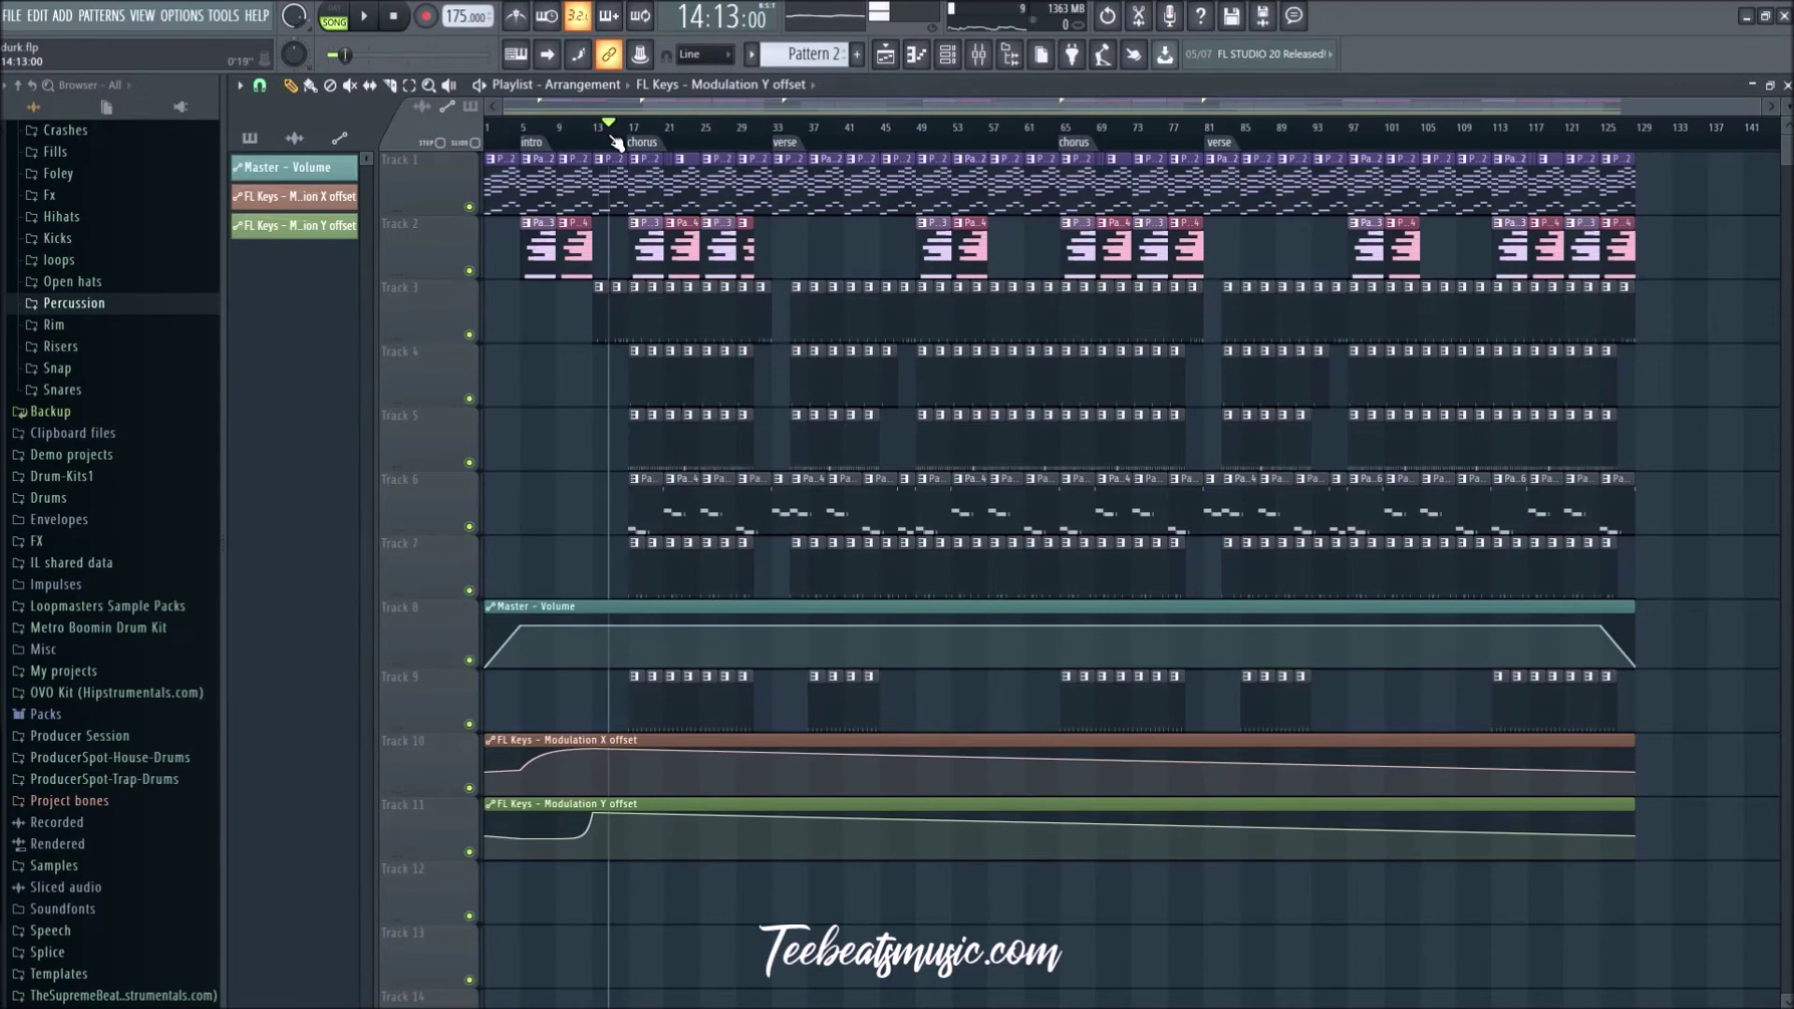
{"action": "right_click", "coordinate": [600, 755]}
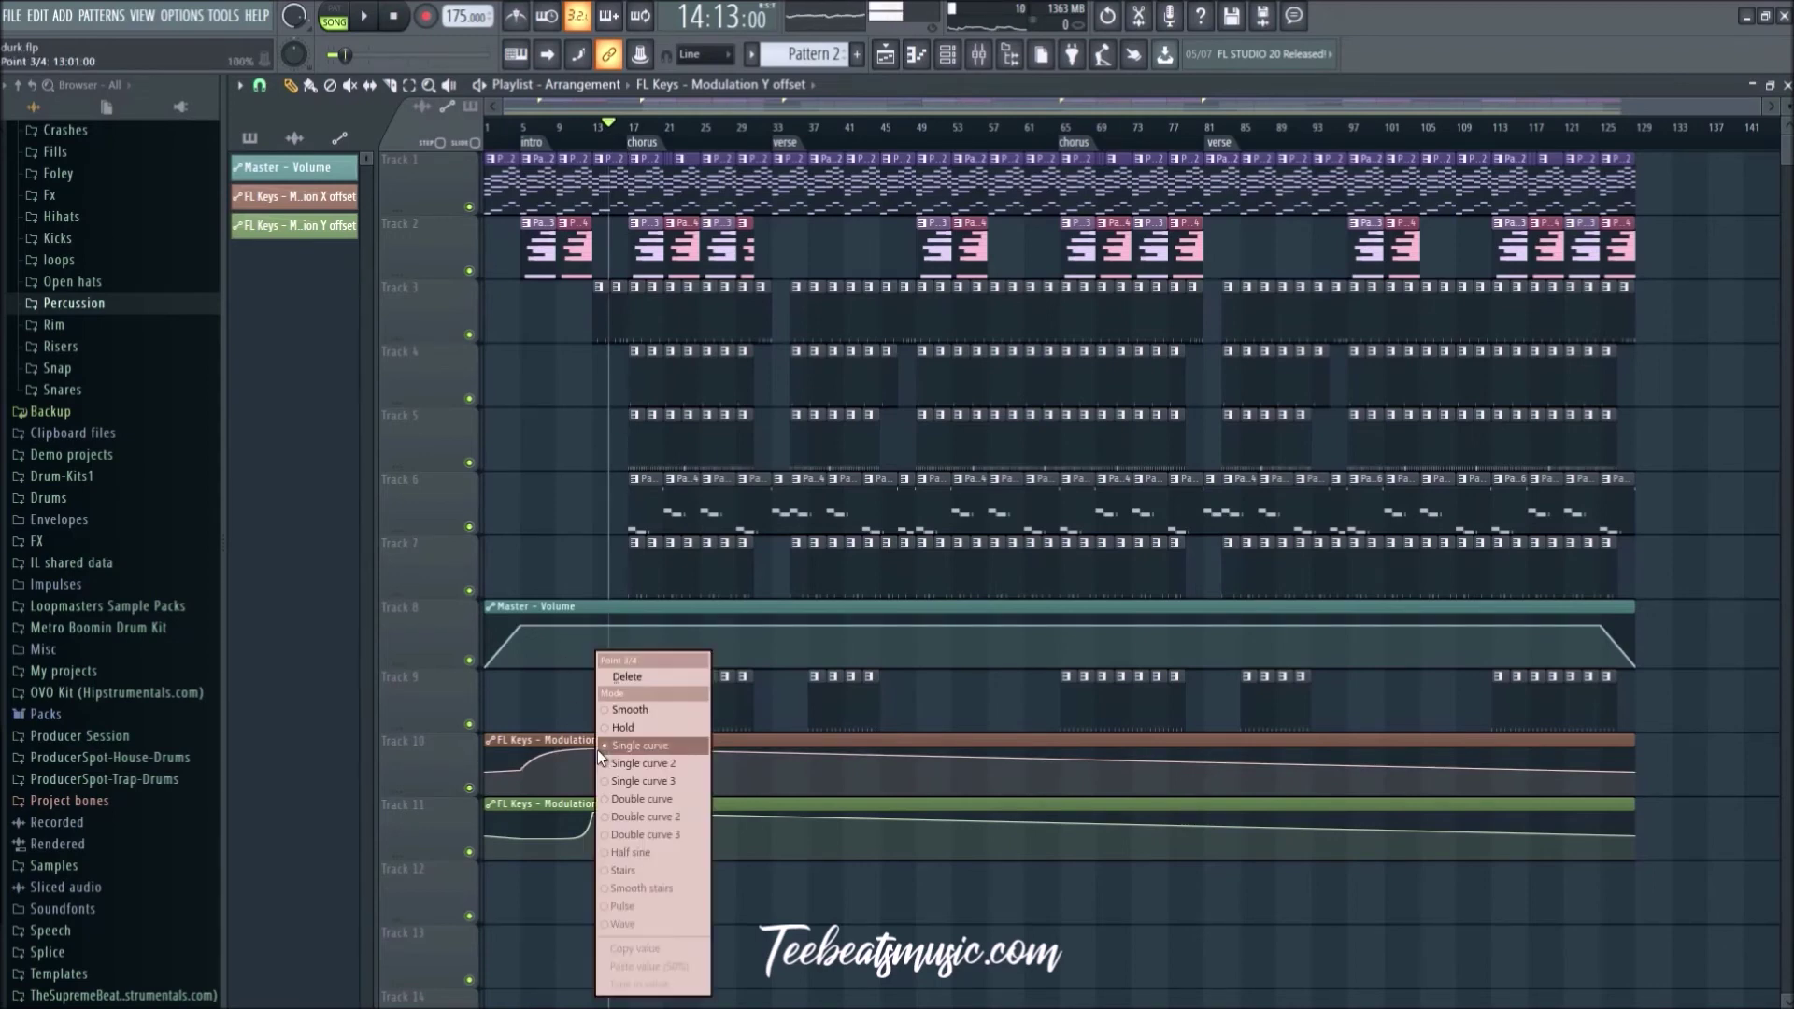
{"action": "left_click", "coordinate": [675, 967]}
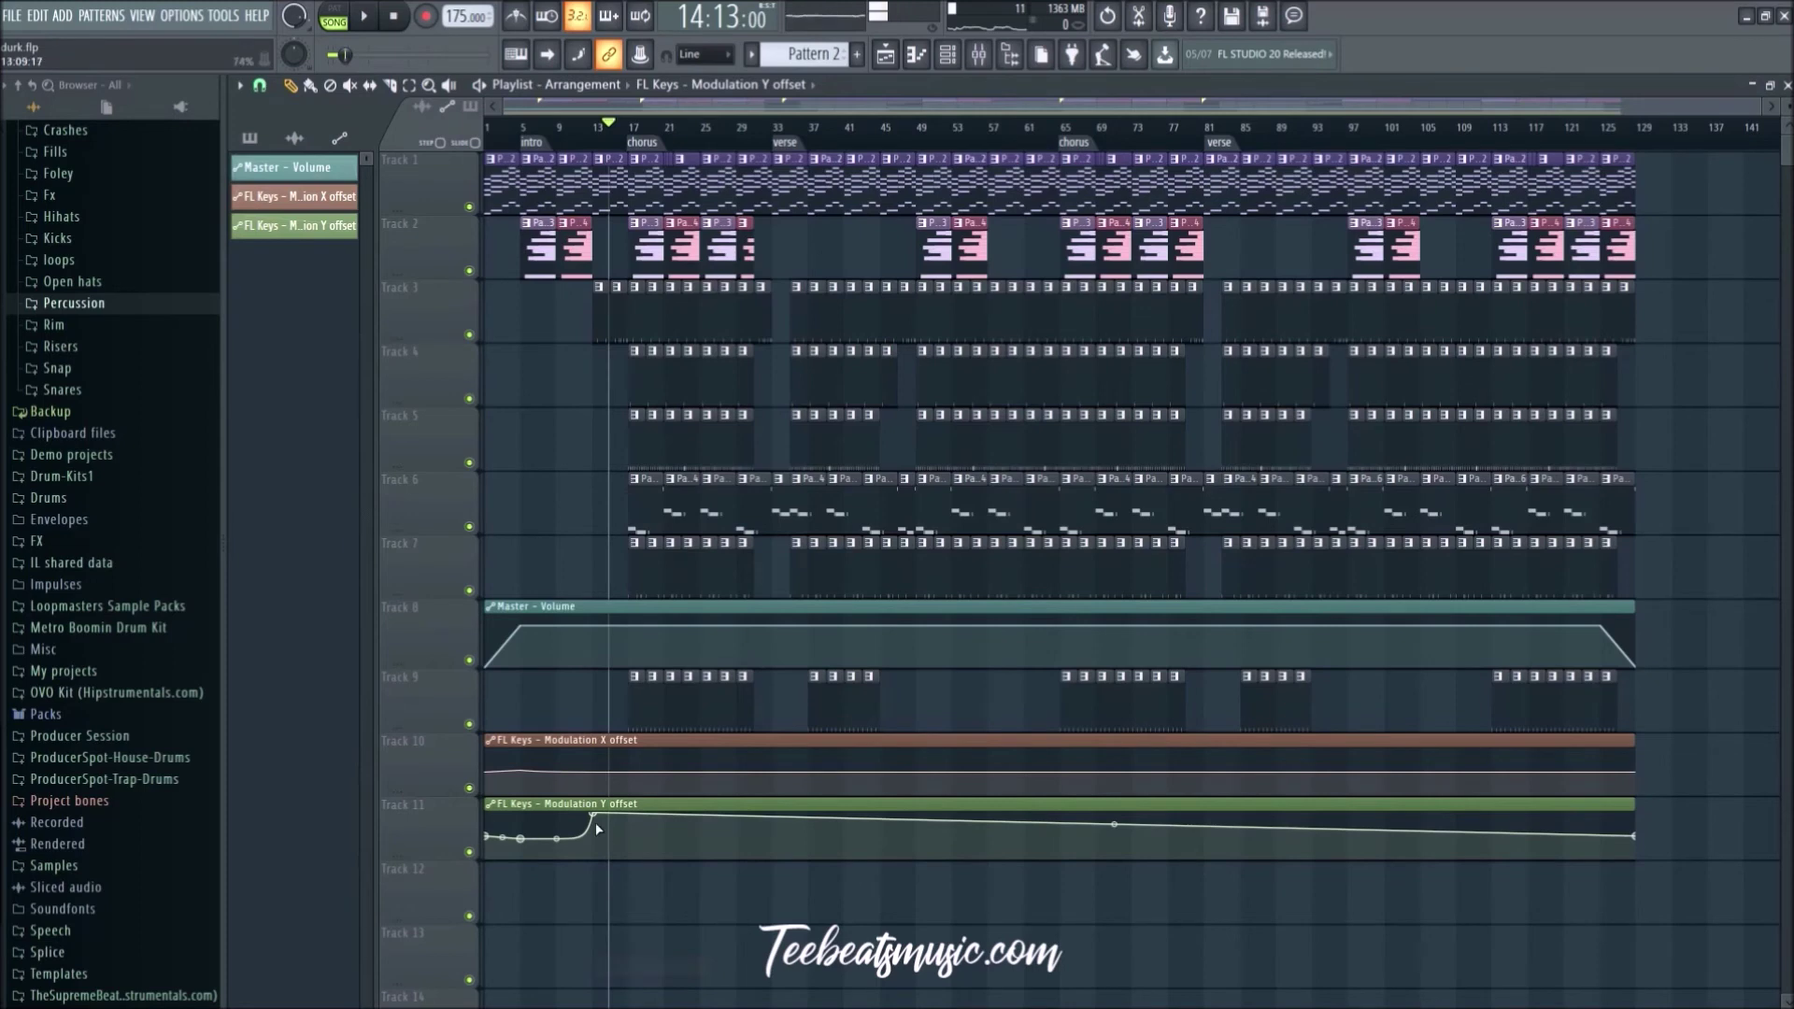
{"action": "right_click", "coordinate": [596, 820]}
{"action": "left_click", "coordinate": [664, 967]}
{"action": "key", "text": "space"}
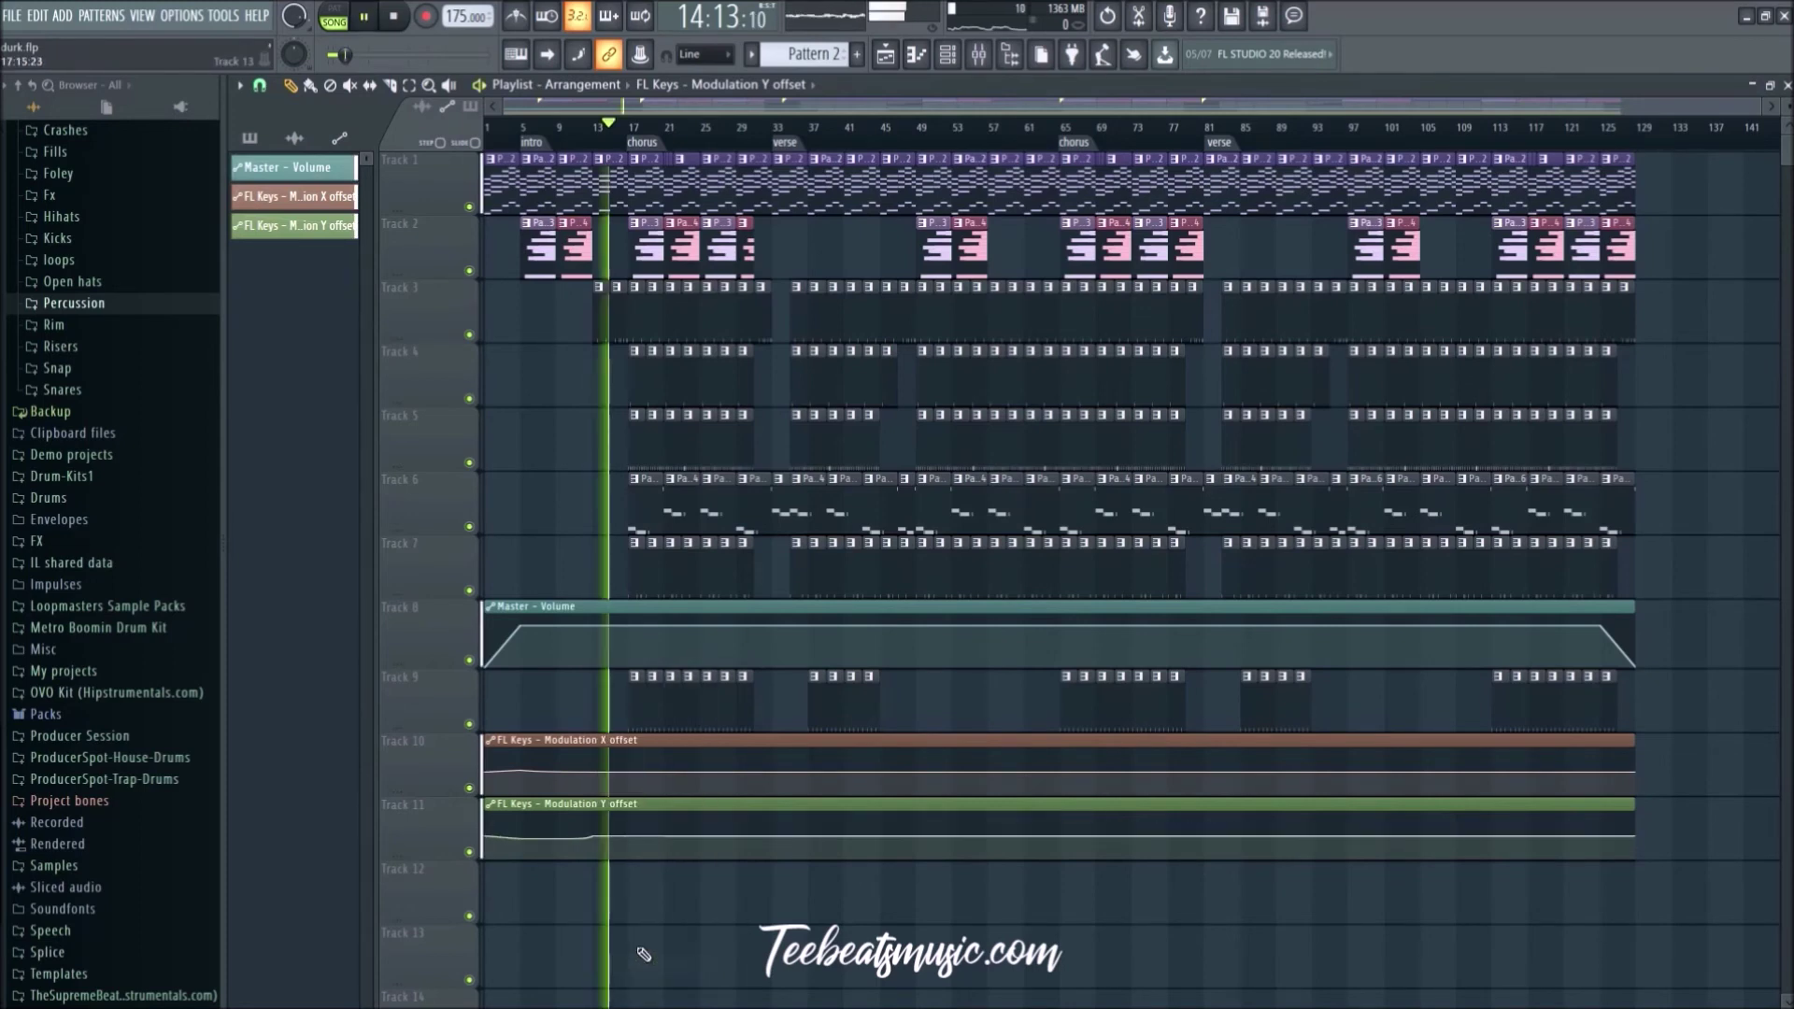
{"action": "left_click", "coordinate": [487, 127]}
Step: Add new X and Y offset points at 0% and bend the Y offset curve's tension
{"action": "right_click", "coordinate": [564, 854]}
{"action": "left_click_drag", "start_coordinate": [566, 855], "coordinate": [563, 862]}
{"action": "right_click", "coordinate": [563, 784]}
{"action": "mouse_move", "coordinate": [563, 785]}
{"action": "left_mouse_down"}
{"action": "mouse_move", "coordinate": [566, 813]}
{"action": "mouse_move", "coordinate": [556, 792]}
{"action": "left_mouse_up"}
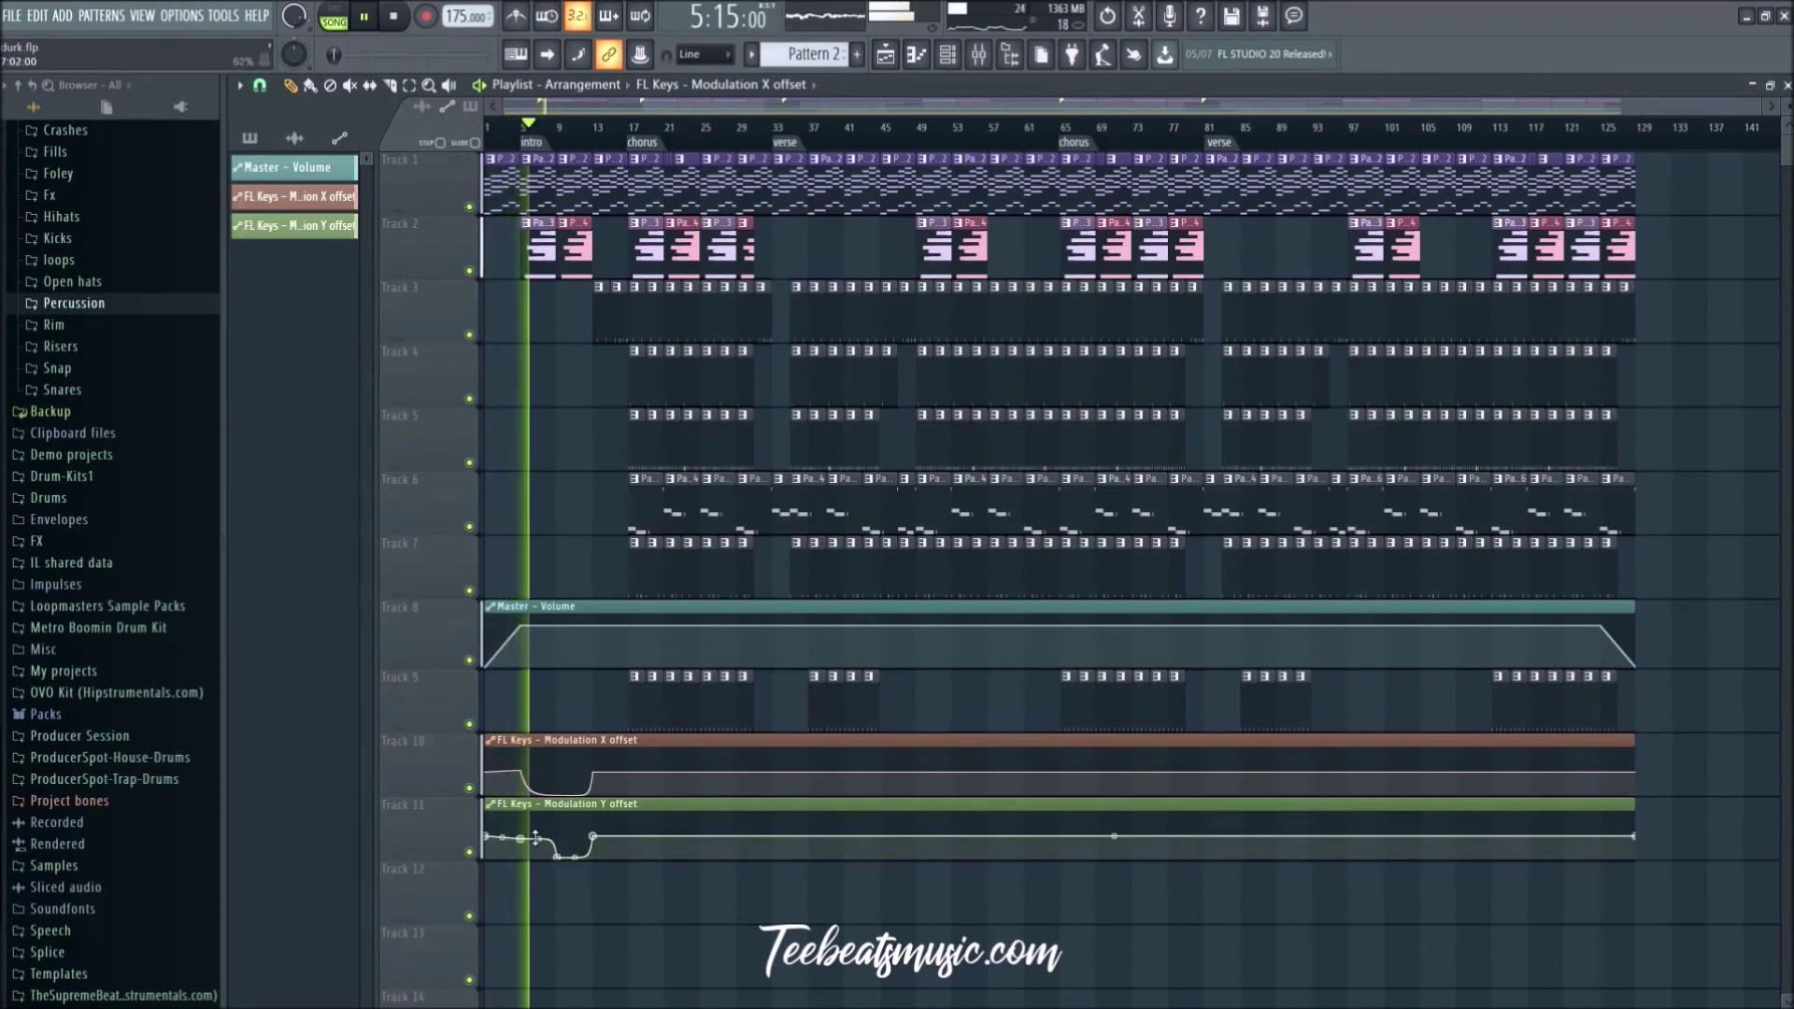
{"action": "left_click_drag", "start_coordinate": [541, 835], "coordinate": [544, 857]}
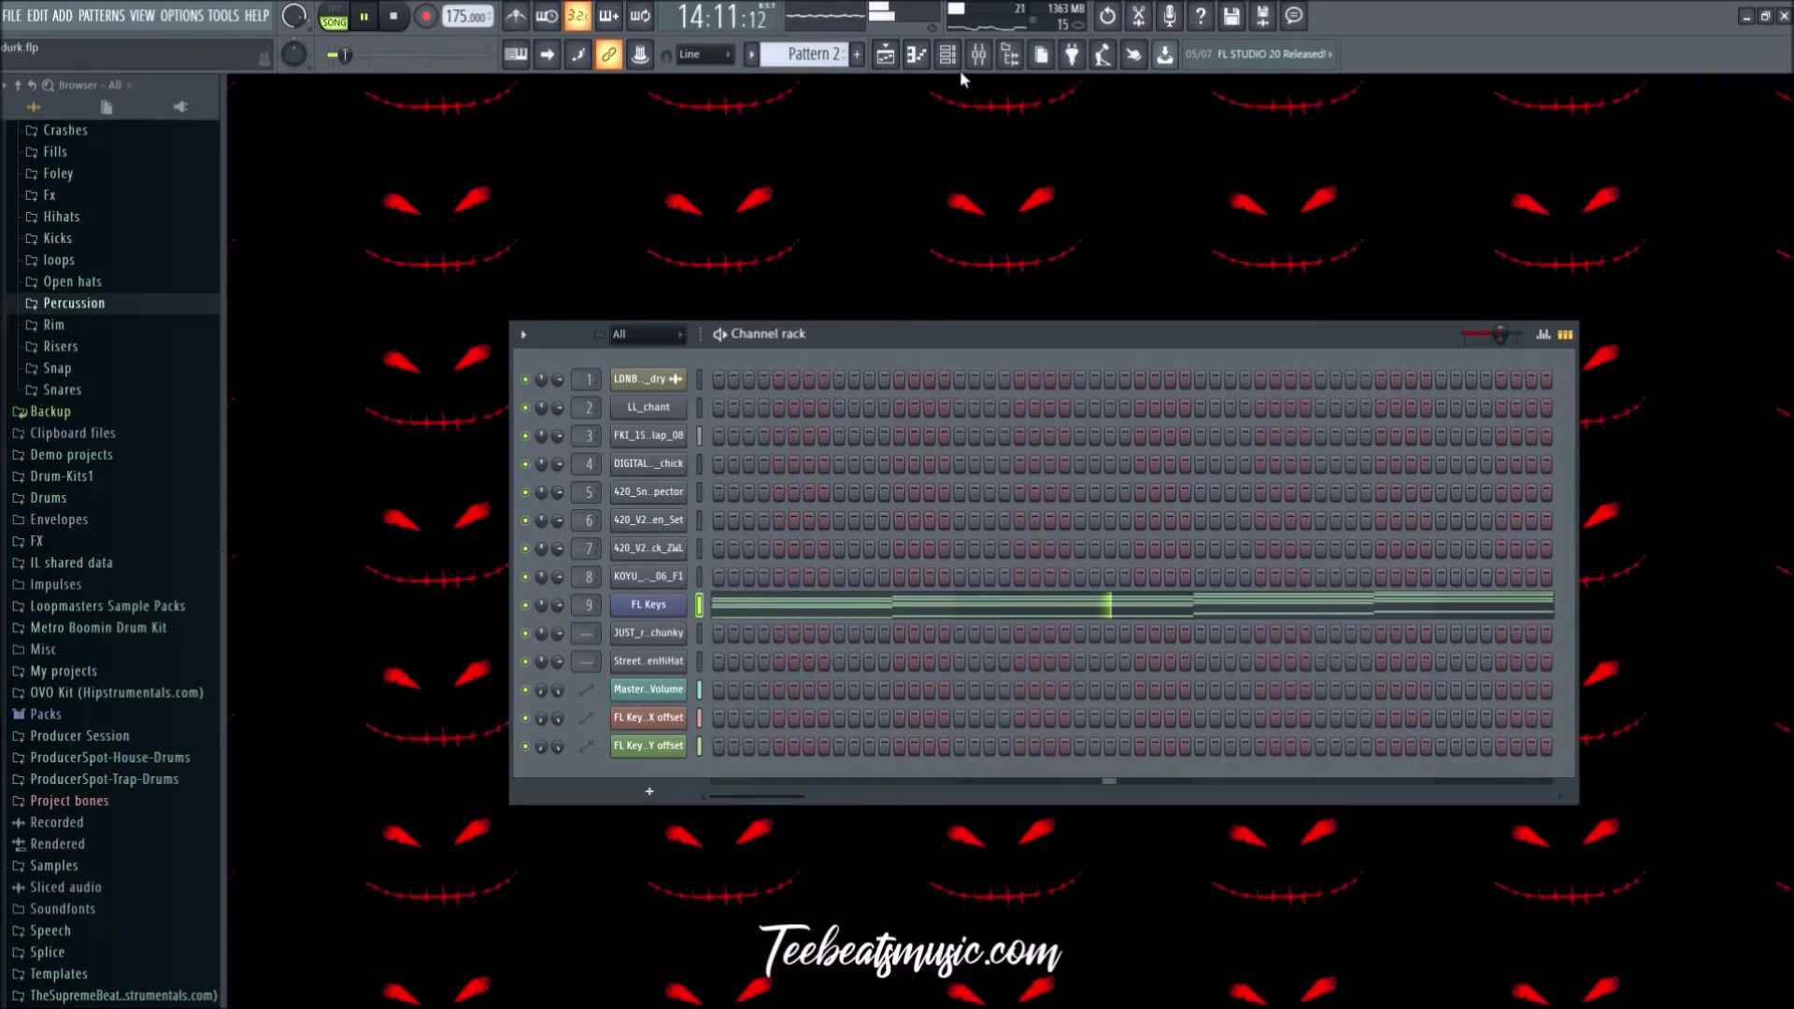
Step: Set FL Keys' TUNE knob to about 41 cents and close the instrument window
{"action": "left_click", "coordinate": [647, 602]}
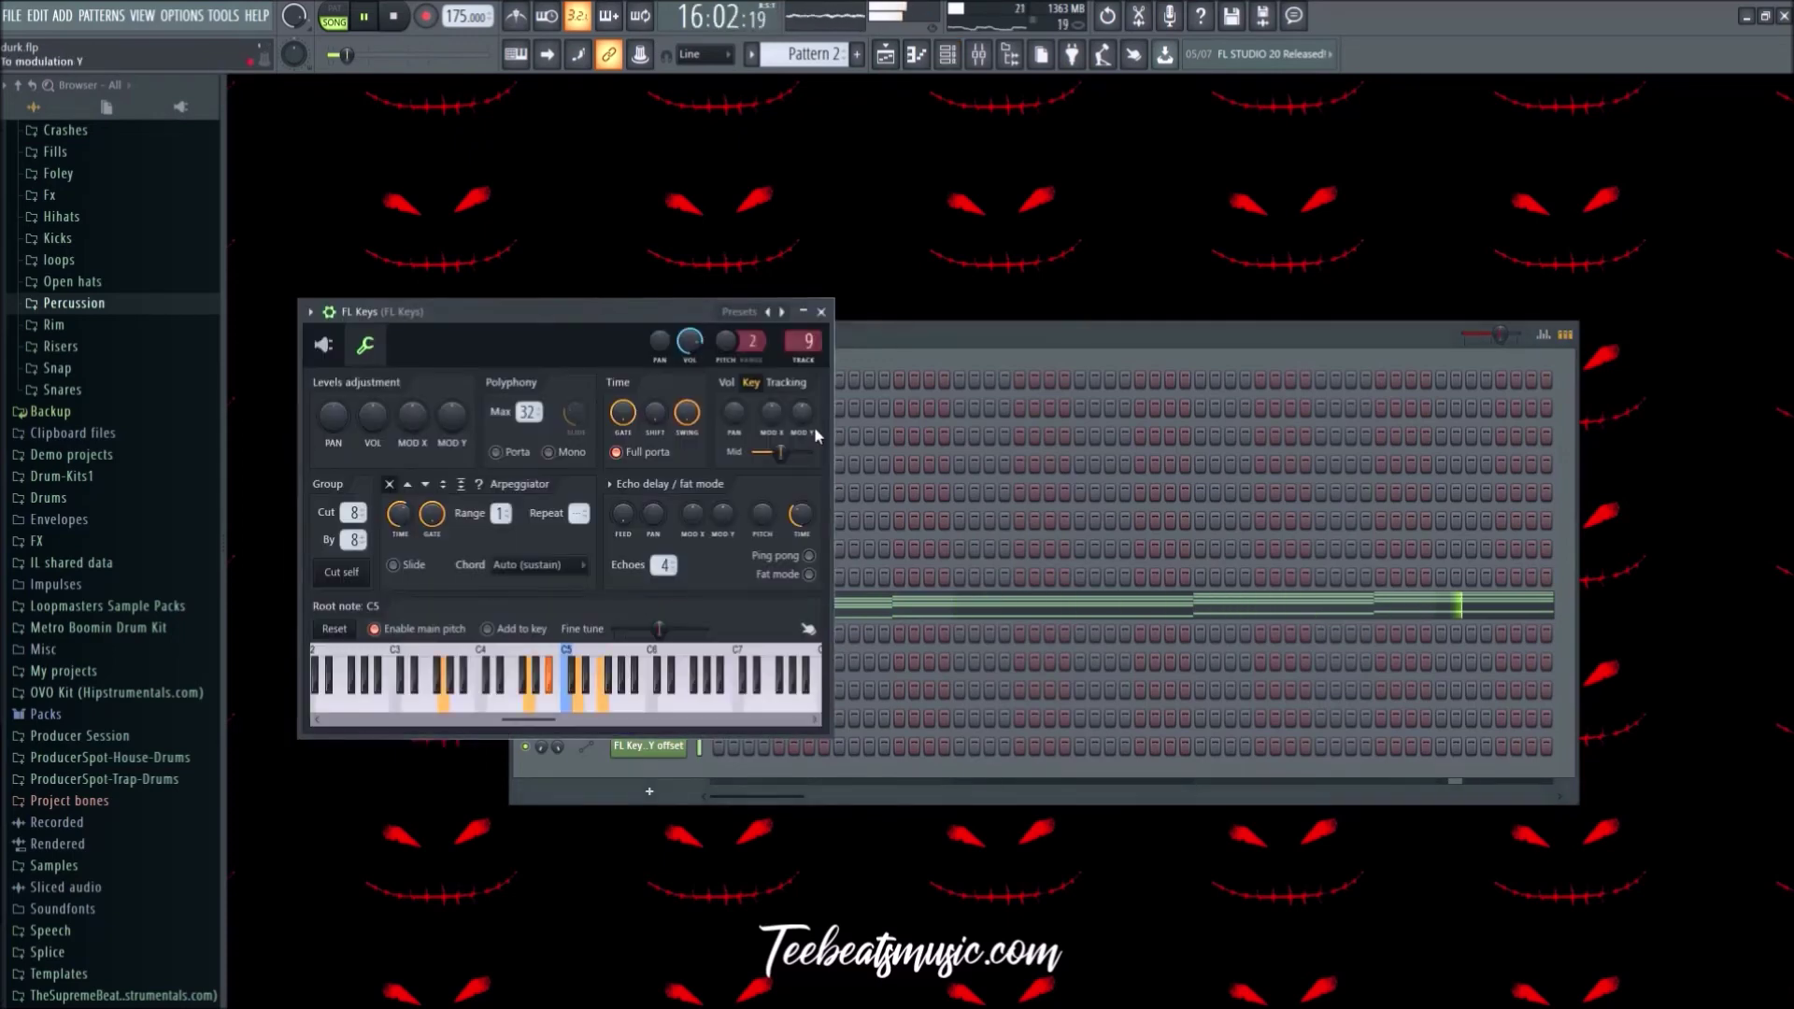
{"action": "left_click_drag", "start_coordinate": [730, 456], "coordinate": [730, 457]}
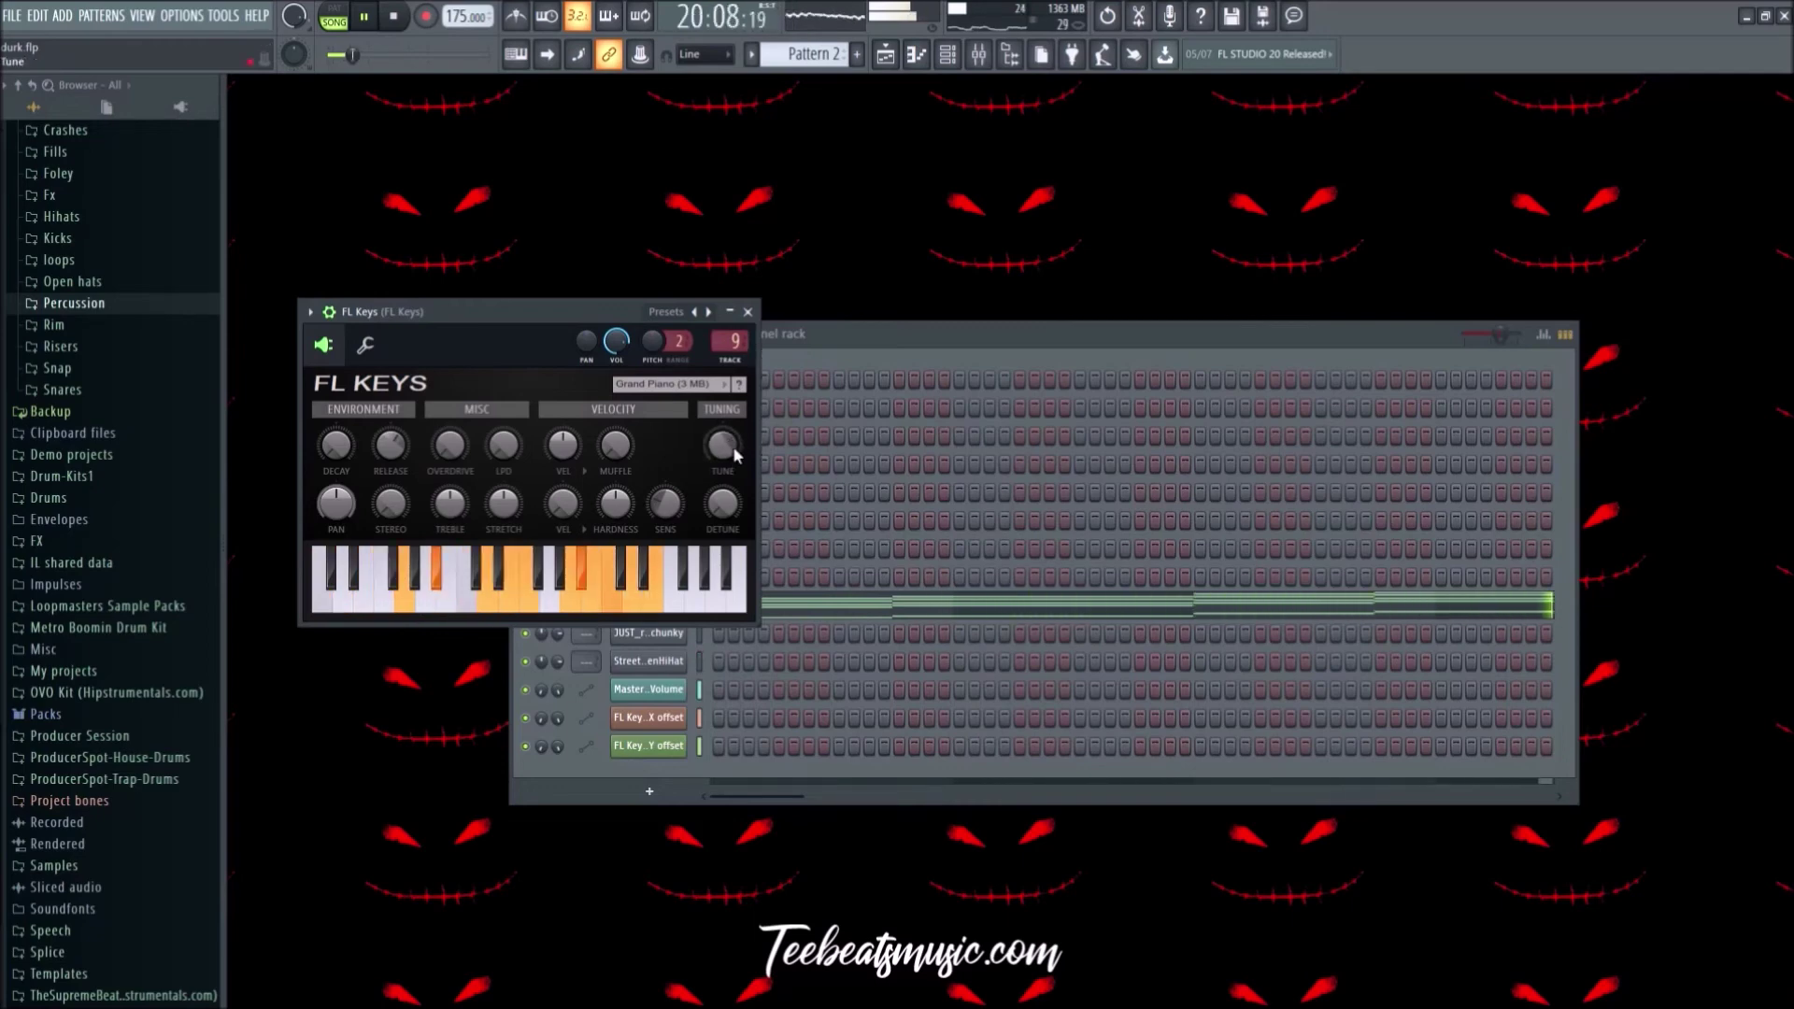
{"action": "scroll", "coordinate": [736, 435], "scroll_direction": "down", "scroll_amount": 4}
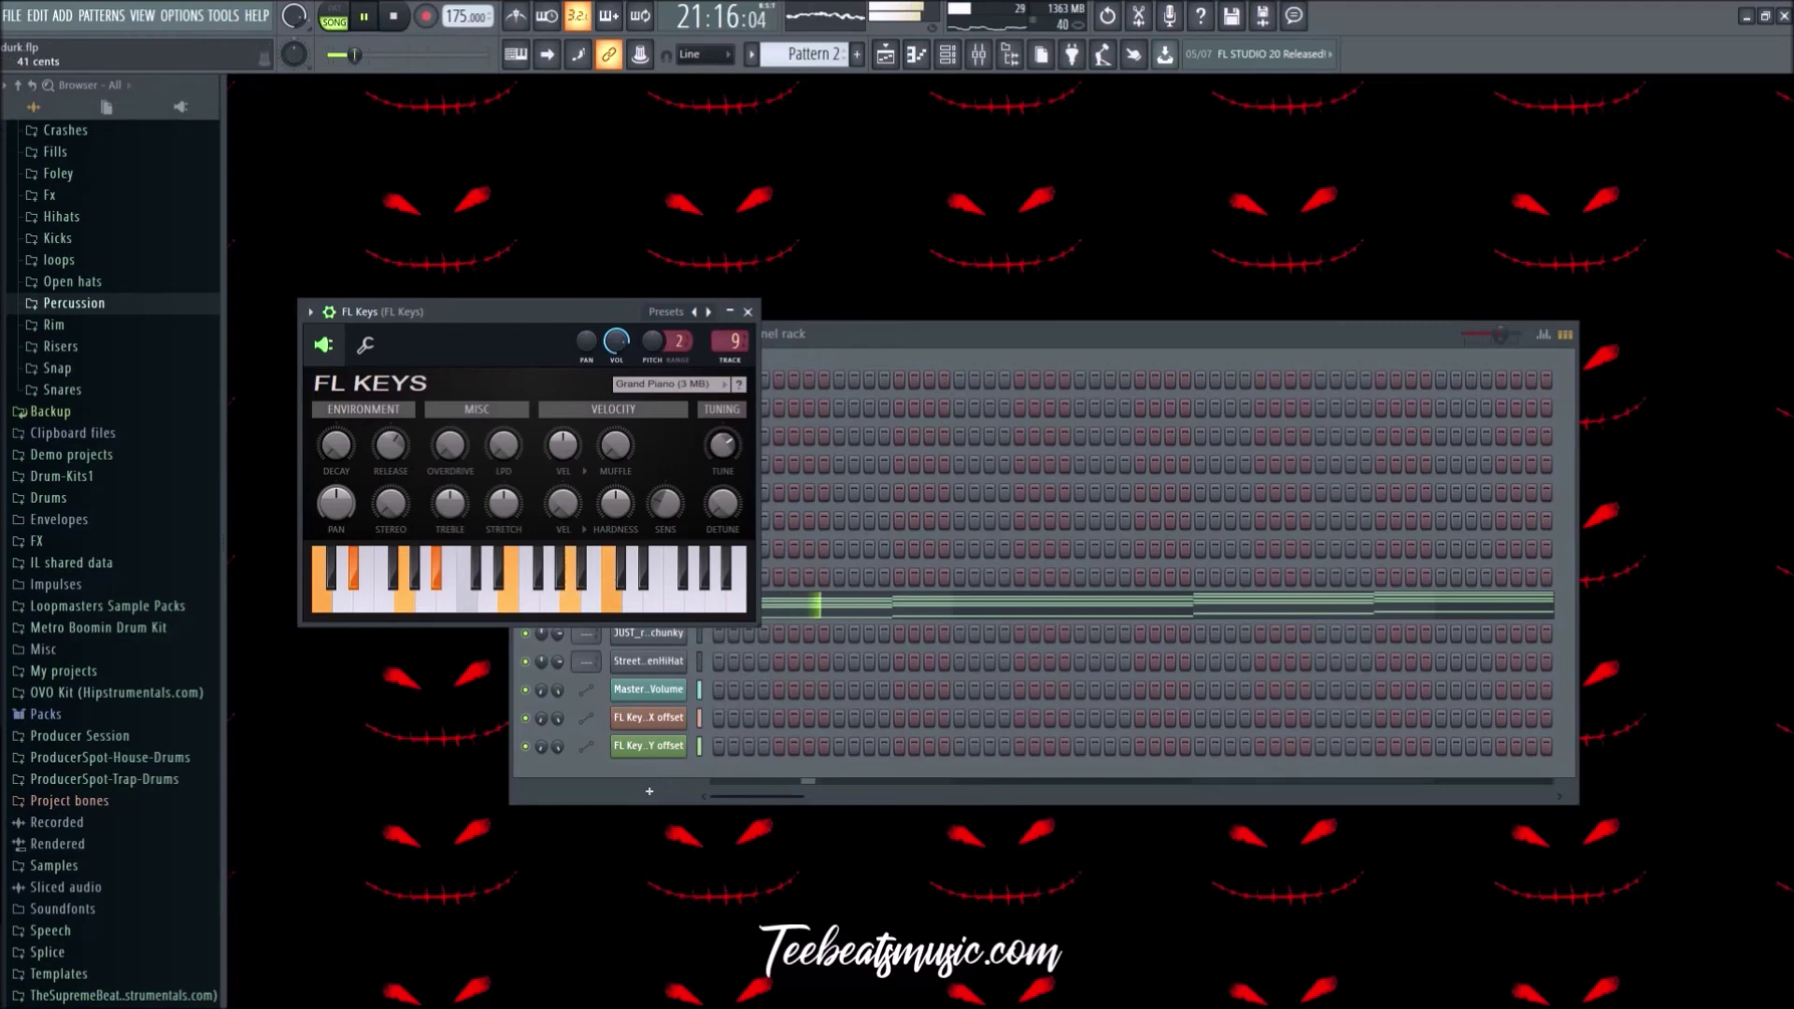
{"action": "left_click", "coordinate": [747, 311]}
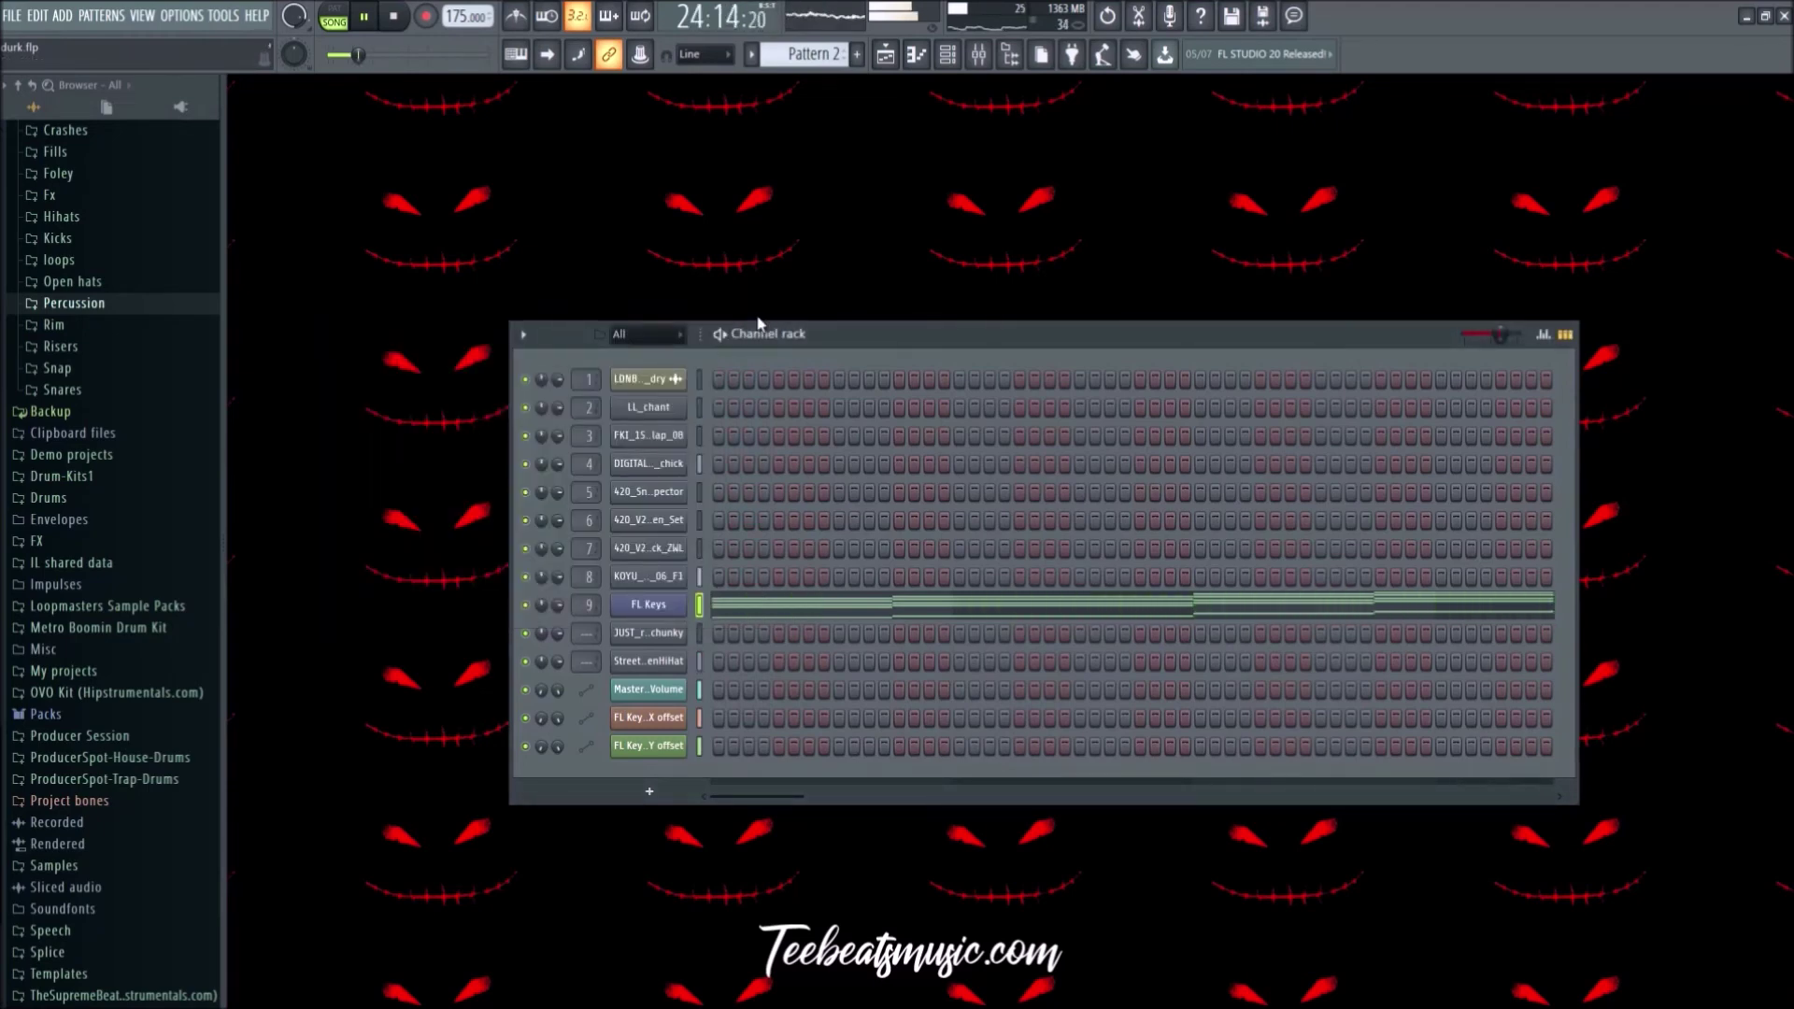